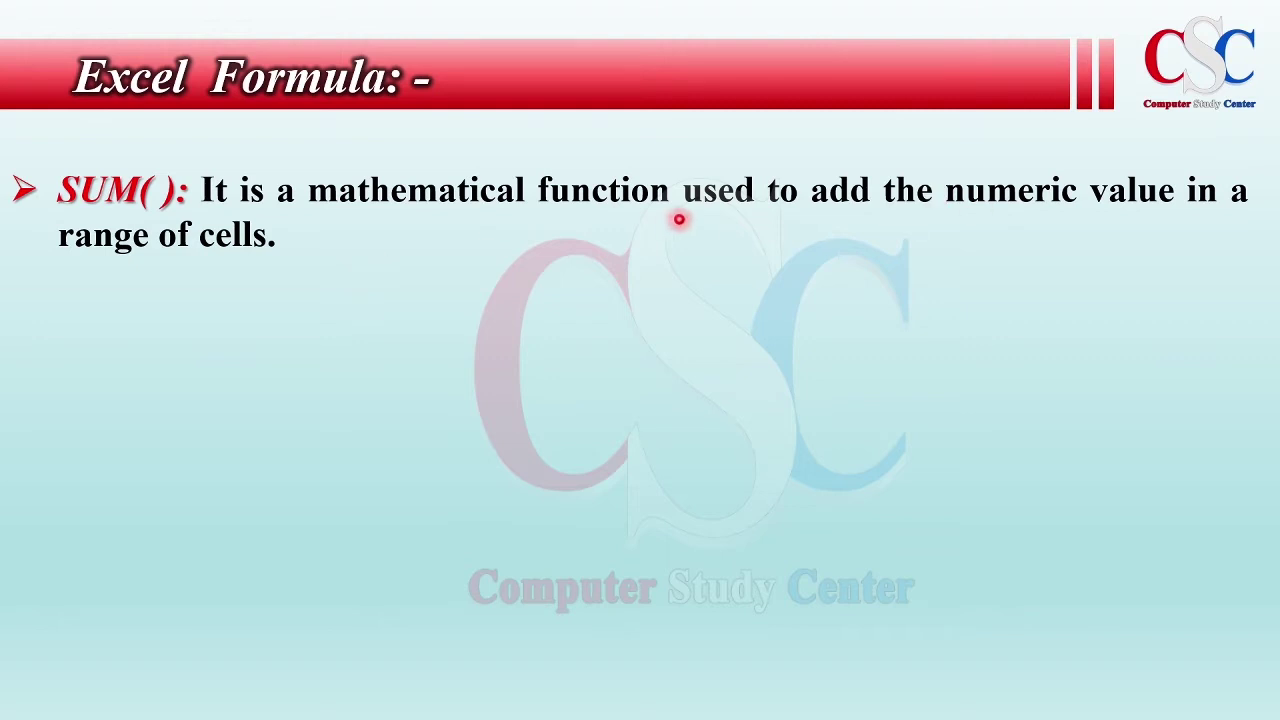
- Reveal the AVERAGE( ) definition bullet on the Excel Formula slide
key(Right)
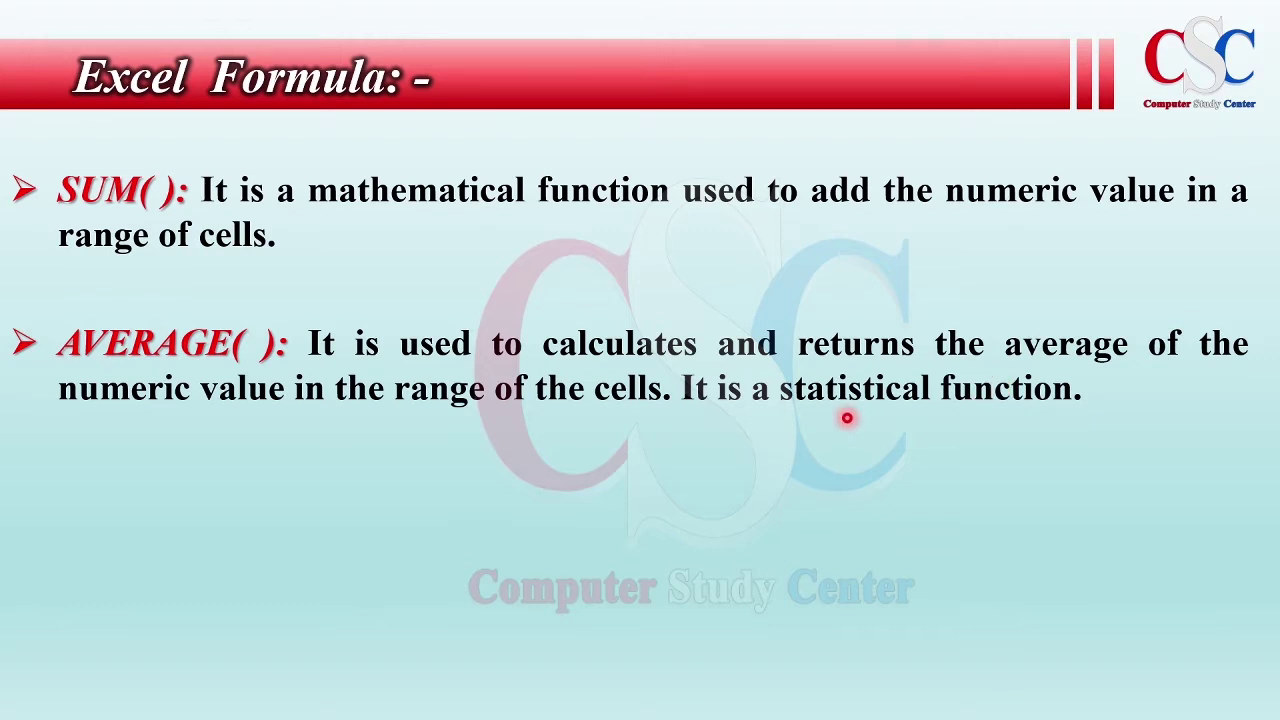
- Switch to the red pen and hand-write 'Syntax :-' beside the SUM( ) definition
mouse_move(152, 706)
click(94, 700)
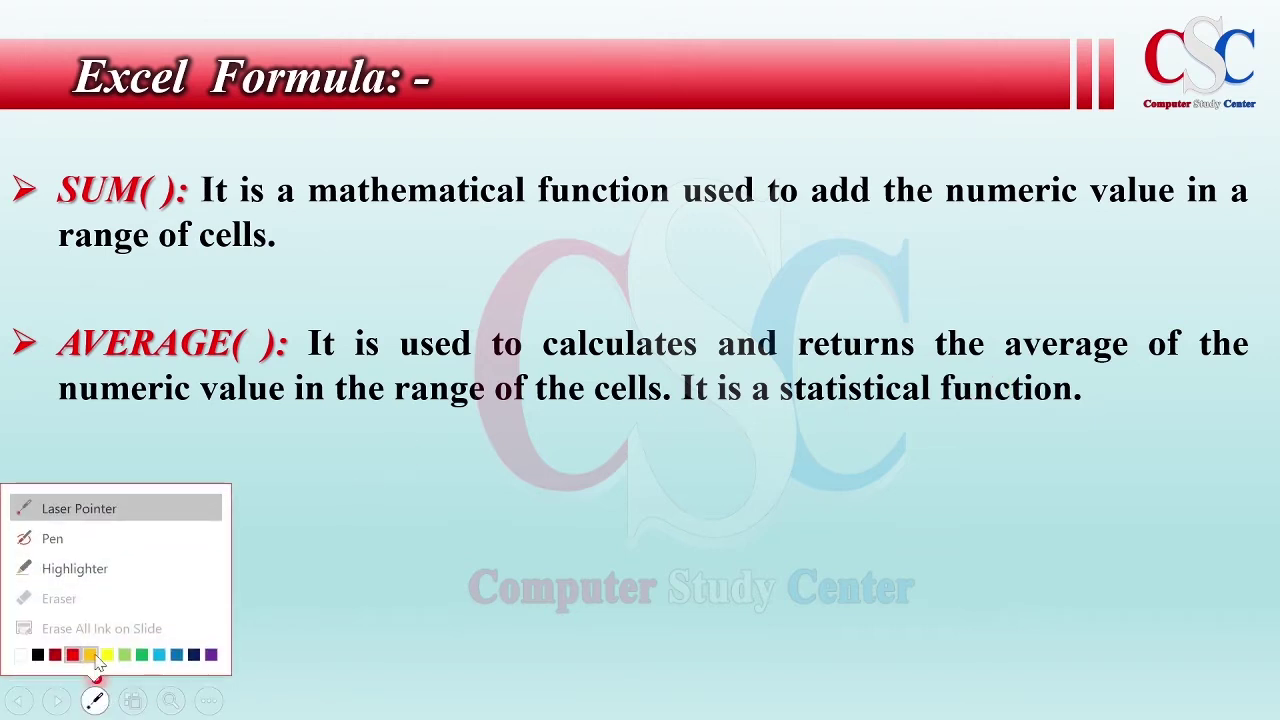
click(106, 540)
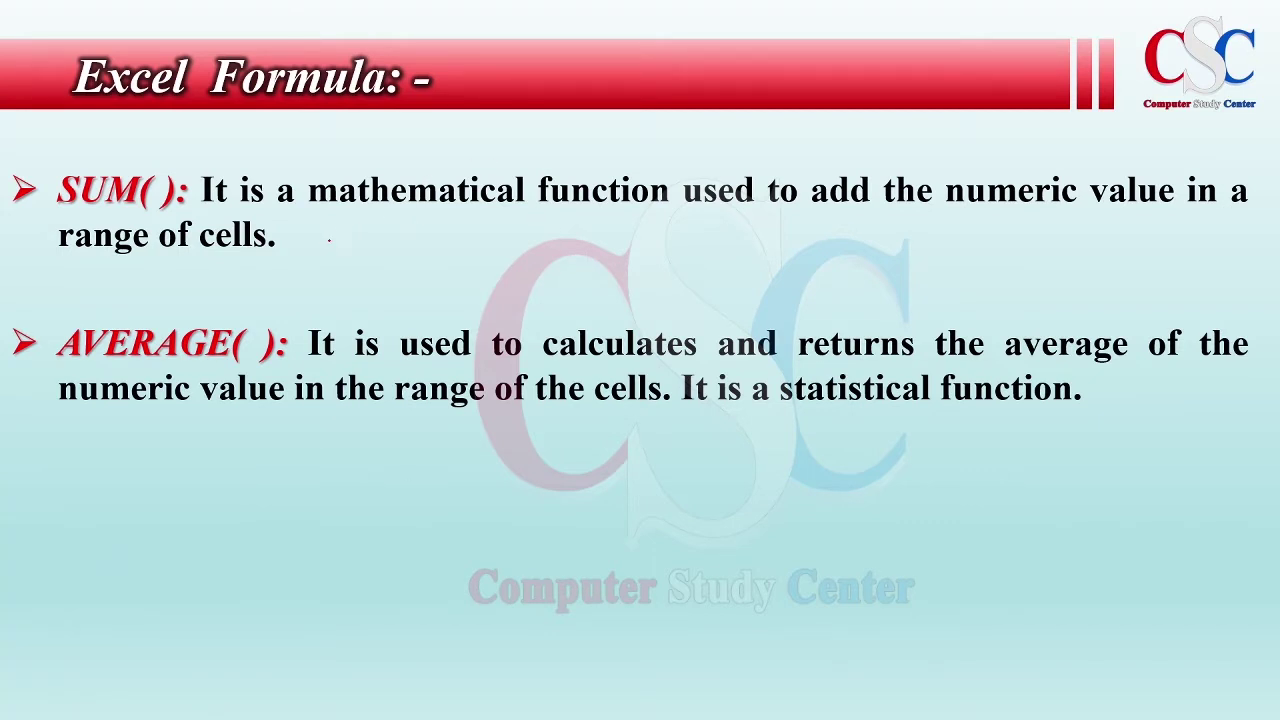
mouse_move(334, 231)
mouse_down()
mouse_move(323, 255)
mouse_move(363, 258)
mouse_up()
mouse_move(368, 230)
mouse_down()
mouse_move(370, 256)
mouse_move(376, 244)
mouse_up()
drag(388, 246, 406, 262)
drag(406, 242, 394, 258)
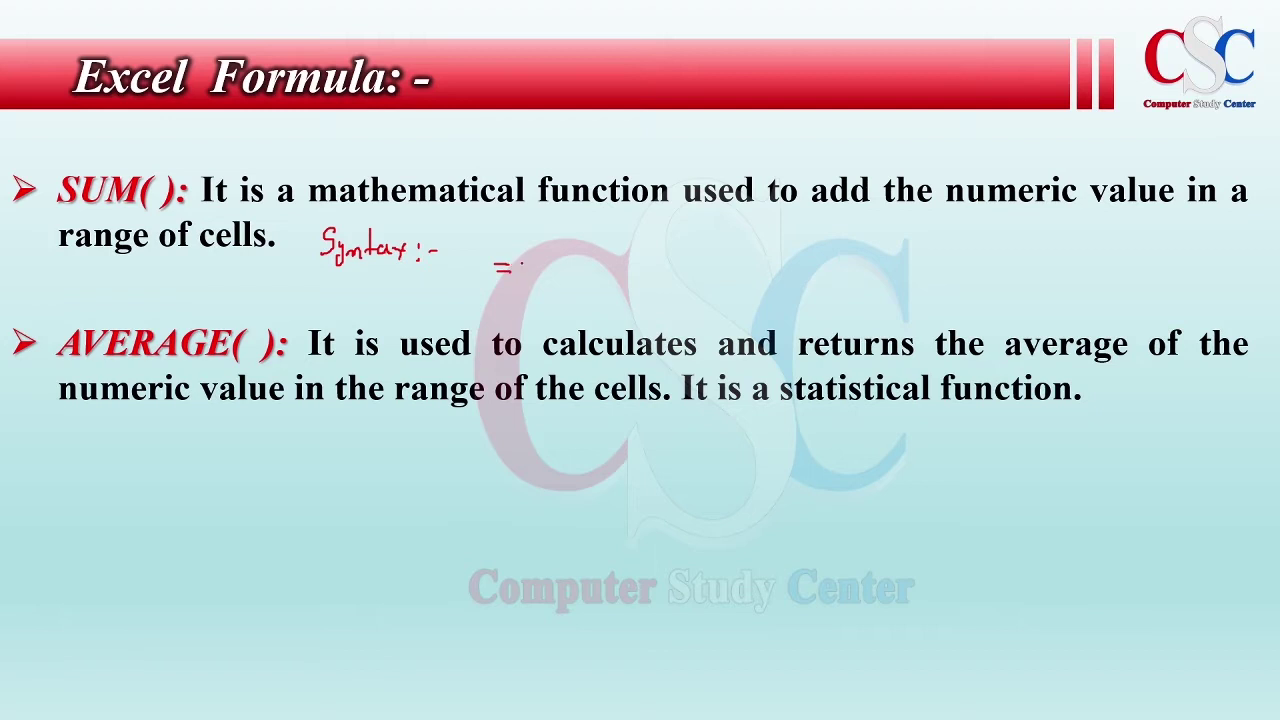
- Ink '= Sum (Range of cell)' followed by an enter arrow
mouse_move(541, 250)
mouse_down()
mouse_move(530, 271)
mouse_move(605, 281)
mouse_up()
mouse_move(619, 248)
mouse_down()
mouse_move(620, 278)
mouse_move(622, 264)
mouse_move(692, 288)
mouse_move(730, 276)
mouse_up()
drag(748, 250, 731, 296)
mouse_move(772, 258)
mouse_down()
mouse_move(764, 277)
mouse_move(816, 277)
mouse_up()
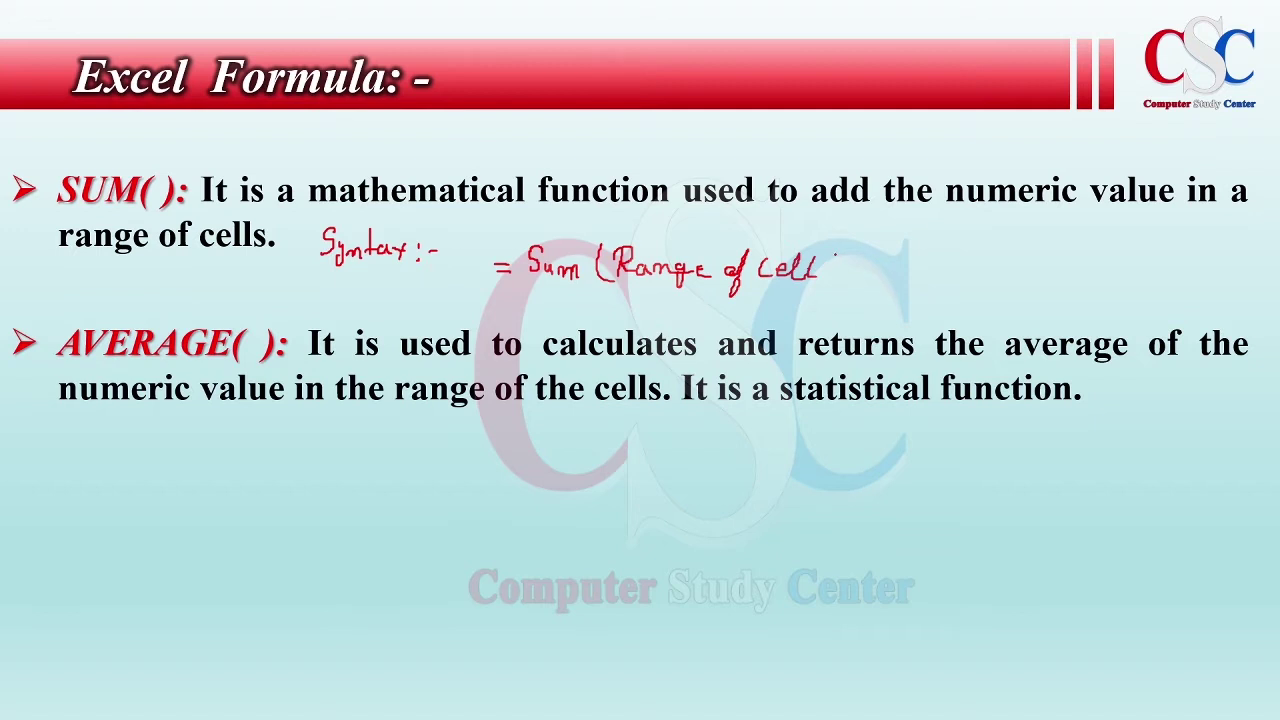
drag(836, 250, 832, 283)
drag(884, 257, 866, 265)
drag(874, 256, 873, 271)
- Hand-write '= Average (Range of cell)' beneath the AVERAGE( ) definition
mouse_move(480, 442)
mouse_down()
mouse_move(573, 442)
mouse_move(605, 455)
mouse_move(598, 465)
mouse_up()
mouse_move(614, 449)
mouse_down()
mouse_move(730, 452)
mouse_move(726, 478)
mouse_move(766, 455)
mouse_move(772, 476)
mouse_move(818, 463)
mouse_up()
drag(822, 454, 898, 466)
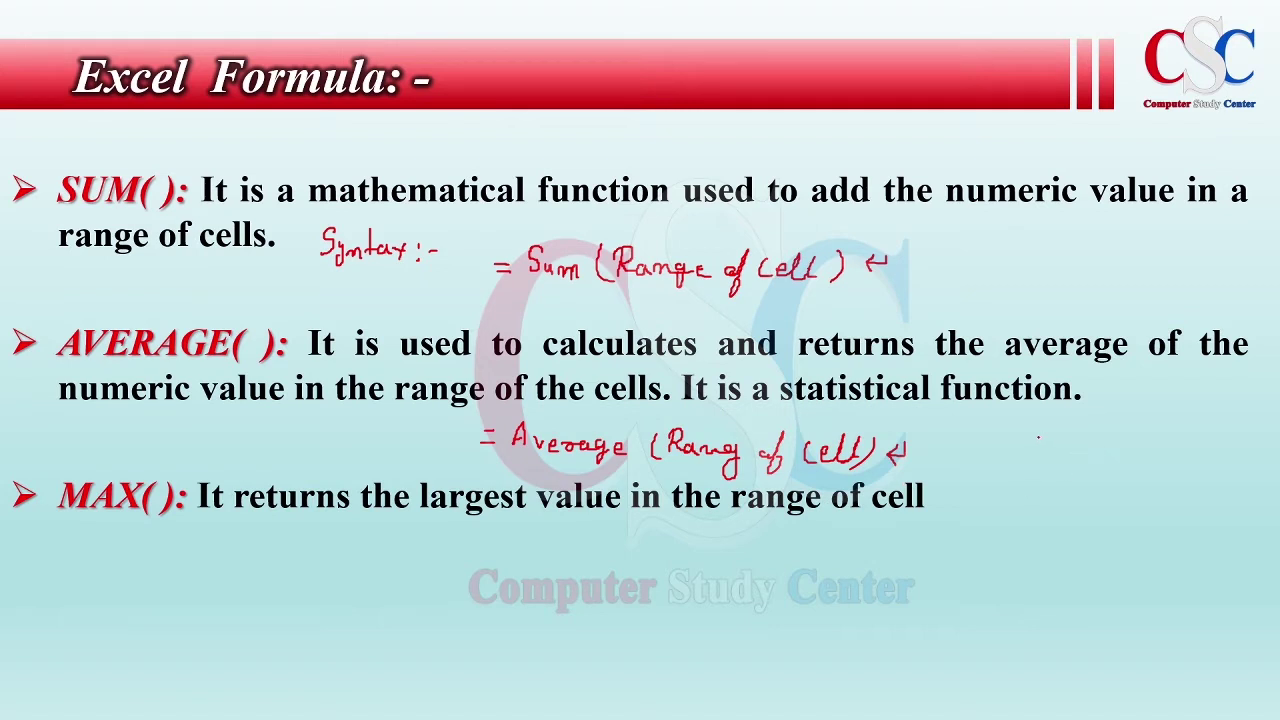
- Draw a sample column of cells holding 20, 30 and 50
drag(1038, 437, 1036, 516)
mouse_move(1039, 436)
mouse_down()
mouse_move(1098, 423)
mouse_move(1086, 508)
mouse_move(1040, 517)
mouse_up()
drag(1038, 460, 1092, 450)
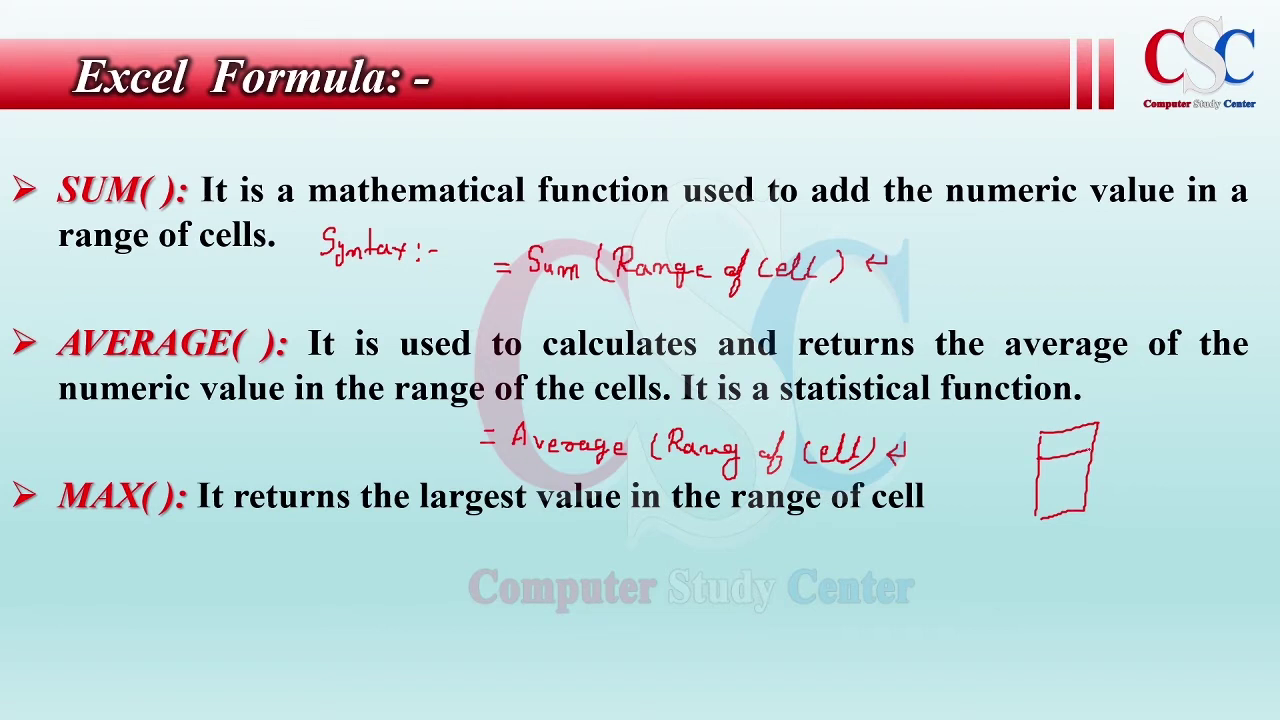
mouse_move(1038, 484)
mouse_down()
mouse_move(1078, 474)
mouse_move(1071, 441)
mouse_move(1058, 473)
mouse_up()
mouse_move(1072, 460)
mouse_down()
mouse_move(1055, 507)
mouse_move(1071, 490)
mouse_up()
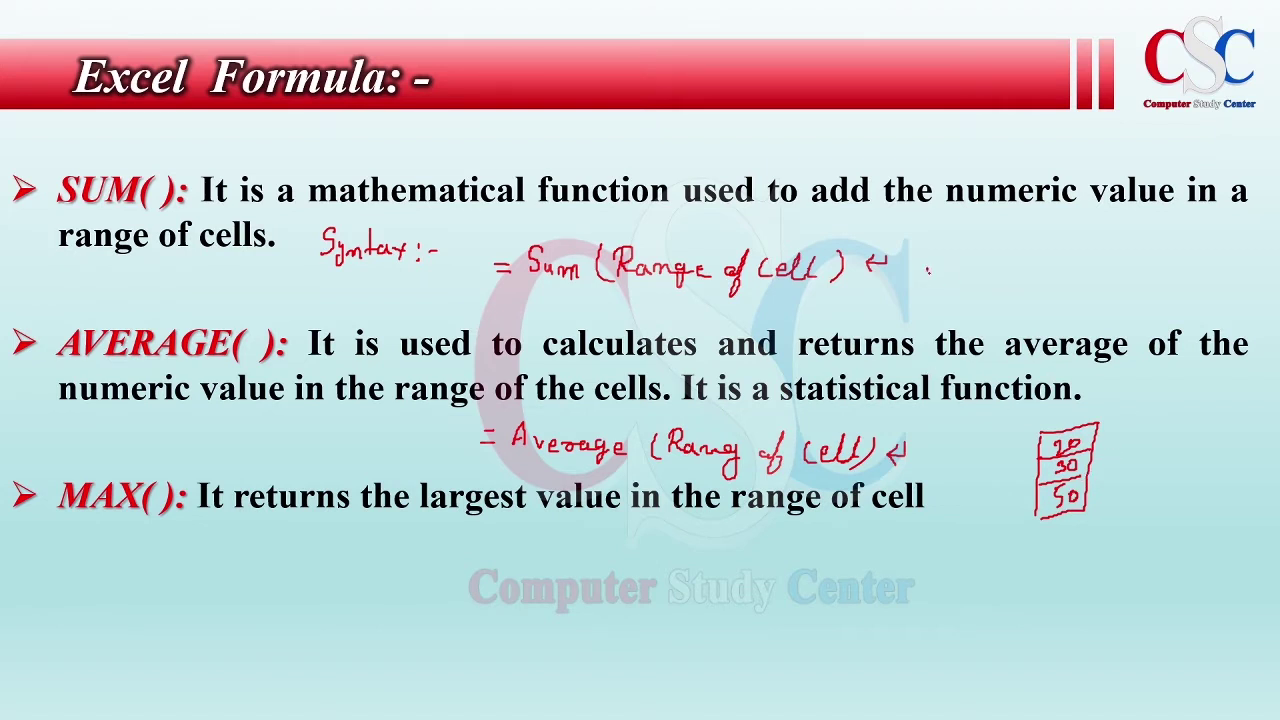
- Ink the Sum result 100 and the Average result 33.3 beside their syntax lines
drag(929, 270, 992, 263)
drag(1156, 459, 1157, 457)
mouse_move(1034, 253)
mouse_down()
mouse_move(1033, 271)
mouse_move(1065, 252)
mouse_up()
drag(1060, 686, 1076, 684)
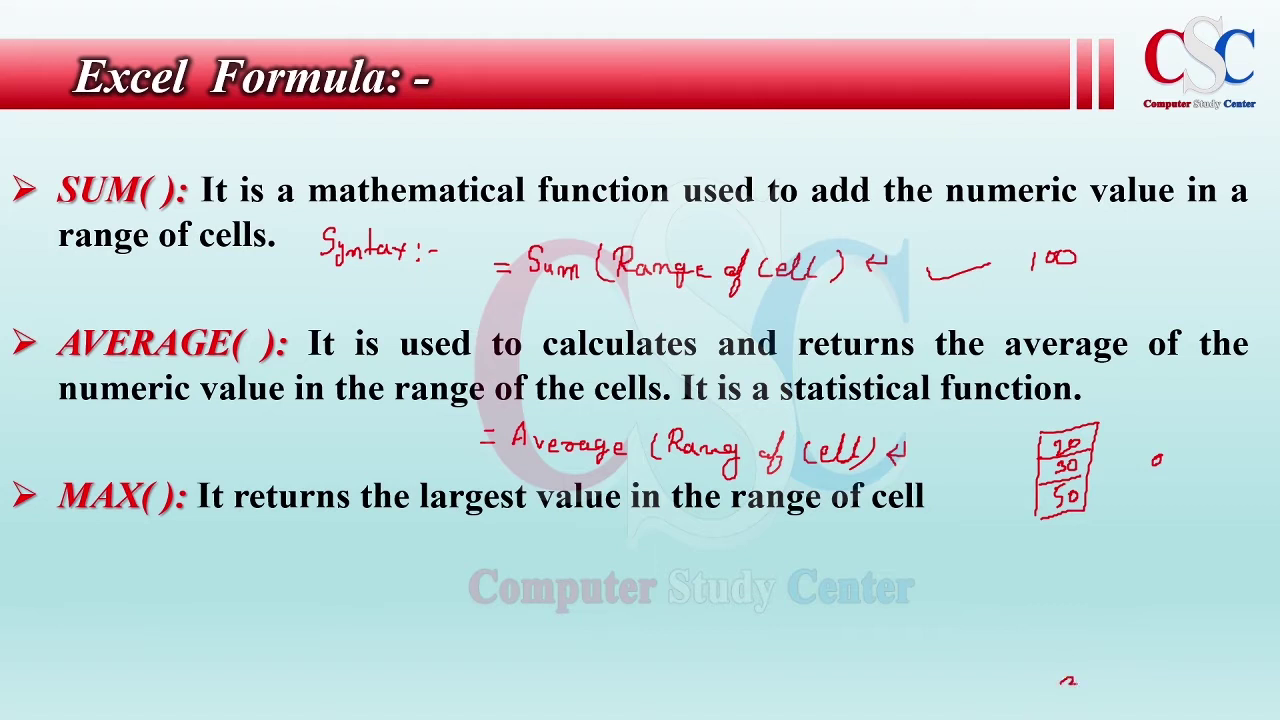
mouse_move(940, 437)
mouse_down()
mouse_move(944, 450)
mouse_move(1006, 442)
mouse_up()
- Write '= Max (Range of cell)' with an arrow pointing to the largest value 50
mouse_move(486, 537)
mouse_down()
mouse_move(504, 549)
mouse_move(528, 535)
mouse_move(540, 557)
mouse_move(578, 557)
mouse_up()
mouse_move(578, 543)
mouse_down()
mouse_move(566, 557)
mouse_move(592, 565)
mouse_move(684, 552)
mouse_move(682, 576)
mouse_move(701, 566)
mouse_up()
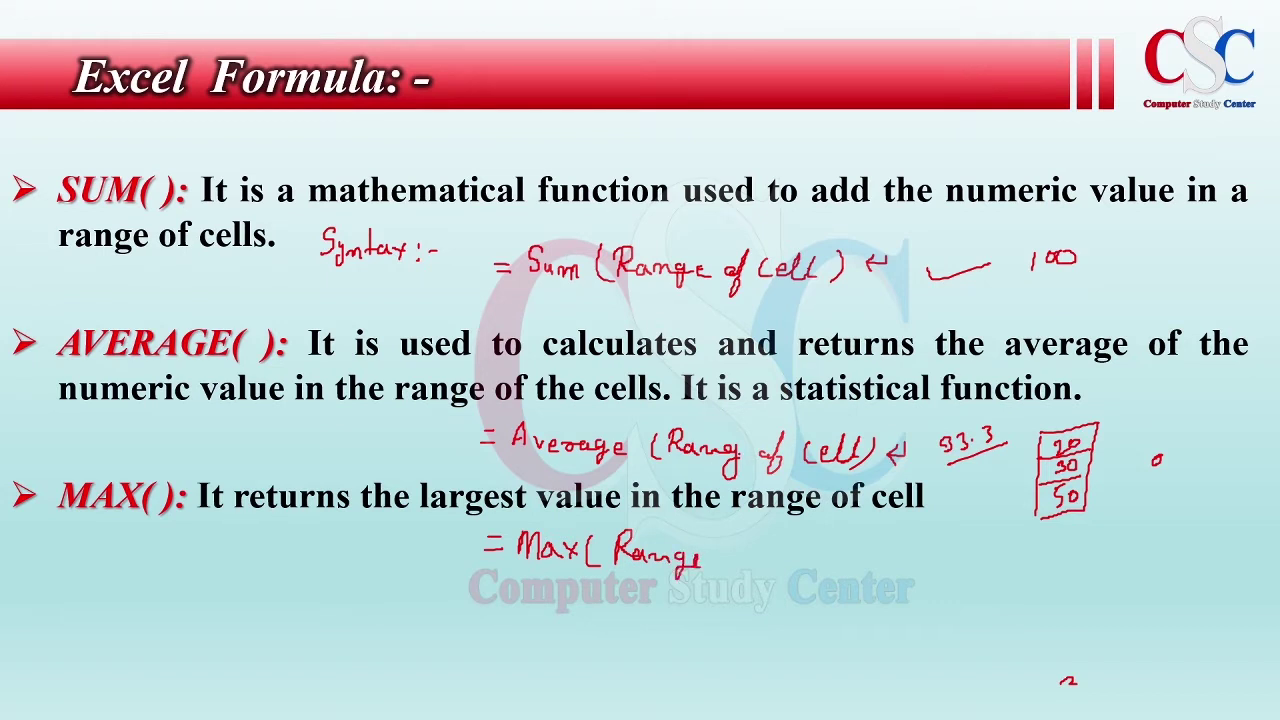
click(743, 453)
mouse_move(737, 551)
mouse_down()
mouse_move(756, 532)
mouse_move(742, 582)
mouse_up()
mouse_move(784, 552)
mouse_down()
mouse_move(786, 566)
mouse_move(812, 540)
mouse_up()
mouse_move(820, 566)
mouse_down()
mouse_move(832, 530)
mouse_move(834, 548)
mouse_up()
drag(842, 528, 848, 574)
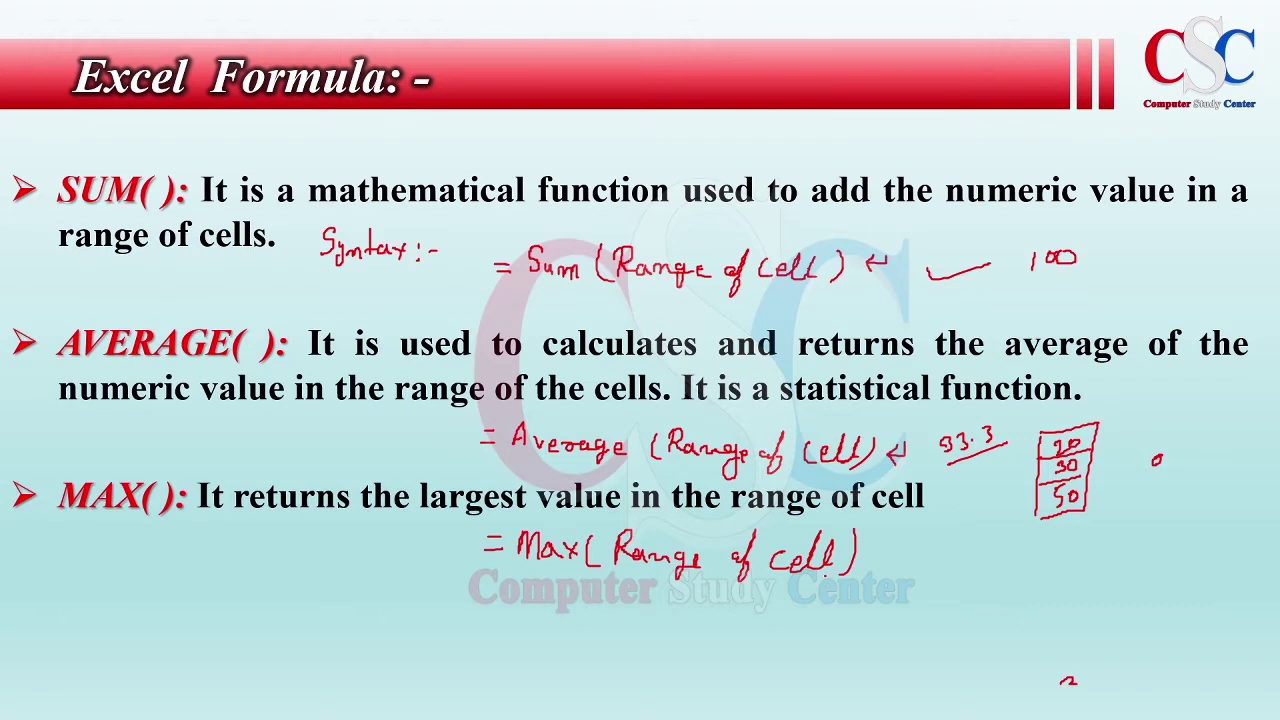
mouse_move(890, 544)
mouse_down()
mouse_move(870, 556)
mouse_move(938, 552)
mouse_up()
mouse_move(996, 505)
mouse_down()
mouse_move(1024, 505)
mouse_move(964, 562)
mouse_move(992, 546)
mouse_up()
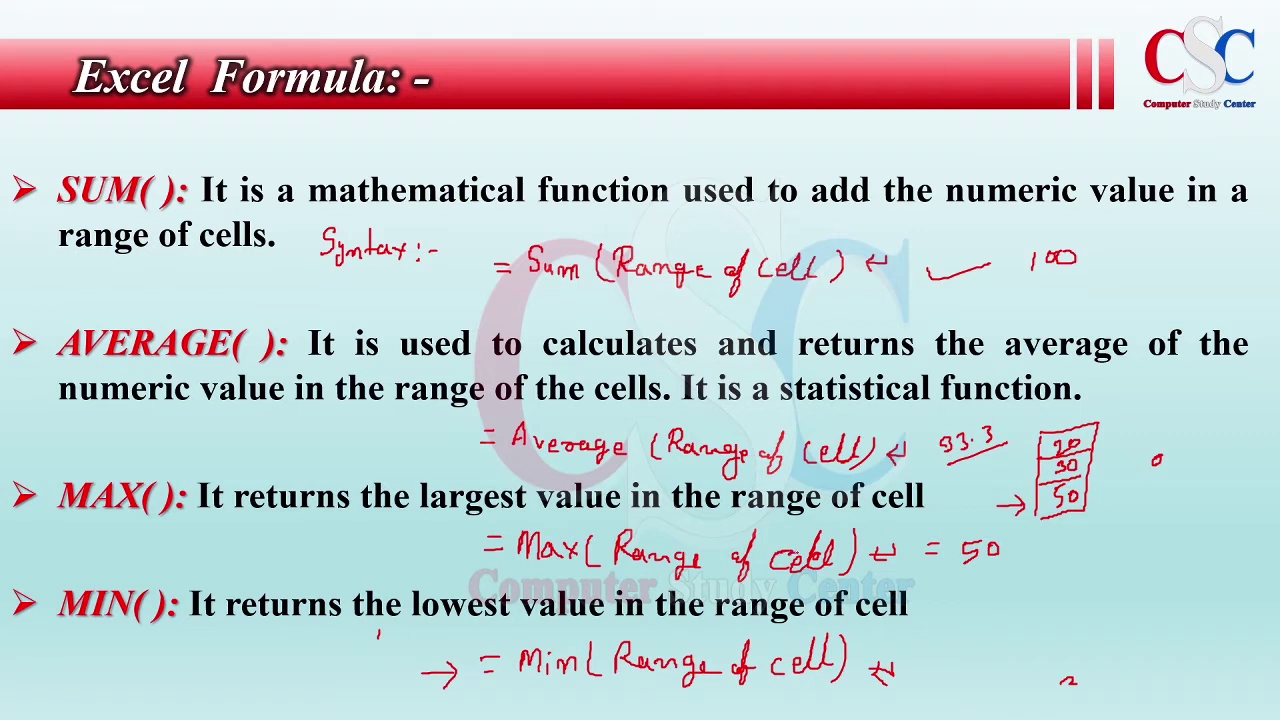
- Draw a curved arrow from the sample column to the Min line, marking the result 20
drag(1142, 476, 1112, 492)
mouse_move(1057, 545)
mouse_down()
mouse_move(952, 624)
mouse_move(975, 624)
mouse_move(948, 656)
mouse_move(962, 665)
mouse_move(966, 650)
mouse_up()
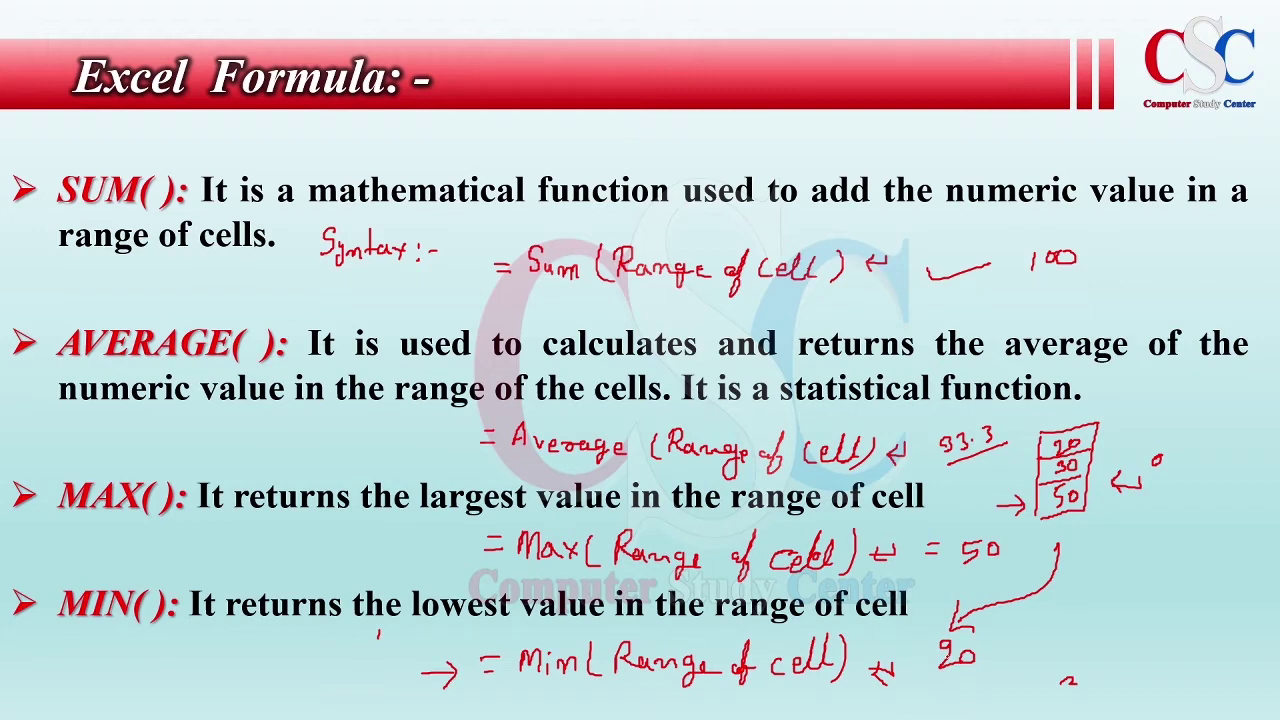
- Launch Excel with the excel command in the Run dialog to get a blank Book1
key(super+r)
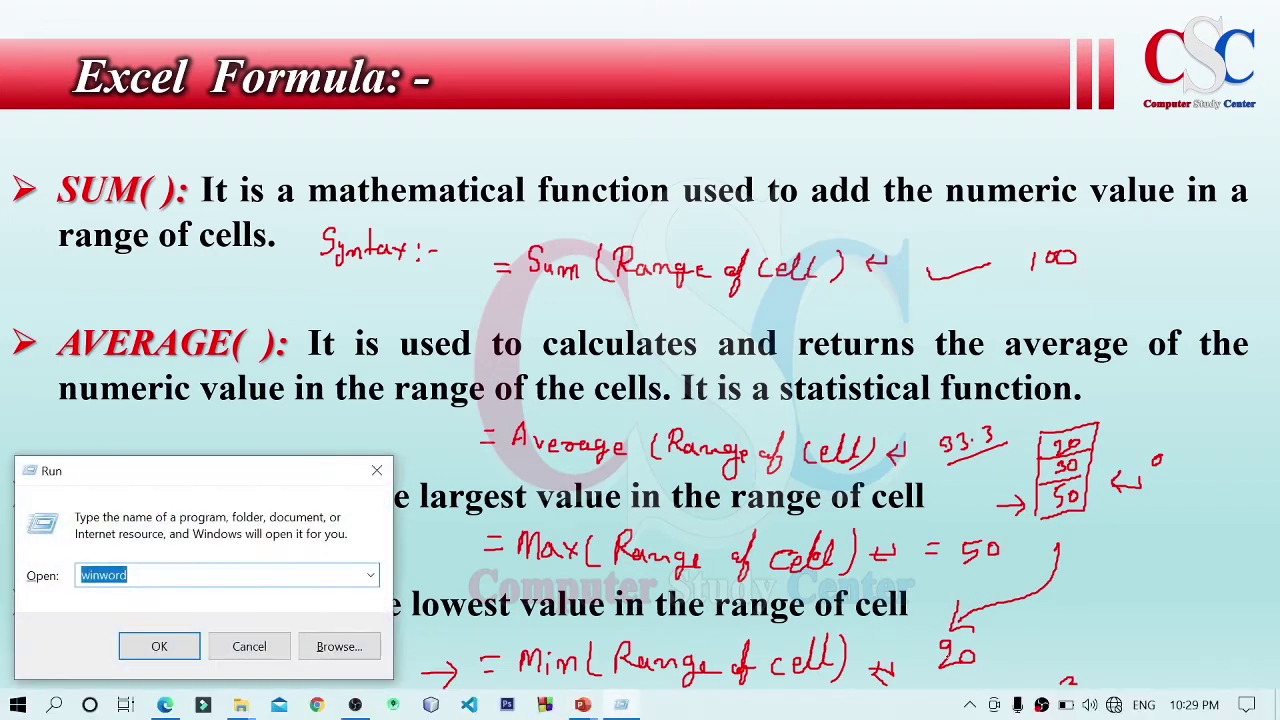
text(exc)
key(Down)
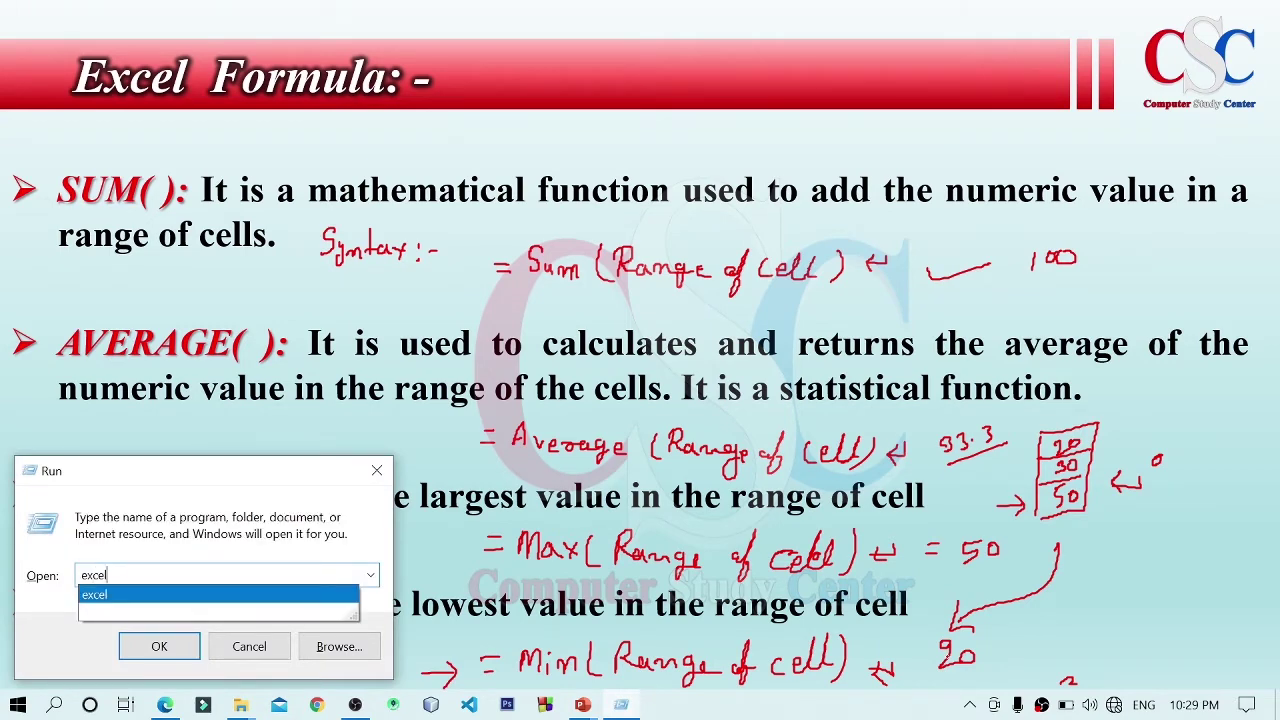
key(Return)
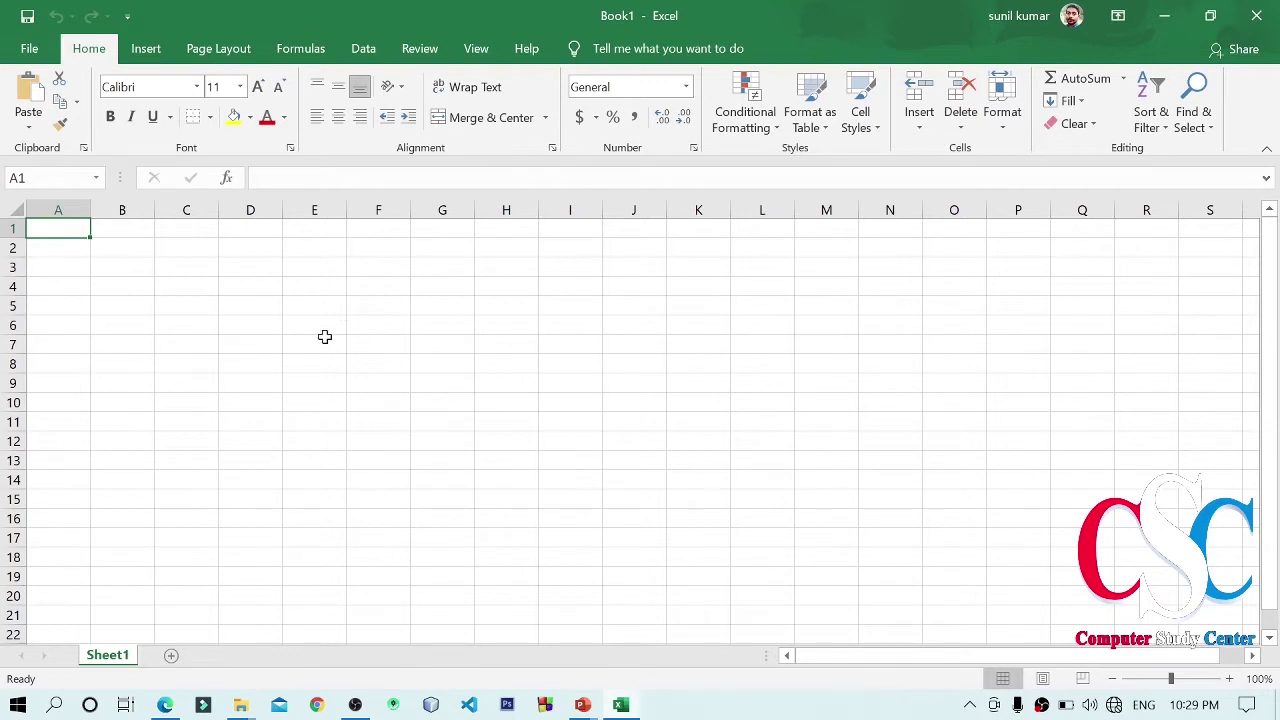
- Enter the labels Sum, Average, max and min in cells C12 through C15
click(262, 250)
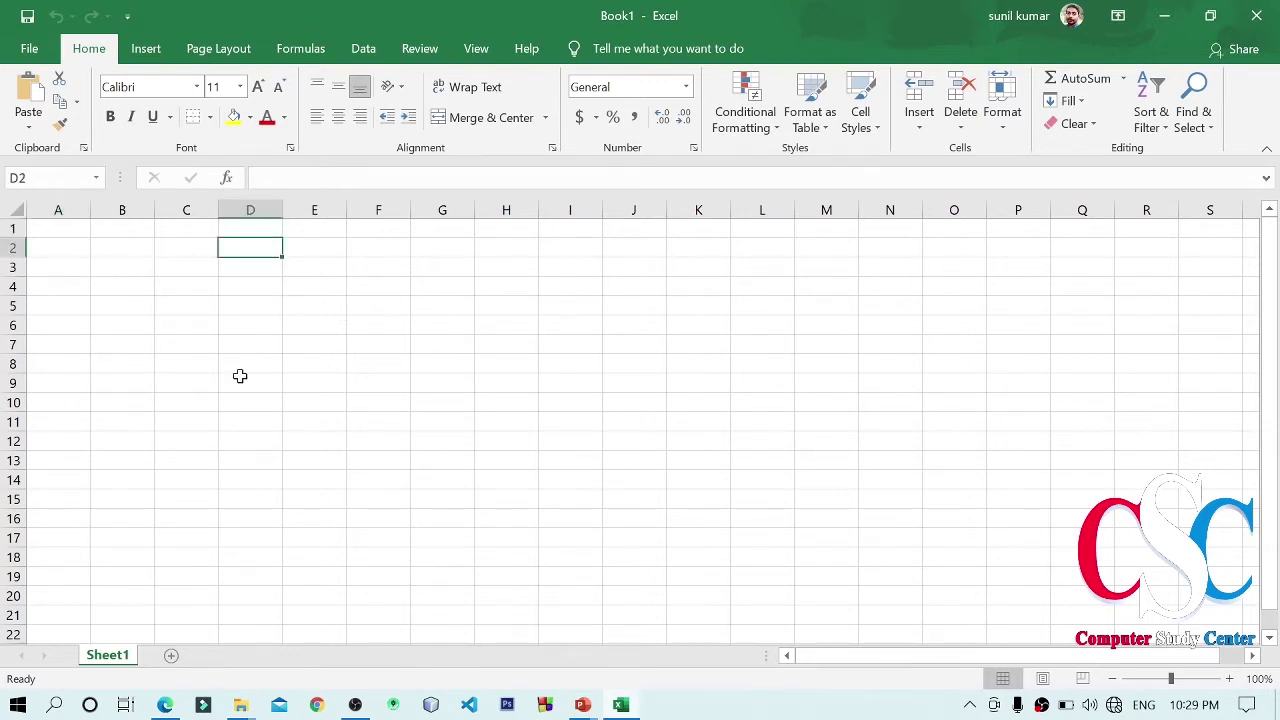
click(191, 444)
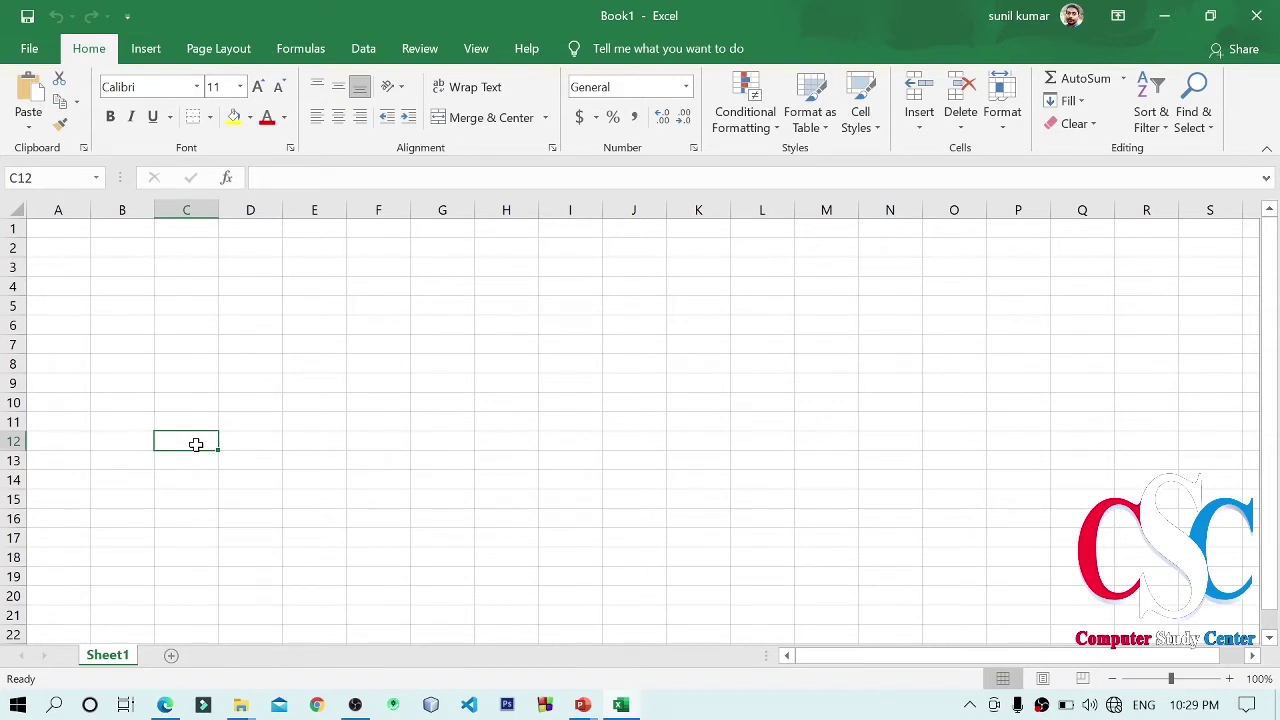
text(Sum)
key(Return)
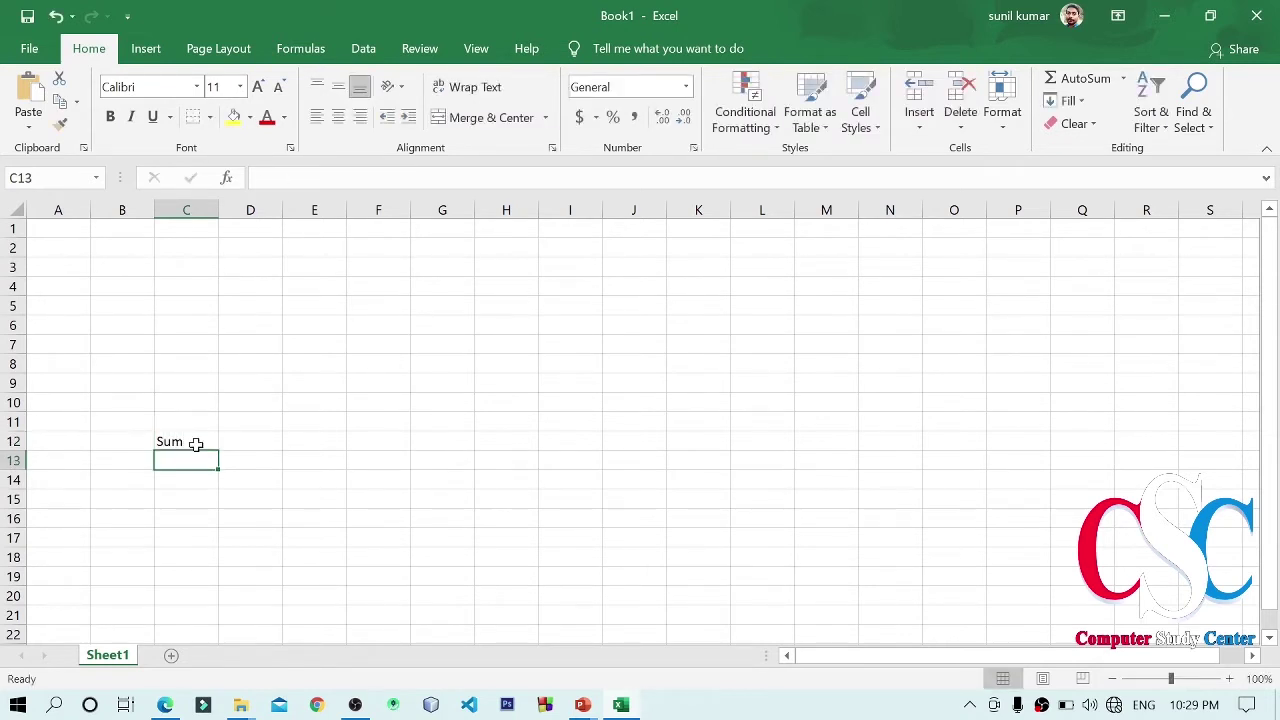
text(A)
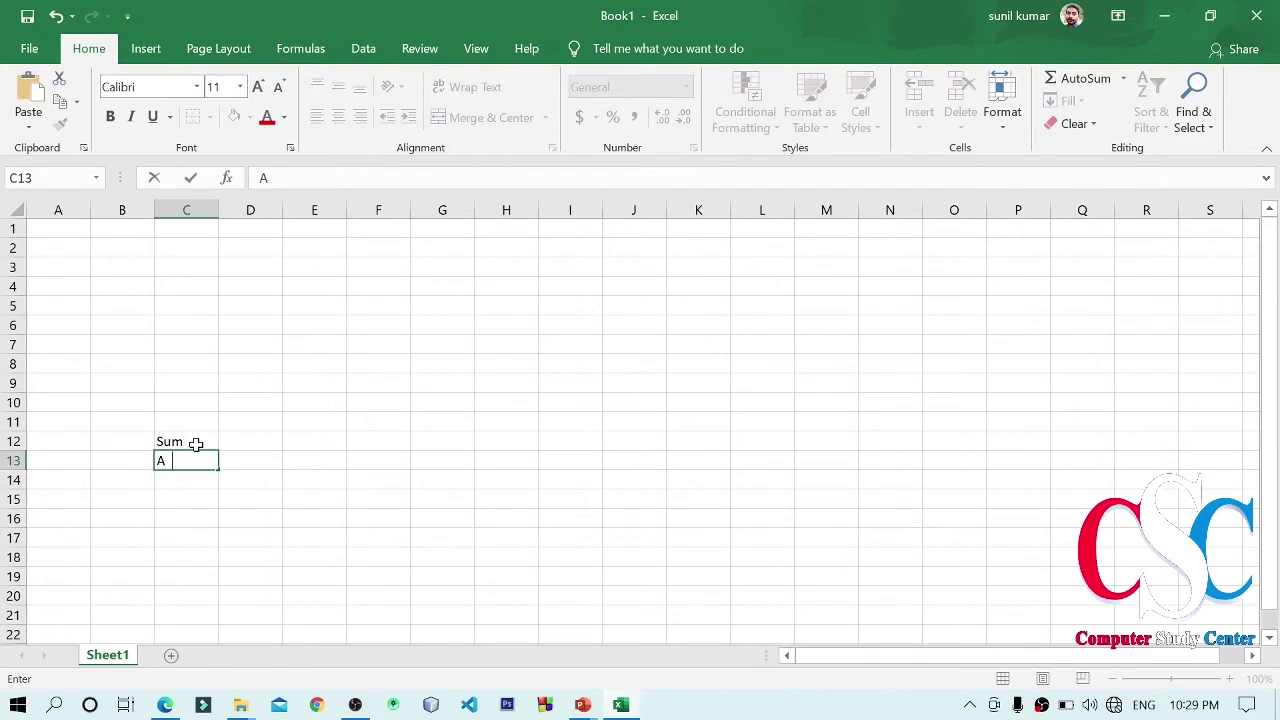
text(verage)
key(Return)
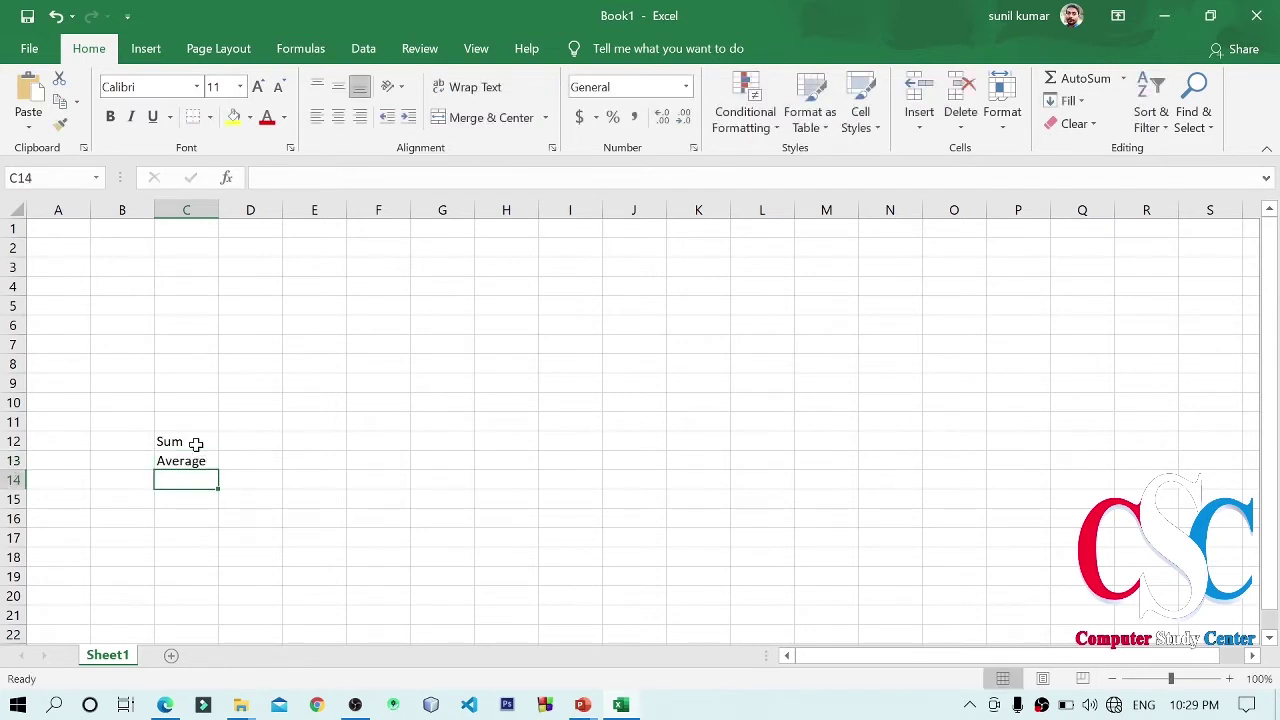
text(max)
key(Return)
text(m)
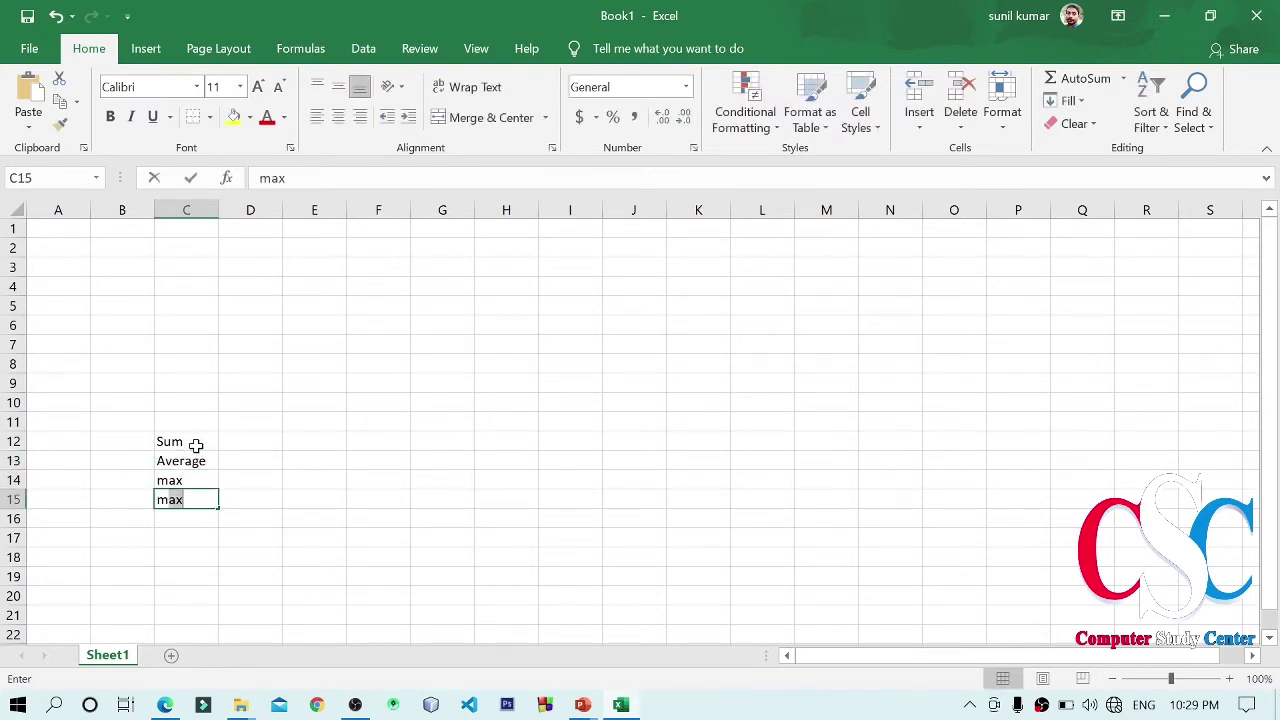
text(in)
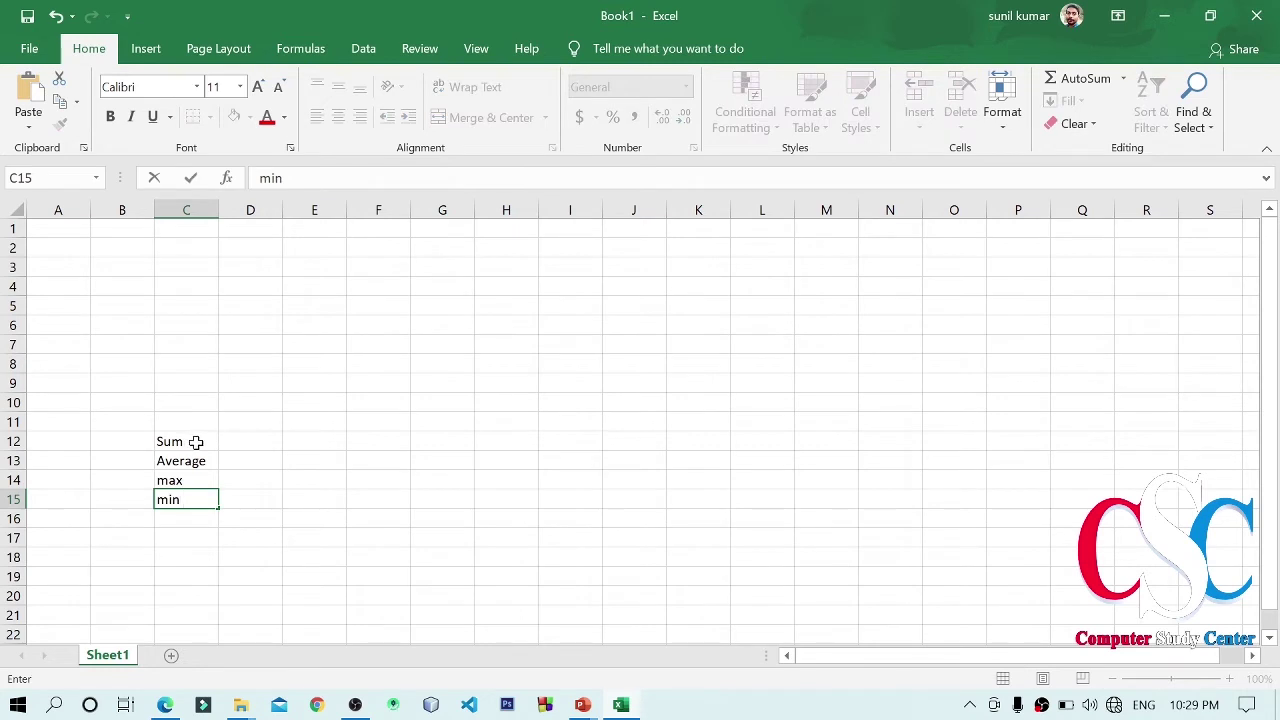
- Fill D4:D10 with the numbers 12, 23, 4, 5, 67, 23 and 234
click(272, 444)
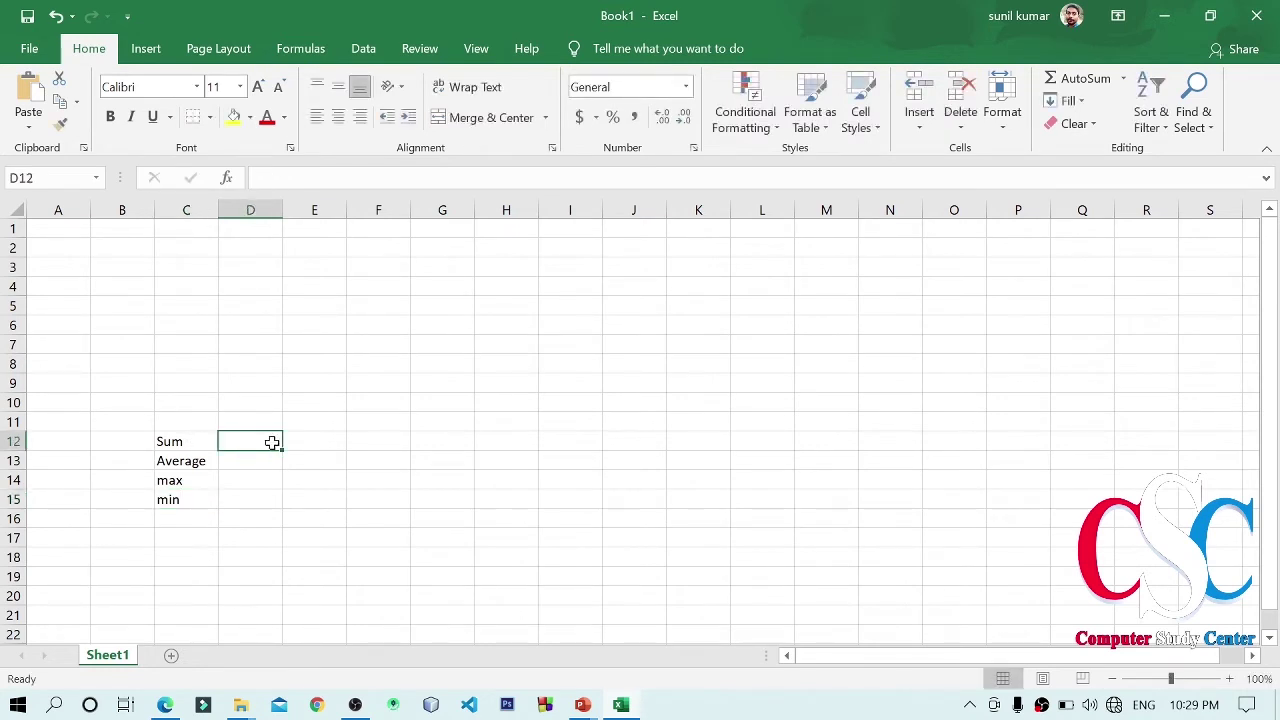
click(262, 288)
text(12)
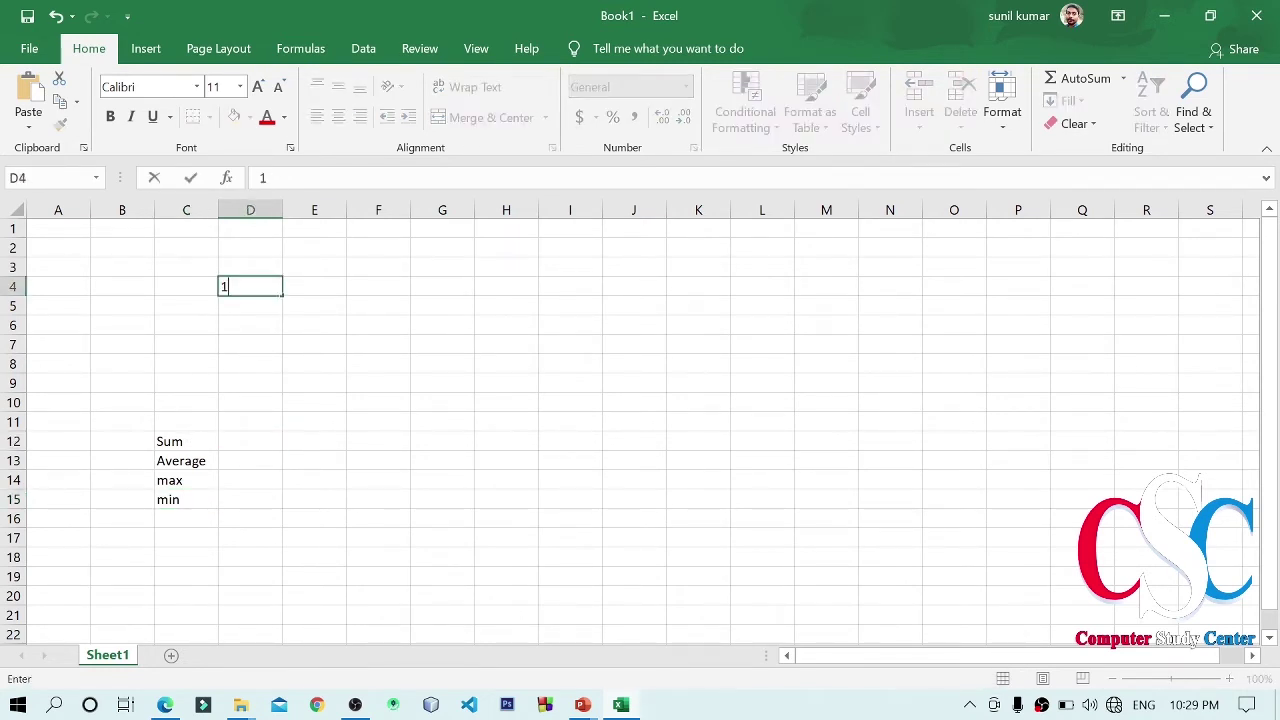
key(Return)
text(23)
key(Return)
text(4)
key(Return)
text(5)
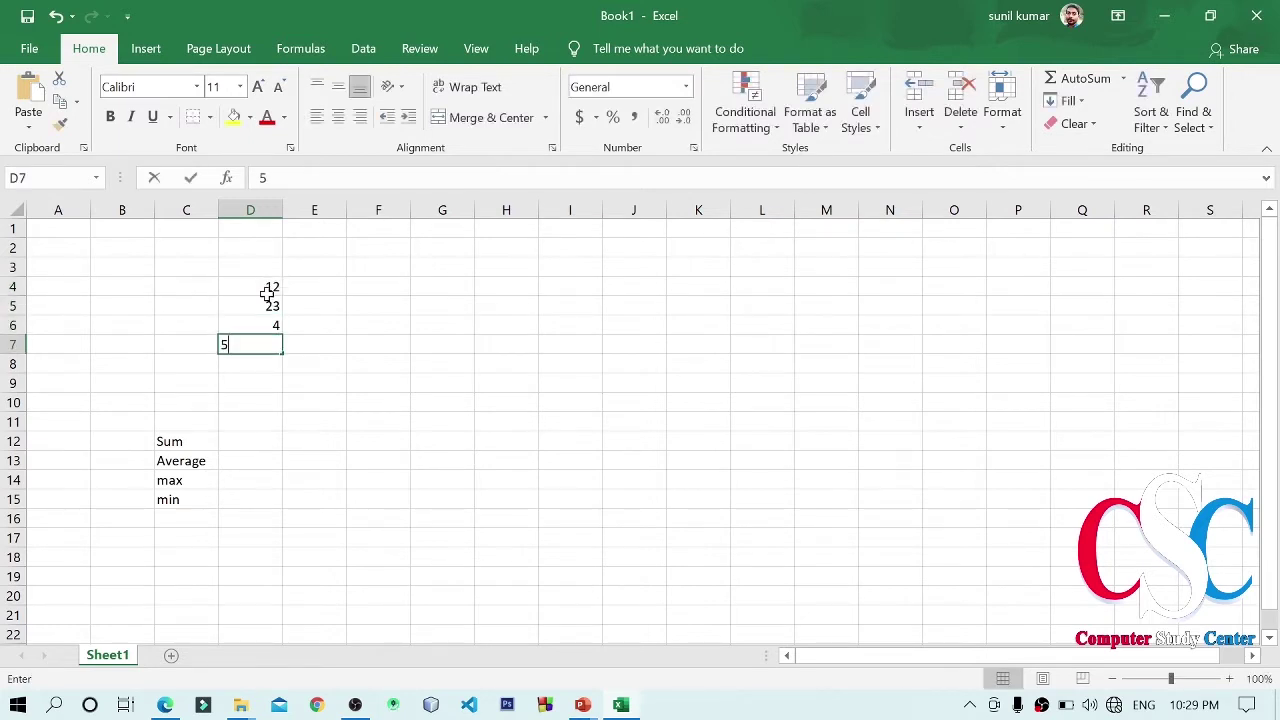
key(Return)
text(67)
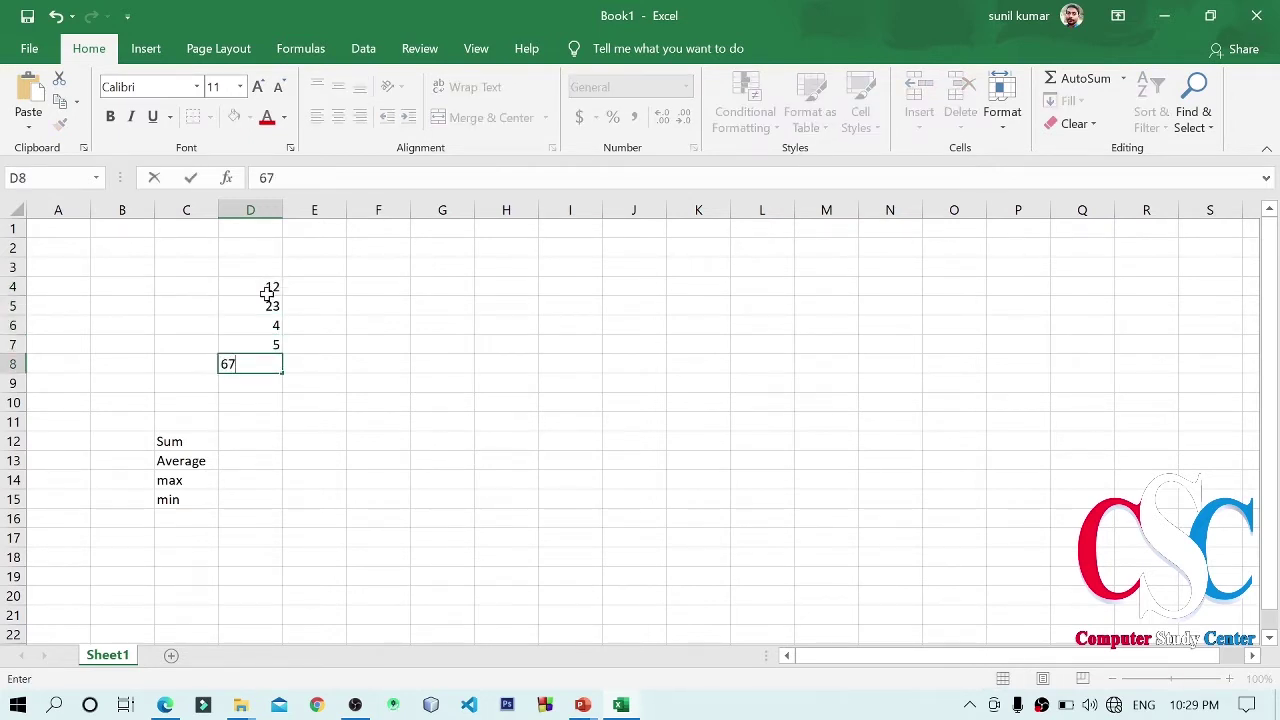
key(Return)
text(23)
key(Return)
text(234)
key(Return)
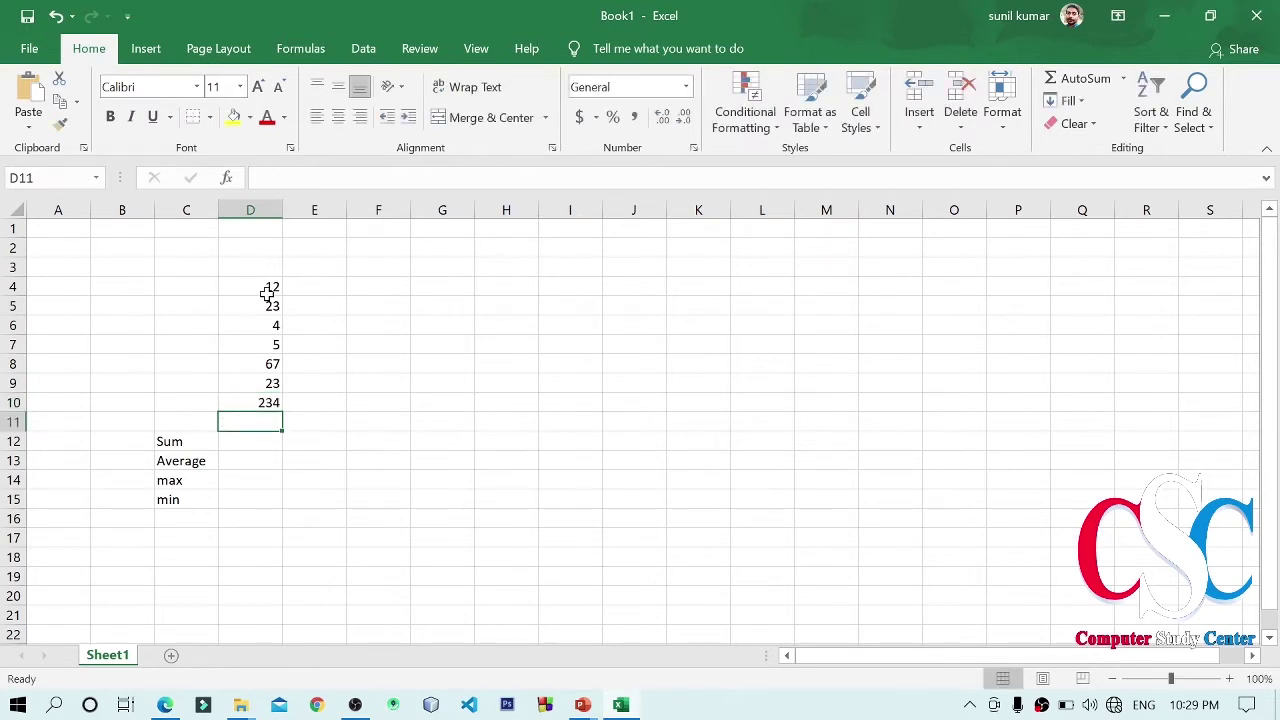
- Zoom the worksheet in from 110% to 150%
click(270, 445)
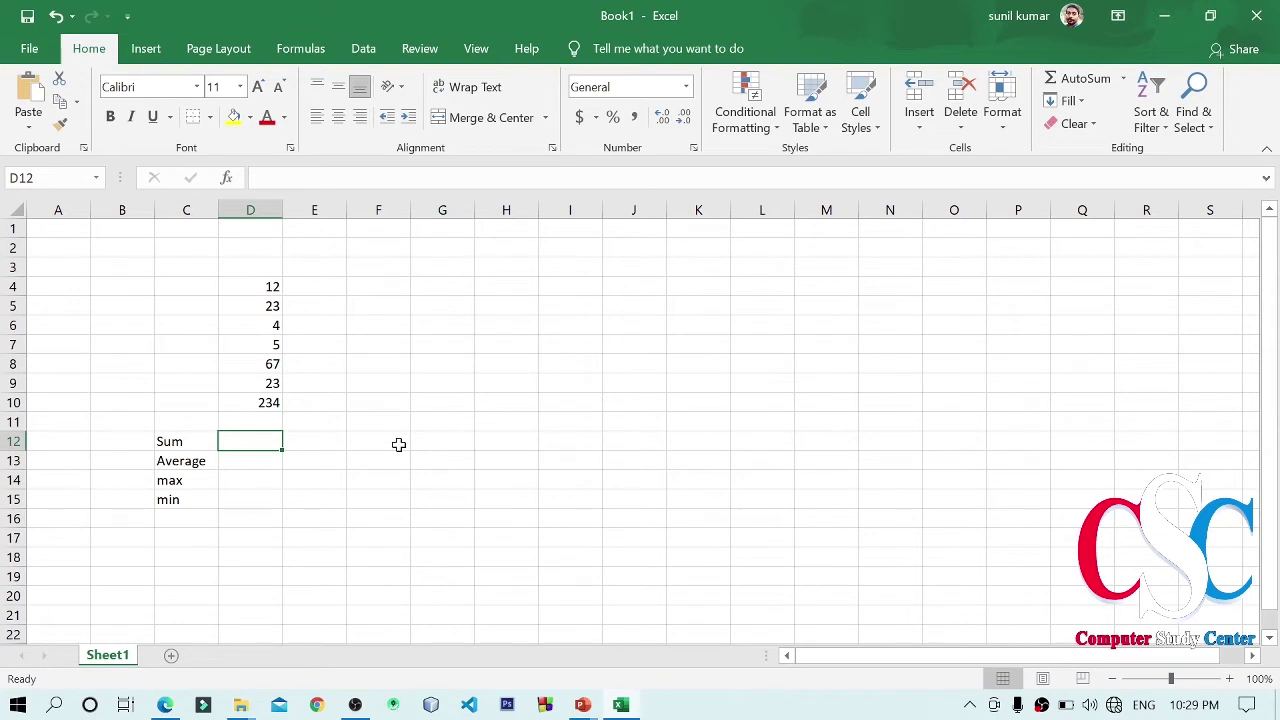
click(1229, 679)
click(1229, 679)
click(1229, 679)
click(1229, 679)
click(1229, 679)
scroll(919, 537, down, 1)
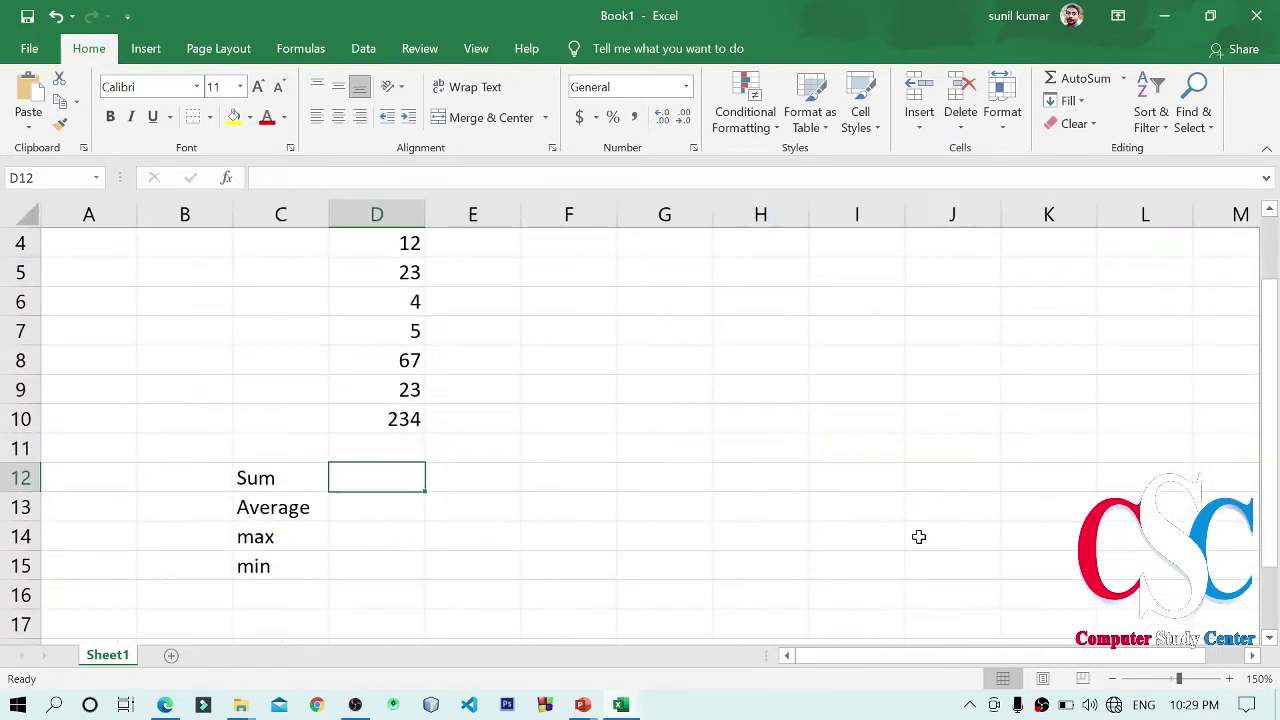
scroll(919, 537, up, 1)
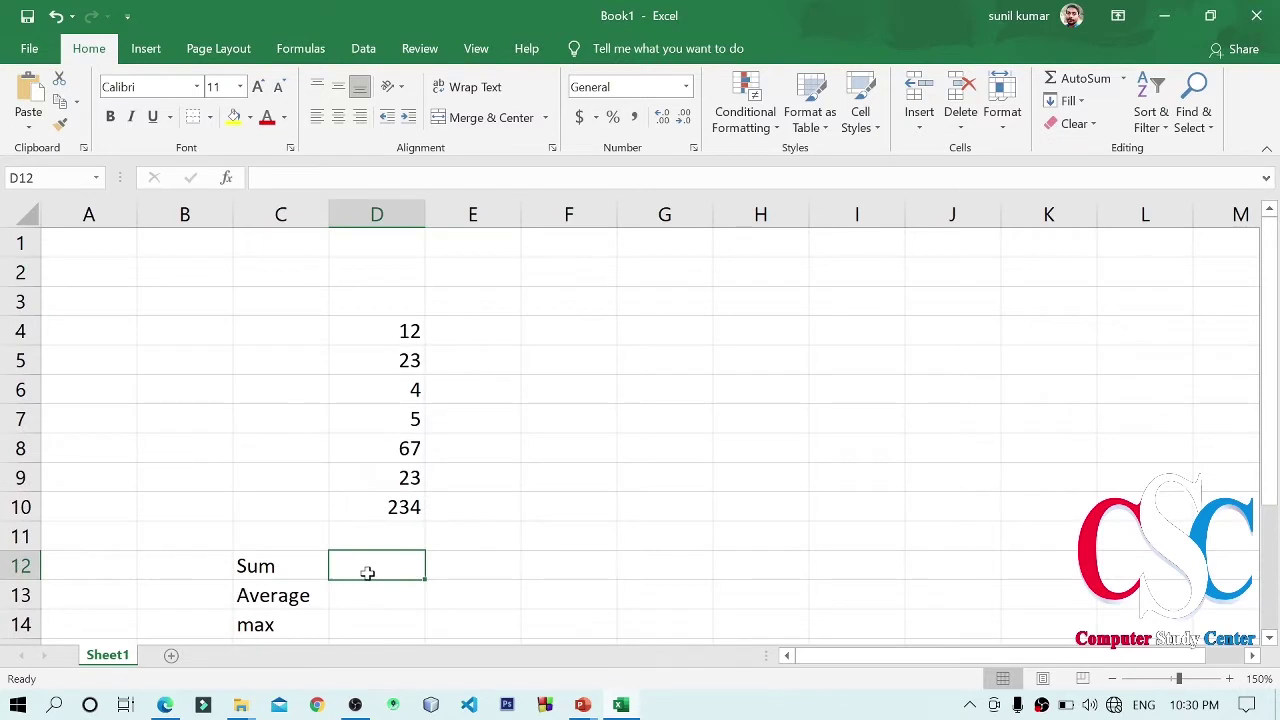
- Begin the formula =sum( in cell D12
text(=)
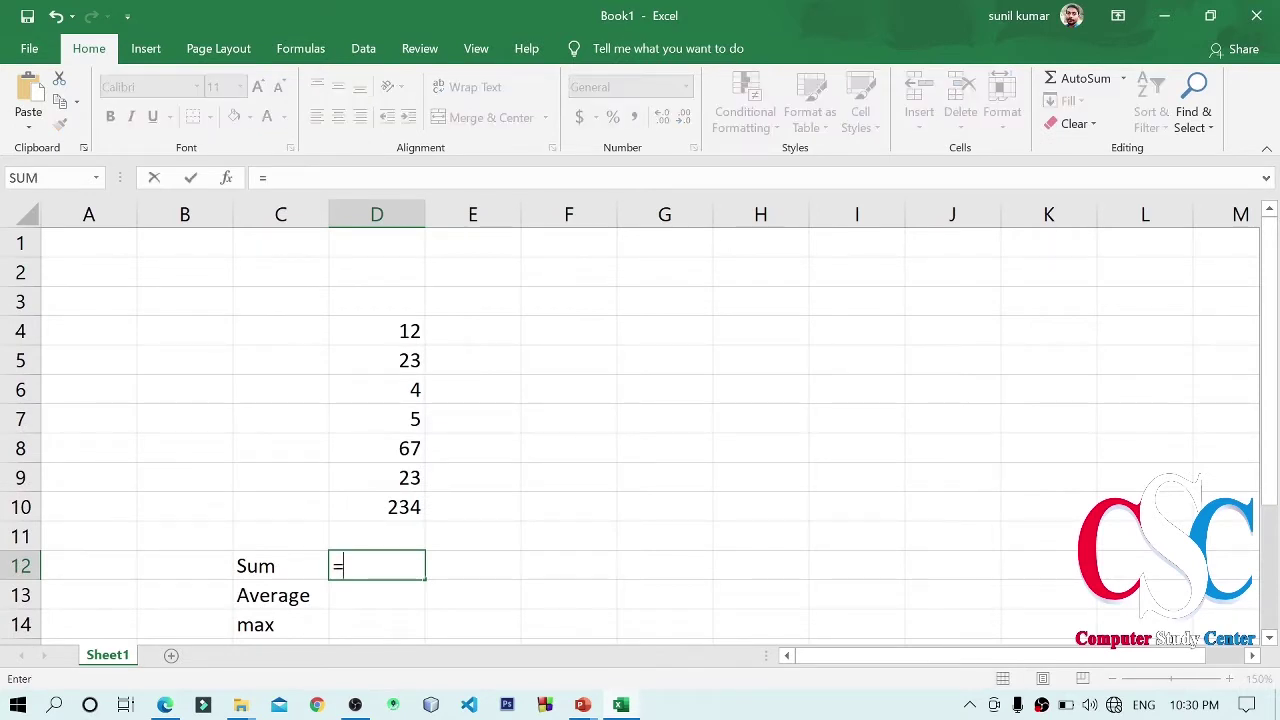
text(su)
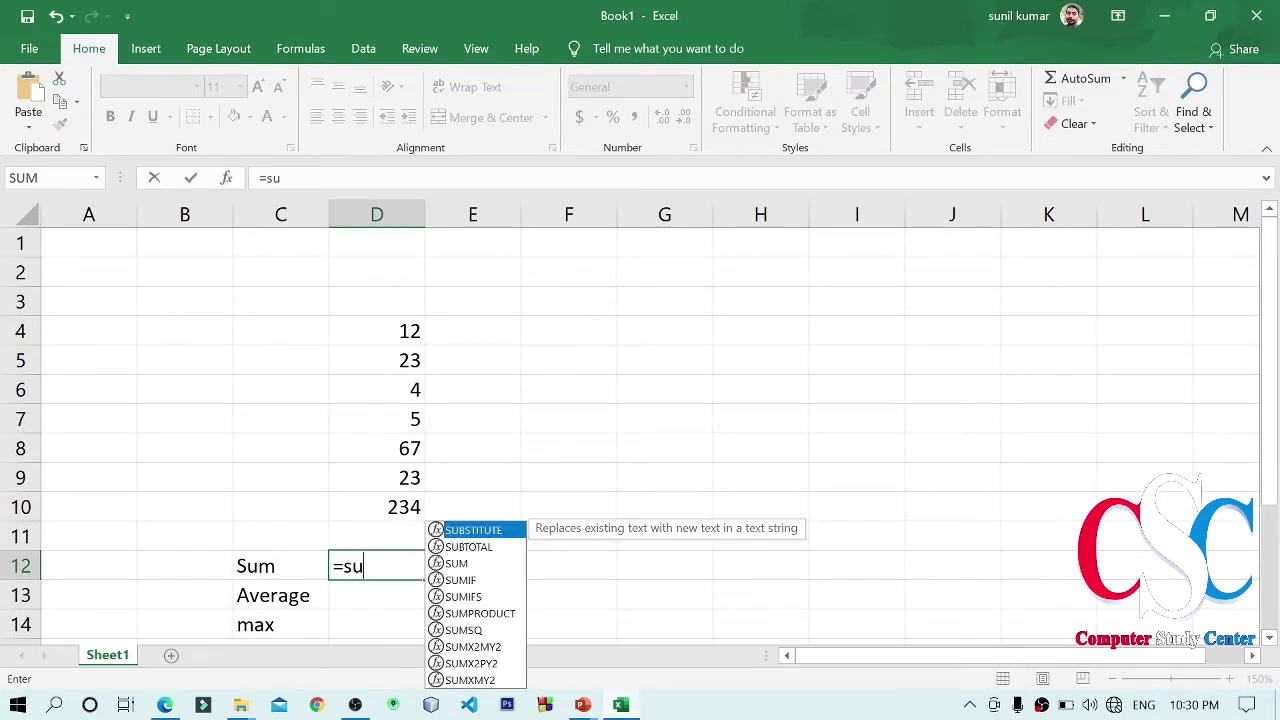
text(m)
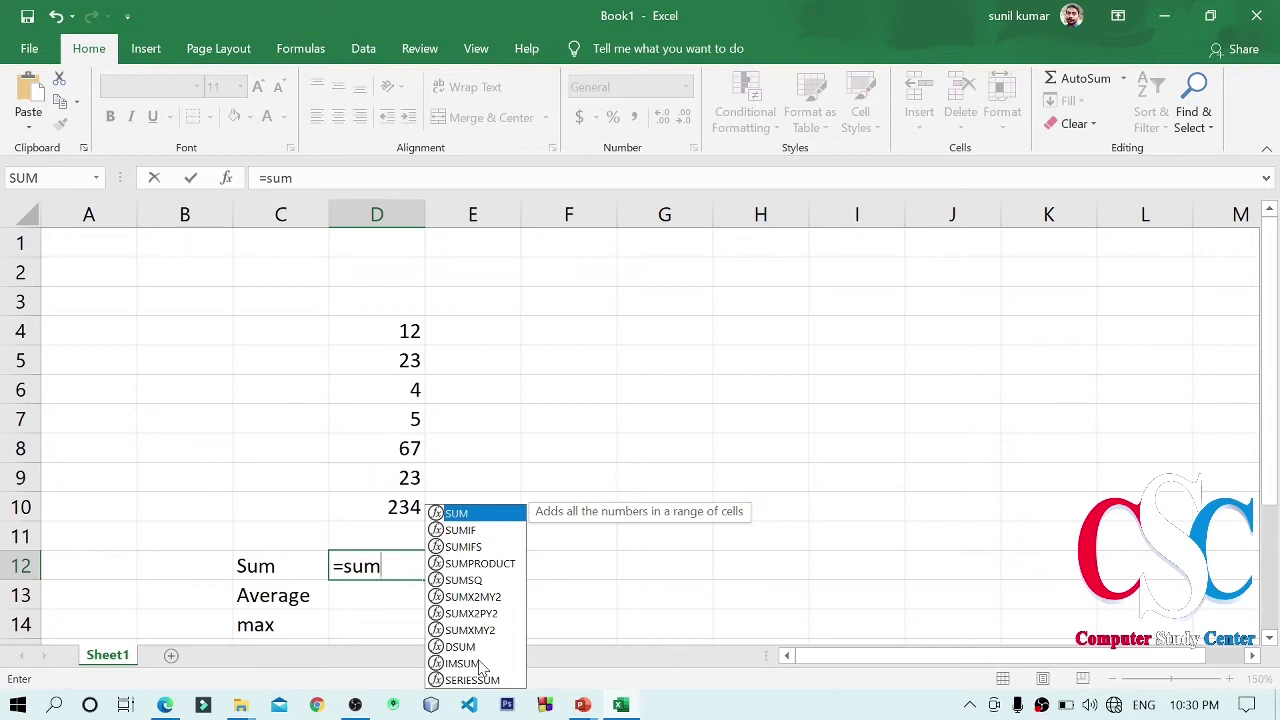
text(()
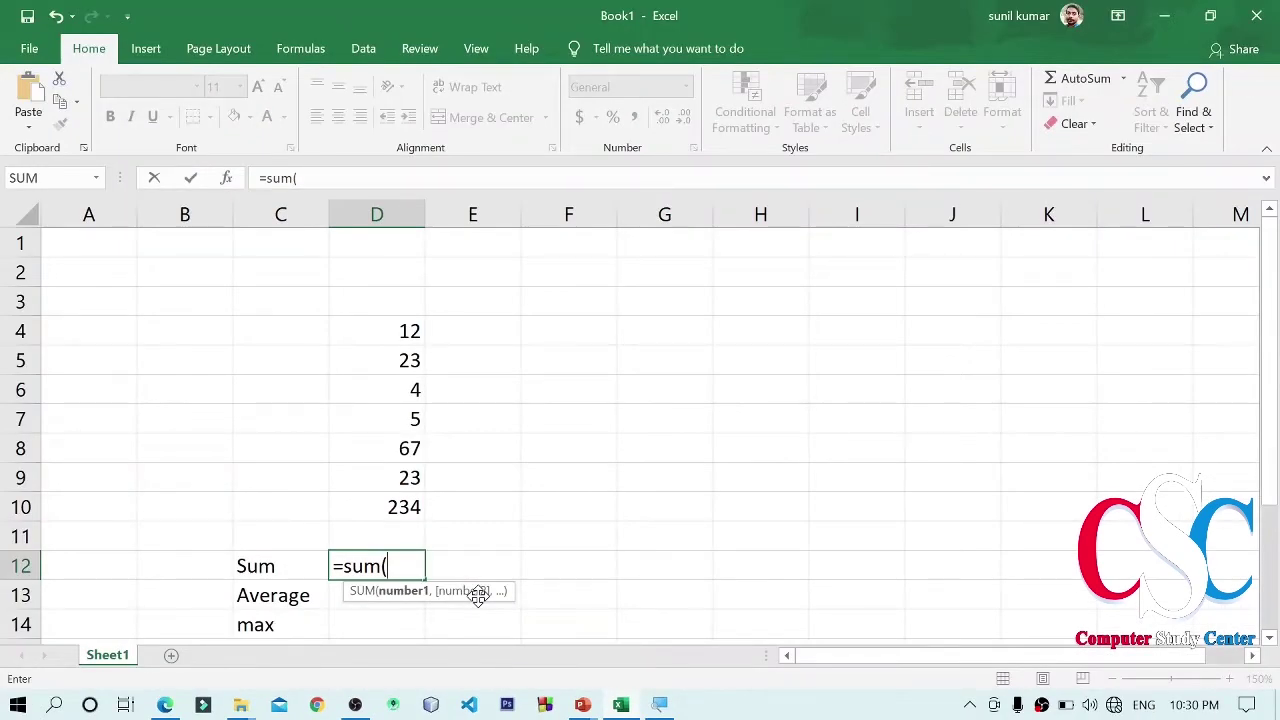
- Complete D12 as =SUM(D4:D10), giving a total of 368
drag(397, 331, 412, 503)
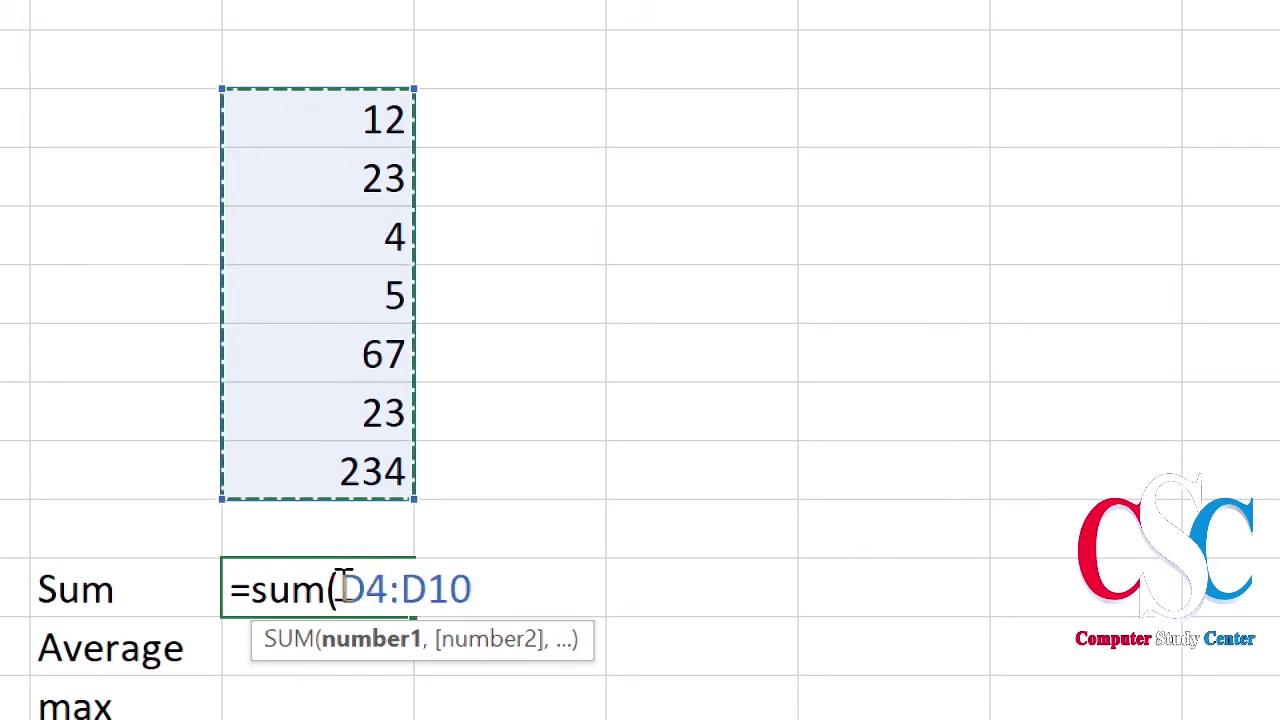
drag(339, 588, 472, 588)
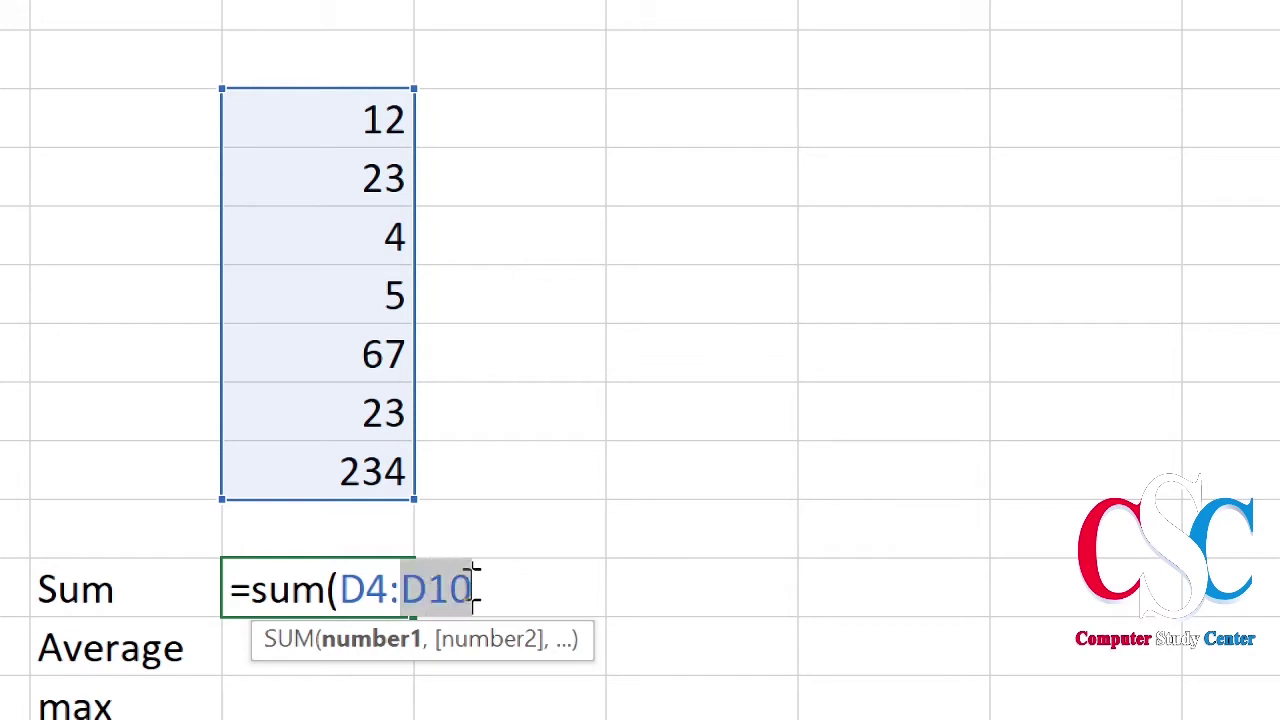
click(446, 589)
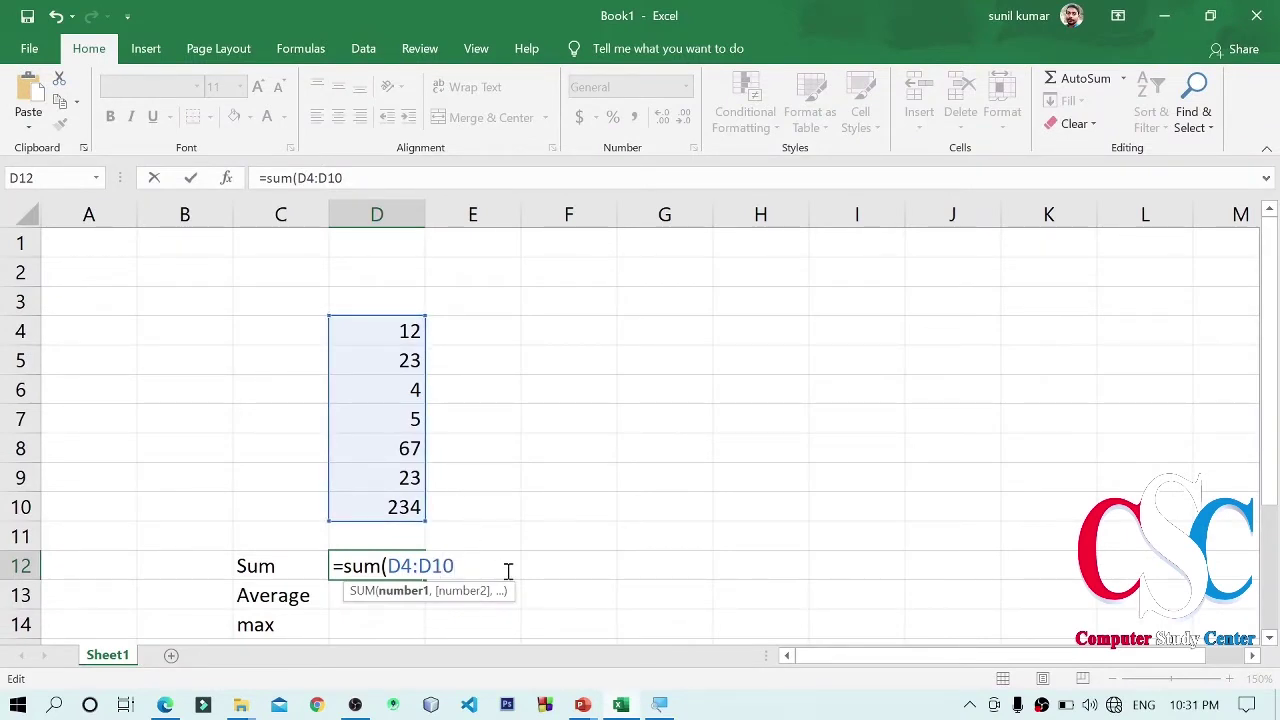
text())
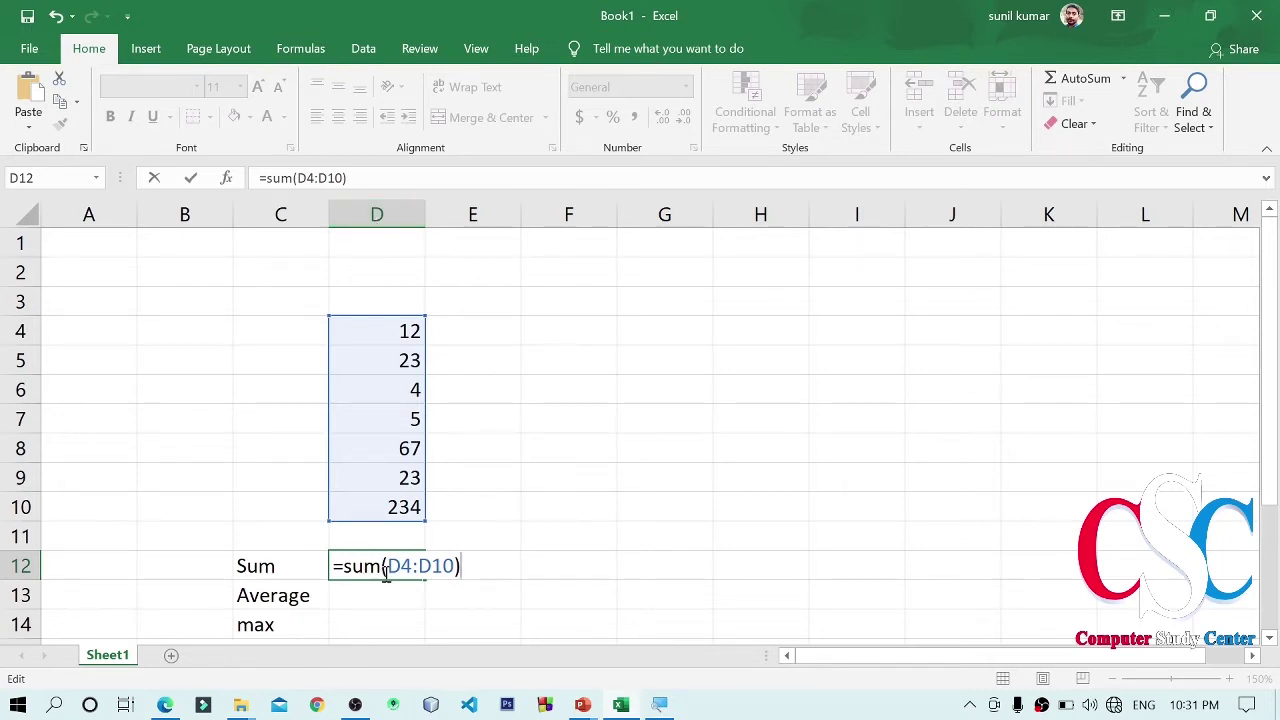
key(Return)
- Verify the 368 total's formula, then begin an =average formula in D13
click(385, 572)
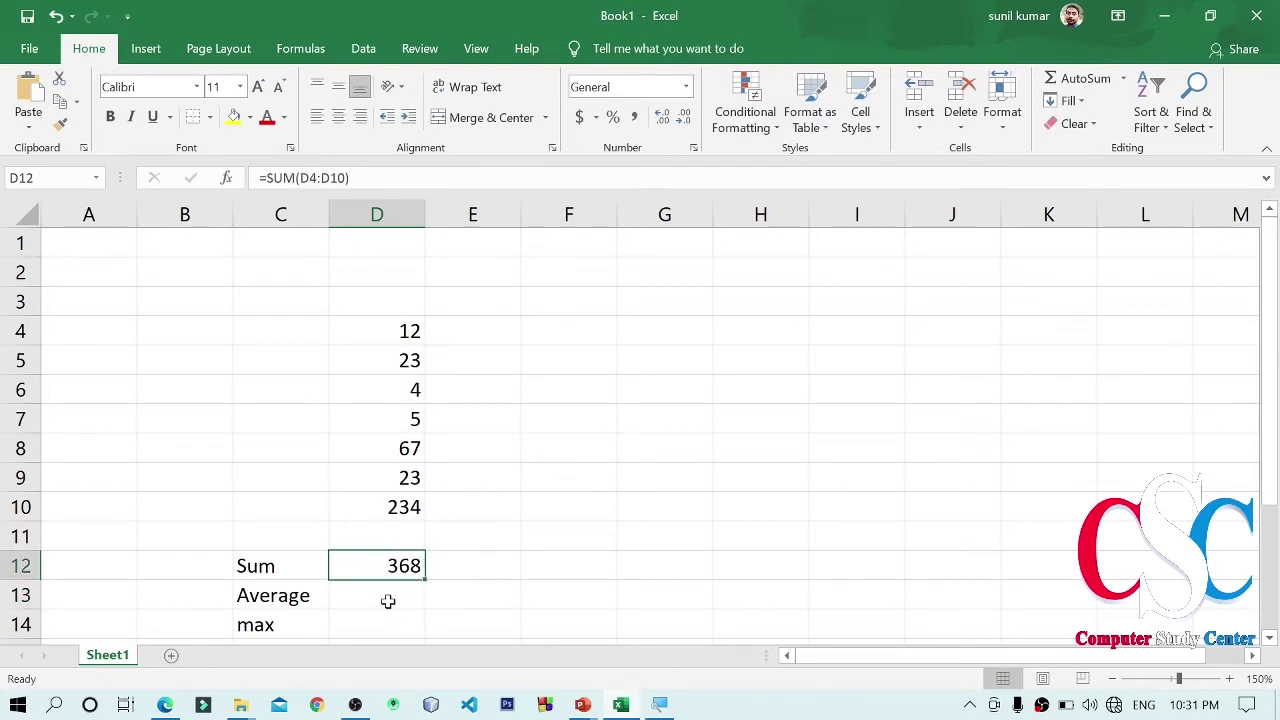
click(388, 601)
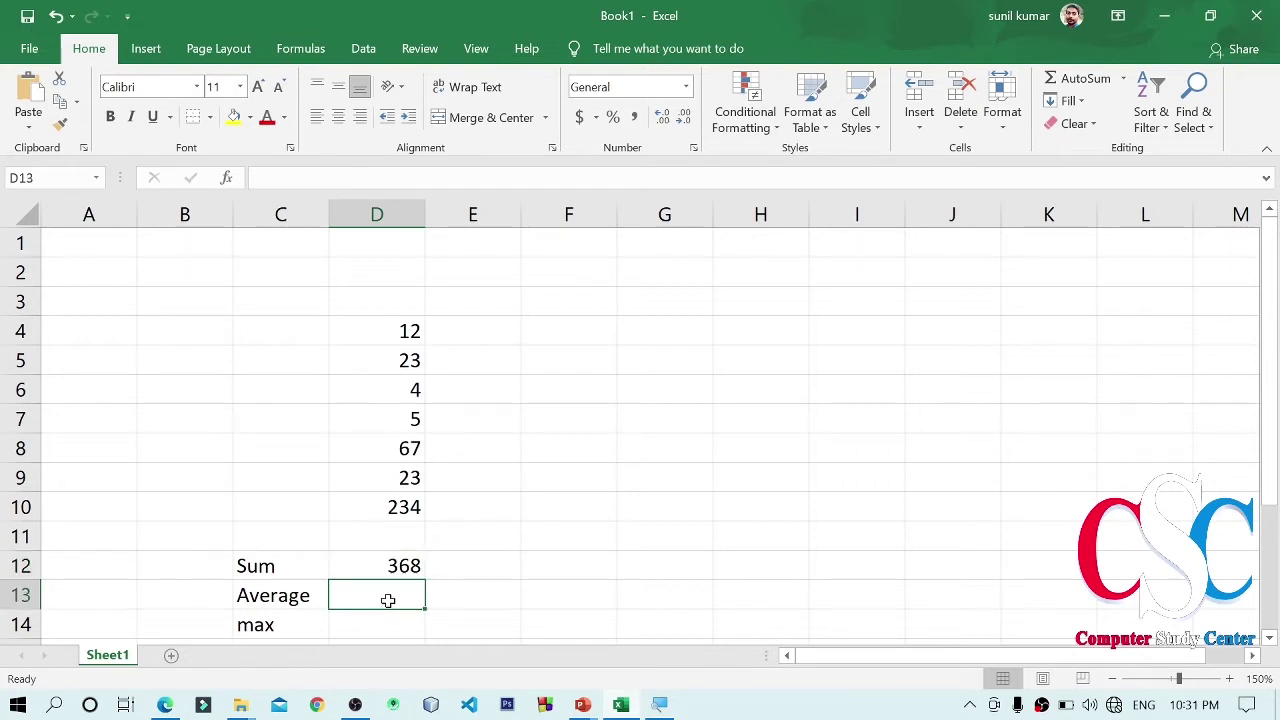
text(=)
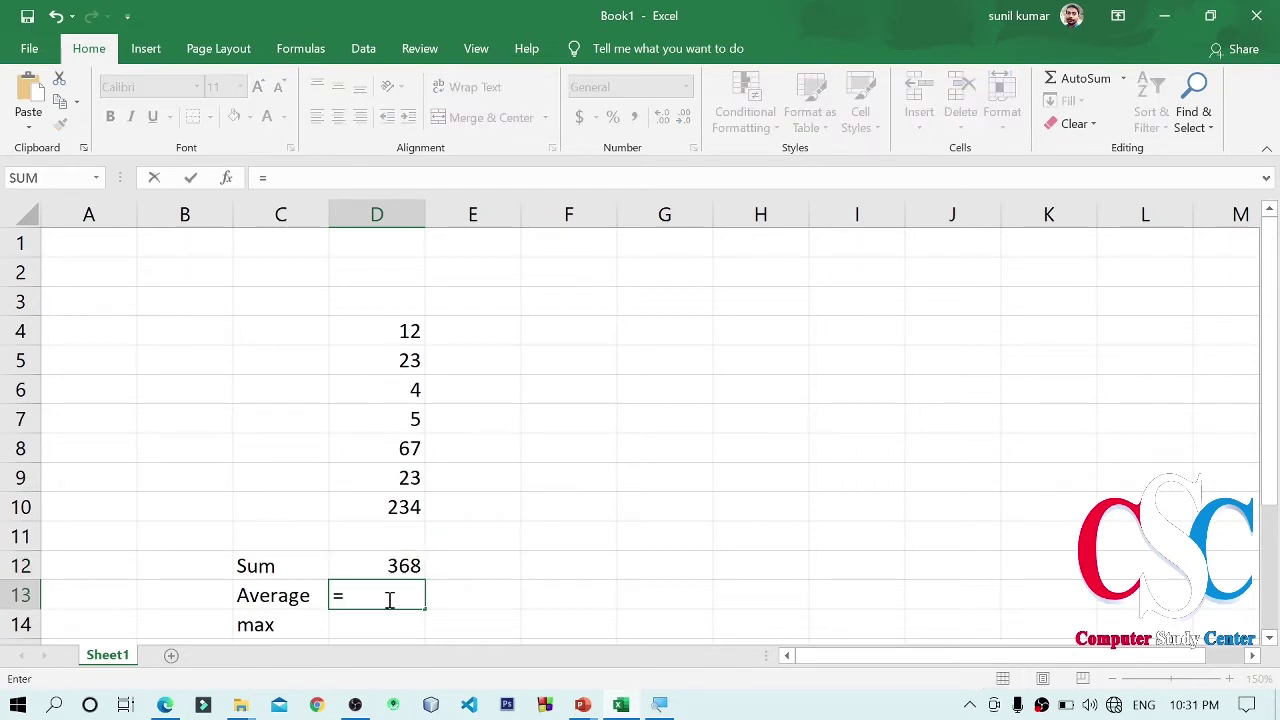
text(aver)
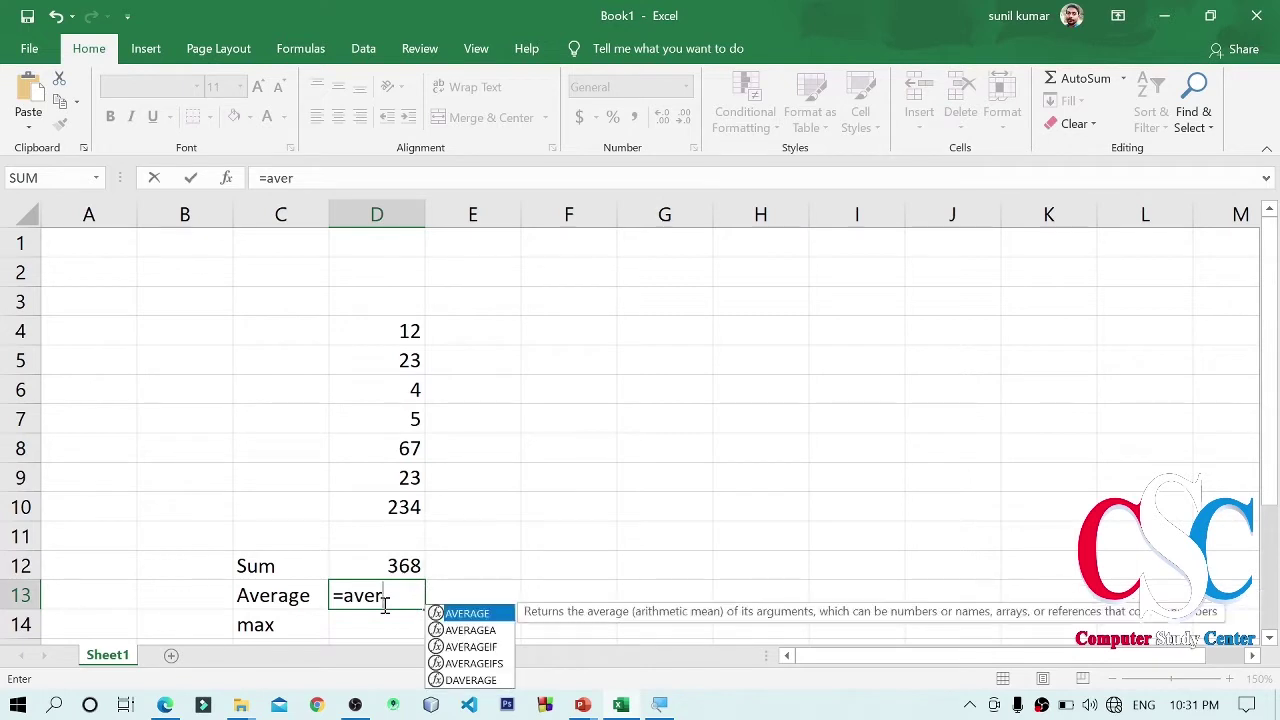
text(age)
text(*)
- Complete =AVERAGE(D4:D10) in D13 so it shows 52.5714
key(BackSpace)
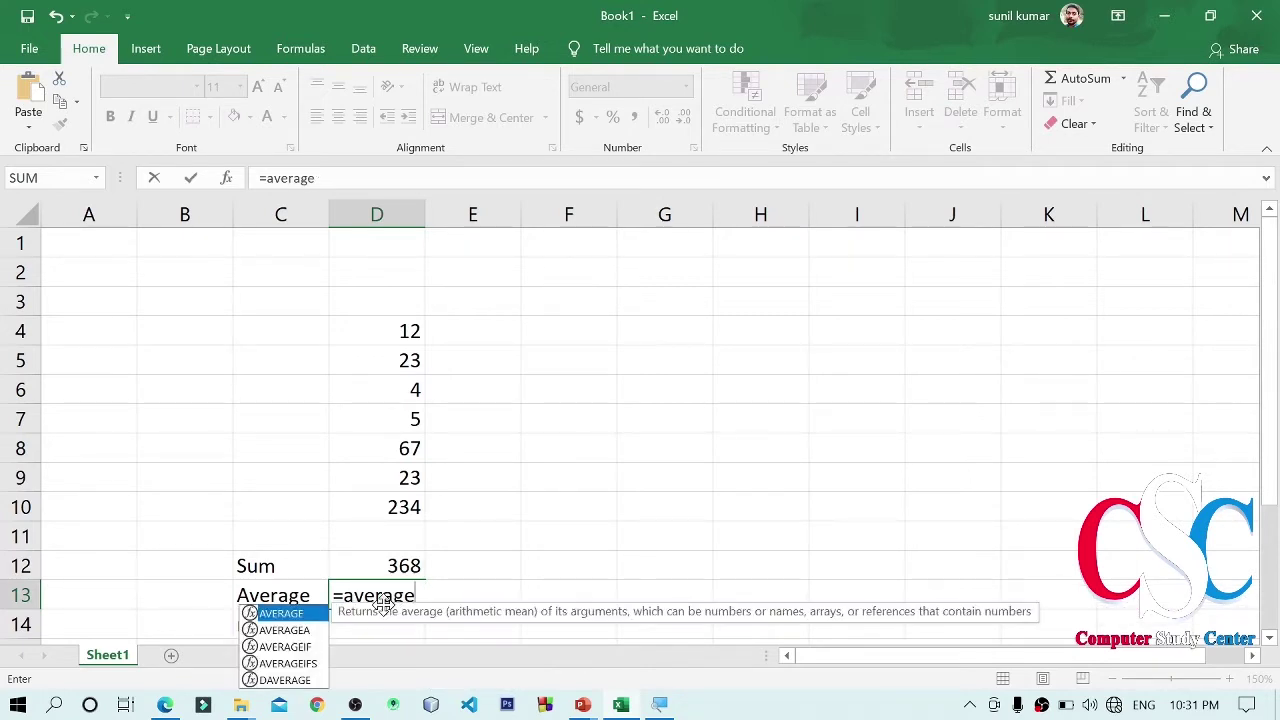
text(()
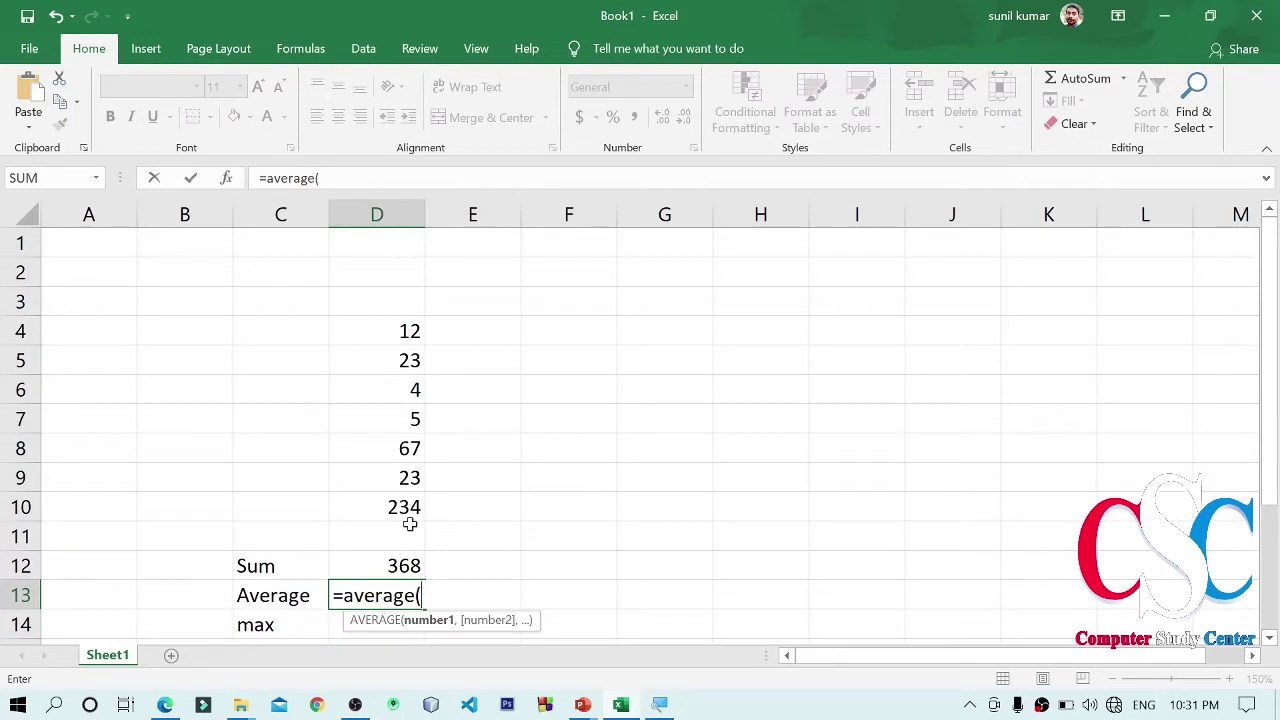
drag(377, 328, 389, 505)
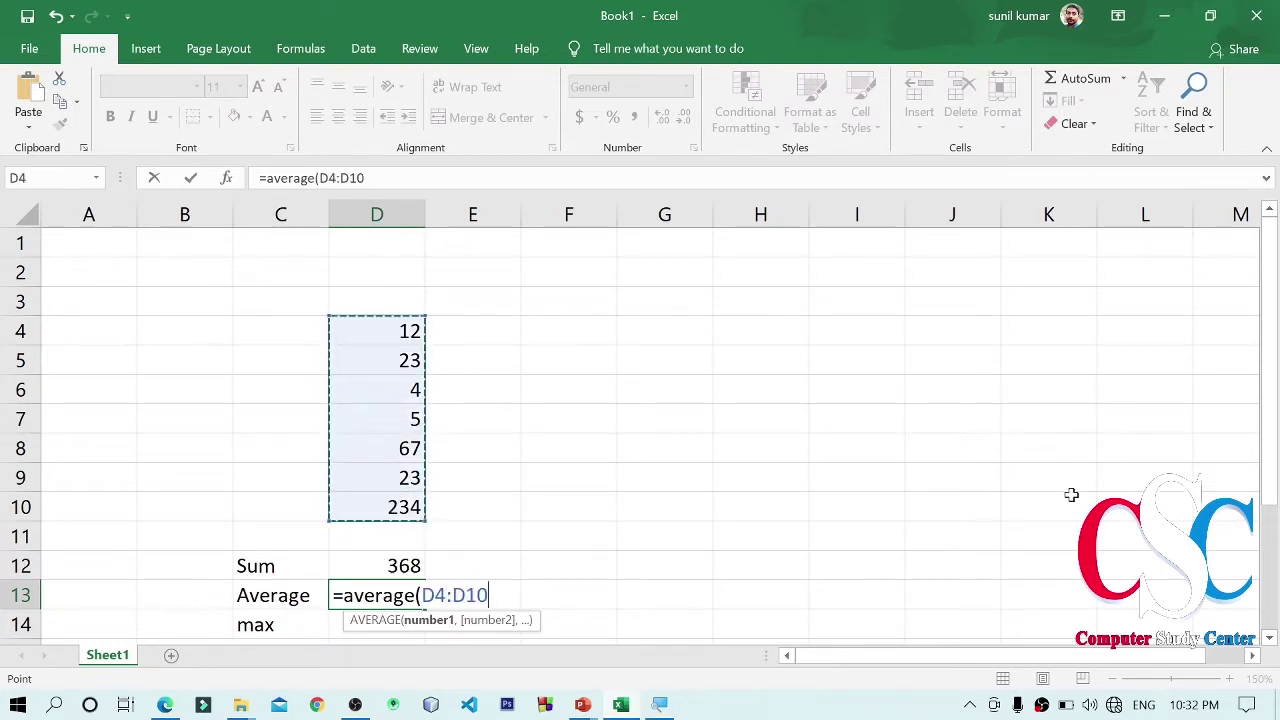
text())
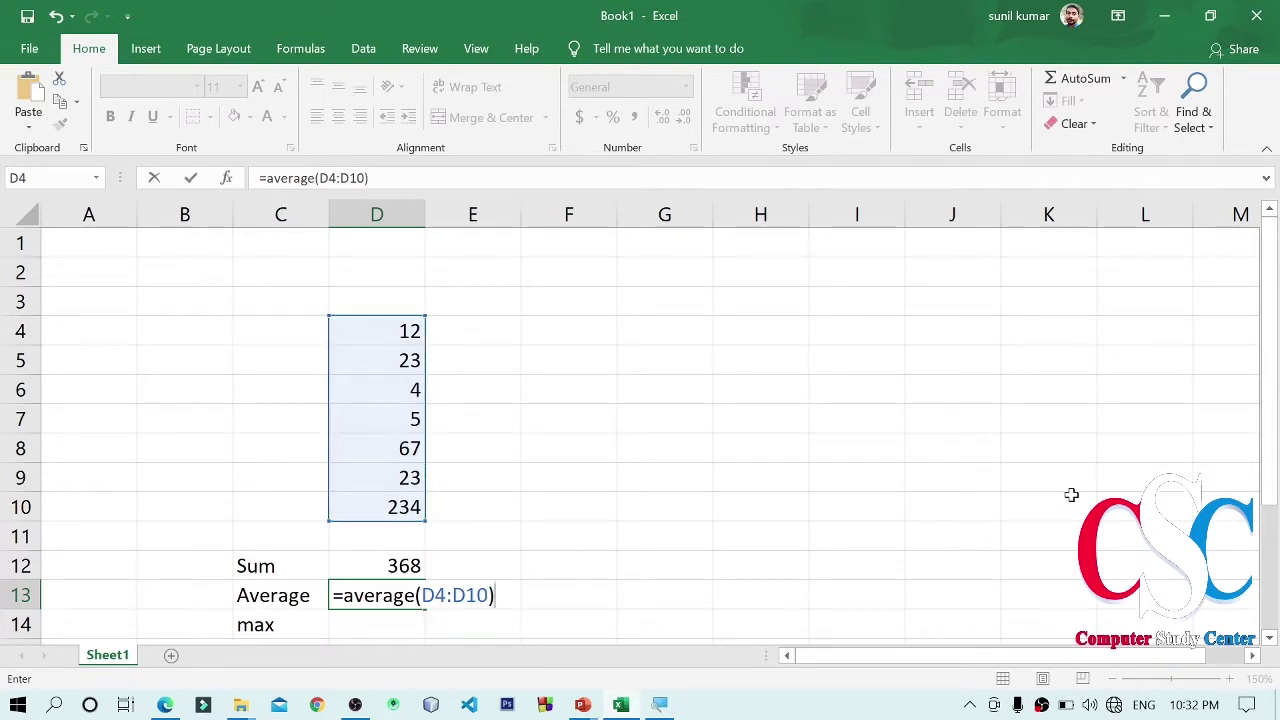
key(Return)
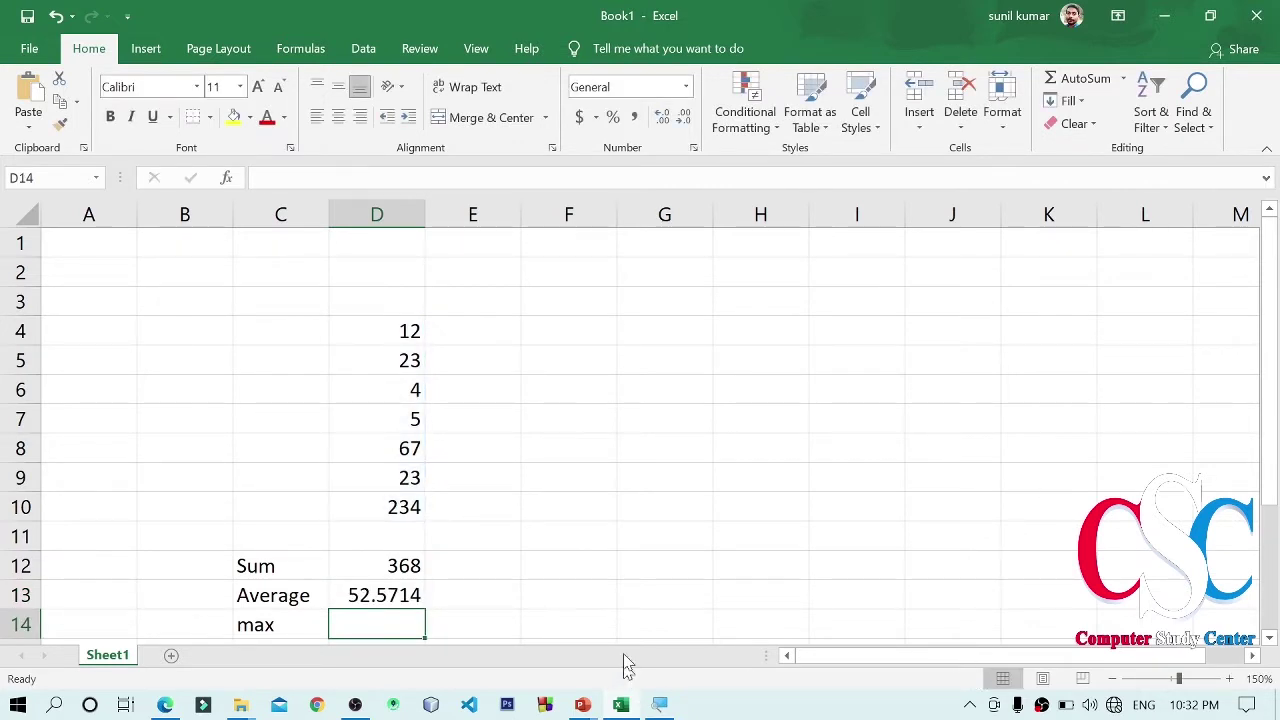
scroll(592, 590, down, 1)
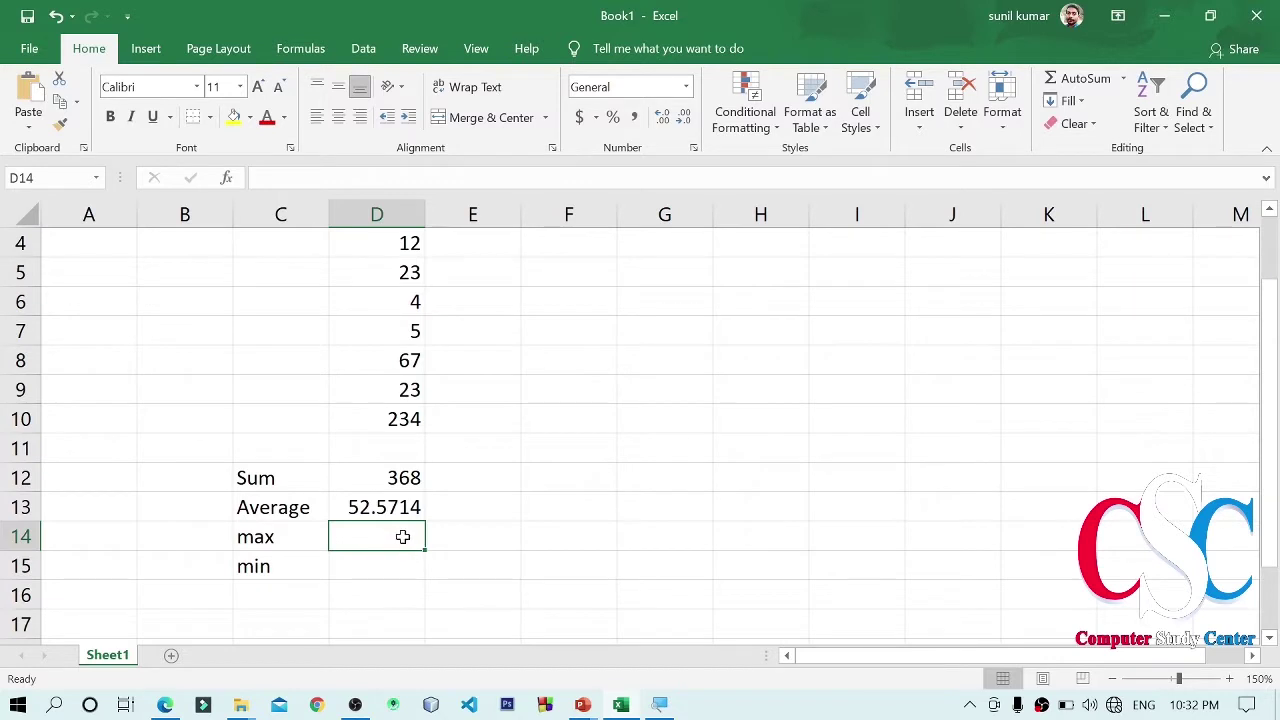
- Enter =MAX(D4:D10) in D14, returning 234
text(=max)
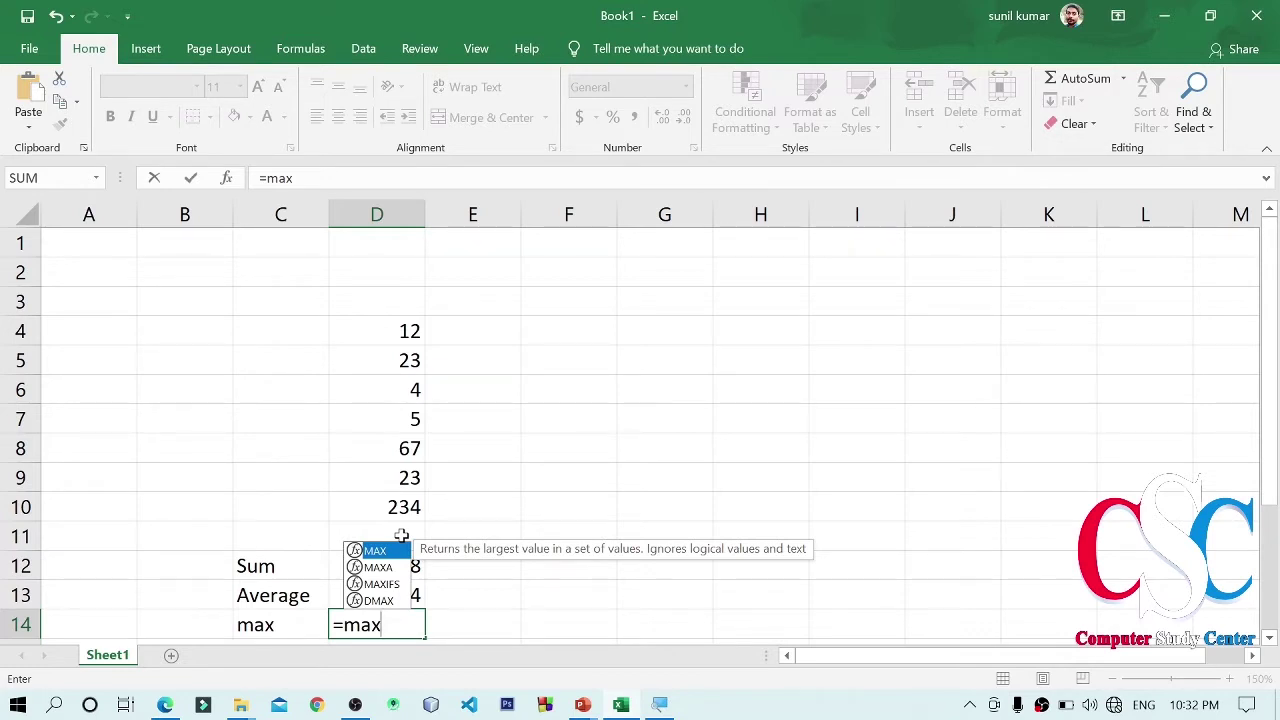
text(()
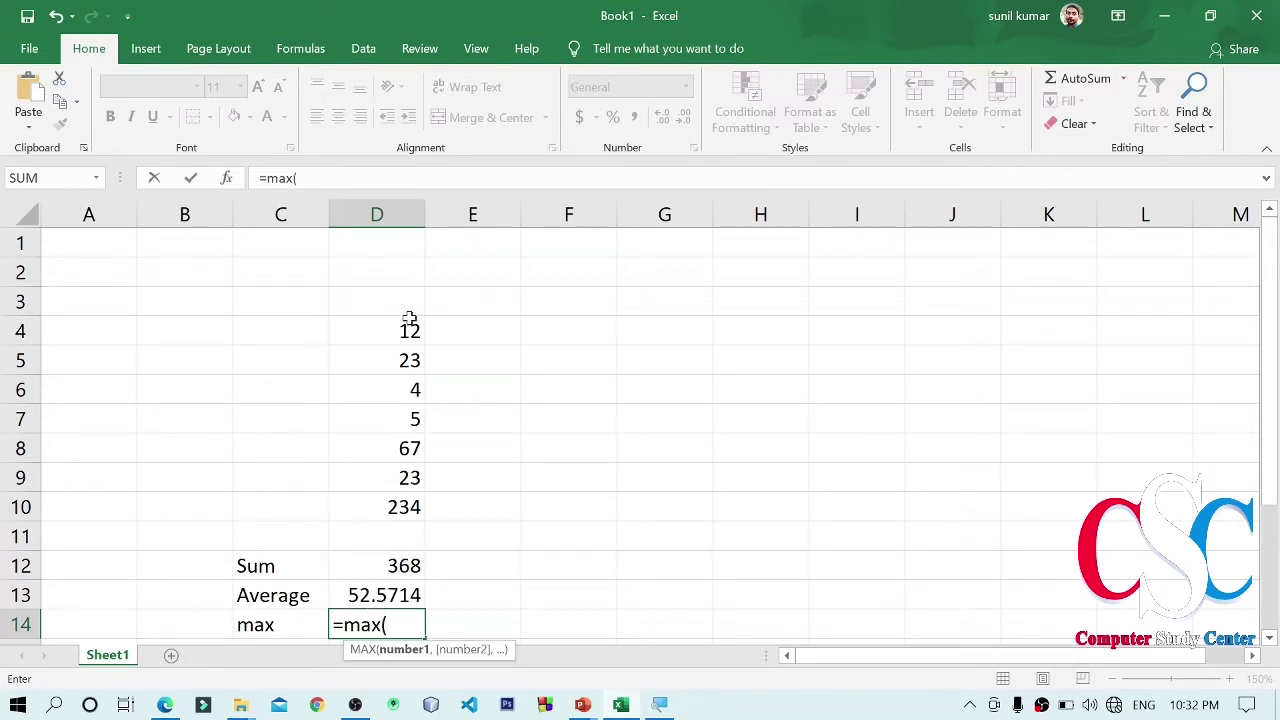
drag(403, 329, 406, 500)
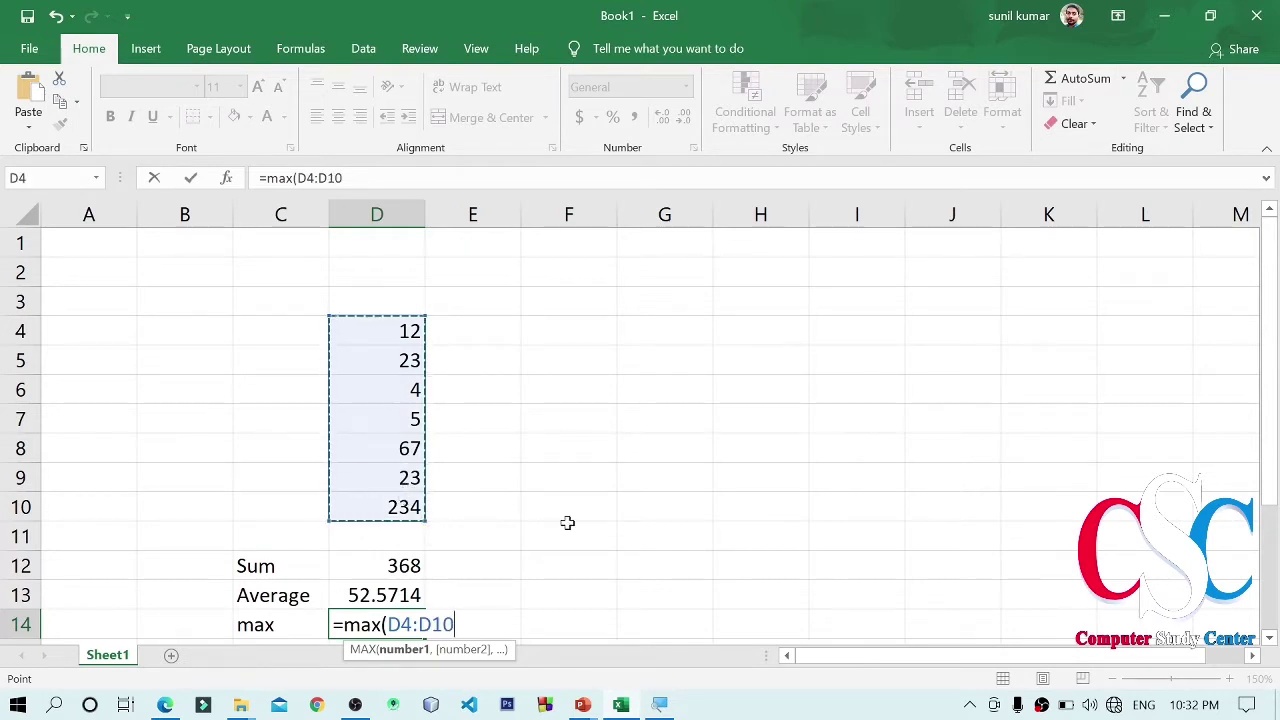
text())
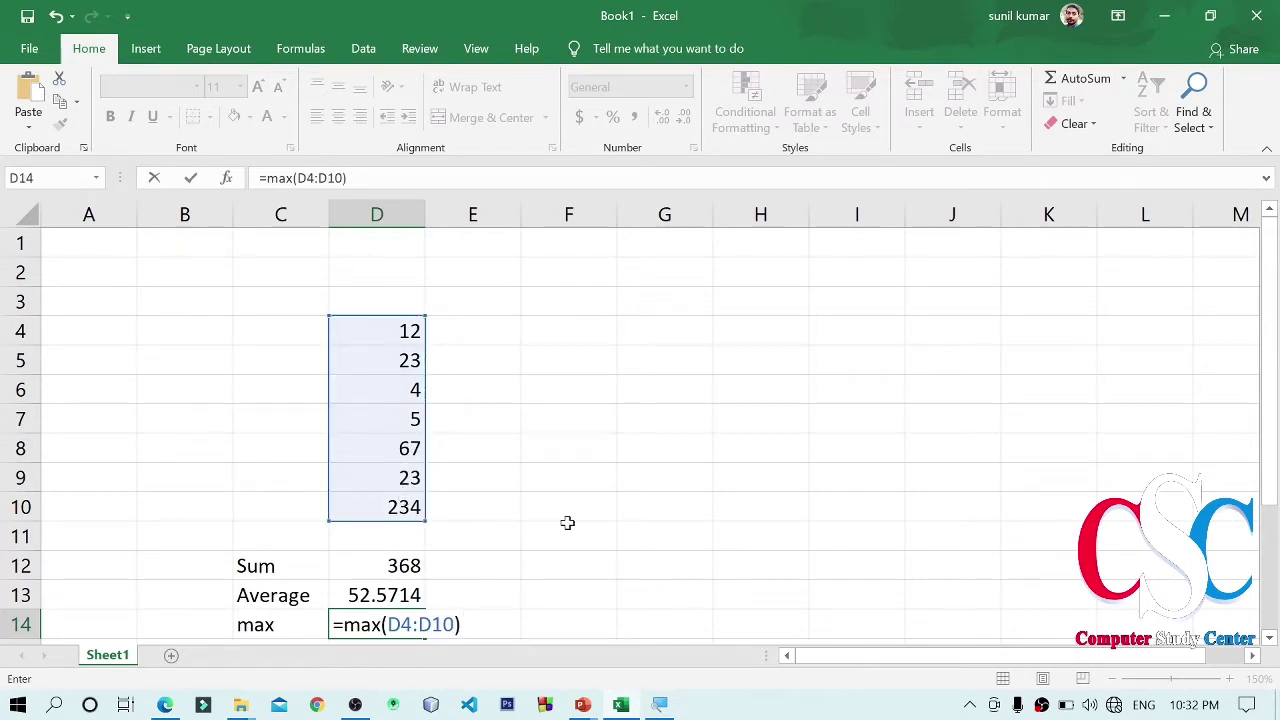
key(Return)
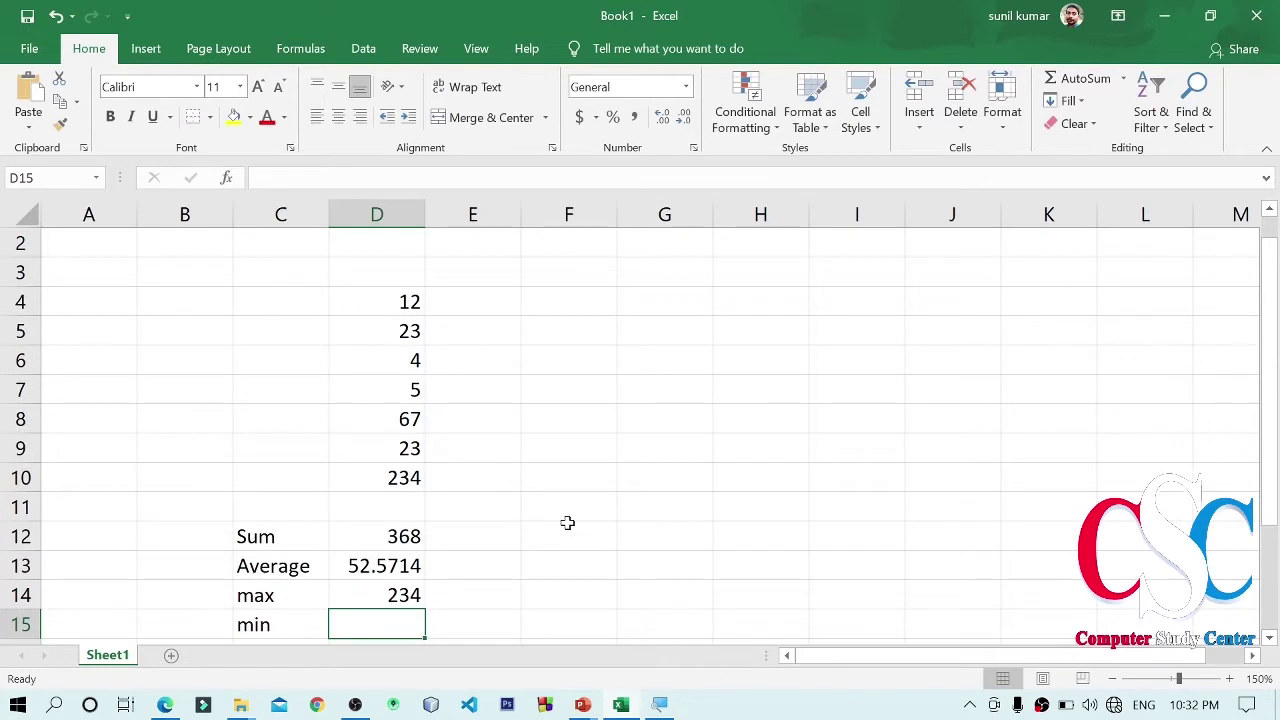
drag(407, 302, 415, 477)
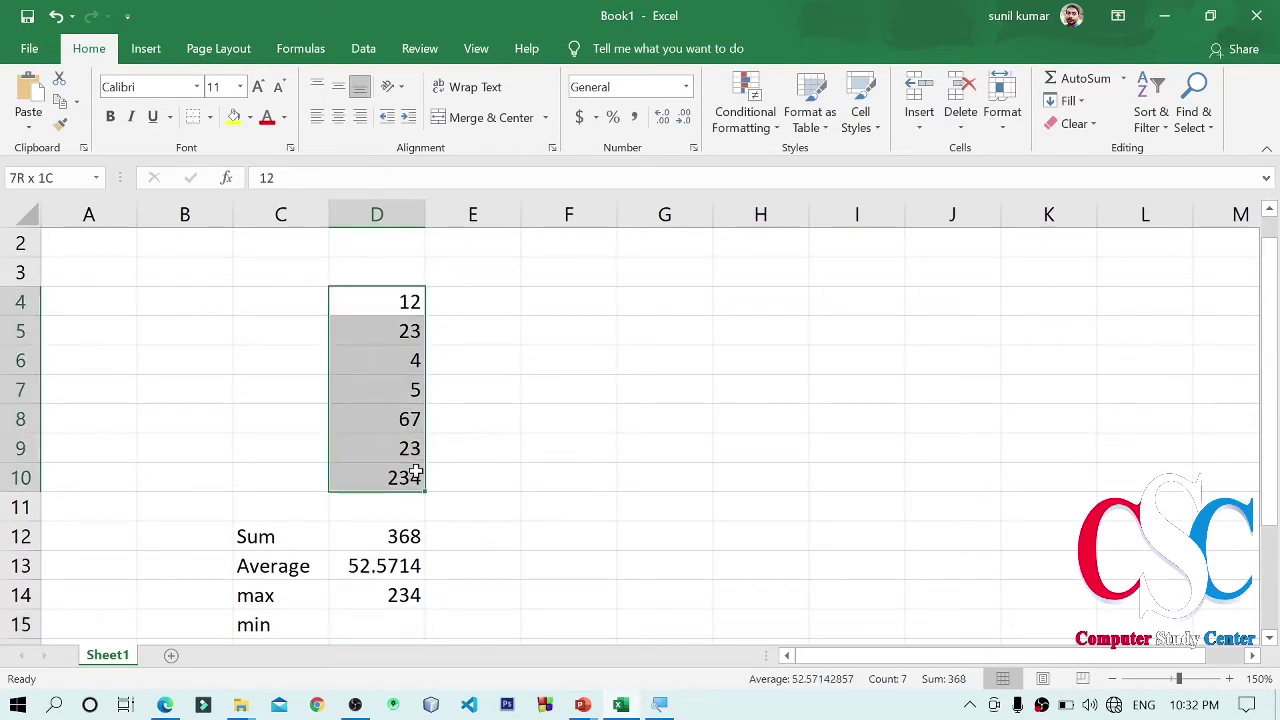
click(471, 475)
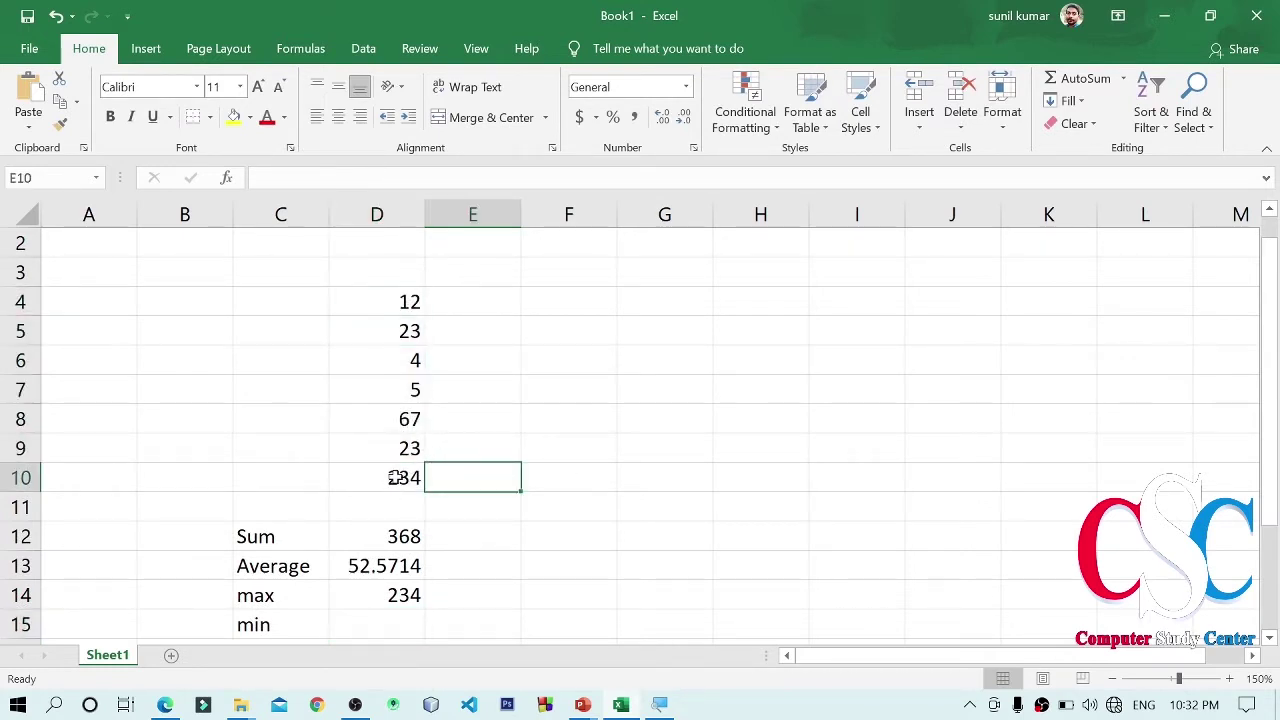
click(395, 477)
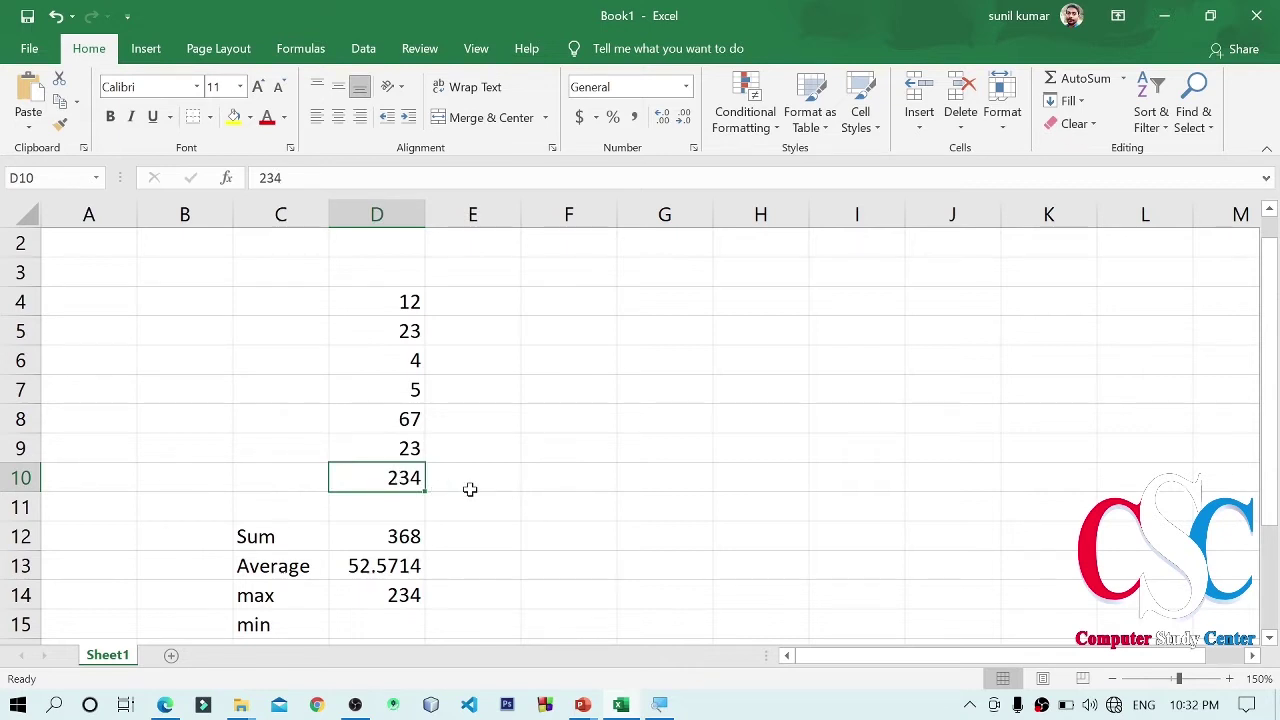
click(403, 387)
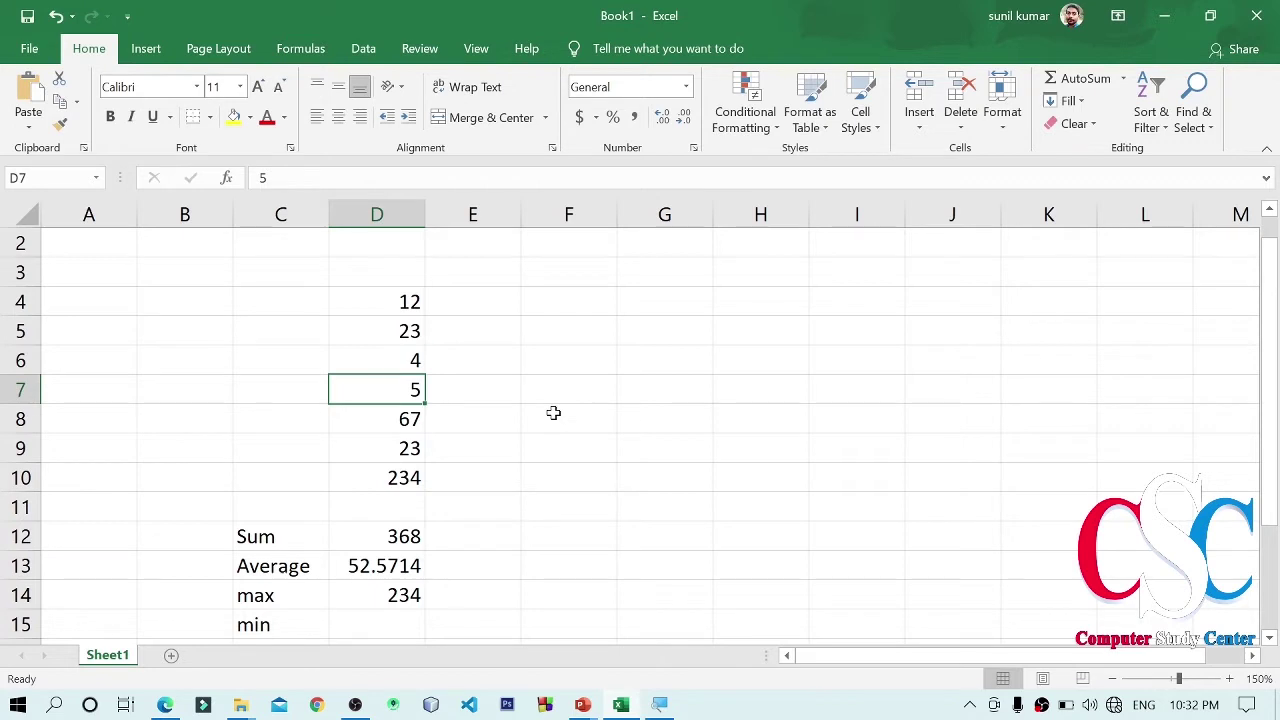
text(523)
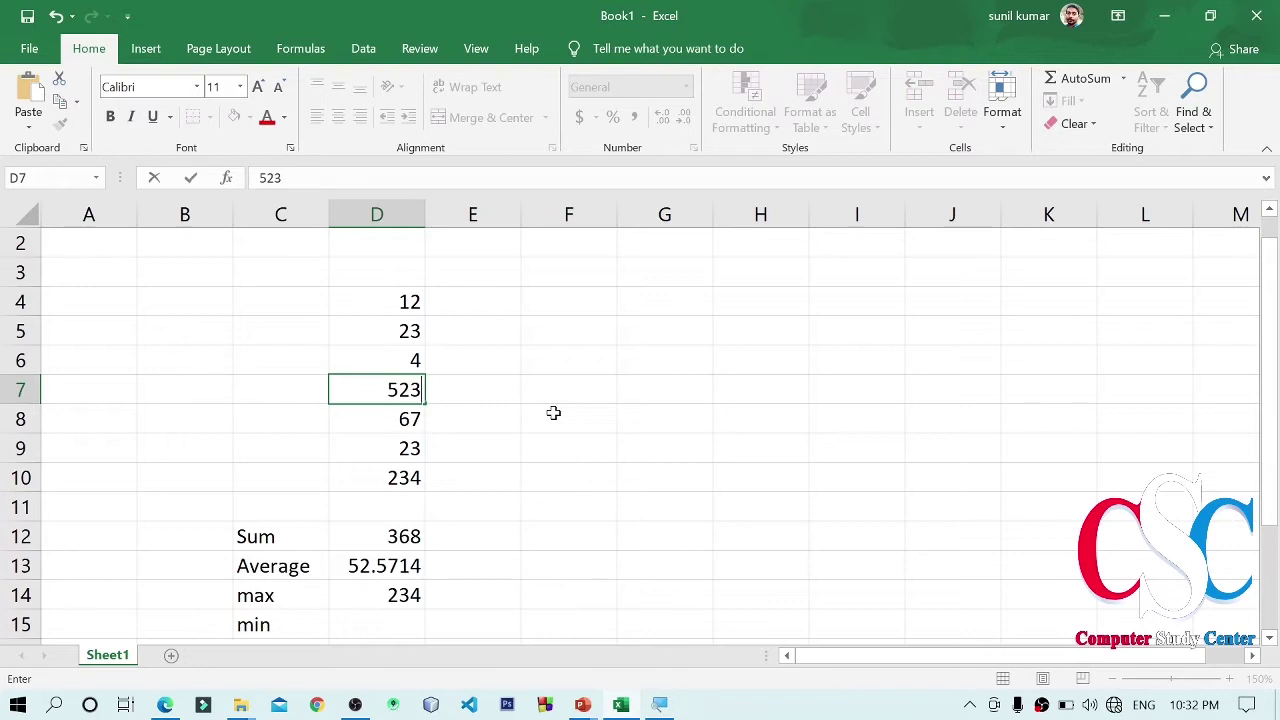
key(Return)
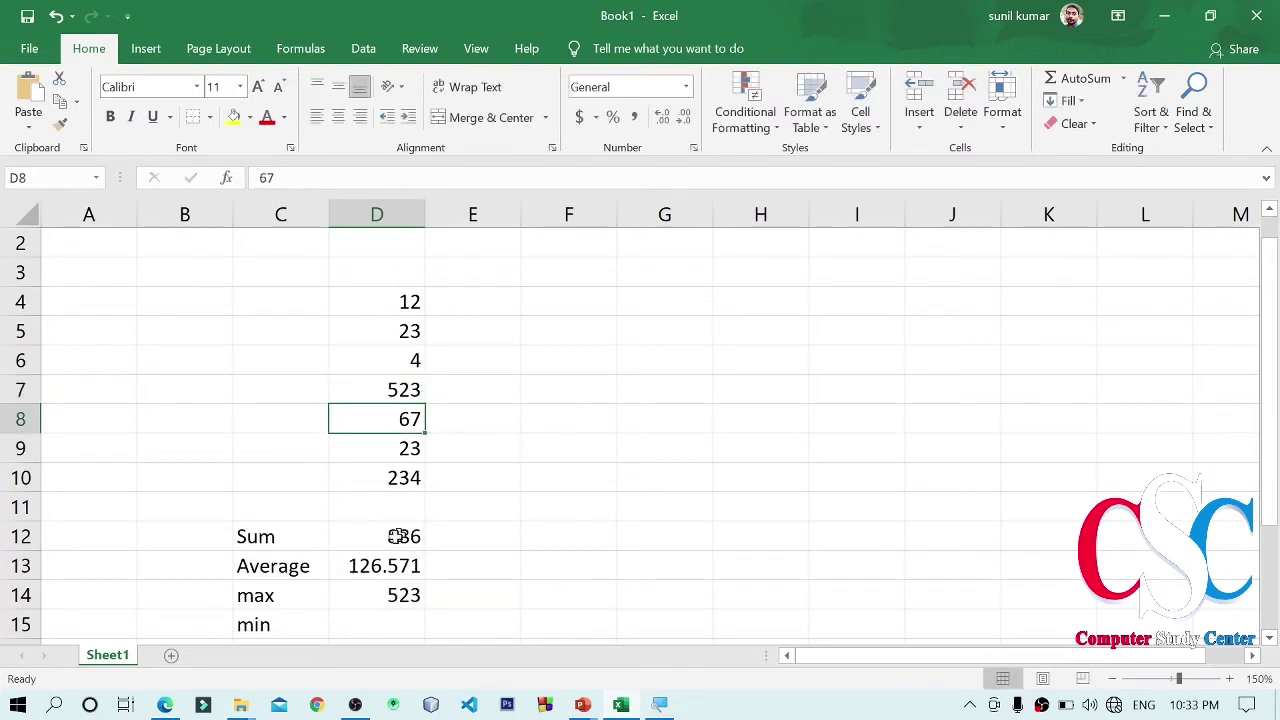
drag(357, 535, 360, 589)
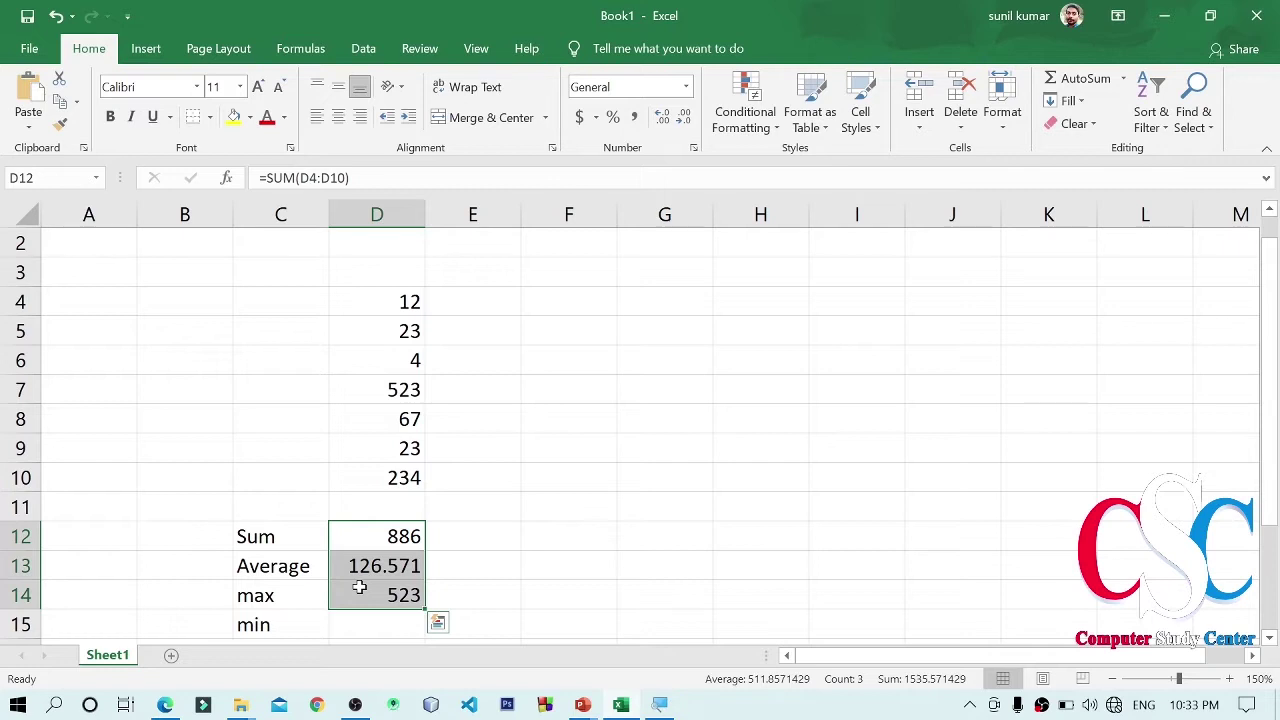
- Replace the mistyped 'Min' in D15 with =MIN(D4:D10), returning 4
key(Down)
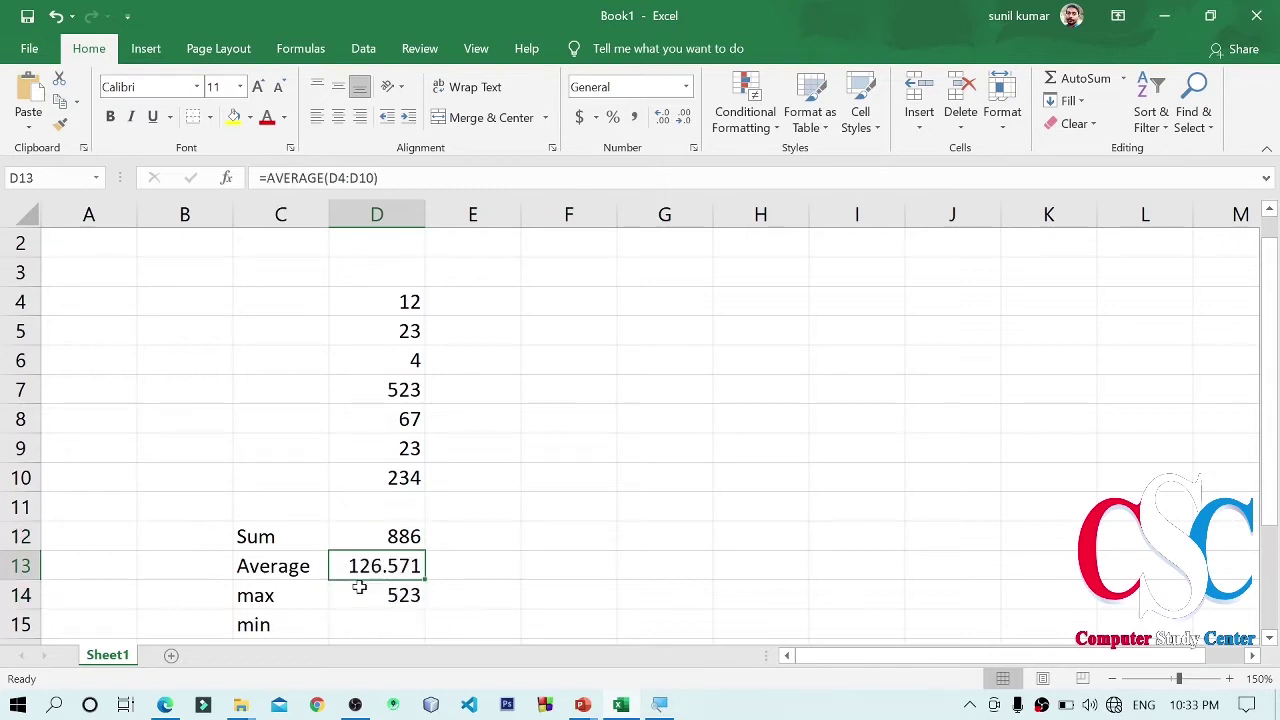
scroll(362, 605, down, 1)
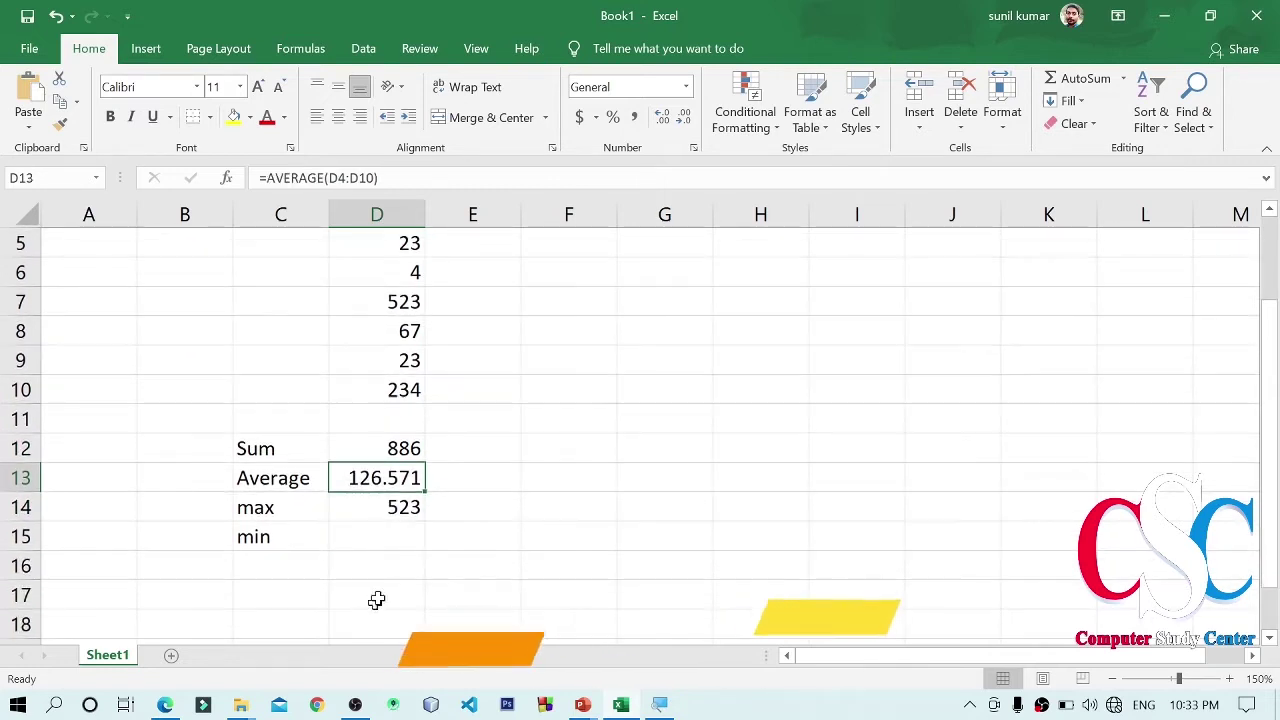
click(383, 535)
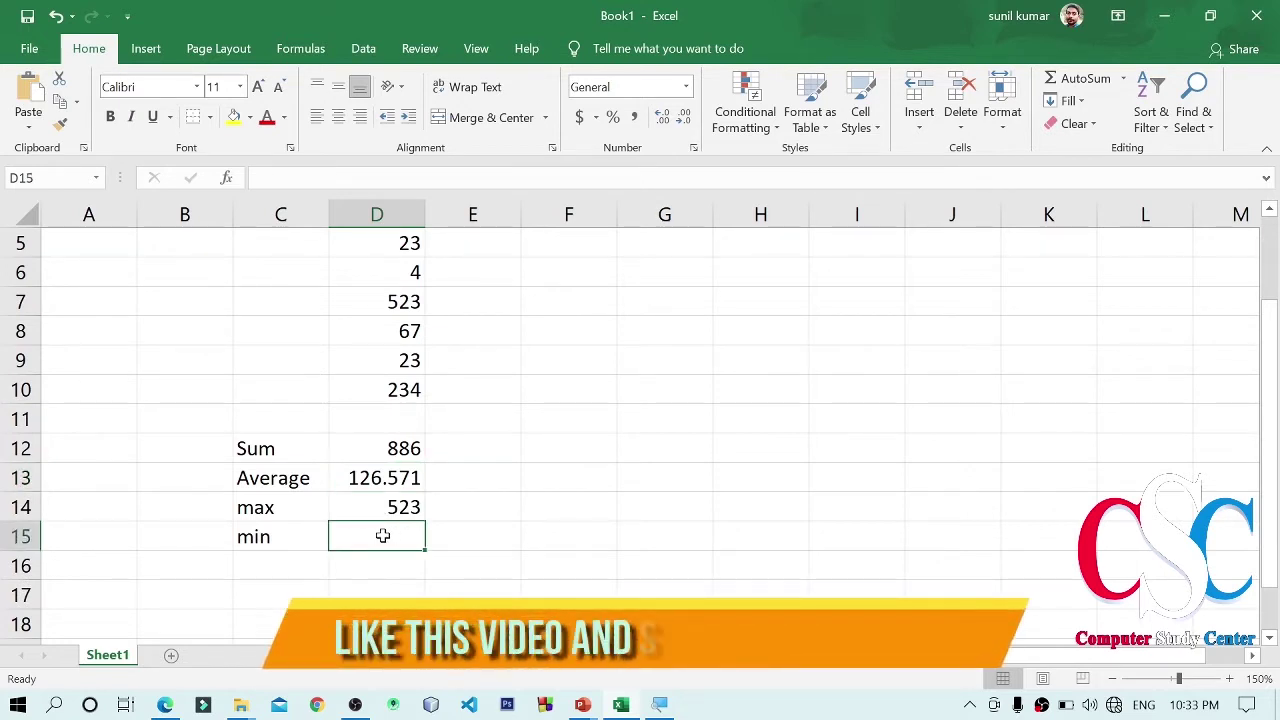
text(M)
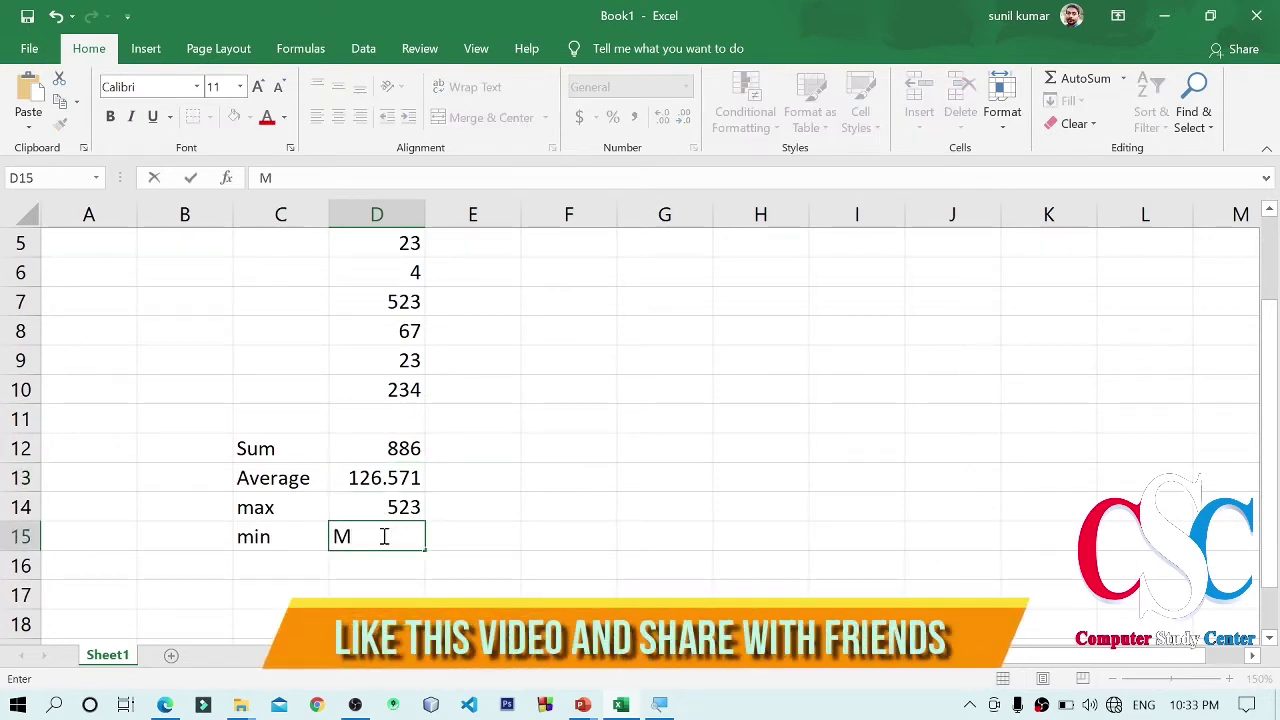
text(in)
key(BackSpace)
key(BackSpace)
key(BackSpace)
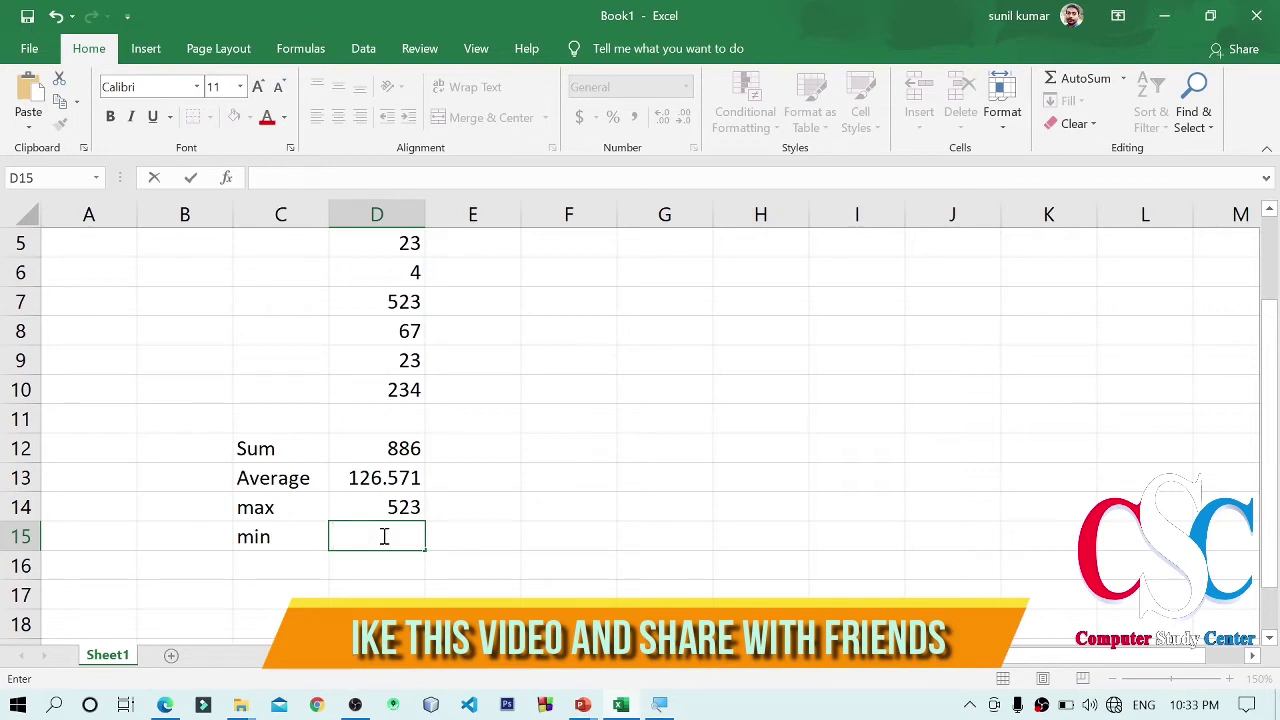
text(=mi)
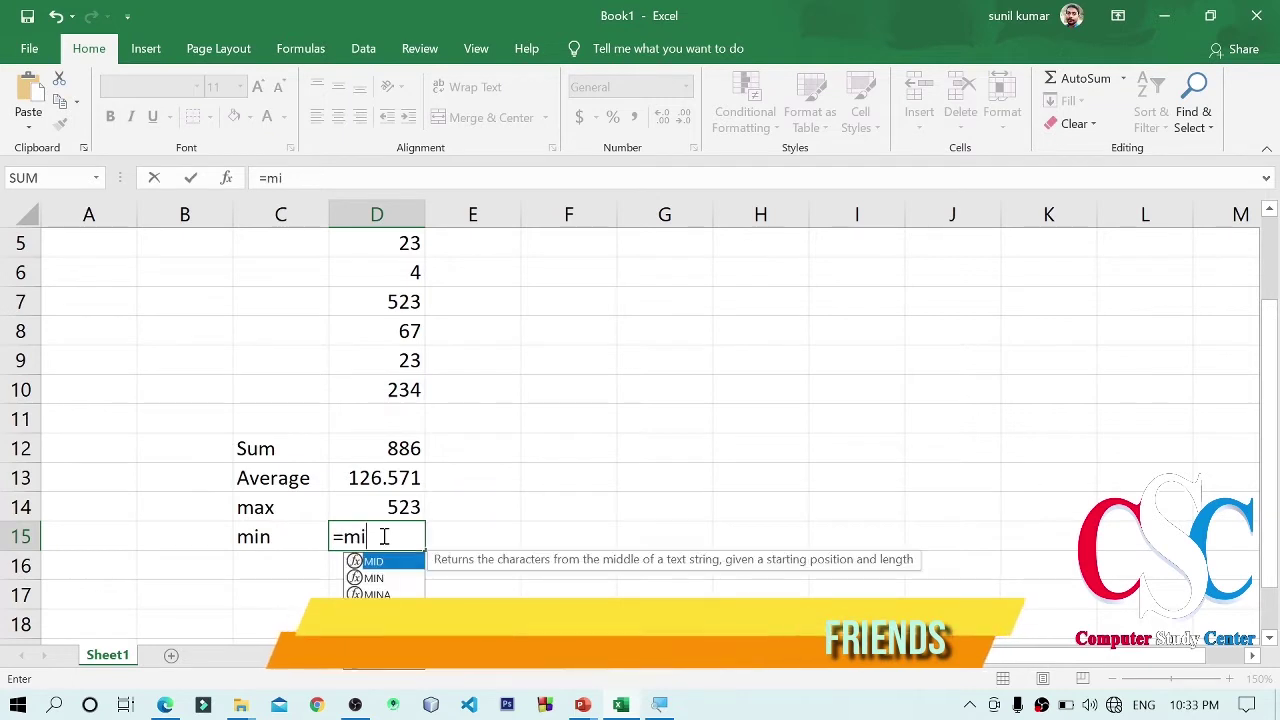
text(n)
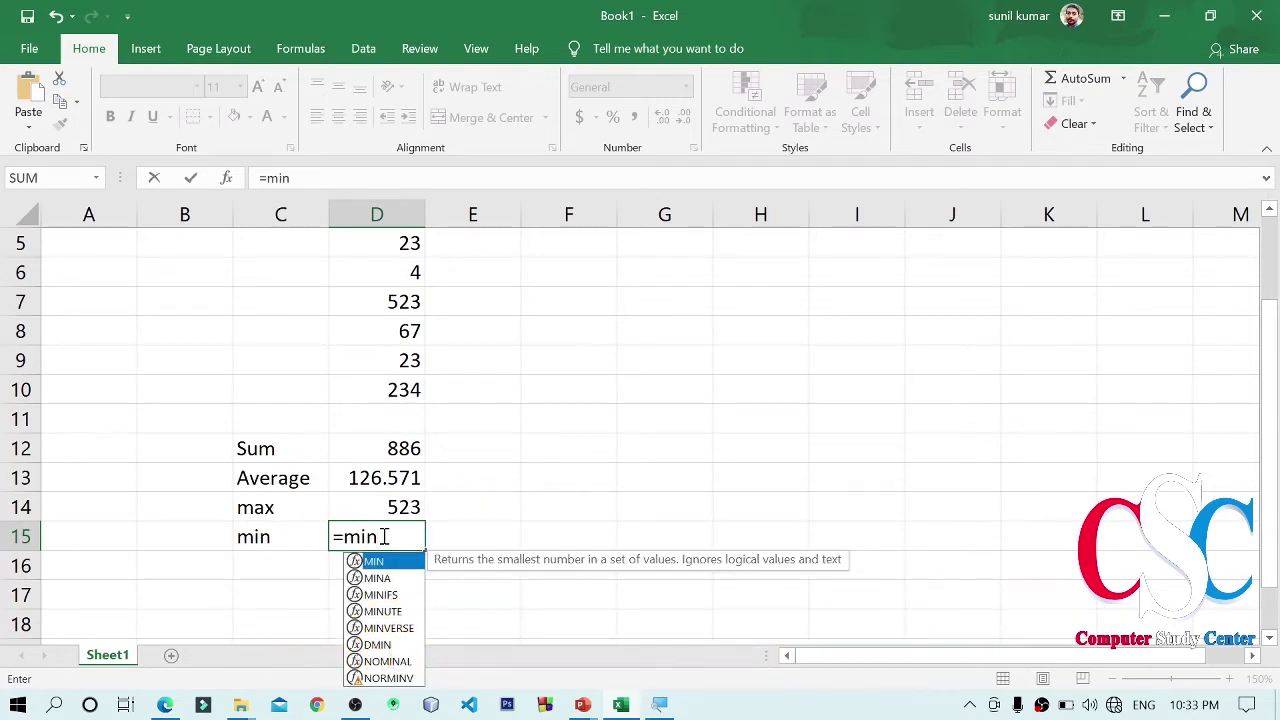
text(()
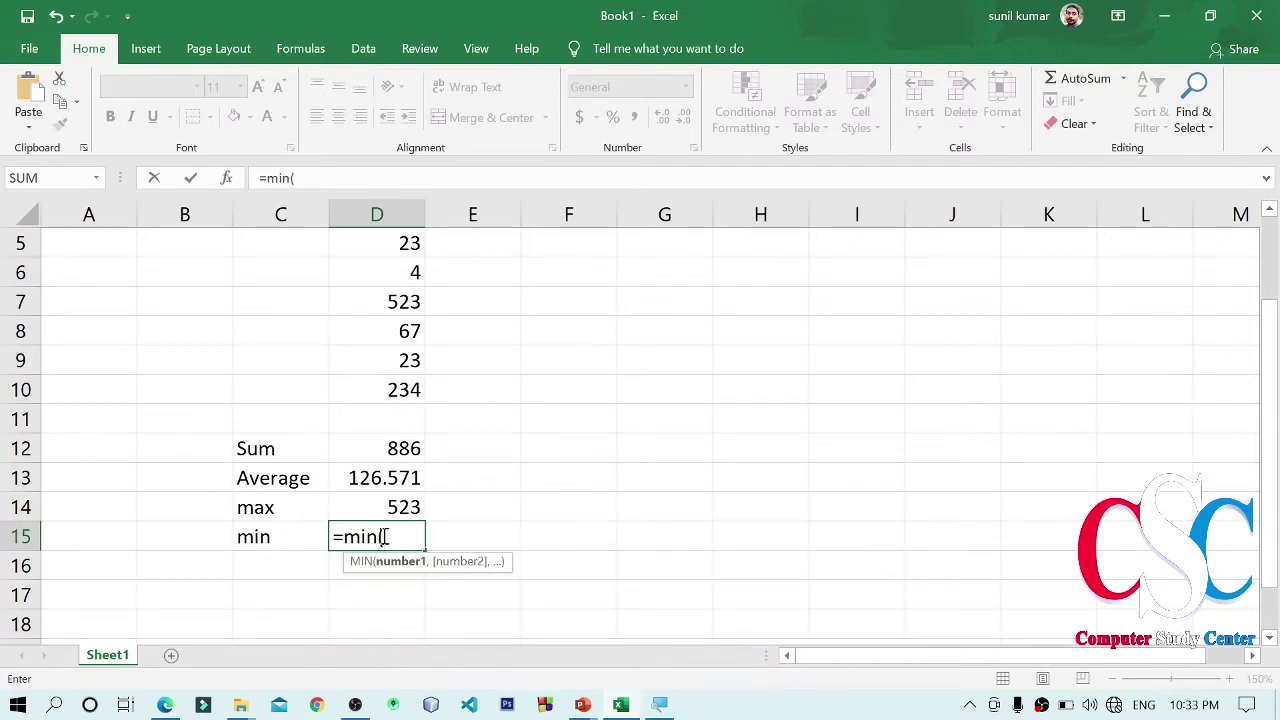
scroll(503, 409, up, 1)
scroll(503, 409, up, 1)
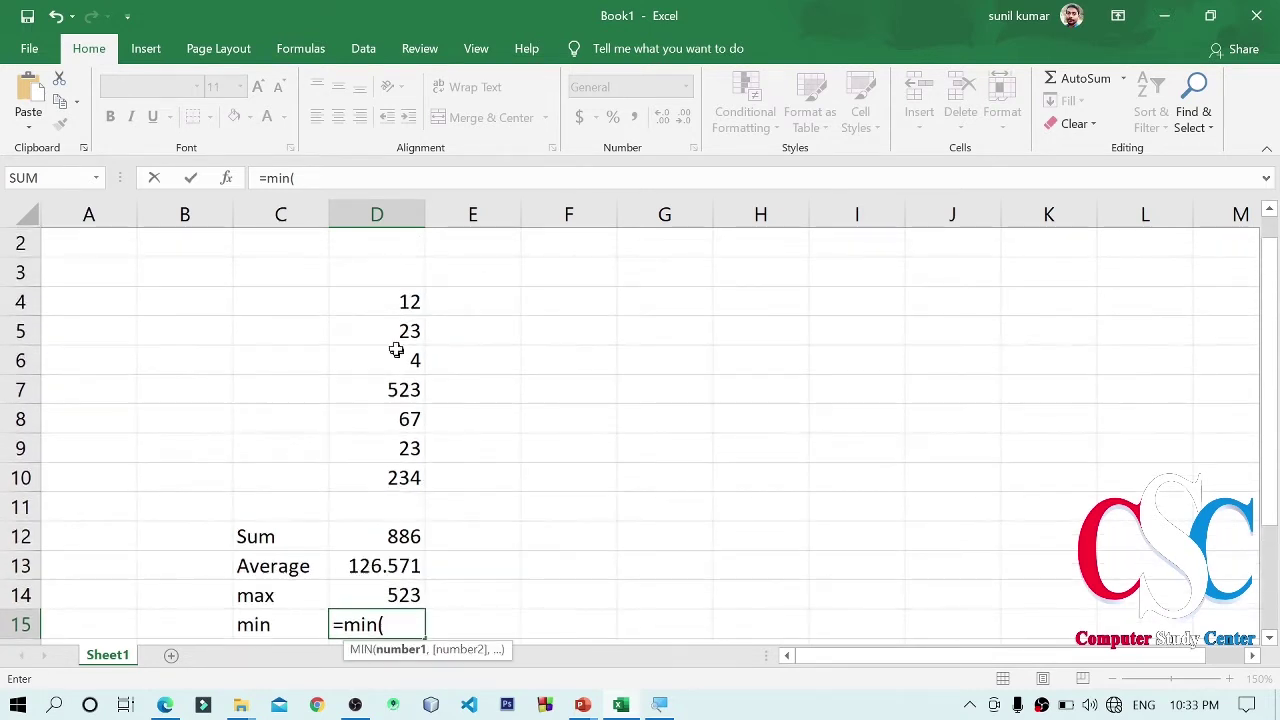
drag(403, 299, 396, 472)
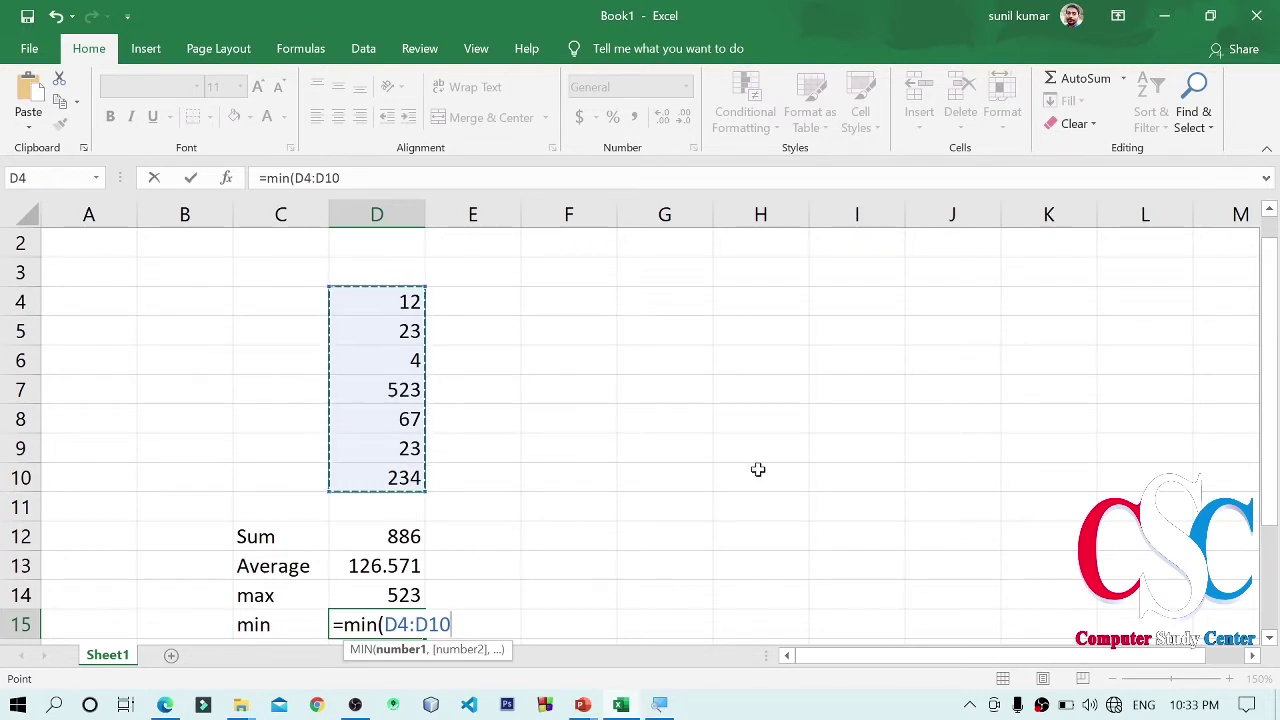
text())
key(Return)
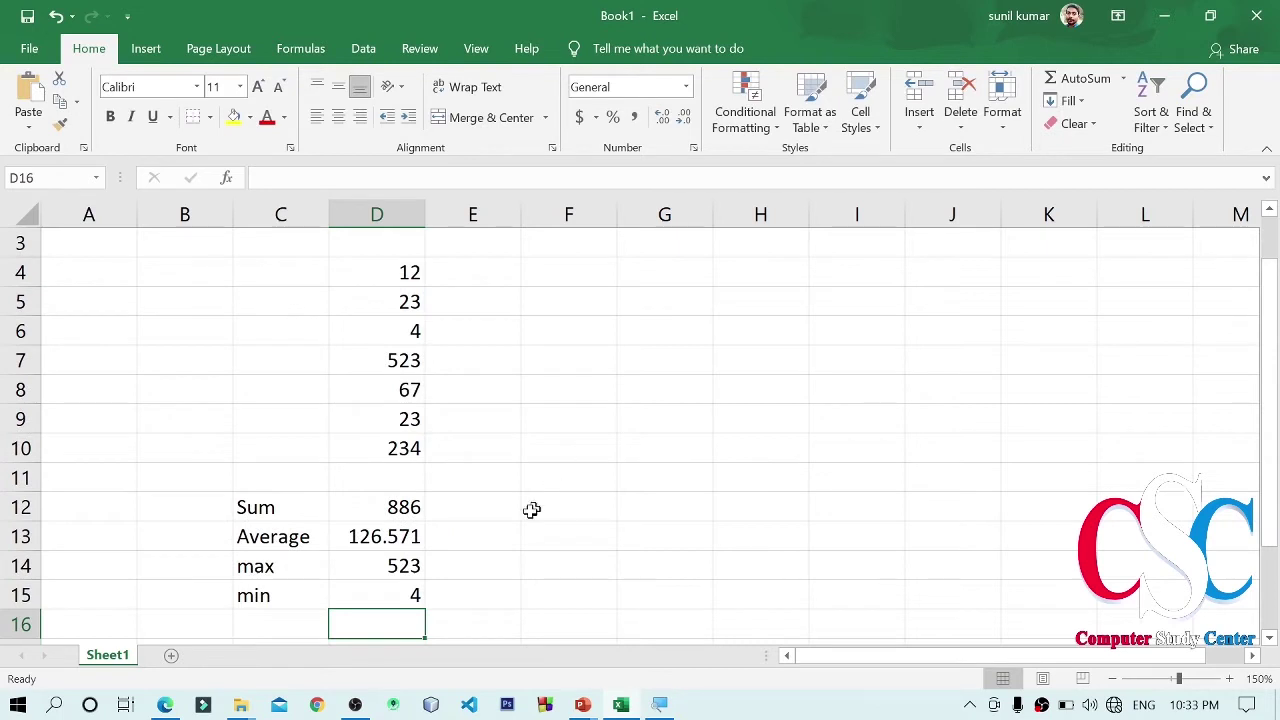
- Change the value in D5 from 23 to -23
click(415, 595)
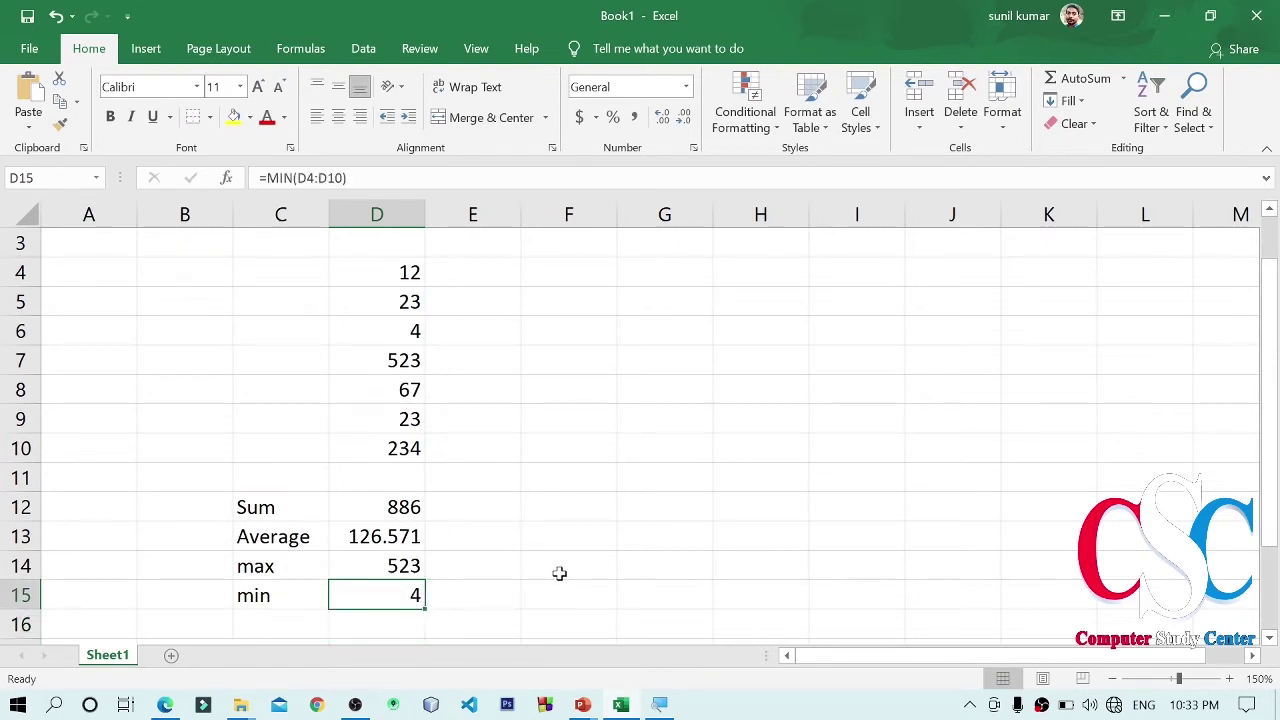
click(374, 302)
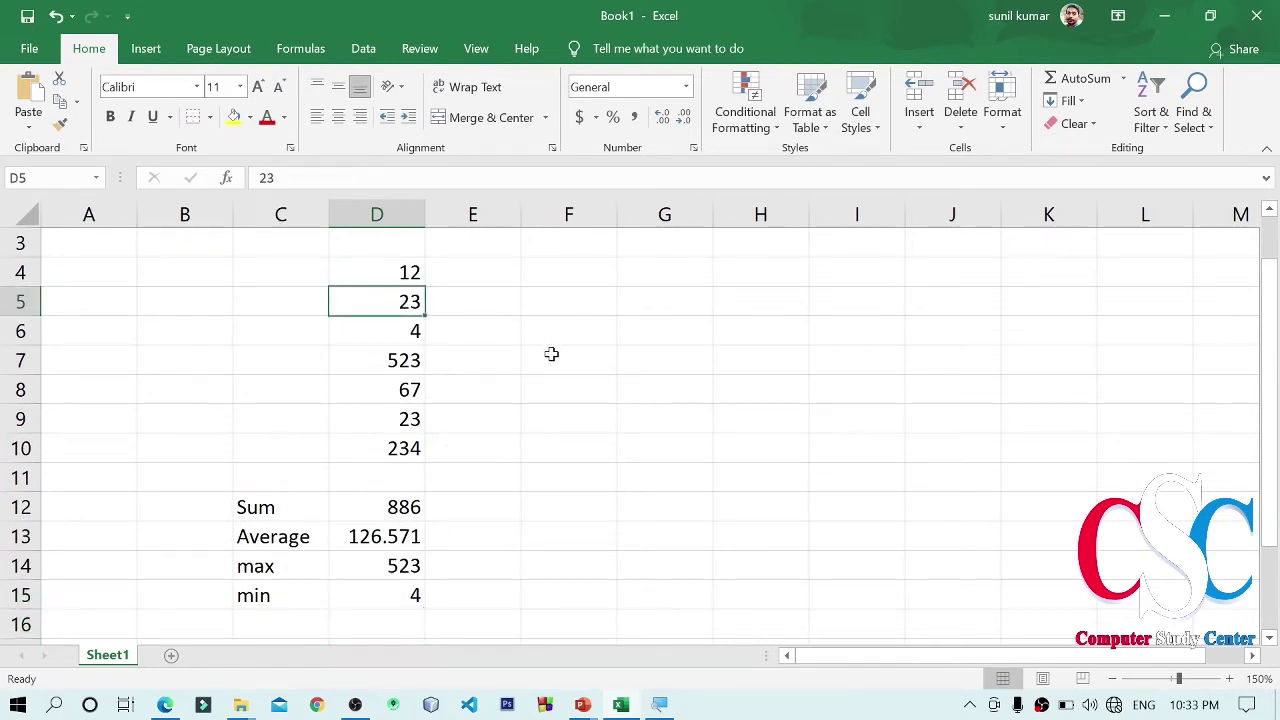
key(F2)
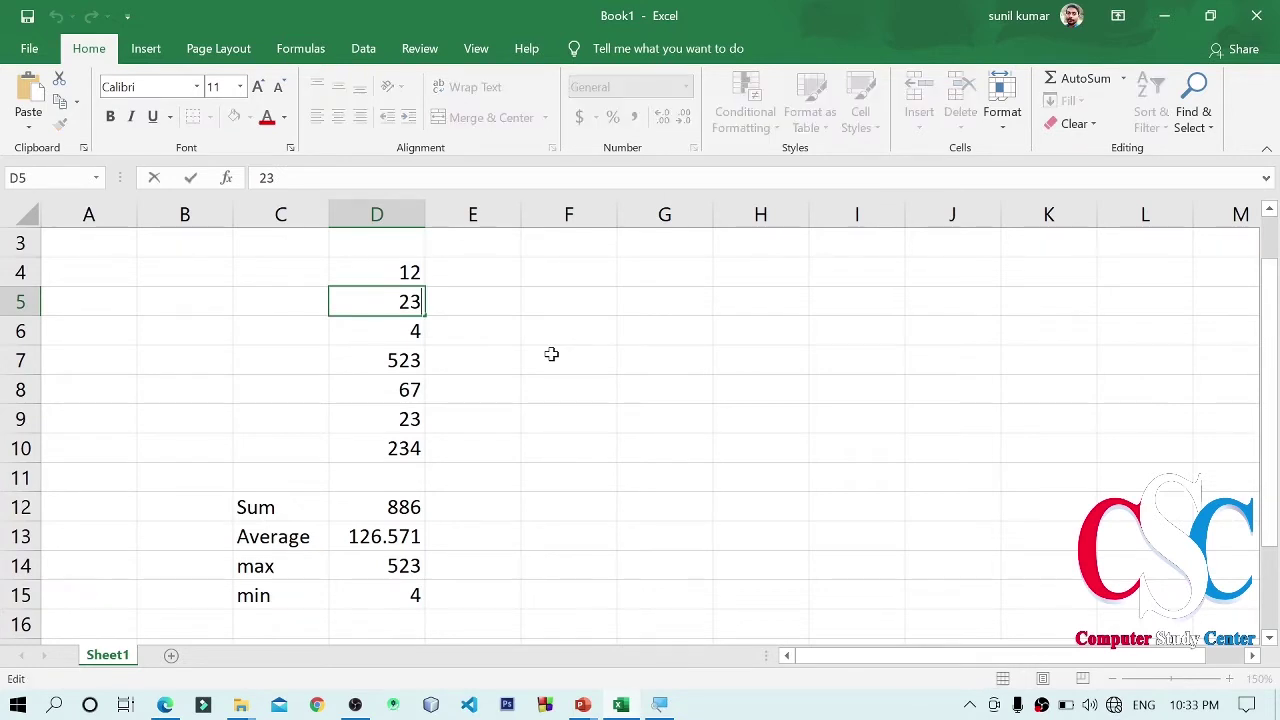
key(Left)
text(-)
key(Return)
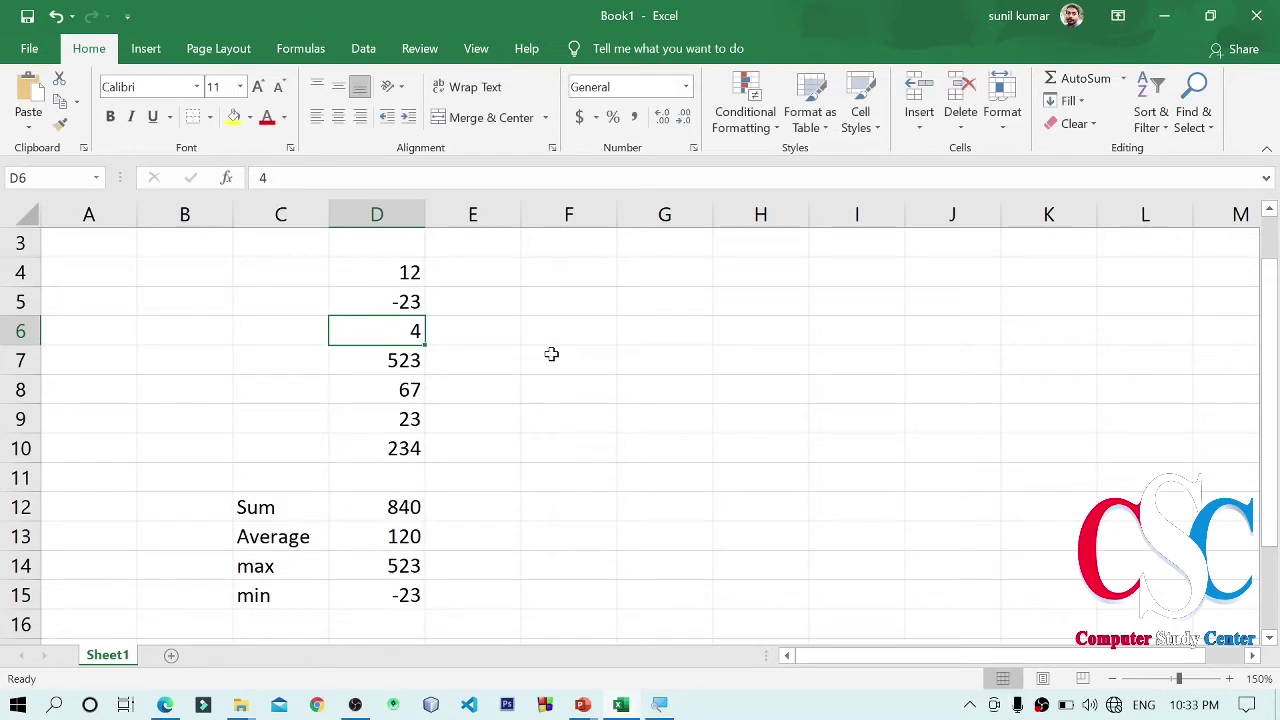
- Review the updated Sum, Average and min results against the D4:D10 data
click(509, 488)
click(392, 596)
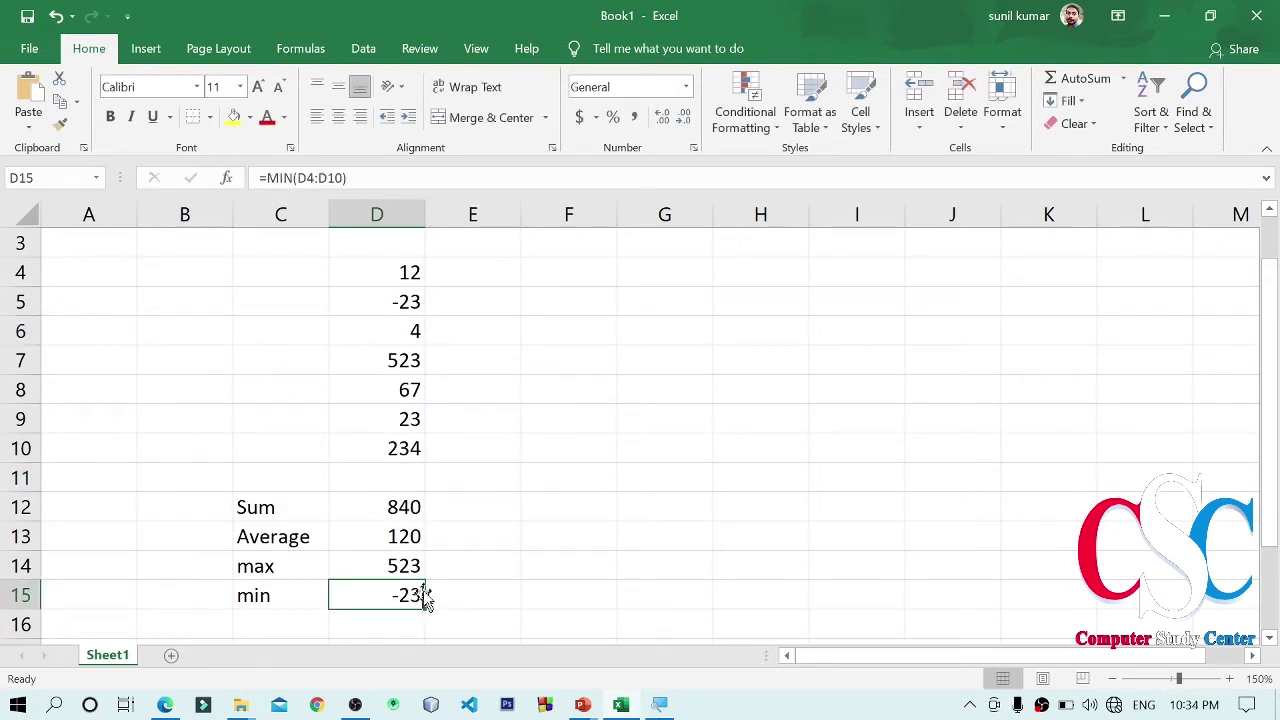
drag(376, 515, 385, 596)
click(544, 575)
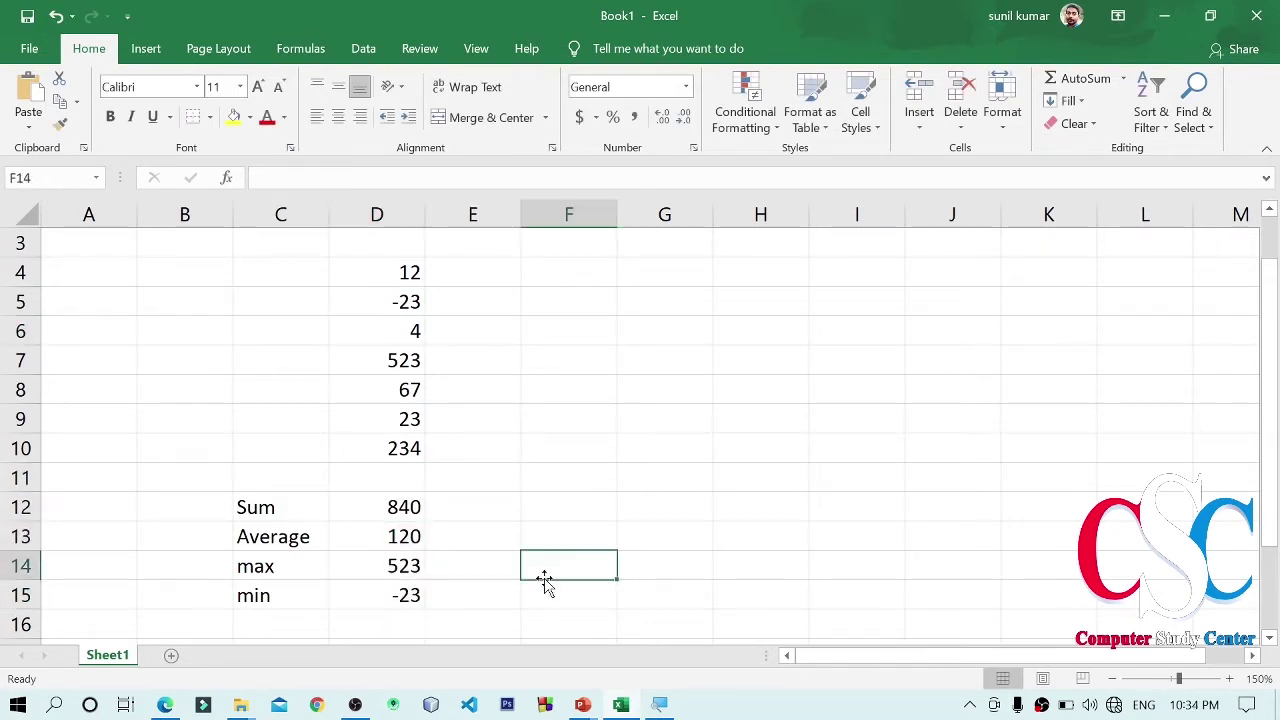
click(366, 597)
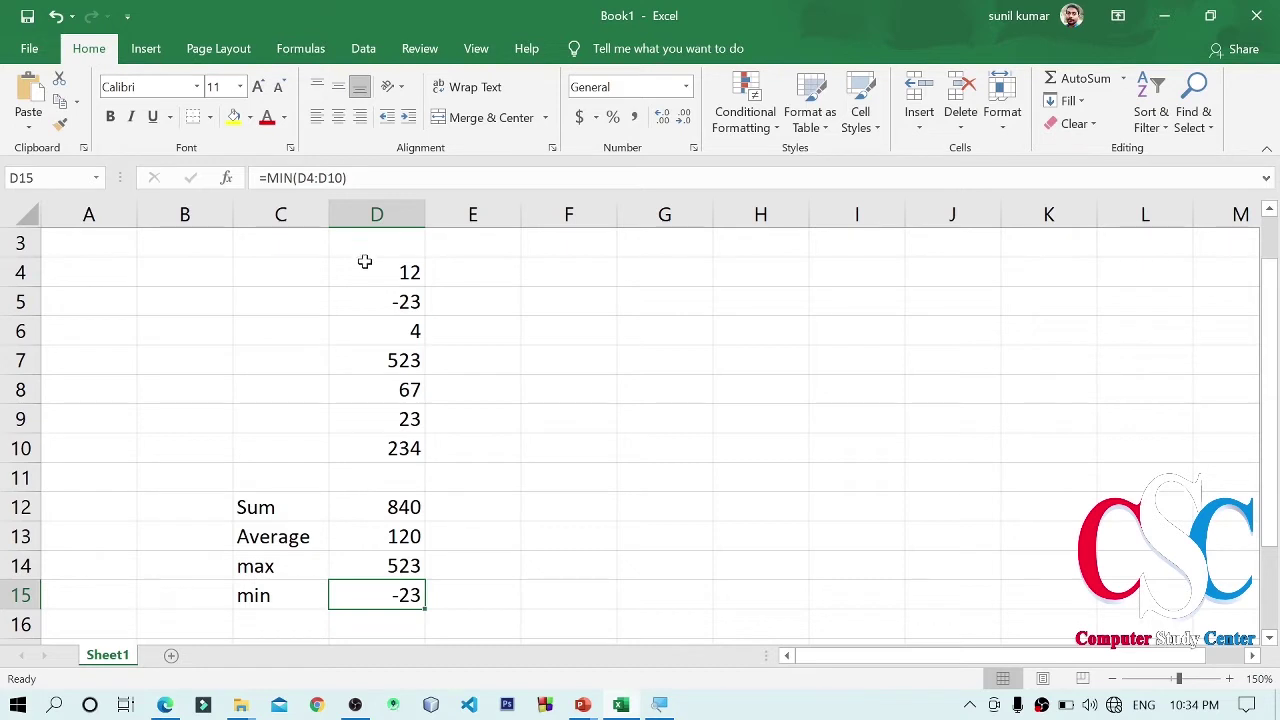
mouse_move(368, 262)
mouse_down()
mouse_move(388, 314)
mouse_move(390, 446)
mouse_up()
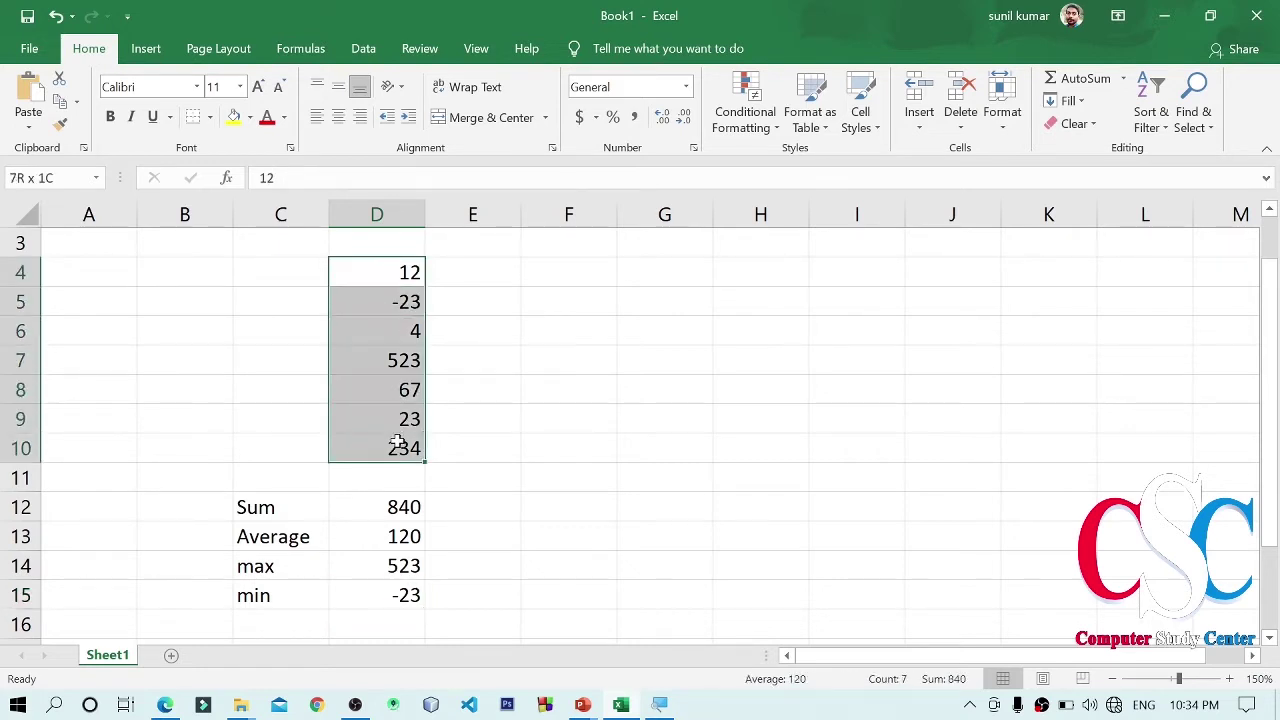
drag(225, 508, 513, 588)
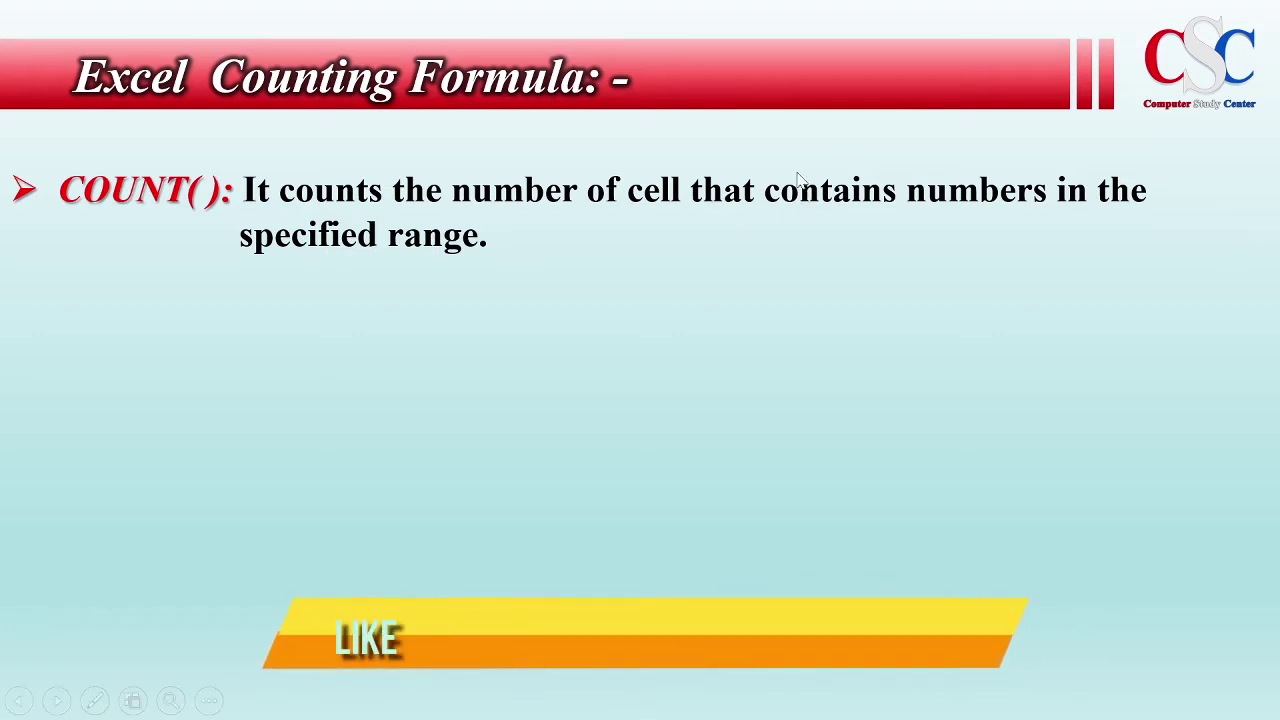
- With the red pen, underline 'number of cell' and 'contains numbers' on the COUNT() slide
click(97, 702)
click(68, 536)
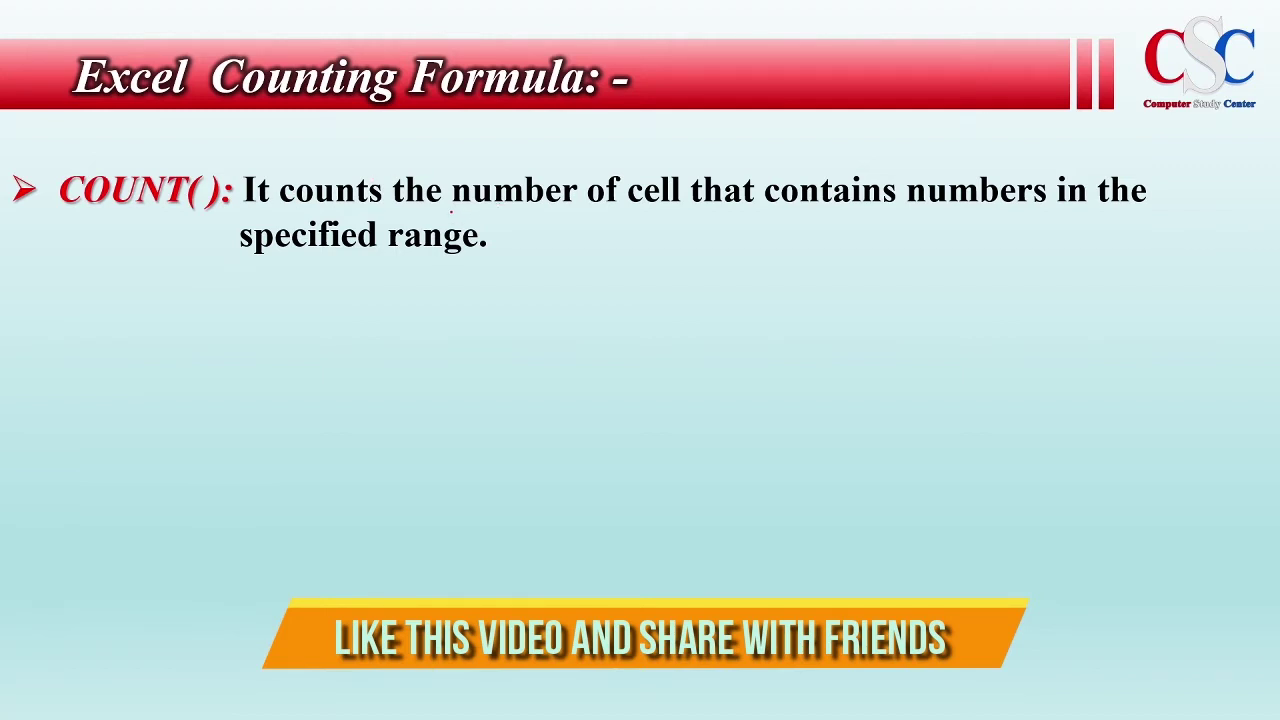
drag(444, 212, 680, 205)
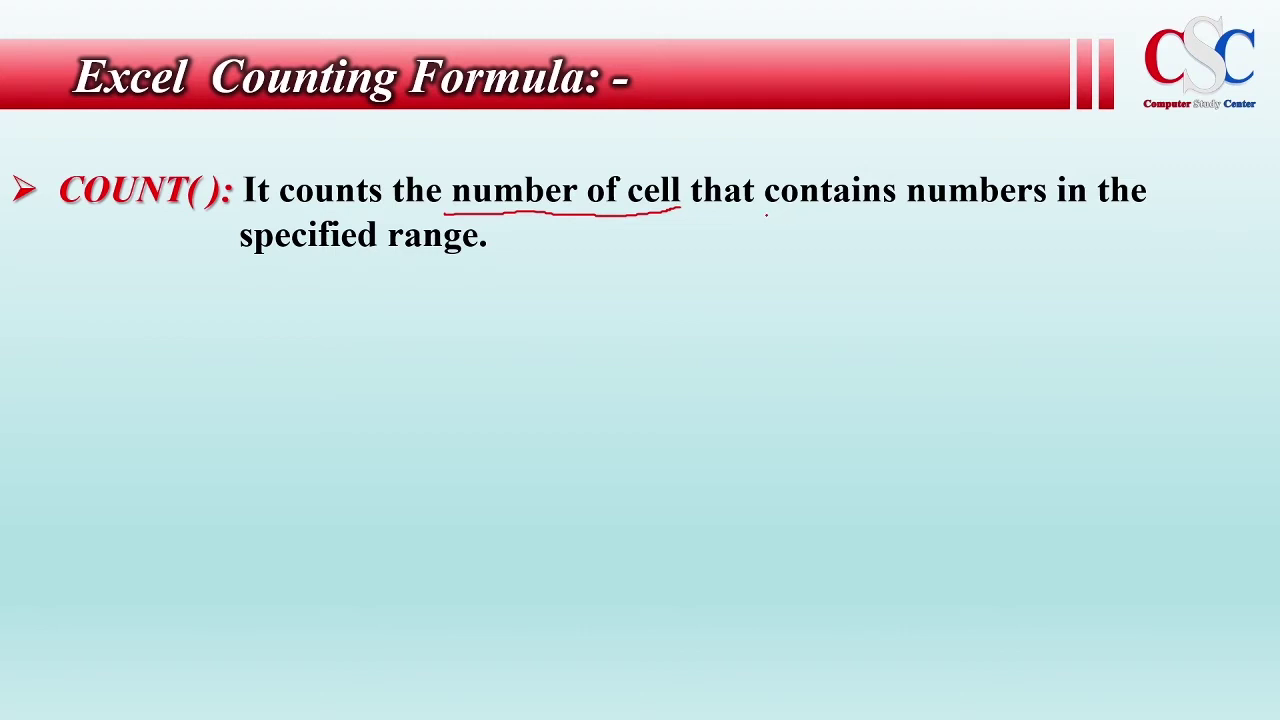
drag(766, 214, 1048, 207)
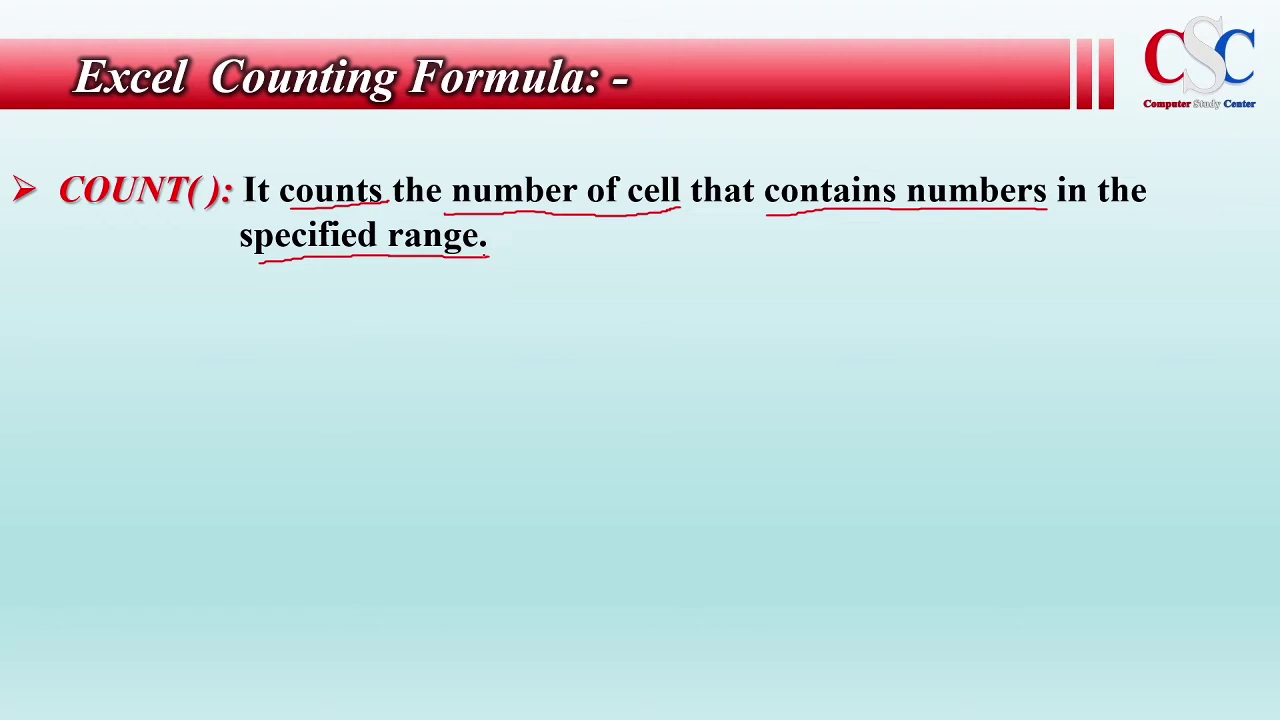
- Ink arrows and a bracket marking rows 1 to 6 of the sample table
drag(451, 296, 453, 302)
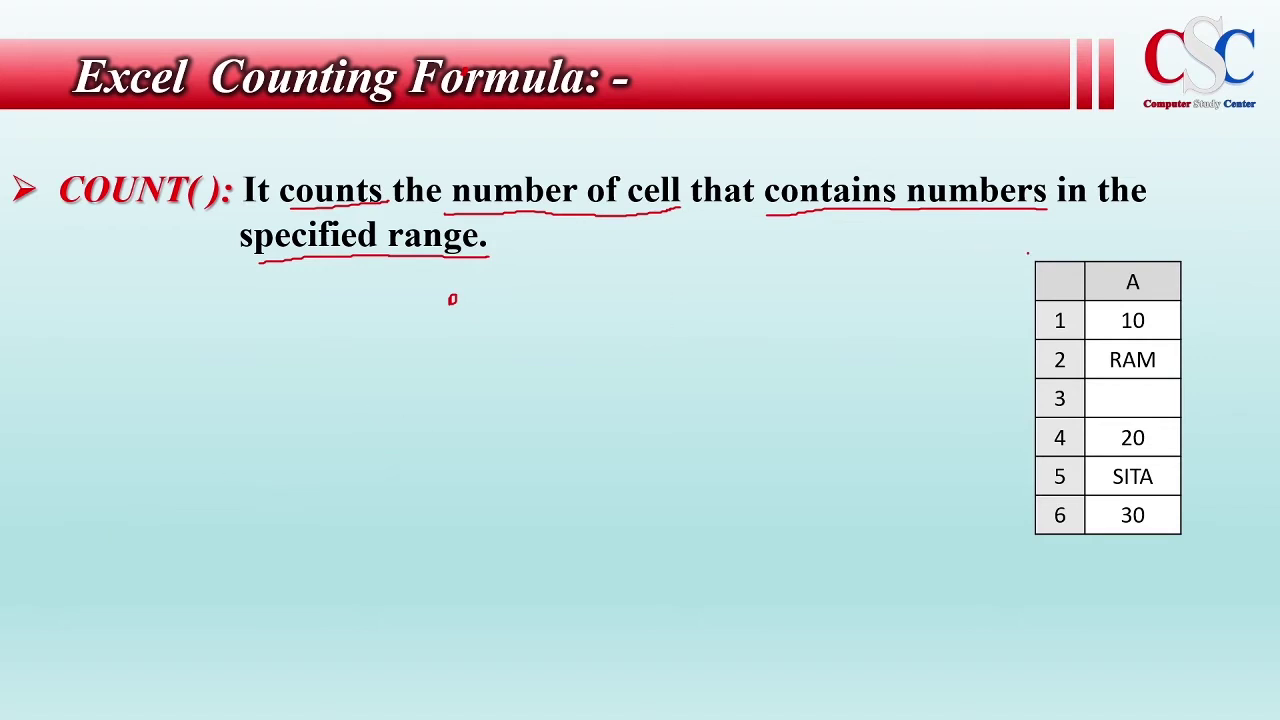
mouse_move(1124, 231)
mouse_down()
mouse_move(1124, 249)
mouse_move(1133, 237)
mouse_up()
mouse_move(1190, 312)
mouse_down()
mouse_move(1212, 470)
mouse_move(1190, 516)
mouse_up()
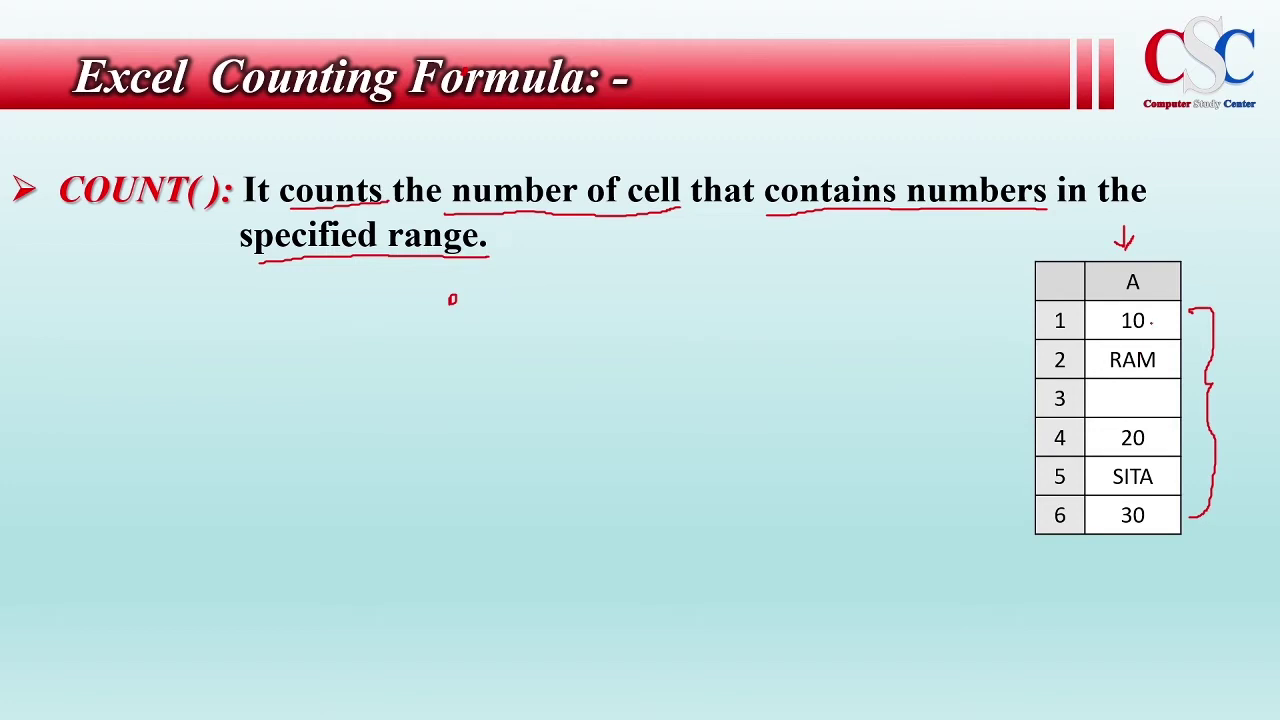
mouse_move(1190, 316)
mouse_down()
mouse_move(1168, 326)
mouse_move(1182, 344)
mouse_move(1168, 364)
mouse_move(1182, 380)
mouse_move(1168, 404)
mouse_move(1184, 412)
mouse_move(1168, 446)
mouse_move(1182, 454)
mouse_move(1168, 477)
mouse_move(1182, 486)
mouse_move(1168, 520)
mouse_move(1181, 528)
mouse_up()
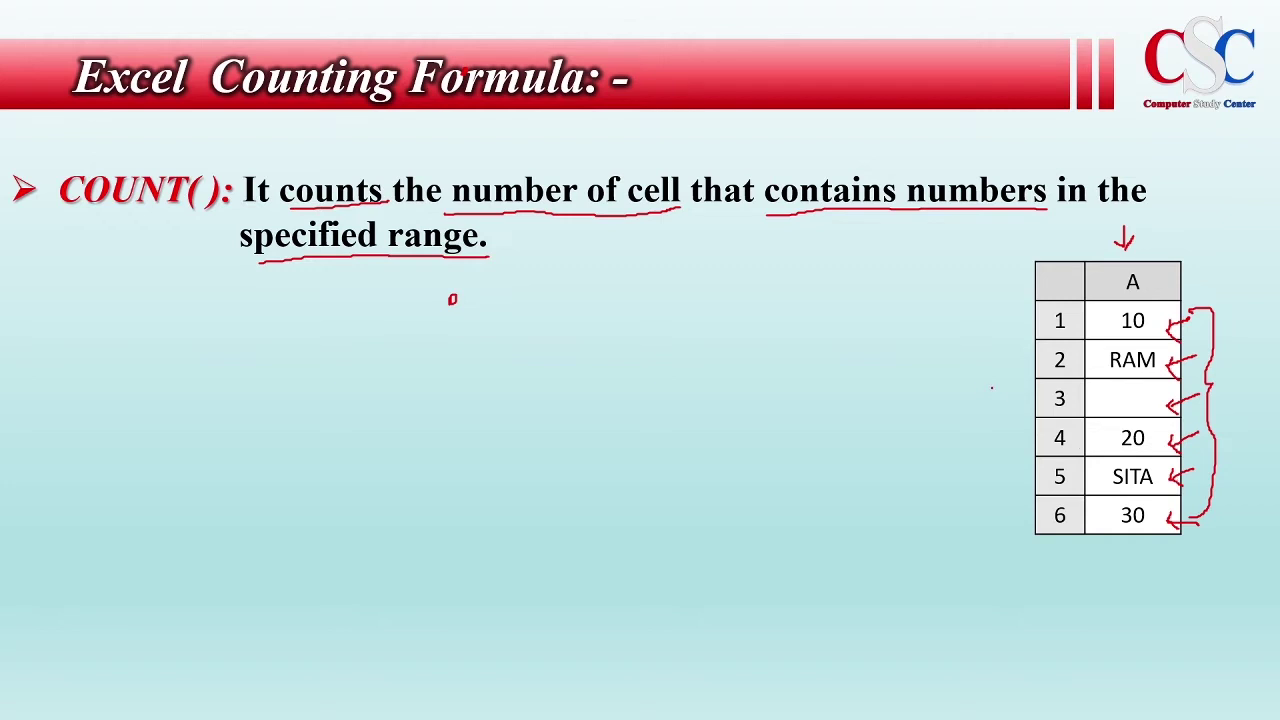
drag(908, 140, 918, 176)
- Handwrite the word 'Syntax' below COUNT()
mouse_move(90, 278)
mouse_down()
mouse_move(78, 310)
mouse_move(148, 306)
mouse_up()
drag(150, 296, 180, 312)
mouse_move(180, 292)
mouse_down()
mouse_move(168, 312)
mouse_move(264, 303)
mouse_up()
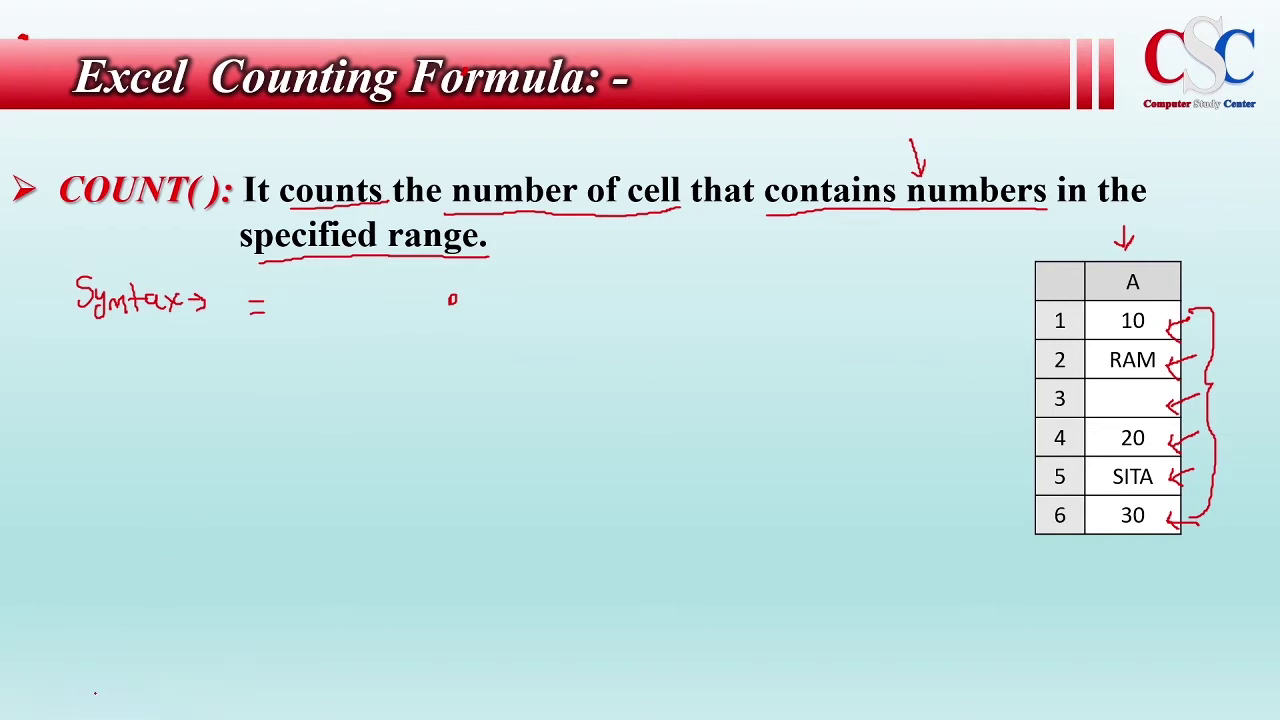
- Erase the stray red dot and begin handwriting Count after the equals sign
click(96, 701)
click(100, 611)
click(452, 299)
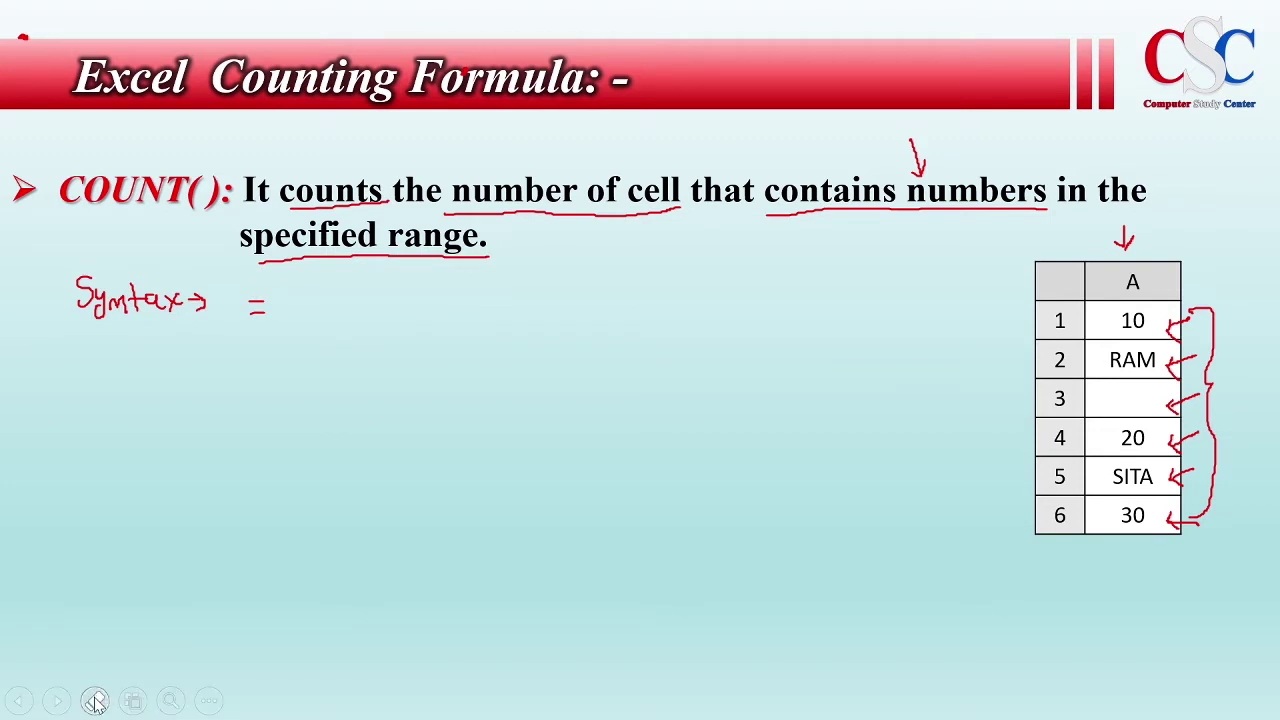
click(96, 701)
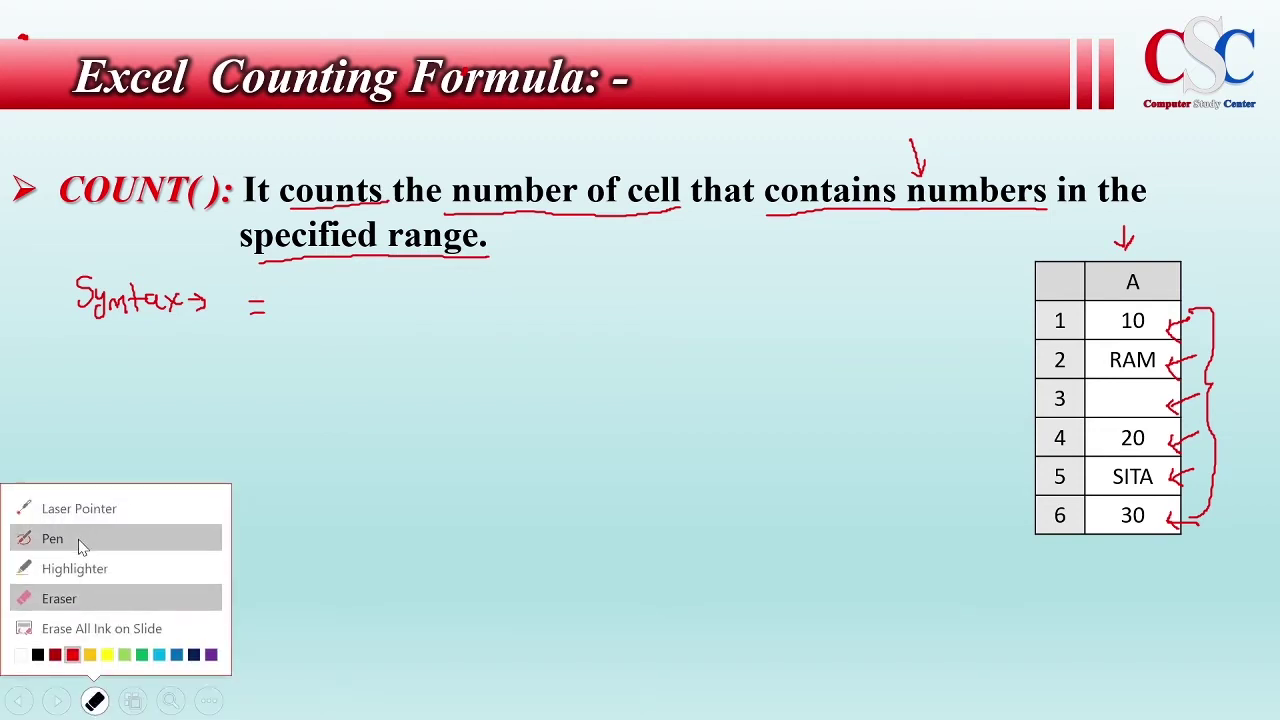
click(84, 552)
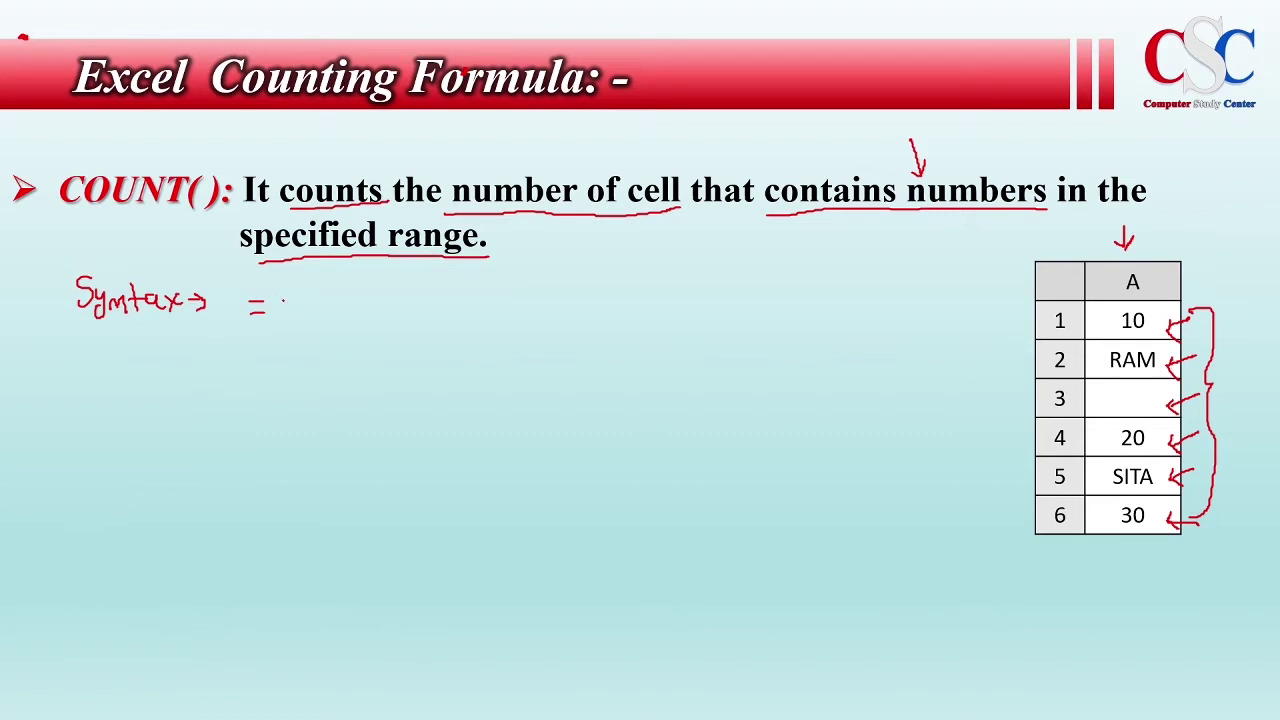
mouse_move(295, 292)
mouse_down()
mouse_move(292, 314)
mouse_move(361, 312)
mouse_move(360, 296)
mouse_up()
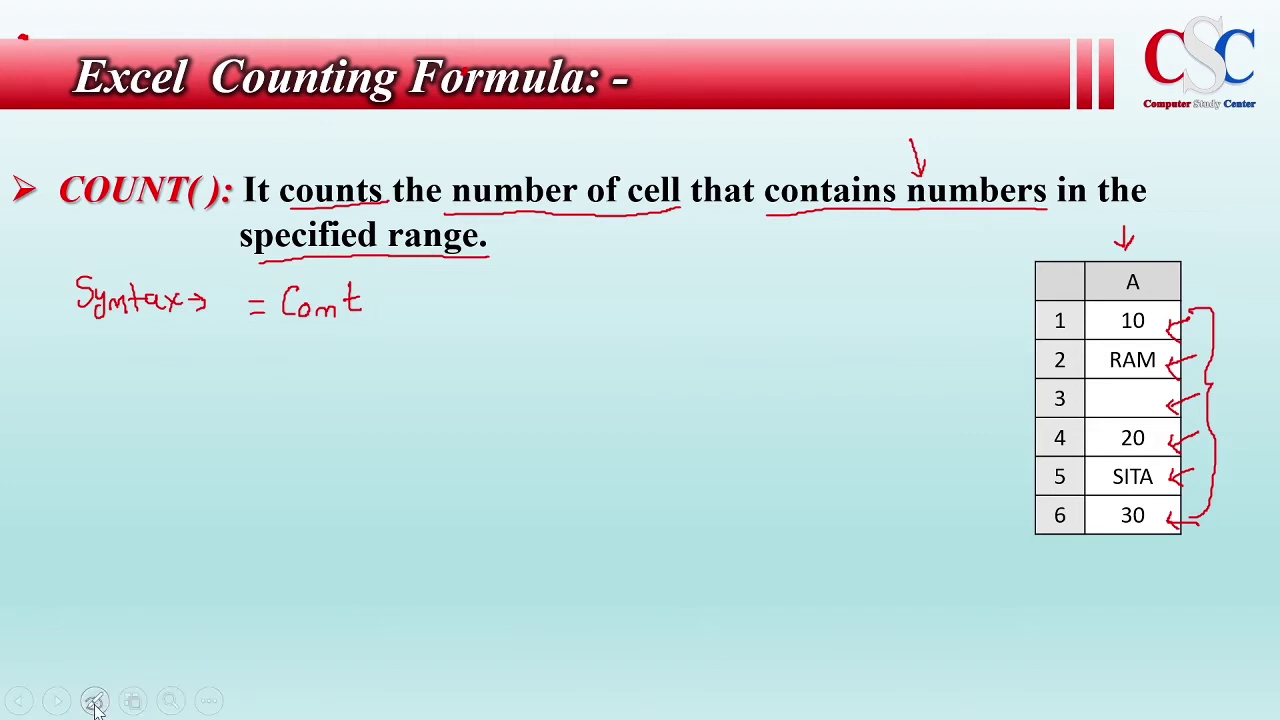
- Erase the miswritten letters and rewrite Count with an opening bracket
click(95, 702)
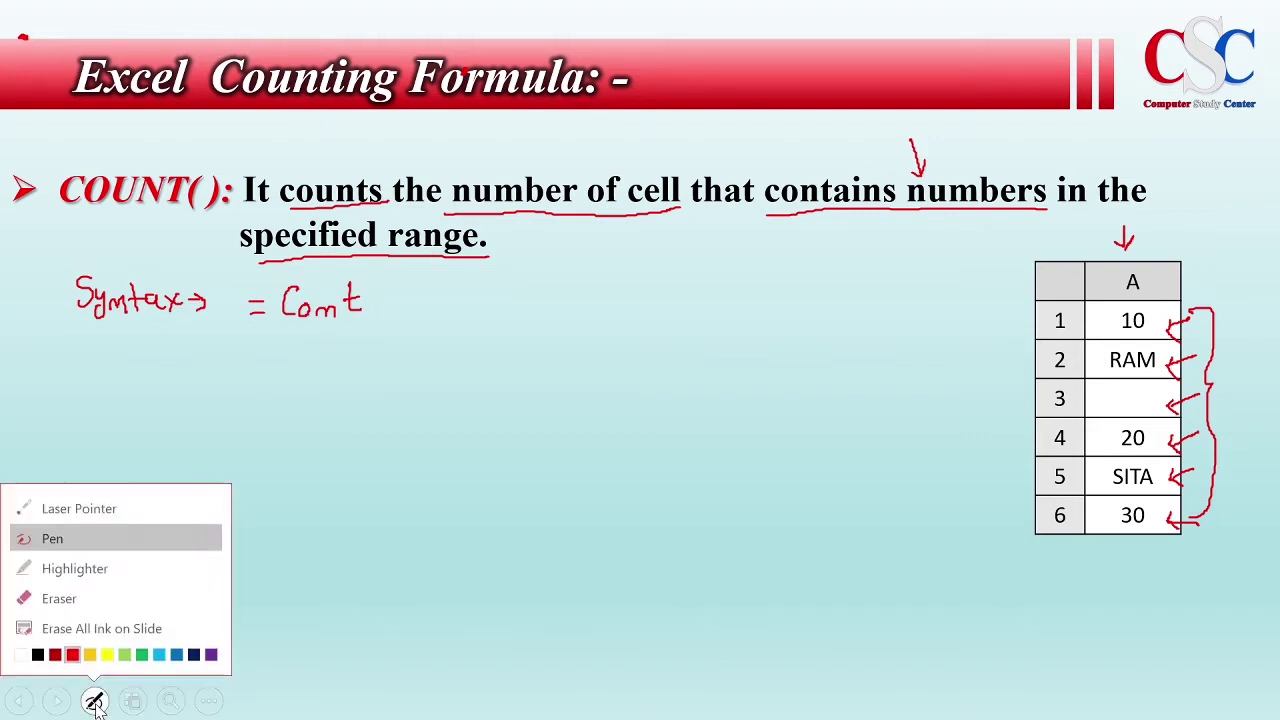
click(88, 599)
click(331, 310)
drag(358, 288, 350, 298)
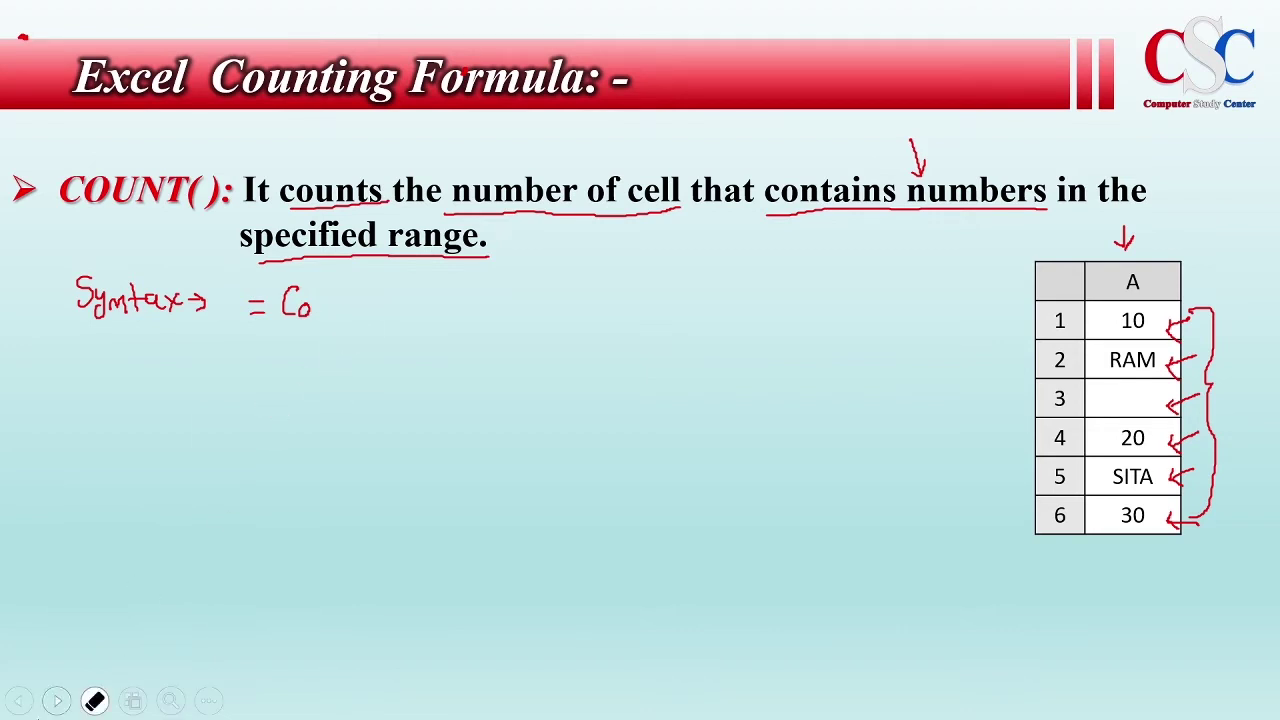
click(95, 702)
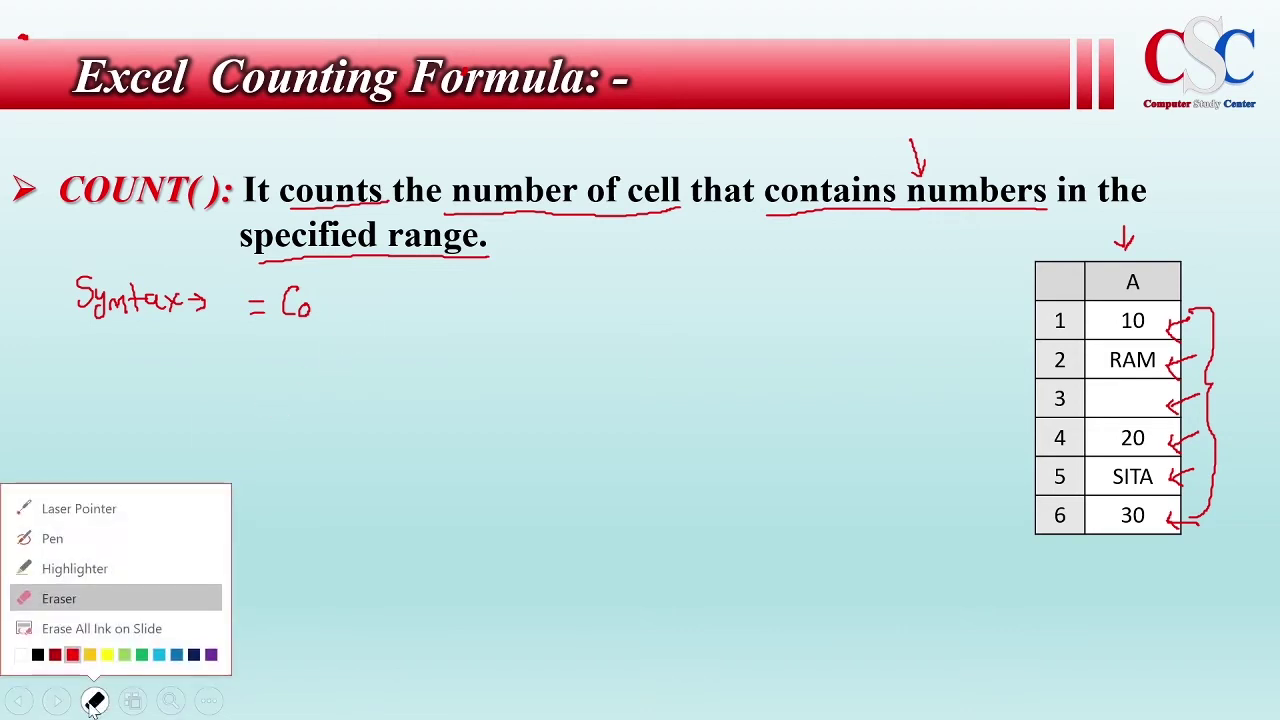
click(96, 539)
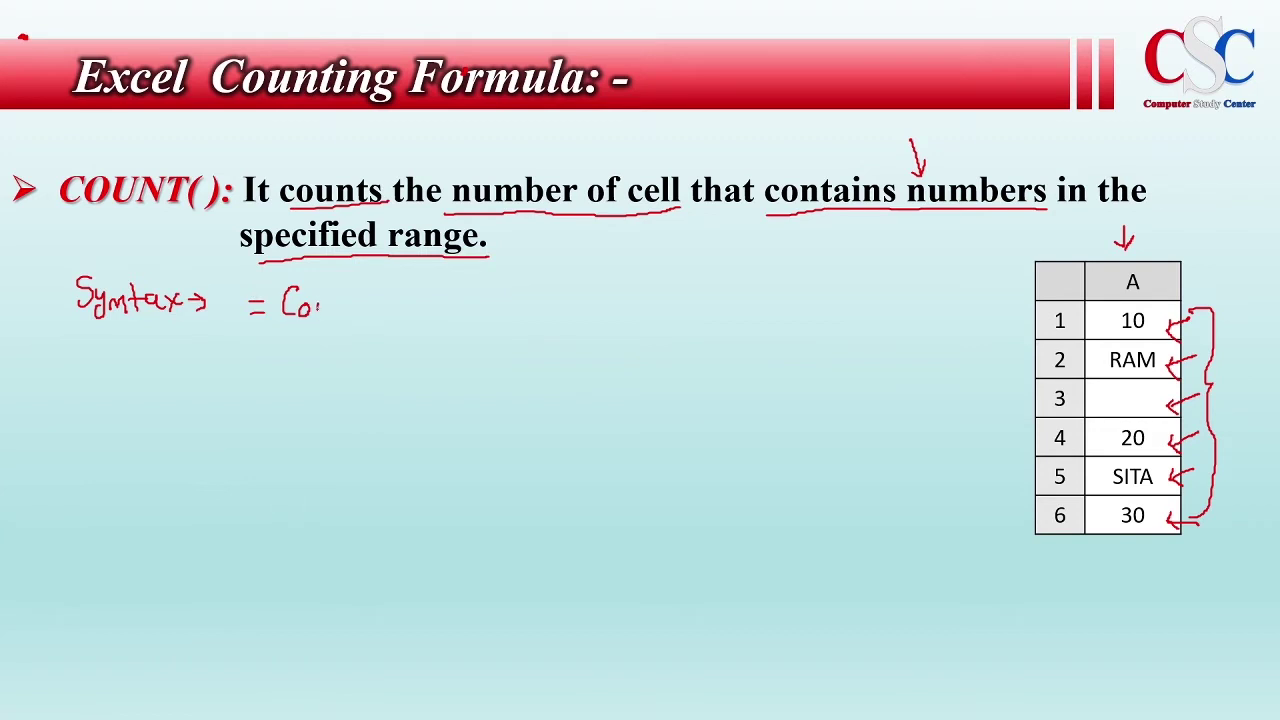
mouse_move(318, 304)
mouse_down()
mouse_move(353, 320)
mouse_move(372, 294)
mouse_up()
drag(398, 272, 405, 332)
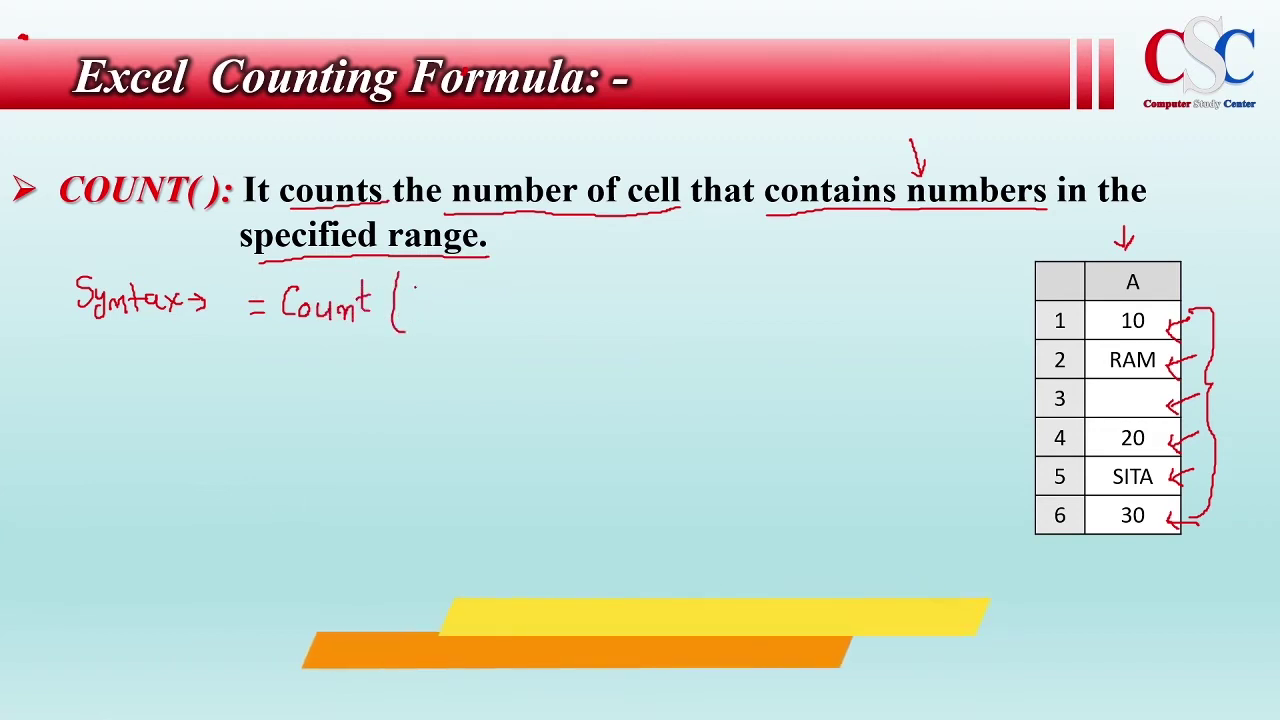
- Write 'Range of cell' as the placeholder, strike it out, and box the value 10
mouse_move(414, 287)
mouse_down()
mouse_move(413, 318)
mouse_move(426, 316)
mouse_up()
mouse_move(436, 306)
mouse_down()
mouse_move(477, 311)
mouse_move(480, 332)
mouse_up()
drag(494, 310, 516, 358)
mouse_move(512, 316)
mouse_down()
mouse_move(580, 316)
mouse_move(572, 344)
mouse_up()
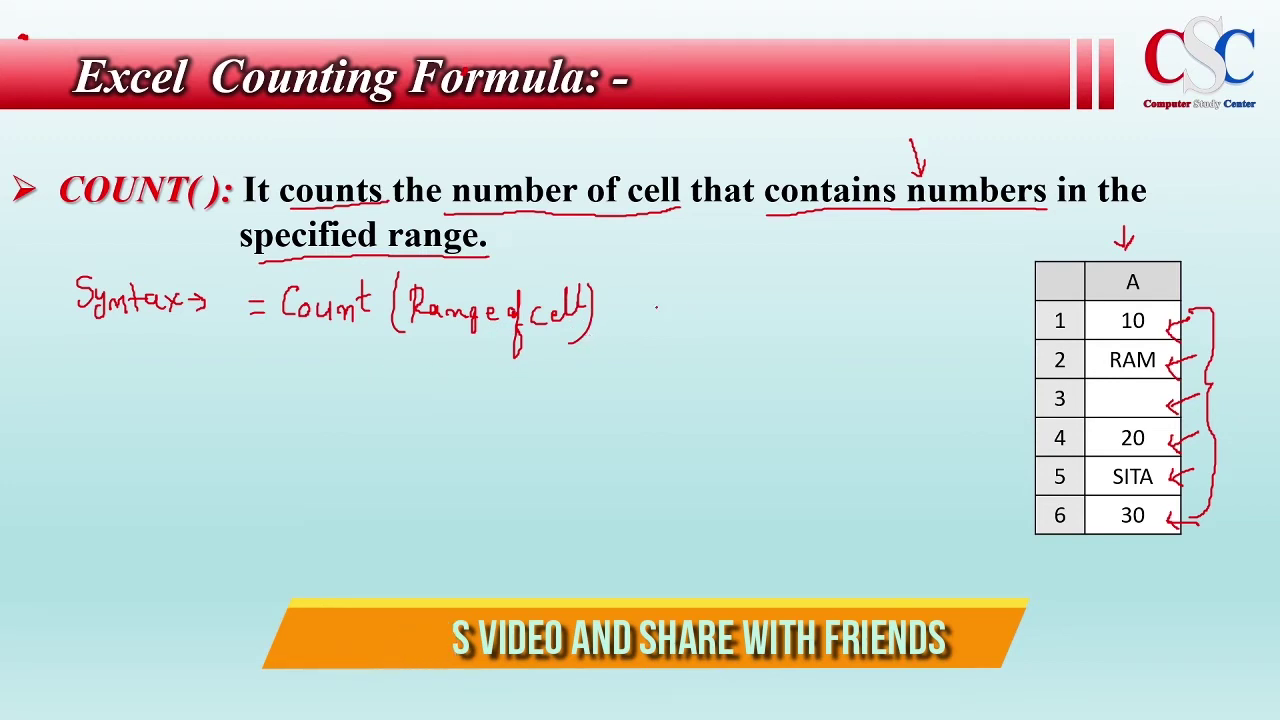
mouse_move(395, 310)
mouse_down()
mouse_move(622, 300)
mouse_move(632, 322)
mouse_up()
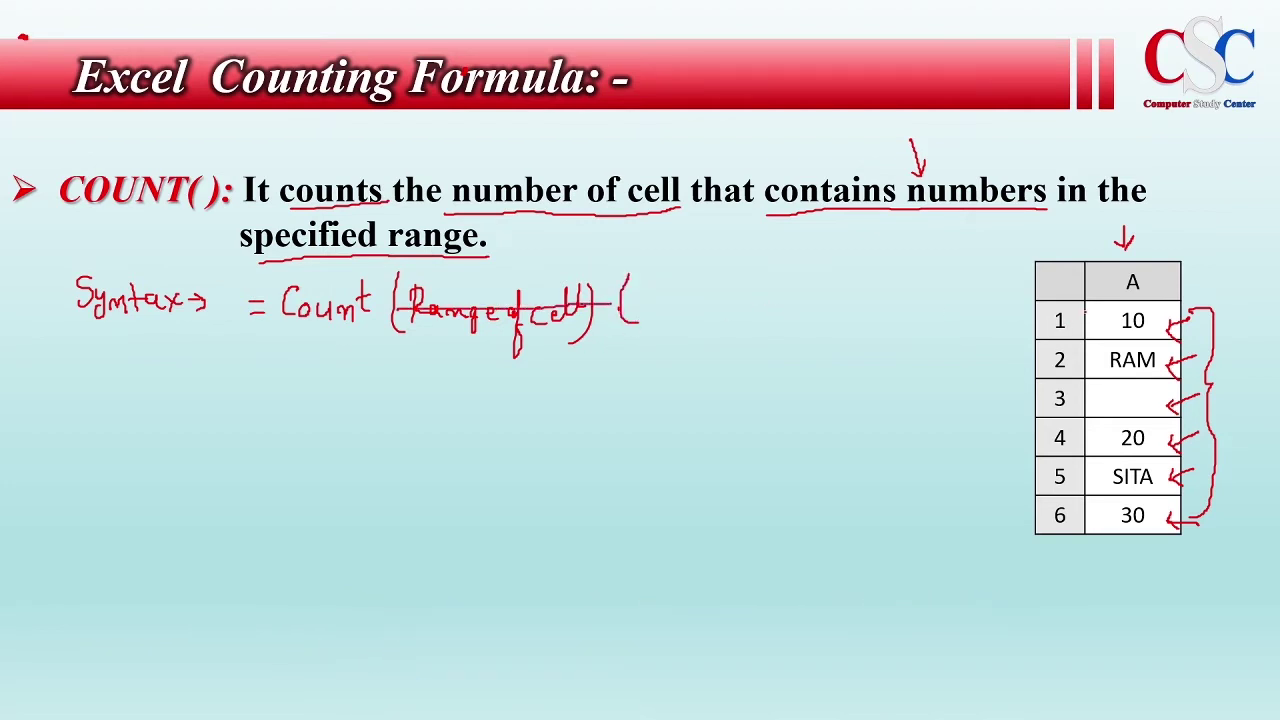
drag(1088, 302, 1088, 310)
- Write A1 : A6 as the range and draw an arrow under the last table row
mouse_move(637, 308)
mouse_down()
mouse_move(644, 282)
mouse_move(651, 310)
mouse_move(654, 292)
mouse_move(679, 308)
mouse_up()
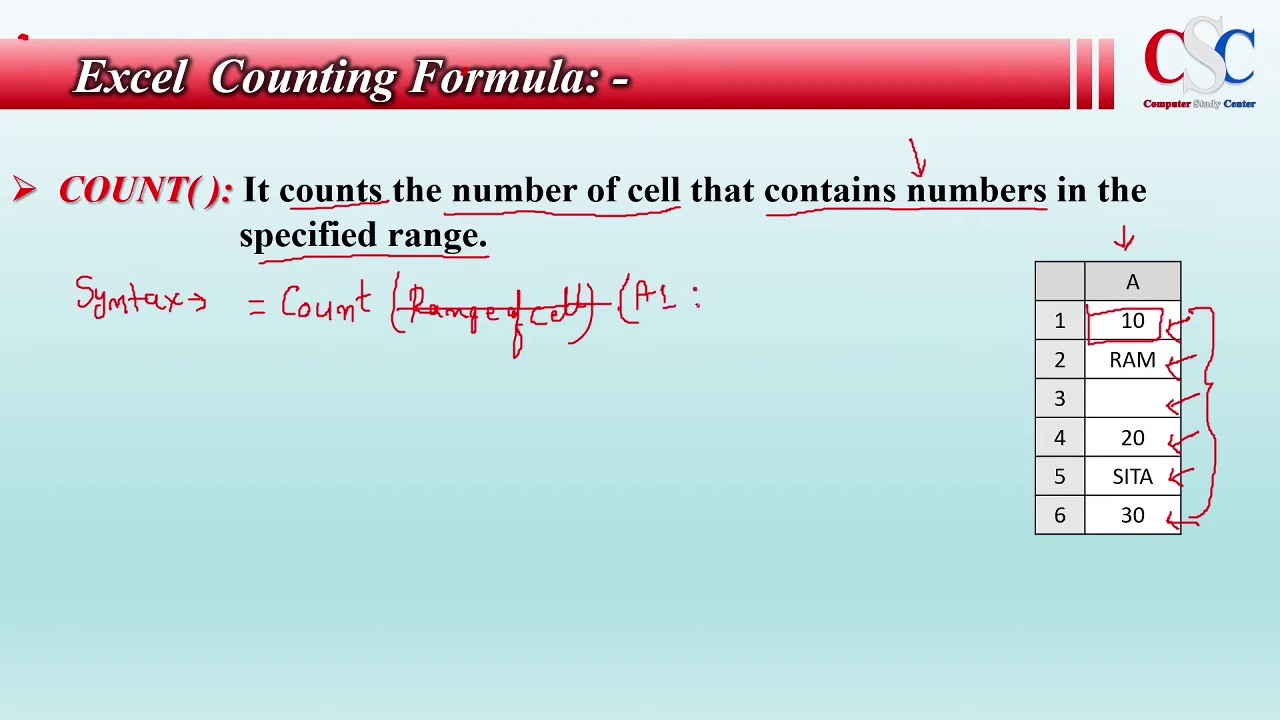
drag(699, 245, 705, 256)
drag(869, 395, 911, 428)
drag(1137, 585, 1136, 551)
mouse_move(1125, 562)
mouse_down()
mouse_move(1136, 549)
mouse_move(1147, 560)
mouse_up()
mouse_move(717, 311)
mouse_down()
mouse_move(720, 283)
mouse_move(729, 308)
mouse_move(742, 300)
mouse_move(761, 322)
mouse_up()
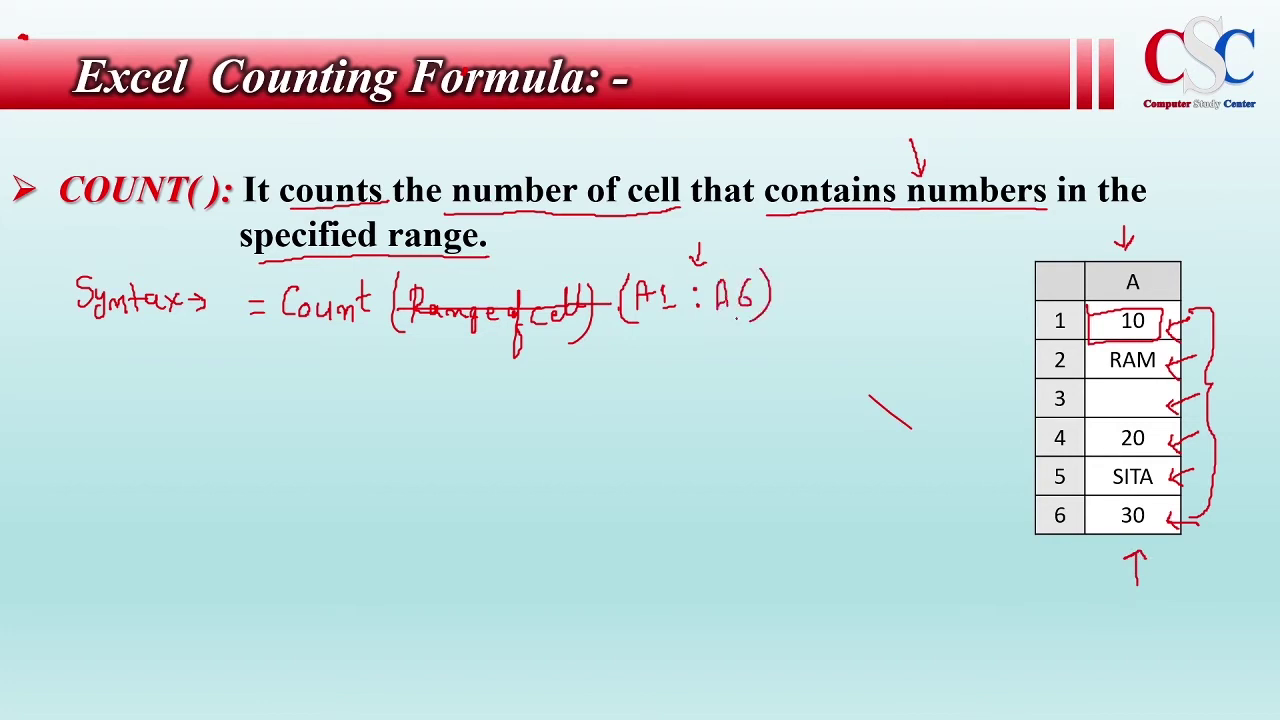
mouse_move(95, 705)
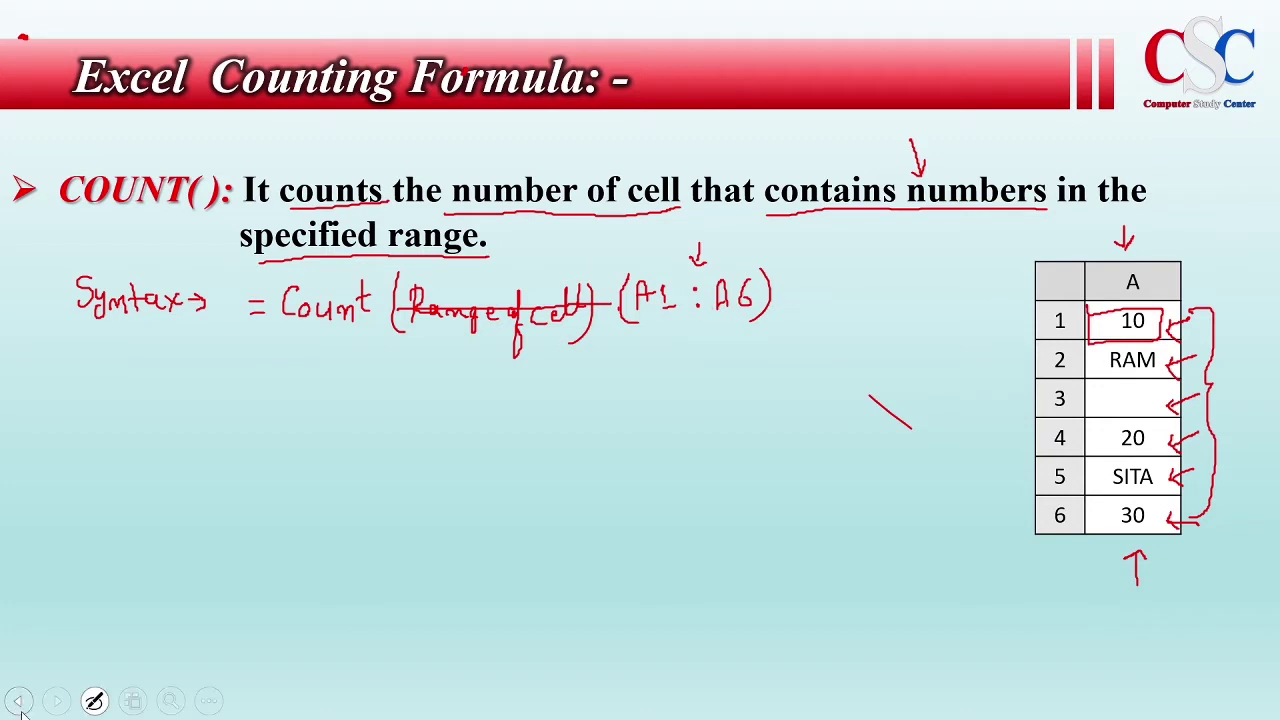
click(94, 700)
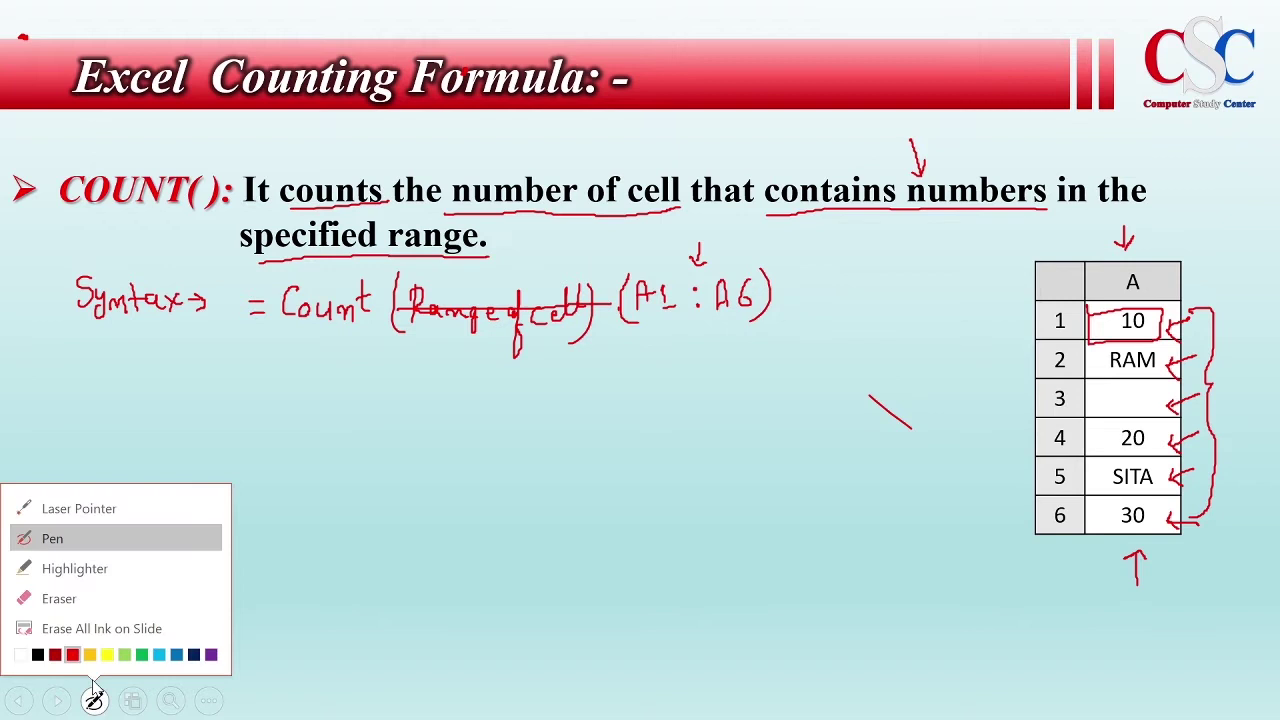
- Erase the struck-out 'Range of cell' and the messy A1 : A6 ink
click(100, 598)
drag(400, 308, 577, 318)
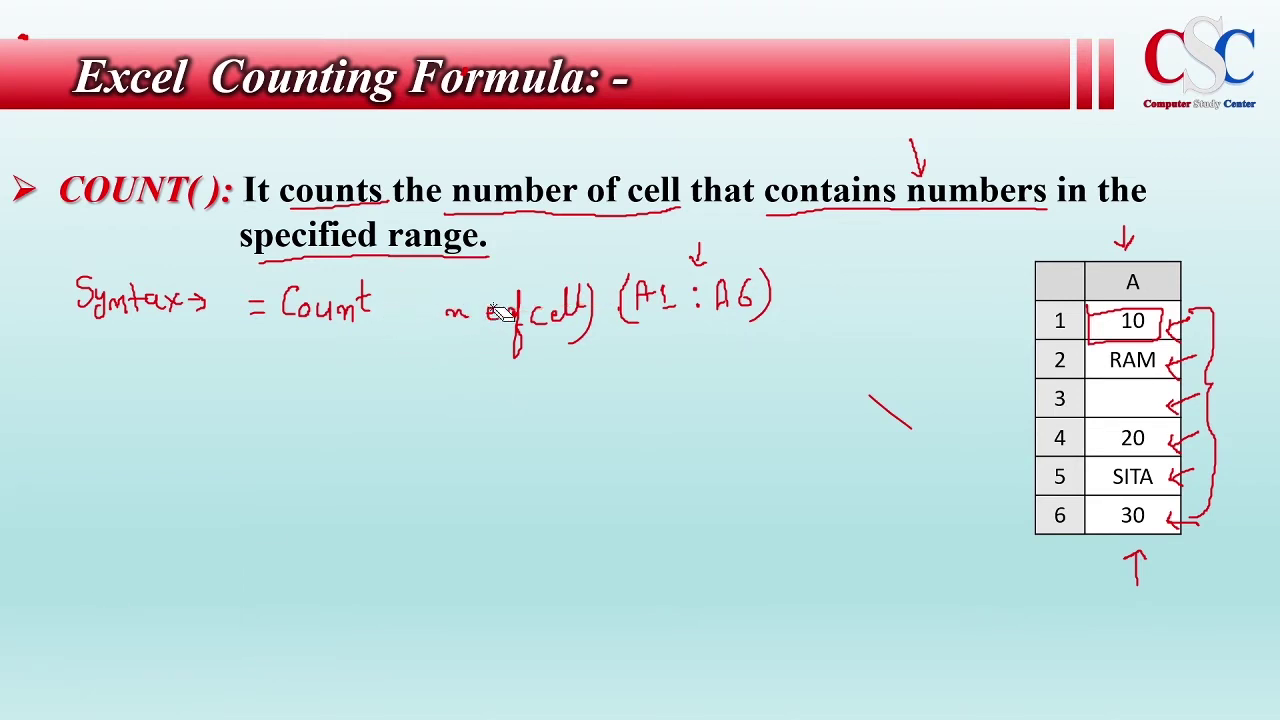
click(457, 315)
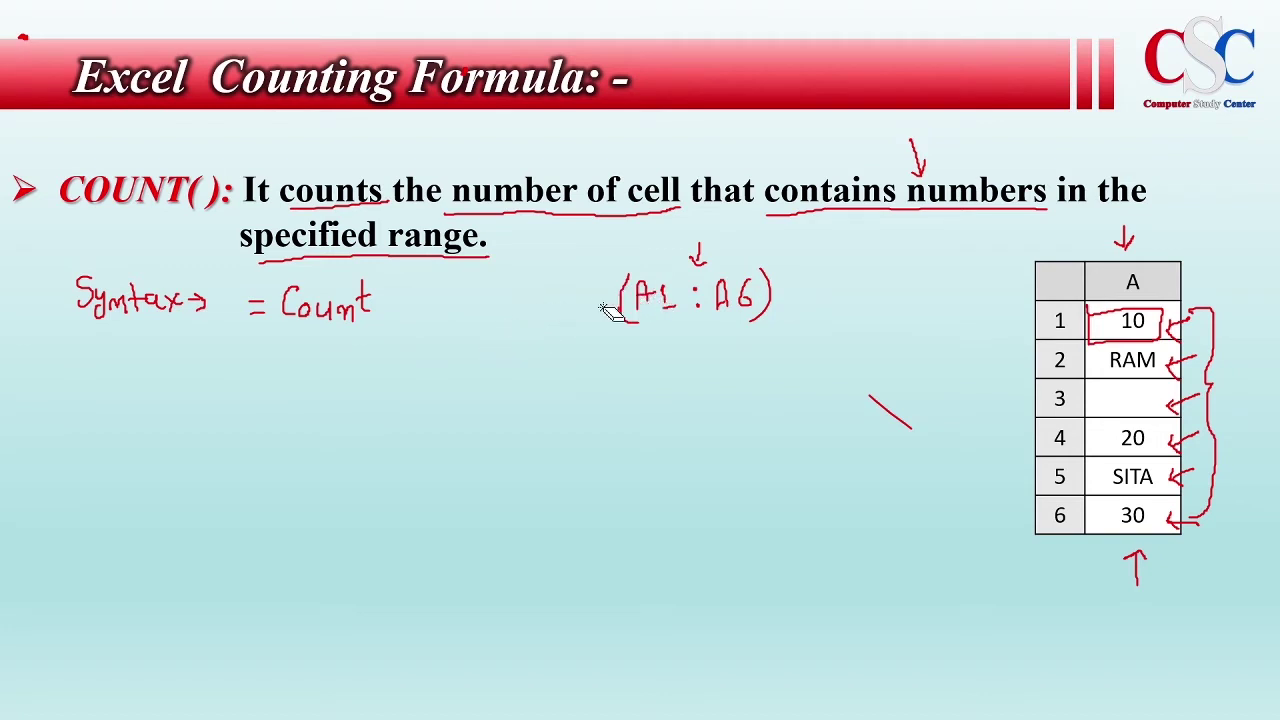
drag(612, 310, 710, 276)
click(750, 300)
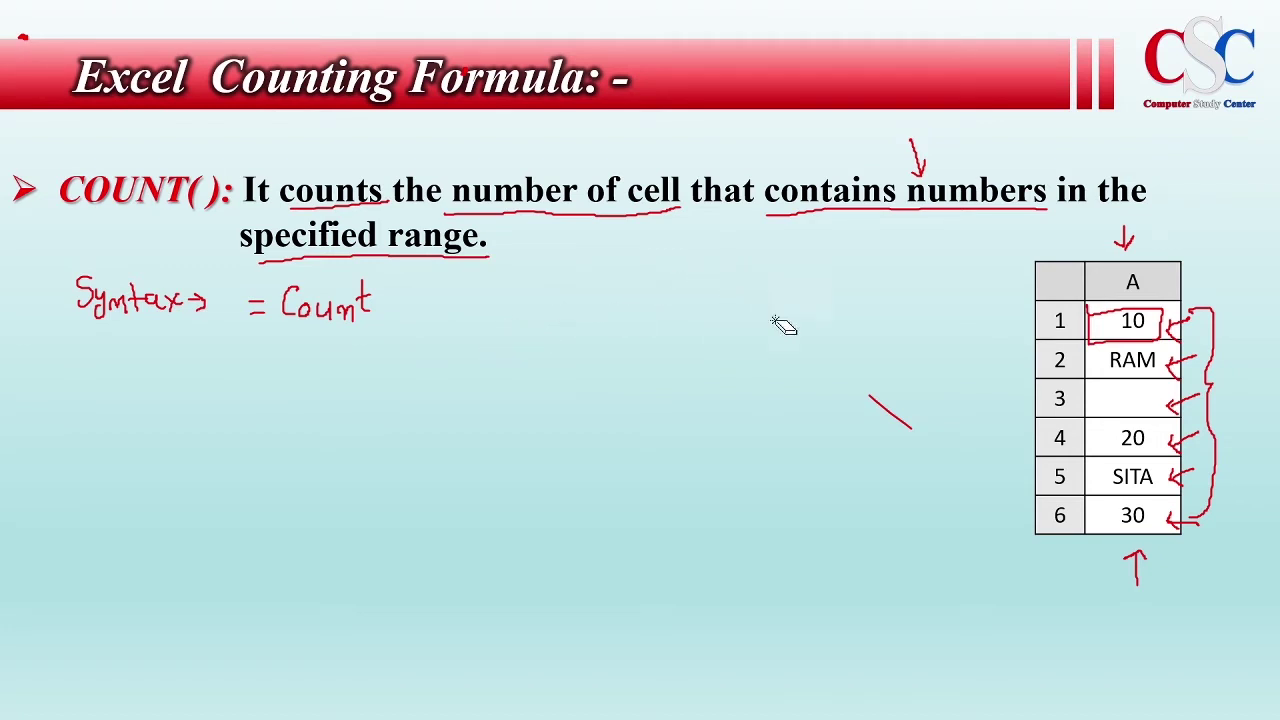
click(890, 412)
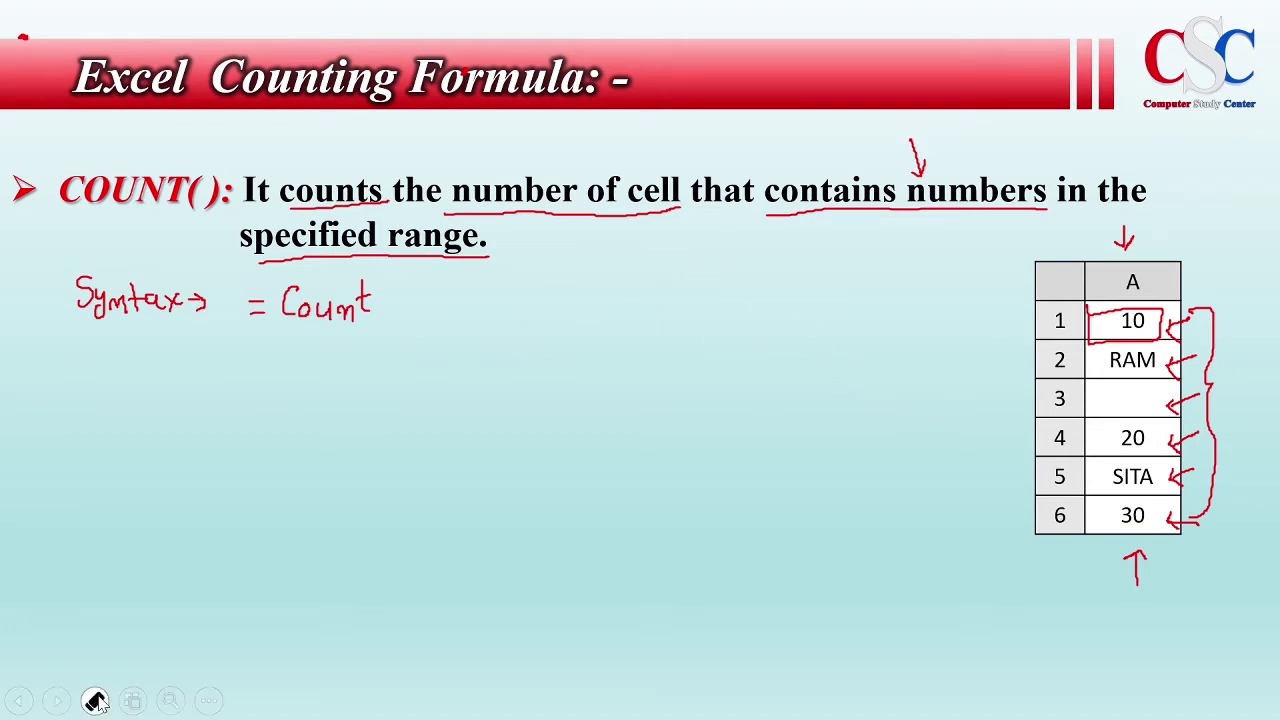
- Rewrite the range cleanly as (A1:A6) after Count
click(95, 702)
click(107, 540)
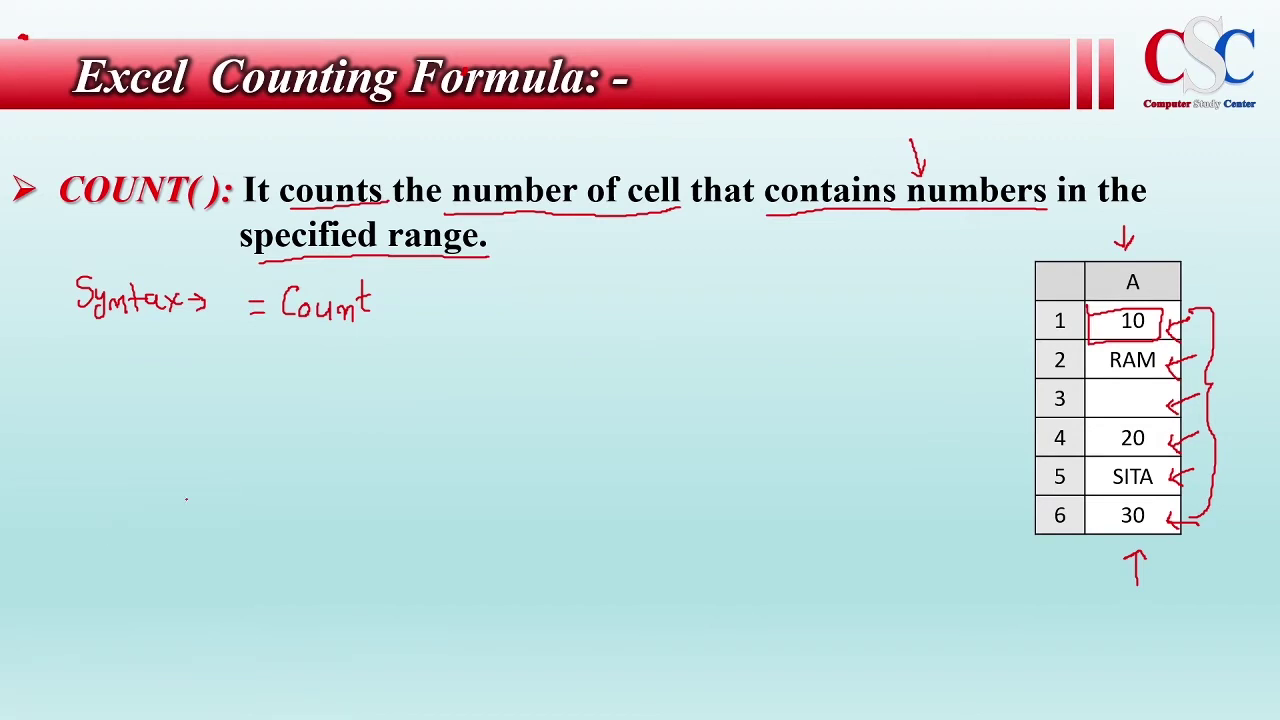
mouse_move(400, 286)
mouse_down()
mouse_move(398, 322)
mouse_move(432, 314)
mouse_up()
drag(418, 302, 468, 306)
mouse_move(990, 321)
mouse_down()
mouse_move(1029, 321)
mouse_move(1012, 331)
mouse_up()
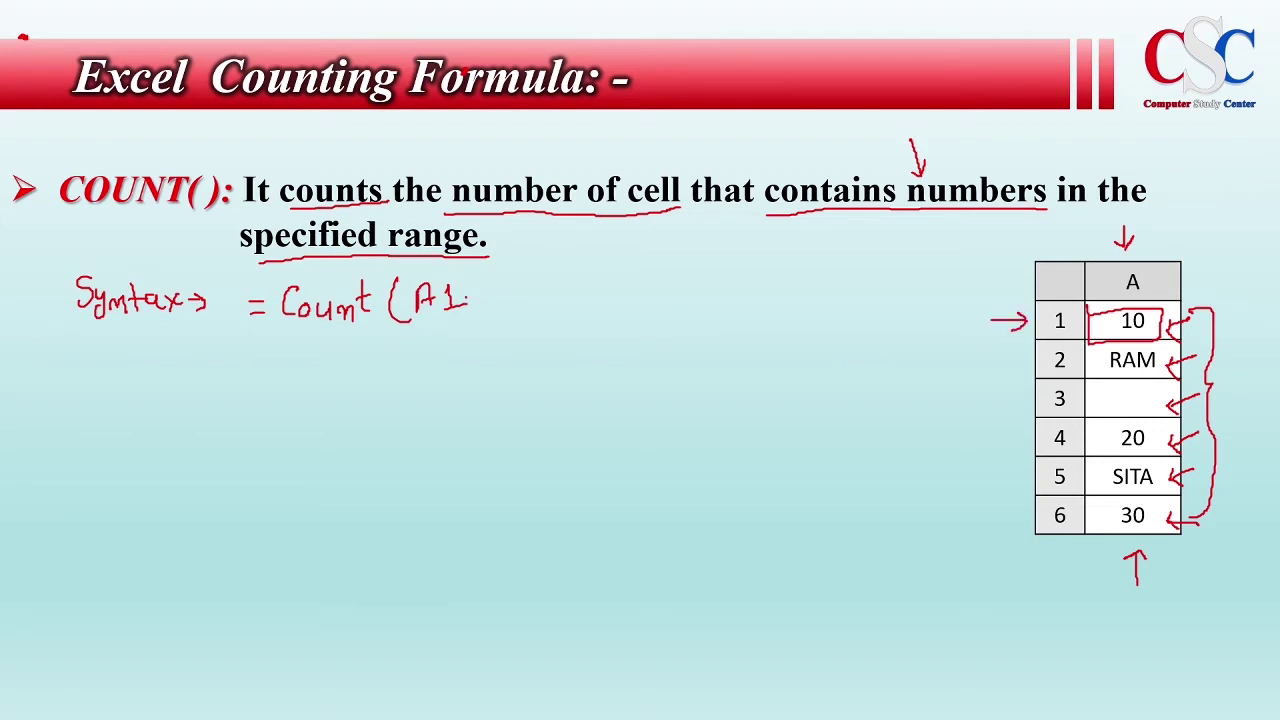
click(483, 308)
mouse_move(513, 313)
mouse_down()
mouse_move(534, 298)
mouse_move(552, 312)
mouse_move(550, 299)
mouse_move(572, 324)
mouse_up()
- Draw a row 1 to row 6 arrow labelled A1 and A6, plus an arrow after the formula
drag(1000, 340, 1005, 510)
drag(996, 530, 1033, 518)
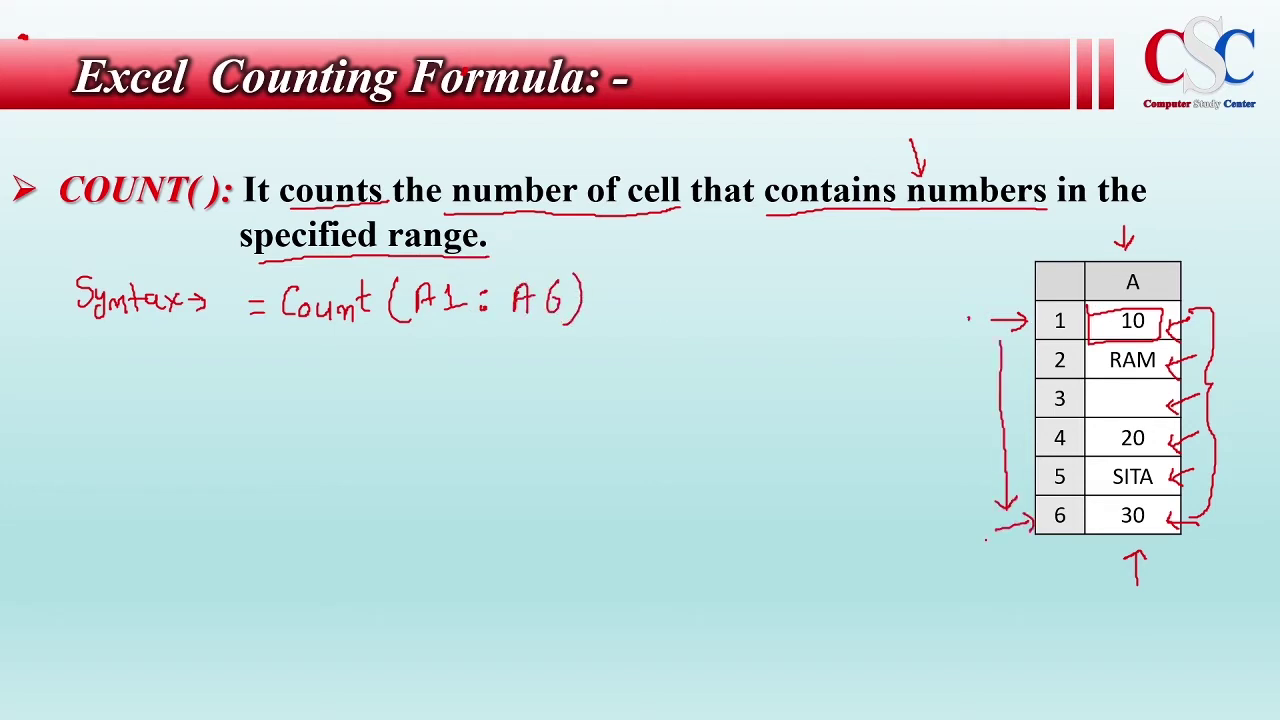
mouse_move(990, 316)
mouse_down()
mouse_move(997, 292)
mouse_move(1002, 314)
mouse_up()
mouse_move(1010, 288)
mouse_down()
mouse_move(1010, 312)
mouse_move(1024, 310)
mouse_up()
mouse_move(965, 552)
mouse_down()
mouse_move(971, 528)
mouse_move(978, 552)
mouse_up()
drag(967, 543, 990, 549)
mouse_move(604, 298)
mouse_down()
mouse_move(626, 297)
mouse_move(617, 308)
mouse_up()
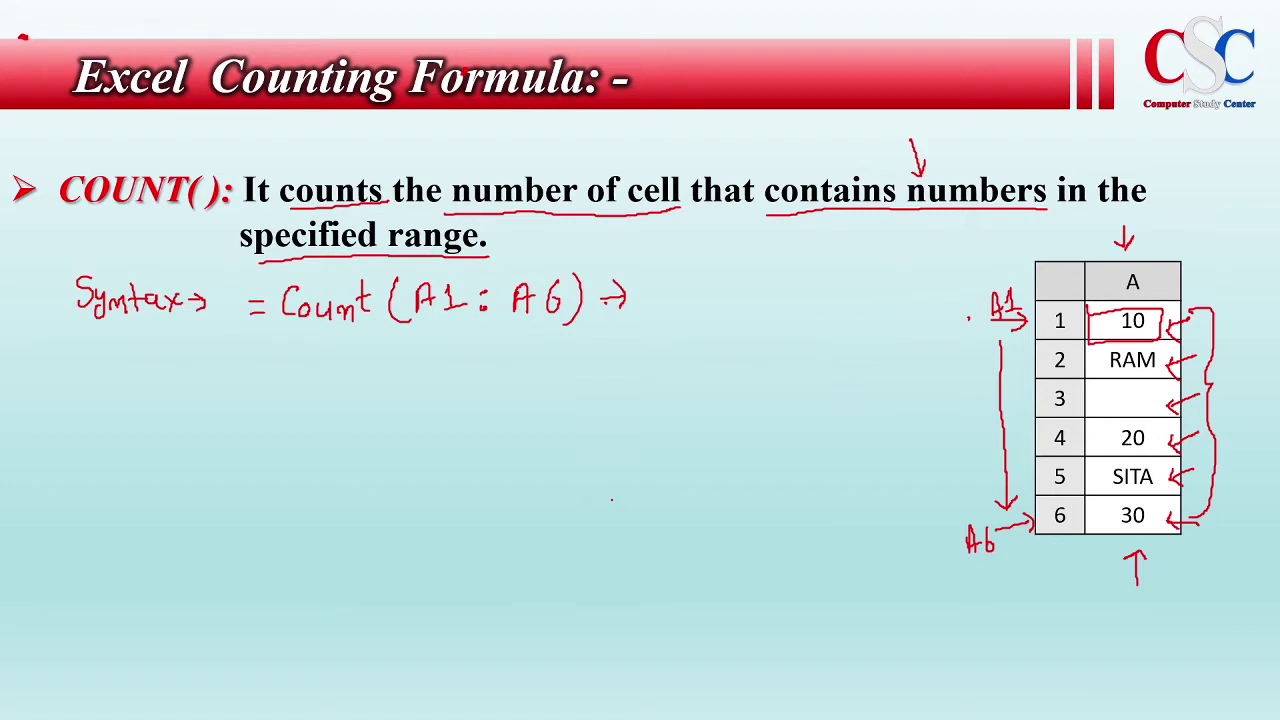
drag(301, 682, 269, 710)
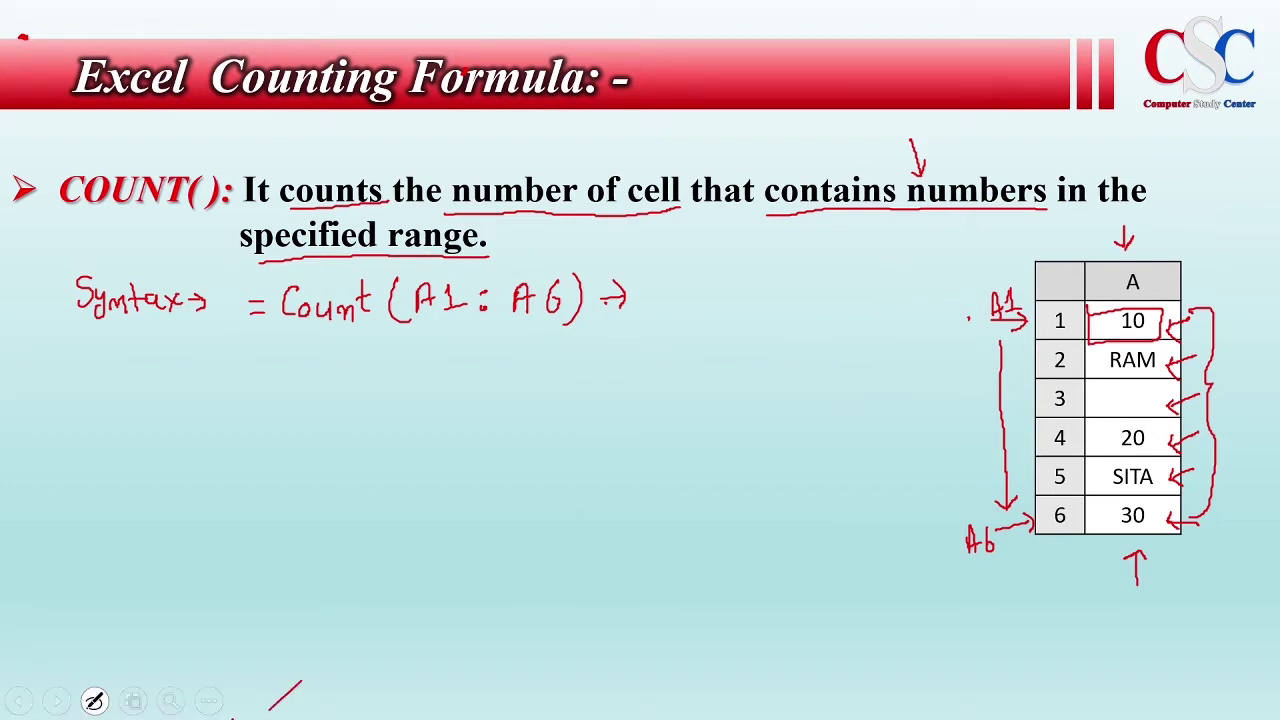
- Erase the old box, bracket and arrows beside the sample table
click(100, 702)
click(108, 603)
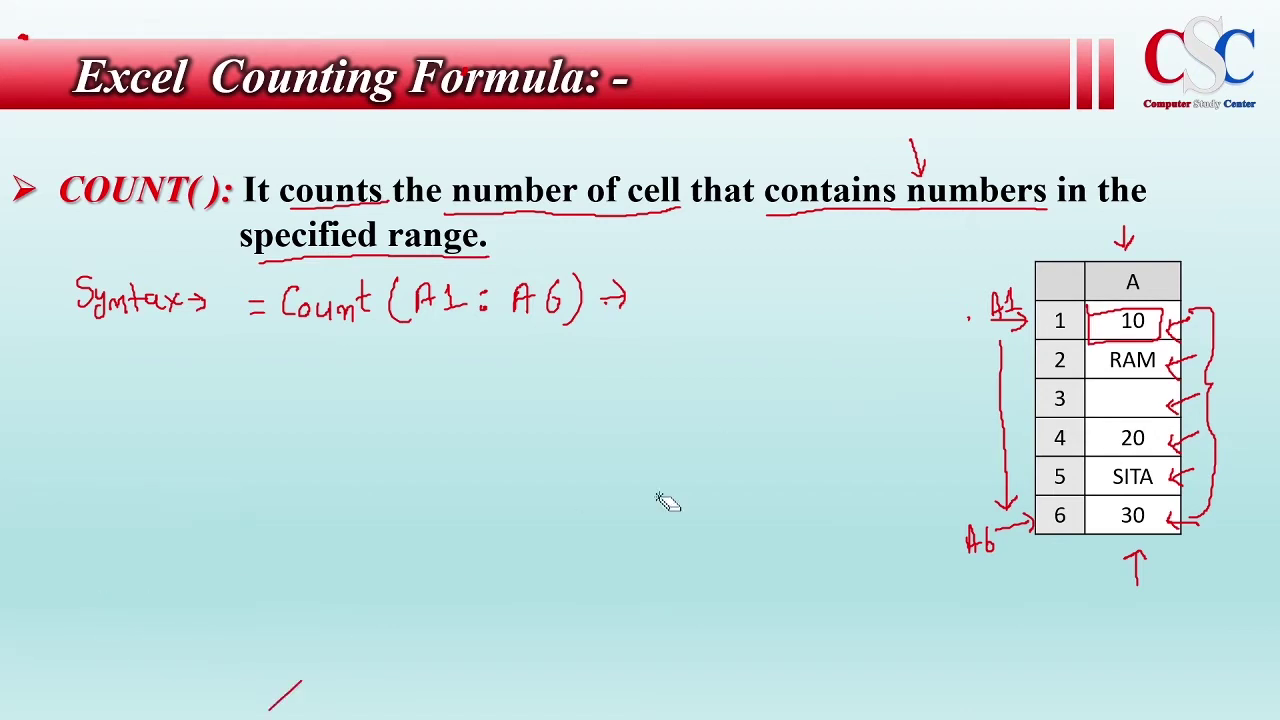
click(1130, 326)
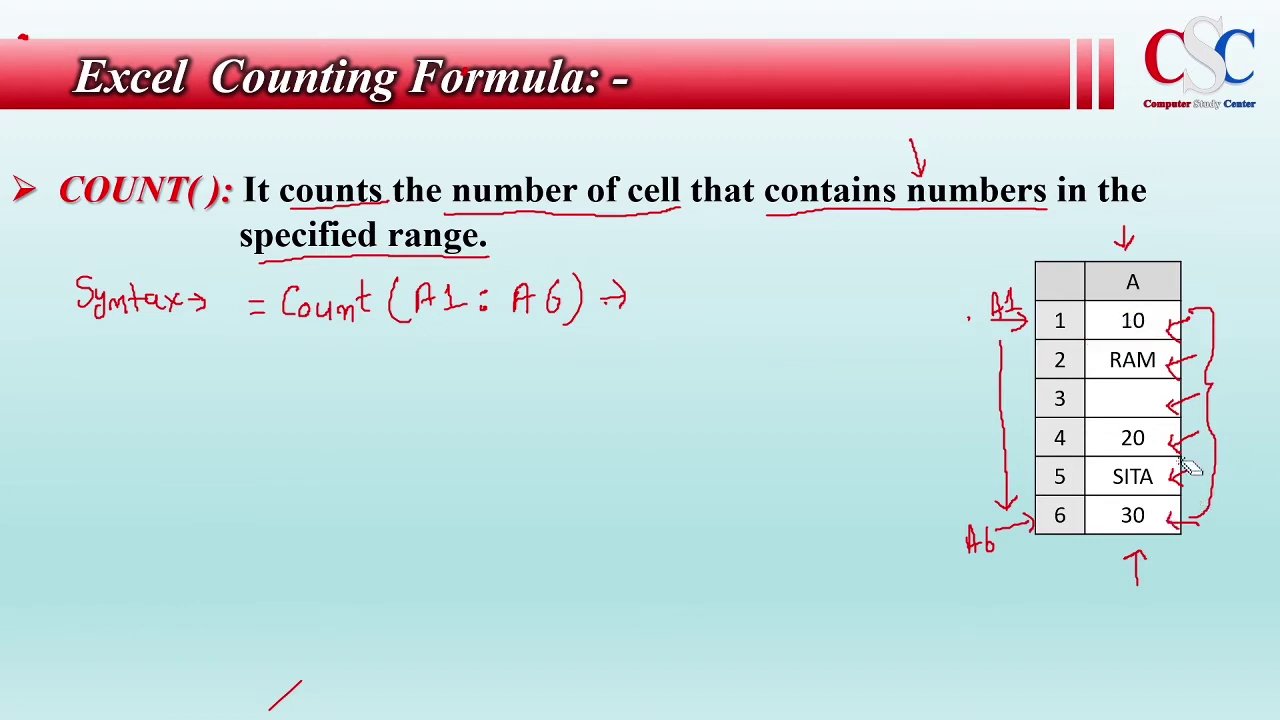
drag(1188, 468, 1180, 445)
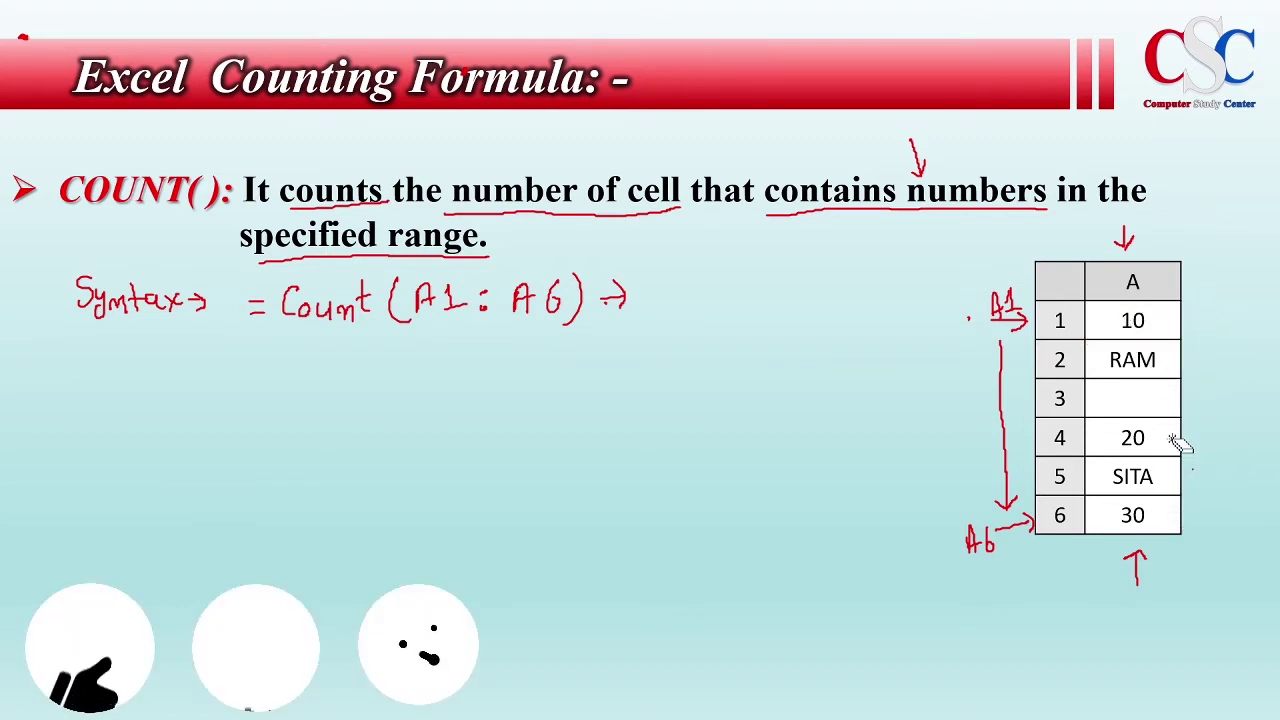
click(1138, 242)
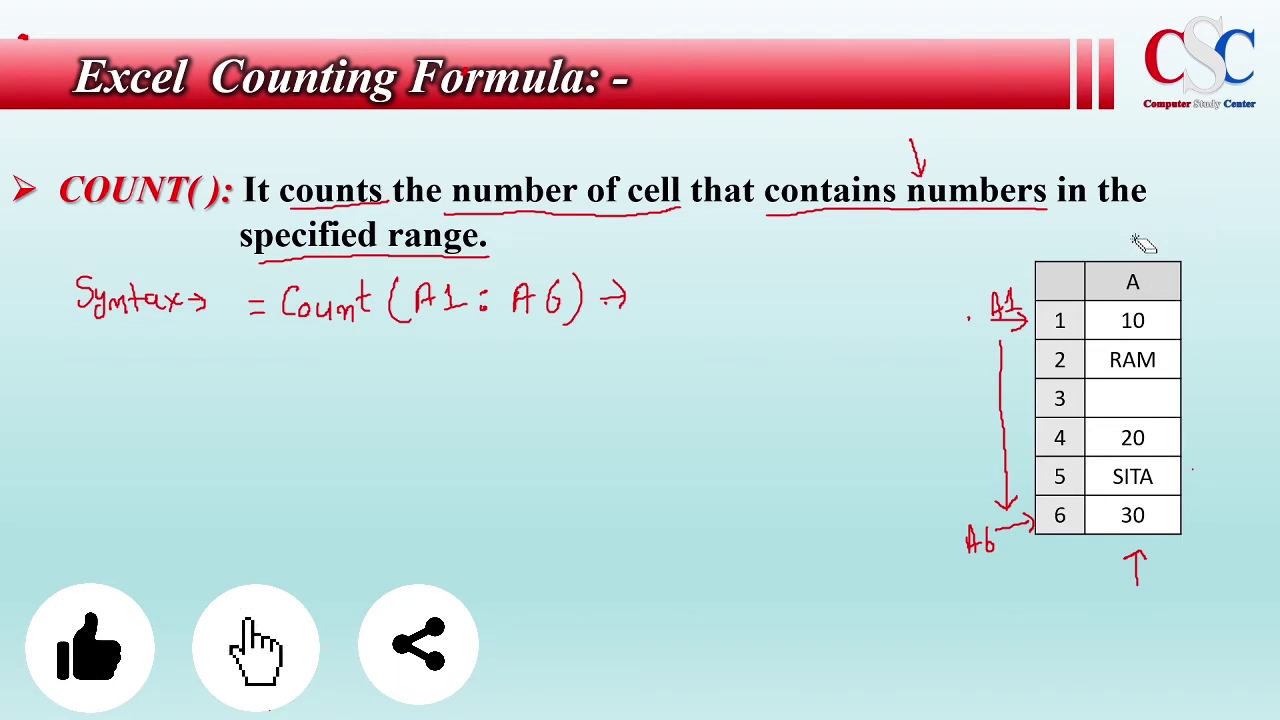
- Point arrows at the numbers 10, 20 and 30 and write the result 3
click(95, 703)
click(104, 540)
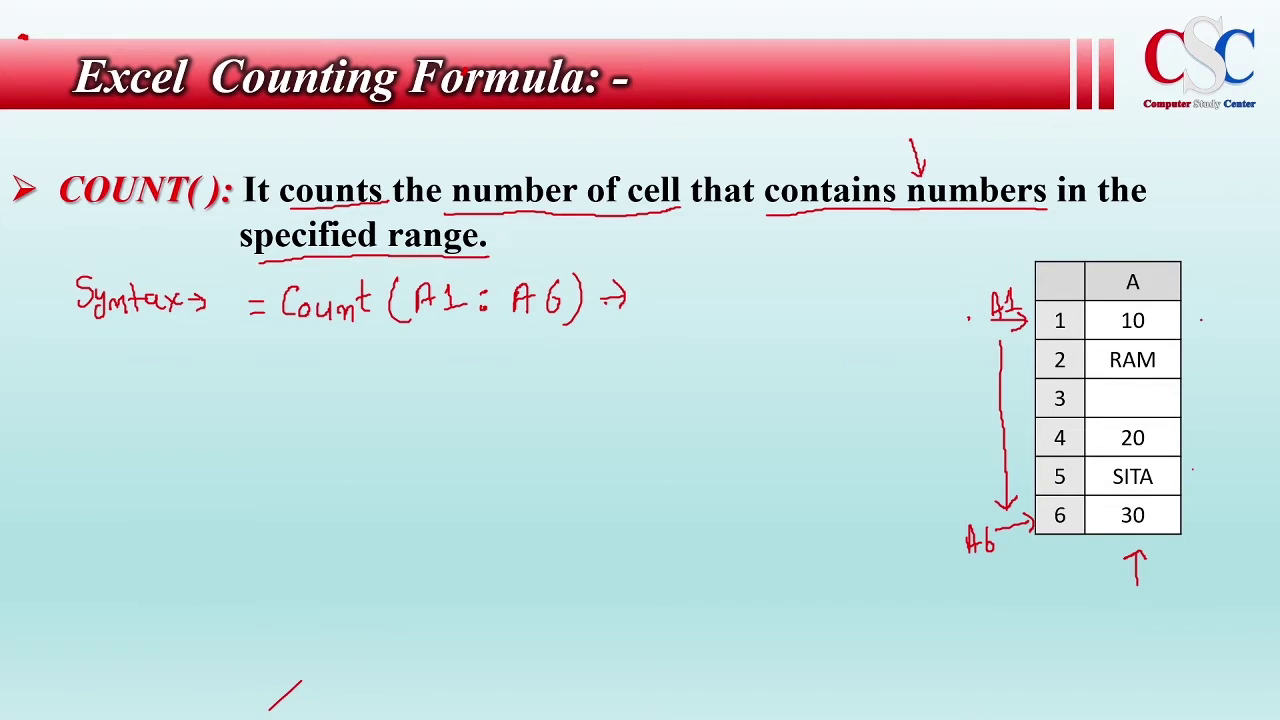
mouse_move(1202, 320)
mouse_down()
mouse_move(1164, 320)
mouse_move(1176, 330)
mouse_up()
drag(1198, 430, 1160, 441)
drag(1160, 441, 1186, 452)
drag(1200, 502, 1166, 514)
drag(1166, 514, 1178, 524)
mouse_move(655, 280)
mouse_down()
mouse_move(678, 292)
mouse_move(660, 314)
mouse_up()
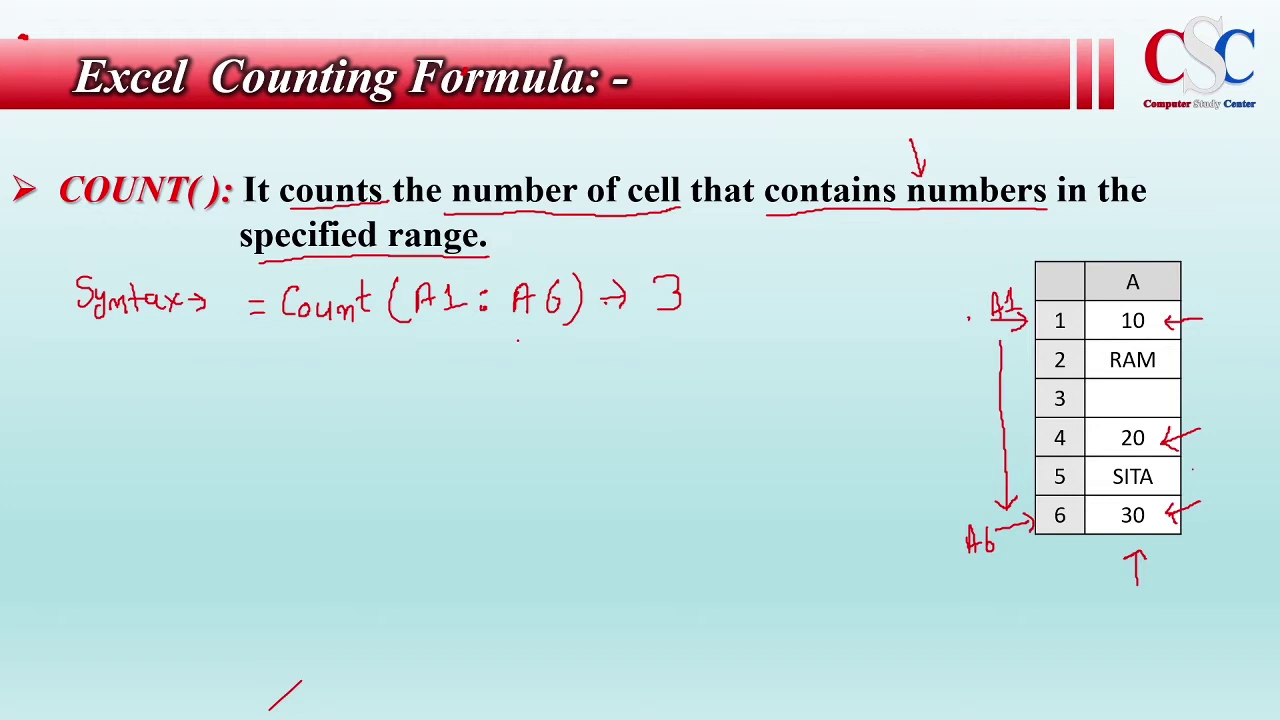
- Reveal the COUNTA( ) point, underline it, and circle the digit and letter notes
key(Right)
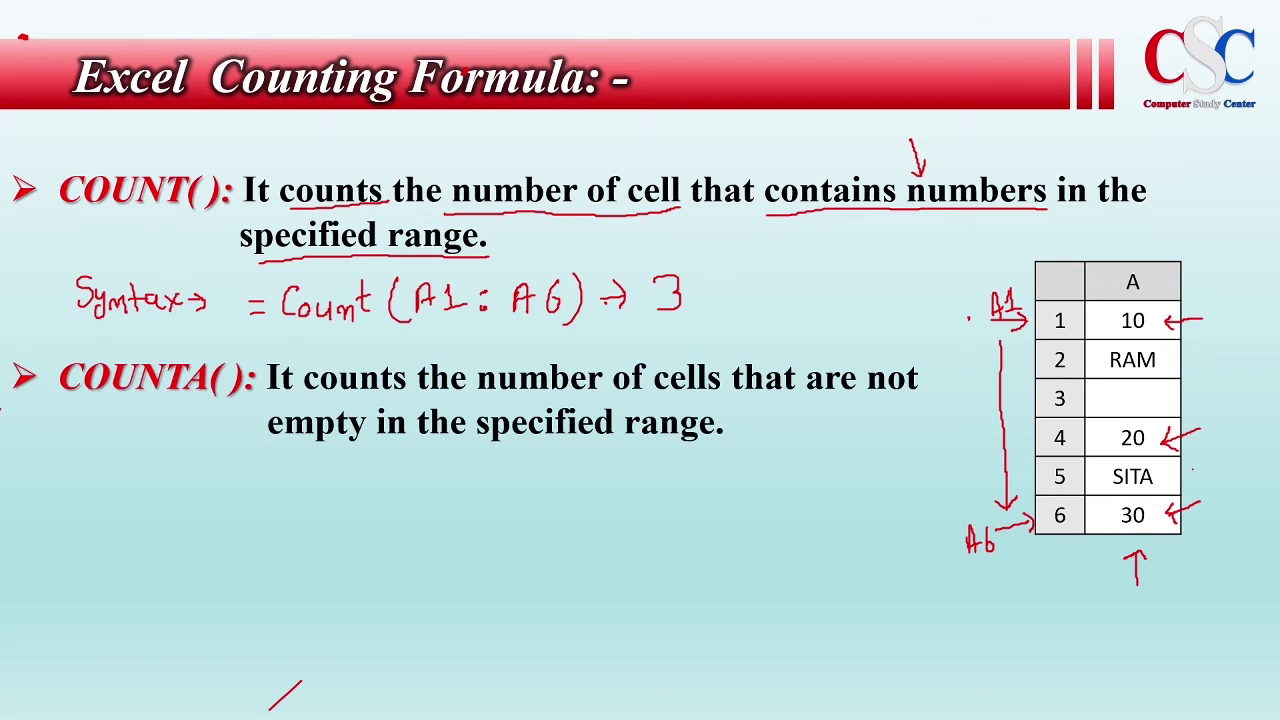
mouse_move(56, 400)
mouse_down()
mouse_move(178, 396)
mouse_move(209, 410)
mouse_up()
mouse_move(758, 412)
mouse_down()
mouse_move(904, 428)
mouse_move(860, 396)
mouse_up()
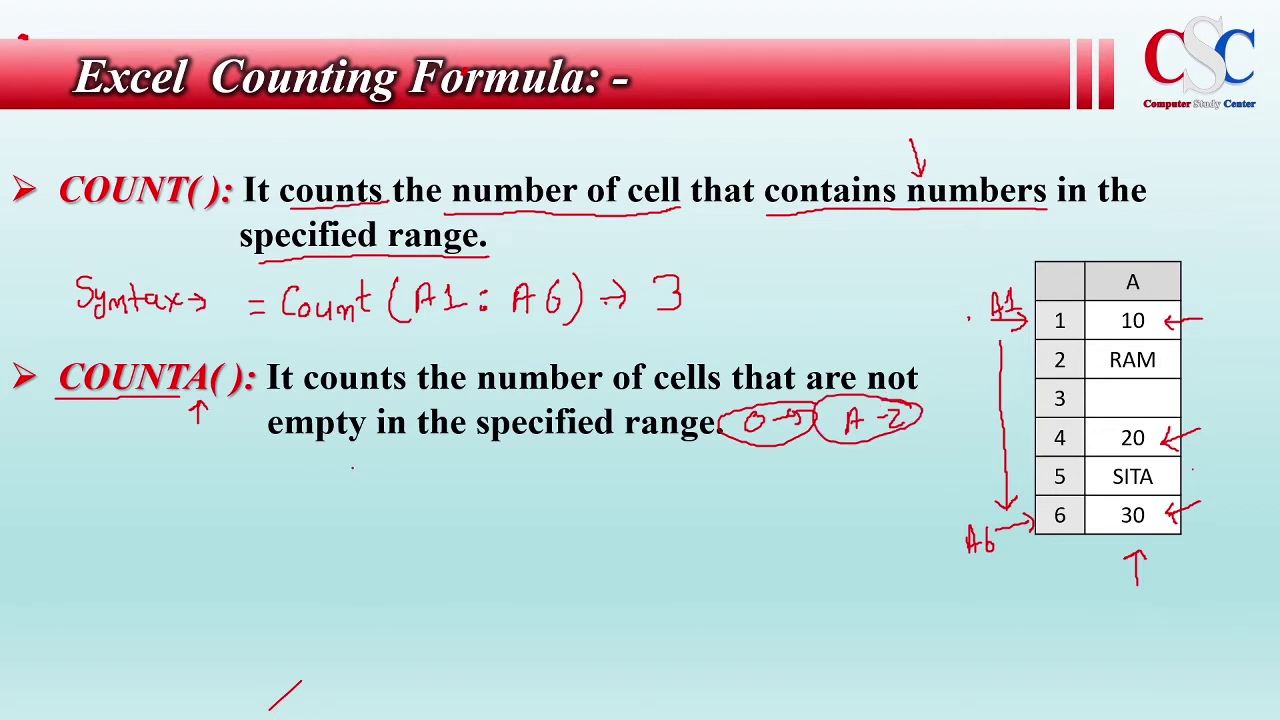
- Handwrite the example formula =Counta(A1:A6) followed by an arrow
drag(354, 464, 342, 485)
mouse_move(356, 466)
mouse_down()
mouse_move(345, 484)
mouse_move(393, 479)
mouse_up()
drag(381, 484, 484, 488)
mouse_move(476, 476)
mouse_down()
mouse_move(505, 488)
mouse_move(632, 482)
mouse_up()
mouse_move(645, 452)
mouse_down()
mouse_move(648, 490)
mouse_move(694, 474)
mouse_up()
drag(675, 487, 684, 494)
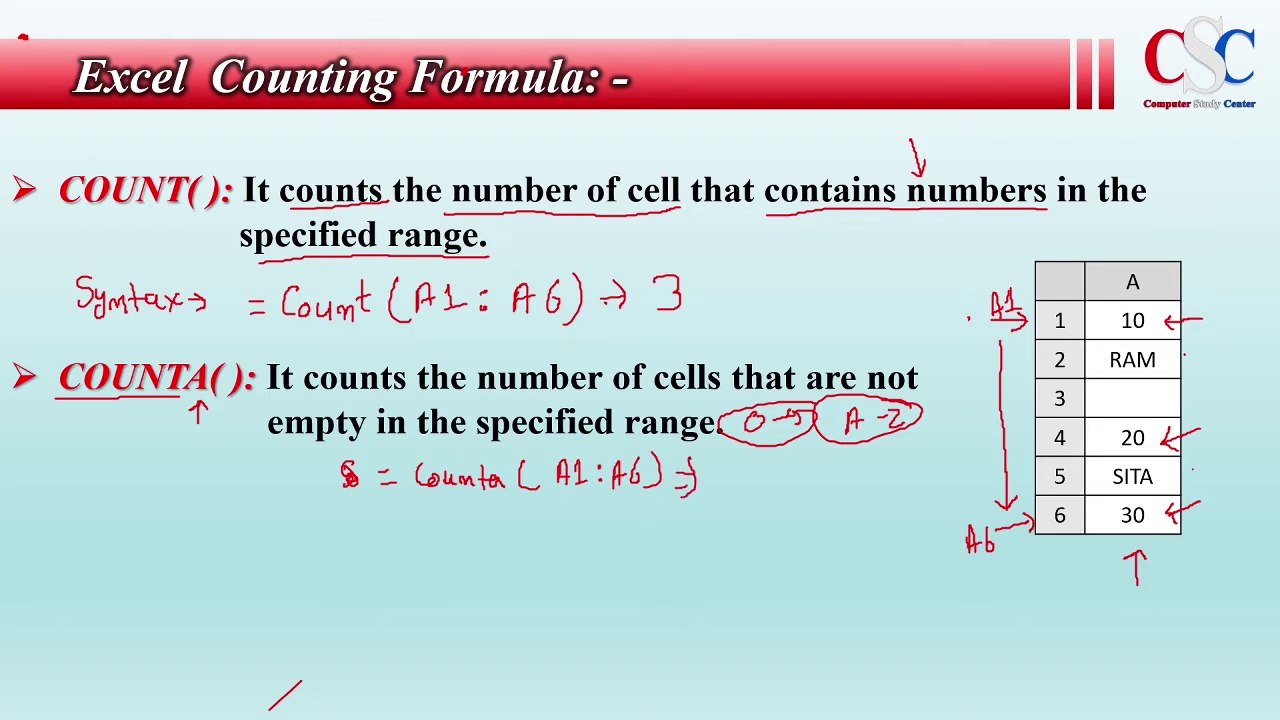
- Point arrows at the RAM and SITA cells and write the result 5
drag(1204, 354, 1177, 366)
drag(1177, 366, 1188, 382)
drag(1200, 470, 1173, 480)
drag(1173, 480, 1184, 490)
mouse_move(766, 469)
mouse_down()
mouse_move(740, 470)
mouse_move(738, 501)
mouse_up()
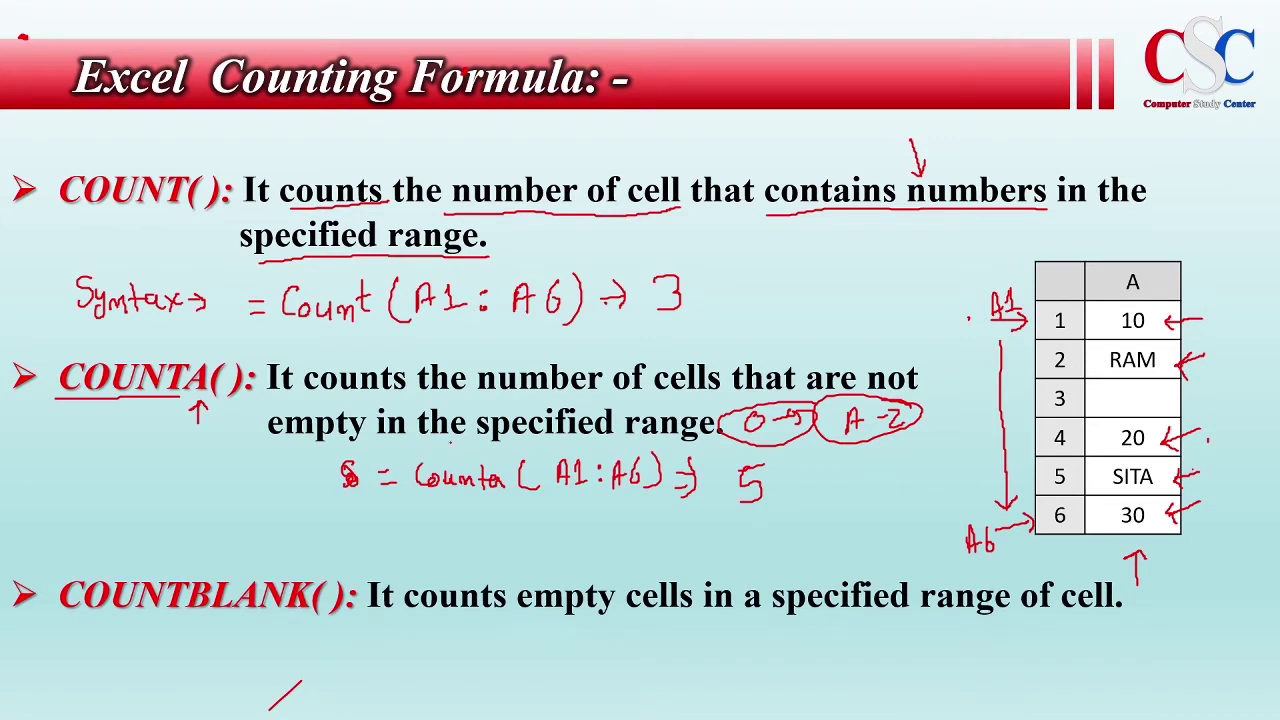
- Underline the COUNTBLANK heading with the pen and begin handwriting =Countblank beneath it
drag(437, 441, 452, 439)
drag(72, 621, 727, 645)
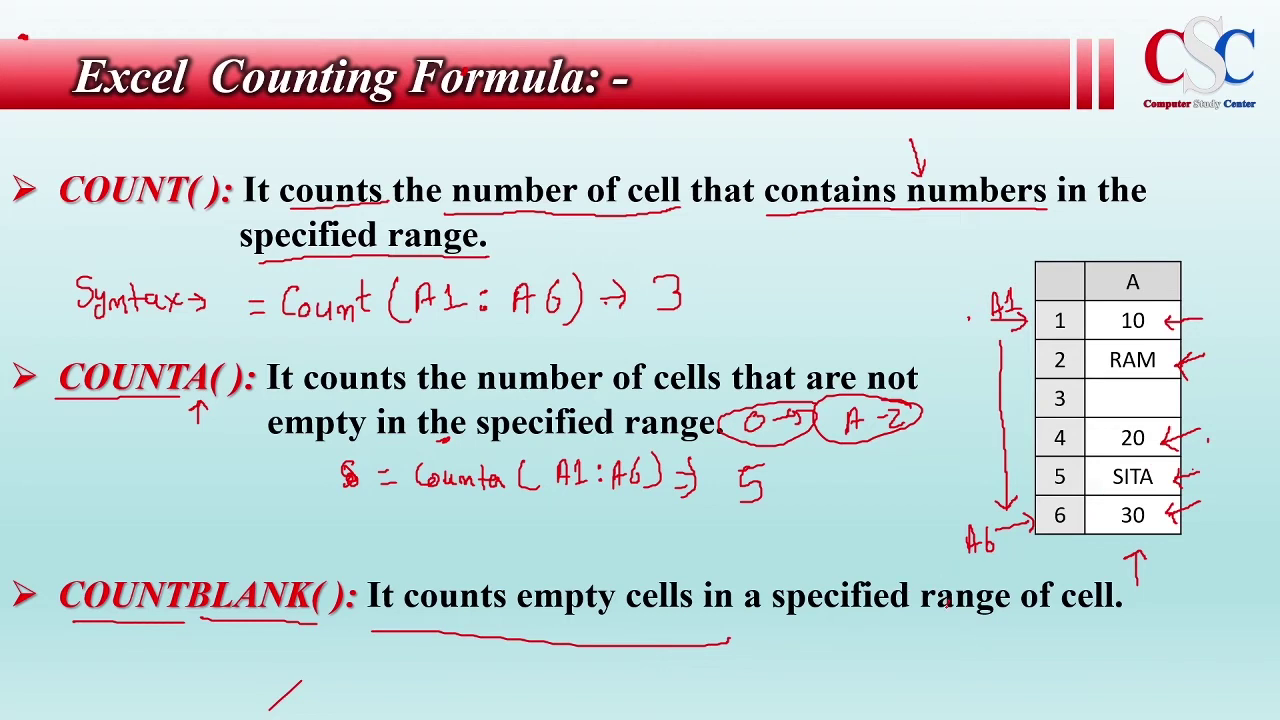
drag(947, 604, 962, 597)
drag(616, 674, 630, 674)
drag(618, 684, 704, 678)
drag(708, 676, 730, 670)
mouse_move(736, 650)
mouse_down()
mouse_move(736, 684)
mouse_move(756, 668)
mouse_move(768, 684)
mouse_up()
mouse_move(774, 668)
mouse_down()
mouse_move(896, 678)
mouse_move(908, 656)
mouse_up()
- Finish the inked example with range (A1:A6), an arrow to result 1, and a tick
mouse_move(912, 644)
mouse_down()
mouse_move(914, 670)
mouse_move(960, 674)
mouse_move(962, 660)
mouse_up()
click(932, 652)
click(932, 663)
mouse_move(978, 644)
mouse_down()
mouse_move(968, 662)
mouse_move(988, 676)
mouse_move(1036, 658)
mouse_up()
mouse_move(1010, 670)
mouse_down()
mouse_move(1038, 670)
mouse_move(1028, 684)
mouse_move(1077, 676)
mouse_move(1078, 646)
mouse_up()
drag(1068, 680, 1104, 682)
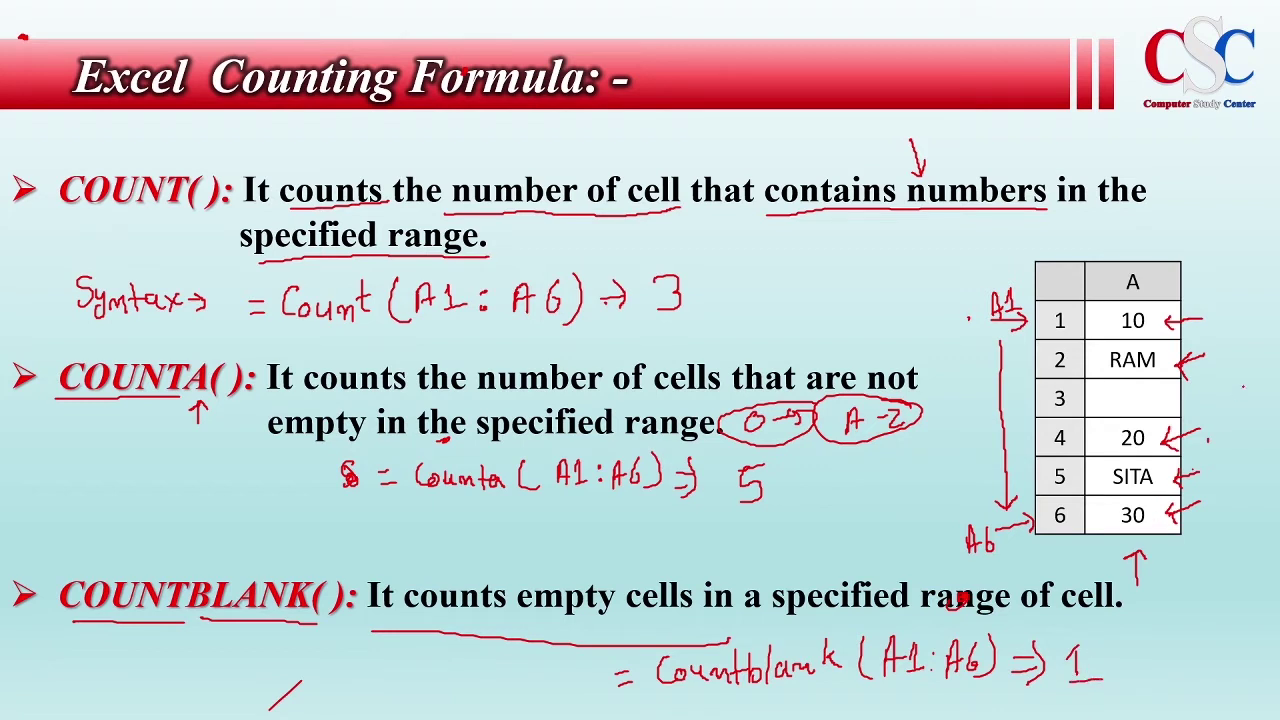
mouse_move(1244, 388)
mouse_down()
mouse_move(1138, 400)
mouse_move(1154, 412)
mouse_move(1106, 394)
mouse_move(1158, 410)
mouse_move(1118, 385)
mouse_up()
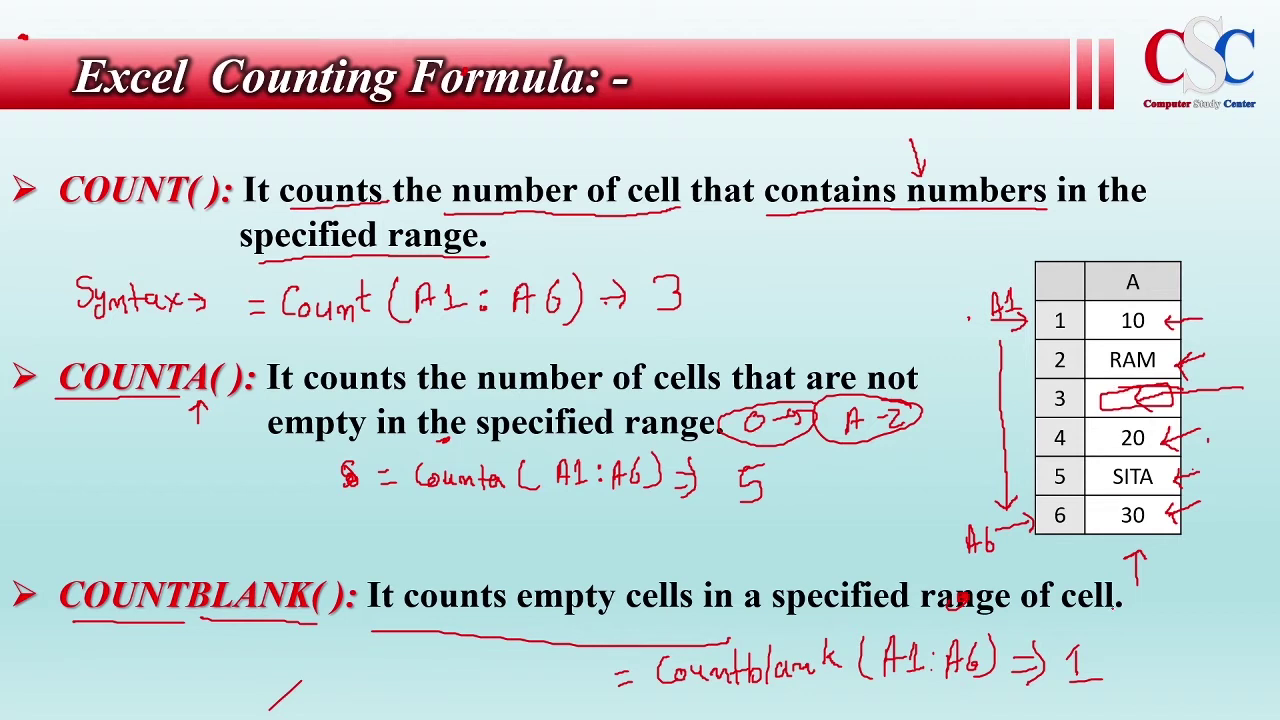
drag(1106, 654, 1172, 646)
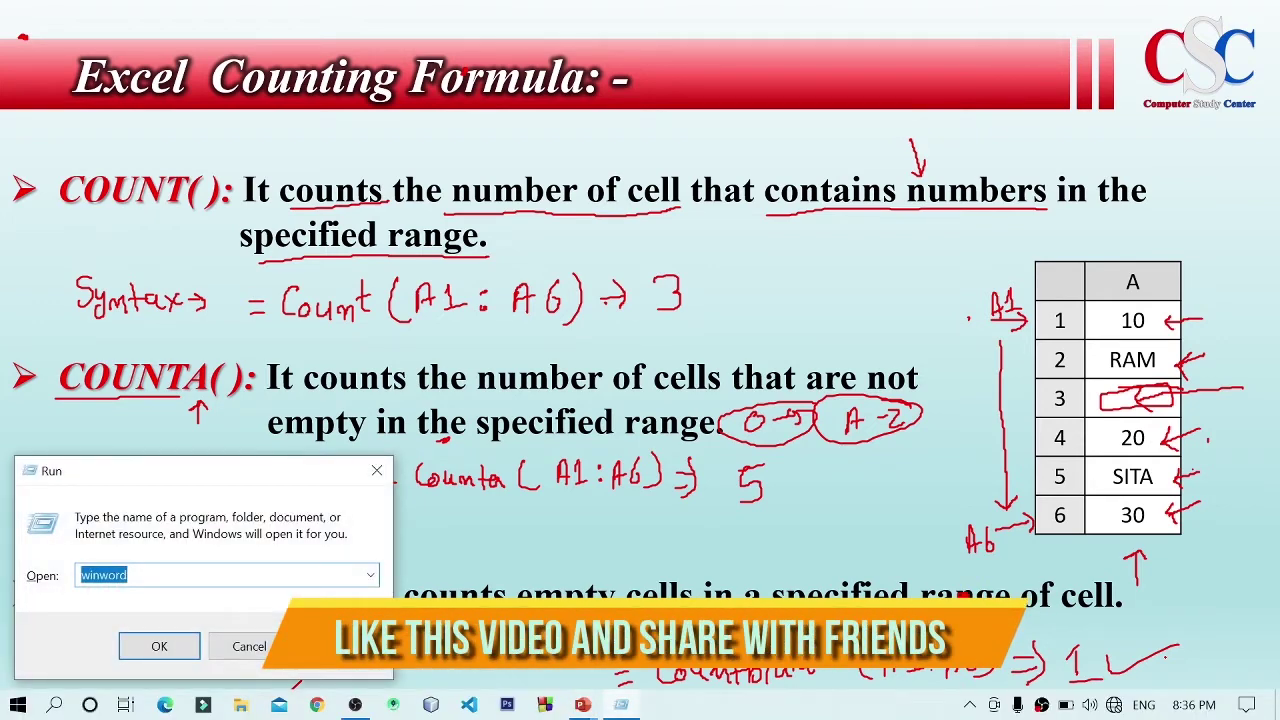
- Launch Excel with the excel command and start a blank workbook
text(excel)
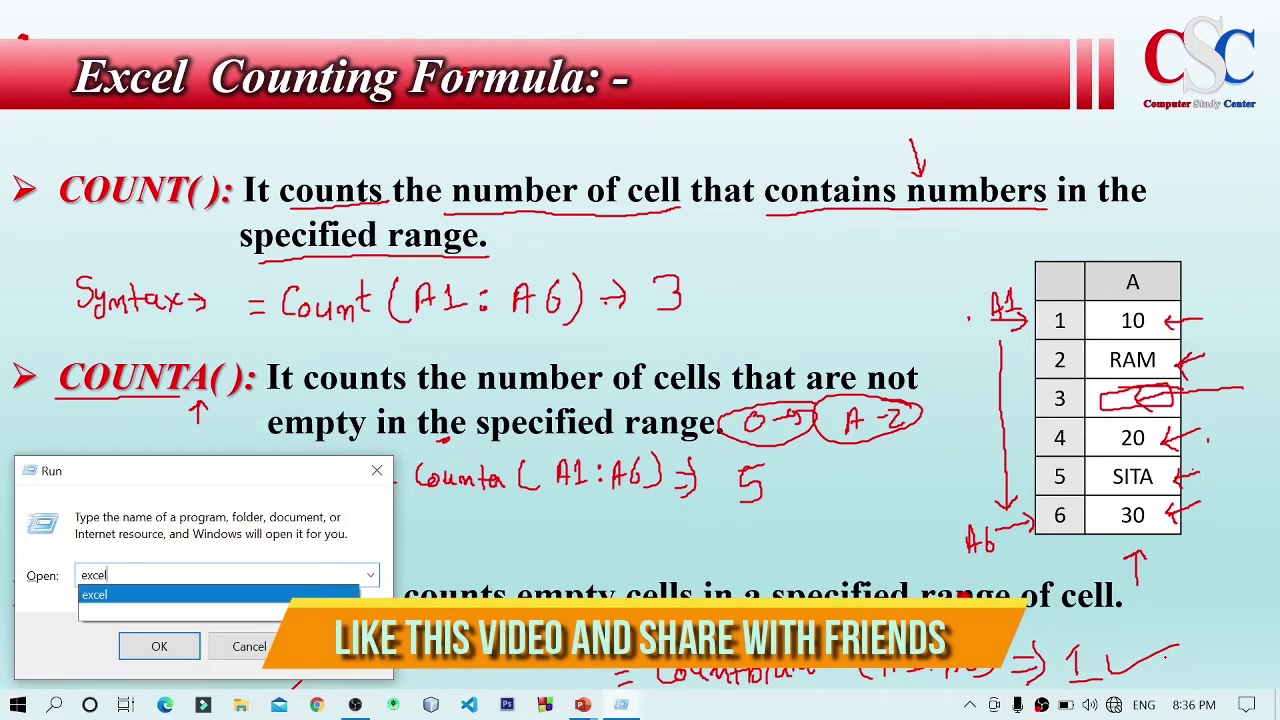
key(Return)
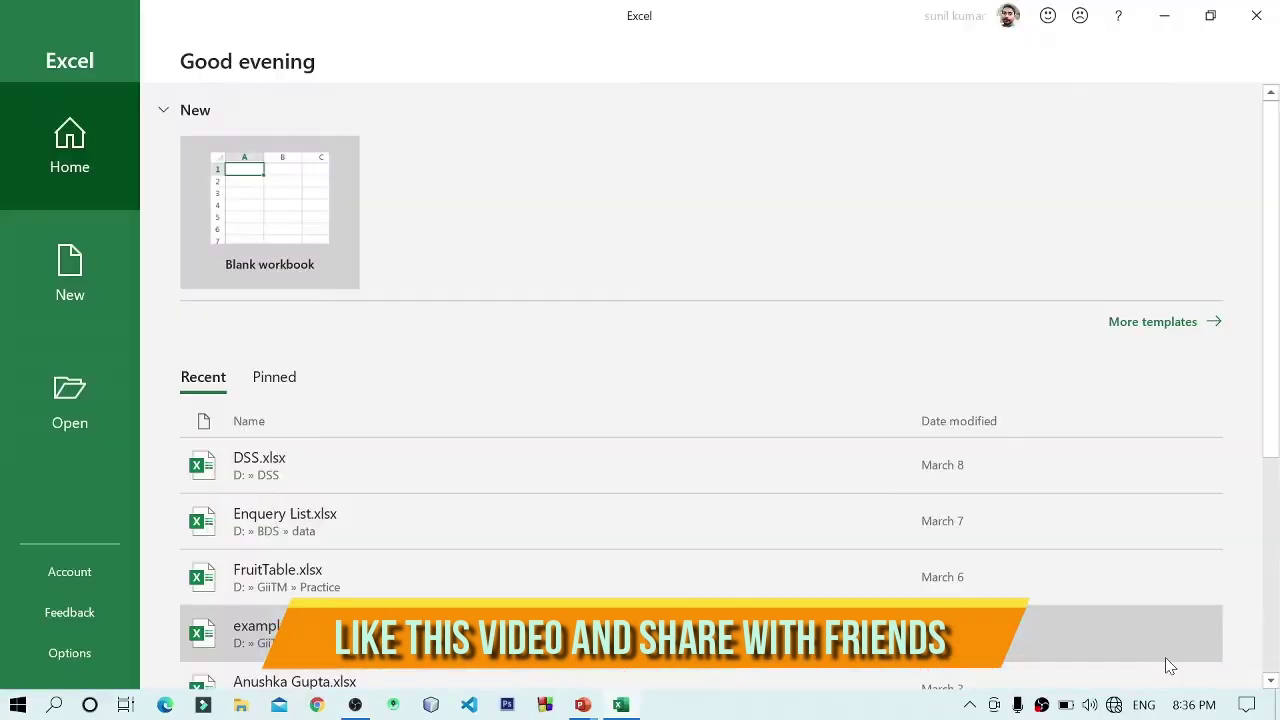
click(1165, 657)
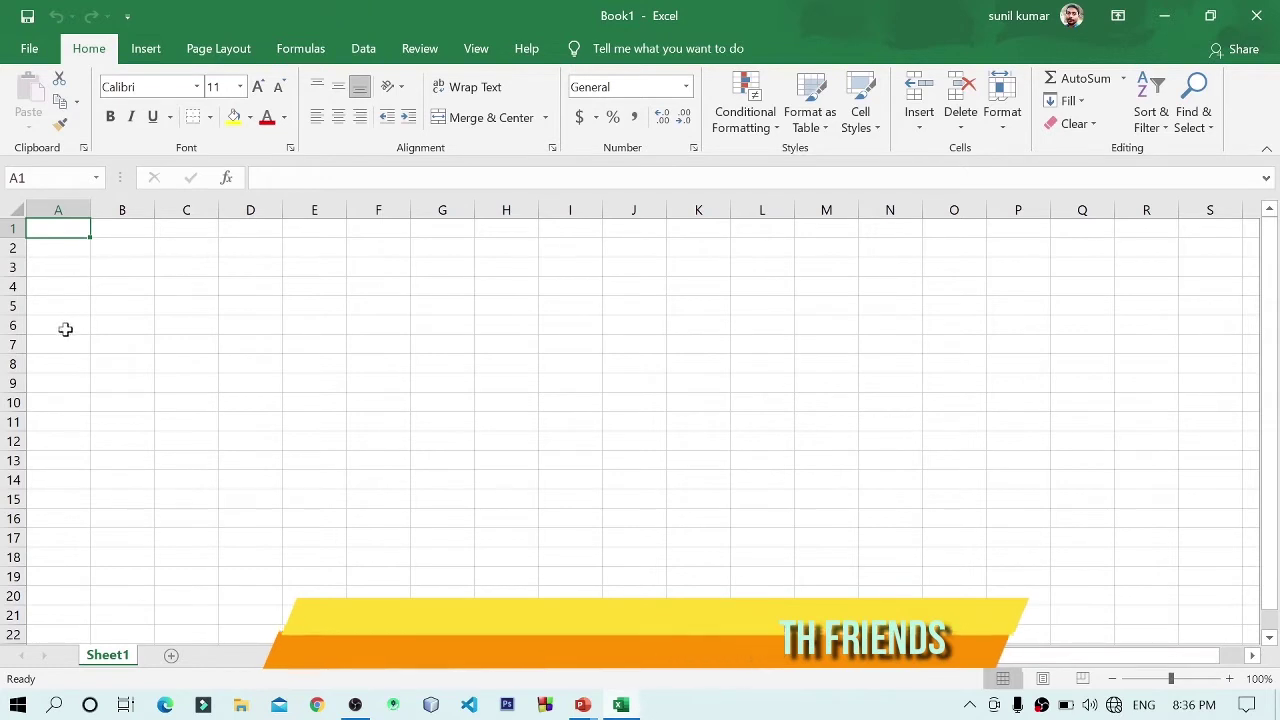
- Enter 20, ram, a blank, 20, sita and 30 down cells E4:E9
click(319, 288)
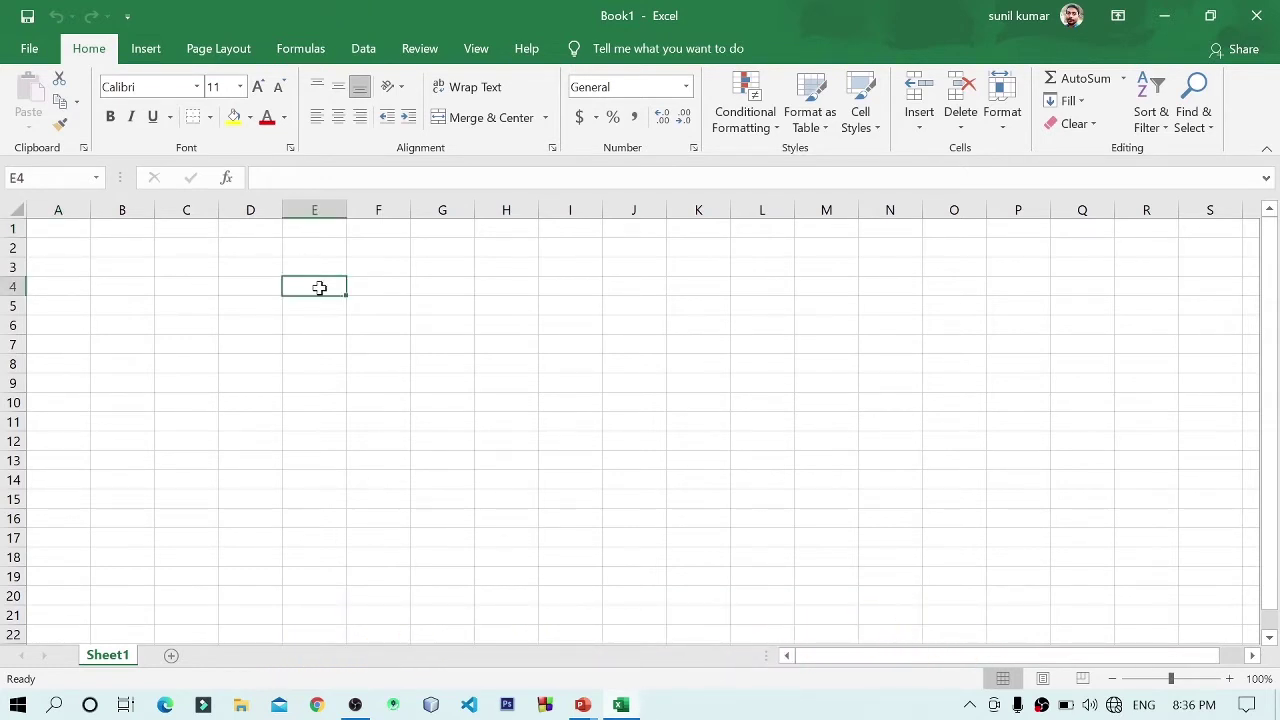
text(20)
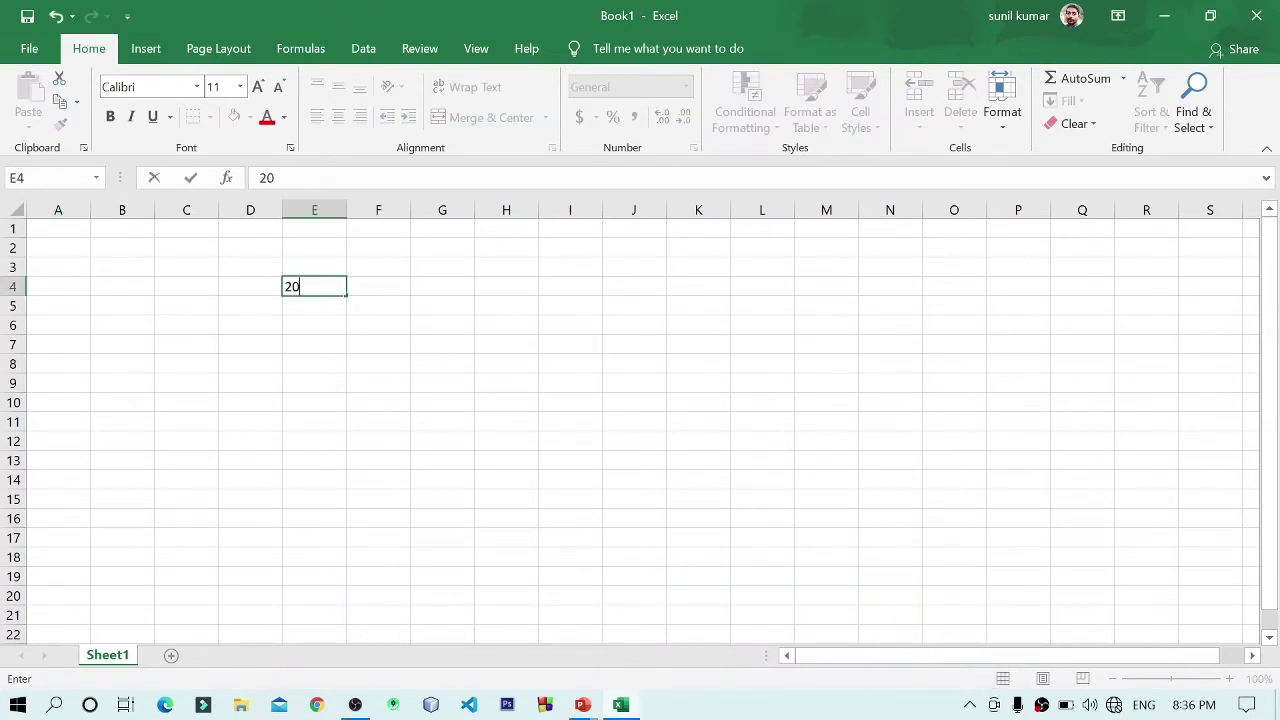
key(Return)
text(ram)
key(Return)
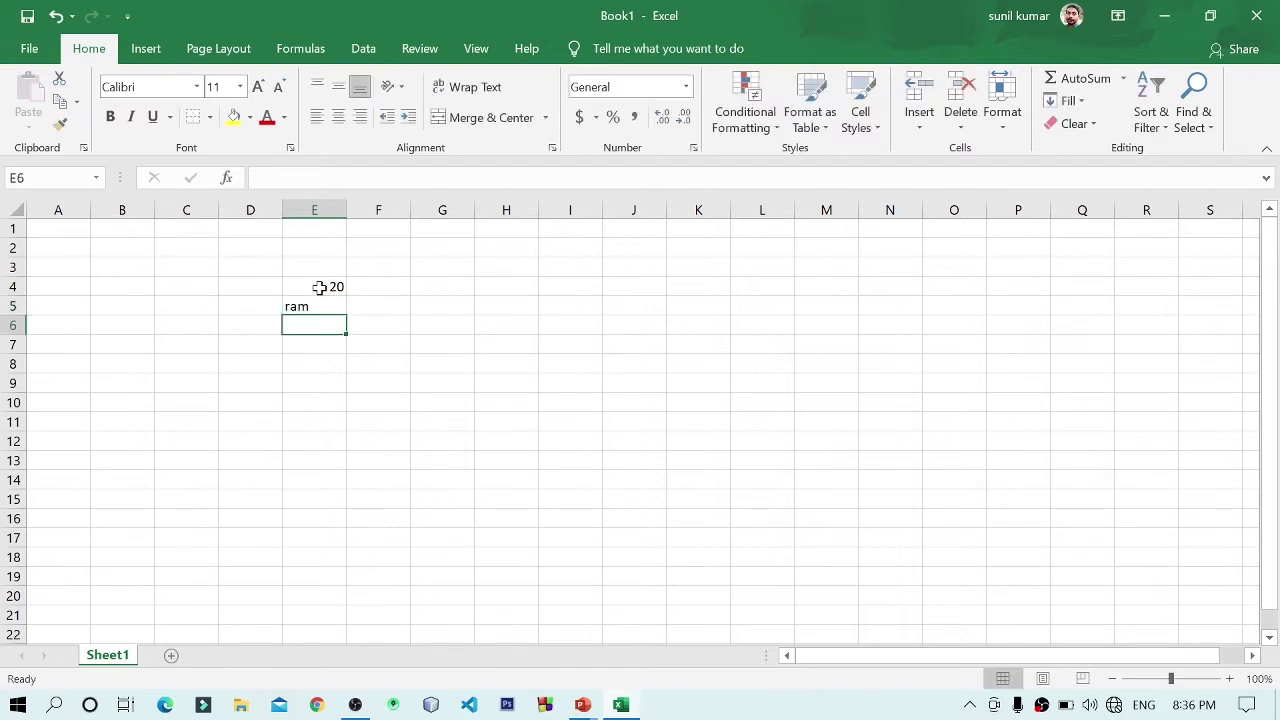
key(Return)
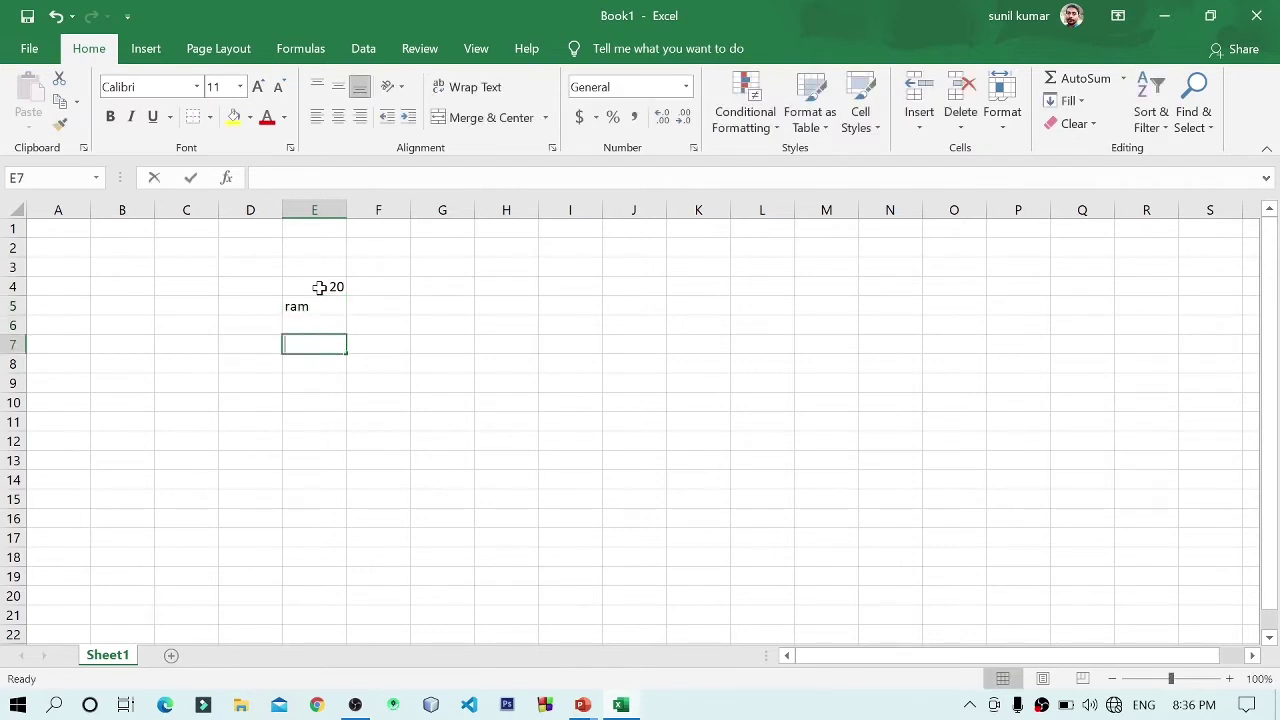
text(20)
key(Return)
text(sita)
key(Return)
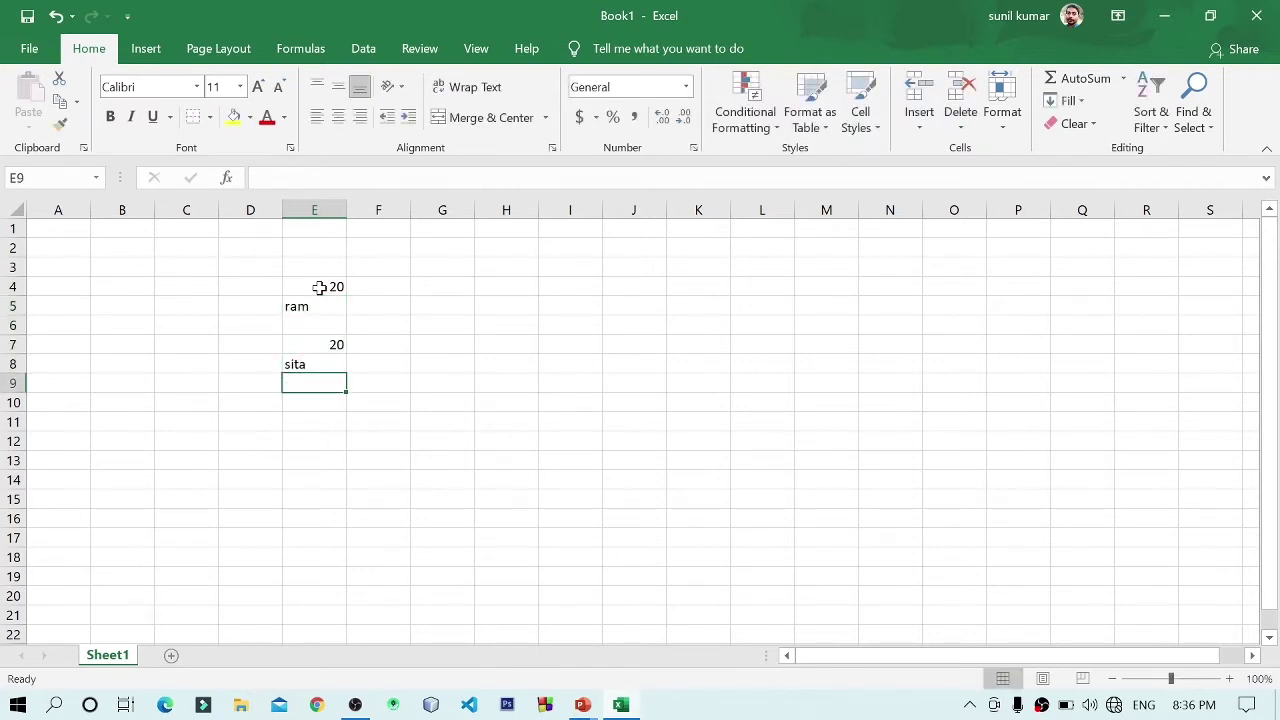
text(30)
key(Return)
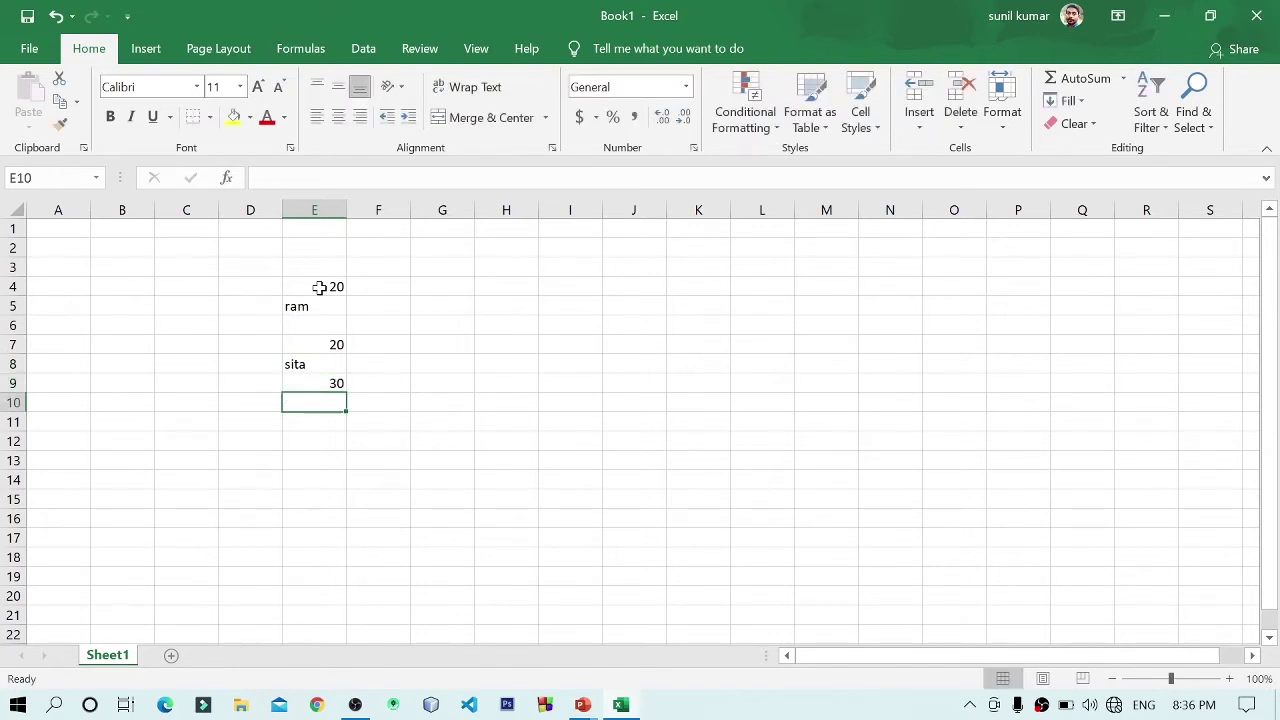
- Label cells D11:D13 as count, counta and countblank
key(Return)
key(Left)
text(c)
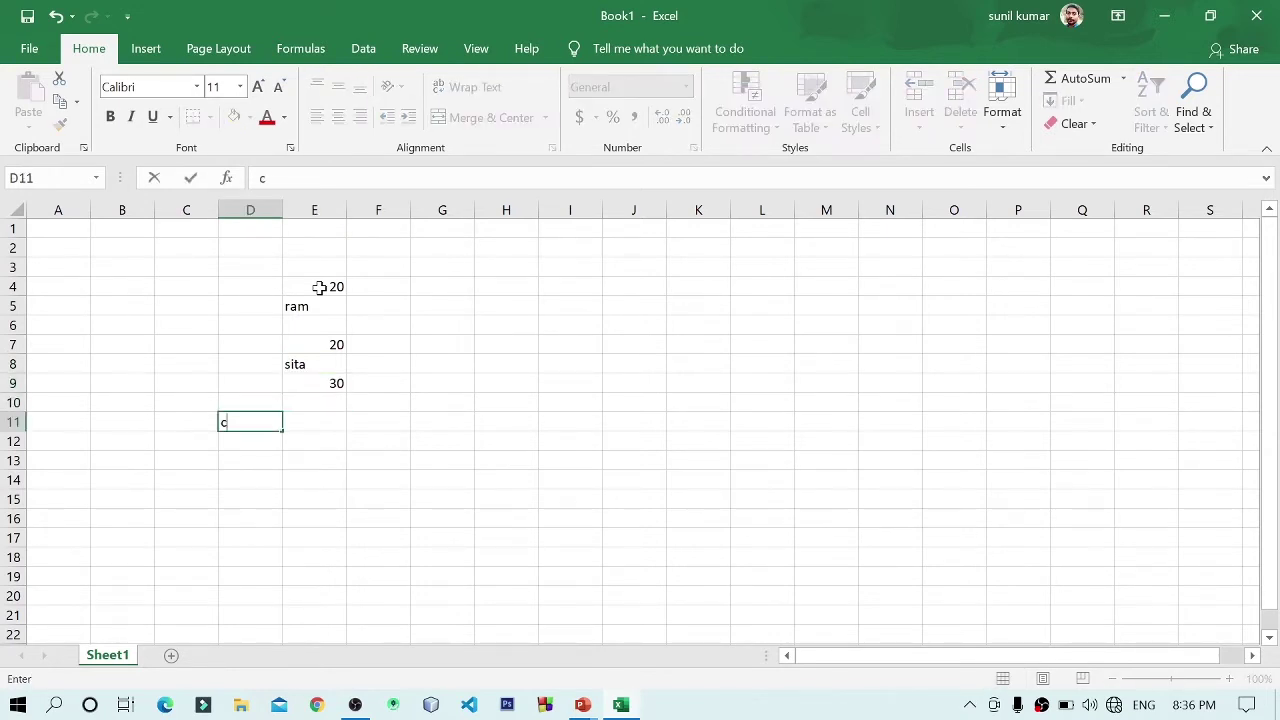
text(ount)
text(count)
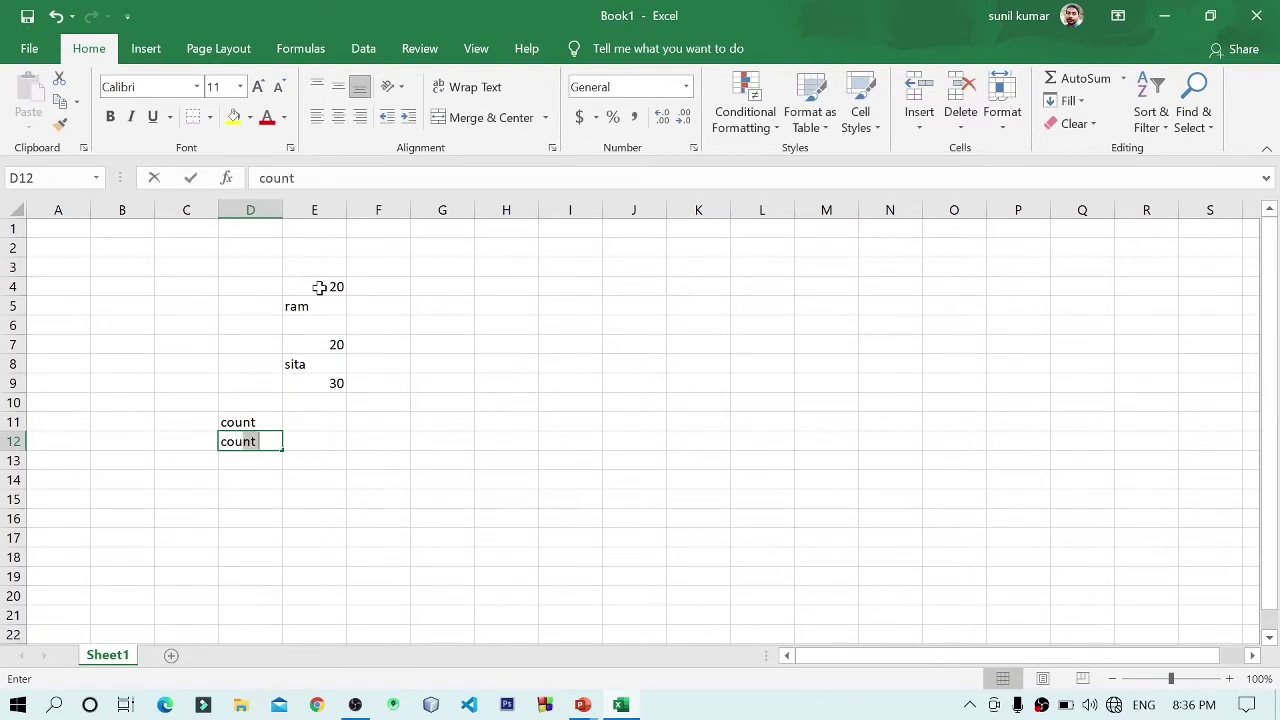
text(a)
key(Return)
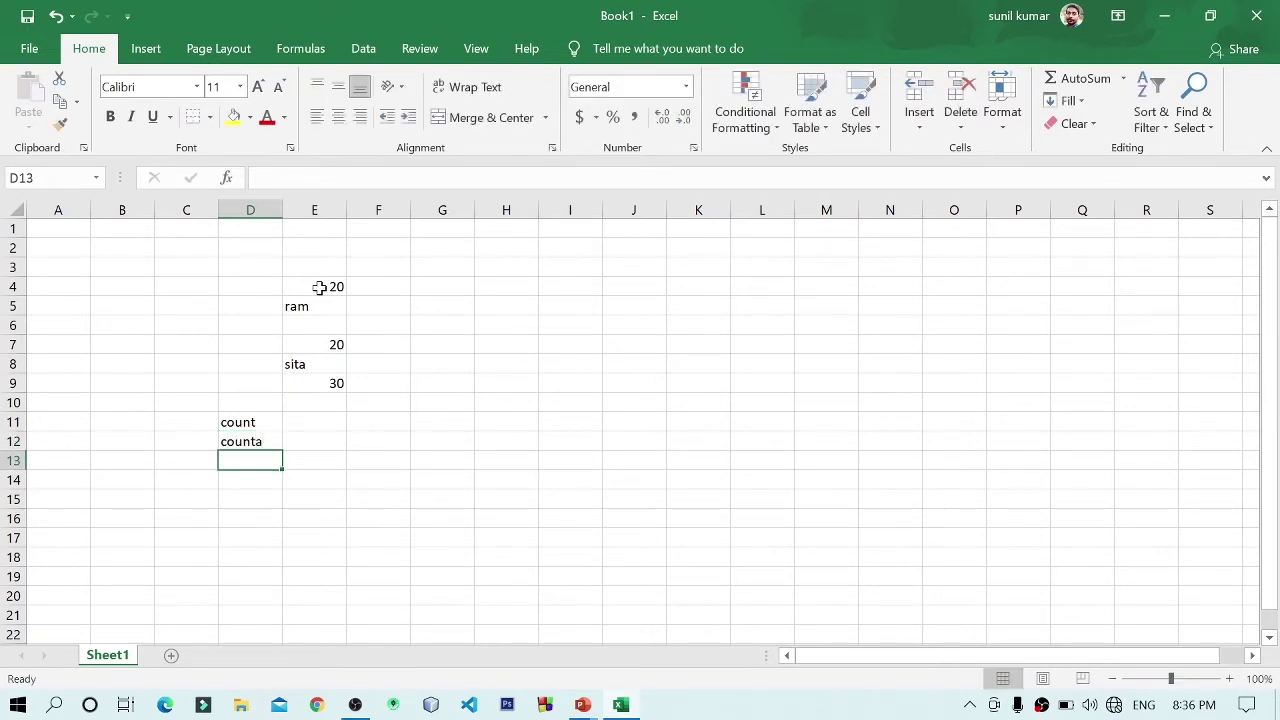
text(countblan)
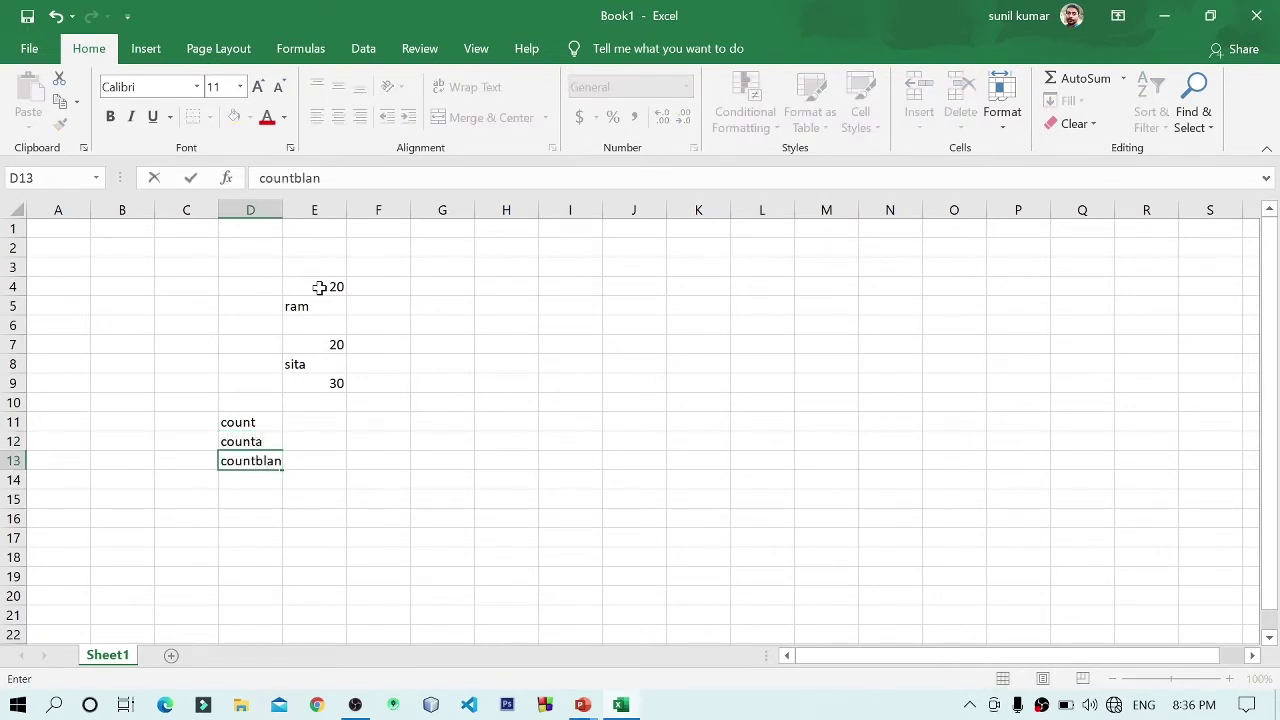
text(k)
key(Return)
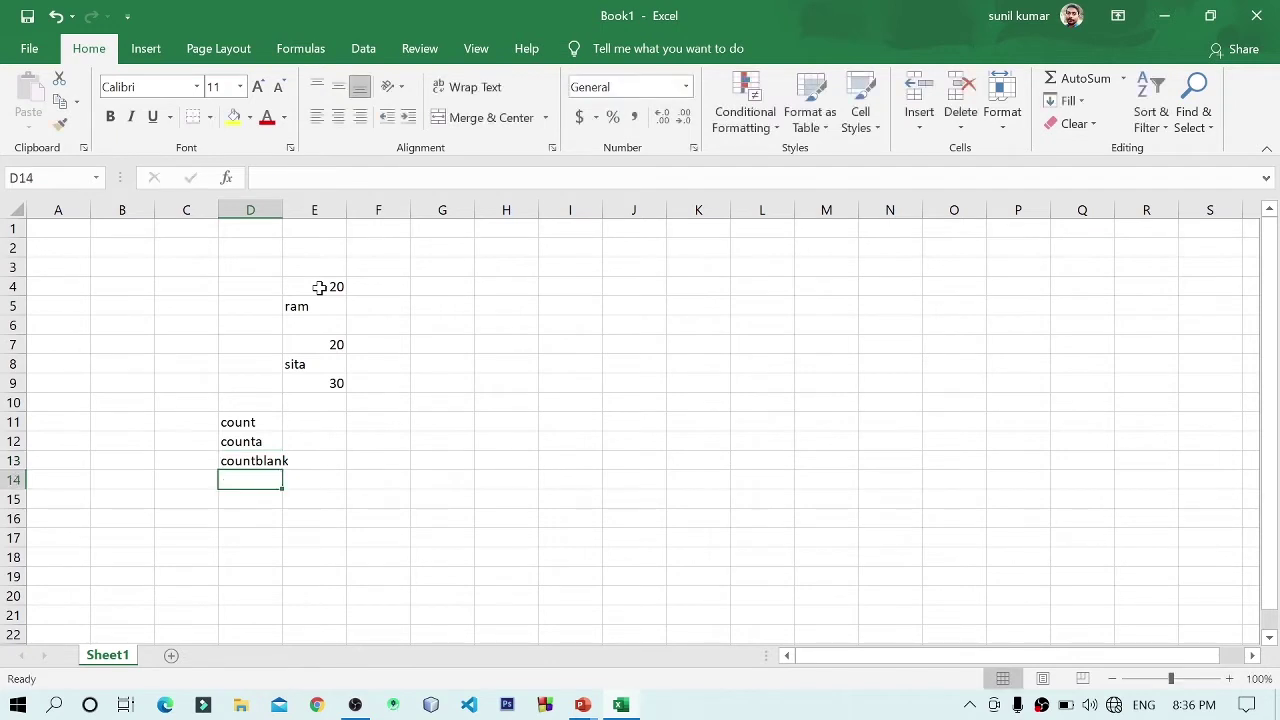
- Widen column D so 'countblank' fits and zoom the sheet in to 140%
drag(283, 205, 334, 205)
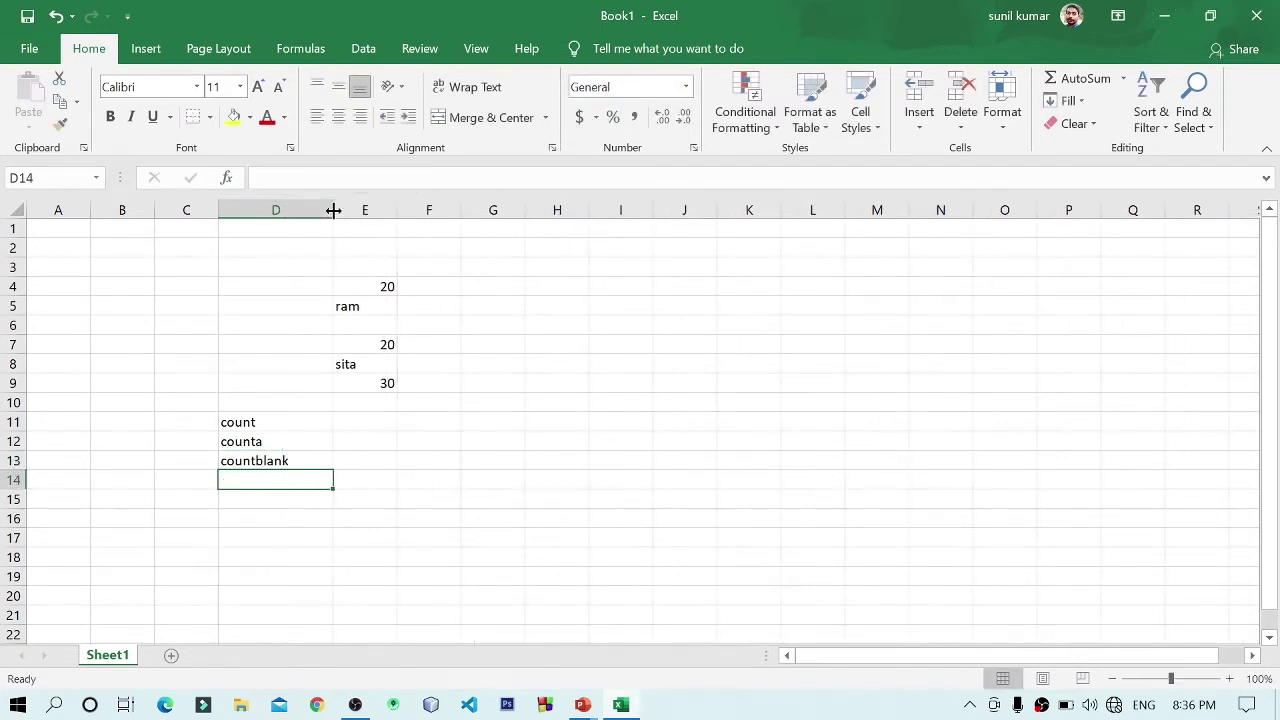
click(1231, 679)
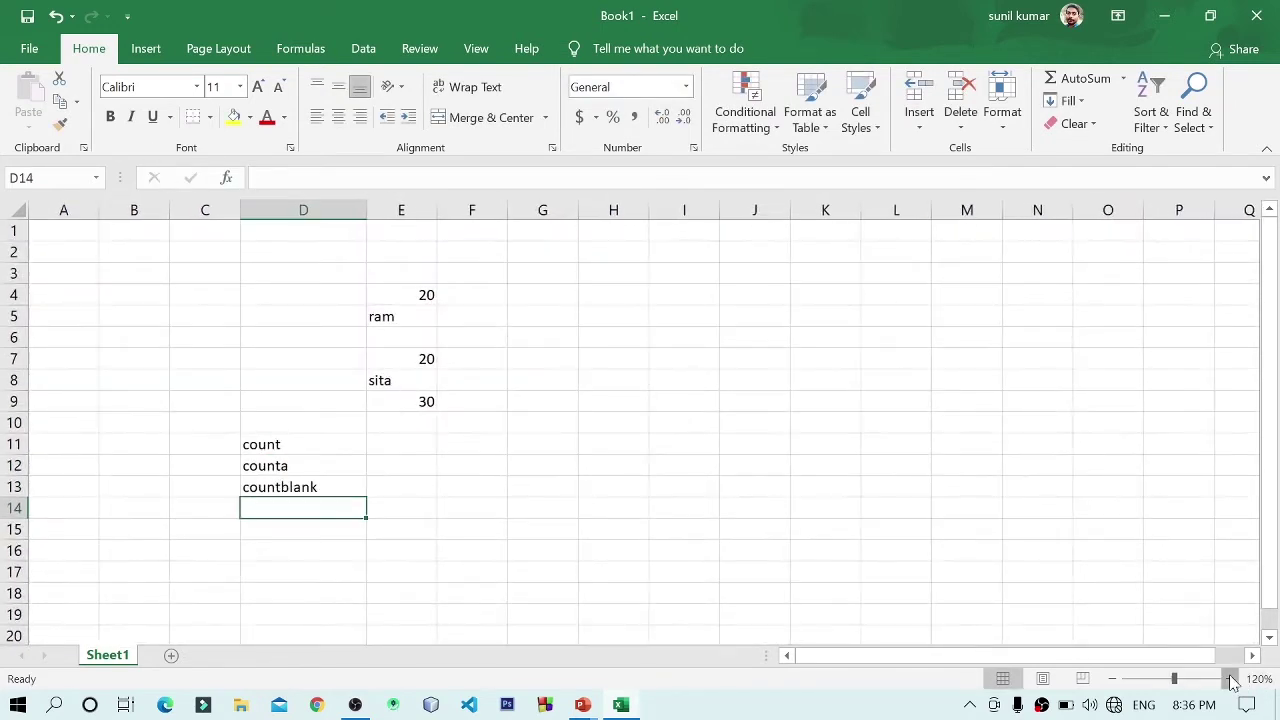
click(1231, 679)
click(1231, 679)
click(1231, 679)
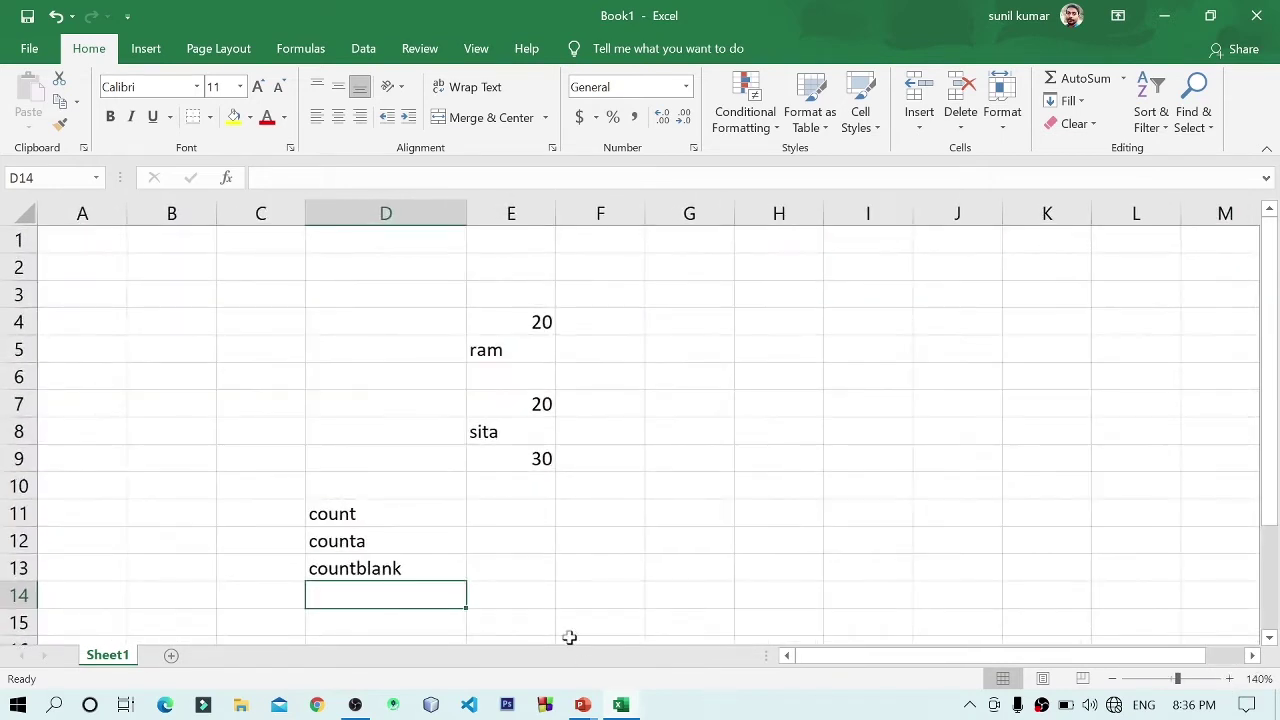
click(531, 520)
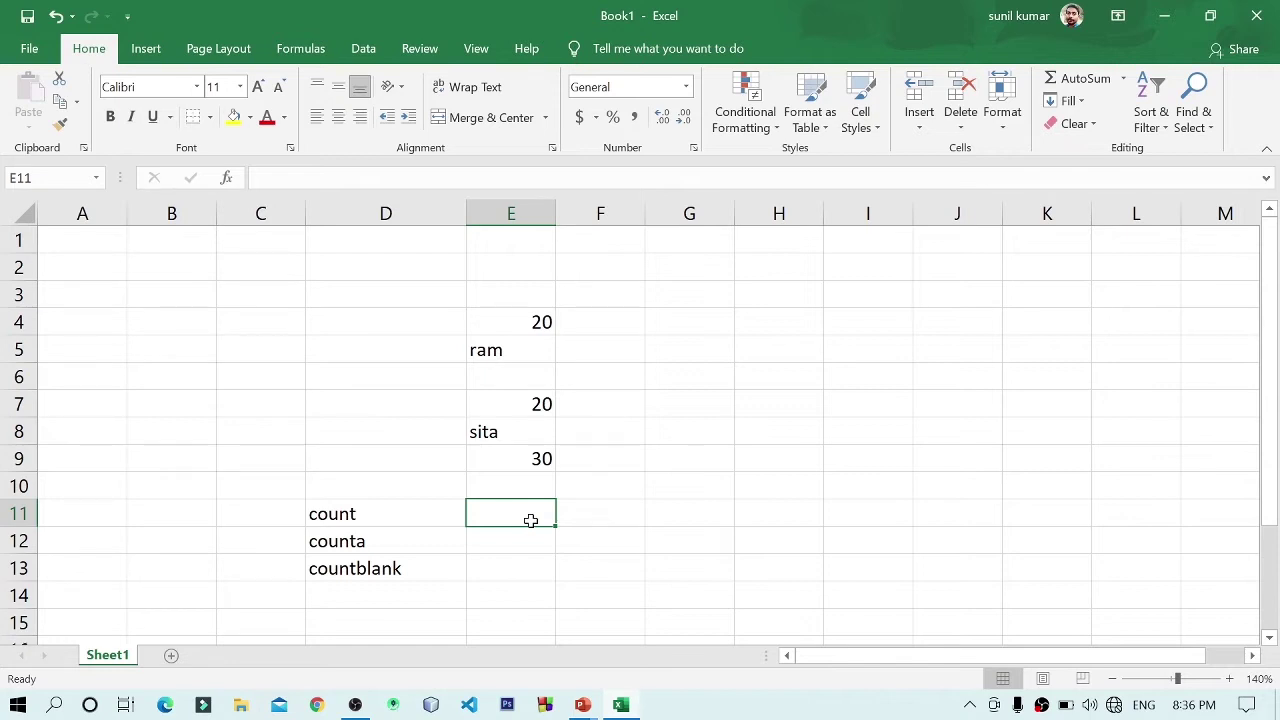
- Start the formula =count( in E11, correcting the misspelled function name
text(=)
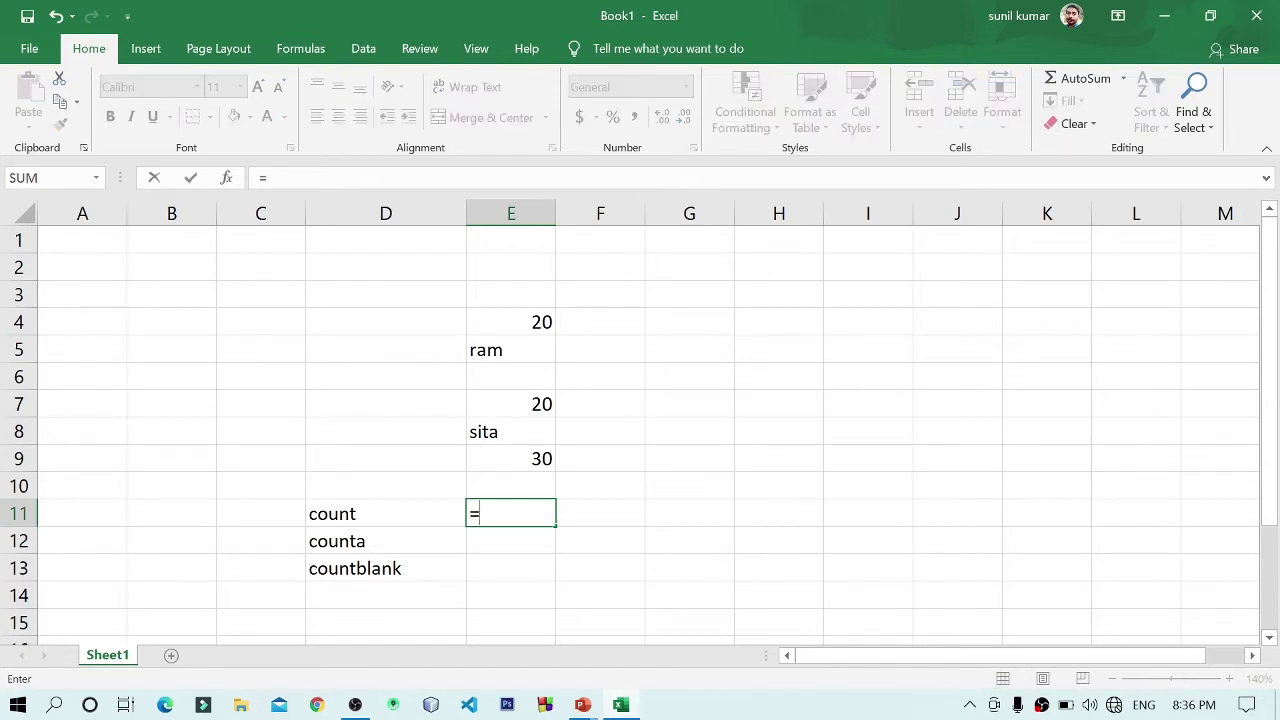
text(cont)
key(BackSpace)
text(unt)
key(BackSpace)
key(BackSpace)
key(BackSpace)
key(BackSpace)
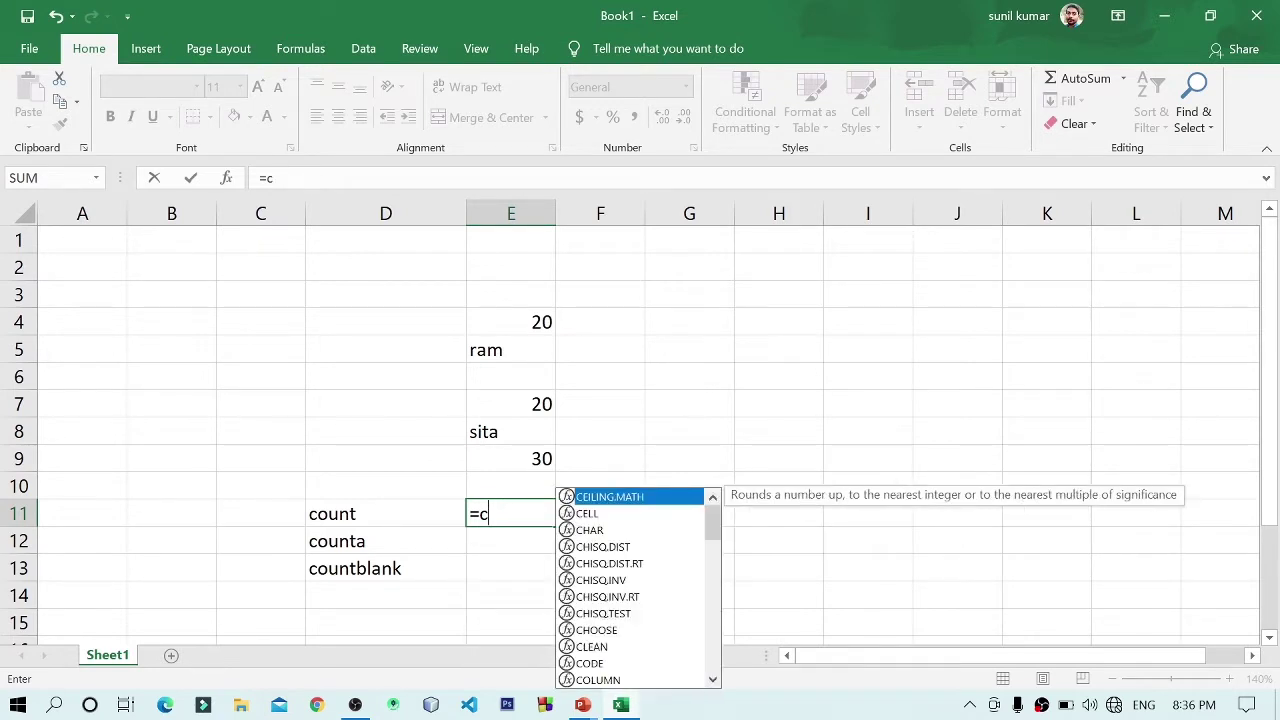
text(ount)
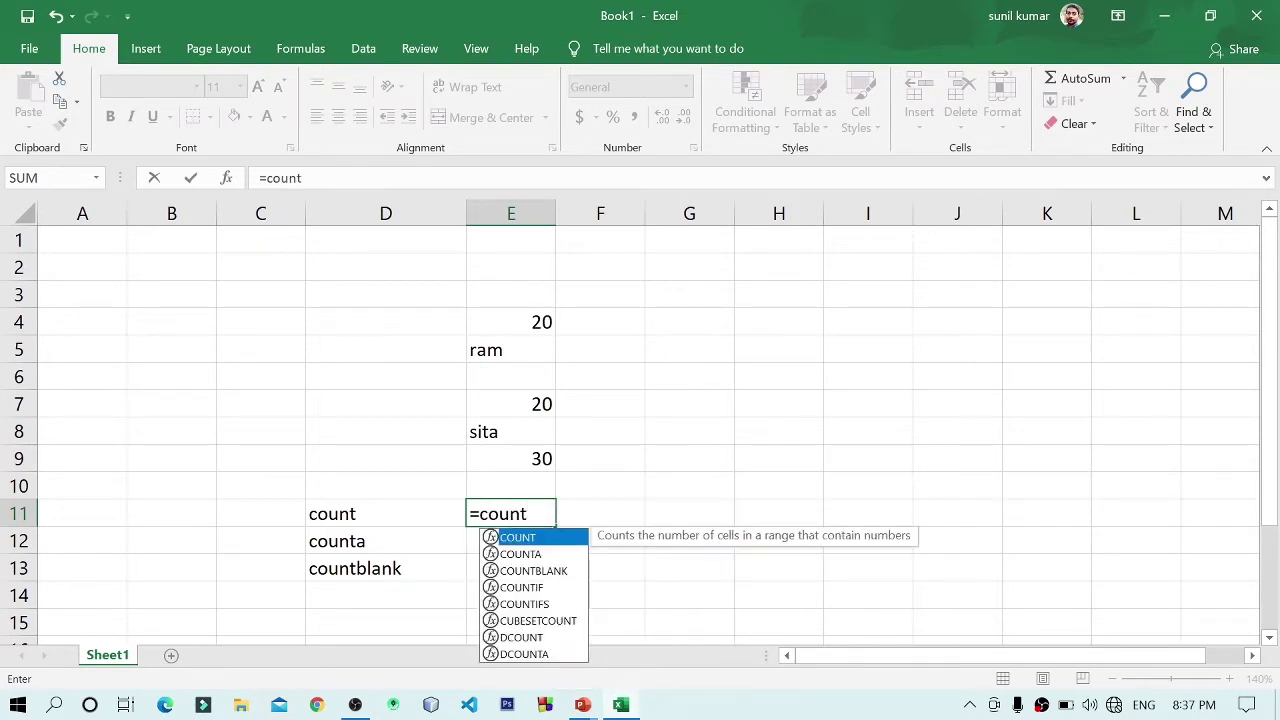
text(()
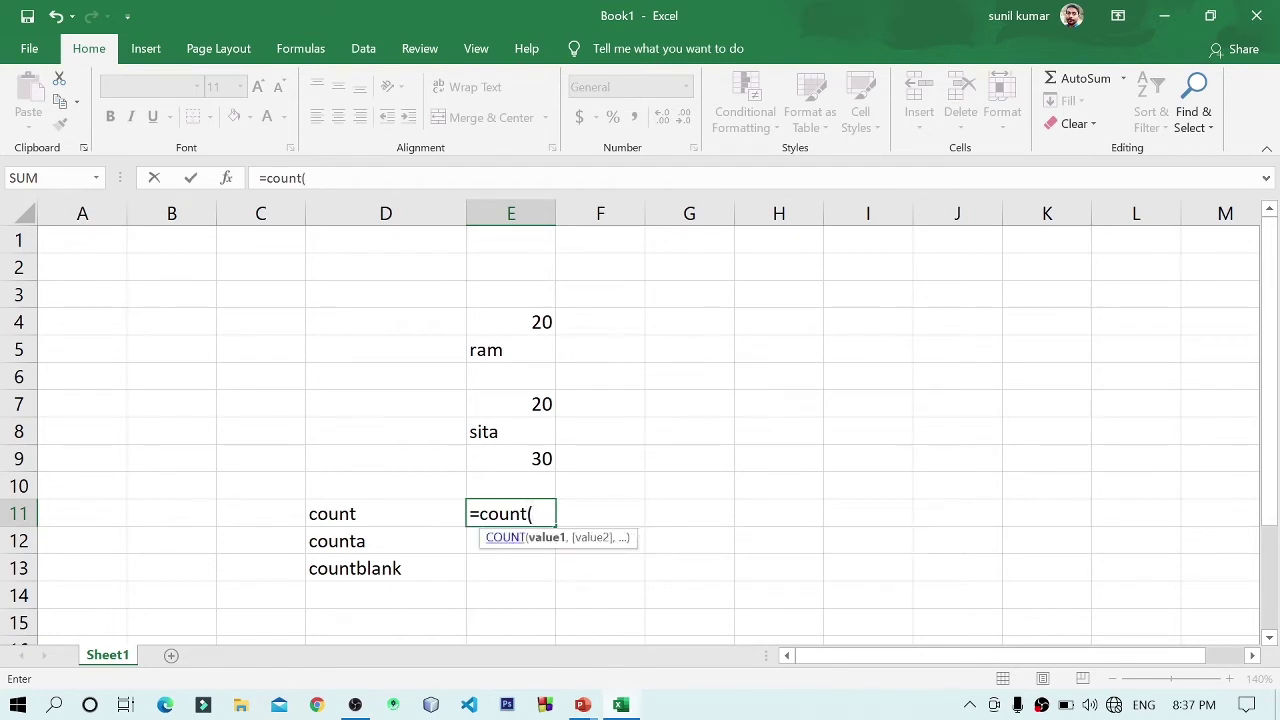
- Set the COUNT range to E4:E9 and close the formula so E11 shows 3
drag(509, 320, 516, 450)
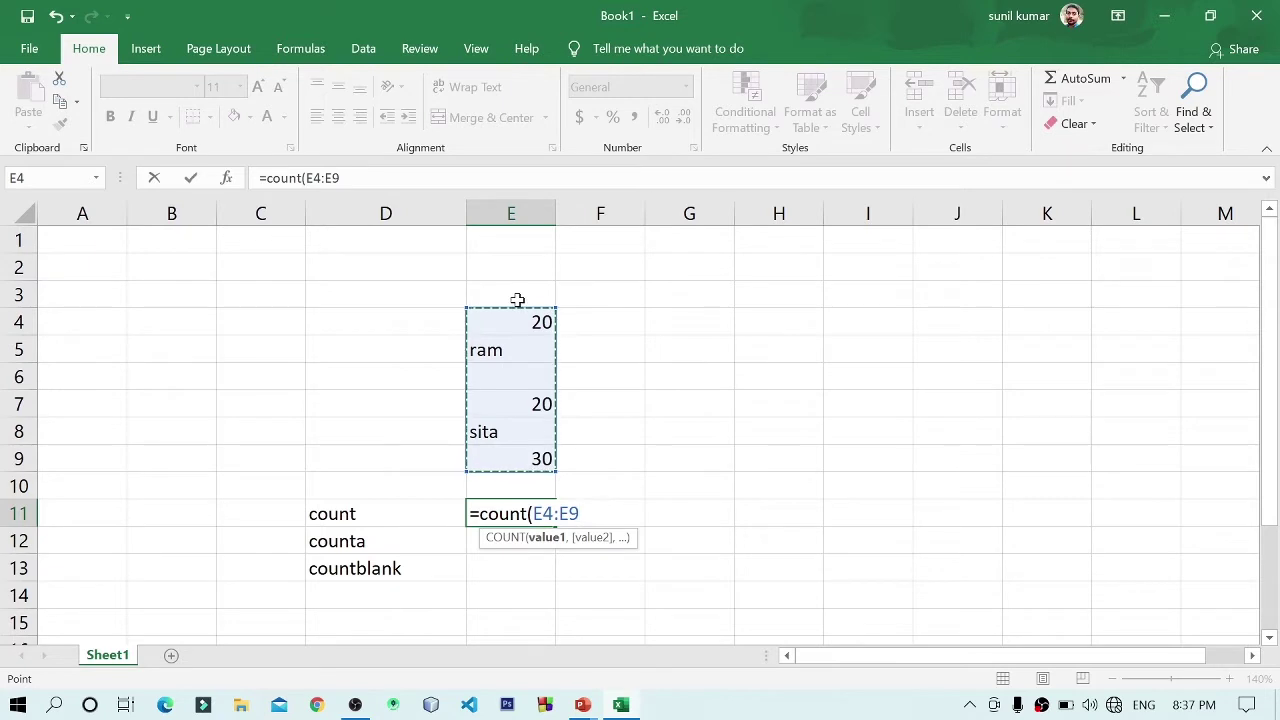
key(BackSpace)
key(BackSpace)
key(BackSpace)
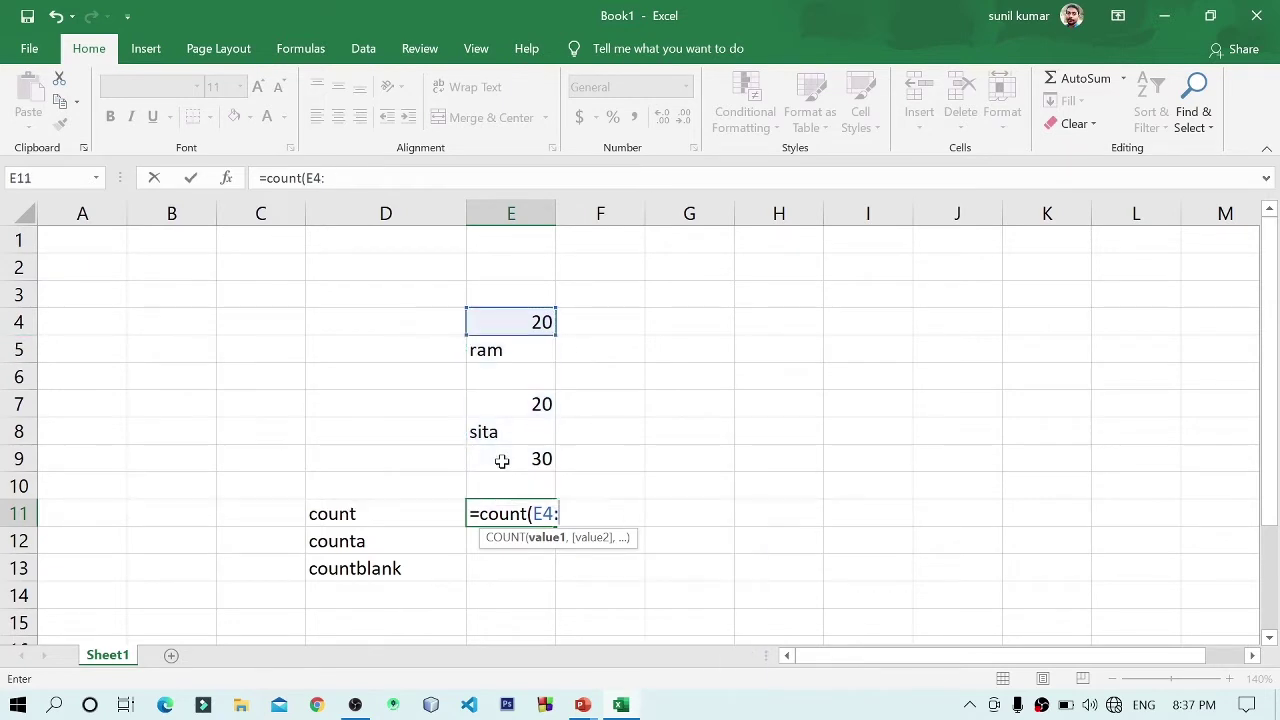
key(BackSpace)
key(BackSpace)
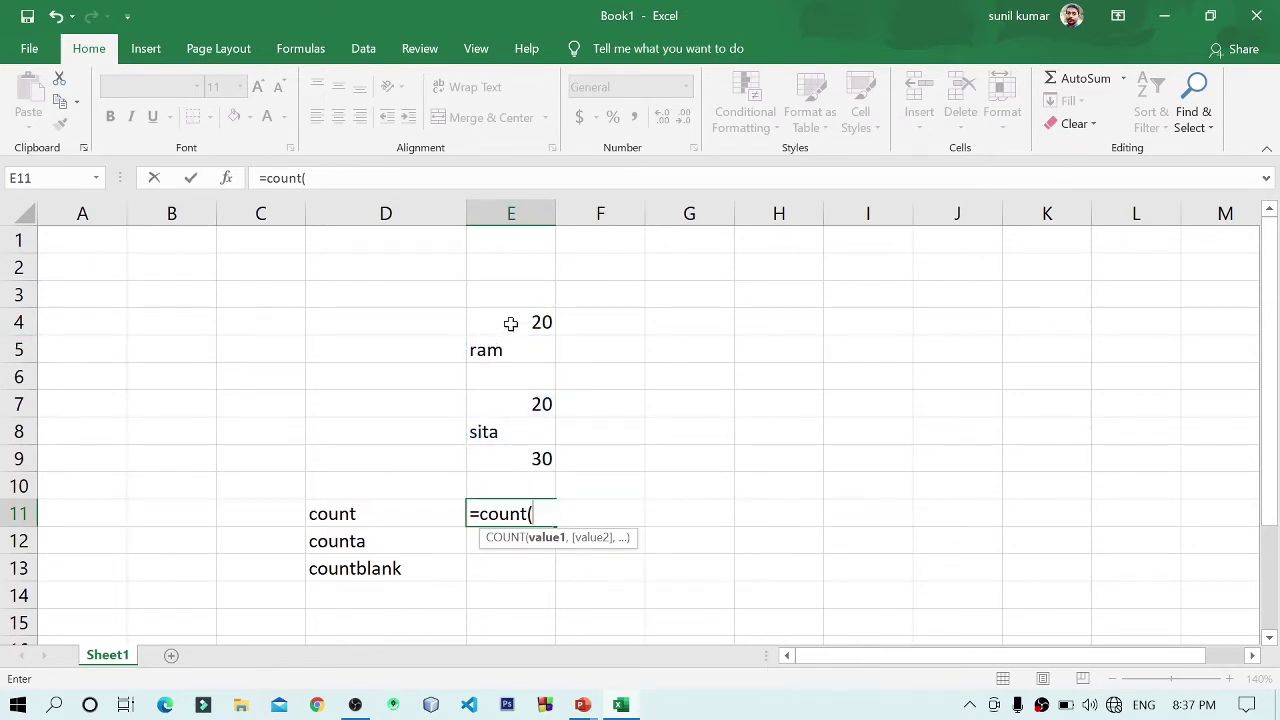
click(511, 322)
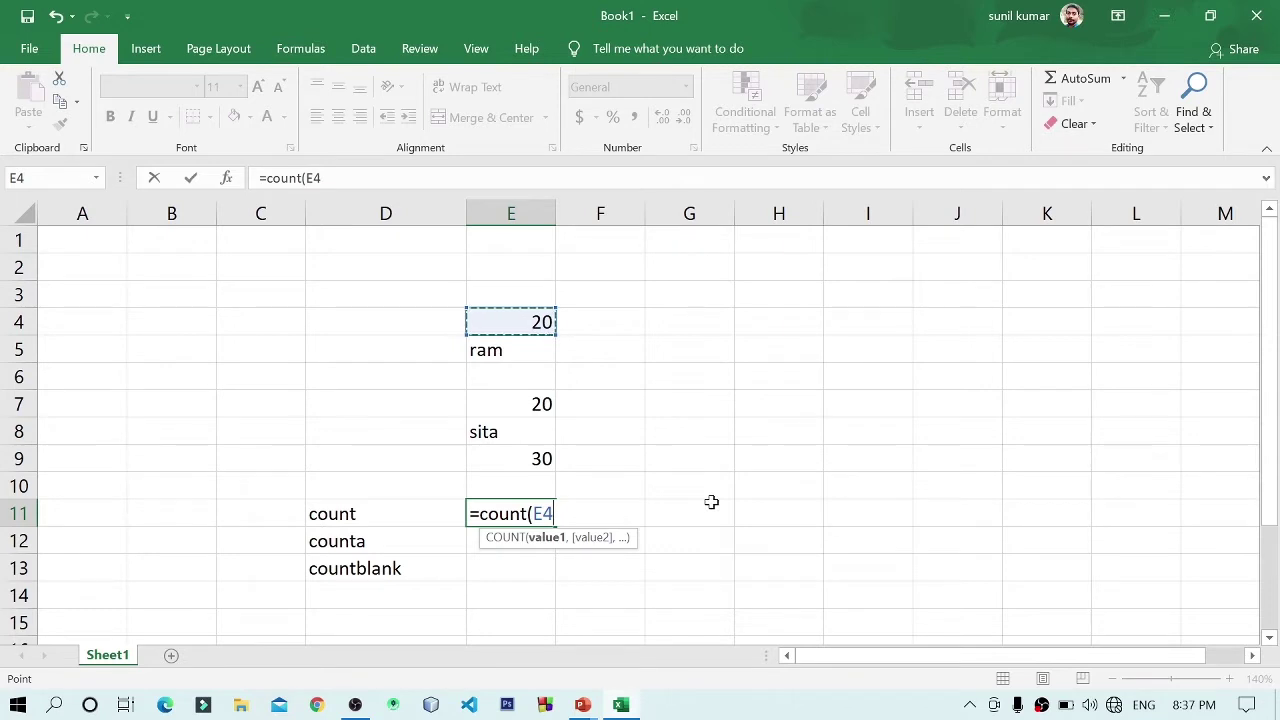
key(F8)
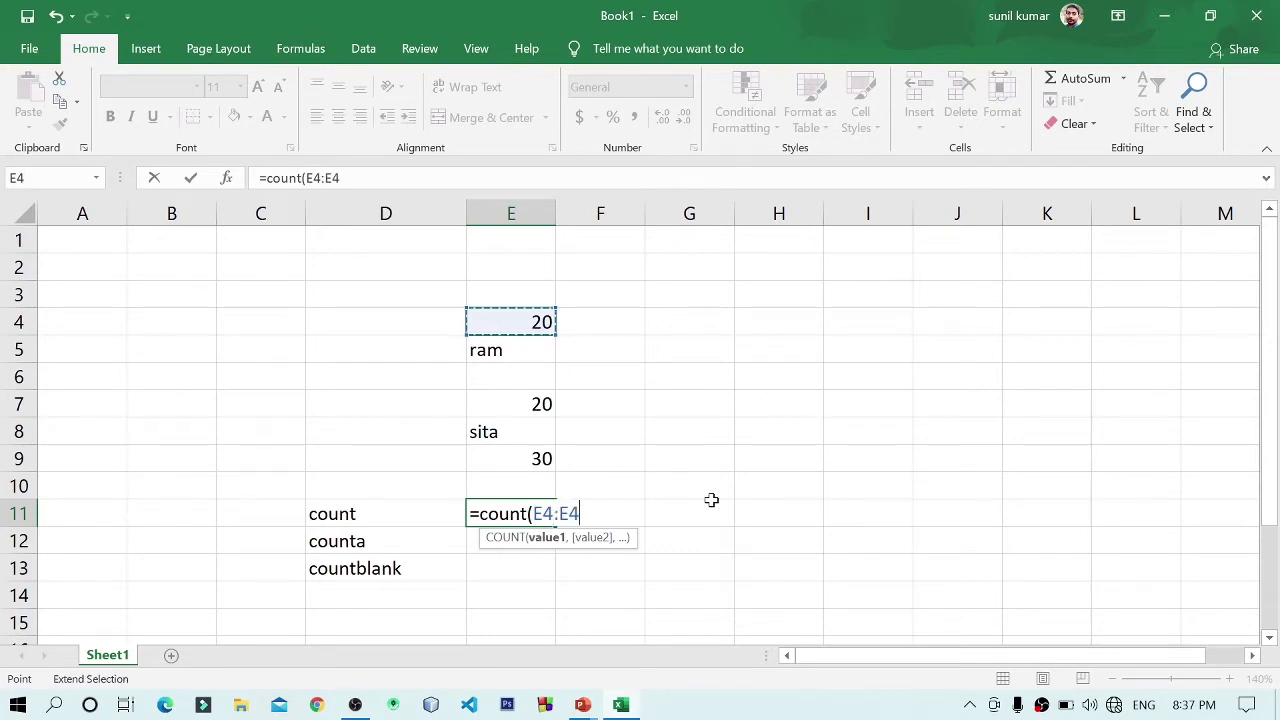
click(514, 459)
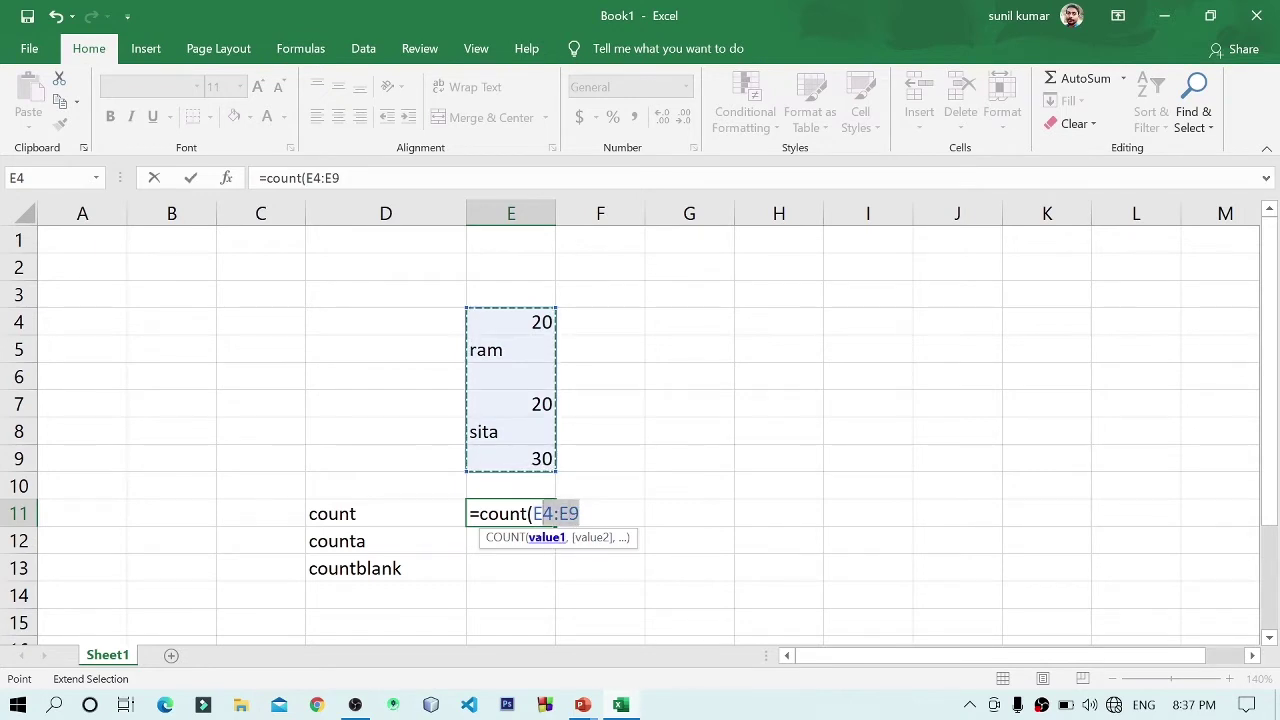
key(F2)
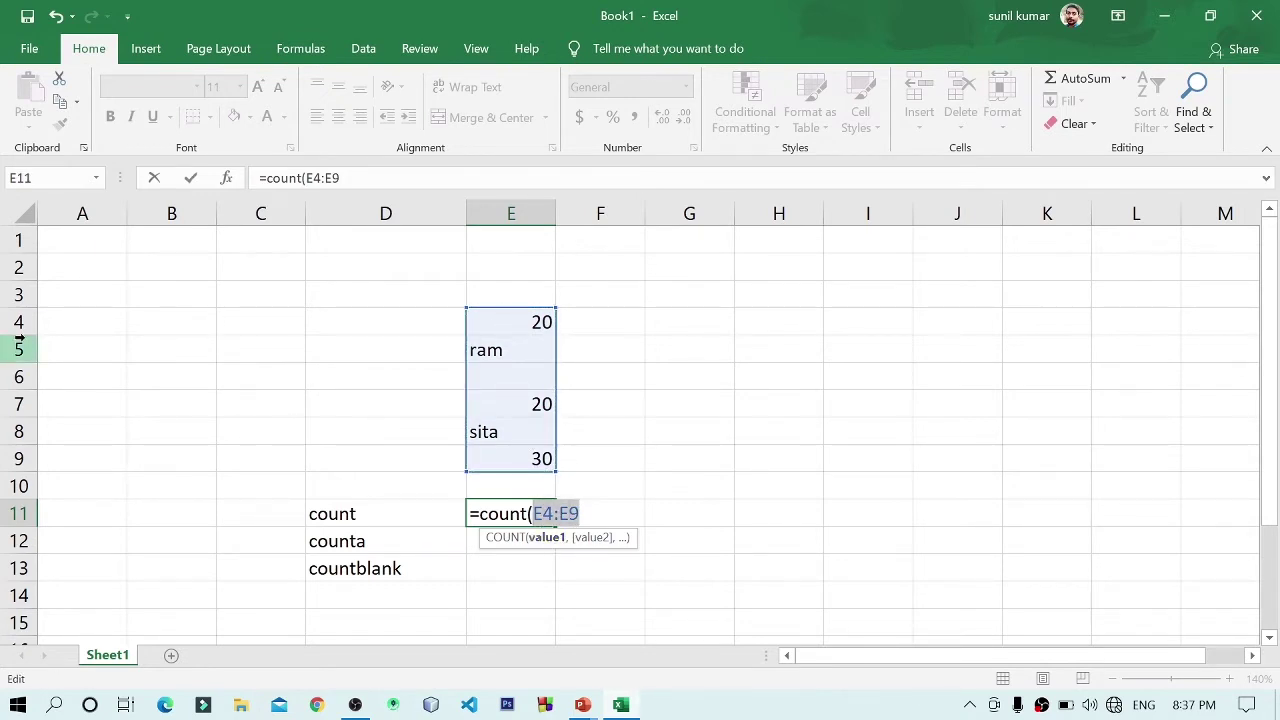
click(541, 459)
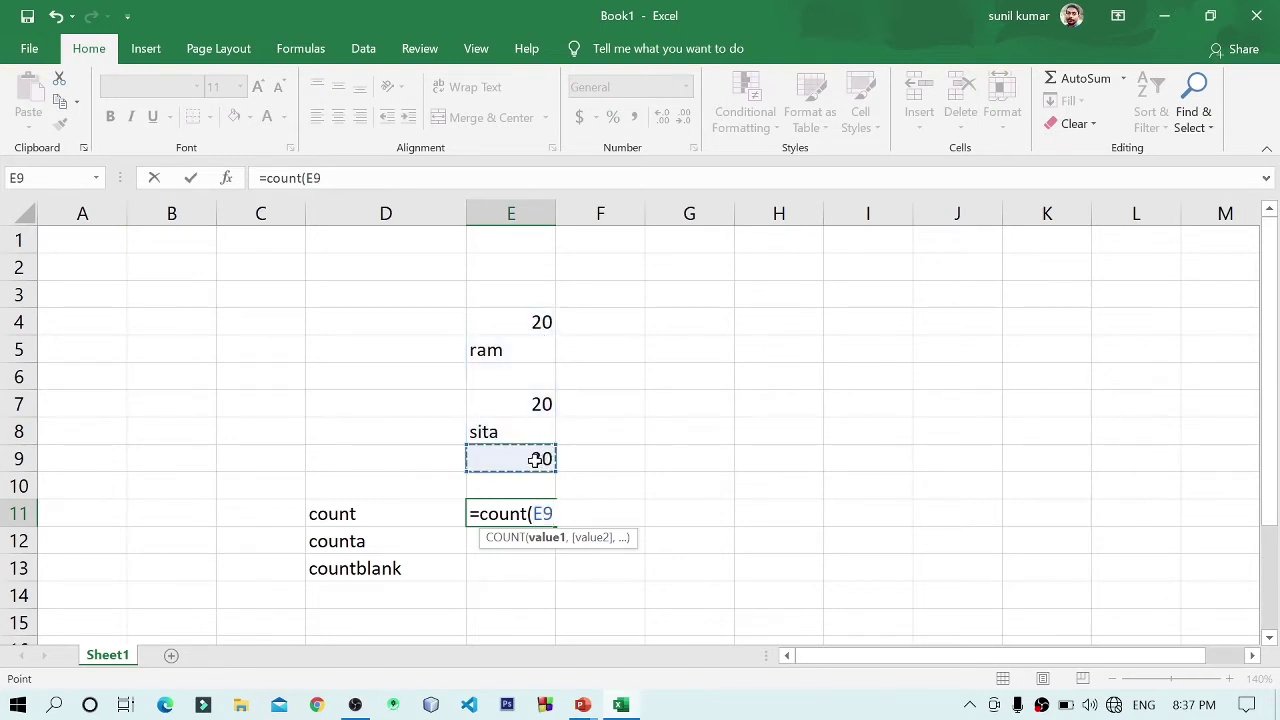
drag(507, 326, 502, 458)
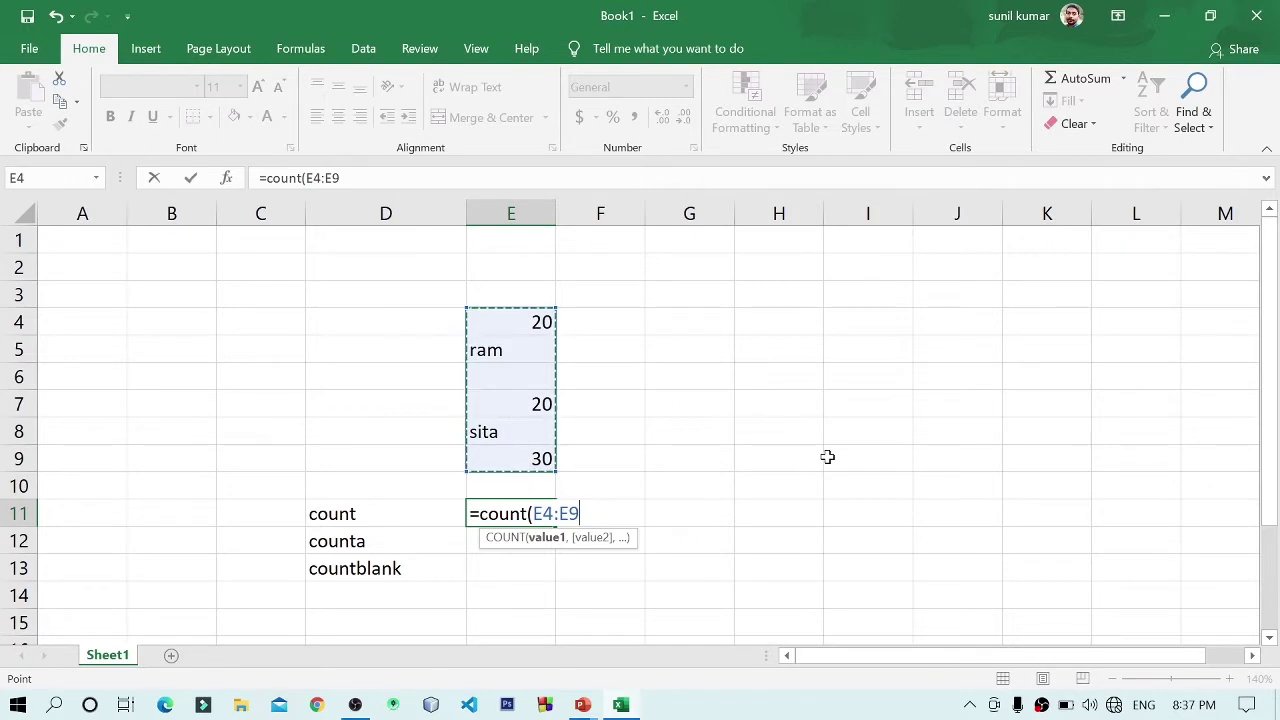
text())
key(ctrl+Return)
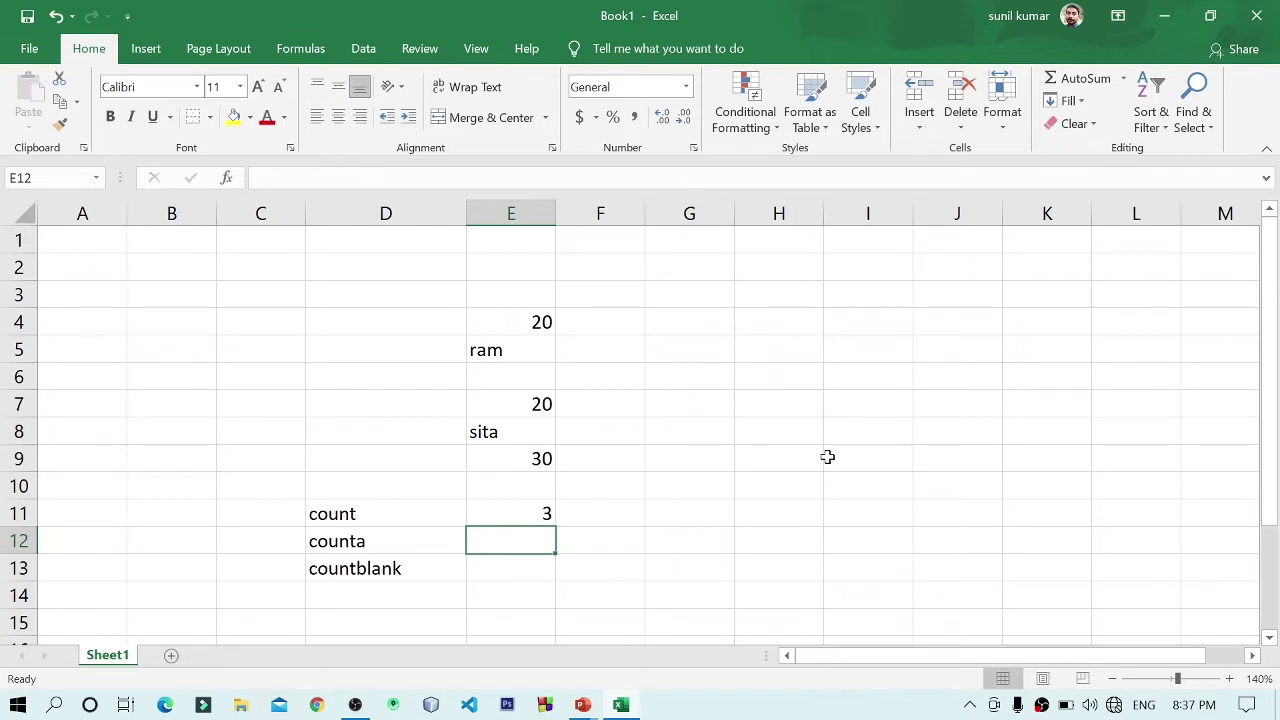
- Enter =COUNTA(E4:E9) in E12, which returns 5
text(=cont)
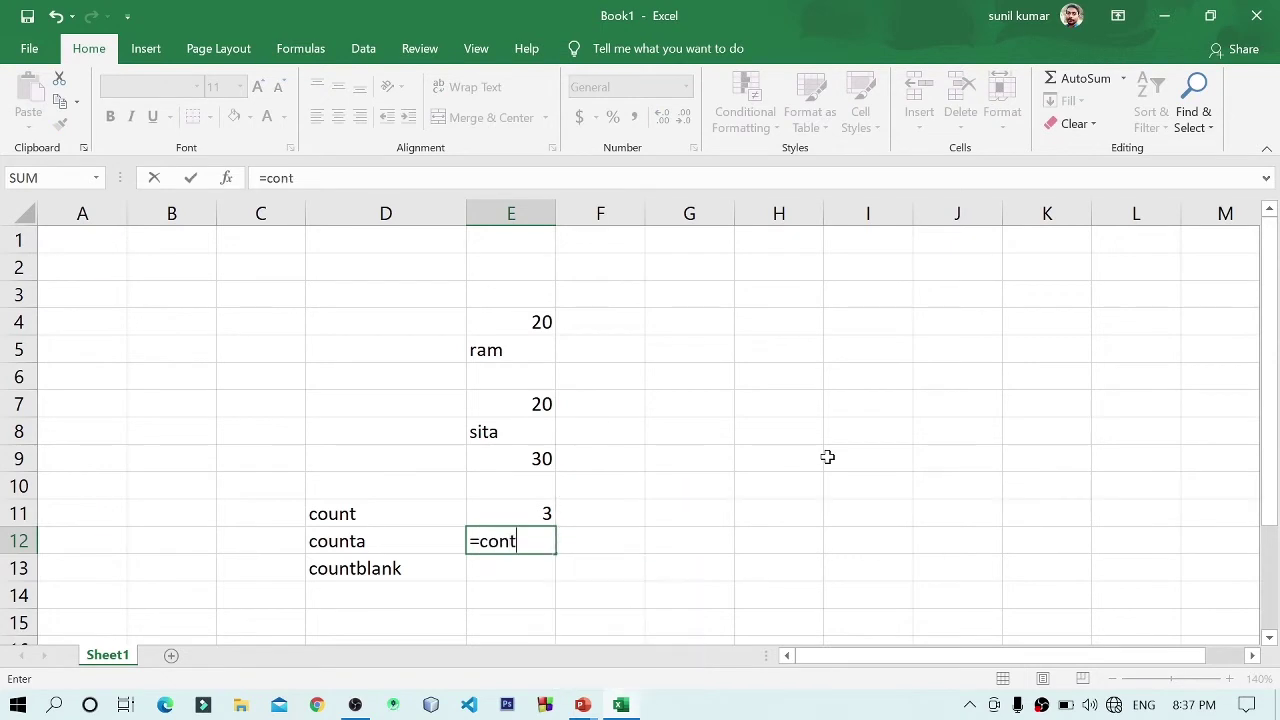
key(BackSpace)
key(BackSpace)
text(un)
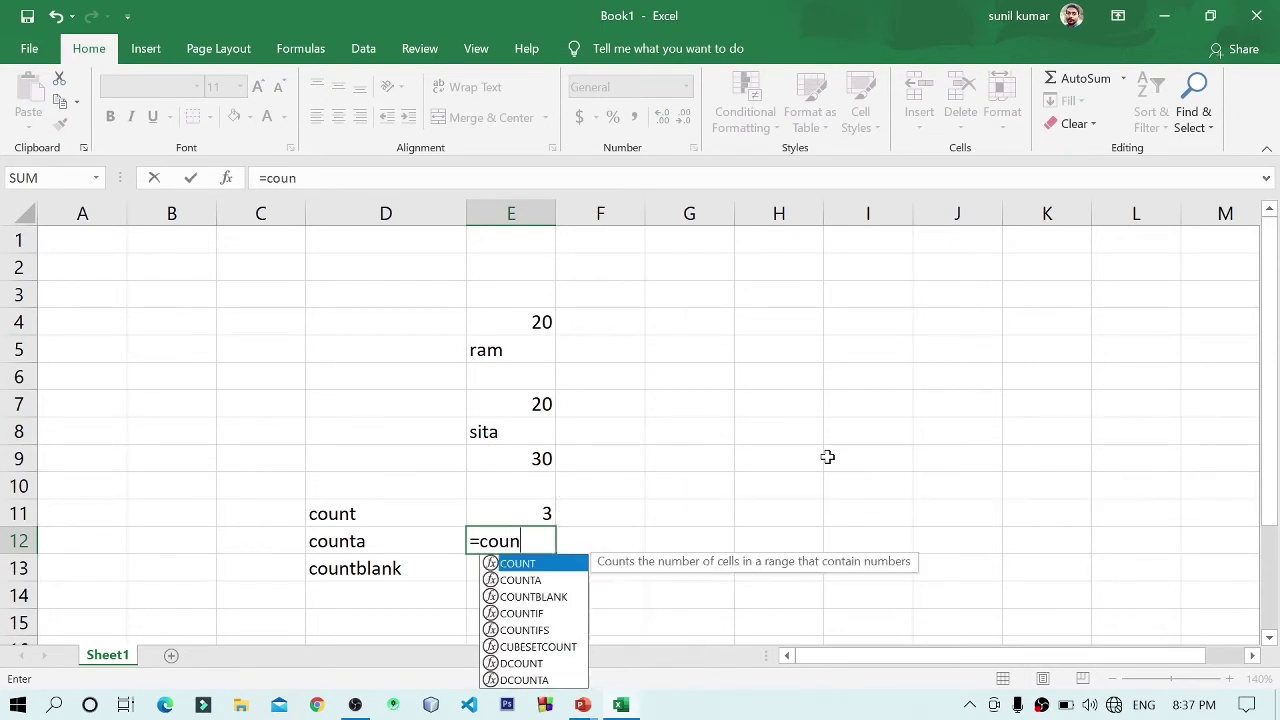
text(ta*)
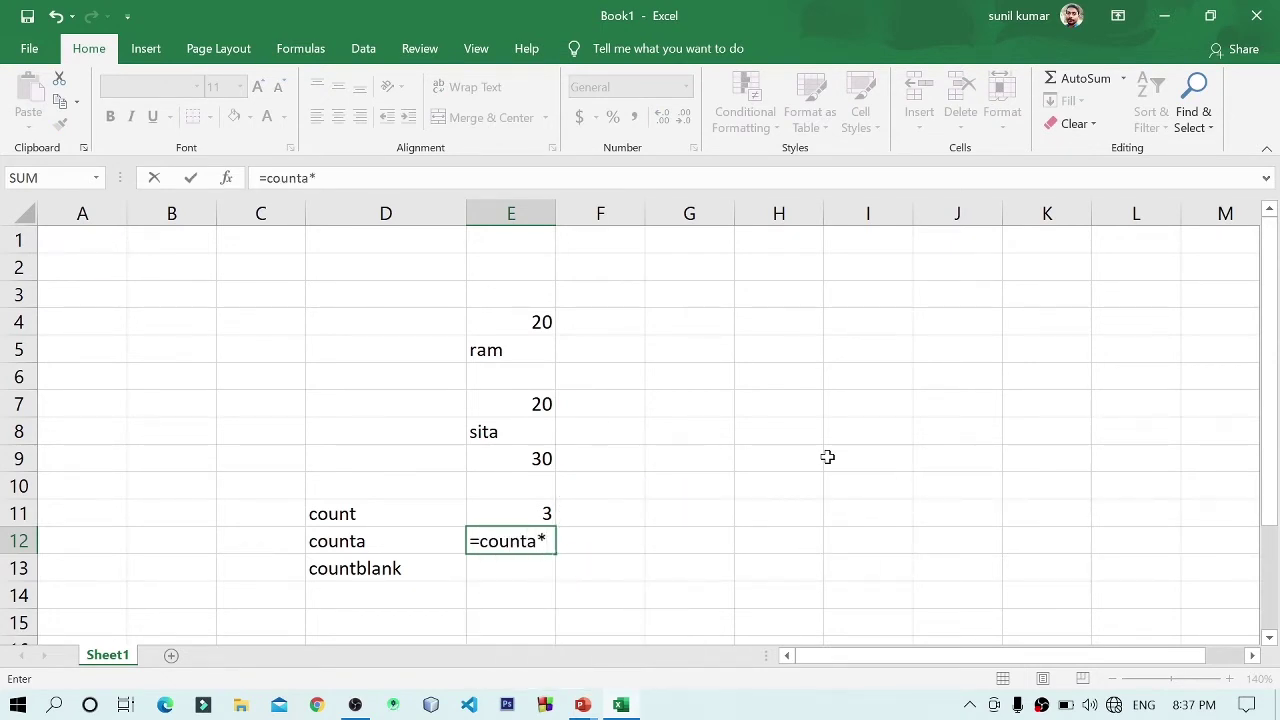
key(BackSpace)
text(()
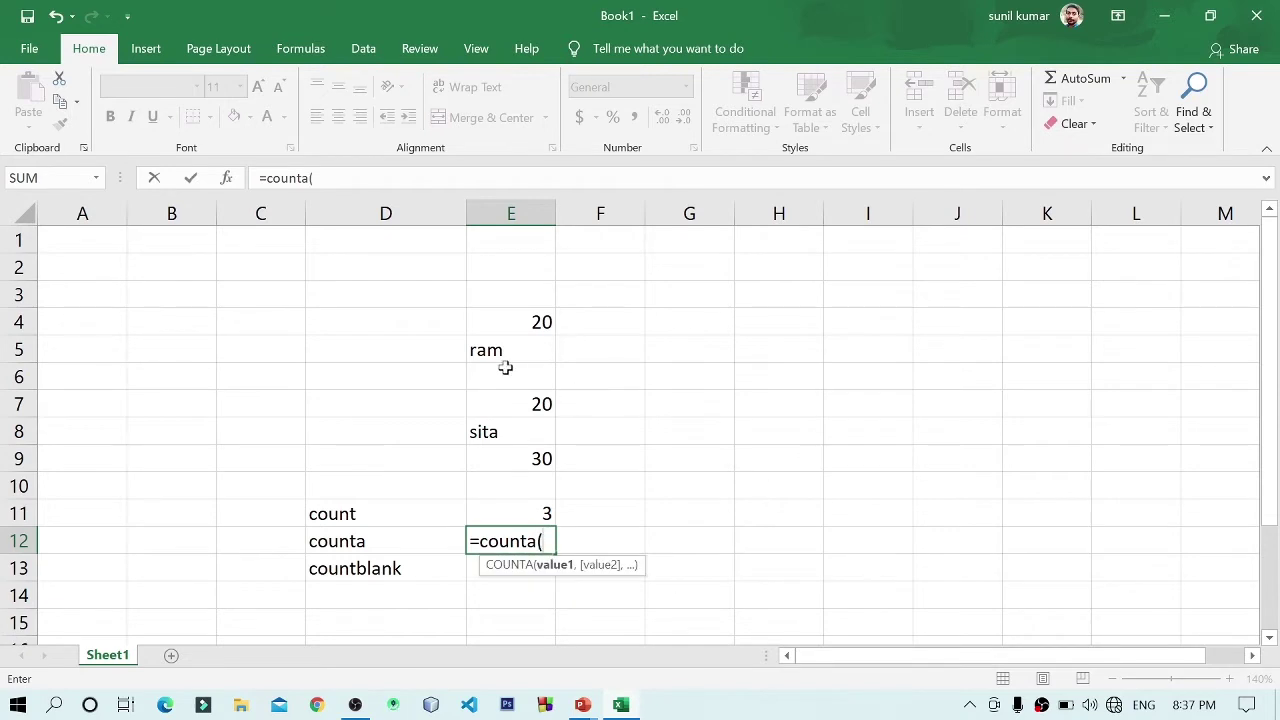
drag(503, 322, 510, 455)
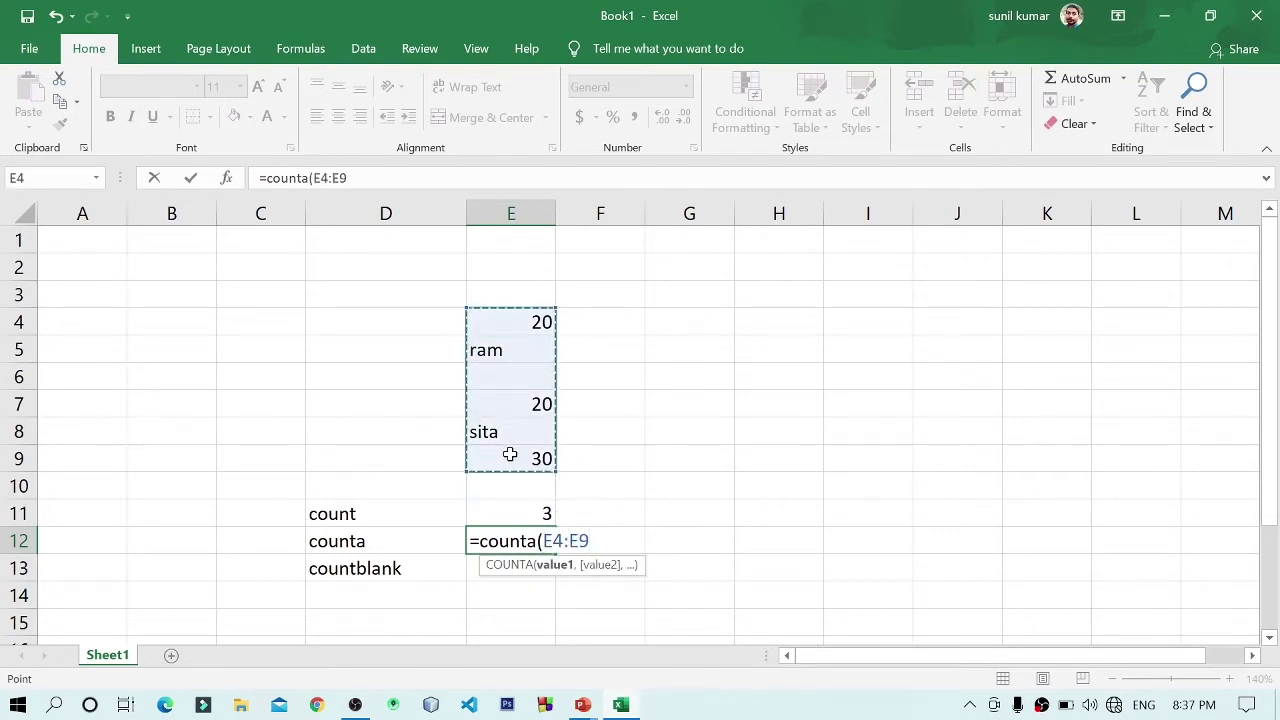
text())
key(Return)
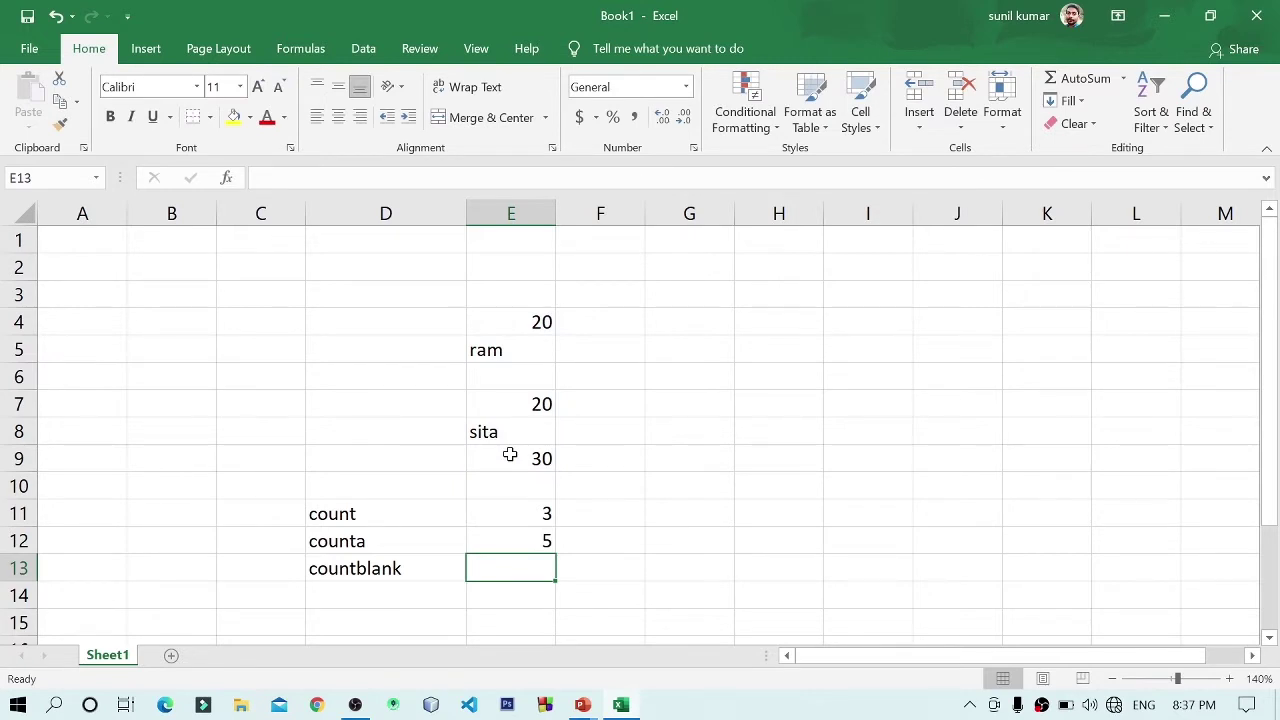
click(503, 324)
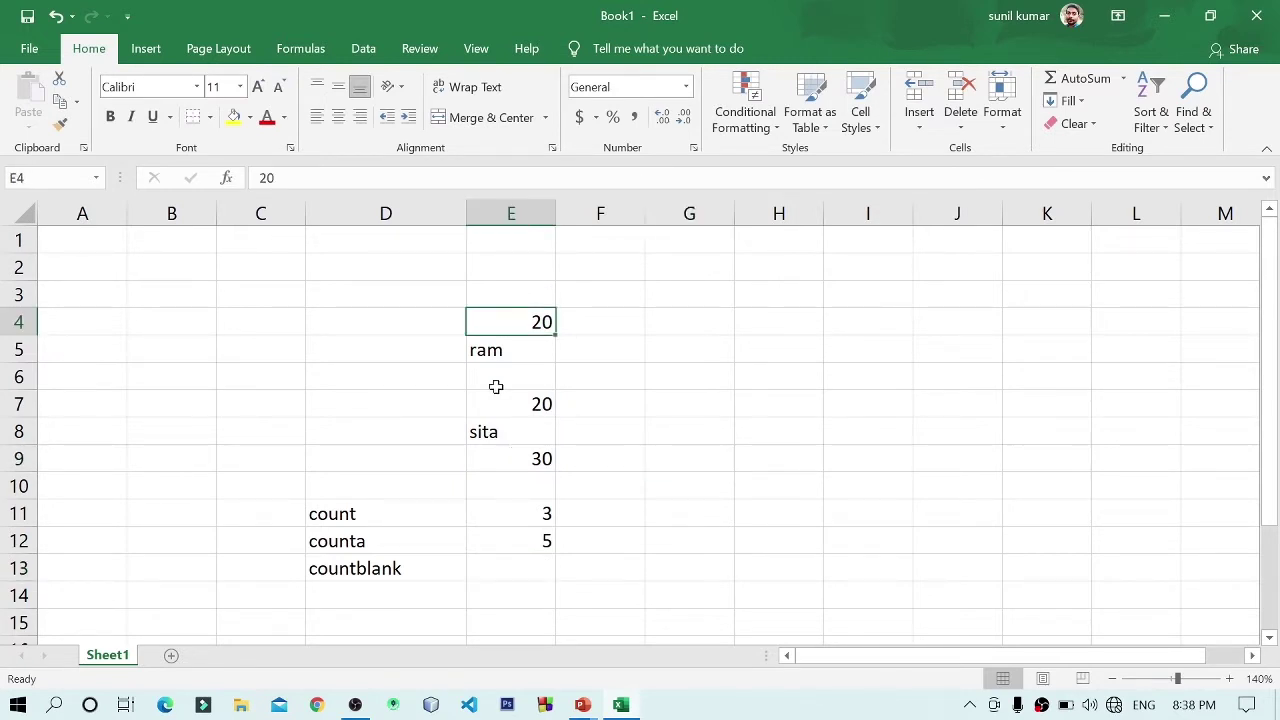
ctrl+click(497, 378)
ctrl+click(500, 457)
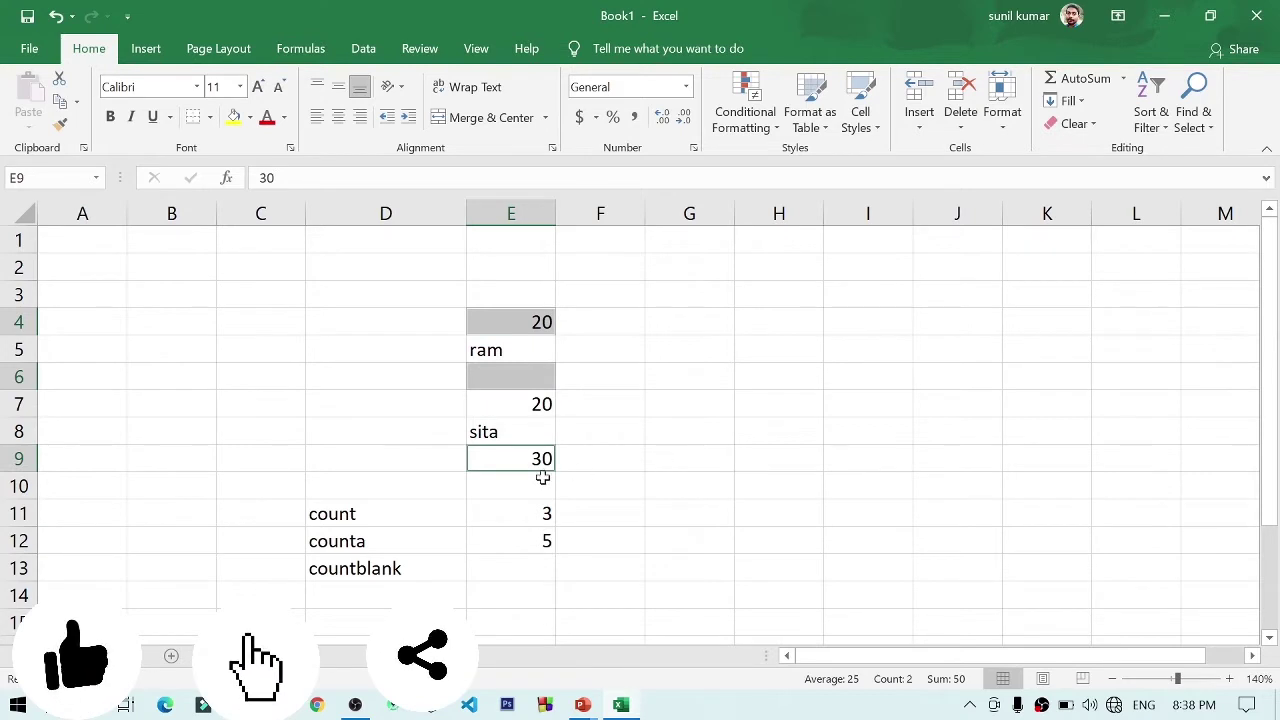
ctrl+click(520, 362)
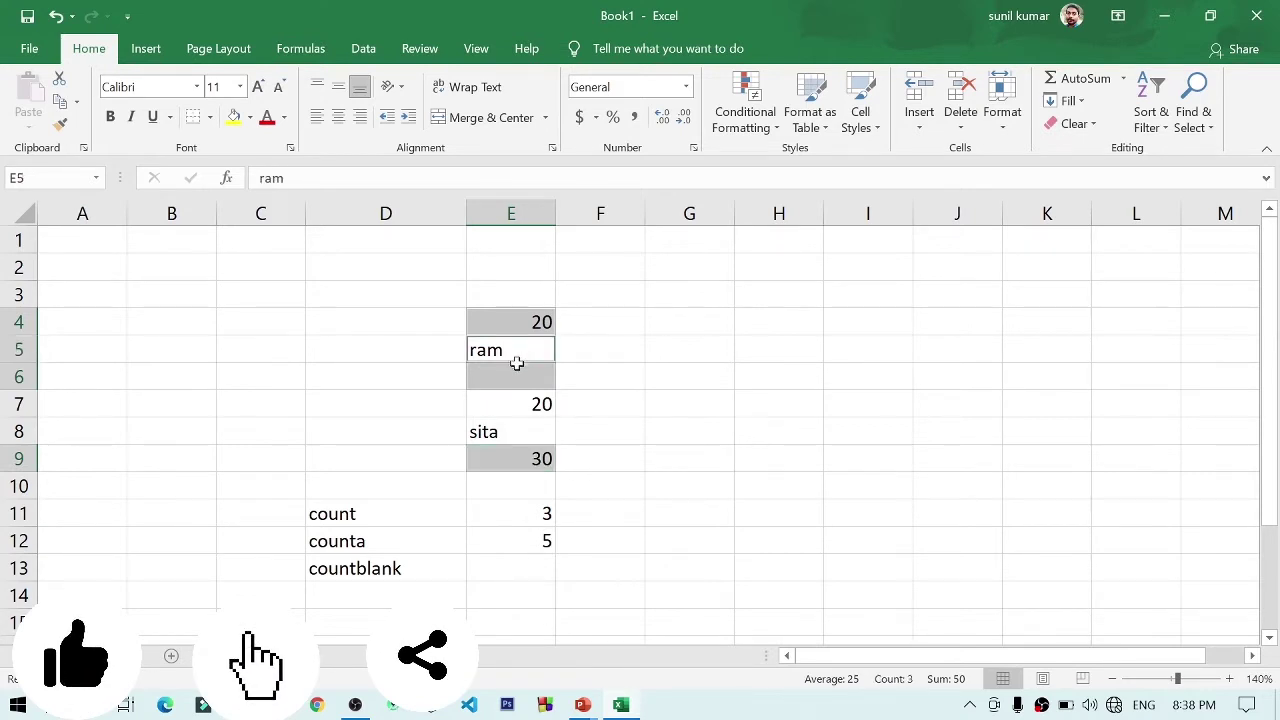
ctrl+click(514, 432)
ctrl+click(521, 452)
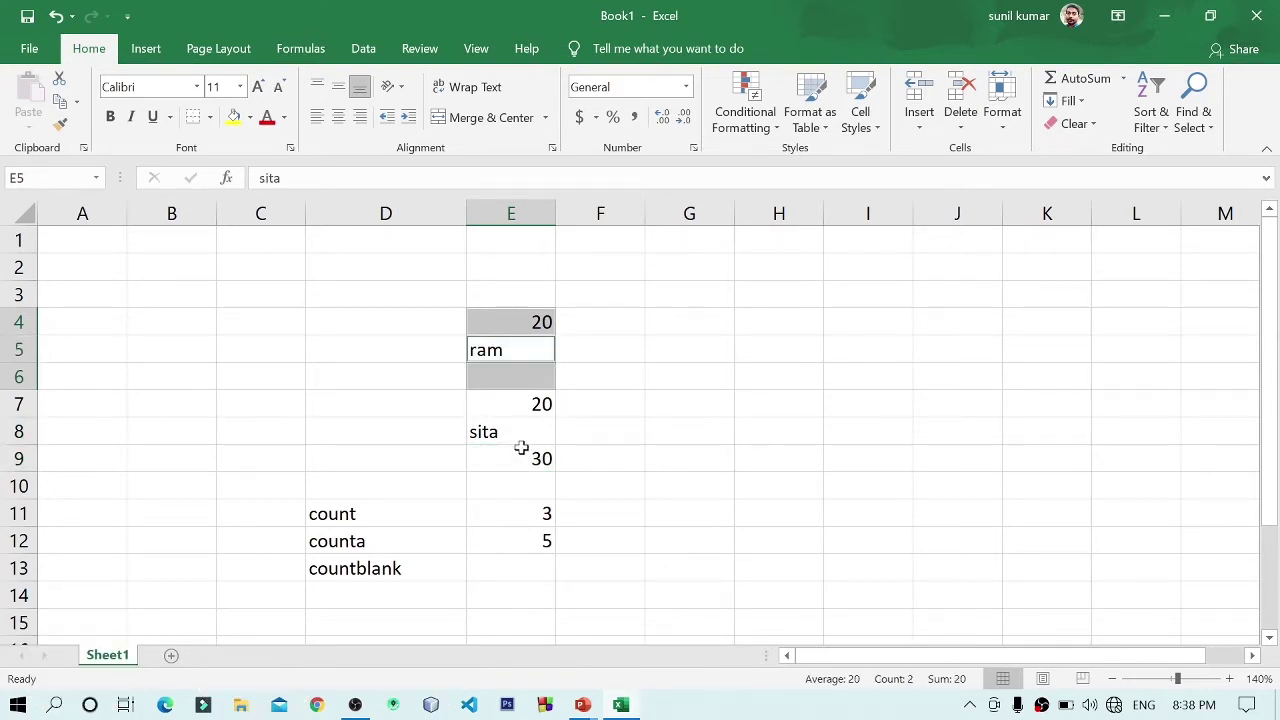
click(538, 345)
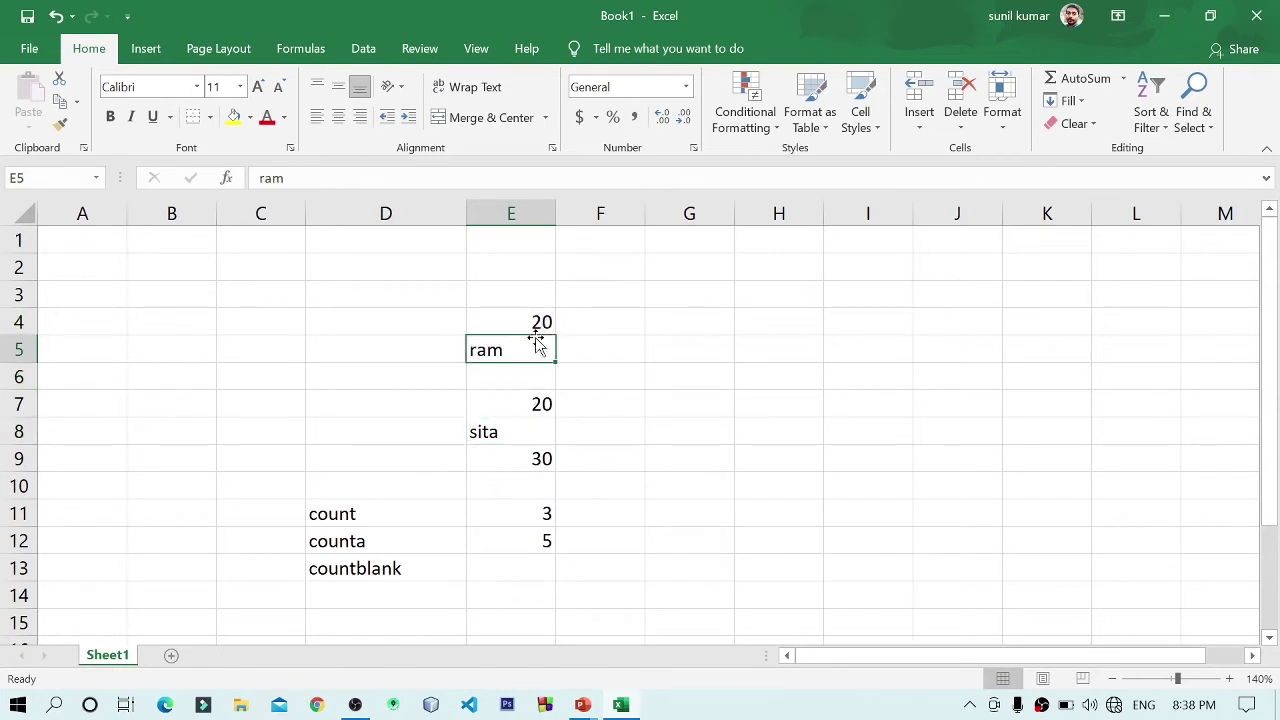
click(538, 438)
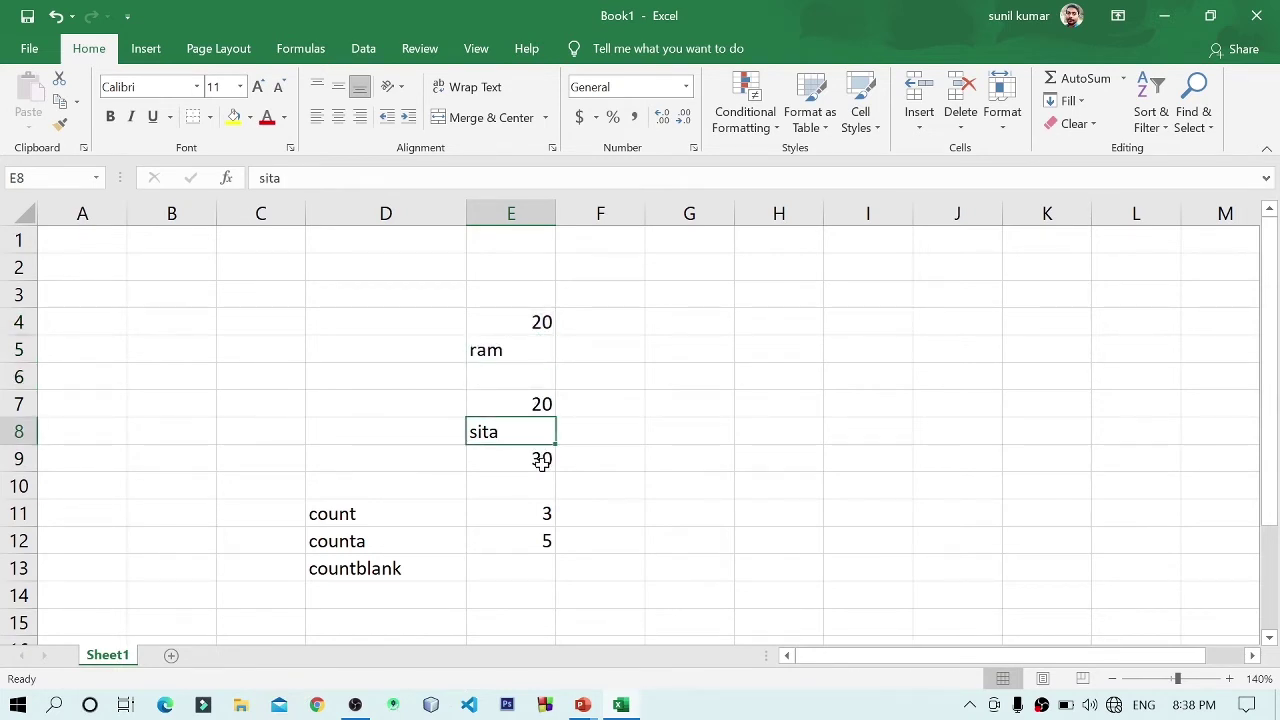
click(498, 546)
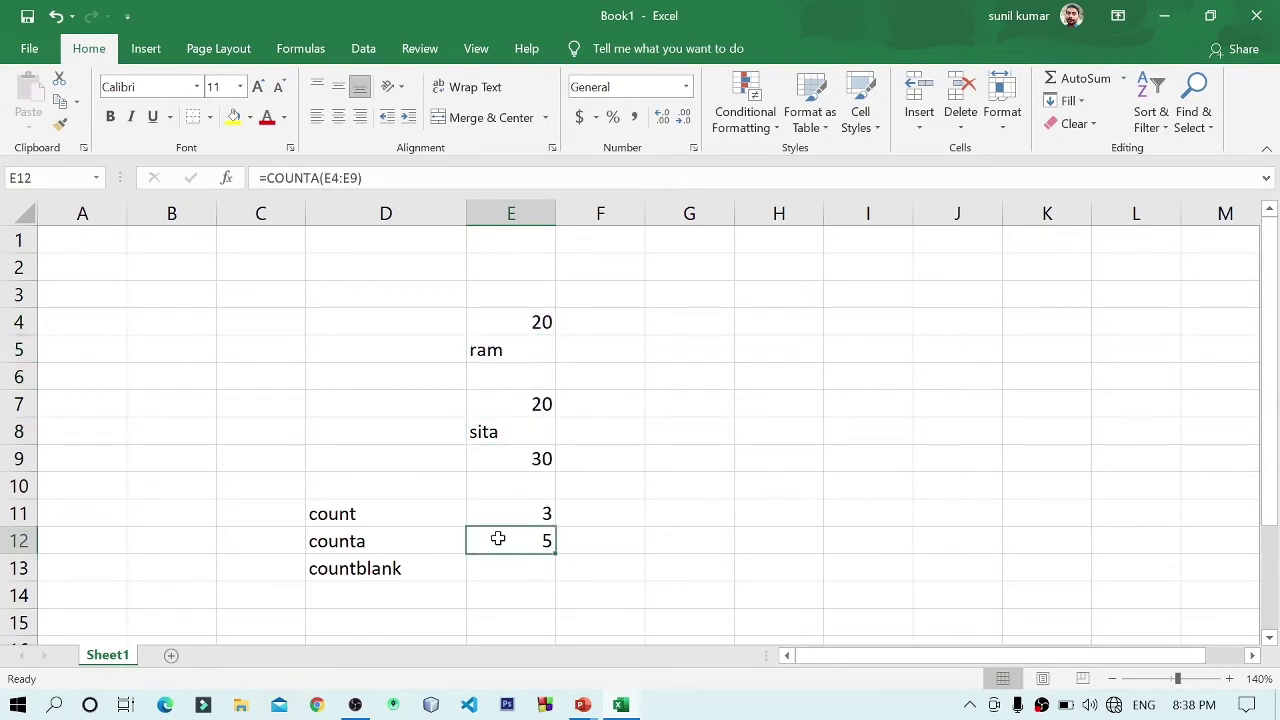
- Enter =COUNTBLANK(E4:E9) in E13, which returns 1
click(504, 567)
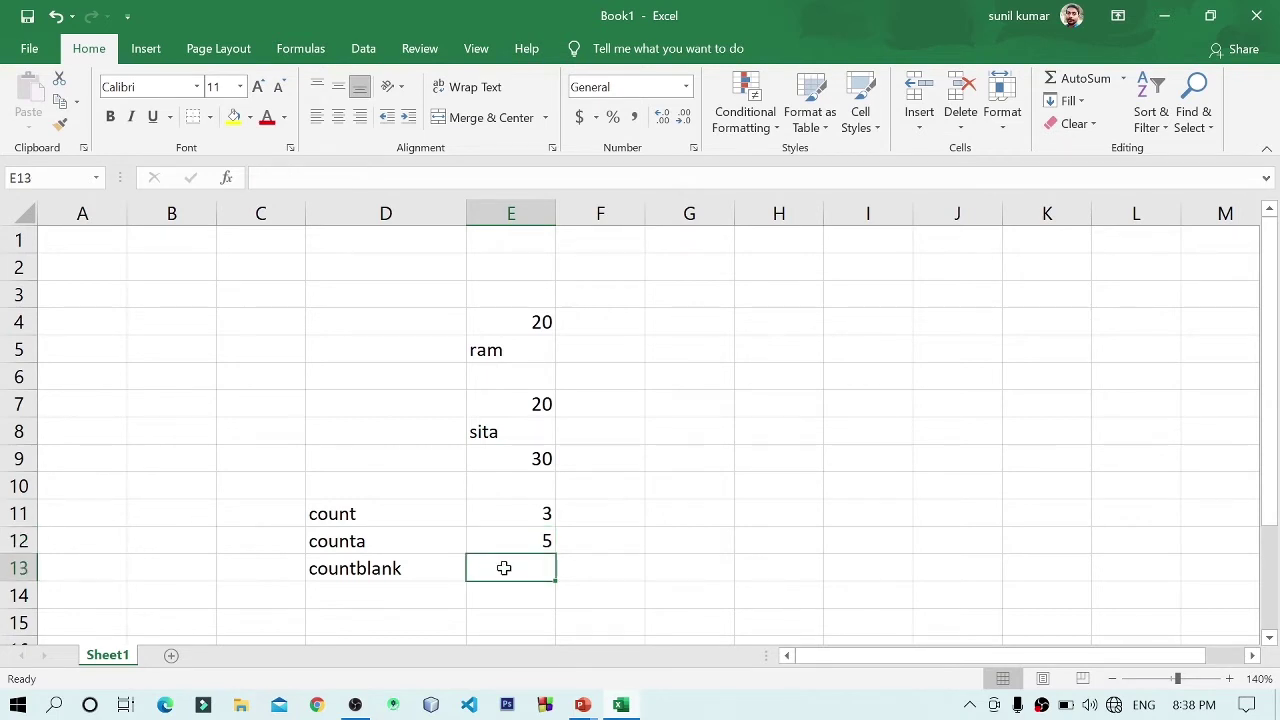
text(=)
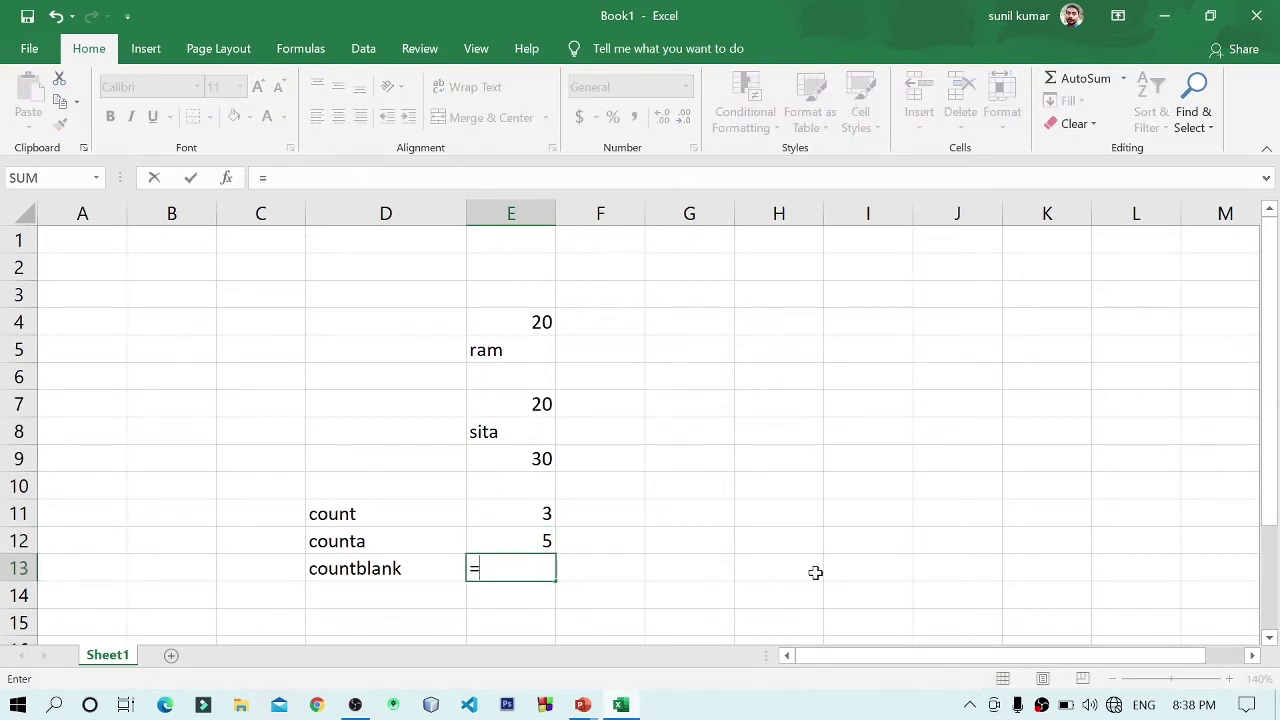
text(cou)
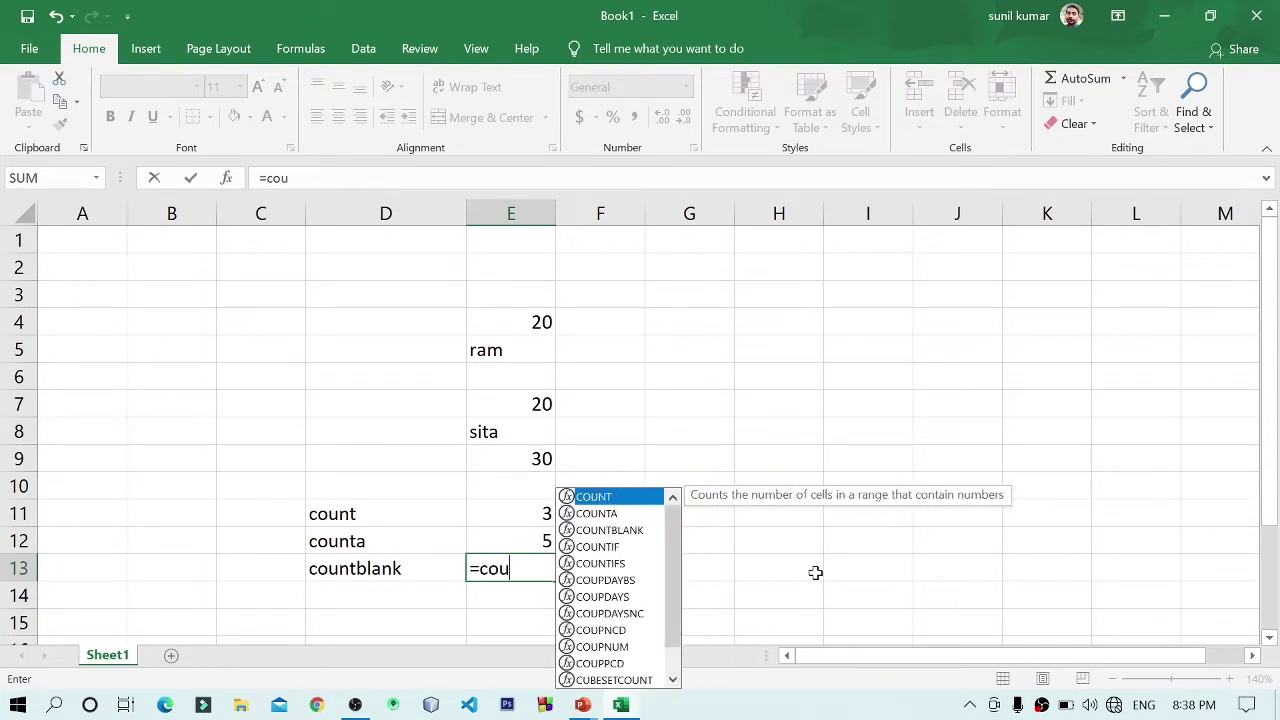
text(ntbla)
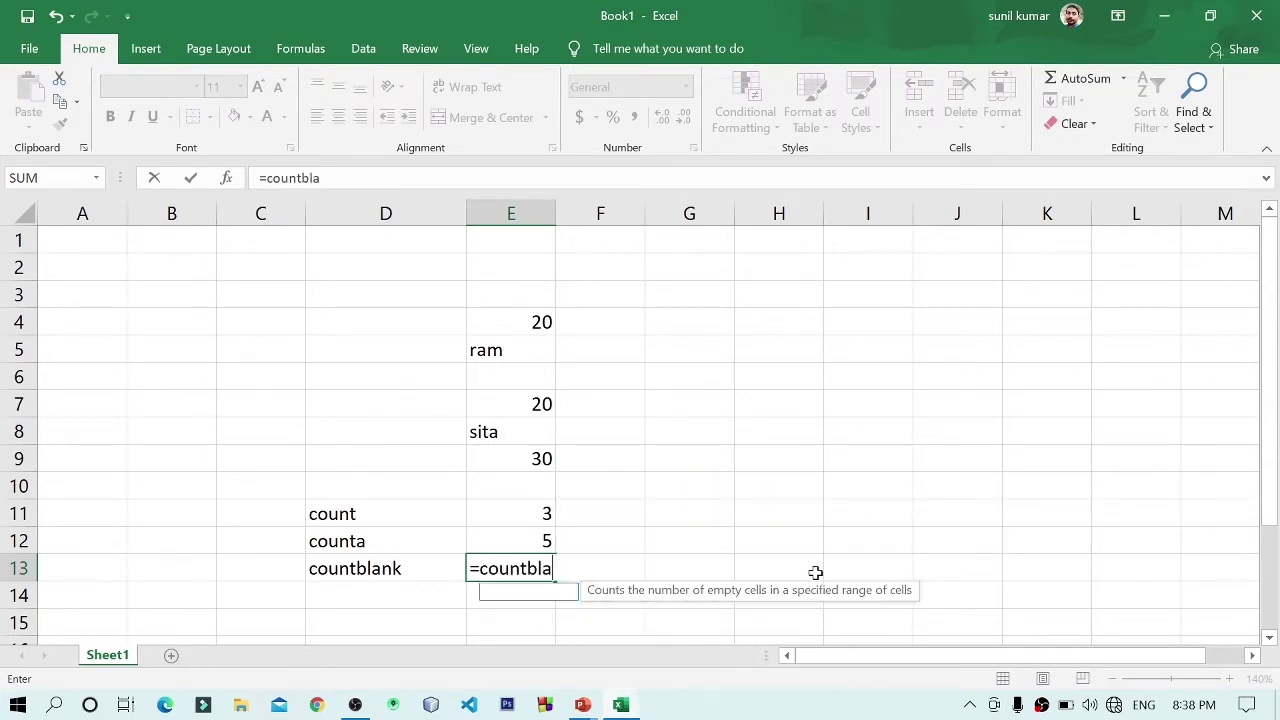
key(Tab)
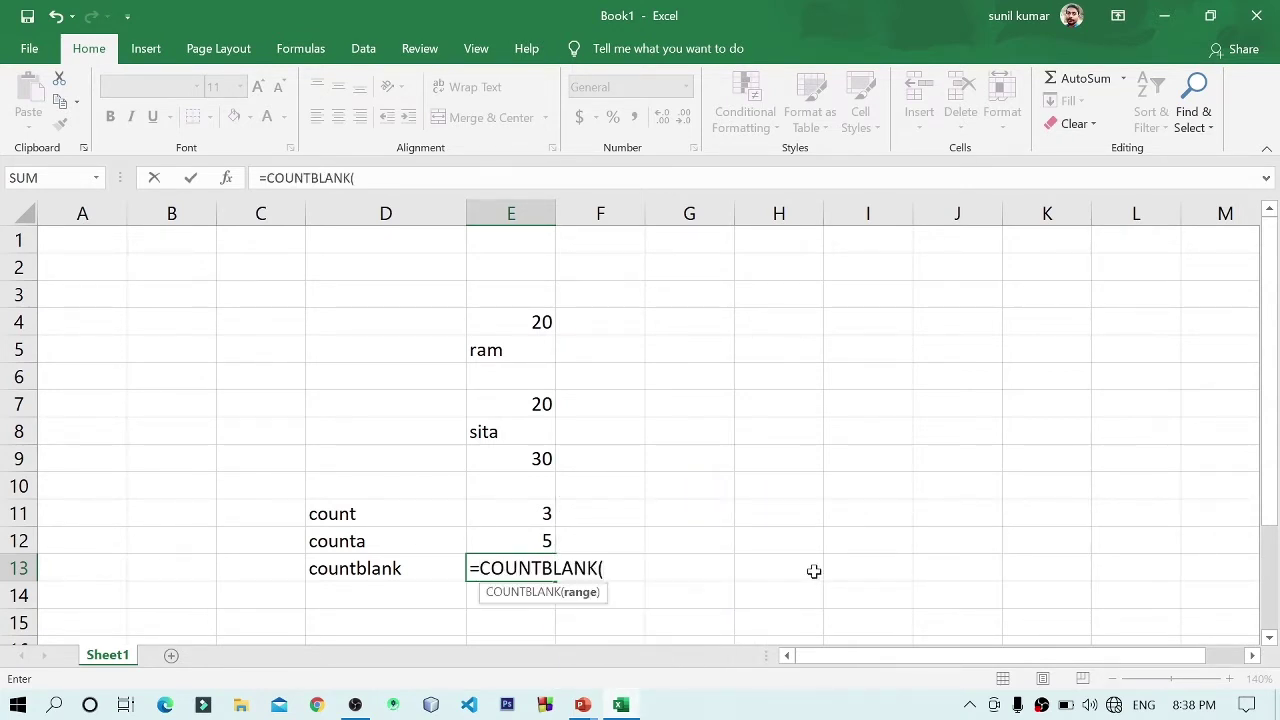
drag(503, 329, 524, 462)
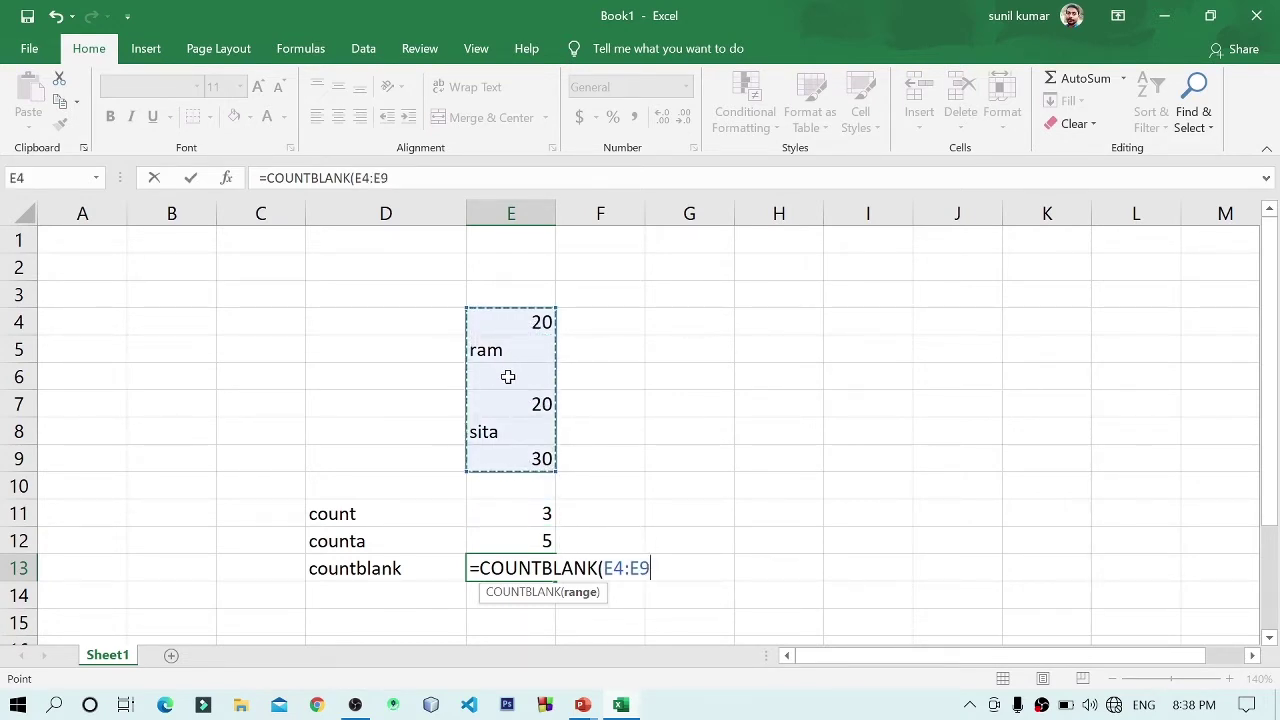
text())
key(Return)
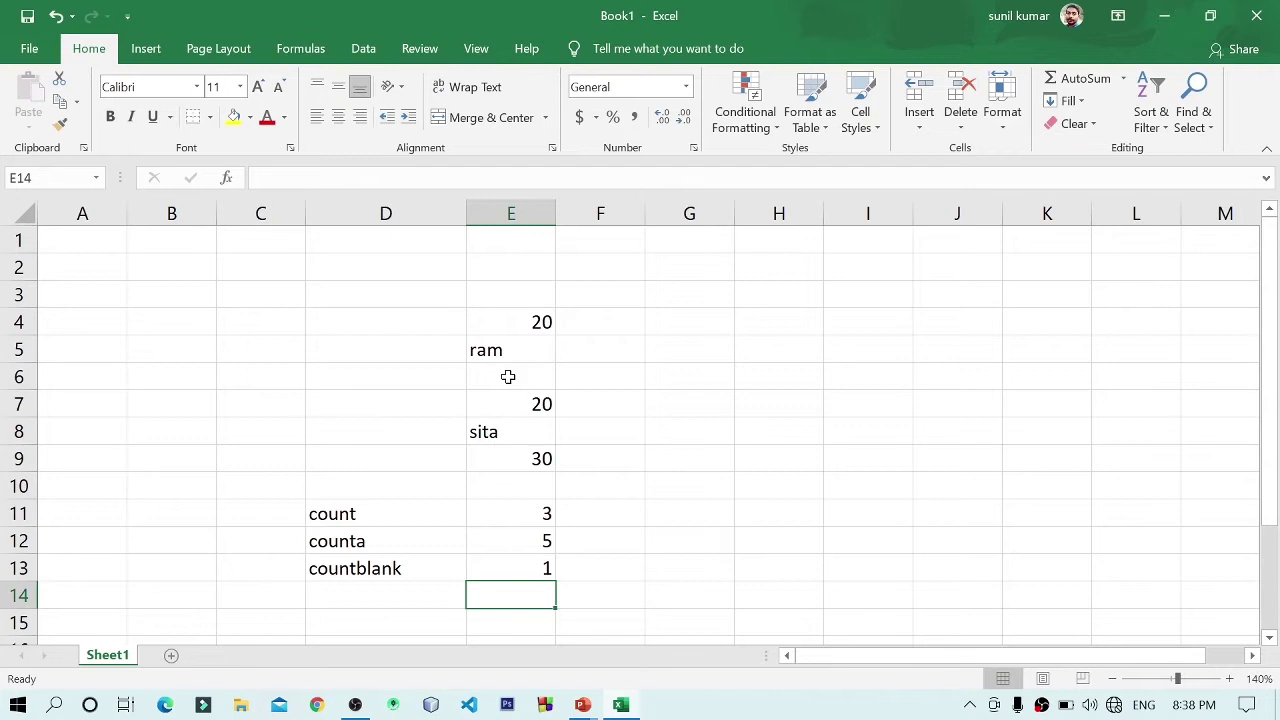
- After reselecting E4:E9, relaunch Excel from the Run dialog using the excel command
drag(505, 314, 530, 464)
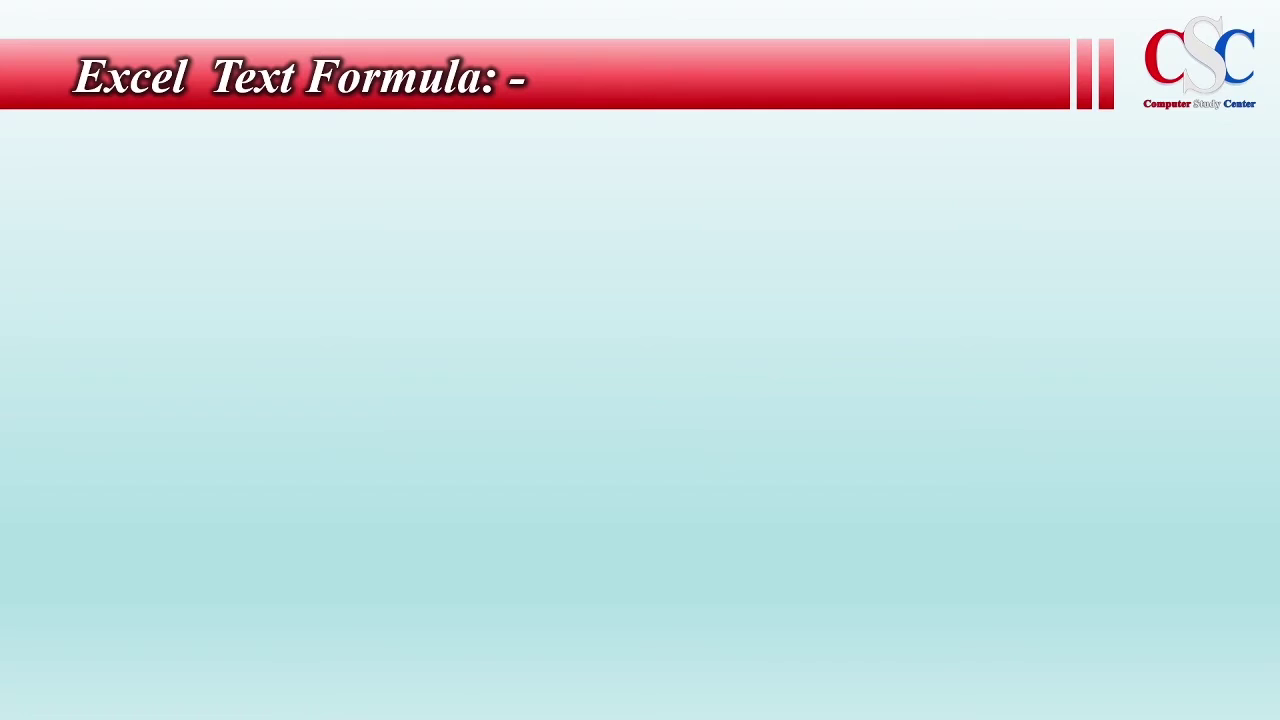
key(super+r)
key(Return)
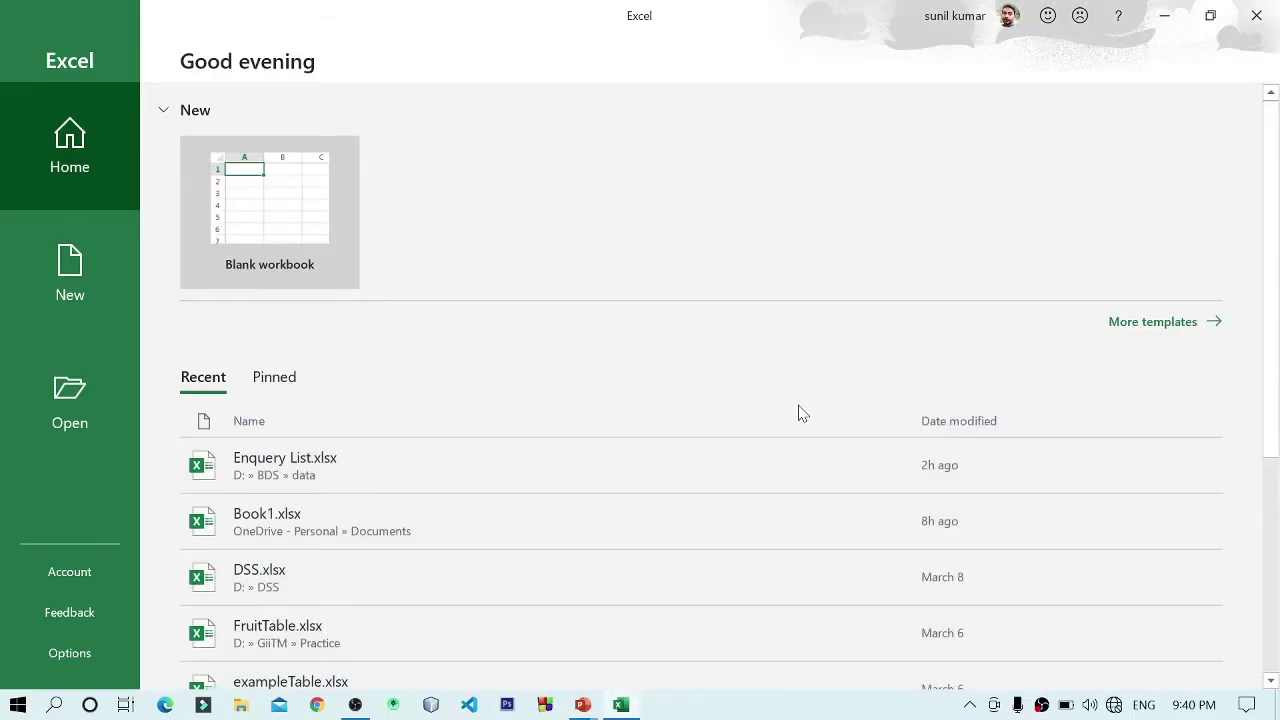
- Open a new blank Book1 workbook and zoom it in to 140%
click(240, 180)
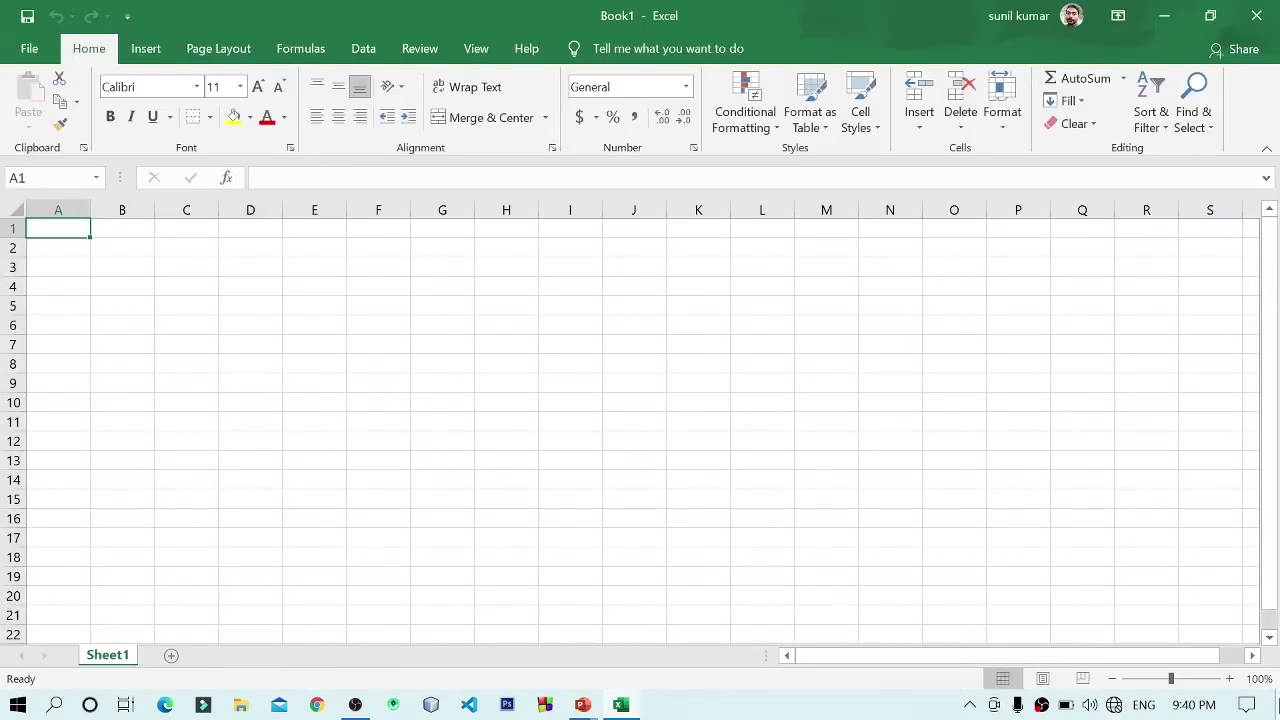
click(1230, 679)
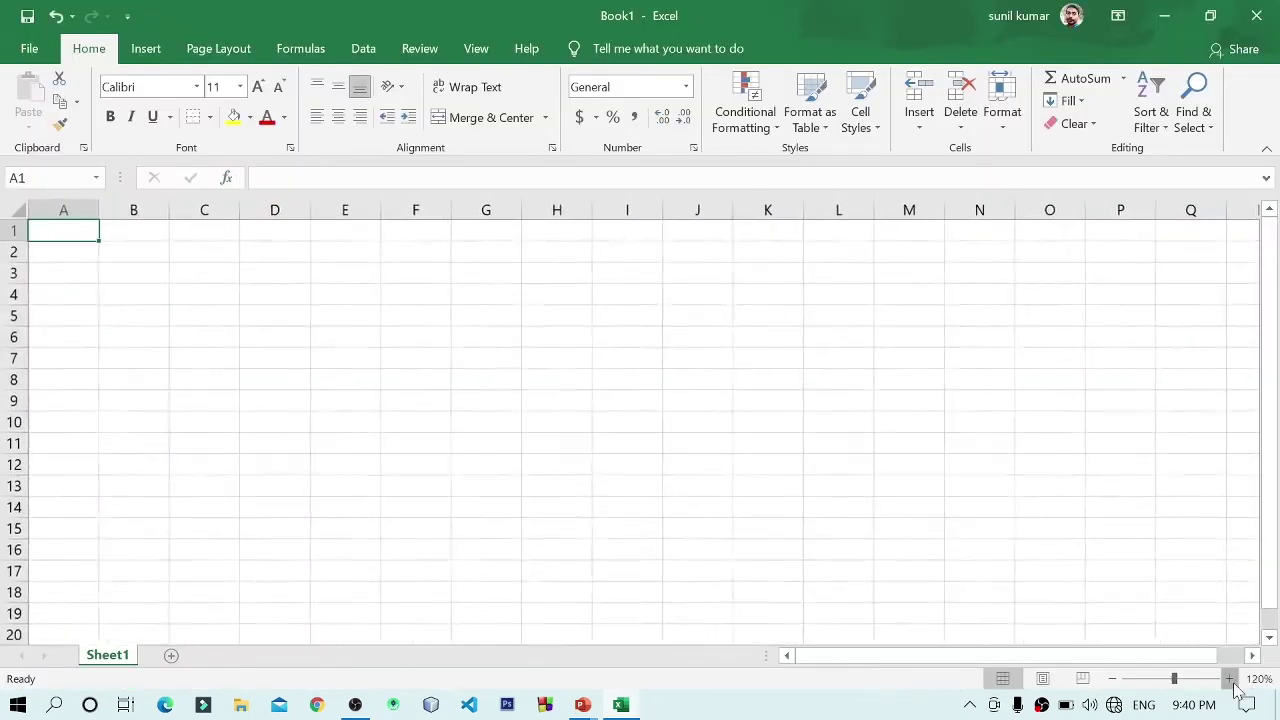
click(1230, 679)
click(1230, 679)
click(1230, 679)
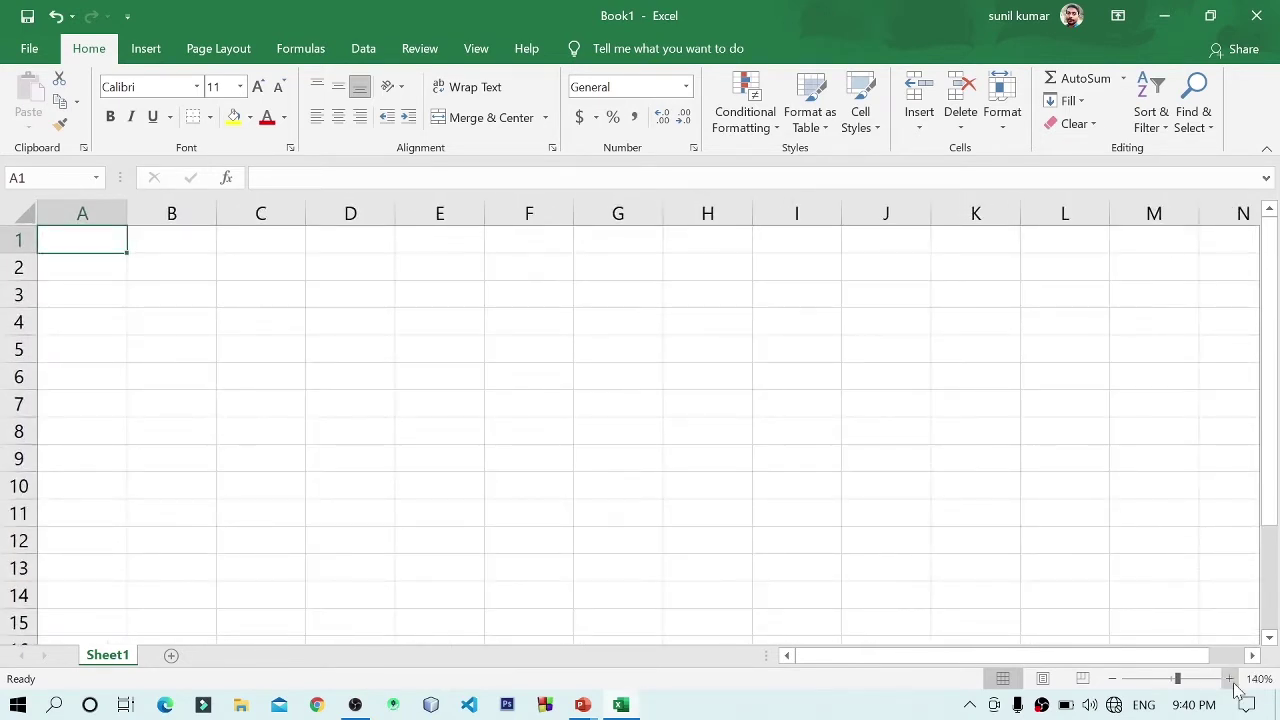
click(282, 307)
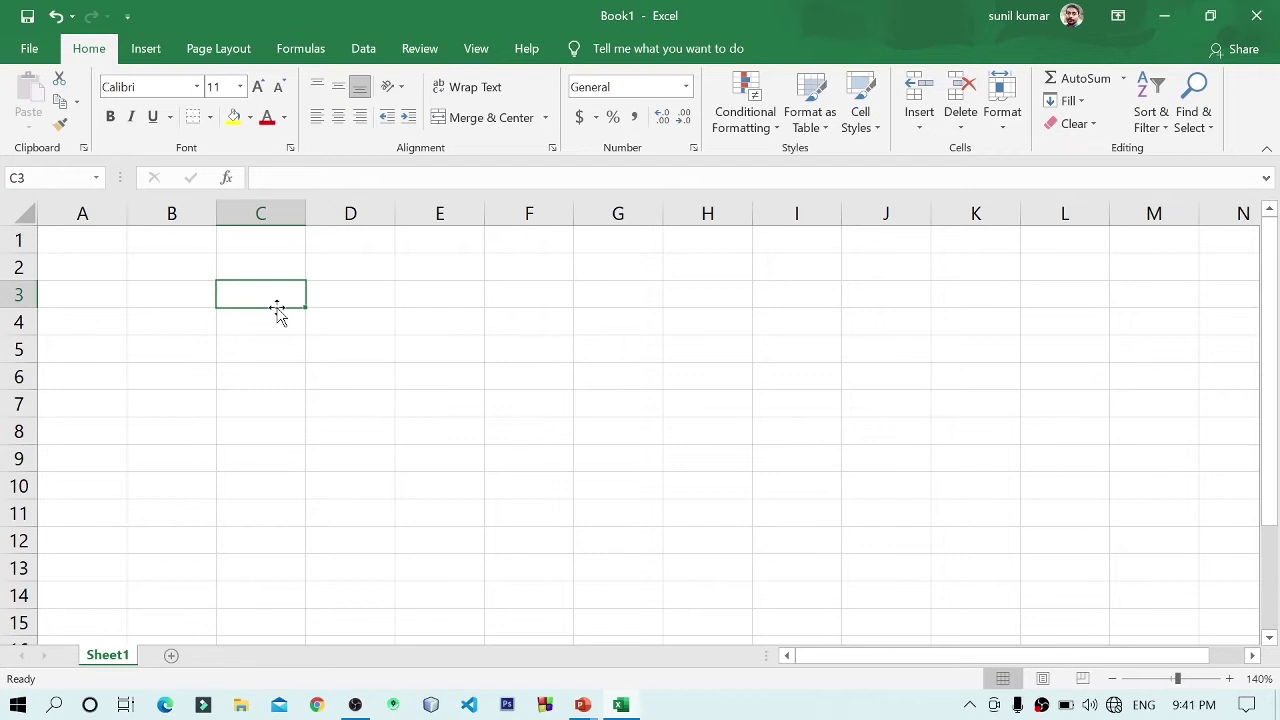
- Type the headers Roll, Name, Hindi, Eng, Math and Total across C3:H3
text(Ro)
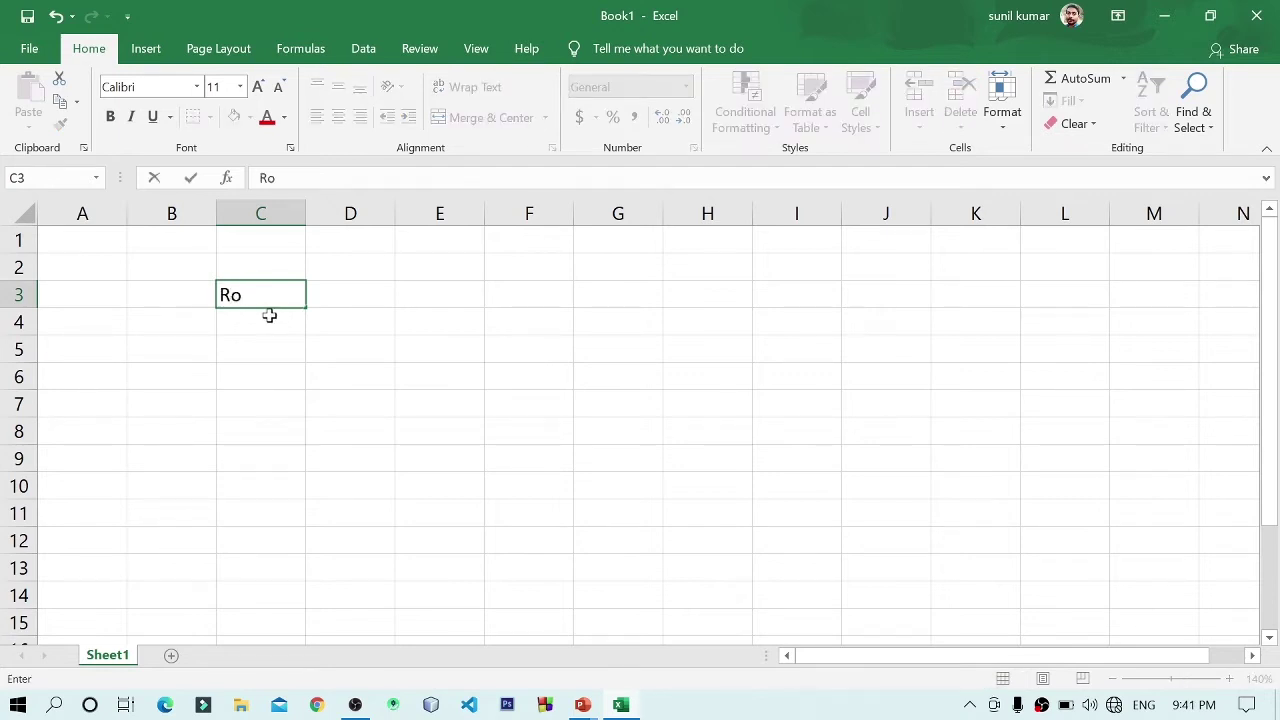
text(ll)
key(Tab)
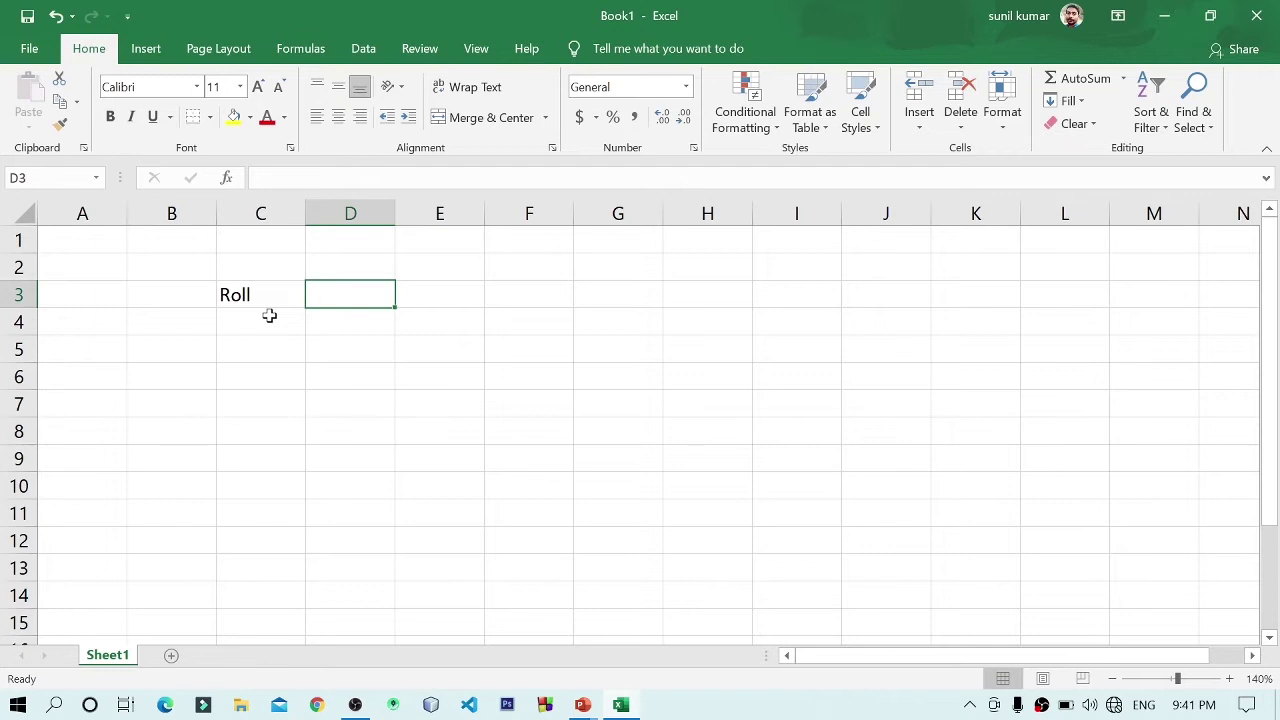
text(Name)
key(Tab)
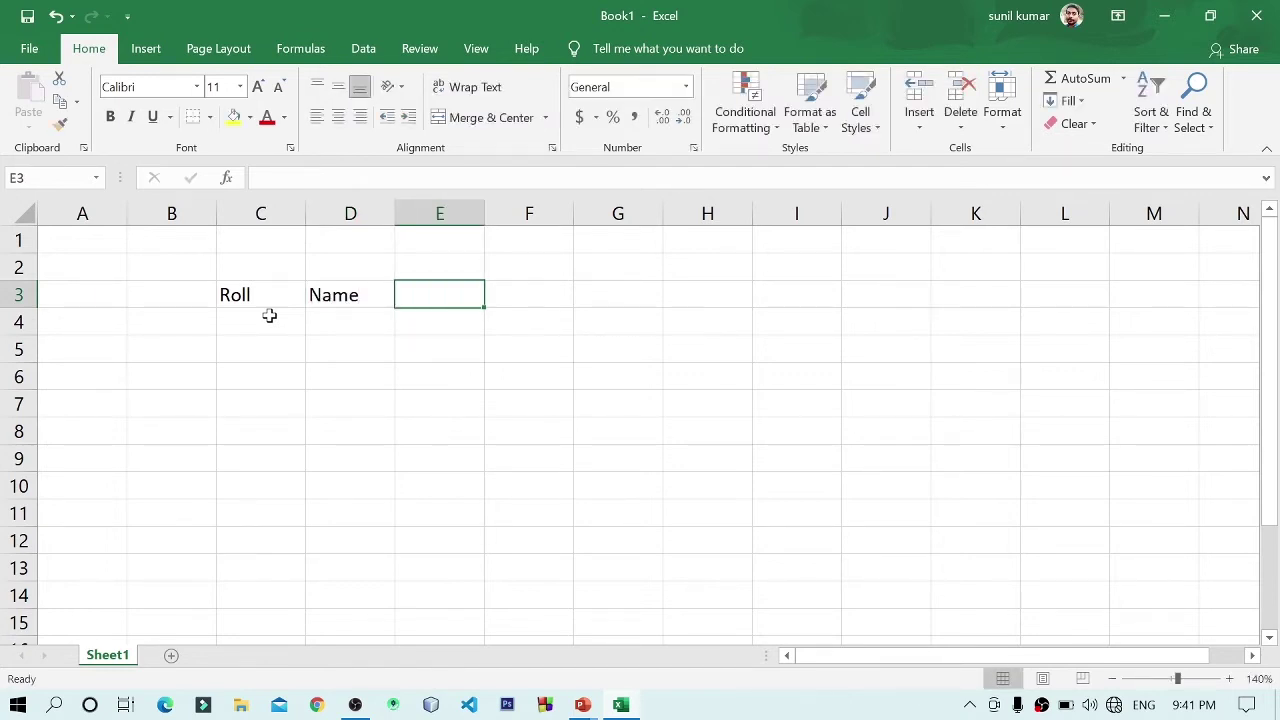
text(Hindi)
key(Tab)
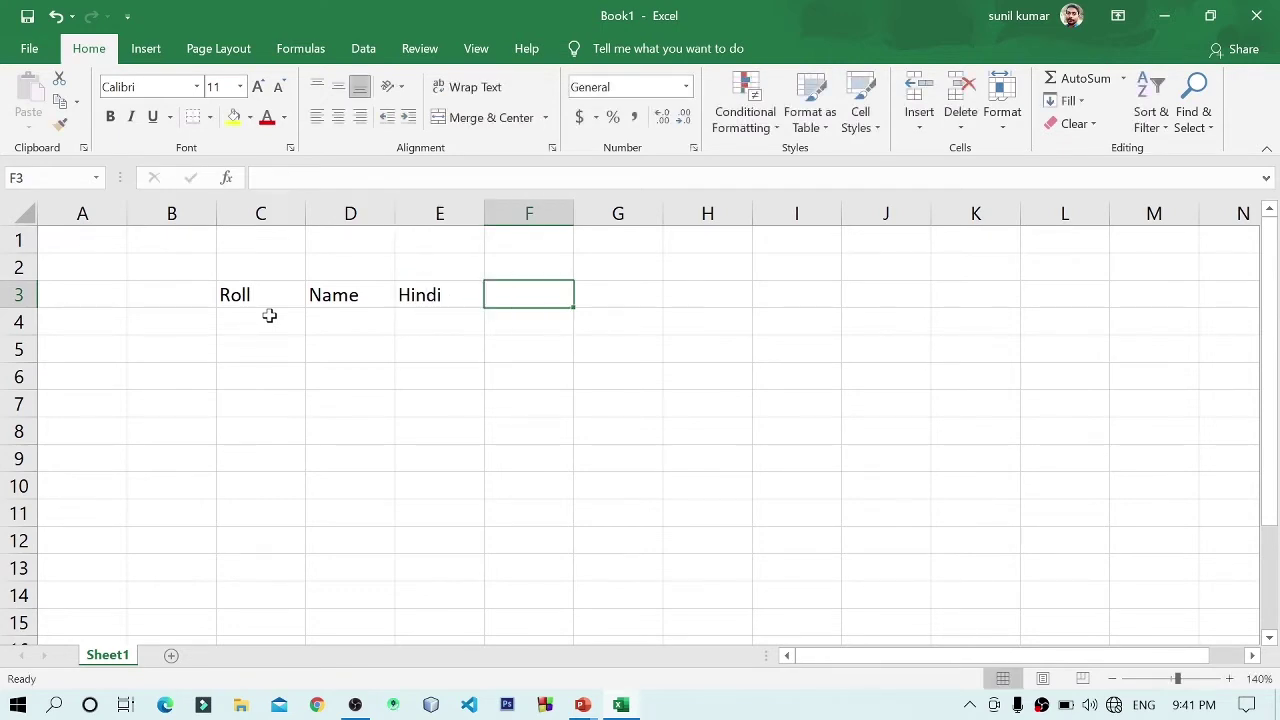
text(End)
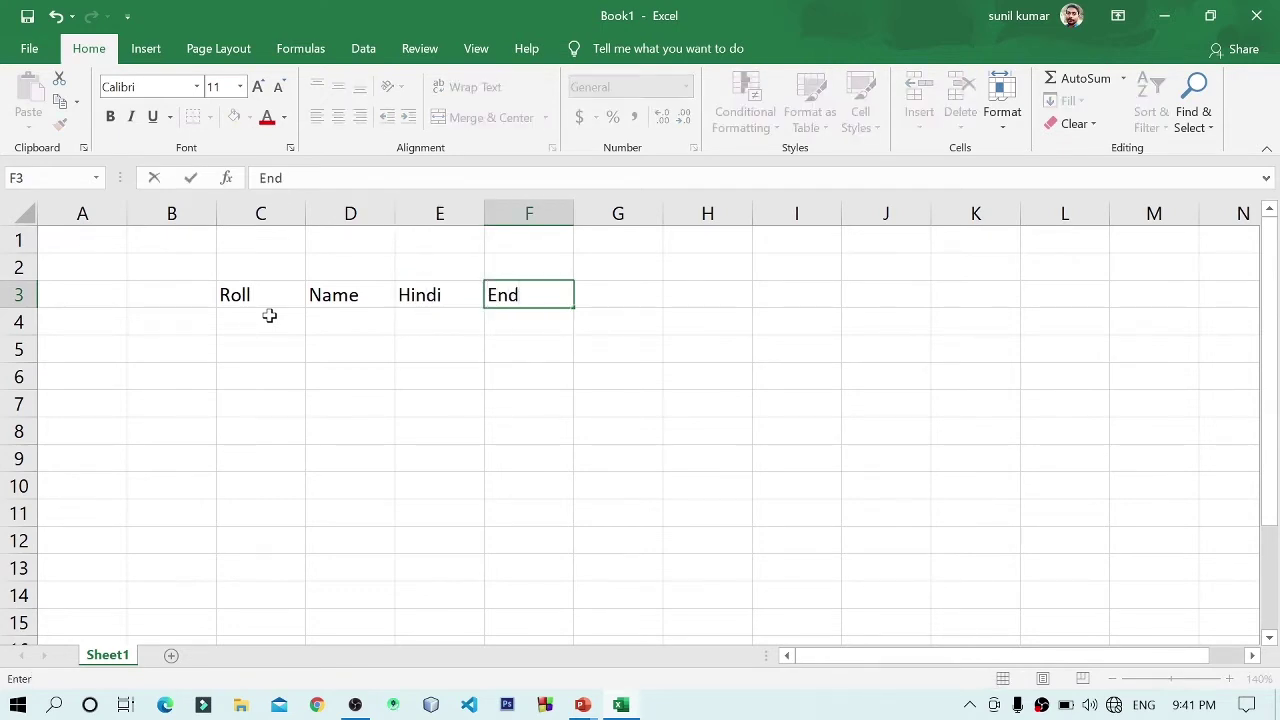
key(BackSpace)
text(g)
key(Tab)
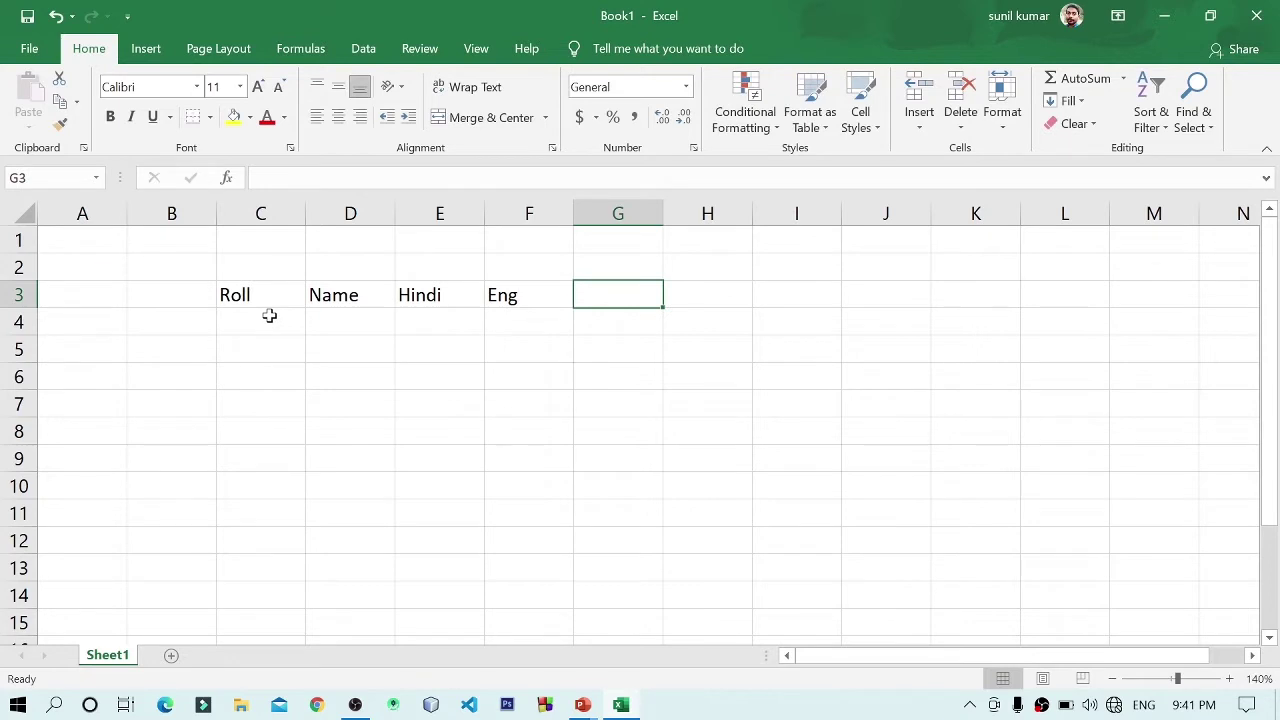
text(Math)
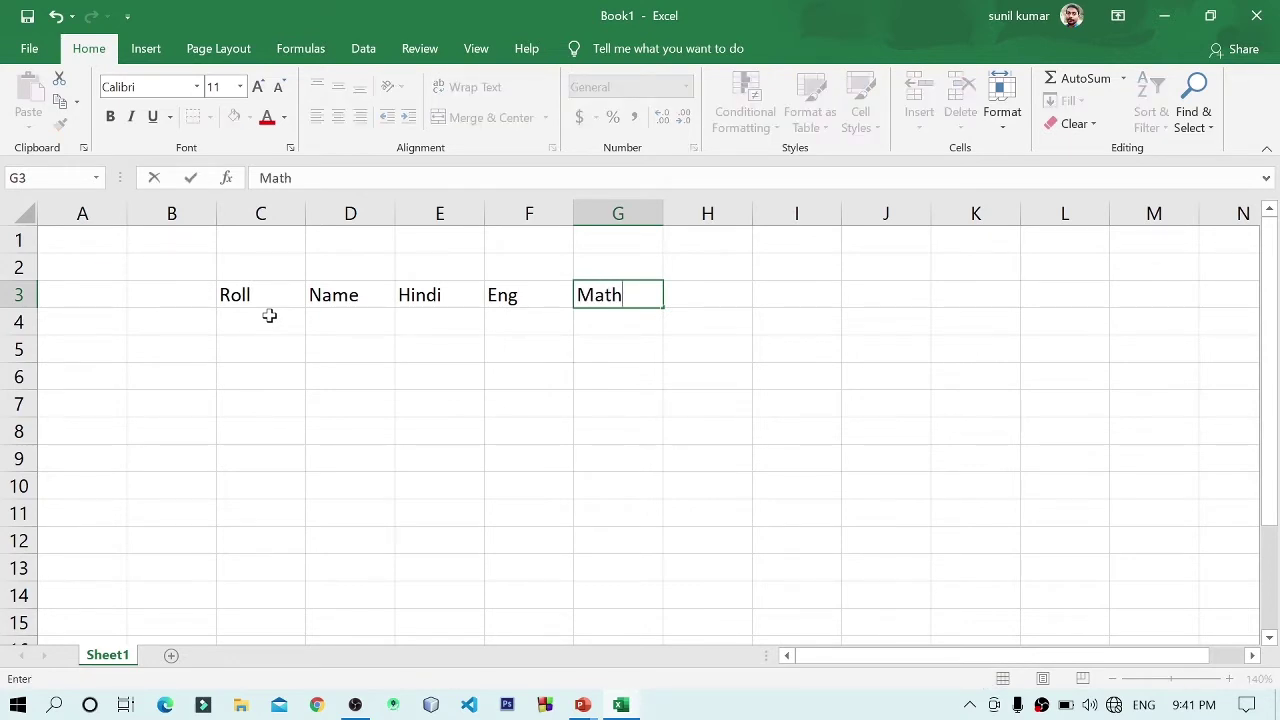
key(Tab)
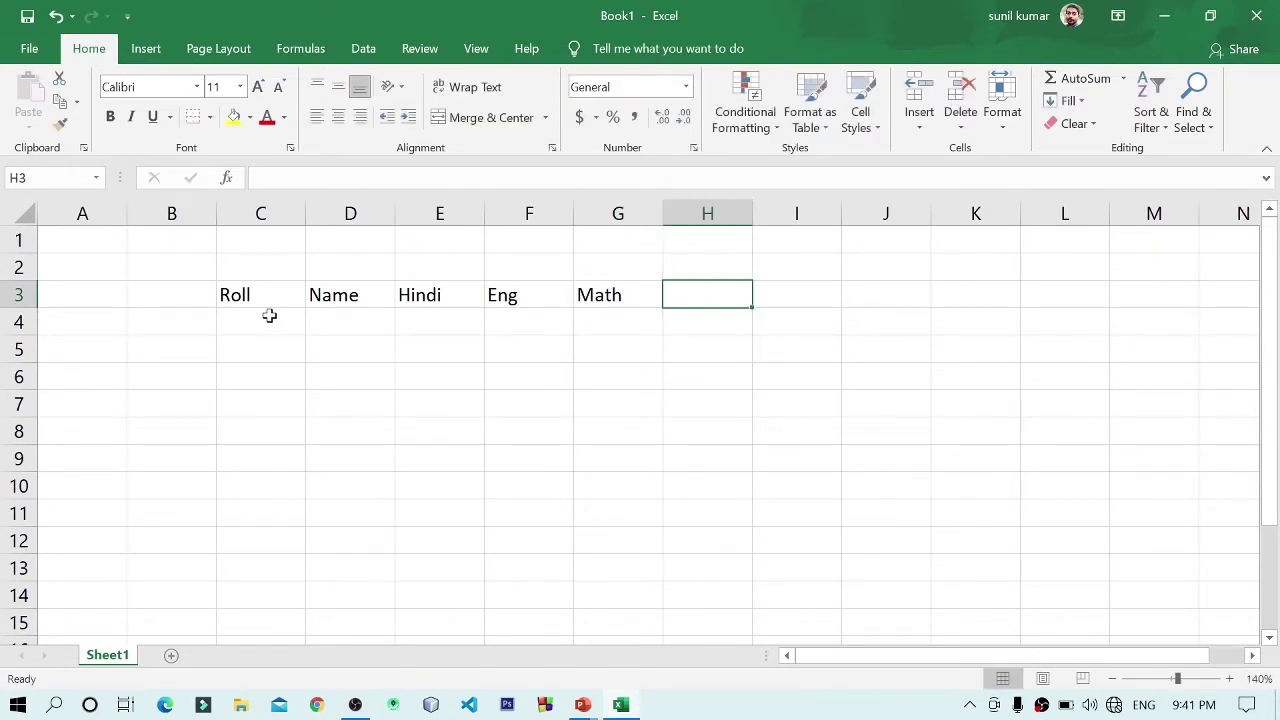
text(Total)
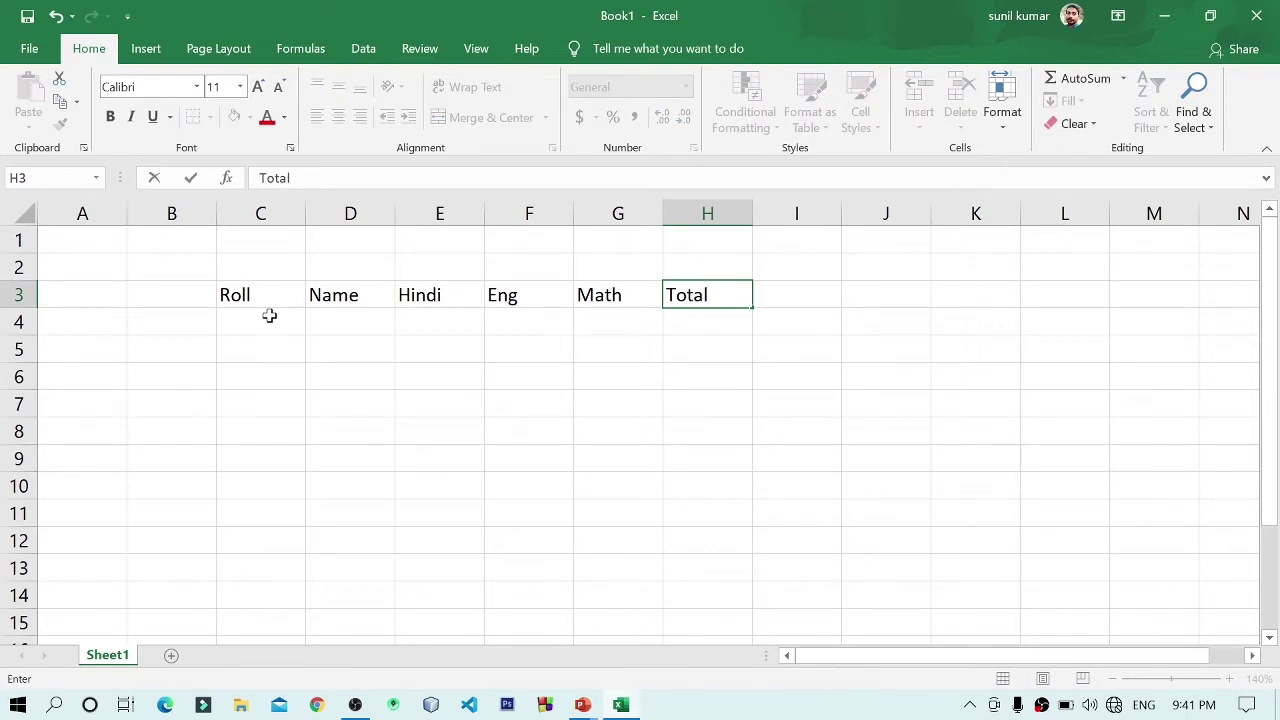
key(Return)
key(Left)
key(Left)
key(Left)
key(Left)
key(Left)
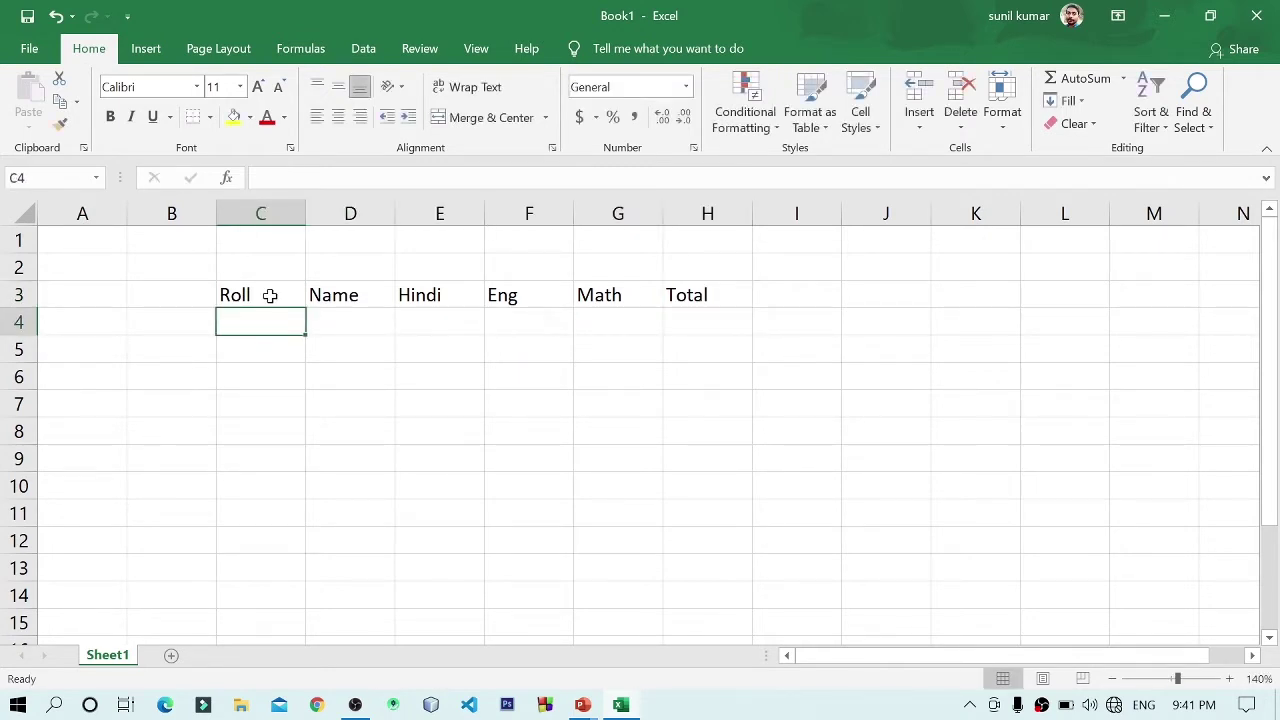
- Select C3:H13 and apply All Borders from the Borders dropdown
mouse_move(267, 294)
mouse_down()
mouse_move(603, 564)
mouse_move(683, 580)
mouse_up()
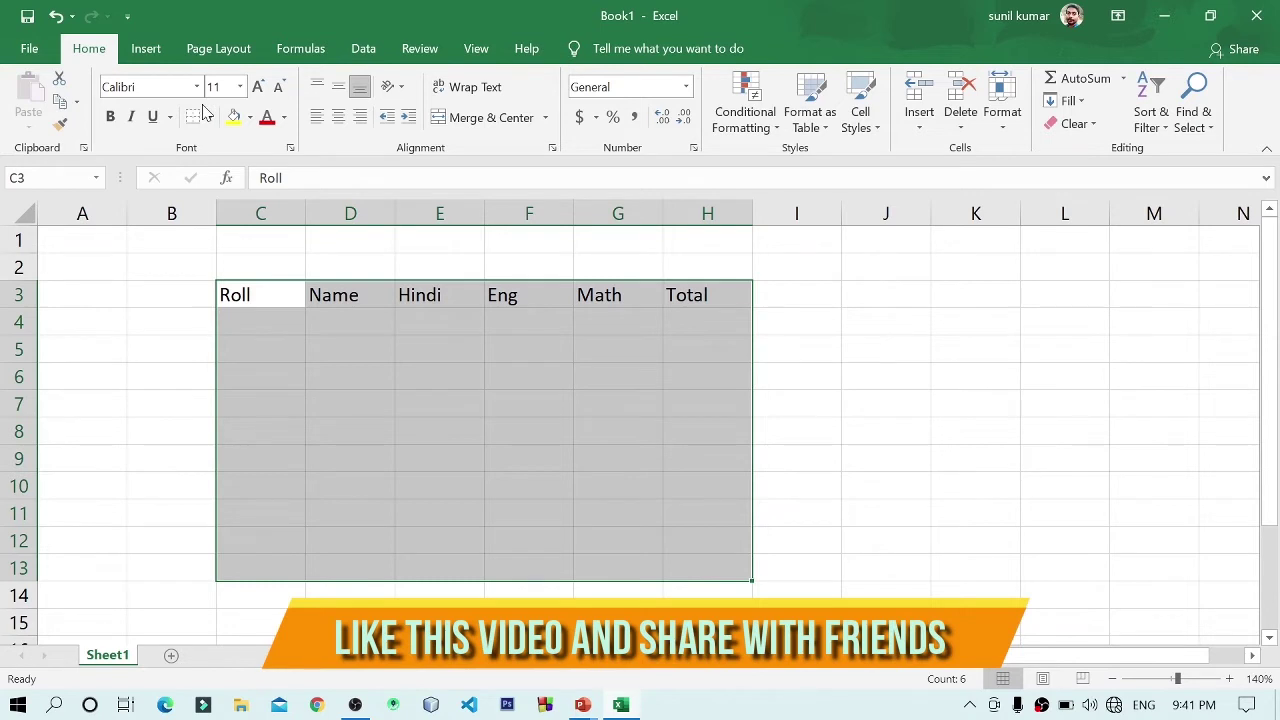
key(super+plus)
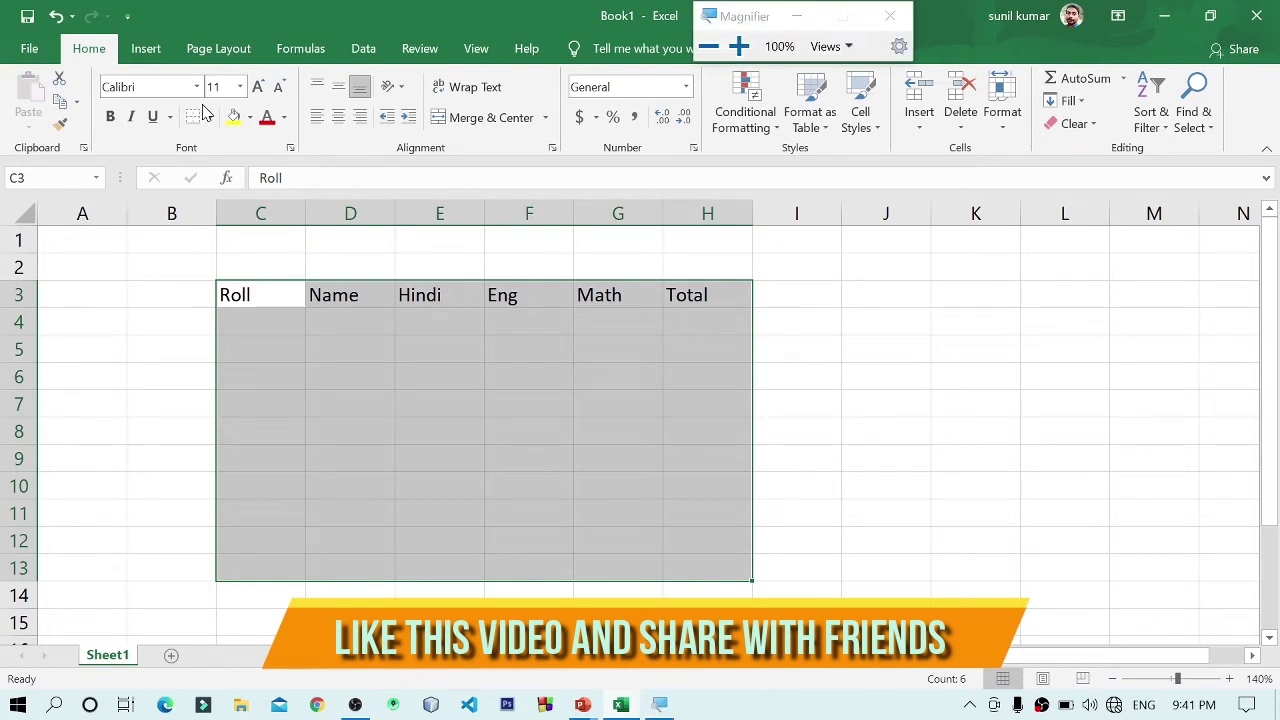
key(super+plus)
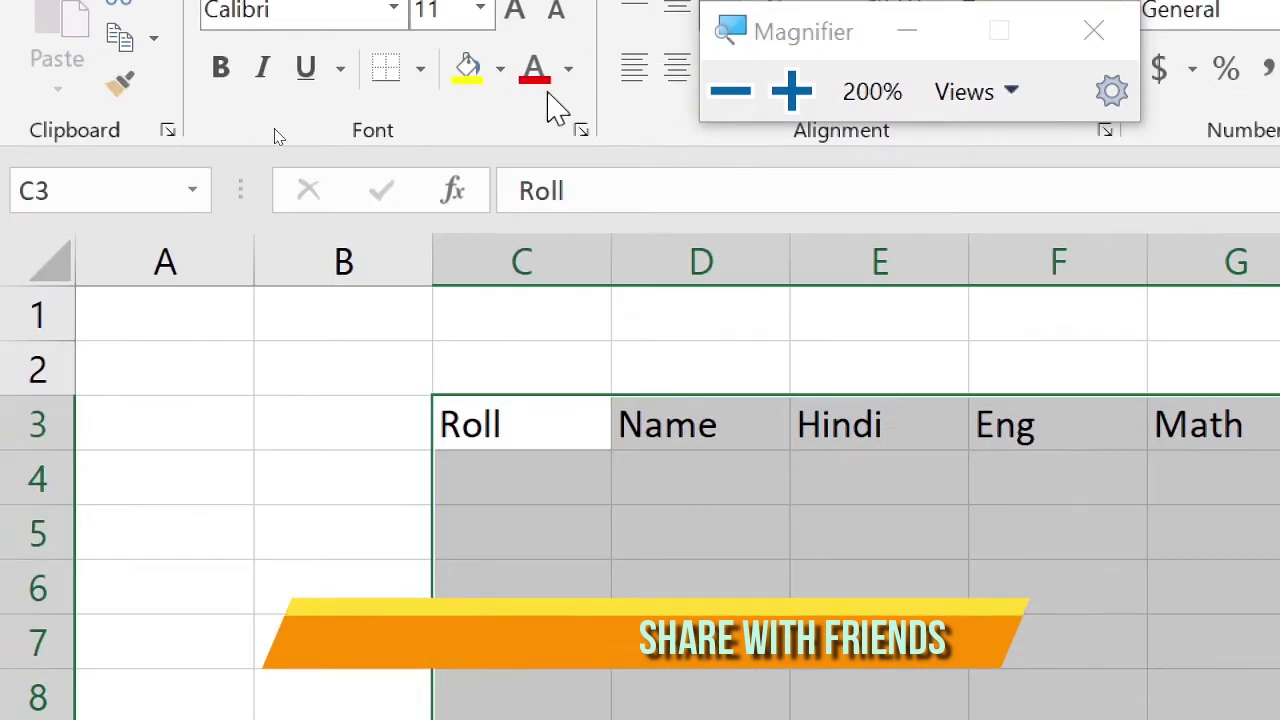
click(420, 70)
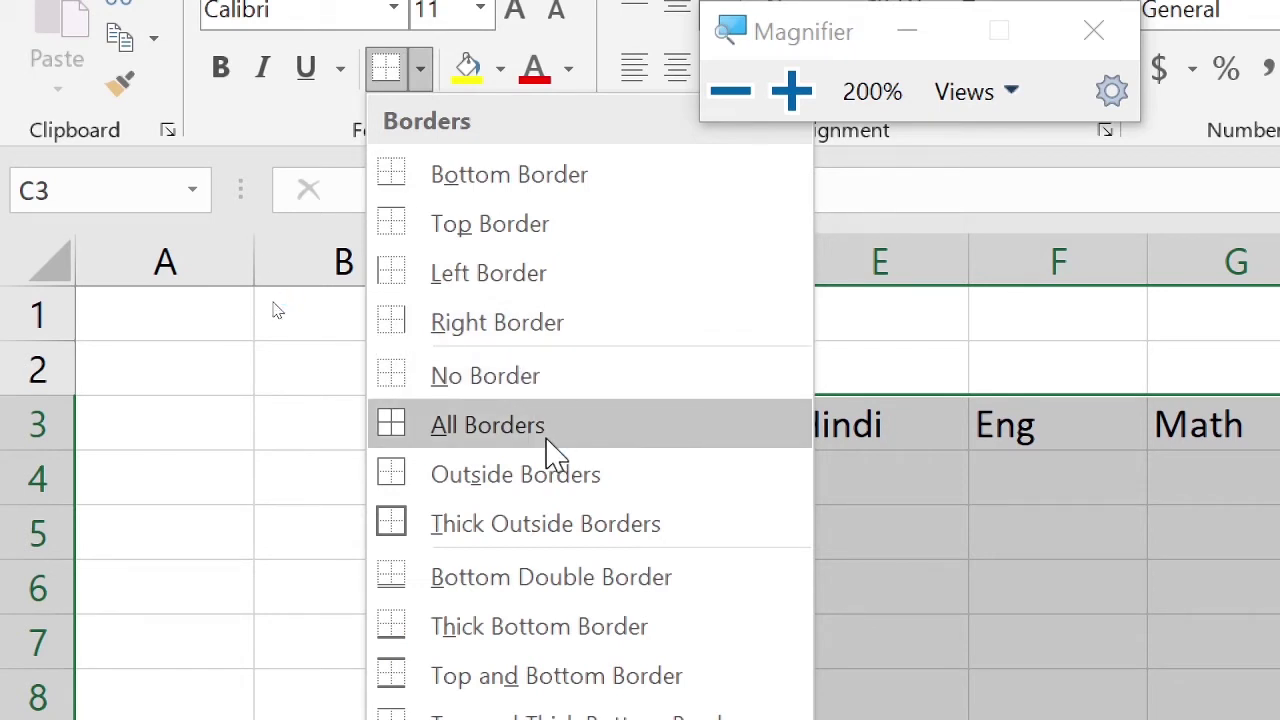
key(super+minus)
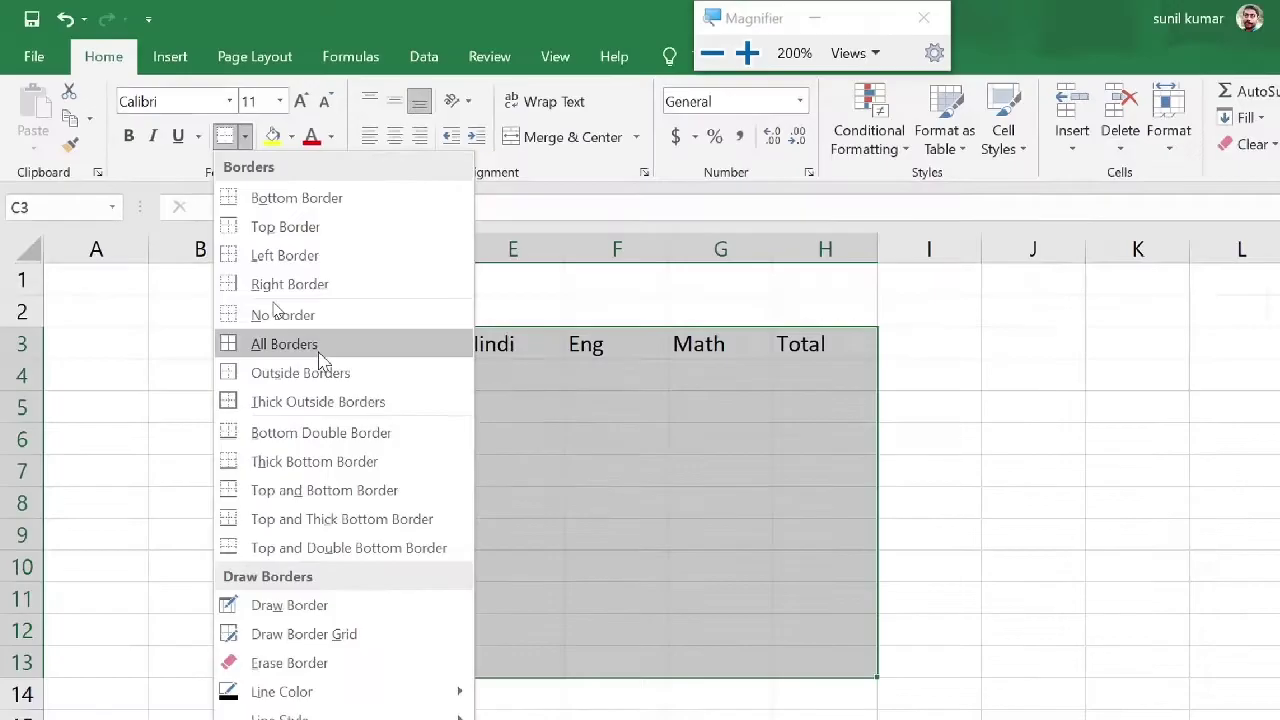
click(273, 300)
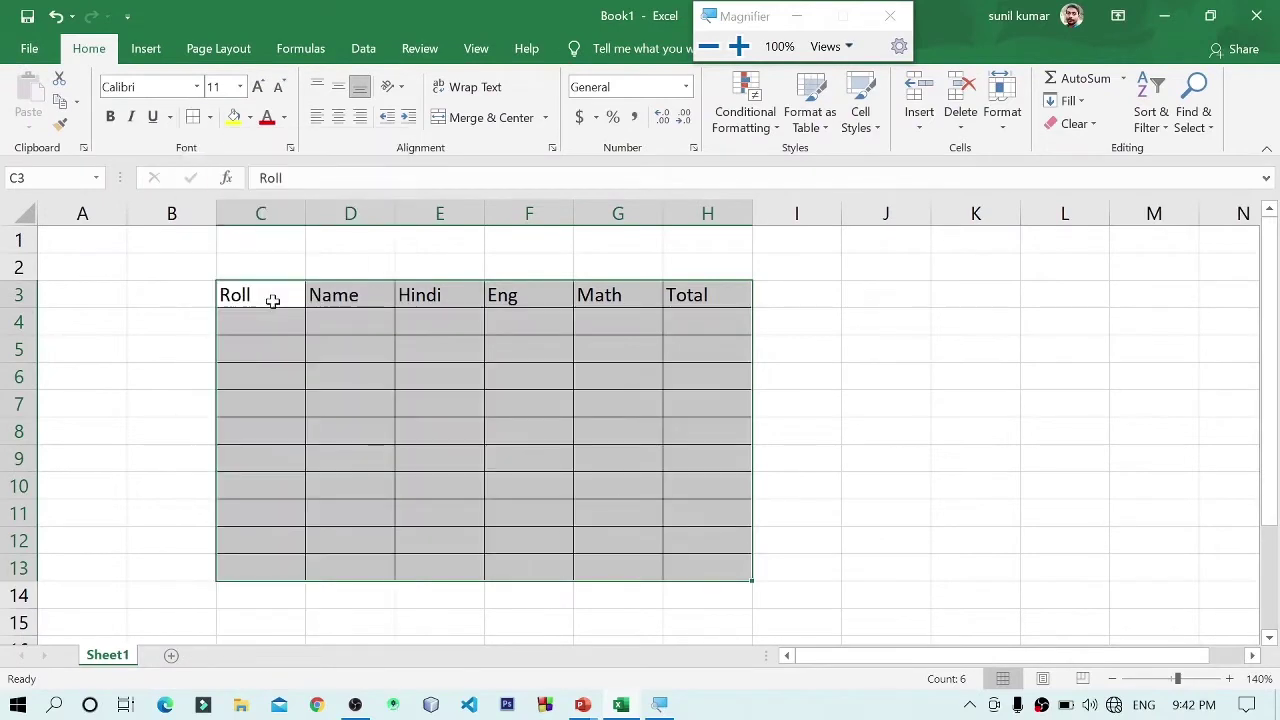
click(449, 343)
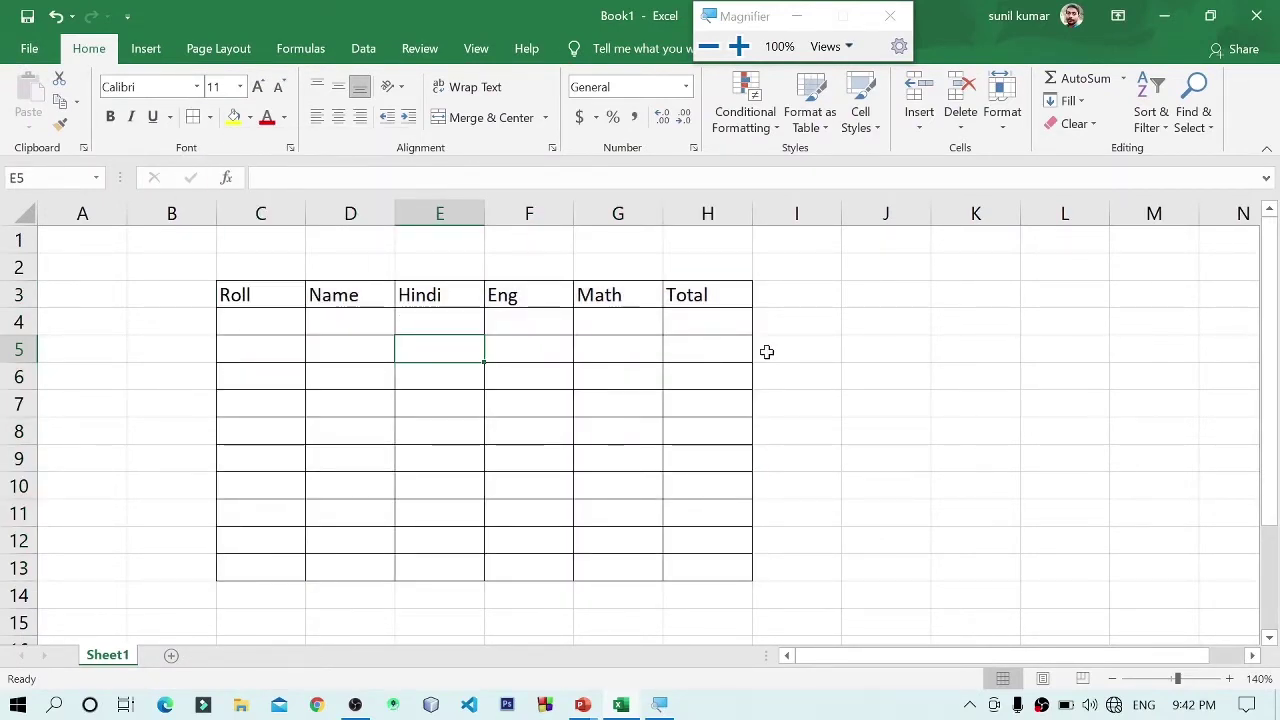
- Enter roll number 1 in C4 and the student's name in the next cell
click(797, 16)
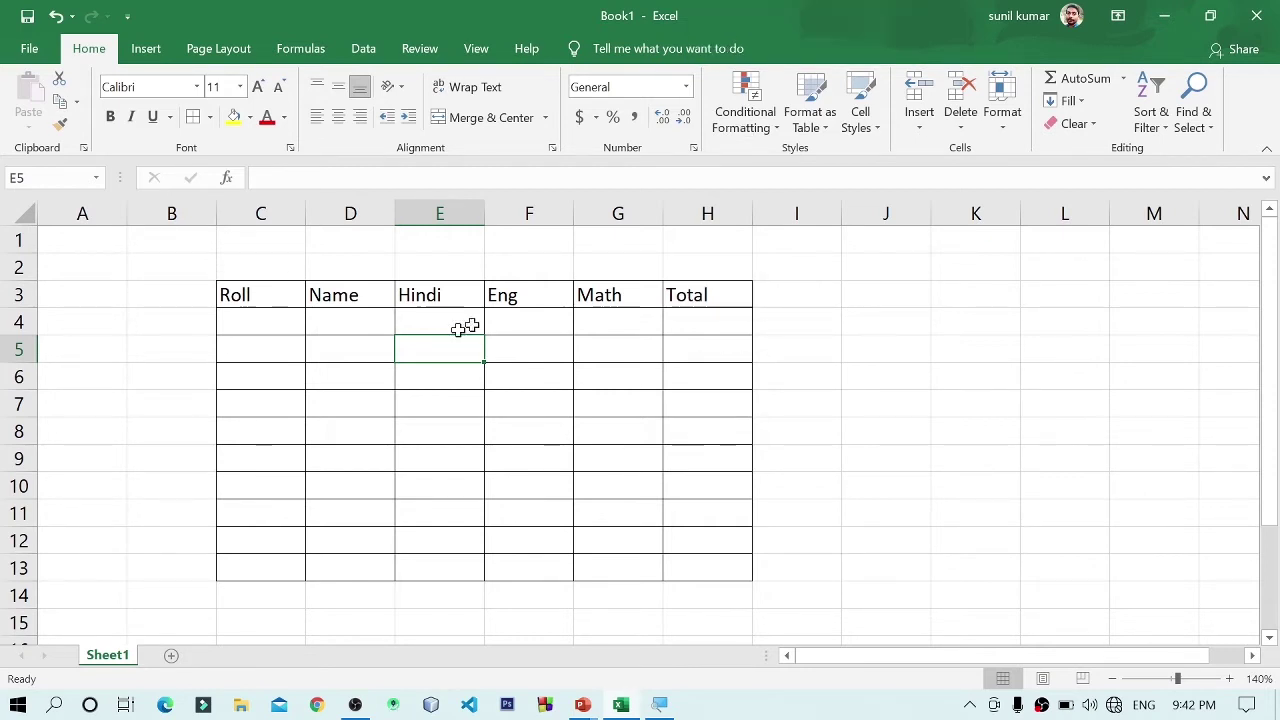
click(278, 329)
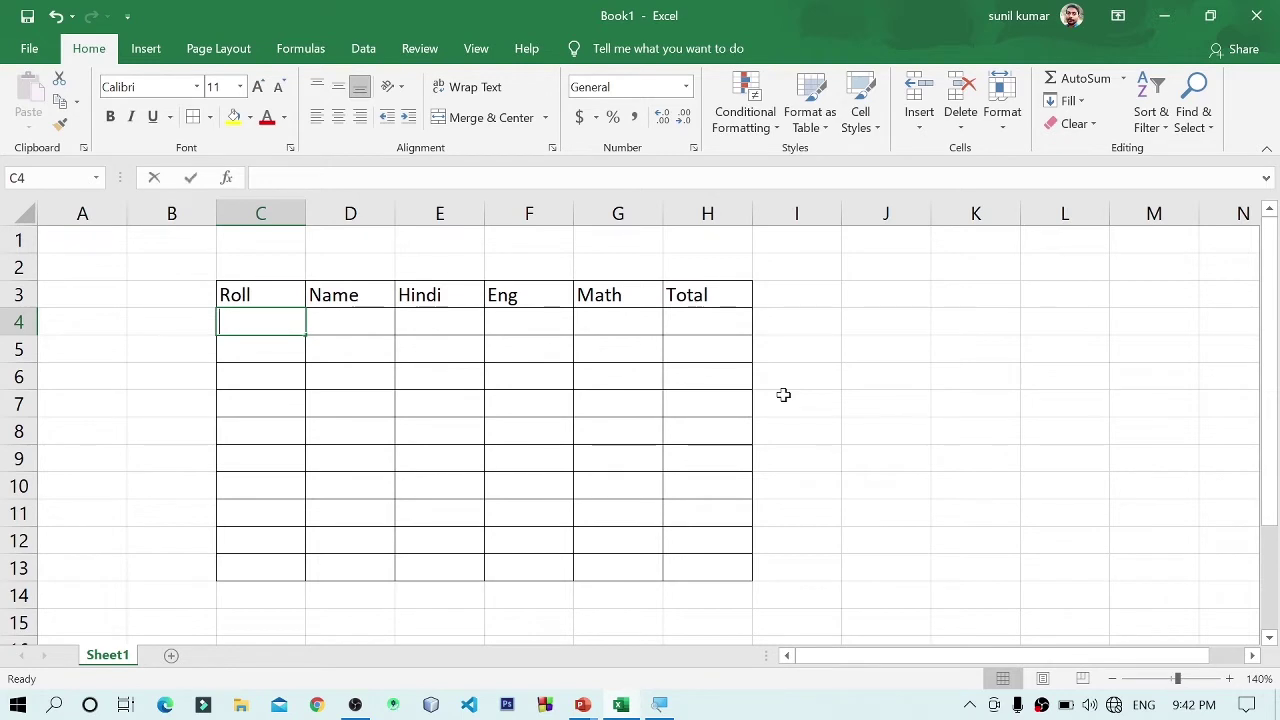
text(1)
key(Tab)
text(M)
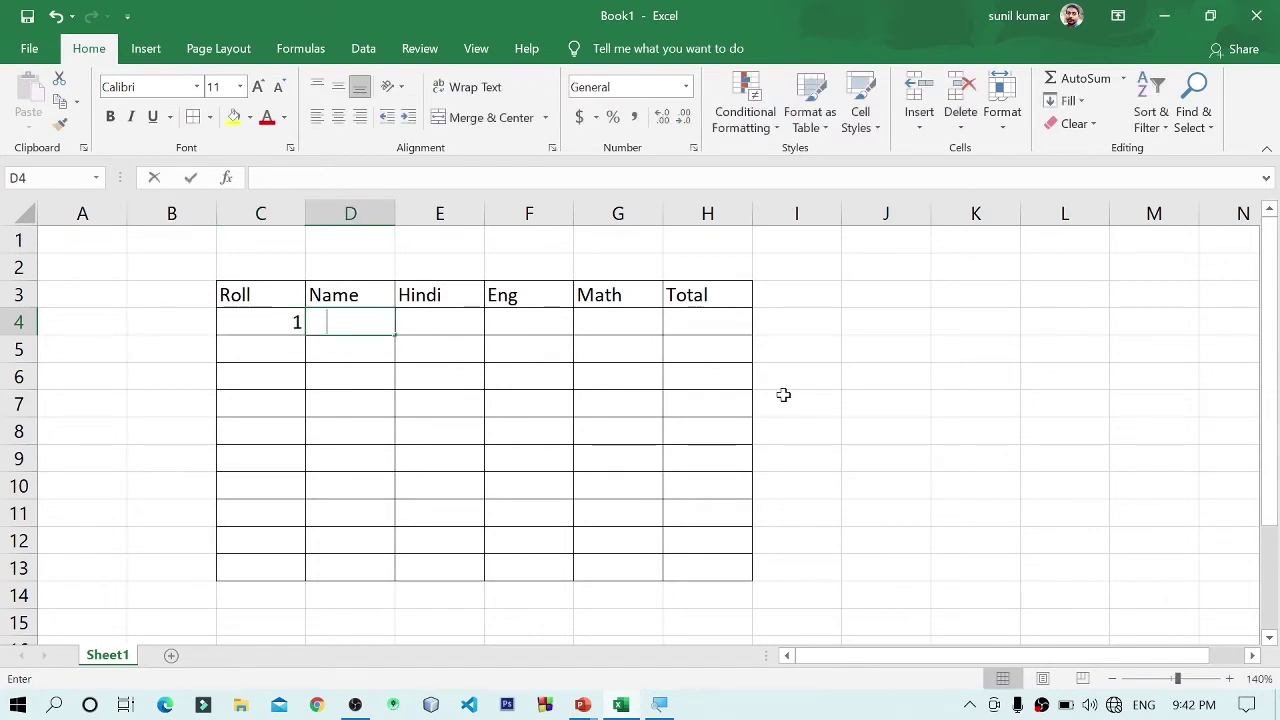
text(O)
key(BackSpace)
text(ohan)
key(Tab)
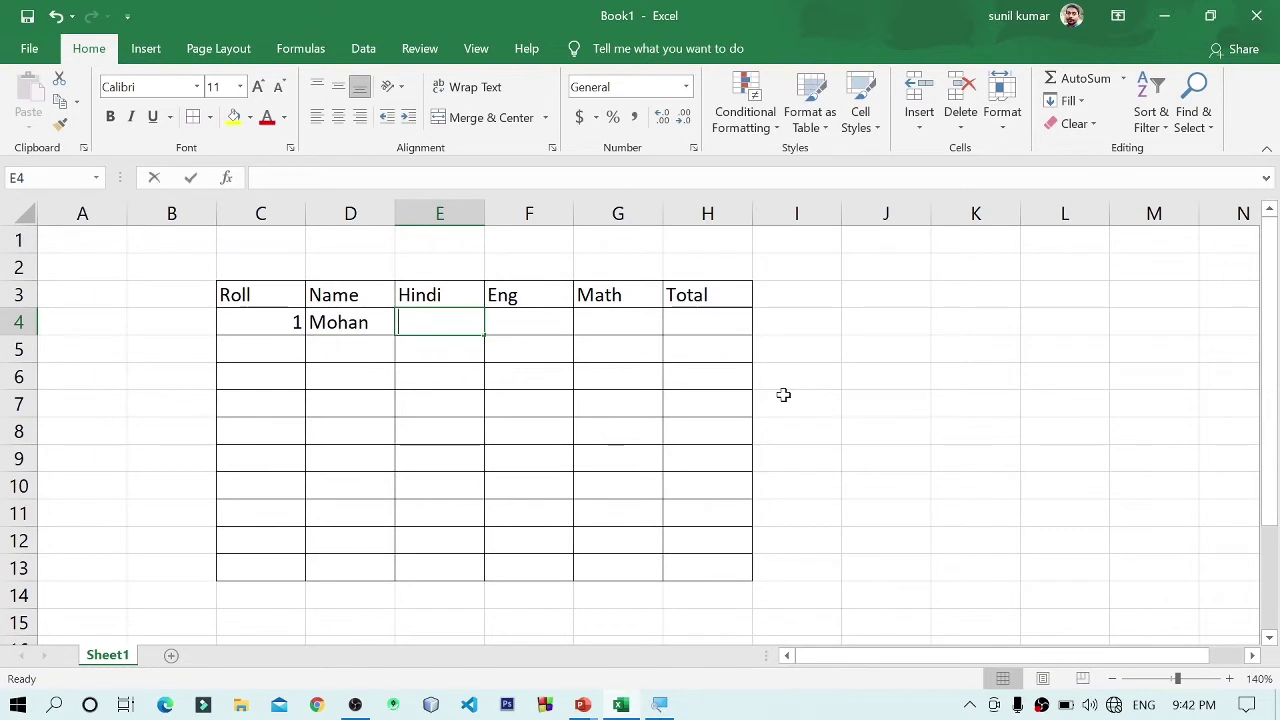
- Enter marks 45, 55 and 75 for Hindi, Eng and Math in row 4
text(30)
key(BackSpace)
key(BackSpace)
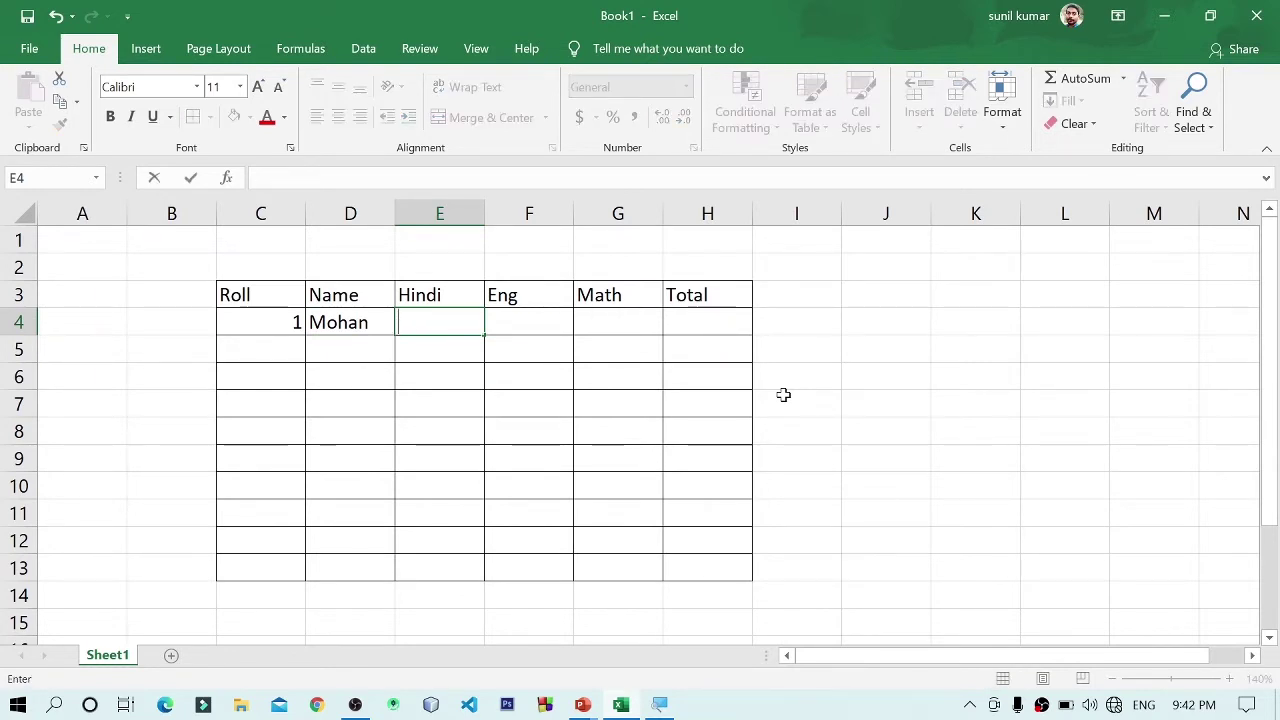
text(45)
key(Tab)
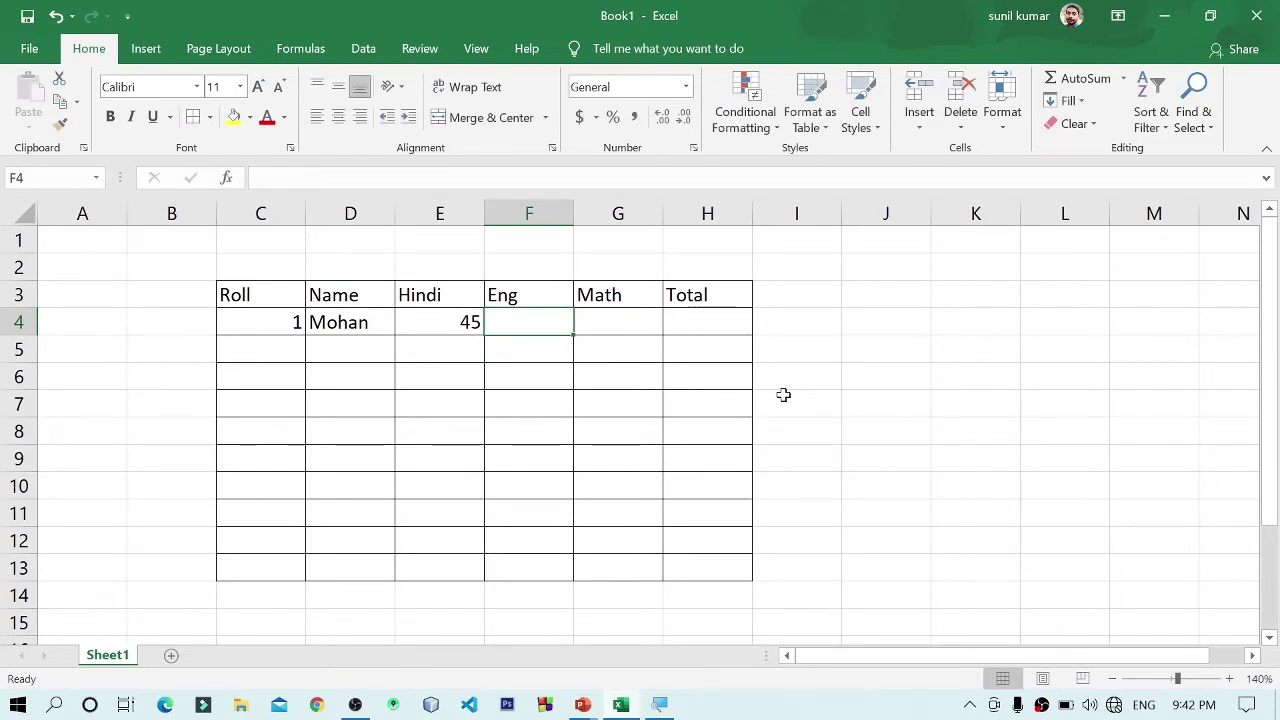
text(55)
key(Tab)
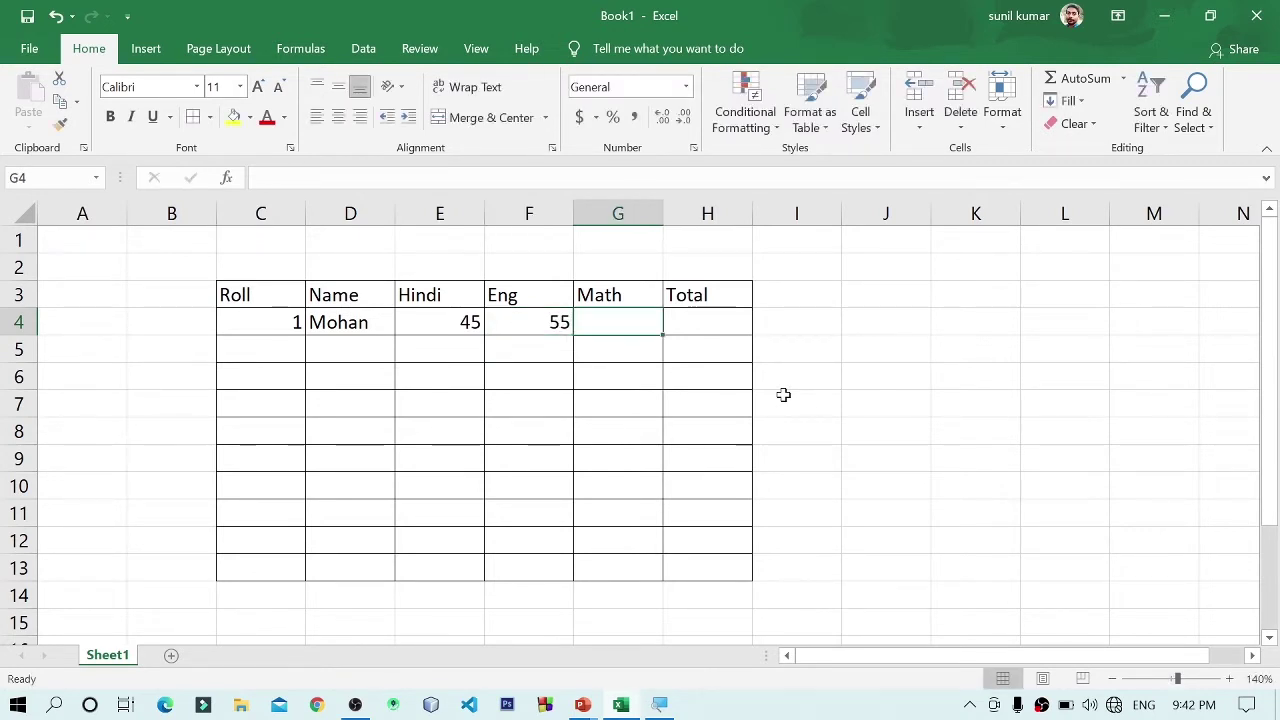
text(75)
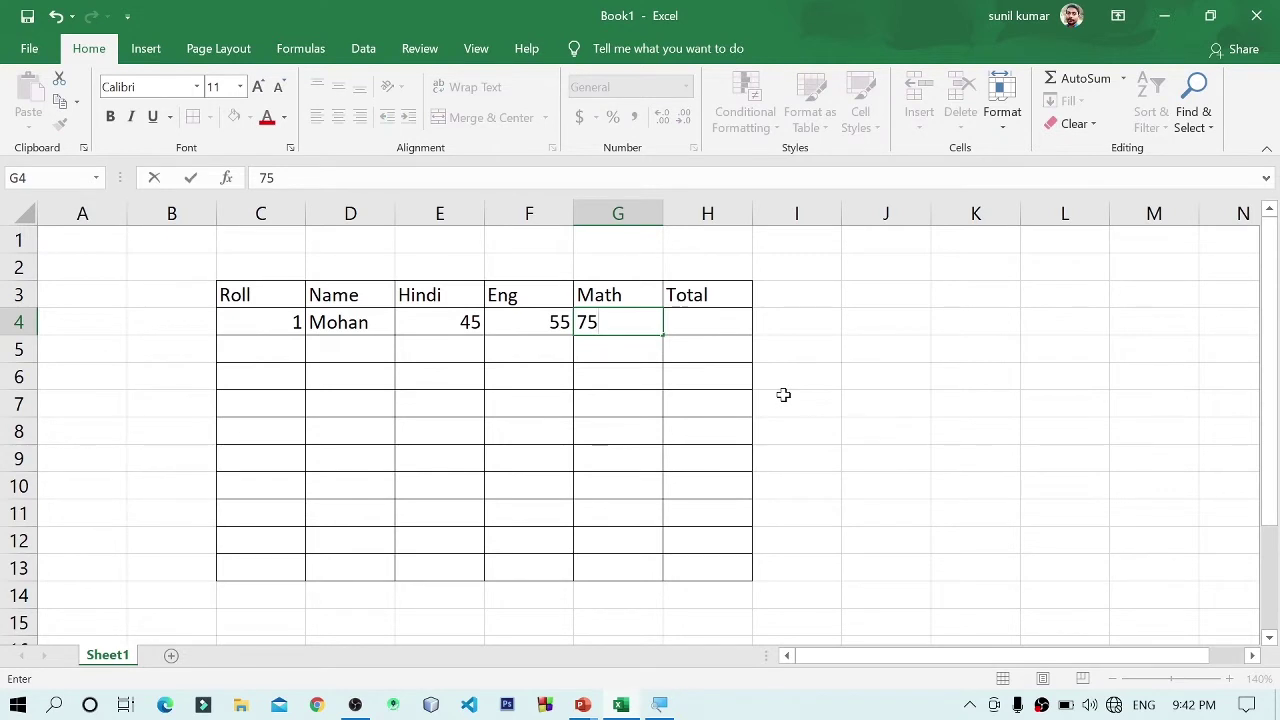
key(Tab)
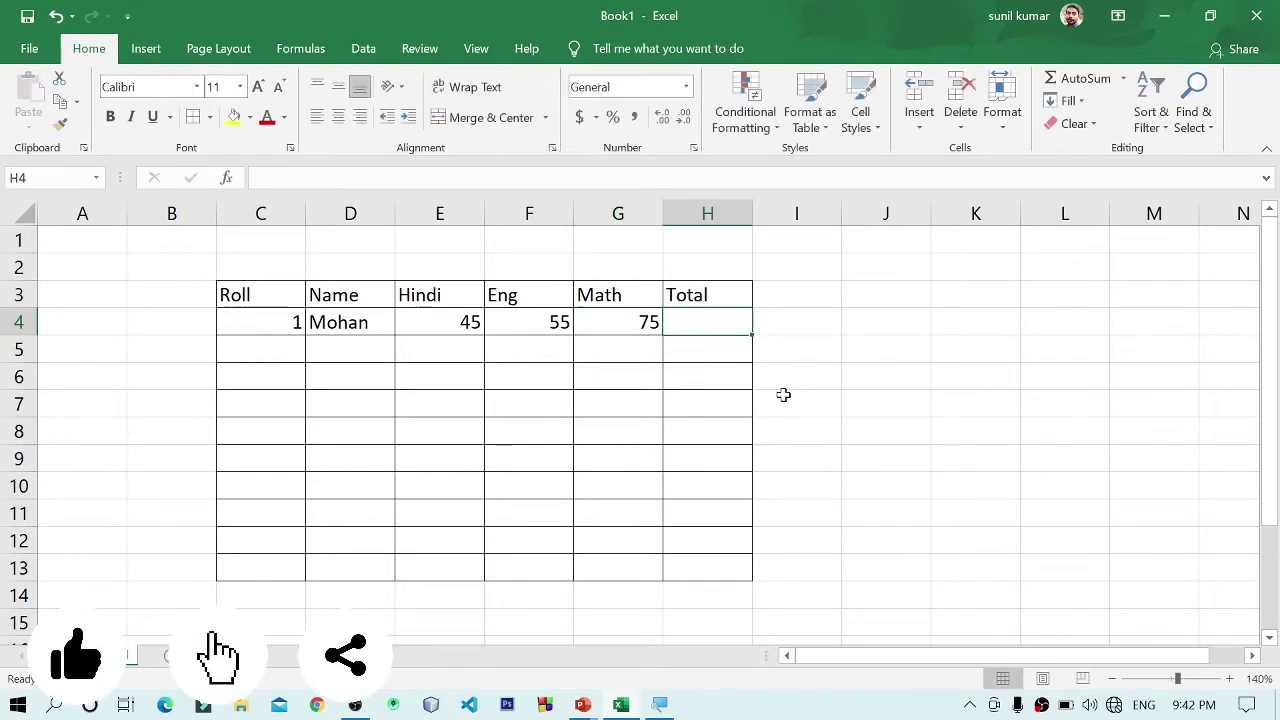
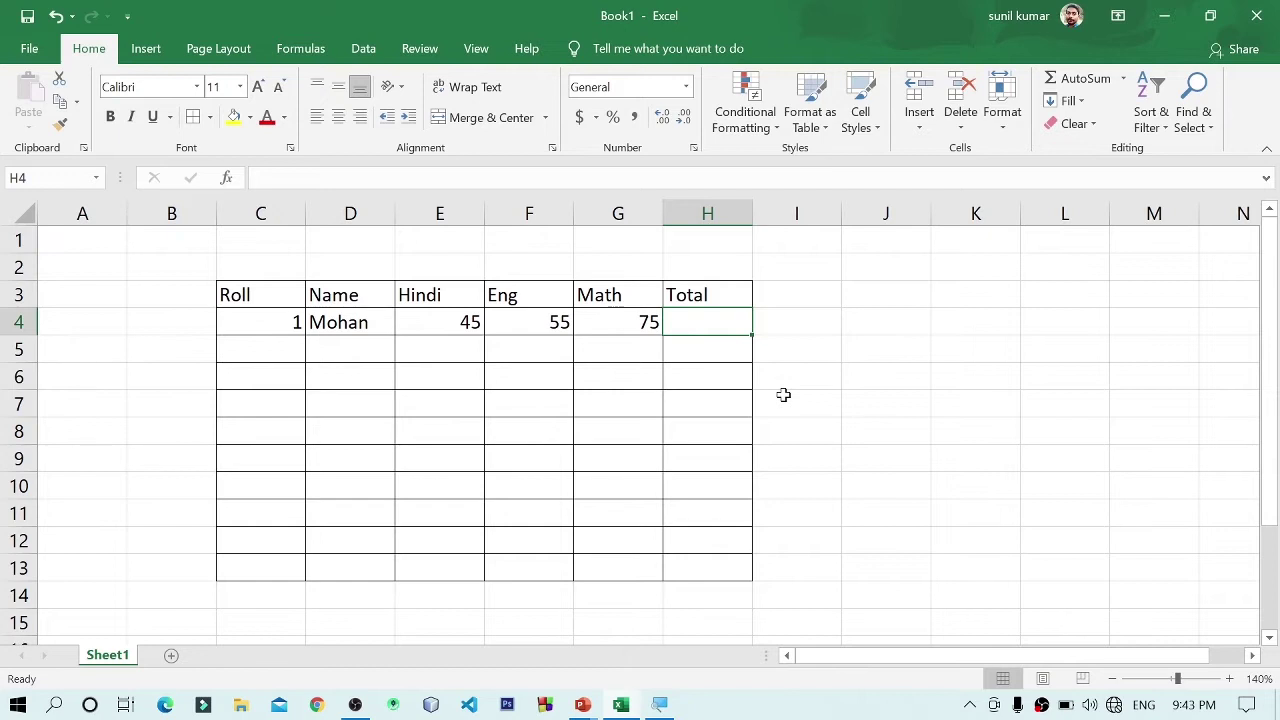
- Enter =SUM(E4:G4) in H4 so Mohan's Total shows 175
text(=s)
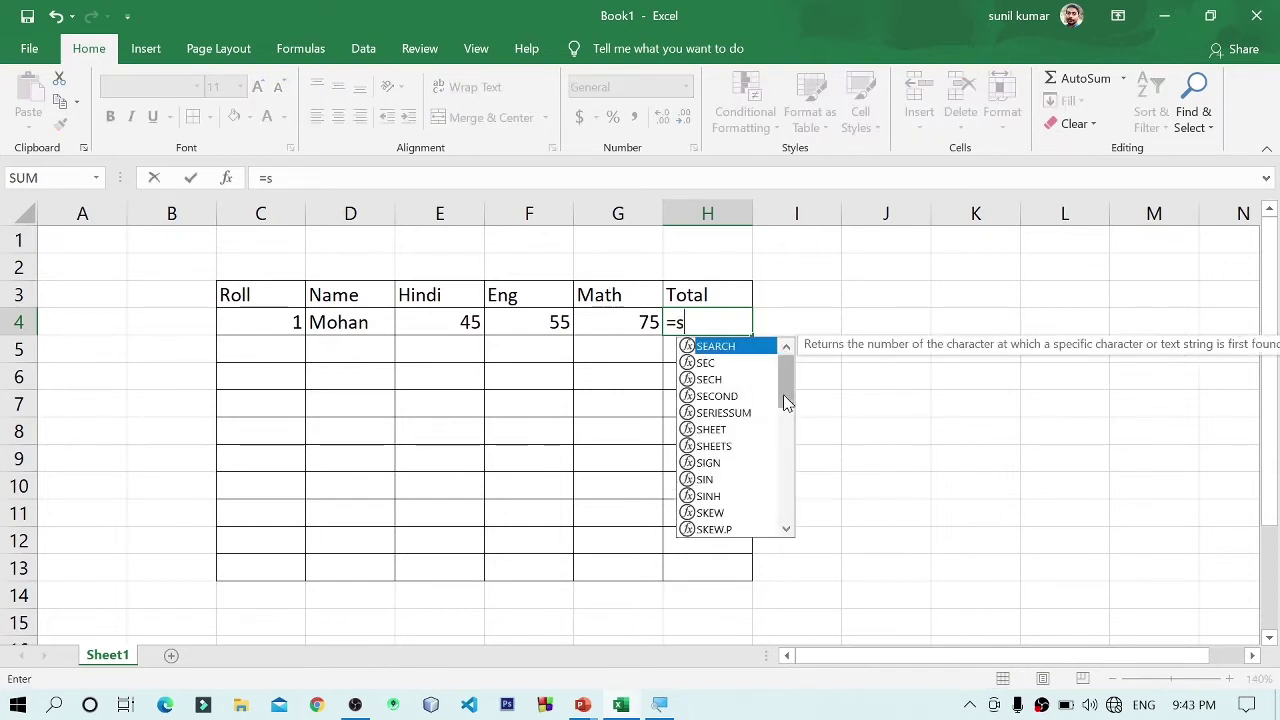
text(um)
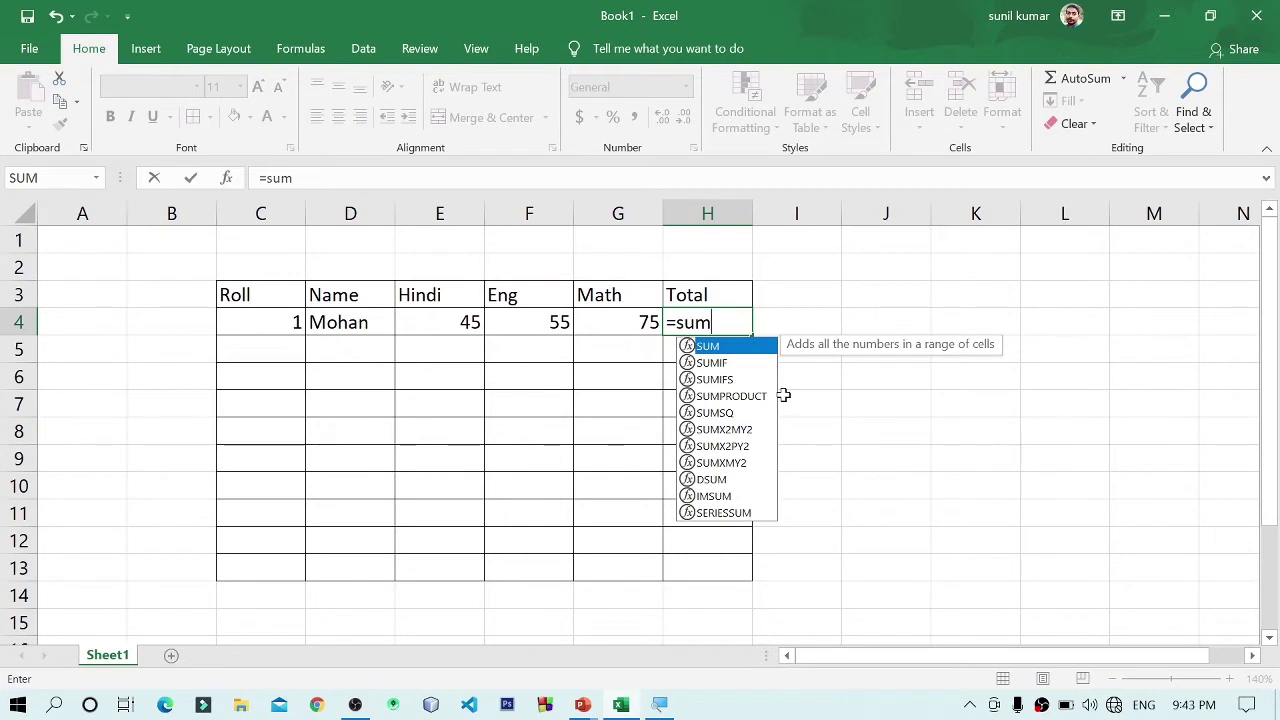
text(()
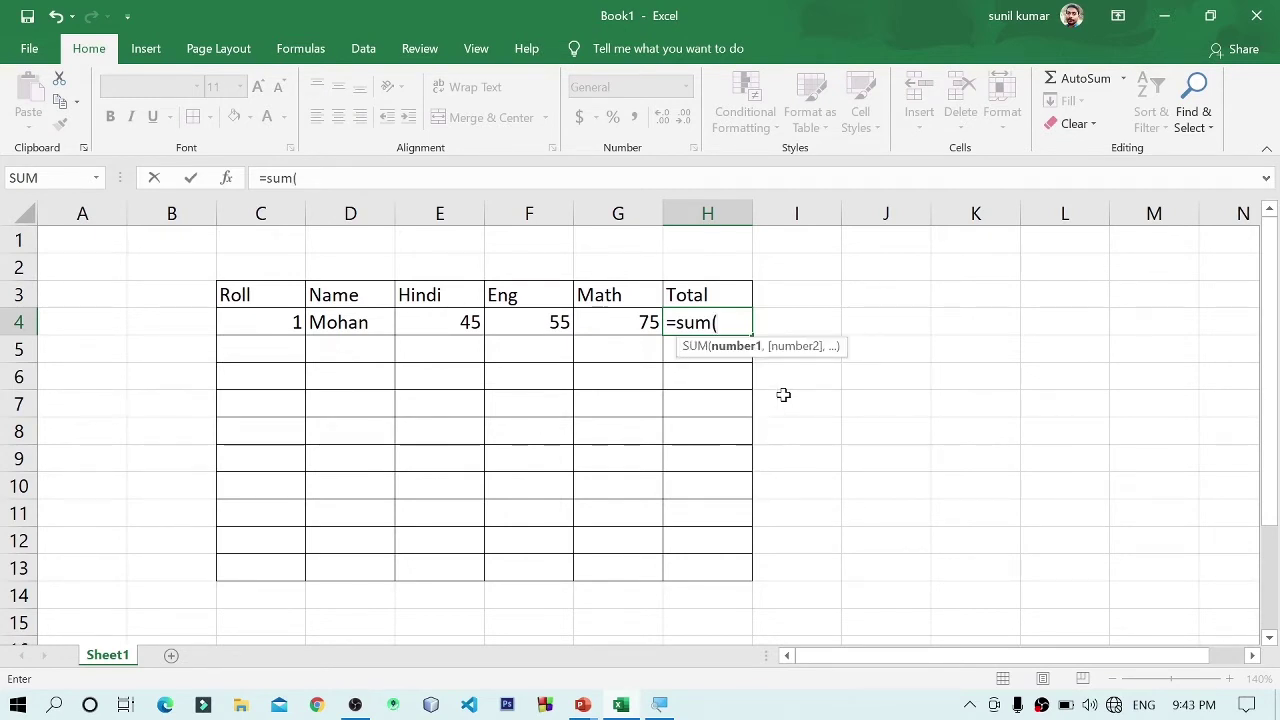
drag(443, 322, 648, 323)
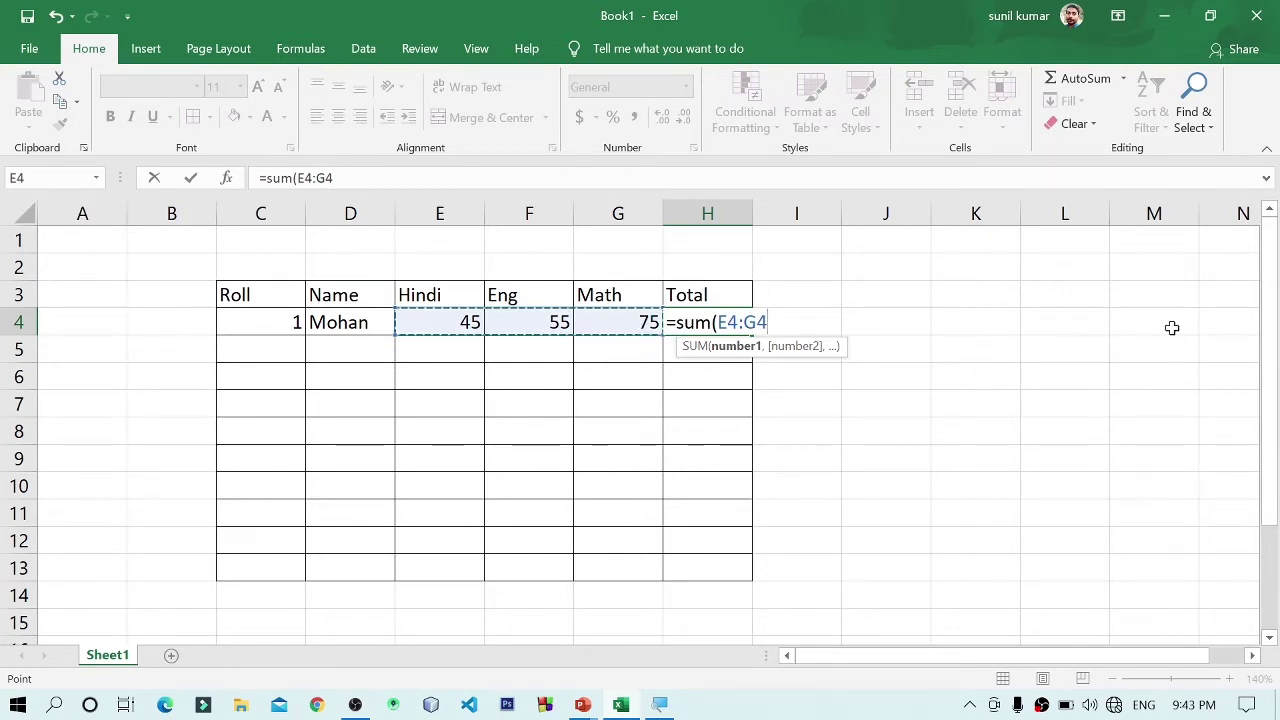
text())
key(Return)
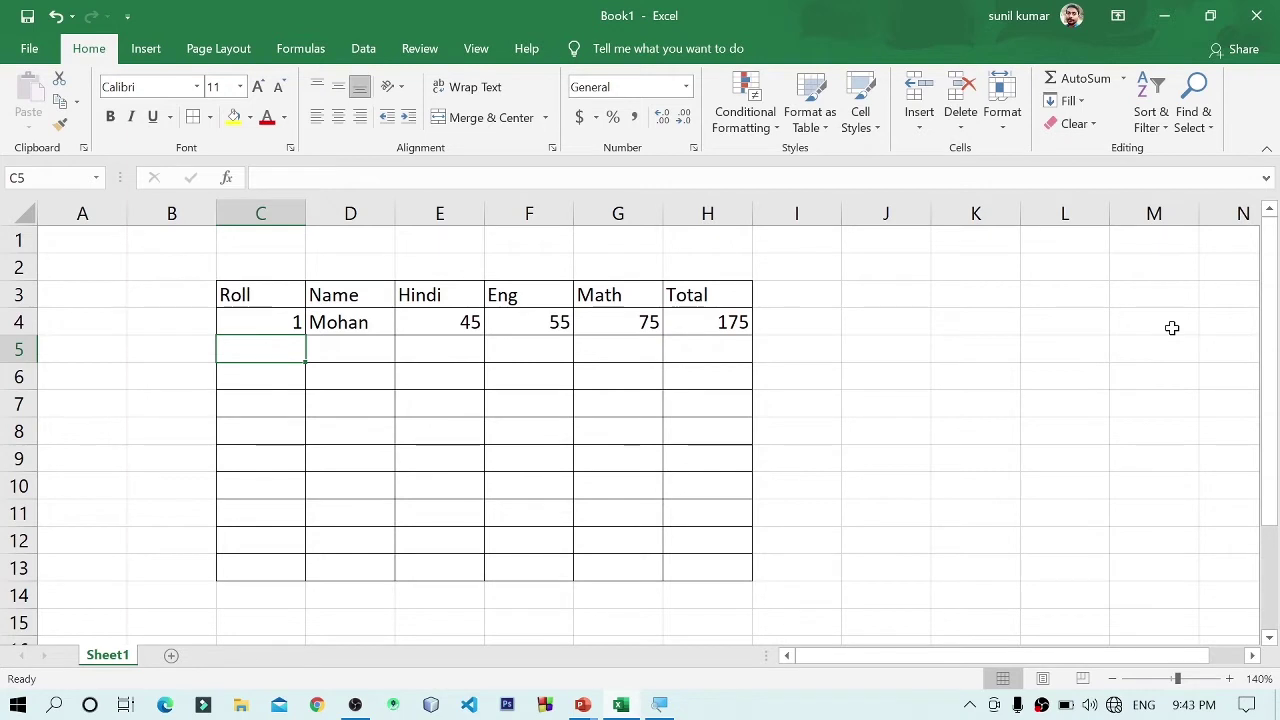
- Center the text across the whole marks table C3:H13
drag(245, 296, 686, 560)
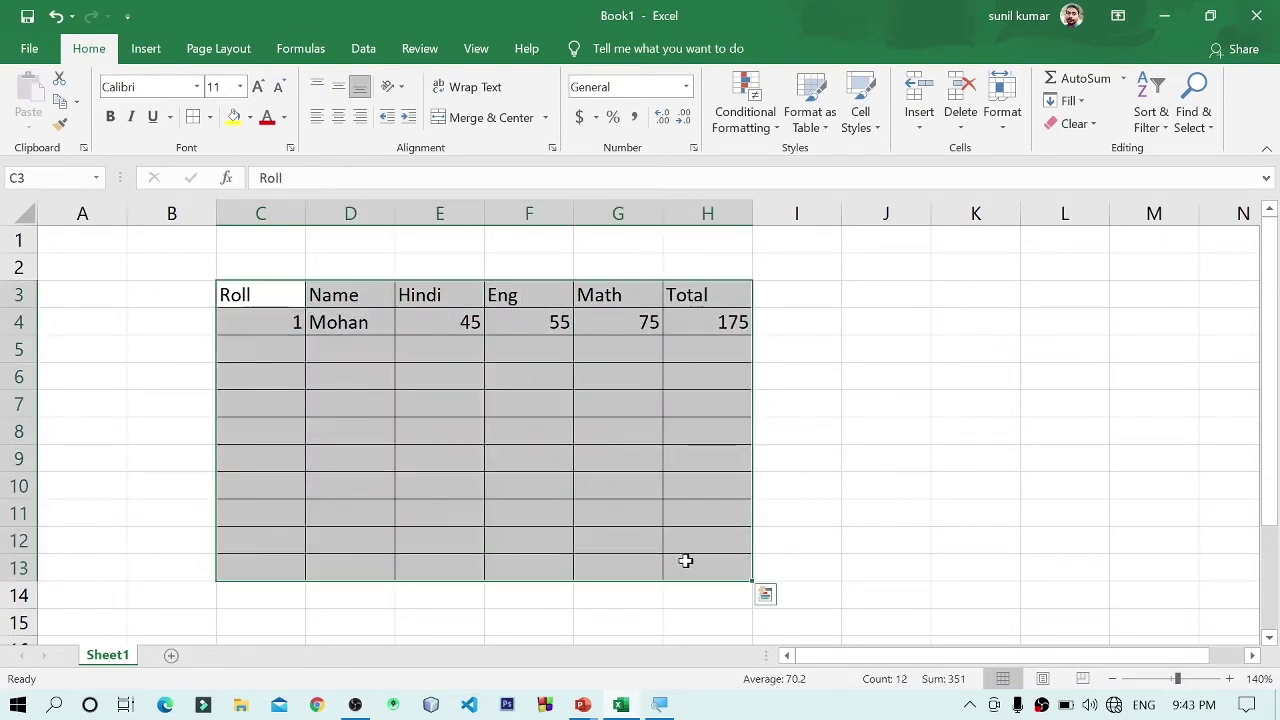
click(339, 117)
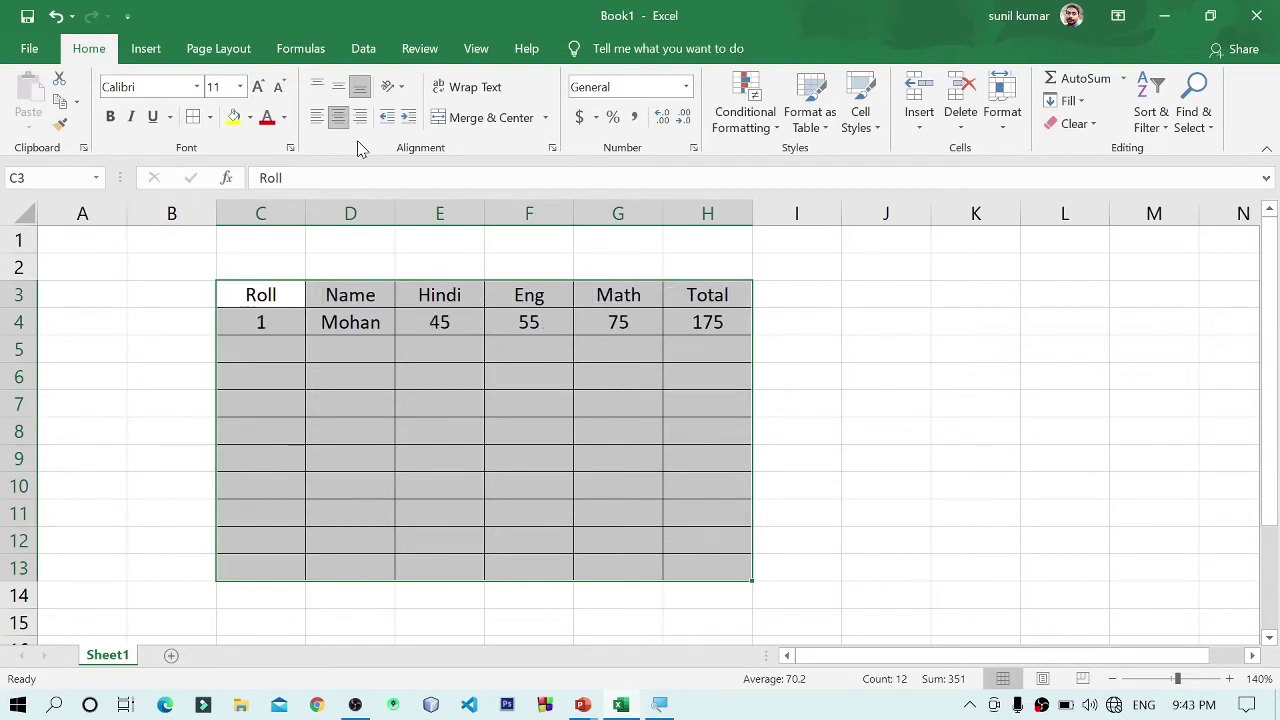
click(503, 358)
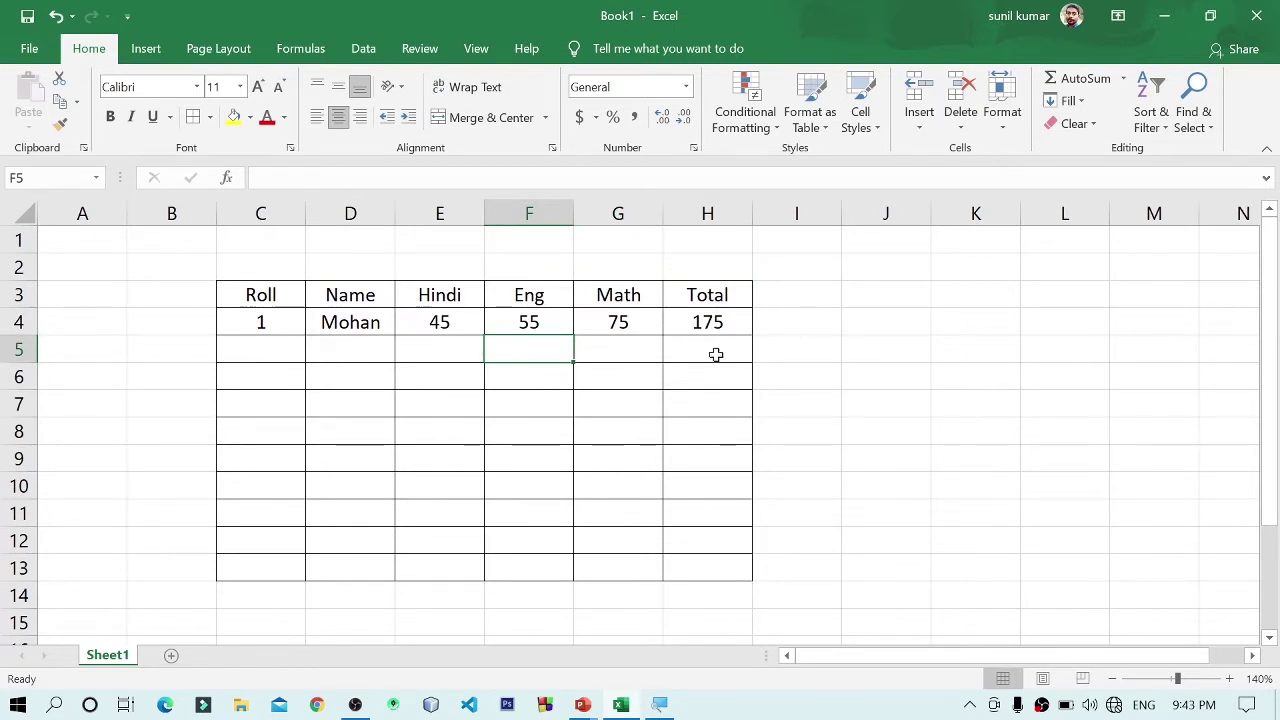
- Enter roll 2 for Ram with marks 36, 38 and 25, and roll 3 in C6
click(252, 352)
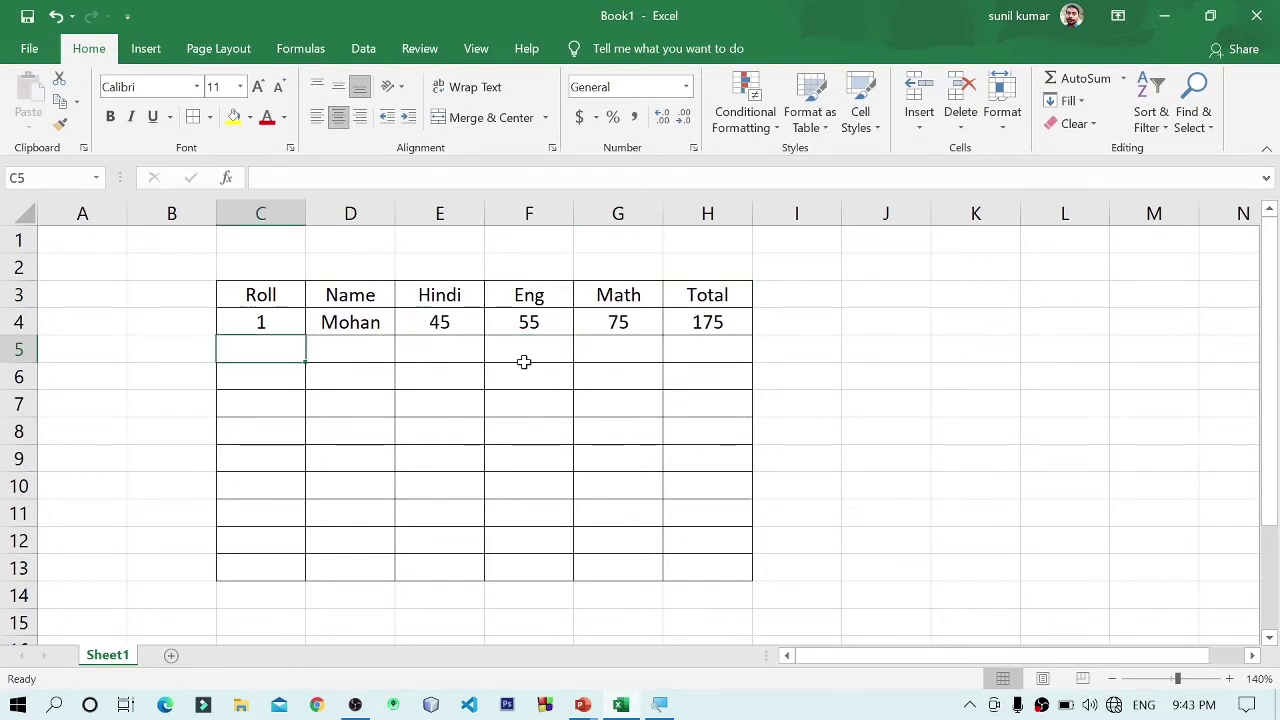
text(2)
key(Tab)
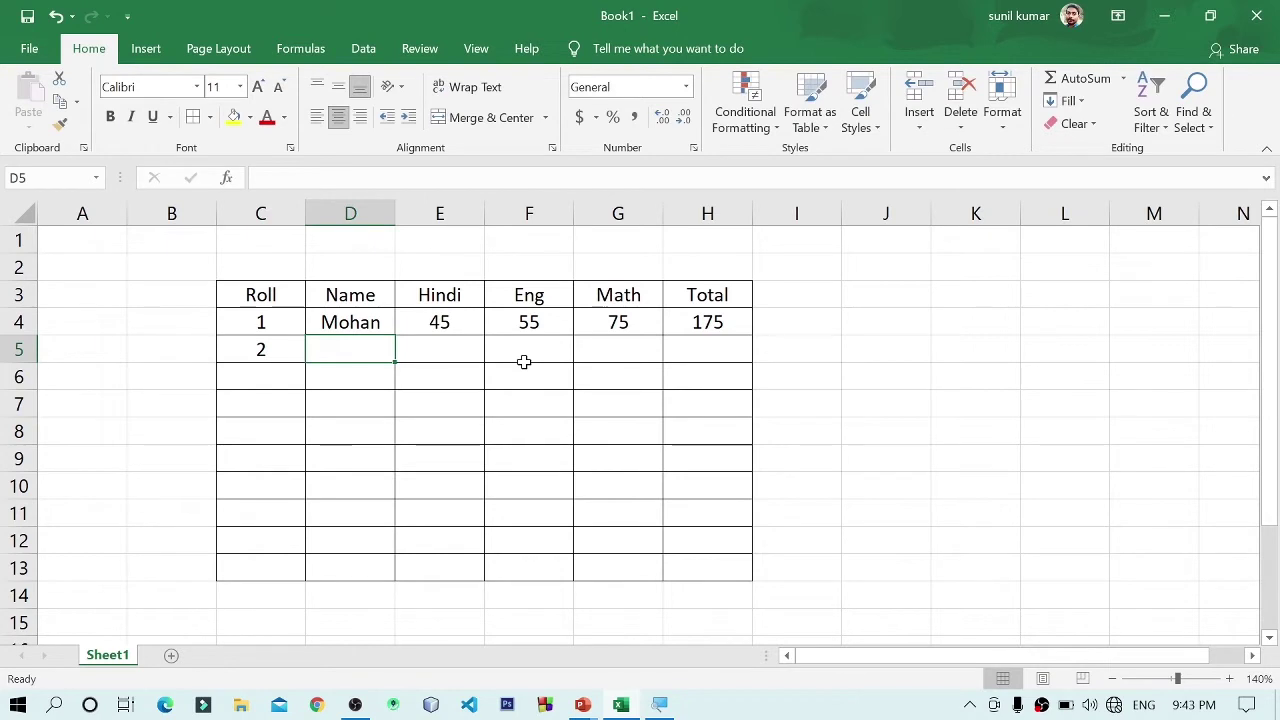
text(Ram)
key(Tab)
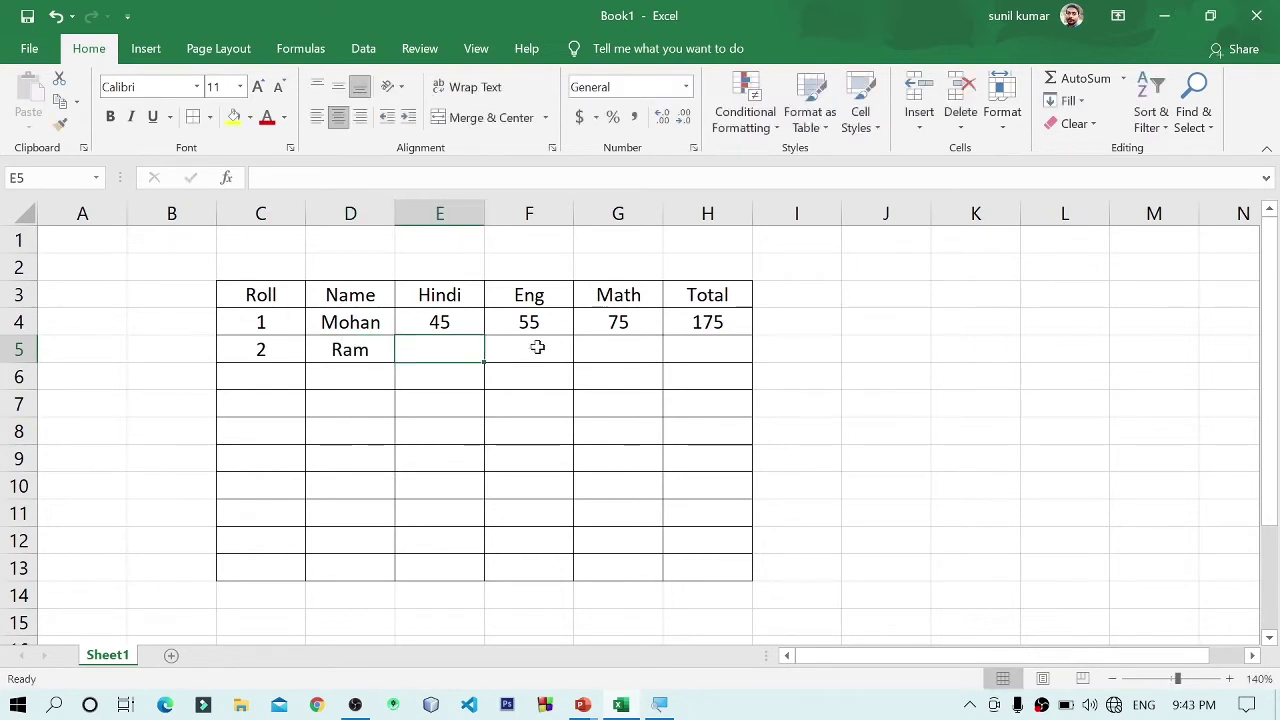
text(3)
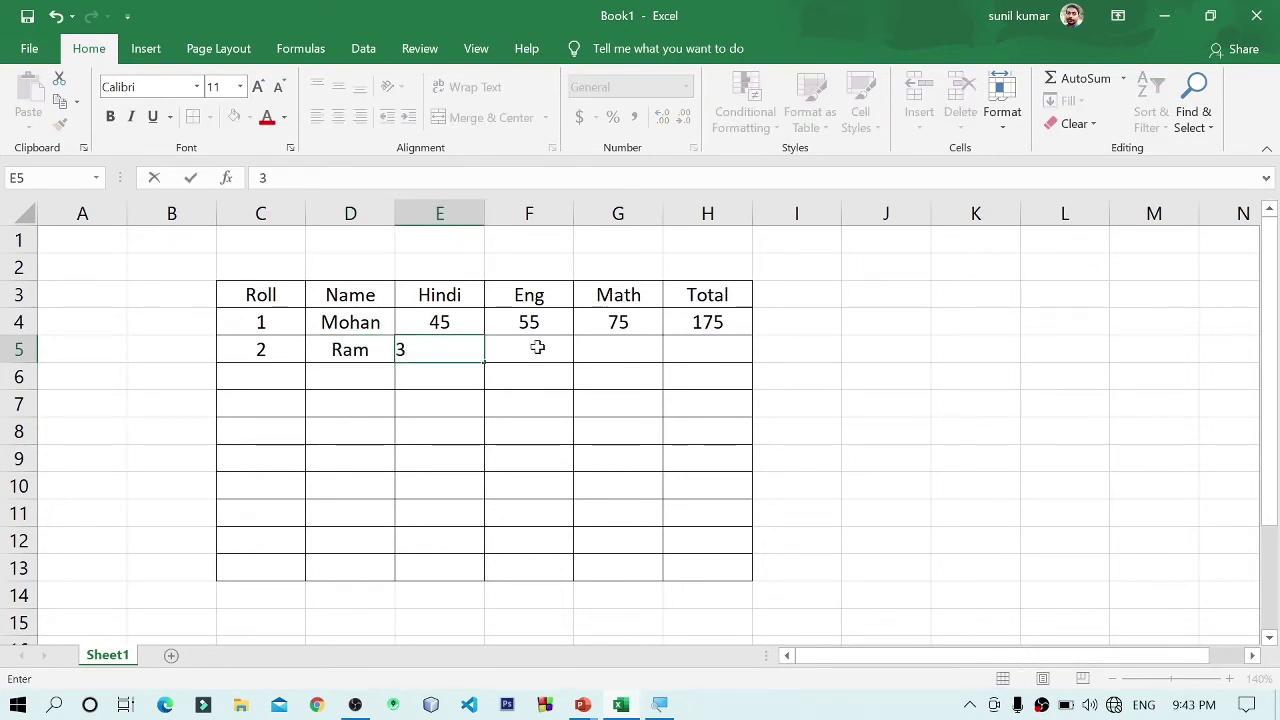
text(6)
key(Tab)
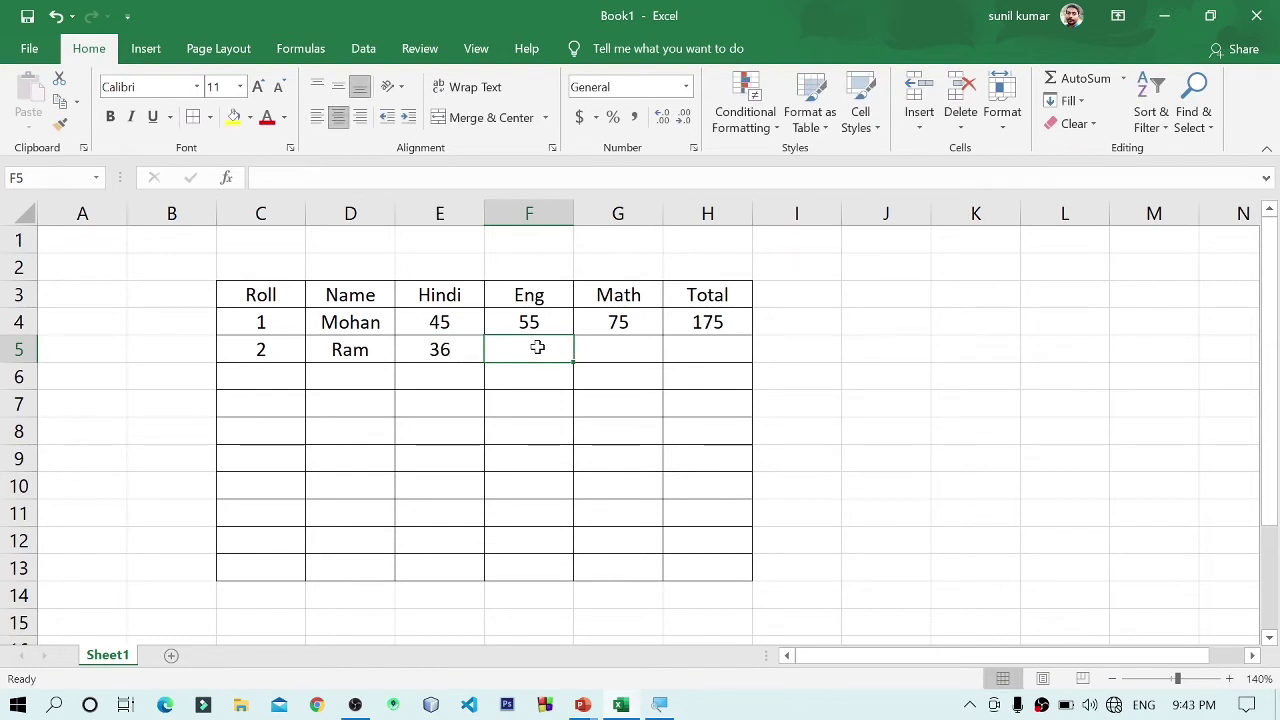
text(38)
key(Tab)
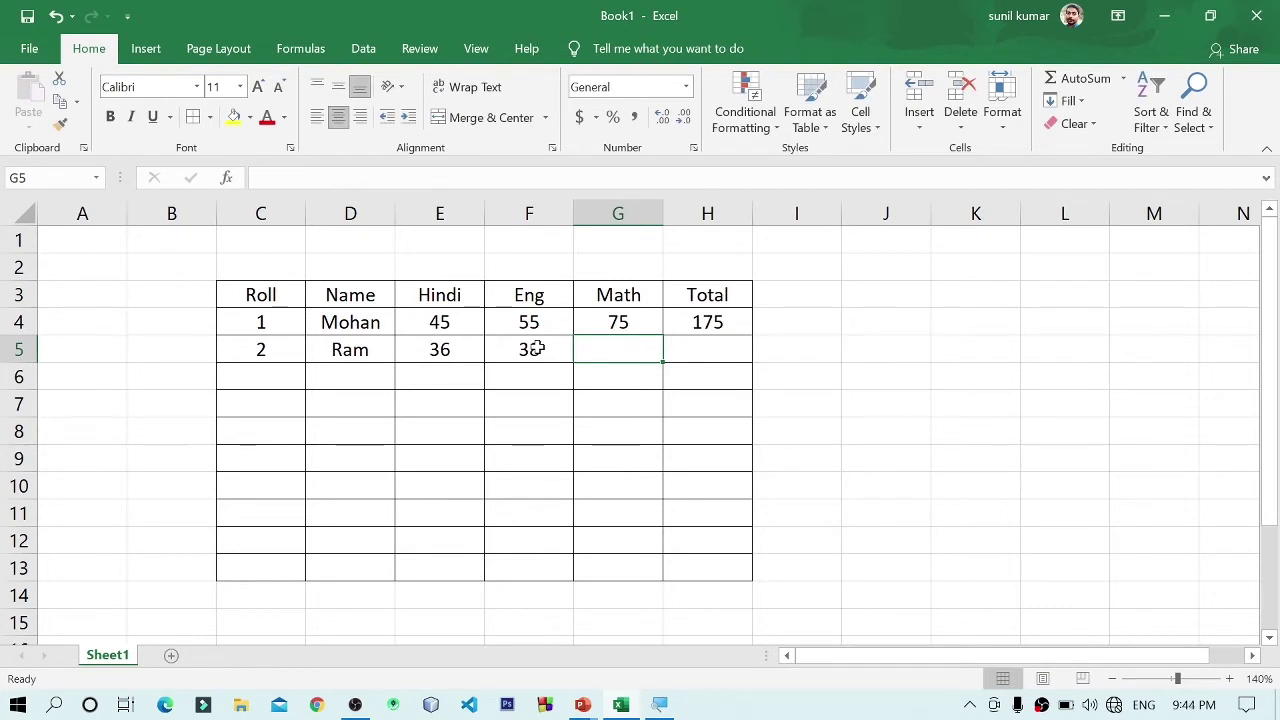
text(25)
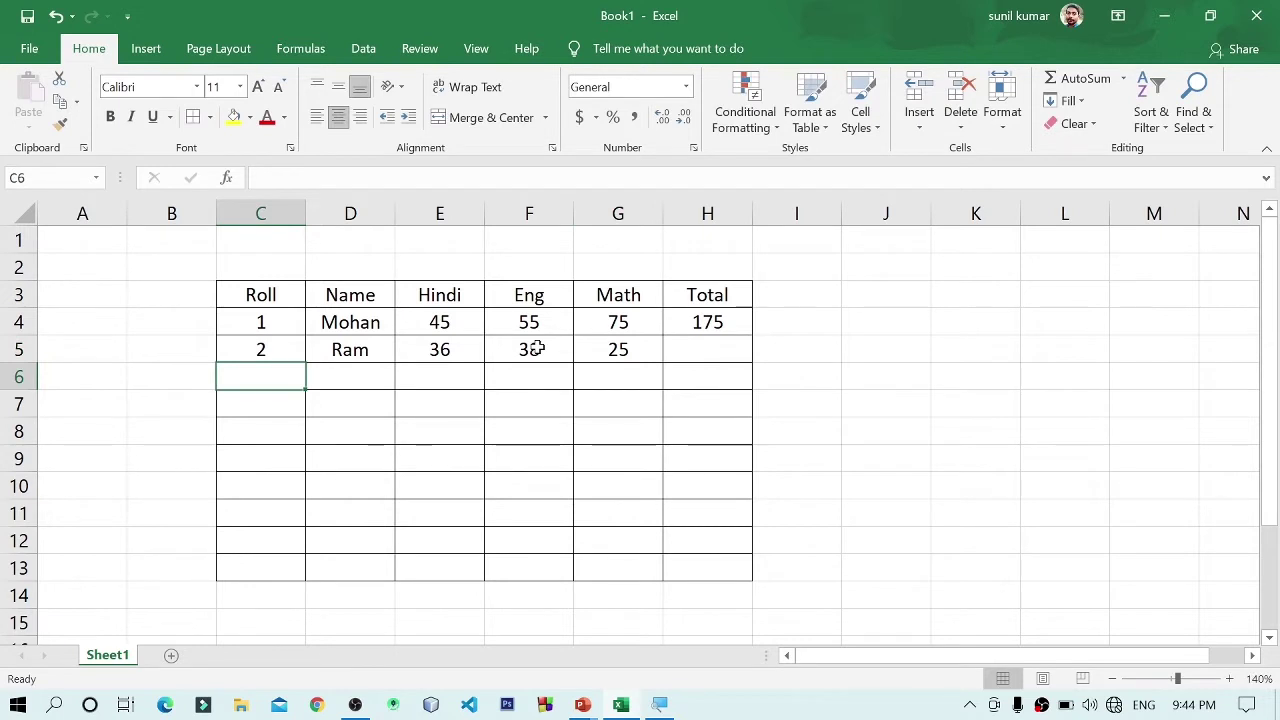
text(3)
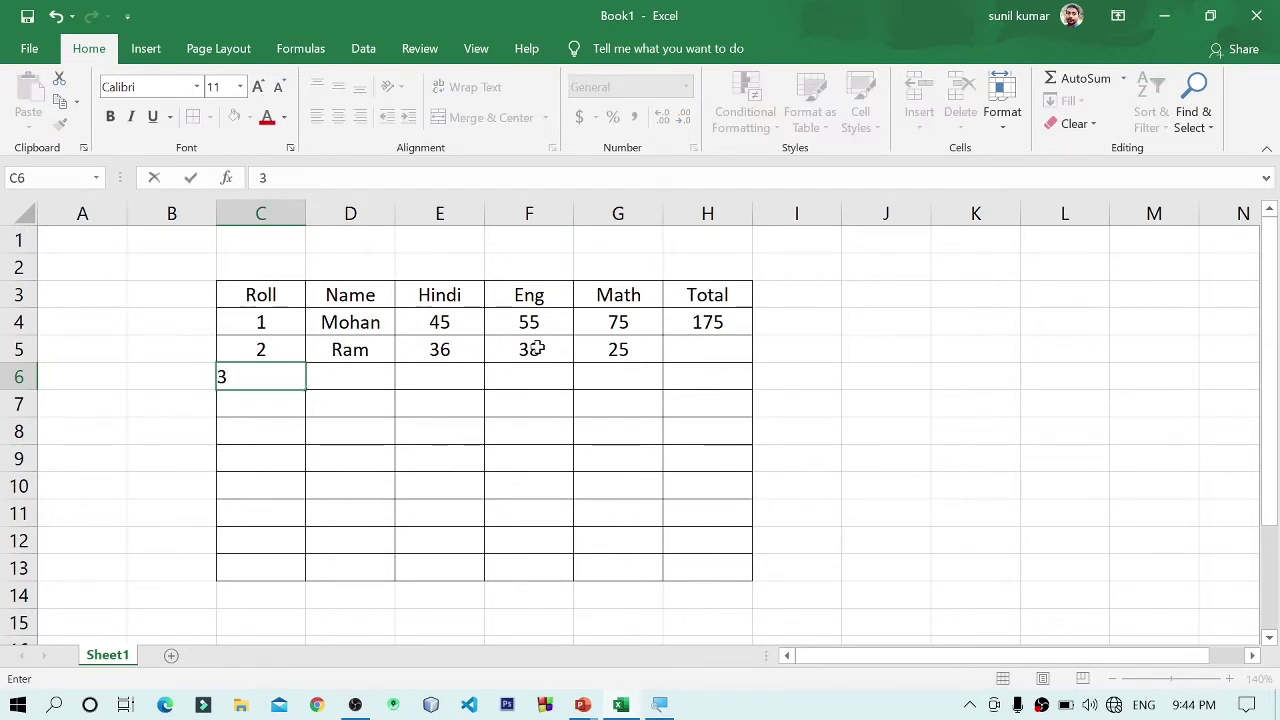
key(Return)
- Fill roll numbers down to 10 in column C and the student names down to row 13
drag(258, 349, 306, 578)
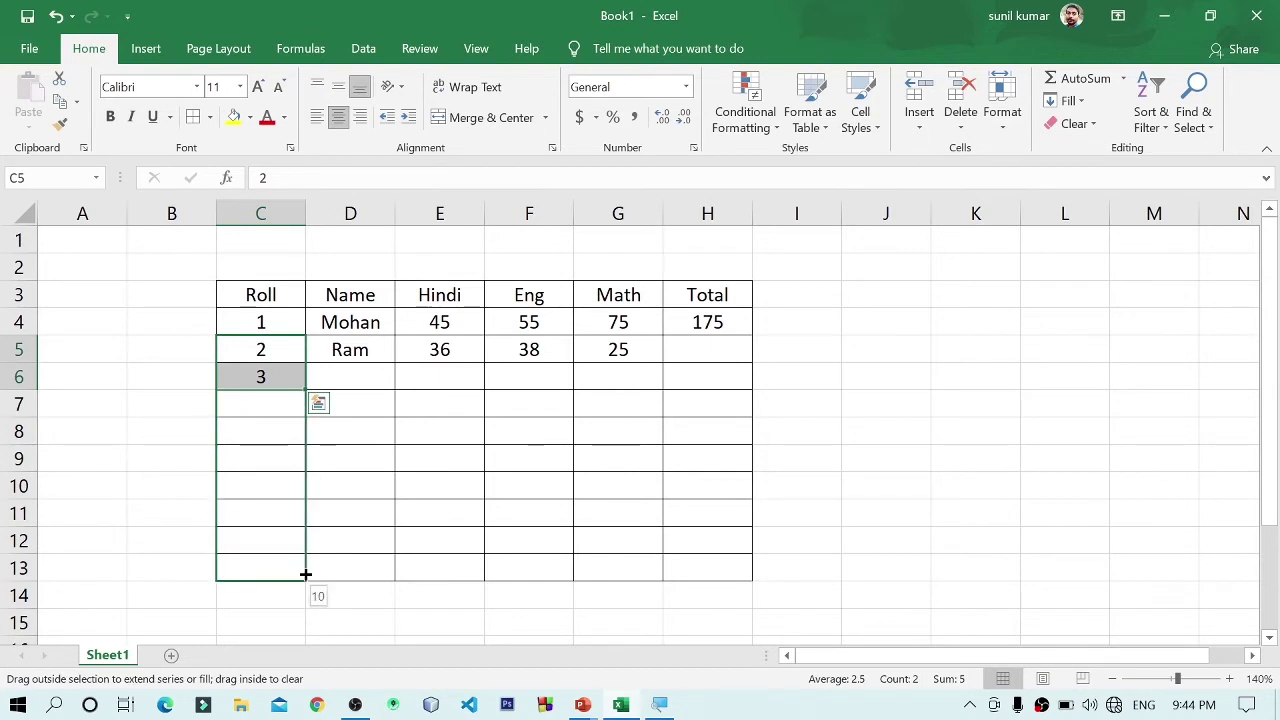
click(391, 489)
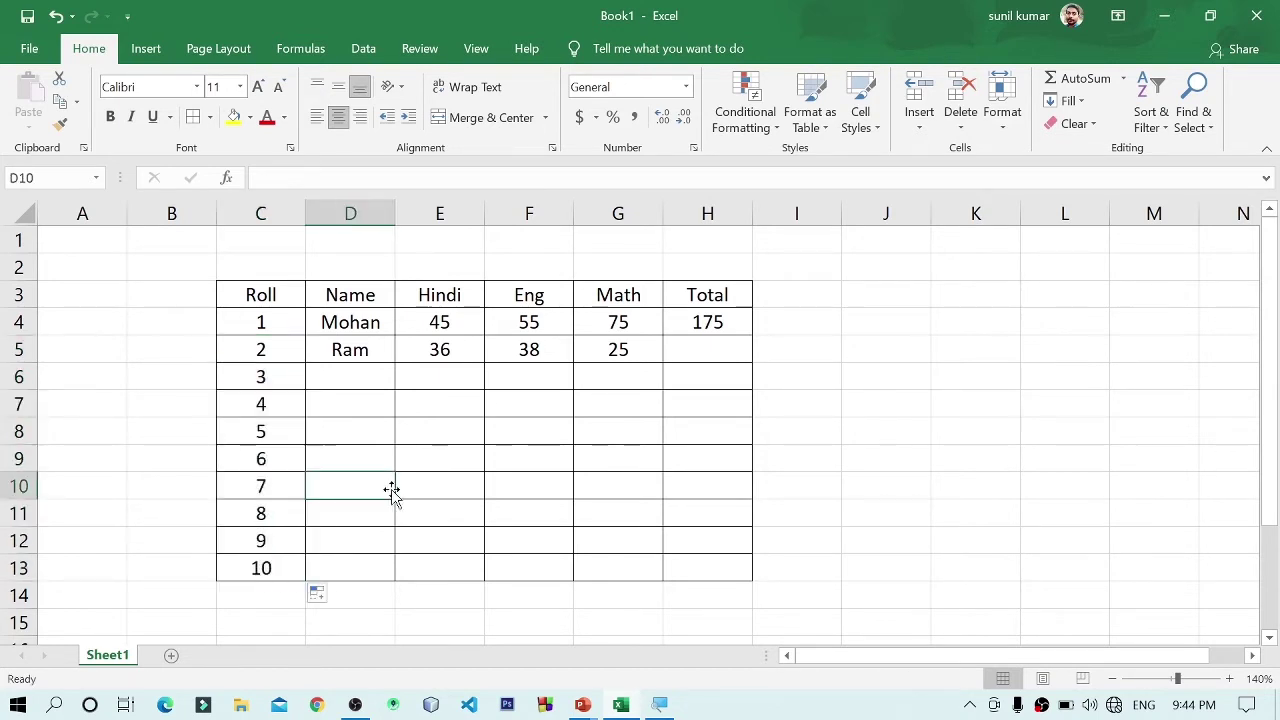
click(343, 372)
key(Up)
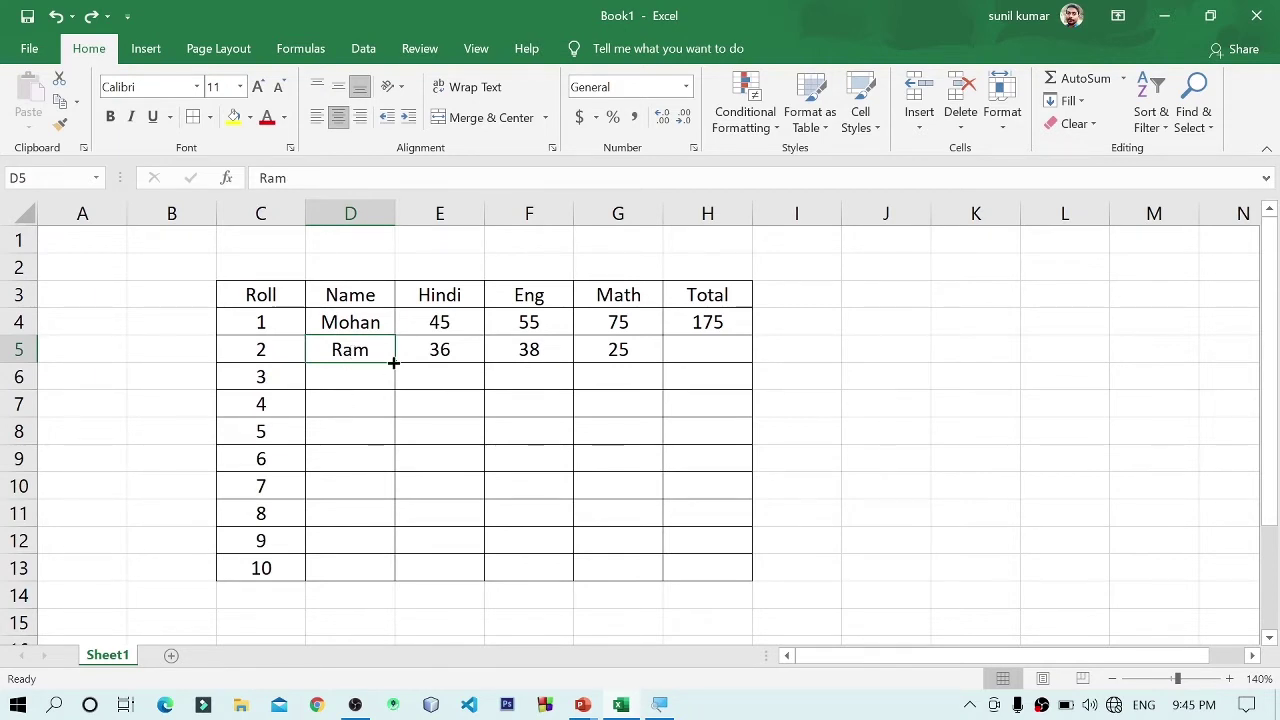
drag(394, 361, 397, 578)
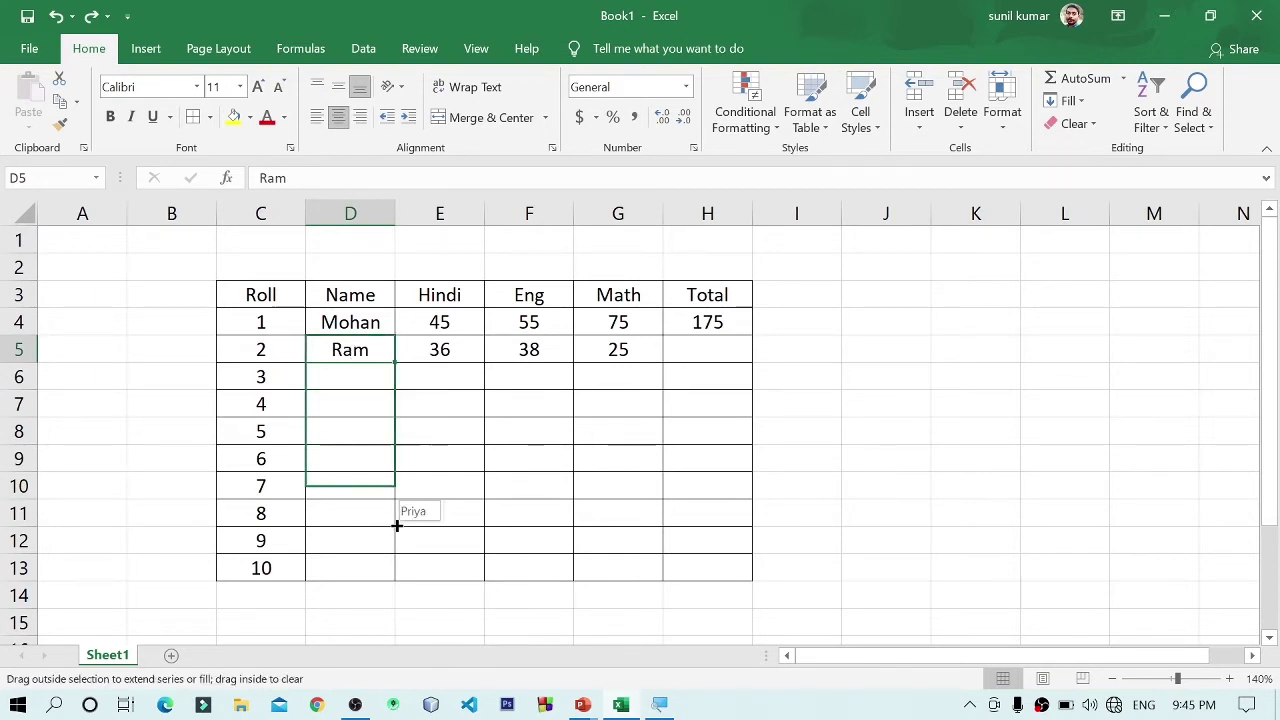
click(649, 450)
drag(383, 379, 358, 566)
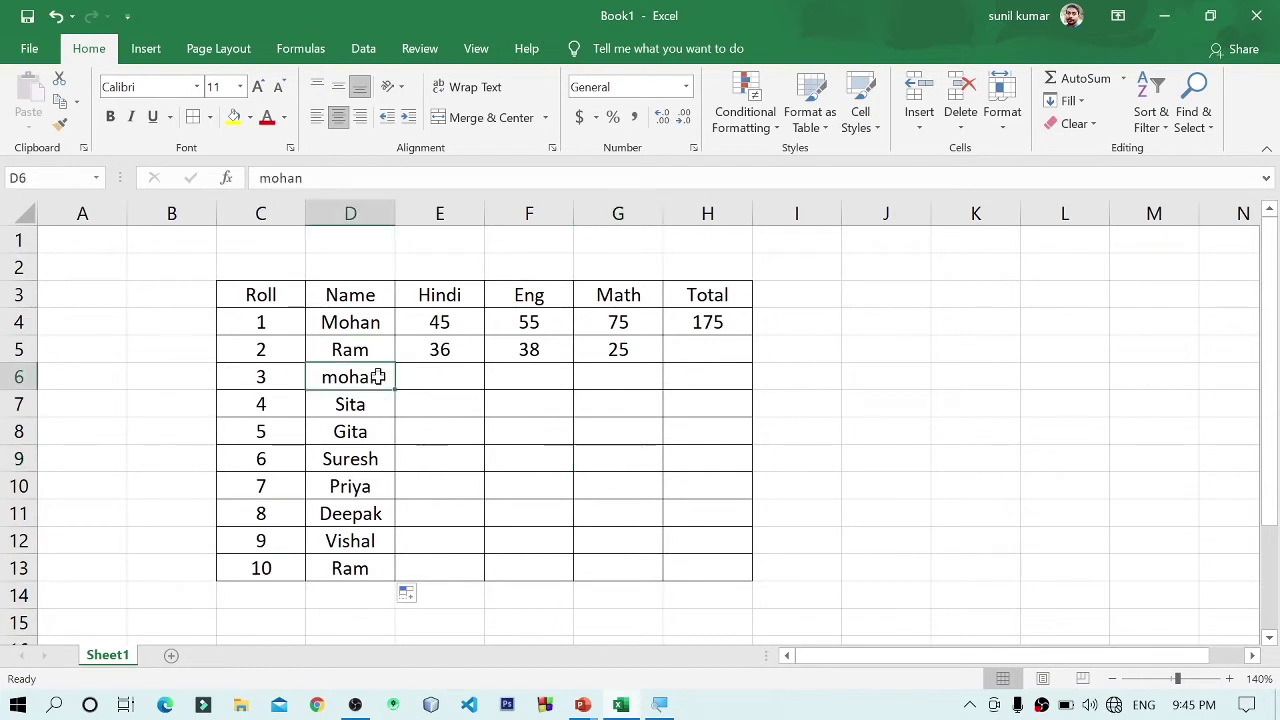
click(545, 476)
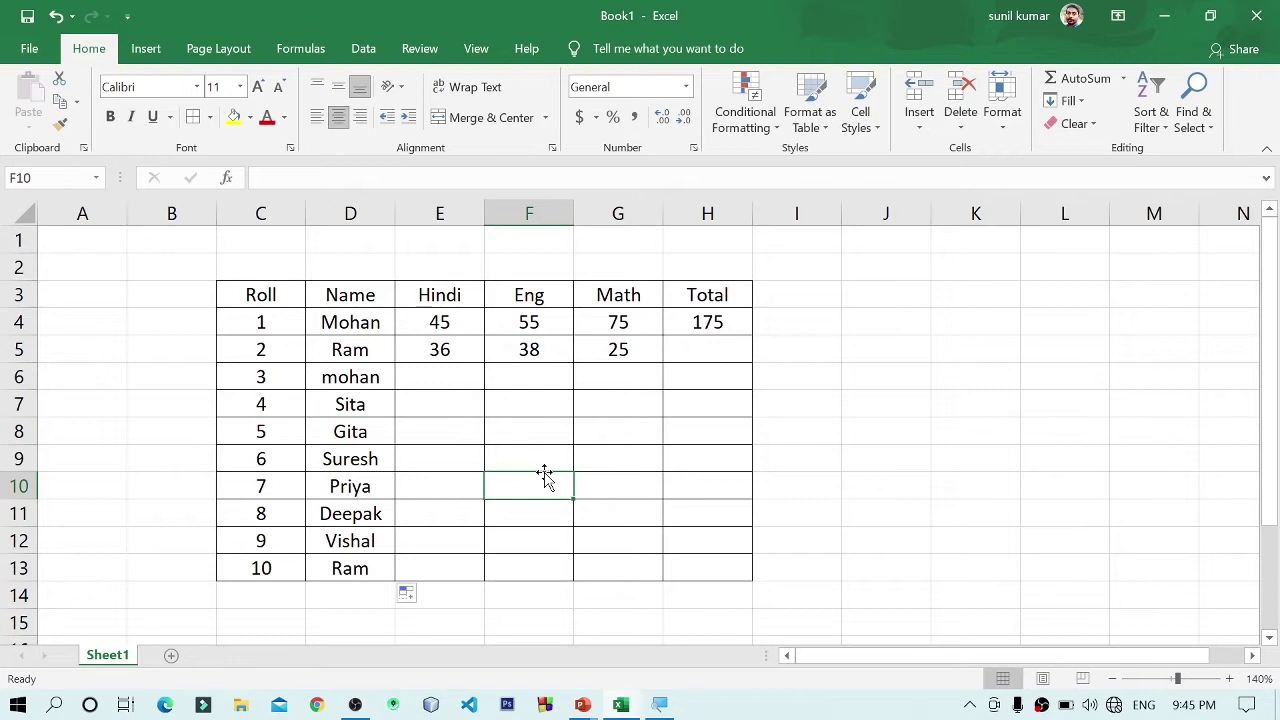
drag(368, 350, 372, 567)
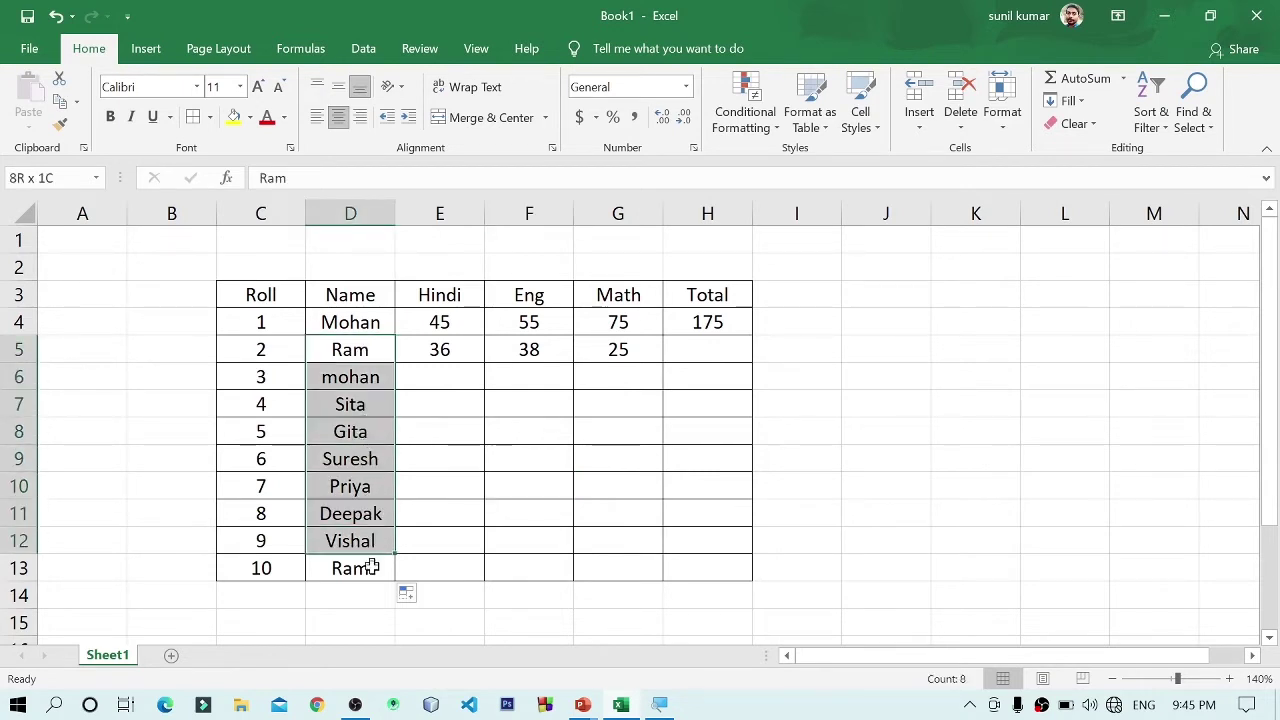
click(490, 410)
- Enter mohan's Hindi, Eng and Math marks as 46, 55 and 66
click(447, 365)
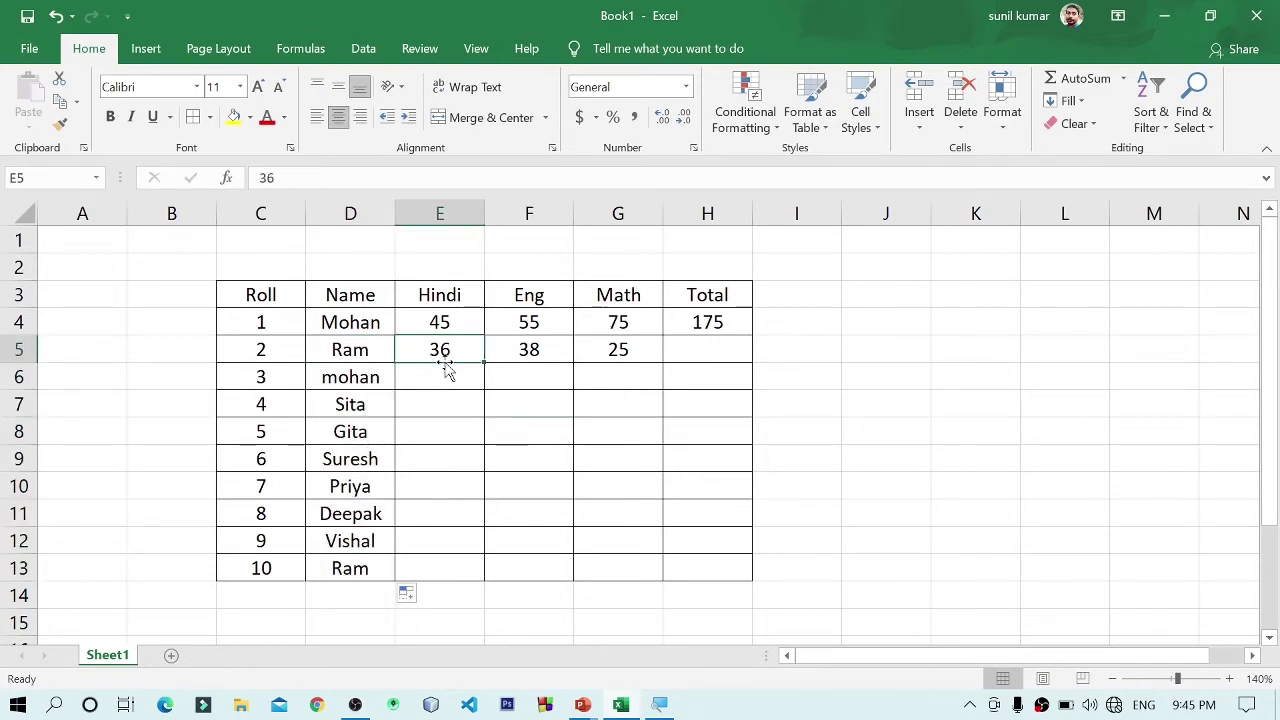
click(454, 374)
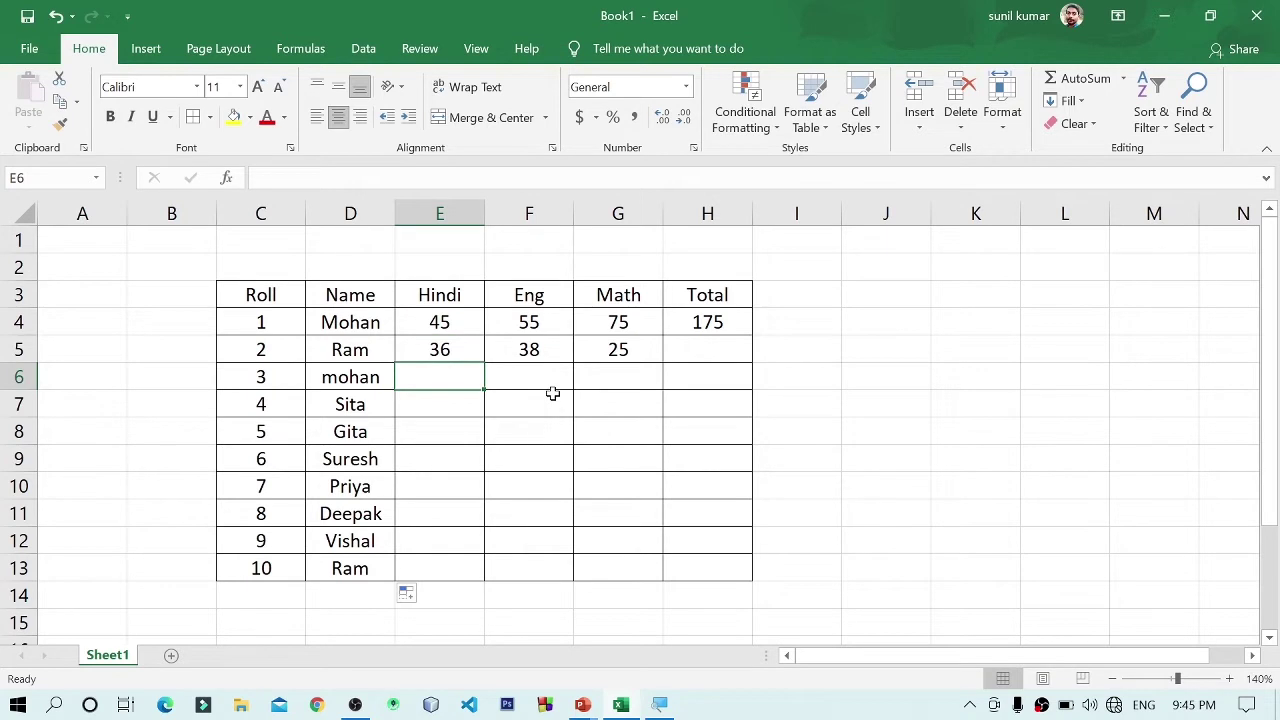
text(46)
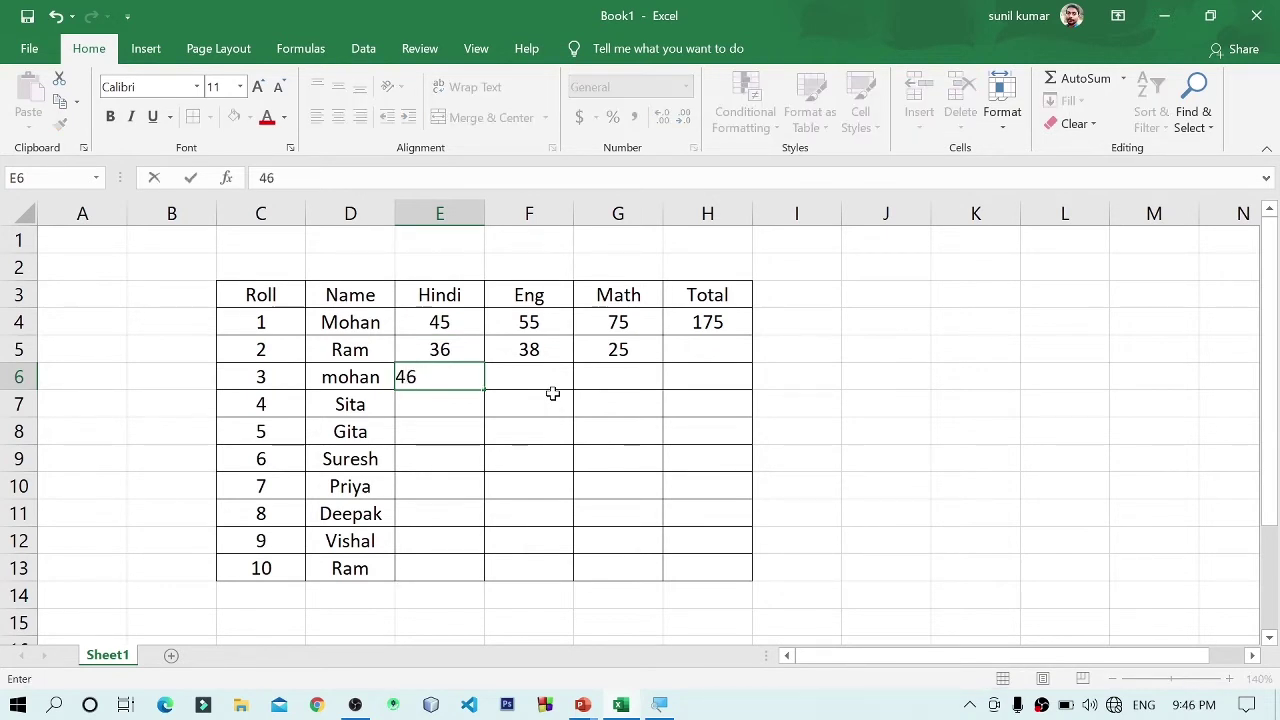
key(Tab)
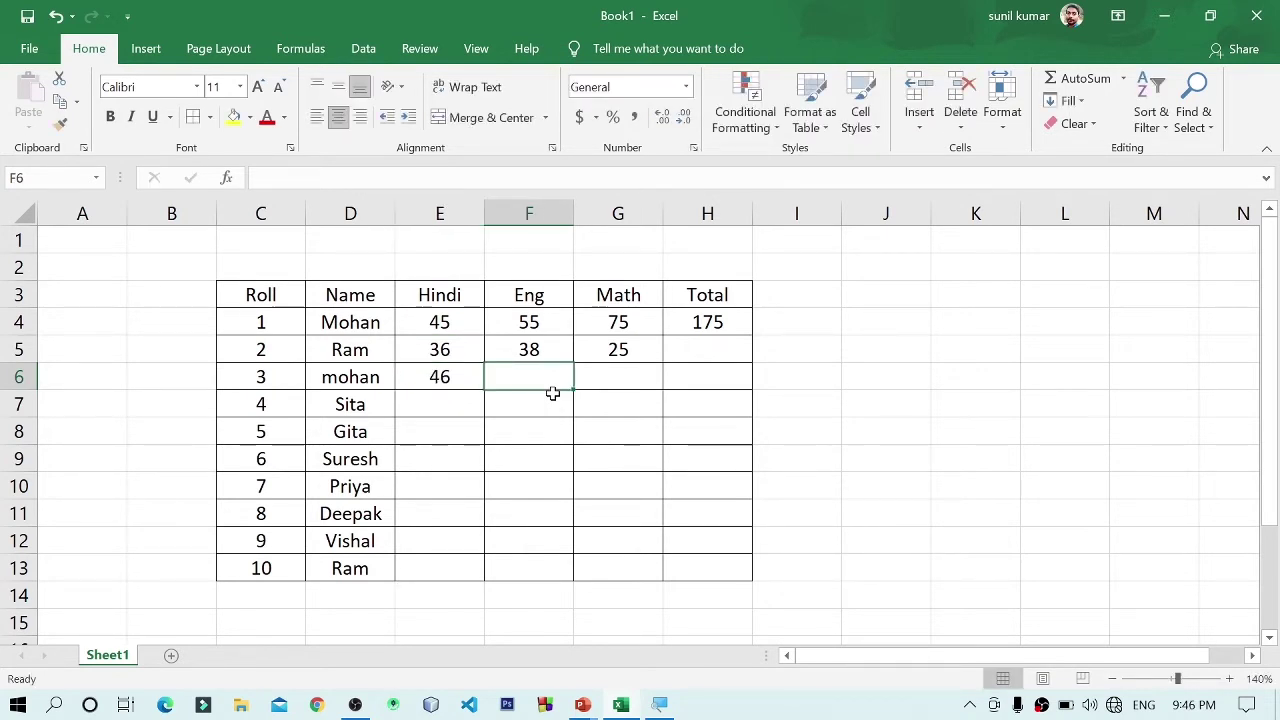
text(55)
key(Tab)
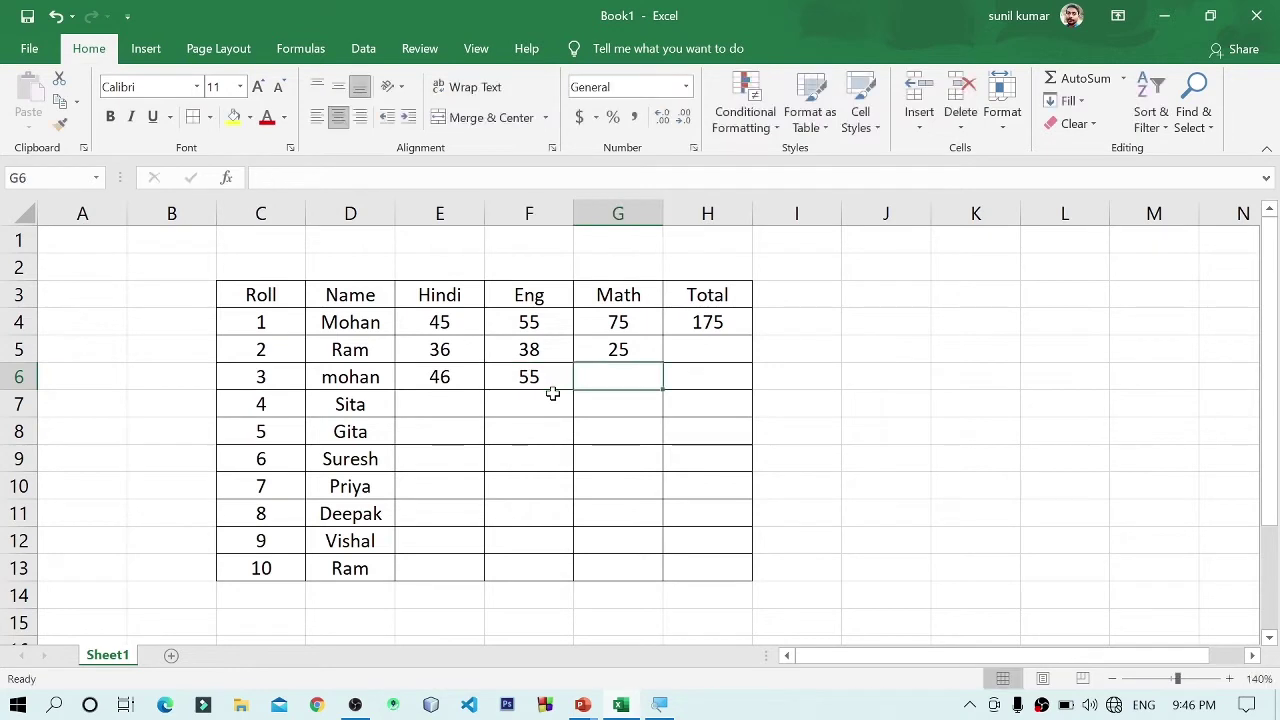
text(66)
key(Return)
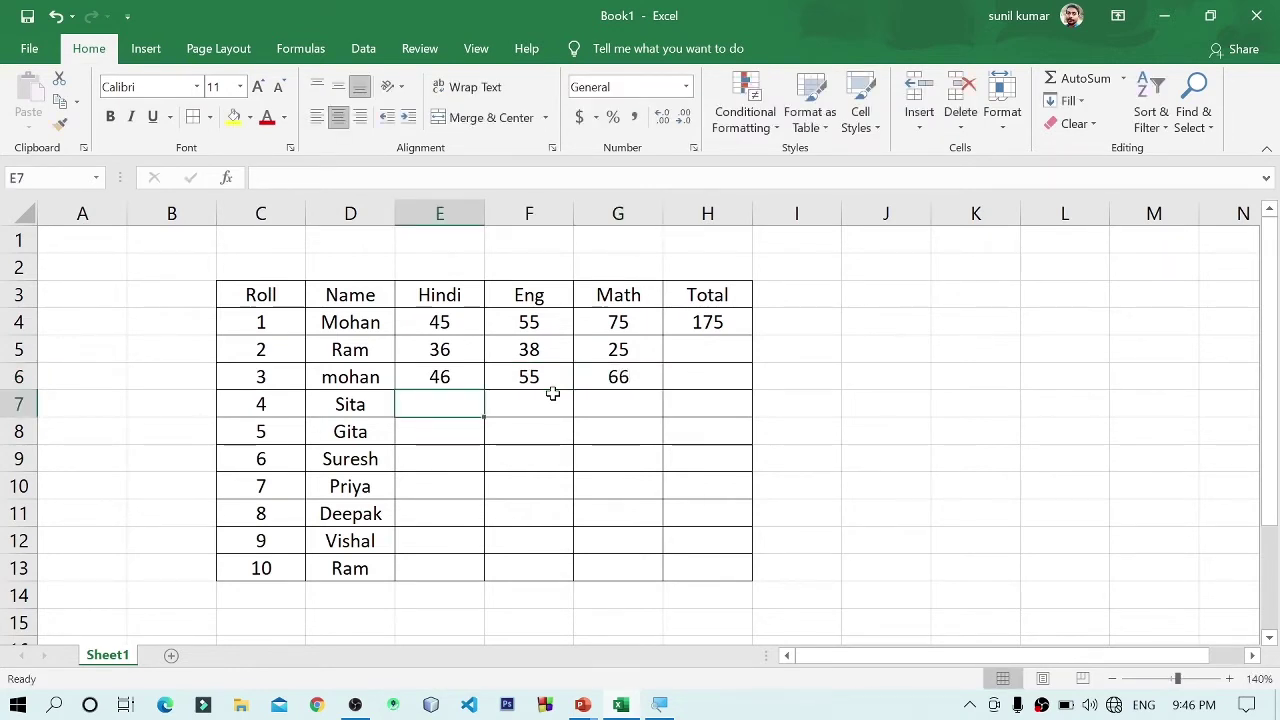
- Enter the next student's marks 77, 88 and 75, then review the filled marks
text(77)
key(Tab)
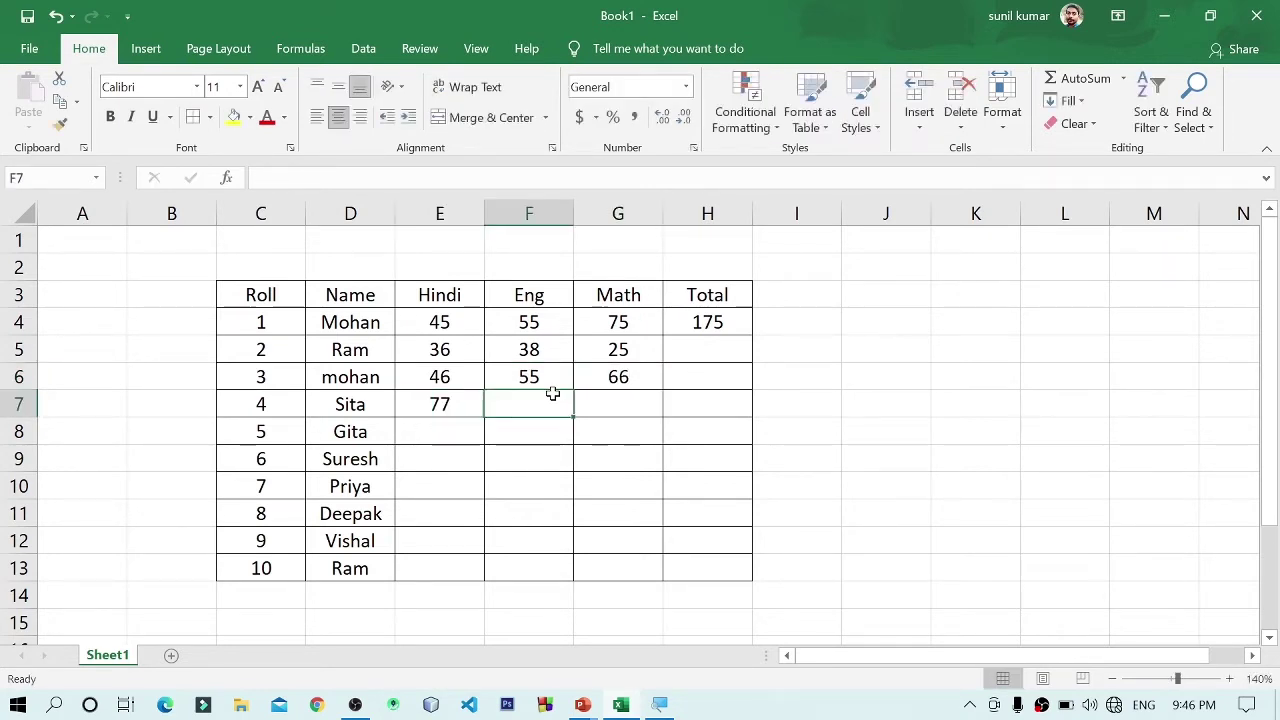
text(88)
key(Tab)
text(7)
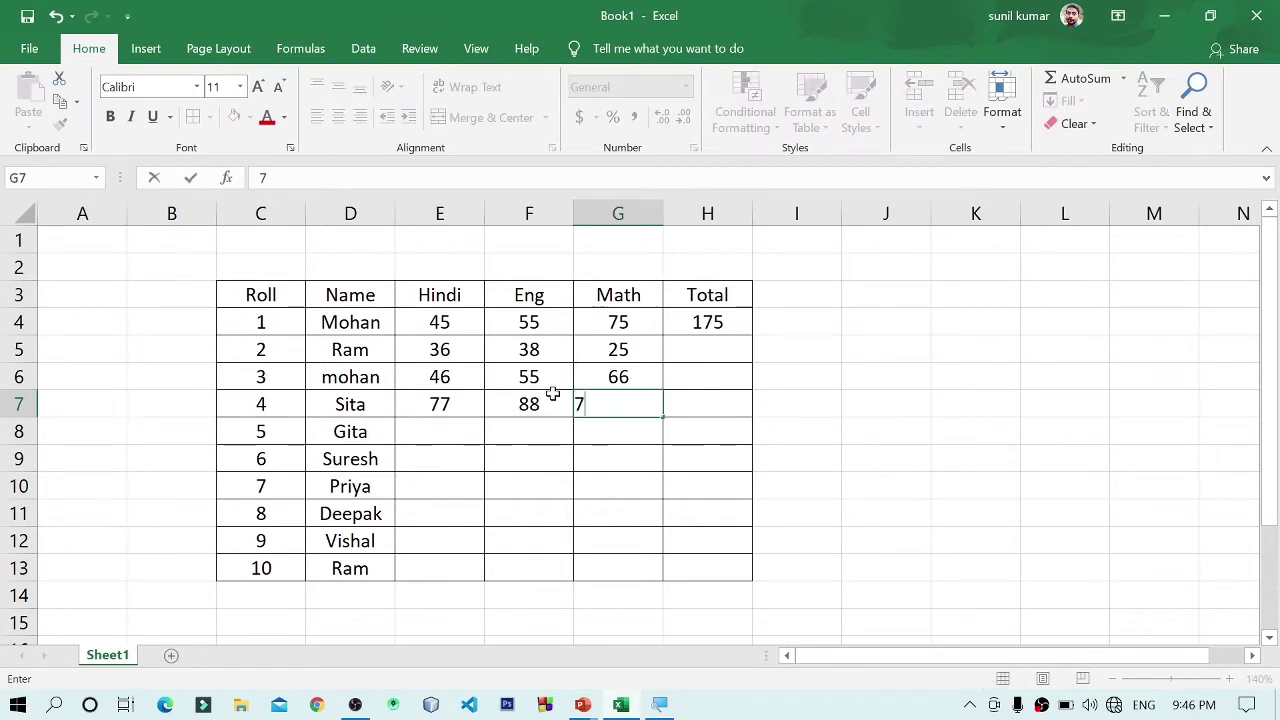
text(5)
key(Return)
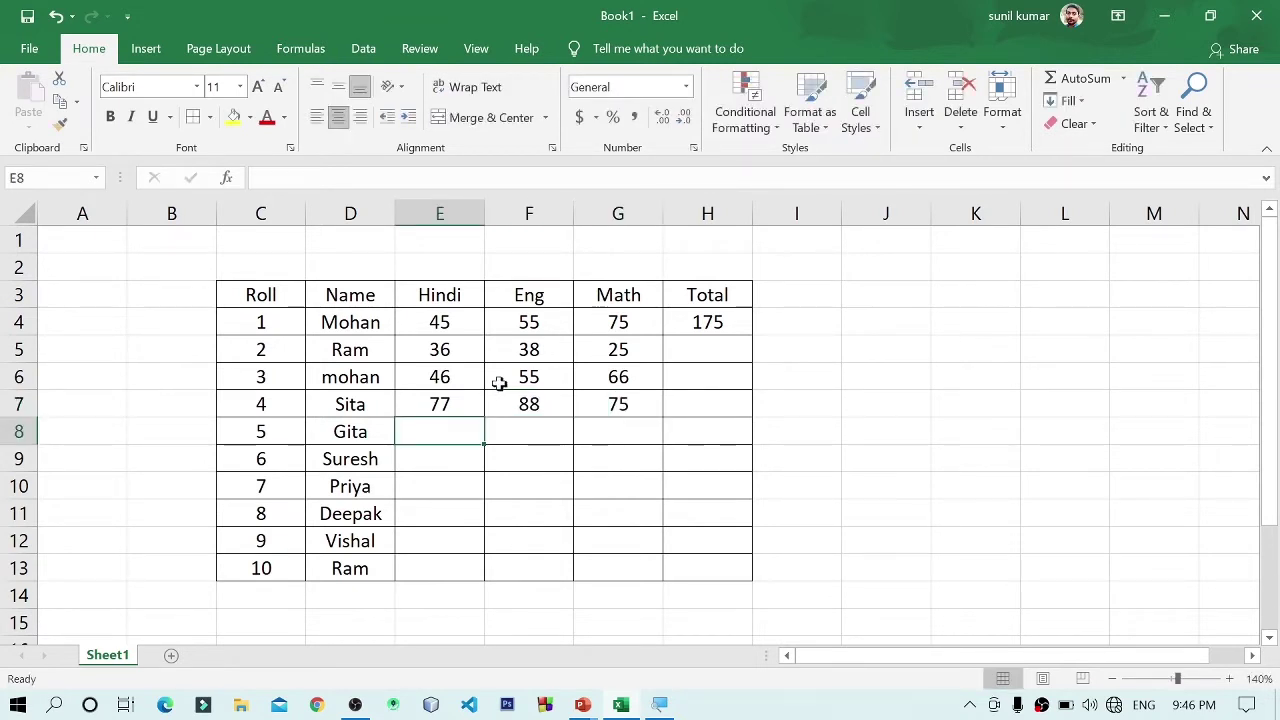
mouse_move(437, 320)
mouse_down()
mouse_move(535, 385)
mouse_move(651, 403)
mouse_up()
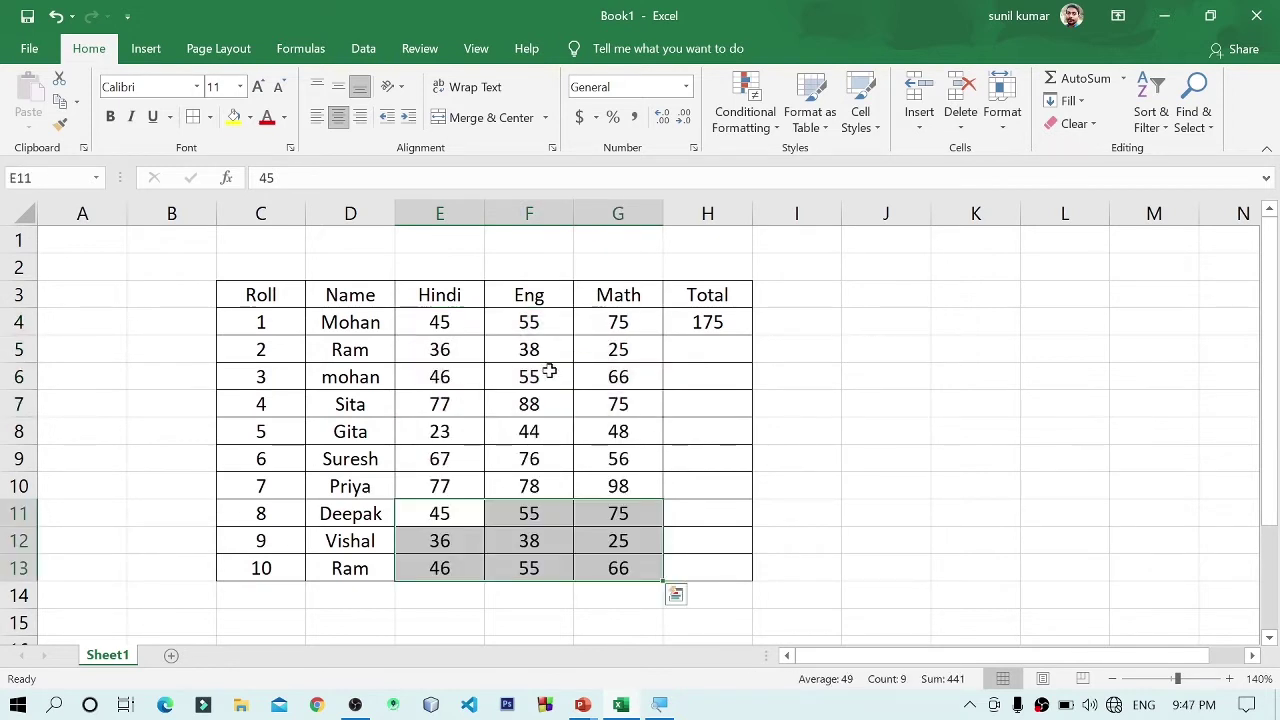
click(558, 476)
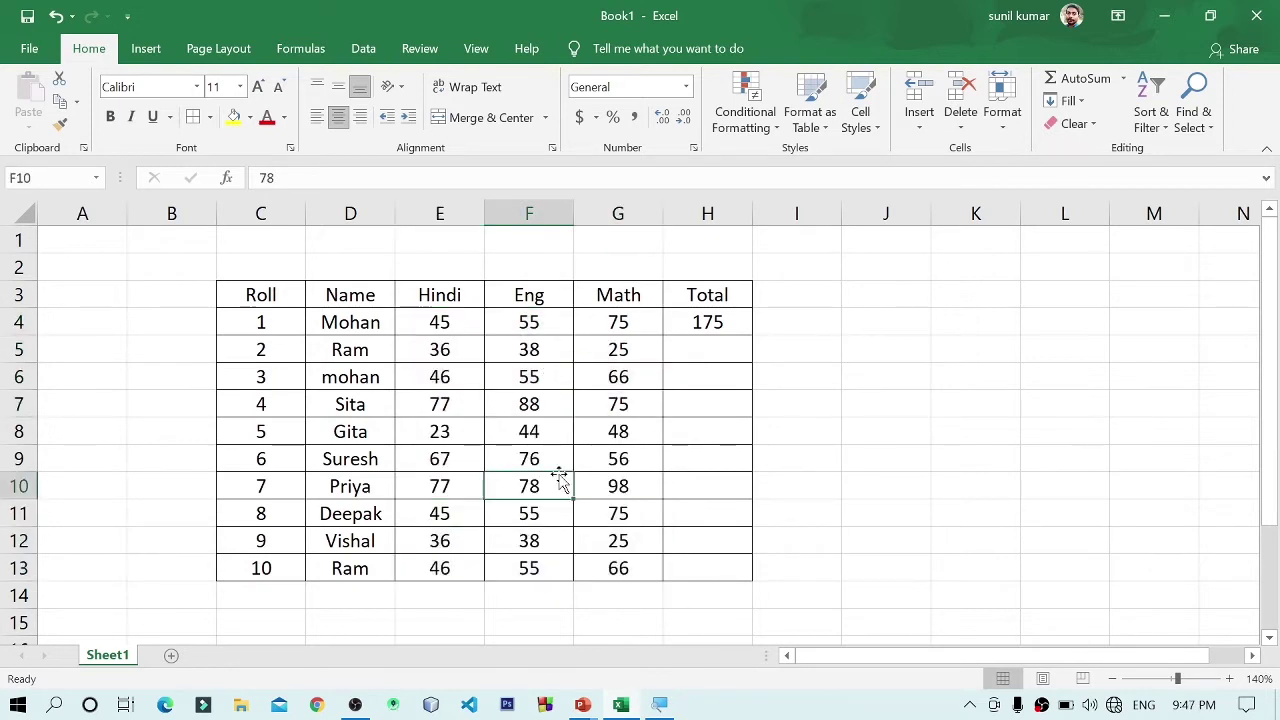
- Drag the row-4 SUM formula down the Total column with the fill handle, then undo it
click(708, 355)
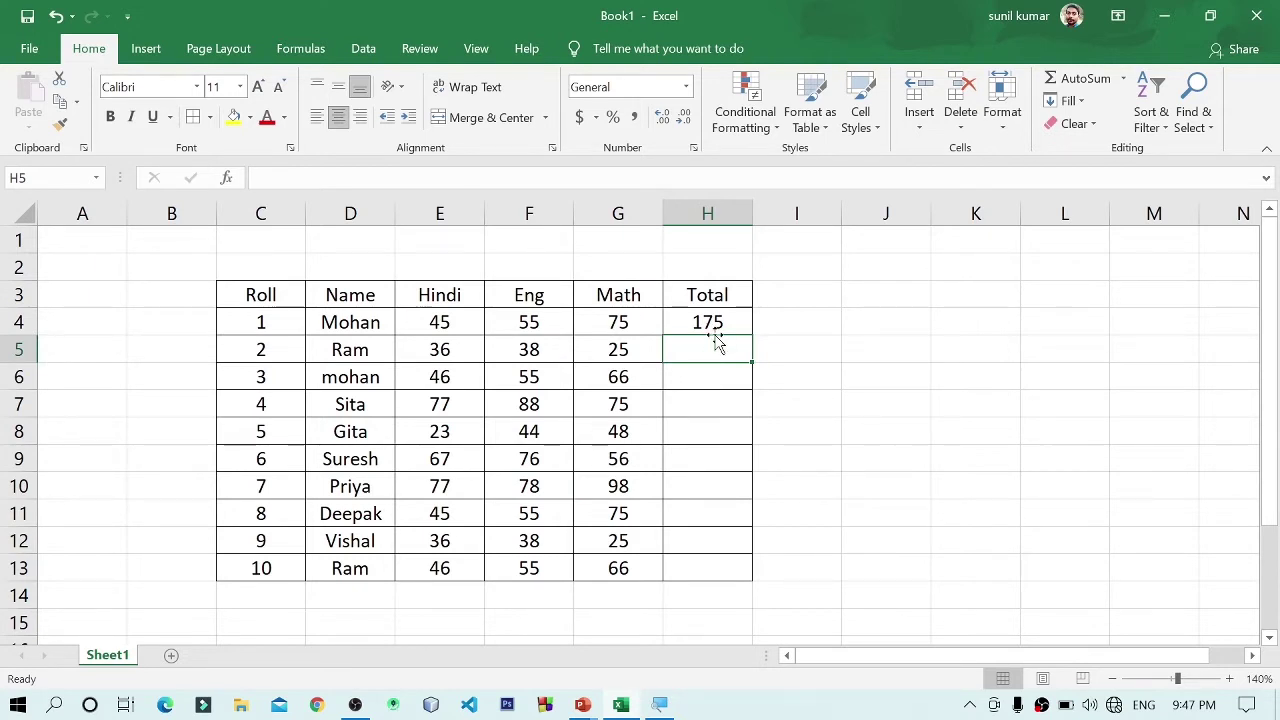
click(718, 322)
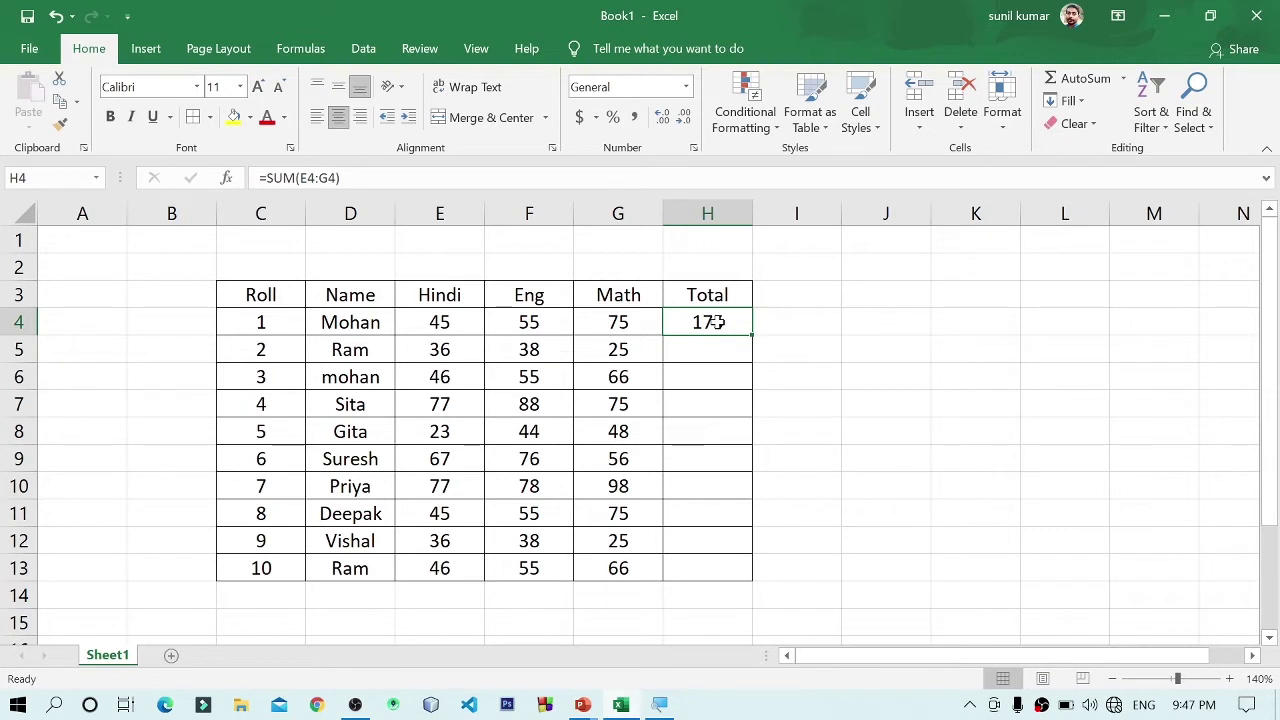
click(780, 320)
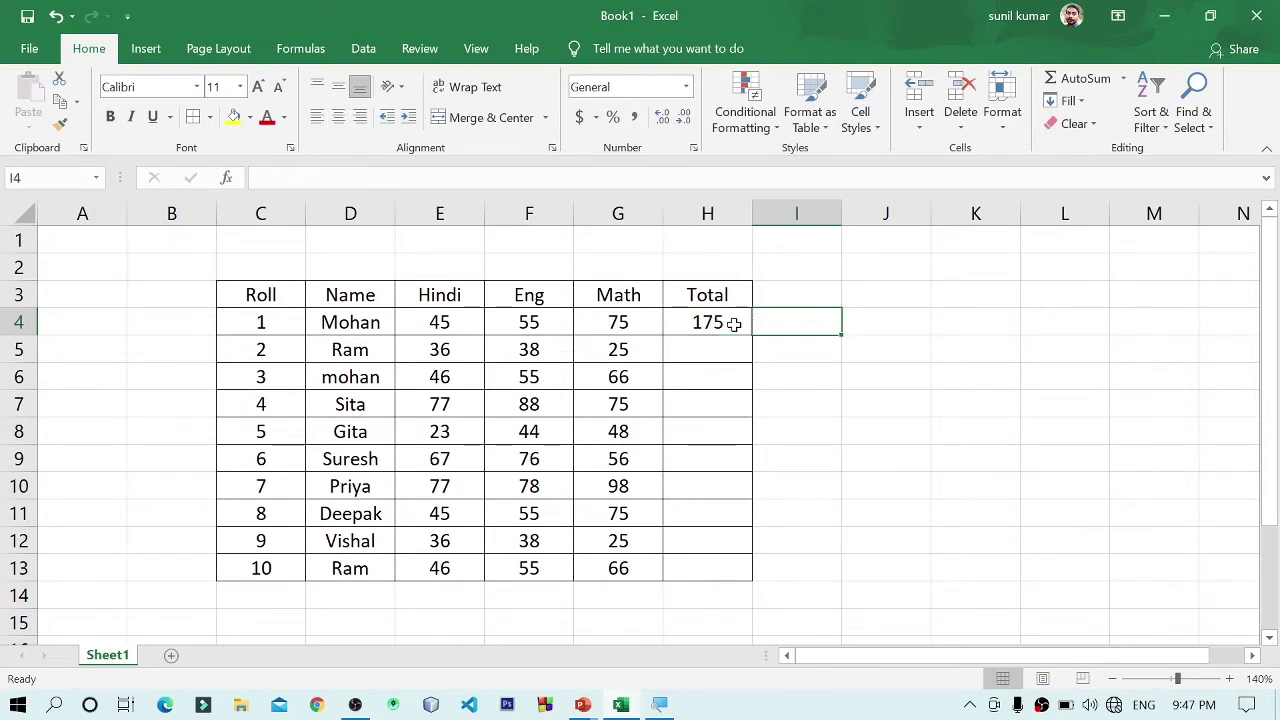
click(735, 323)
drag(752, 336, 769, 572)
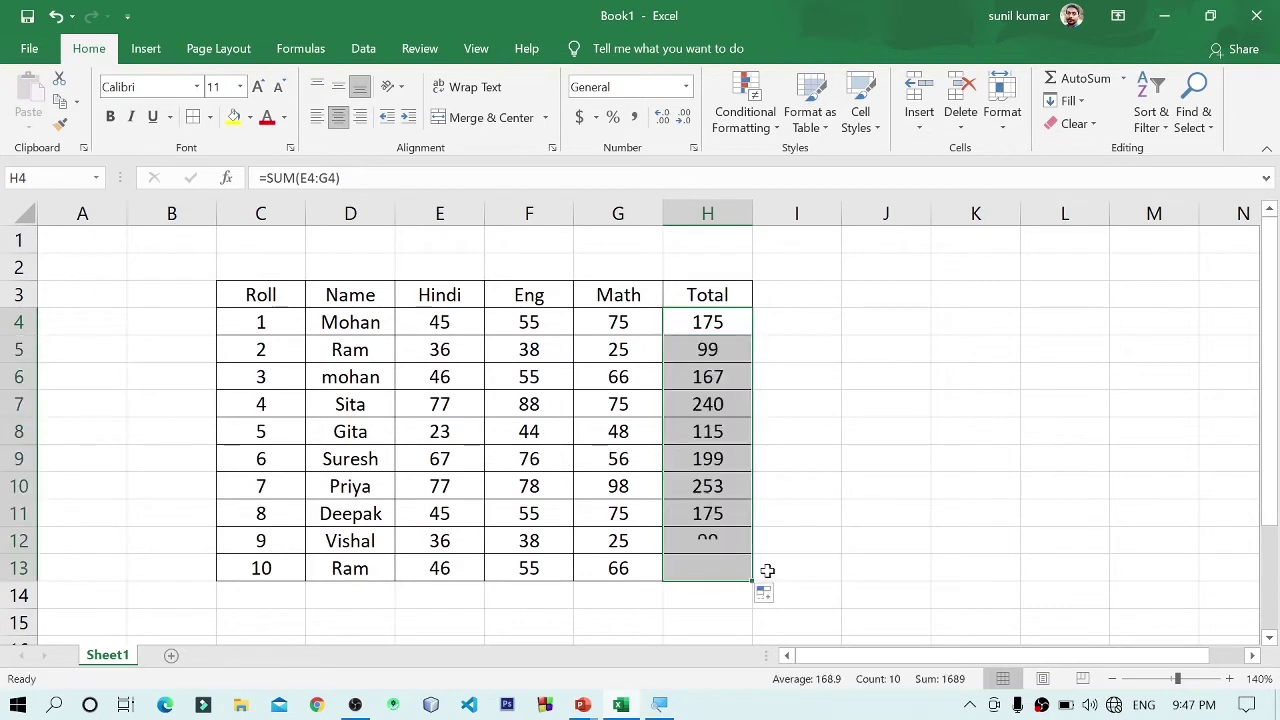
click(863, 548)
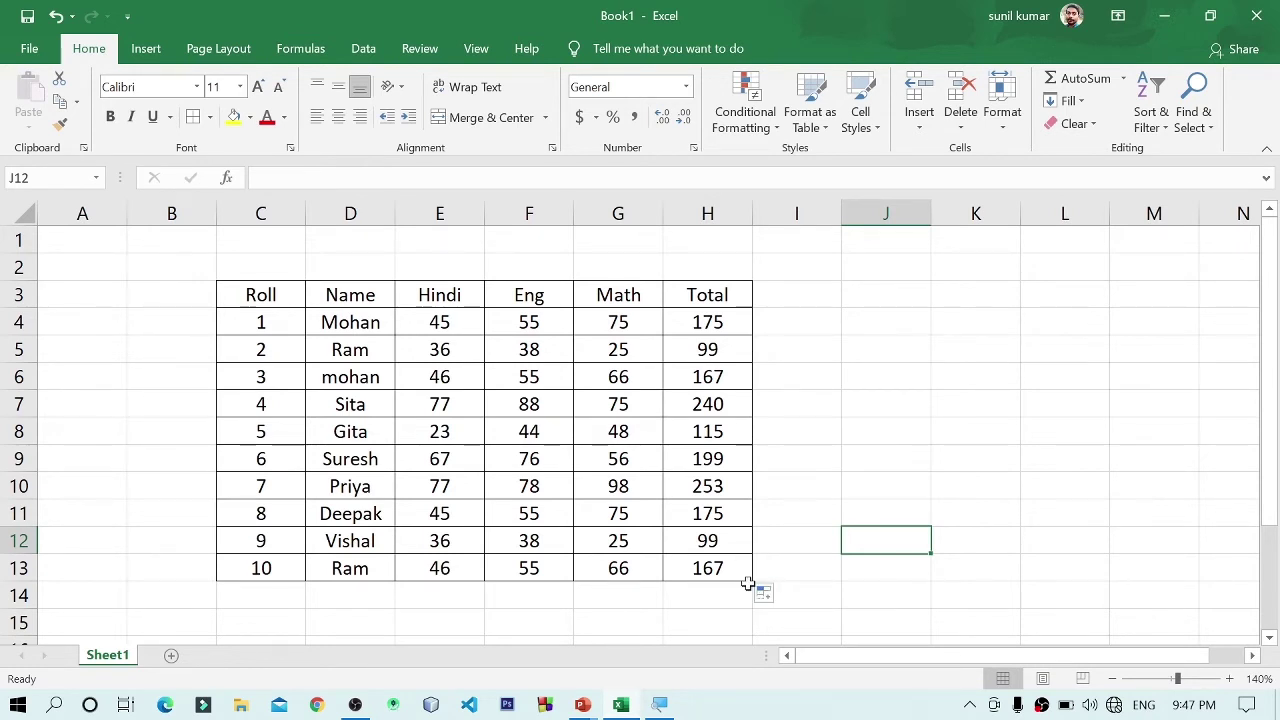
key(ctrl+z)
key(ctrl+z)
click(877, 437)
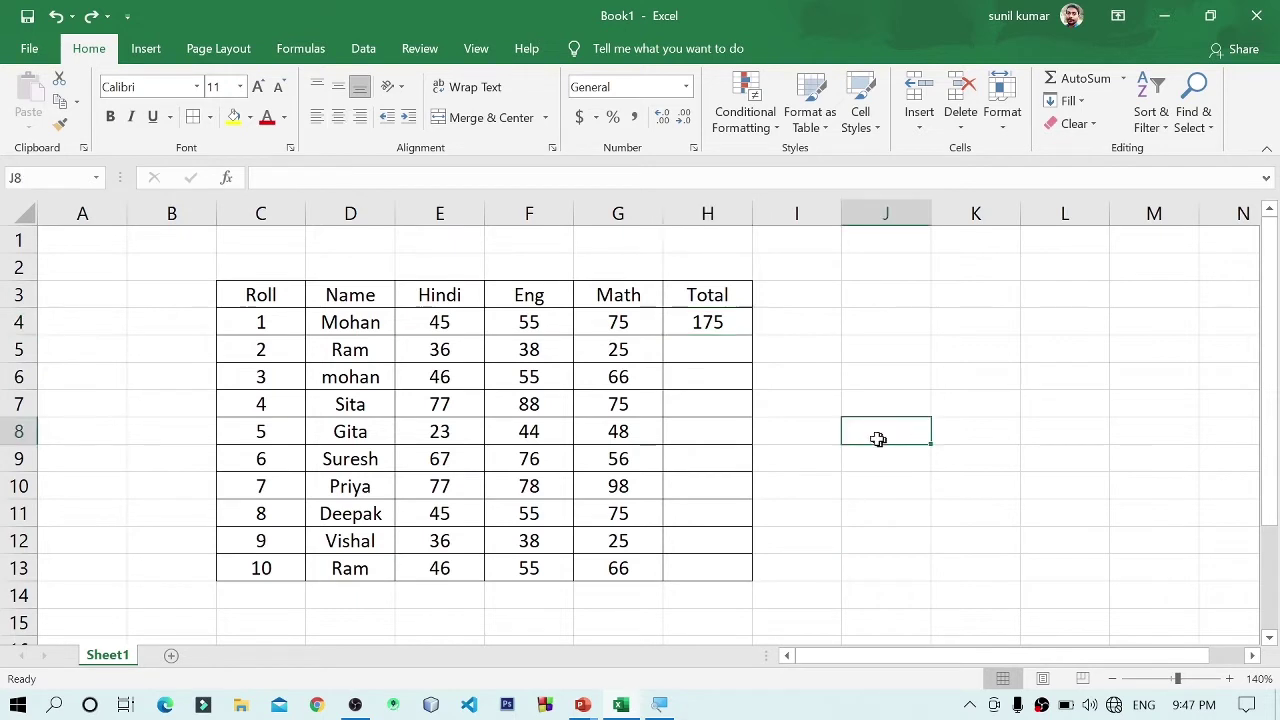
- Copy =SUM(E4:G4) down H4:H13 using Home > Fill > Down
drag(704, 330, 715, 579)
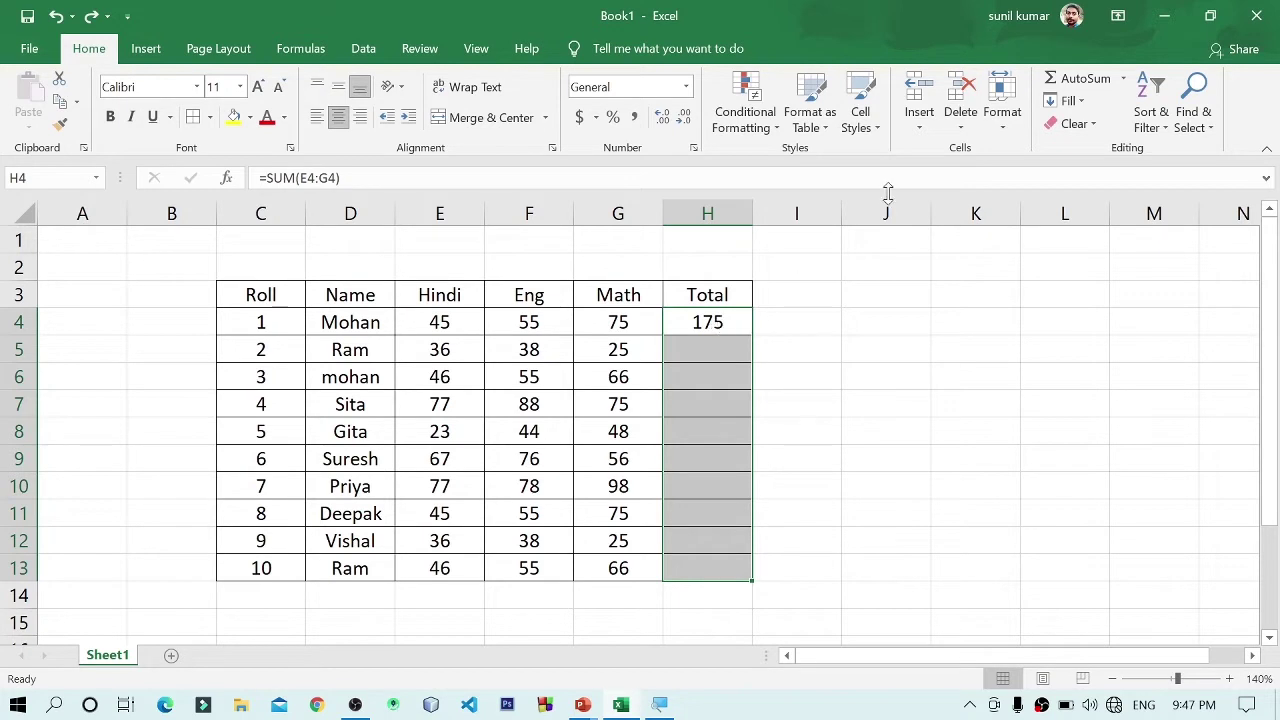
click(1084, 111)
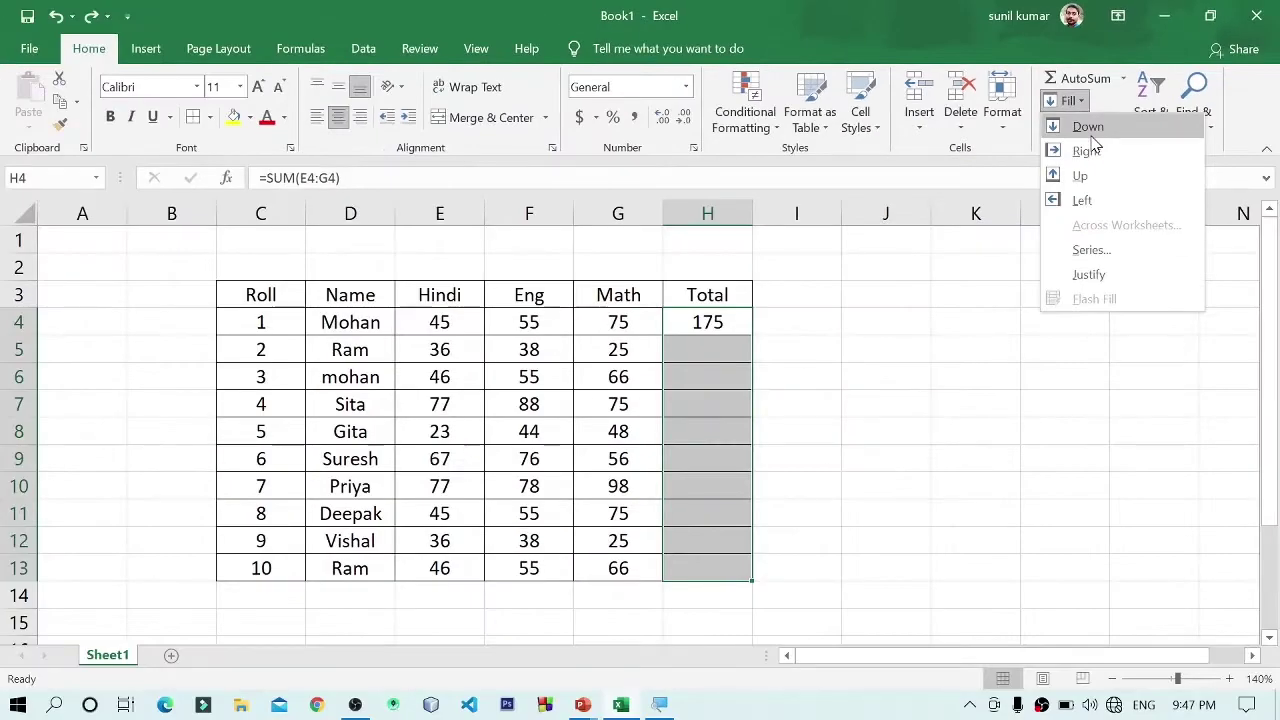
click(1093, 140)
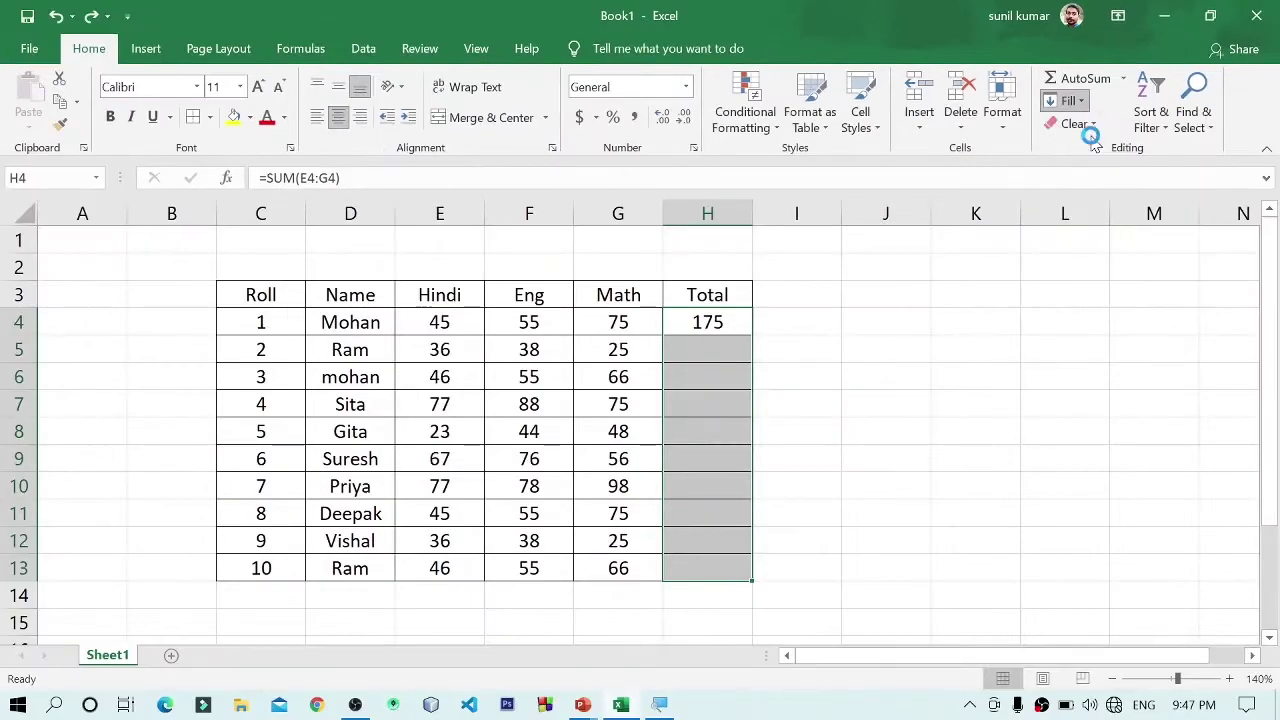
click(874, 506)
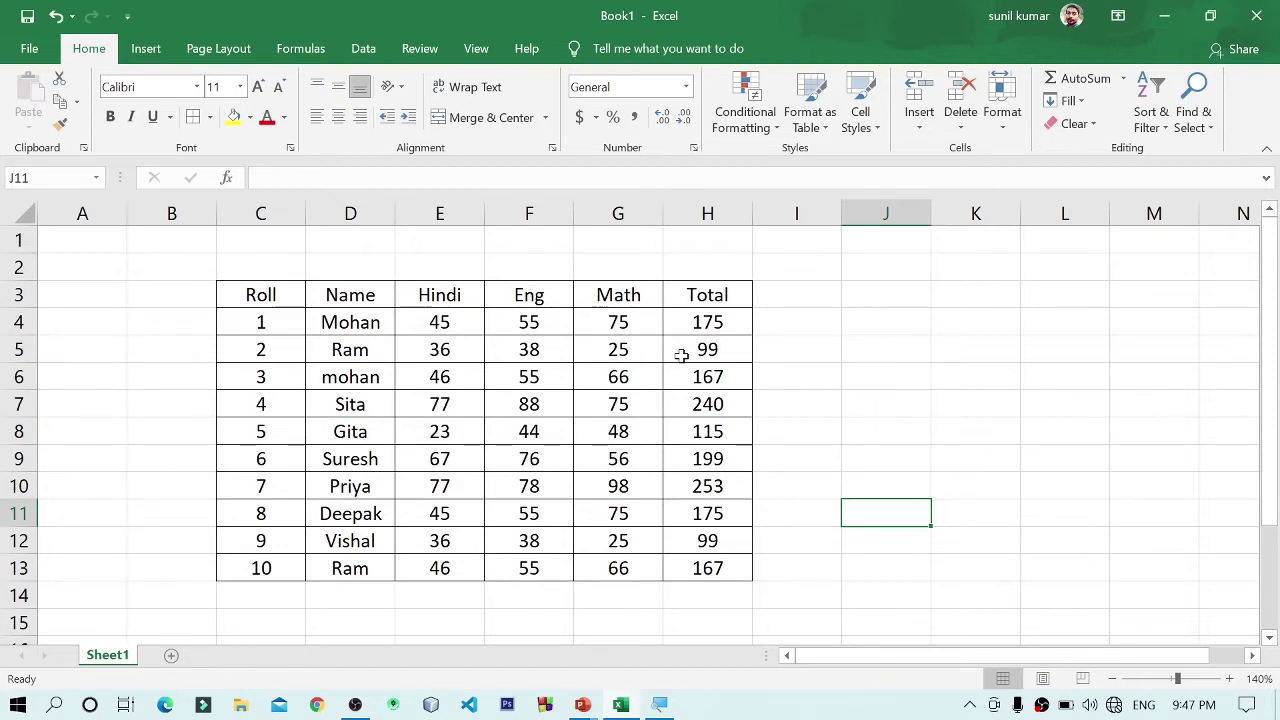
- Label J6 'Top' and enter =MAX(H4:H13) in K6, returning 253
click(699, 323)
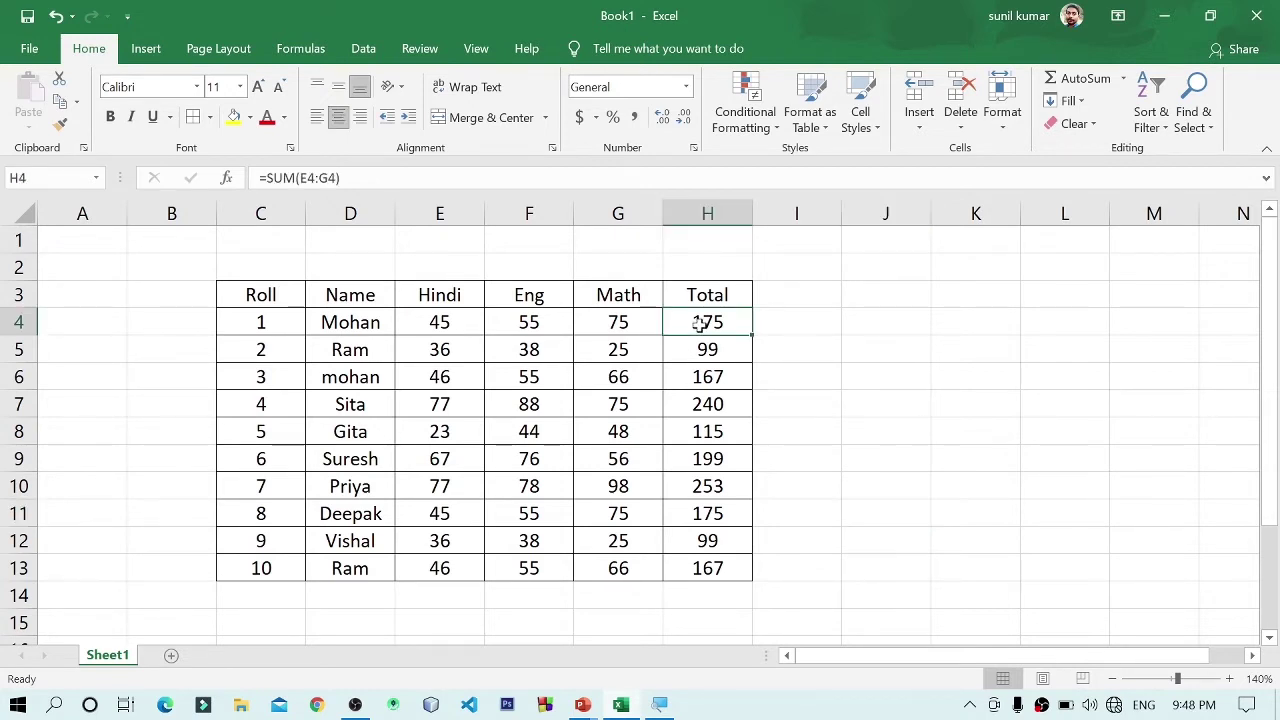
scroll(716, 410, down, 1)
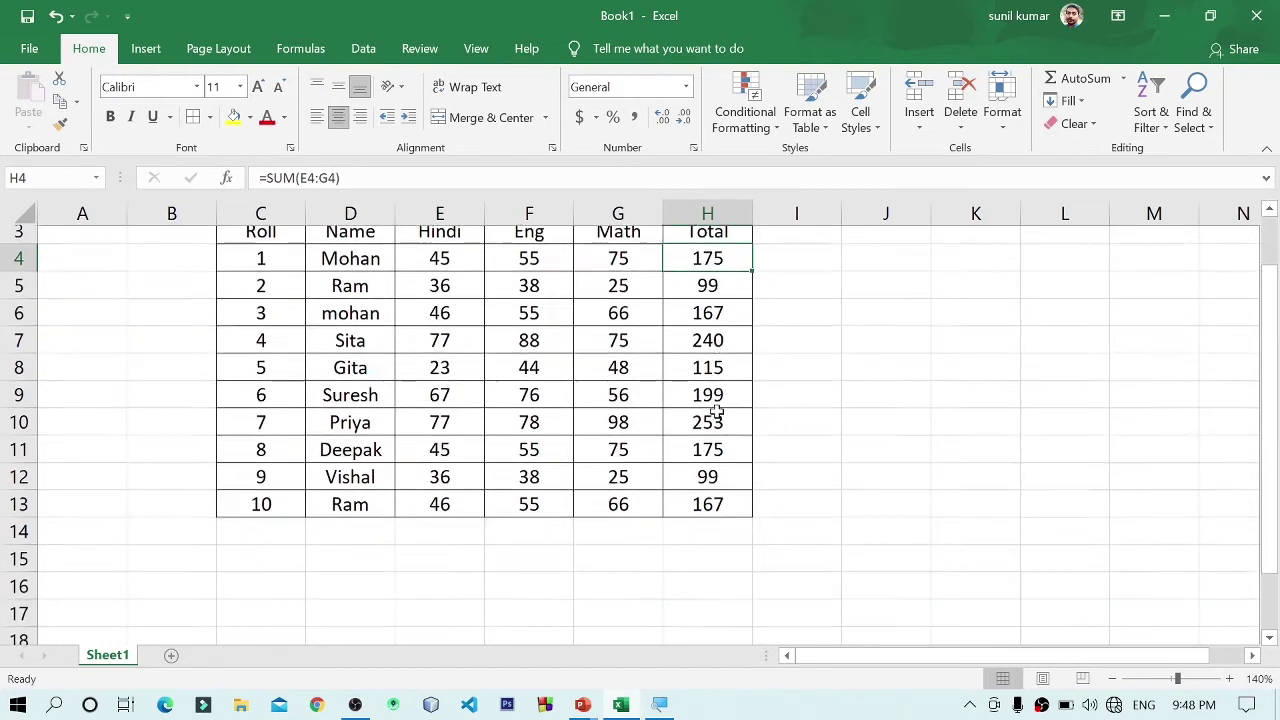
scroll(716, 410, down, 2)
scroll(716, 410, up, 3)
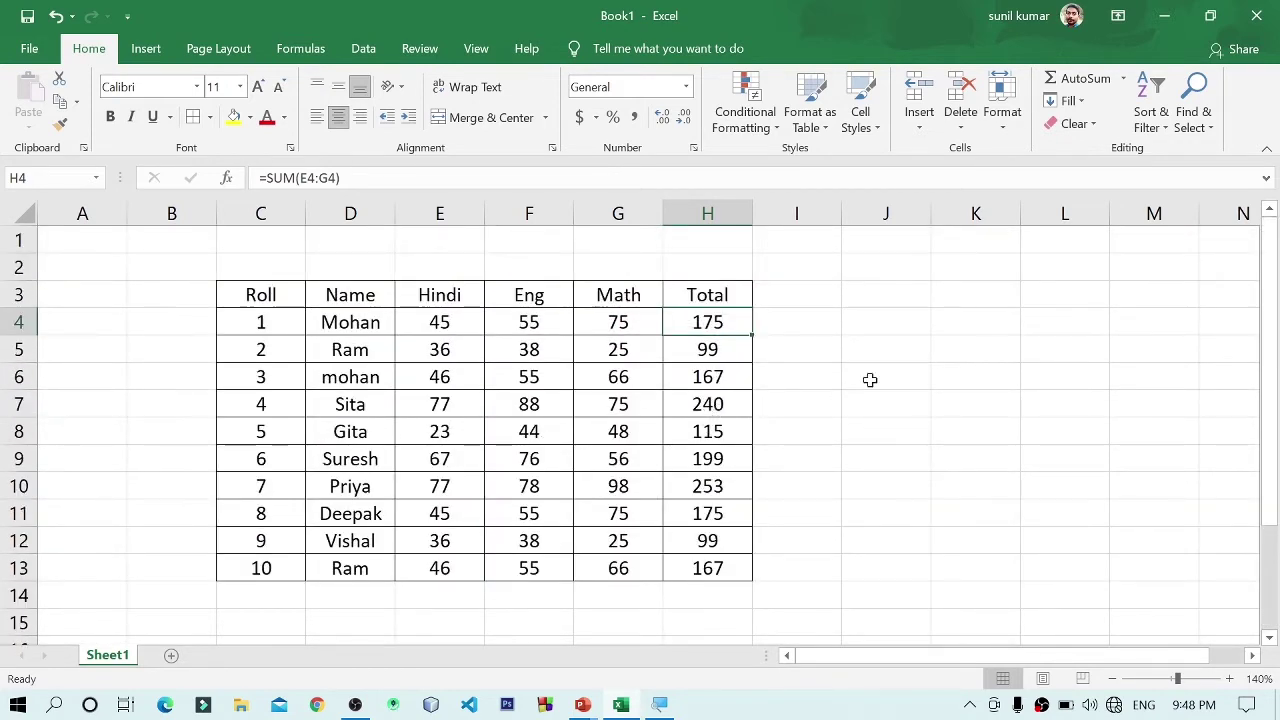
click(869, 379)
text(To)
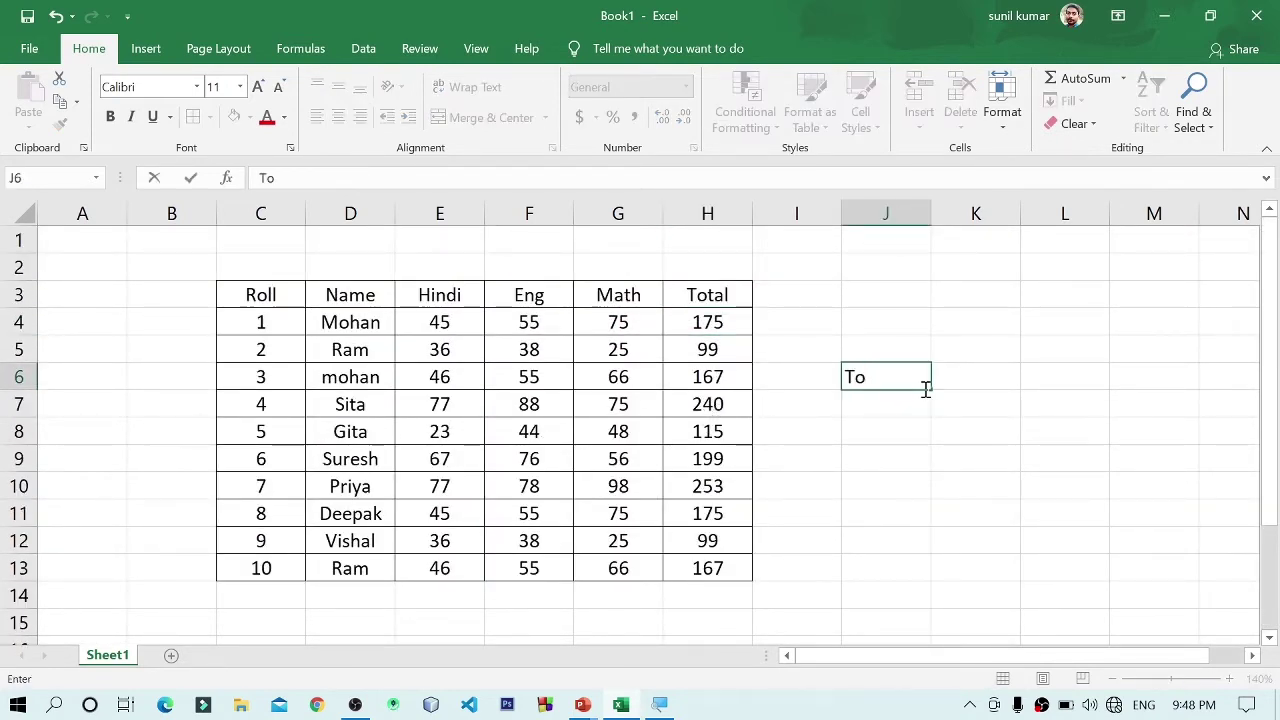
text(p)
key(Tab)
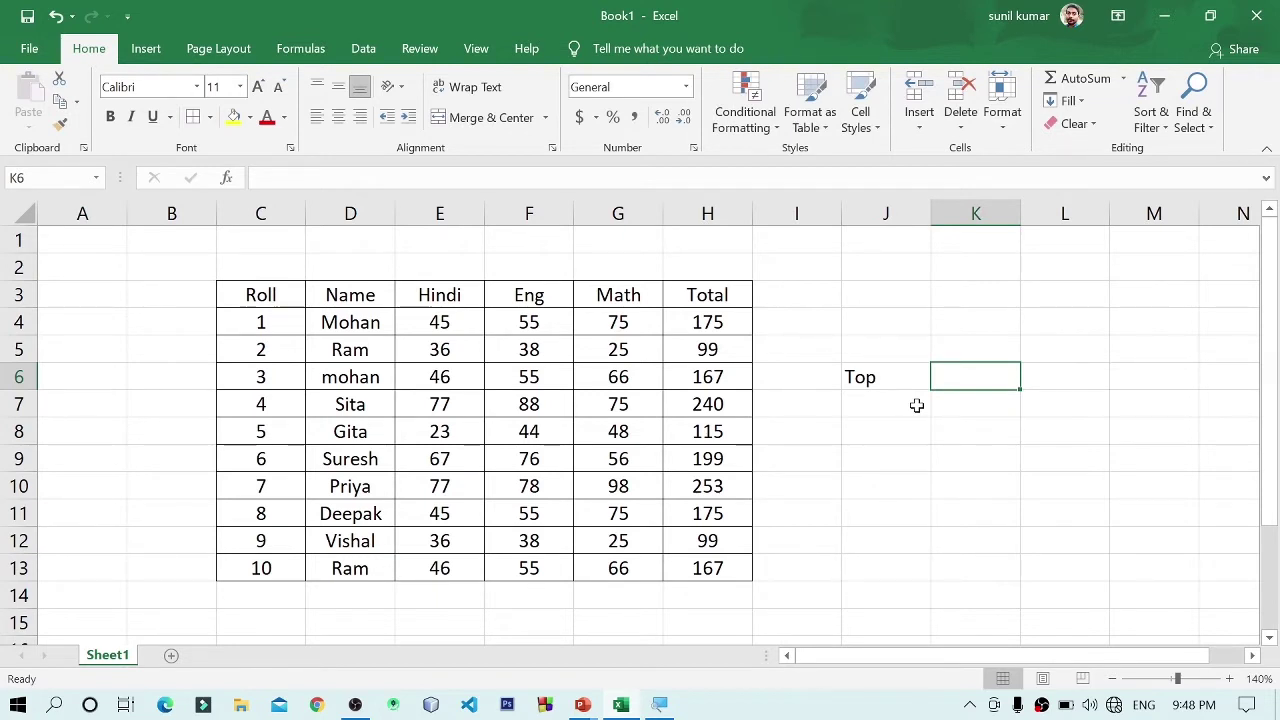
text(=)
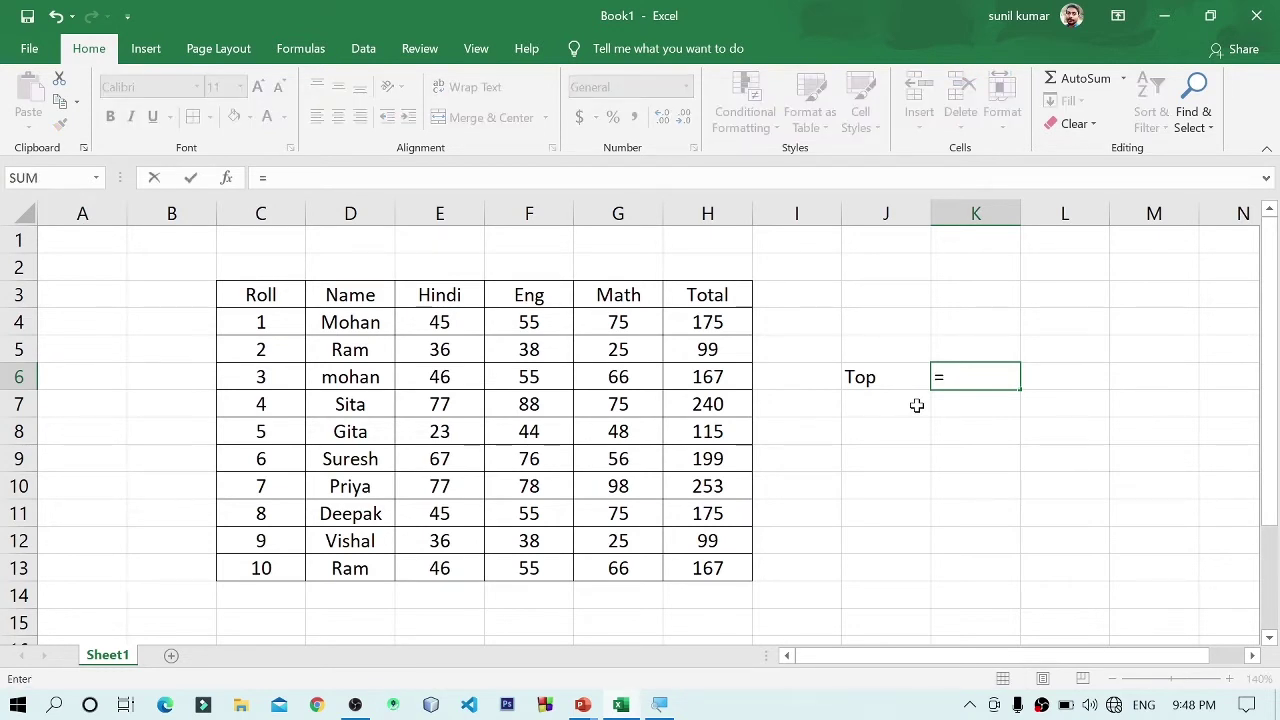
text(Max)
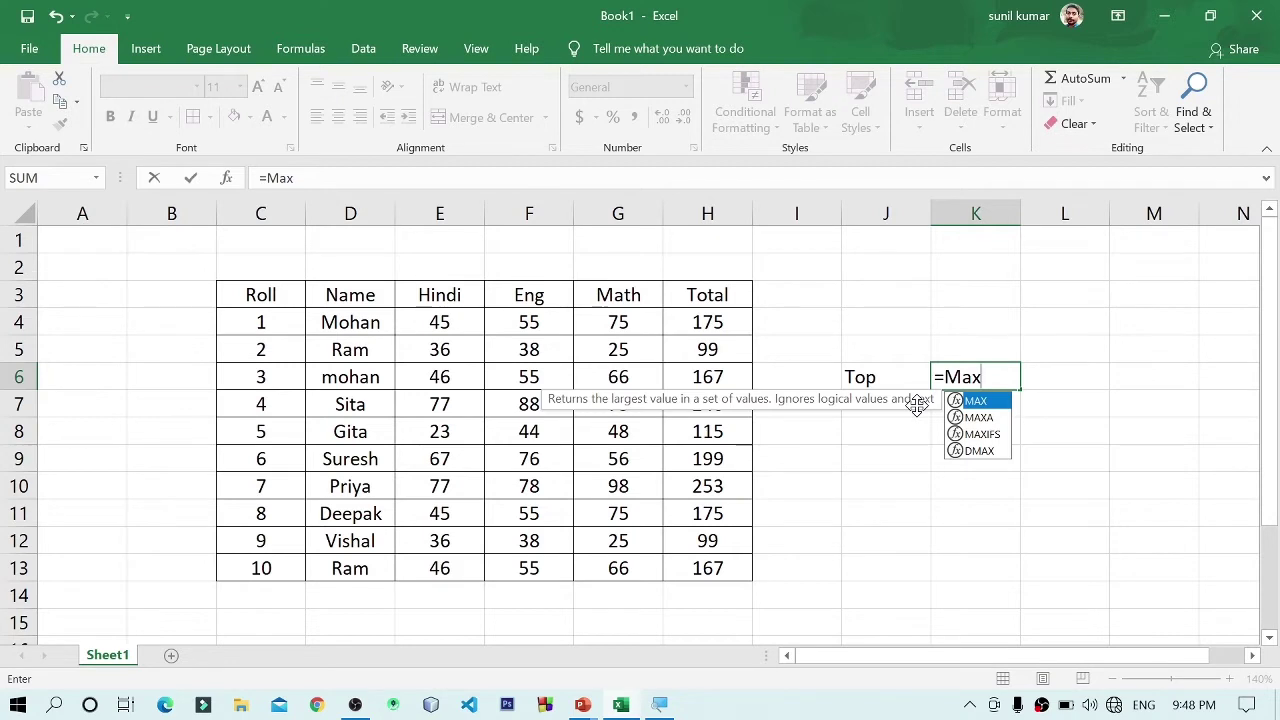
text(()
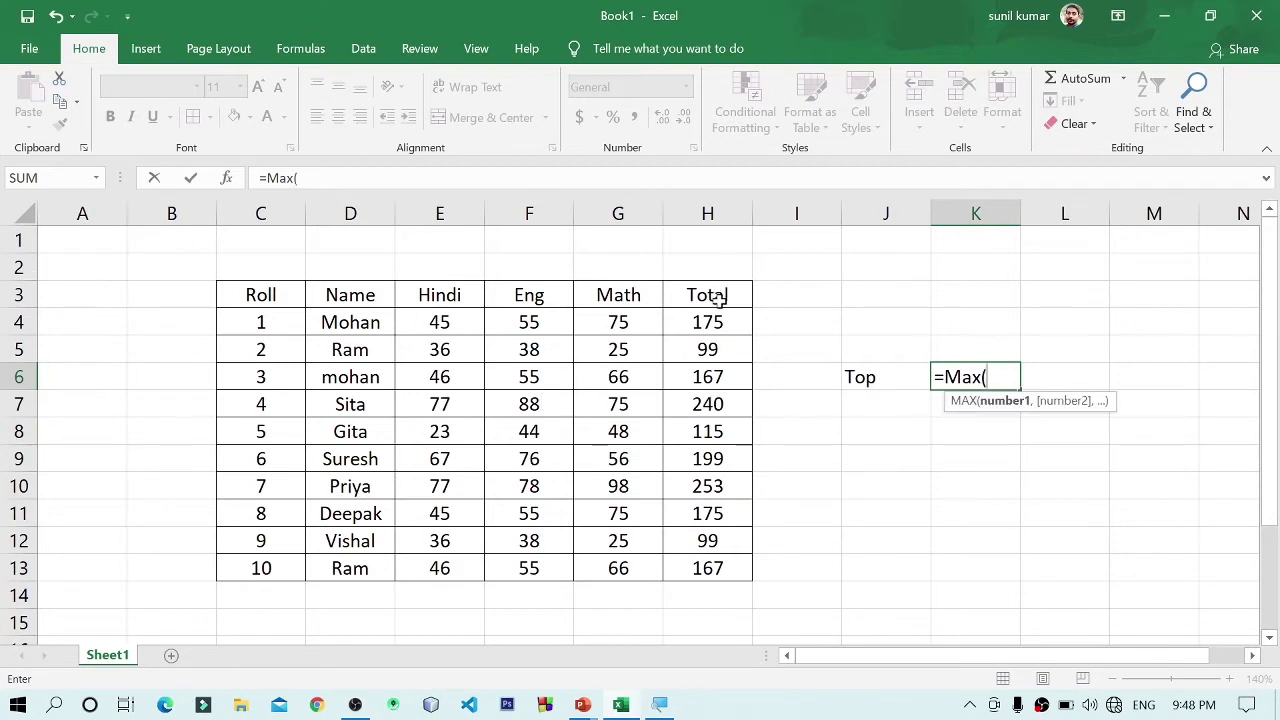
drag(718, 320, 726, 563)
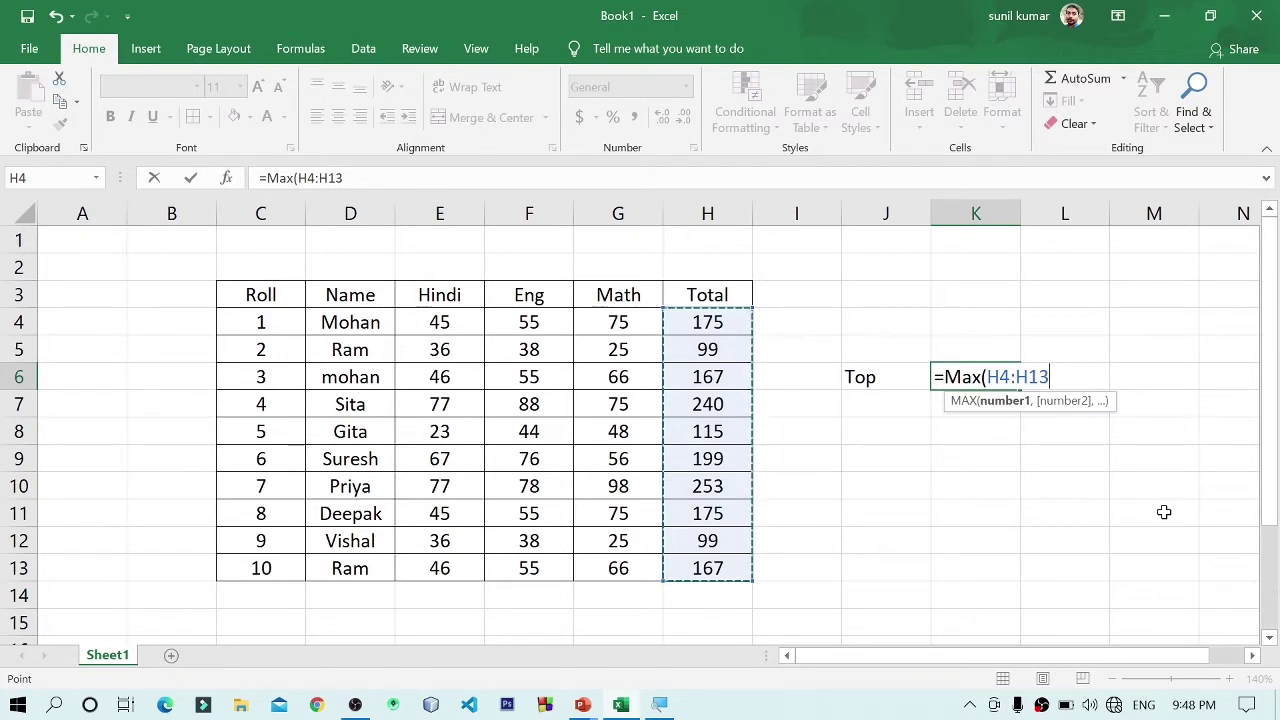
text())
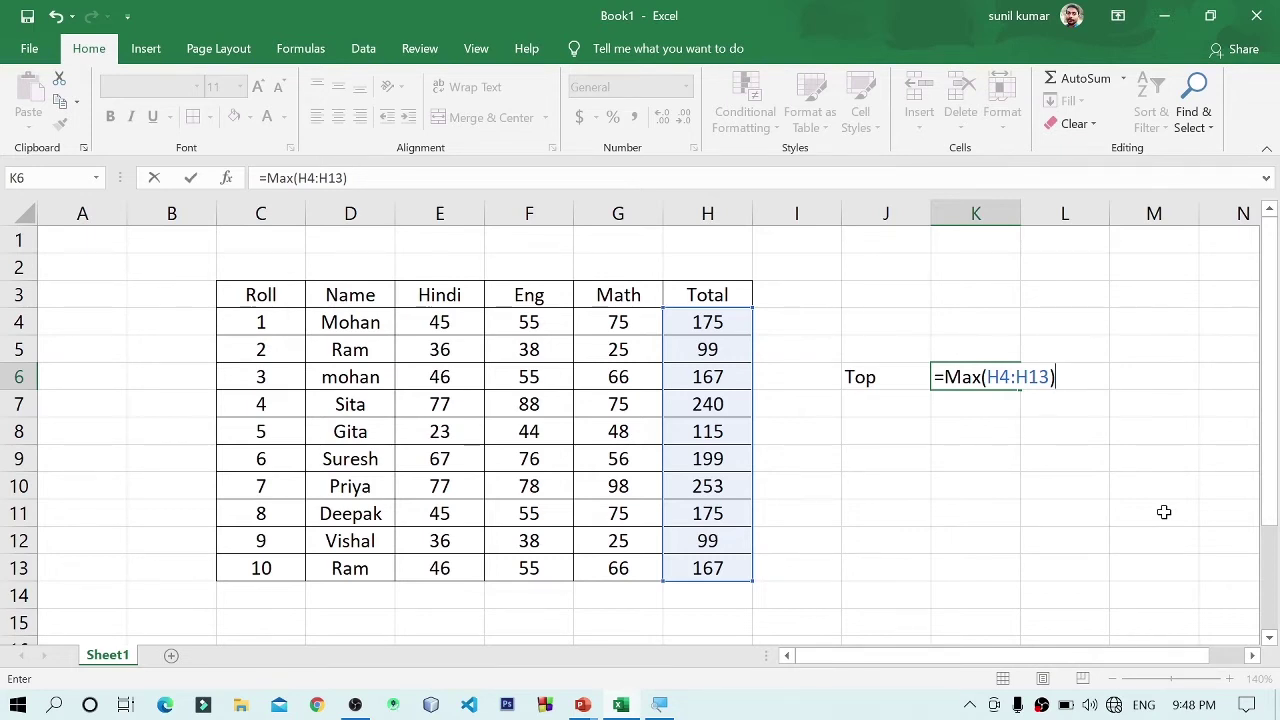
key(Return)
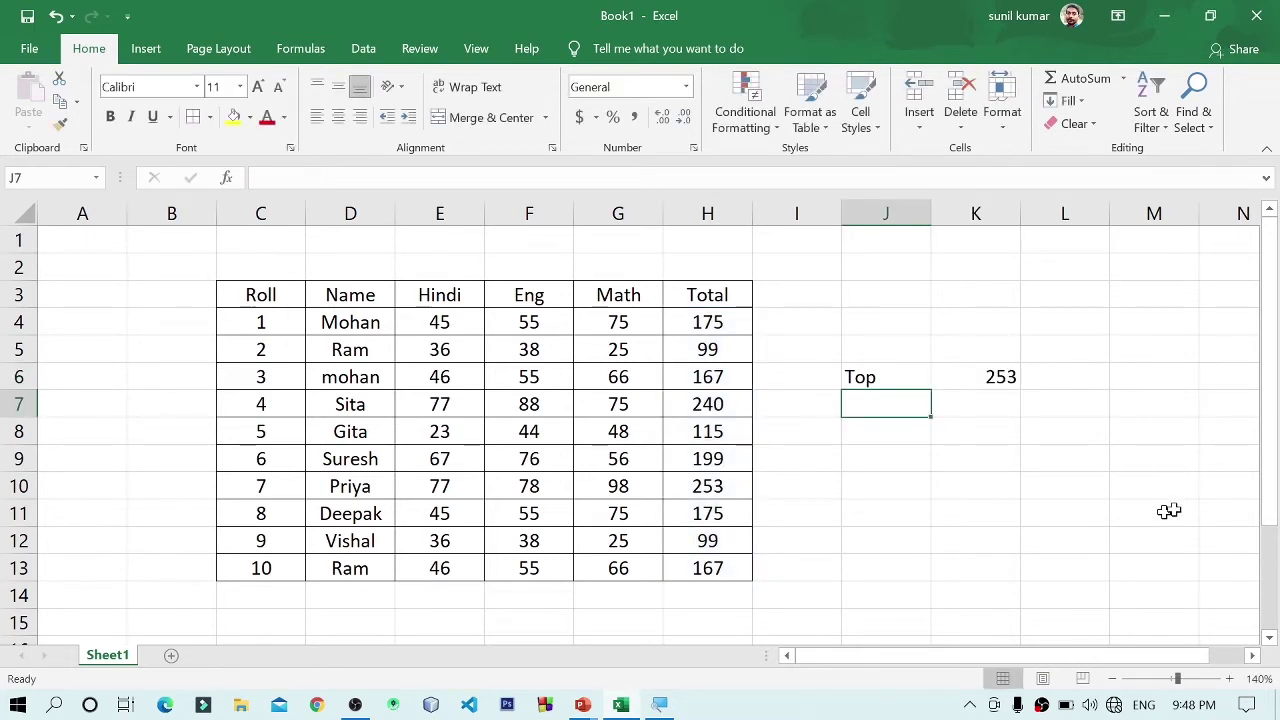
- Check the Top cells and highlight row 10, the student with the 253 total
click(882, 378)
click(977, 368)
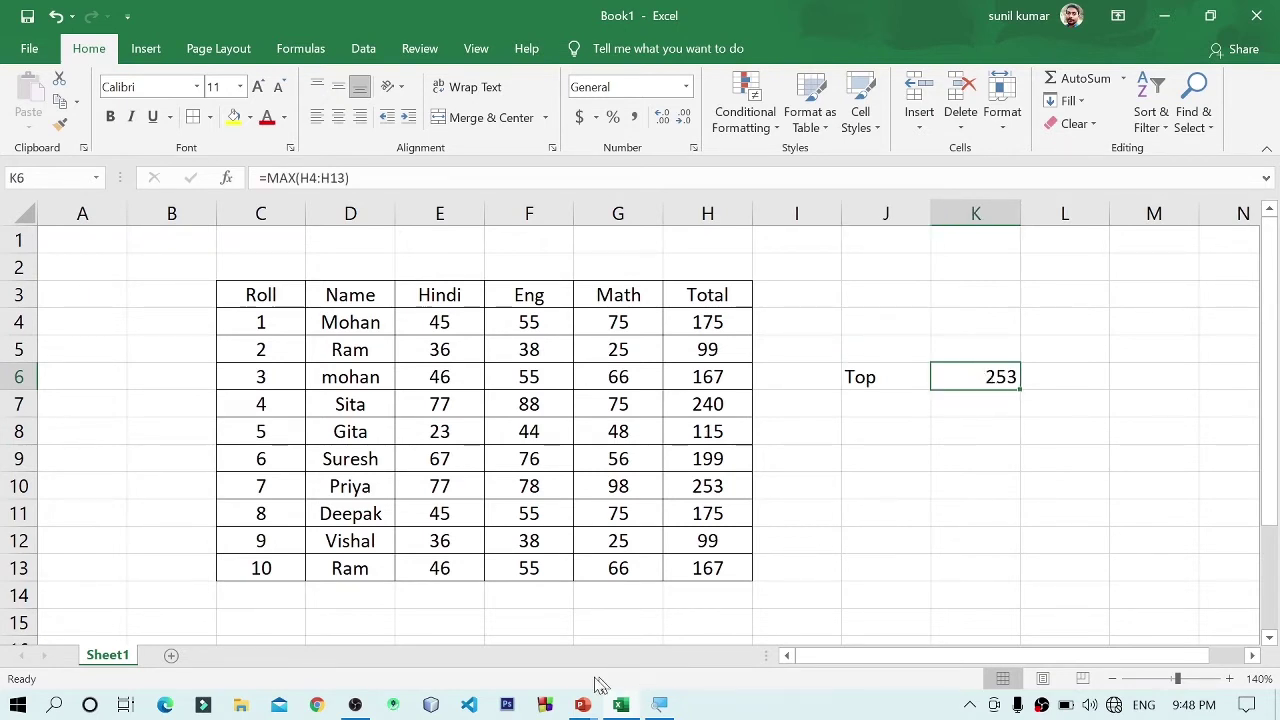
click(712, 486)
drag(714, 484, 530, 492)
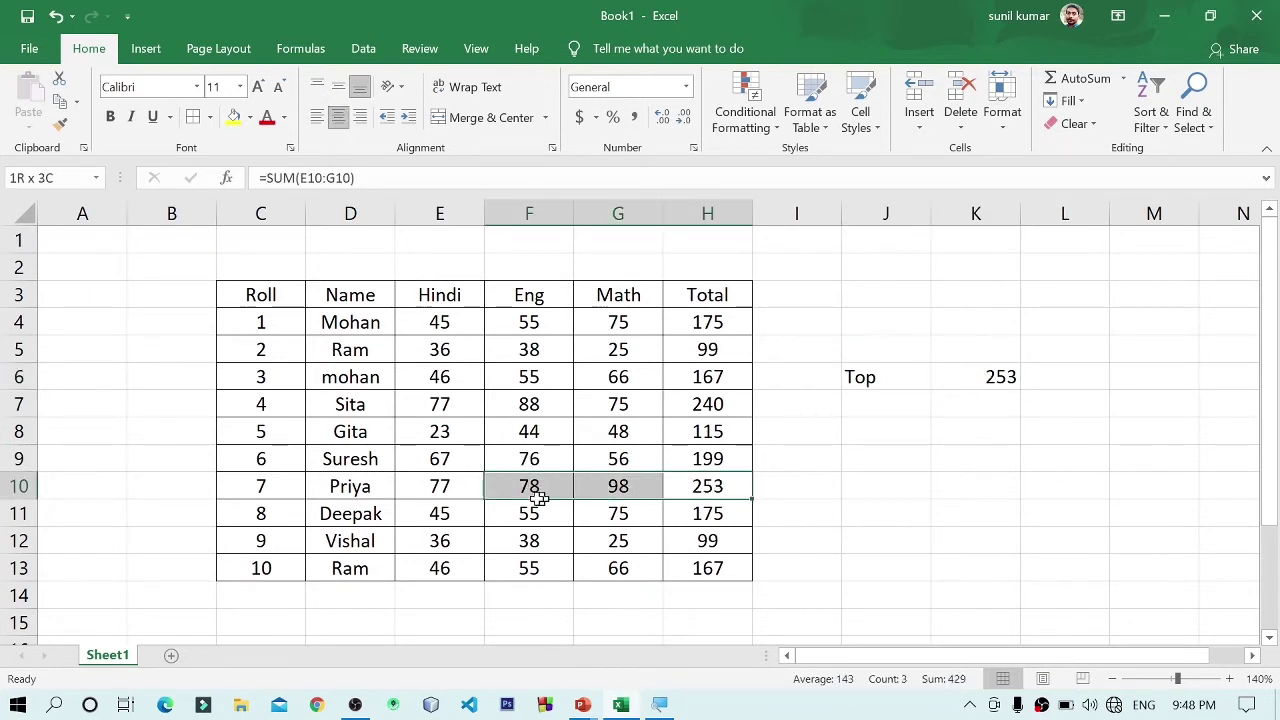
drag(308, 492, 707, 483)
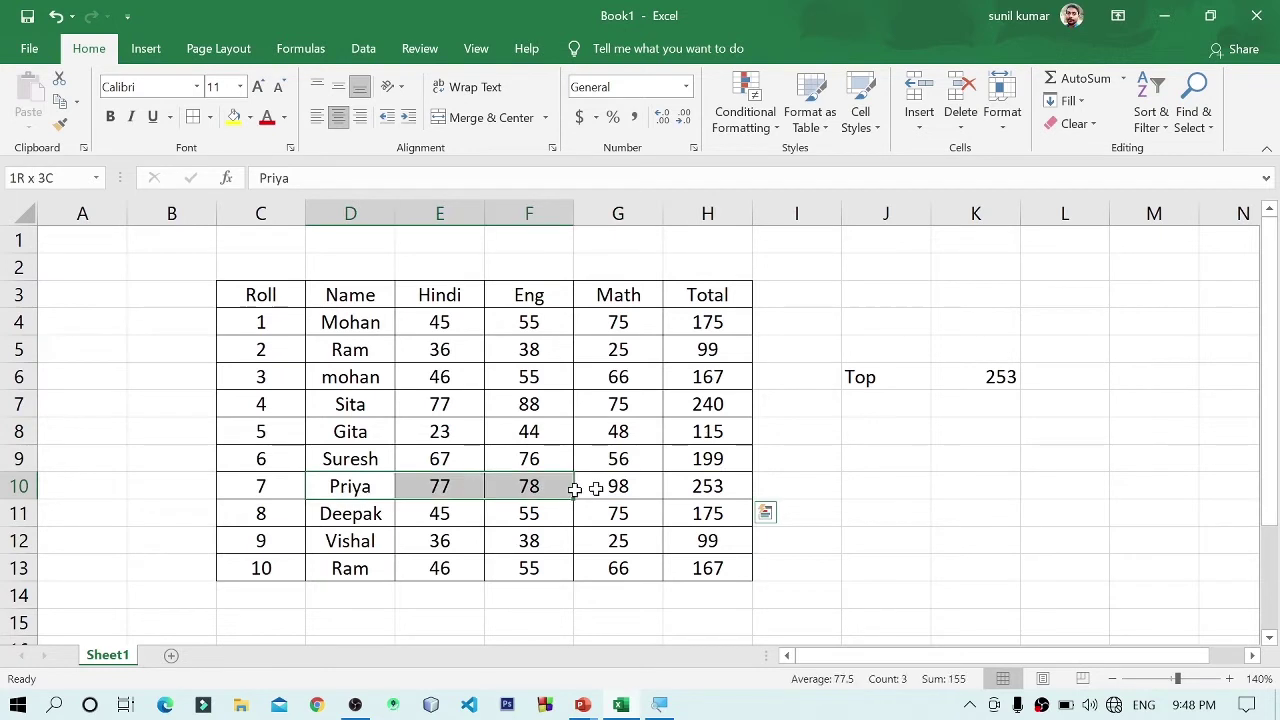
click(943, 431)
click(899, 402)
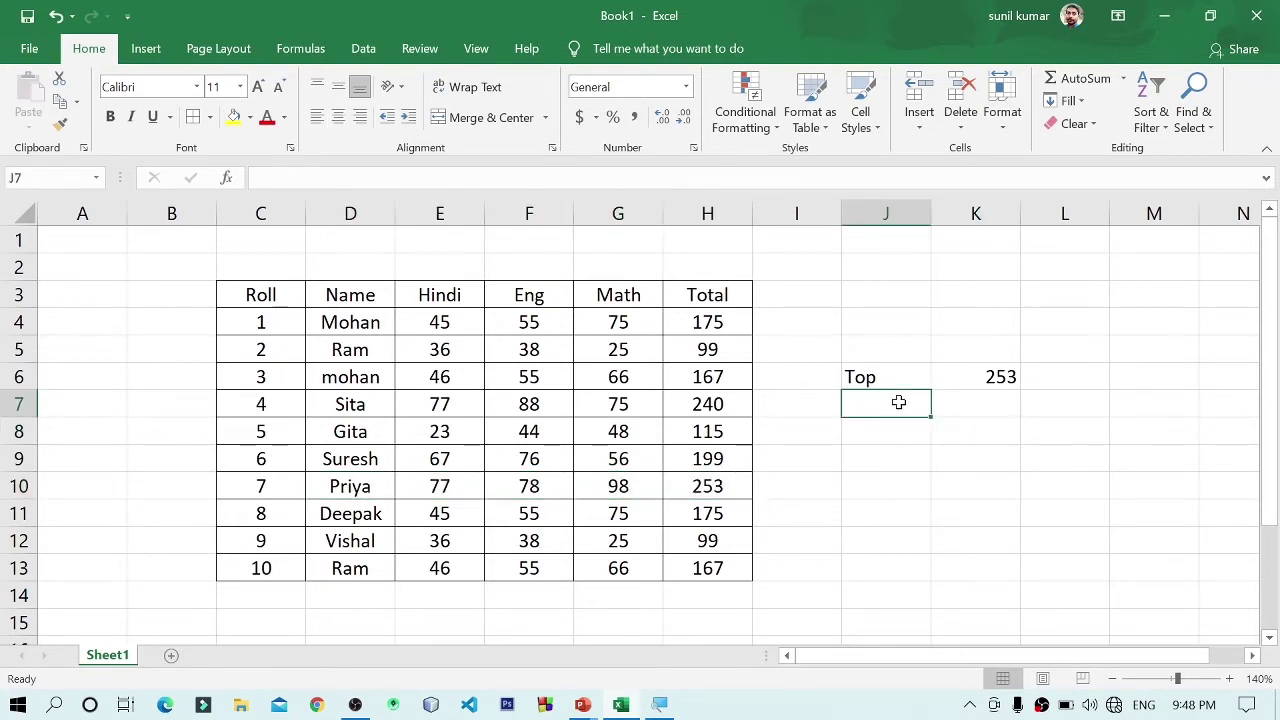
- Label J7 'Bottom' and enter =MIN(H4:H13) in K7, returning 99
text(Bo)
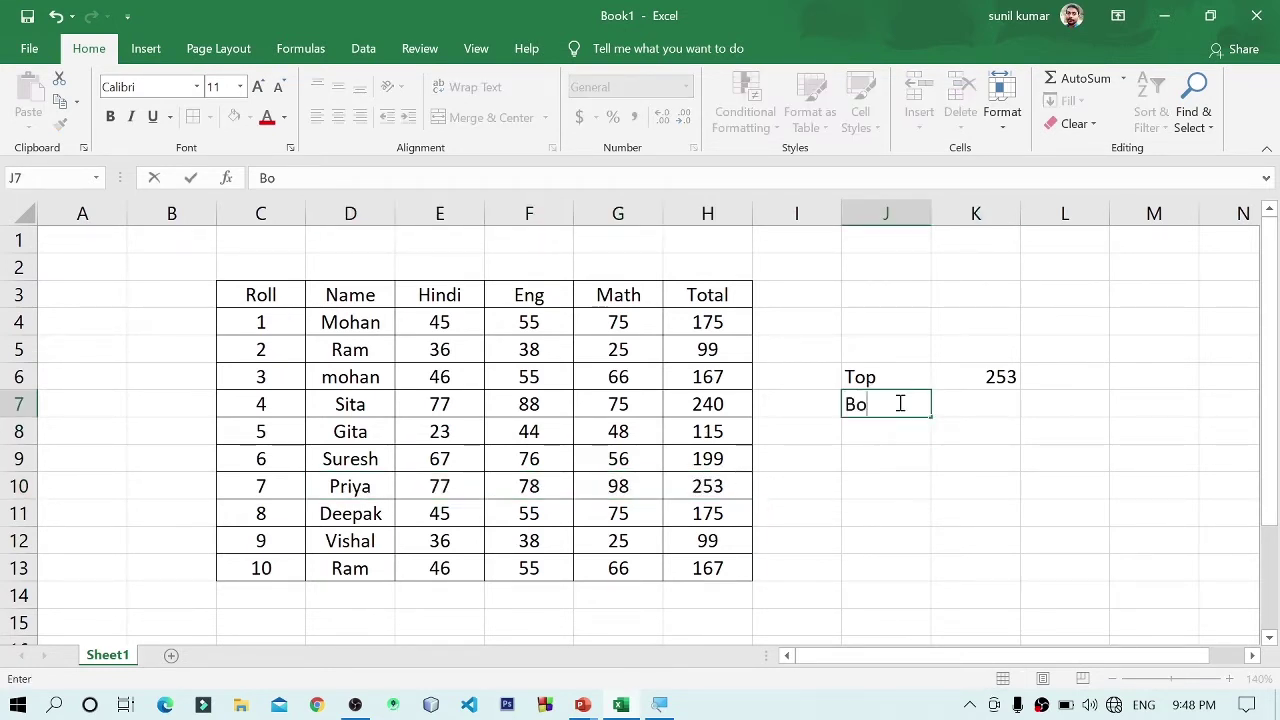
text(ttom)
key(Tab)
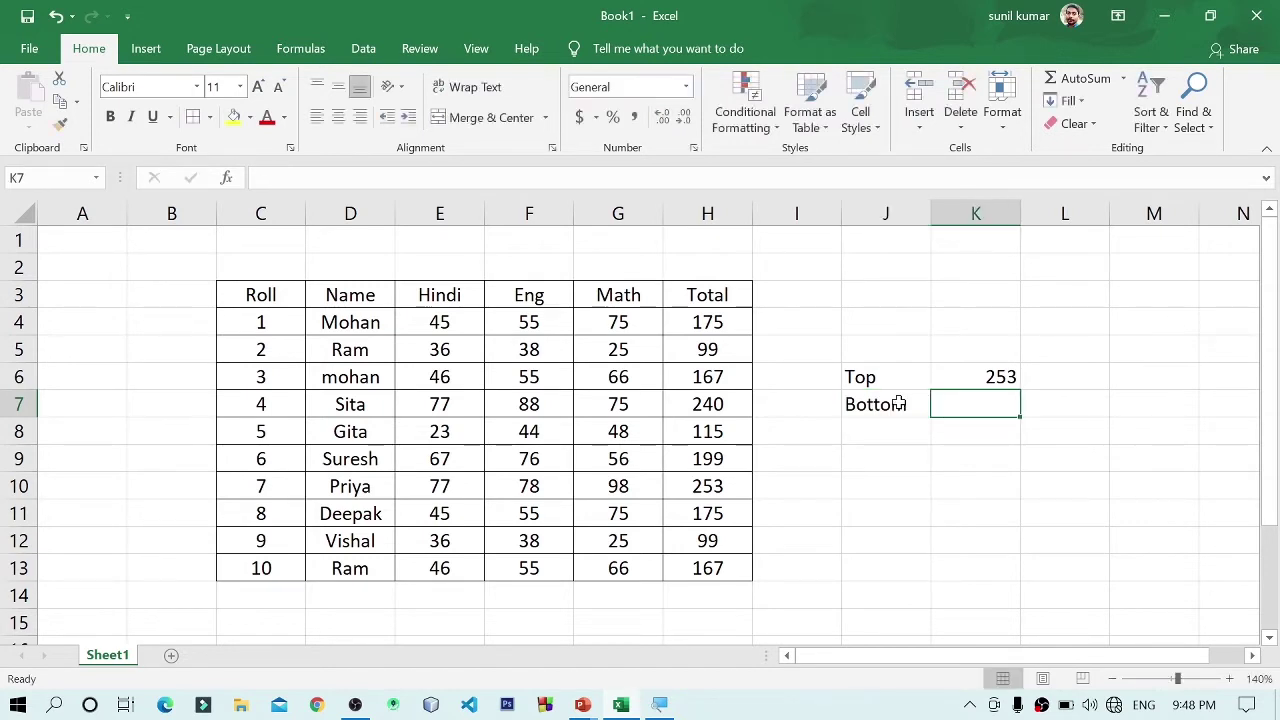
text(=)
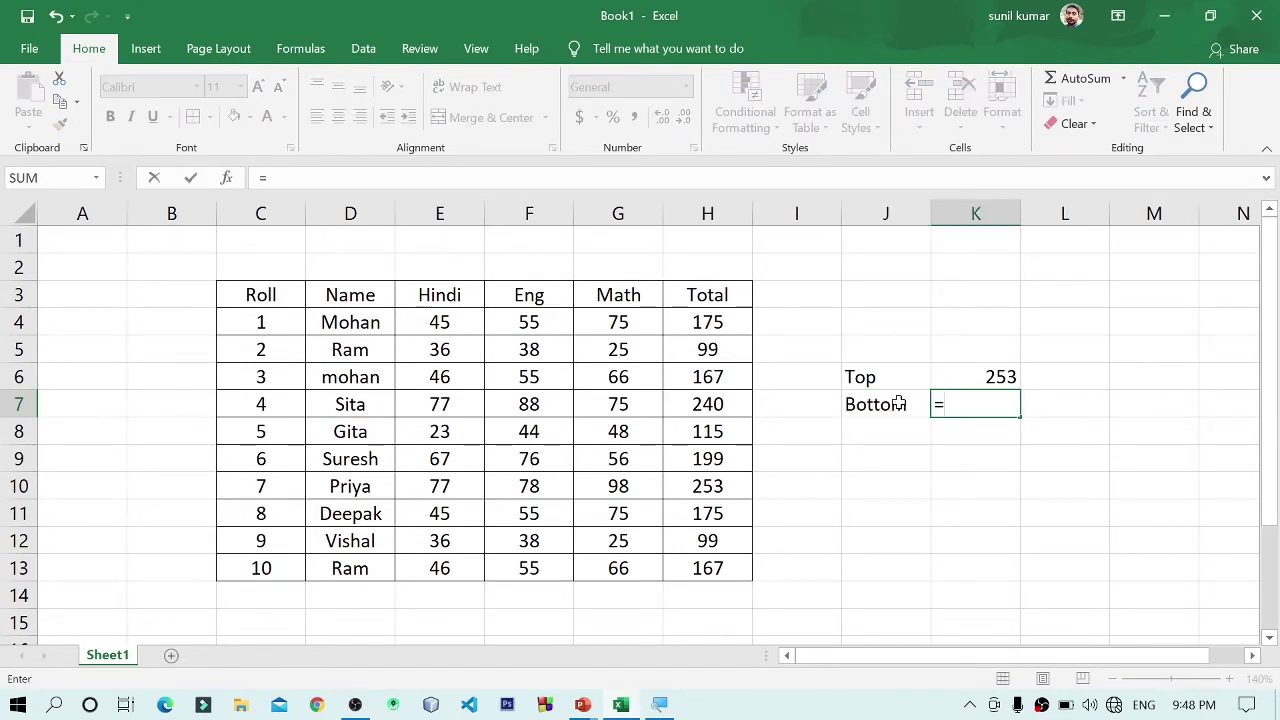
text(min()
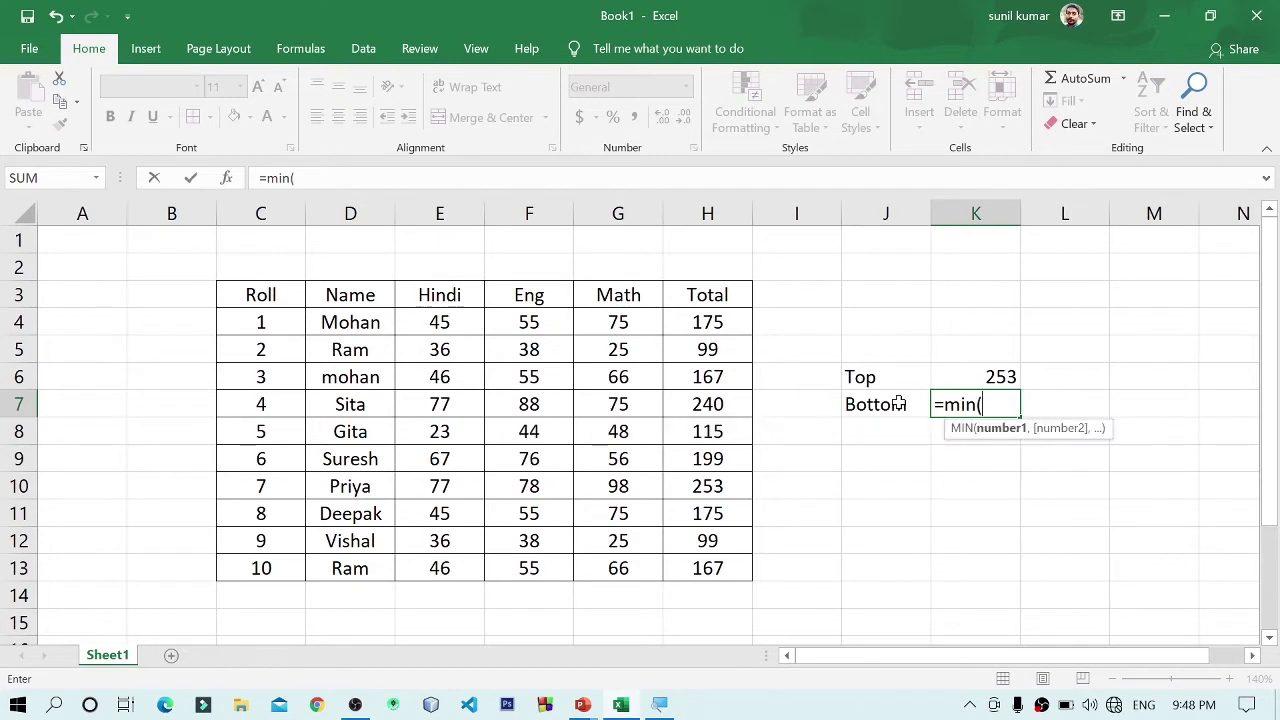
drag(707, 318, 714, 570)
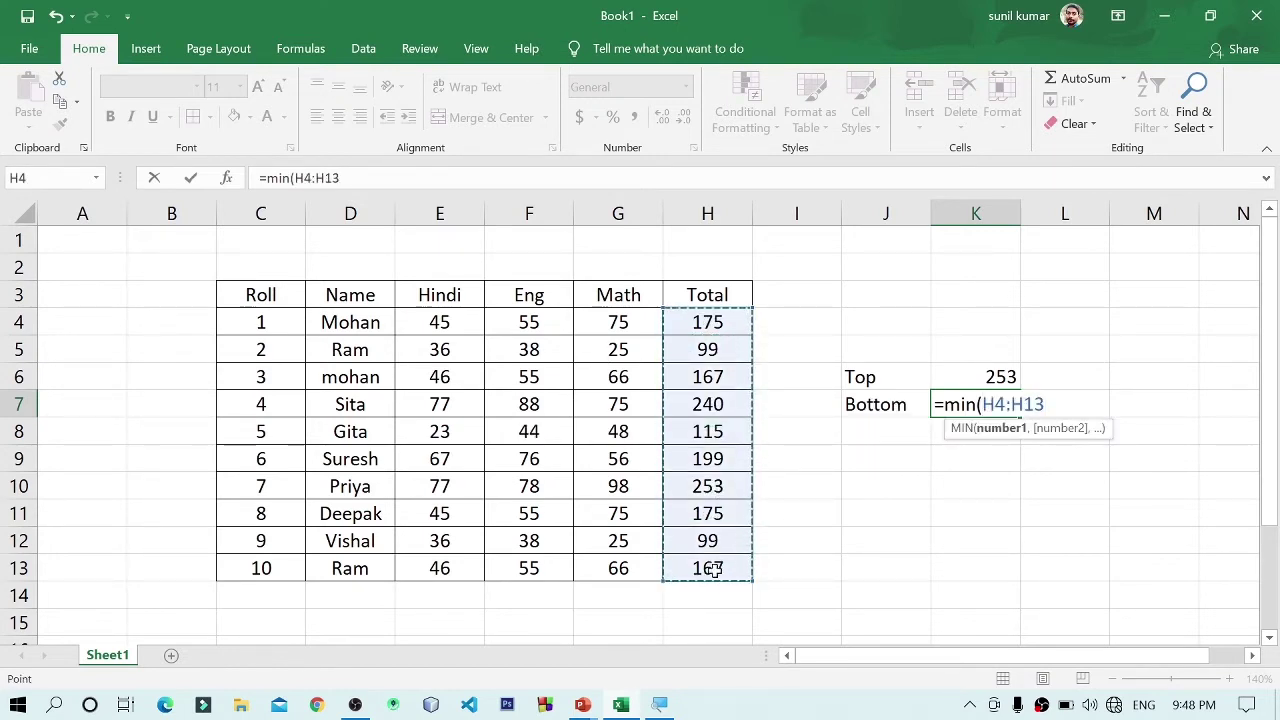
text())
key(Return)
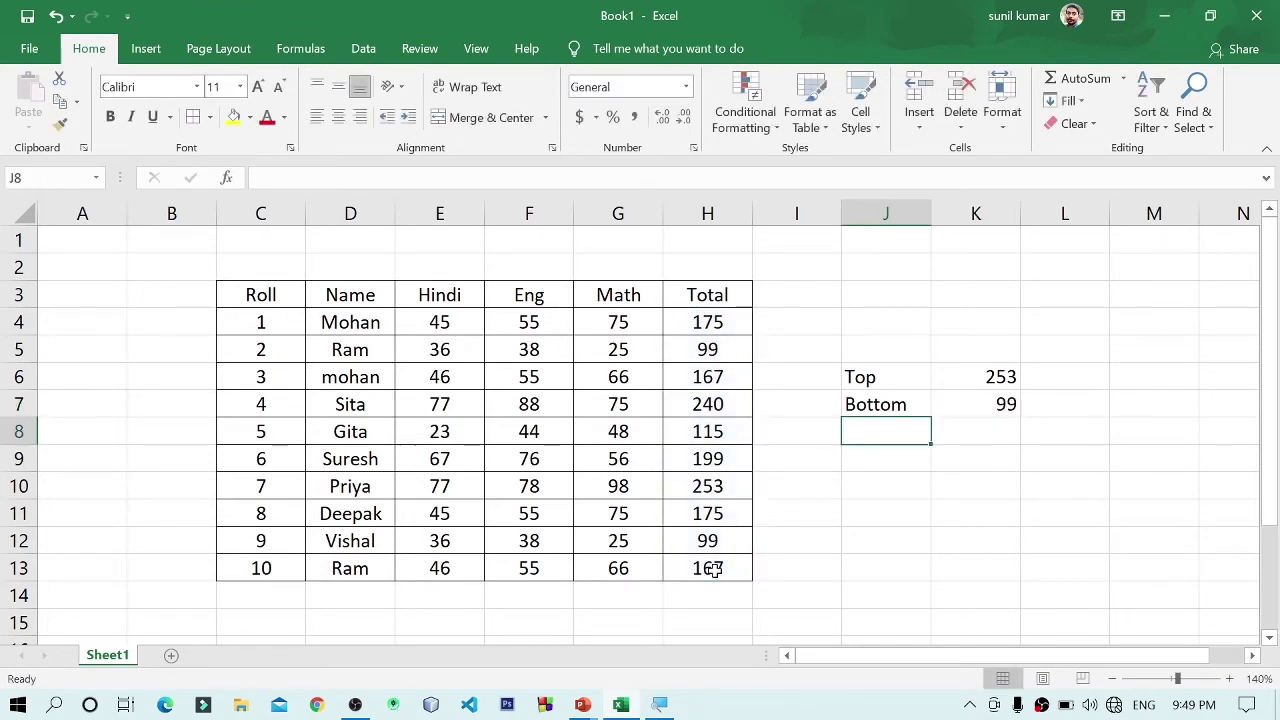
- Review Vishal's and Ram's mark rows and their total formulas
drag(258, 541, 662, 537)
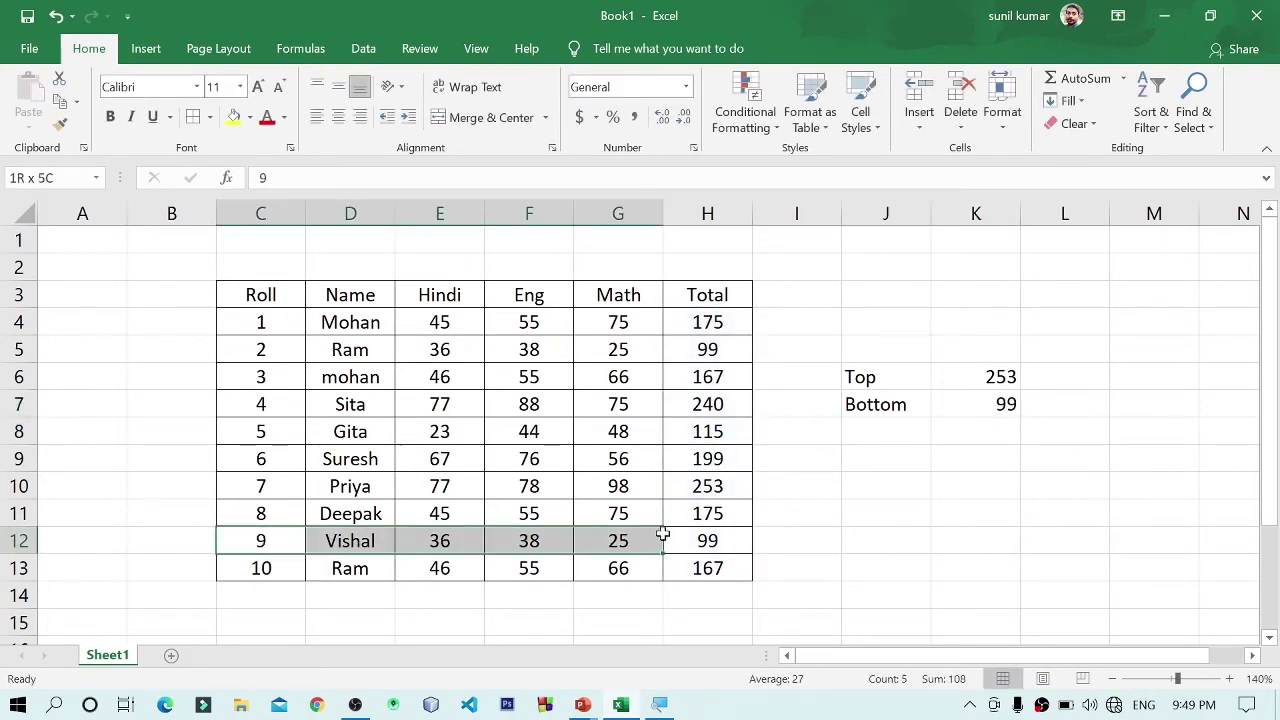
click(714, 537)
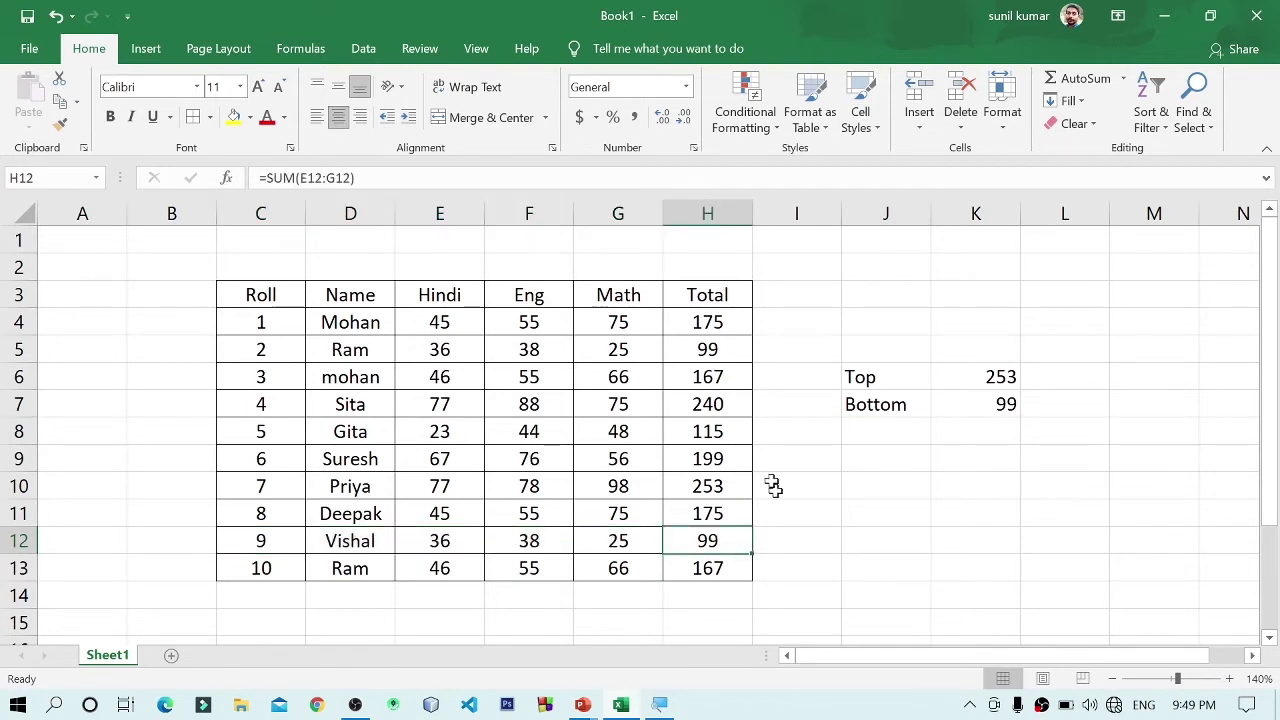
drag(368, 352, 698, 340)
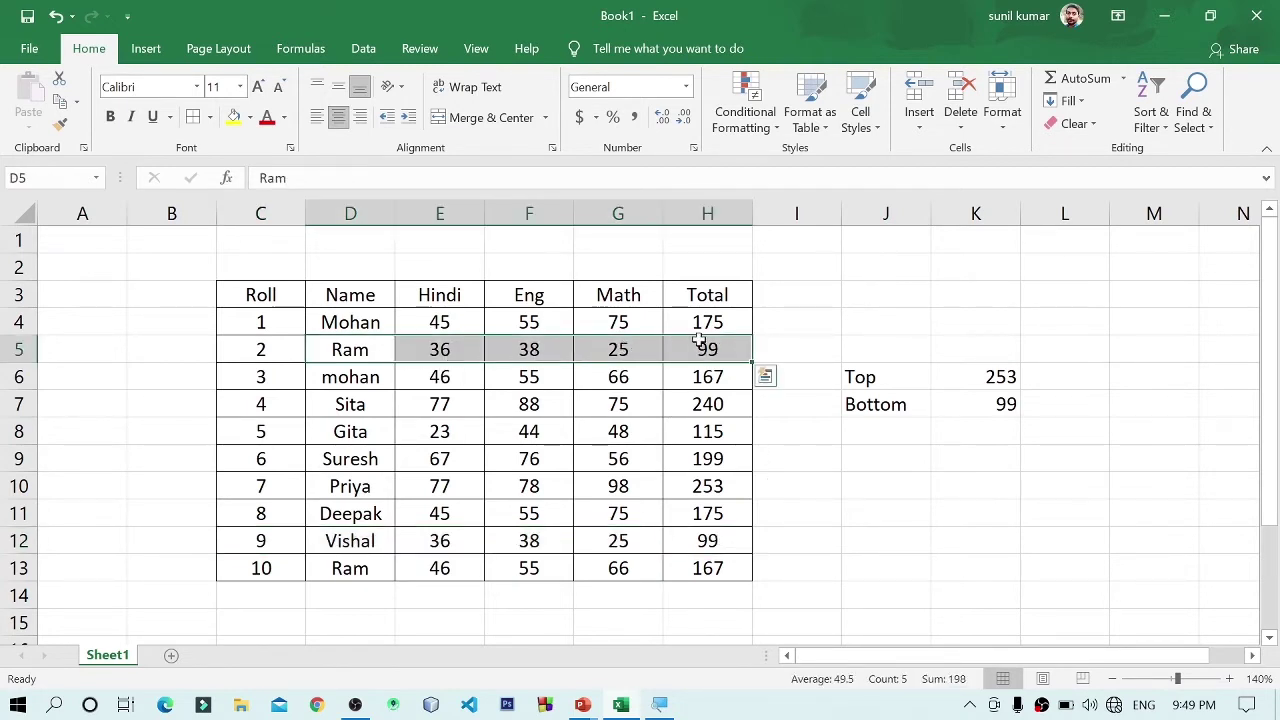
click(726, 347)
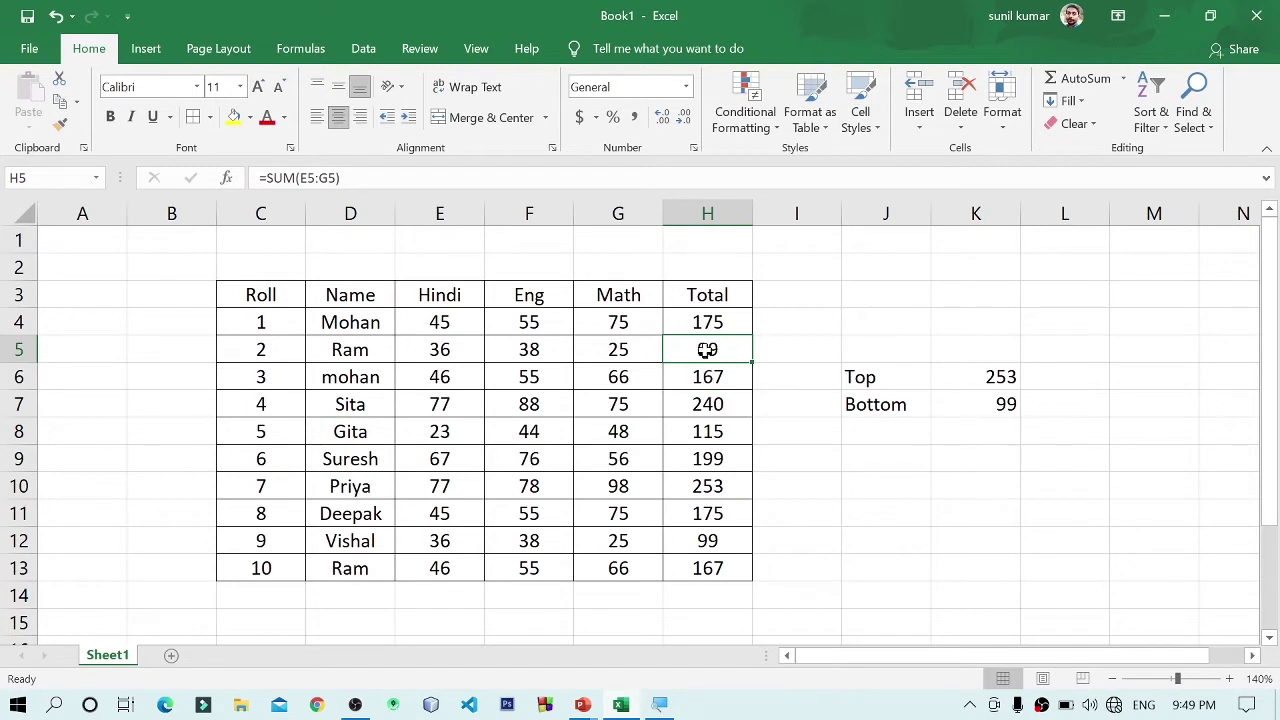
- Change Ram's Math mark from 25 to 24 and check the Bottom value
double_click(617, 349)
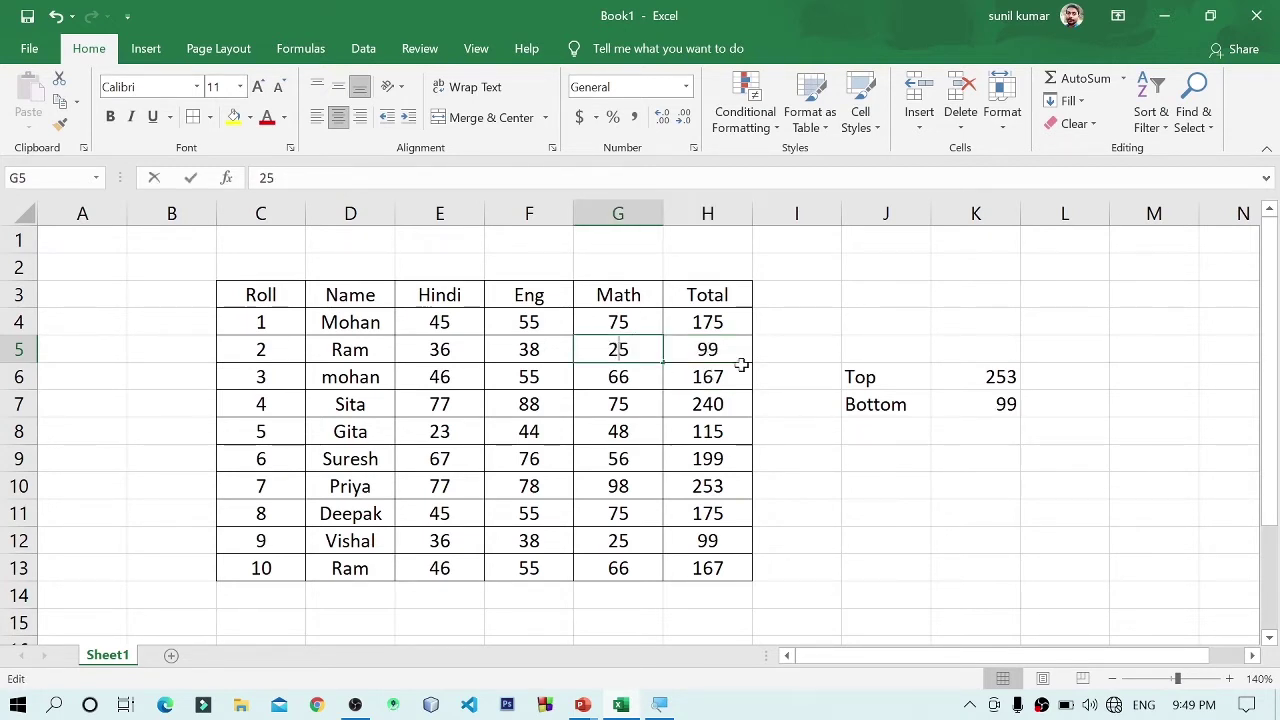
key(Delete)
text(4)
key(Return)
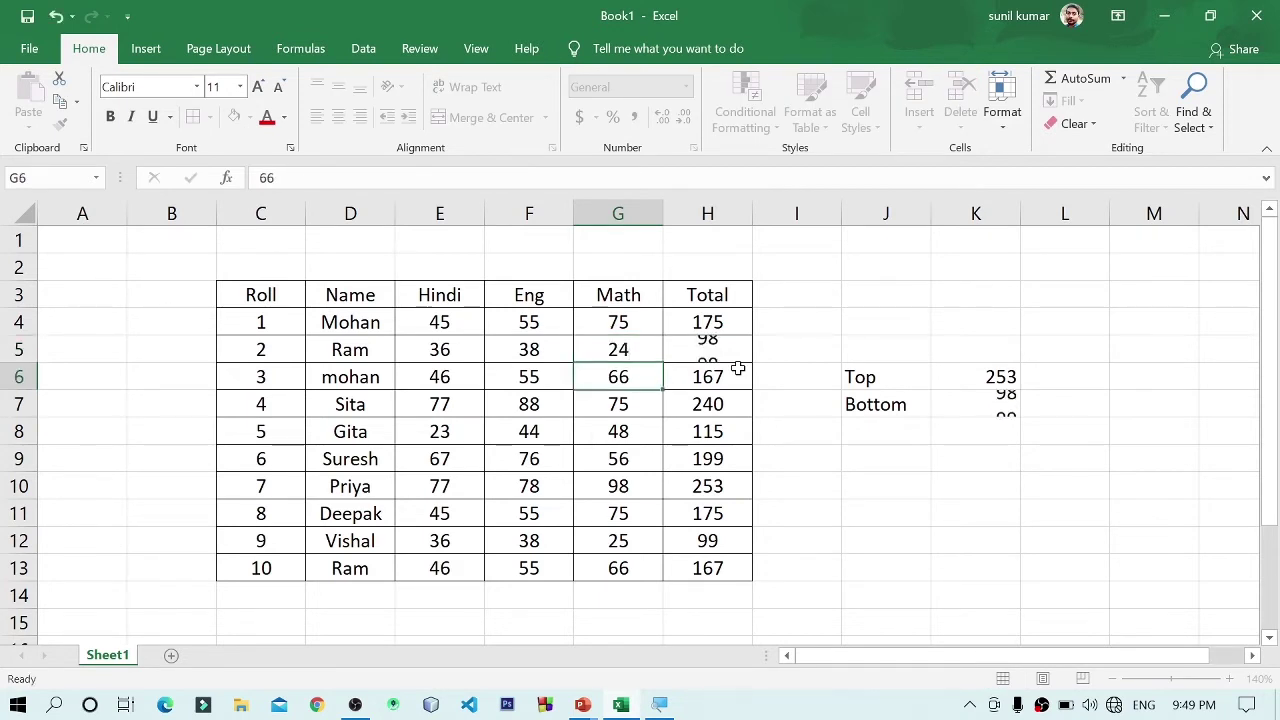
click(1005, 405)
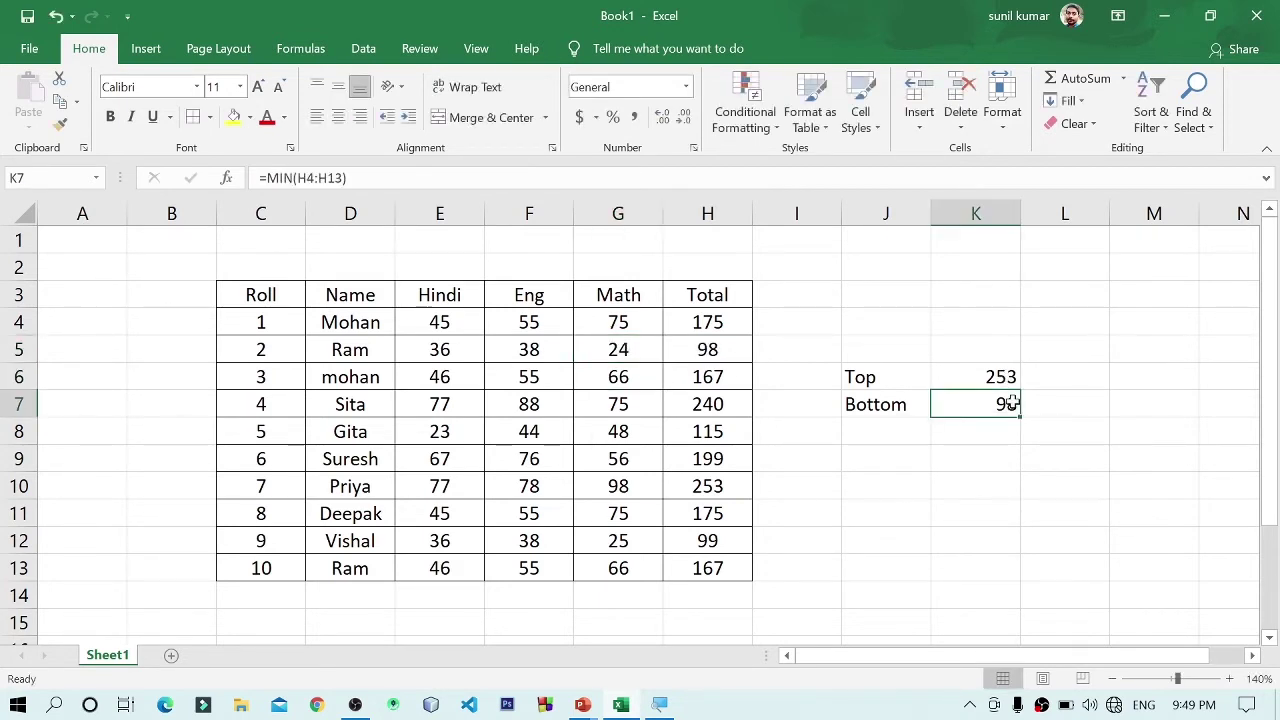
- Change Vishal's Eng mark from 38 to 35, confirming his total and Bottom drop to 96
double_click(711, 548)
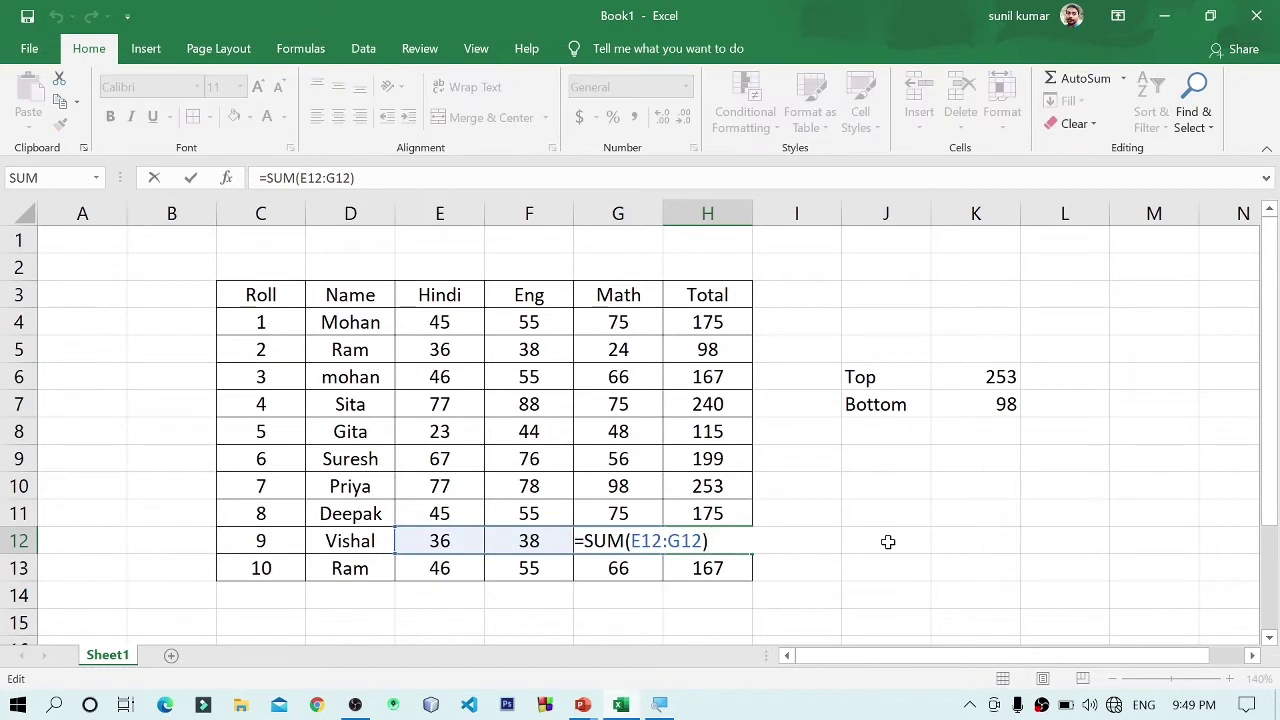
key(Escape)
click(532, 540)
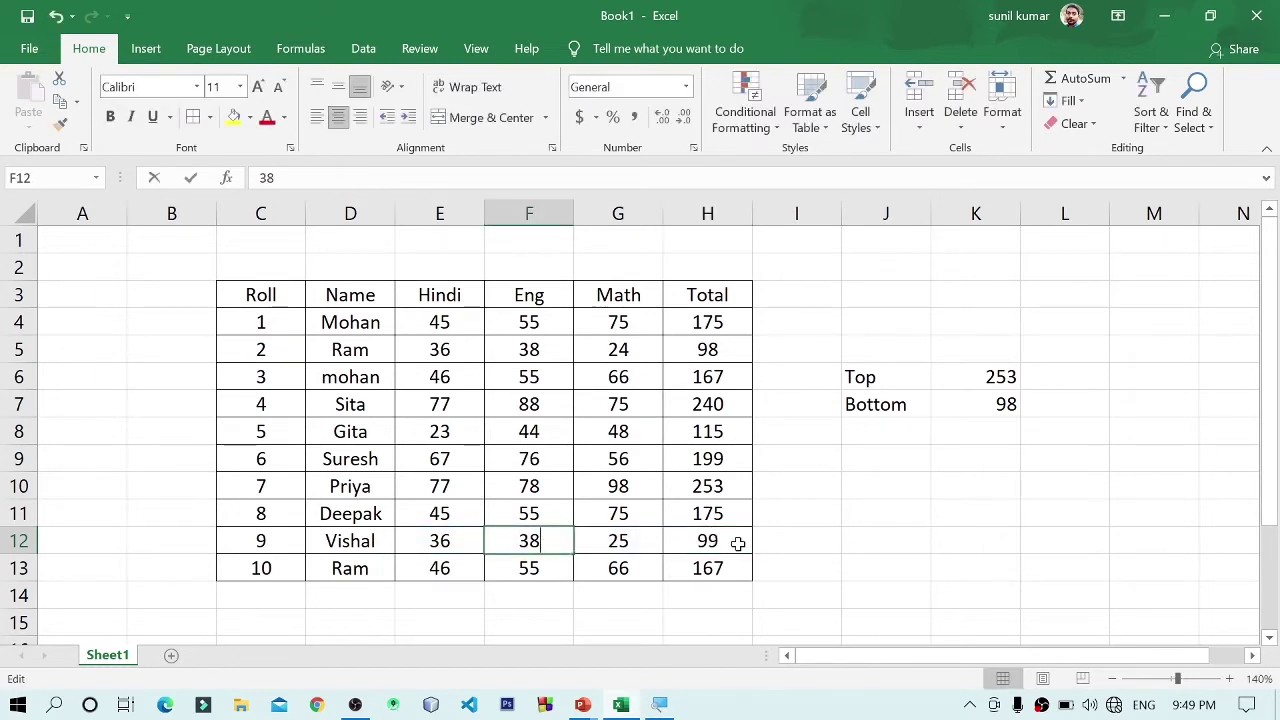
key(BackSpace)
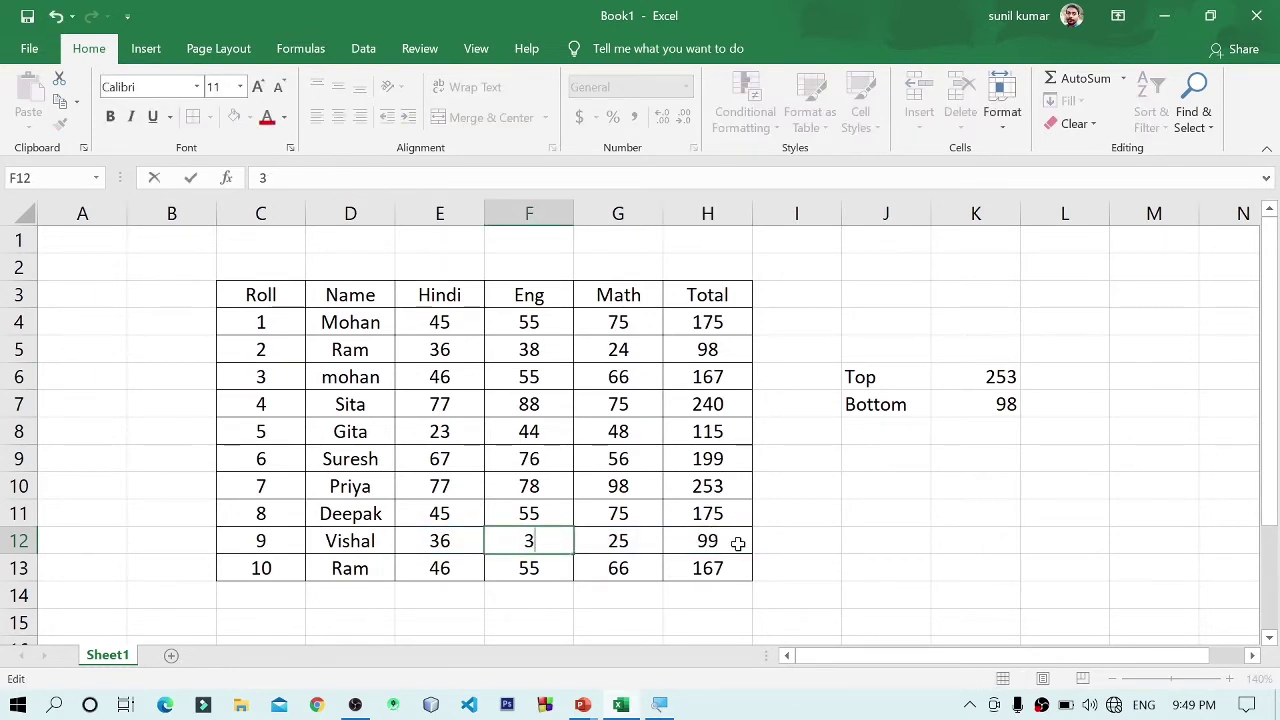
text(5)
key(Return)
click(737, 543)
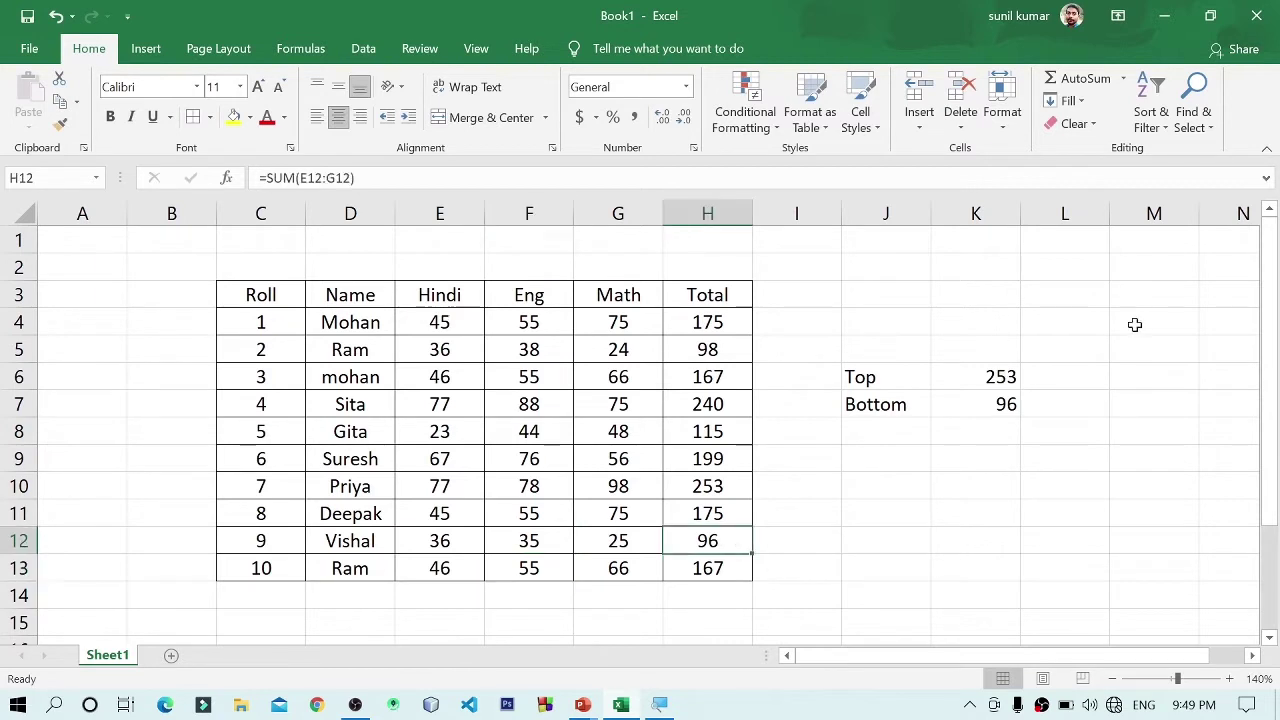
click(986, 410)
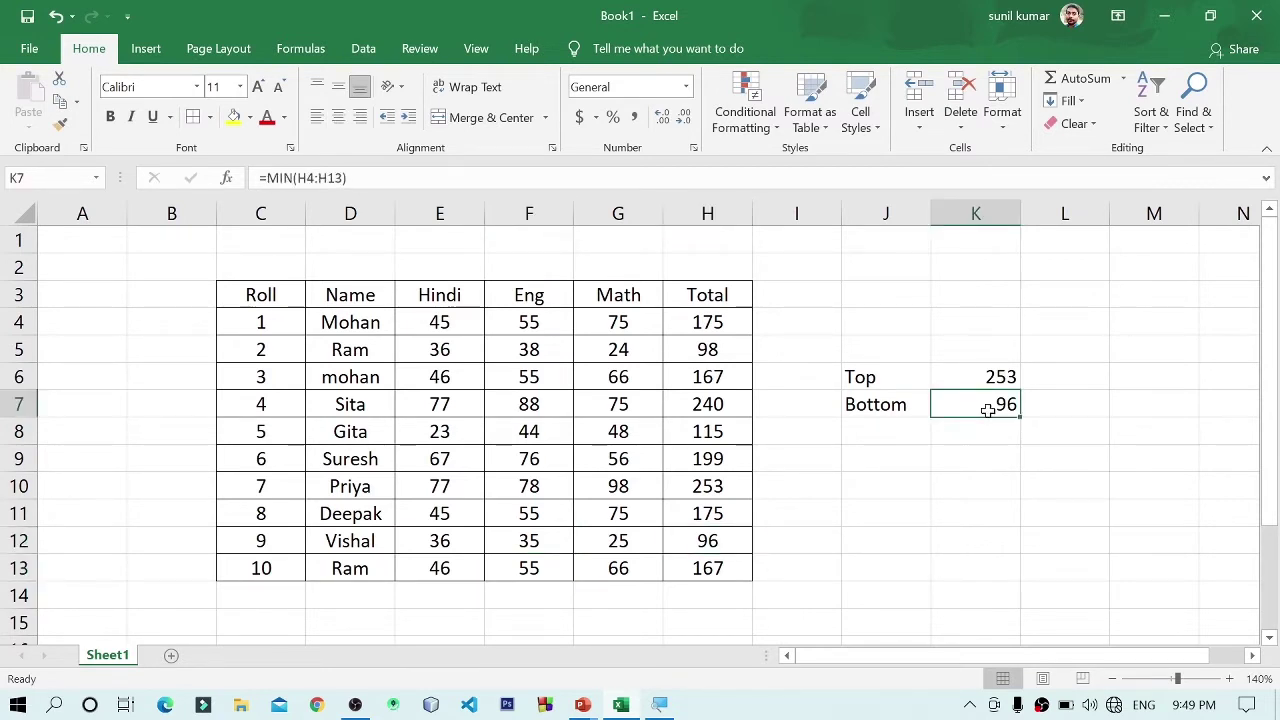
click(1035, 468)
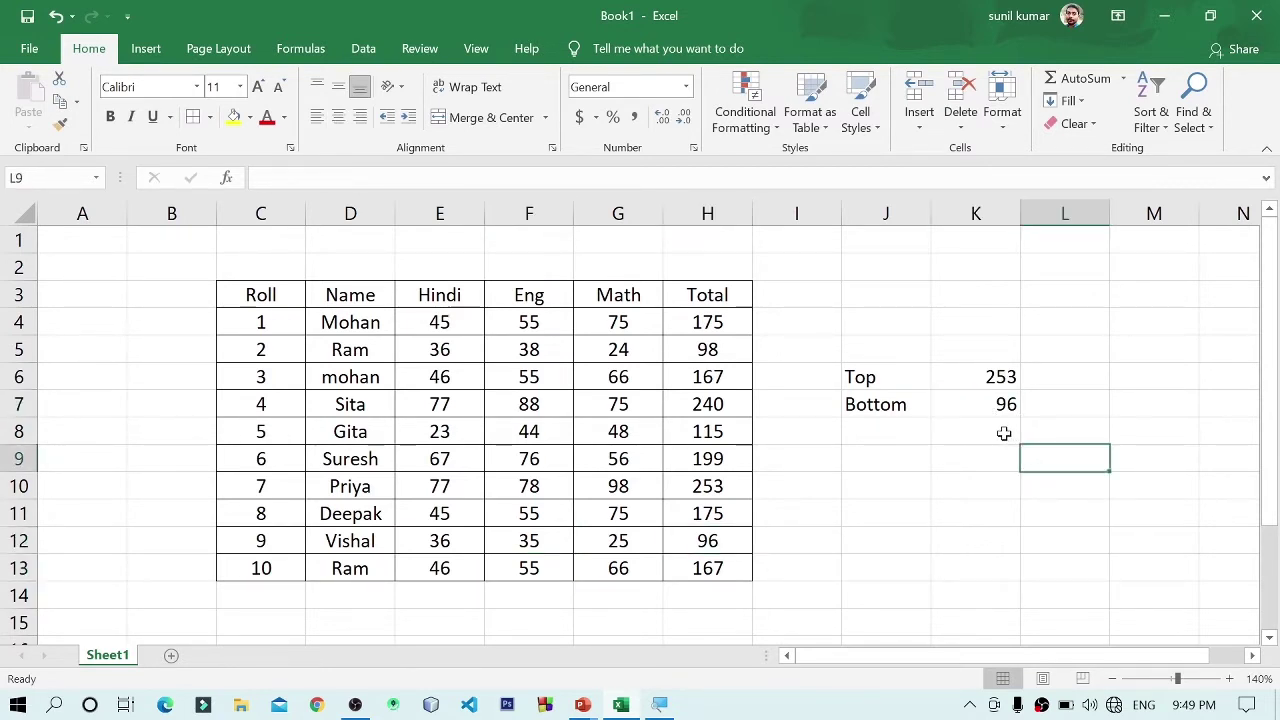
click(981, 375)
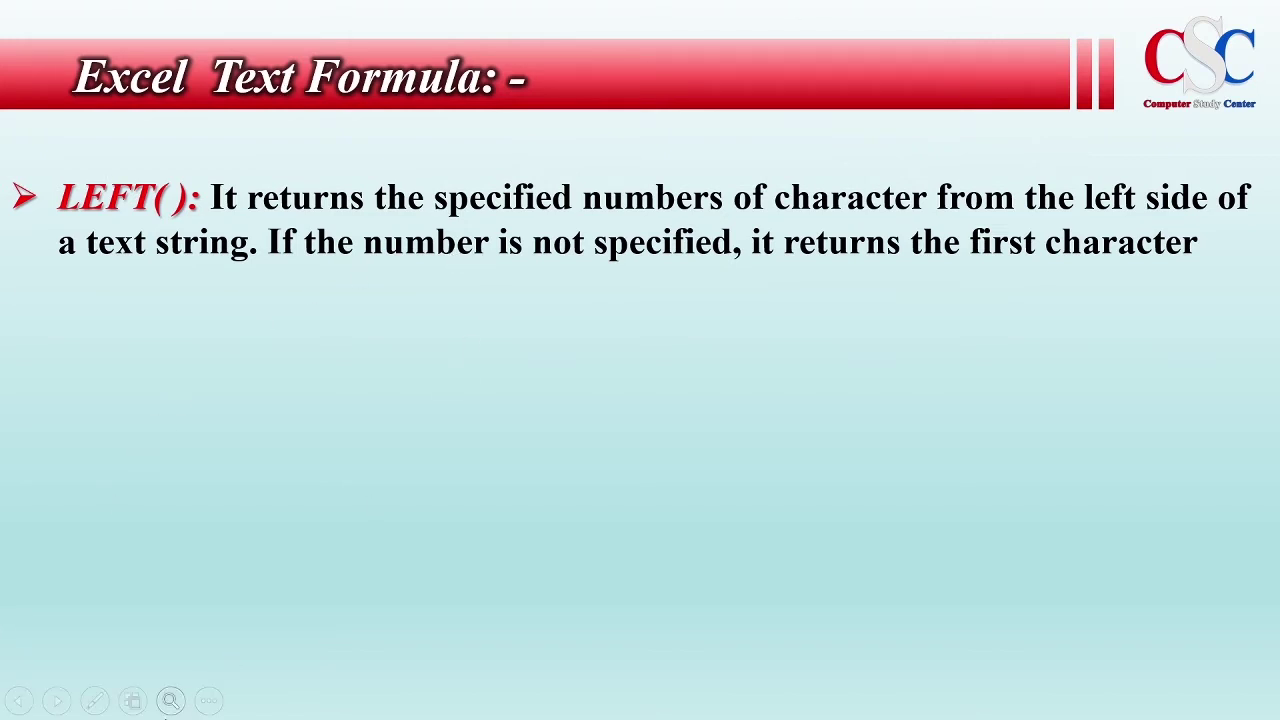
- Switch the slide show pointer to the laser pointer on the LEFT() slide
click(94, 700)
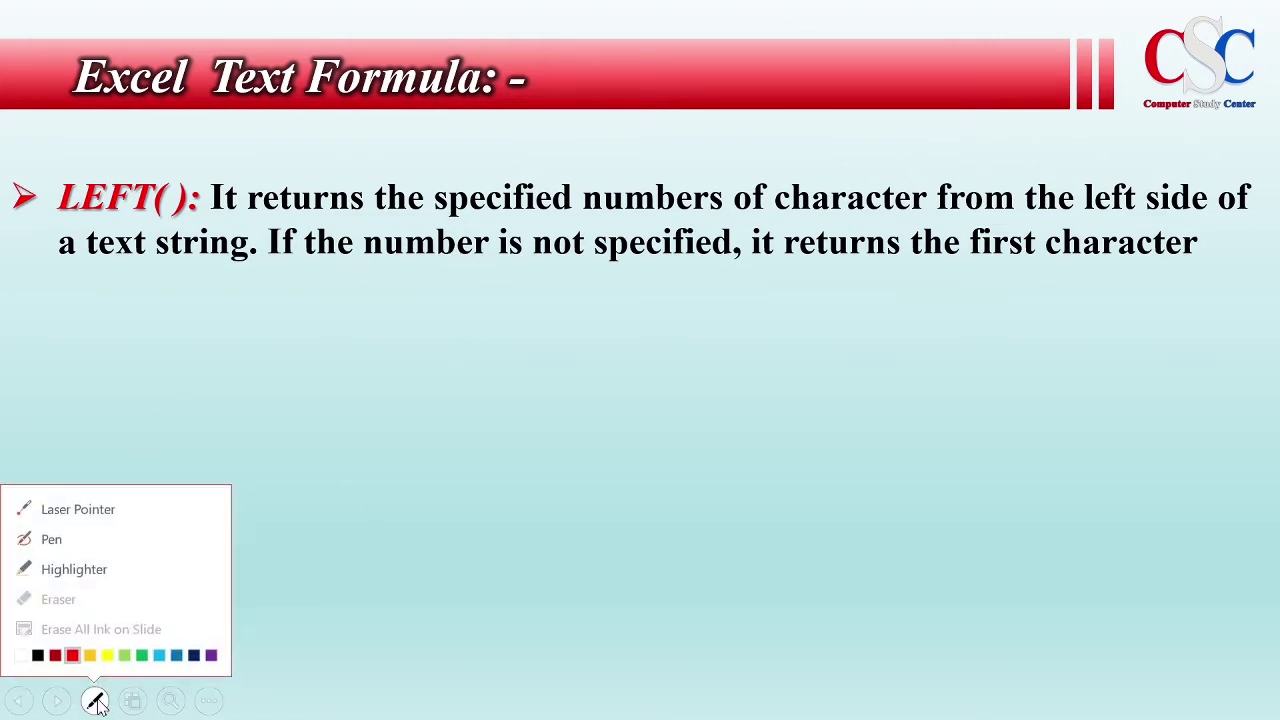
click(112, 508)
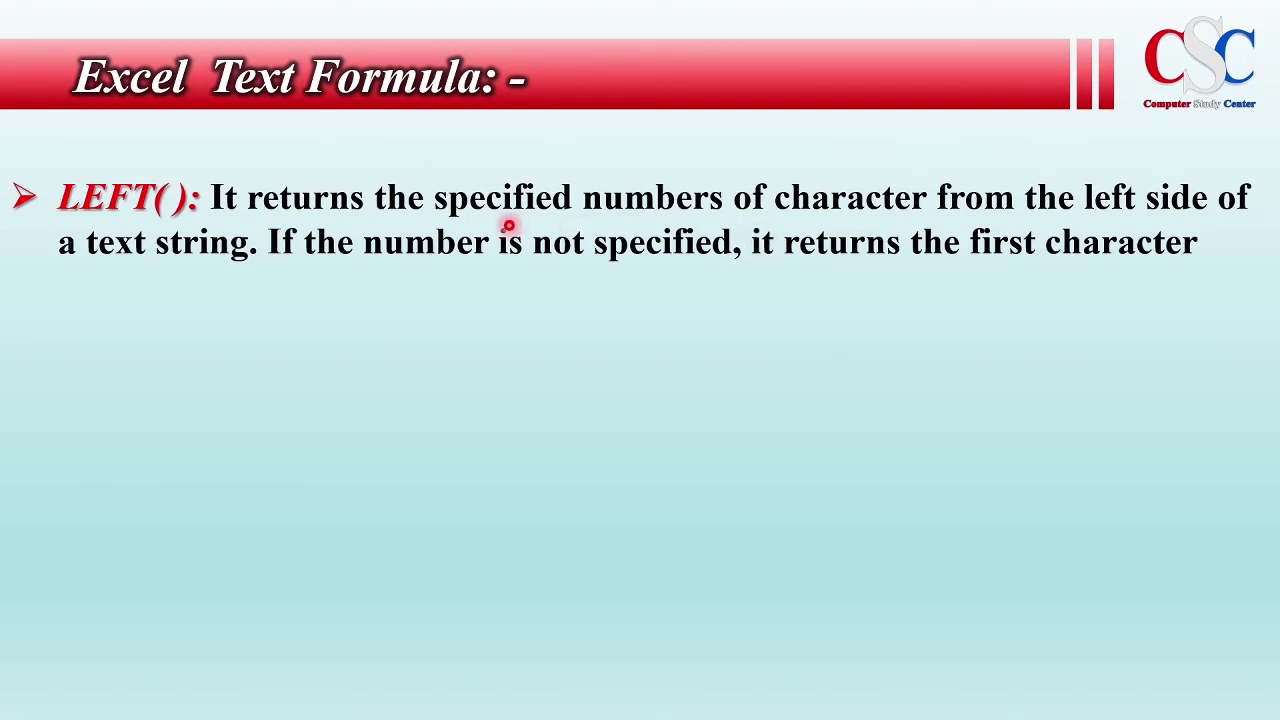
- Back in Excel, clear all contents from the Top and Bottom summary area
key(alt+Tab)
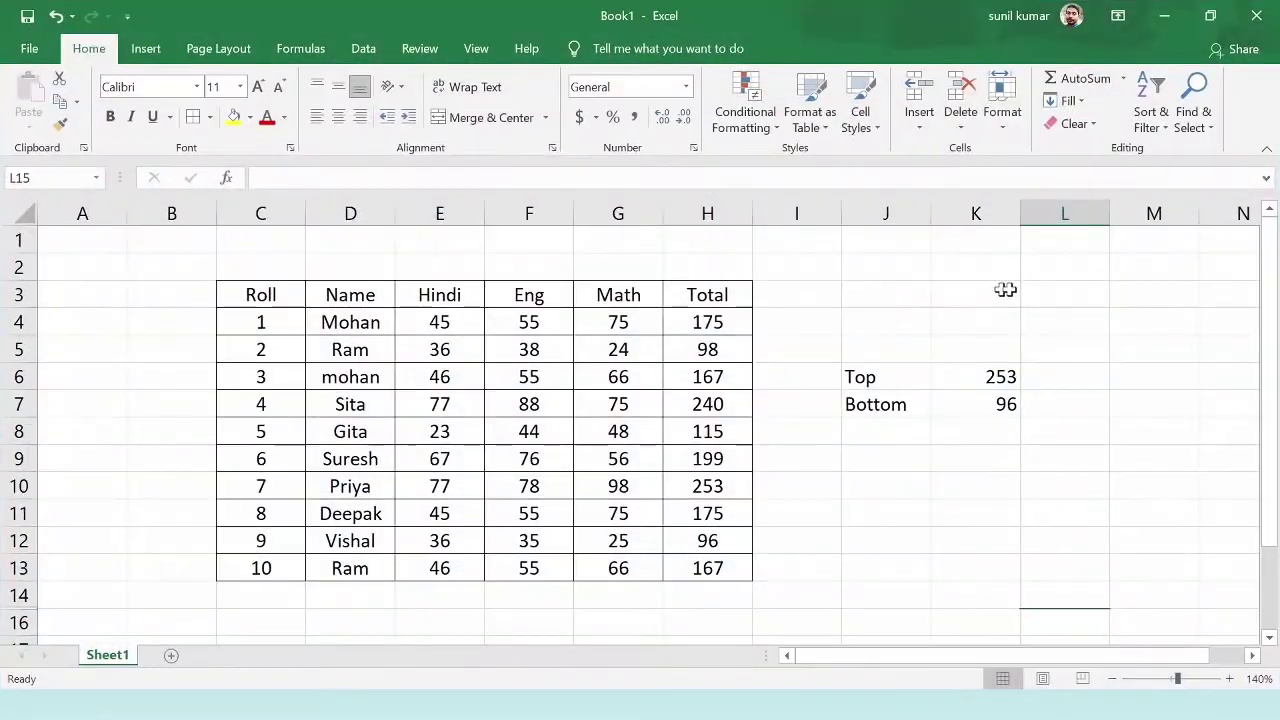
drag(851, 292, 1037, 512)
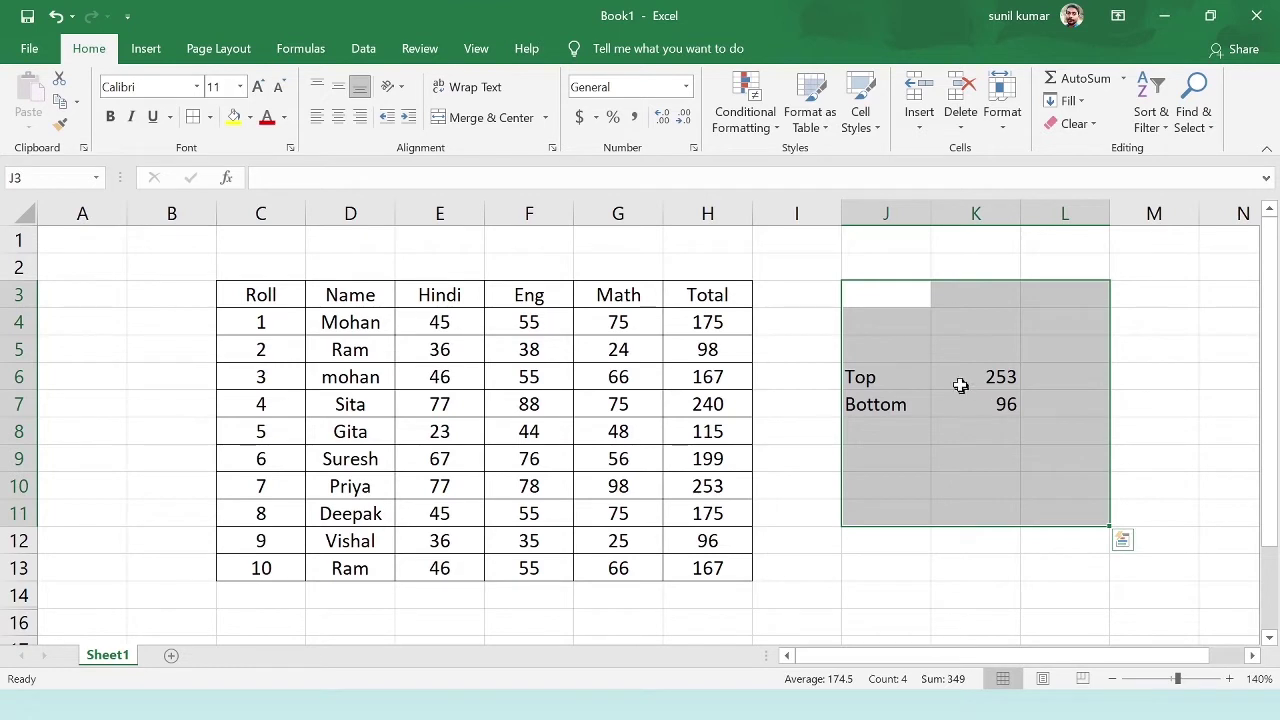
click(1073, 123)
click(1097, 150)
click(960, 317)
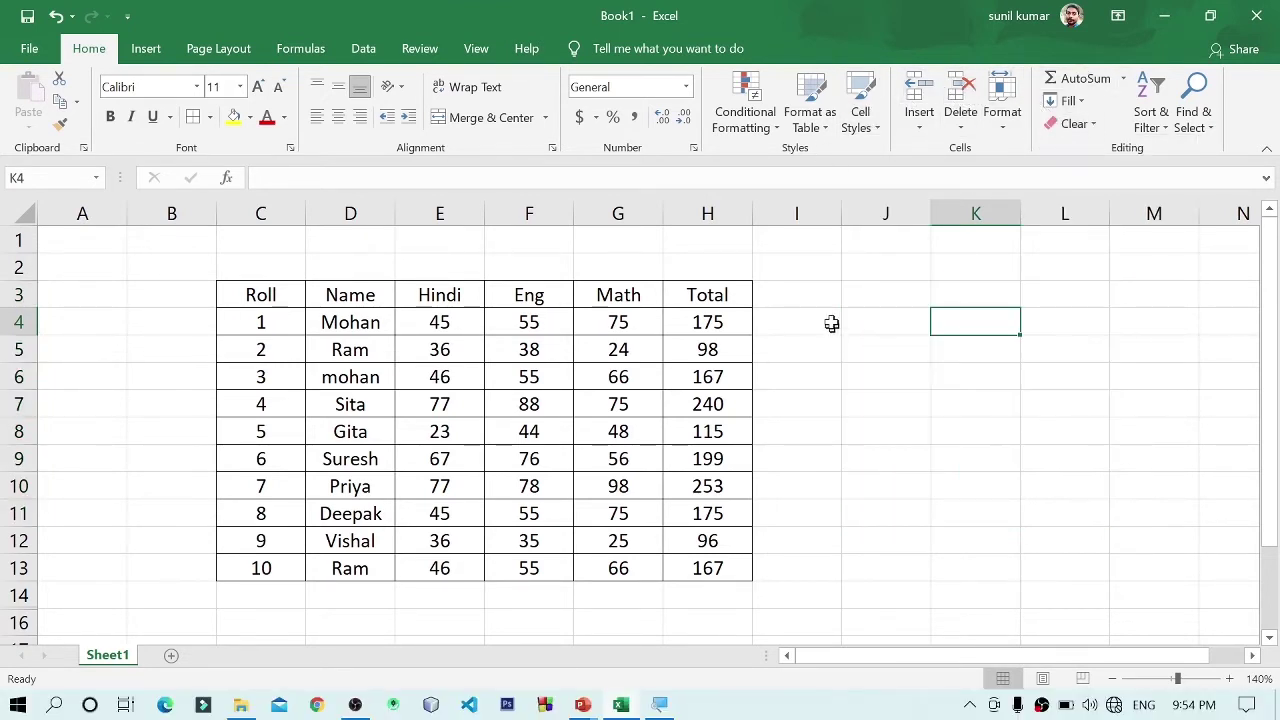
- Type the heading 'first 3 letter' into J3
click(824, 303)
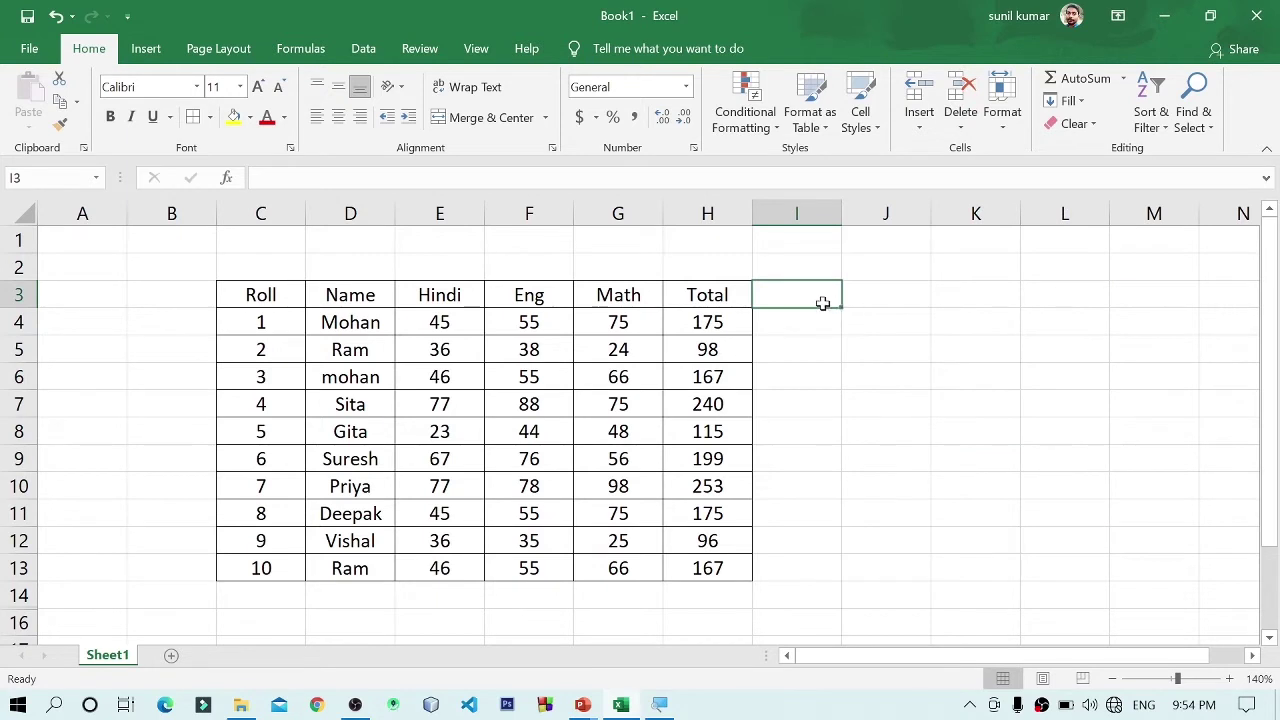
click(868, 295)
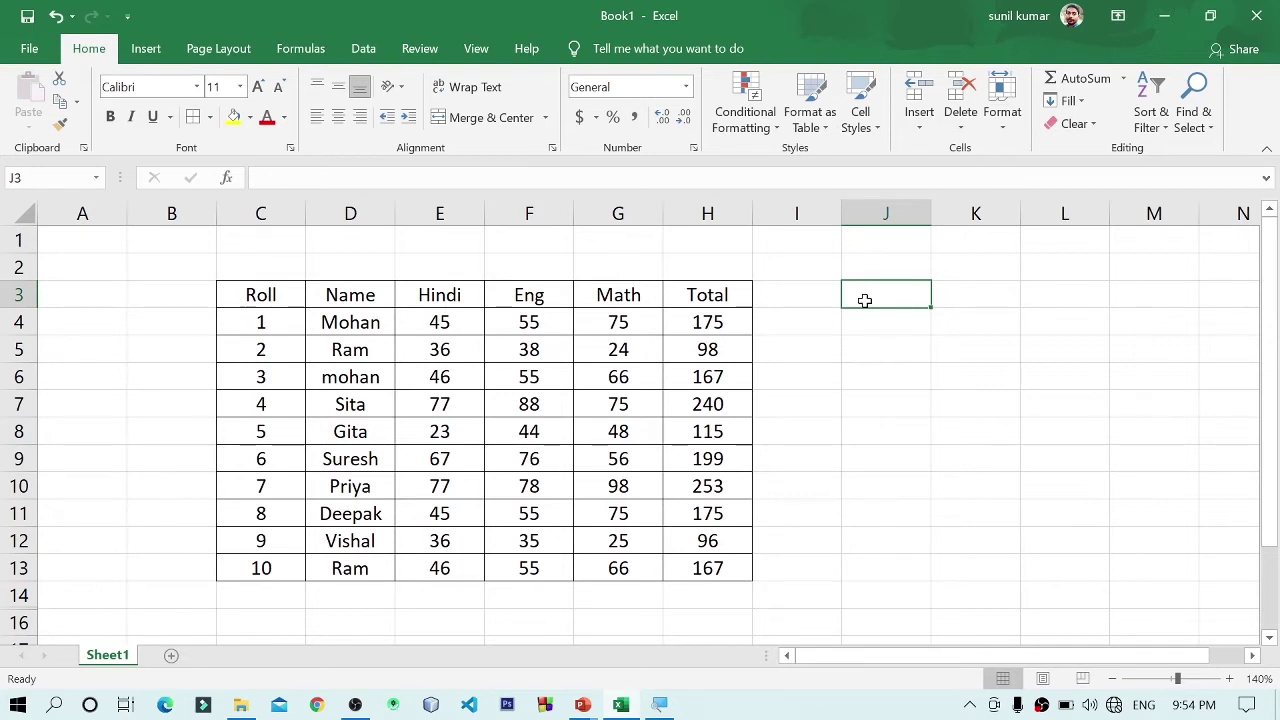
text(Na)
key(BackSpace)
key(BackSpace)
text(first )
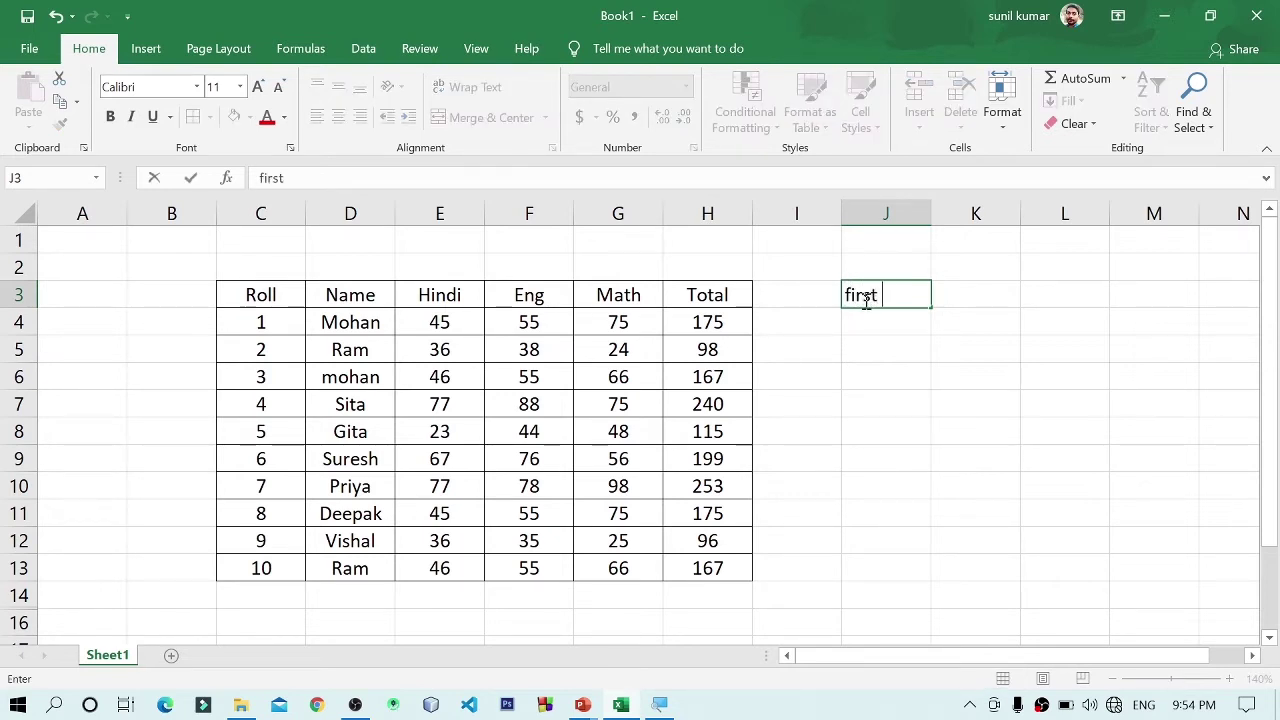
text(#)
key(BackSpace)
text(3)
text(cha)
key(BackSpace)
key(BackSpace)
key(BackSpace)
text(lette)
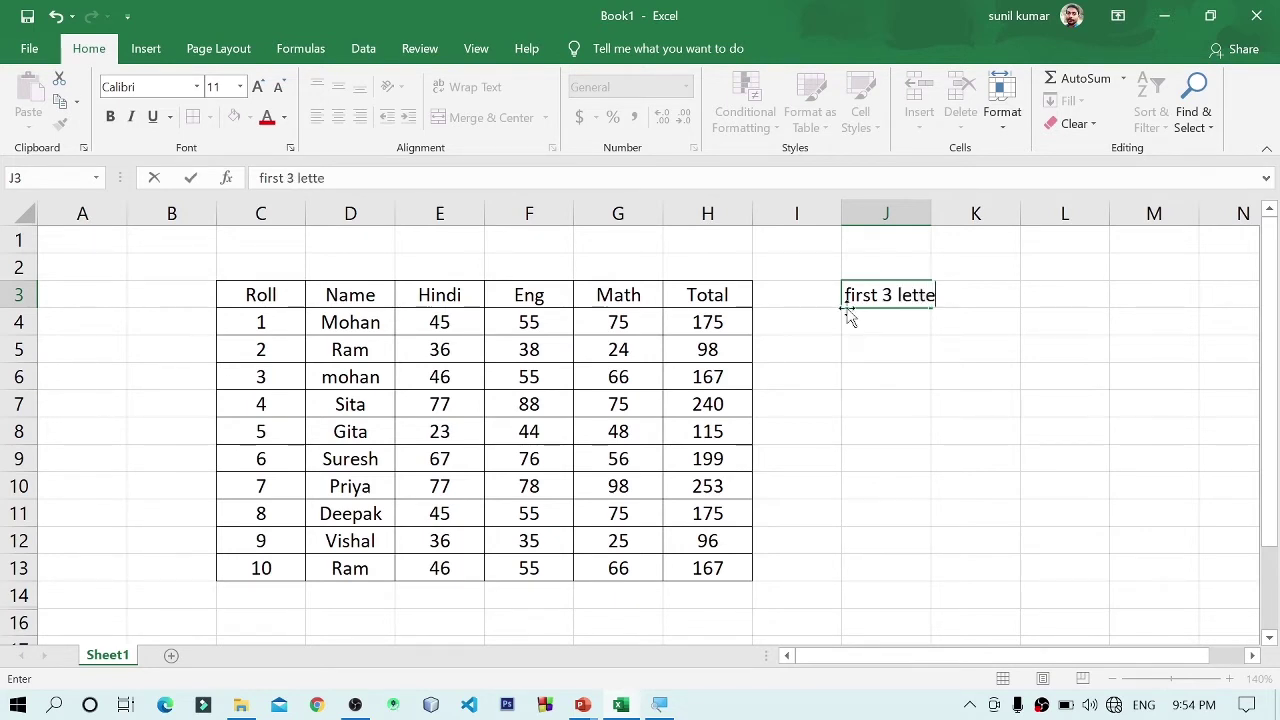
text(r)
key(Return)
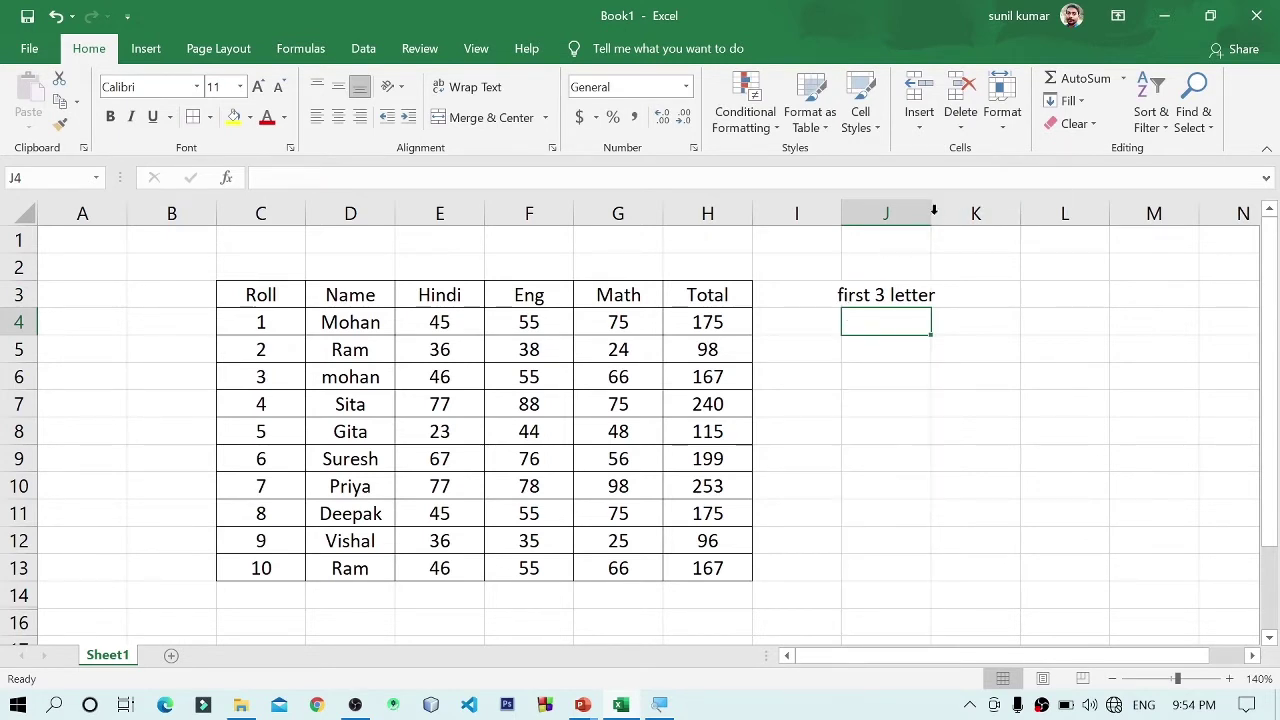
- Widen column J to fit the heading and select J4 for the first result
double_click(931, 213)
click(921, 289)
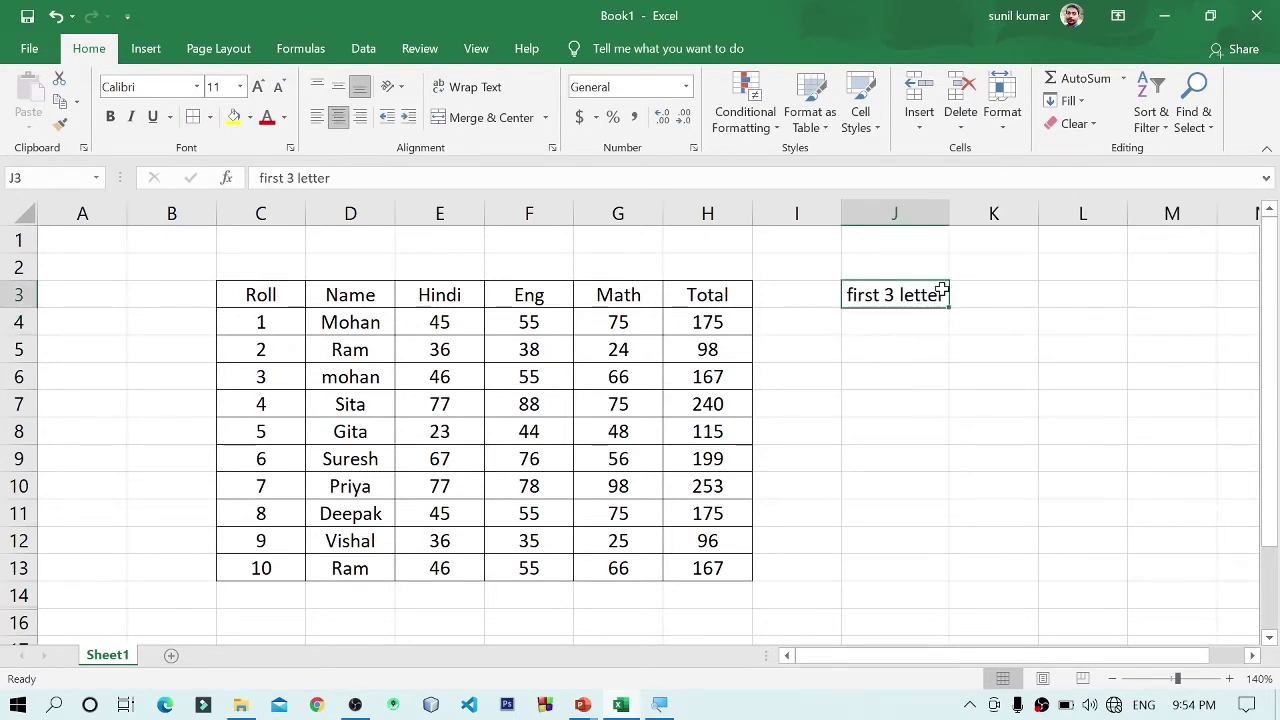
double_click(946, 289)
click(903, 320)
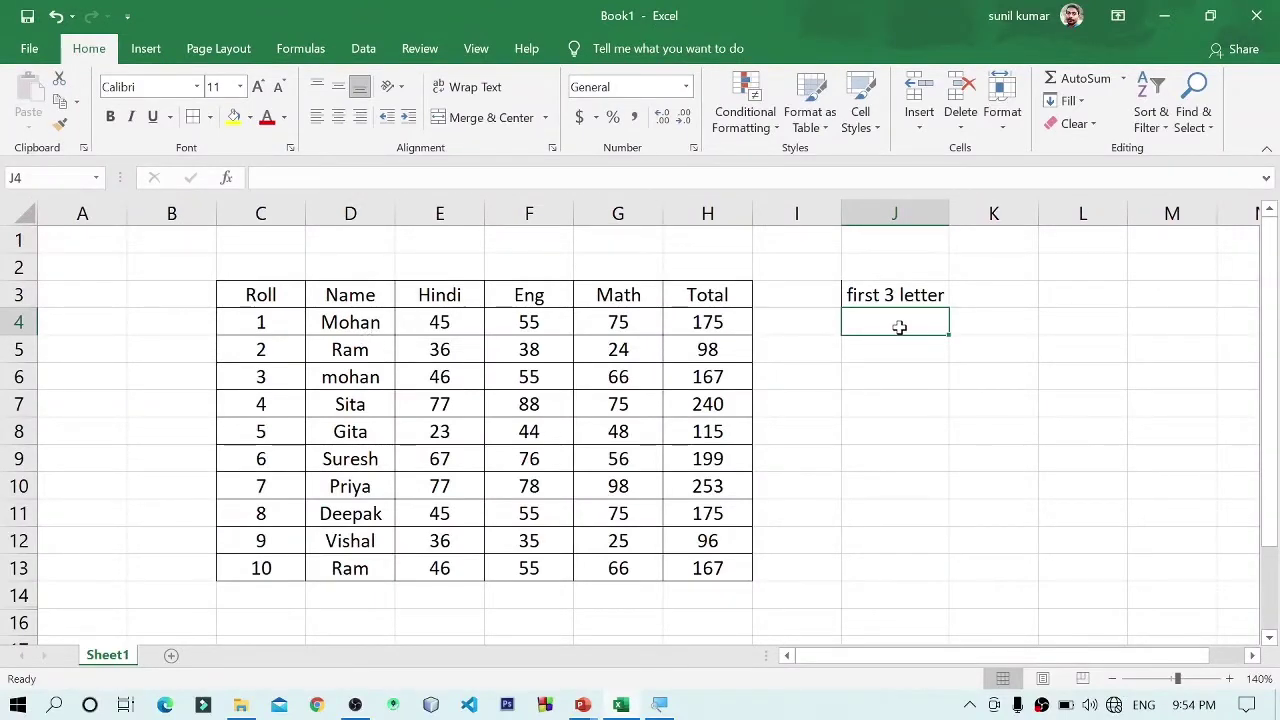
- Enter =LEFT(D4,3) in J4 so it shows 'Moh', fixing the character count along the way
text(=)
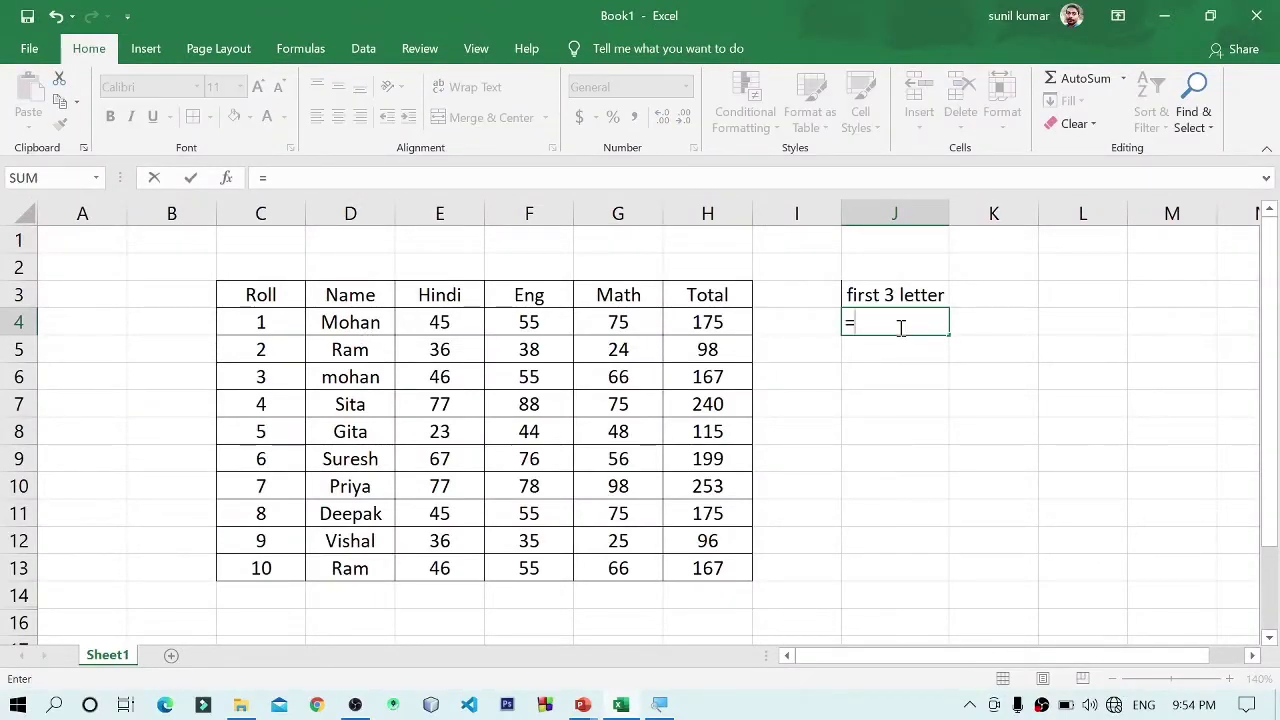
text(left()
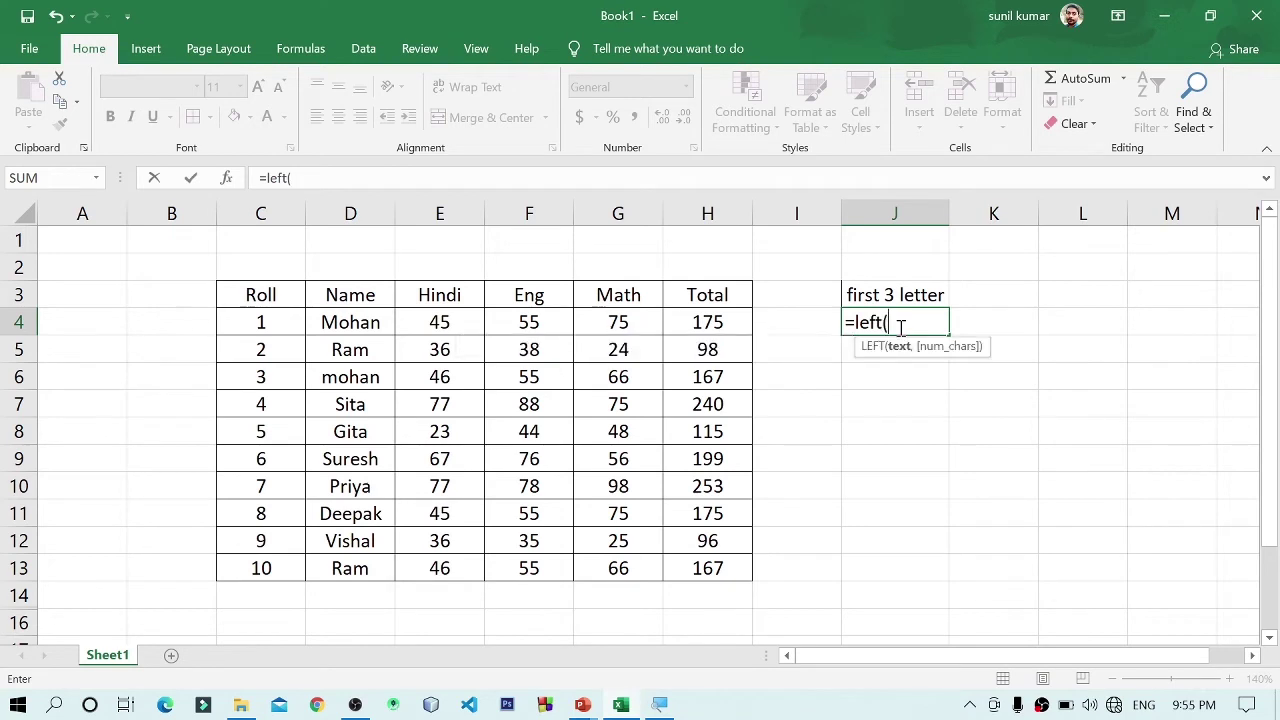
click(352, 326)
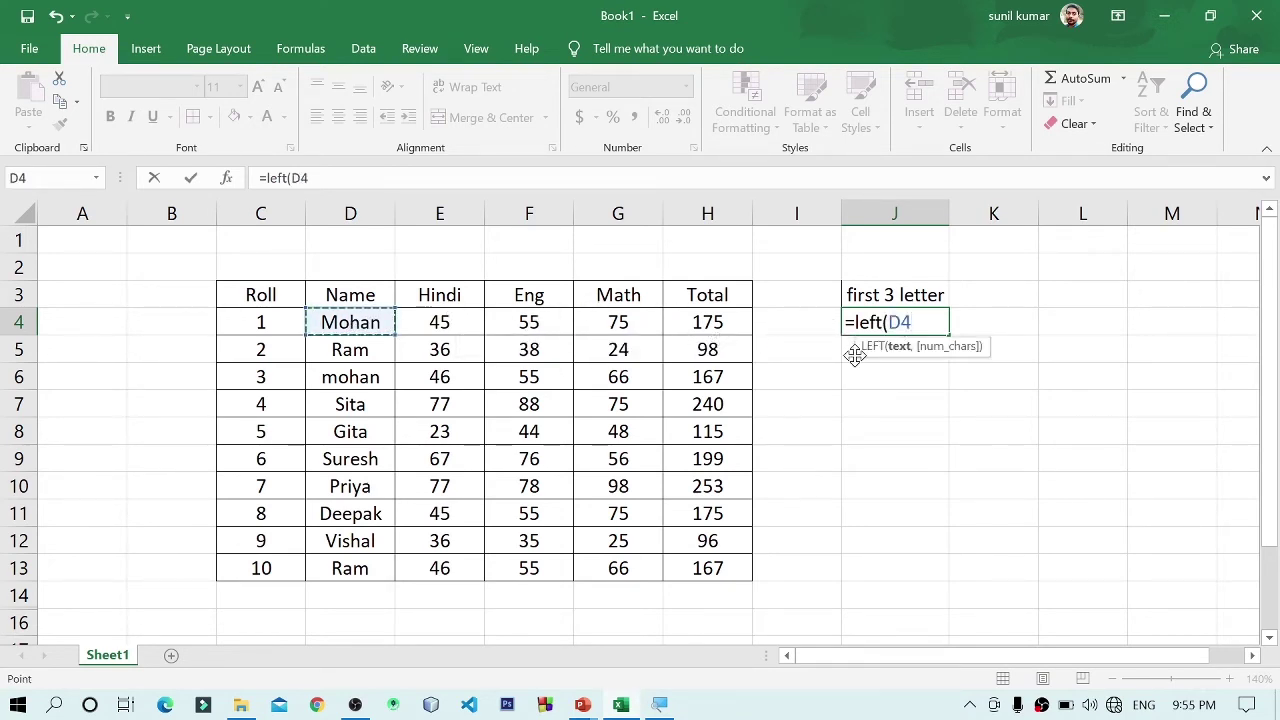
text(,3)
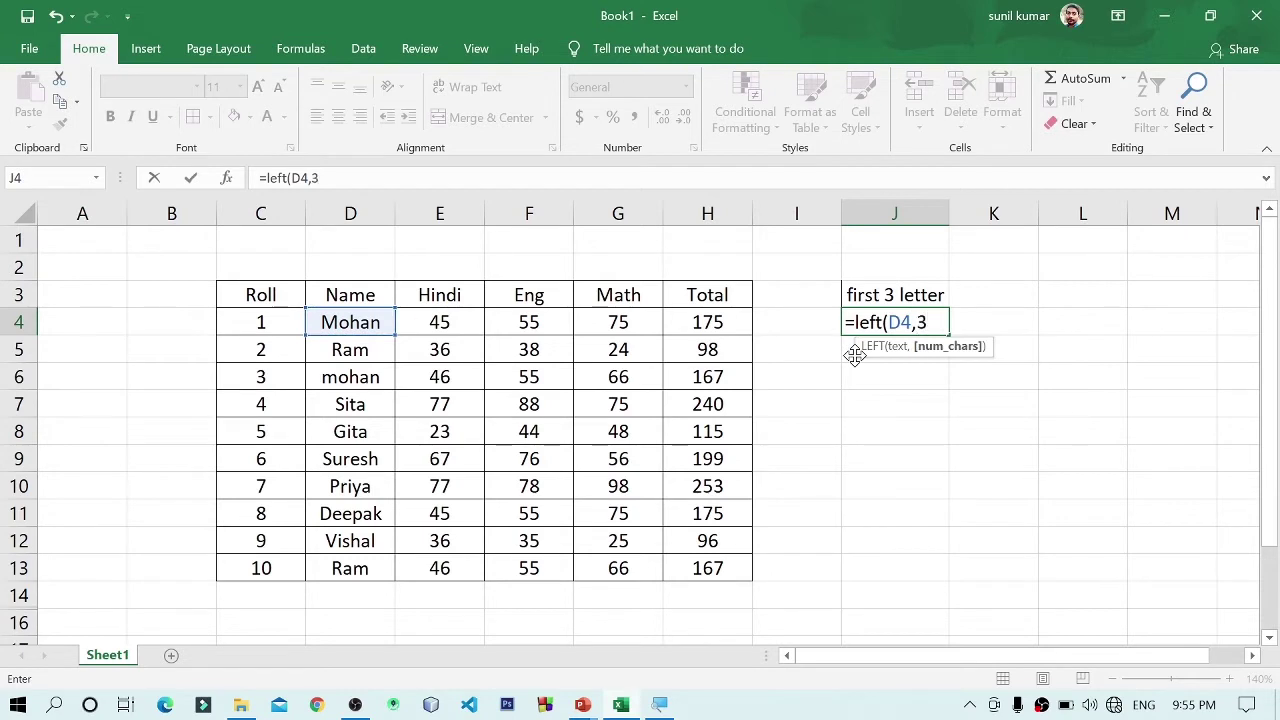
text())
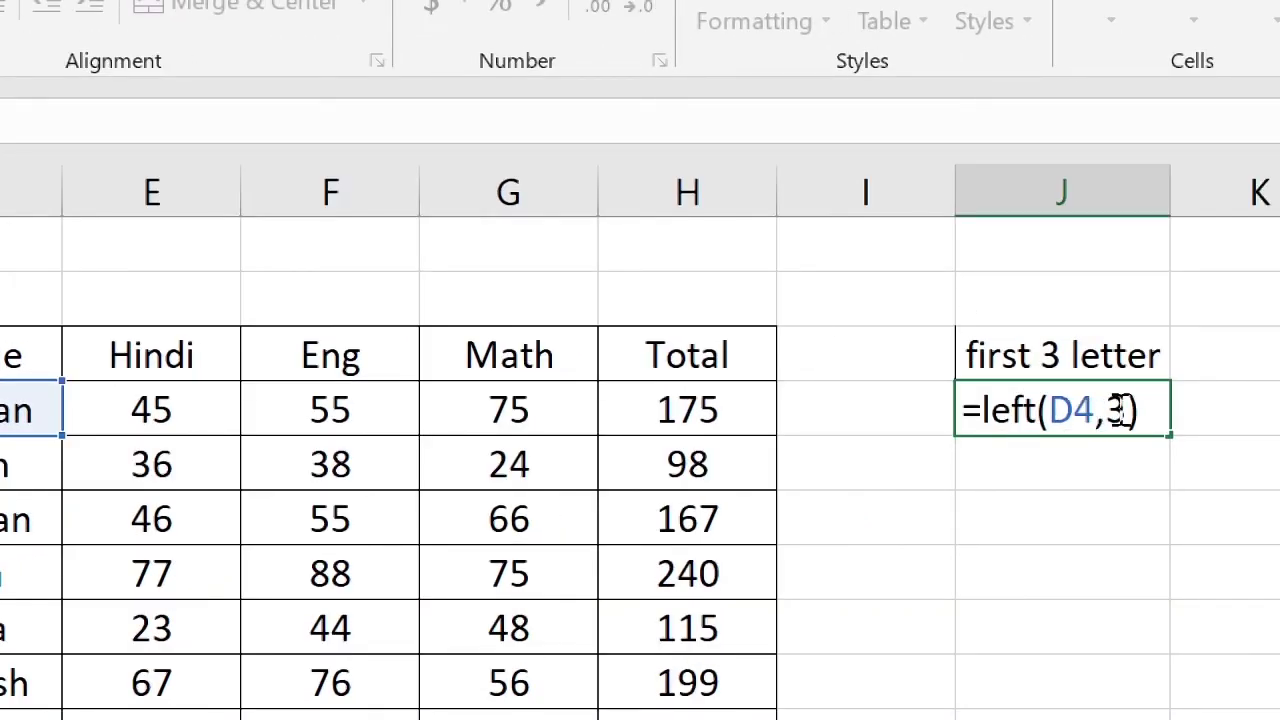
double_click(1116, 410)
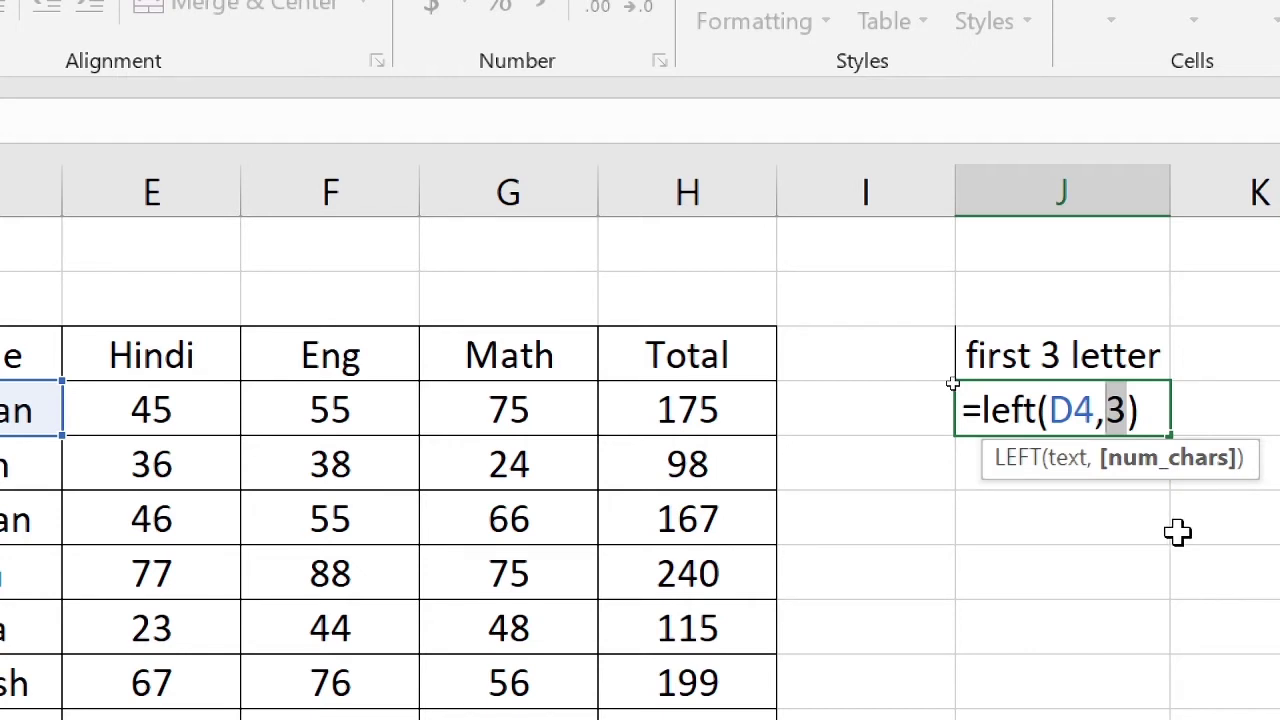
key(BackSpace)
key(BackSpace)
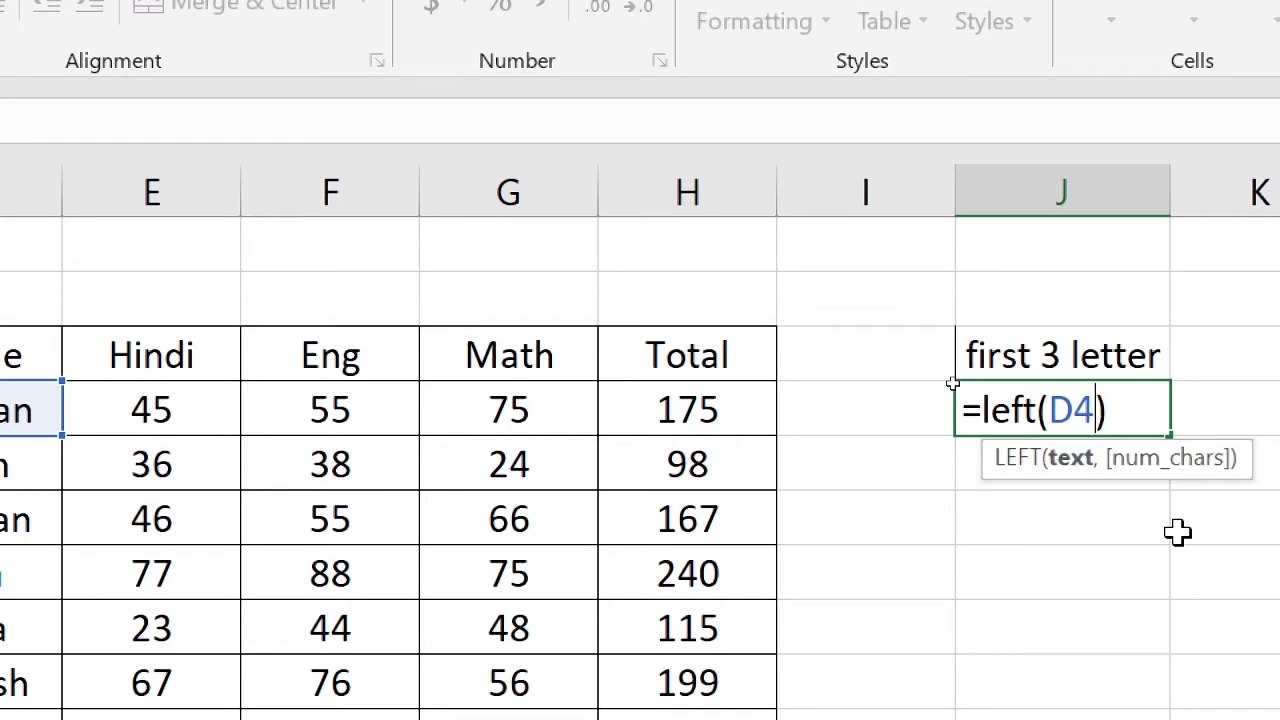
text(,)
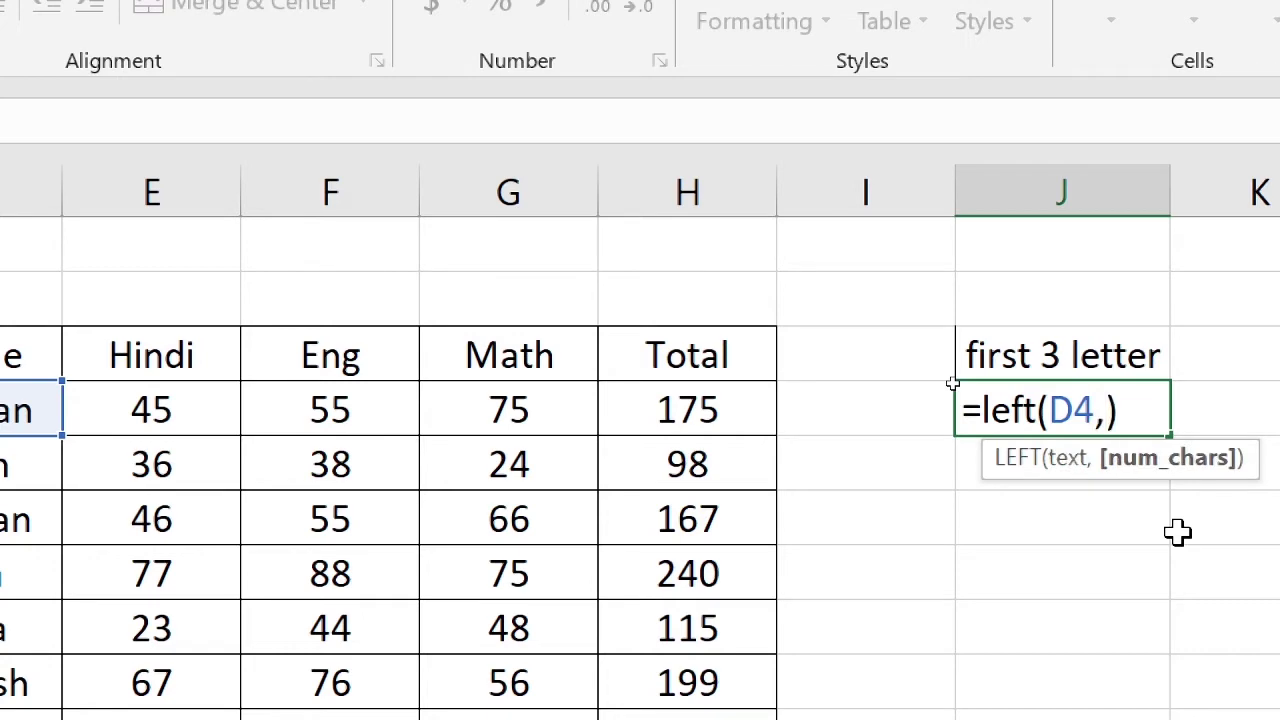
text(3)
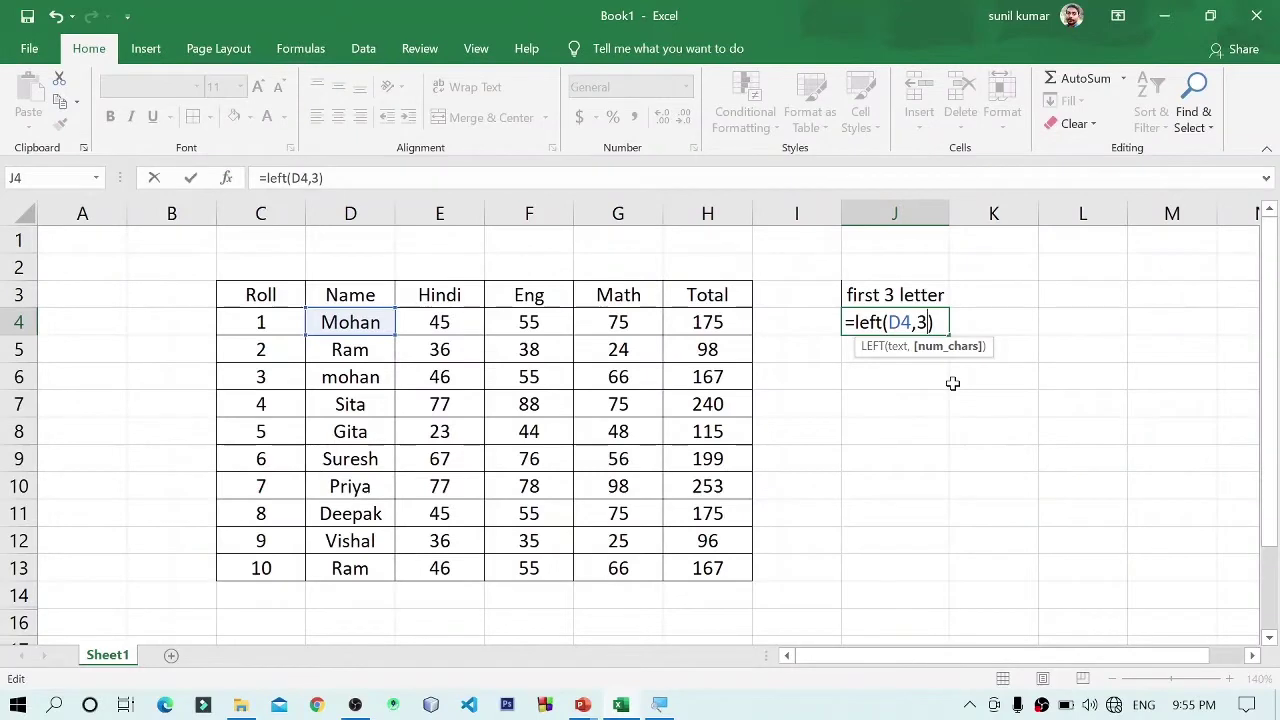
key(Return)
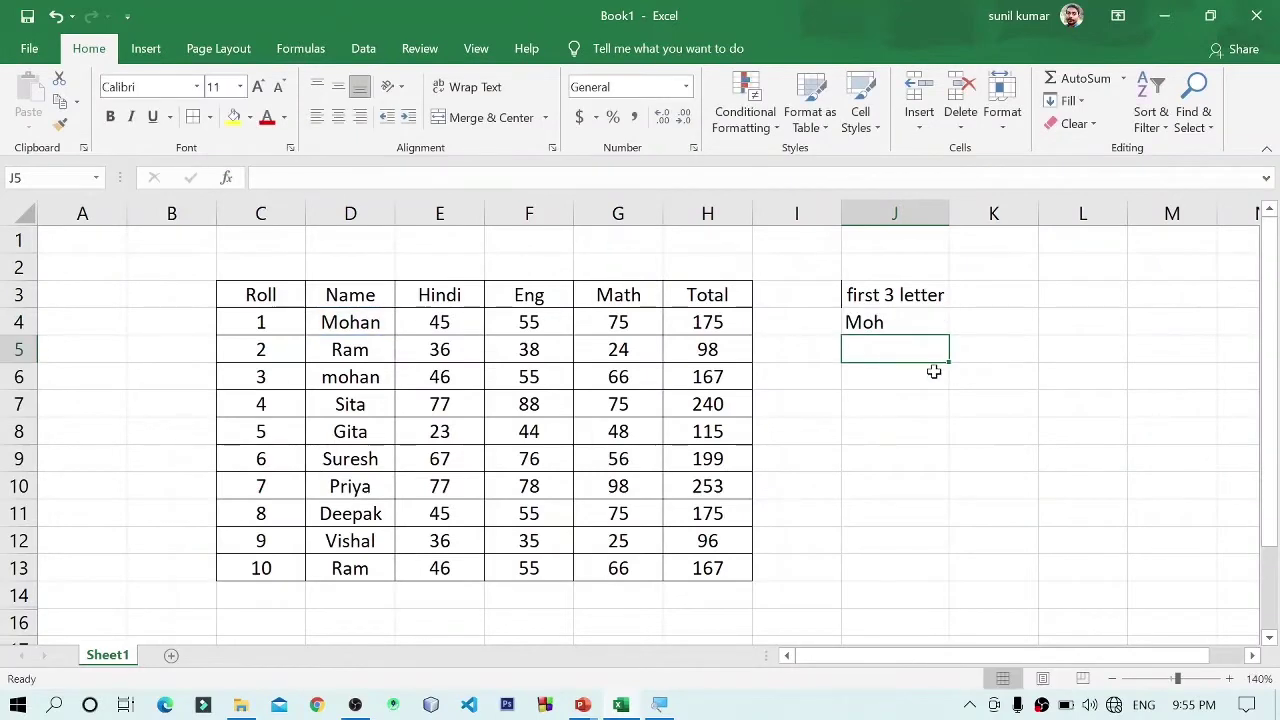
- Fill the LEFT formula down from J4 to J13 with Ctrl+D
click(911, 320)
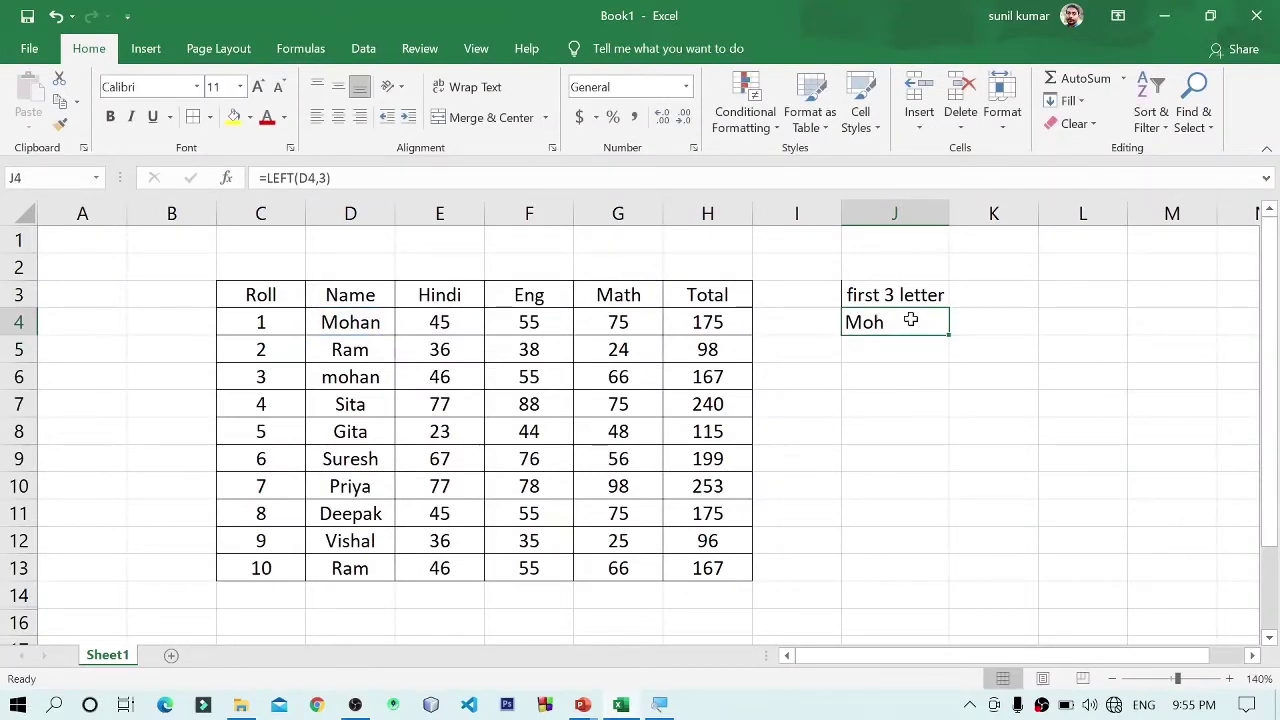
drag(911, 320, 912, 558)
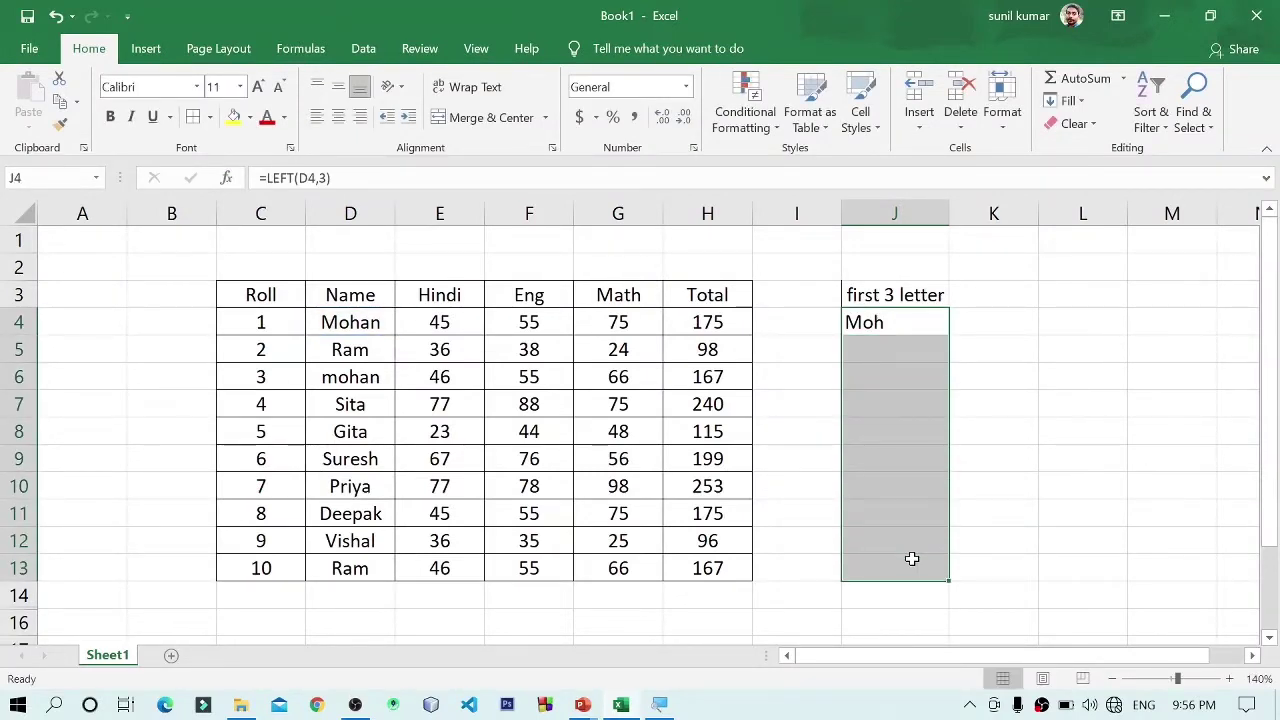
key(ctrl+d)
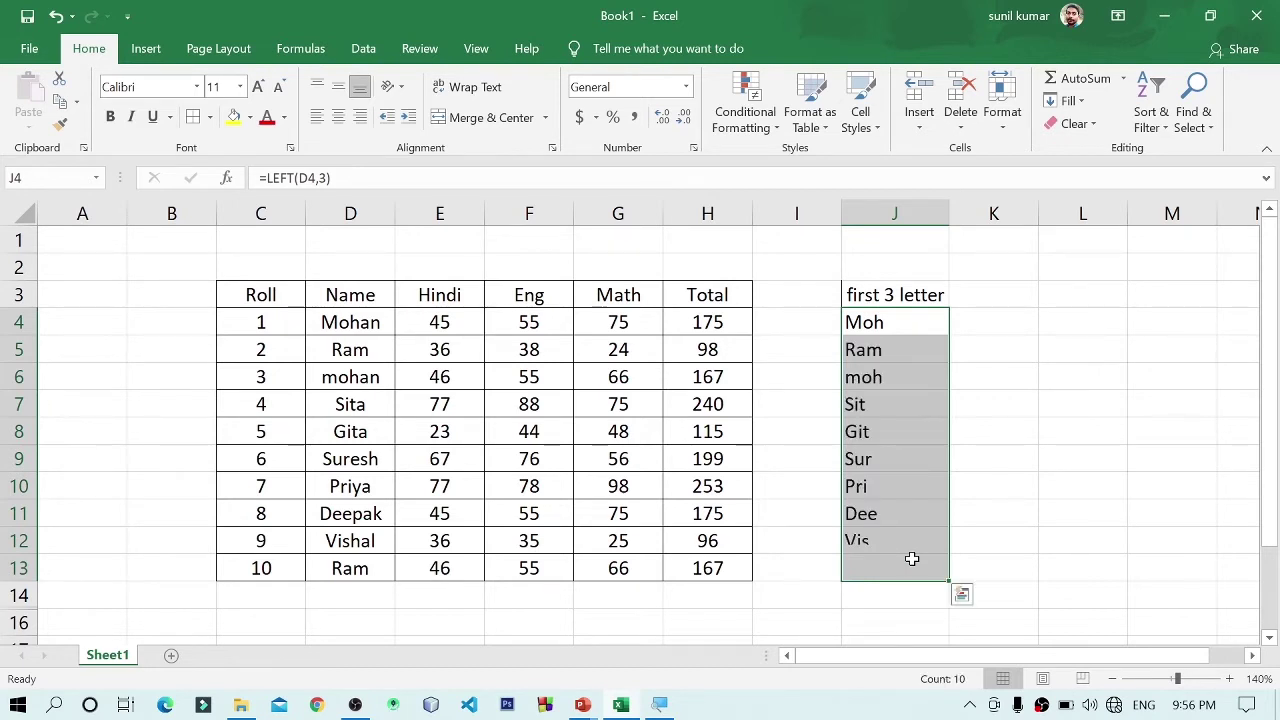
click(1085, 357)
- Inspect the copied LEFT formulas in J8, J10, J11 and J12
drag(886, 321, 894, 566)
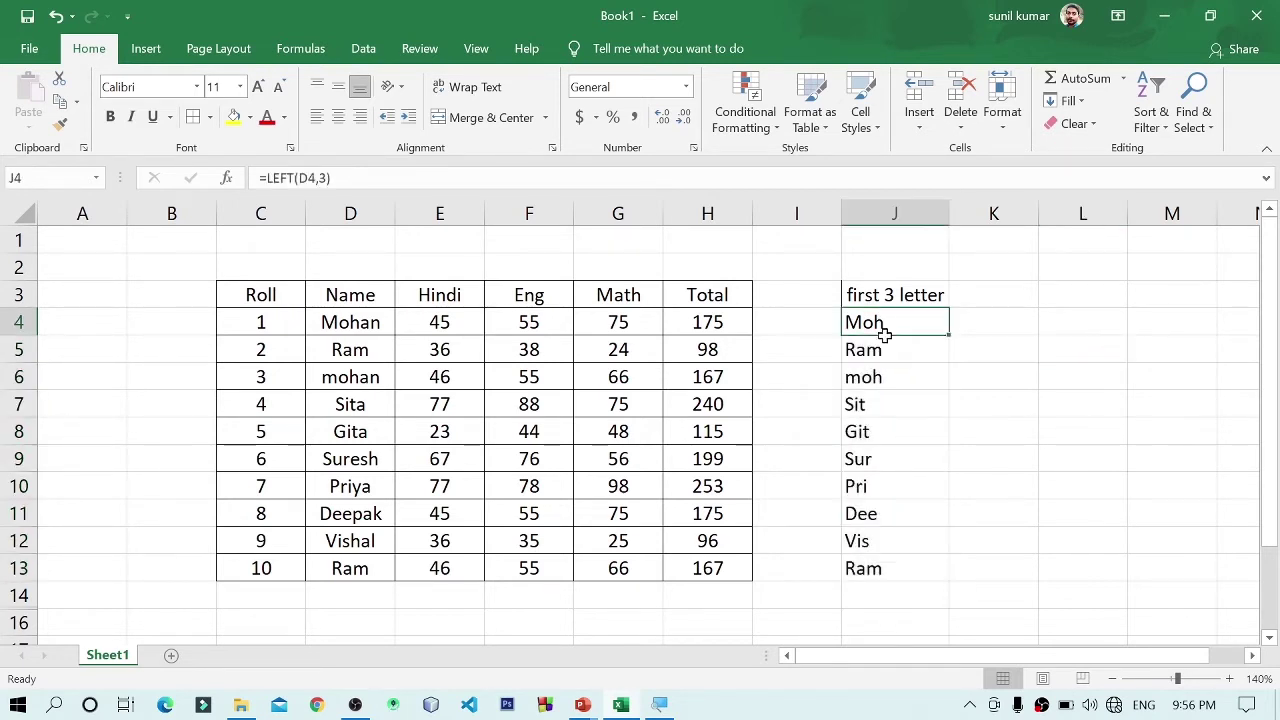
click(1094, 420)
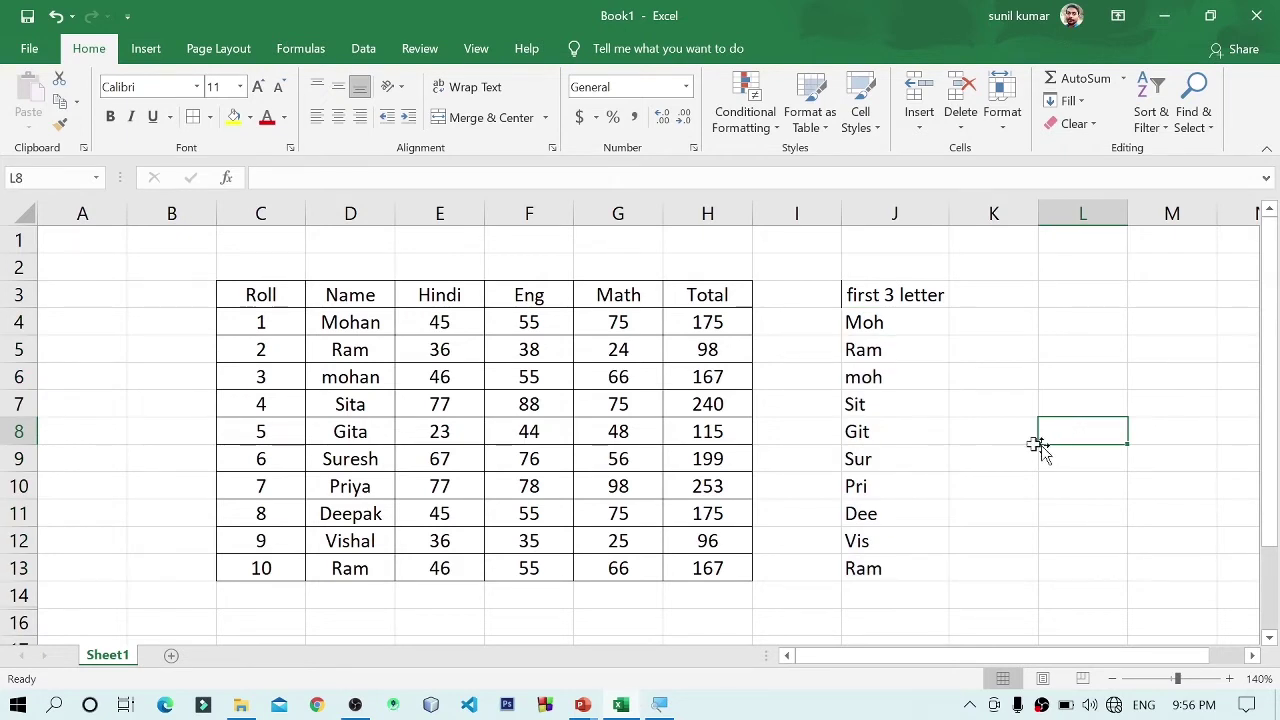
click(892, 424)
click(898, 484)
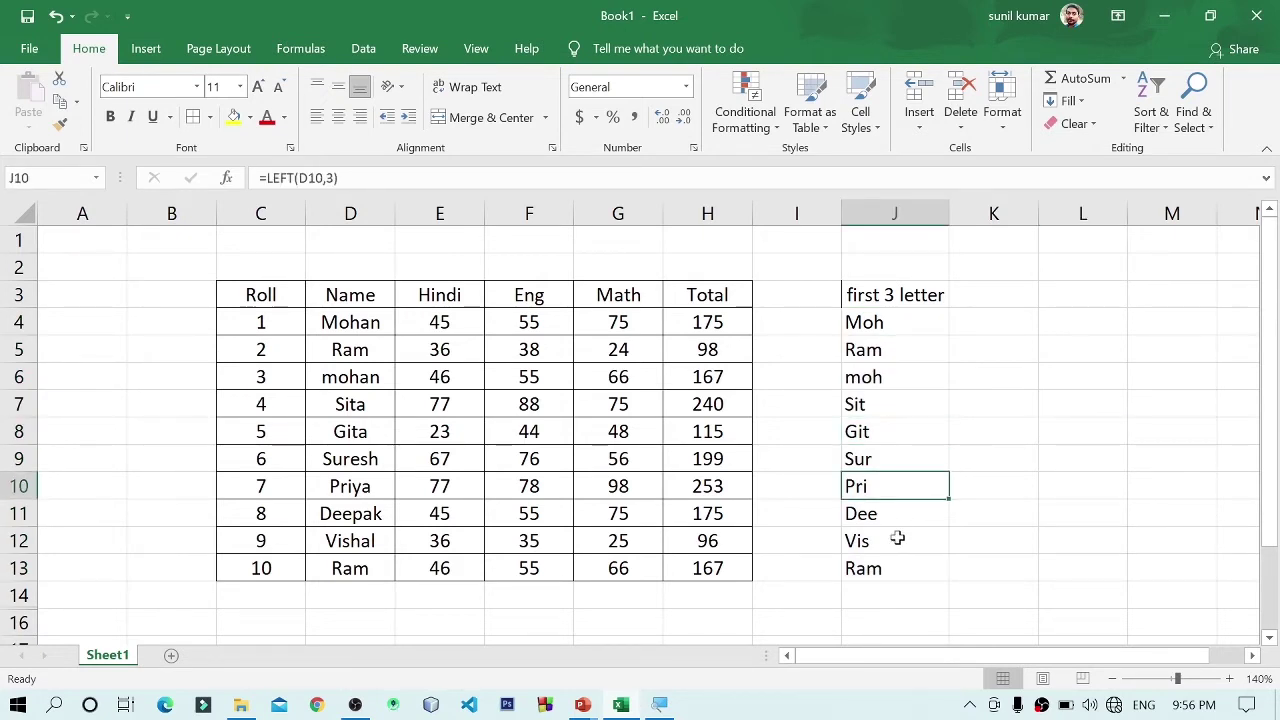
click(900, 539)
click(897, 512)
click(902, 549)
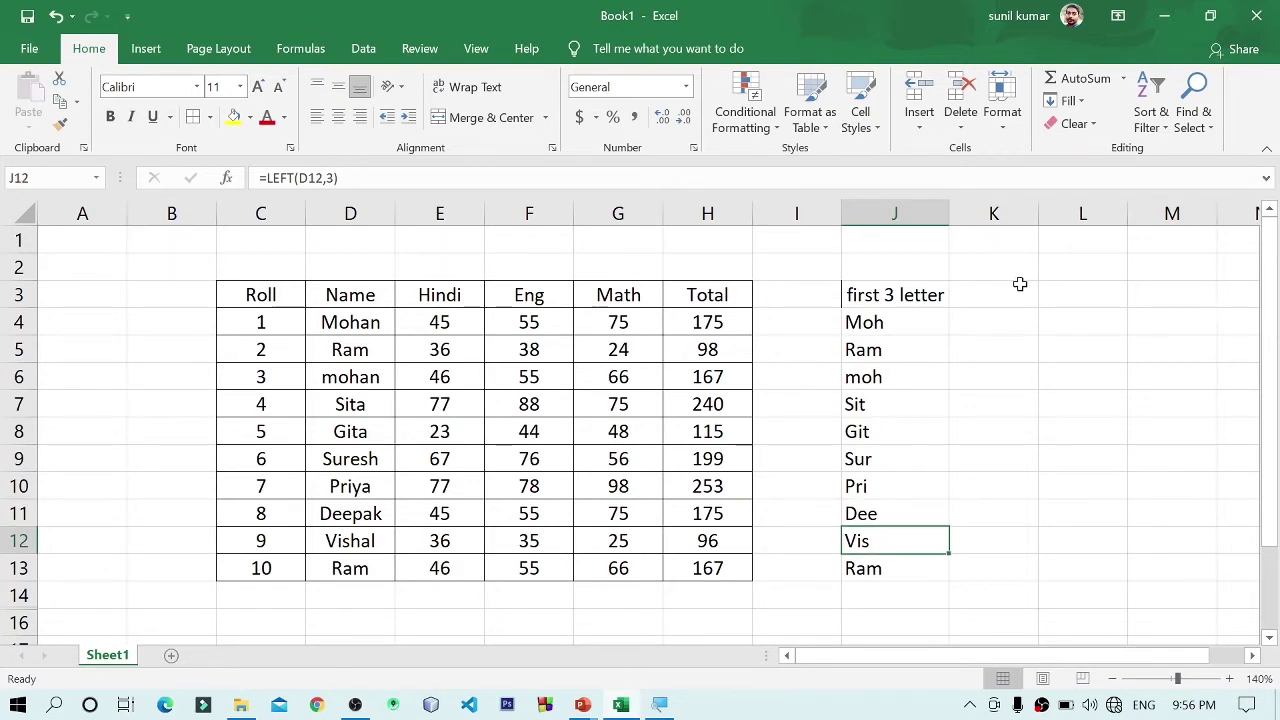
click(1014, 286)
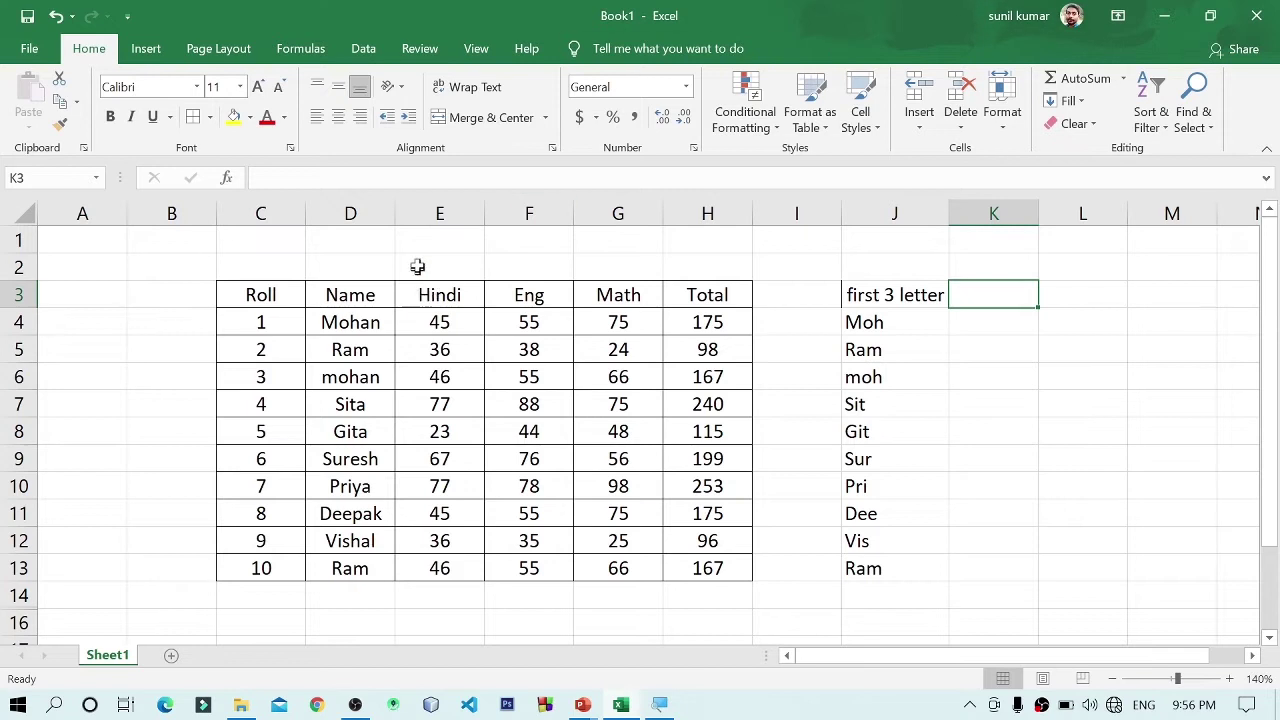
- Insert a blank column E before Hindi and give it the heading 'MObile'
click(439, 211)
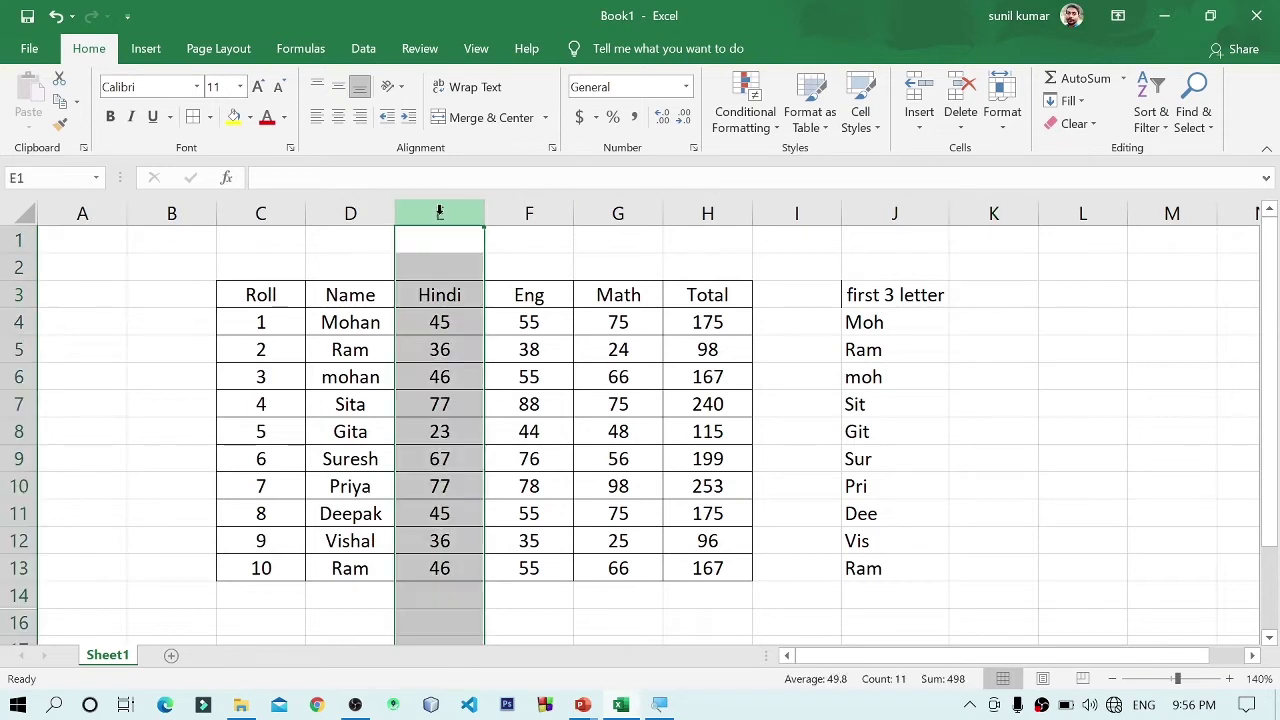
click(930, 87)
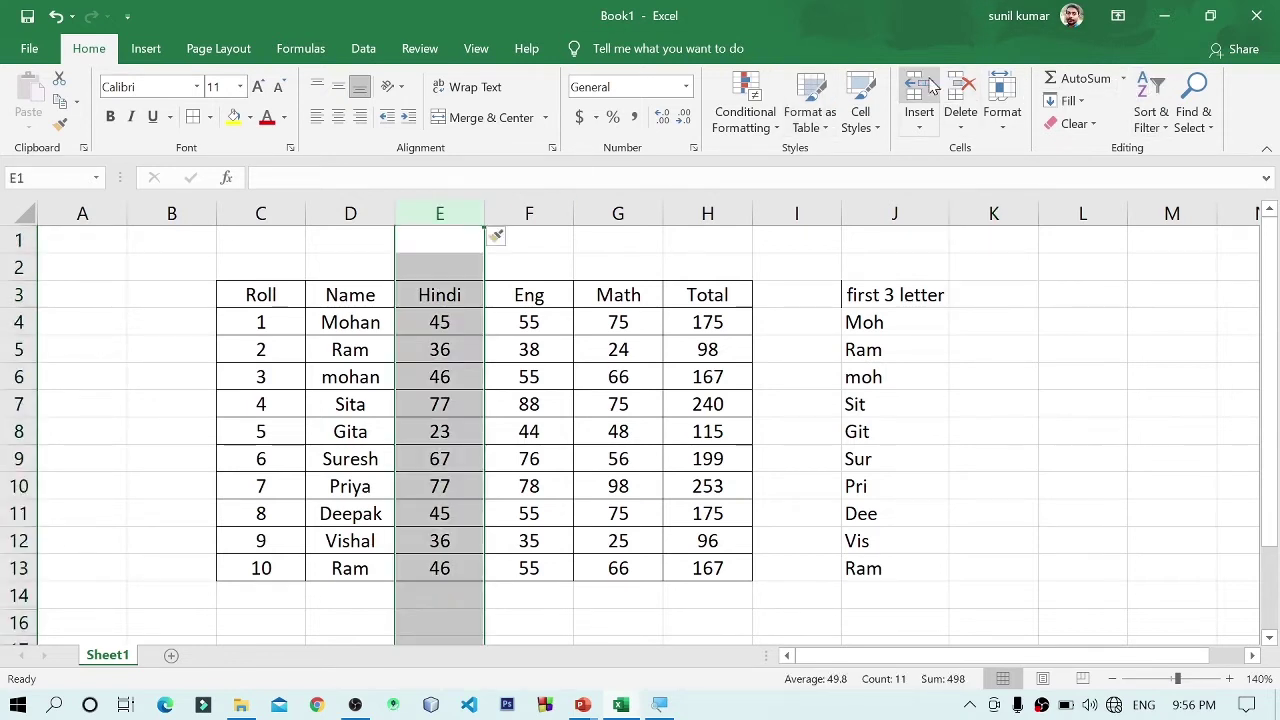
click(428, 300)
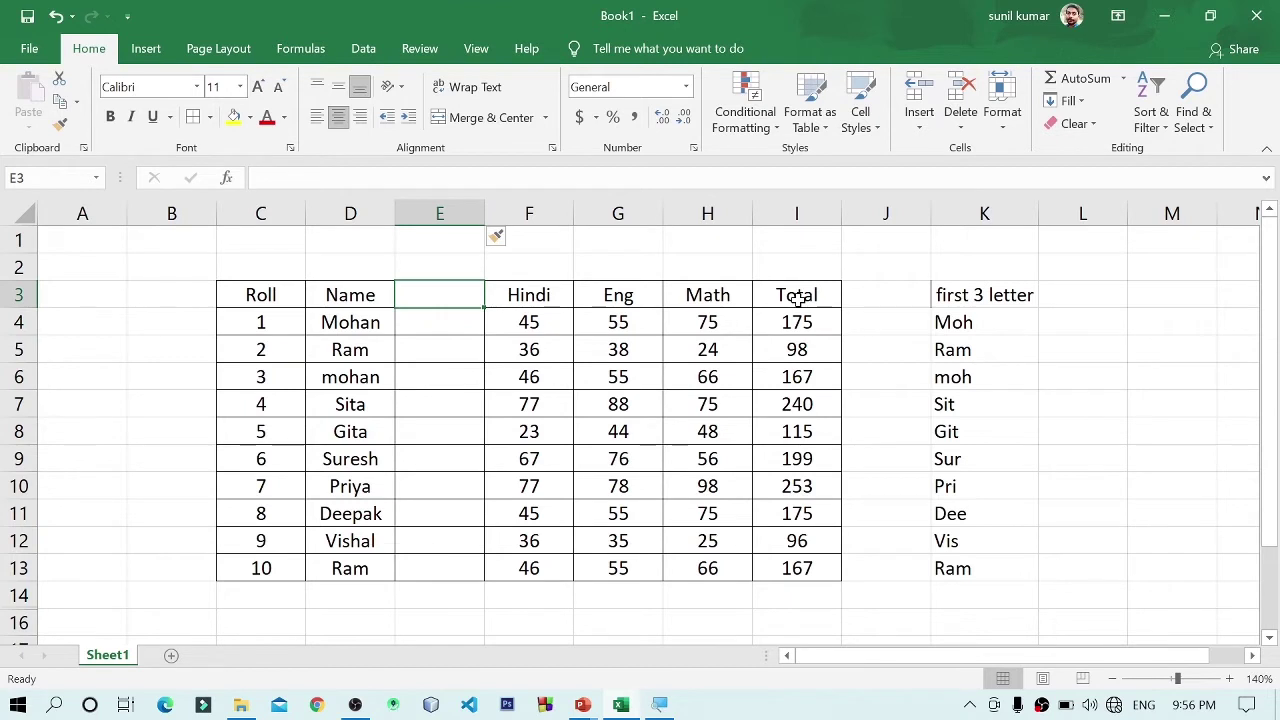
text(MObile)
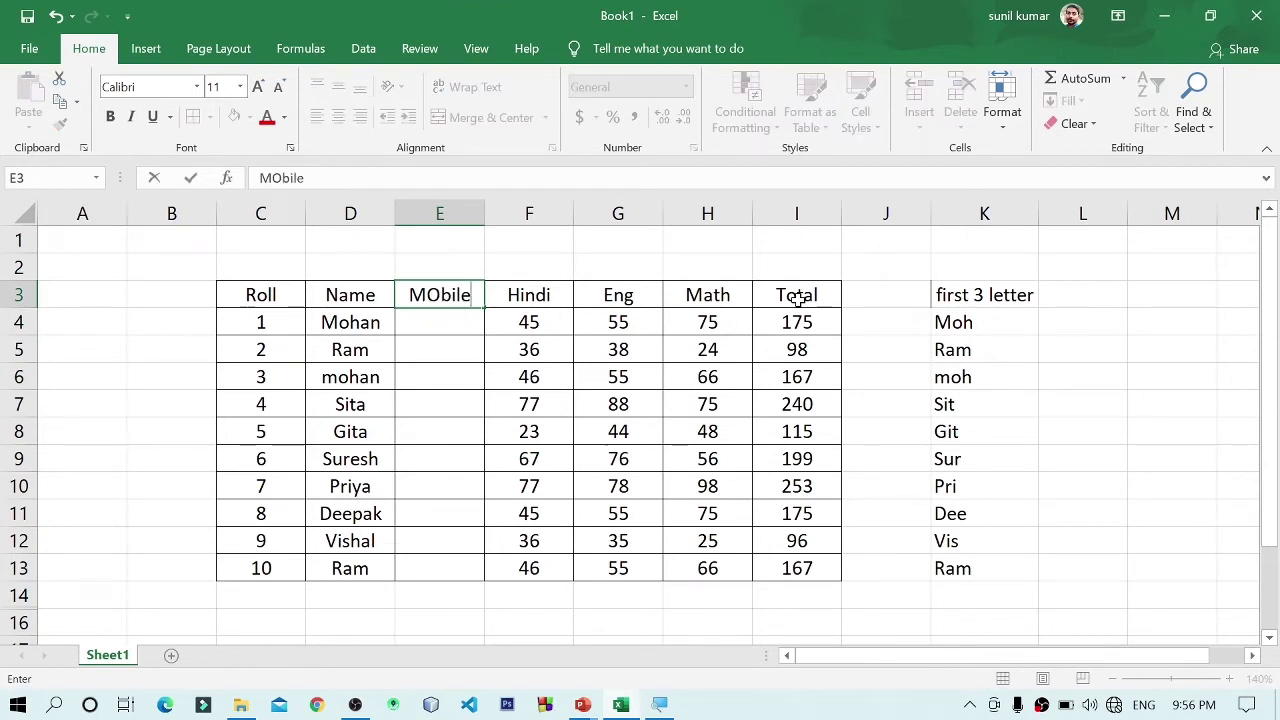
key(Return)
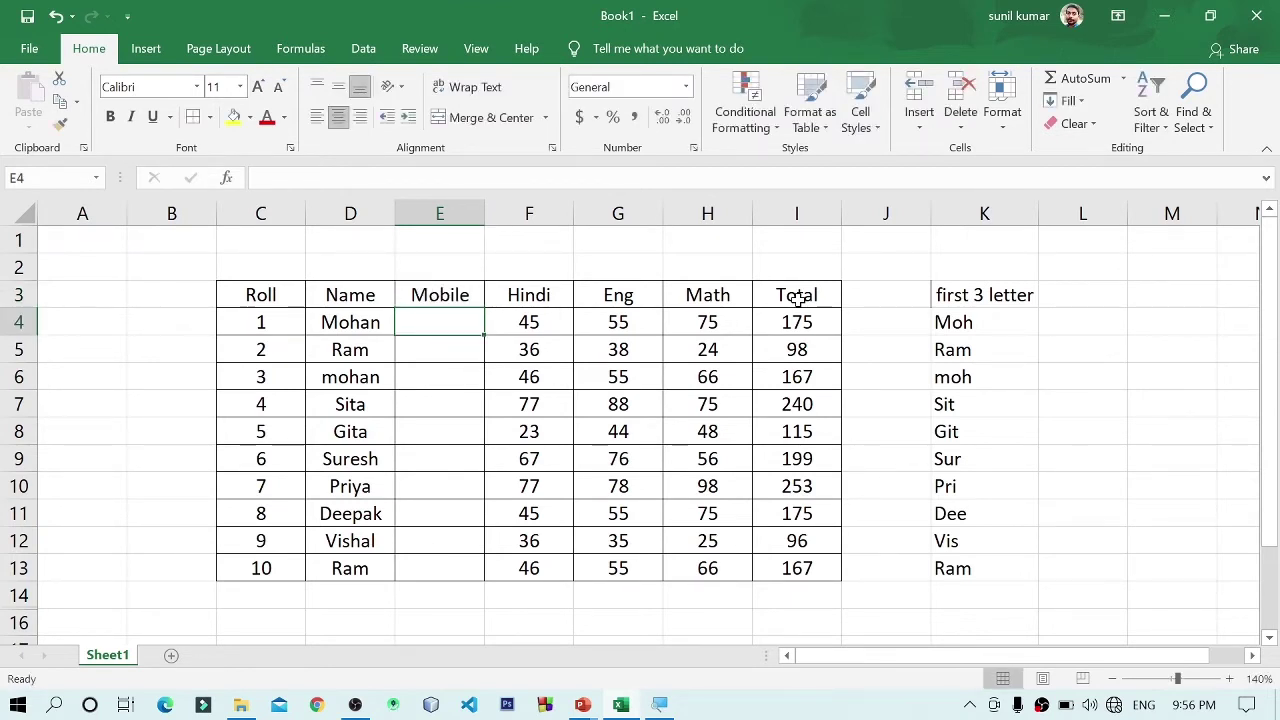
- Enter mobile numbers for the first two students in E4 and E5
text(9876)
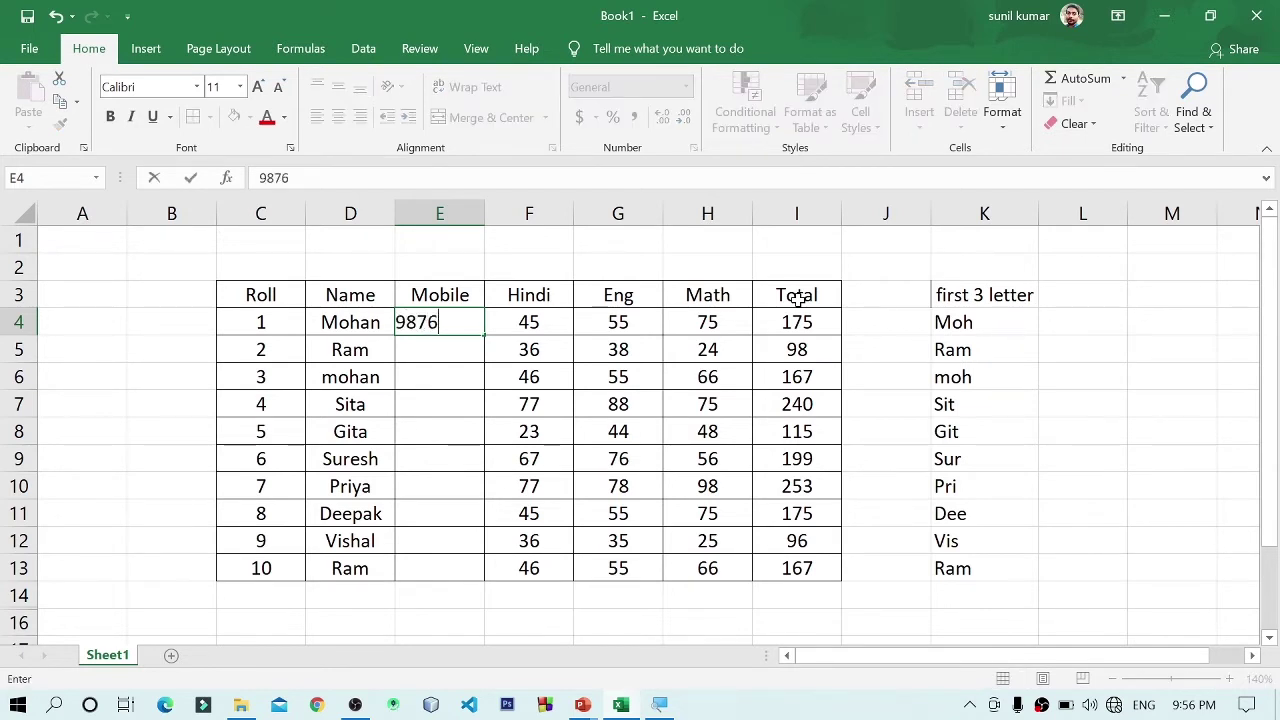
text(5432)
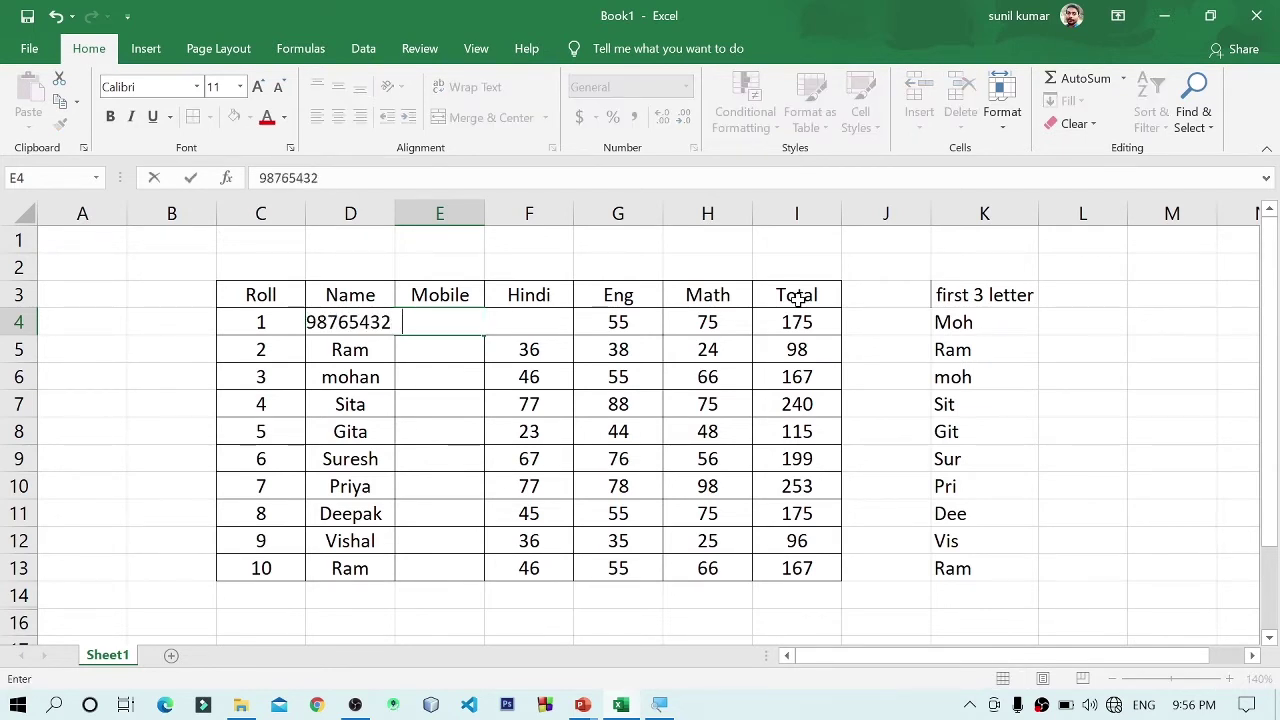
text(10)
key(Return)
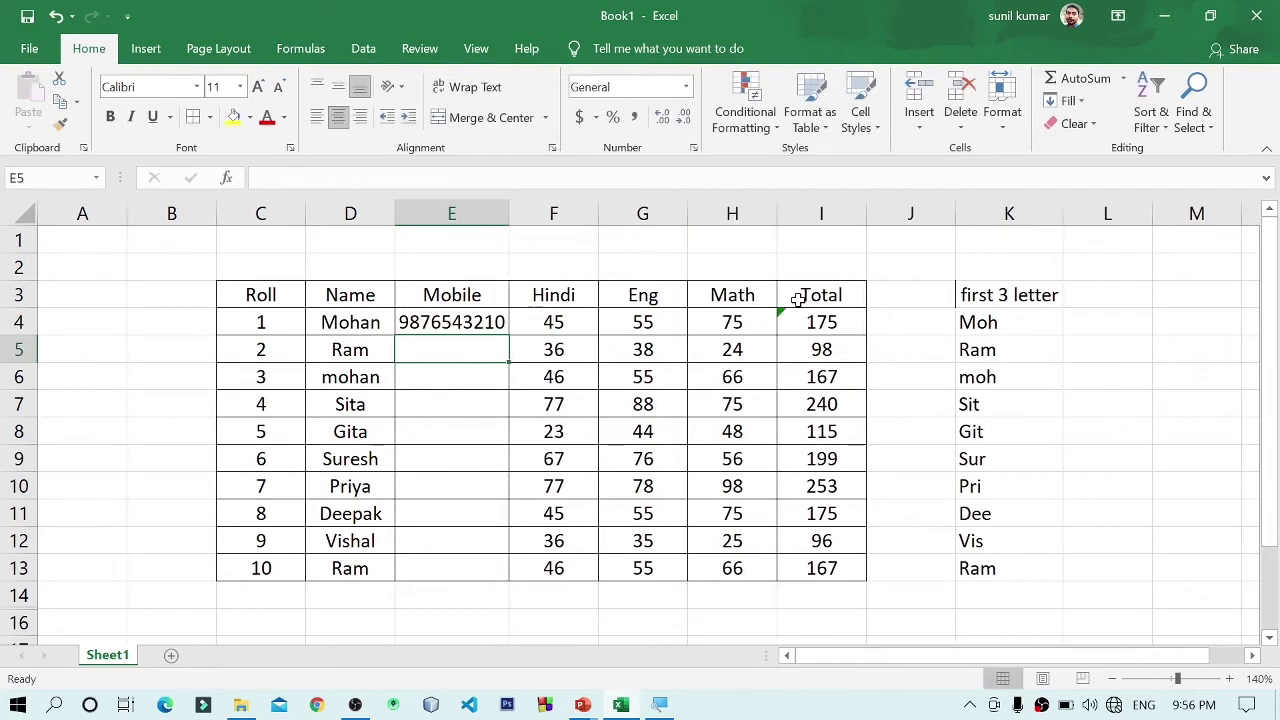
click(457, 322)
click(464, 350)
text(89765)
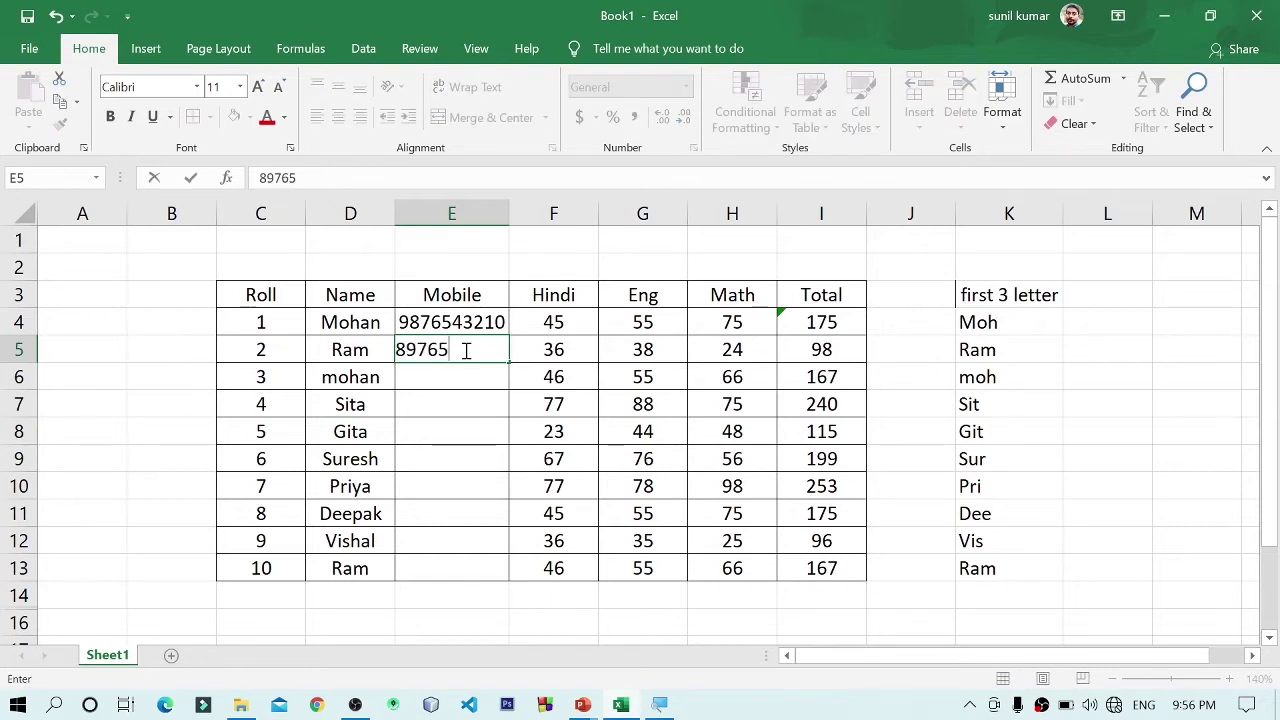
text(4231)
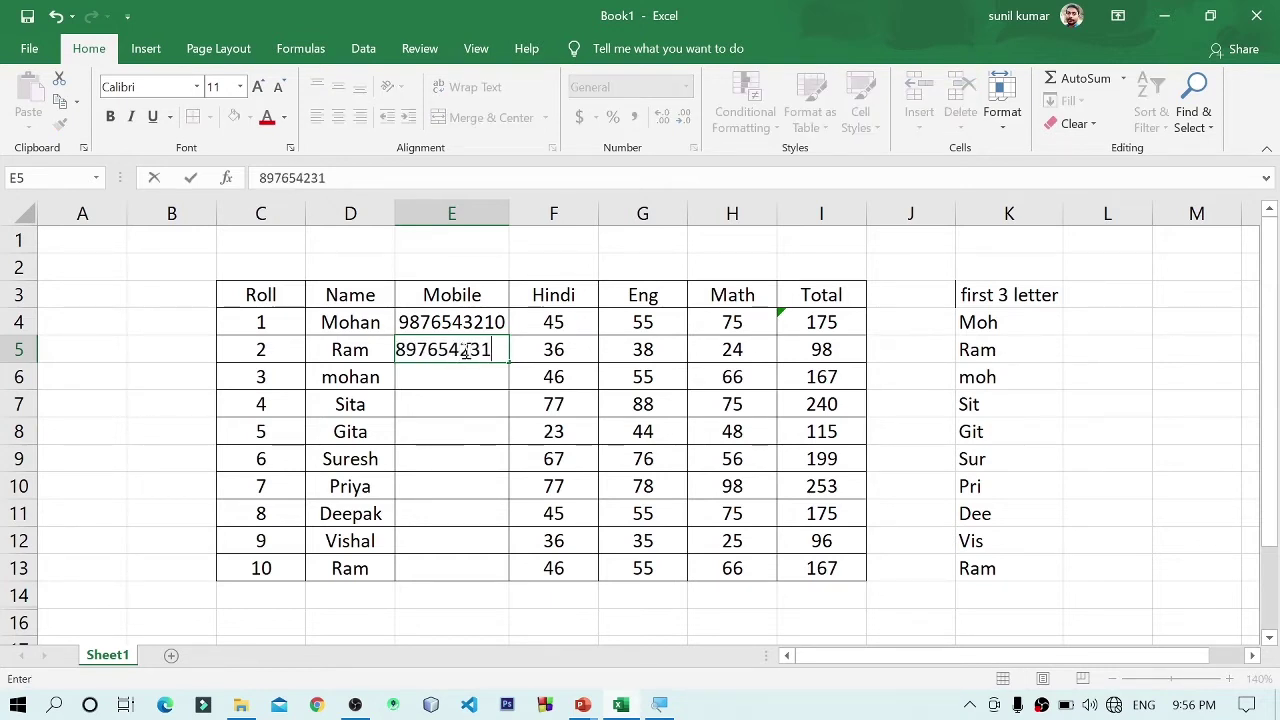
text(0)
key(Return)
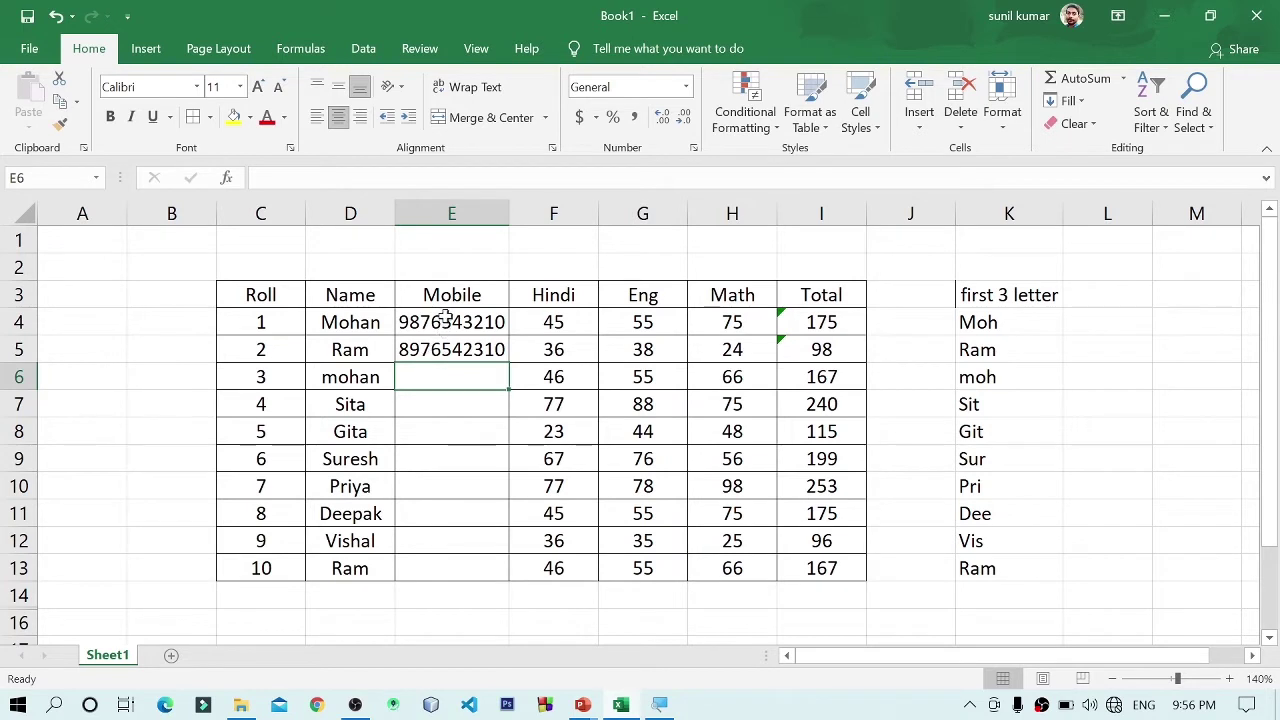
drag(442, 322, 443, 350)
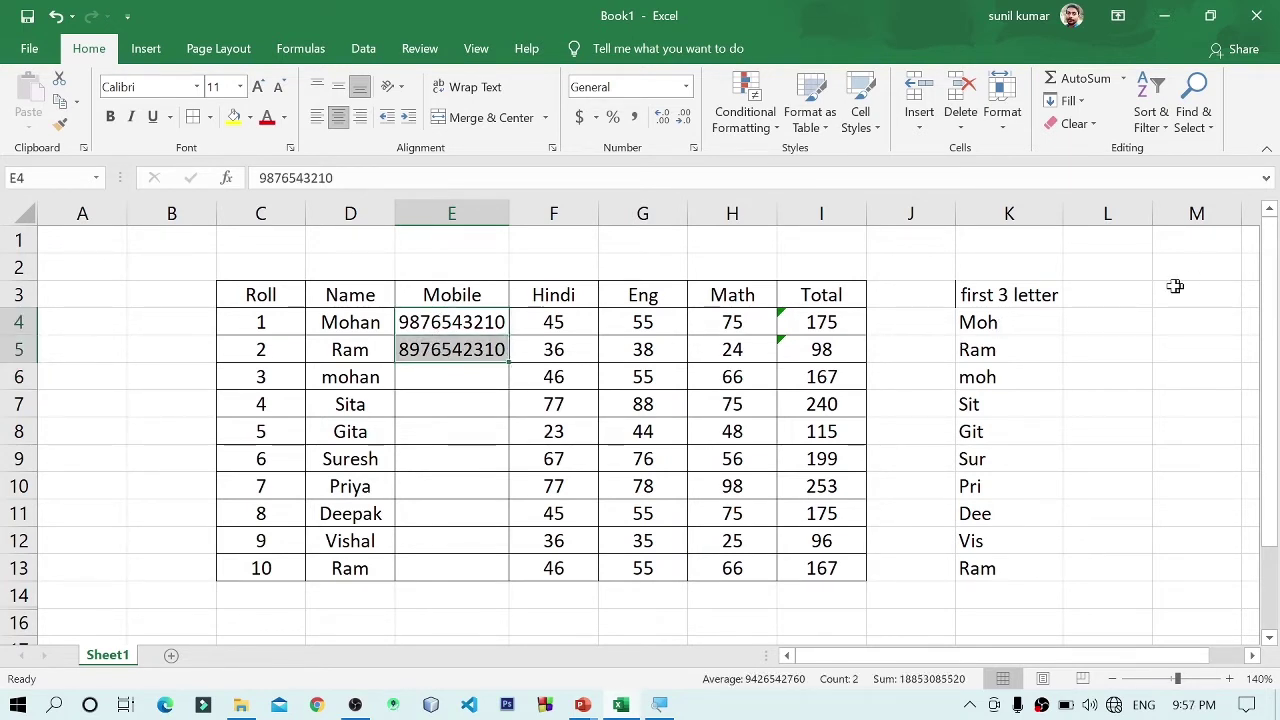
- Add the 'last 4 digit' heading in L3, autofit column L, and begin =RIGHT( in L4
click(1118, 297)
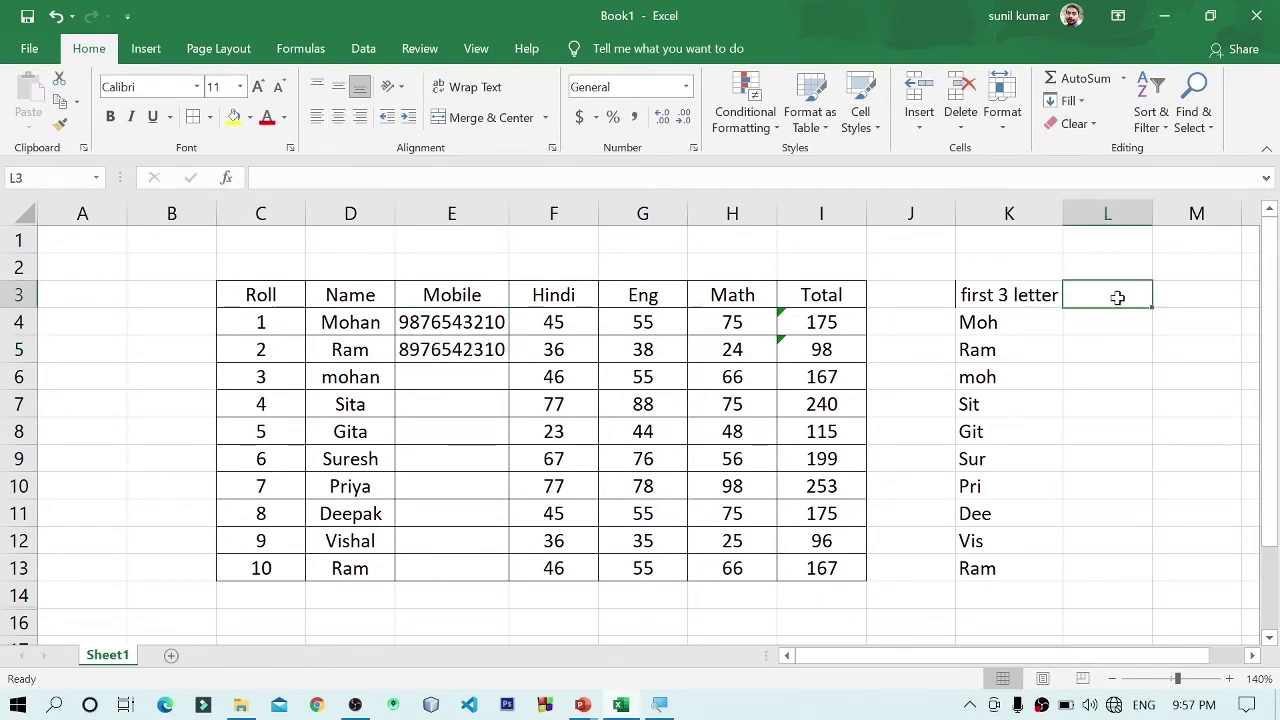
text(last )
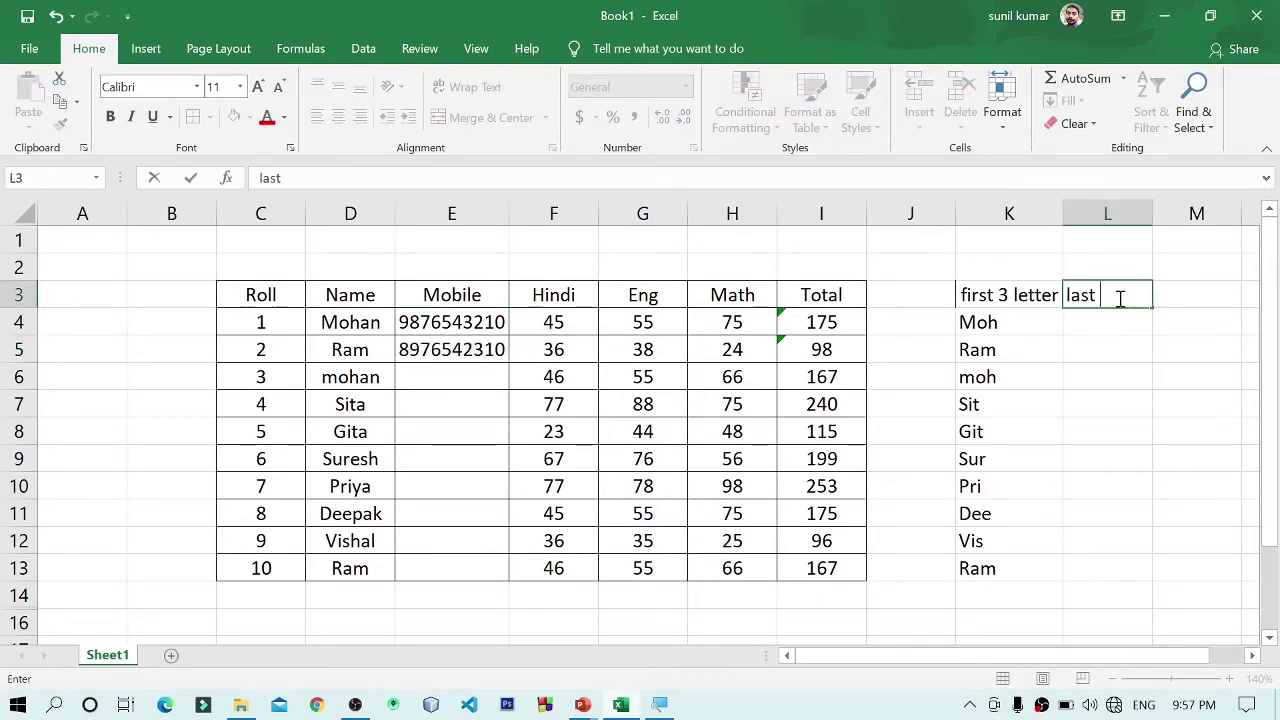
text(4 d)
text(igit)
key(Return)
text(\)
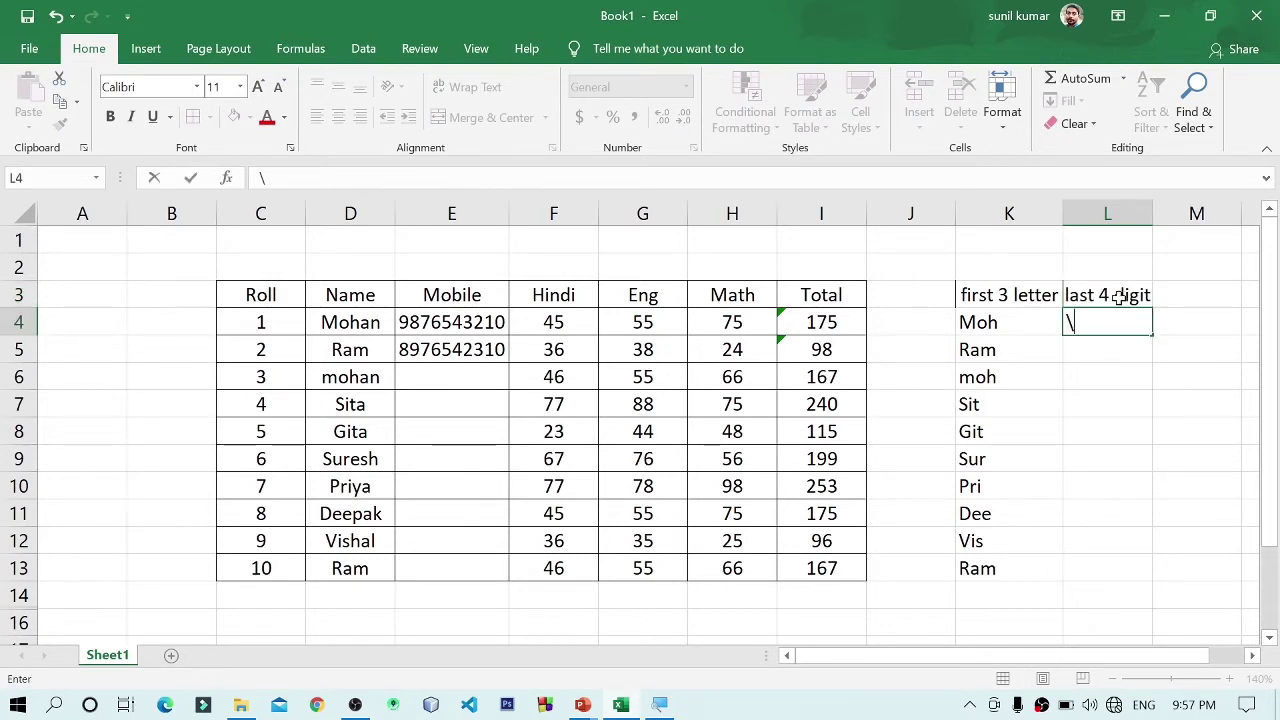
key(BackSpace)
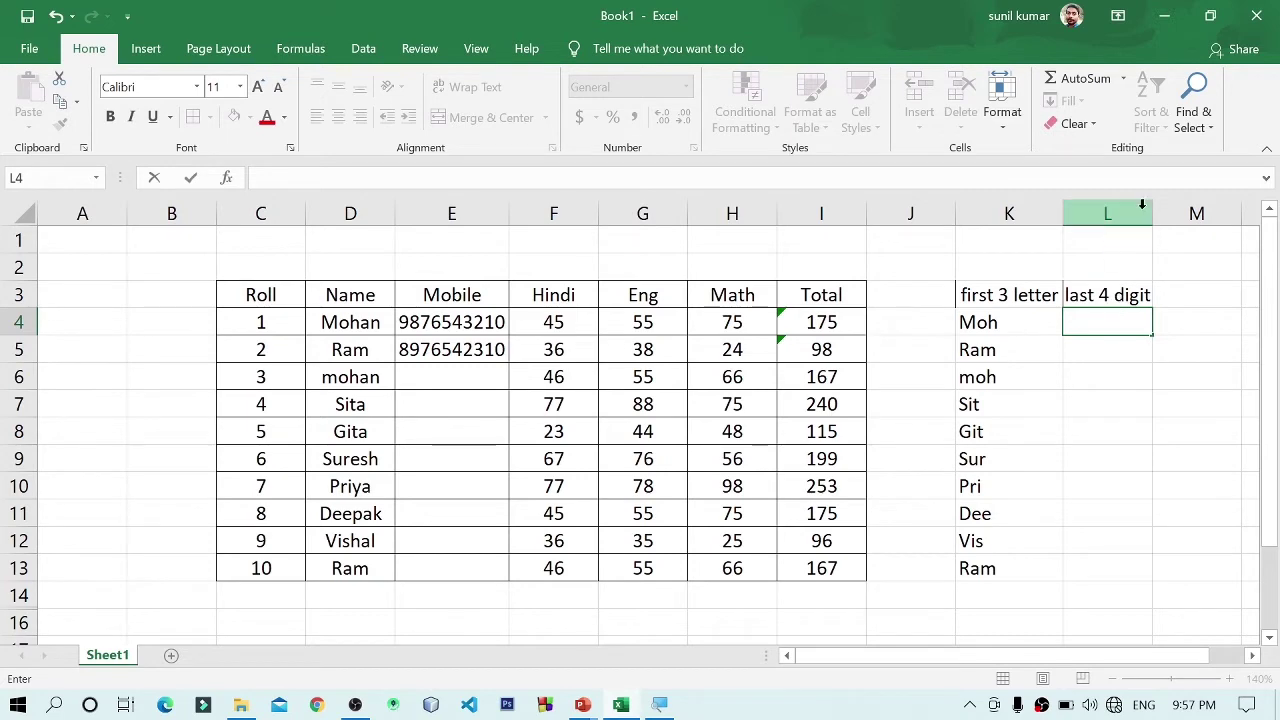
double_click(1152, 207)
click(1133, 318)
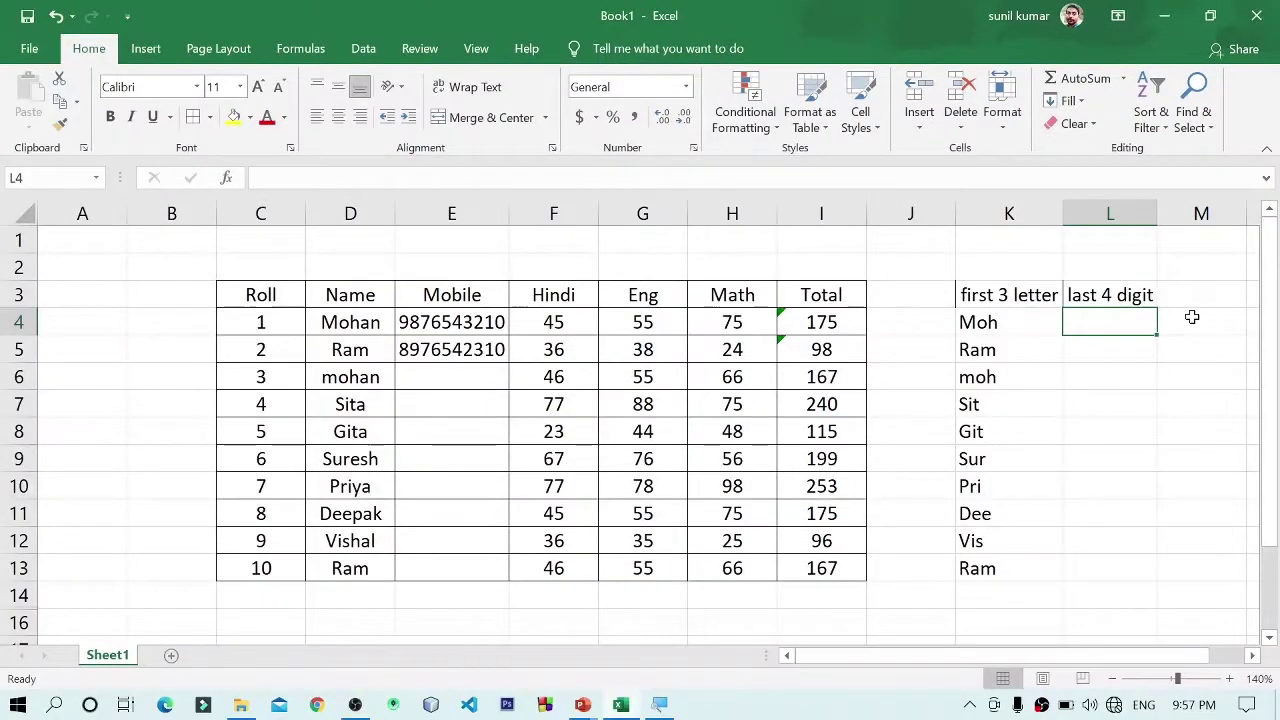
text(=)
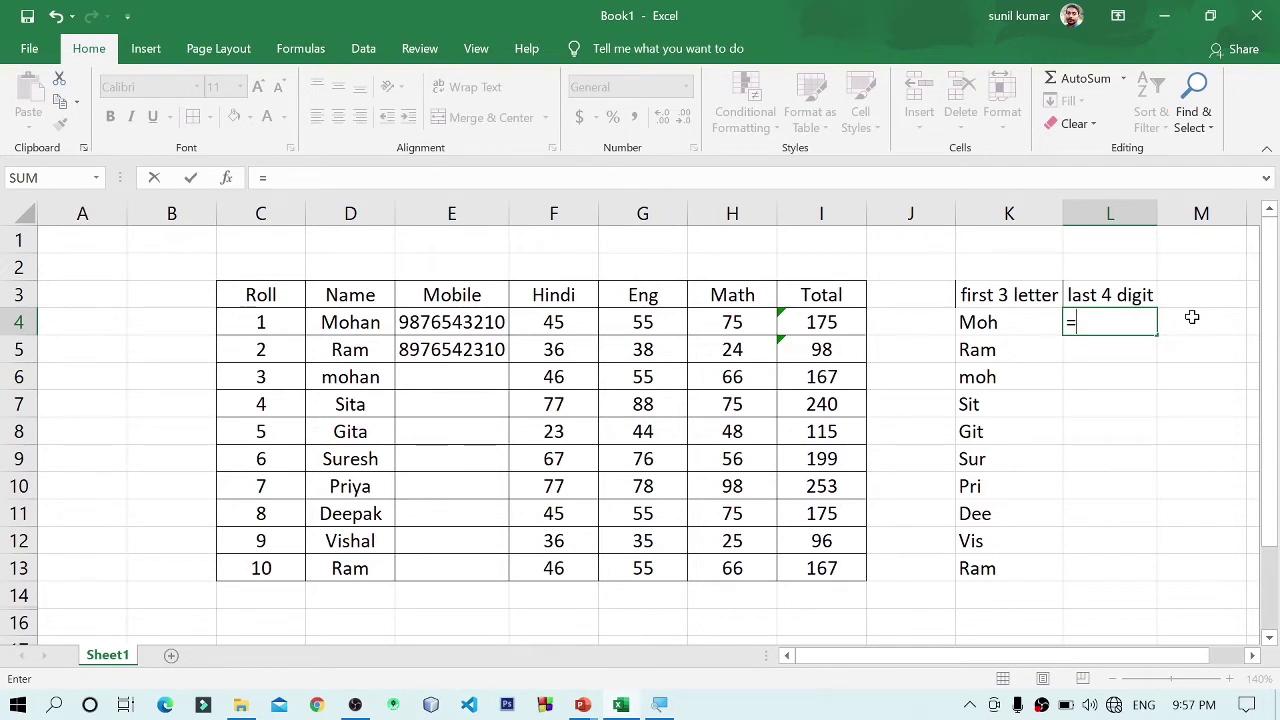
text(right)
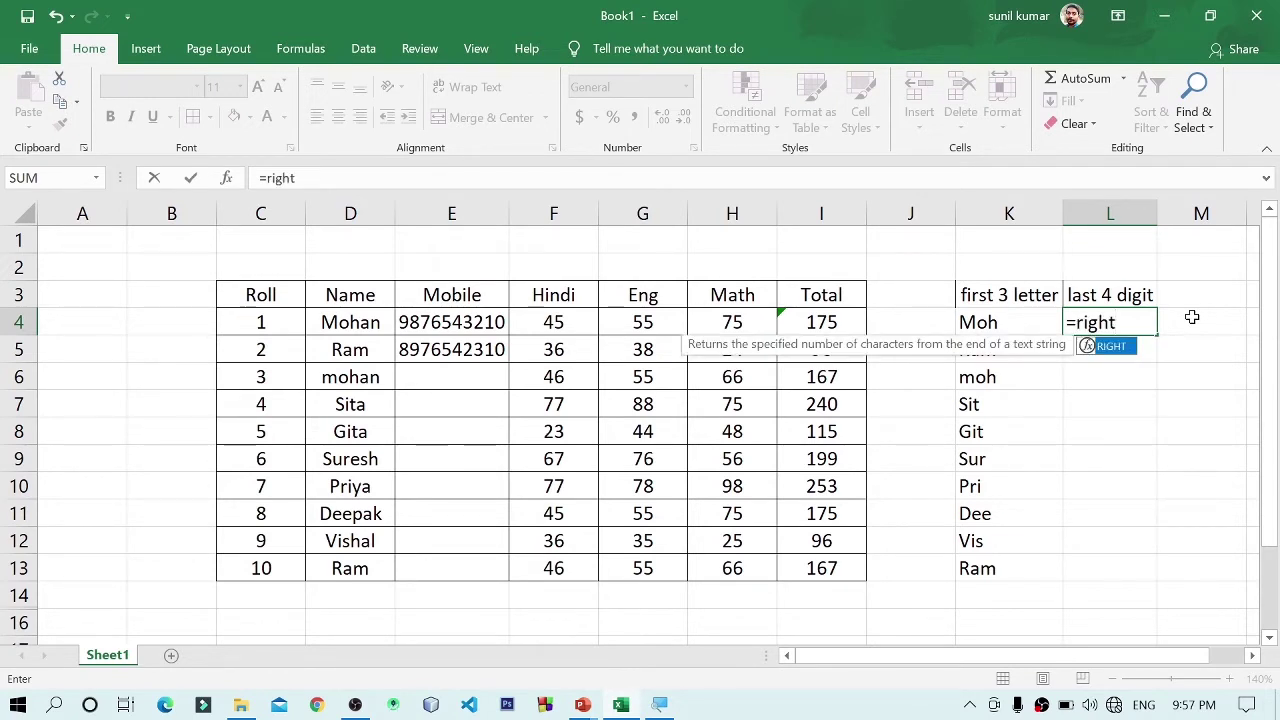
text(()
- Complete =RIGHT(E4,4) in L4 and copy it down to L5
click(430, 322)
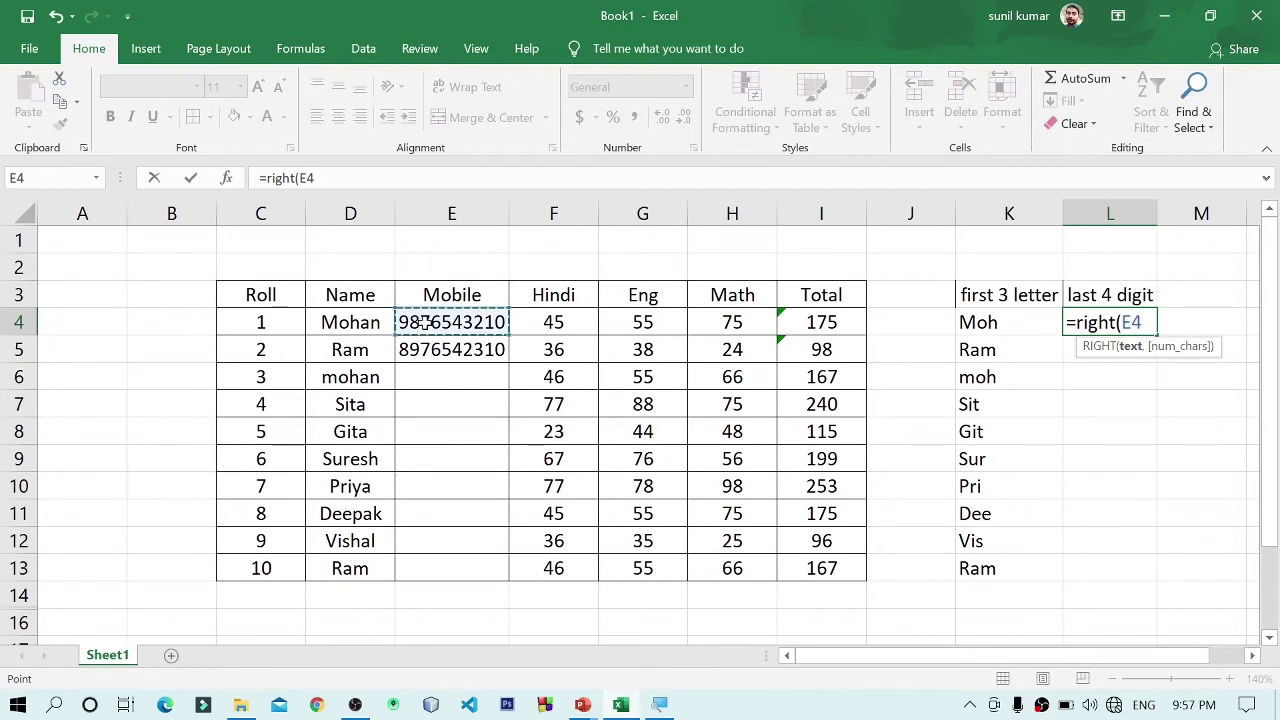
text(,)
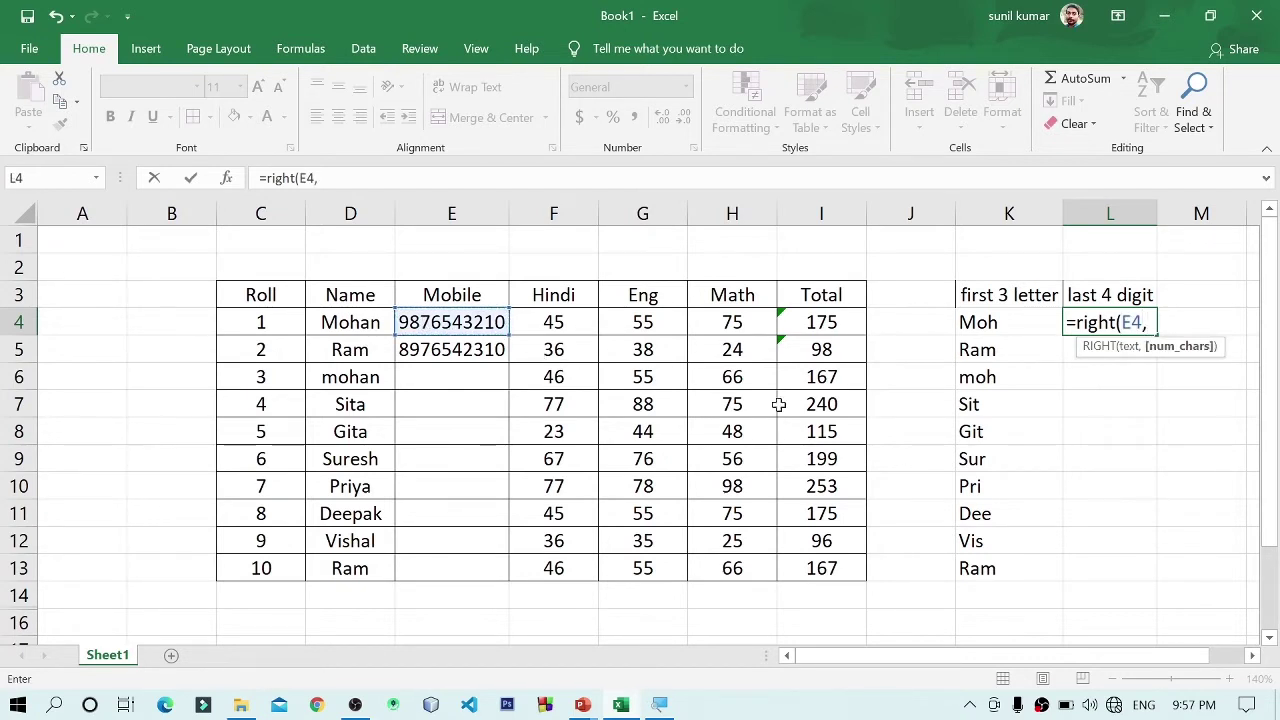
text(4)
text())
key(Return)
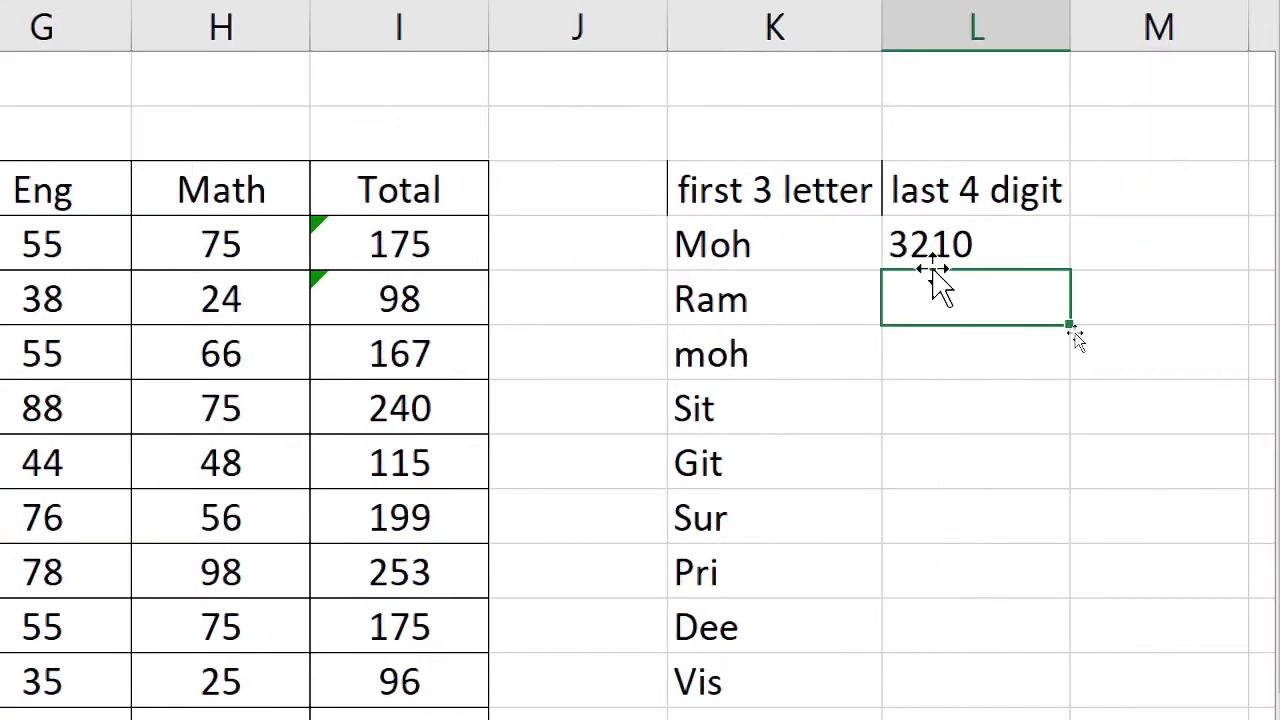
click(1000, 250)
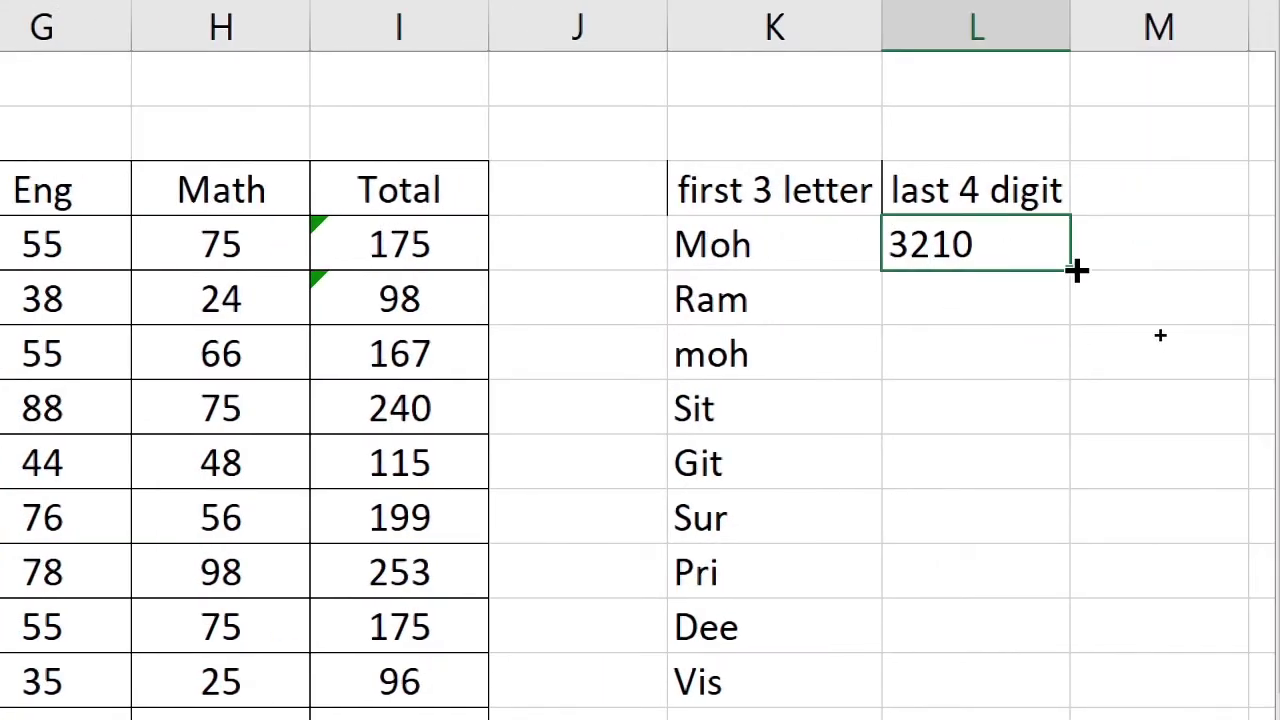
drag(1071, 270, 1070, 310)
click(935, 305)
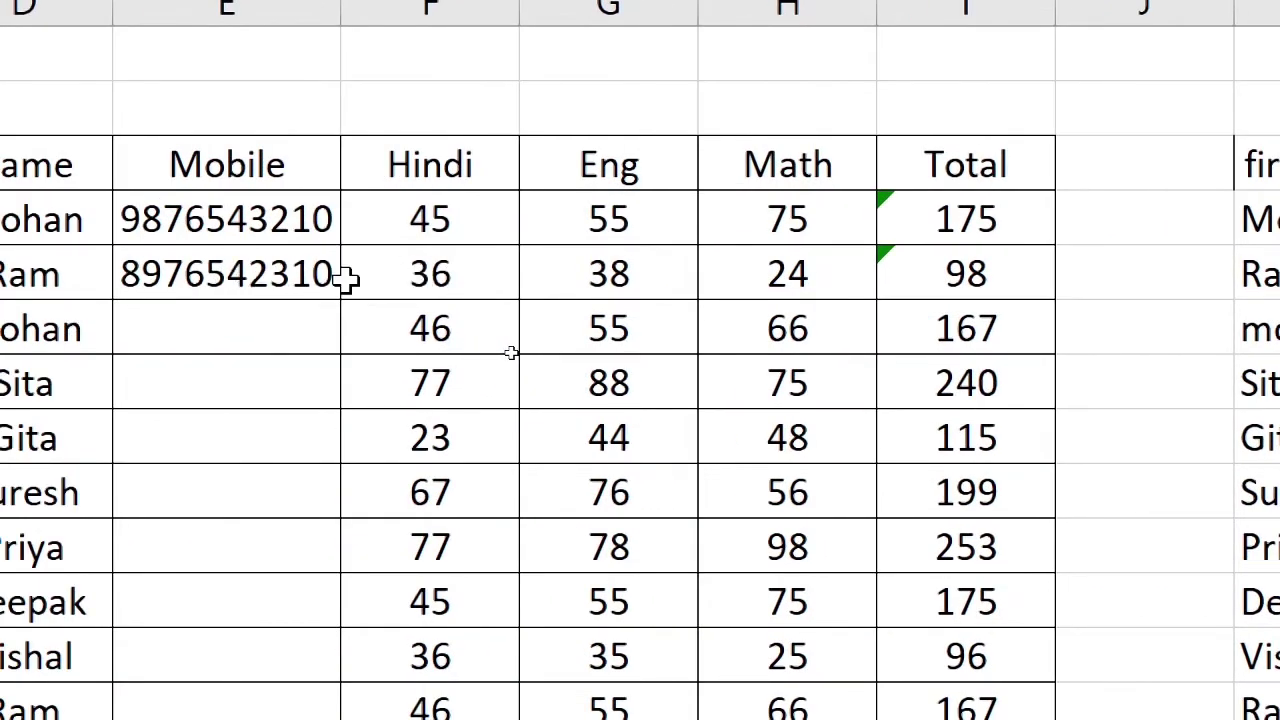
drag(246, 212, 245, 250)
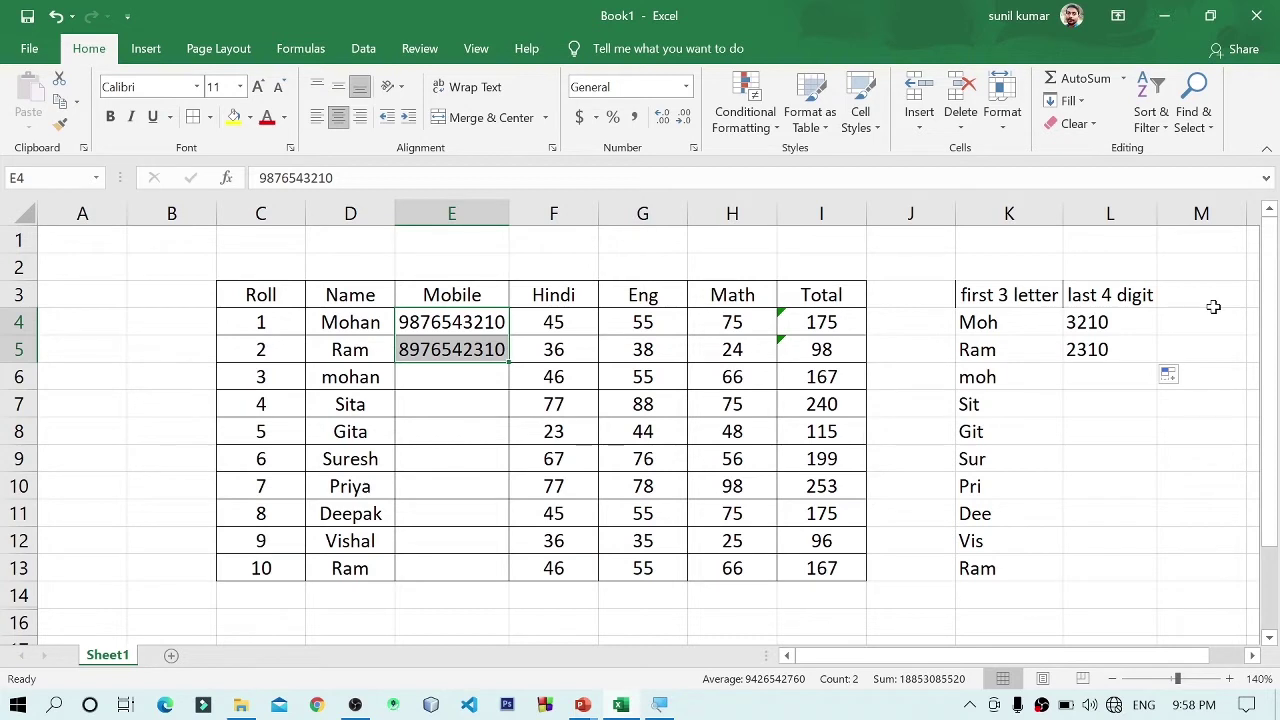
- Type the heading 'mid' in M3
click(1206, 292)
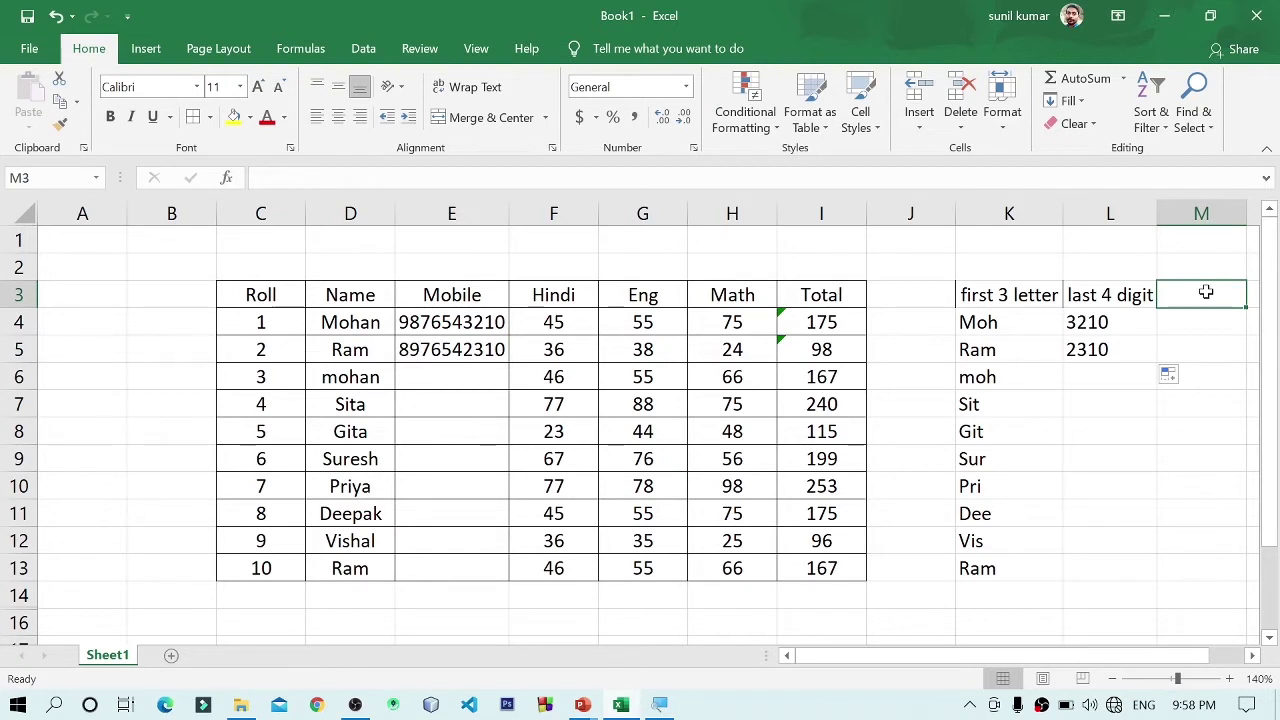
text(mid)
key(Return)
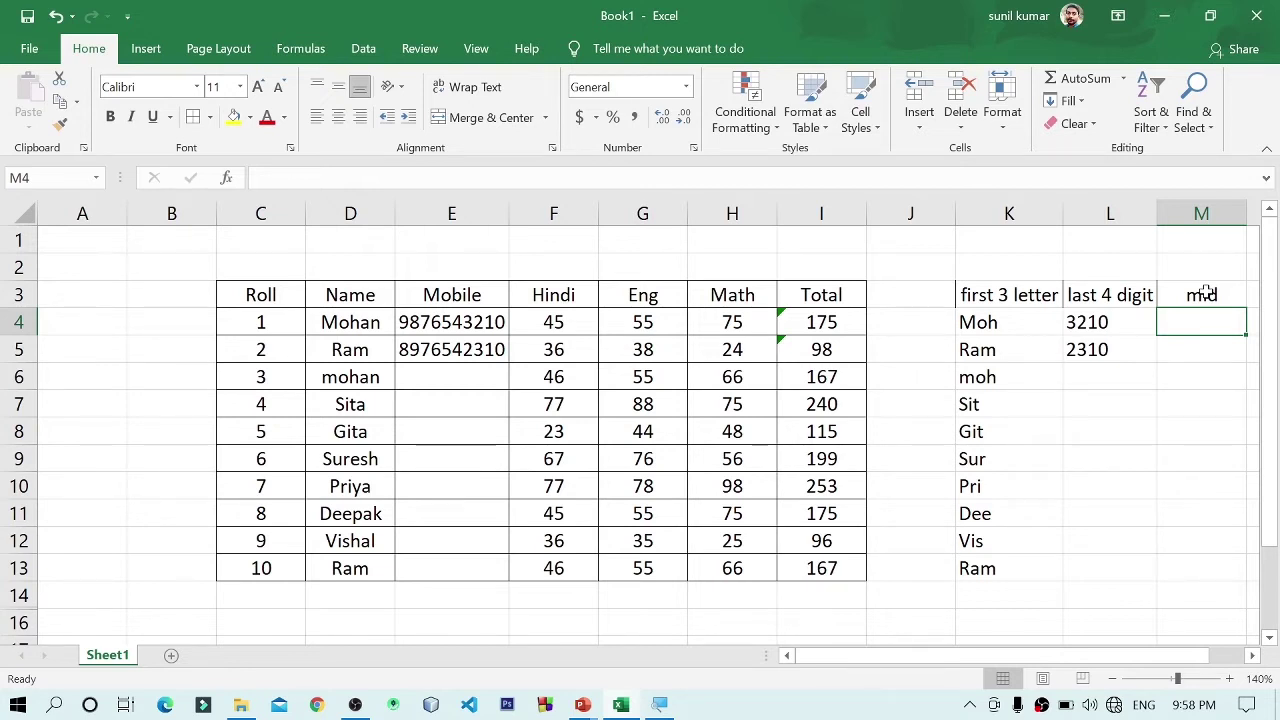
- Type =mid(D4,2,3) in M4 and highlight its text, start-position and length arguments
text(=mid)
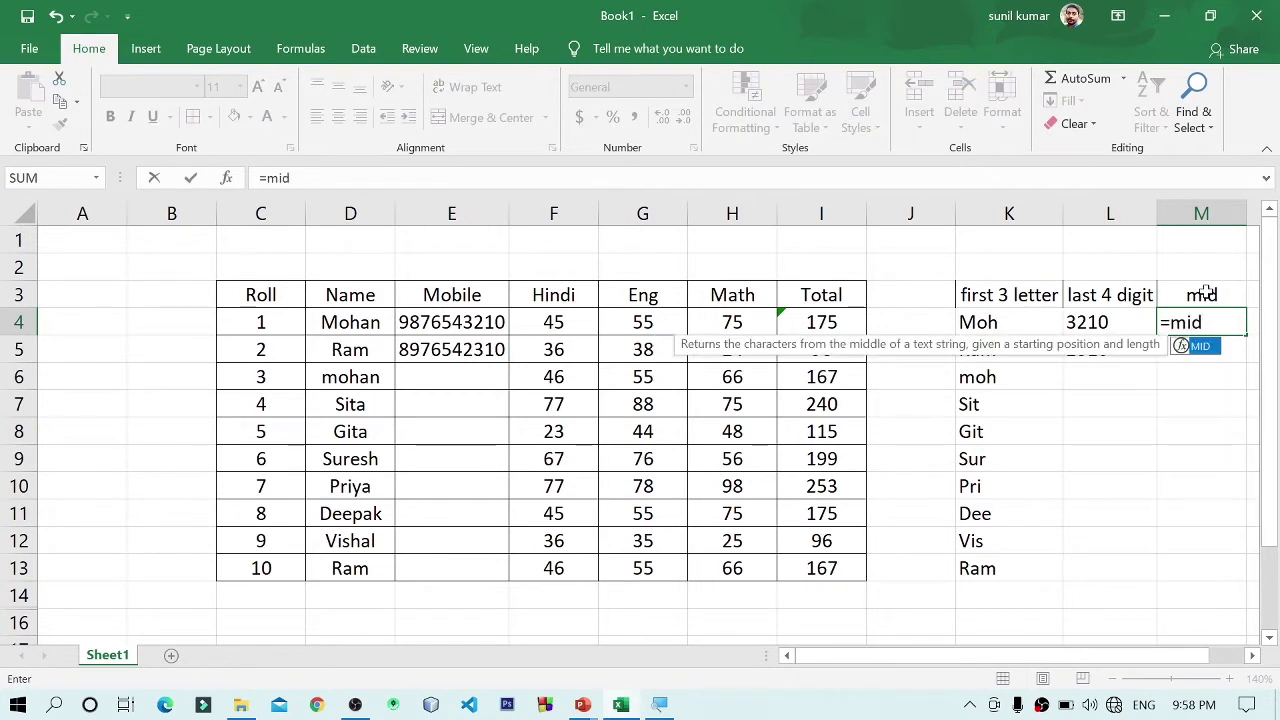
text(()
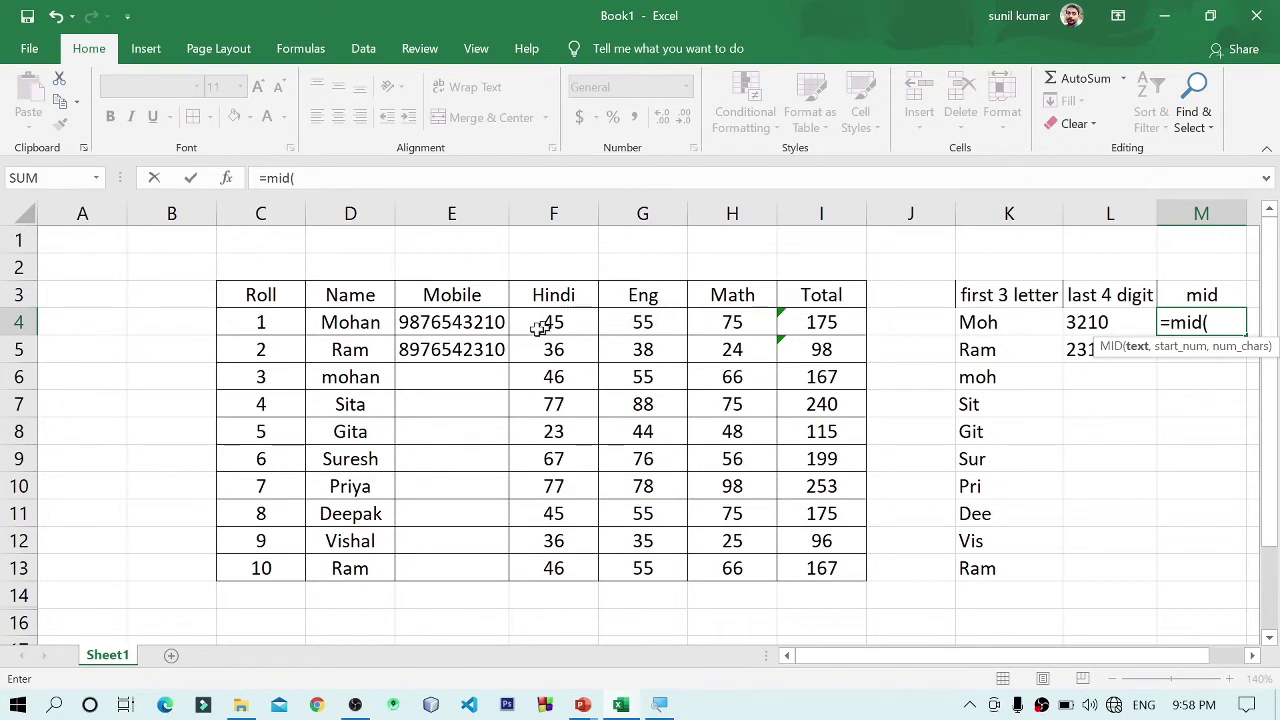
click(334, 322)
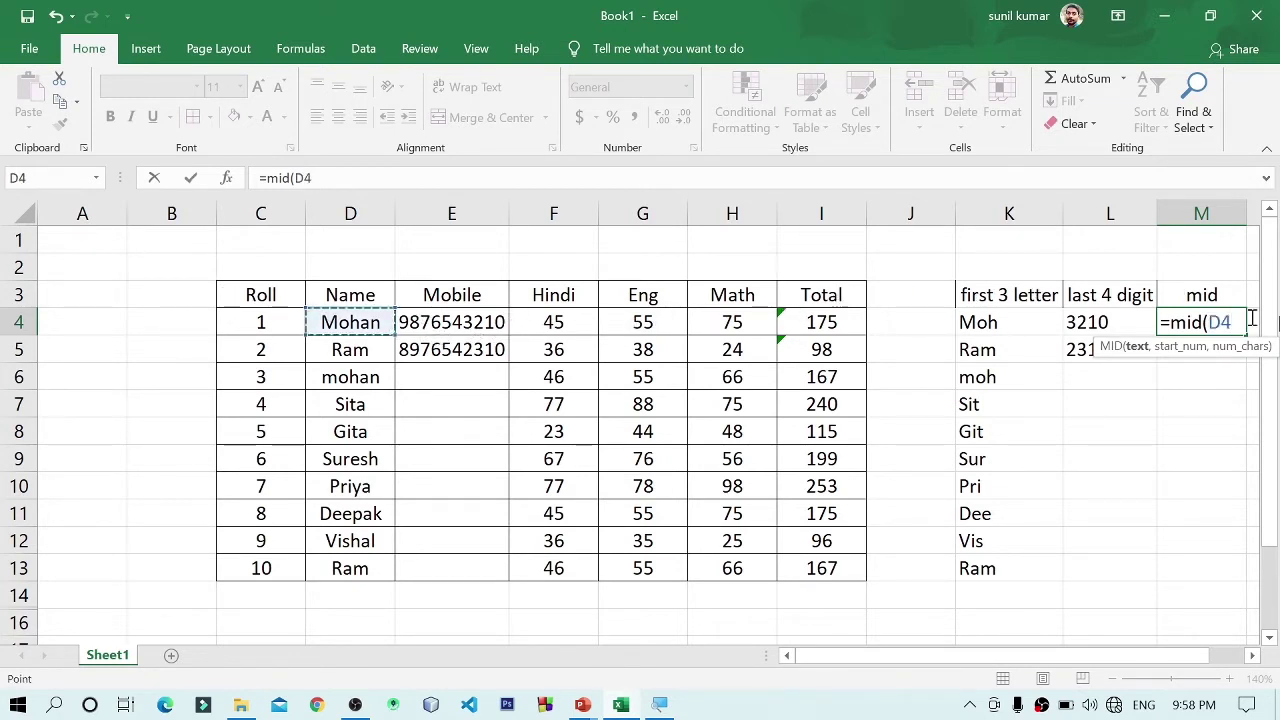
text(,2)
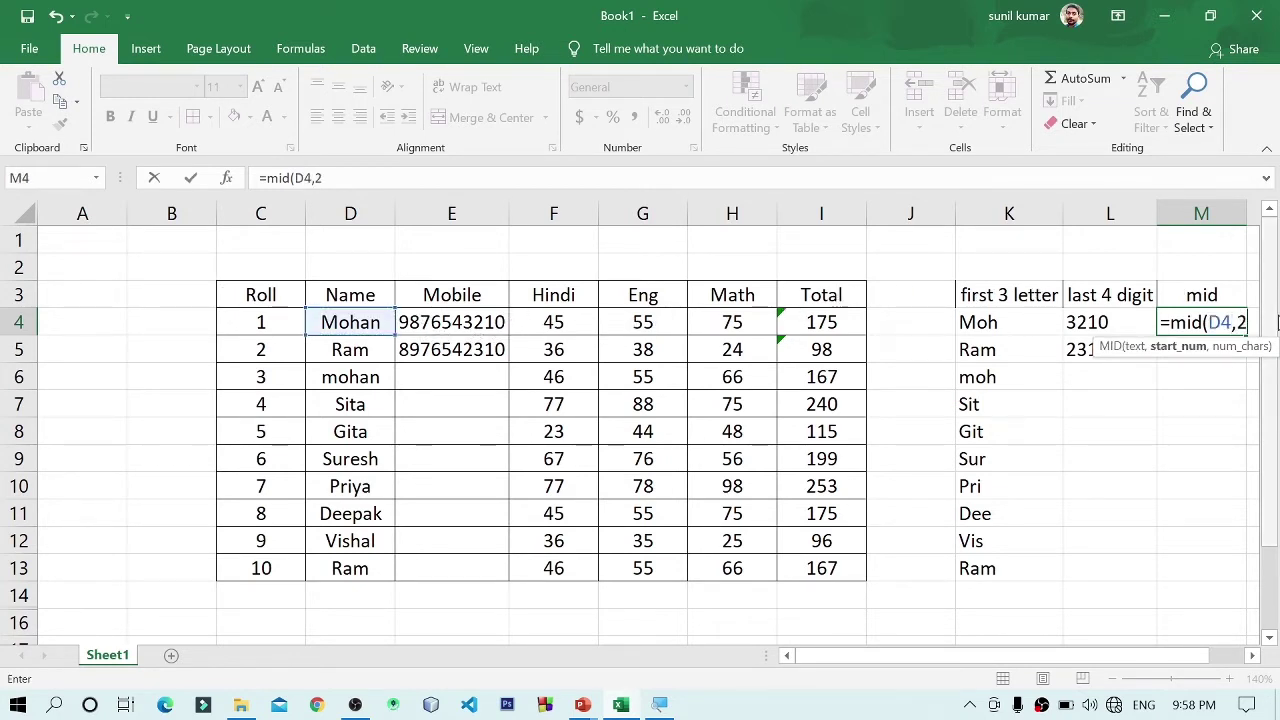
text(,3)
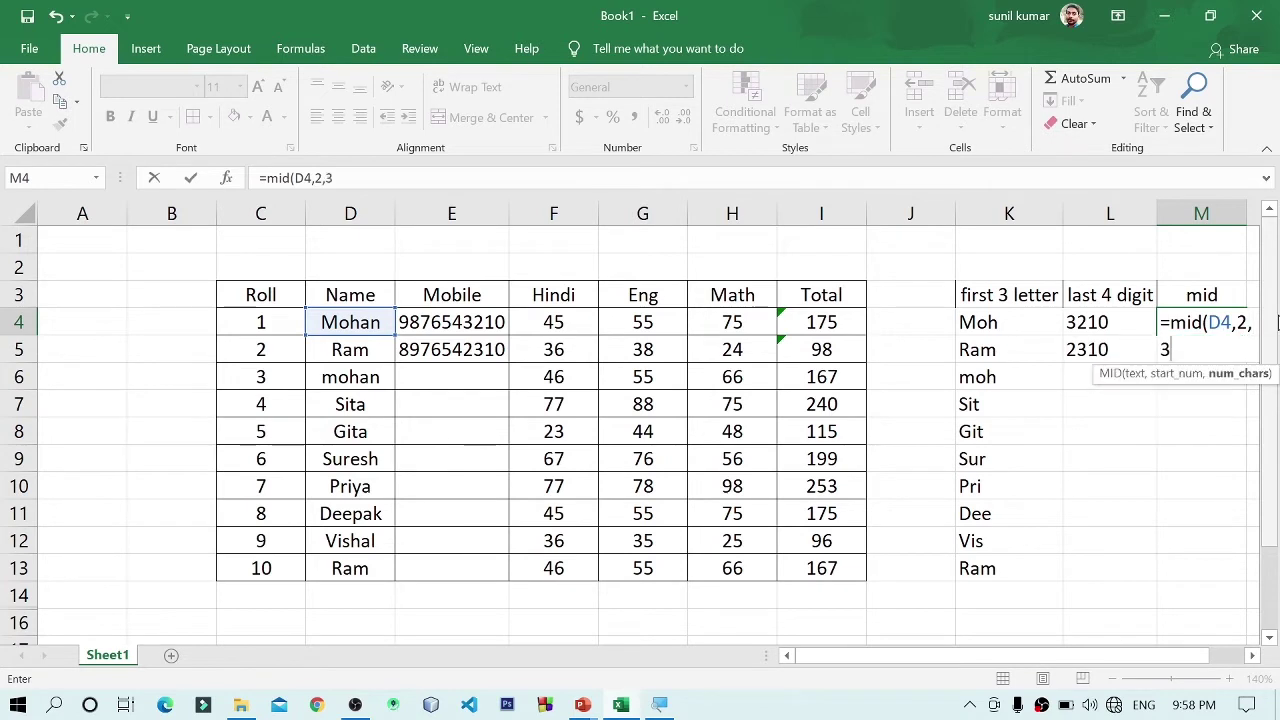
text())
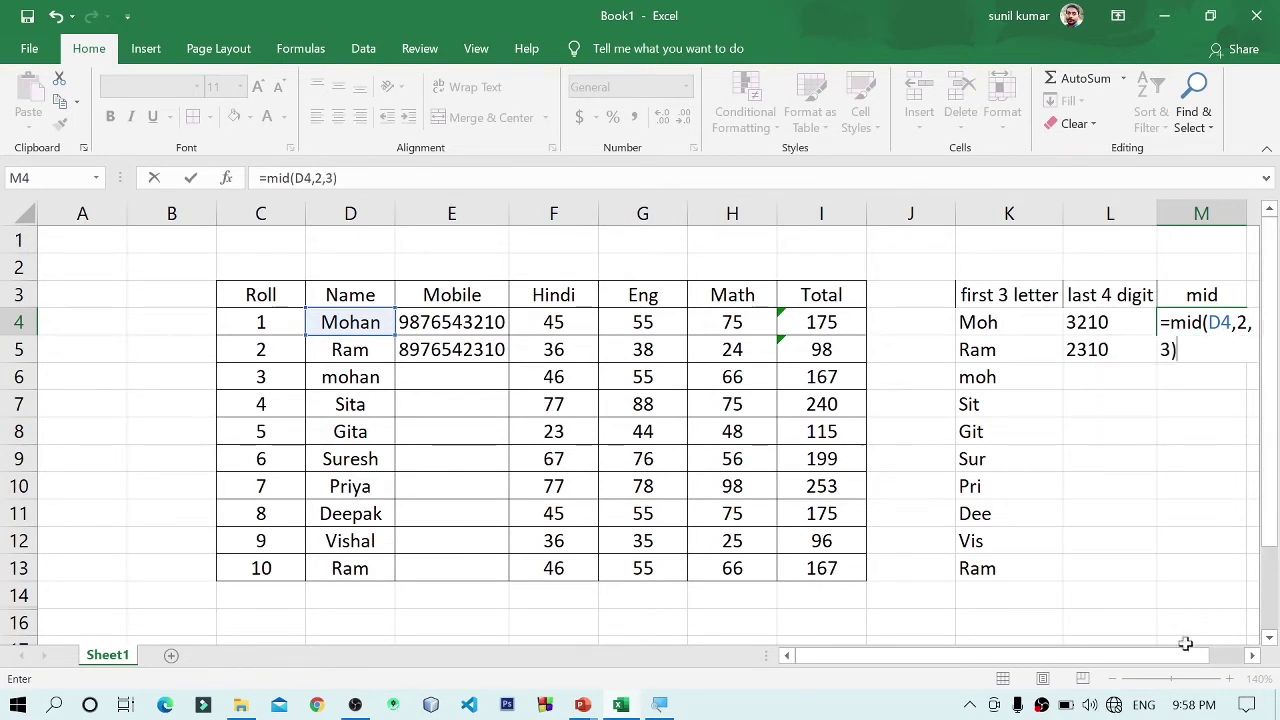
click(1252, 655)
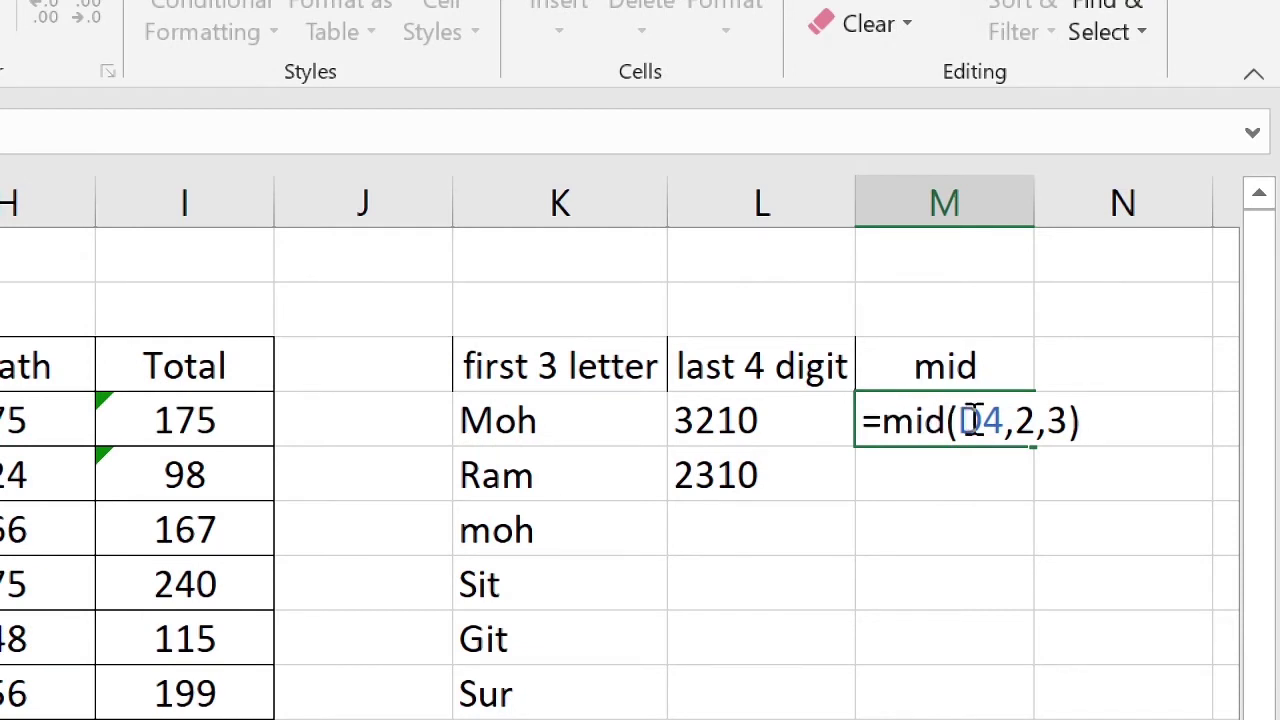
drag(958, 420, 1005, 420)
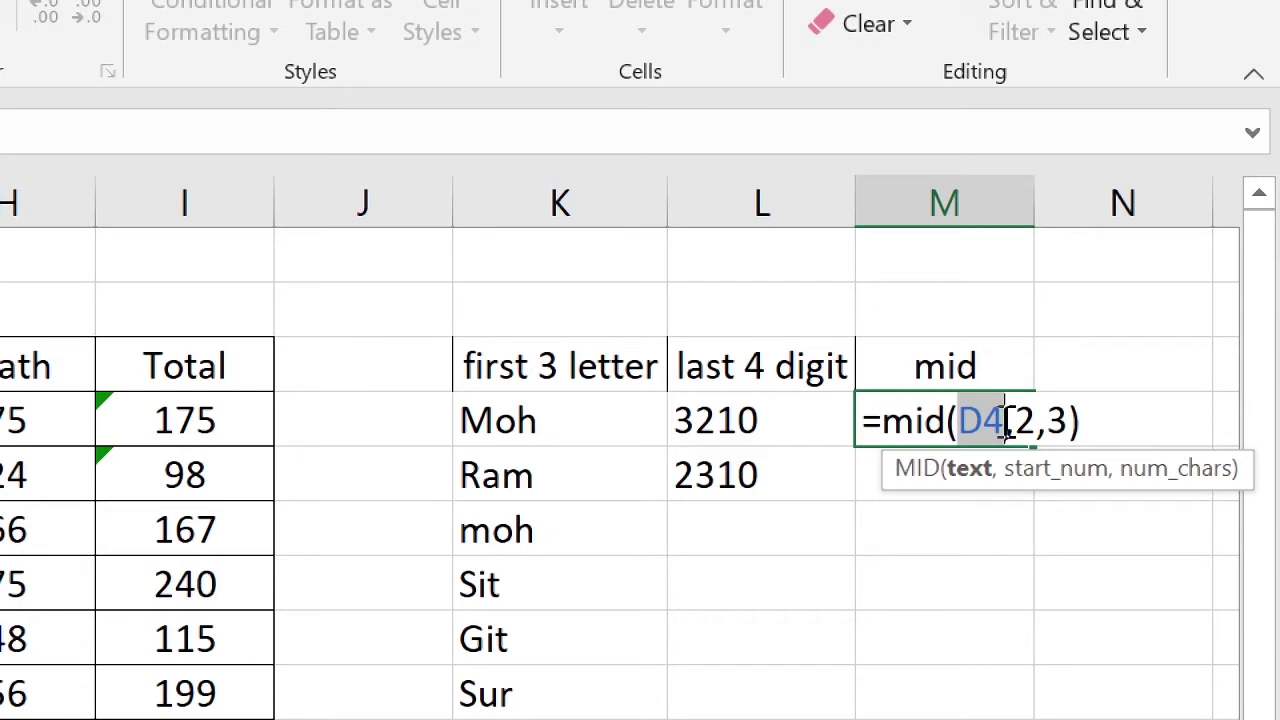
drag(1016, 420, 1038, 421)
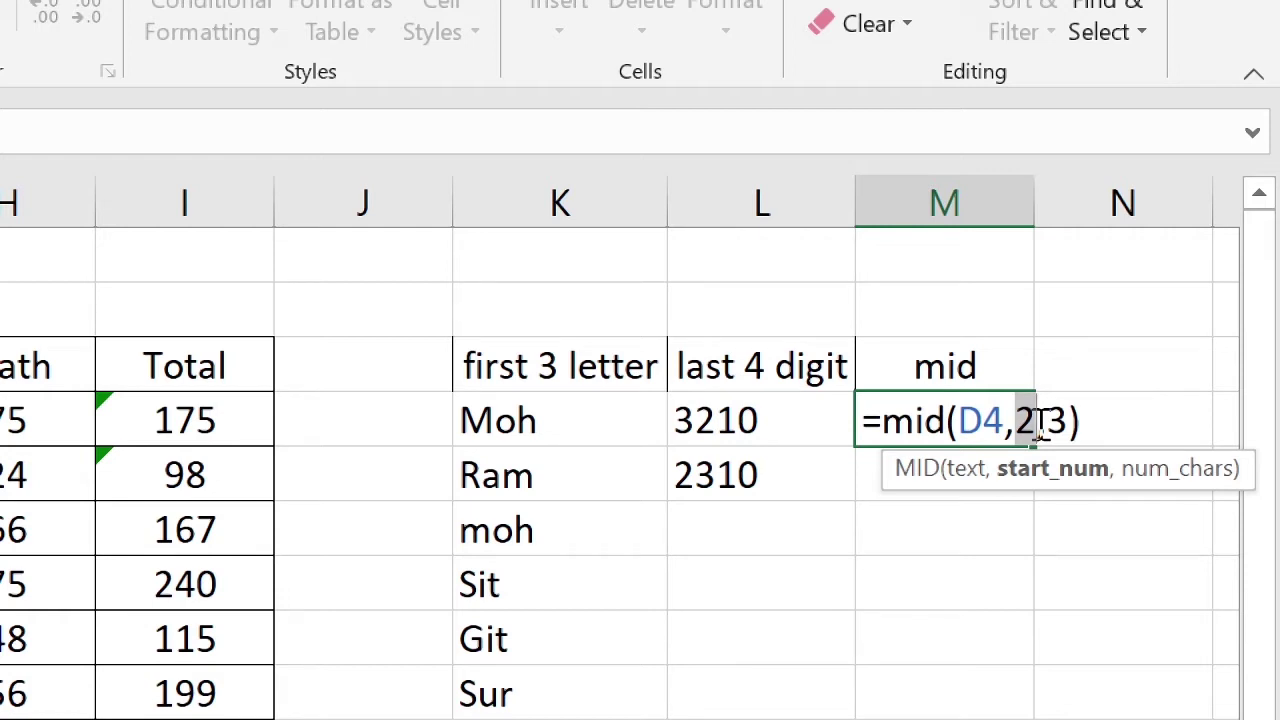
drag(1045, 420, 1068, 420)
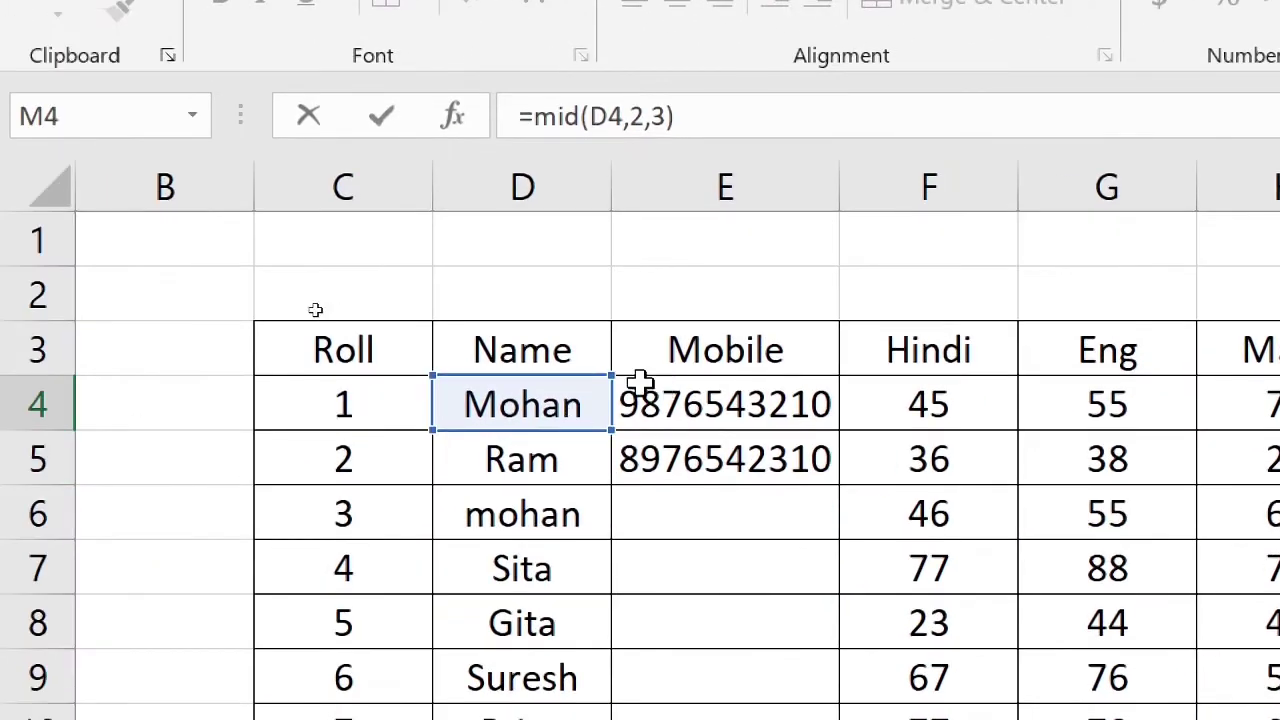
- Commit the MID formula in M4 so it shows 'oha', and begin filling it down
click(522, 385)
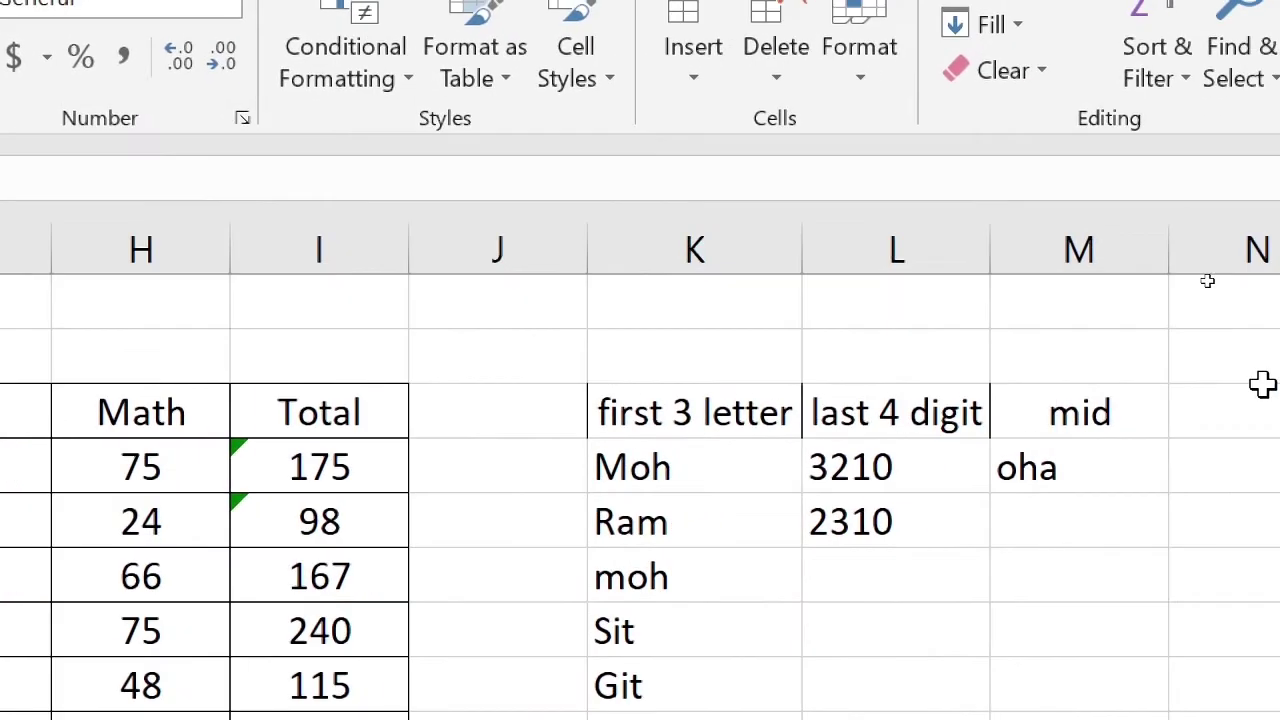
click(1077, 473)
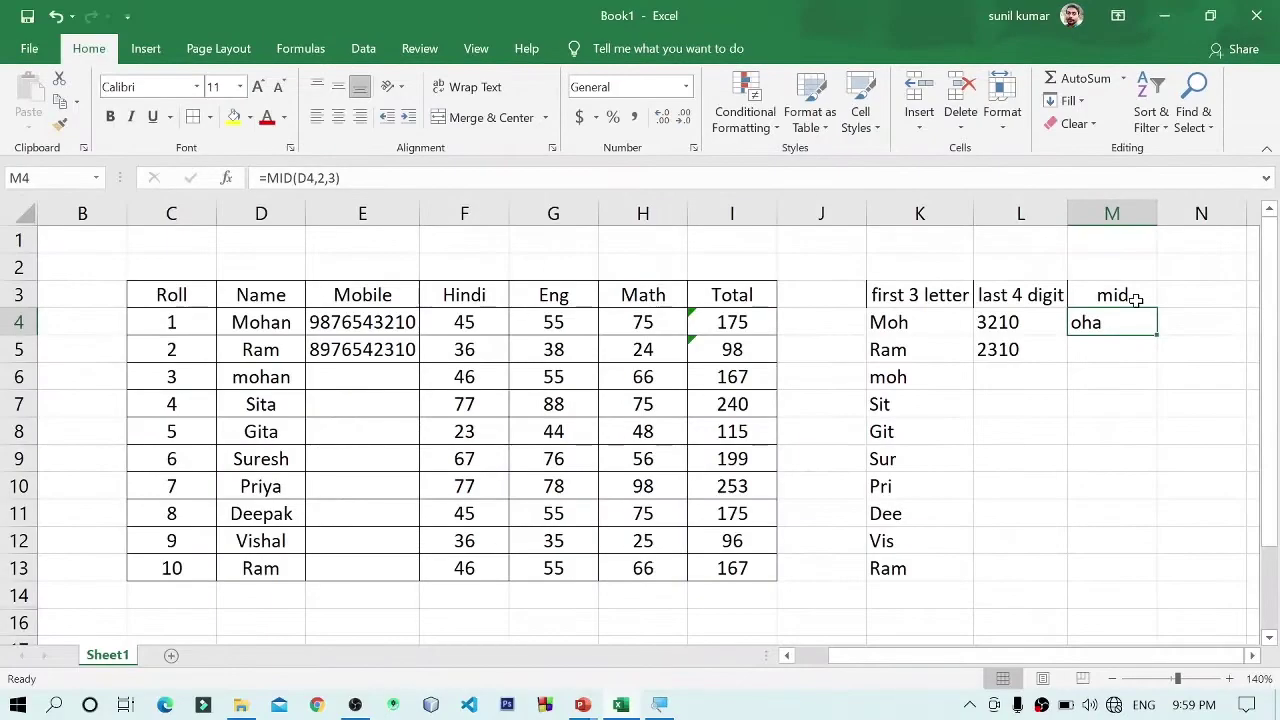
drag(1155, 338, 1158, 352)
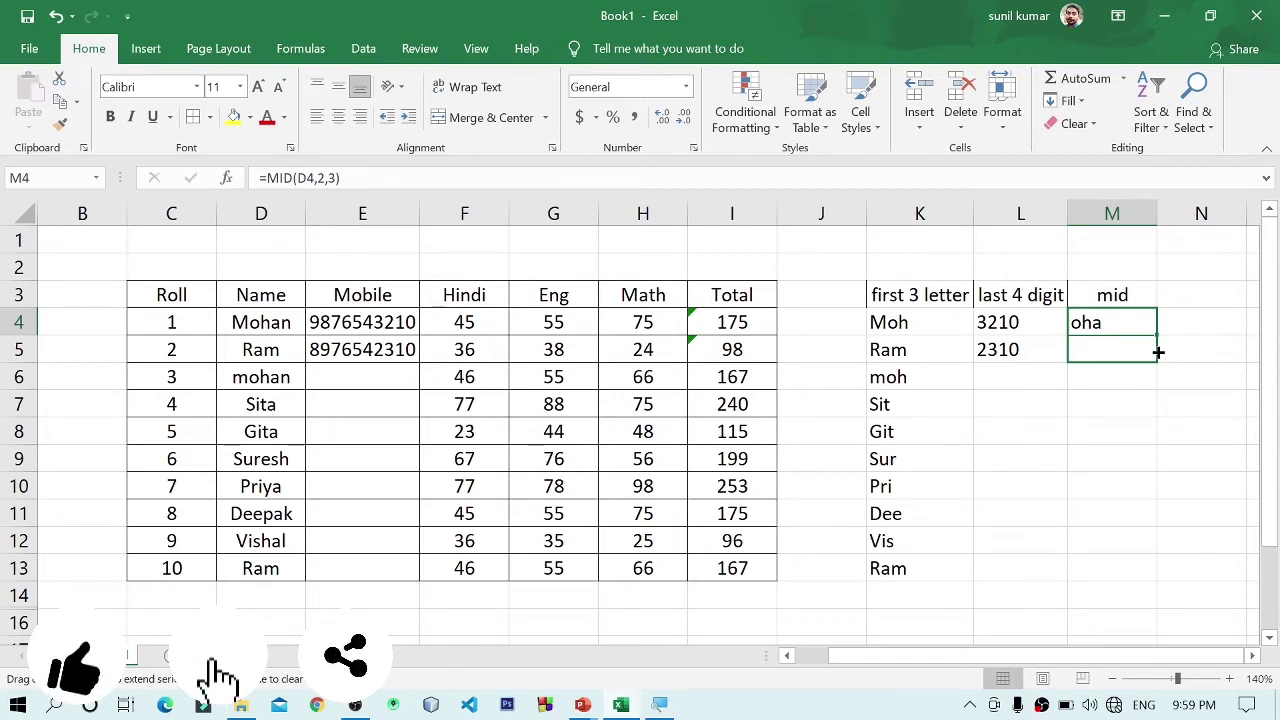
- Extend the MID formula to M5, showing 'am', then bring up the PowerPoint window thumbnails
drag(1158, 352, 1160, 358)
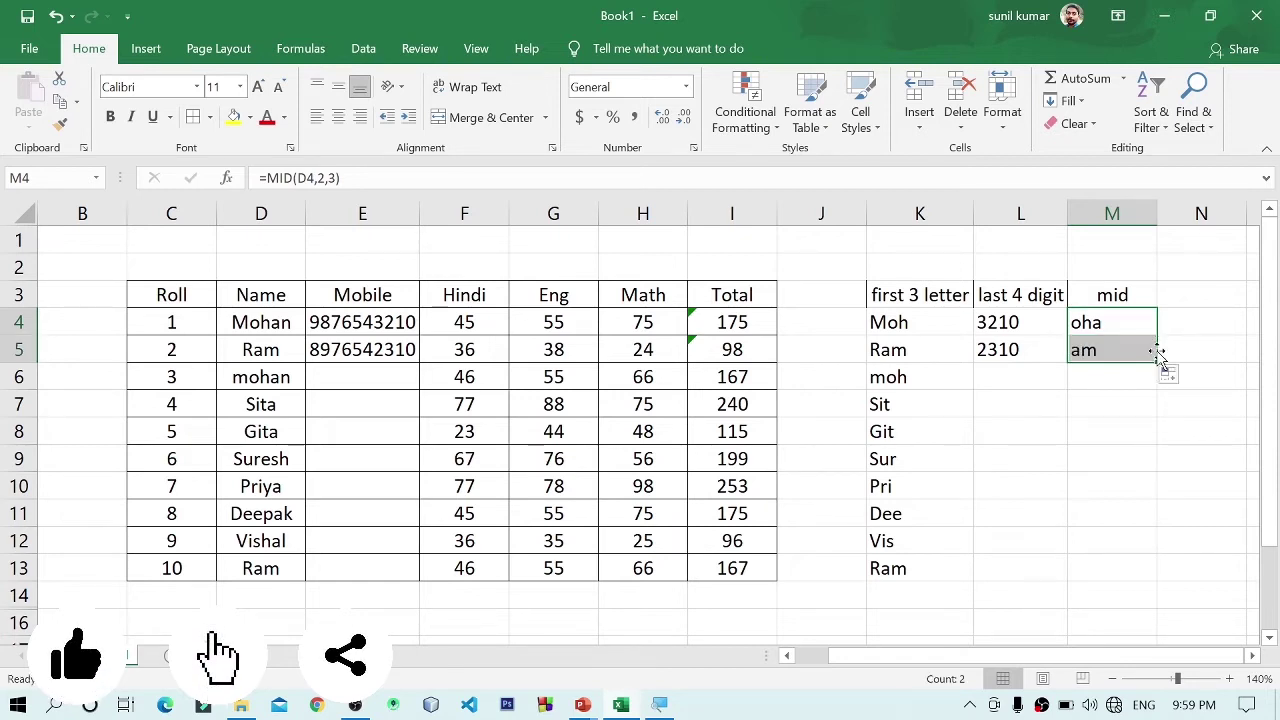
click(1078, 406)
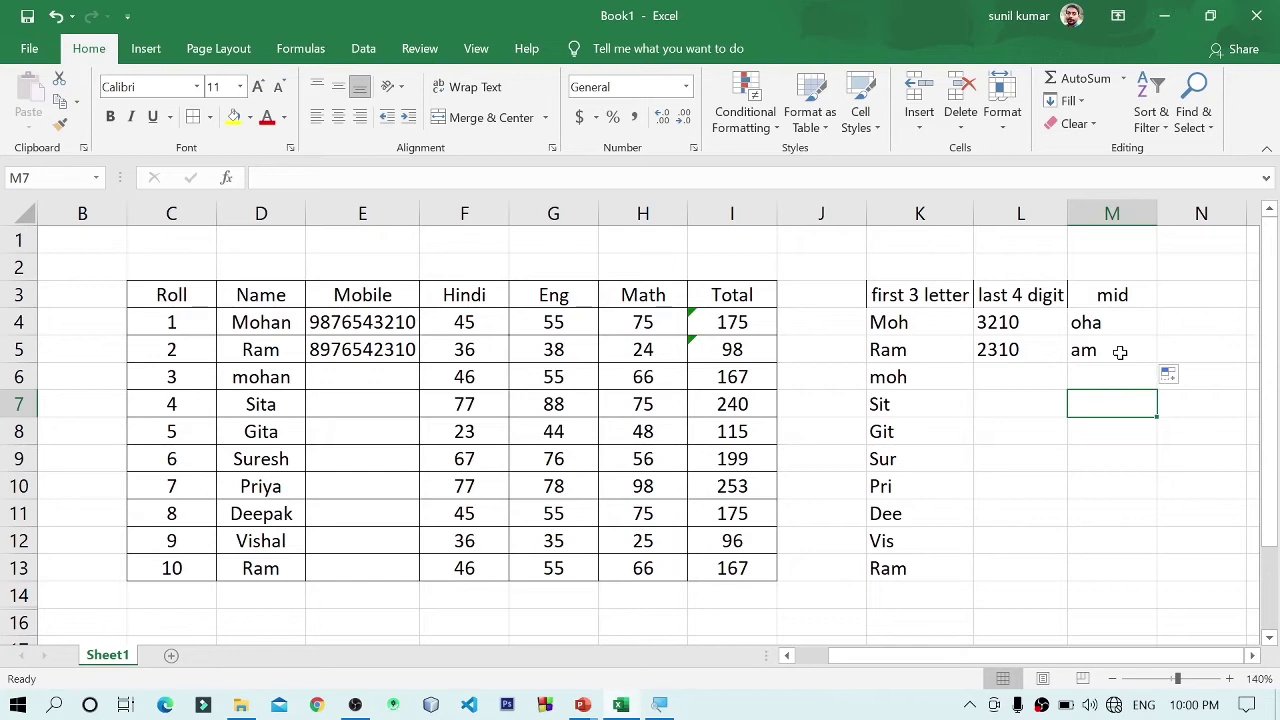
click(583, 705)
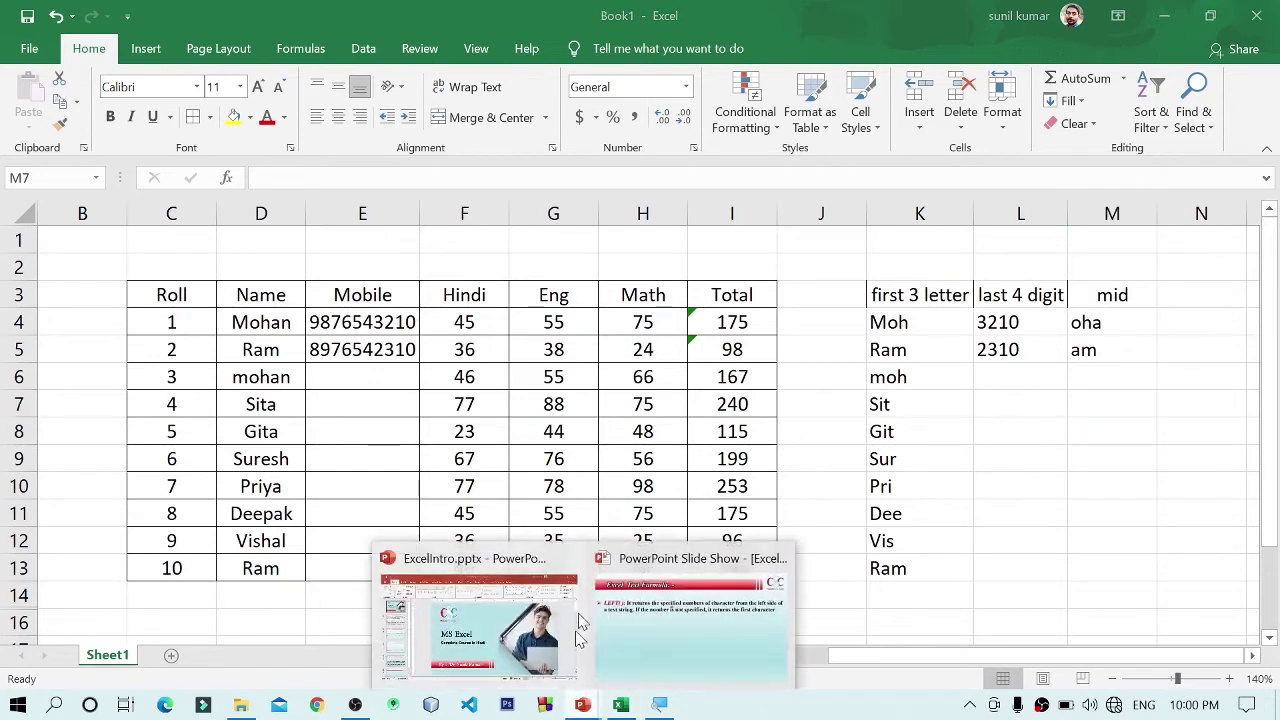
- Return to the slide show and advance through the RIGHT( ) and MID( ) bullets
click(671, 644)
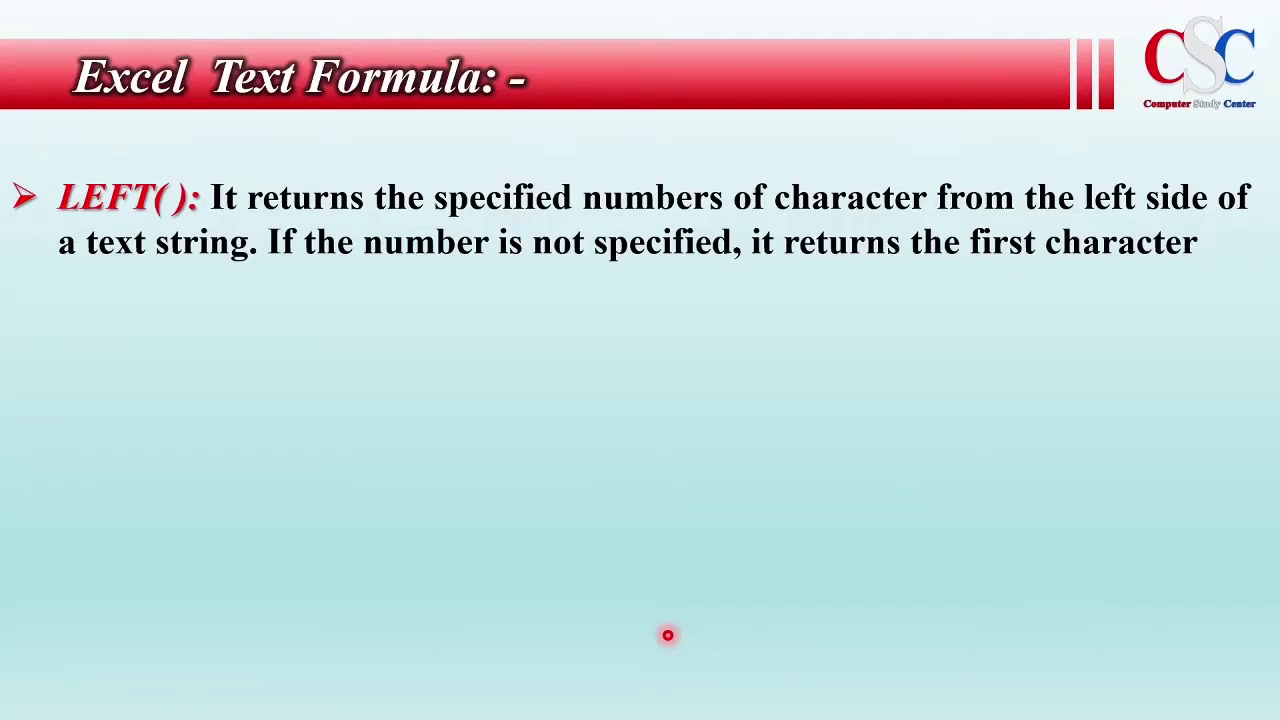
click(668, 635)
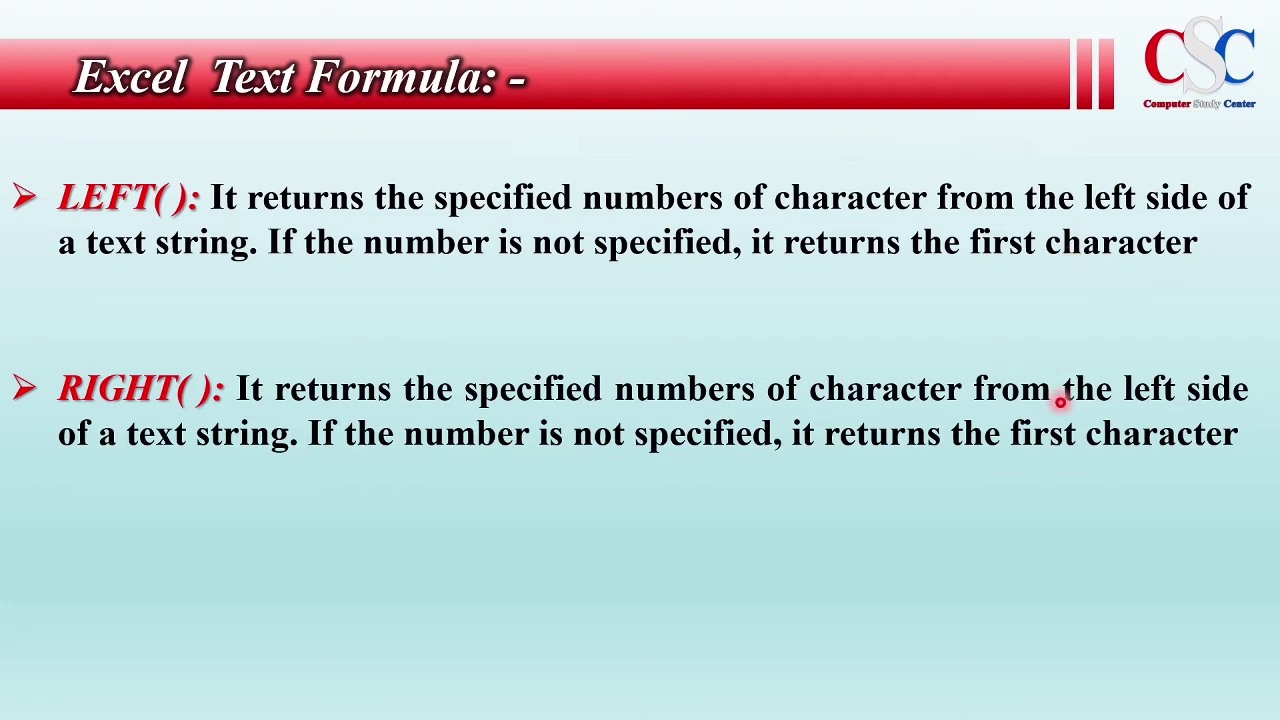
key(Right)
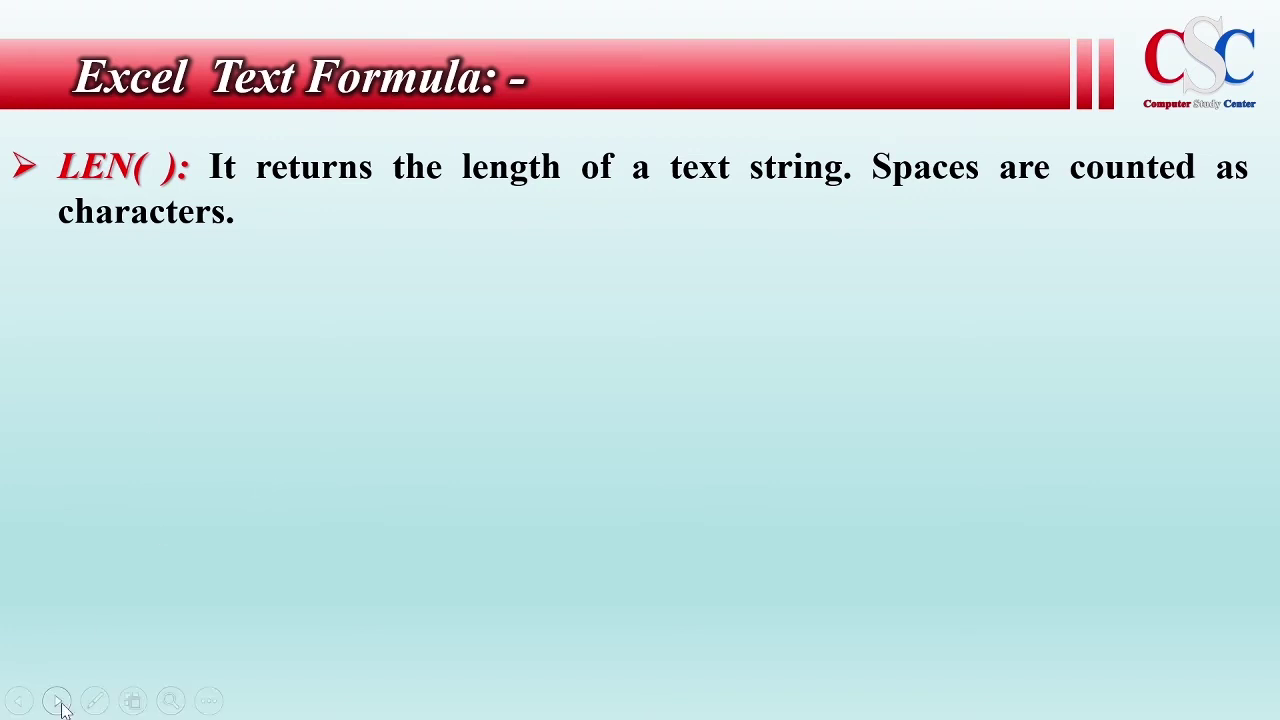
- Switch to the pen and underline 'length' and 'text string' in the LEN definition
click(96, 701)
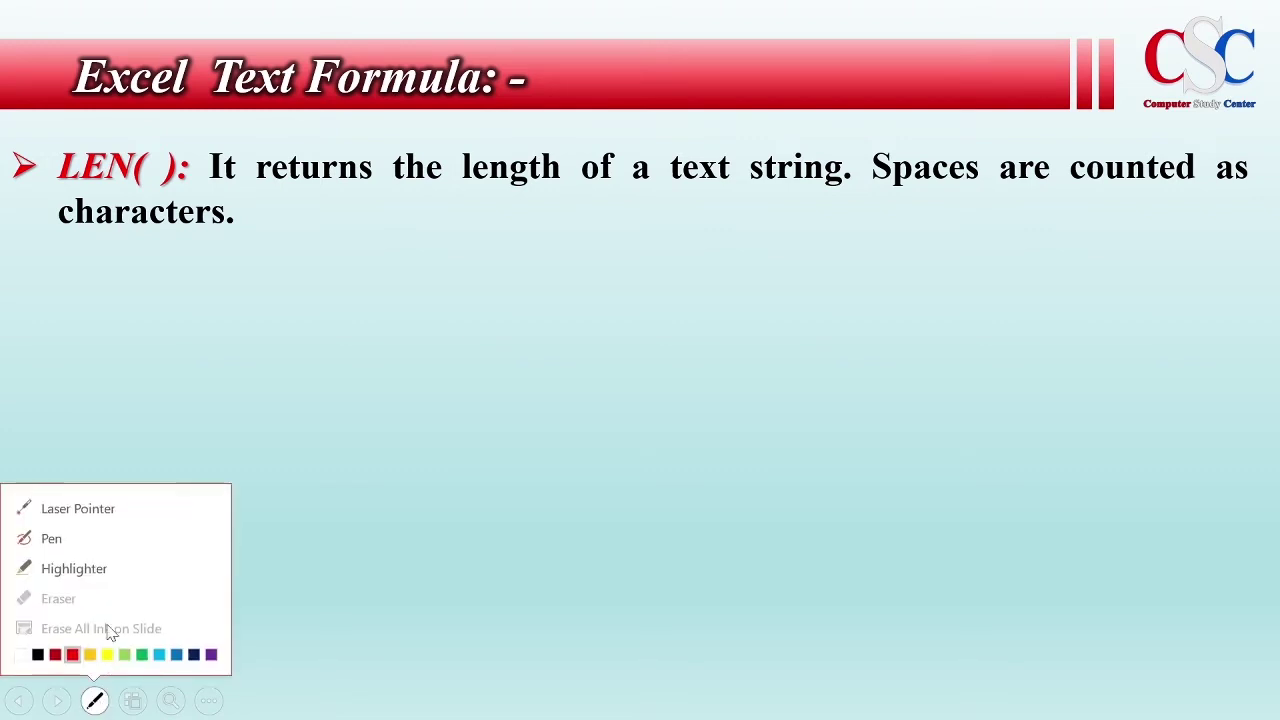
click(124, 545)
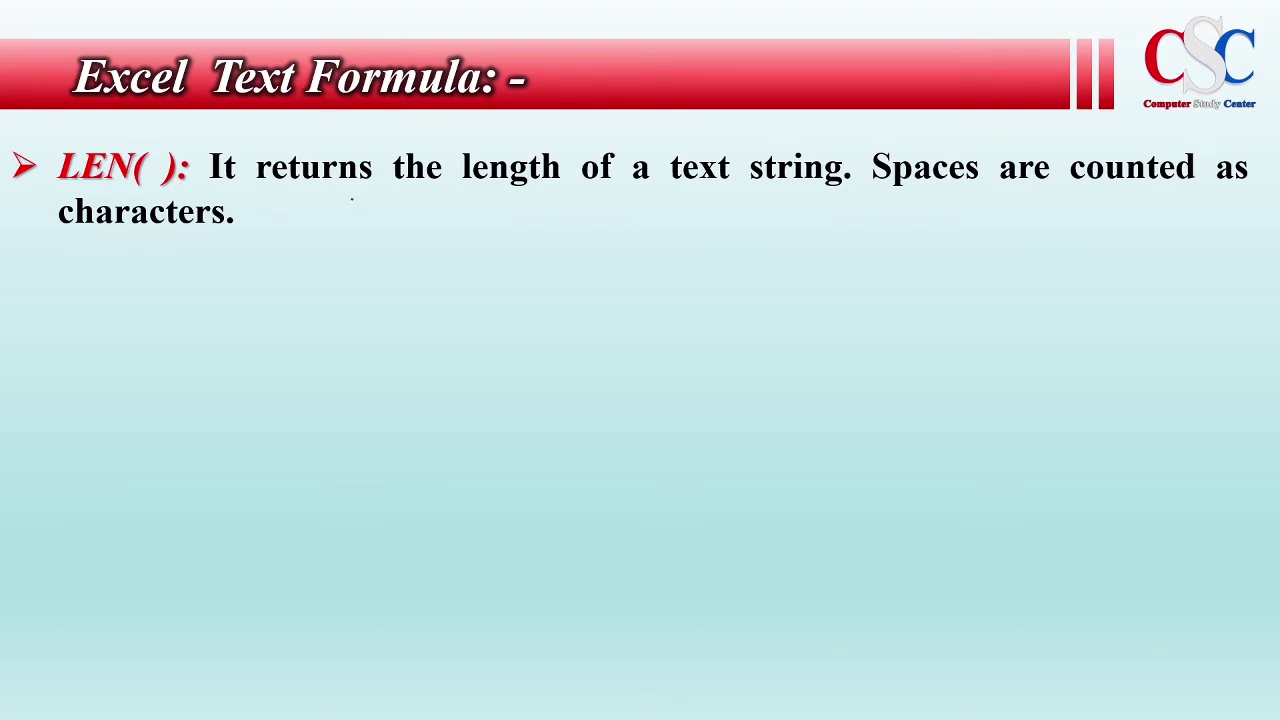
drag(459, 193, 567, 202)
drag(673, 184, 826, 190)
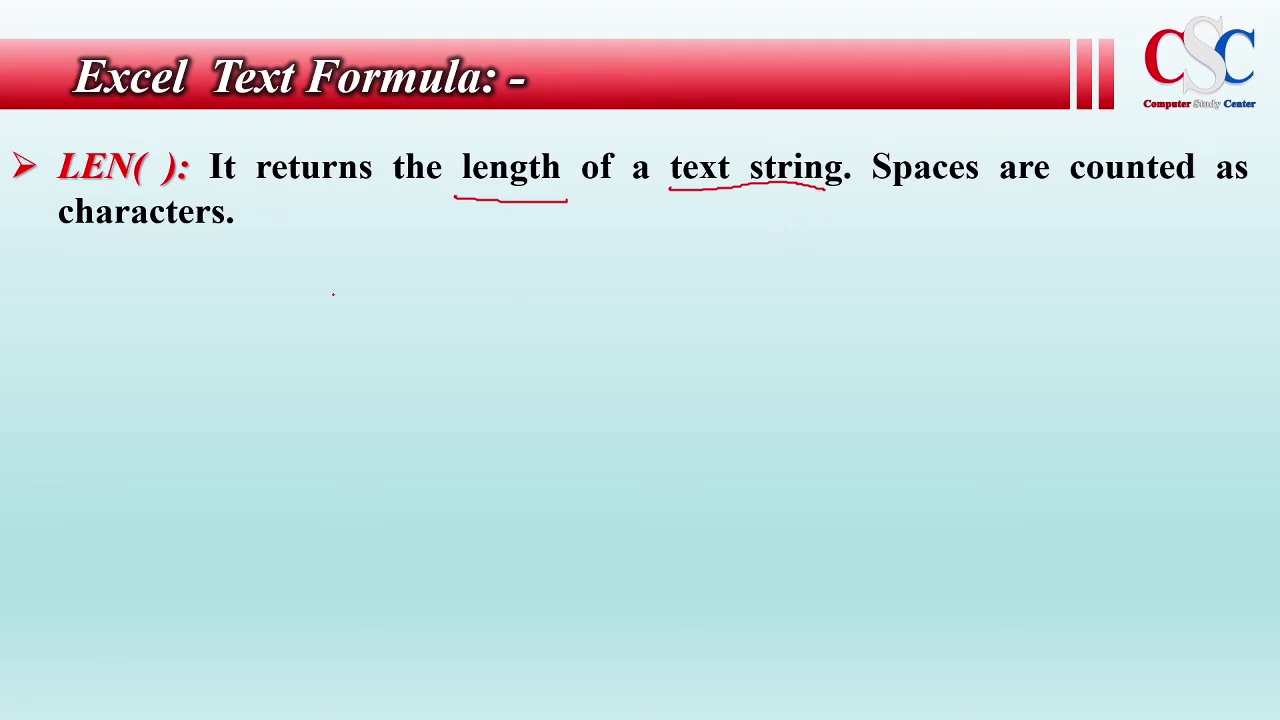
- Ink a Ram-in-cell-A1 example showing =Len(A1) returns 3
mouse_move(366, 273)
mouse_down()
mouse_move(366, 307)
mouse_move(447, 302)
mouse_move(366, 308)
mouse_move(477, 289)
mouse_up()
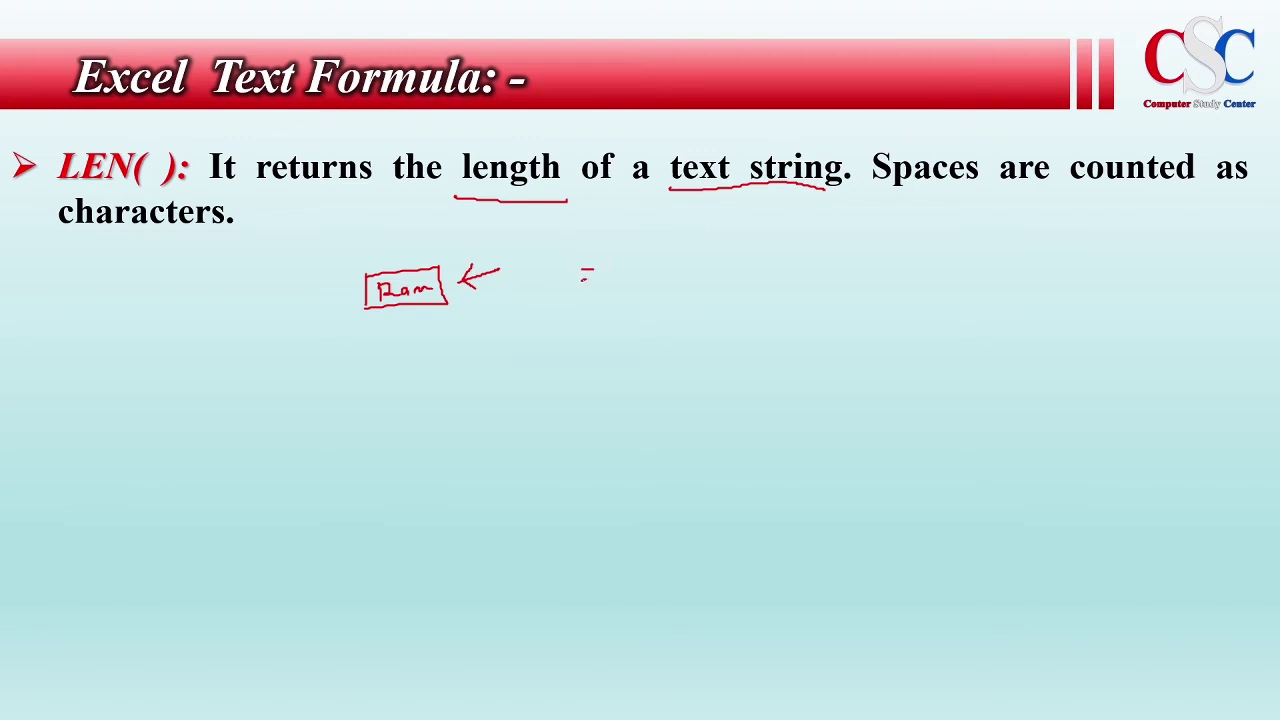
drag(581, 280, 720, 276)
drag(395, 260, 407, 254)
drag(344, 285, 348, 302)
mouse_move(342, 290)
mouse_down()
mouse_move(348, 281)
mouse_move(372, 299)
mouse_up()
mouse_move(725, 266)
mouse_down()
mouse_move(747, 254)
mouse_move(771, 264)
mouse_up()
mouse_move(780, 235)
mouse_down()
mouse_move(785, 264)
mouse_move(818, 253)
mouse_move(800, 258)
mouse_up()
click(806, 256)
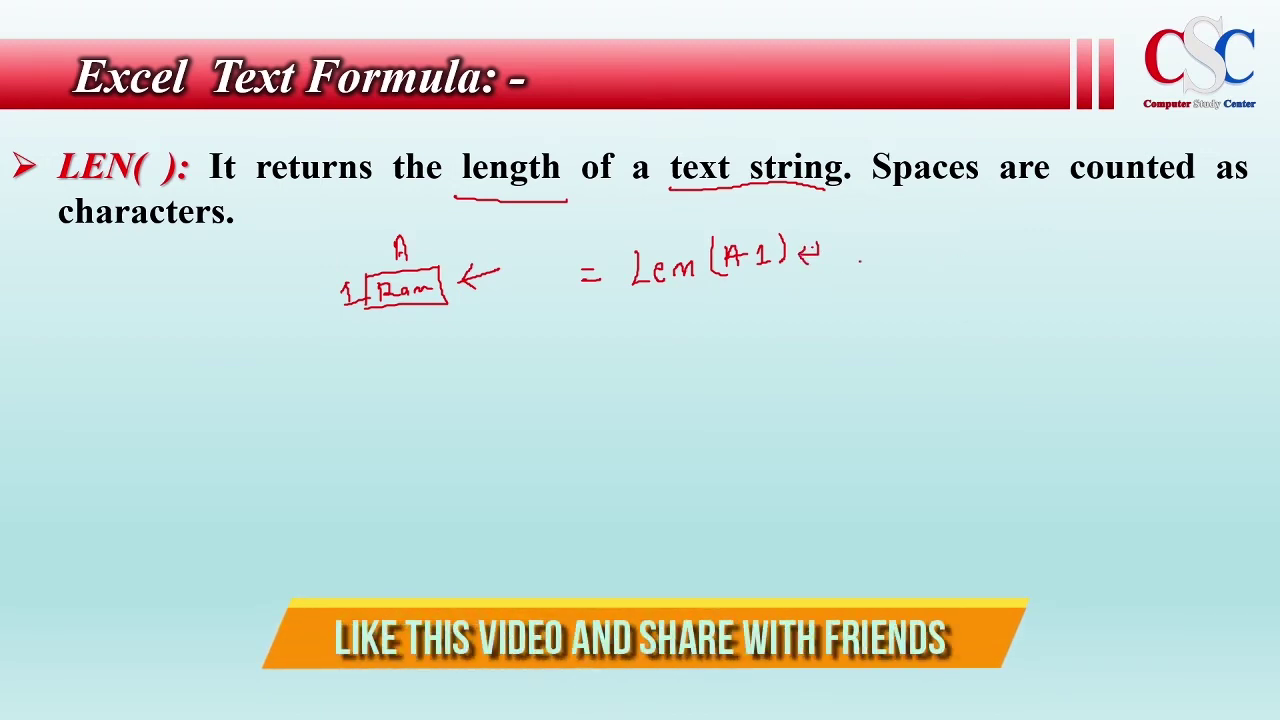
mouse_move(869, 257)
mouse_down()
mouse_move(907, 267)
mouse_move(930, 240)
mouse_move(900, 239)
mouse_move(899, 272)
mouse_move(953, 241)
mouse_up()
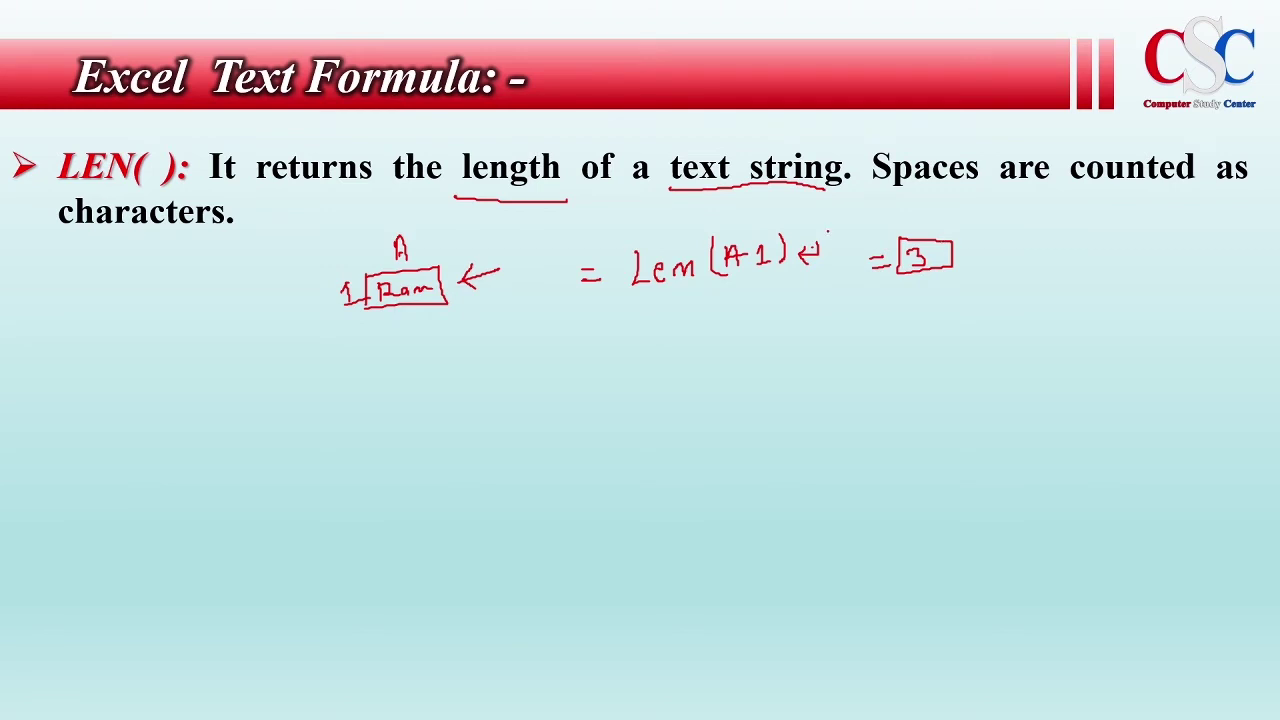
mouse_move(433, 238)
mouse_down()
mouse_move(420, 260)
mouse_move(434, 258)
mouse_up()
drag(741, 215, 742, 235)
drag(752, 227, 743, 235)
- Ink the second example =Len("Mohan") returning 5, then open the Start menu
mouse_move(587, 324)
mouse_down()
mouse_move(613, 338)
mouse_move(728, 330)
mouse_up()
drag(726, 276, 777, 271)
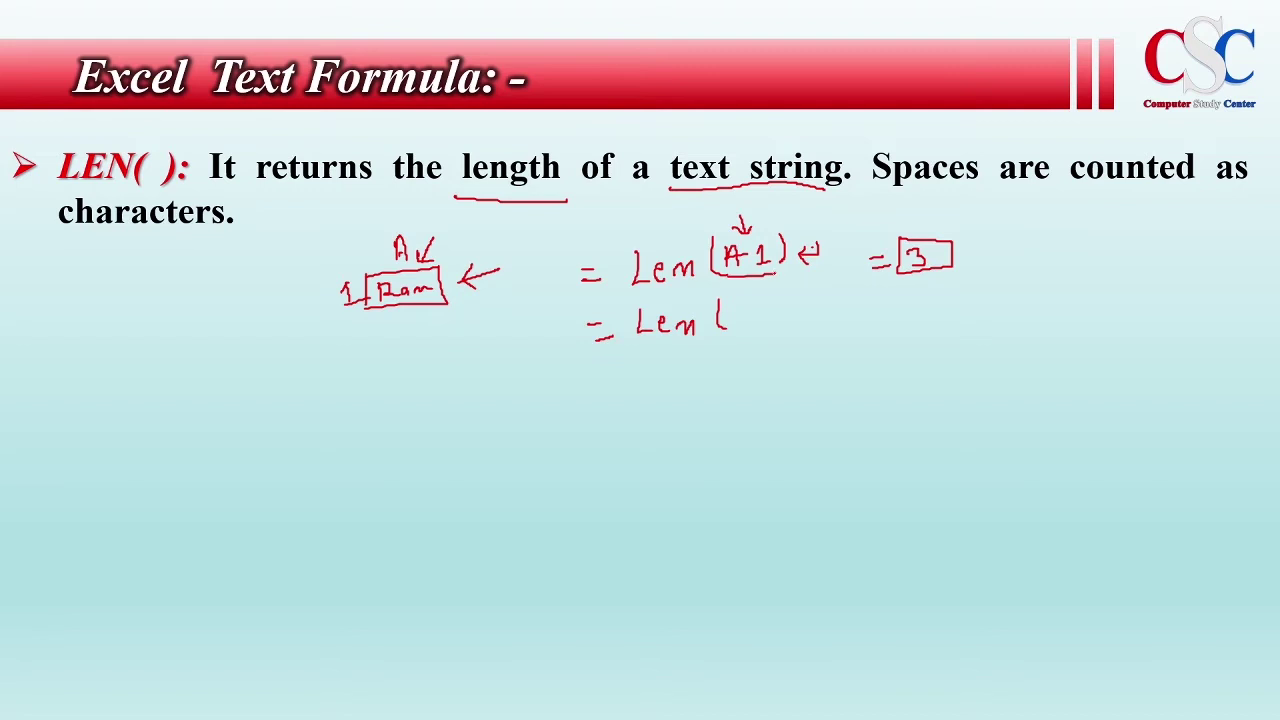
drag(391, 330, 490, 311)
mouse_move(733, 293)
mouse_down()
mouse_move(771, 328)
mouse_move(858, 318)
mouse_move(869, 299)
mouse_up()
mouse_move(875, 289)
mouse_down()
mouse_move(889, 319)
mouse_move(988, 300)
mouse_move(983, 324)
mouse_up()
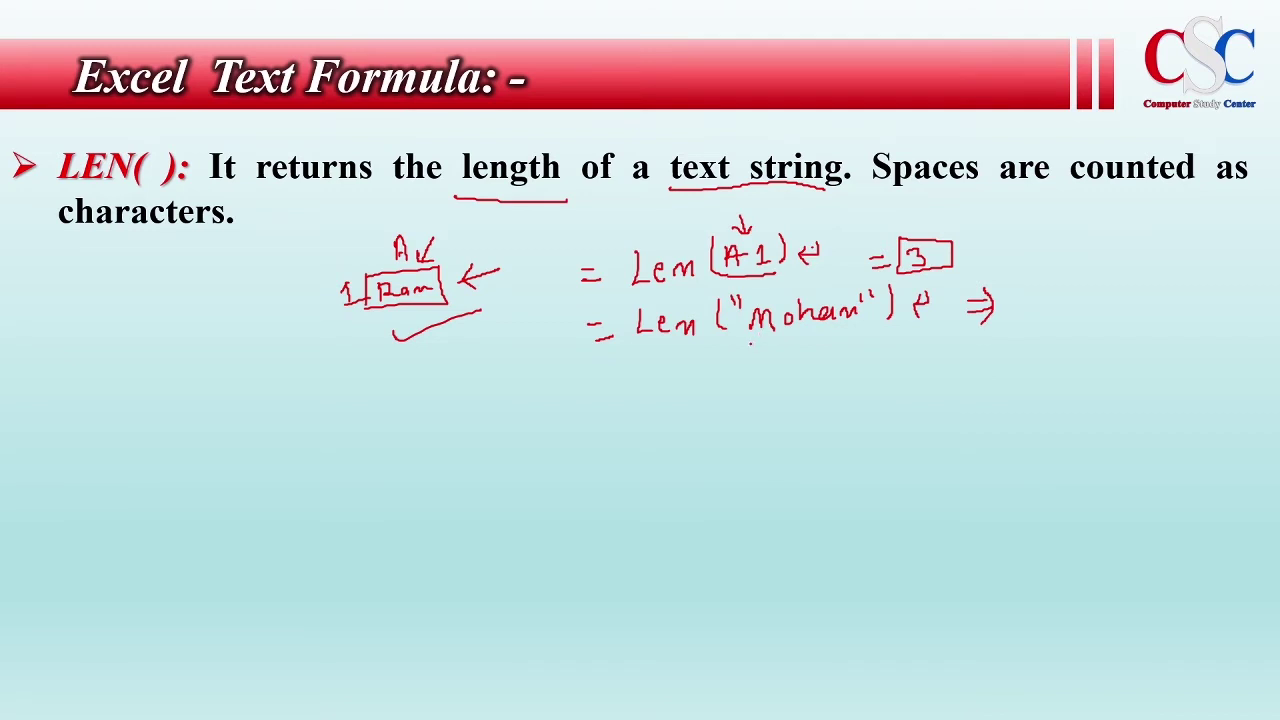
drag(751, 342, 869, 325)
mouse_move(1040, 300)
mouse_down()
mouse_move(1055, 298)
mouse_move(1039, 326)
mouse_up()
key(super)
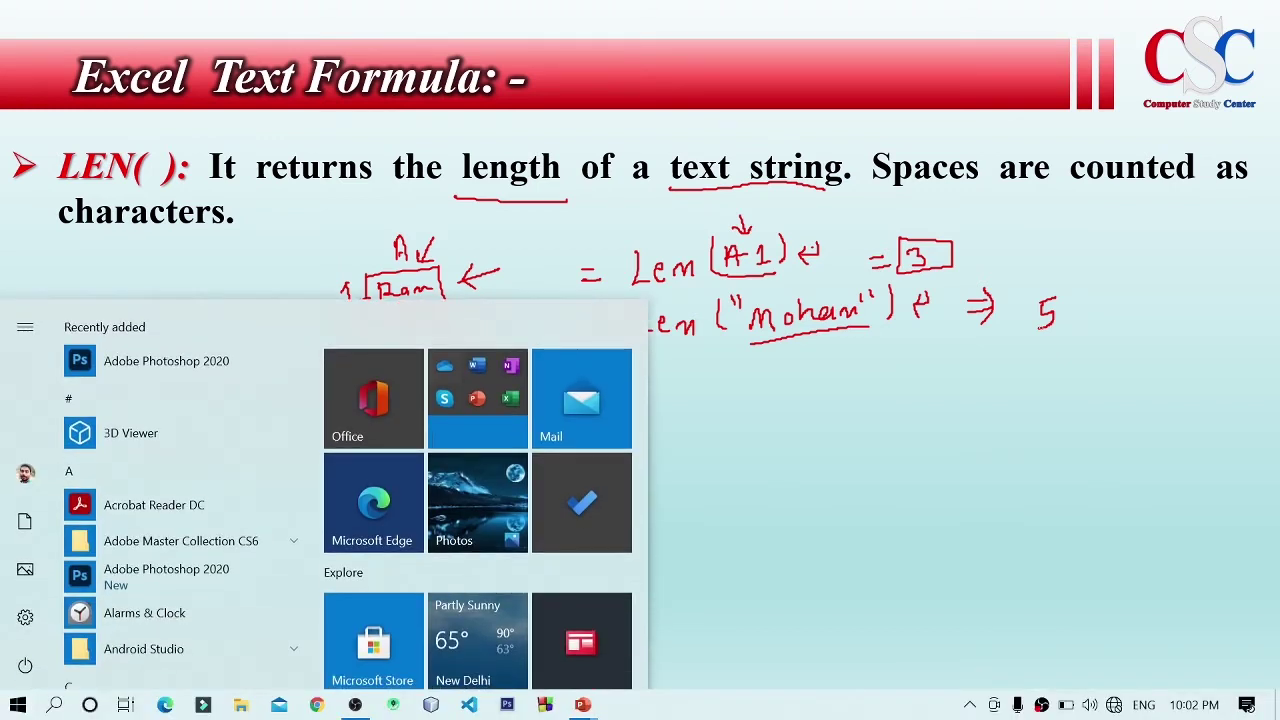
- Launch Excel from the Start search and open a blank workbook
text(exc)
key(Return)
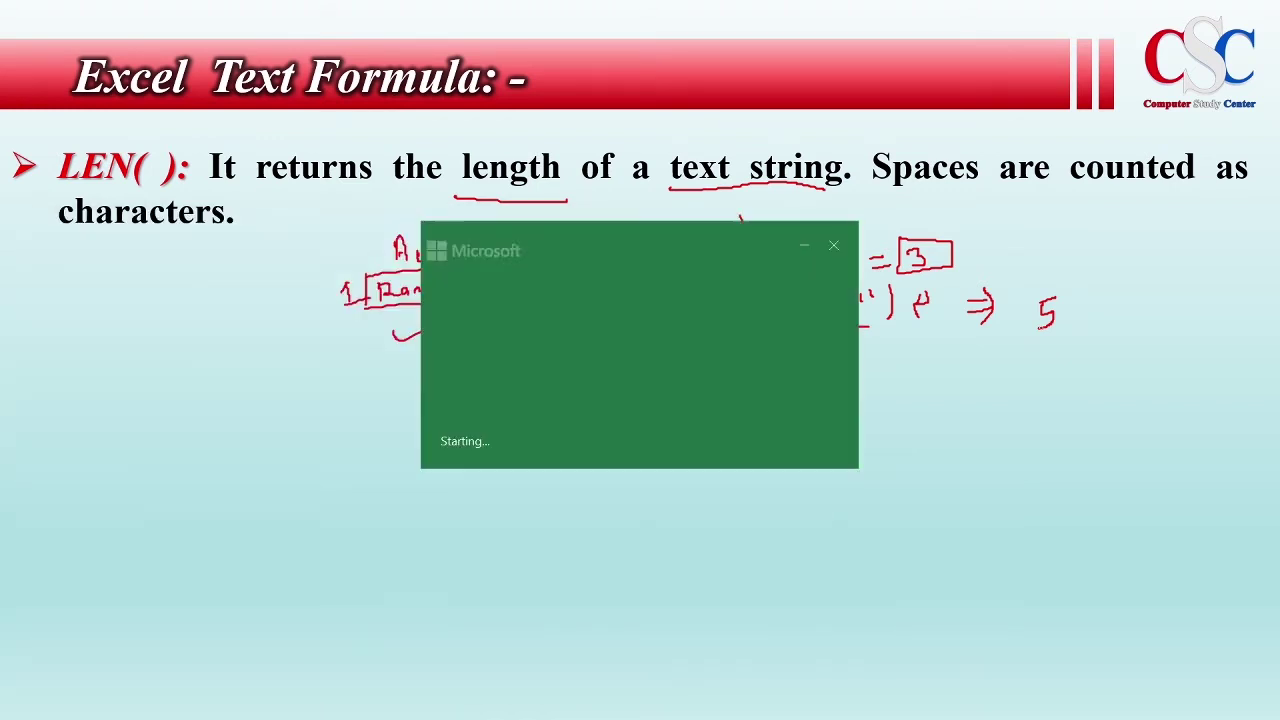
key(Escape)
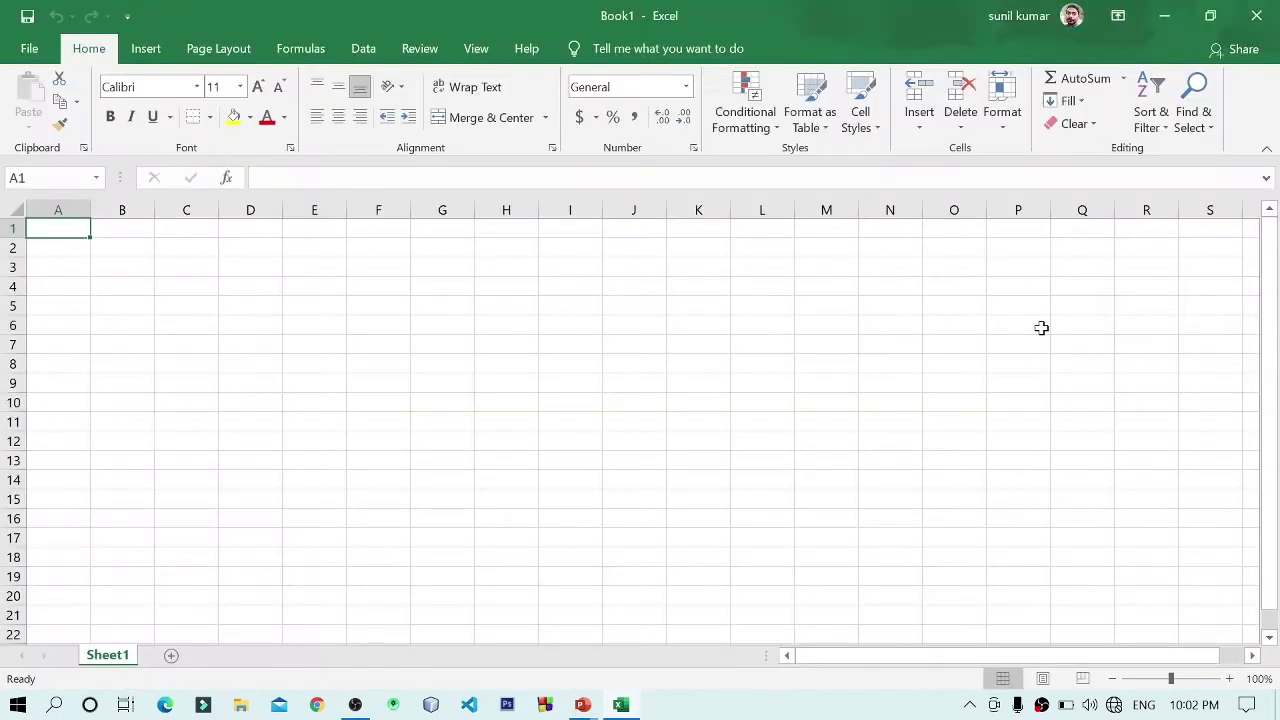
- Widen column D and enter ram in cell D5
click(256, 303)
click(254, 278)
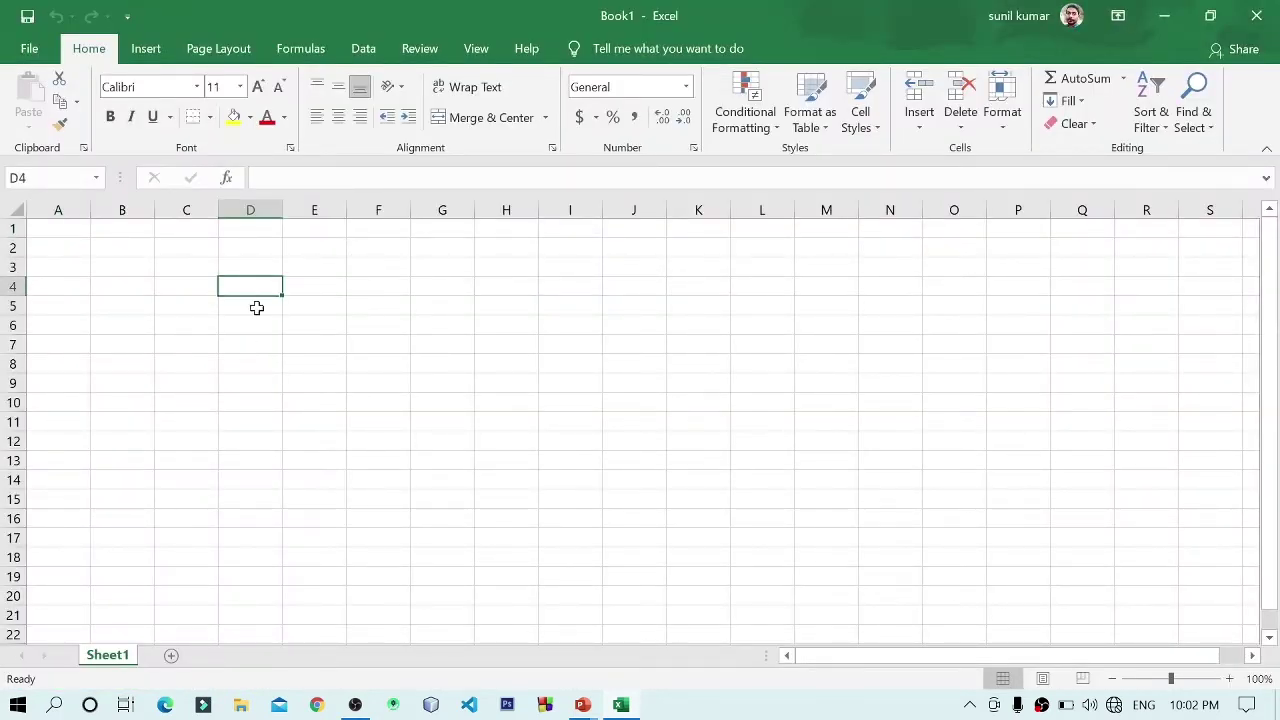
click(256, 308)
drag(282, 210, 361, 216)
text(ra)
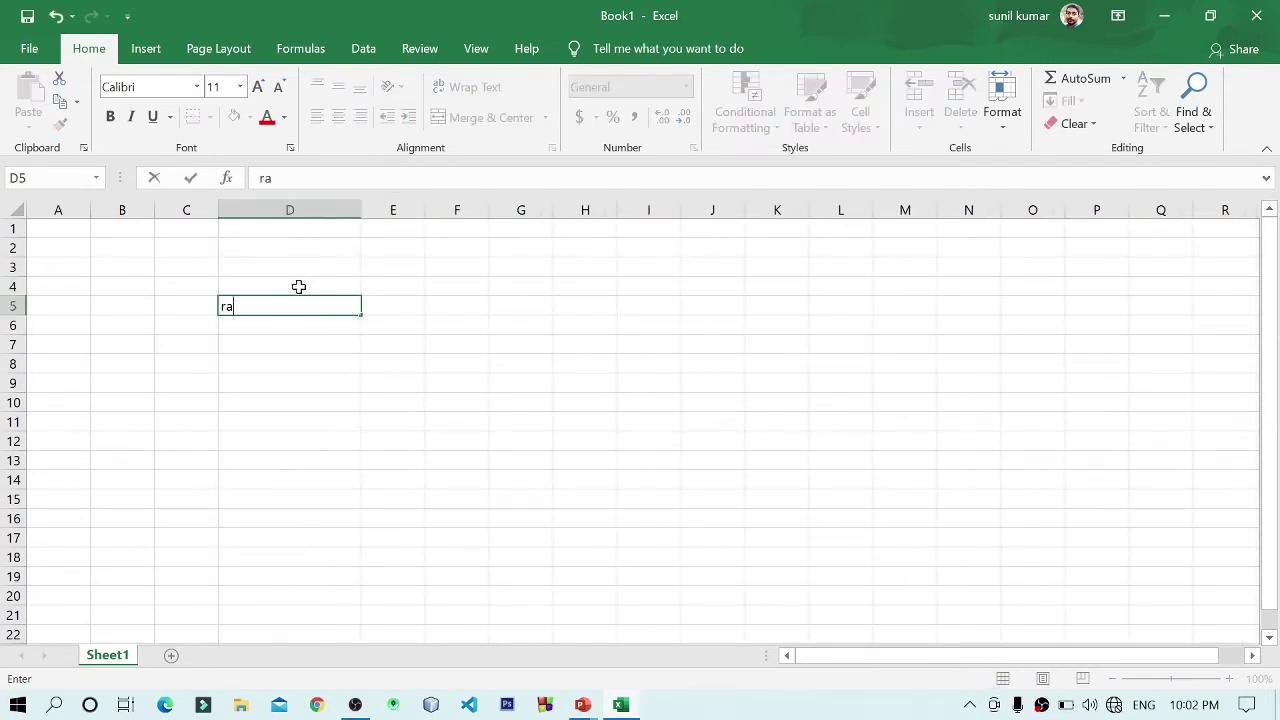
text(m)
key(Return)
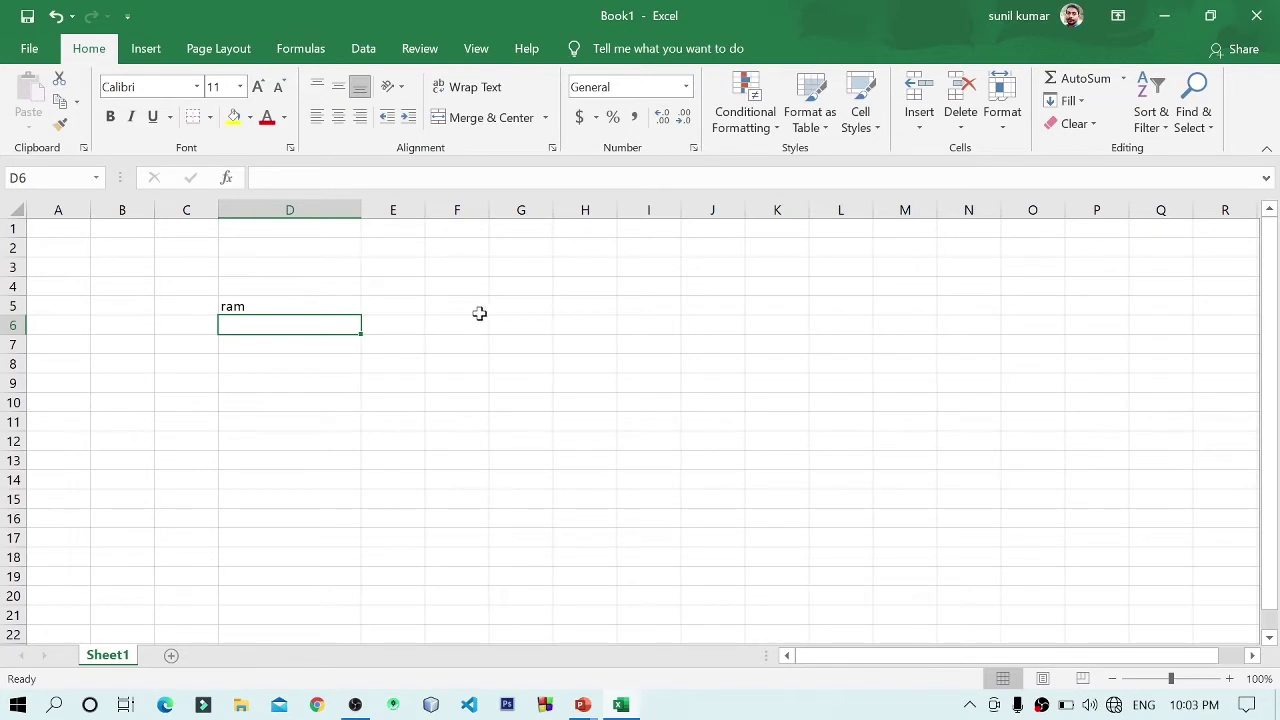
- Add the heading Length in cell F4
click(449, 287)
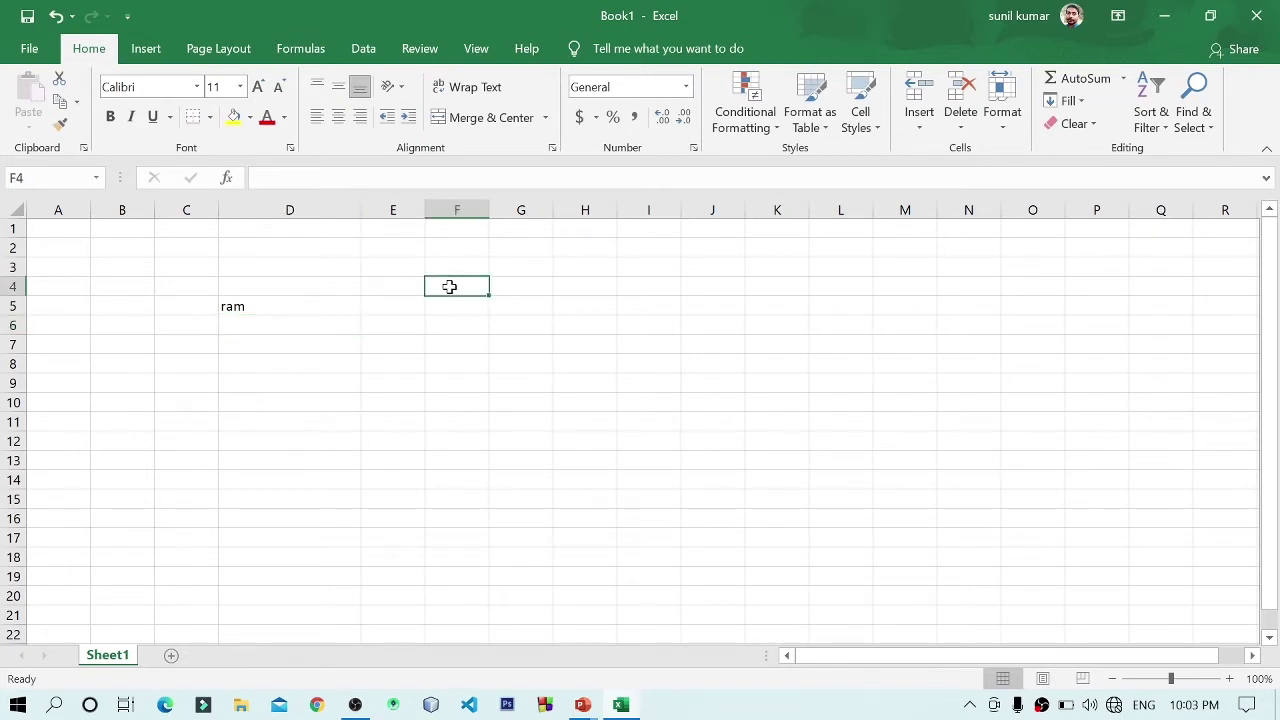
text(L)
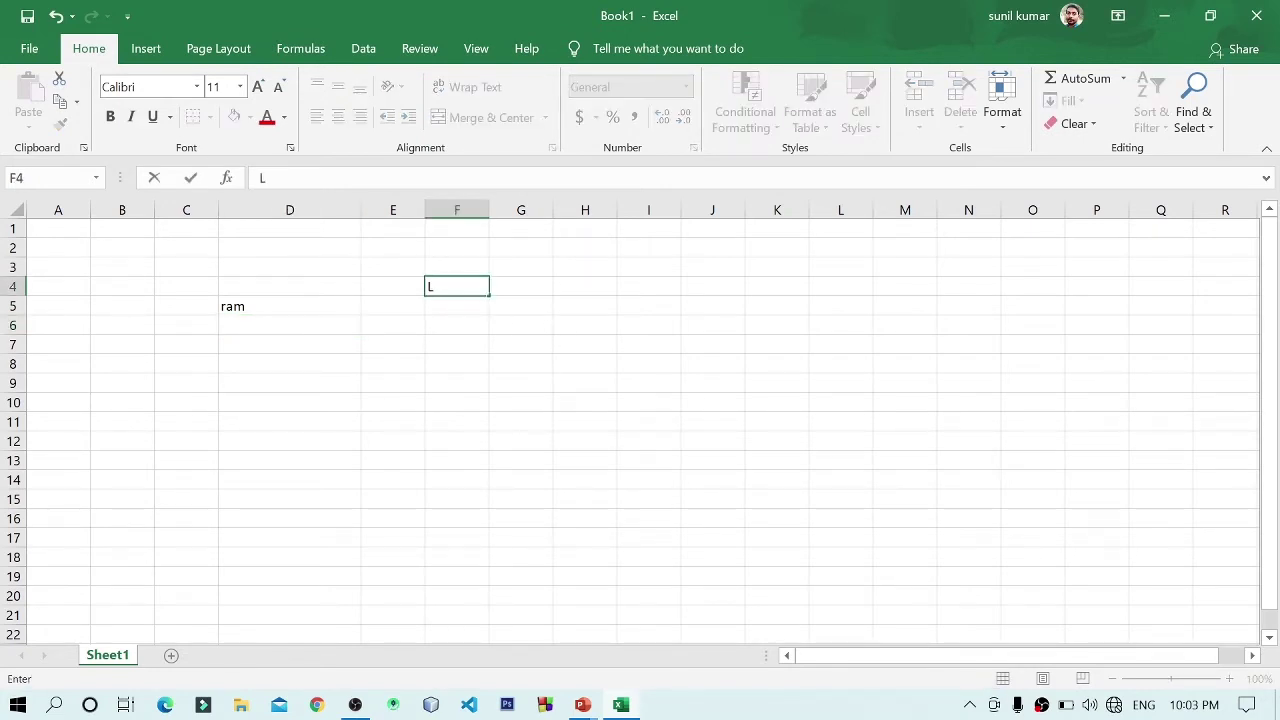
text(eng)
key(BackSpace)
text(gth)
click(393, 325)
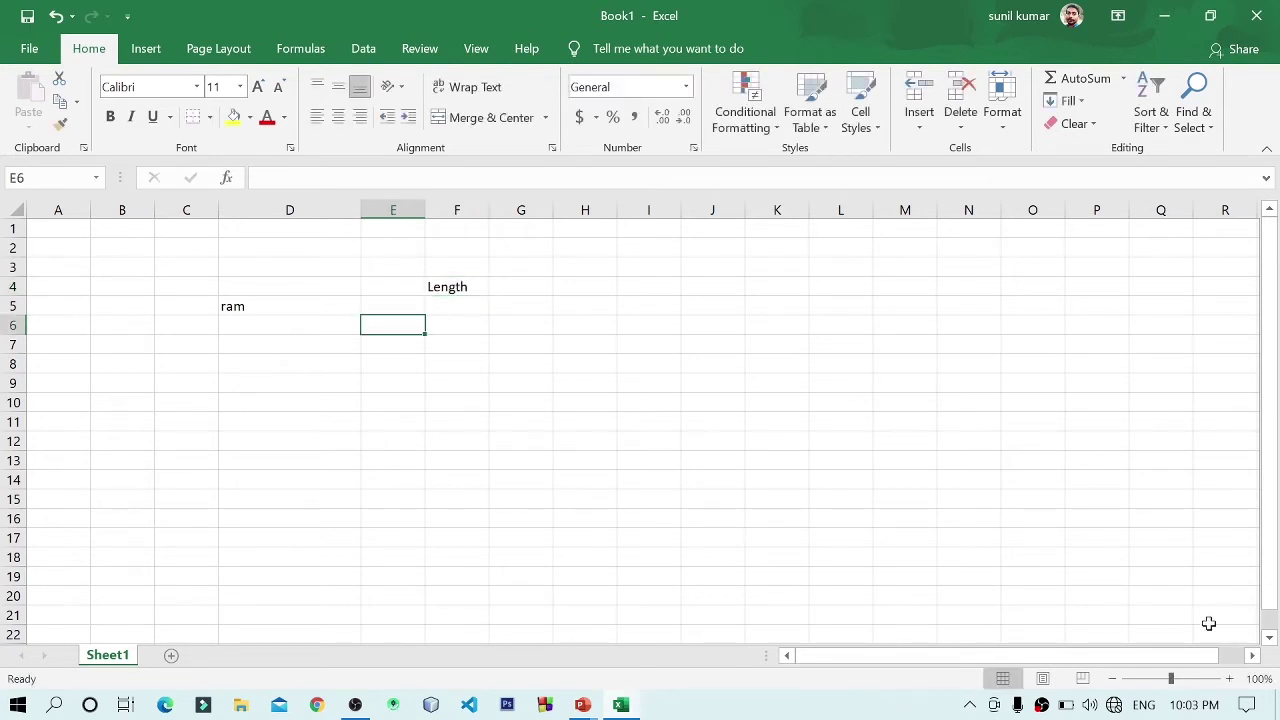
- Zoom the sheet view to 160% and select F5
click(1229, 679)
double_click(1229, 679)
triple_click(1229, 679)
click(821, 458)
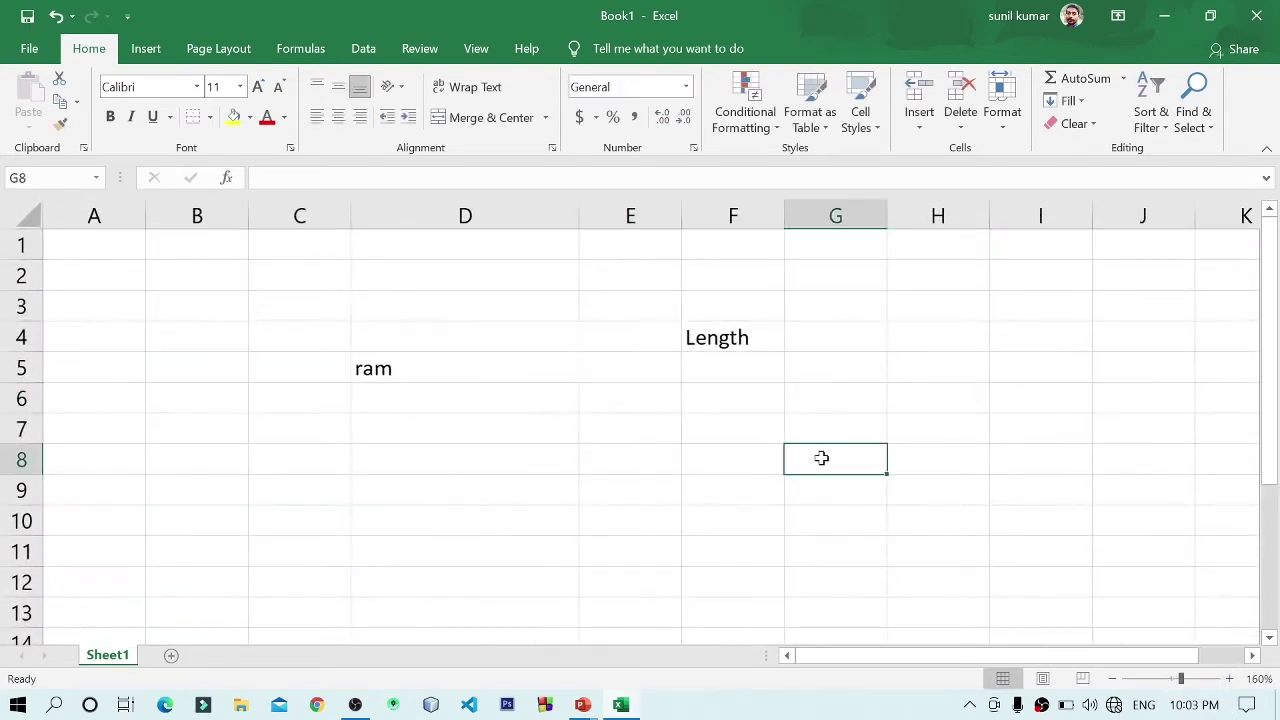
click(715, 367)
- Enter =LEN(D5) in F5, which returns 3 for ram
text(=)
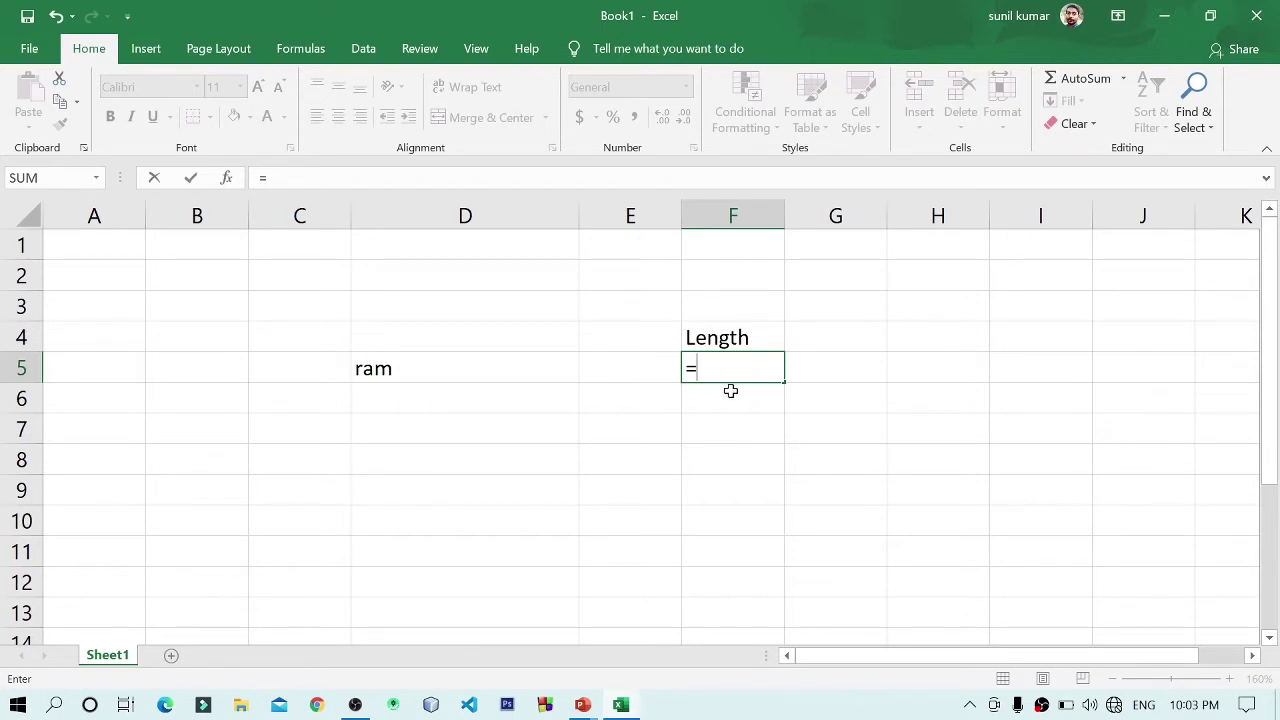
text(len)
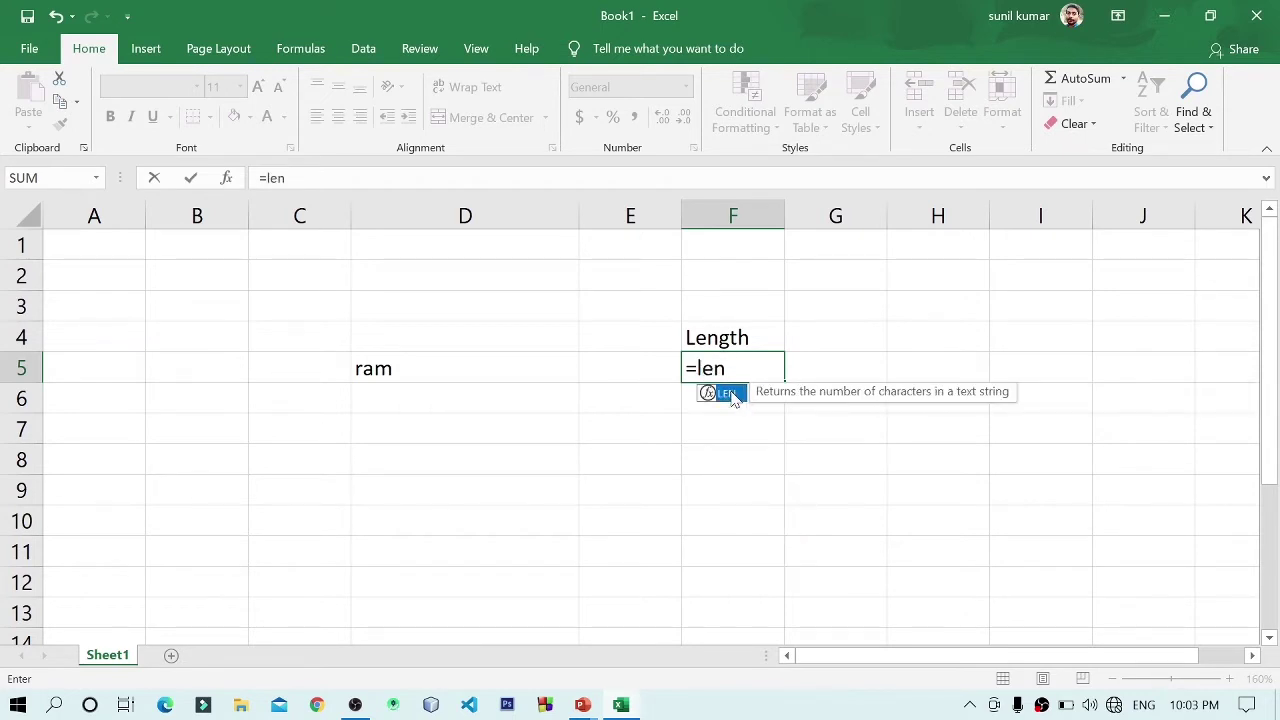
text(()
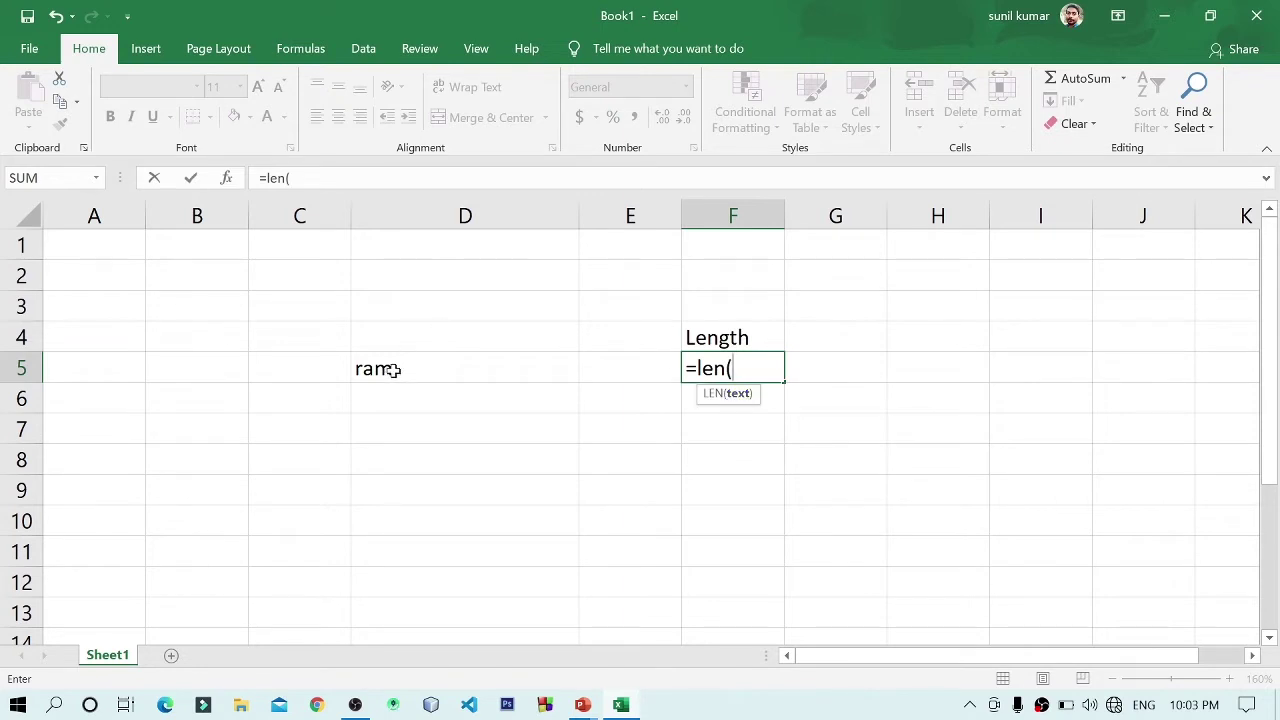
click(394, 370)
text())
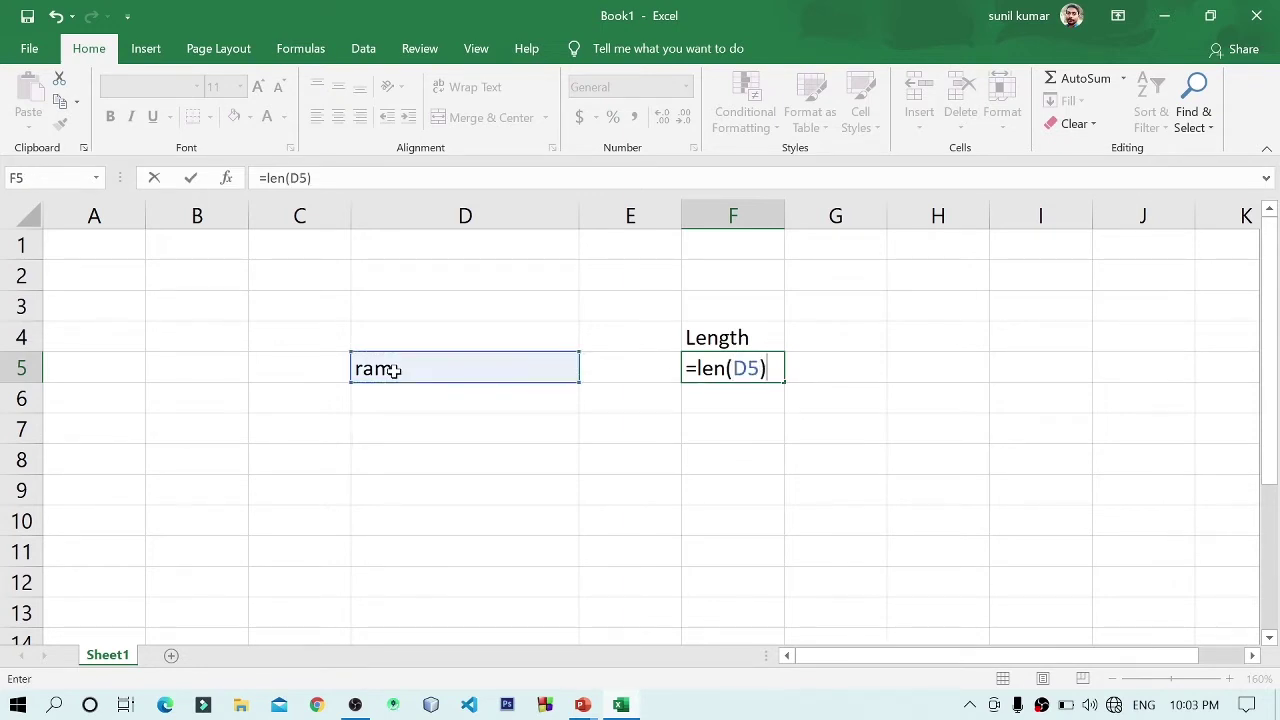
key(Return)
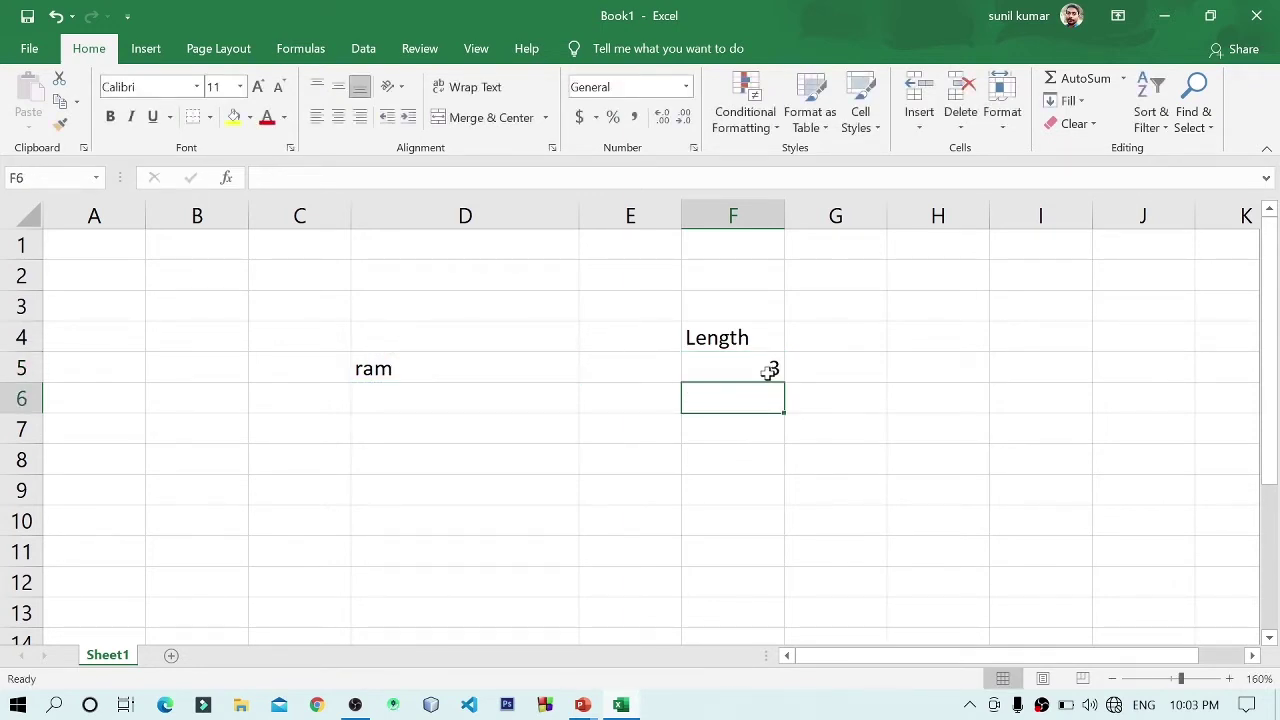
click(768, 372)
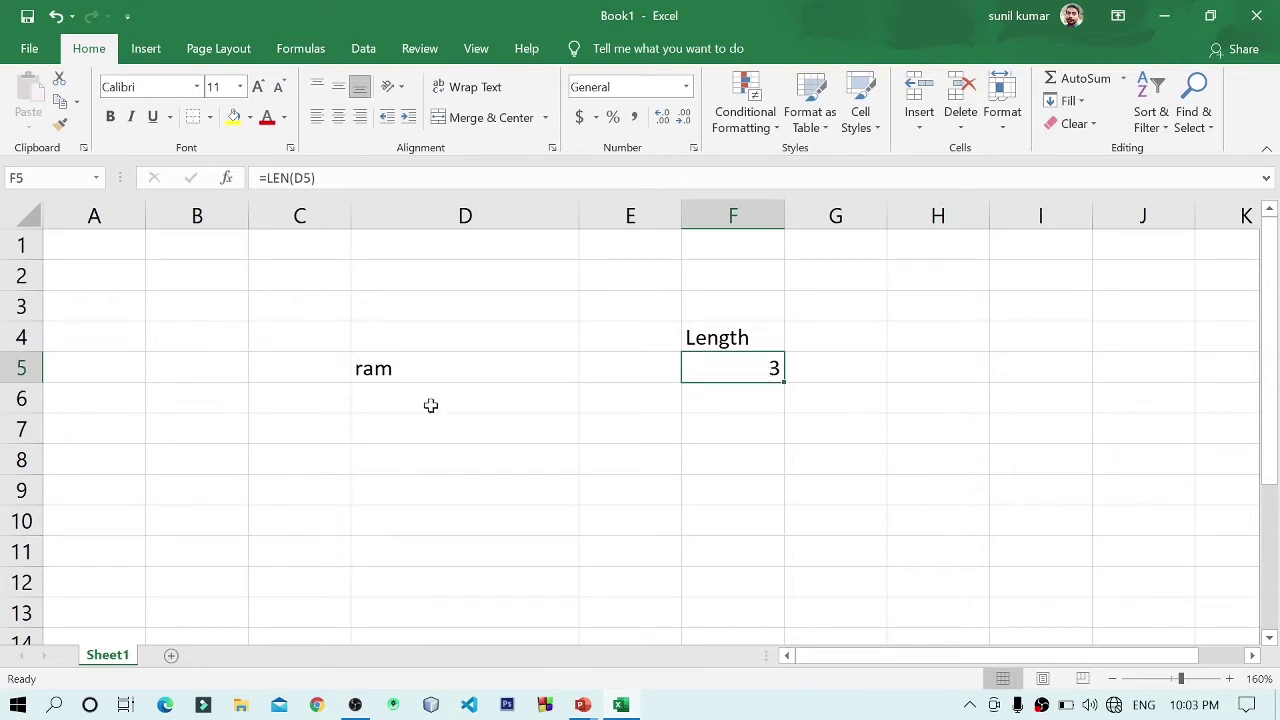
- Replace ram in D5 with mohan and check the LEN result in F5
double_click(437, 368)
key(BackSpace)
key(BackSpace)
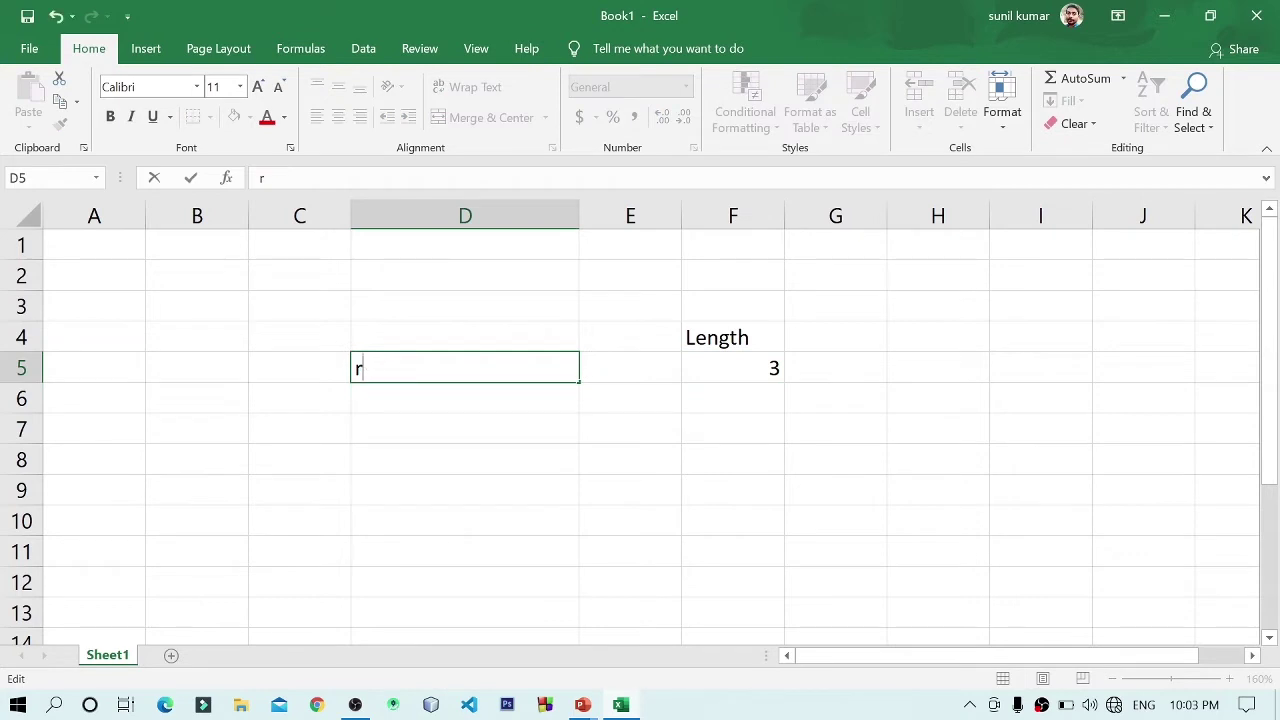
key(BackSpace)
text(mohan)
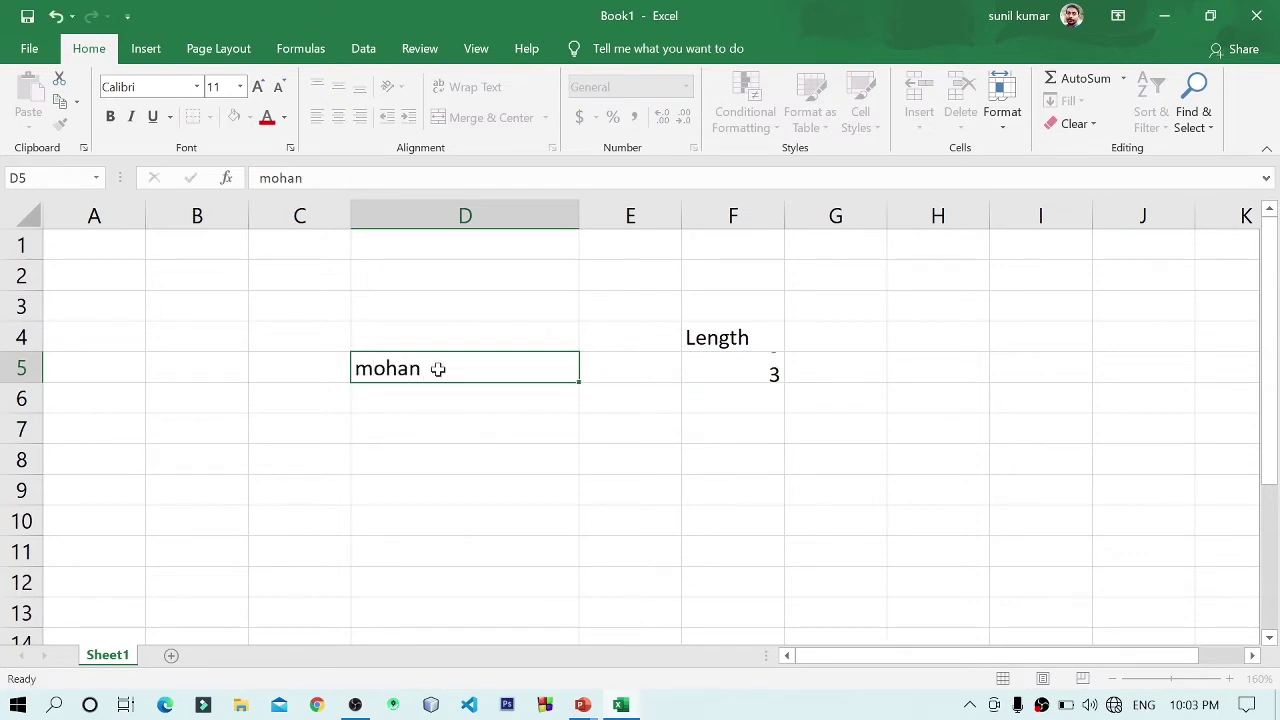
key(Return)
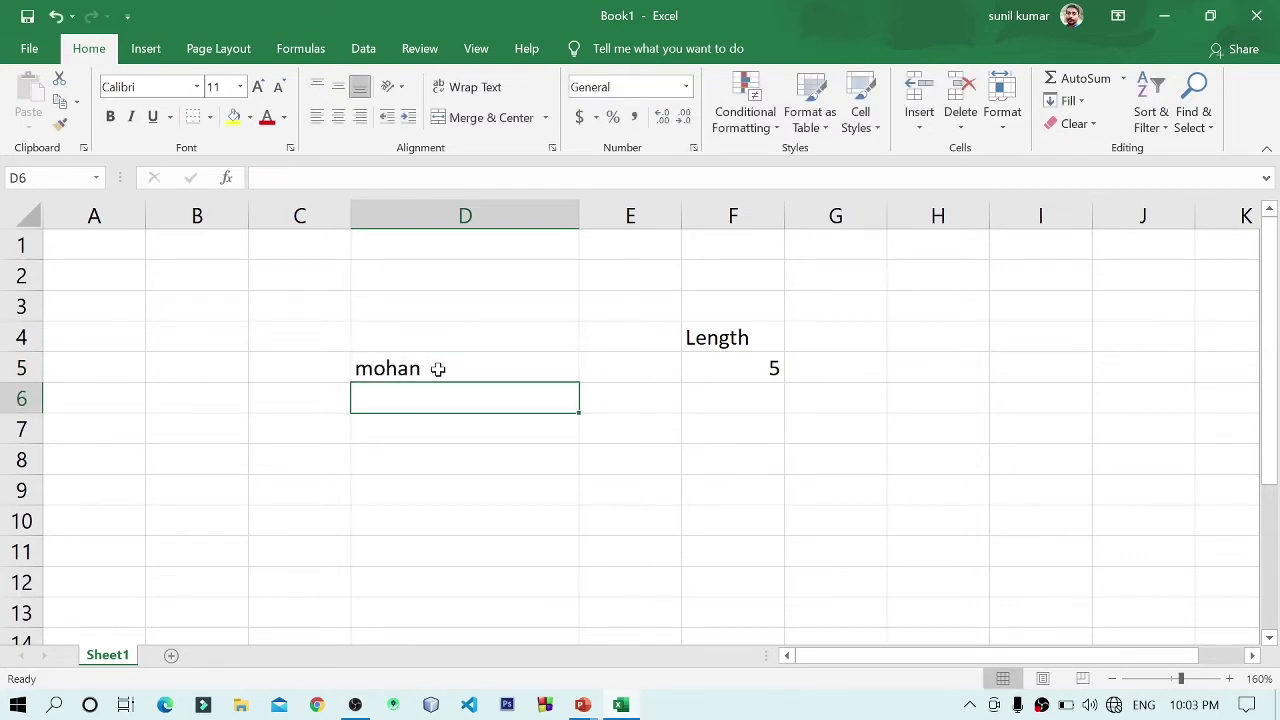
click(721, 362)
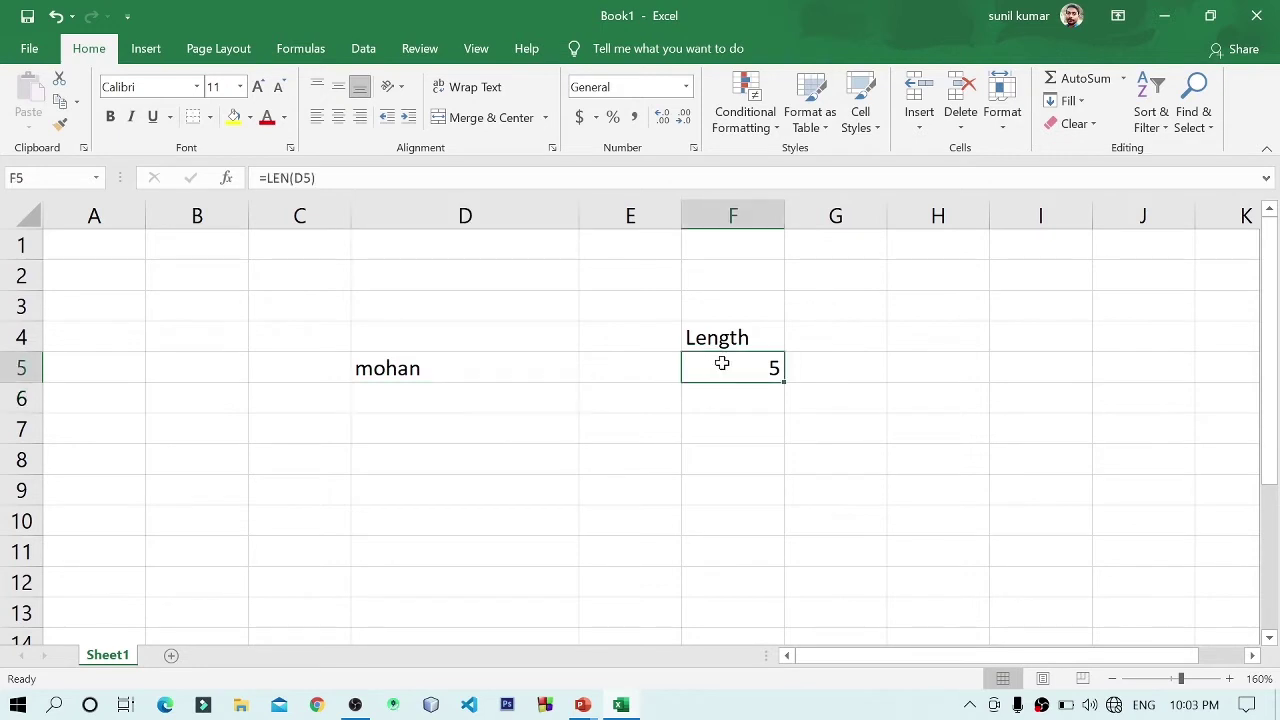
click(469, 364)
- Enter the sentence 'ram is a boy.' in D5 and check its length
key(BackSpace)
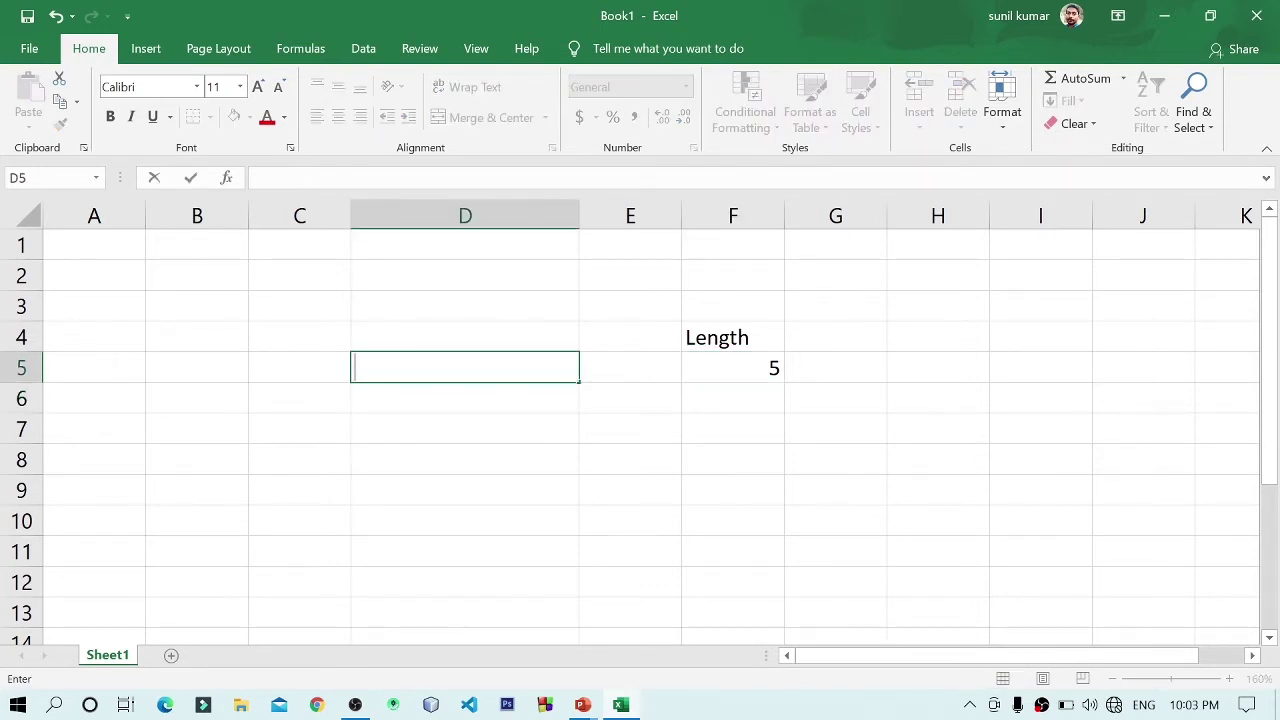
text(ram is a )
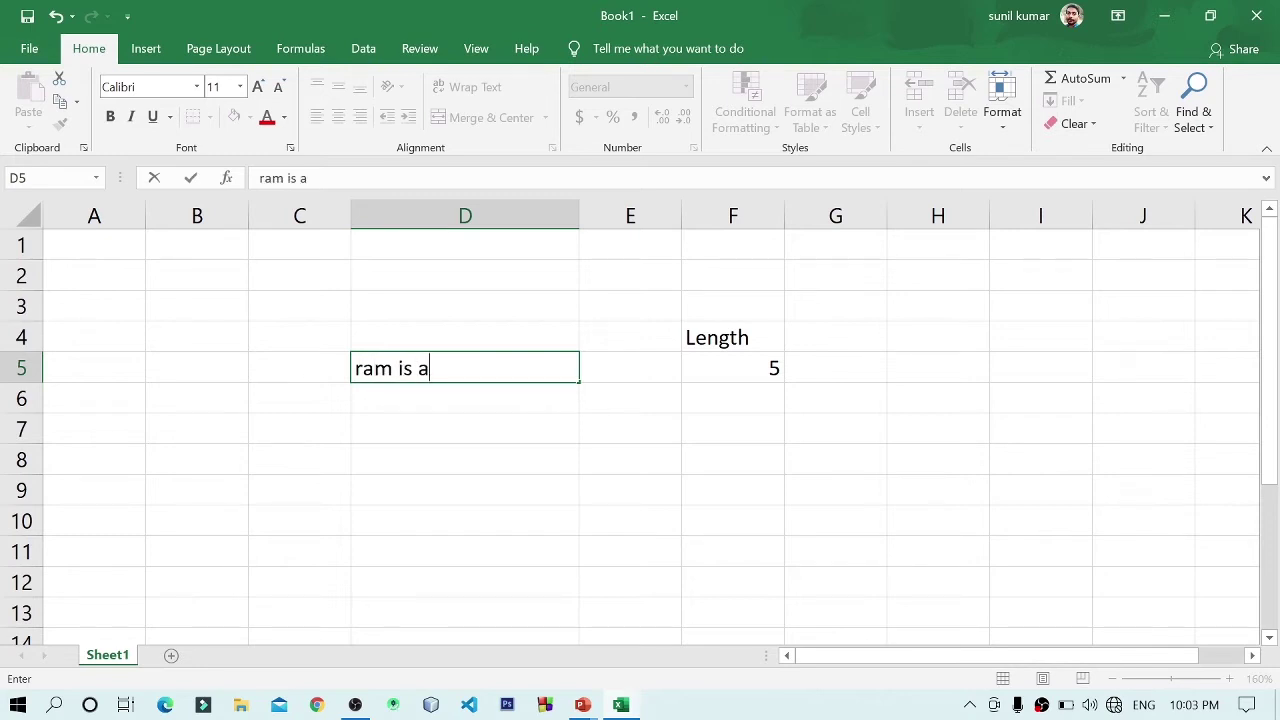
text(boy)
text(.)
key(Return)
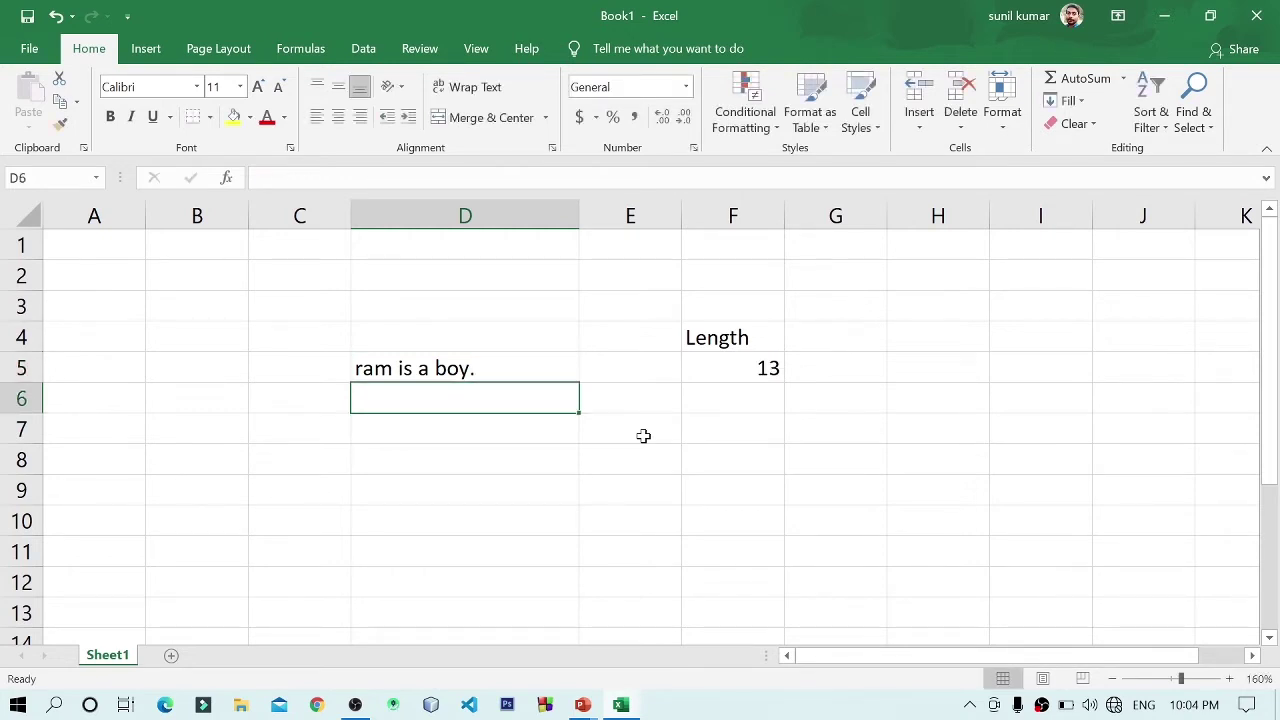
click(758, 366)
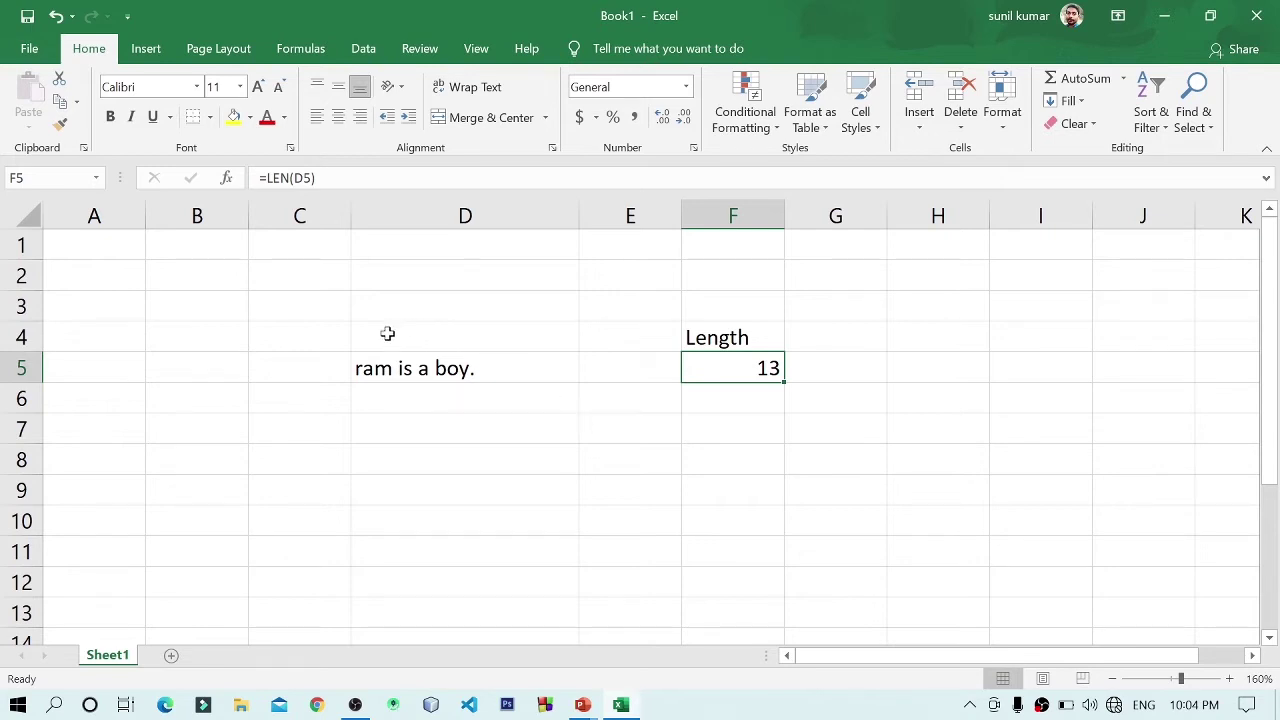
- Capitalise D5 to 'Ram is a boy.' and add the heading TEXT in D4
double_click(362, 367)
key(Delete)
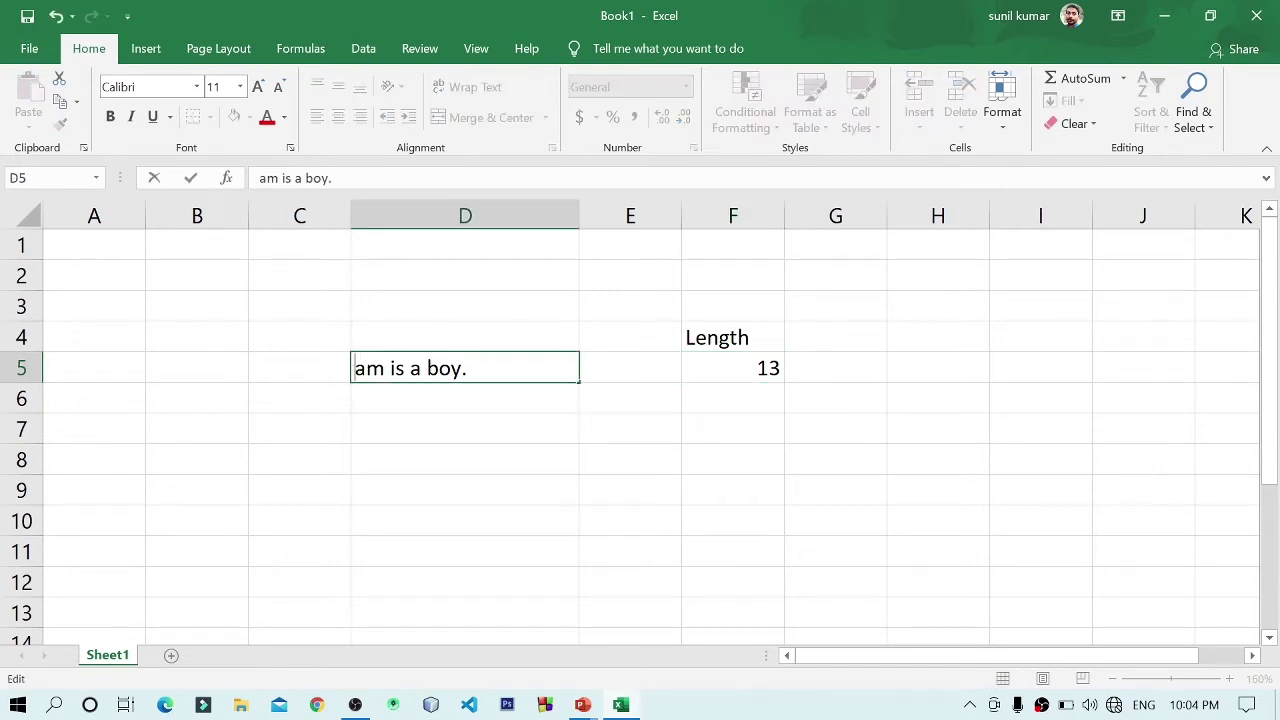
text(R)
key(Return)
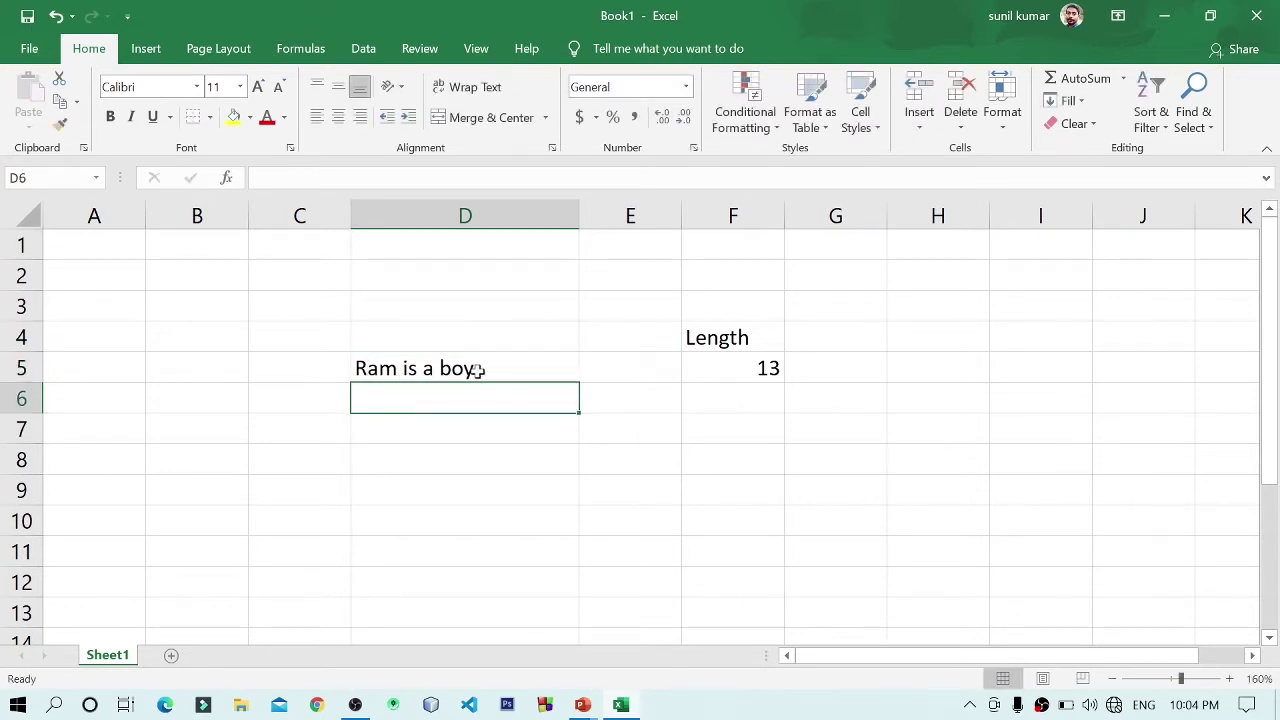
click(454, 337)
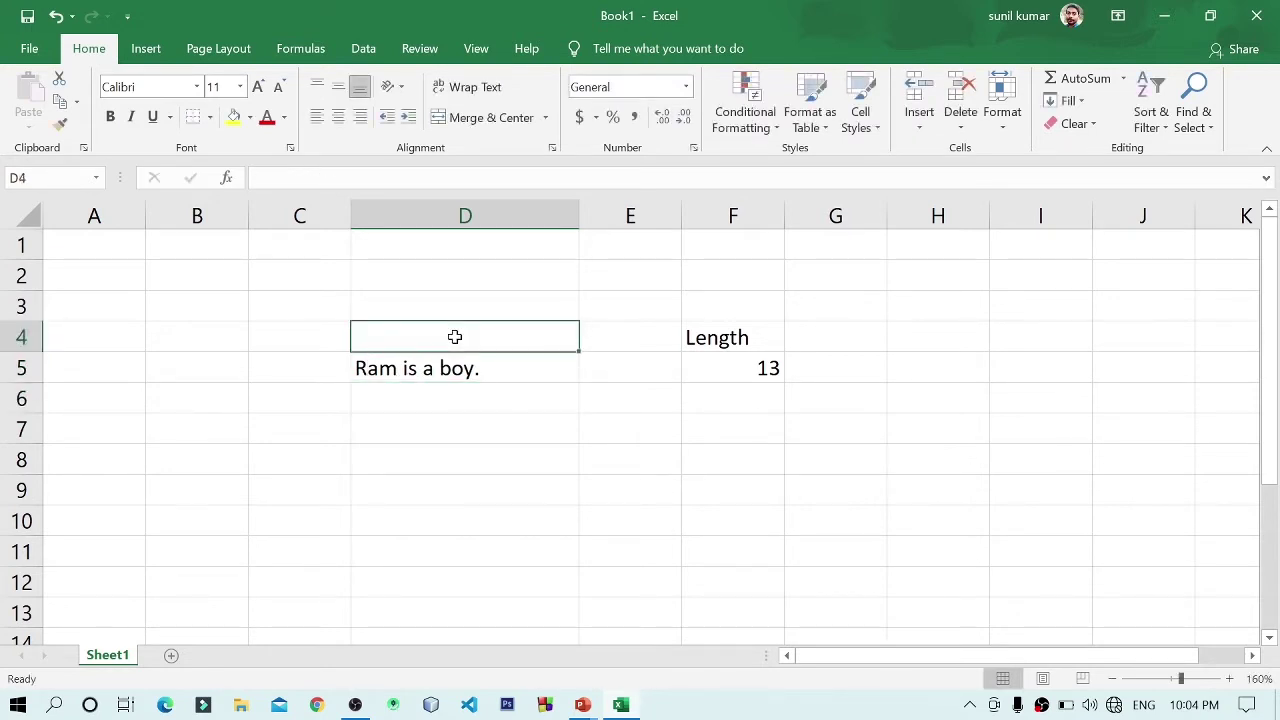
text(TEX)
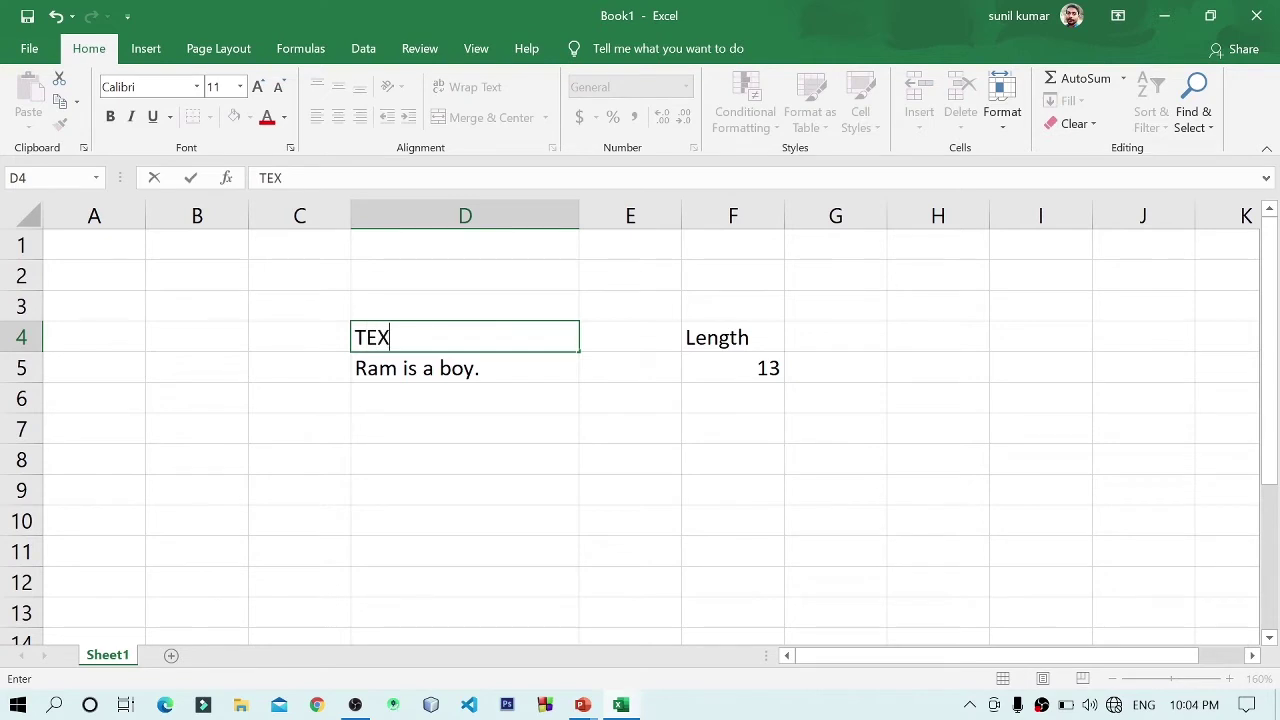
text(T)
click(680, 466)
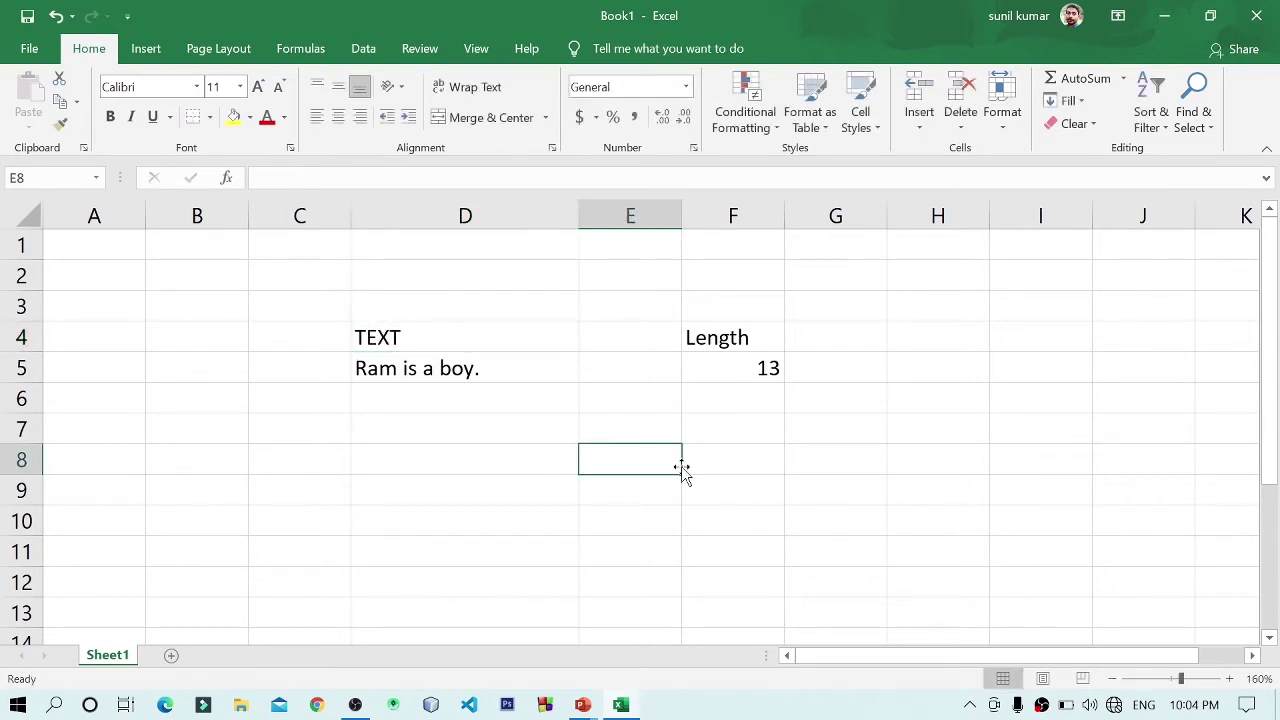
click(584, 704)
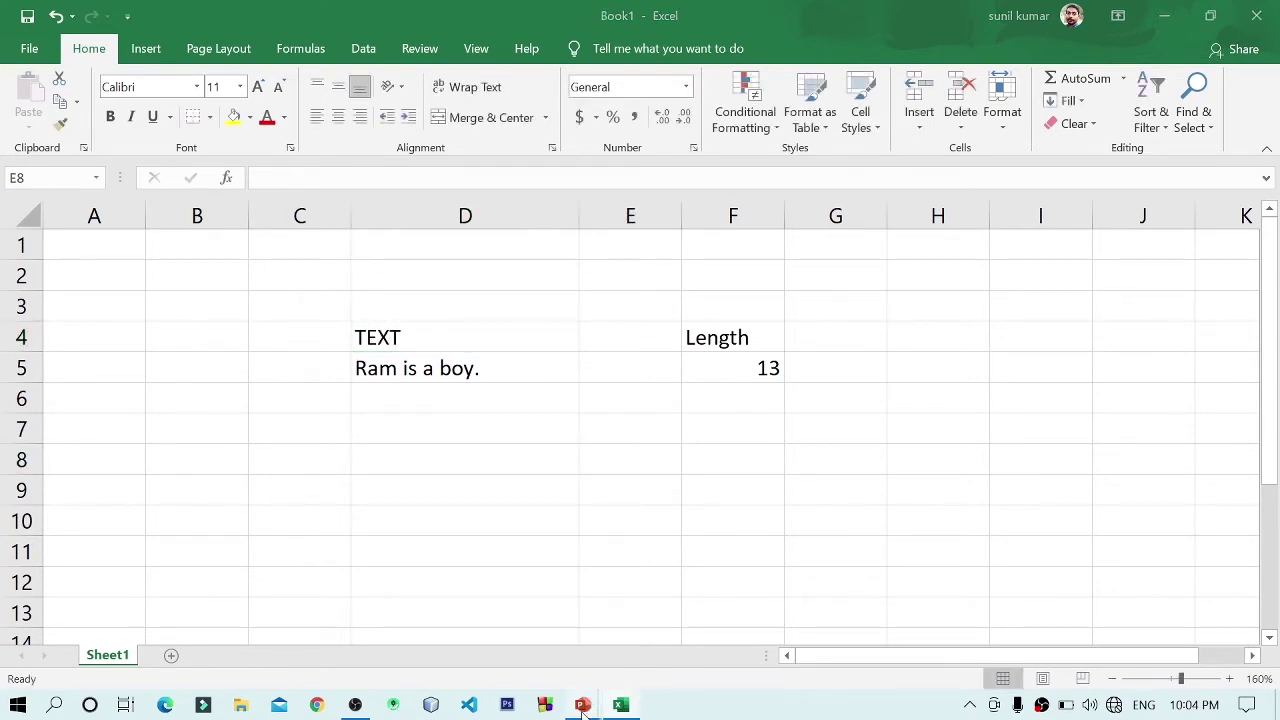
- Erase the slide's ink, reveal the PROPER( ) bullet and underline it with the pen
click(656, 642)
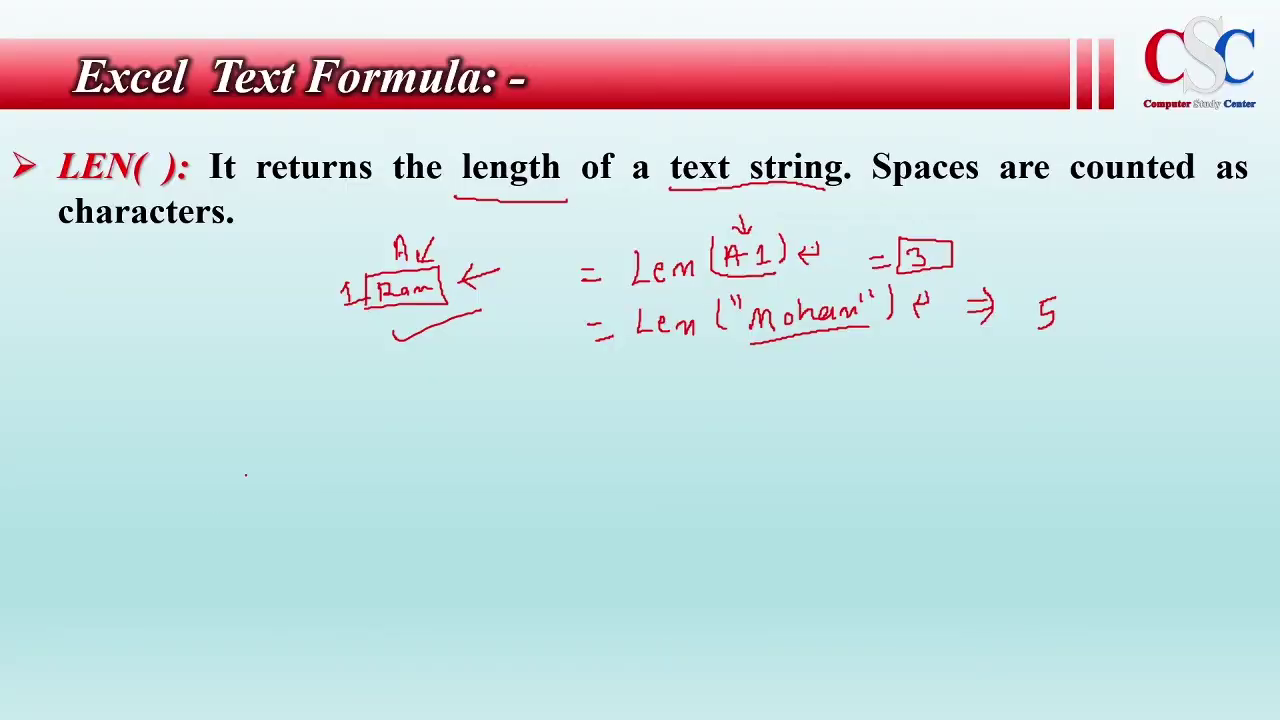
mouse_move(100, 705)
click(100, 705)
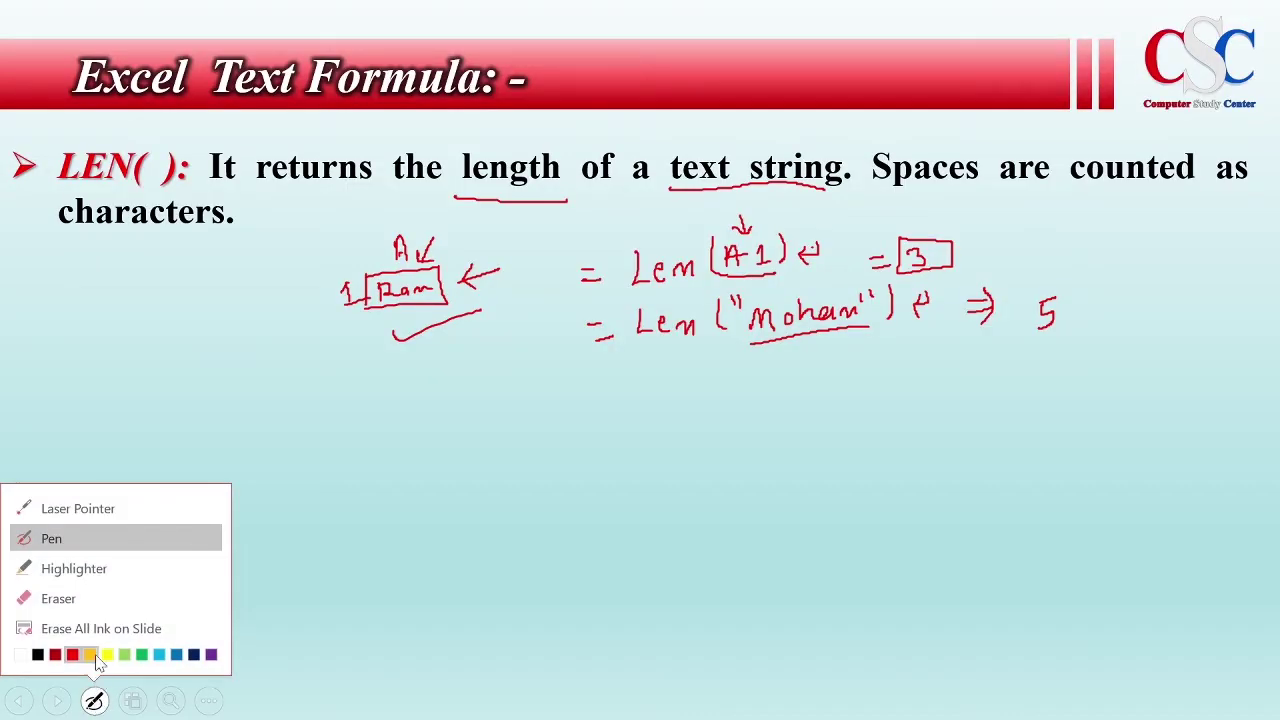
click(104, 628)
key(Right)
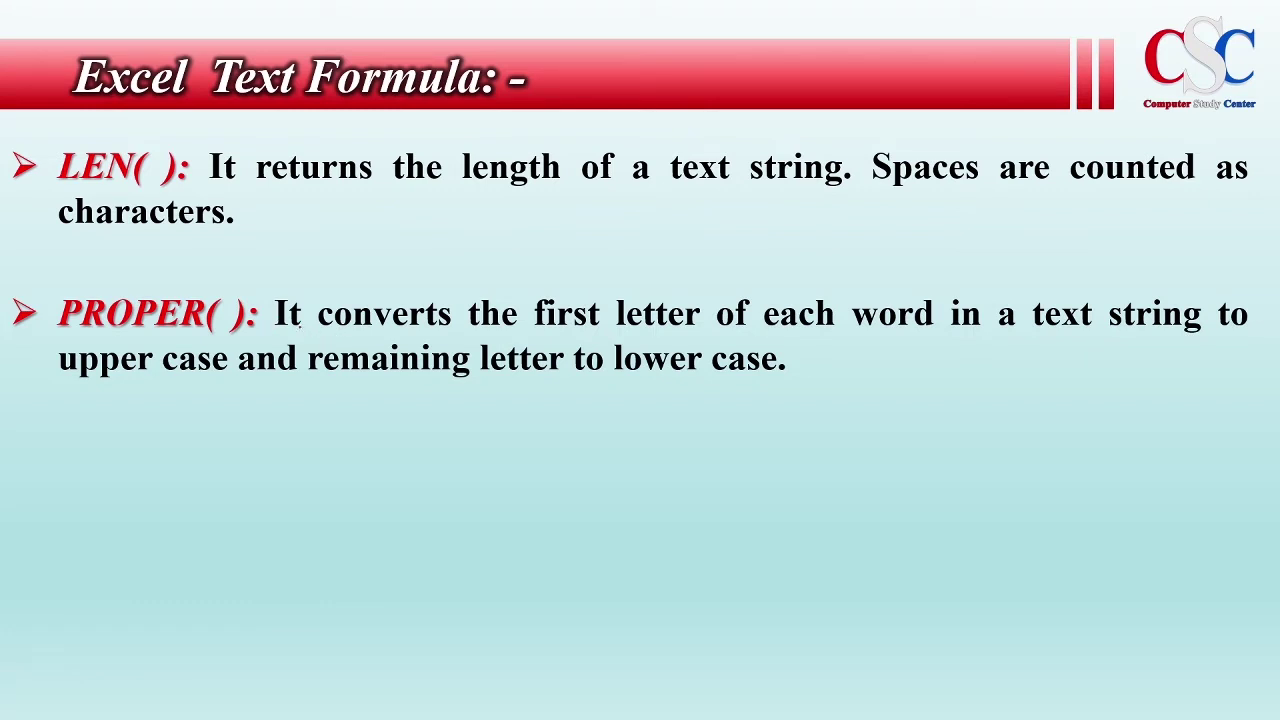
drag(536, 337, 932, 341)
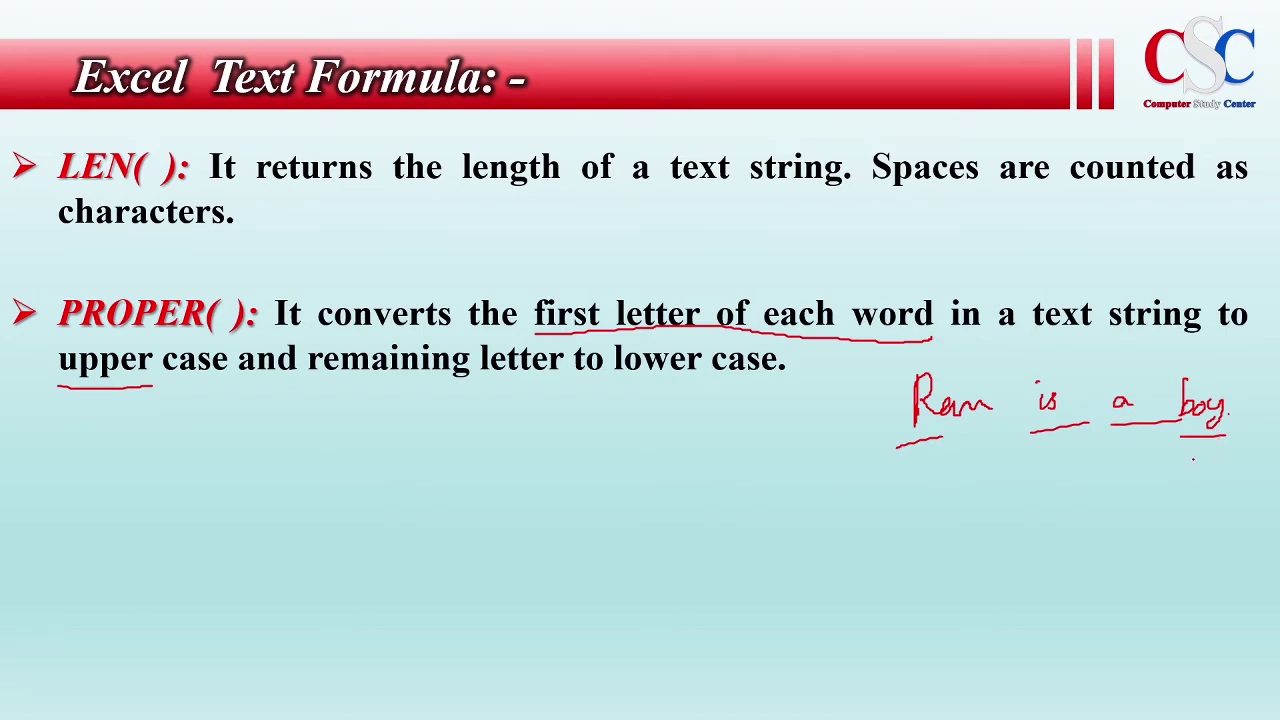
key(alt+Tab)
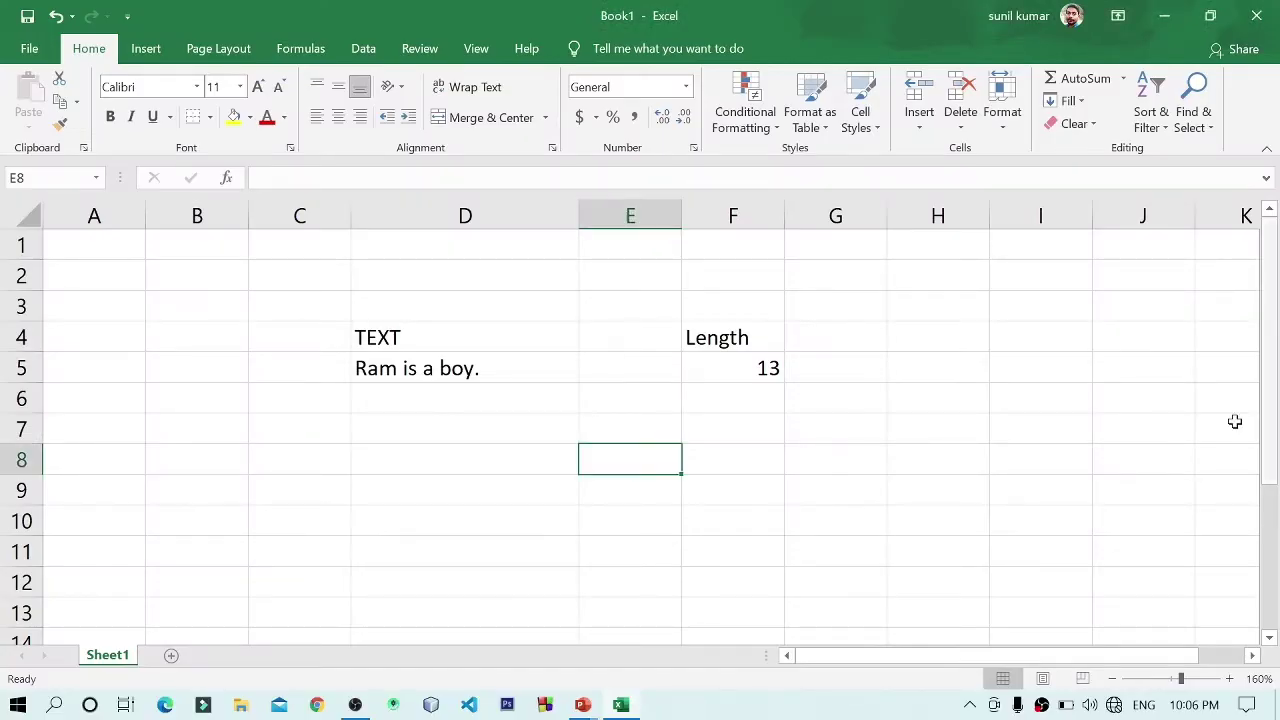
- Type the heading proper in G4
click(837, 342)
text(p)
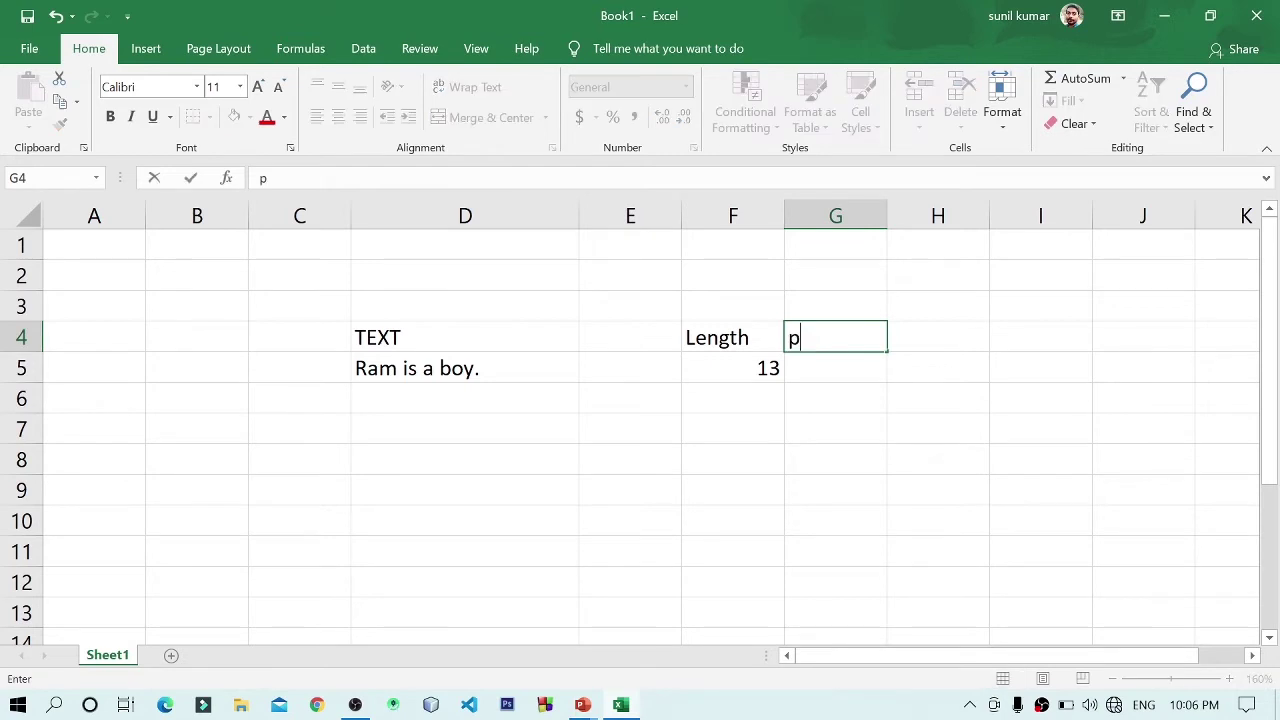
text(ro)
text(per)
key(Return)
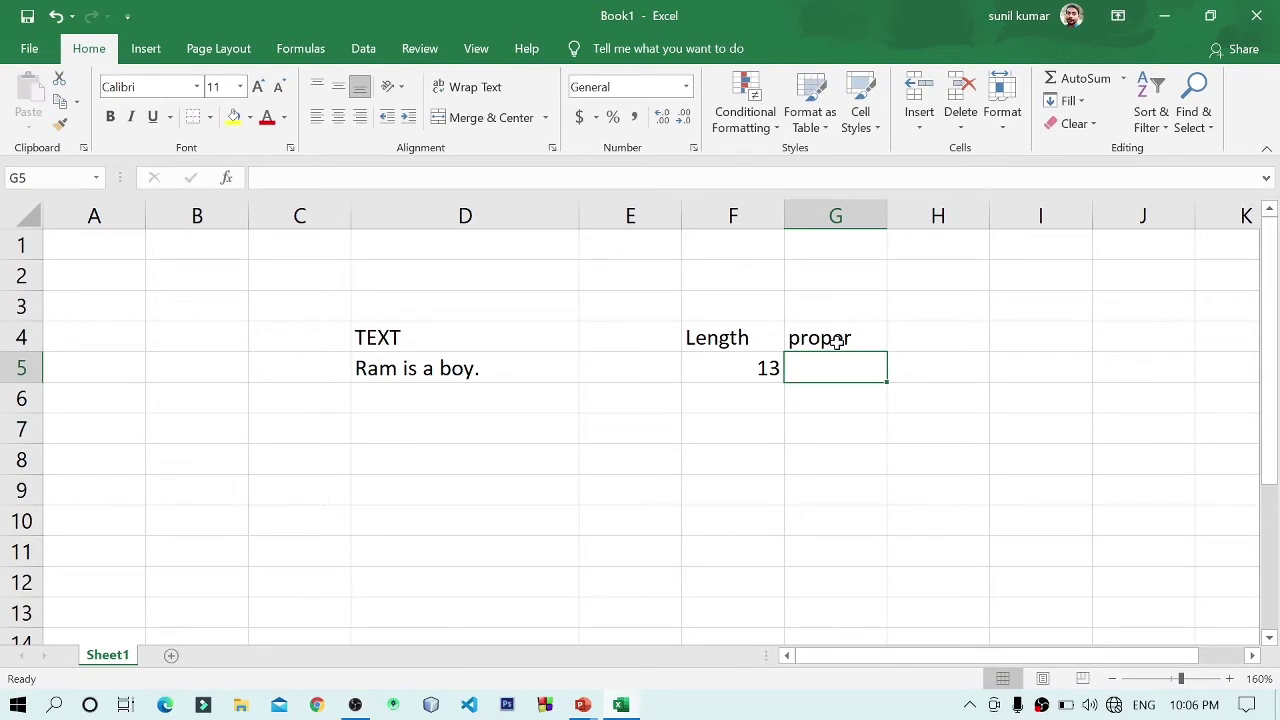
- Enter =PROPER(D5) in G5, giving 'Ram Is A Boy.', and autofit column G
text(=p)
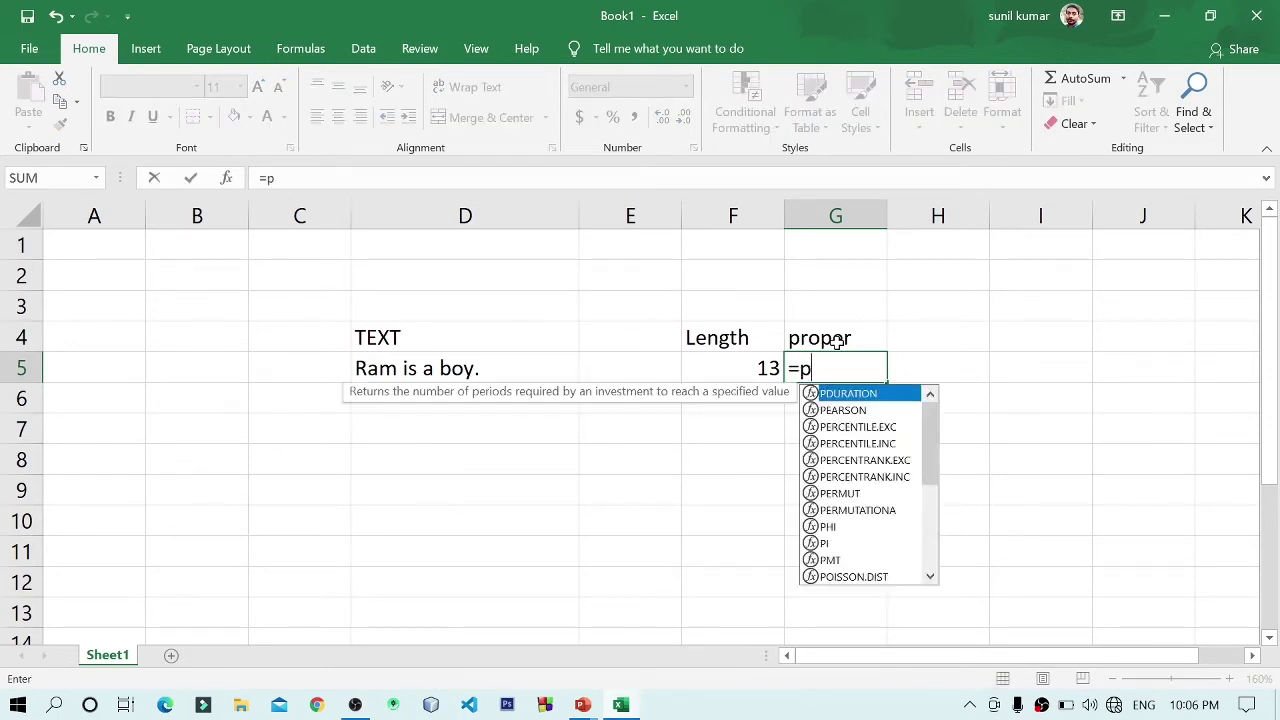
text(roper)
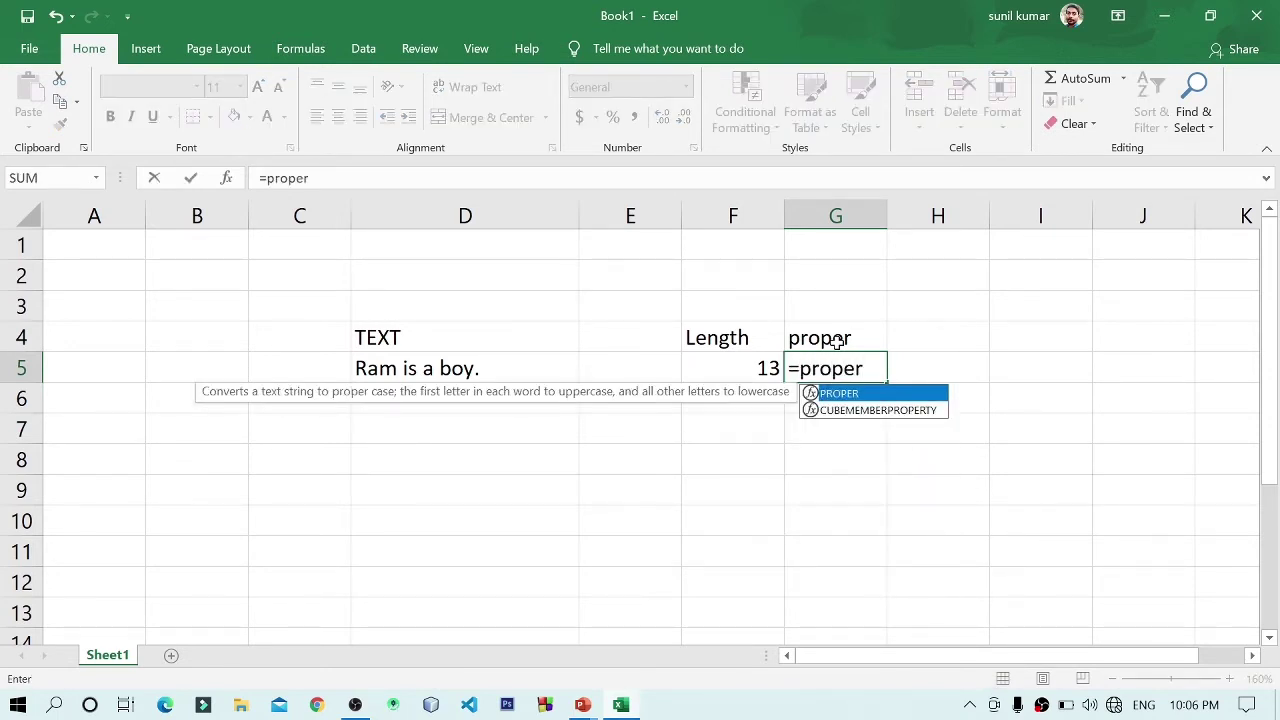
text(()
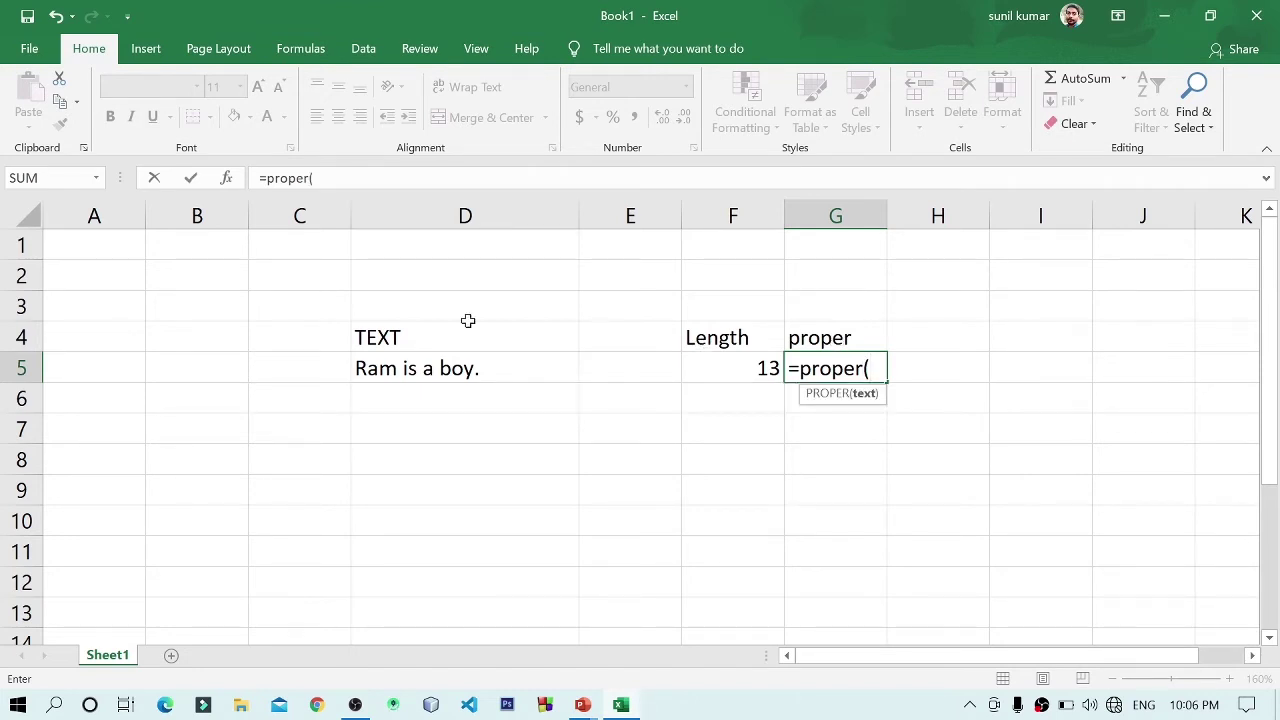
click(403, 370)
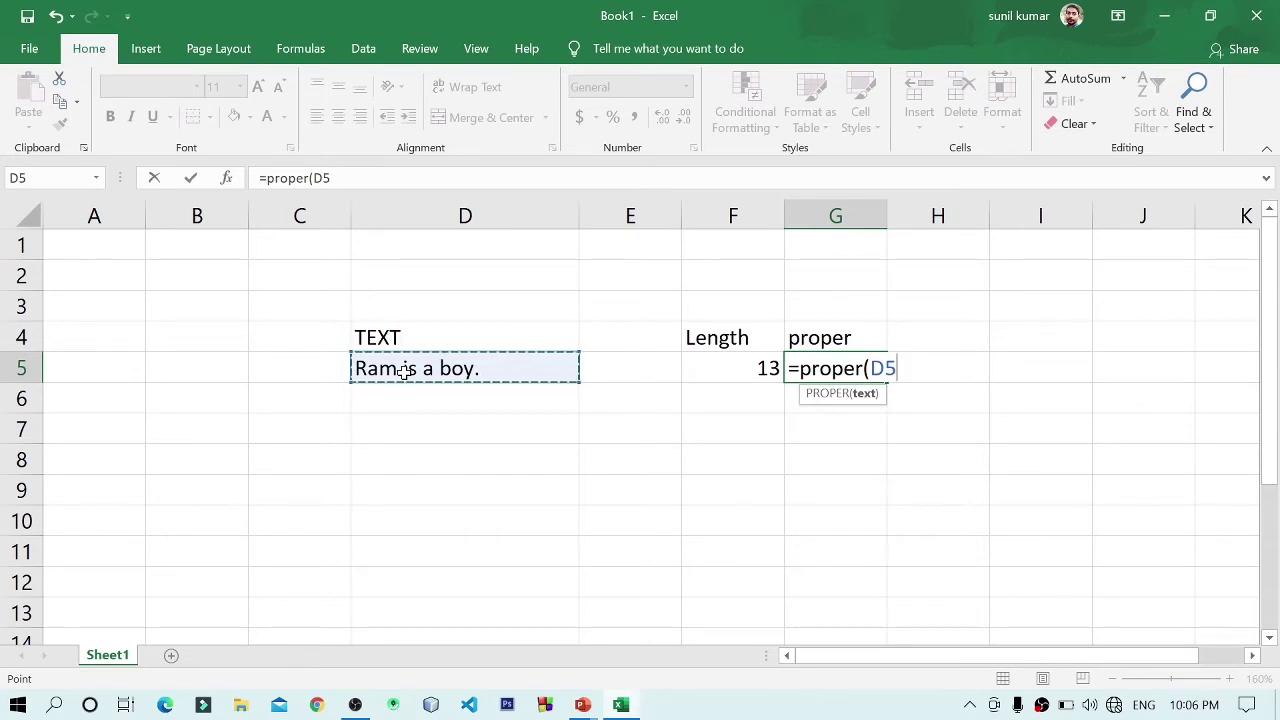
text())
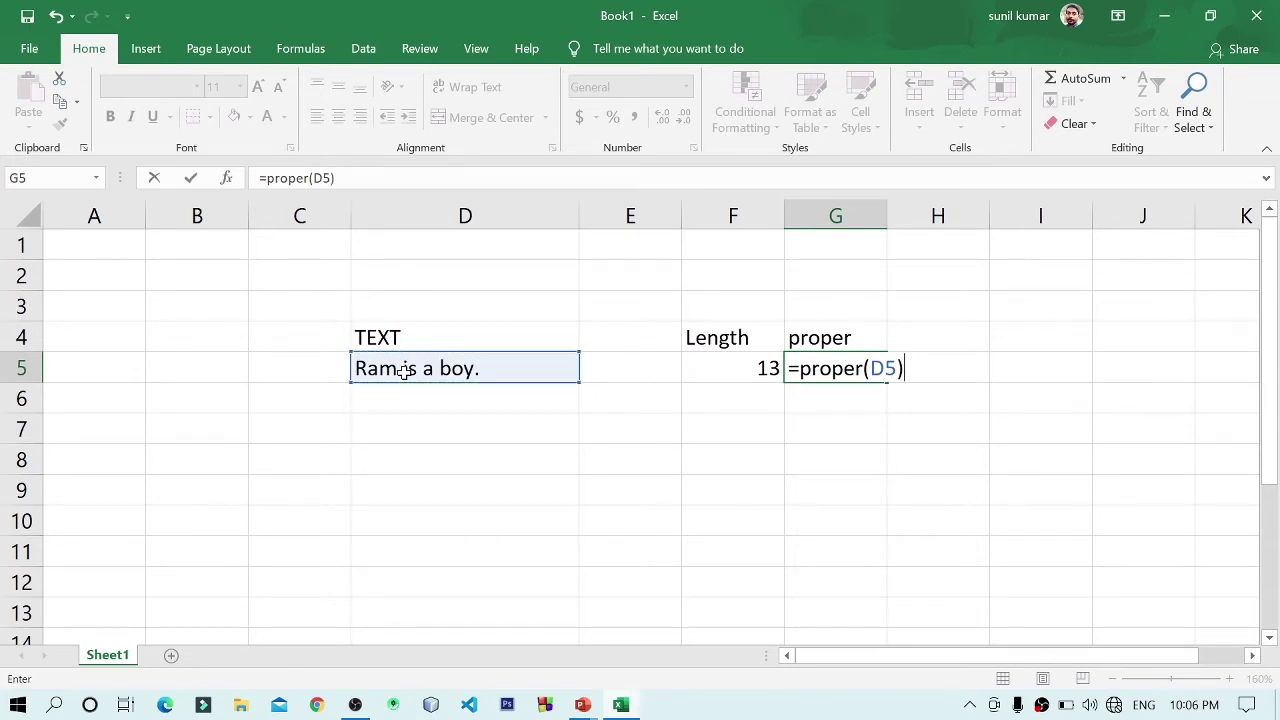
key(Return)
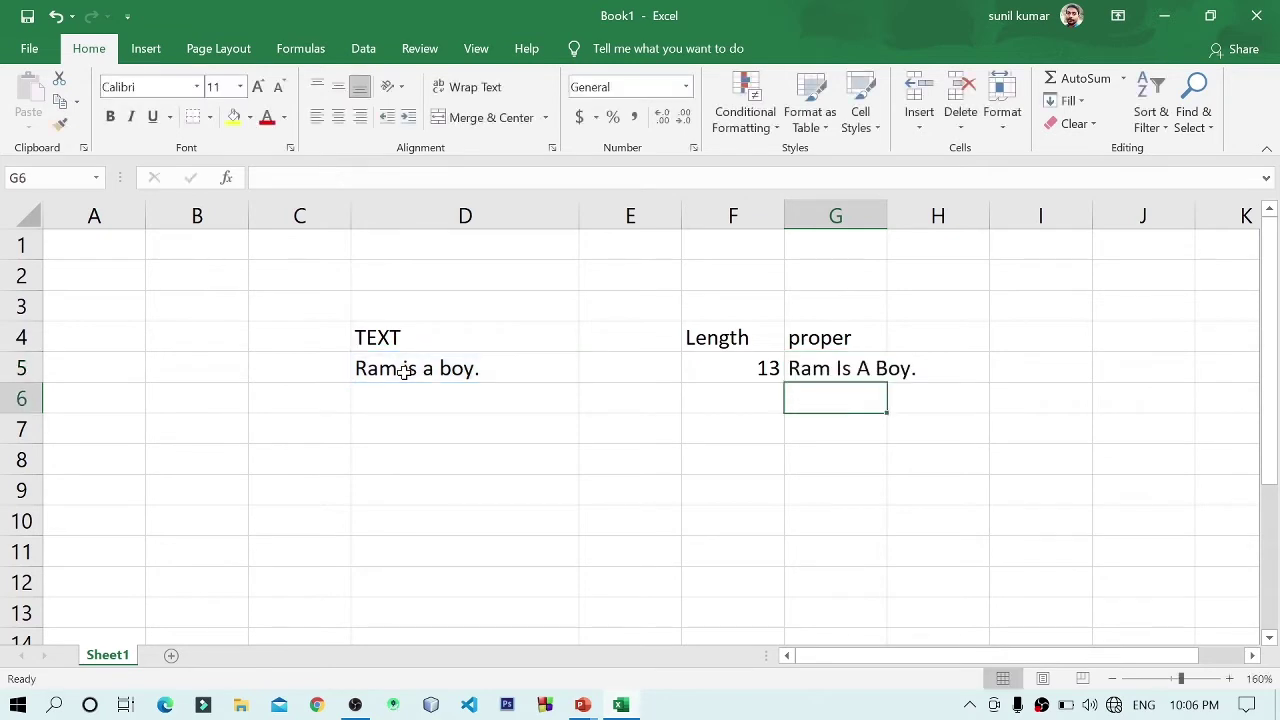
double_click(890, 228)
click(441, 368)
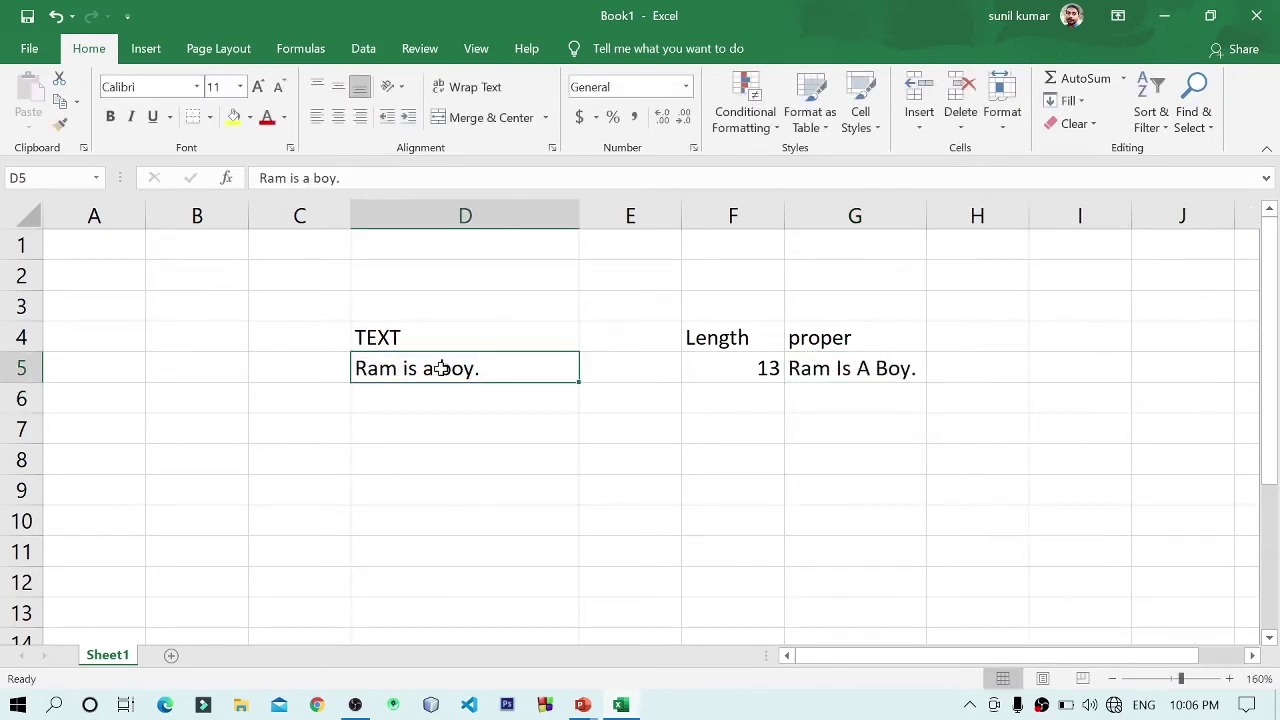
click(876, 365)
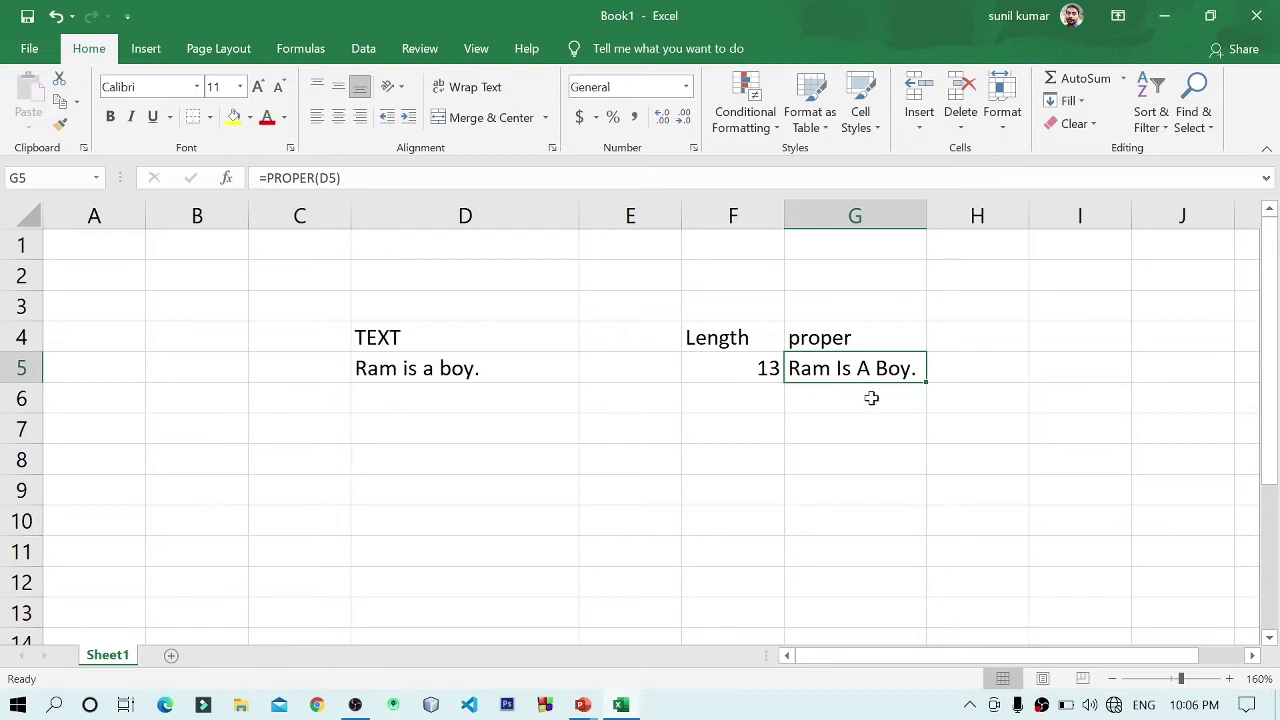
- Reveal the REPT( ) bullet and annotate it in red ink with a 'Ram - 5' example
key(alt+Tab)
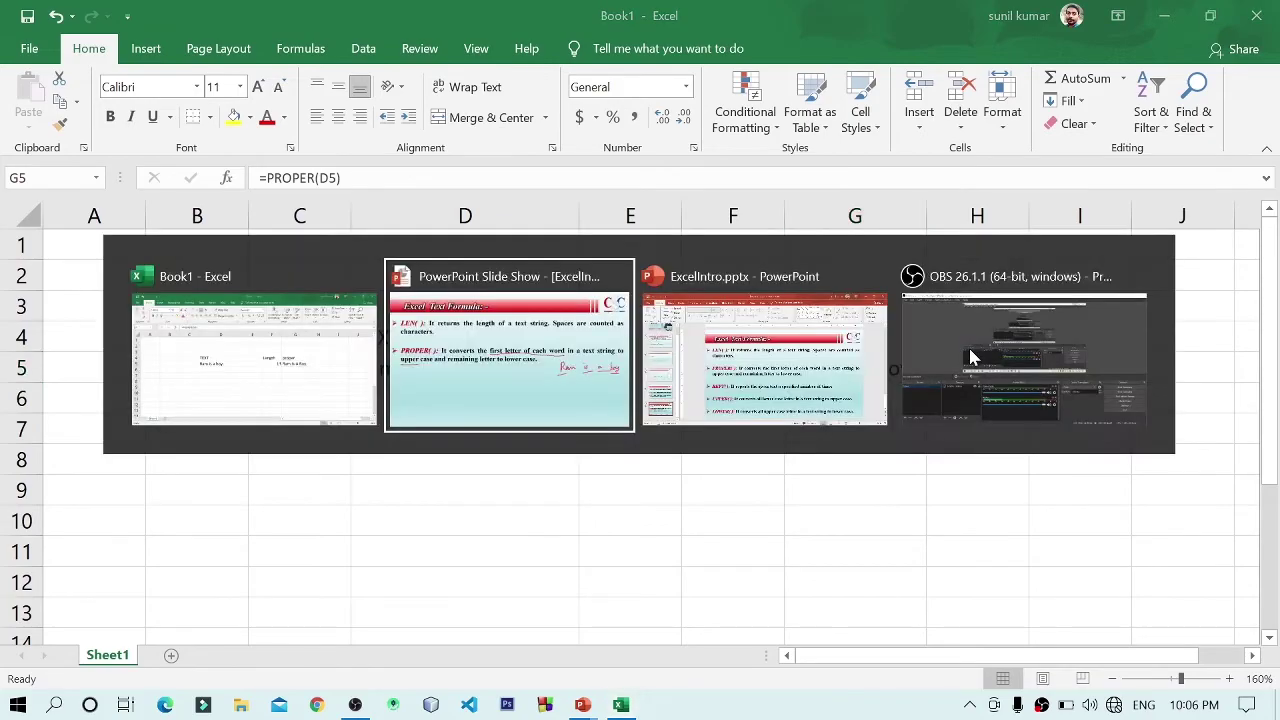
key(Right)
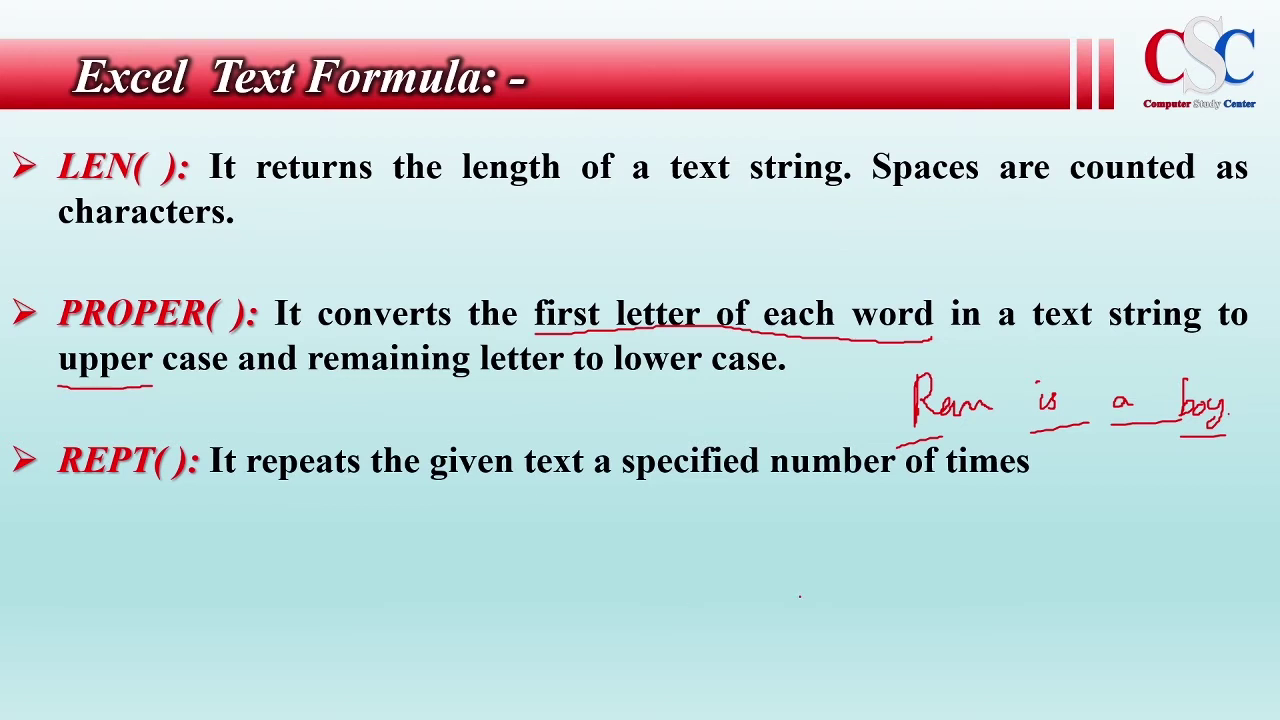
drag(848, 602, 660, 548)
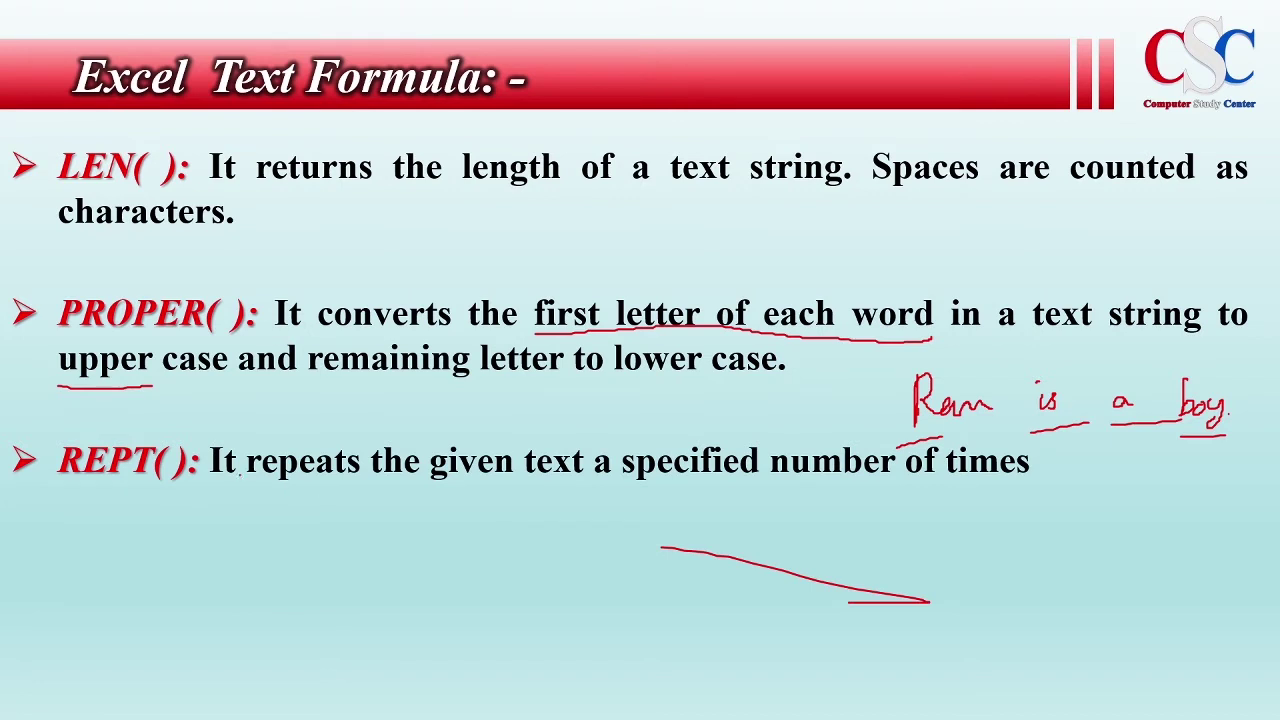
drag(241, 478, 1022, 487)
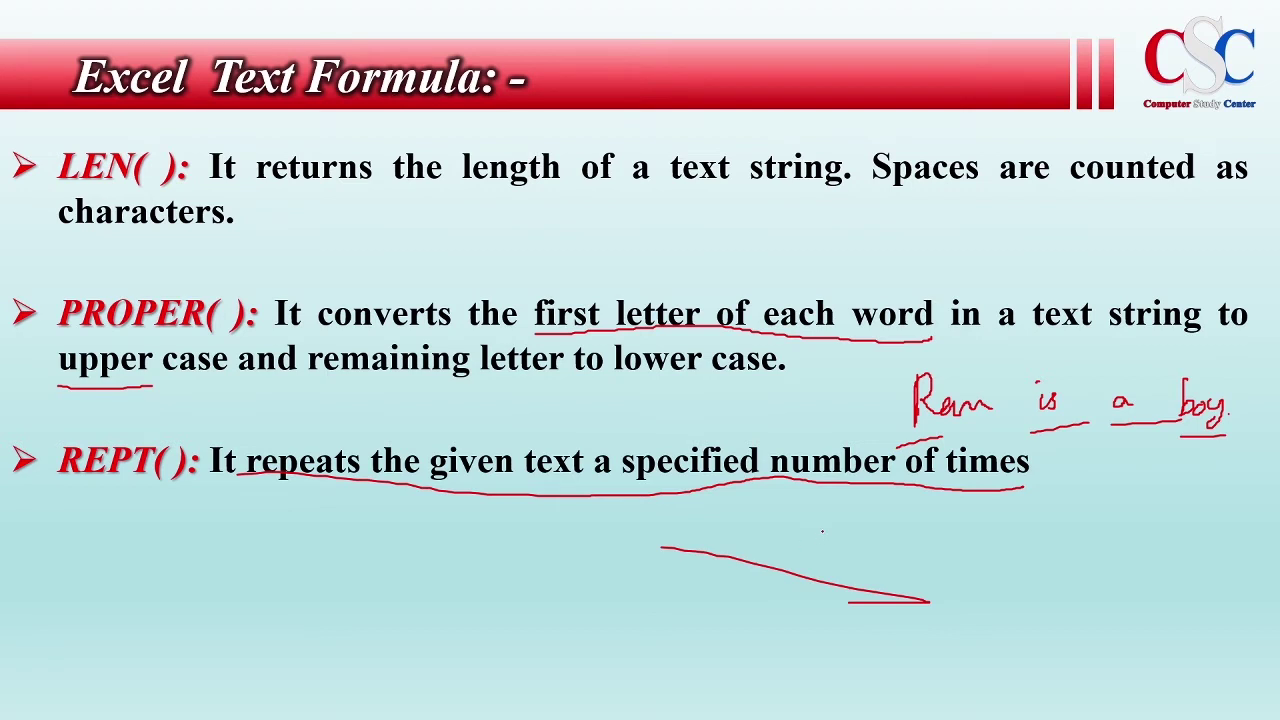
mouse_move(828, 516)
mouse_down()
mouse_move(824, 552)
mouse_move(900, 534)
mouse_up()
click(904, 537)
mouse_move(790, 424)
mouse_down()
mouse_move(742, 432)
mouse_move(774, 434)
mouse_up()
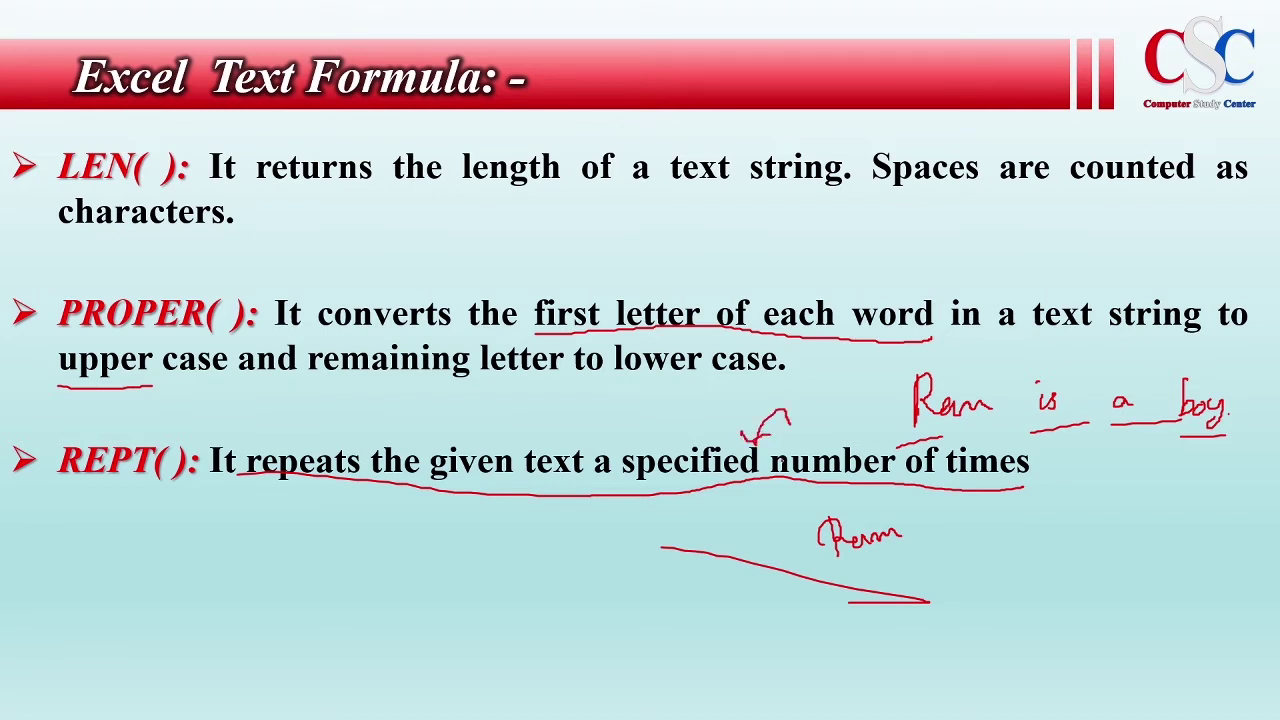
mouse_move(914, 536)
mouse_down()
mouse_move(966, 522)
mouse_move(990, 602)
mouse_move(1180, 532)
mouse_move(1110, 580)
mouse_up()
drag(1186, 608, 1094, 630)
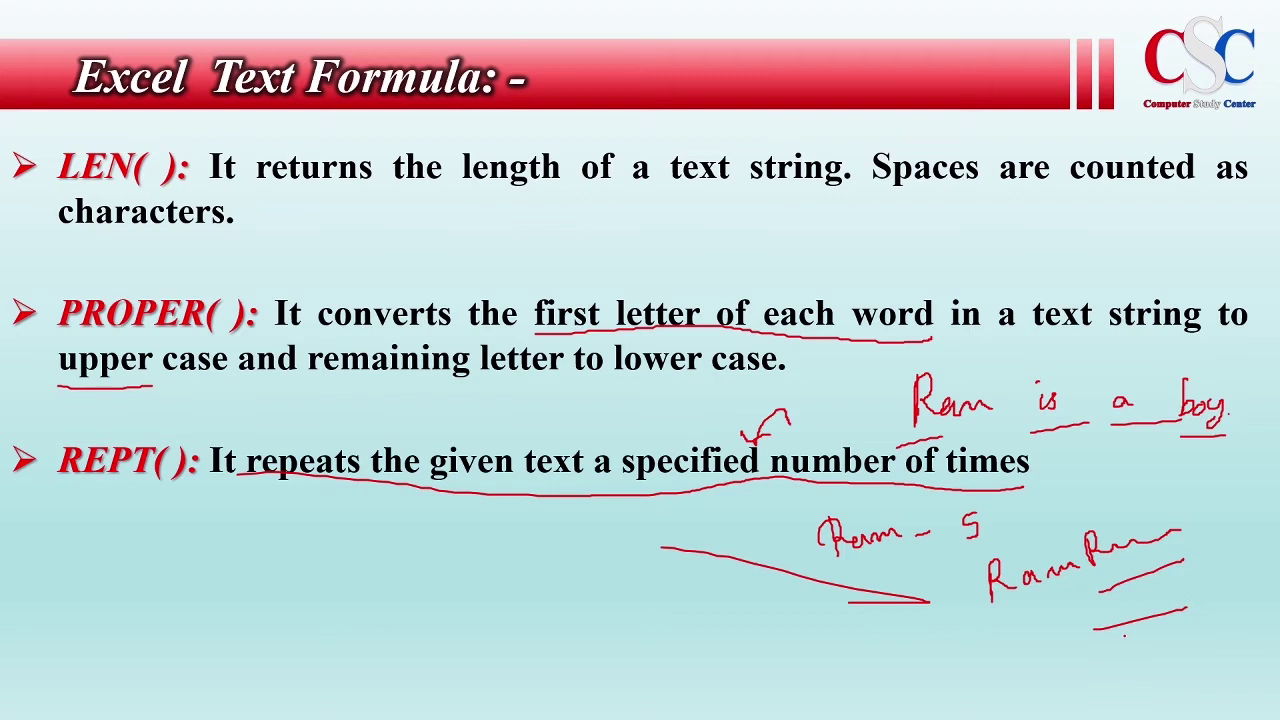
key(alt+Tab)
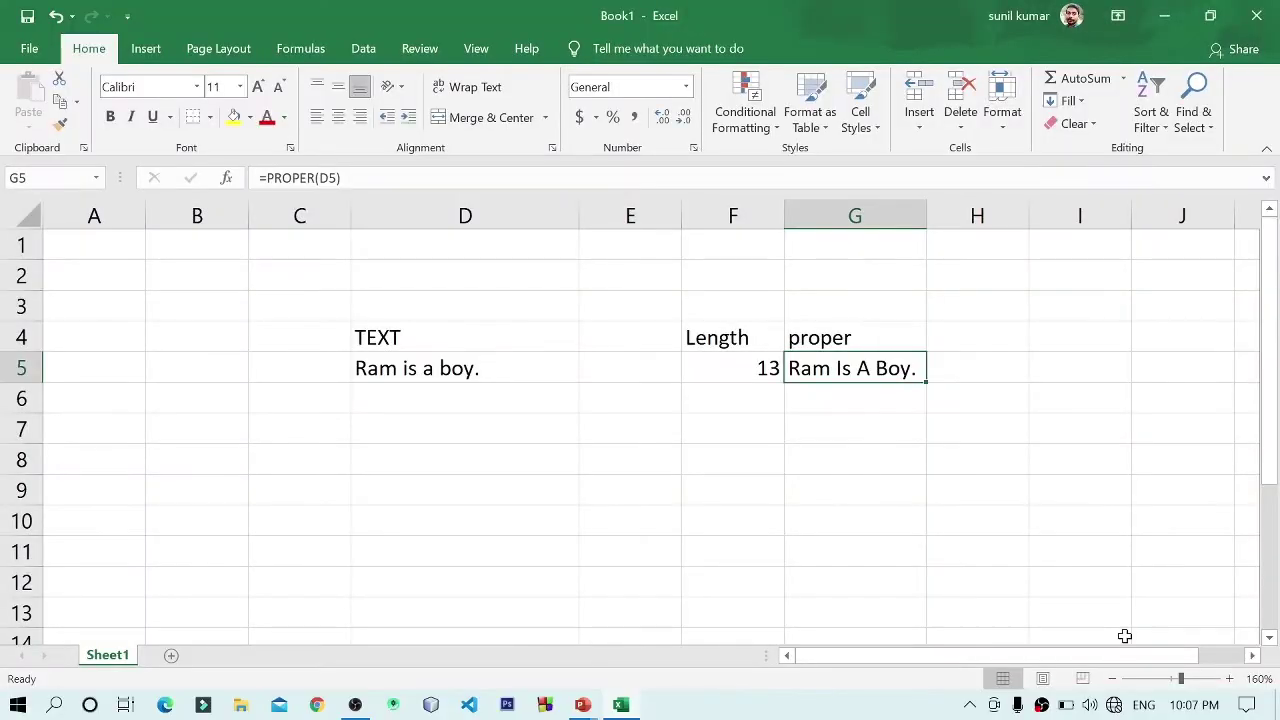
- Enter ram in D7 and the formula =REPT(D7,5) in G7
click(447, 438)
text(ra)
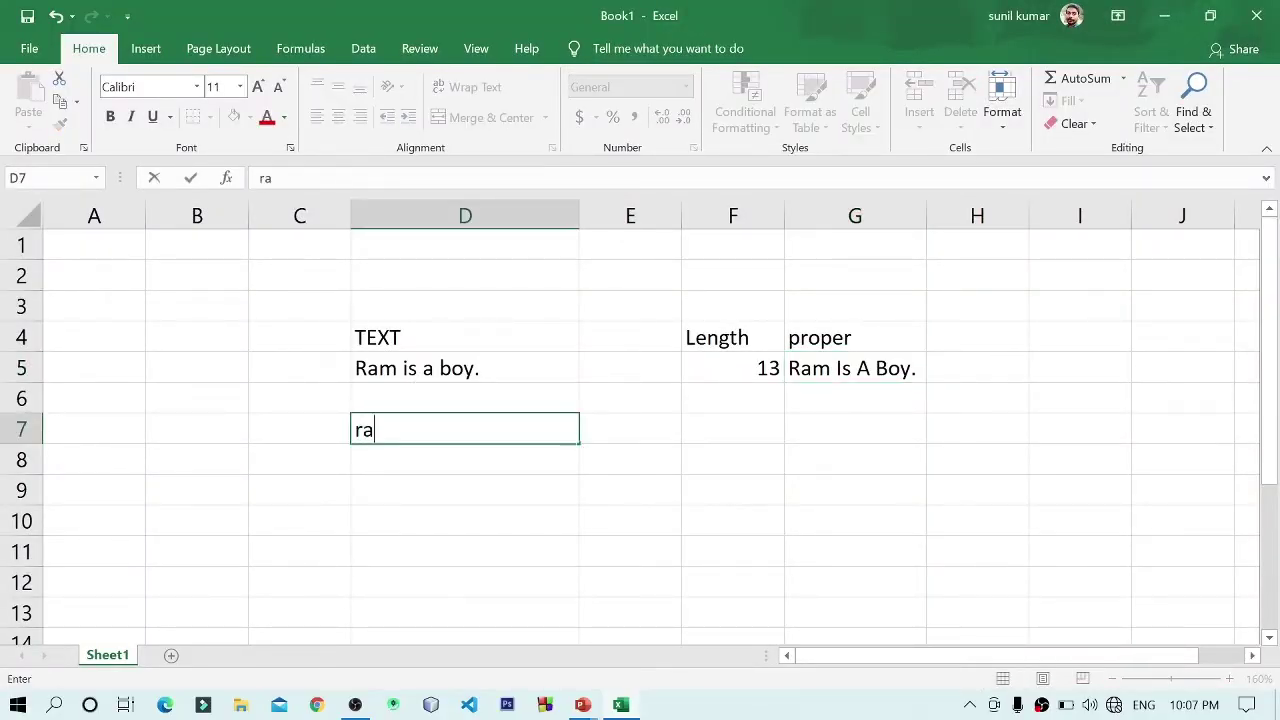
text(m)
click(808, 431)
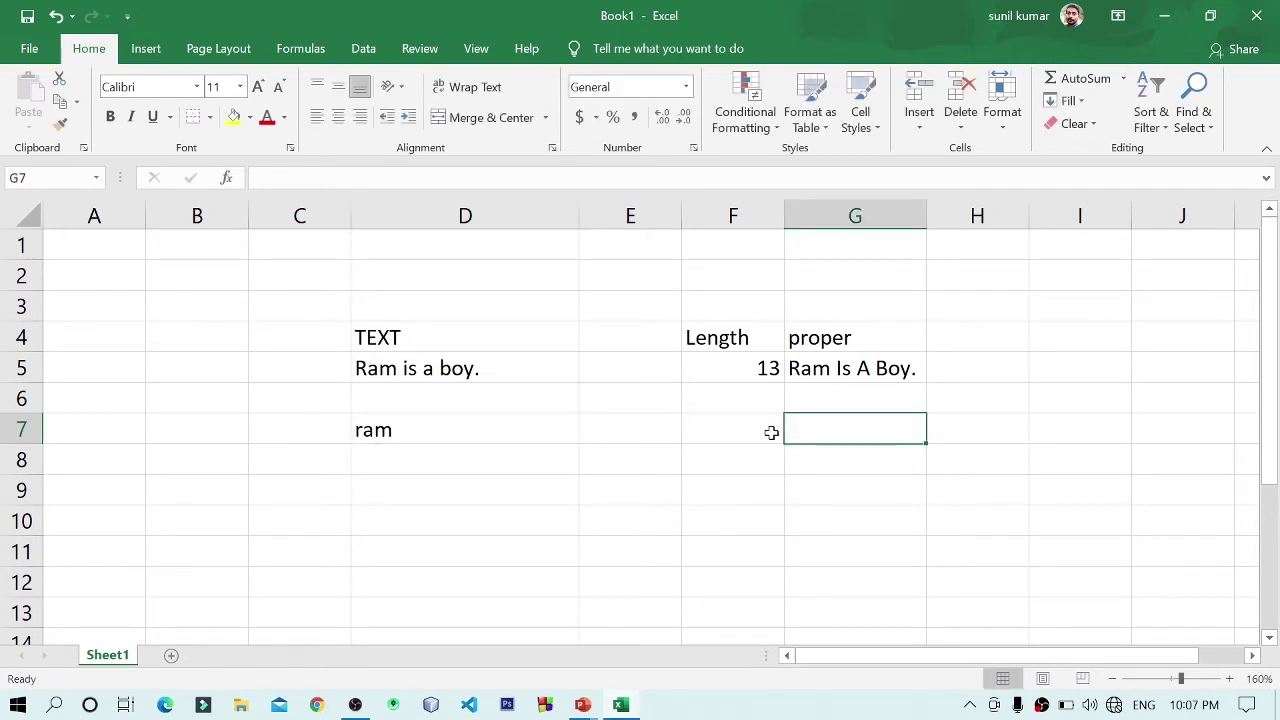
text(=)
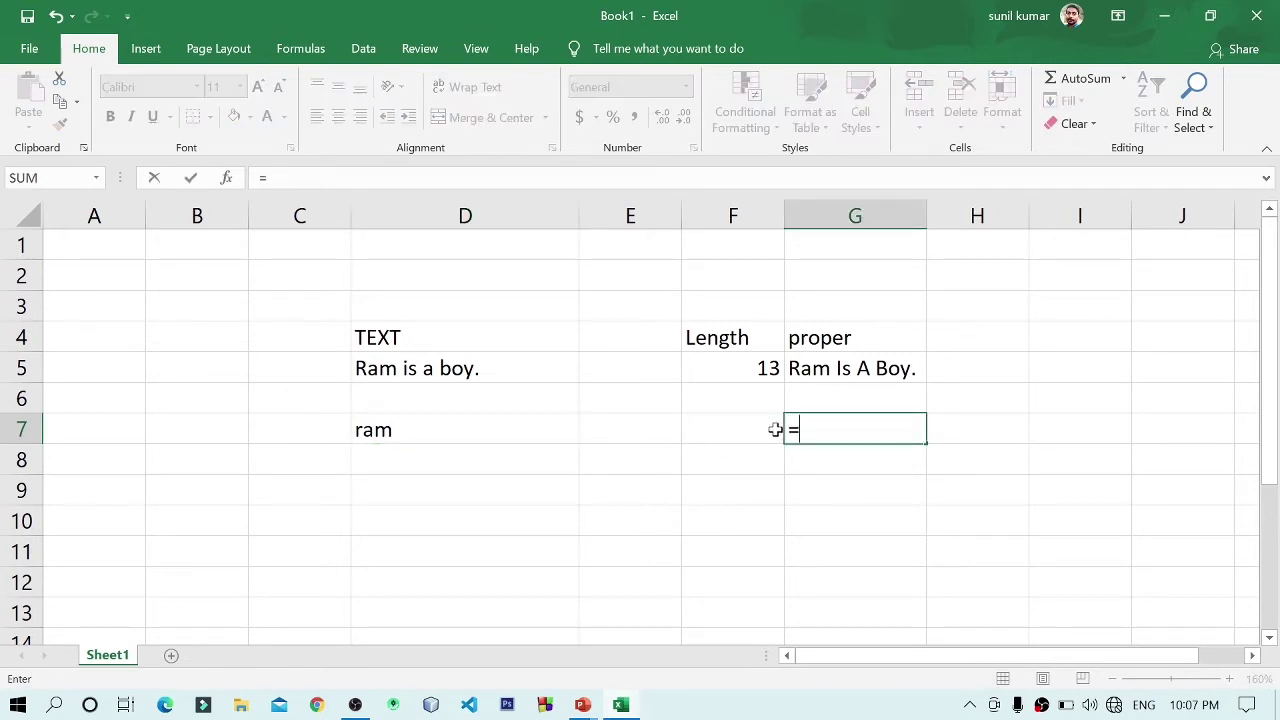
text(re)
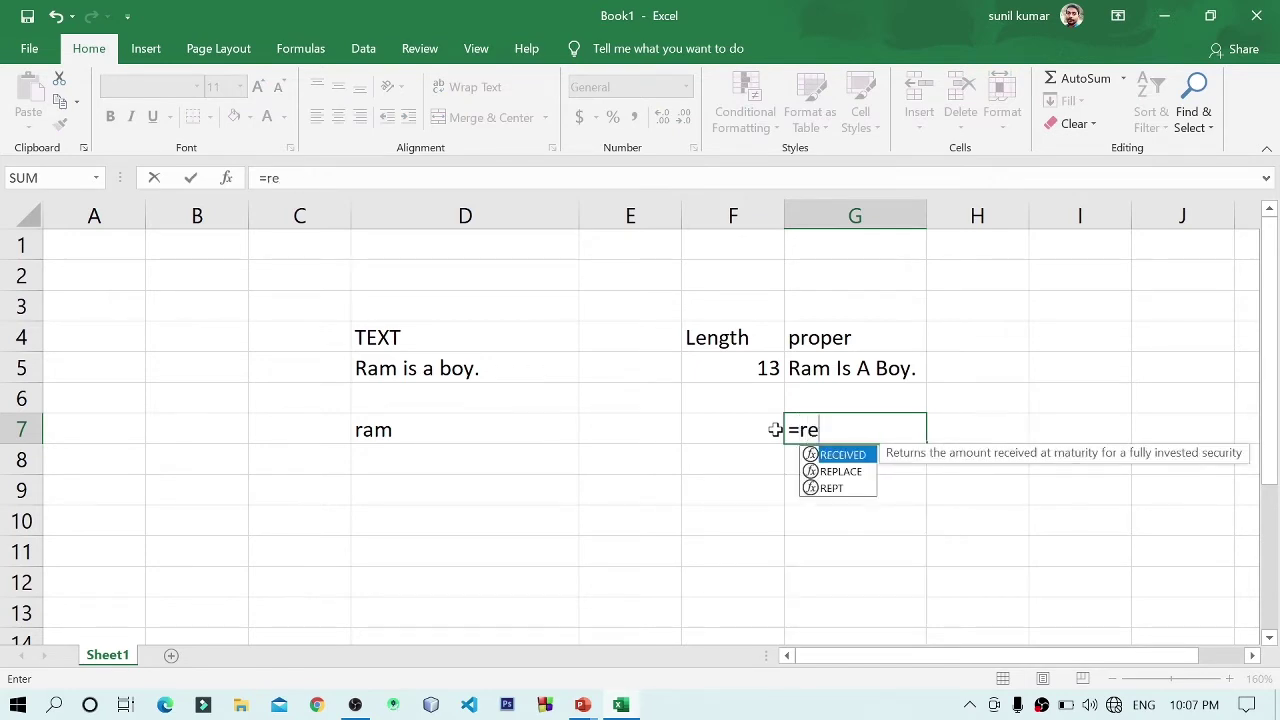
text(pt)
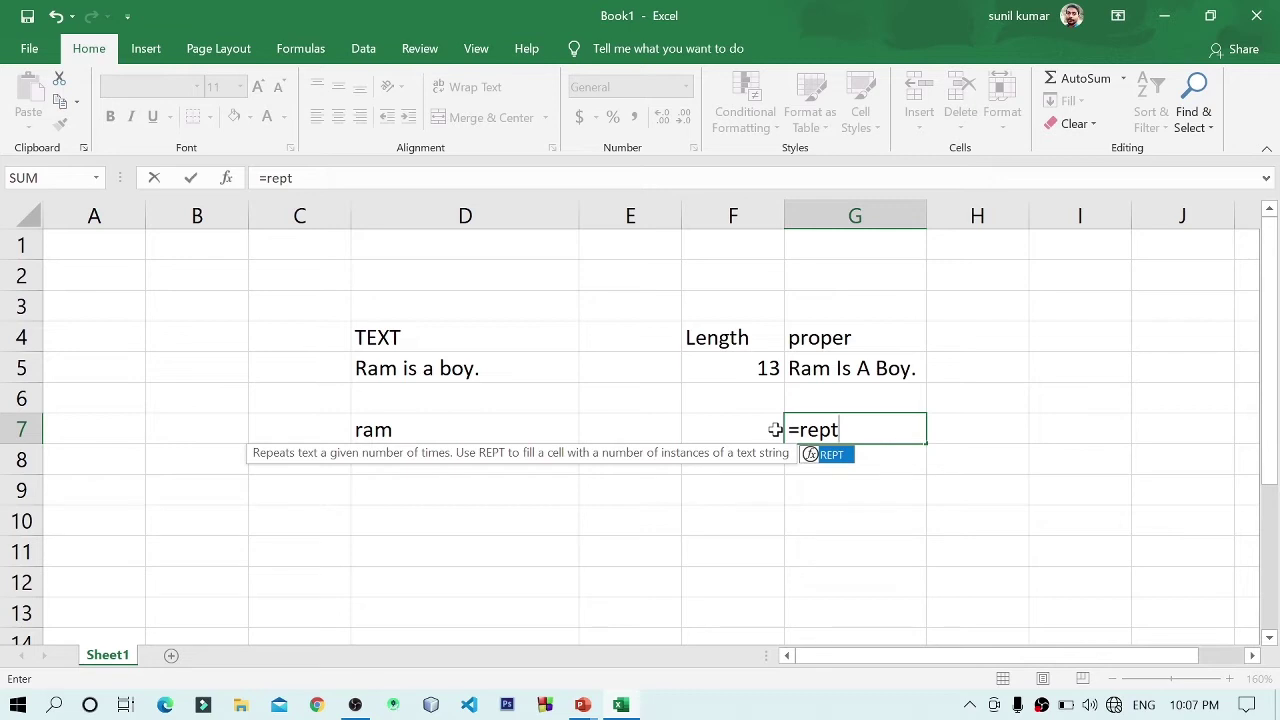
text(()
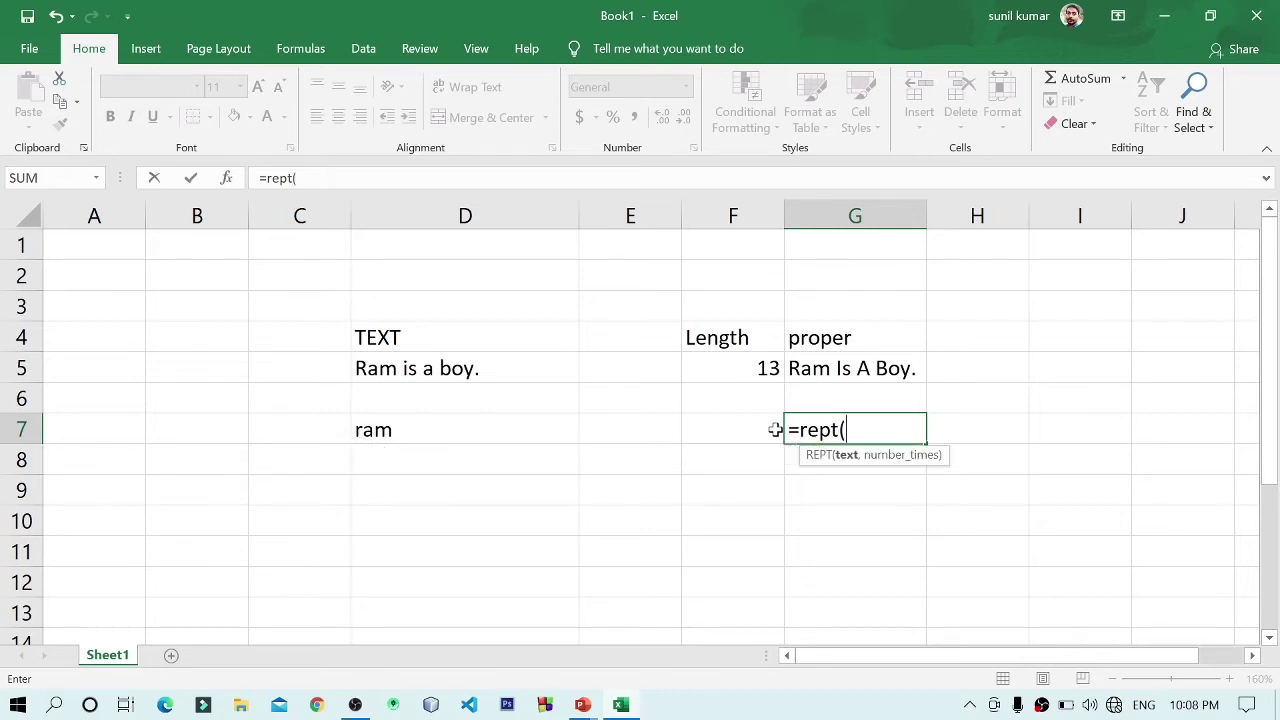
key(BackSpace)
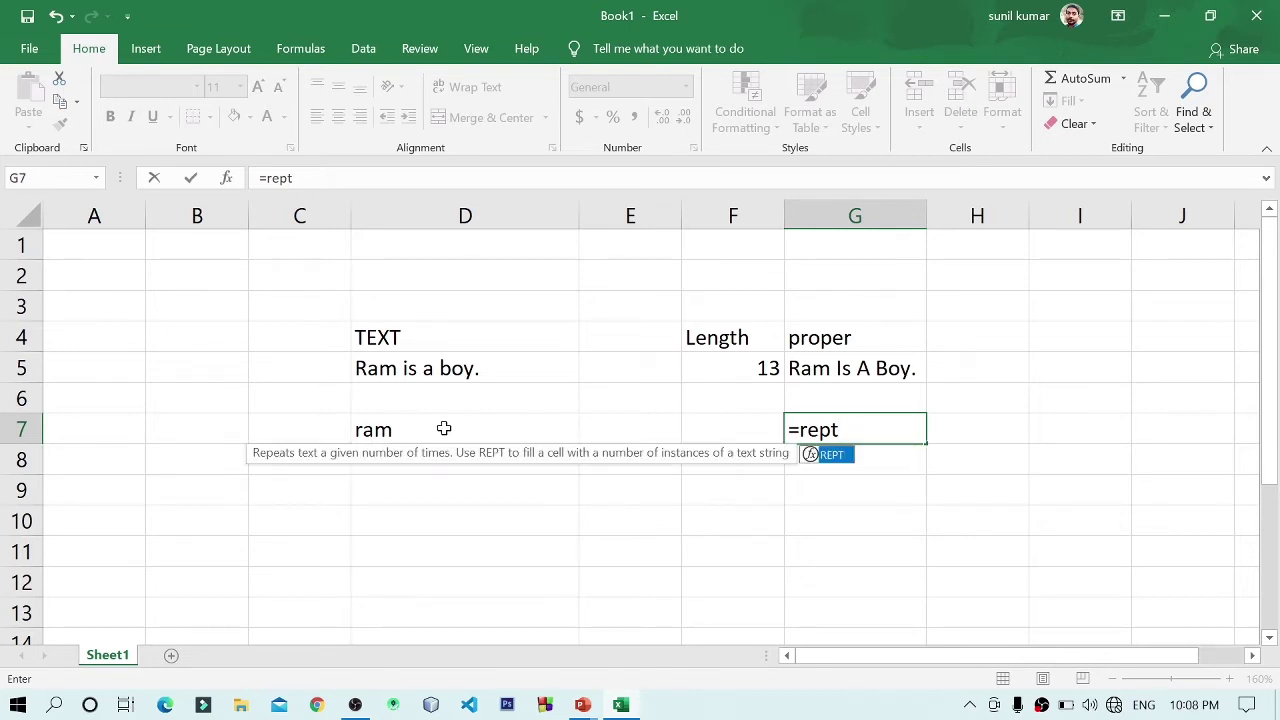
text(()
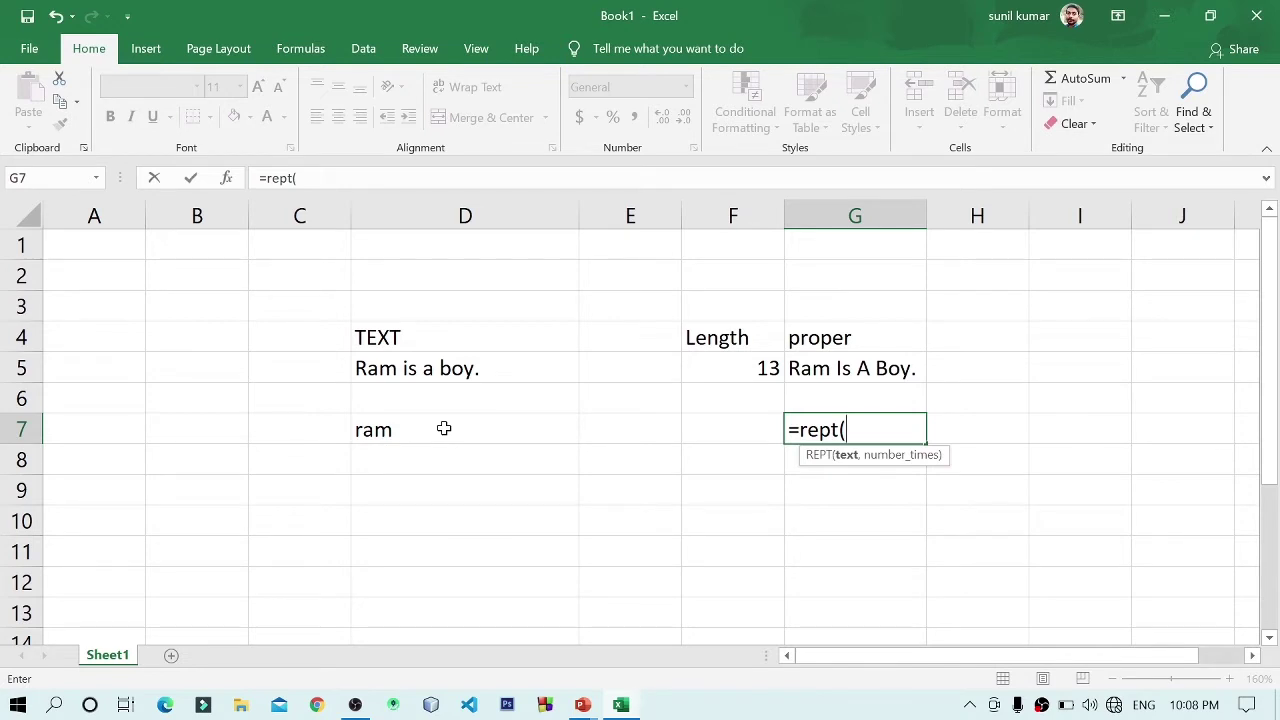
click(444, 428)
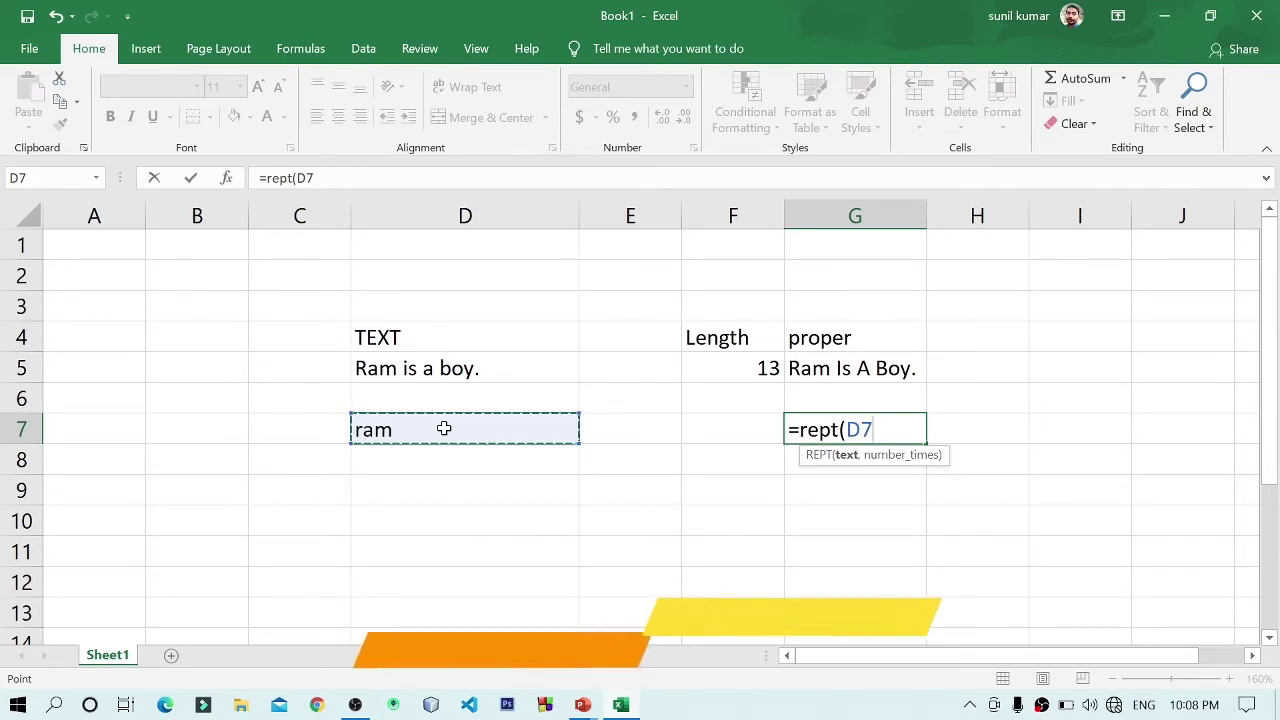
text(,)
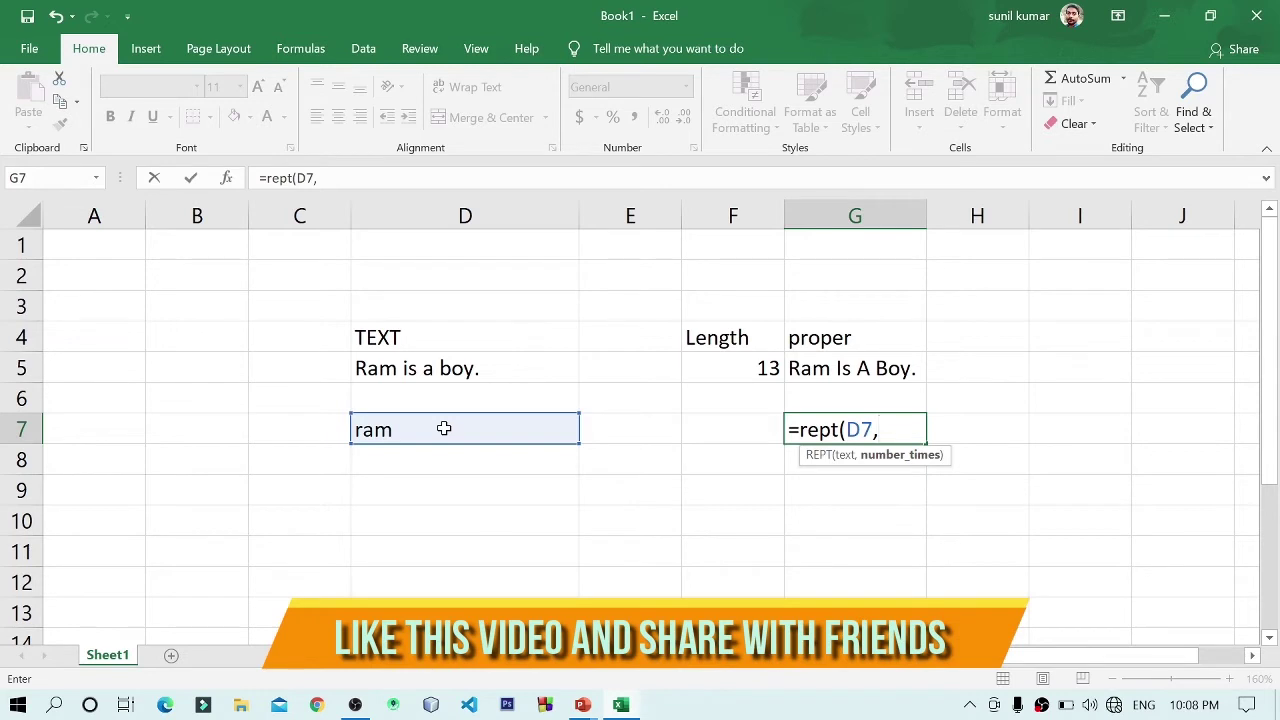
text(5)
text())
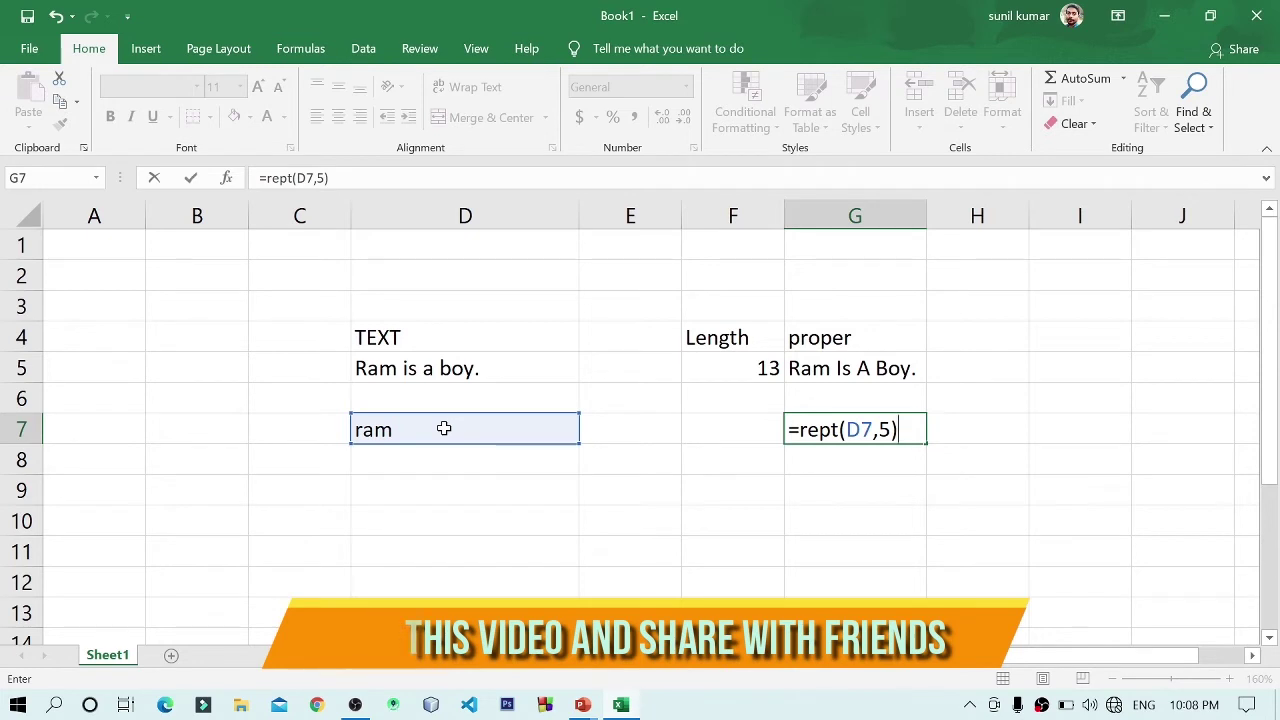
key(Return)
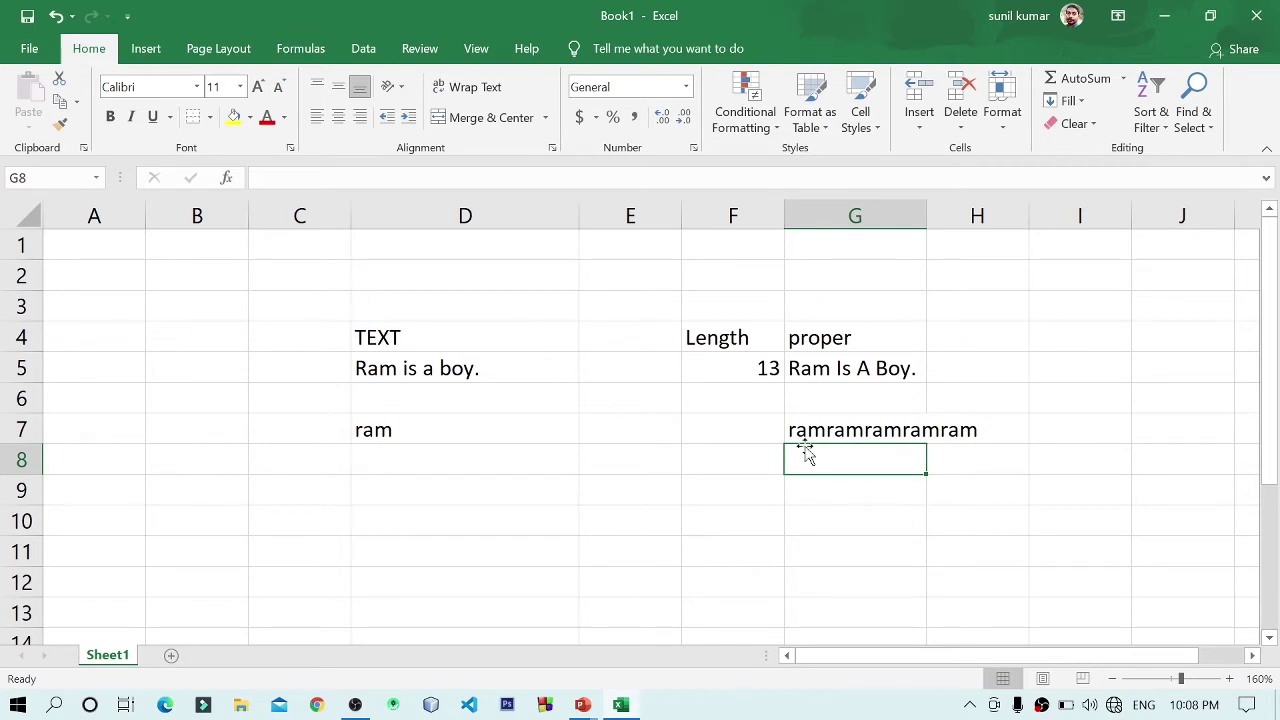
- Add a trailing space to ram in D7 and zoom the sheet to 190%
double_click(397, 431)
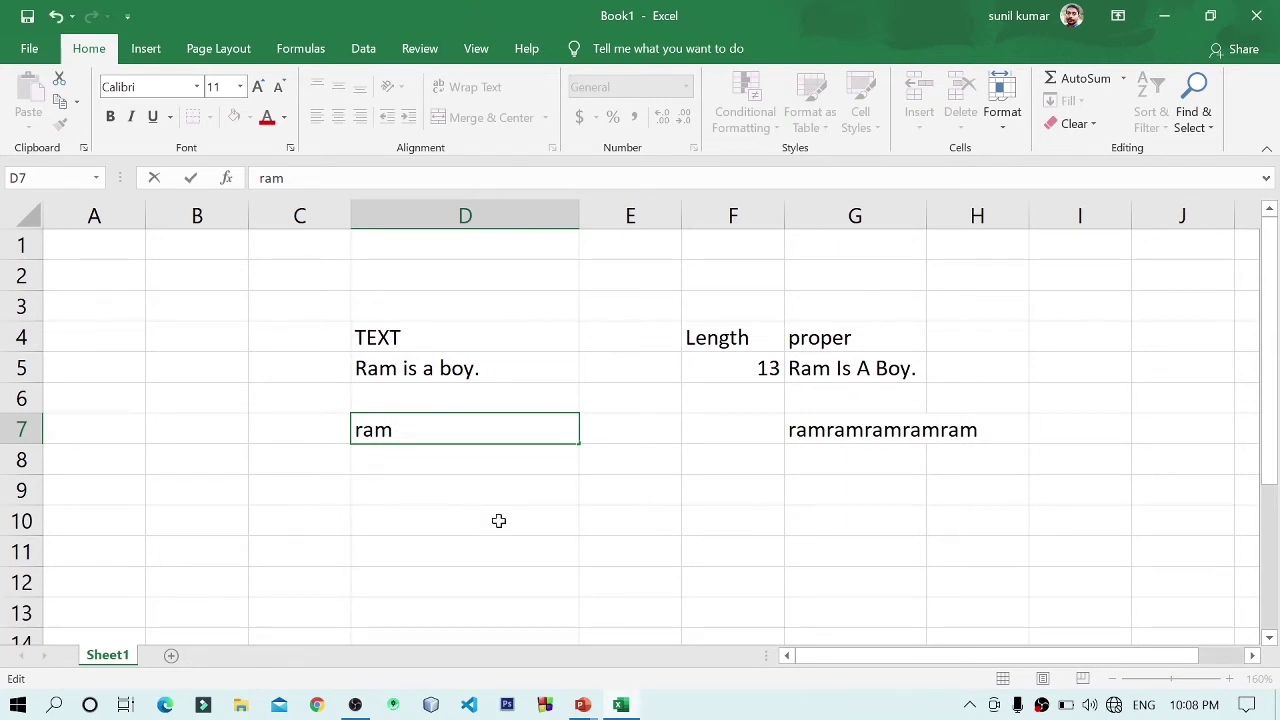
key(Return)
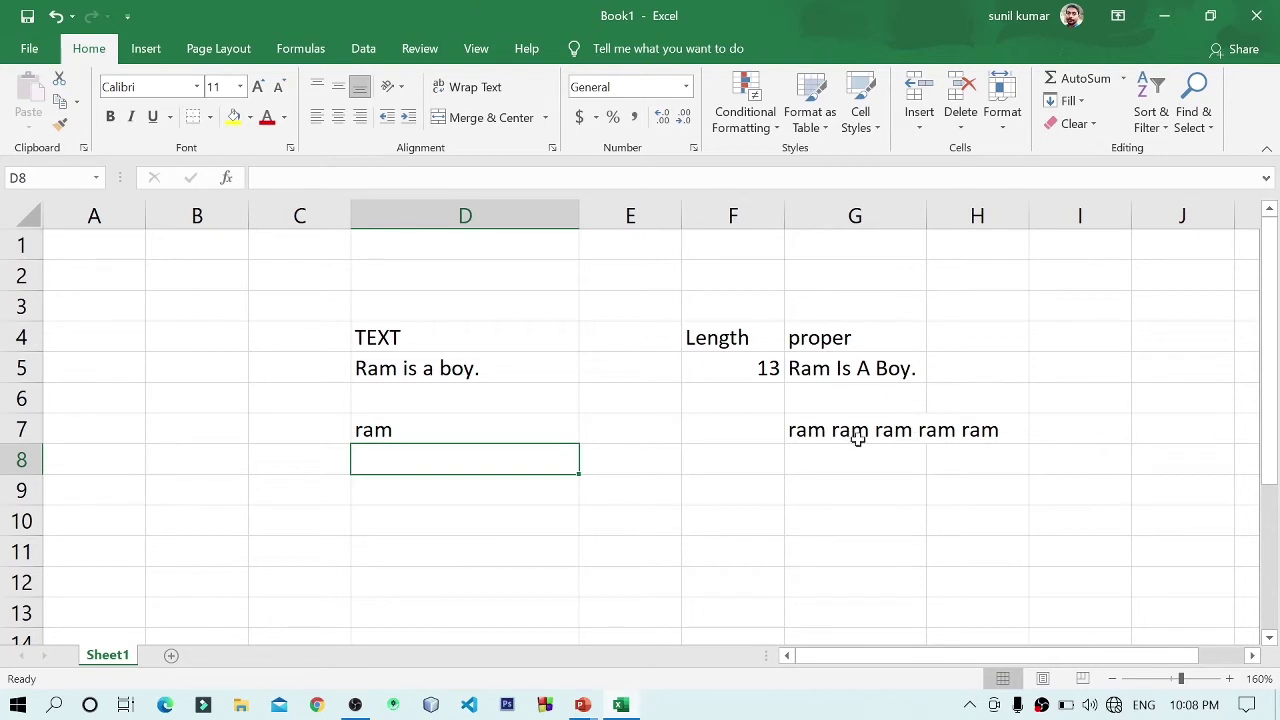
click(1229, 679)
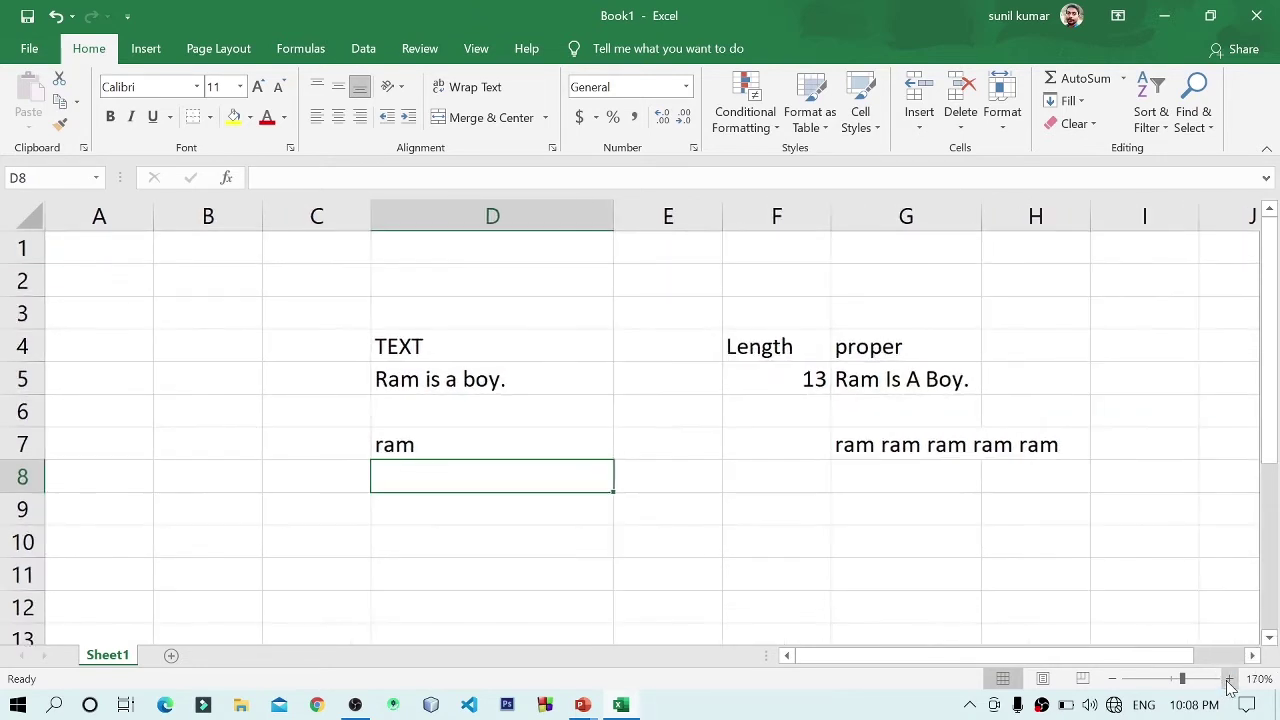
click(1229, 679)
click(1229, 679)
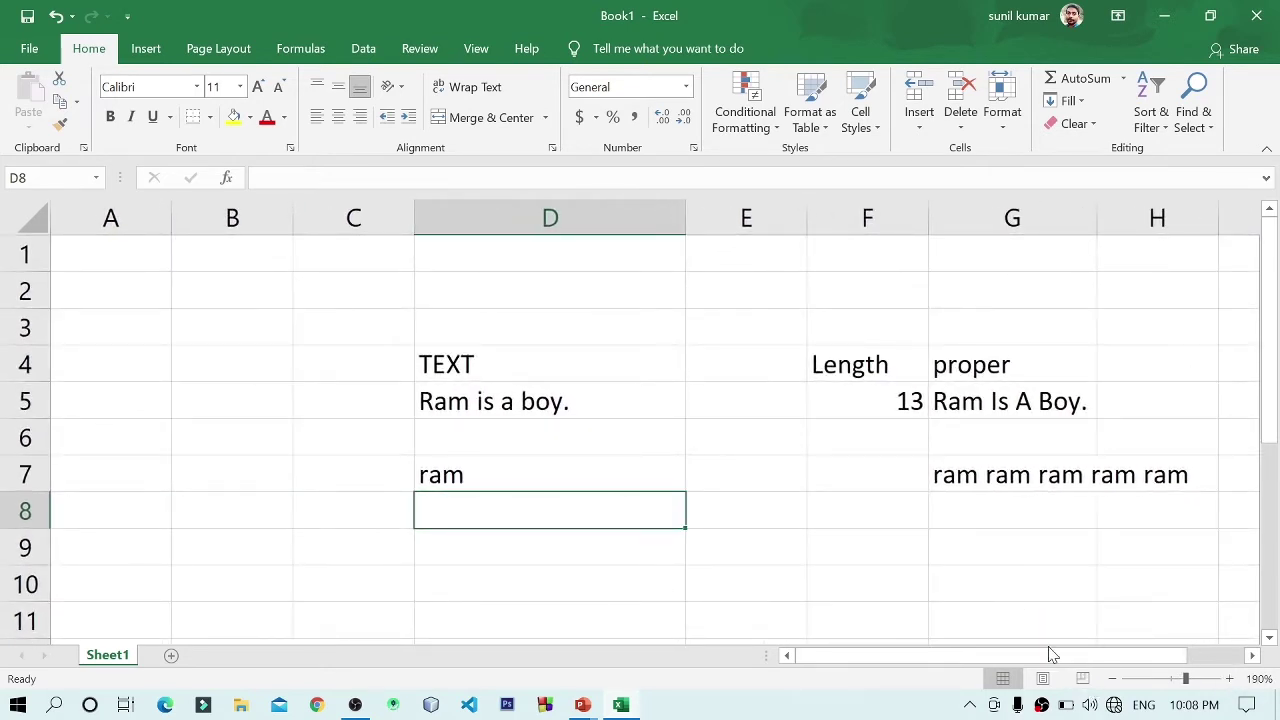
drag(1050, 654, 1154, 651)
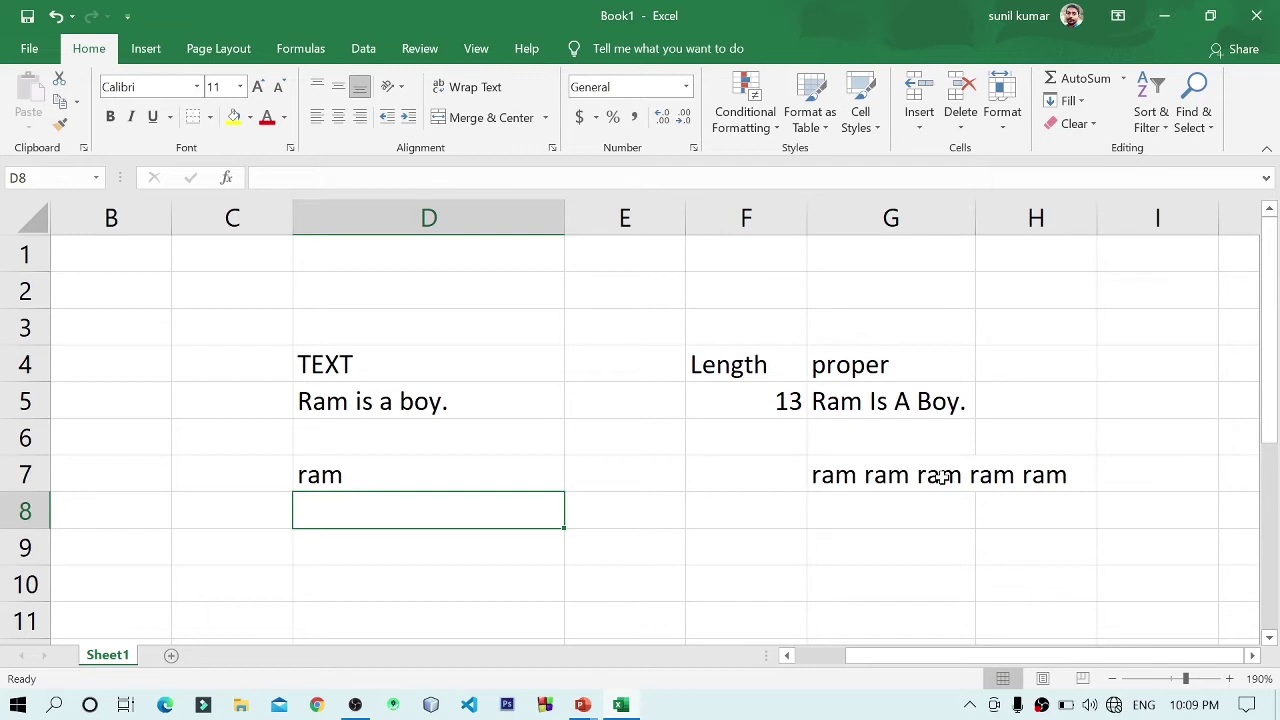
click(979, 258)
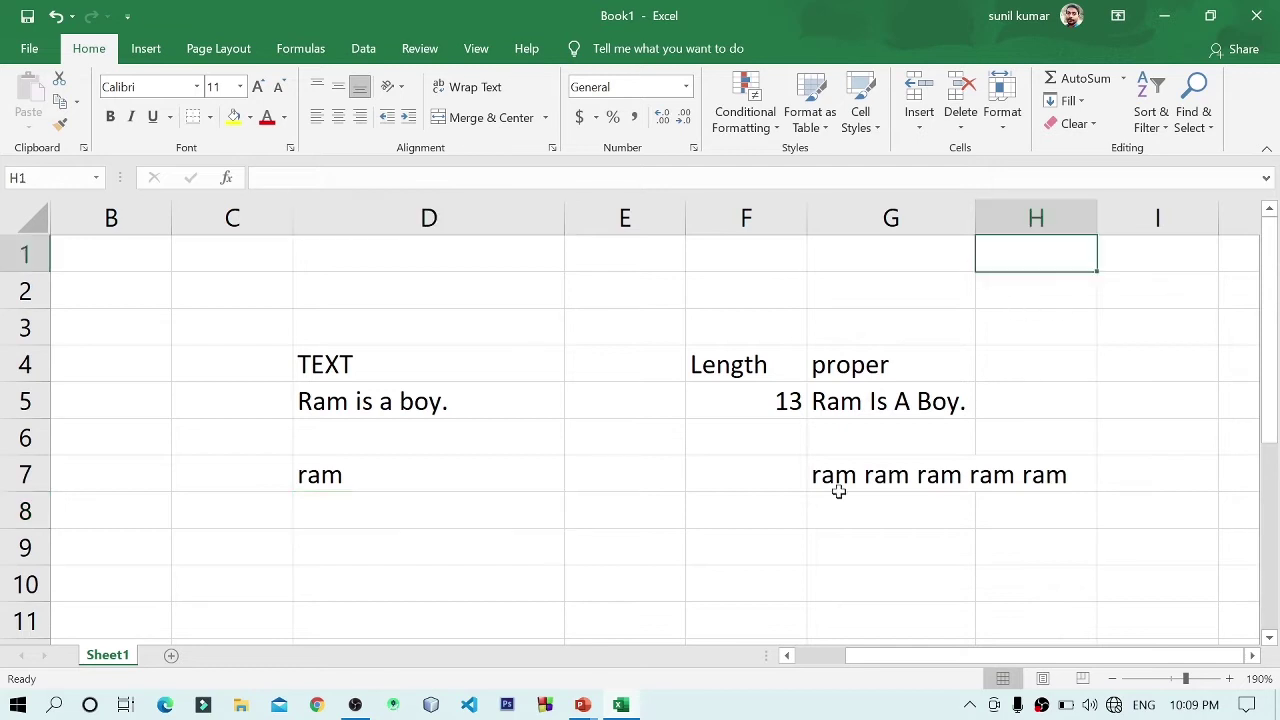
click(915, 481)
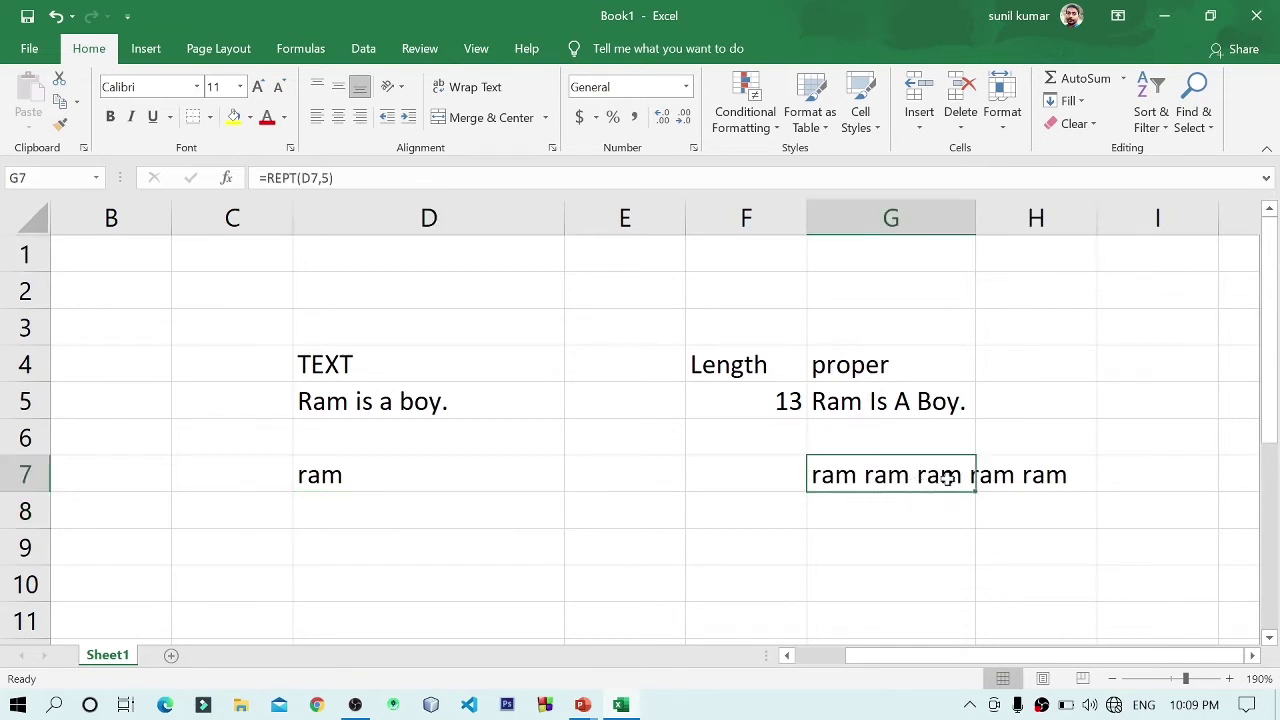
click(1036, 467)
click(928, 508)
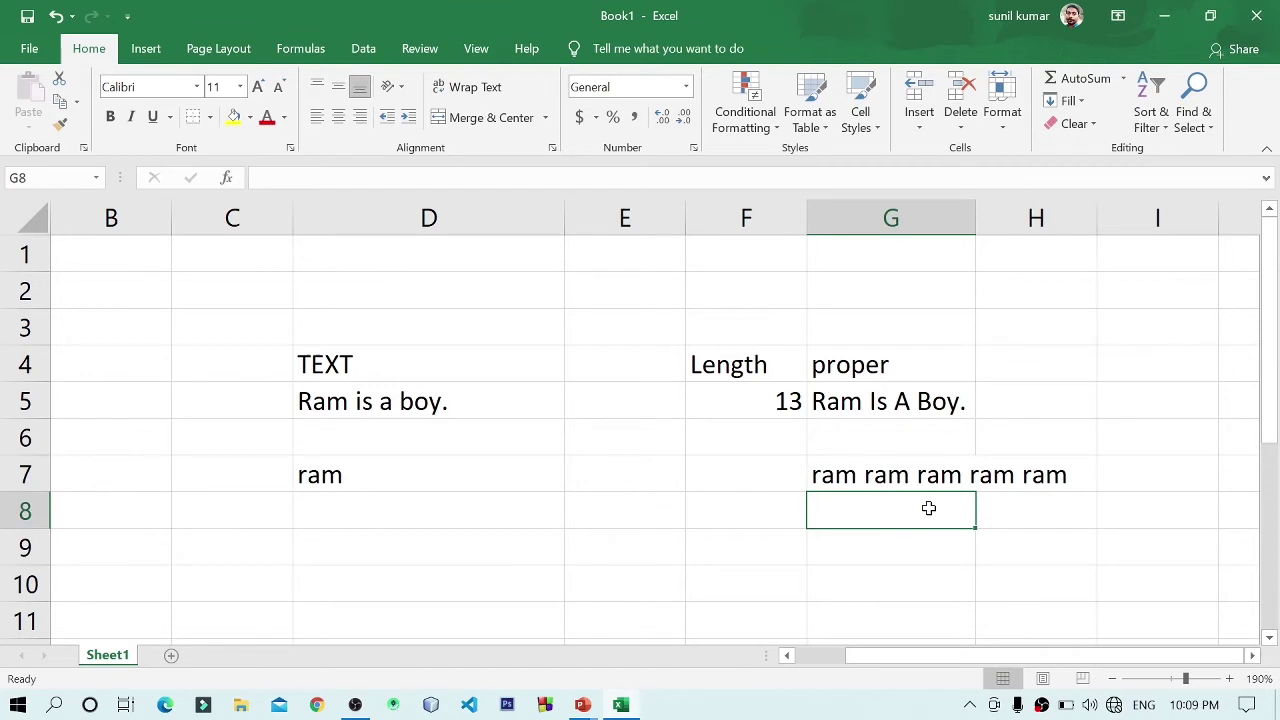
- Reveal the UPPER bullet, erase the old ink and underline its description in red
key(alt+Tab)
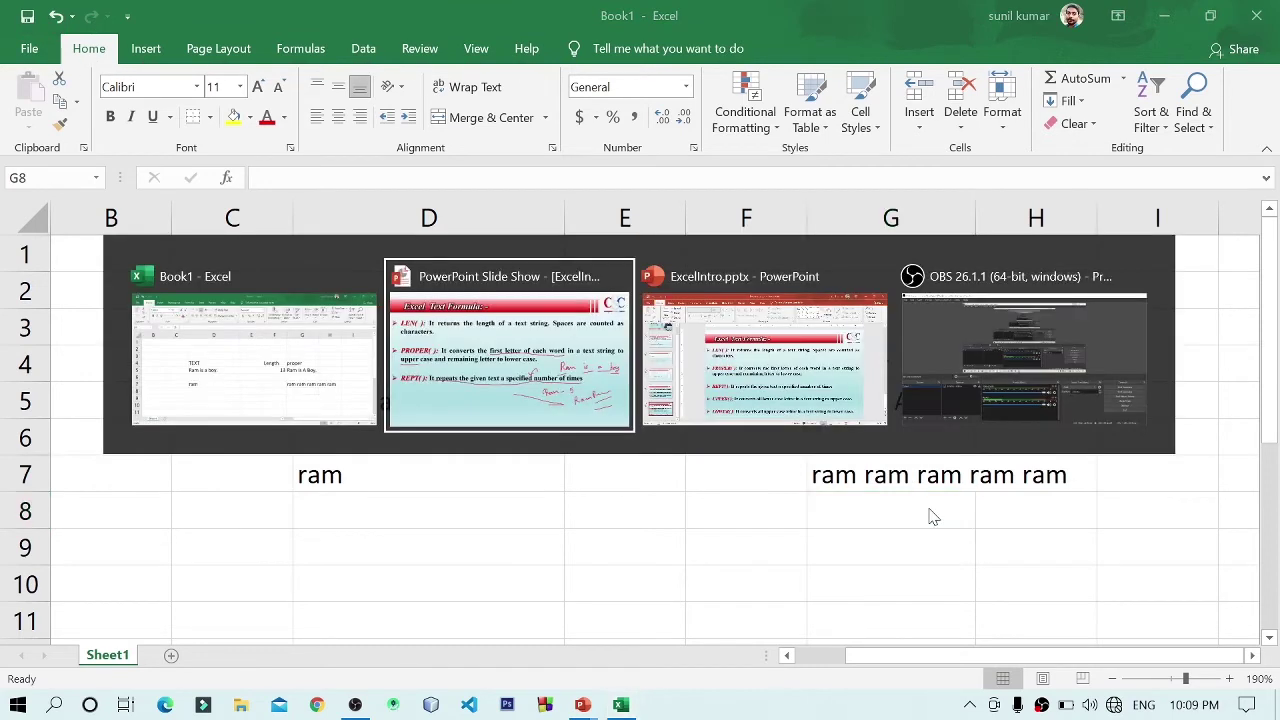
key(Right)
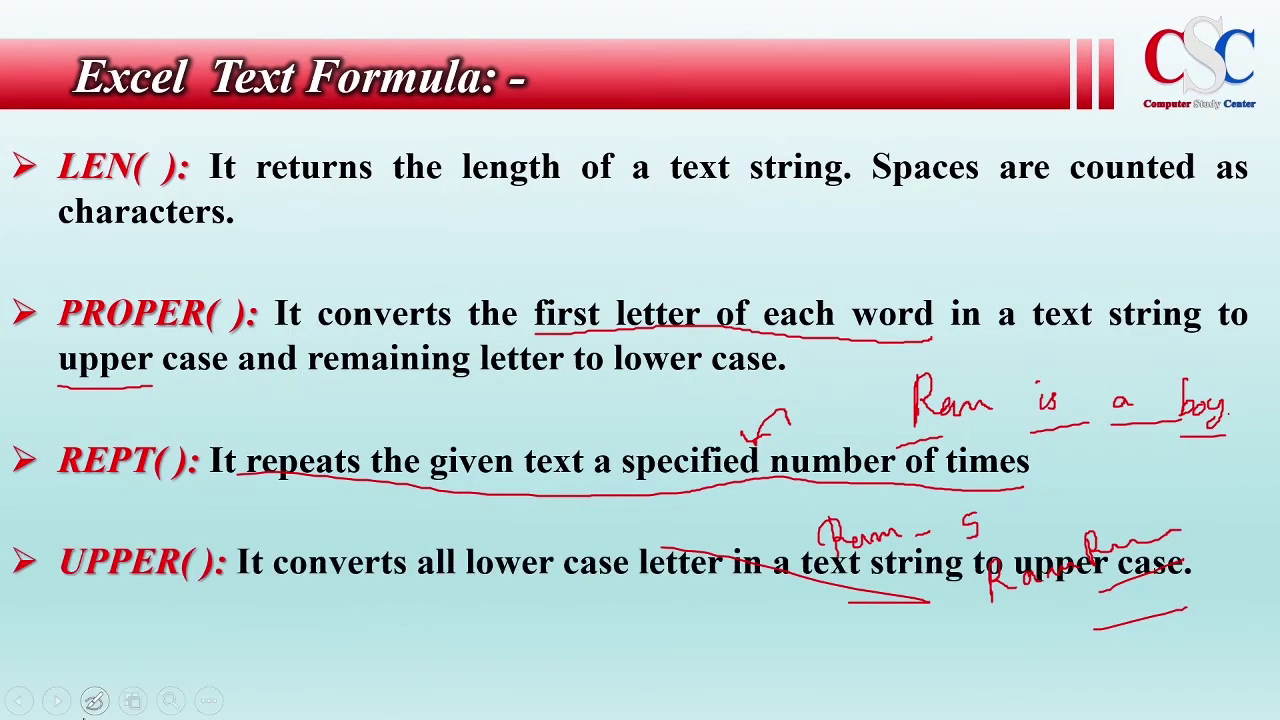
click(93, 701)
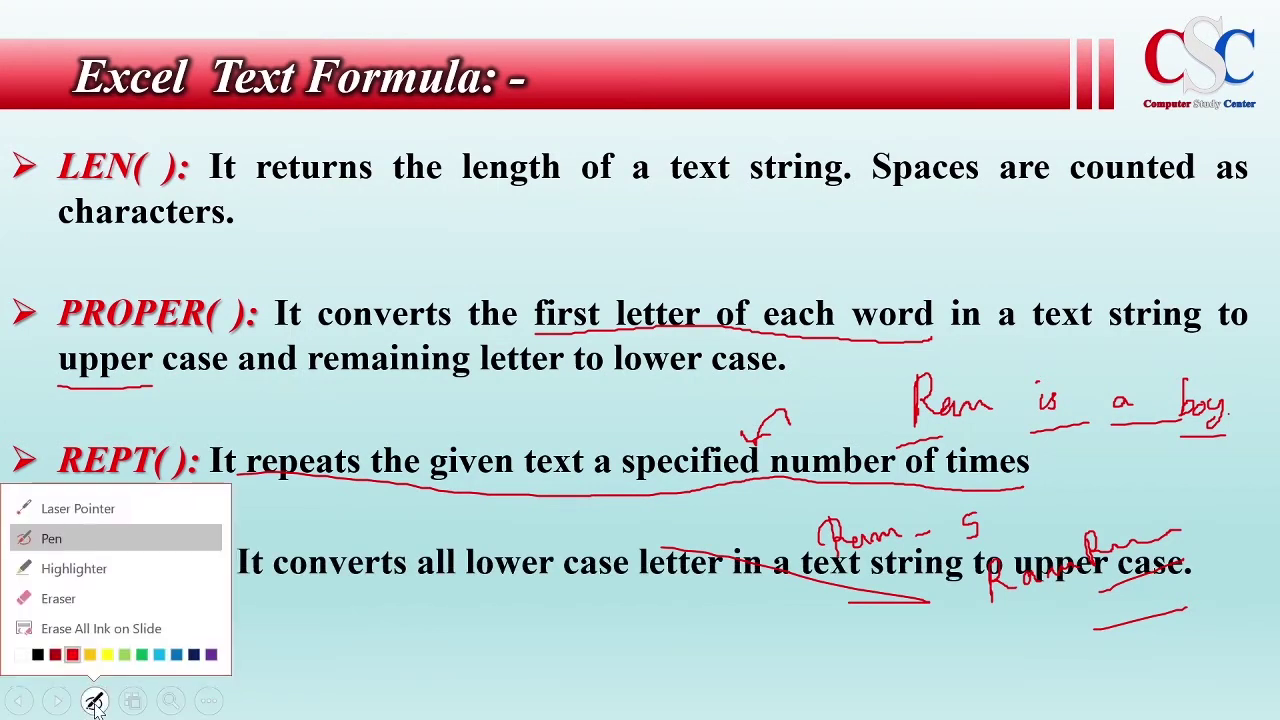
click(116, 628)
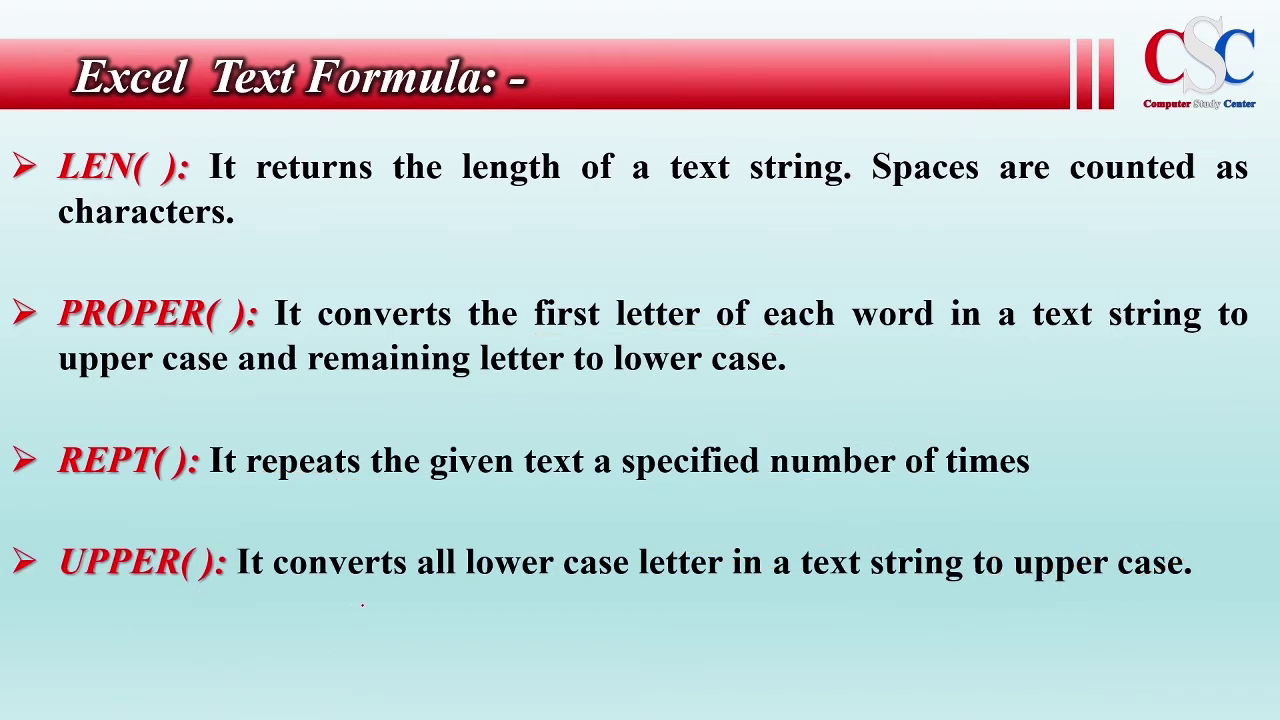
drag(400, 601, 1203, 587)
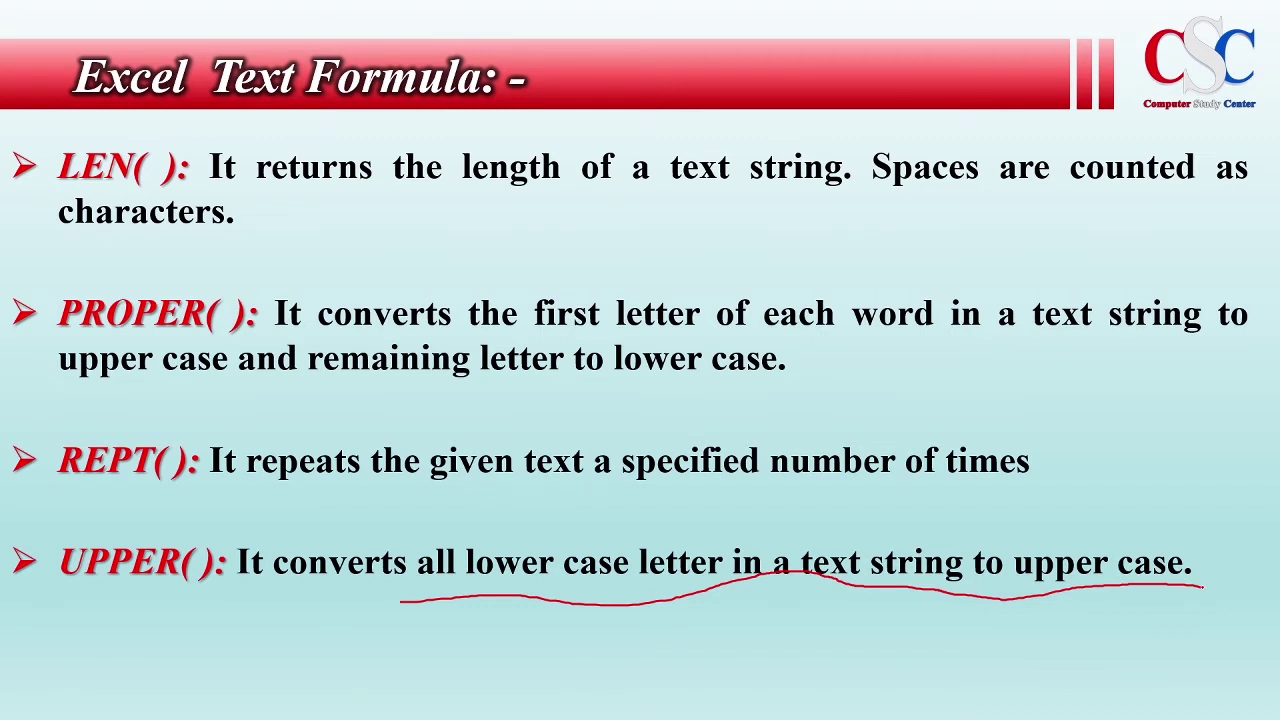
key(alt+Tab)
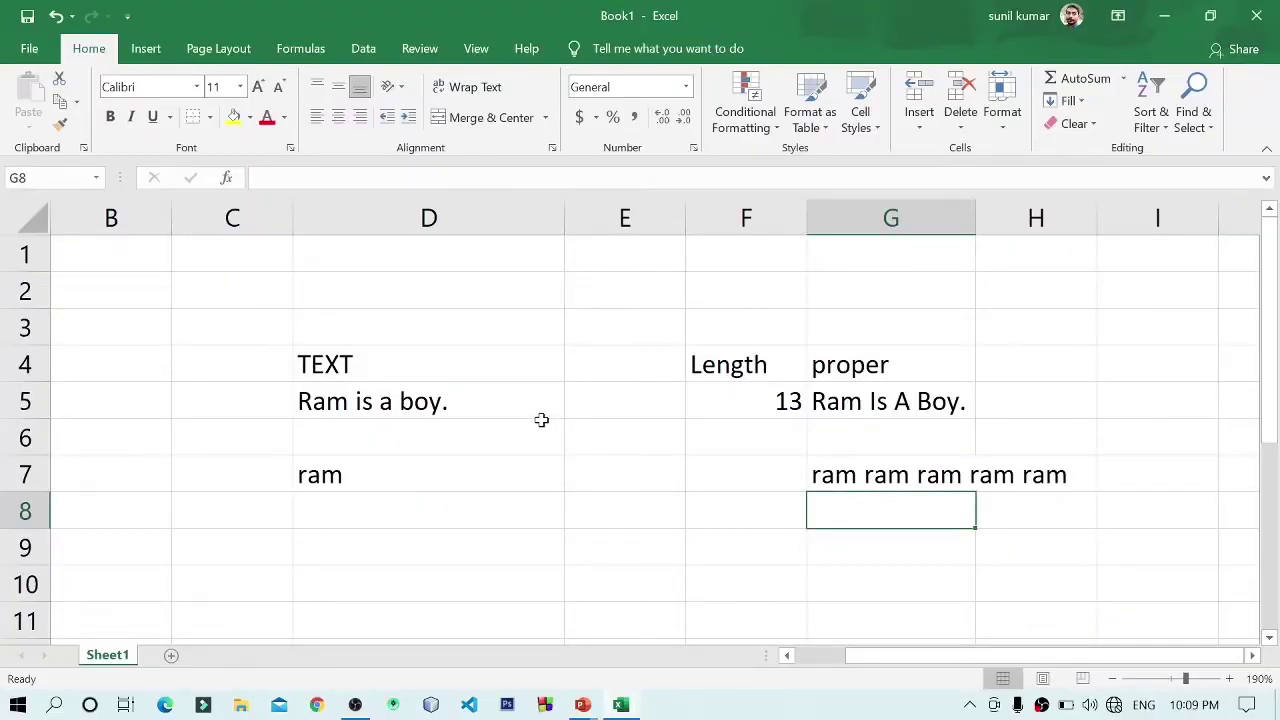
- Type the heading upper in H4
click(377, 423)
click(399, 410)
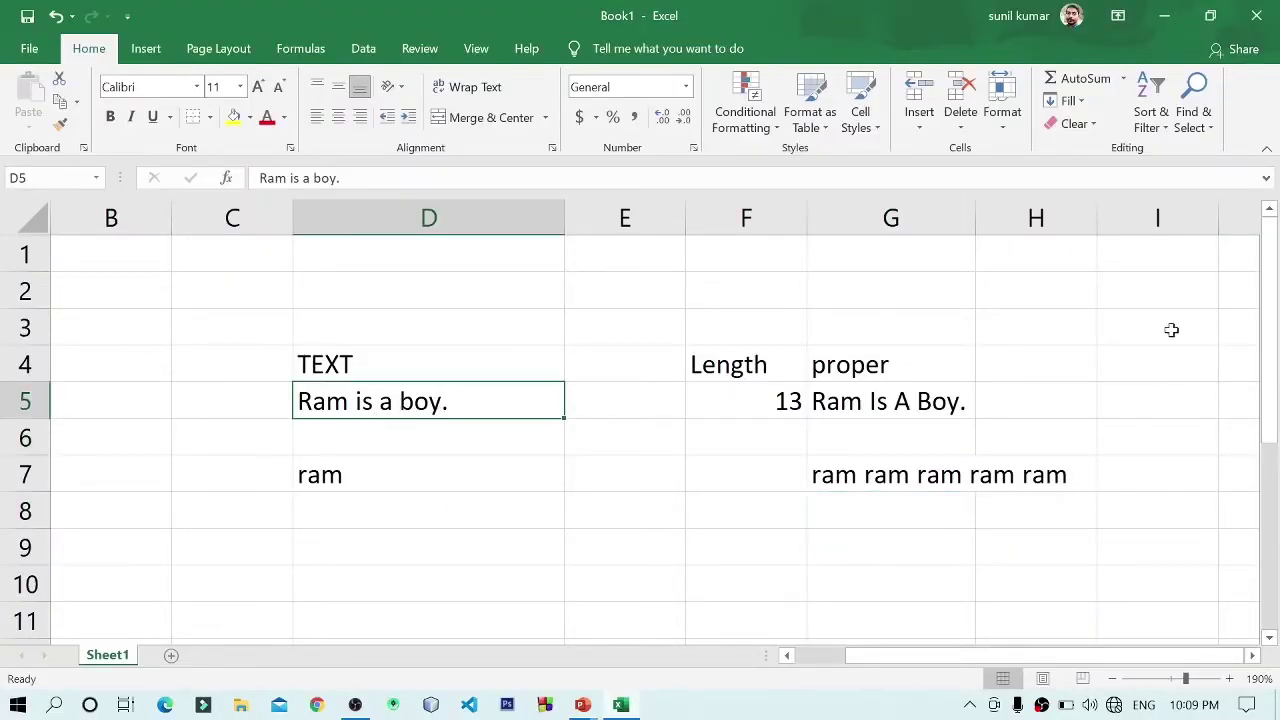
click(1040, 361)
text(u)
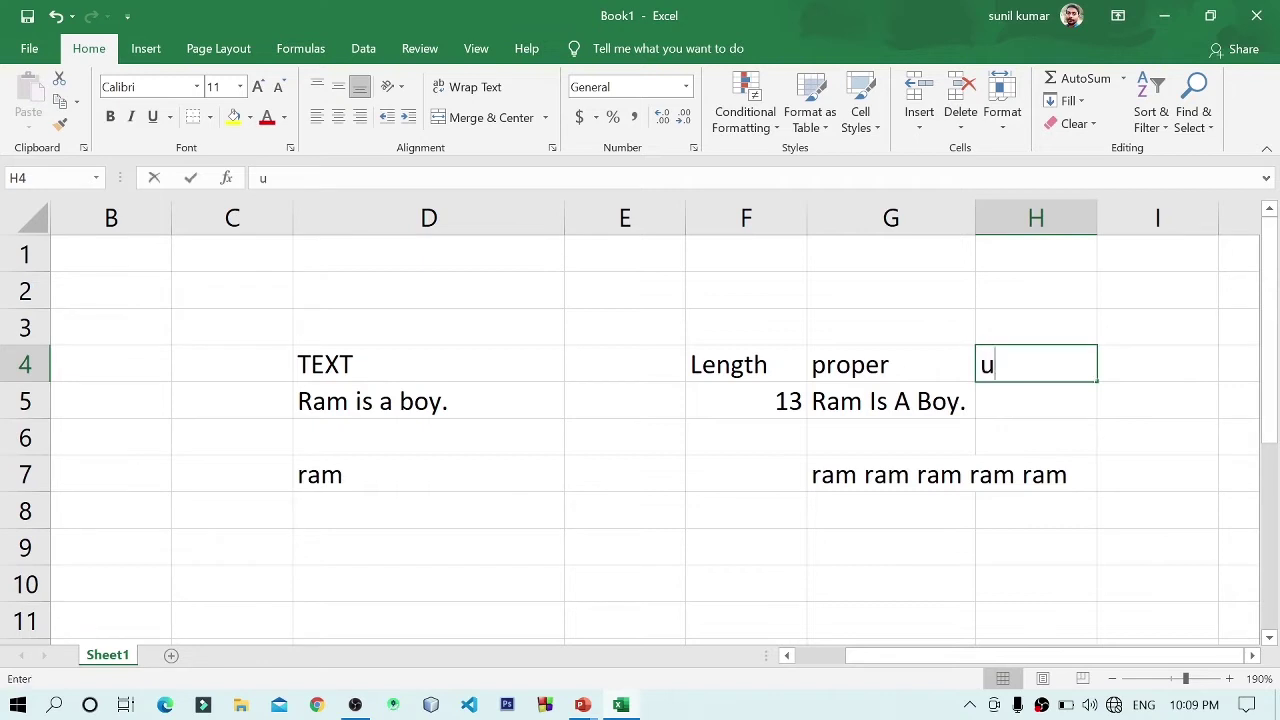
text(pper)
key(Return)
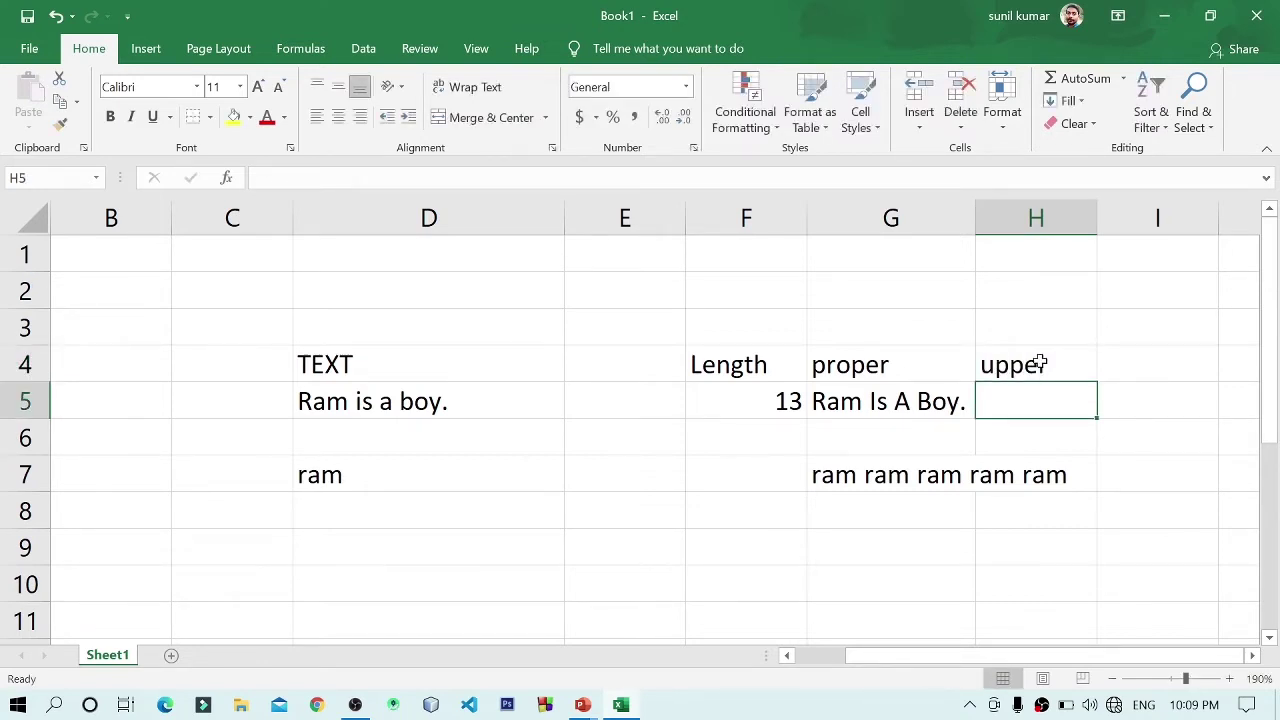
- Enter =UPPER(D5) in H5, giving 'RAM IS A BOY.', and widen columns H and G
text(=uppe)
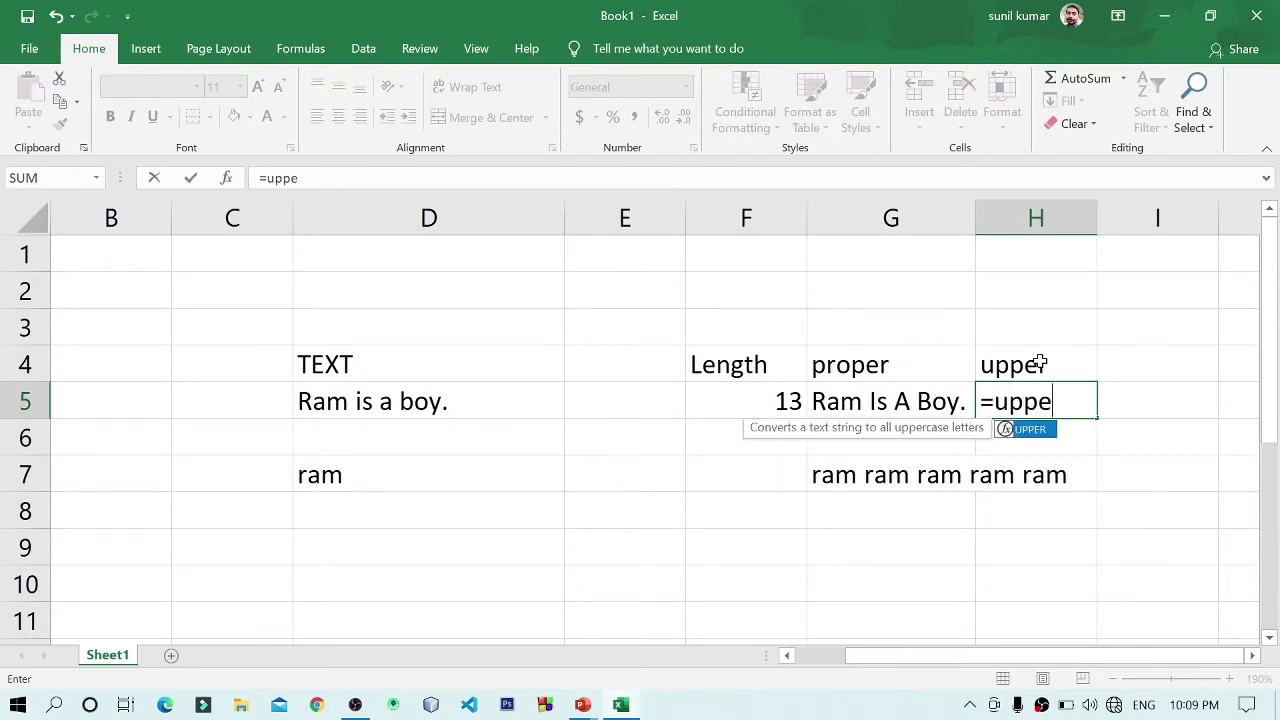
text(r()
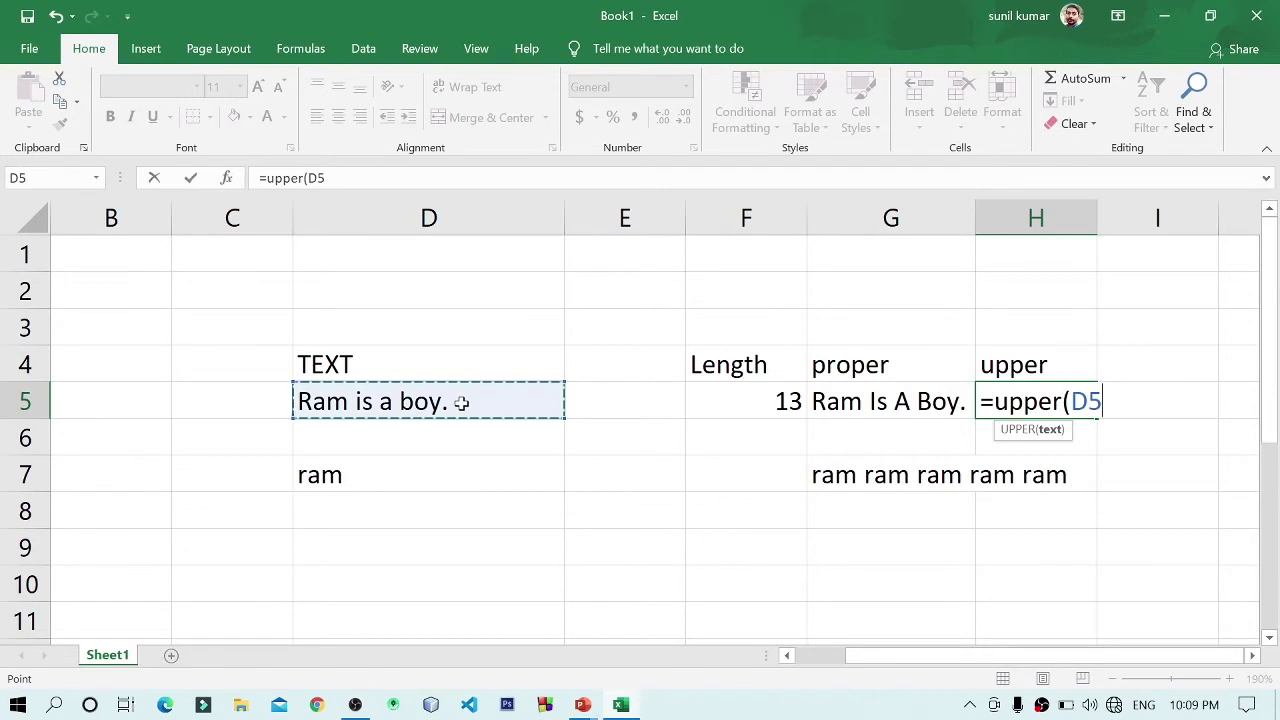
text())
key(Return)
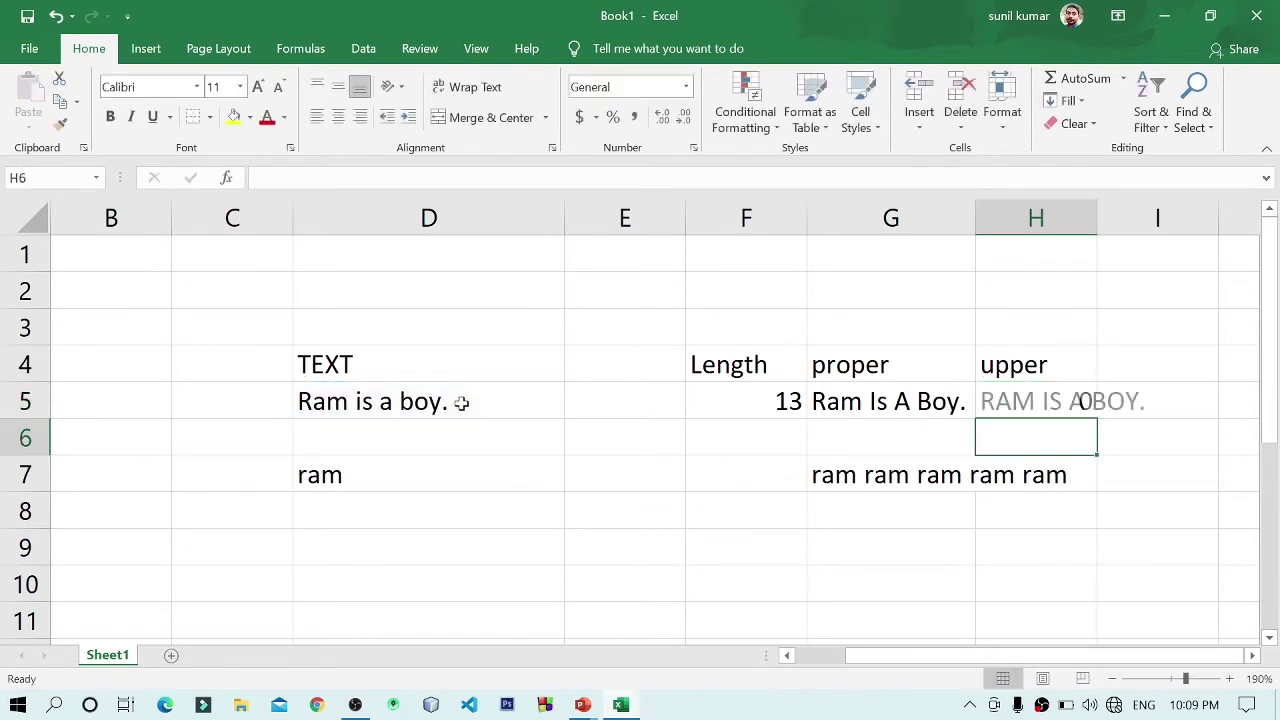
double_click(1100, 207)
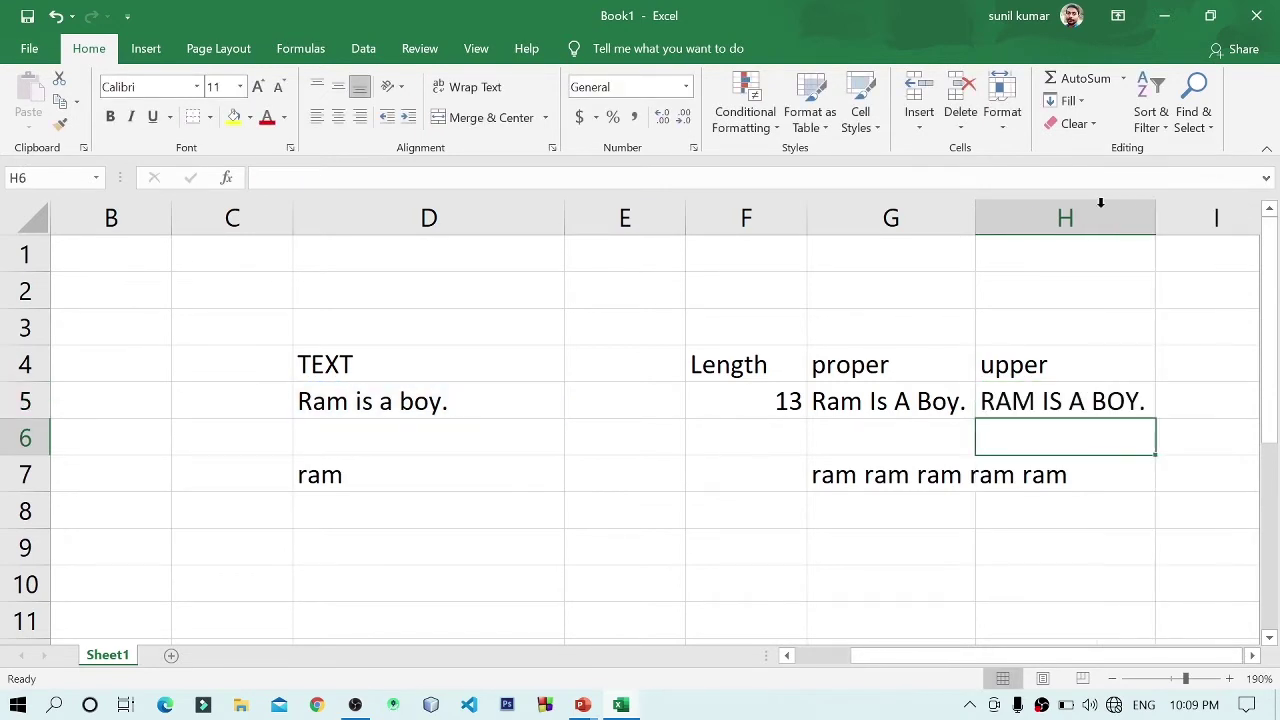
drag(975, 210, 995, 209)
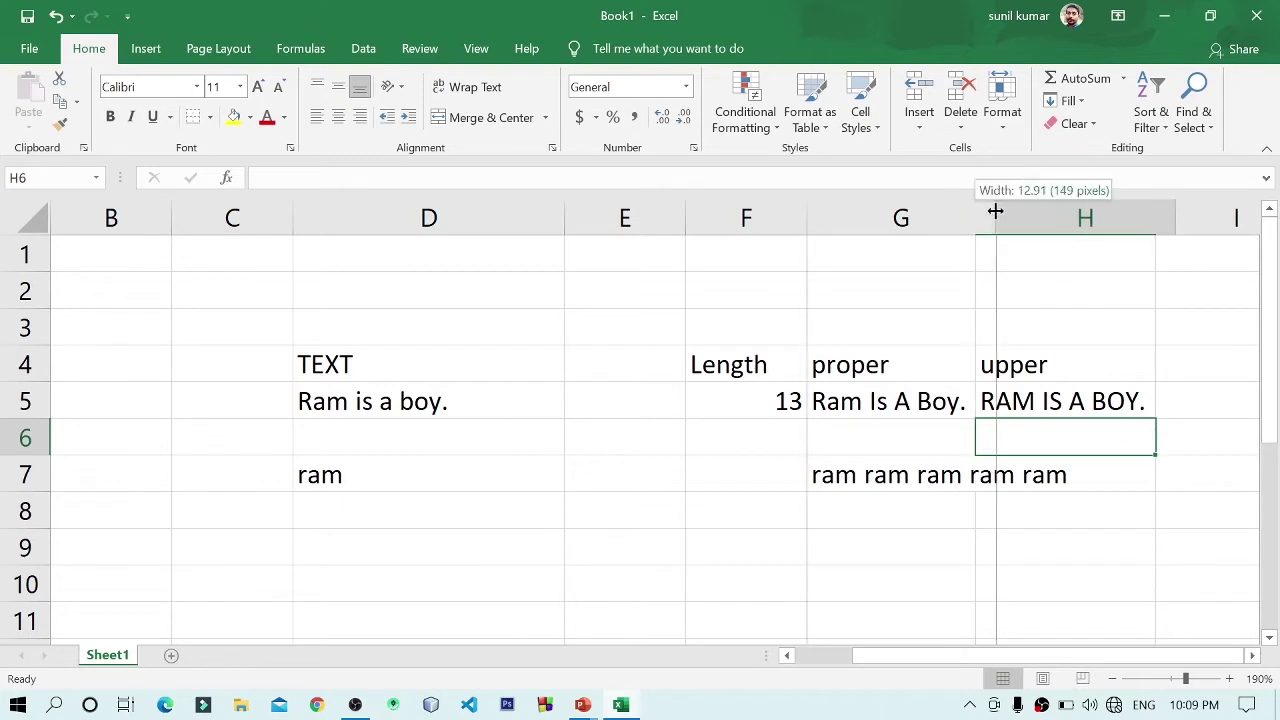
click(1090, 398)
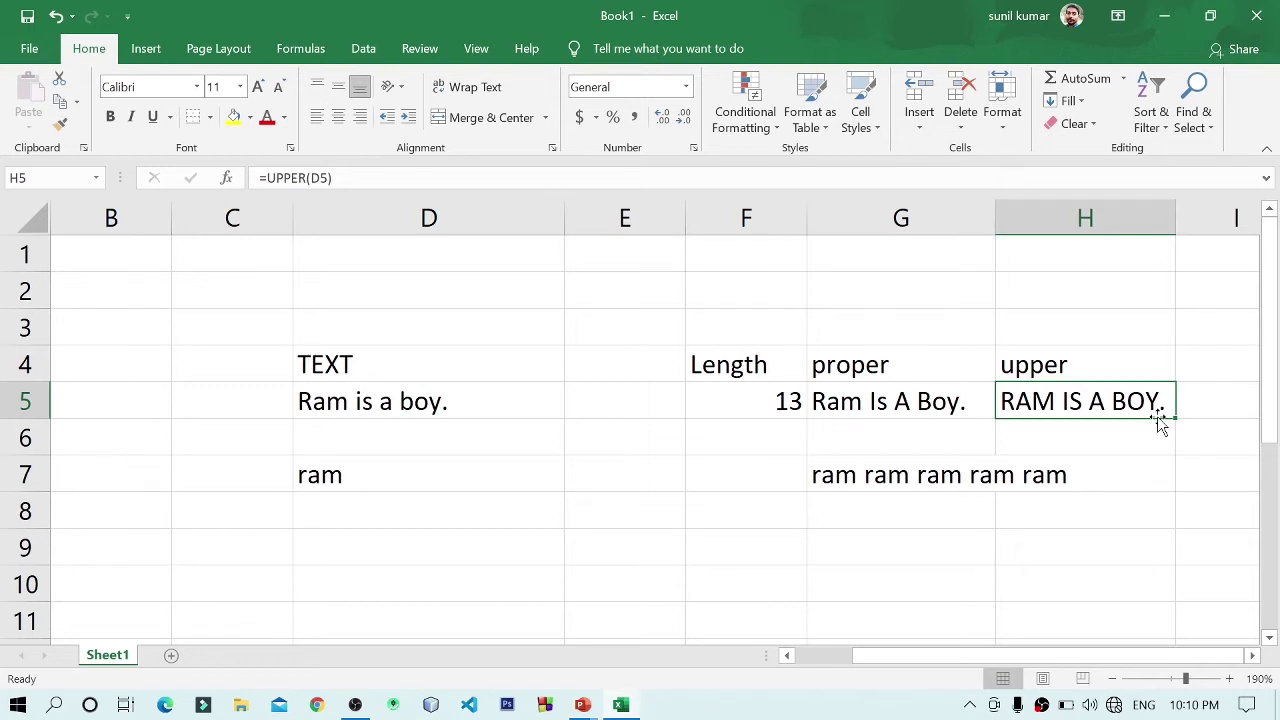
key(Right)
key(Right)
- Type the heading lower in I4
key(Up)
key(Left)
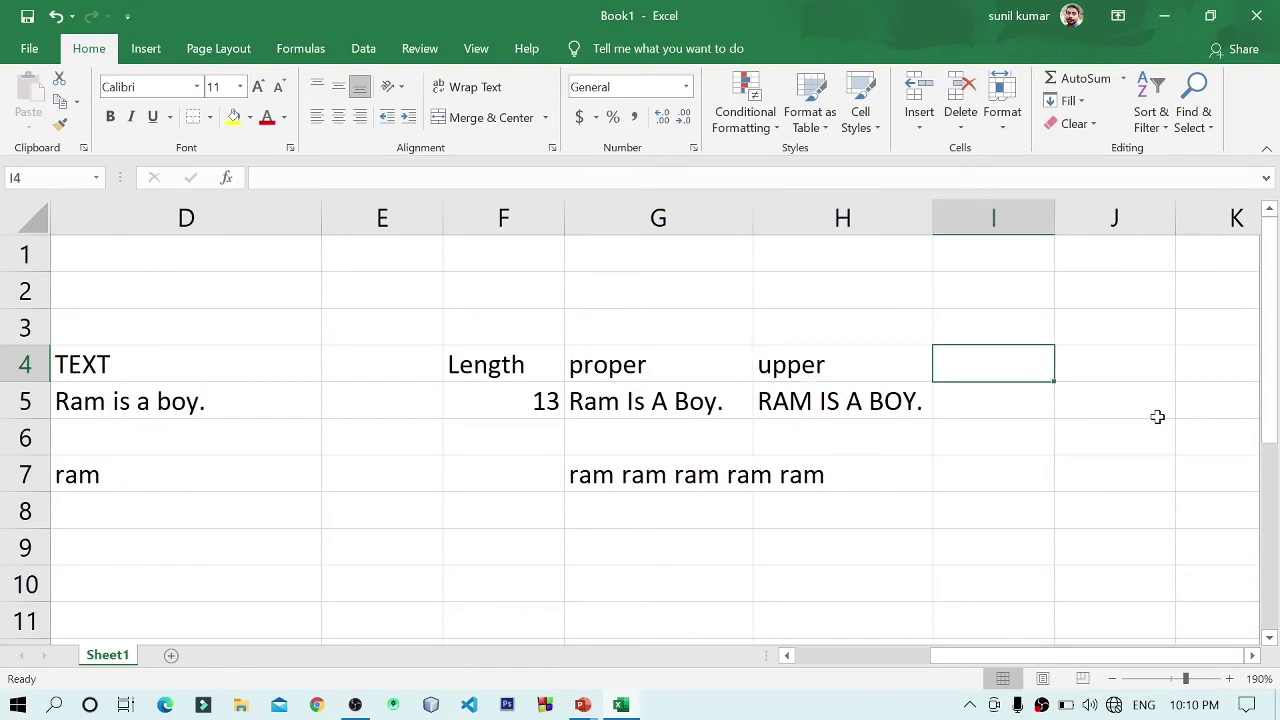
text(loq)
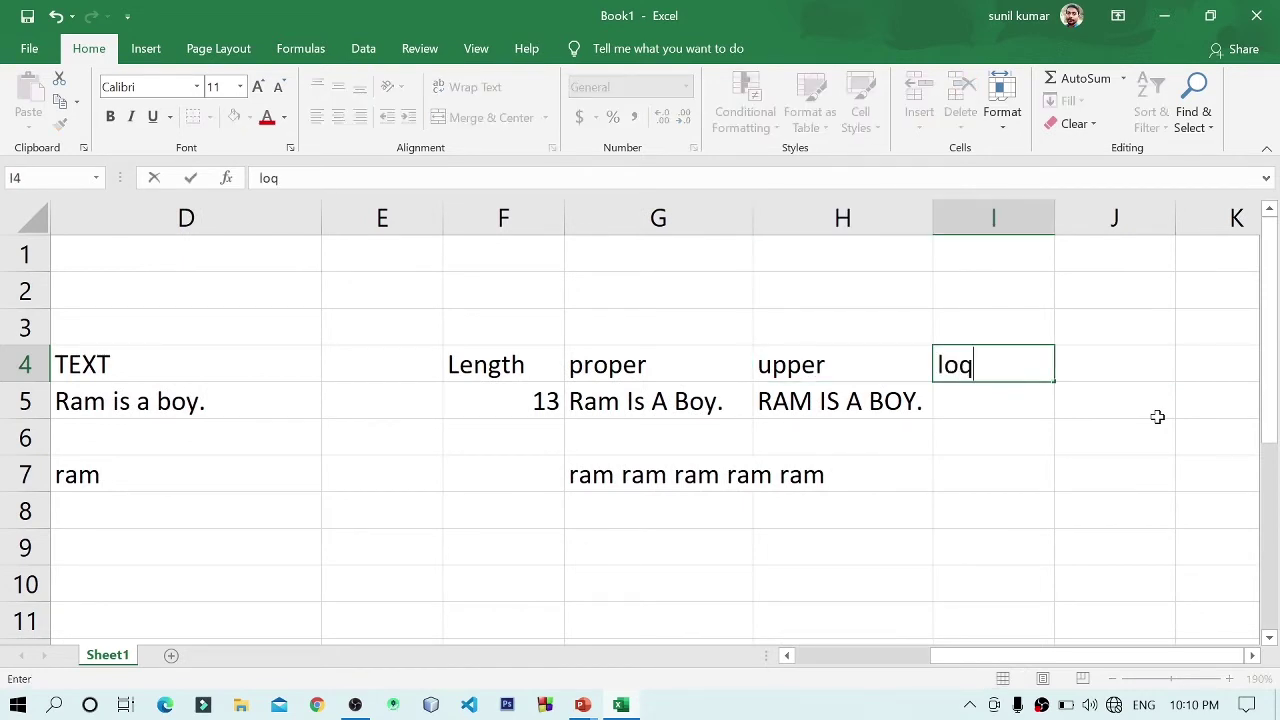
key(BackSpace)
text(wer)
key(Return)
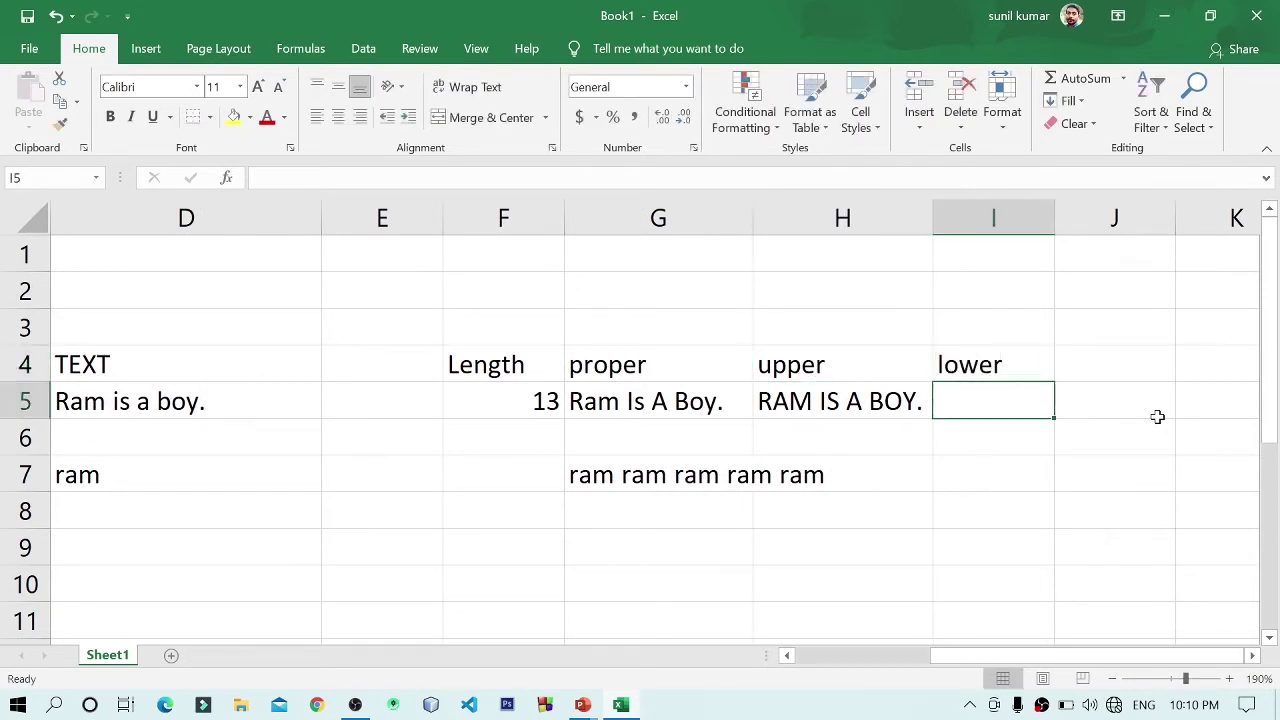
- Enter =LOWER(H5) in I5, giving 'ram is a boy.', and widen column I
text(=lo)
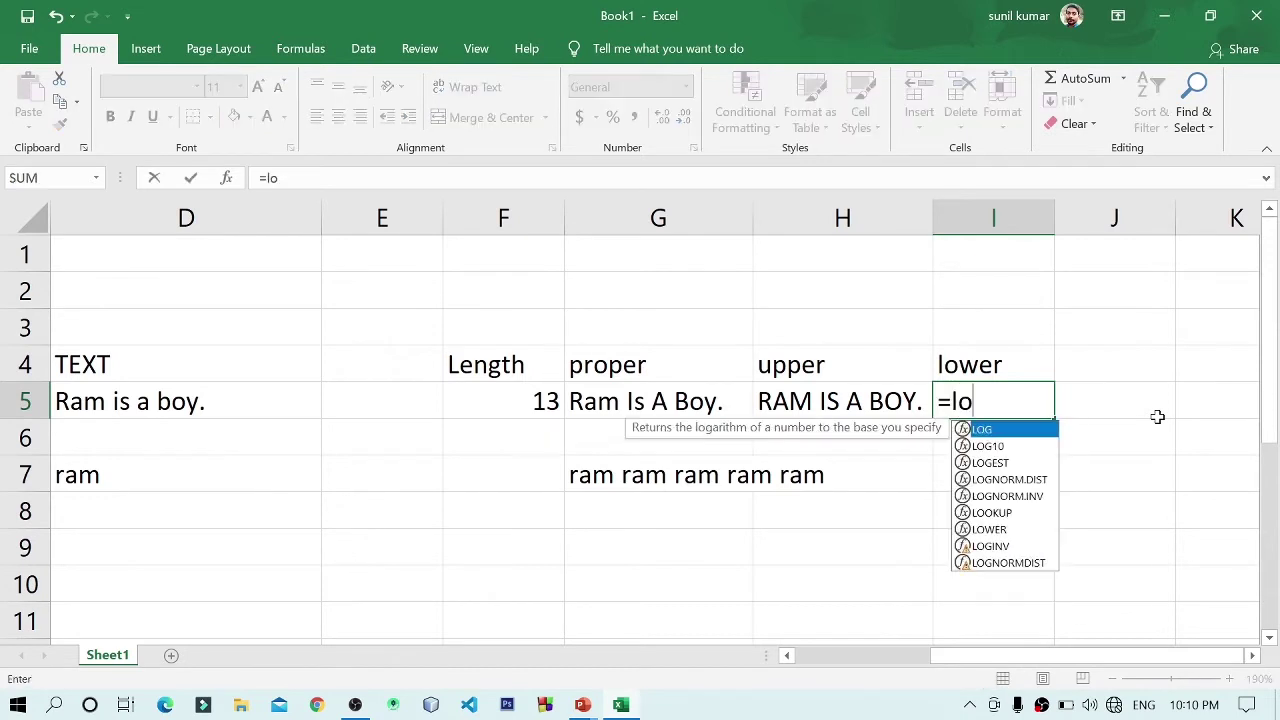
text(wer*)
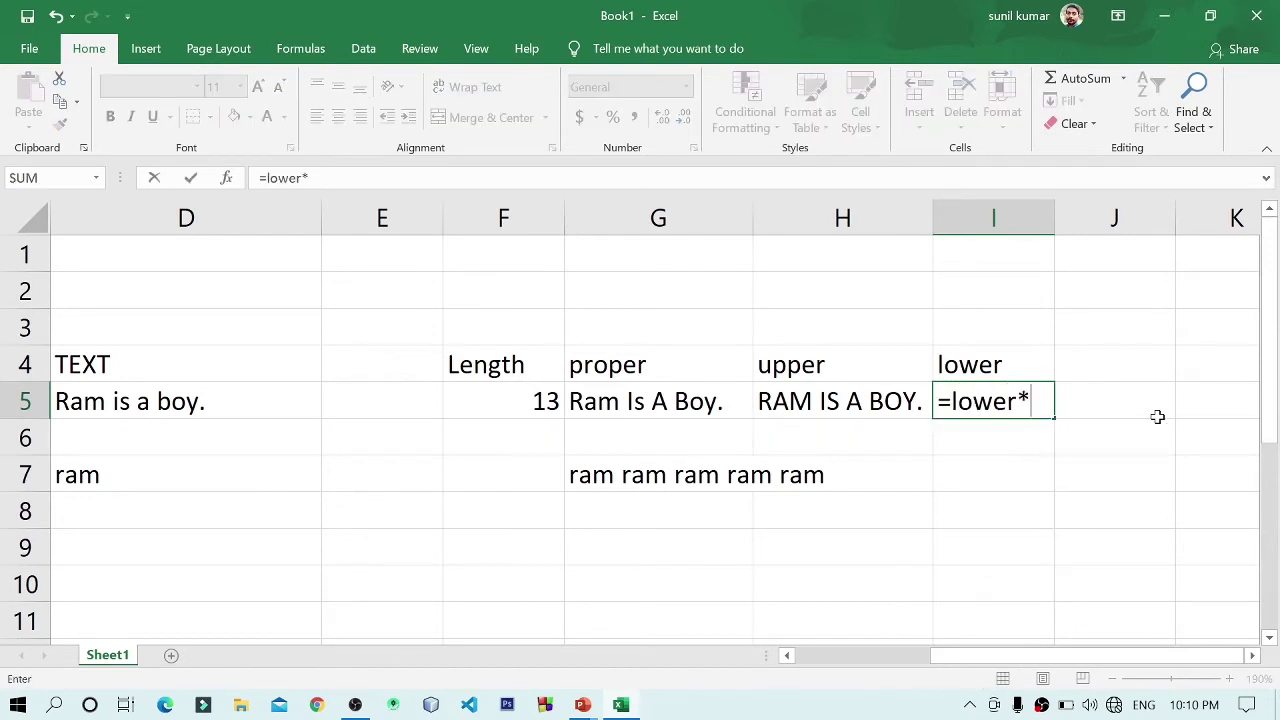
key(BackSpace)
text(()
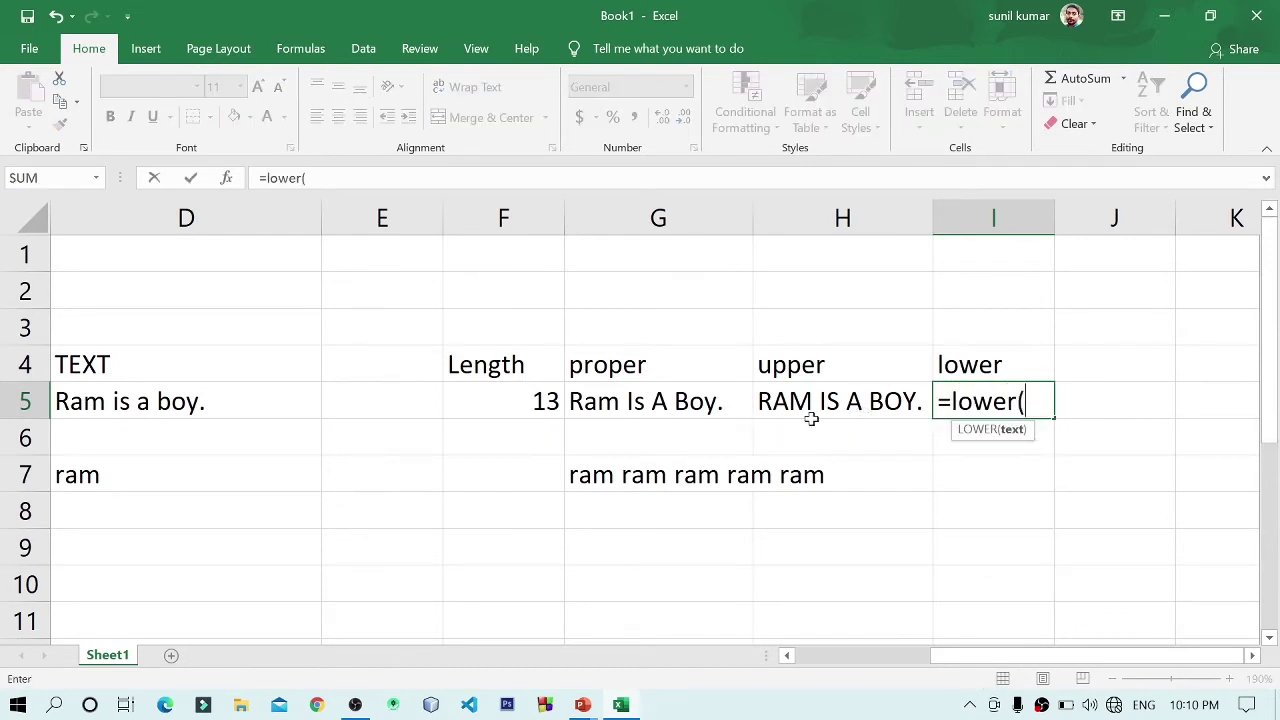
click(830, 402)
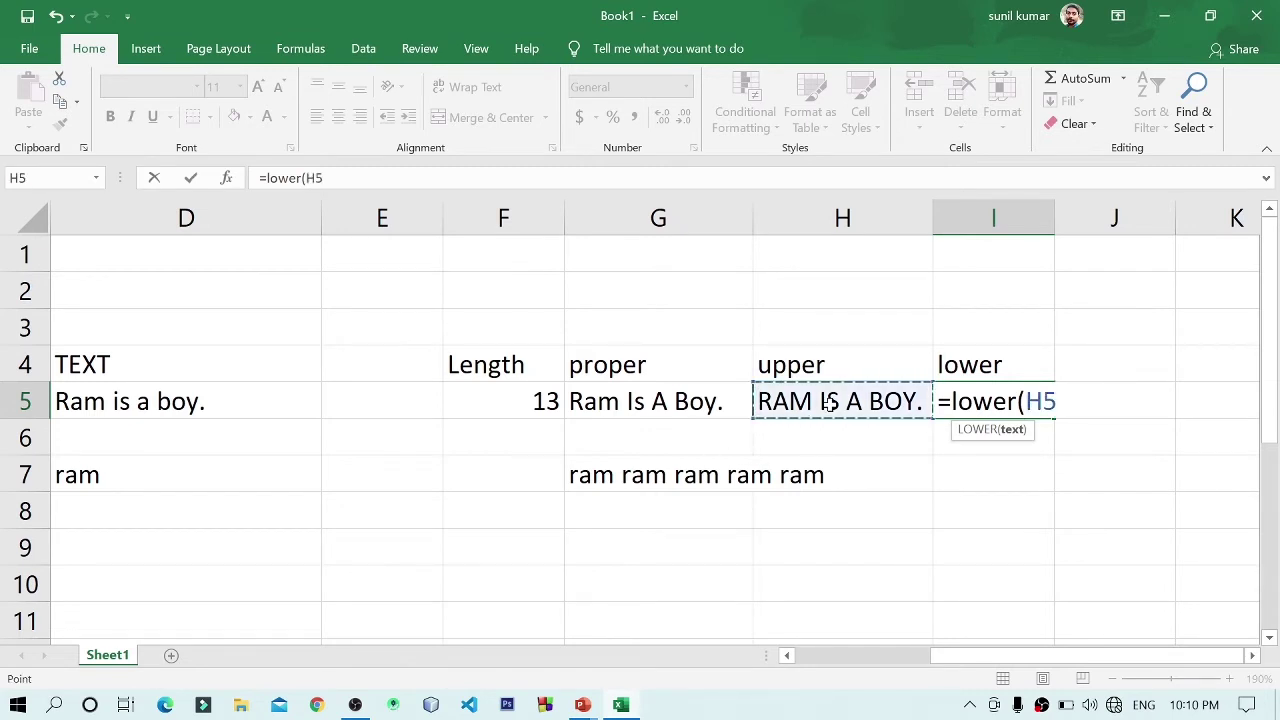
text())
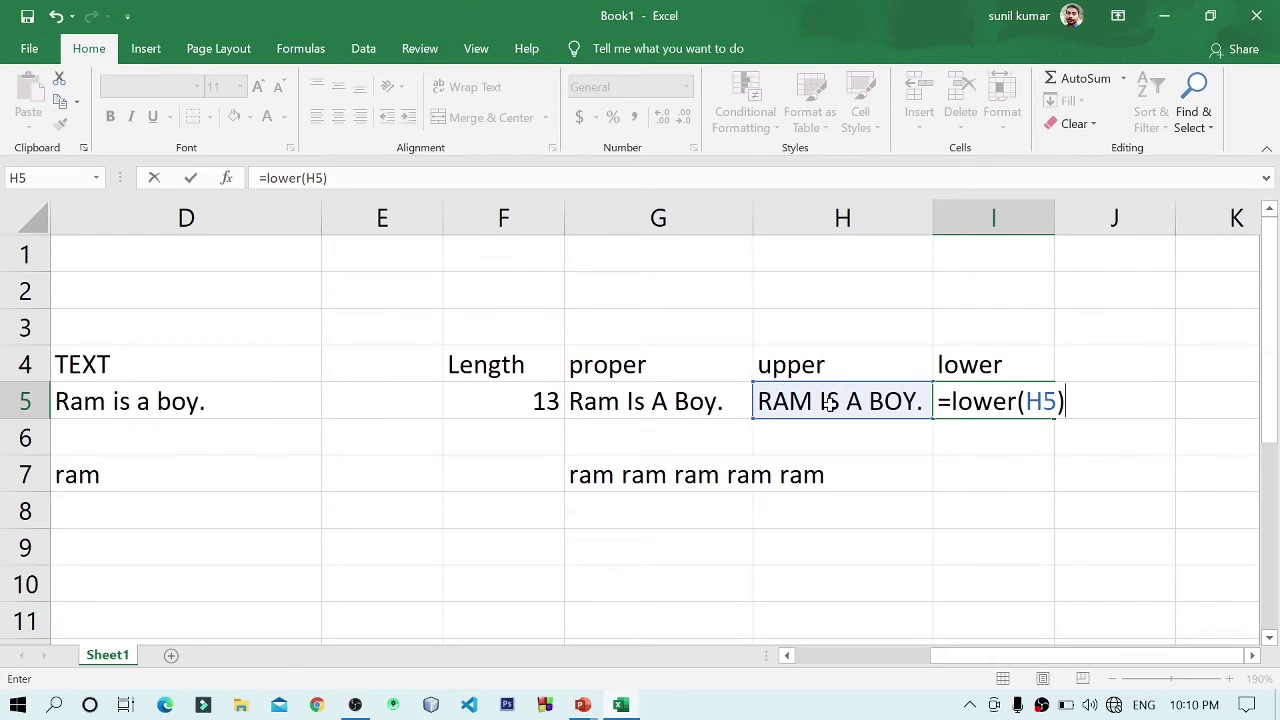
key(Return)
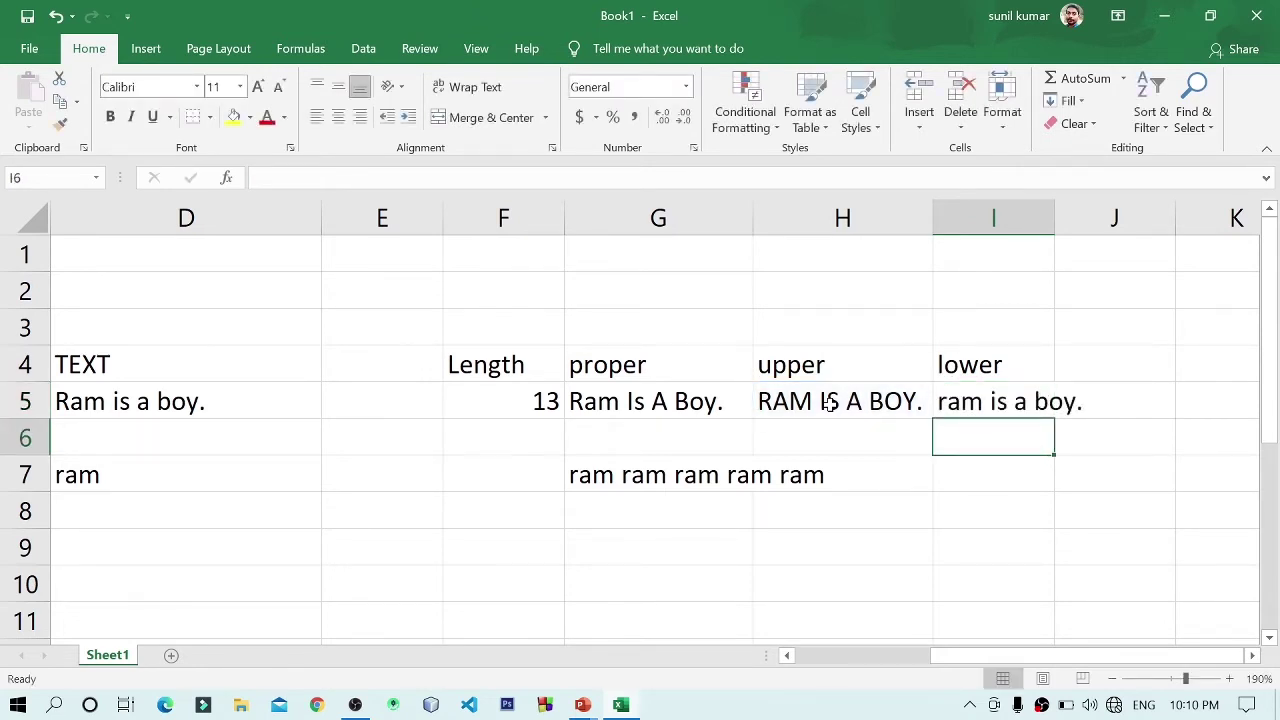
click(1006, 403)
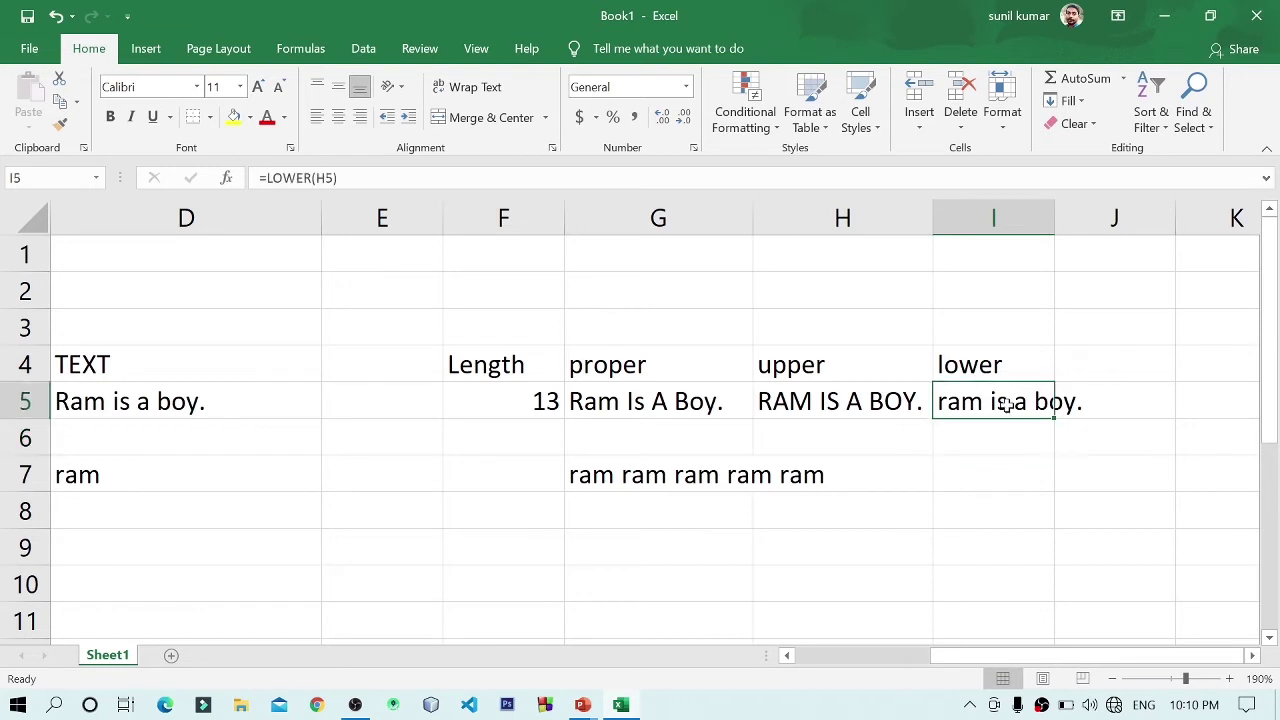
drag(1054, 213, 1088, 213)
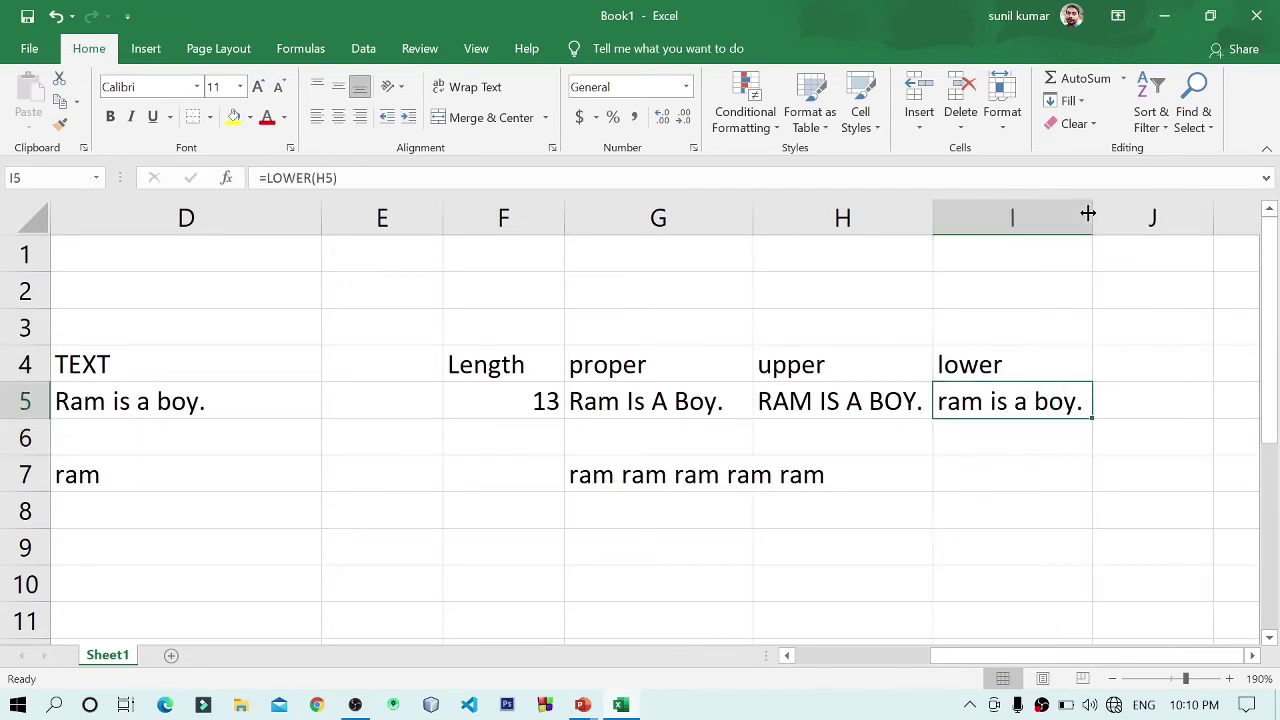
mouse_move(1026, 667)
mouse_down()
mouse_move(1006, 667)
mouse_move(1026, 659)
mouse_up()
click(505, 370)
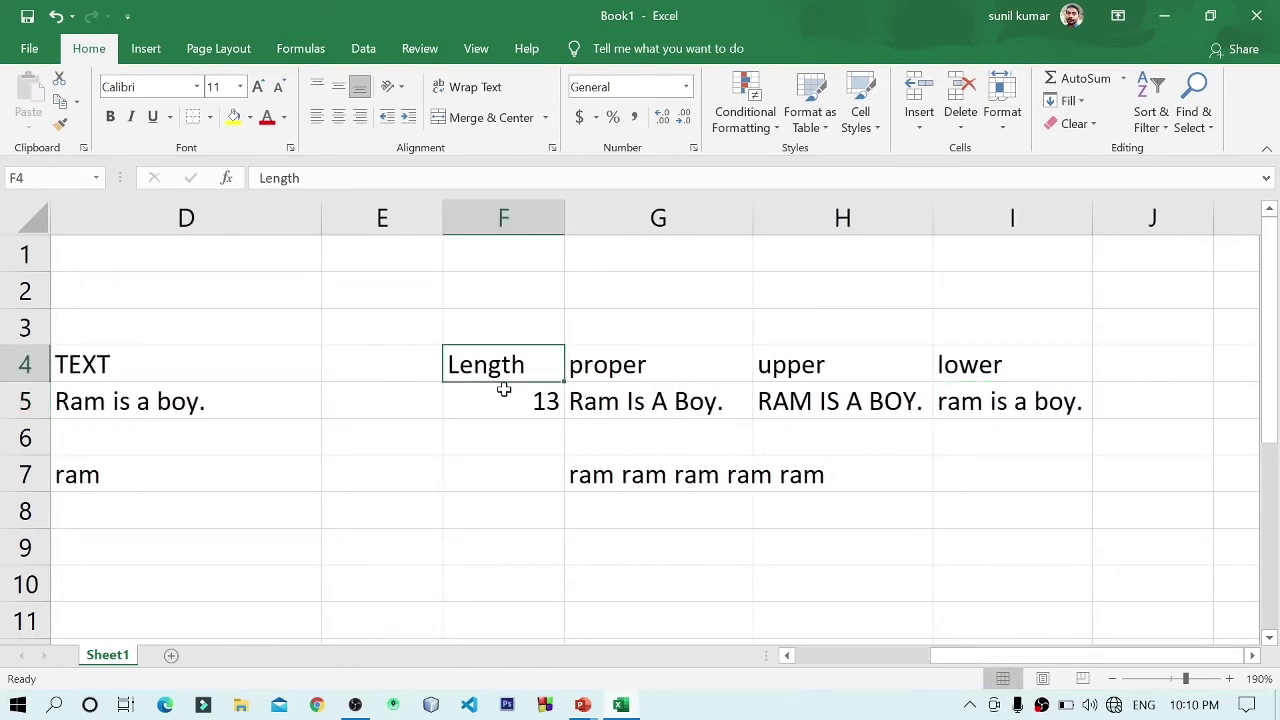
click(505, 393)
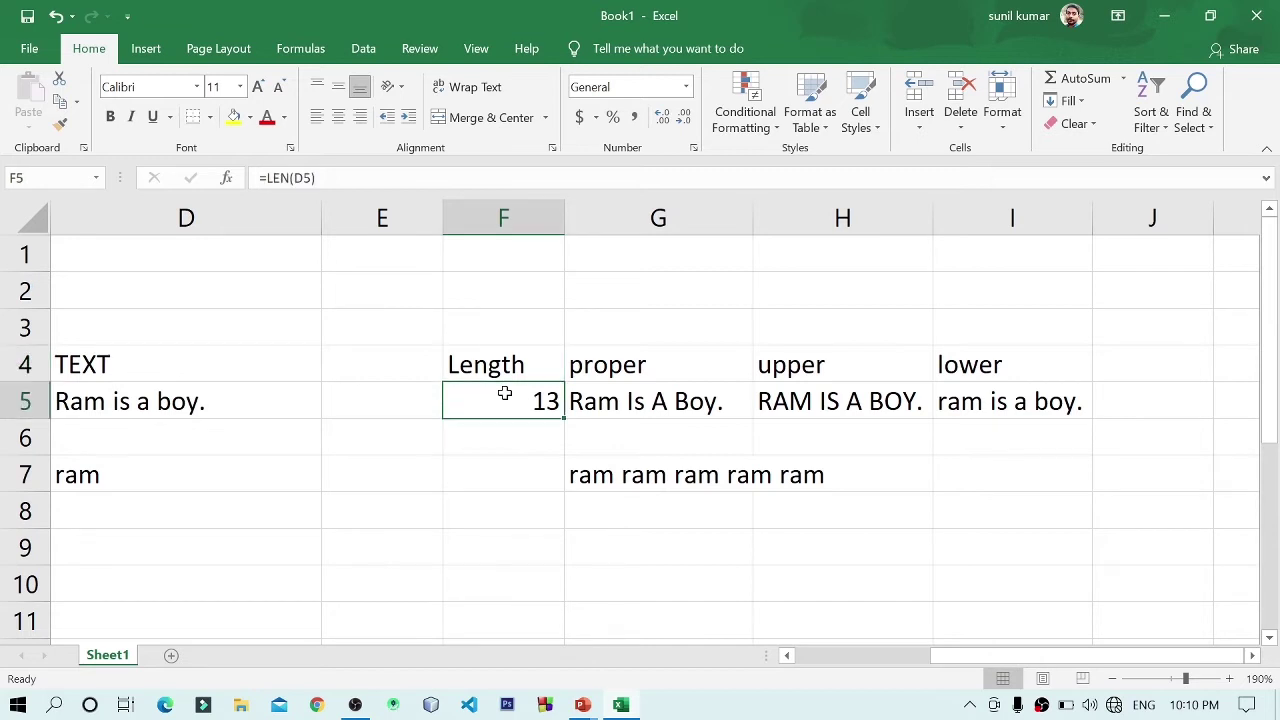
click(686, 400)
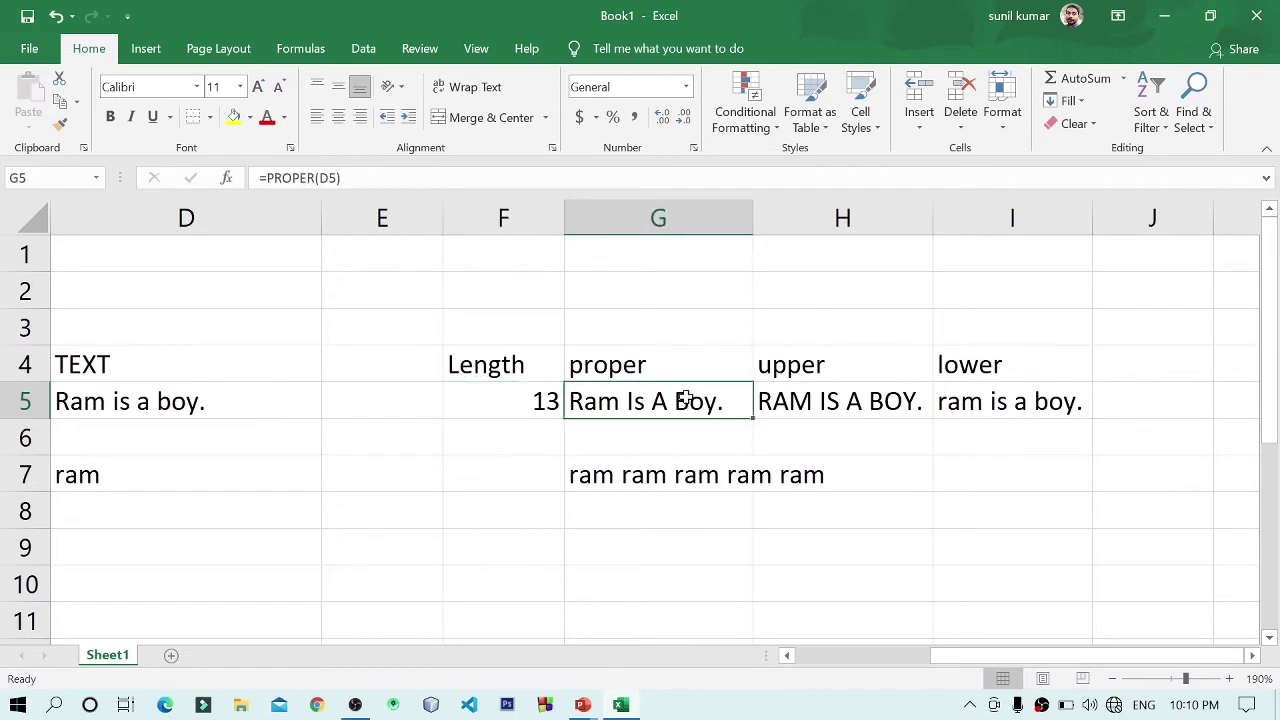
click(876, 401)
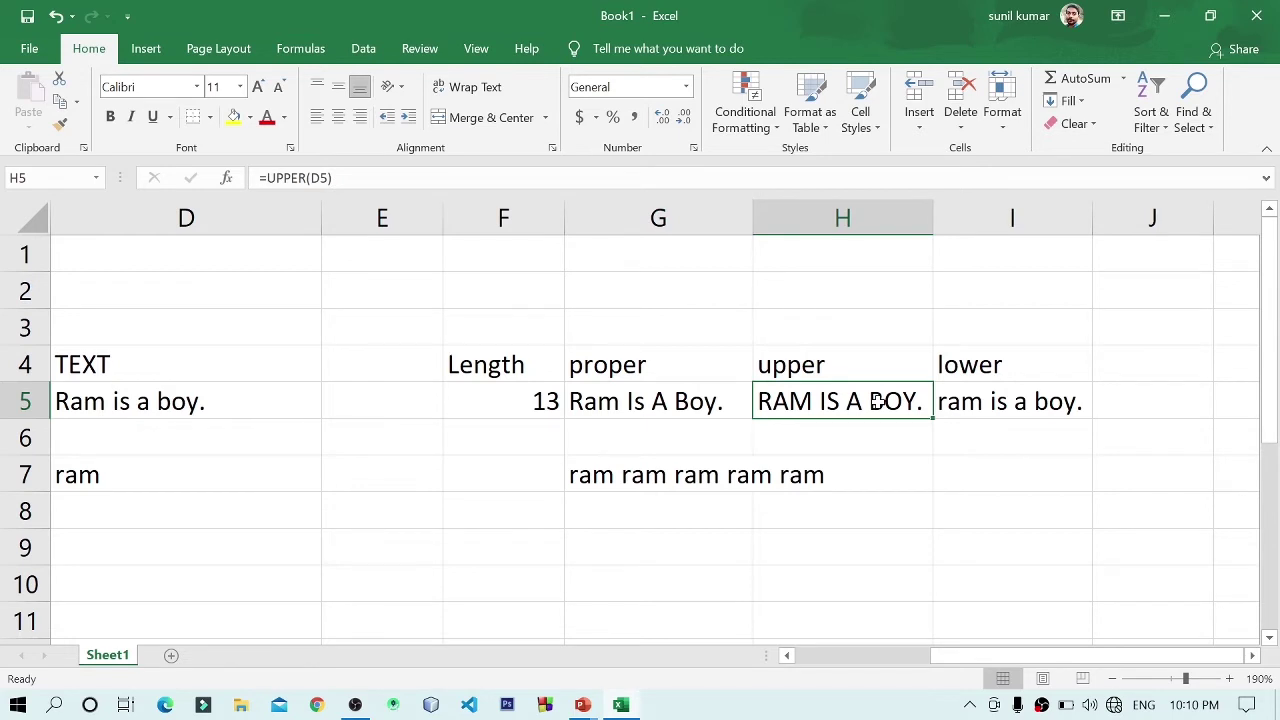
click(998, 393)
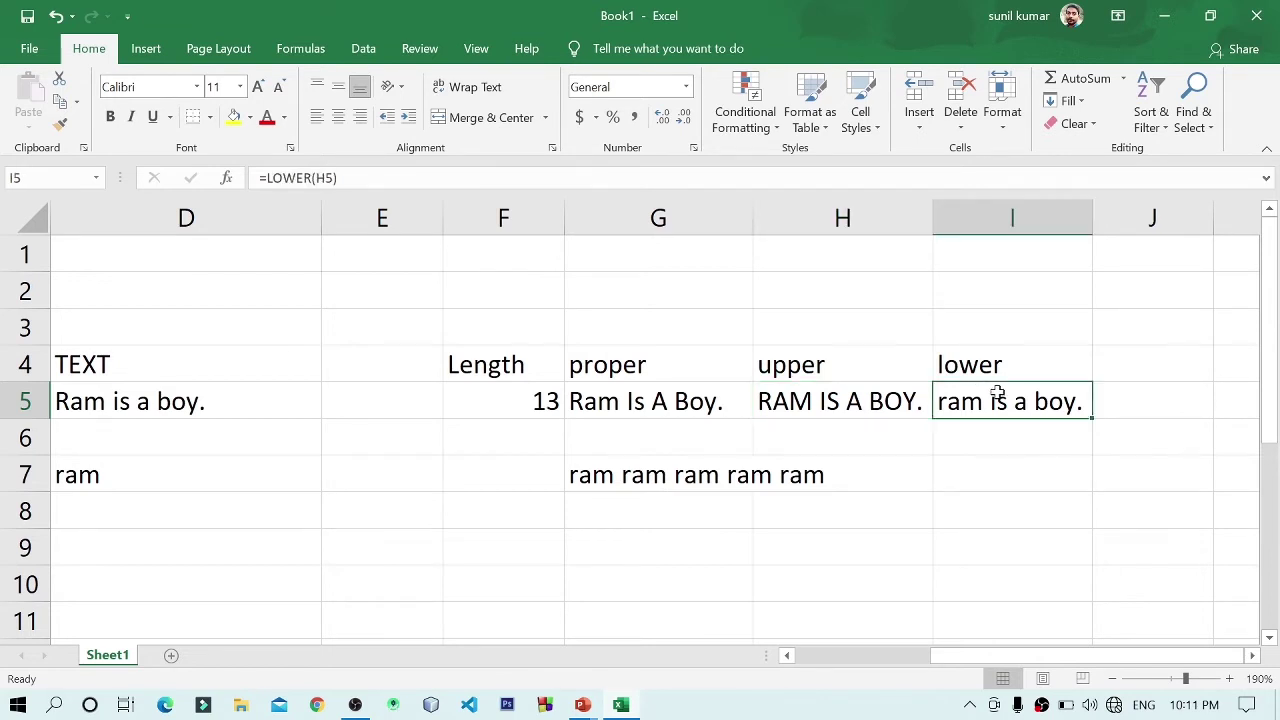
drag(957, 658, 923, 642)
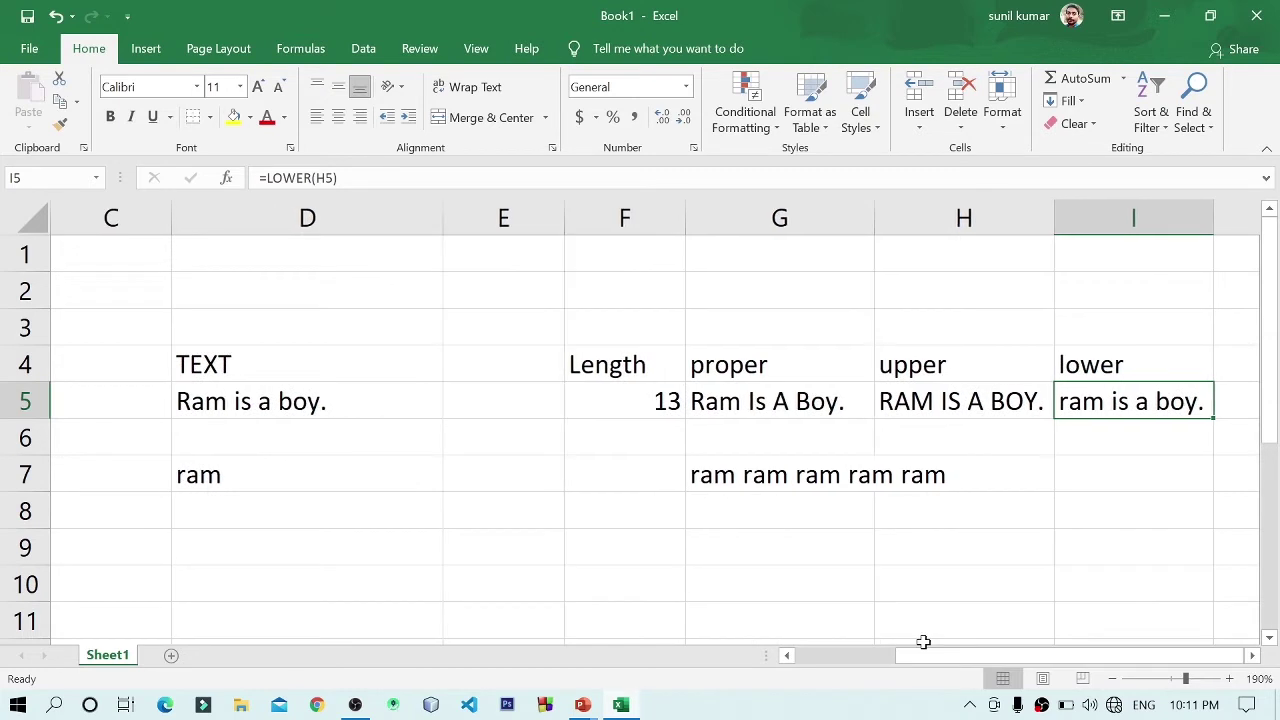
click(771, 477)
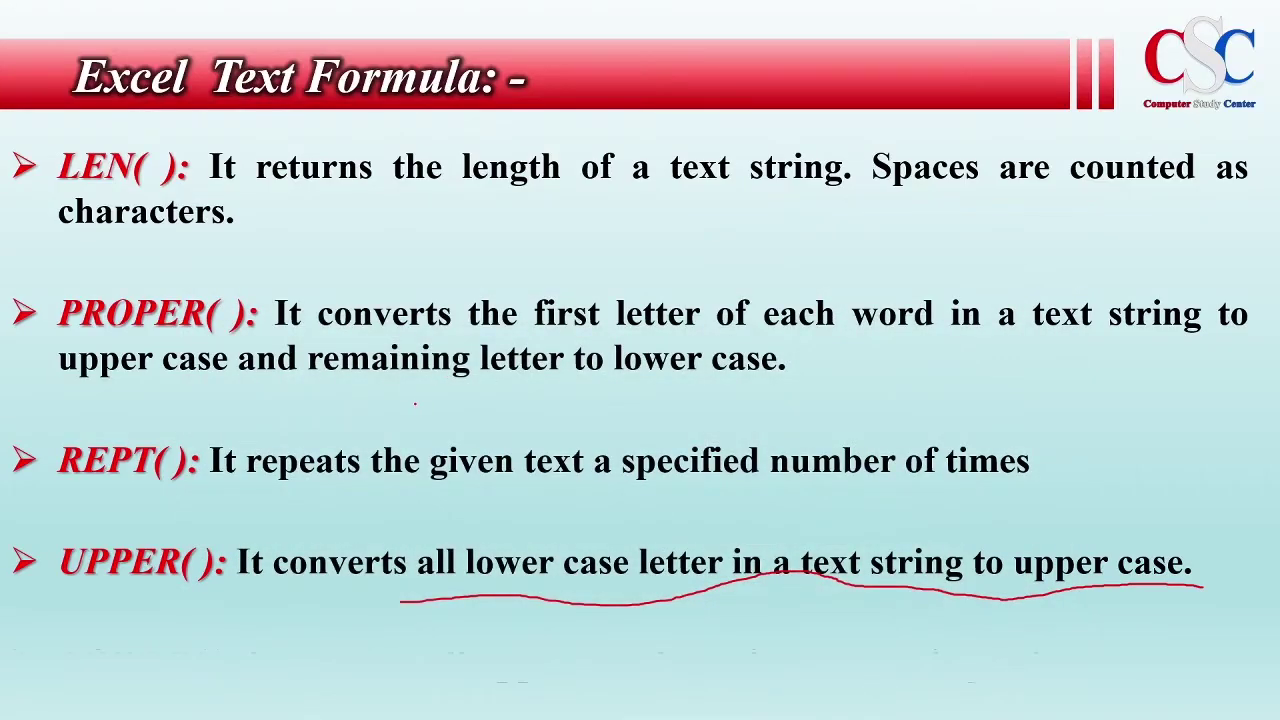
- Show the LOWER() bullet defining lowercase conversion and erase all red ink from the slide
key(Right)
click(93, 702)
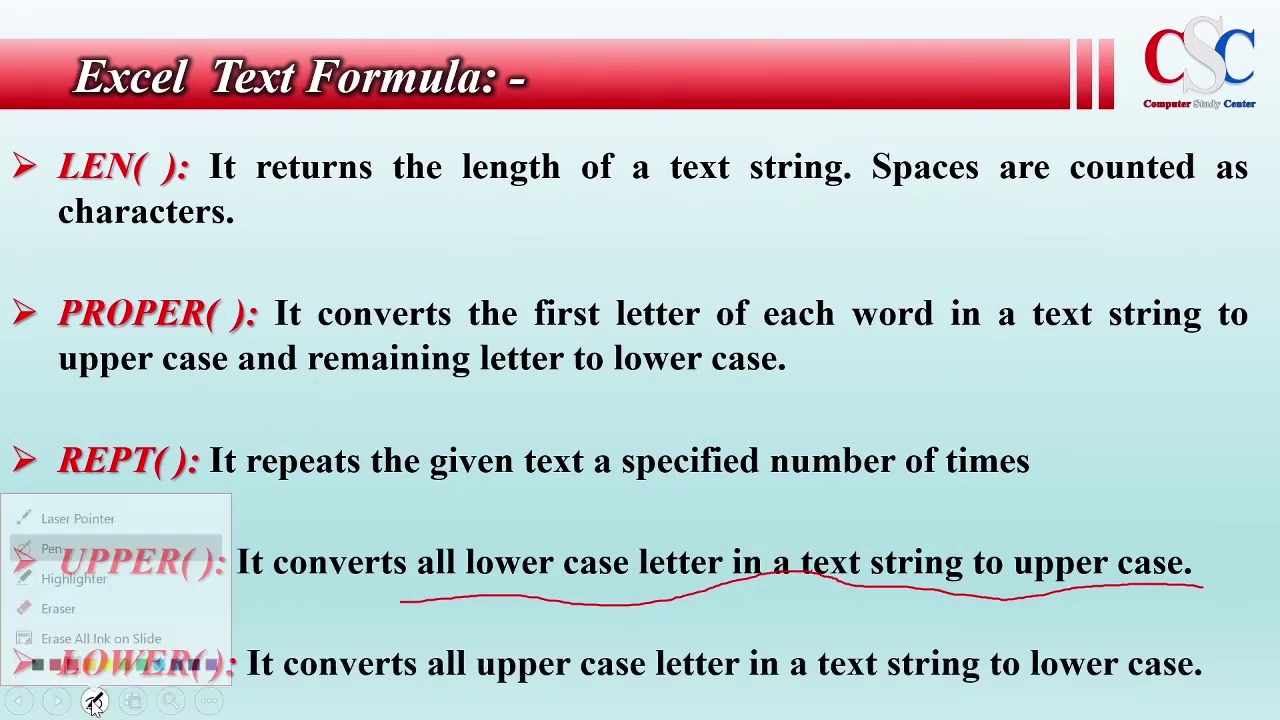
click(128, 636)
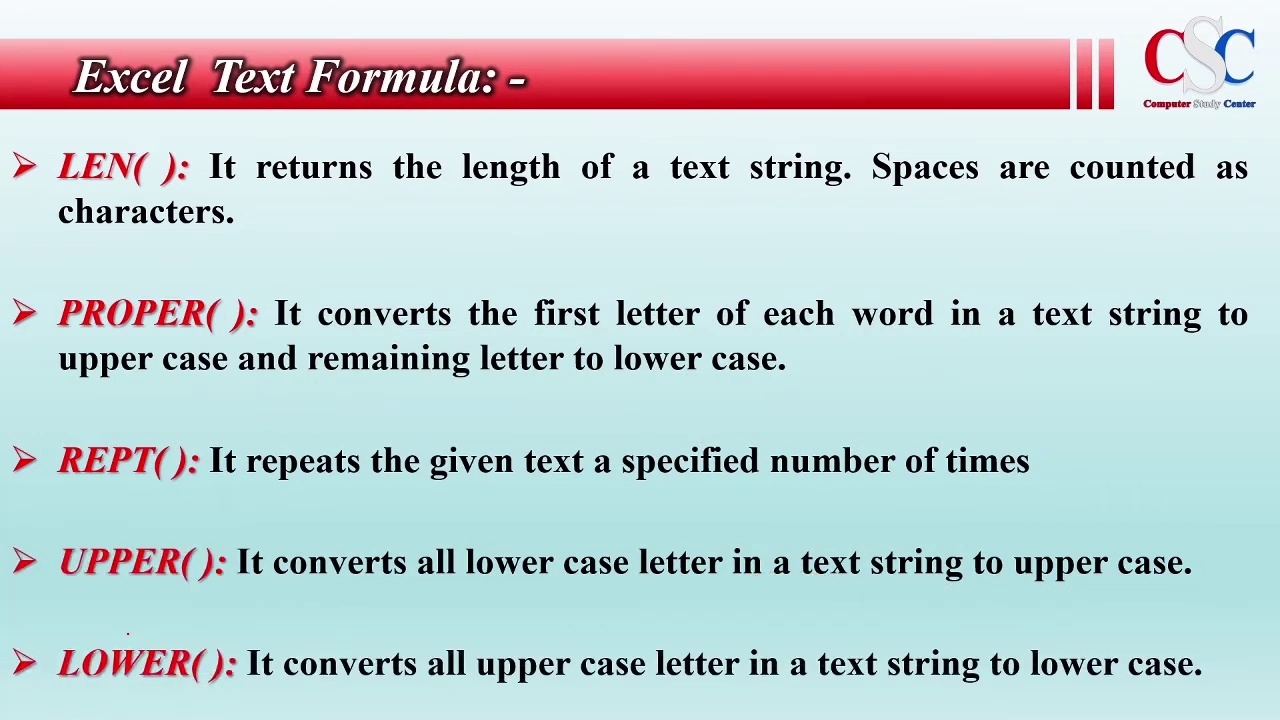
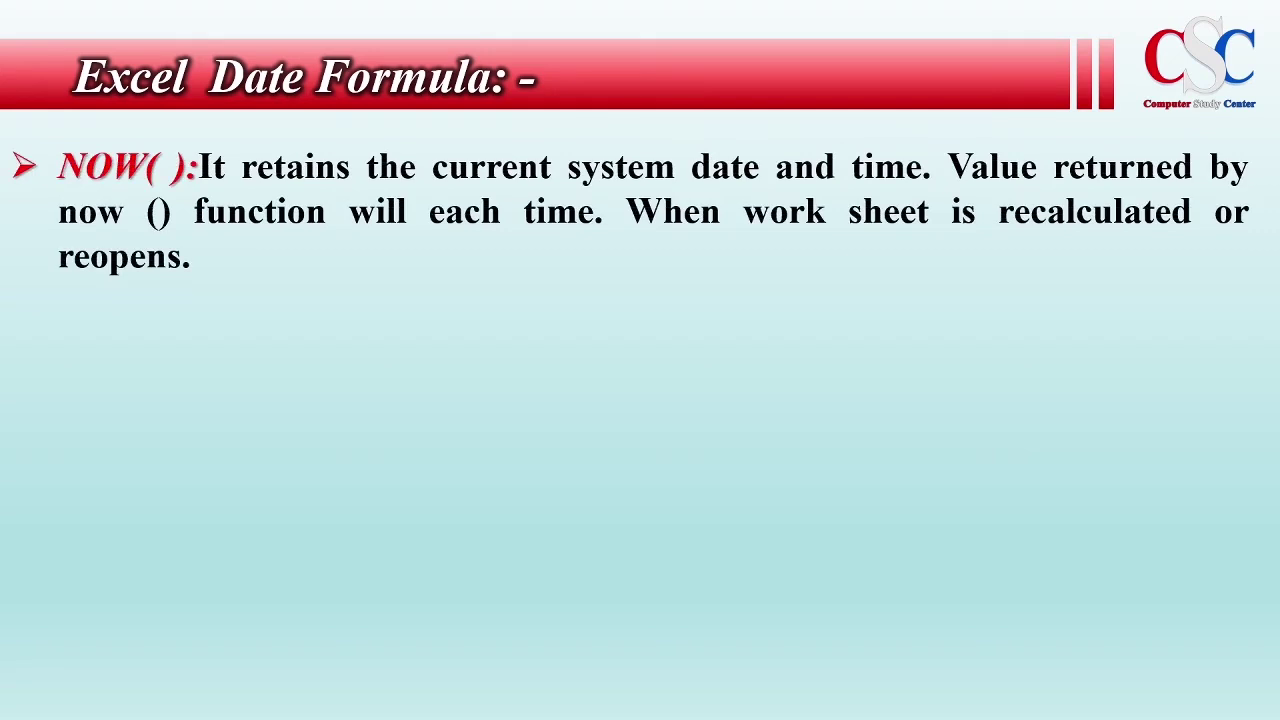
- Switch to the slideshow pen and underline 'date and time', 'current', 'each time' and 'recalculated' in red
click(94, 694)
click(107, 543)
drag(688, 183, 930, 184)
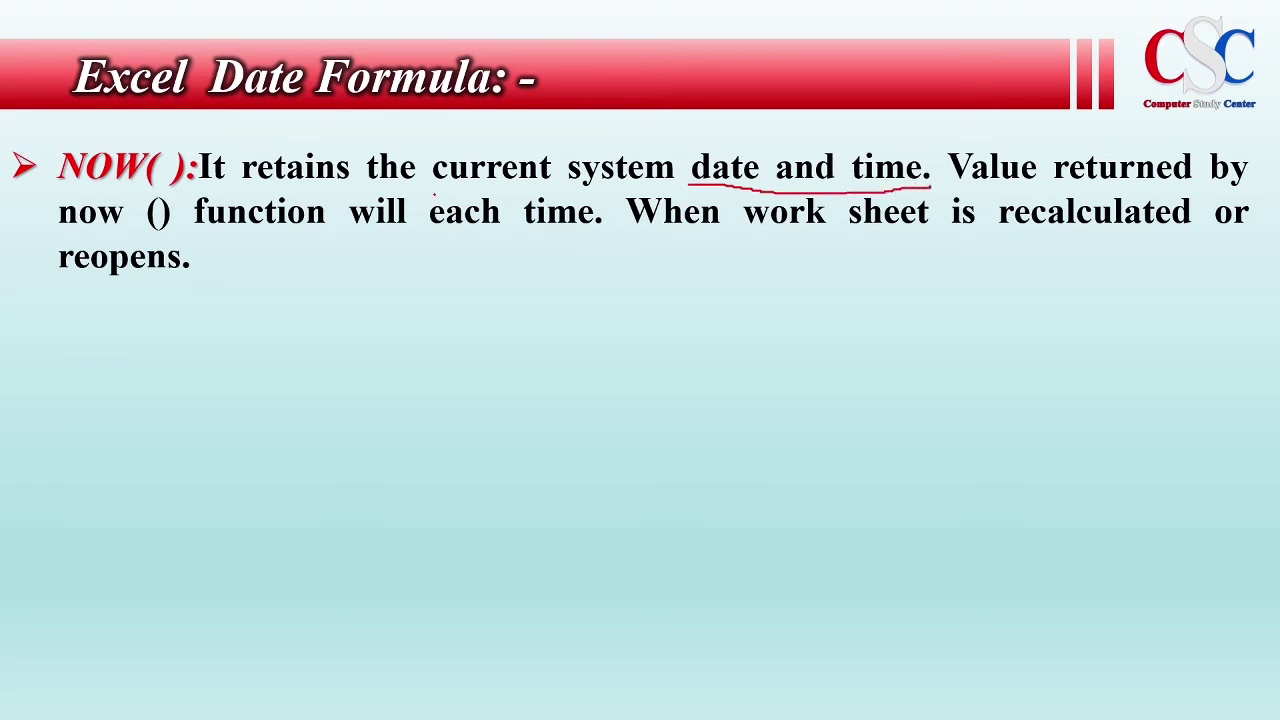
drag(433, 186, 544, 187)
drag(422, 236, 594, 231)
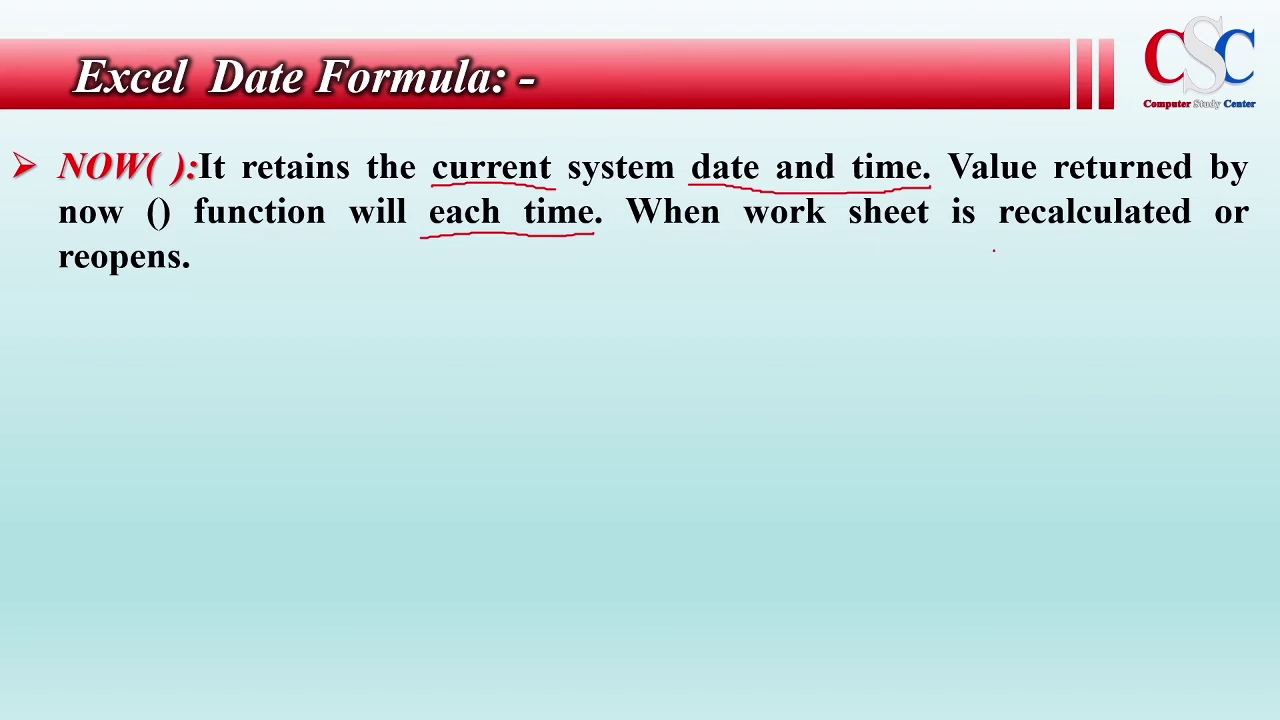
drag(988, 243, 1201, 236)
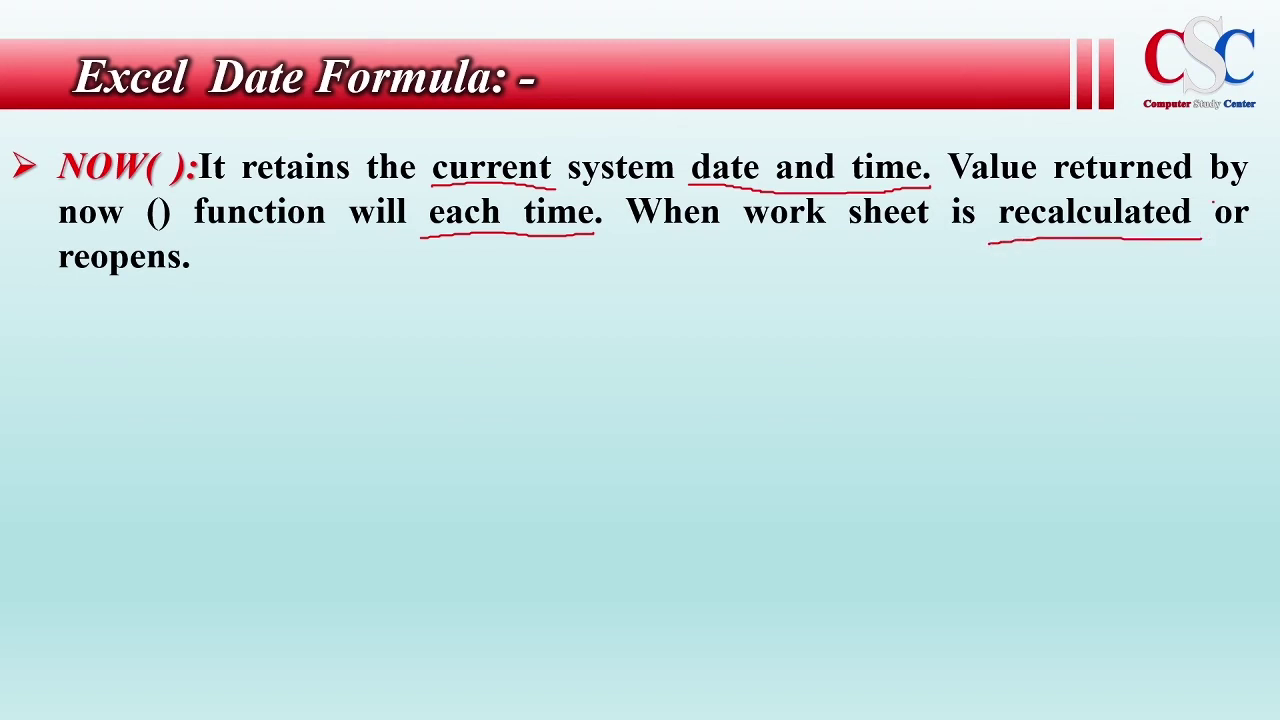
- Handwrite 'updates', underline 'reopens' and 'work sheet', then reveal the DAY() bullet
mouse_move(1055, 248)
mouse_down()
mouse_move(1080, 270)
mouse_move(1166, 262)
mouse_up()
drag(1098, 280, 1222, 252)
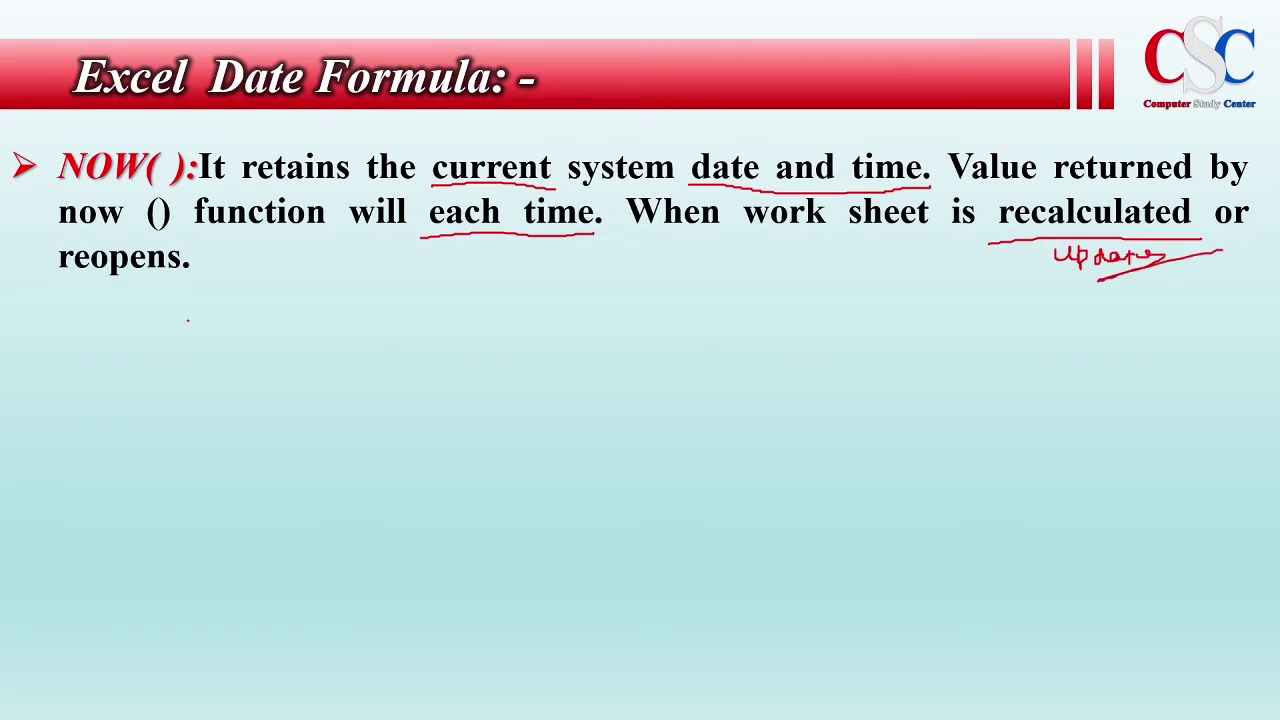
drag(157, 288, 261, 259)
drag(754, 246, 882, 233)
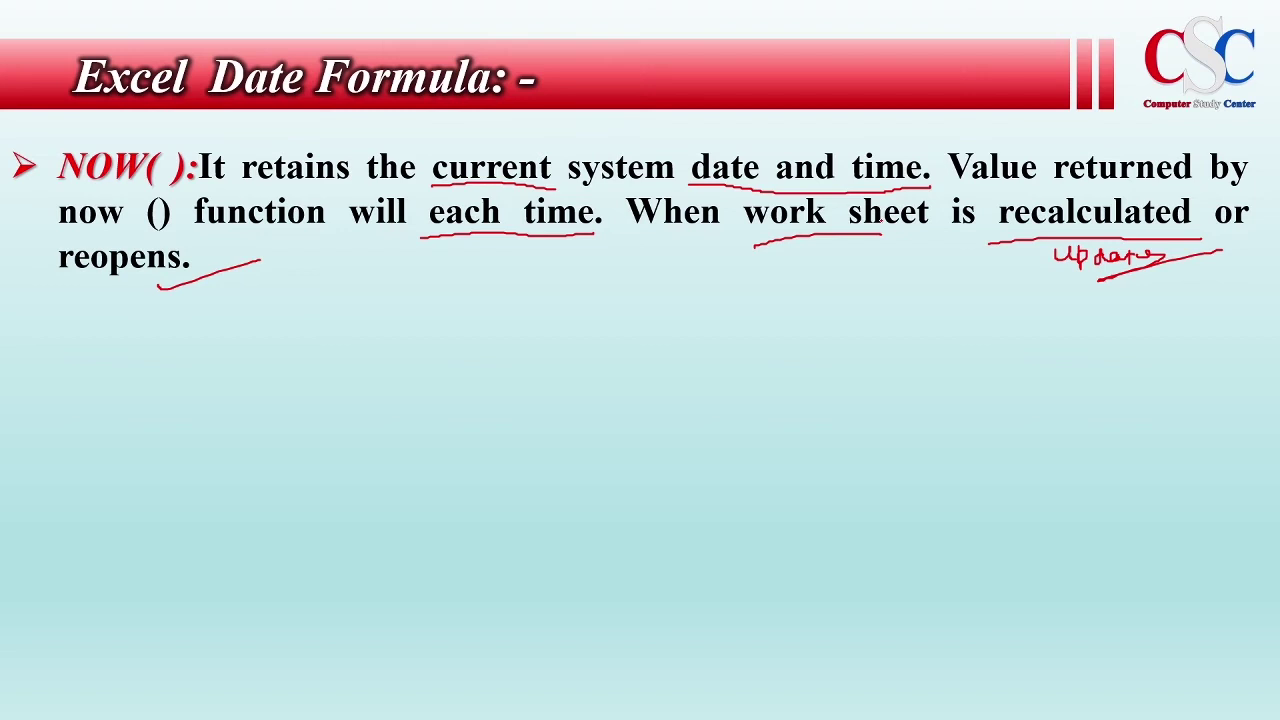
key(Right)
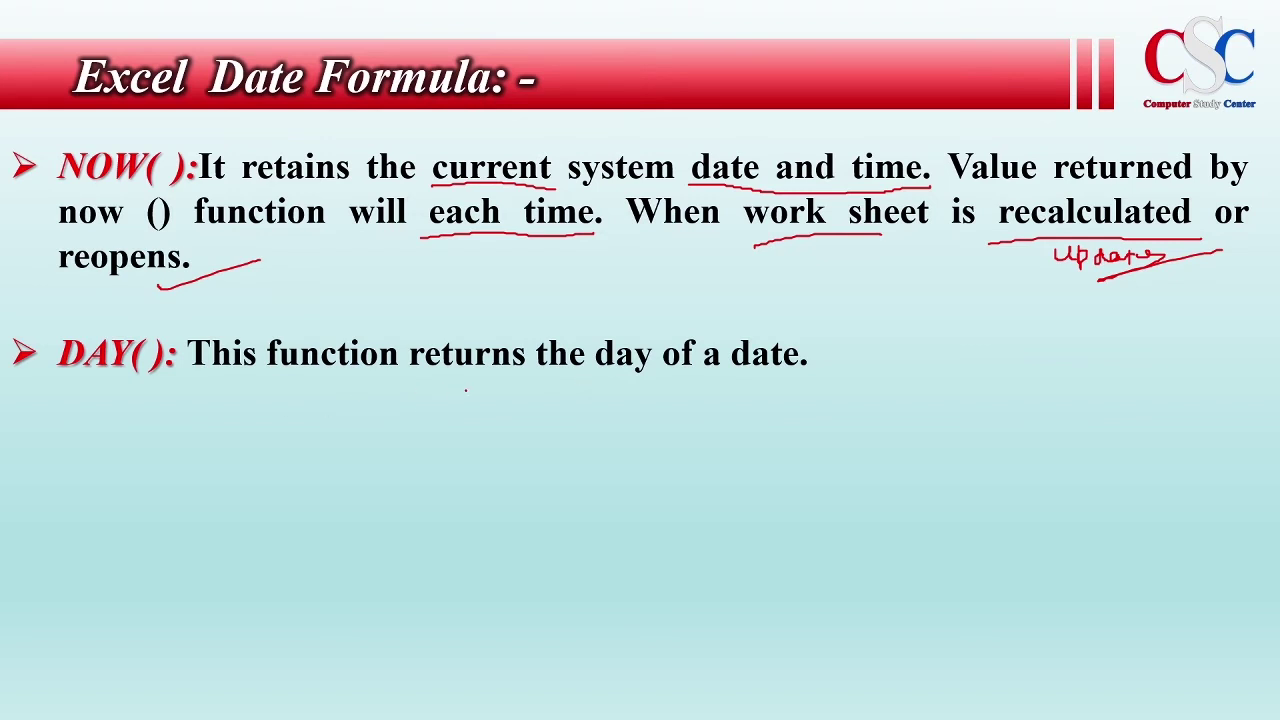
- Underline 'day of a date' and handwrite the sample date 23/3/2021 beside it
drag(565, 377, 753, 381)
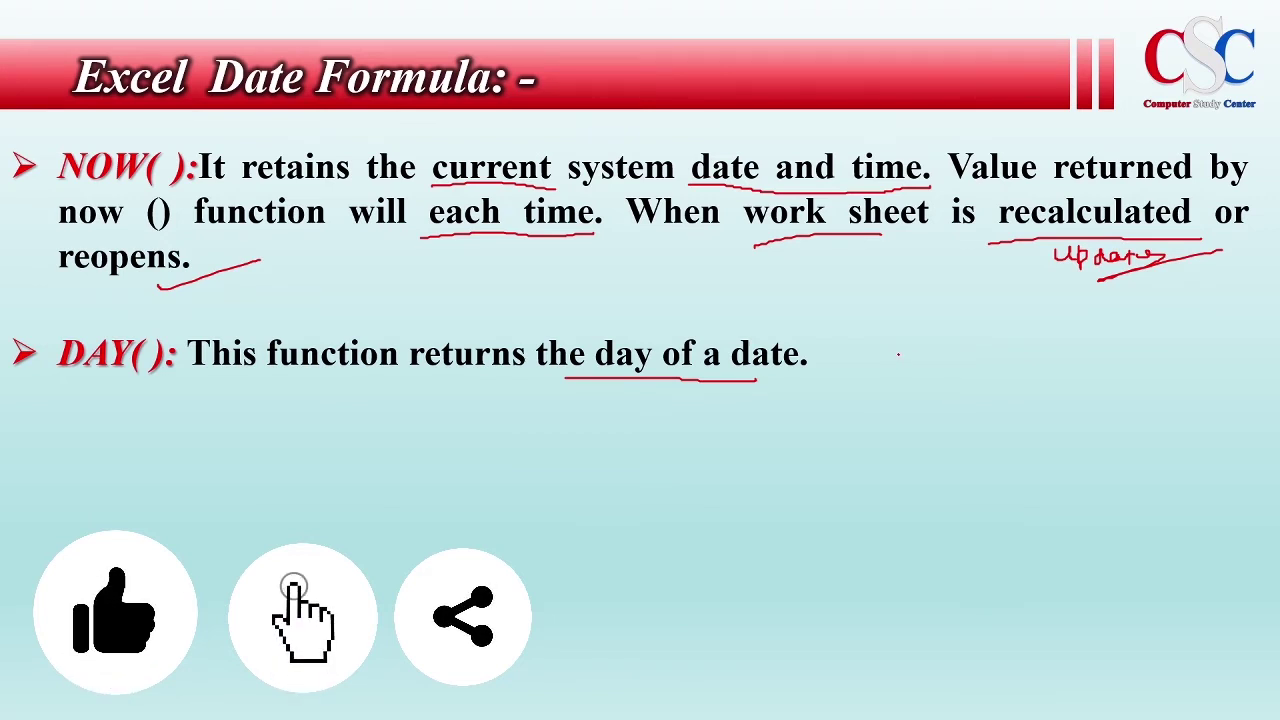
mouse_move(891, 346)
mouse_down()
mouse_move(909, 373)
mouse_move(936, 345)
mouse_move(926, 369)
mouse_up()
drag(972, 327, 958, 388)
mouse_move(1008, 343)
mouse_down()
mouse_move(1041, 394)
mouse_move(1092, 388)
mouse_up()
drag(1102, 357, 1100, 358)
drag(1115, 355, 1135, 386)
drag(1158, 351, 1158, 389)
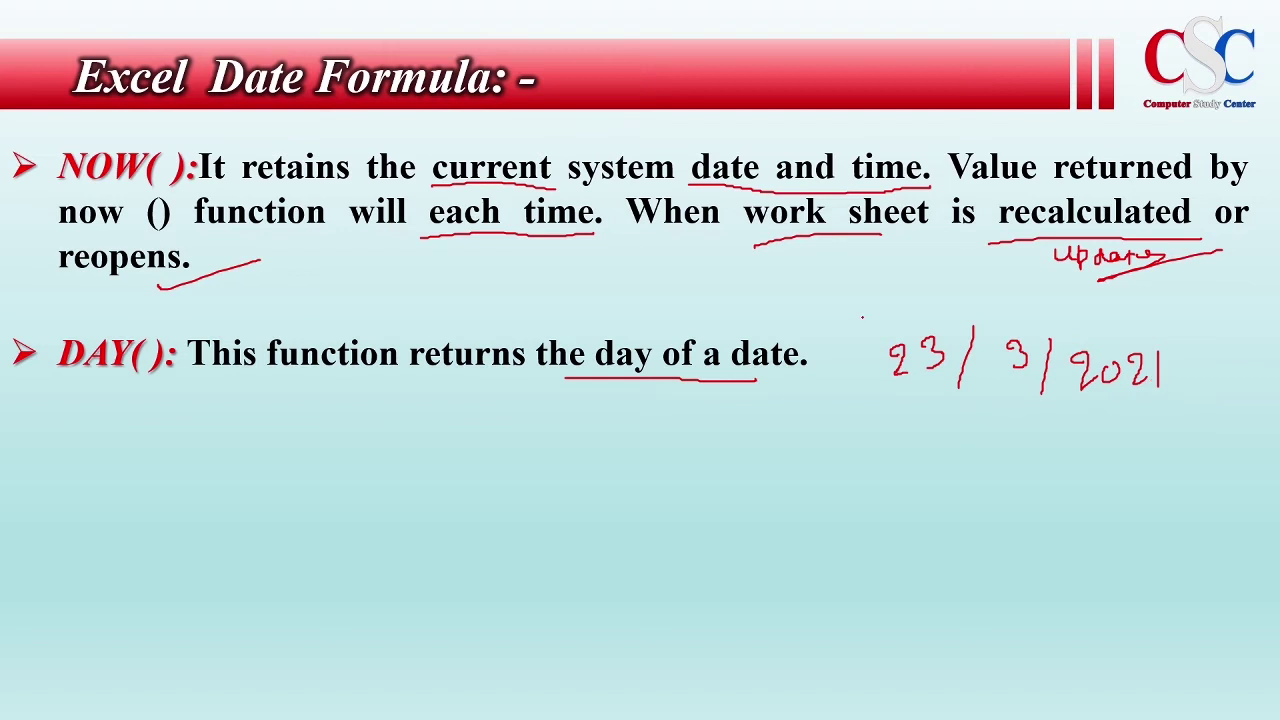
- Label the day and month parts, underline 23/3/2021 and circle the 23
mouse_move(900, 298)
mouse_down()
mouse_move(902, 314)
mouse_move(870, 318)
mouse_up()
mouse_move(998, 296)
mouse_down()
mouse_move(1104, 327)
mouse_move(1100, 345)
mouse_up()
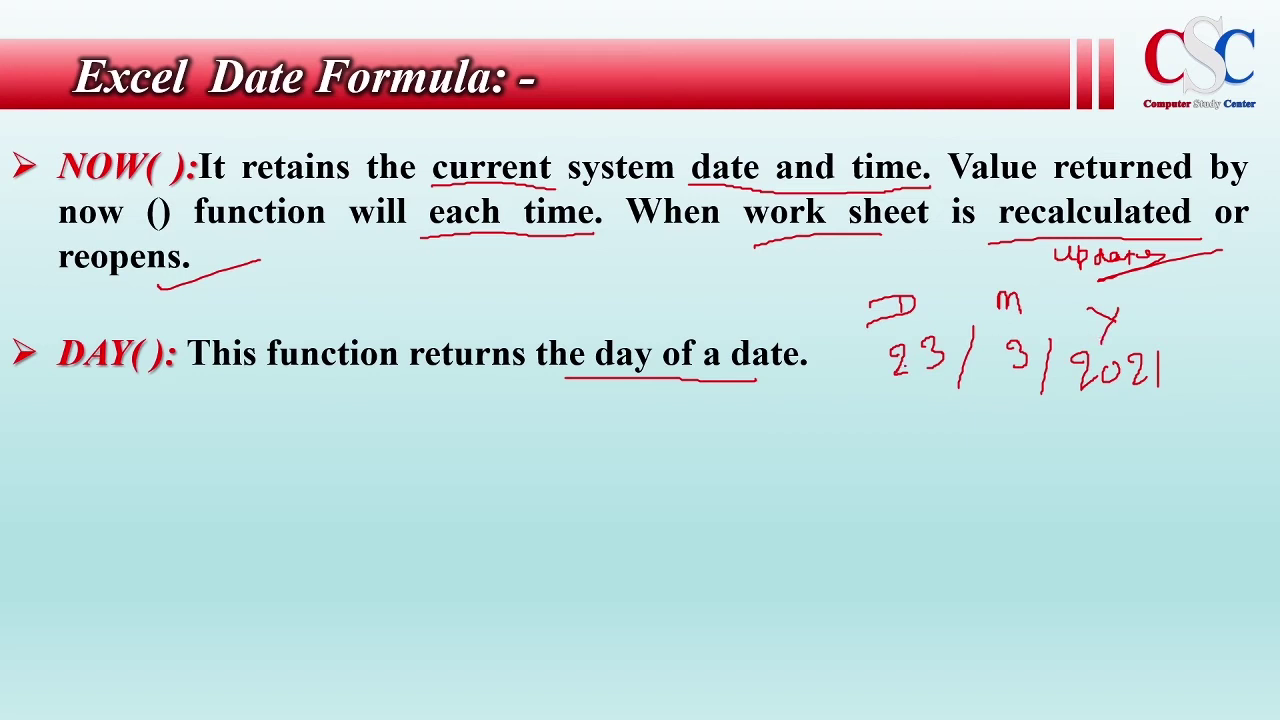
drag(876, 387, 1181, 399)
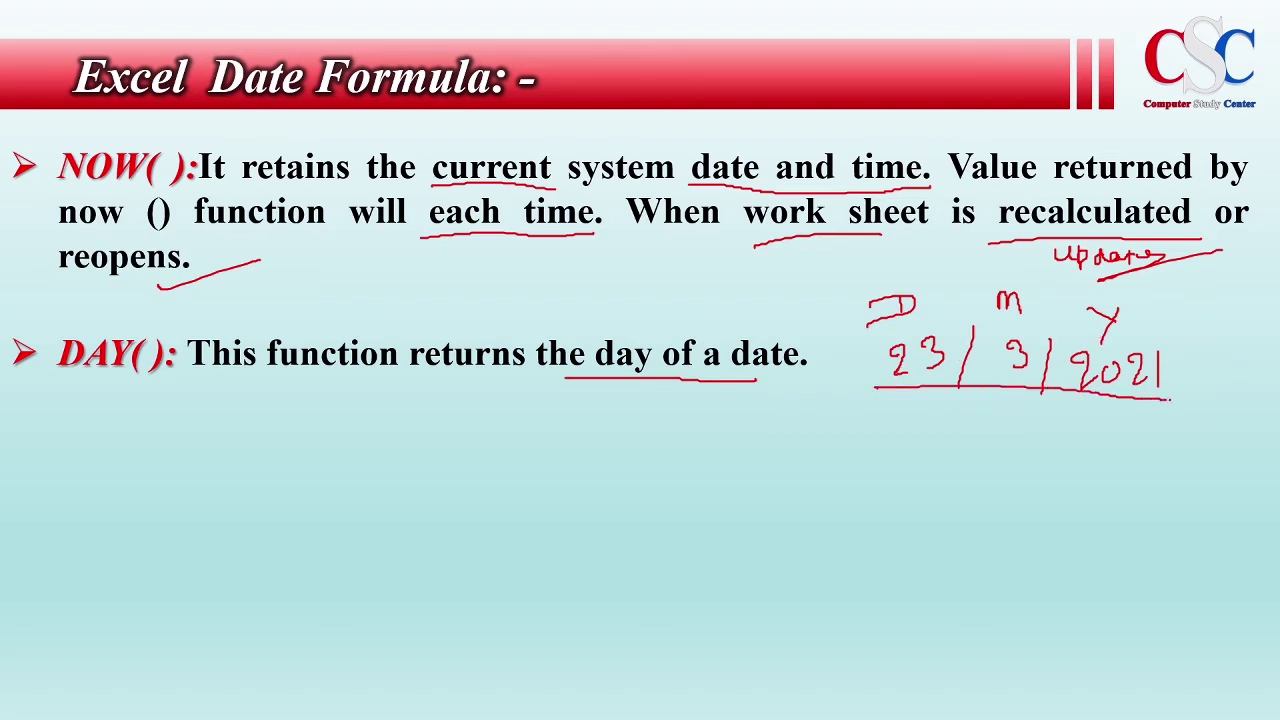
mouse_move(948, 330)
mouse_down()
mouse_move(874, 356)
mouse_move(940, 388)
mouse_move(962, 345)
mouse_move(936, 330)
mouse_up()
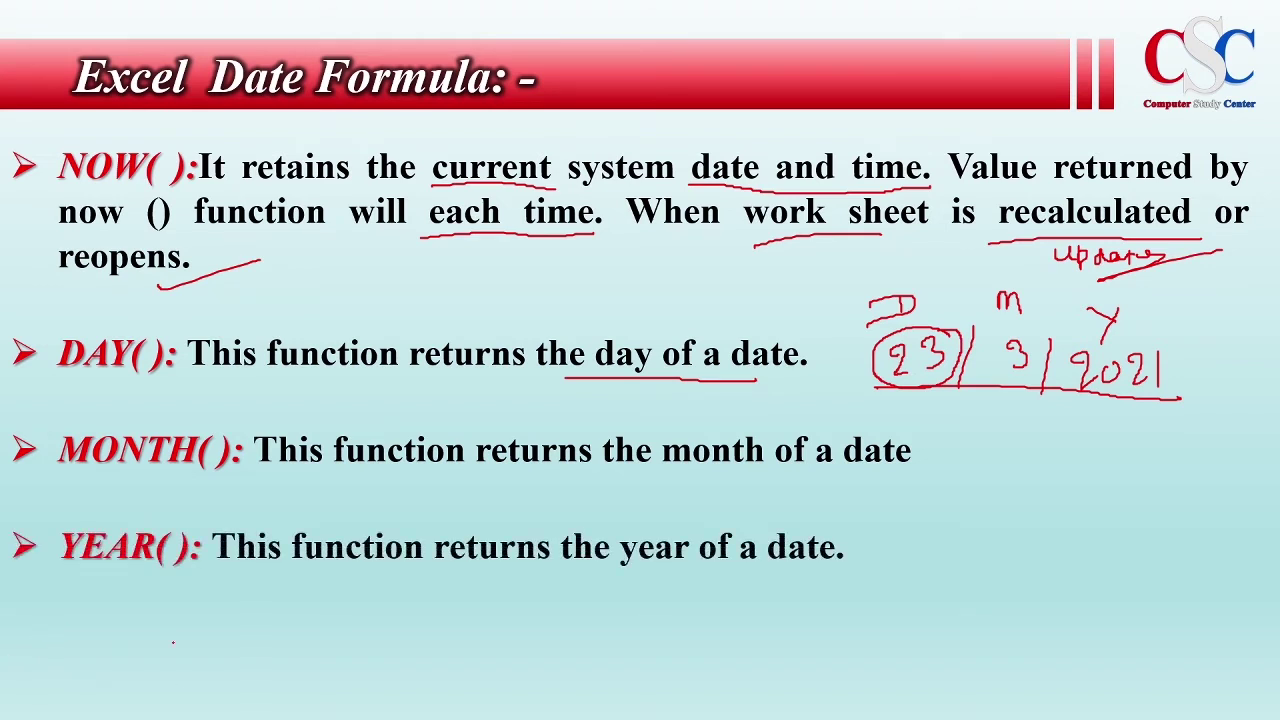
- Draw red arrows from DAY(), MONTH() and YEAR() to 23, 3 and 2021, then reveal WEEKDAY()
drag(275, 666, 262, 680)
mouse_move(808, 376)
mouse_down()
mouse_move(856, 368)
mouse_move(844, 381)
mouse_up()
mouse_move(929, 456)
mouse_down()
mouse_move(1000, 376)
mouse_move(1006, 388)
mouse_up()
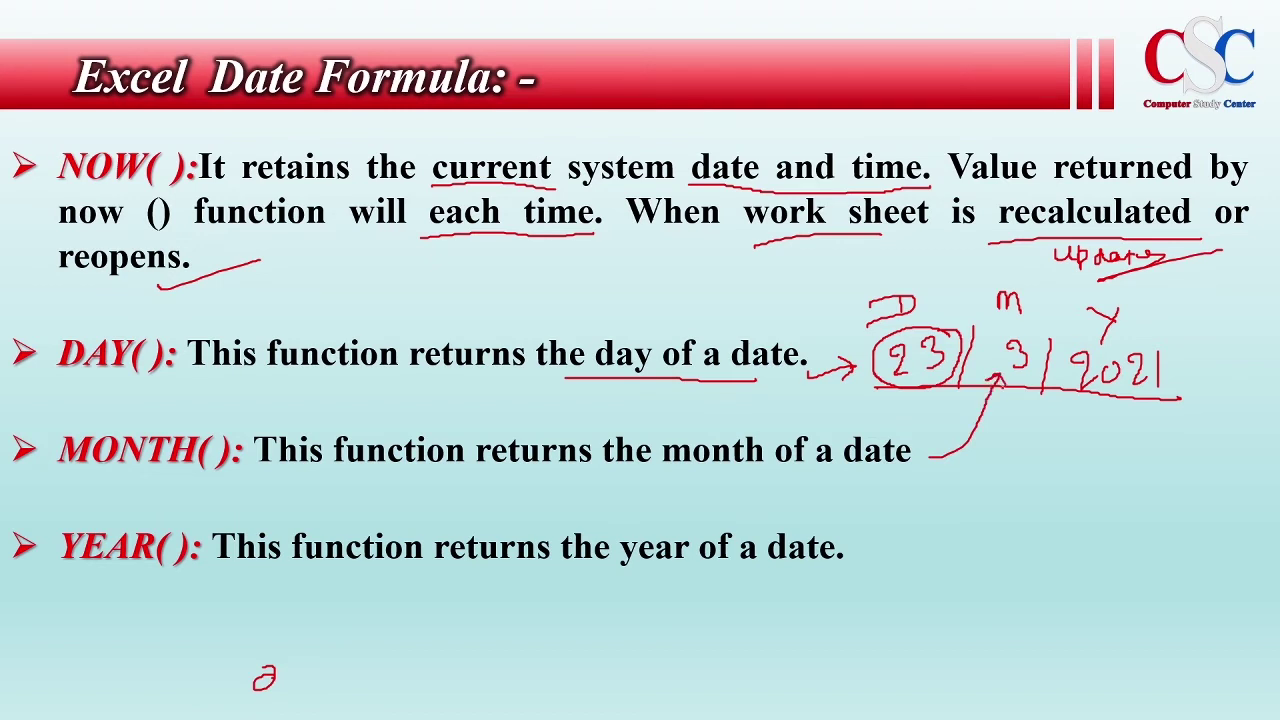
mouse_move(876, 560)
mouse_down()
mouse_move(928, 548)
mouse_move(1072, 424)
mouse_move(1078, 436)
mouse_up()
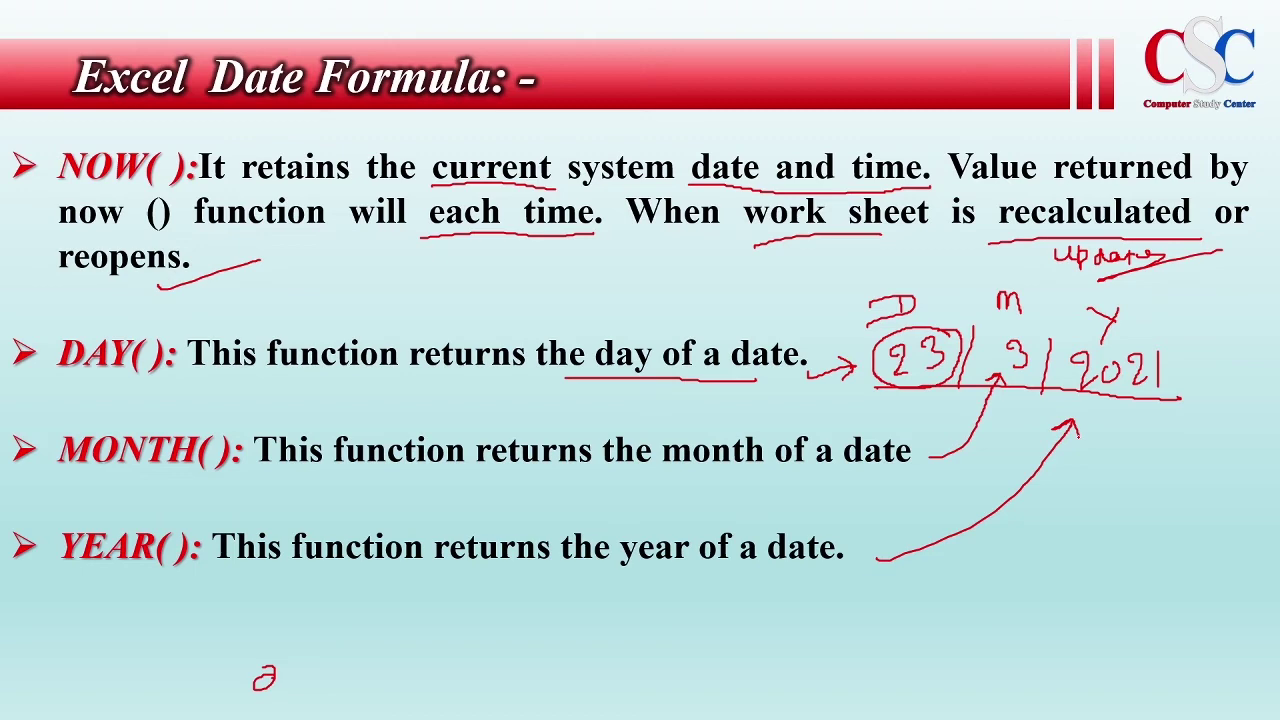
key(Right)
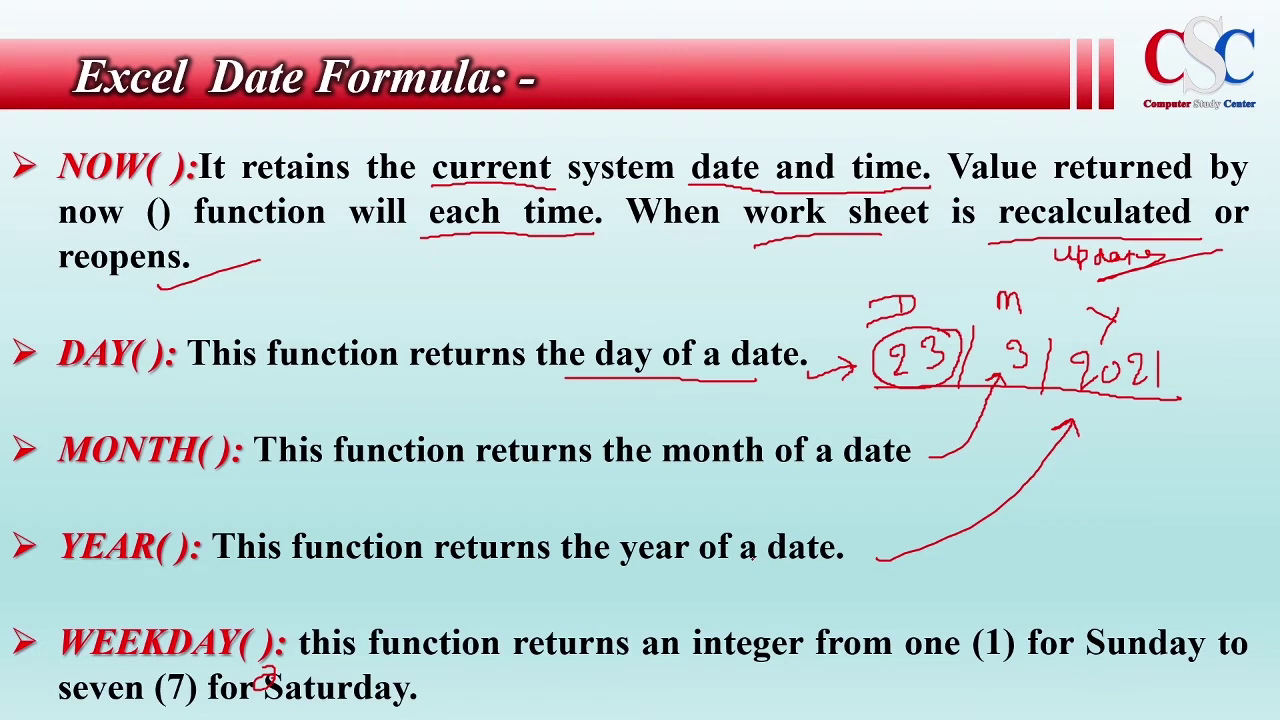
- Erase all ink on the slide and underline 'integer from one (1)'
mouse_move(88, 690)
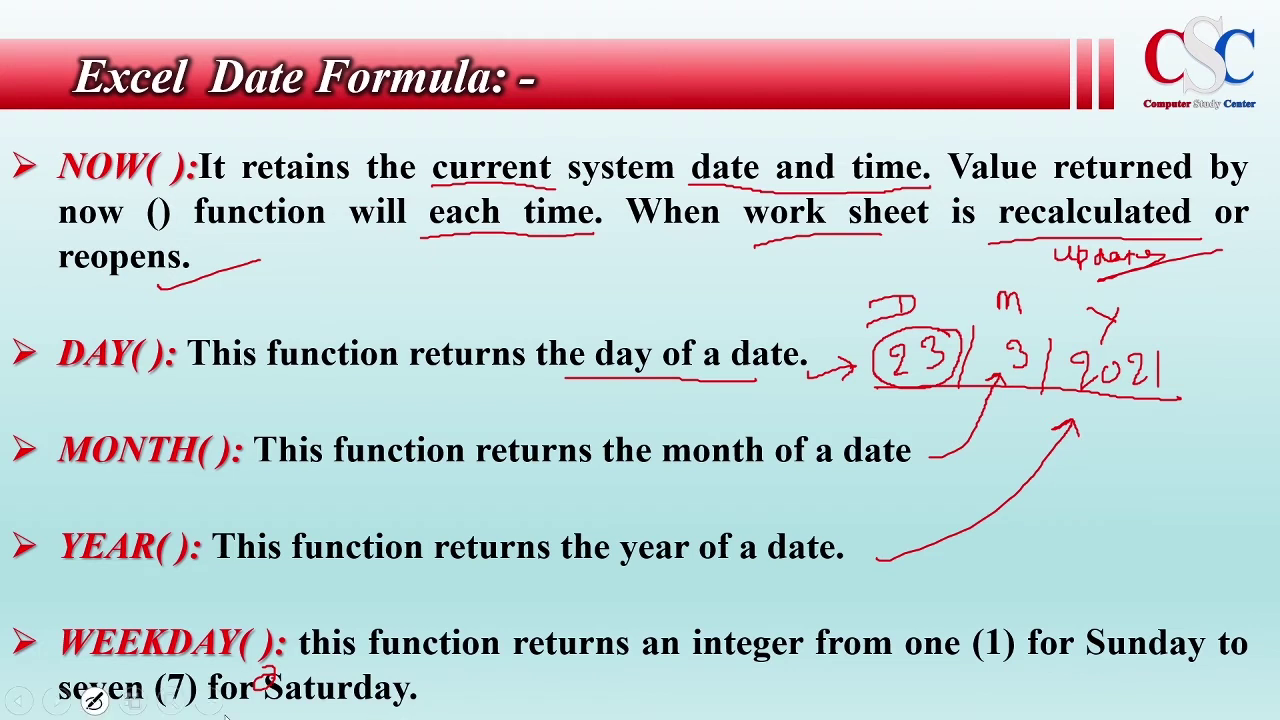
click(95, 700)
click(90, 618)
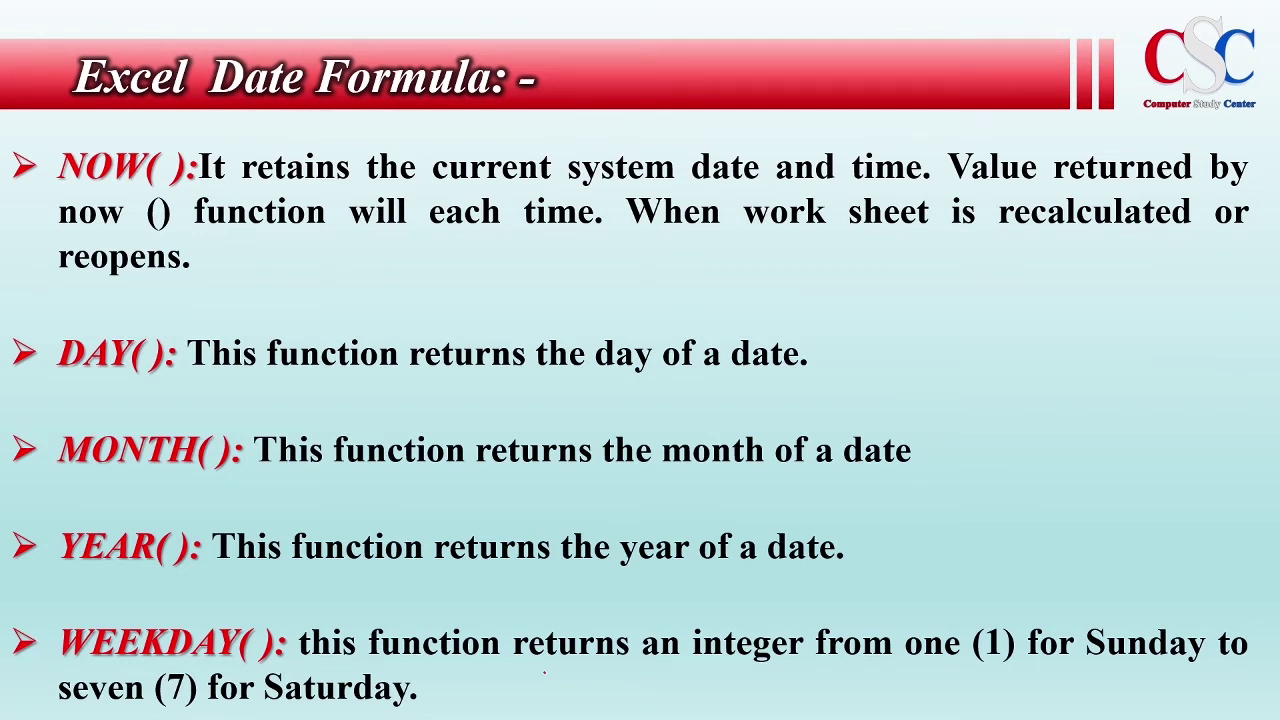
drag(697, 669, 1012, 673)
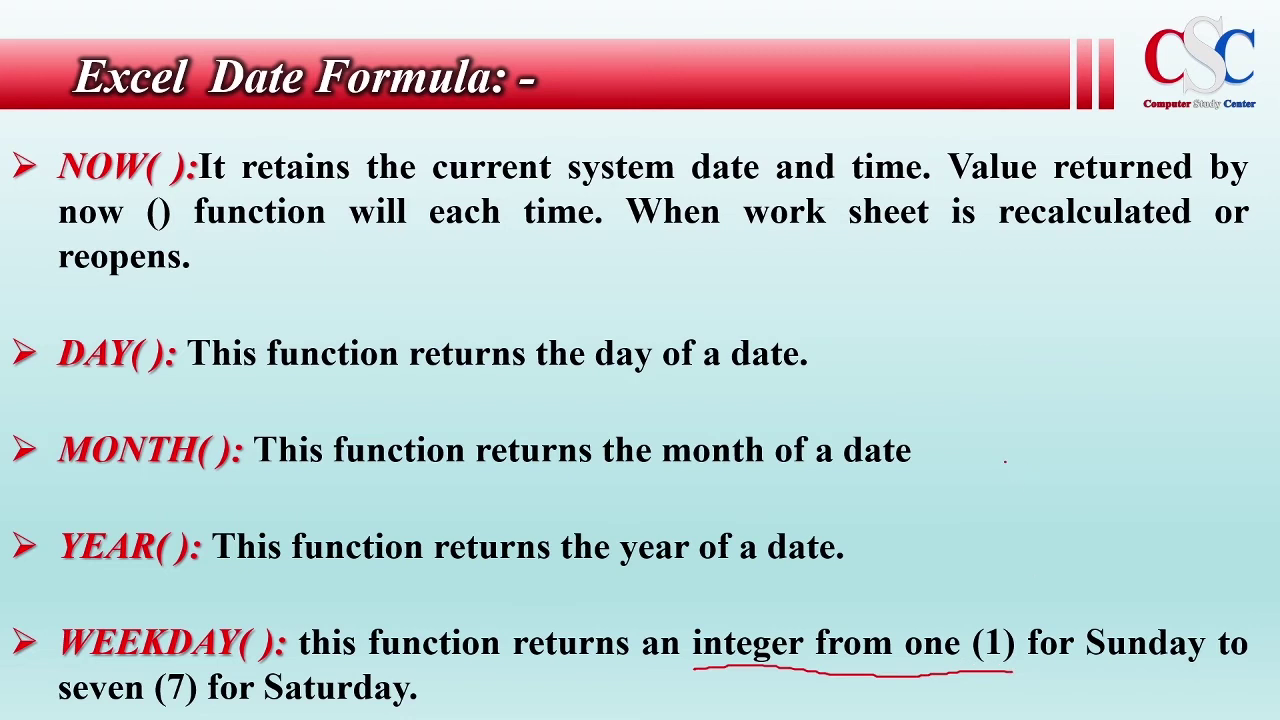
- Handwrite the weekday numbers 1 to 7 with an arrow down from the 1
mouse_move(992, 443)
mouse_down()
mouse_move(986, 455)
mouse_move(1024, 460)
mouse_move(1100, 448)
mouse_up()
drag(1218, 432, 1228, 448)
drag(419, 555, 433, 556)
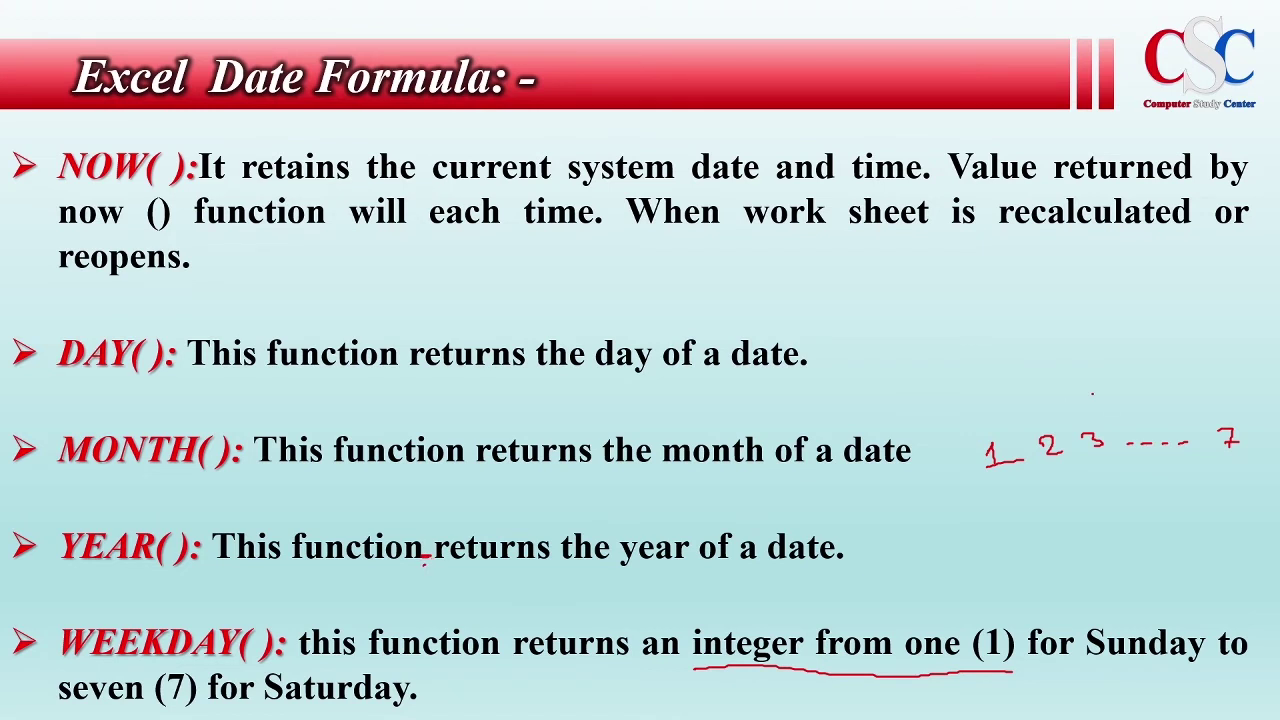
drag(1005, 474, 1005, 490)
drag(996, 484, 1012, 492)
- Circle Sunday and map 1→Sun, 2→Mon and 7→Sat with handwritten arrows
mouse_move(998, 626)
mouse_down()
mouse_move(1140, 618)
mouse_move(1224, 640)
mouse_move(1100, 680)
mouse_move(1082, 636)
mouse_up()
mouse_move(997, 499)
mouse_down()
mouse_move(990, 527)
mouse_move(1050, 519)
mouse_up()
drag(1058, 462, 1058, 480)
drag(1052, 476, 1074, 500)
mouse_move(1074, 500)
mouse_down()
mouse_move(1082, 512)
mouse_move(1106, 506)
mouse_up()
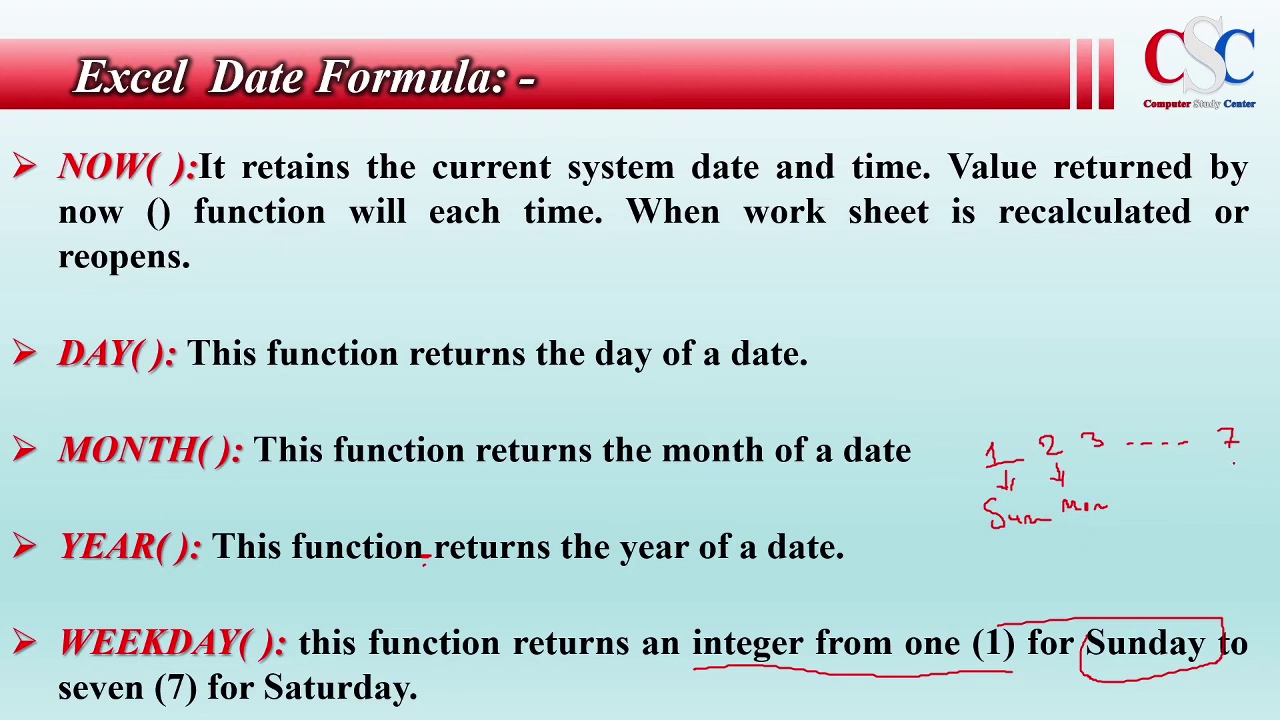
mouse_move(1234, 462)
mouse_down()
mouse_move(1236, 488)
mouse_move(1214, 520)
mouse_move(1244, 522)
mouse_up()
drag(1250, 500, 1252, 524)
drag(1244, 510, 1258, 506)
- Launch Excel via Windows search ('exc') and show the blank Book1 workbook full-screen
key(super)
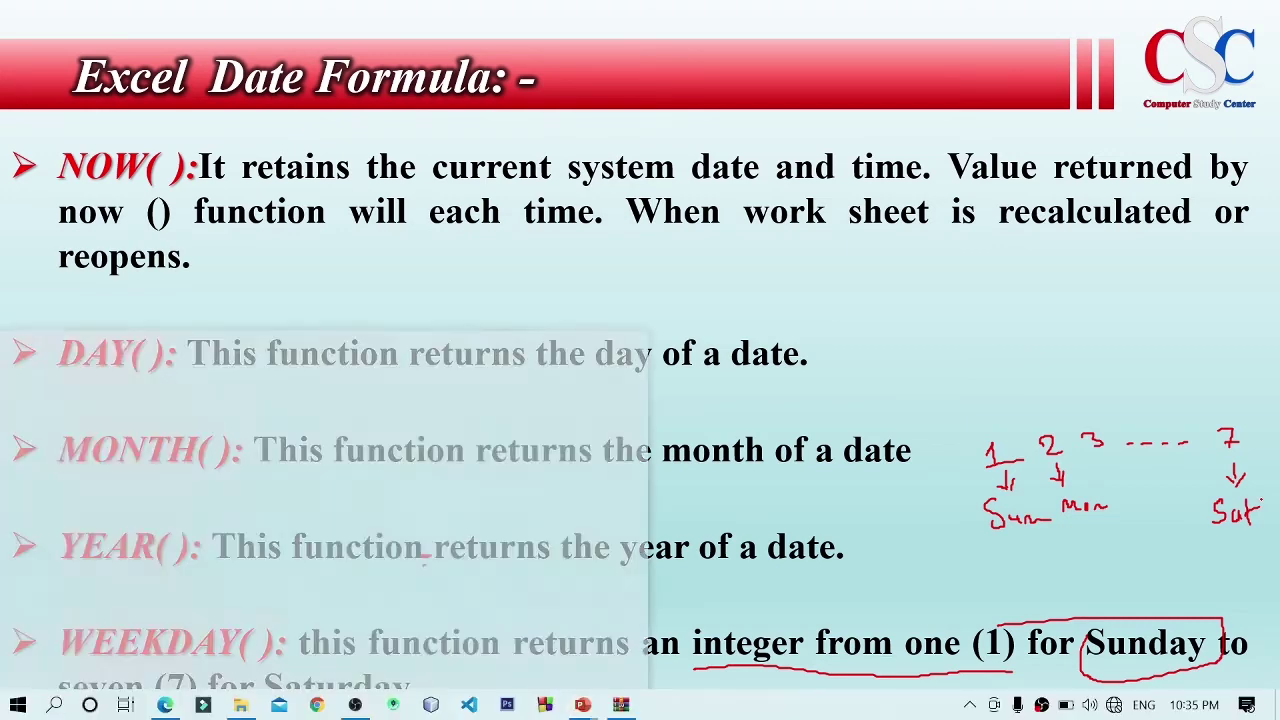
text(exc)
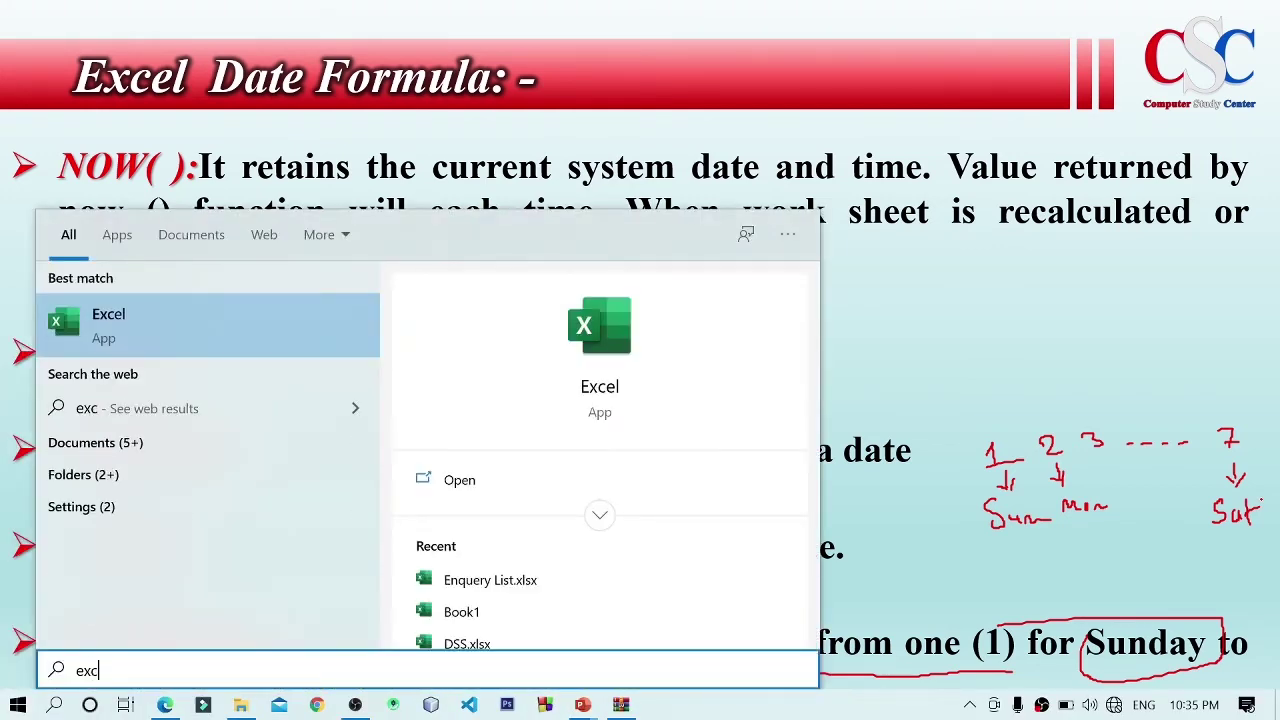
key(Return)
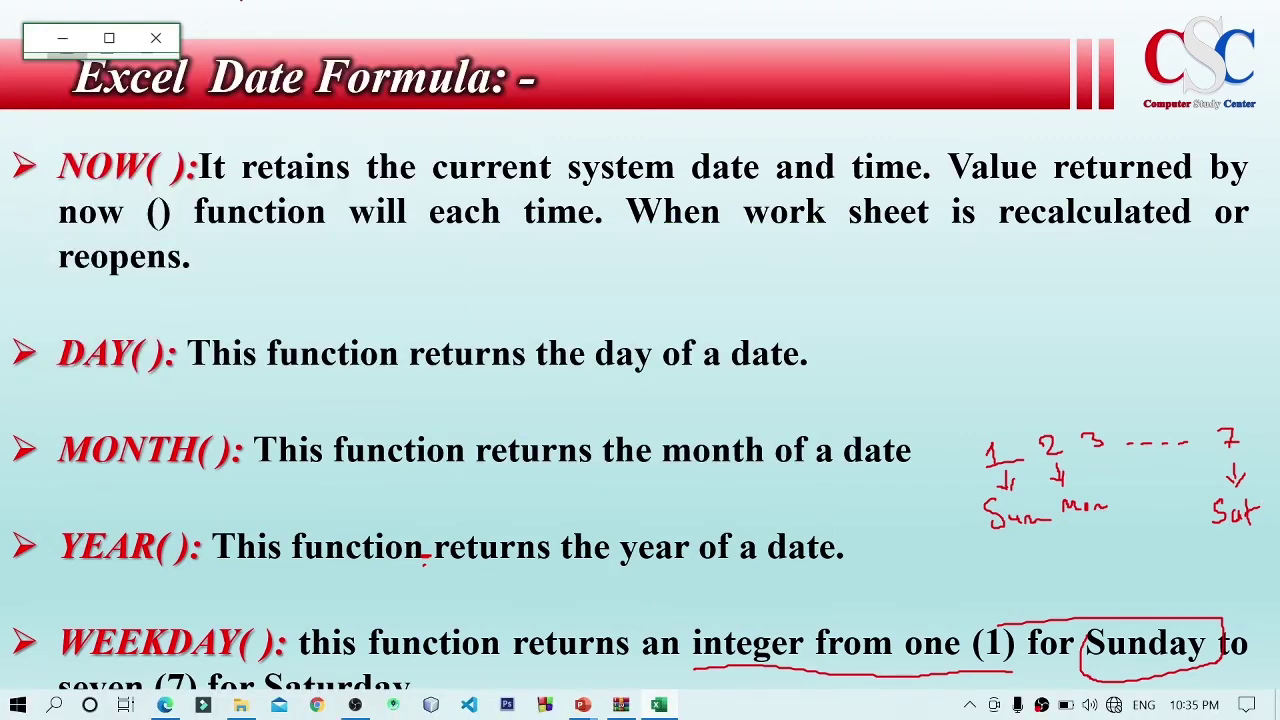
click(109, 38)
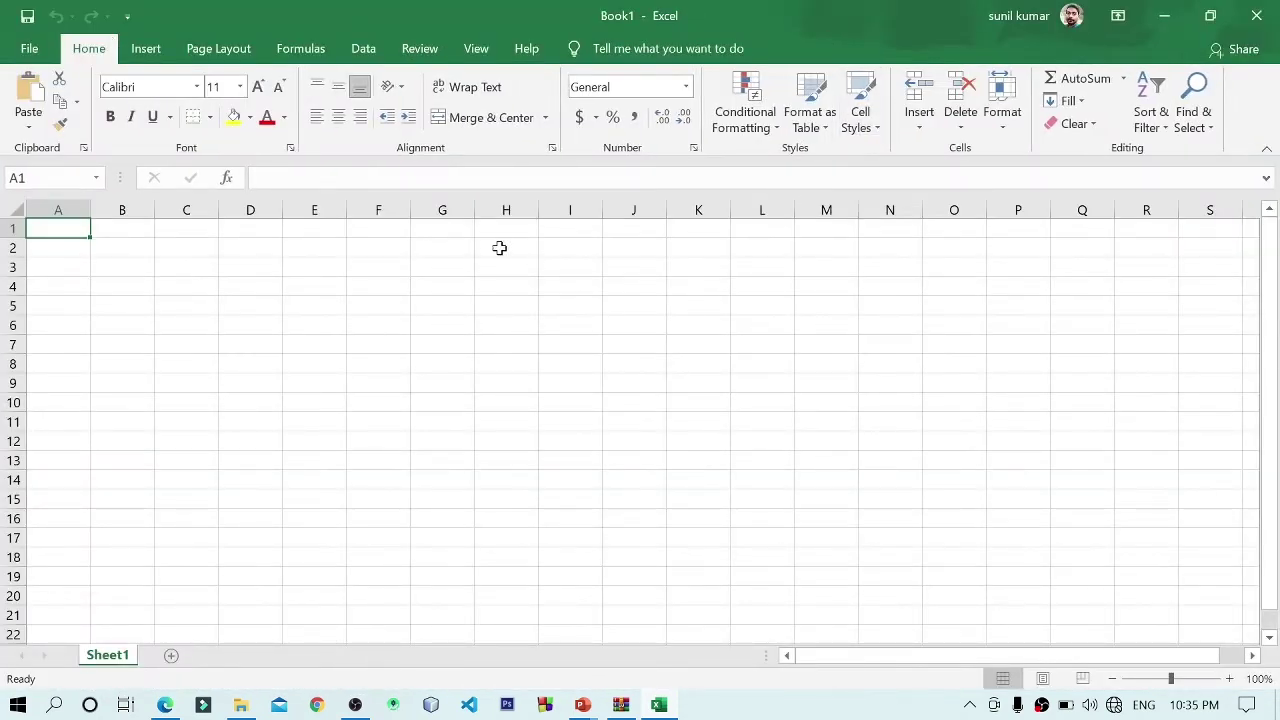
- Set F1's font to 24, zoom the sheet to 150% and select cell I7
click(377, 226)
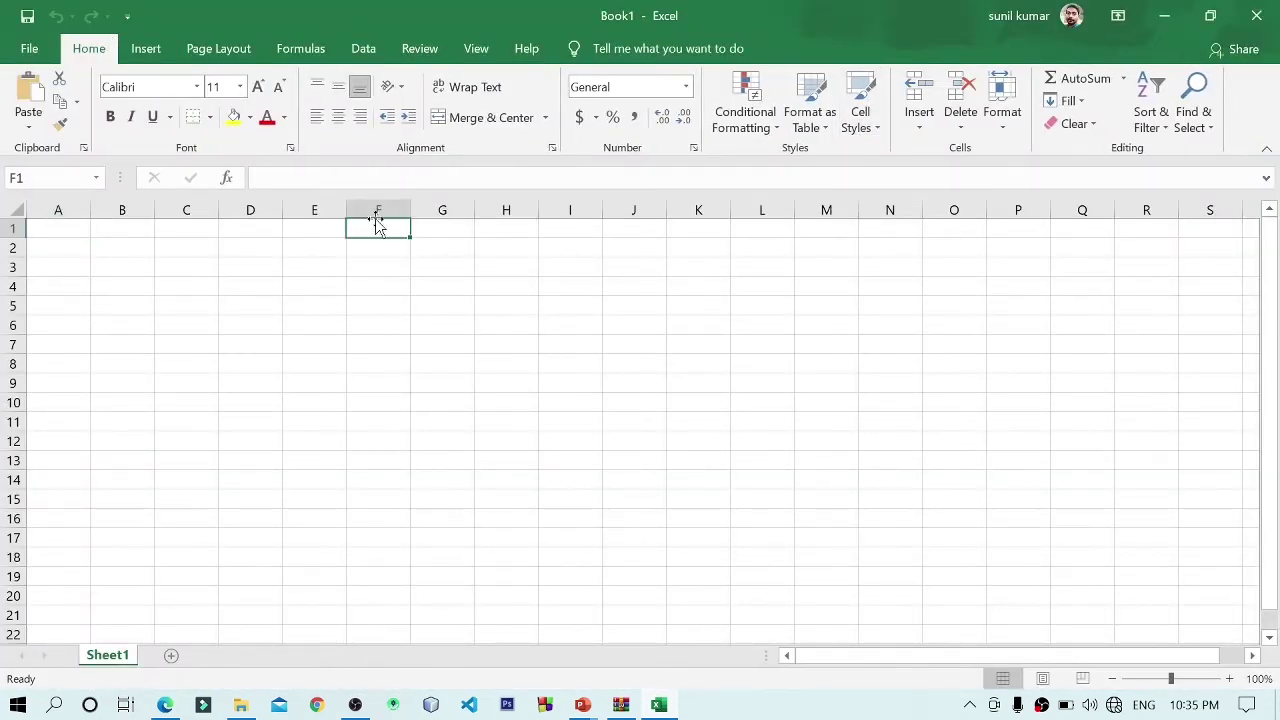
click(258, 88)
key(ctrl+a)
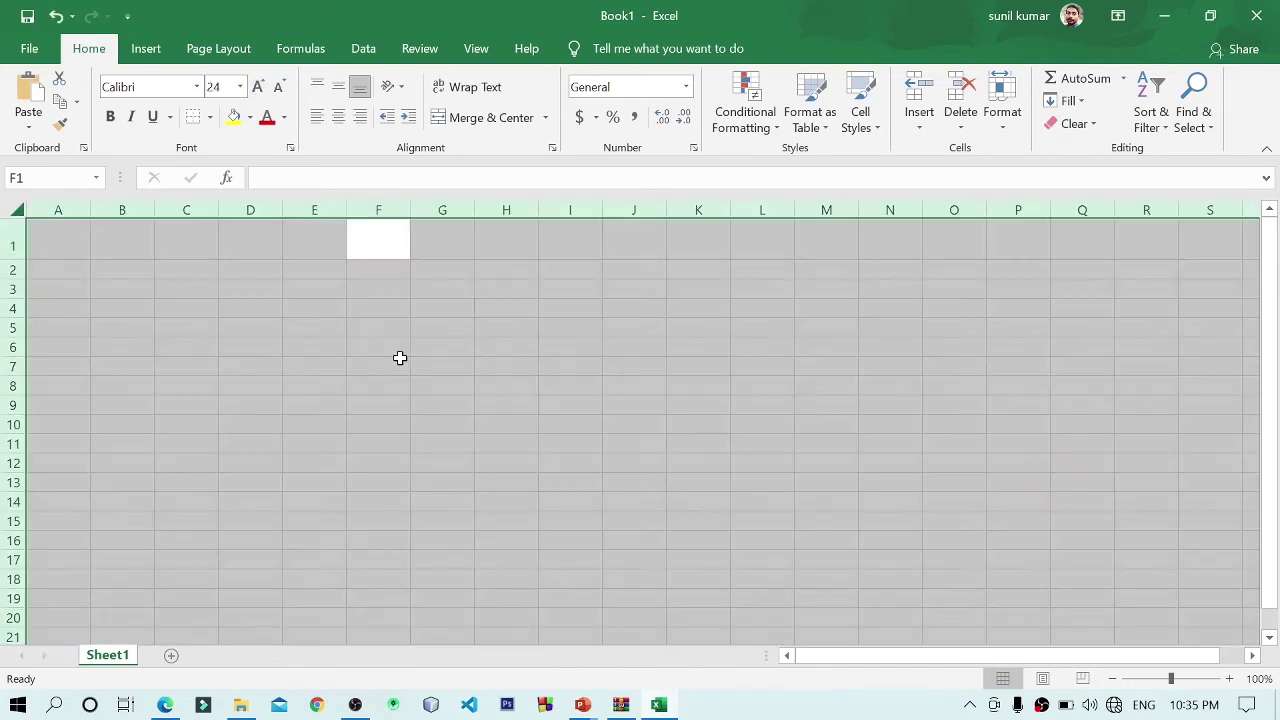
click(1103, 572)
click(1232, 681)
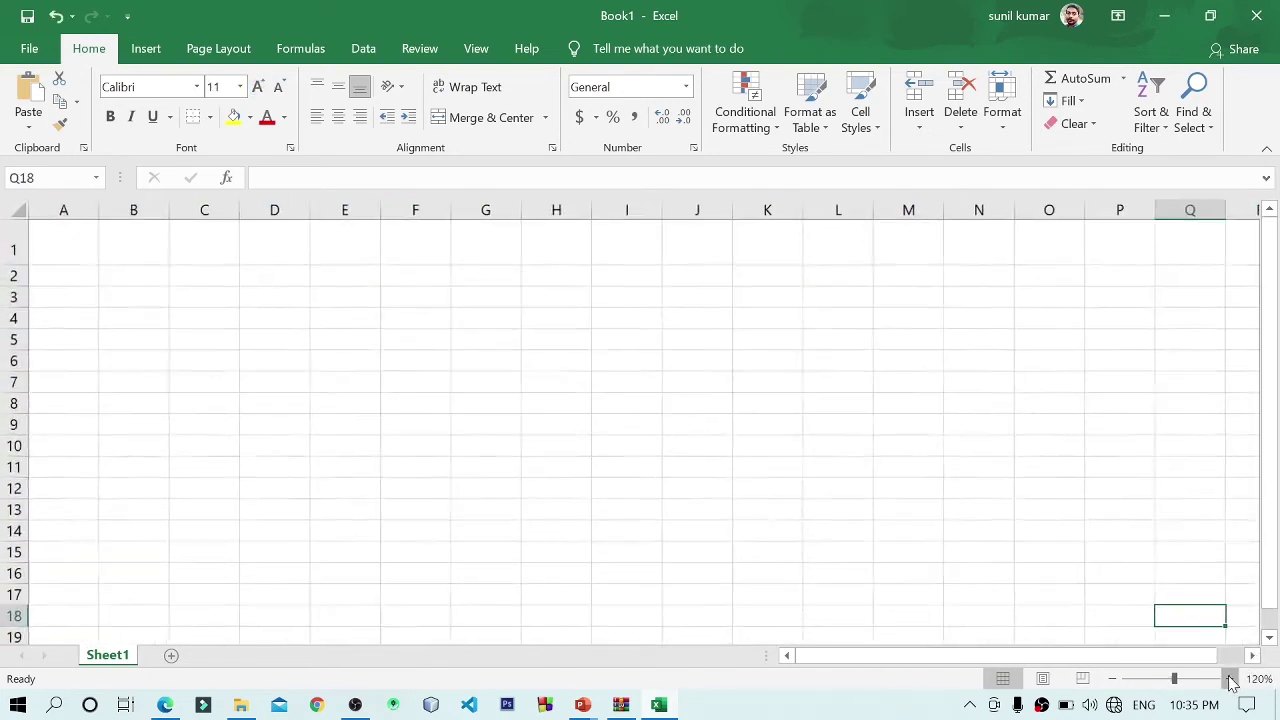
click(1232, 681)
click(1232, 681)
click(1232, 681)
click(1232, 681)
click(407, 304)
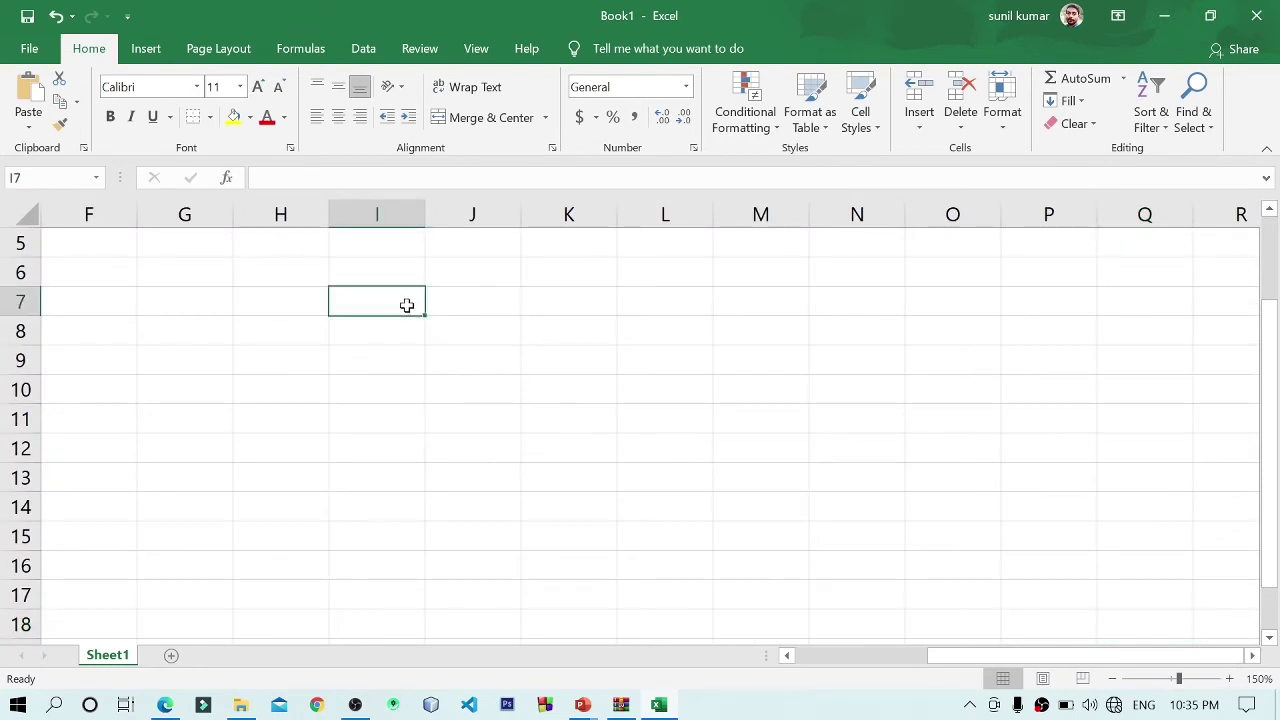
- Enter =NOW() in I7, showing 3/22/2021 22:35, and recheck the formula
text(=no)
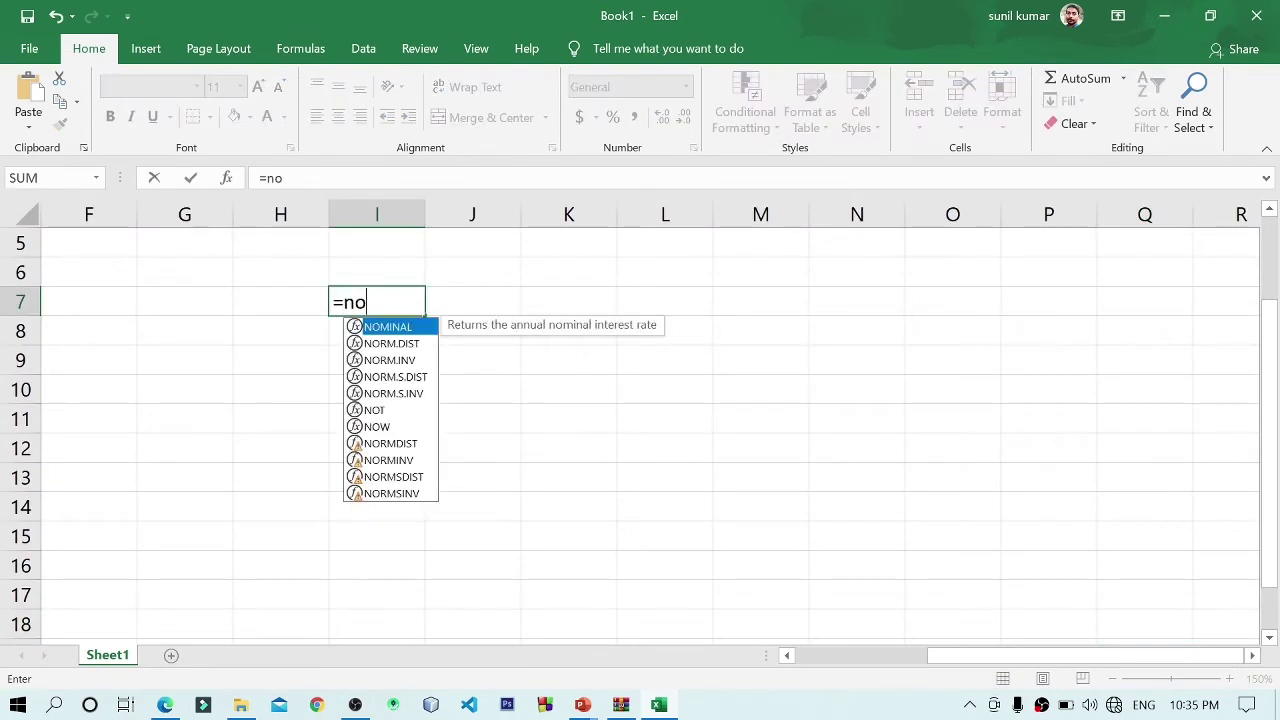
text(w())
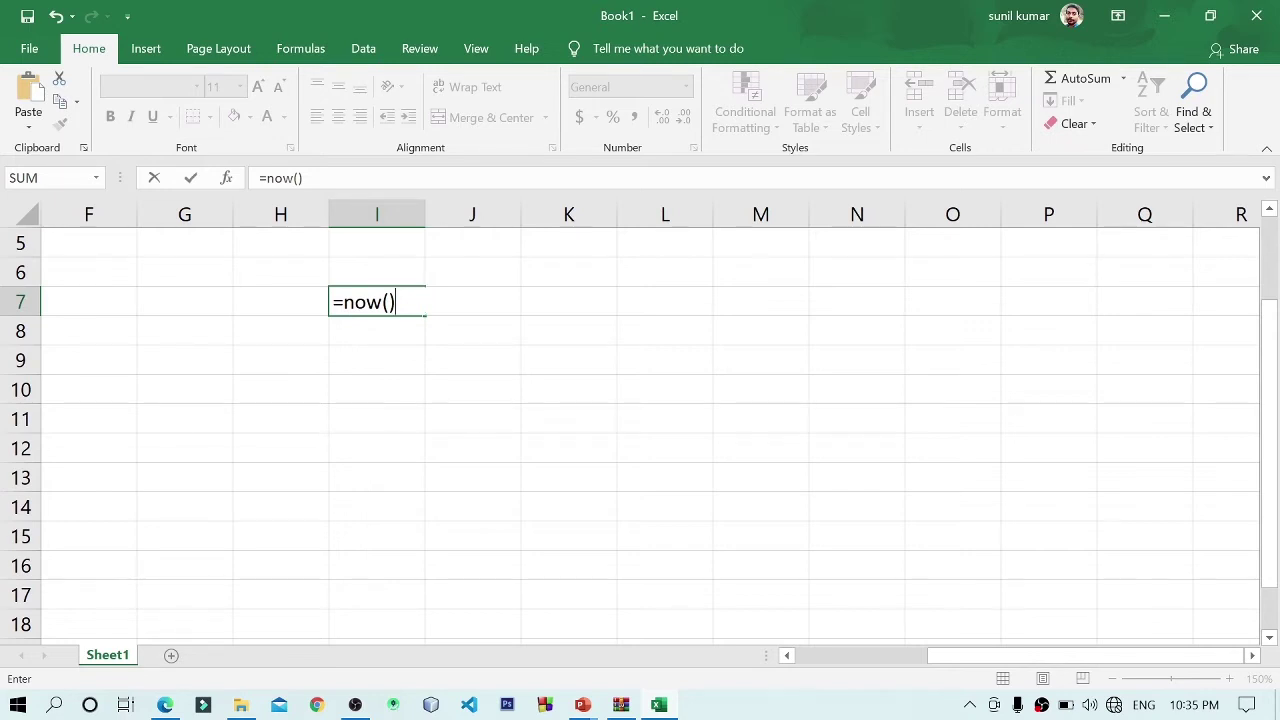
key(Return)
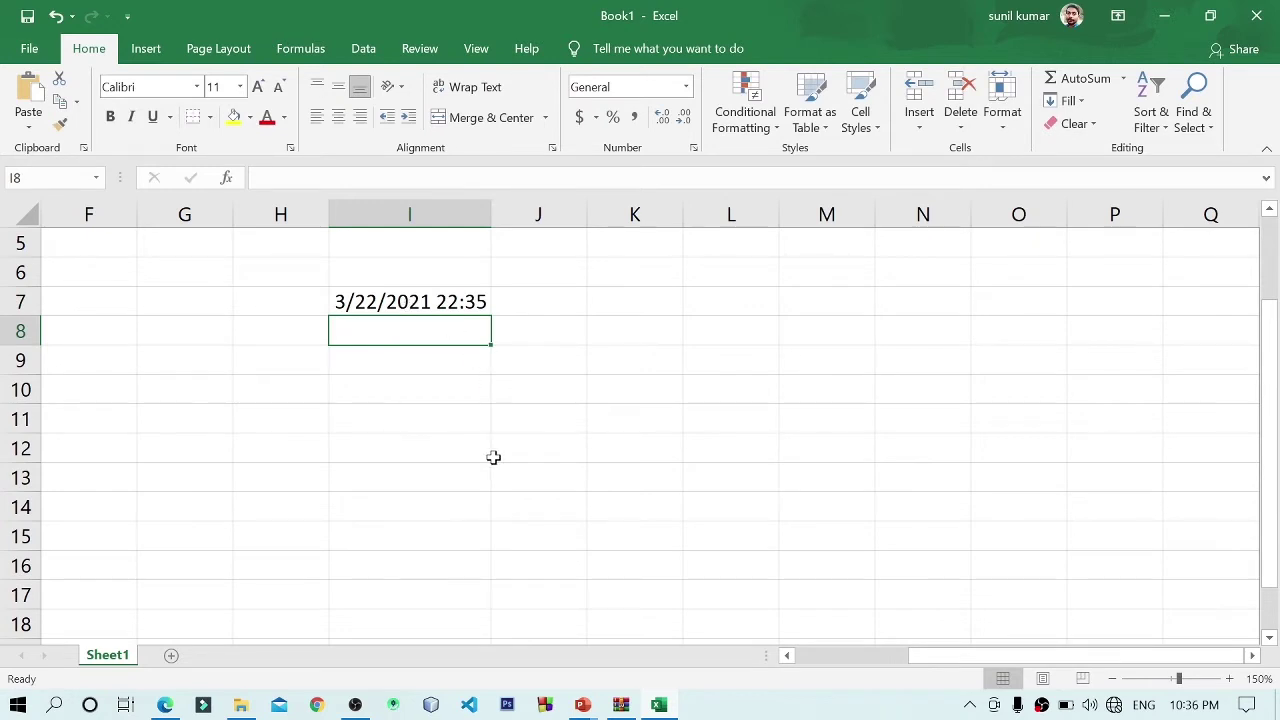
click(493, 457)
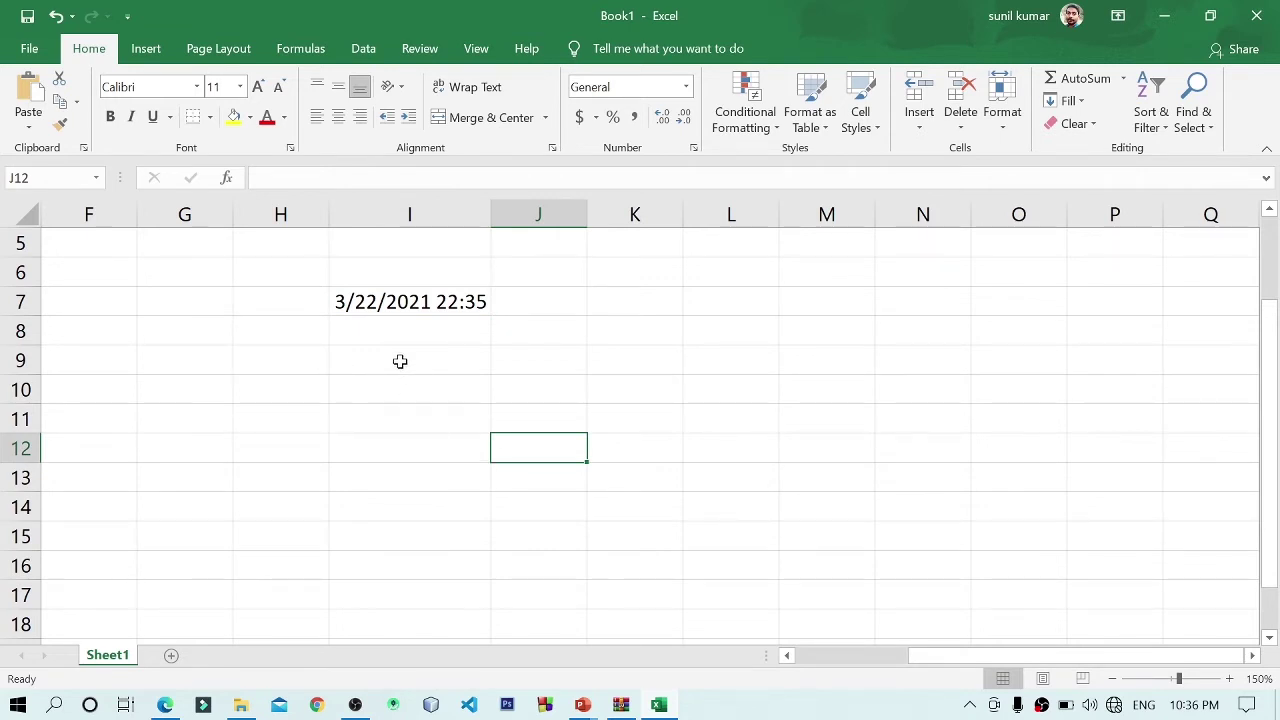
click(367, 303)
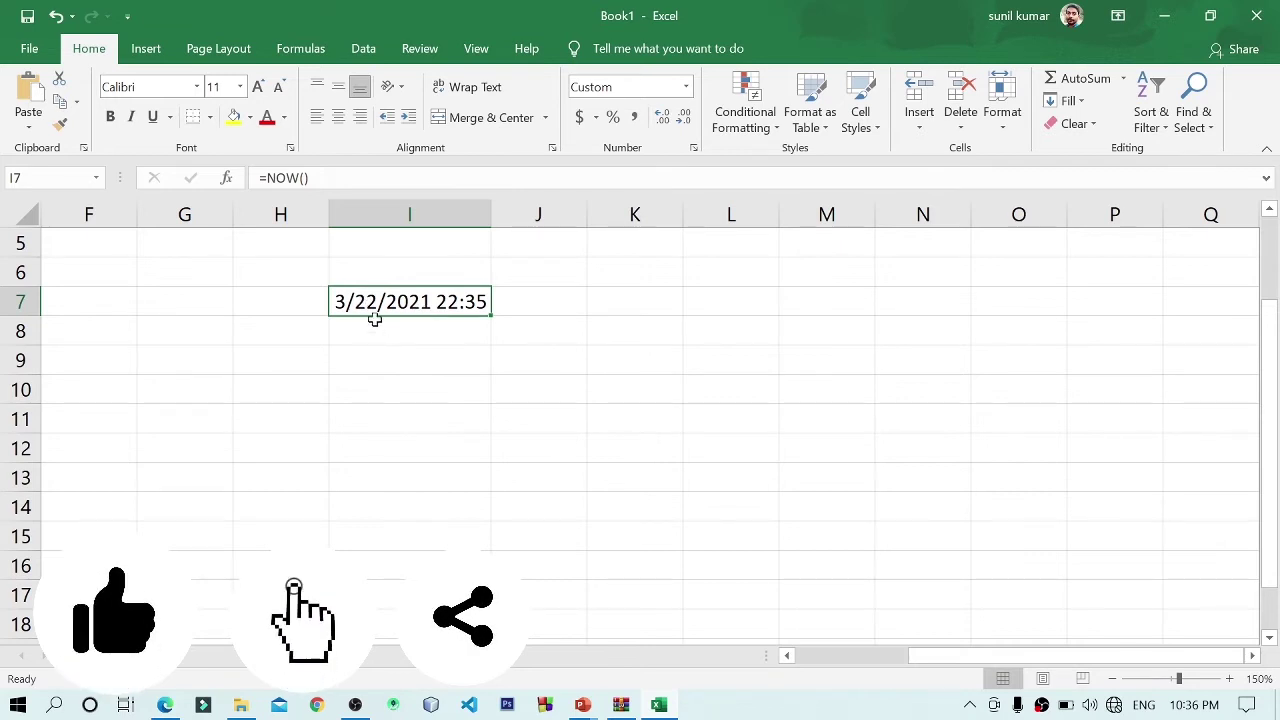
click(516, 347)
click(392, 308)
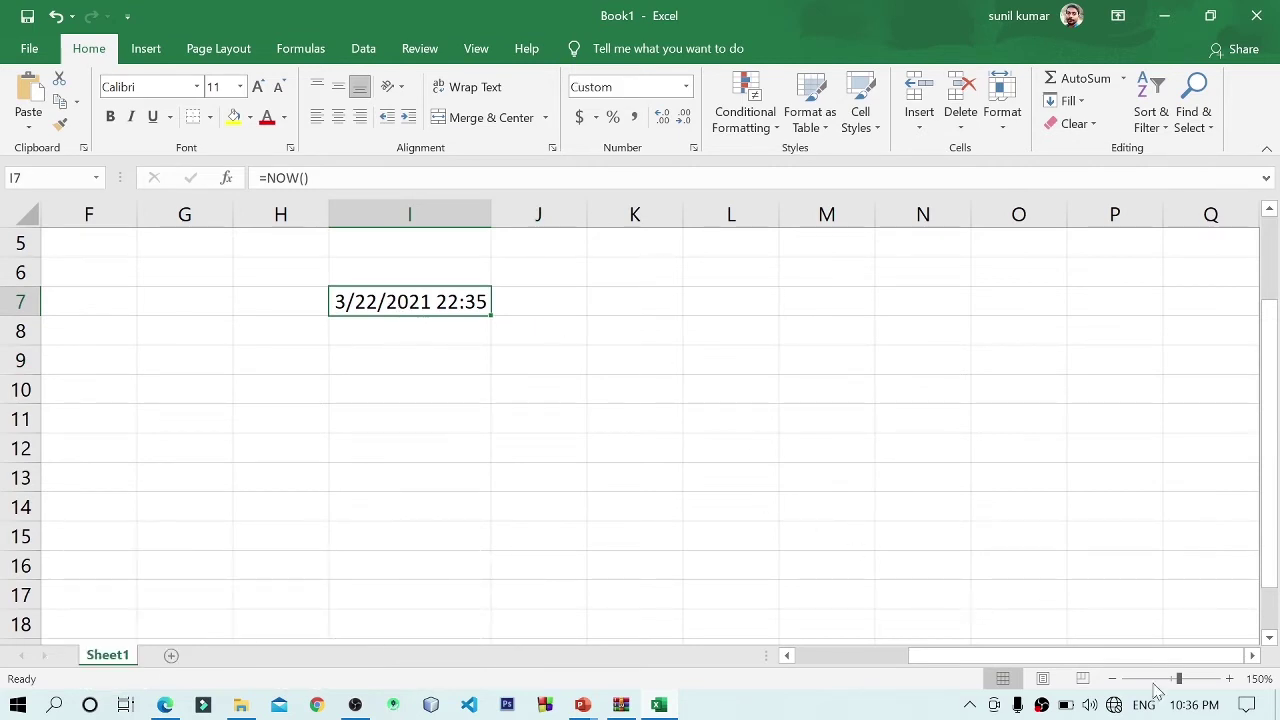
- Magnify the taskbar clock to compare its time with I7's NOW result
mouse_move(1172, 712)
key(super+plus)
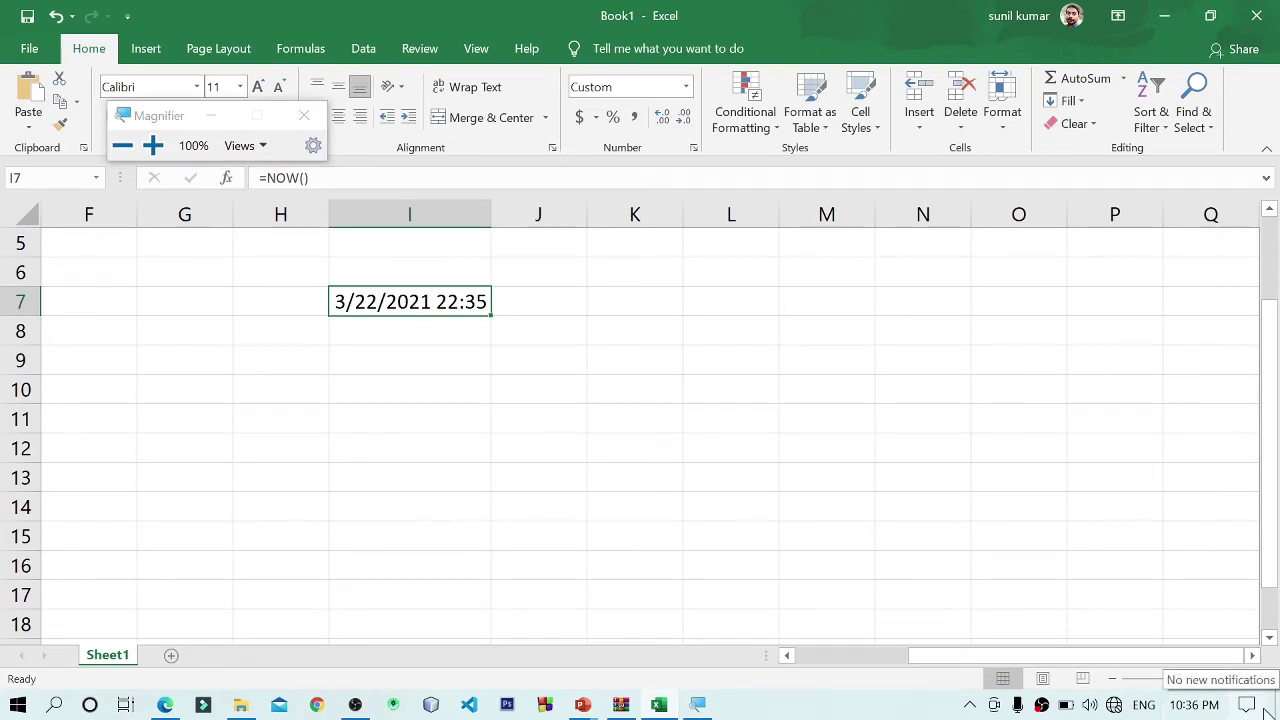
key(super+plus)
key(super+plus)
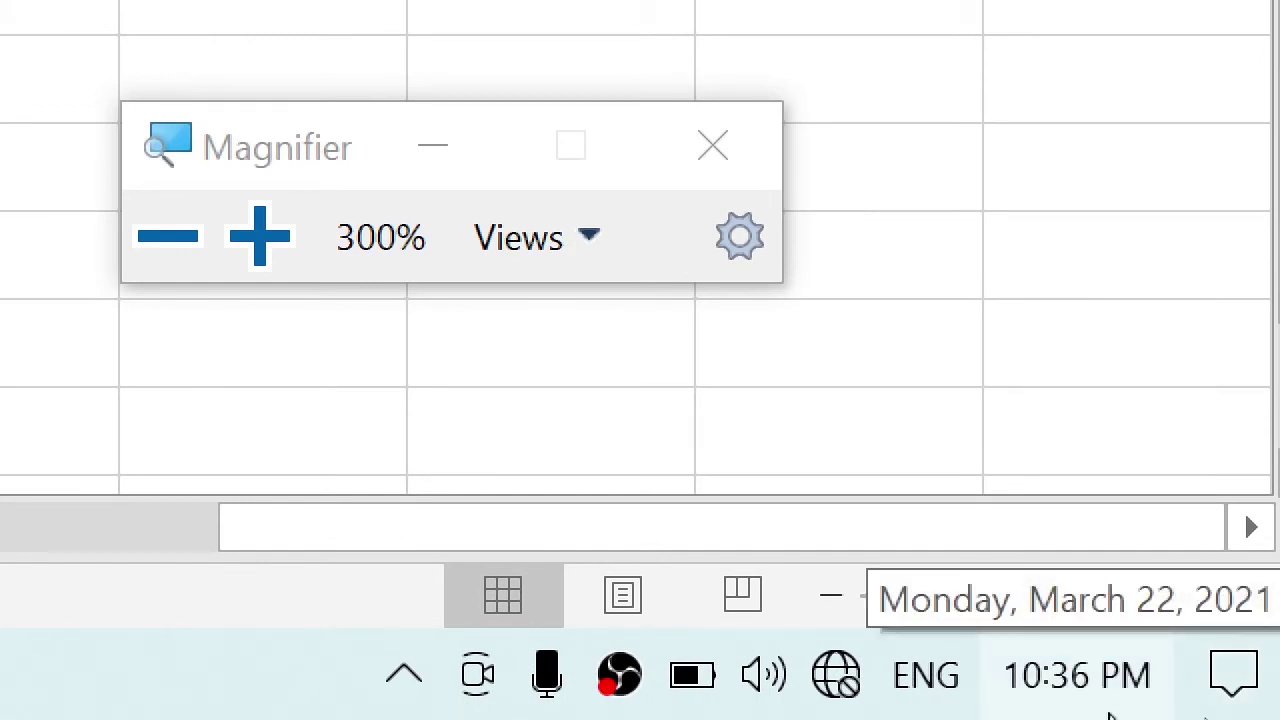
key(super+minus)
key(super+minus)
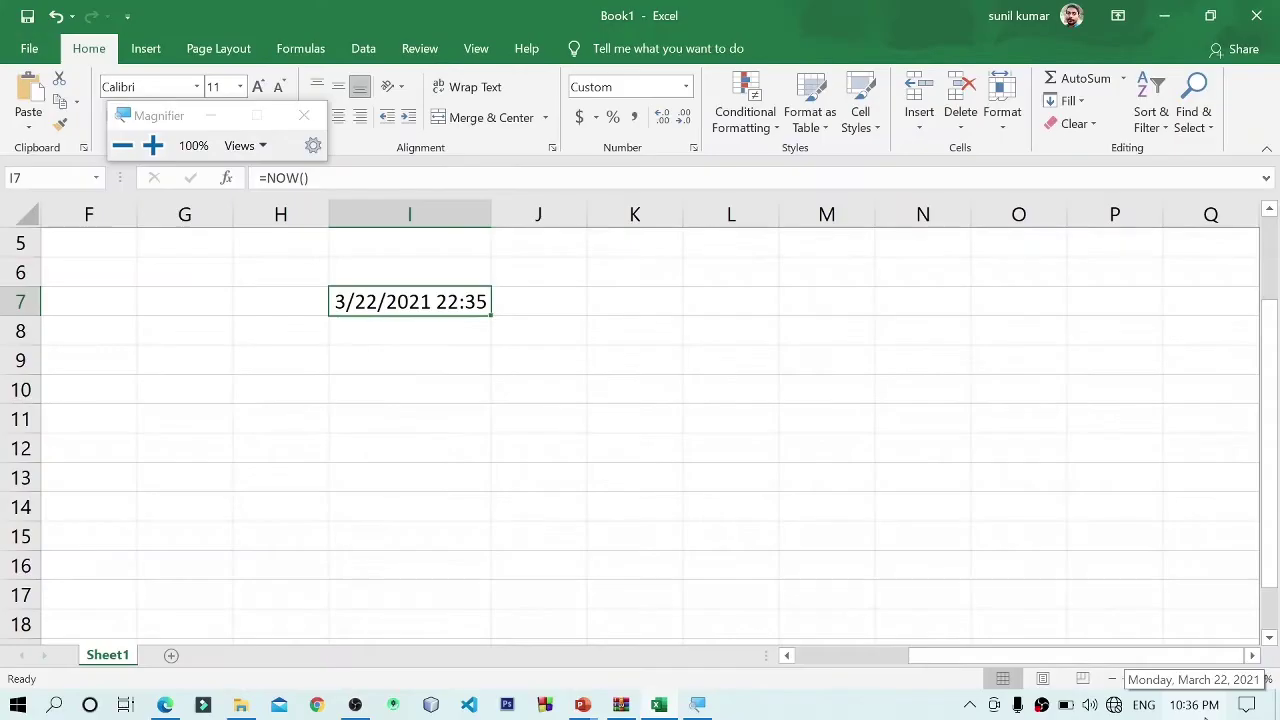
click(512, 355)
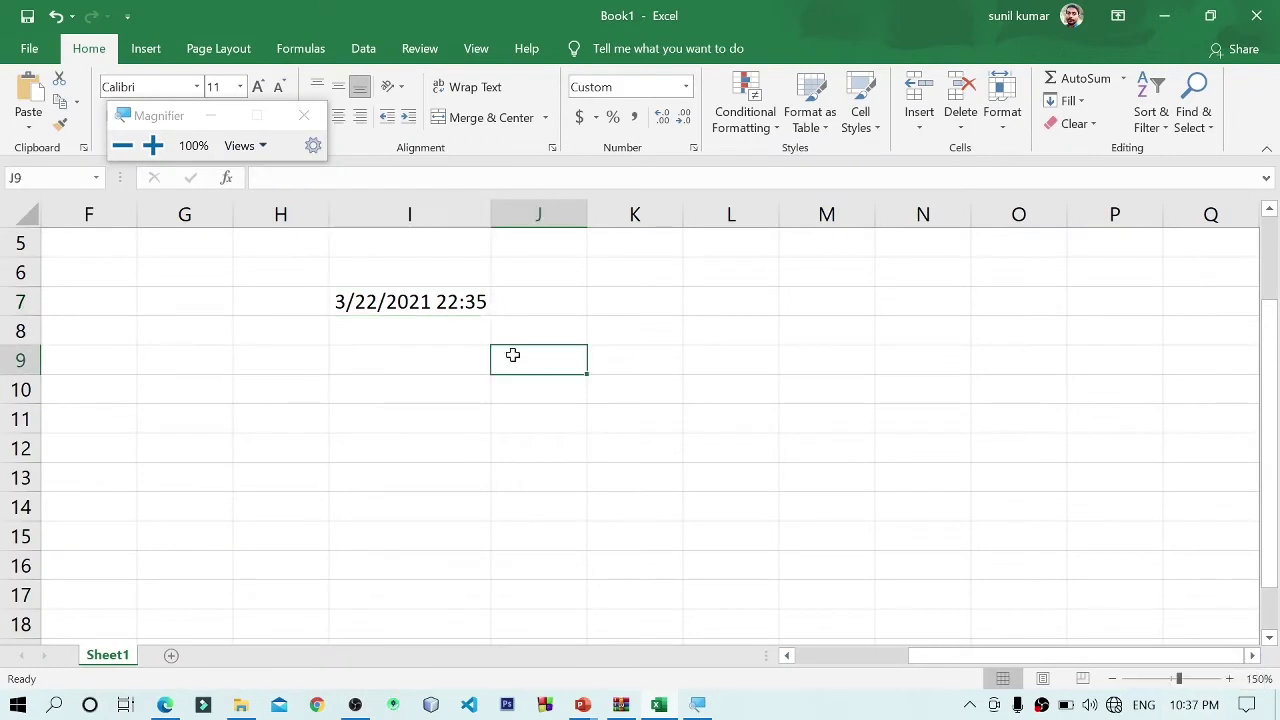
click(441, 305)
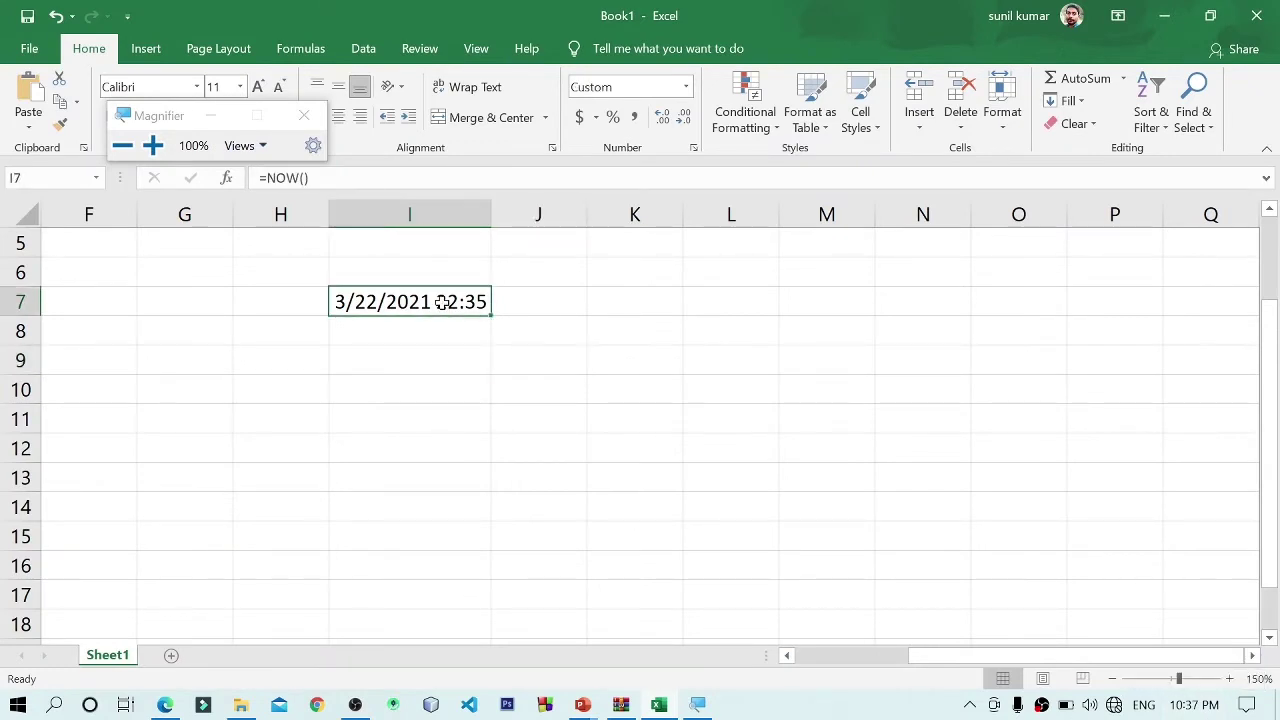
- Enter 12 in K8 and K9, then compare I7's recalculated time with the clock
click(645, 345)
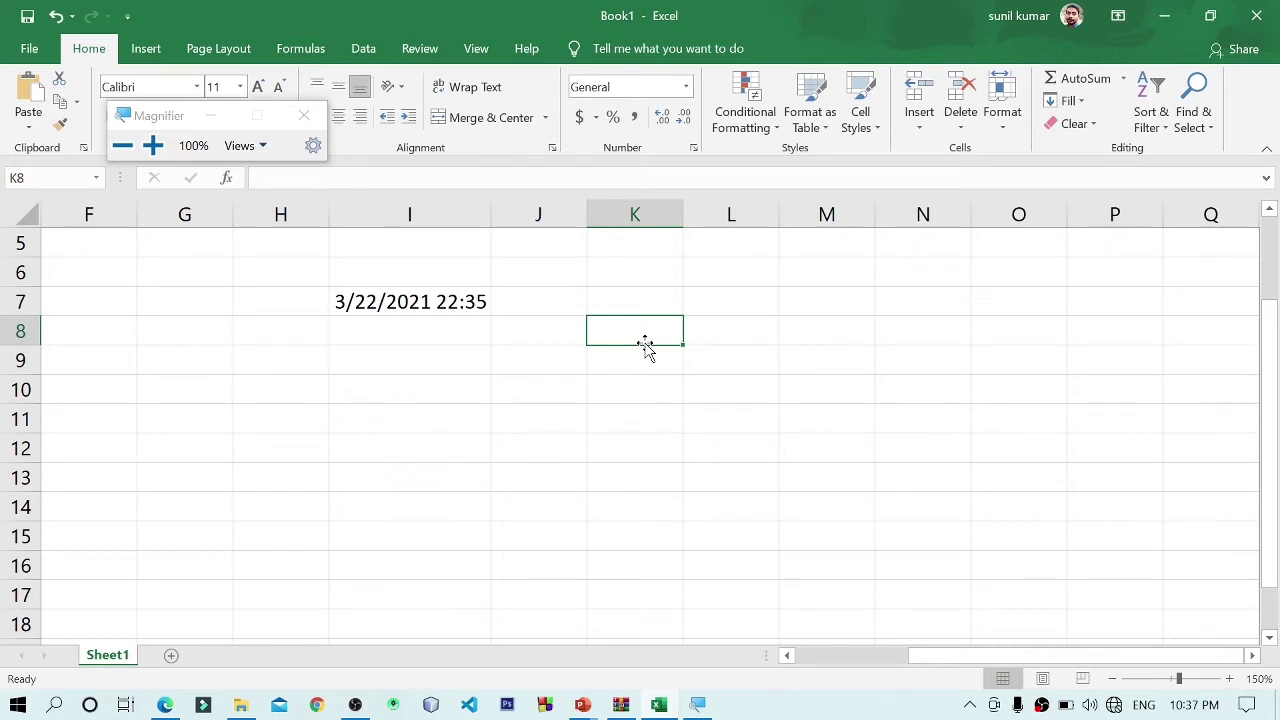
text(12)
key(Return)
text(12)
key(Return)
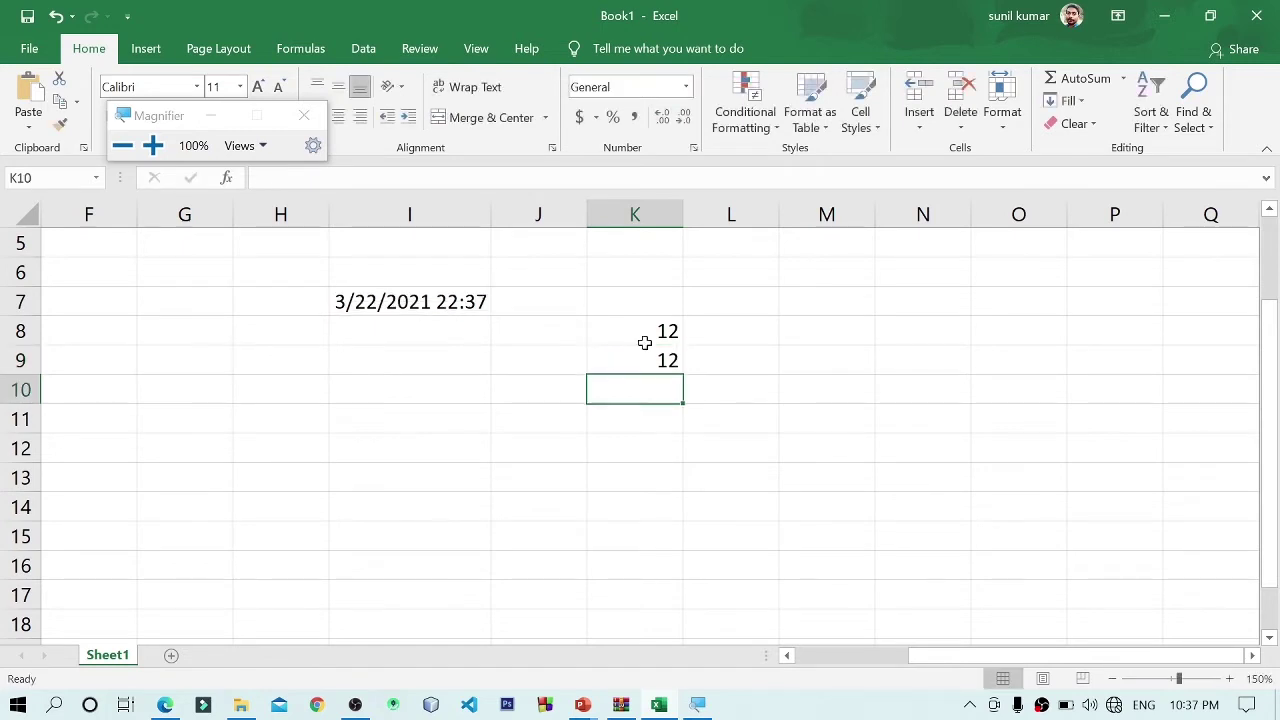
click(442, 310)
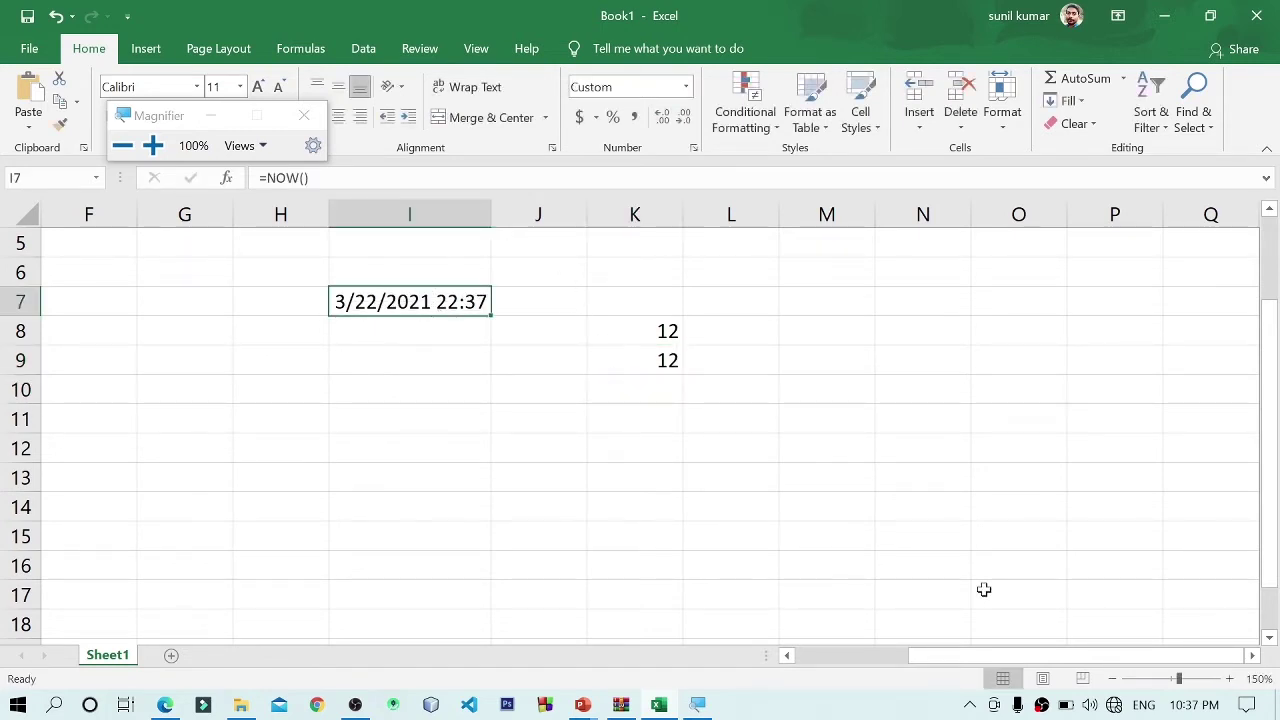
click(1185, 700)
key(super+plus)
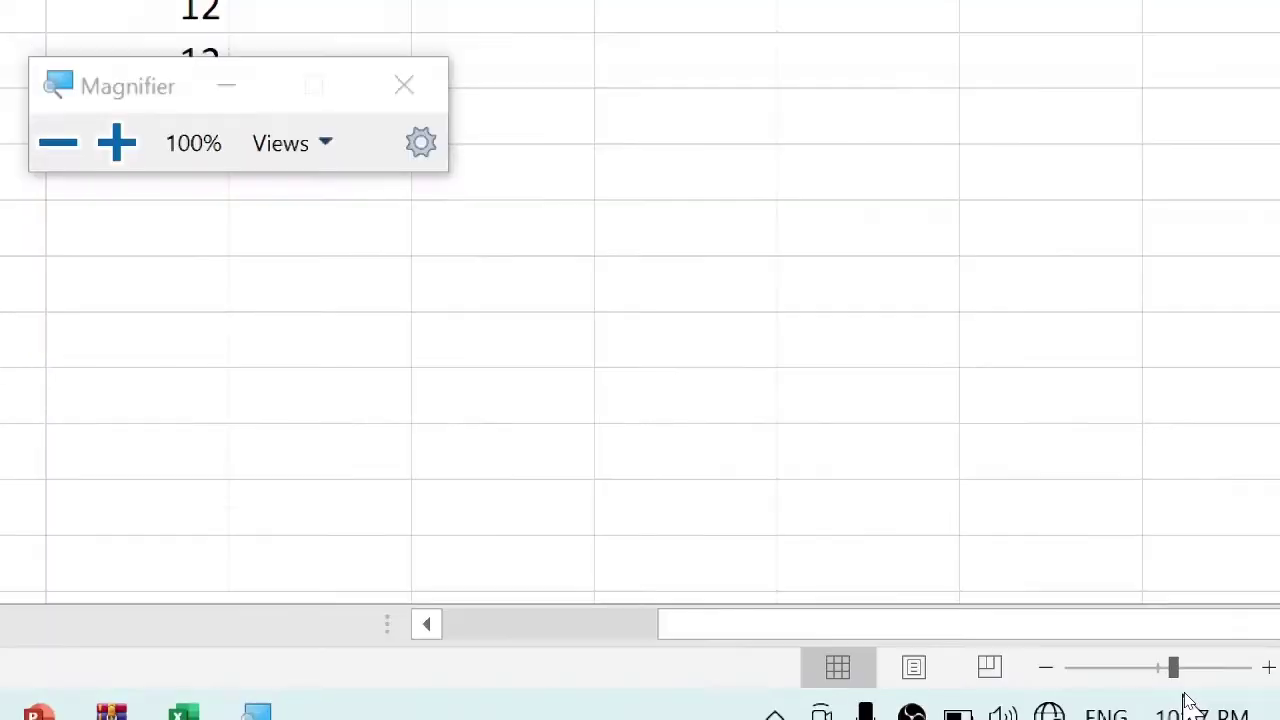
mouse_move(1098, 718)
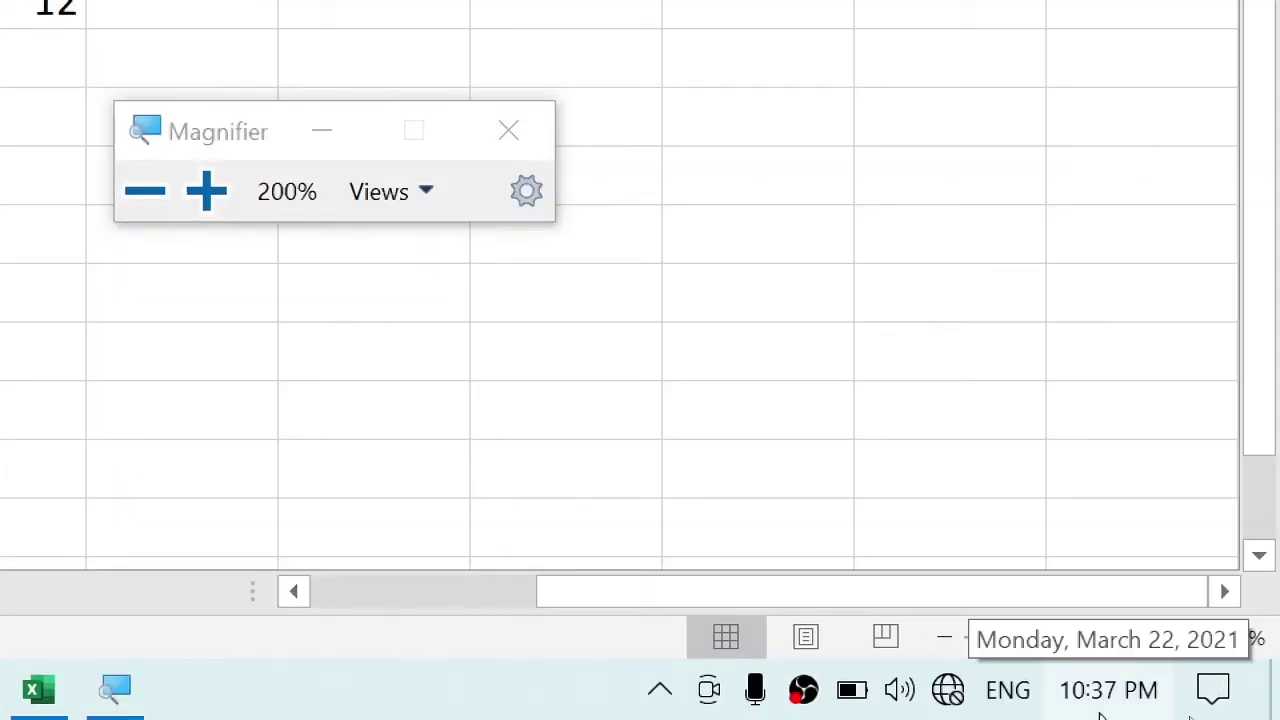
key(super+minus)
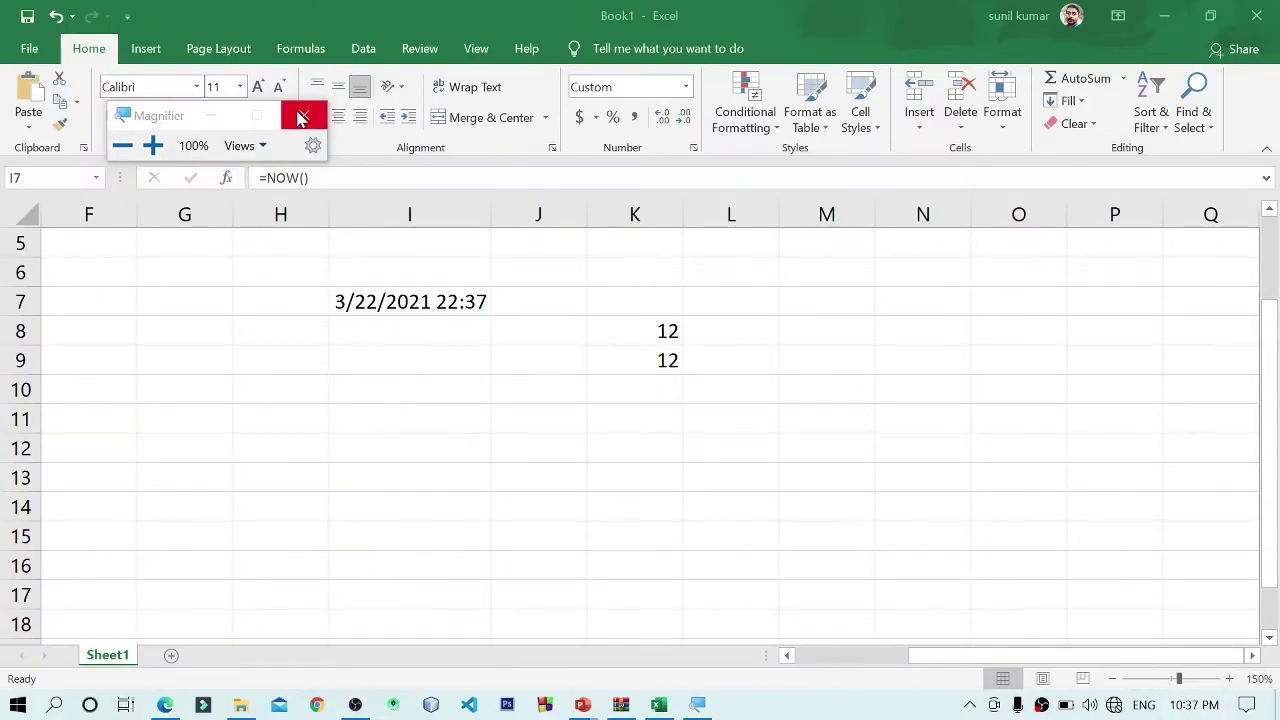
click(301, 118)
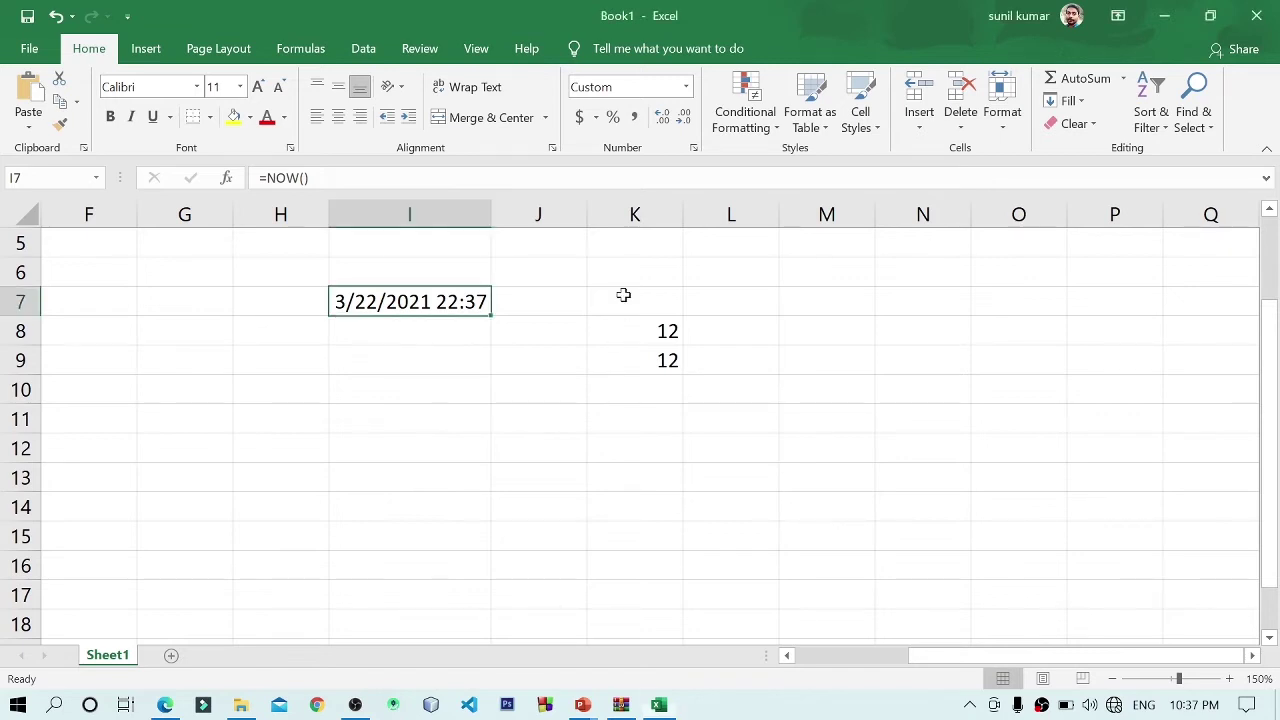
- Enter a second =NOW() formula in J11, now reading 3/22/2021 22:38
mouse_move(754, 420)
mouse_down()
mouse_move(655, 355)
mouse_move(608, 288)
mouse_up()
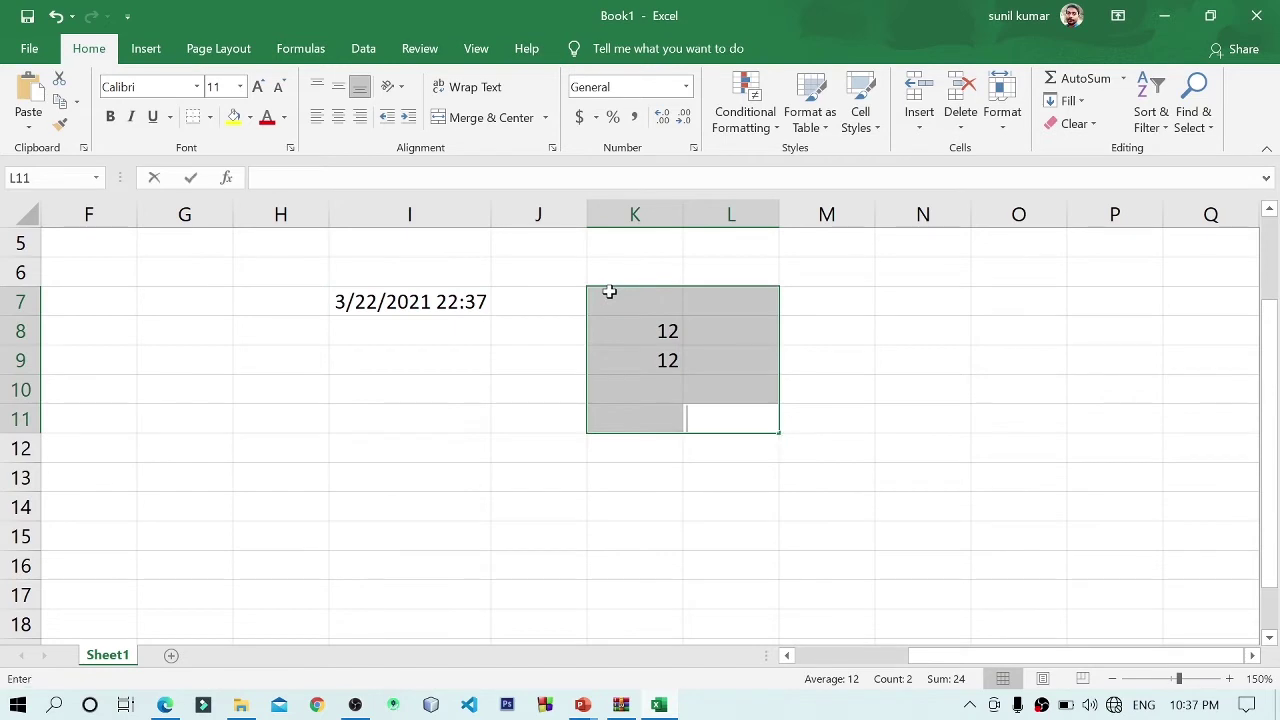
key(BackSpace)
key(Escape)
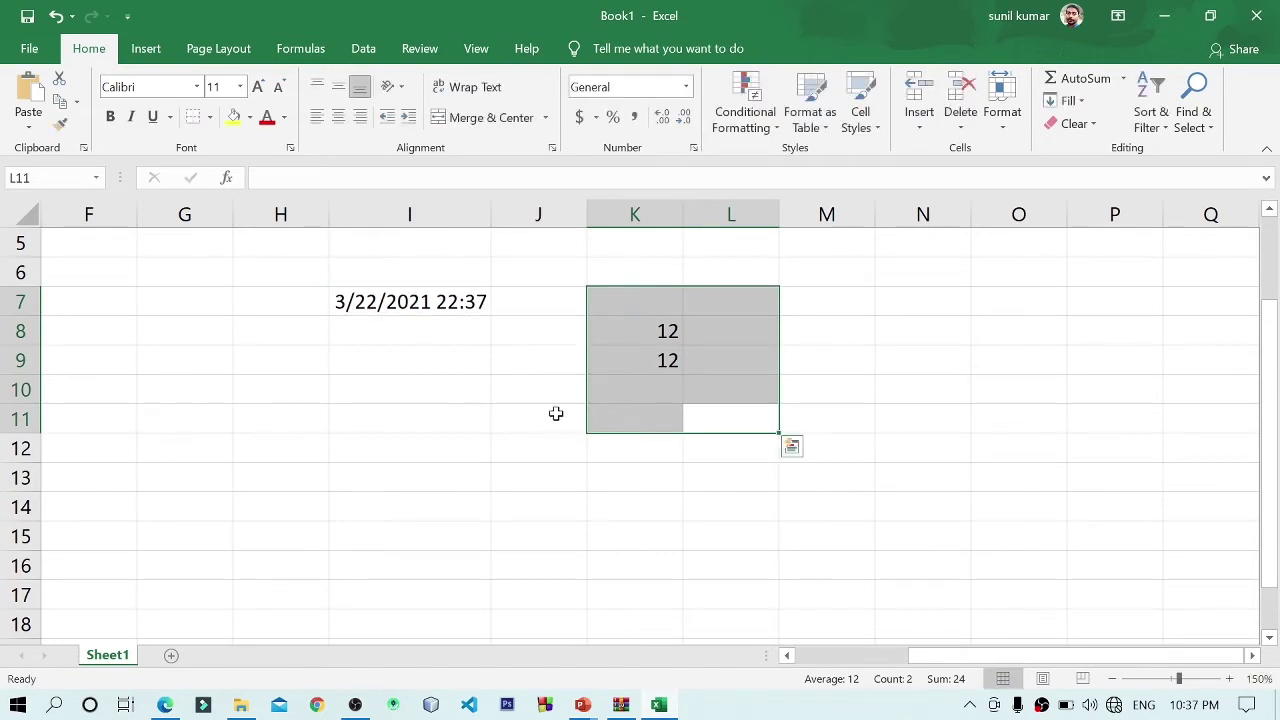
click(549, 410)
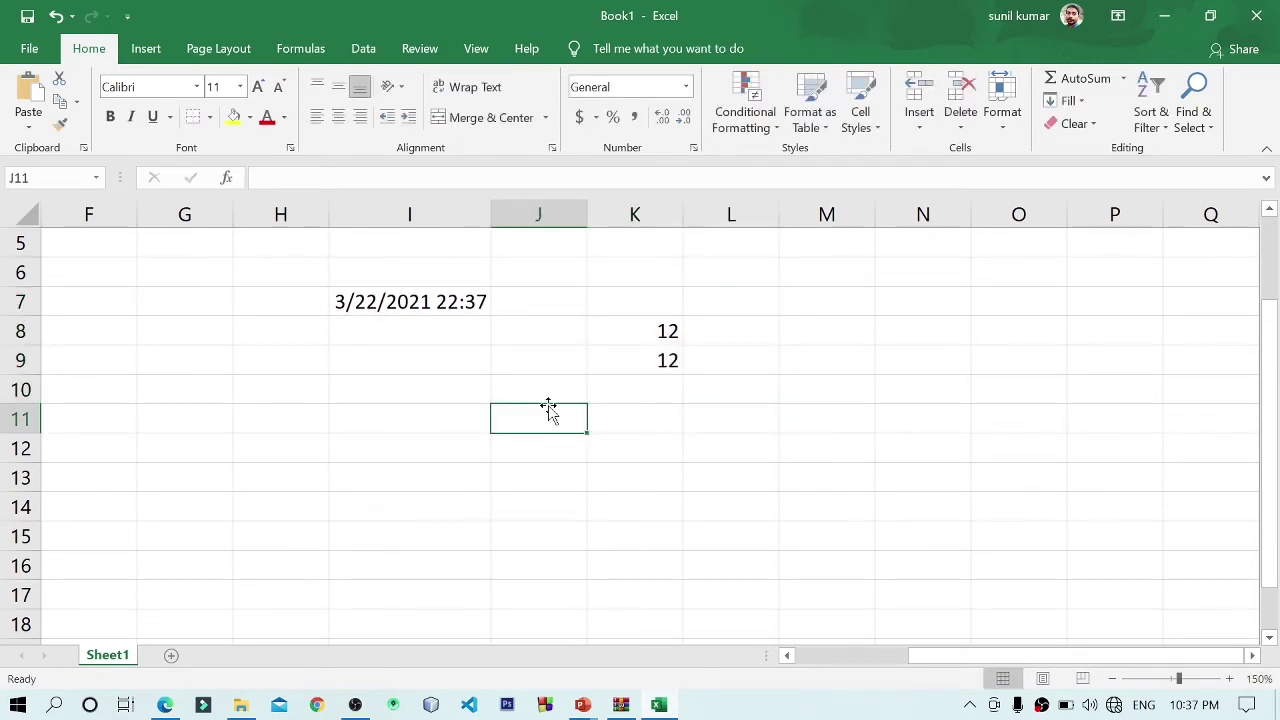
text(=nu)
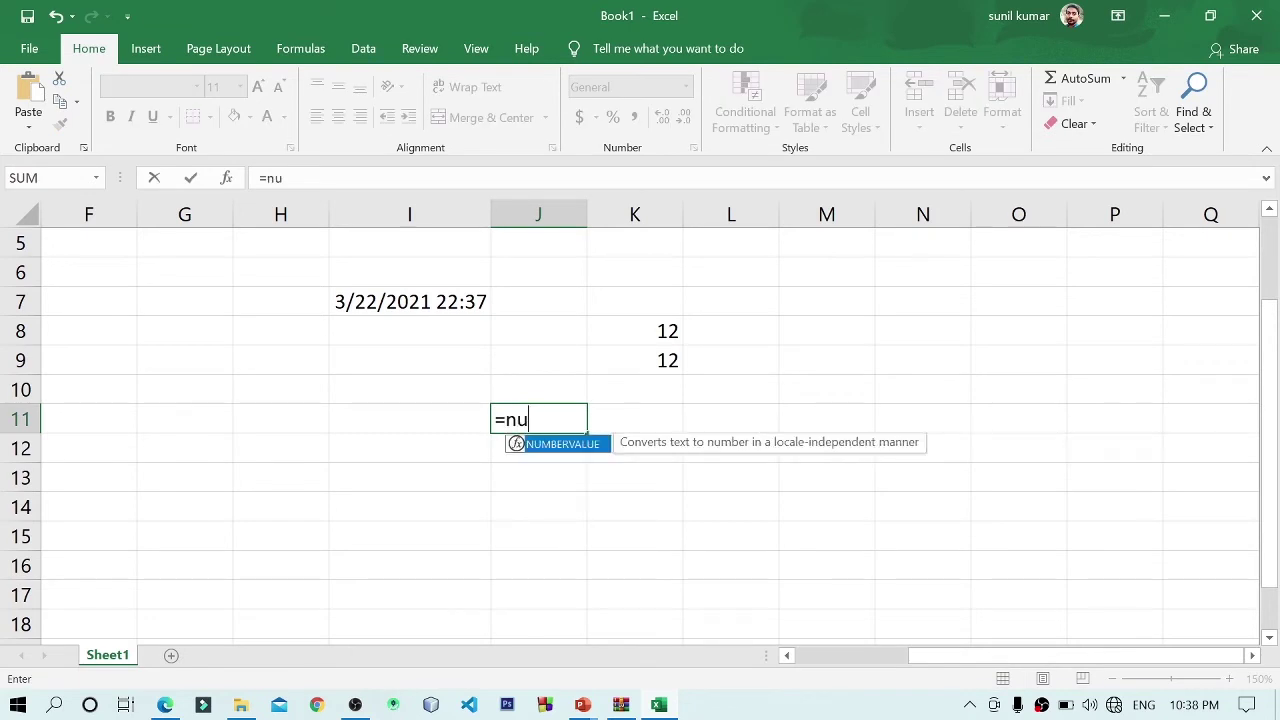
key(BackSpace)
text(ow)
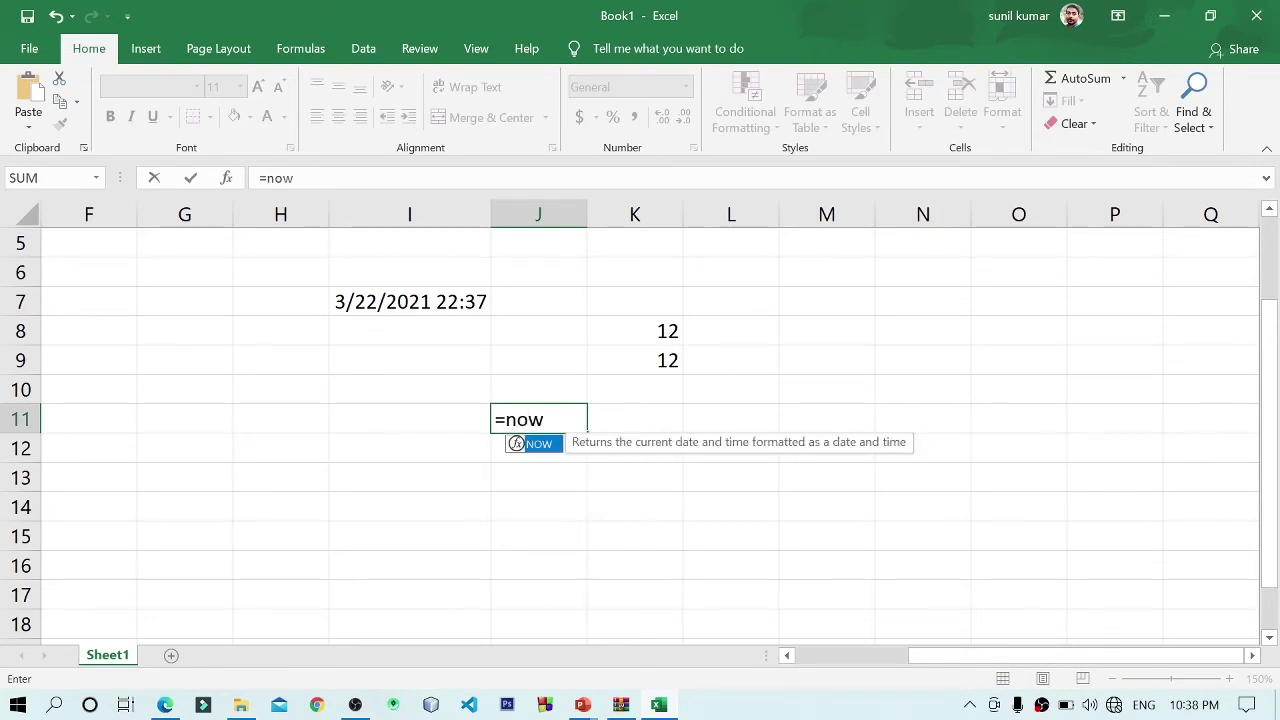
text(())
key(Return)
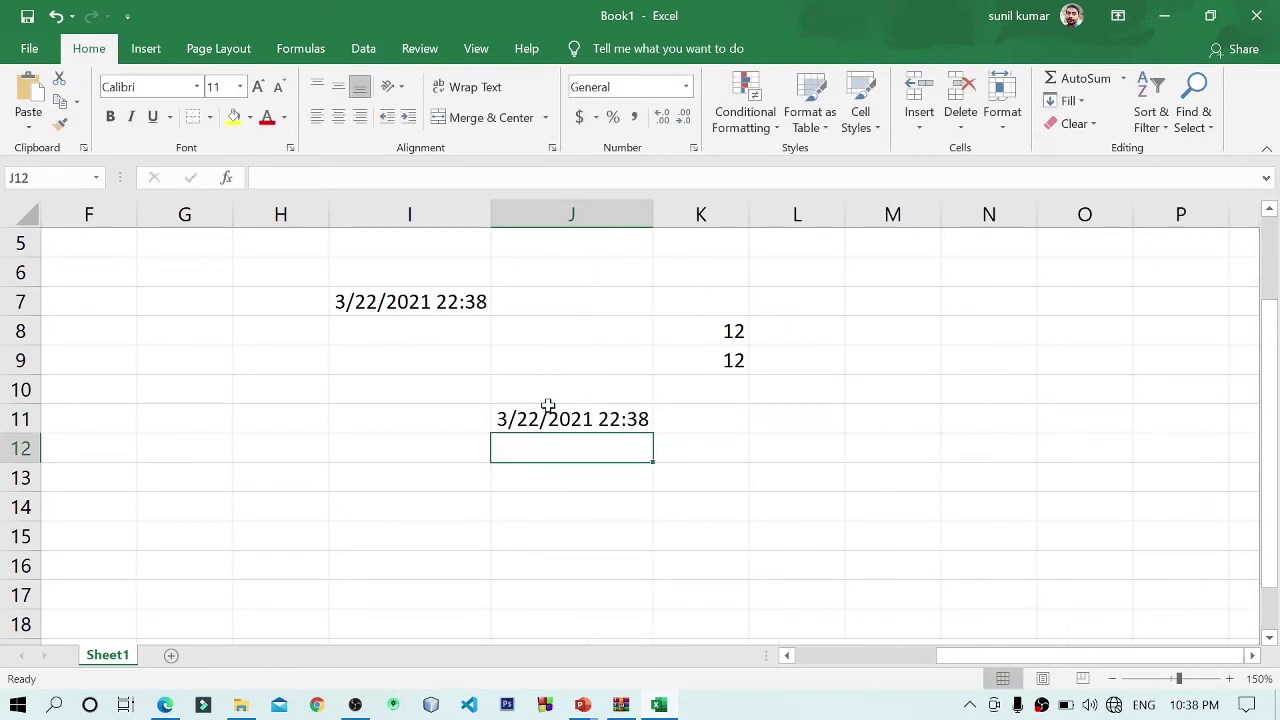
click(753, 478)
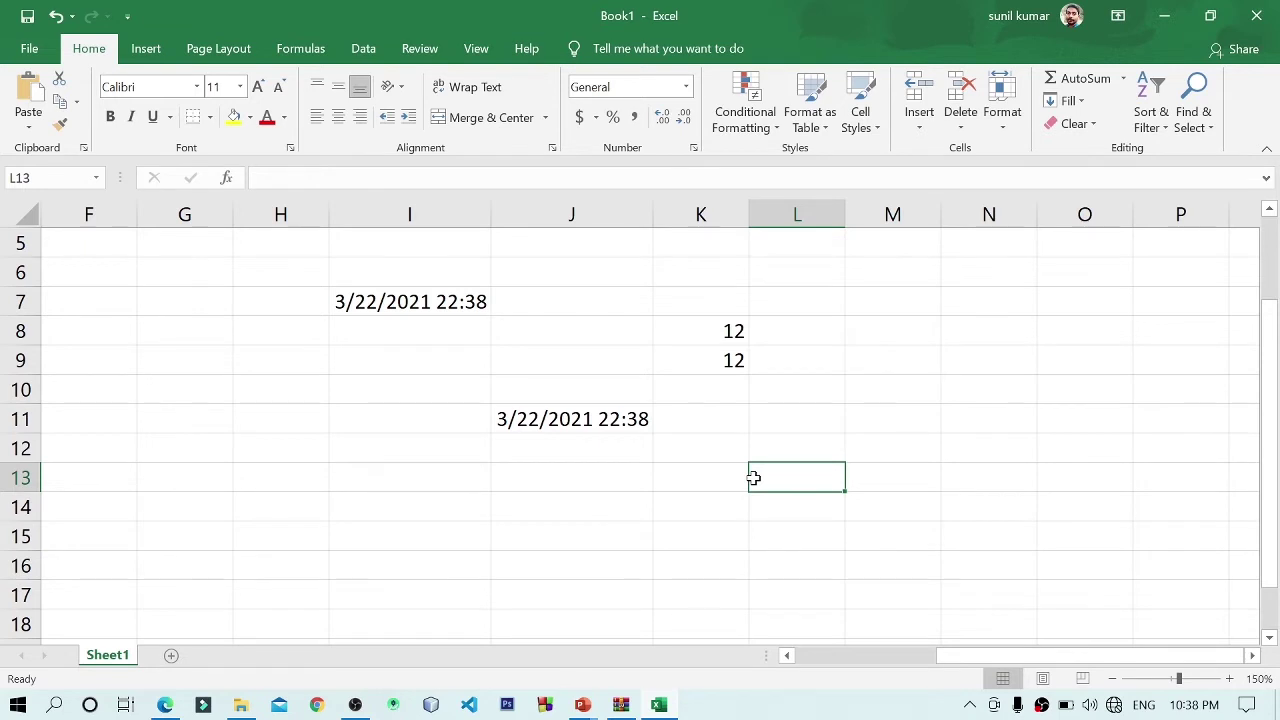
- Clear the test values in H5:L12 and re-enter =NOW() in I7
drag(286, 250, 753, 456)
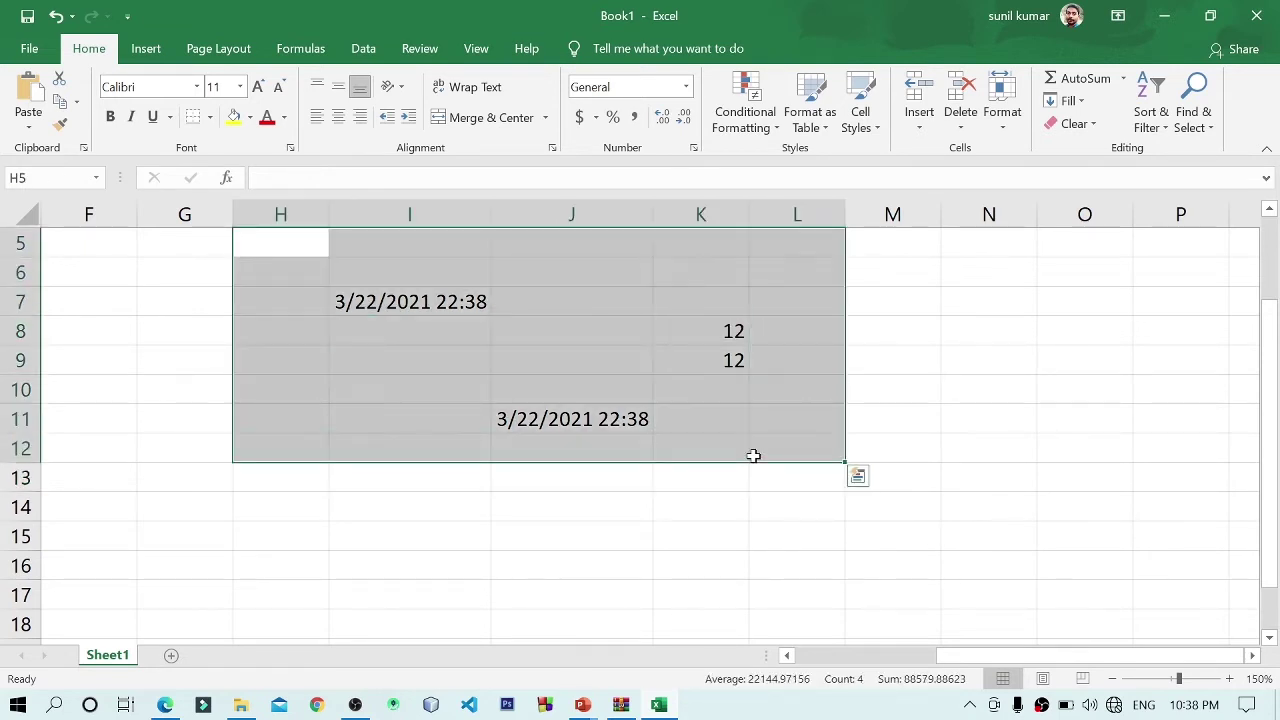
key(Delete)
click(427, 311)
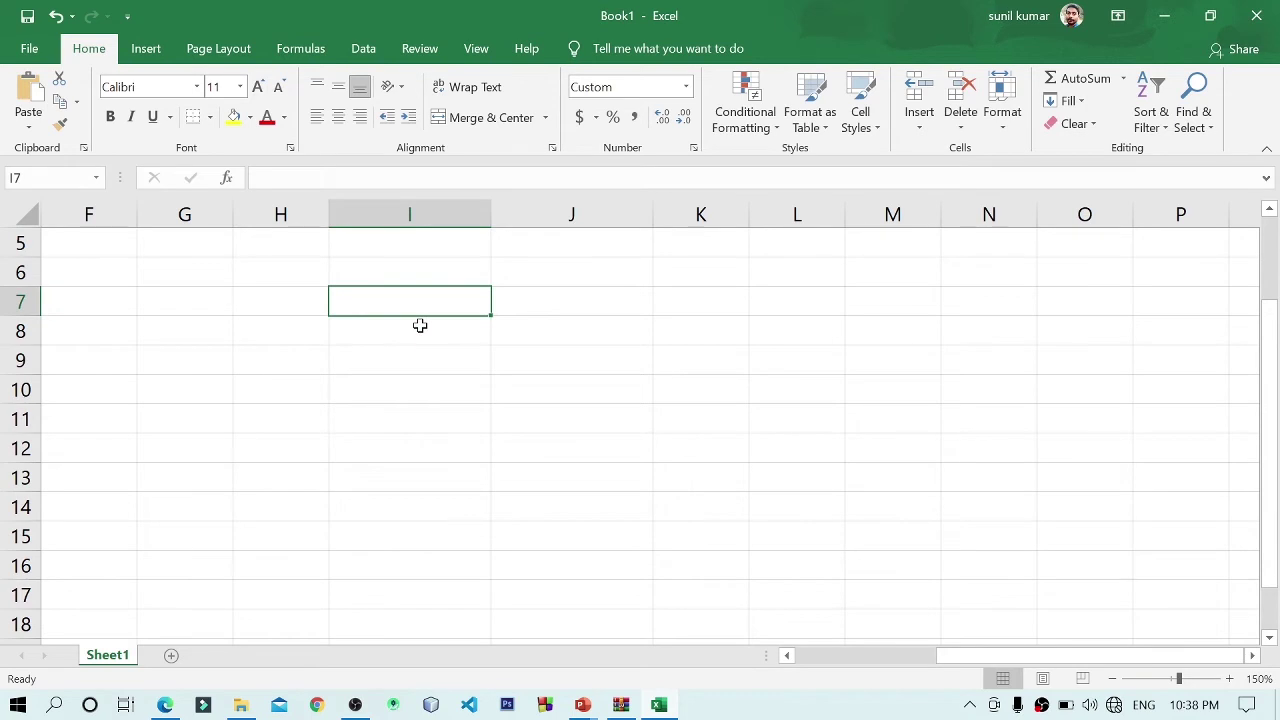
text(=n)
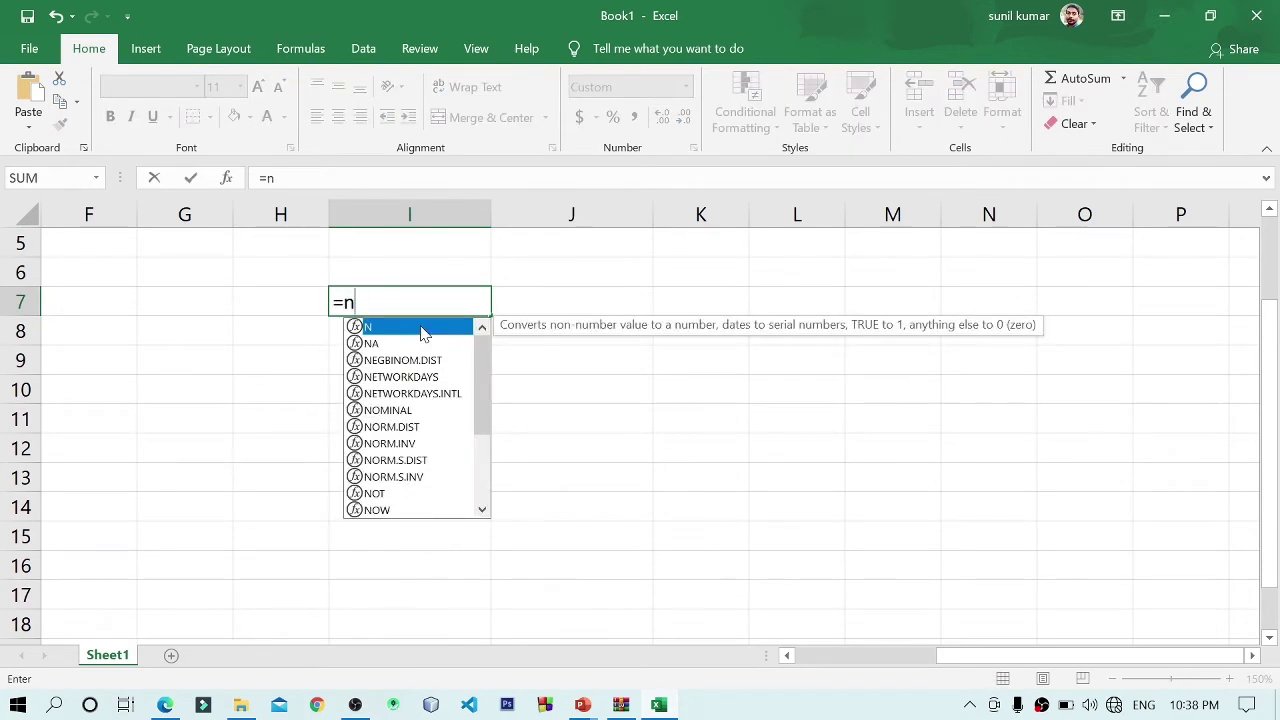
text(ow)
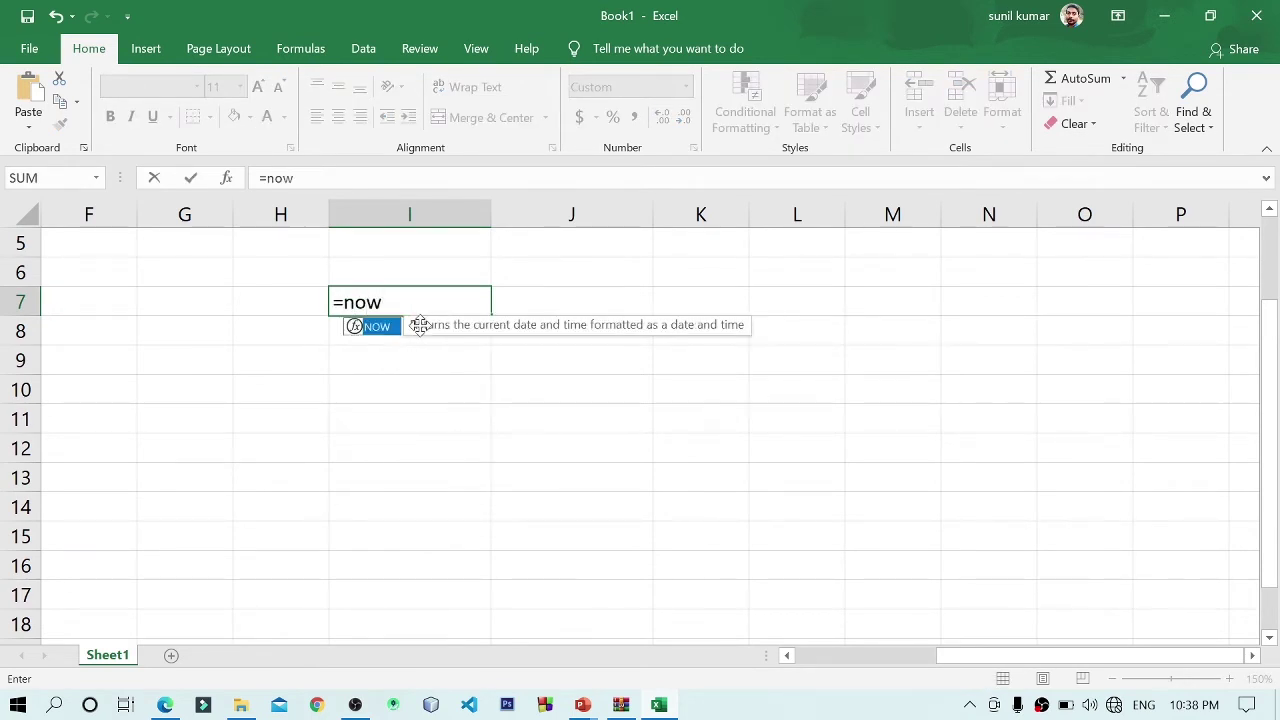
text(())
key(Return)
- Apply the Short Date format to I7 so it displays only 3/22/2021
click(423, 298)
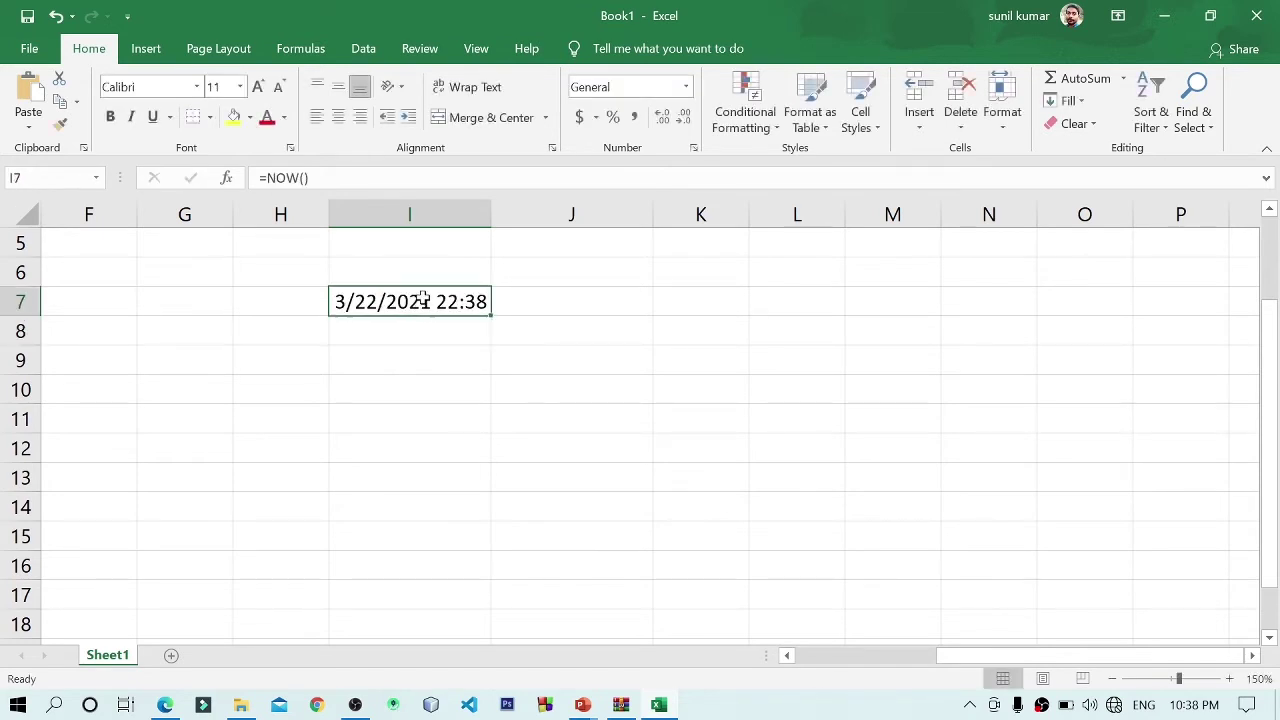
click(686, 87)
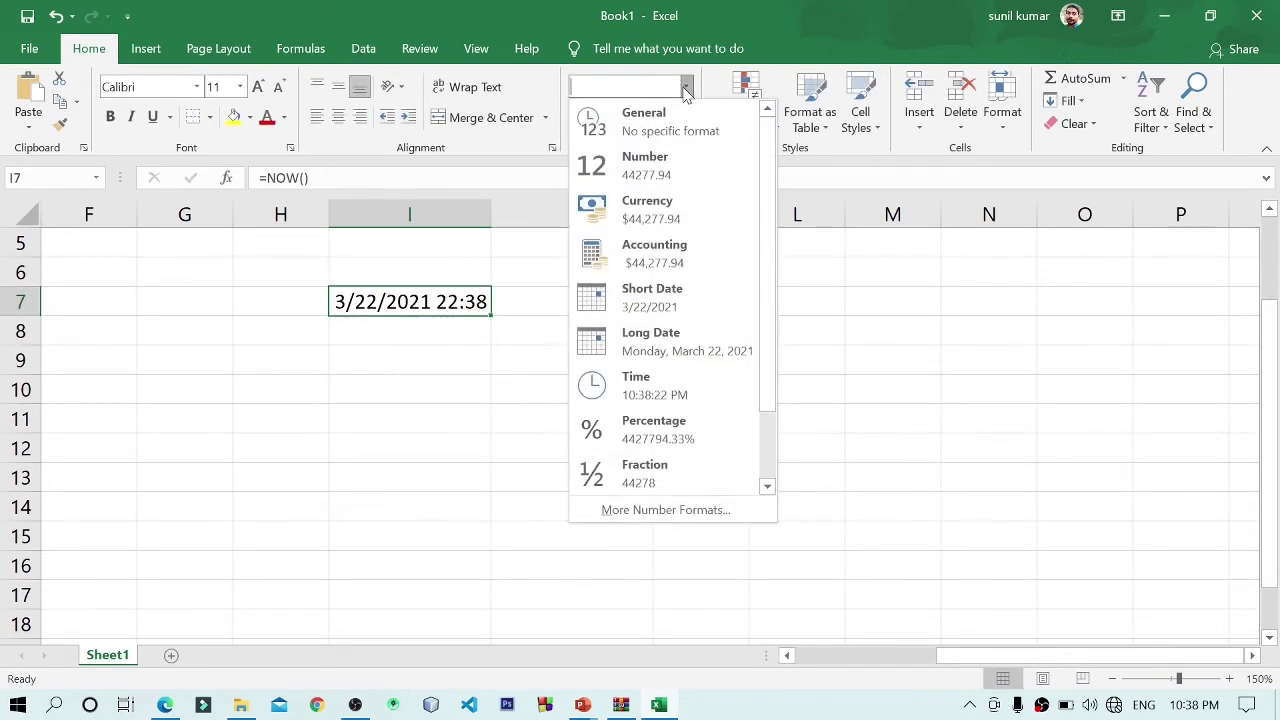
click(687, 285)
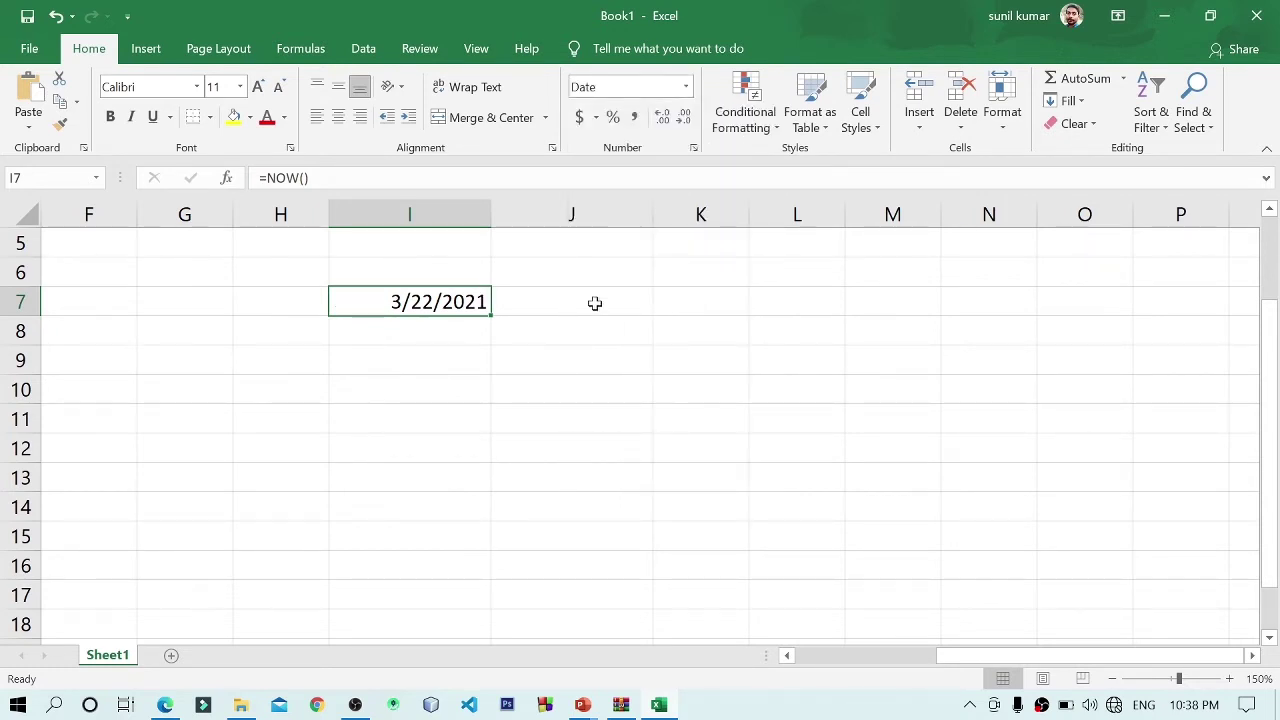
click(557, 302)
click(433, 305)
key(super+plus)
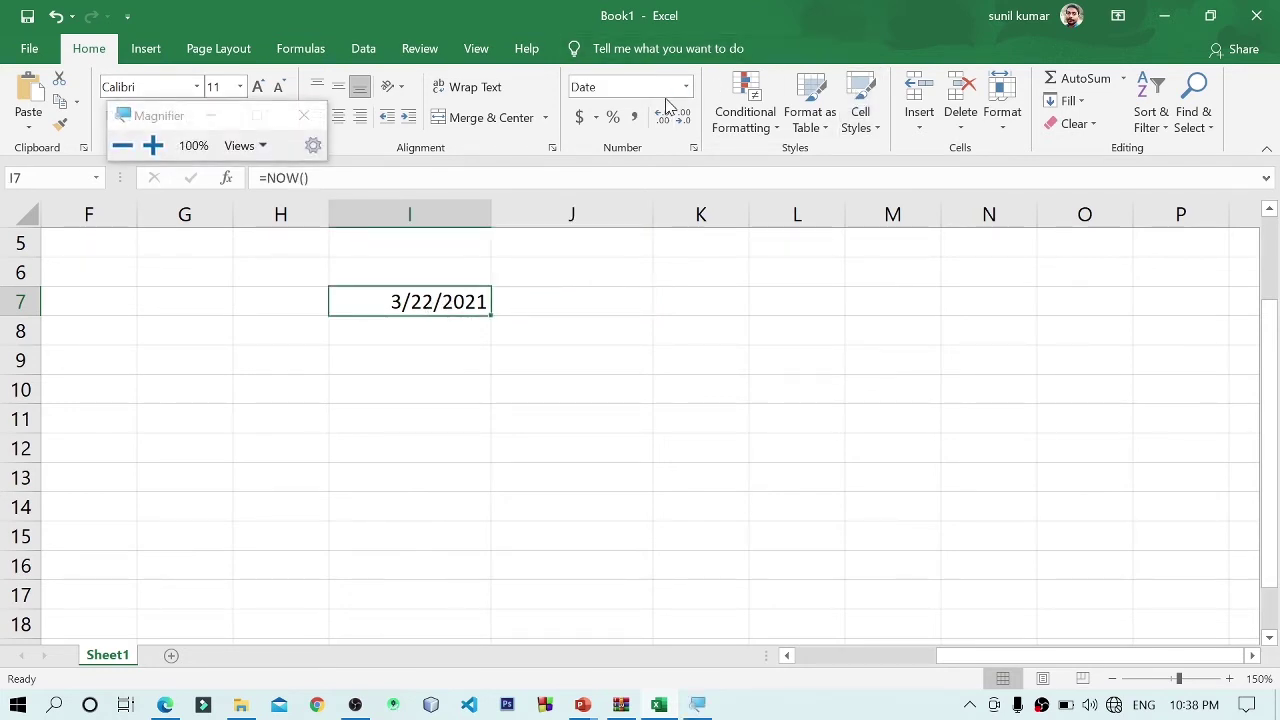
key(super+plus)
click(595, 118)
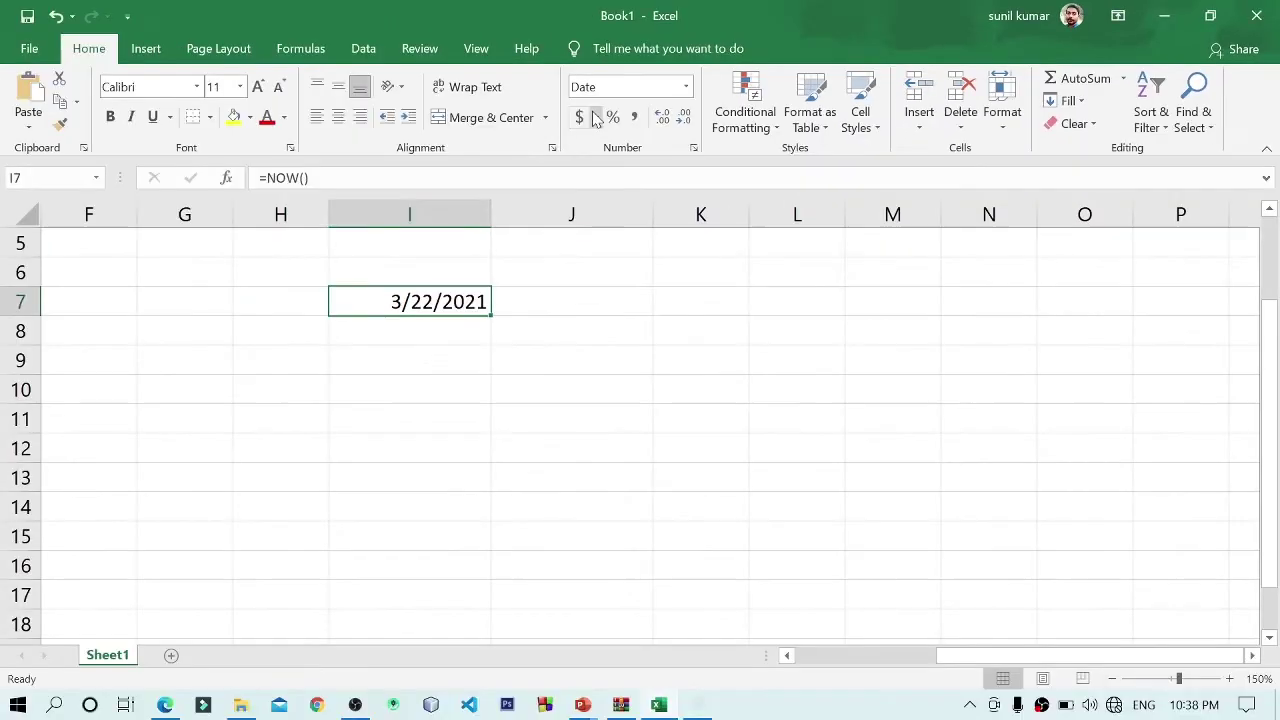
click(578, 298)
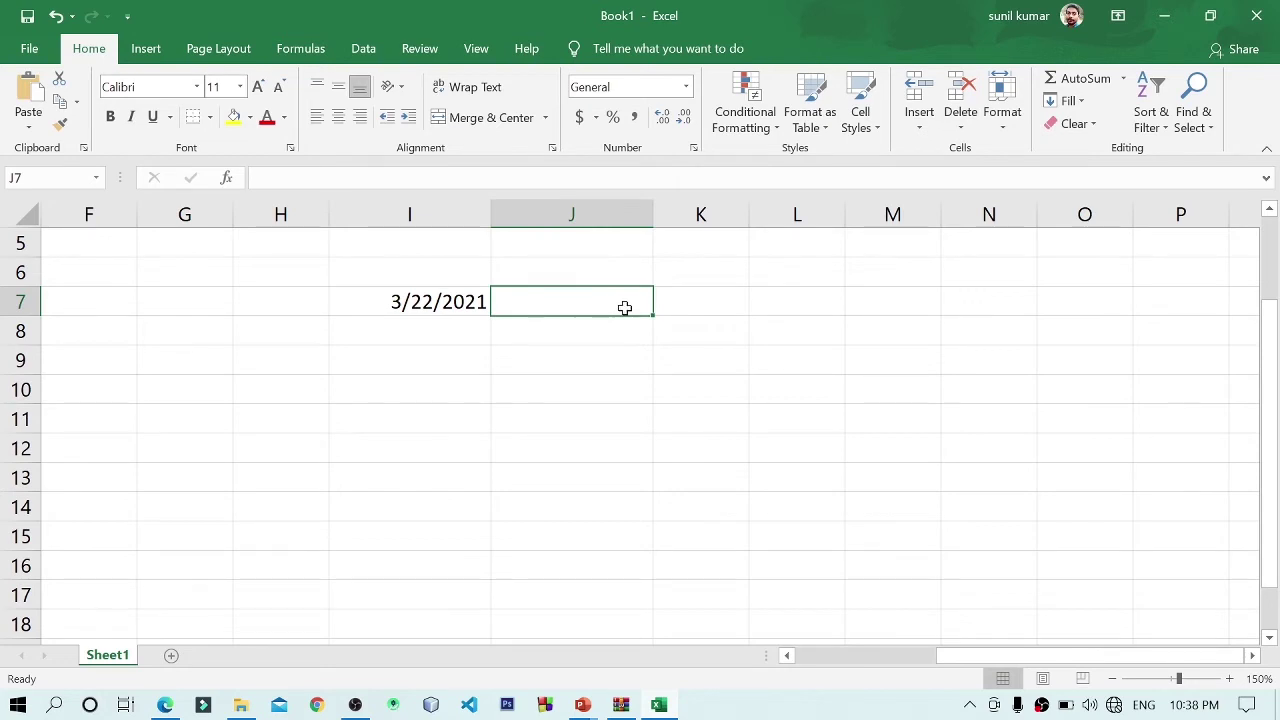
- Type the headings 'day', 'month' and 'year' into J6, K6 and L6
click(682, 298)
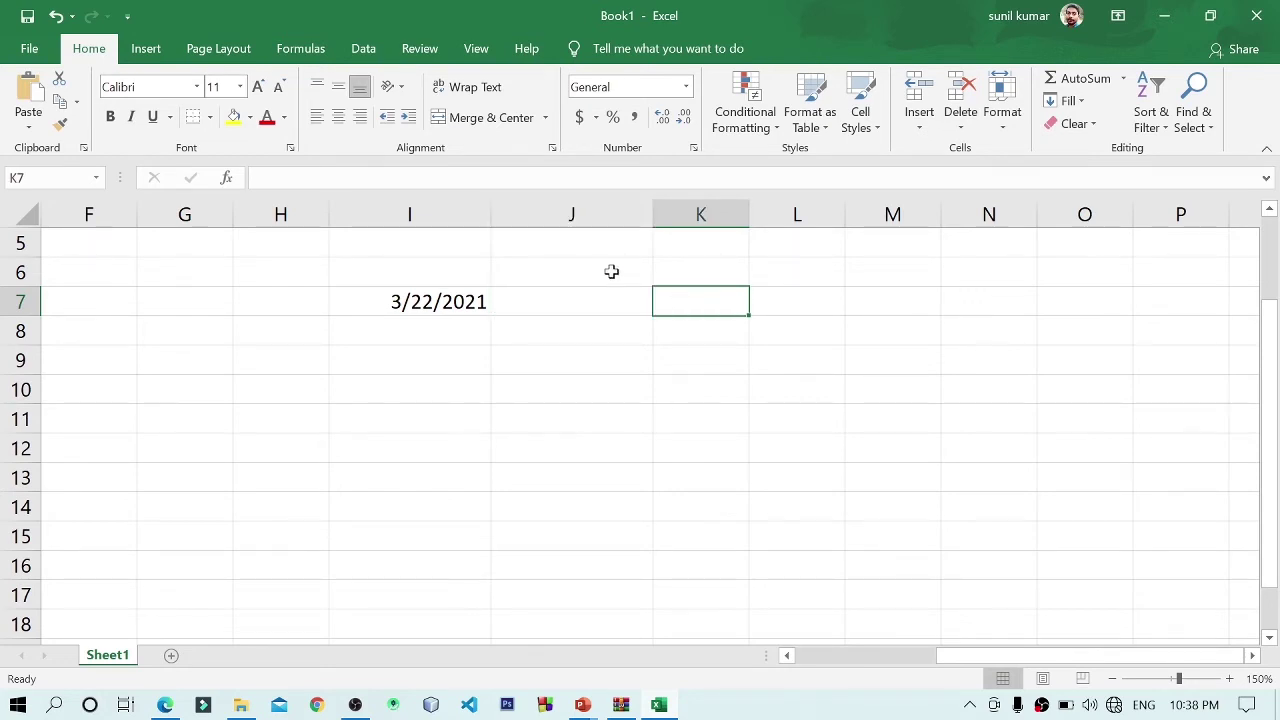
click(611, 271)
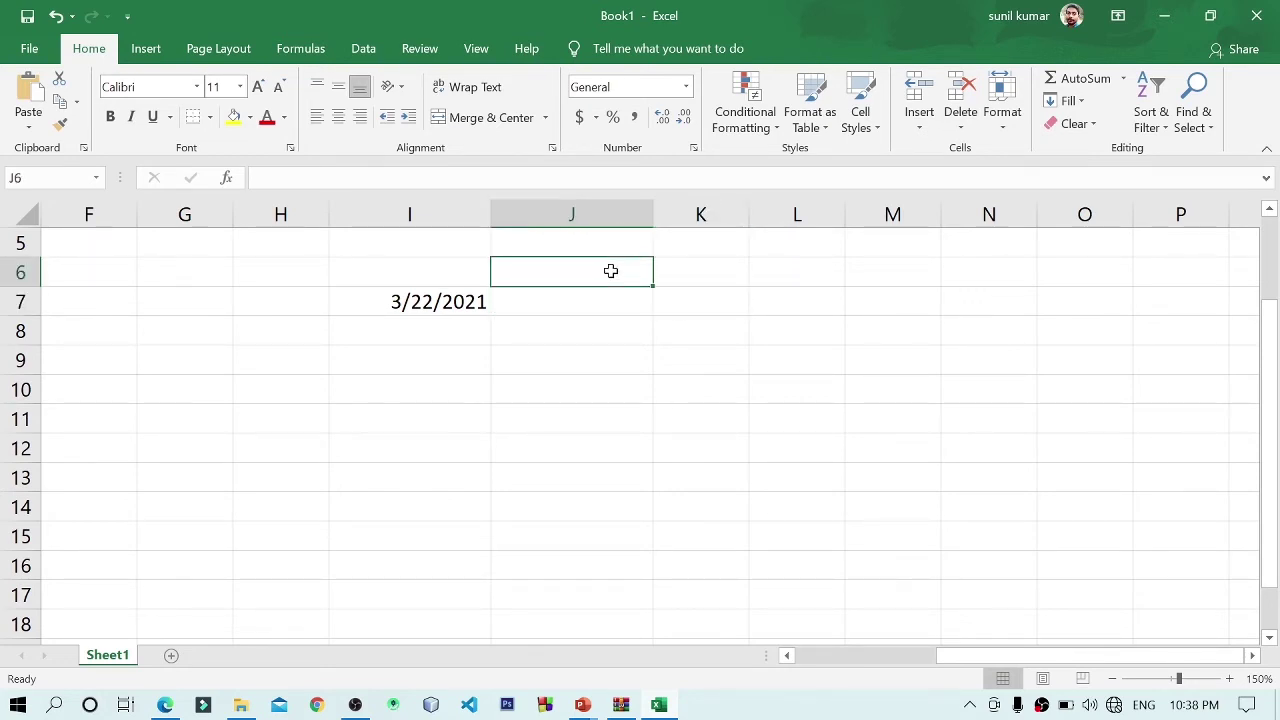
text(day)
key(Tab)
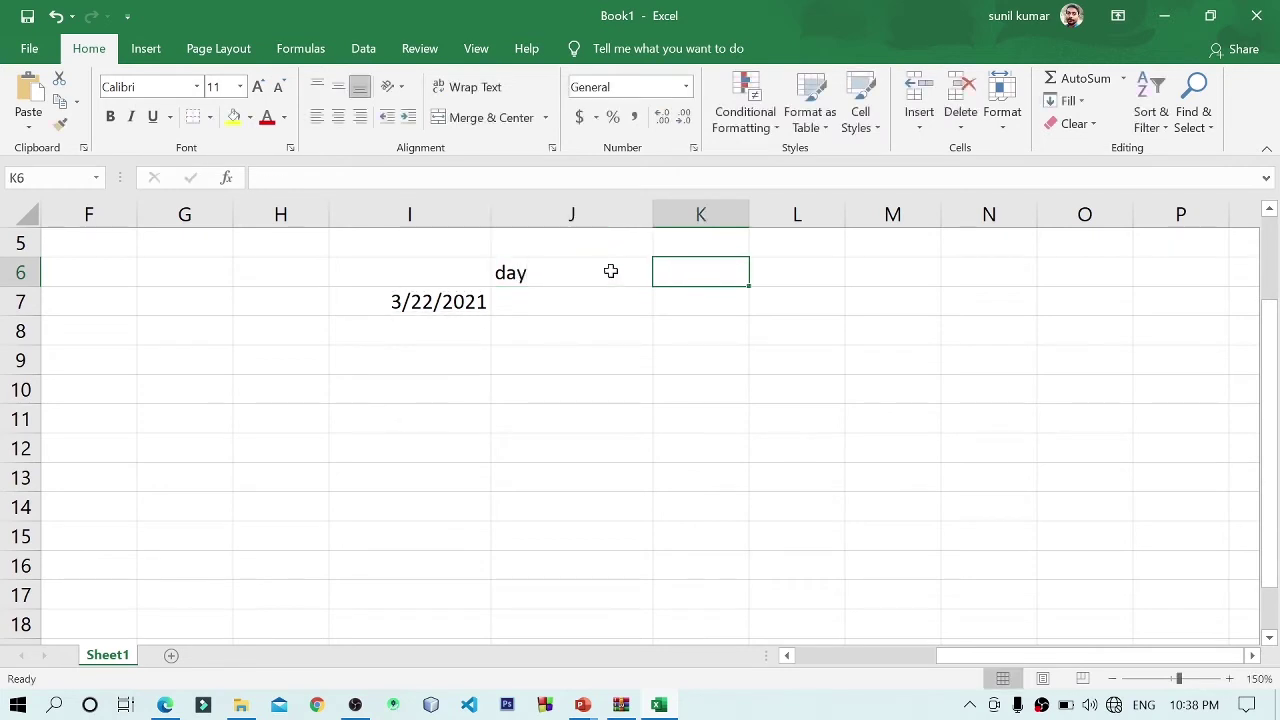
text(moth)
key(BackSpace)
key(BackSpace)
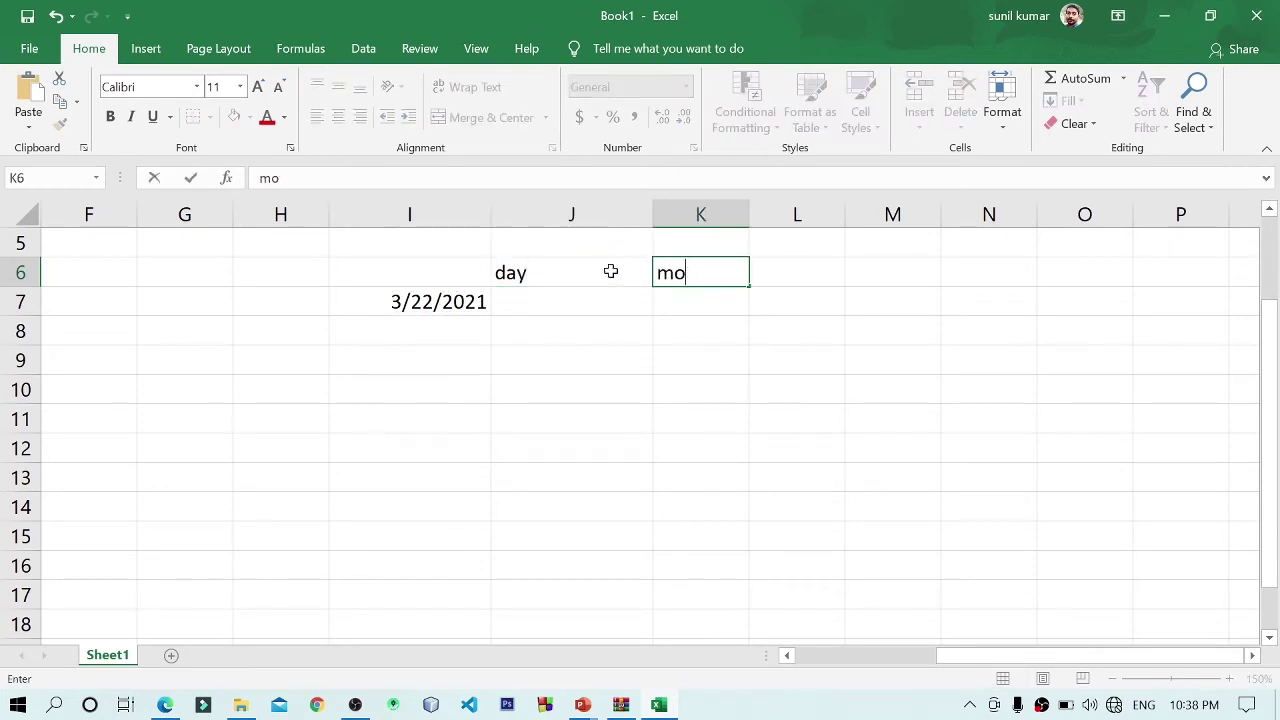
text(nth)
key(Tab)
text(year)
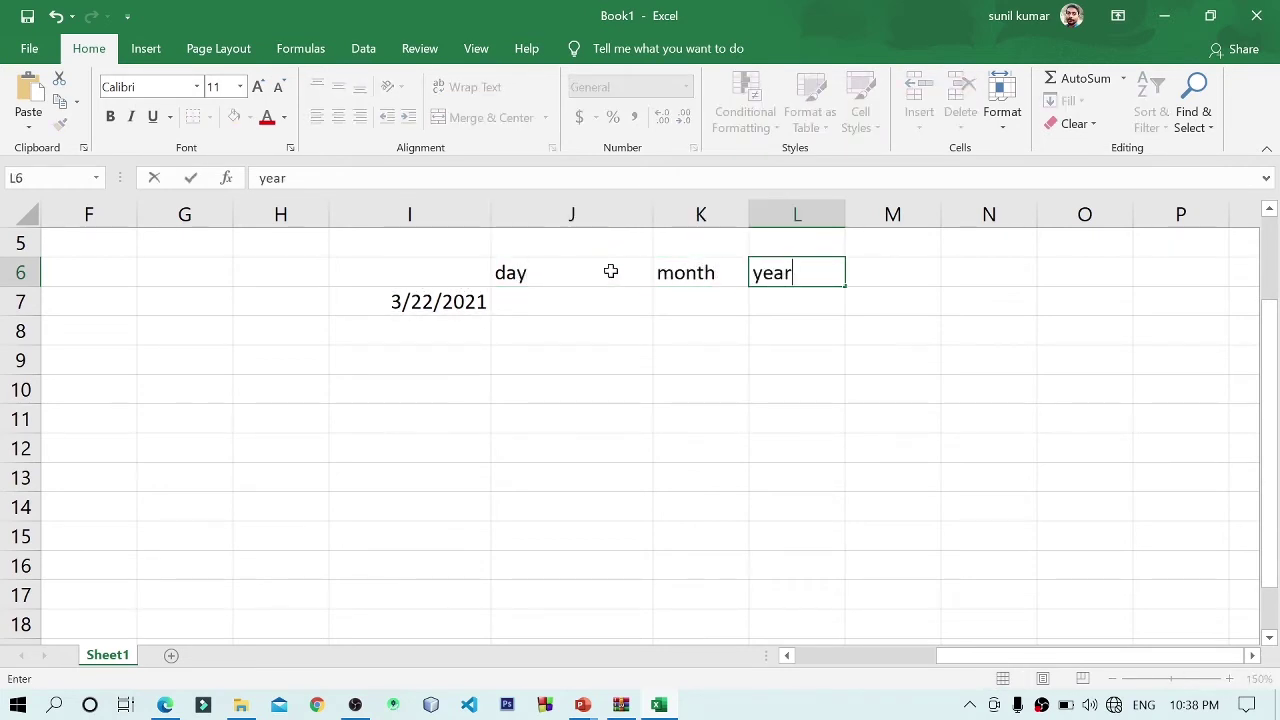
text(y)
key(BackSpace)
key(Return)
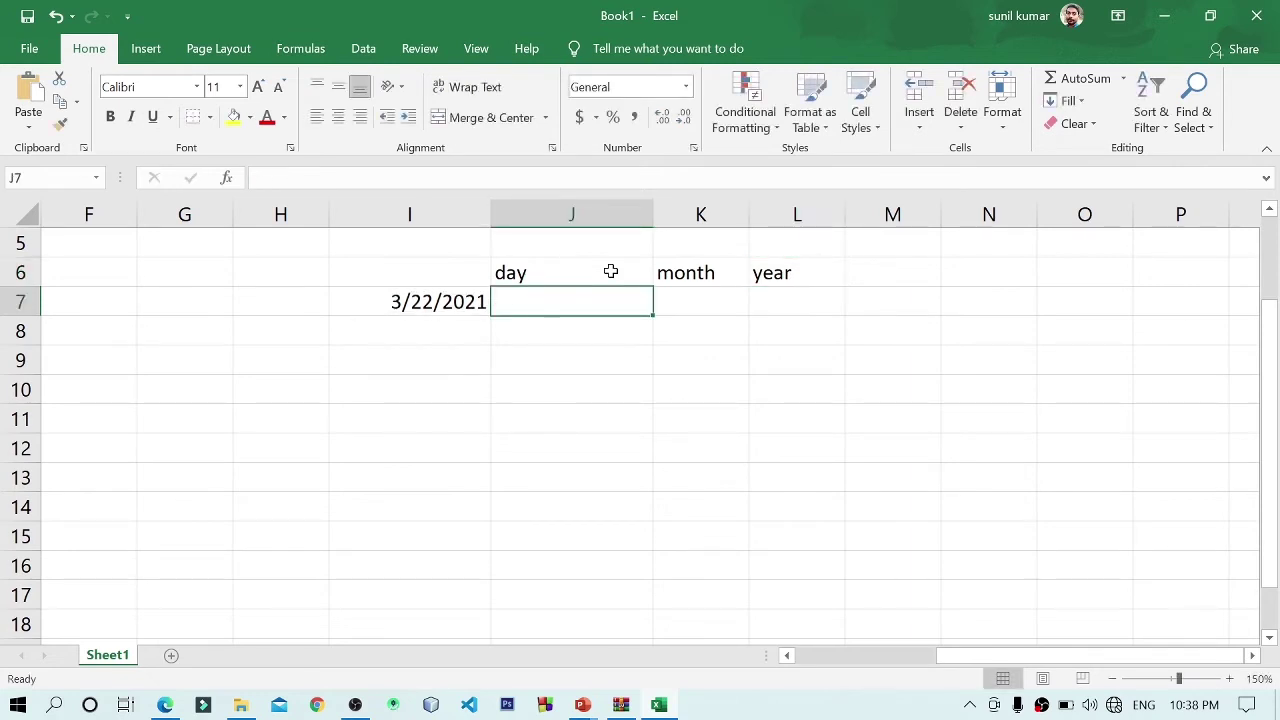
click(440, 298)
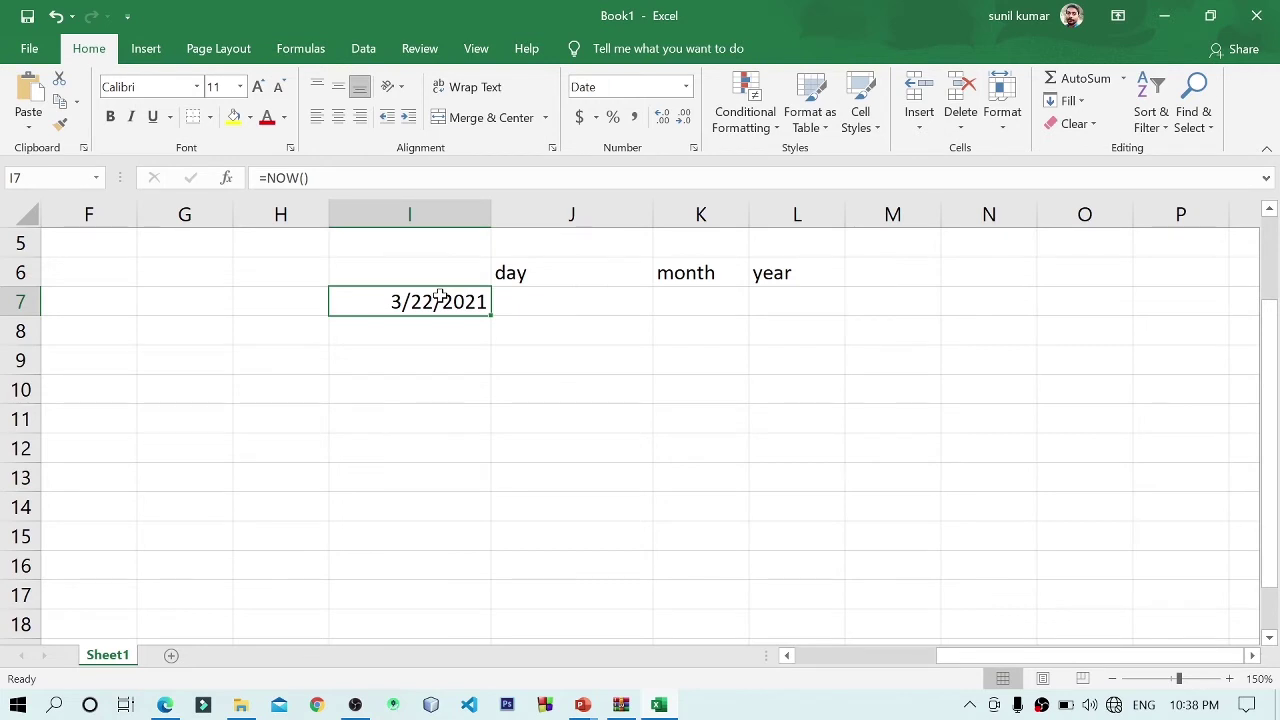
click(583, 295)
- Enter =DAY(I7) in J7 returning 22 and =MONTH(I7) in K7 returning 3
text(=)
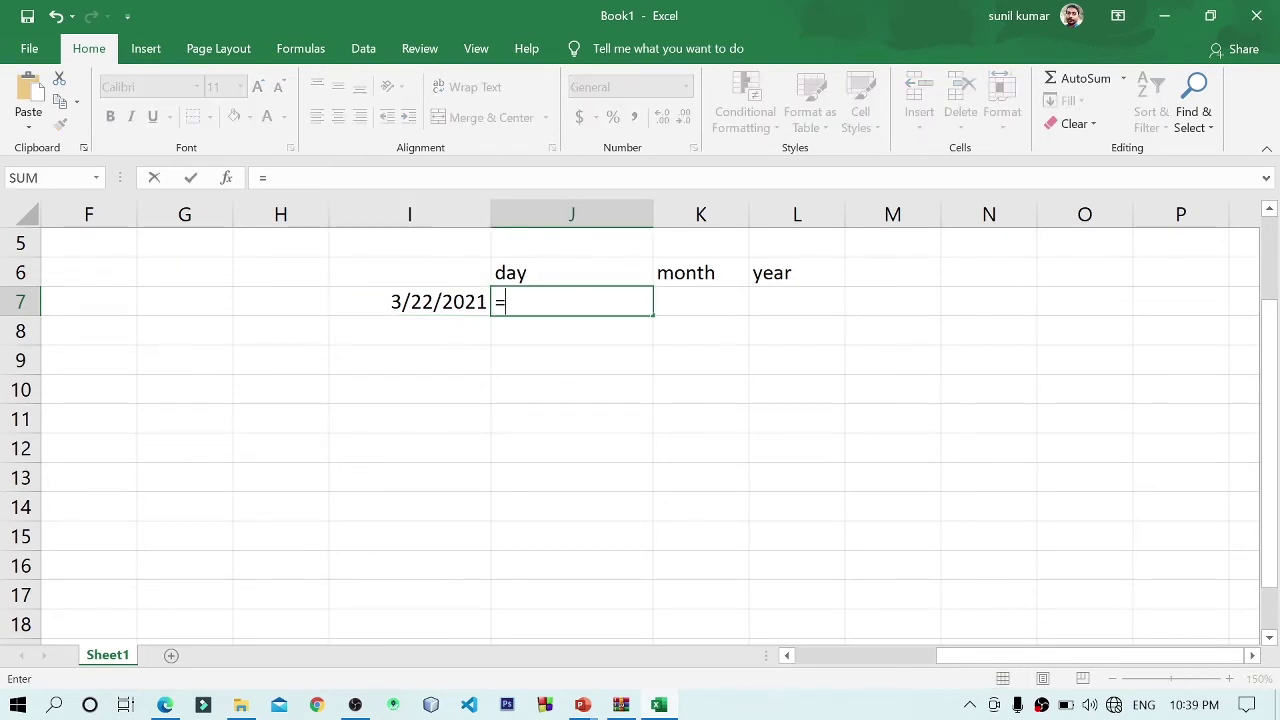
text(da)
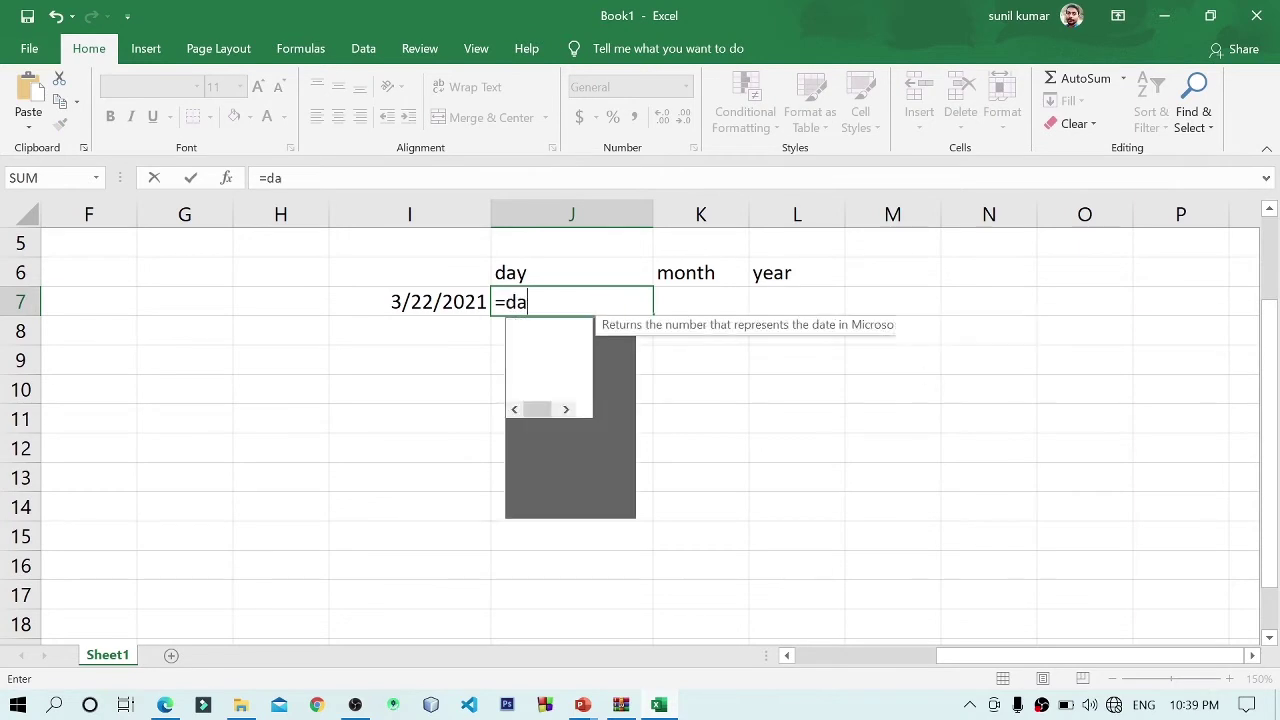
text(y()
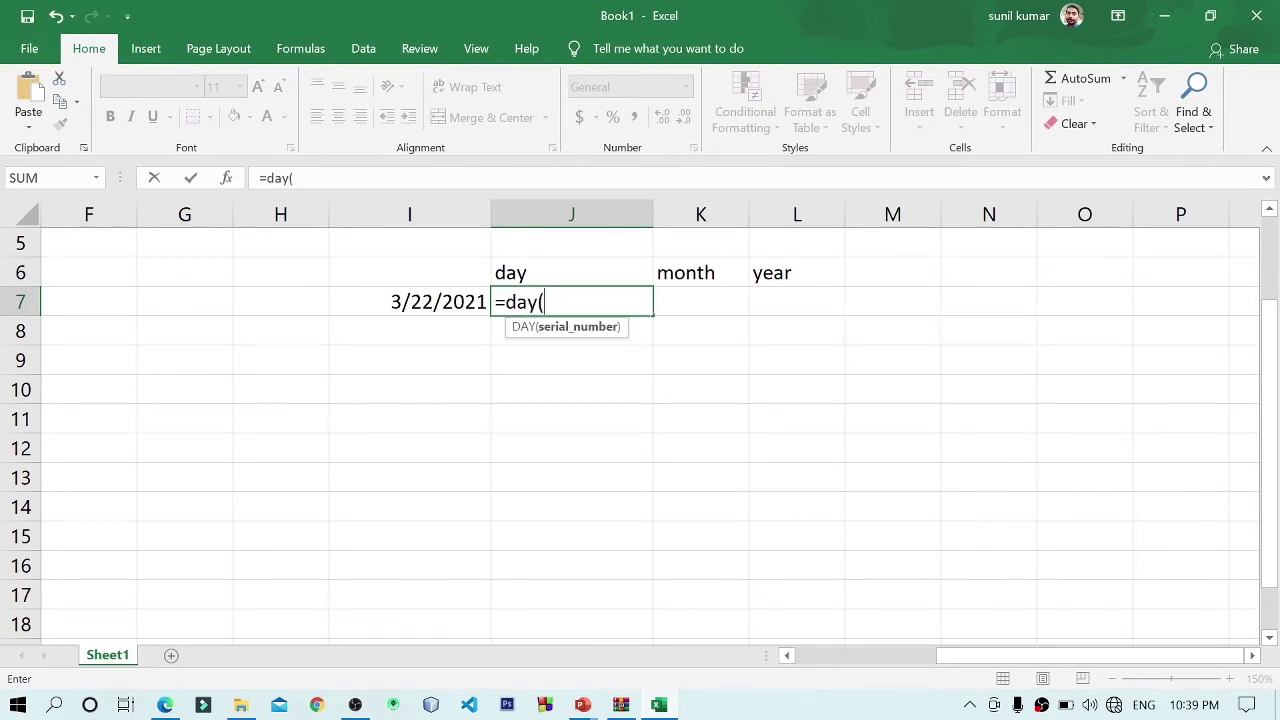
click(414, 300)
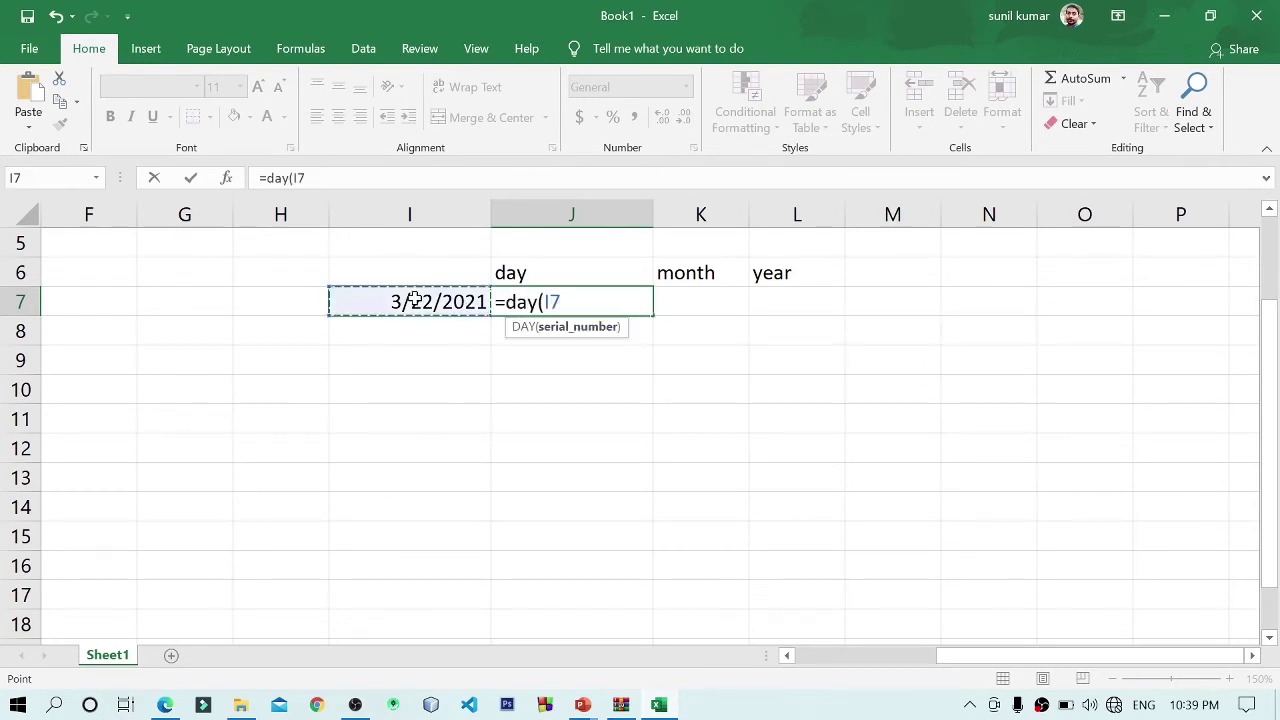
text())
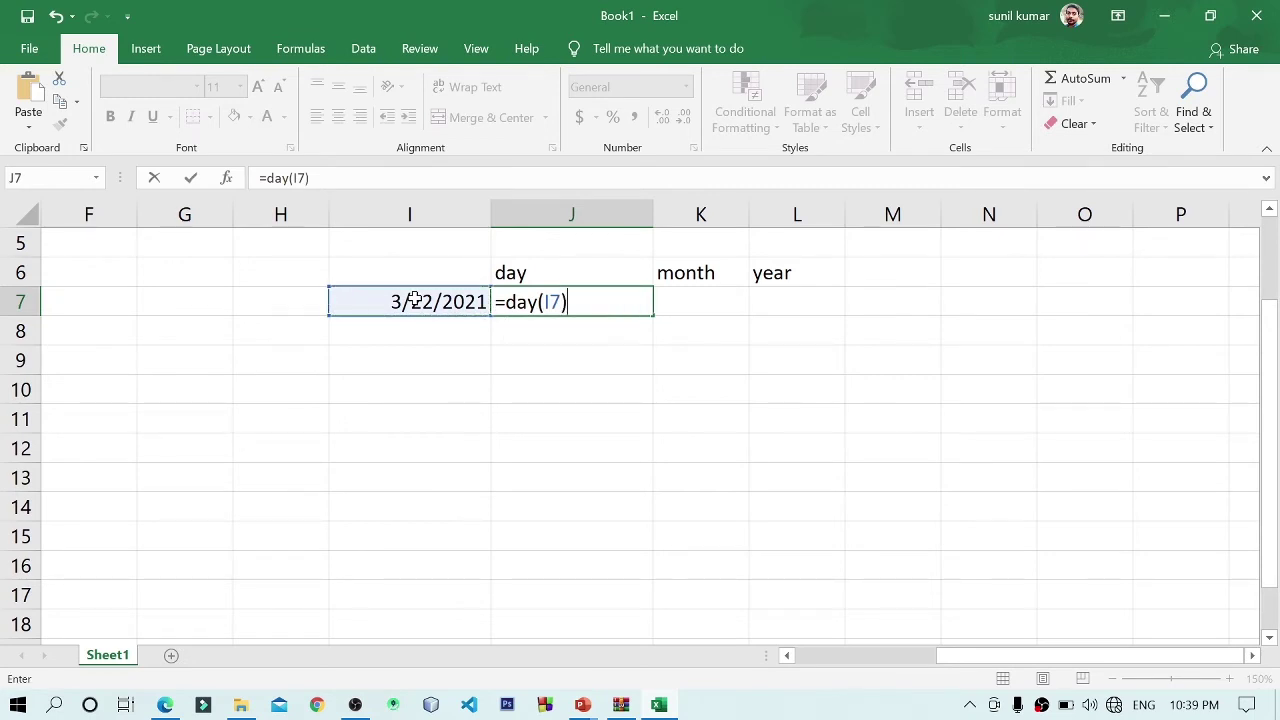
key(Return)
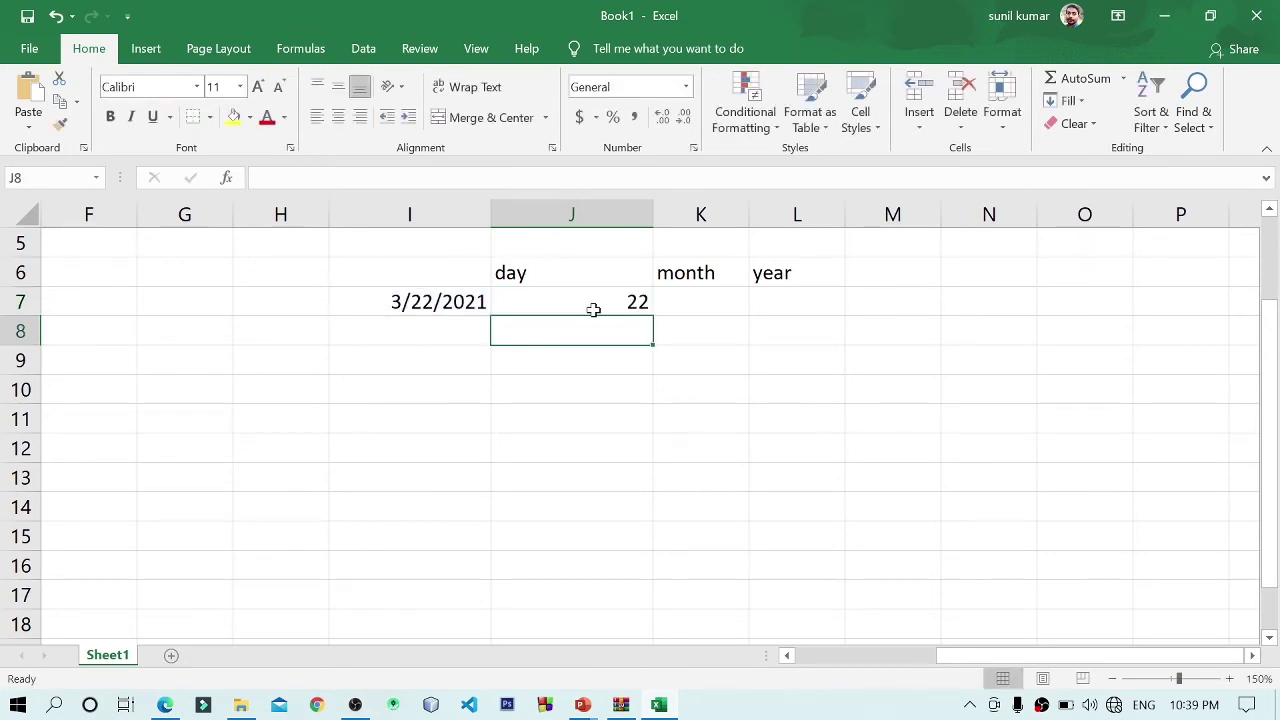
click(619, 309)
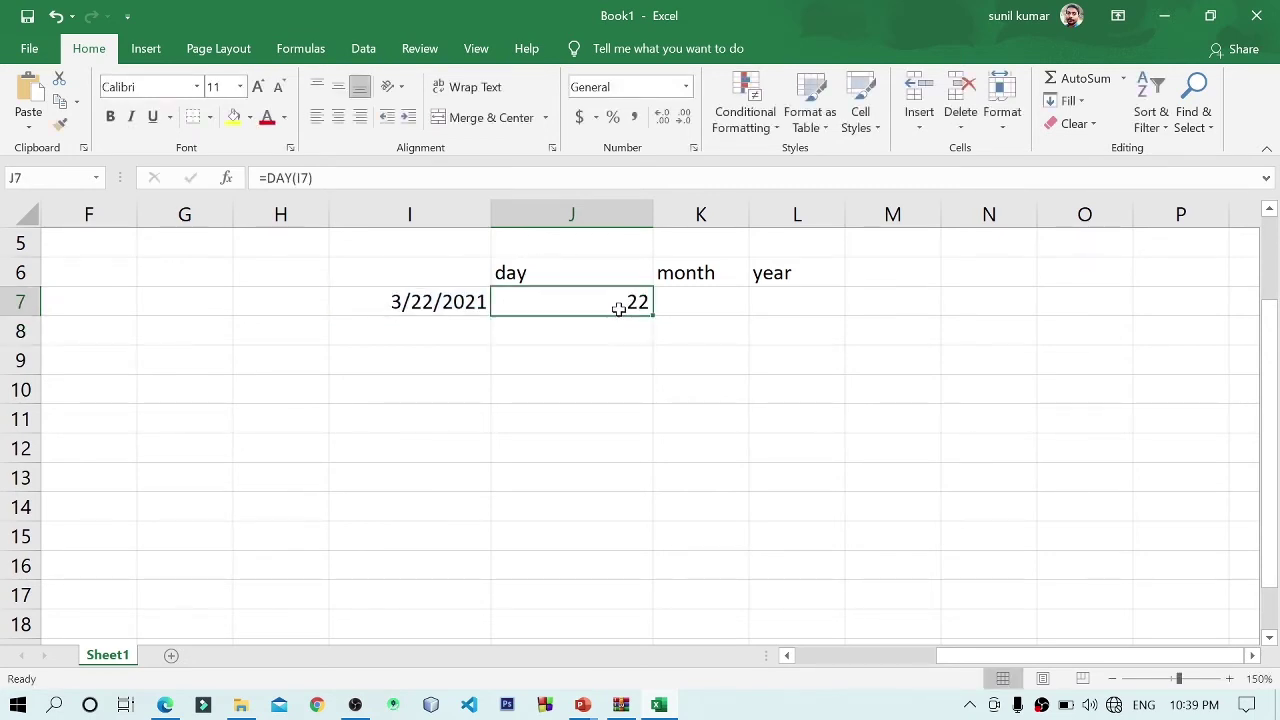
click(689, 296)
text(=)
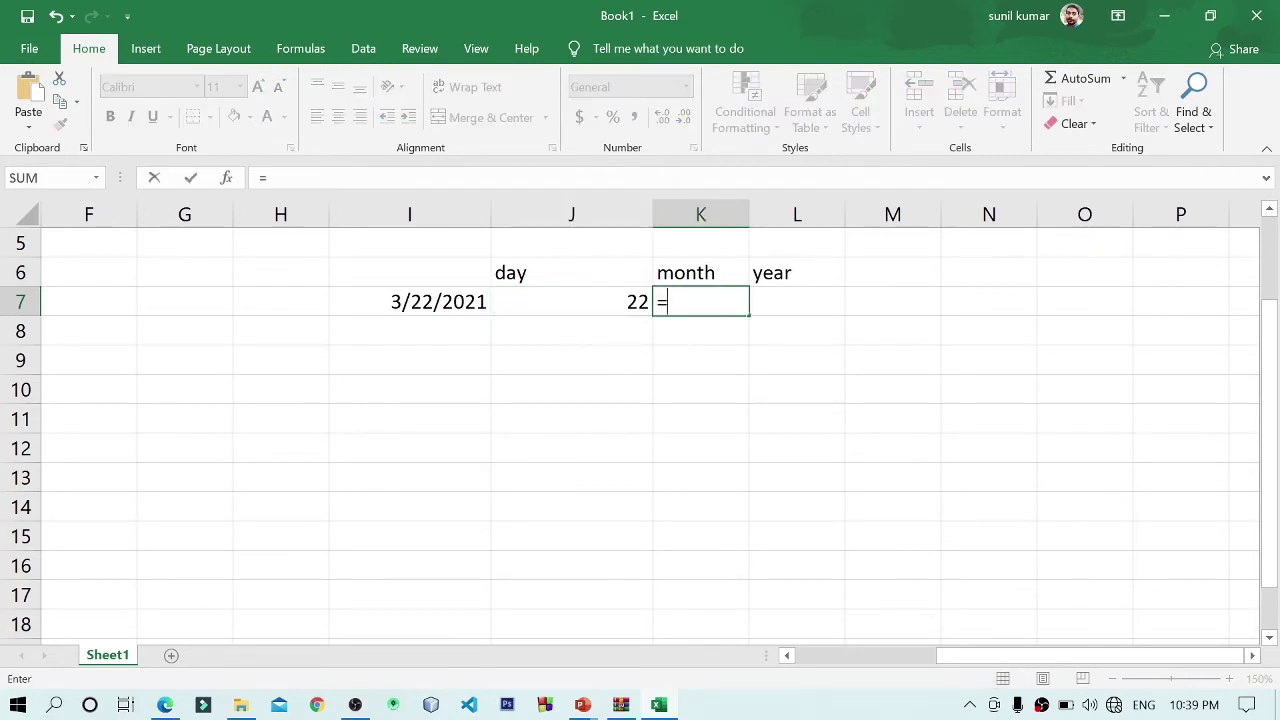
text(mont)
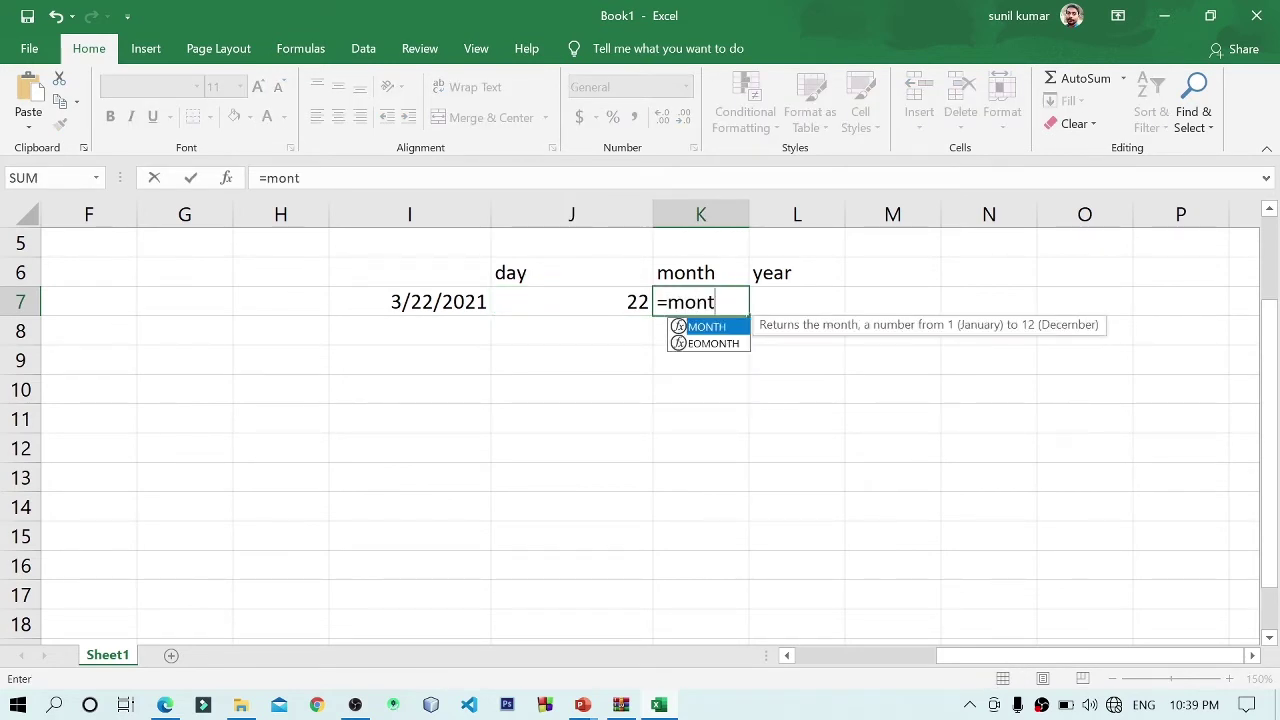
key(Tab)
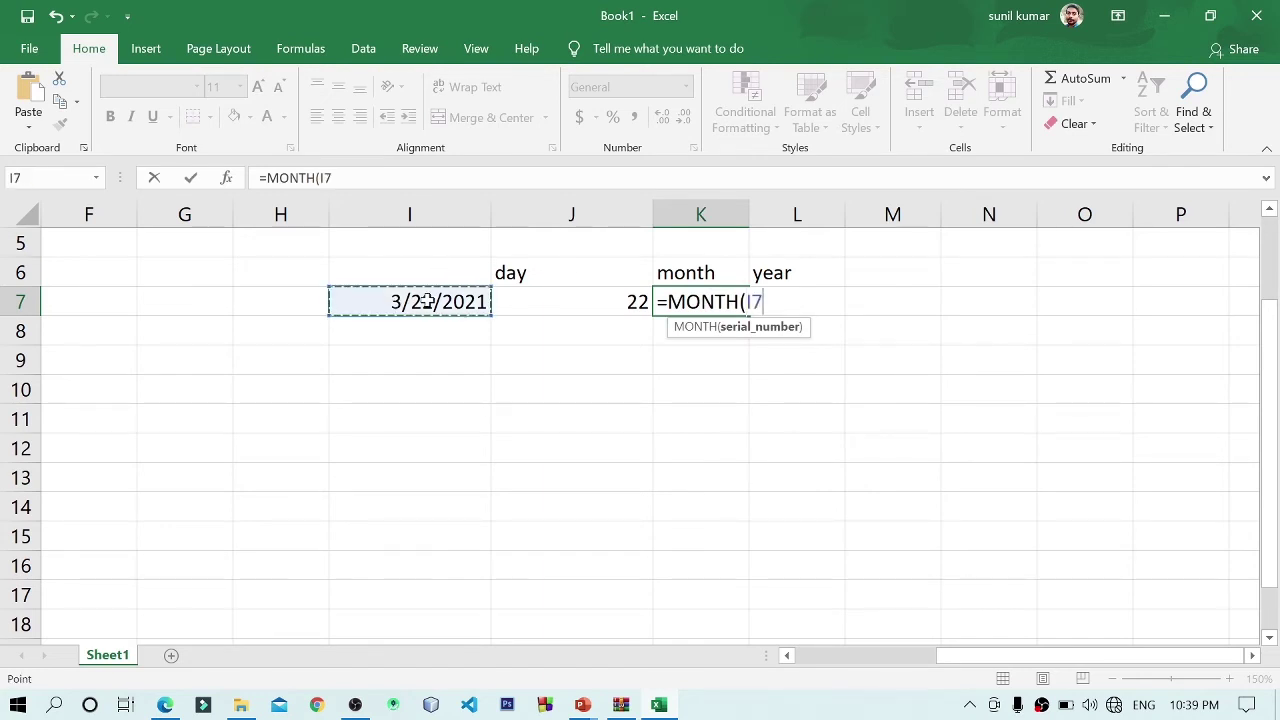
key(Return)
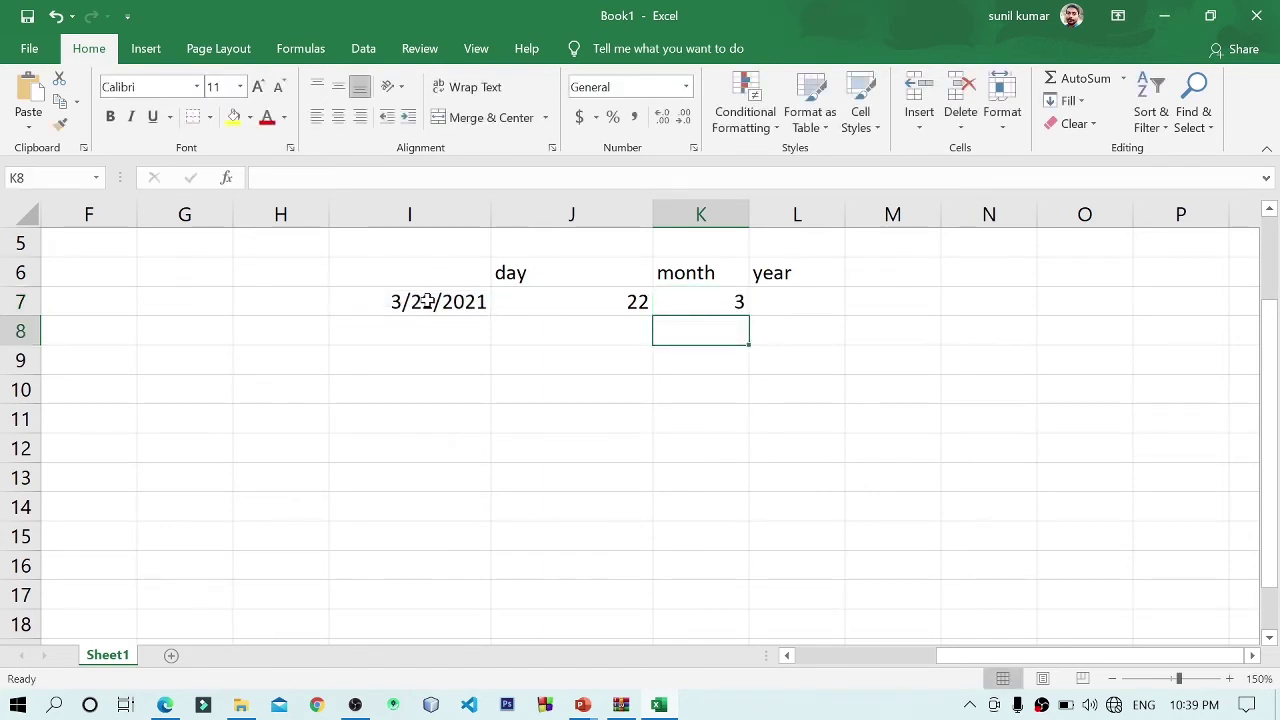
- Enter =YEAR(I7) in L7 to return 2021
click(830, 296)
text(=)
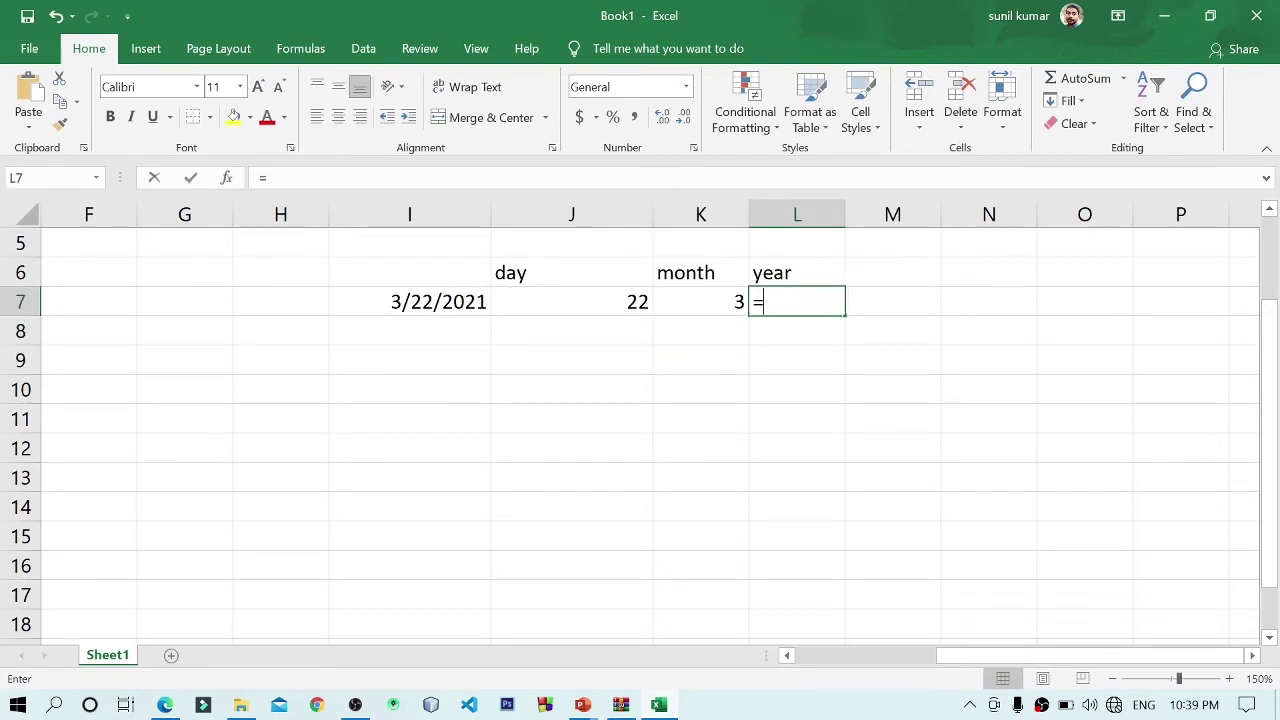
text(yea)
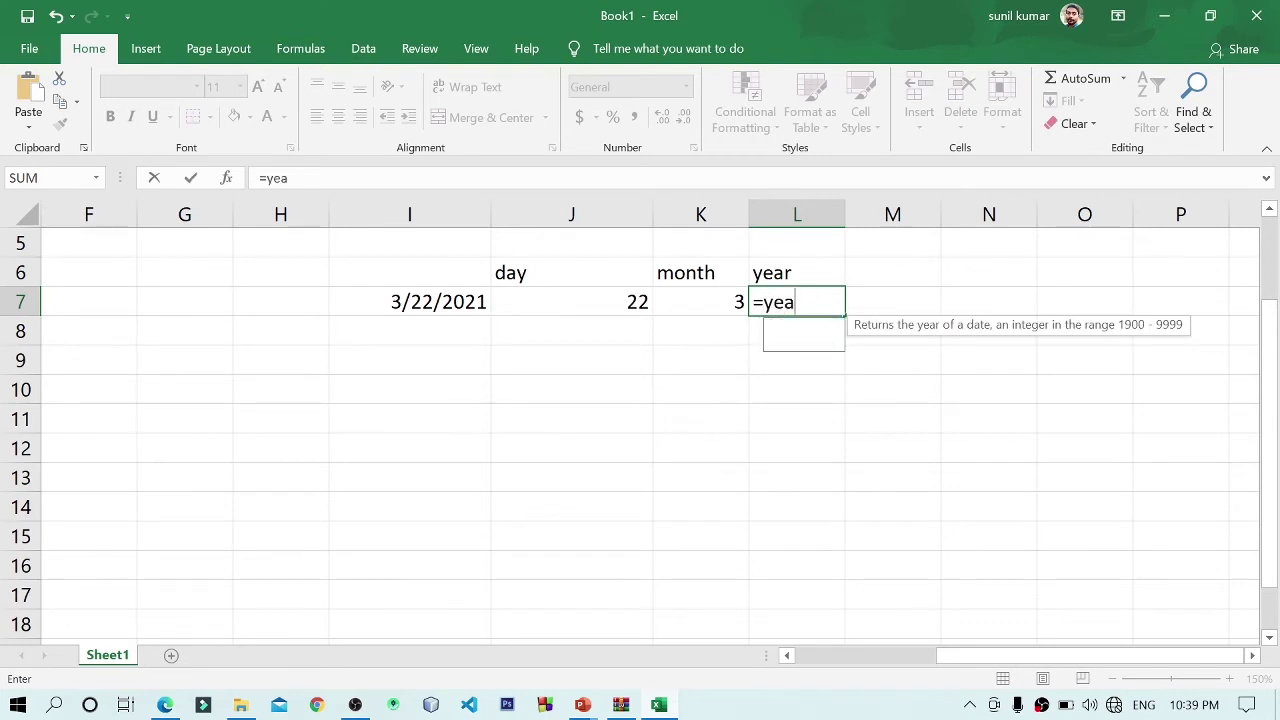
text(ry)
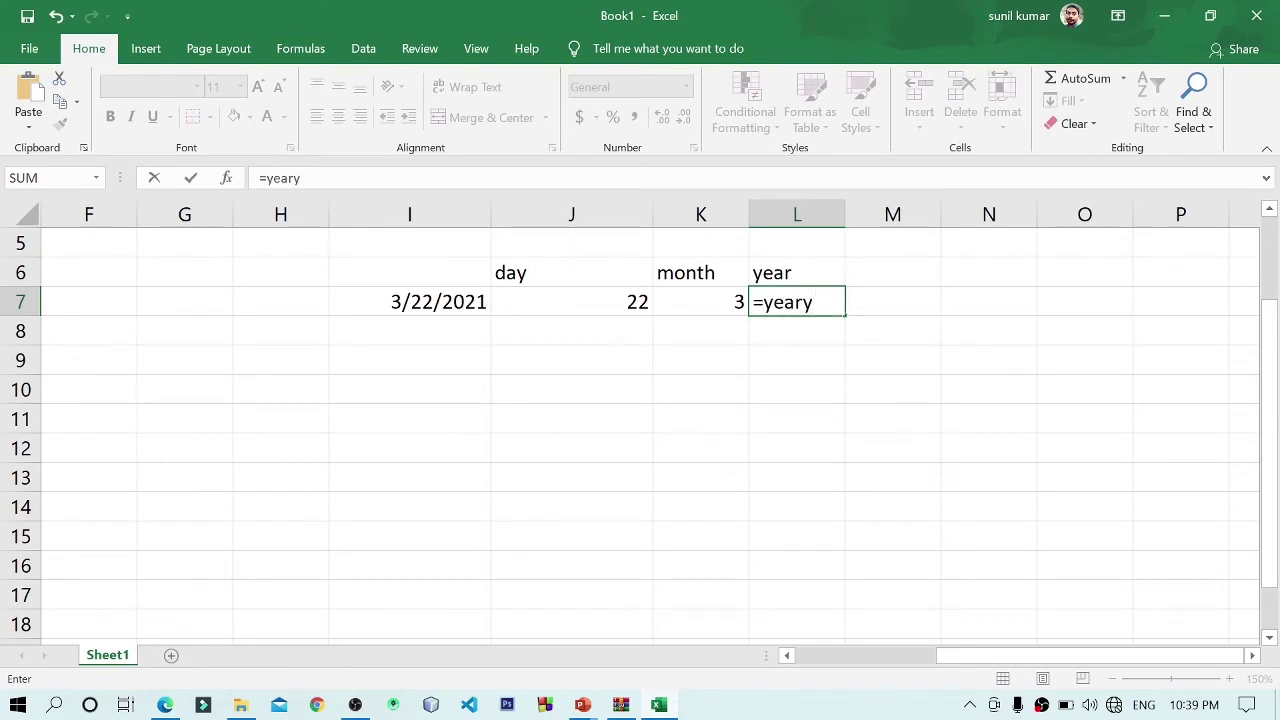
key(BackSpace)
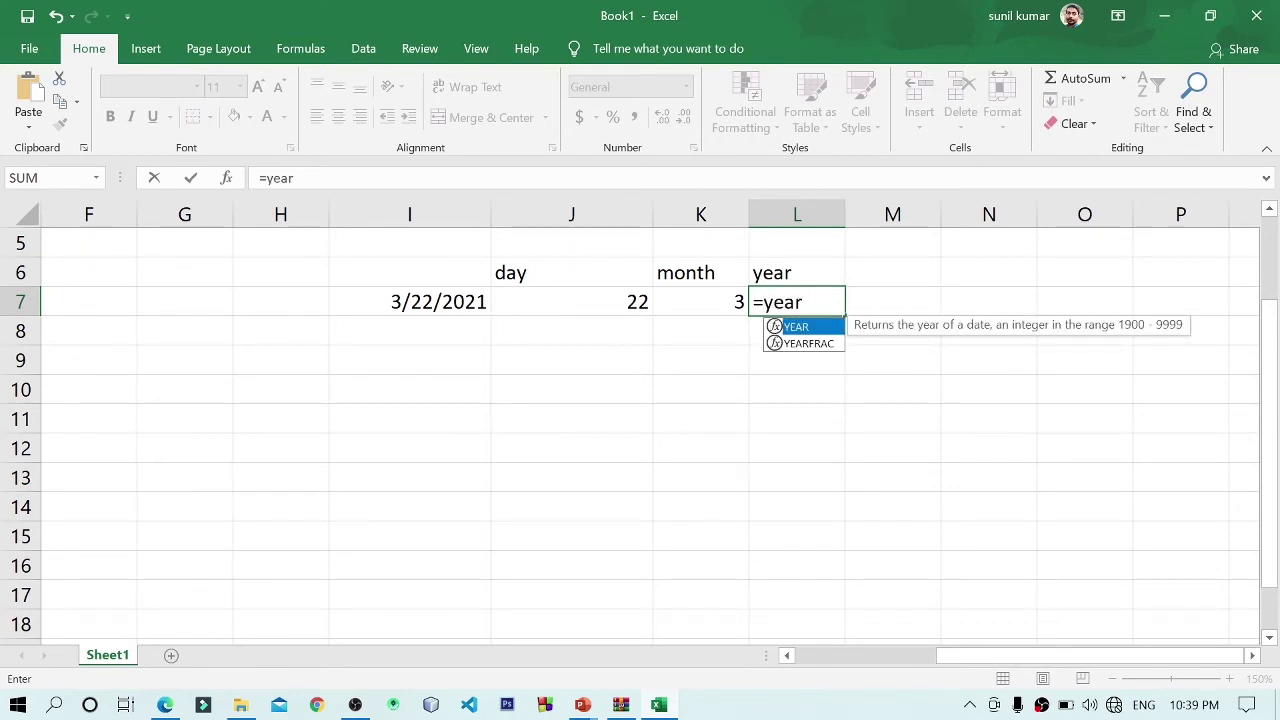
text(()
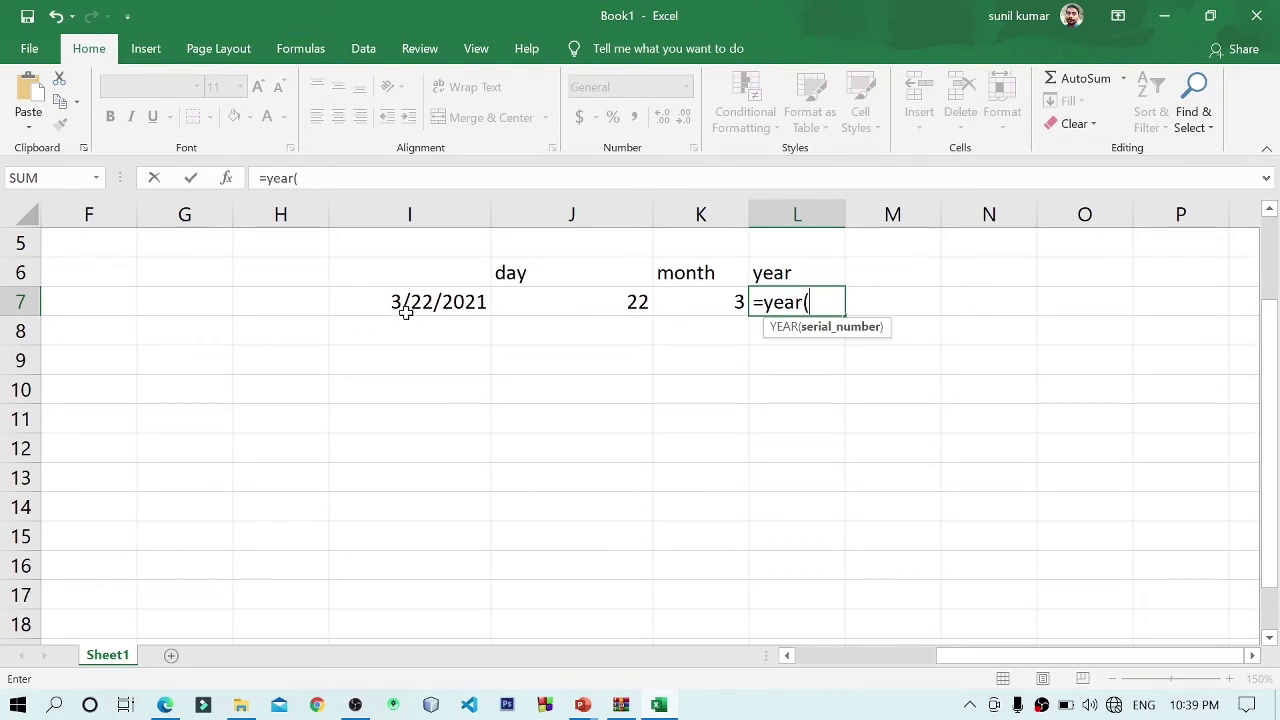
click(409, 305)
text())
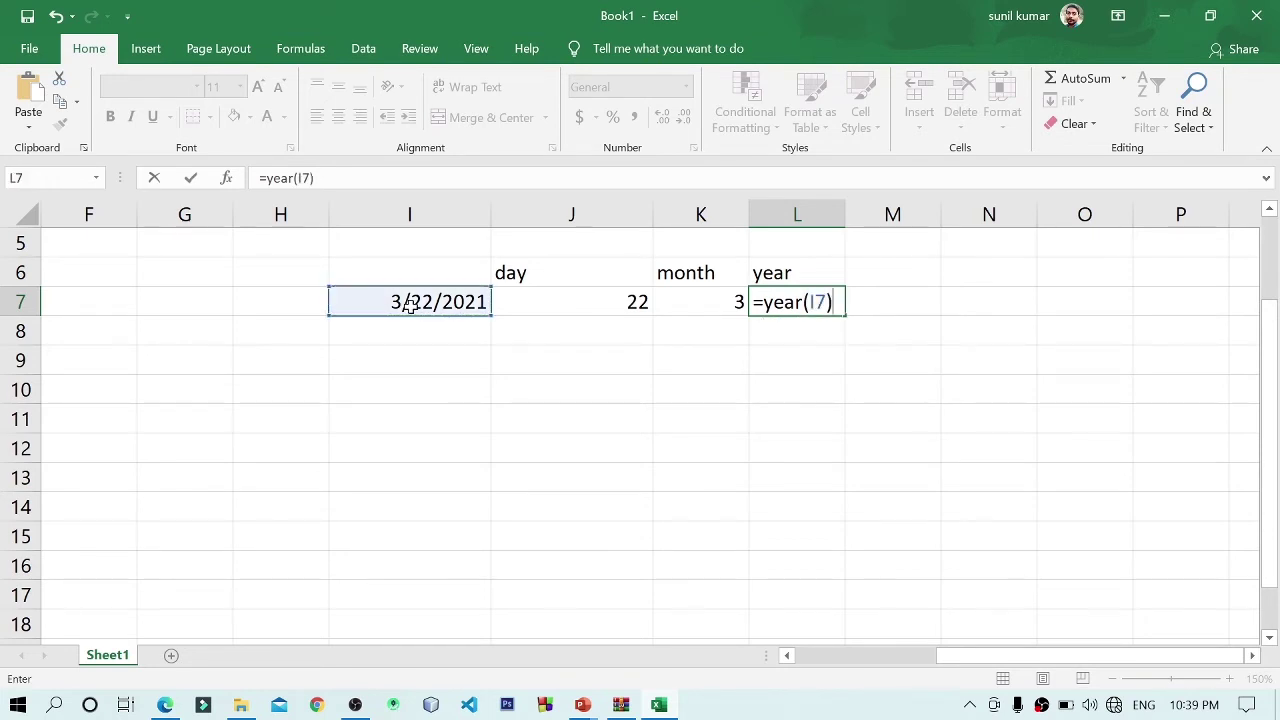
key(Return)
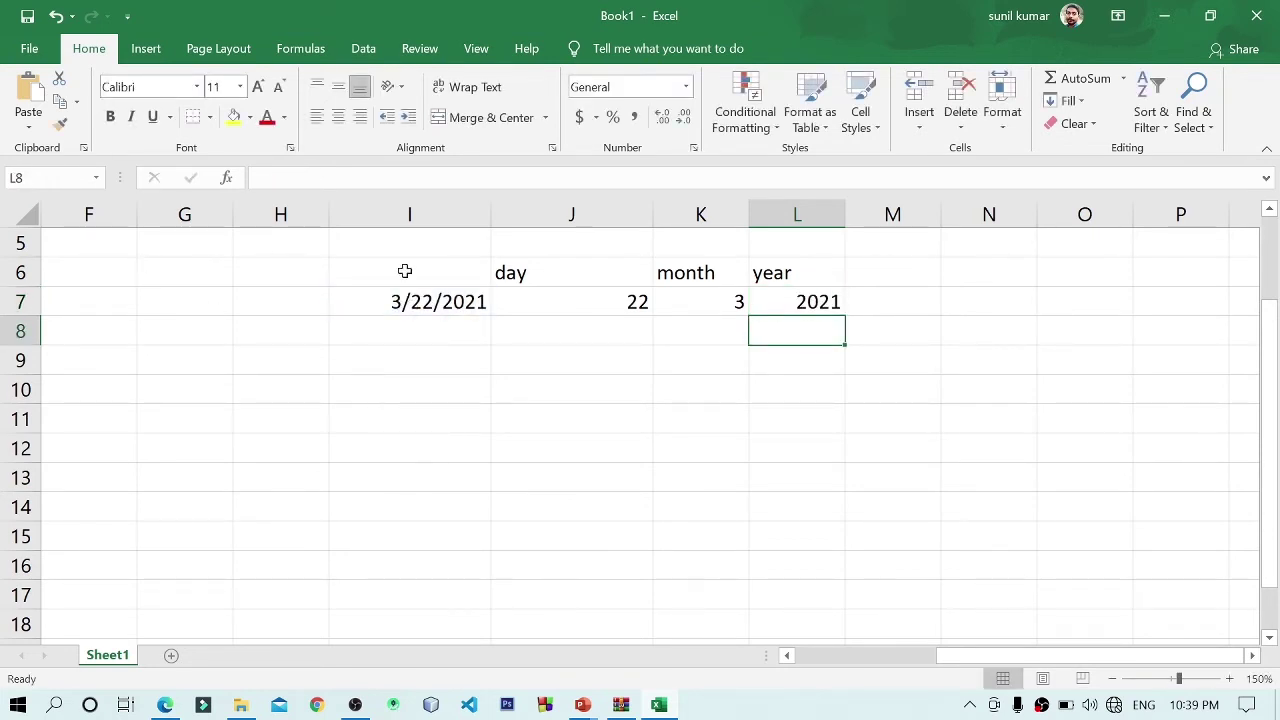
click(405, 300)
- Narrow column J and review the day, month and year formulas in row 7
click(609, 300)
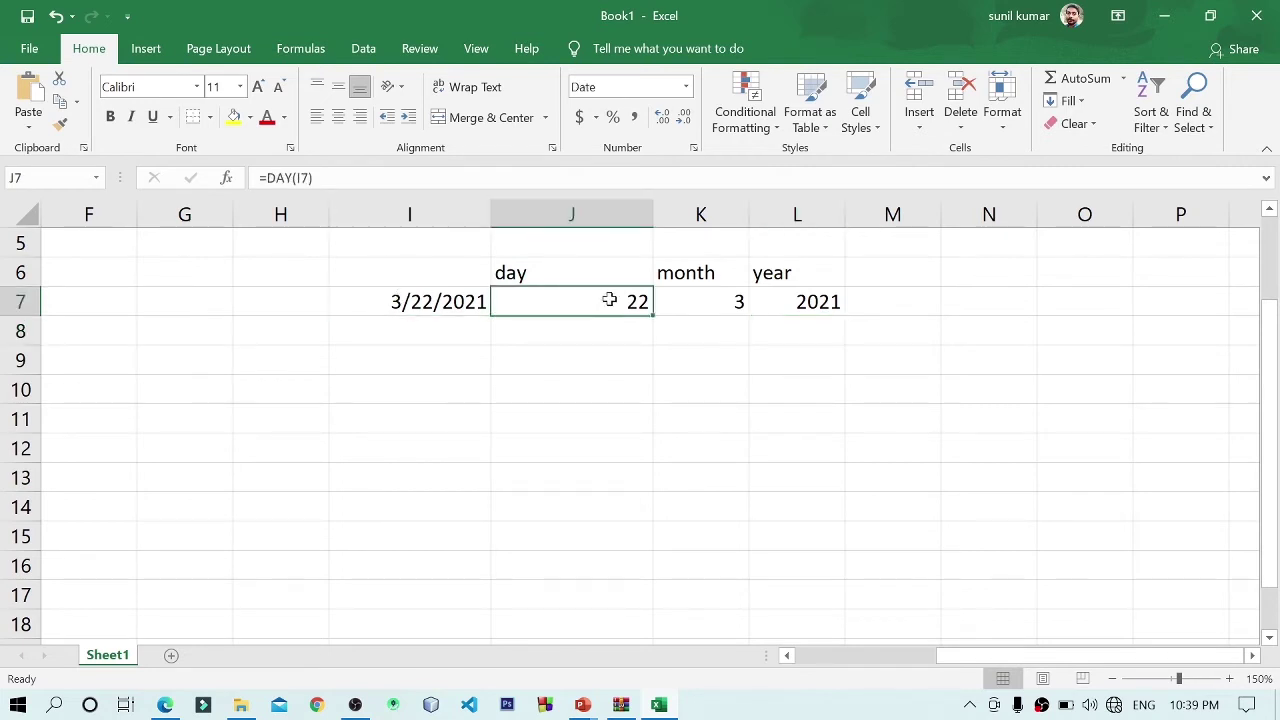
drag(650, 212, 598, 228)
click(654, 290)
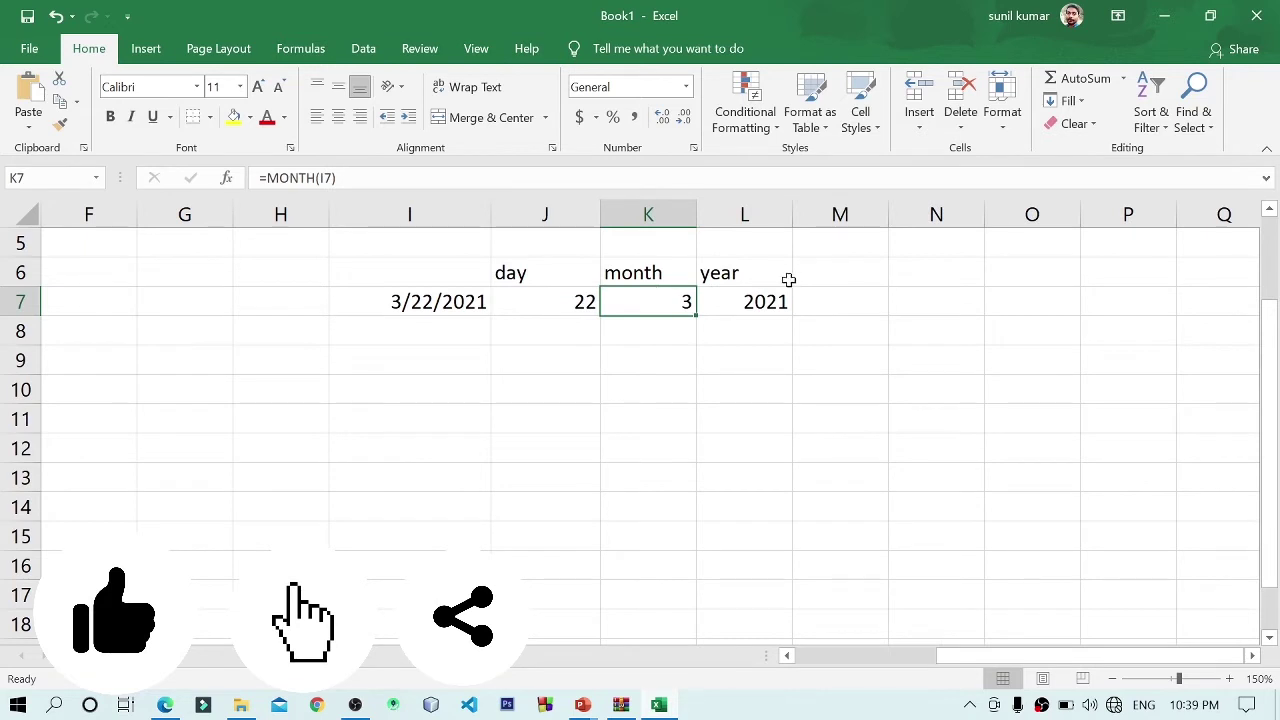
click(748, 301)
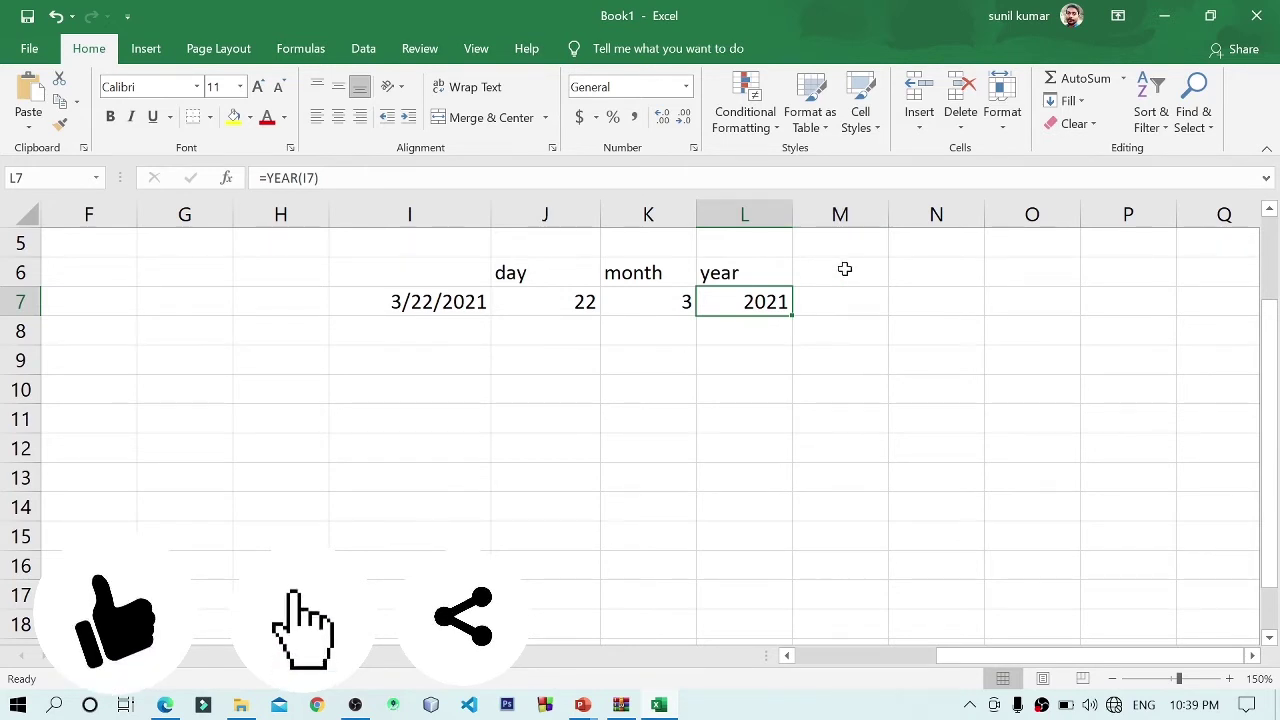
- Add a 'weekday' heading in M6 and =WEEKDAY(I7) in M7, which returns 2 for 3/22/2021
click(845, 269)
text(weekd)
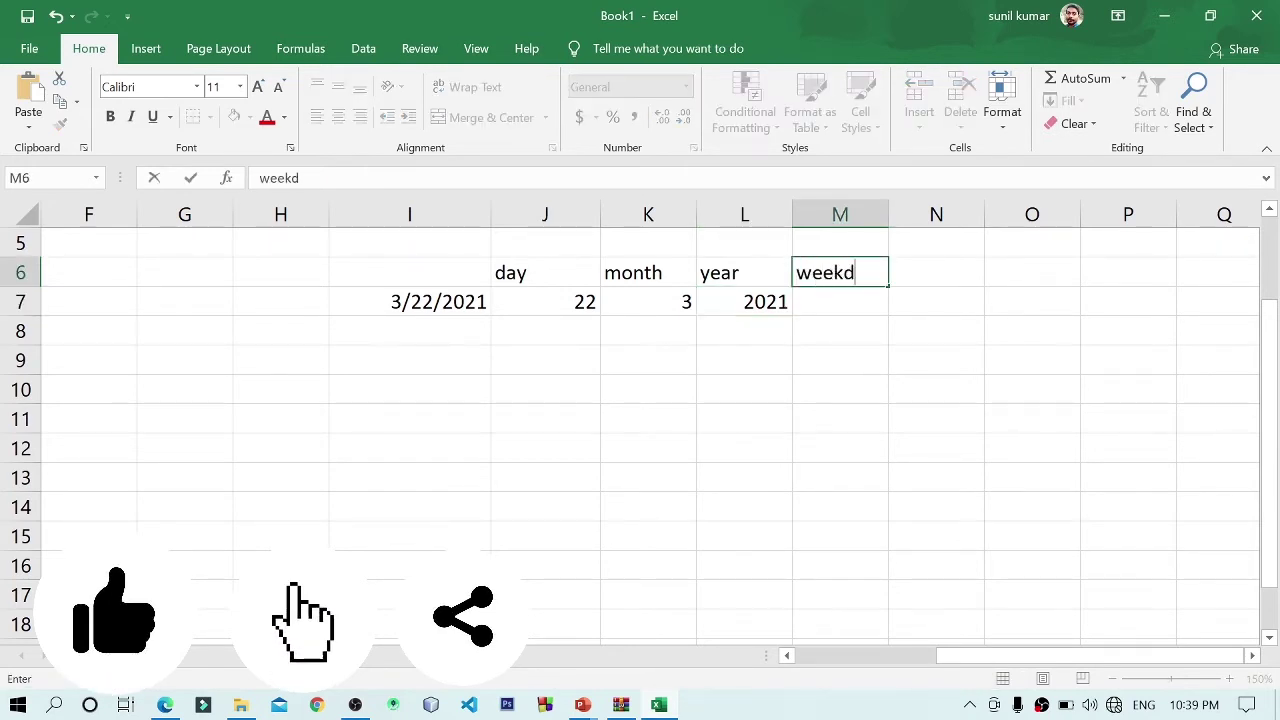
text(ay)
key(Return)
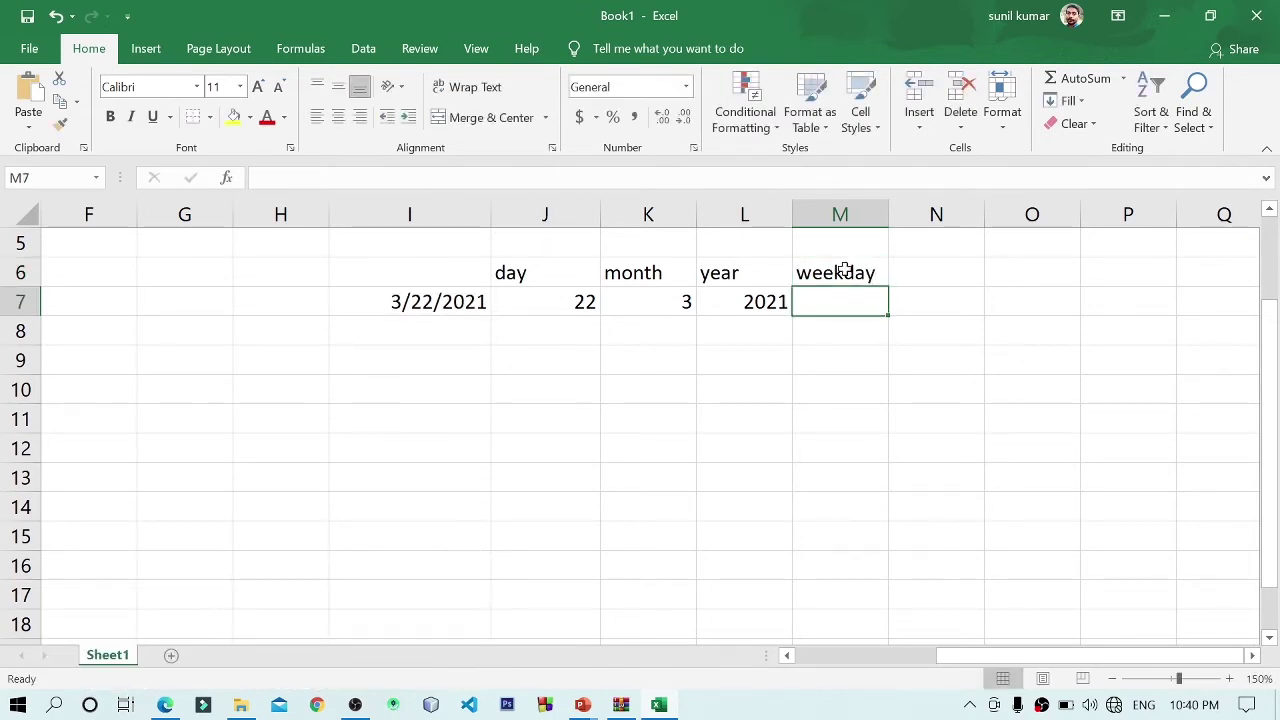
text(=)
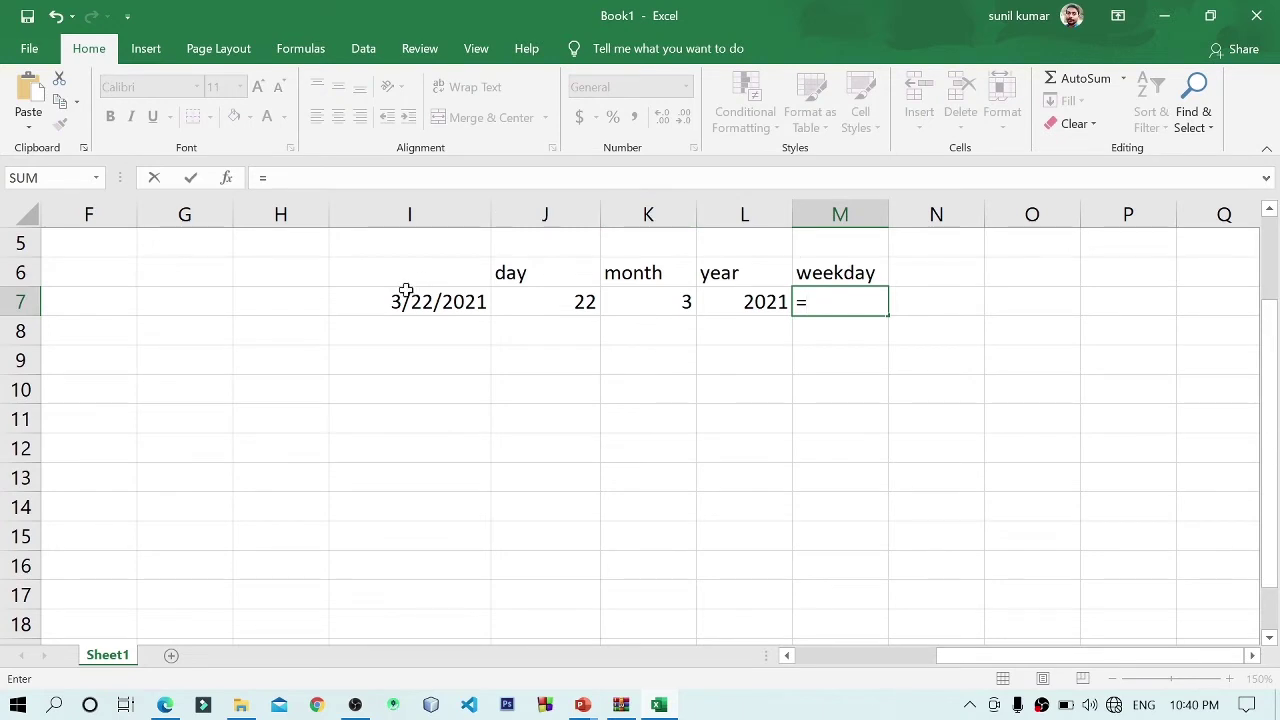
text(week)
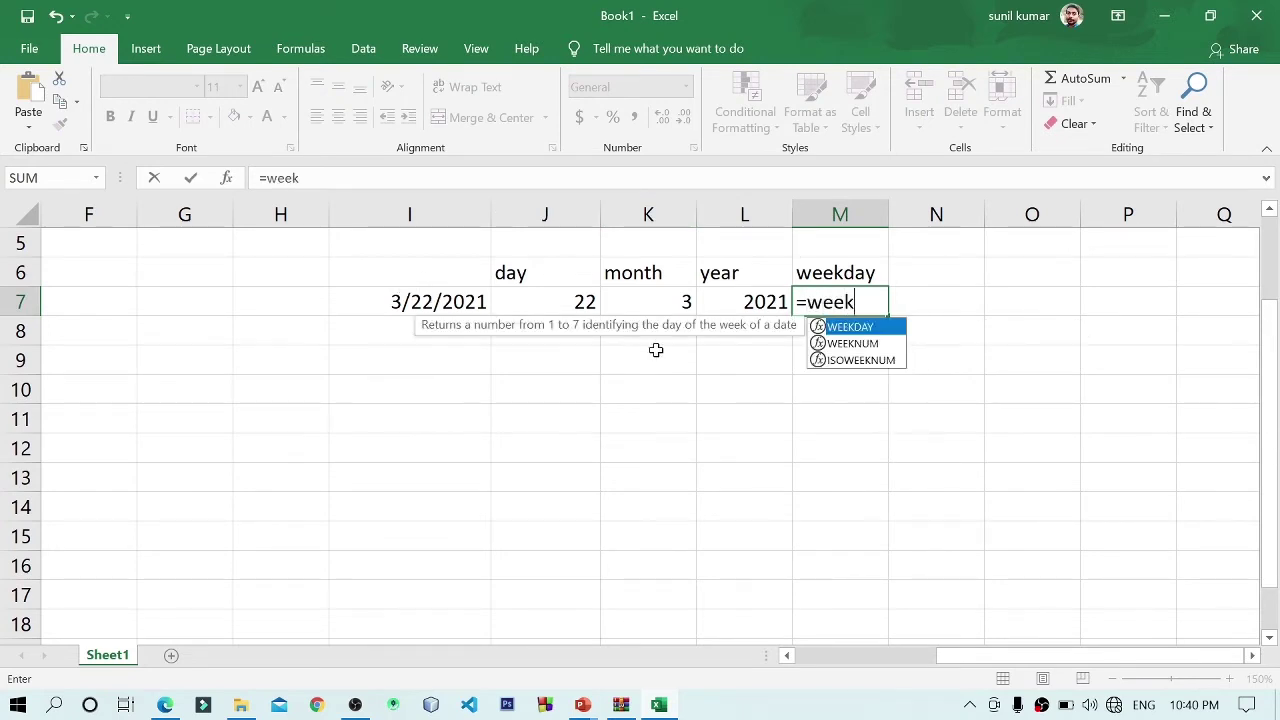
text(day()
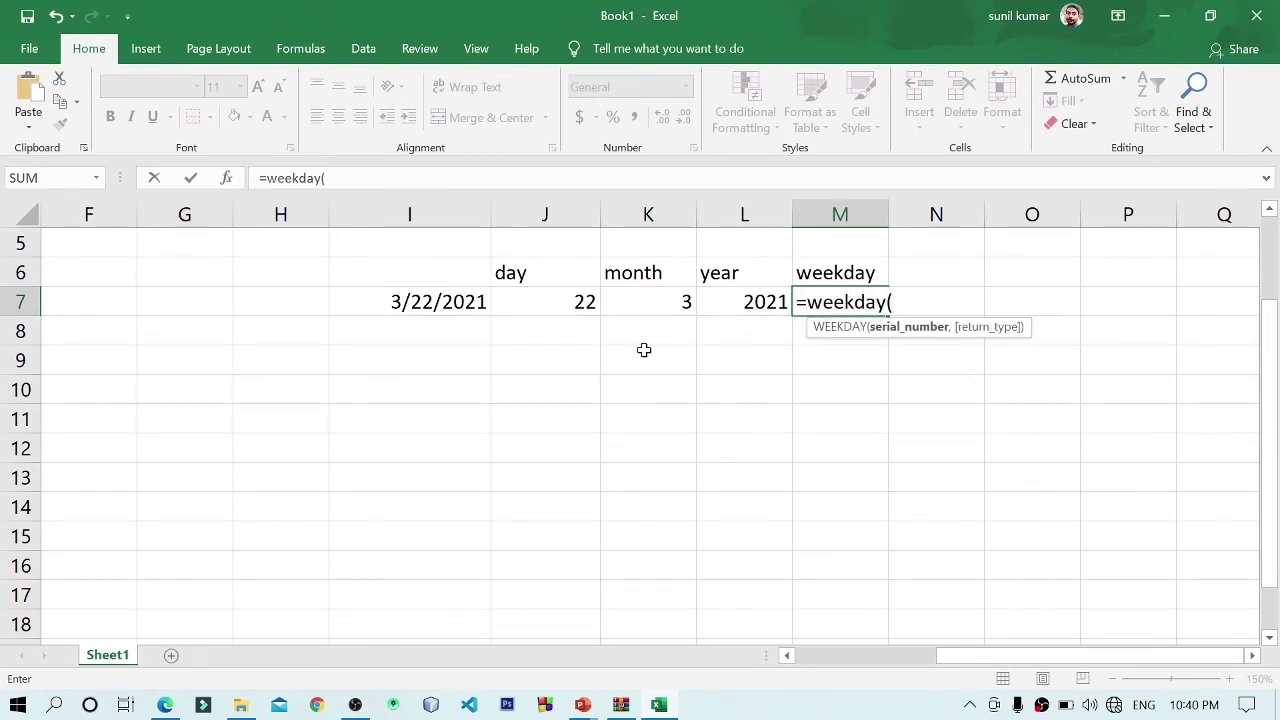
click(453, 303)
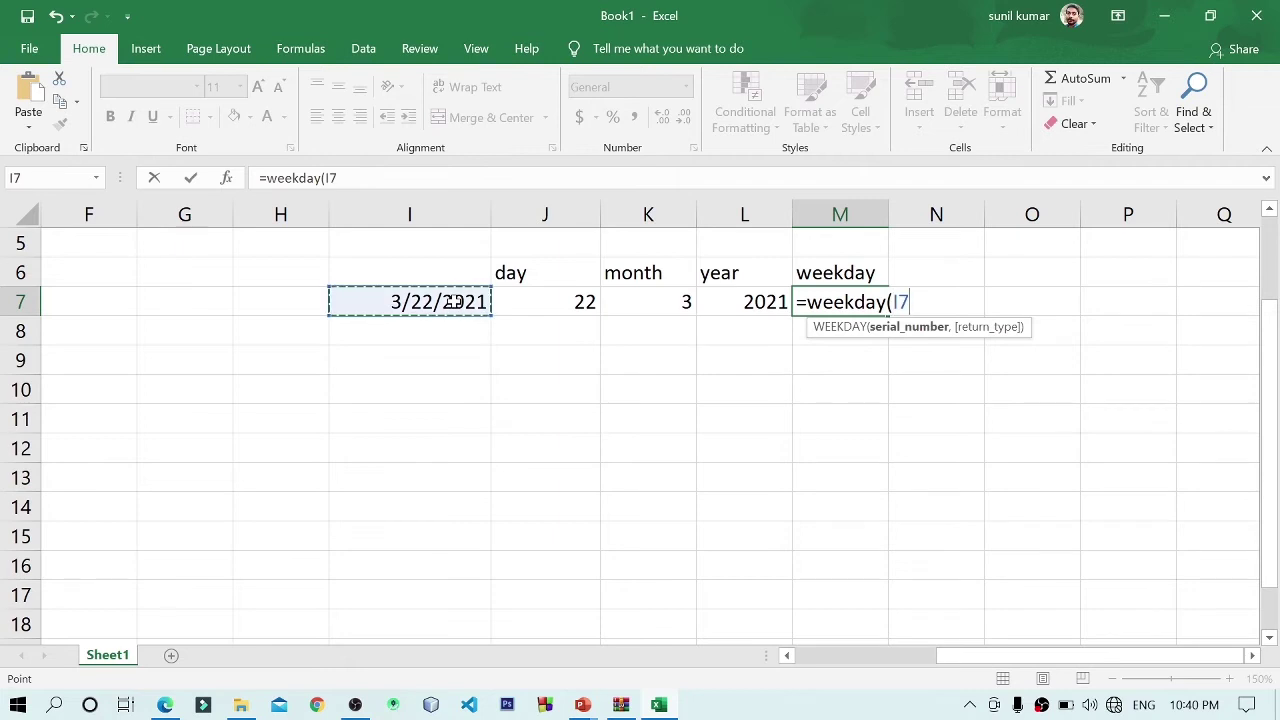
text())
key(Return)
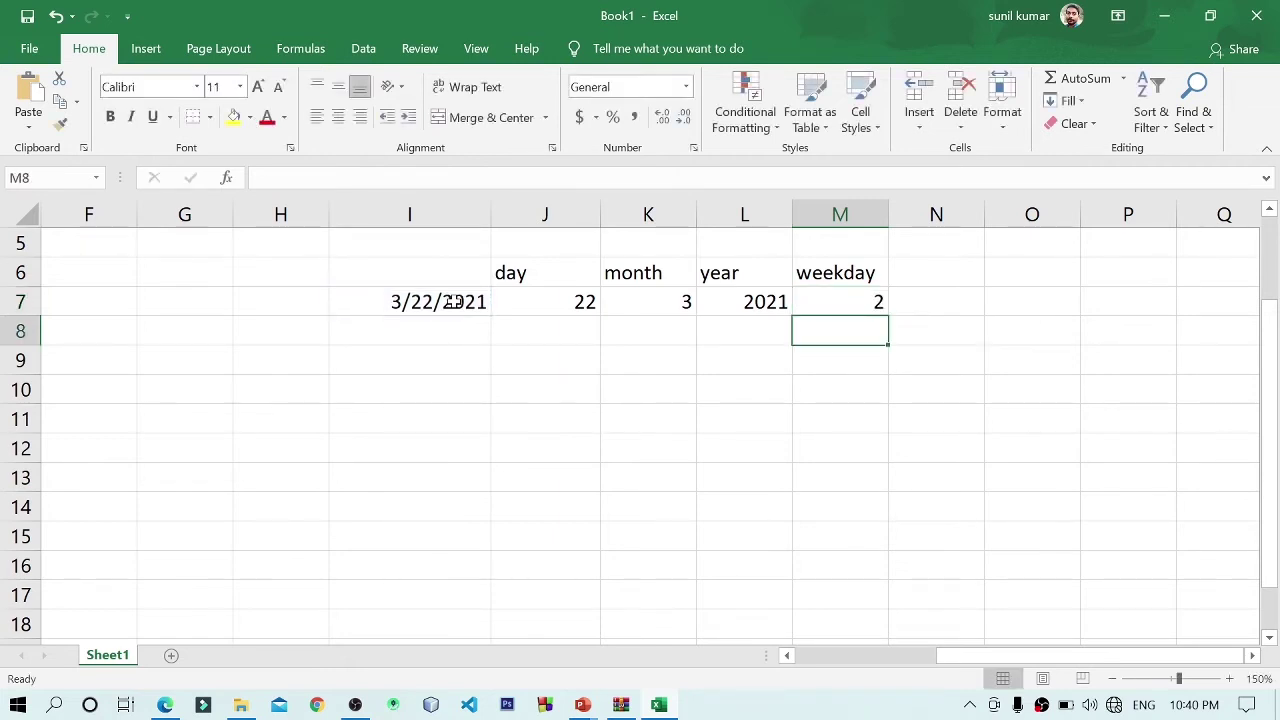
click(823, 300)
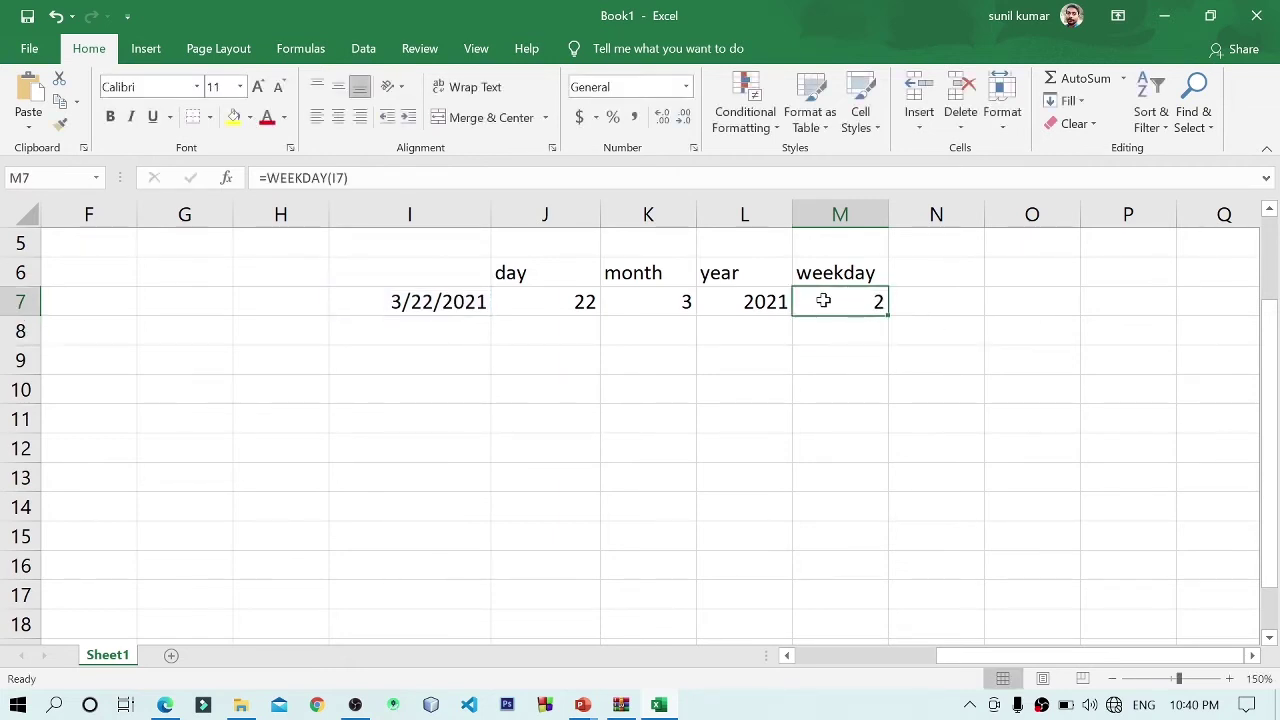
click(1210, 706)
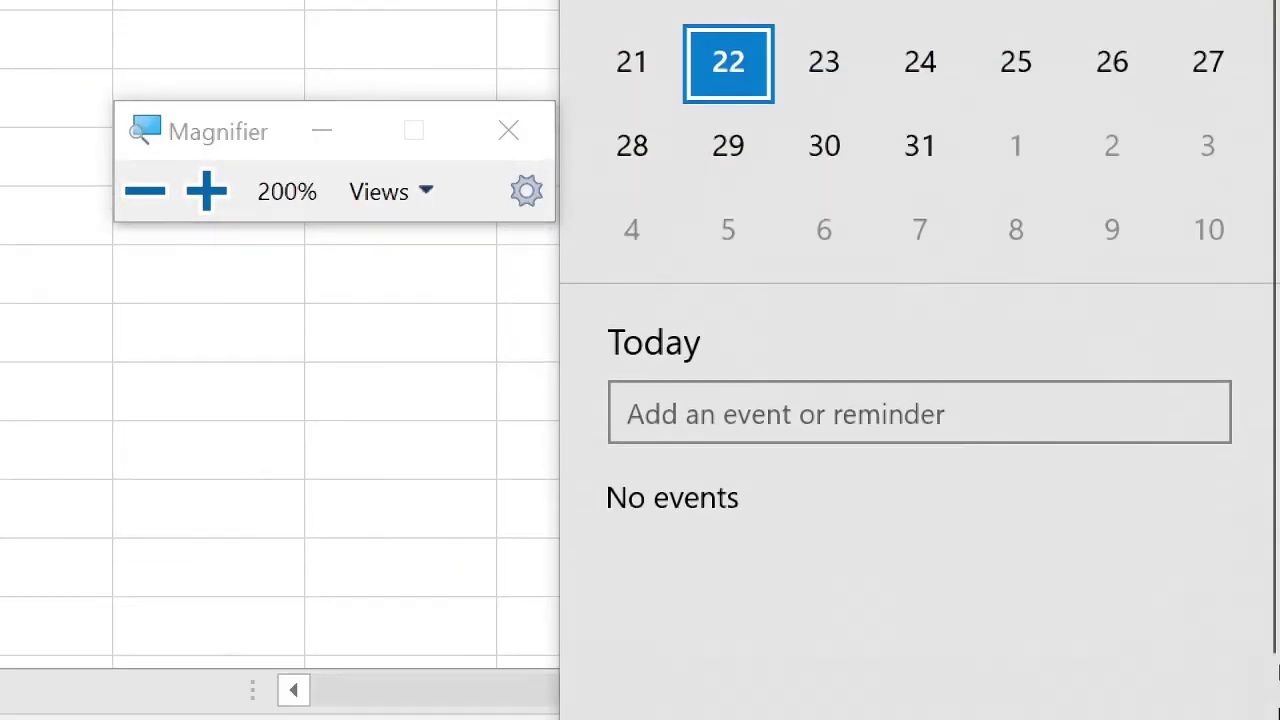
click(322, 135)
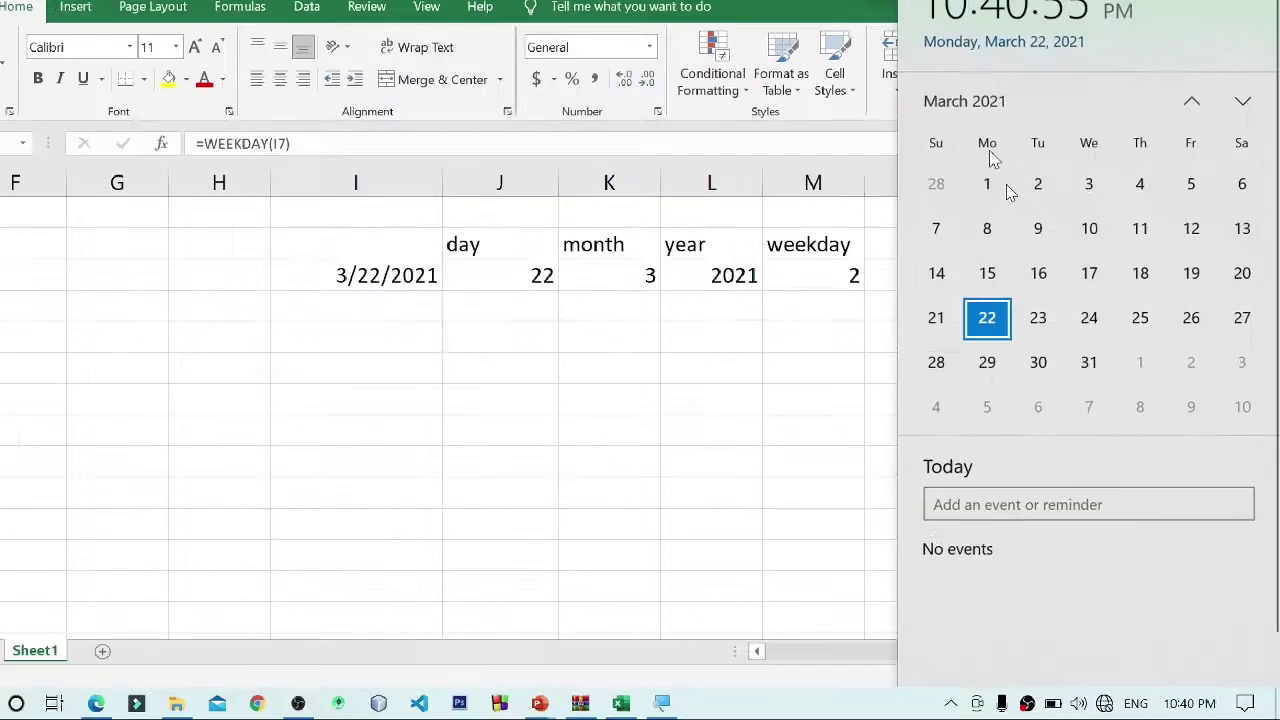
click(718, 398)
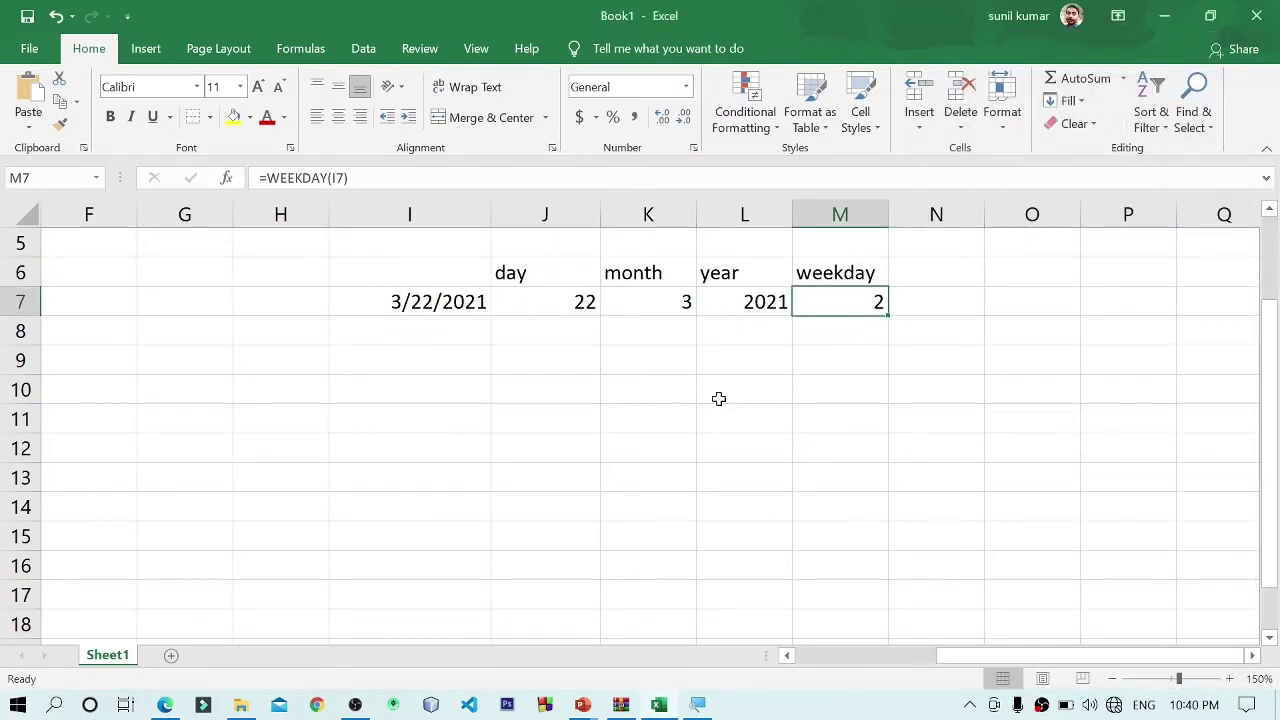
- Replace the =NOW() formula in I7 with 3/23/2021 and review the recalculated row formulas
click(469, 297)
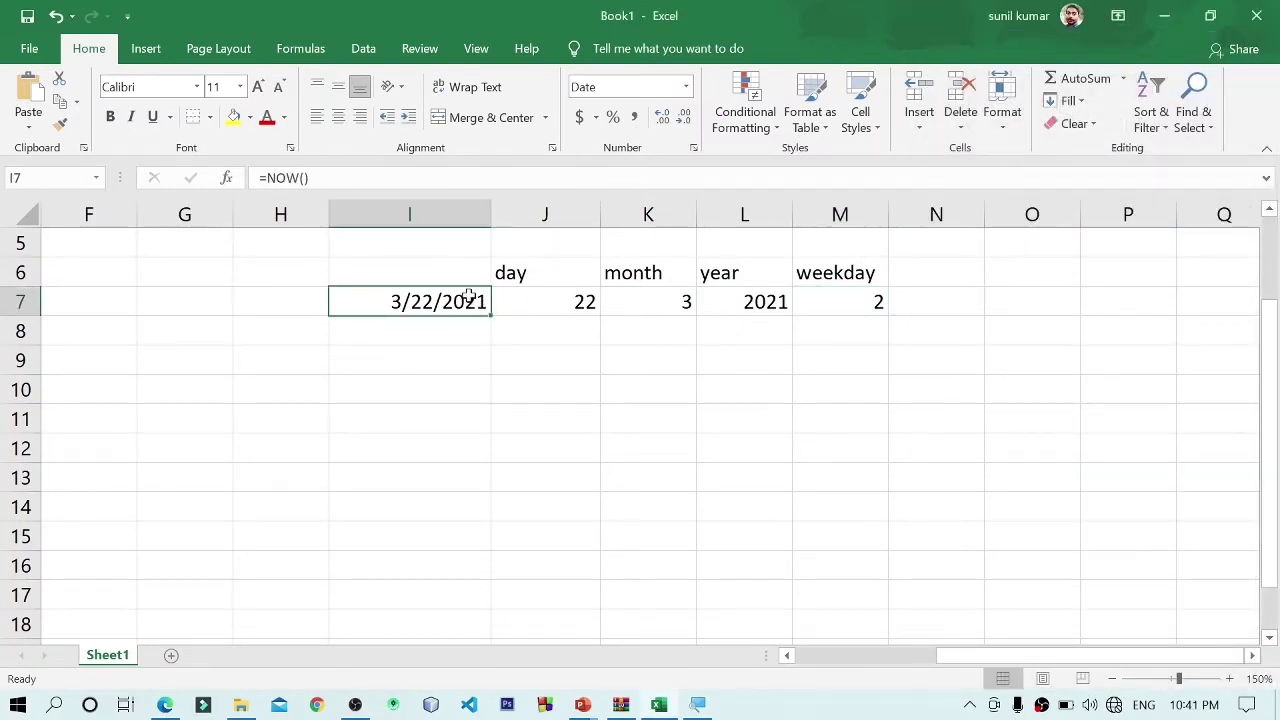
key(Delete)
text(3/)
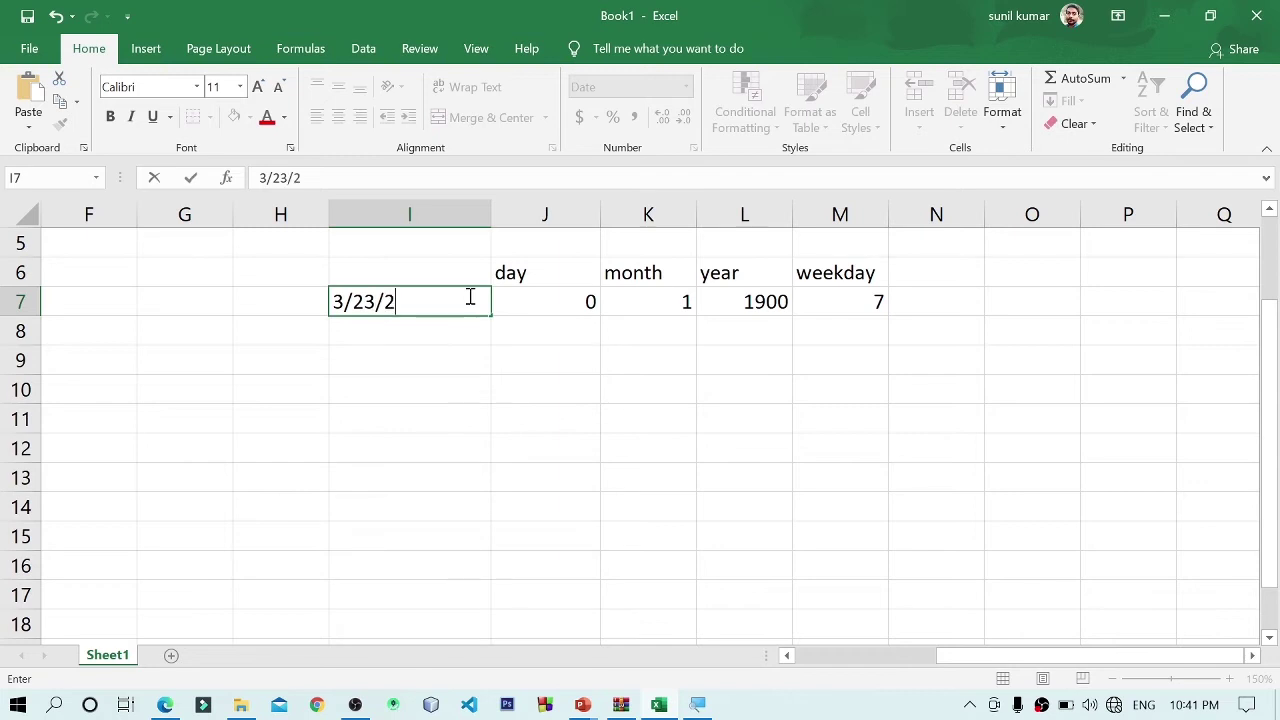
text(021)
key(Return)
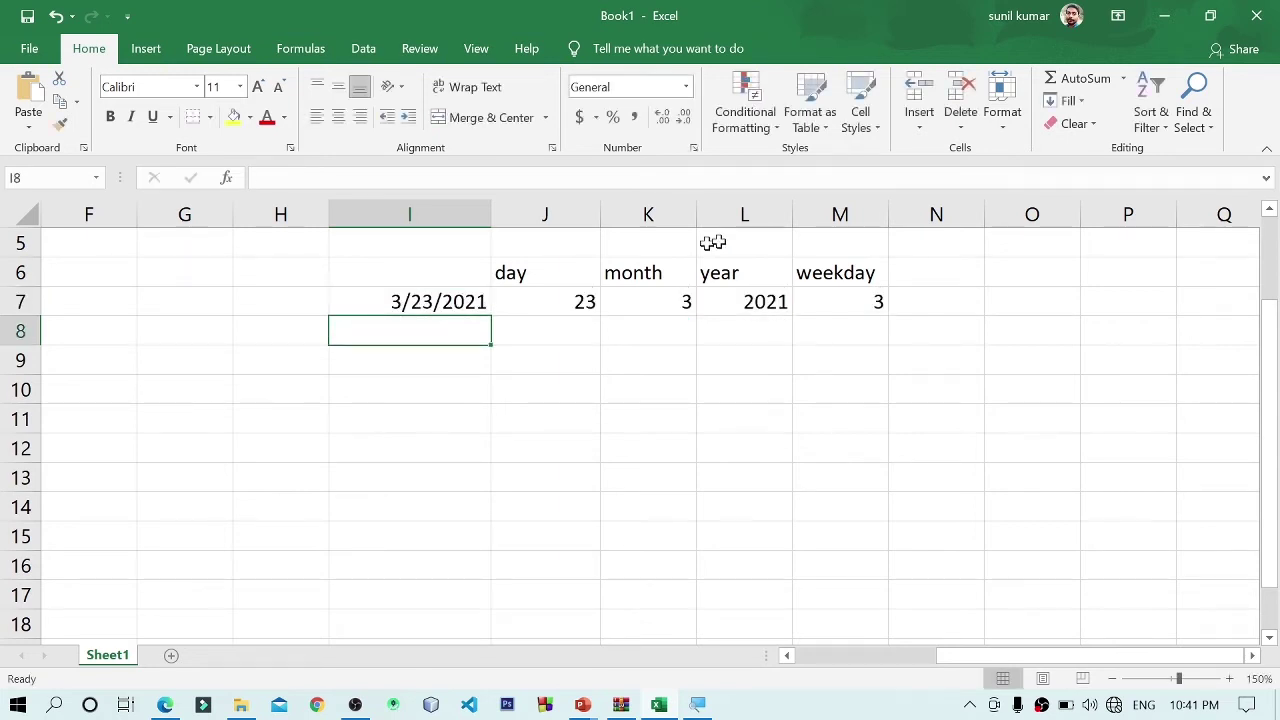
click(818, 337)
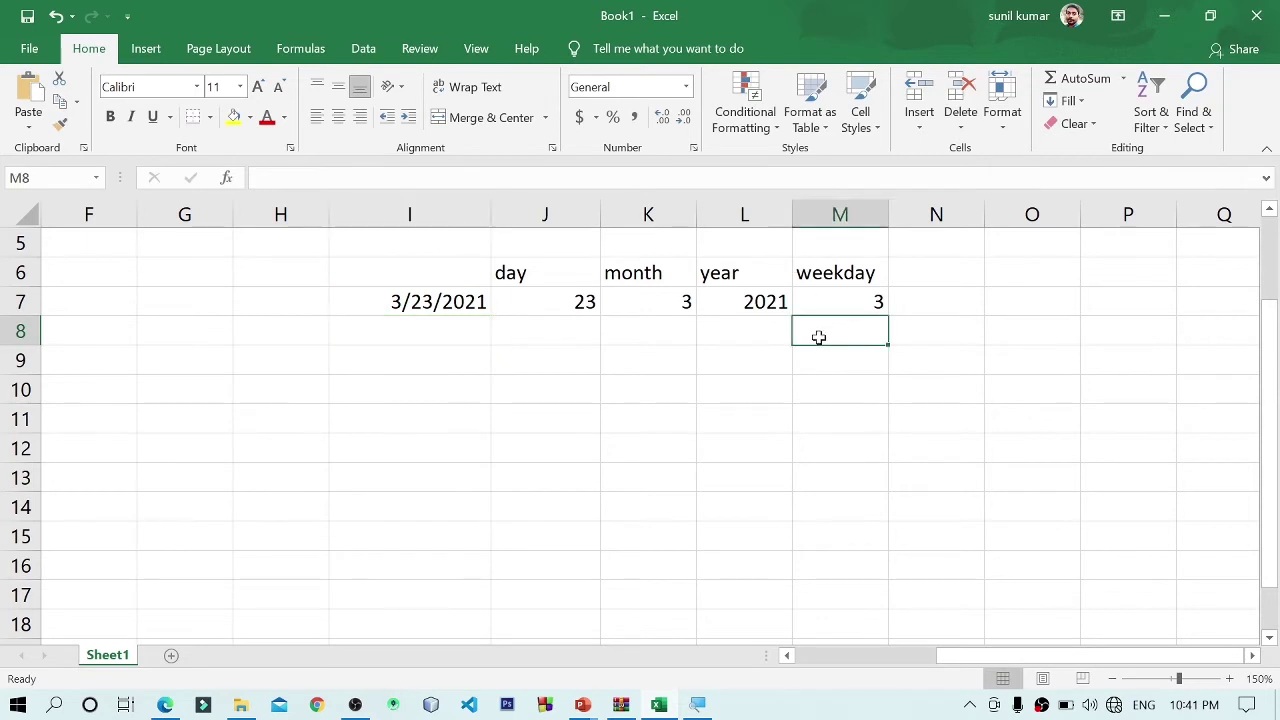
click(552, 306)
drag(641, 290, 710, 290)
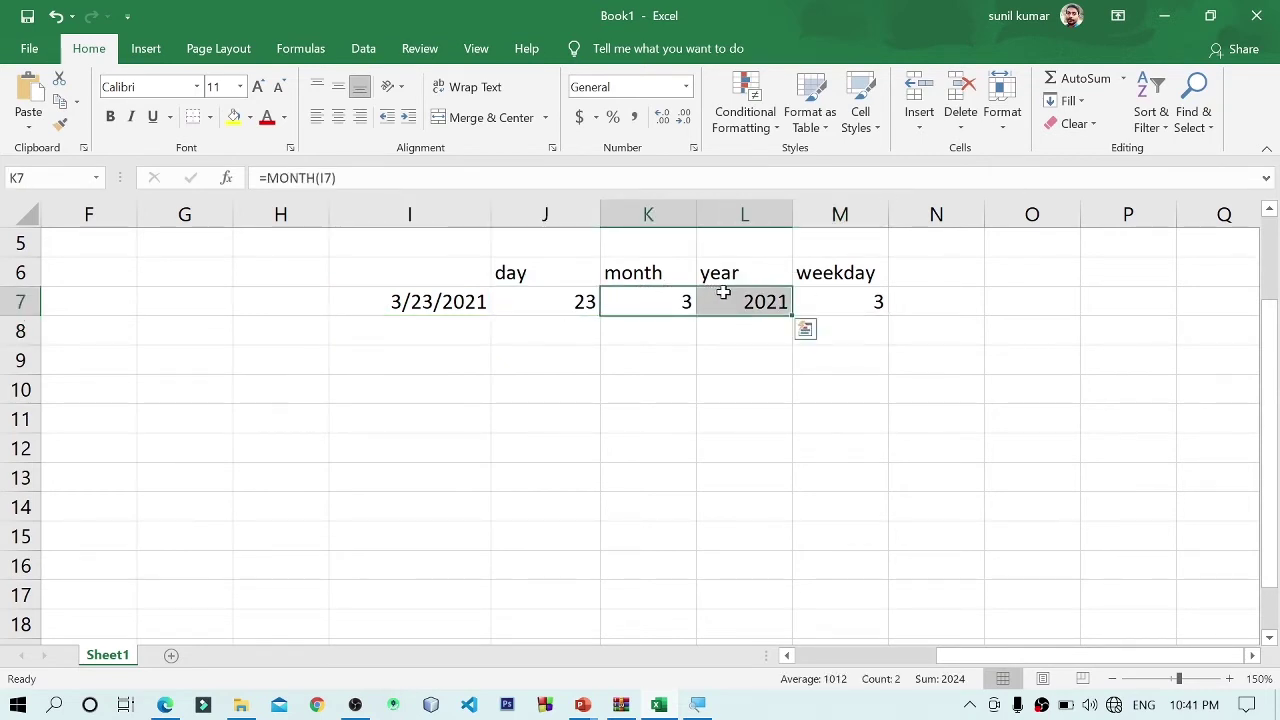
click(723, 289)
click(838, 300)
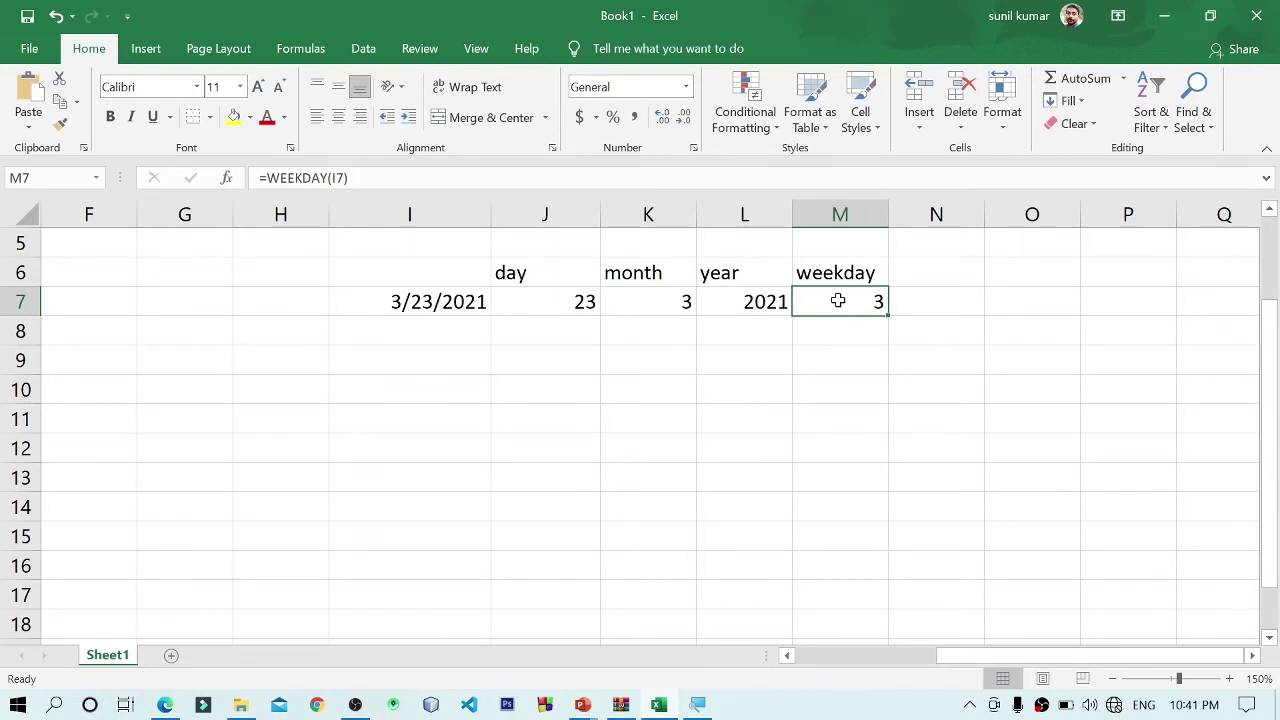
- Change I7 to 8/15/1997 so row 7 shows day 15, month 8, year 1997, weekday 6
click(447, 301)
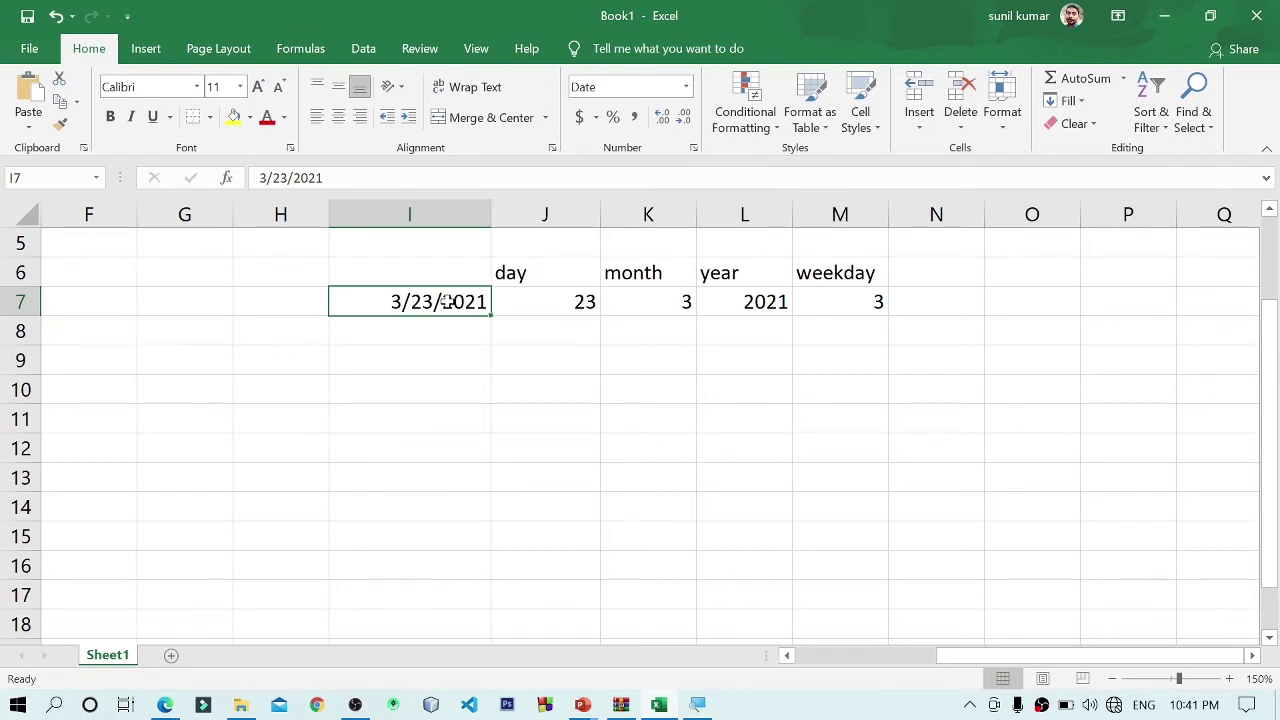
text(8)
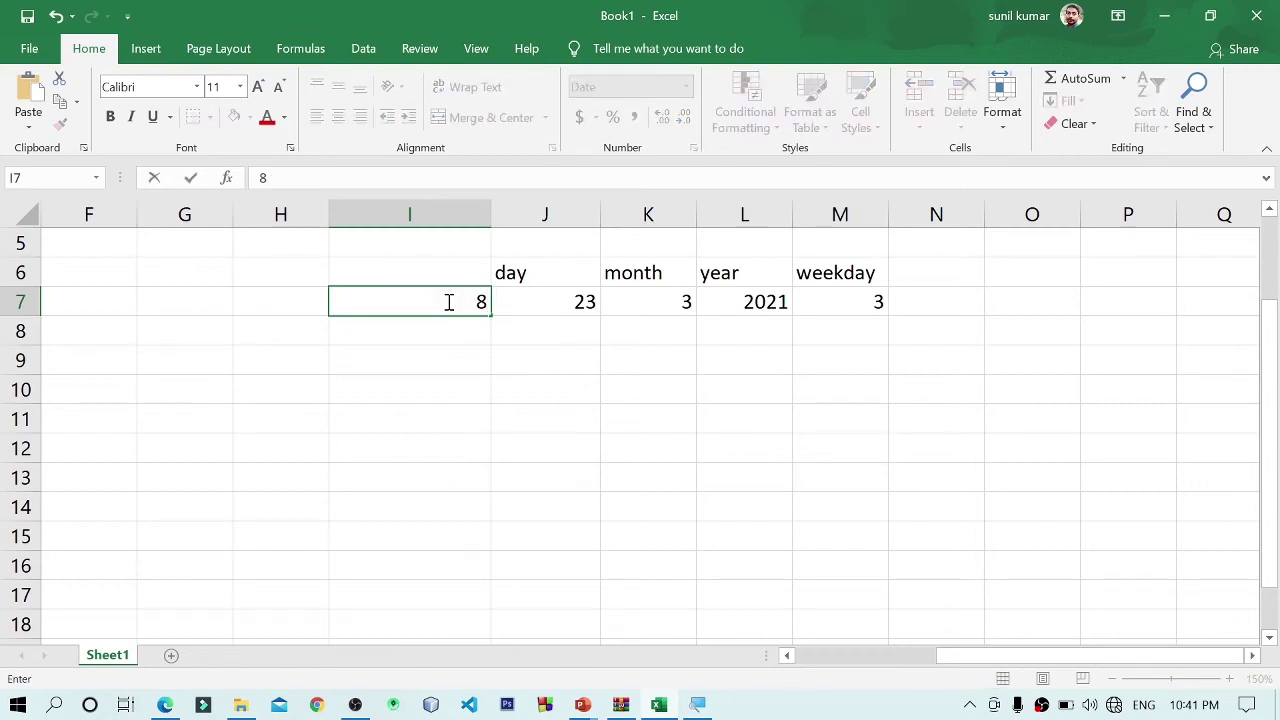
text(/15)
text(/1997)
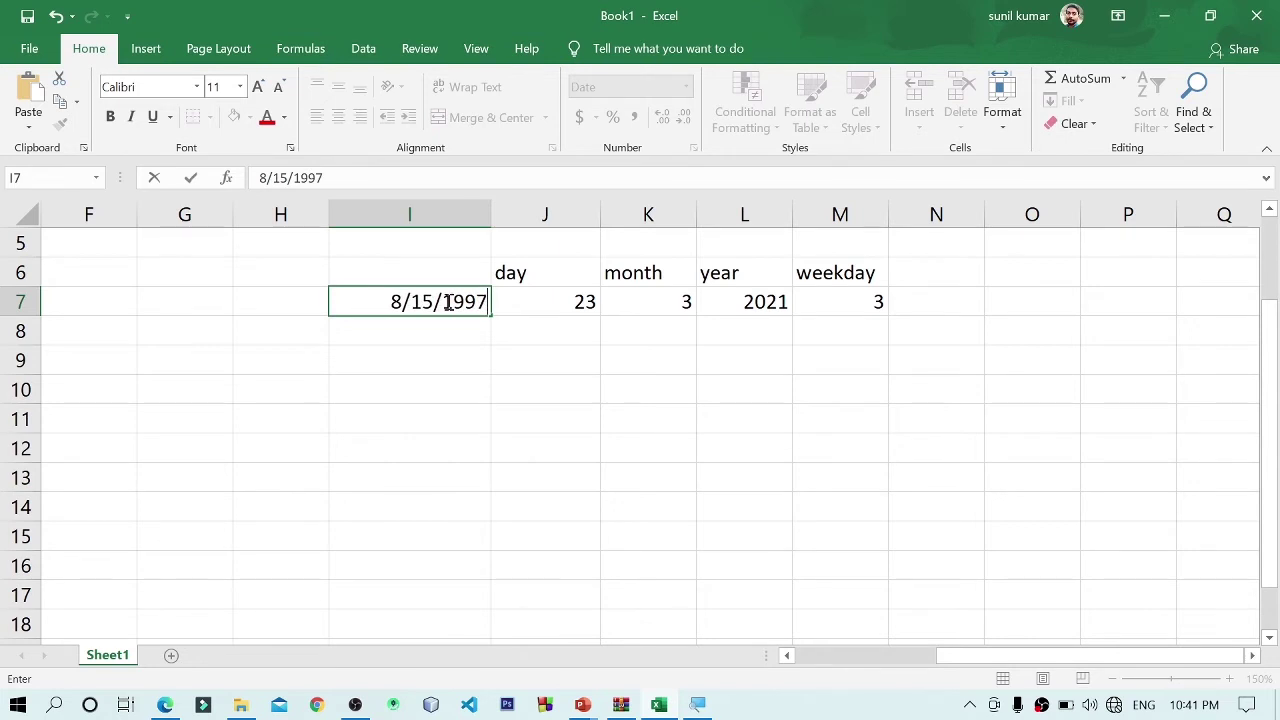
key(Return)
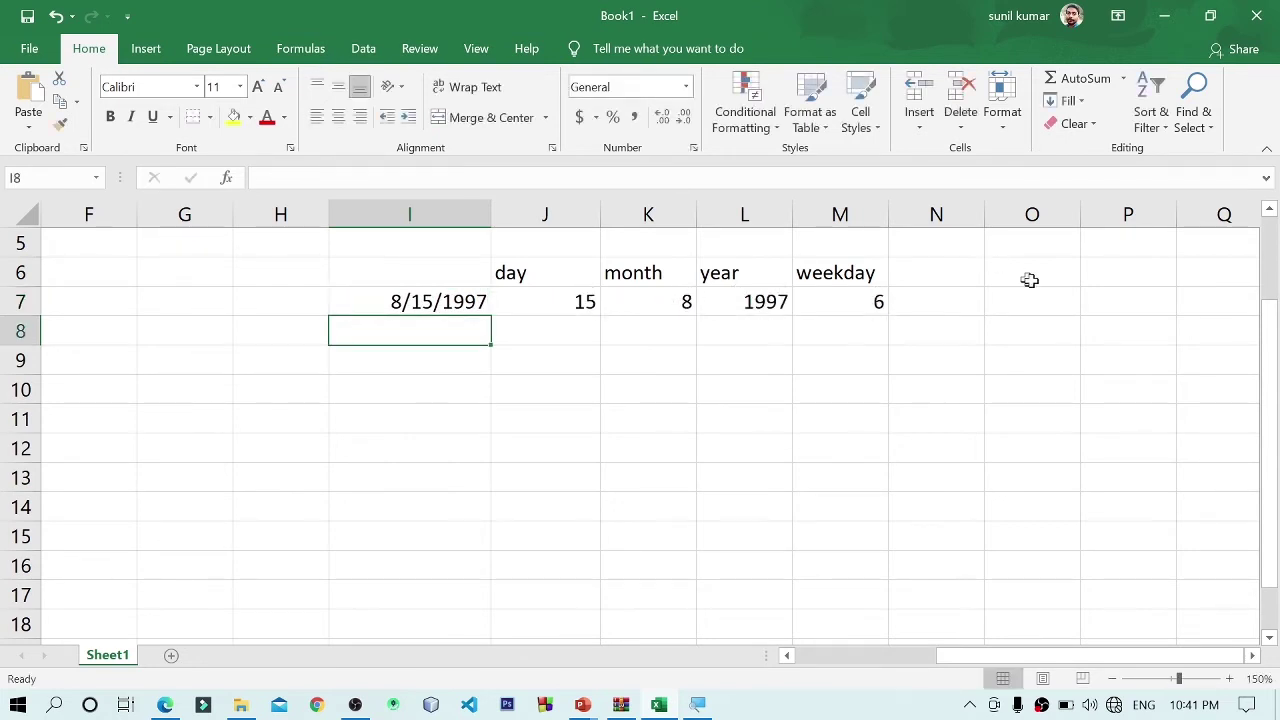
click(875, 296)
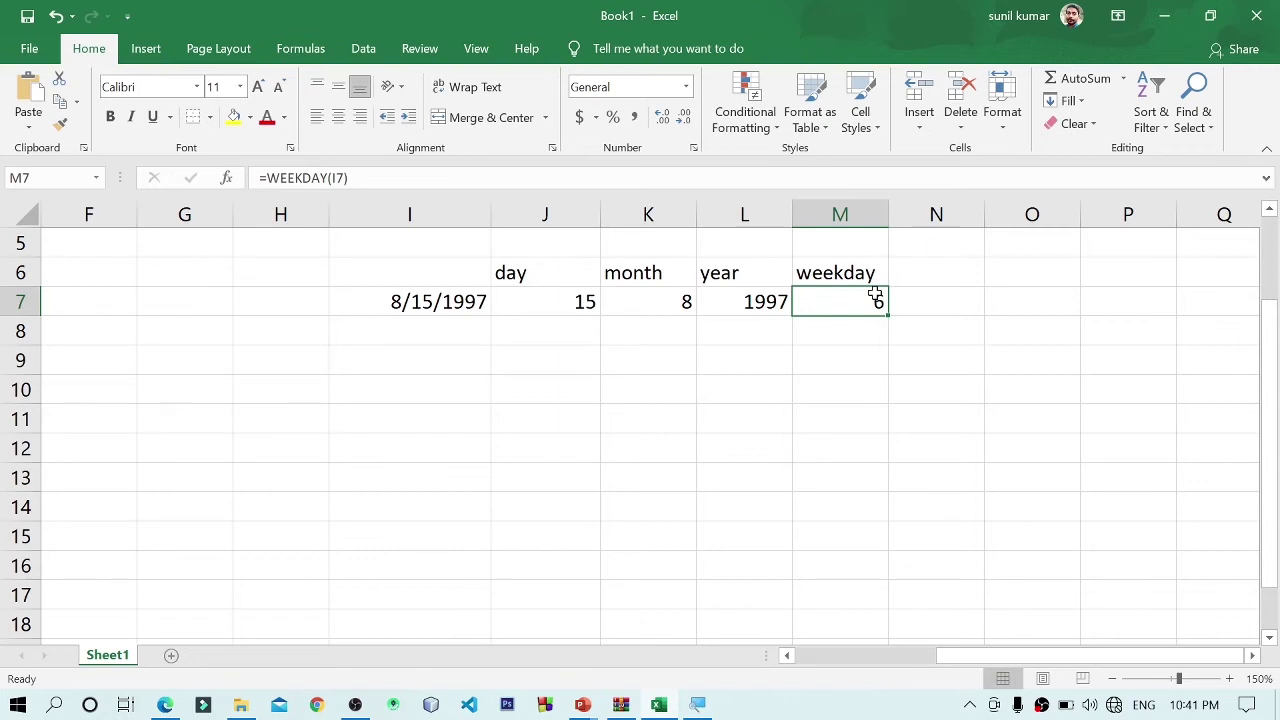
- Open the taskbar calendar's decade view and page back to the 1940s
click(1194, 705)
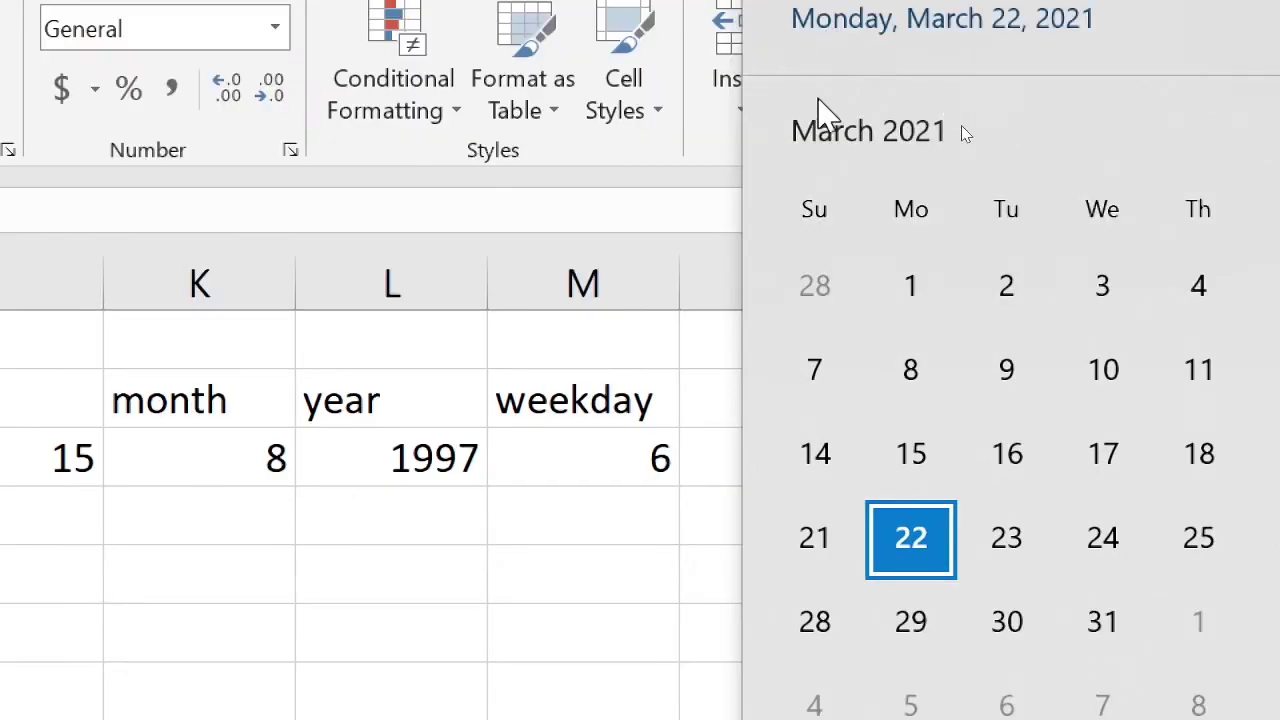
click(656, 50)
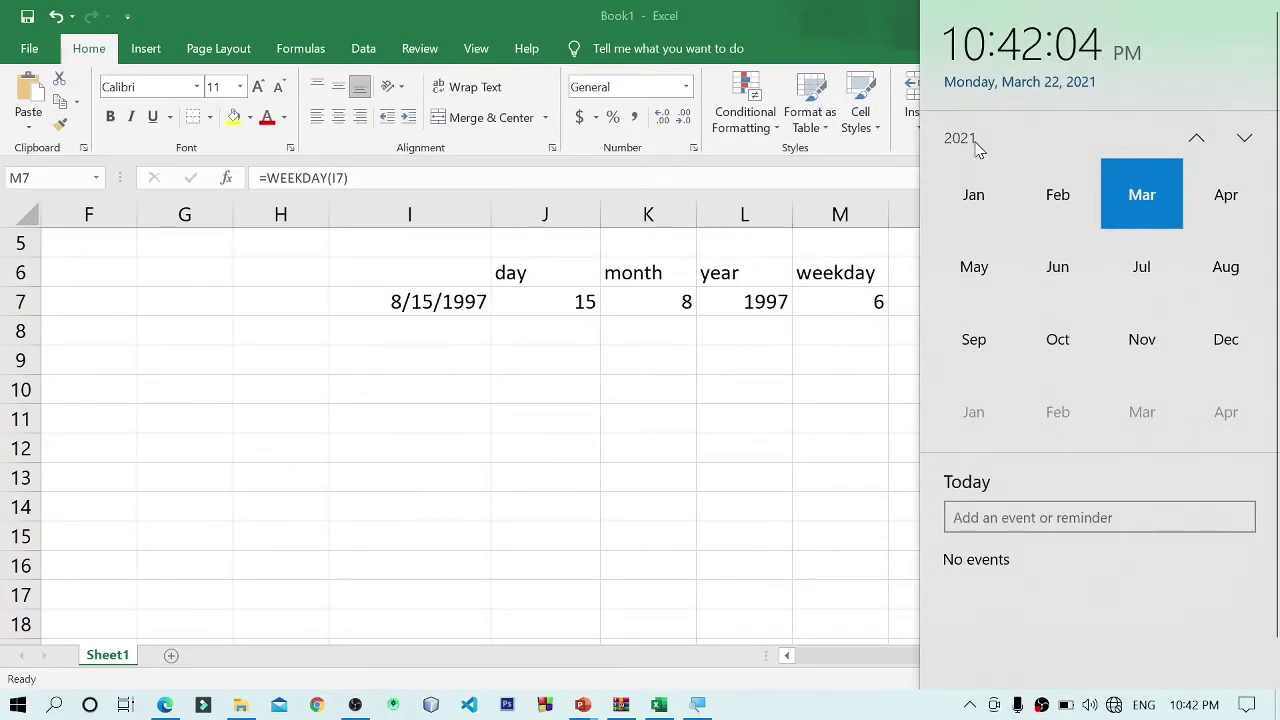
click(960, 139)
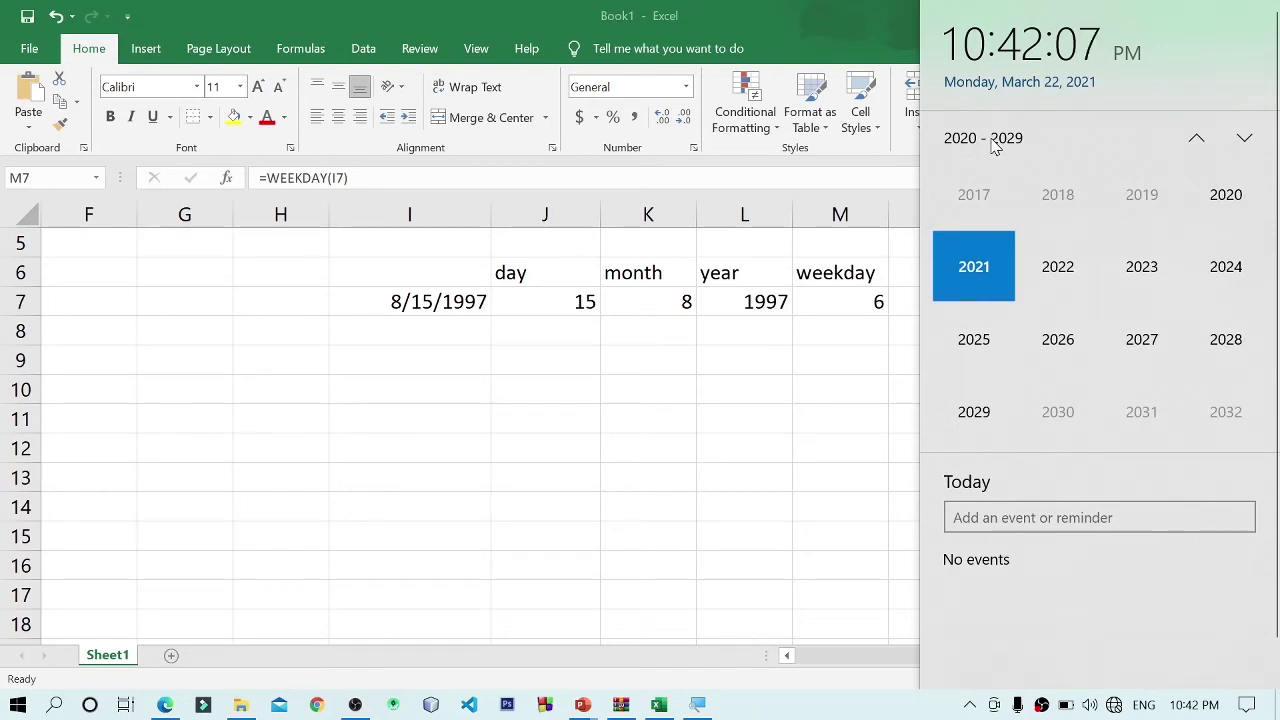
click(1242, 141)
click(1242, 141)
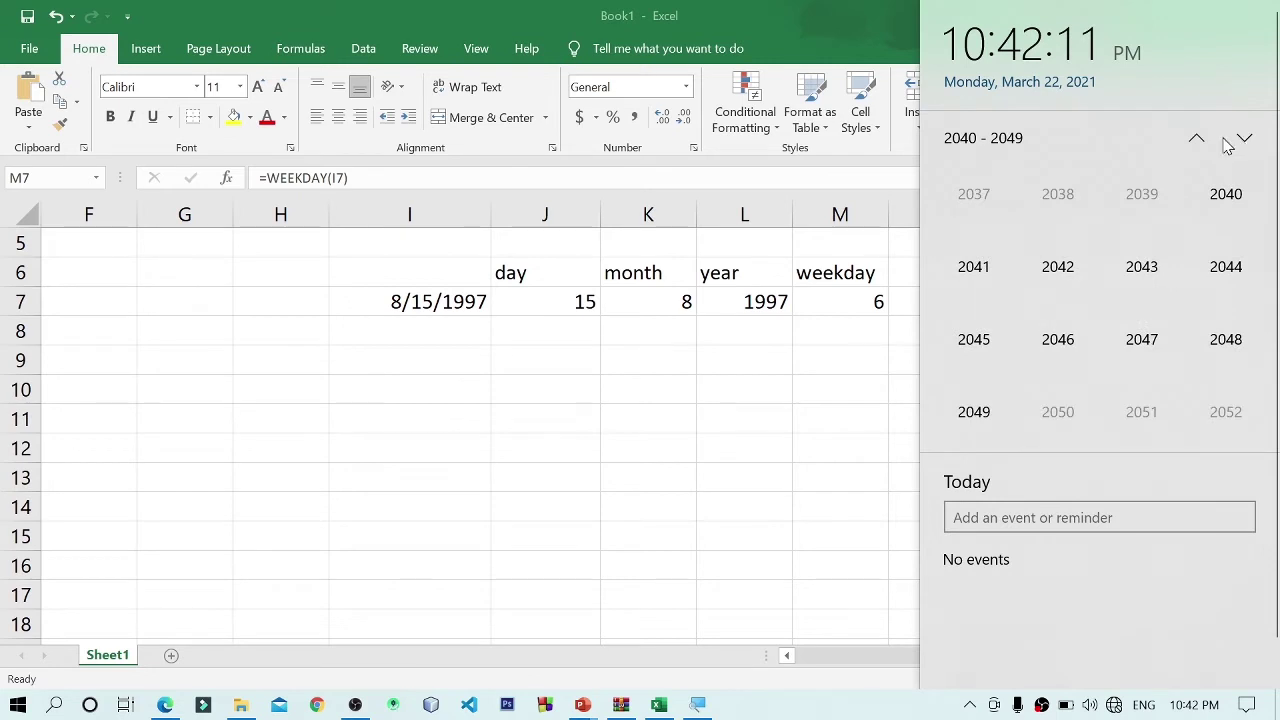
click(1197, 140)
click(1197, 140)
click(1197, 140)
click(1197, 140)
click(1197, 140)
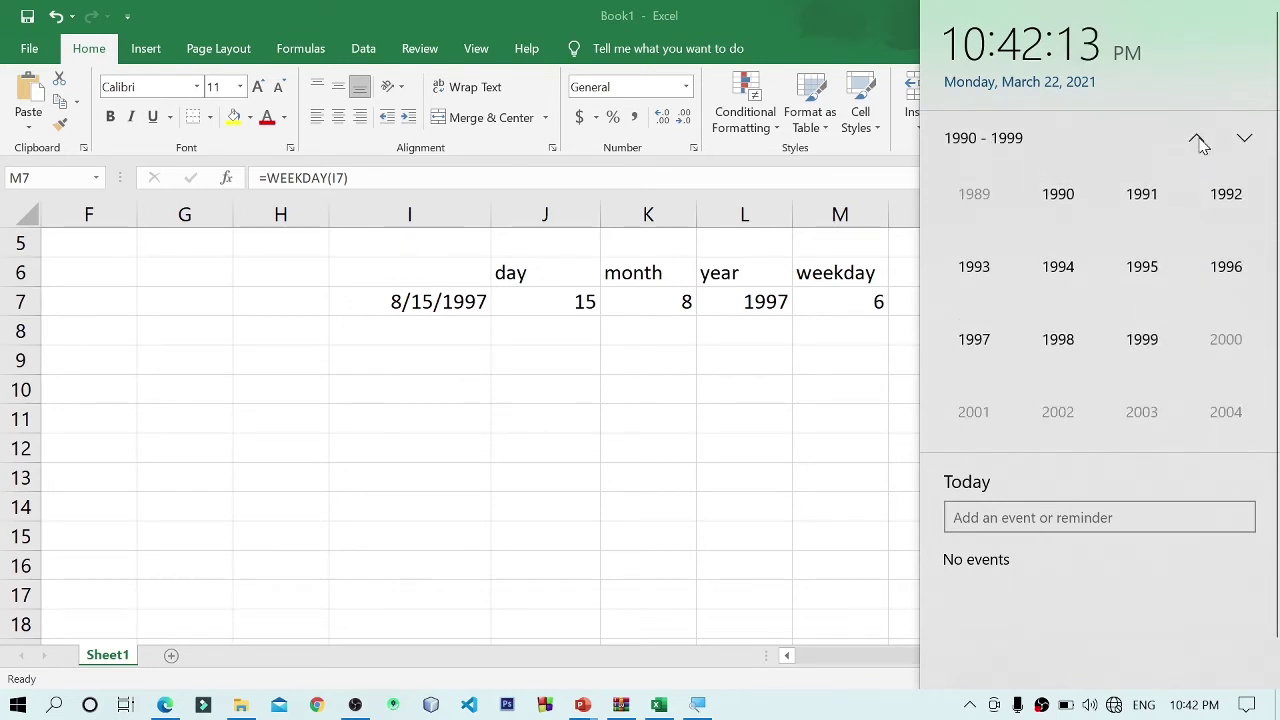
click(1199, 139)
click(1199, 139)
click(1199, 139)
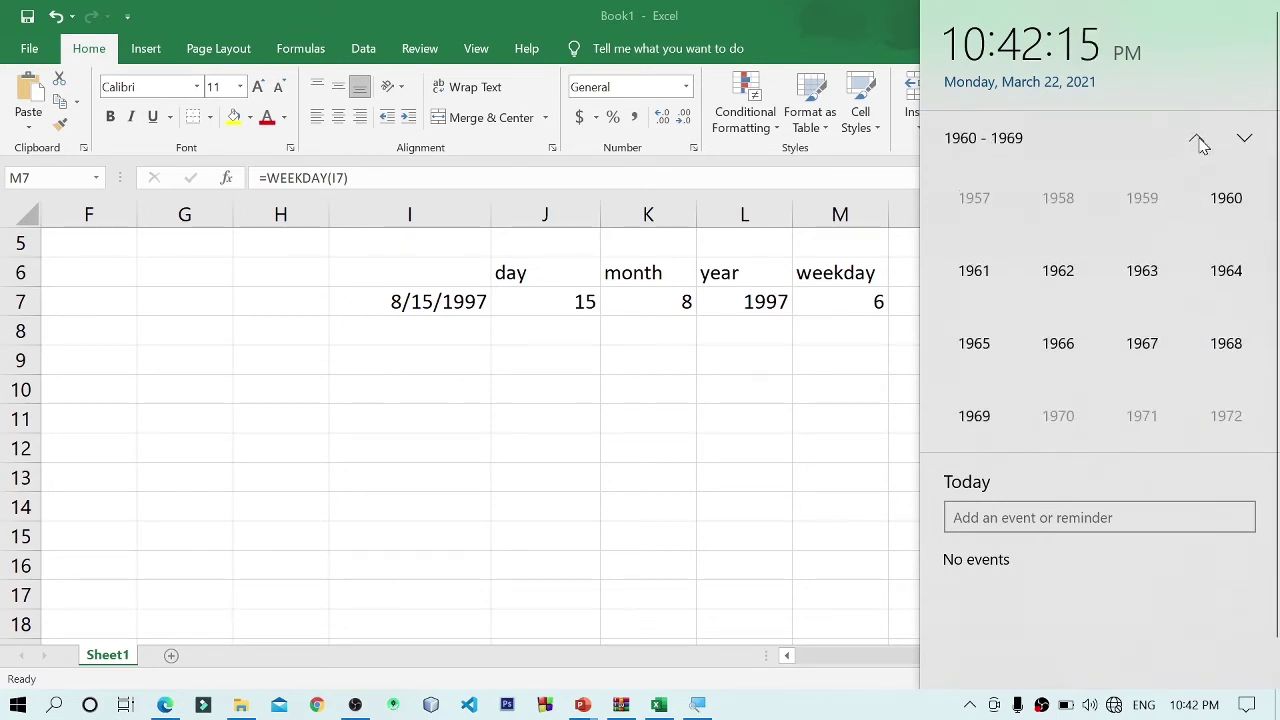
click(1199, 141)
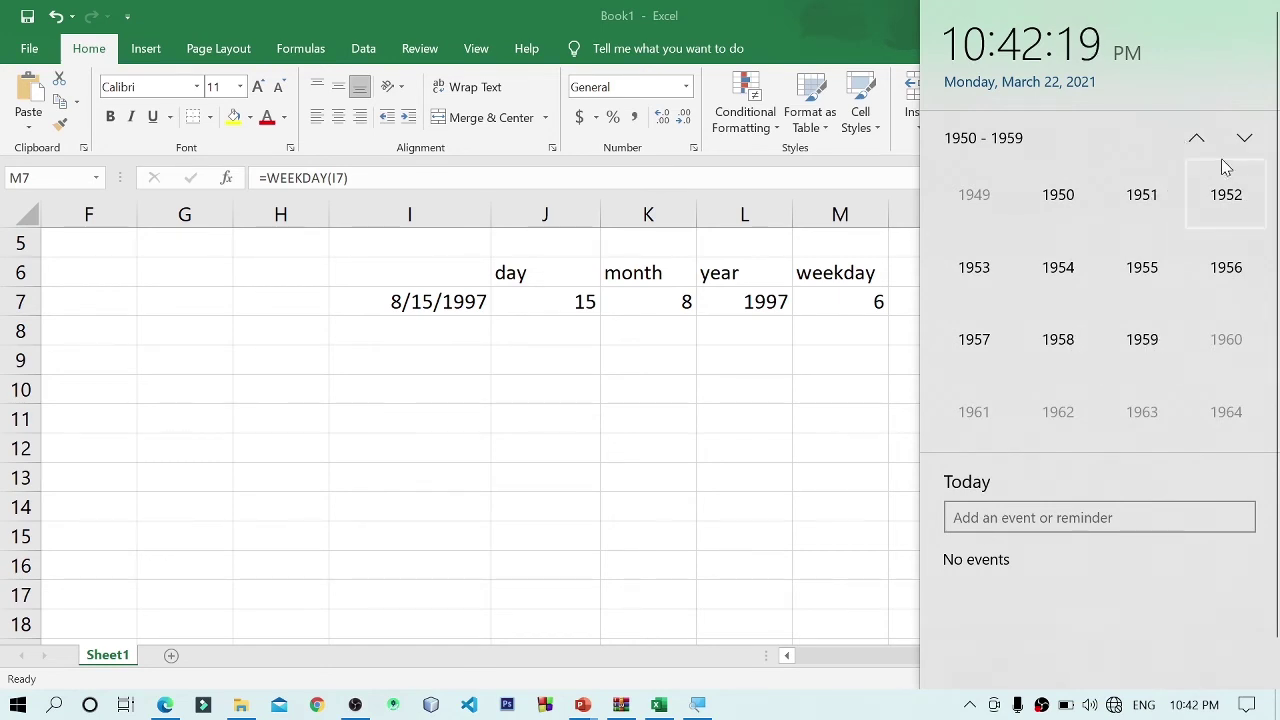
click(1197, 138)
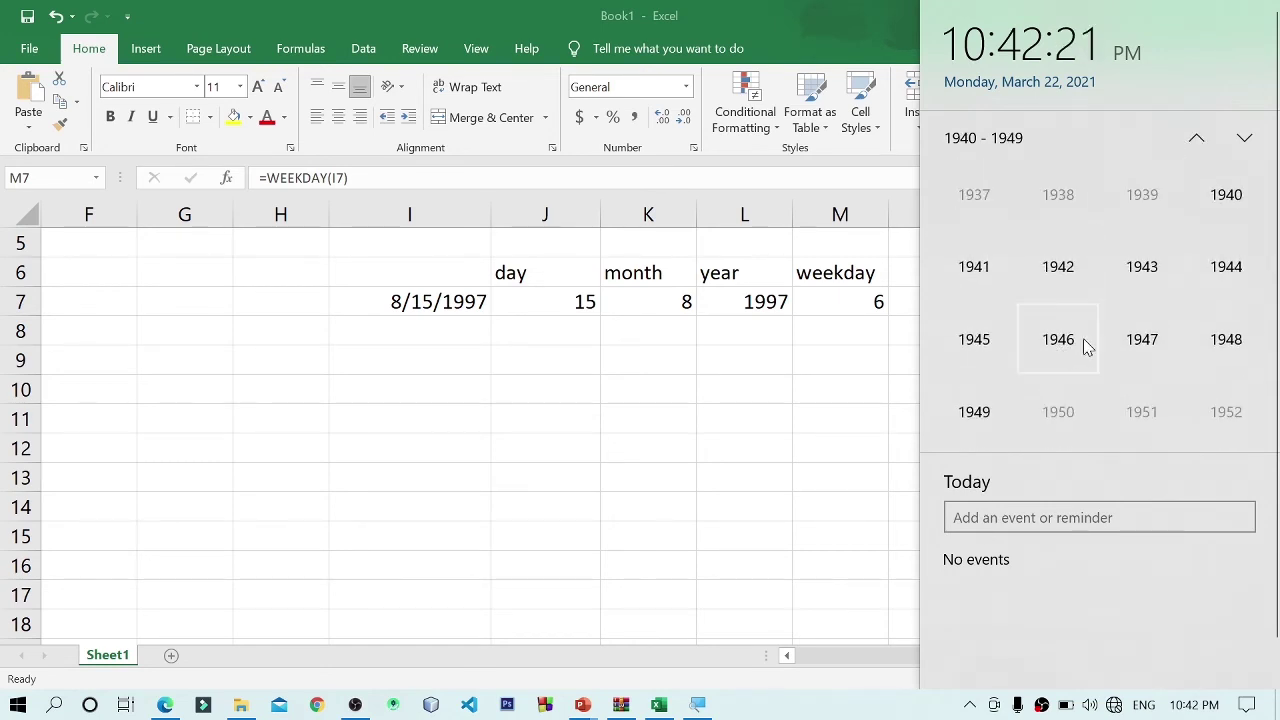
- Select 15 August 1947 to confirm it was a Friday, then return to the worksheet
click(1142, 342)
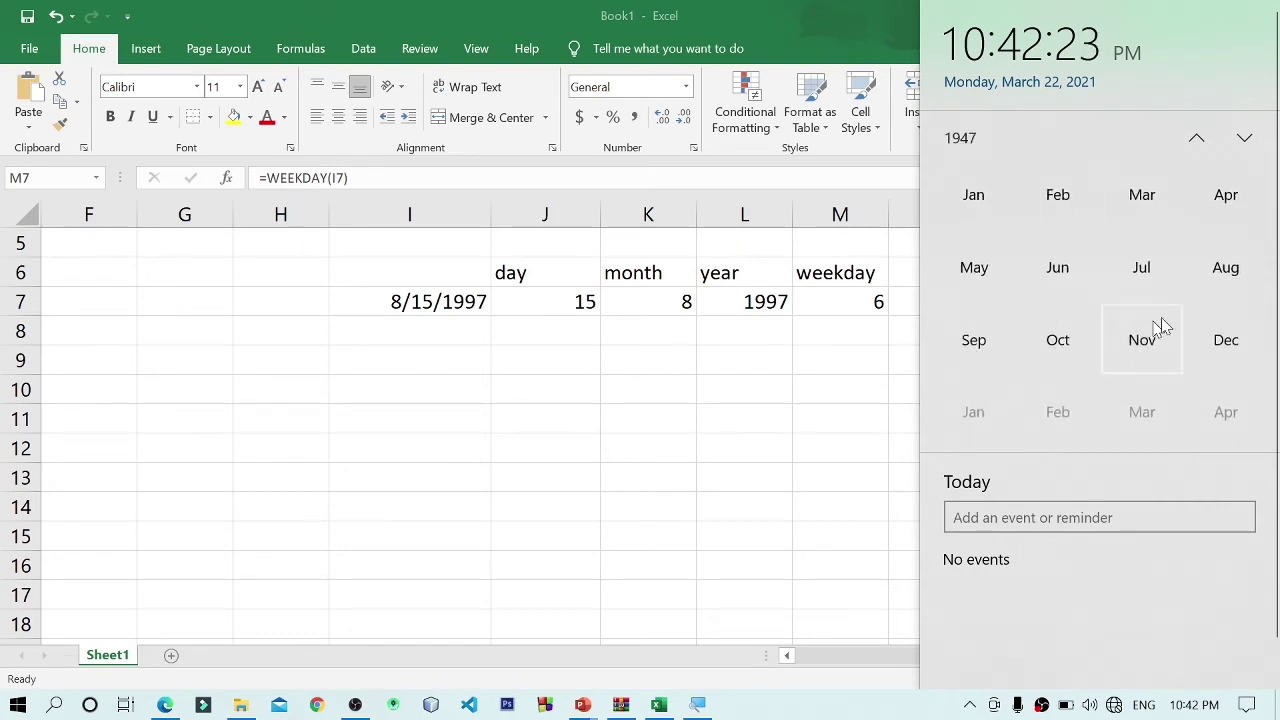
click(1224, 267)
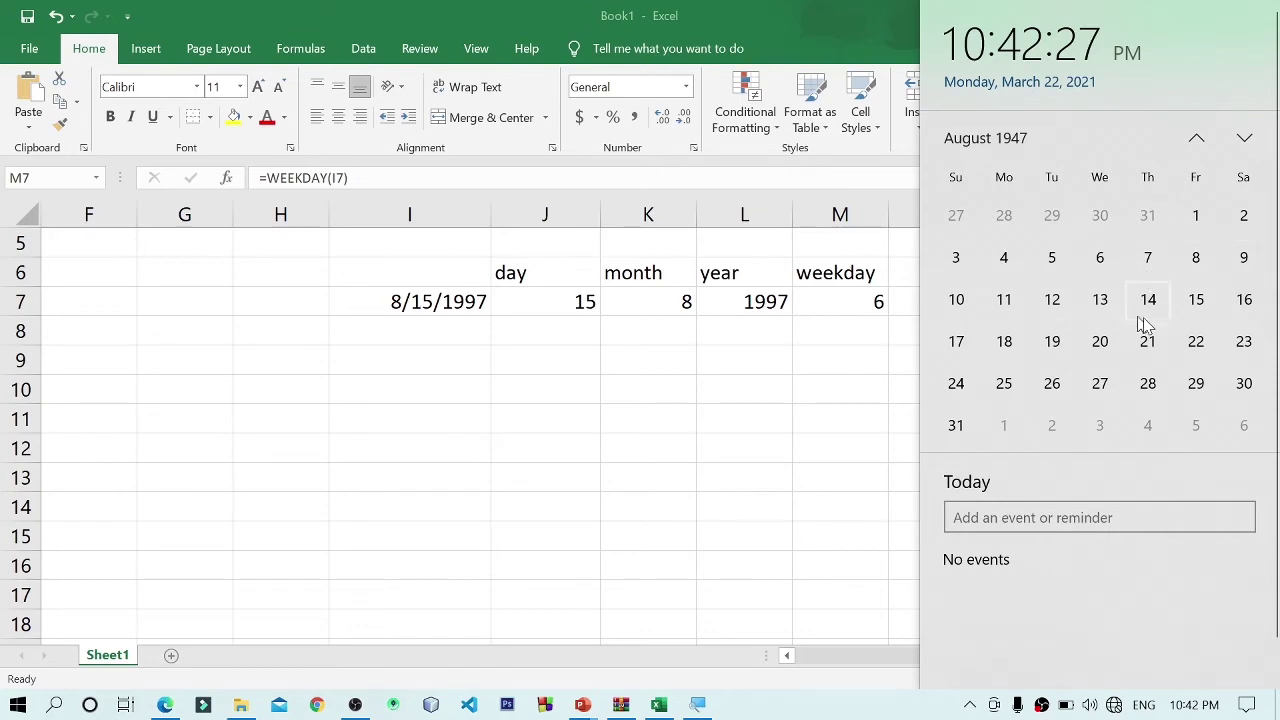
click(1207, 304)
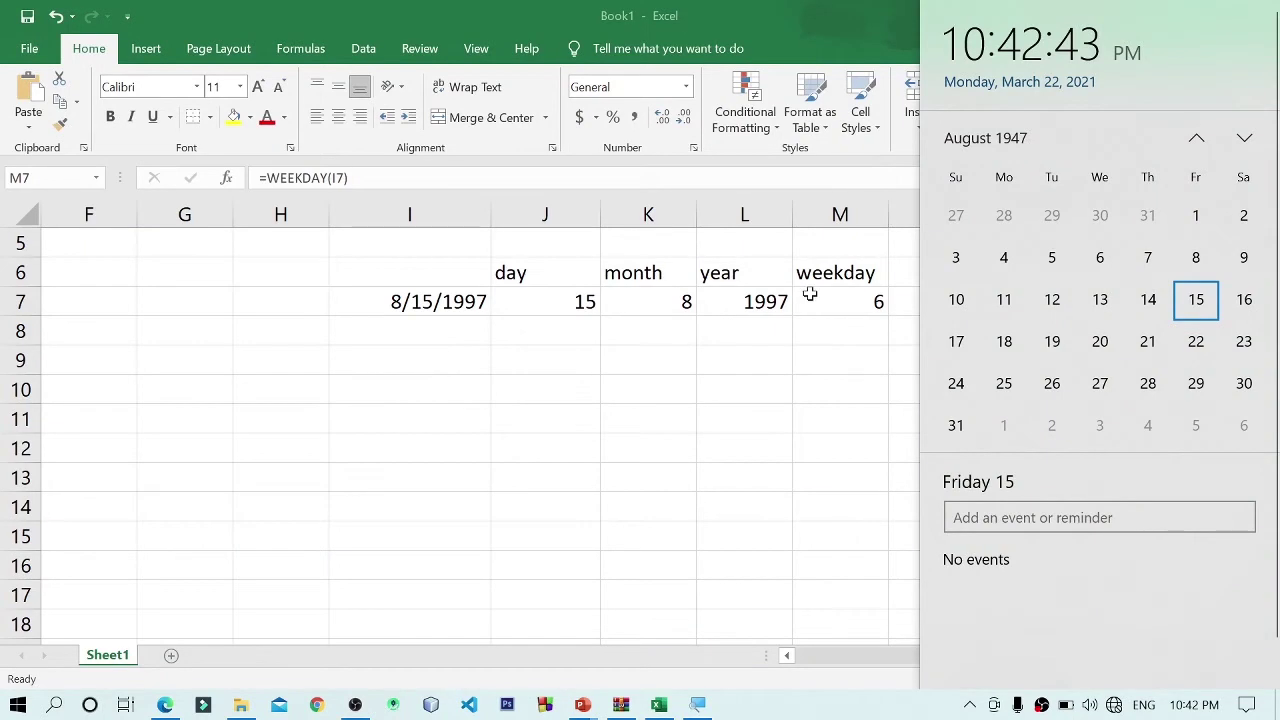
click(810, 300)
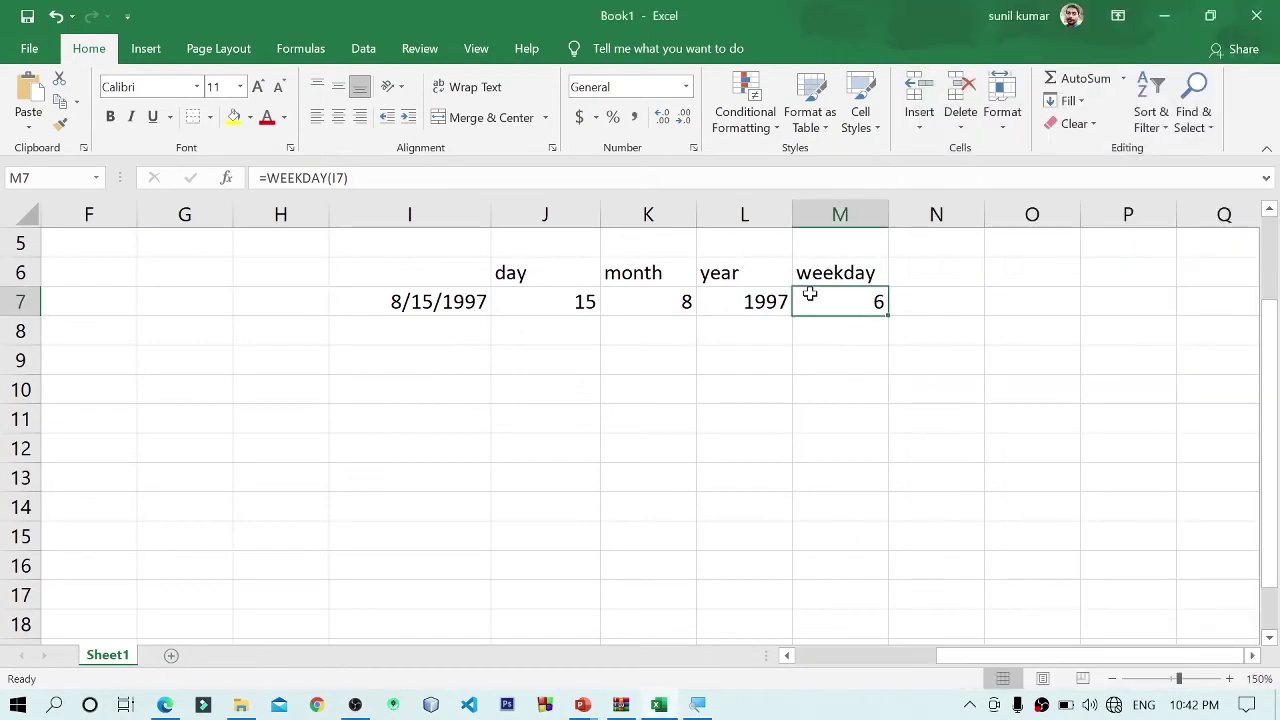
click(906, 418)
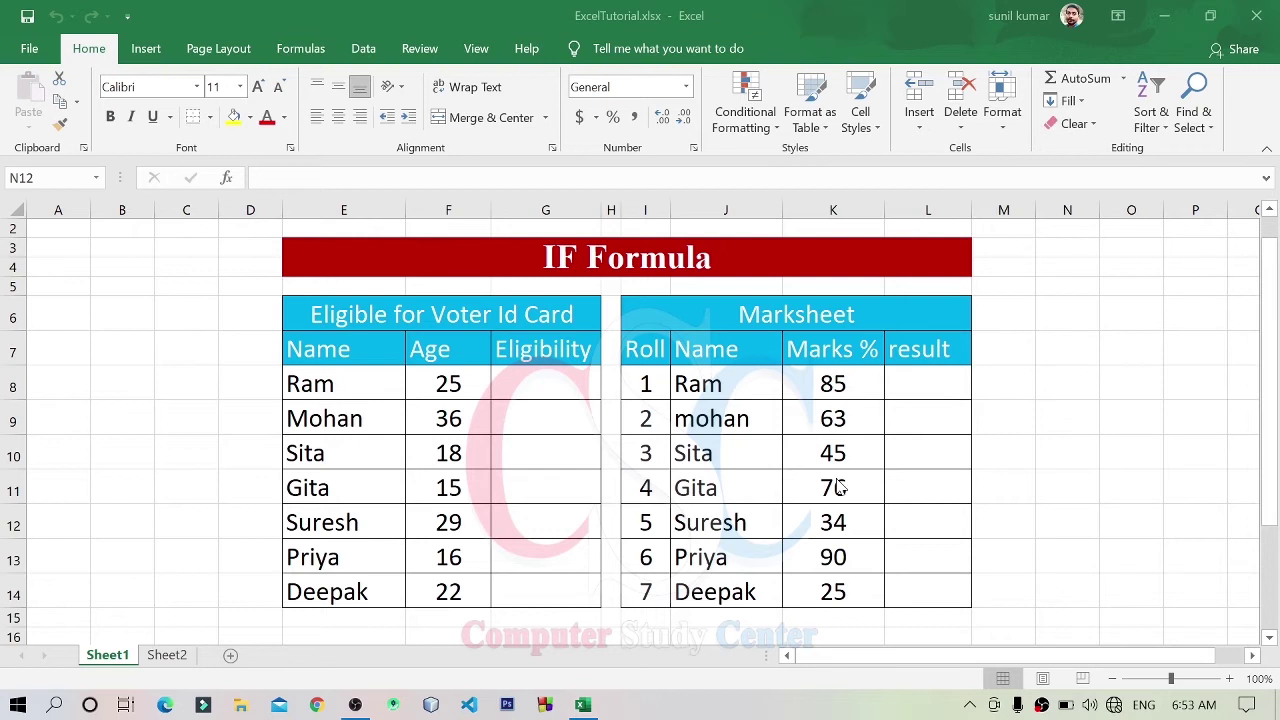
click(541, 391)
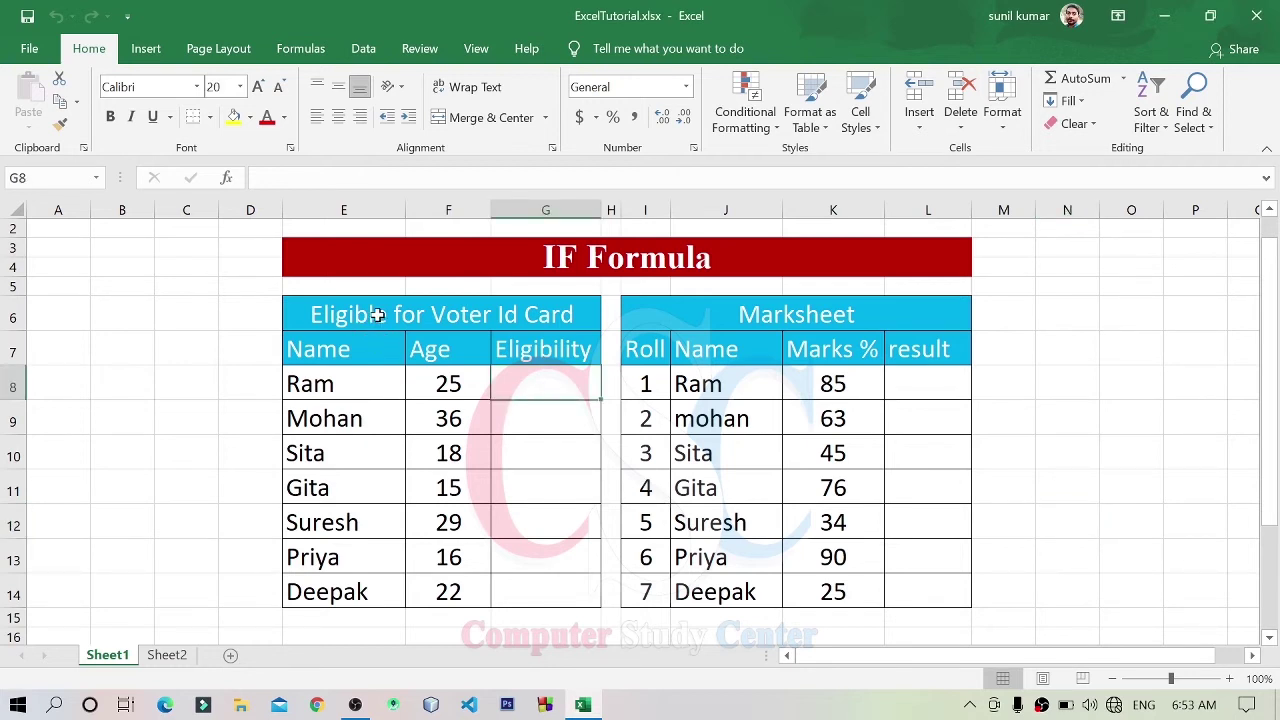
drag(338, 318, 507, 325)
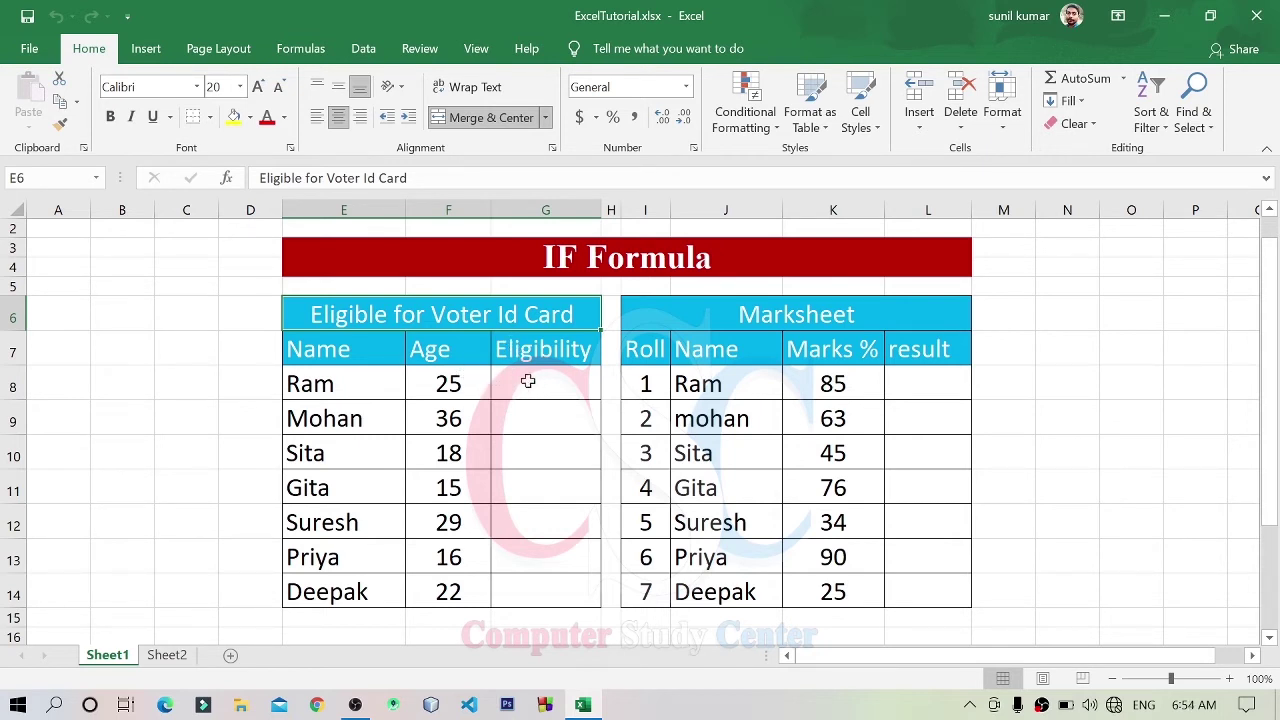
drag(376, 384, 340, 592)
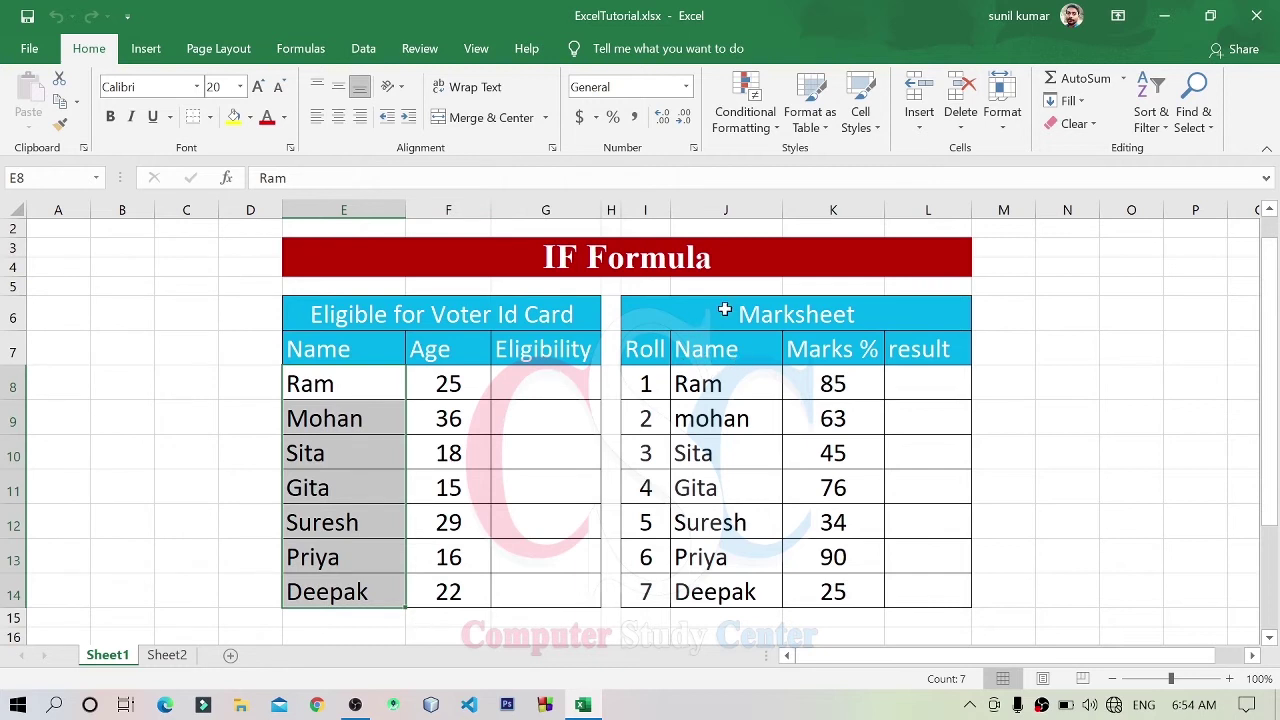
drag(726, 310, 757, 503)
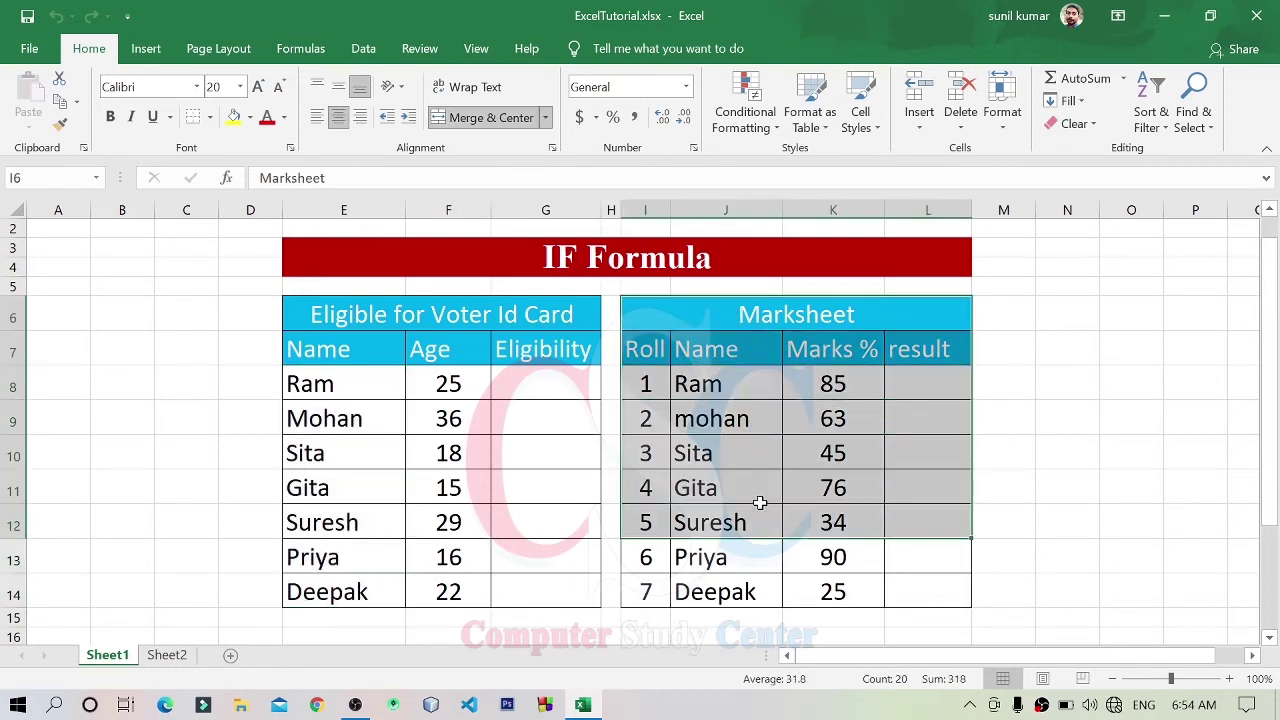
click(650, 418)
click(711, 362)
drag(711, 385, 717, 568)
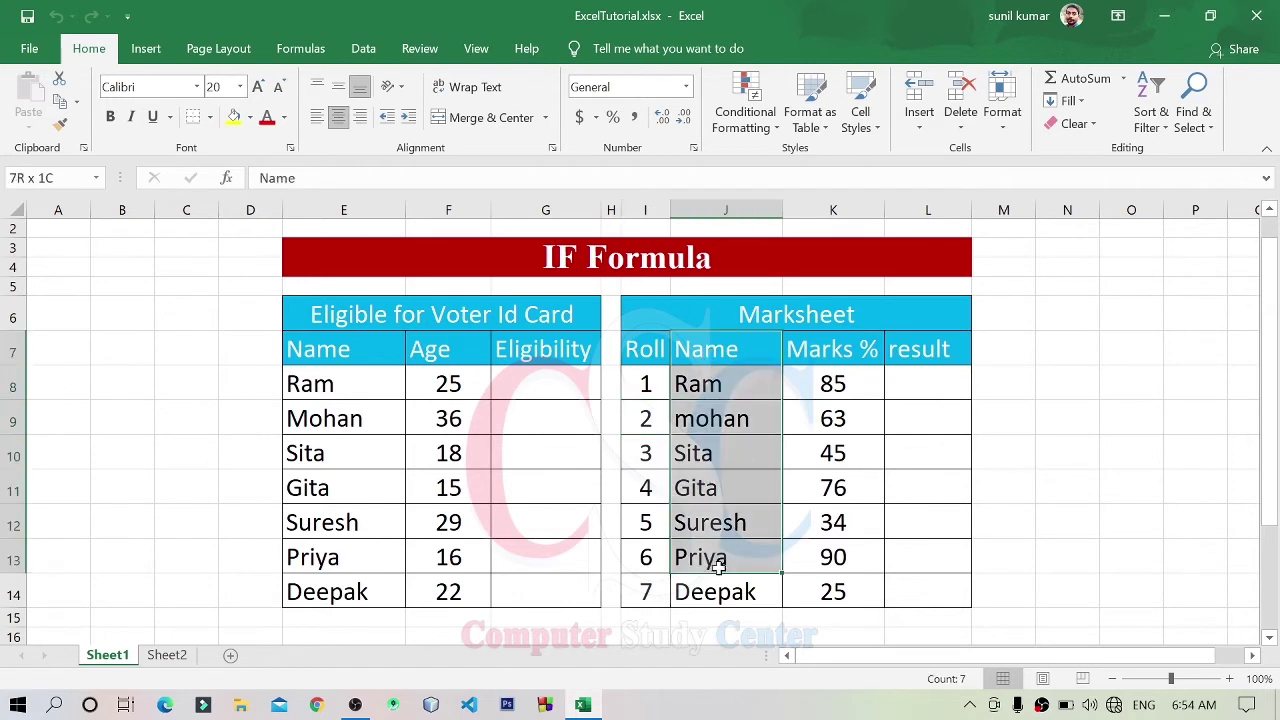
click(815, 410)
drag(822, 352, 833, 558)
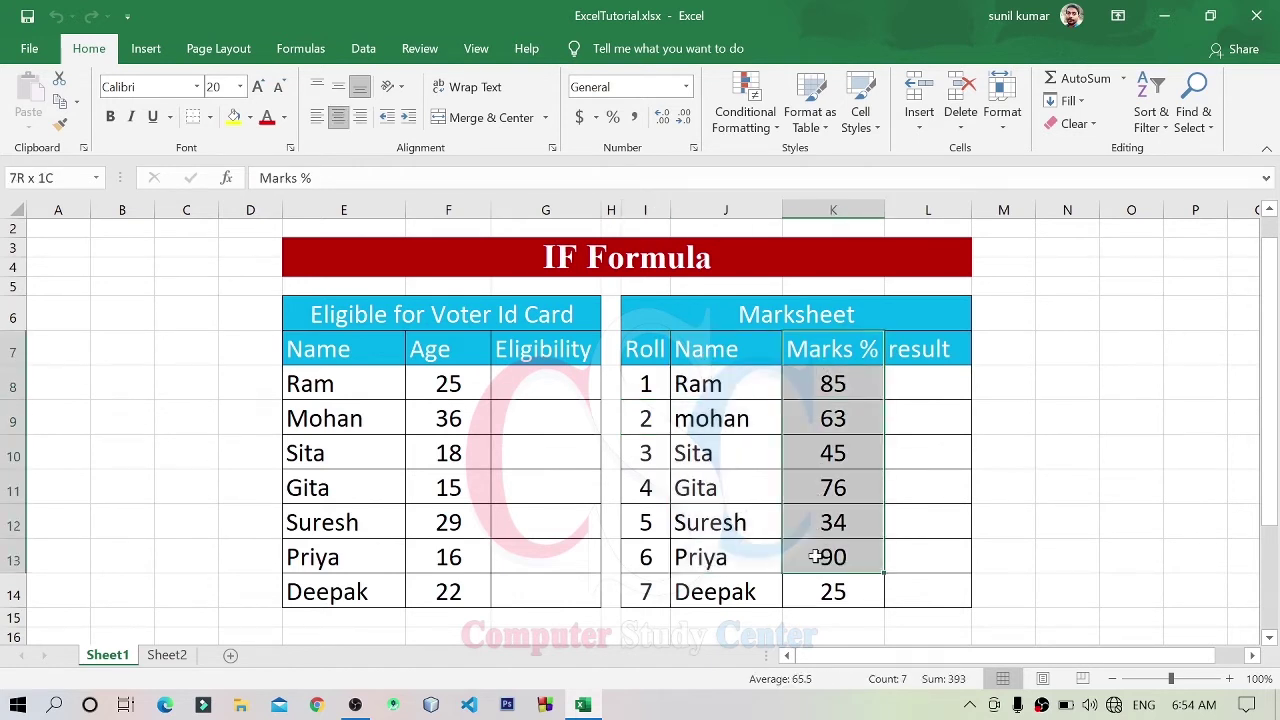
drag(911, 378, 920, 606)
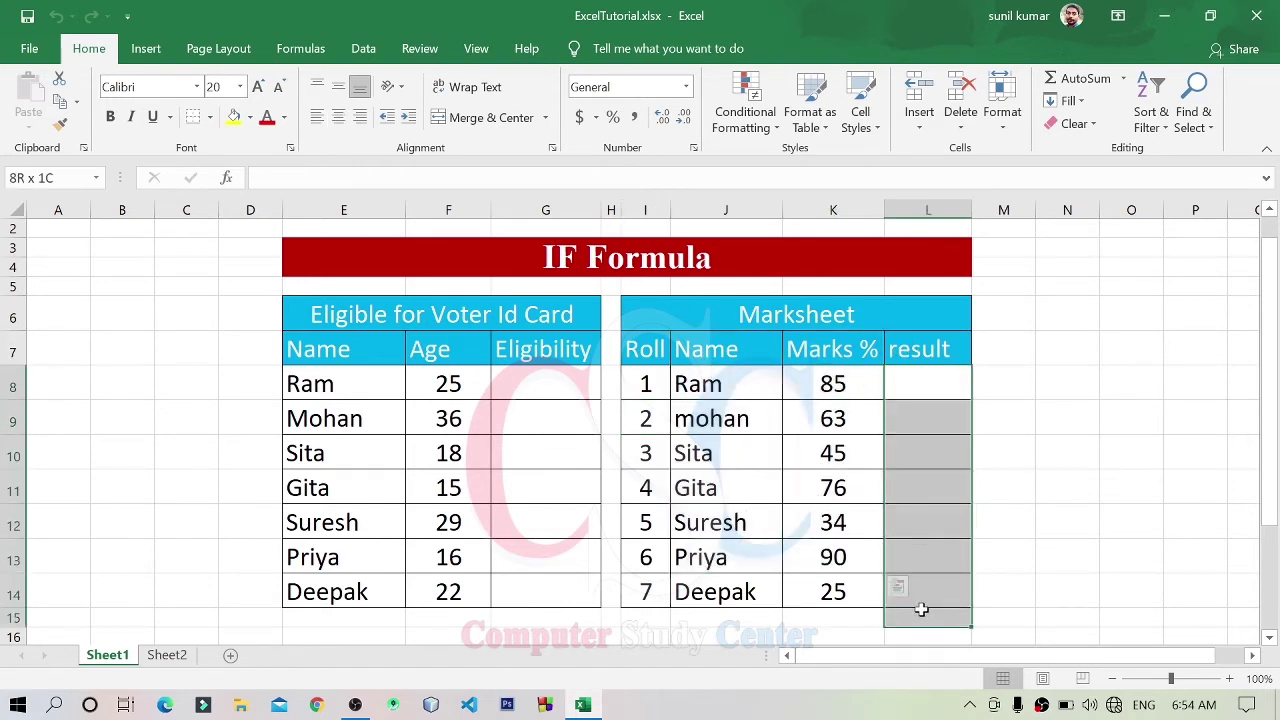
click(1054, 494)
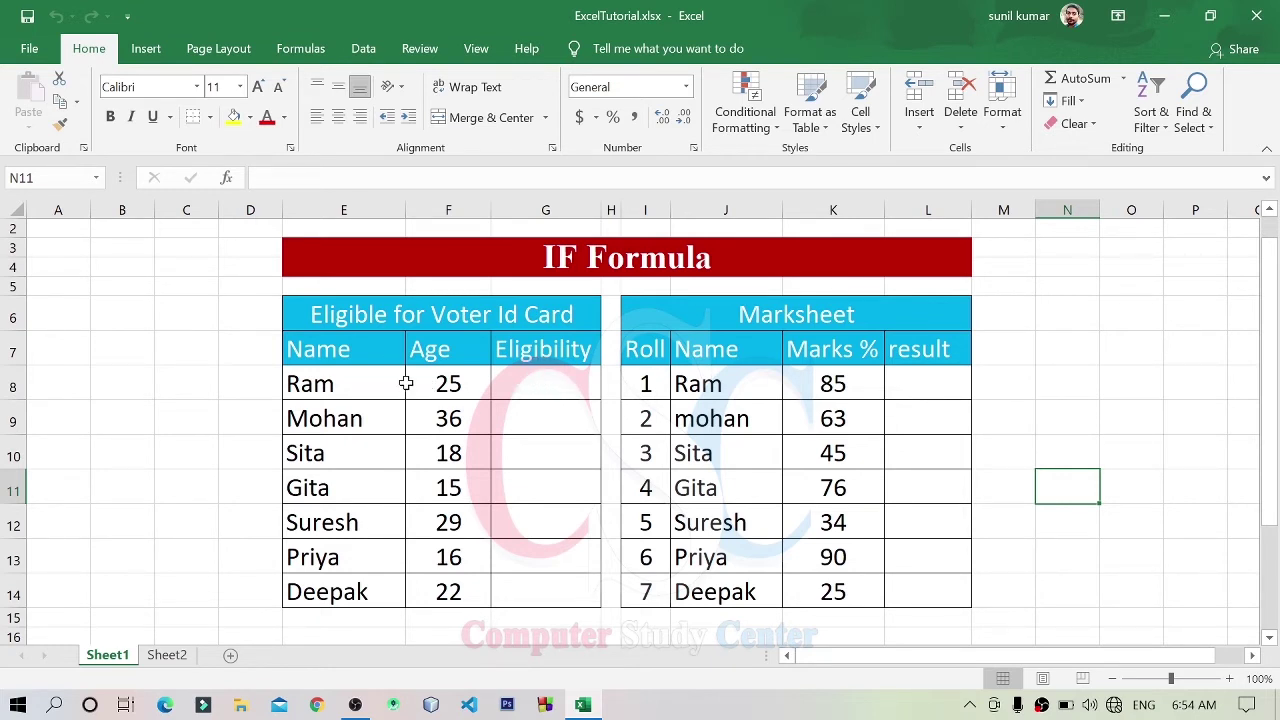
drag(360, 384, 363, 598)
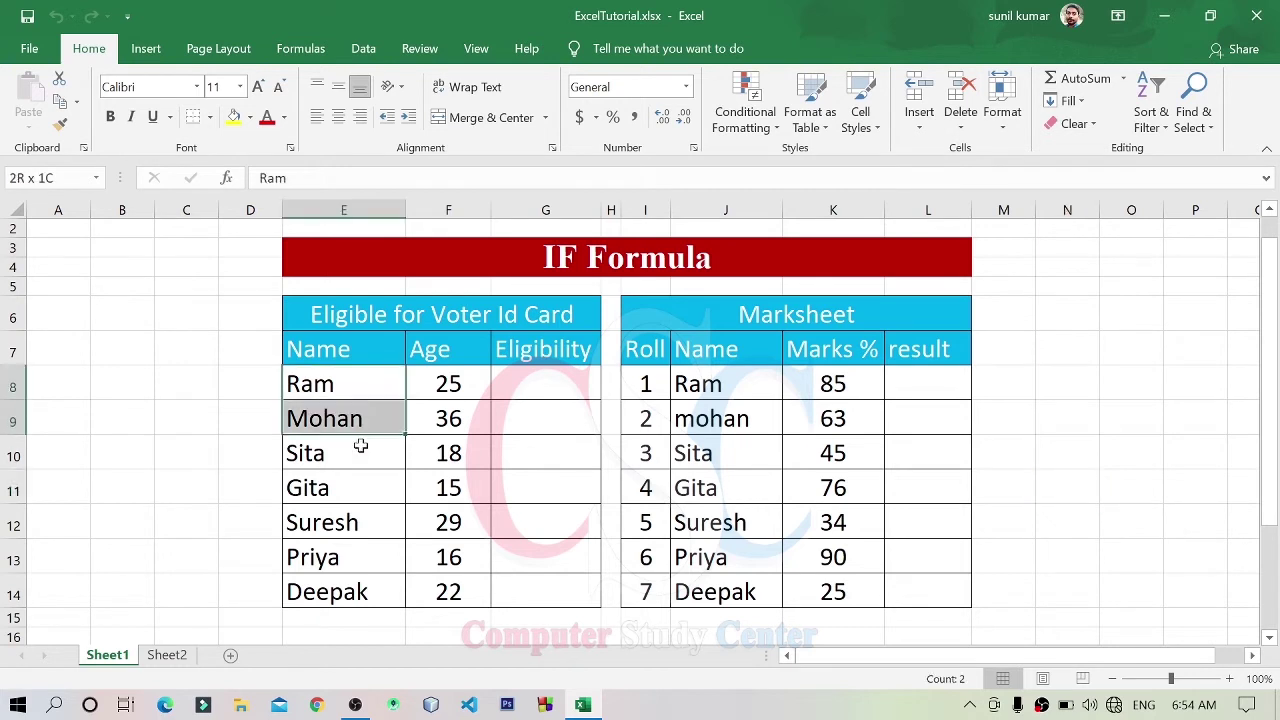
click(557, 377)
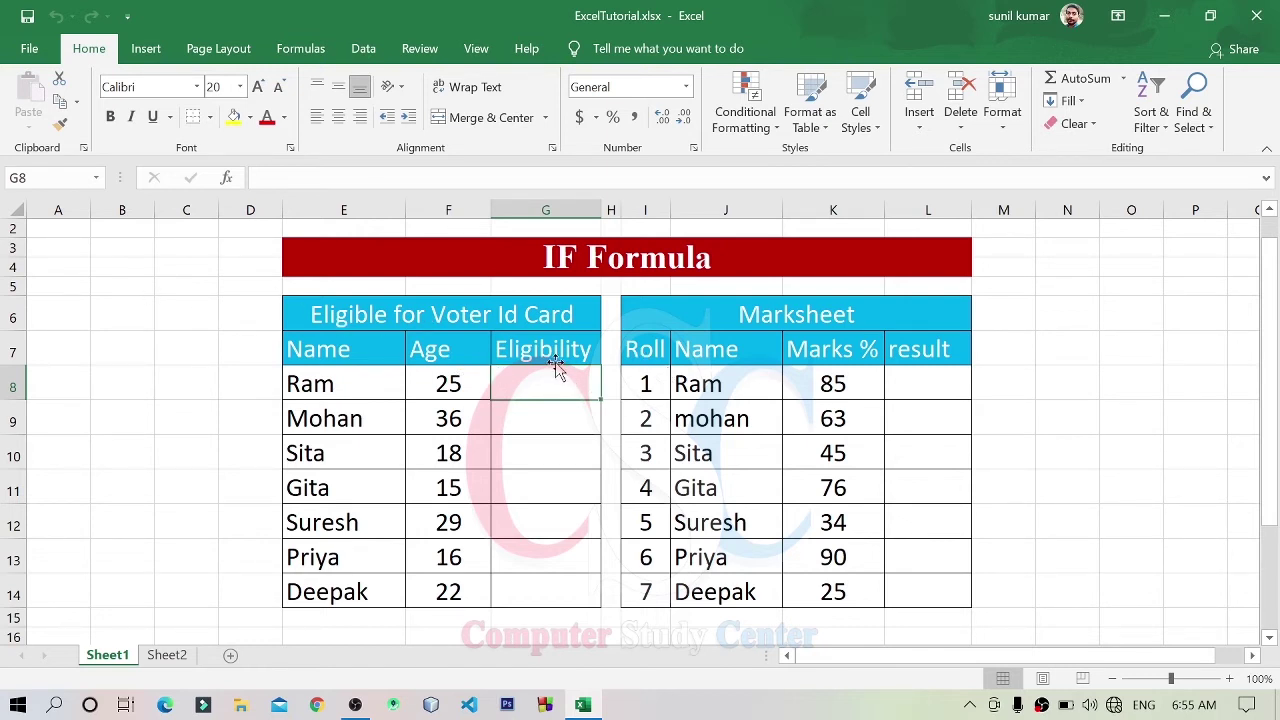
- Enter =IF(F8>=18,"Yes","No") in G8 so Ram's age 25 shows Yes
text(=)
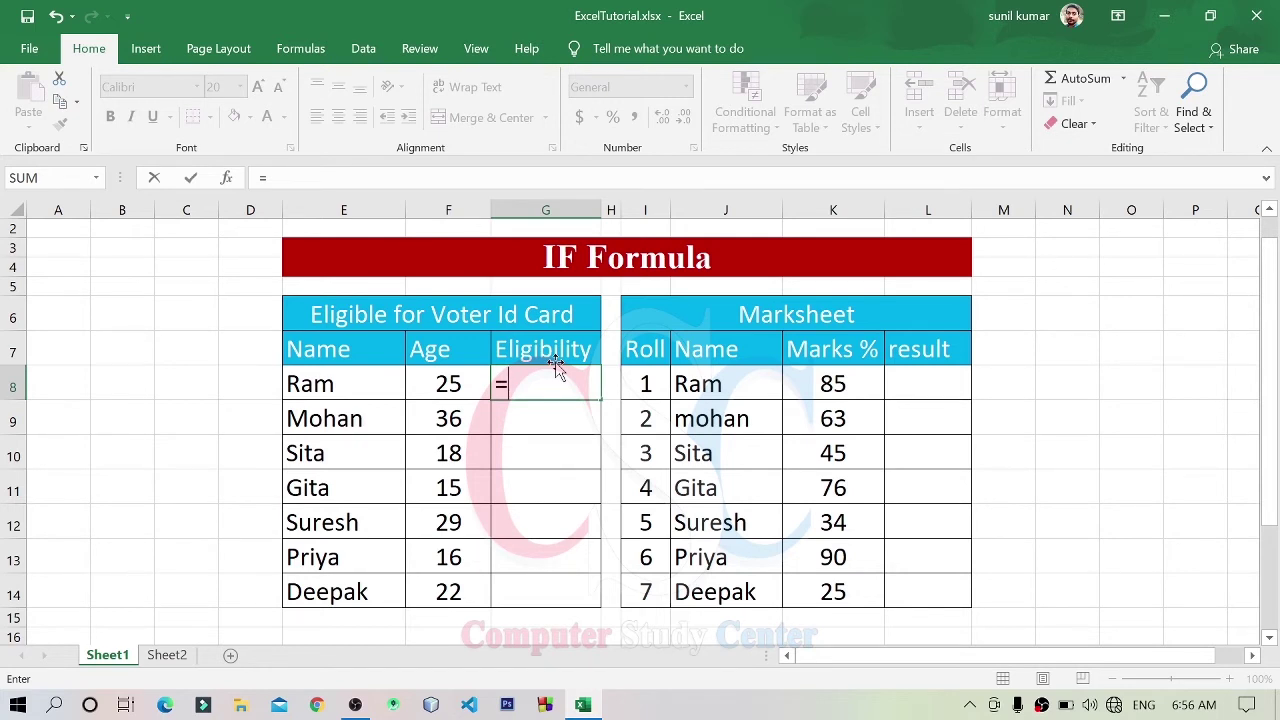
text(if)
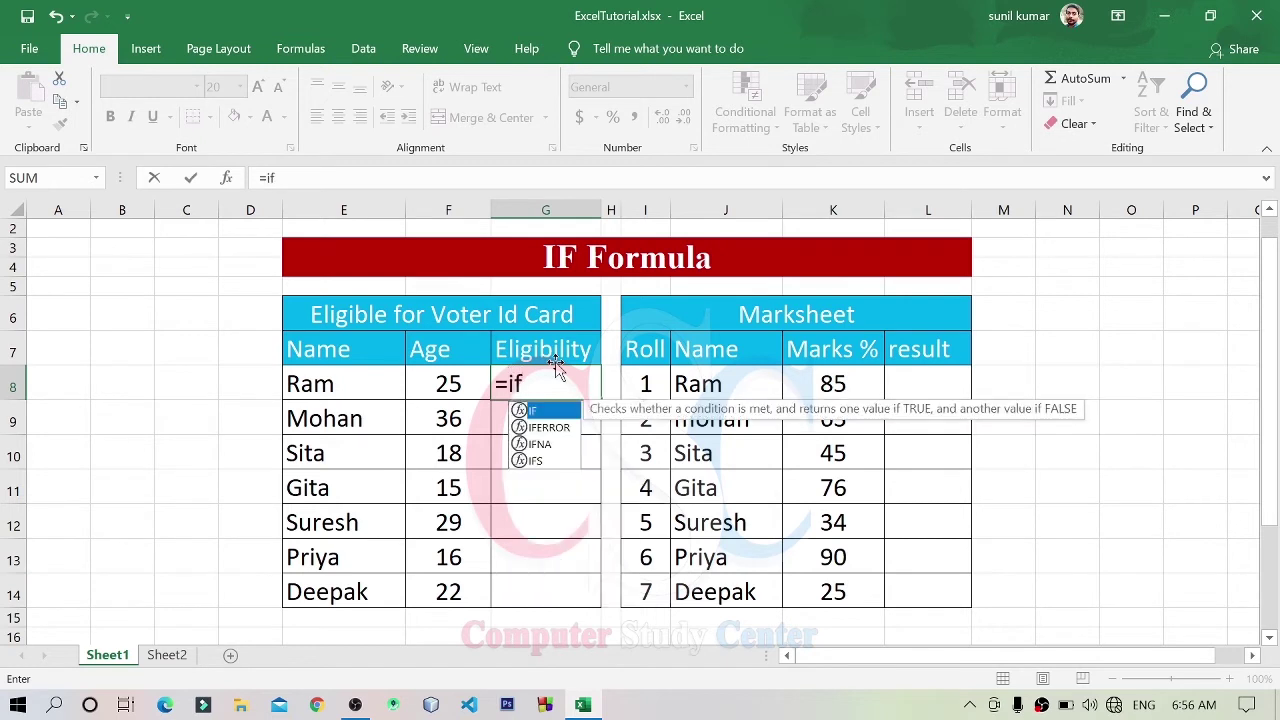
text(()
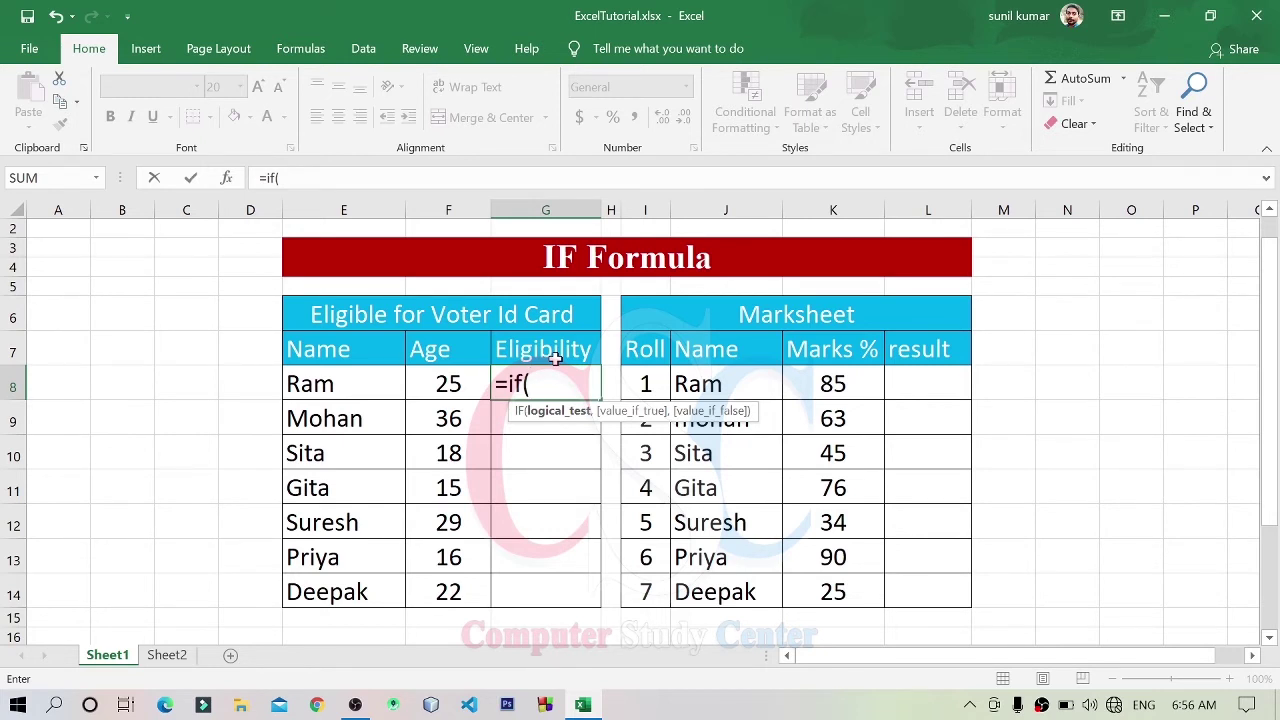
click(452, 390)
text(>)
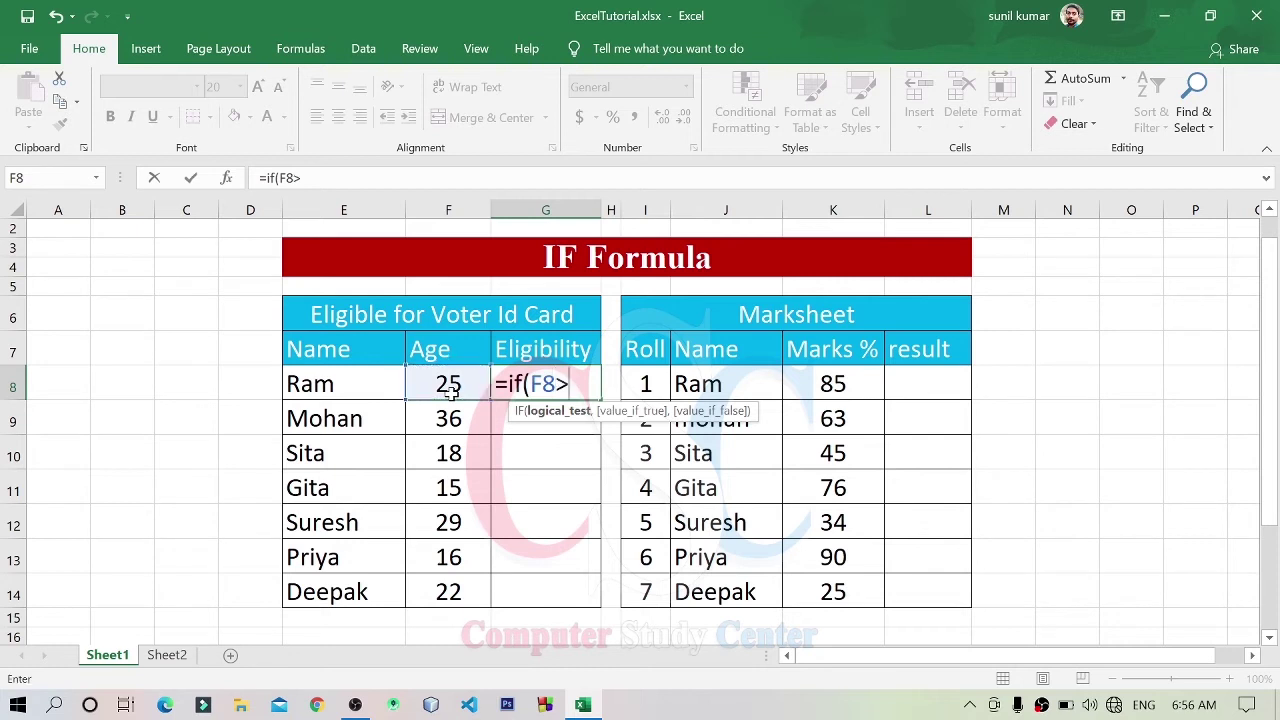
text(=1)
text(8)
text(,)
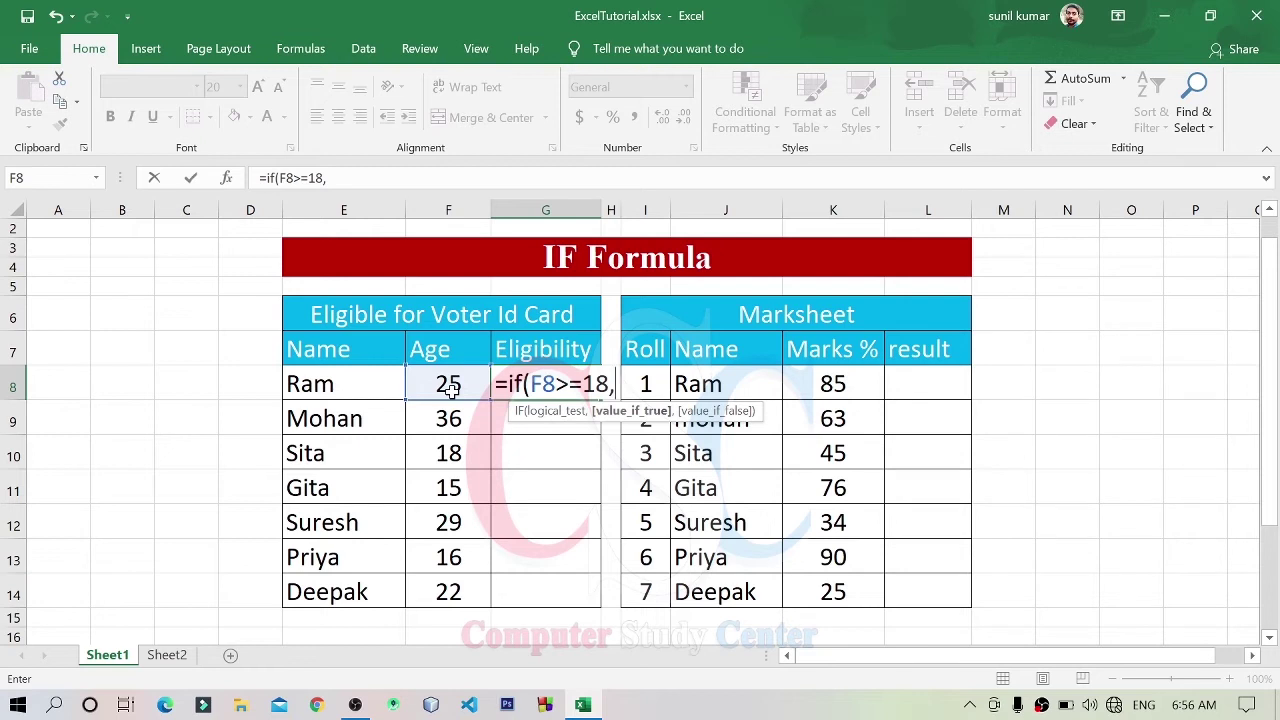
text("Y)
text(es)
text(",)
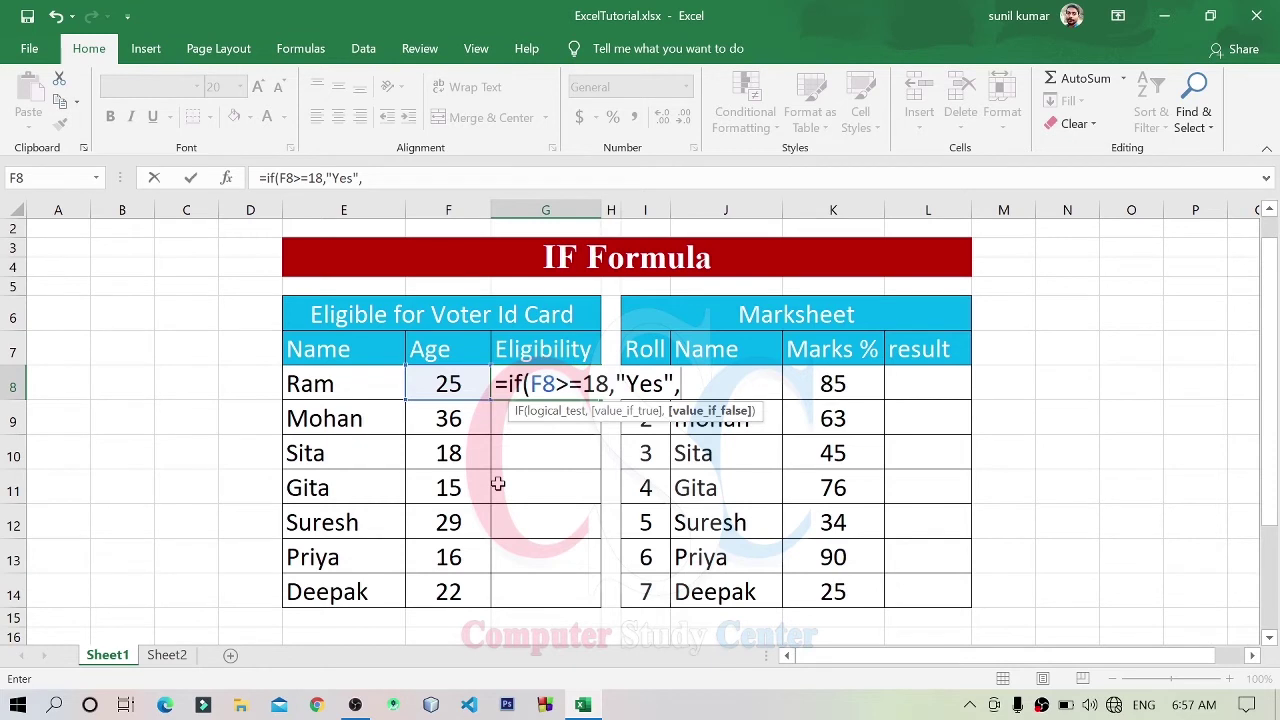
text("No")
text())
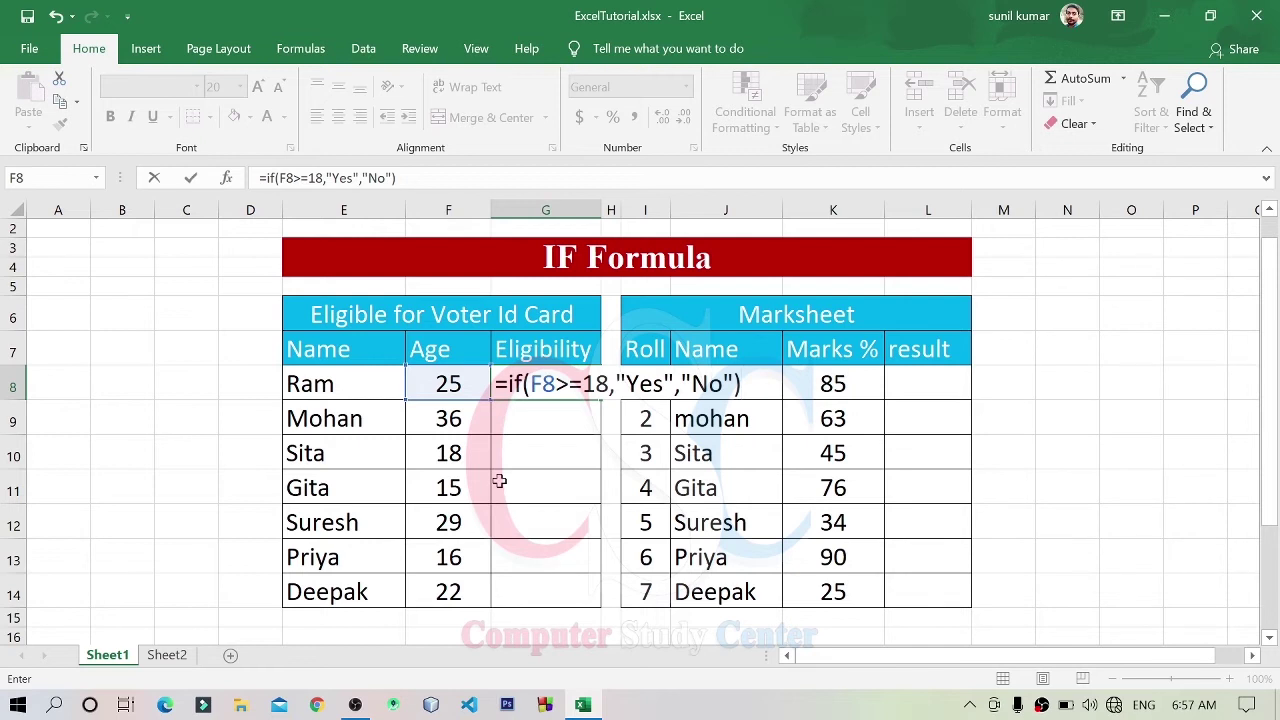
key(Return)
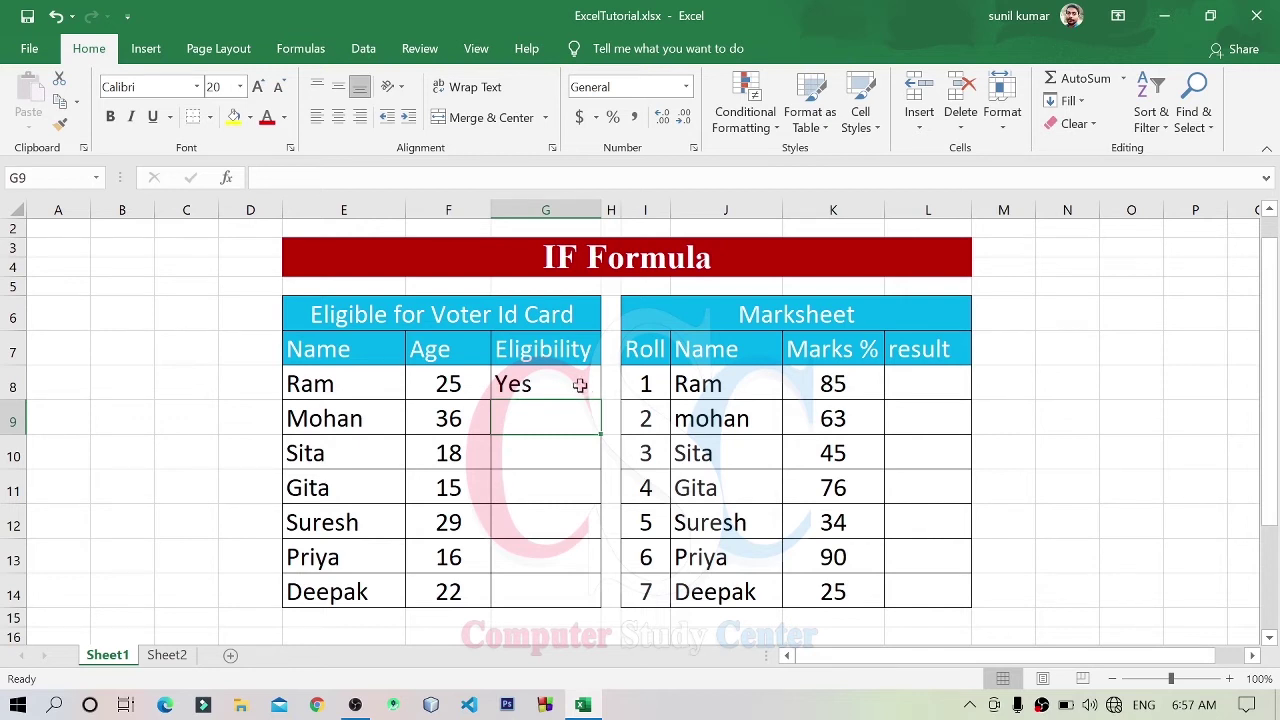
drag(583, 388, 560, 591)
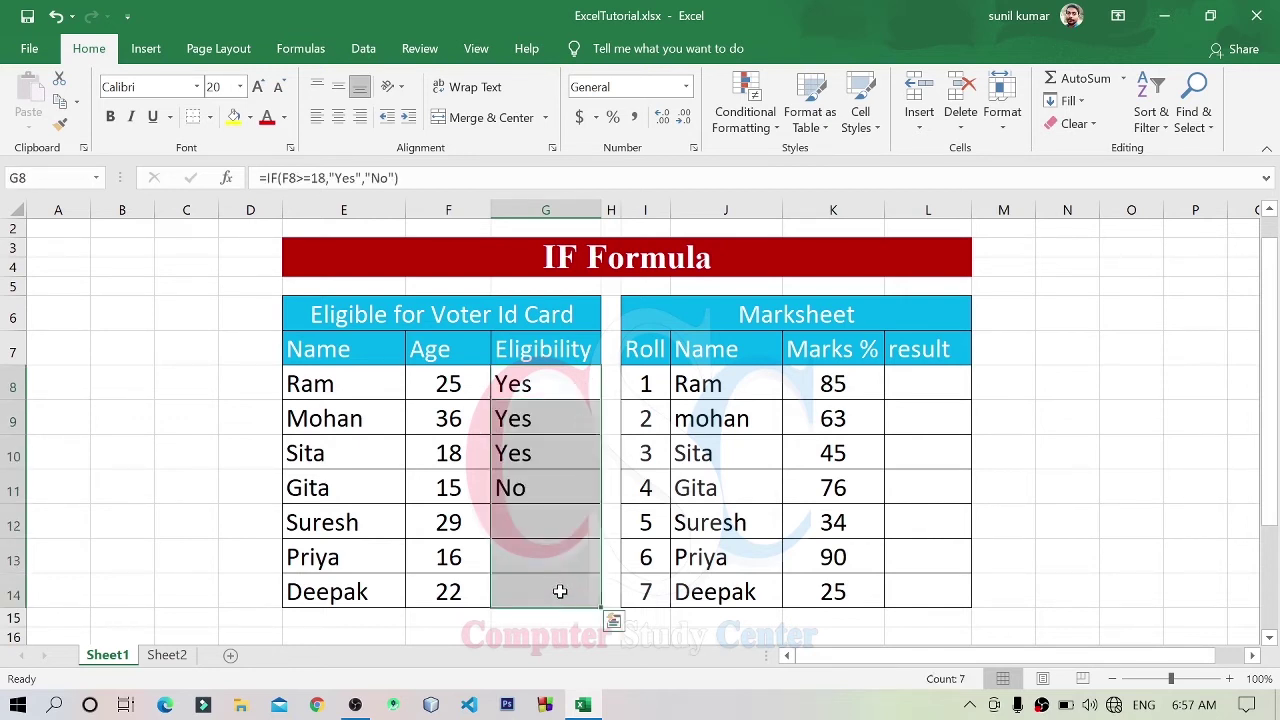
click(549, 489)
click(347, 497)
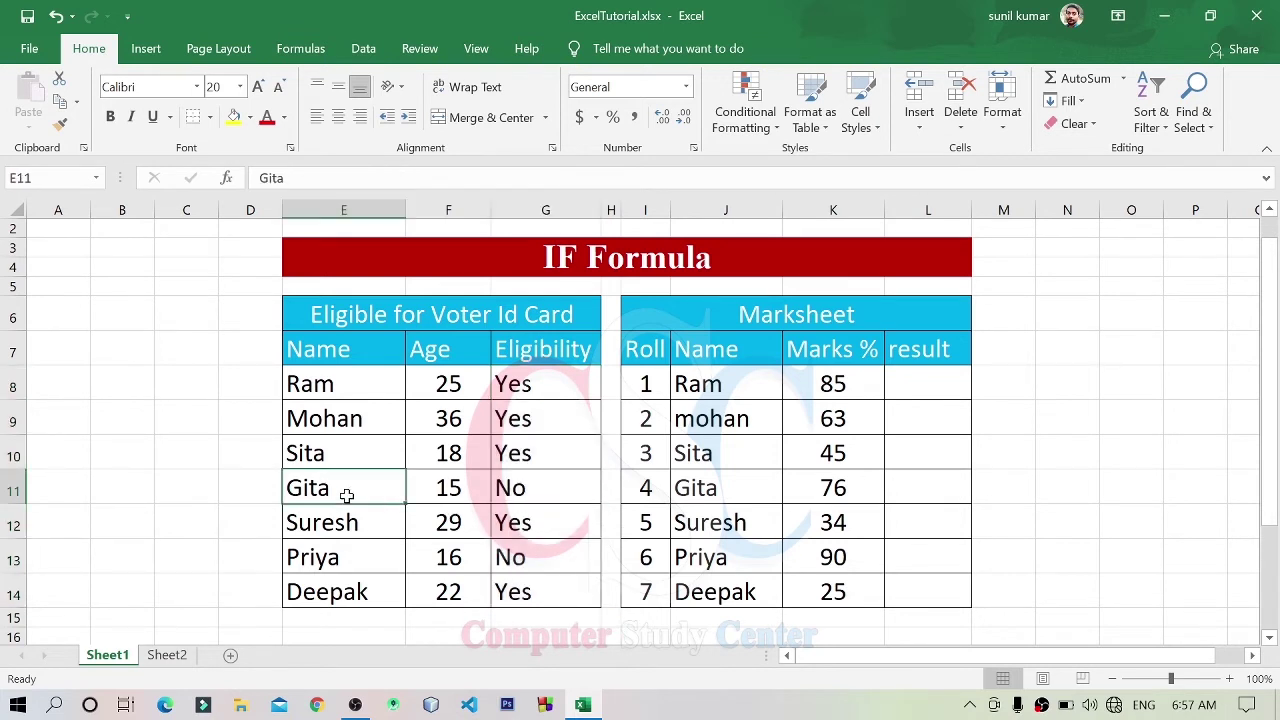
click(456, 496)
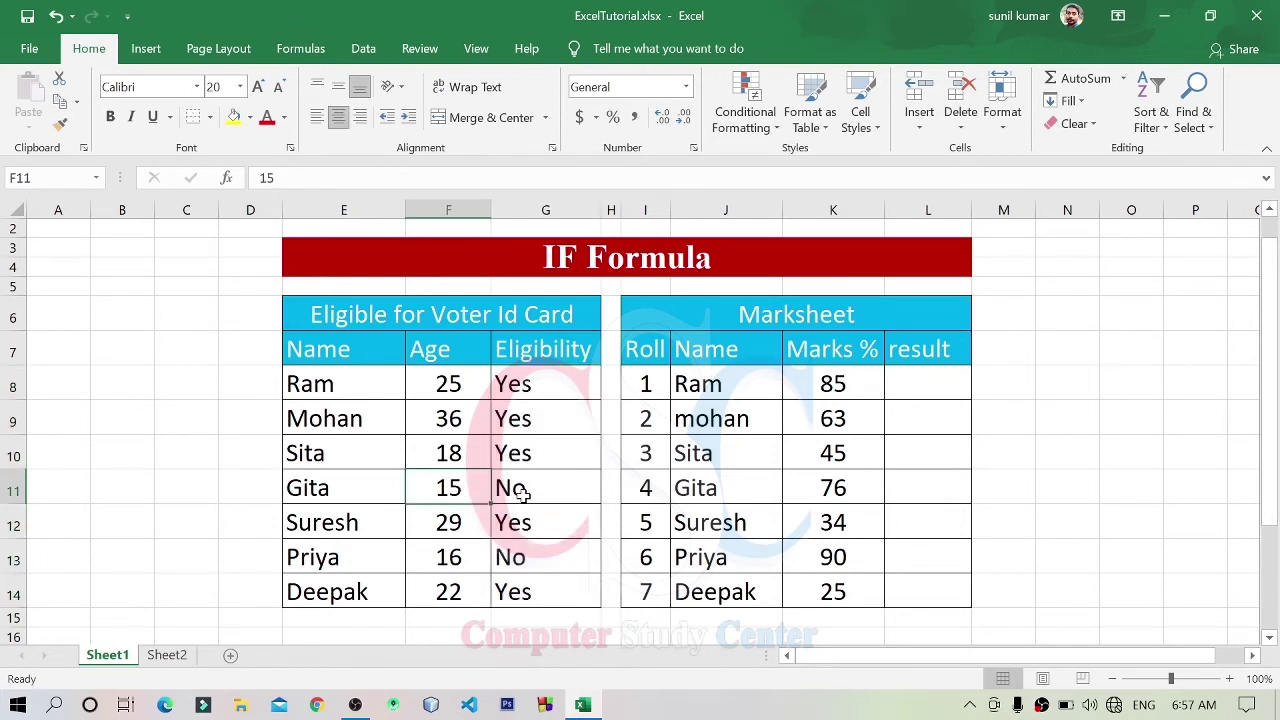
click(577, 488)
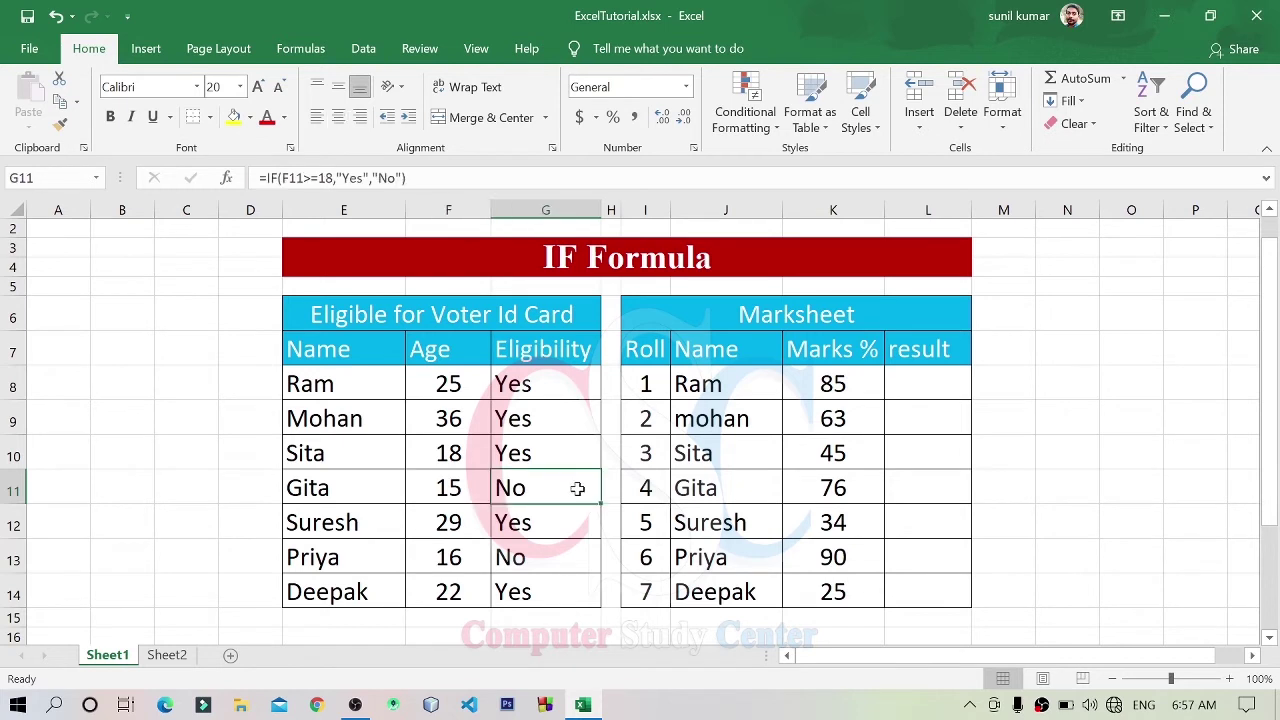
click(471, 563)
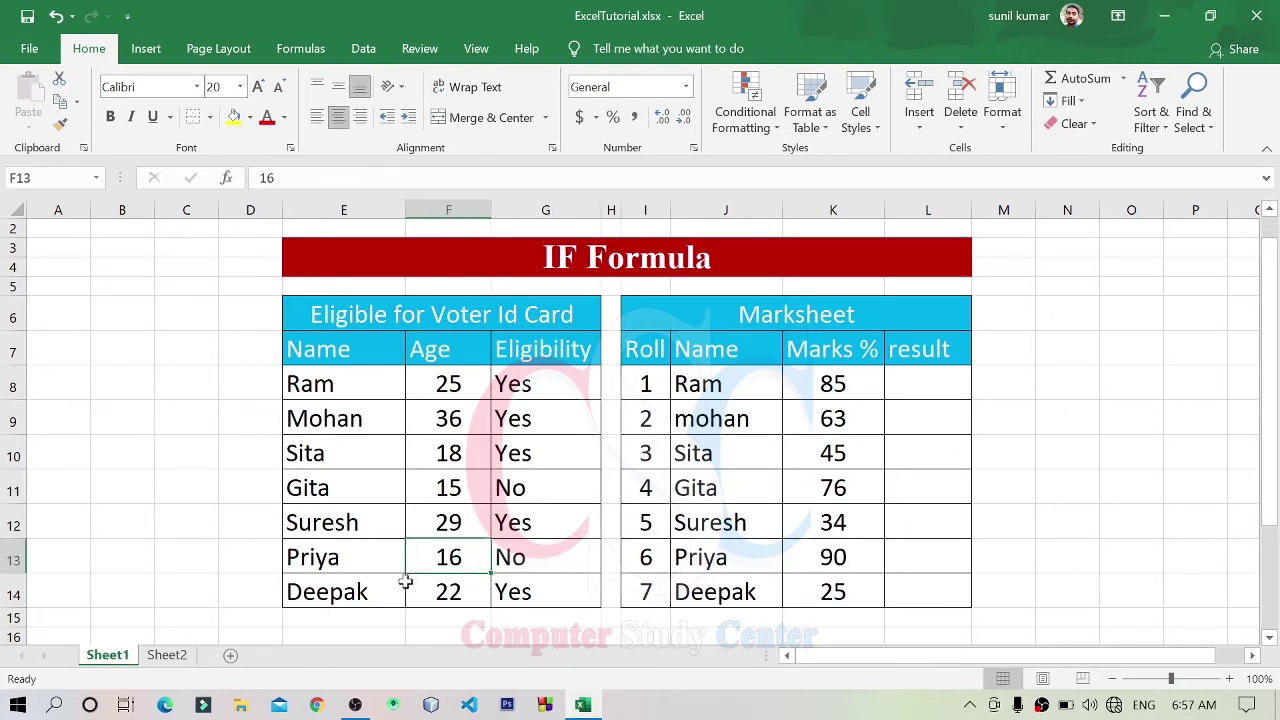
click(554, 559)
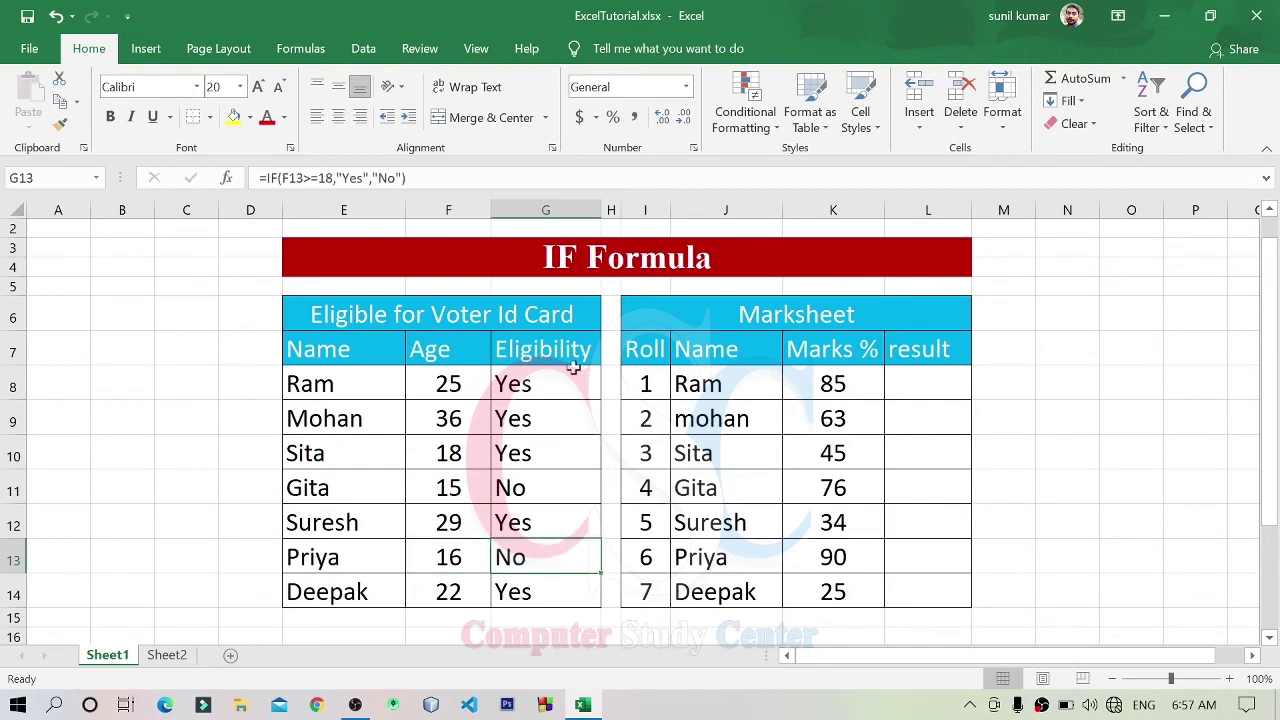
drag(551, 385, 540, 490)
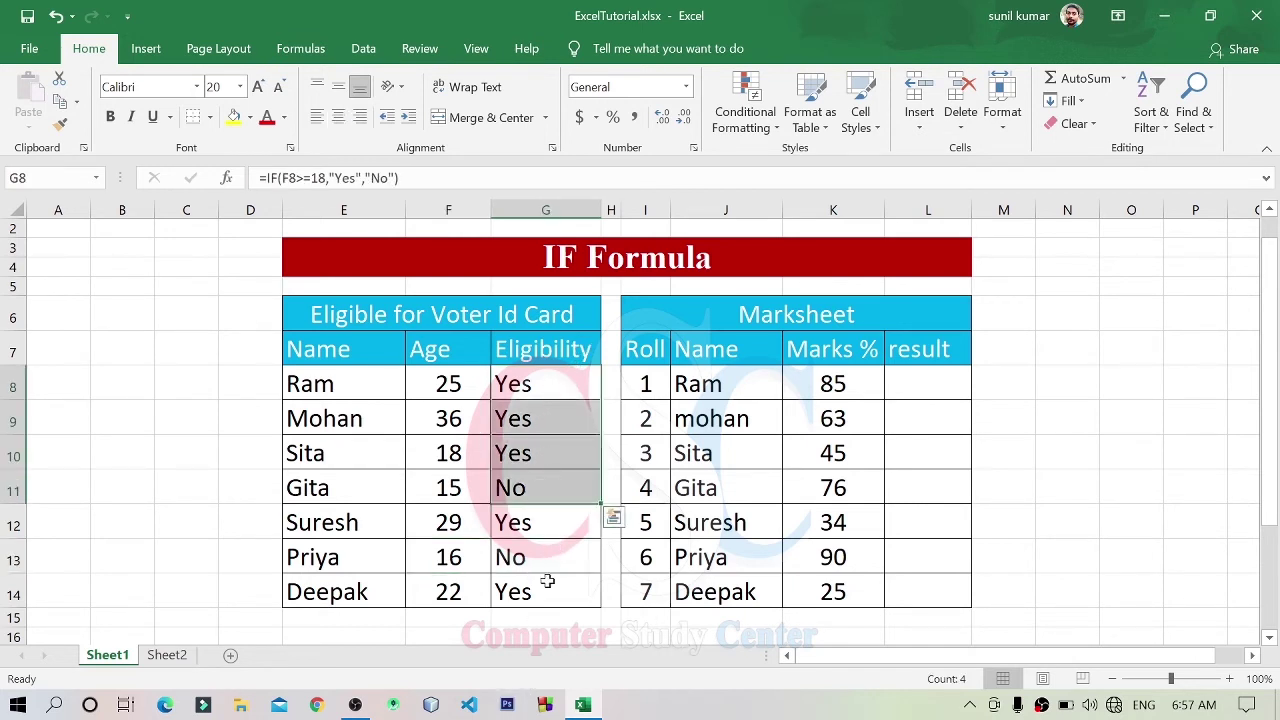
click(450, 524)
click(441, 586)
click(458, 522)
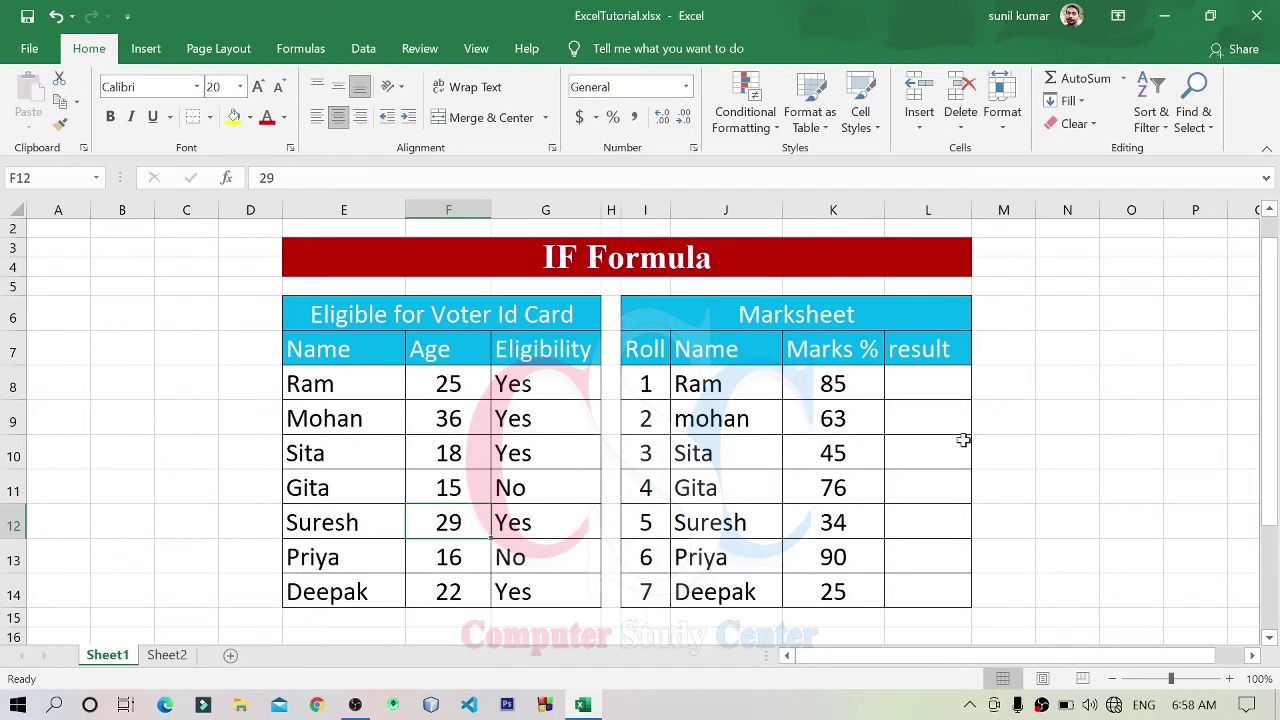
click(928, 381)
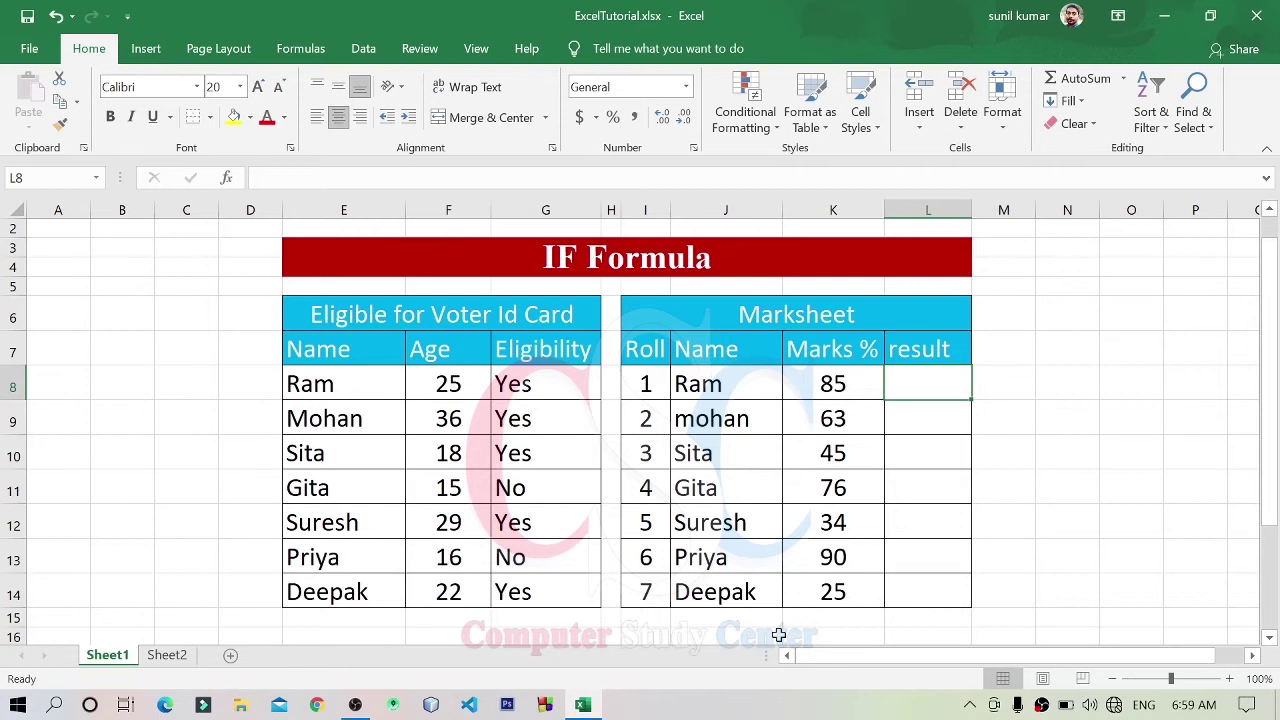
- Enter =IF(K8>=50,"Pass","Fail") in L8 so Ram's 85 marks show Pass
text(=)
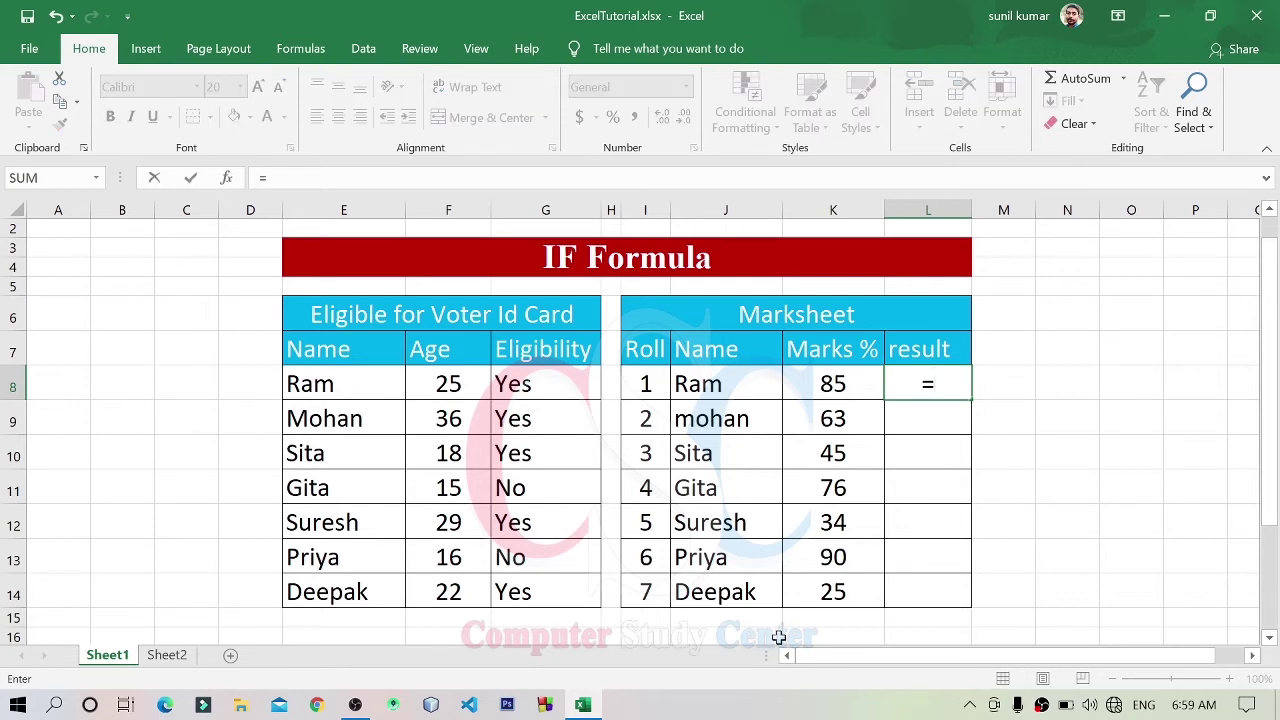
text(if)
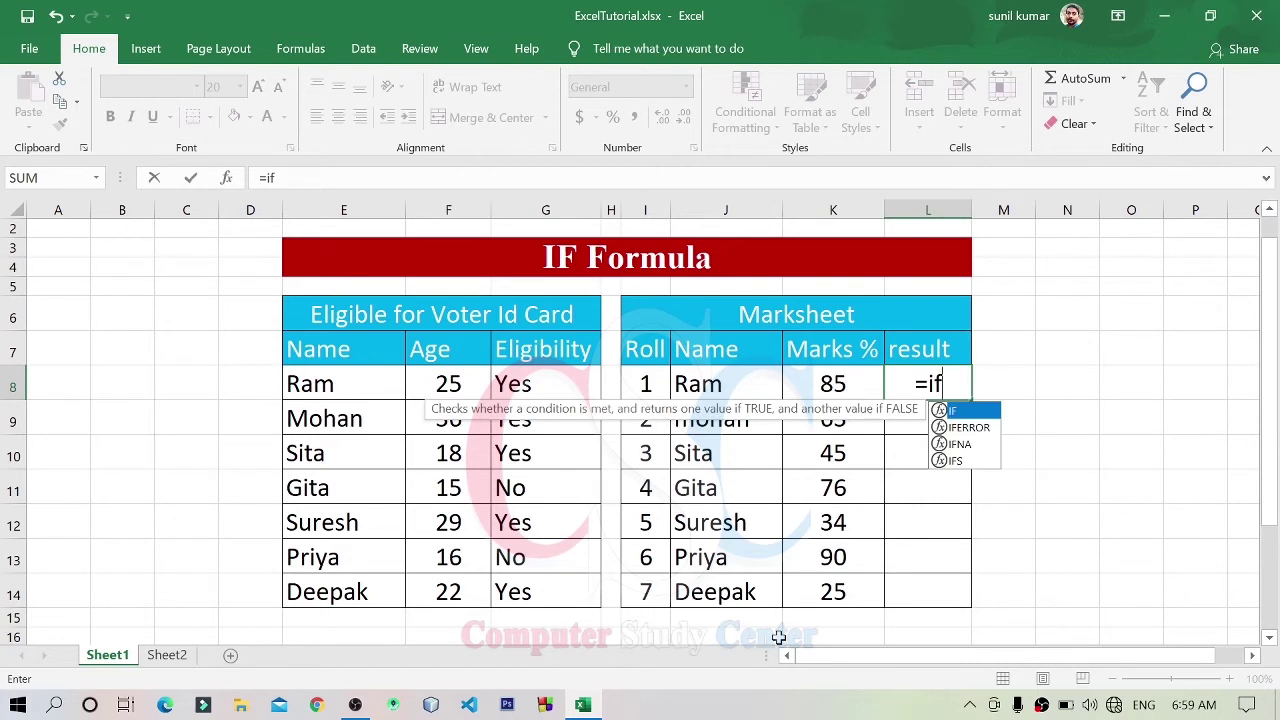
text(()
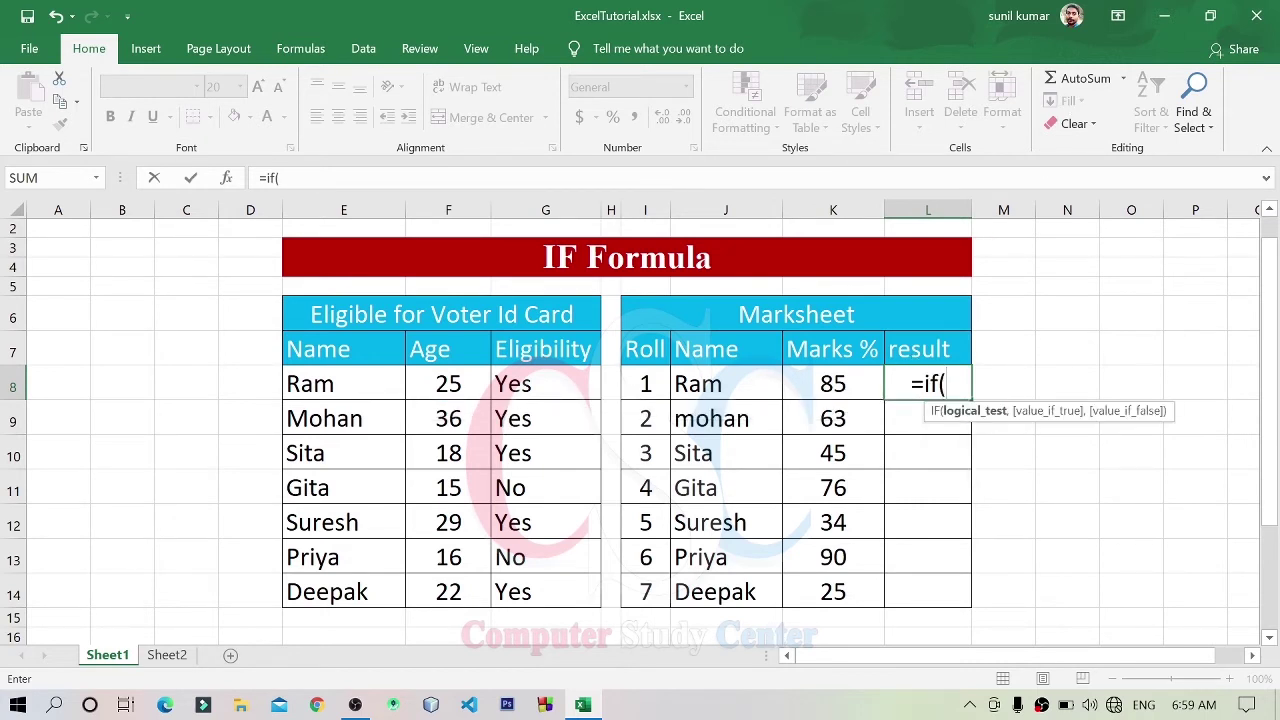
click(846, 388)
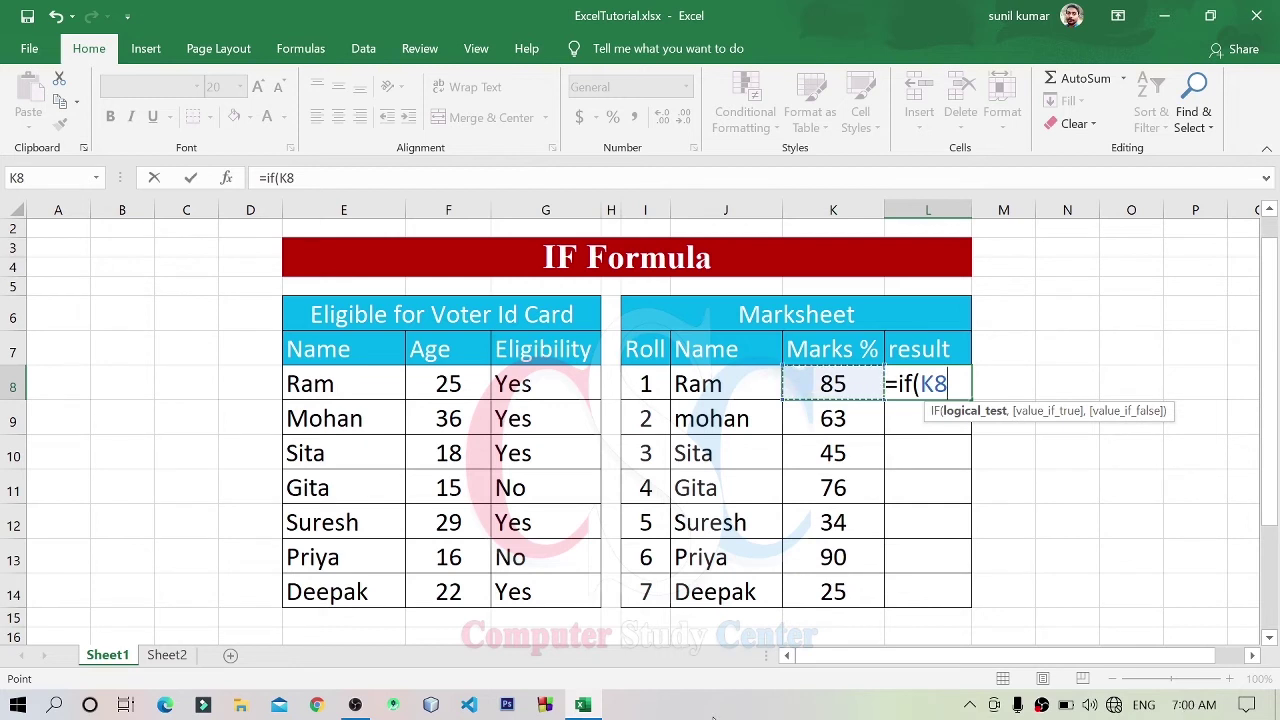
text(>=)
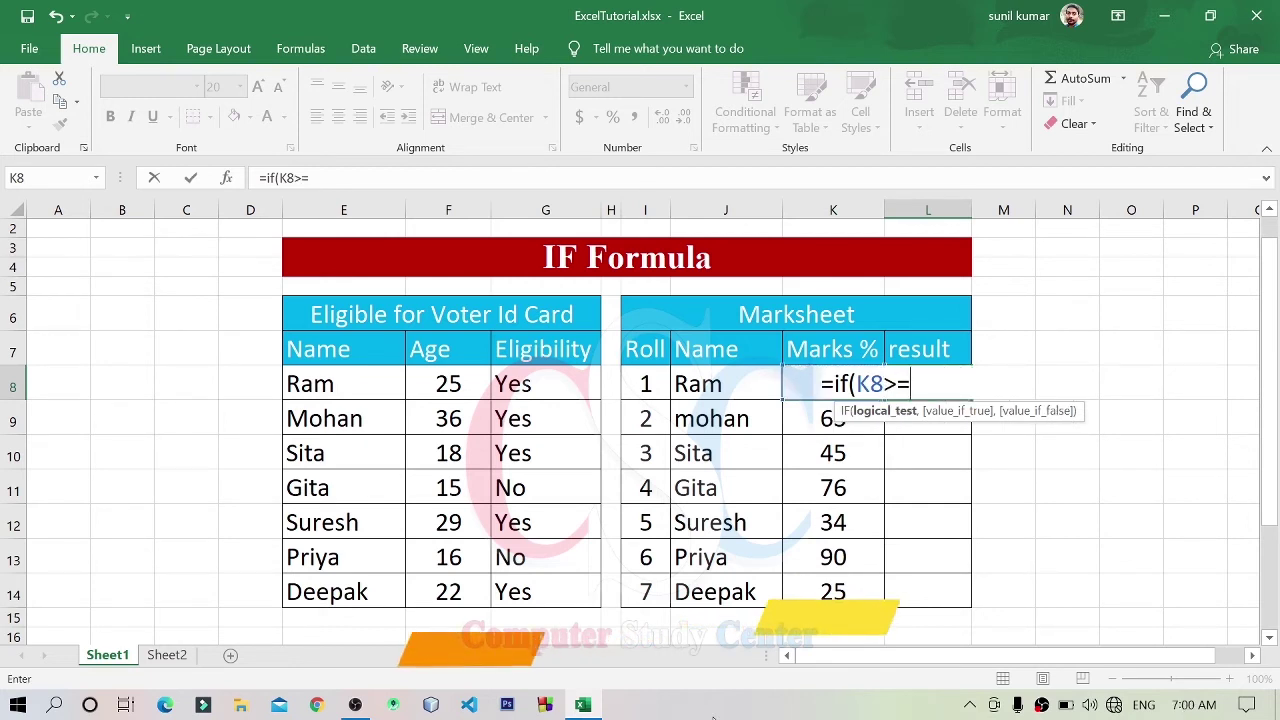
text(5)
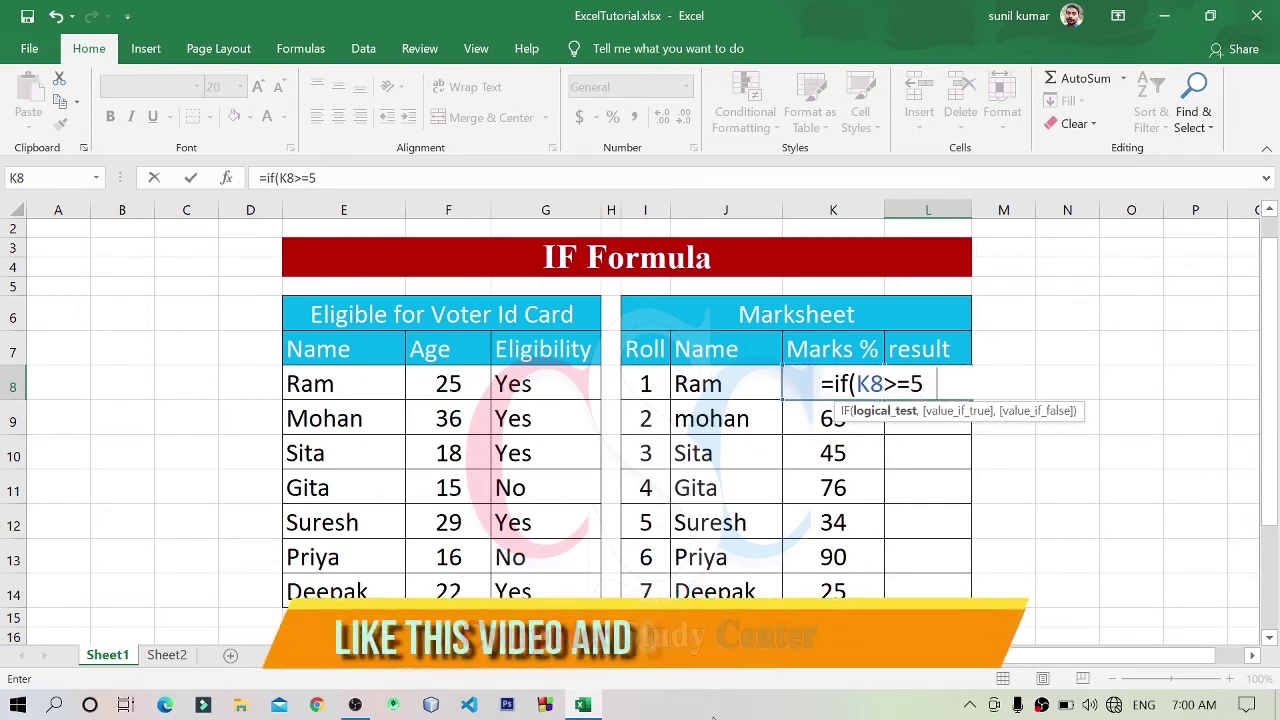
text(0,)
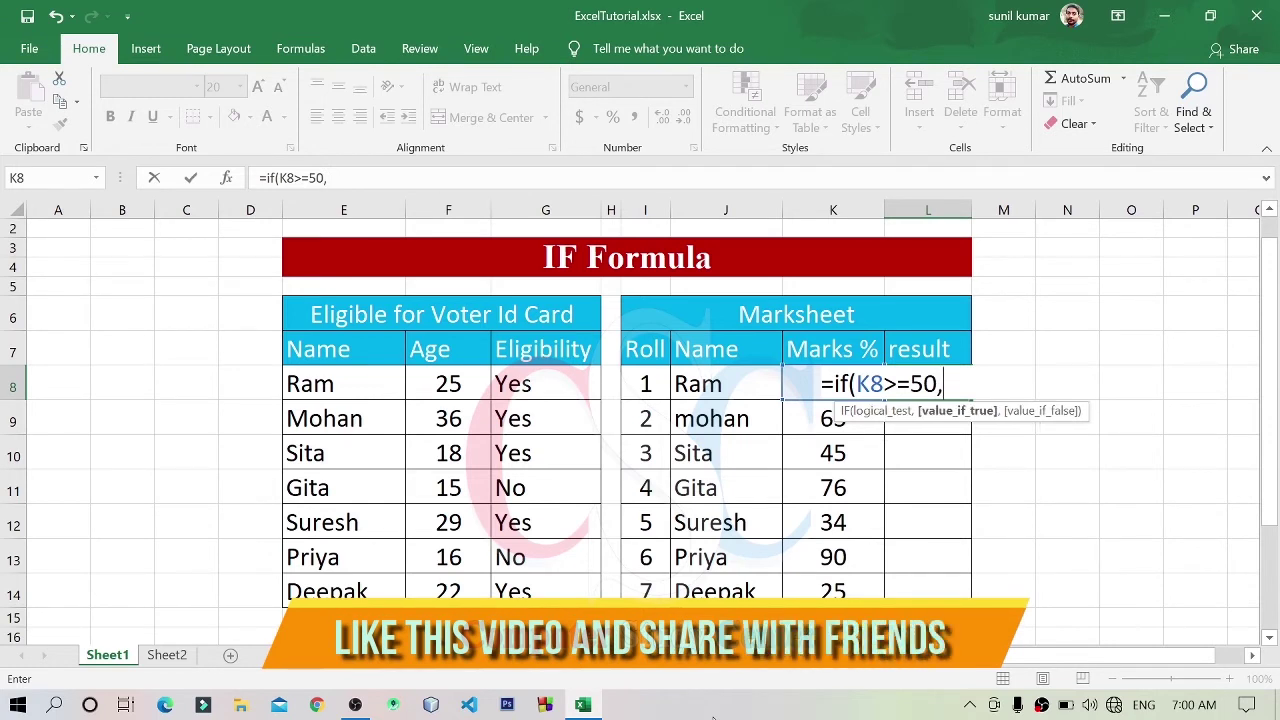
text("Pass)
text(",)
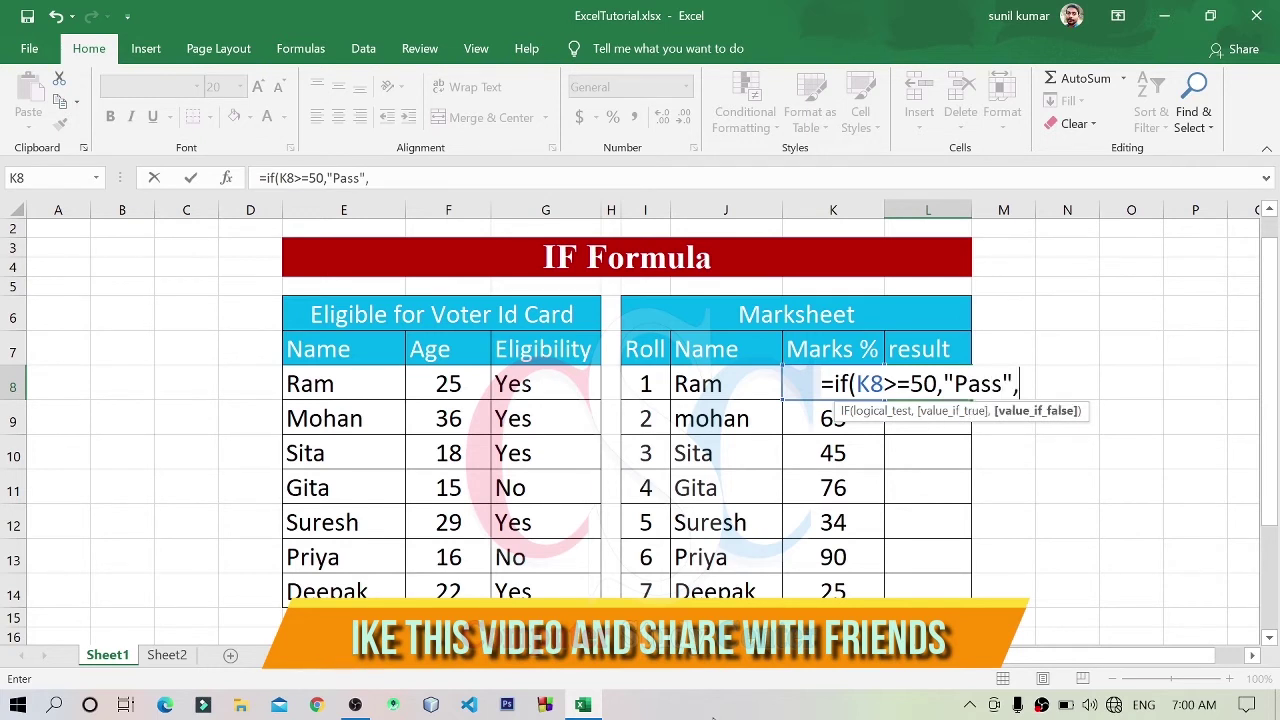
text("Fa)
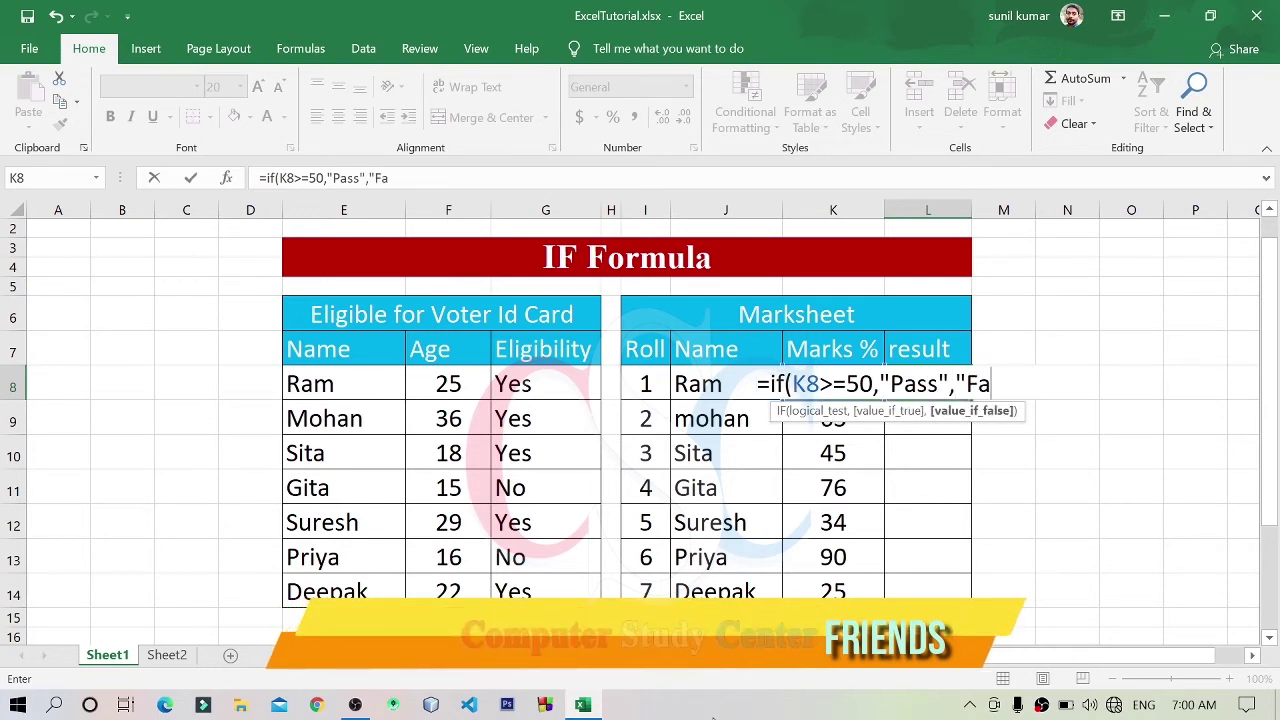
text(il)
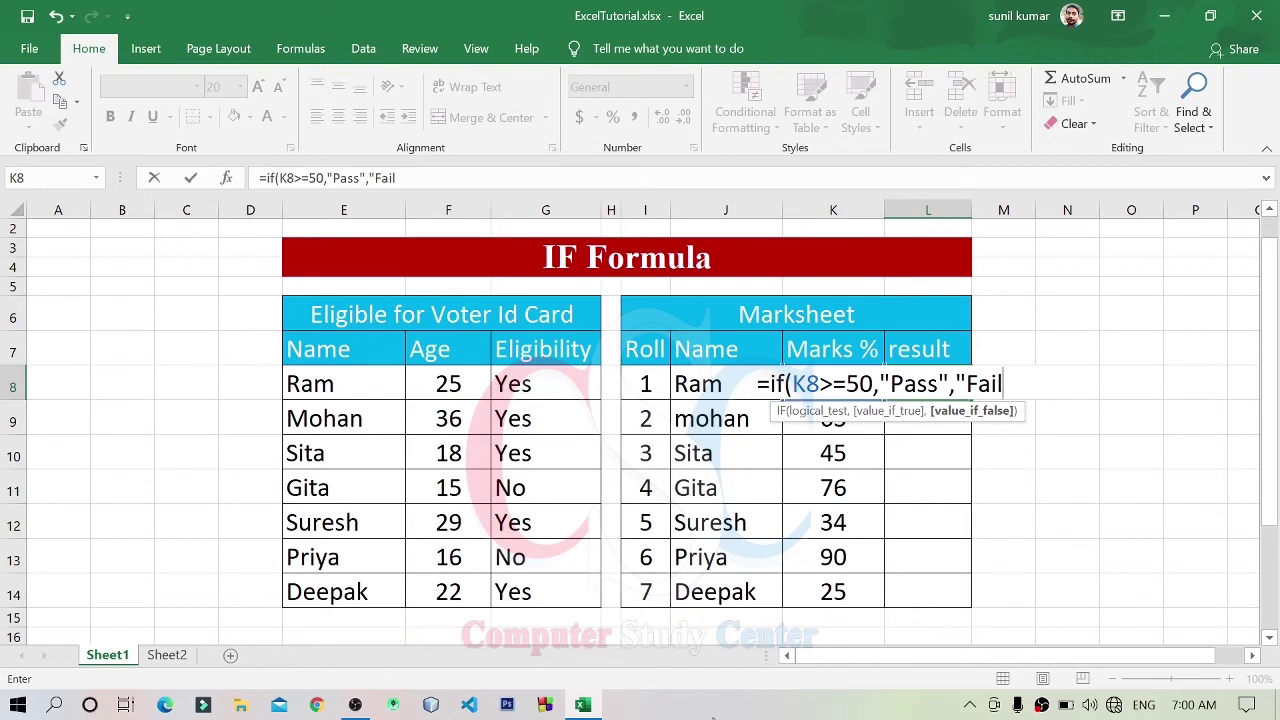
text("))
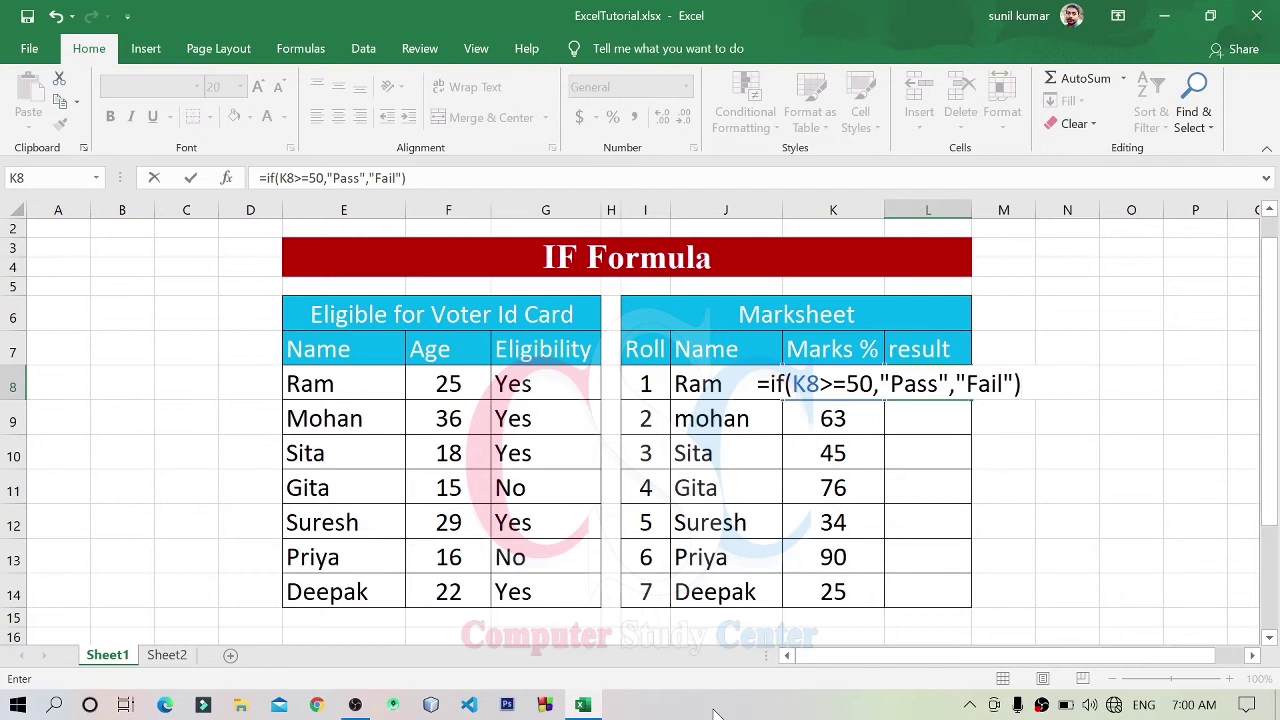
key(Return)
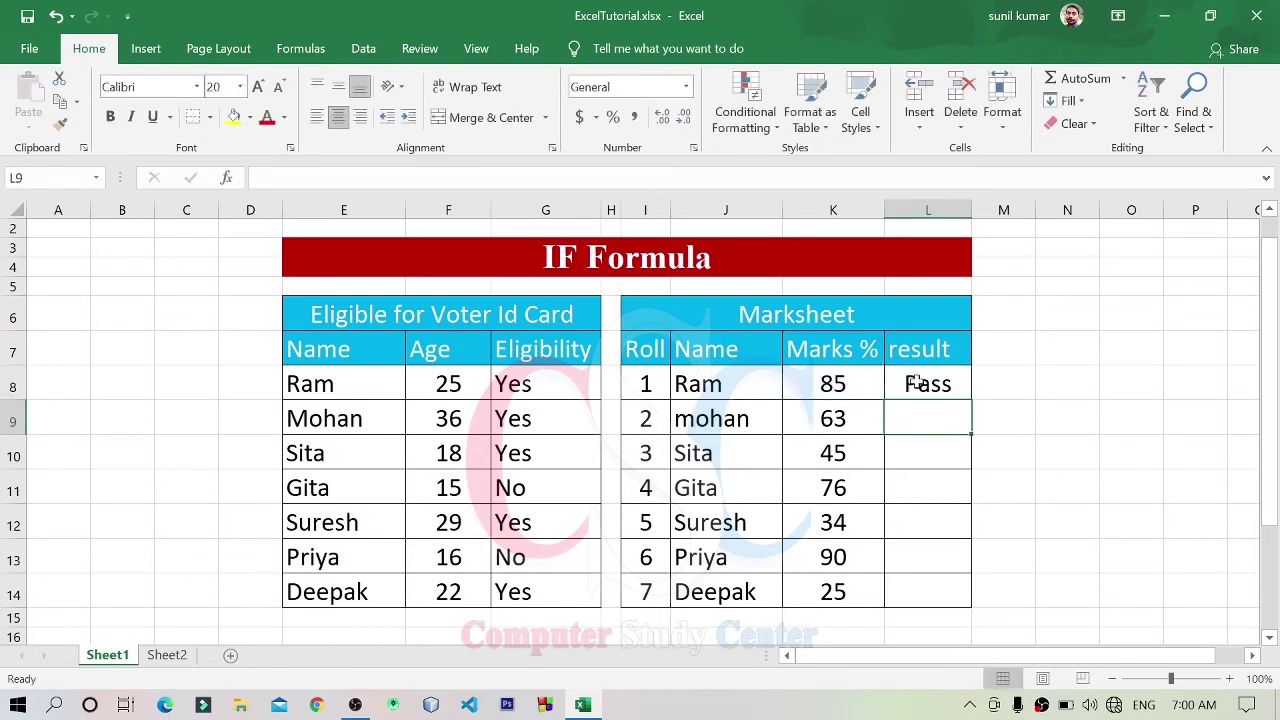
click(915, 382)
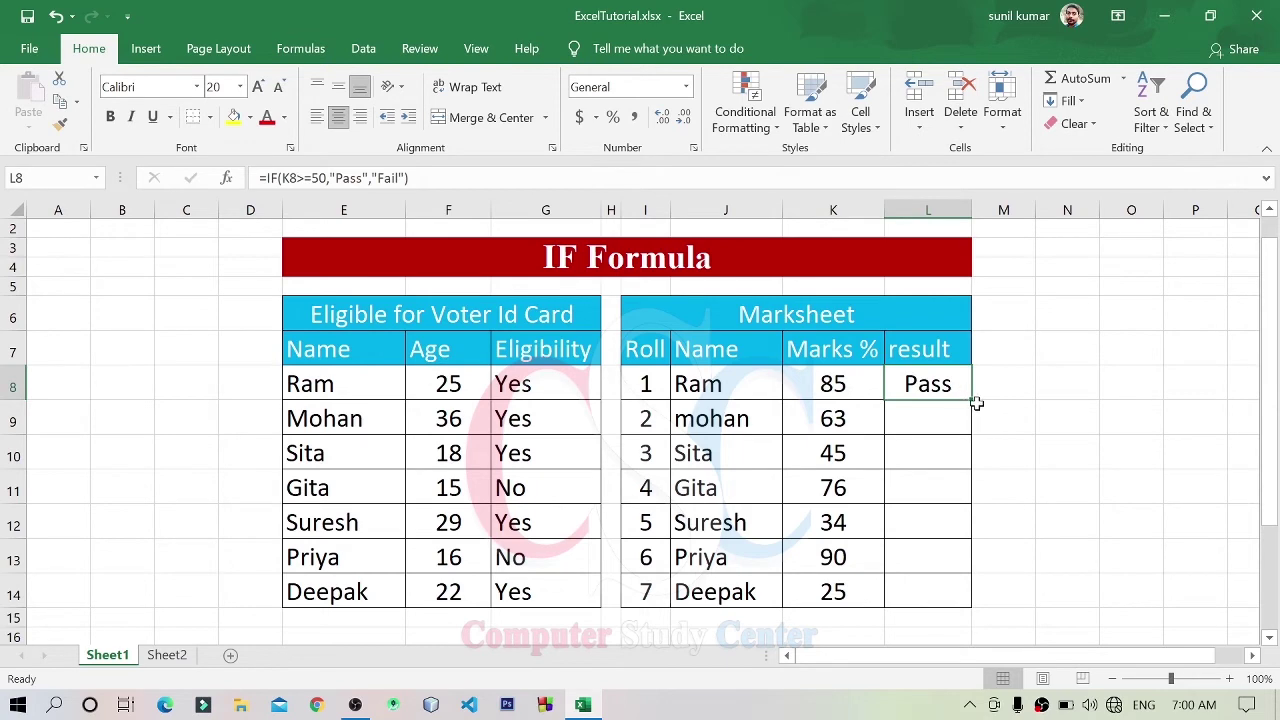
mouse_move(968, 399)
mouse_down()
mouse_move(966, 652)
mouse_move(959, 490)
mouse_up()
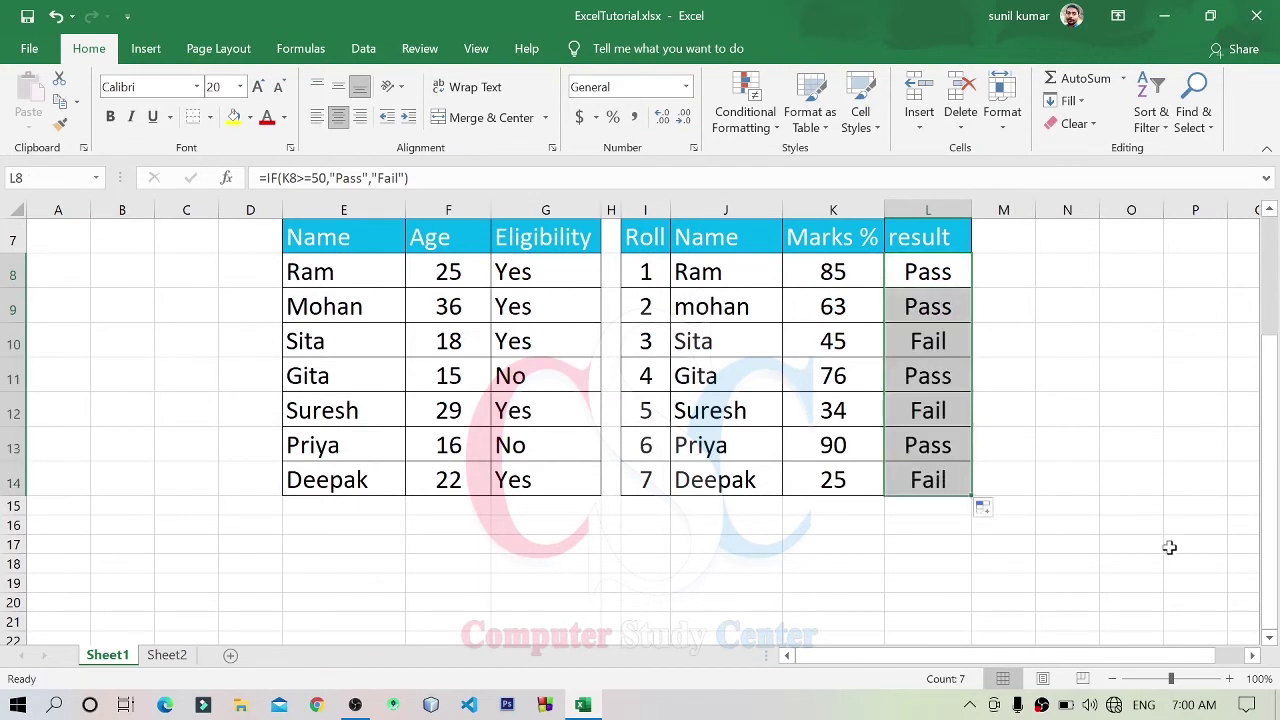
click(1152, 553)
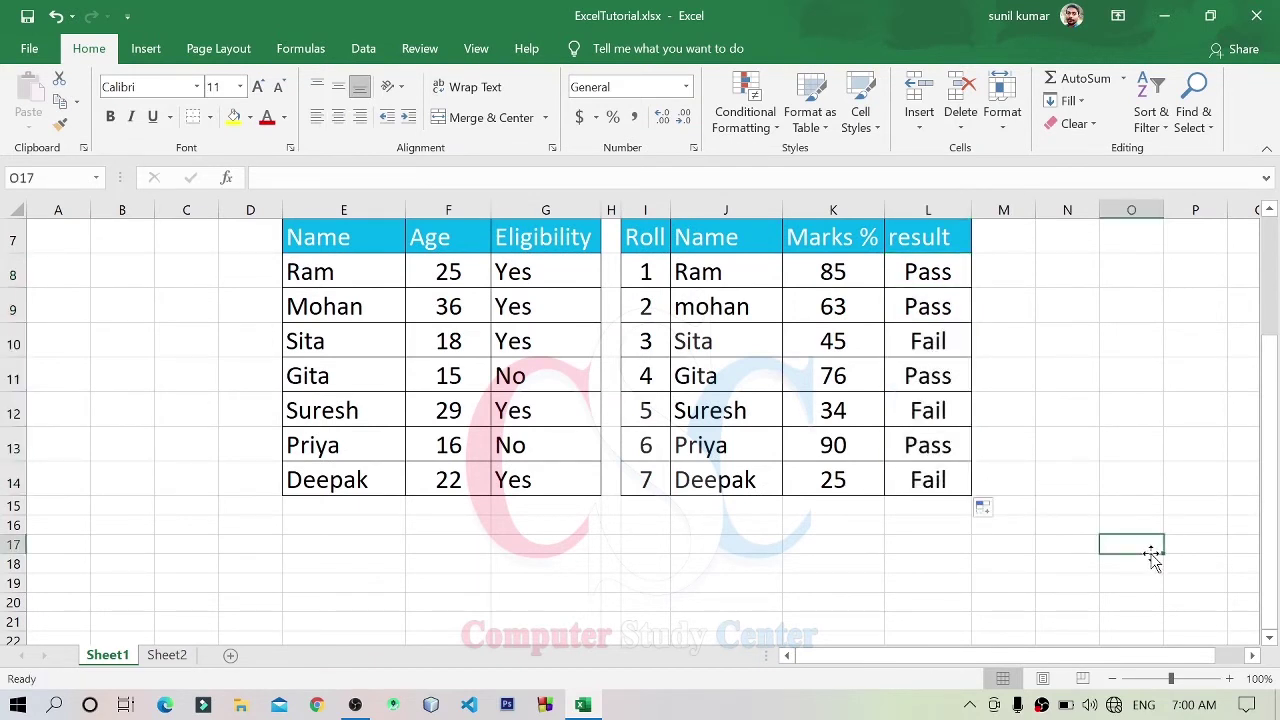
click(947, 479)
click(936, 423)
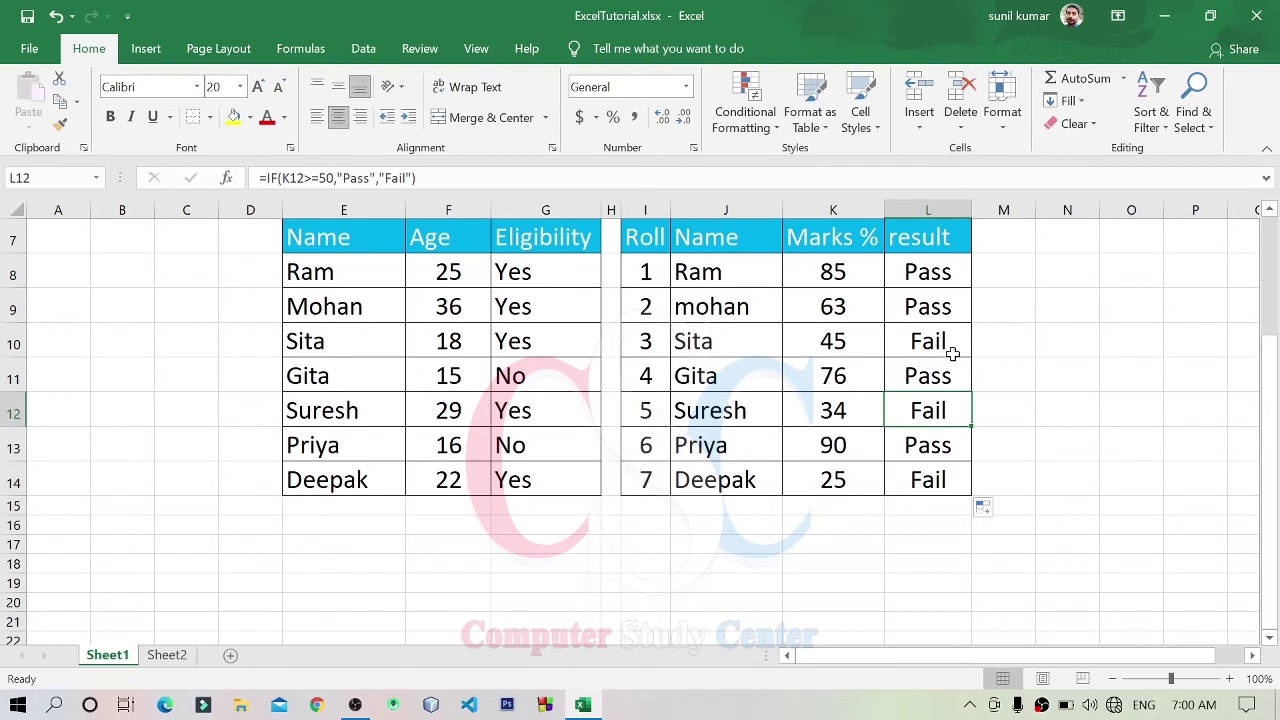
drag(707, 341, 945, 340)
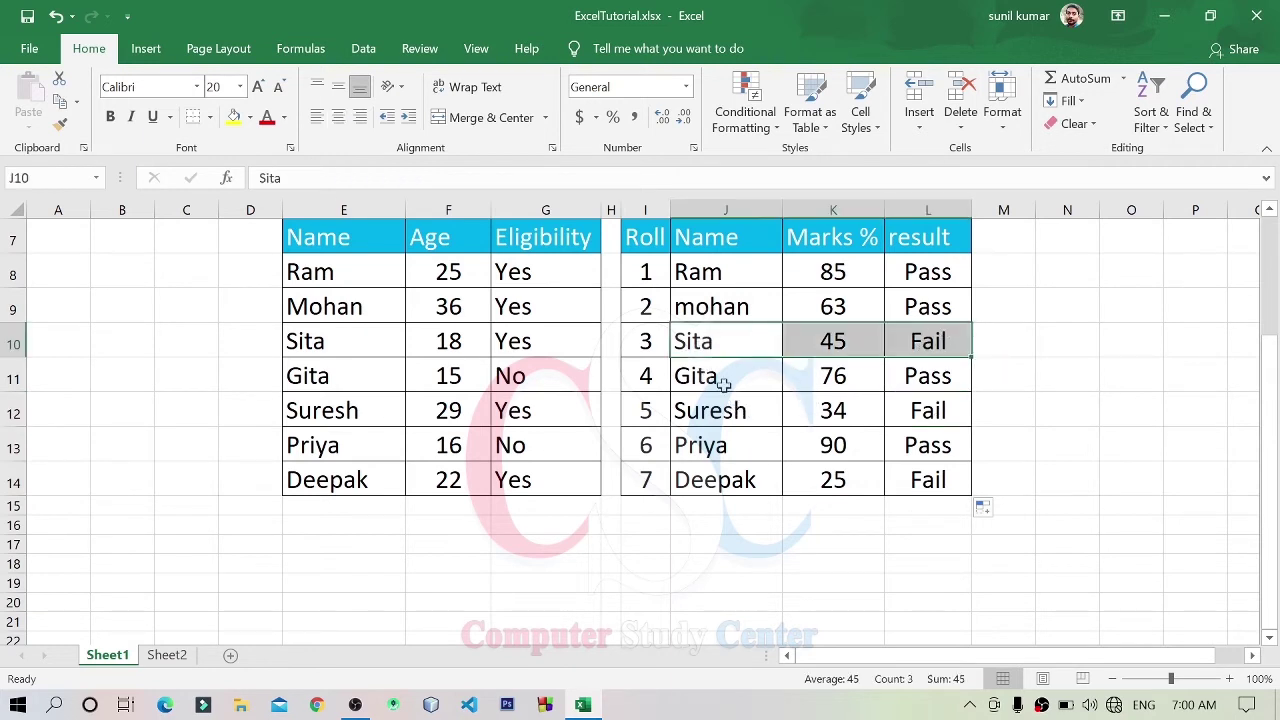
drag(697, 413, 937, 410)
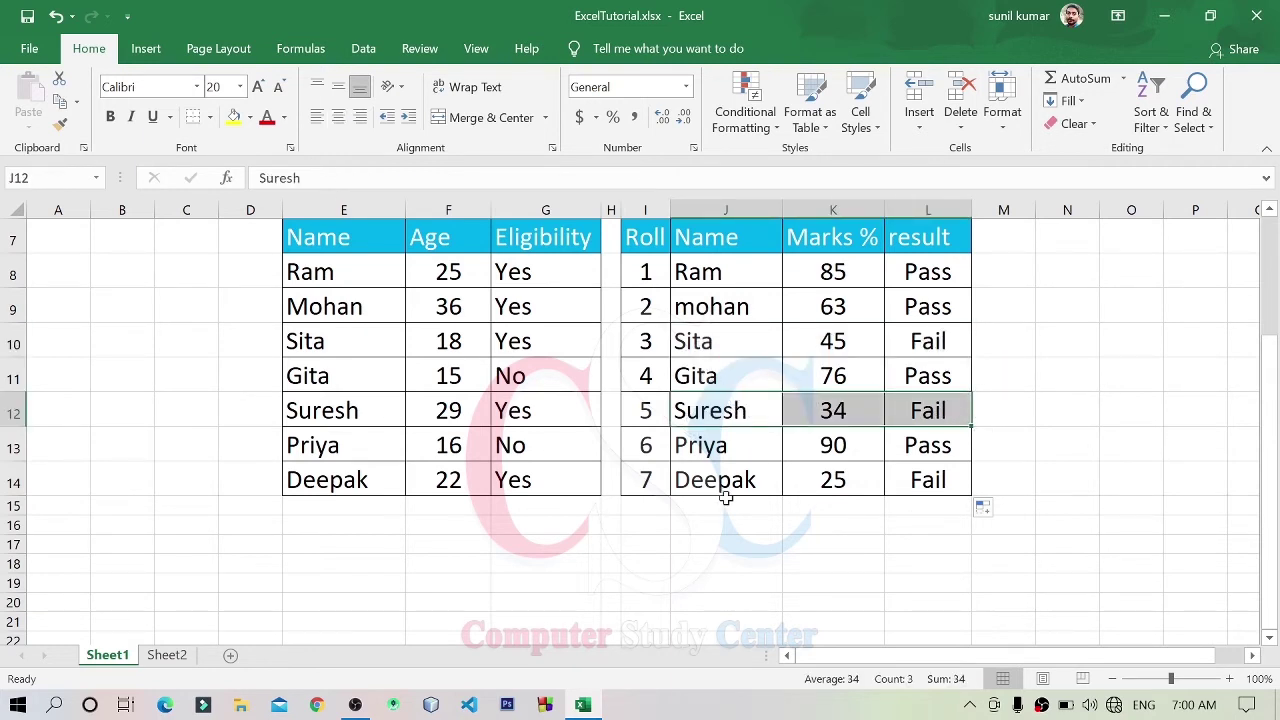
drag(700, 480, 947, 480)
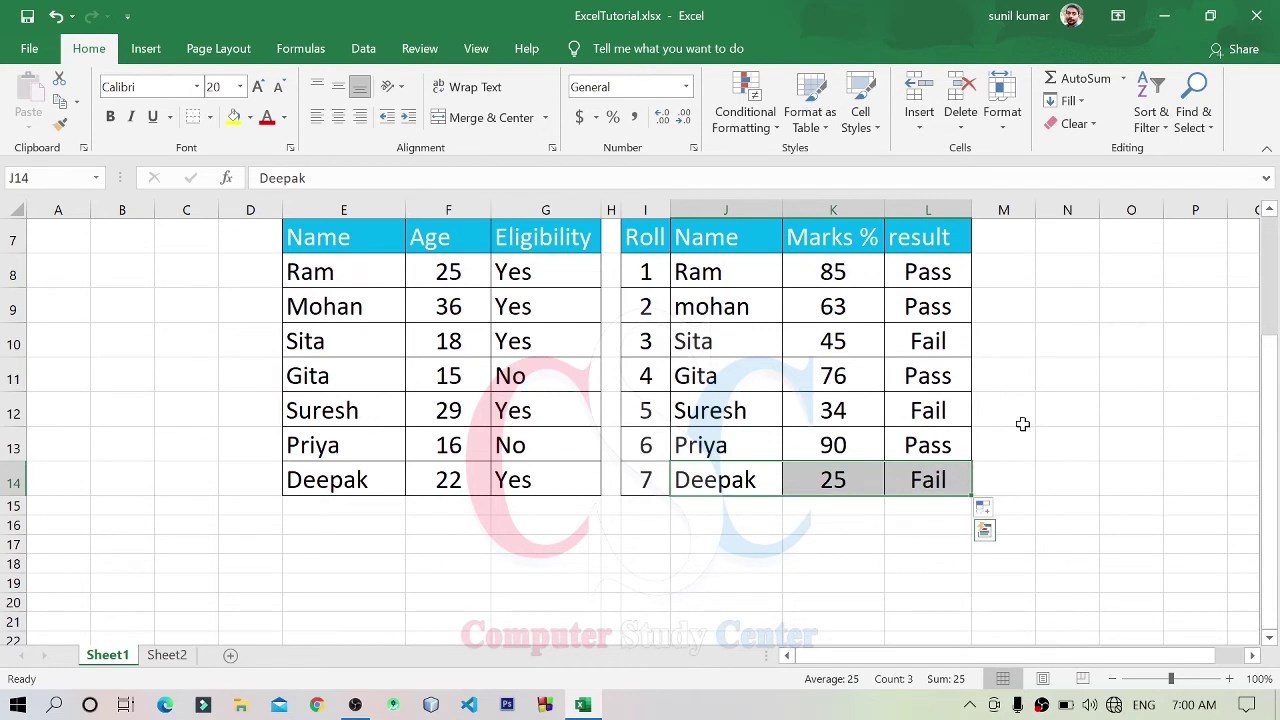
click(958, 341)
click(957, 408)
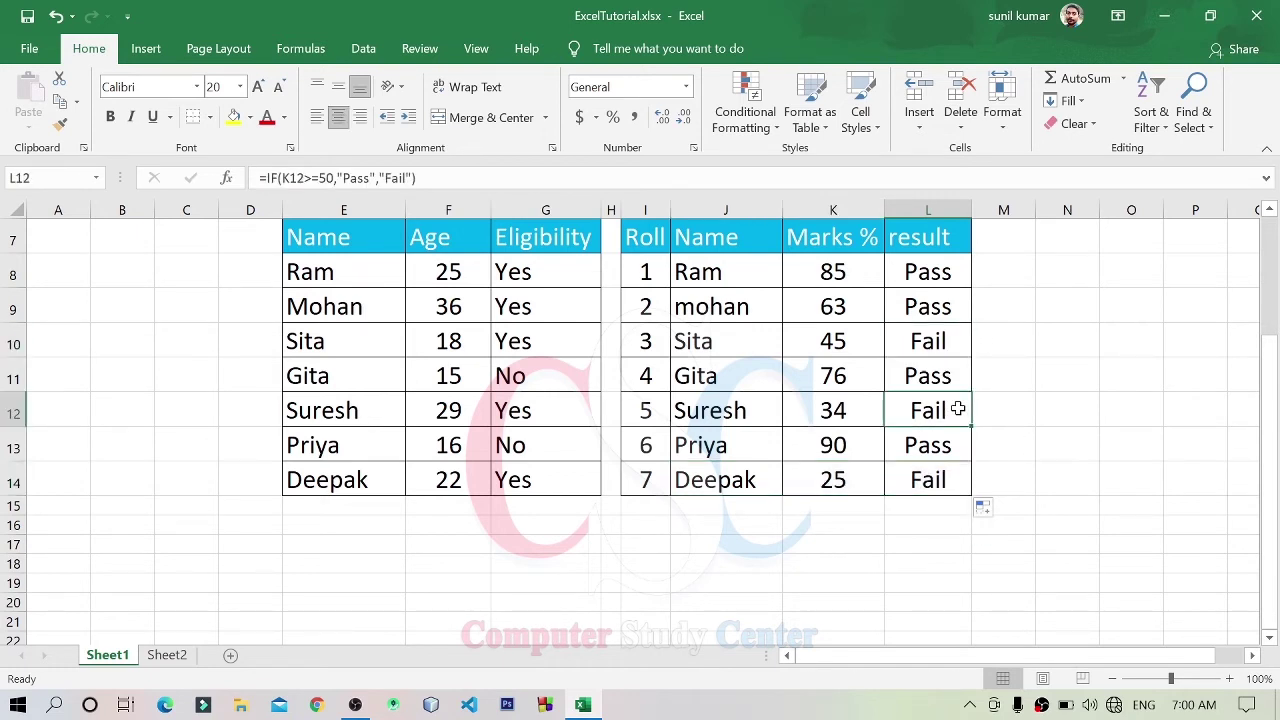
click(841, 482)
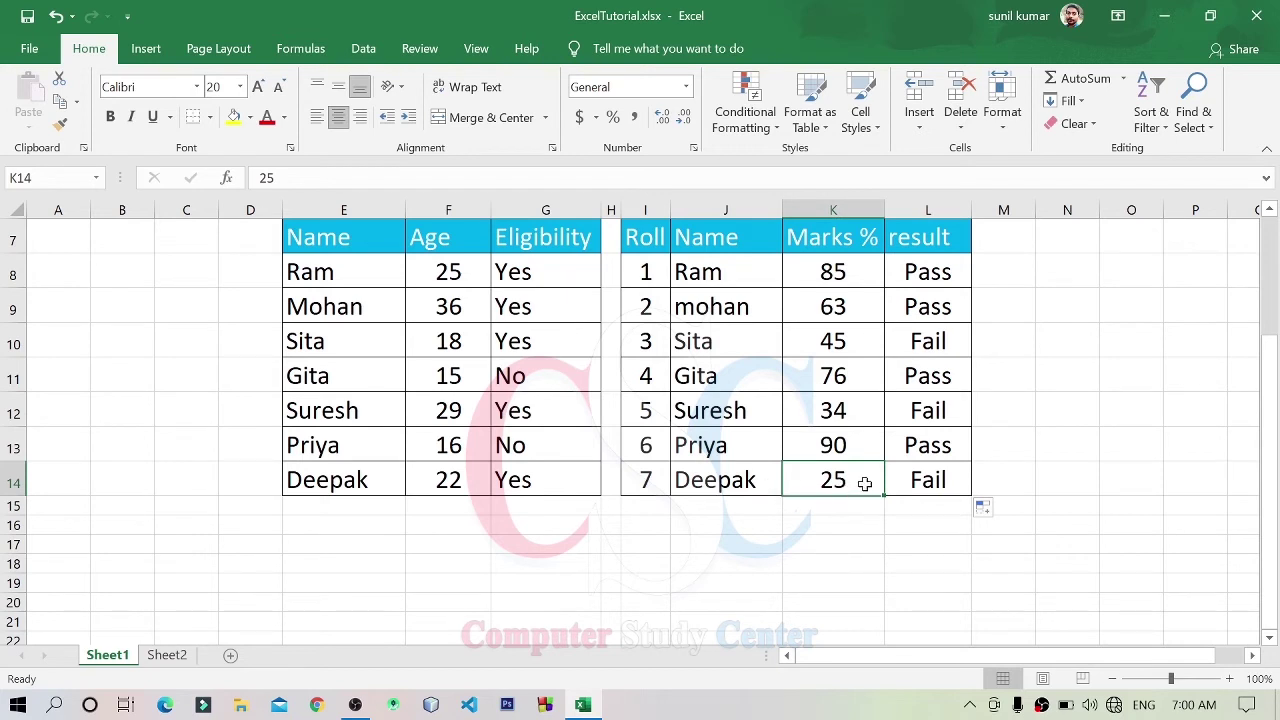
click(861, 412)
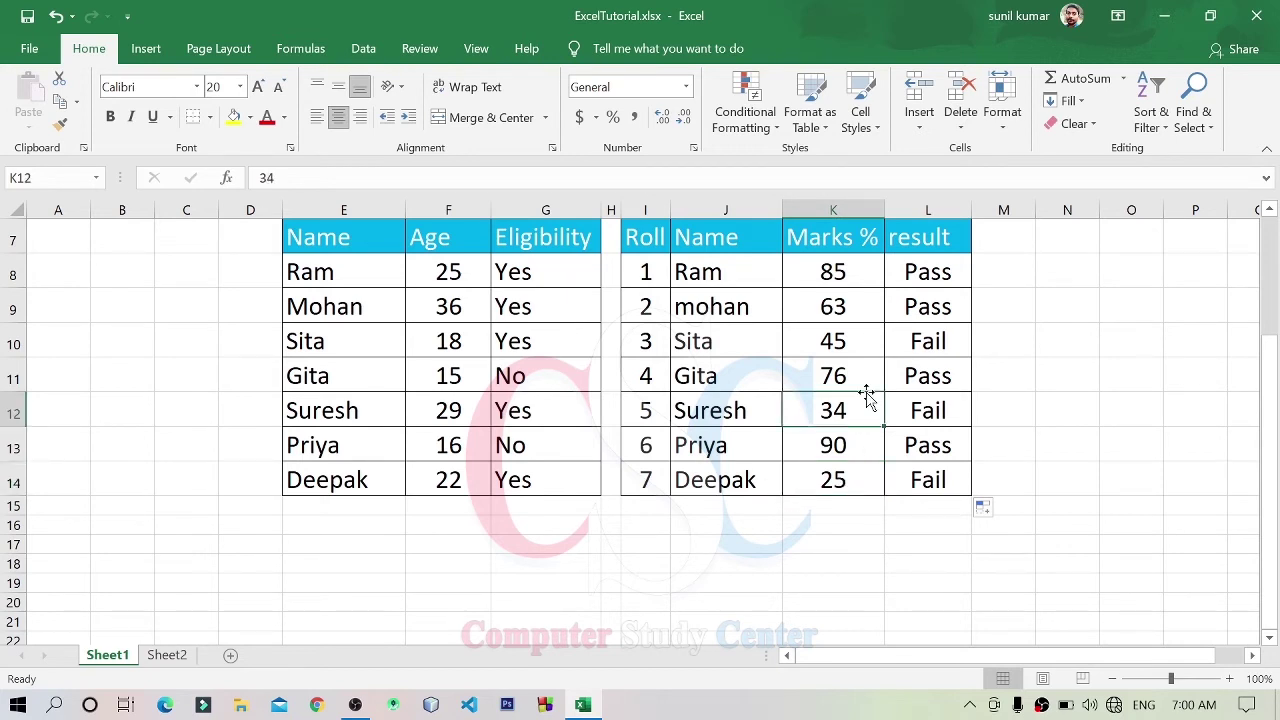
click(848, 340)
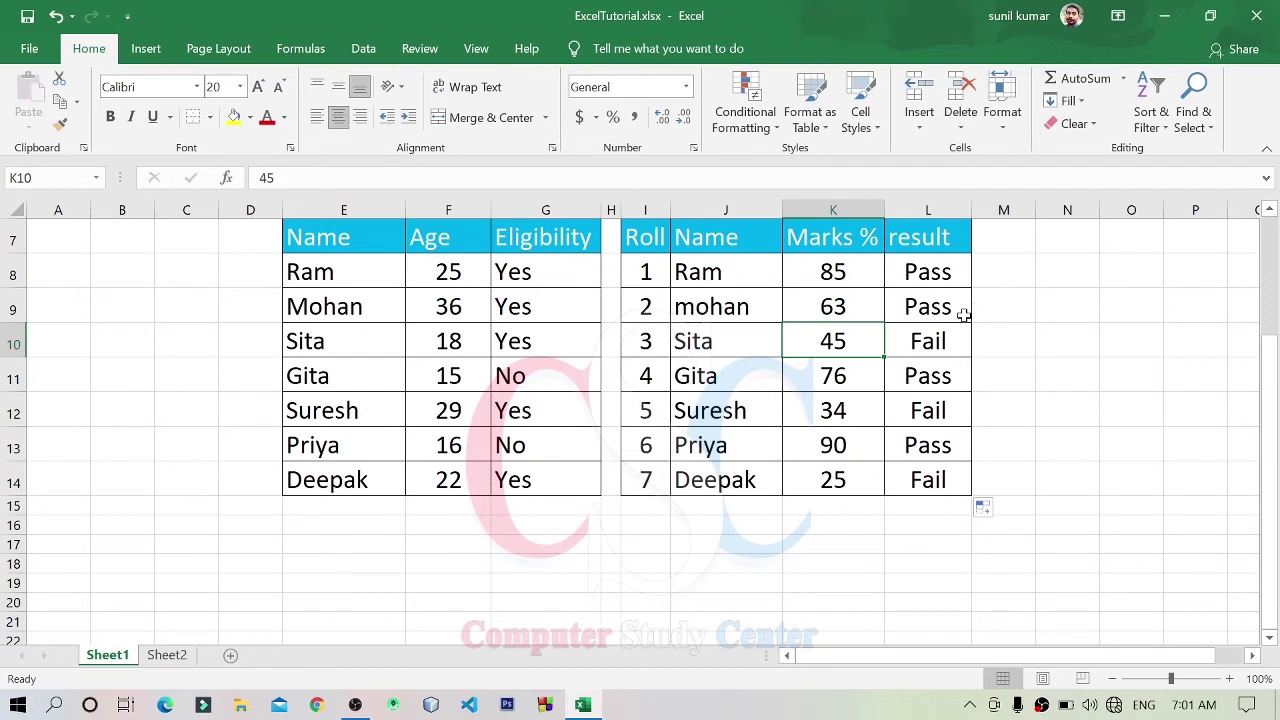
scroll(963, 315, up, 2)
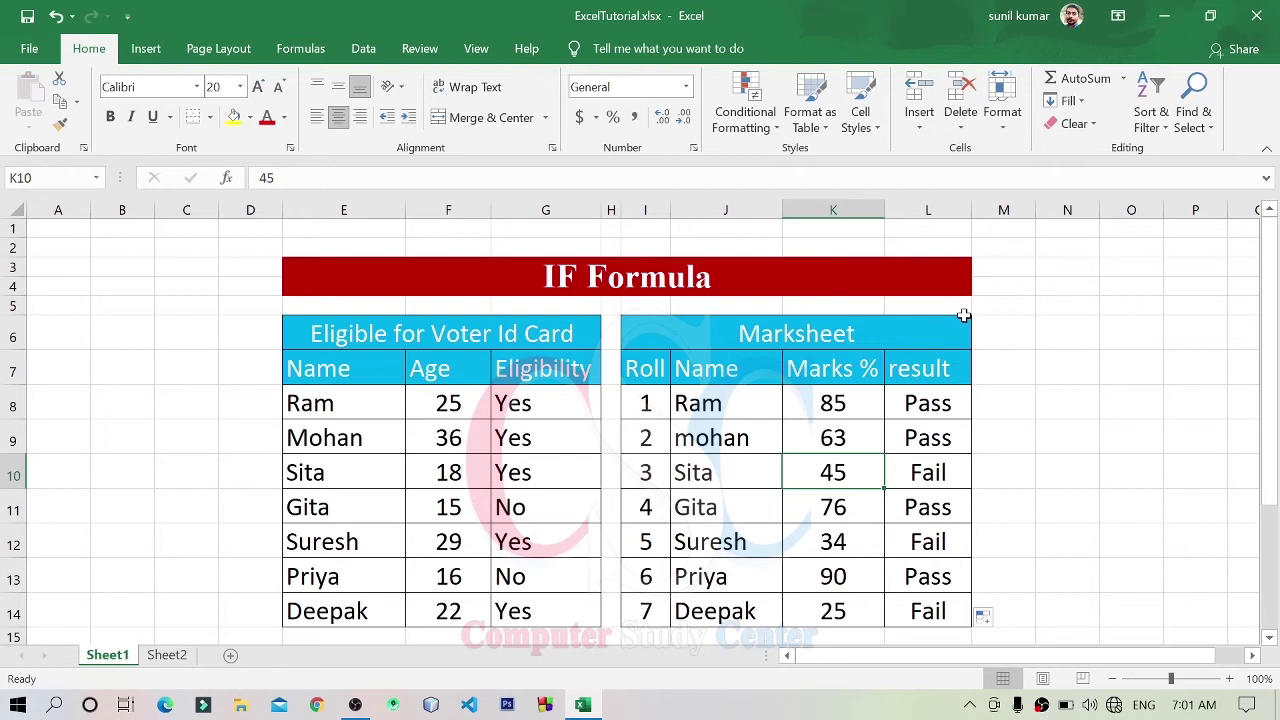
- On Sheet2, inspect the Home Word date in F8, its WEEKDAY formula and the Weekday Name
click(167, 658)
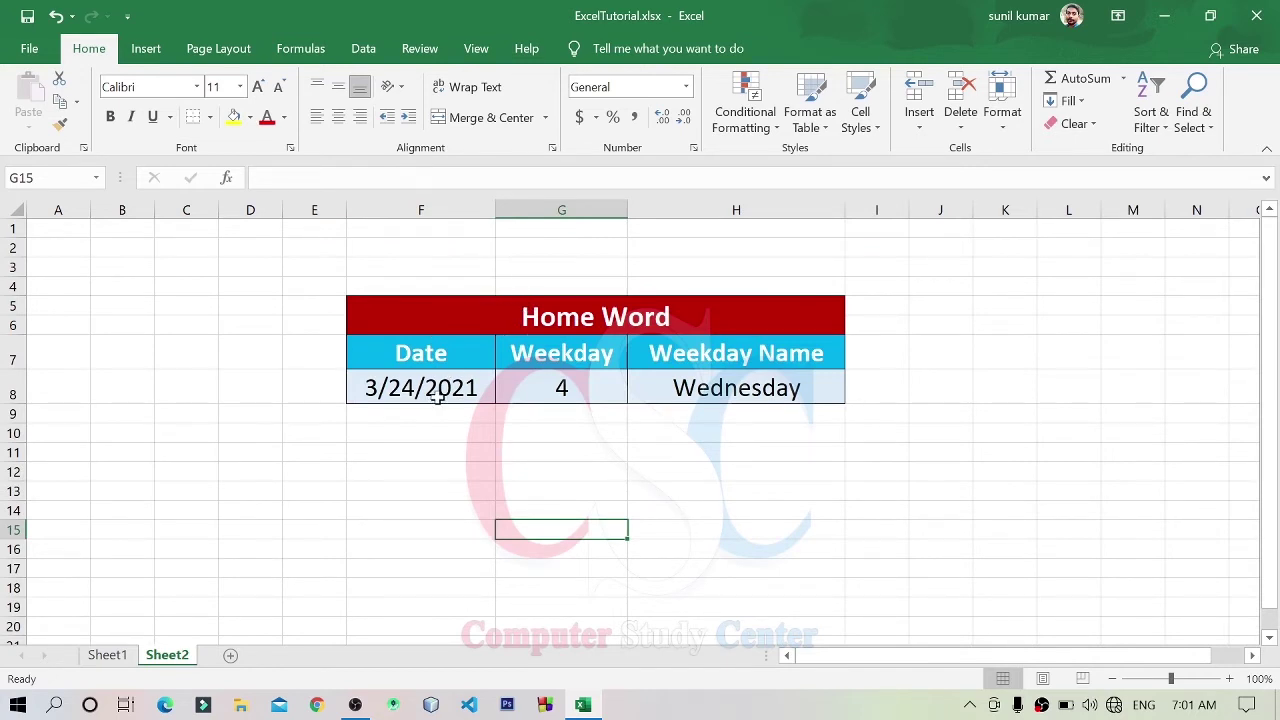
click(437, 396)
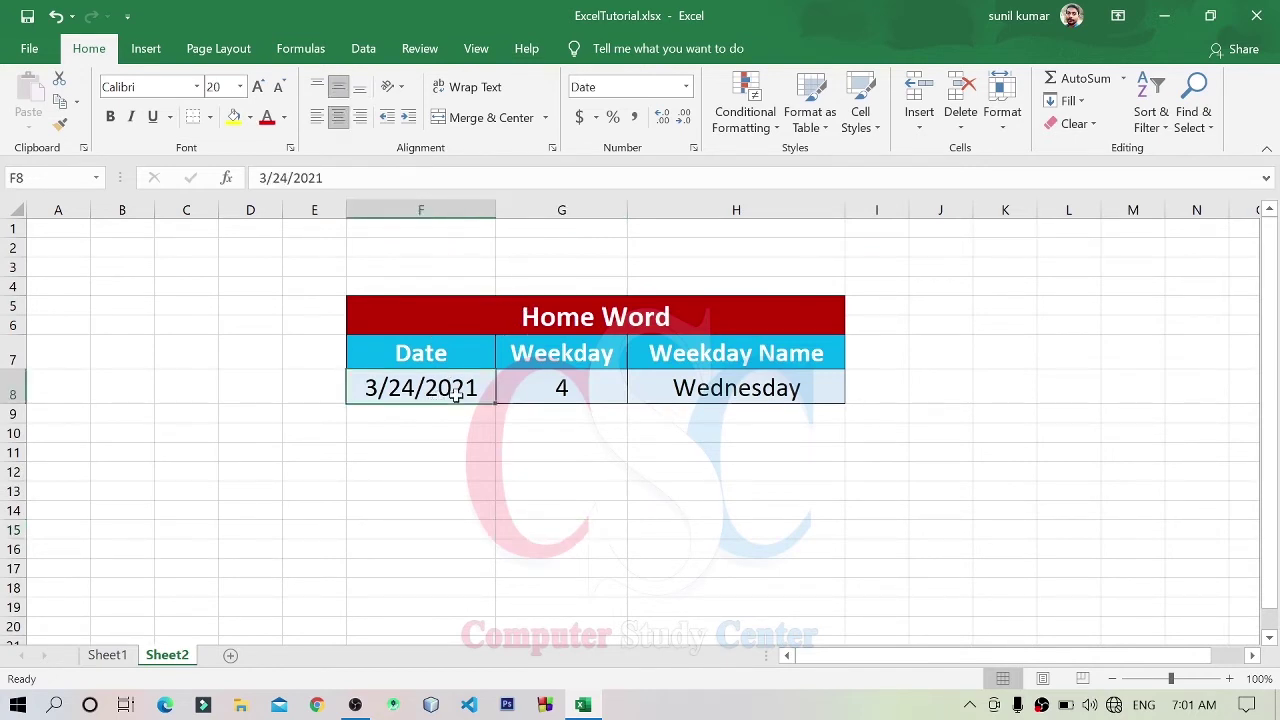
click(526, 396)
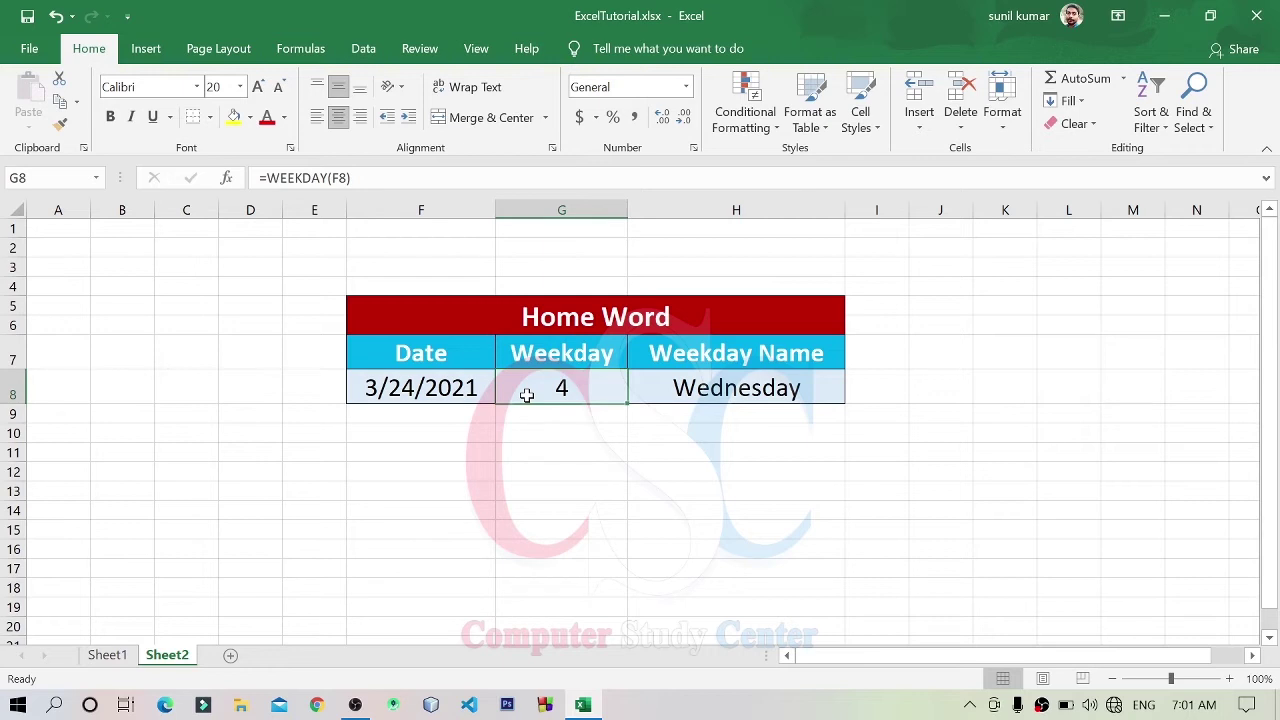
click(556, 428)
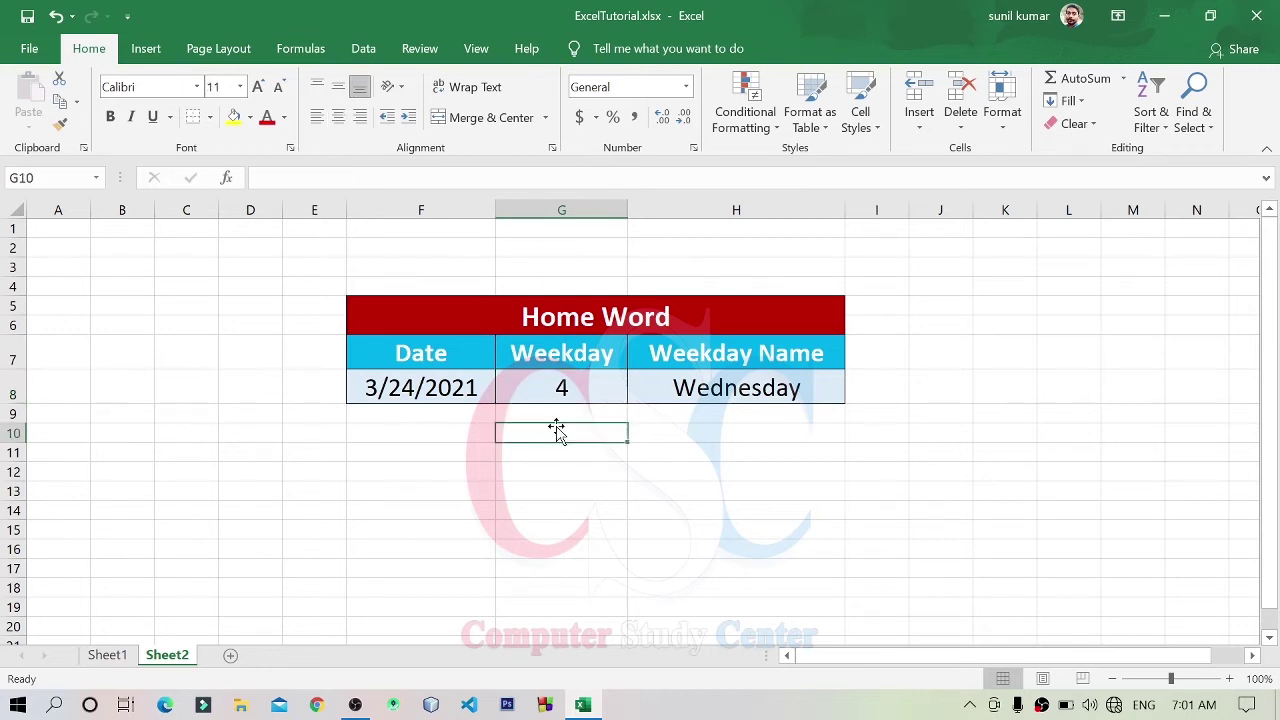
click(560, 400)
click(432, 396)
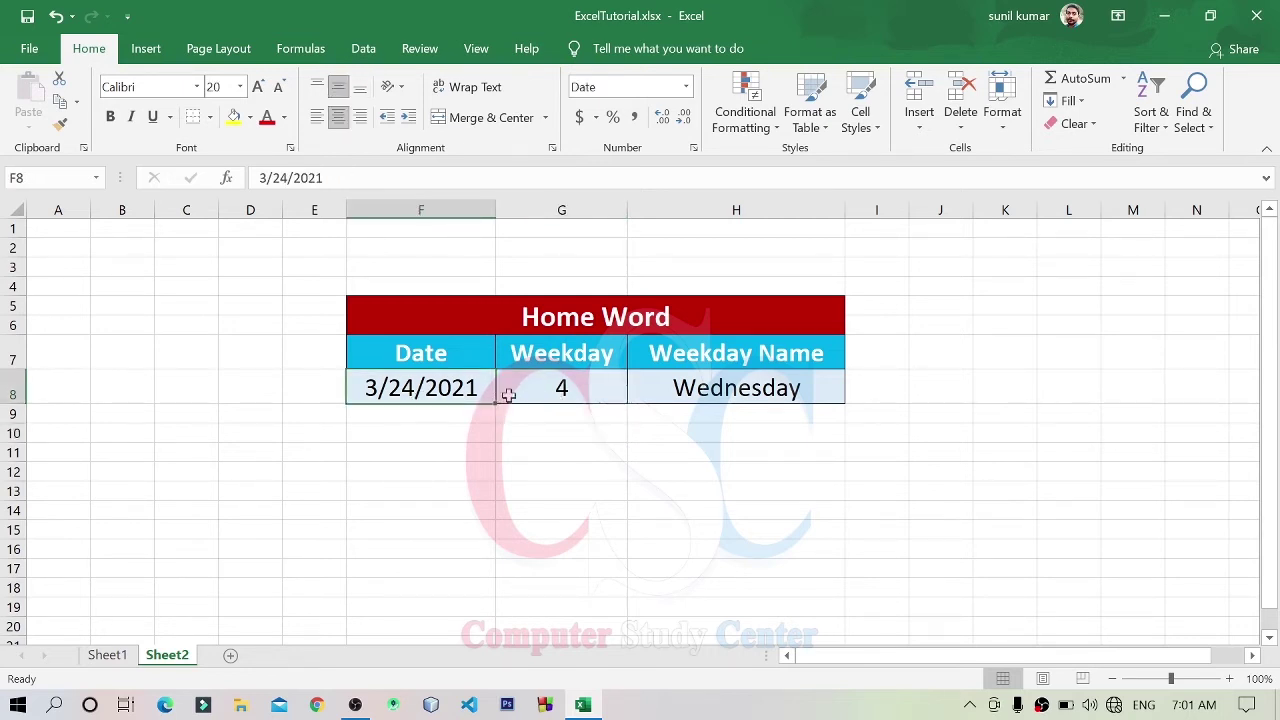
click(529, 392)
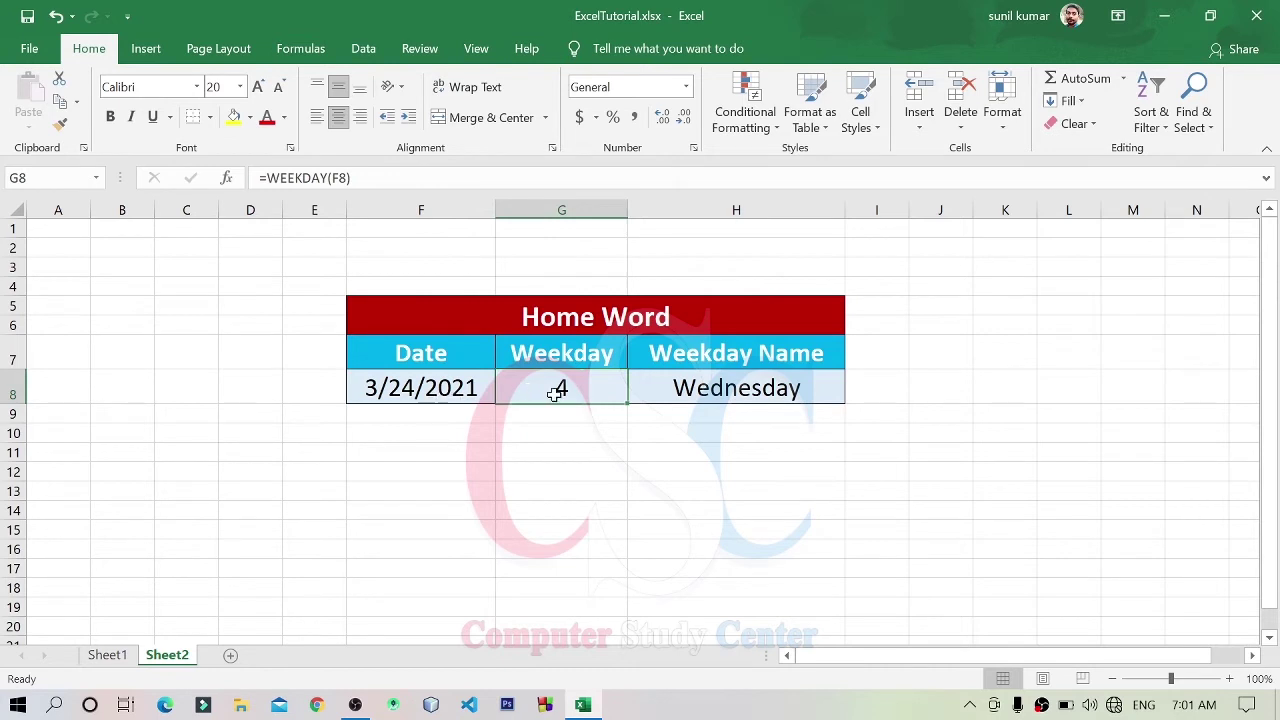
click(372, 398)
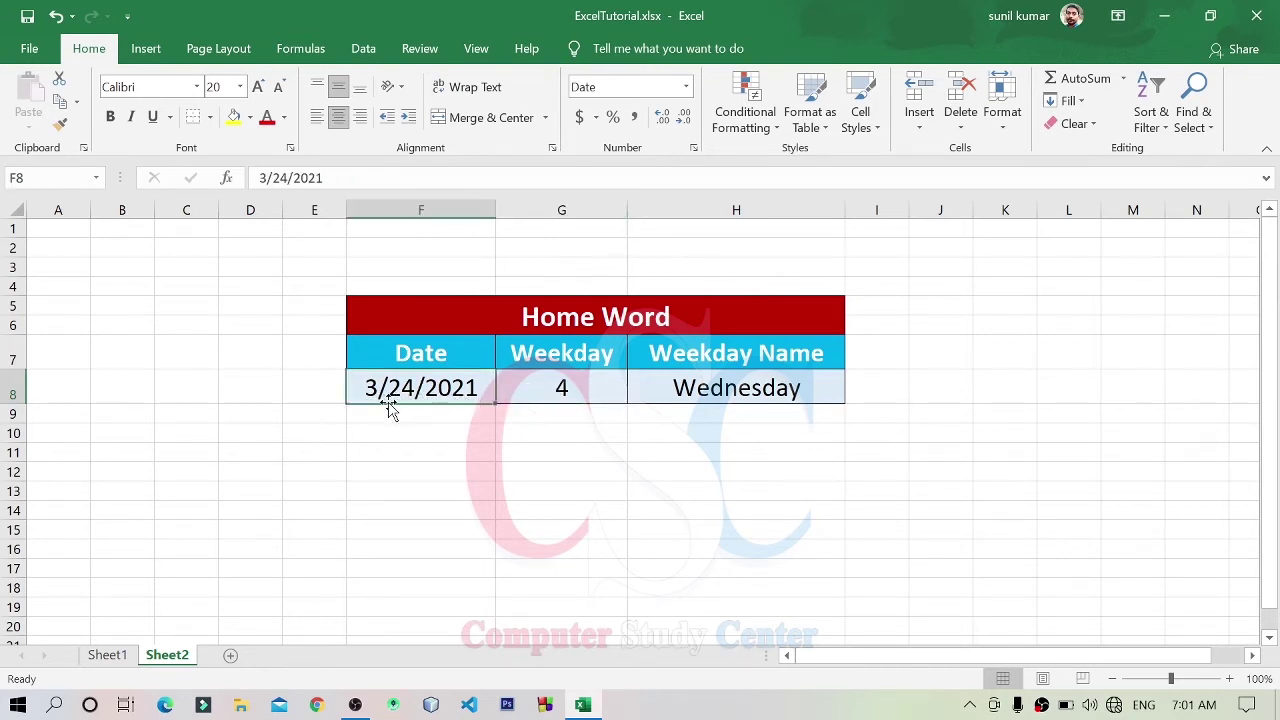
click(540, 400)
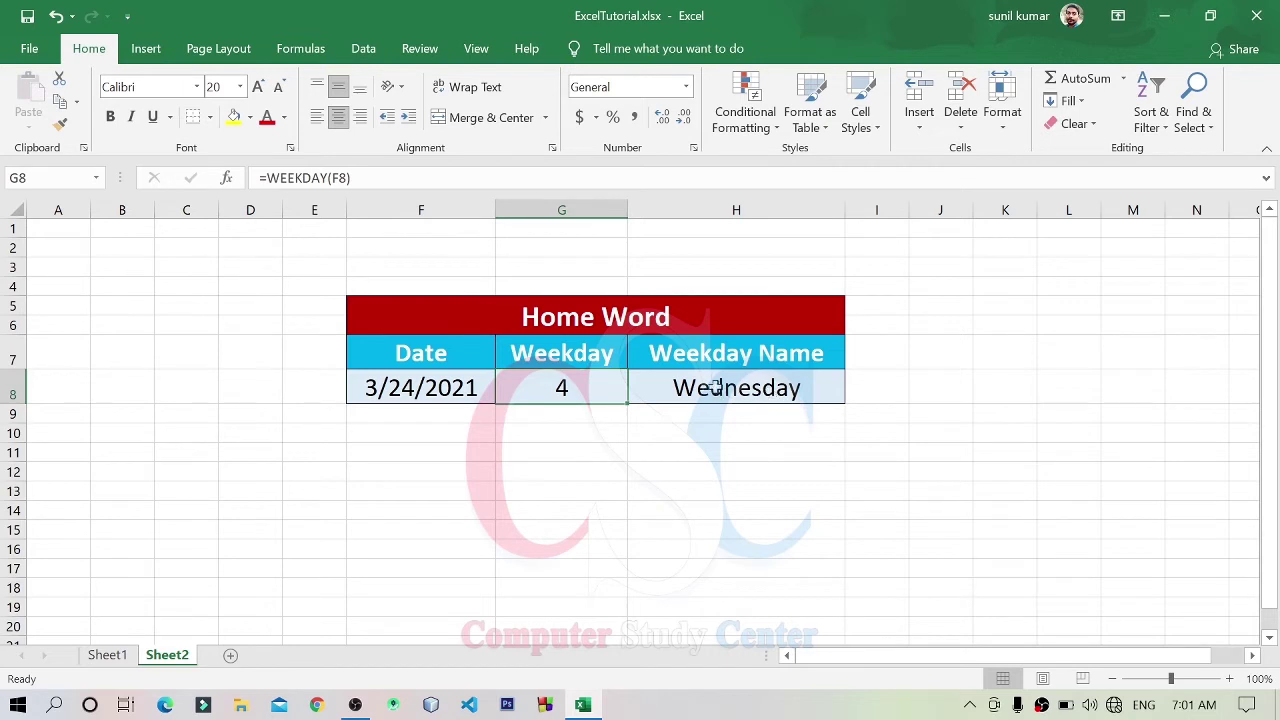
click(737, 357)
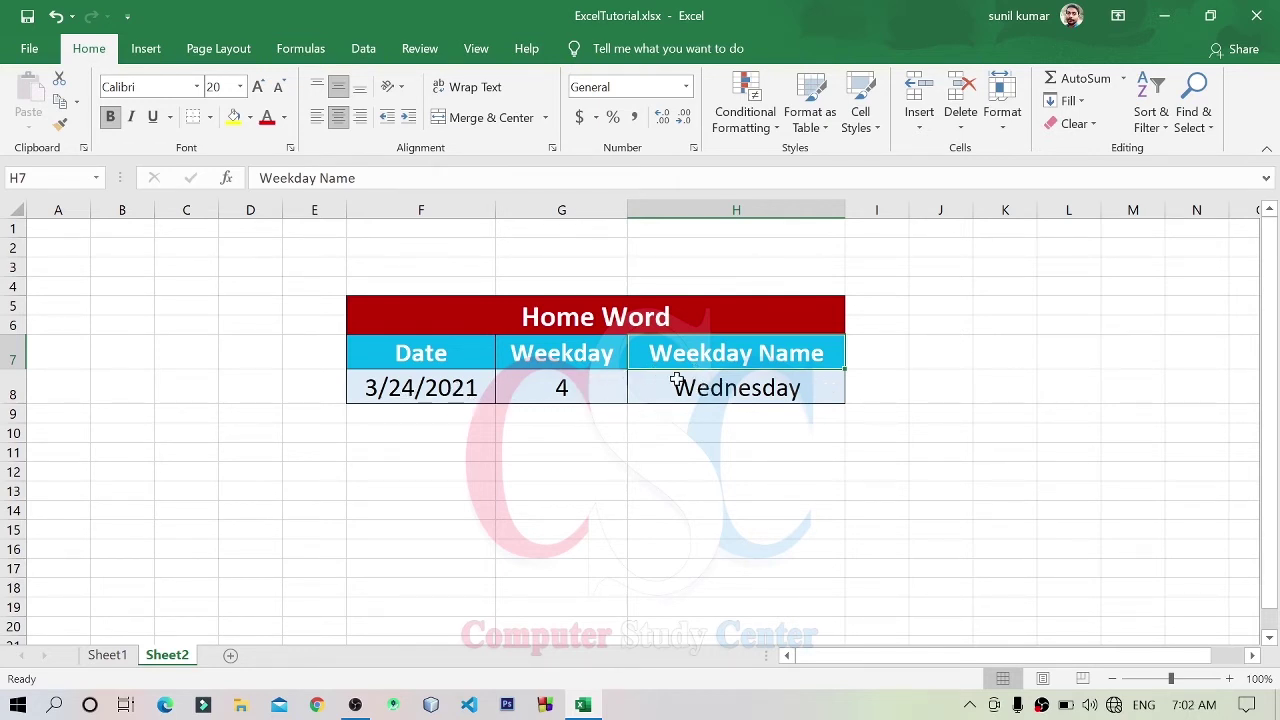
- Edit the F8 date to 3/25/2021, then to 3/26/2021, giving weekday 6, Friday
double_click(418, 388)
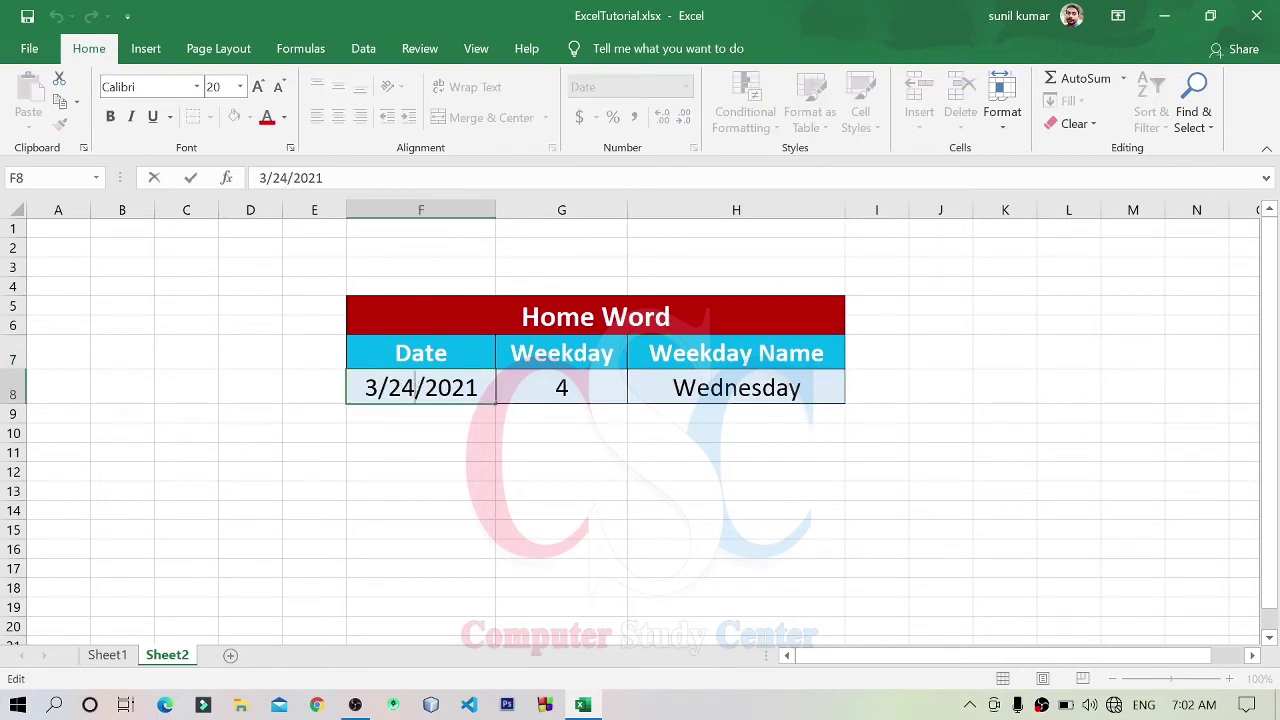
key(BackSpace)
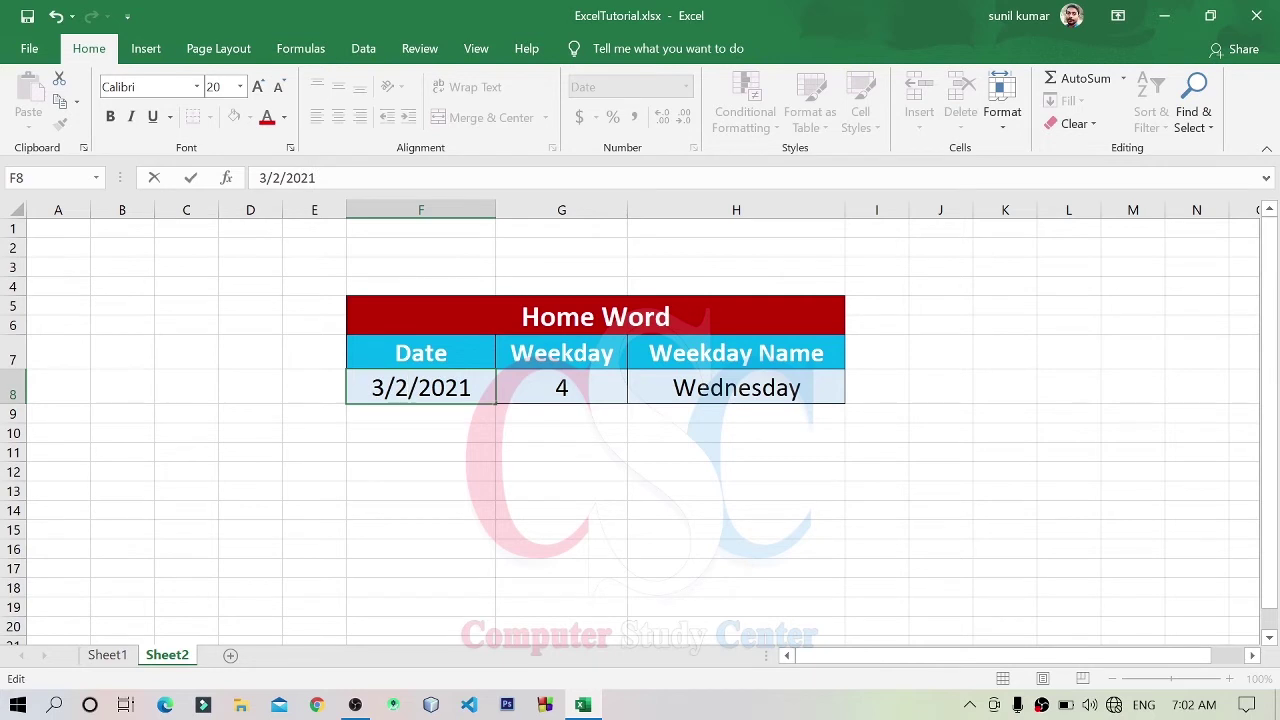
text(5)
key(Return)
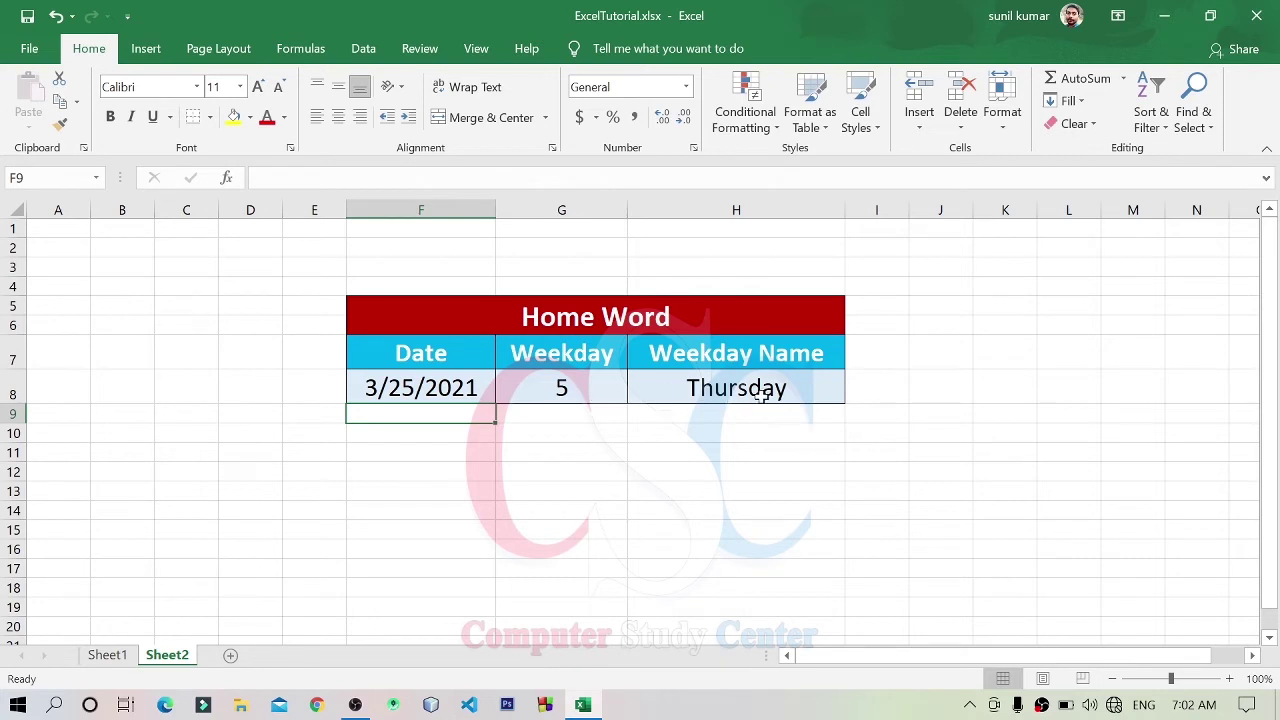
double_click(415, 392)
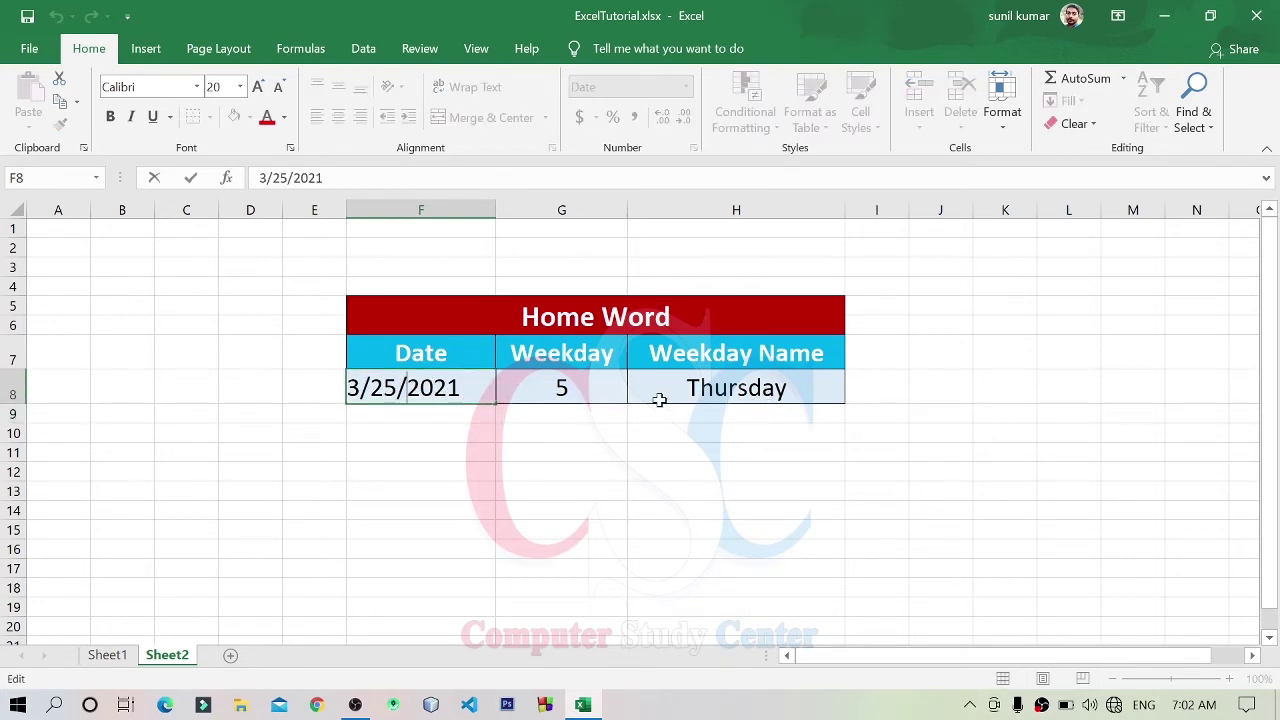
key(Left)
key(Left)
key(BackSpace)
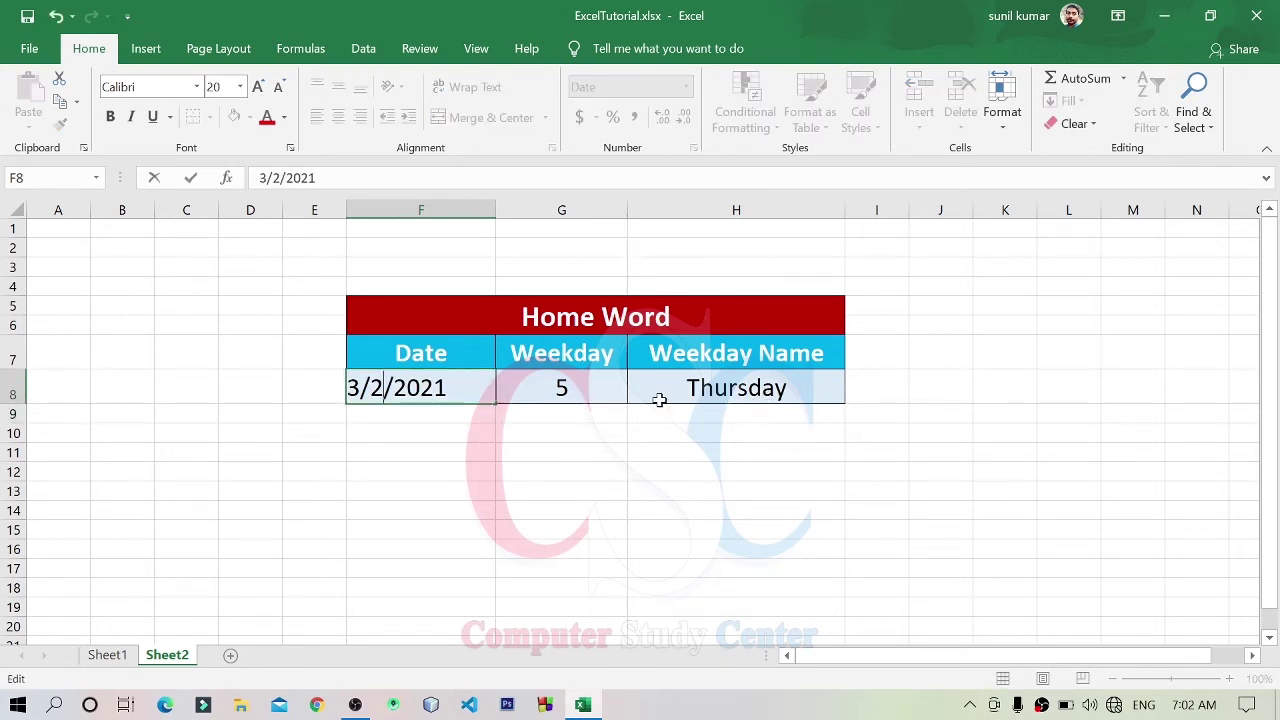
text(6)
key(Return)
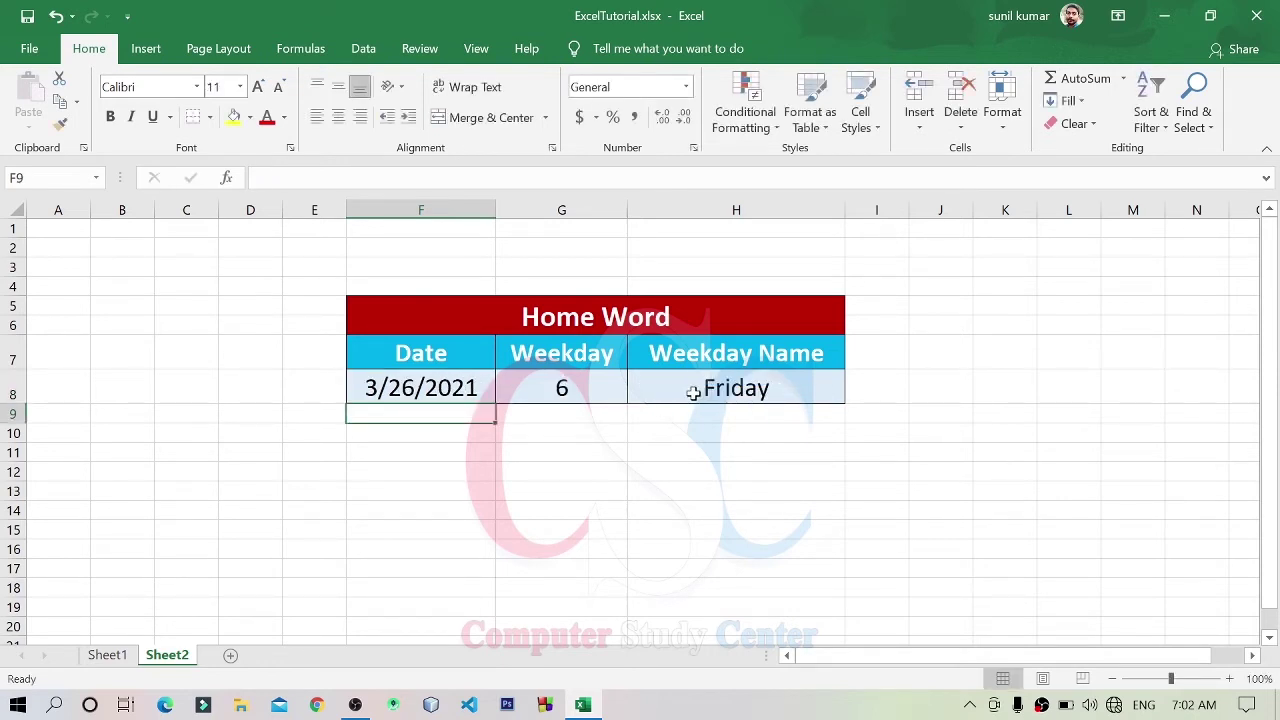
click(1195, 700)
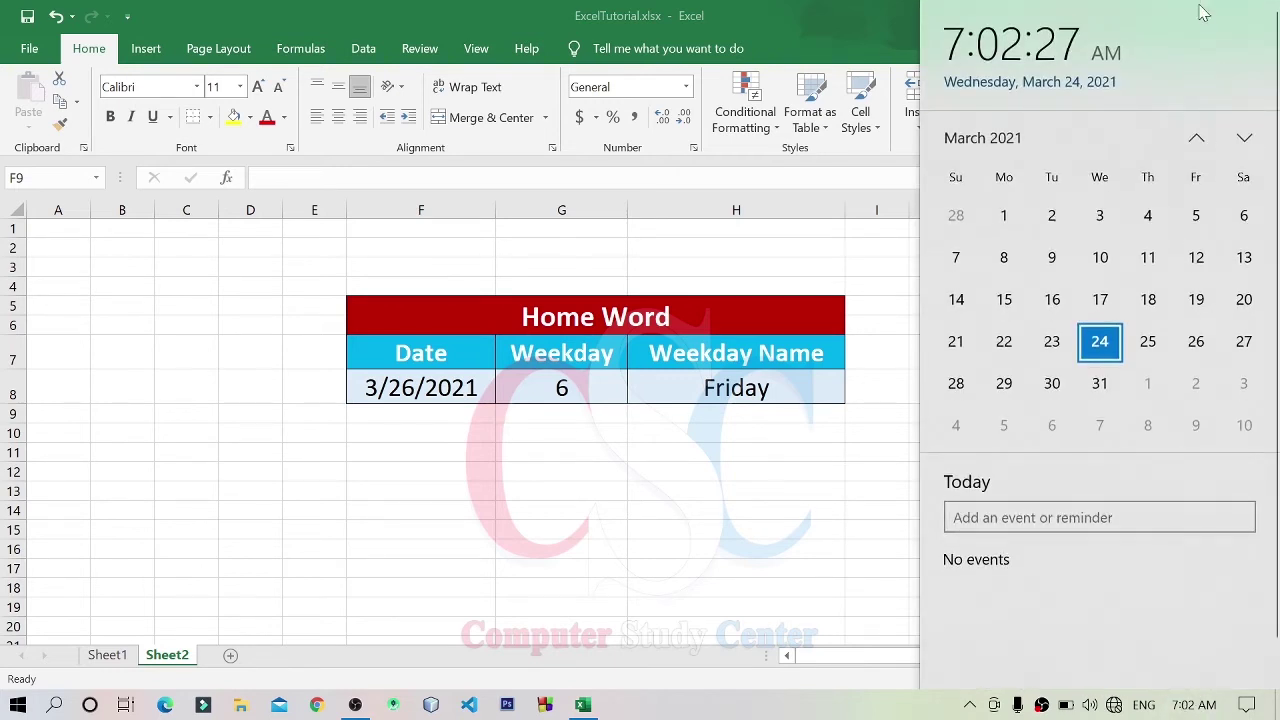
click(626, 456)
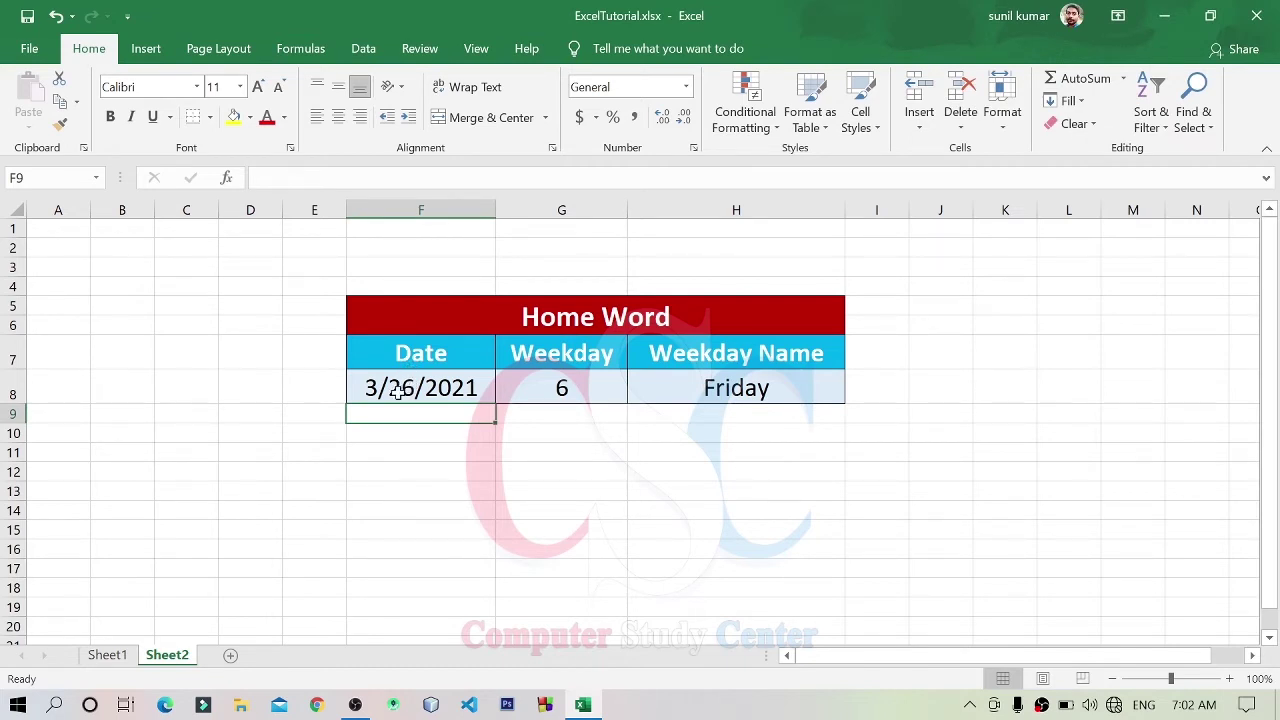
- Replace F8's date with 8/15/1947 and check the WEEKDAY and nested IF results give 6, Friday
click(398, 392)
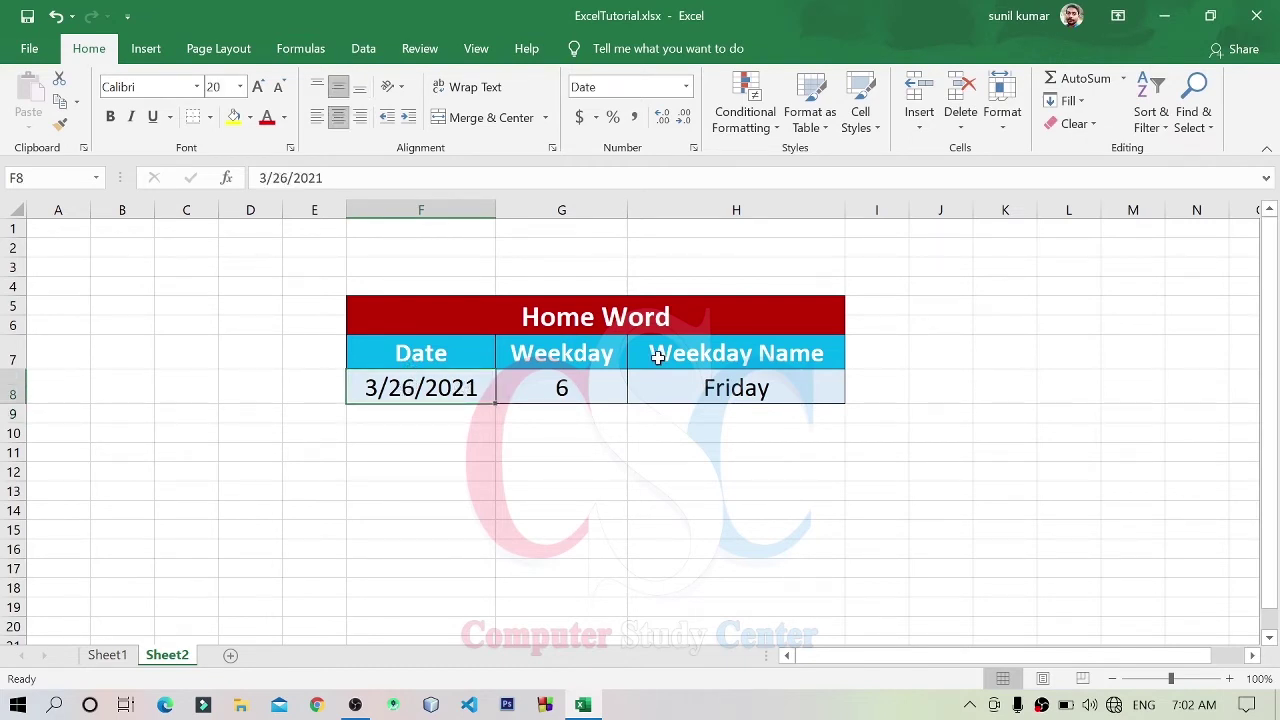
text(8/15/)
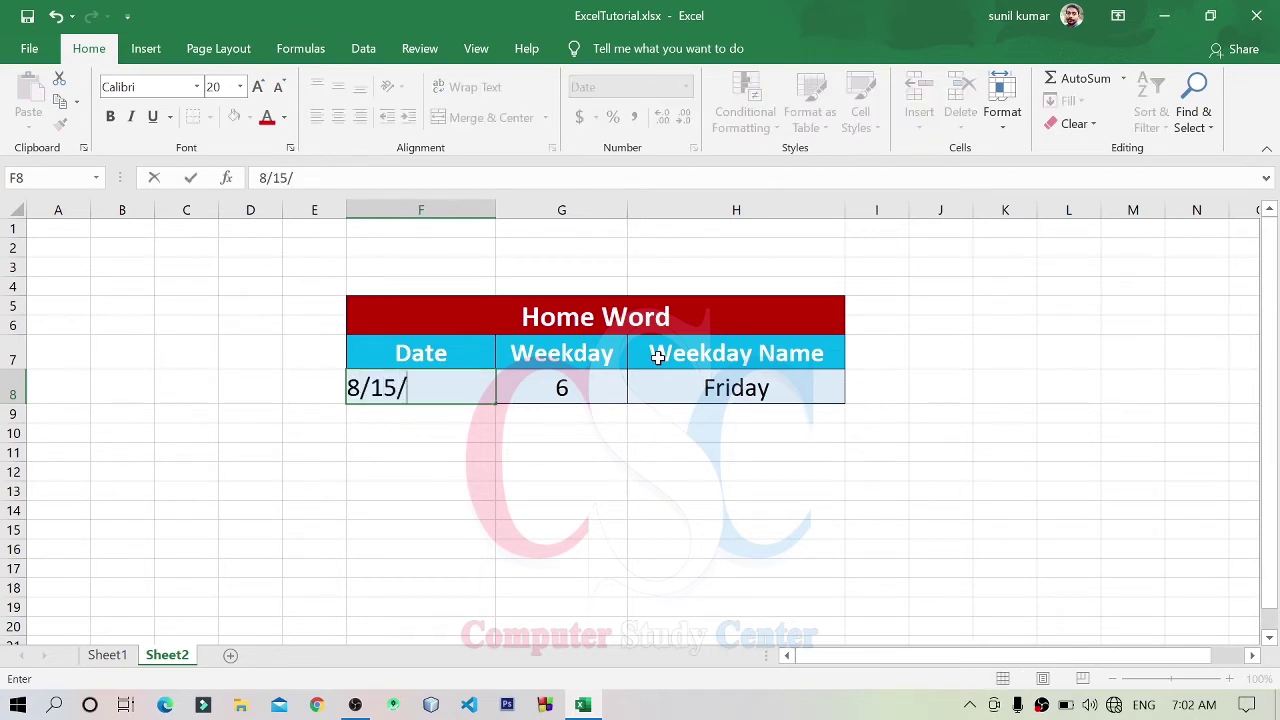
text(194)
text(7)
key(Return)
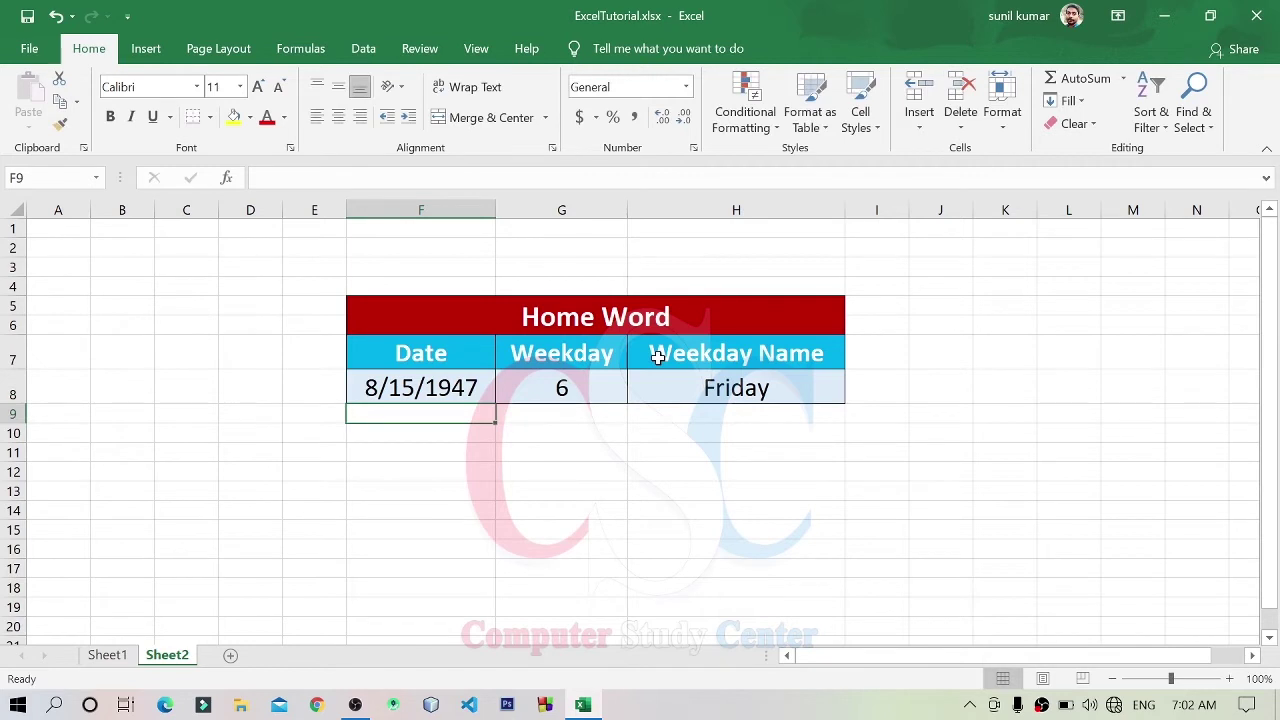
click(624, 382)
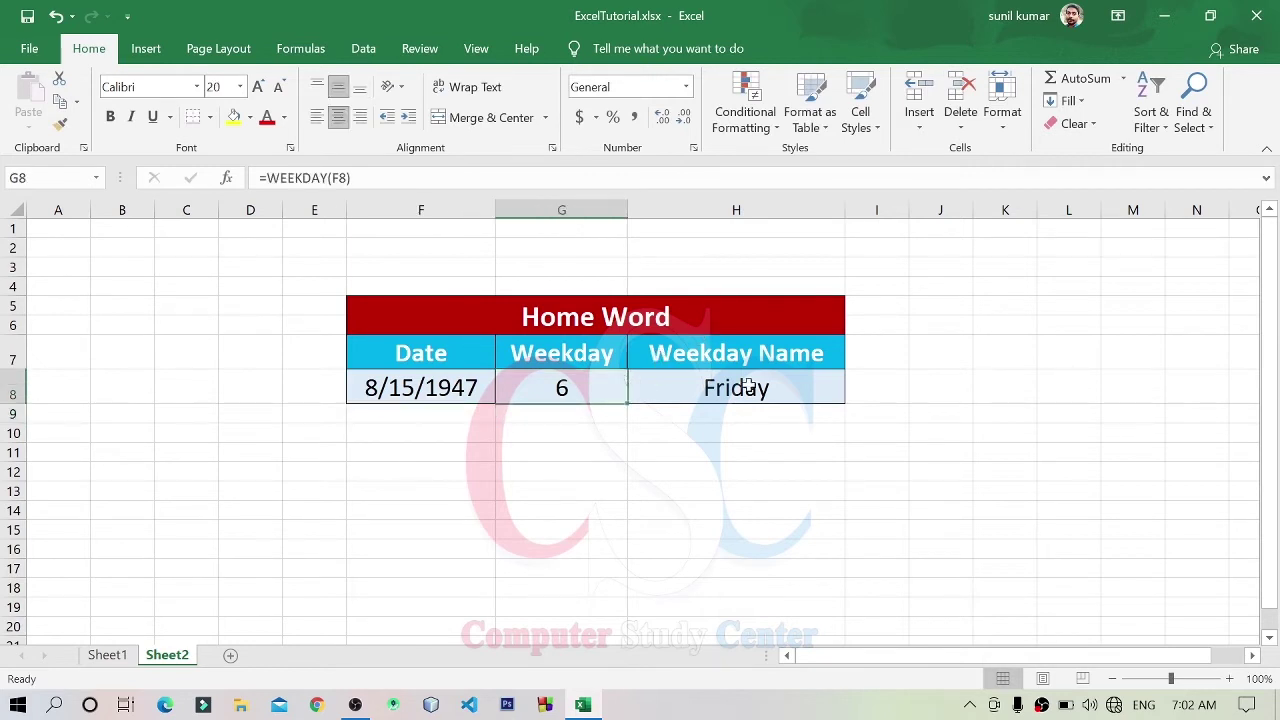
click(749, 384)
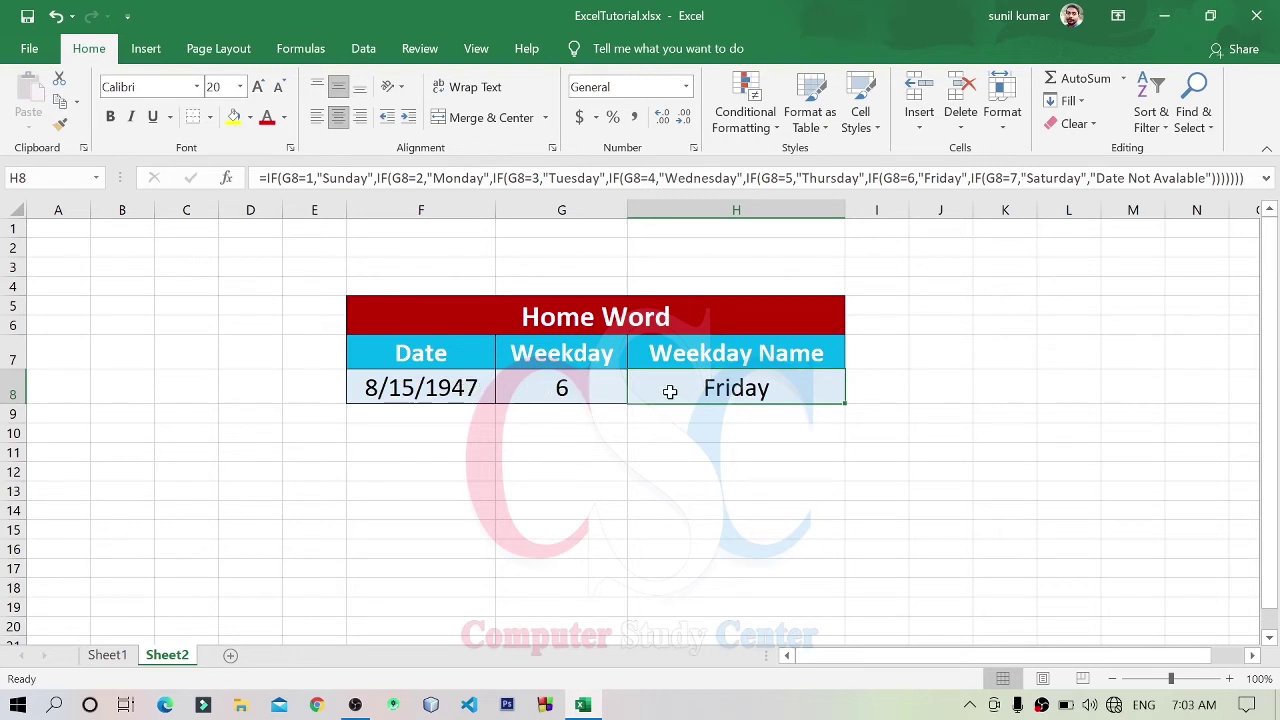
click(452, 390)
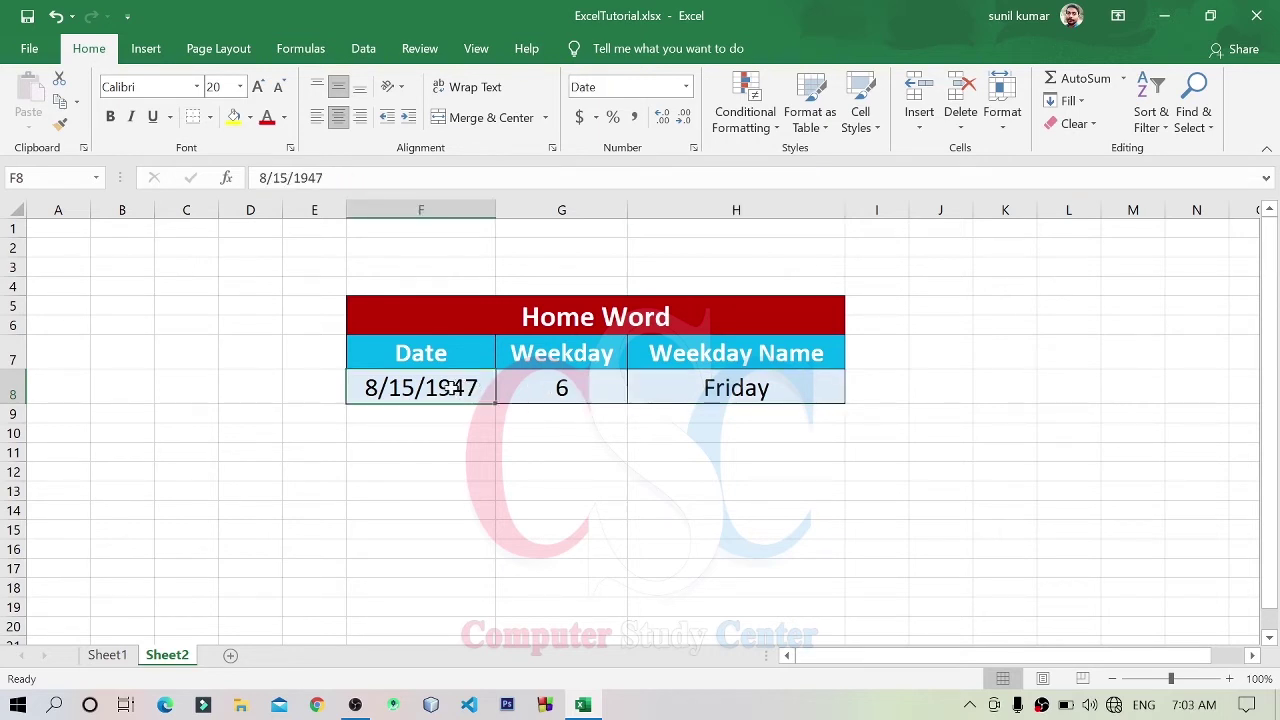
click(540, 394)
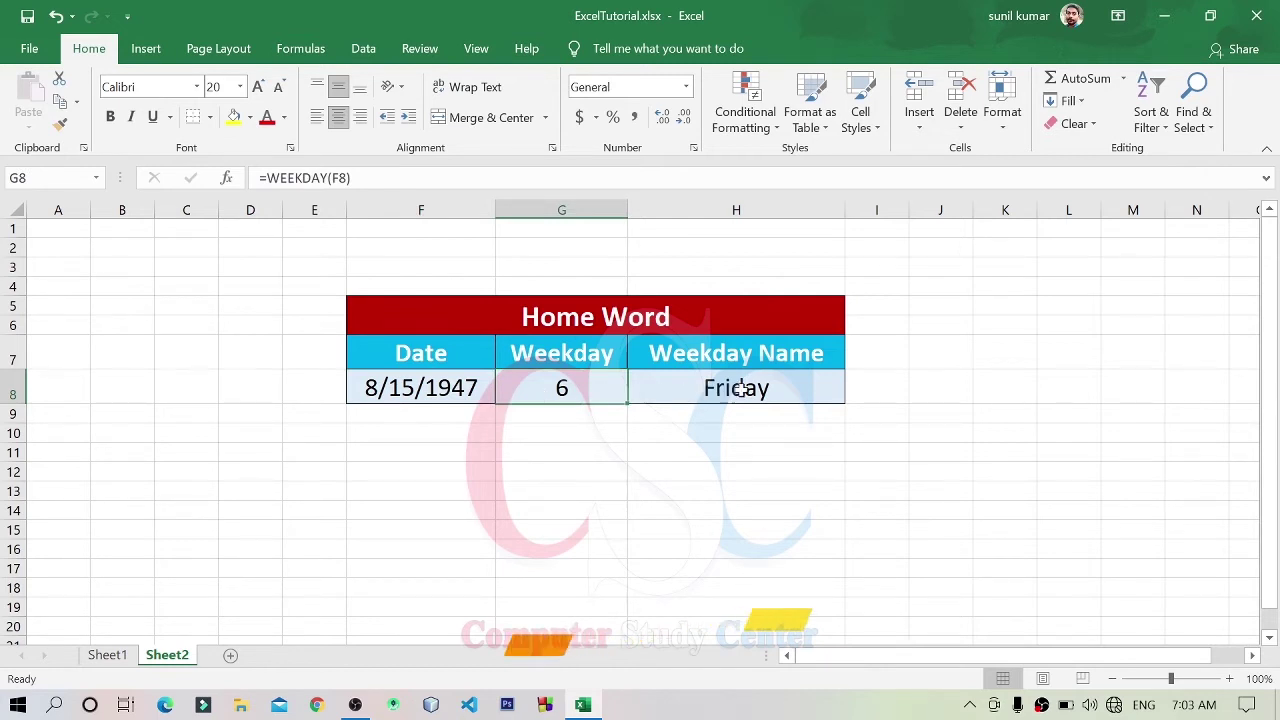
click(820, 378)
click(821, 453)
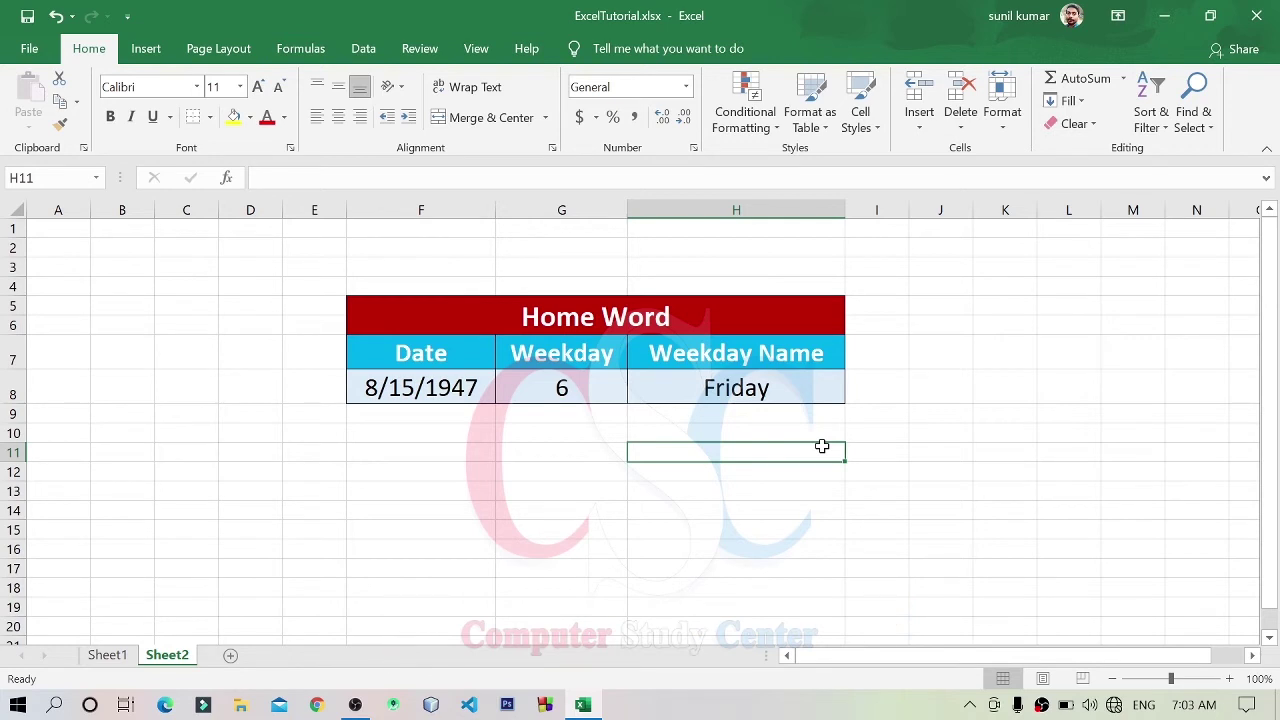
- Enter 45 in F12 and 26 in G12, and enlarge the font size to 20
click(383, 478)
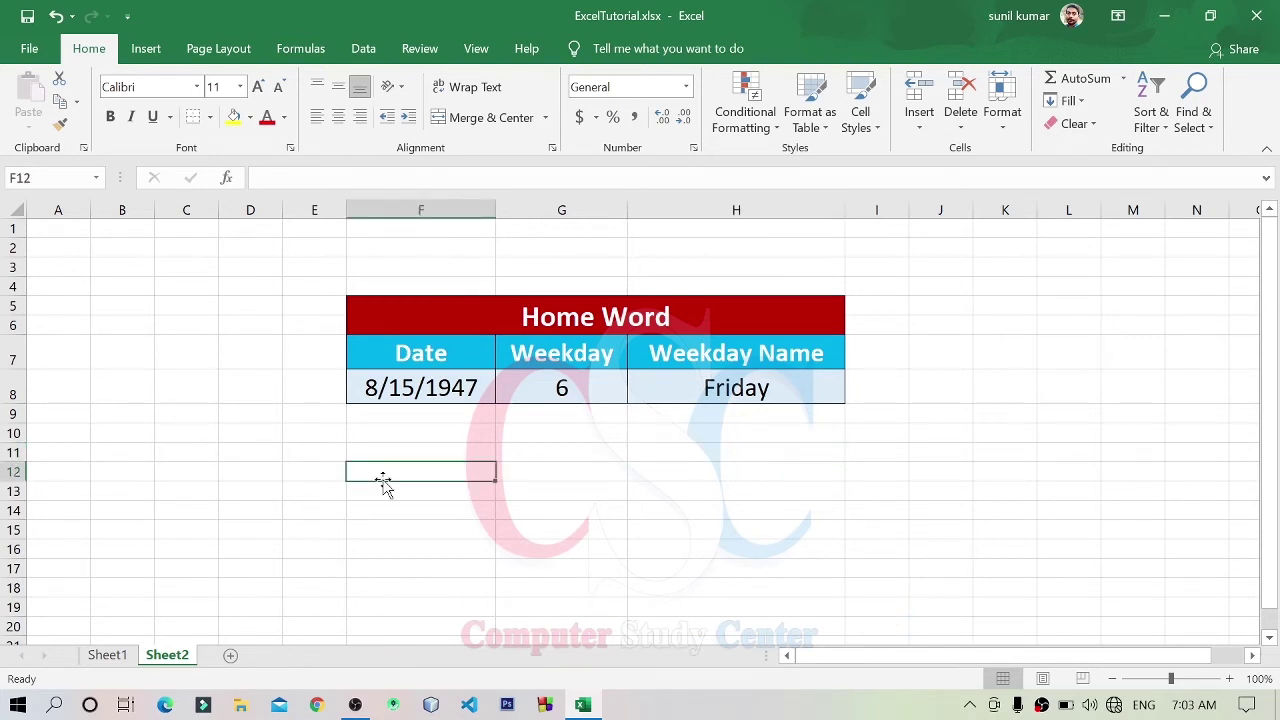
text(45)
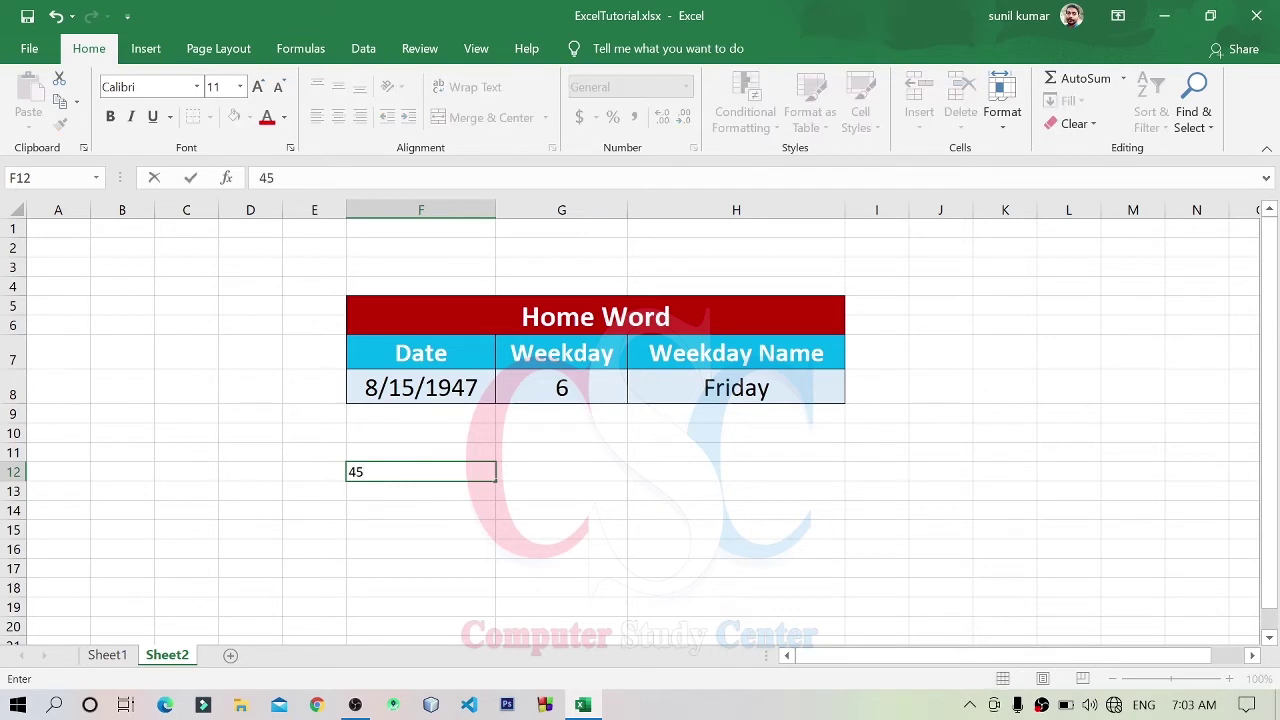
key(Tab)
text(26)
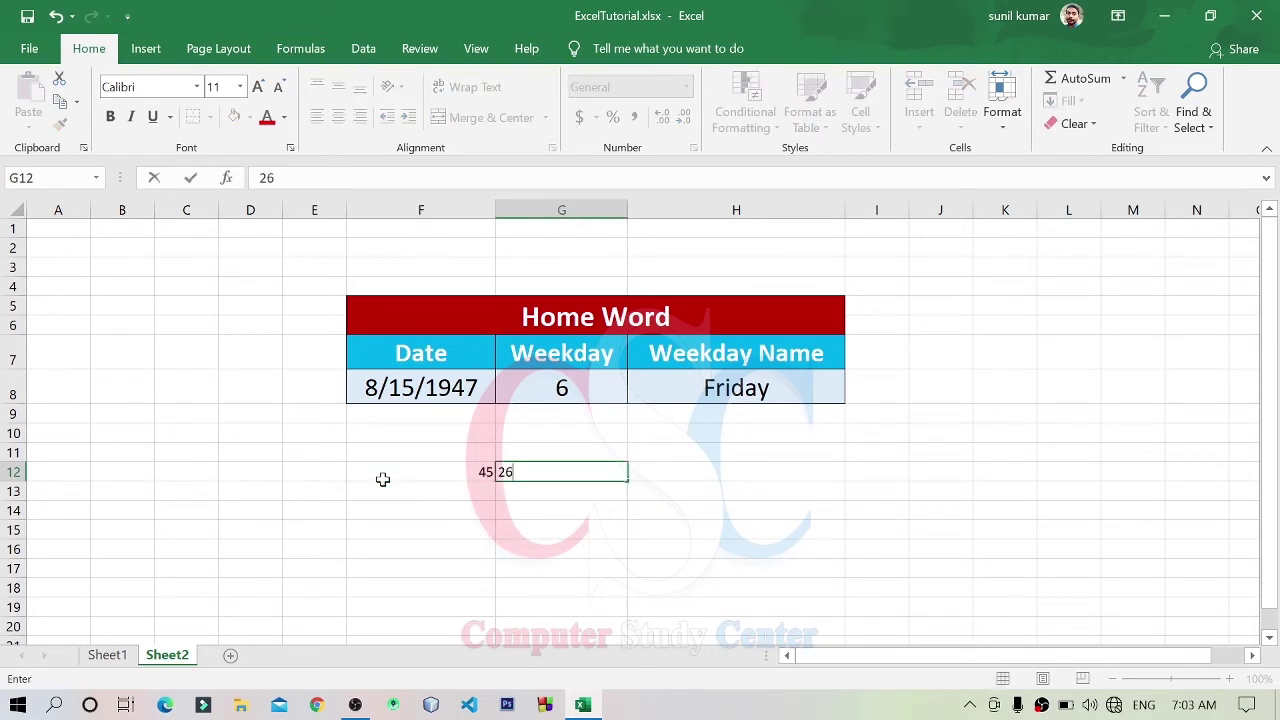
key(Return)
key(Down)
key(Right)
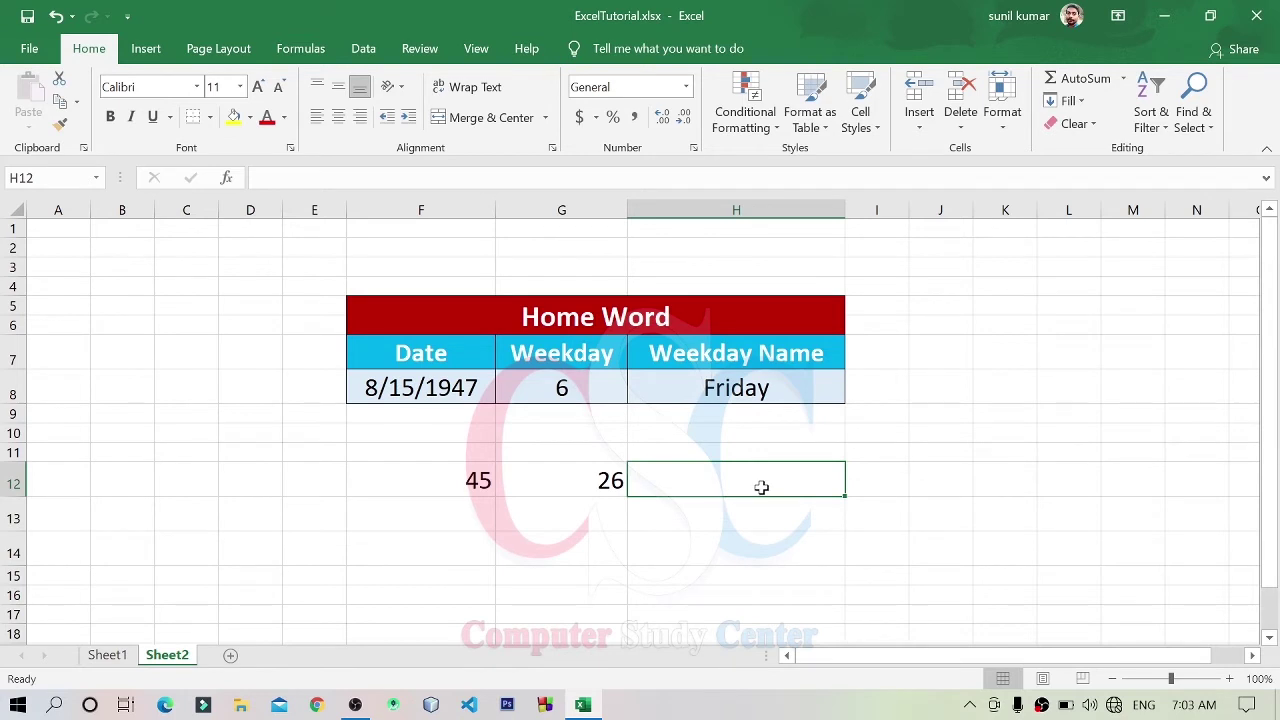
text(=)
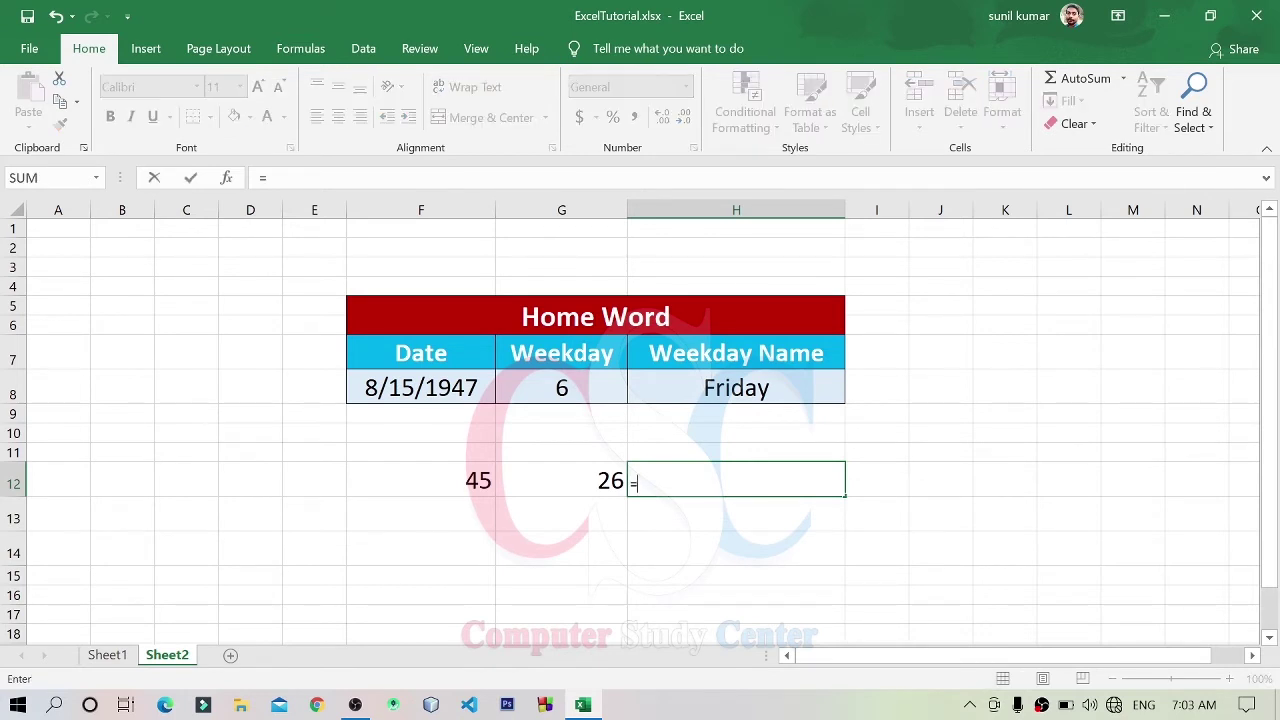
key(Escape)
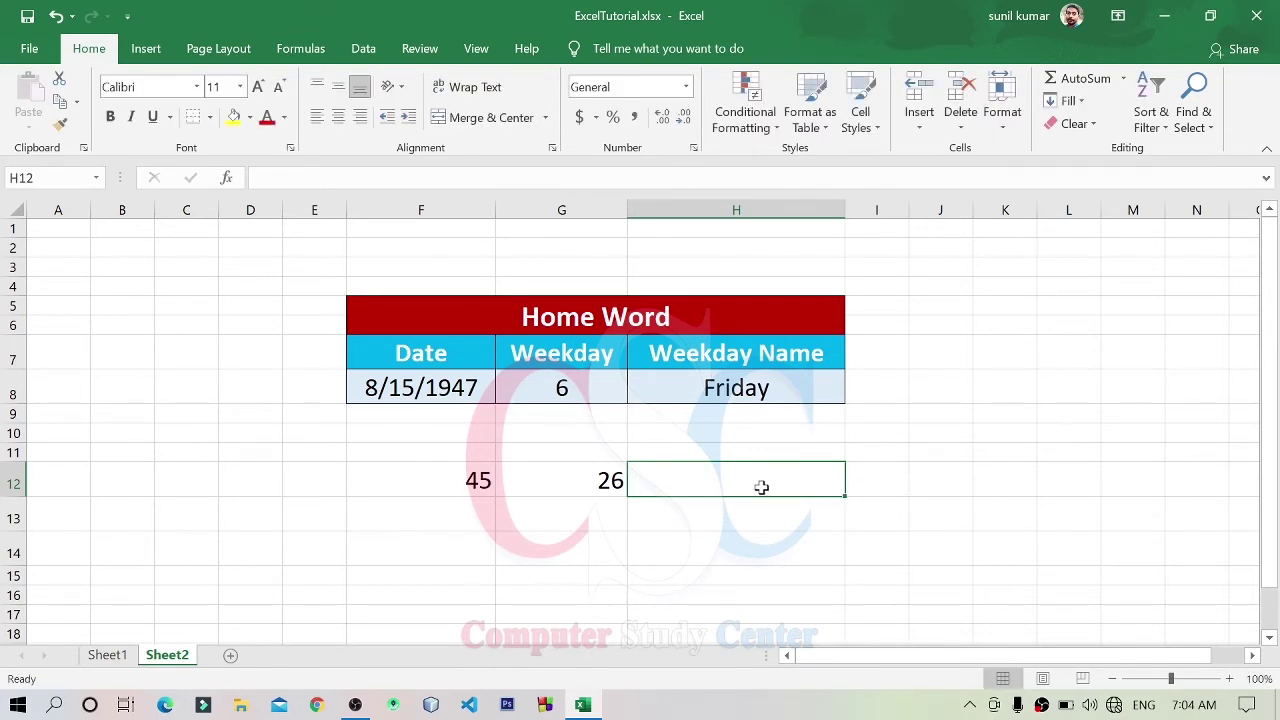
click(258, 88)
click(258, 88)
click(258, 88)
click(258, 88)
click(258, 88)
- Enter =IF(F12>G12,F12,G12) in H12, returning the larger value, 45
text(=if()
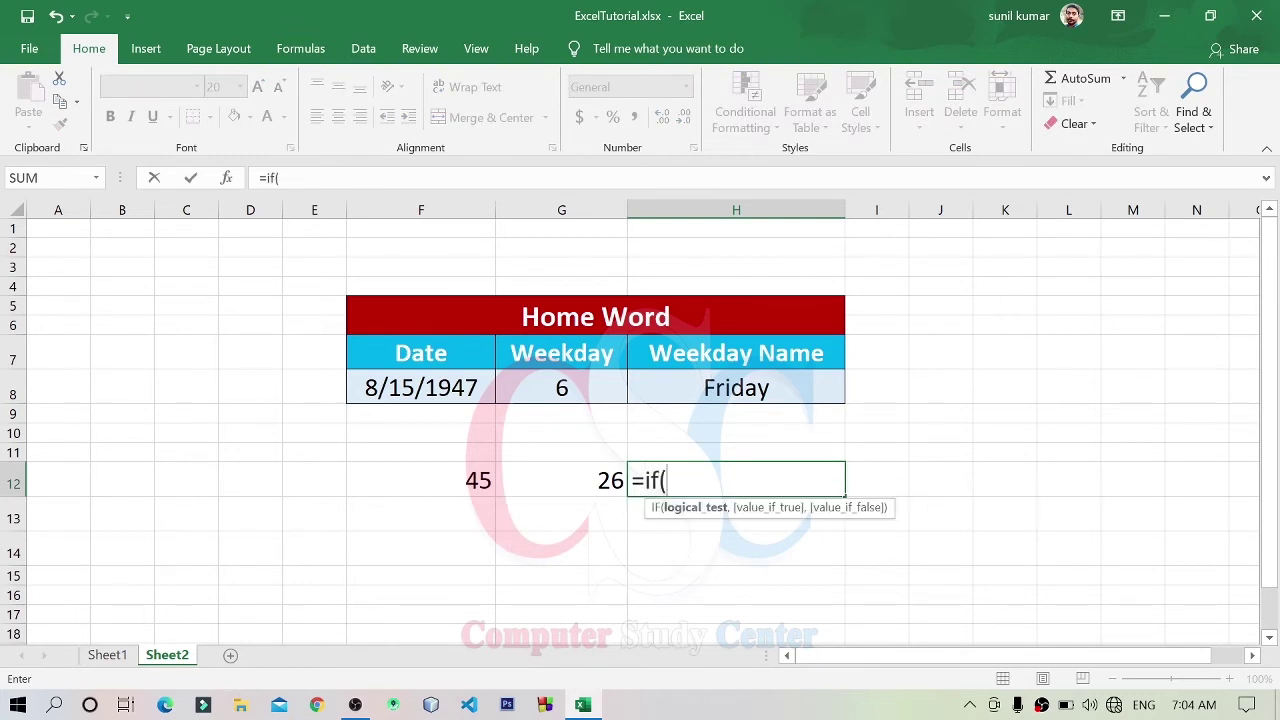
click(453, 475)
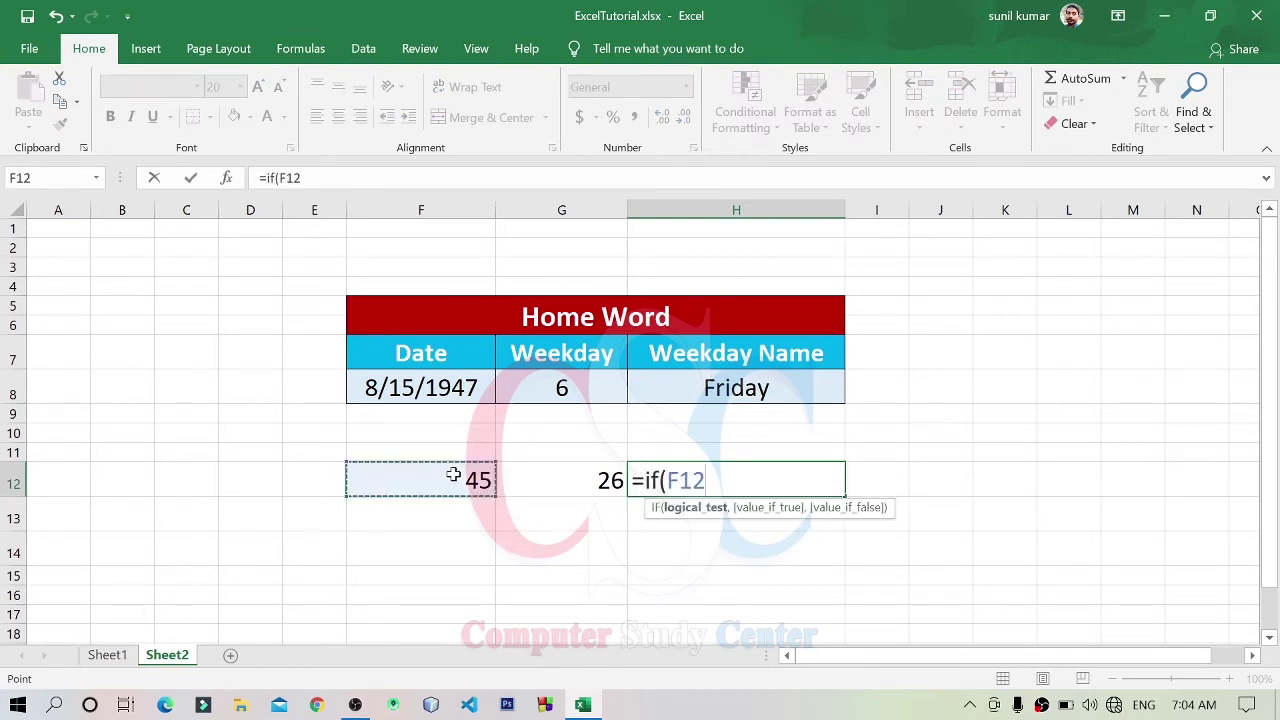
text(>)
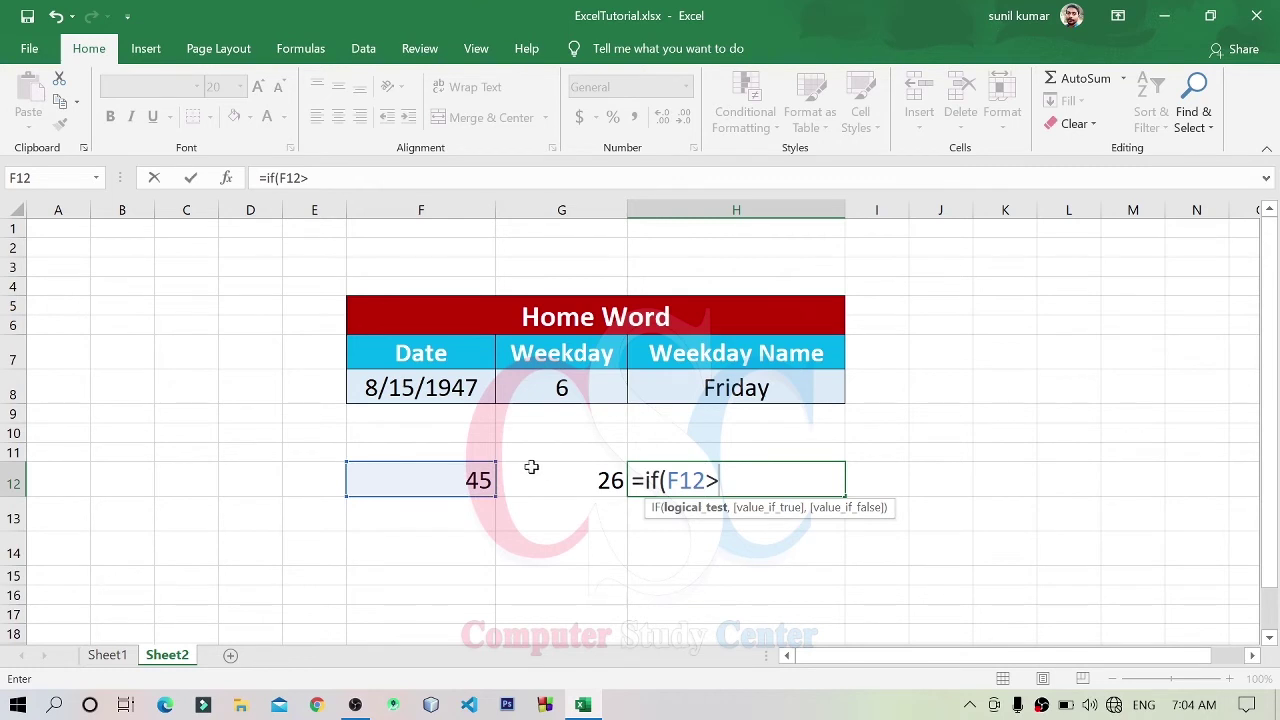
click(540, 473)
text(,)
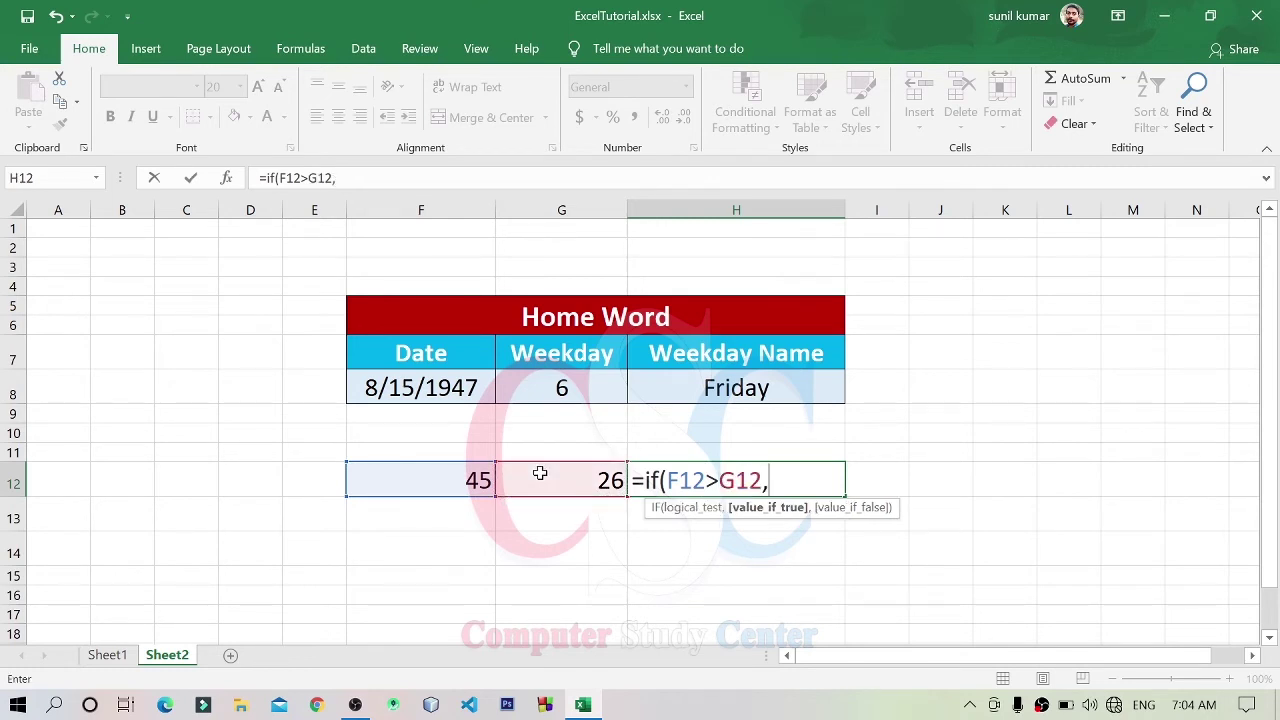
click(450, 477)
text(,)
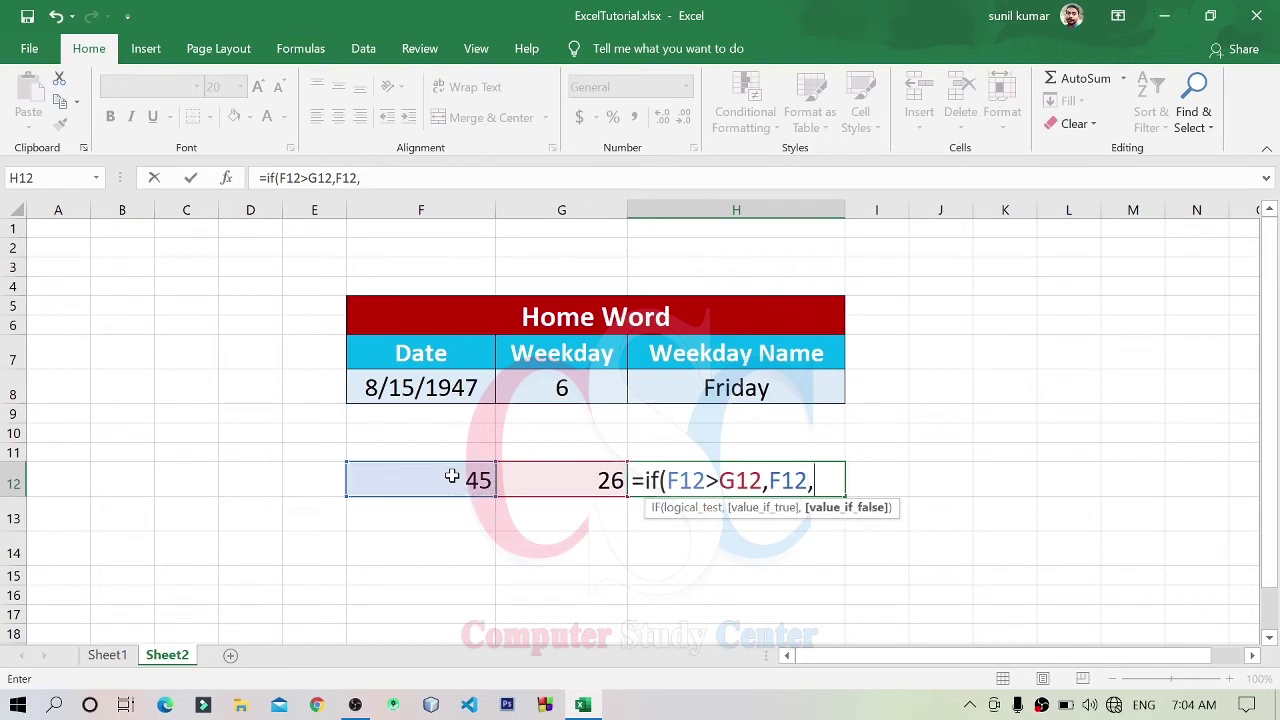
click(542, 482)
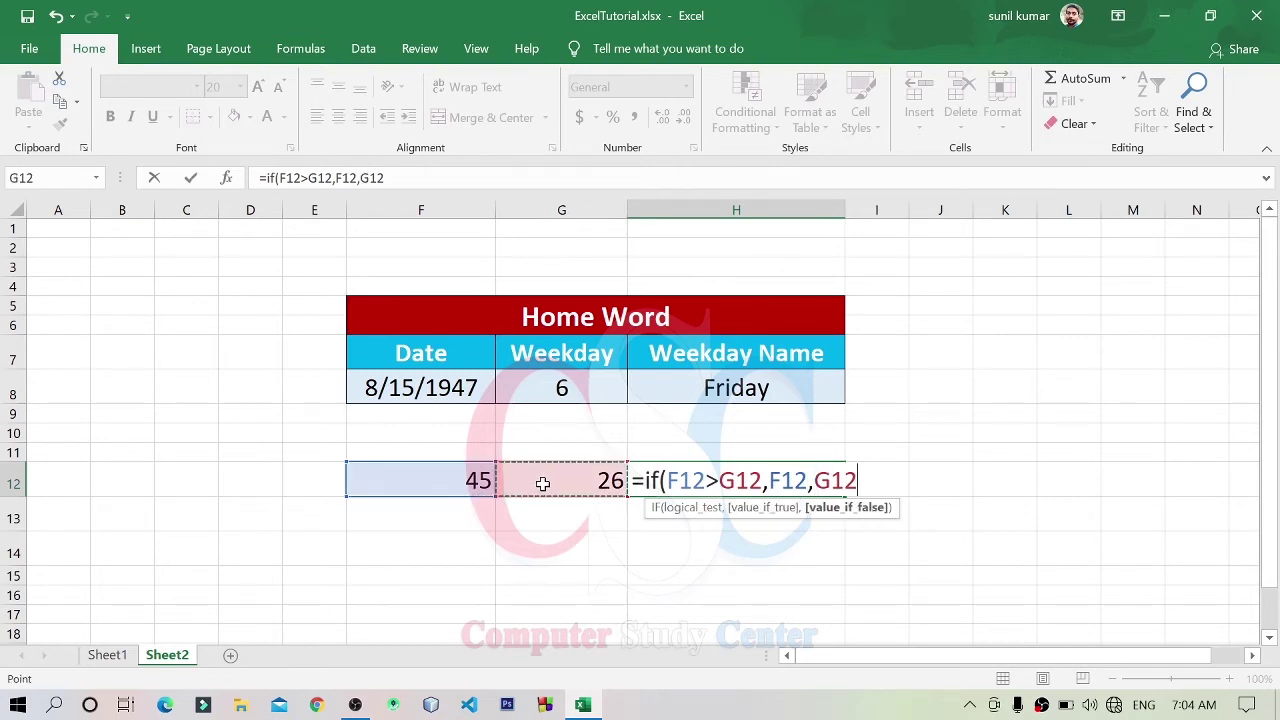
text())
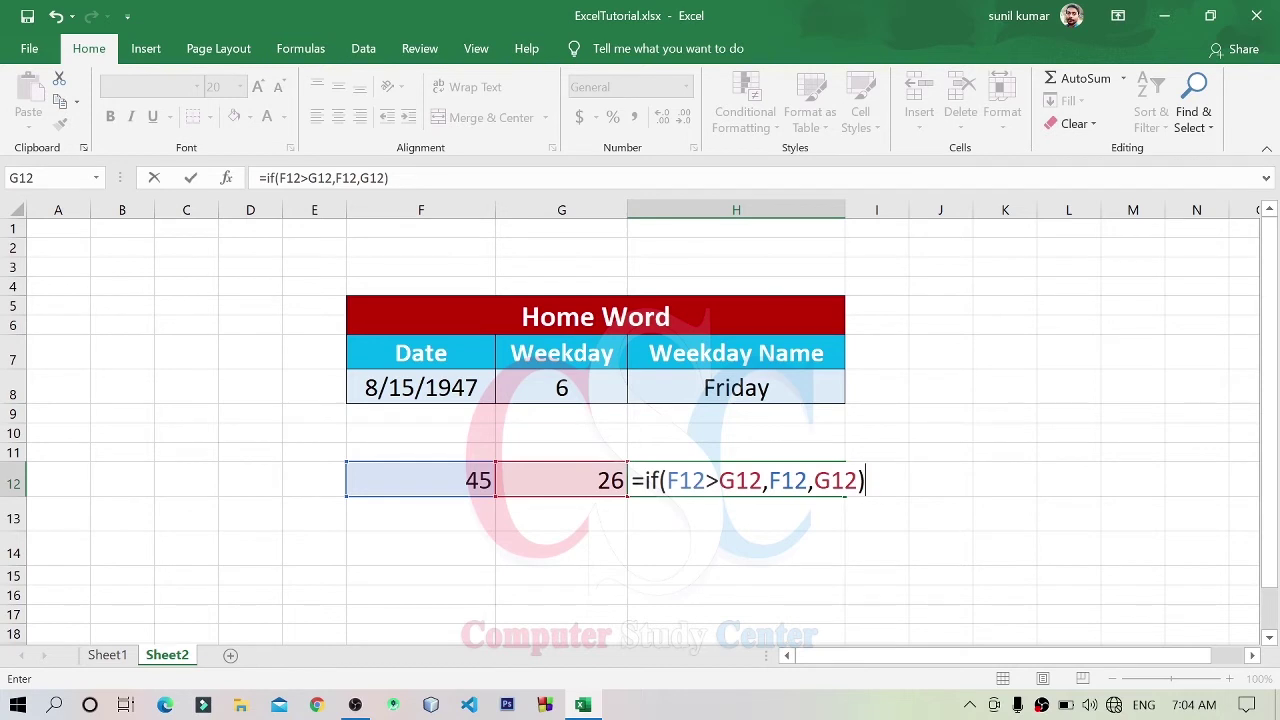
key(Return)
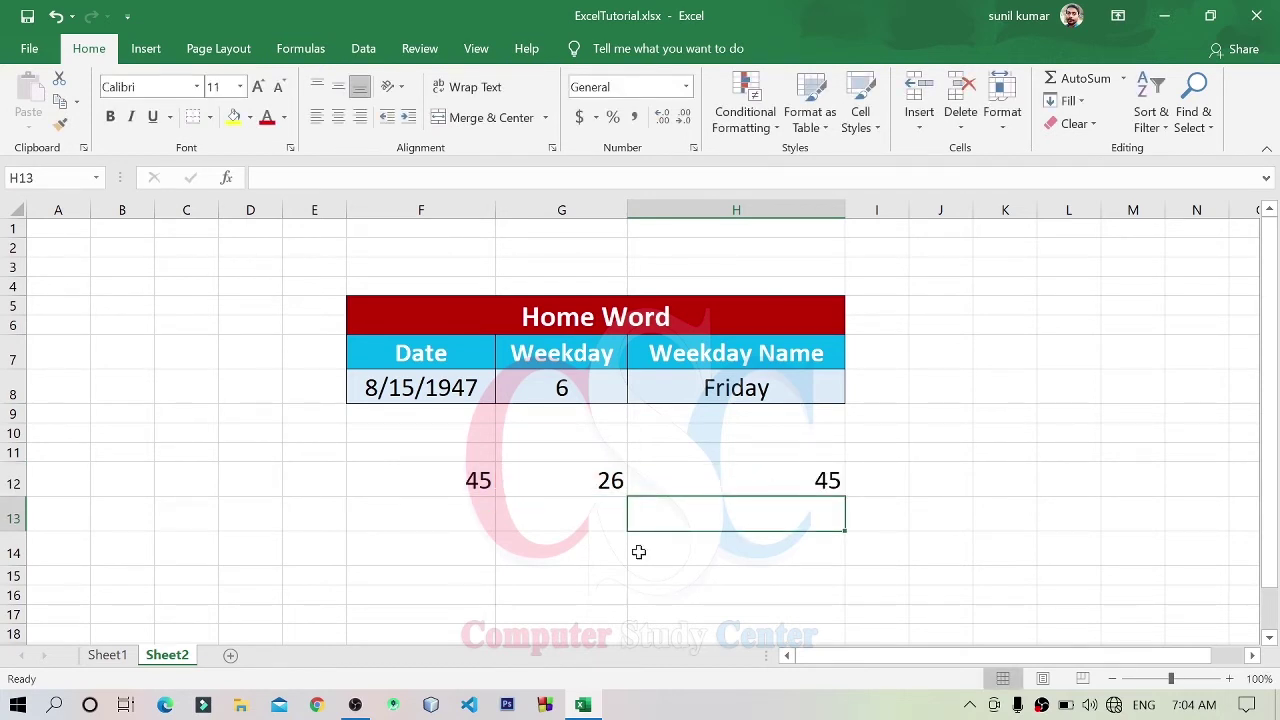
- Change G12 from 26 to 56 and check the H12 result
double_click(591, 483)
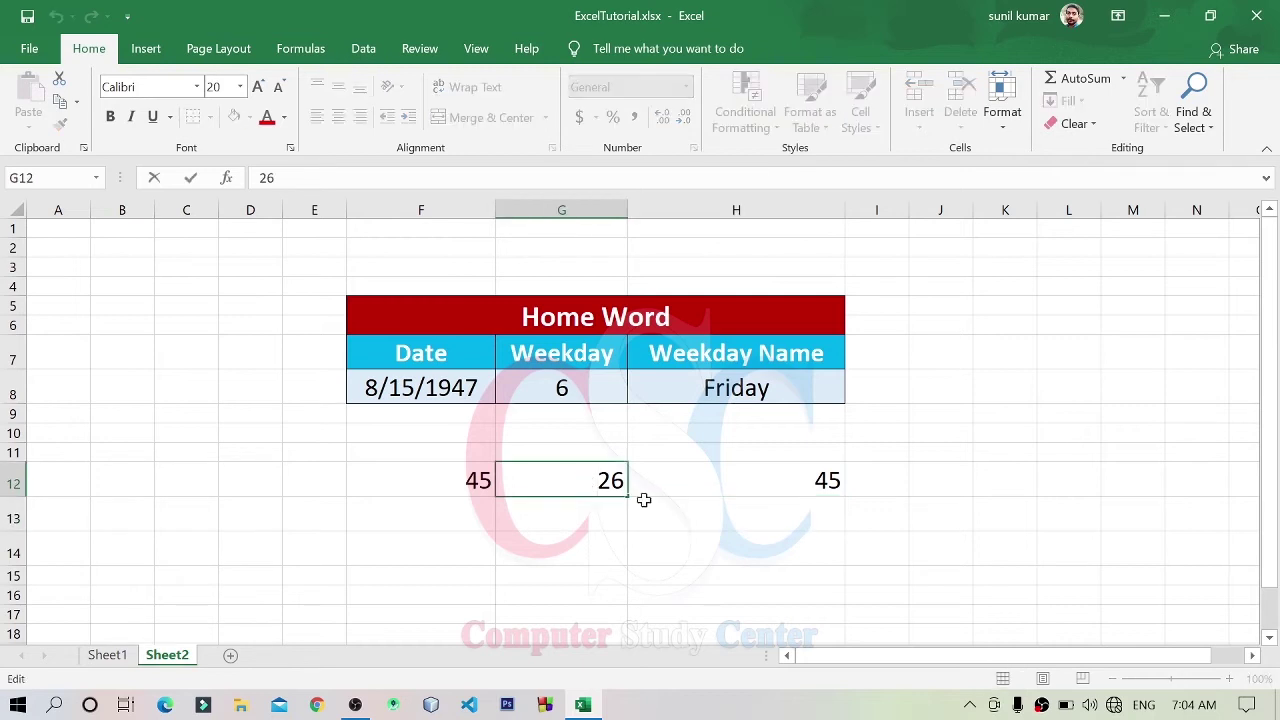
key(Delete)
text(5)
key(Return)
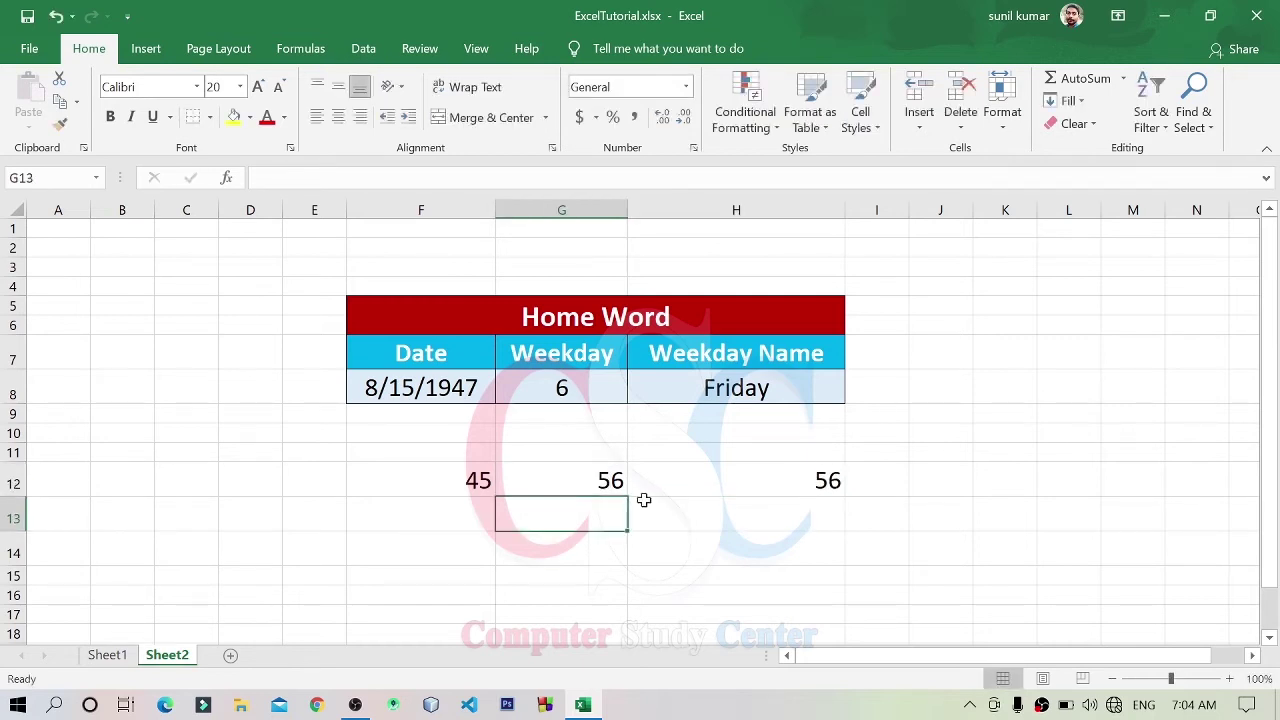
click(737, 470)
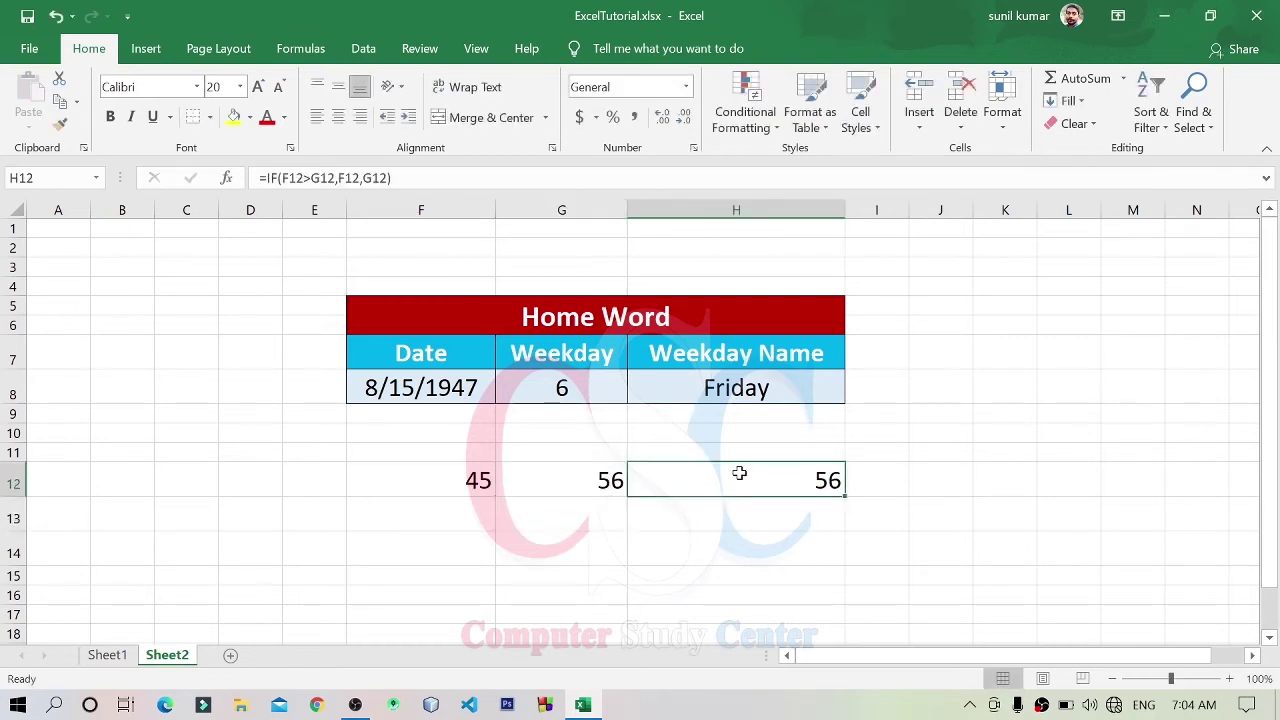
- Set F12 to 100 and G12 to 120
double_click(420, 480)
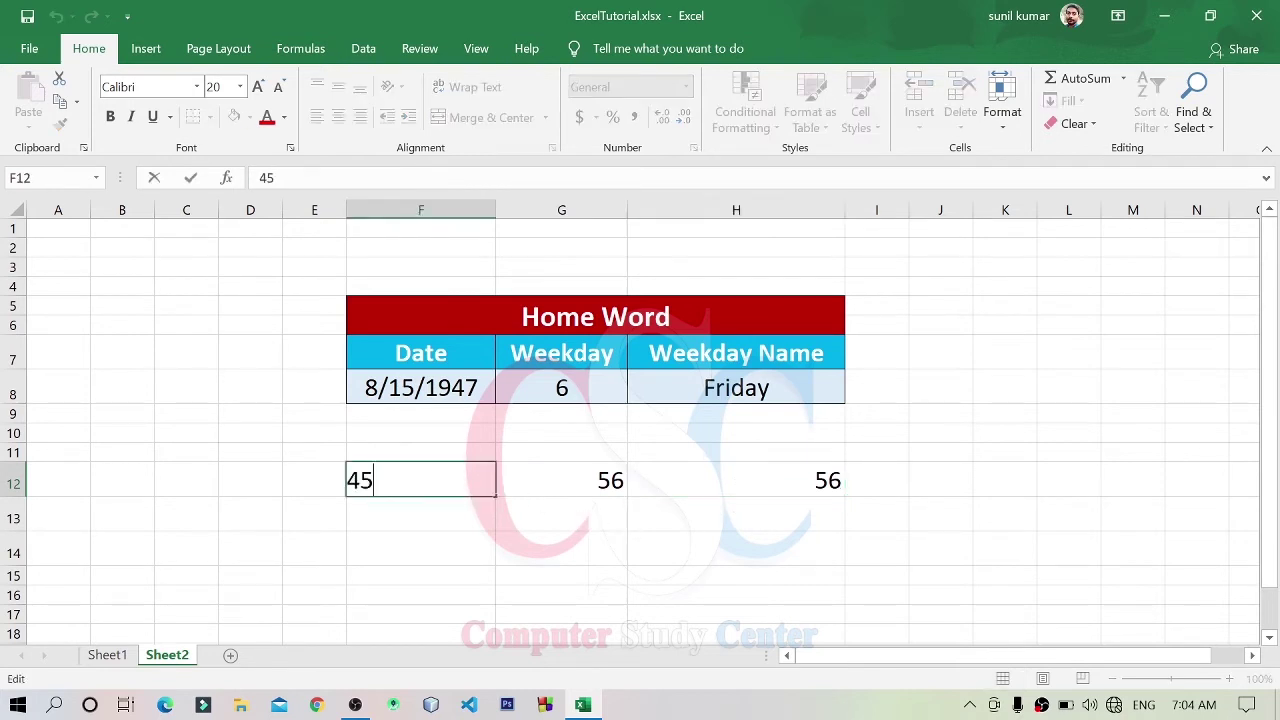
key(BackSpace)
key(BackSpace)
text(100)
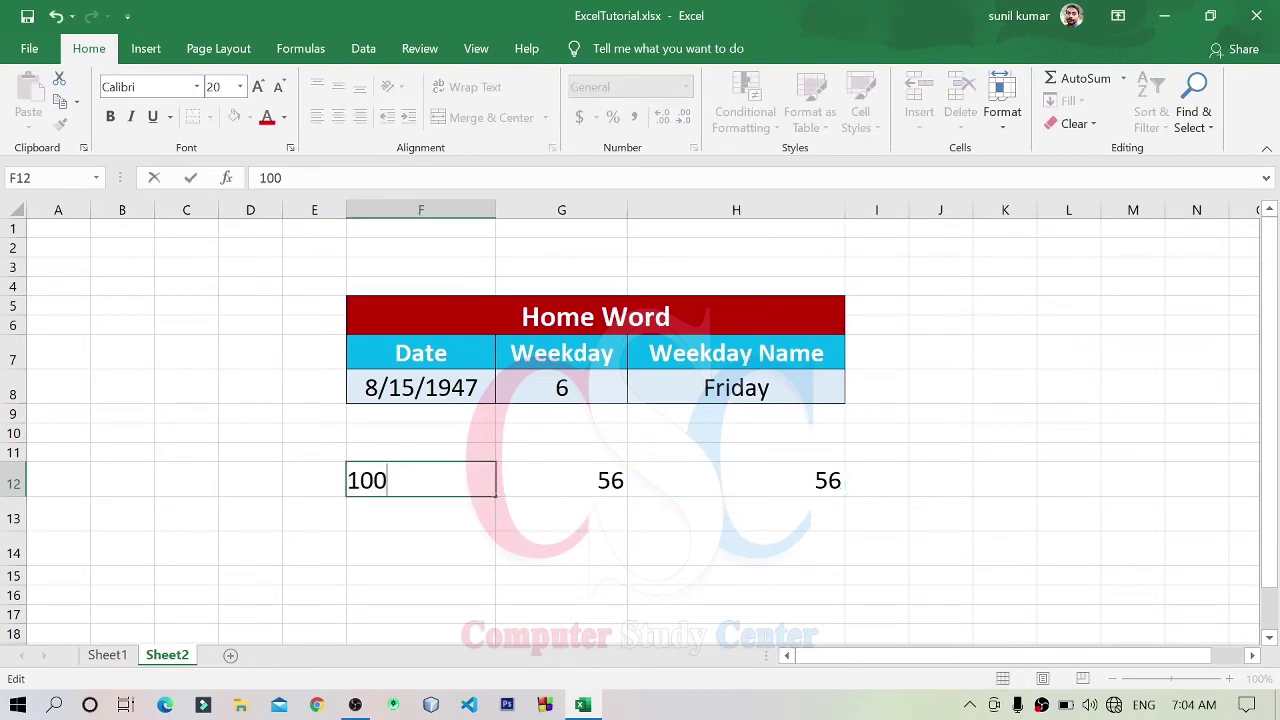
key(Return)
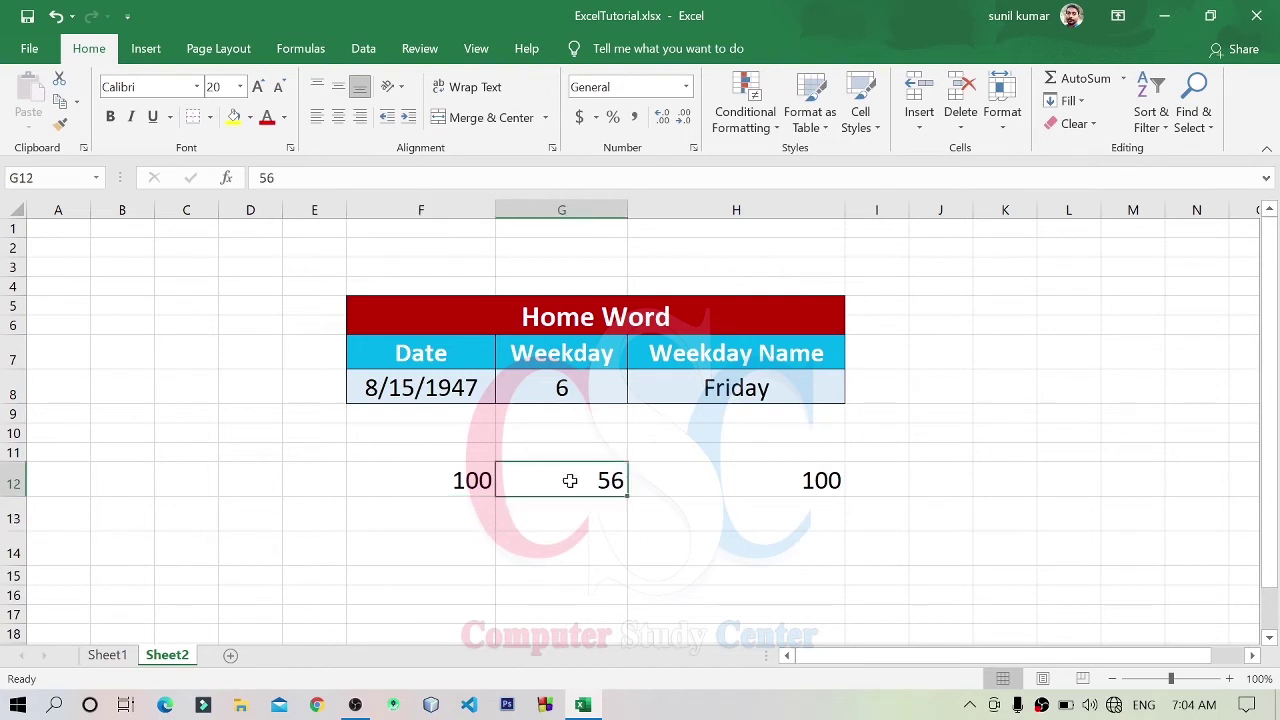
double_click(566, 481)
key(BackSpace)
key(BackSpace)
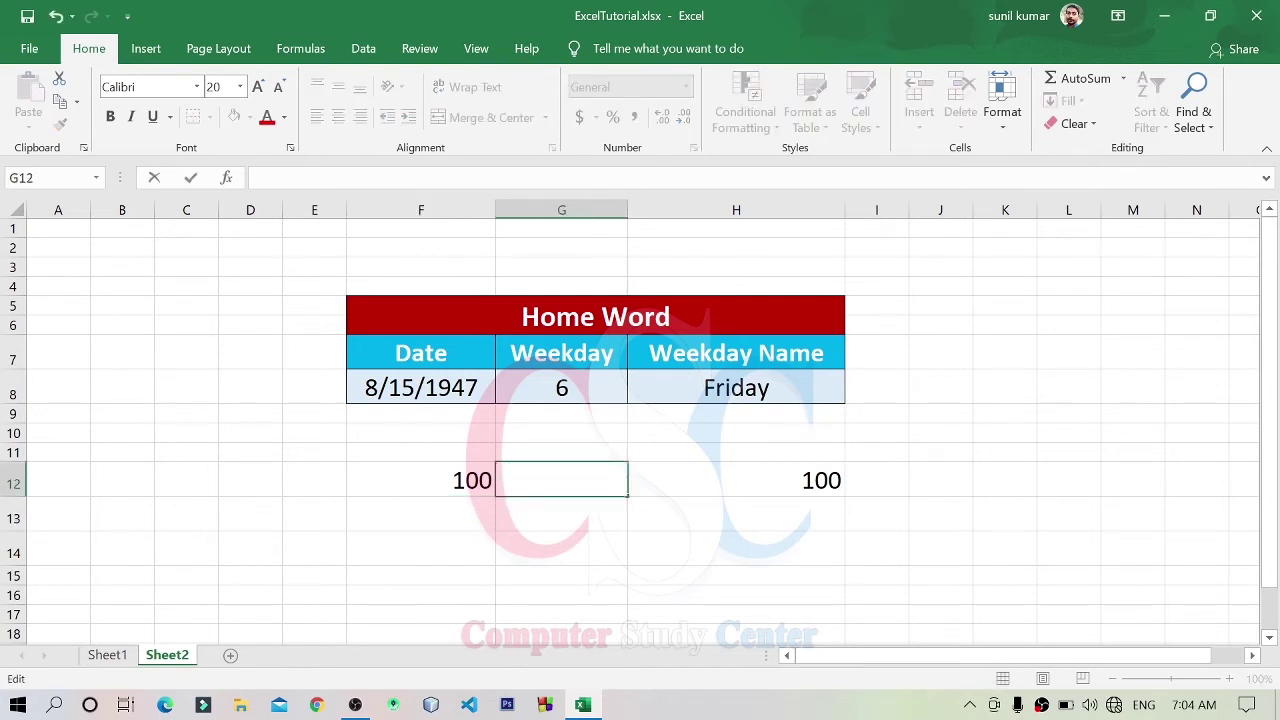
text(120)
key(Return)
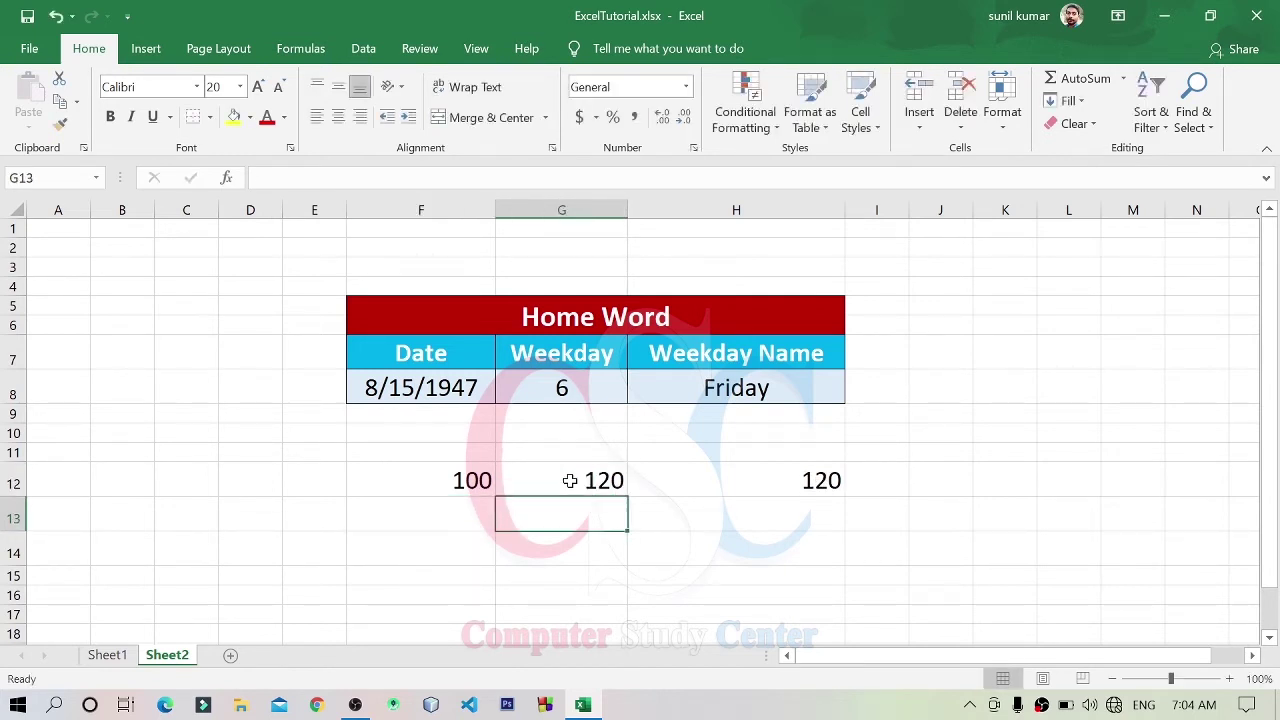
- Review H12's result of 120 against F12 and G12, and select the Home Word table
click(700, 483)
click(514, 486)
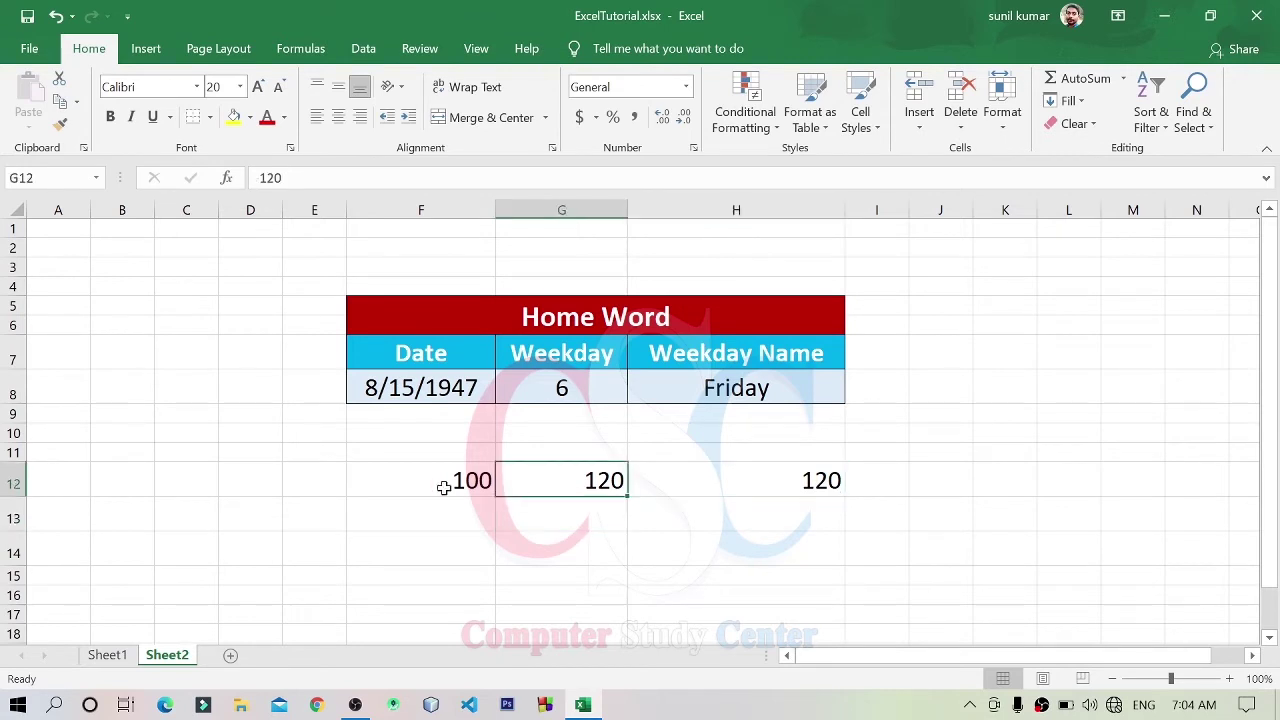
click(442, 486)
click(744, 480)
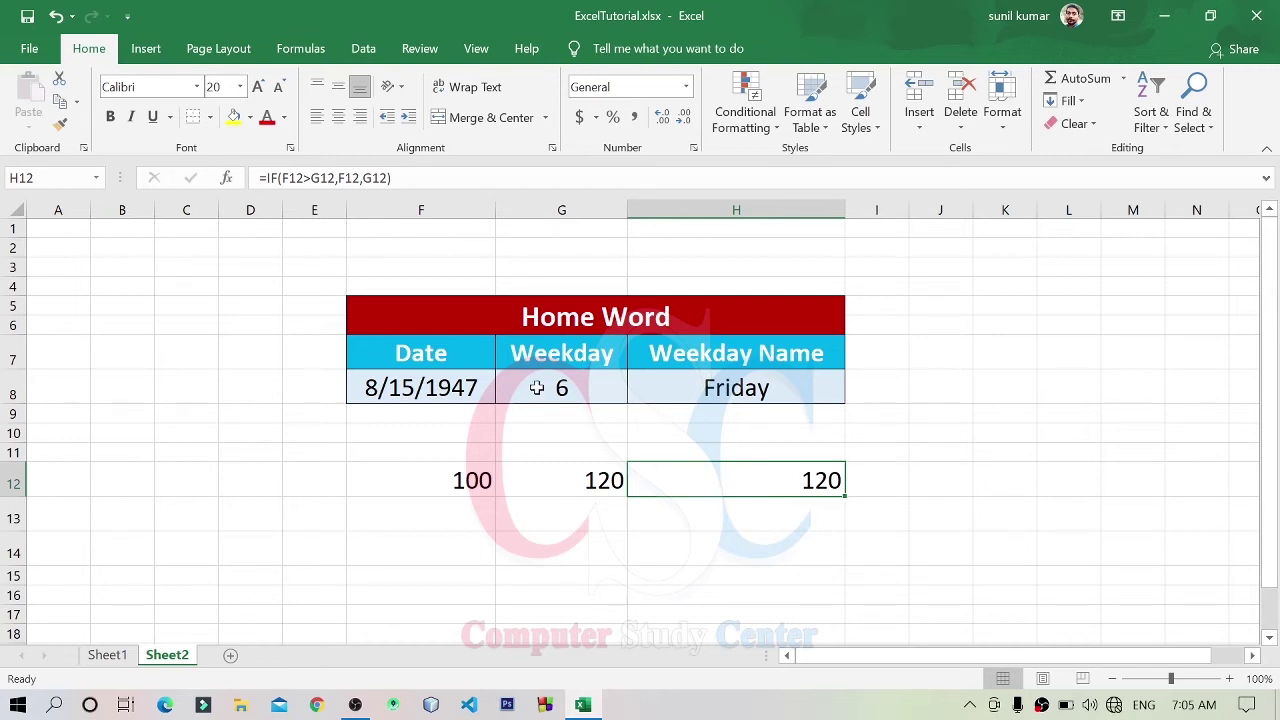
drag(566, 312, 570, 405)
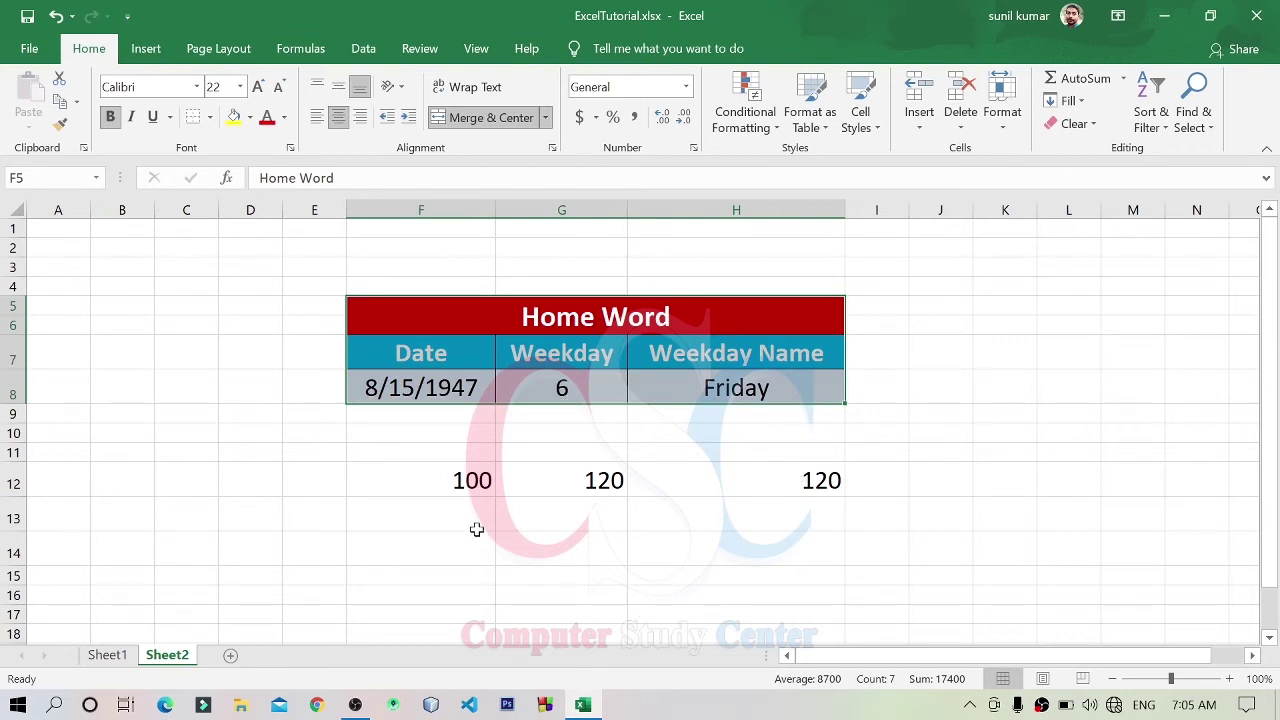
click(455, 479)
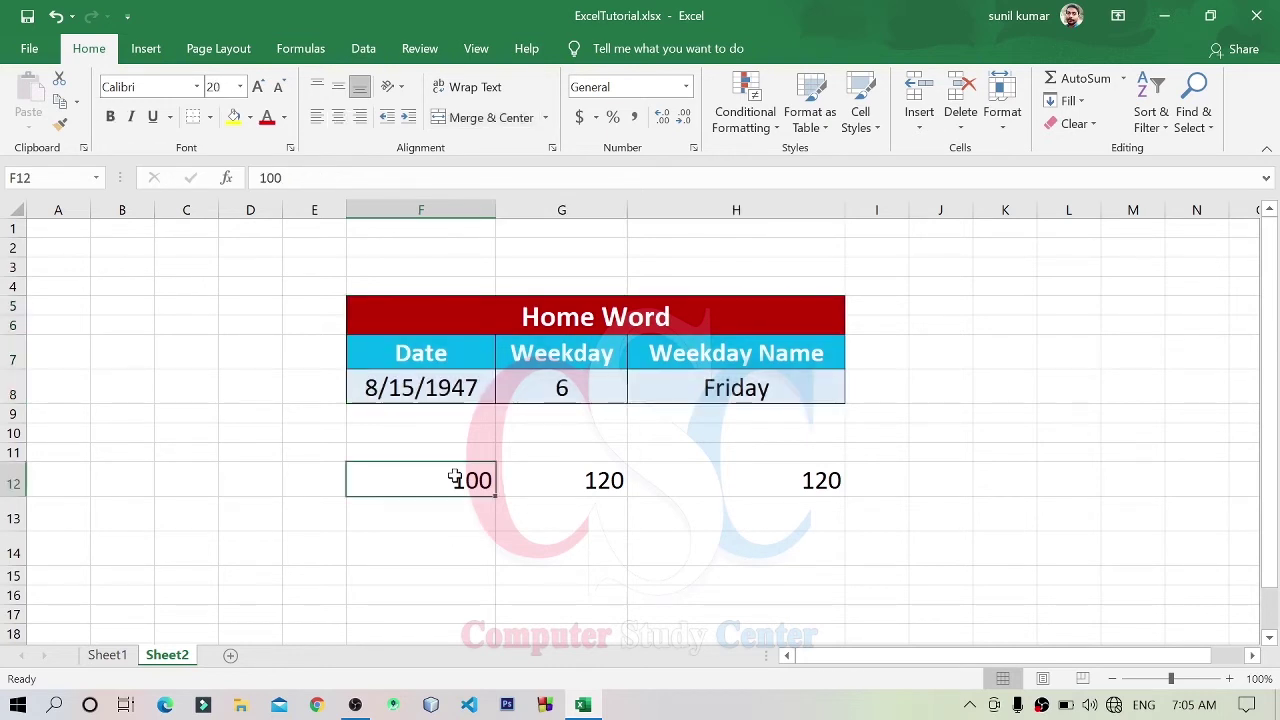
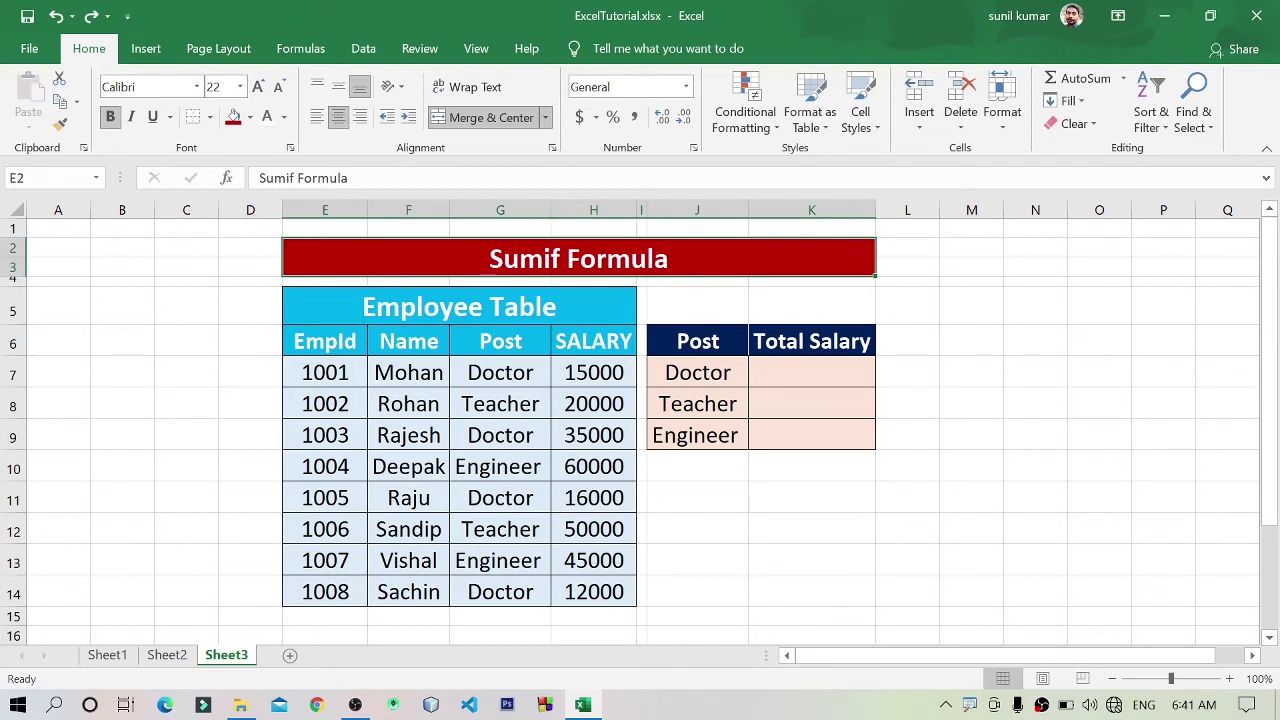
- Handwrite an explanatory note showing Sum + if = Sumif and point it at the Employee Table
mouse_move(972, 342)
mouse_down()
mouse_move(946, 371)
mouse_move(992, 362)
mouse_move(1018, 378)
mouse_move(982, 415)
mouse_move(996, 404)
mouse_up()
mouse_move(1077, 352)
mouse_down()
mouse_move(1077, 372)
mouse_move(1131, 376)
mouse_up()
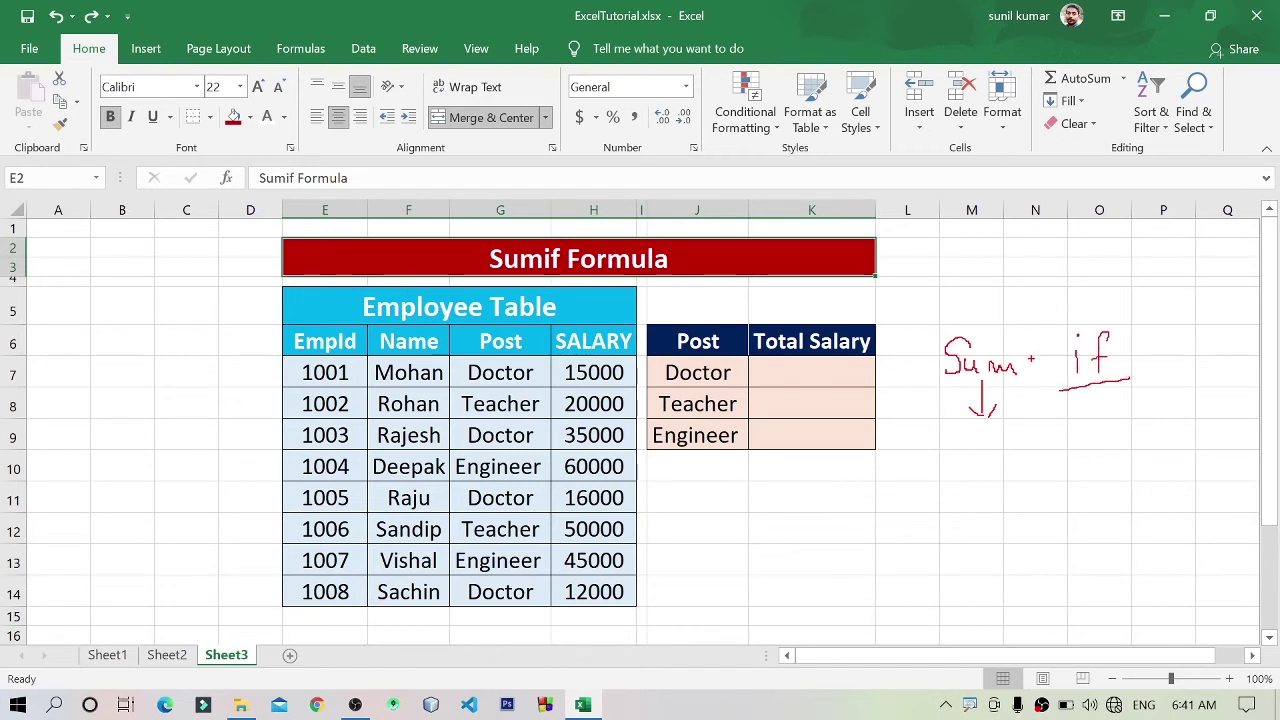
mouse_move(1039, 349)
mouse_down()
mouse_move(1039, 382)
mouse_move(1048, 369)
mouse_up()
mouse_move(992, 456)
mouse_down()
mouse_move(976, 490)
mouse_move(1054, 484)
mouse_move(1076, 496)
mouse_move(1080, 474)
mouse_move(1072, 499)
mouse_up()
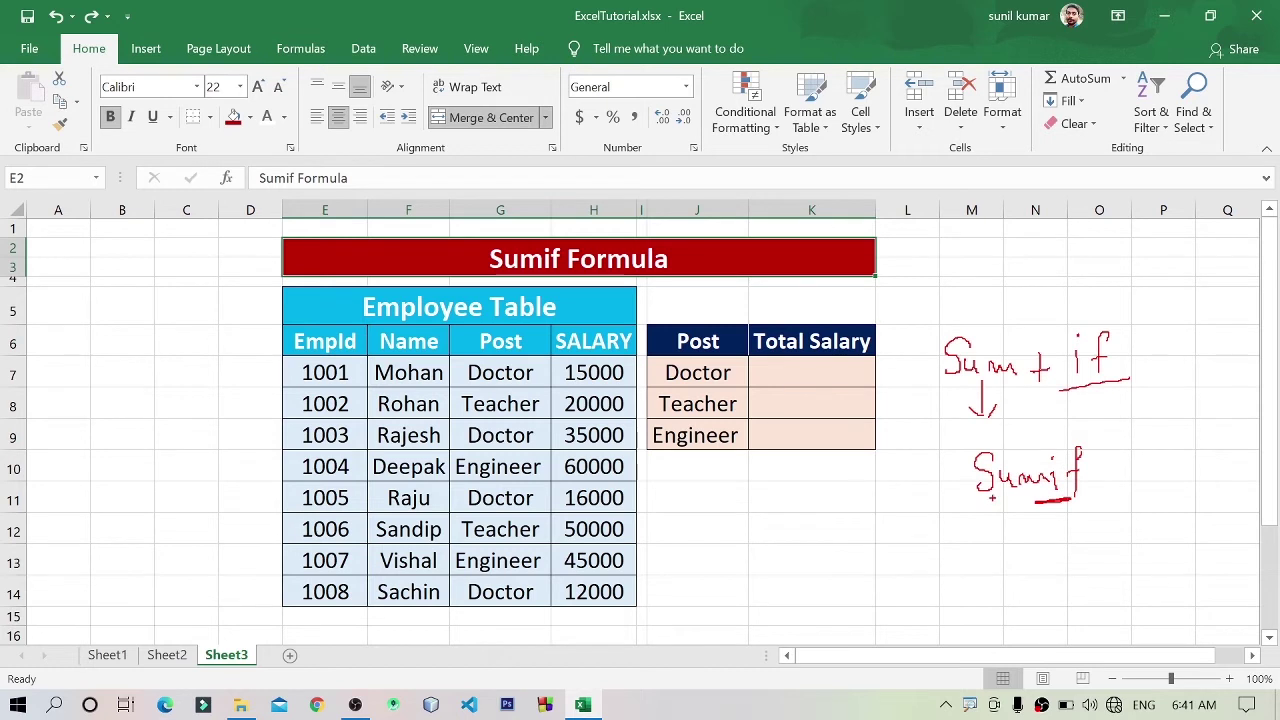
mouse_move(968, 496)
mouse_down()
mouse_move(1095, 485)
mouse_move(990, 516)
mouse_up()
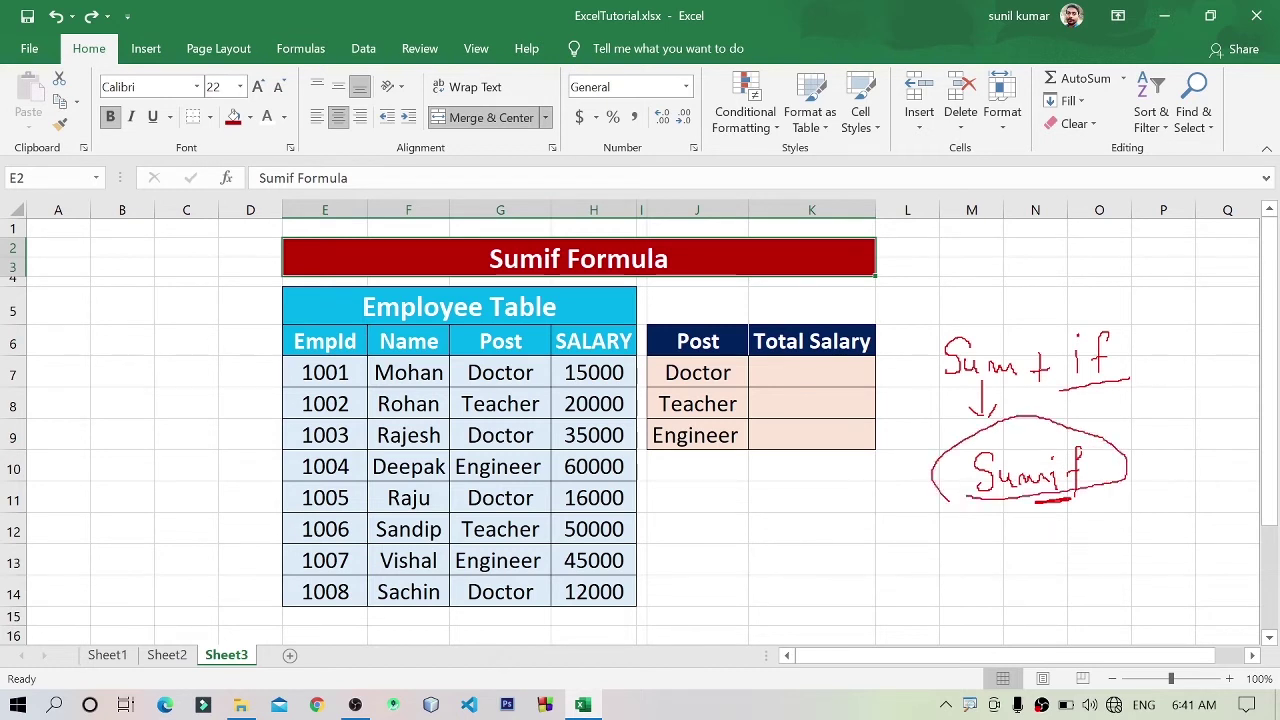
drag(1080, 467, 1155, 457)
drag(225, 314, 251, 313)
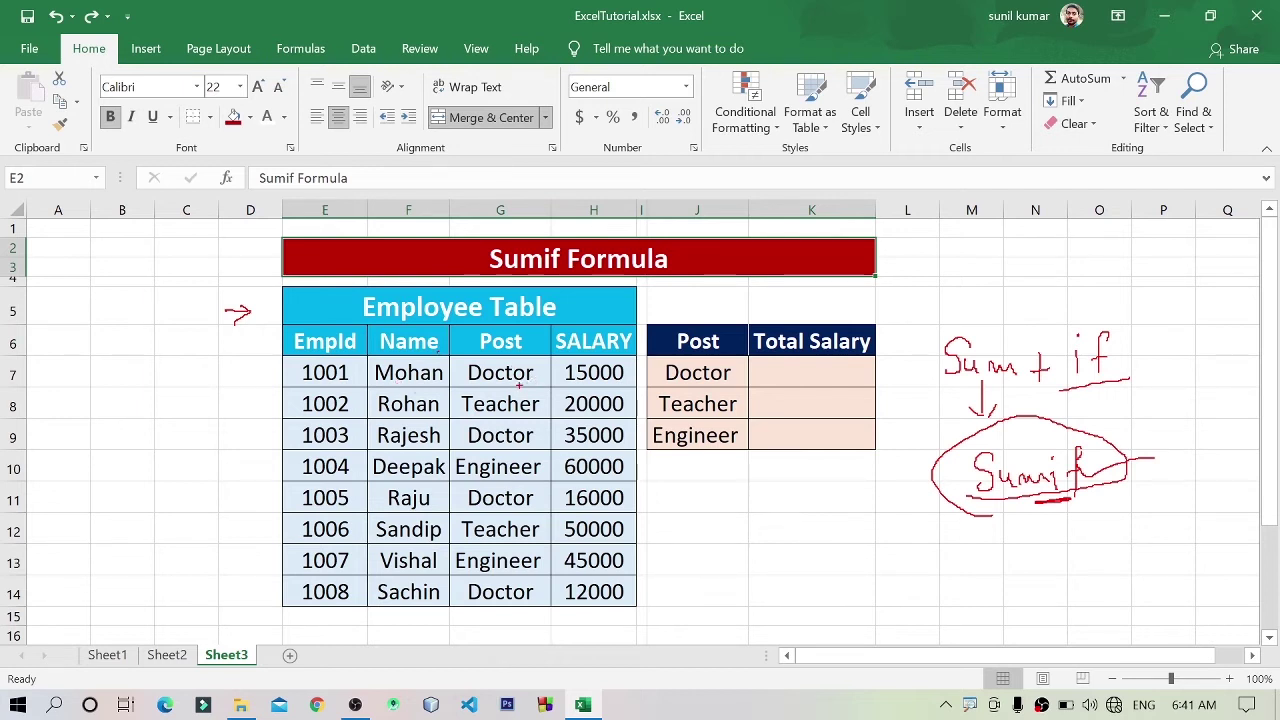
- Annotate the sheet: tick the salary values, mark the Total Salary cell, and box the Doctor entries
mouse_move(541, 382)
mouse_down()
mouse_move(566, 375)
mouse_move(557, 418)
mouse_up()
mouse_move(539, 439)
mouse_down()
mouse_move(563, 470)
mouse_move(560, 499)
mouse_up()
mouse_move(542, 536)
mouse_down()
mouse_move(558, 529)
mouse_move(562, 590)
mouse_up()
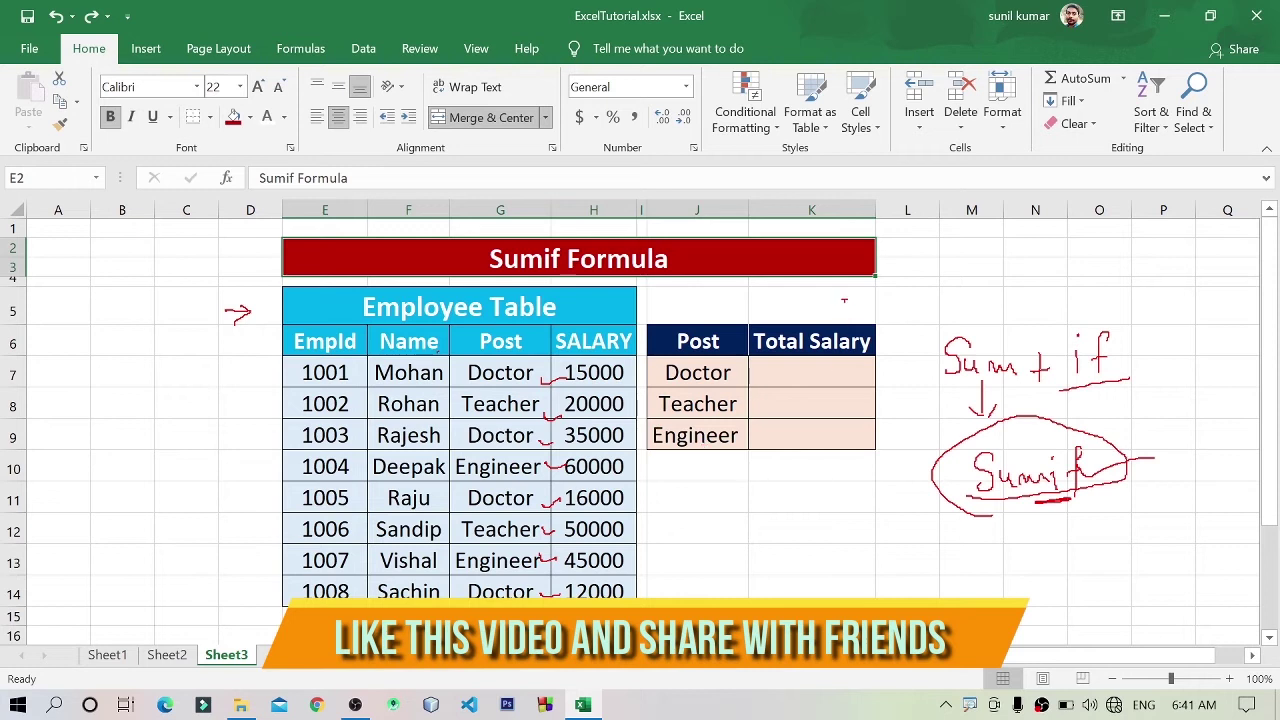
drag(850, 288, 826, 311)
drag(827, 296, 846, 312)
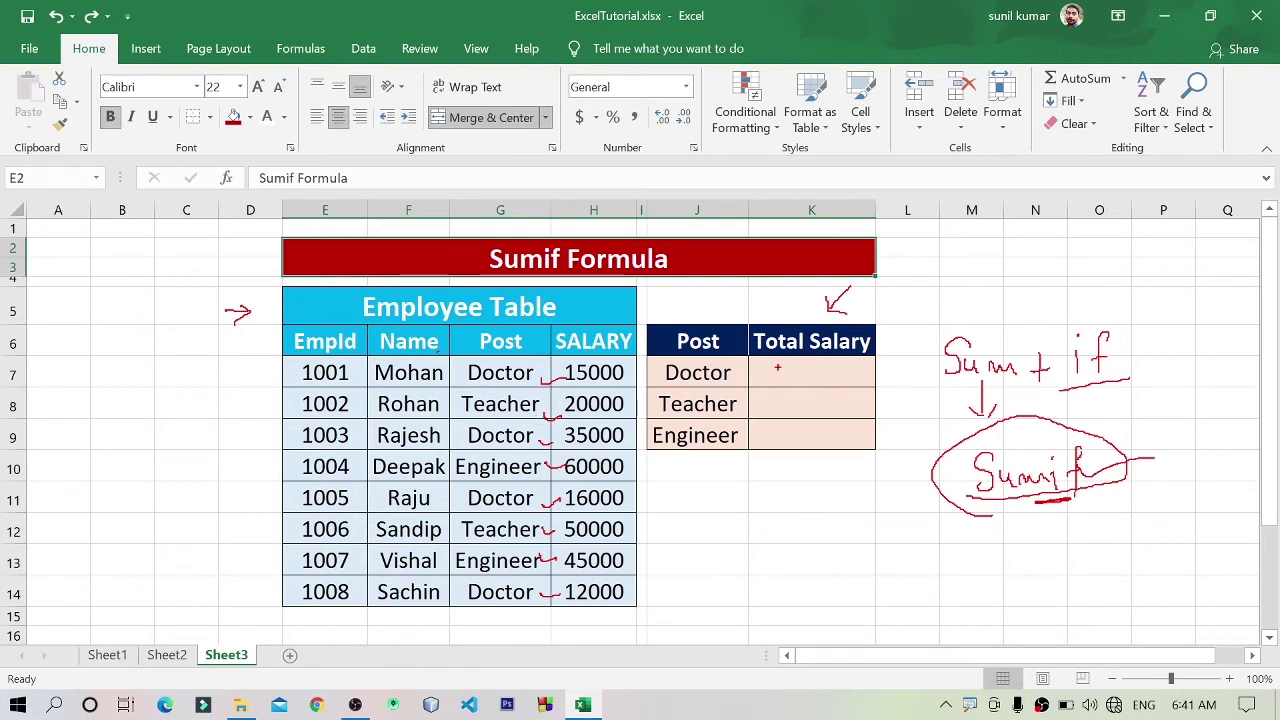
drag(741, 383, 769, 378)
mouse_move(914, 374)
mouse_down()
mouse_move(880, 375)
mouse_move(896, 387)
mouse_up()
drag(458, 361, 541, 391)
drag(463, 421, 541, 449)
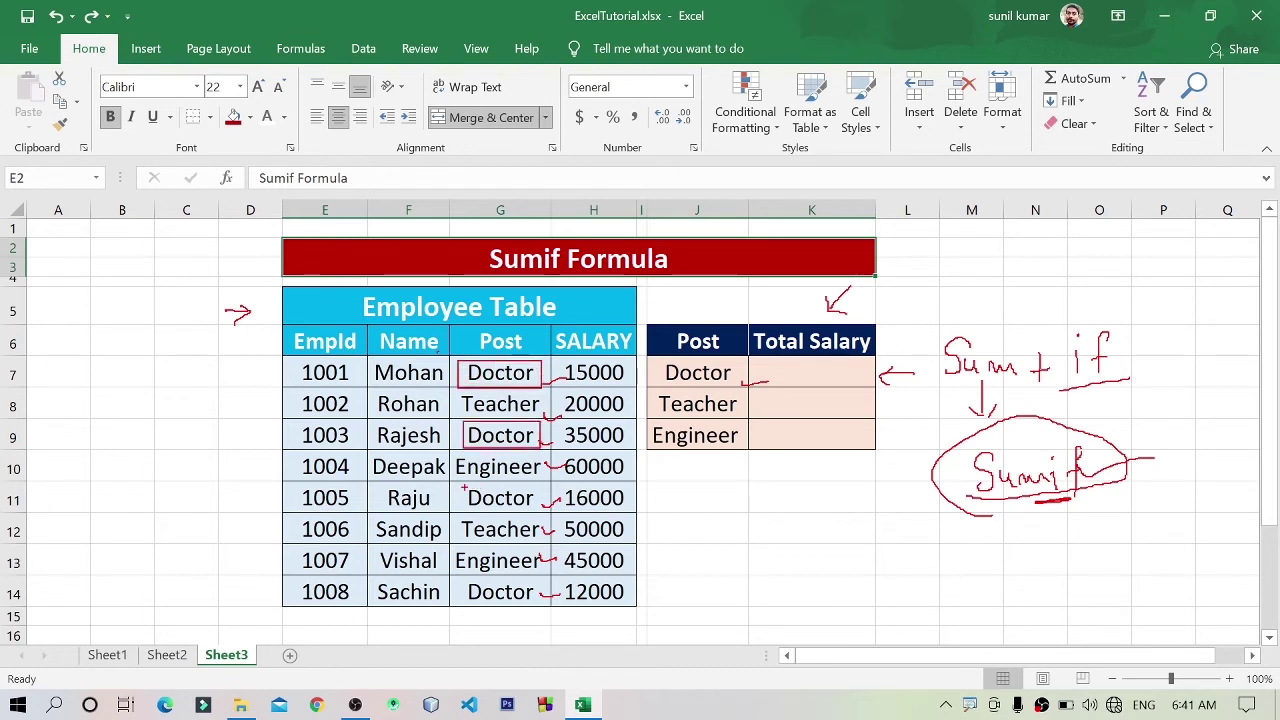
drag(464, 486, 543, 515)
drag(458, 578, 541, 598)
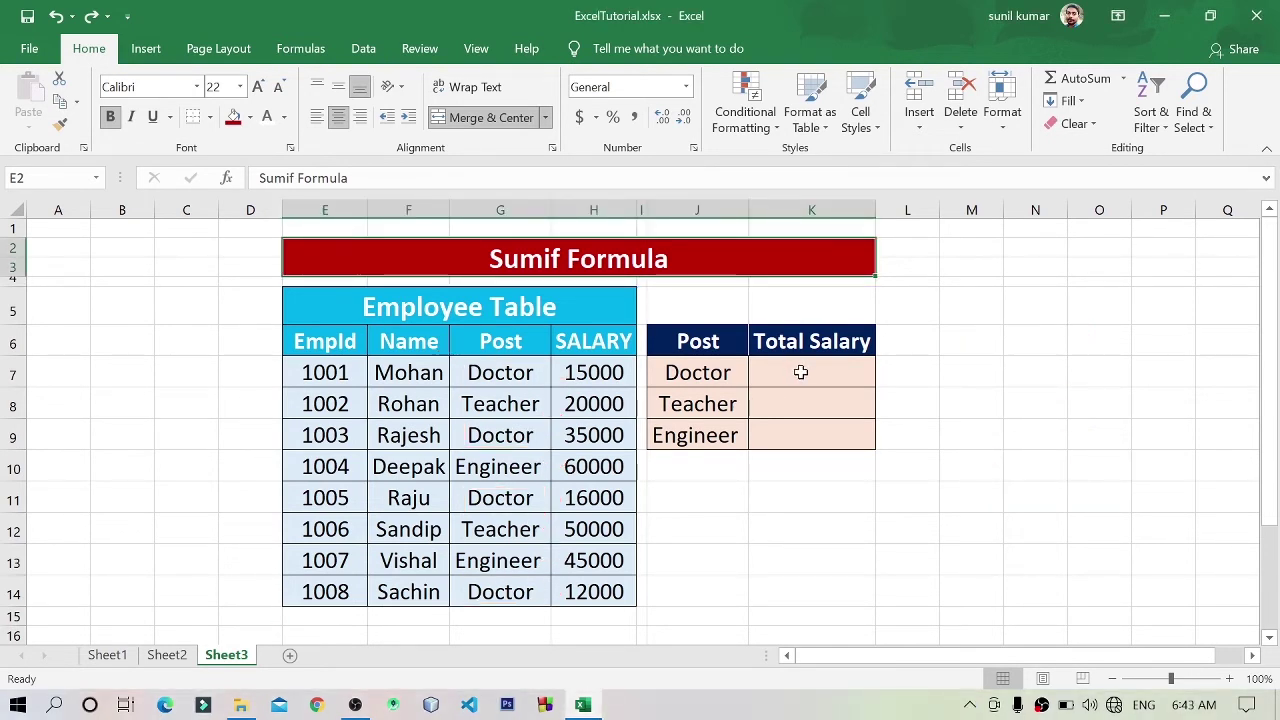
- Enter =SUMIF(G7:G14,"Doctor",H7:H14) in K7, giving 78000
click(805, 372)
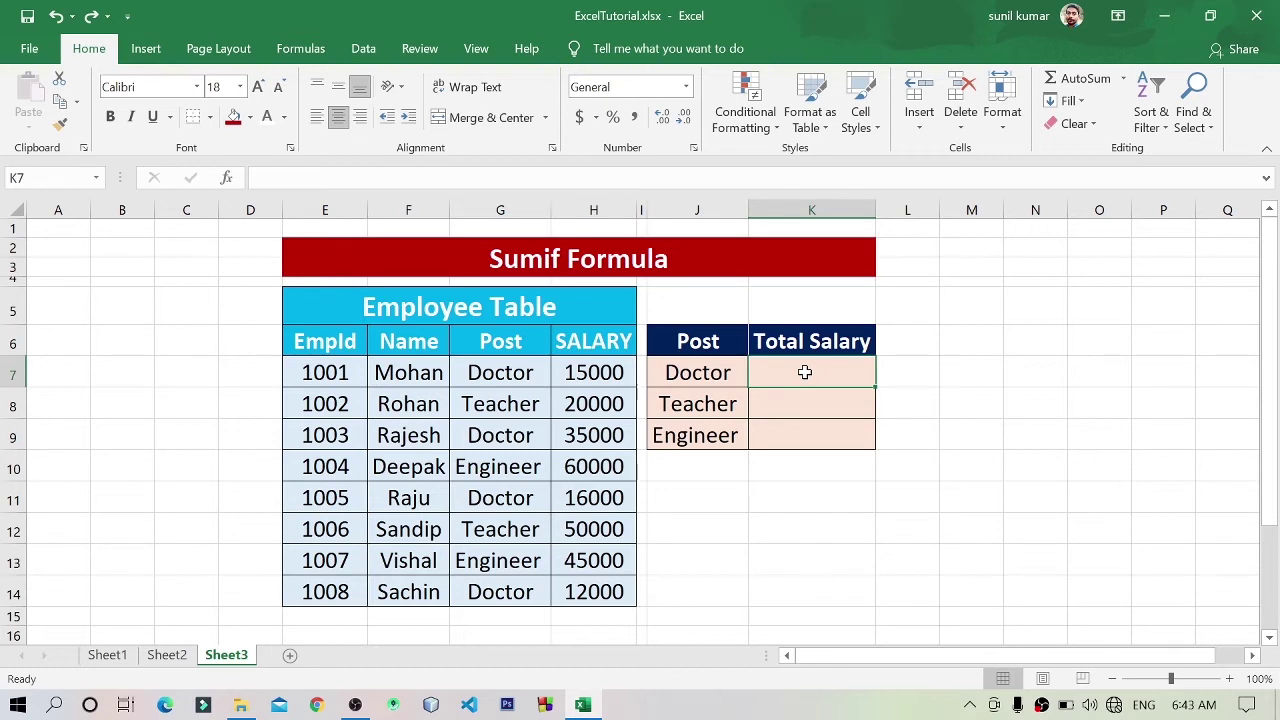
text(=)
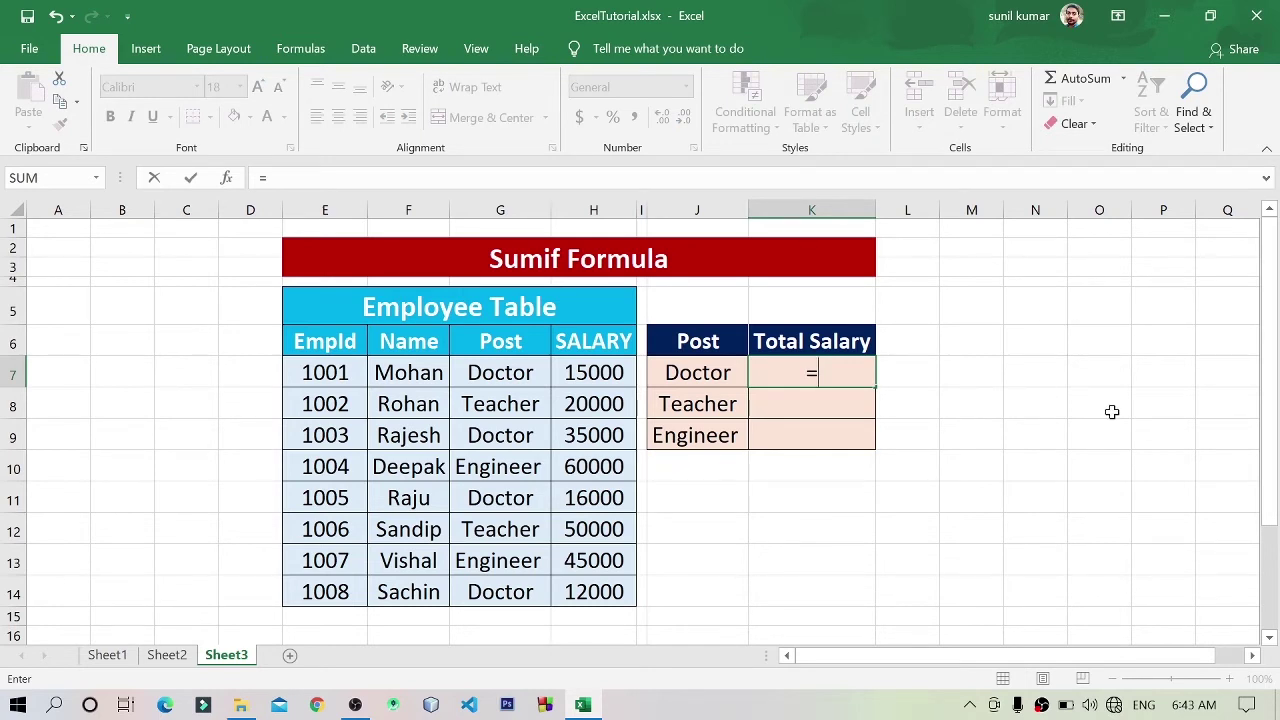
text(sum)
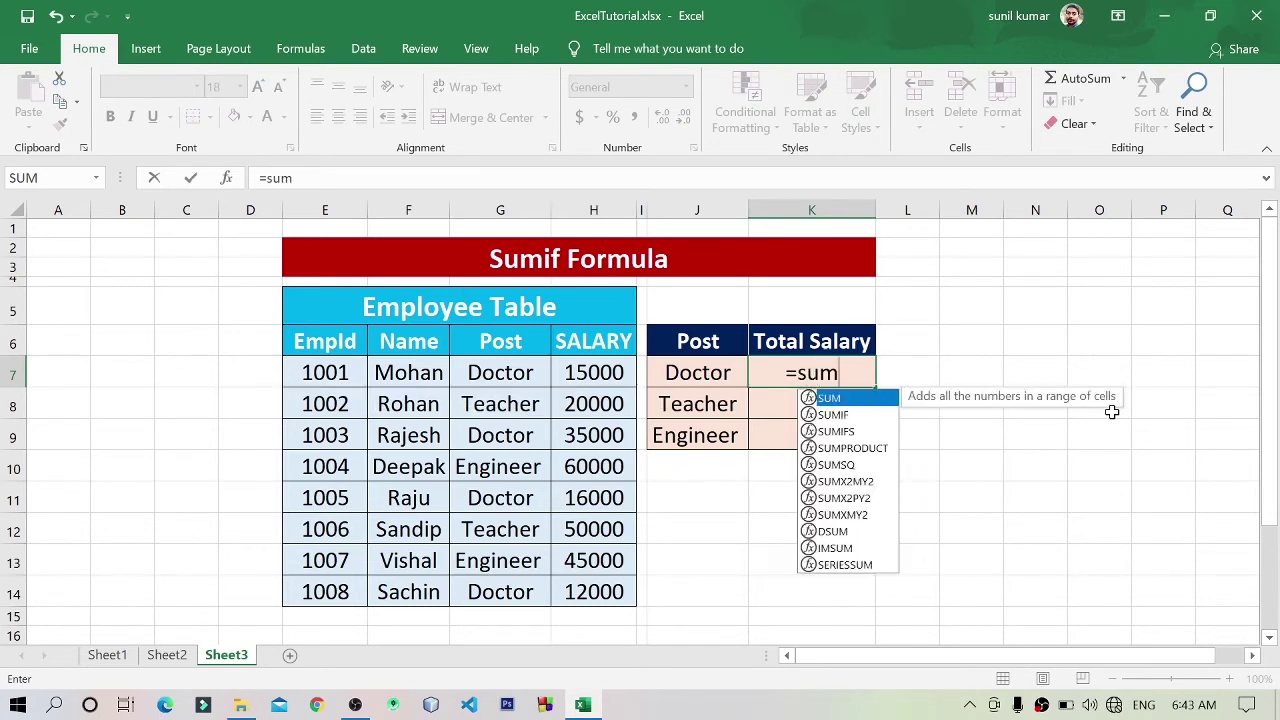
text(if)
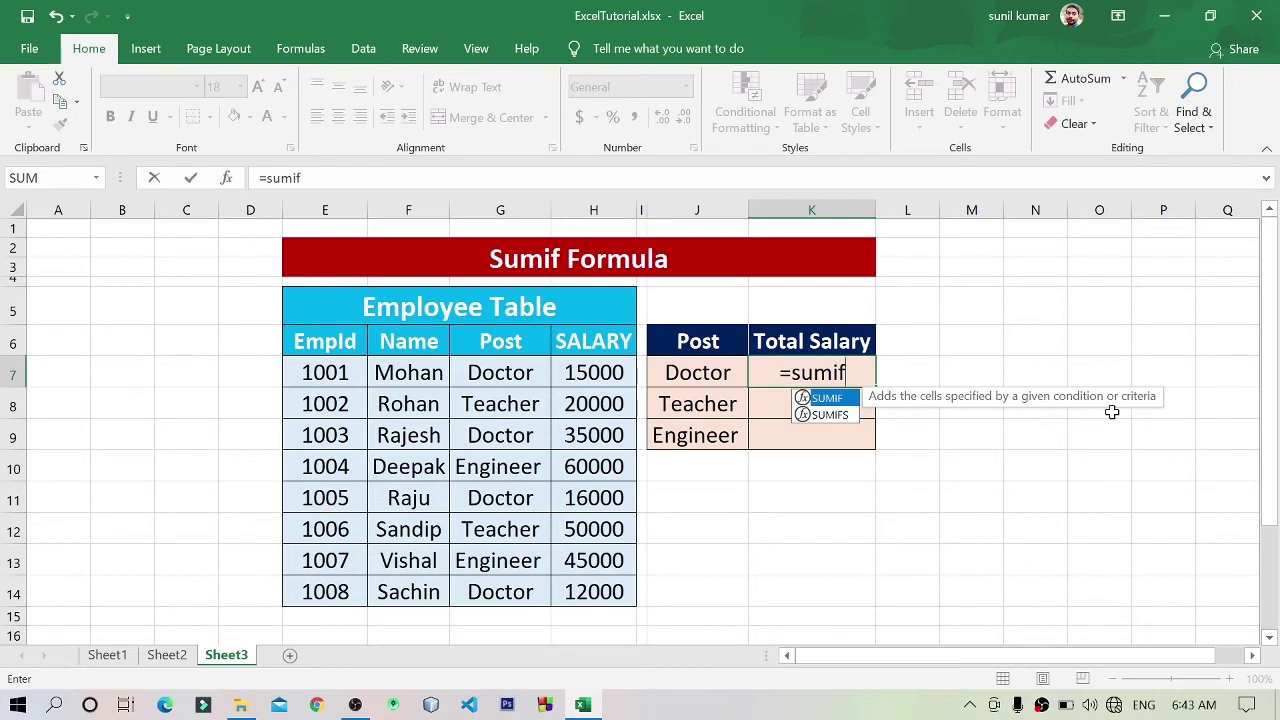
text(()
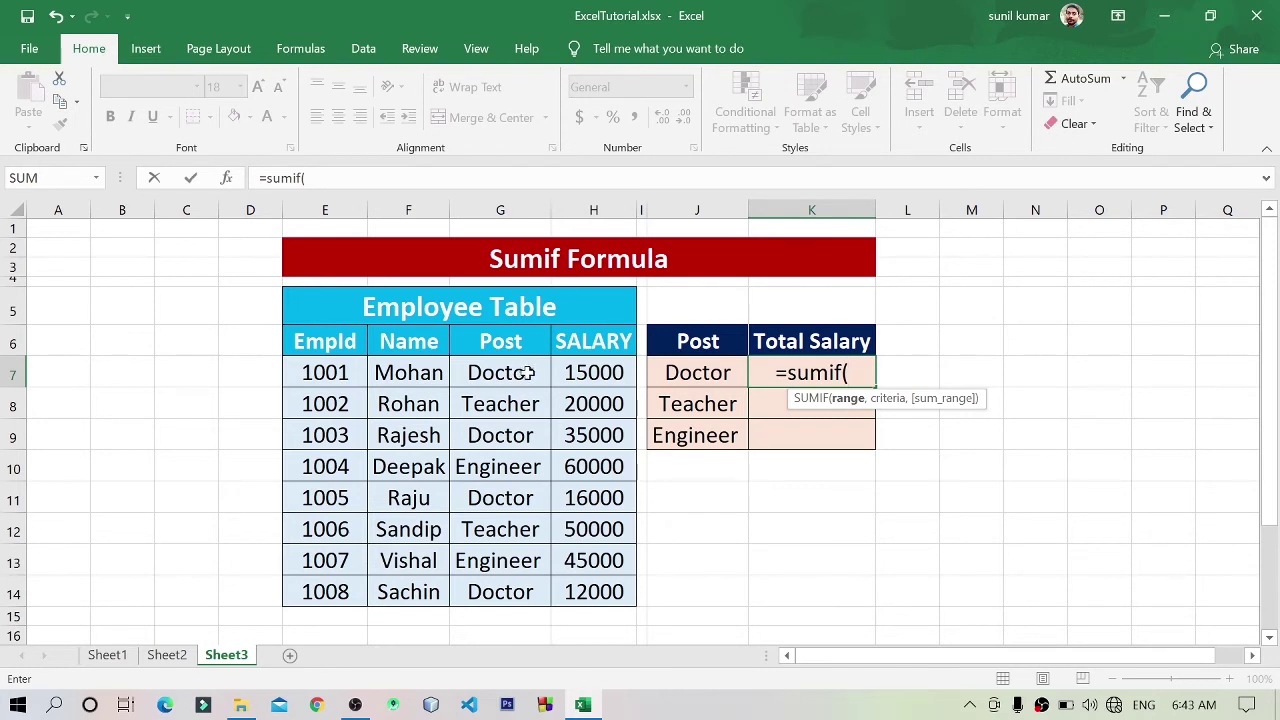
drag(527, 372, 508, 590)
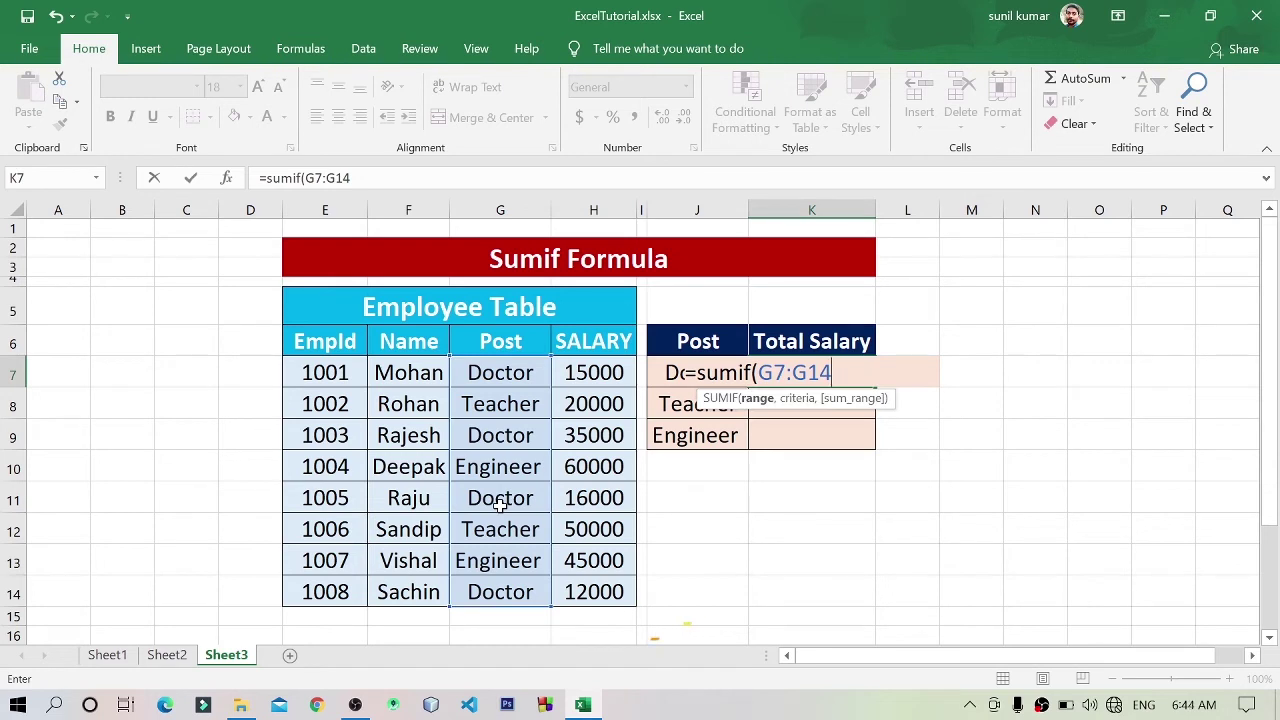
text(,)
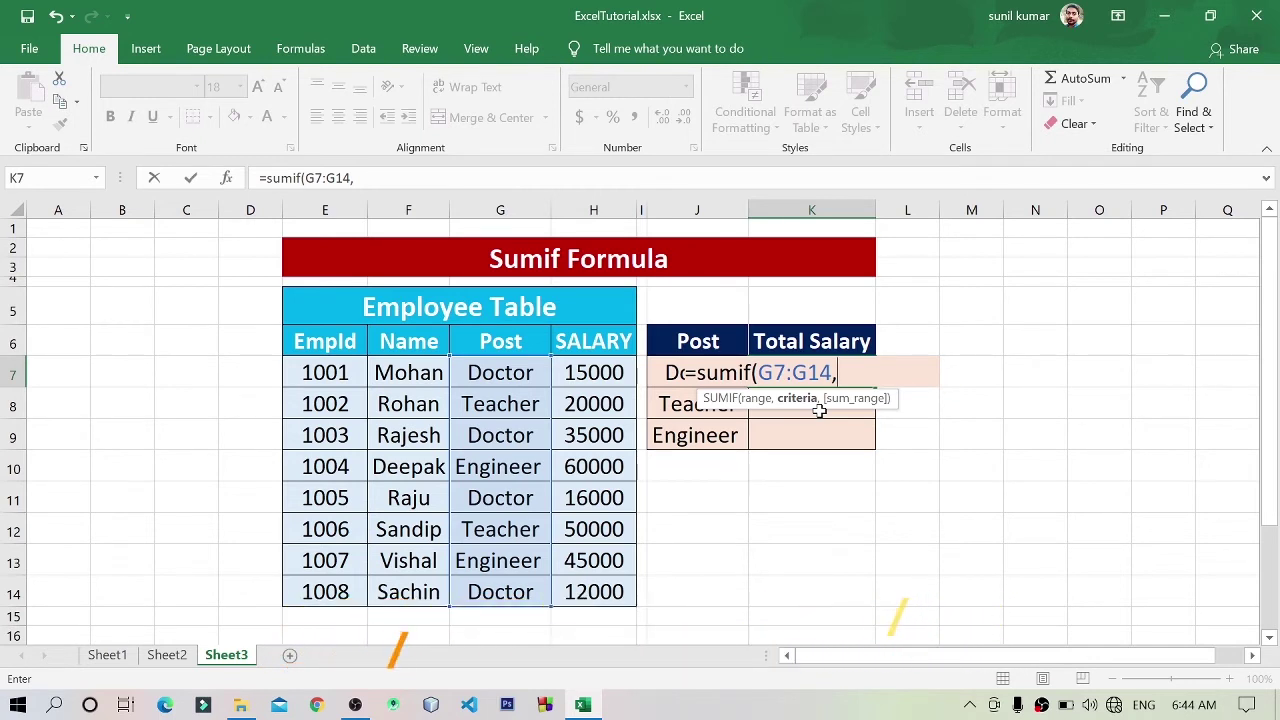
text("Doc)
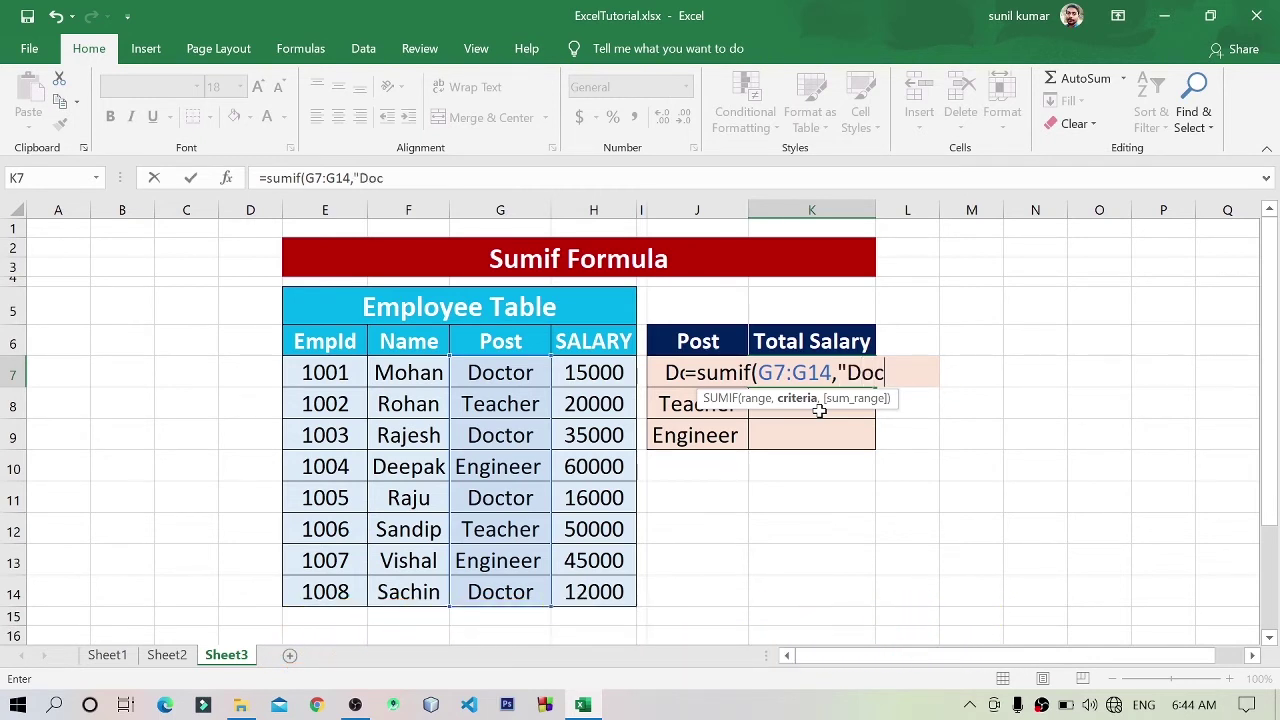
text(tor)
text(")
text(,)
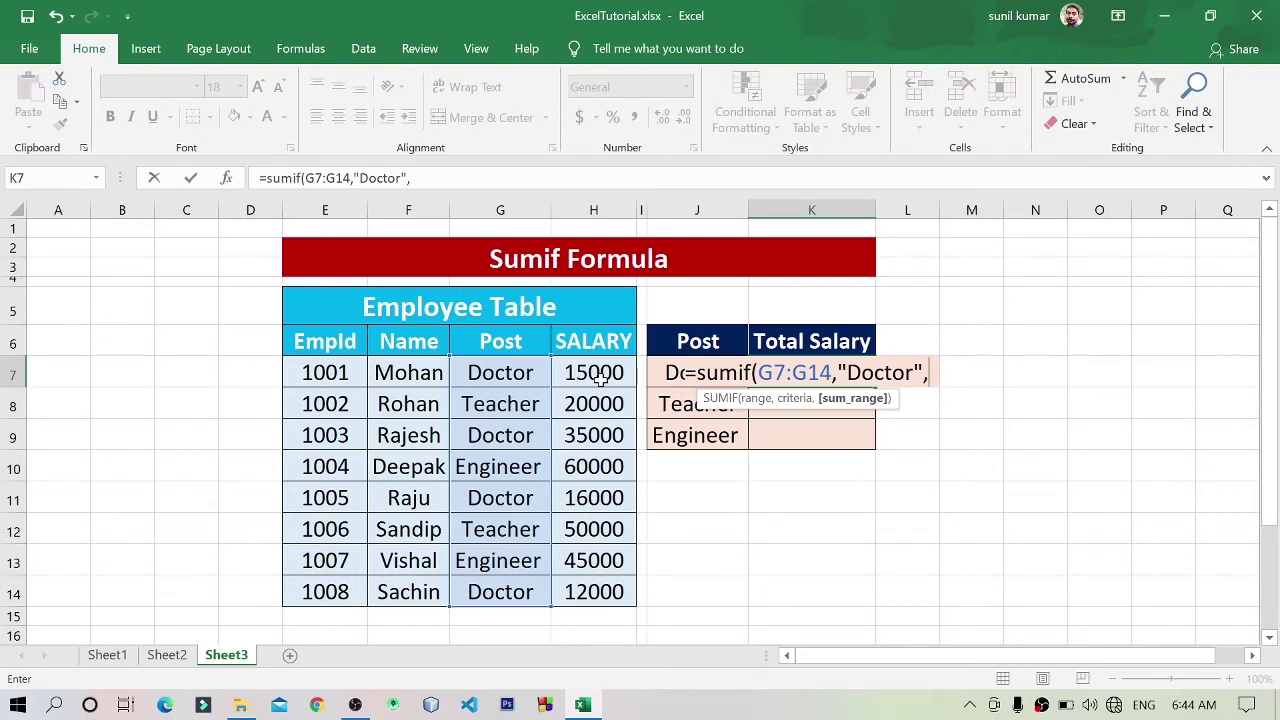
drag(604, 371, 581, 578)
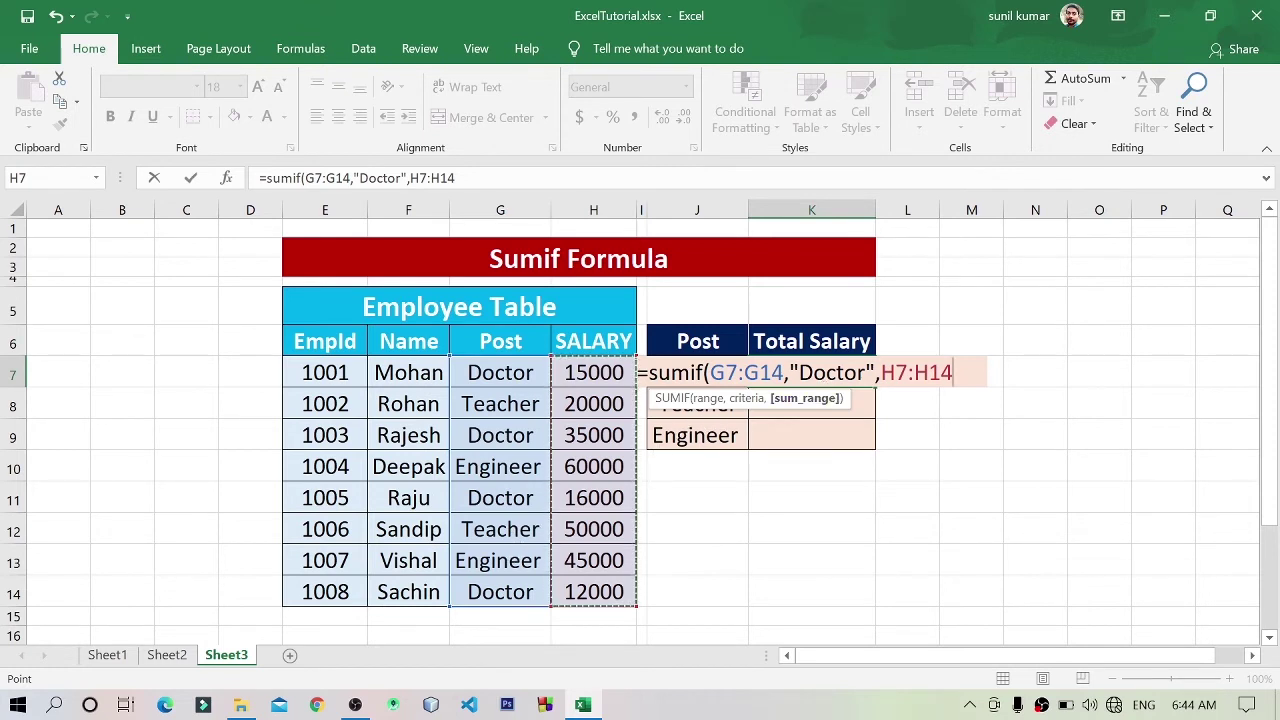
drag(798, 372, 954, 372)
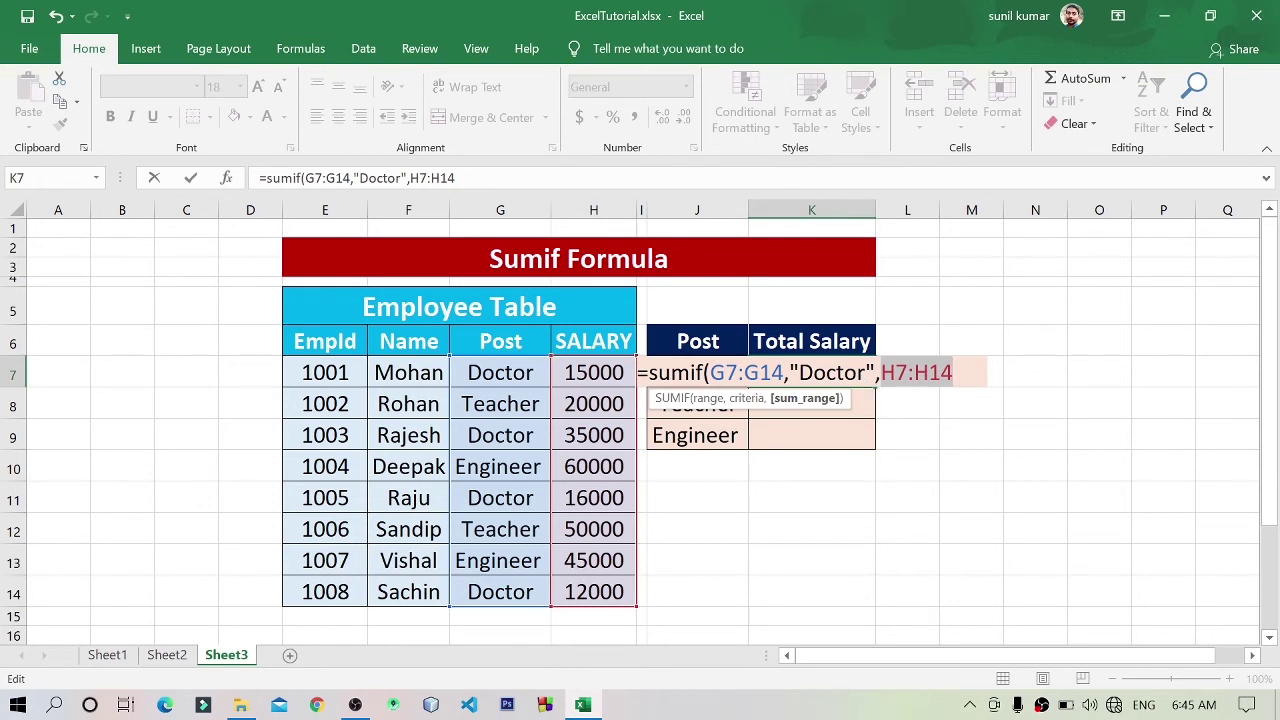
key(Return)
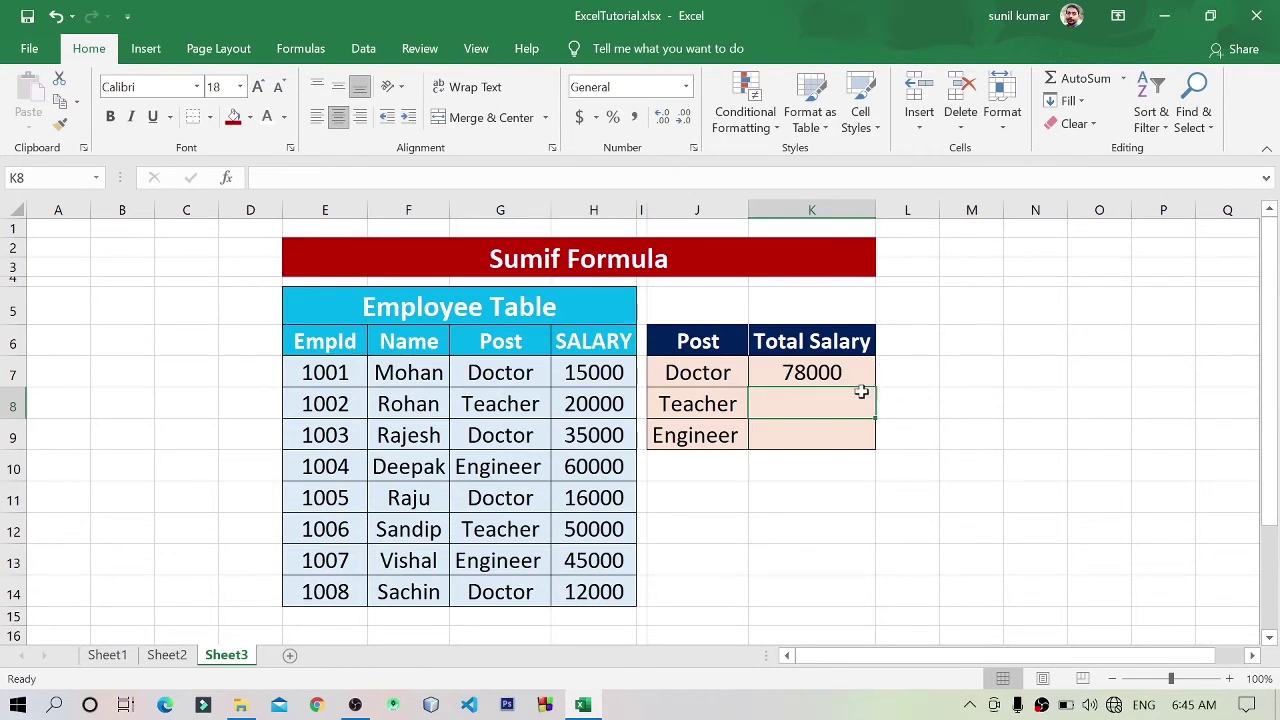
- Enter =H7+H9+H11+H14 in N9 as a manual check of the Doctor total
click(830, 375)
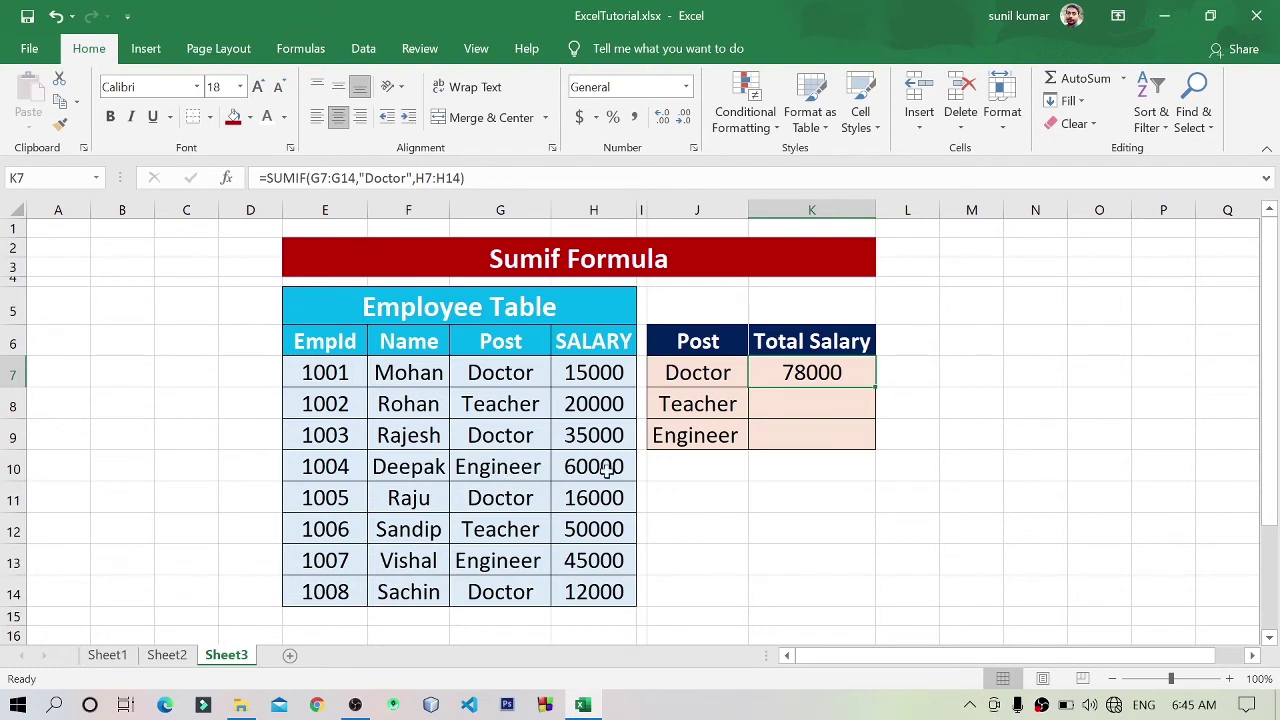
click(1042, 436)
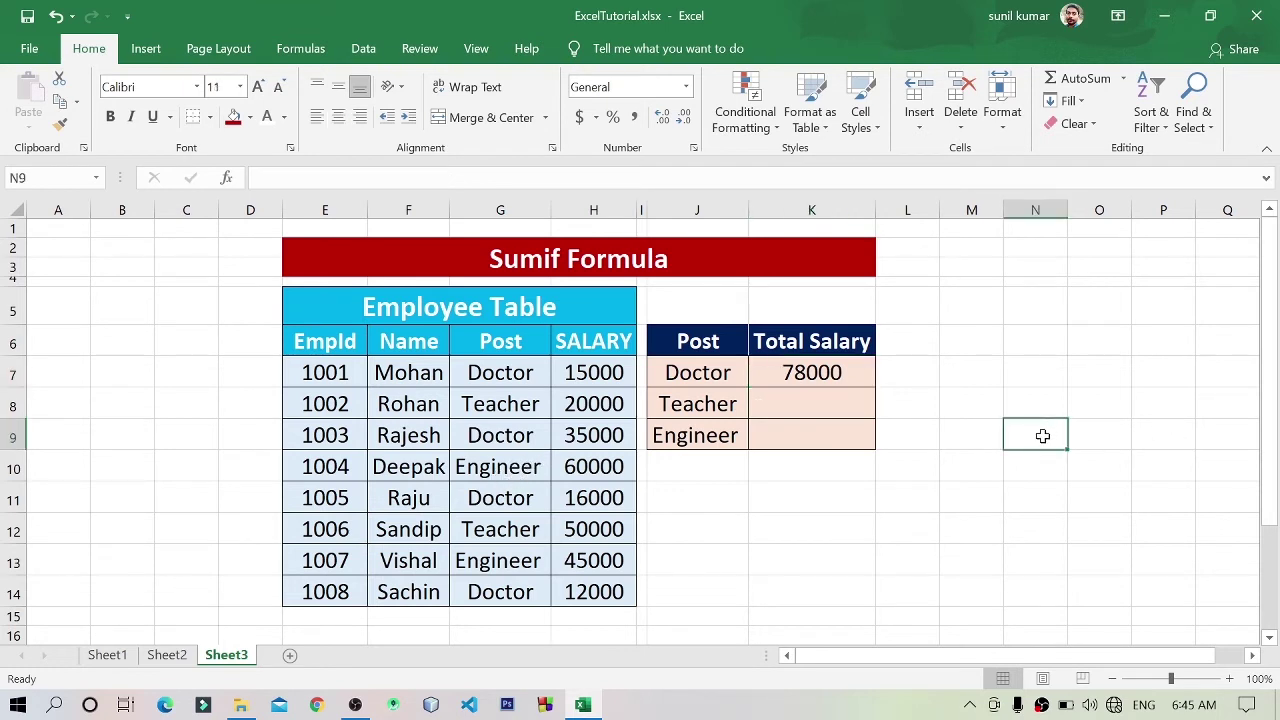
text(=)
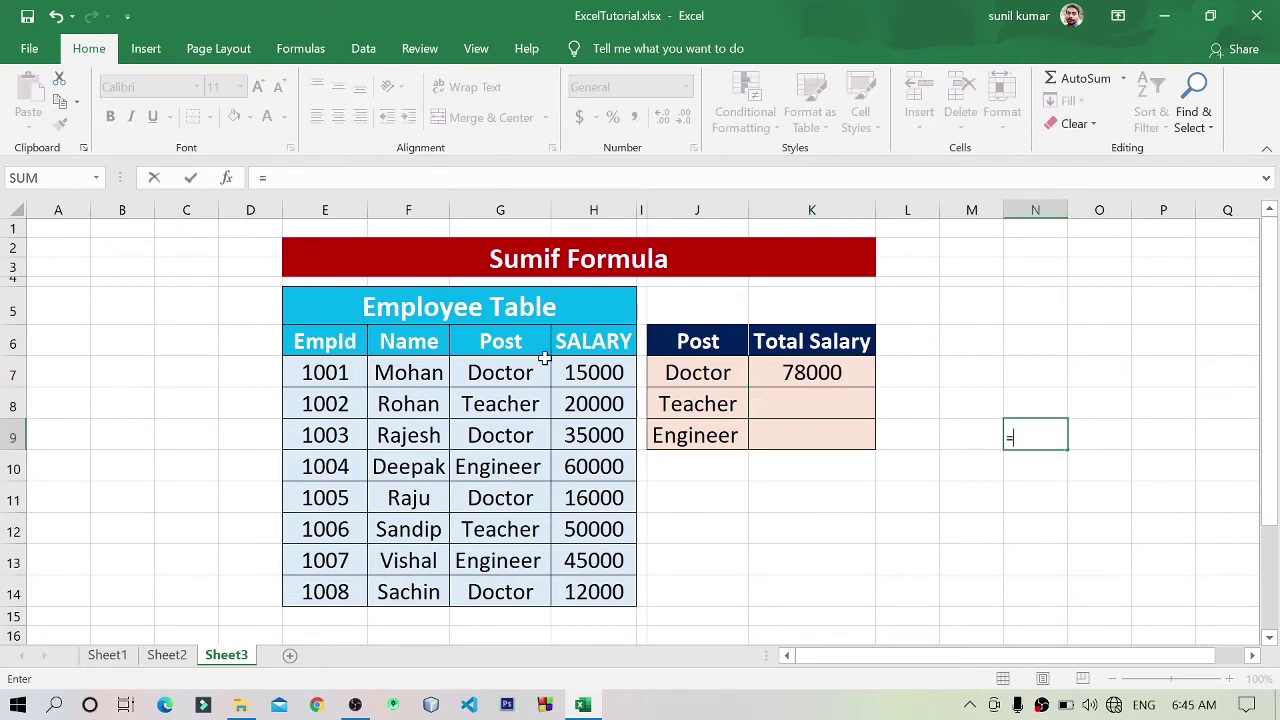
click(596, 365)
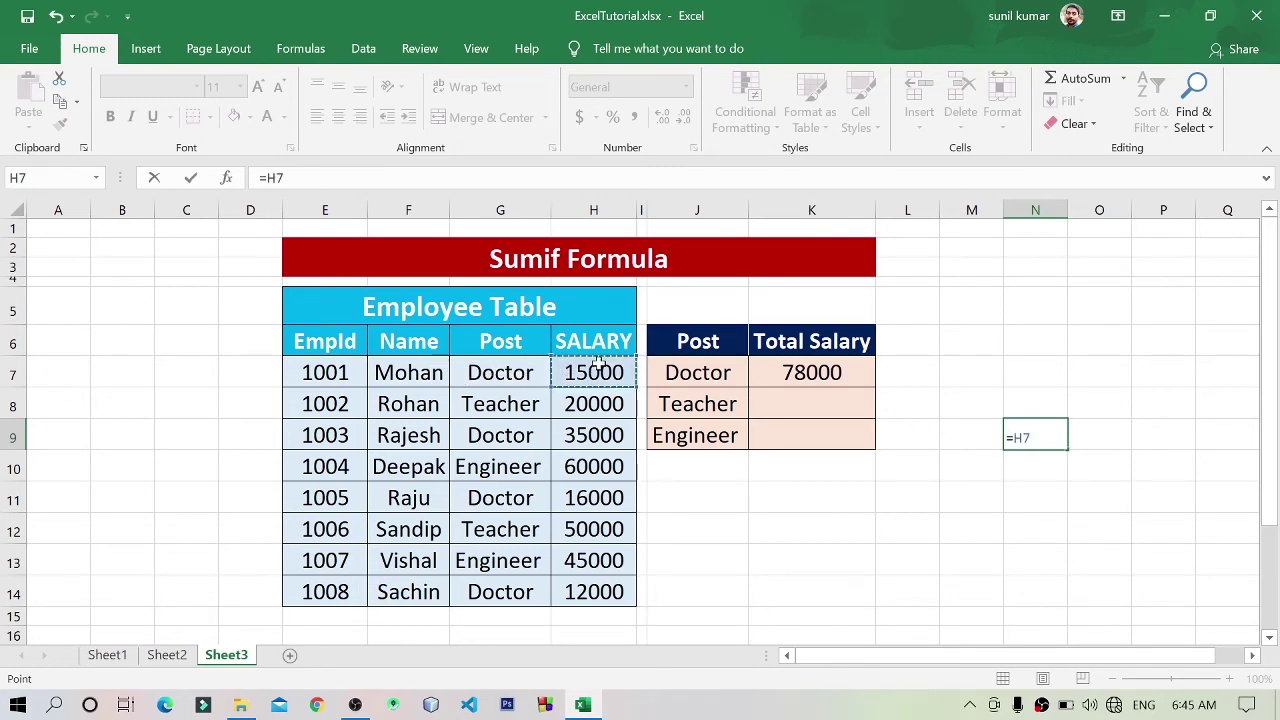
text(+)
click(604, 436)
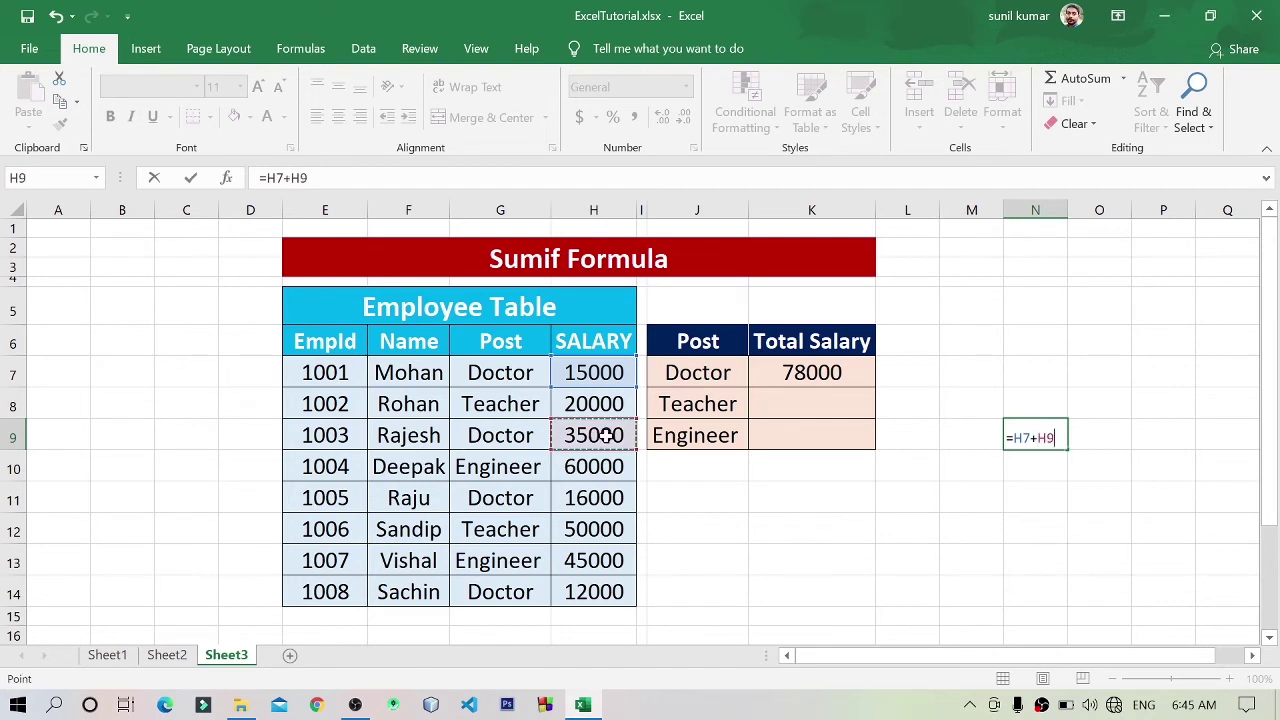
text(+)
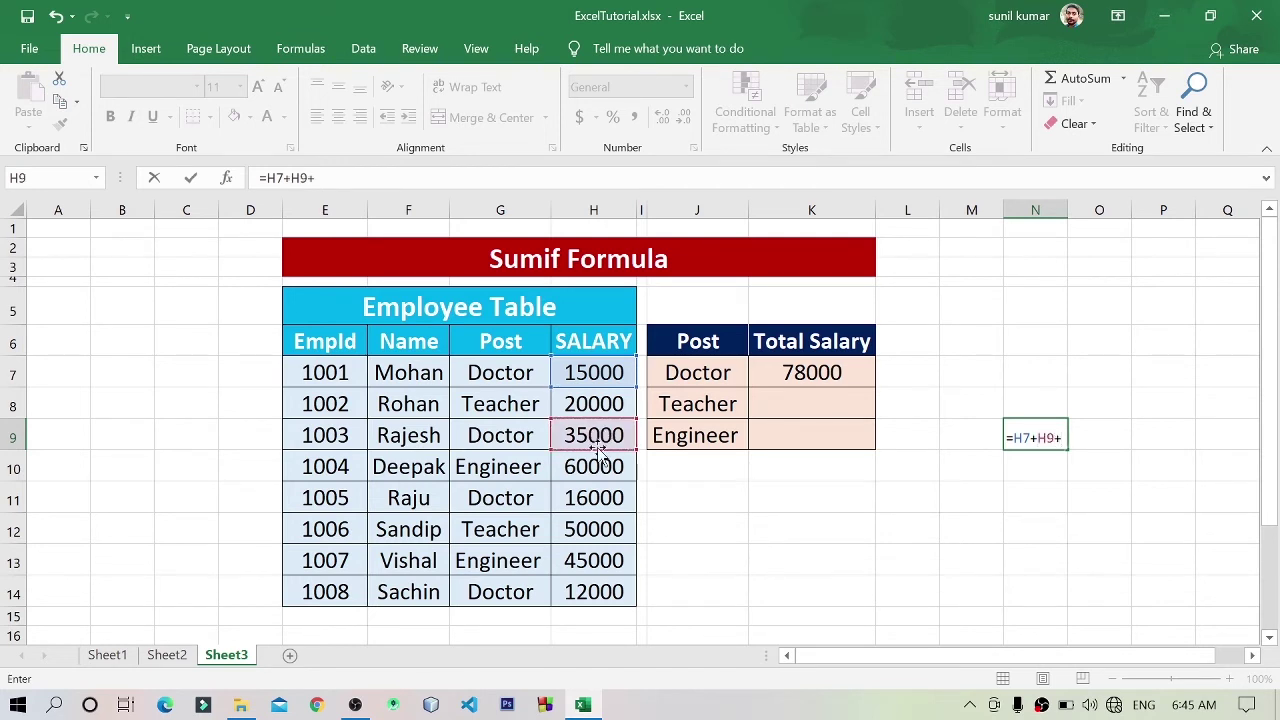
click(606, 497)
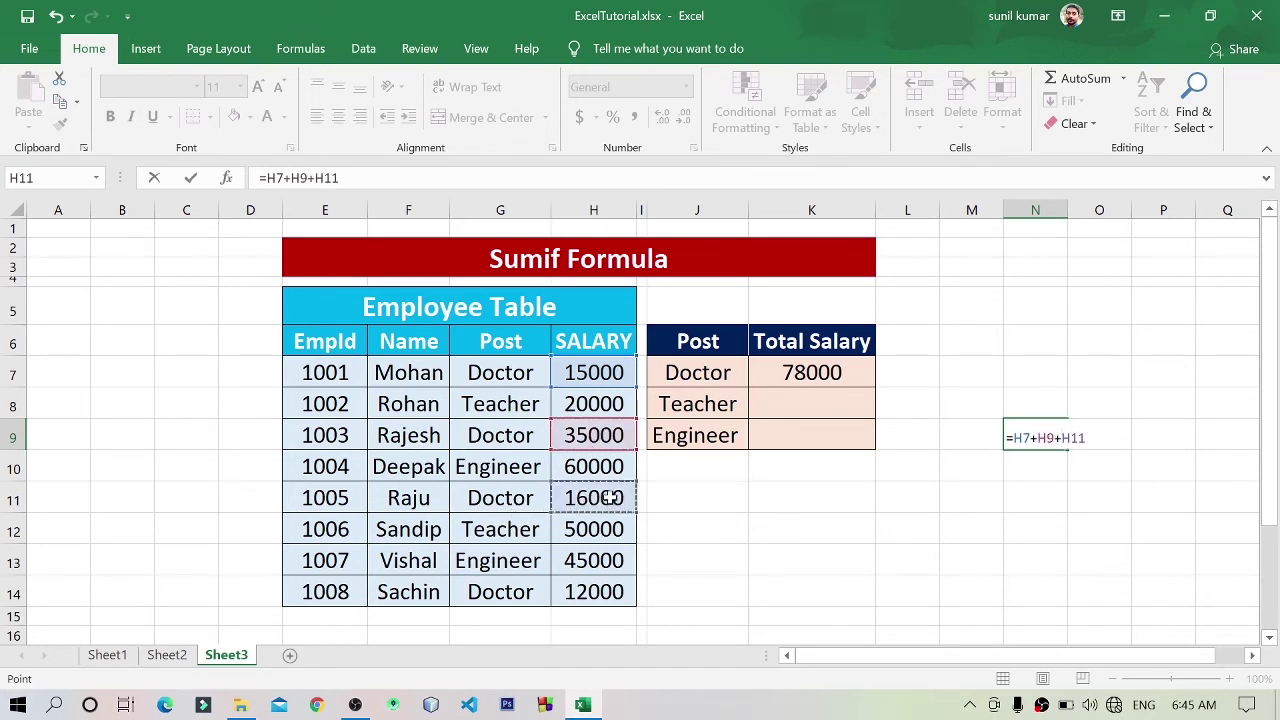
text(+)
click(608, 594)
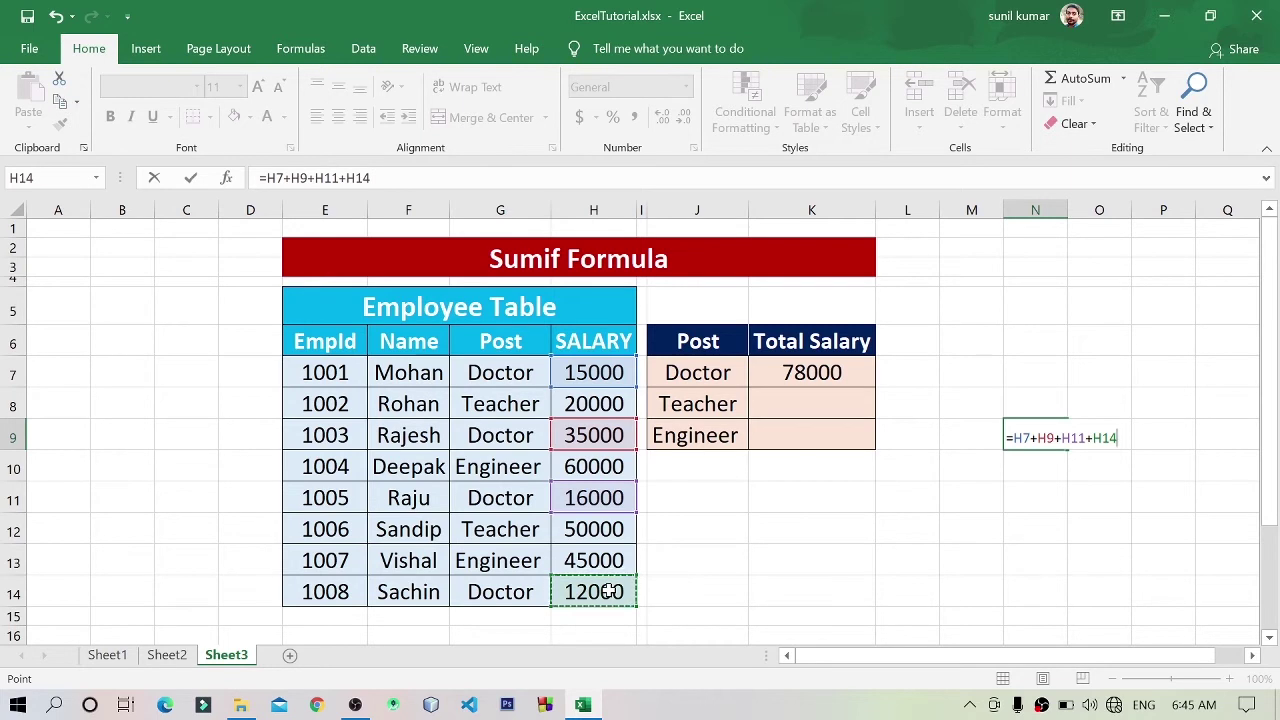
key(Return)
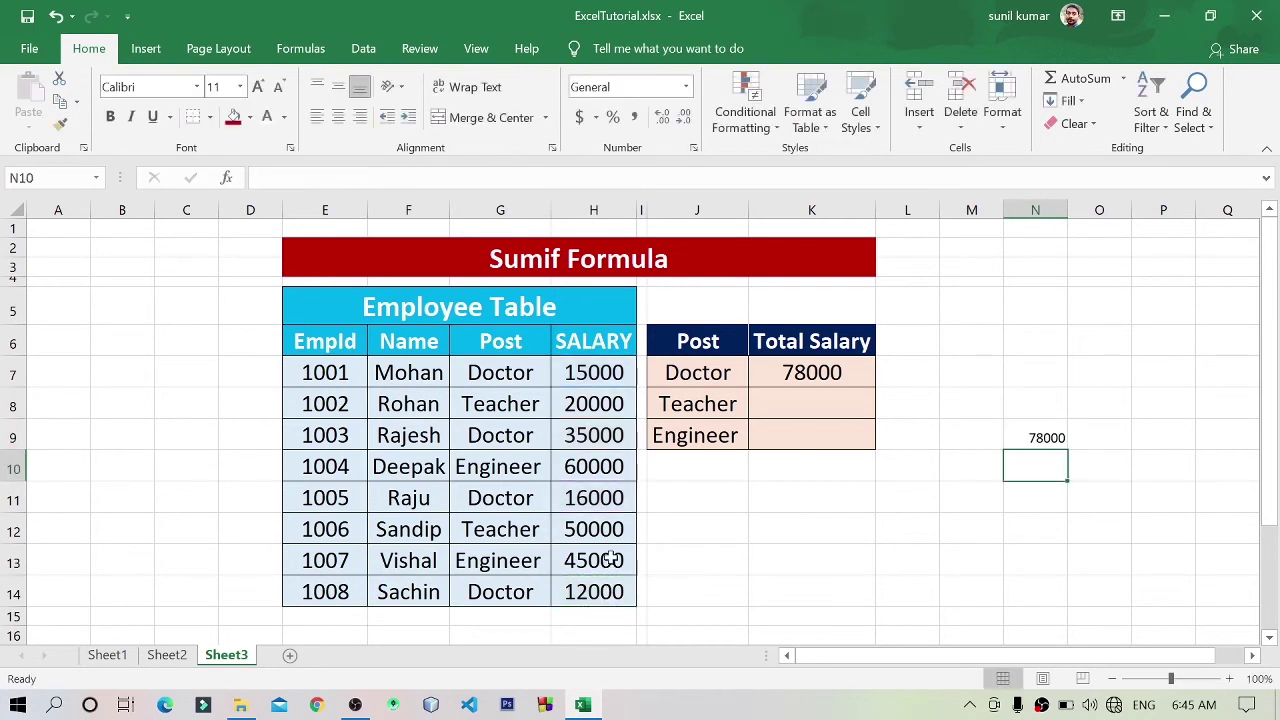
- Compare the K7 SUMIF formula with the N9 manual sum, both giving 78000
key(Up)
click(849, 376)
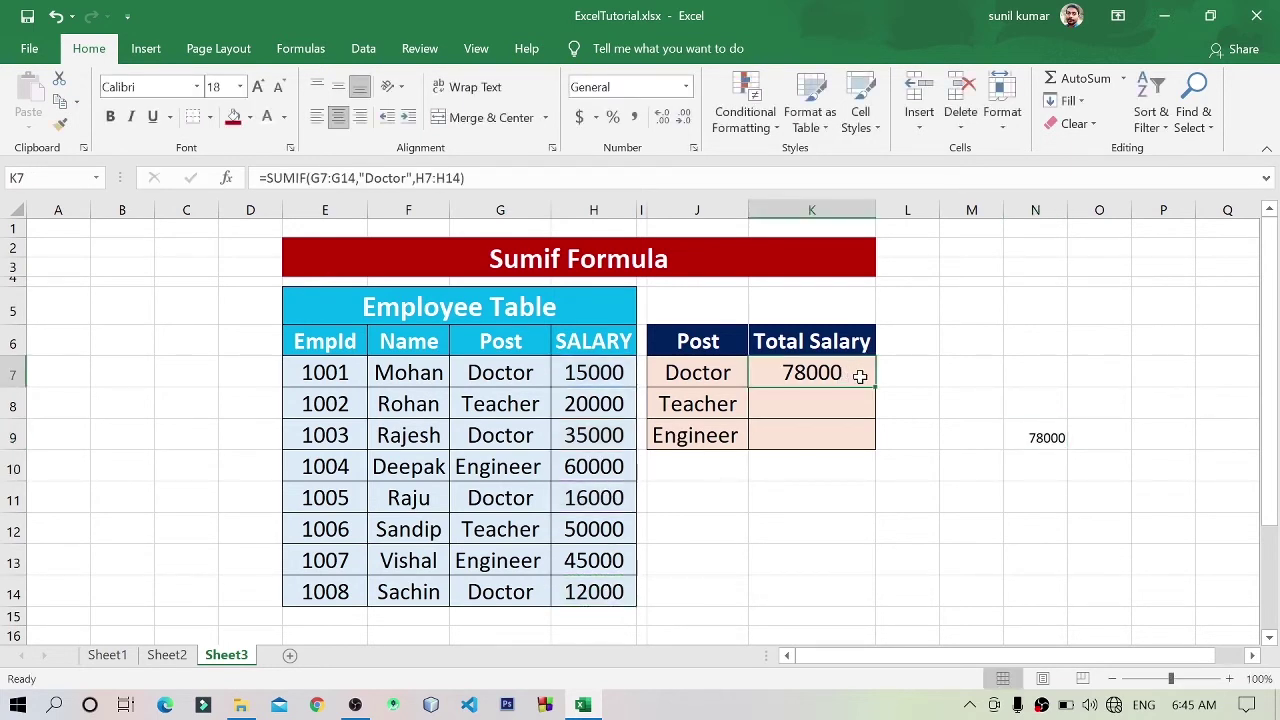
click(1045, 428)
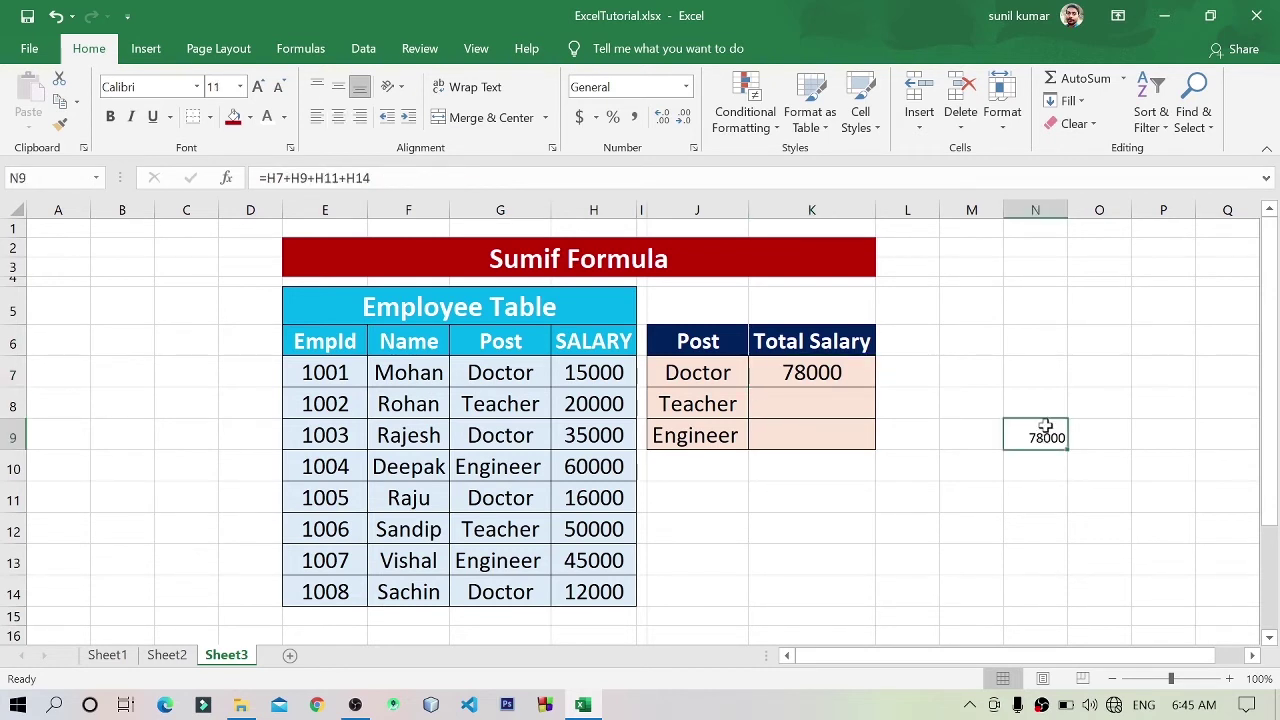
click(697, 466)
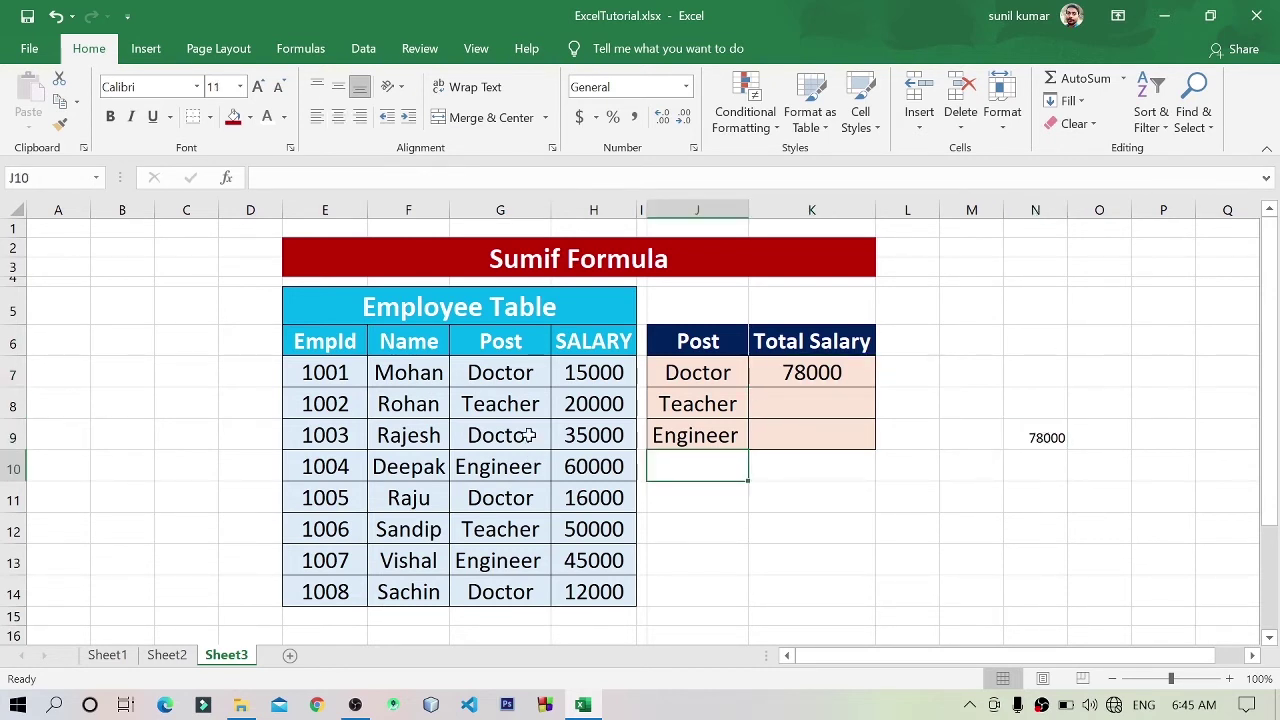
click(1053, 432)
drag(1003, 400, 1077, 471)
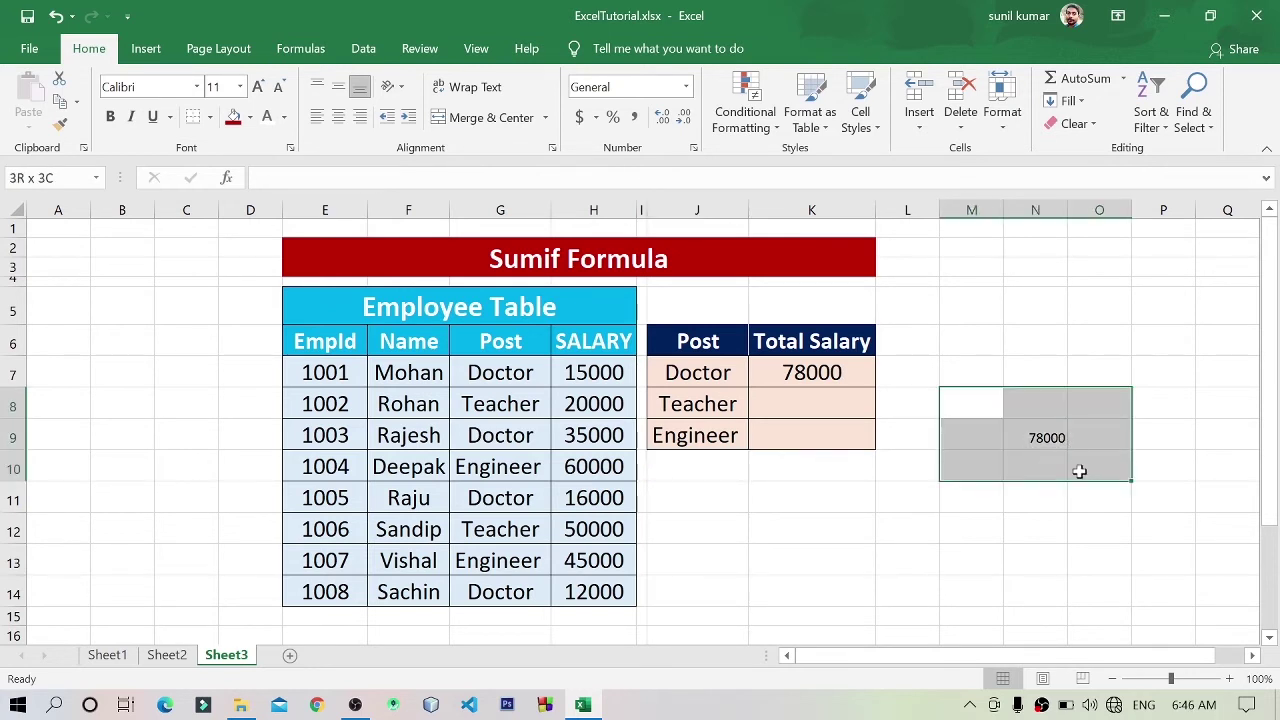
click(1049, 437)
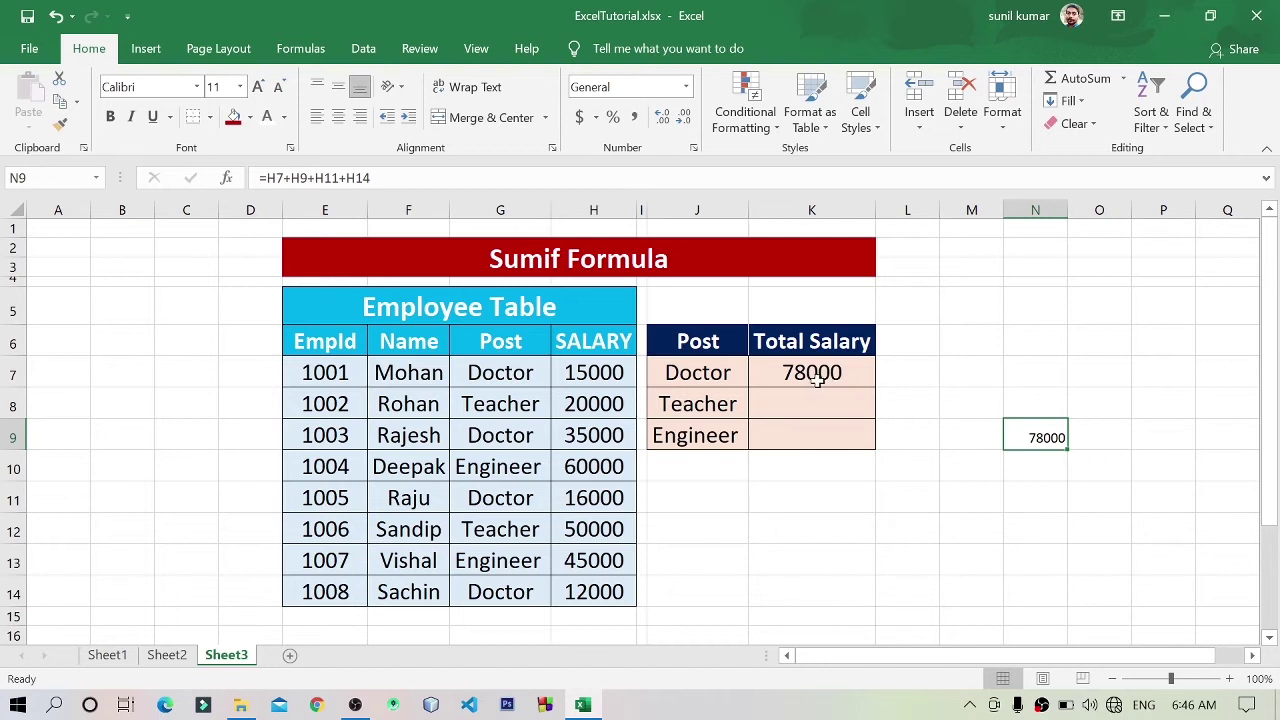
click(812, 410)
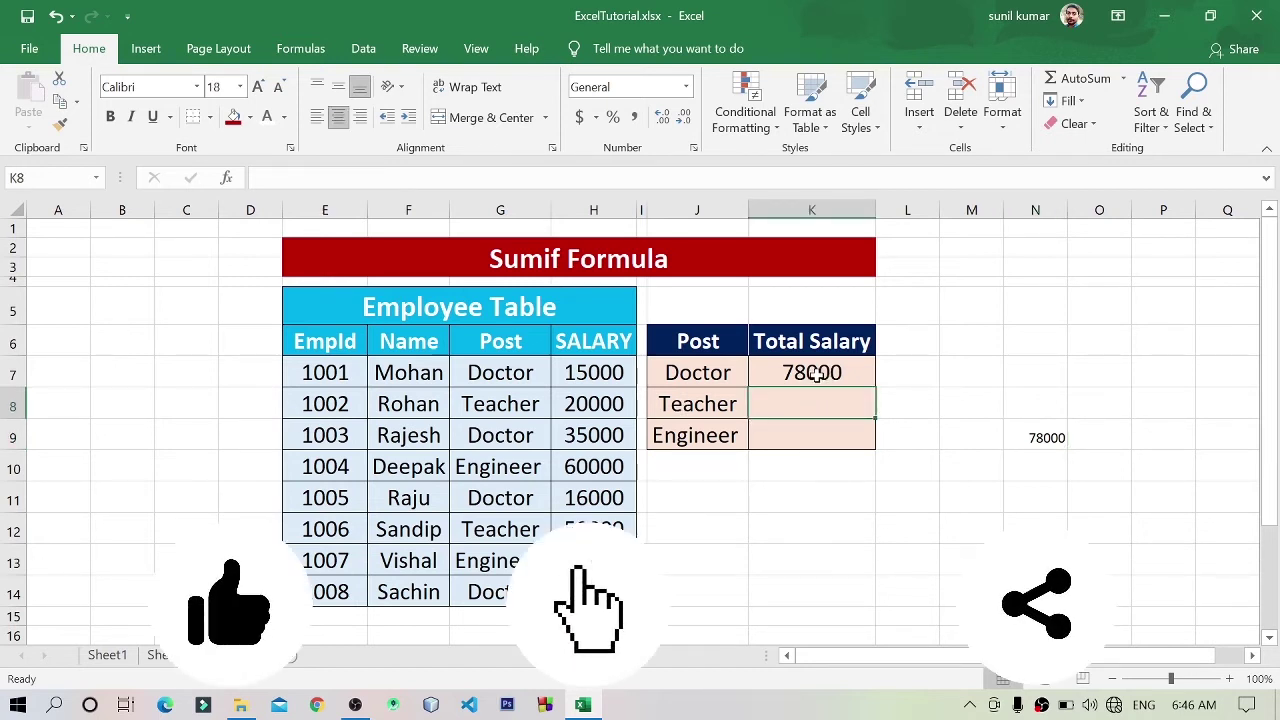
- Enter =SUMIF(G7:G14,"Teacher",H7:H14) in K8, fixing typos along the way, to get 70000
text(=)
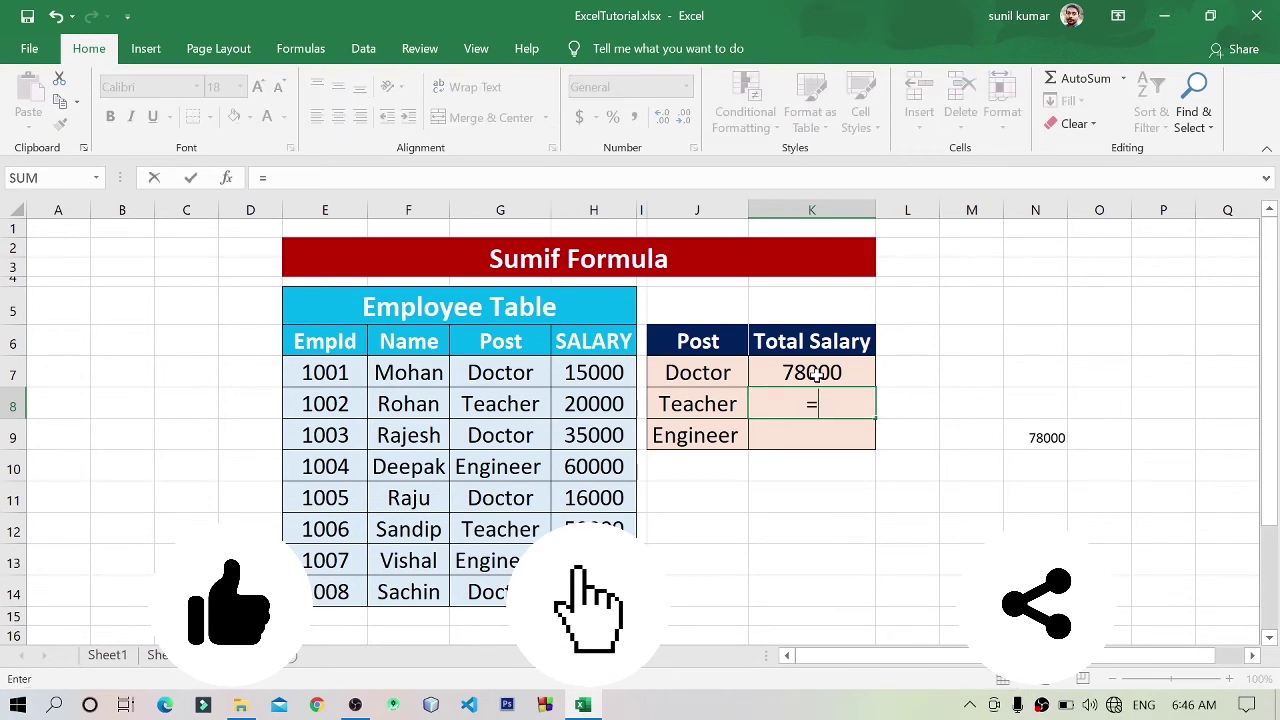
text(sum()
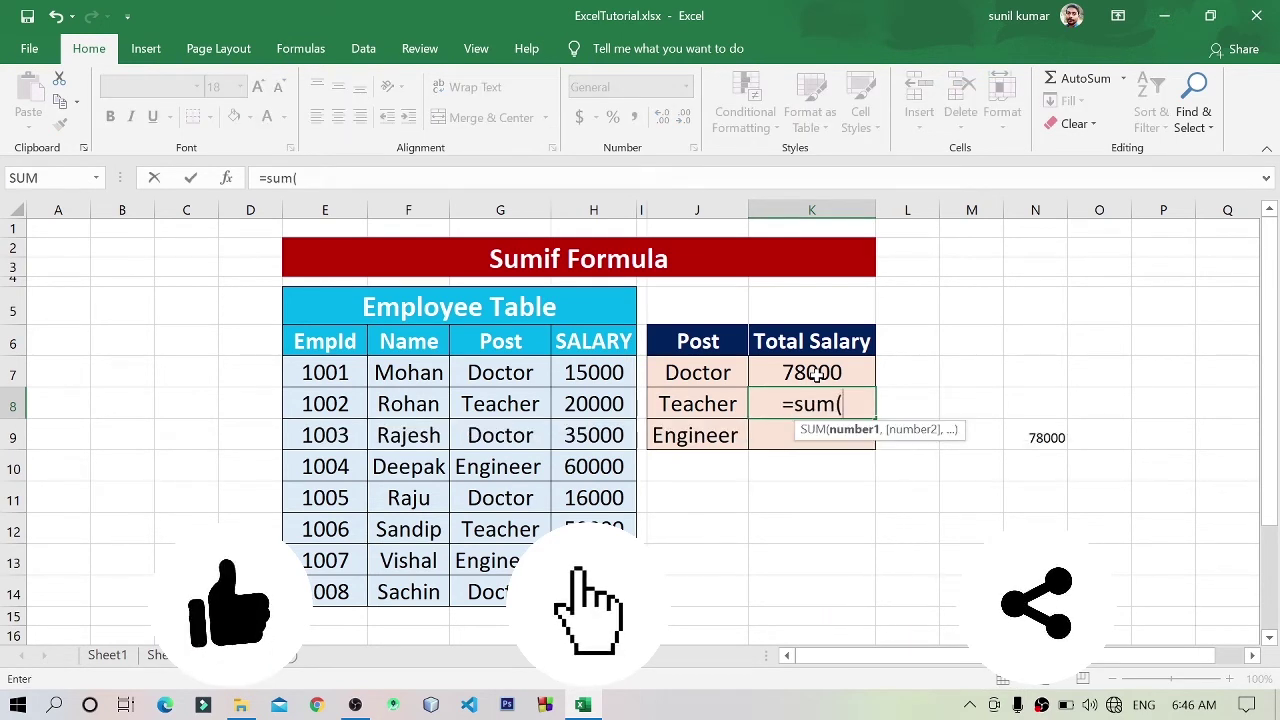
key(BackSpace)
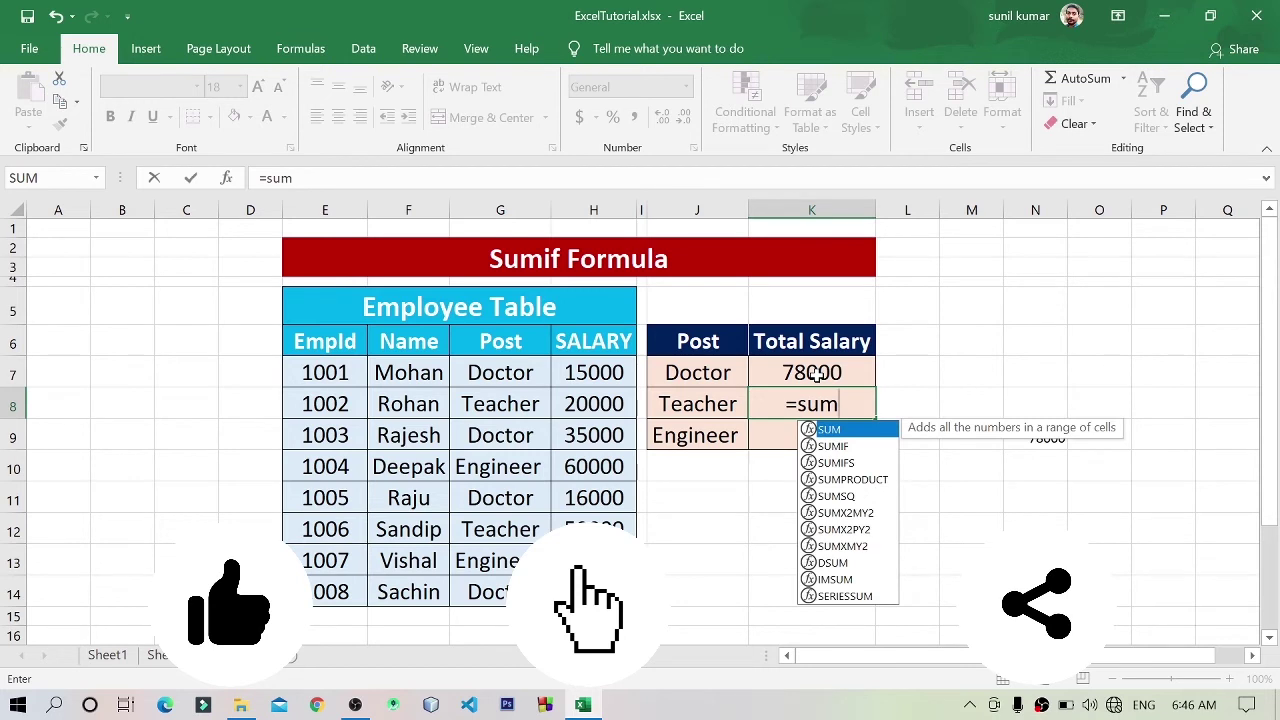
text(if)
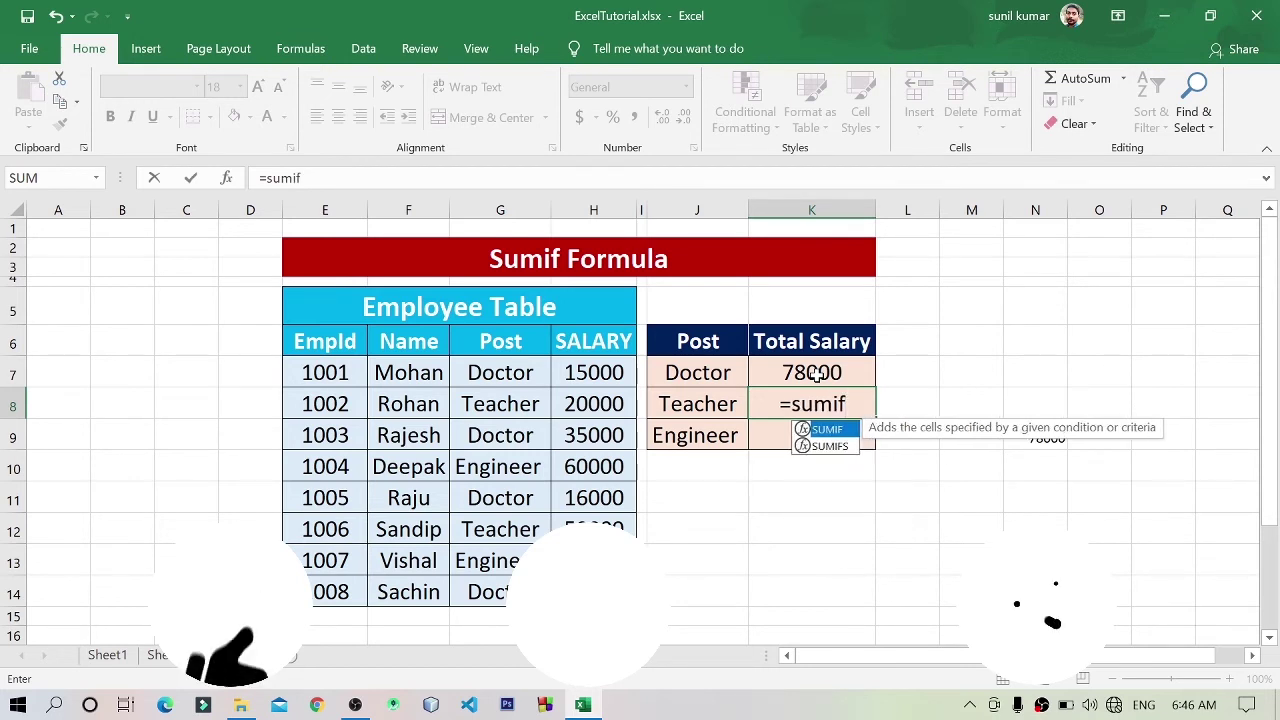
text(()
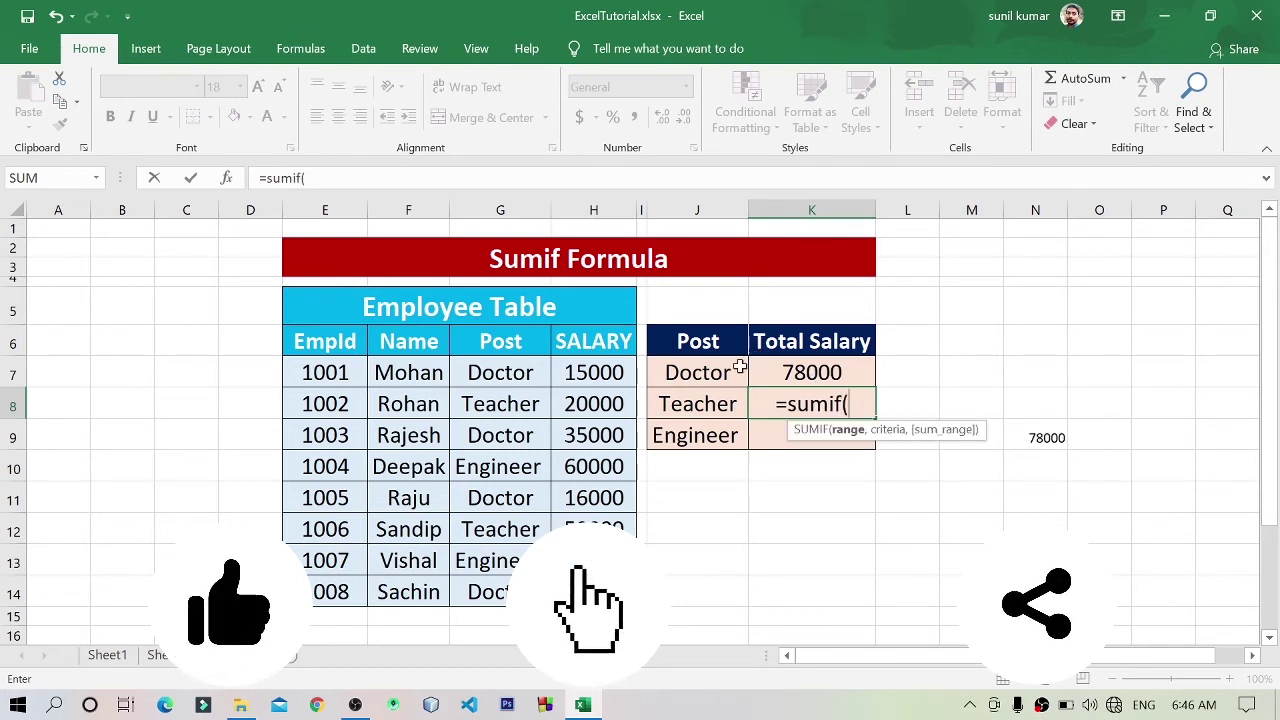
click(513, 372)
drag(513, 372, 505, 594)
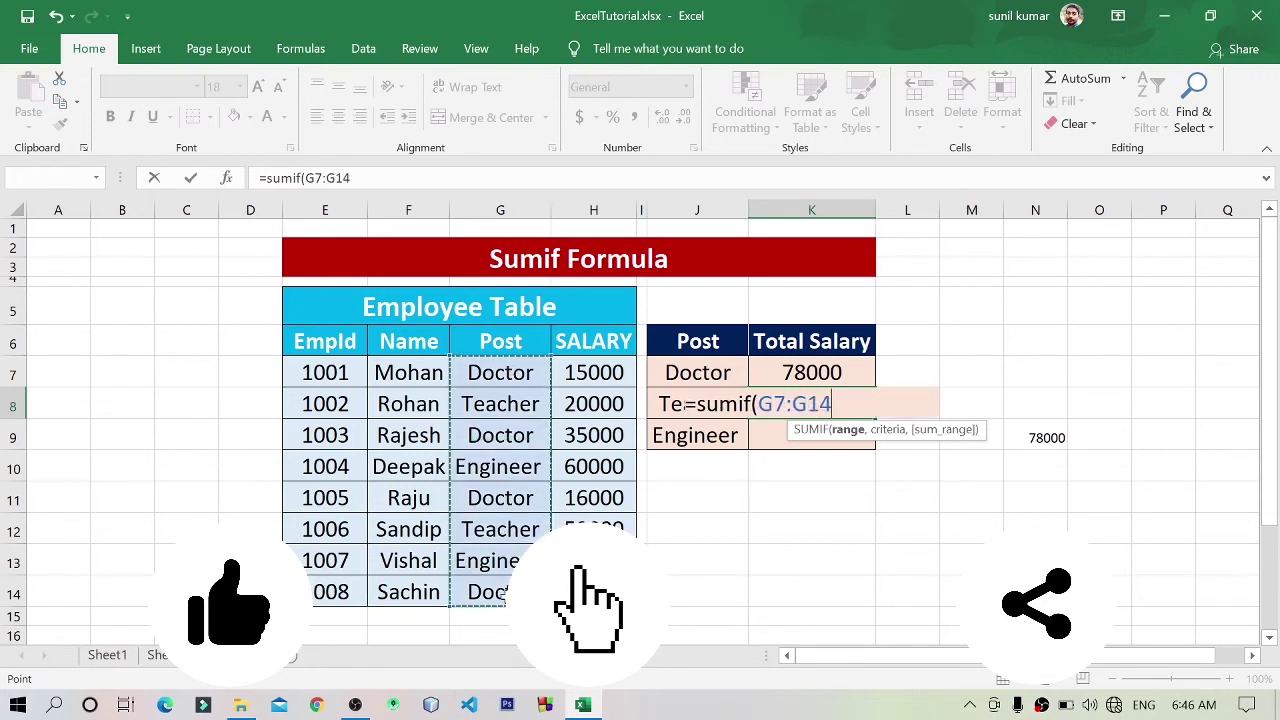
text(,)
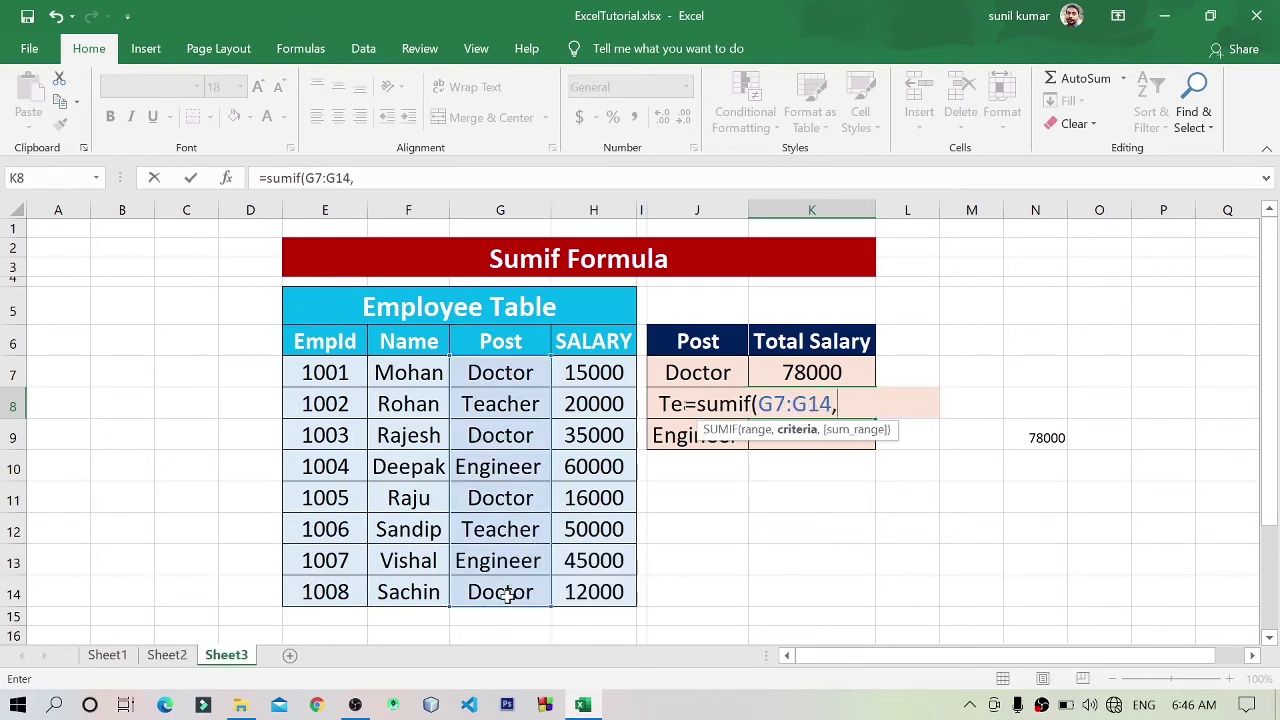
text("Te)
text(a)
text(cher)
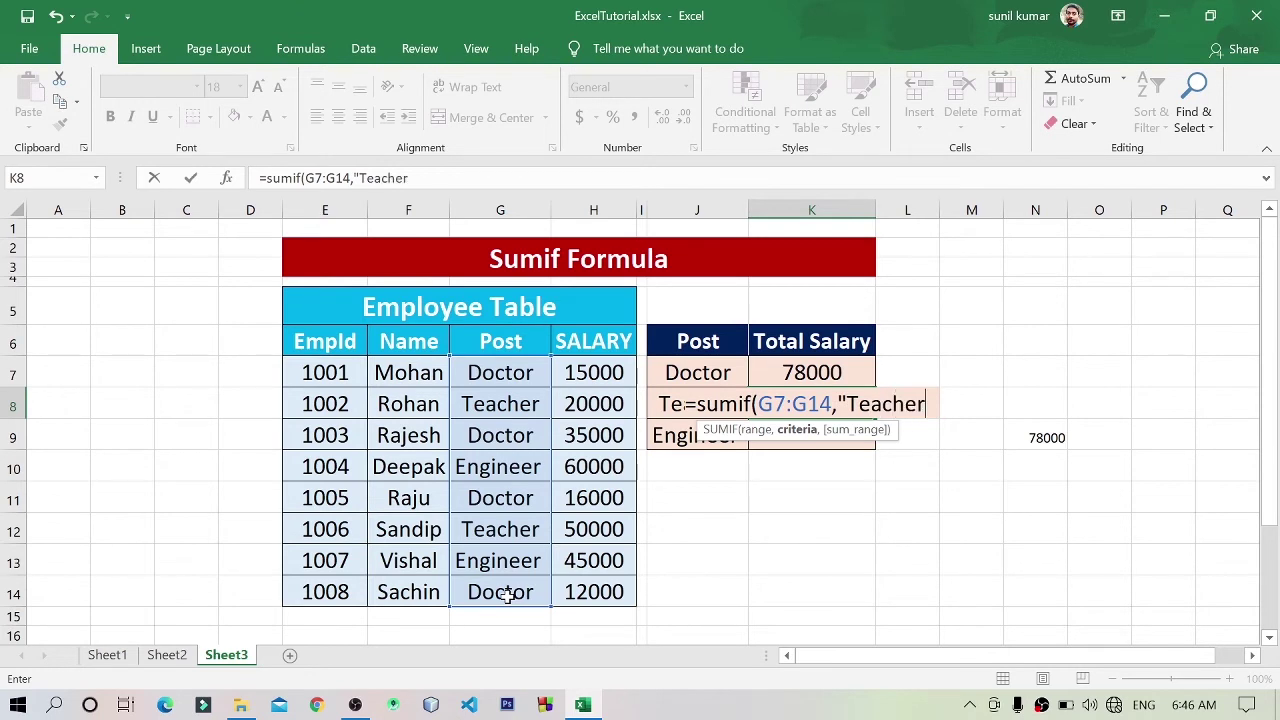
text("m)
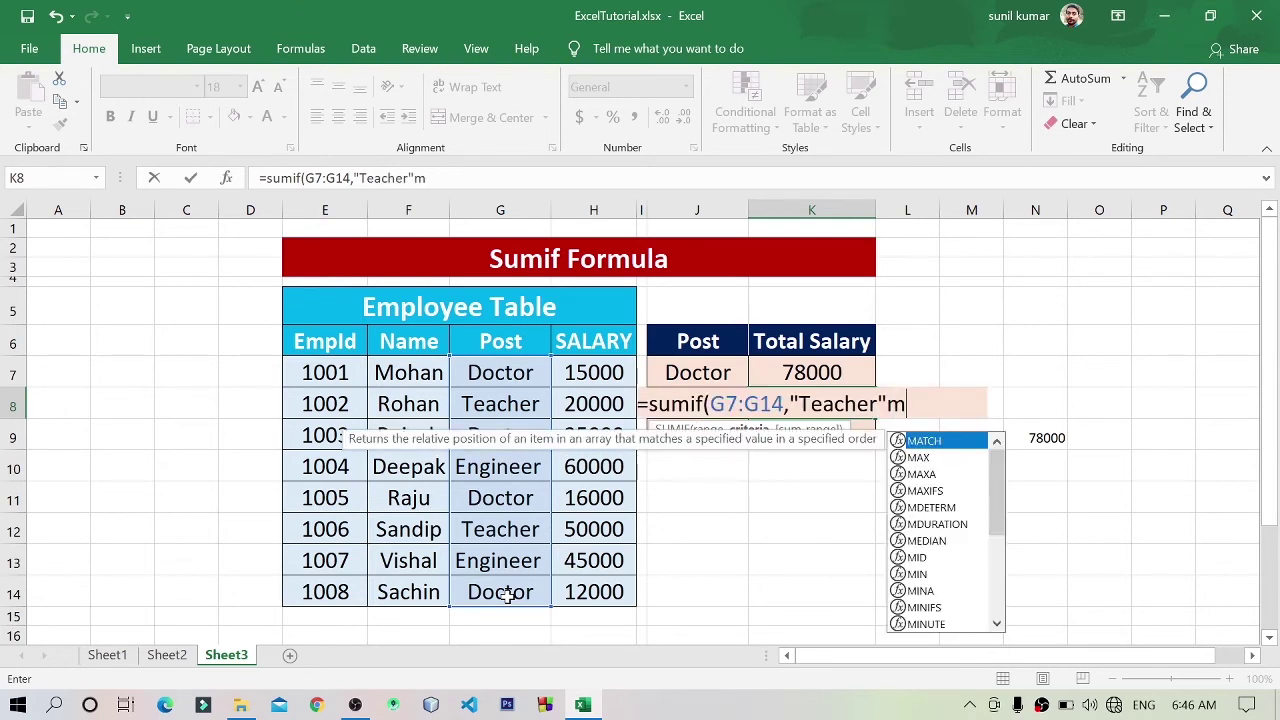
text(,)
key(BackSpace)
key(BackSpace)
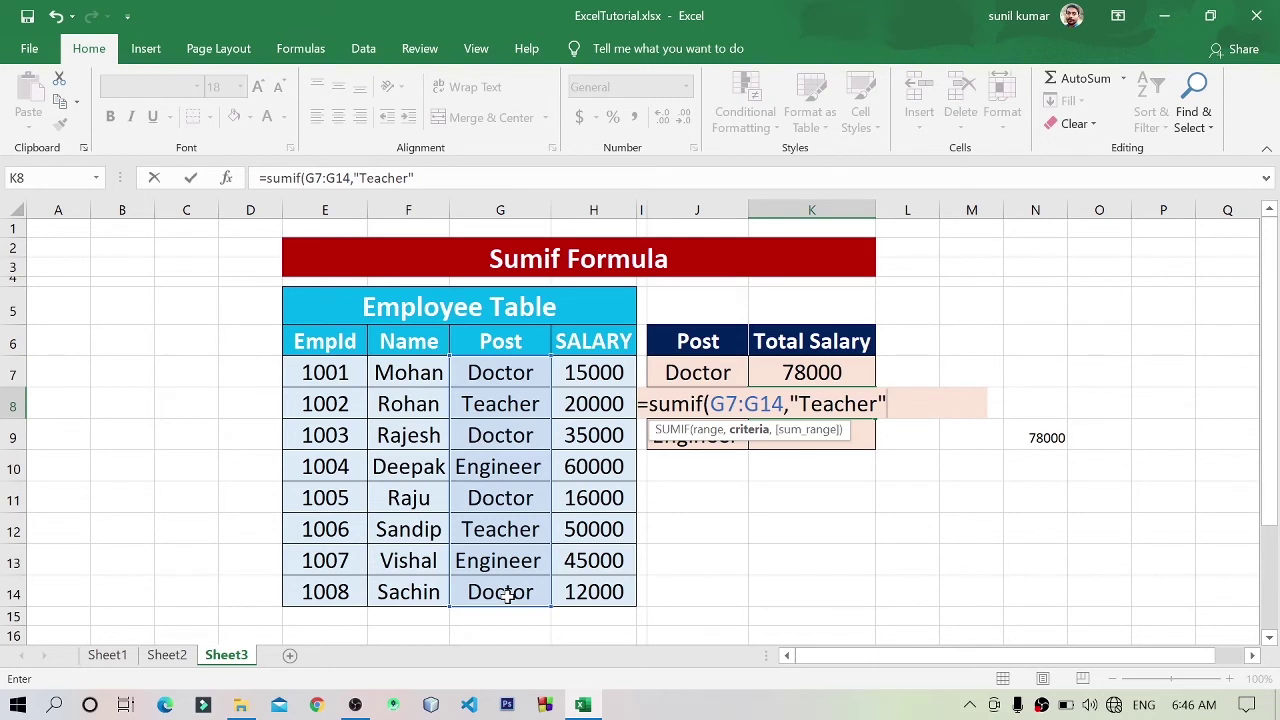
text(,)
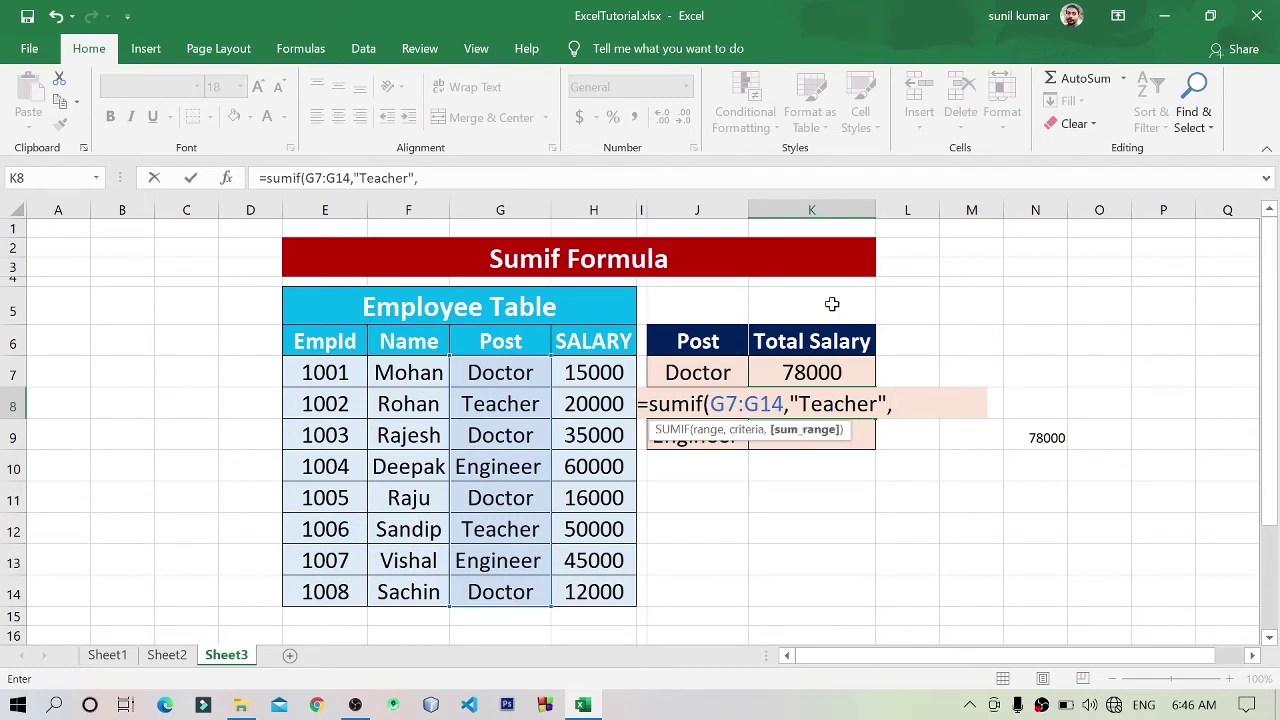
drag(591, 371, 614, 585)
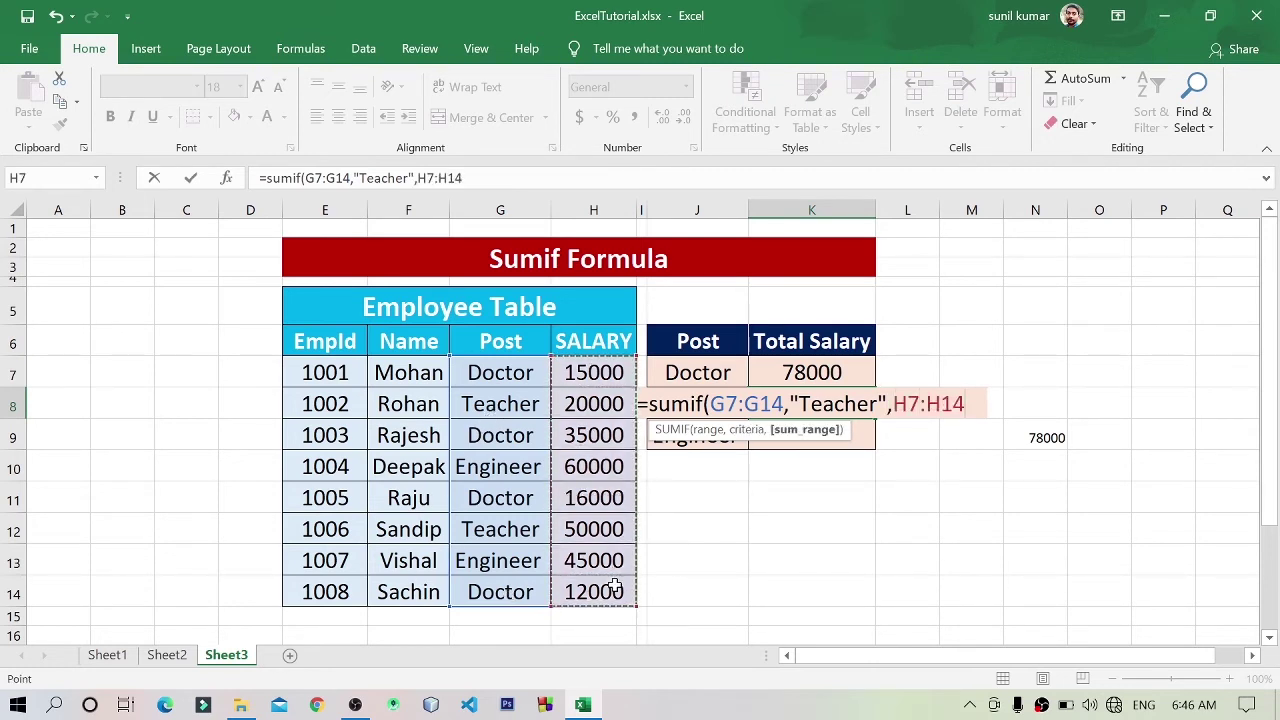
text())
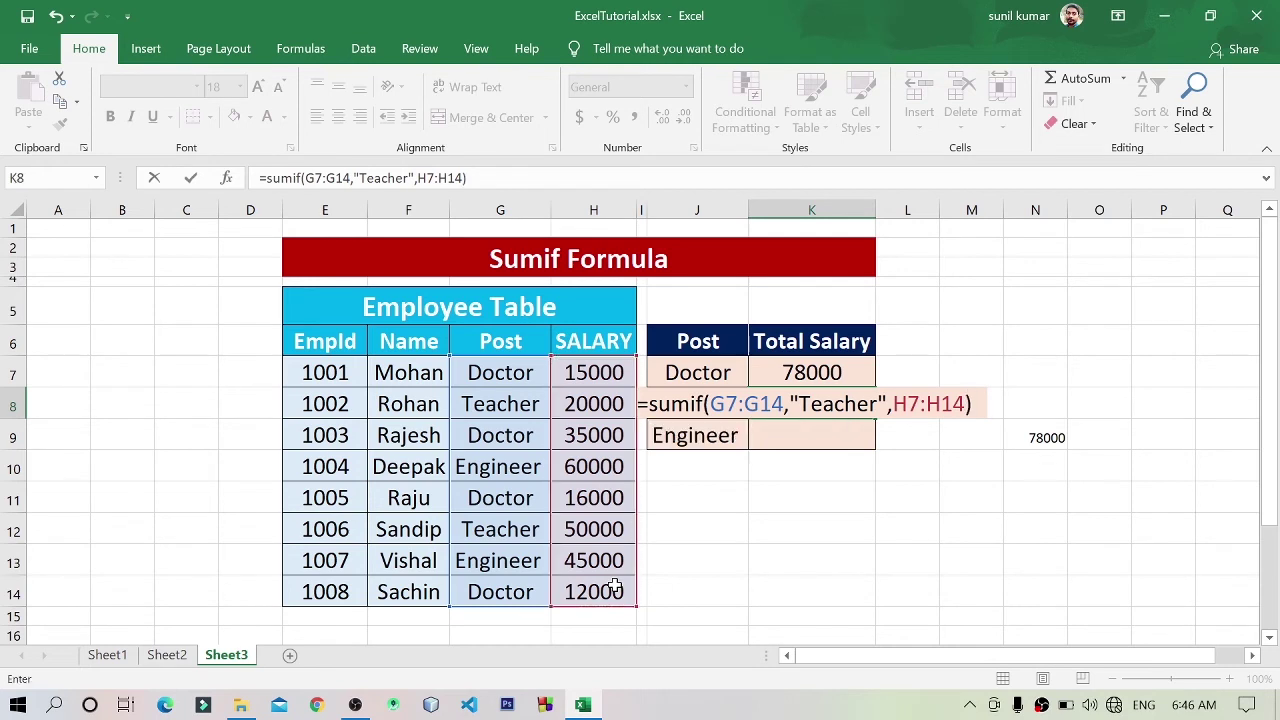
key(Return)
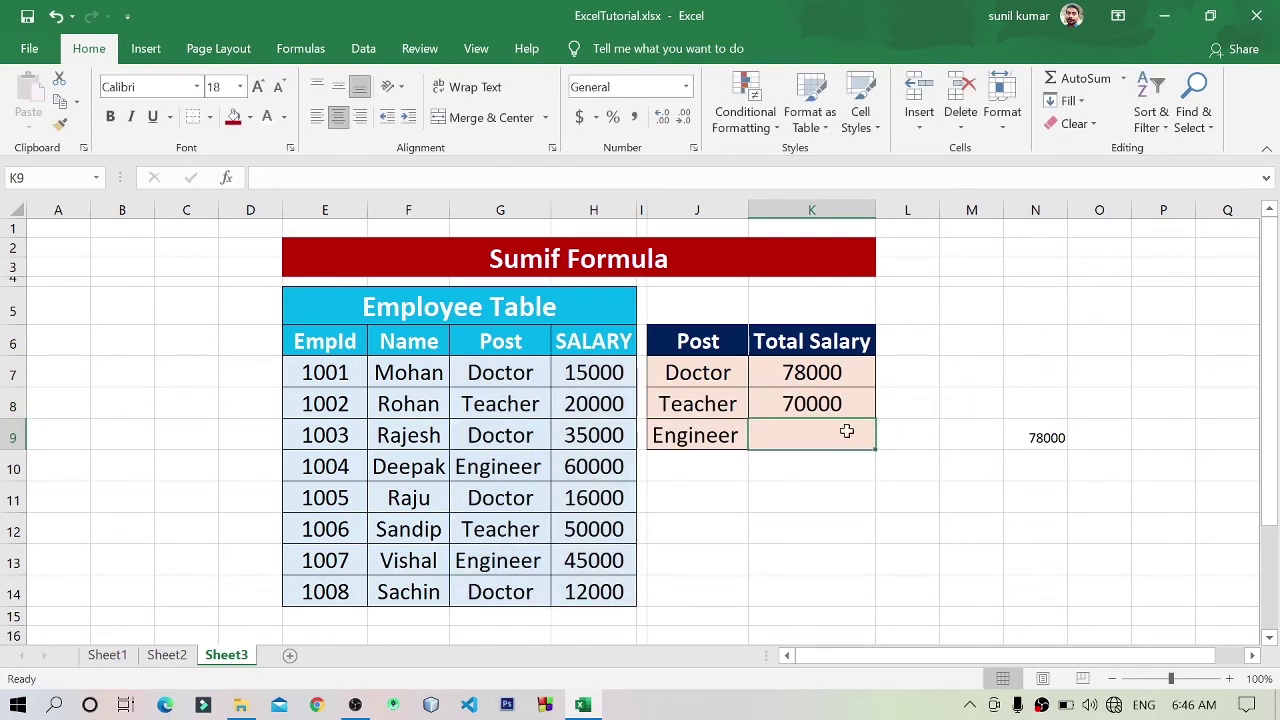
- Enter =SUMIF(G7:G14,J9,H7:H14) in K9, using the Engineer label as criterion, giving 105000
text(=)
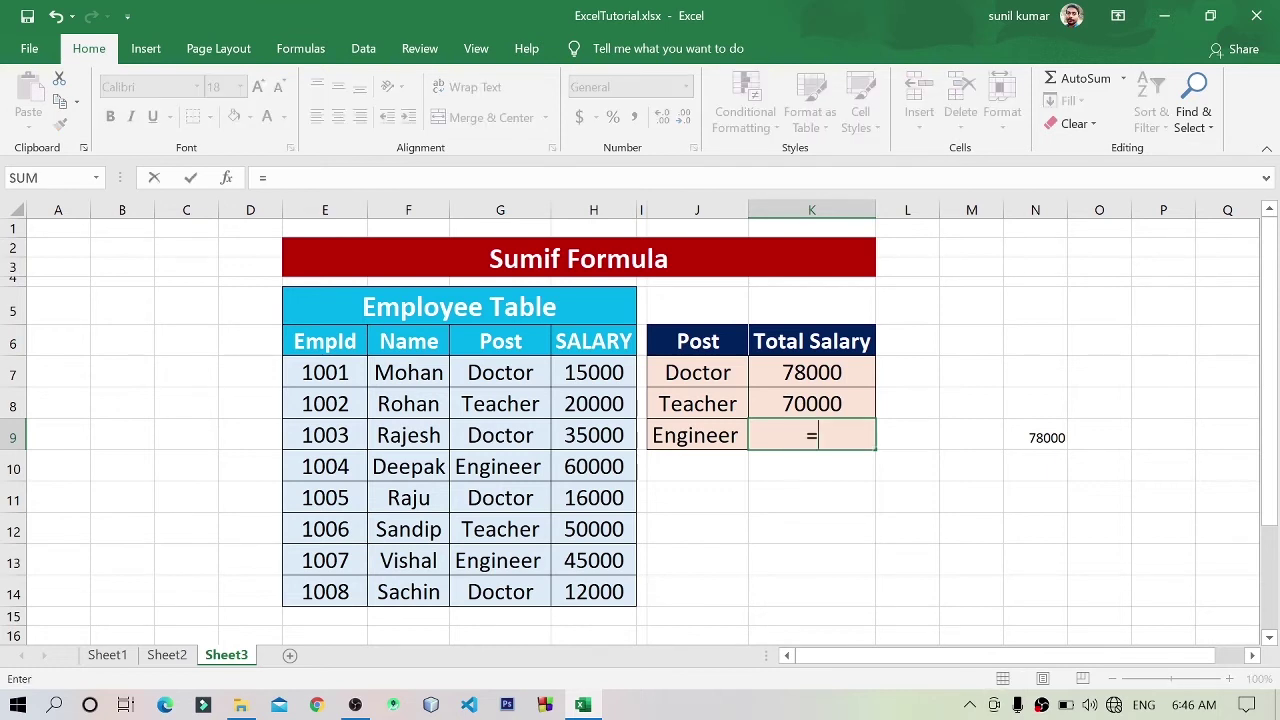
text(s)
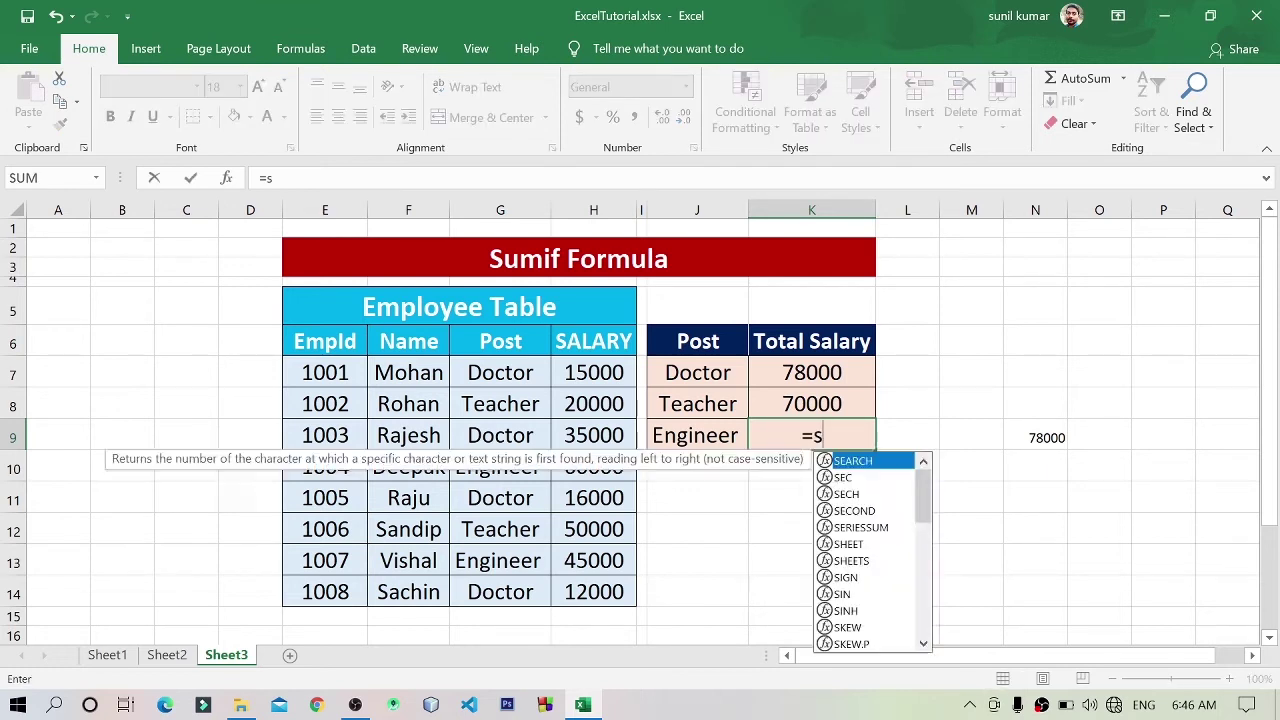
text(um)
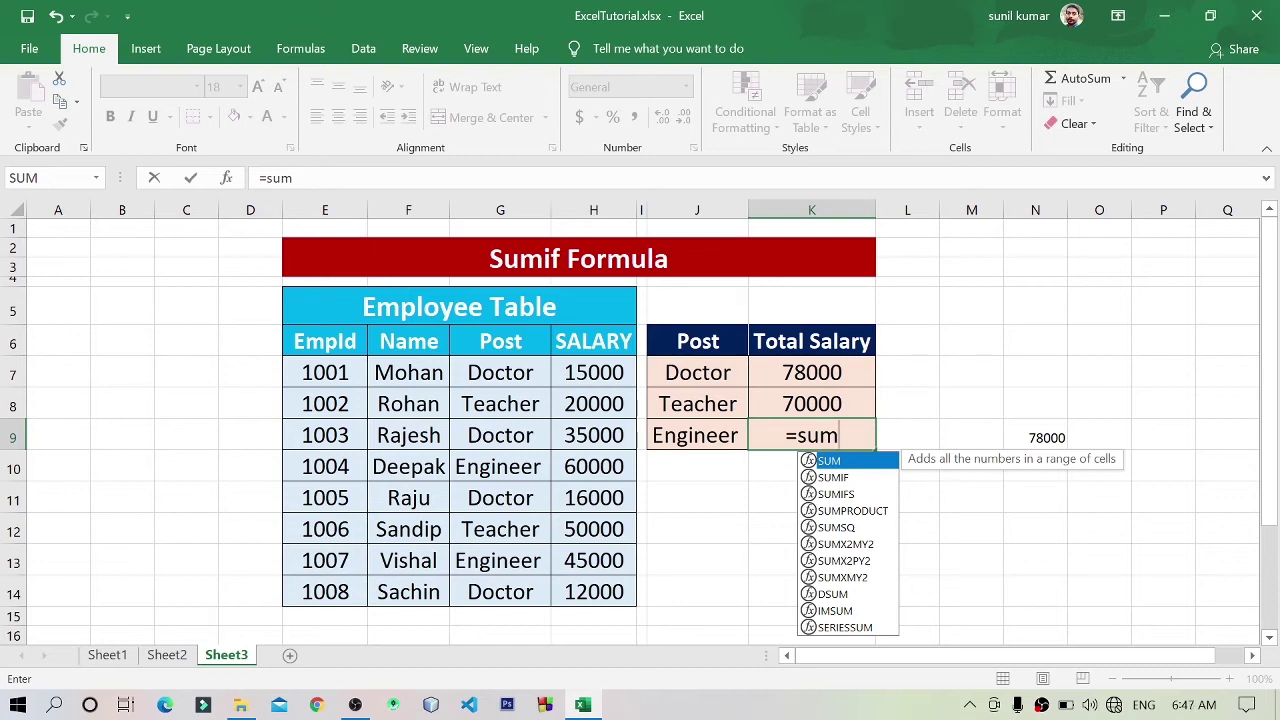
text(if()
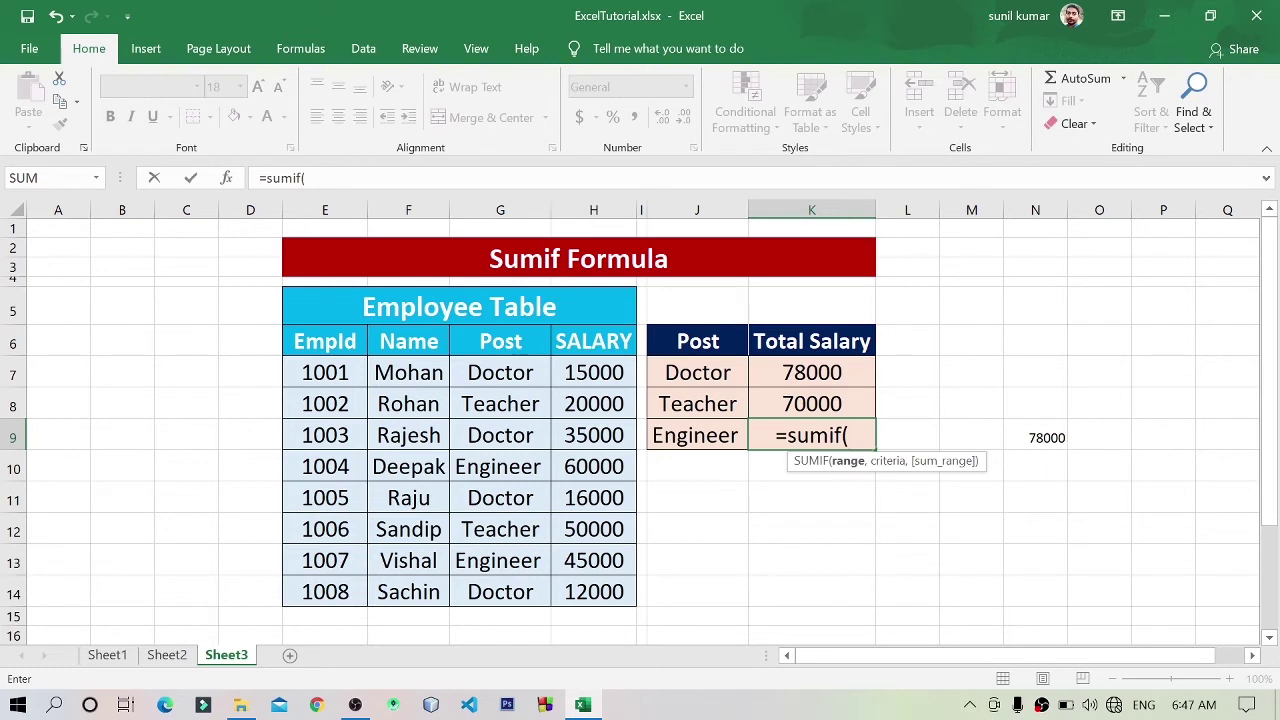
drag(530, 372, 527, 602)
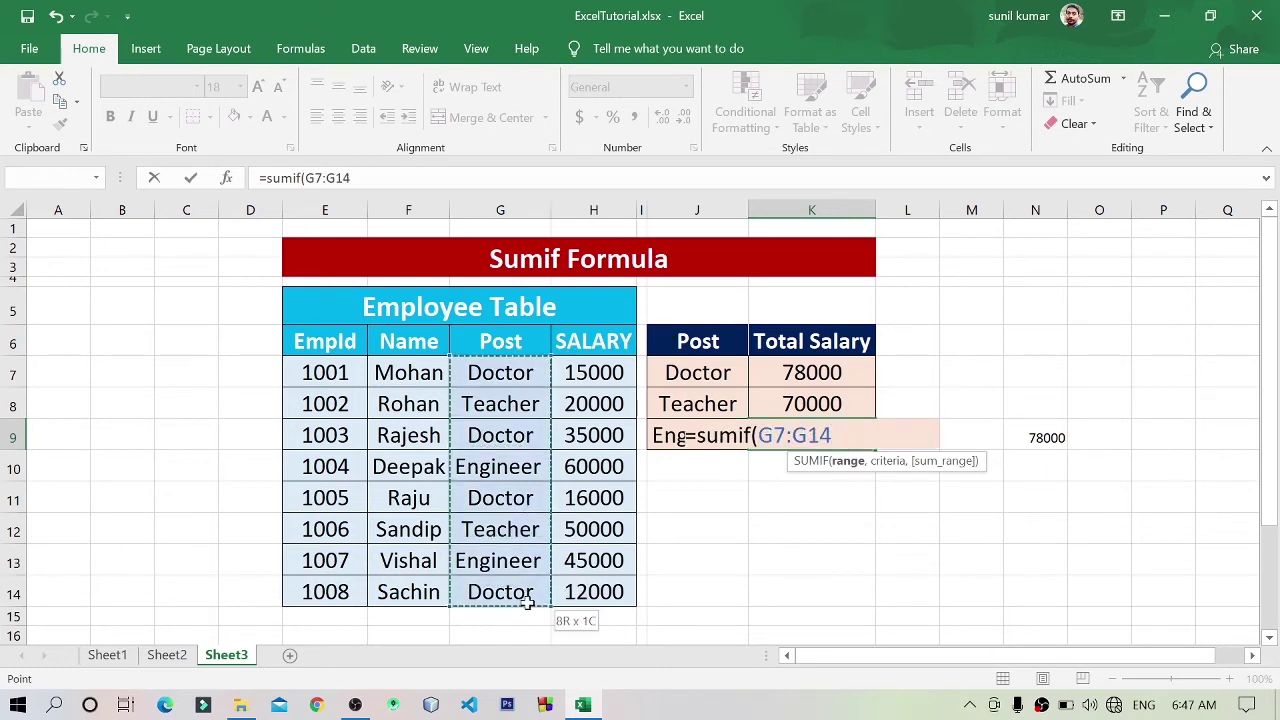
text(,E)
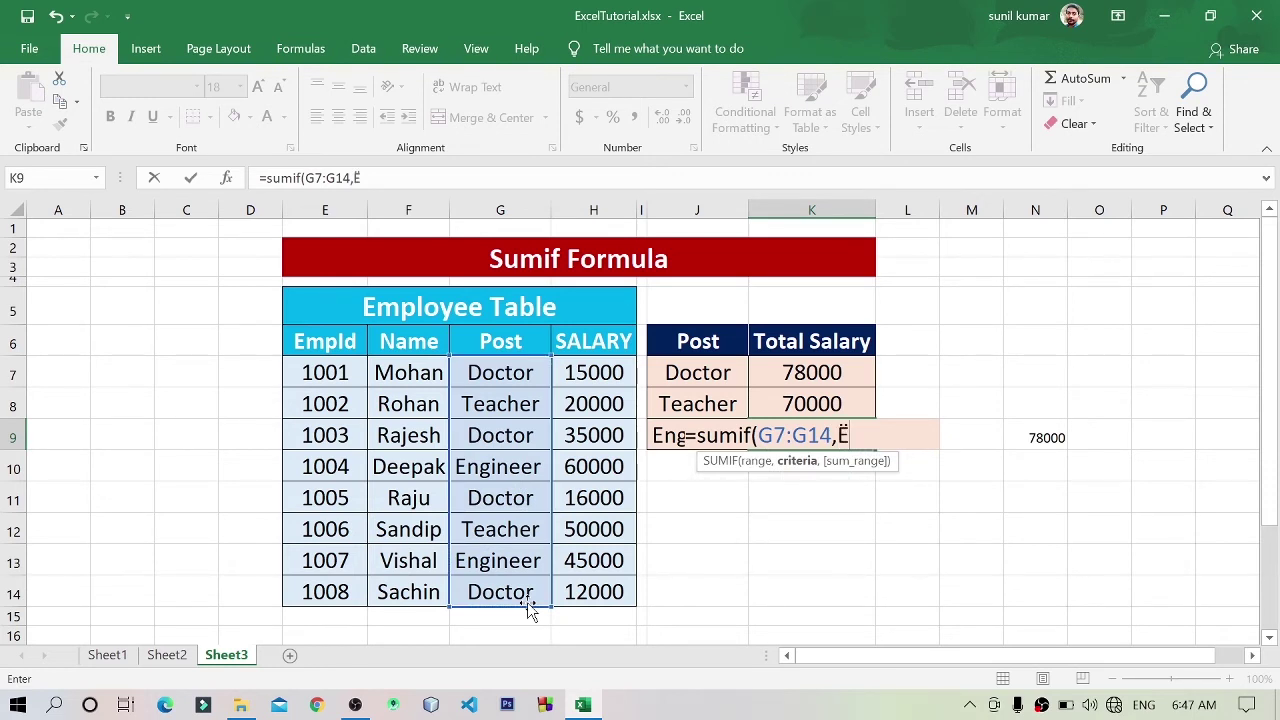
key(BackSpace)
click(659, 435)
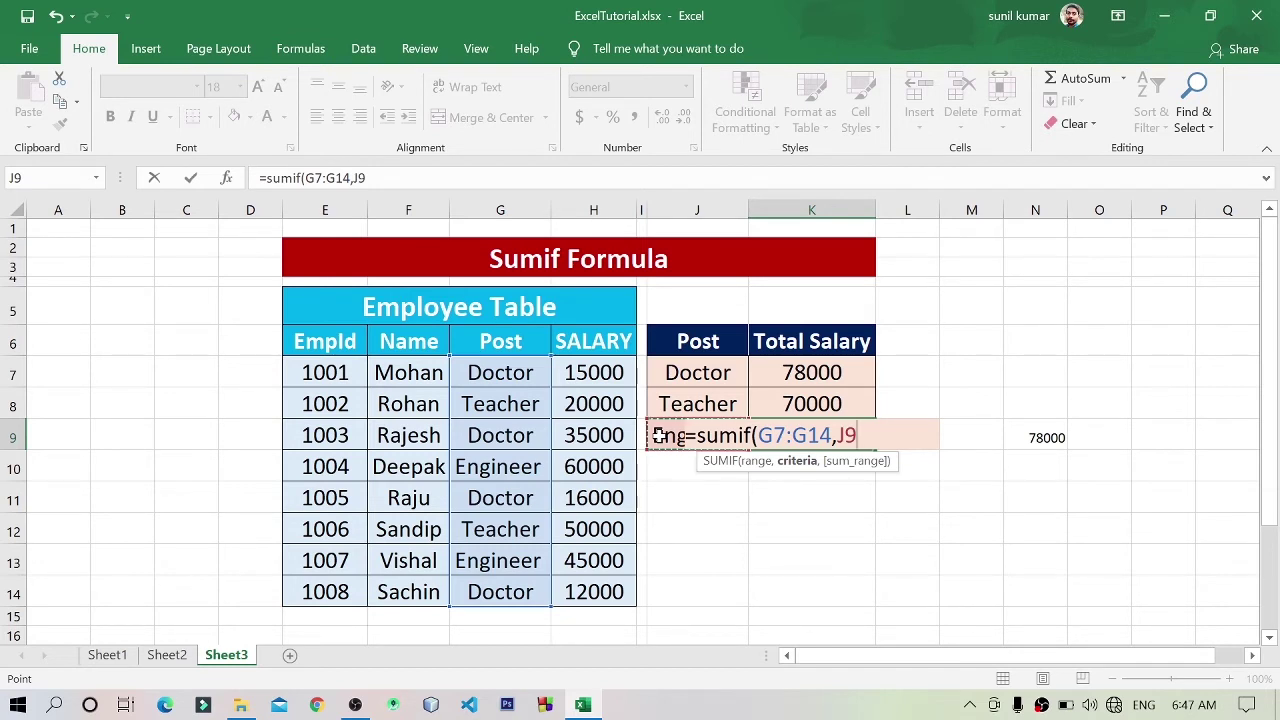
text(,)
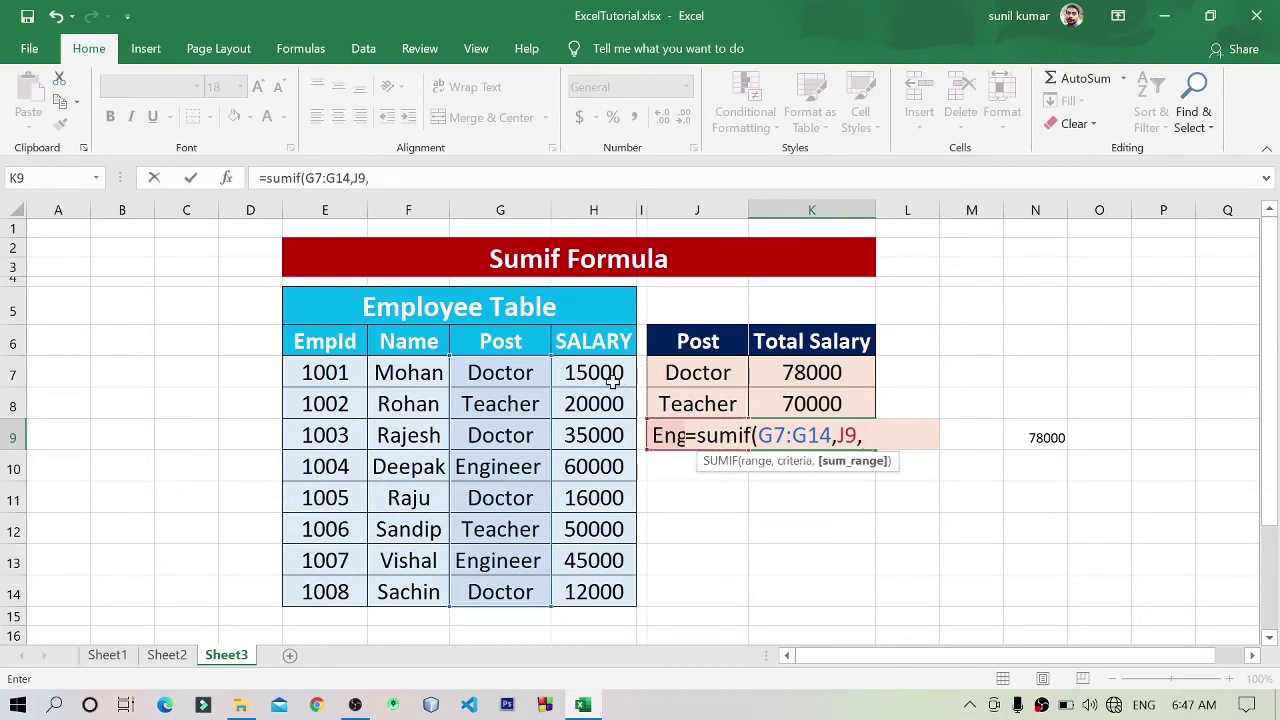
drag(612, 374, 612, 590)
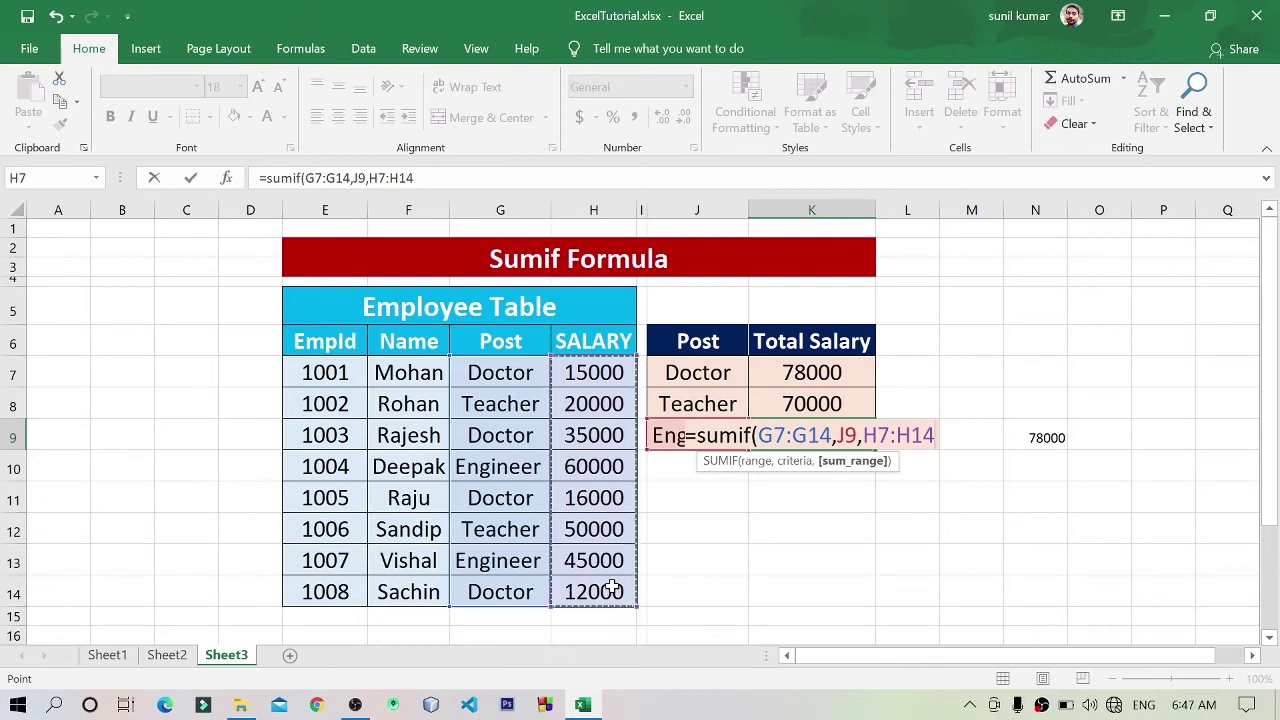
key(Return)
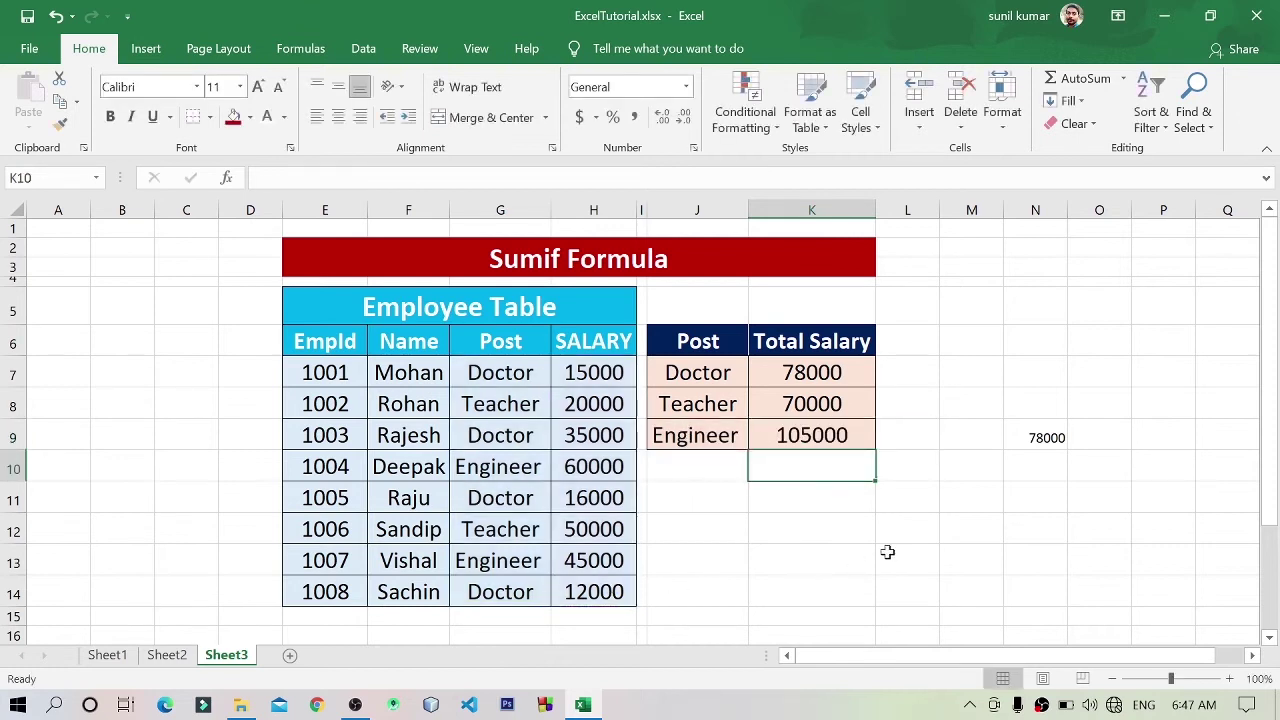
click(853, 436)
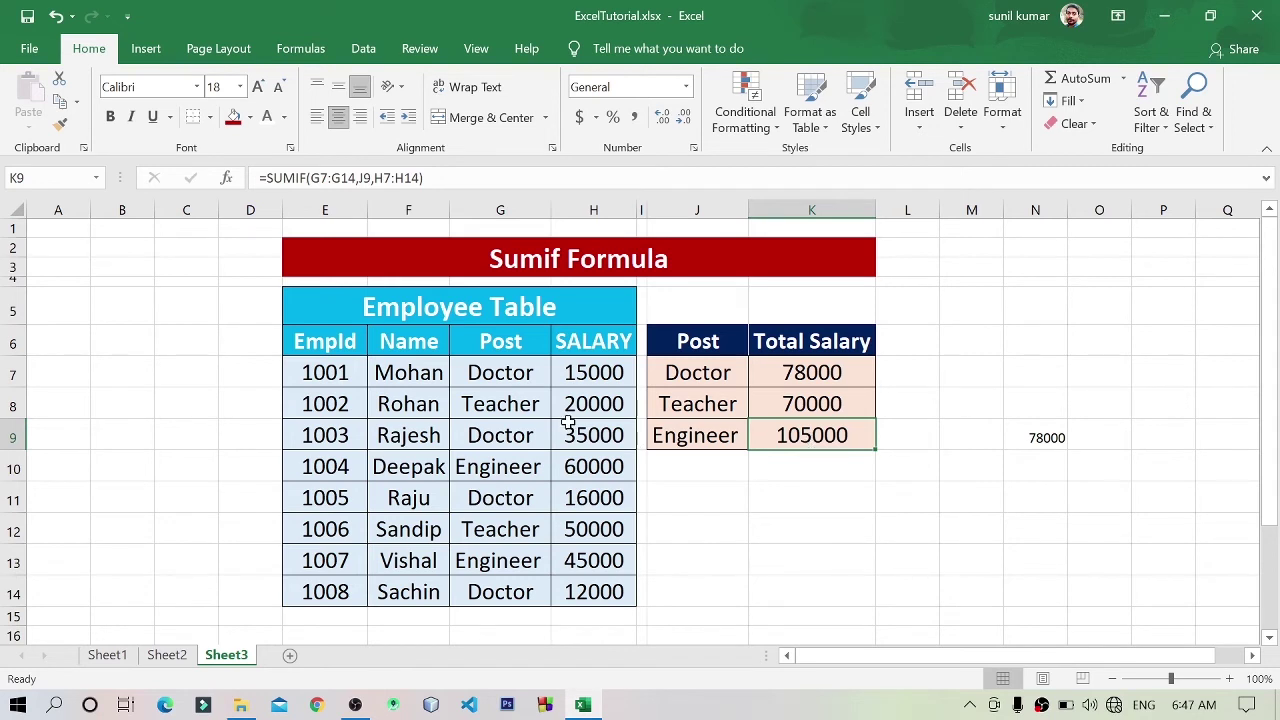
- Check the Engineer total with =H10+H13 in N8 and compare it against K9
click(1040, 402)
text(=)
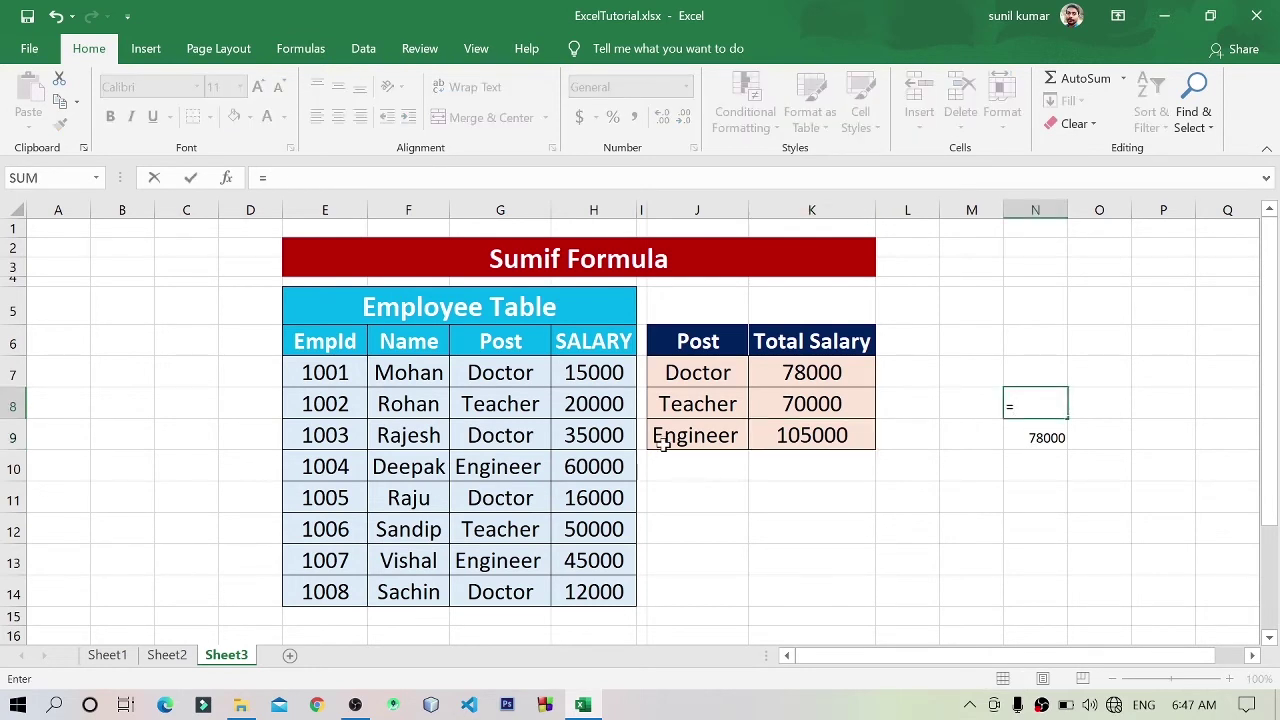
click(617, 465)
text(+)
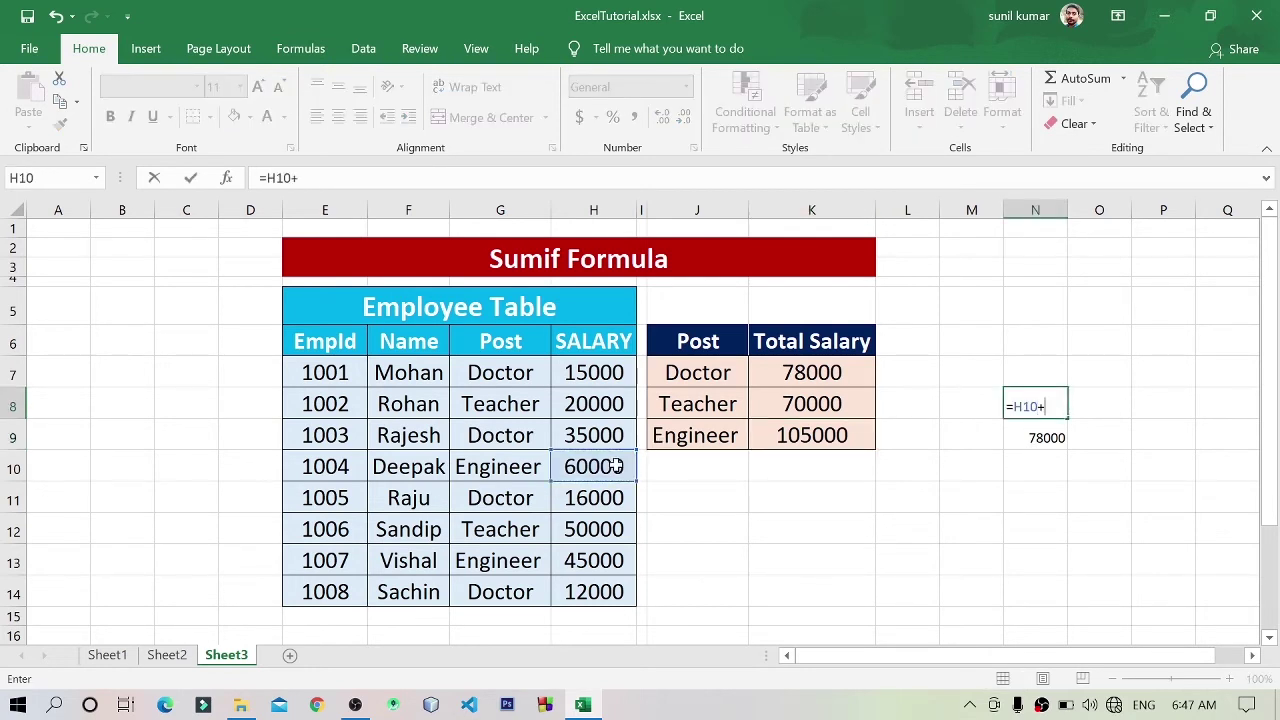
click(596, 566)
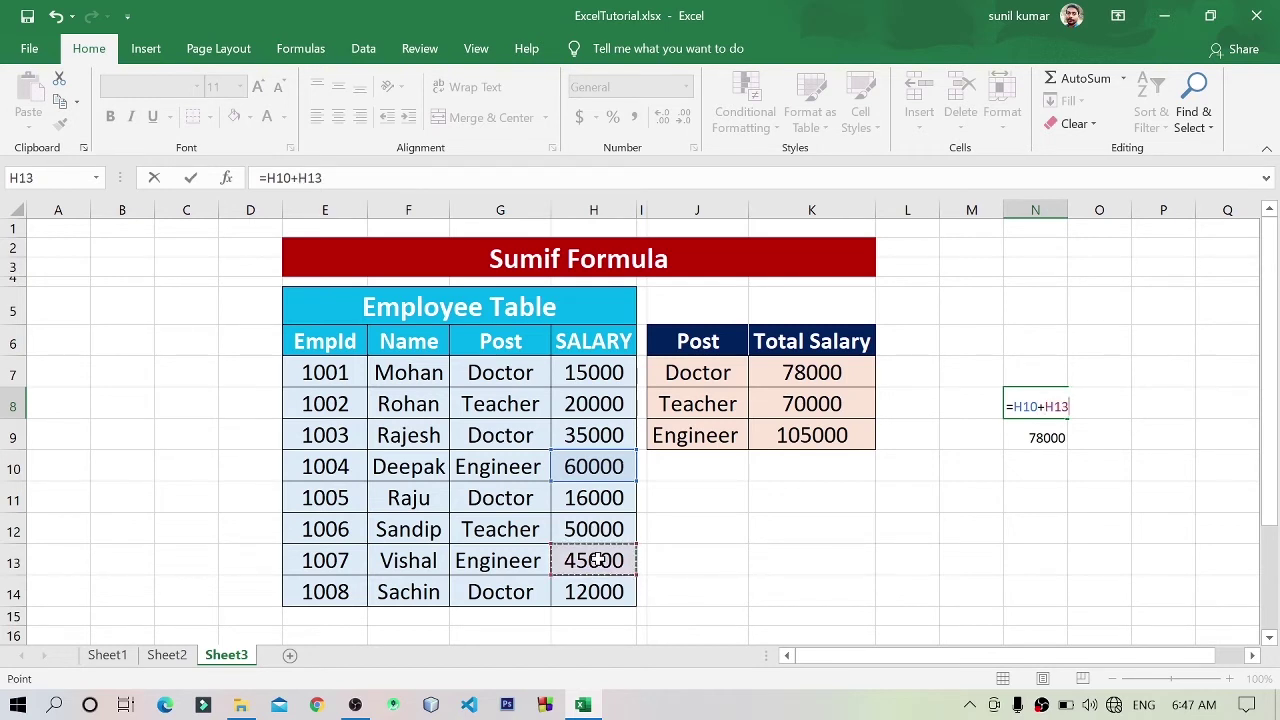
key(Return)
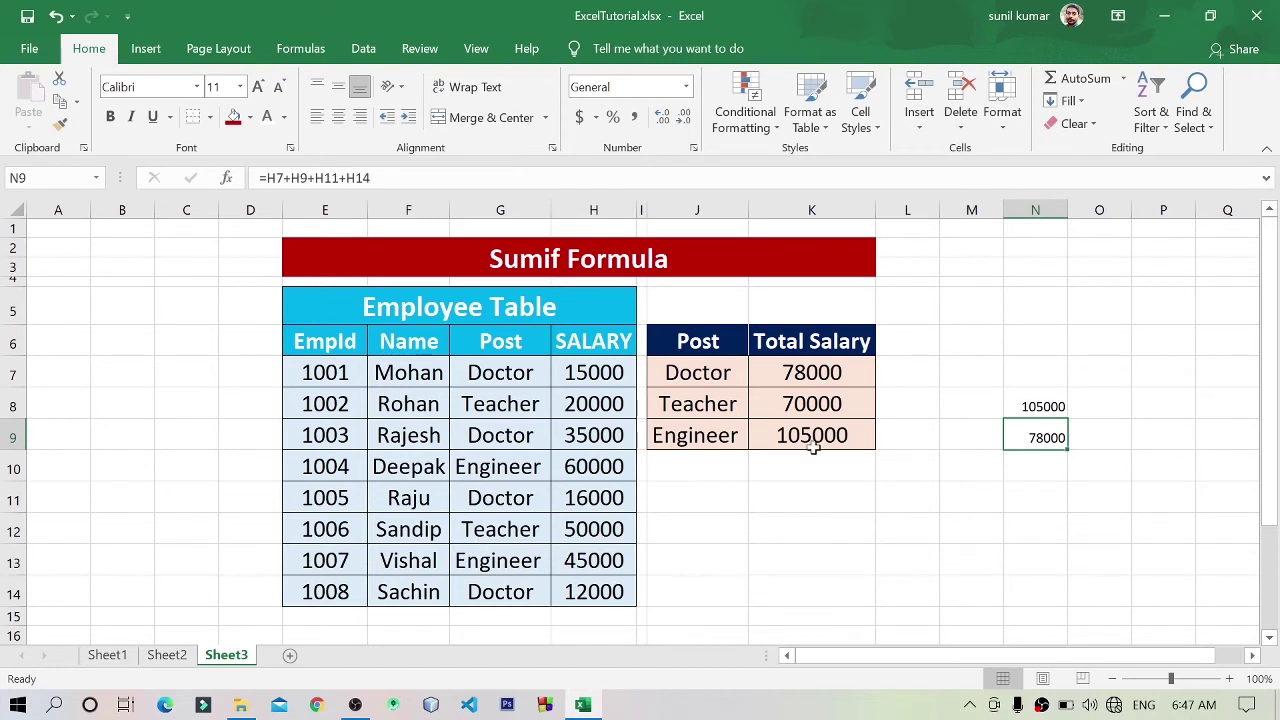
click(815, 442)
click(1055, 395)
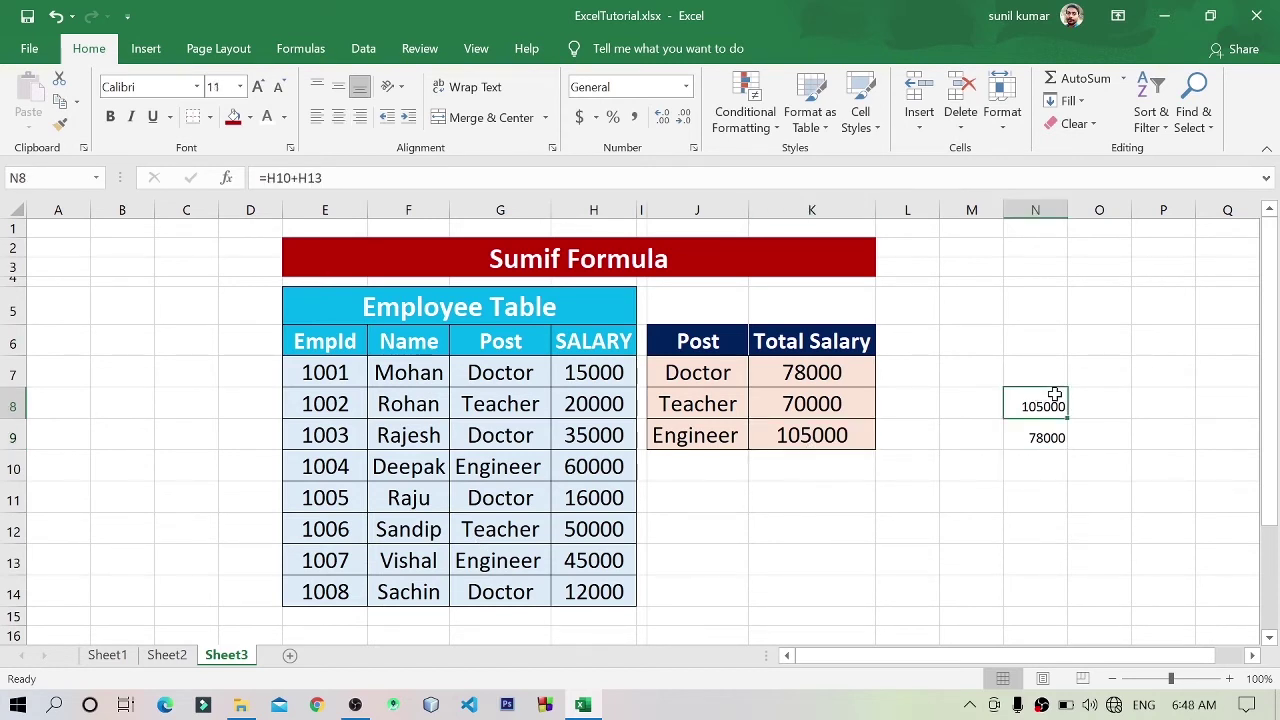
click(849, 440)
click(1021, 395)
- Delete the scratch check values in the M6:O11 area
drag(985, 340, 1129, 492)
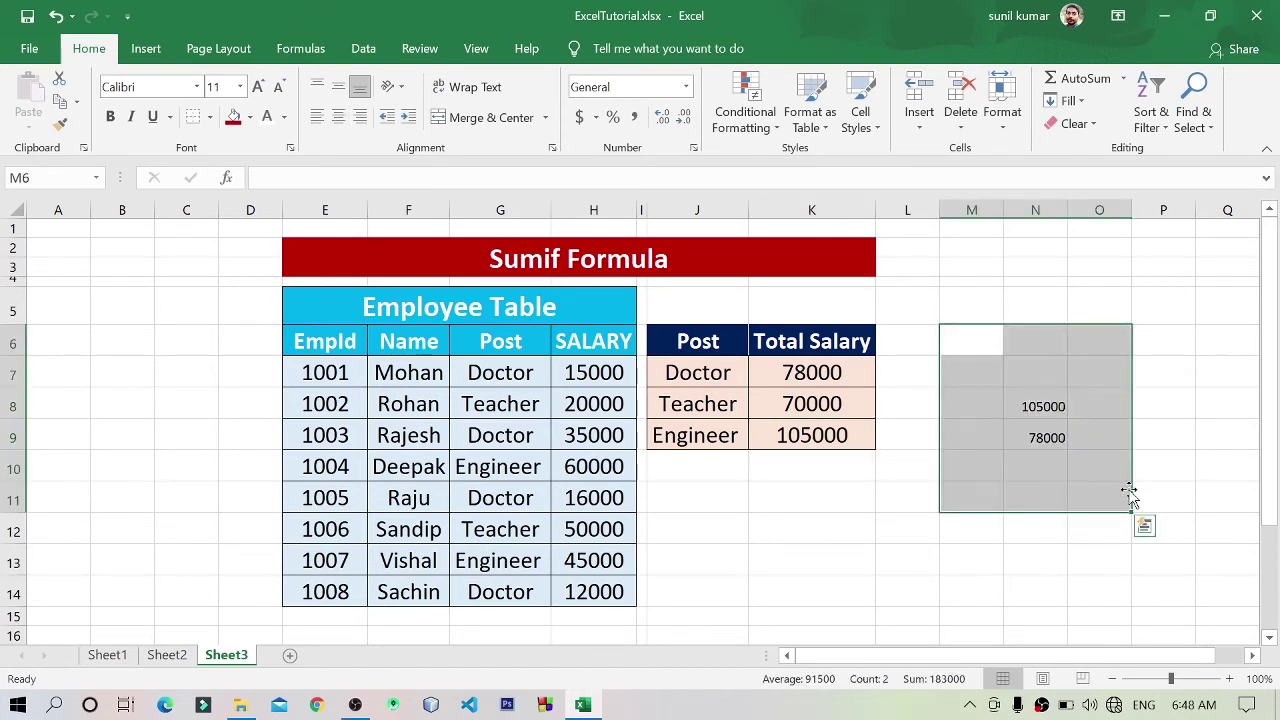
key(Delete)
click(827, 488)
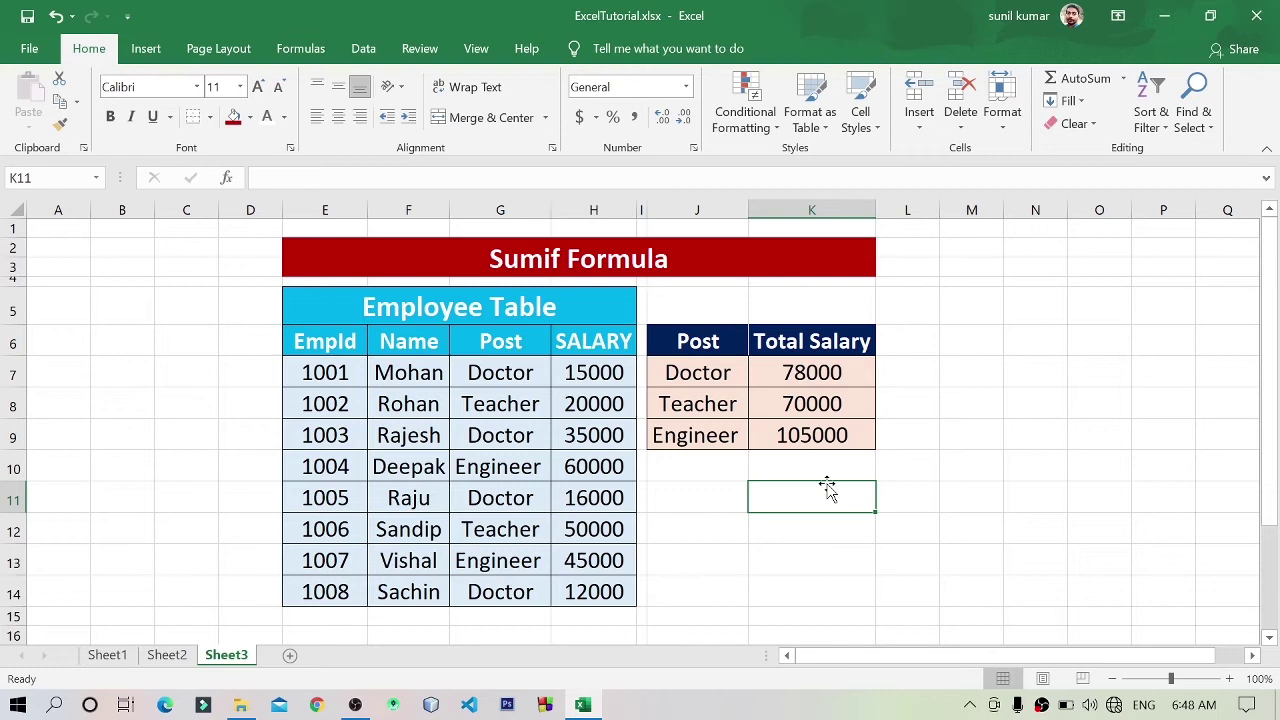
- Increase the font size of cell J11 by four steps
click(703, 494)
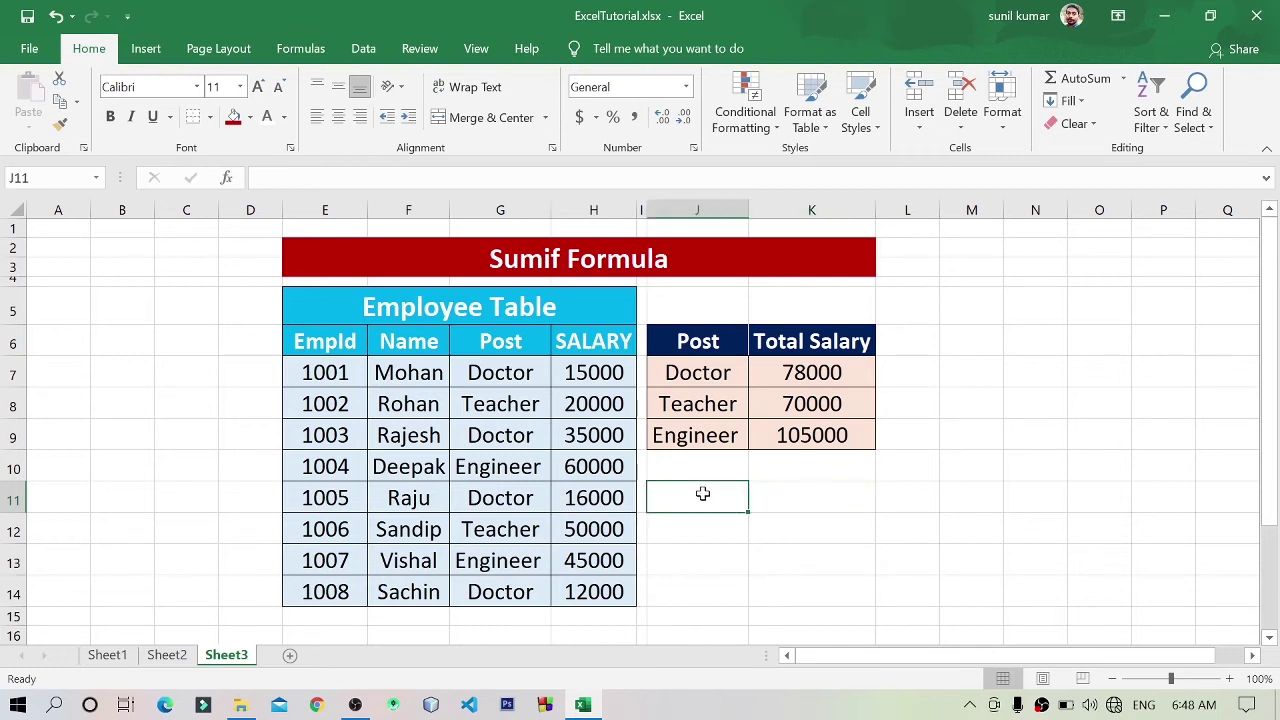
click(258, 87)
click(258, 87)
click(258, 87)
click(258, 87)
click(258, 87)
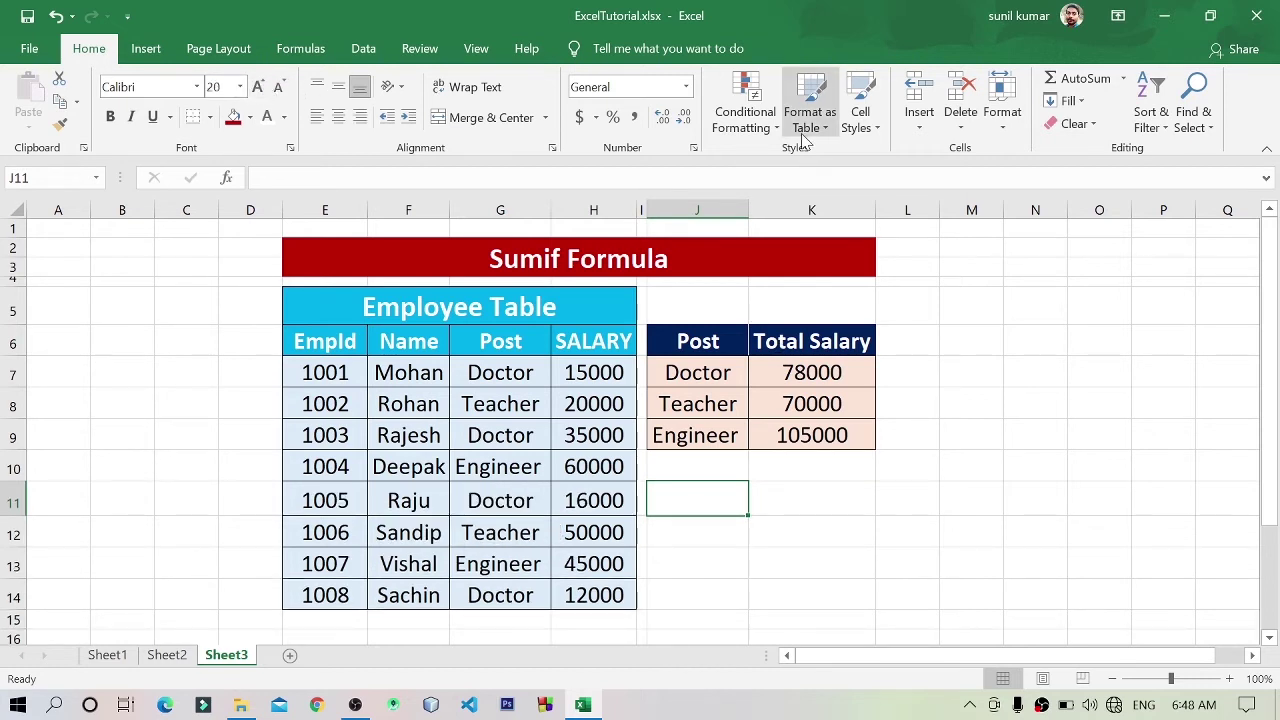
- Bring up the Data Validation dropdown on the Data tab
click(380, 58)
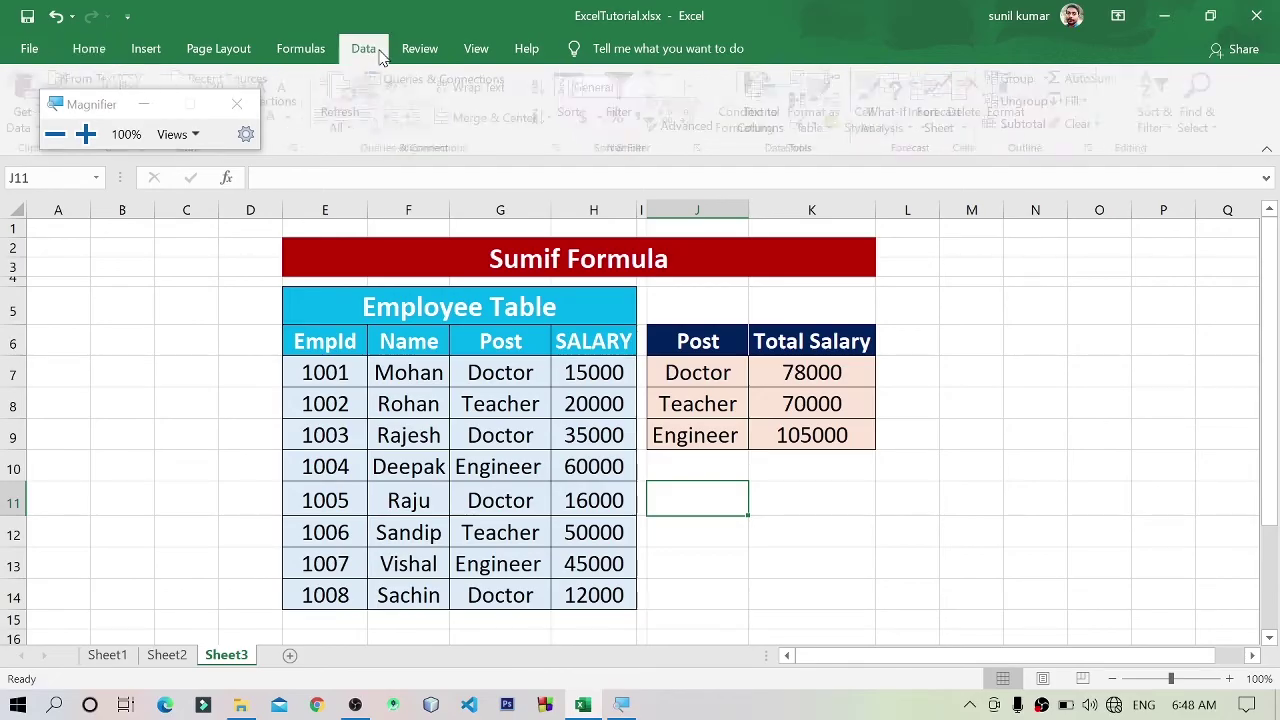
key(super+plus)
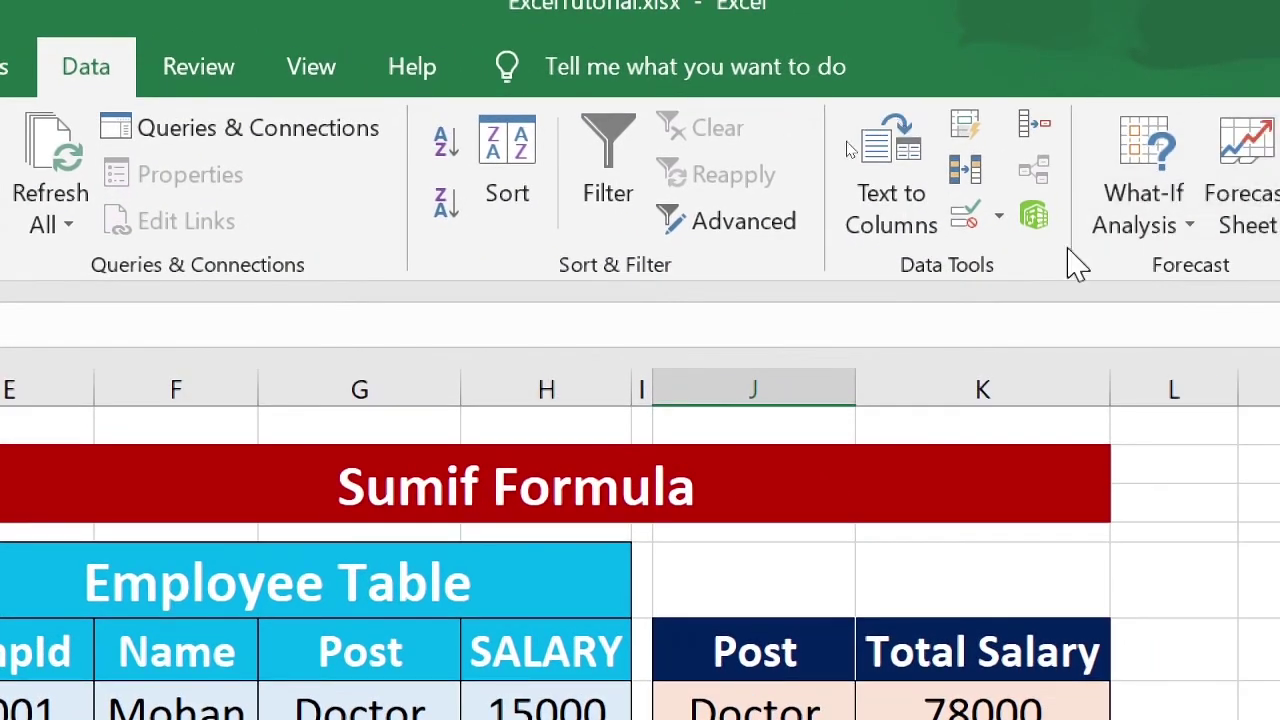
click(1000, 220)
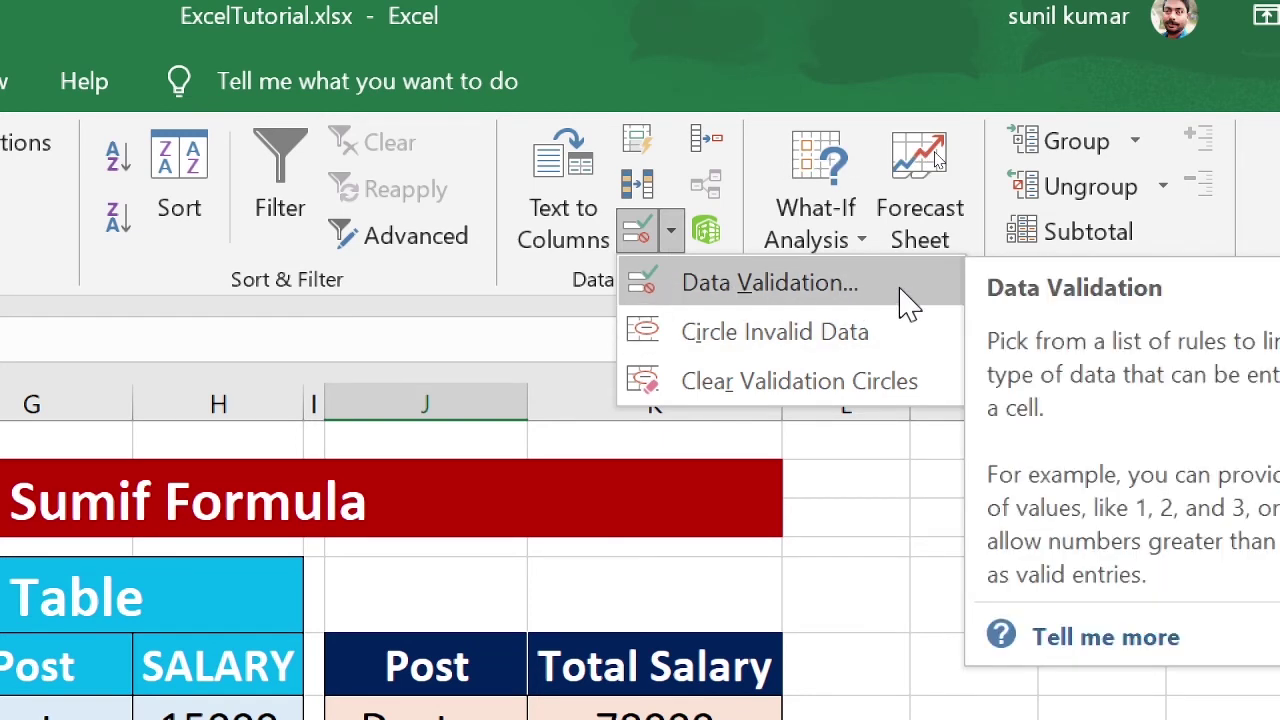
- Set J11's validation to List with source =$J$7:$J$9 (Doctor, Teacher, Engineer)
click(900, 290)
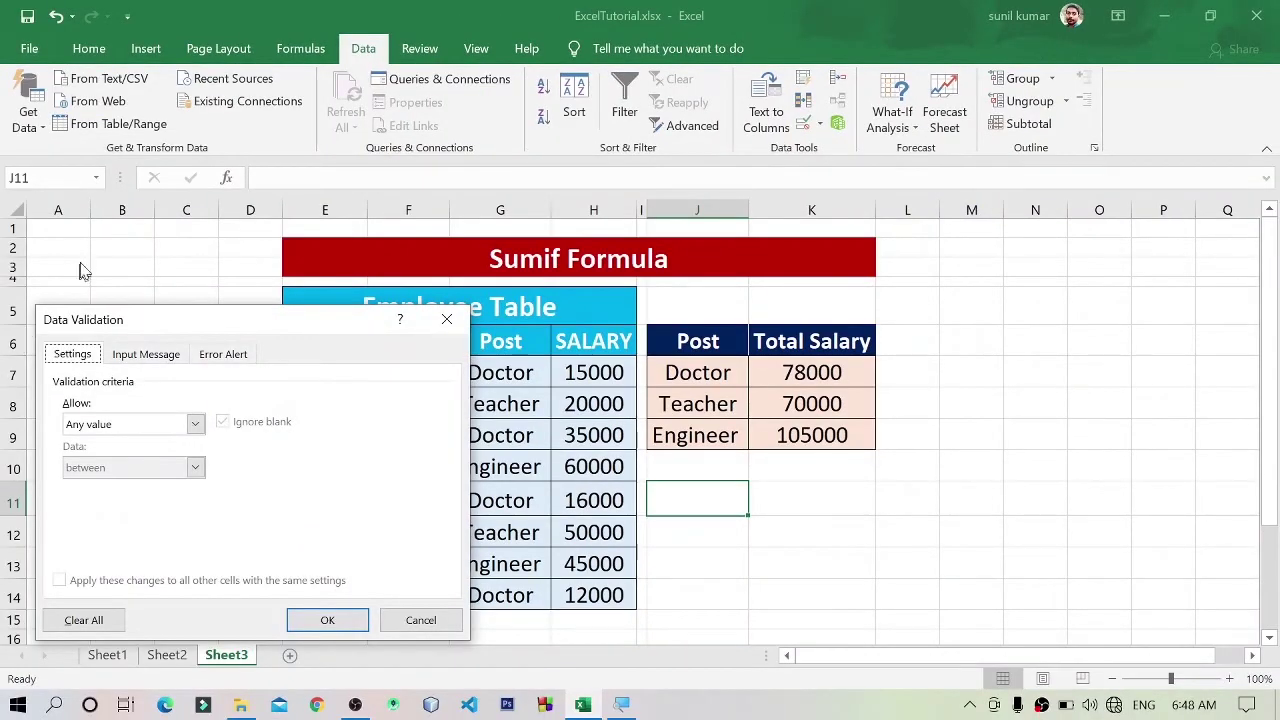
mouse_move(160, 332)
mouse_down()
mouse_move(325, 207)
mouse_move(355, 245)
mouse_up()
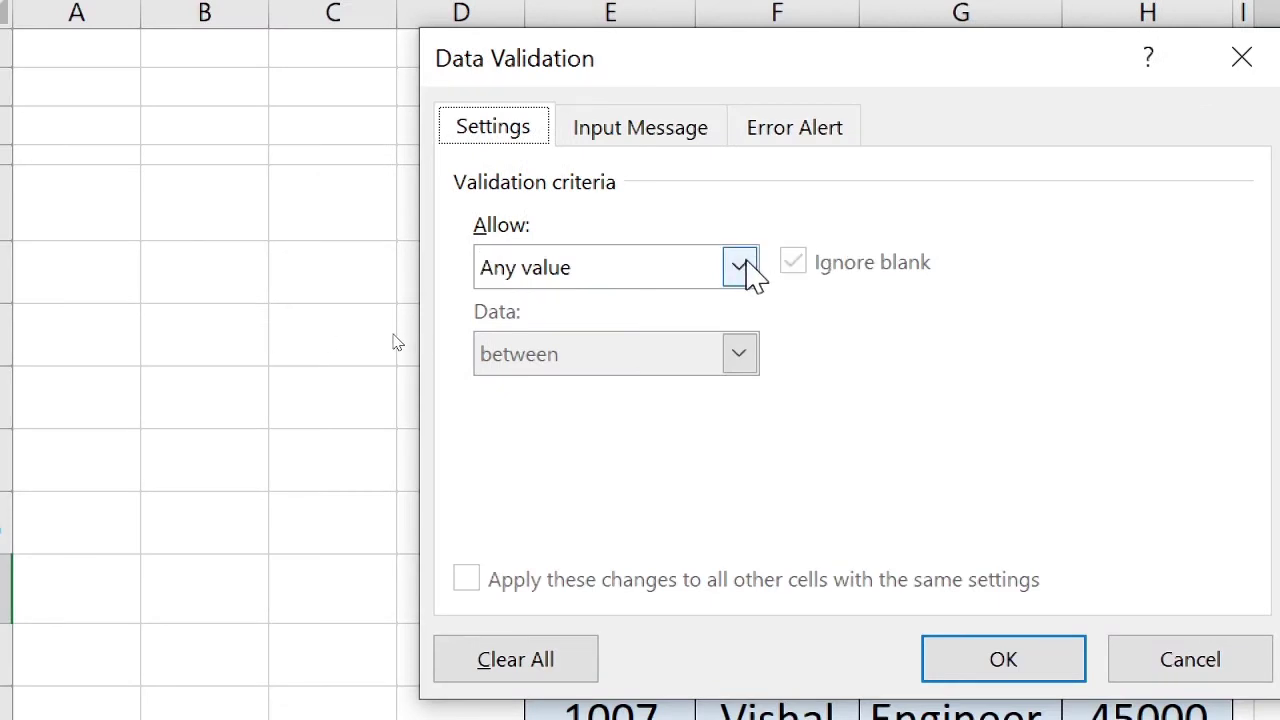
click(748, 270)
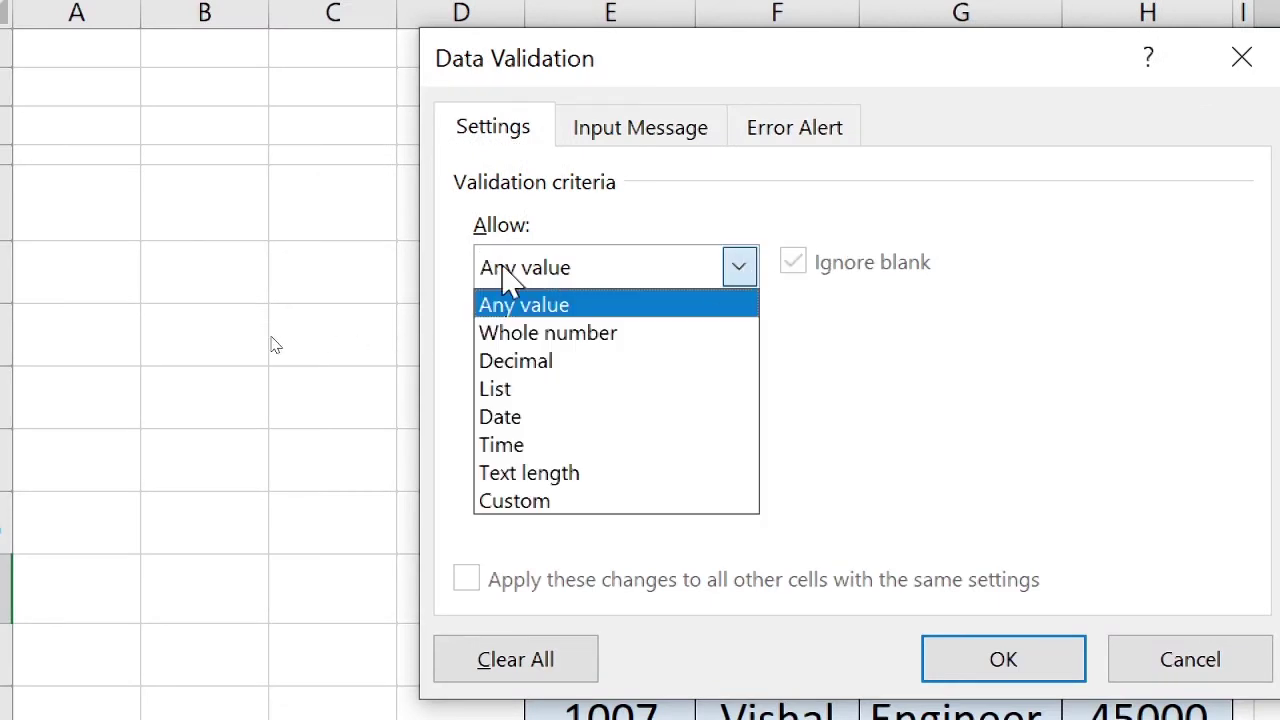
click(594, 392)
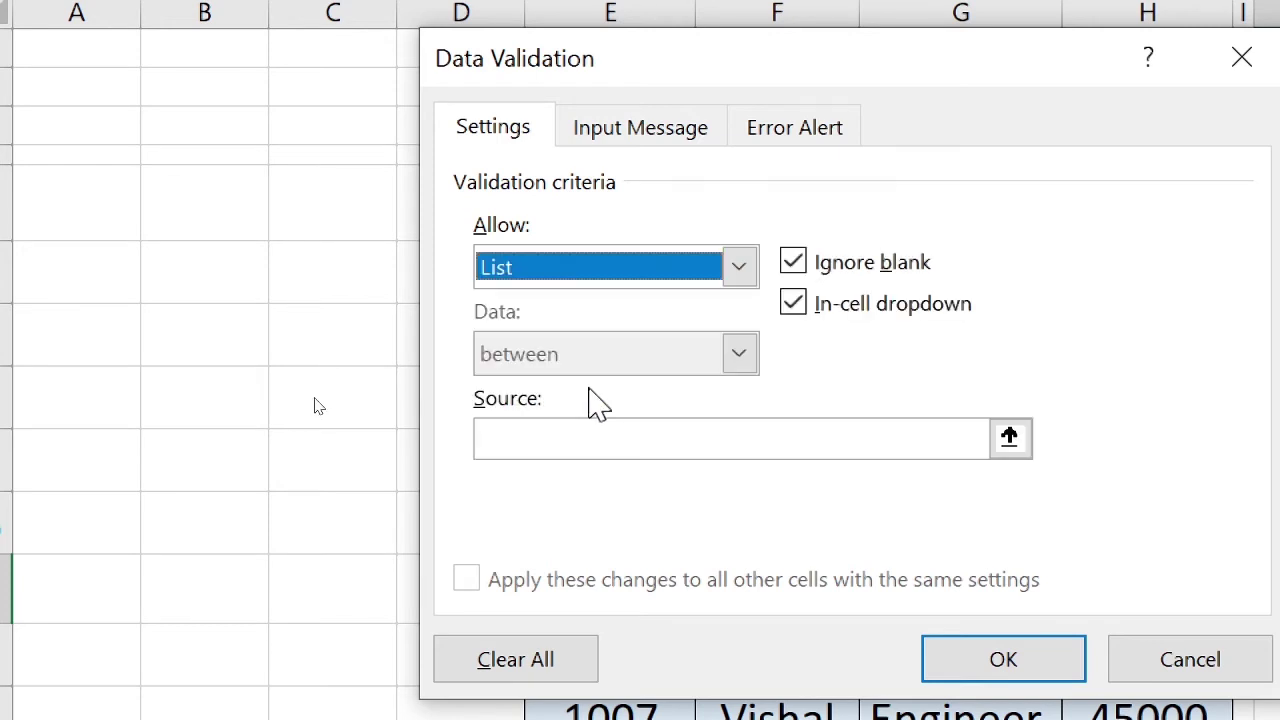
click(508, 438)
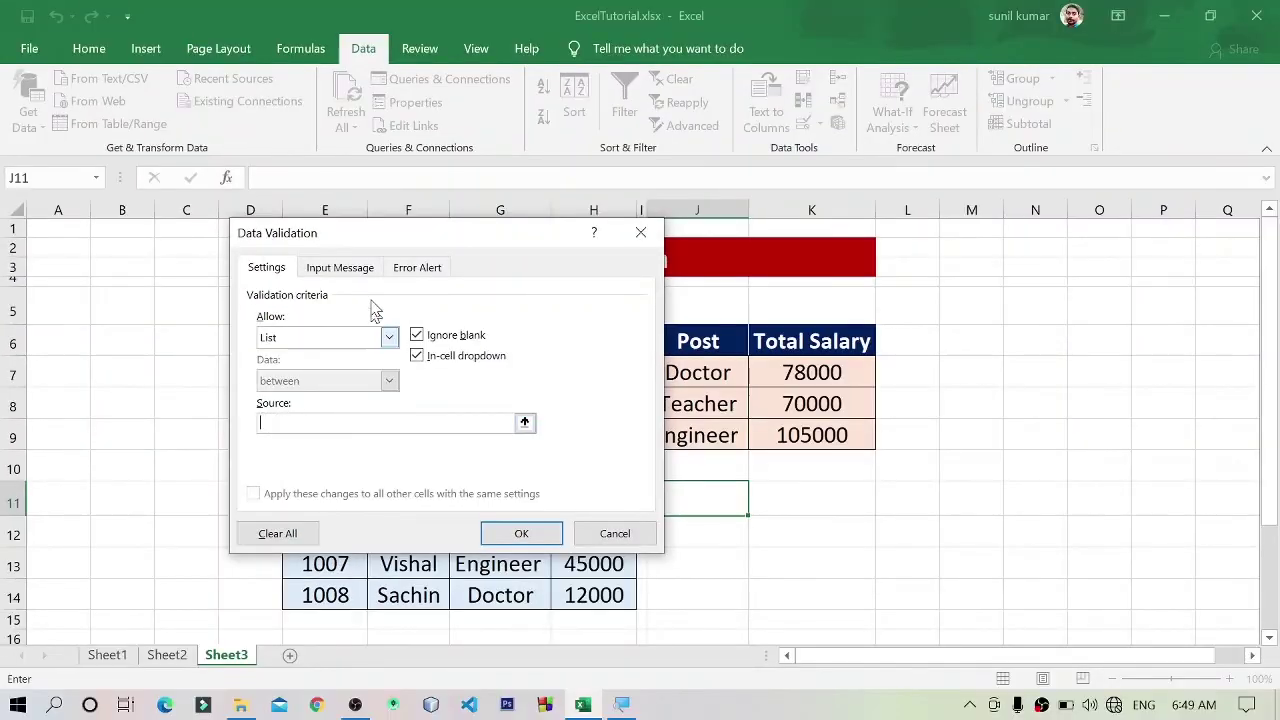
drag(463, 228, 323, 236)
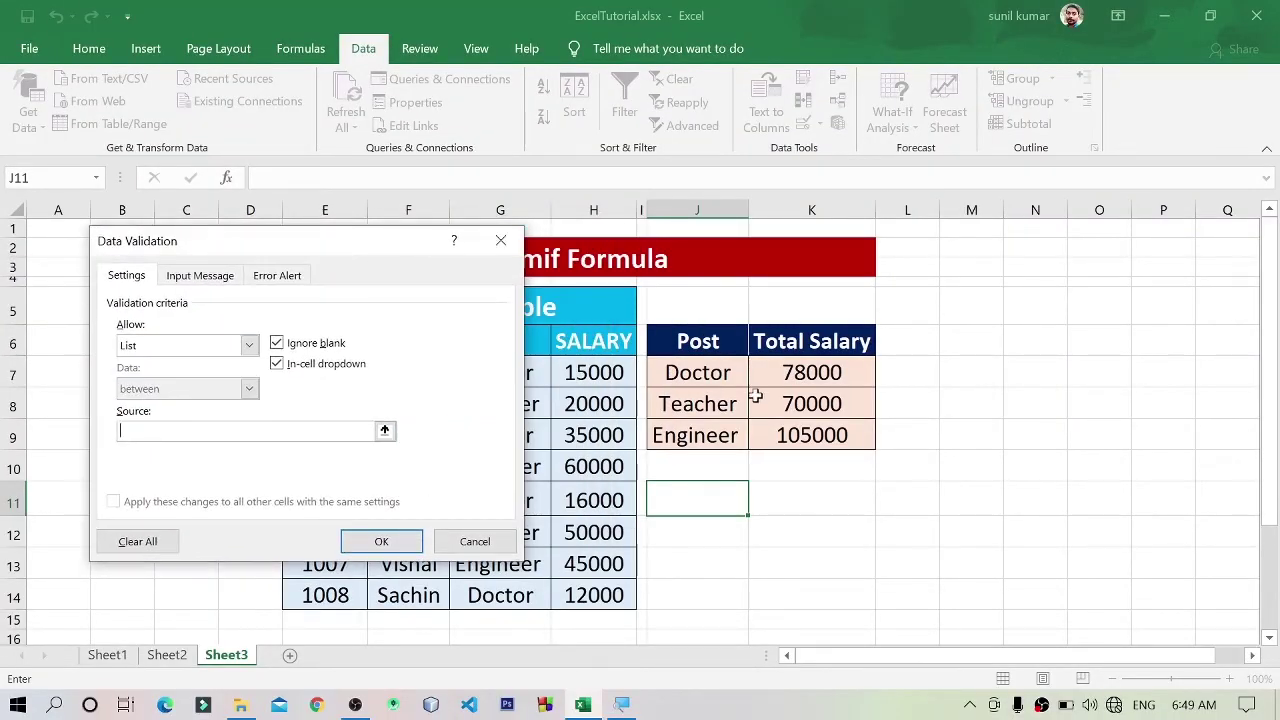
drag(710, 374, 710, 434)
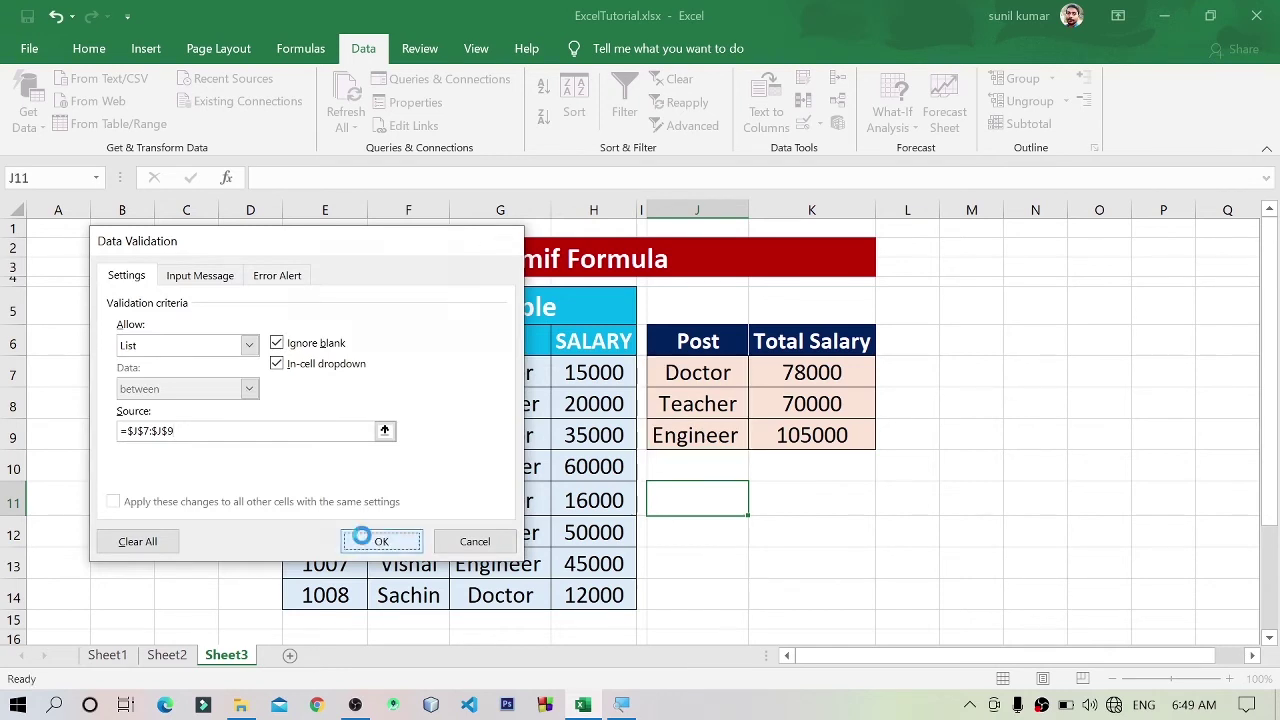
click(362, 535)
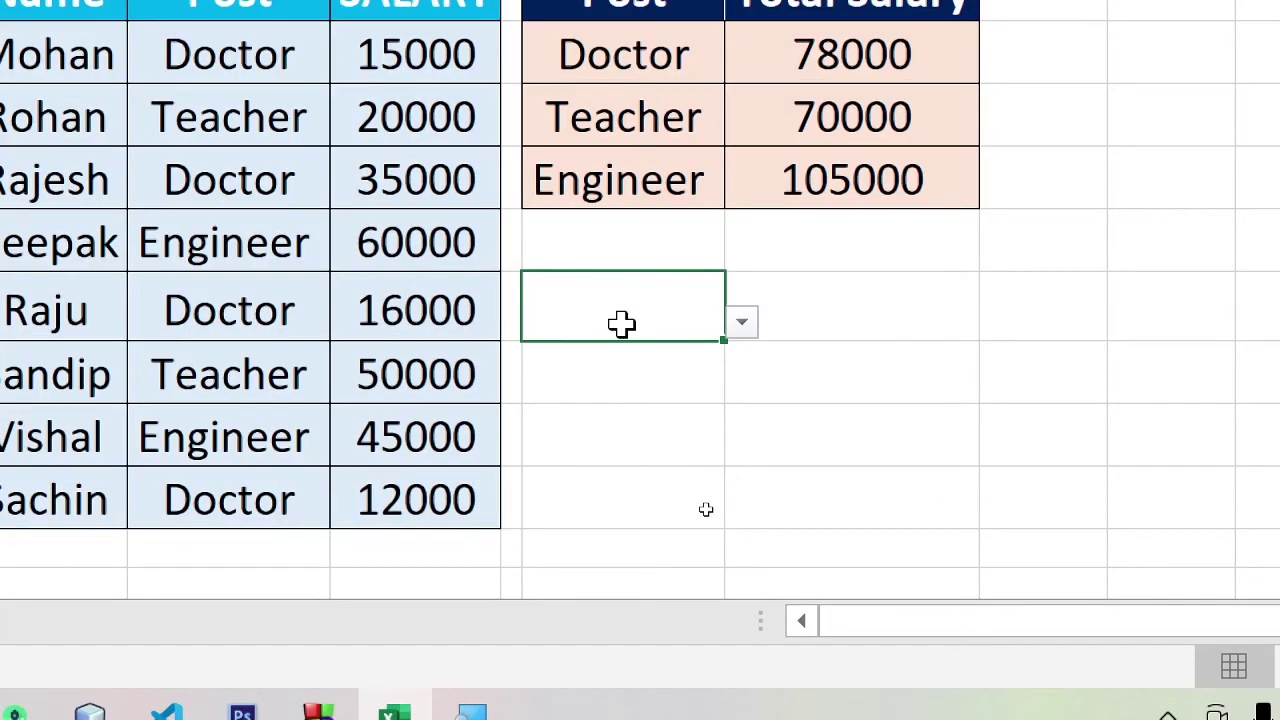
- Test J11's post dropdown and choose Doctor
click(748, 324)
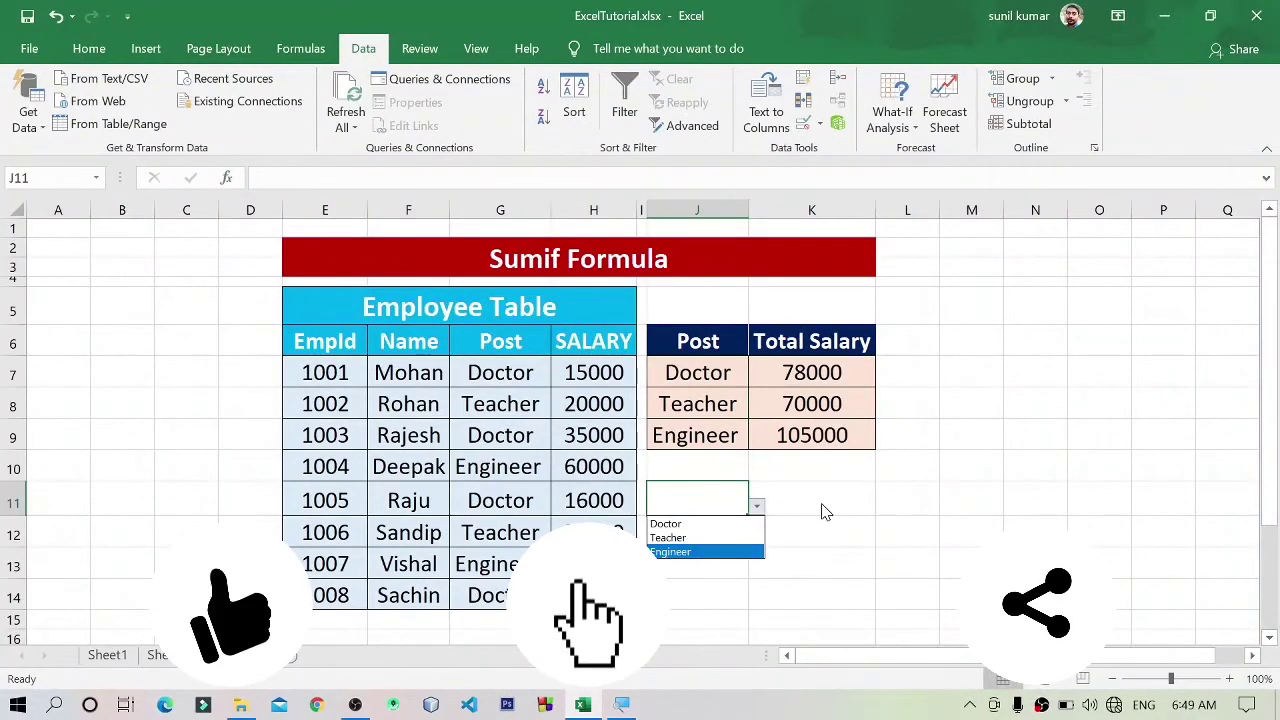
key(Escape)
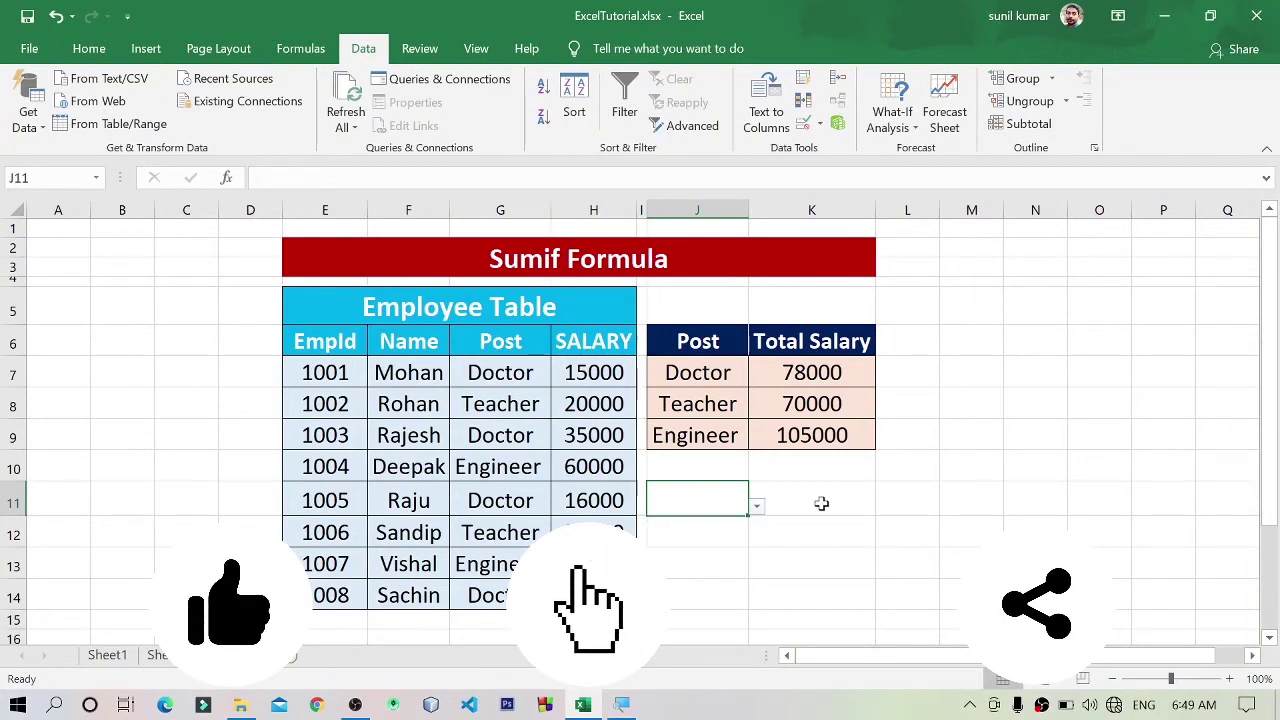
click(821, 503)
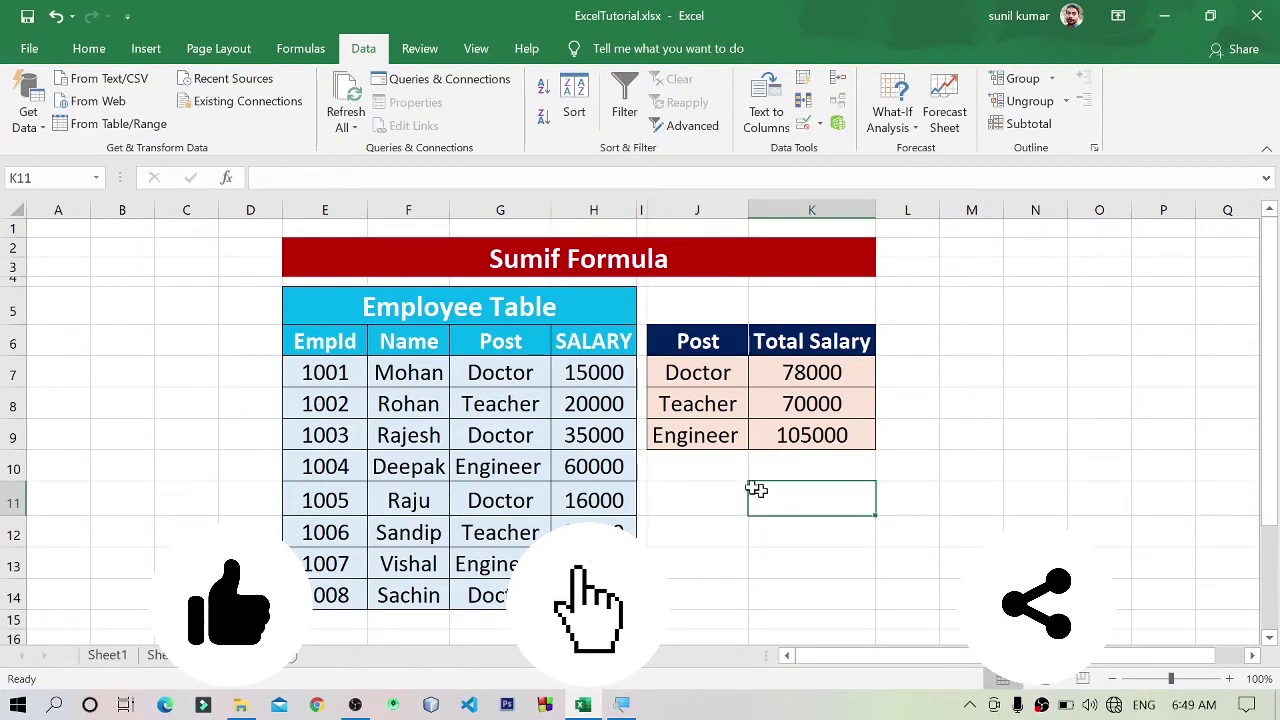
click(719, 488)
click(758, 506)
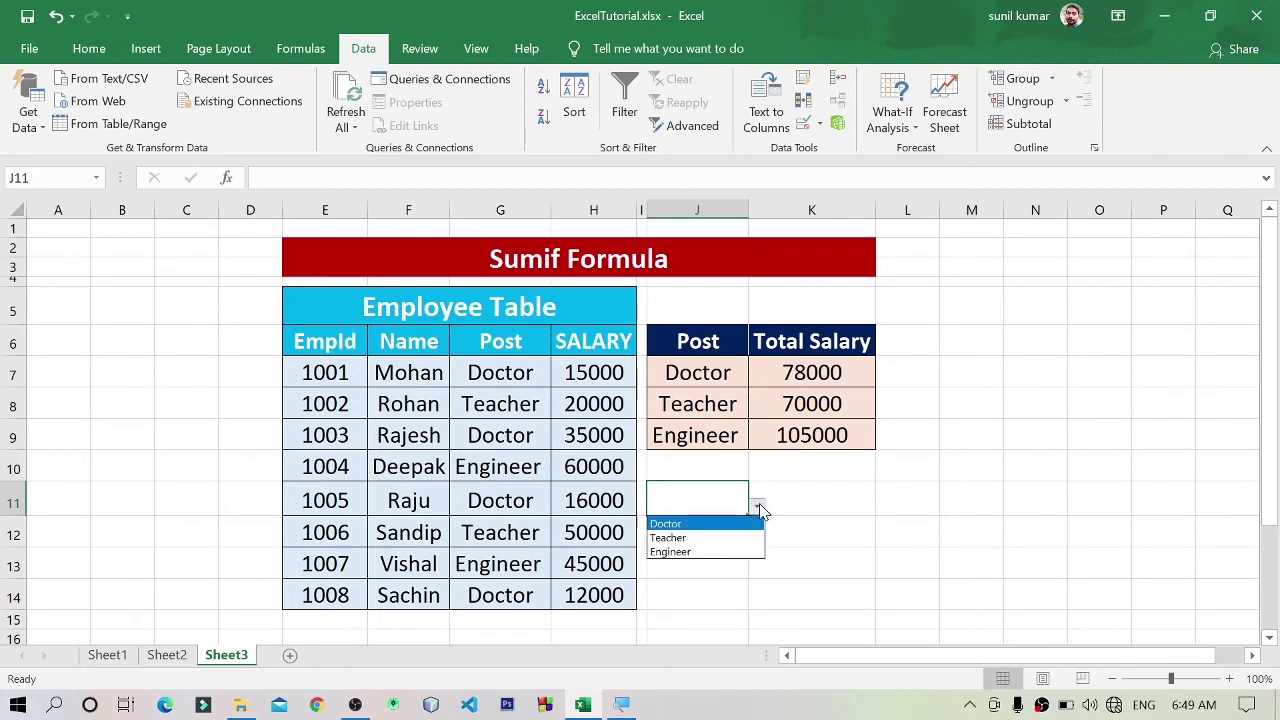
click(715, 525)
click(818, 487)
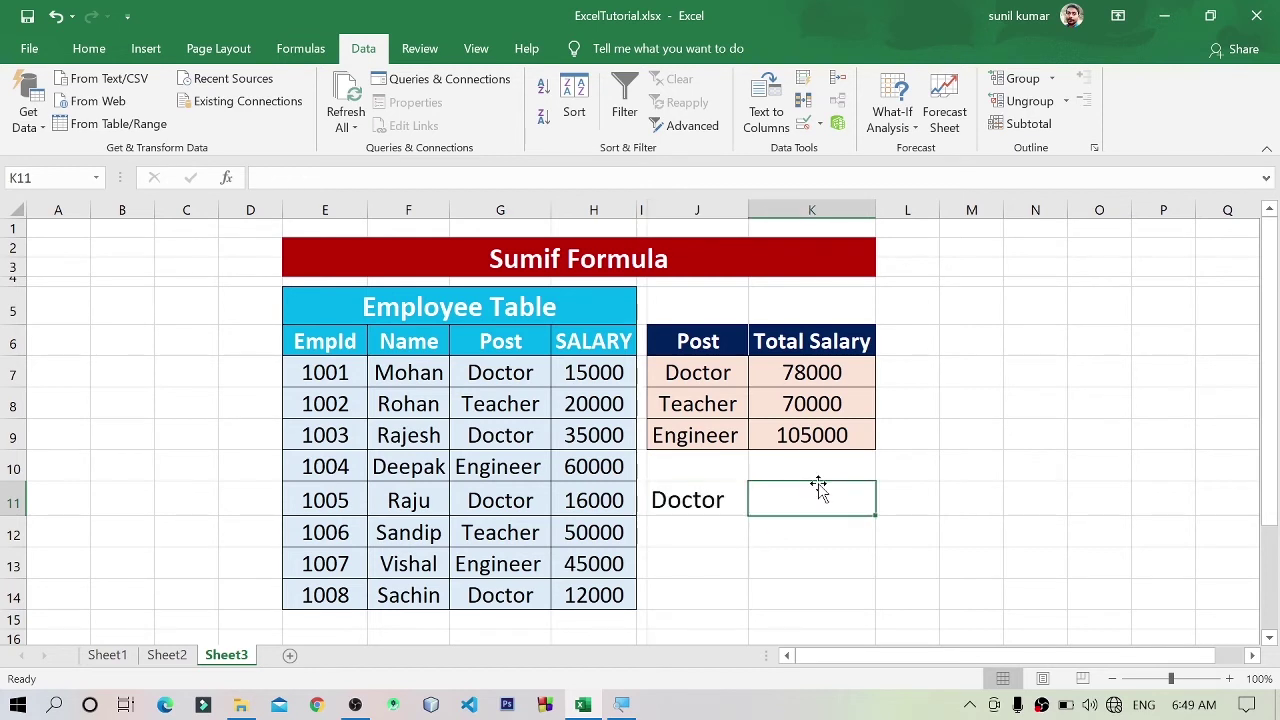
text(=)
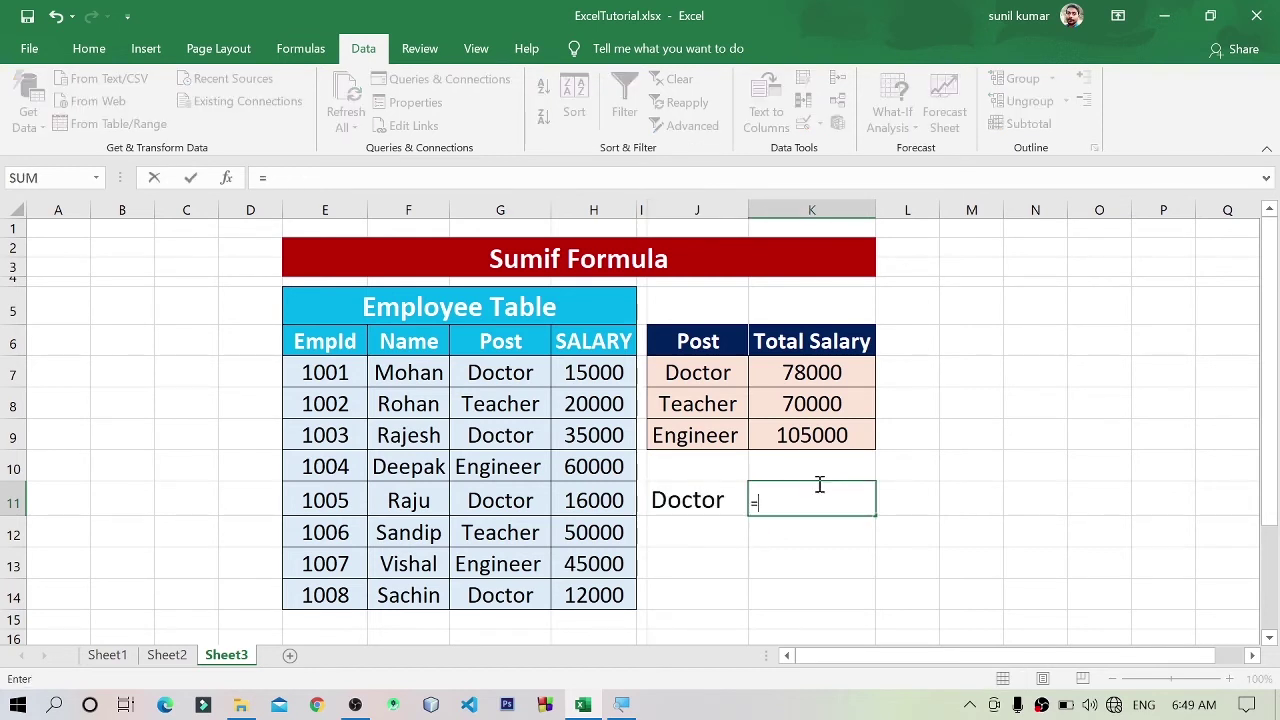
key(BackSpace)
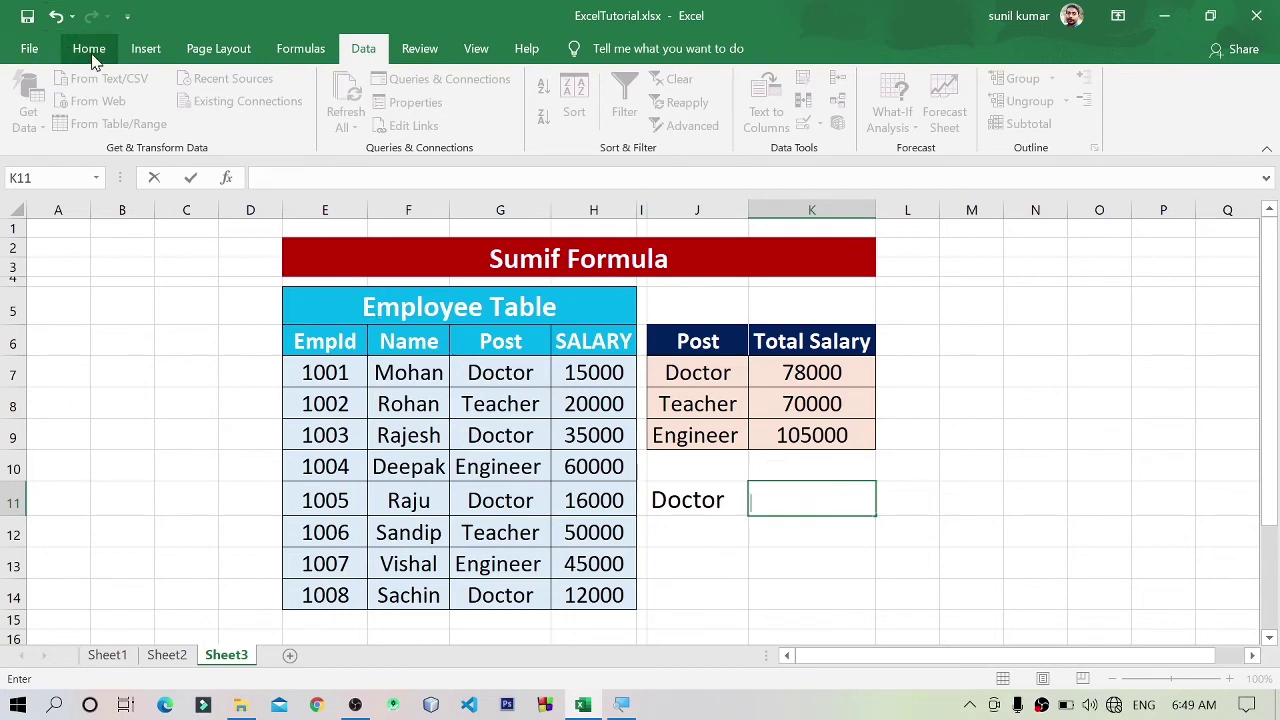
click(88, 48)
- Set the font size of result cell K11 to 20
click(896, 542)
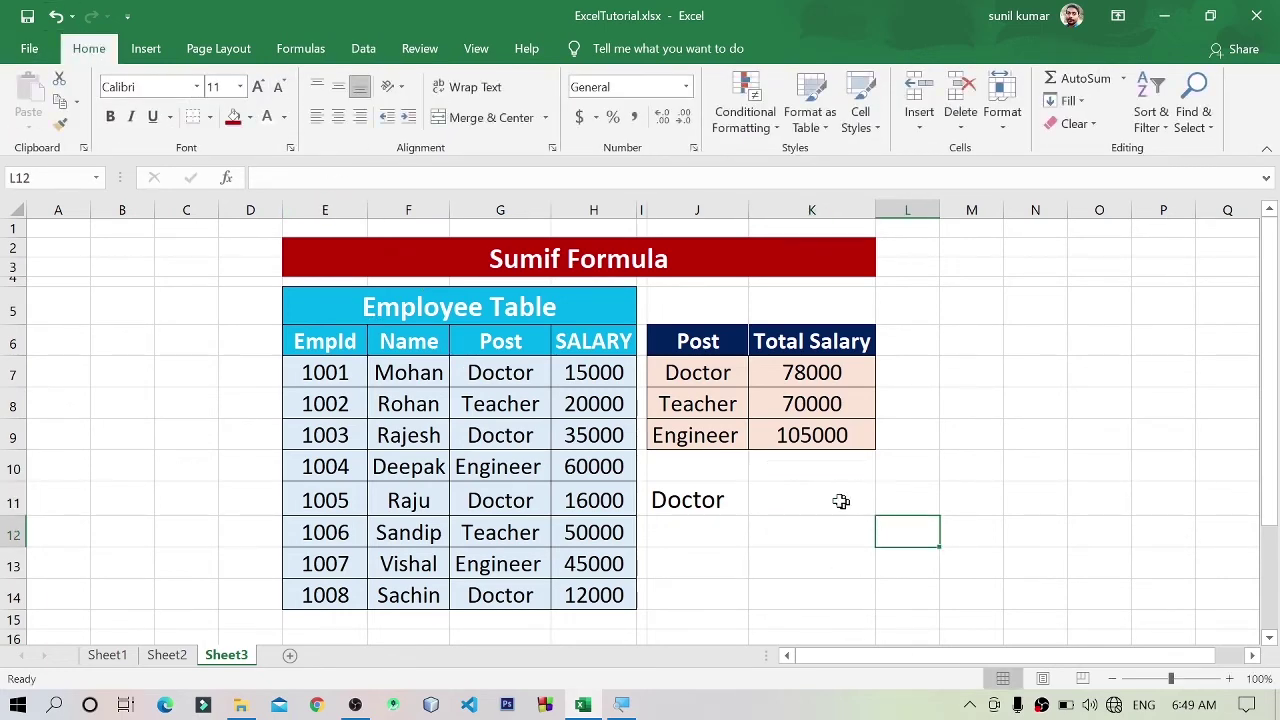
click(840, 498)
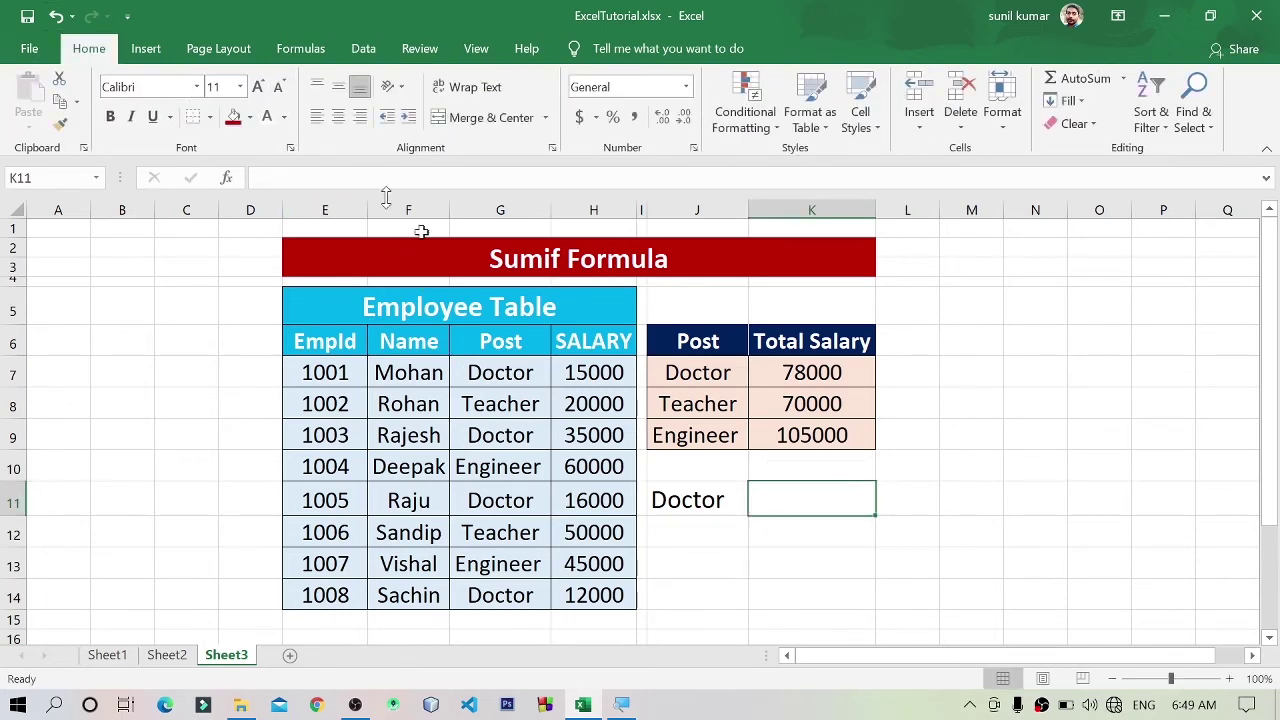
click(258, 87)
click(258, 87)
click(258, 87)
click(258, 87)
click(258, 87)
click(258, 87)
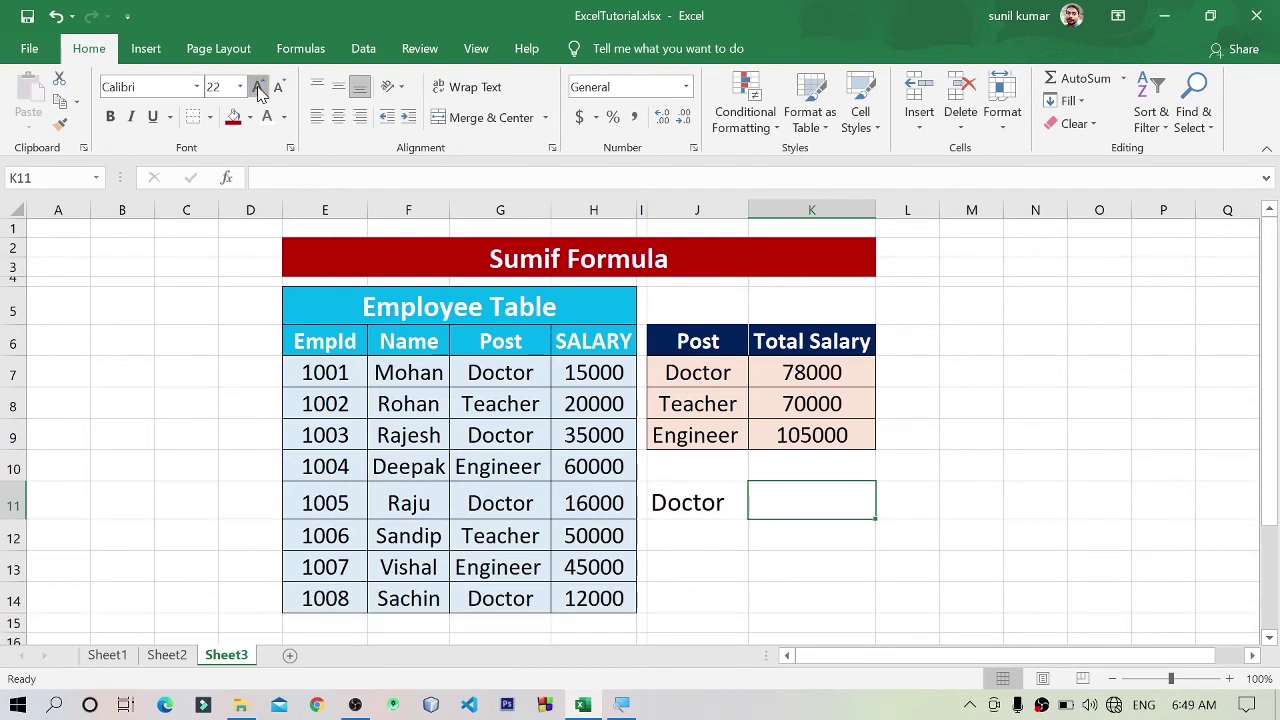
click(258, 87)
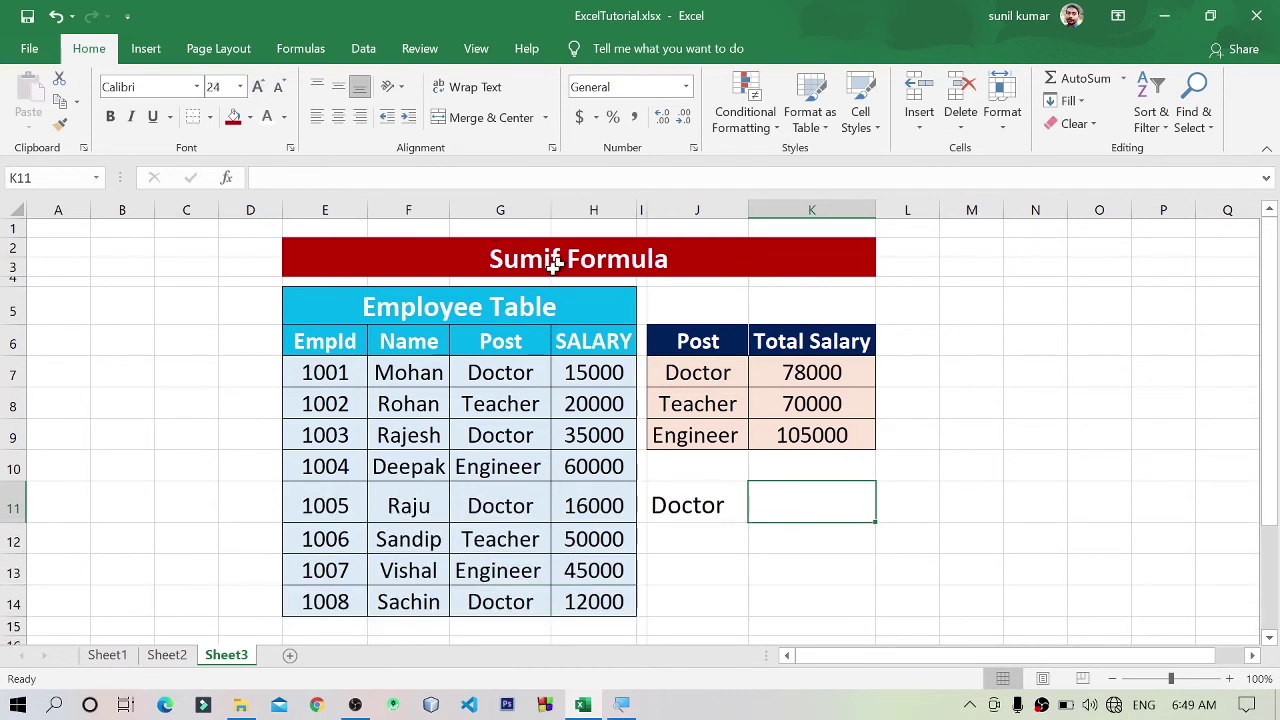
click(282, 87)
click(282, 87)
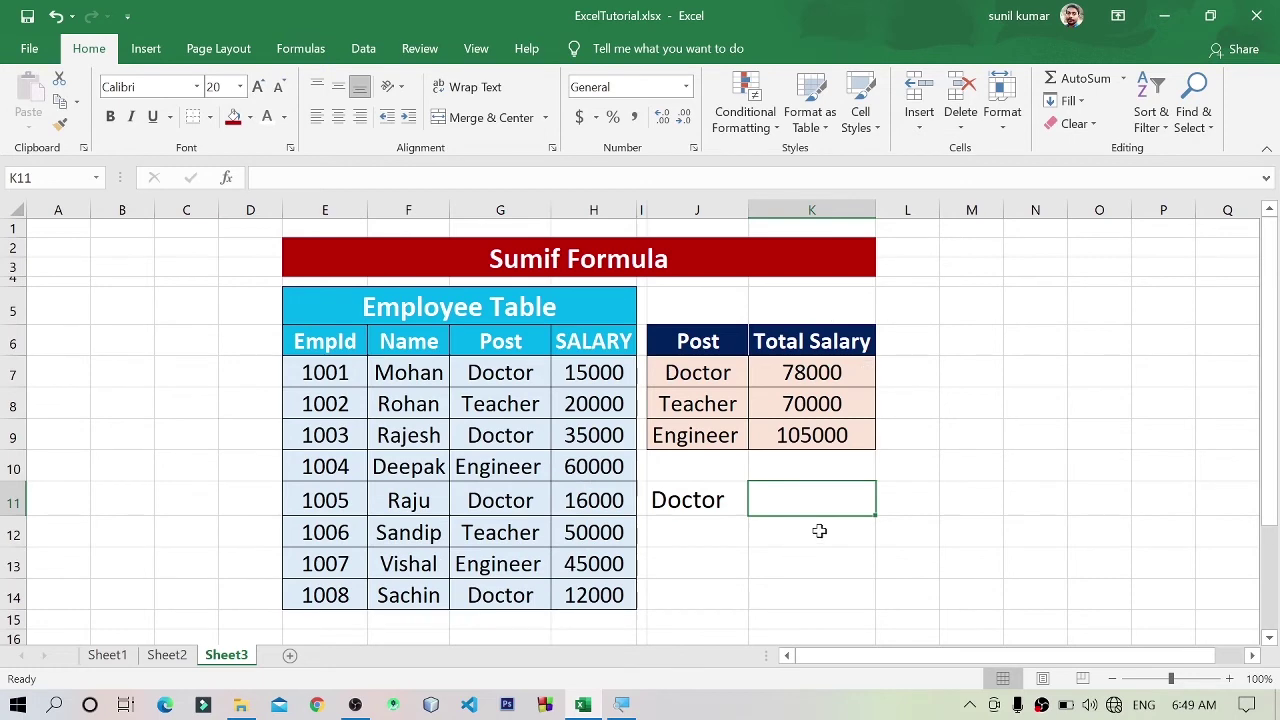
- Enter =SUMIF(G7:G14,J11,H7:H14) in K11, returning 78000 for Doctor
text(=su)
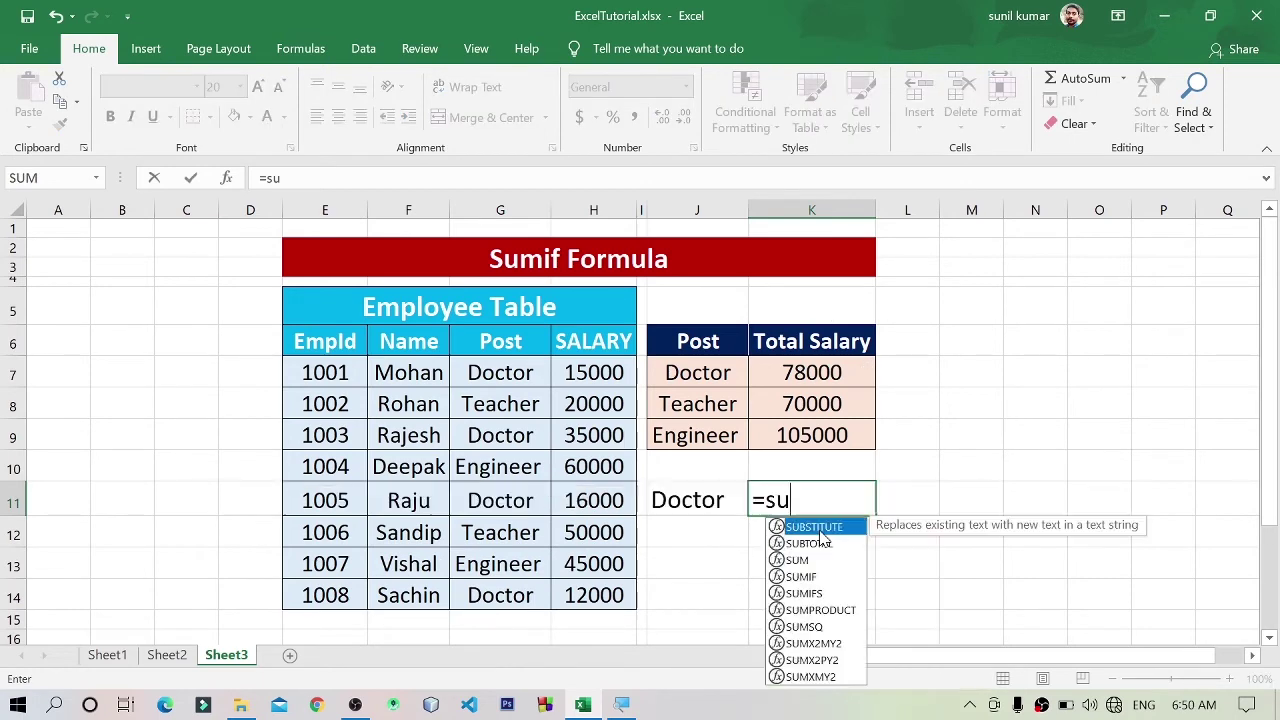
text(mif)
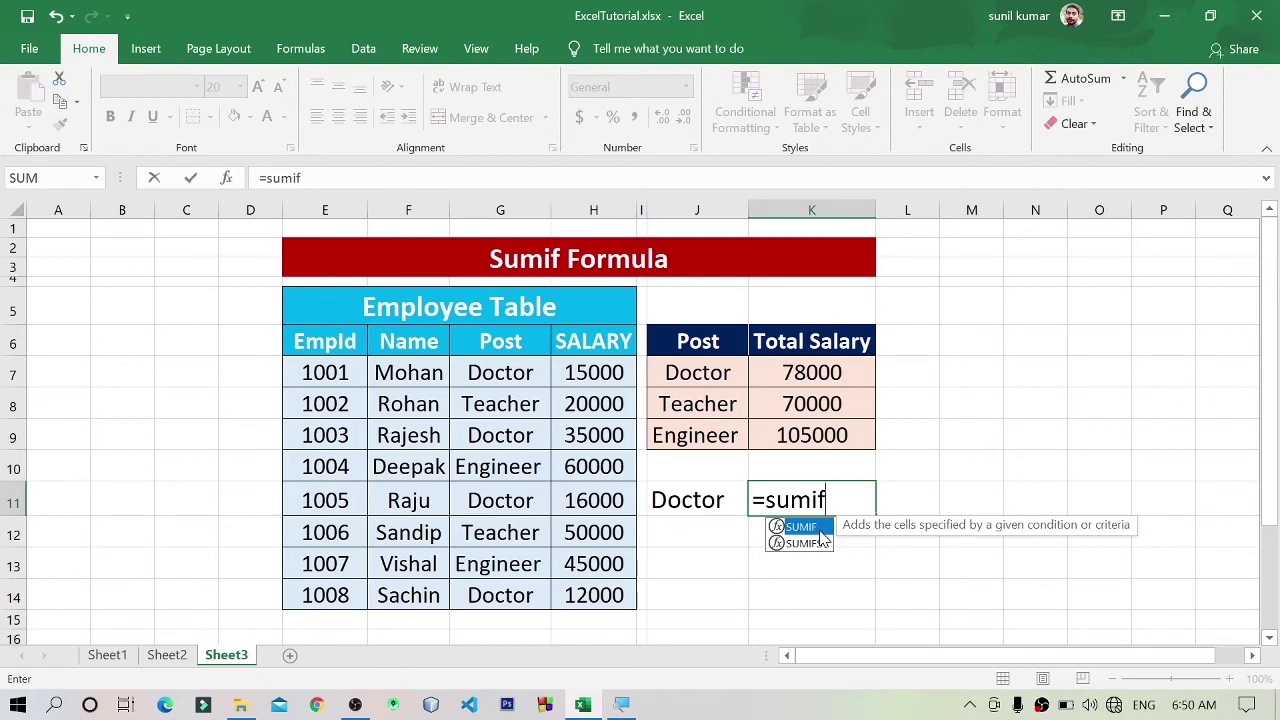
text(()
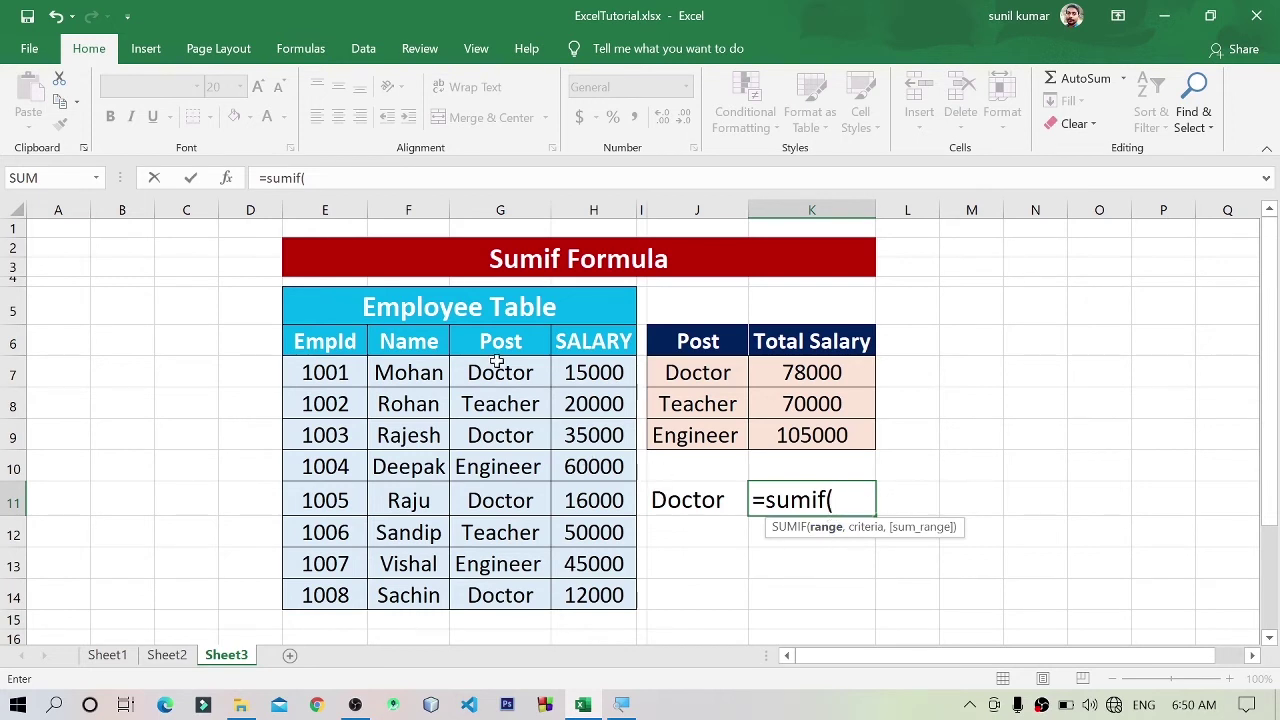
drag(500, 366, 482, 600)
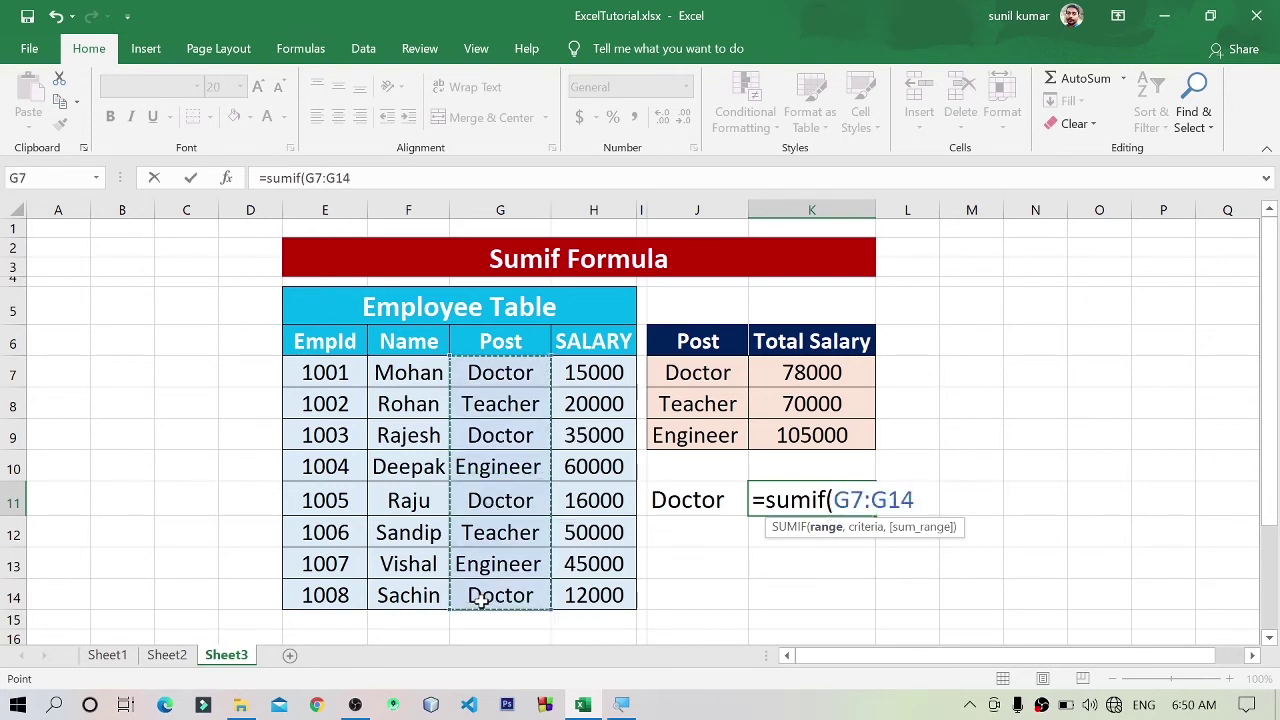
text(,)
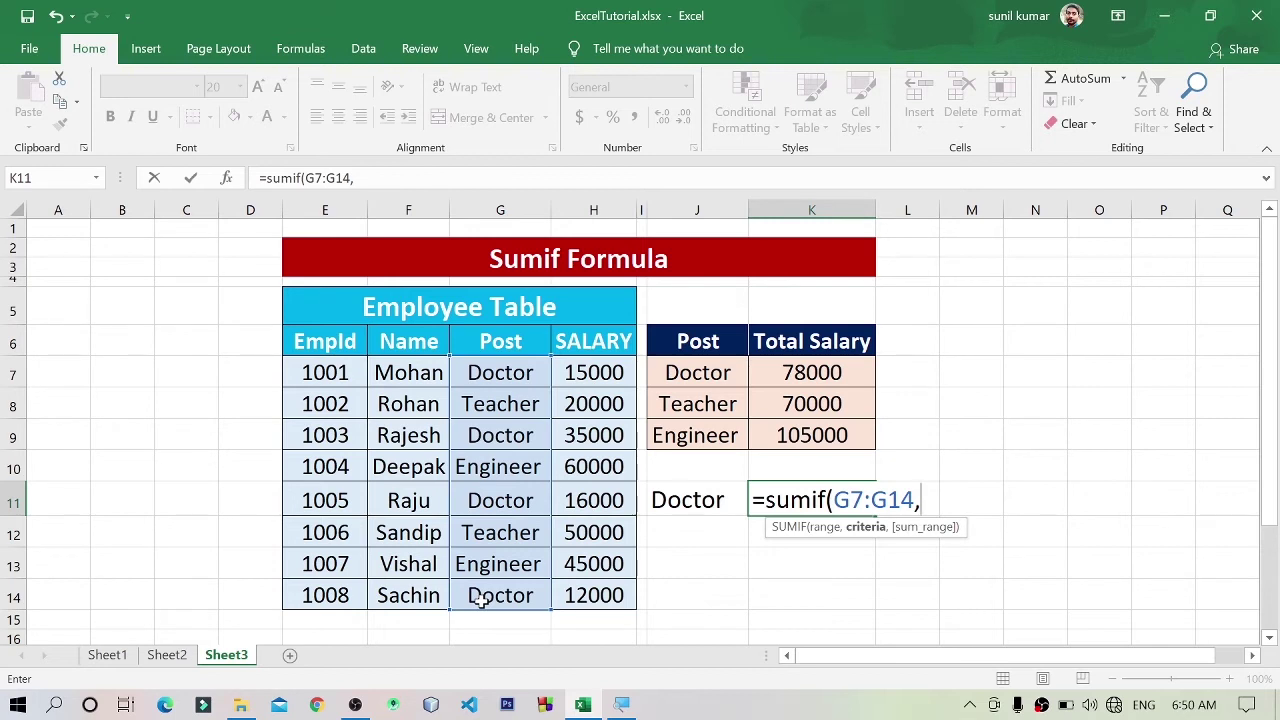
click(695, 505)
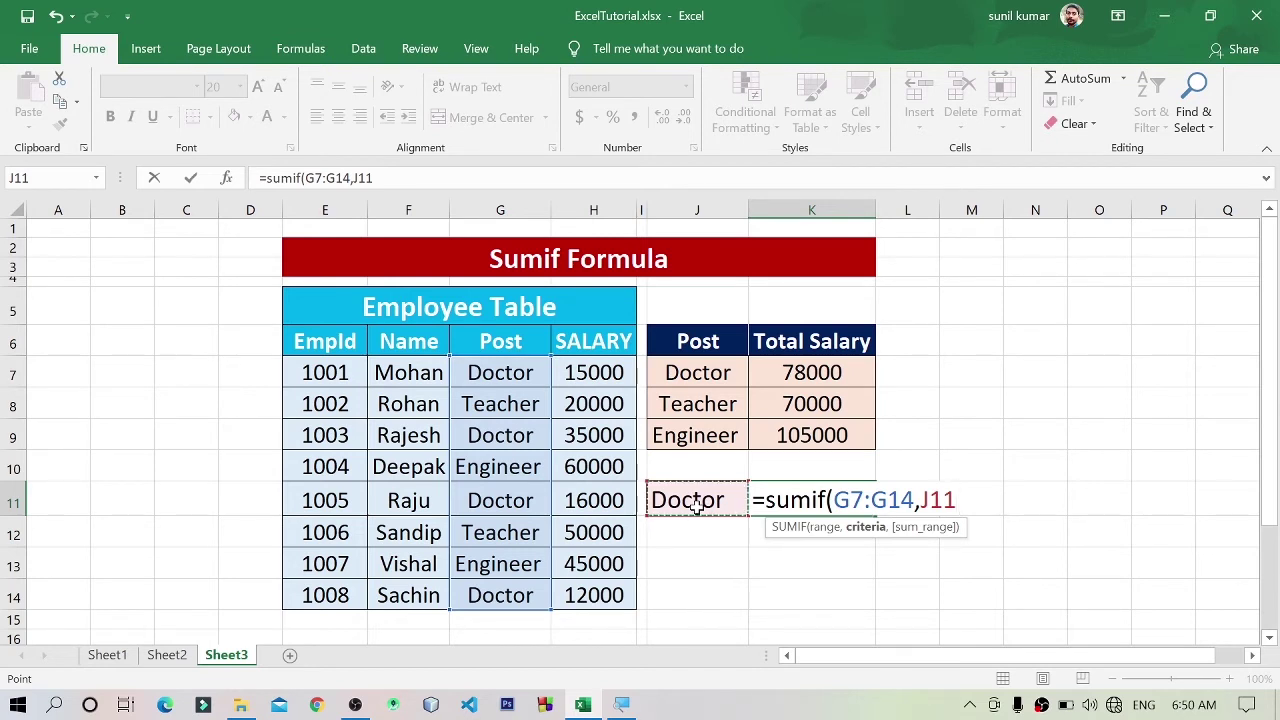
text(,)
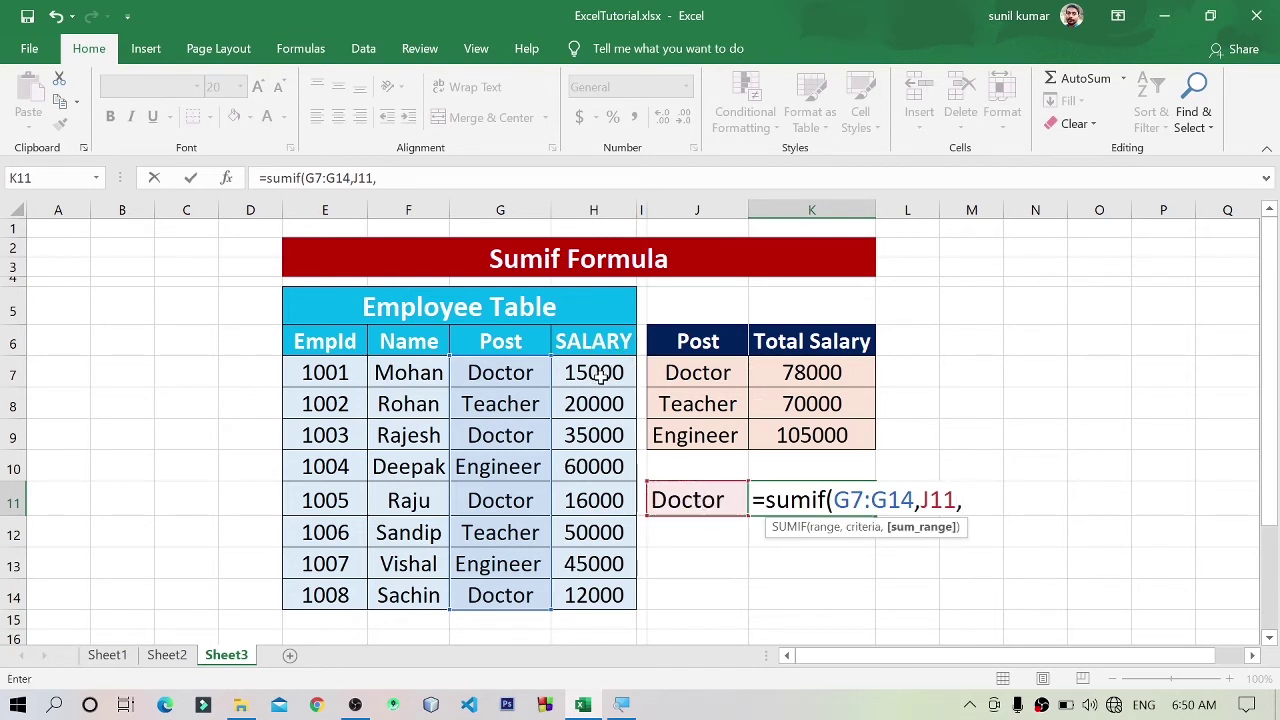
drag(597, 372, 592, 592)
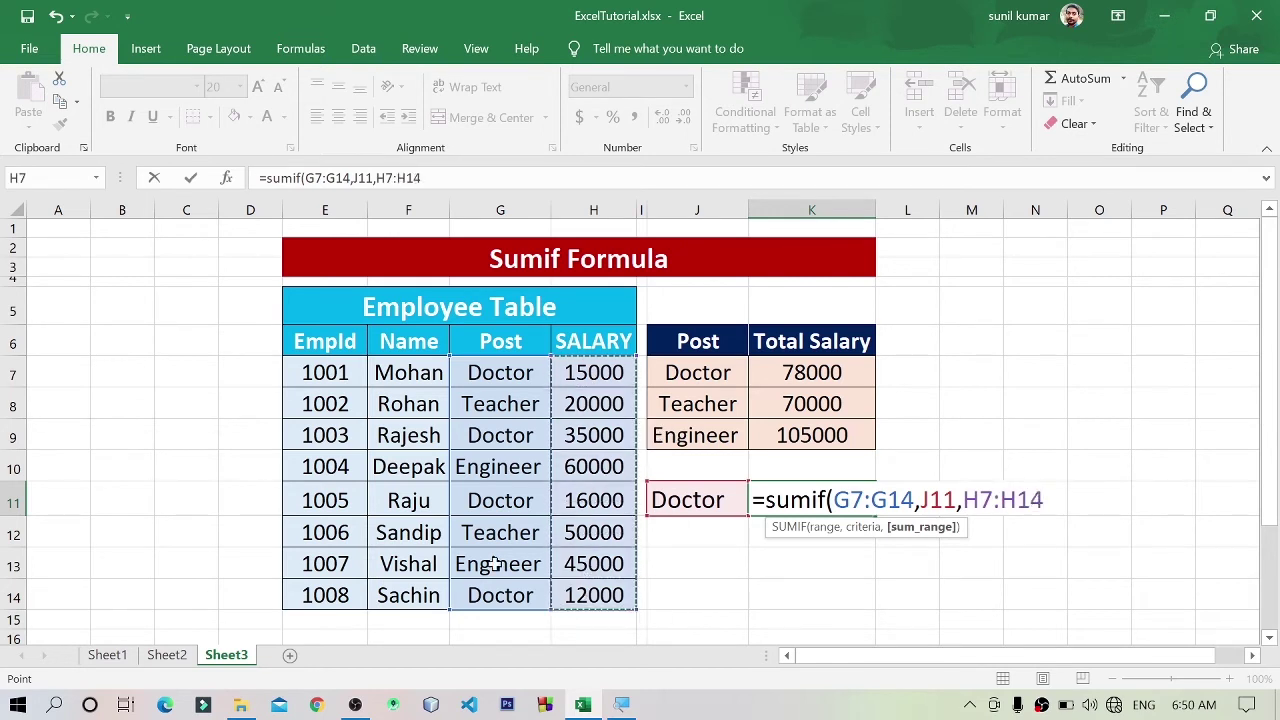
text())
key(Return)
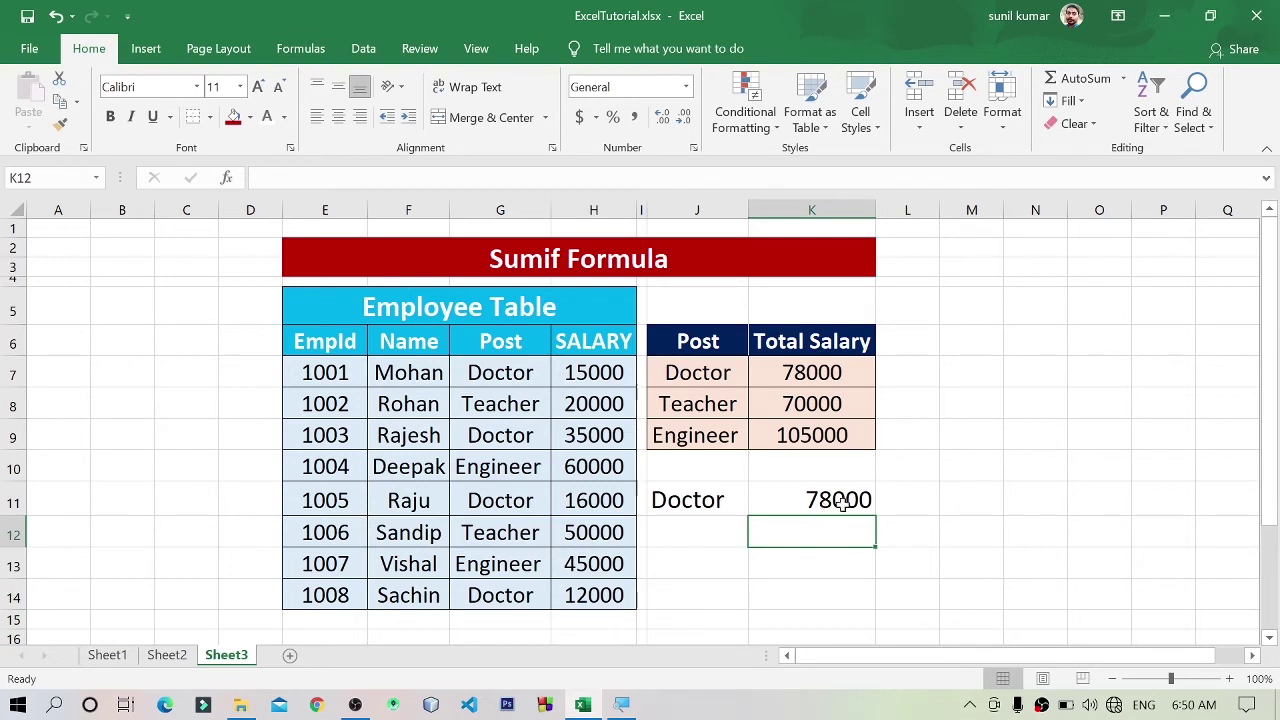
- Switch J11 through Teacher and Engineer, ending on Teacher so K11 shows 70000
click(698, 500)
click(759, 508)
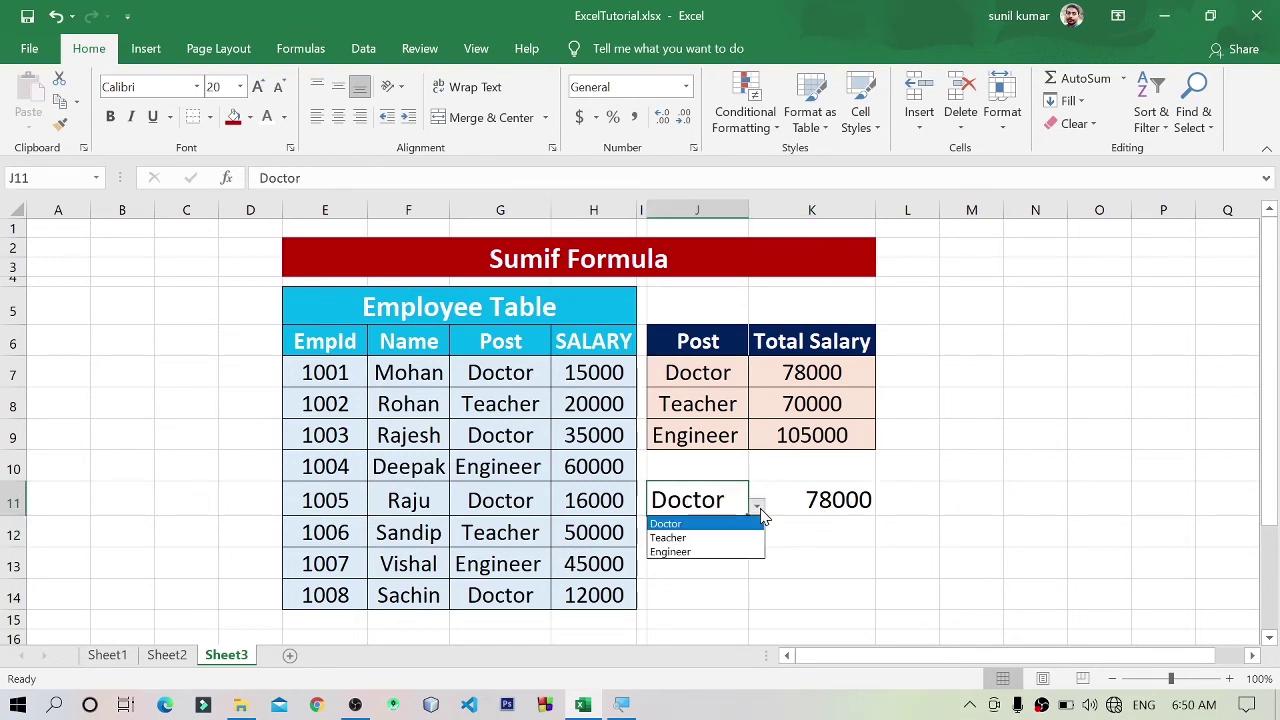
click(718, 538)
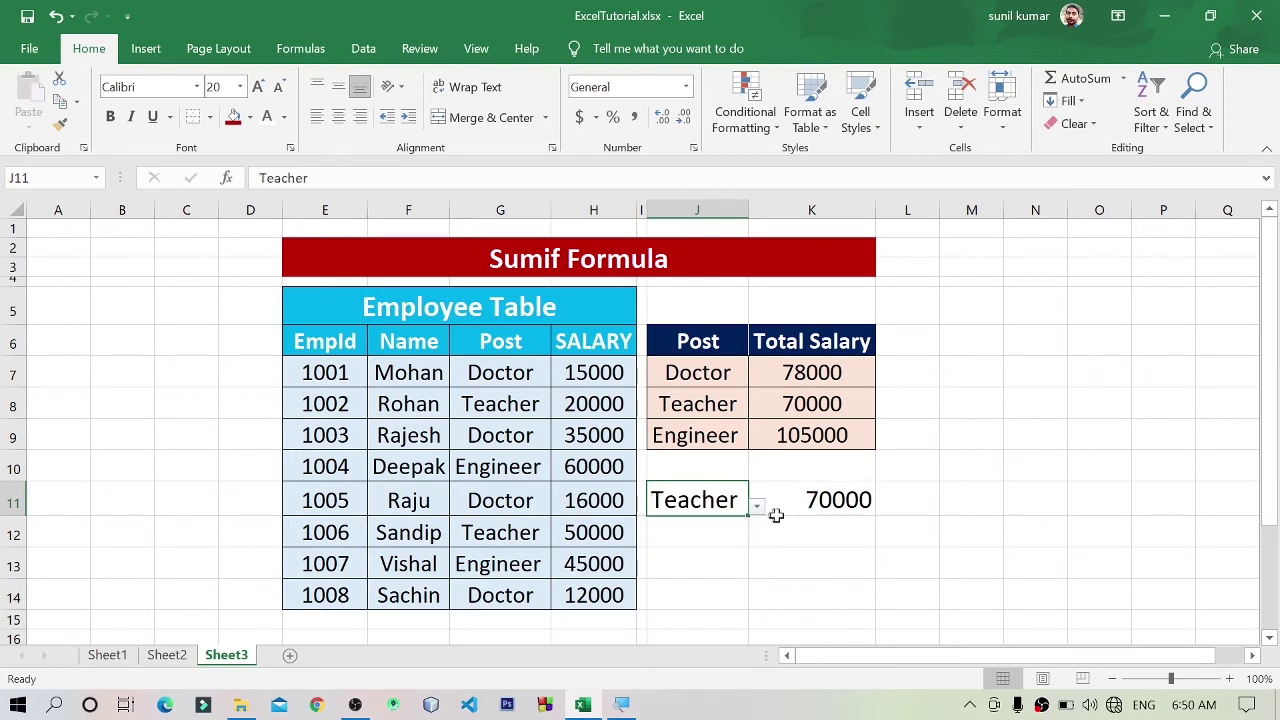
click(757, 508)
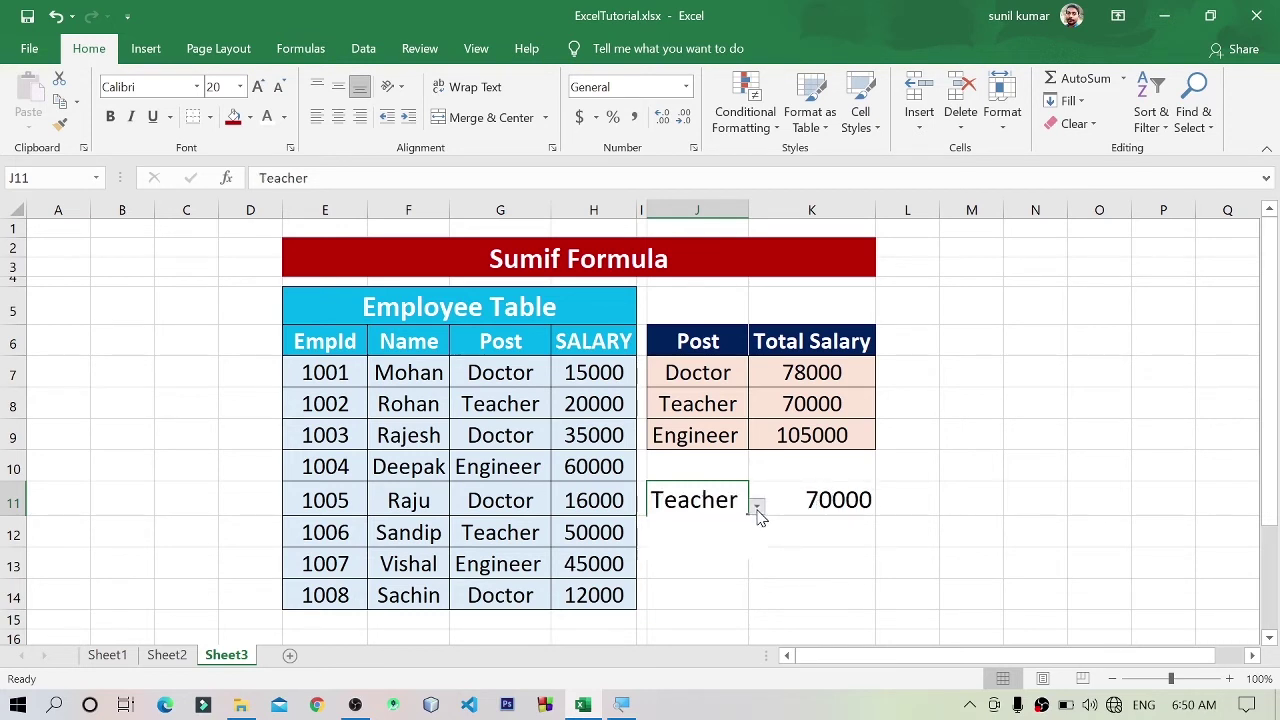
click(715, 551)
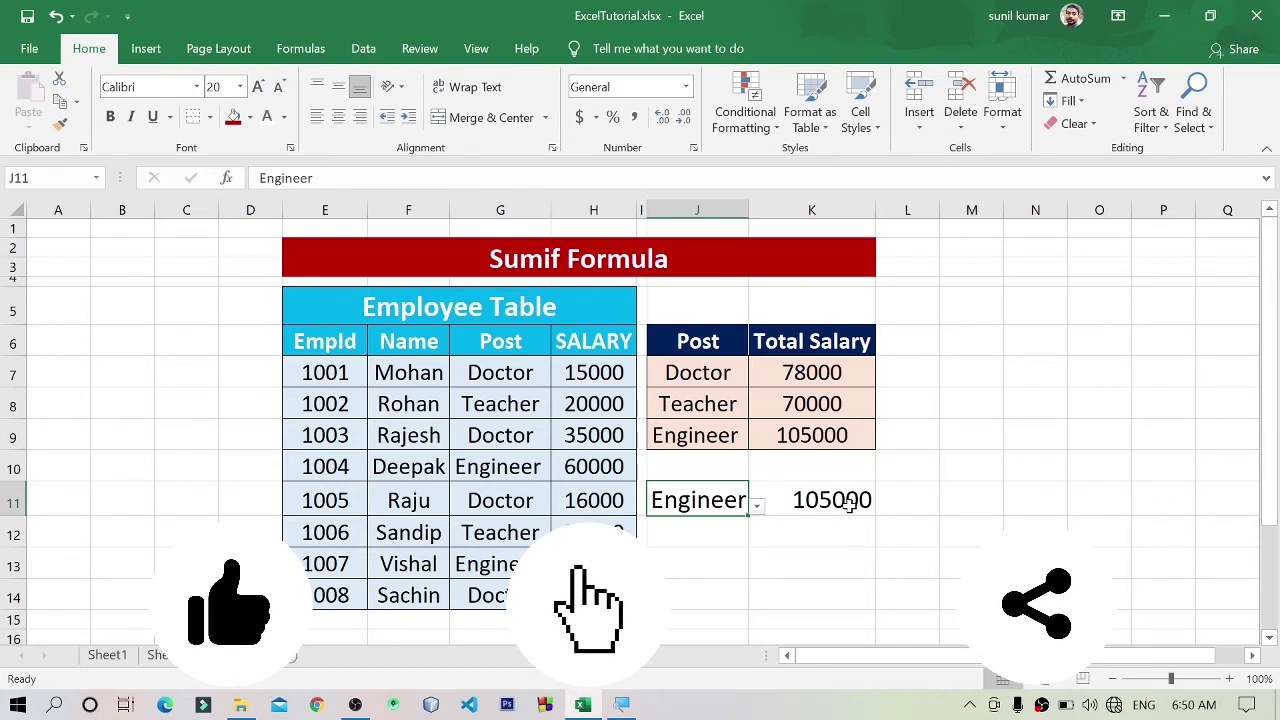
click(908, 562)
click(755, 516)
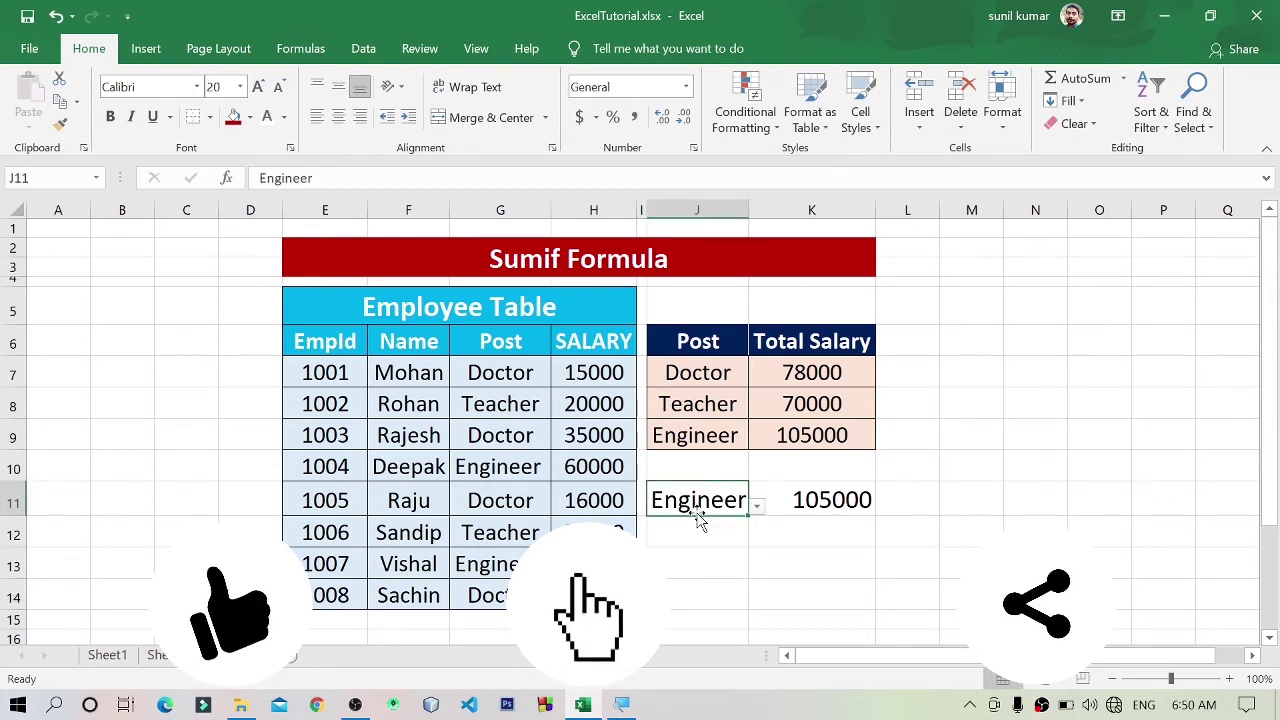
click(758, 507)
click(752, 538)
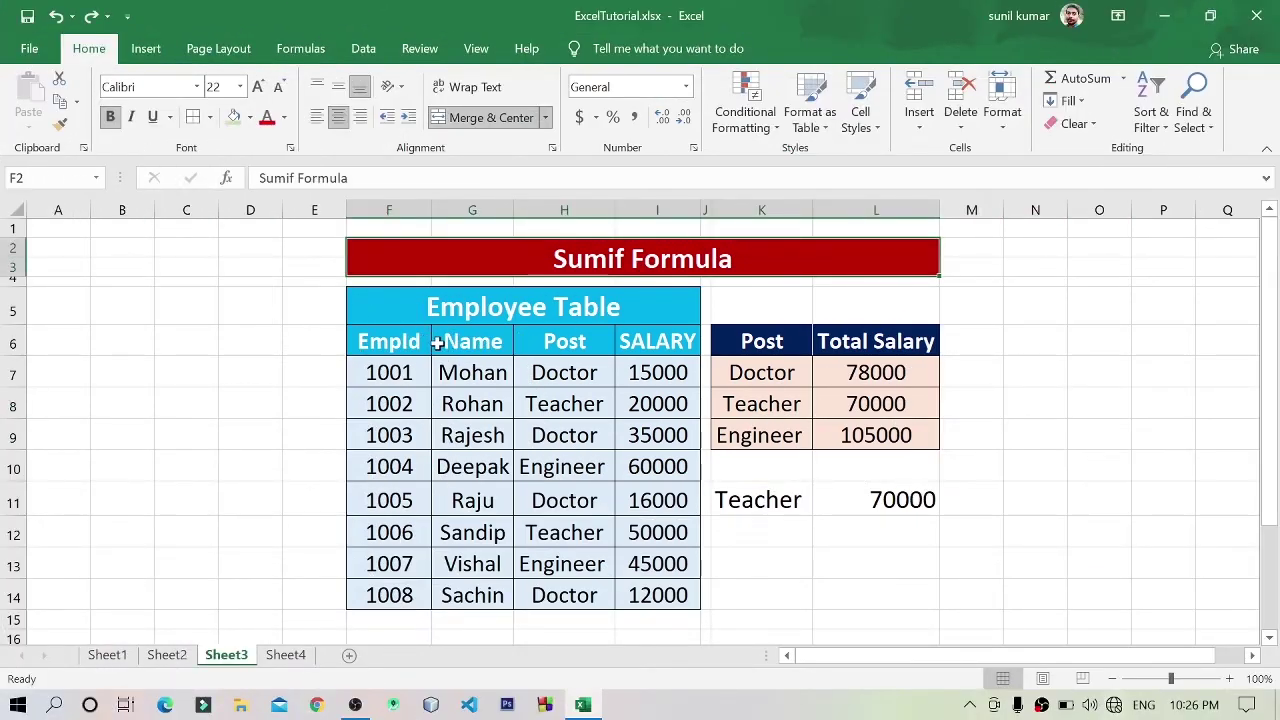
- Review the Sumif example: the Post column, the 15000 and 35000 salaries, and the L7:L9 totals
drag(545, 345, 590, 585)
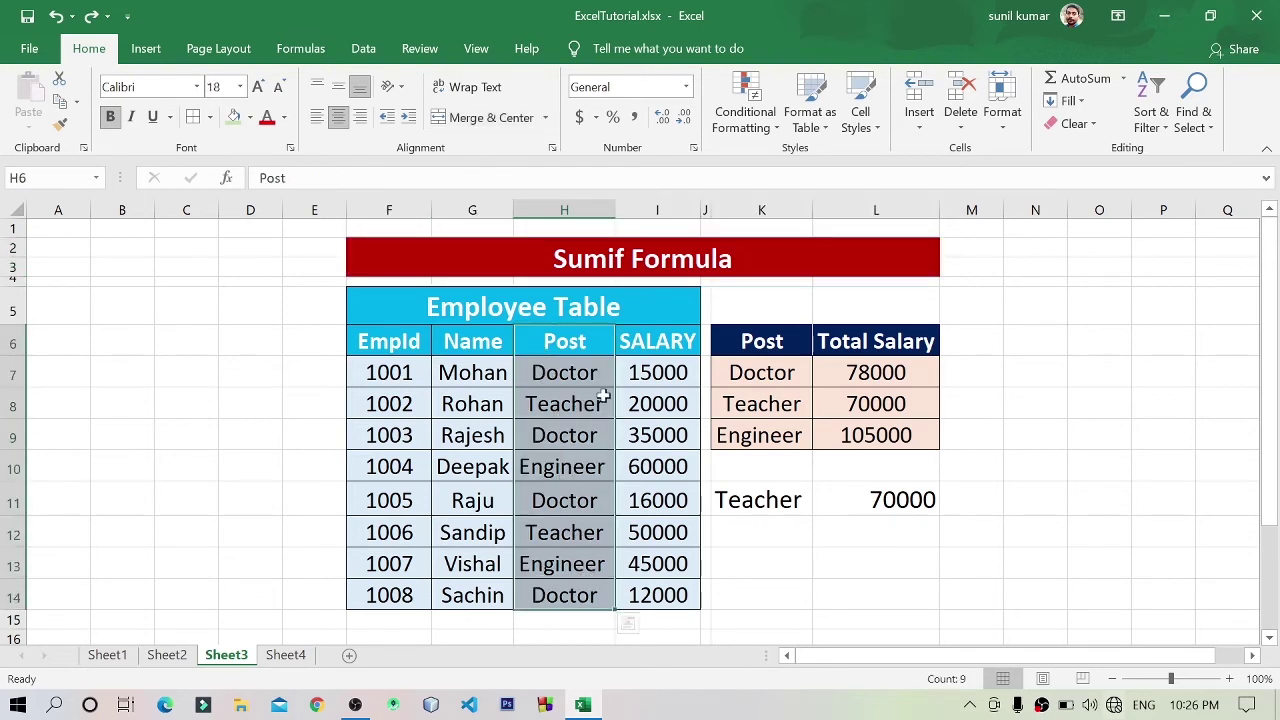
click(646, 368)
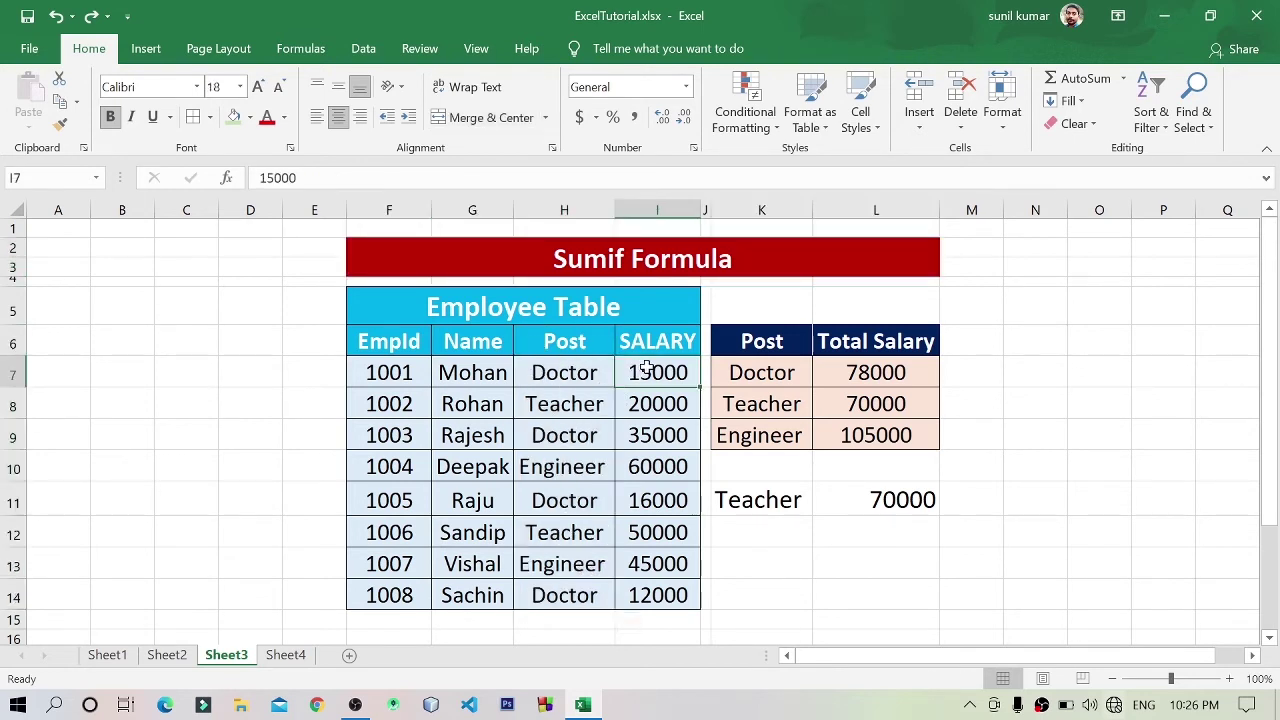
click(650, 432)
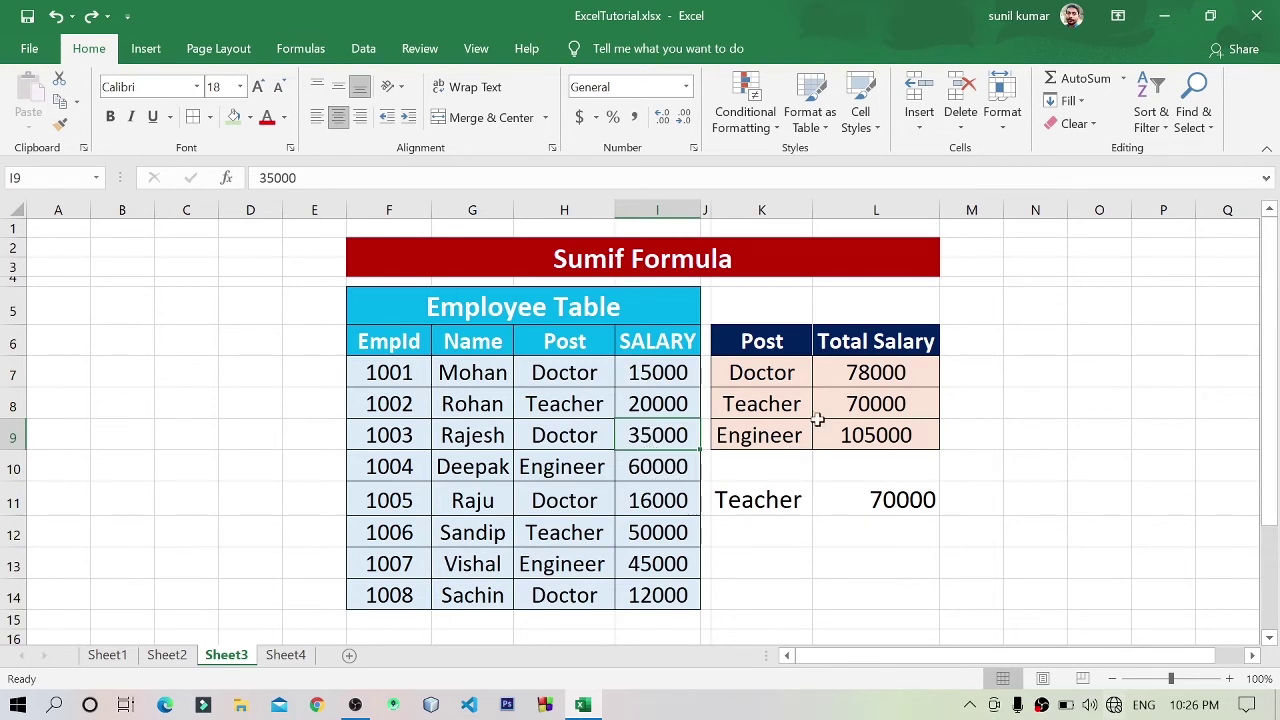
drag(855, 373, 856, 421)
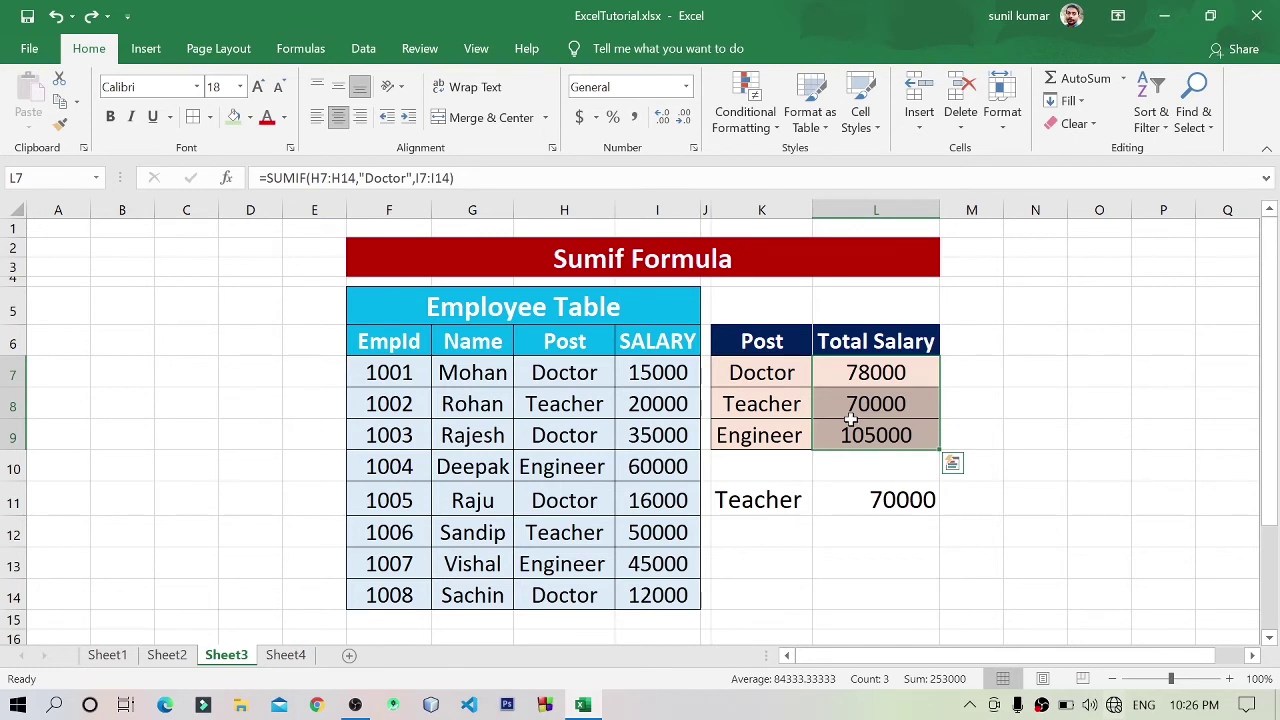
- Replace 'Sum' with 'Count' in the red title so it reads Countif Formula
double_click(607, 258)
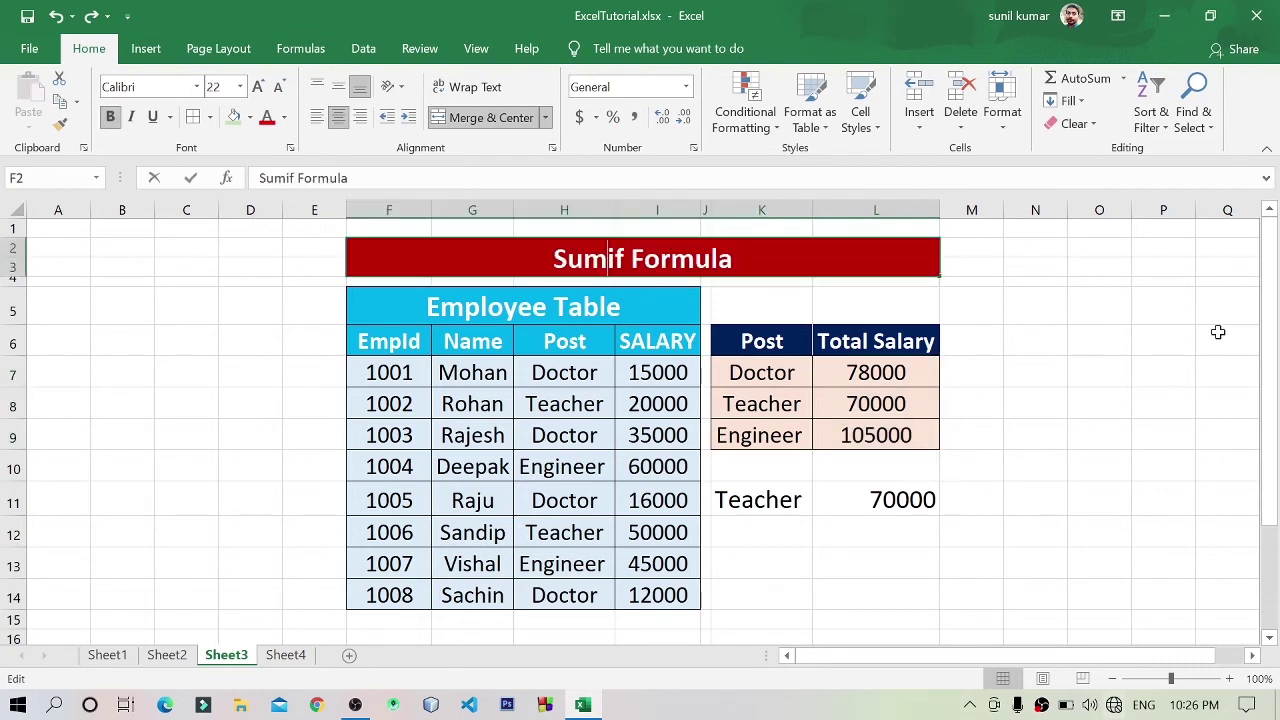
key(BackSpace)
key(BackSpace)
key(BackSpace)
text(C)
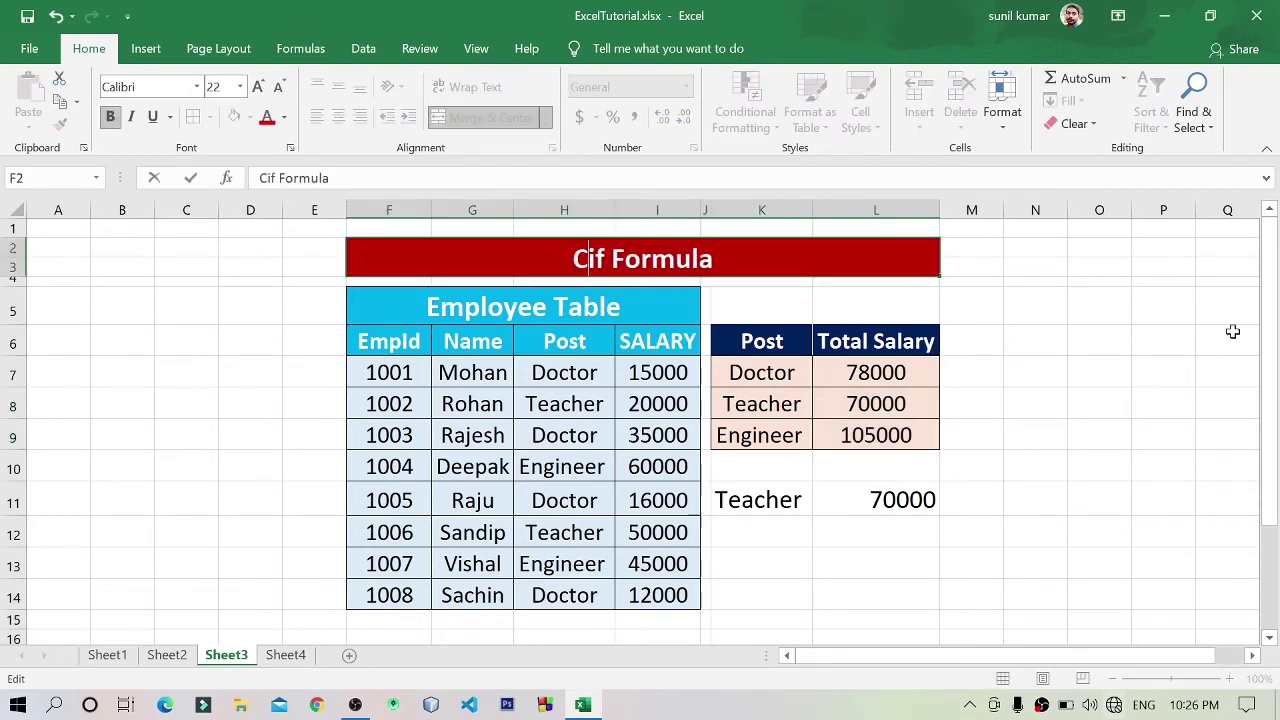
text(ount)
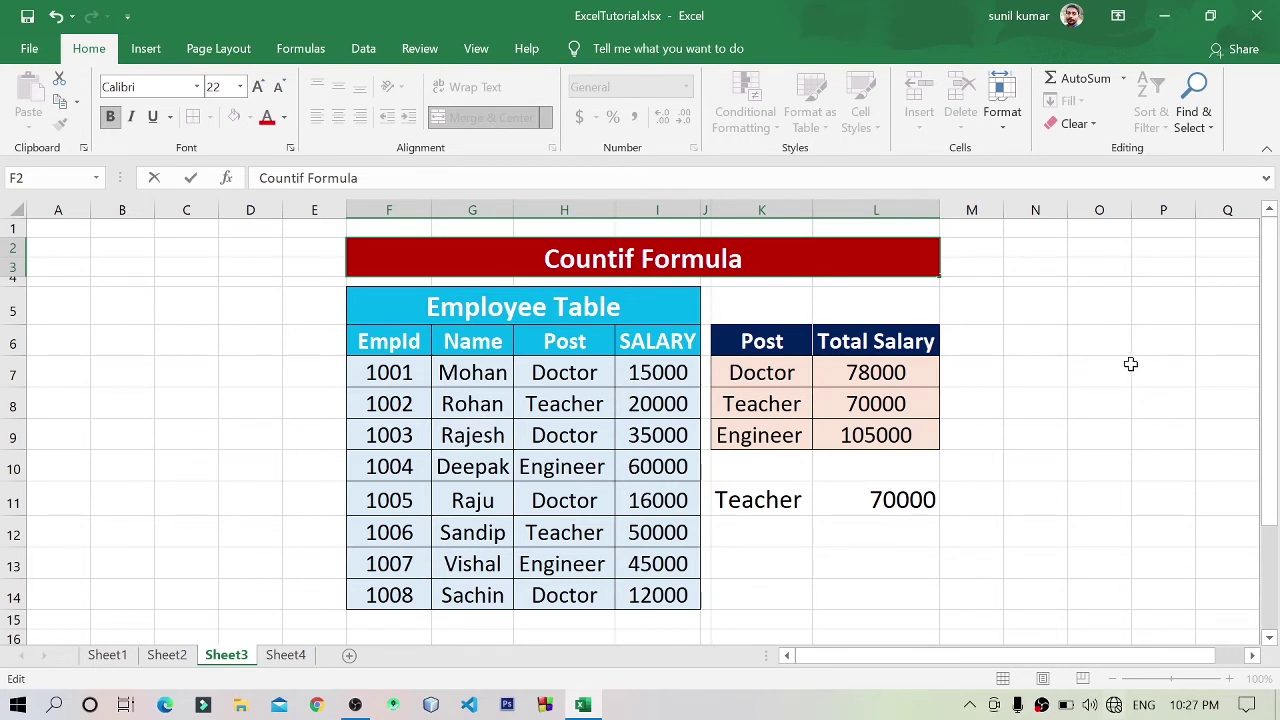
- Rename the summary table's Total Salary heading to 'Total Emp'
click(886, 343)
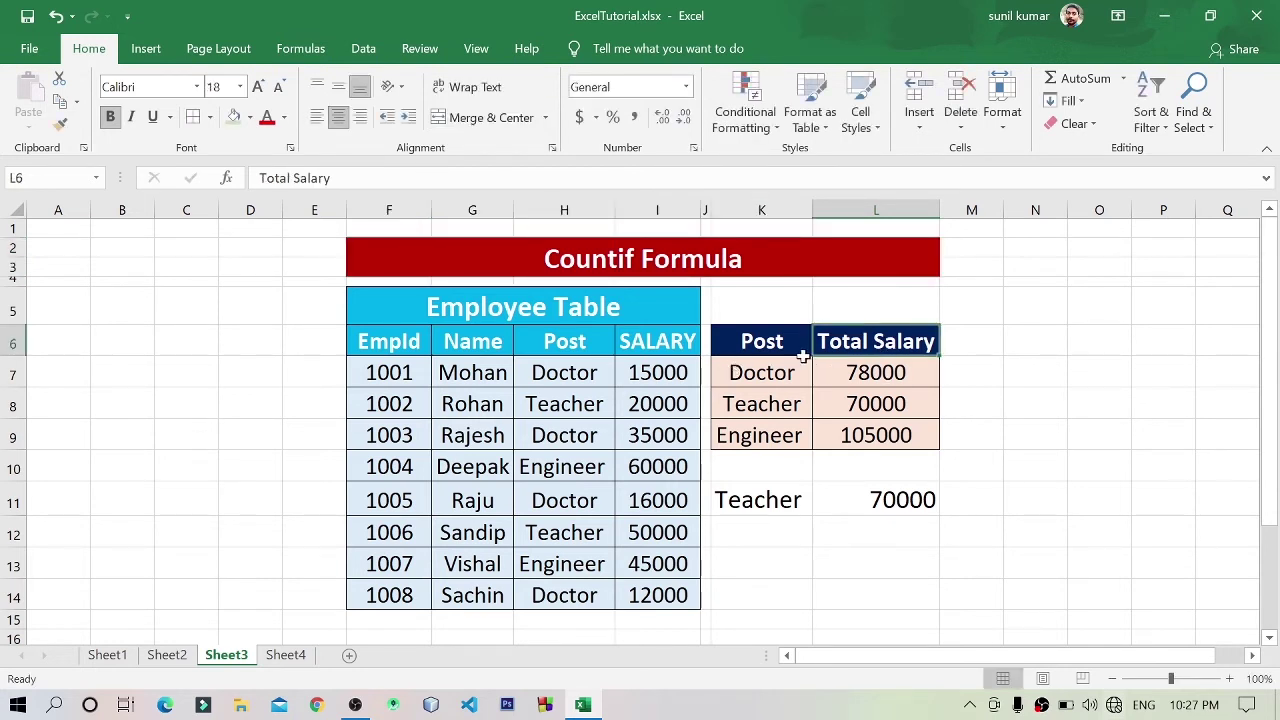
drag(758, 342, 760, 430)
click(905, 339)
double_click(872, 341)
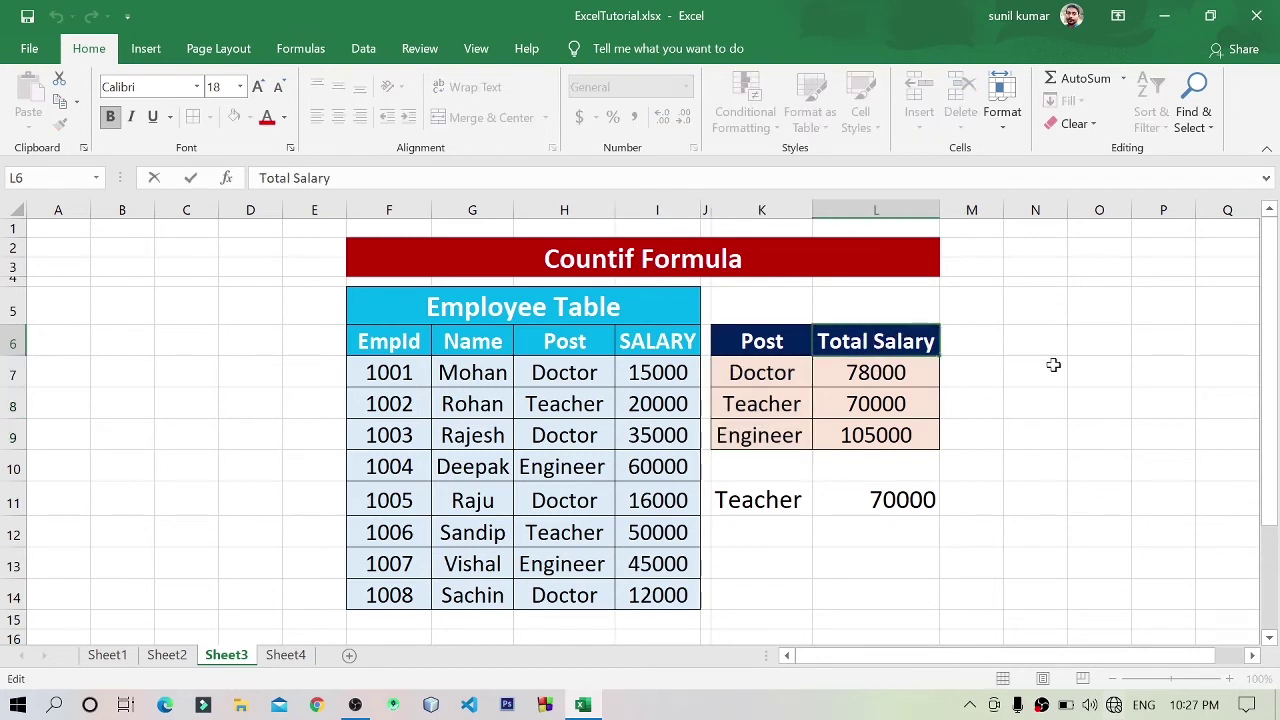
key(BackSpace)
key(BackSpace)
key(BackSpace)
key(BackSpace)
key(Delete)
key(Delete)
key(BackSpace)
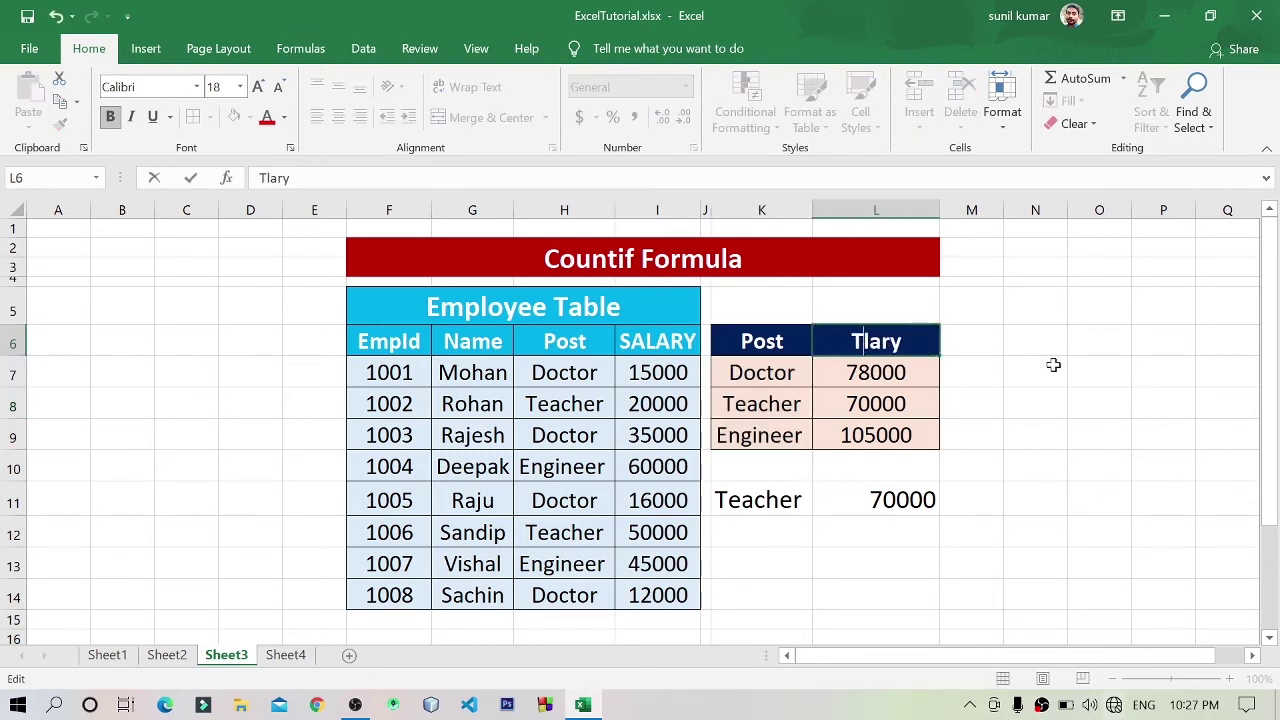
key(Delete)
key(BackSpace)
key(Delete)
key(Delete)
key(Delete)
text(Total)
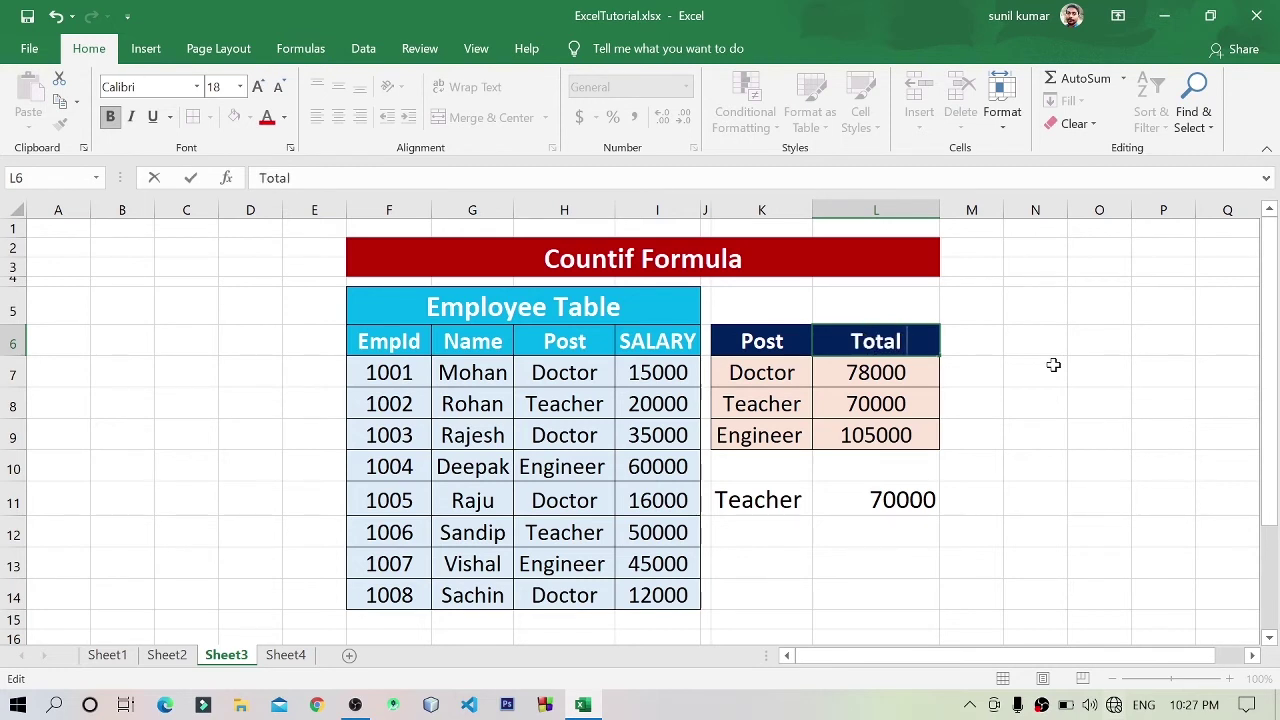
text( Emp)
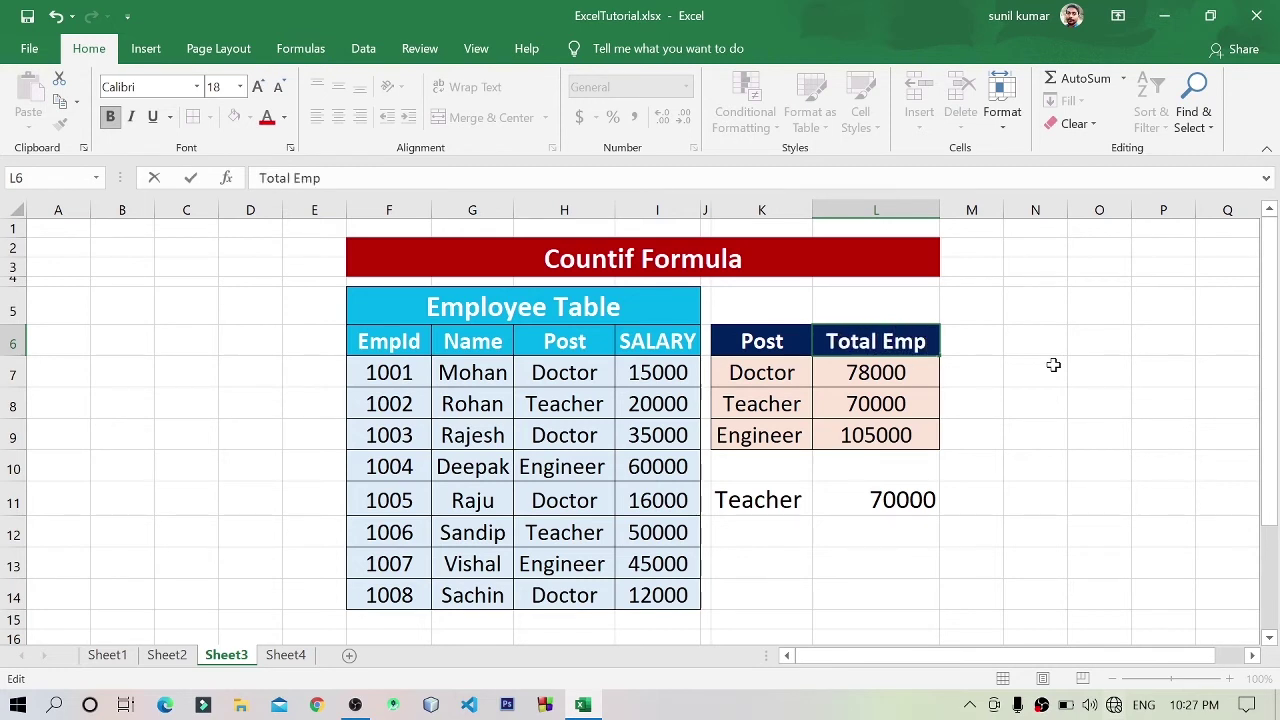
click(1049, 377)
- Clear the three old Total Emp values and the 70000 beside Teacher
drag(896, 374, 895, 437)
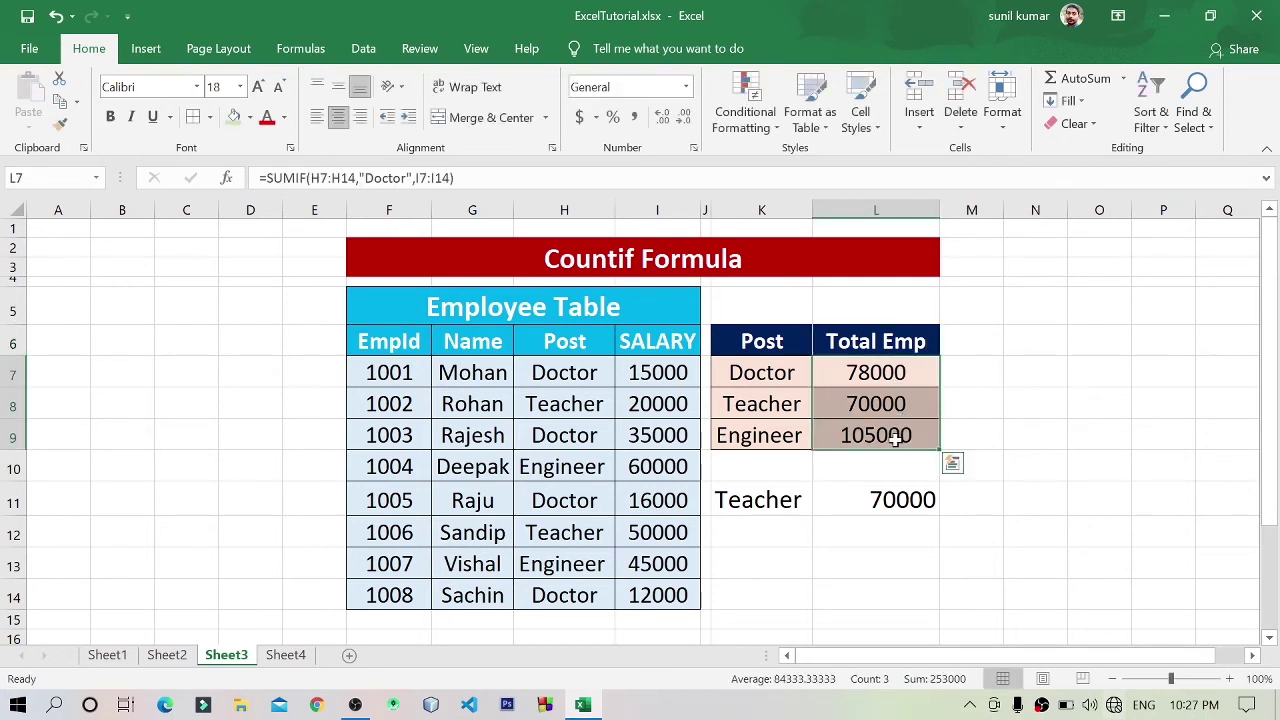
key(Delete)
click(883, 499)
key(Delete)
click(1120, 428)
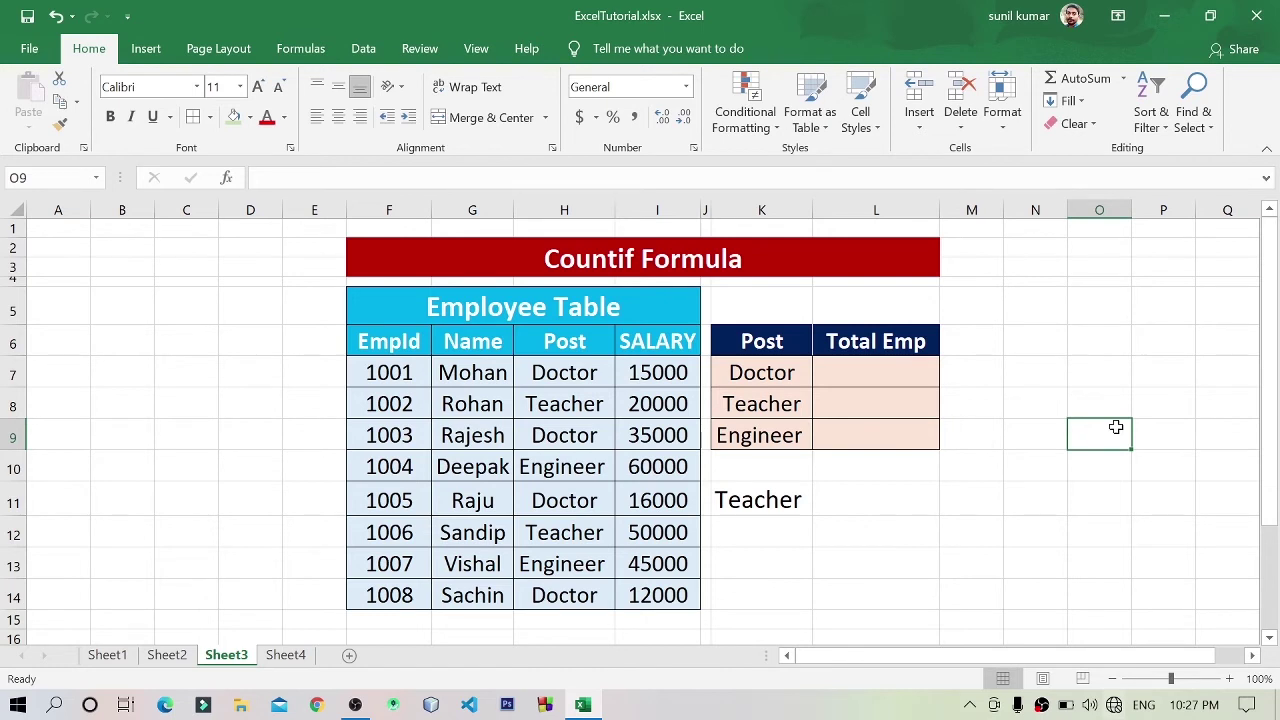
- Compare the Post entries H7:H14 with the Doctor, Teacher and Engineer total cells
click(907, 371)
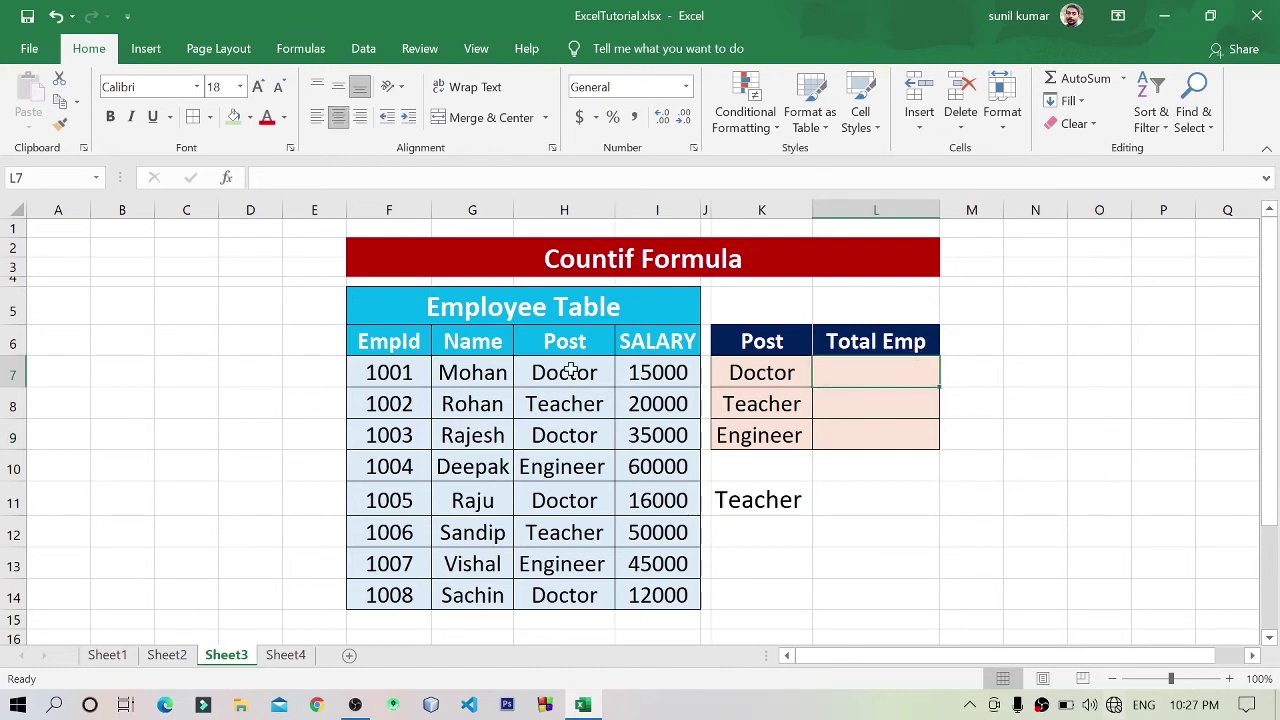
drag(570, 372, 564, 595)
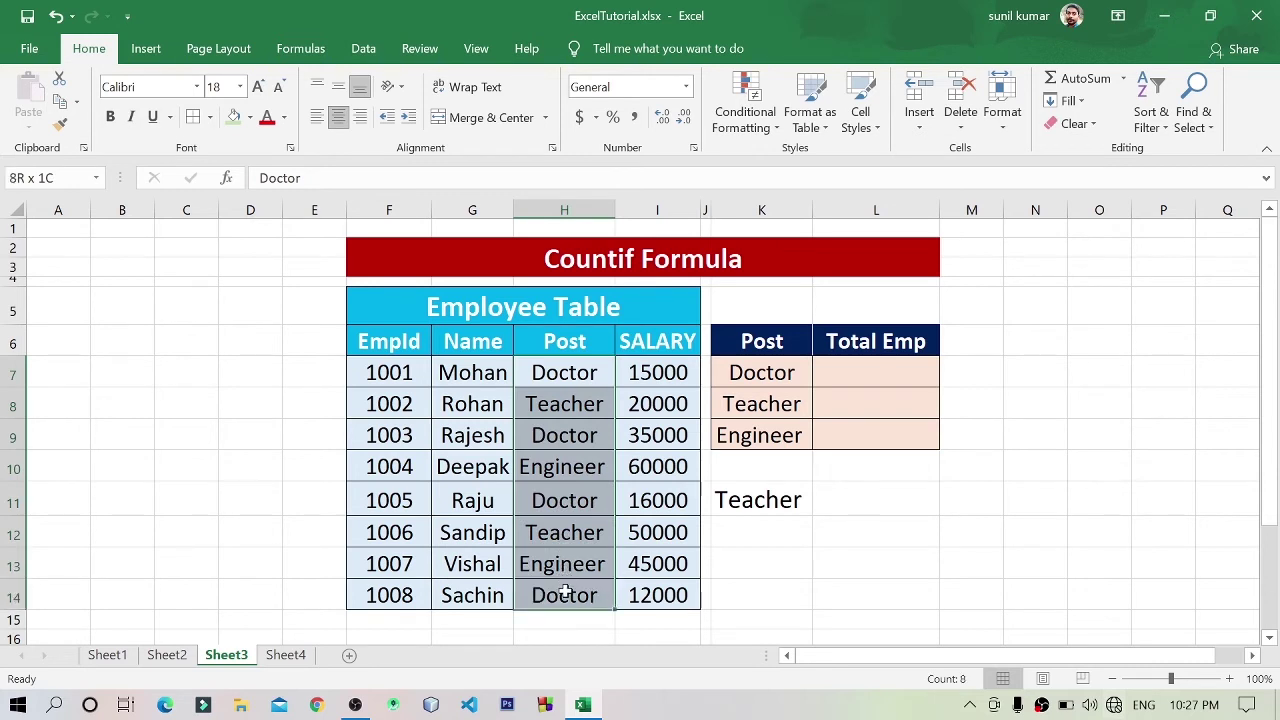
click(874, 409)
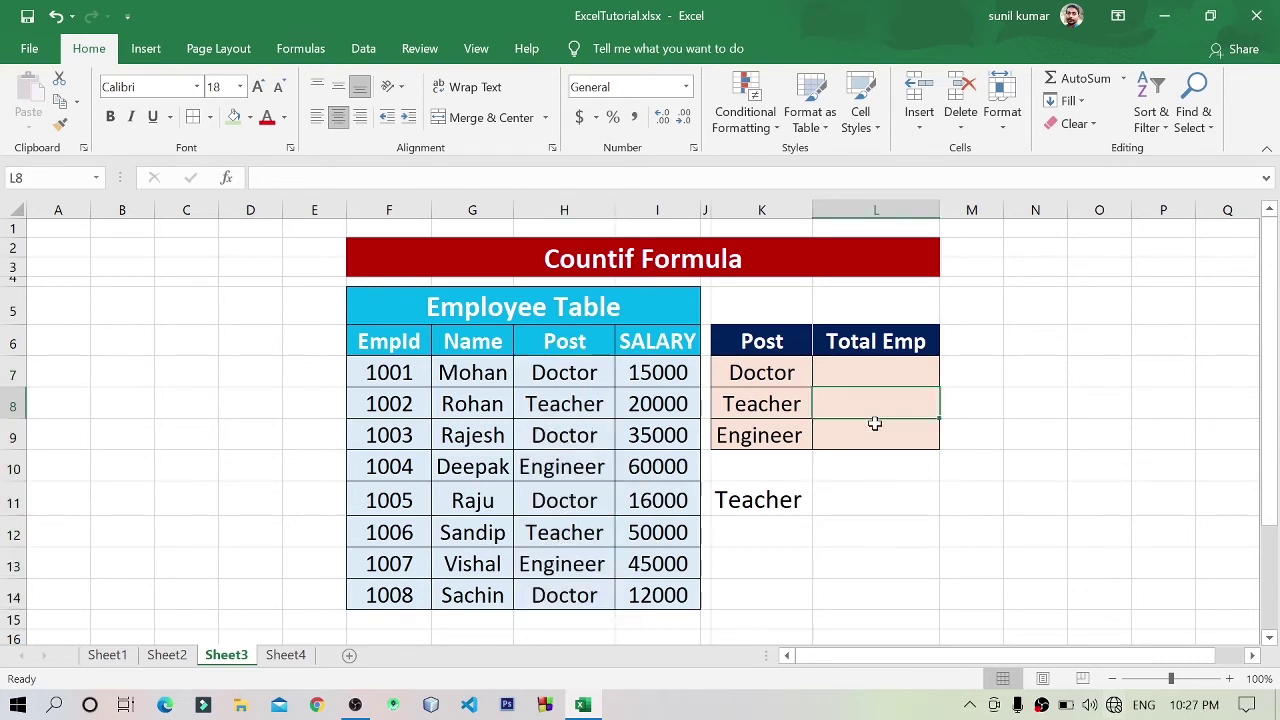
click(874, 428)
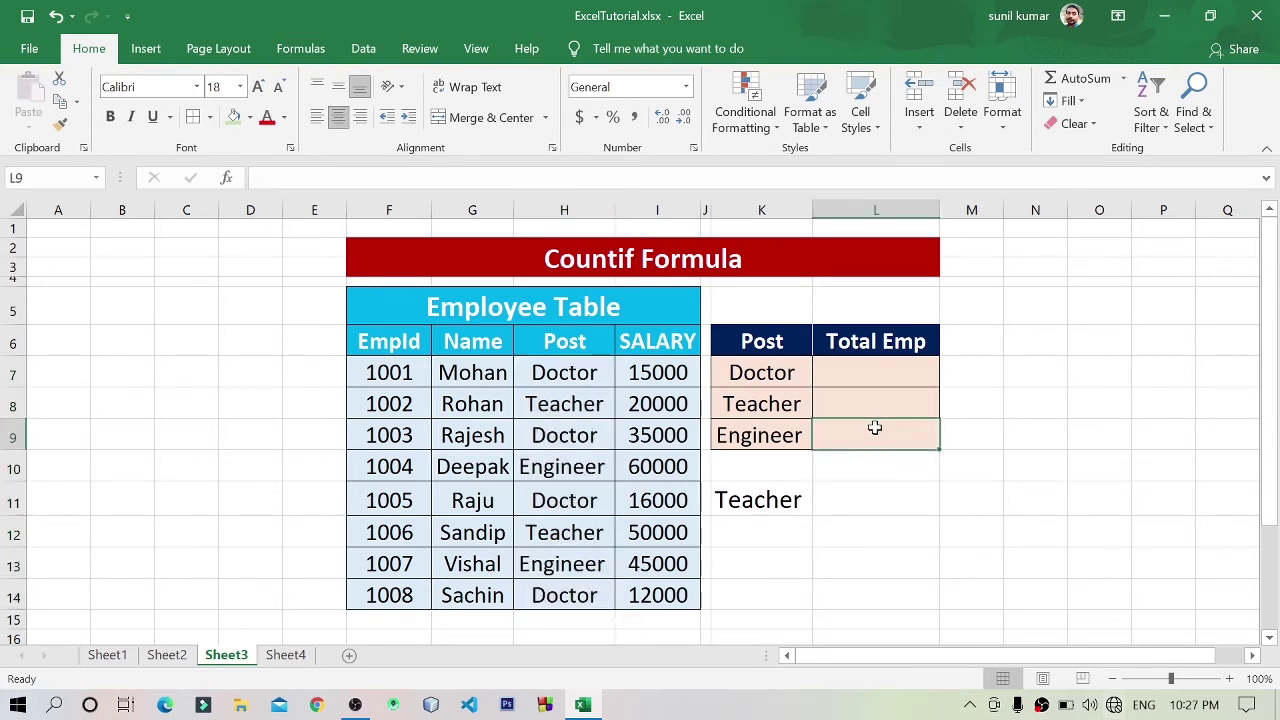
click(877, 375)
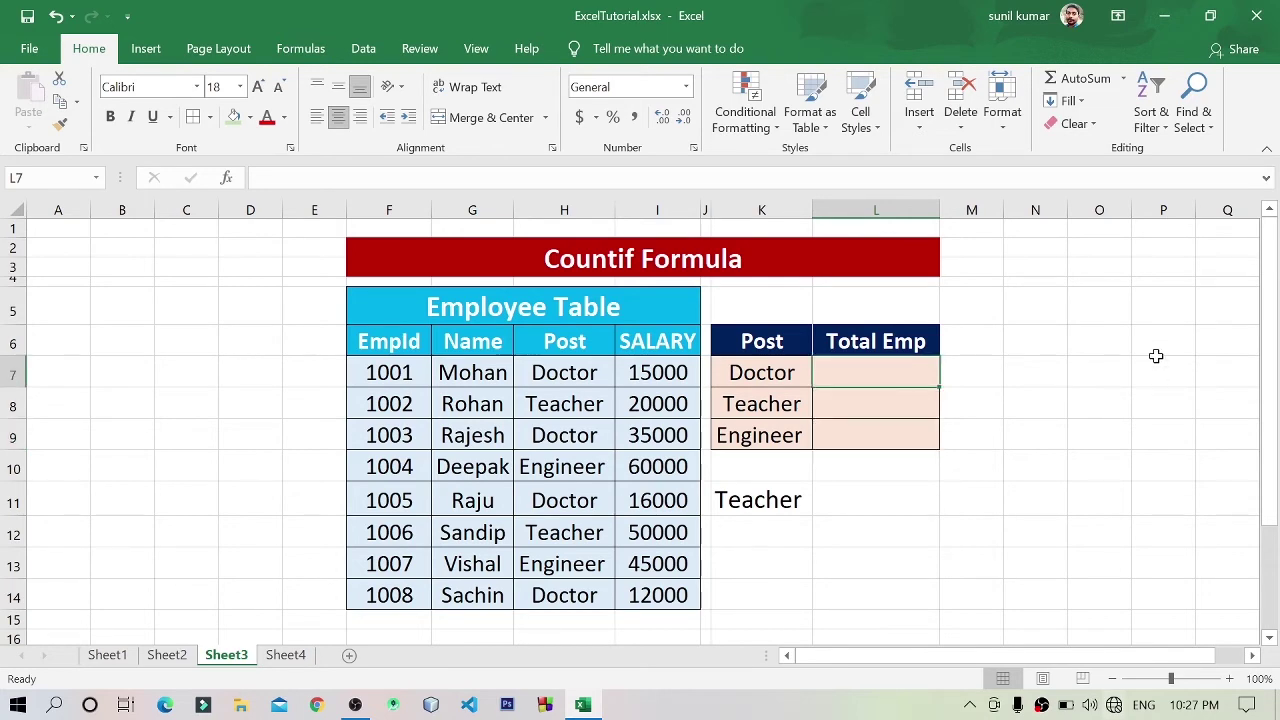
- Enter =COUNTIF(H7:H14,"Doctor") in the Doctor row of Total Emp
text(=)
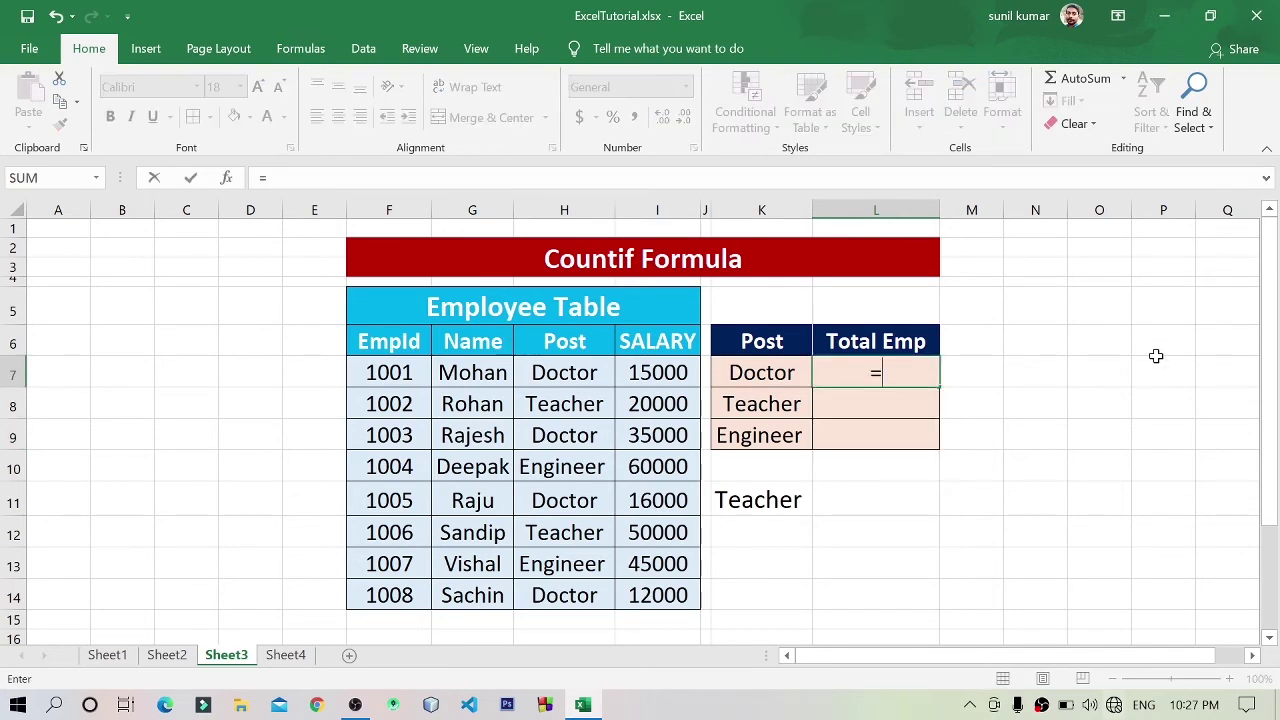
text(countif)
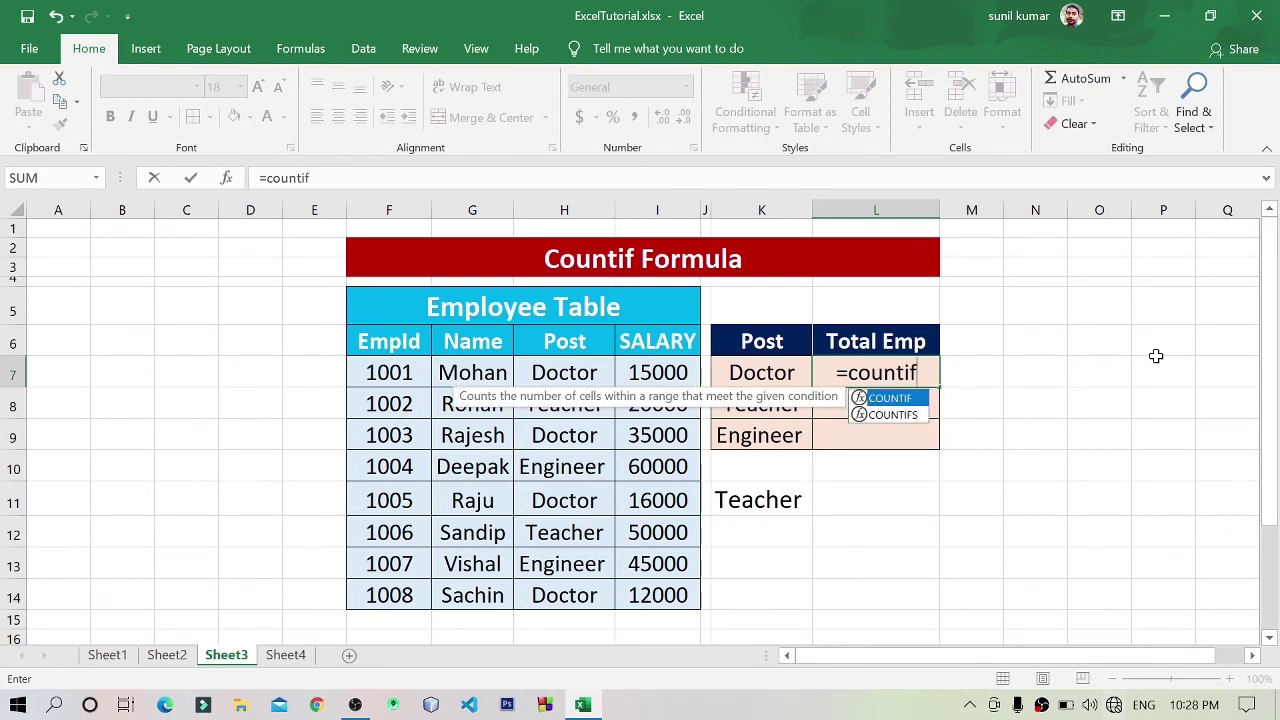
text(()
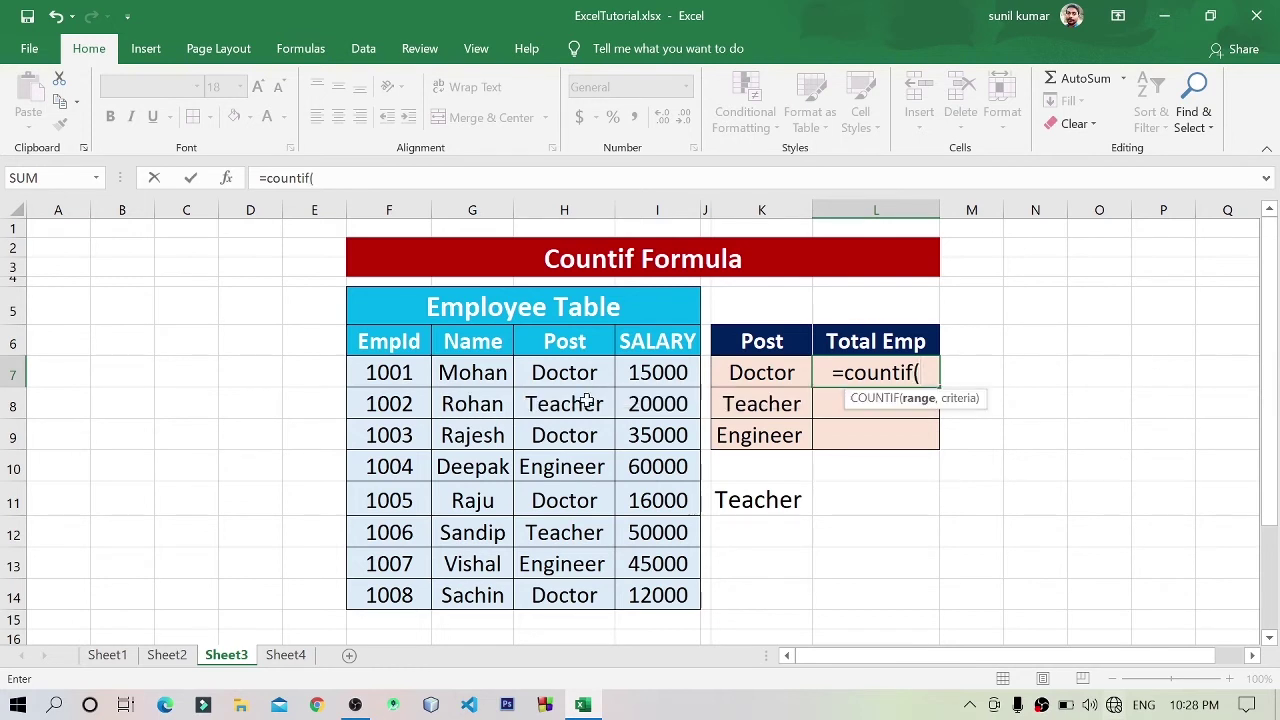
drag(576, 372, 583, 595)
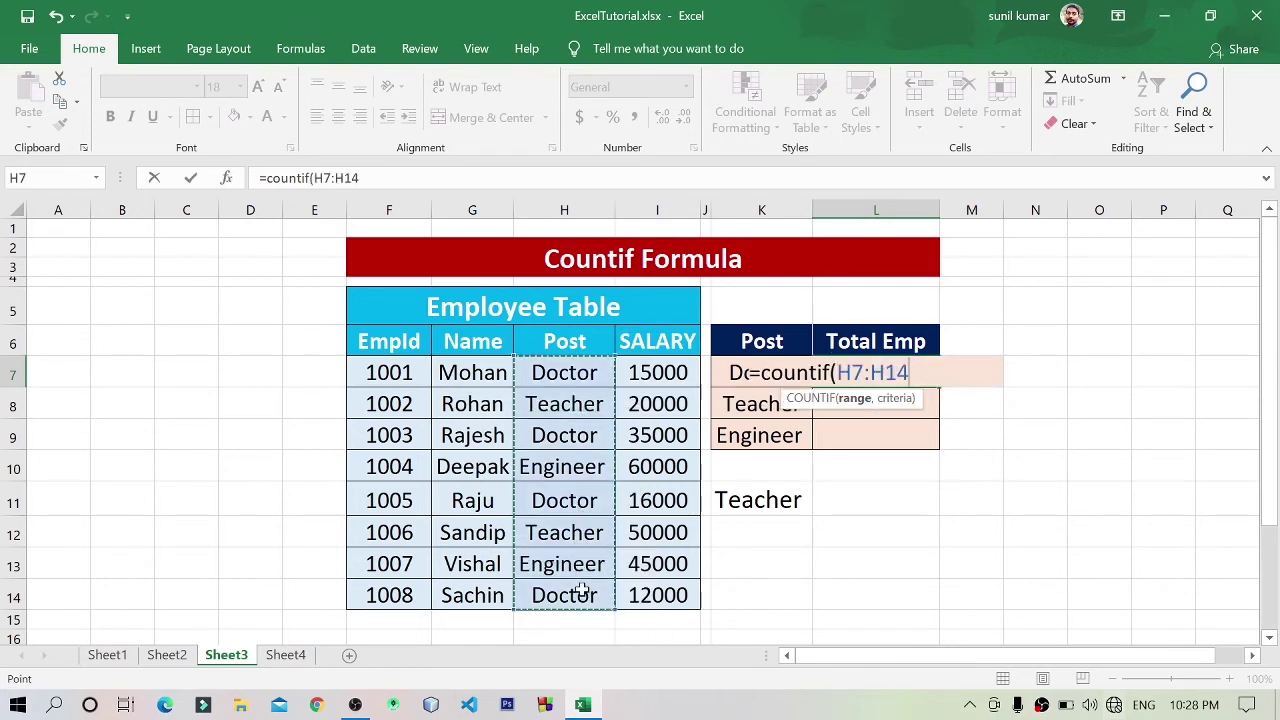
text(,)
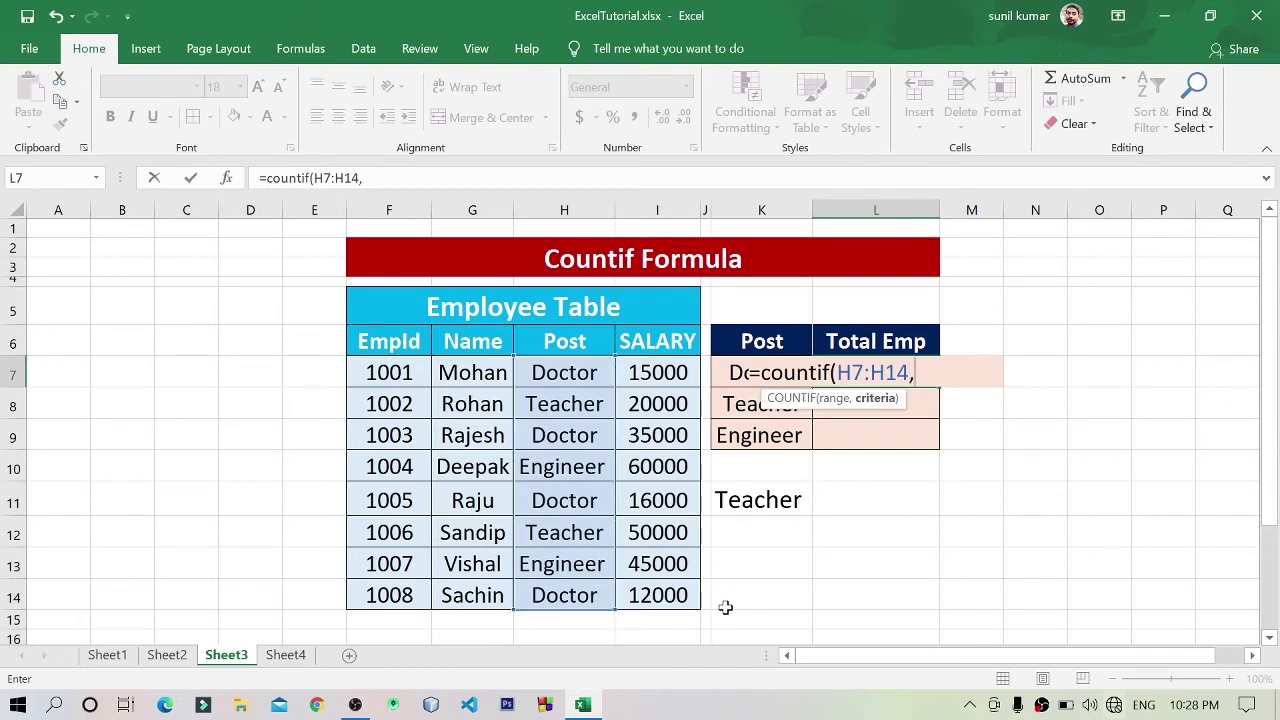
text("D)
text(octor)
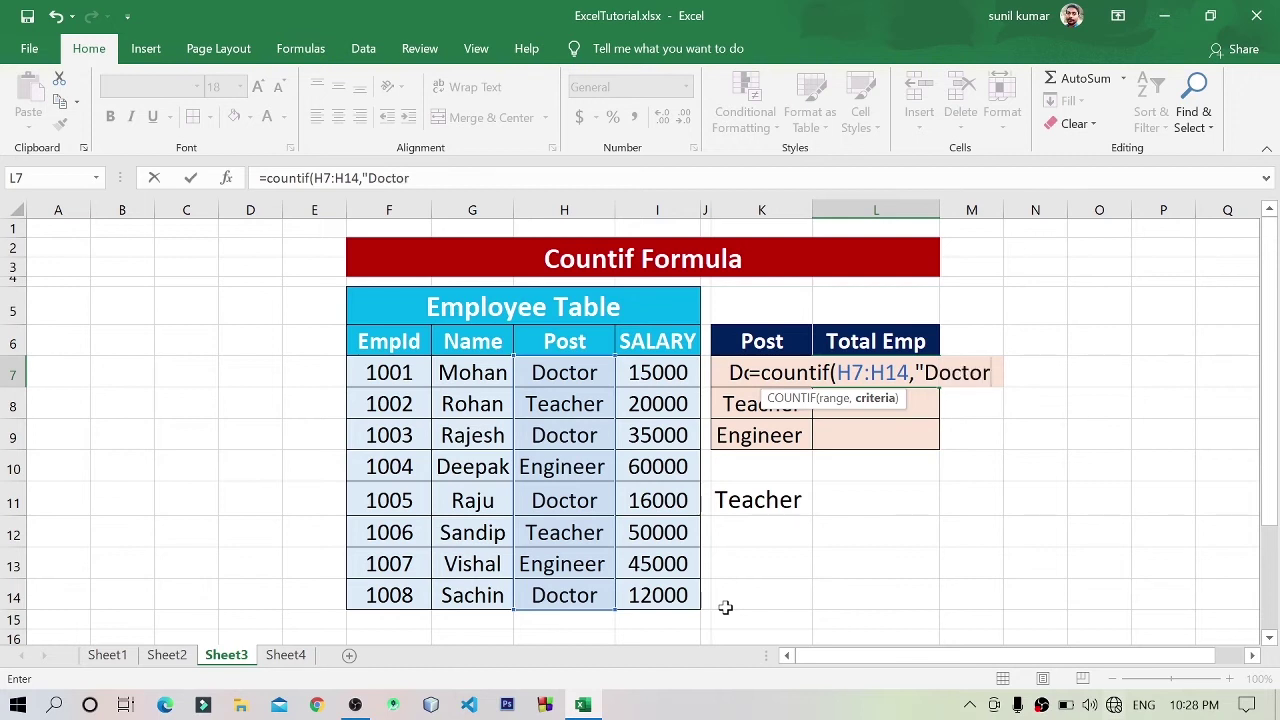
text(")
text(,)
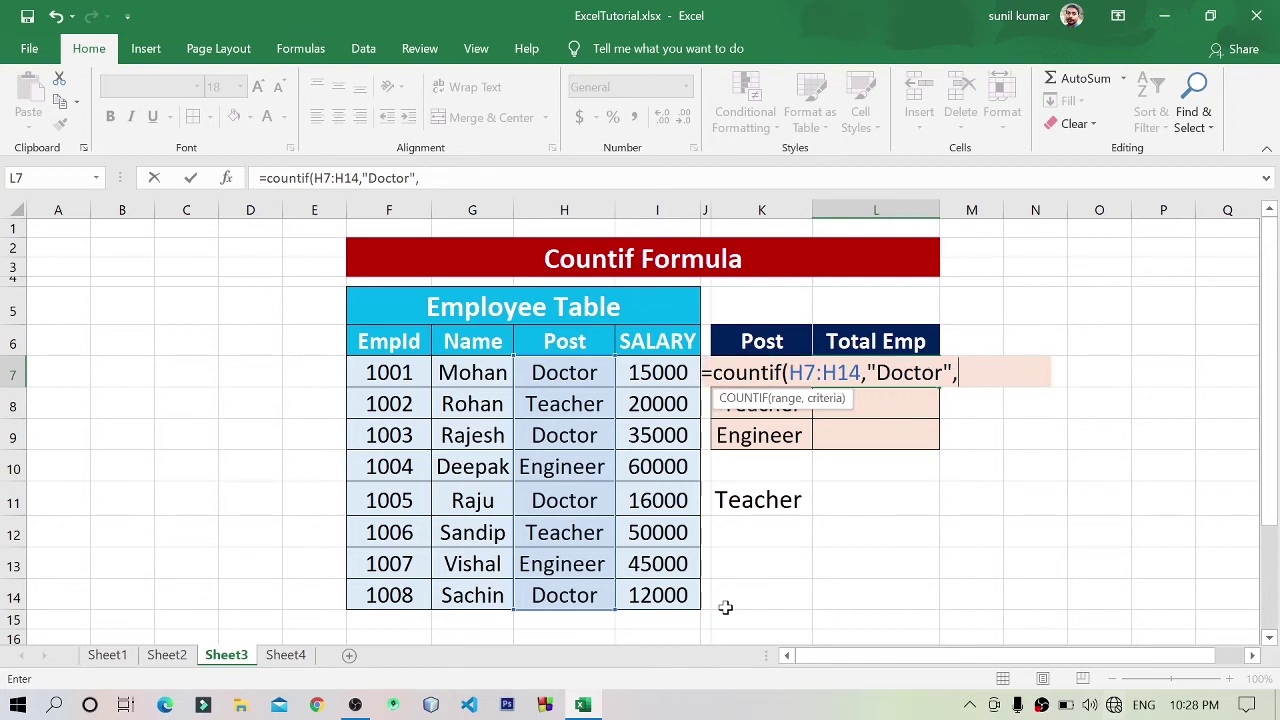
key(BackSpace)
text())
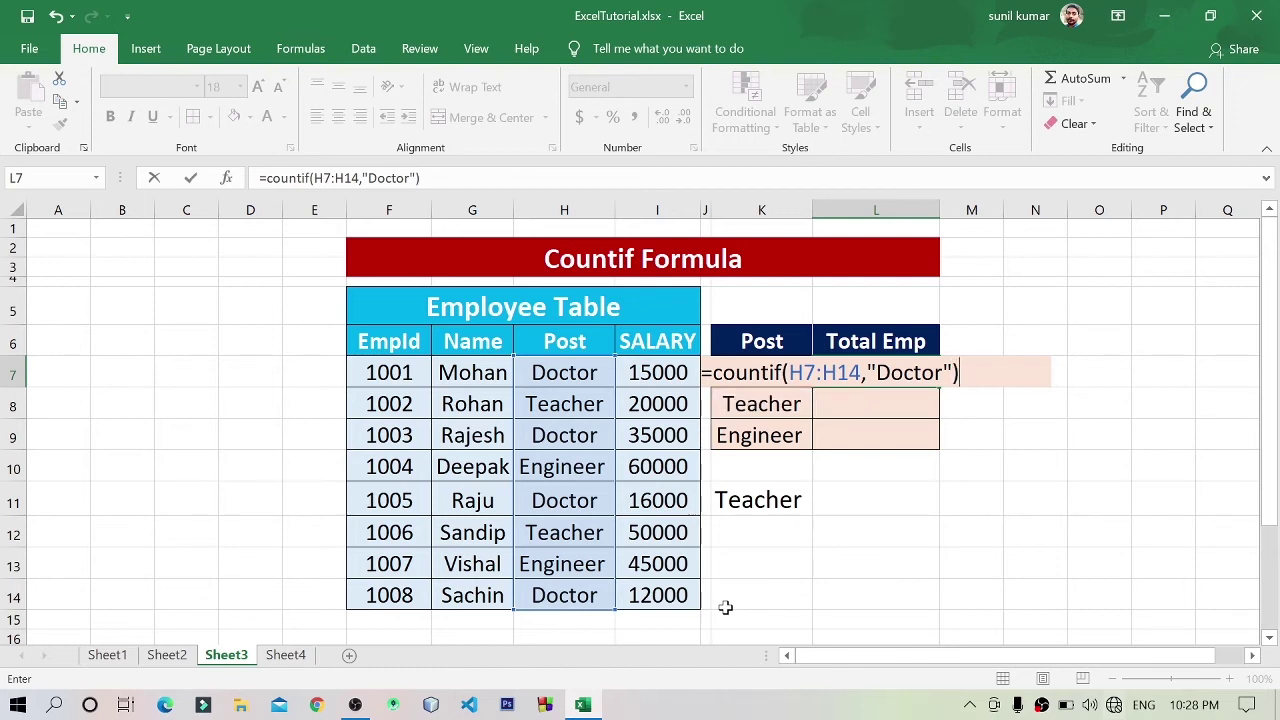
key(Return)
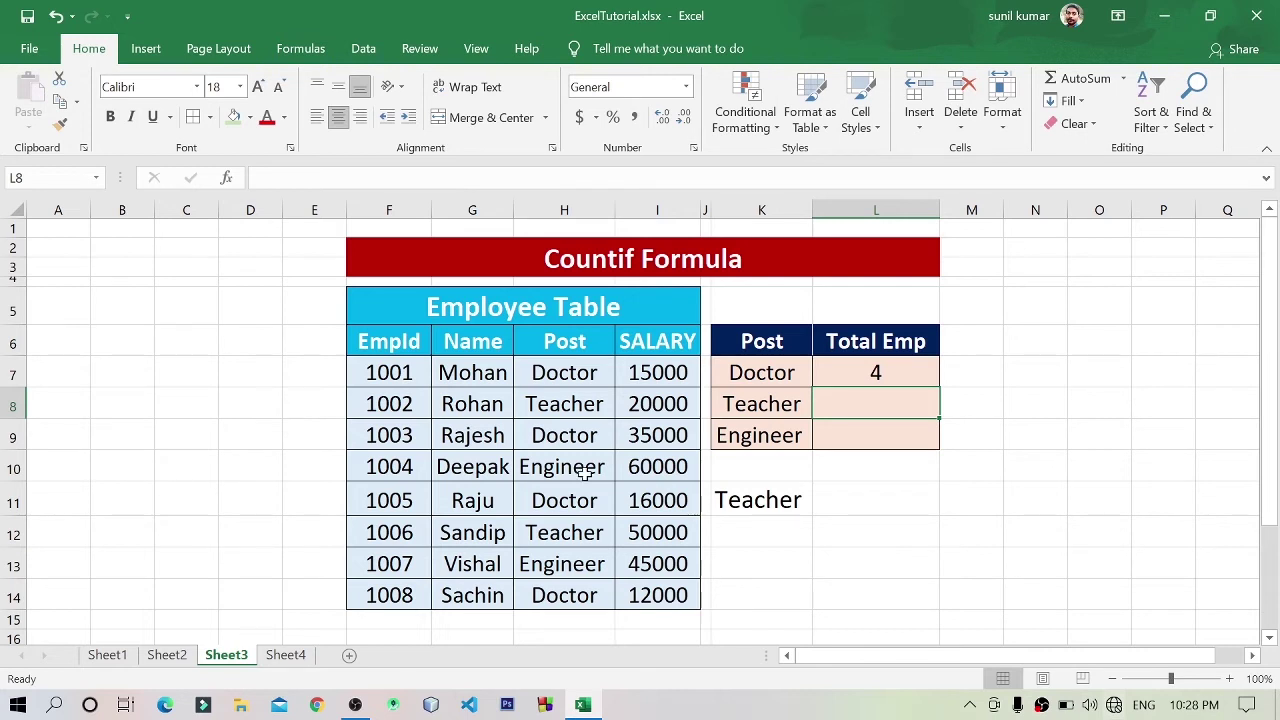
- Point out the Doctor entries in the Post column, then select H7 and H9
click(590, 370)
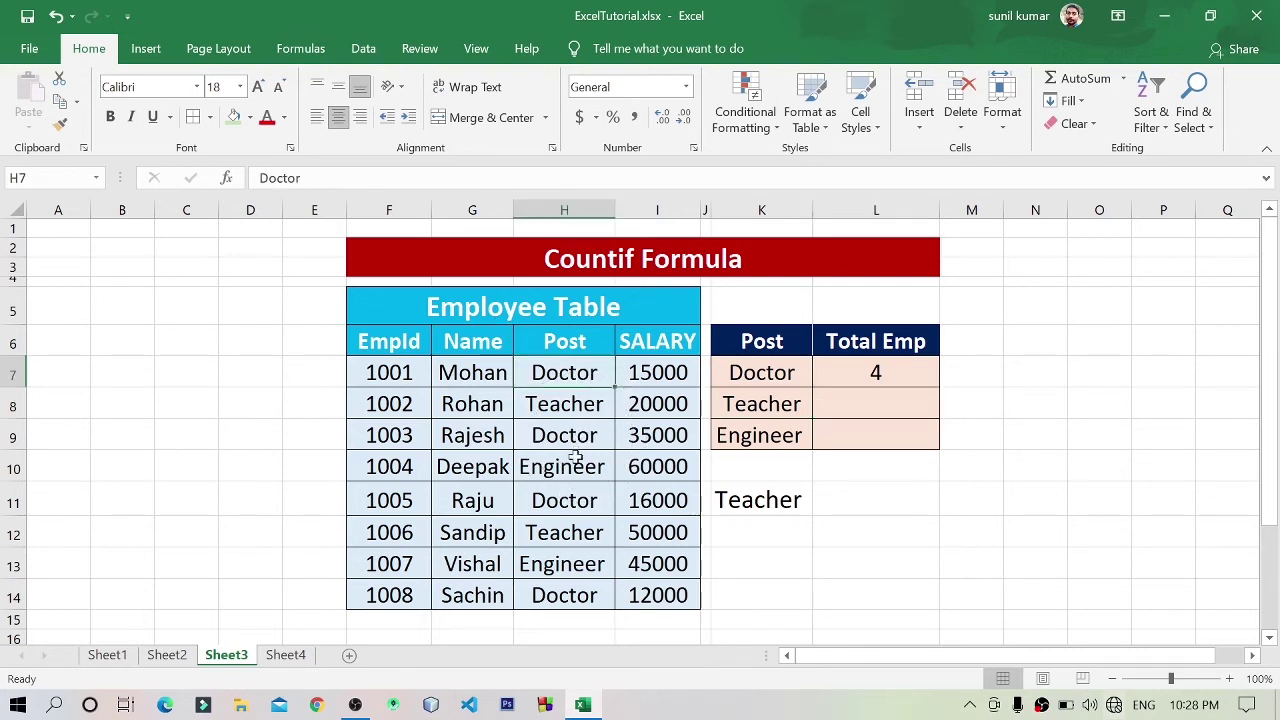
click(580, 437)
click(588, 499)
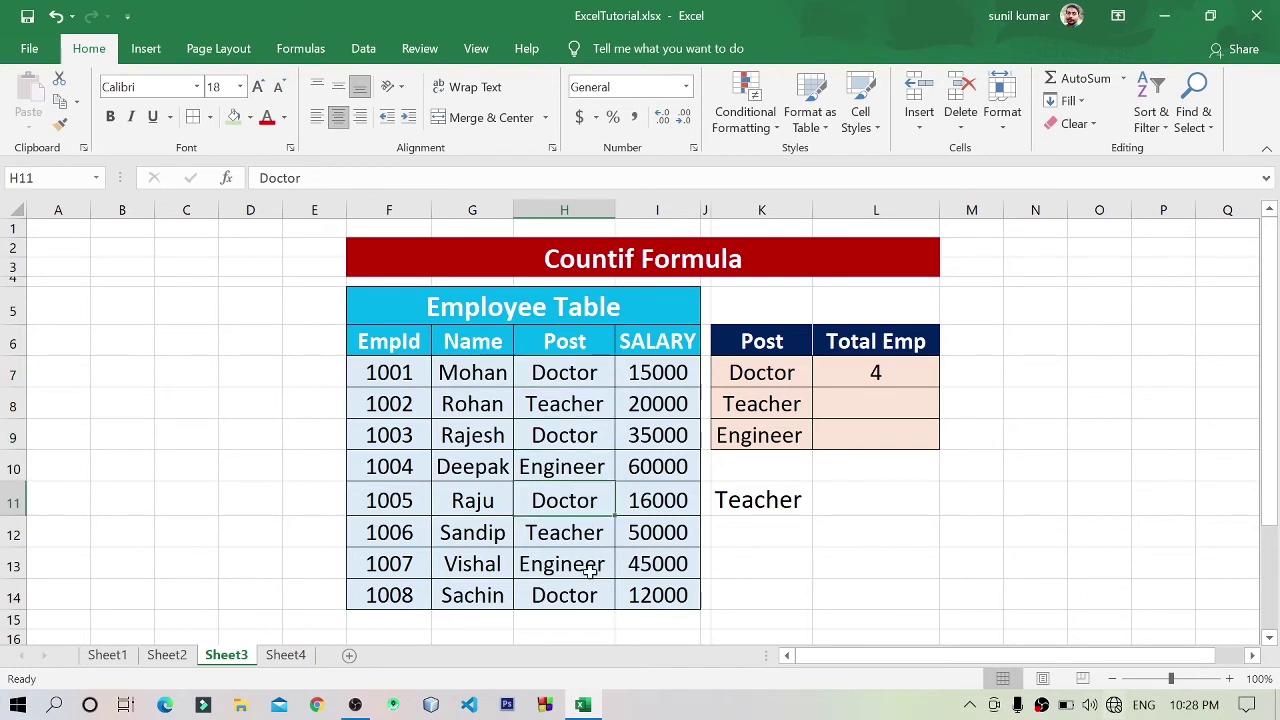
click(576, 618)
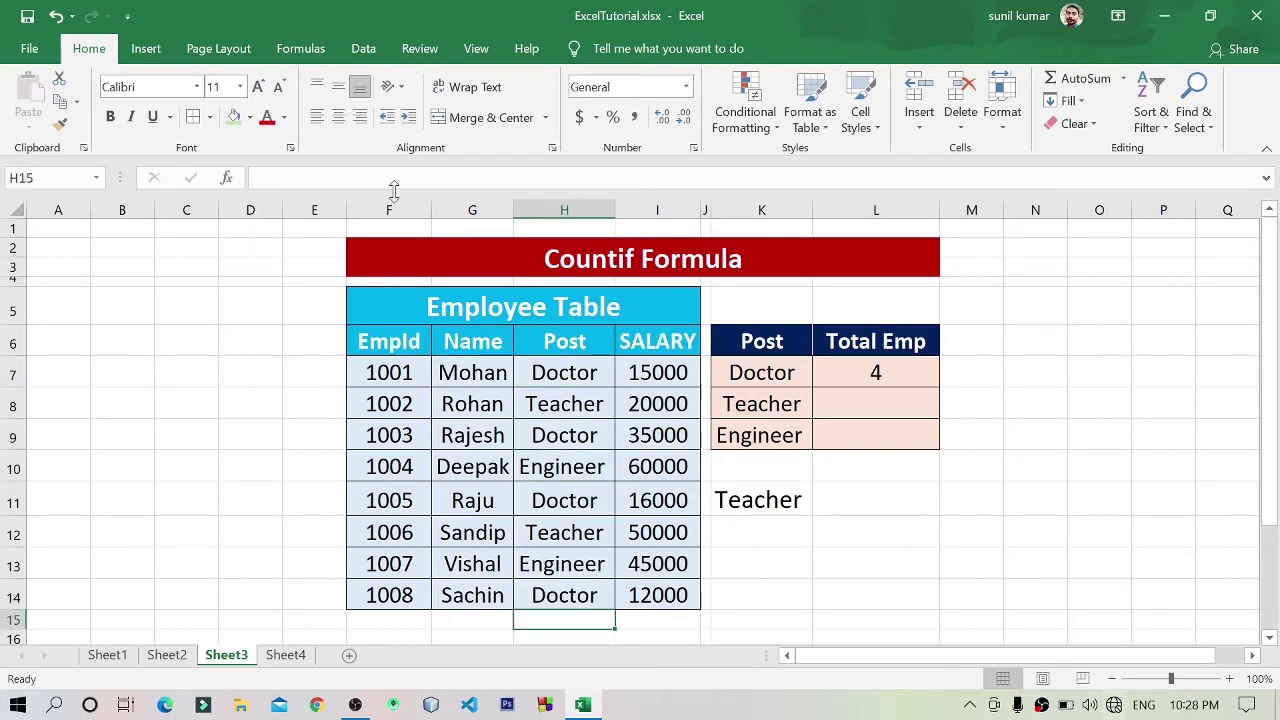
click(566, 376)
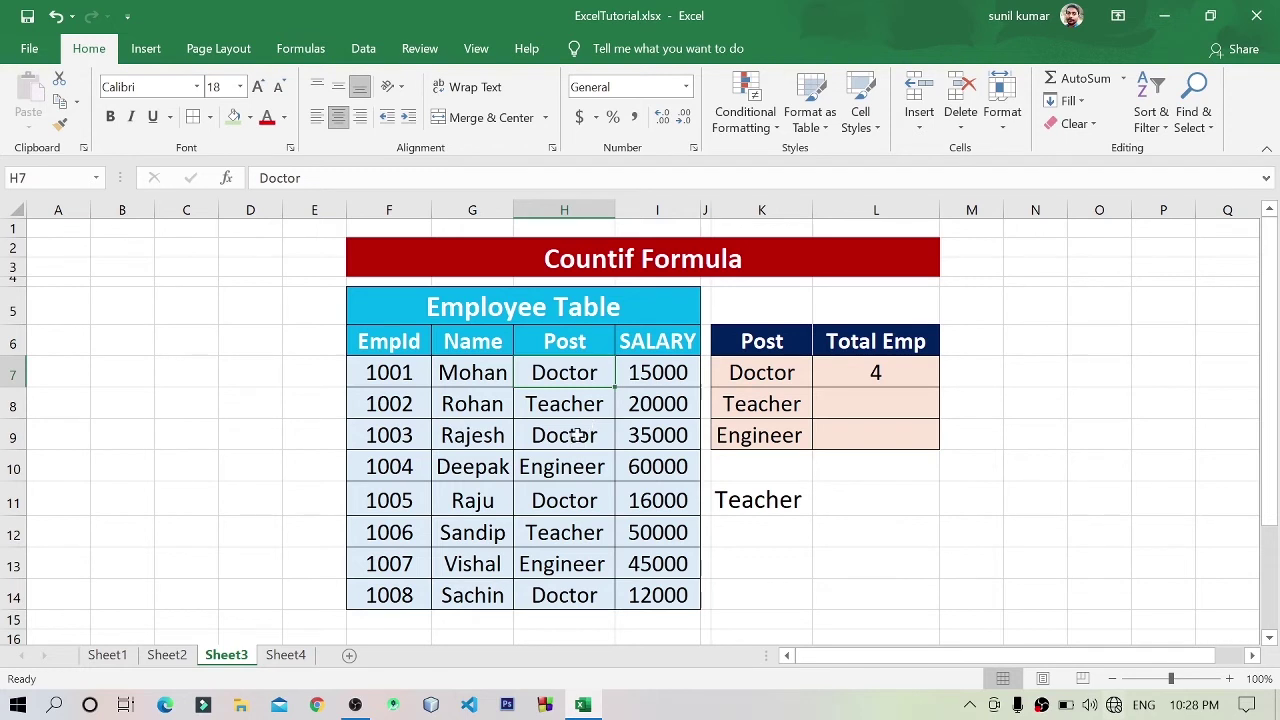
ctrl+click(578, 440)
- Fill the four Doctor cells H7, H9, H11 and H14 red
ctrl+click(590, 502)
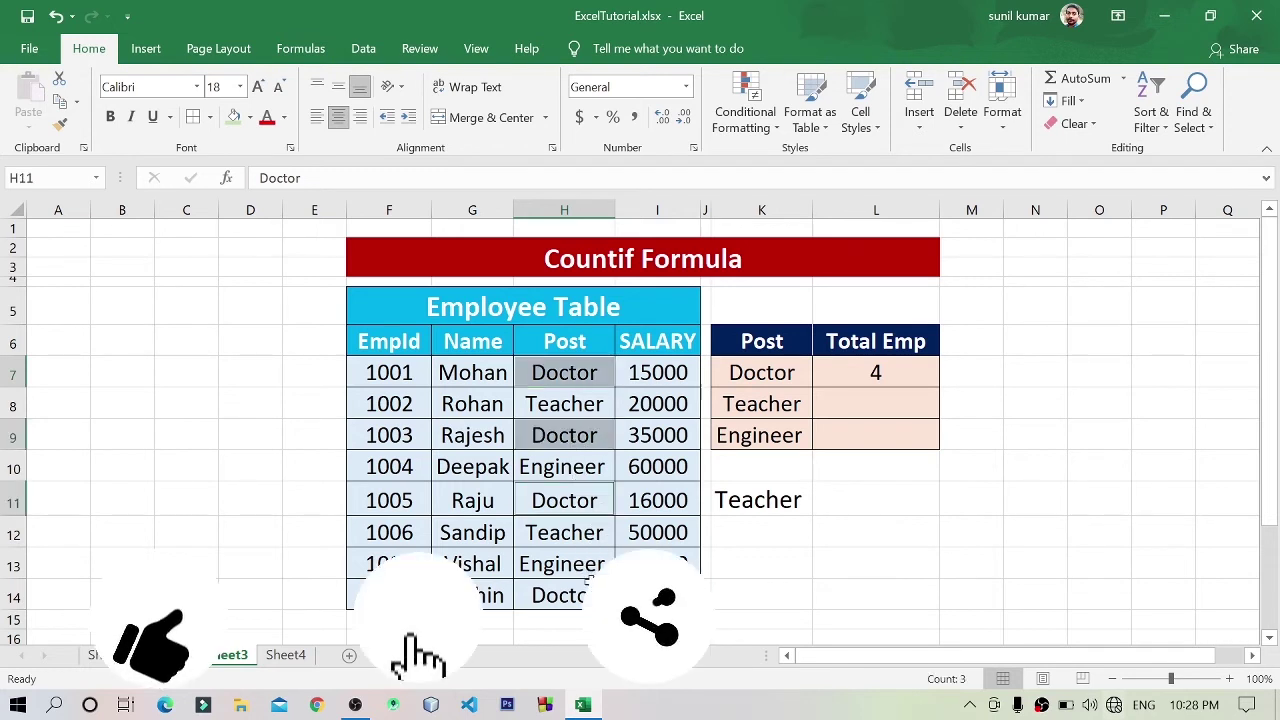
ctrl+click(564, 596)
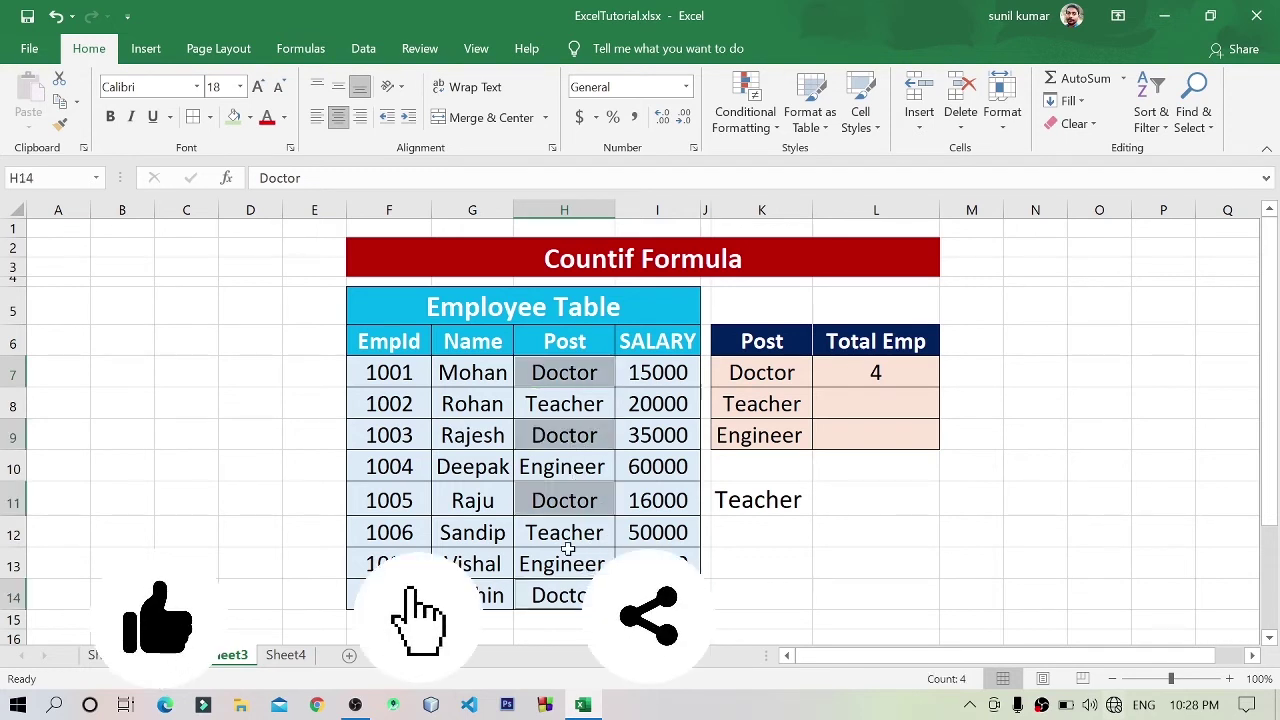
click(249, 118)
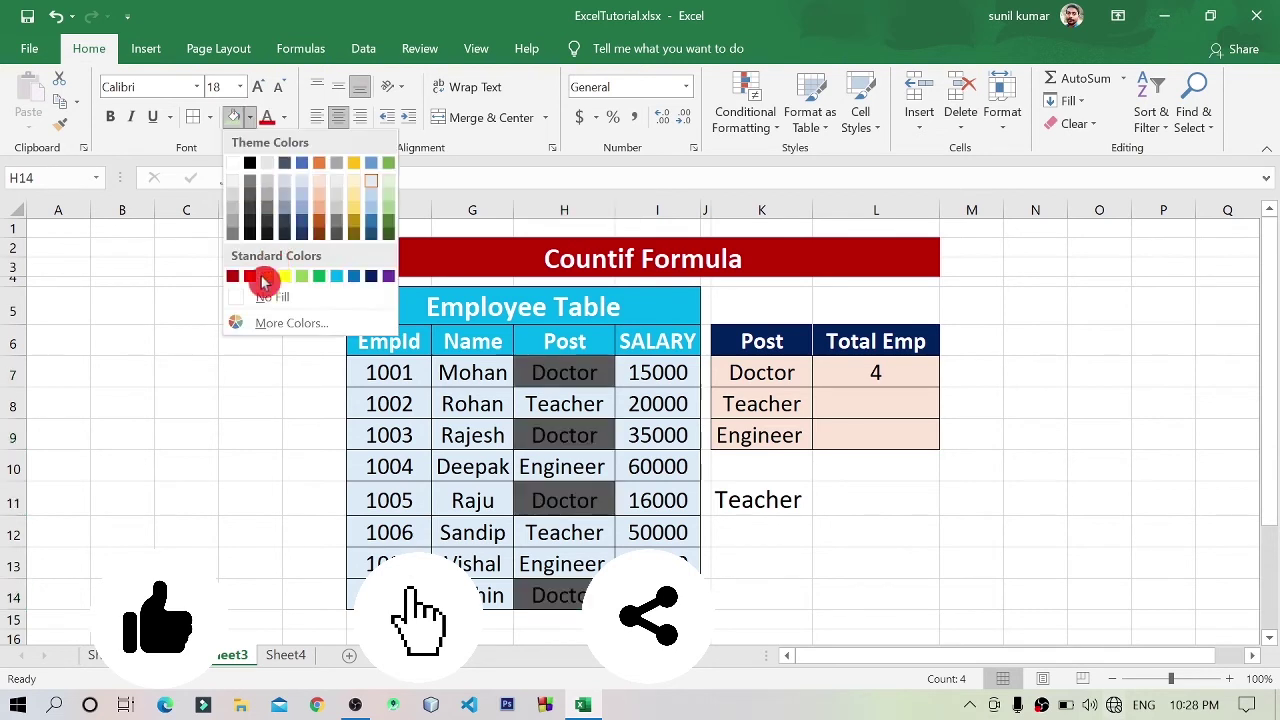
click(252, 278)
click(950, 507)
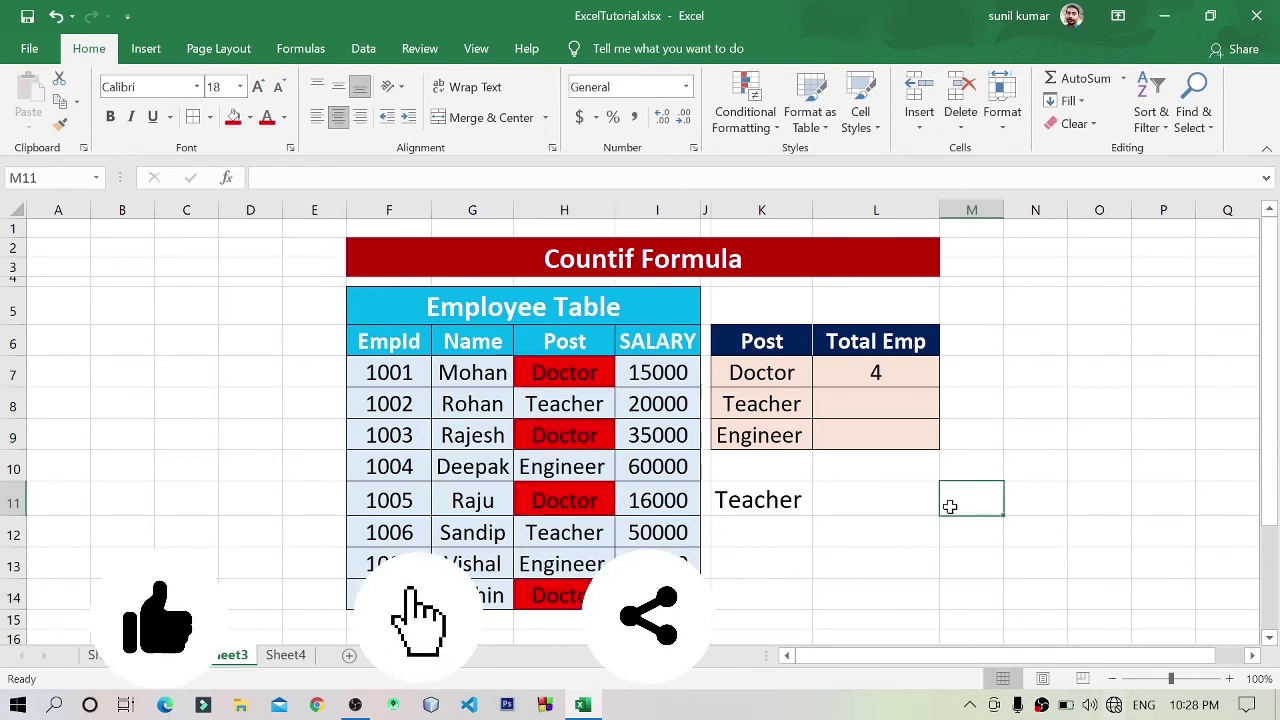
- Enter =countif(H7:H14,"Teacher") in L8, giving 2 teachers
click(914, 406)
text(=)
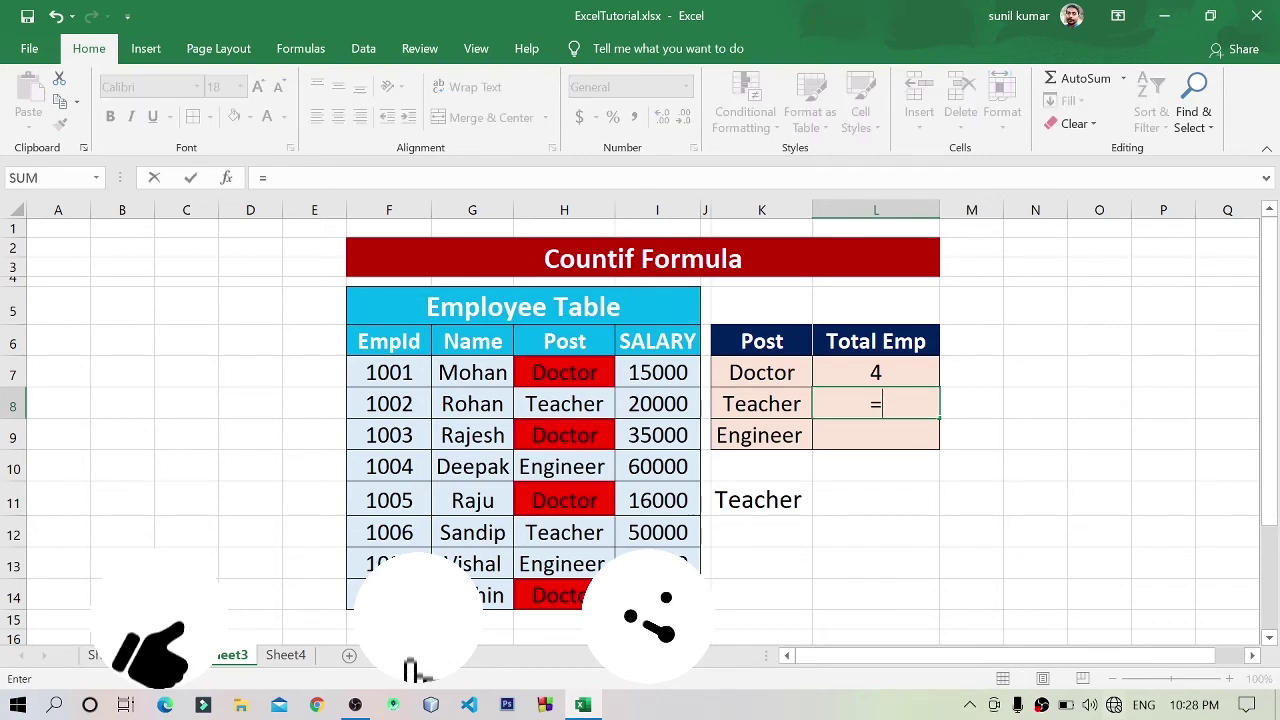
text(count)
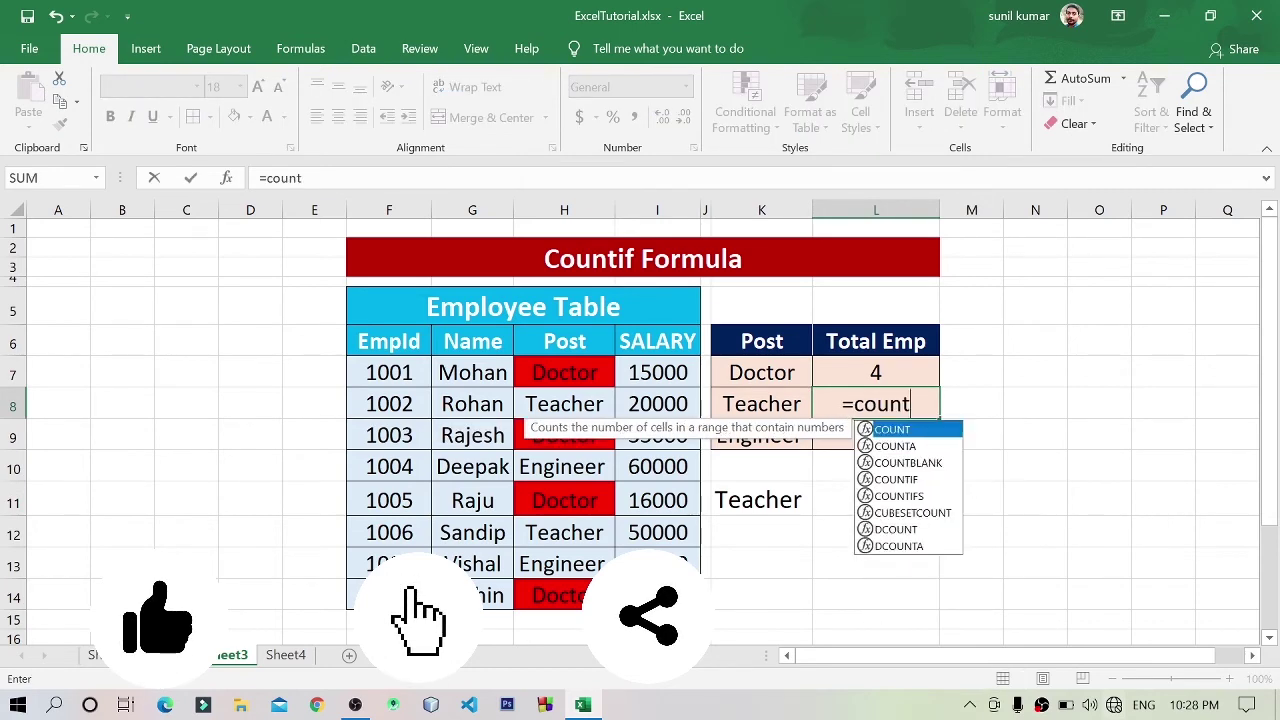
text(o)
key(BackSpace)
text(if)
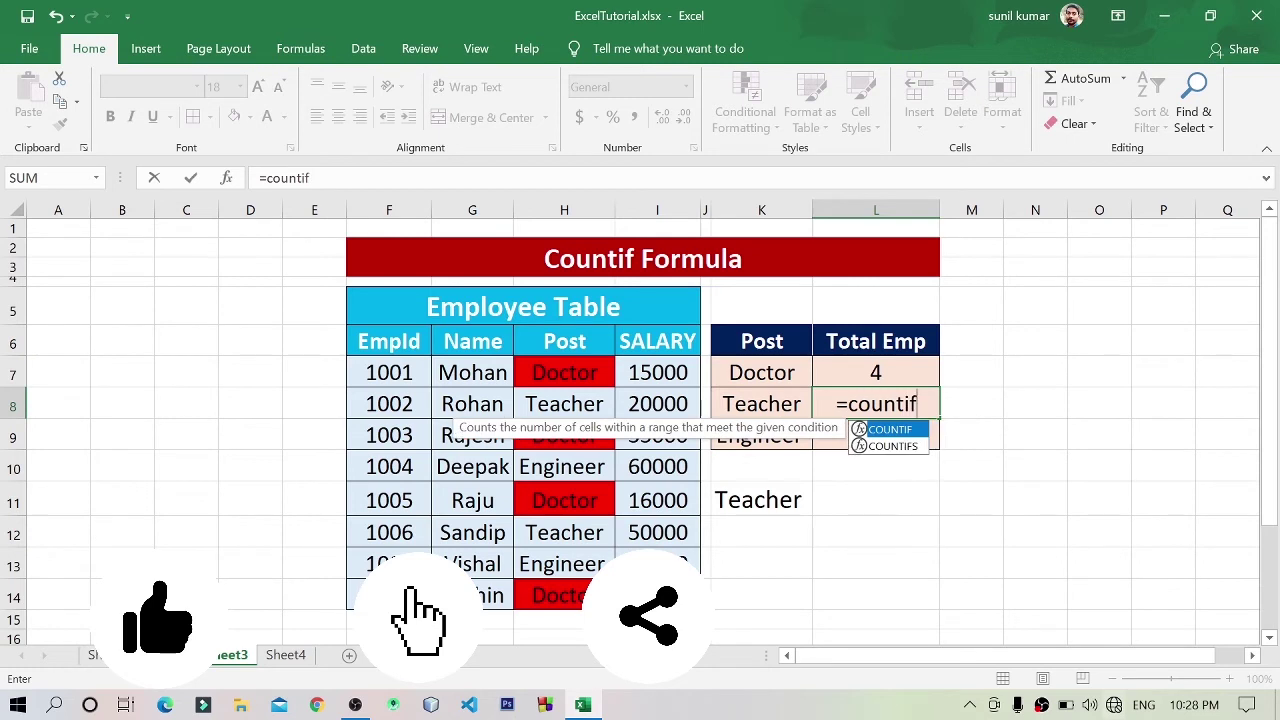
text(()
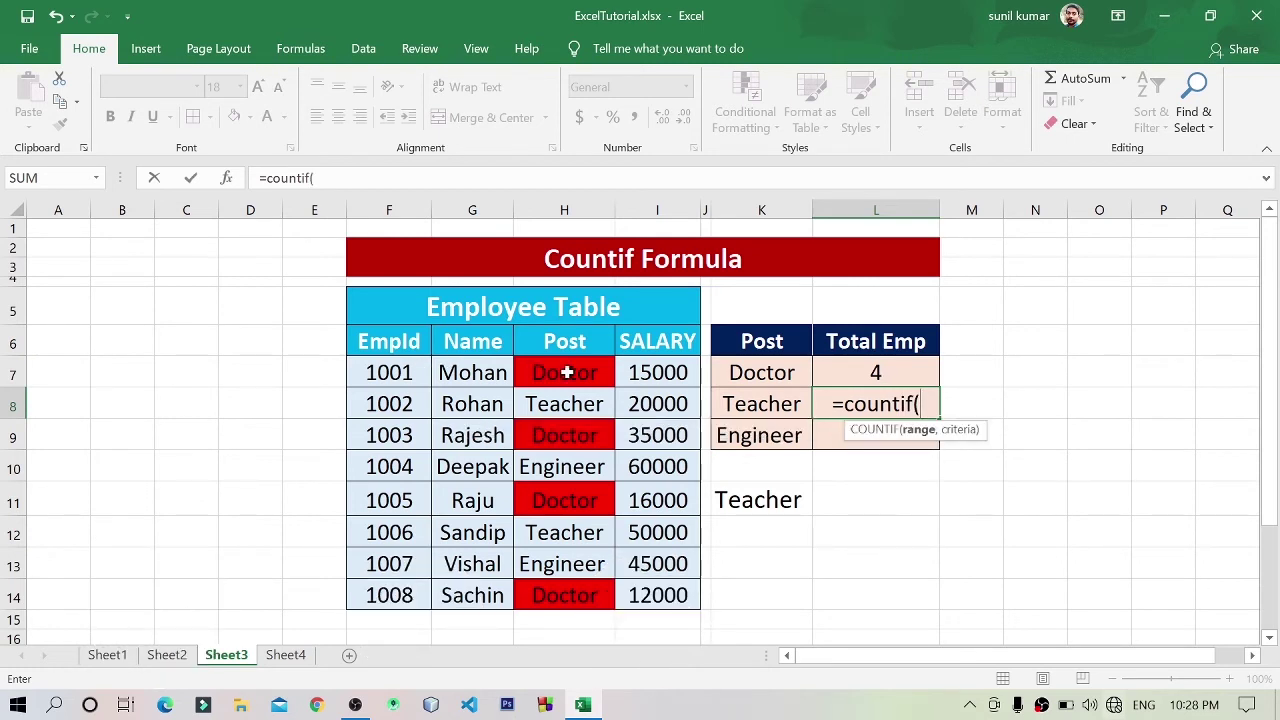
drag(566, 372, 540, 585)
text(,)
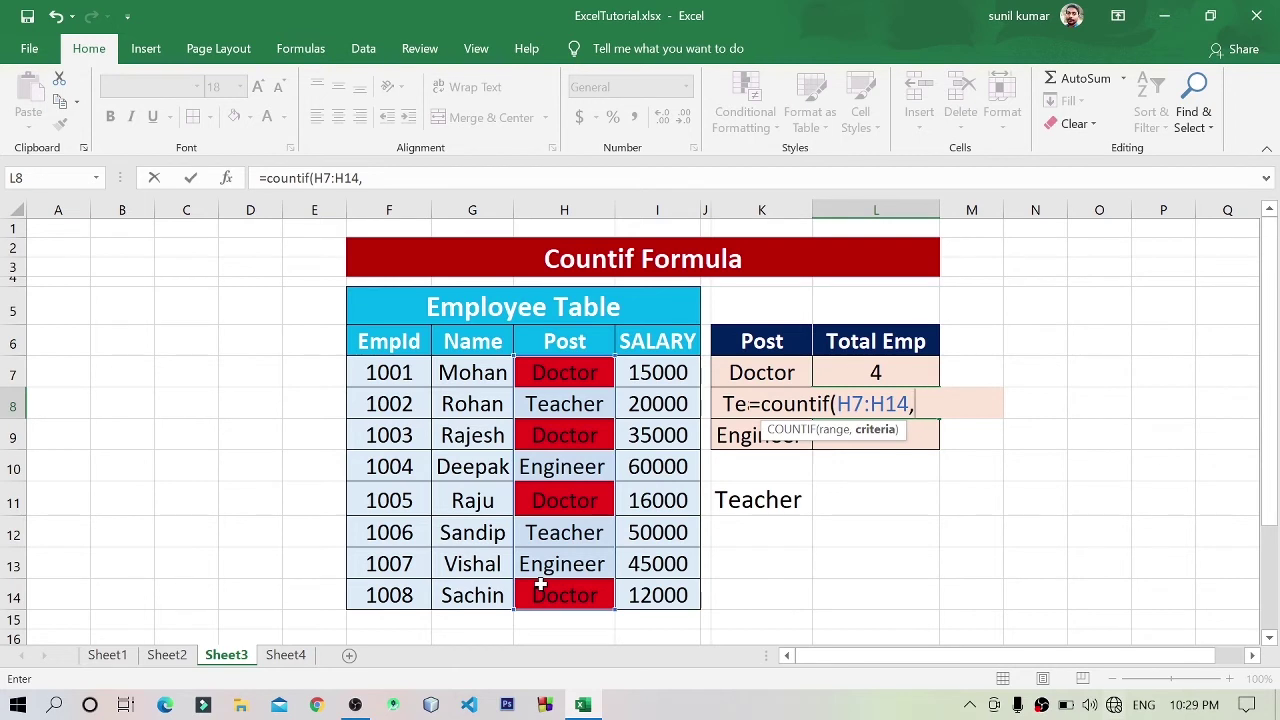
text("Teachter)
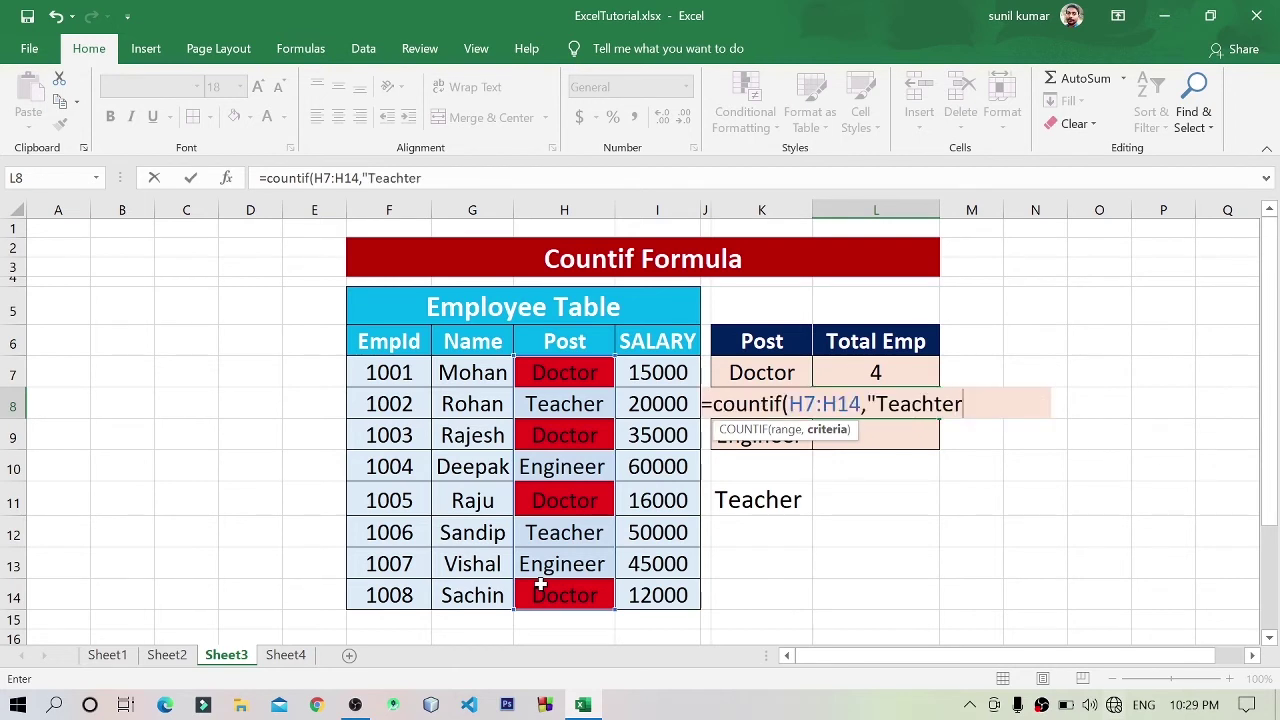
key(BackSpace)
key(BackSpace)
key(BackSpace)
text(er")
text())
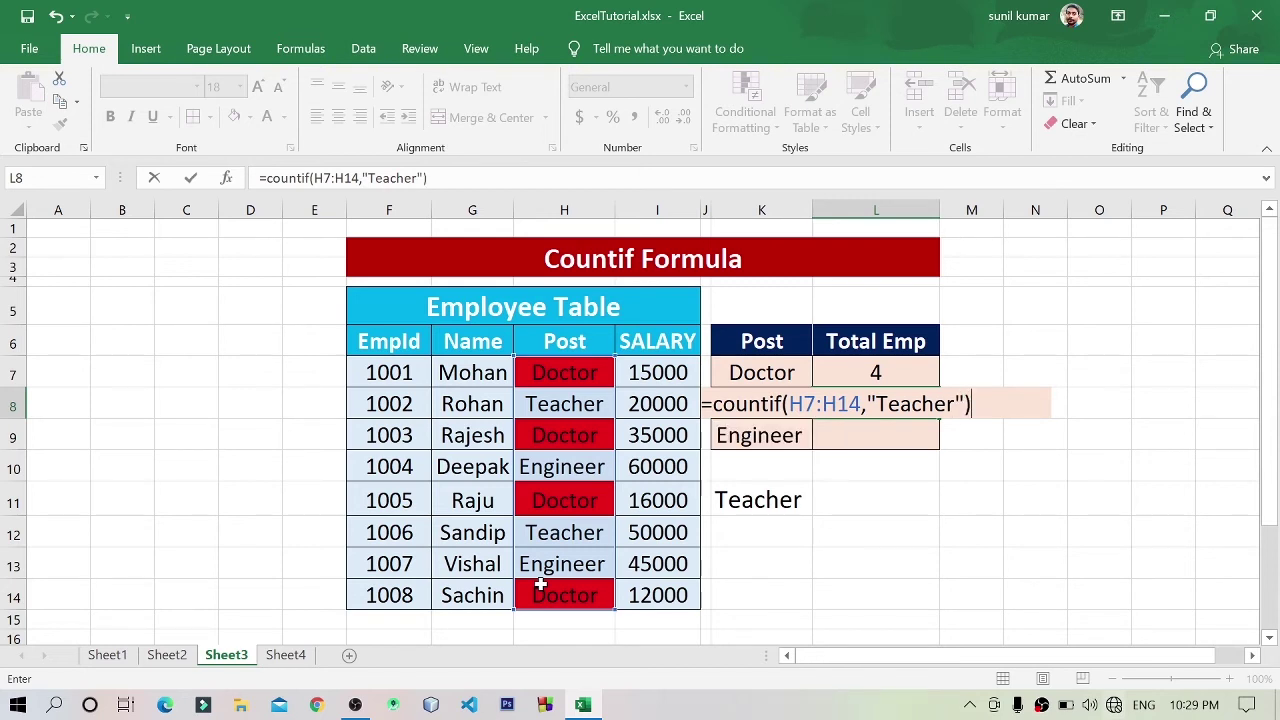
key(Return)
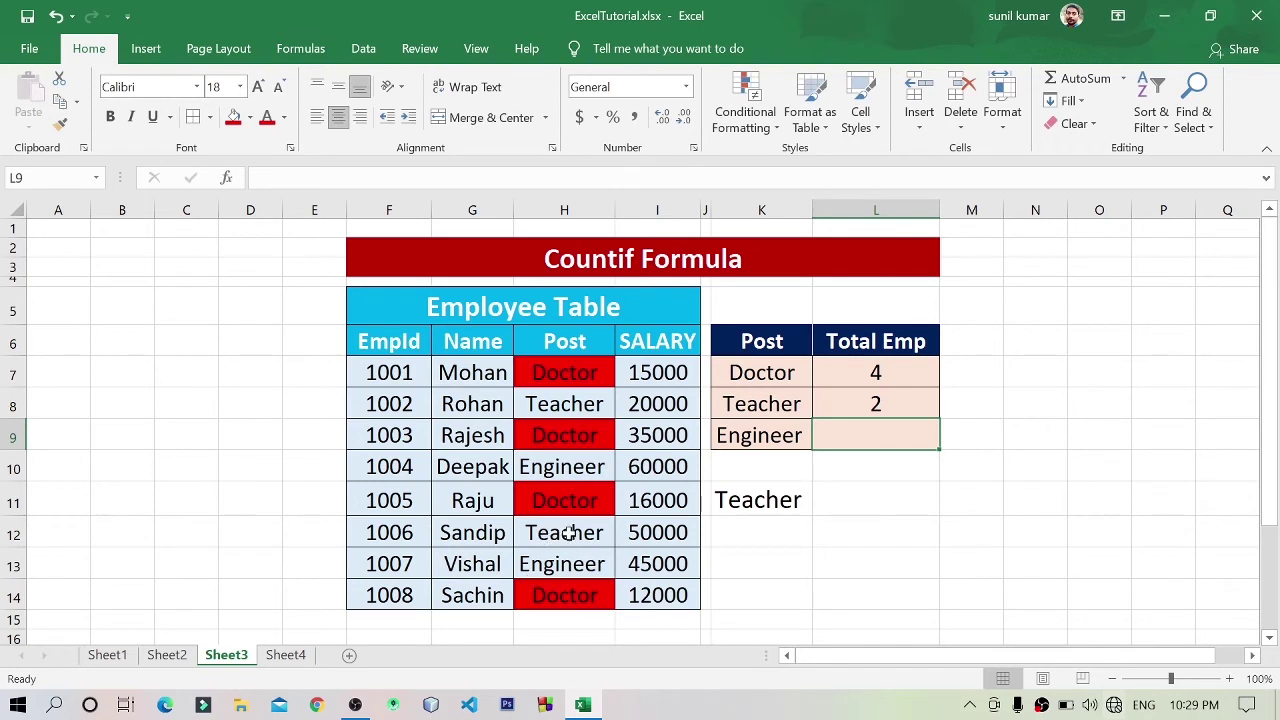
- Fill the Teacher cells H8 and H12 green
click(878, 400)
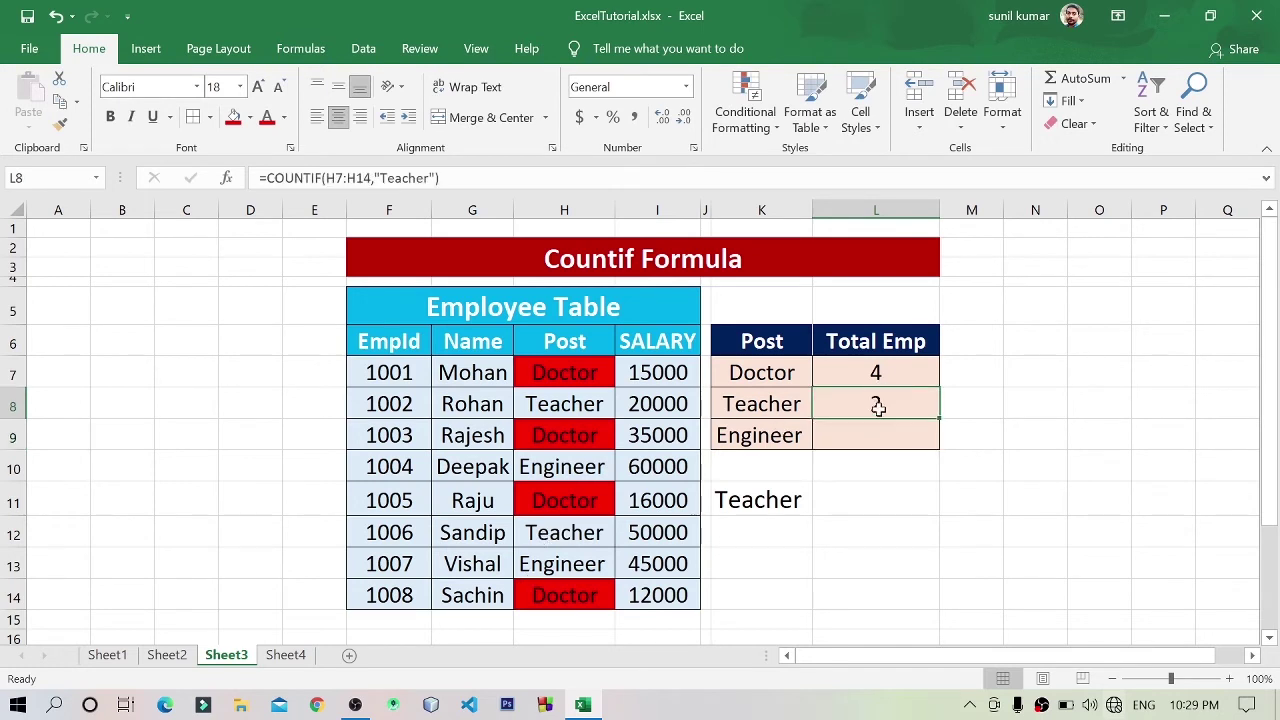
click(591, 397)
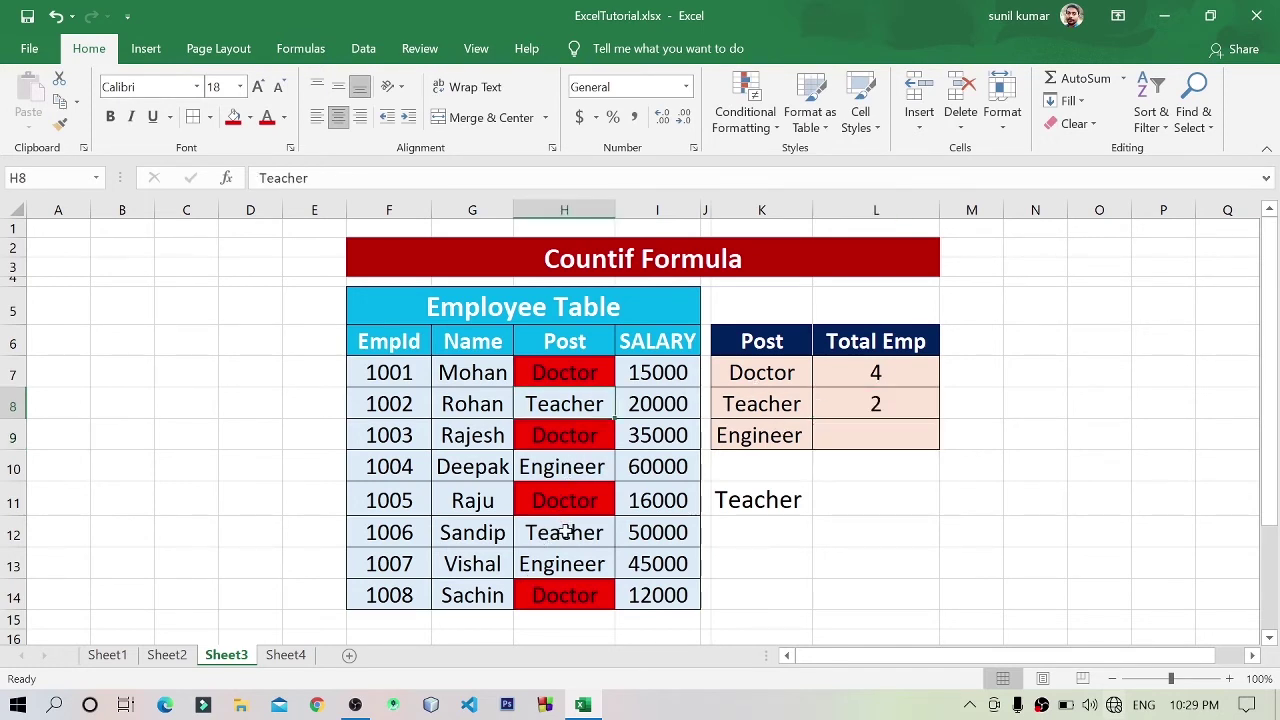
ctrl+click(566, 530)
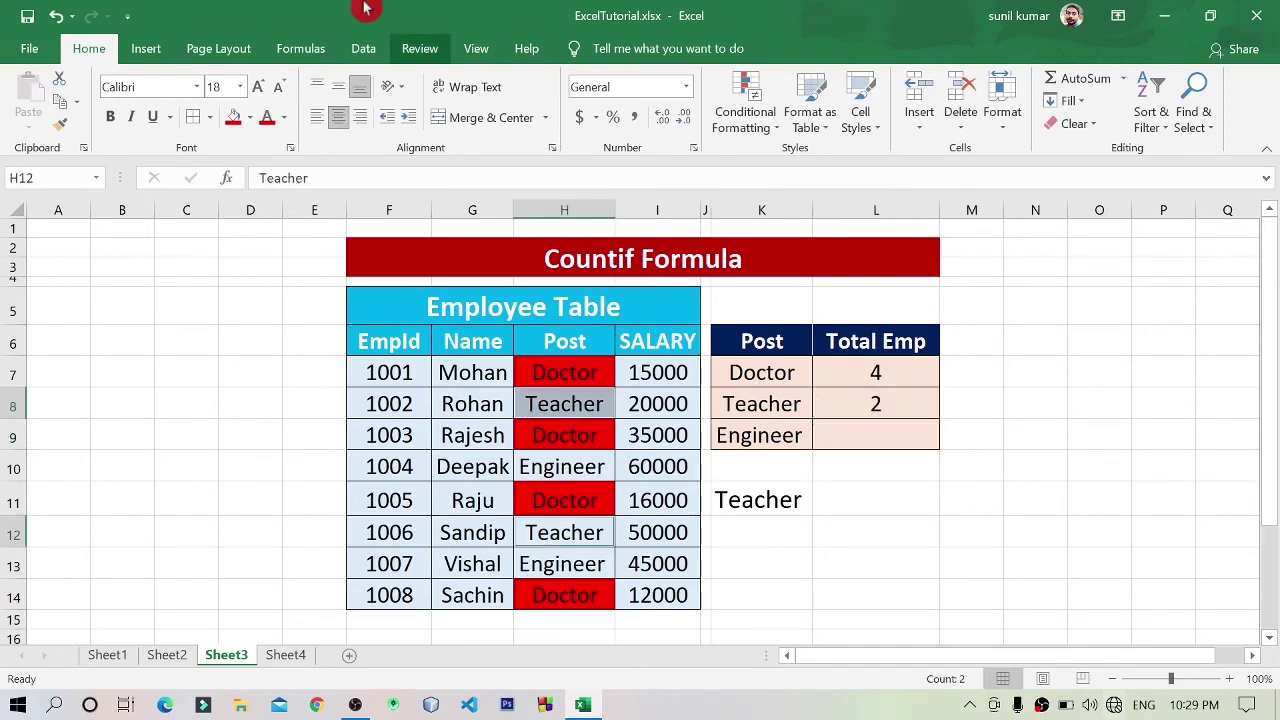
click(250, 118)
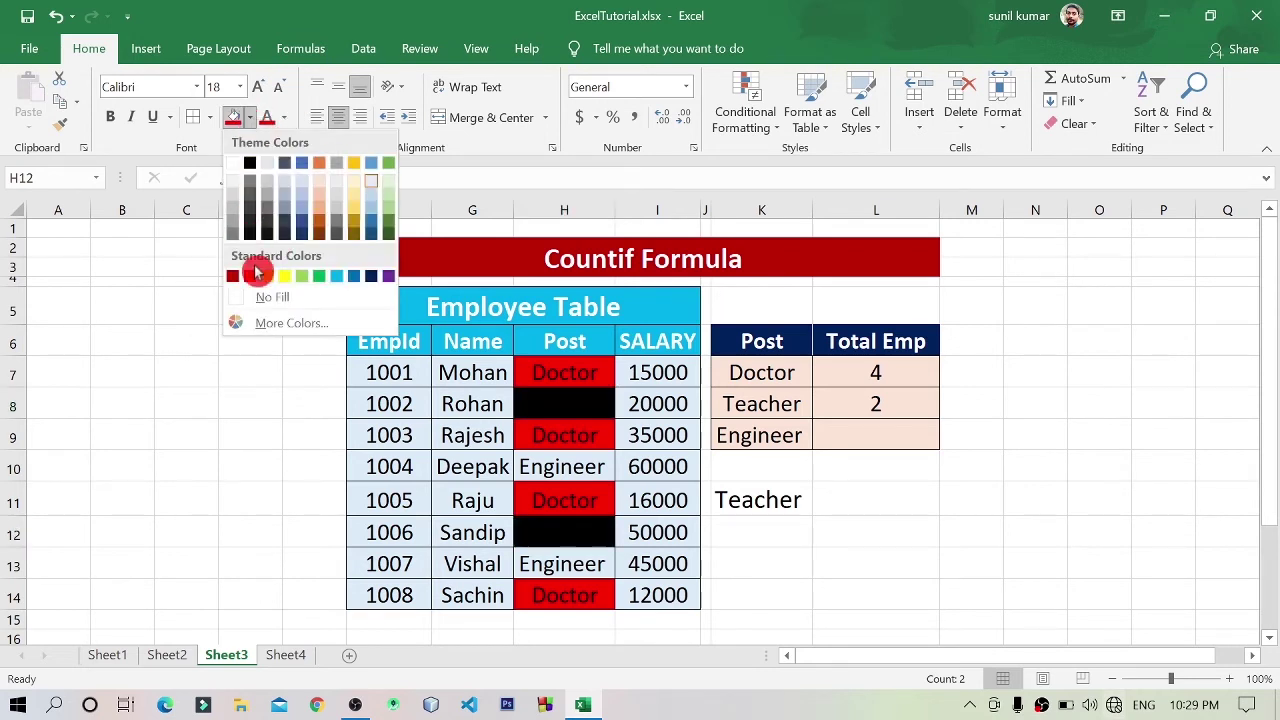
click(318, 276)
click(945, 560)
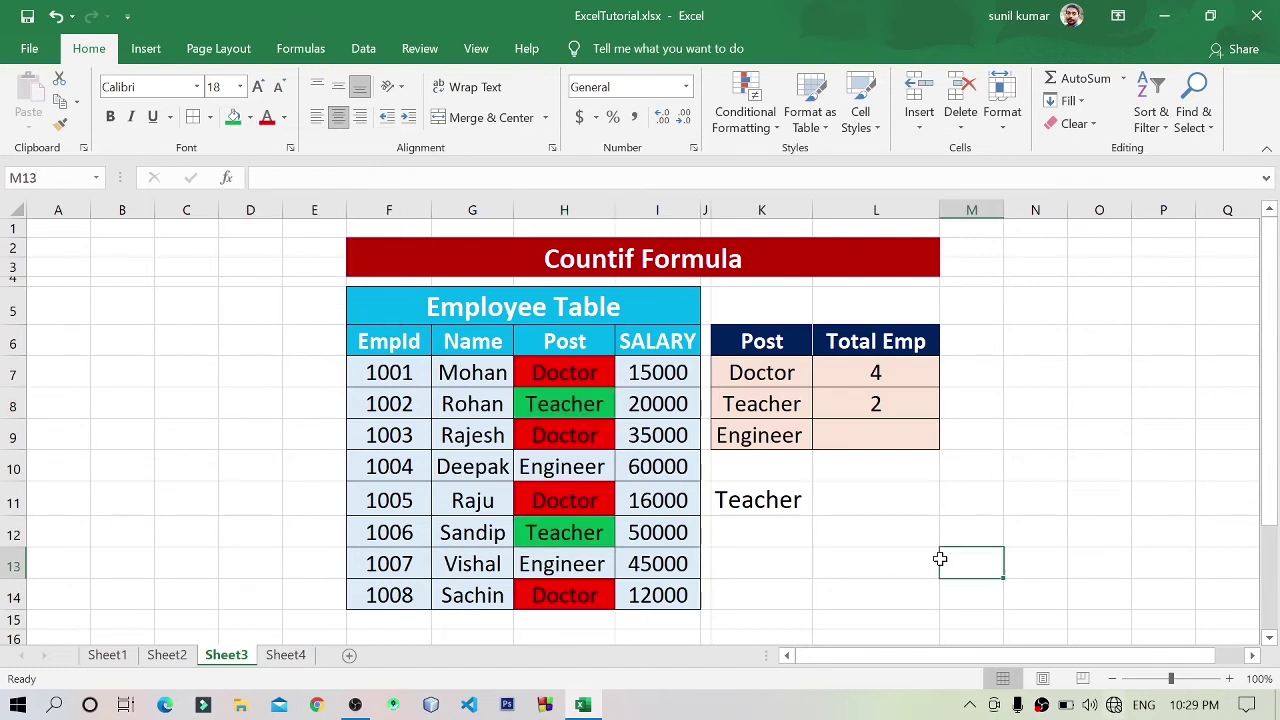
- Enter =countif(H7:H14,K9) in L9 to count Engineers, giving 2
click(909, 433)
text(=)
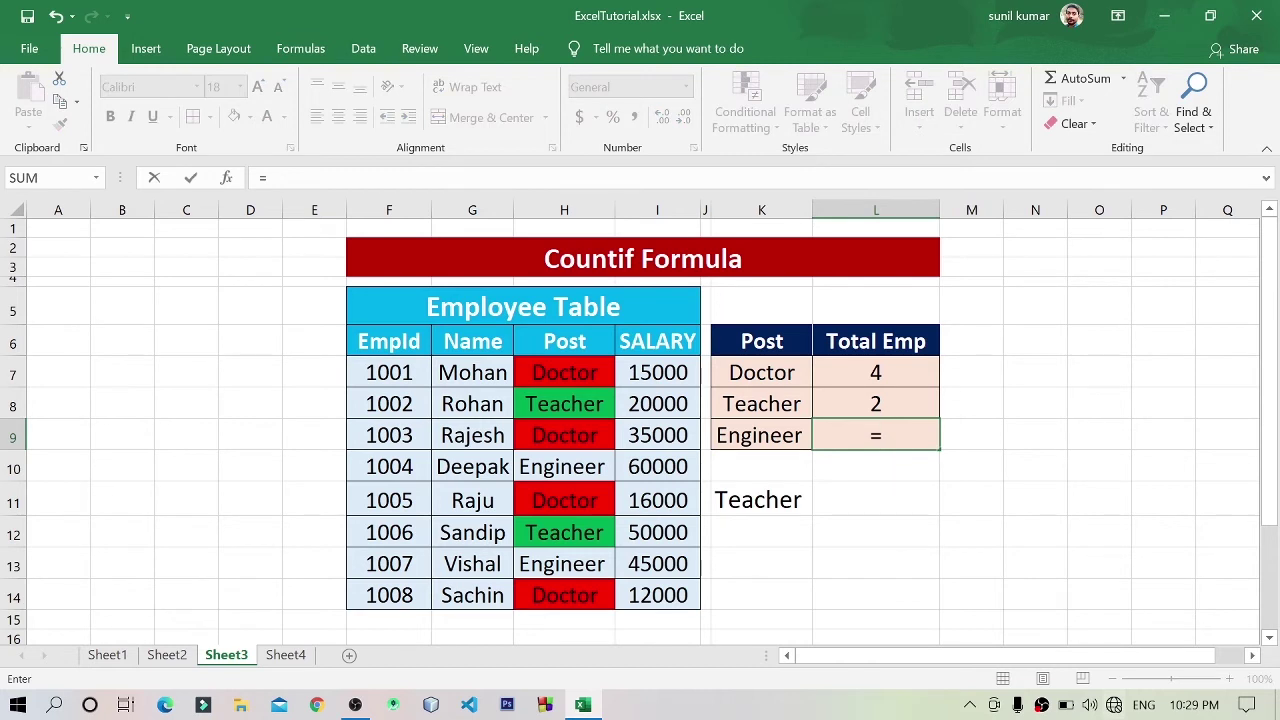
text(coun)
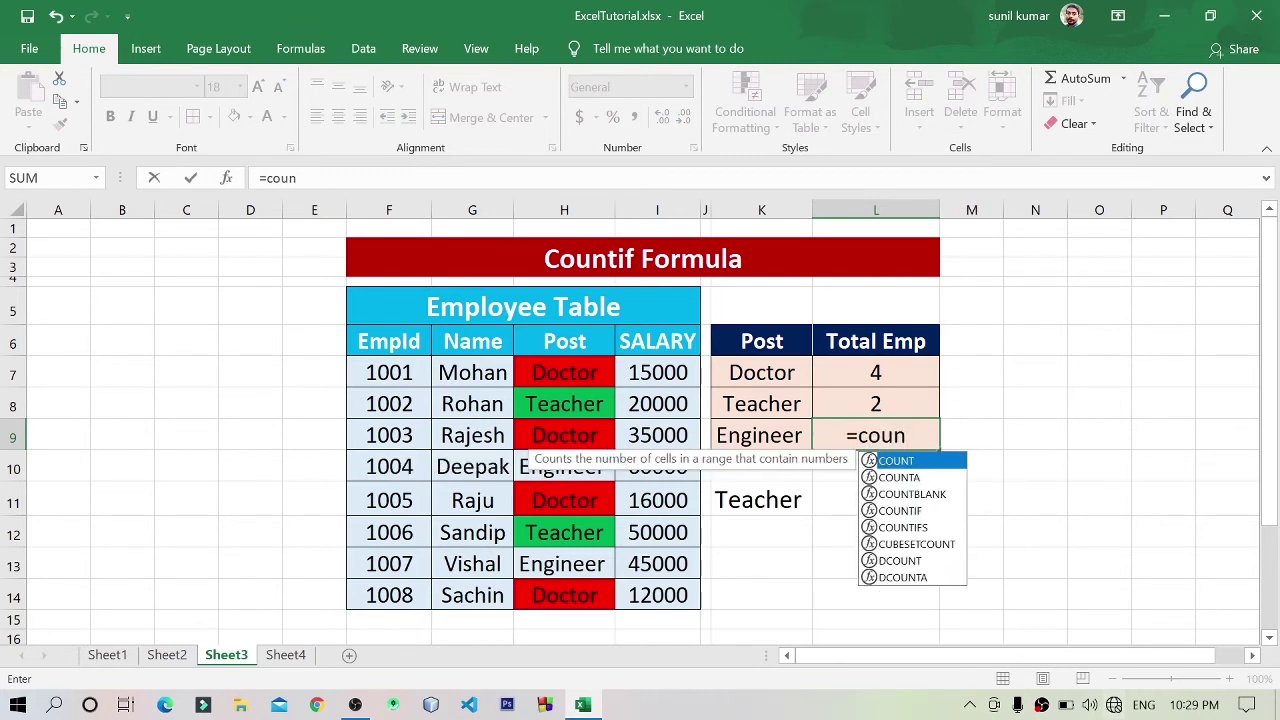
text(tif()
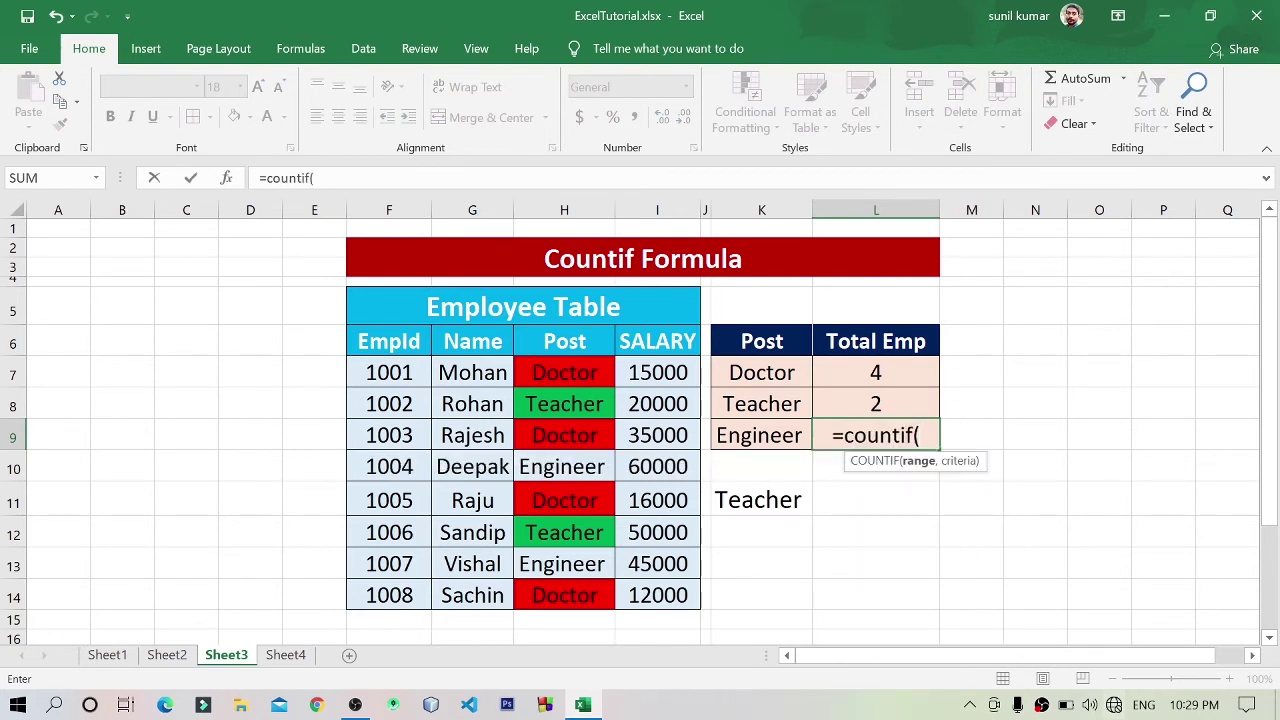
click(766, 437)
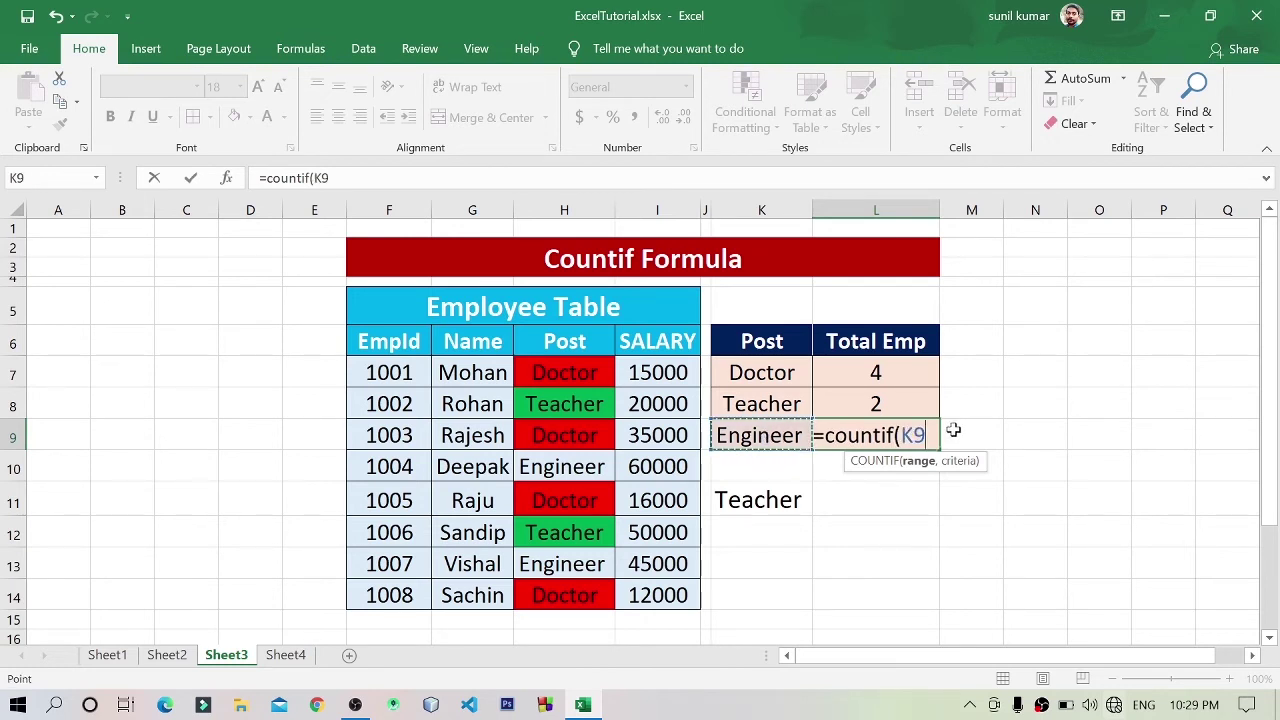
key(BackSpace)
key(BackSpace)
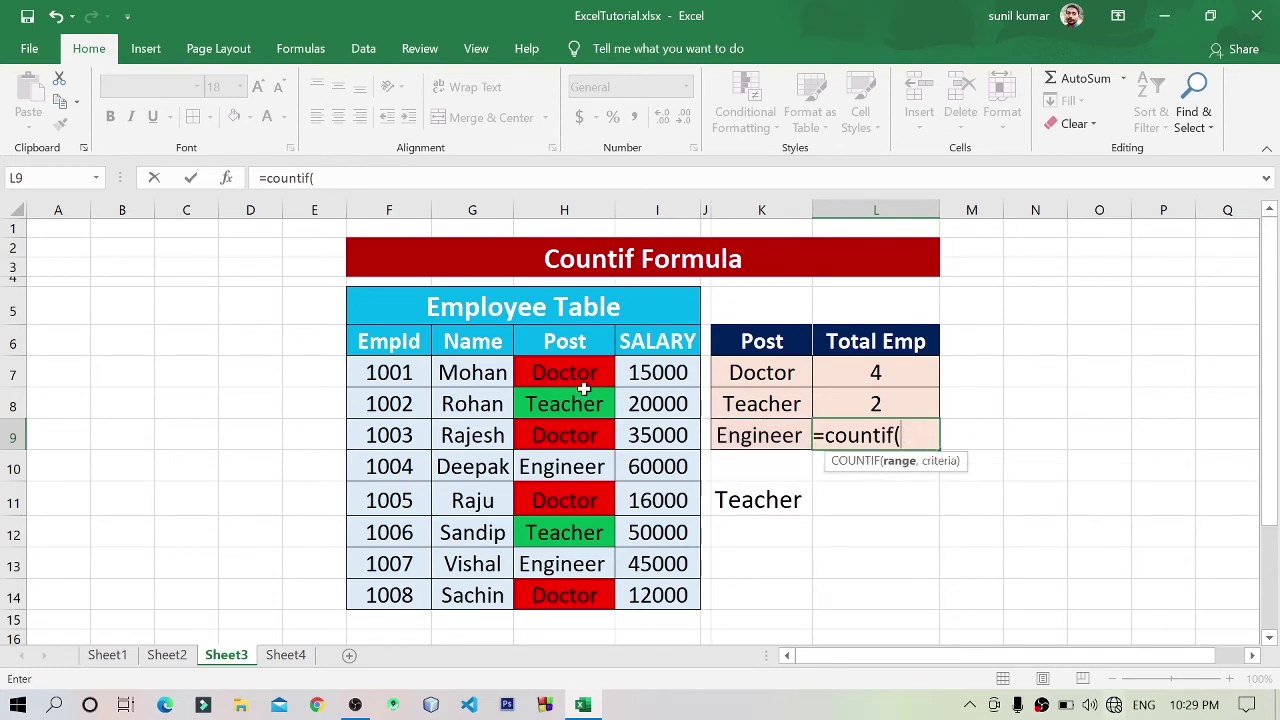
click(583, 378)
drag(578, 394, 586, 590)
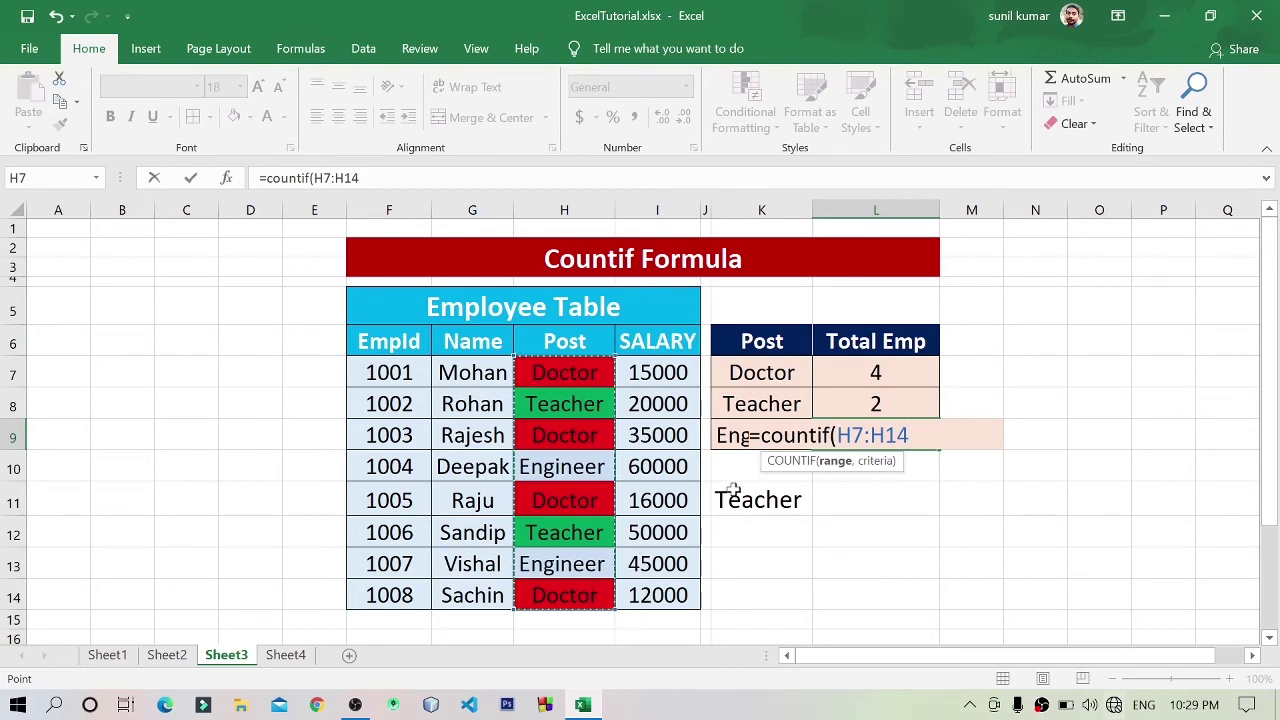
text(,)
click(725, 436)
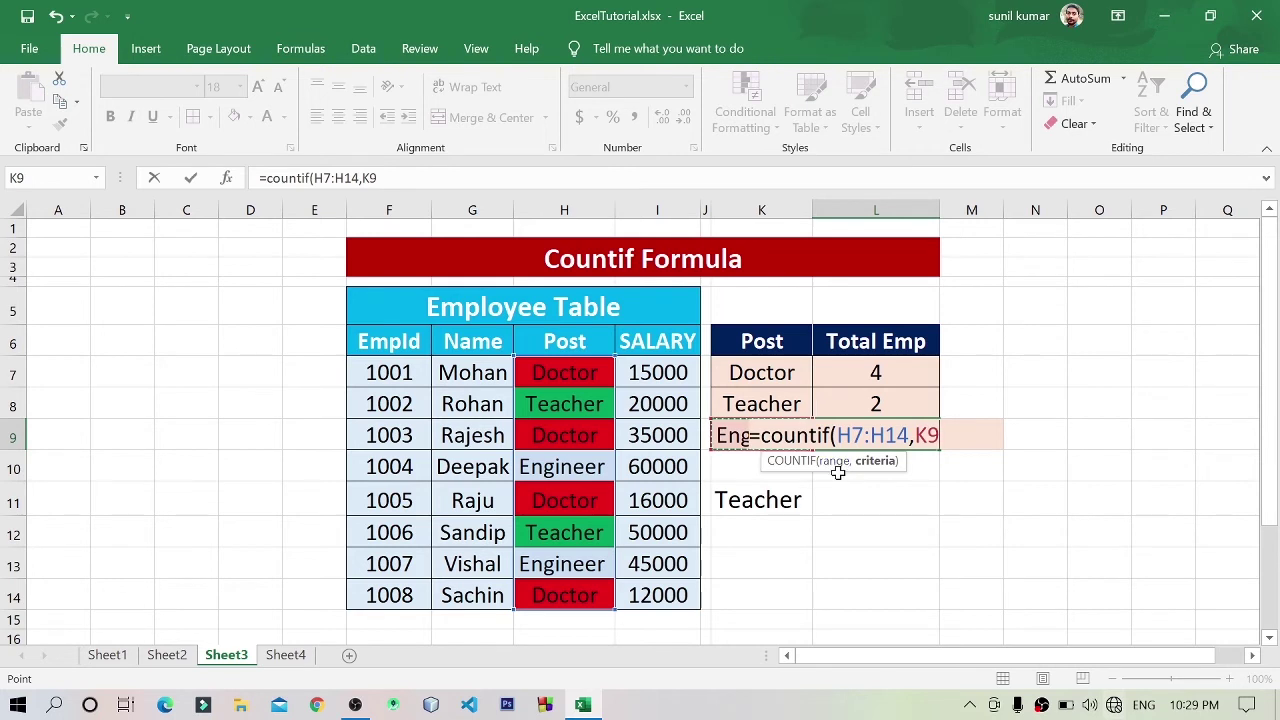
text())
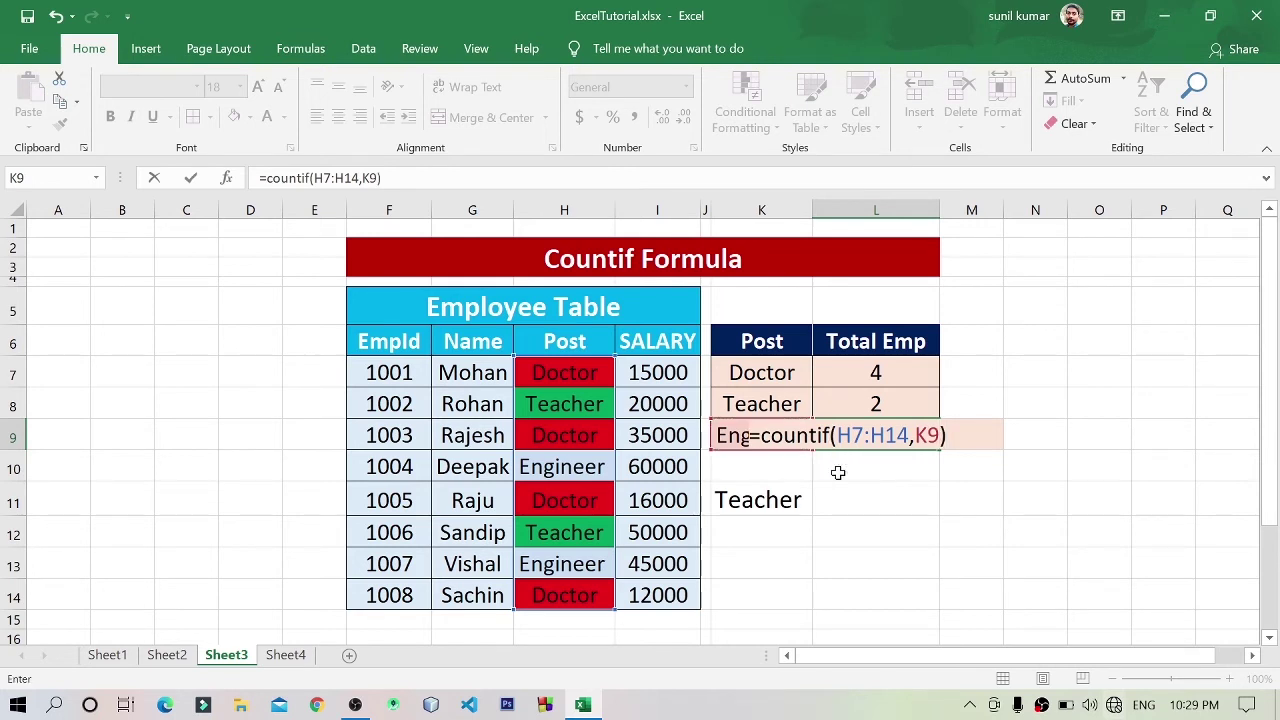
key(Return)
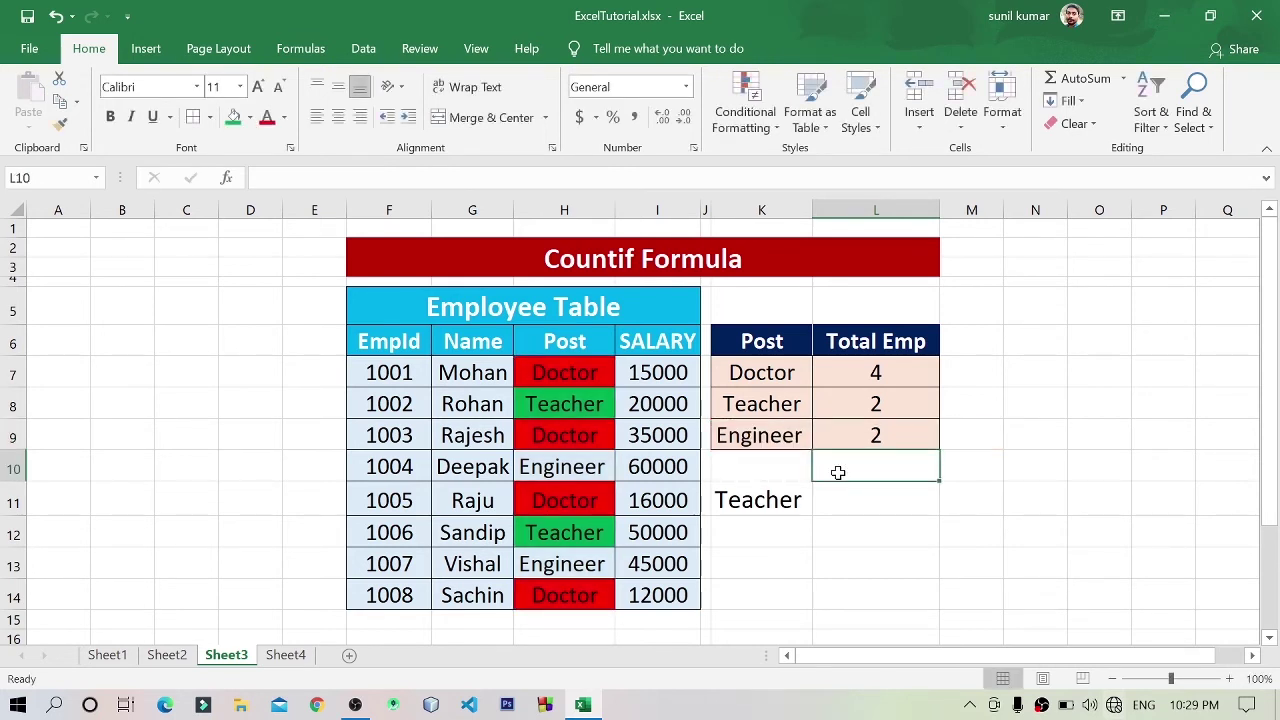
- Fill the Engineer cells H10 and H13 yellow
double_click(908, 434)
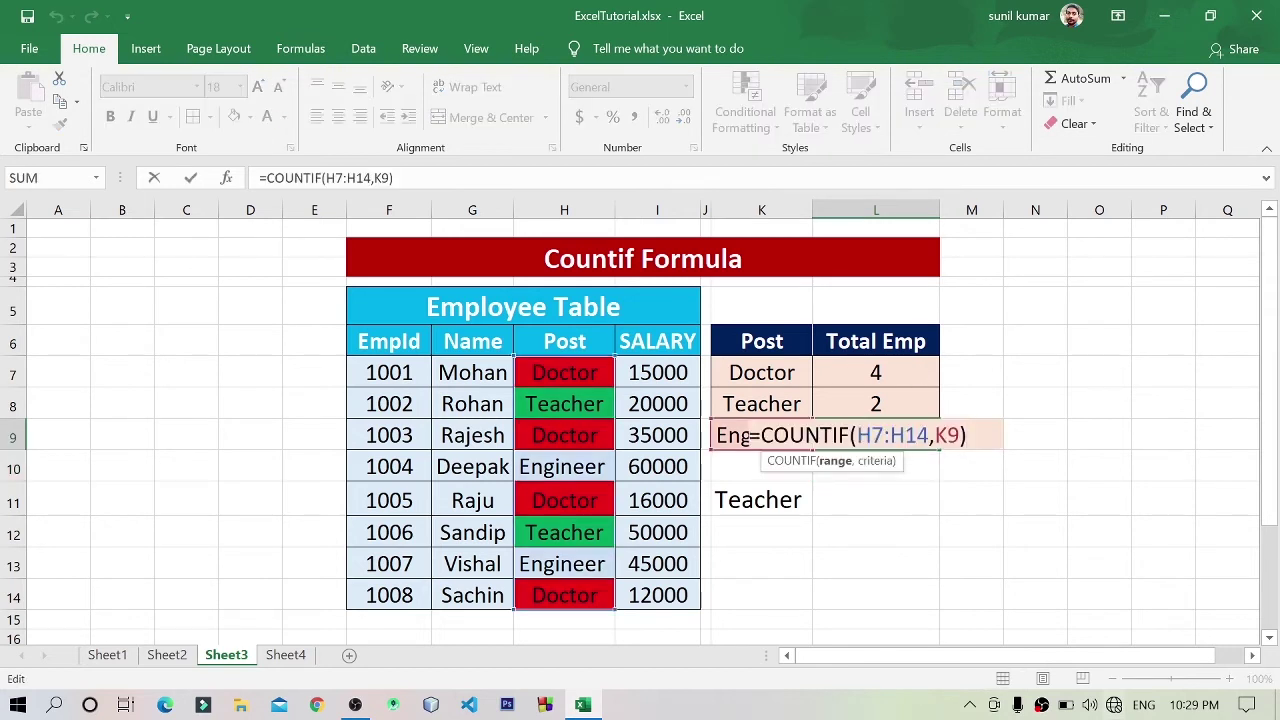
key(Escape)
click(508, 457)
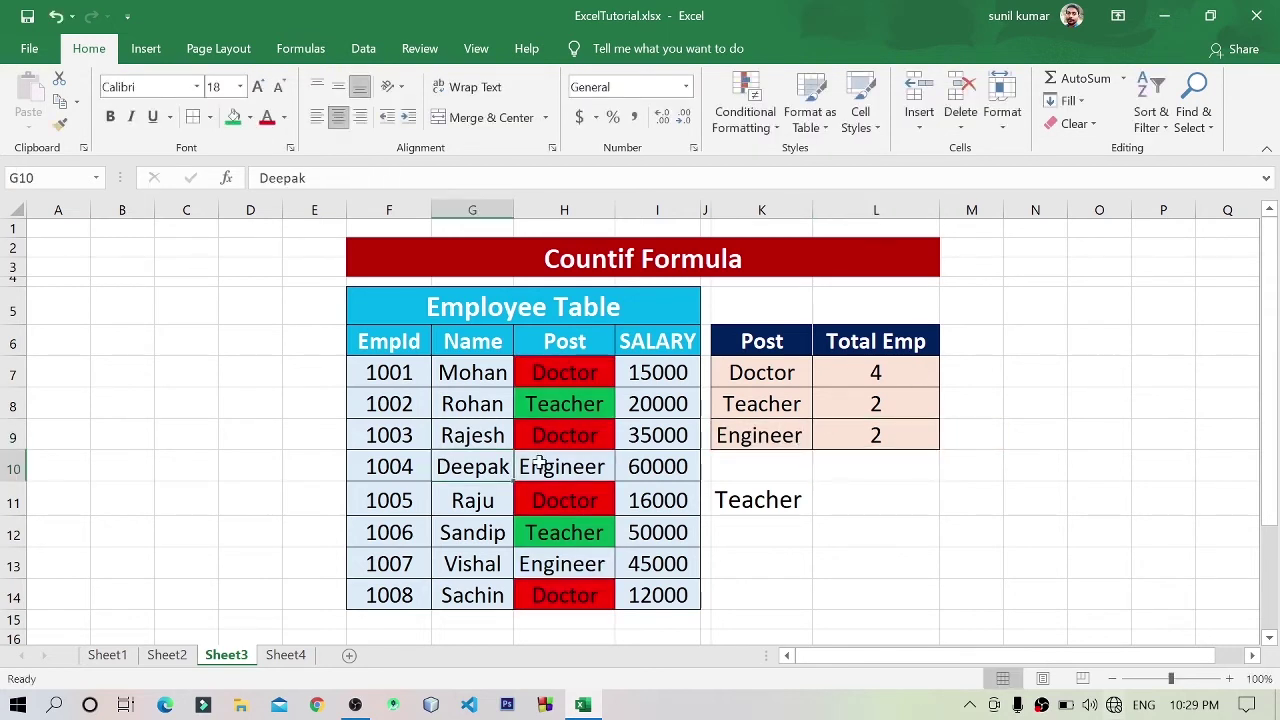
click(553, 455)
ctrl+click(582, 566)
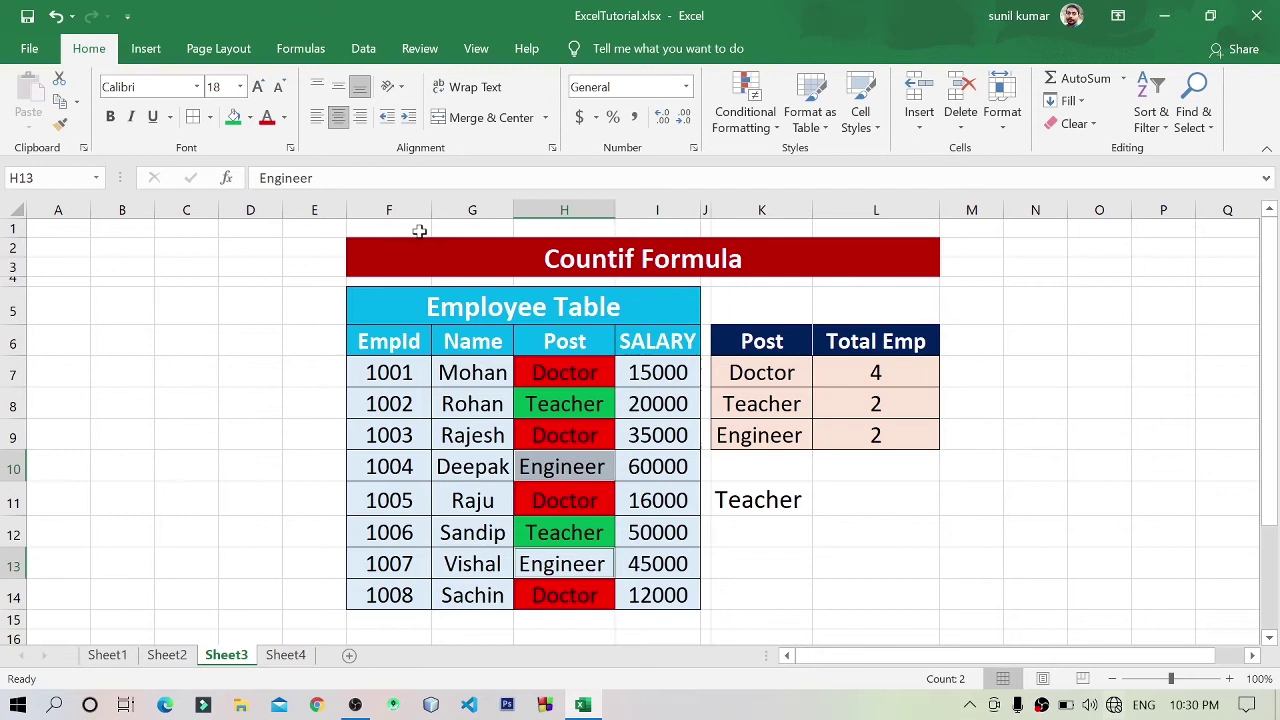
click(256, 121)
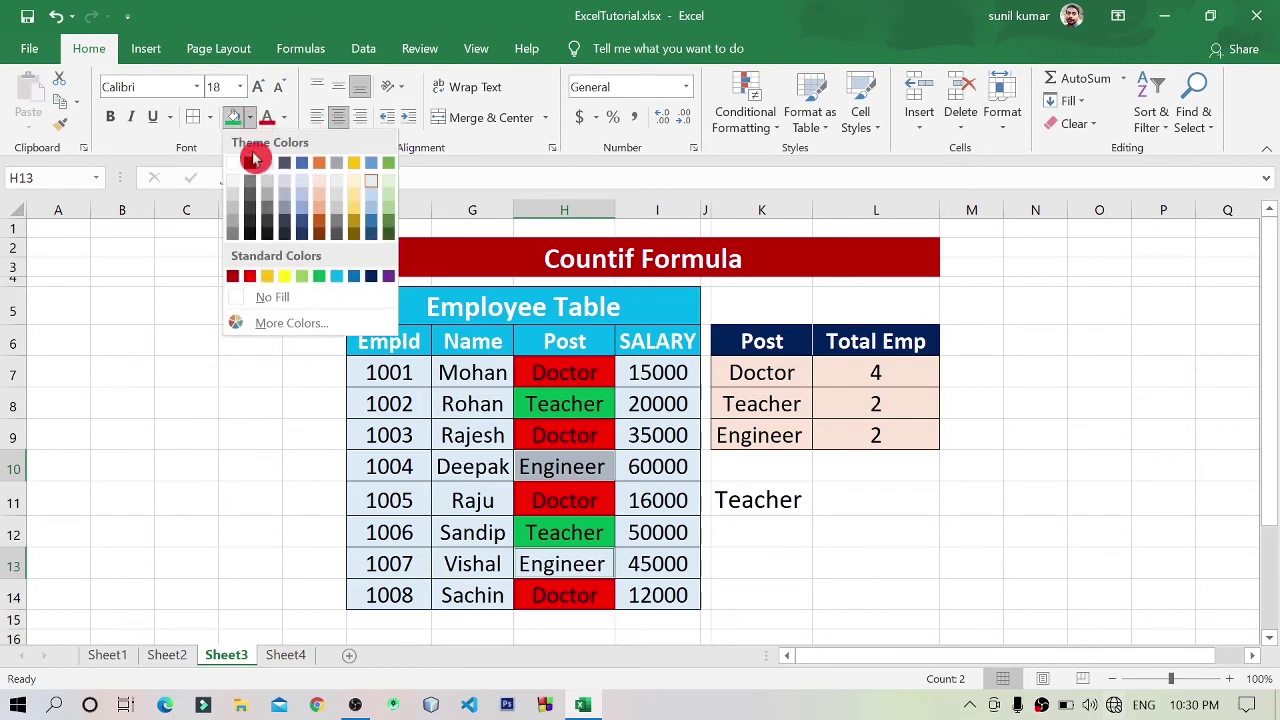
click(288, 279)
- Change the text colour of Teacher cells H8 and H12 to white
click(597, 402)
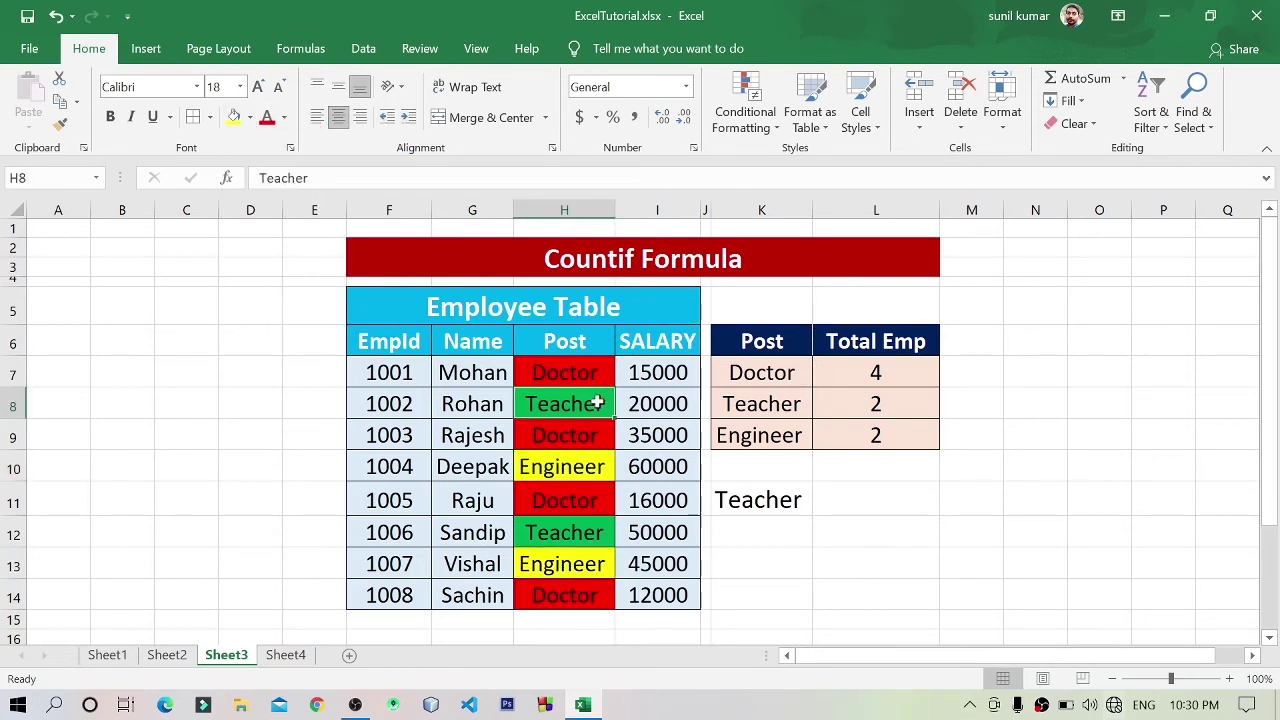
ctrl+click(598, 538)
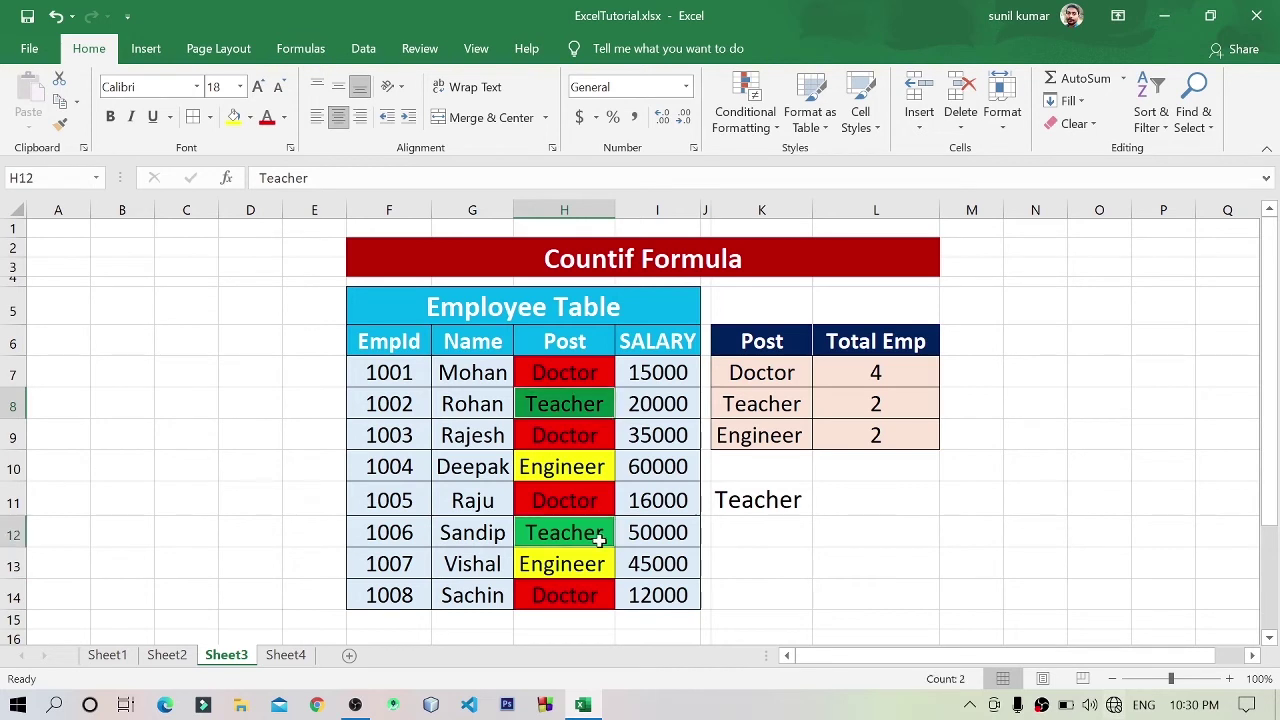
click(286, 118)
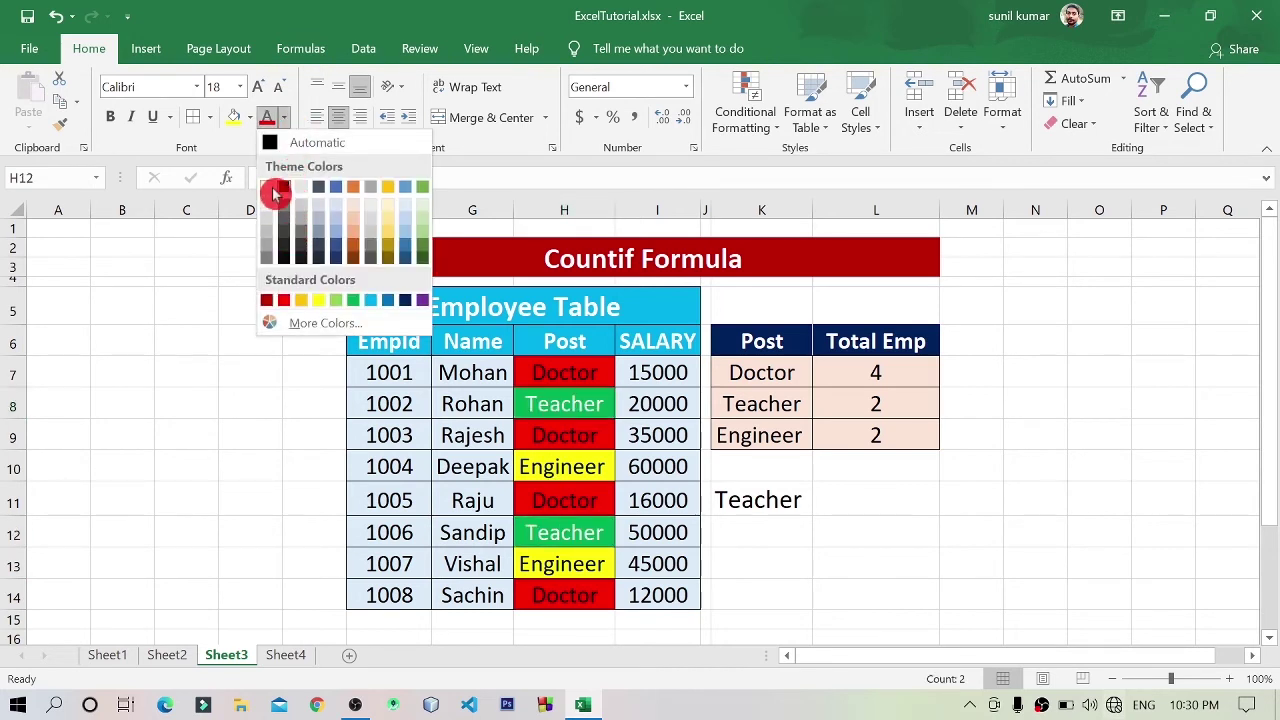
click(274, 190)
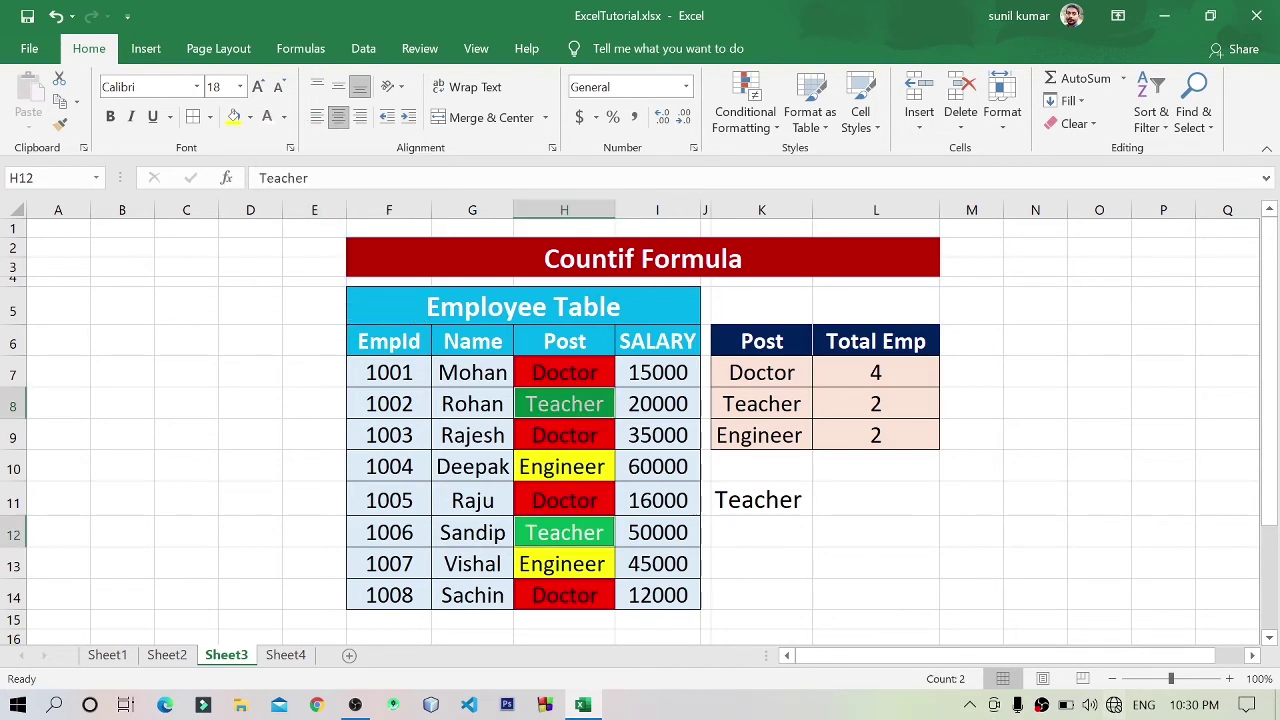
click(1006, 490)
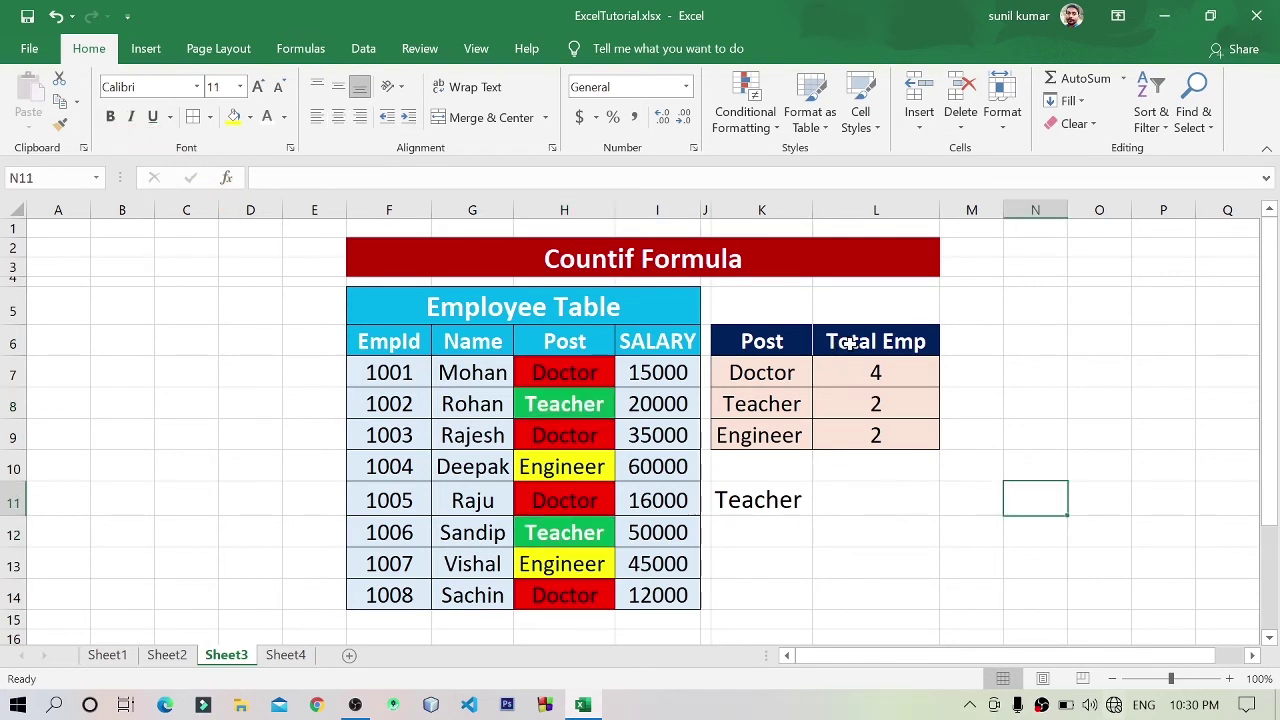
- Check the count formulas in L7, L8 and L9
click(861, 366)
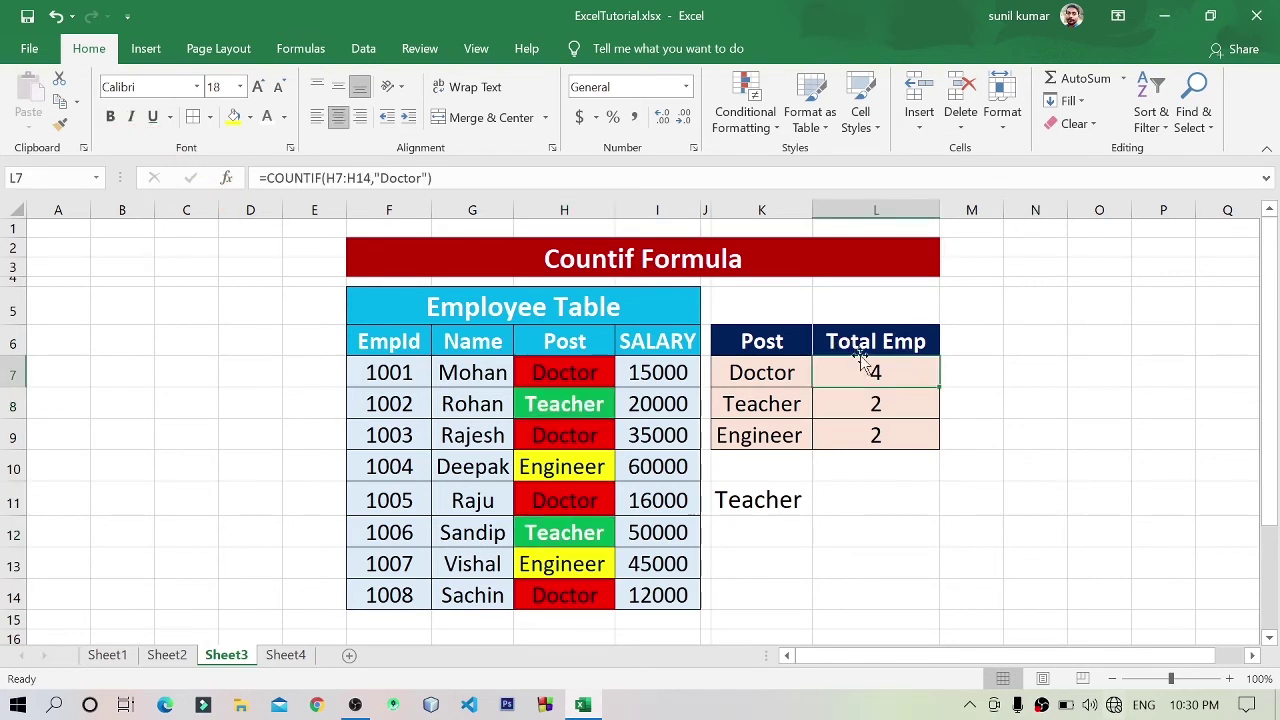
click(894, 407)
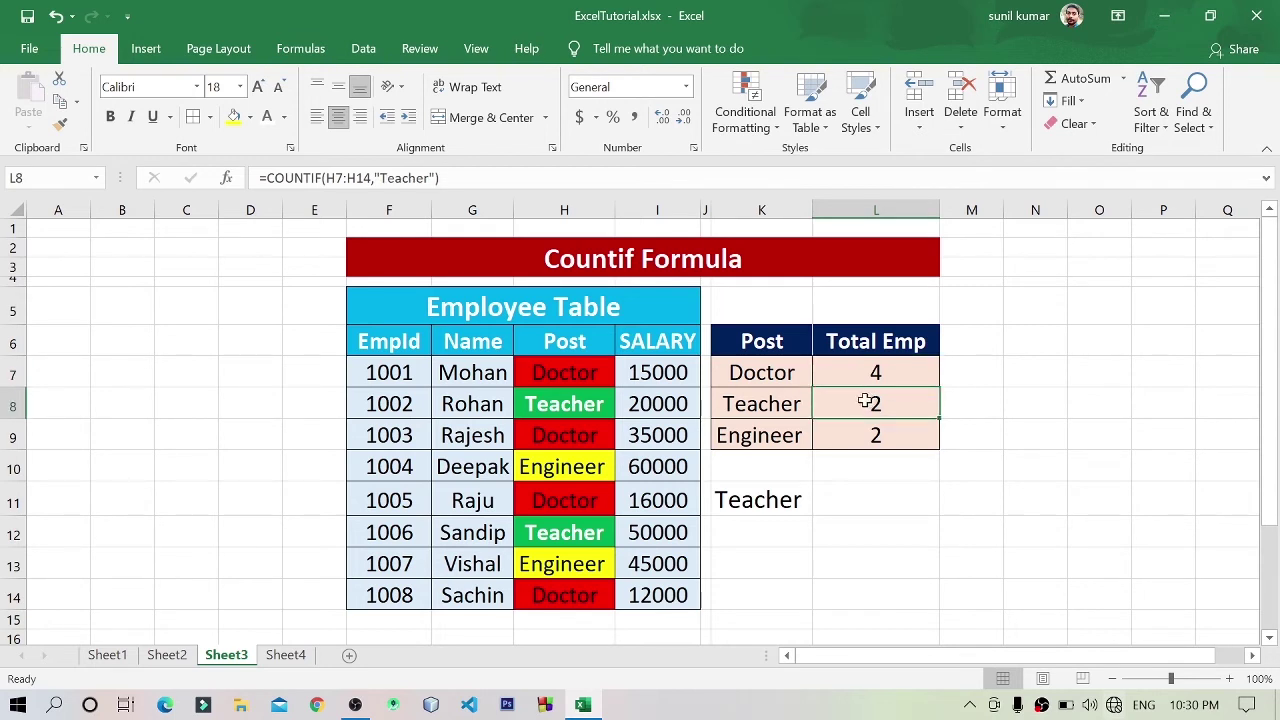
click(921, 433)
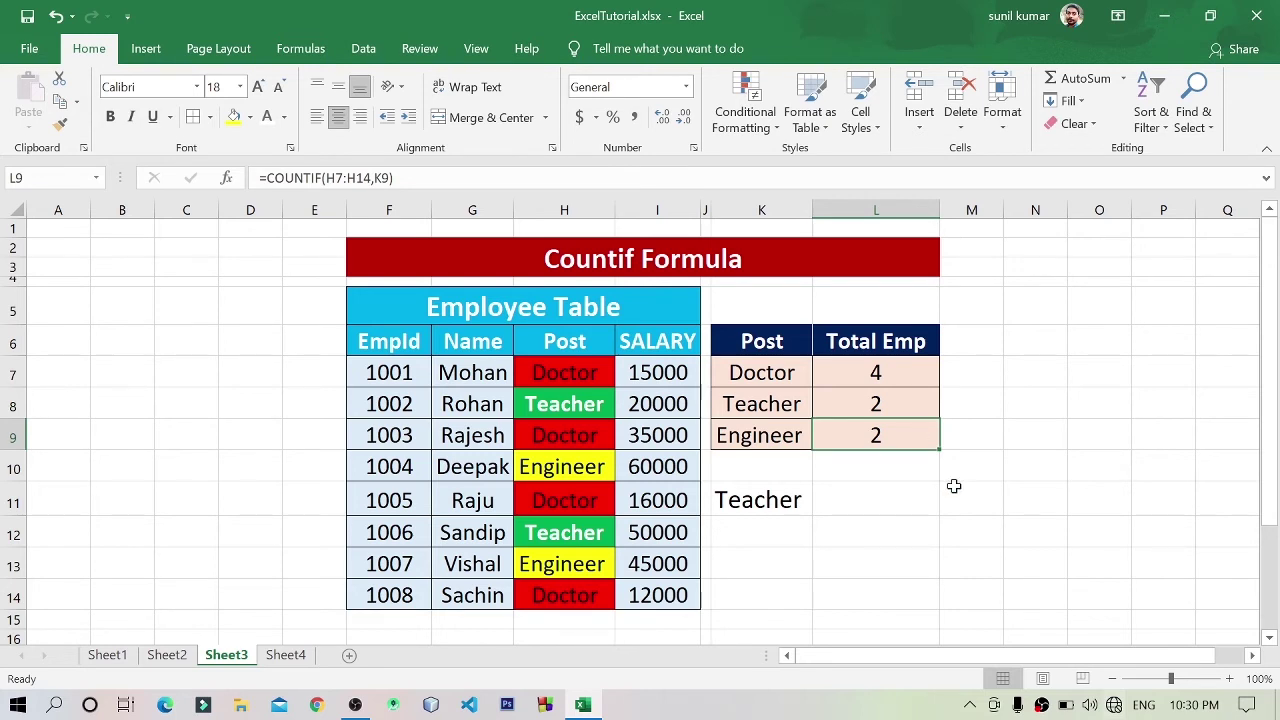
click(913, 505)
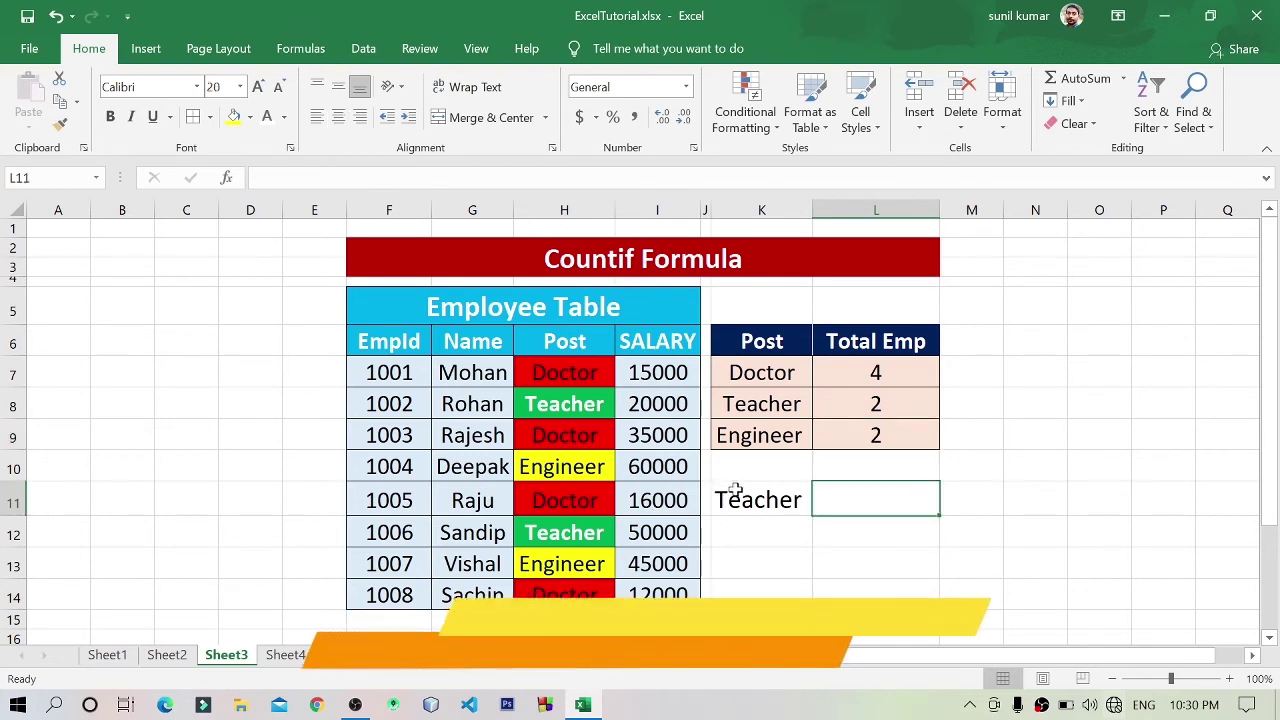
- Enter =COUNTIF(H7:H14,K11) in L11 to count the post chosen in K11
click(765, 492)
click(820, 508)
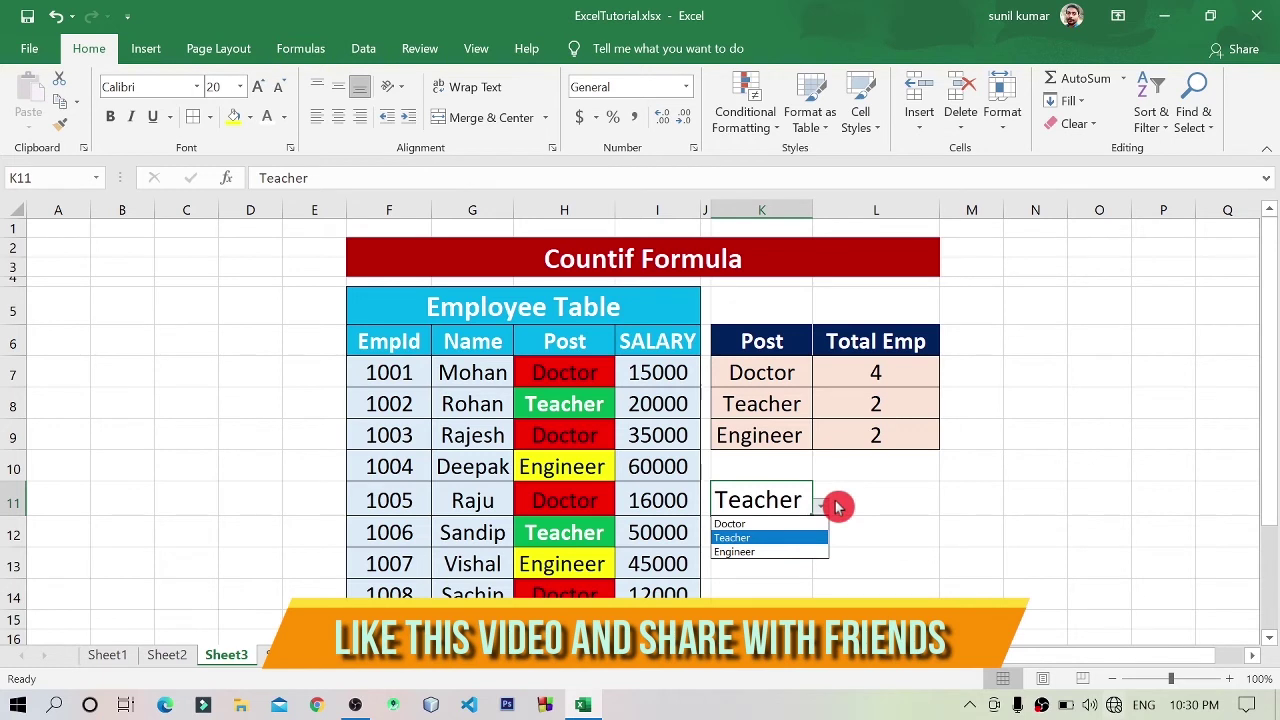
click(890, 496)
click(897, 494)
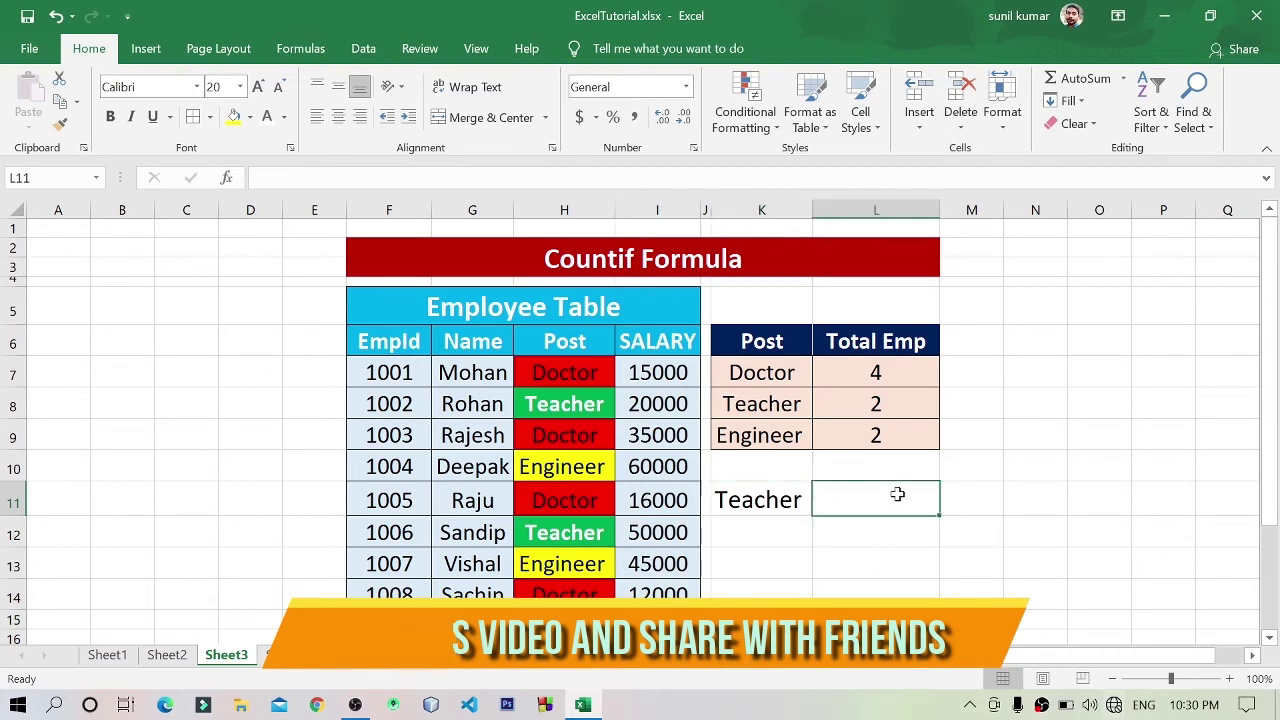
text(=)
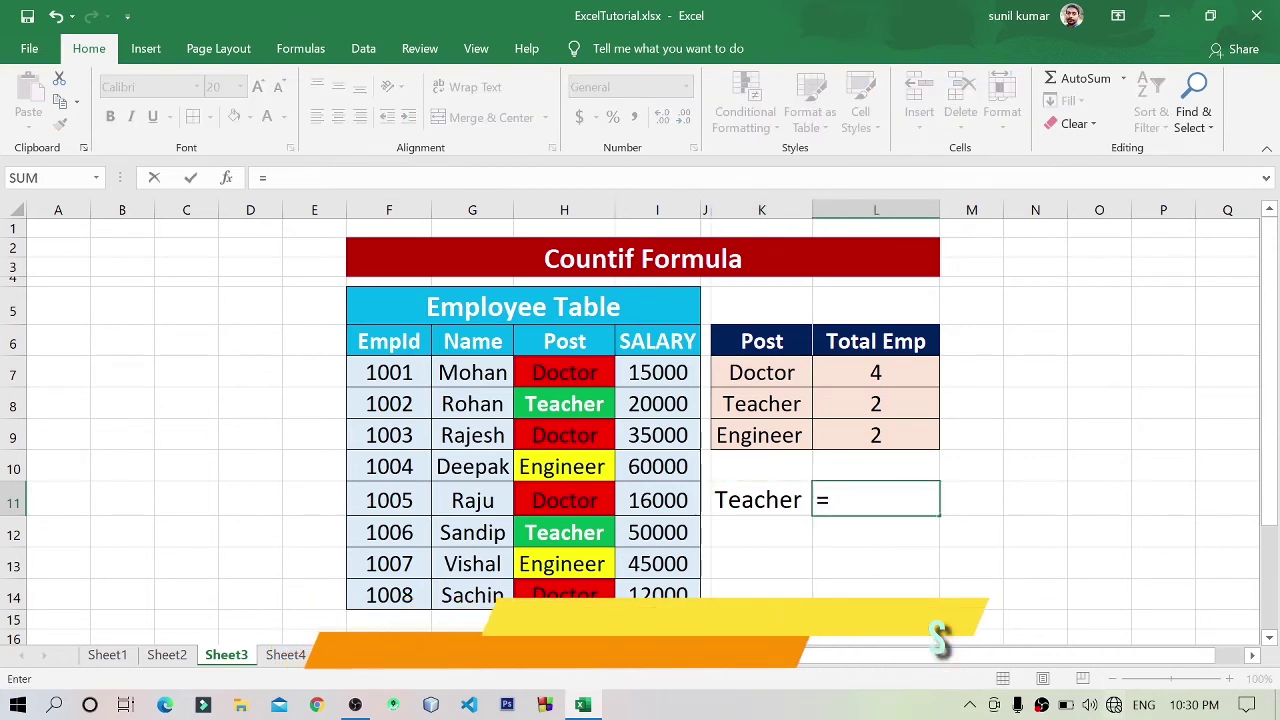
text(countif)
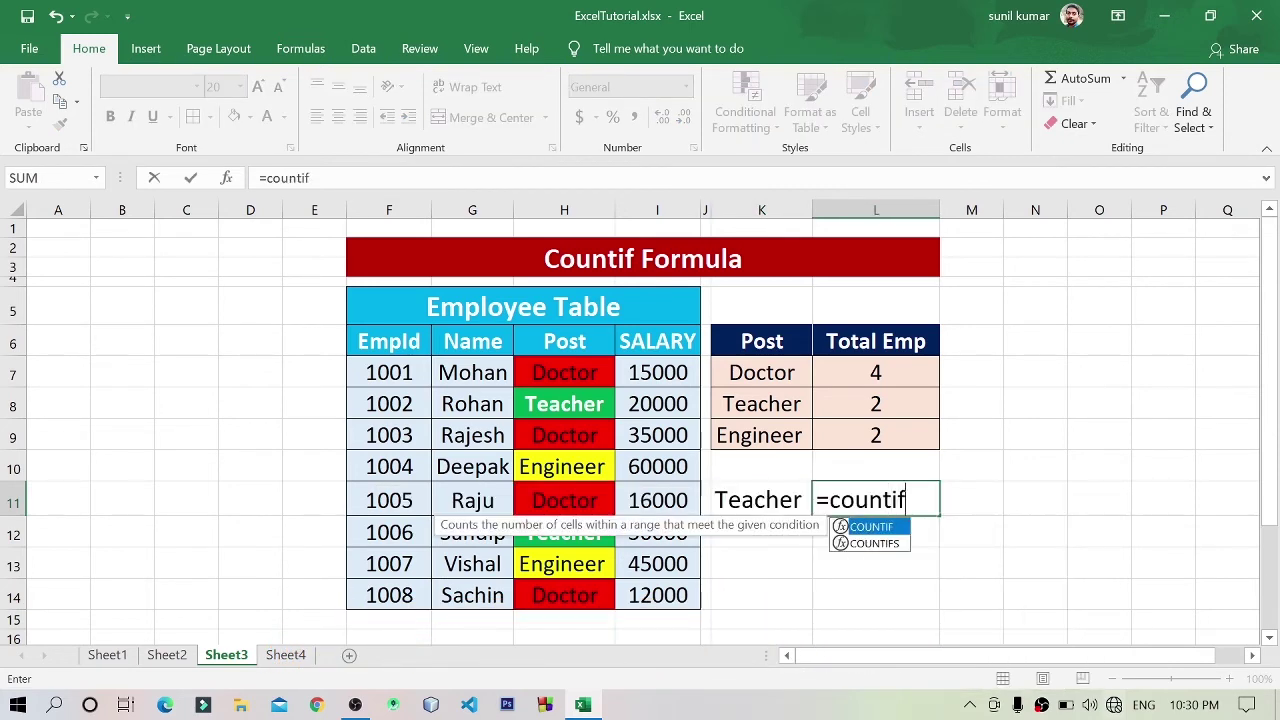
text(()
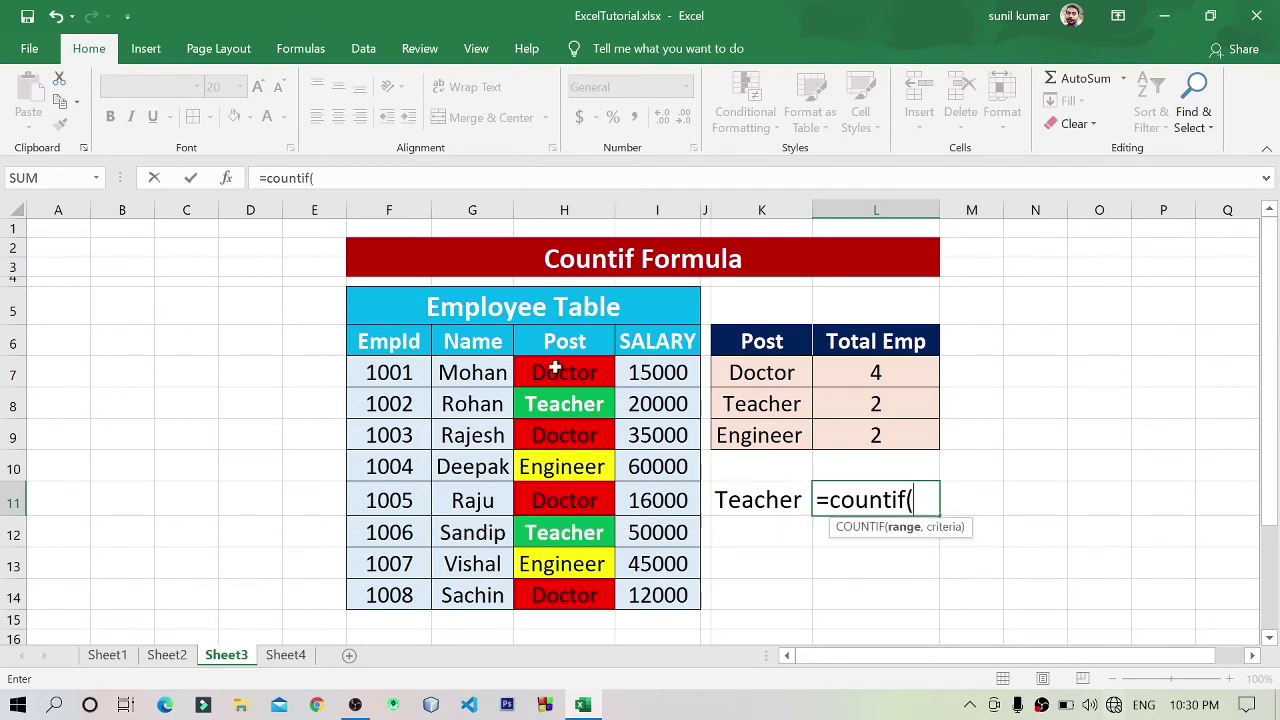
drag(560, 370, 590, 590)
text(,)
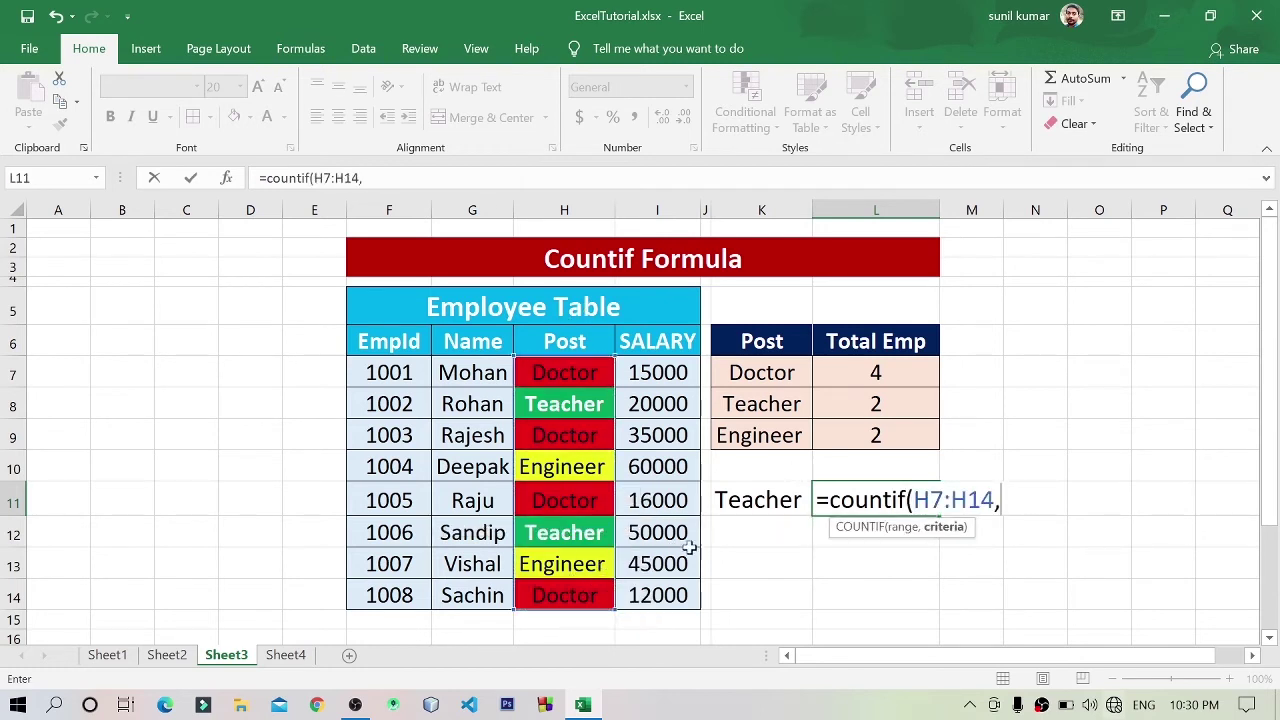
click(752, 502)
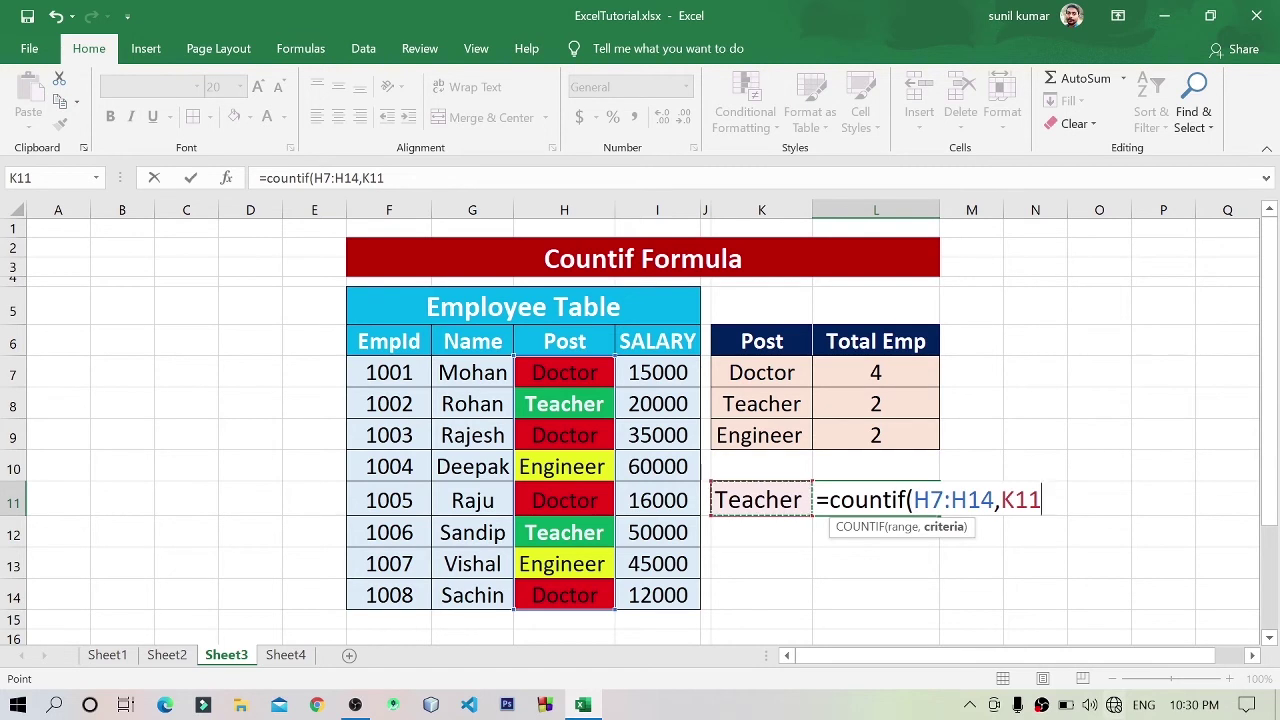
text())
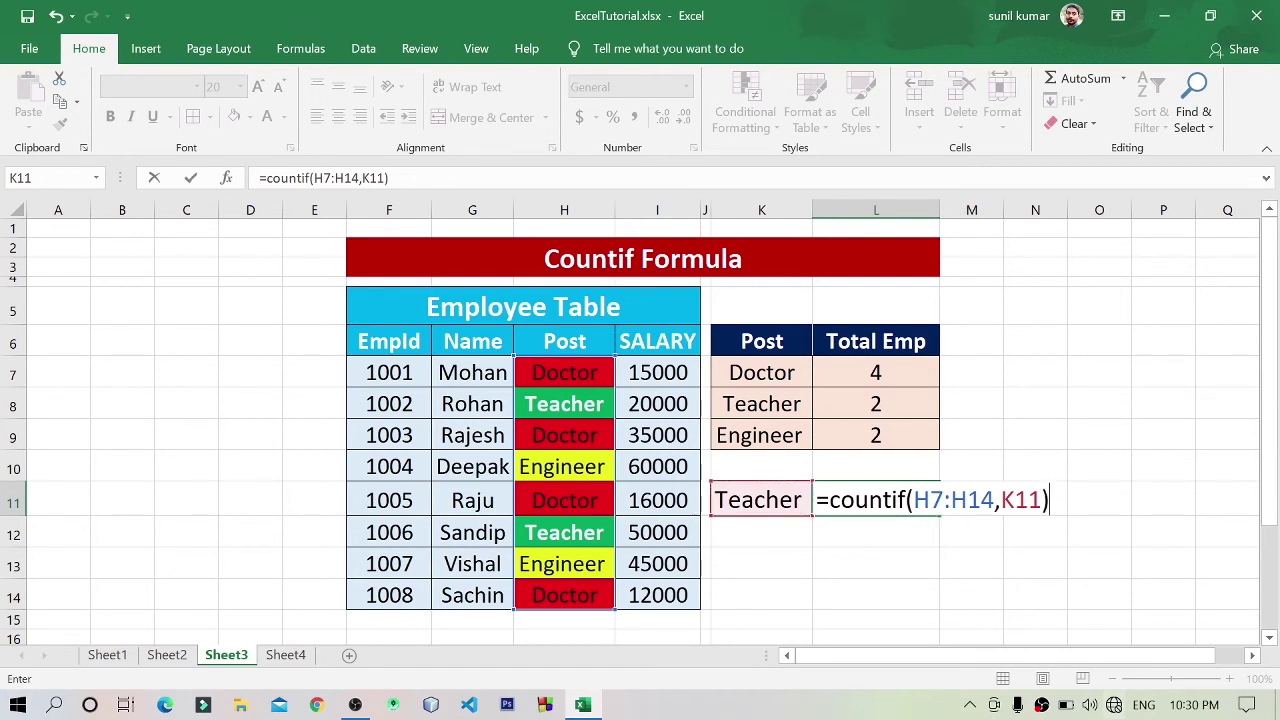
key(Return)
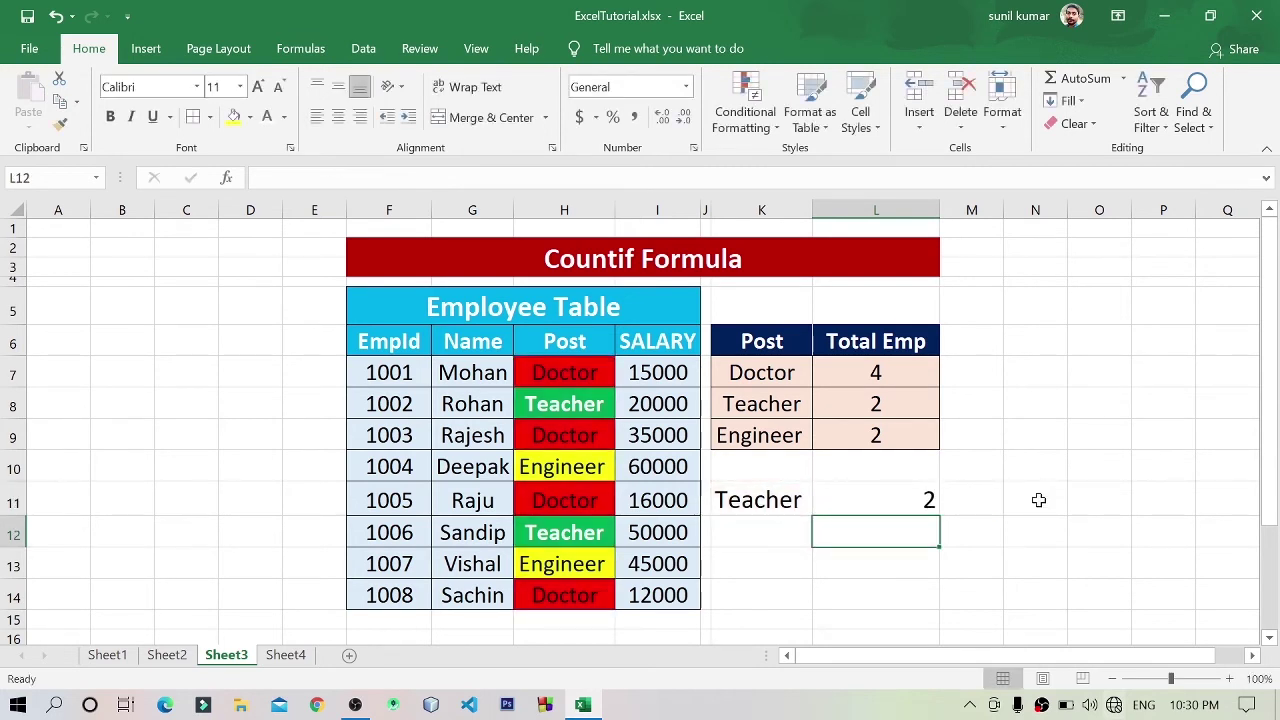
- Compare L11's formula with L8's and test K11 with Engineer and Doctor
click(775, 498)
click(913, 491)
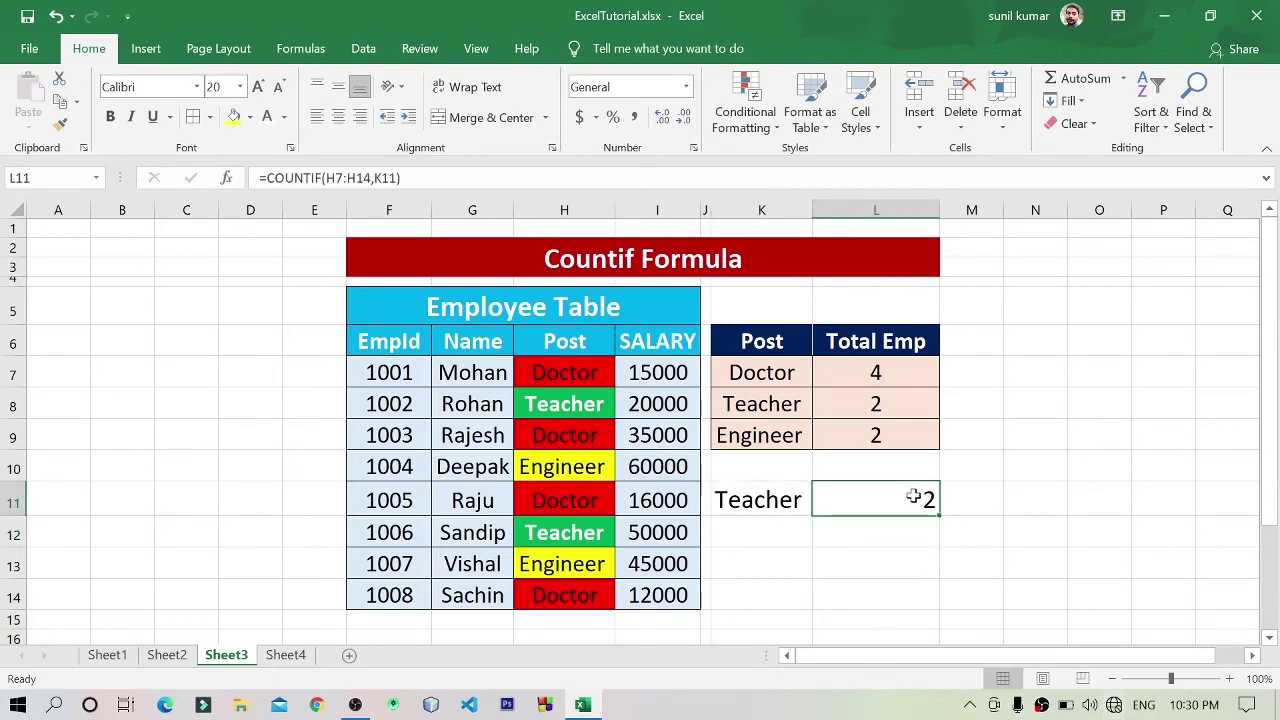
click(877, 404)
click(908, 497)
click(884, 406)
click(784, 503)
click(822, 512)
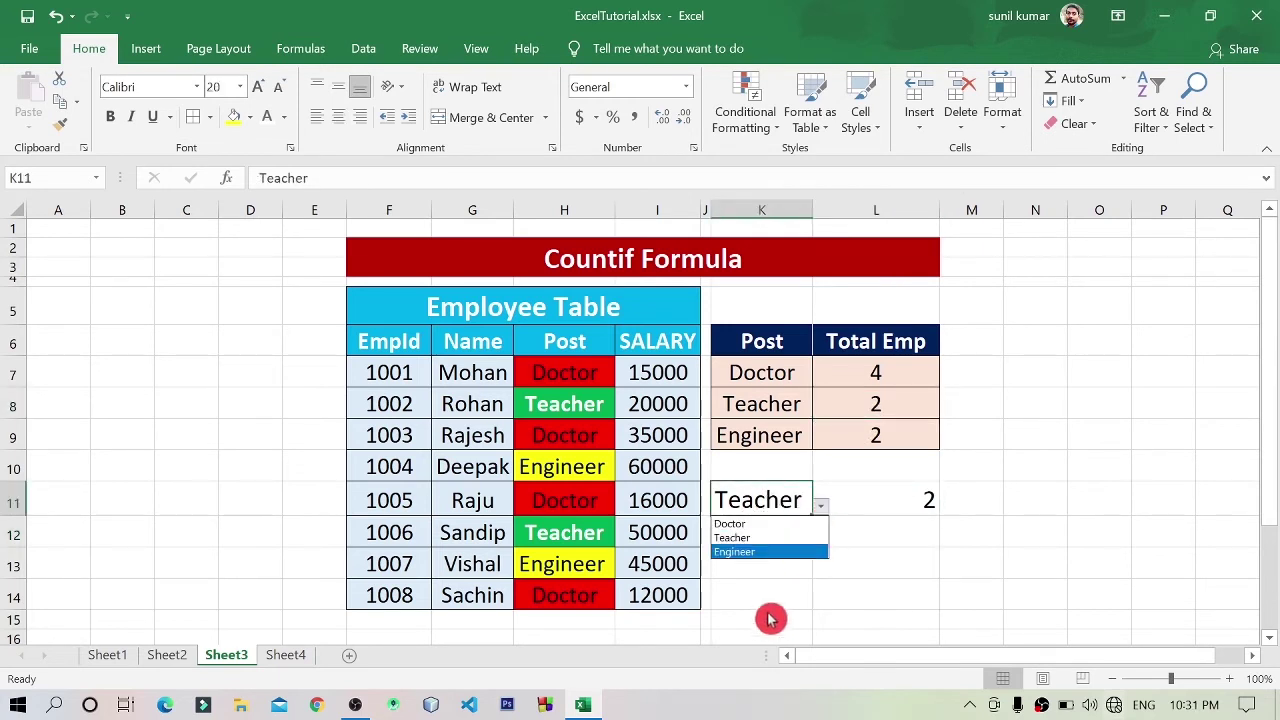
click(784, 551)
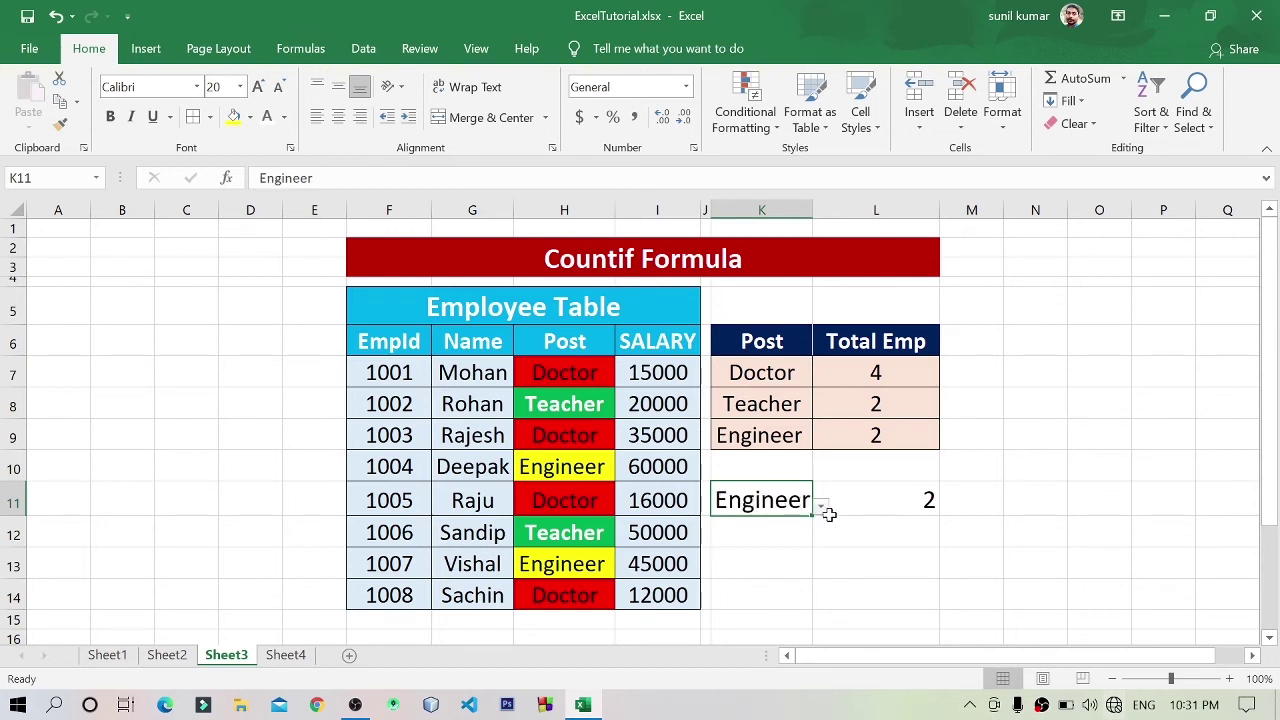
click(821, 508)
click(807, 523)
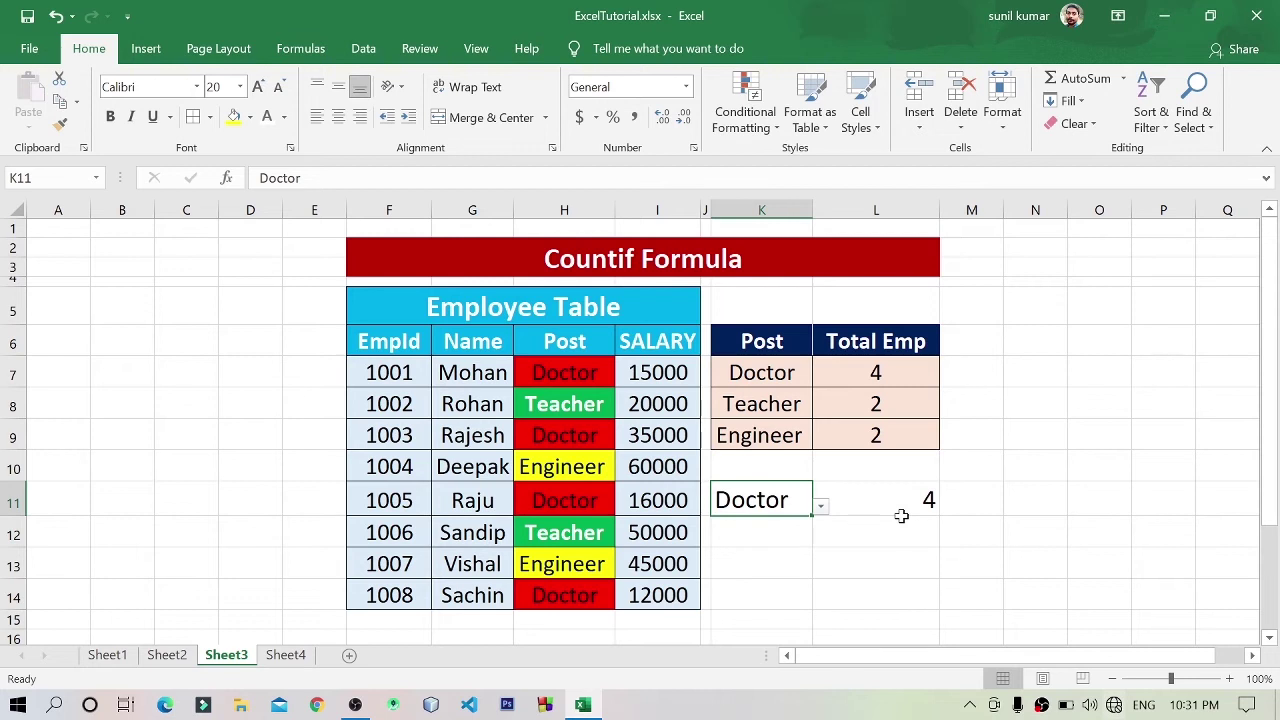
- Change employee 1005's post in H11 to Teacher
click(571, 504)
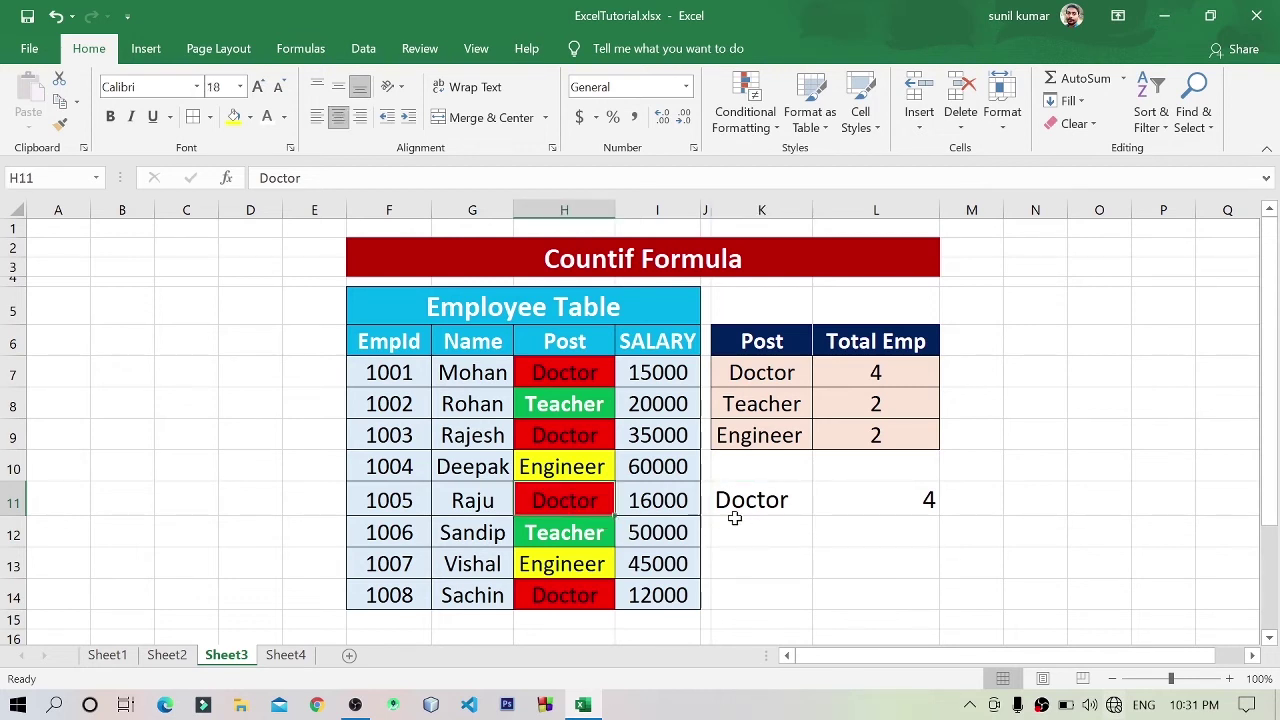
text(Teacher)
key(Return)
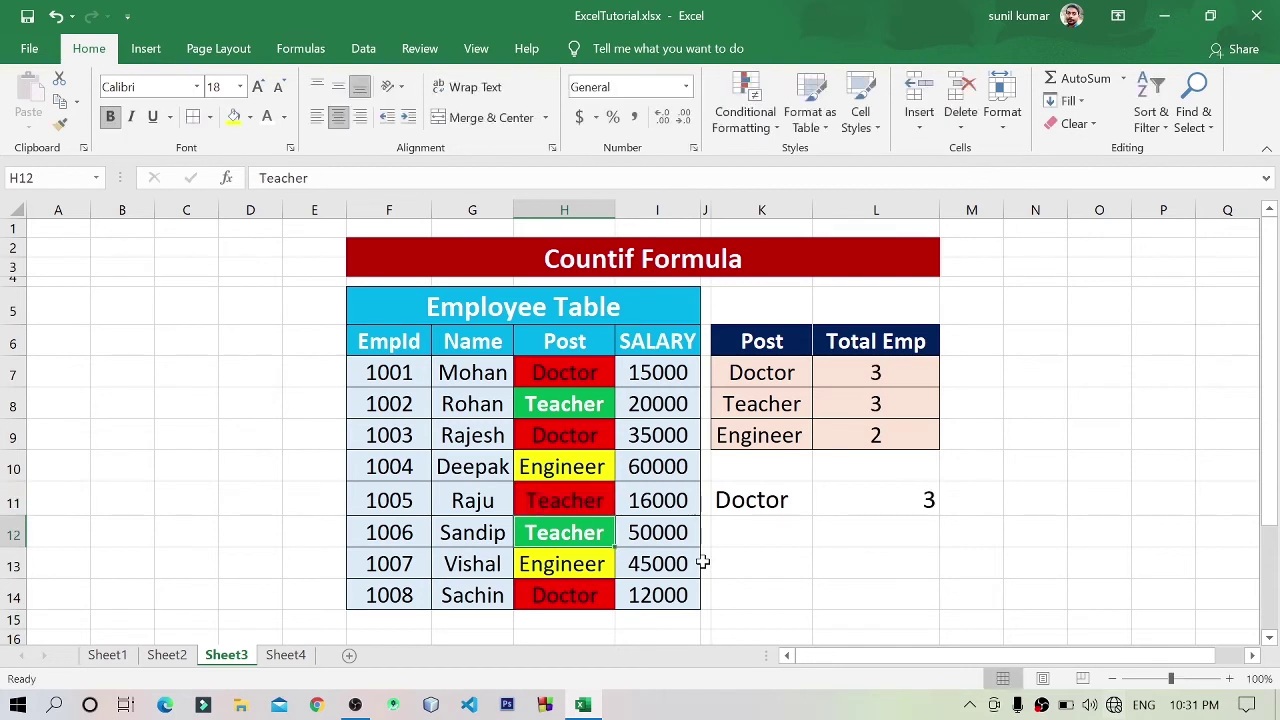
click(827, 560)
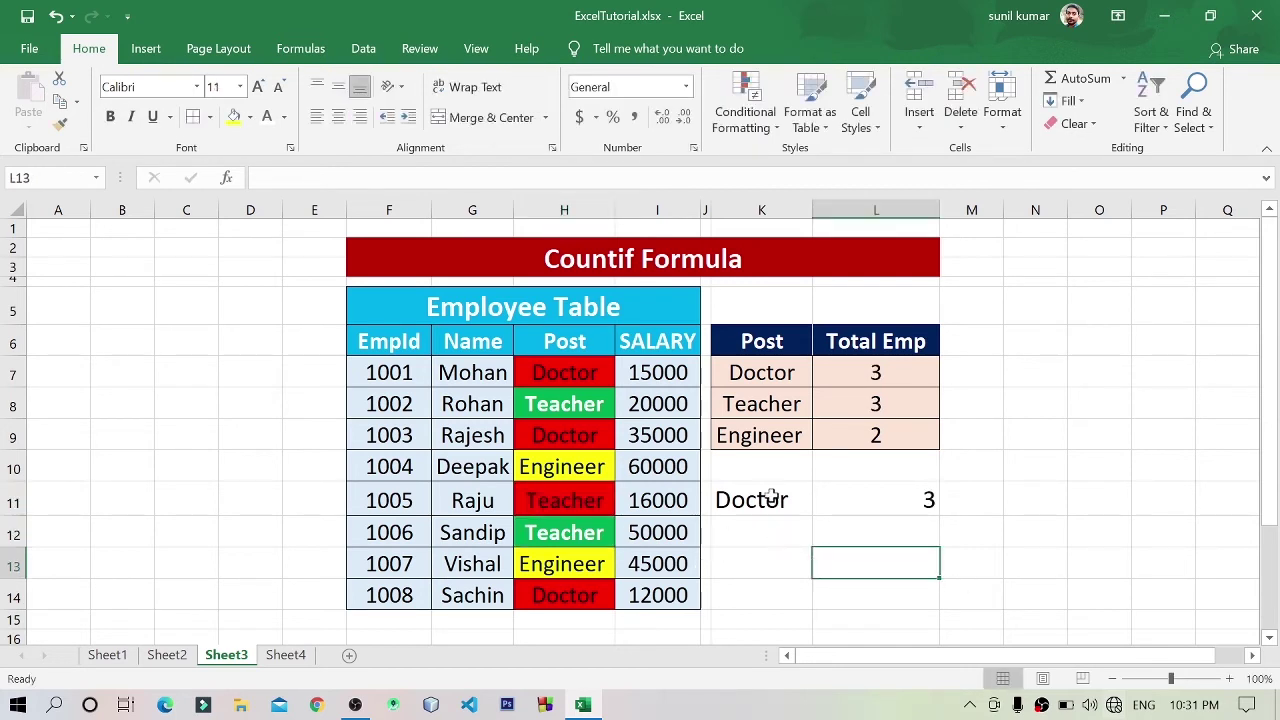
- Recheck L11's count with K11 set to Teacher, then Engineer
click(772, 496)
click(928, 507)
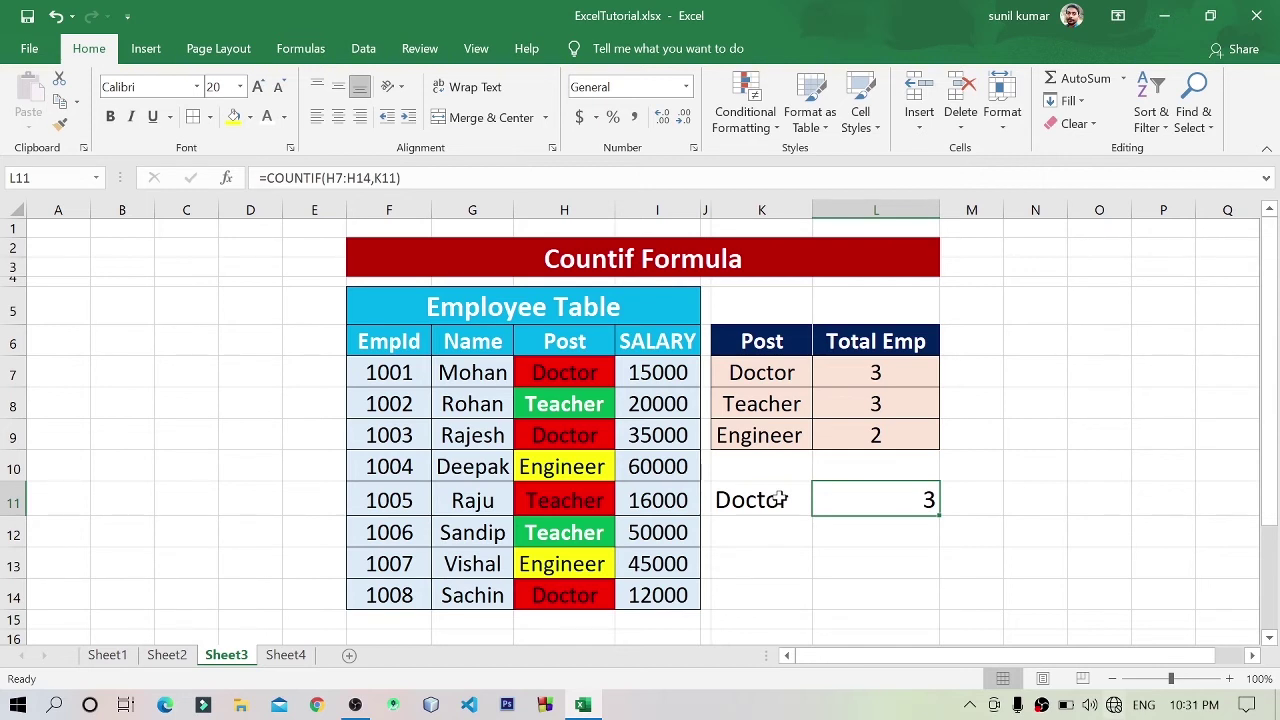
click(764, 500)
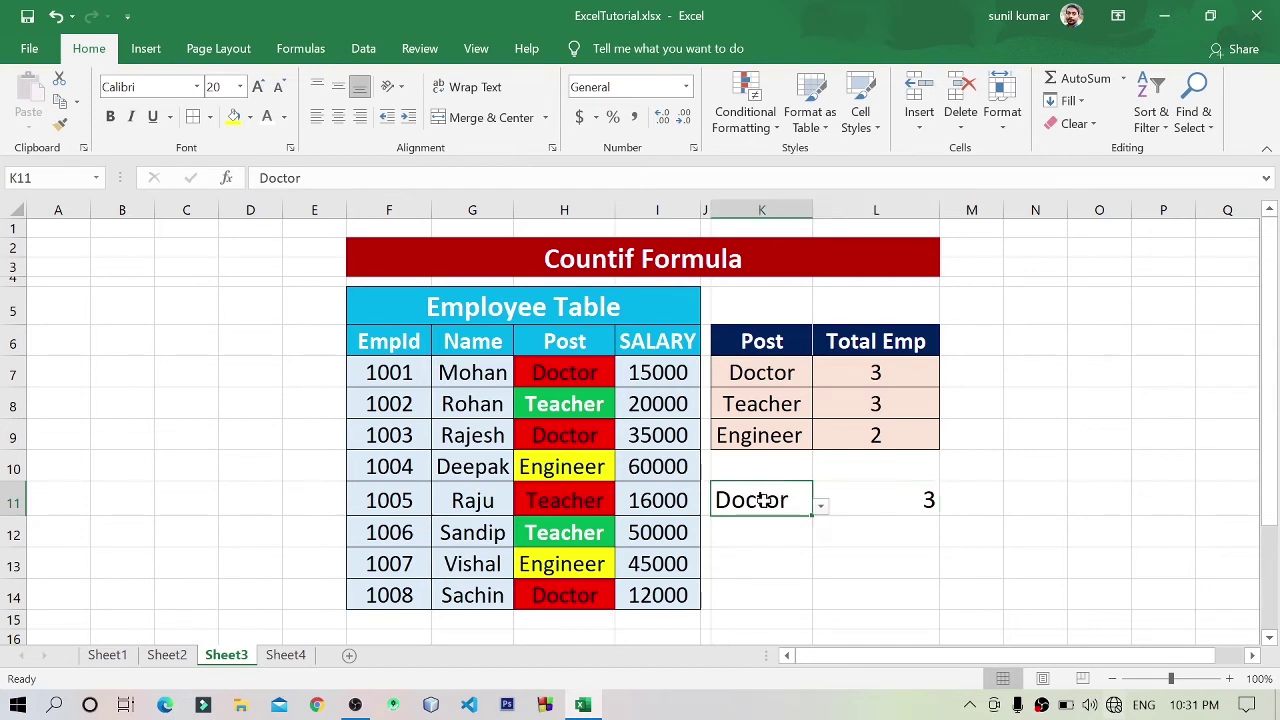
click(820, 508)
click(785, 535)
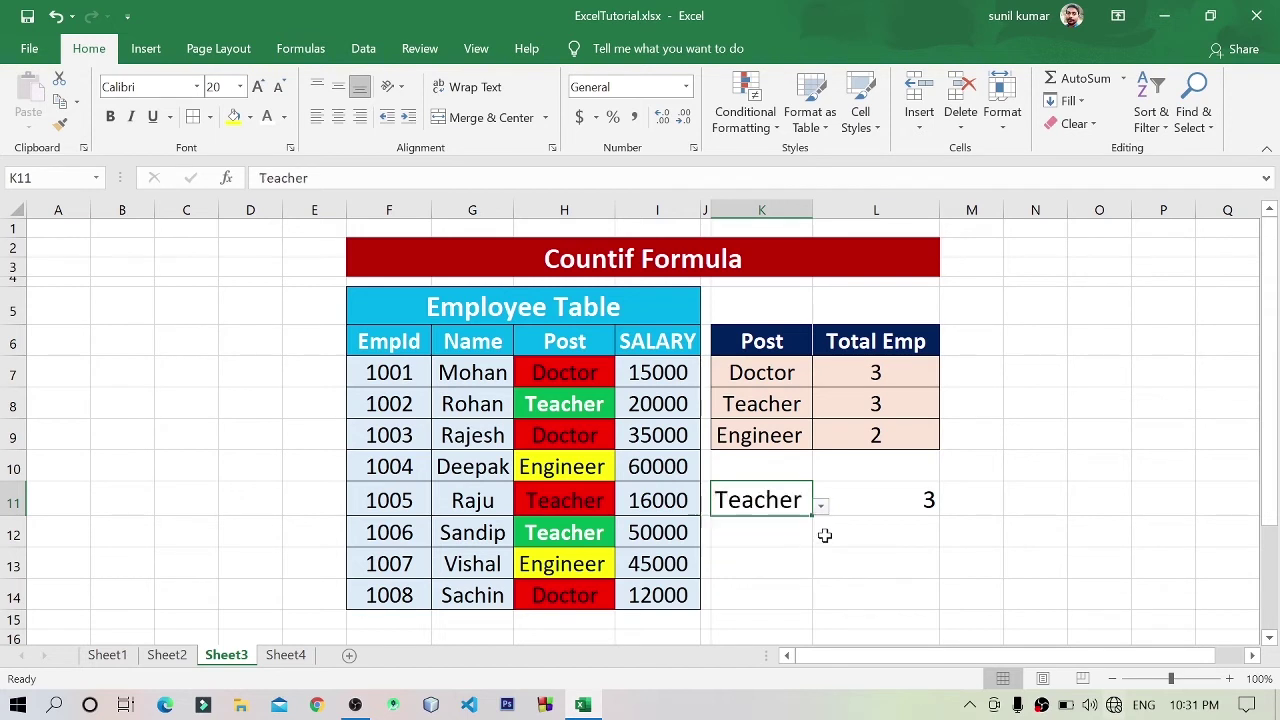
click(820, 508)
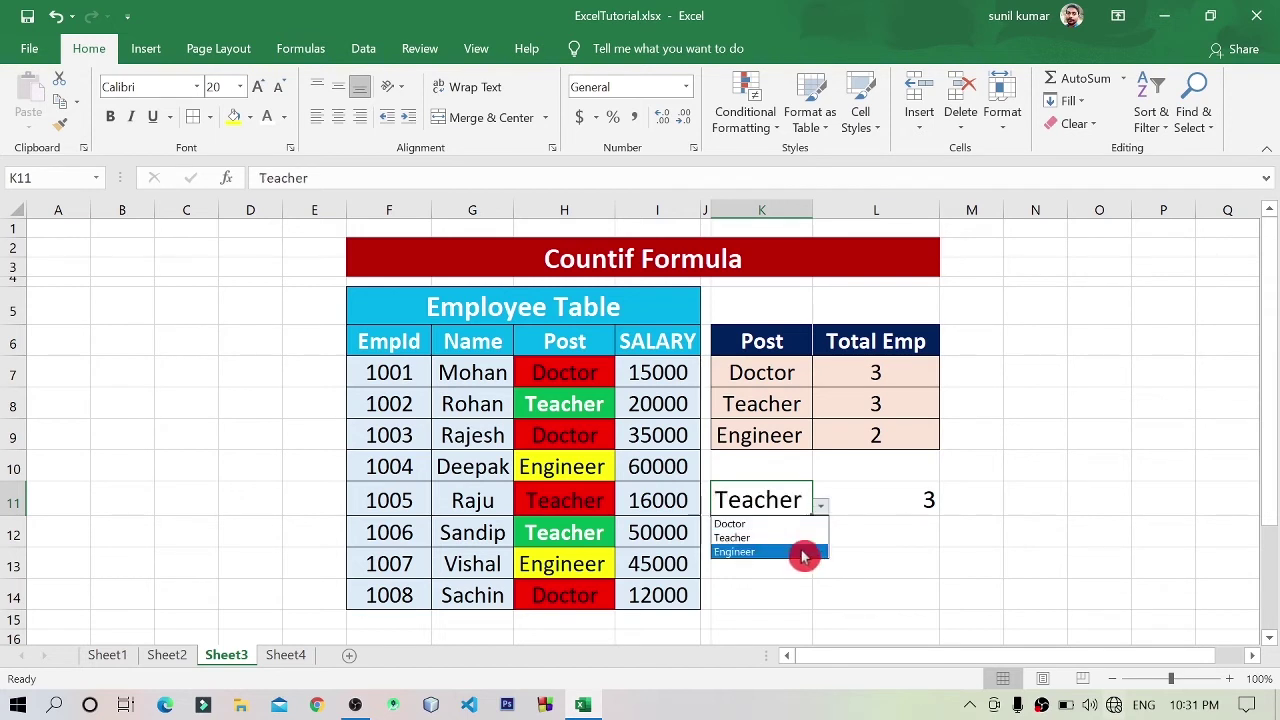
click(800, 549)
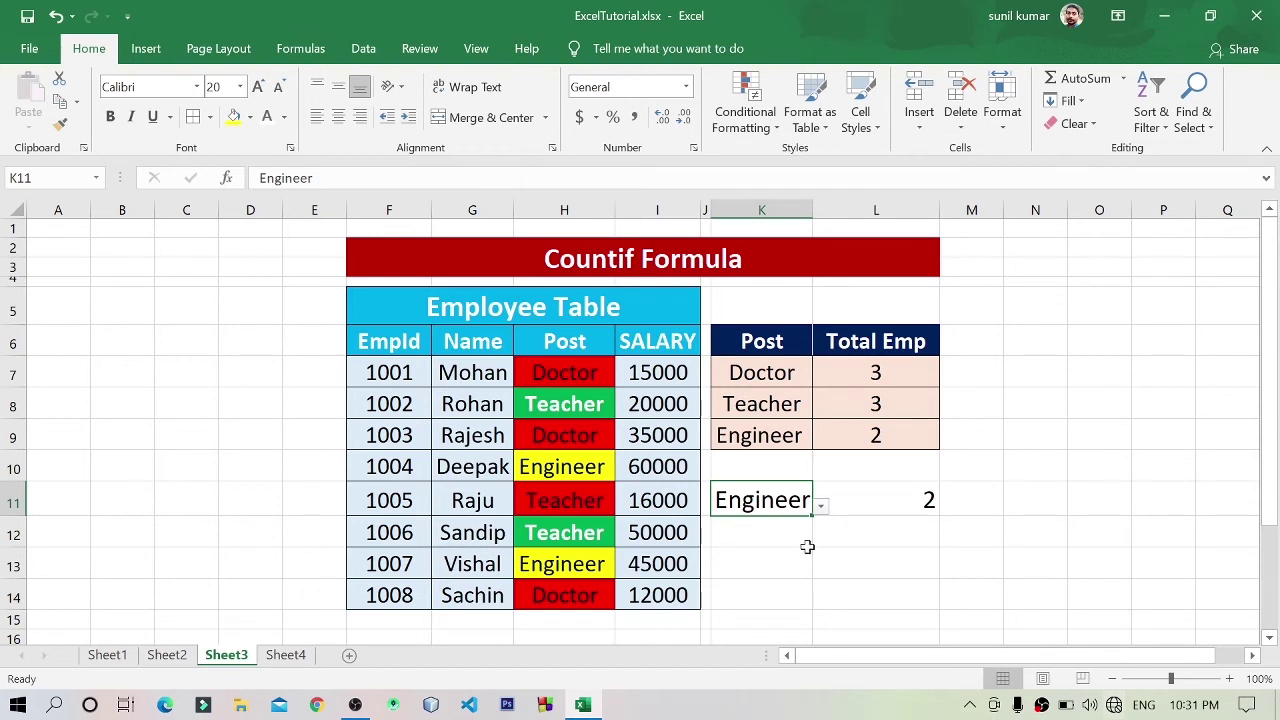
- Switch to Sheet4, zoom the Attendance Sheet to 130% and select O7
click(287, 655)
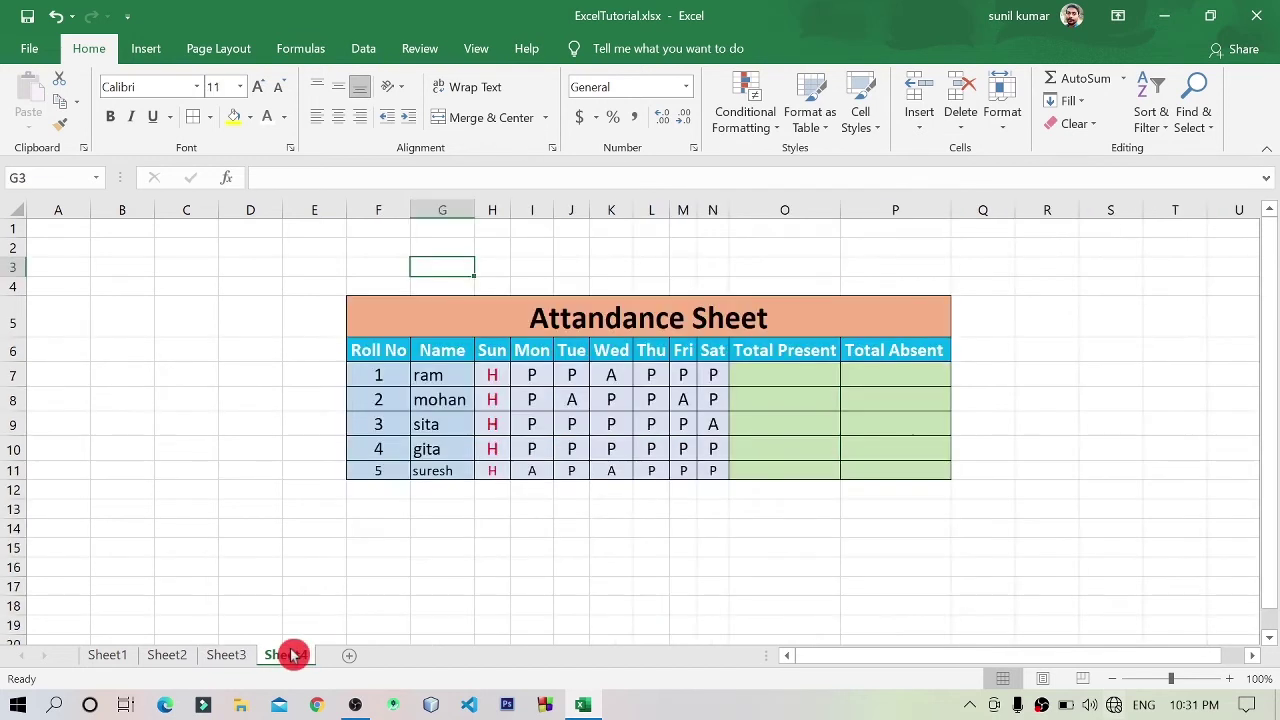
click(610, 511)
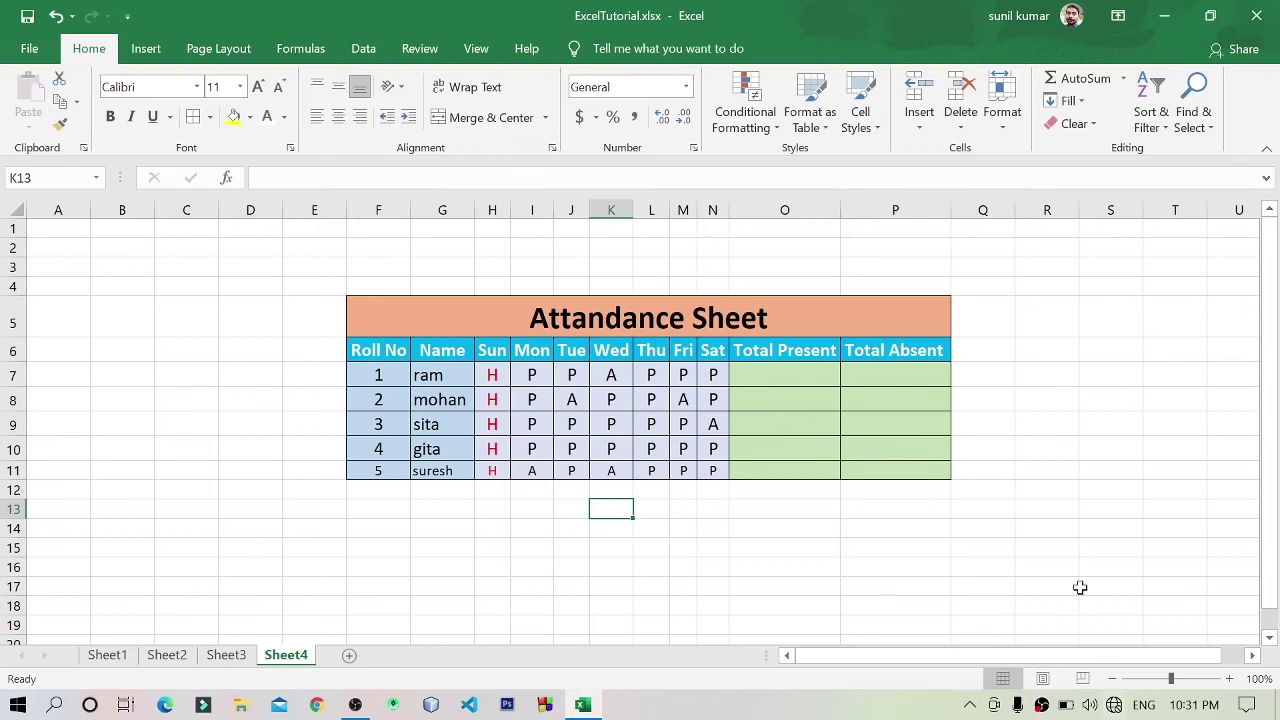
click(1232, 680)
click(1230, 680)
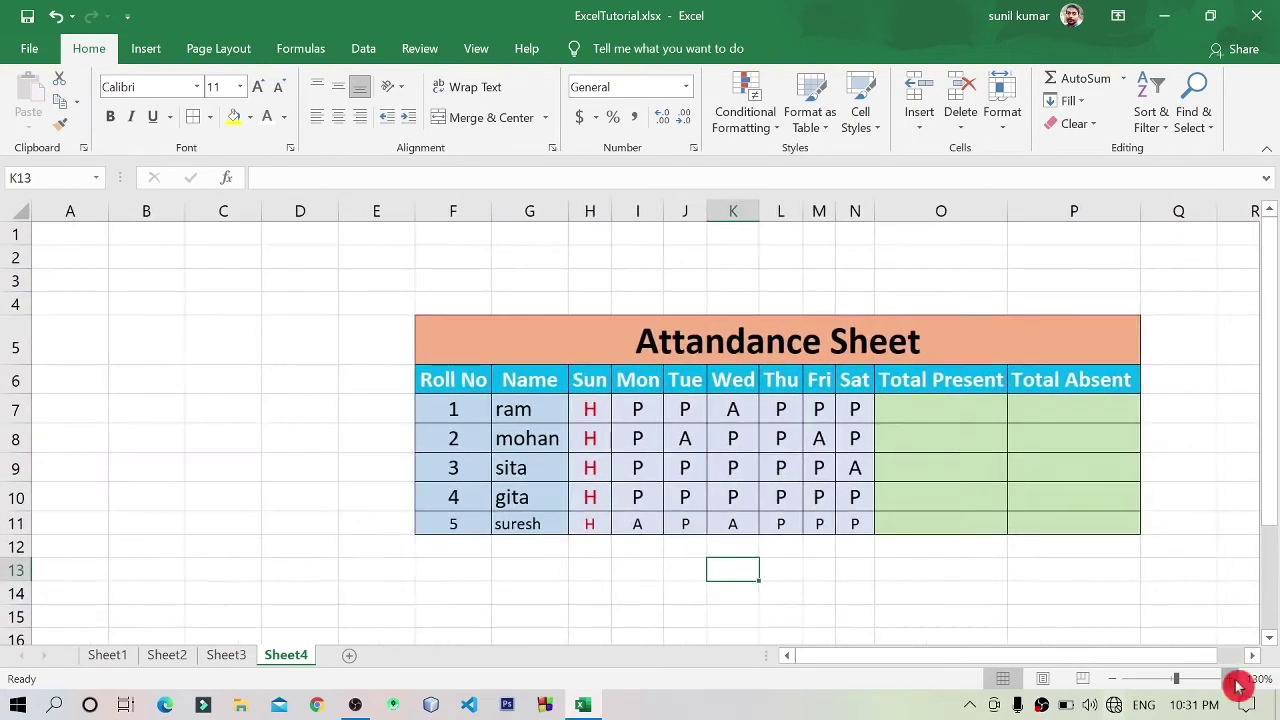
click(1230, 680)
drag(923, 657, 1050, 658)
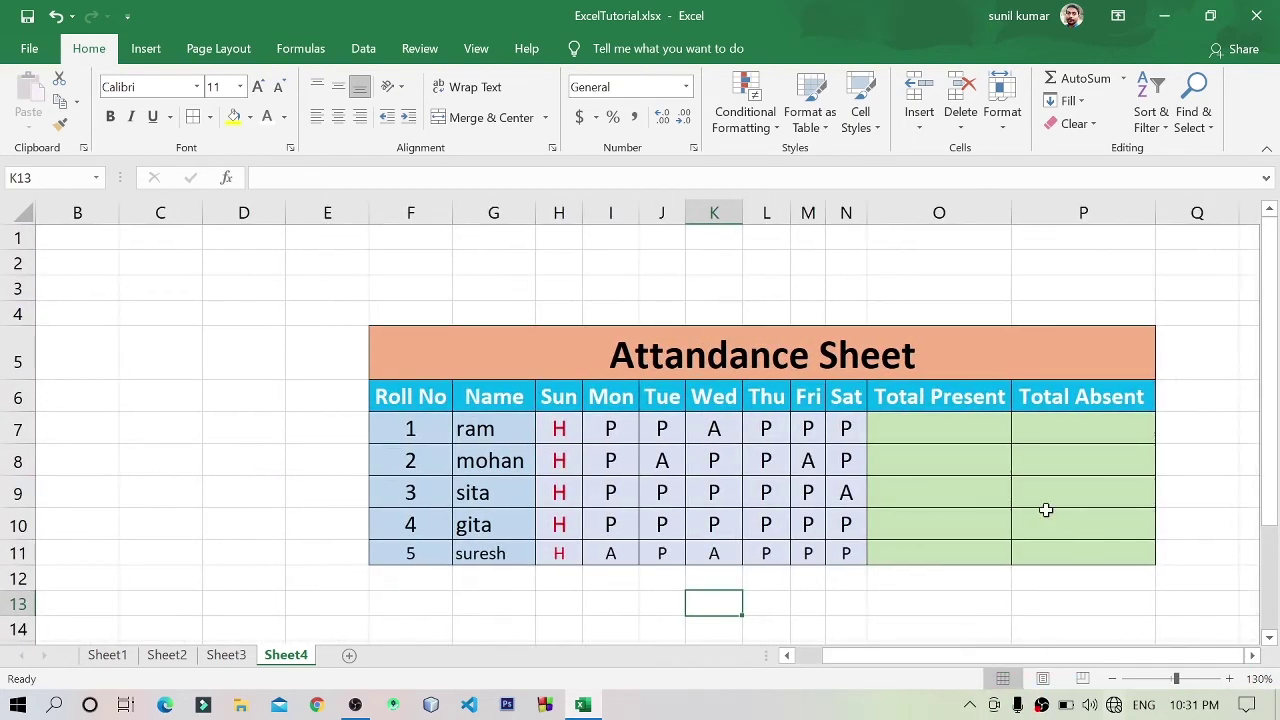
click(957, 430)
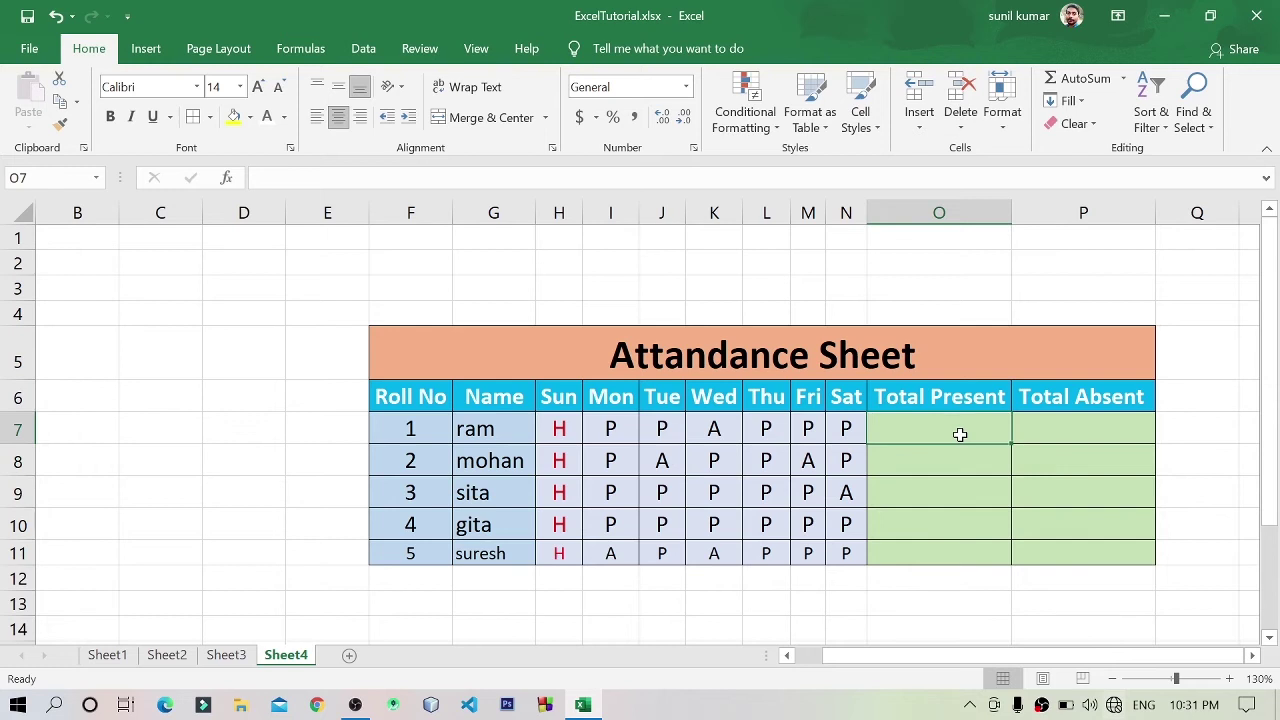
- Enter =COUNTIF(H7:N7,"P") in O7, giving ram 5 present days
text(=)
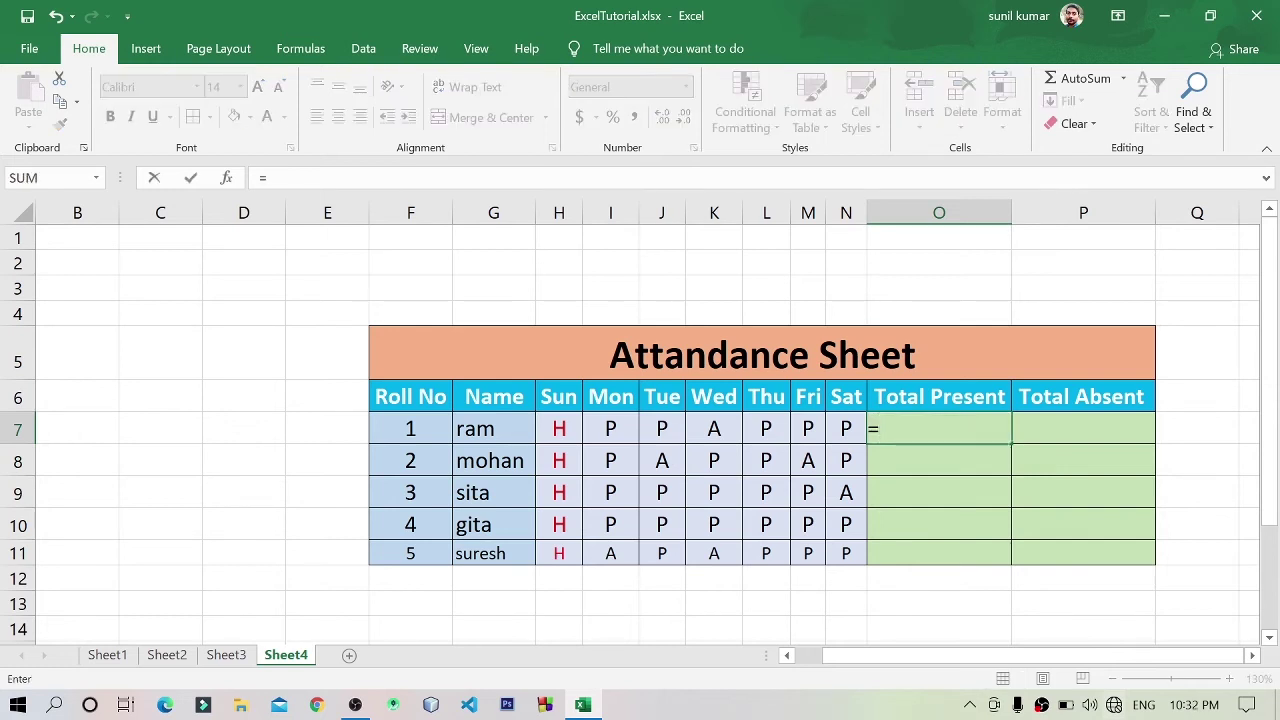
text(coun)
key(BackSpace)
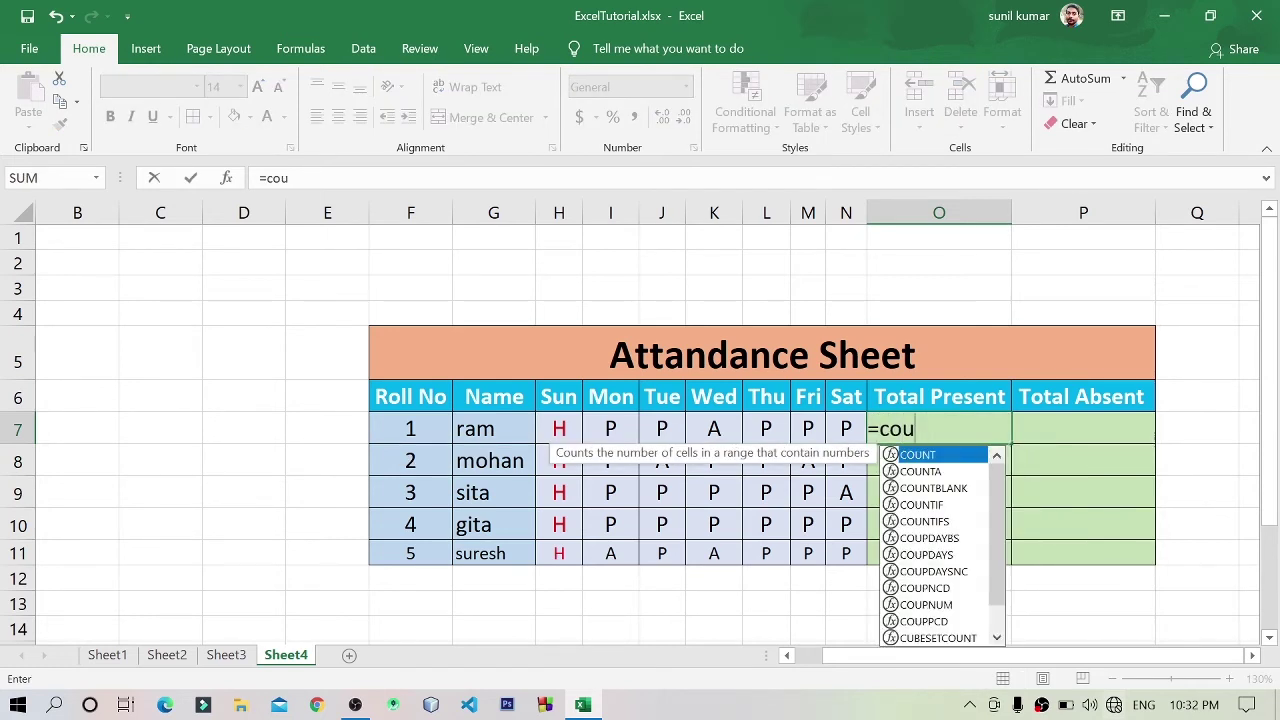
text(ntif)
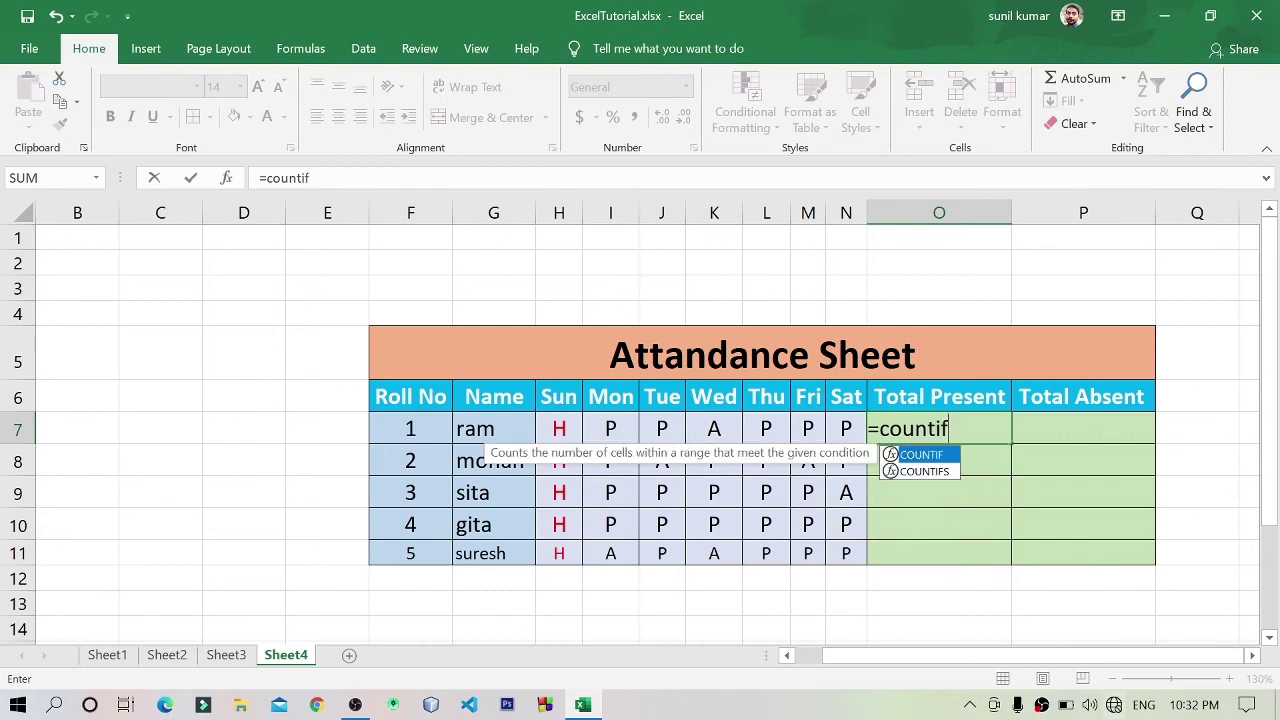
text(()
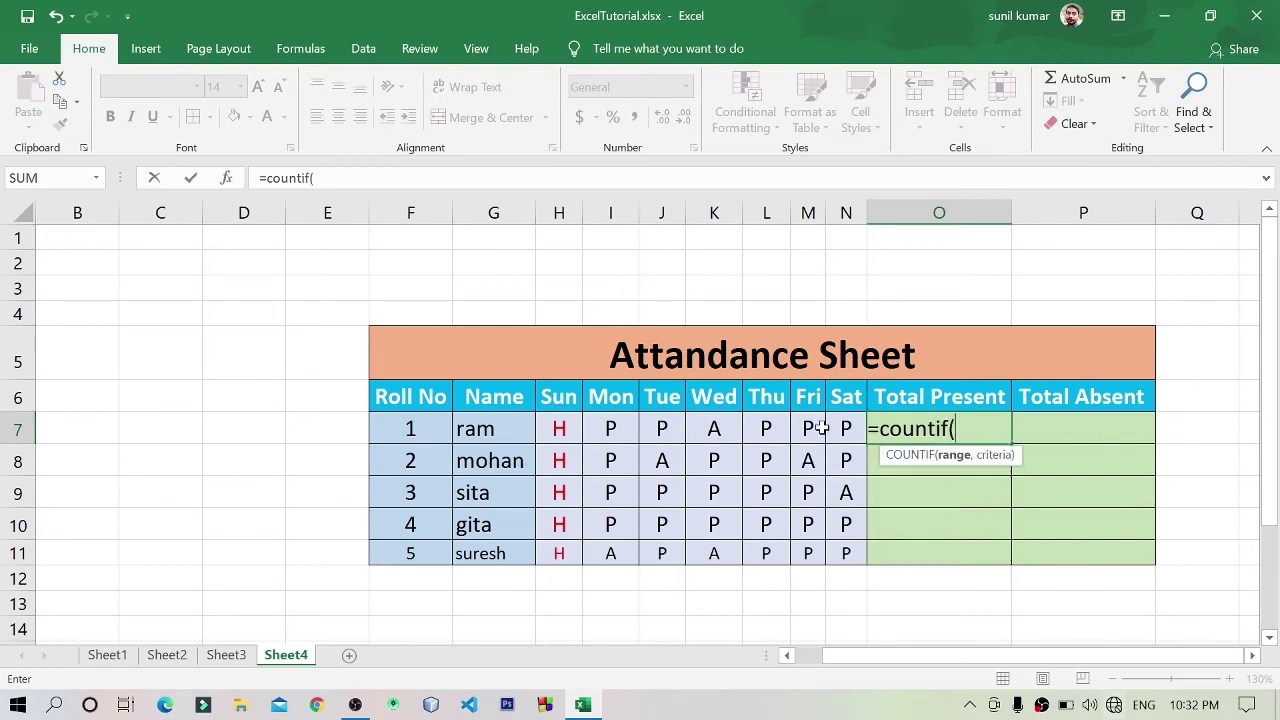
drag(561, 428, 846, 428)
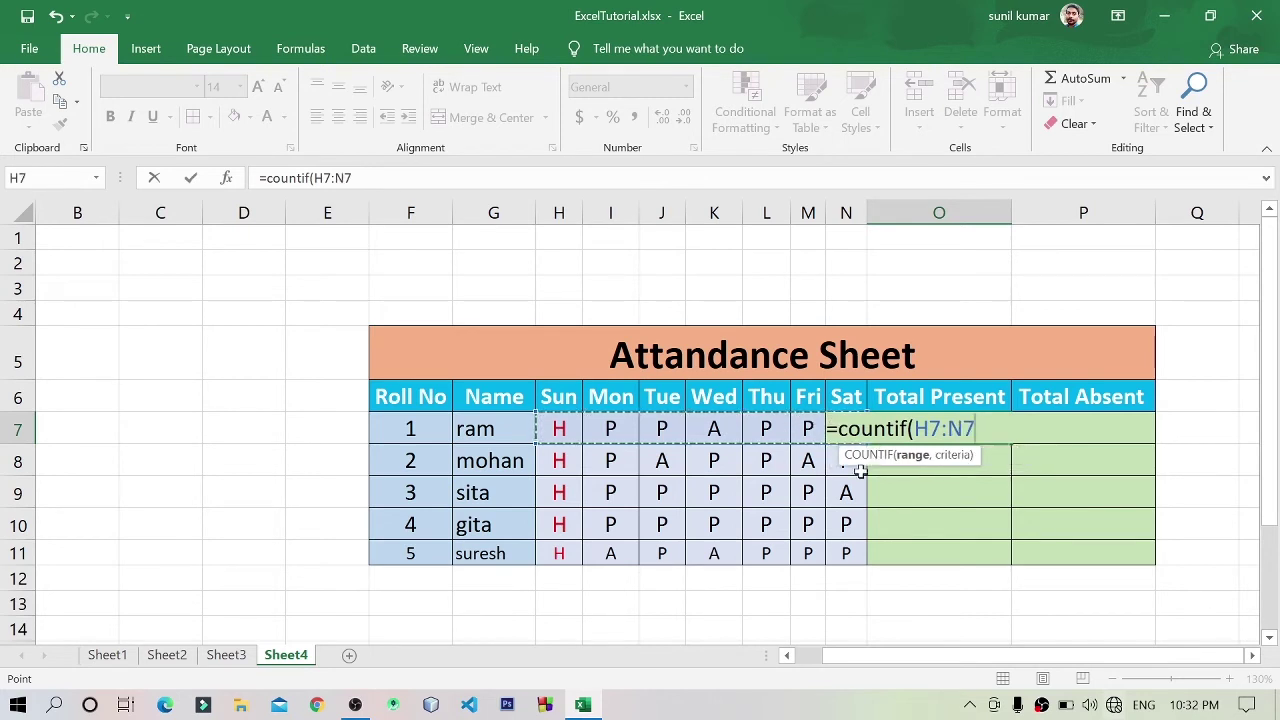
text(,)
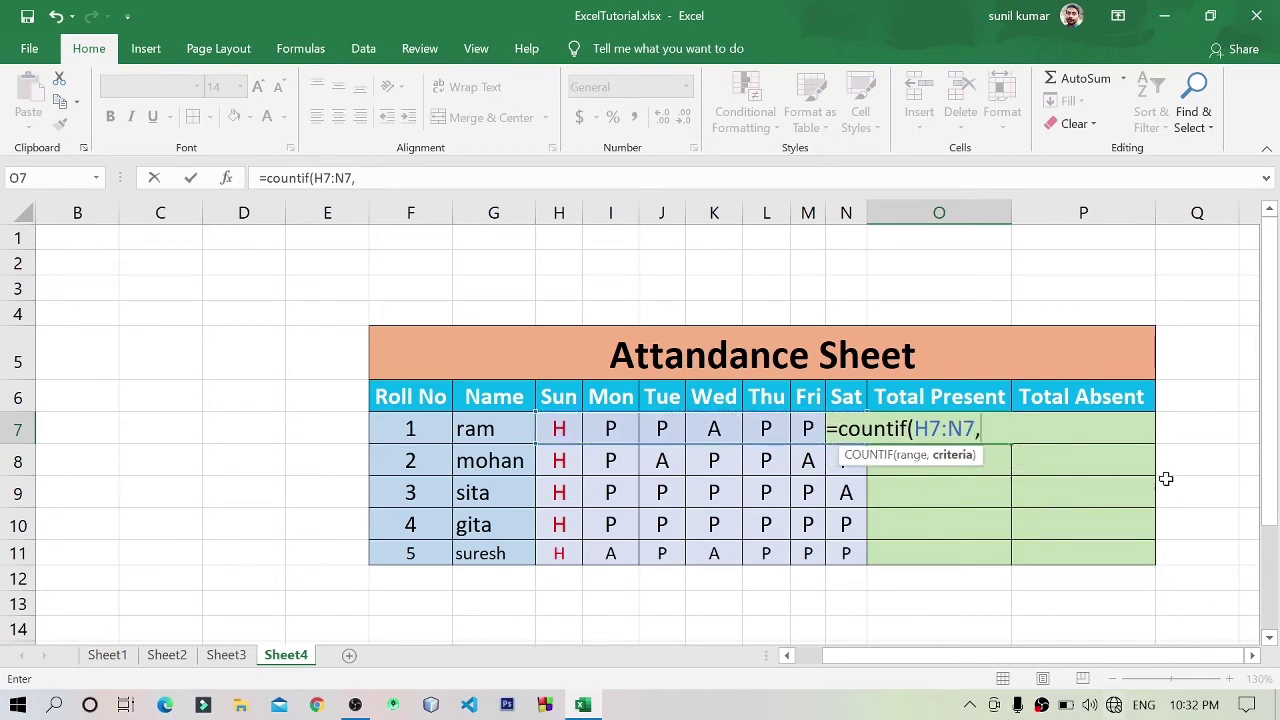
text("P")
text())
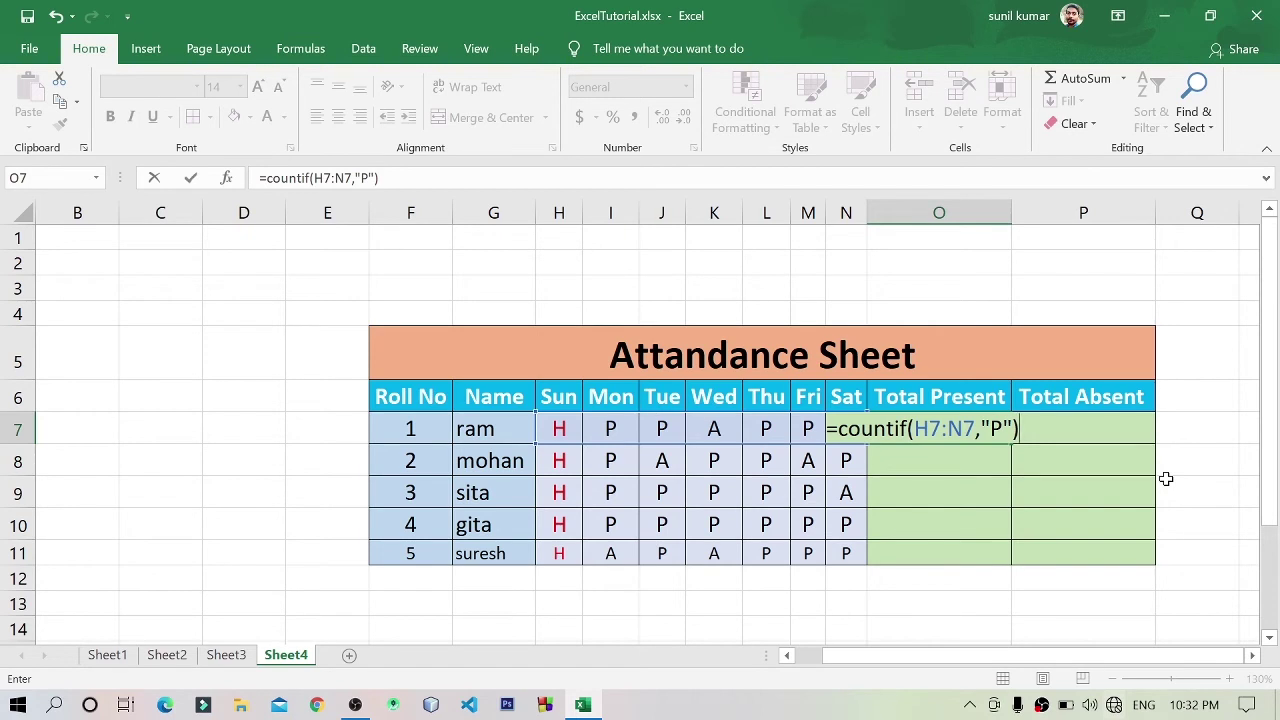
key(Return)
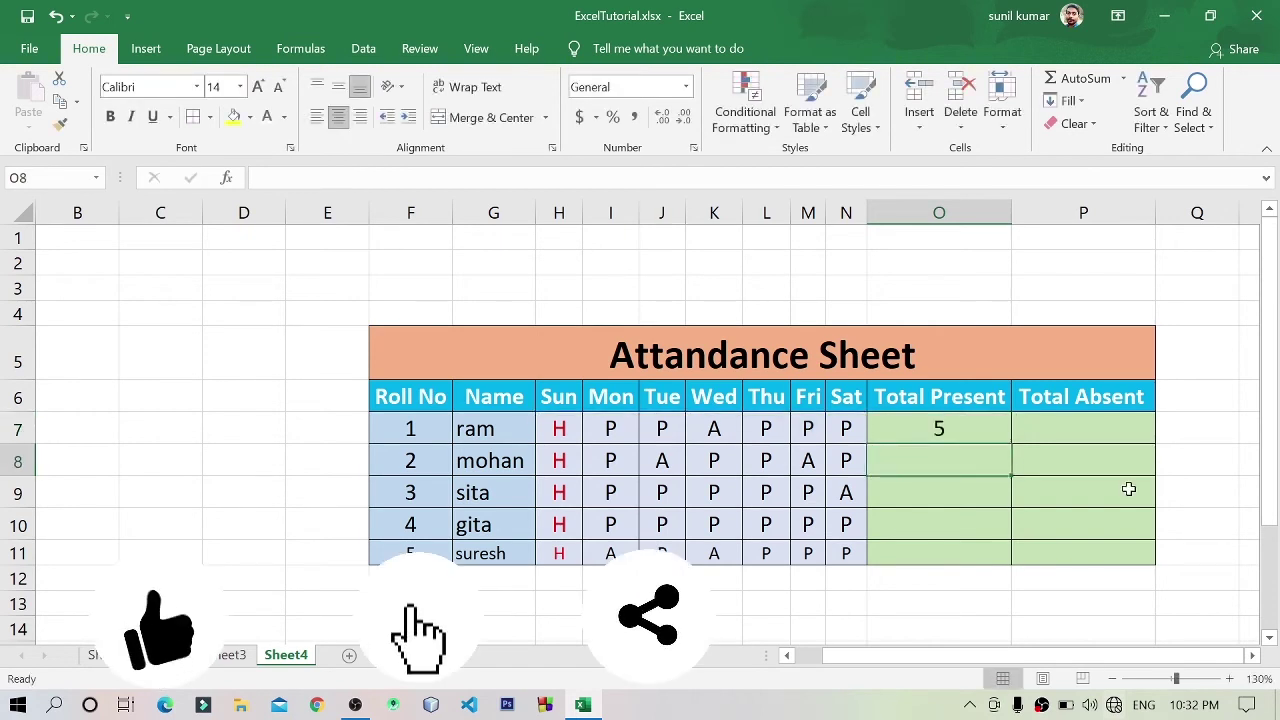
click(975, 420)
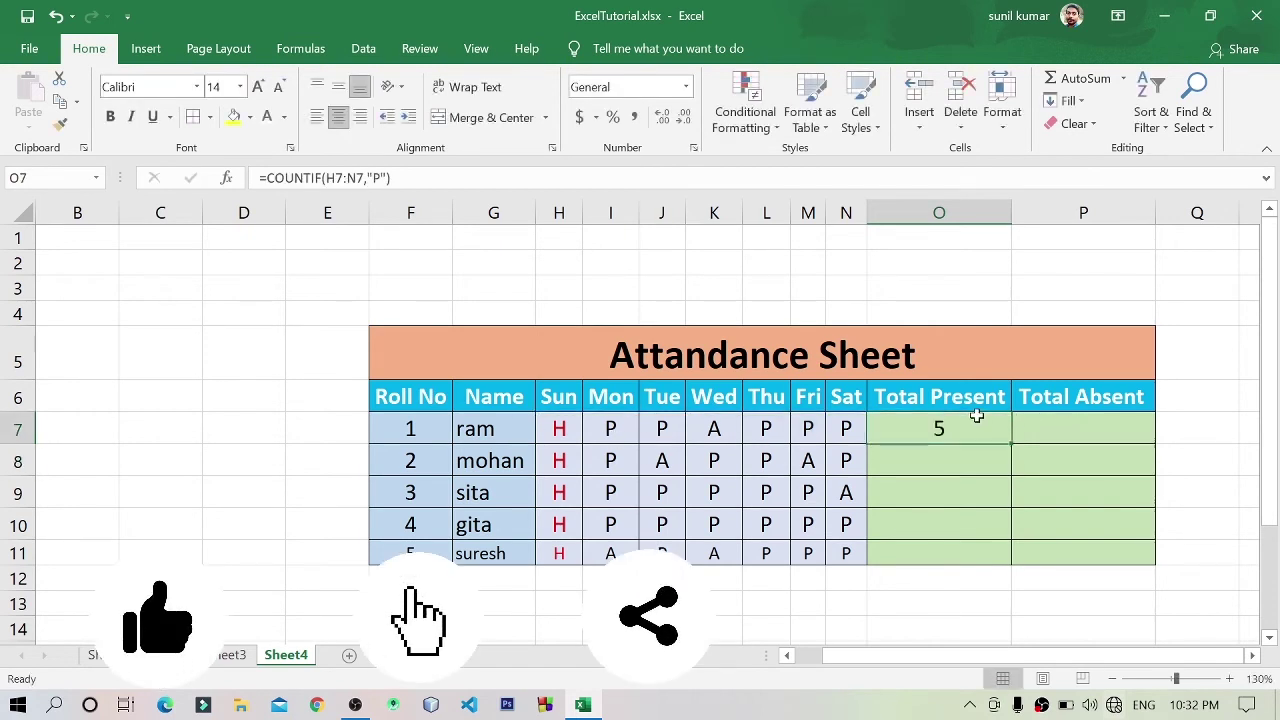
- Enter =COUNTIF(H7:N7,"A") in P7 so ram's Total Absent shows 1
click(1094, 421)
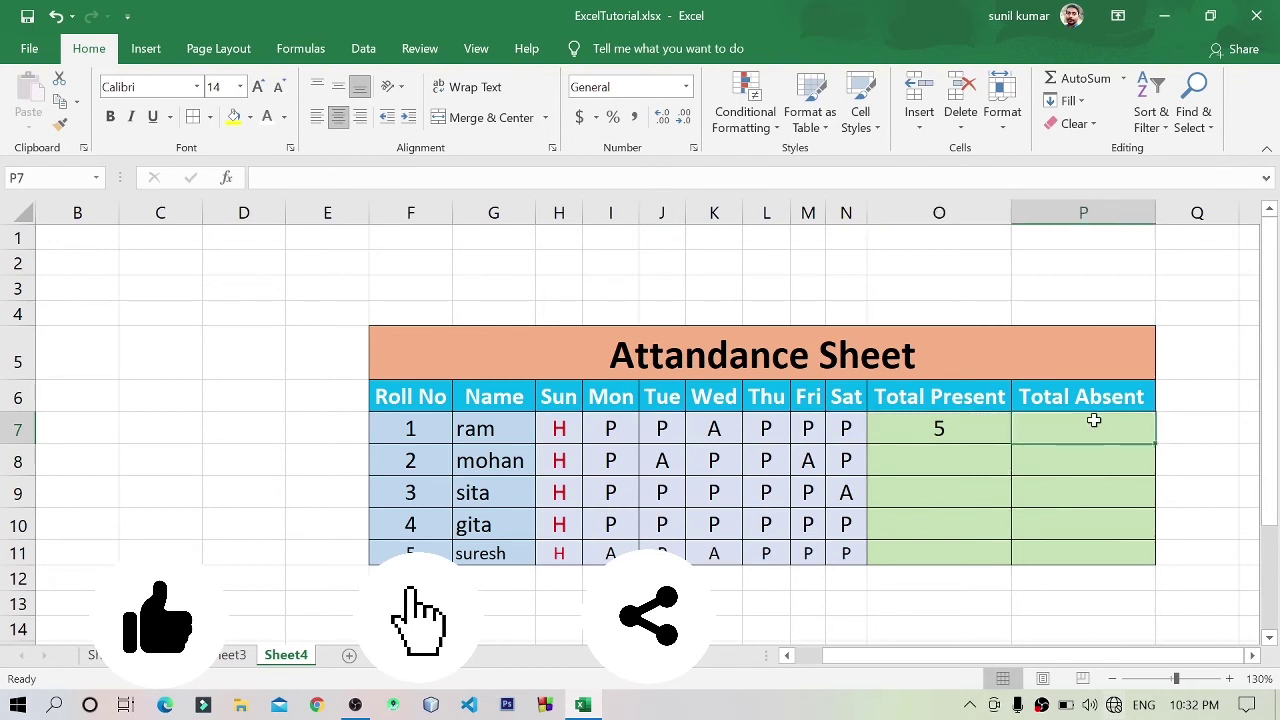
text(=cou)
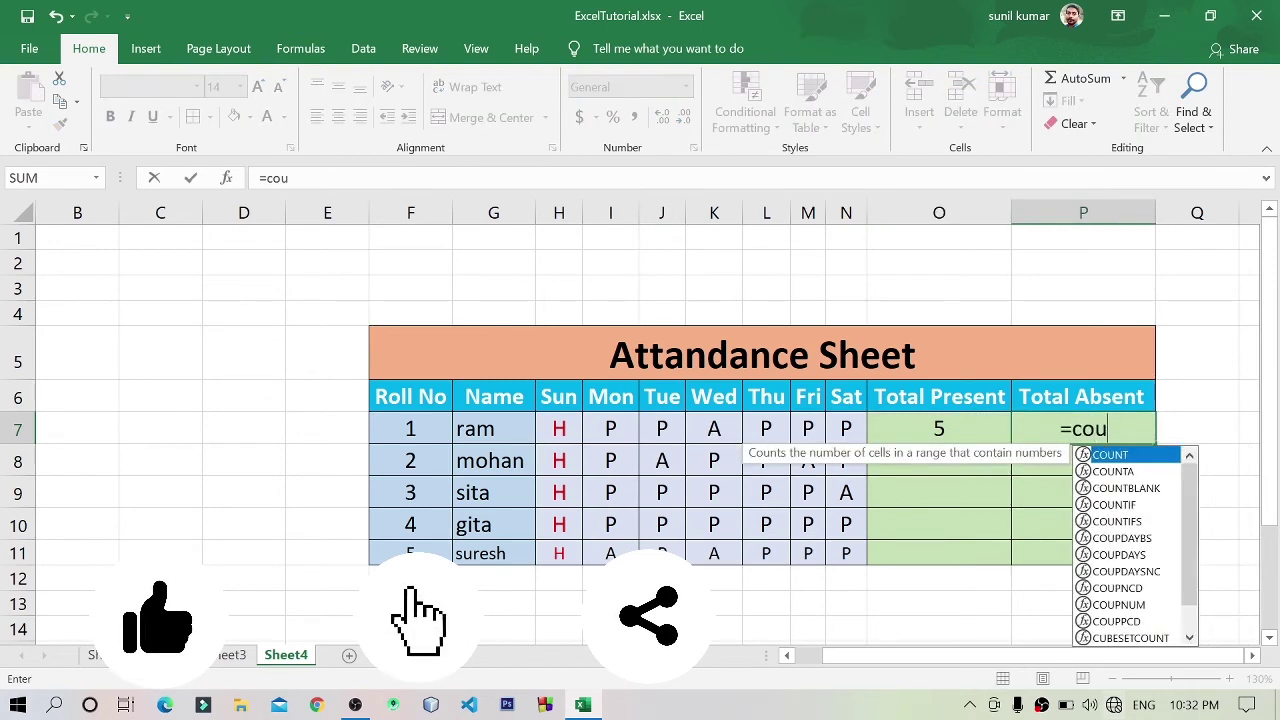
text(ntif)
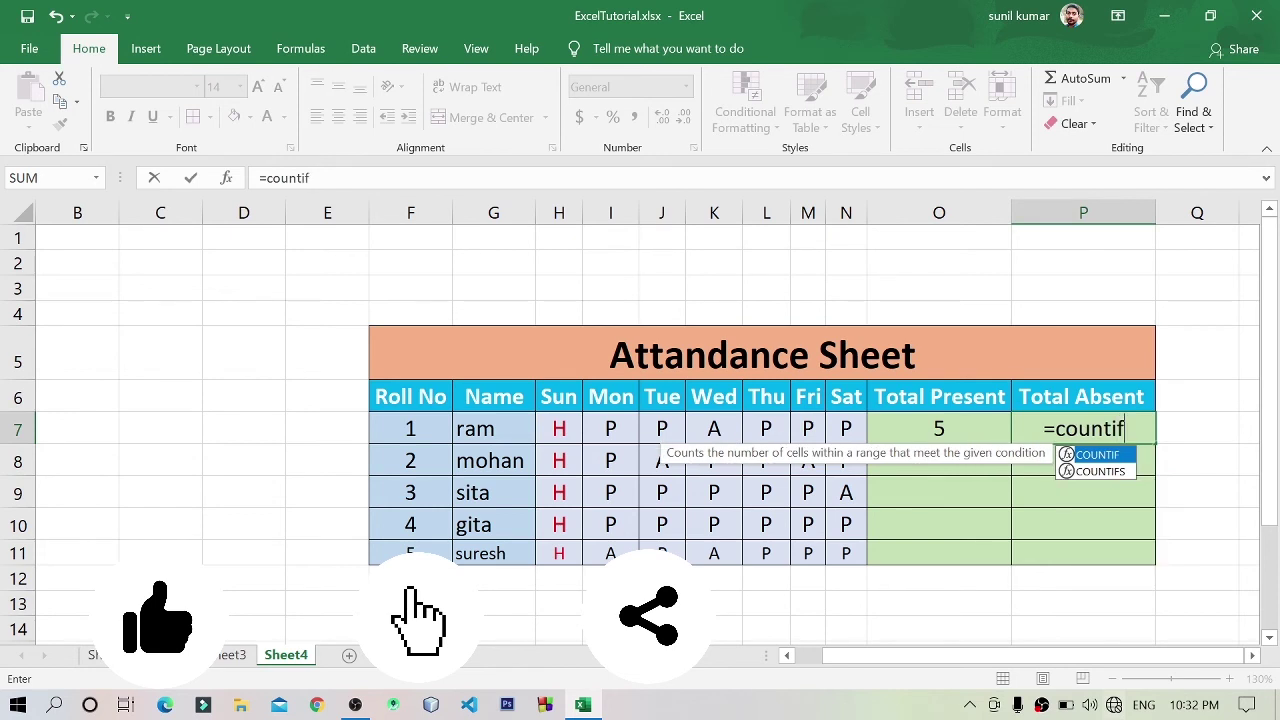
text(()
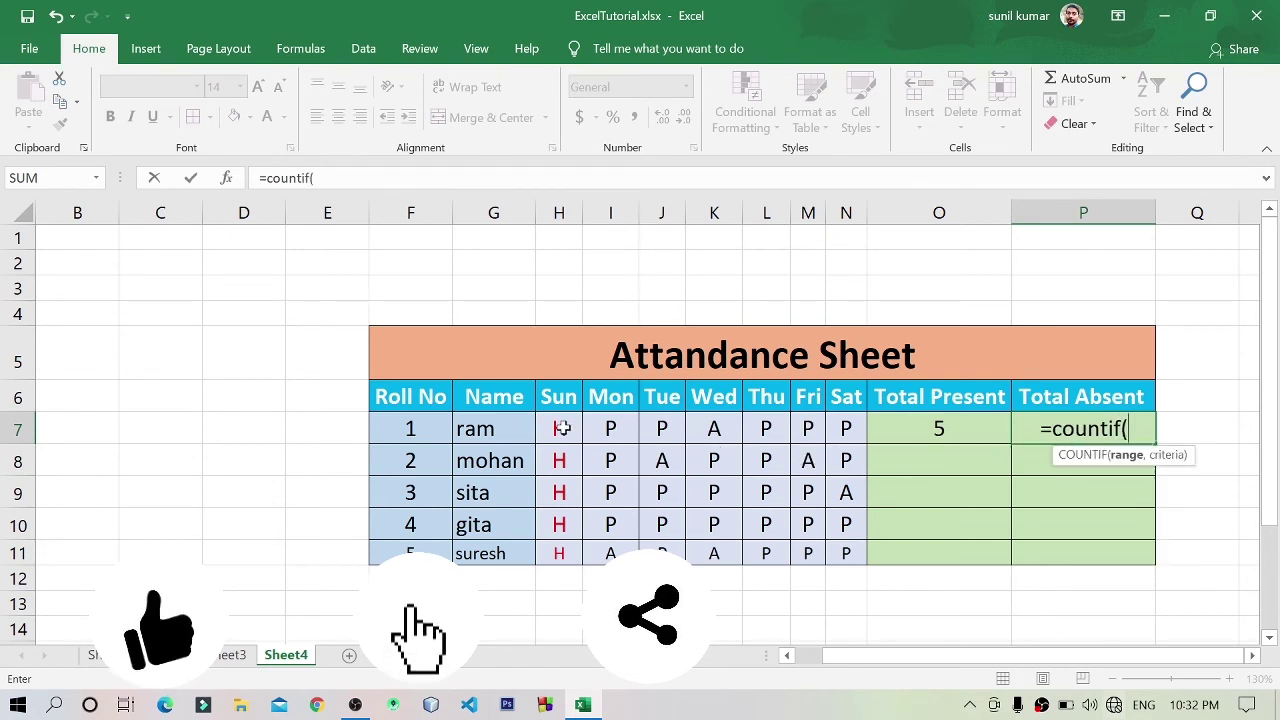
drag(562, 428, 845, 428)
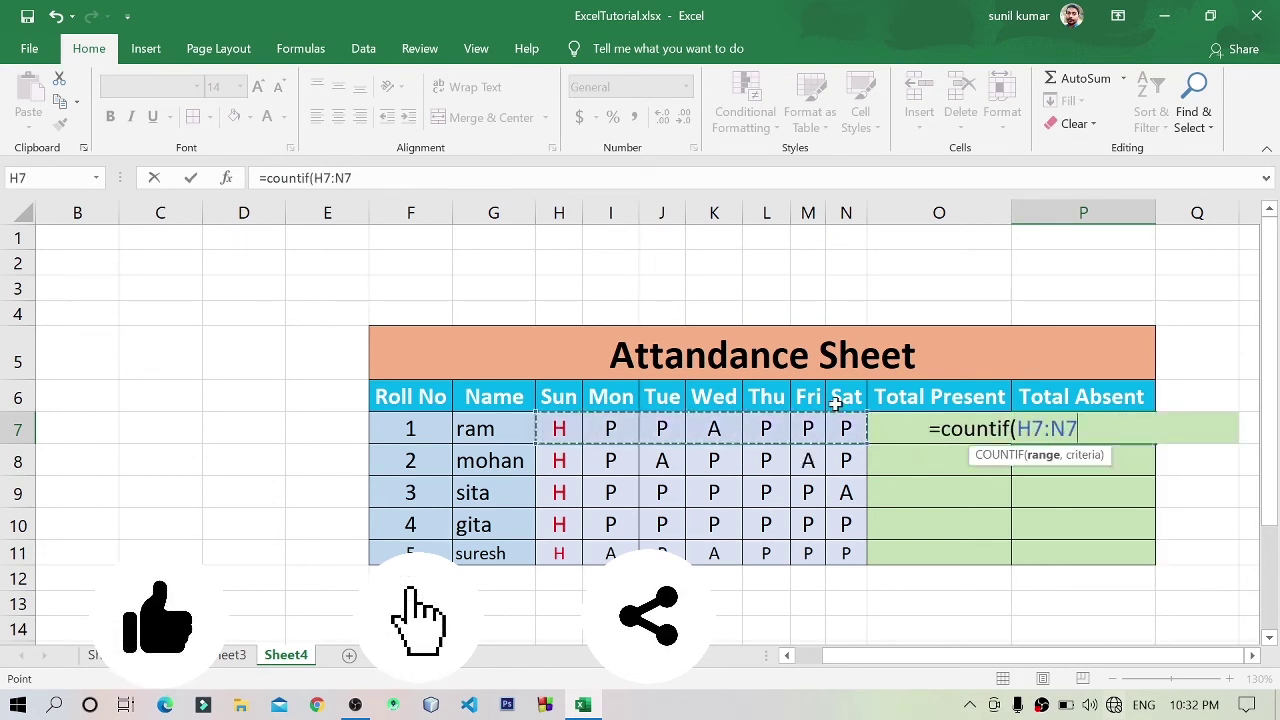
text(,)
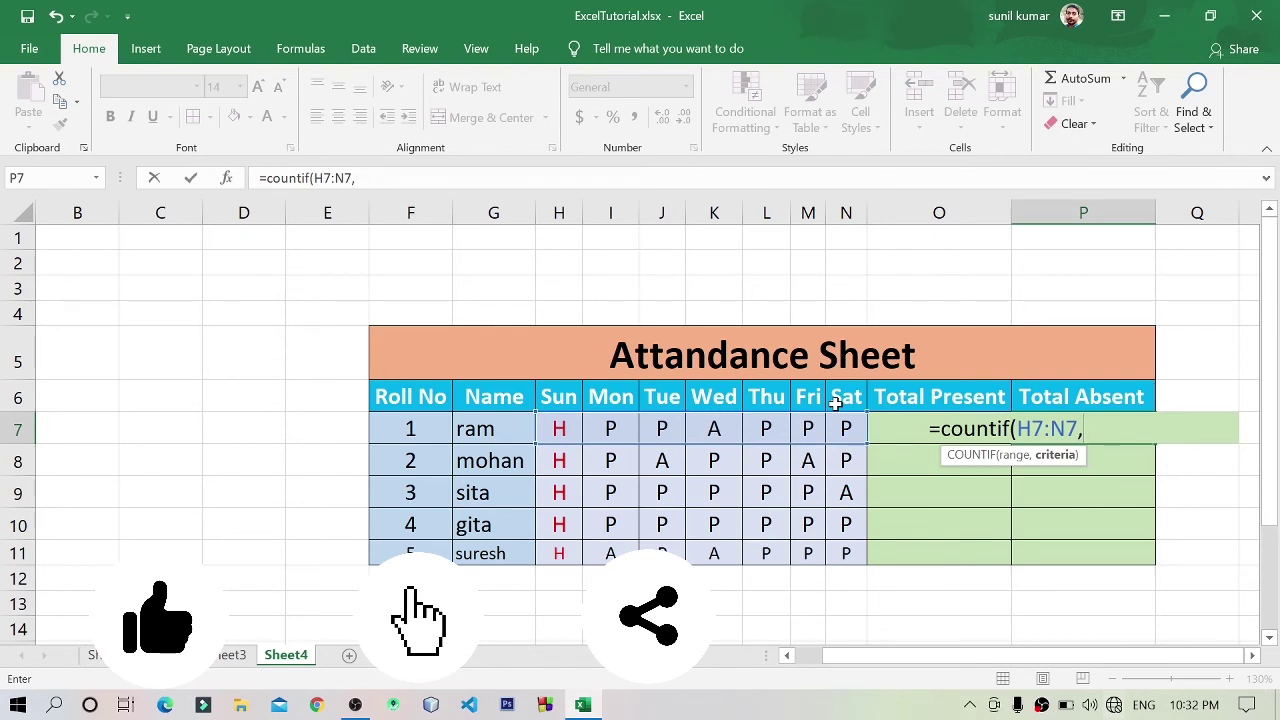
text("A)
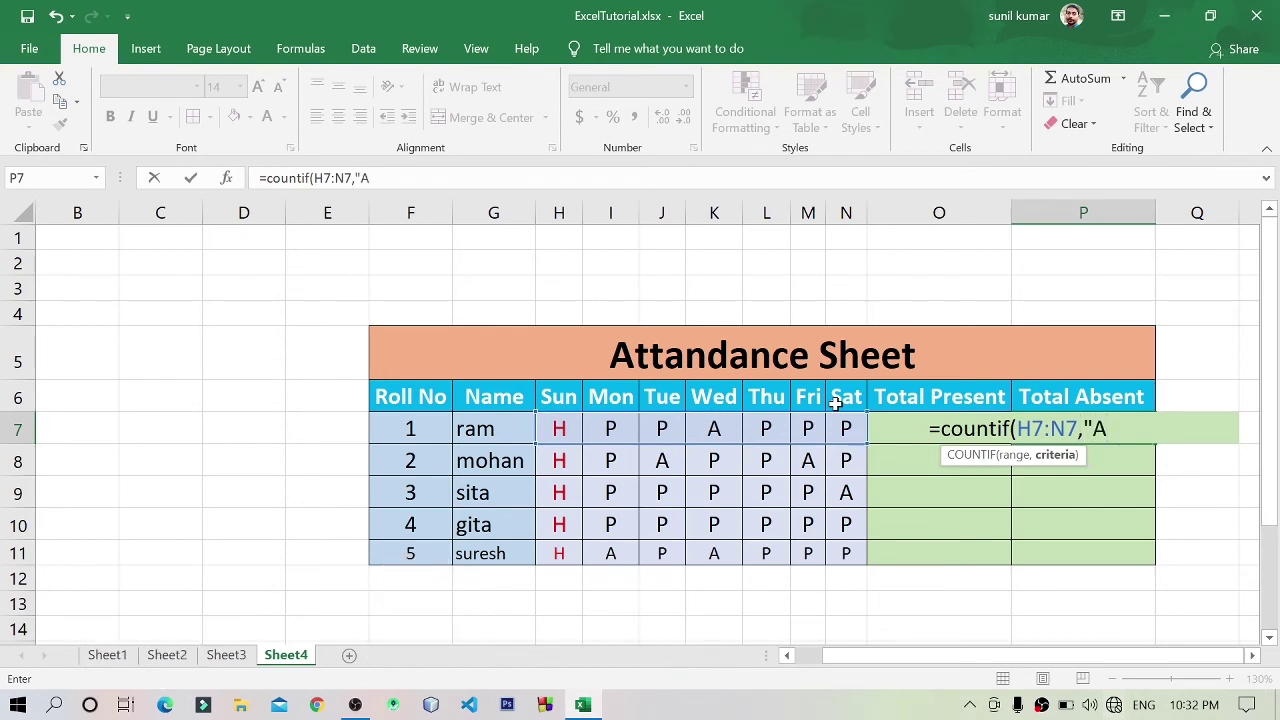
text("))
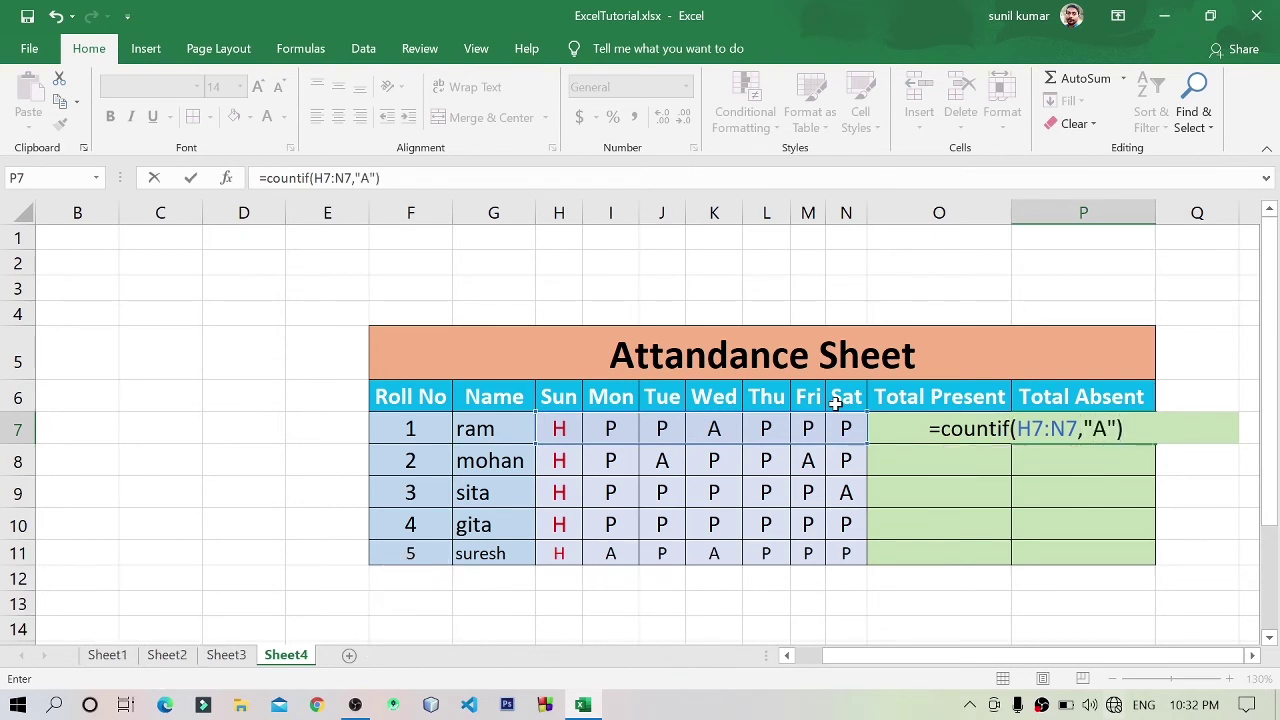
key(Return)
- Compare ram's Total Absent formula in P7 with the Total Present formula in O7
click(1115, 423)
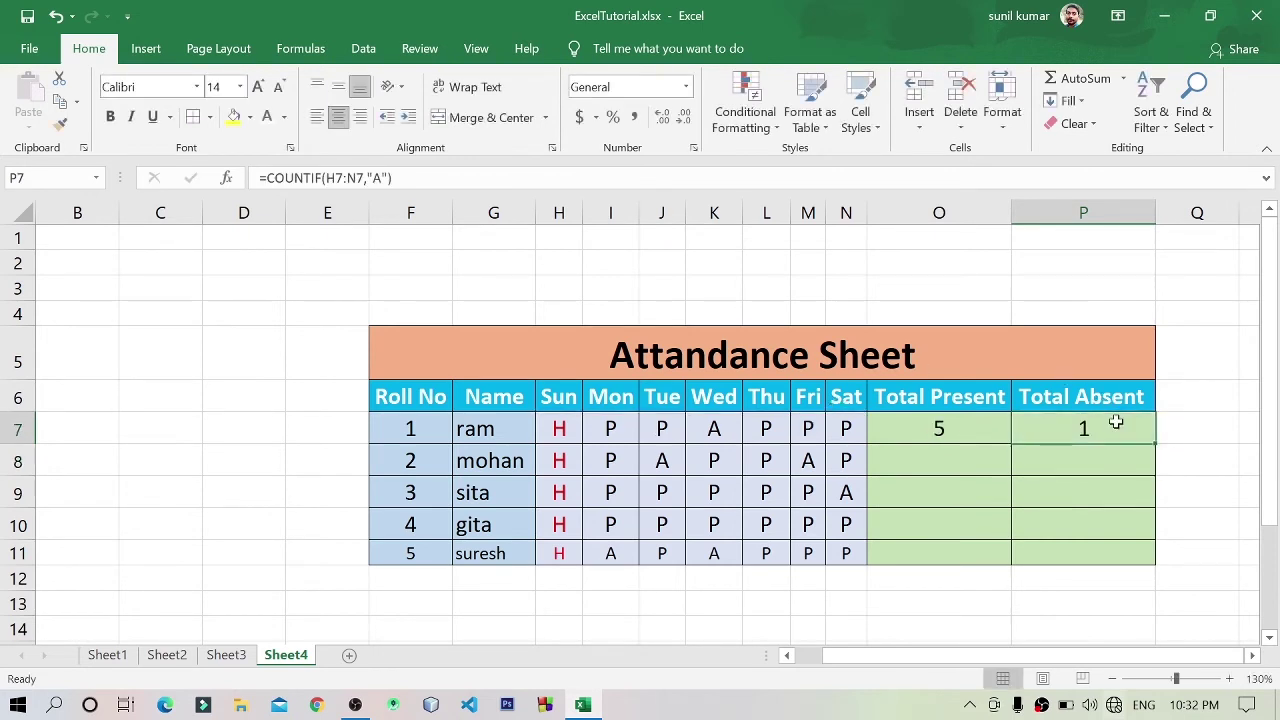
click(952, 426)
click(1084, 418)
click(911, 426)
click(1051, 425)
click(559, 435)
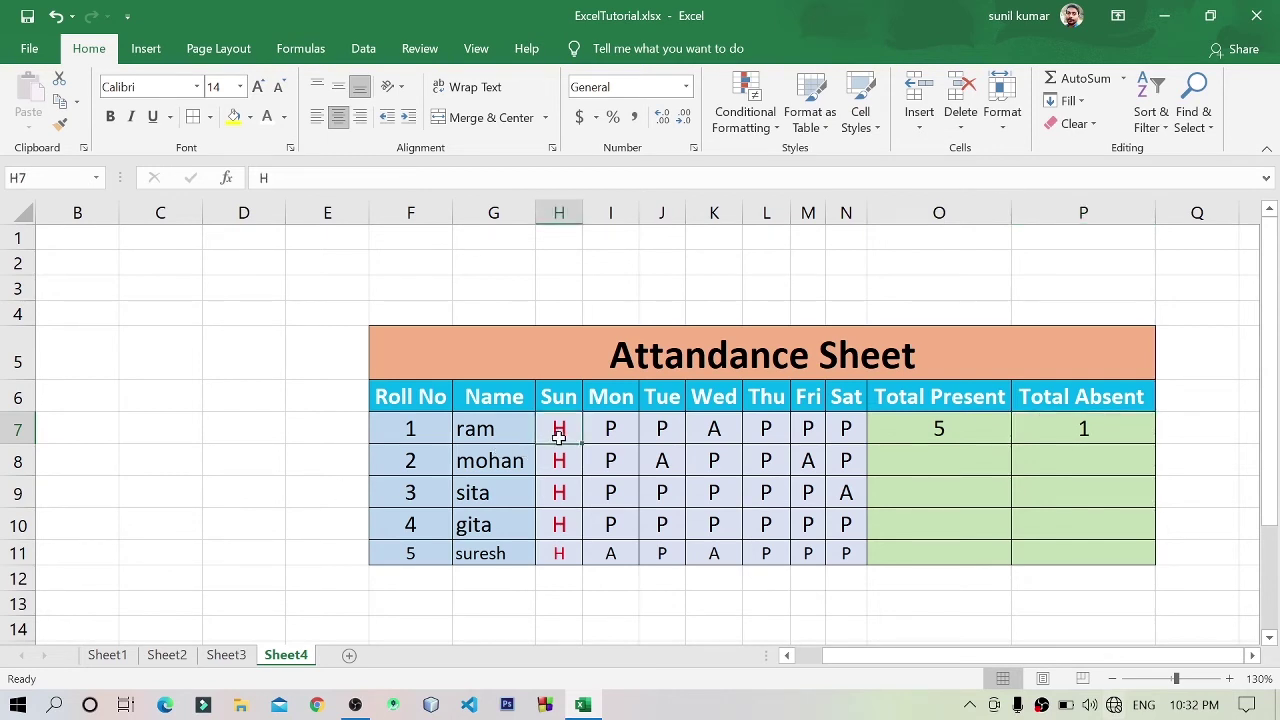
- Fill the O7 and P7 COUNTIF formulas down to row 11 for all five students
drag(559, 435, 808, 430)
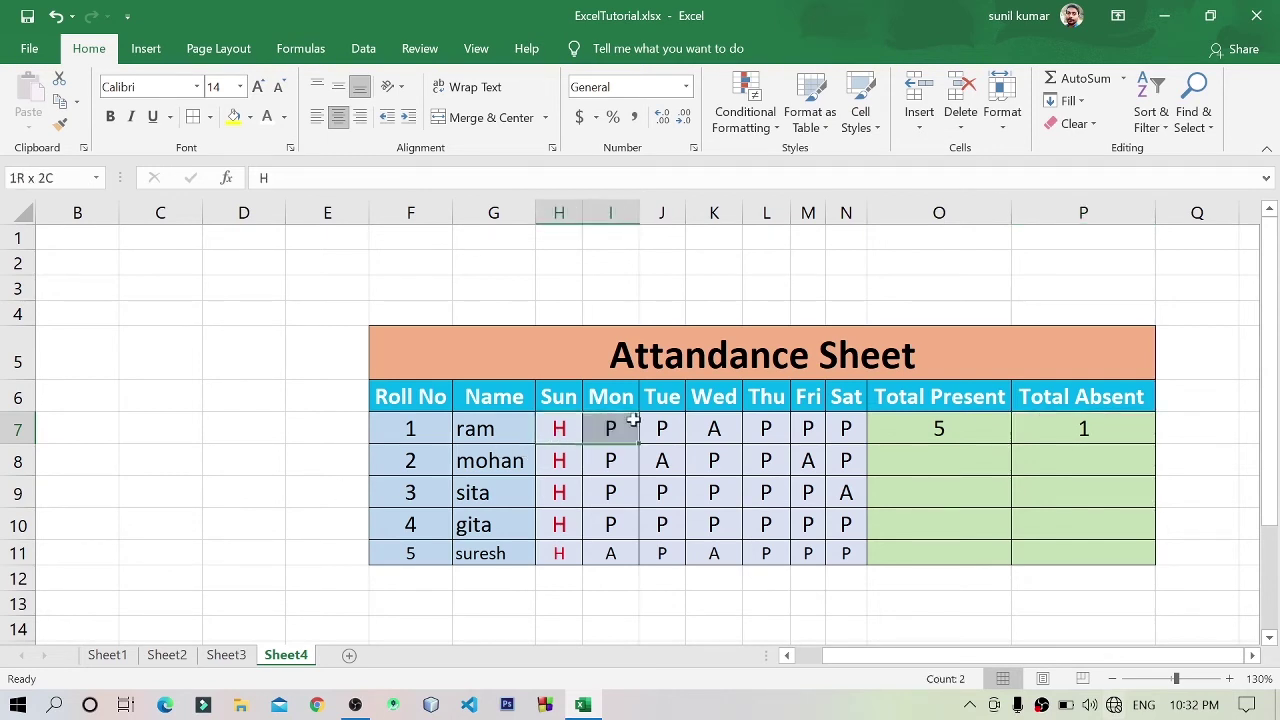
click(991, 426)
mouse_move(971, 434)
mouse_down()
mouse_move(948, 477)
mouse_move(948, 557)
mouse_up()
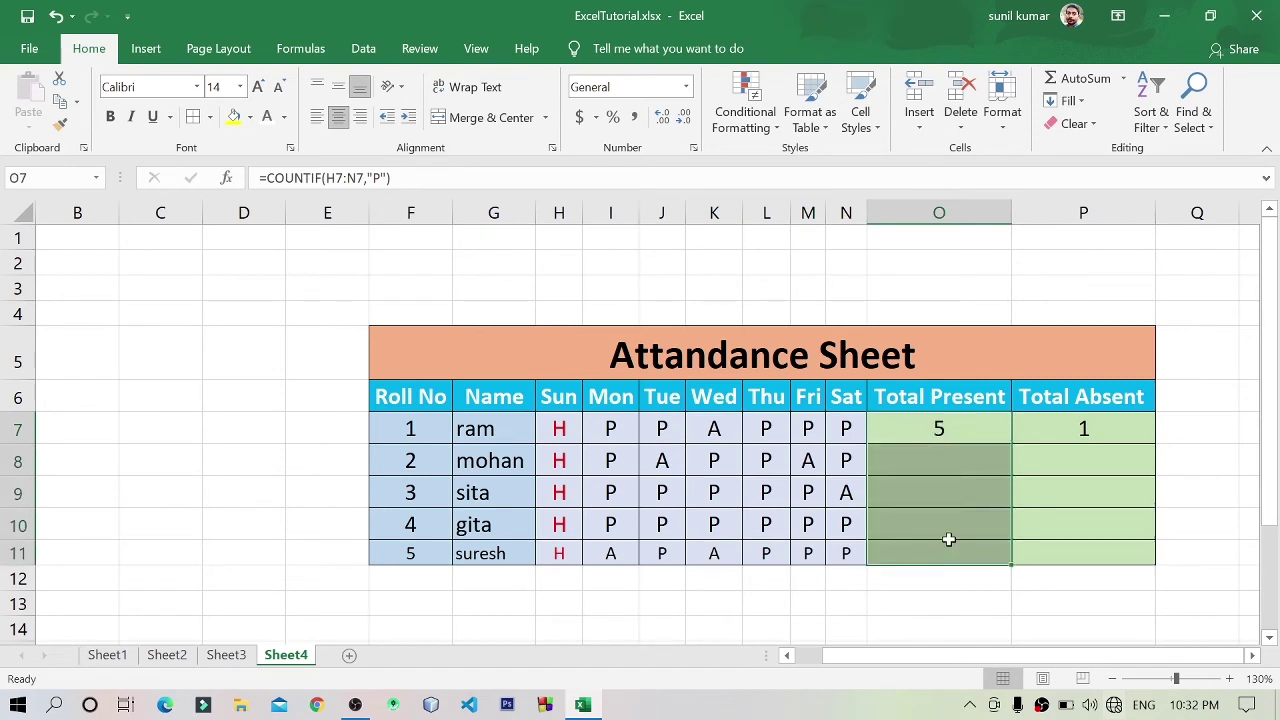
click(1108, 441)
drag(1153, 444, 1100, 560)
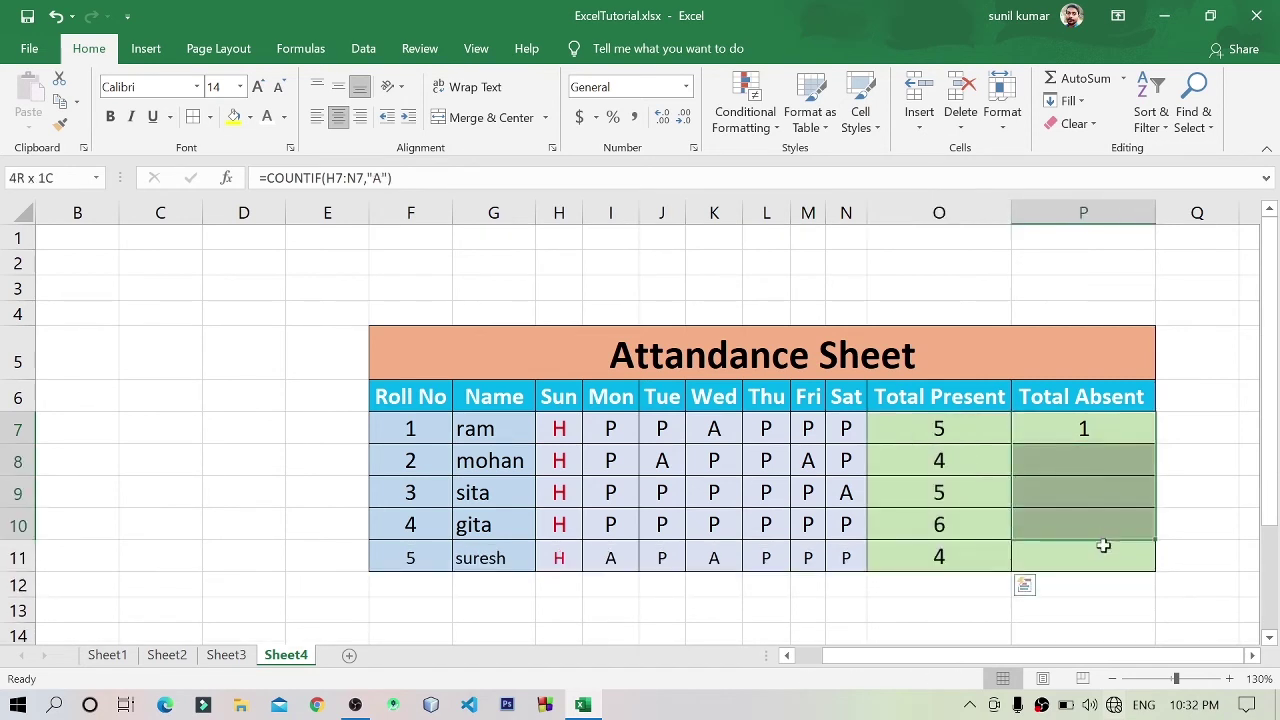
- Verify gita's attendance marks against her Total Present and Total Absent counts
click(1194, 522)
click(1085, 528)
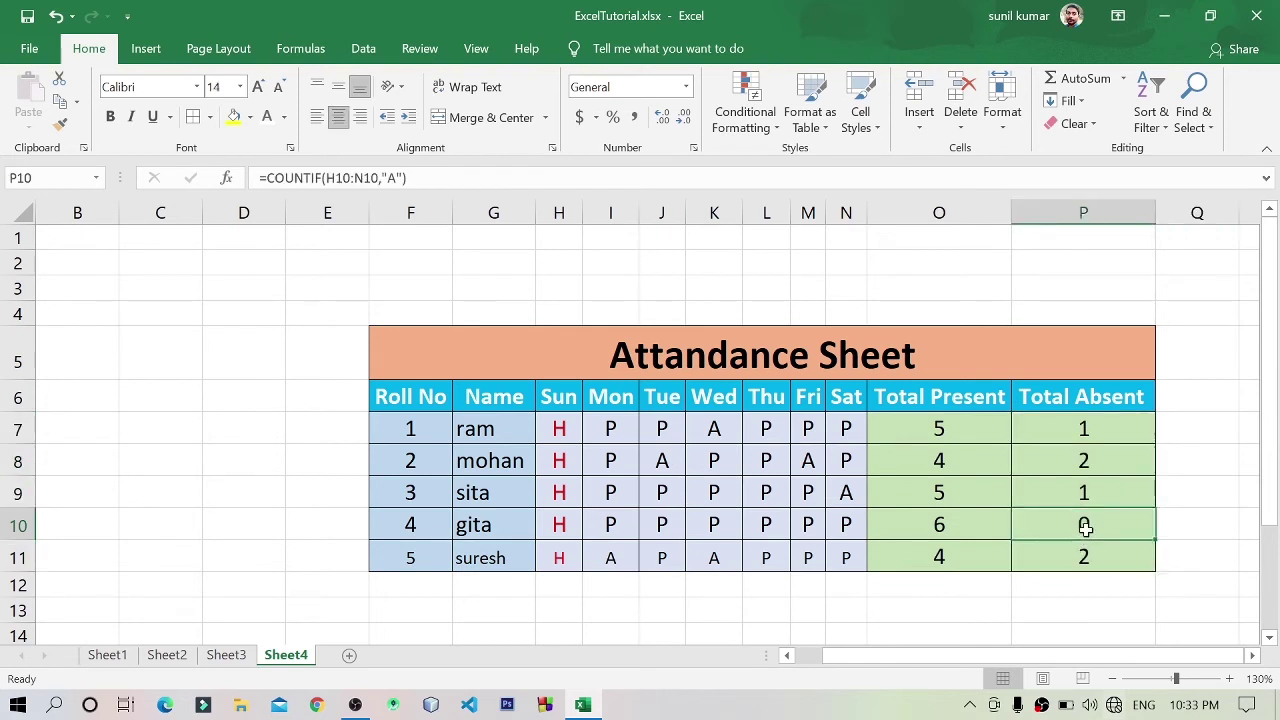
click(487, 527)
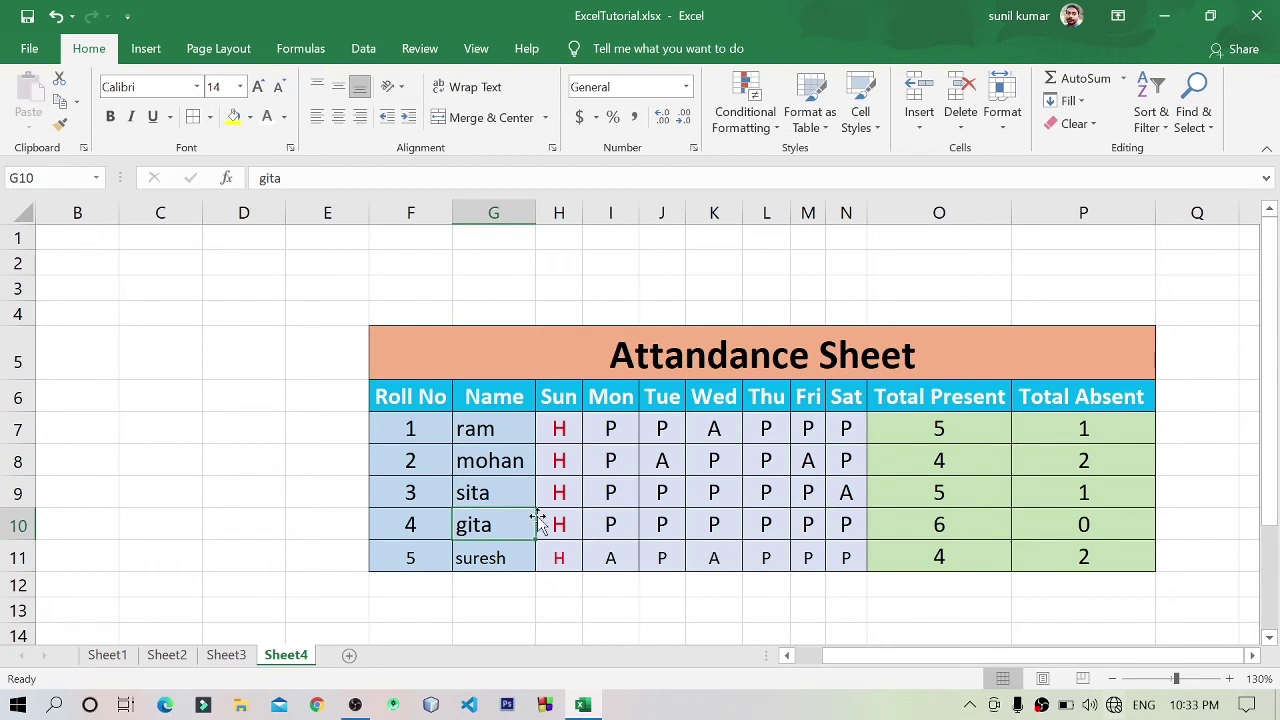
drag(616, 528, 905, 527)
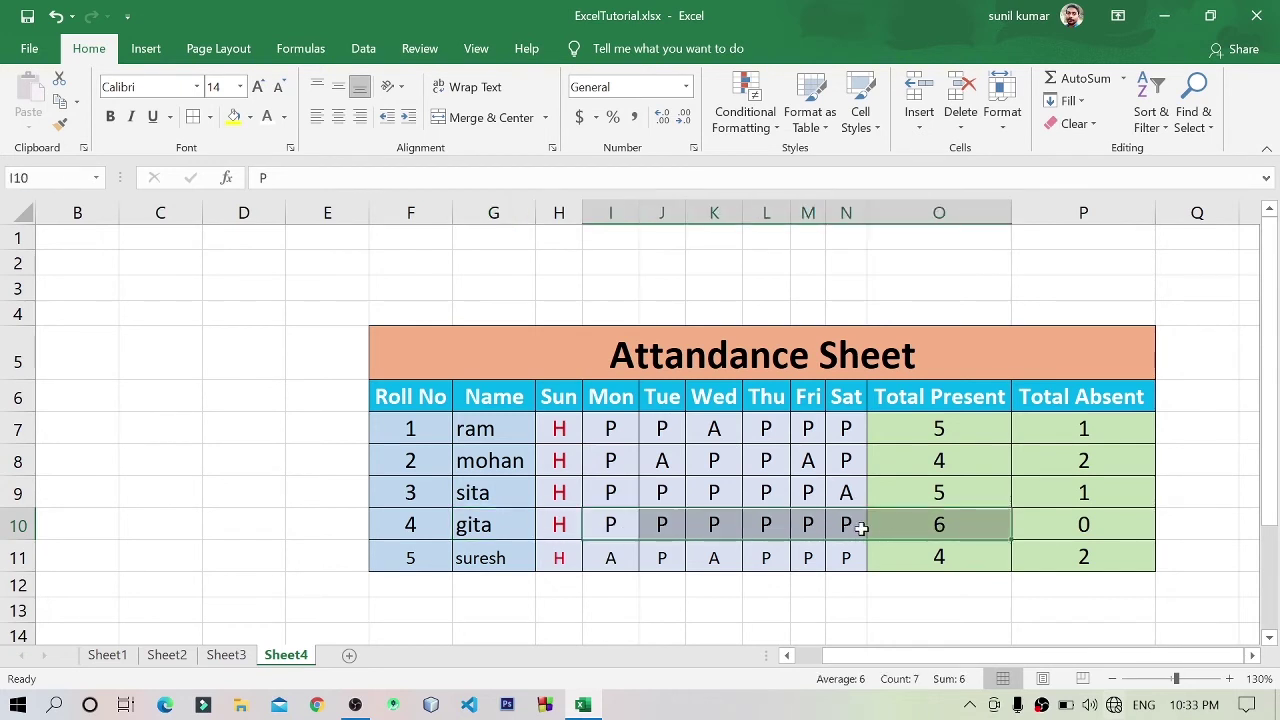
drag(597, 527, 1030, 527)
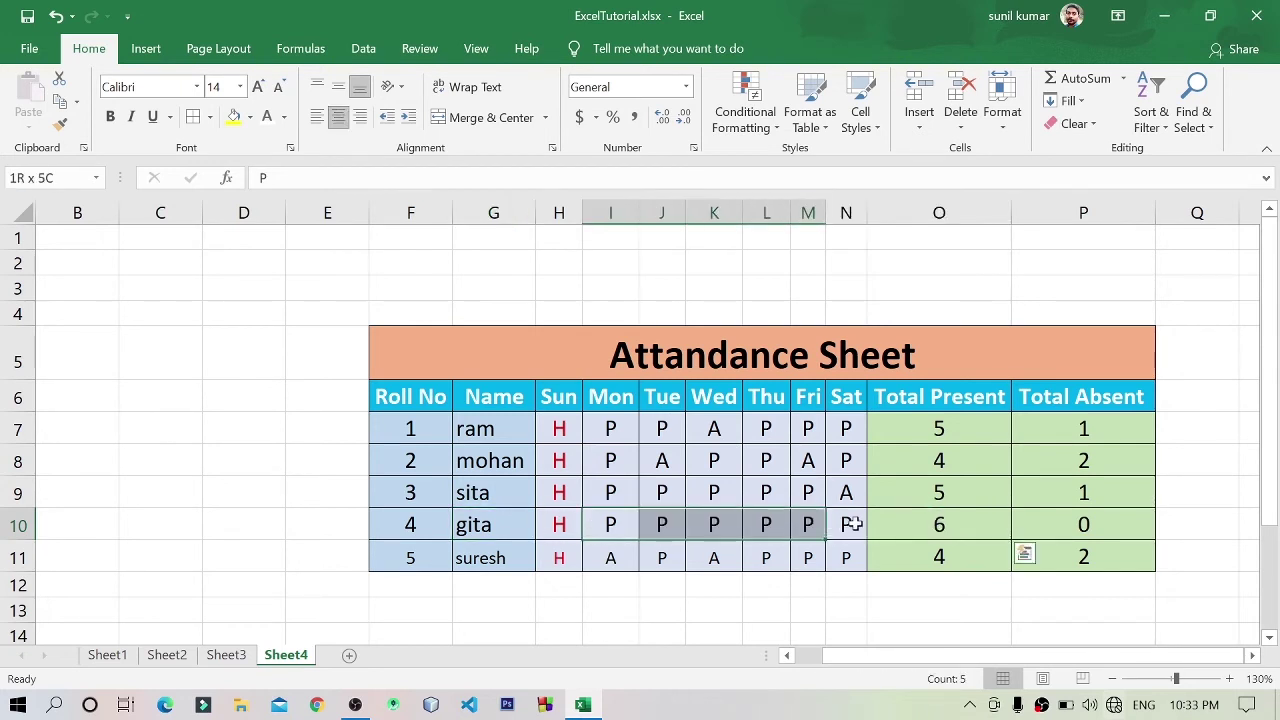
click(955, 526)
click(1105, 525)
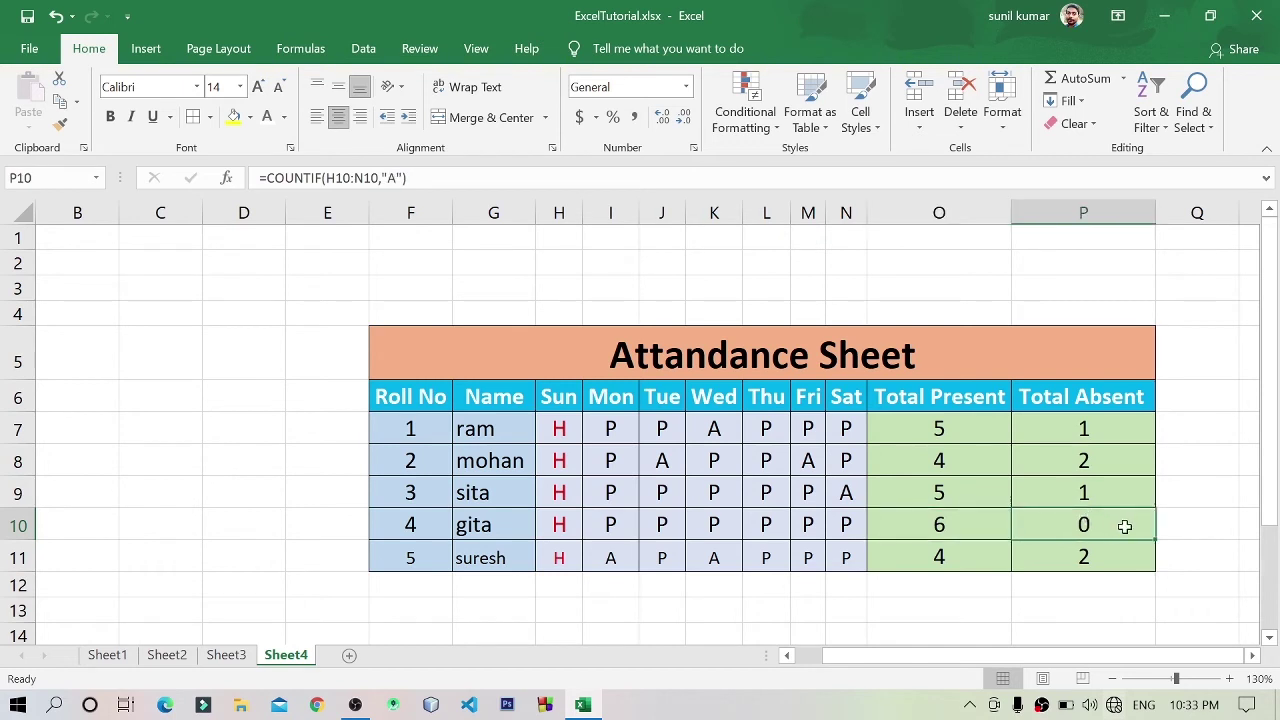
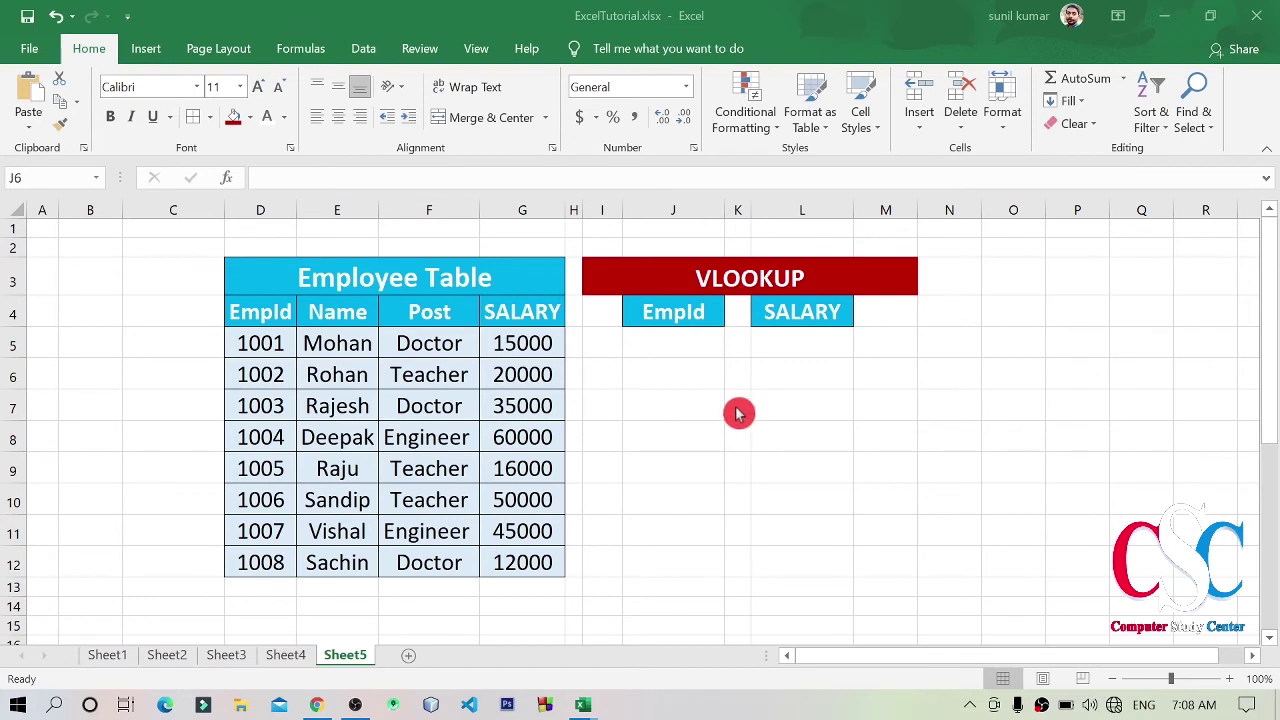
- Select the empty EmpId cell J5 and bring up the Data Validation options
click(678, 347)
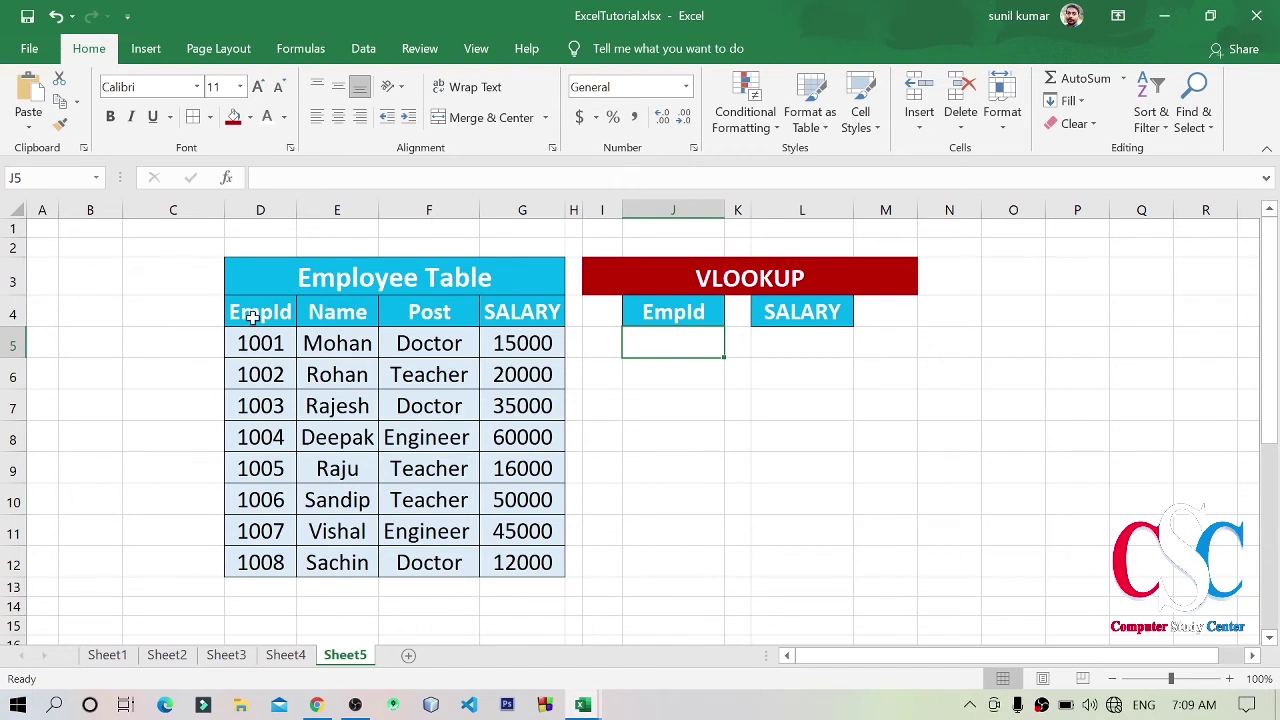
drag(251, 313, 230, 553)
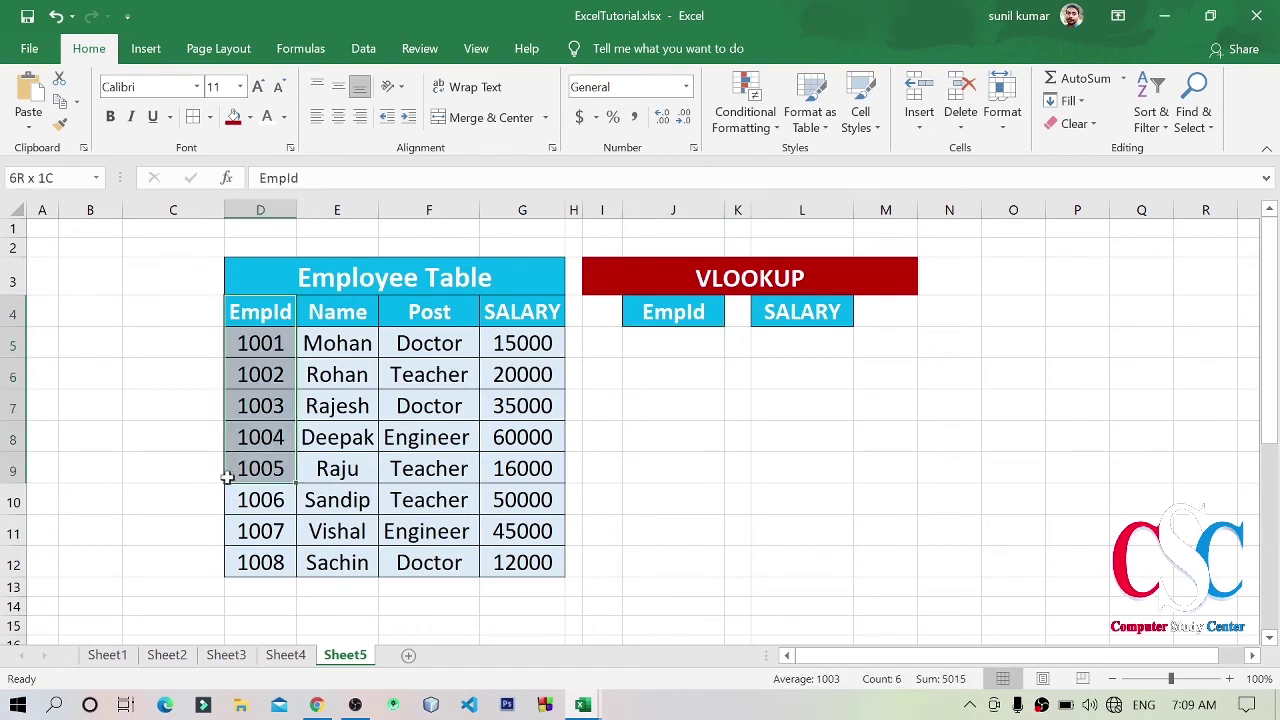
click(698, 429)
click(664, 345)
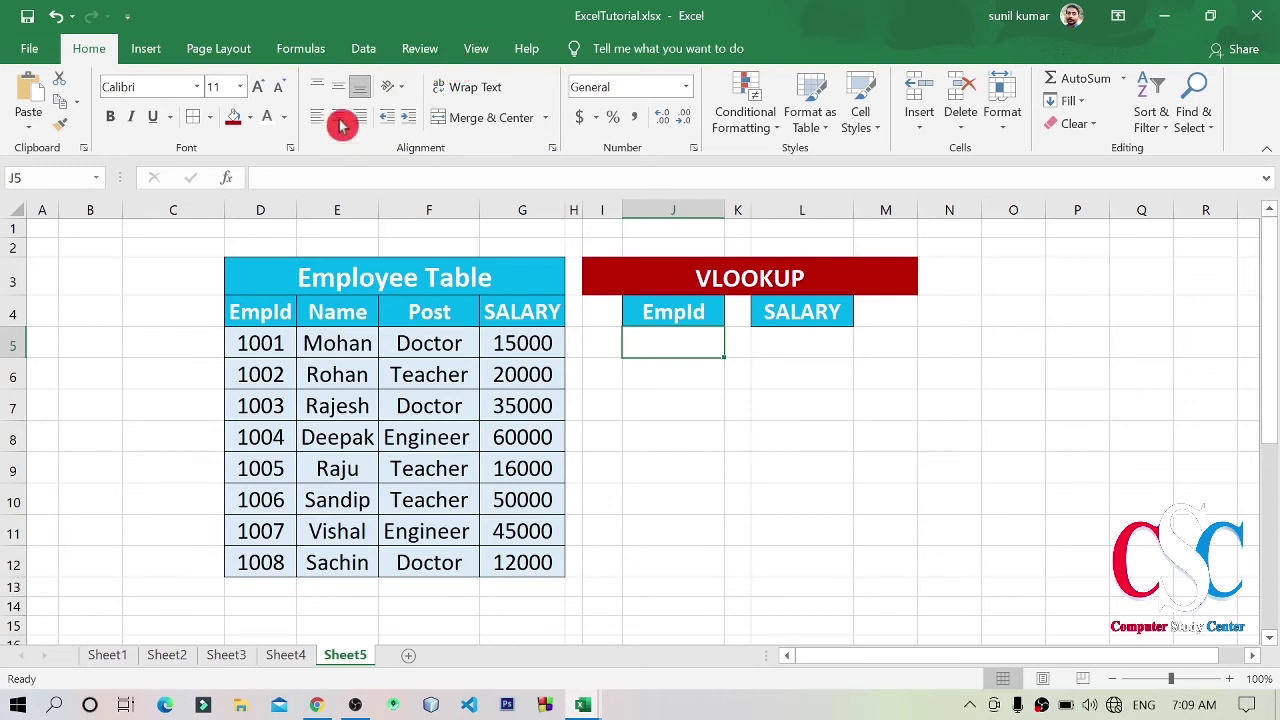
click(318, 52)
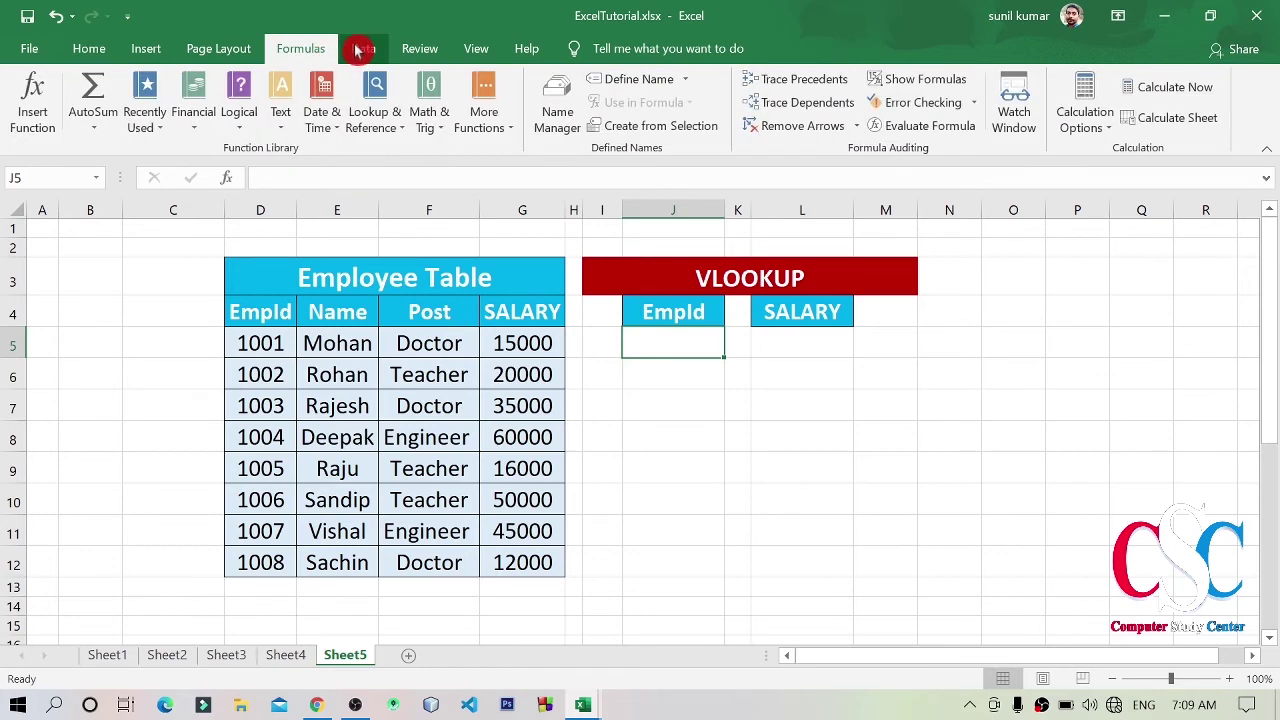
click(358, 50)
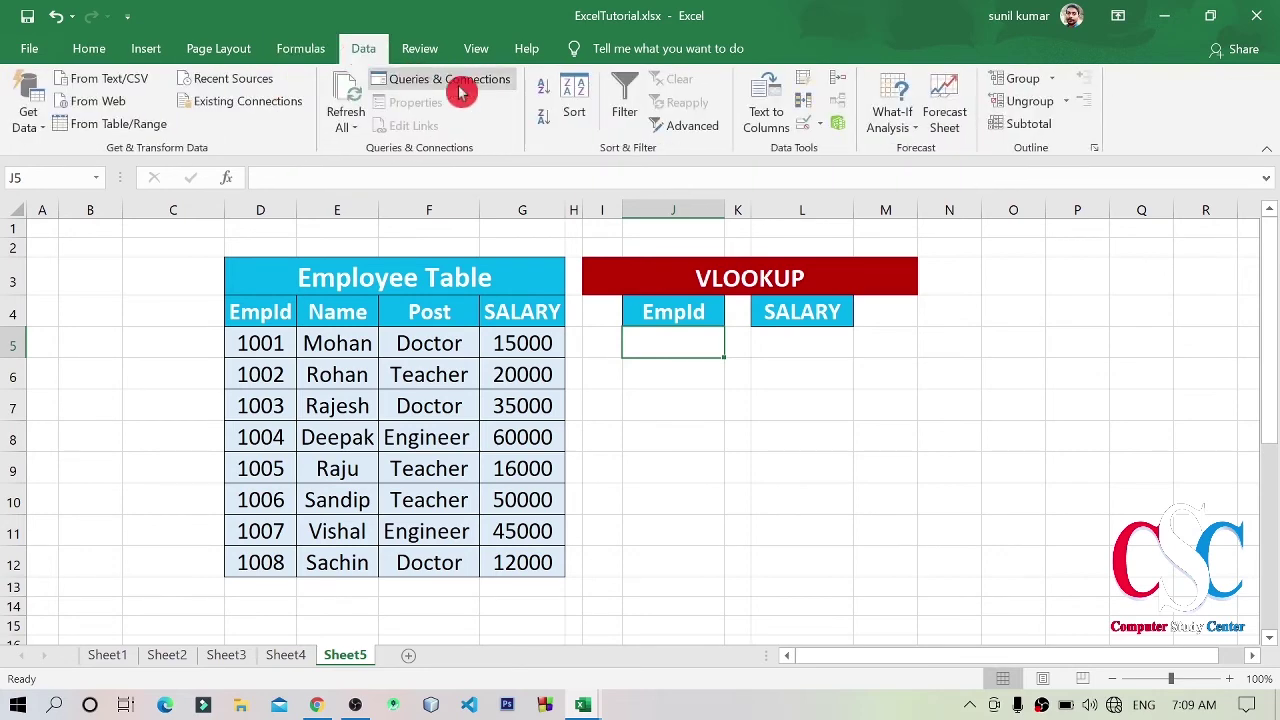
- Give J5 a List validation sourced from $D$5:$D$12, then open its EmpId dropdown
click(820, 124)
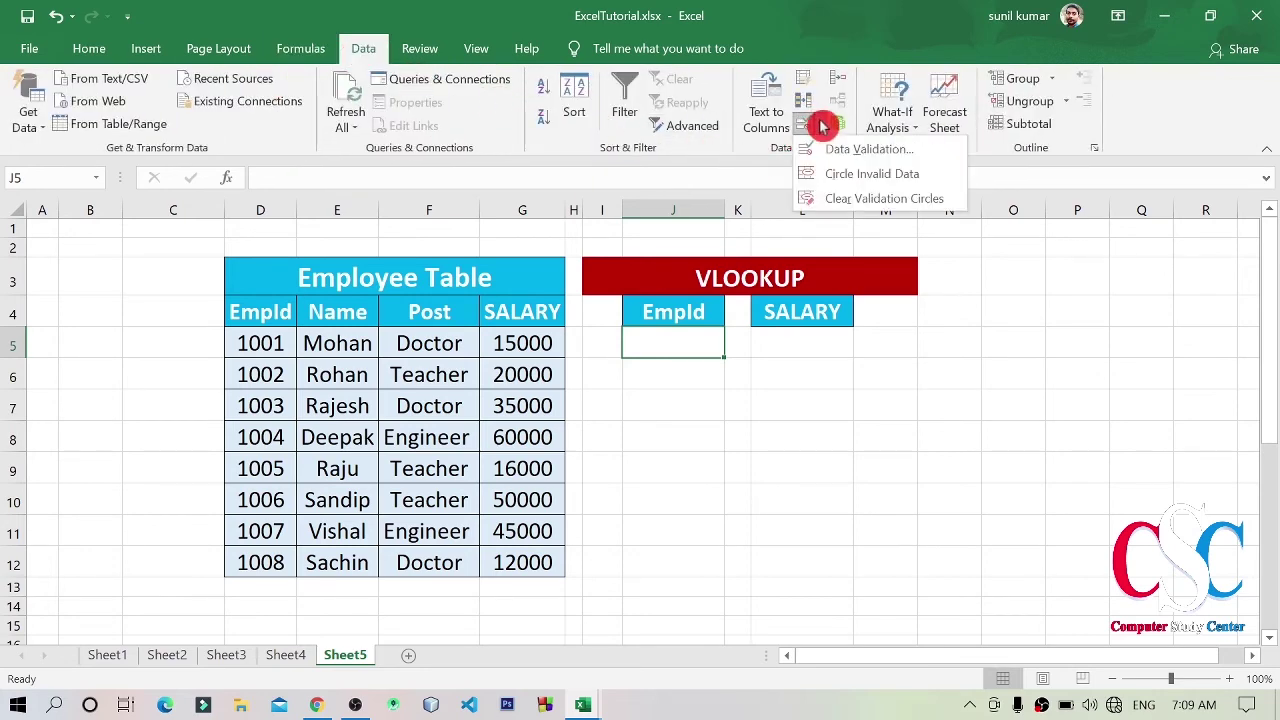
click(838, 148)
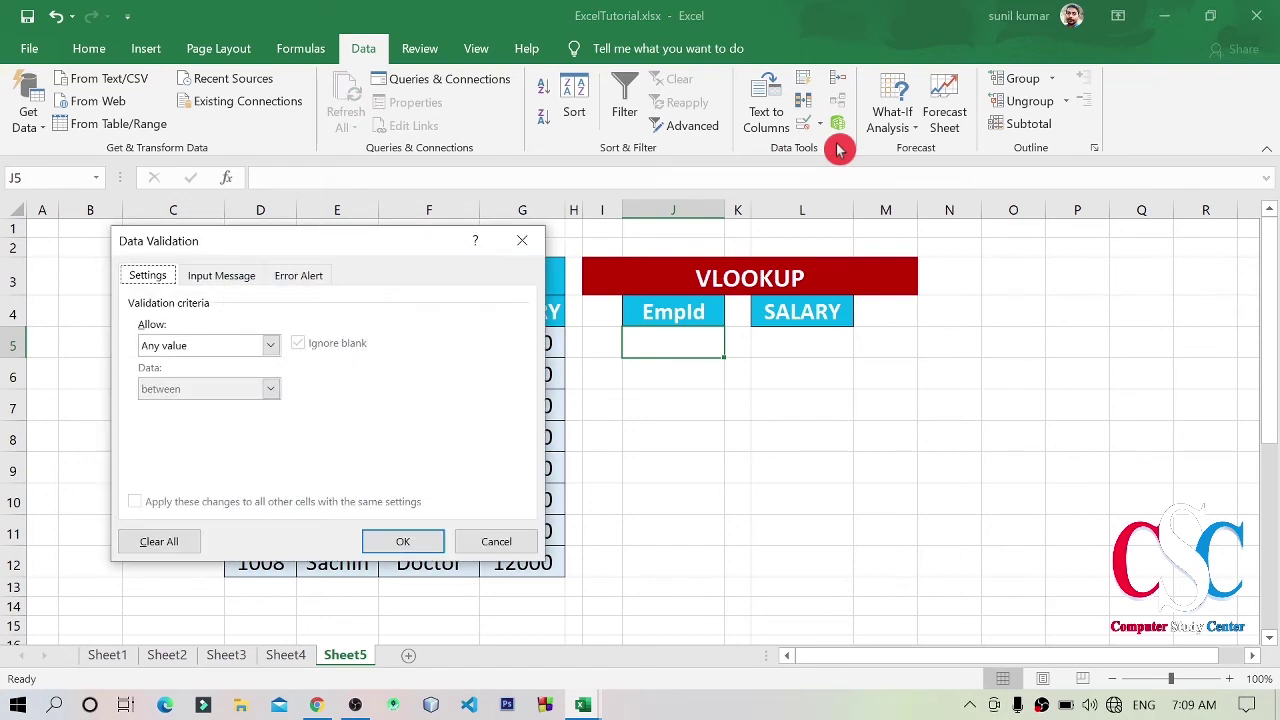
click(269, 345)
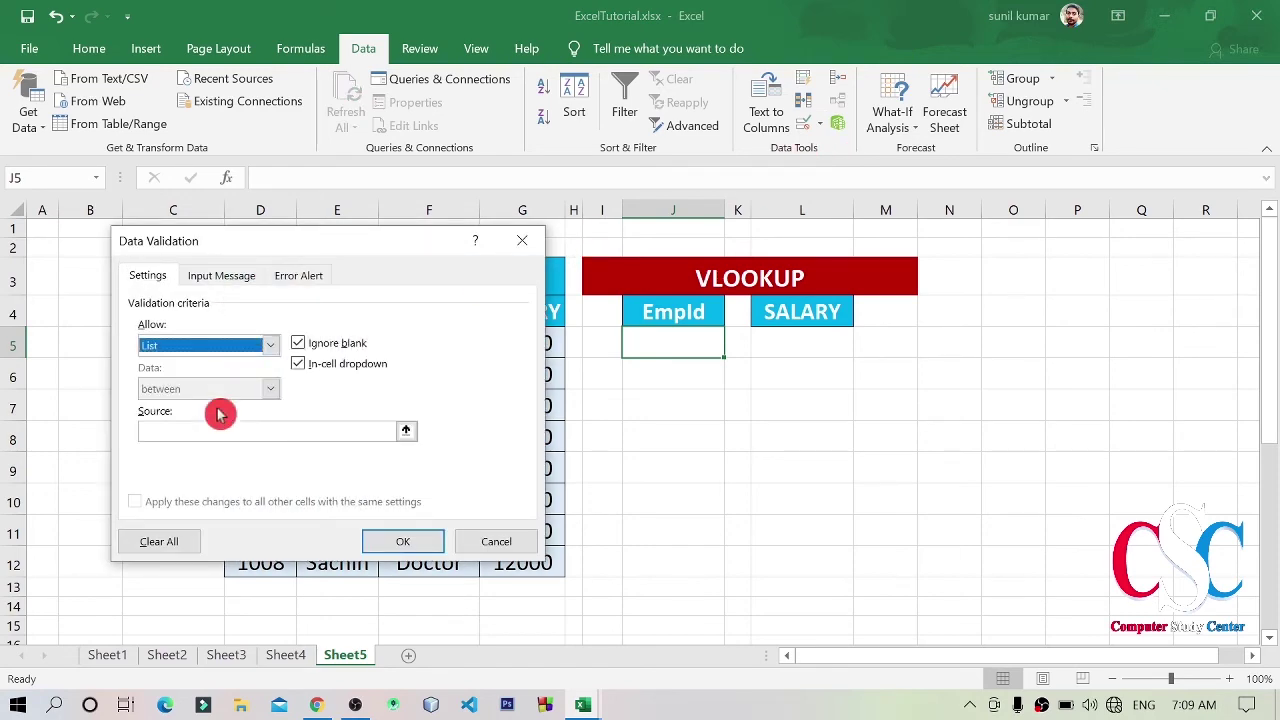
click(217, 407)
click(405, 430)
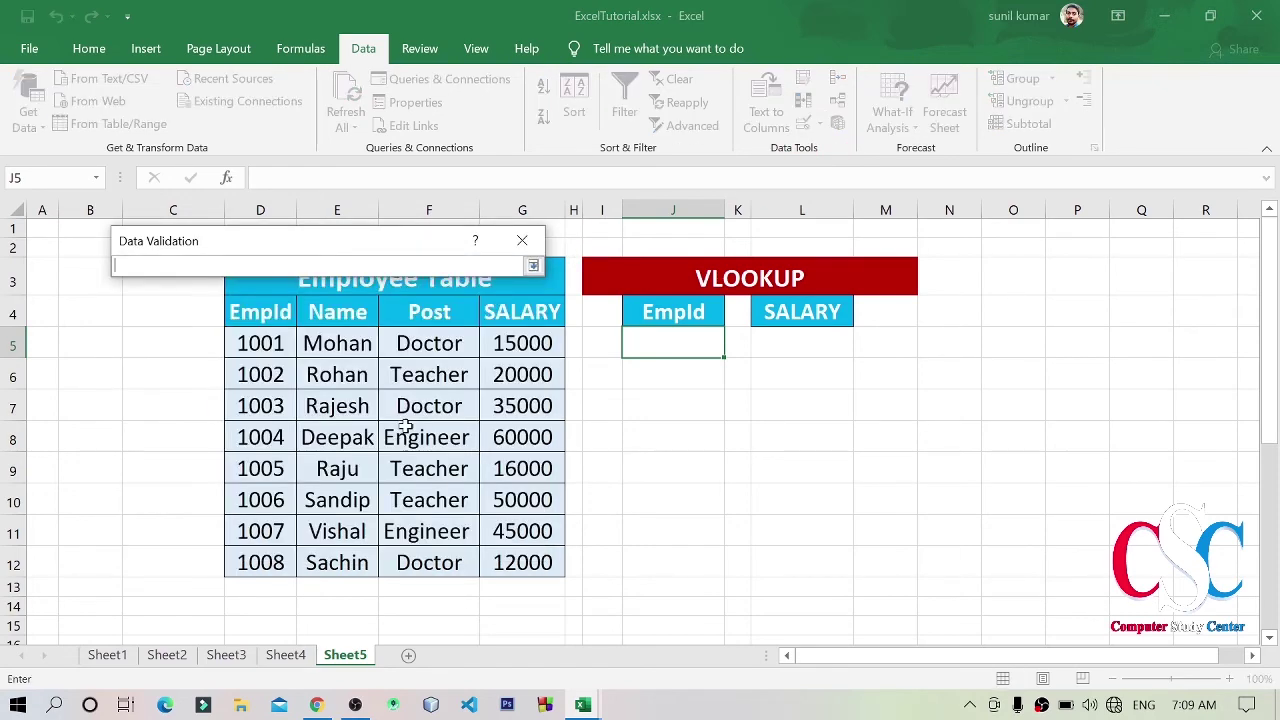
drag(358, 245, 955, 216)
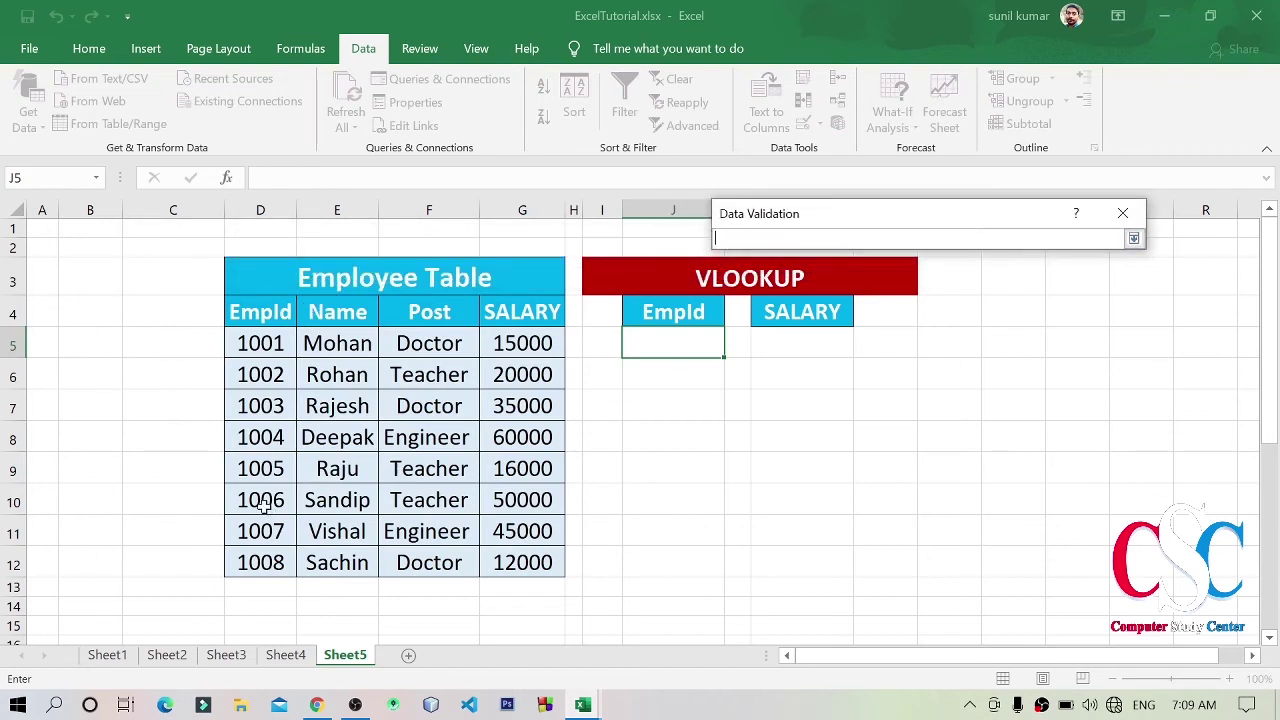
drag(284, 343, 272, 565)
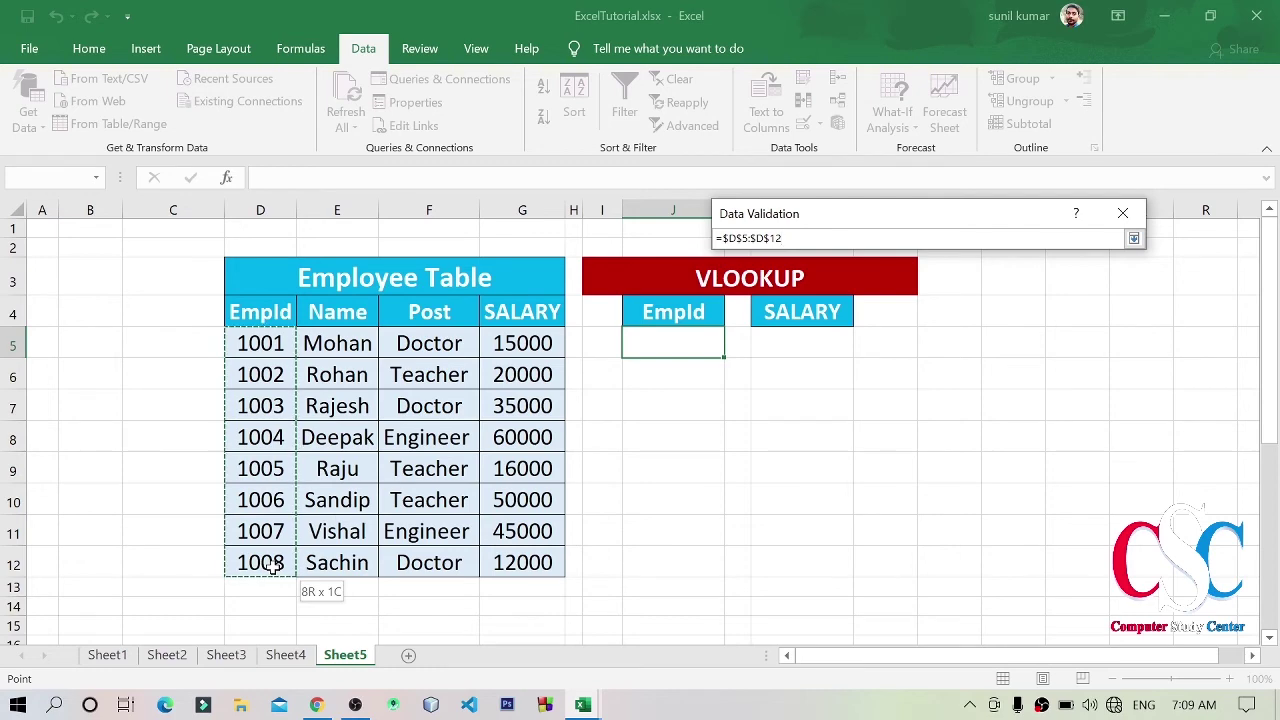
click(1137, 240)
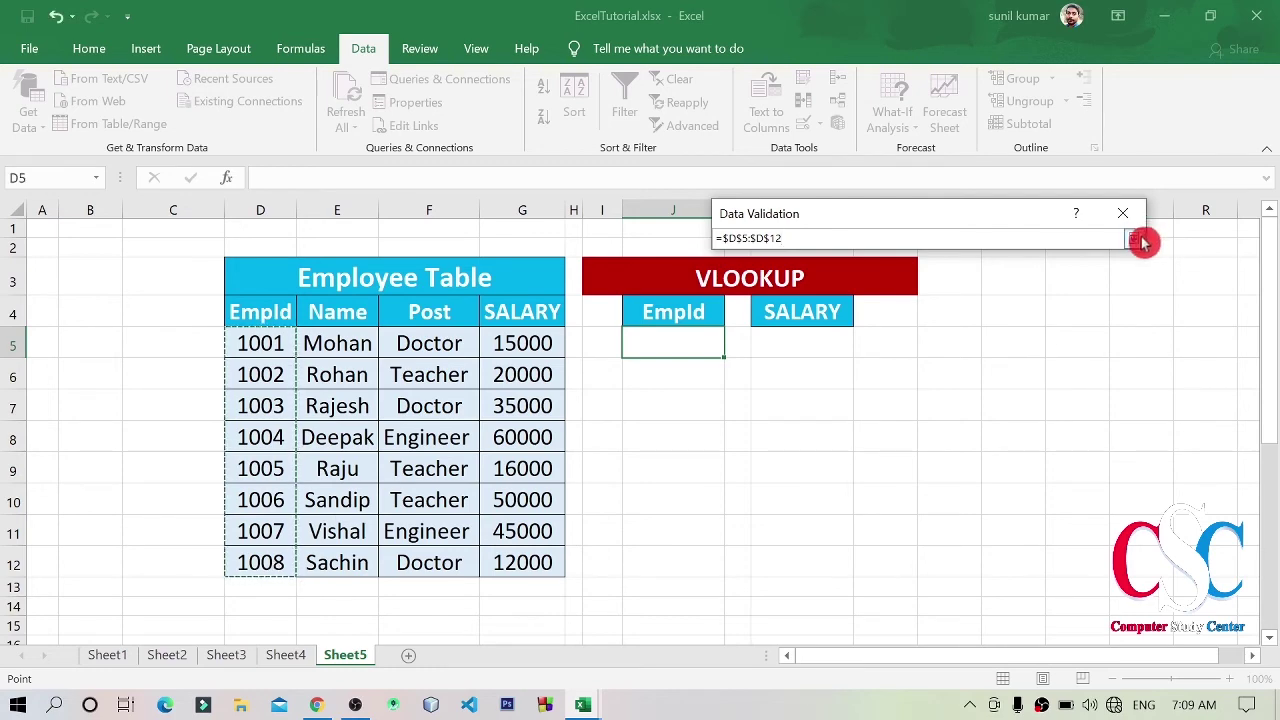
click(976, 514)
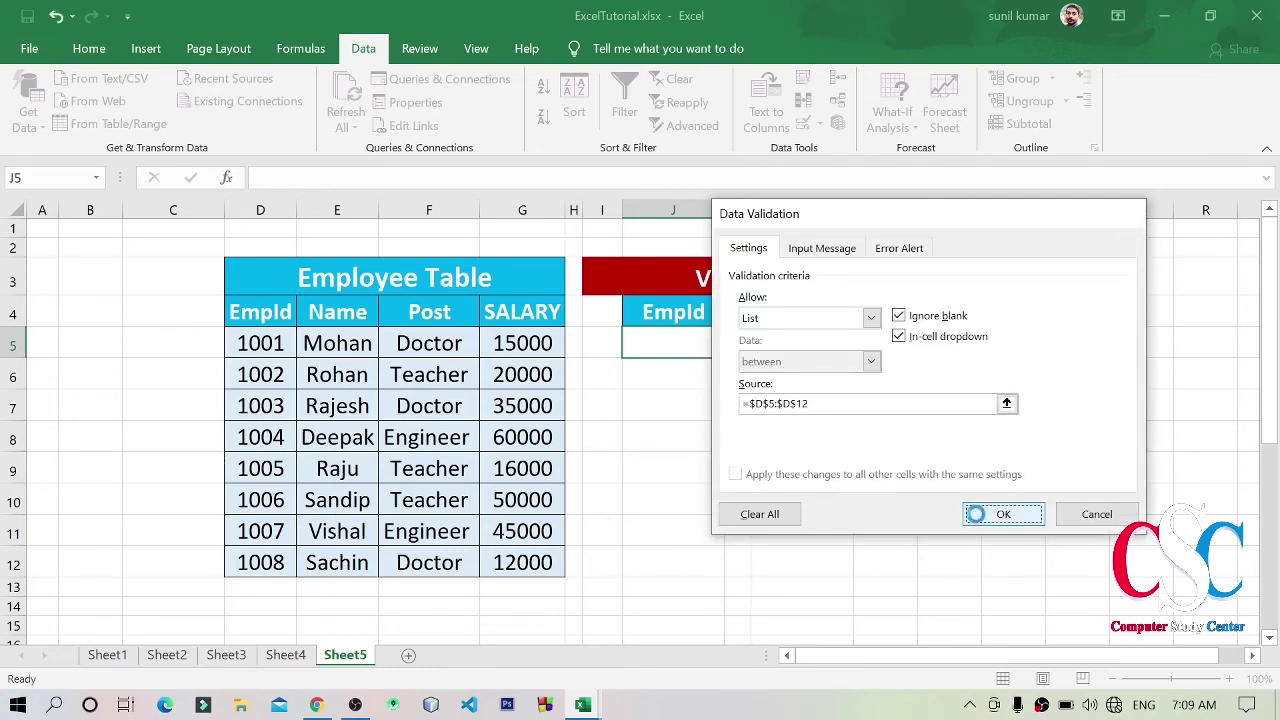
click(734, 350)
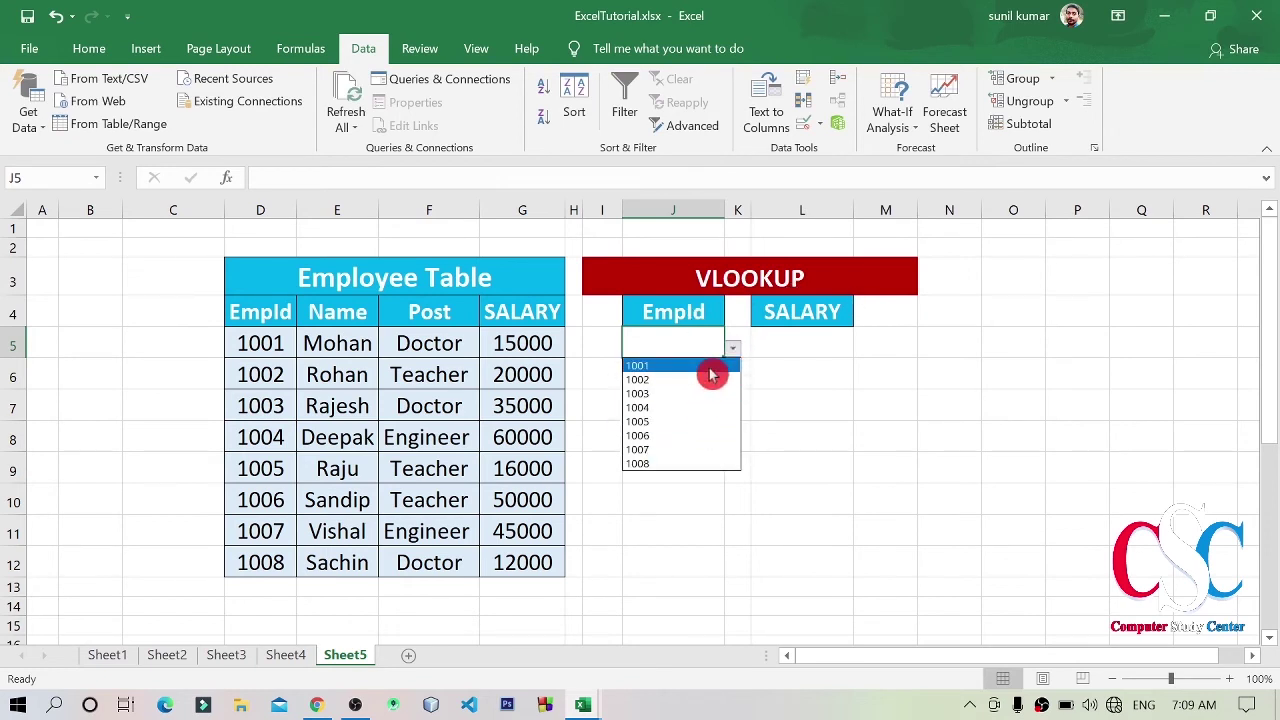
- Pick EmpId 1001 in J5 and format it at font size 18, centred
click(708, 366)
click(798, 380)
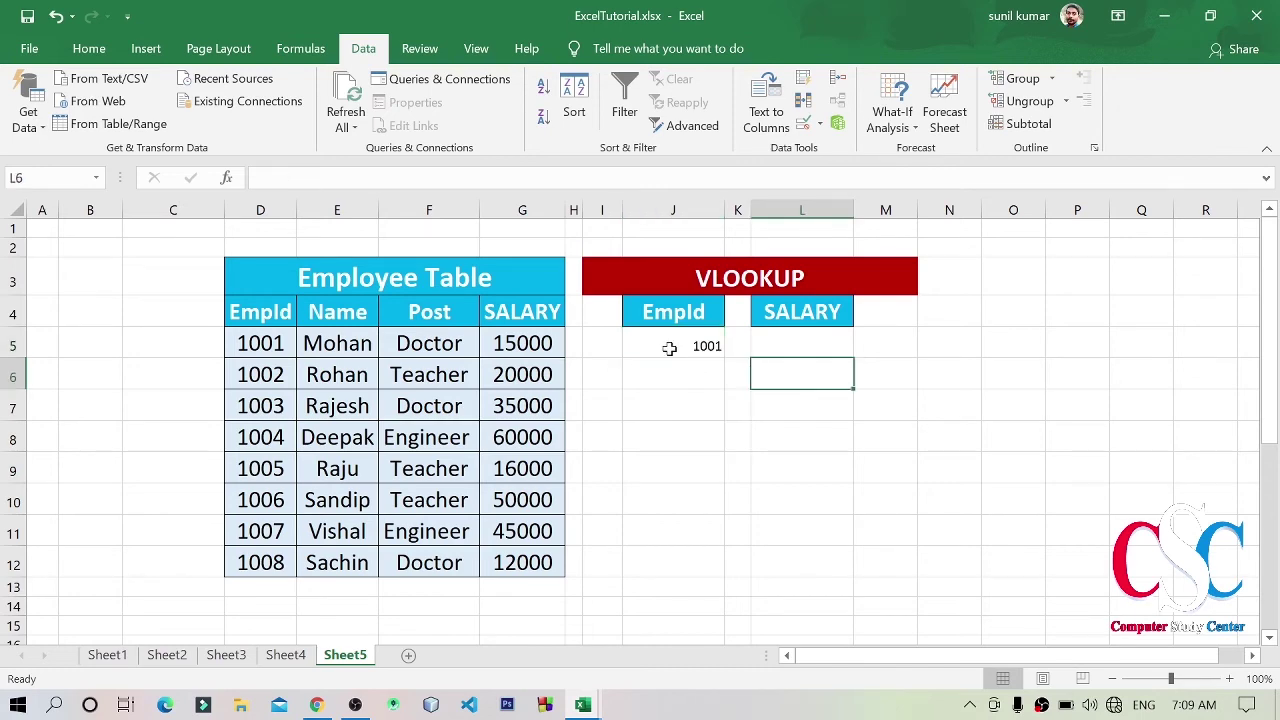
click(666, 346)
click(88, 49)
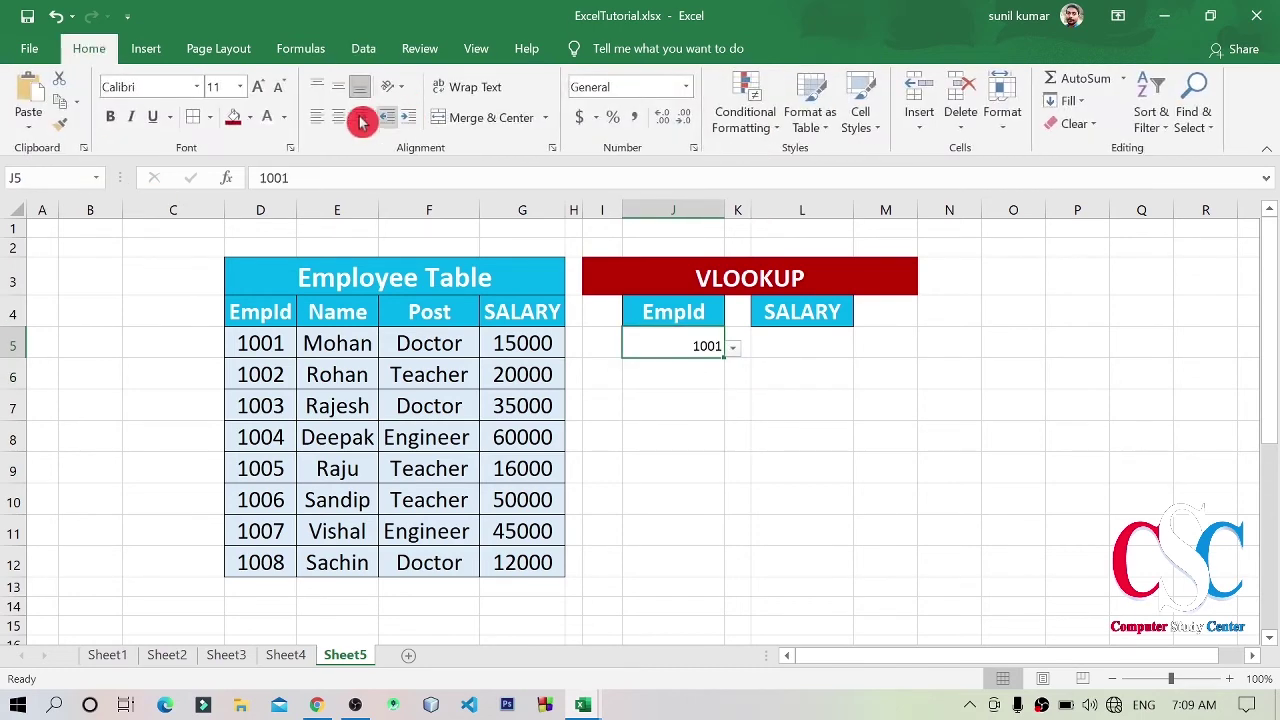
click(257, 87)
click(257, 87)
click(257, 87)
click(257, 87)
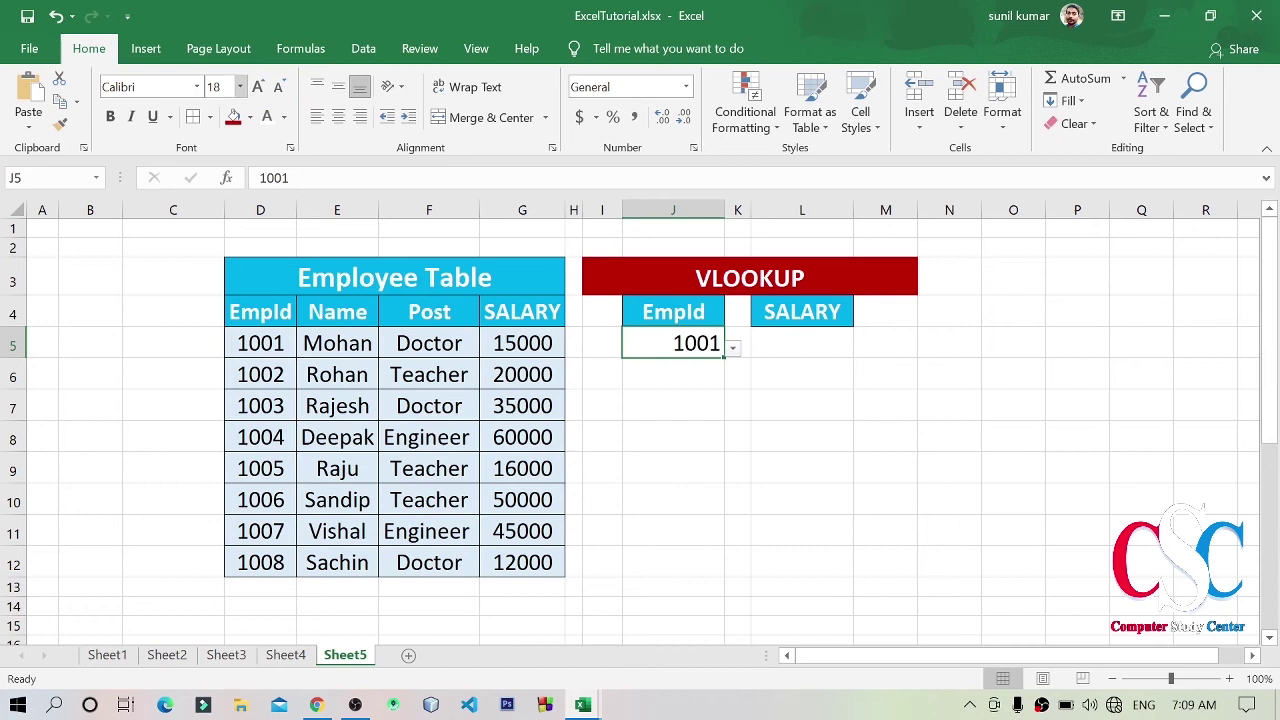
click(338, 117)
click(686, 459)
click(672, 318)
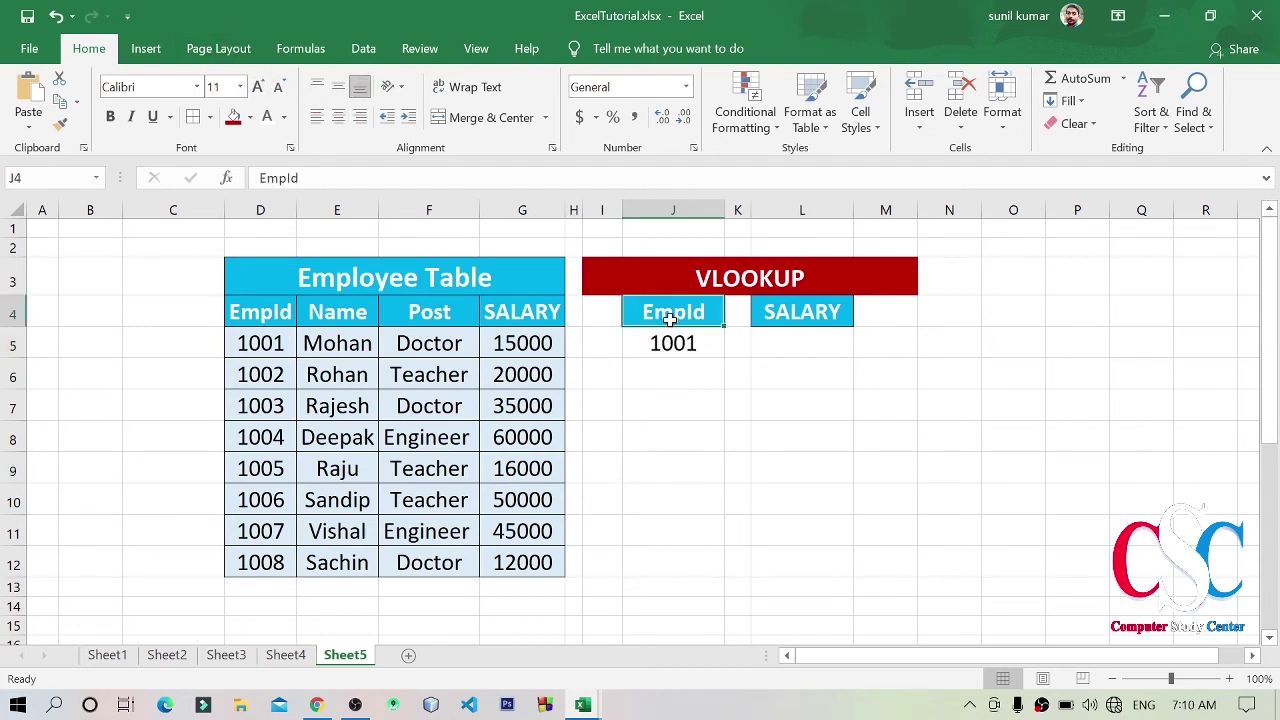
click(674, 342)
- Copy J5's formatting onto the SALARY cell L5 with Format Painter
click(826, 336)
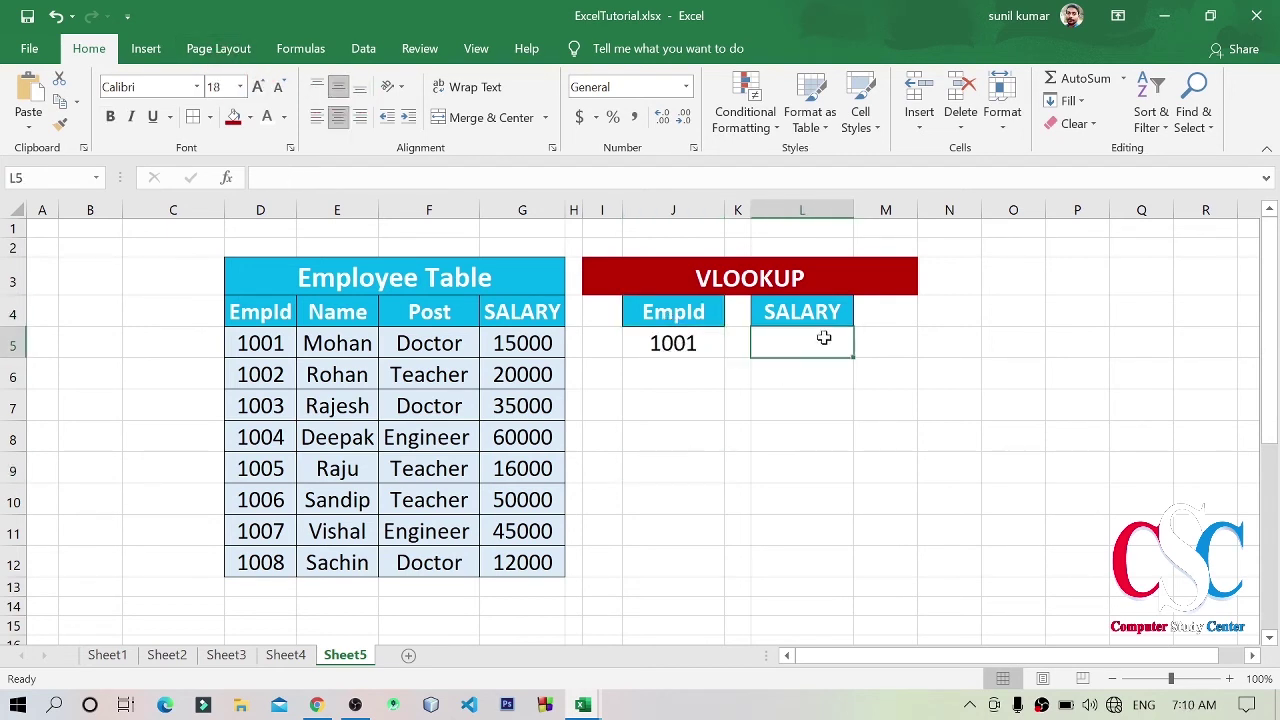
click(645, 340)
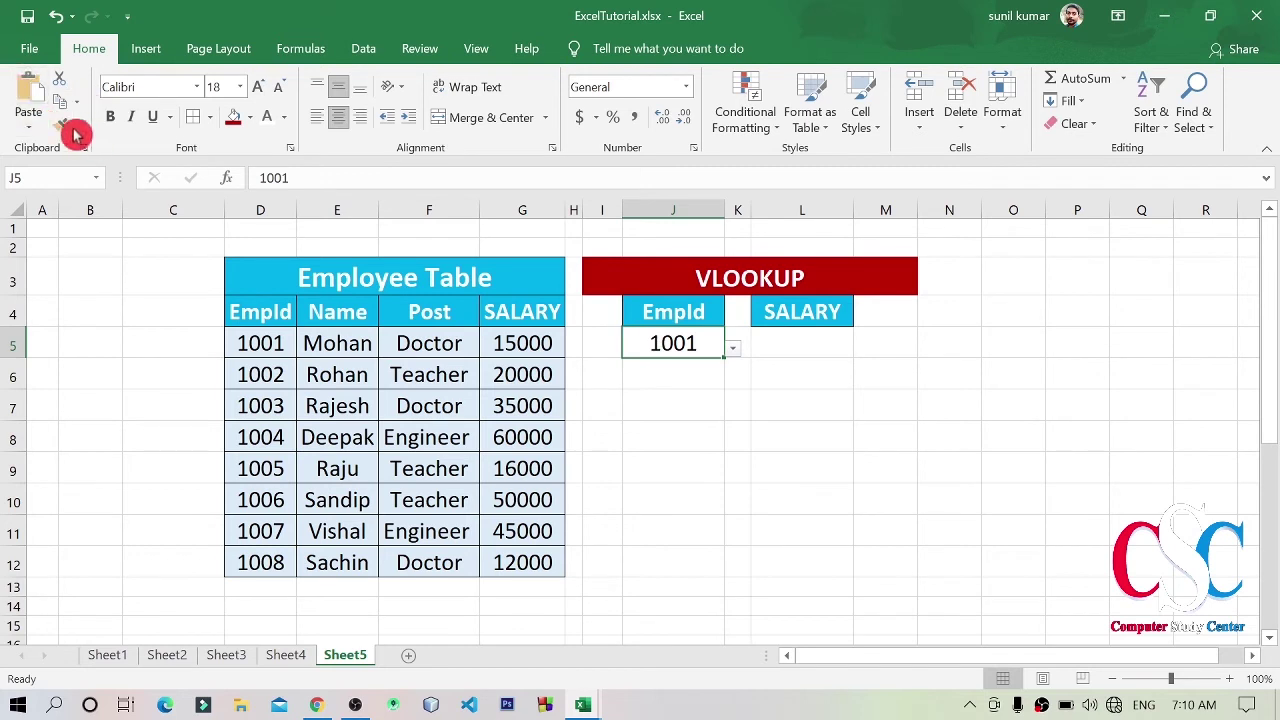
click(60, 123)
click(805, 334)
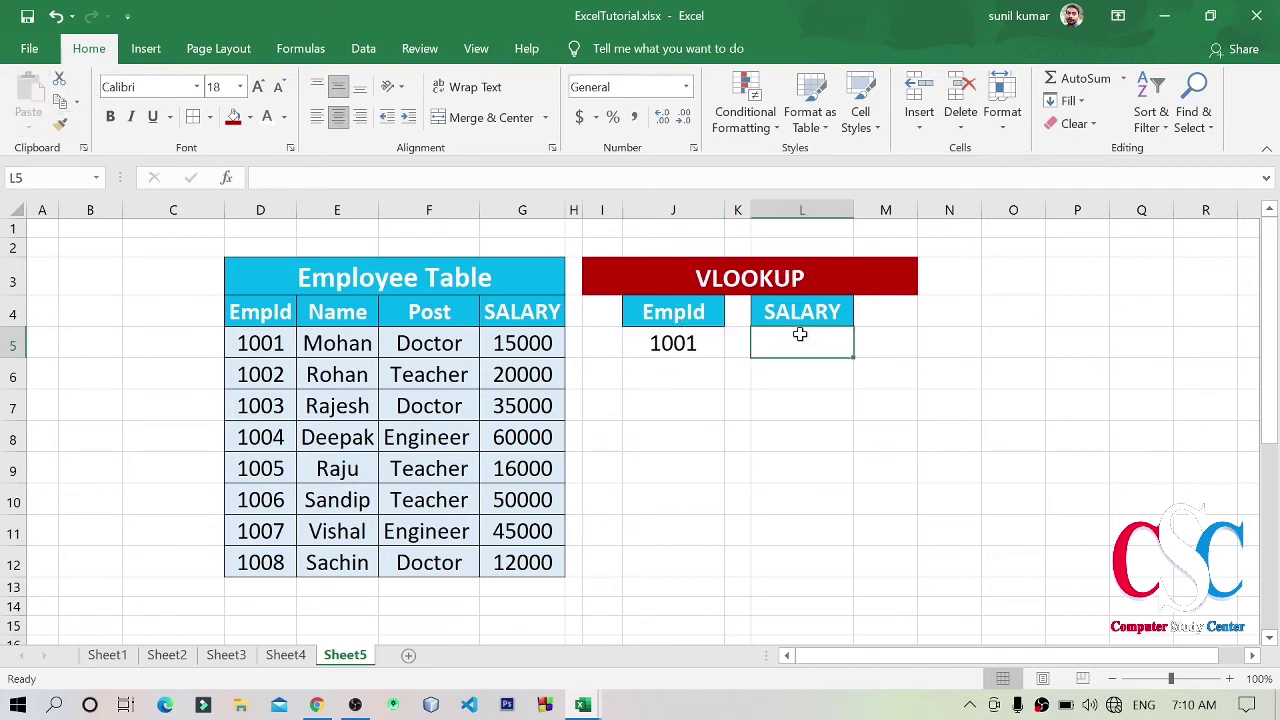
click(1003, 400)
click(815, 343)
- Enter =VLOOKUP(J5,D4:G12,4) in L5 to return salary 15000 for EmpId 1001
text(=)
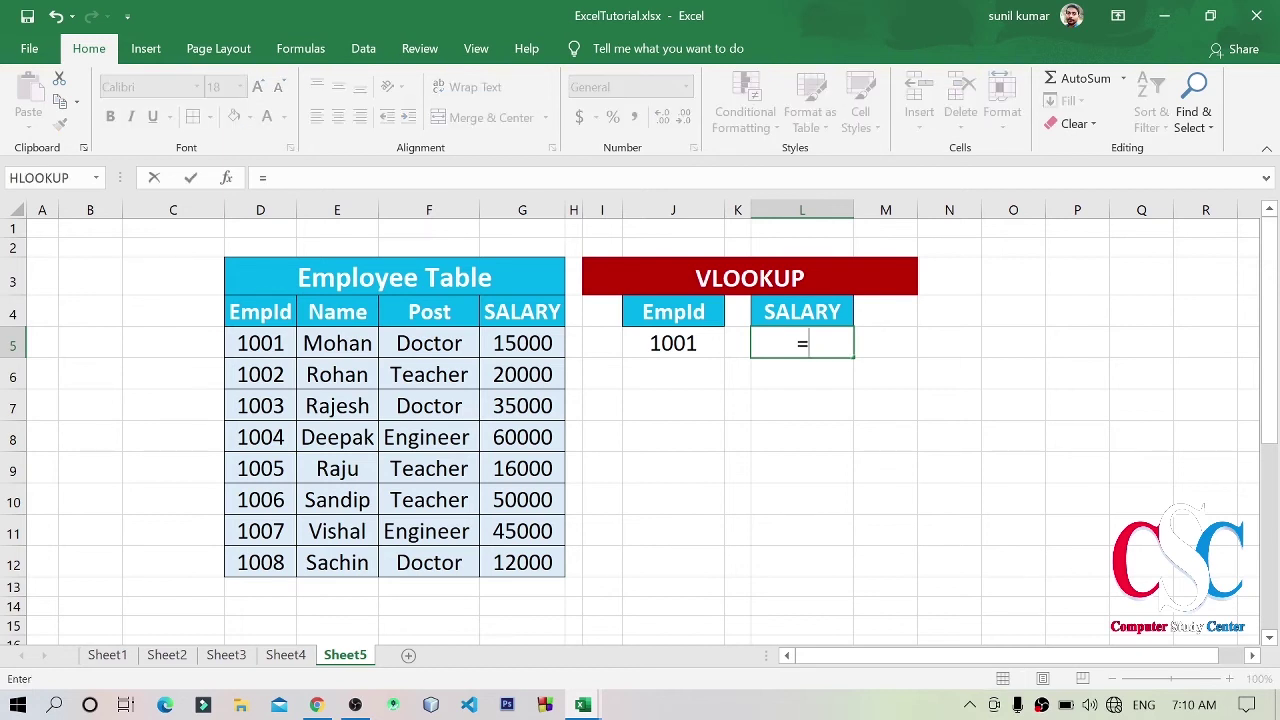
text(v)
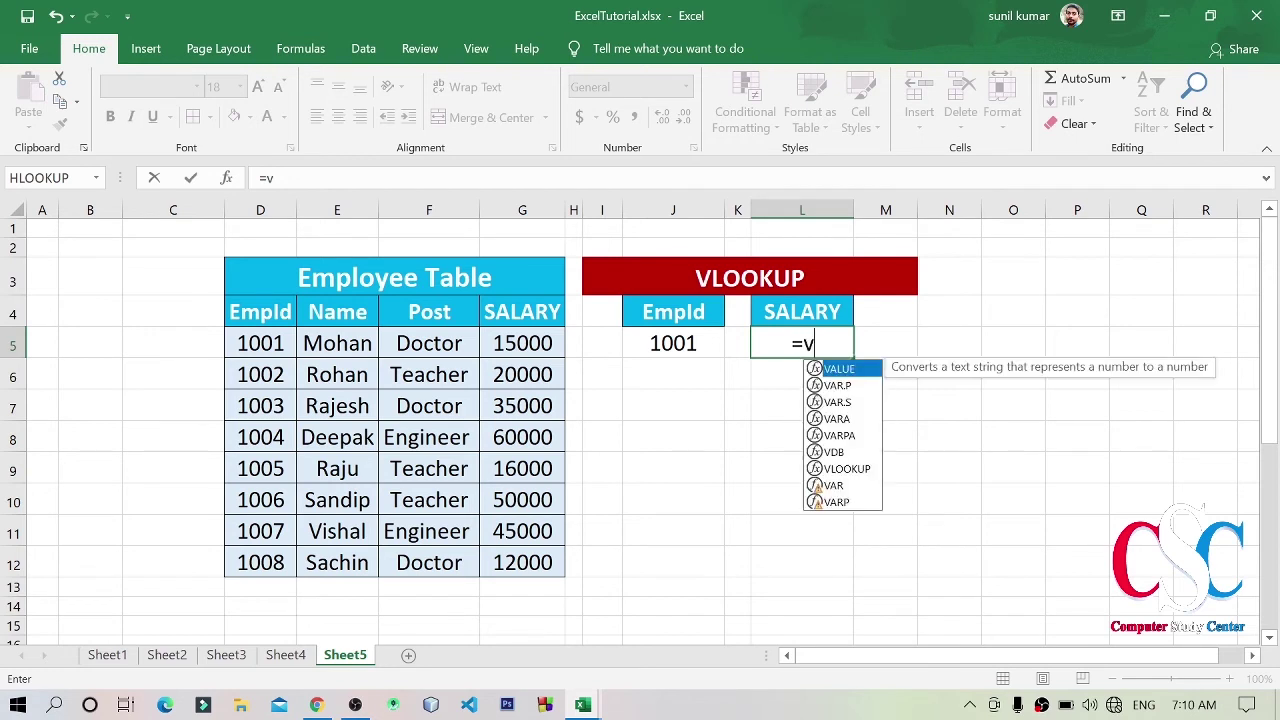
text(l)
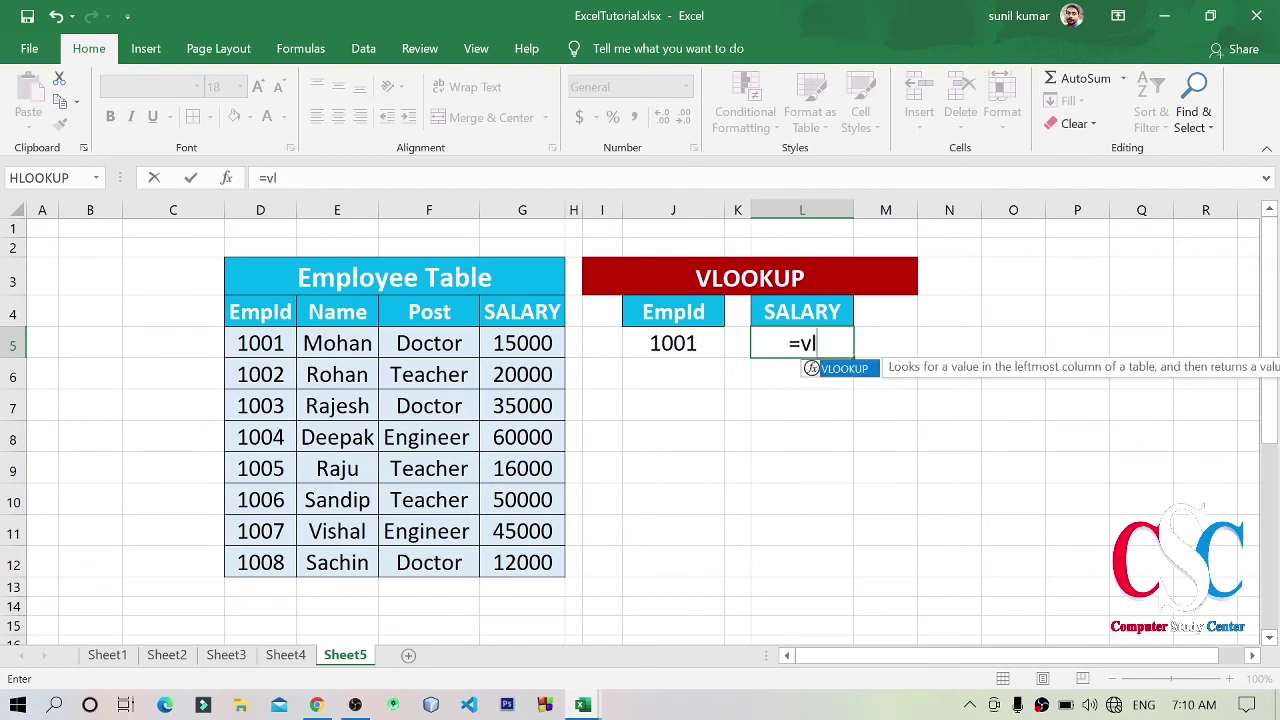
key(Tab)
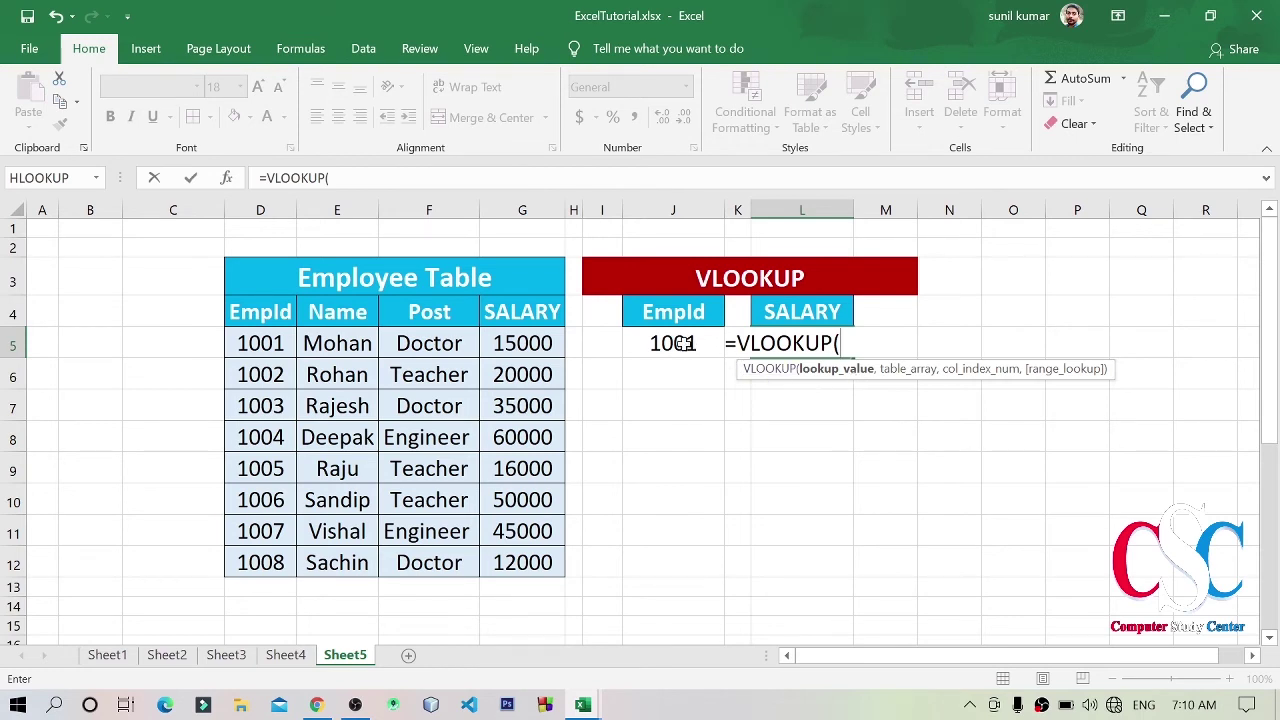
click(684, 343)
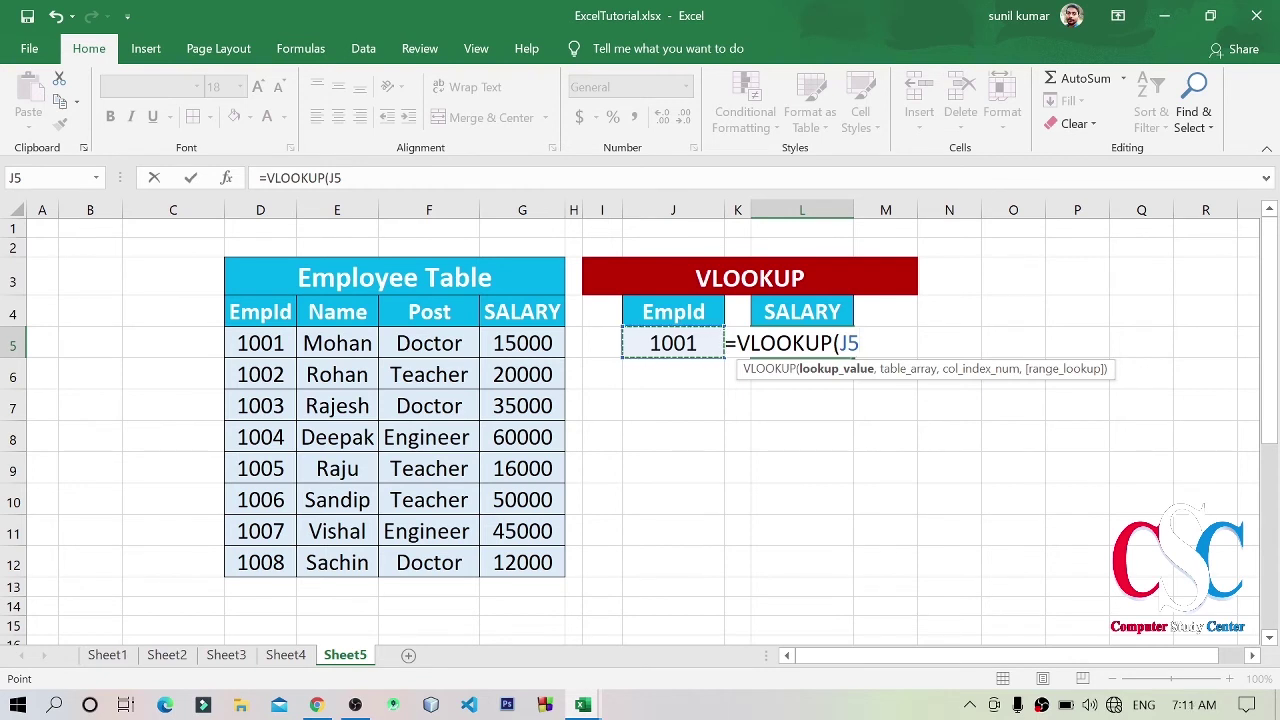
text(,)
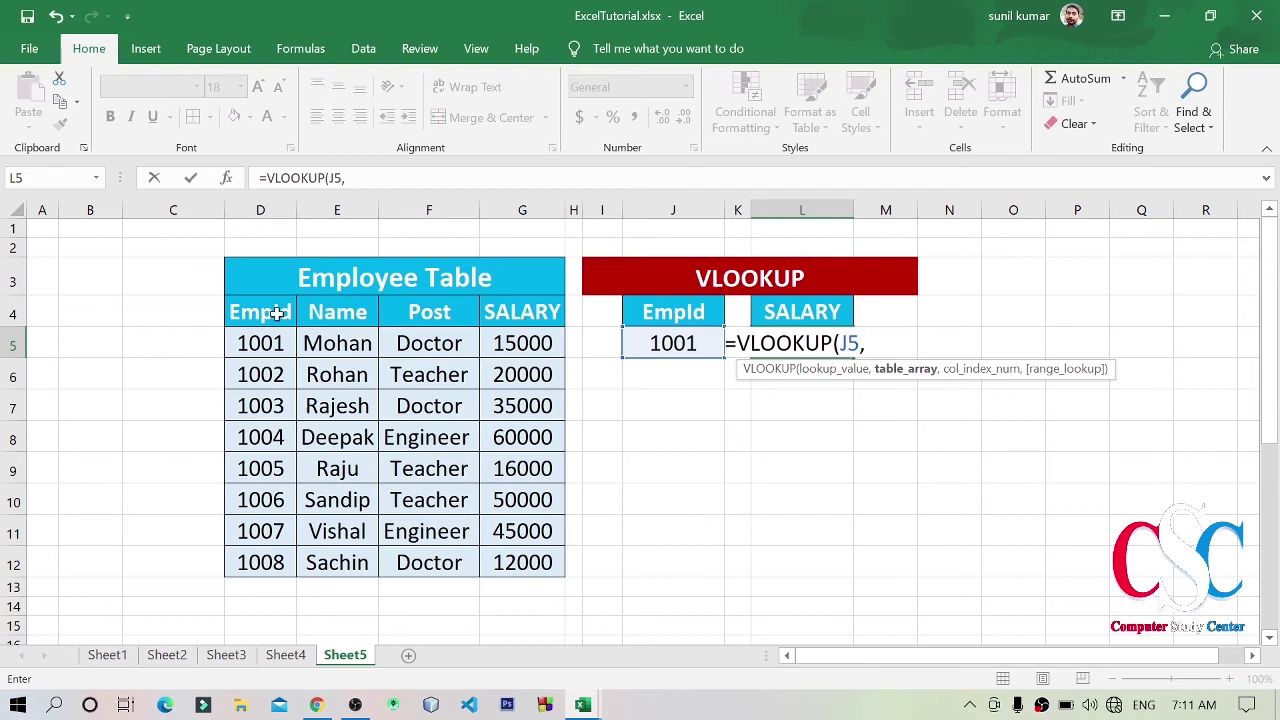
mouse_move(256, 313)
mouse_down()
mouse_move(468, 545)
mouse_move(524, 566)
mouse_up()
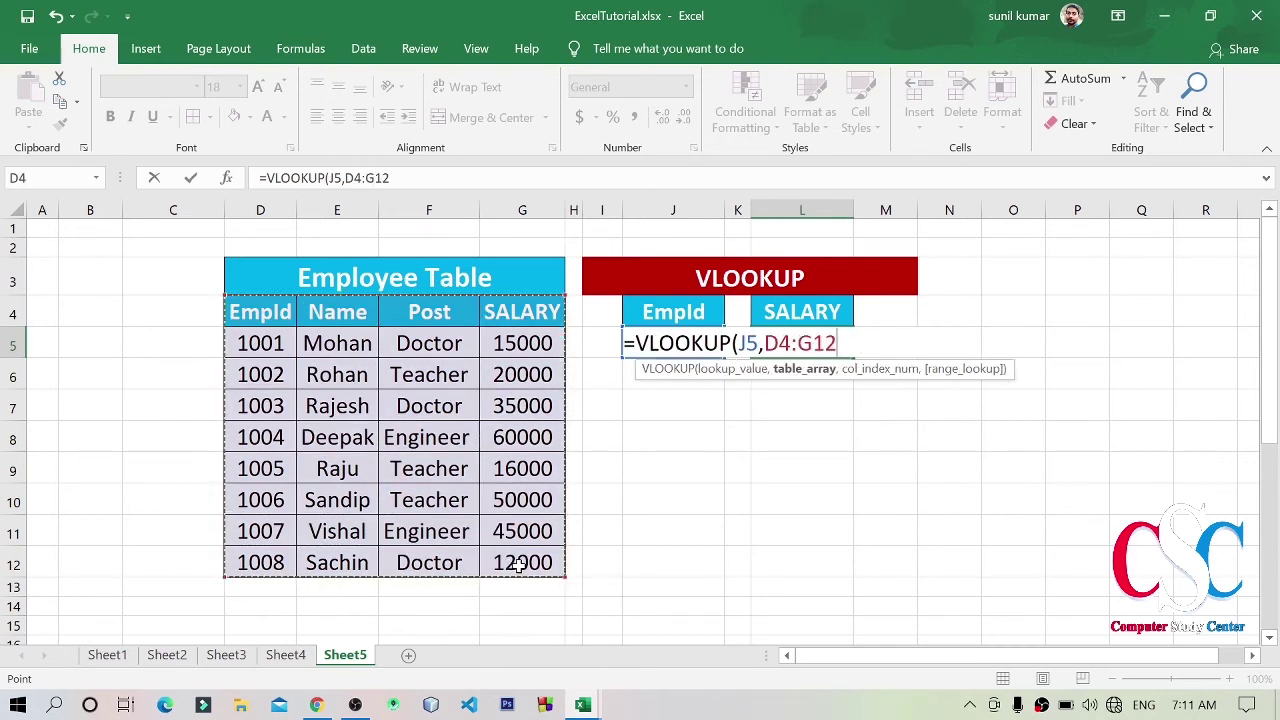
text(,4)
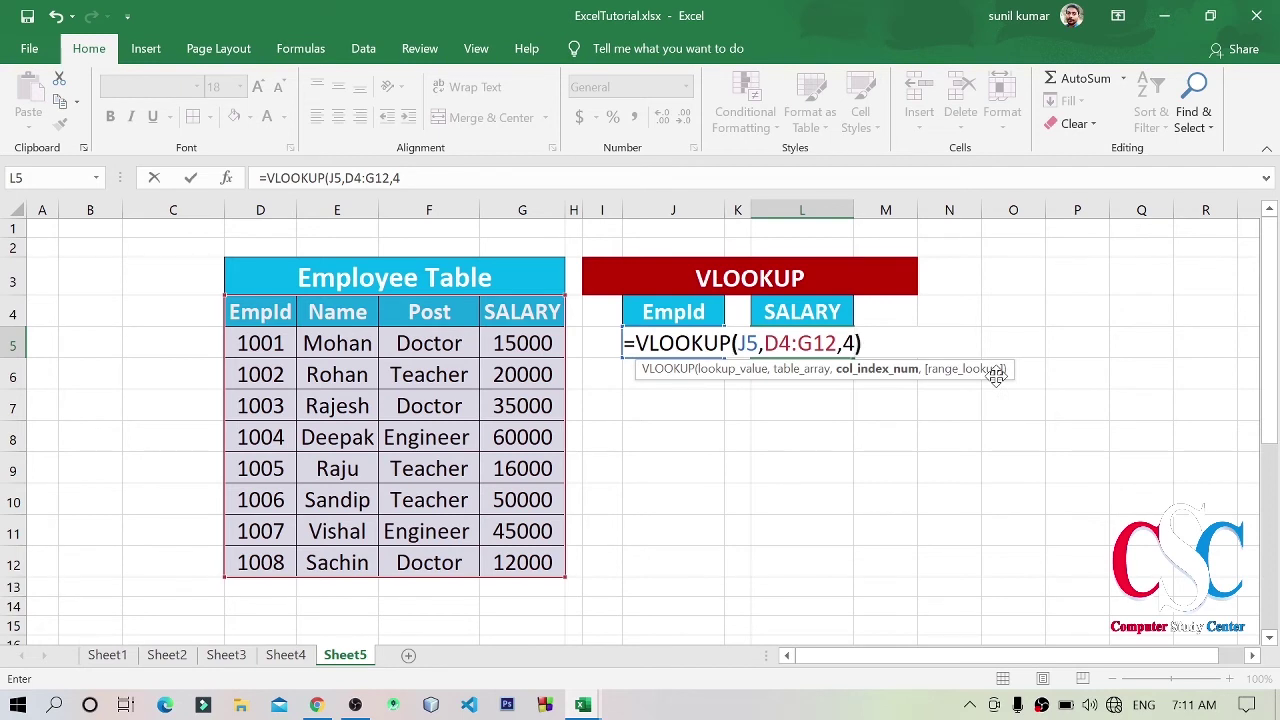
text())
key(Return)
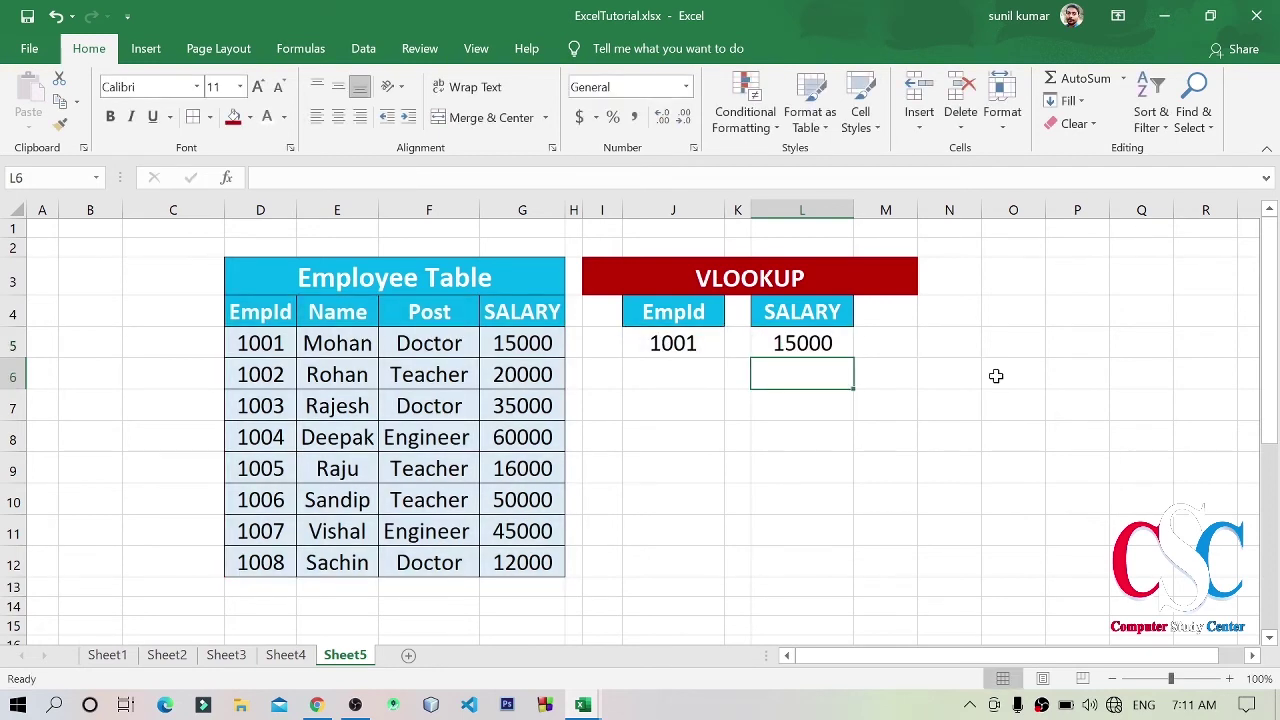
- Review the lookup cells and highlight EmpId 1006's row with its 50000 salary
click(700, 343)
click(802, 343)
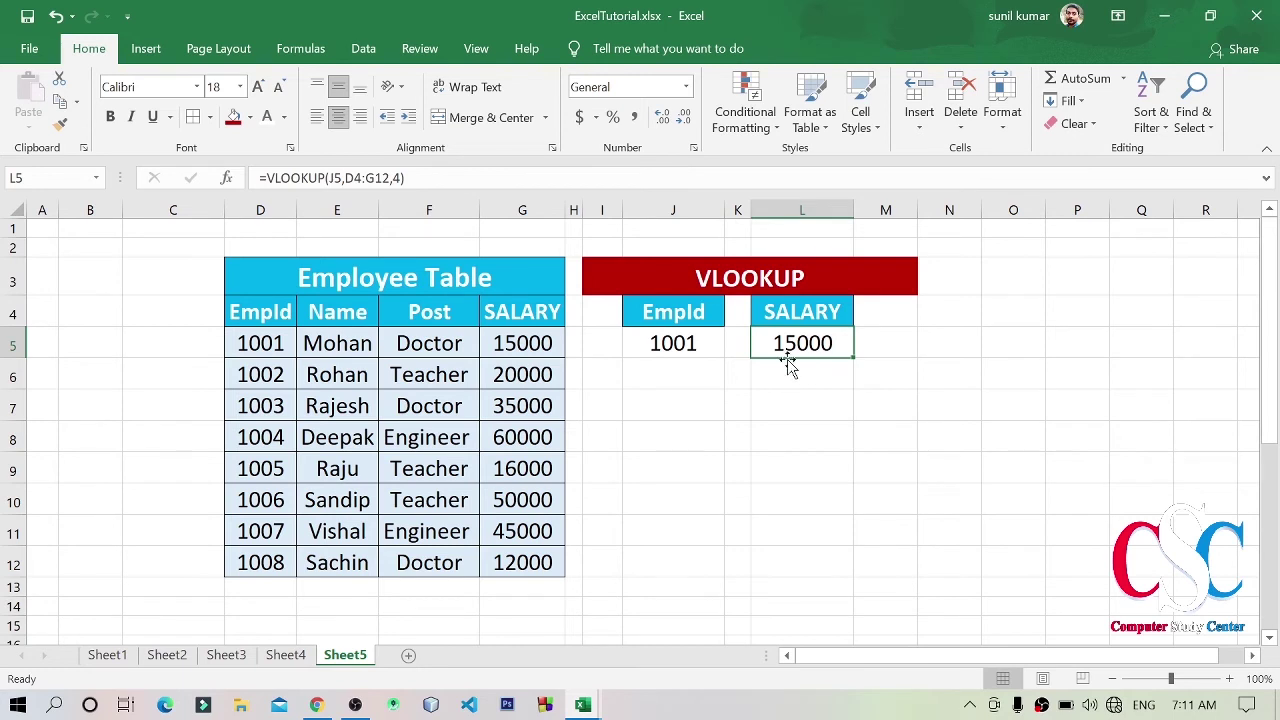
click(270, 342)
click(490, 341)
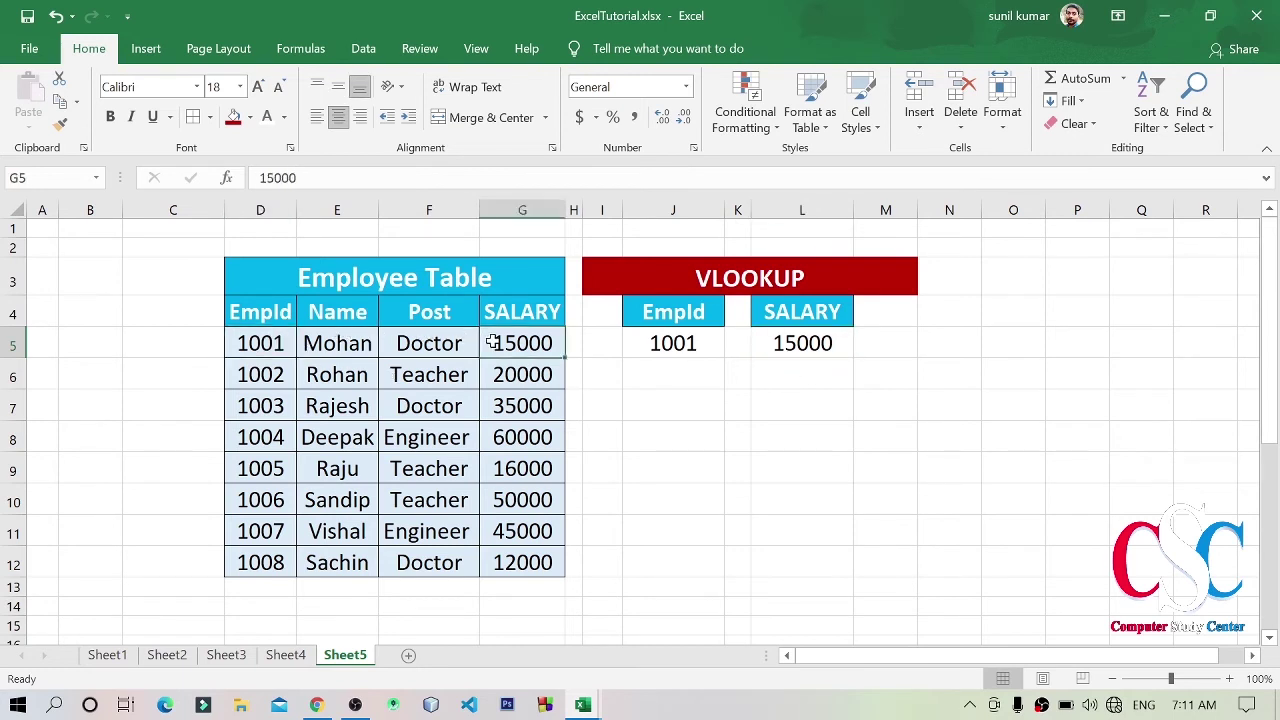
click(540, 502)
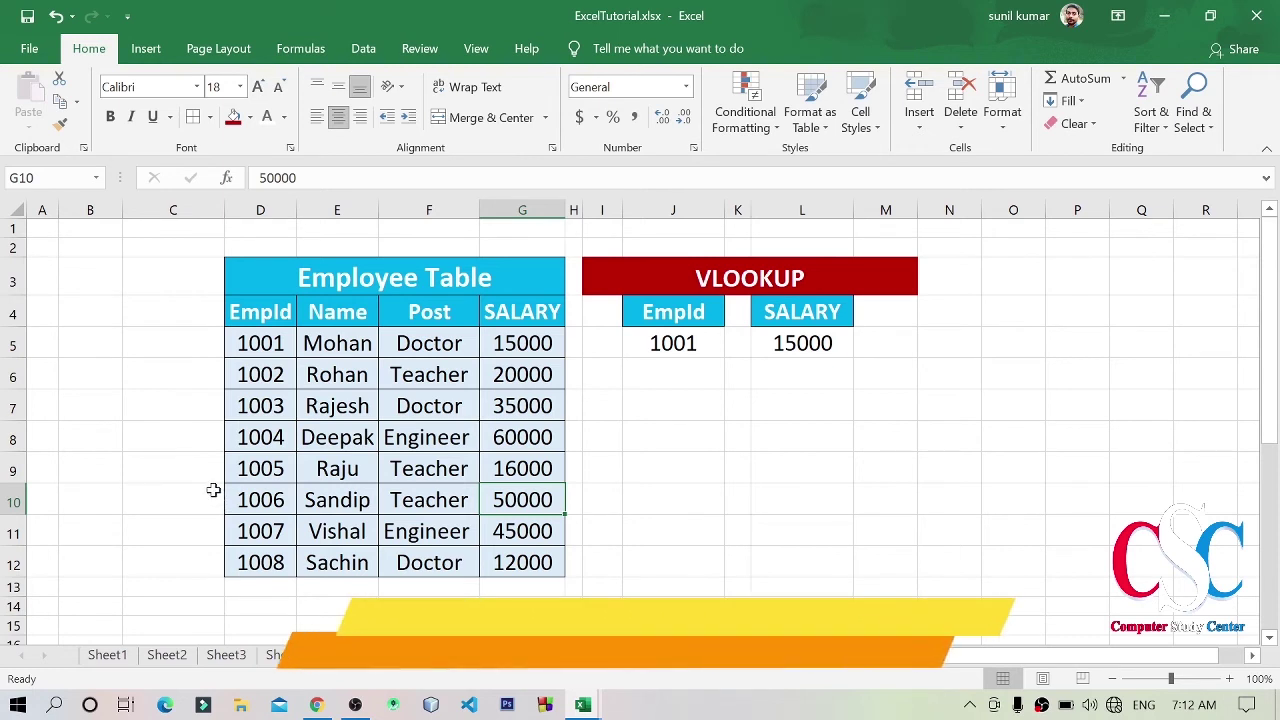
drag(208, 491, 305, 497)
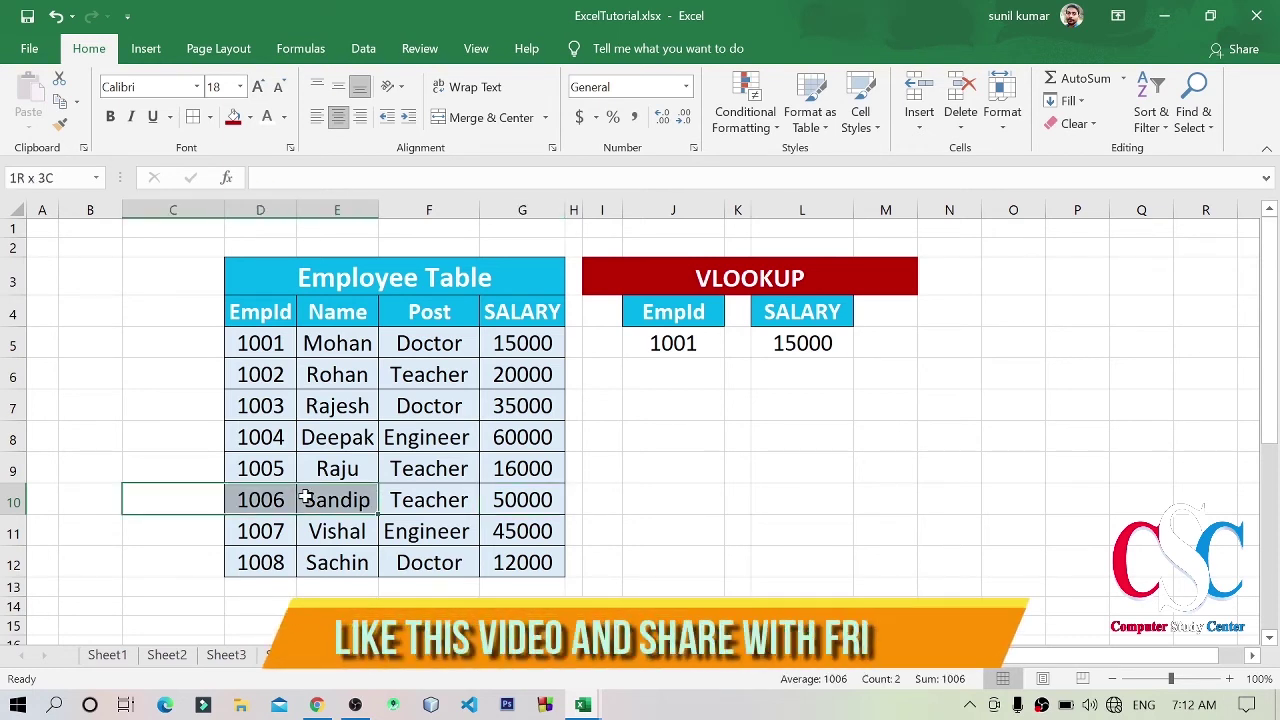
drag(305, 497, 575, 503)
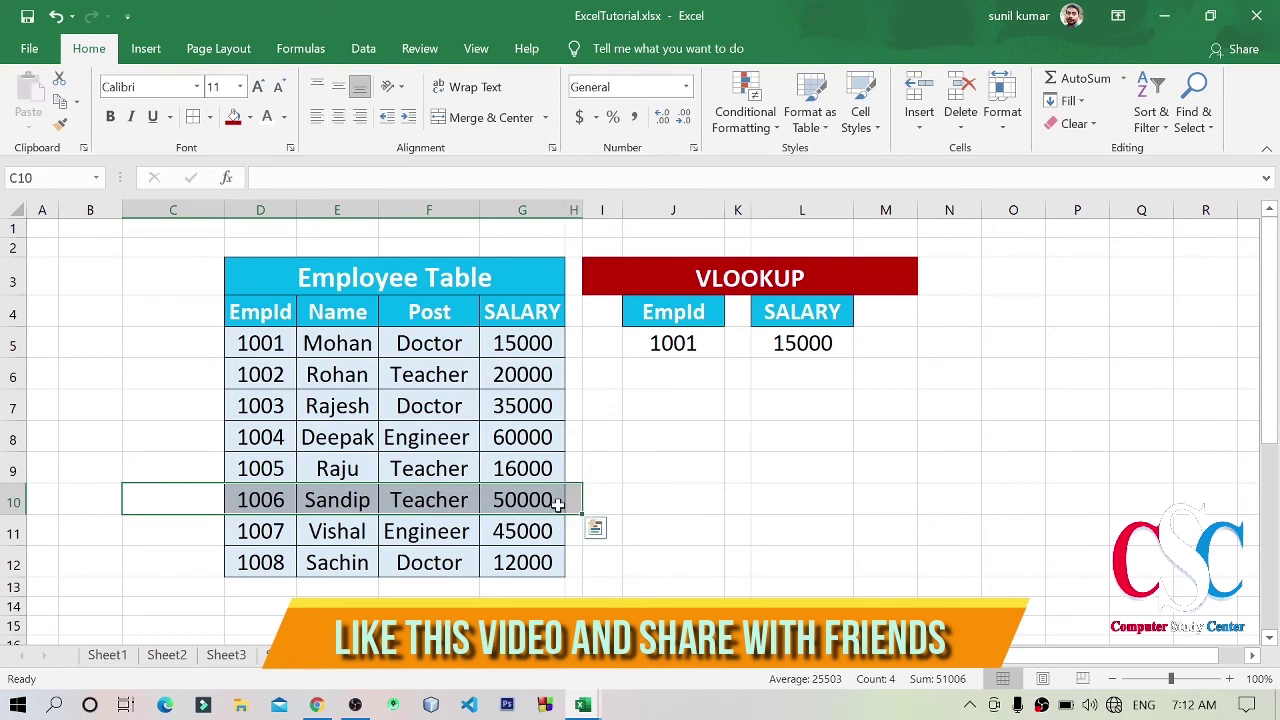
- Choose EmpId 1006, then 1003, in J5 so L5 updates to salary 35000
click(676, 347)
click(732, 349)
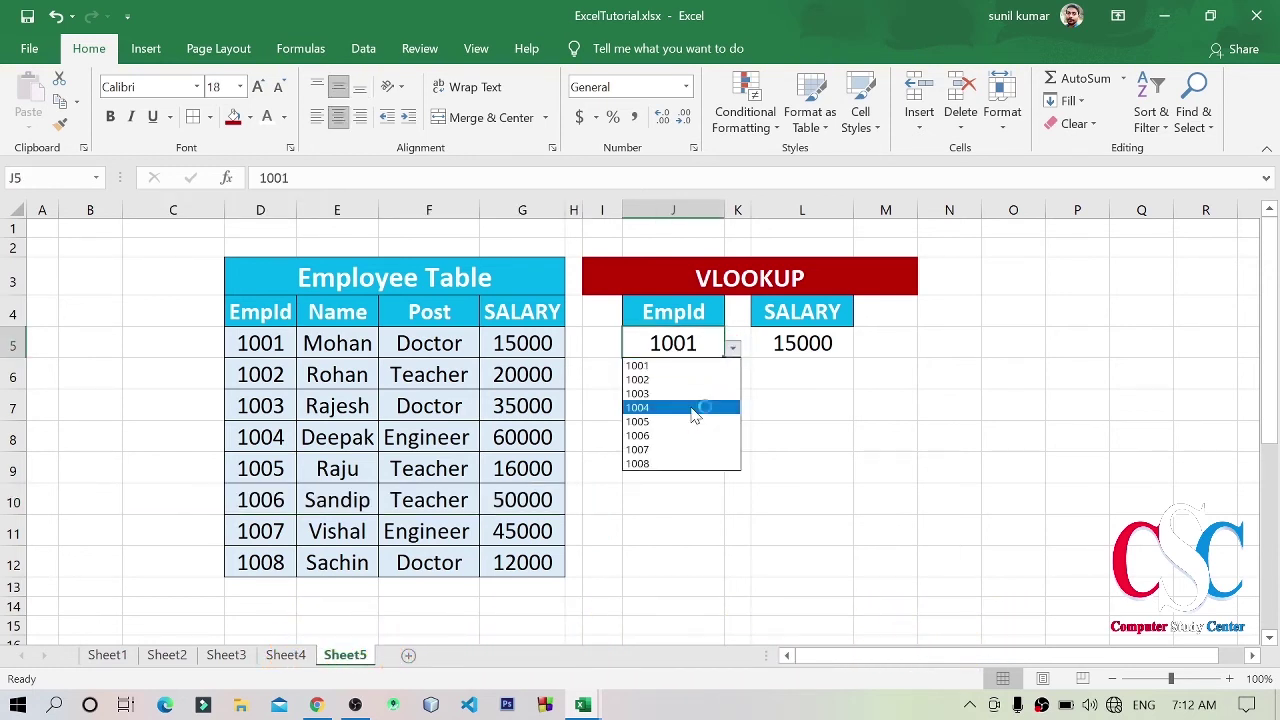
key(super+plus)
key(super+plus)
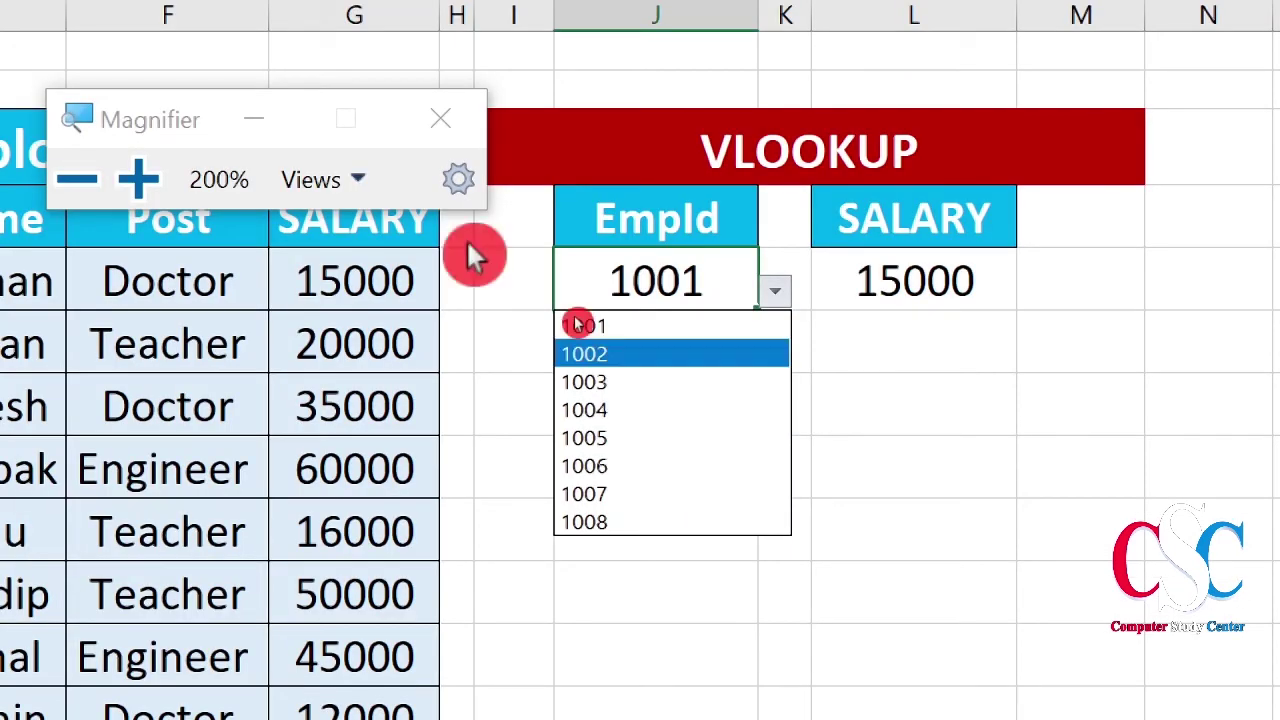
click(250, 110)
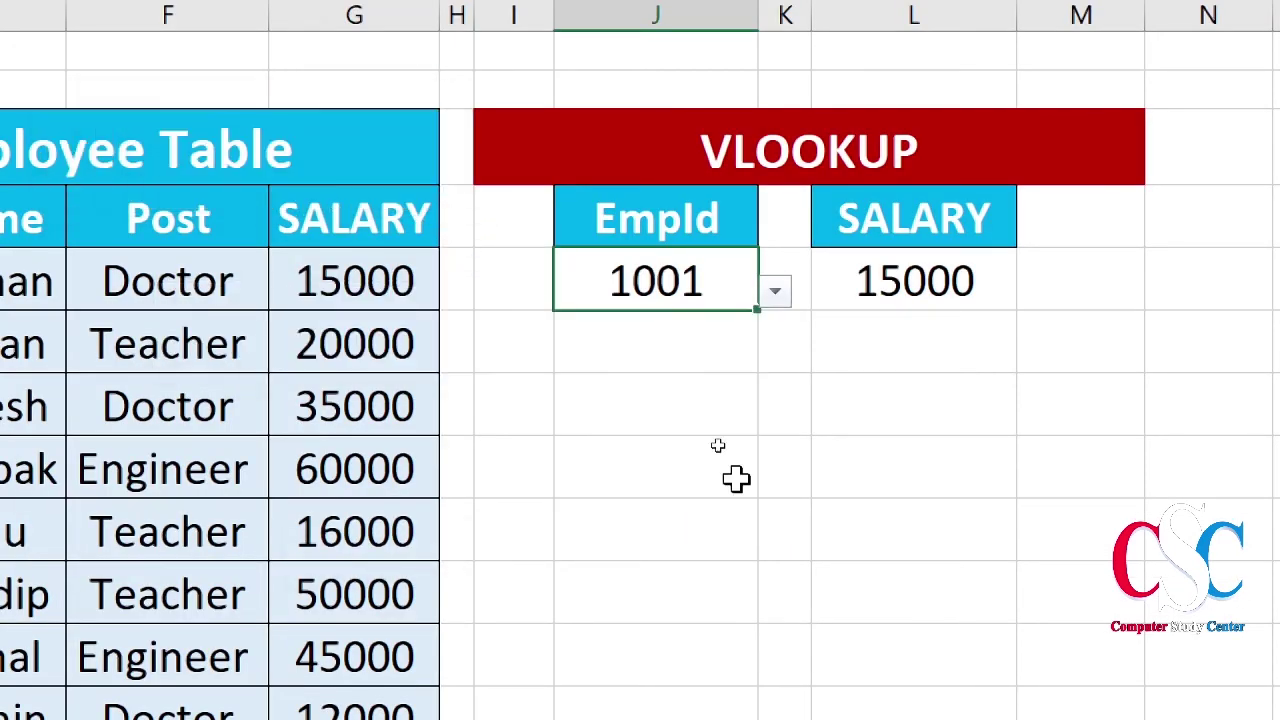
click(772, 288)
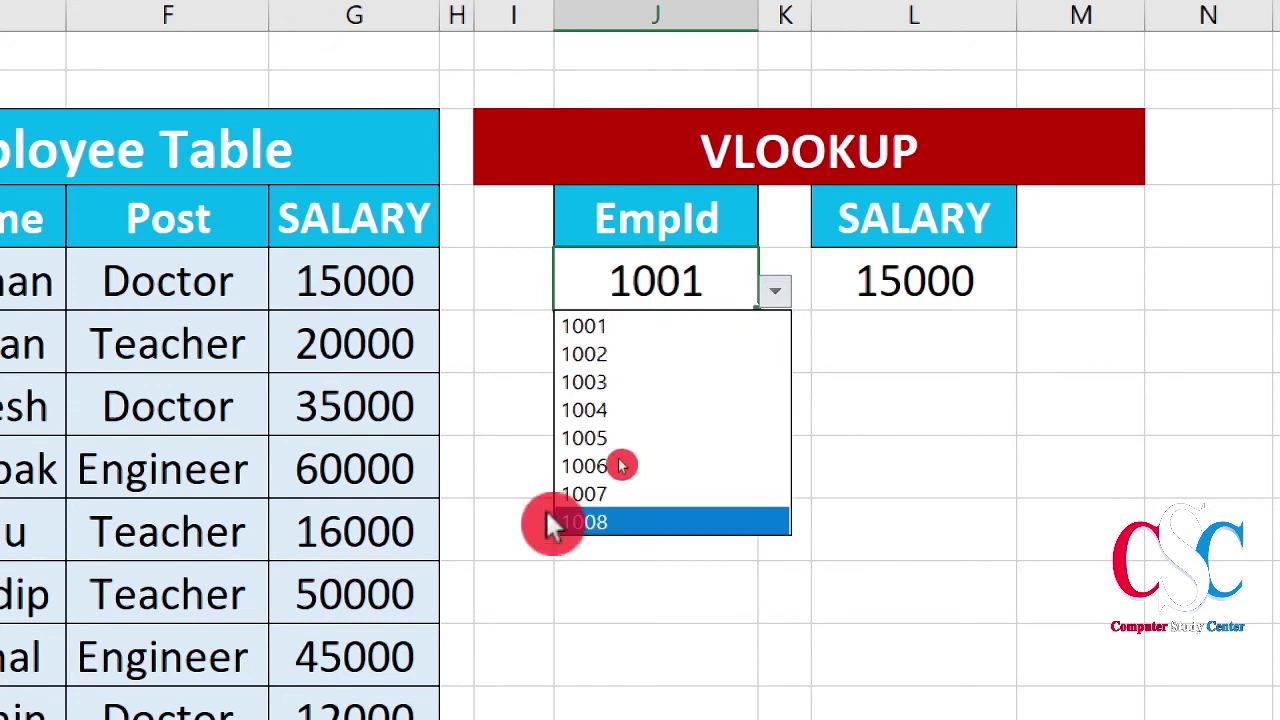
click(694, 466)
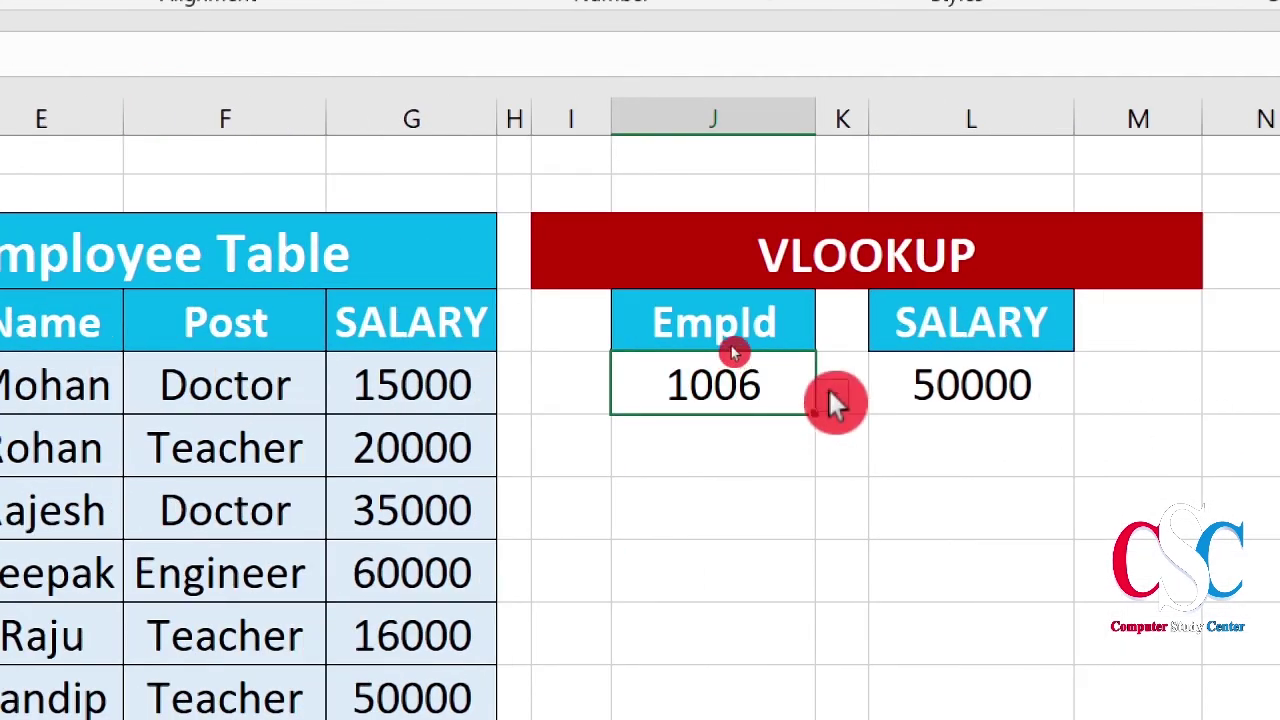
click(828, 392)
click(740, 490)
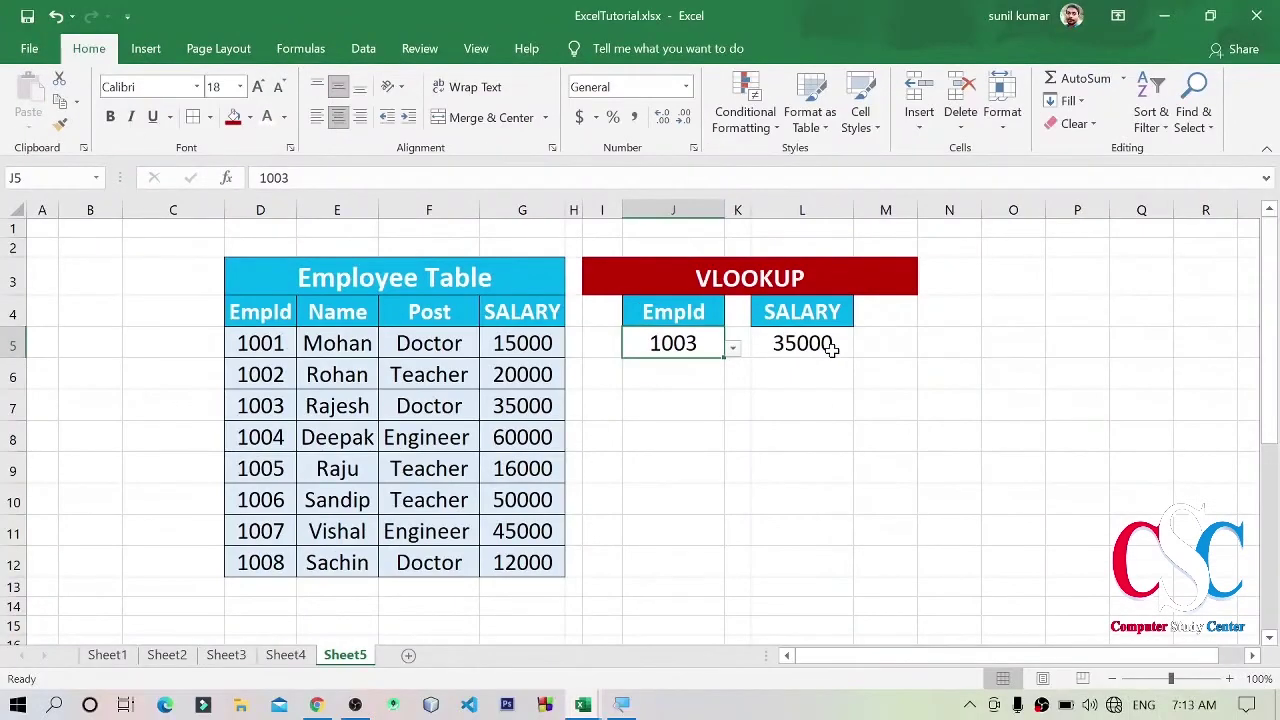
click(922, 435)
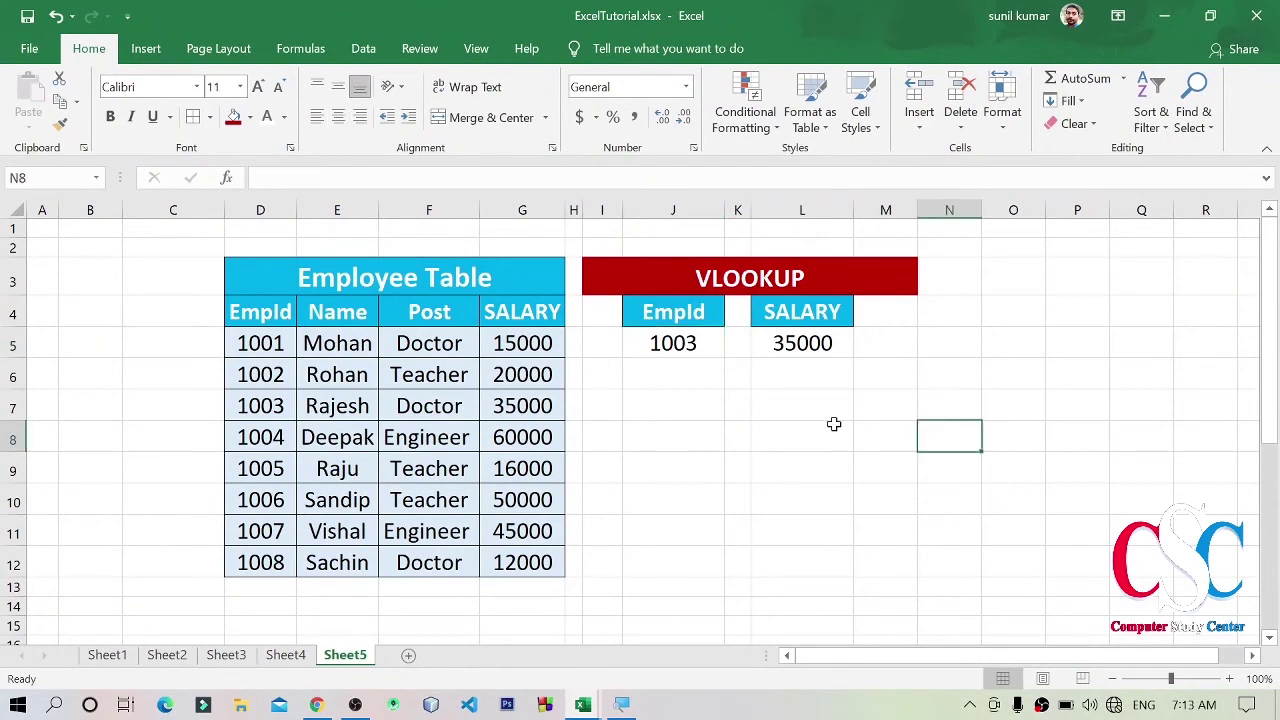
- Scroll down to the Marks Sheet block and enter roll number 1 in J25
scroll(832, 423, down, 2)
scroll(832, 423, down, 1)
scroll(834, 424, down, 3)
scroll(834, 424, down, 1)
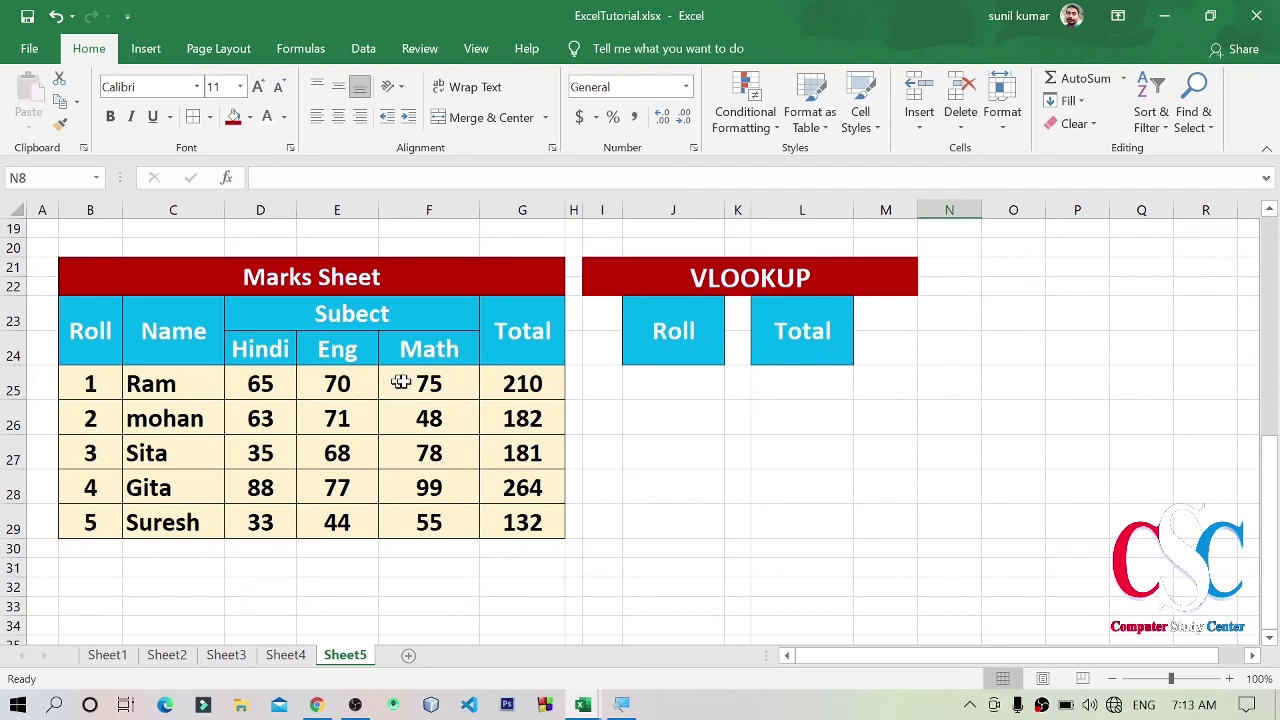
click(671, 384)
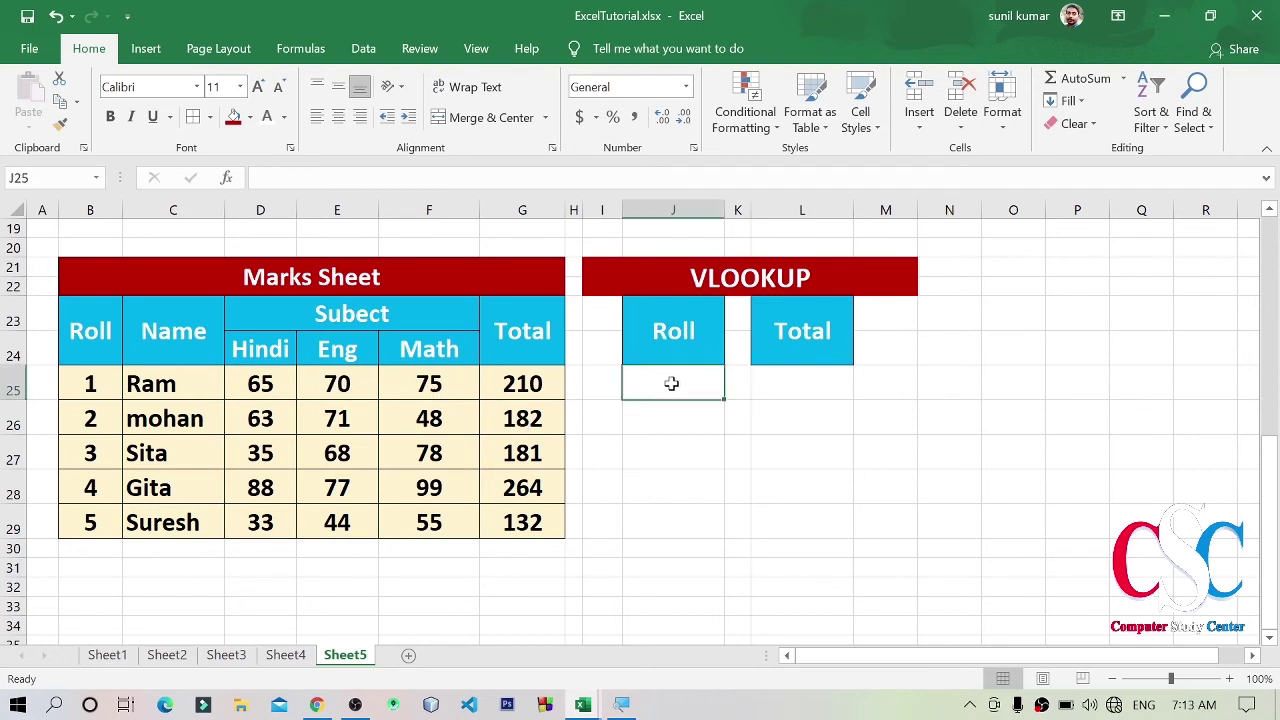
click(803, 378)
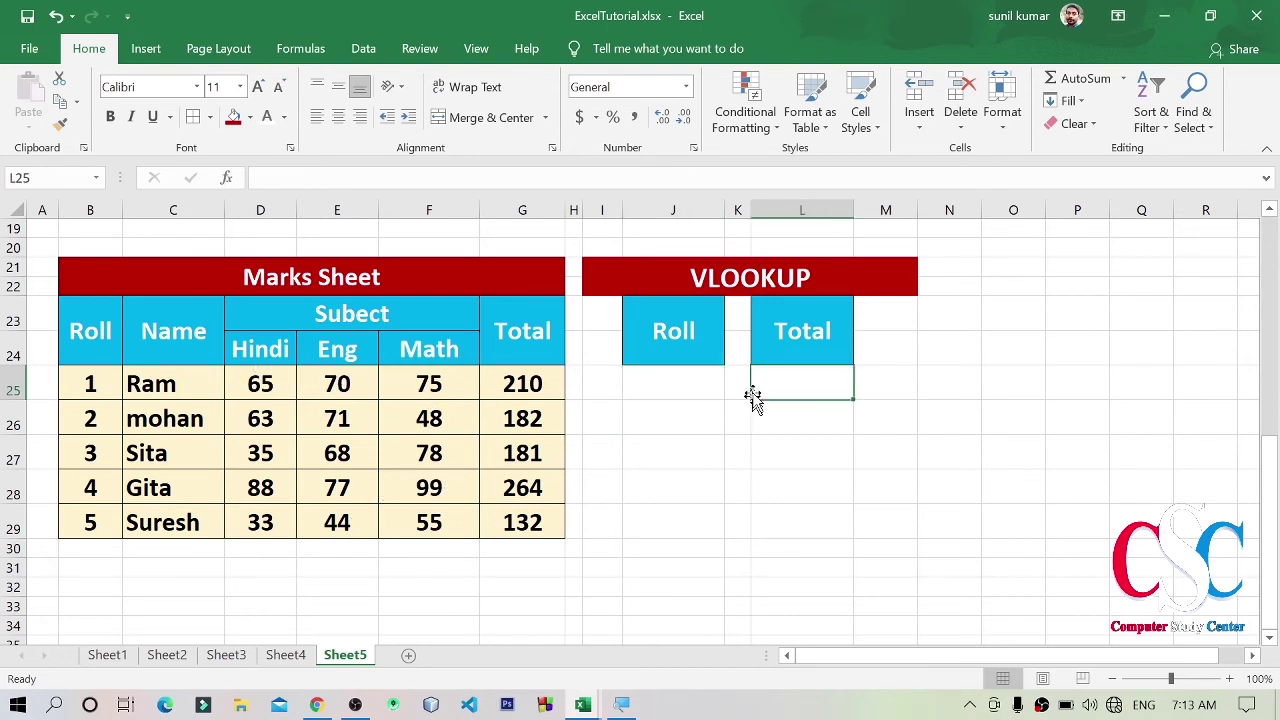
click(665, 387)
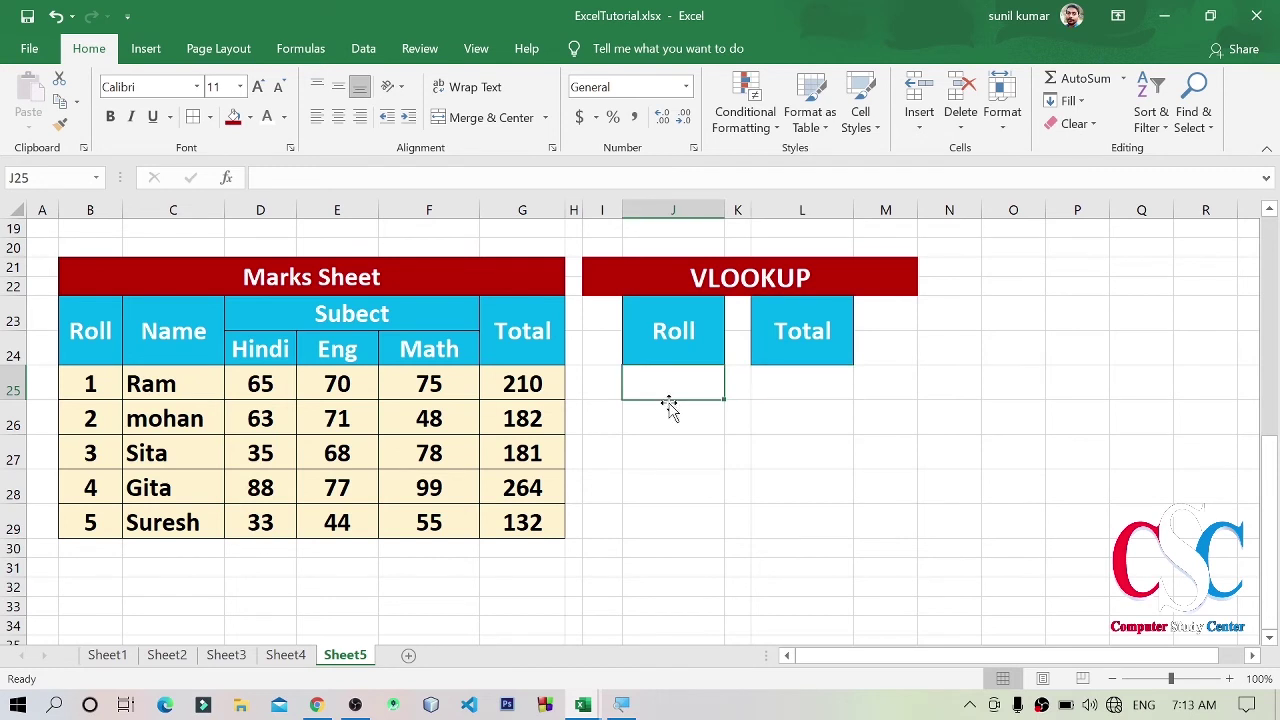
text(1)
click(886, 395)
- Copy the Roll cell J25's formatting onto the Total cell L25 with Format Painter
click(651, 397)
click(819, 387)
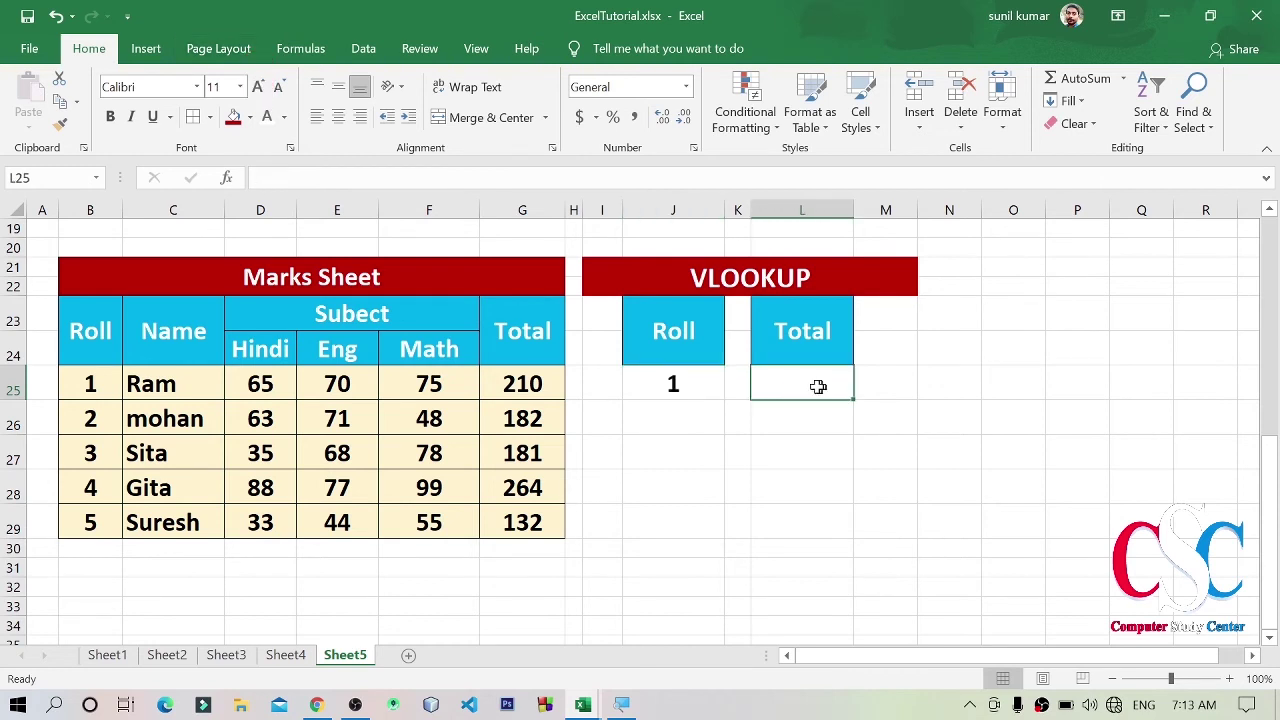
click(645, 388)
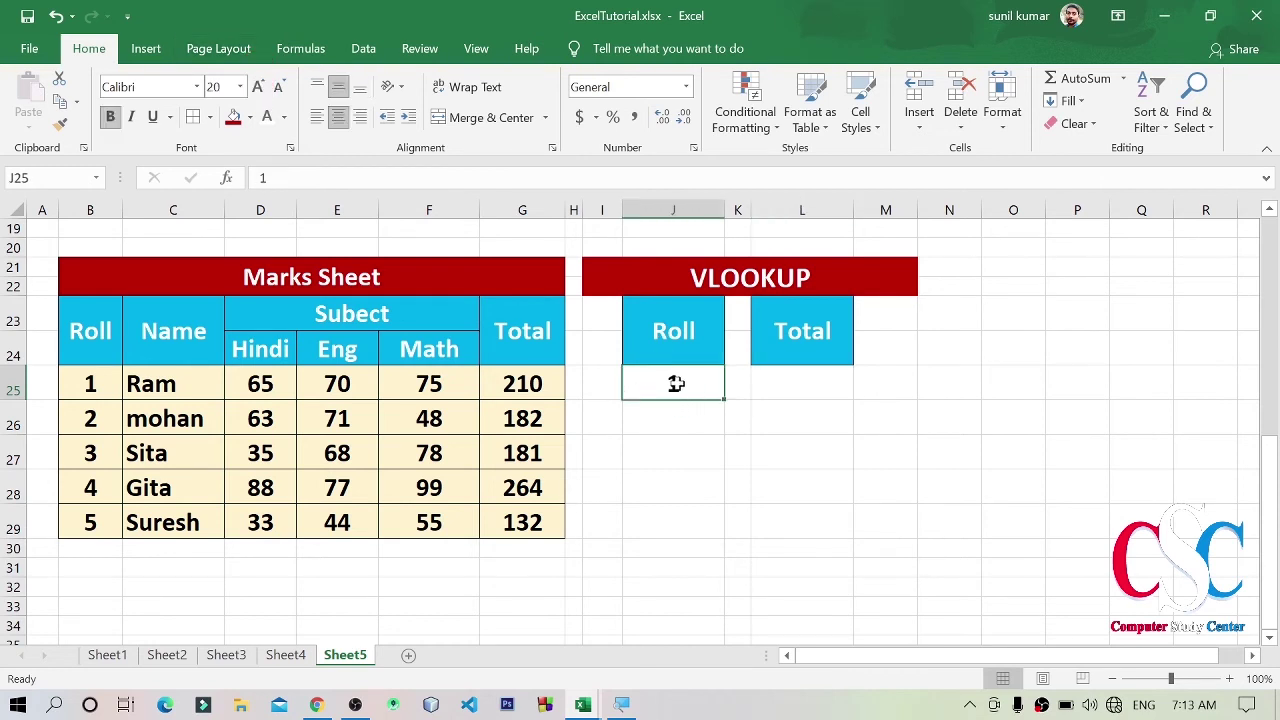
click(801, 389)
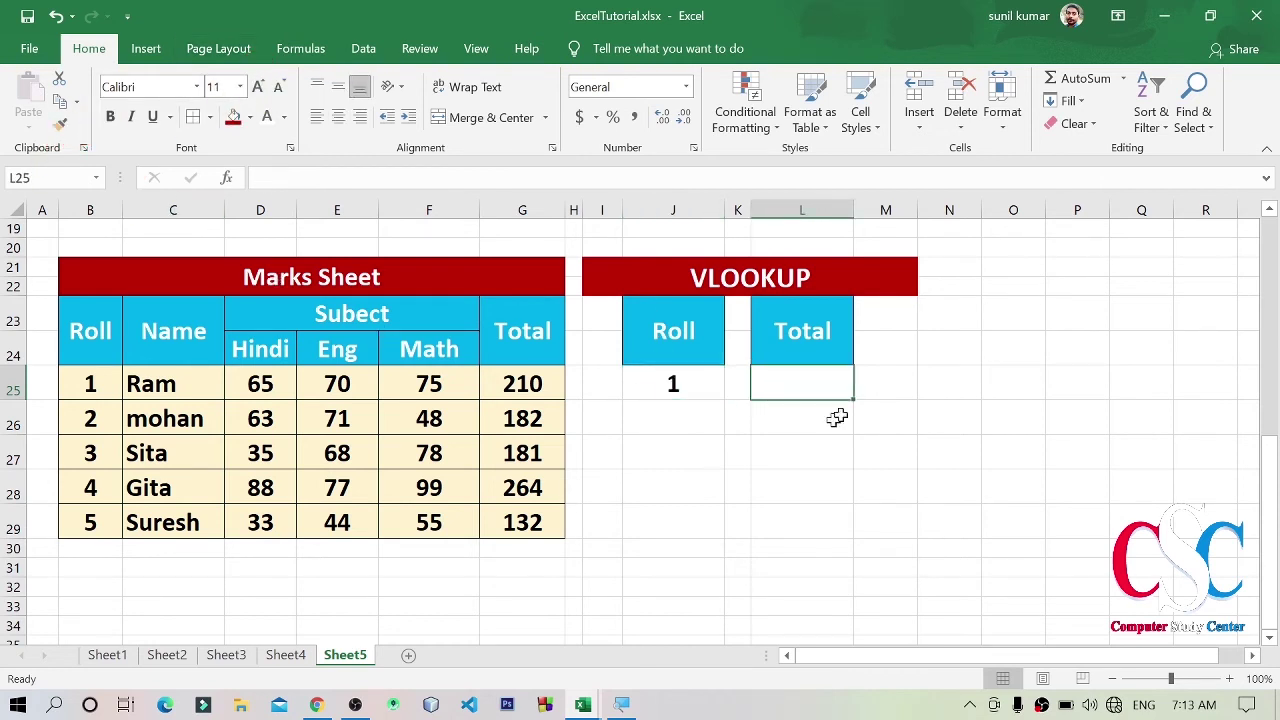
click(675, 385)
click(60, 124)
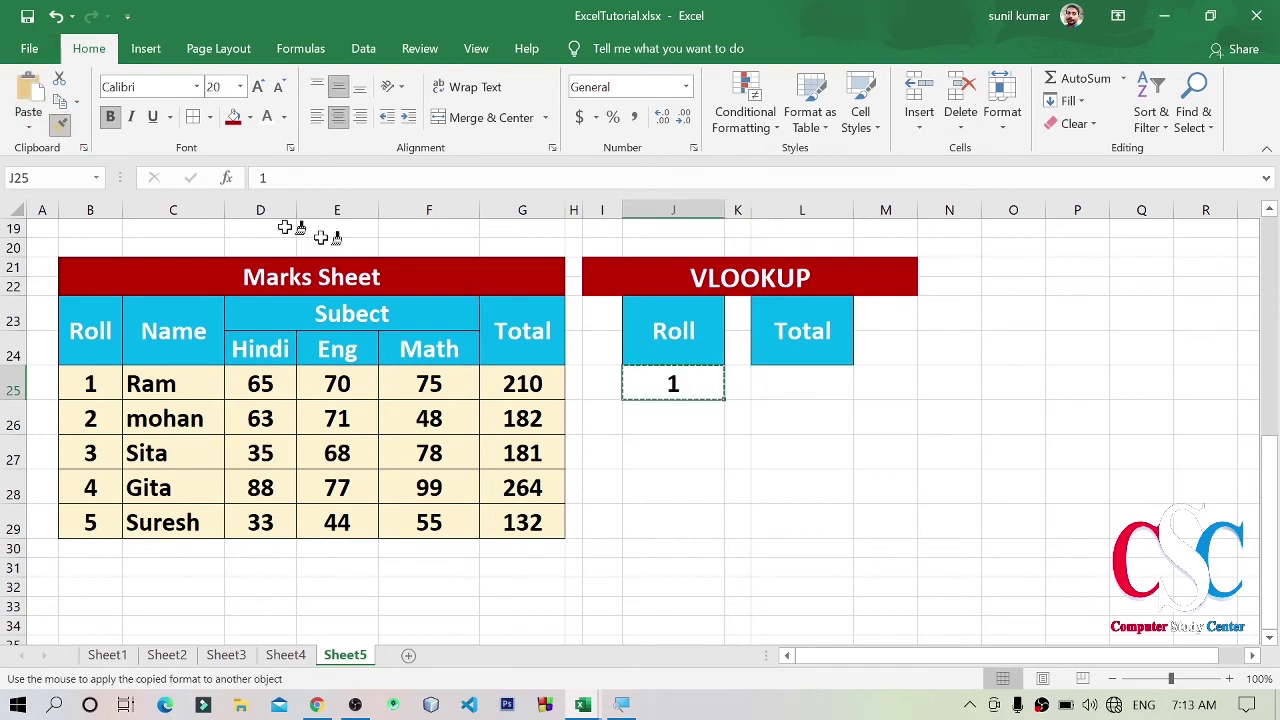
click(804, 389)
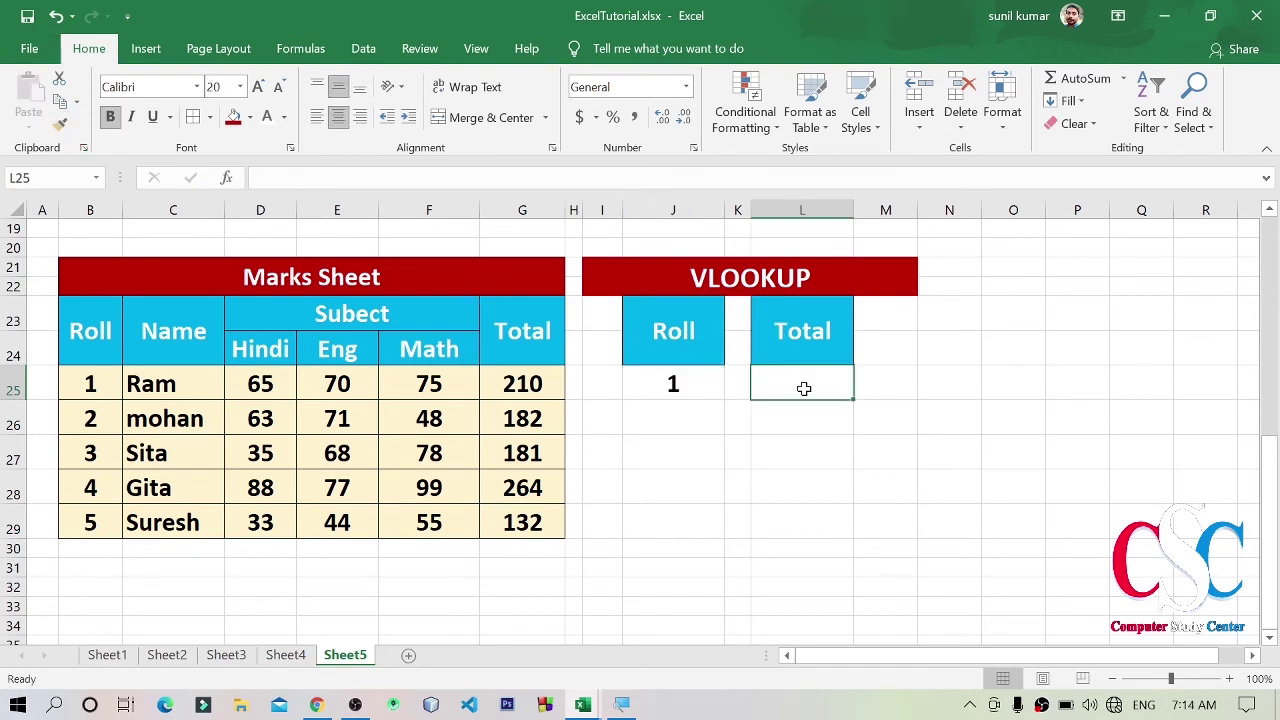
- Enter =VLOOKUP(J25,B23:G29,6) in L25, returning Total 210 for roll 1
text(=)
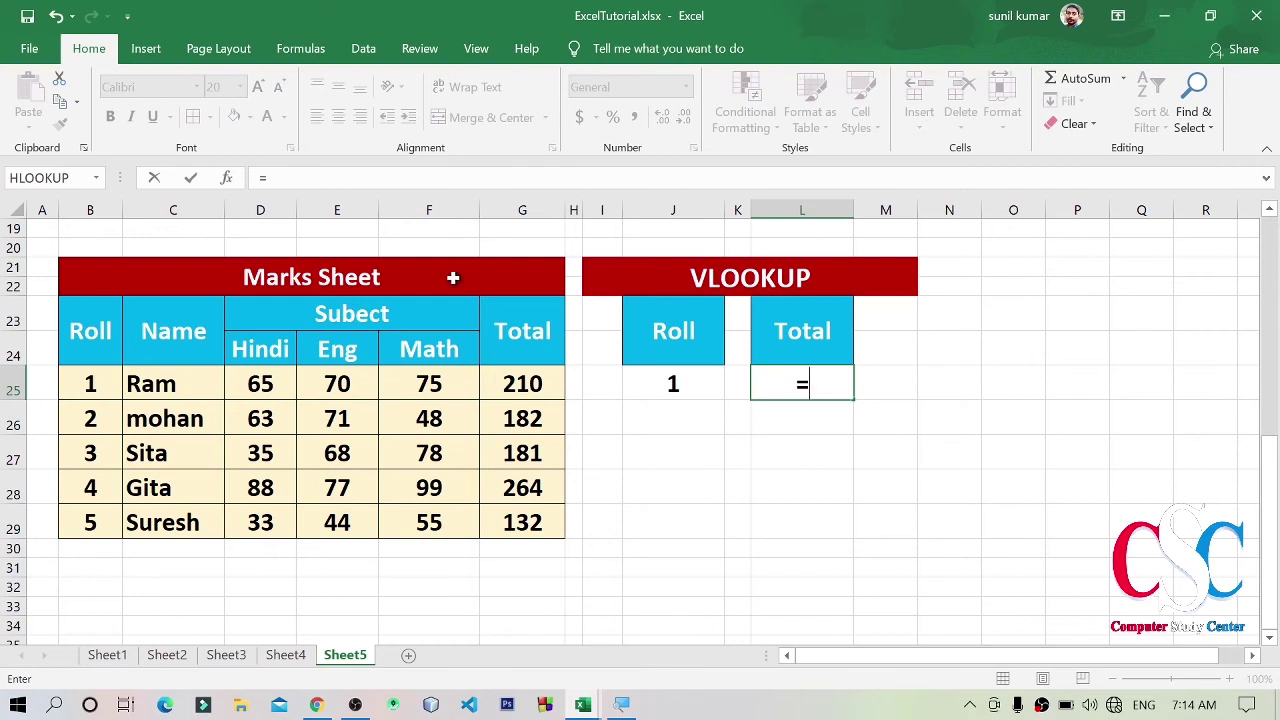
drag(446, 279, 428, 533)
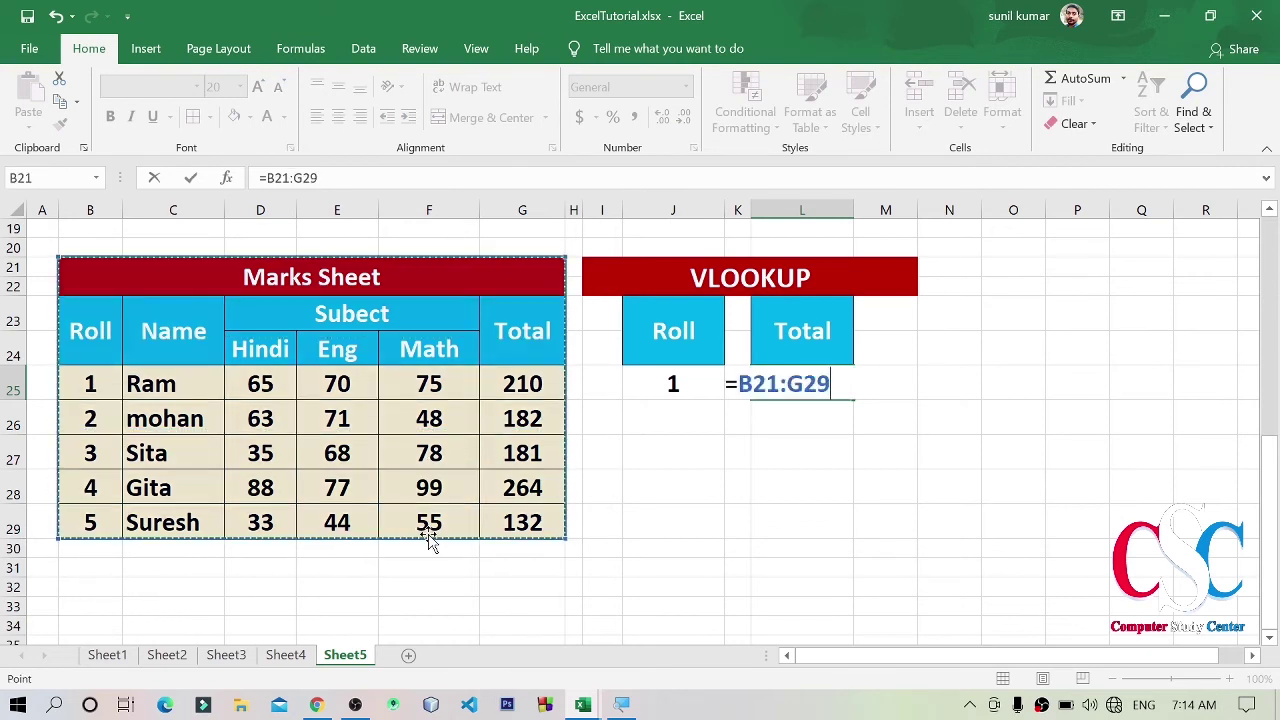
key(Escape)
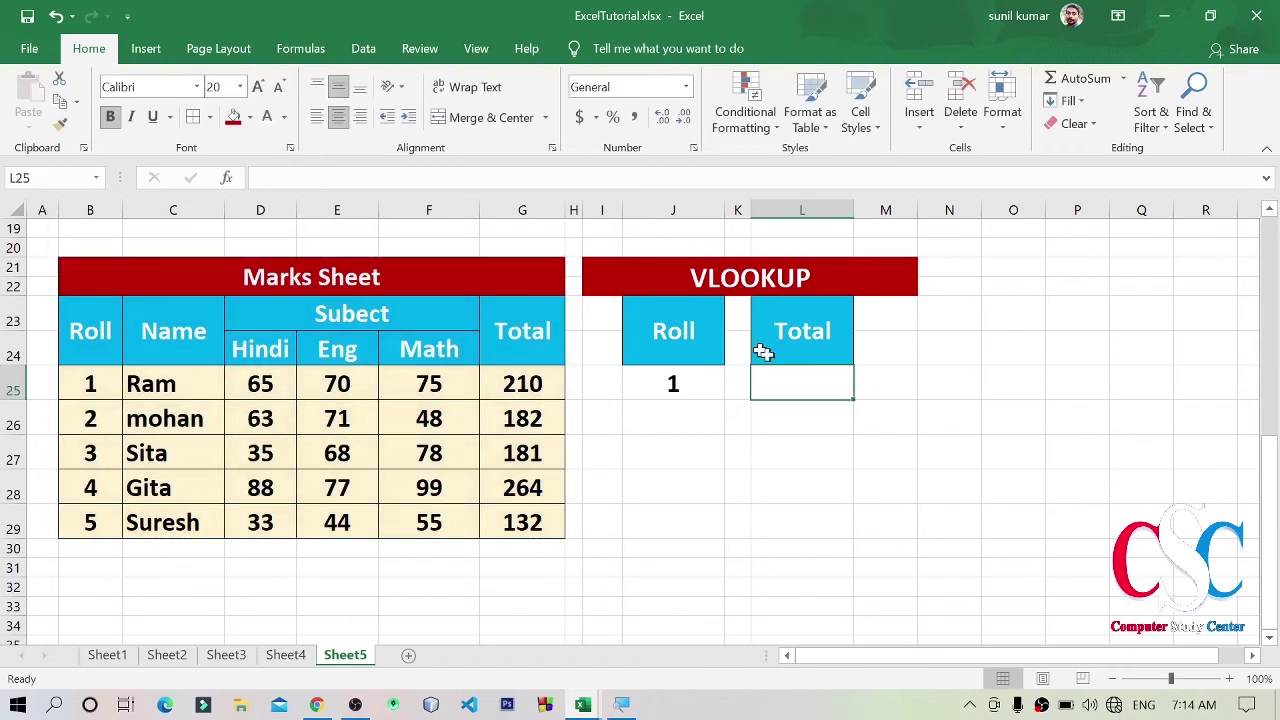
text(=)
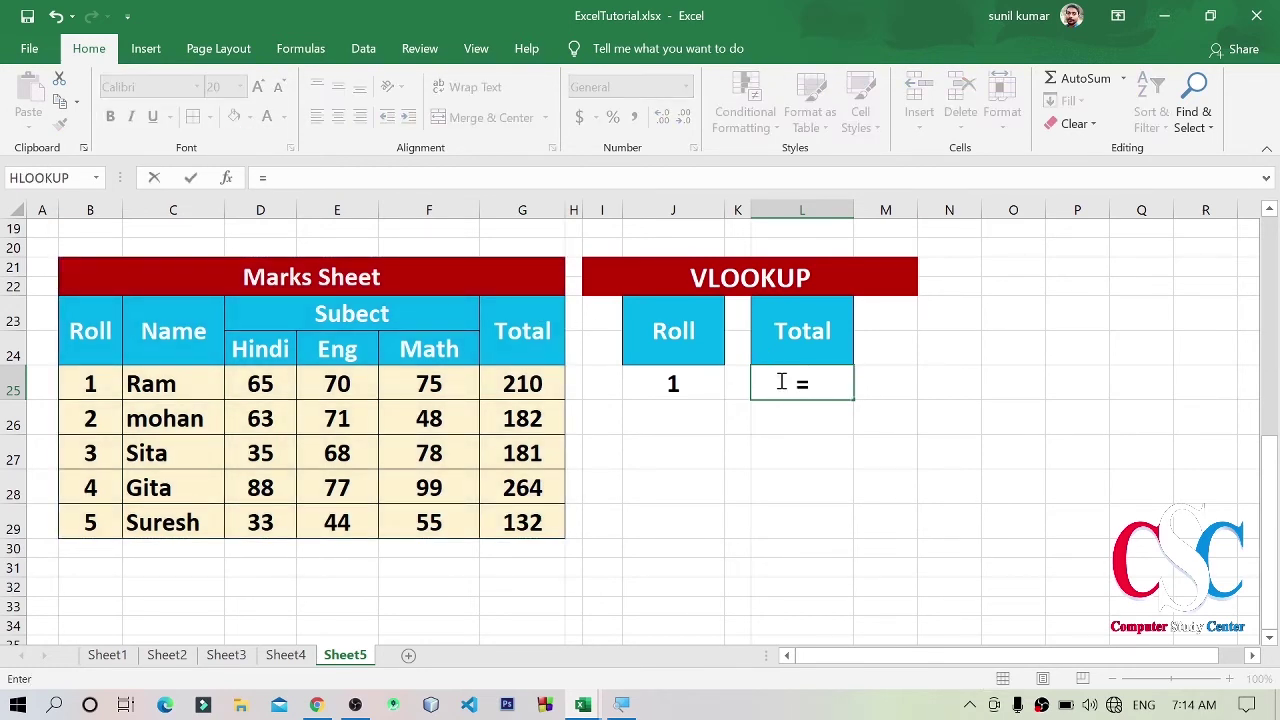
text(vl)
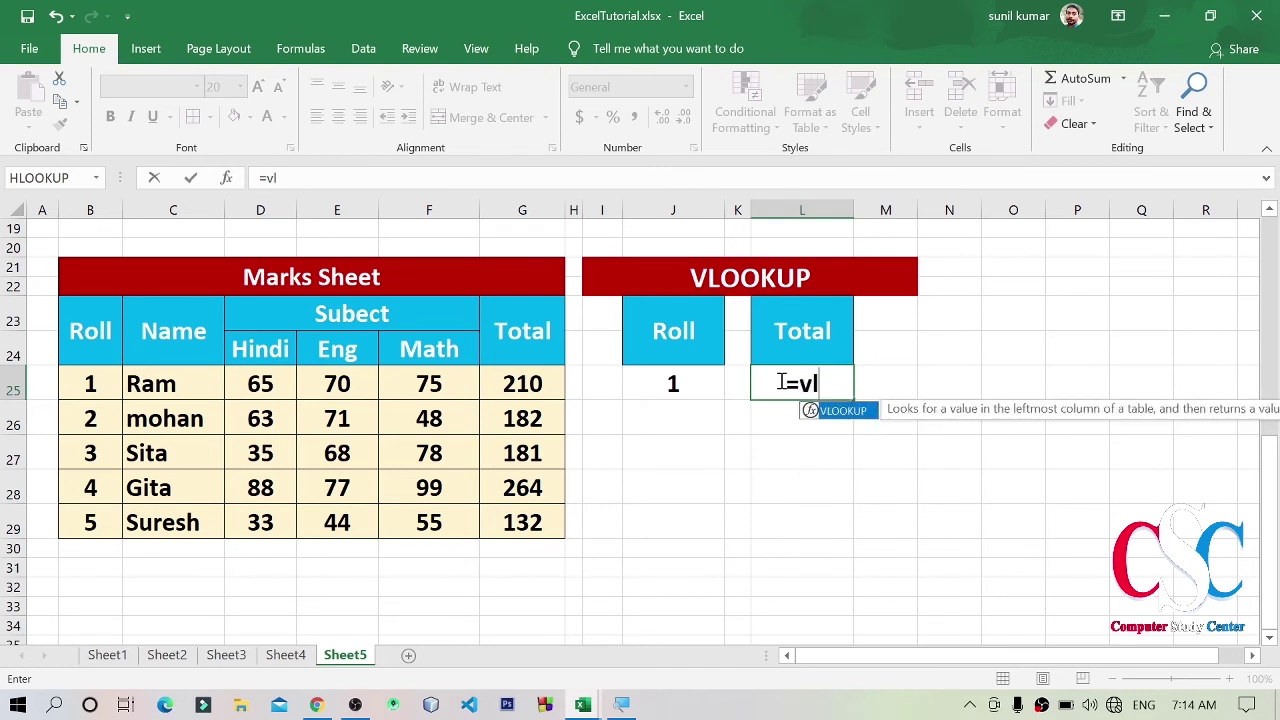
key(Tab)
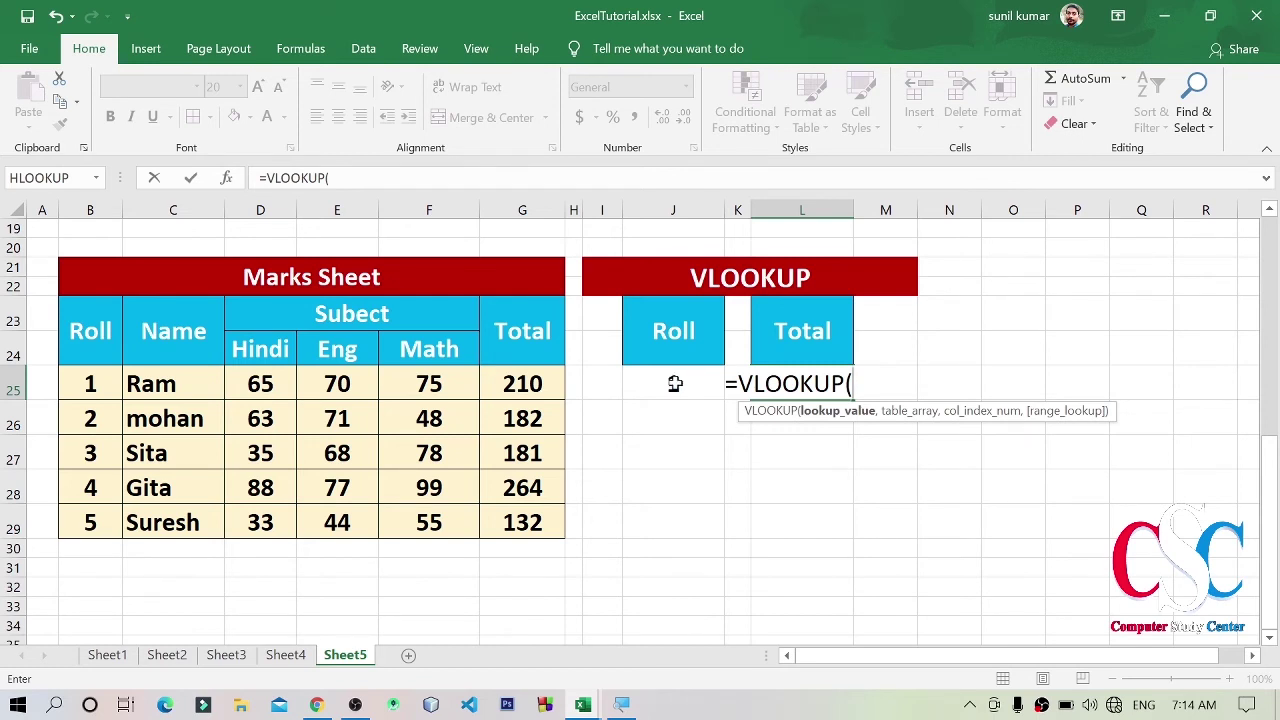
click(676, 385)
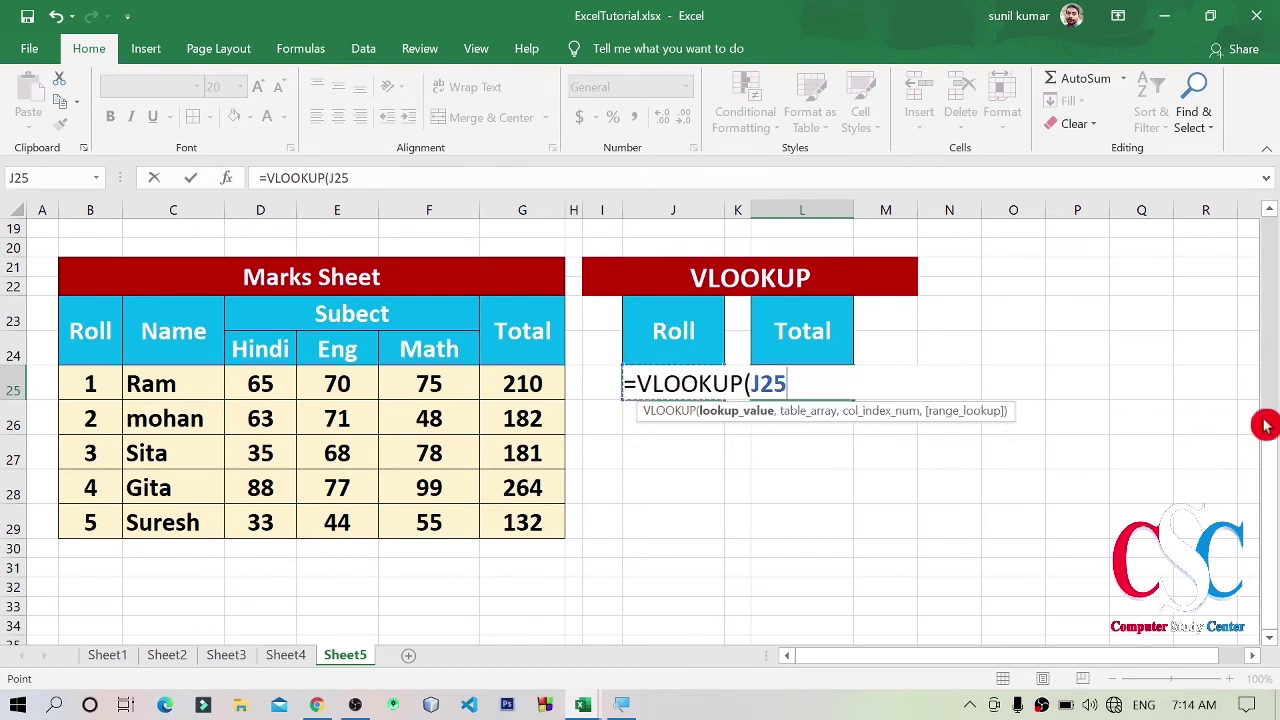
text(,)
mouse_move(91, 362)
mouse_down()
mouse_move(285, 384)
mouse_move(459, 494)
mouse_move(541, 521)
mouse_up()
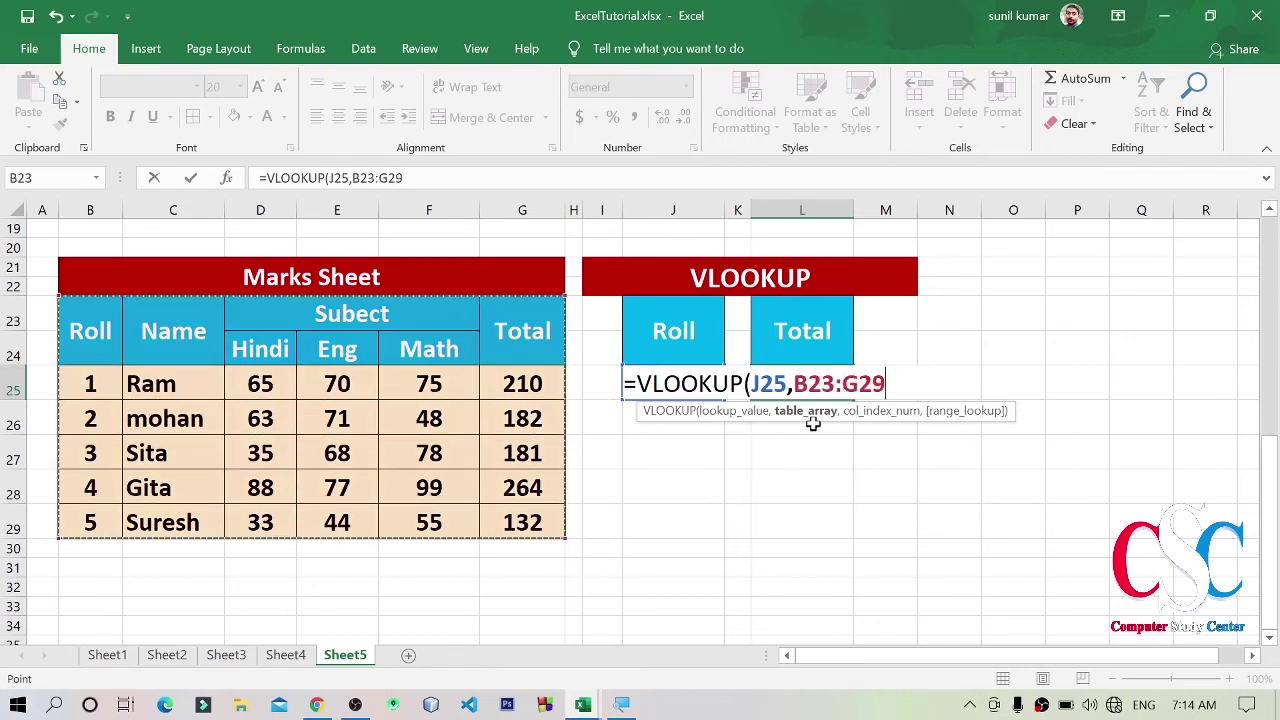
text(,)
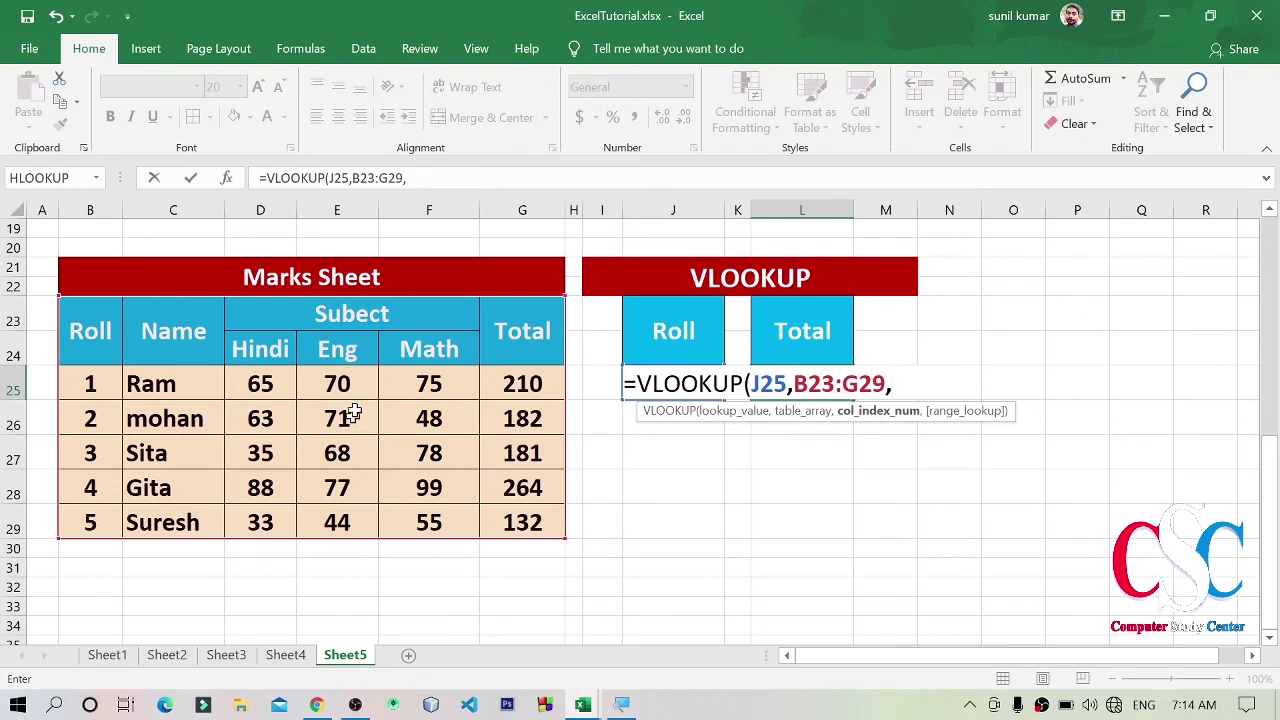
text(6)
text())
key(Return)
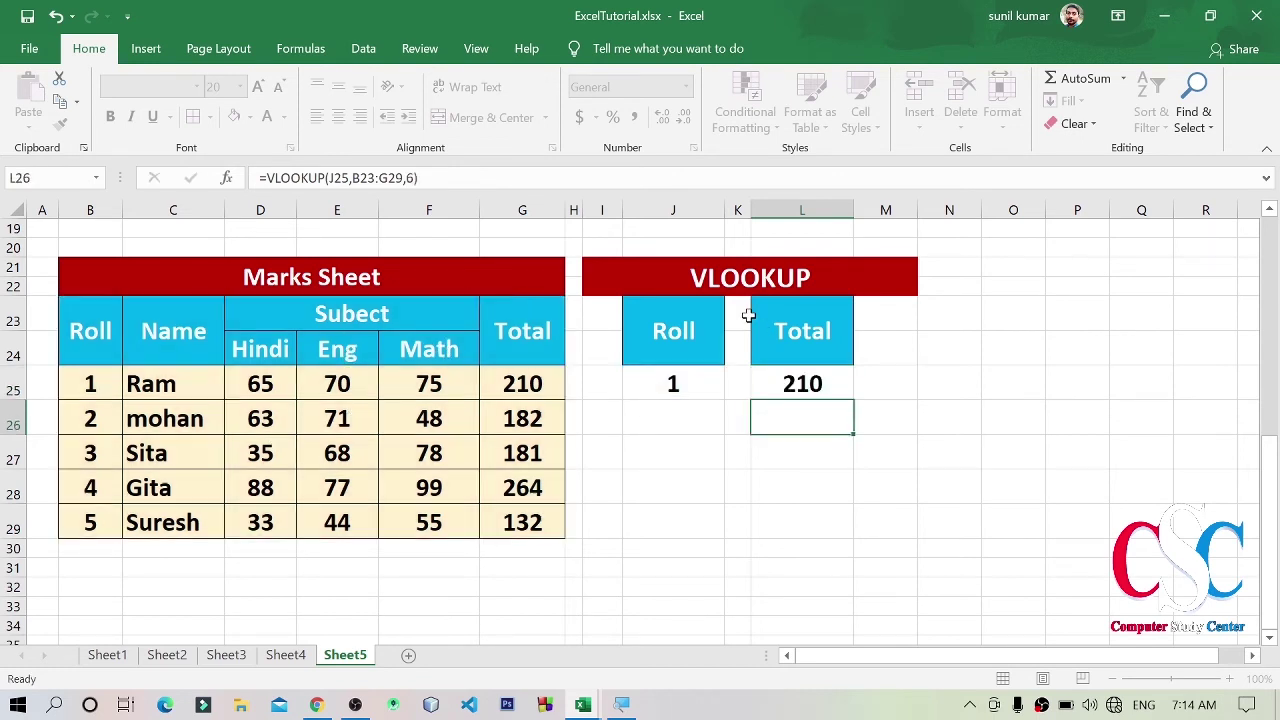
- Test the lookup with roll 4 and inspect the Total formula in L25
click(686, 380)
click(822, 393)
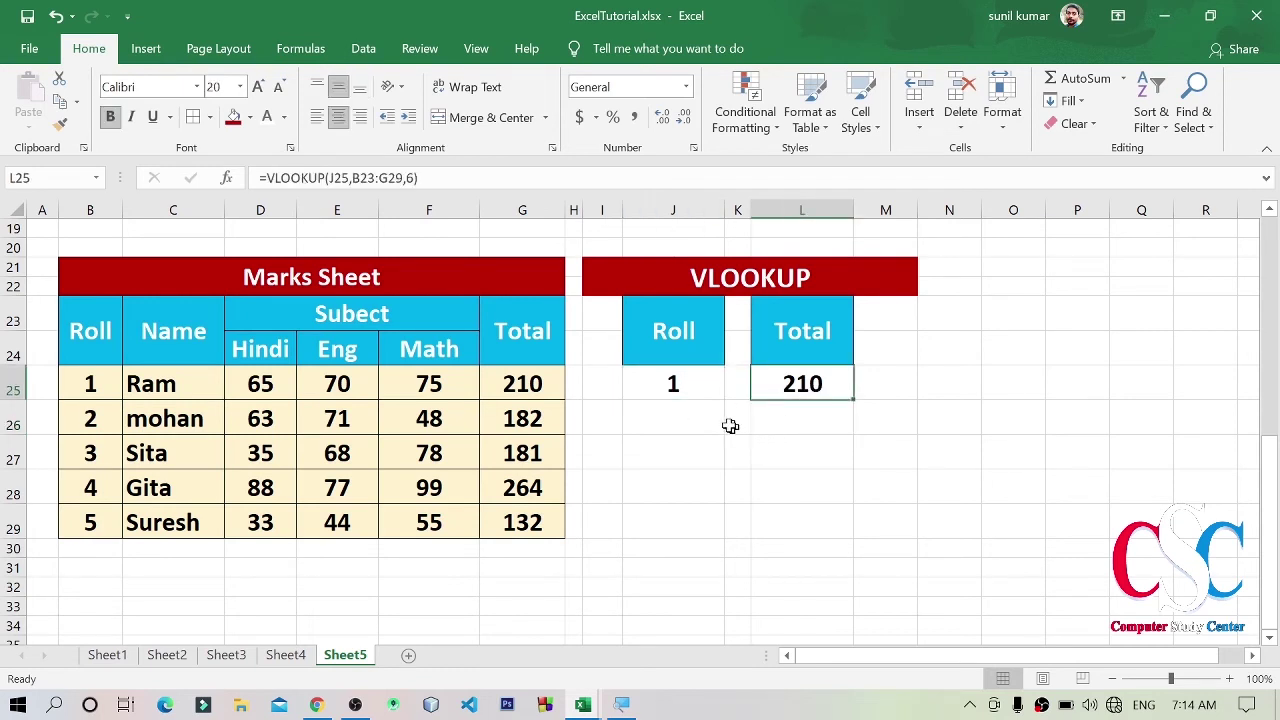
click(683, 387)
text(4)
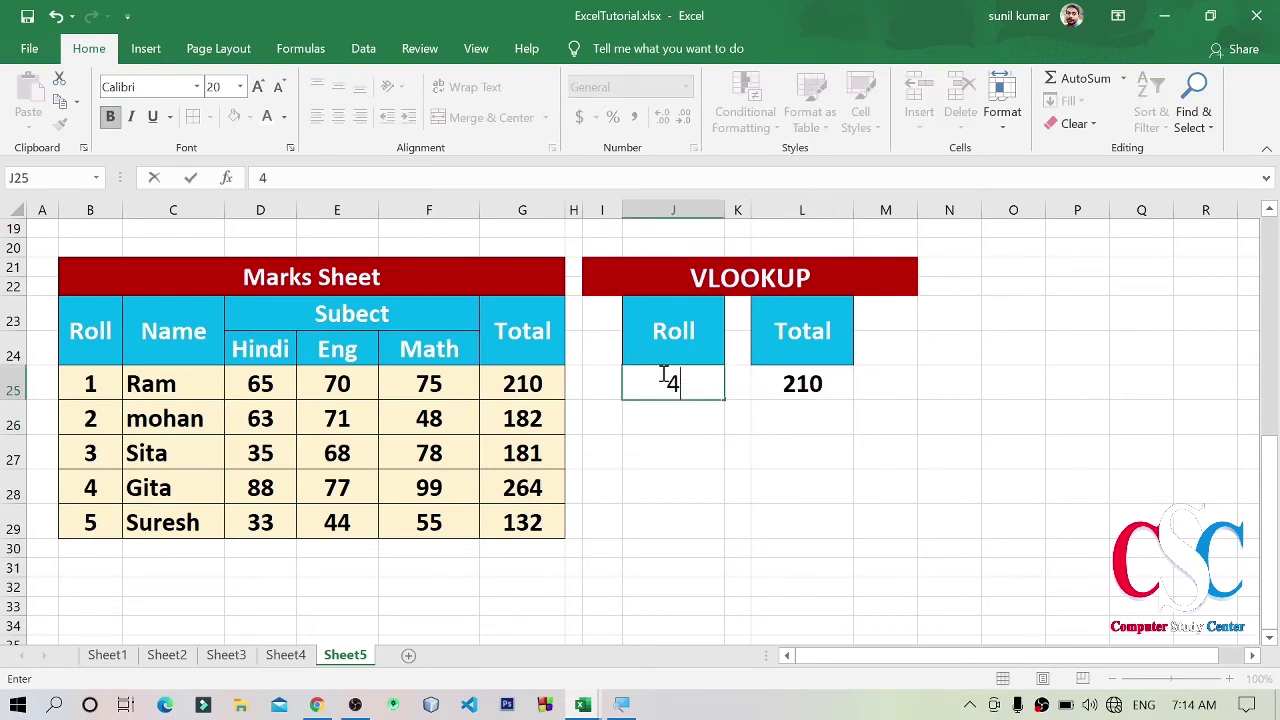
key(Return)
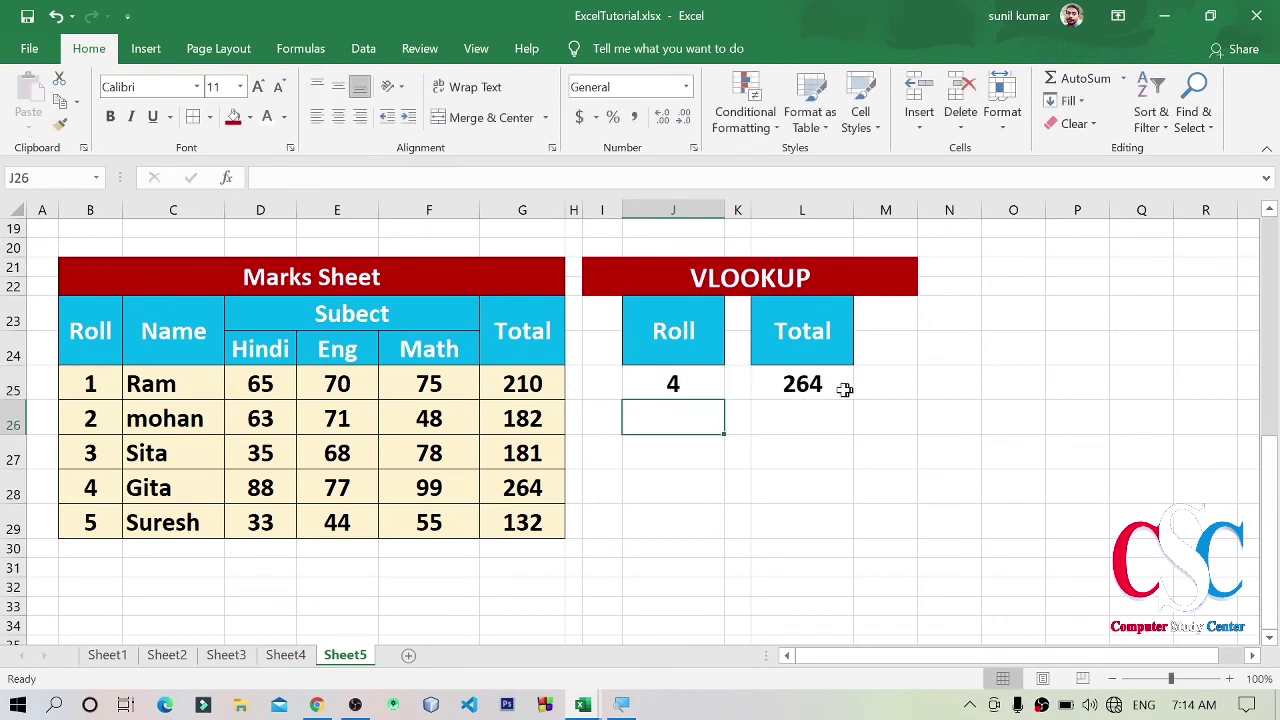
click(839, 390)
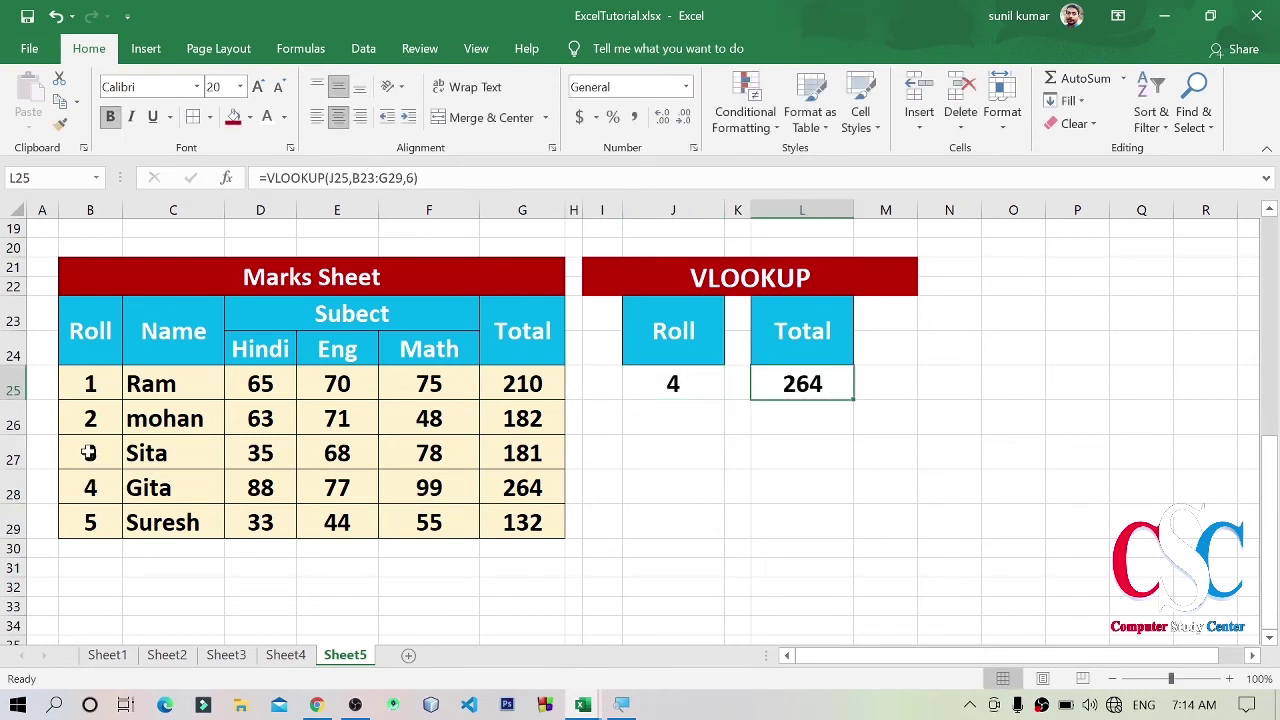
click(541, 488)
click(770, 460)
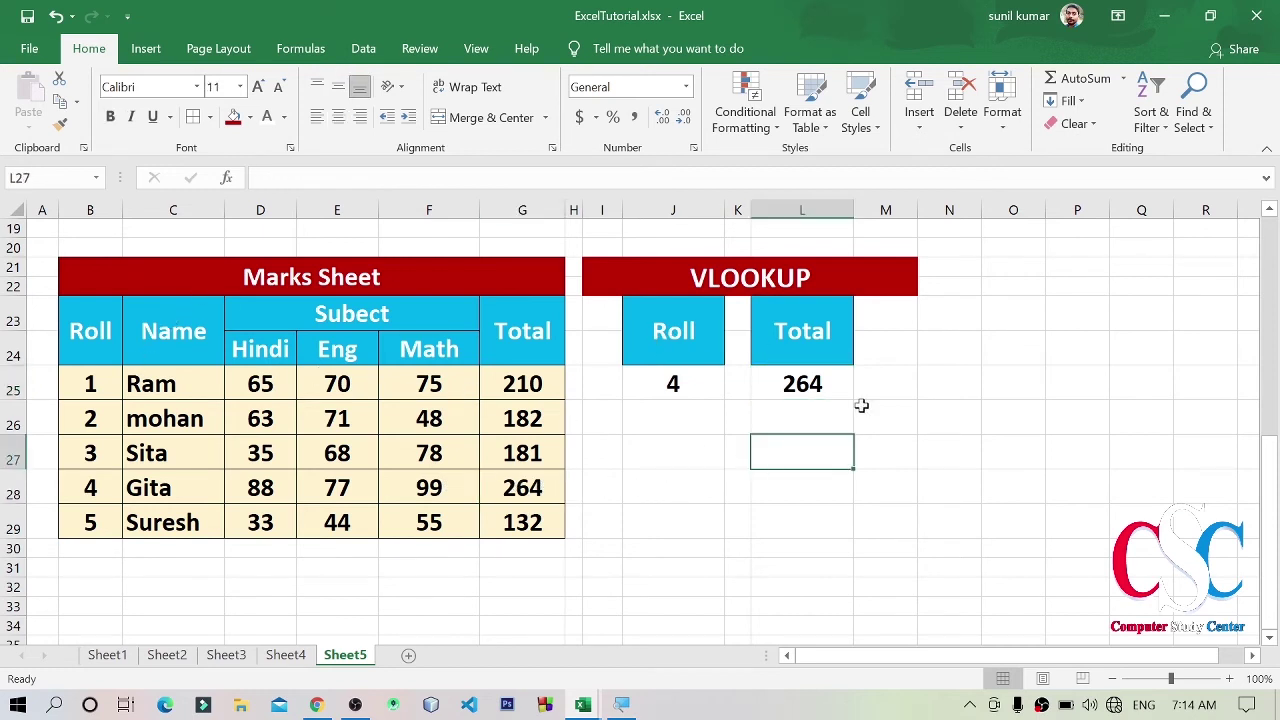
click(787, 378)
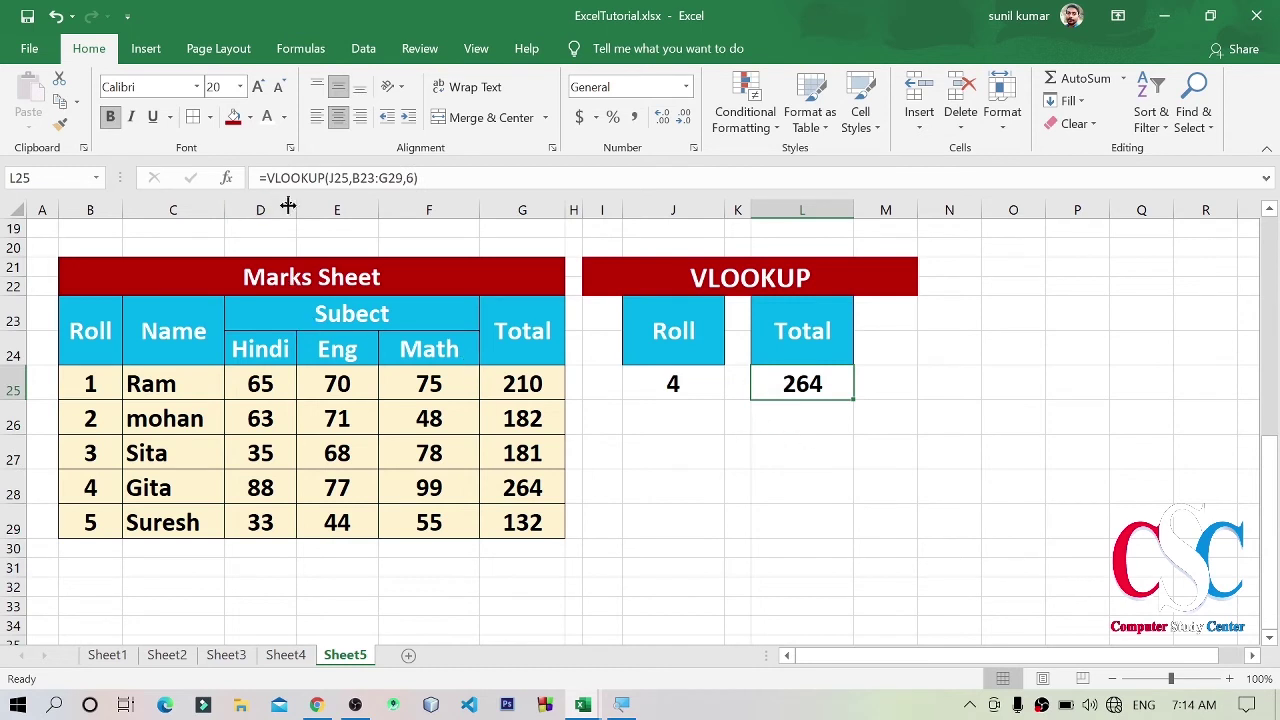
- Hide the Marks Sheet columns B–G
drag(291, 277, 266, 529)
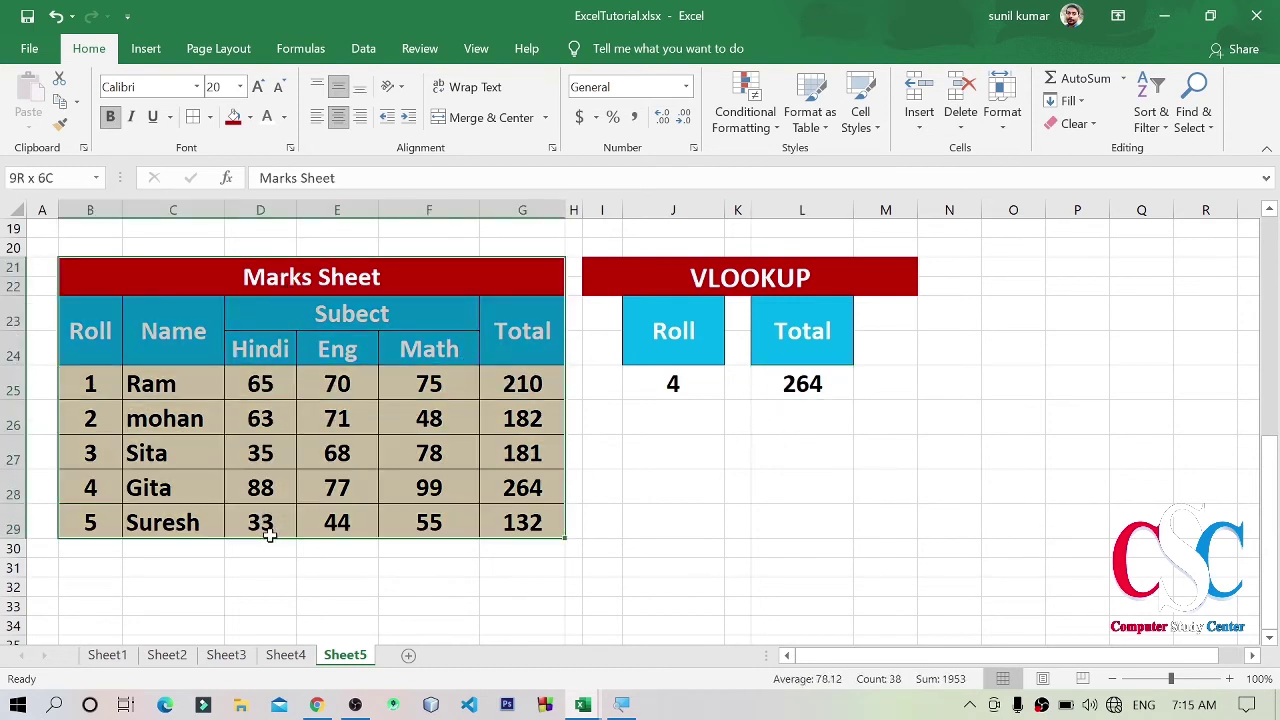
click(1015, 130)
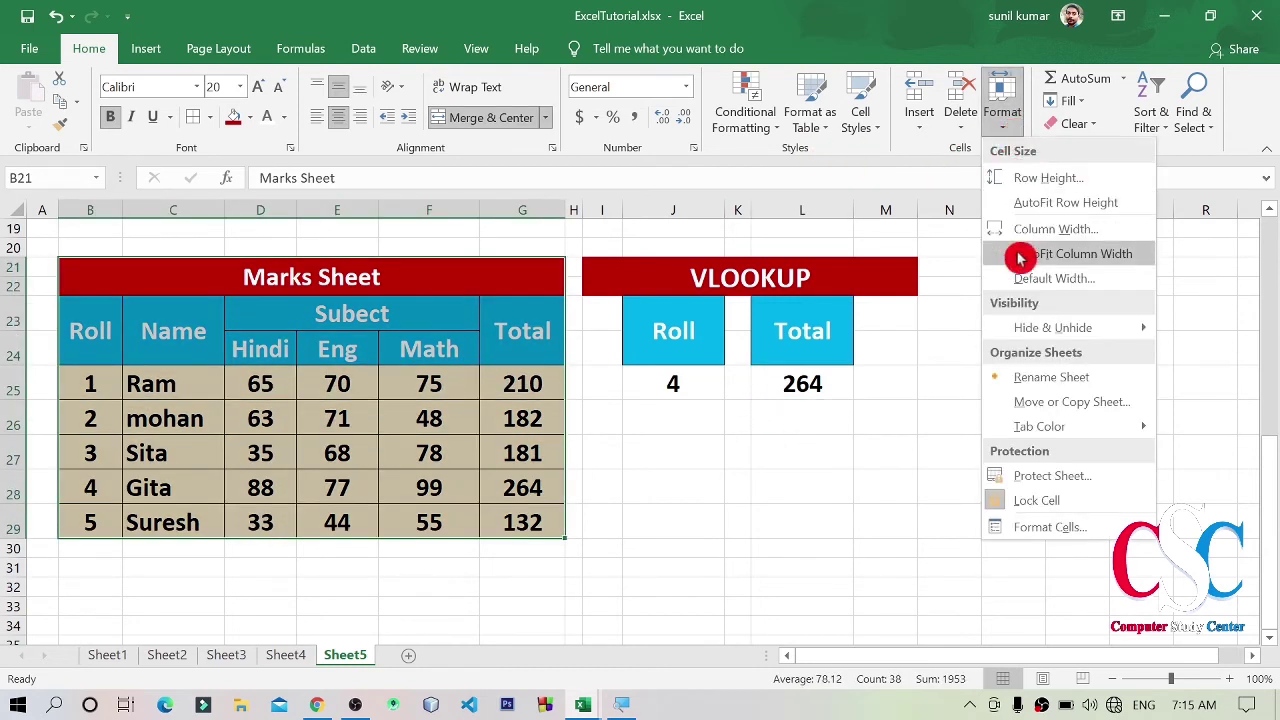
mouse_move(1127, 334)
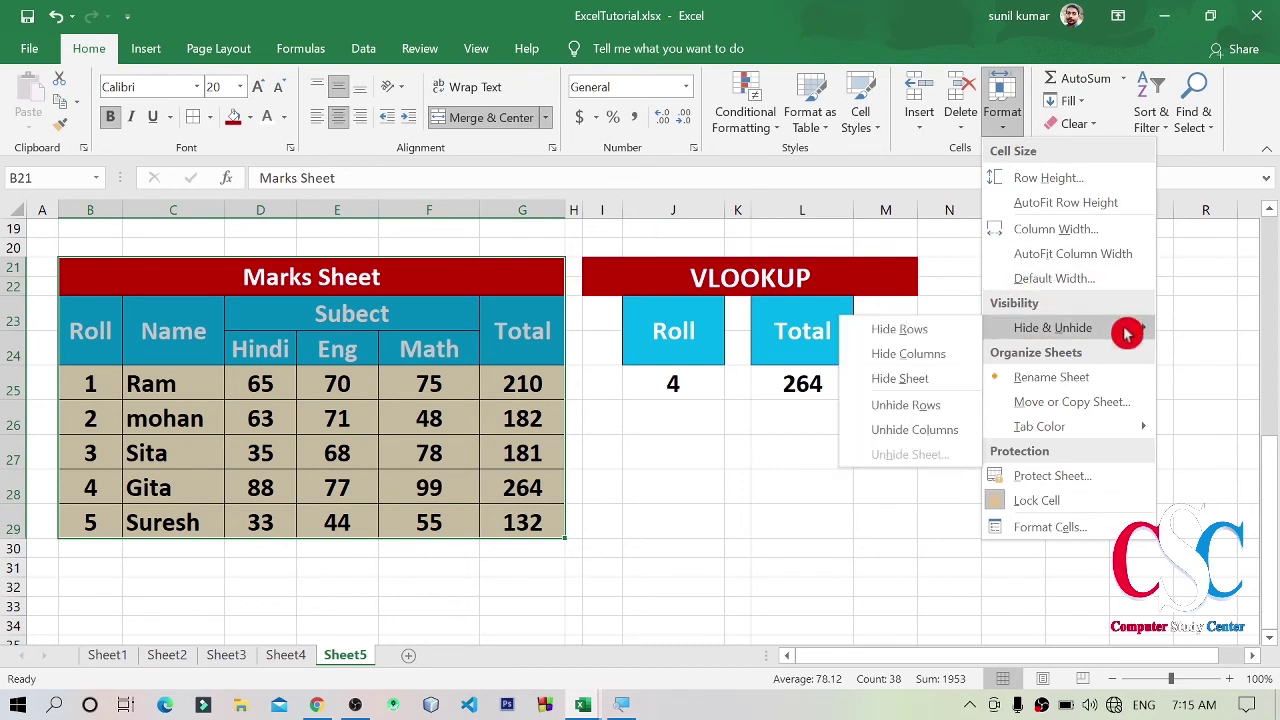
click(937, 355)
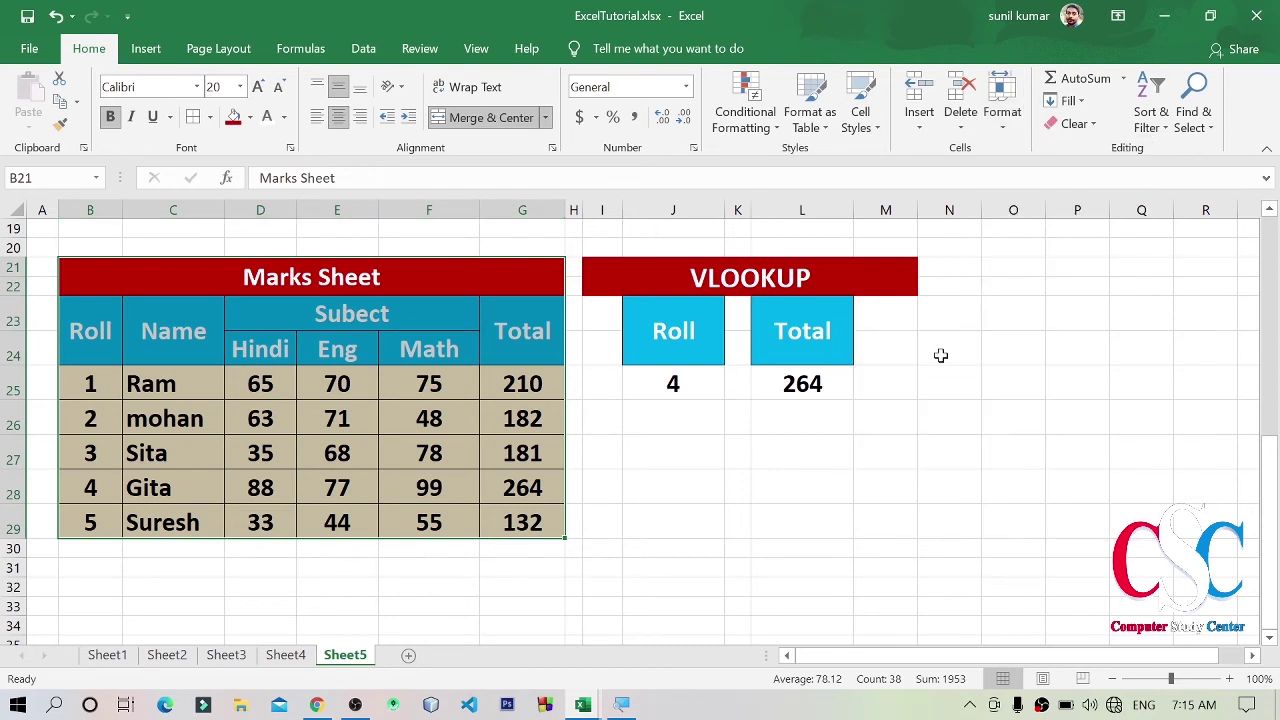
- Enter roll 5, then roll 3 in J25, so the Total shows 181
scroll(523, 406, up, 1)
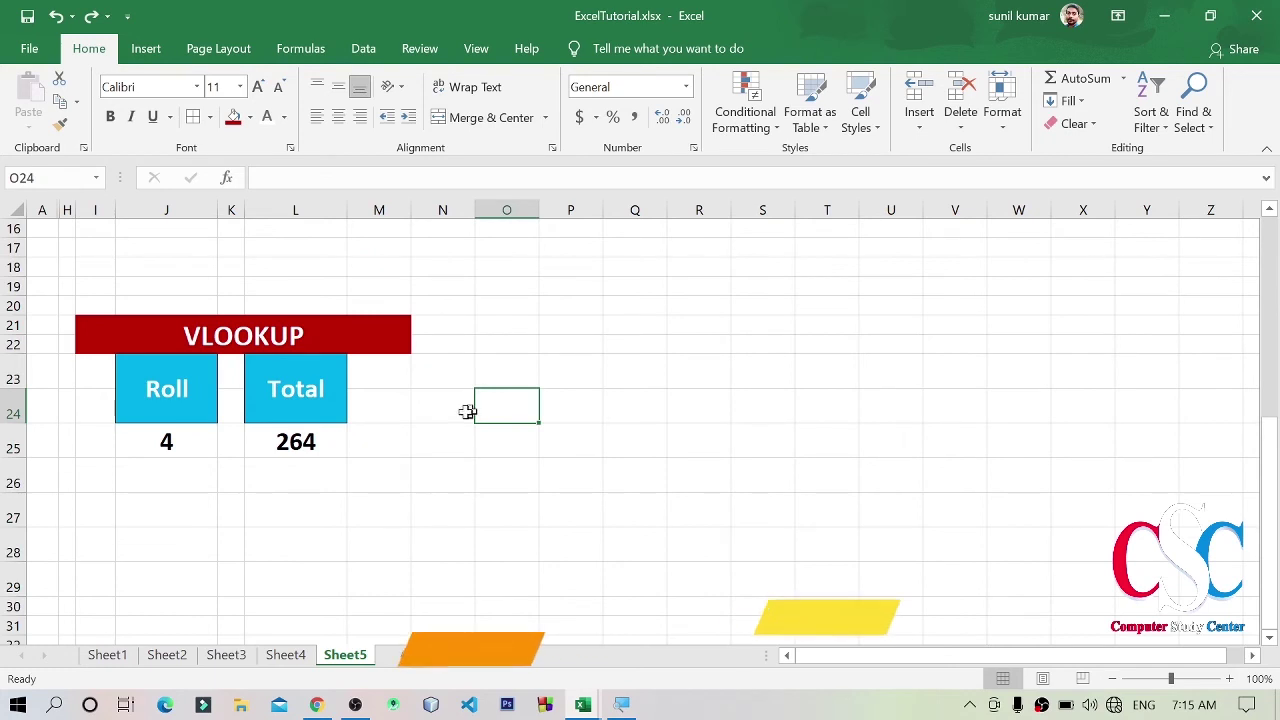
click(134, 446)
text(4)
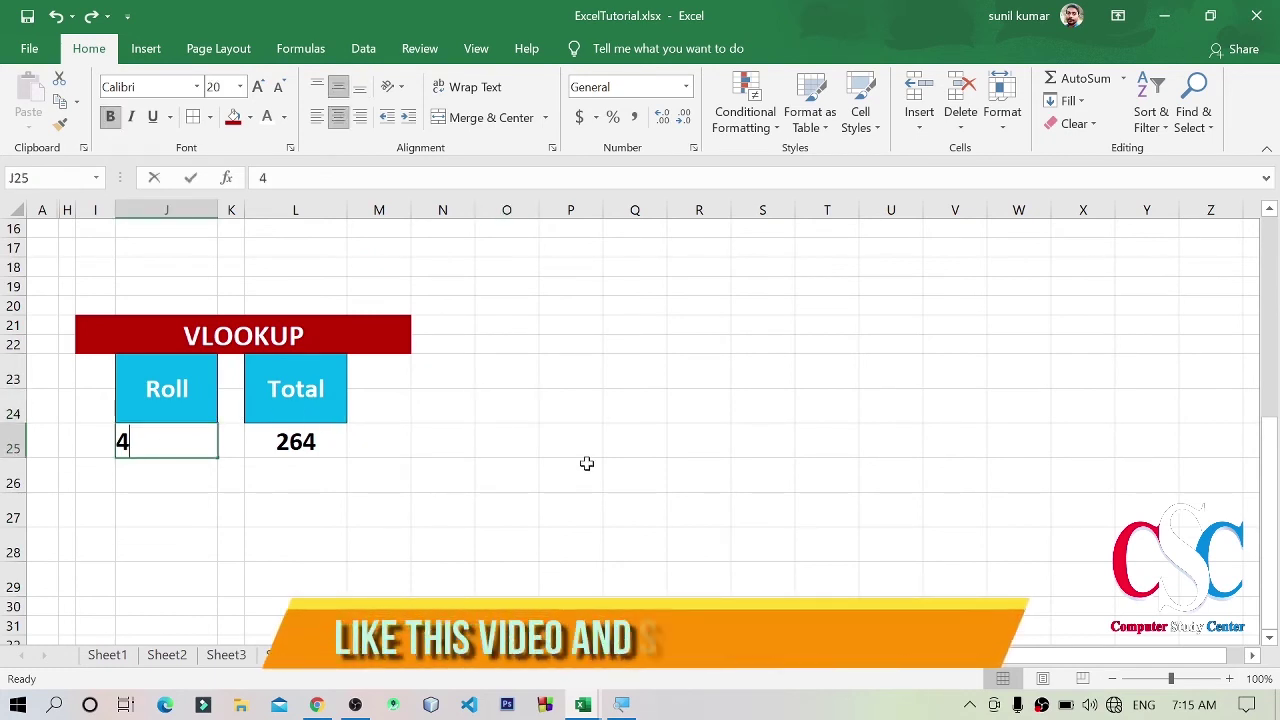
key(BackSpace)
text(6)
key(BackSpace)
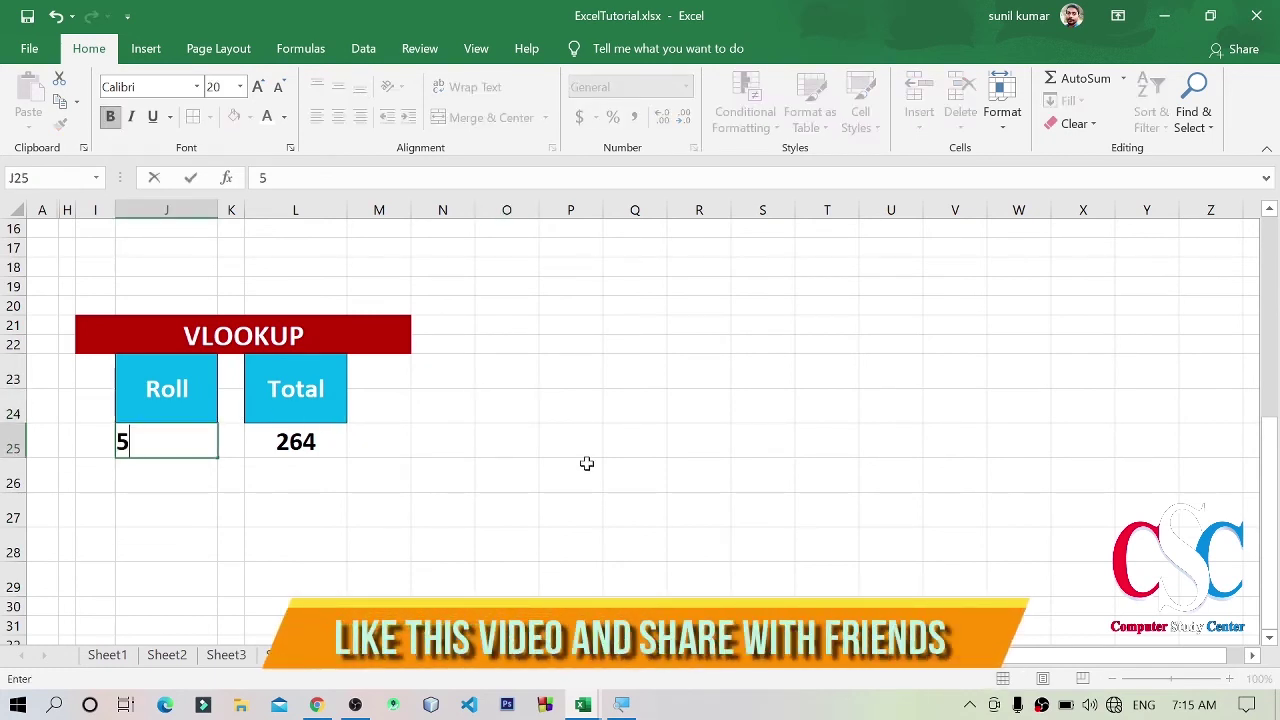
key(Return)
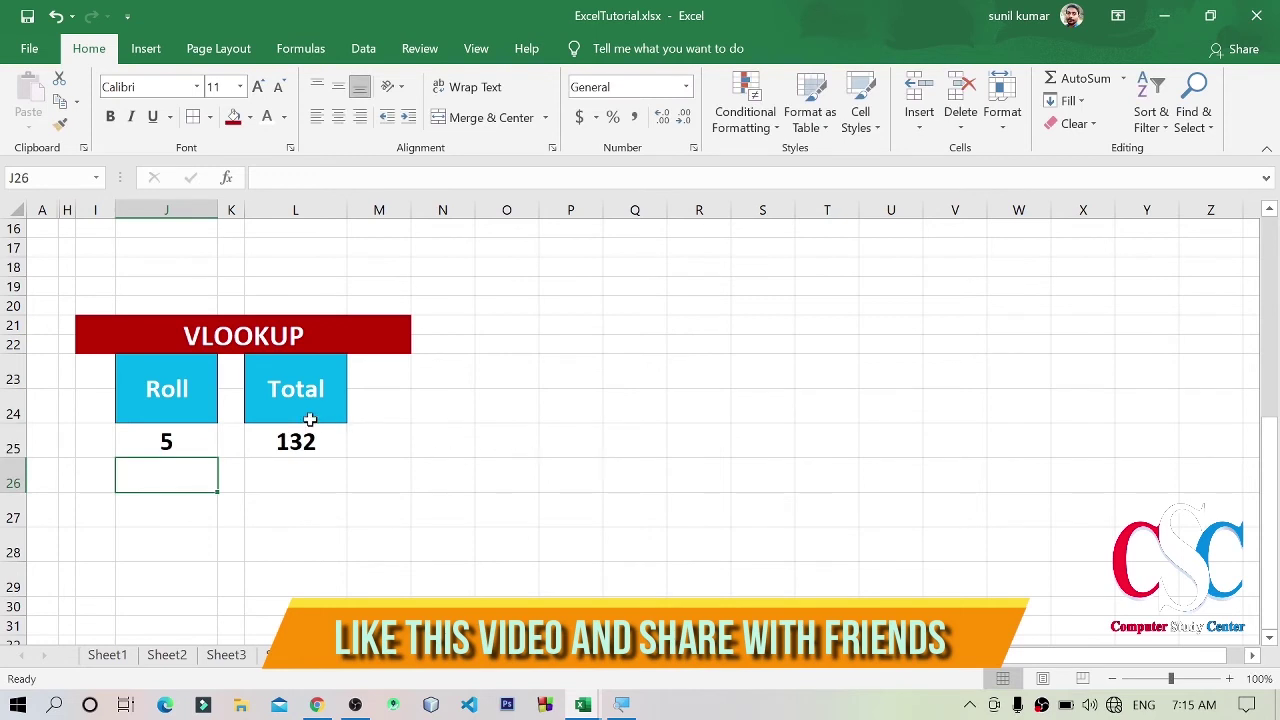
click(186, 447)
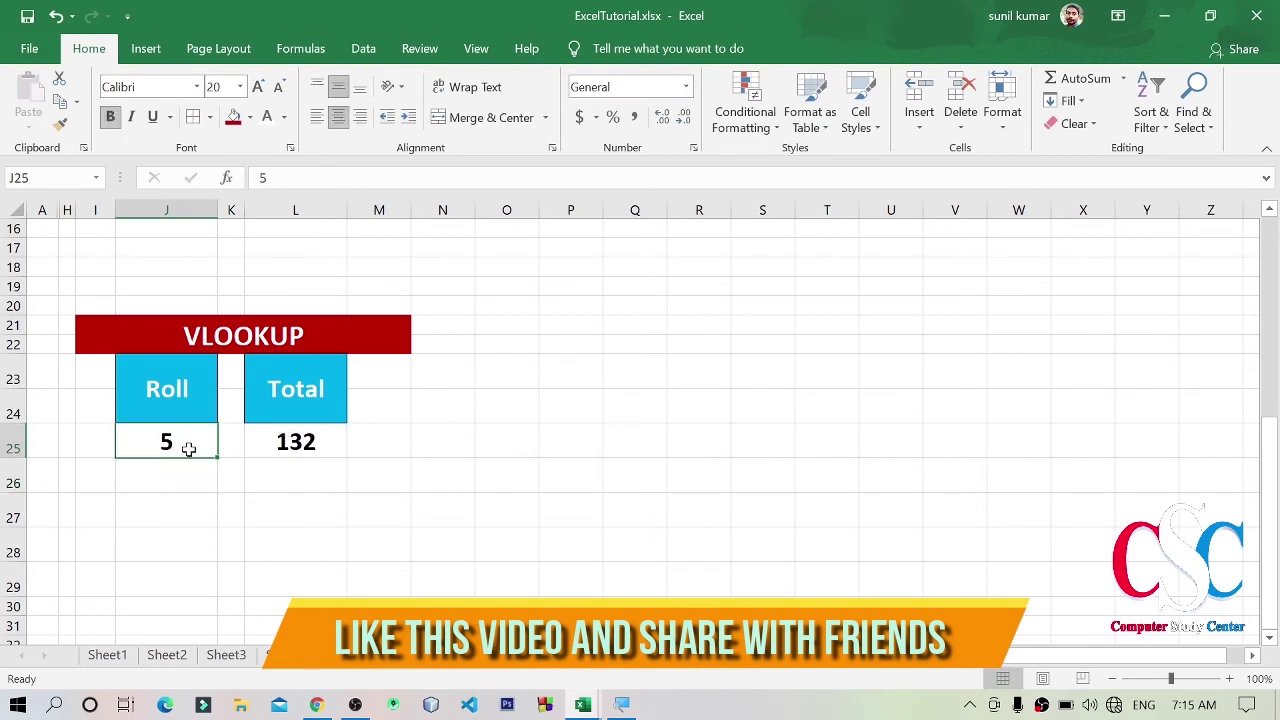
text(3)
key(Return)
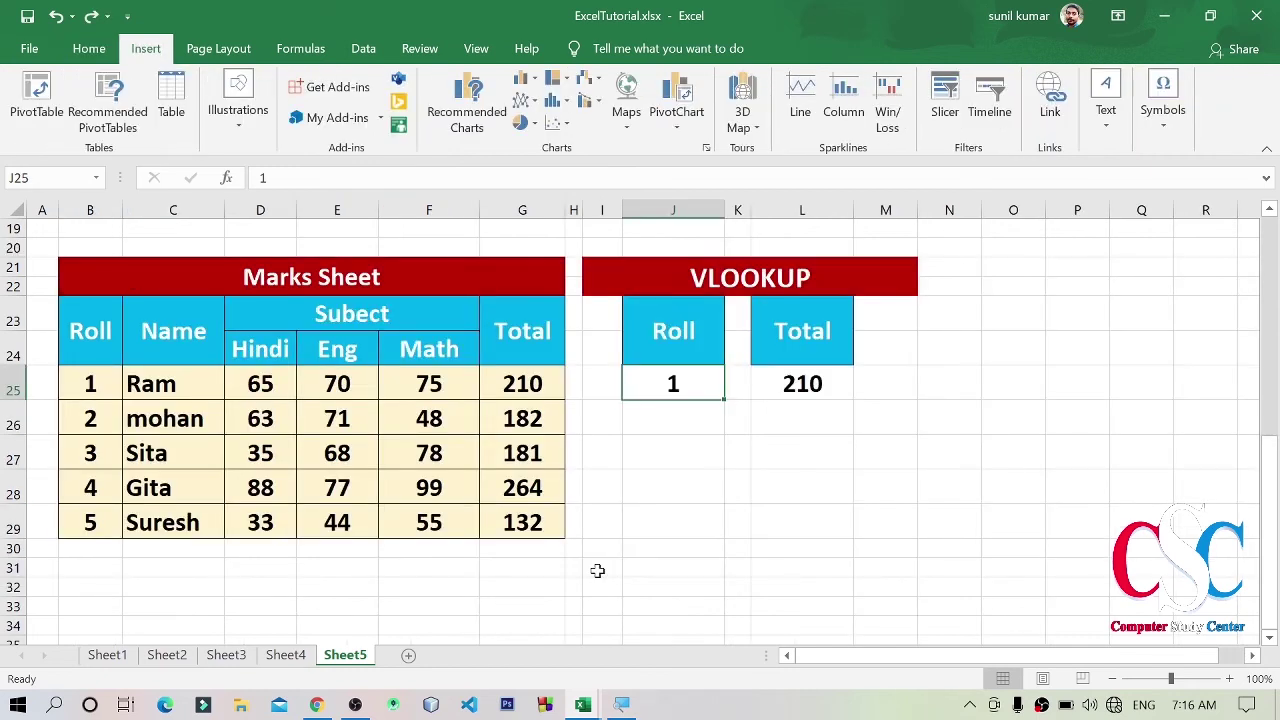
- Copy the whole Employee Table D3:G12
scroll(605, 565, up, 6)
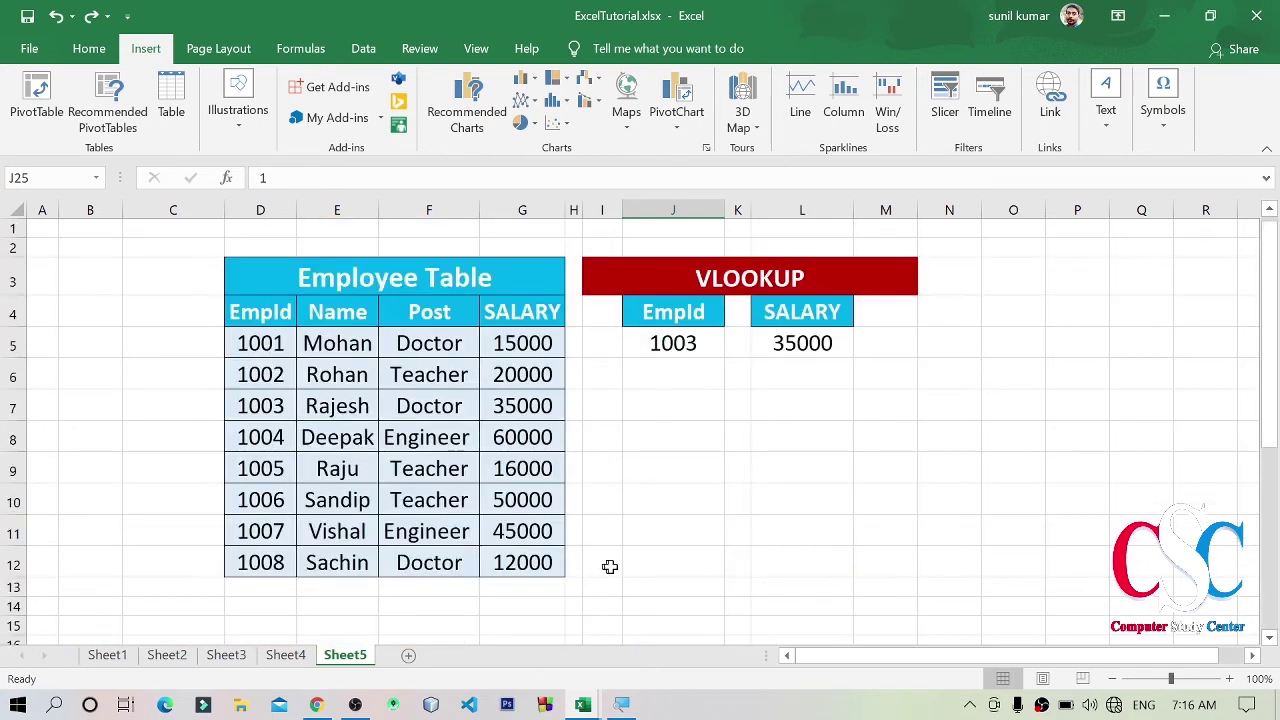
drag(419, 270, 378, 563)
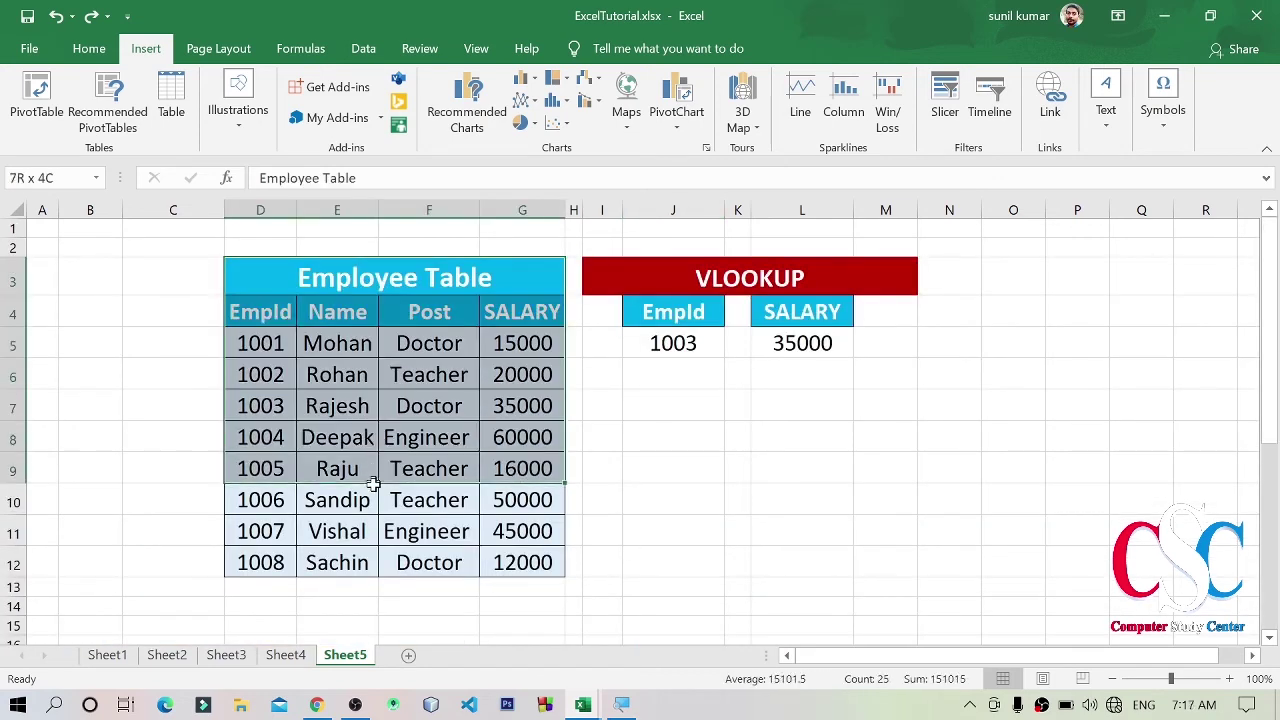
key(ctrl+c)
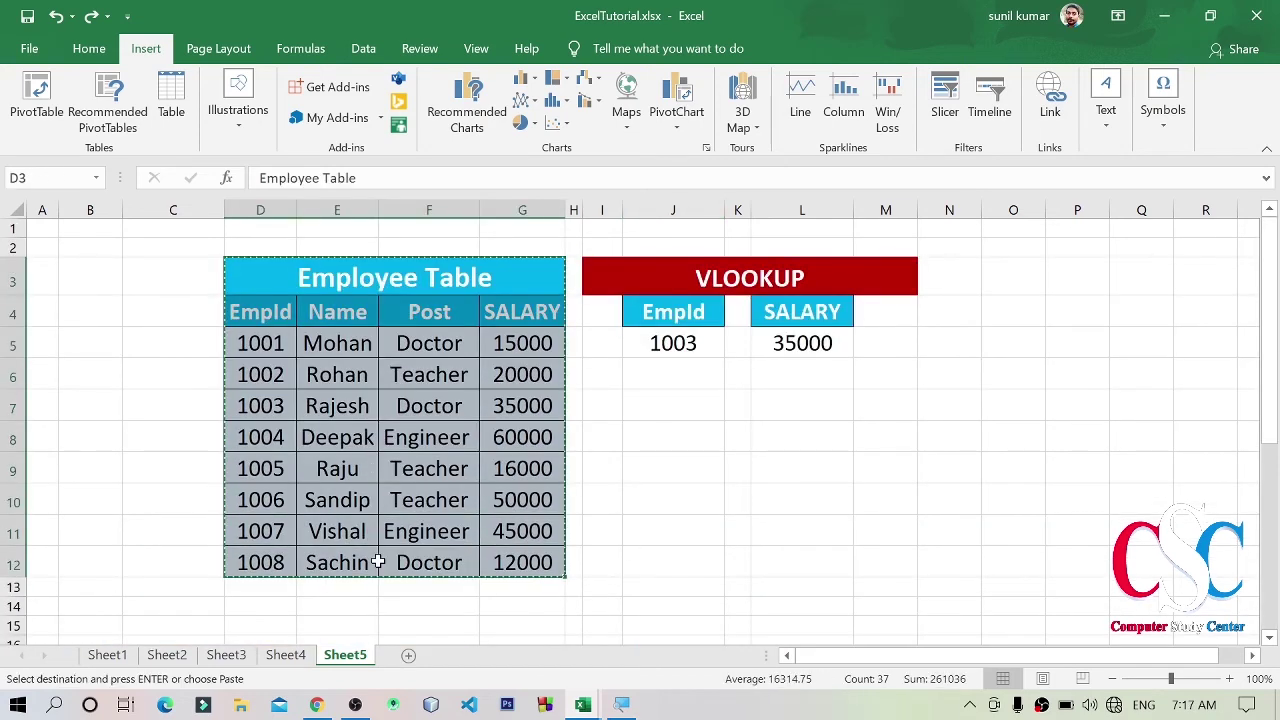
- Select P6 as the paste destination and bring up the Home commands
scroll(1019, 441, down, 1)
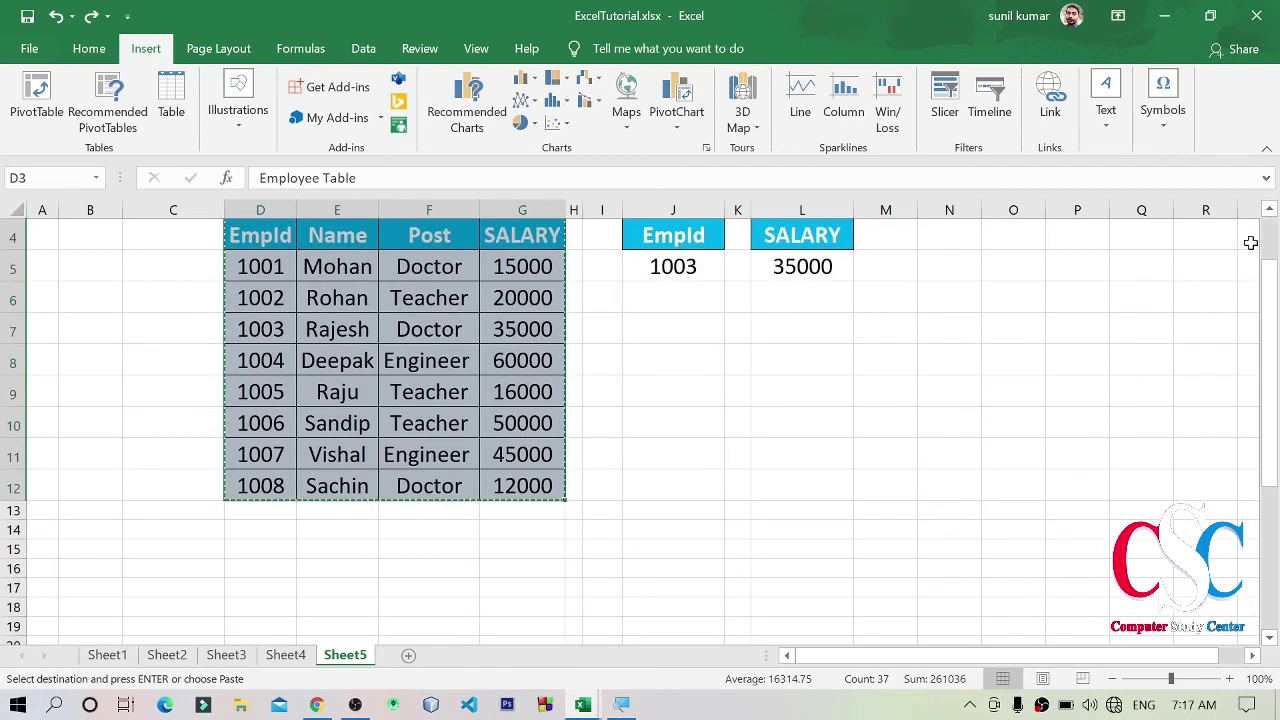
click(1205, 328)
key(Right)
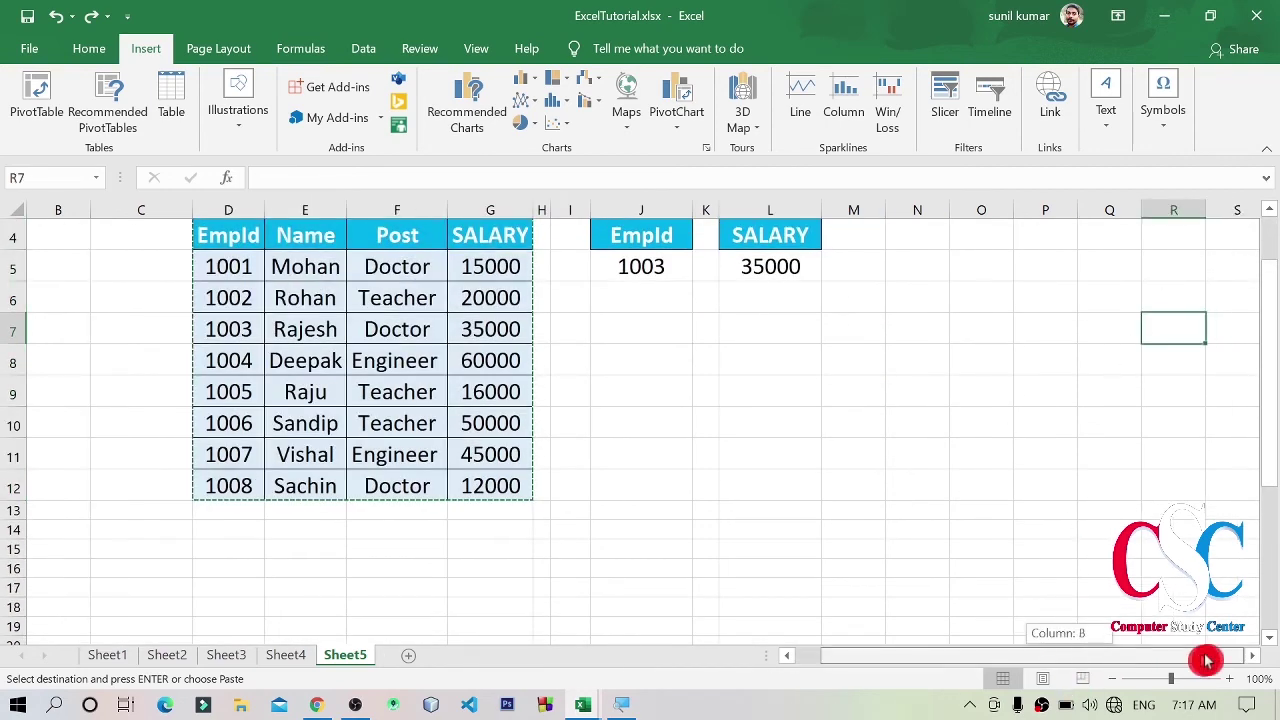
key(Right)
key(Right)
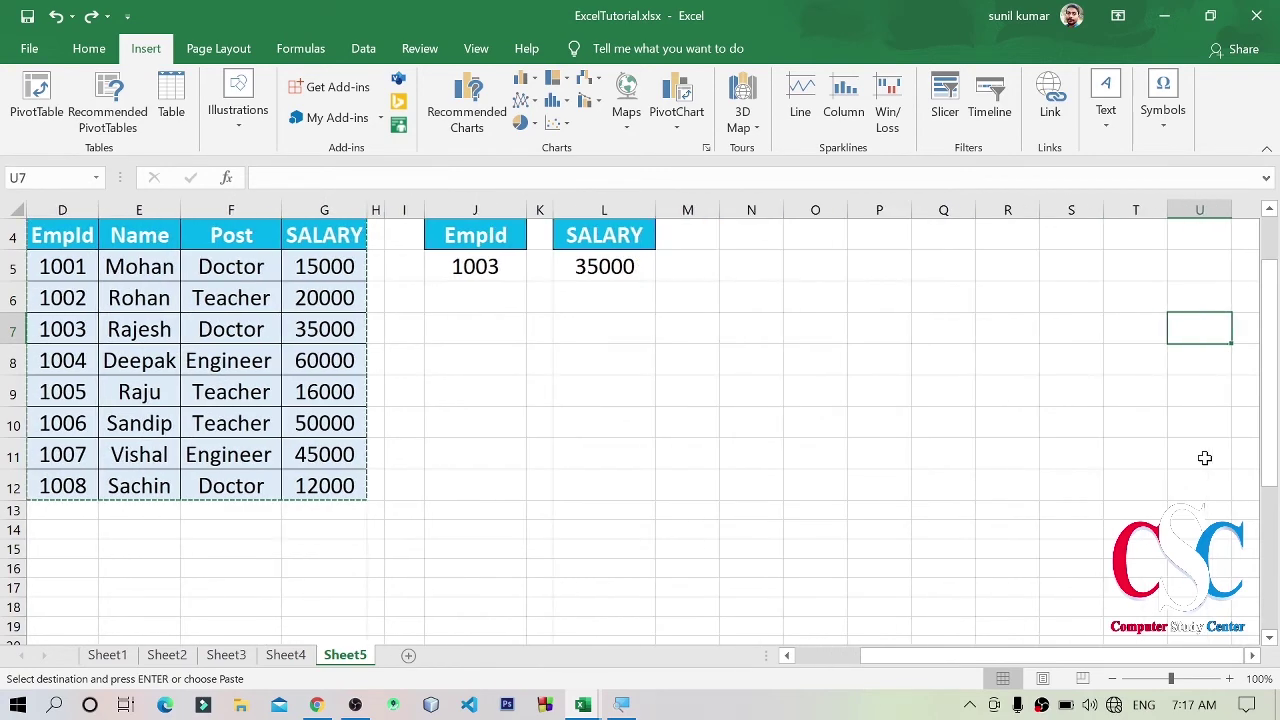
key(Right)
key(Right)
key(Right)
key(Right)
key(Right)
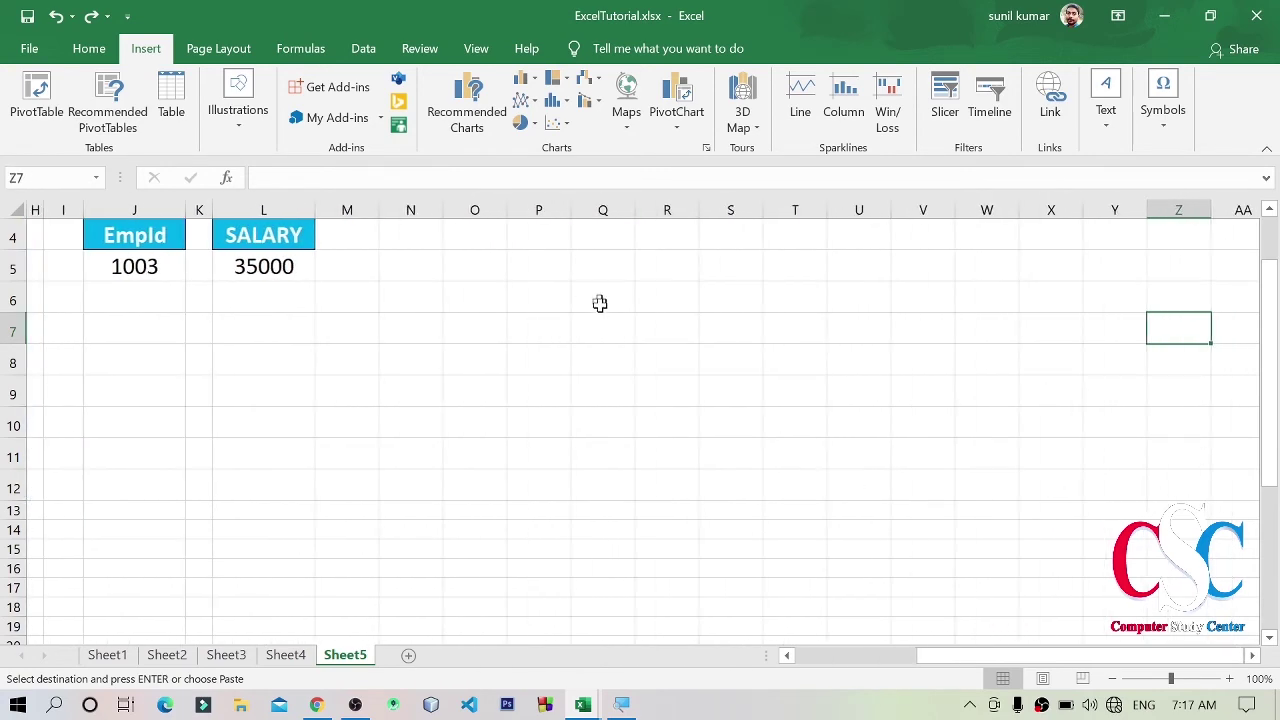
click(554, 295)
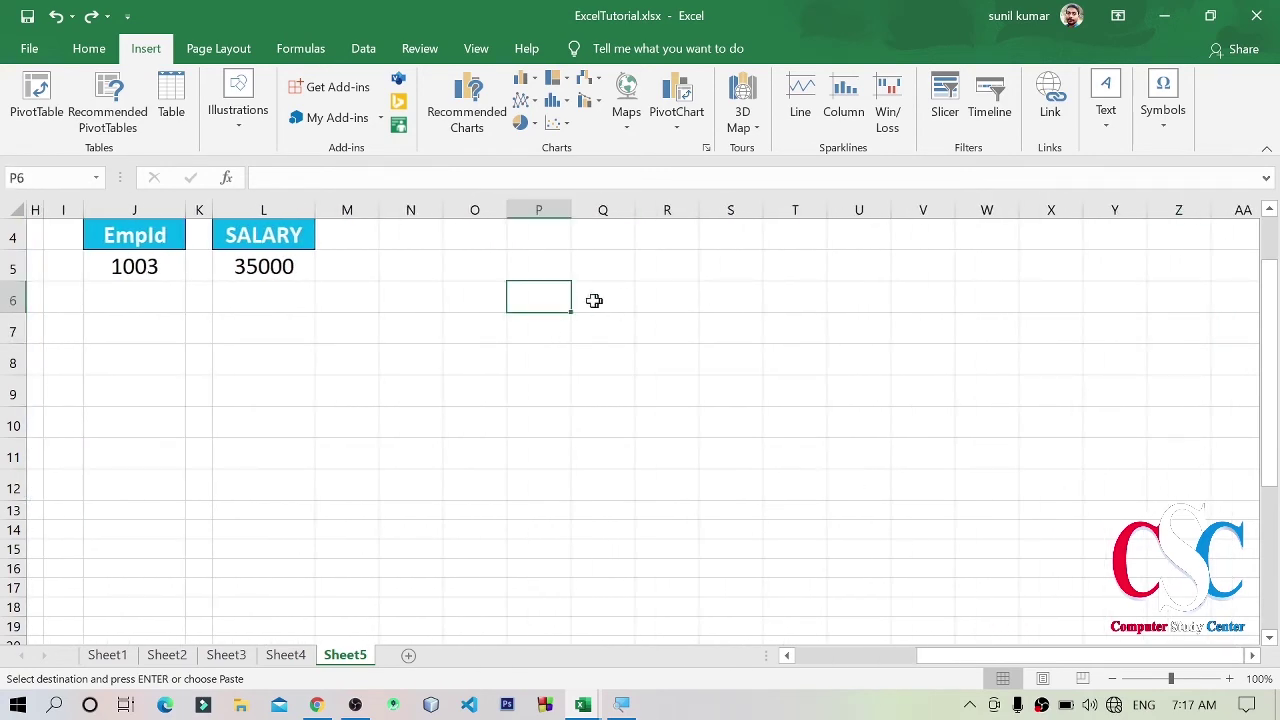
key(alt+h)
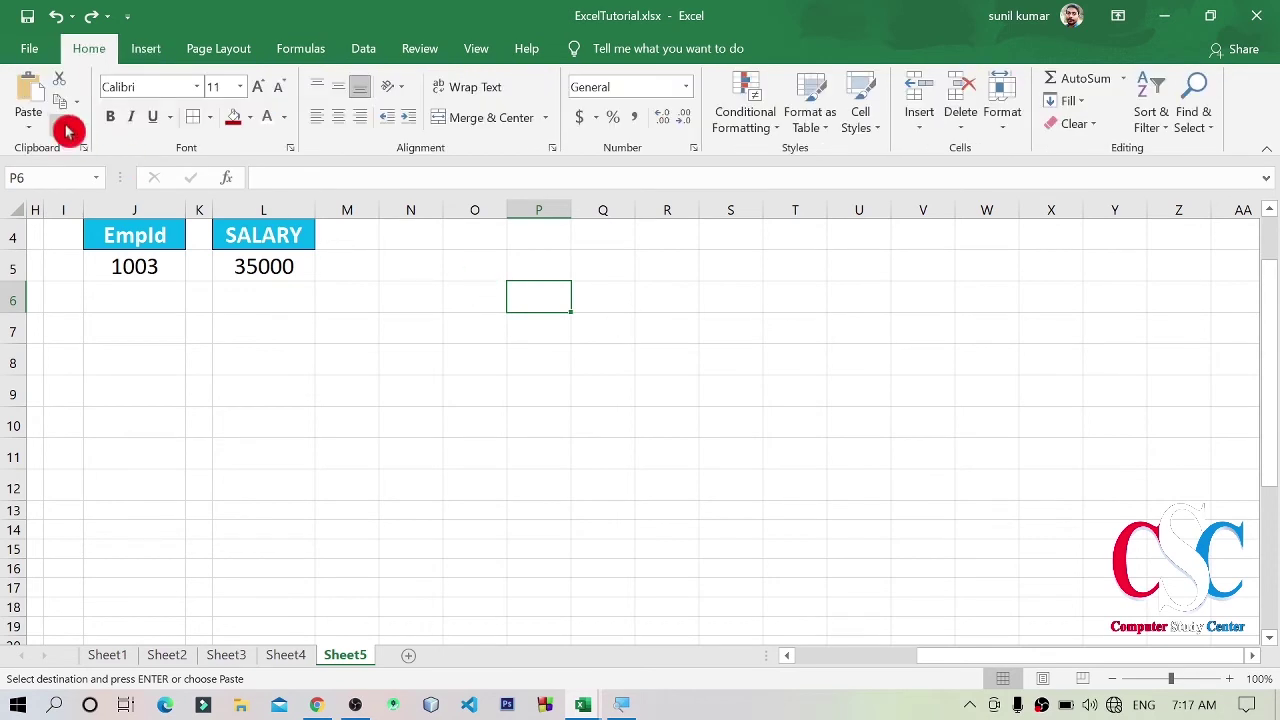
- Paste Special the Employee Table at P6 with Transpose turned on
click(14, 130)
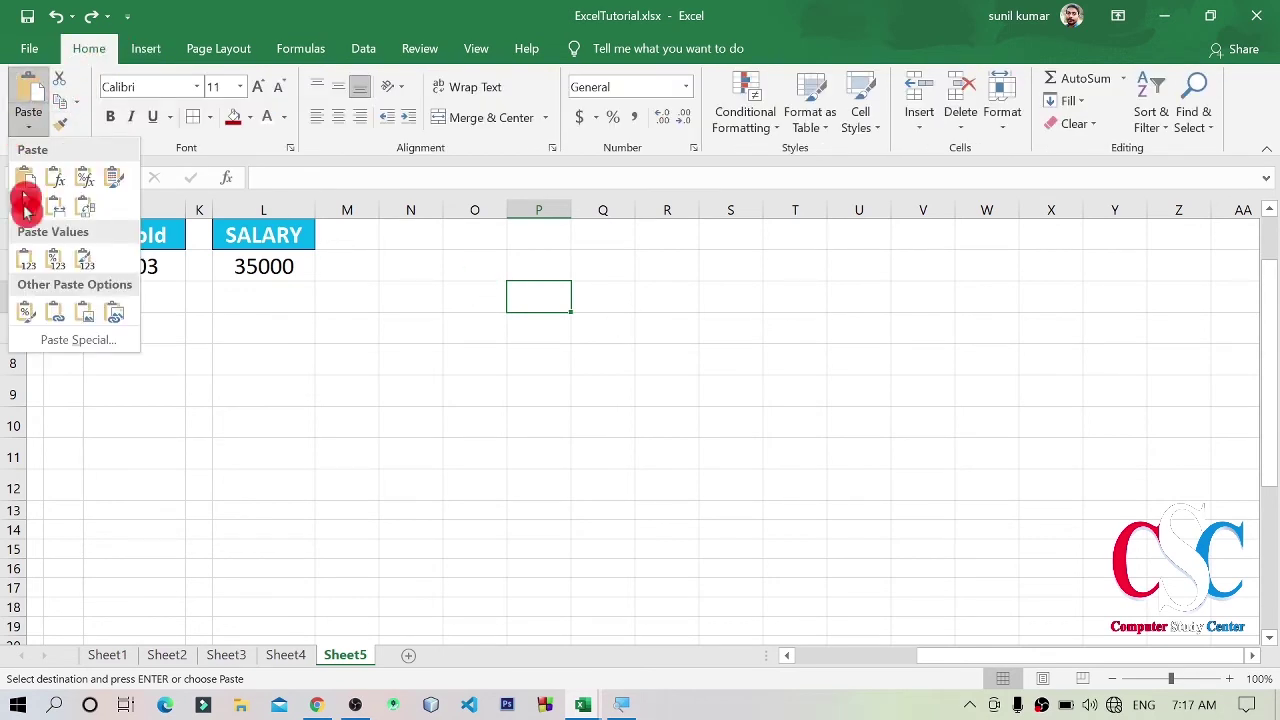
click(63, 340)
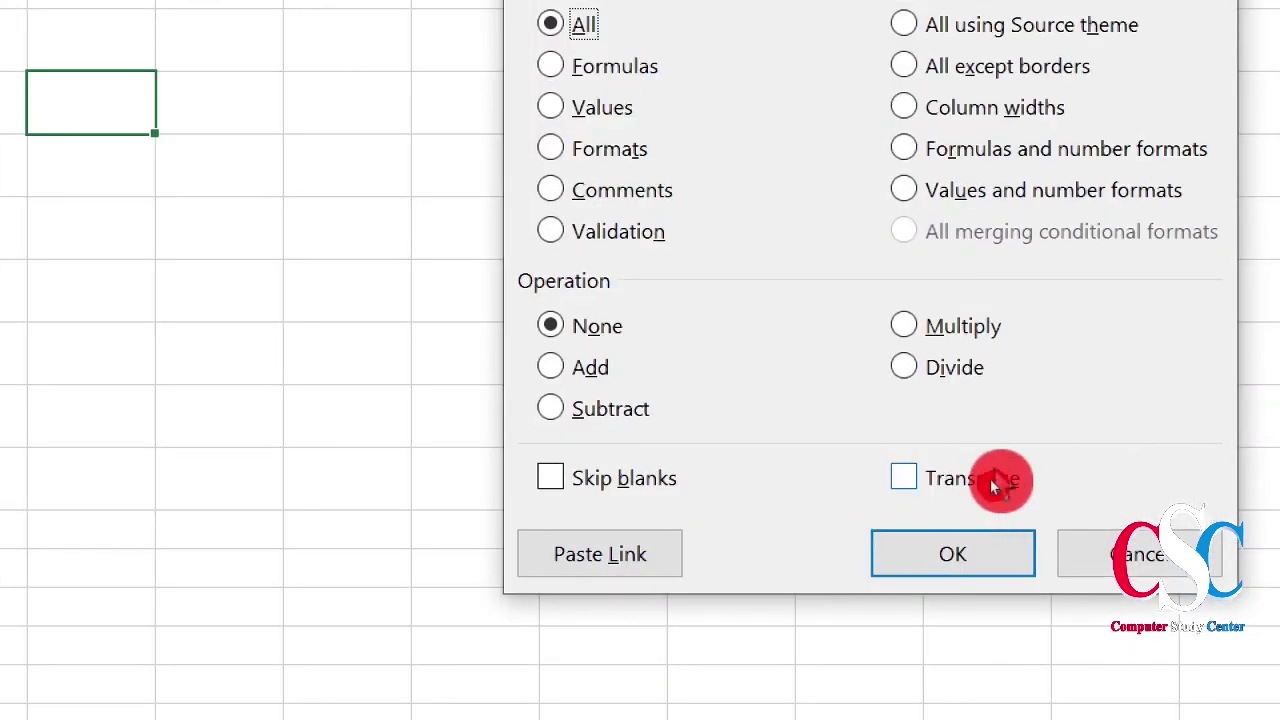
click(940, 485)
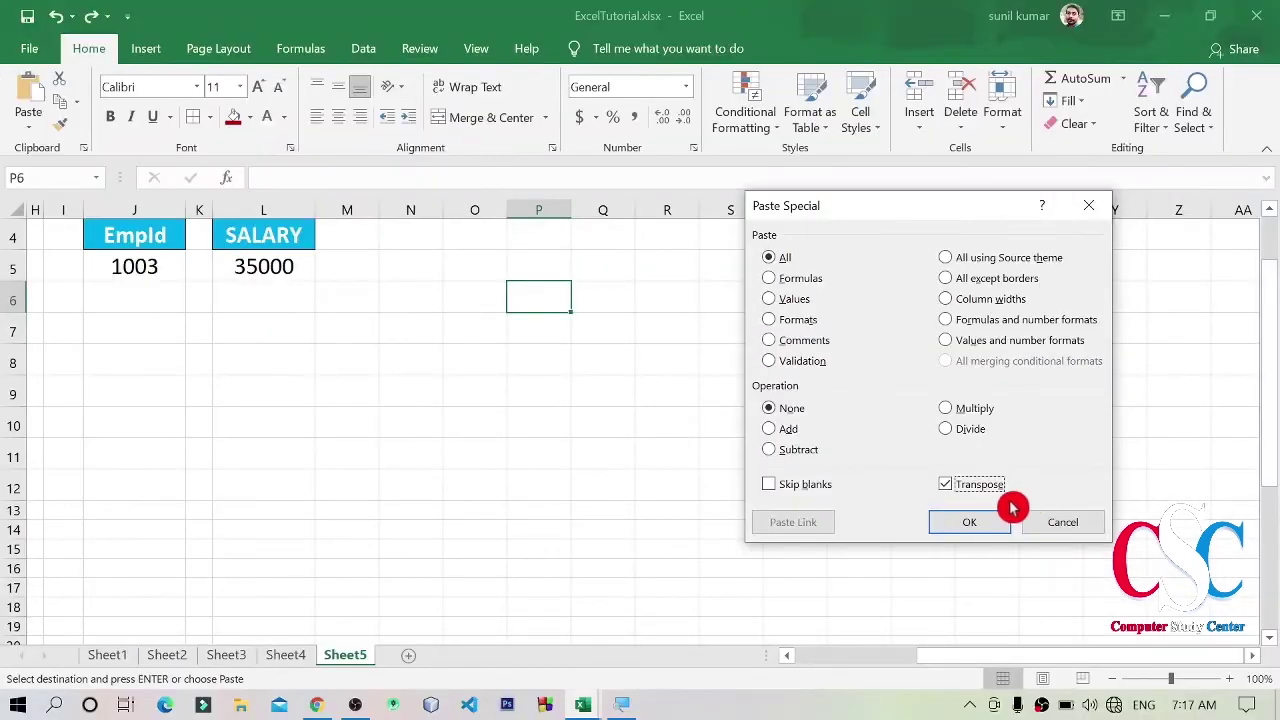
click(982, 537)
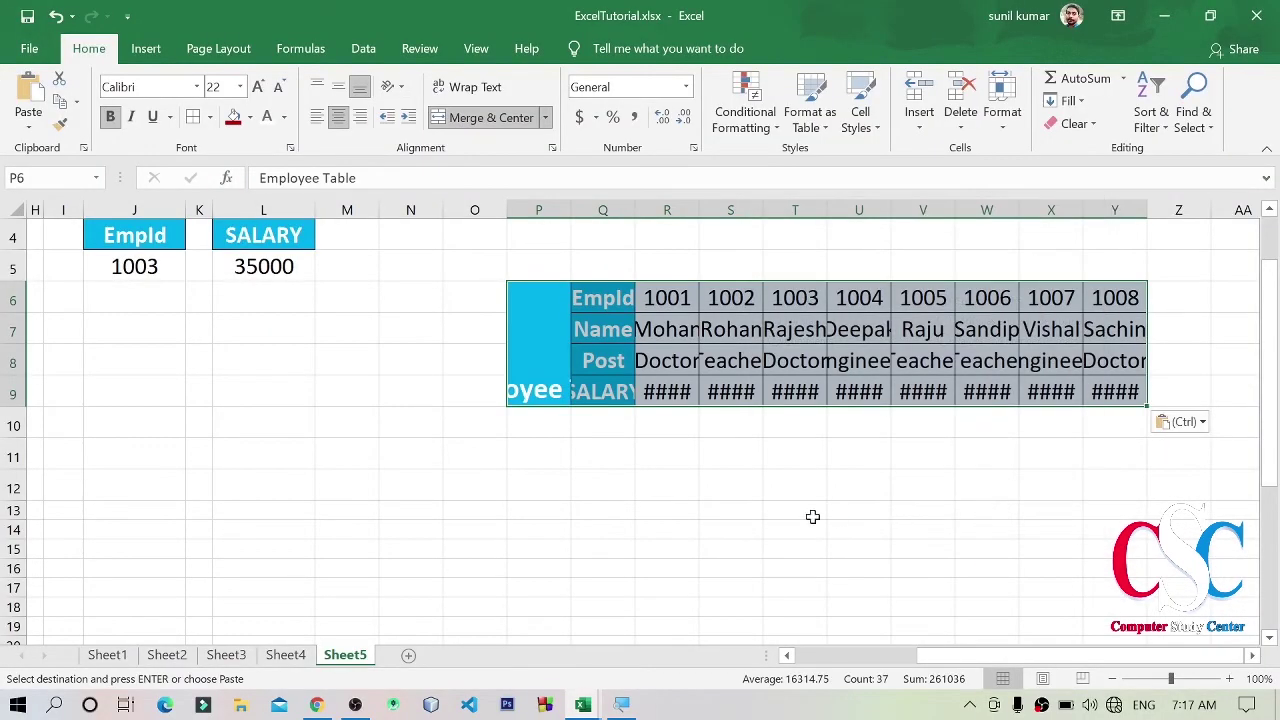
- AutoFit the row height of the transposed table P6:Y9
drag(540, 320, 1115, 392)
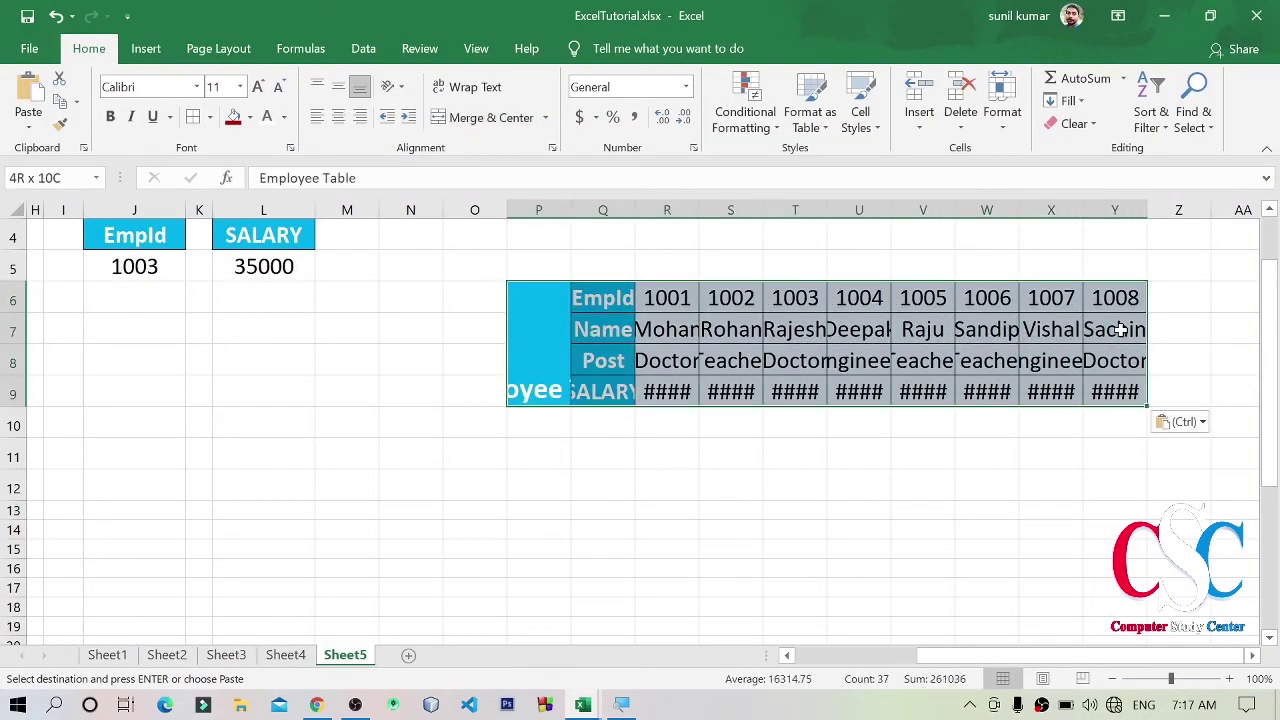
click(998, 118)
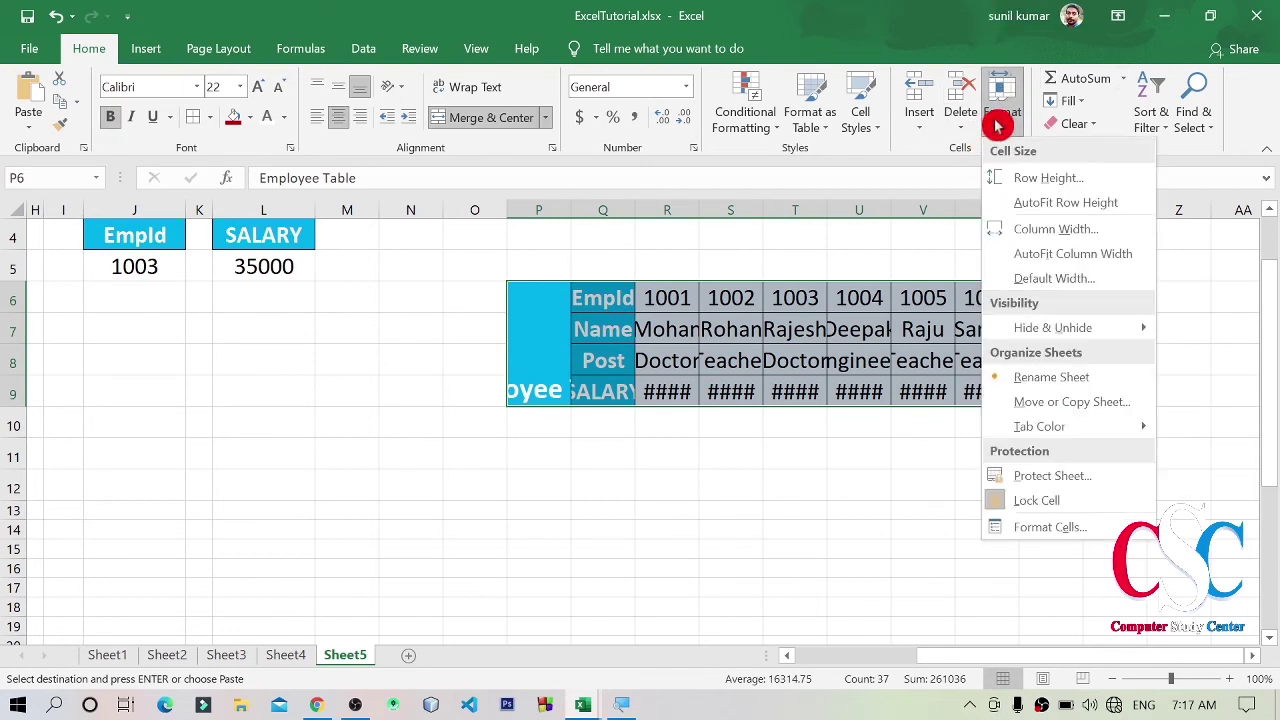
click(1131, 201)
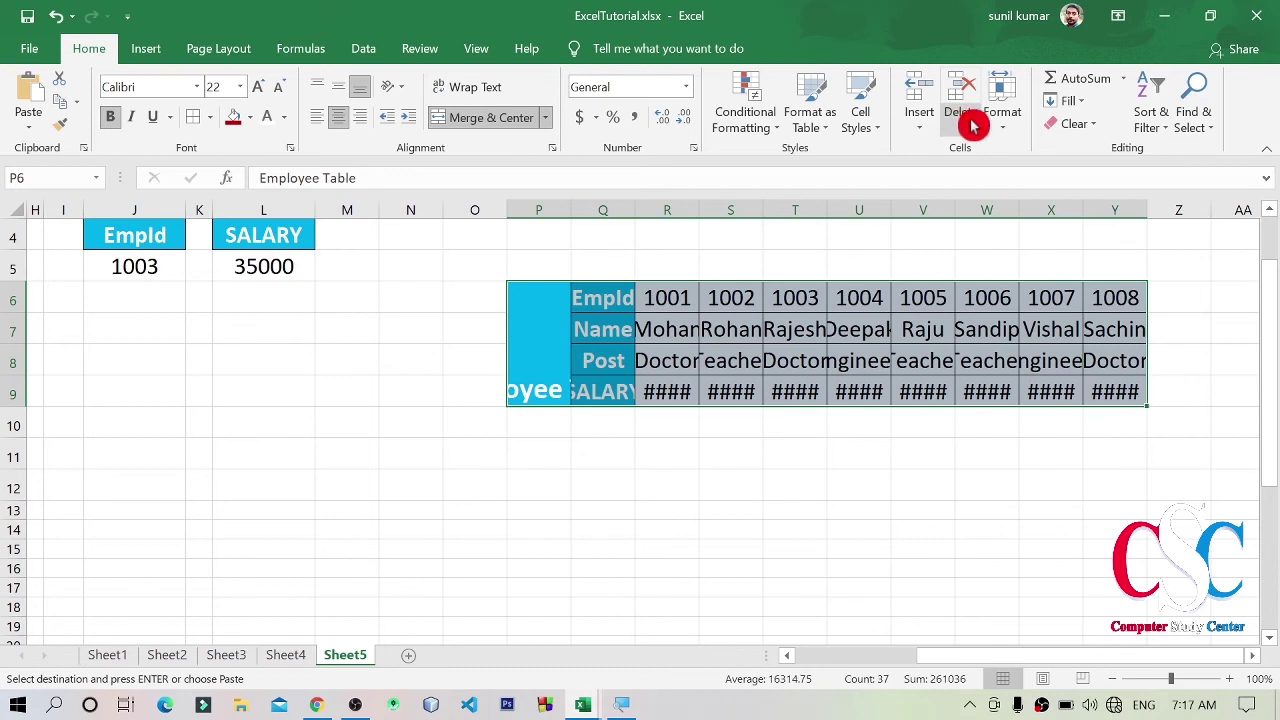
click(1017, 135)
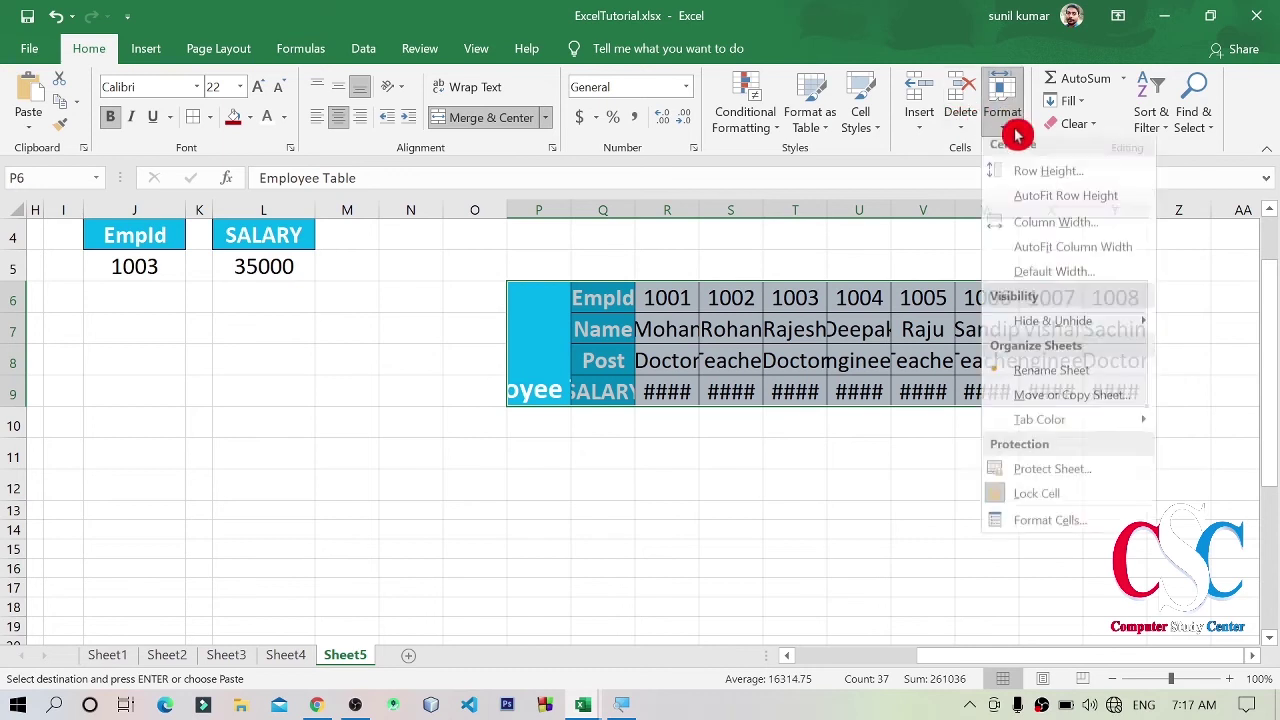
- Widen the columns so all values in the transposed table are visible
click(1120, 250)
click(870, 506)
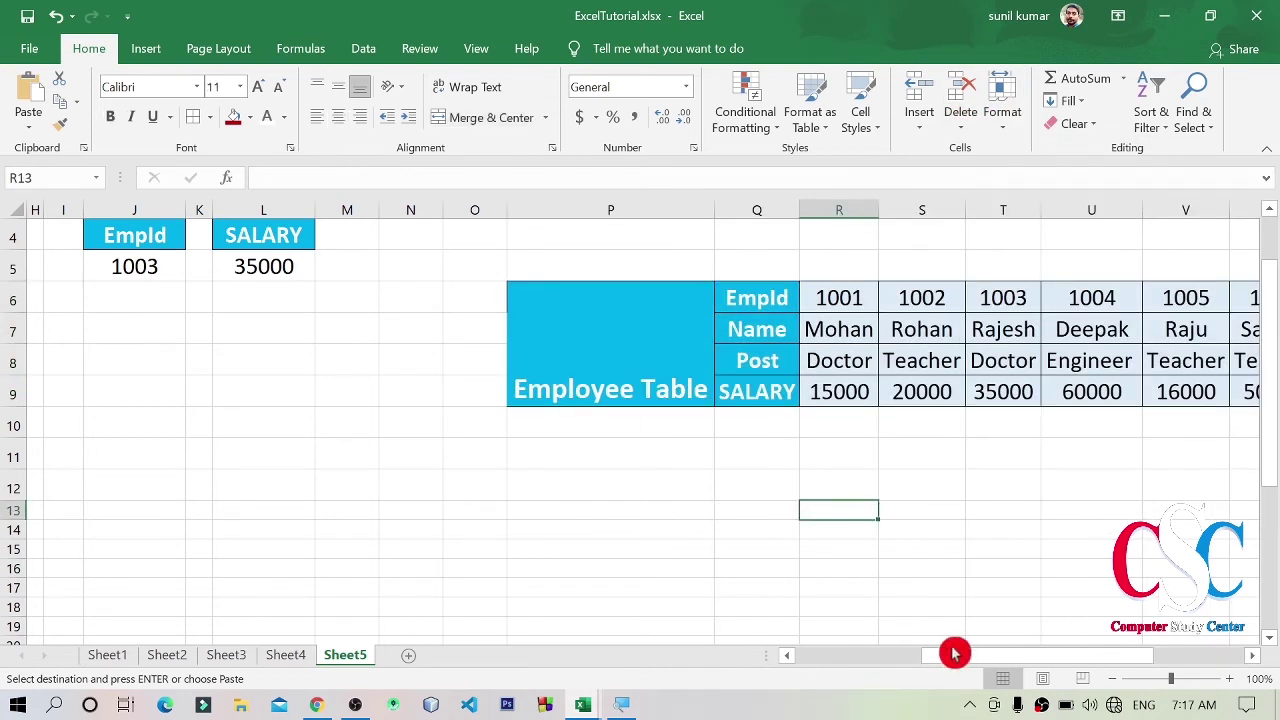
mouse_move(948, 643)
mouse_down()
mouse_move(949, 654)
mouse_move(1117, 657)
mouse_up()
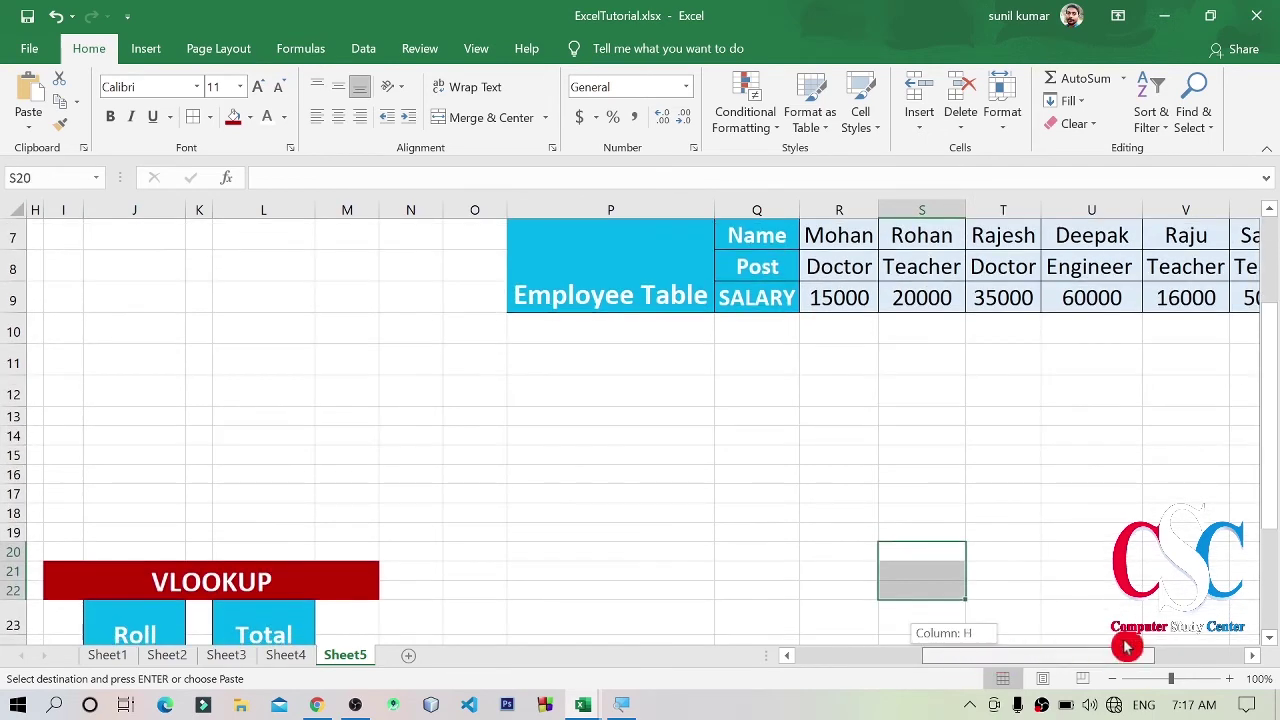
scroll(1003, 363, up, 1)
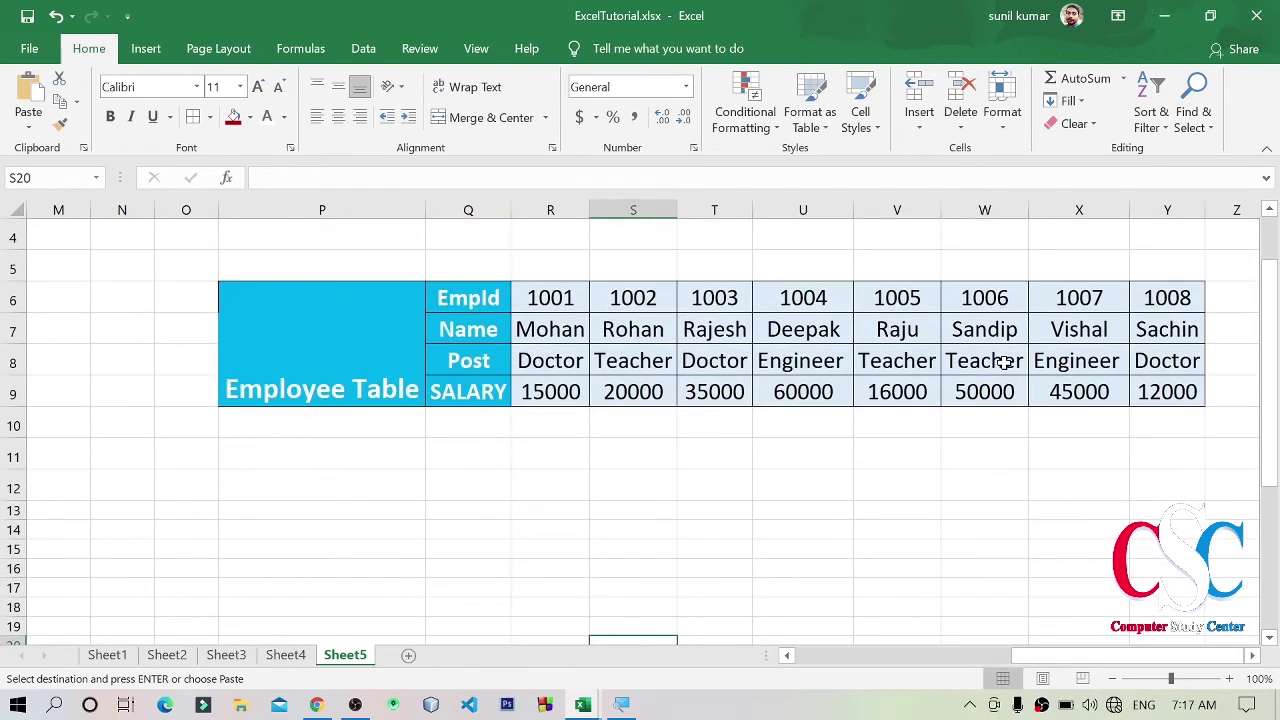
click(1003, 362)
- Rotate the merged Employee Table title in P6 to read upward and autofit column P
click(362, 320)
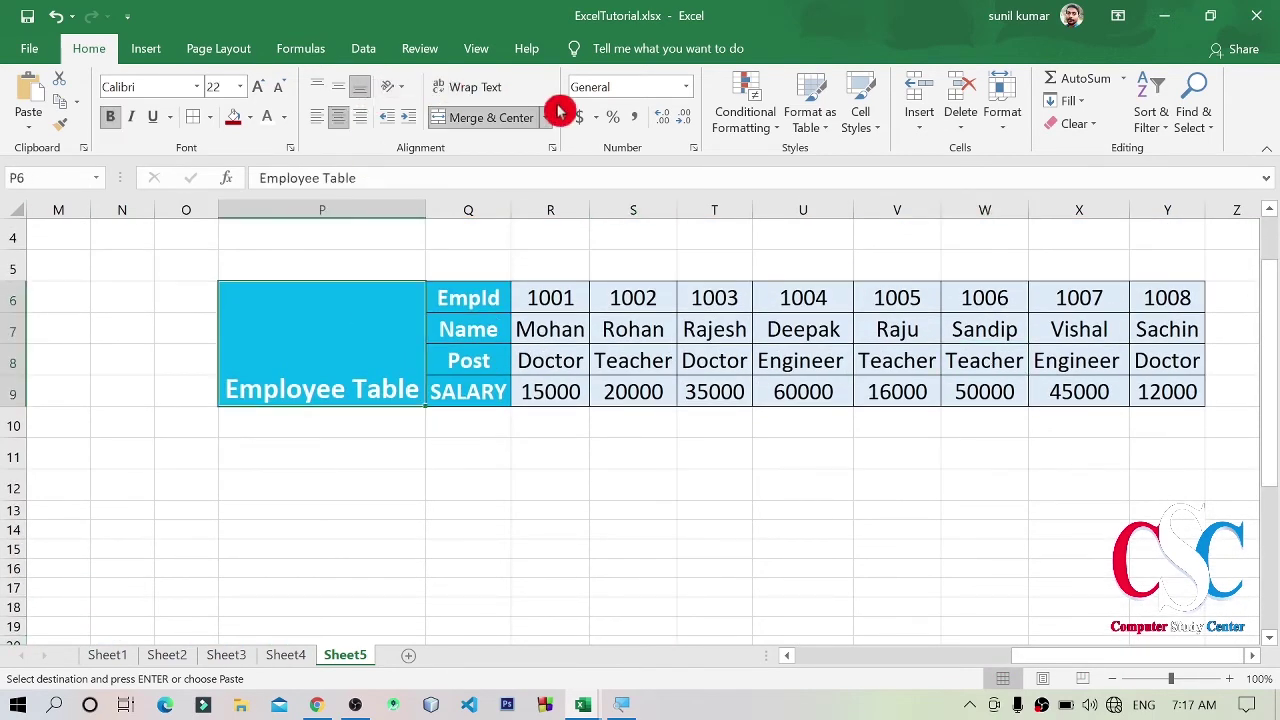
click(396, 88)
click(445, 187)
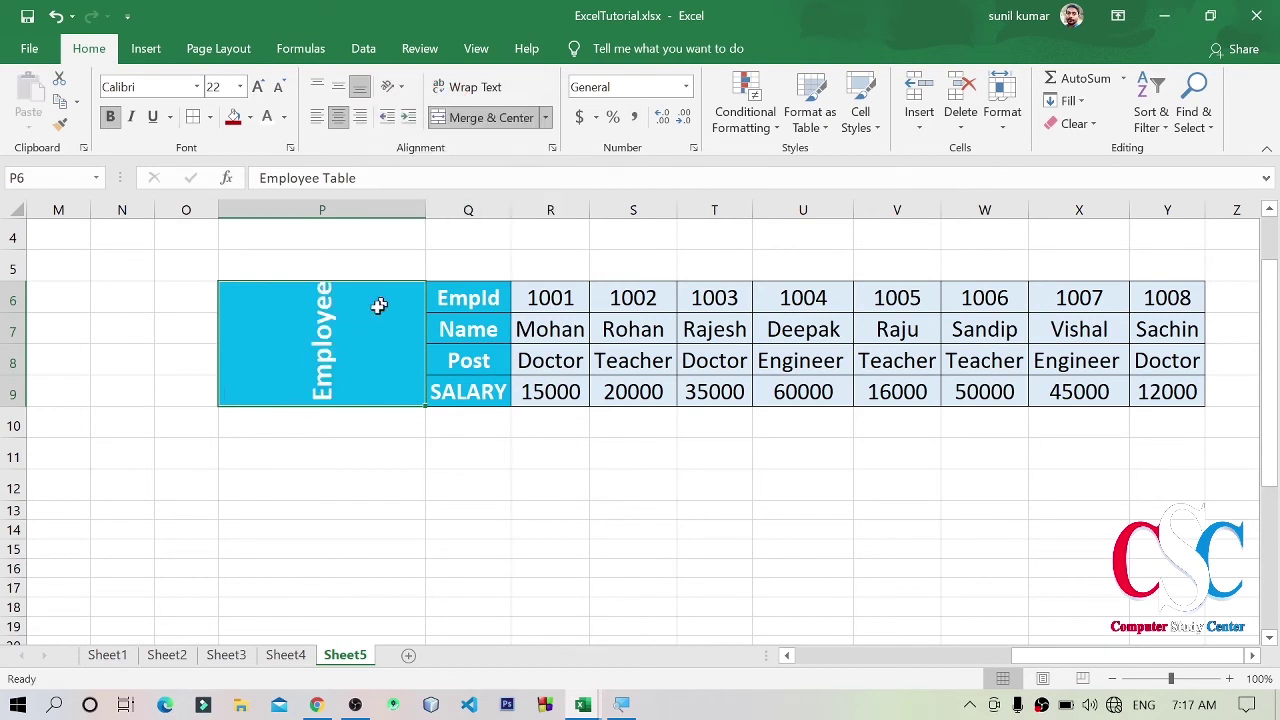
double_click(426, 209)
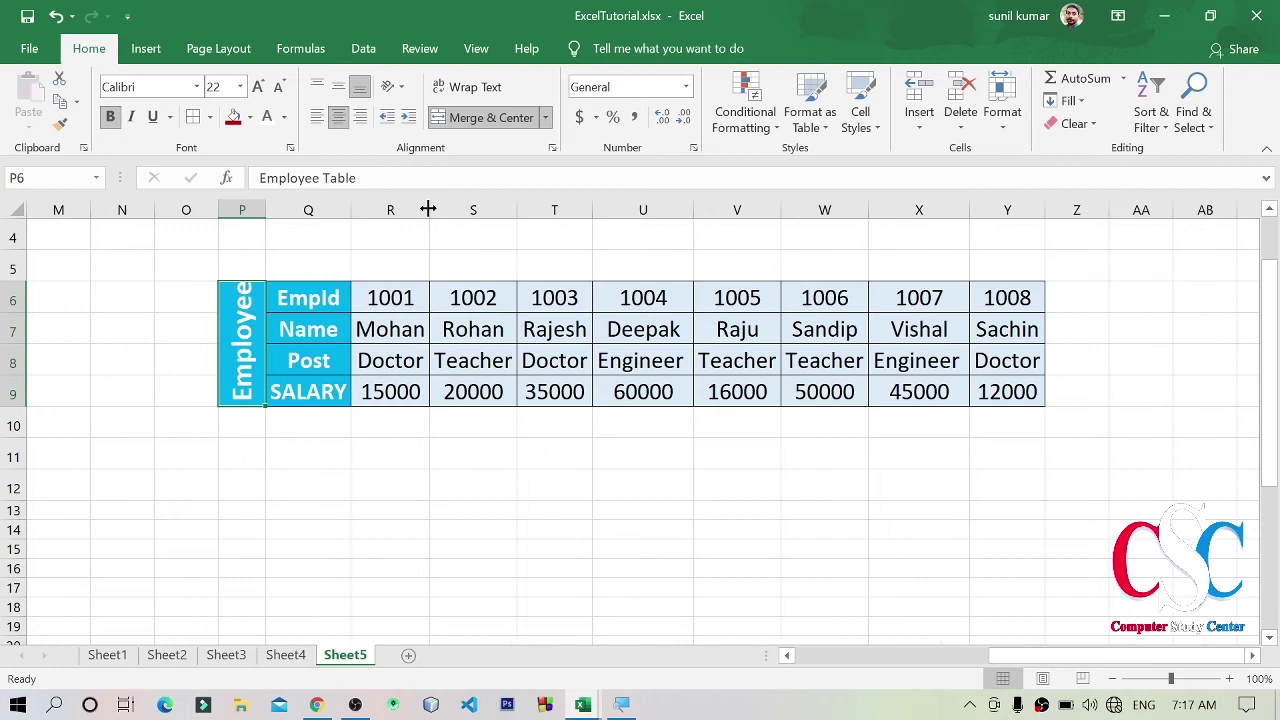
click(1025, 587)
drag(244, 325, 823, 322)
click(918, 340)
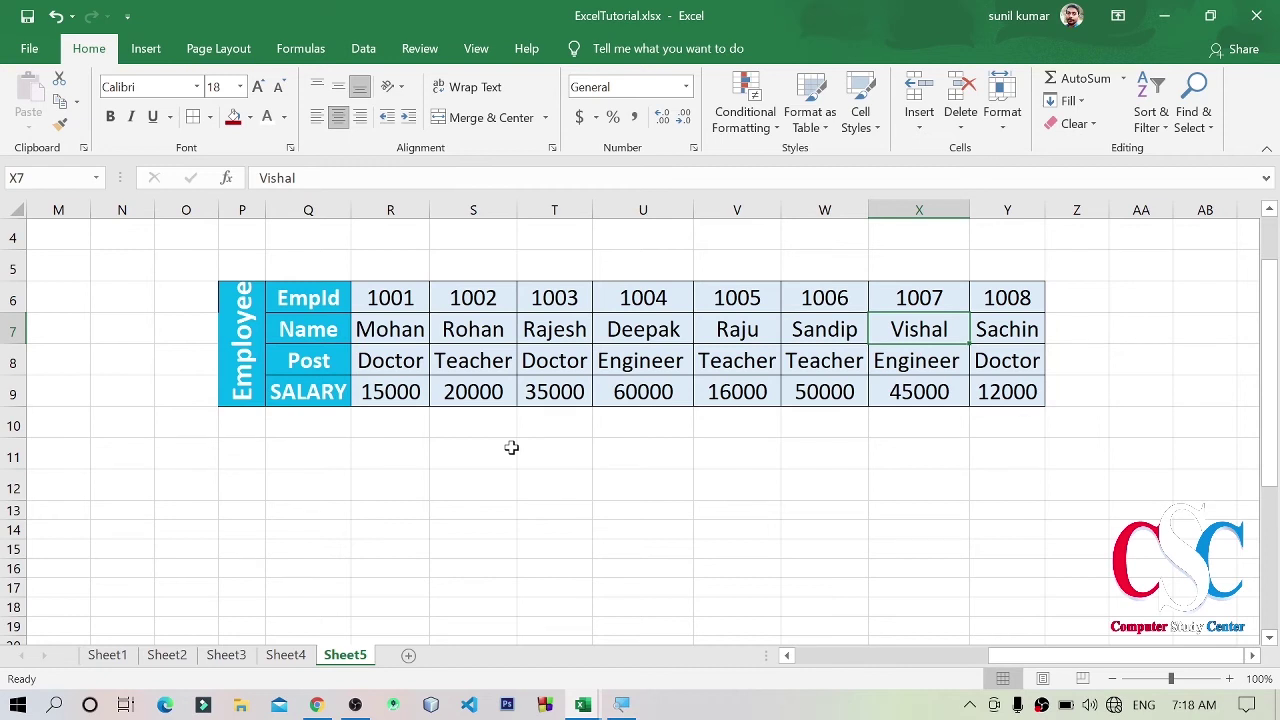
scroll(511, 447, up, 1)
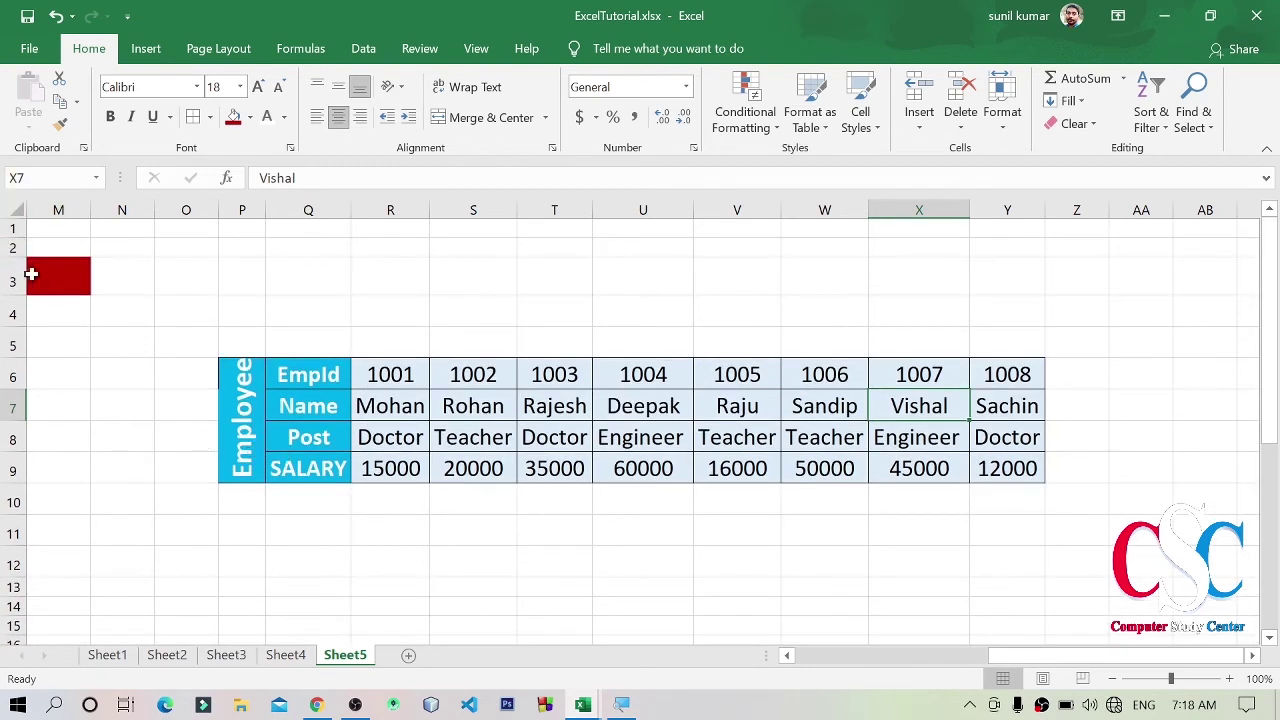
- Copy the red VLOOKUP banner to S11 and change its text to HLOOKUP
click(62, 281)
key(ctrl+c)
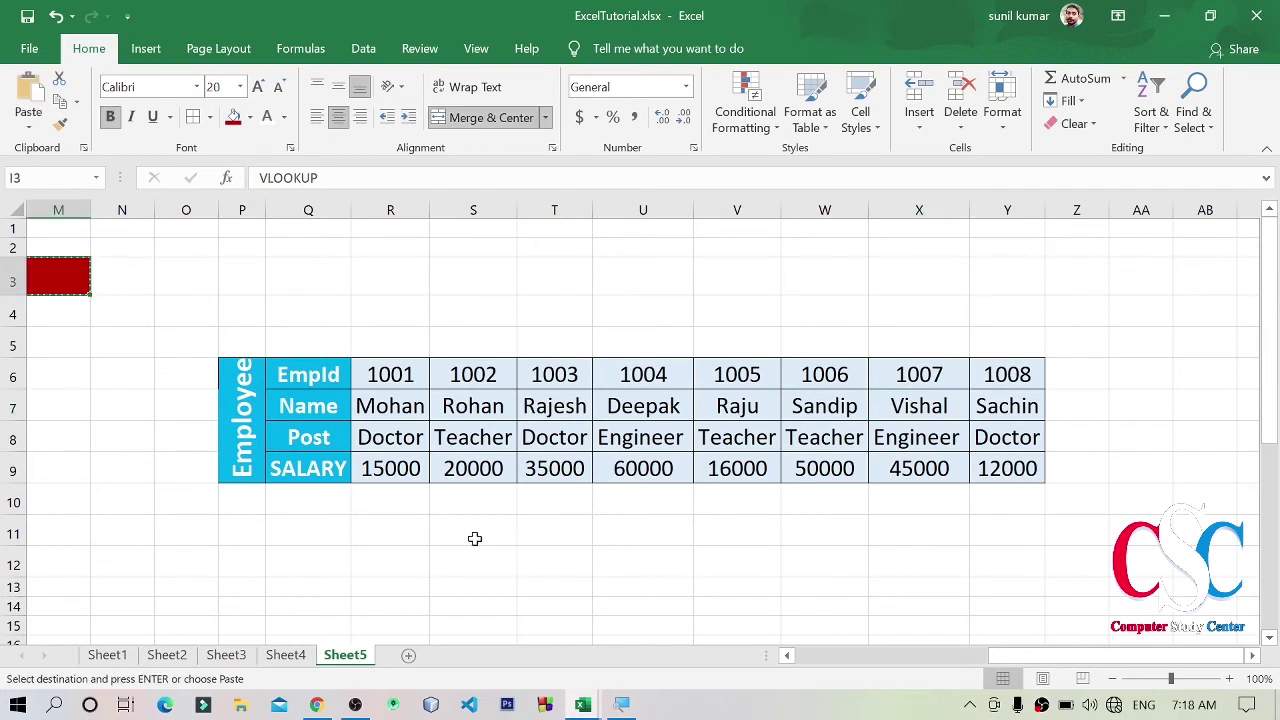
click(470, 538)
key(Return)
click(661, 581)
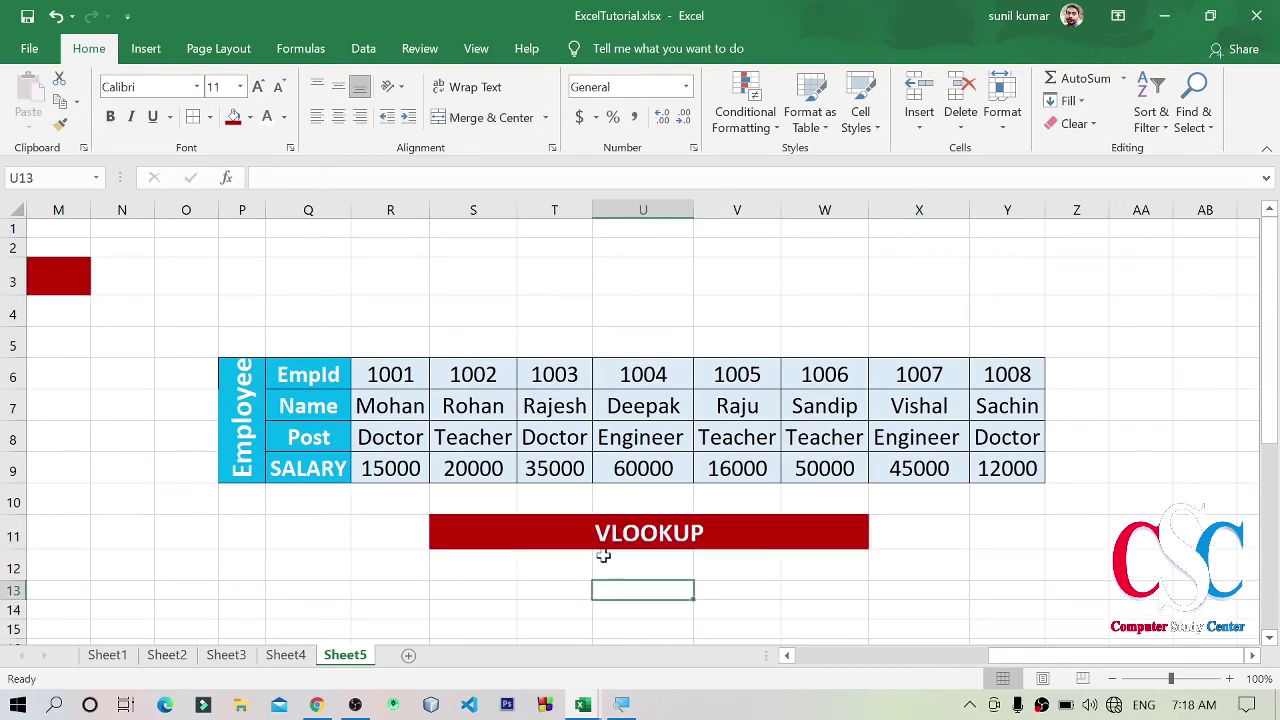
double_click(657, 545)
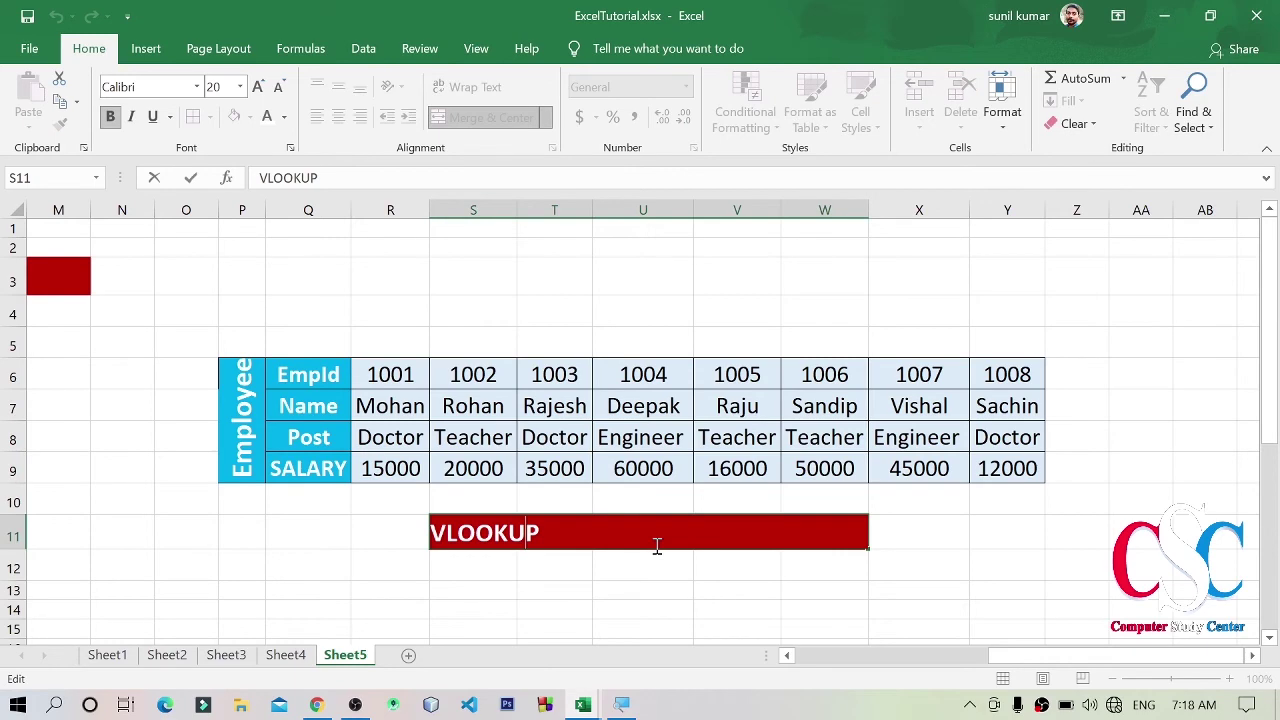
key(Delete)
text(H)
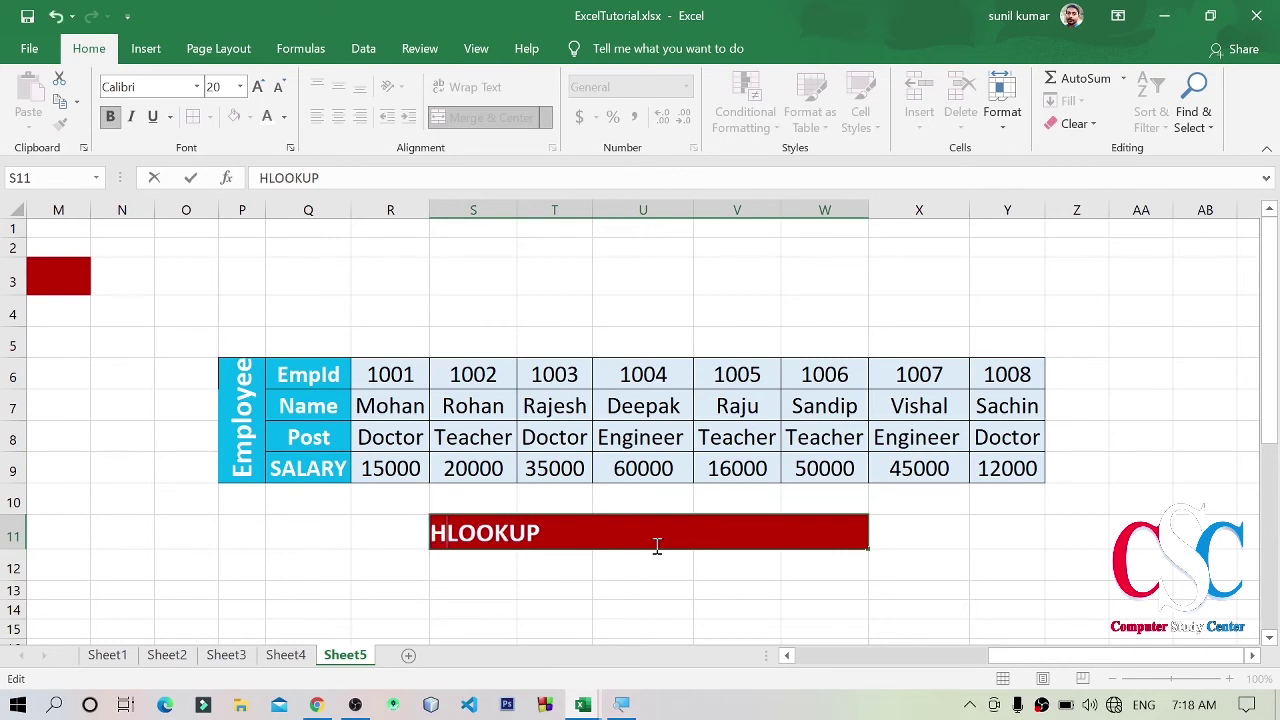
key(Return)
- Add the headings ID in S12 and Post in U12
scroll(690, 520, down, 3)
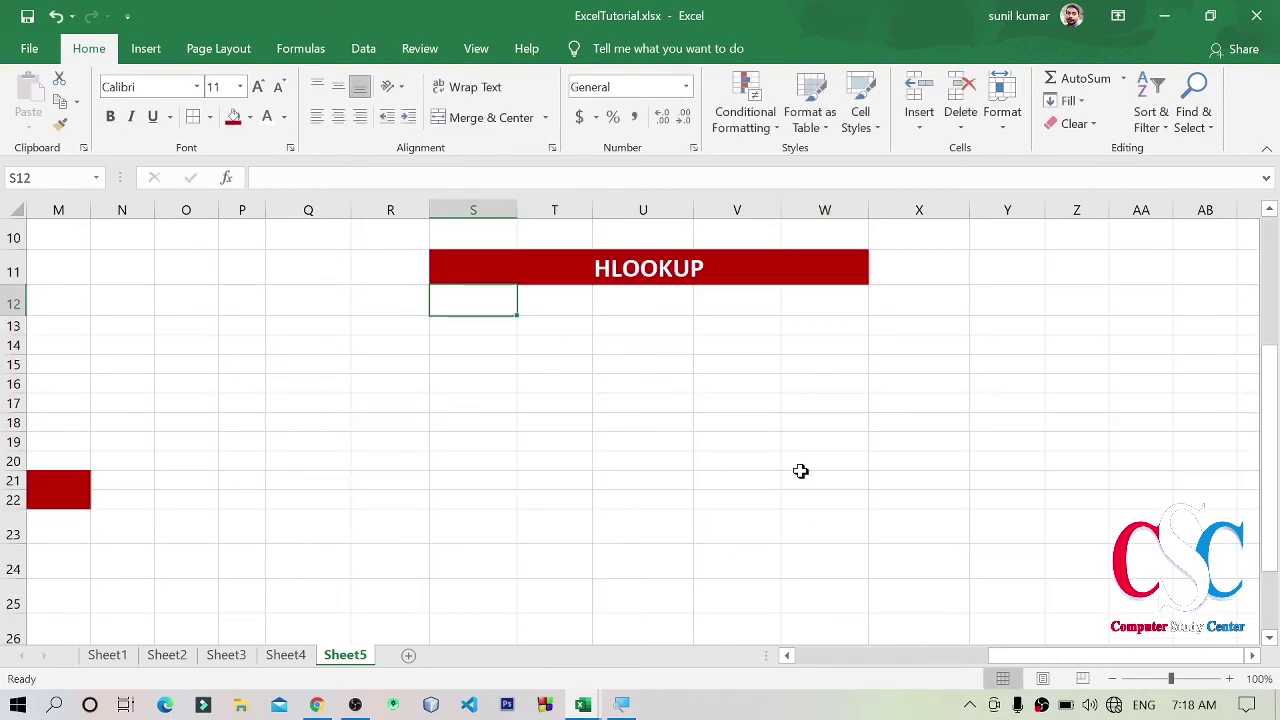
scroll(800, 471, up, 3)
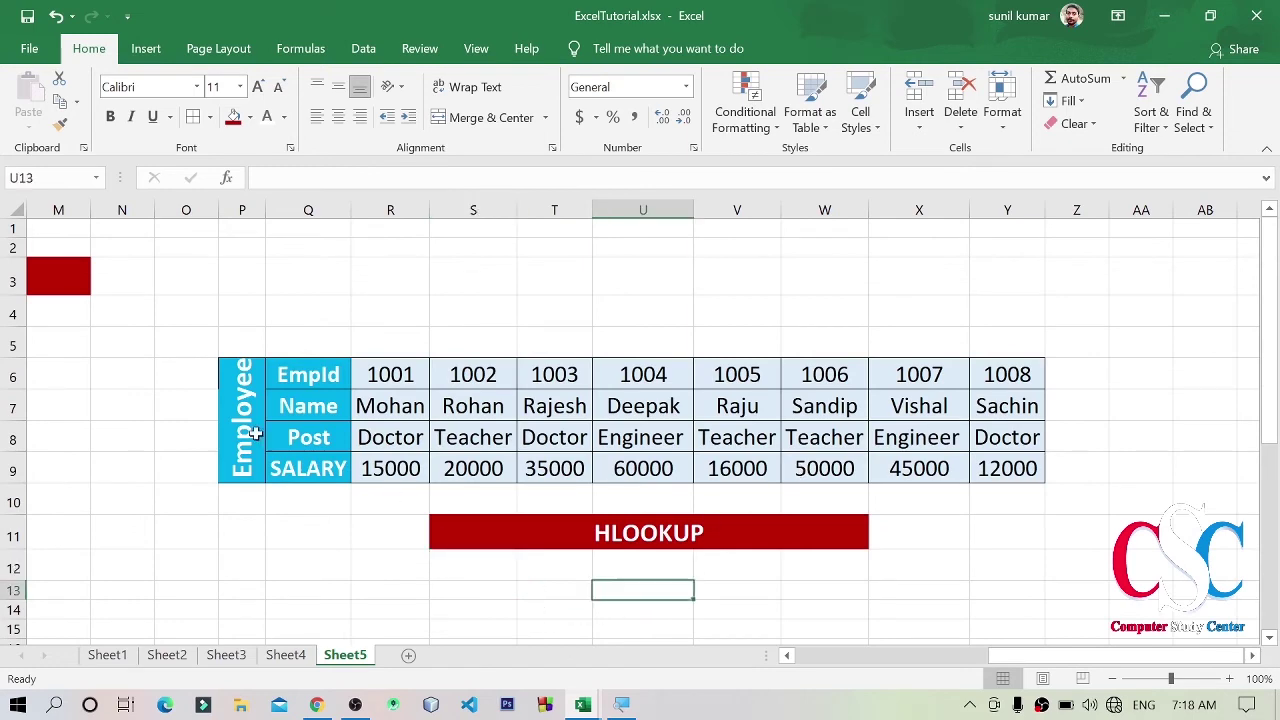
drag(234, 418, 922, 408)
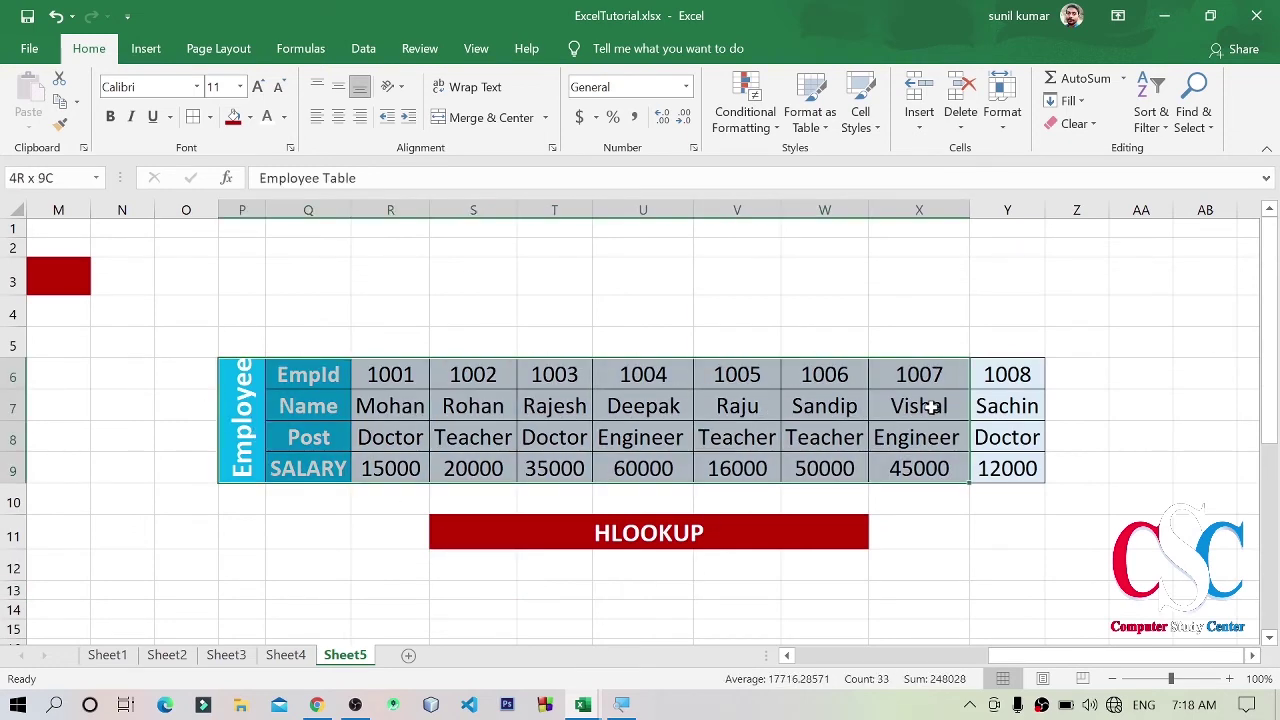
click(643, 567)
scroll(476, 490, down, 1)
click(476, 490)
text(Id)
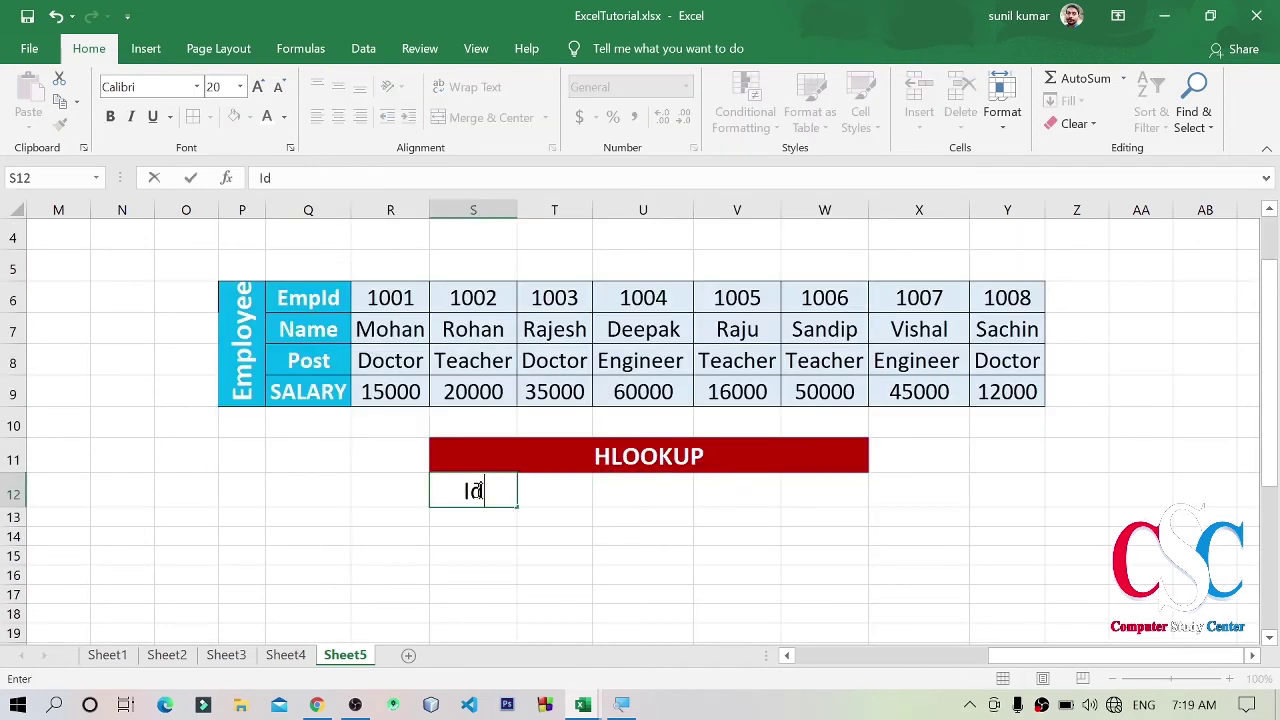
text(D)
click(659, 492)
text(Post)
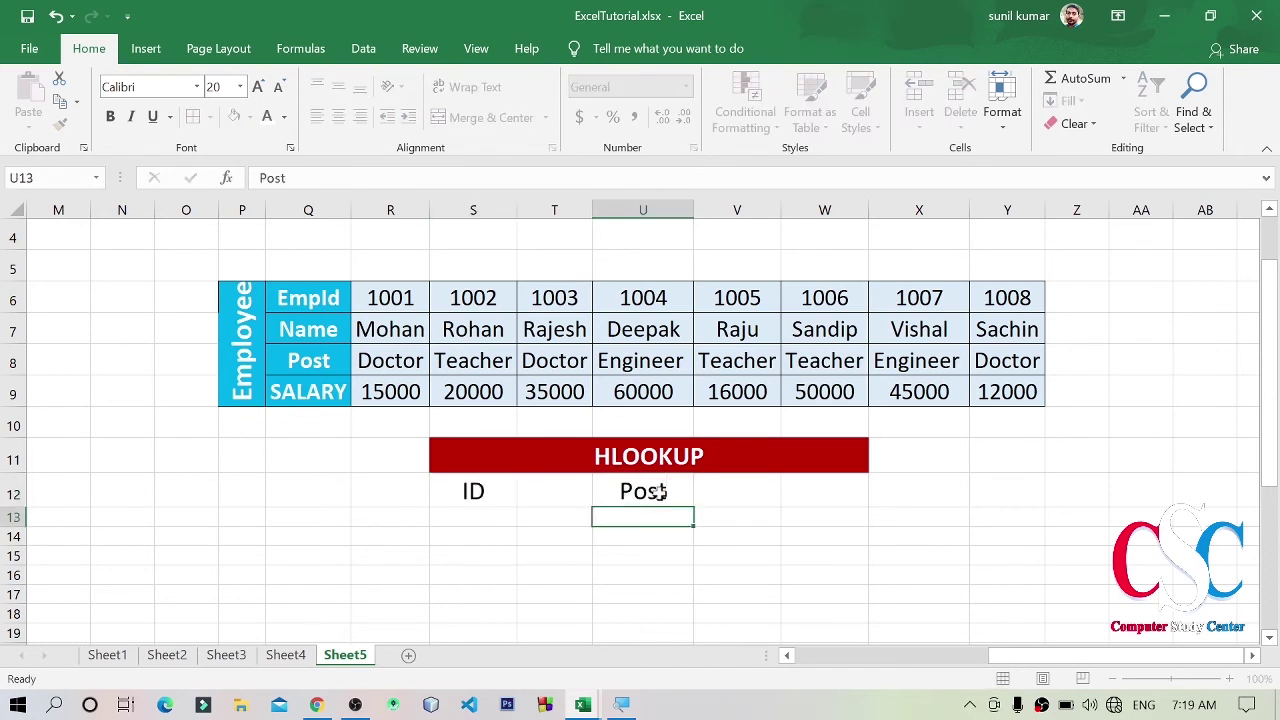
key(Return)
- Apply the heading formatting to S13 and U13, then enter ID 1001 in S13
click(499, 499)
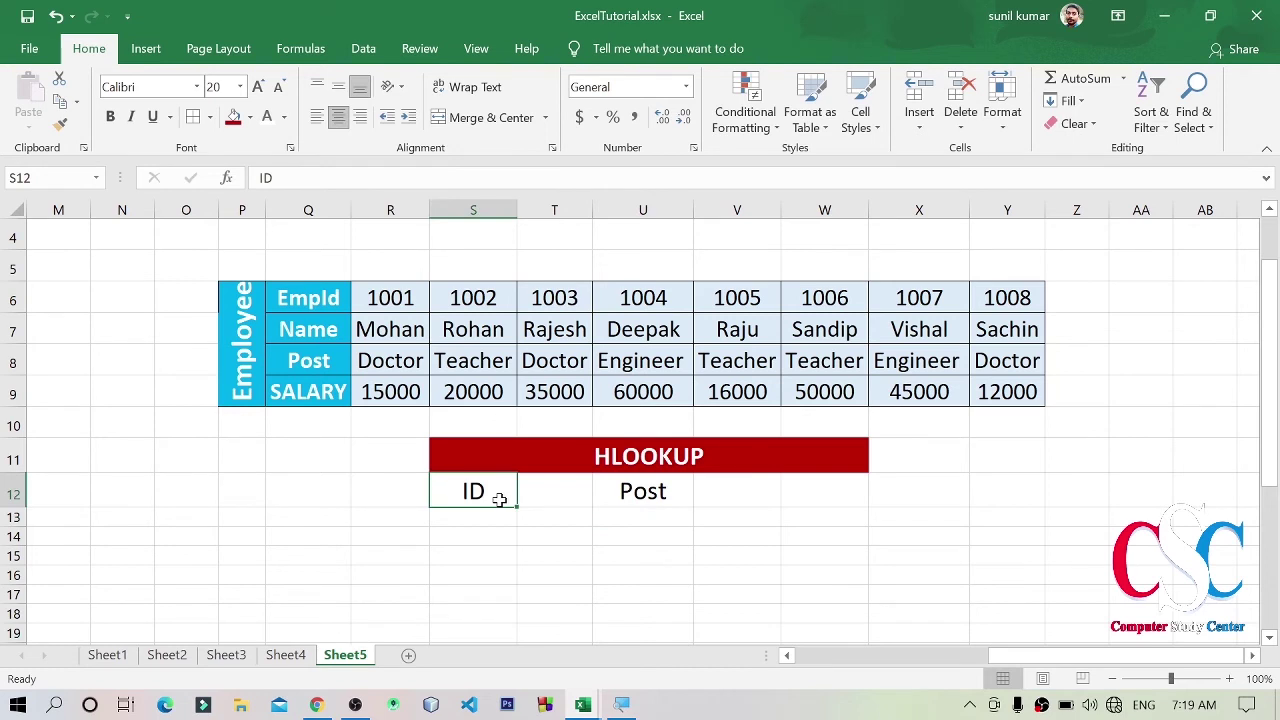
click(62, 125)
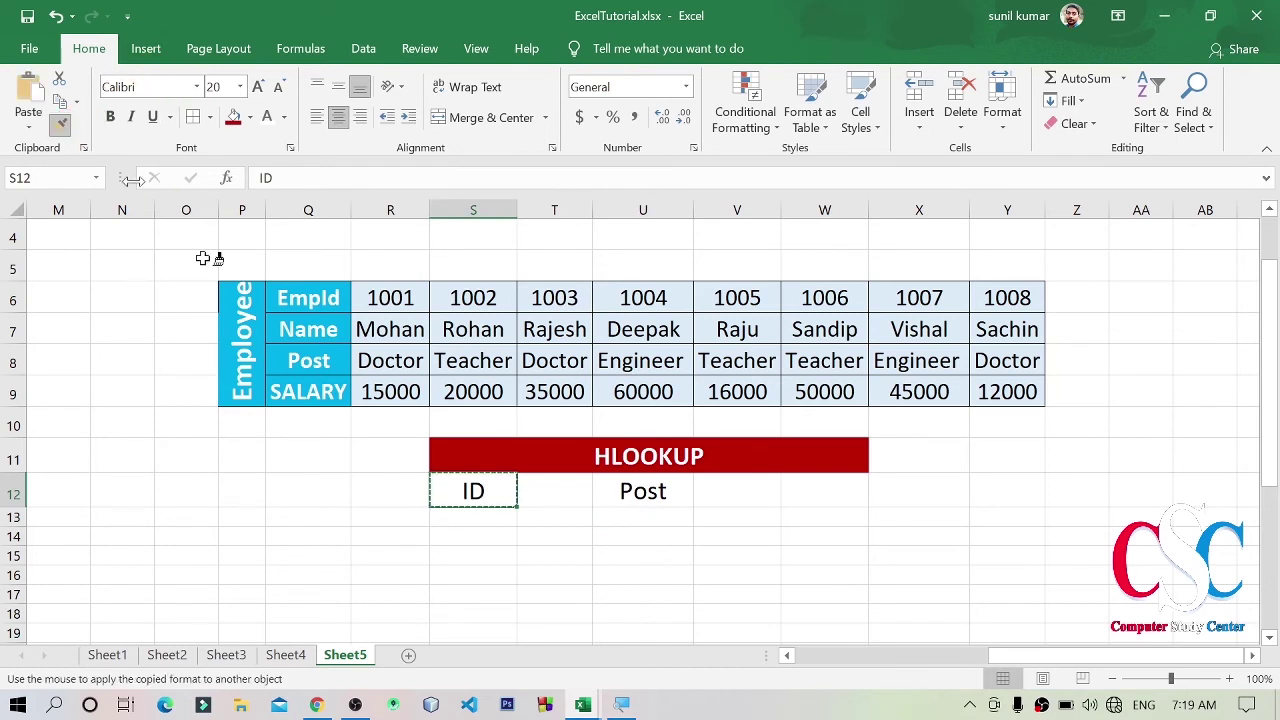
click(495, 522)
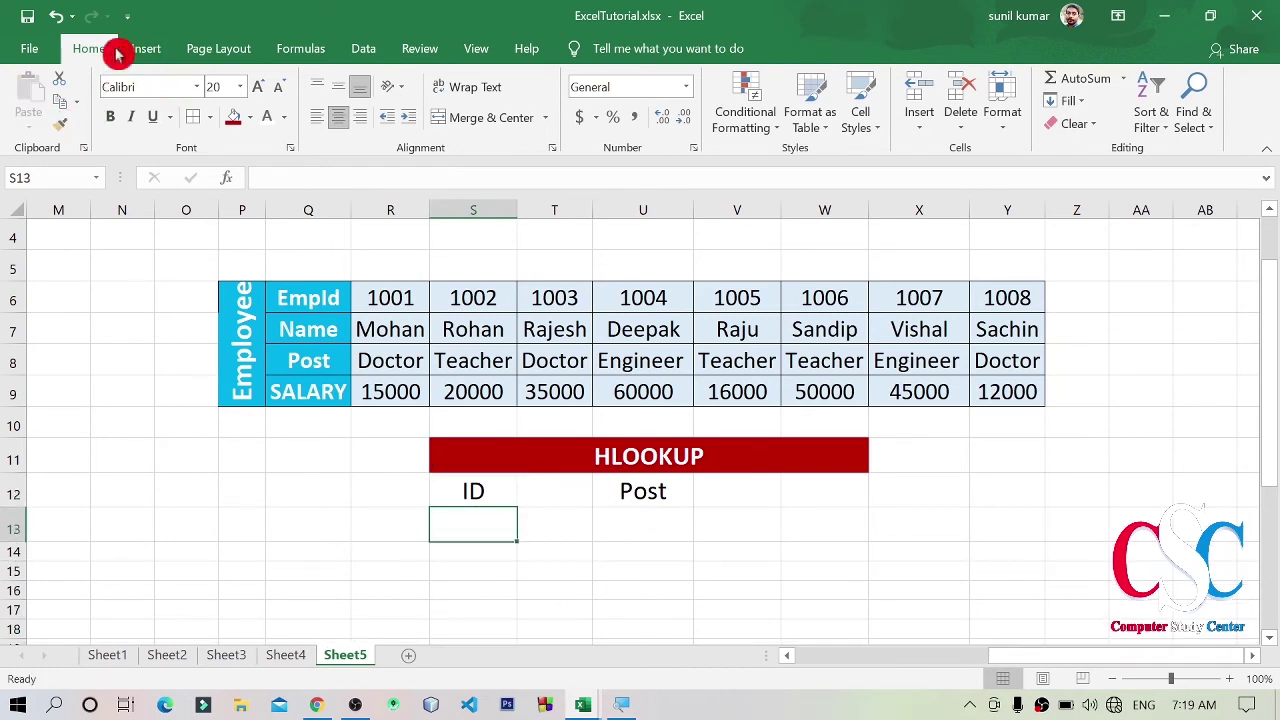
click(62, 125)
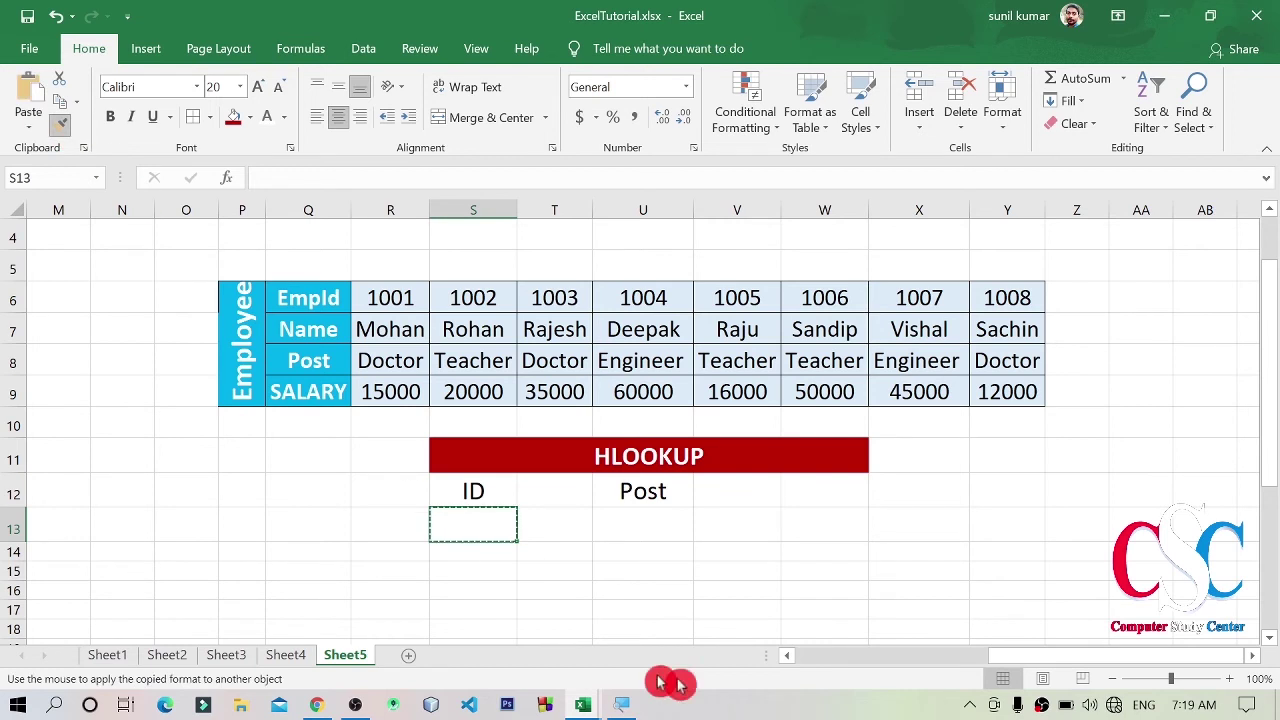
click(640, 526)
click(829, 591)
click(523, 520)
click(465, 525)
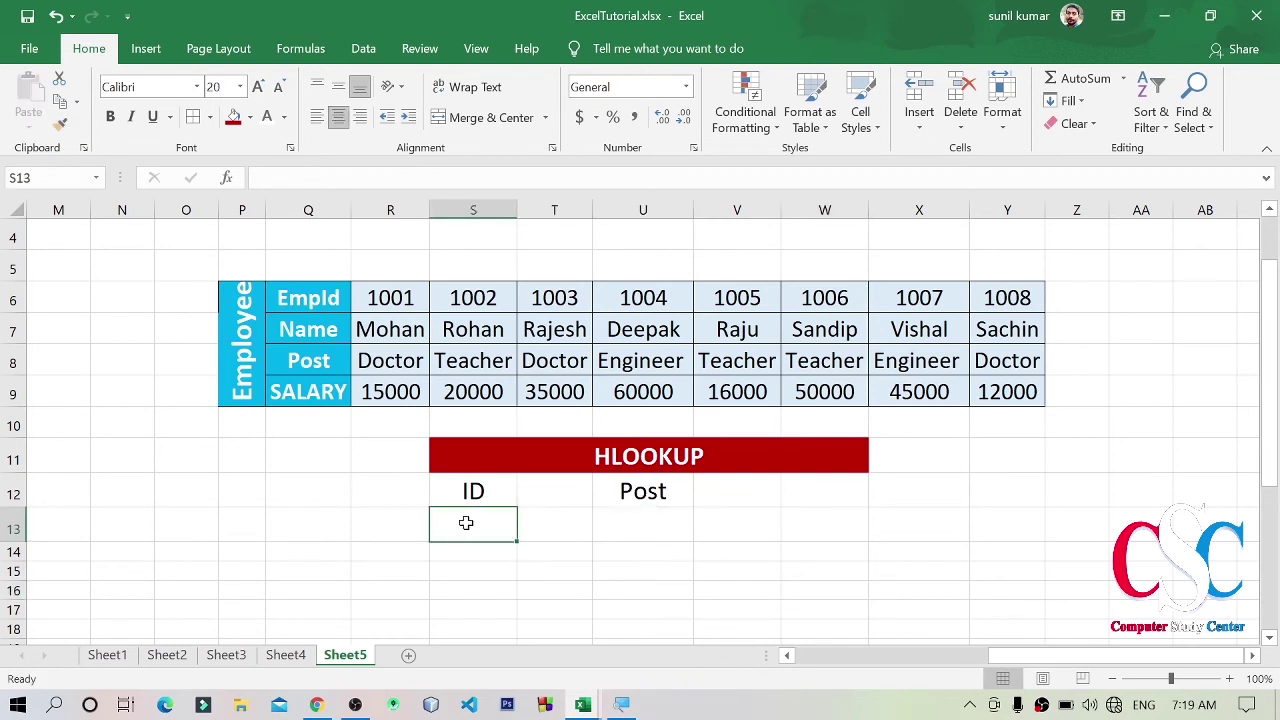
text(1001)
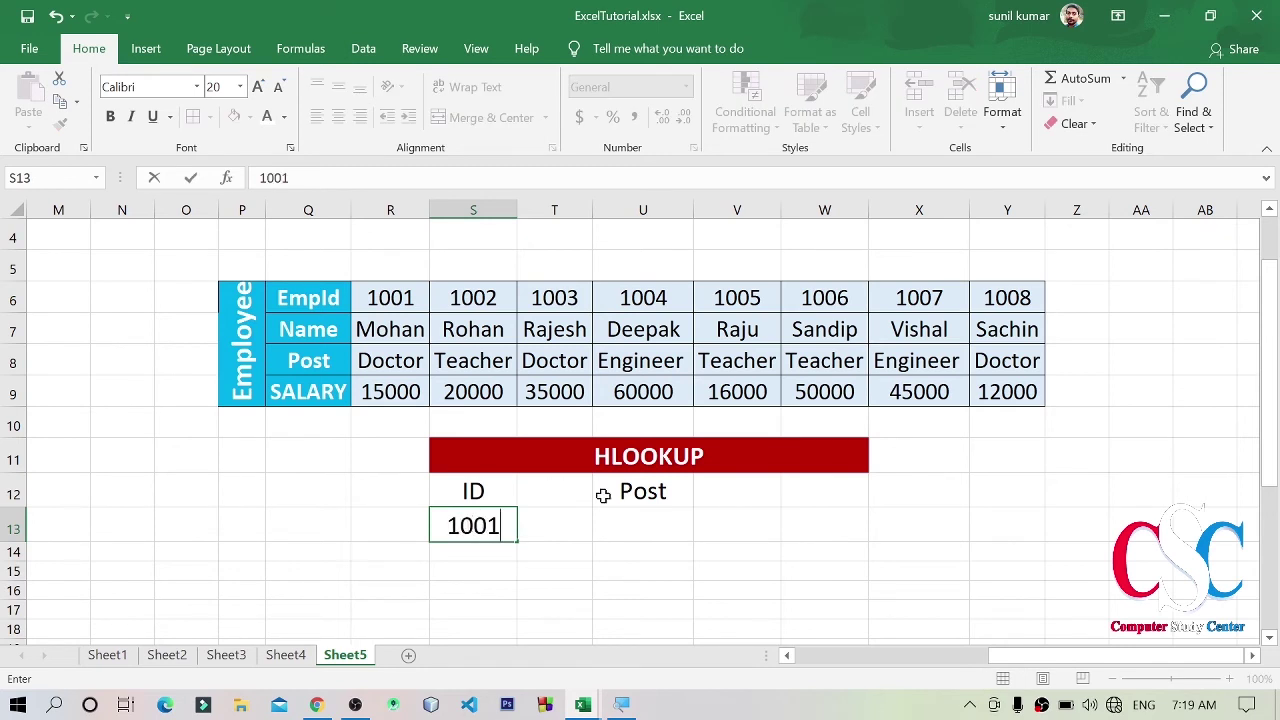
click(633, 518)
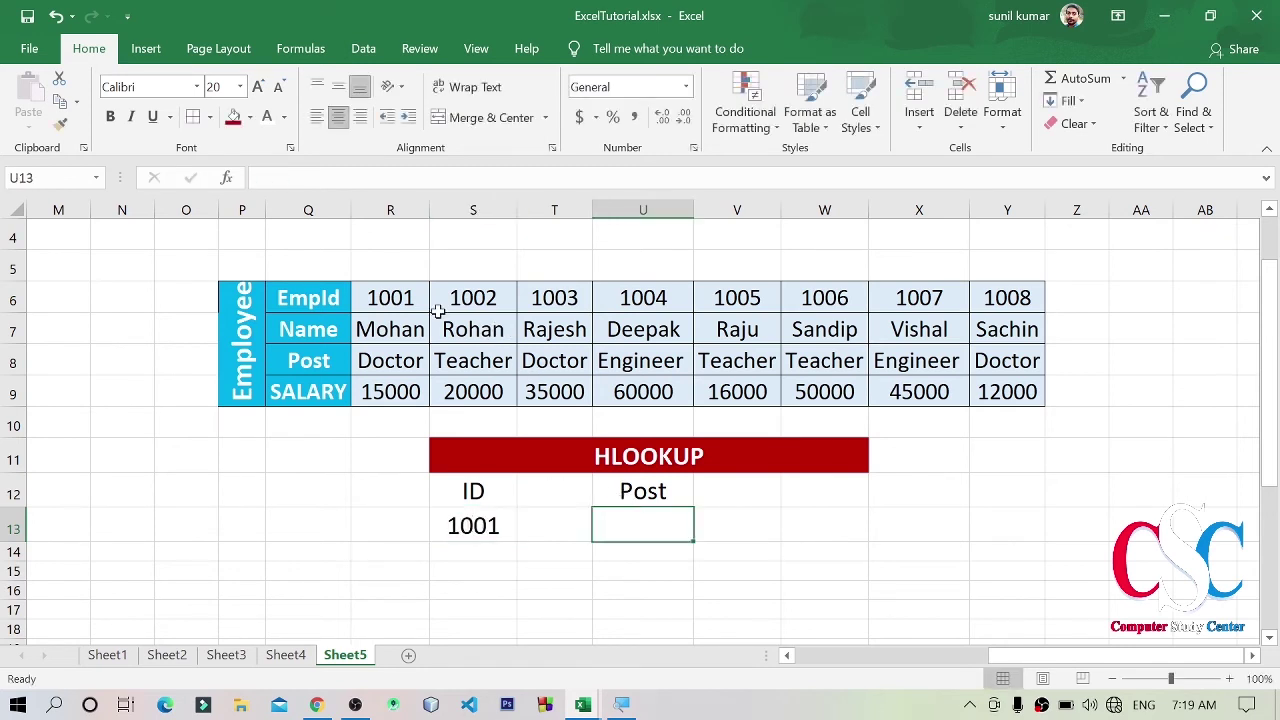
click(405, 301)
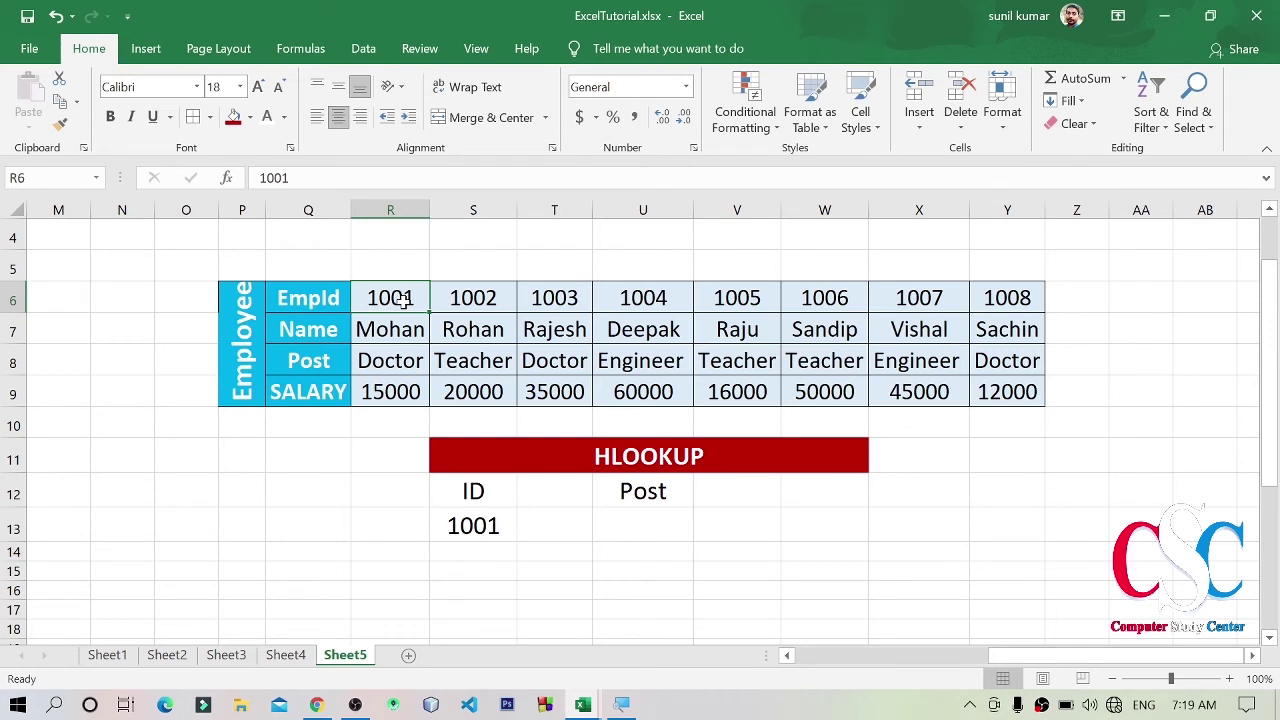
click(407, 362)
click(634, 516)
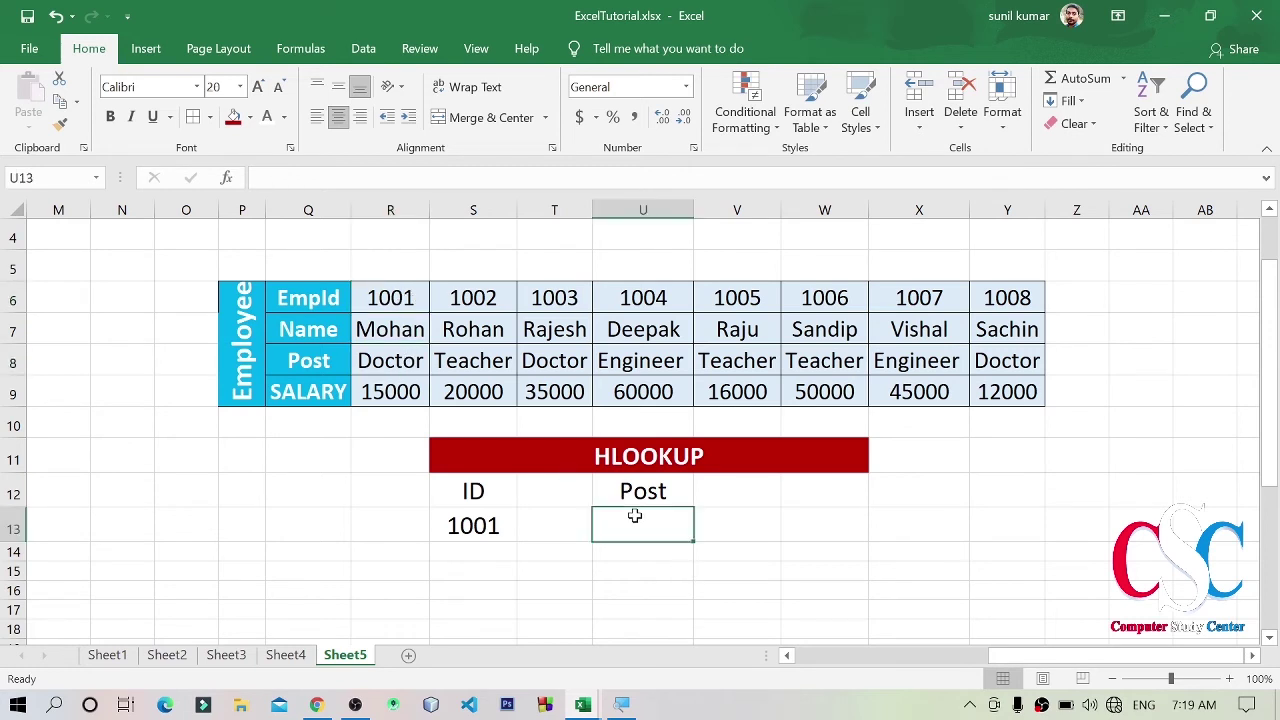
text(=)
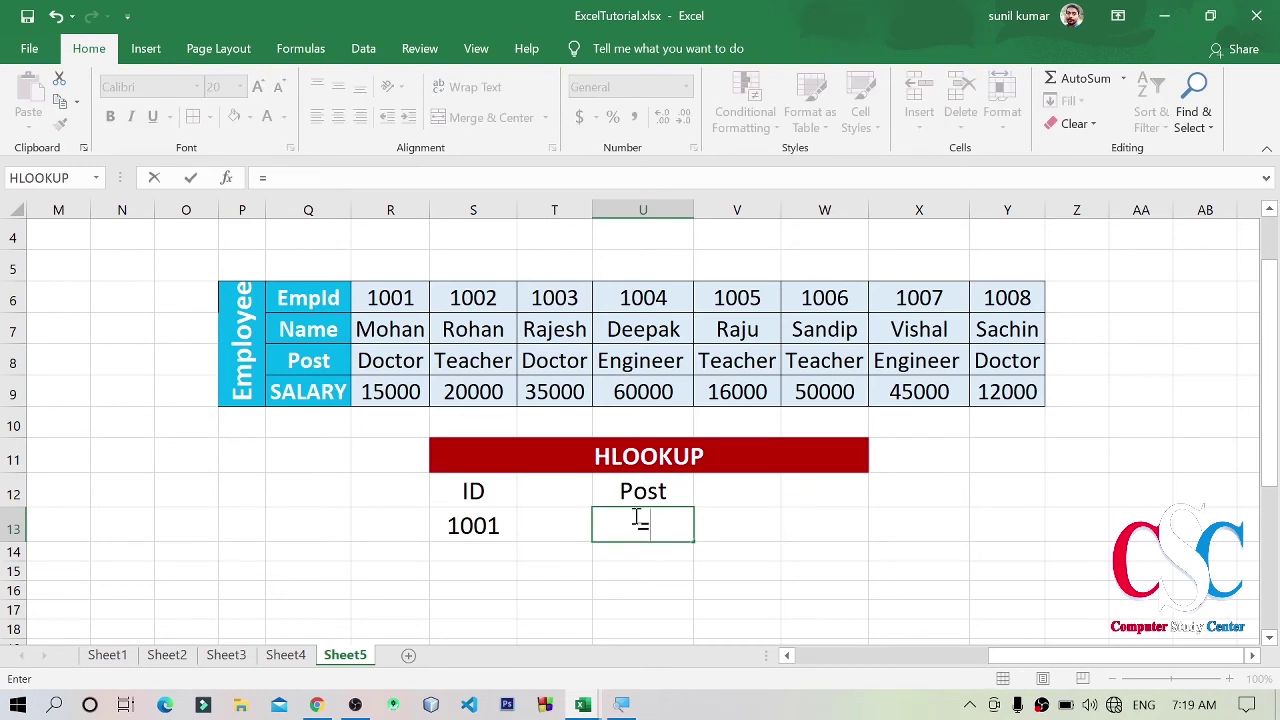
text(h)
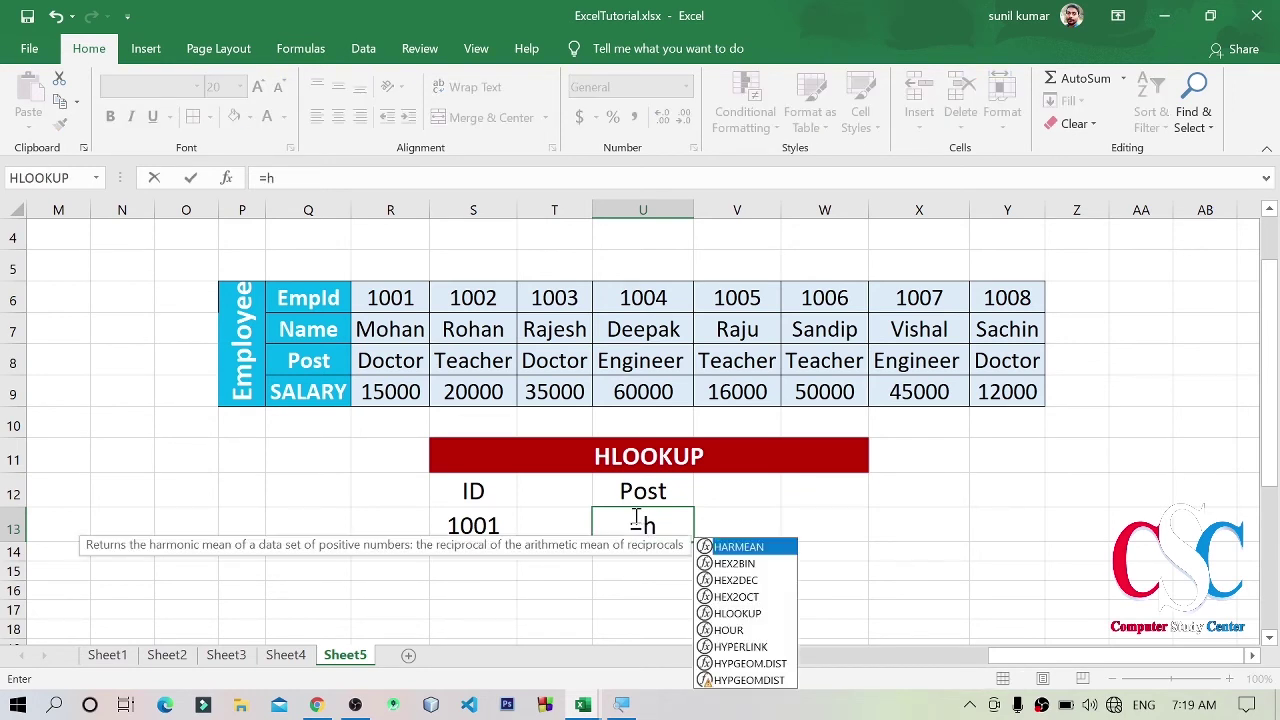
text(loo)
key(Tab)
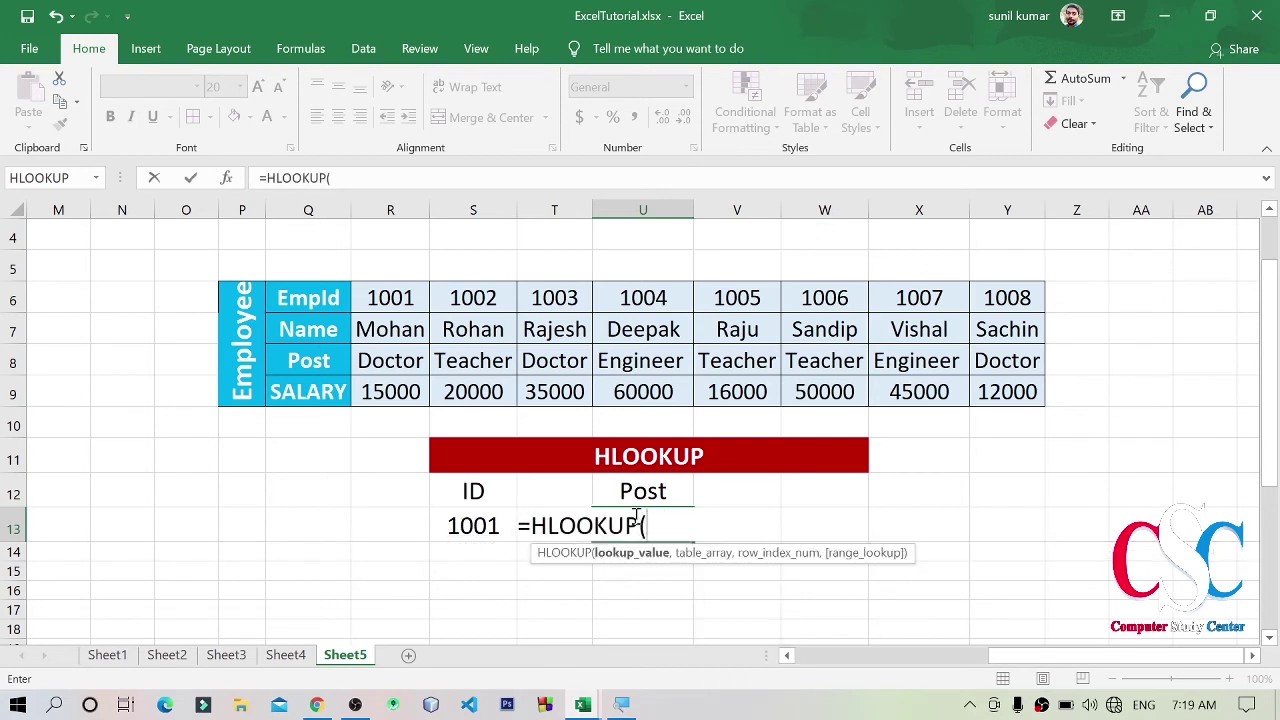
click(481, 522)
text(,)
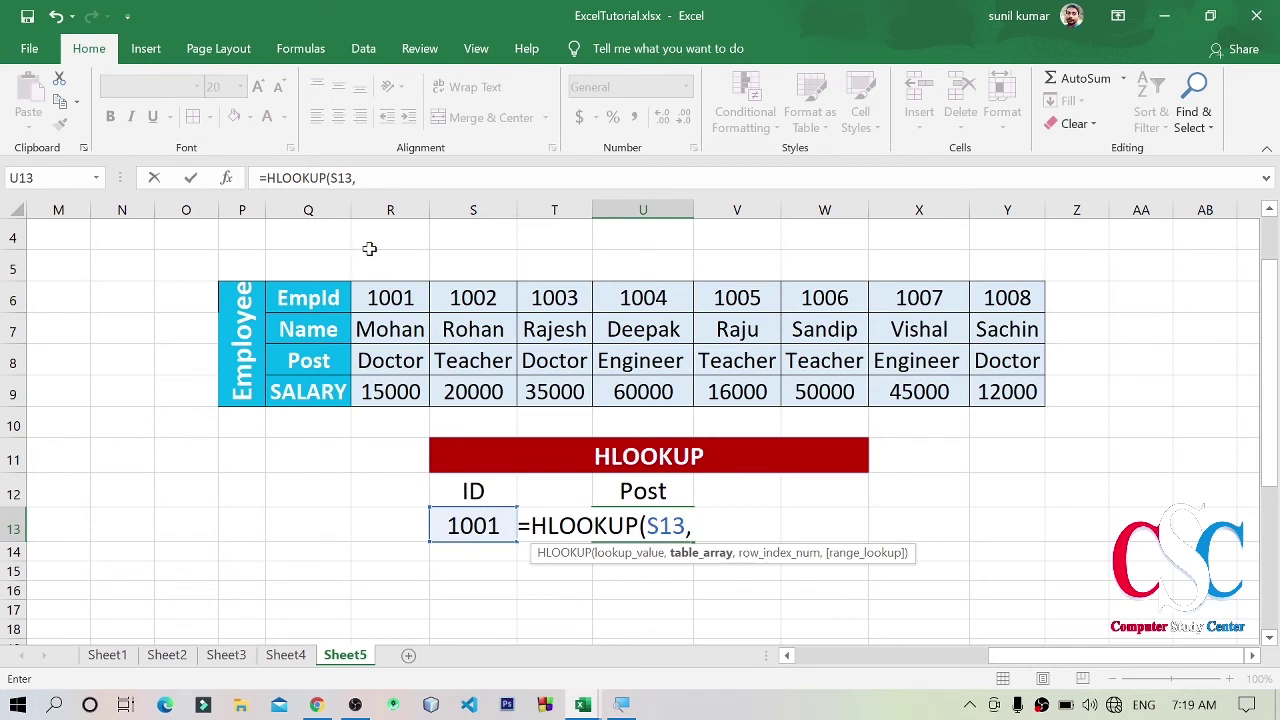
drag(305, 299, 1025, 381)
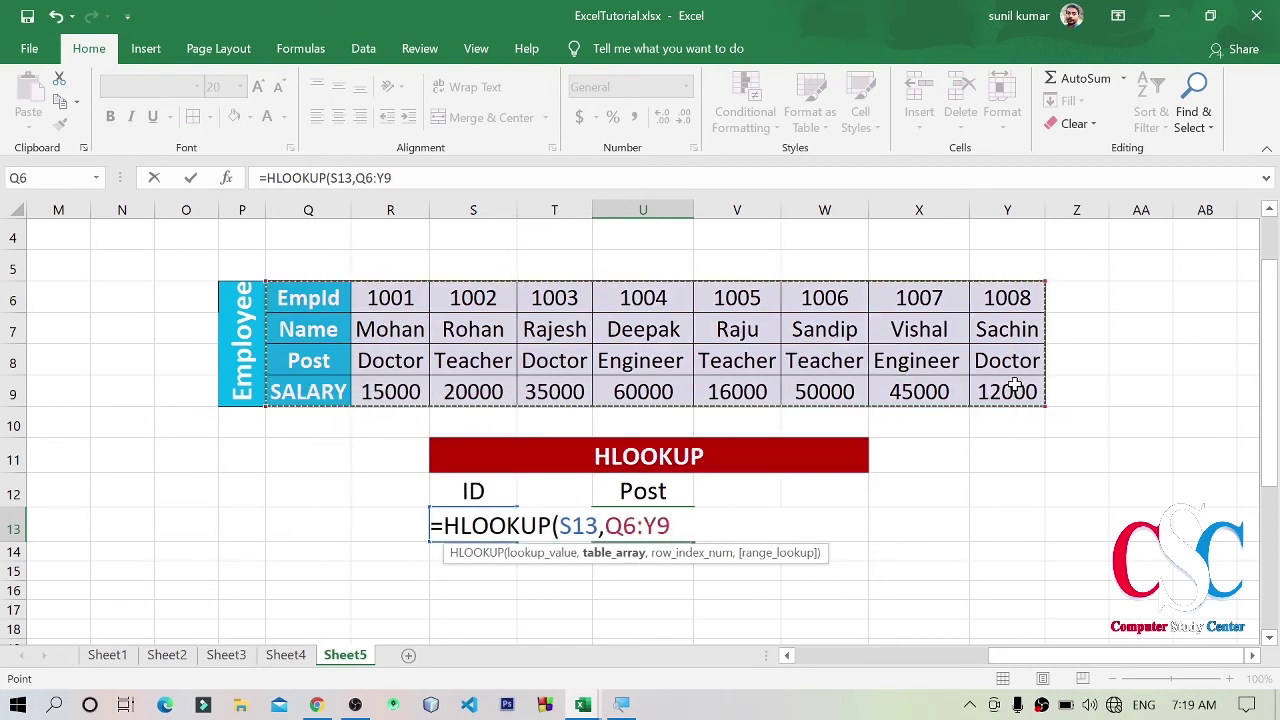
text(,)
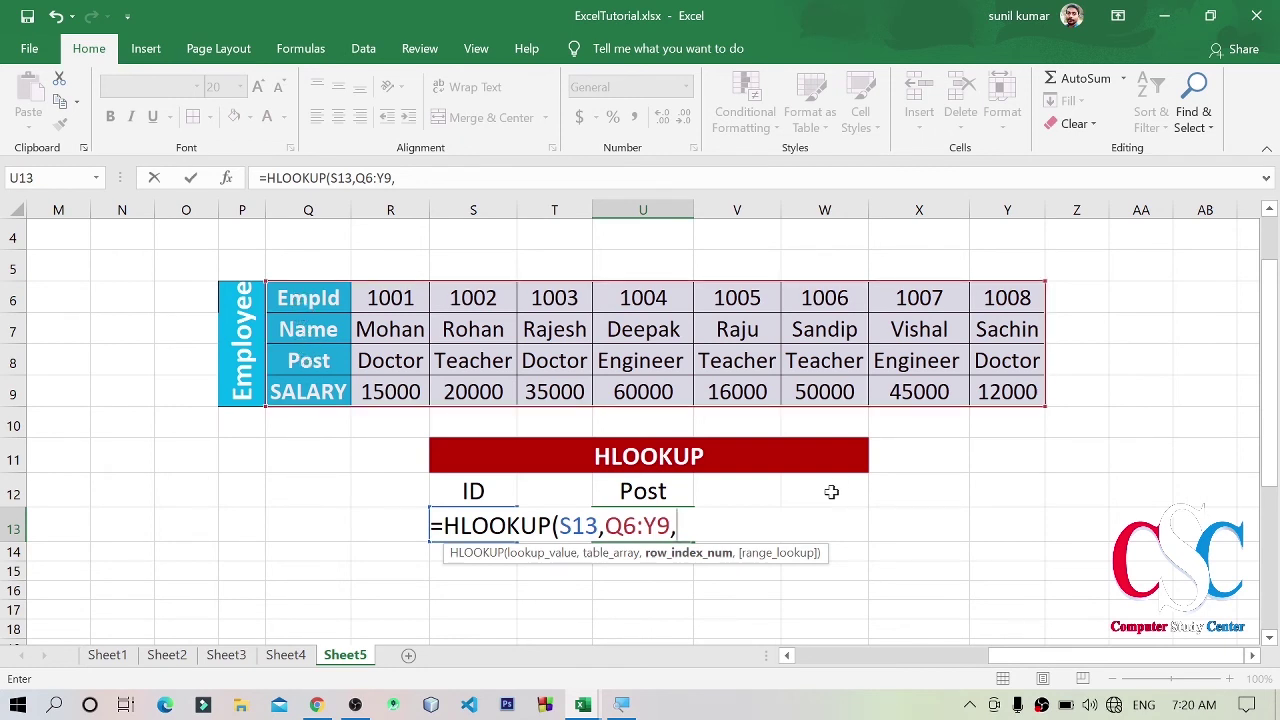
text(3)
text())
key(Return)
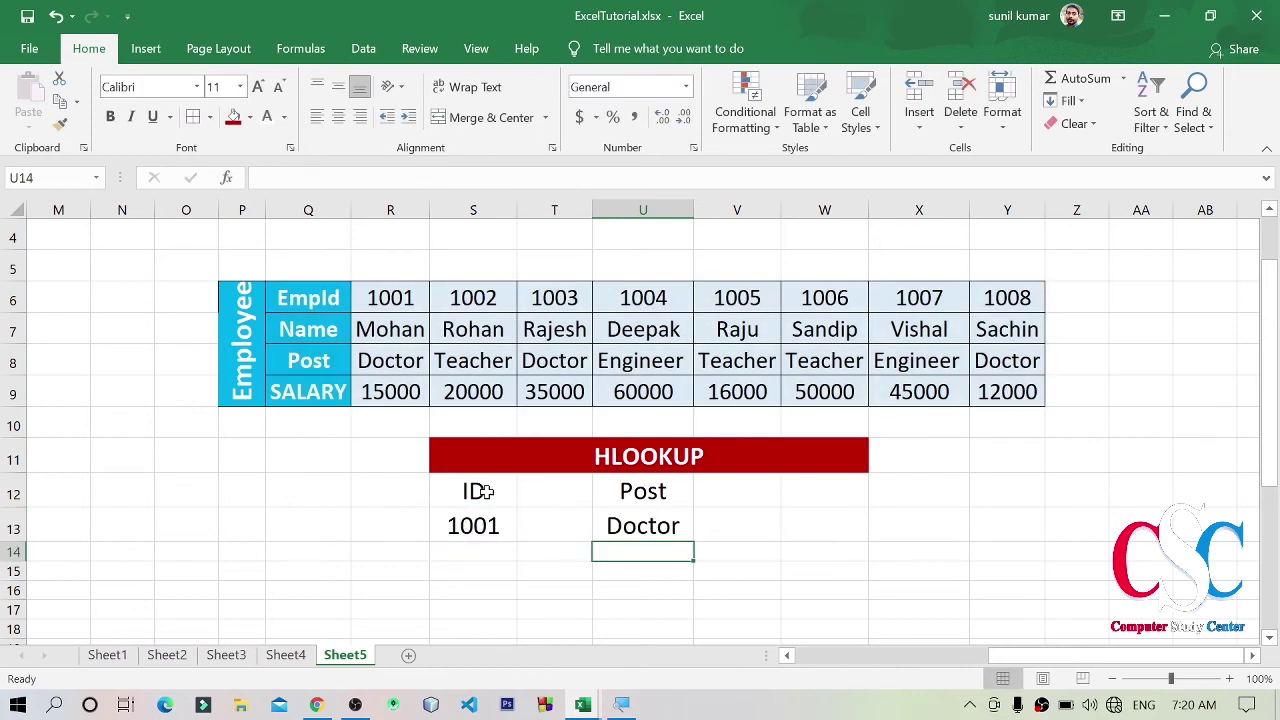
click(478, 526)
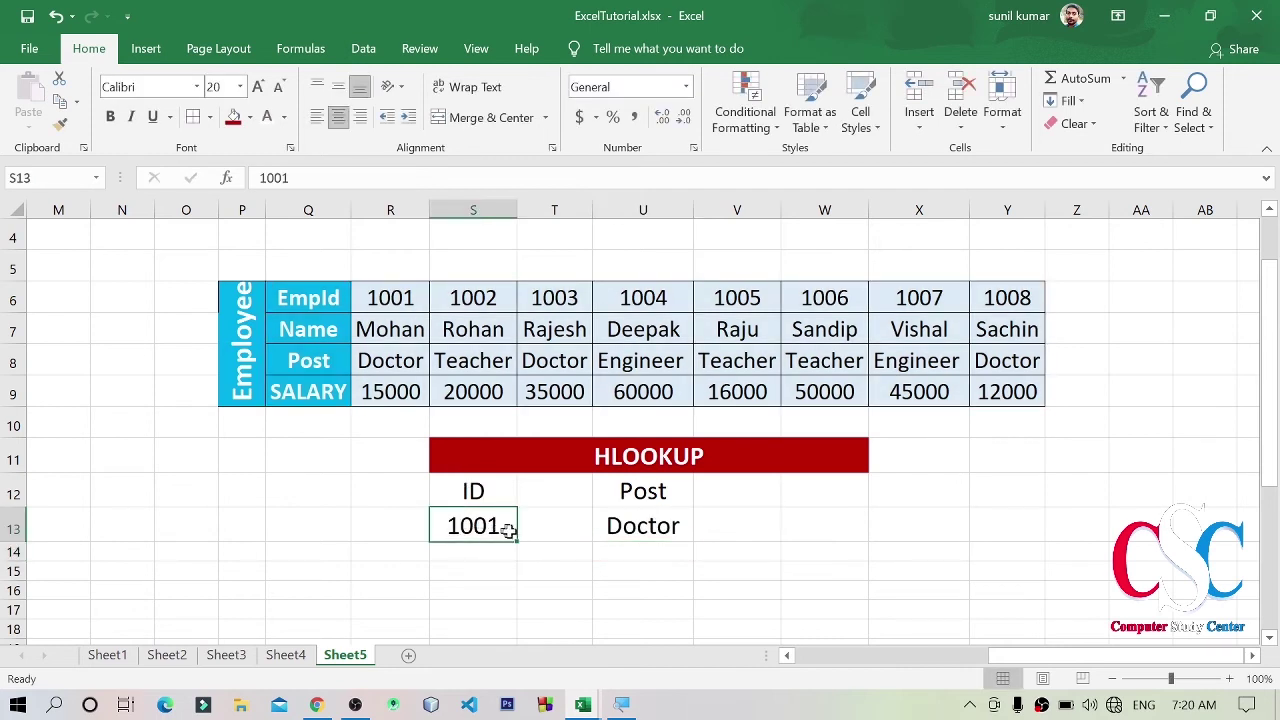
click(636, 526)
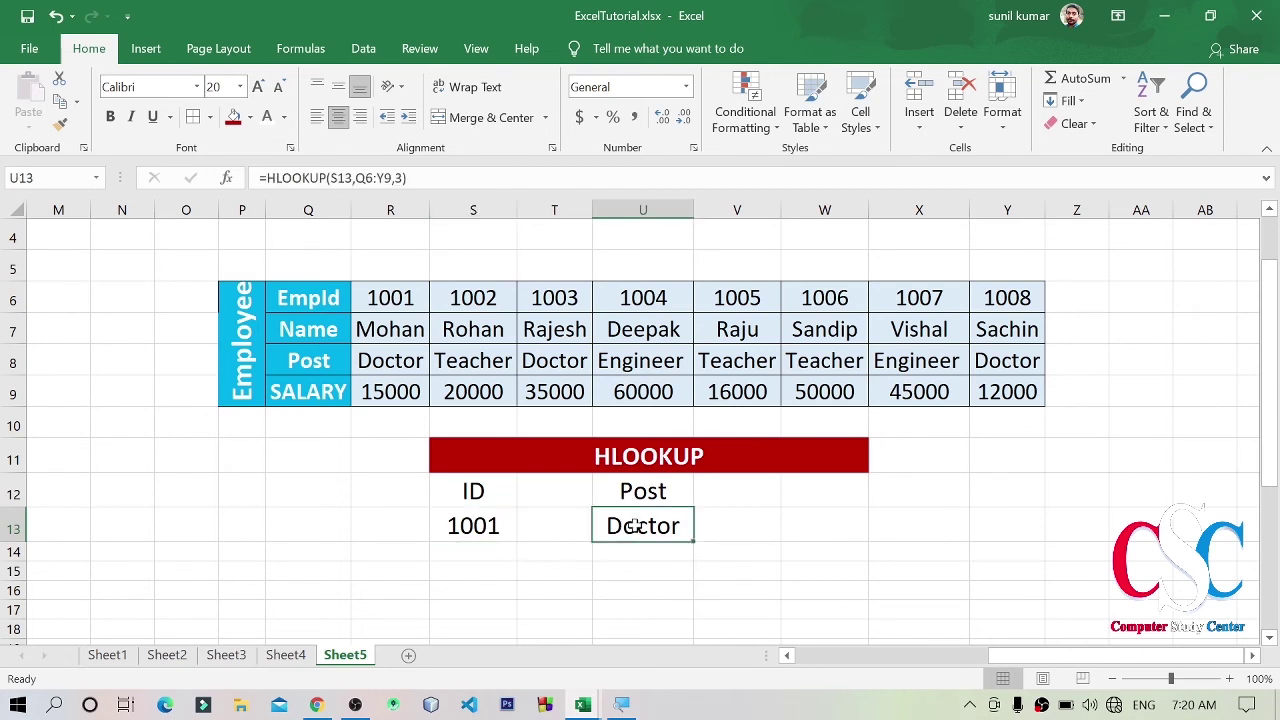
click(824, 493)
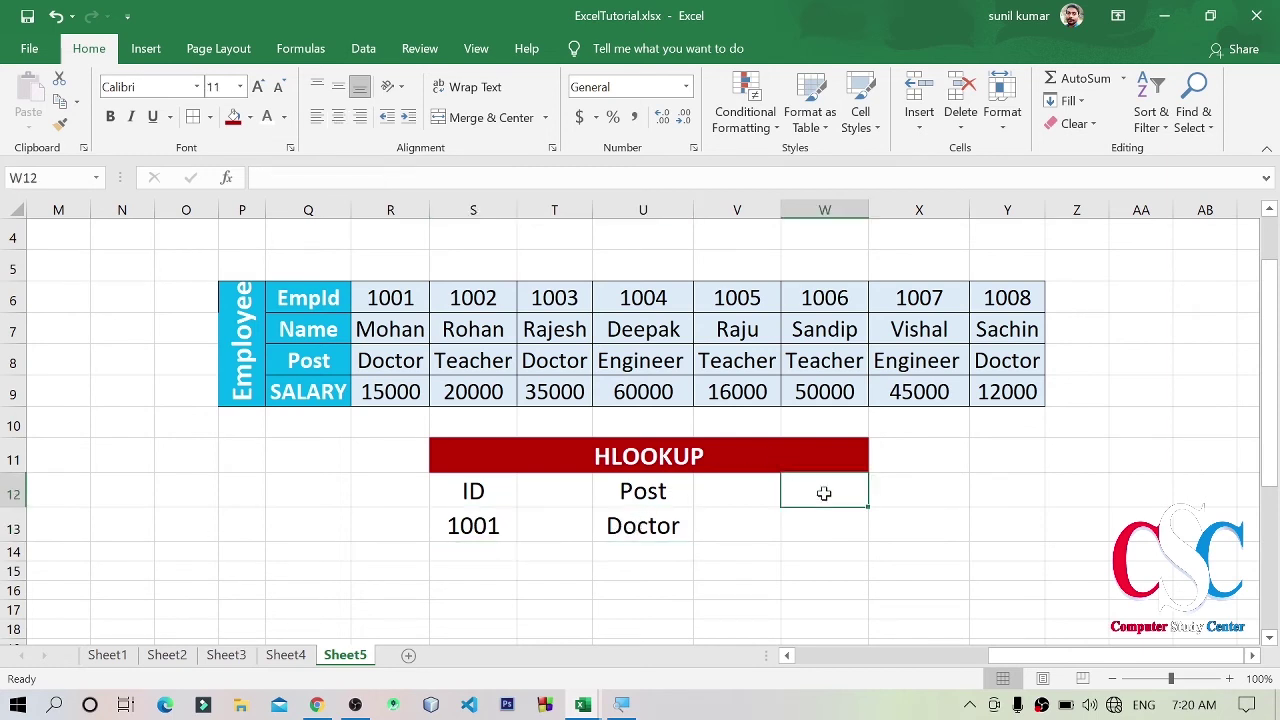
- Add a Salary heading in W12 formatted like Post, and copy its format to W13
click(633, 493)
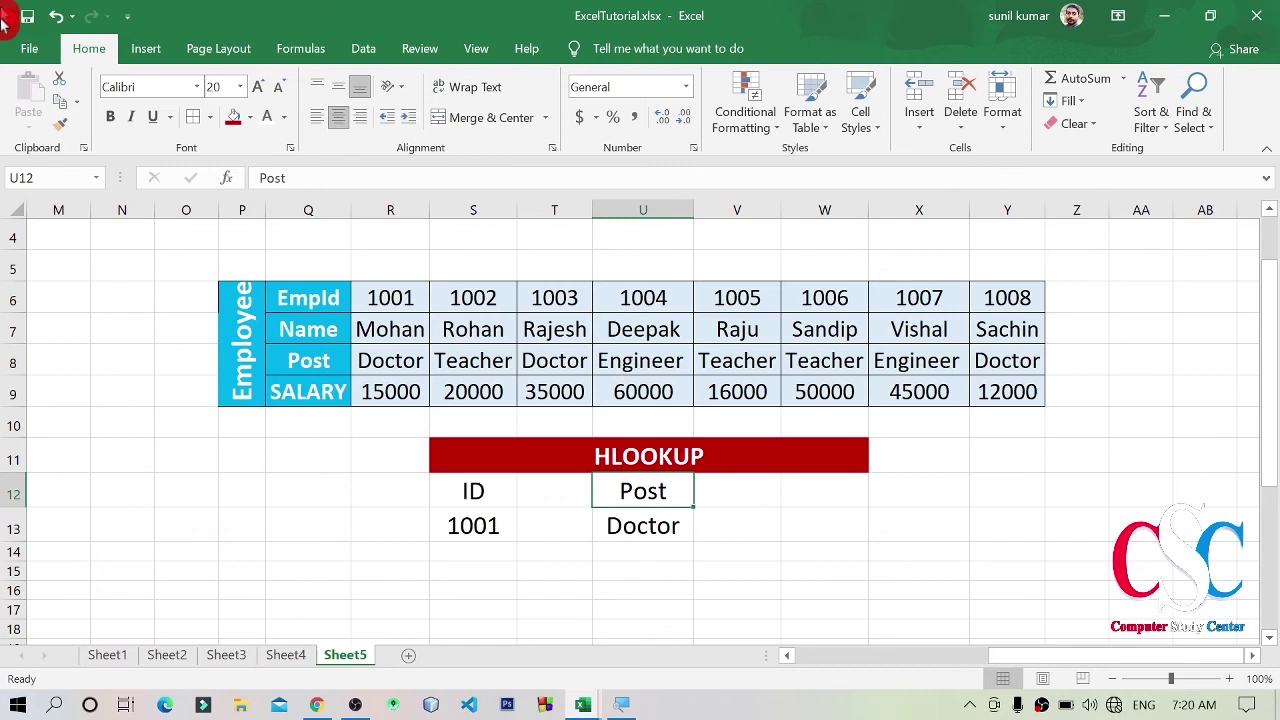
click(59, 123)
click(818, 487)
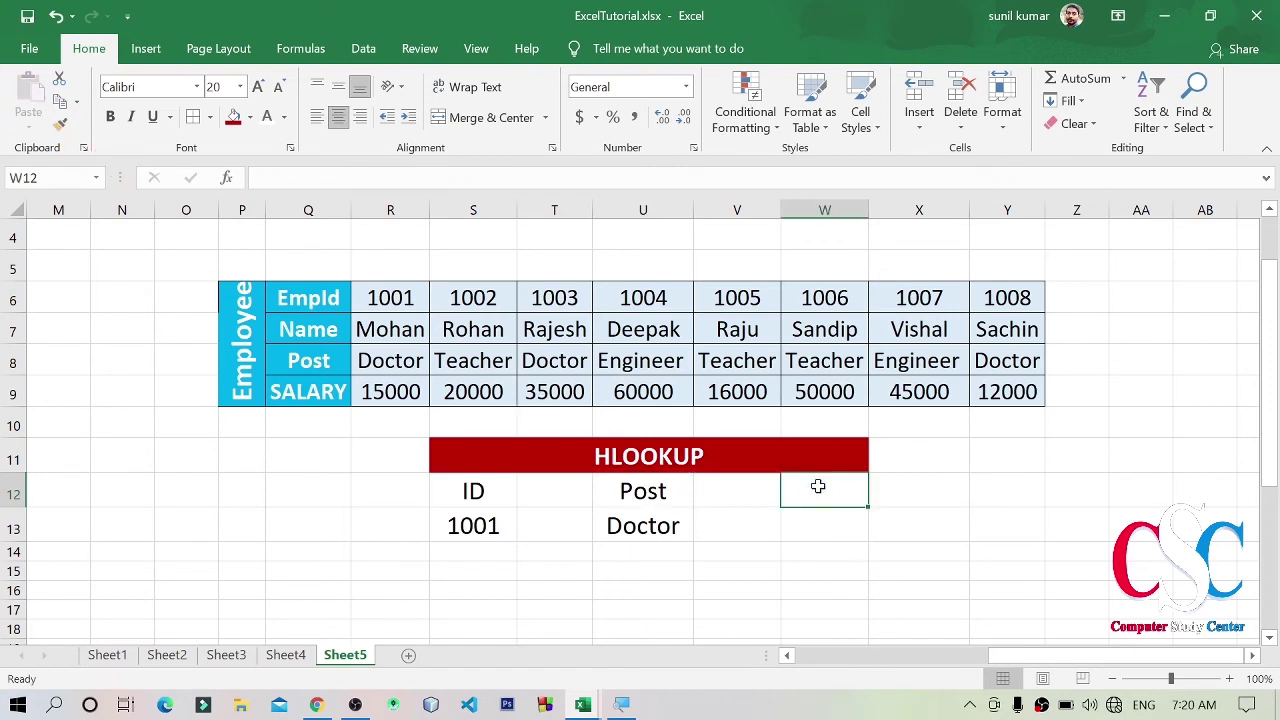
text(Sal)
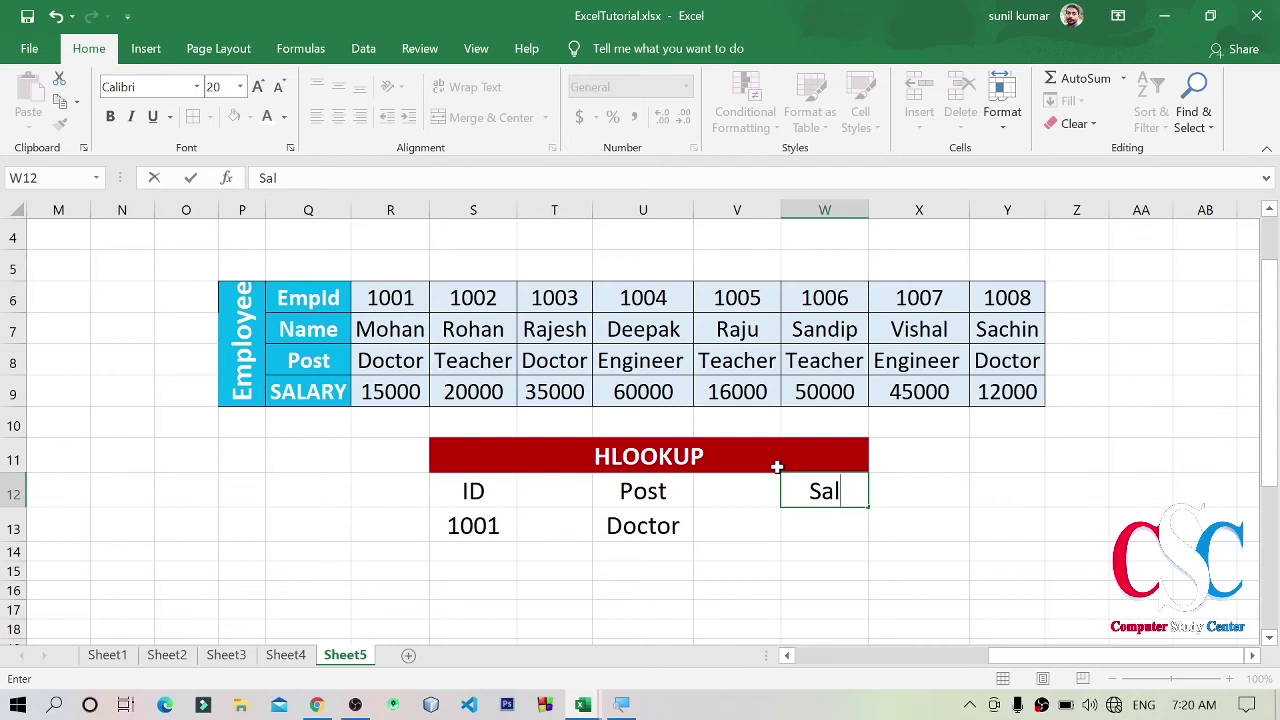
text(ary)
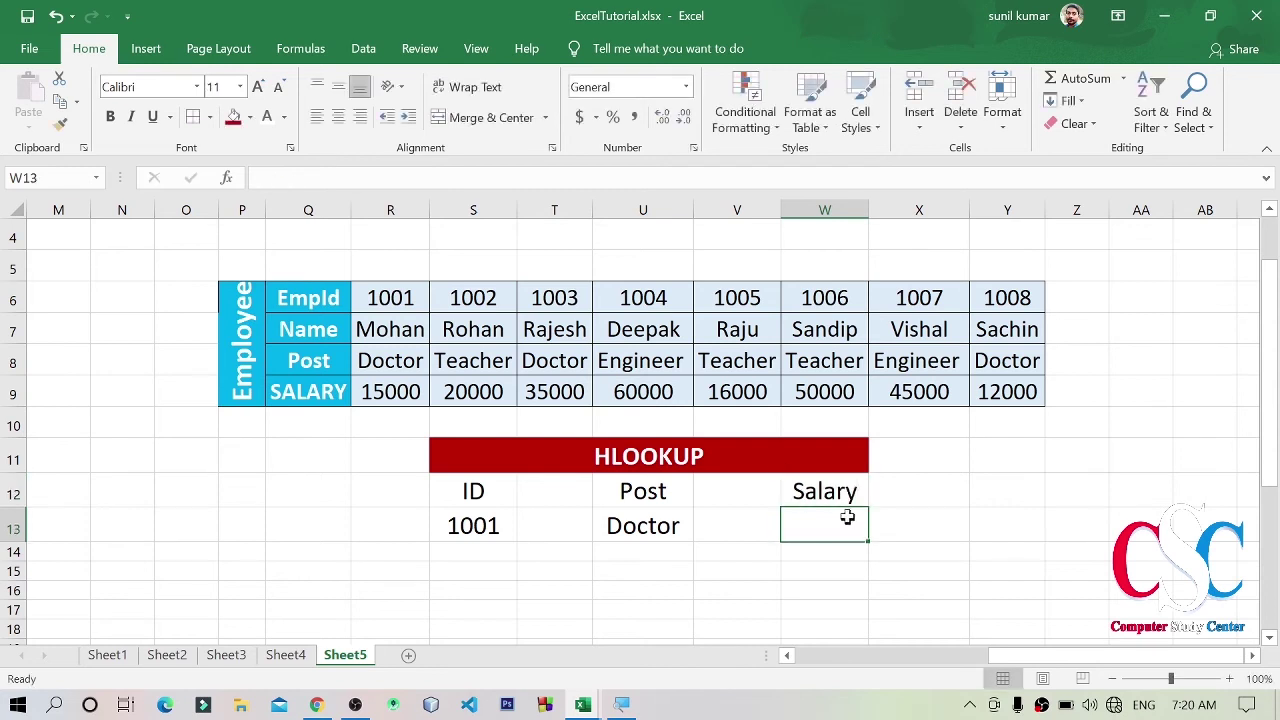
click(837, 491)
click(65, 120)
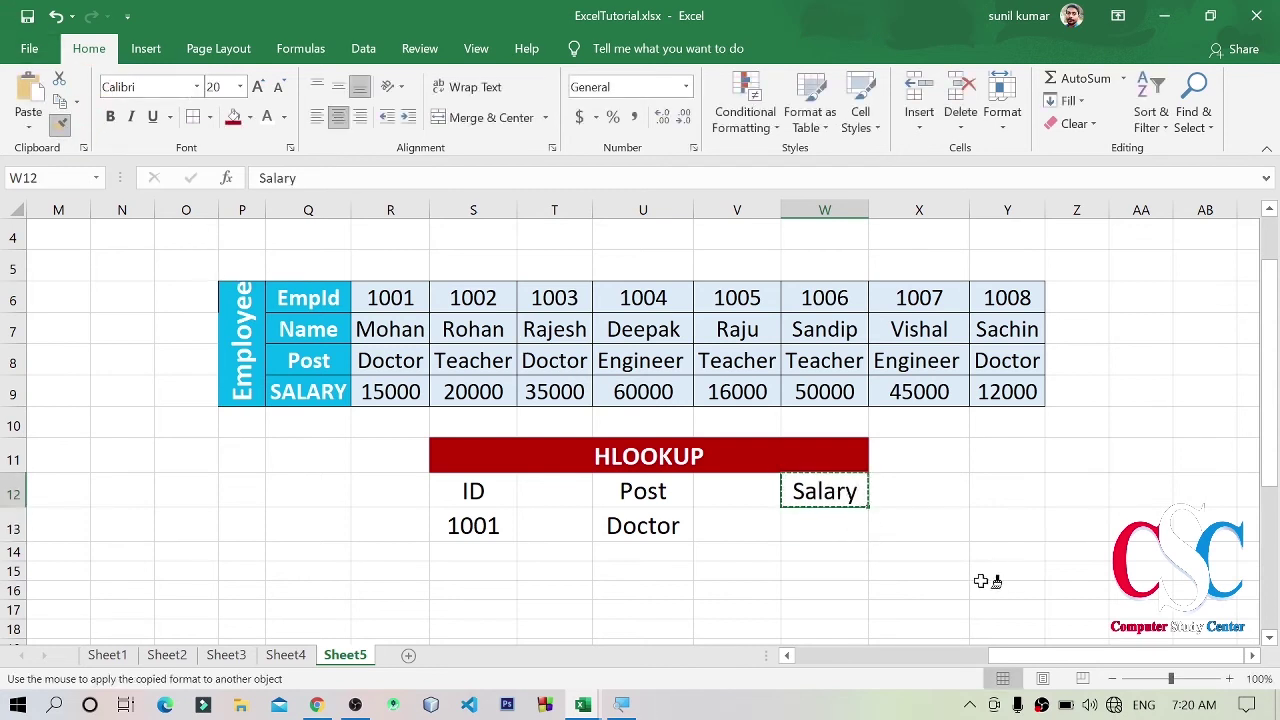
click(837, 520)
click(872, 538)
- Enter =HLOOKUP(S13,Q6:Y9,4) in W13 to return the salary 15000
click(840, 520)
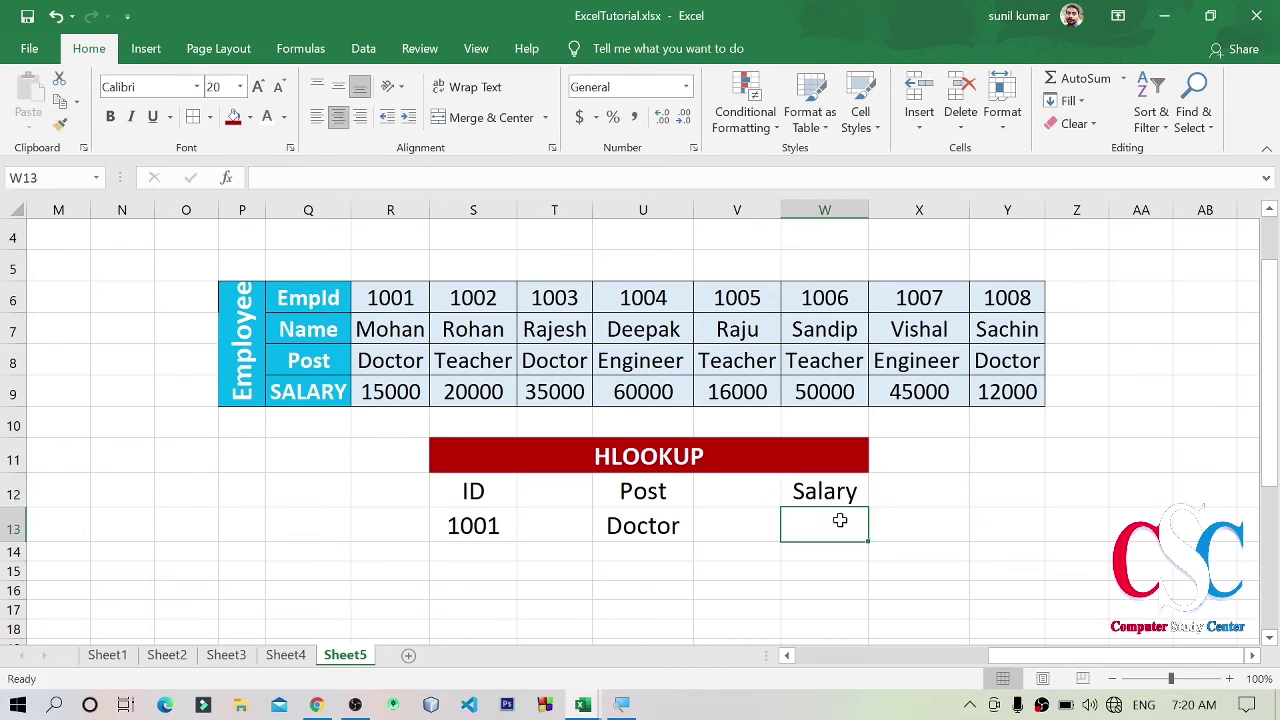
text(=h)
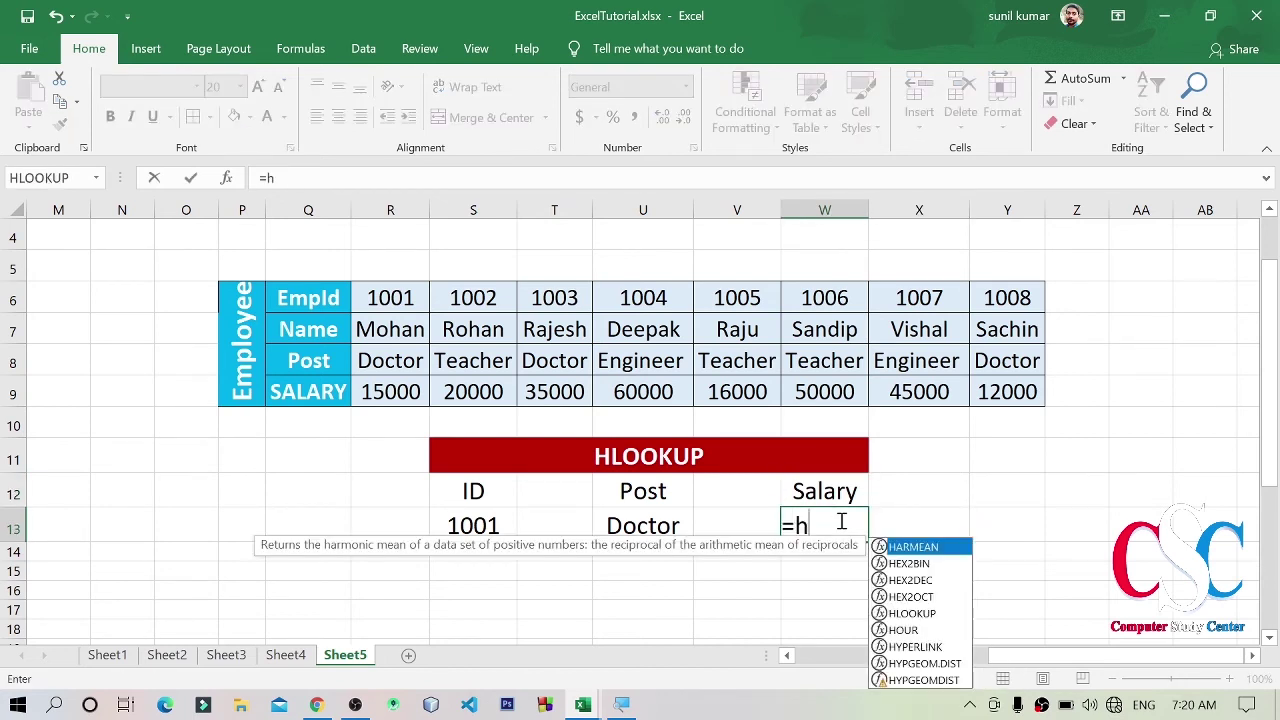
text(l)
key(Return)
click(840, 521)
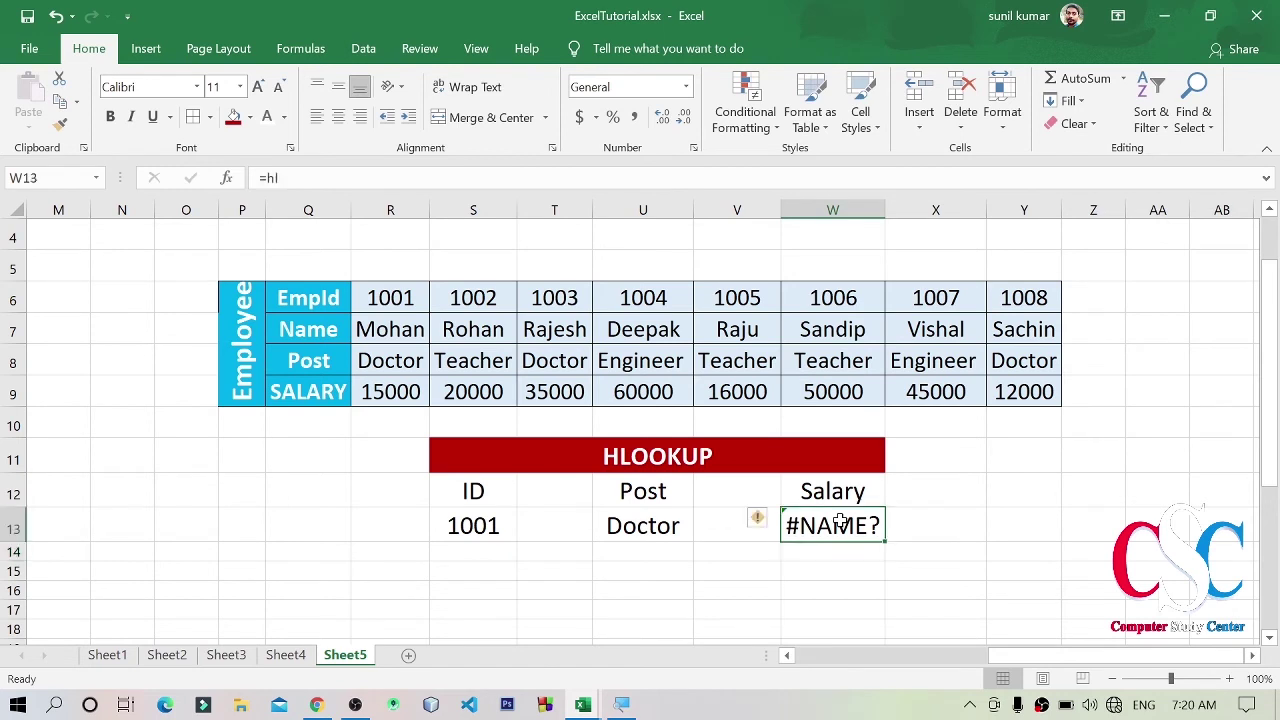
text(=h)
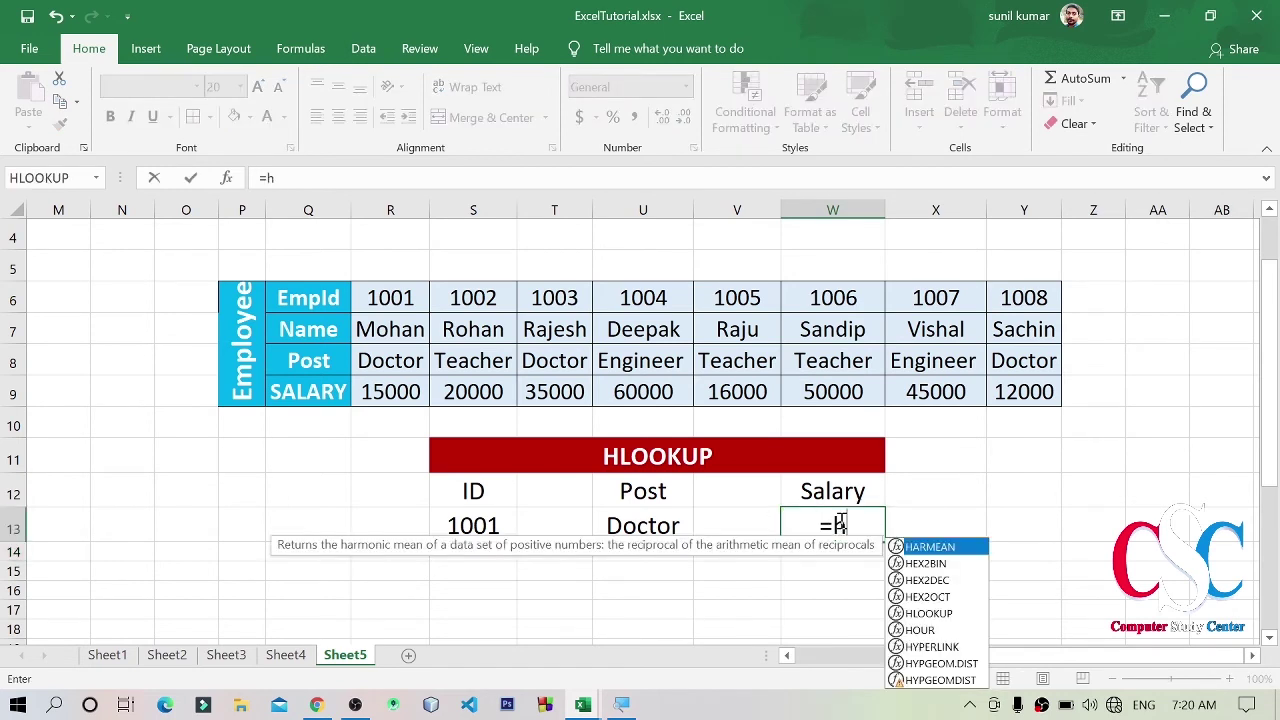
text(l)
key(Tab)
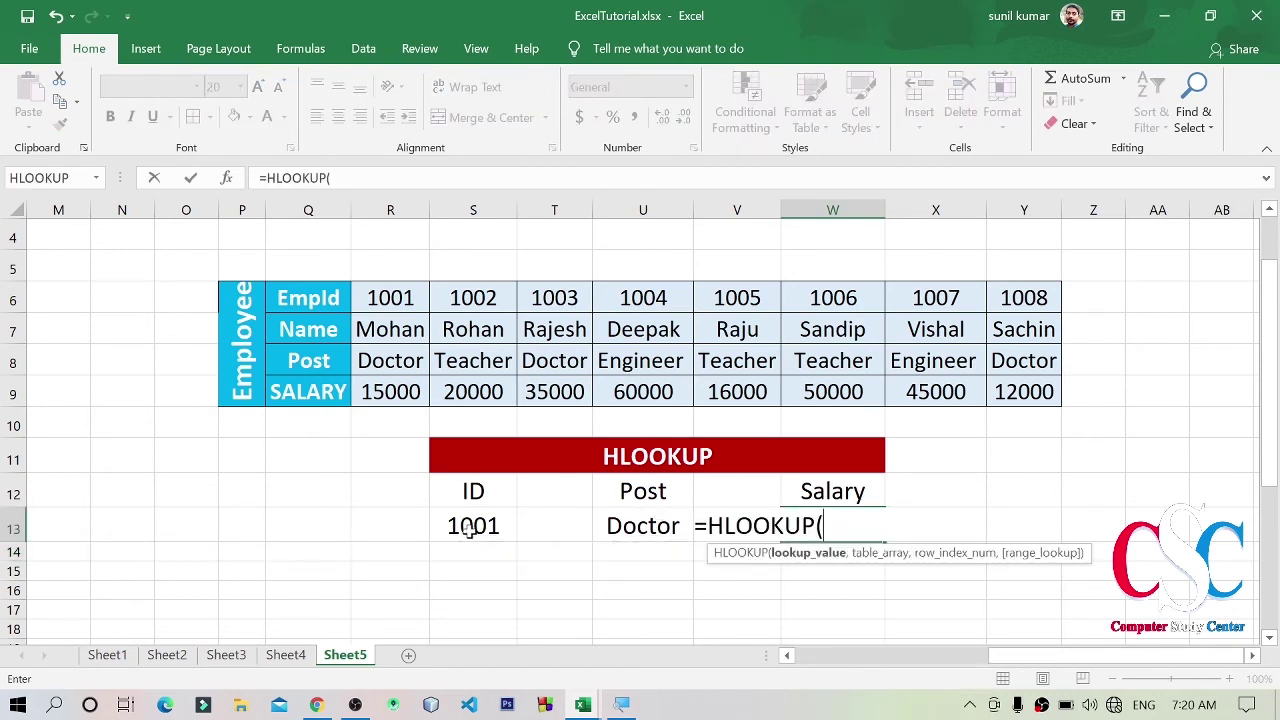
click(467, 527)
text(,)
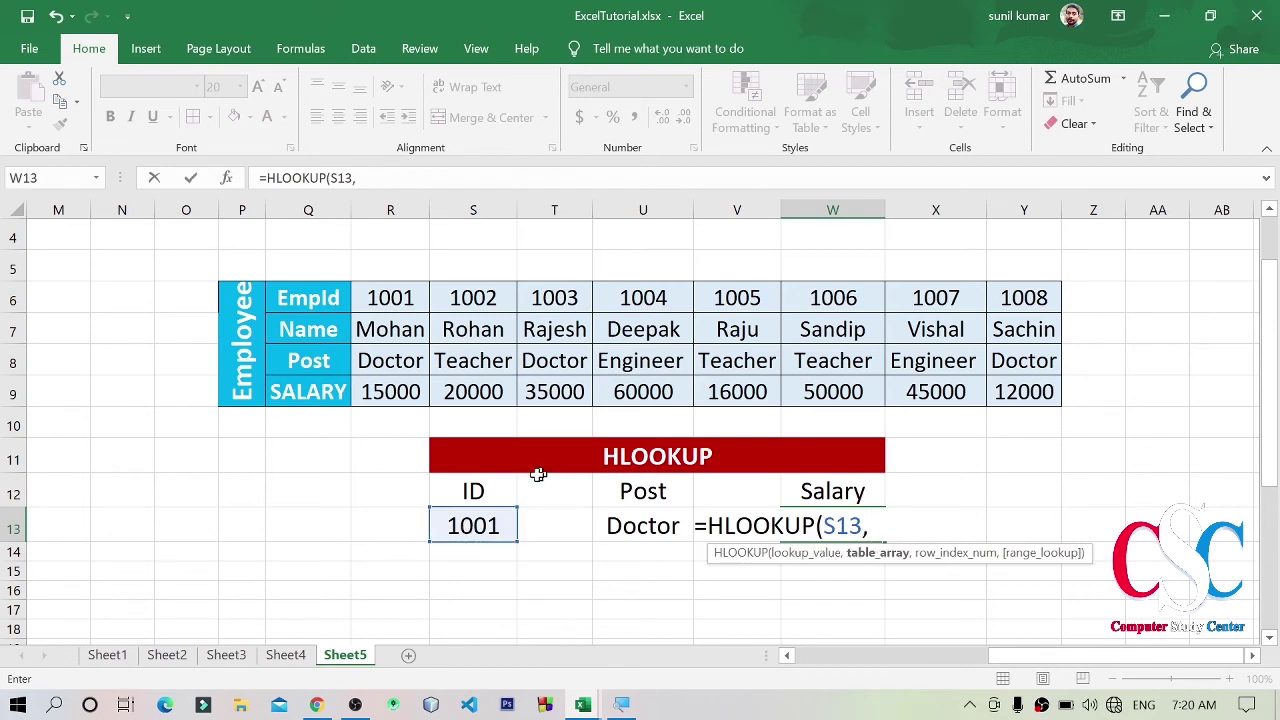
mouse_move(286, 297)
mouse_down()
mouse_move(826, 390)
mouse_move(1015, 380)
mouse_up()
text(,)
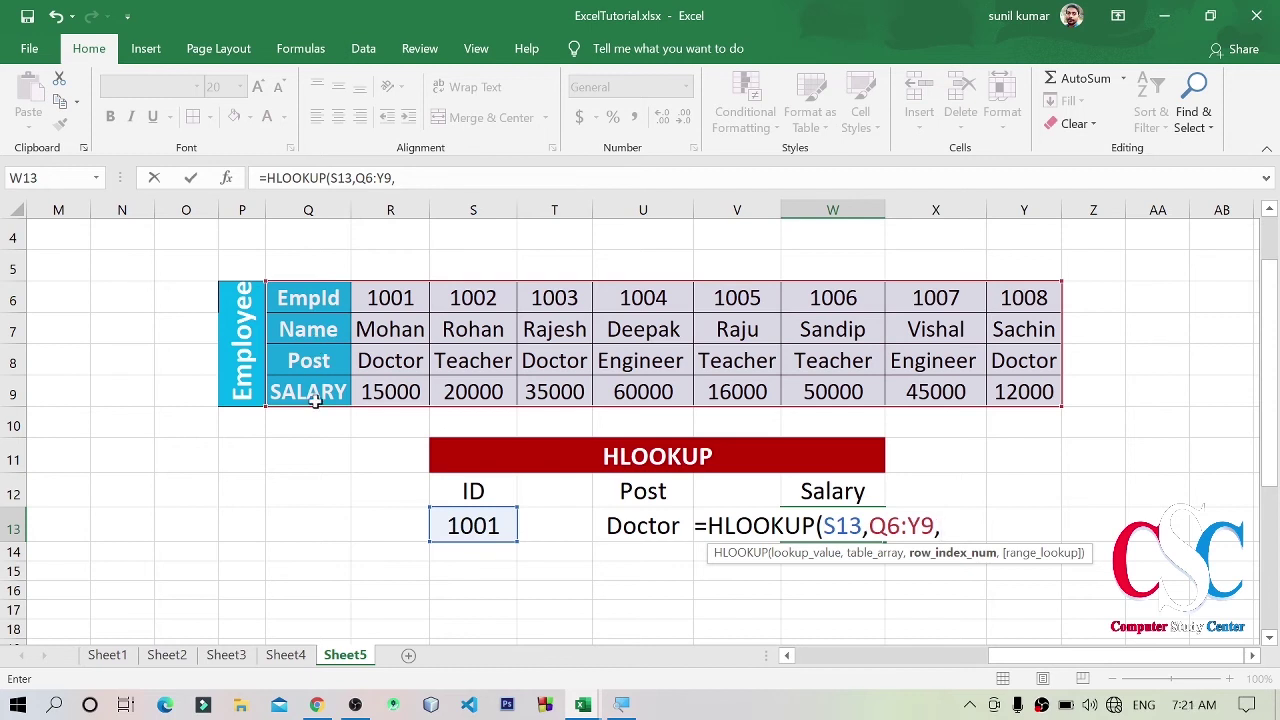
text(4)
text())
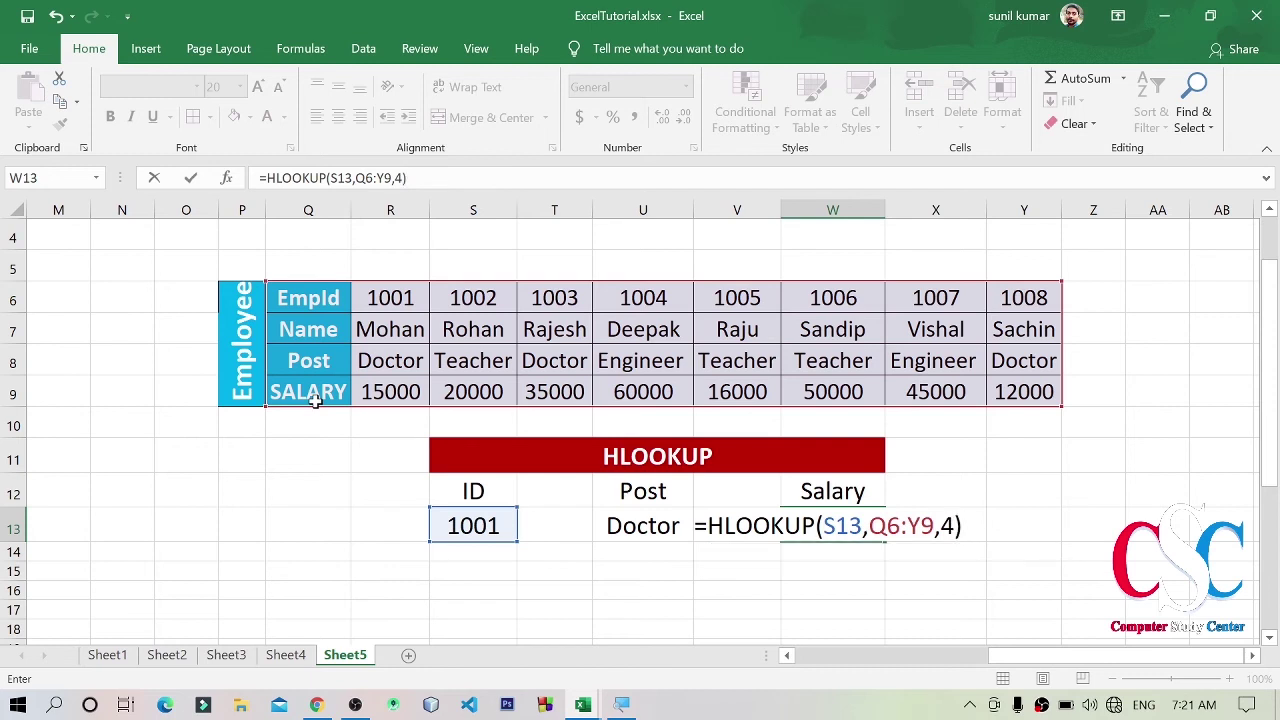
key(Return)
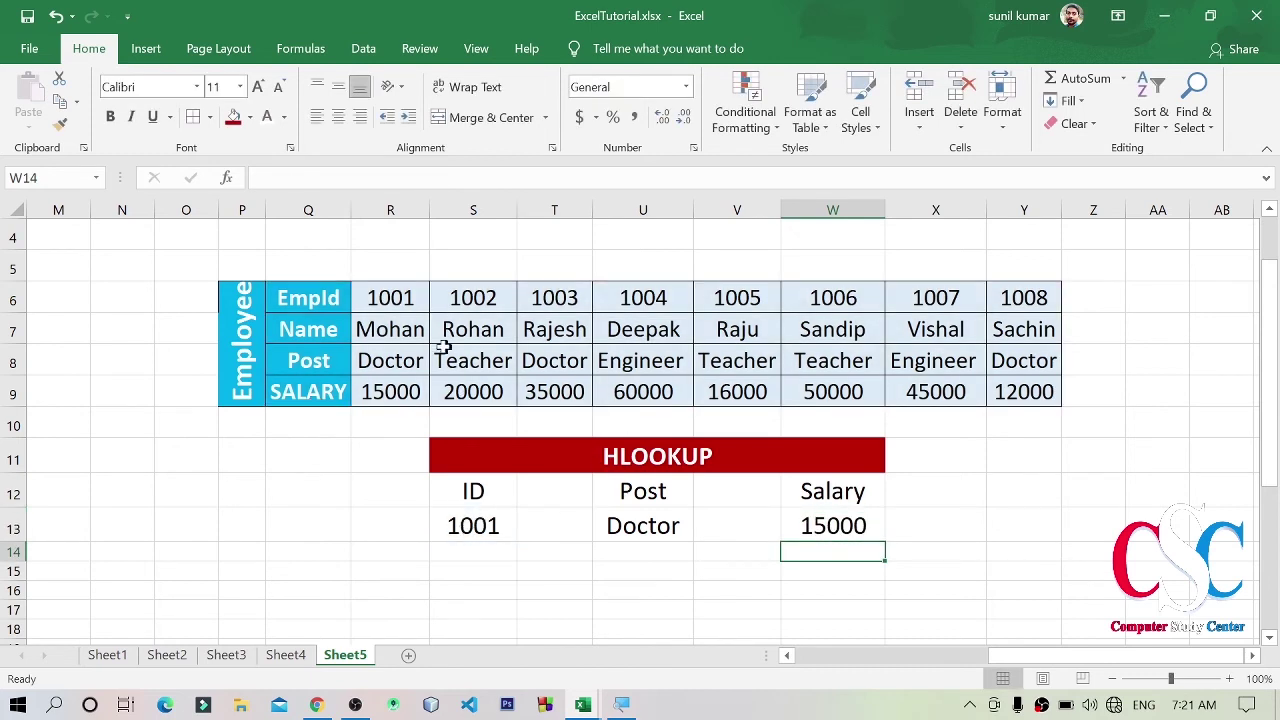
- Compare employee 1001's post Doctor and salary 15000 in the source table with the lookup results
click(330, 296)
click(386, 298)
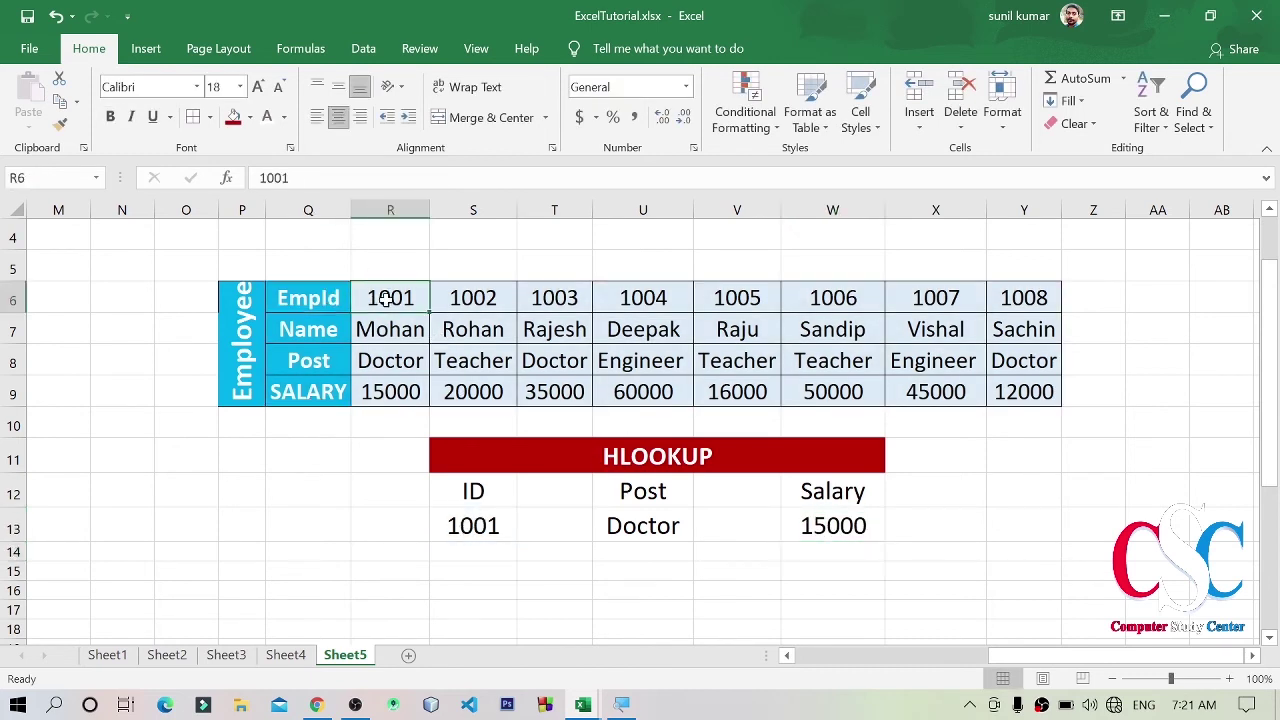
click(390, 363)
click(390, 395)
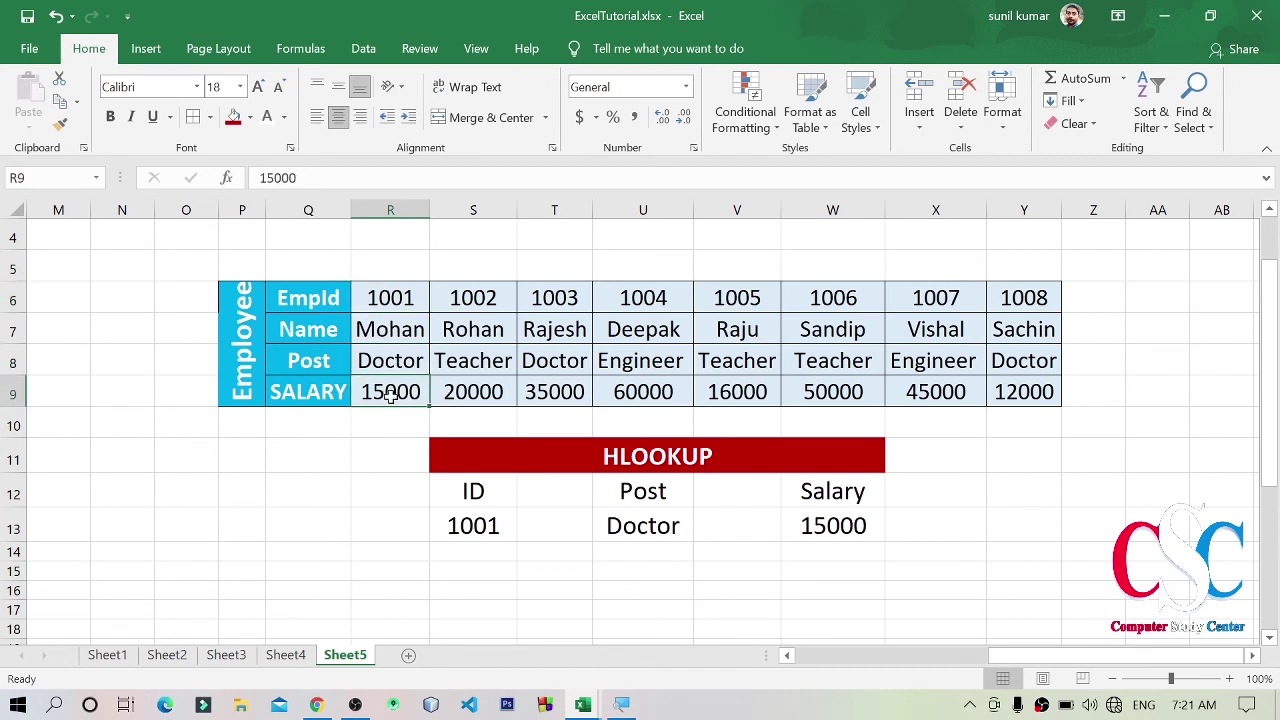
drag(489, 531, 856, 548)
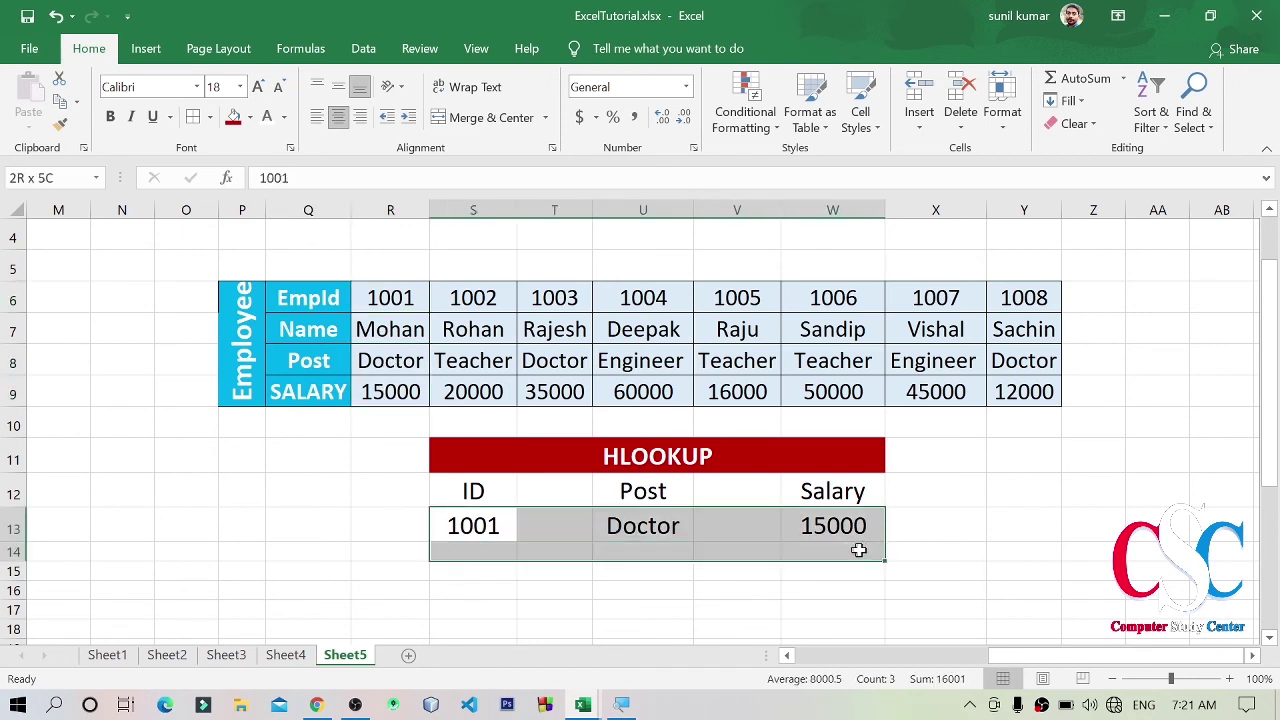
click(1036, 577)
- Change the ID in S13 to 1003 and verify Doctor and 35000 in the source table
click(500, 526)
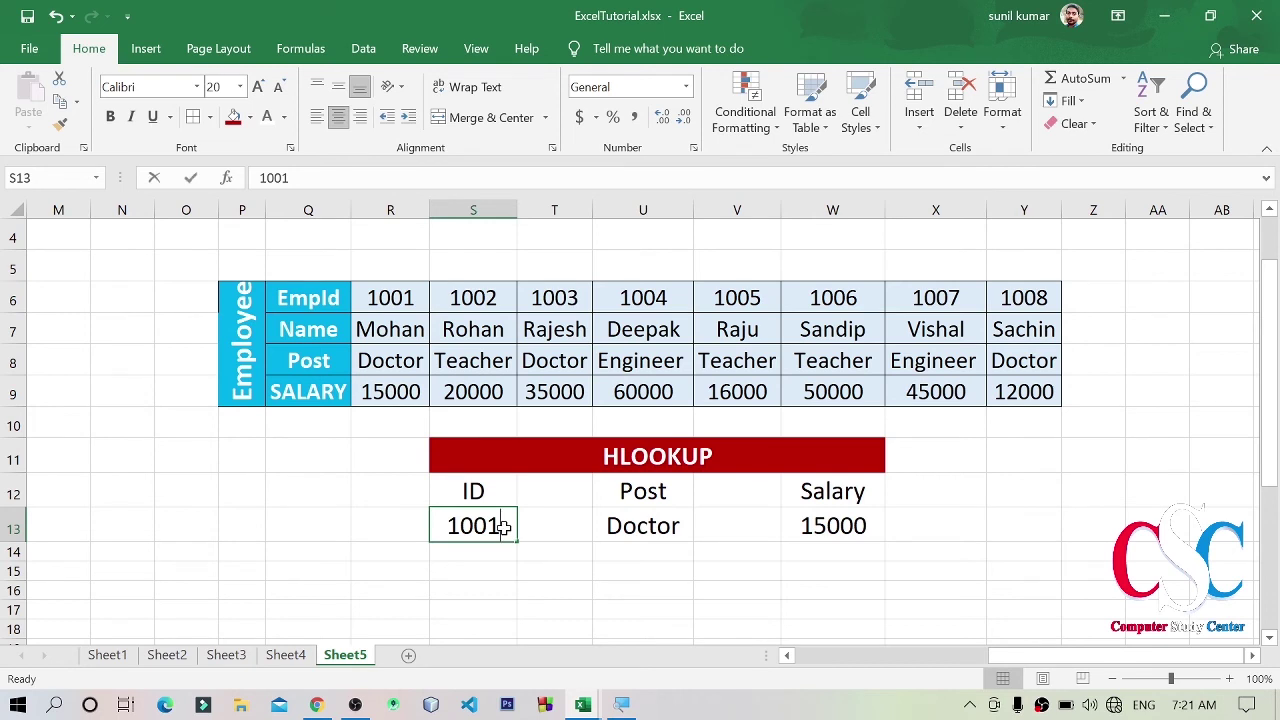
double_click(504, 528)
key(BackSpace)
text(3)
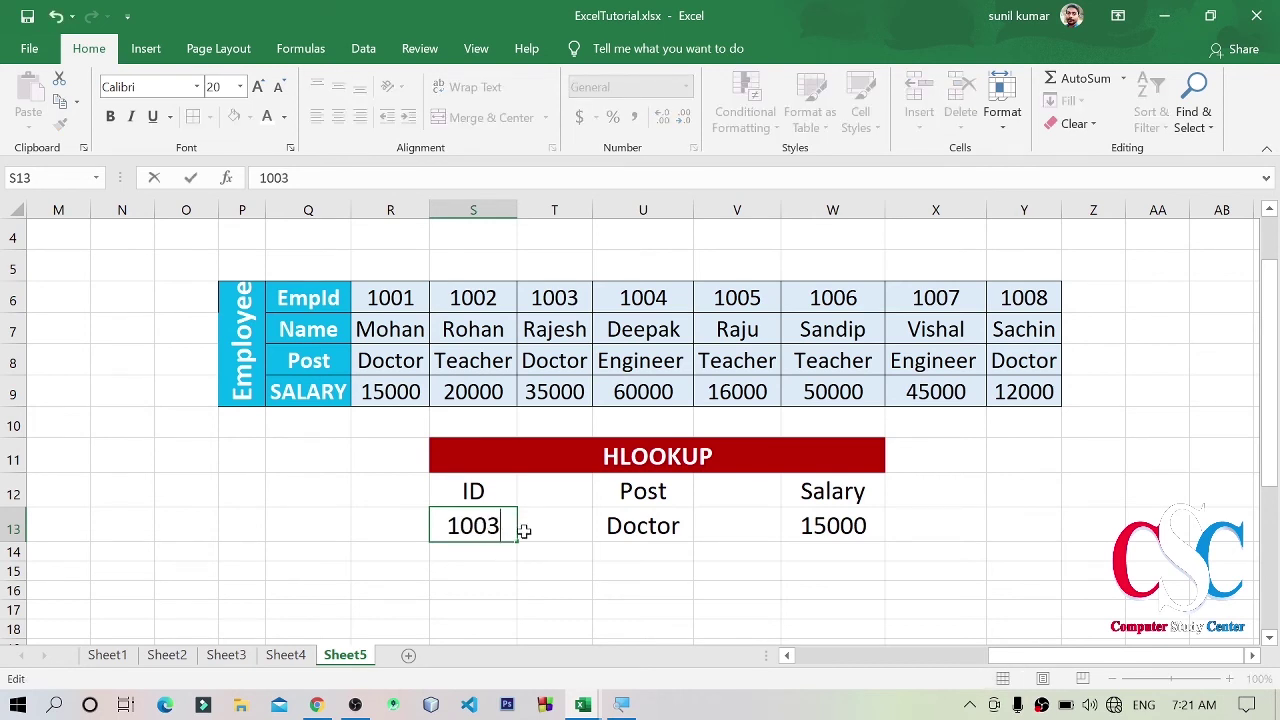
key(Return)
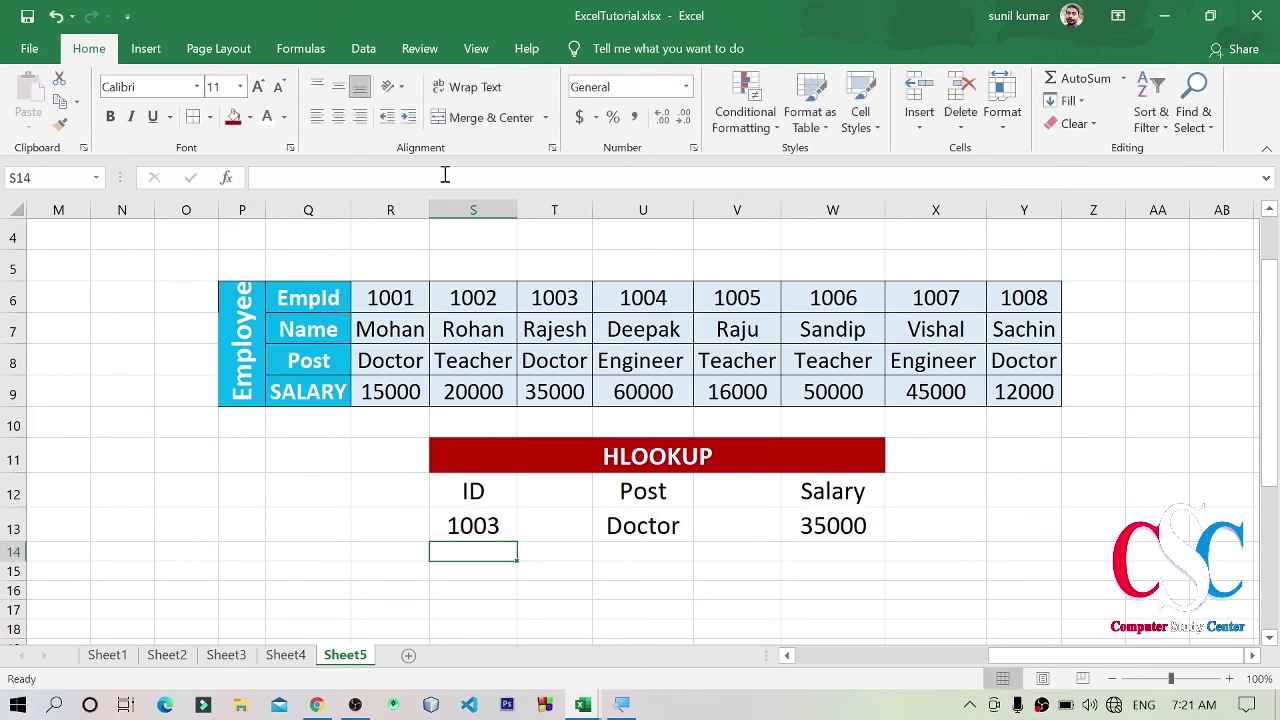
click(567, 293)
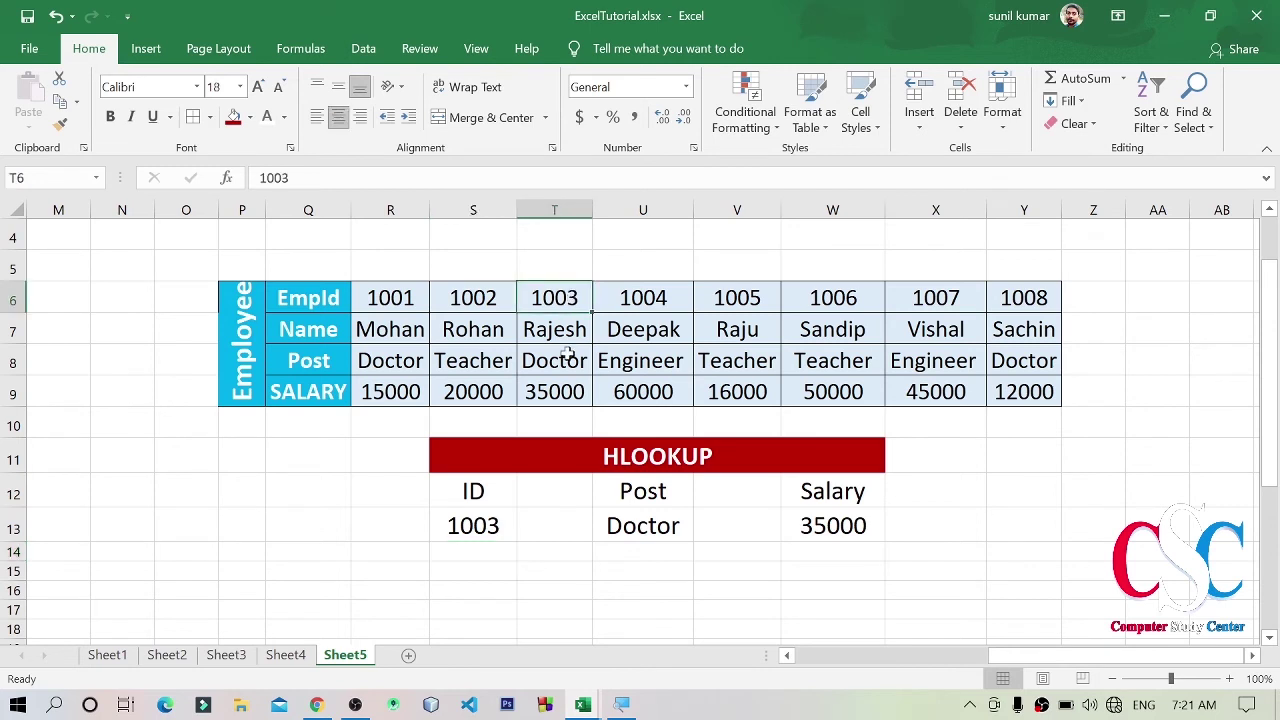
click(567, 360)
click(570, 393)
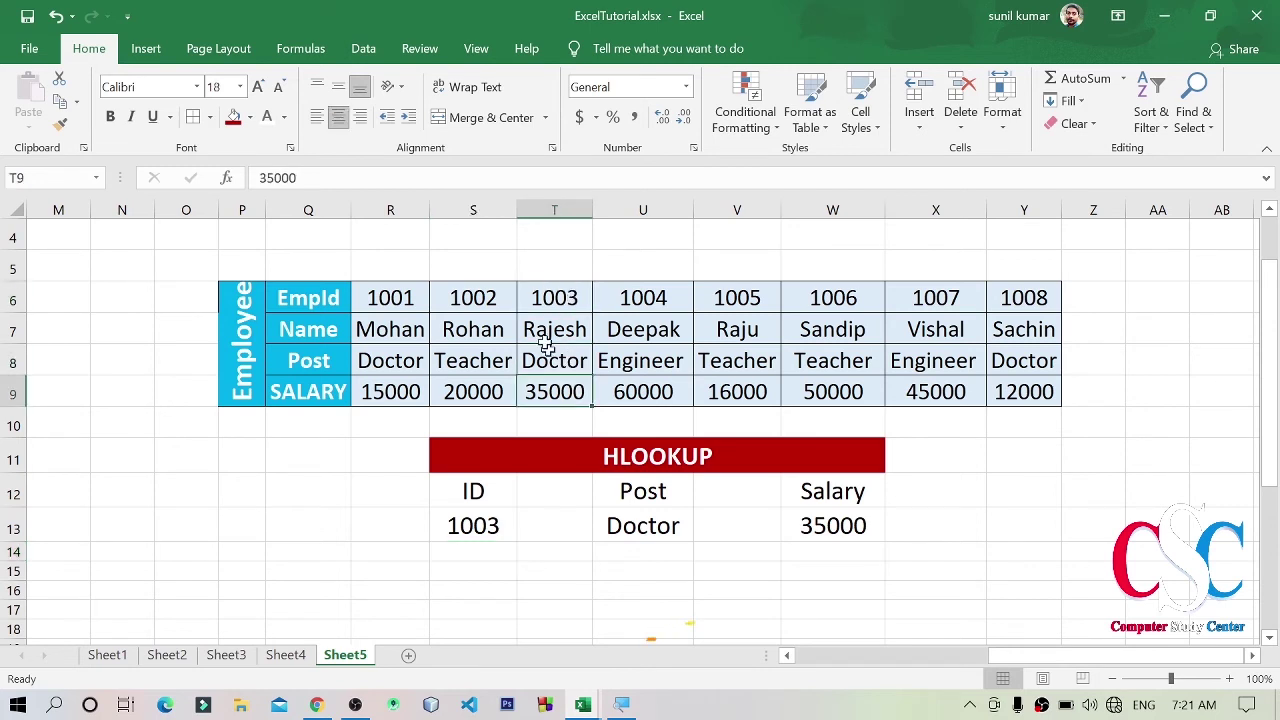
- Change the lookup ID in S13 to 1002
click(495, 295)
double_click(487, 522)
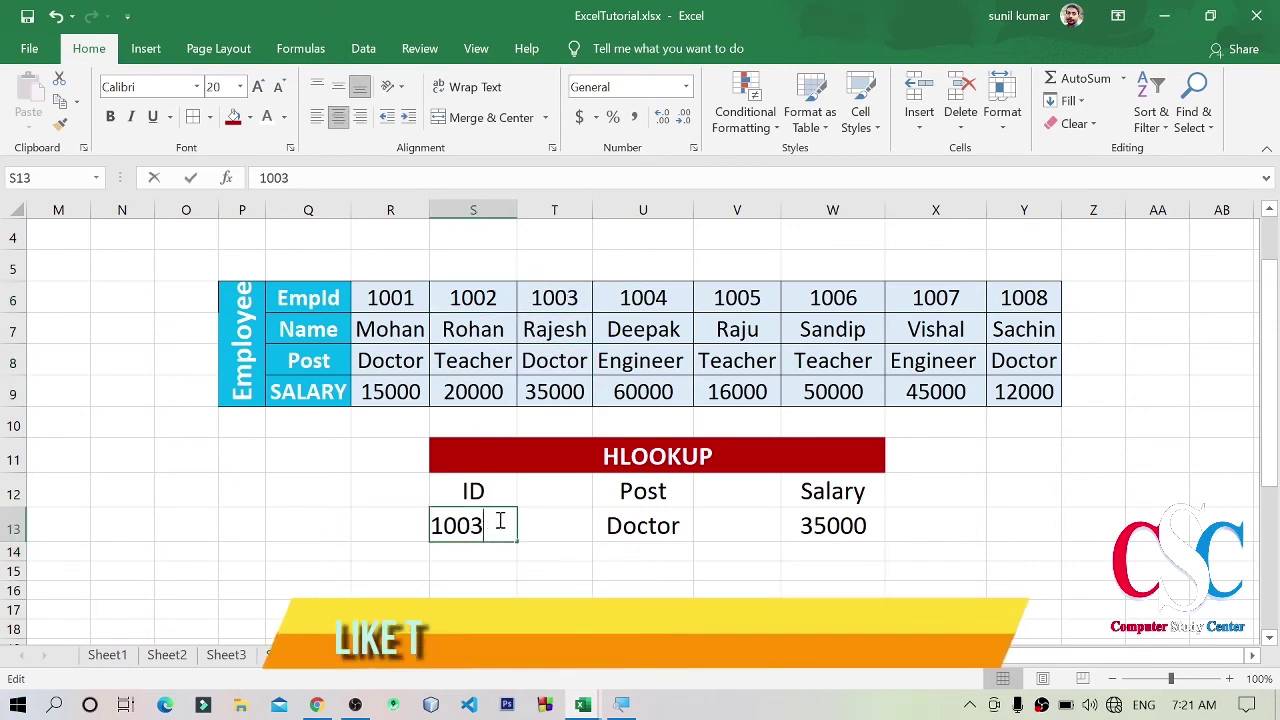
key(BackSpace)
text(2)
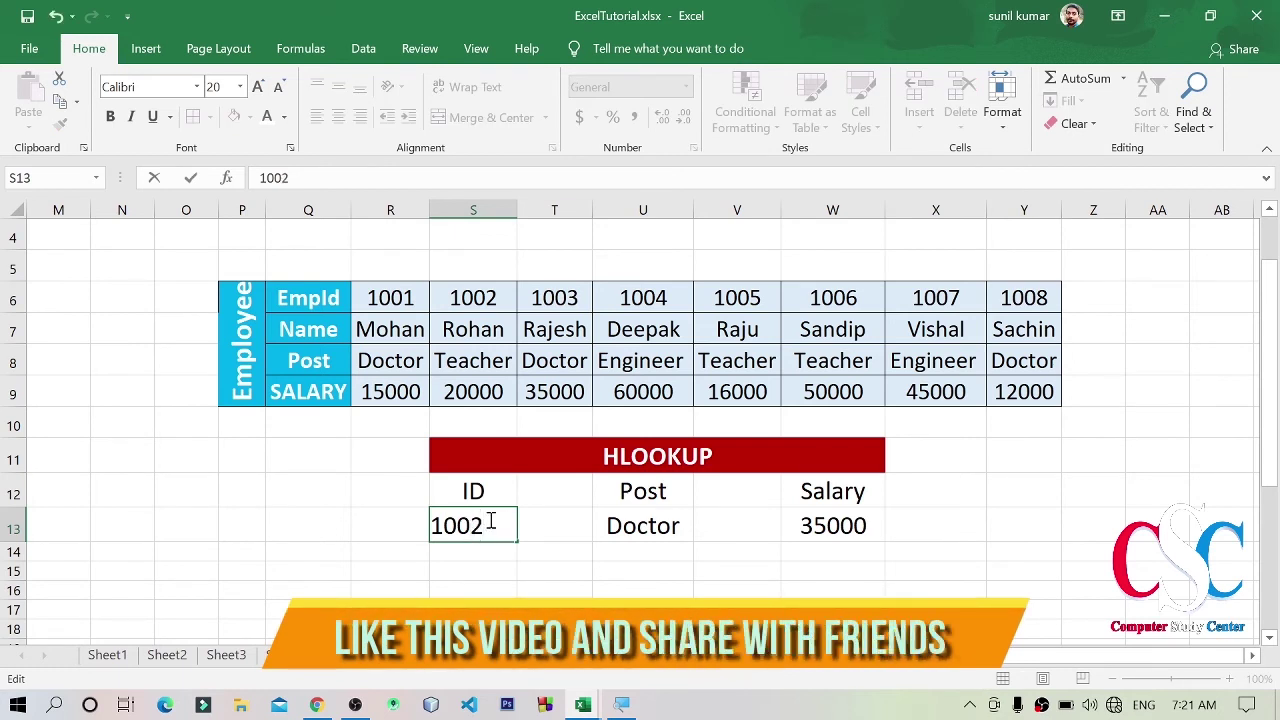
key(Return)
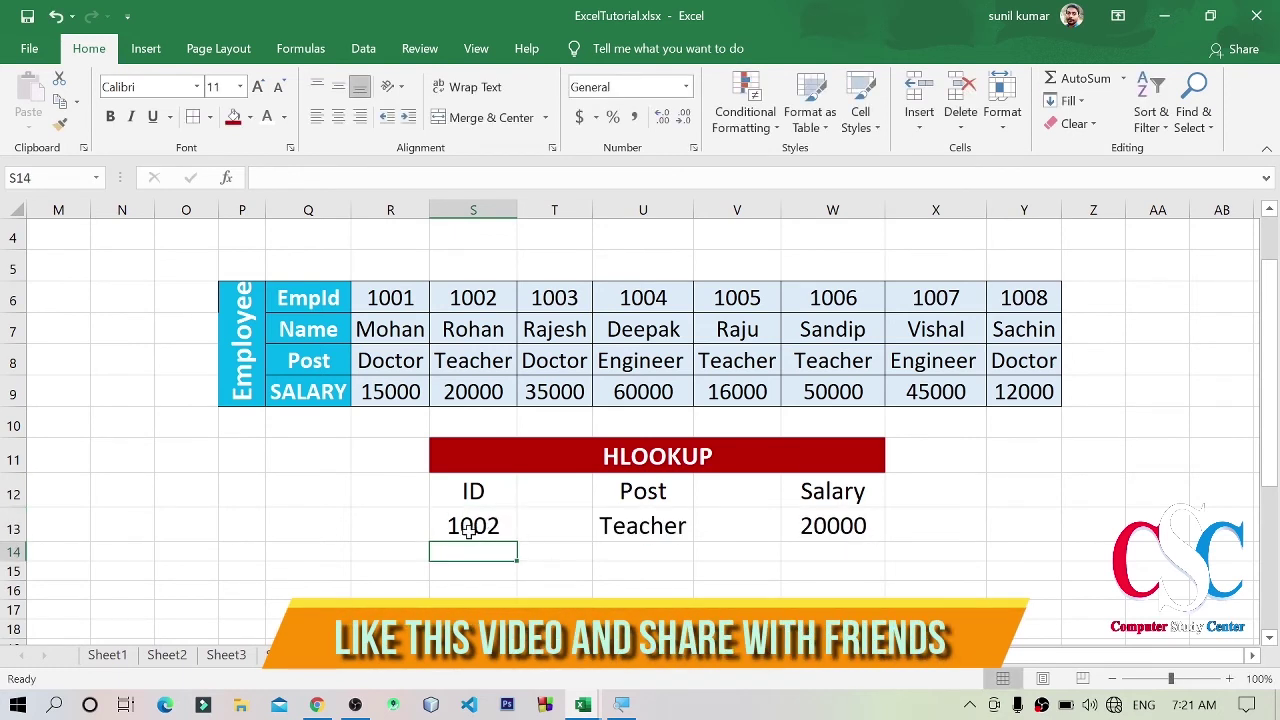
- Verify the Post and Salary formulas return Teacher and 20000 for employee 1002
click(657, 527)
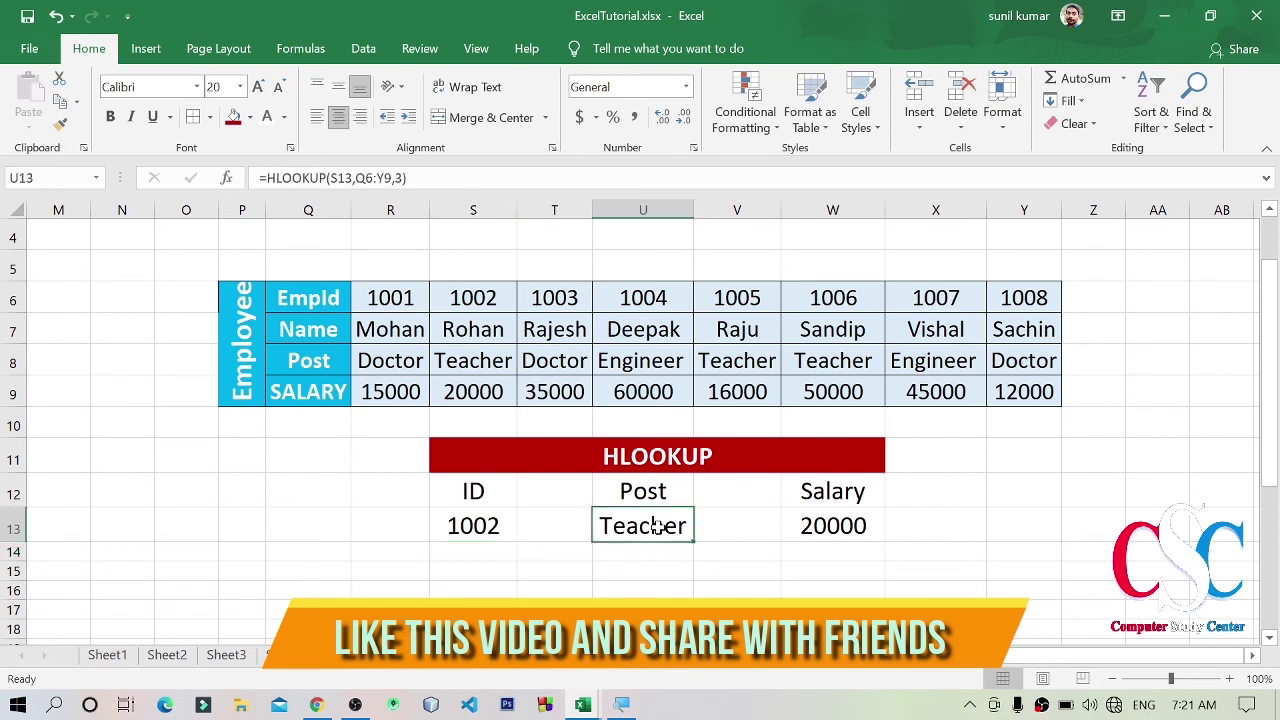
click(824, 533)
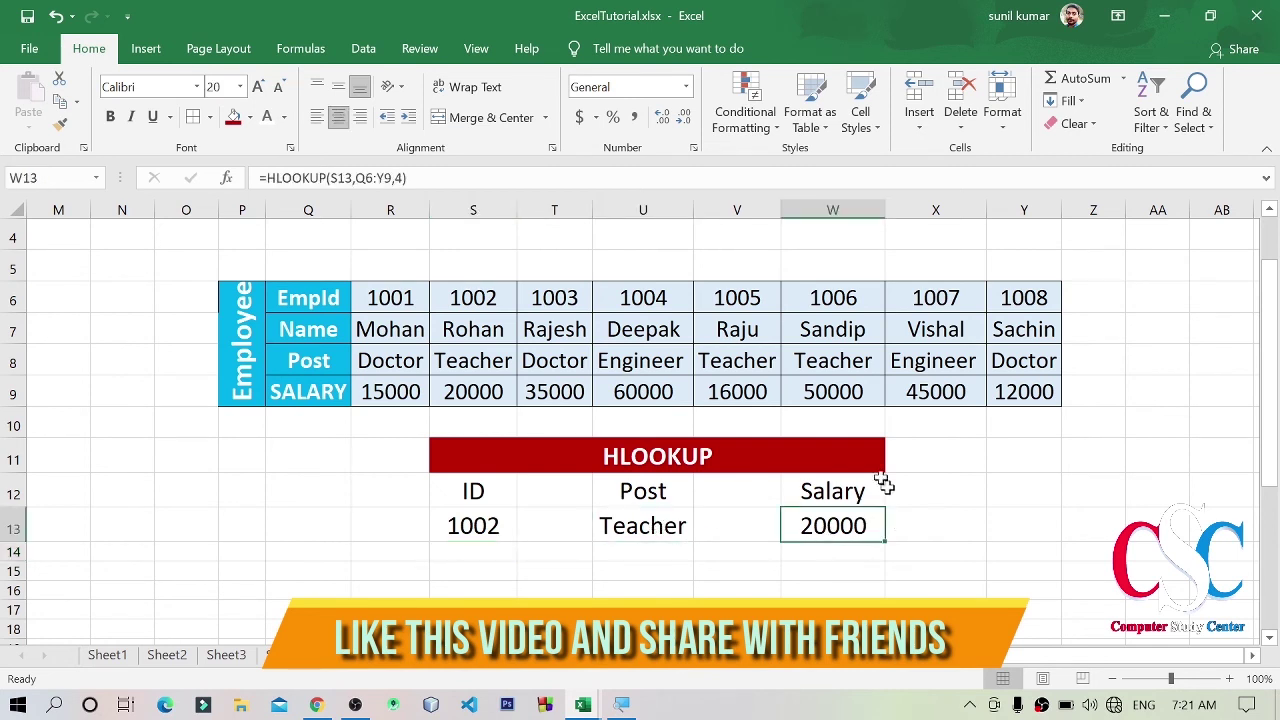
click(486, 298)
click(485, 367)
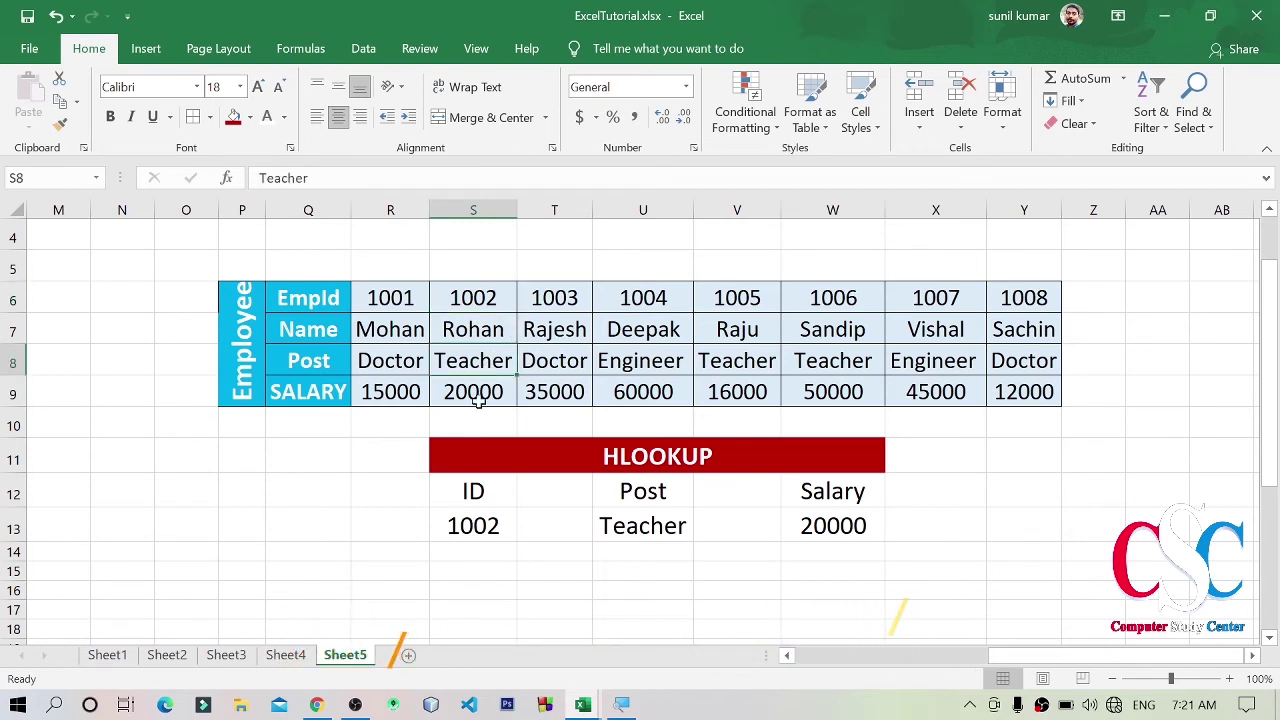
click(478, 393)
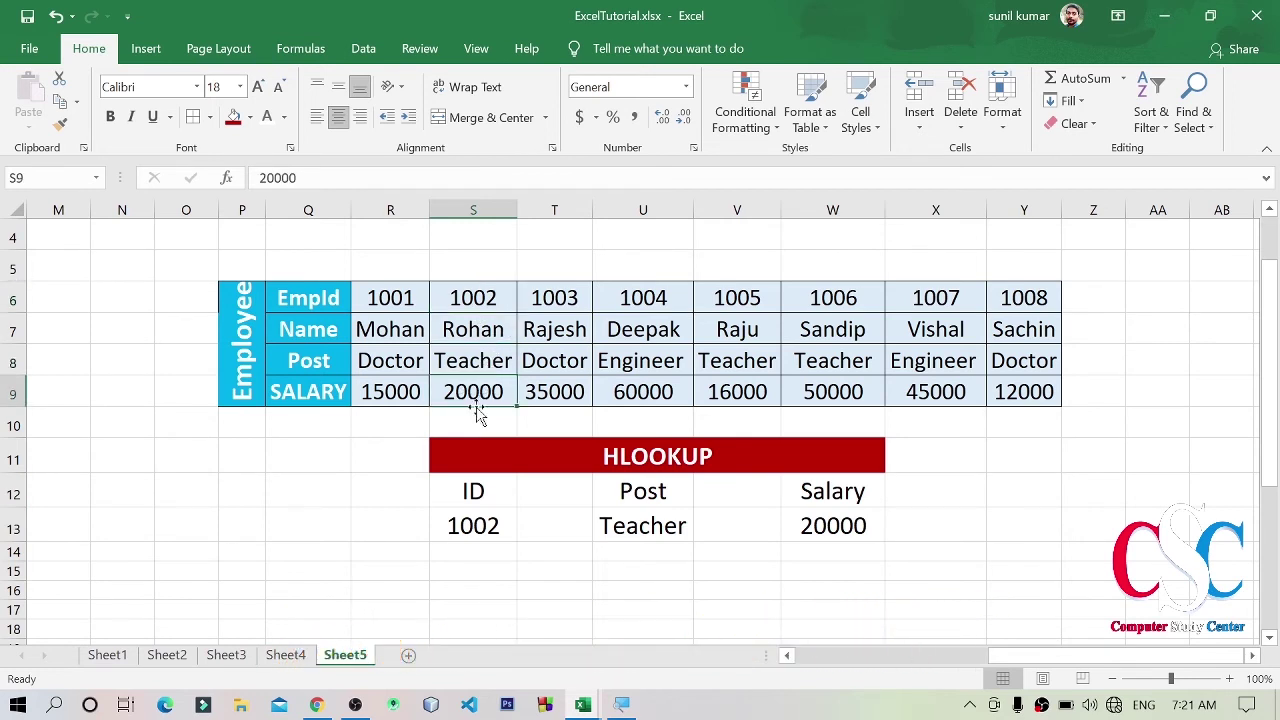
click(1043, 584)
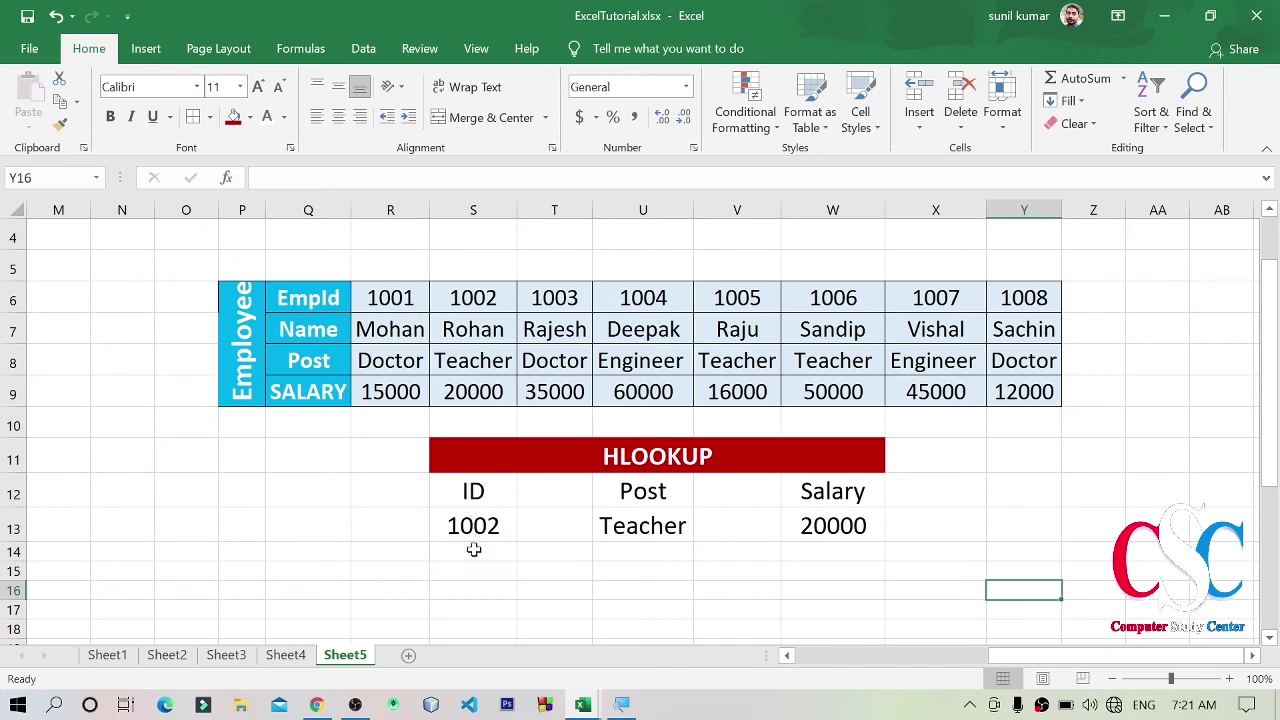
click(640, 528)
click(847, 535)
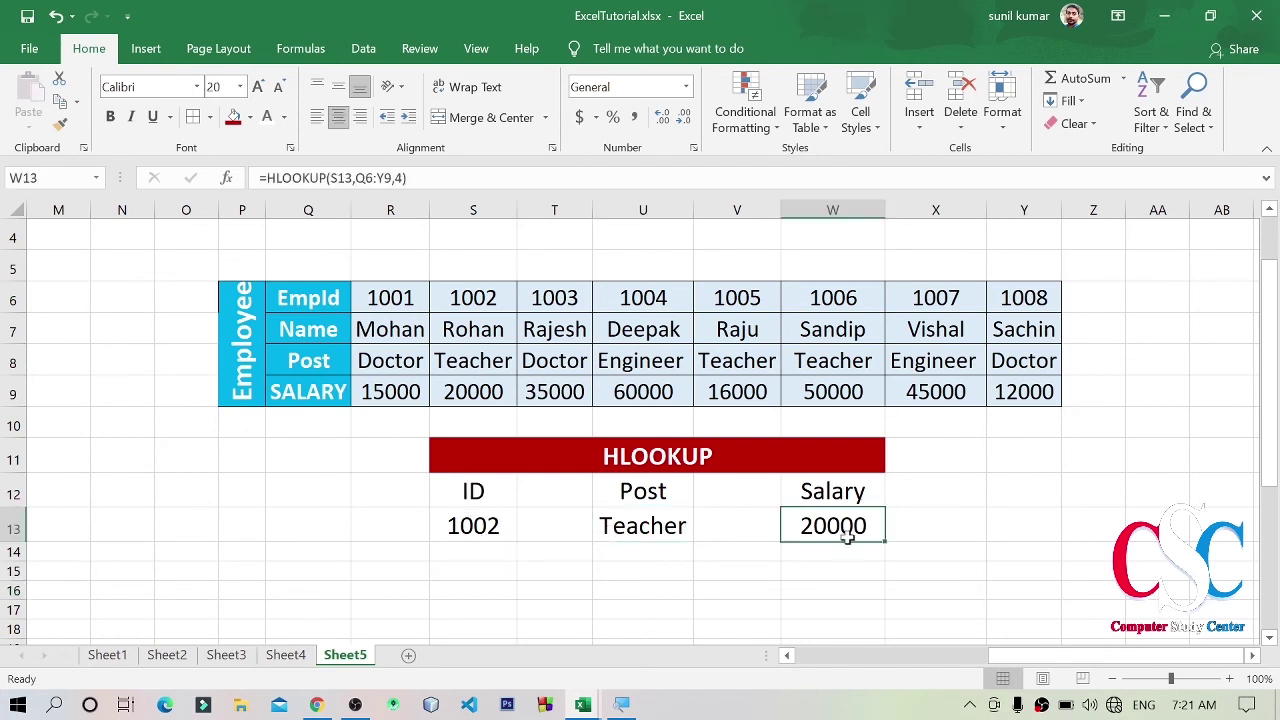
click(479, 525)
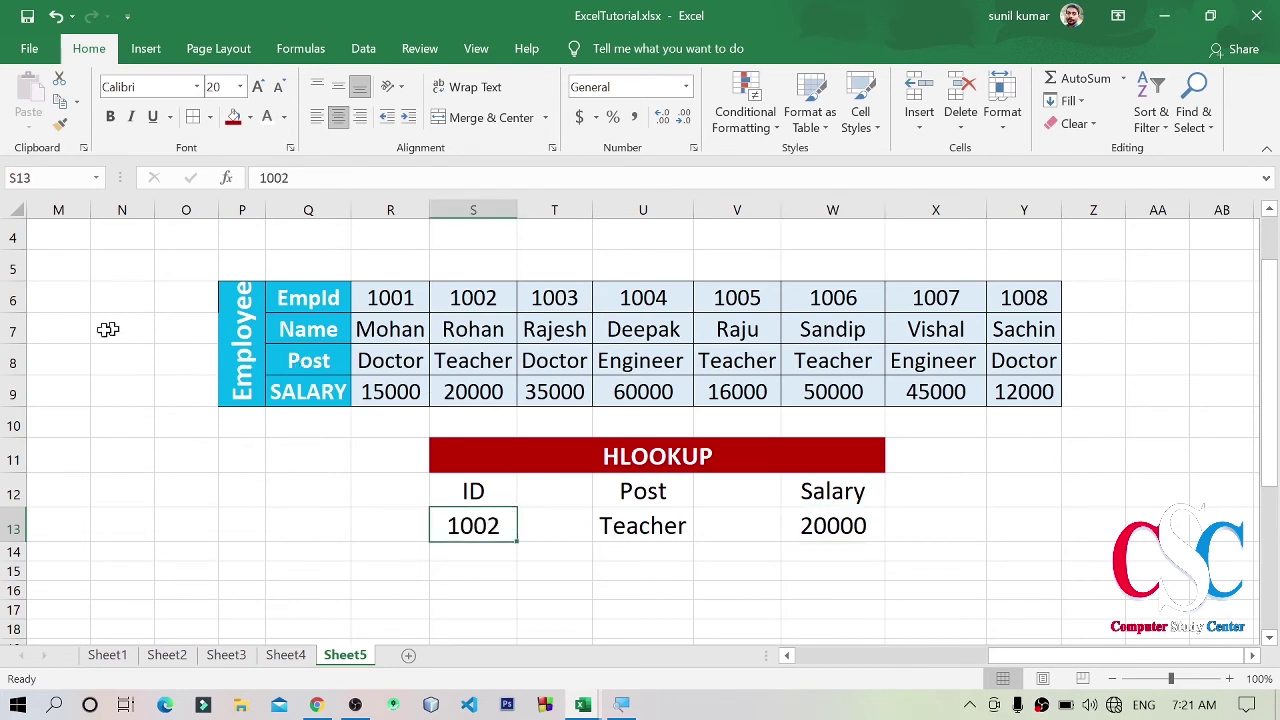
- Hide rows 5–9 containing the Employee table
drag(14, 272, 18, 402)
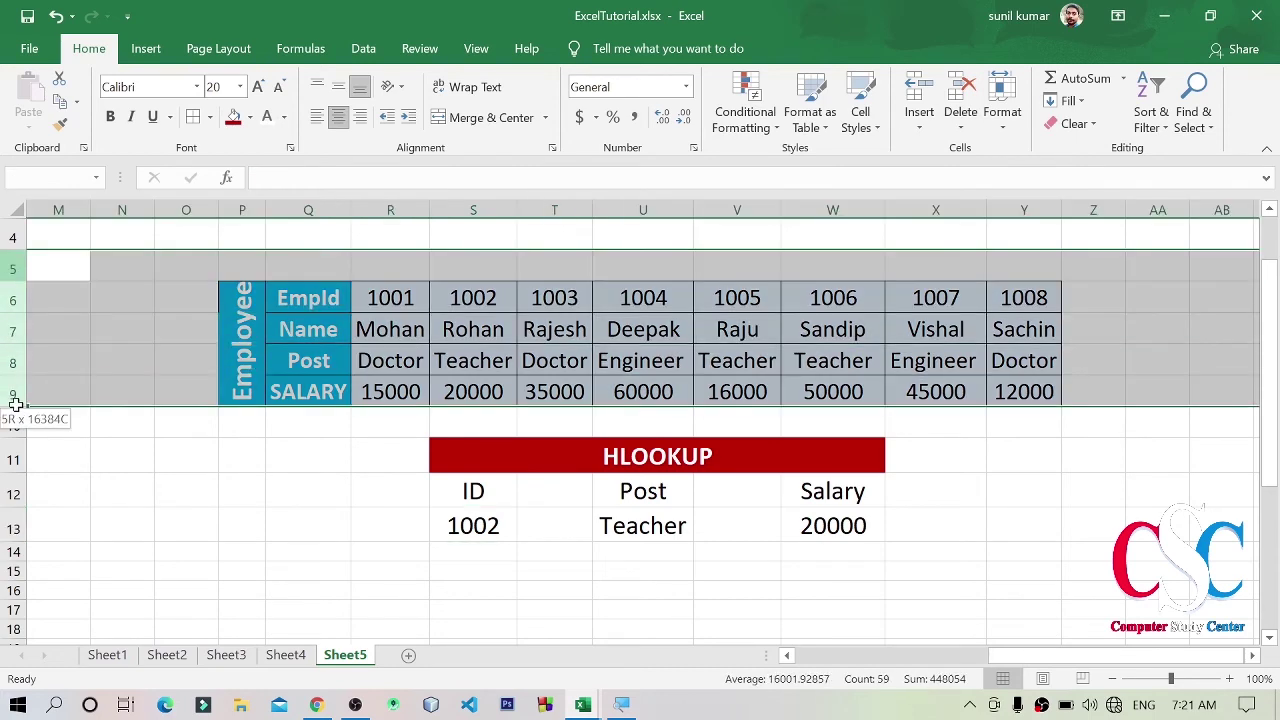
click(1004, 124)
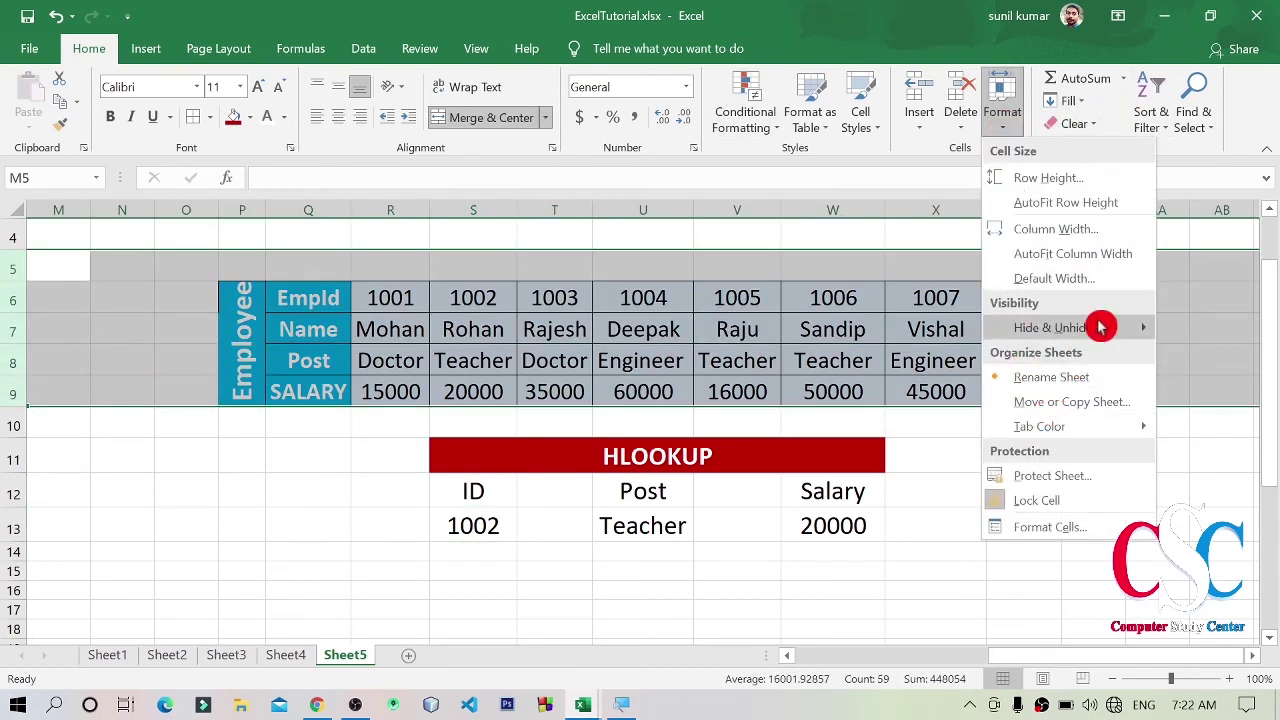
mouse_move(1098, 328)
click(950, 329)
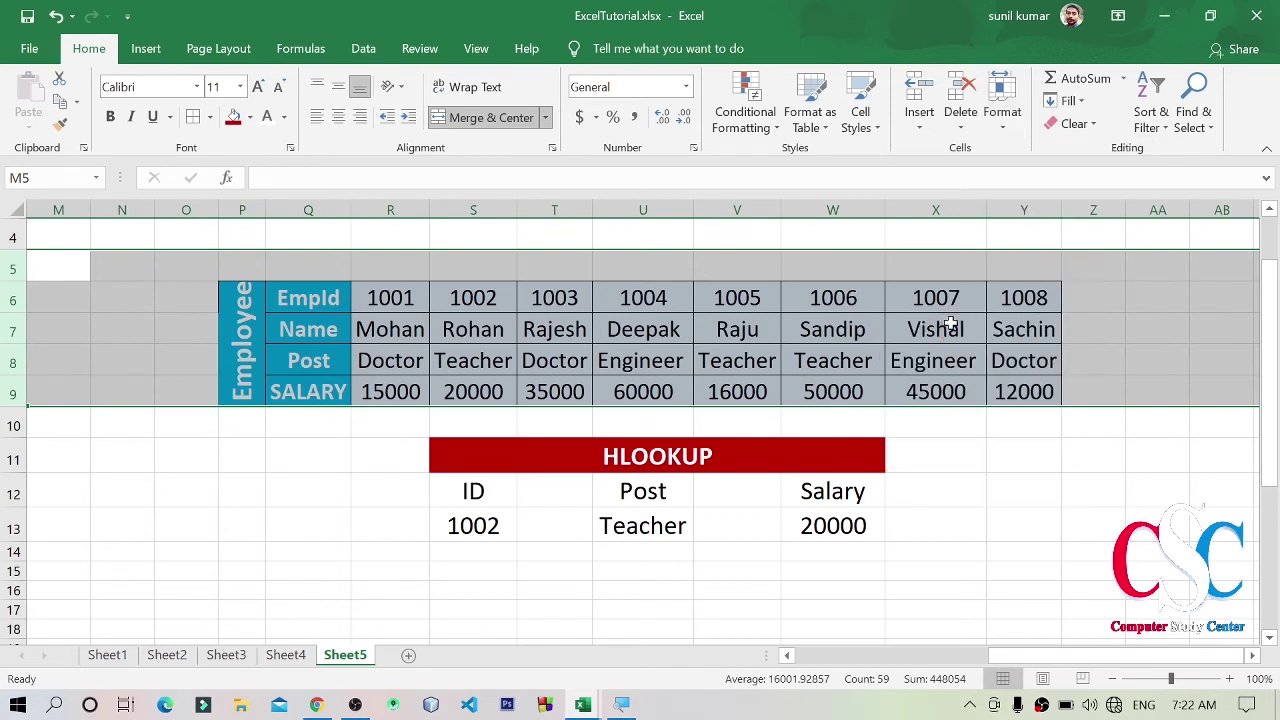
click(1001, 454)
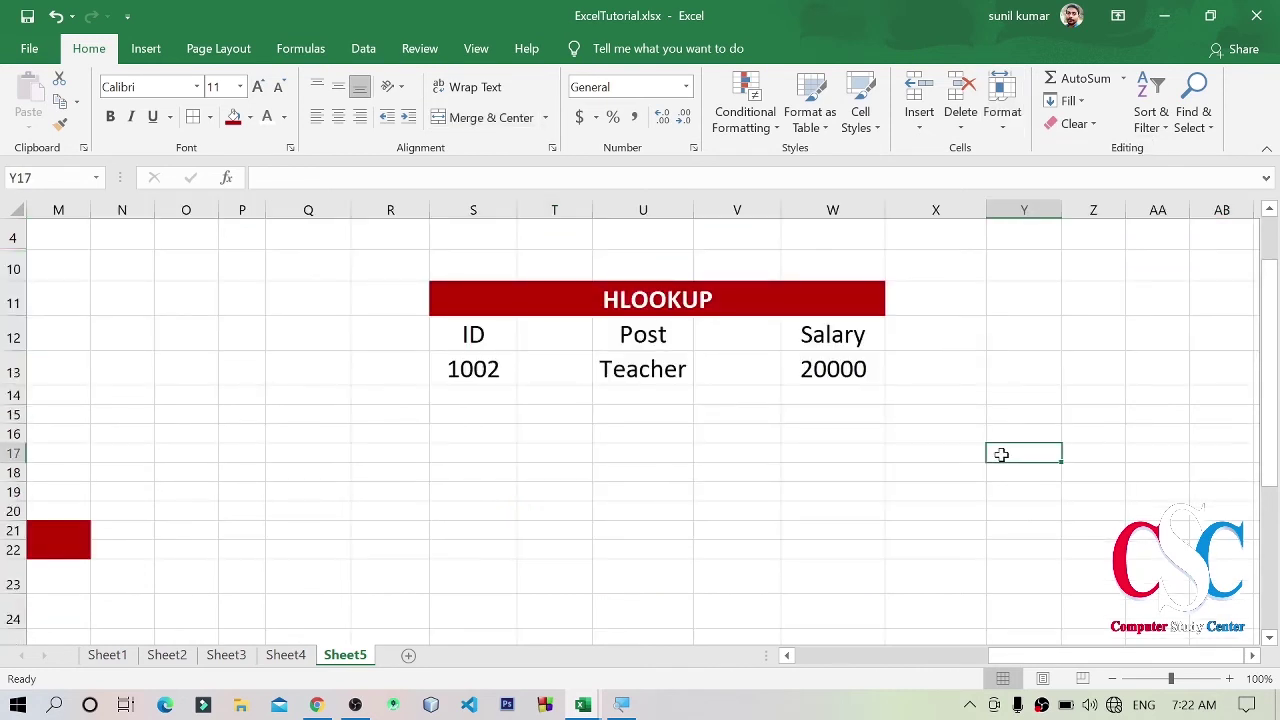
- Change the lookup ID to 1004 and widen column U to fit Engineer
double_click(503, 372)
key(BackSpace)
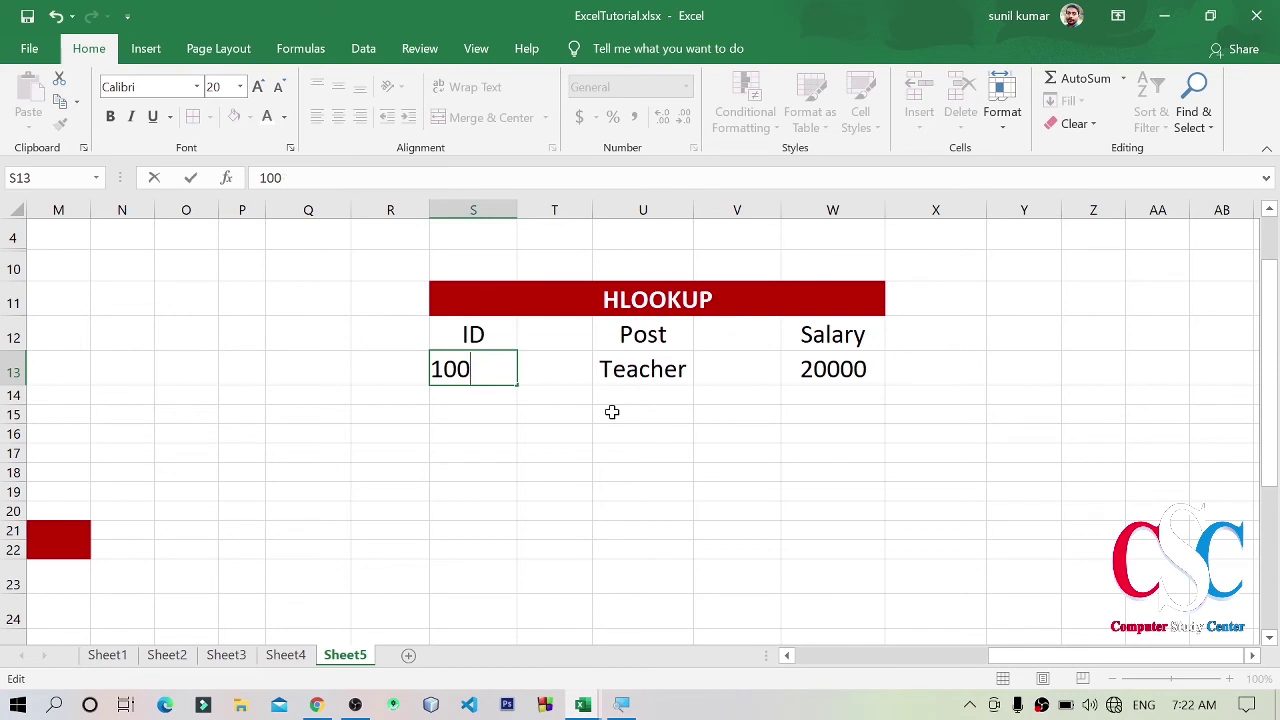
text(4)
key(Return)
click(670, 372)
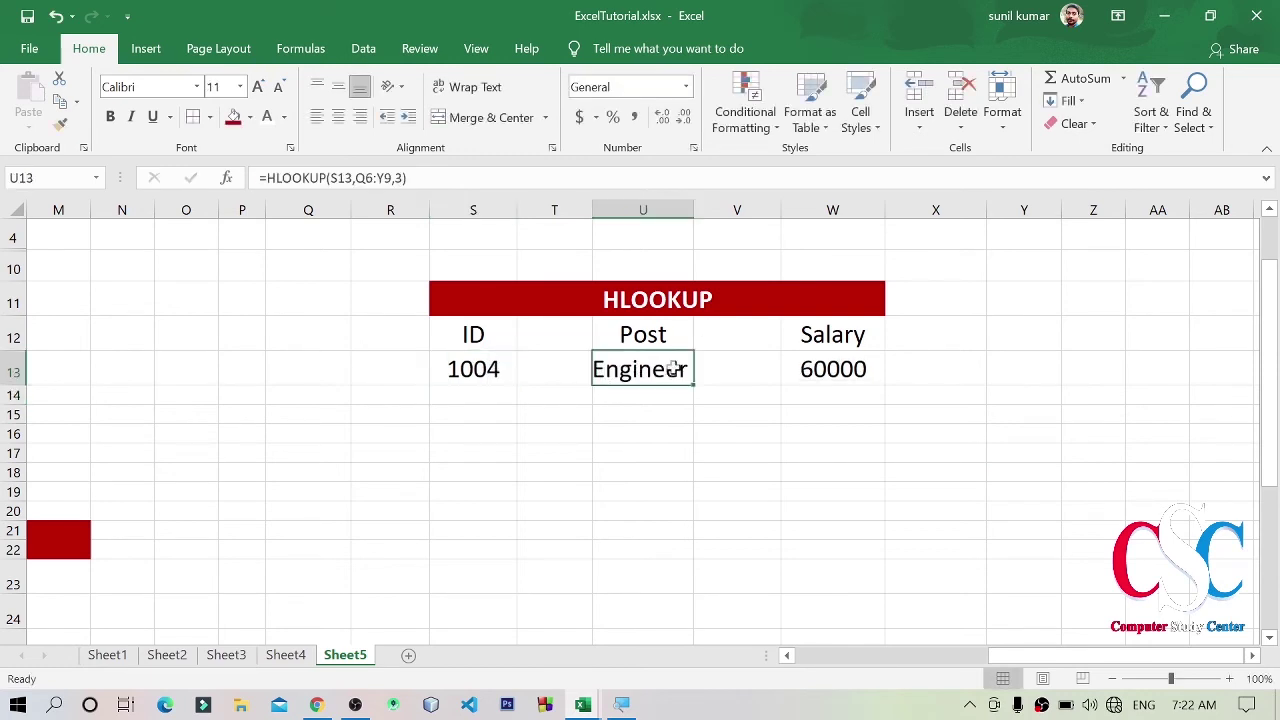
double_click(693, 211)
click(835, 530)
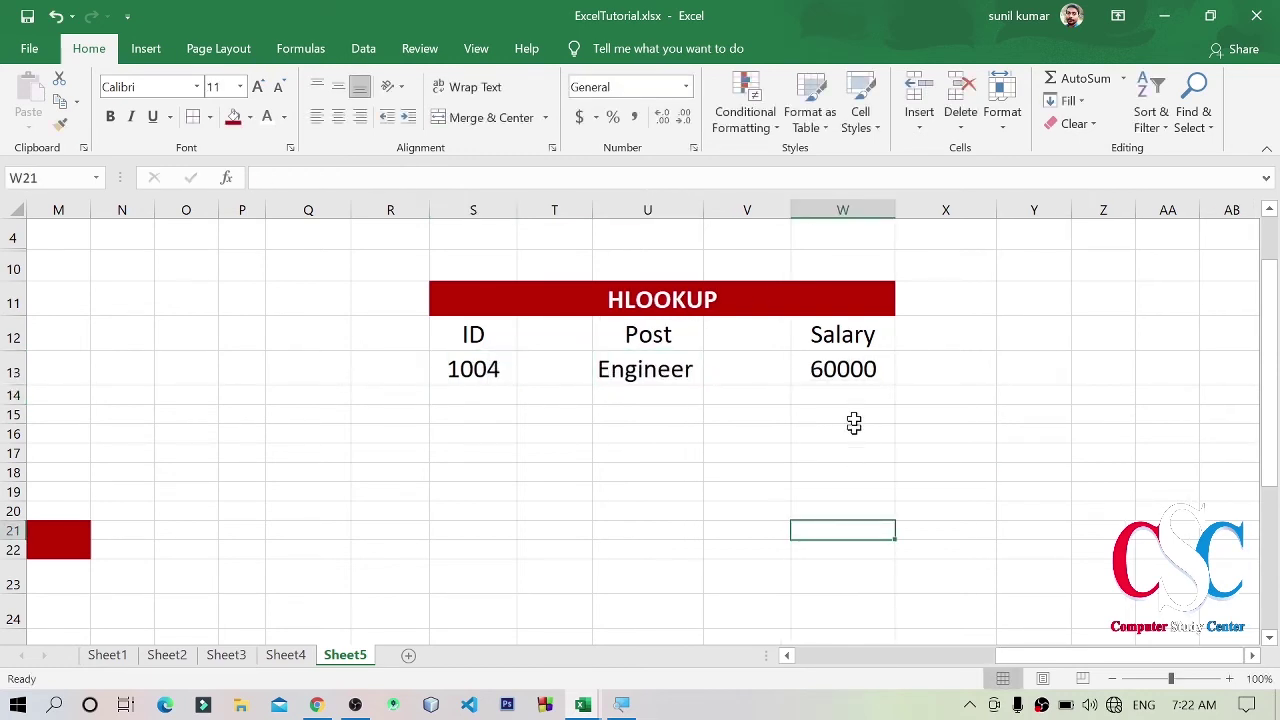
click(852, 367)
- Change the lookup ID in S13 to 1007
click(463, 368)
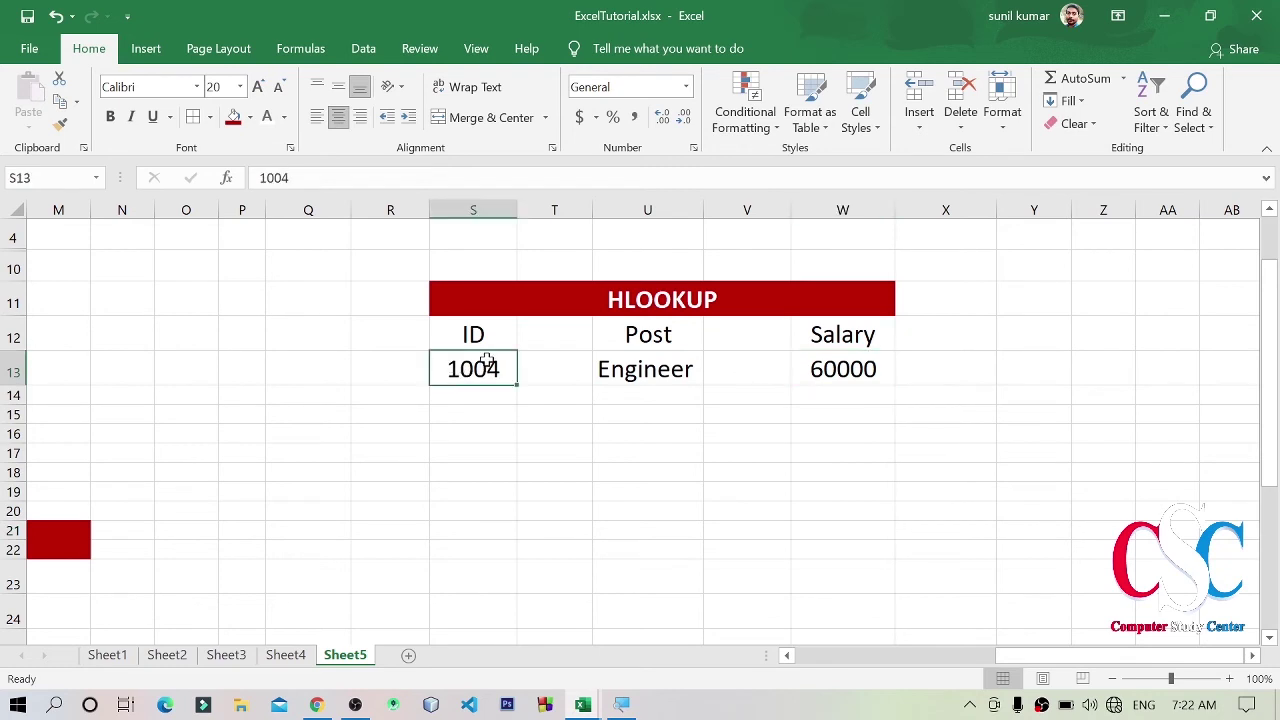
double_click(508, 372)
key(BackSpace)
text(7)
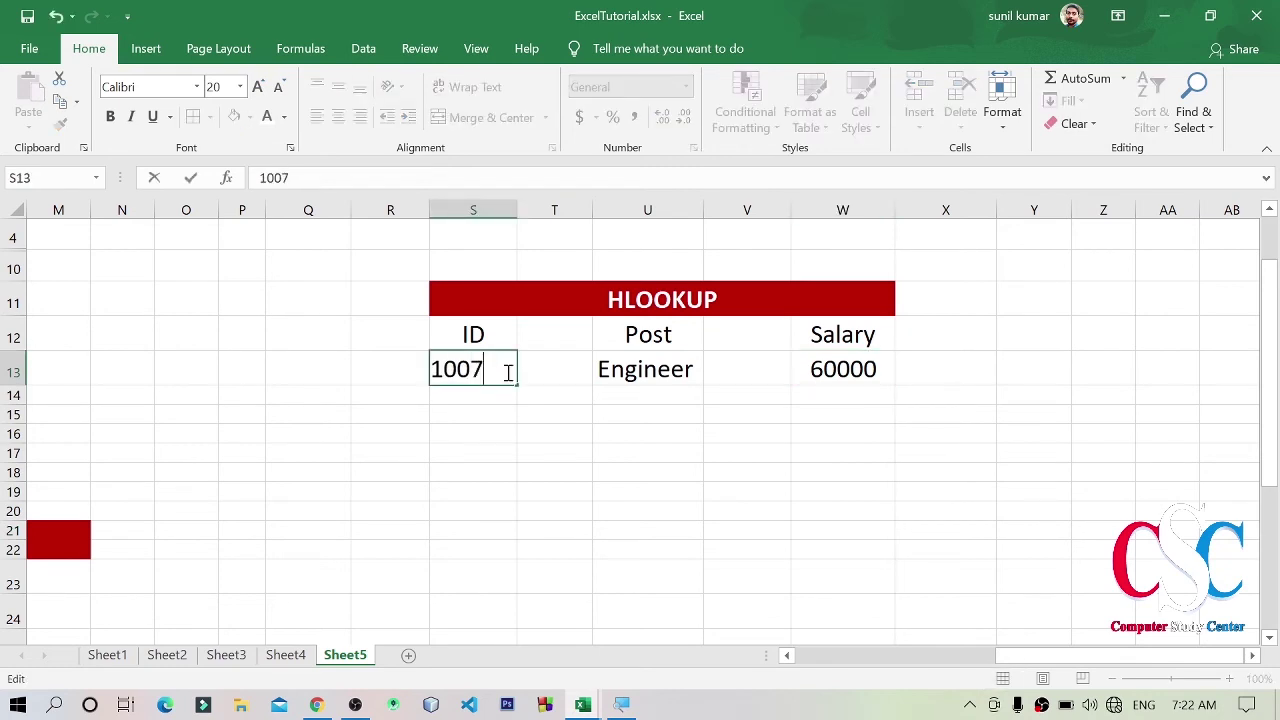
key(Return)
- Change the lookup ID to 1008 and check the Post and Salary lookup results
click(503, 366)
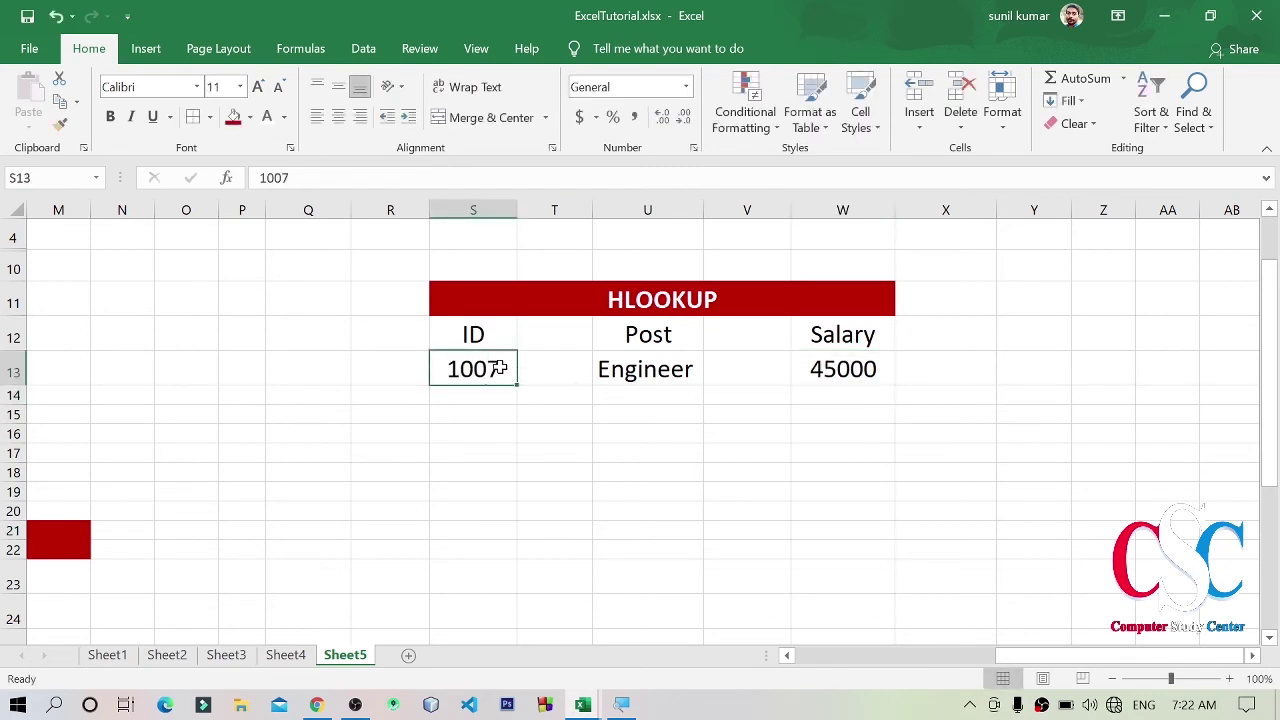
double_click(505, 368)
key(BackSpace)
text(8)
key(Return)
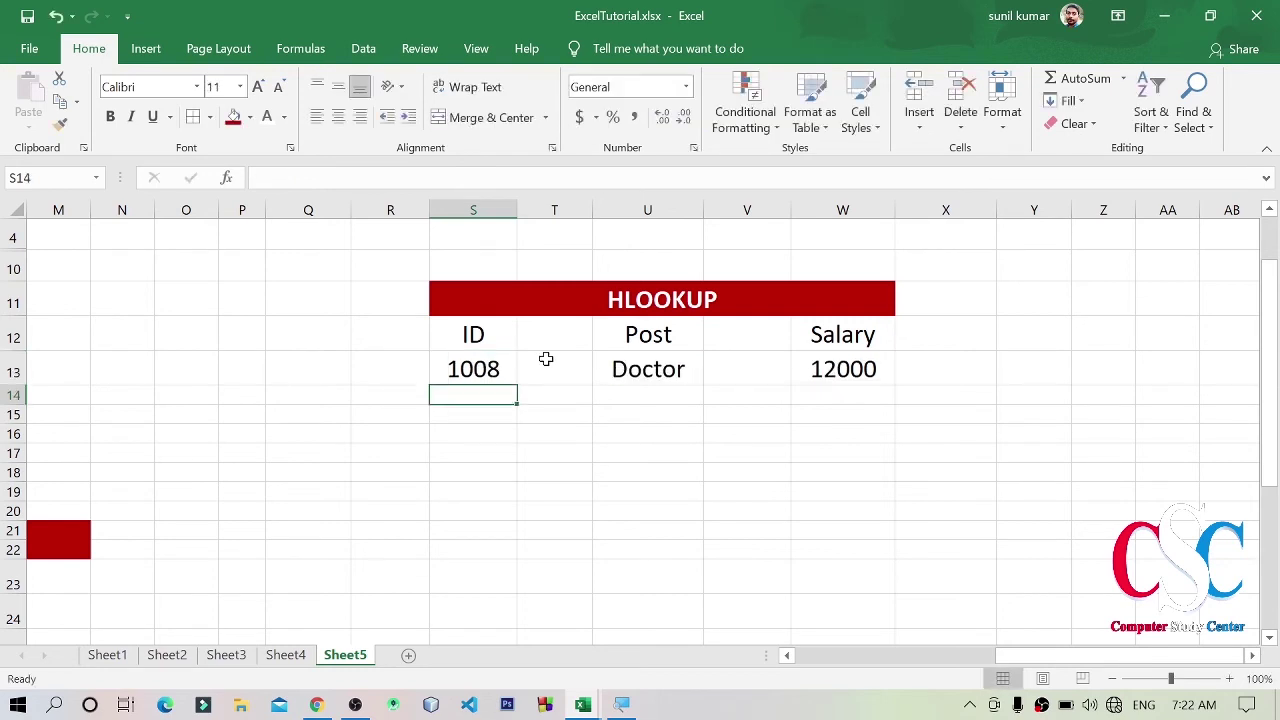
click(657, 378)
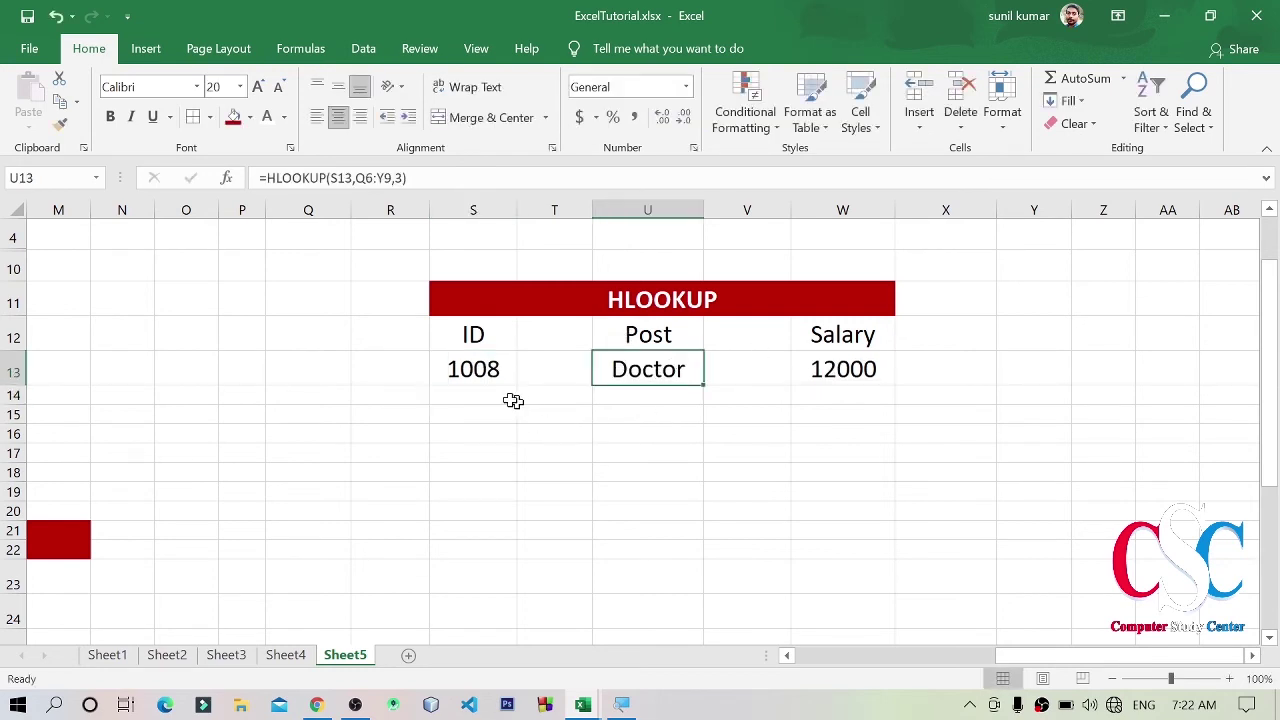
click(479, 368)
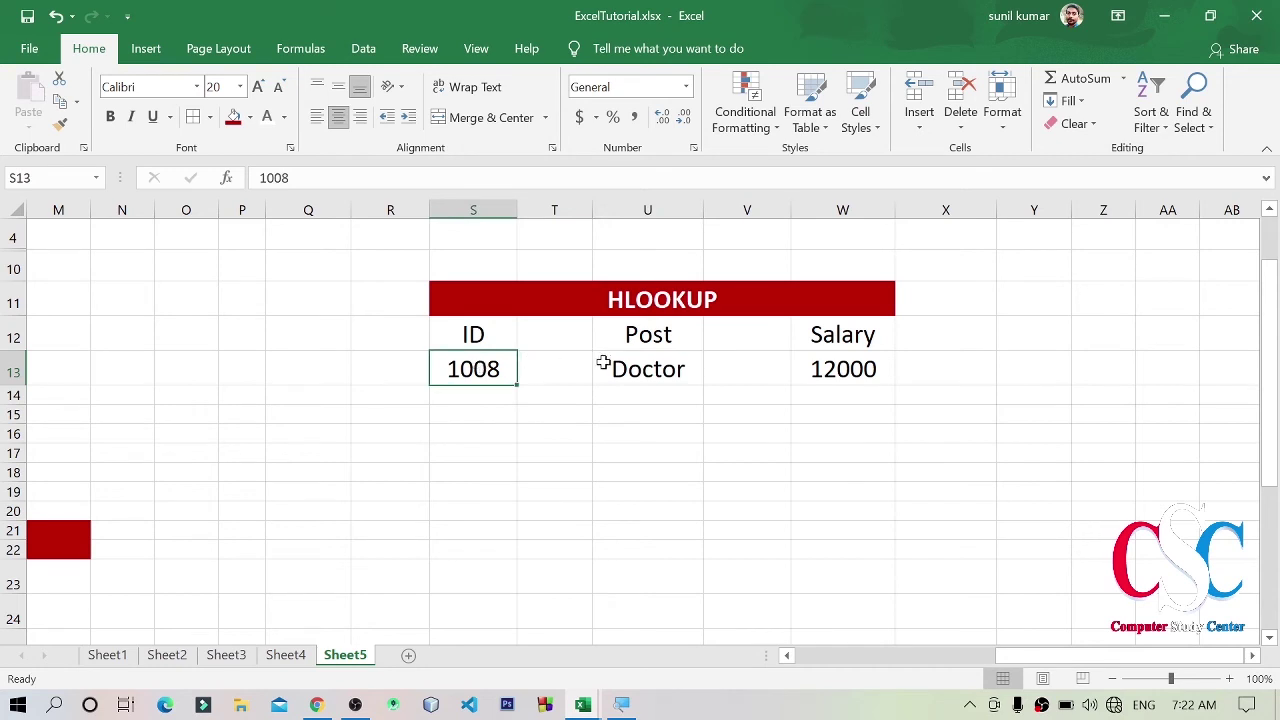
click(632, 365)
click(816, 368)
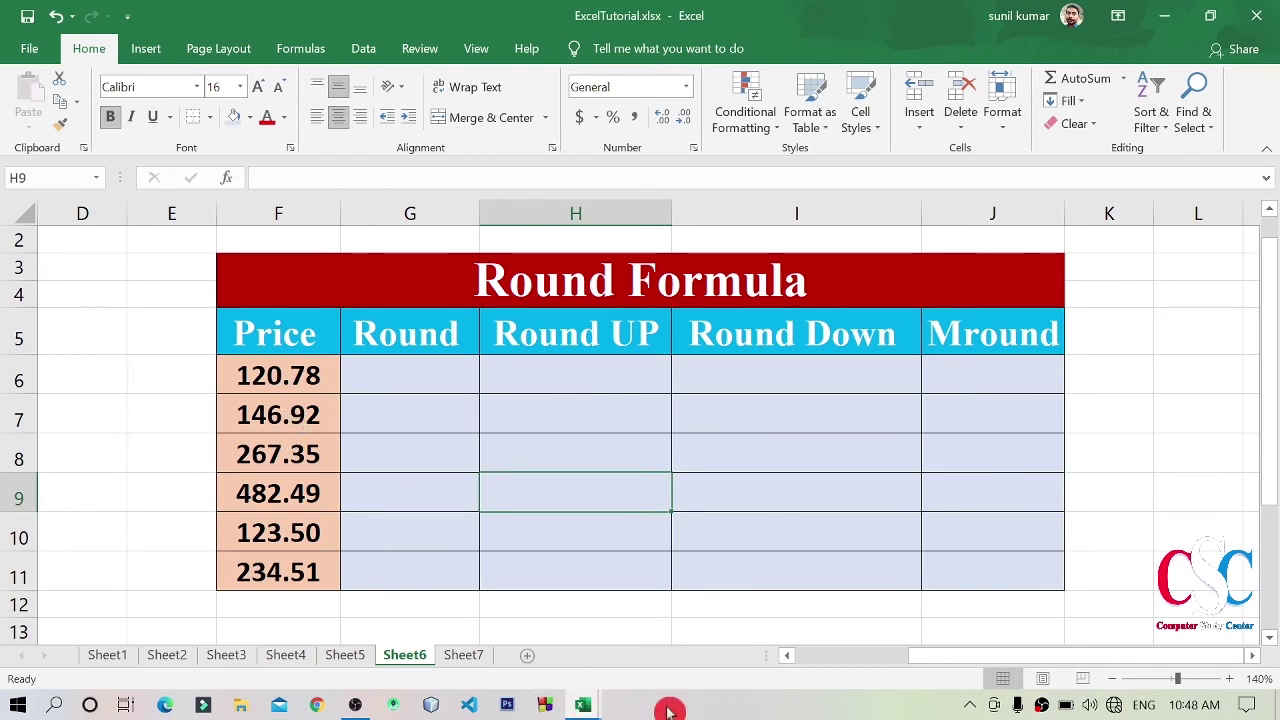
- Switch to Sheet6 to show the Round Formula table with prices 120.78 to 234.51
click(492, 451)
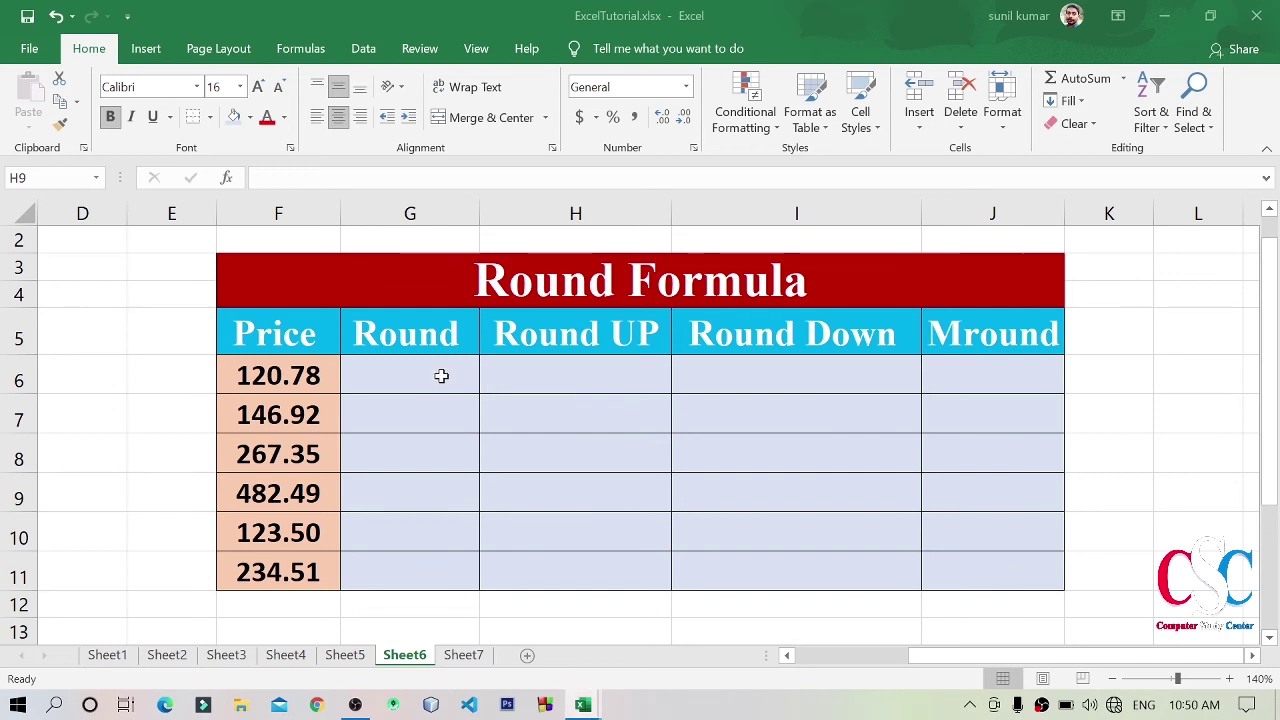
- Start typing =ROUND in G6, briefly committing the unfinished entry as #NAME?
click(443, 378)
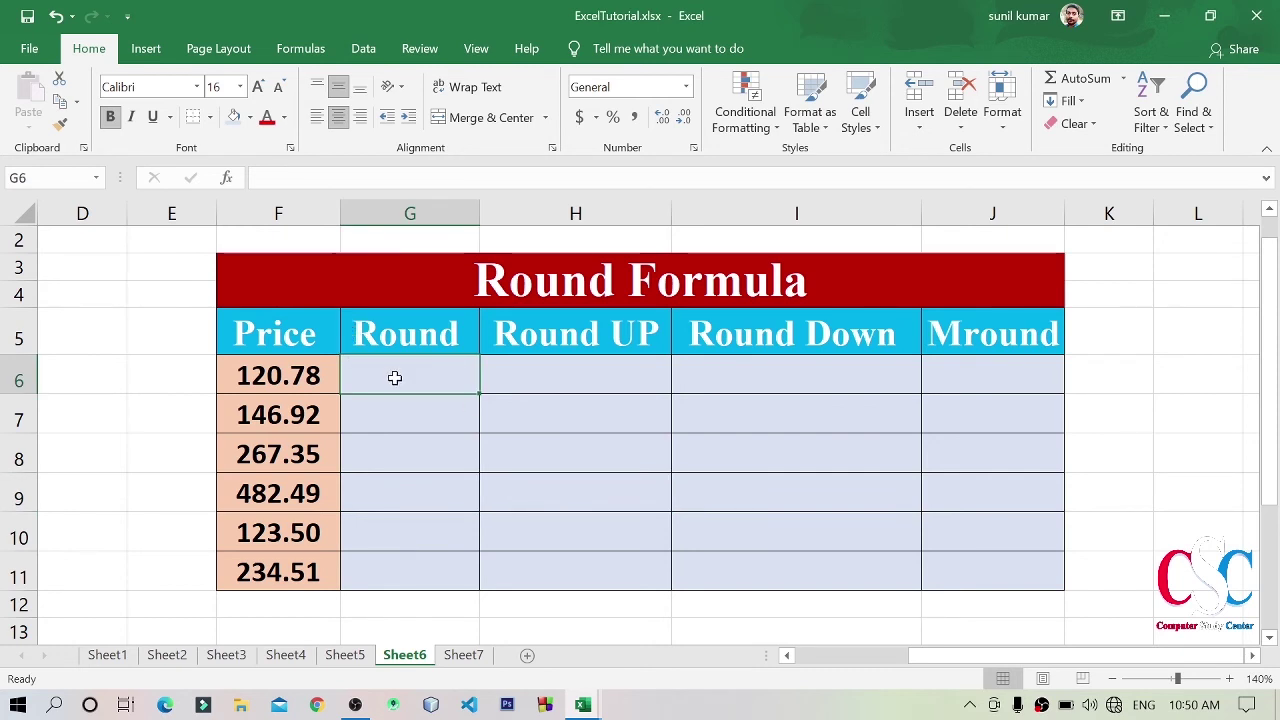
text(=)
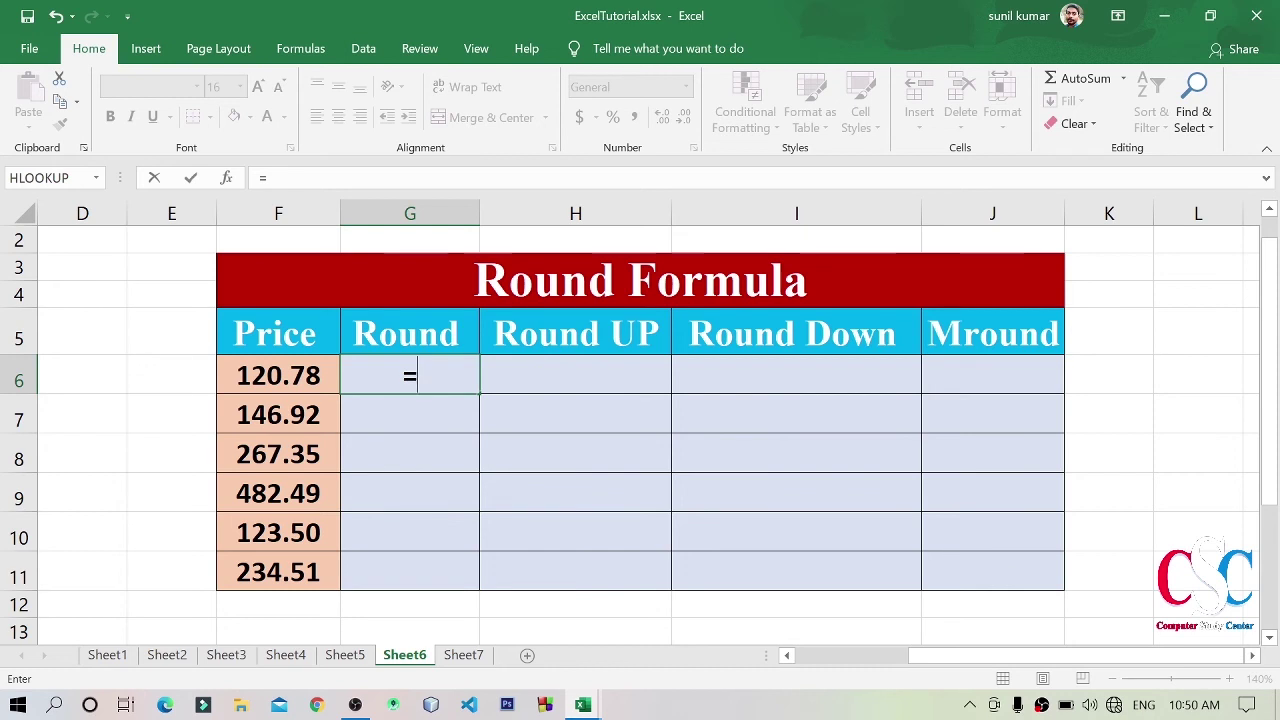
text(ROUN)
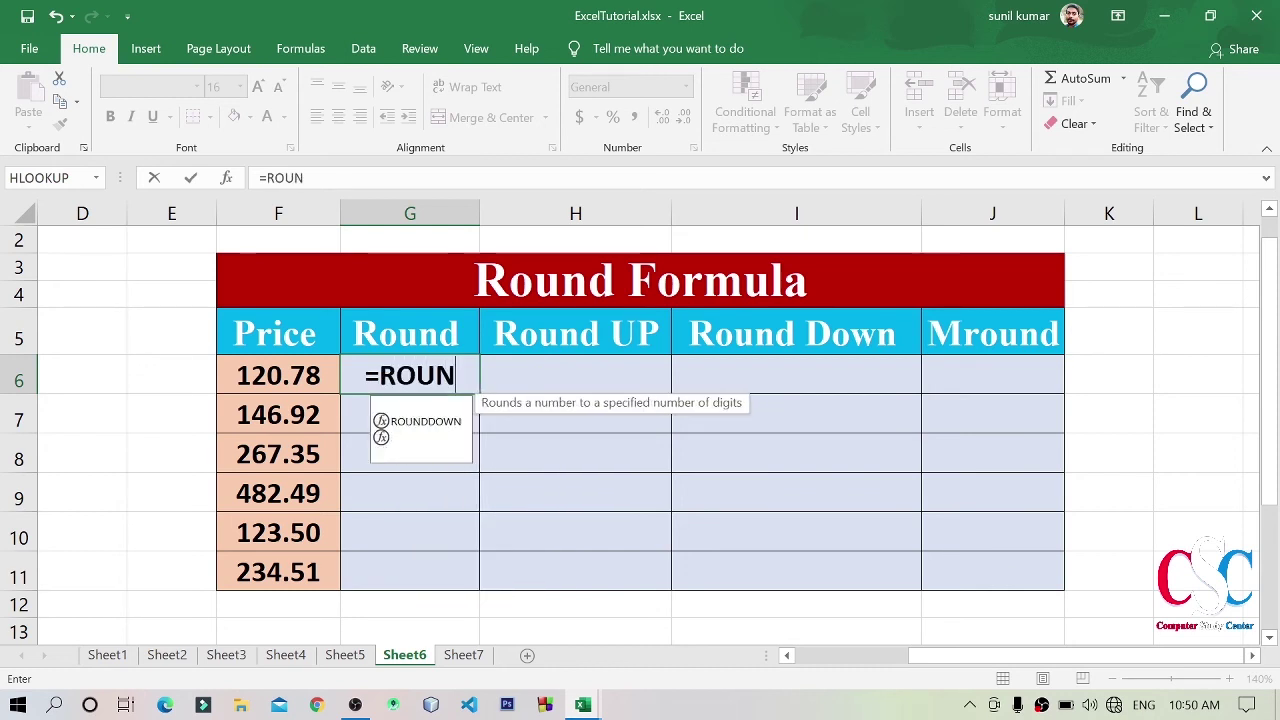
text(D)
key(Escape)
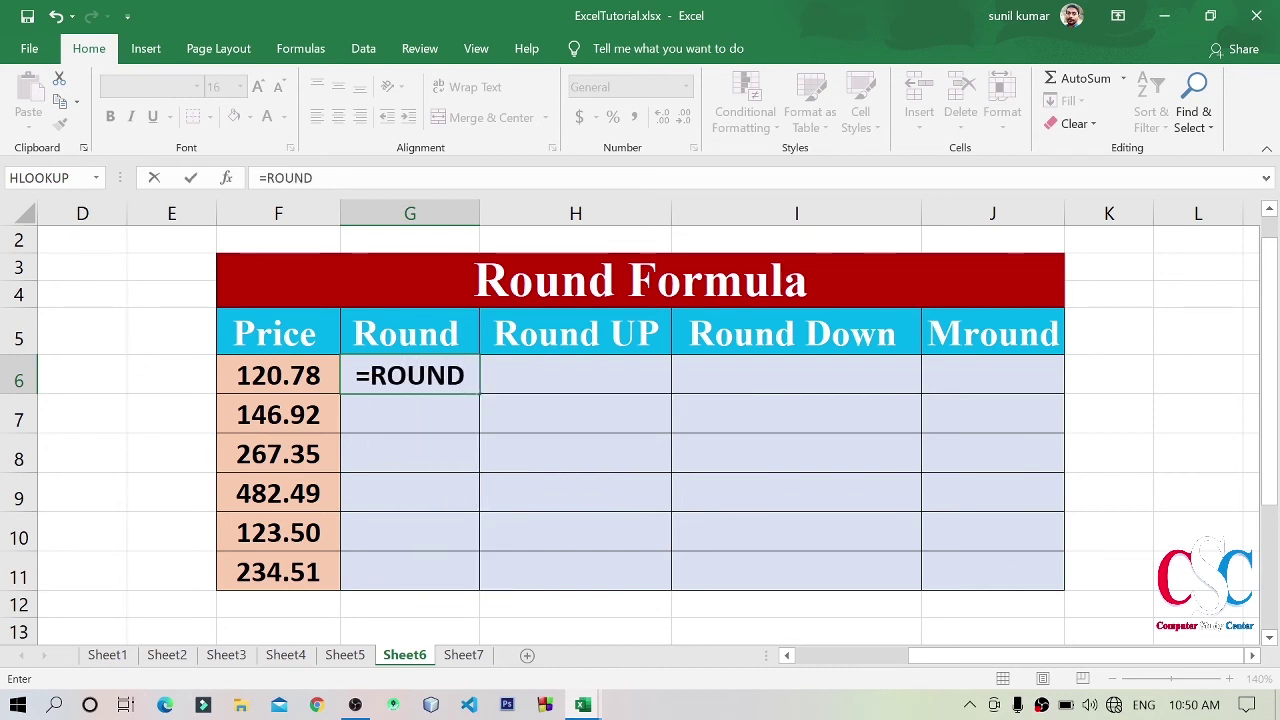
key(super+plus)
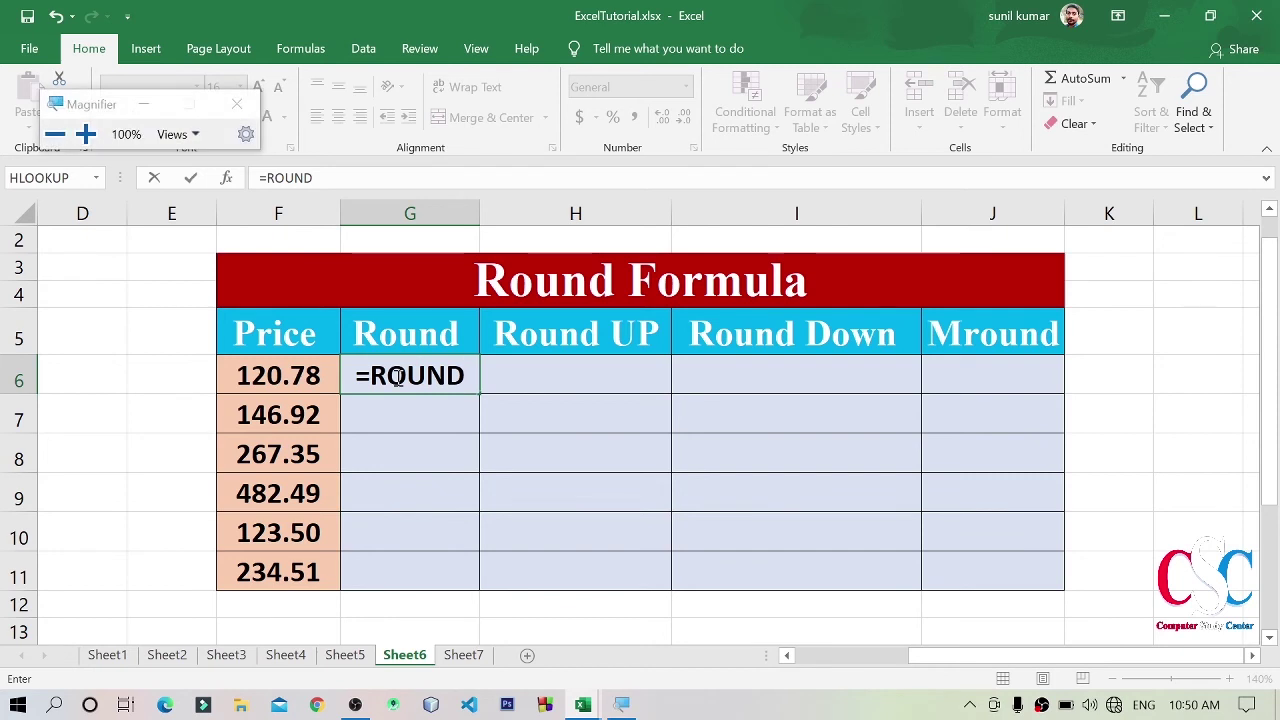
key(BackSpace)
text(D)
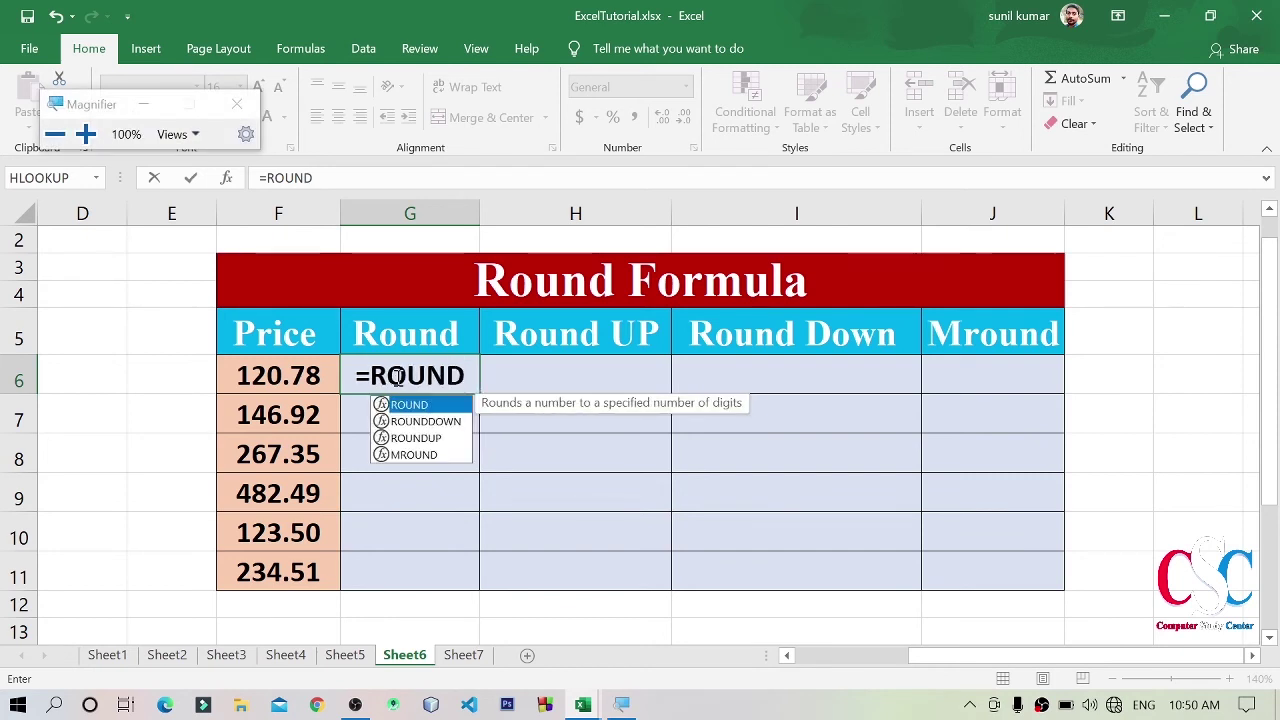
key(Escape)
key(super+plus)
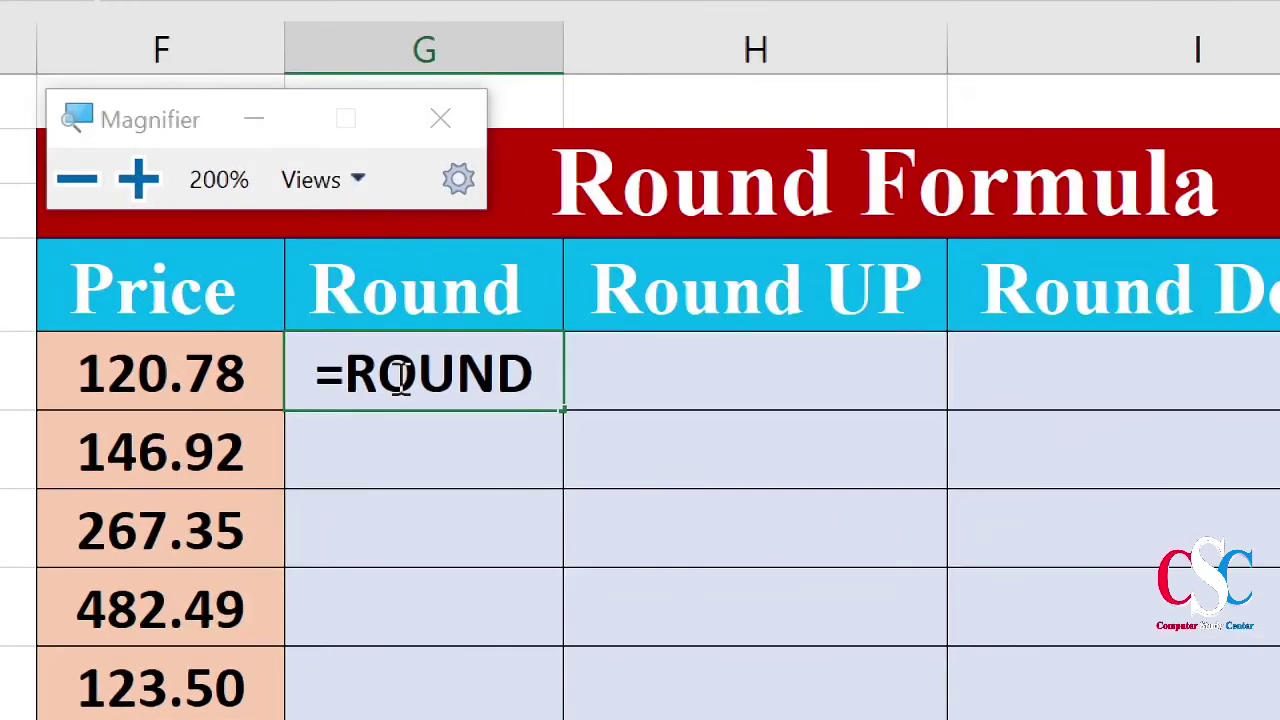
key(ctrl+Return)
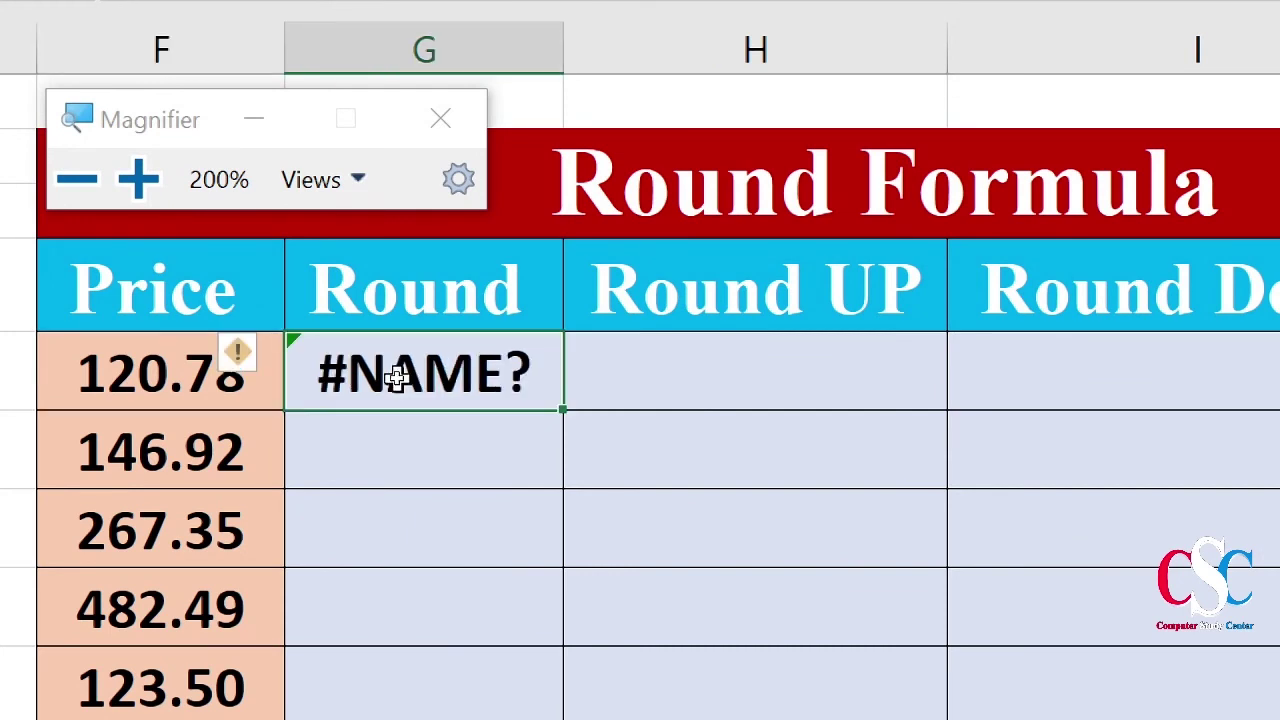
- Reopen G6 and continue =ROUND( using the 120.78 price in F6 as the number
double_click(396, 375)
click(500, 366)
key(BackSpace)
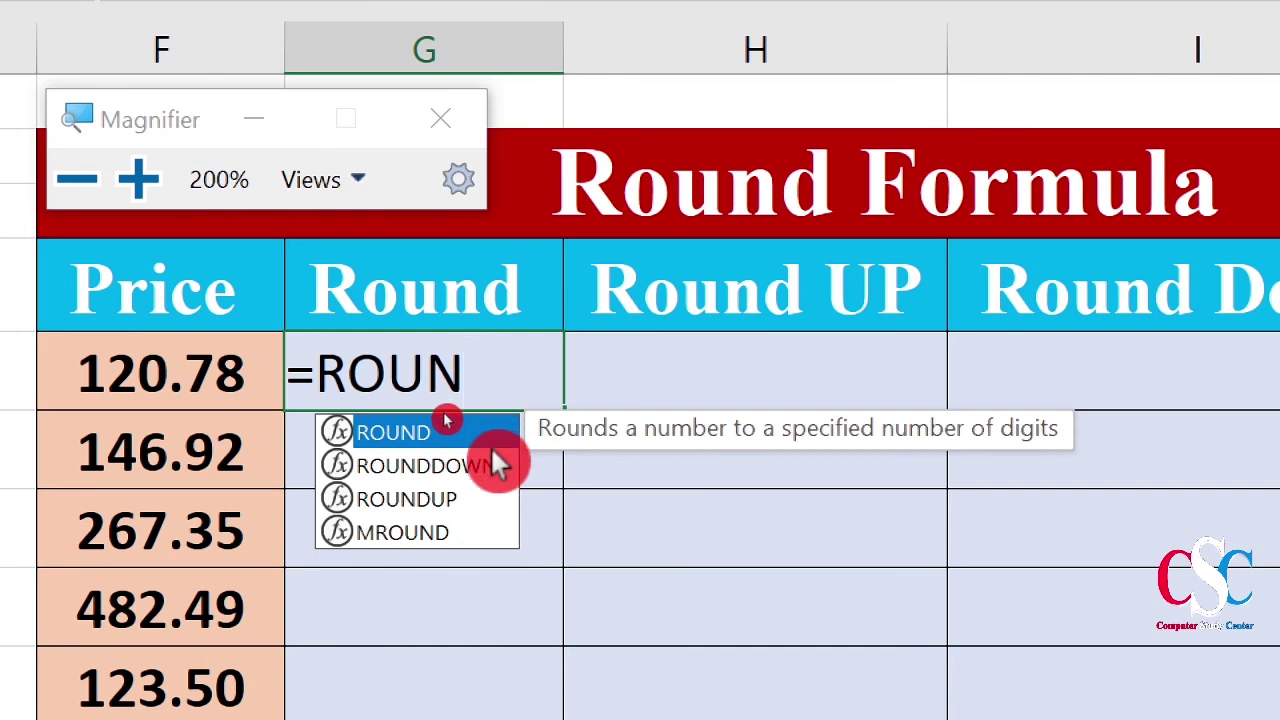
text(D)
key(super+minus)
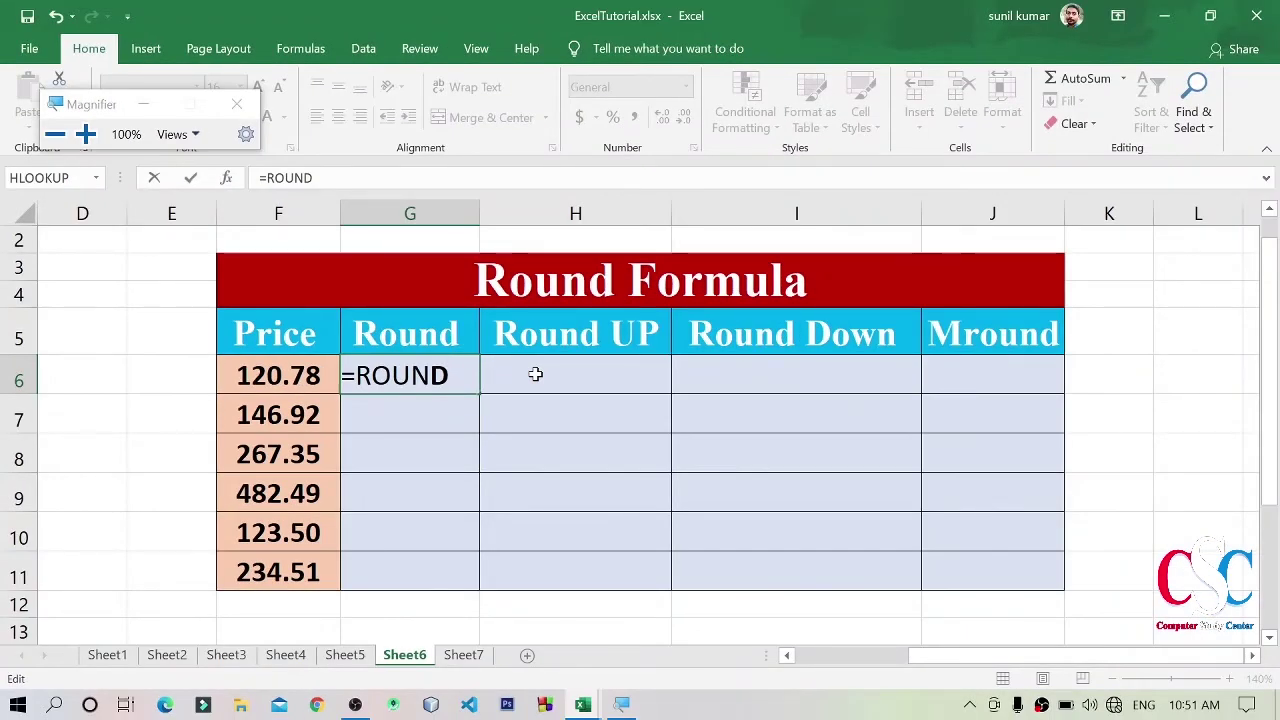
text(()
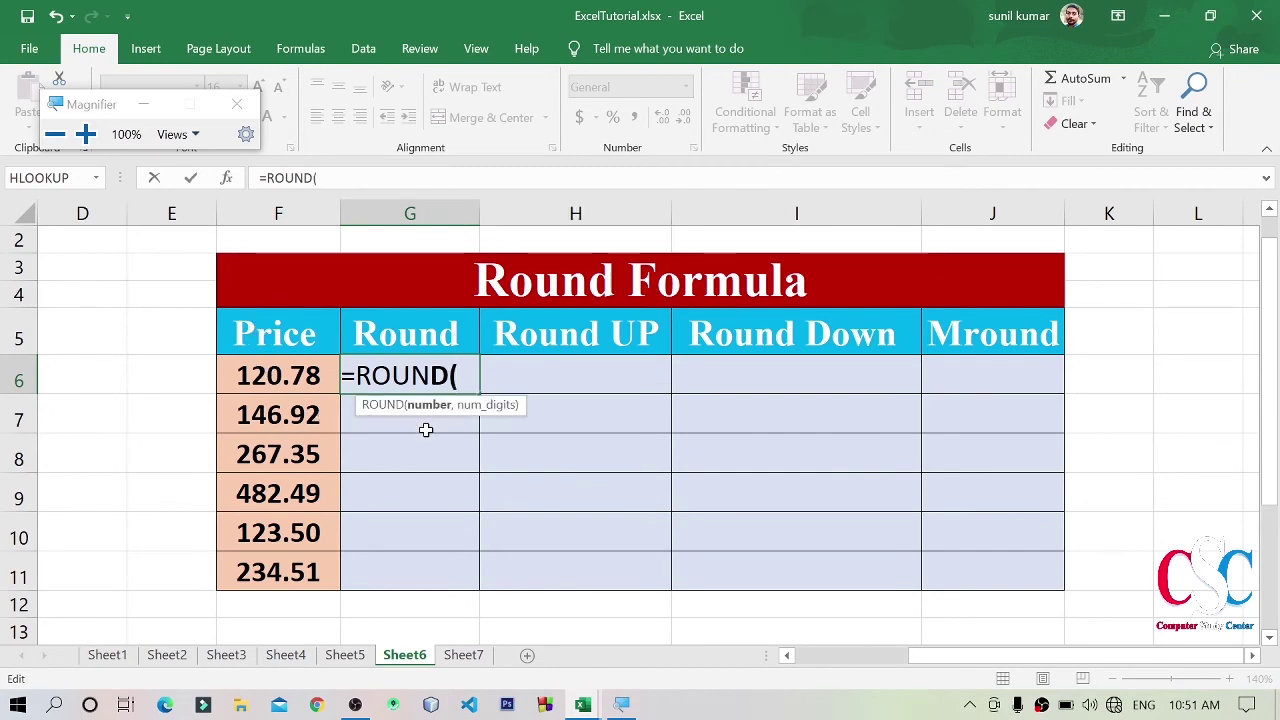
key(super+plus)
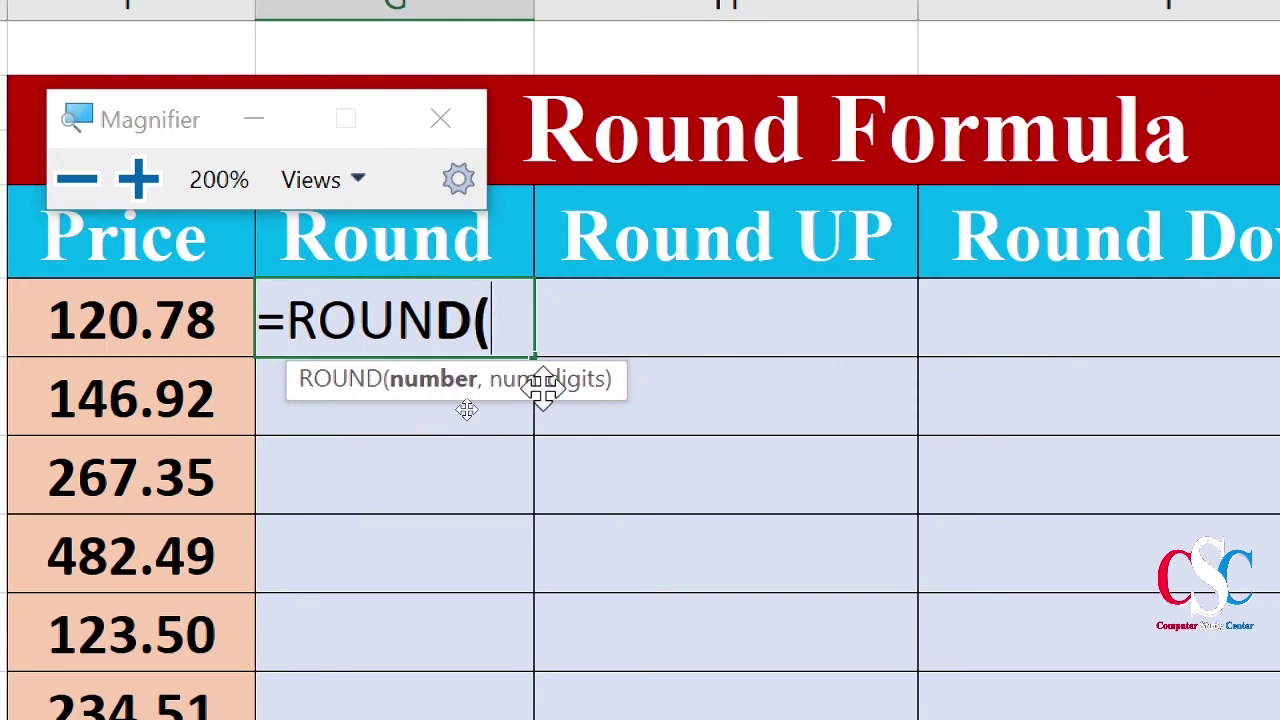
click(95, 312)
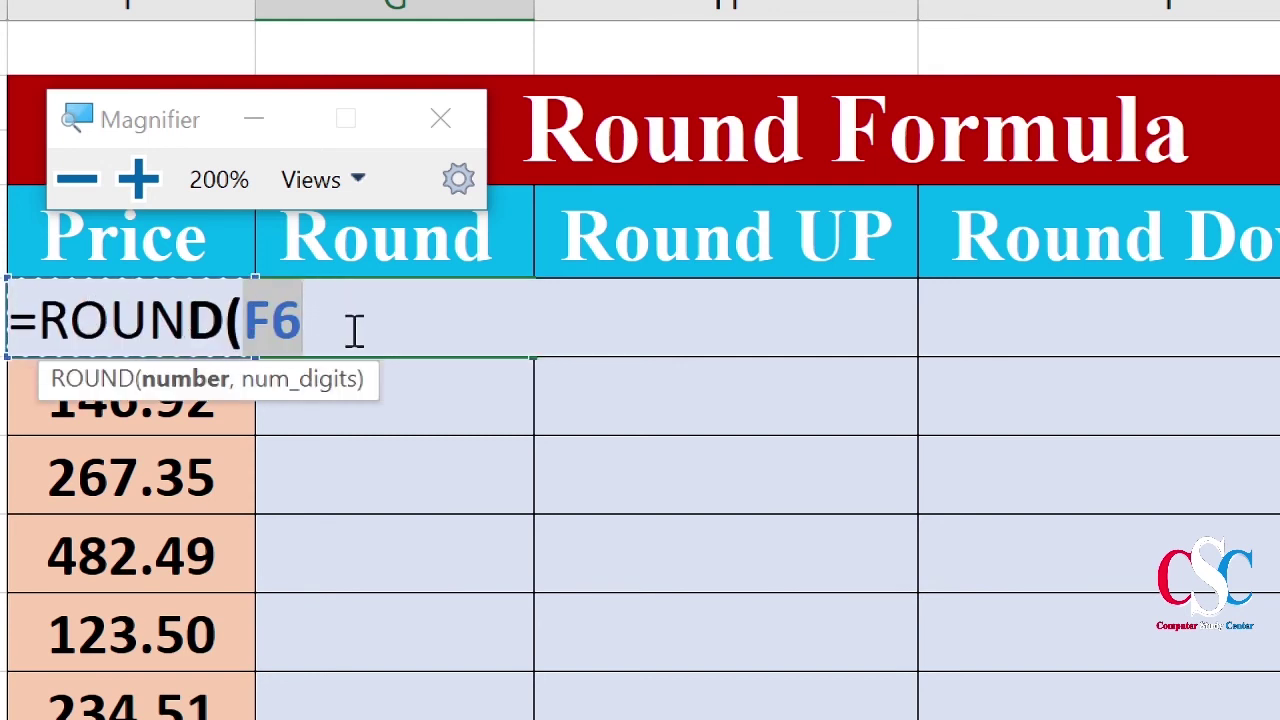
- Try 1, 2 and 3 decimal places, then settle on =ROUND(F6,1)
text(,)
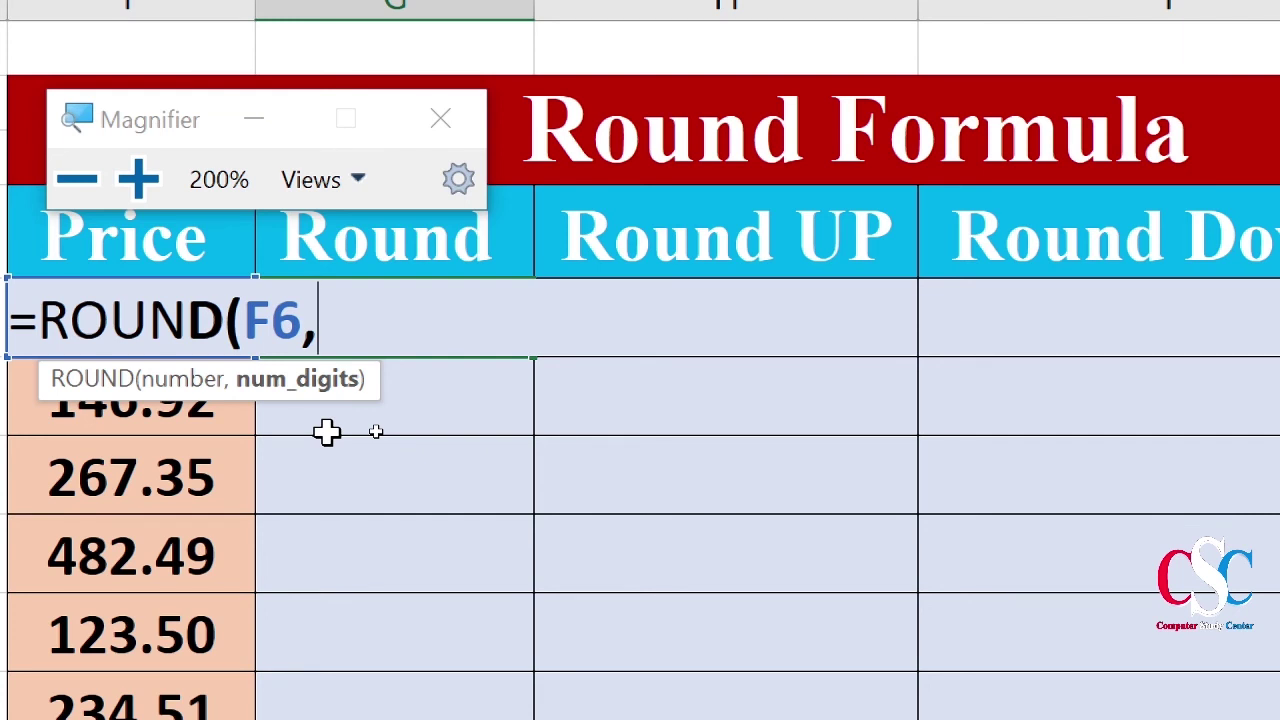
text(1)
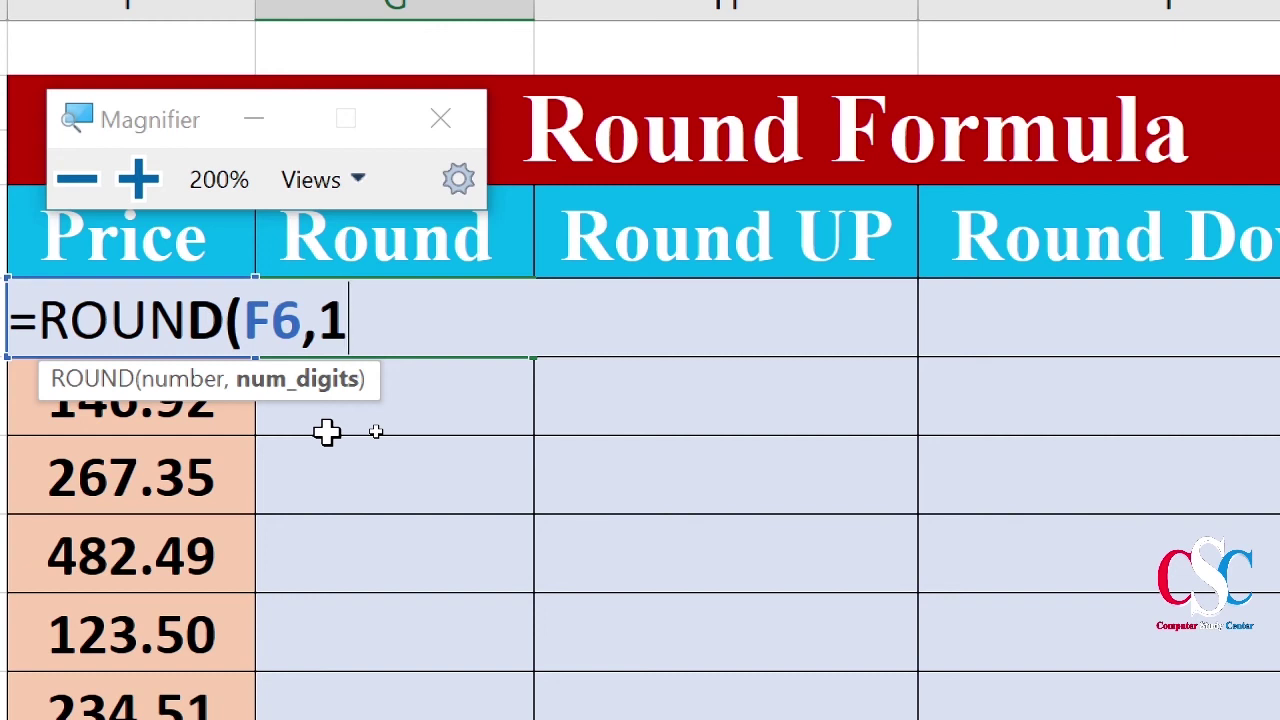
key(BackSpace)
text(2)
key(BackSpace)
text(3)
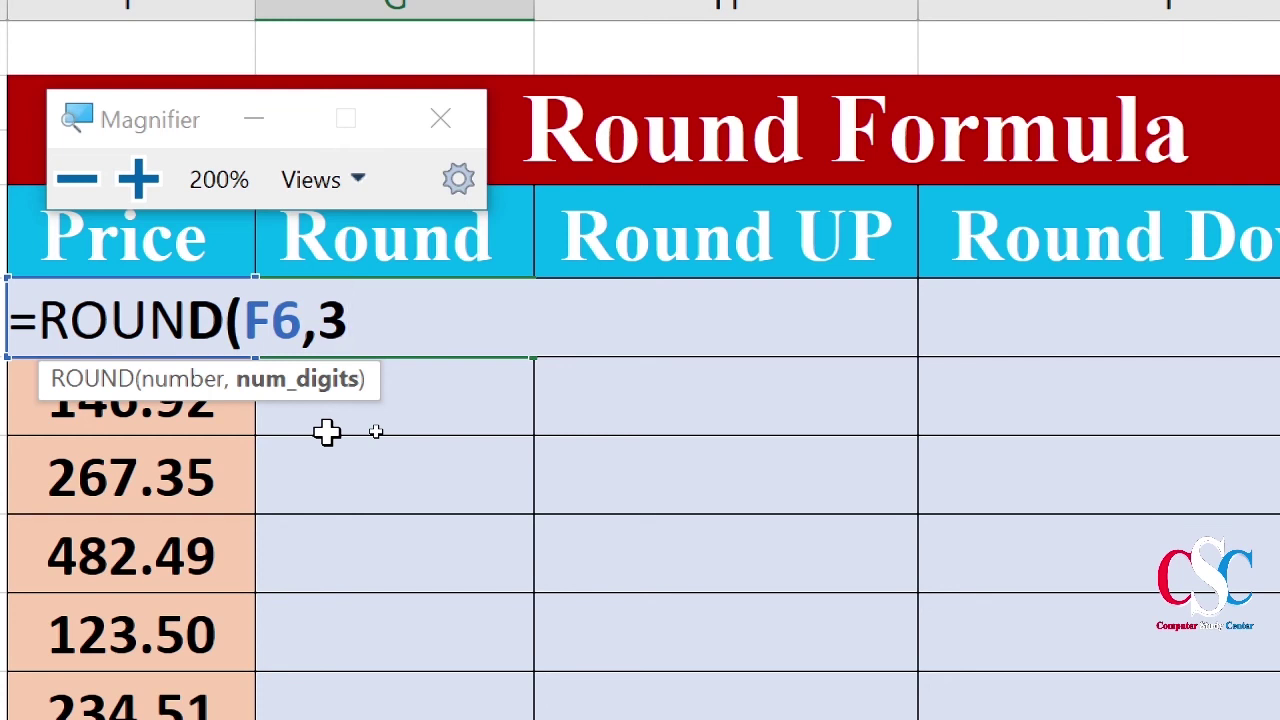
click(251, 124)
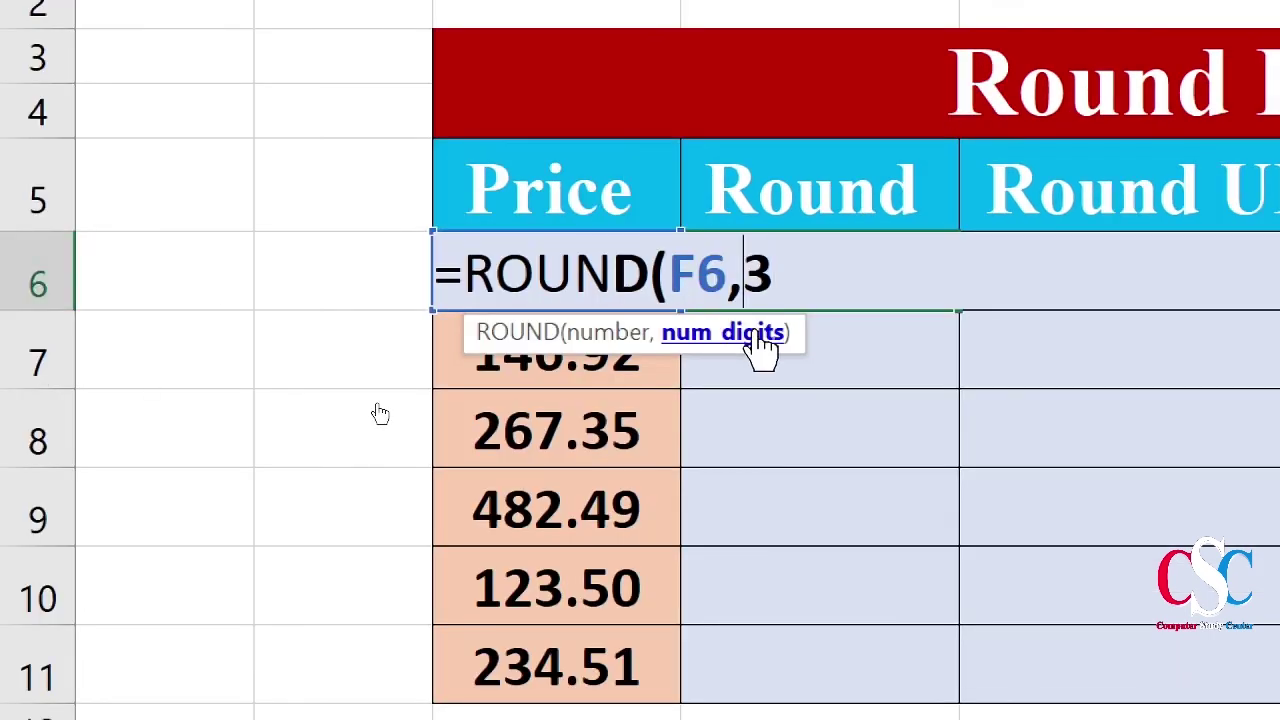
key(BackSpace)
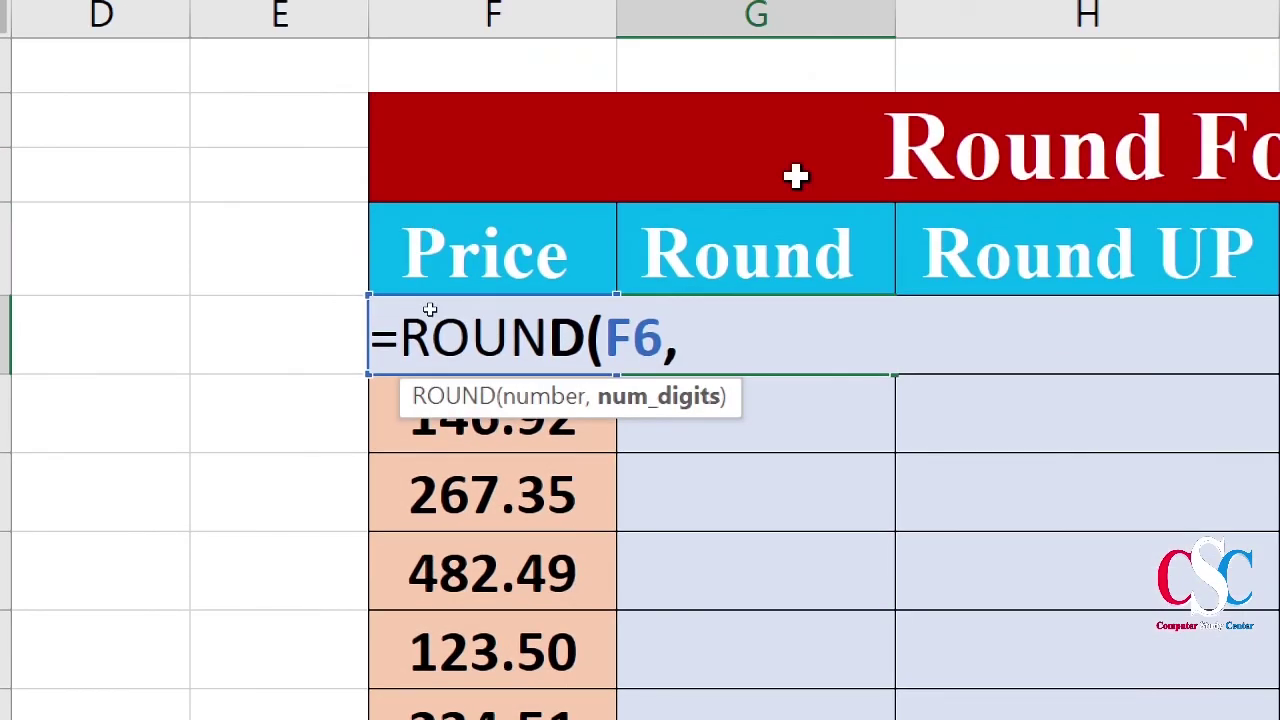
text(1)
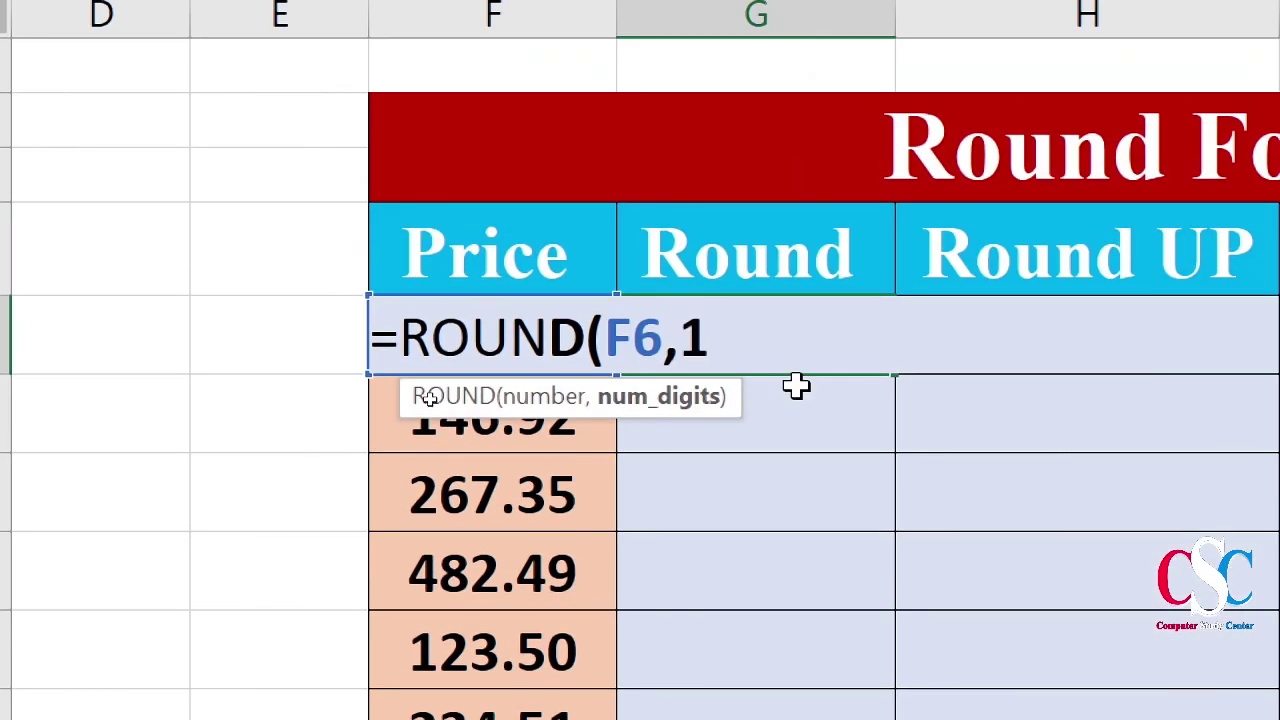
text())
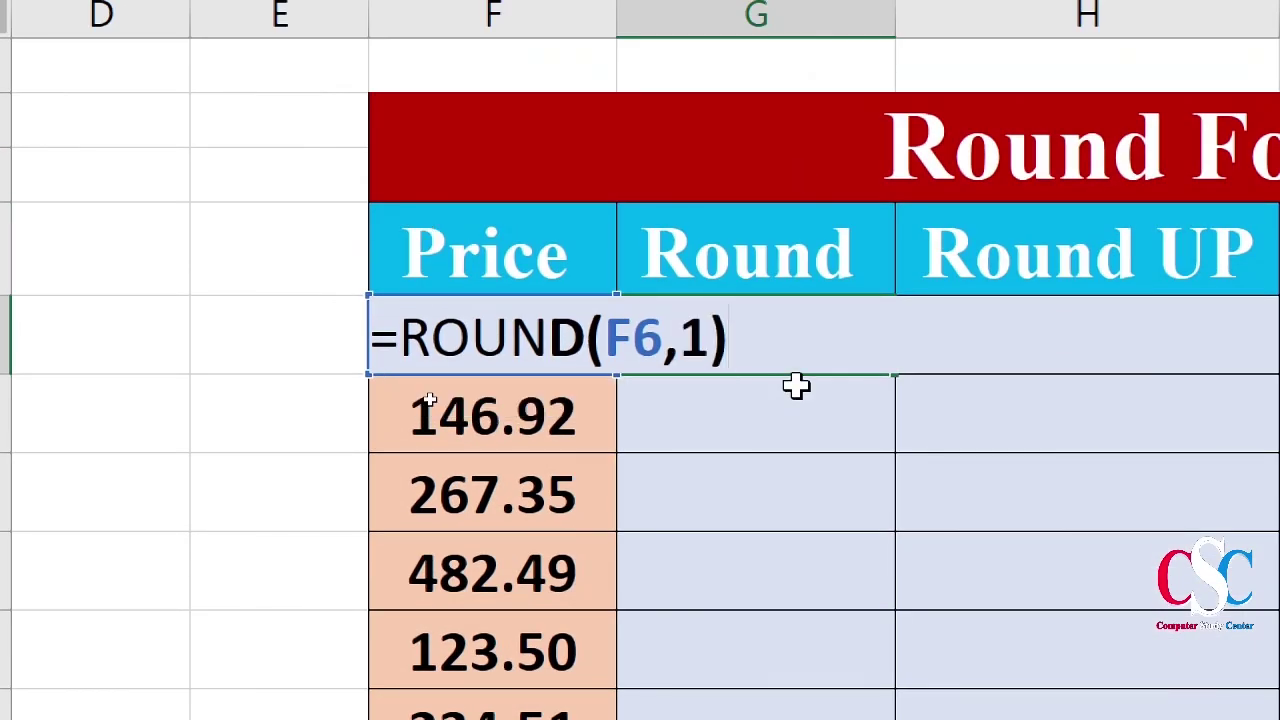
- Commit =ROUND(F6,1) in G6 and copy it down to row 11, giving 120.8 through 234.5
key(ctrl+Return)
click(796, 386)
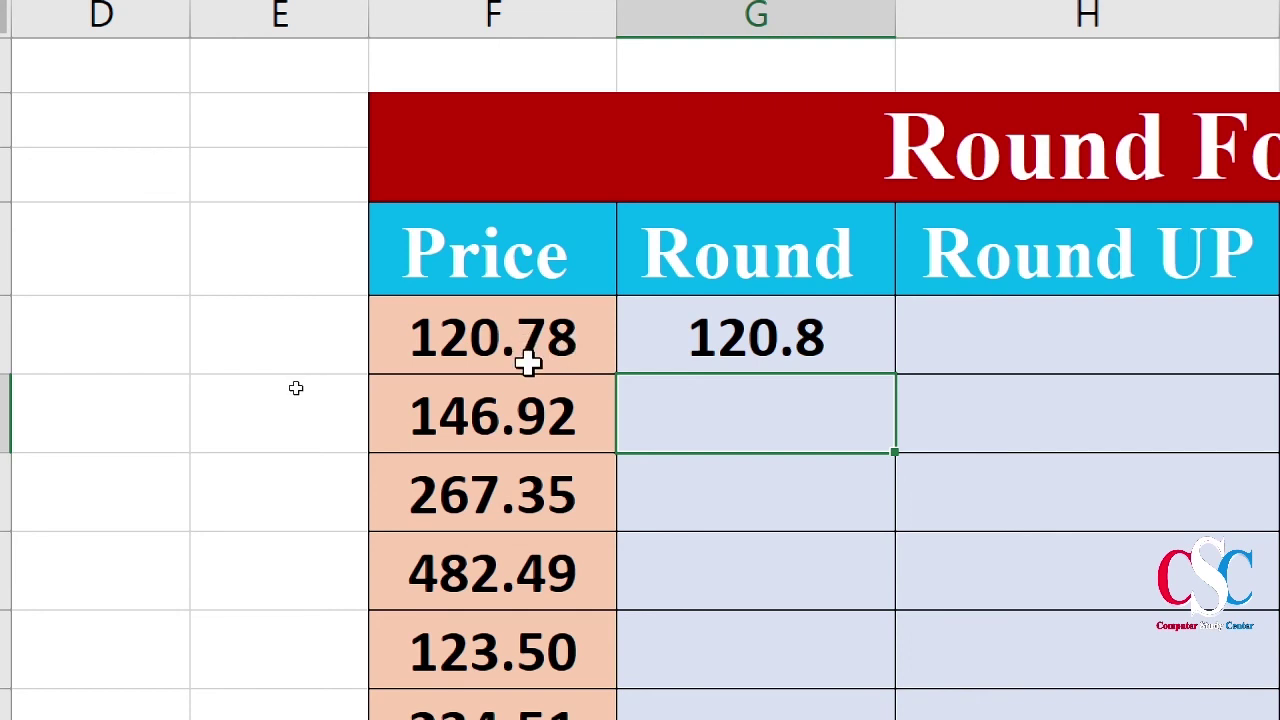
click(850, 347)
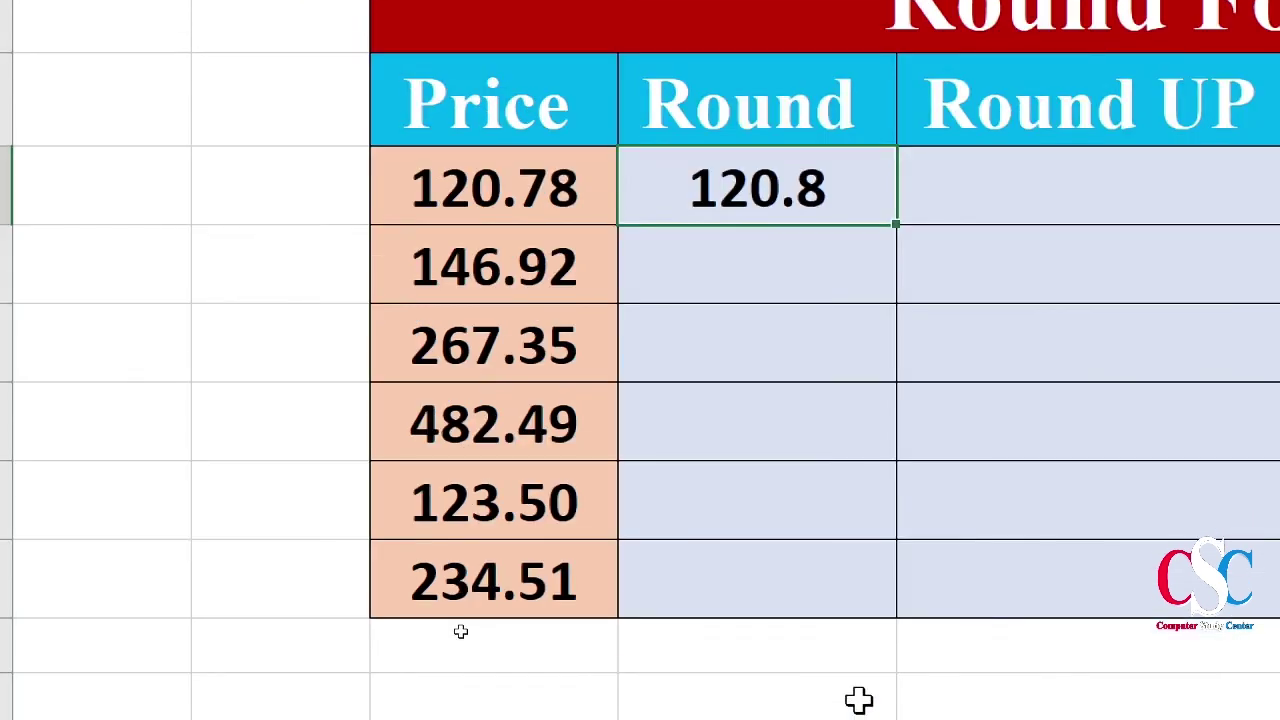
drag(895, 237, 894, 600)
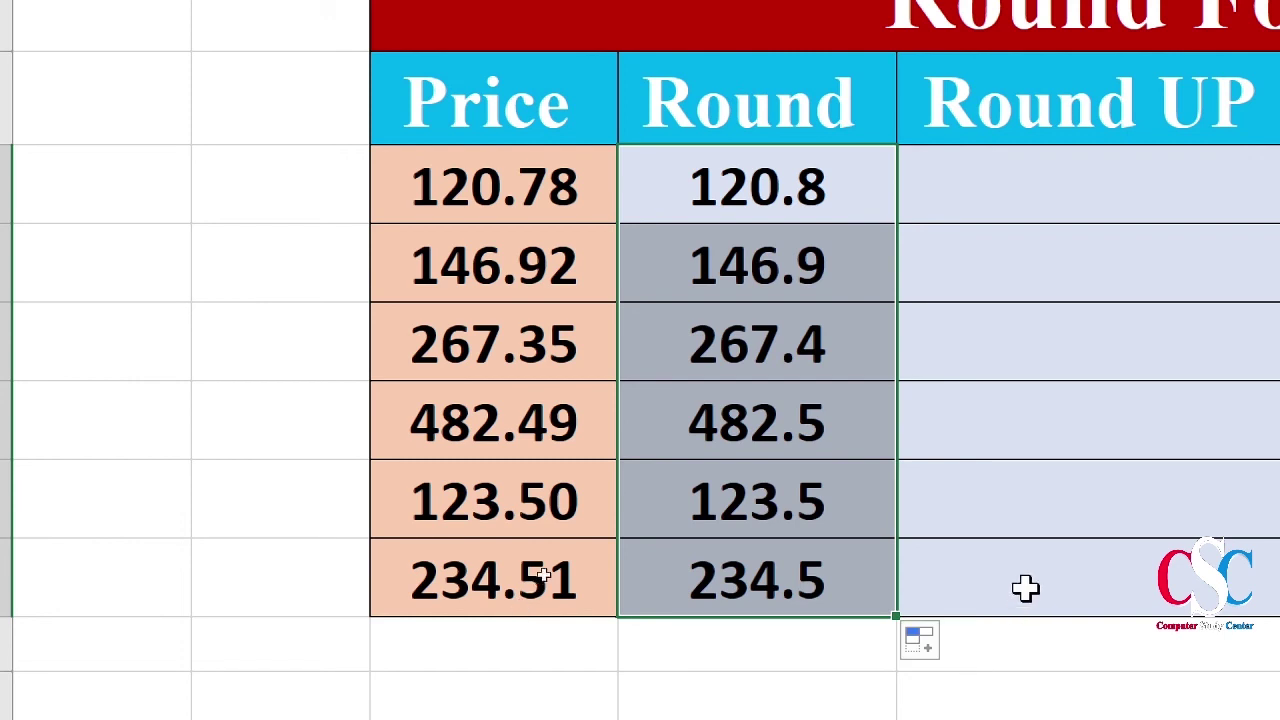
click(1026, 562)
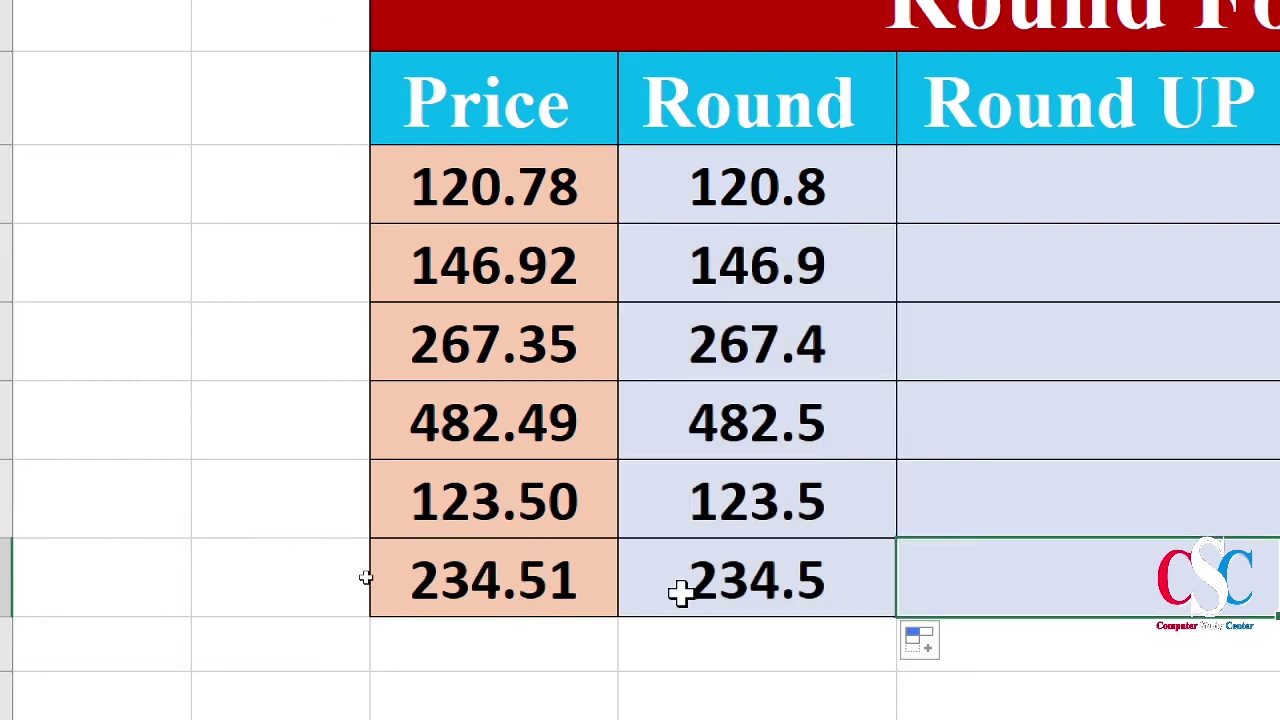
click(462, 575)
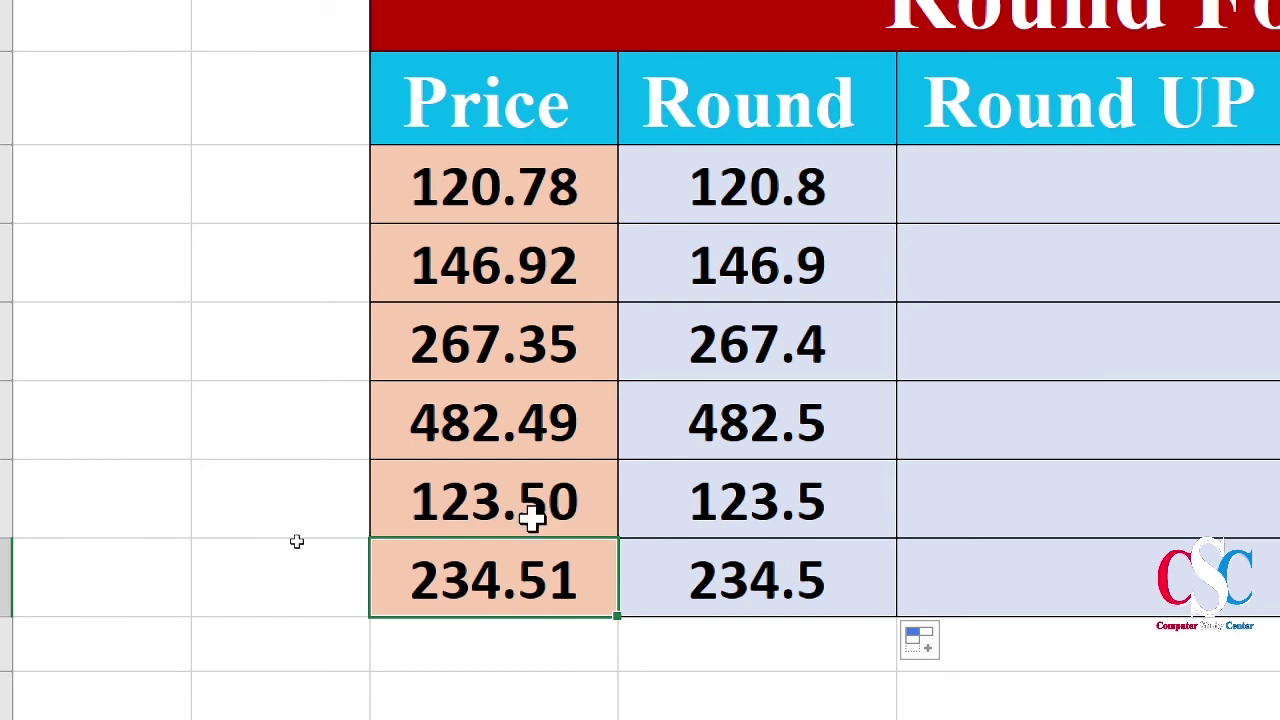
click(529, 505)
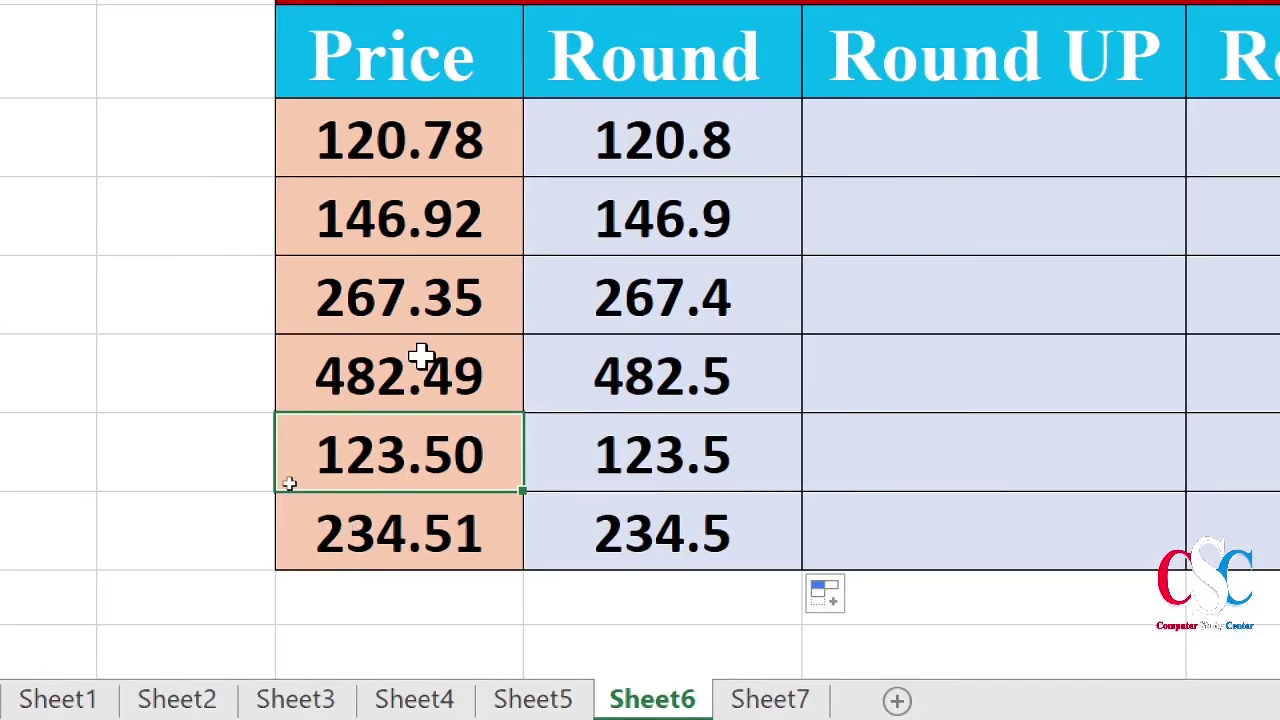
click(405, 380)
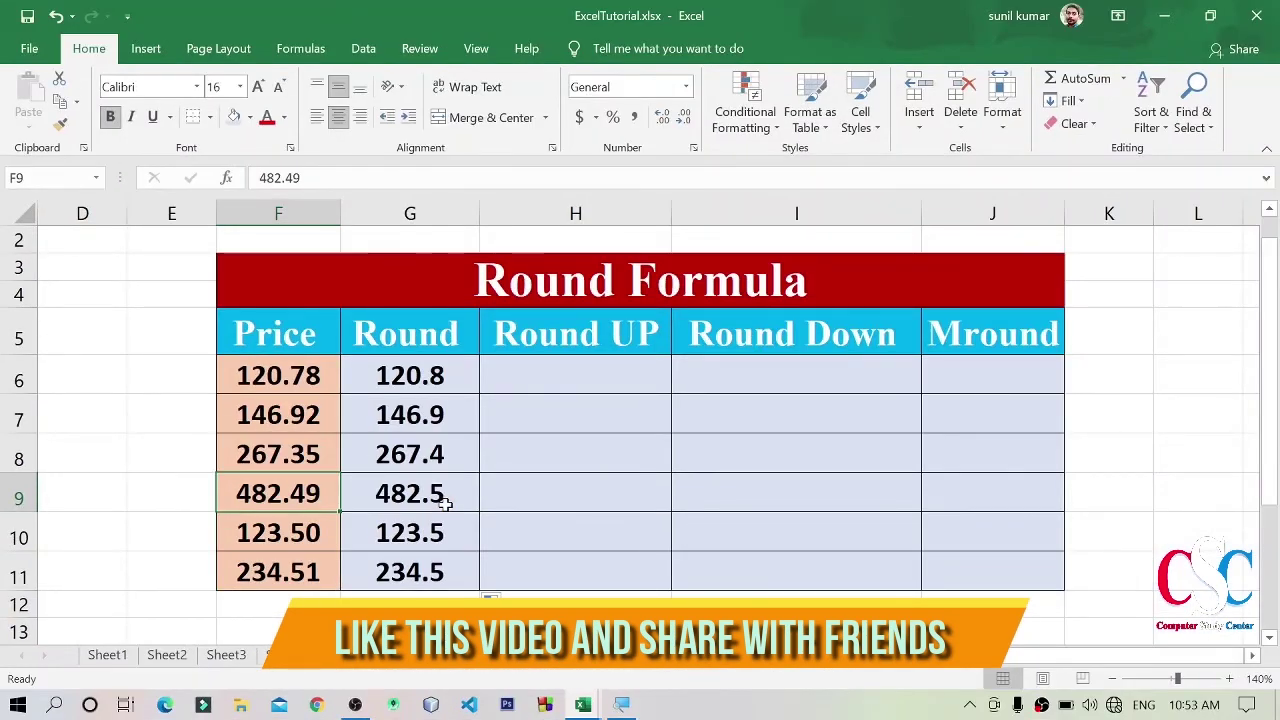
- Enter =ROUNDUP(F6,0) in H6, fixing typos, so it returns 121, then show its formula
click(587, 380)
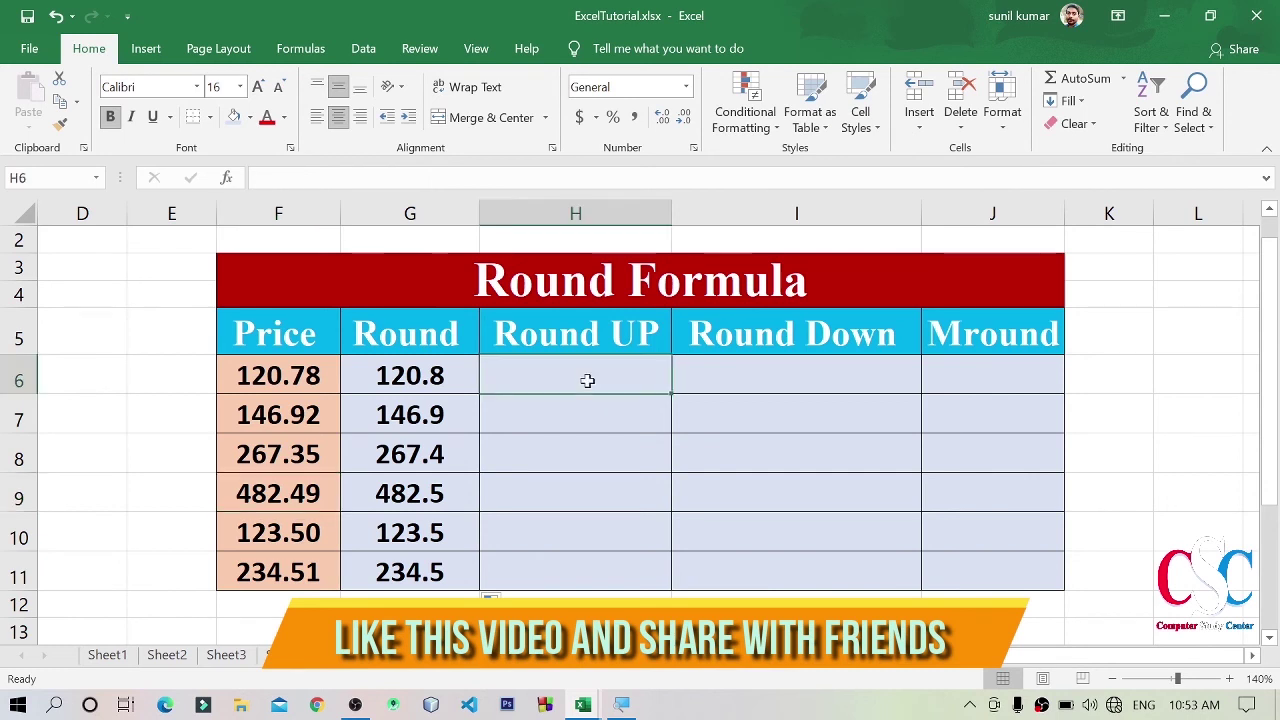
text(=)
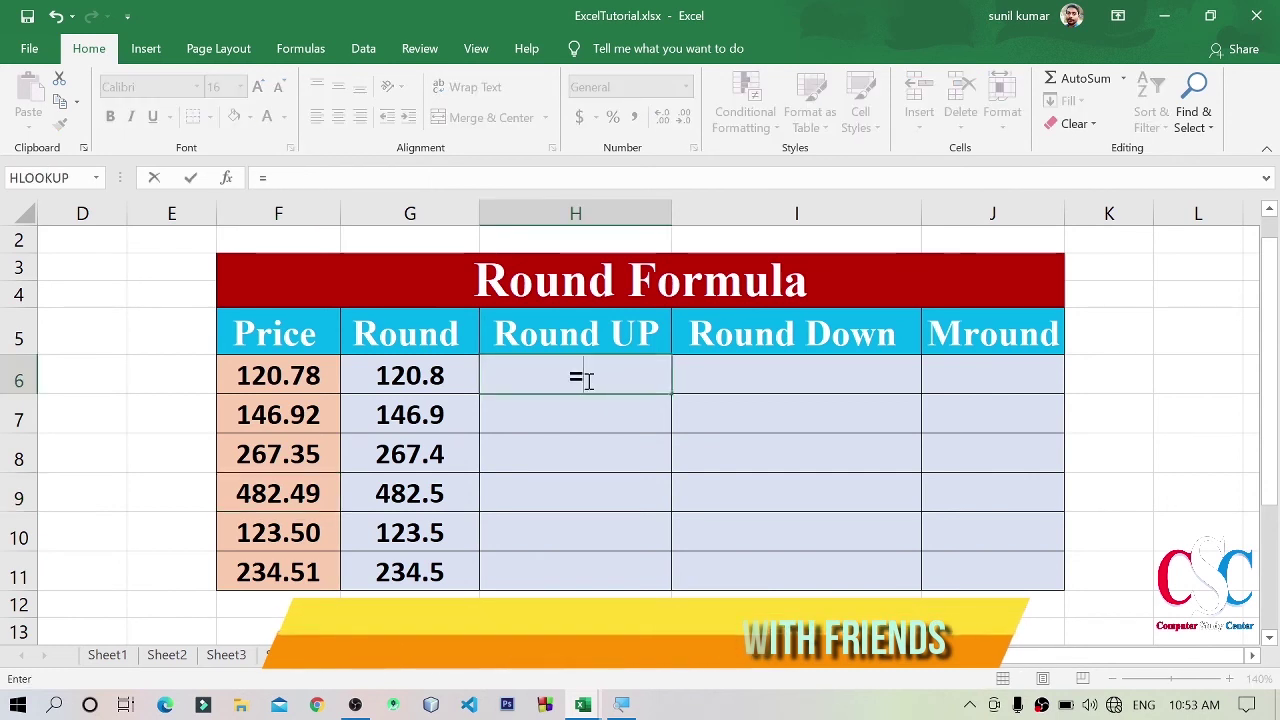
text(RON)
key(BackSpace)
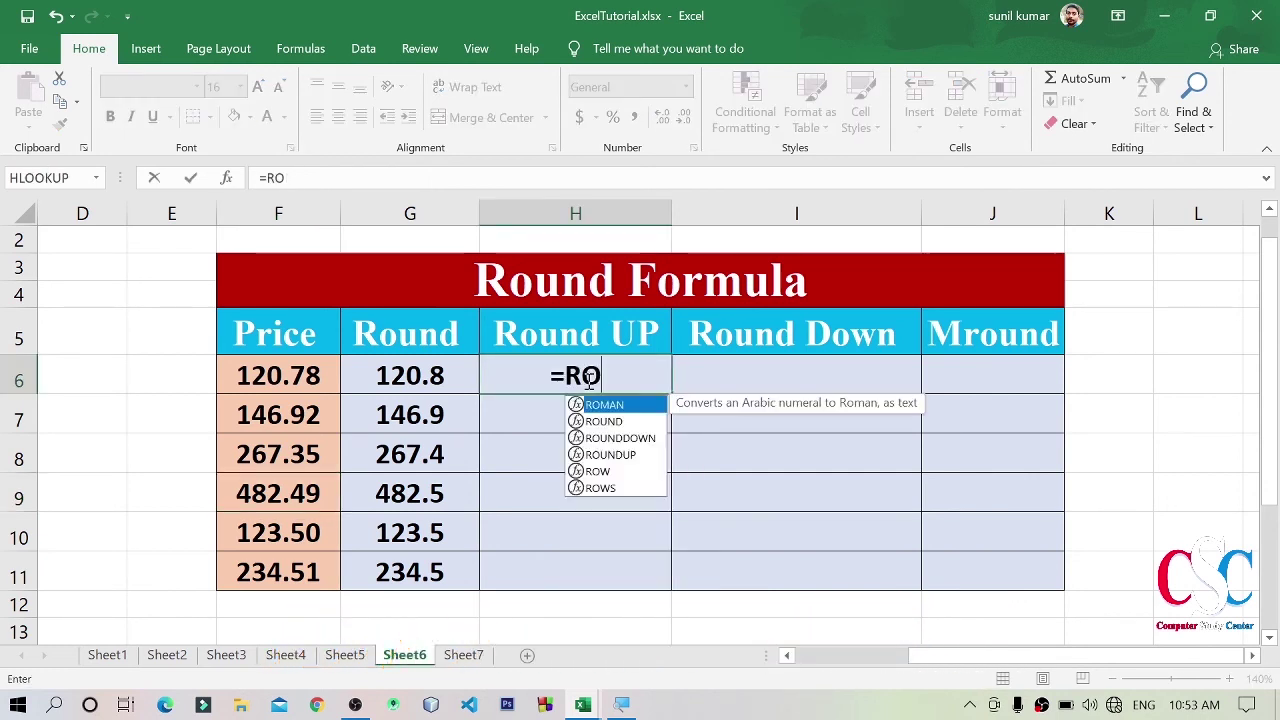
text(ND)
key(BackSpace)
key(BackSpace)
text(UNDU)
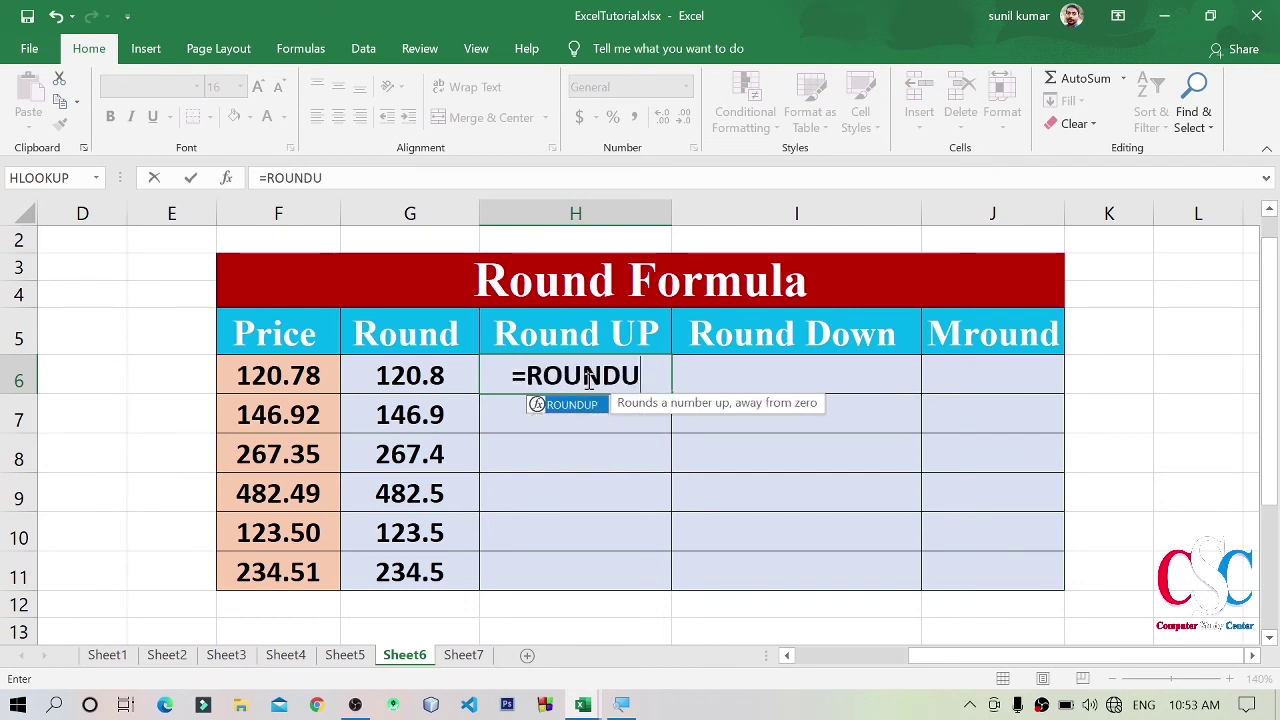
text(P()
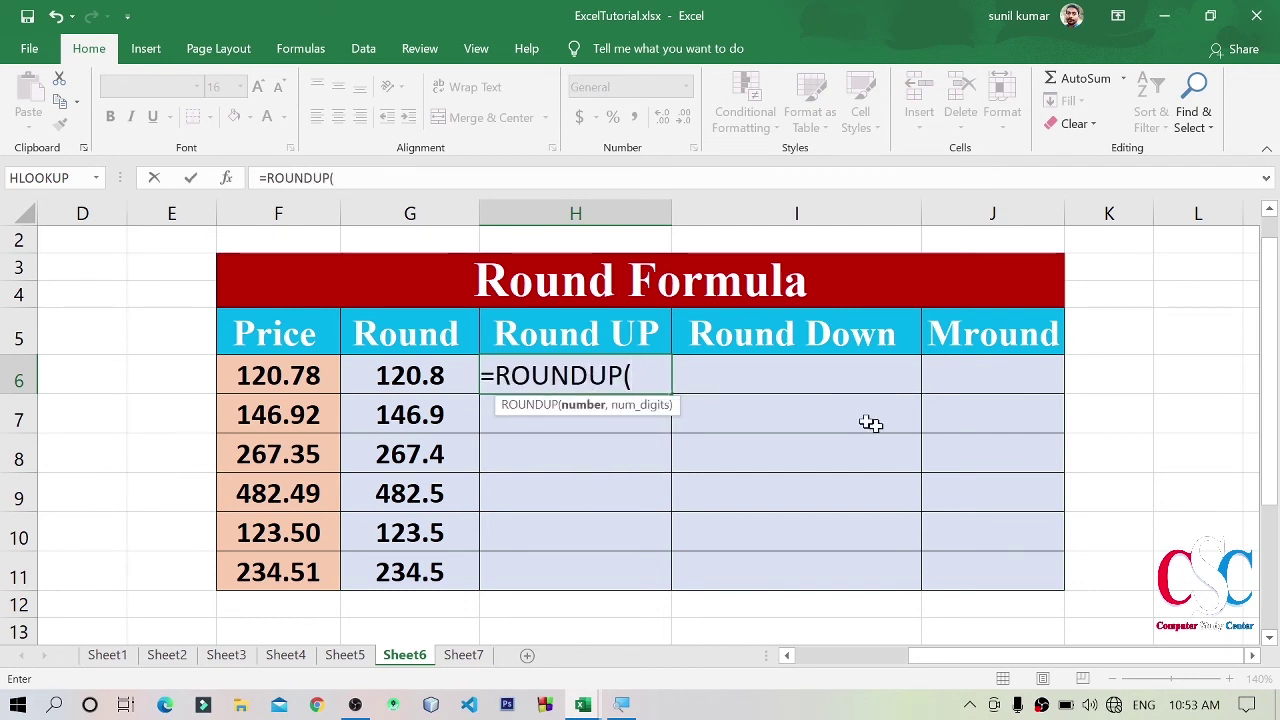
click(278, 374)
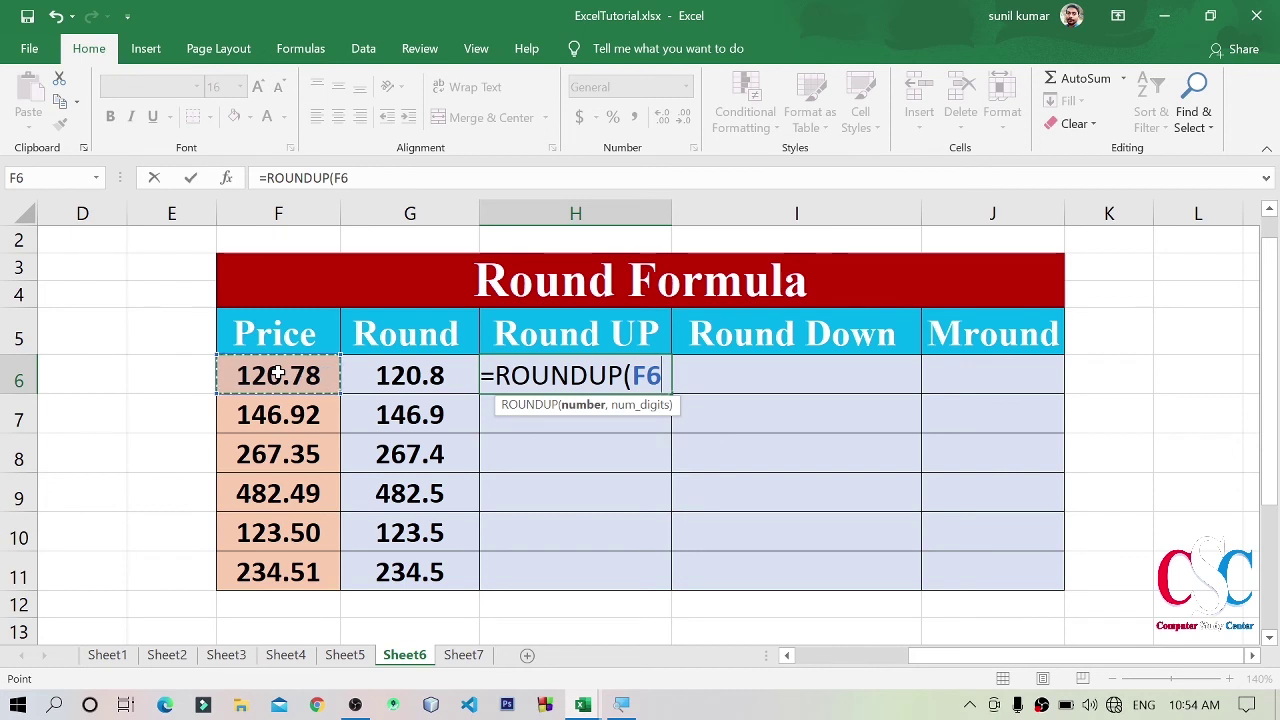
text(,0)
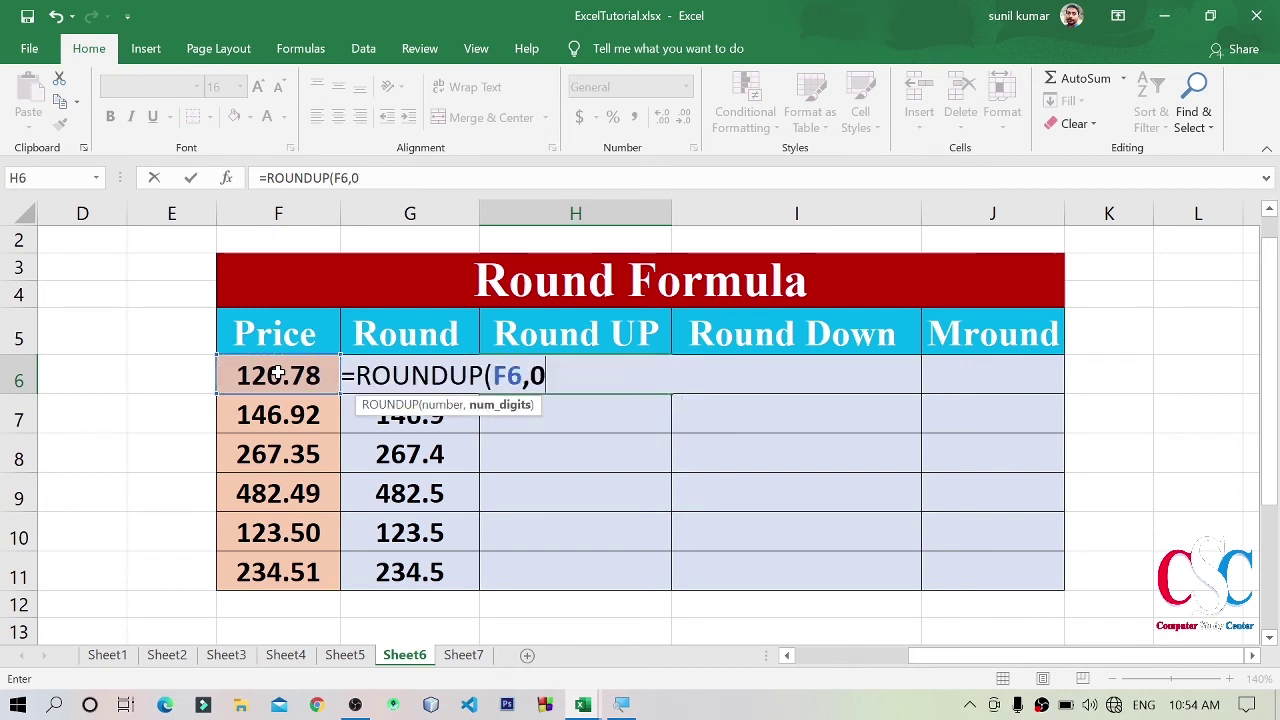
text())
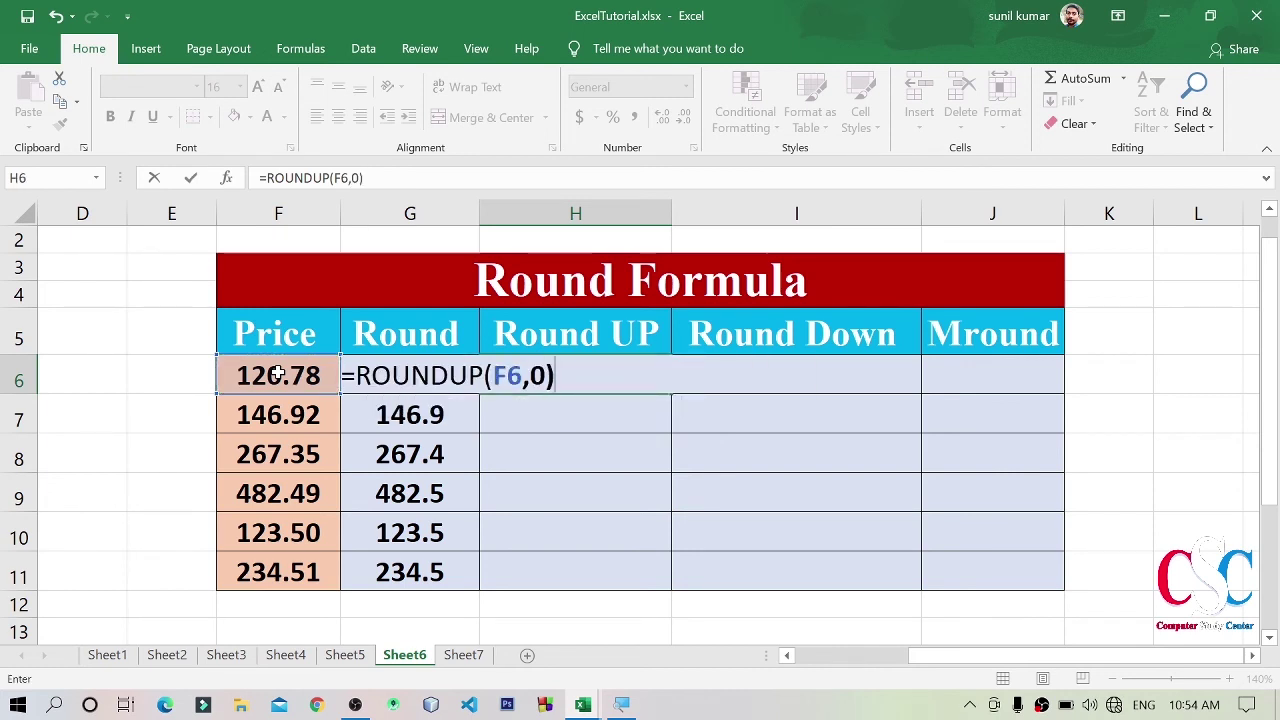
key(ctrl+Return)
key(Return)
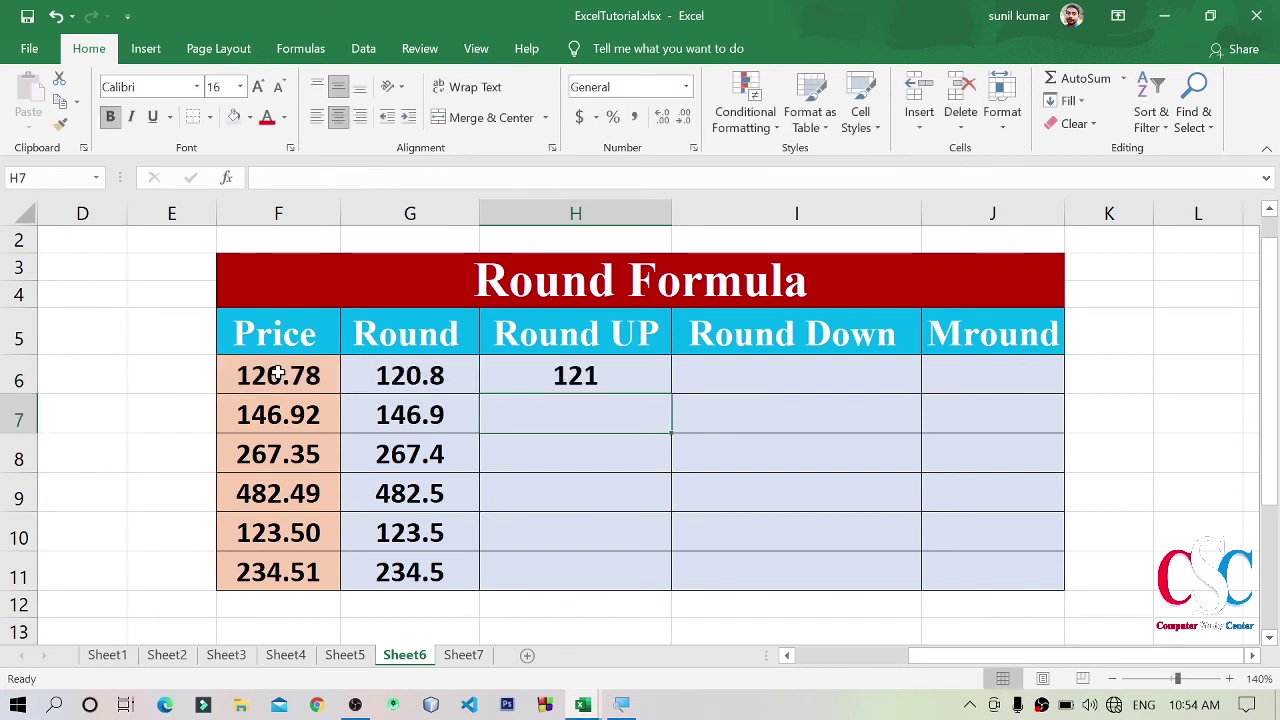
click(592, 371)
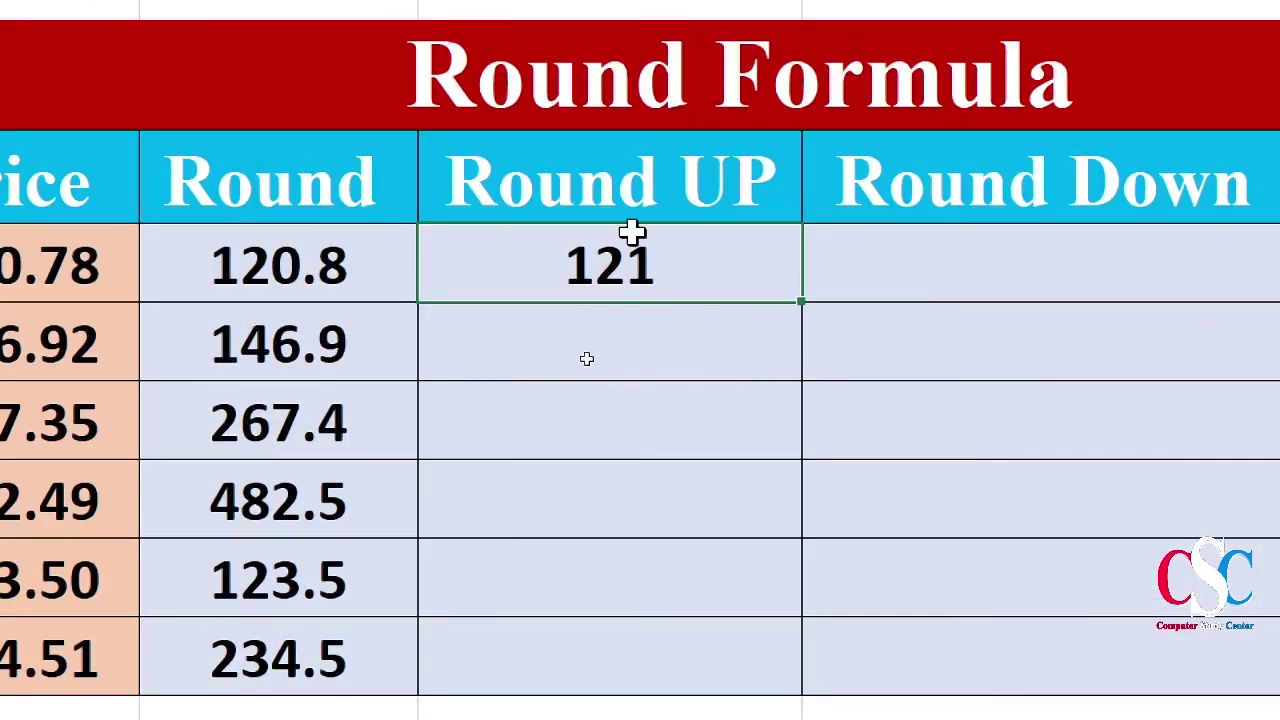
double_click(622, 258)
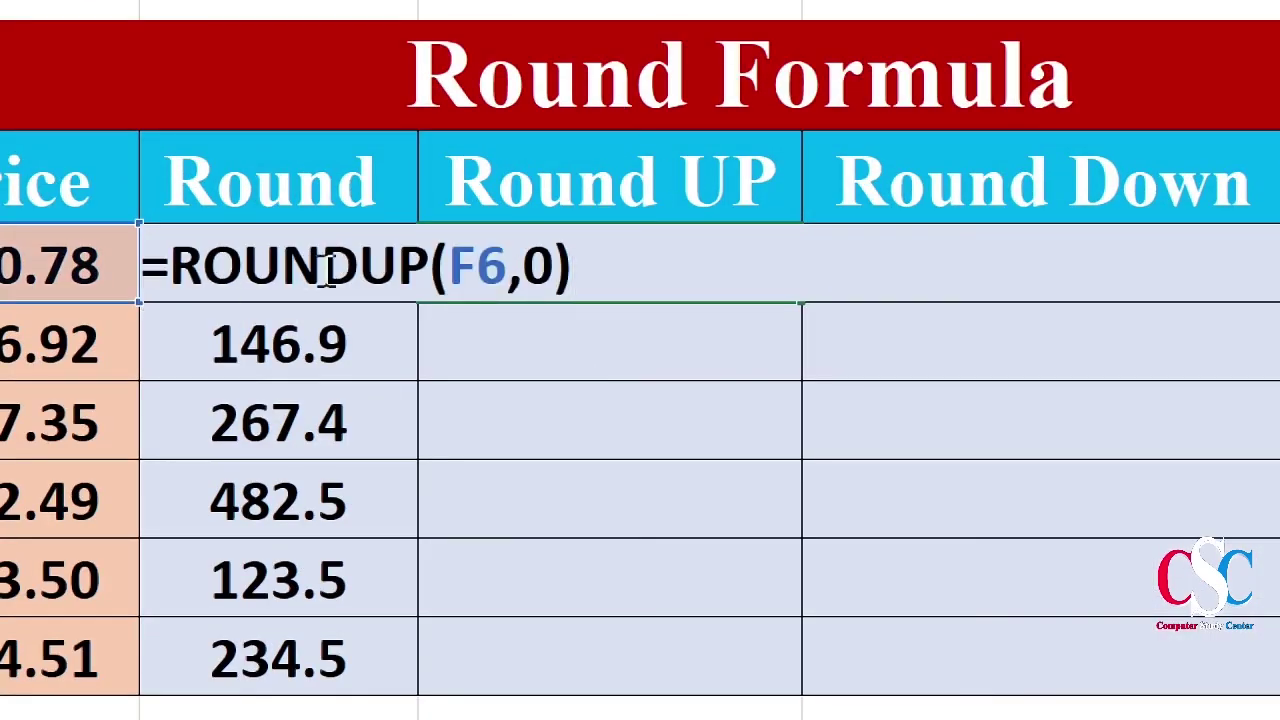
key(Return)
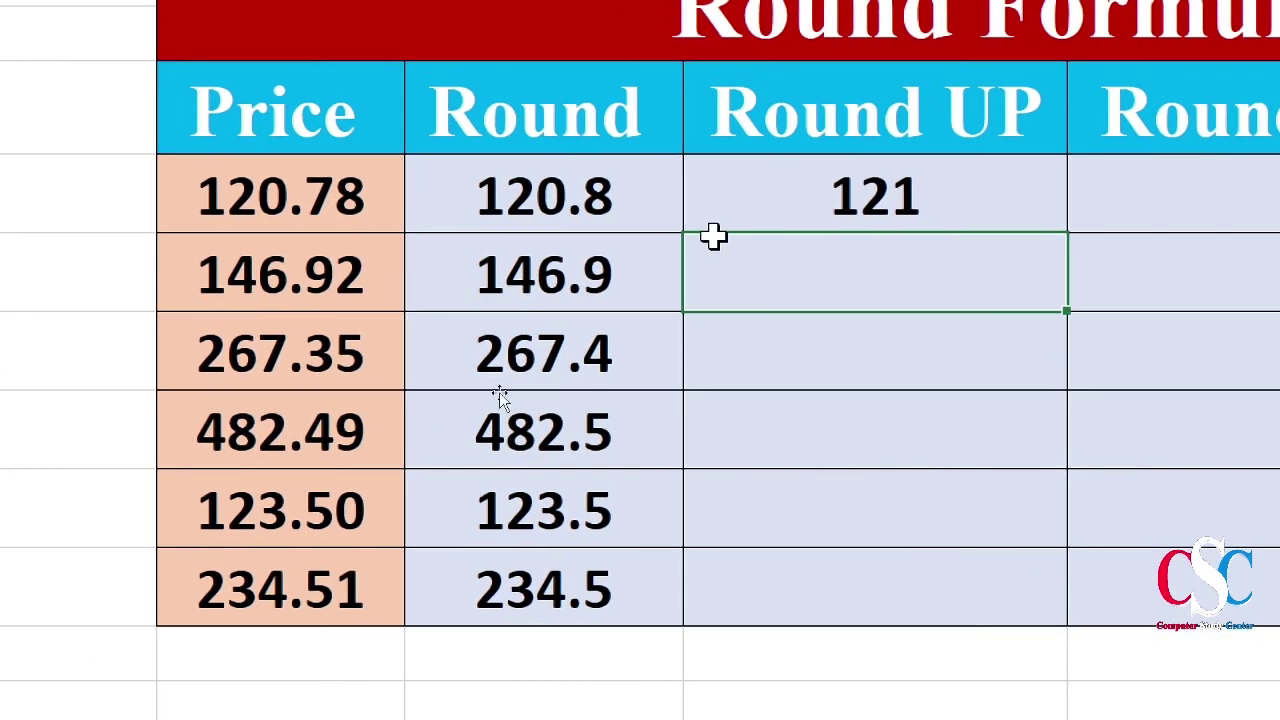
- Copy the ROUNDUP formula down the Round UP column, giving 121 to 235
click(770, 199)
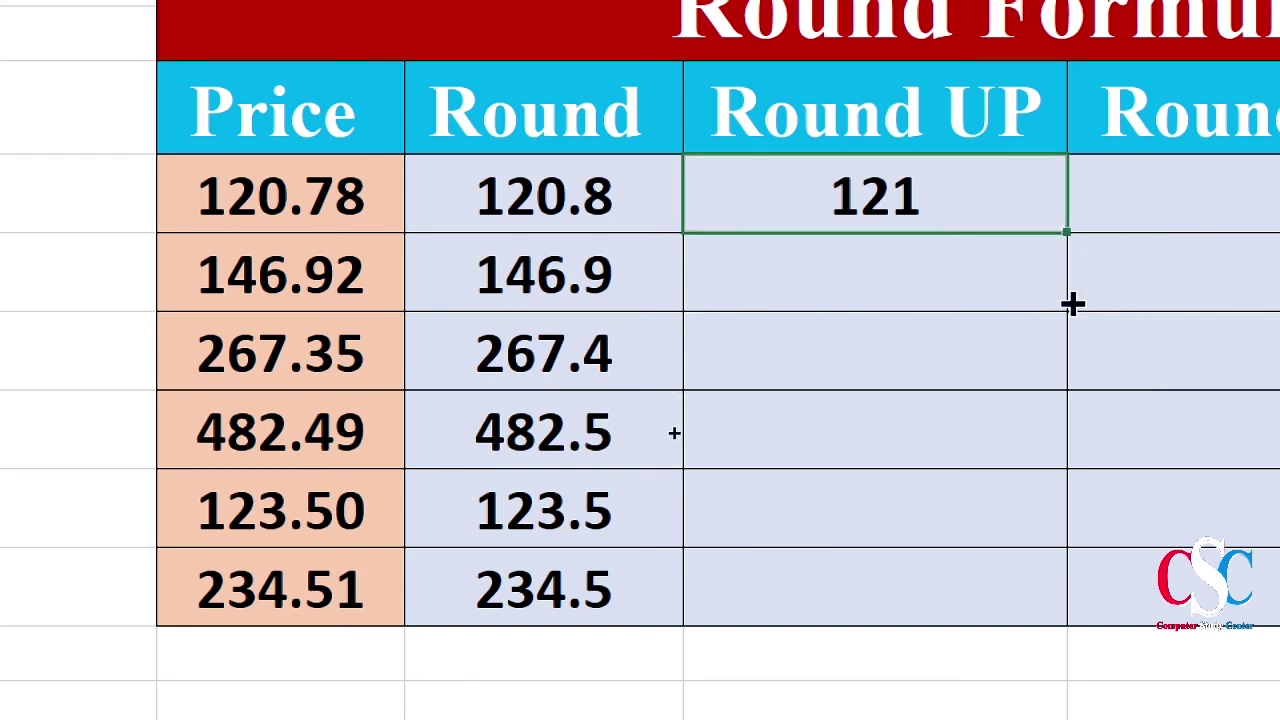
drag(1072, 304, 1072, 610)
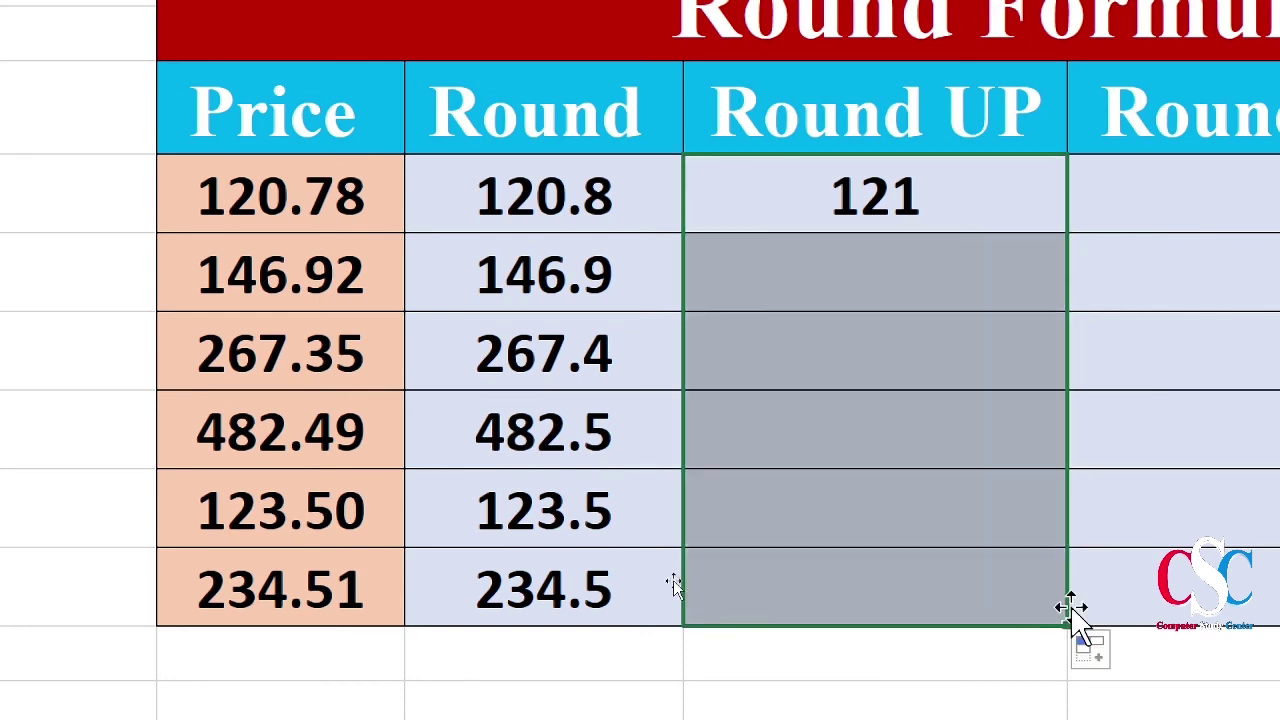
click(915, 582)
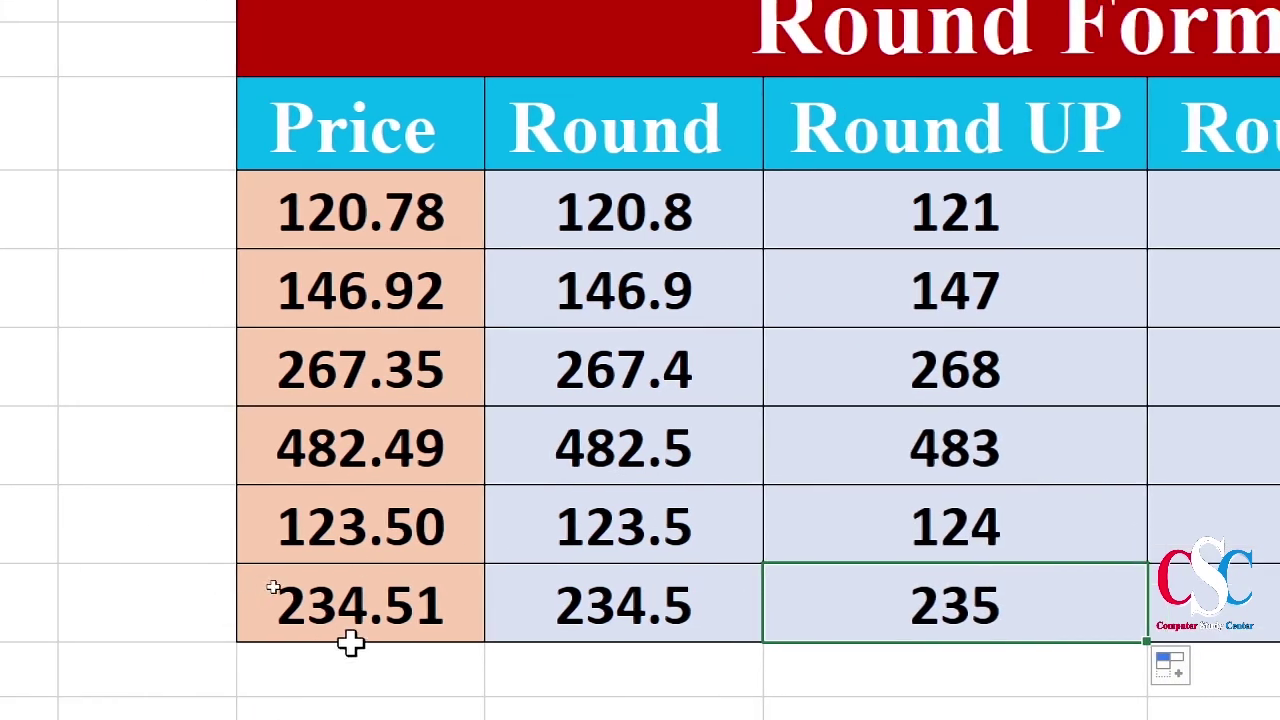
- Compare prices 234.51 and 123.50 with rounded-up results 124, 483, 268 and 147, then select I6
click(320, 612)
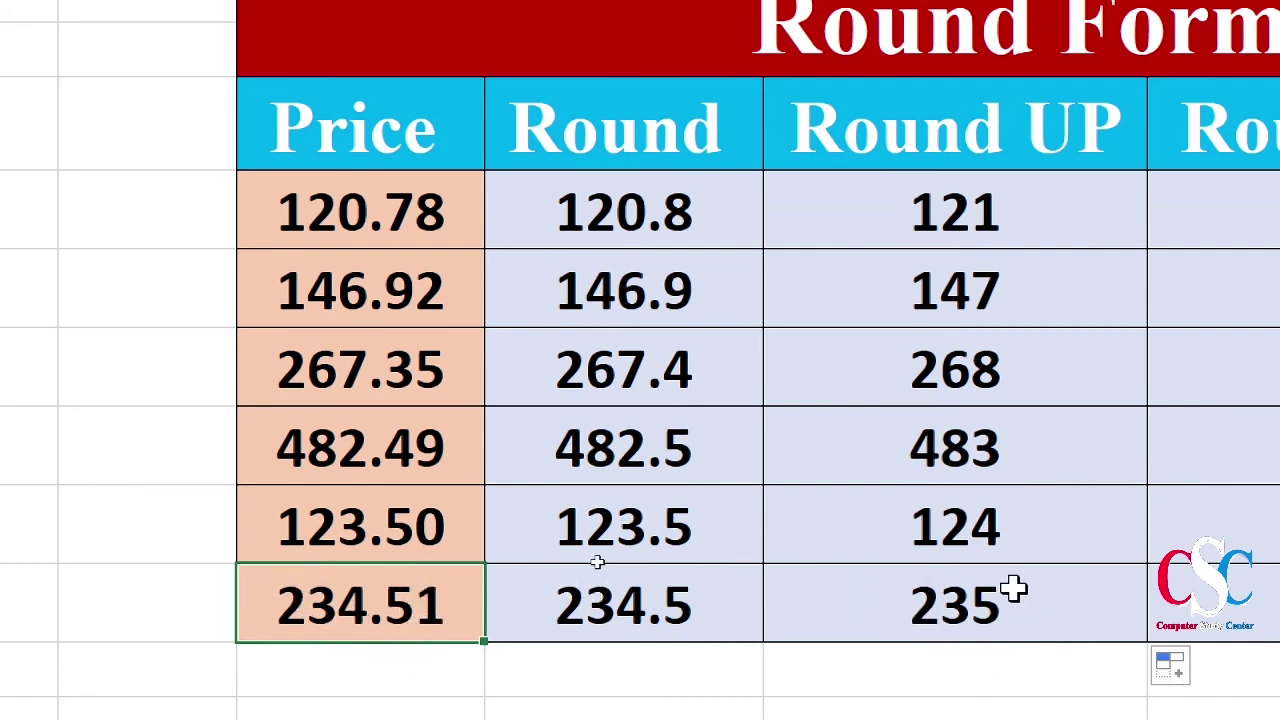
click(345, 527)
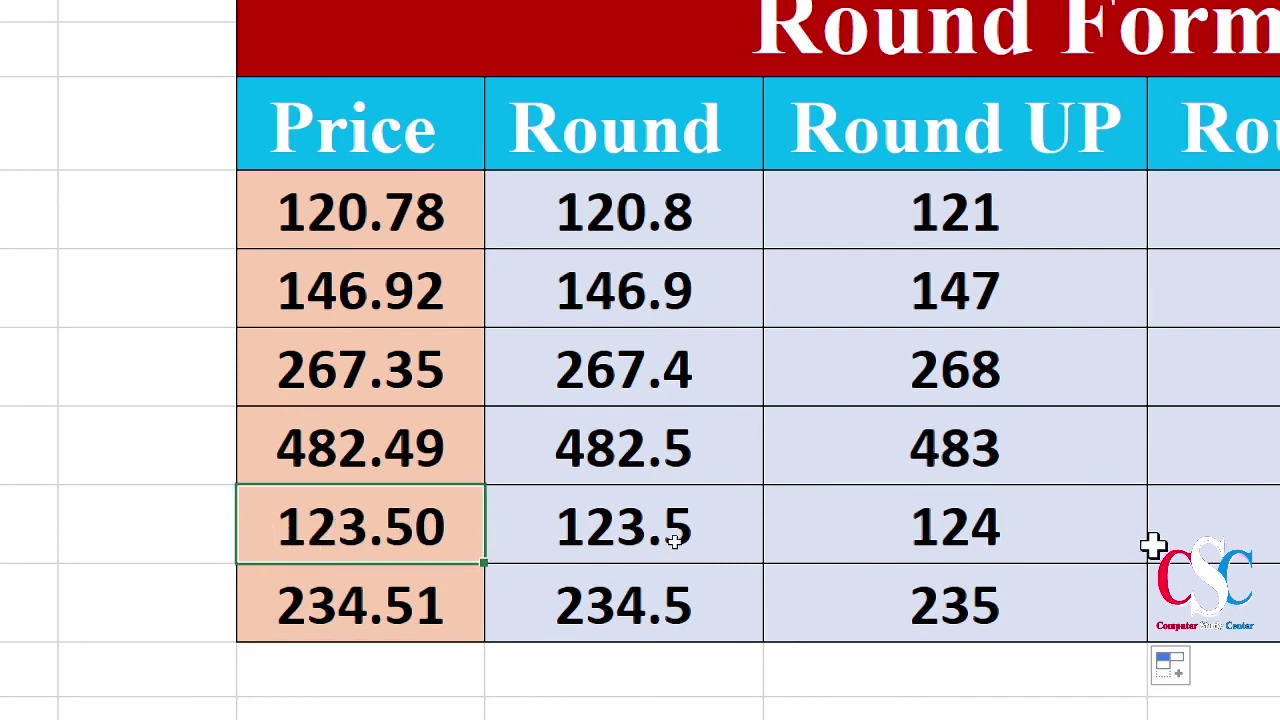
click(1085, 523)
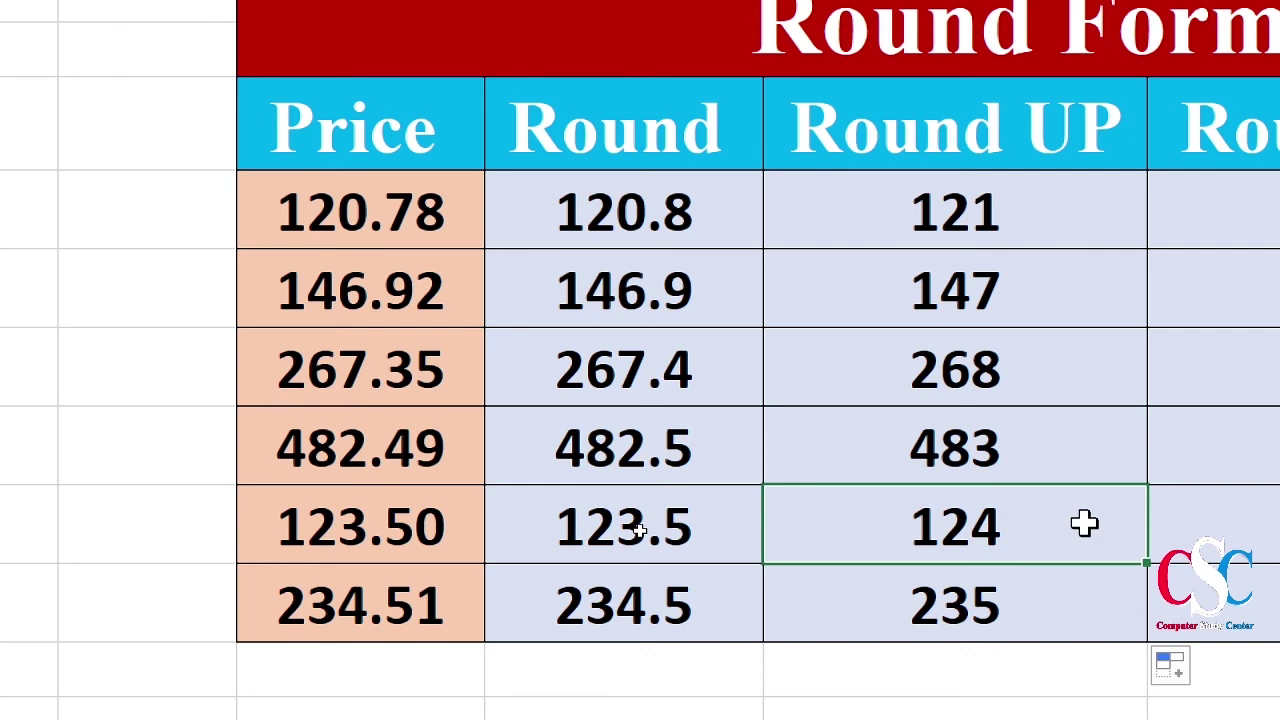
click(1012, 440)
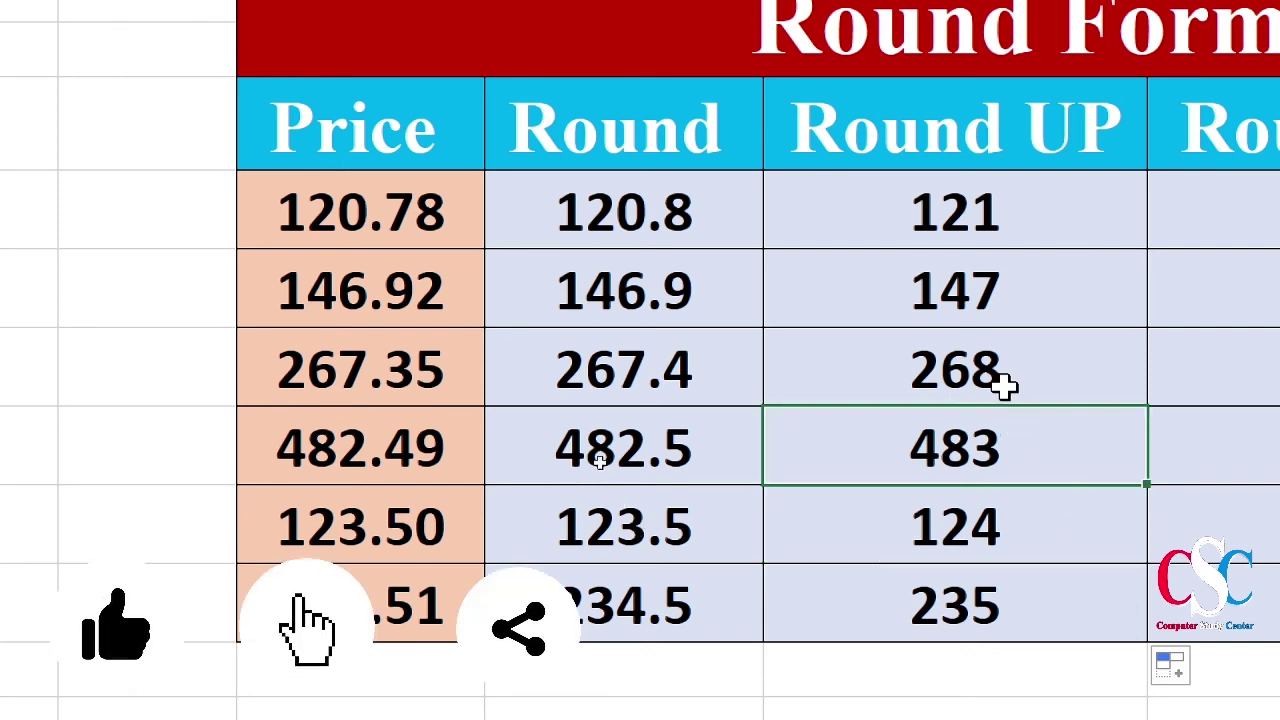
click(1004, 386)
click(976, 295)
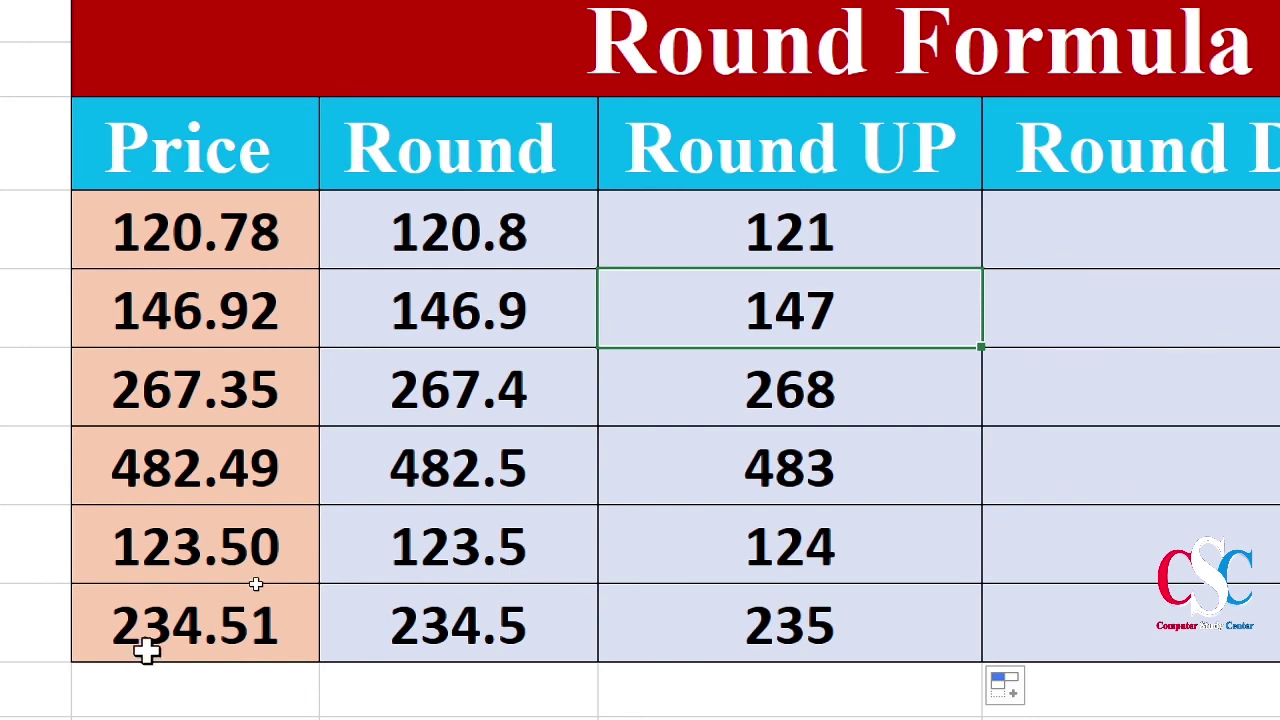
click(1130, 229)
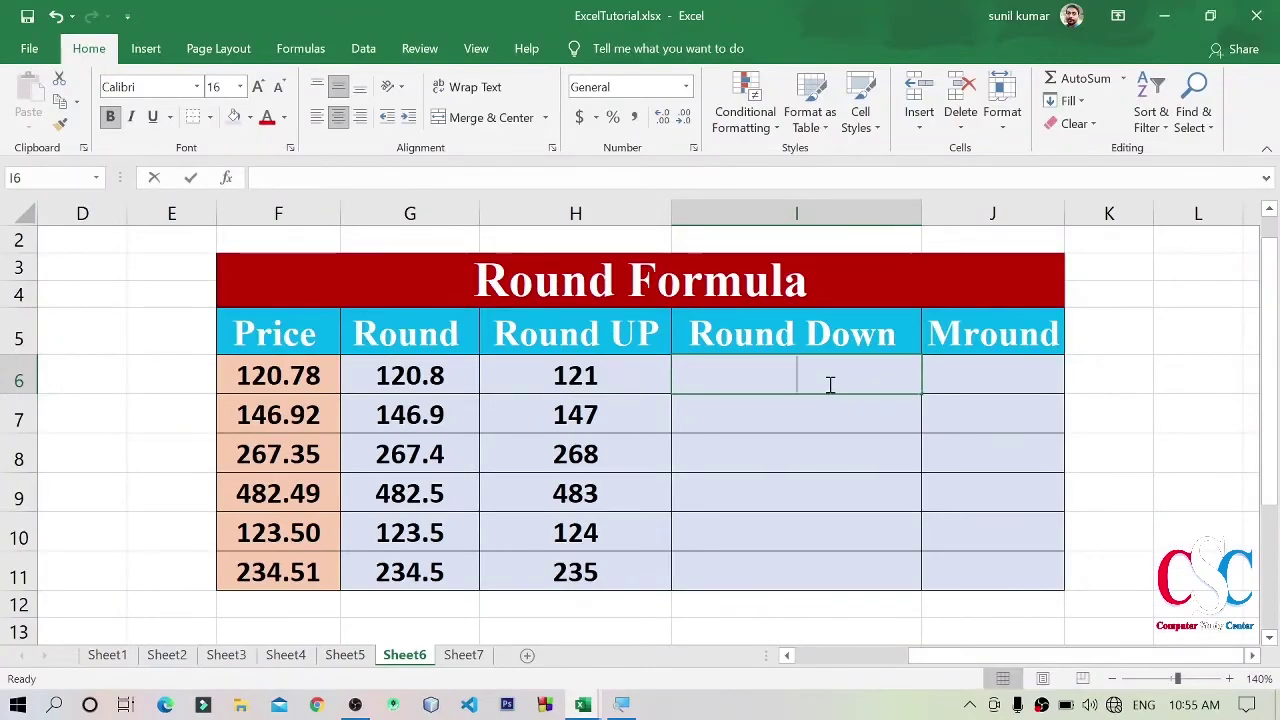
- Enter =ROUNDDOWN(F6,0) in I6 using the ROUNDDOWN suggestion
text(=)
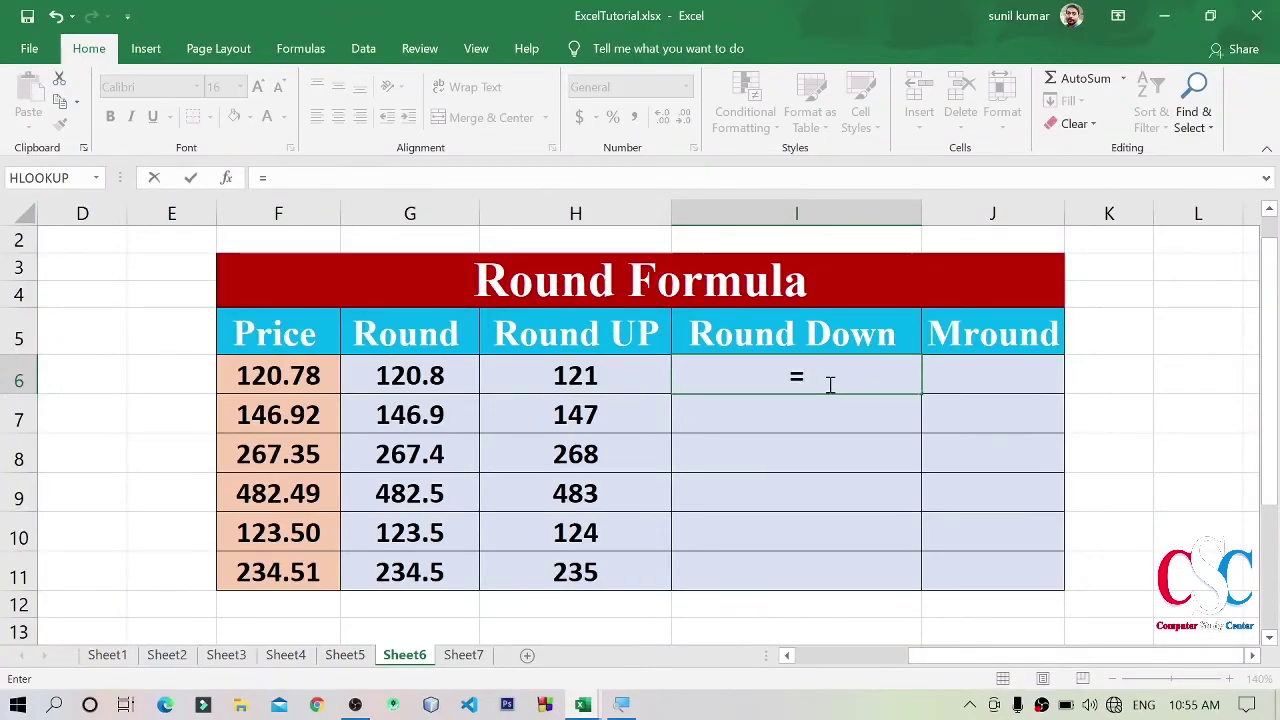
text(ROUND)
key(Down)
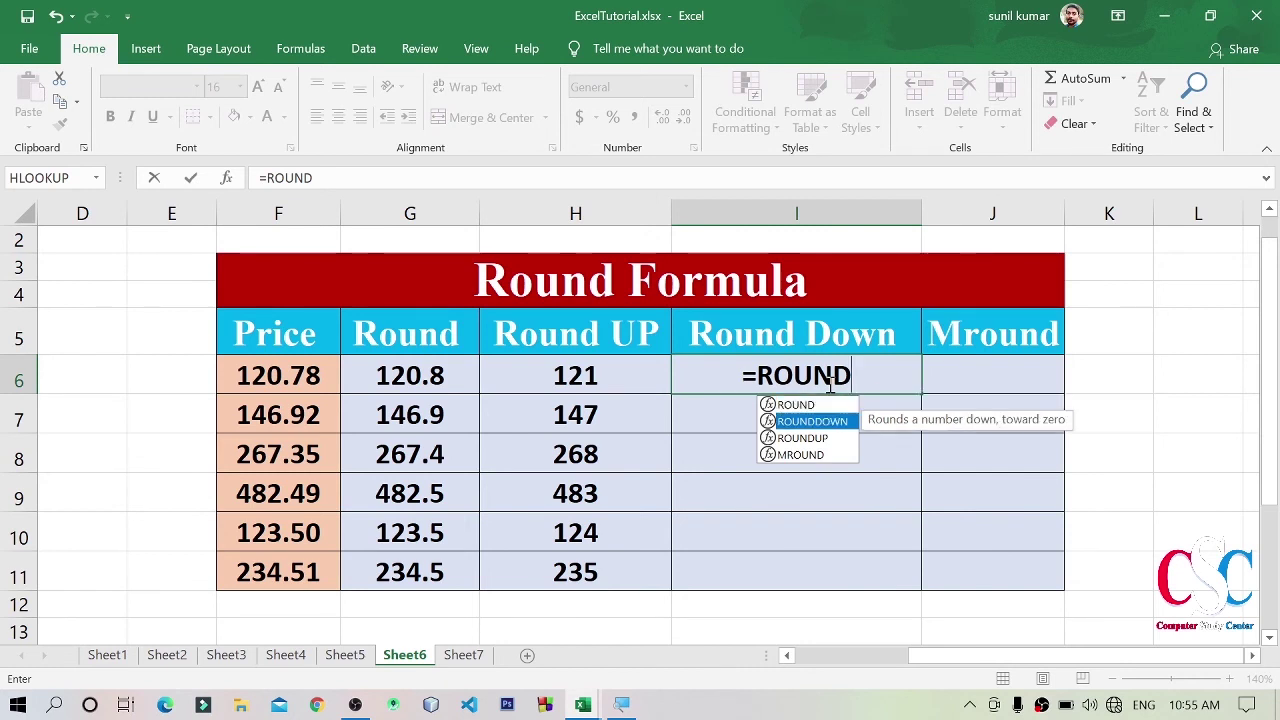
key(Tab)
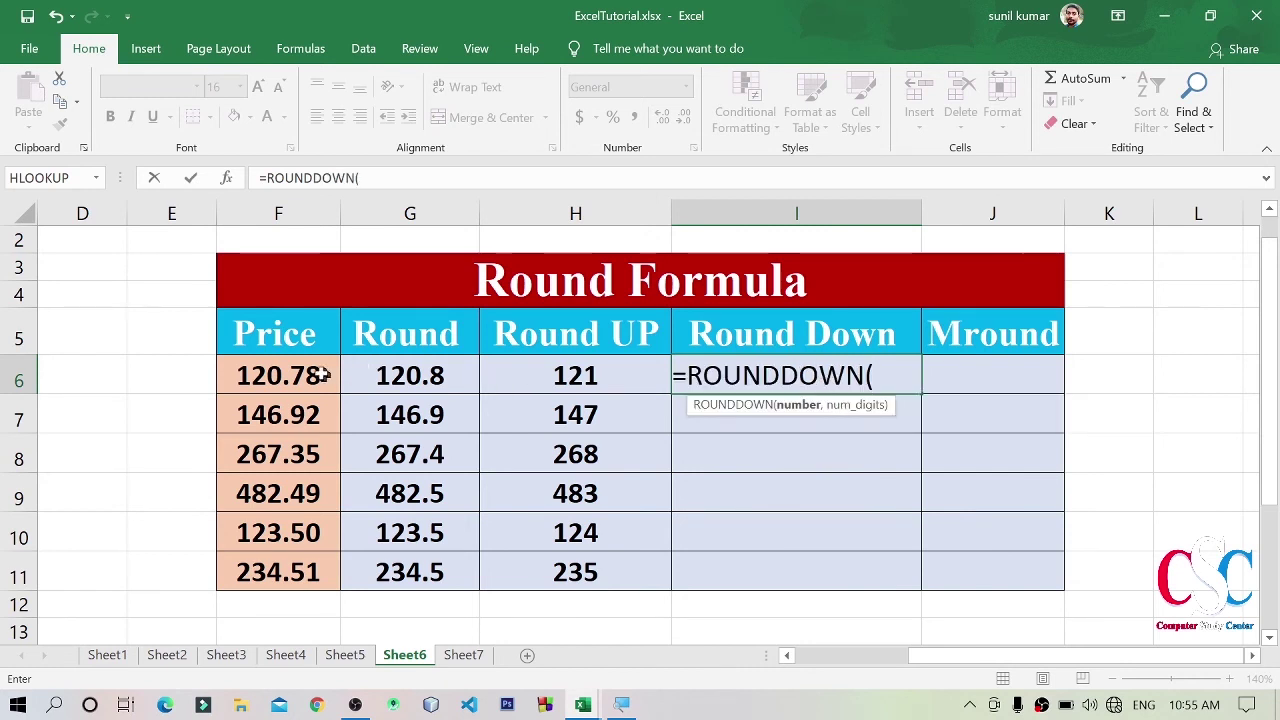
click(316, 376)
text(,)
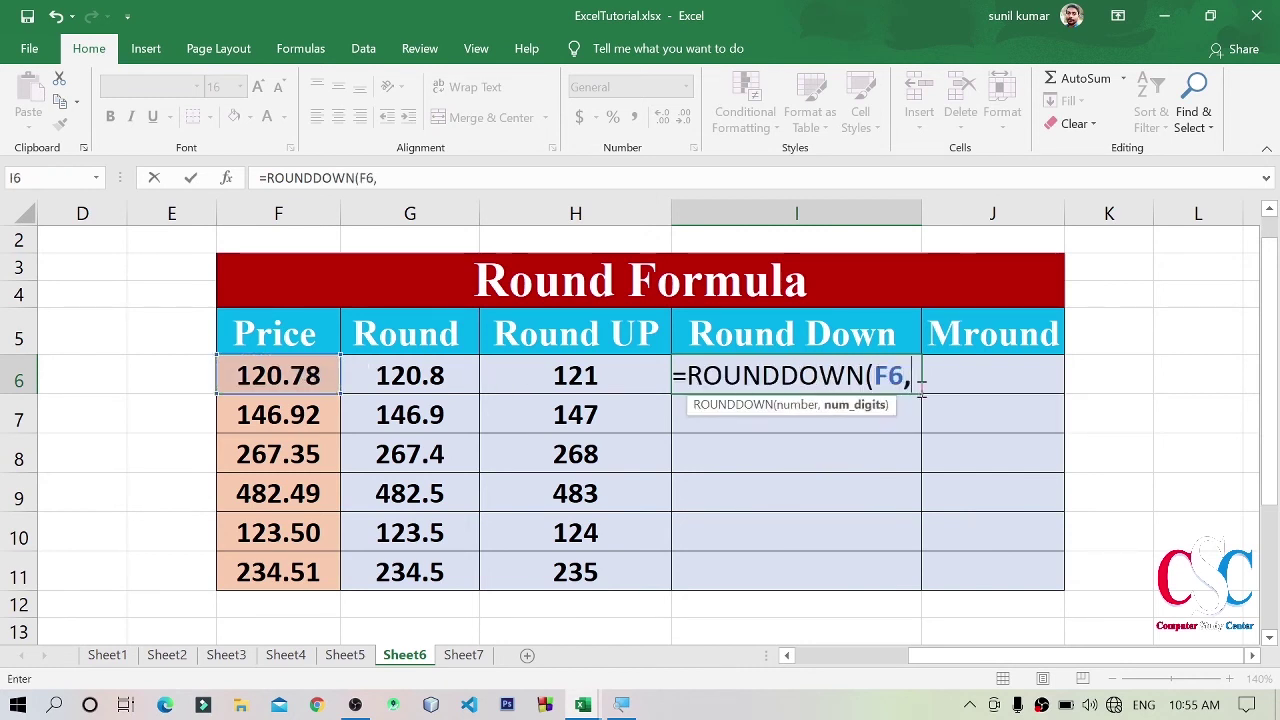
text(0)
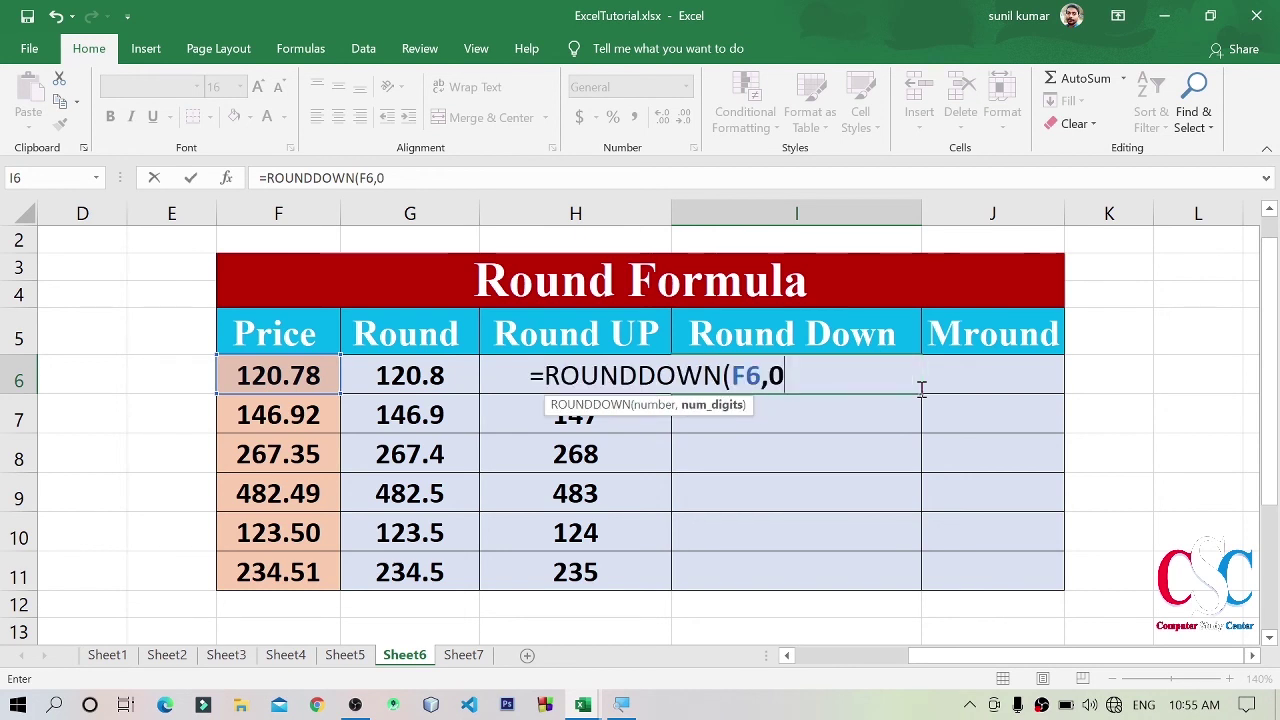
text())
key(Return)
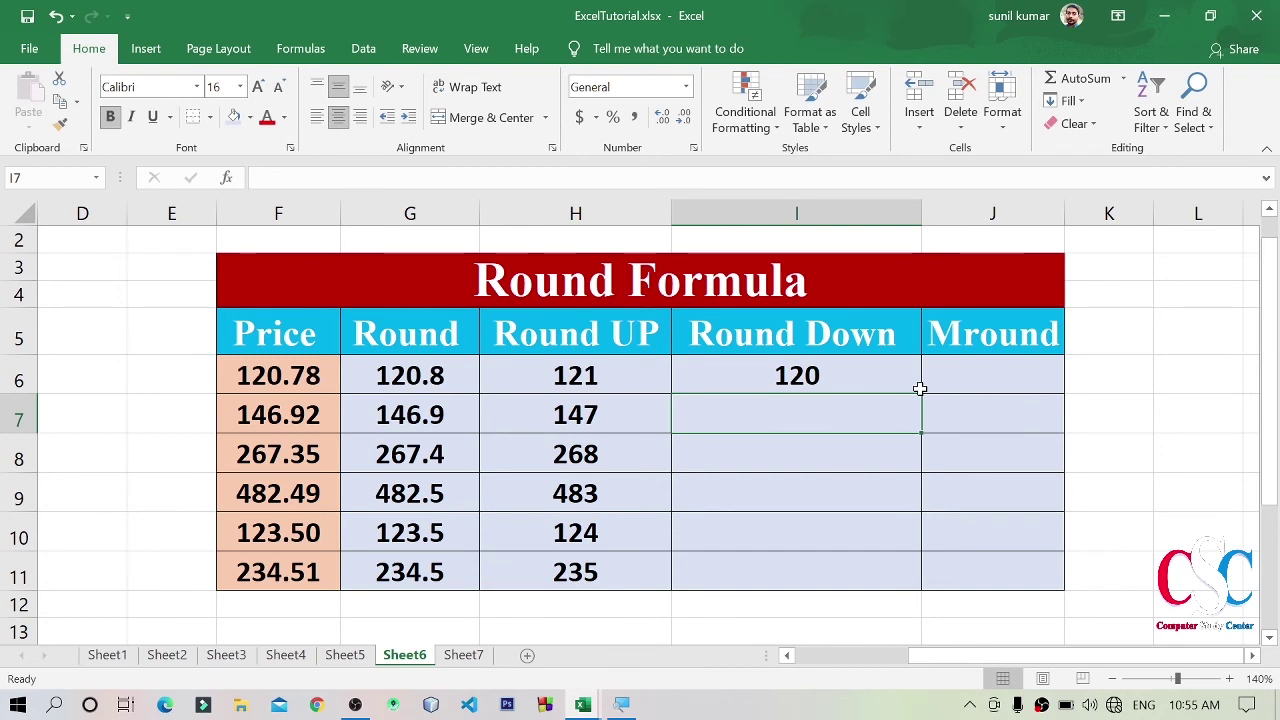
- Copy the ROUNDDOWN formula down to I11 and check it against the 267.35 and 234.51 prices
click(846, 385)
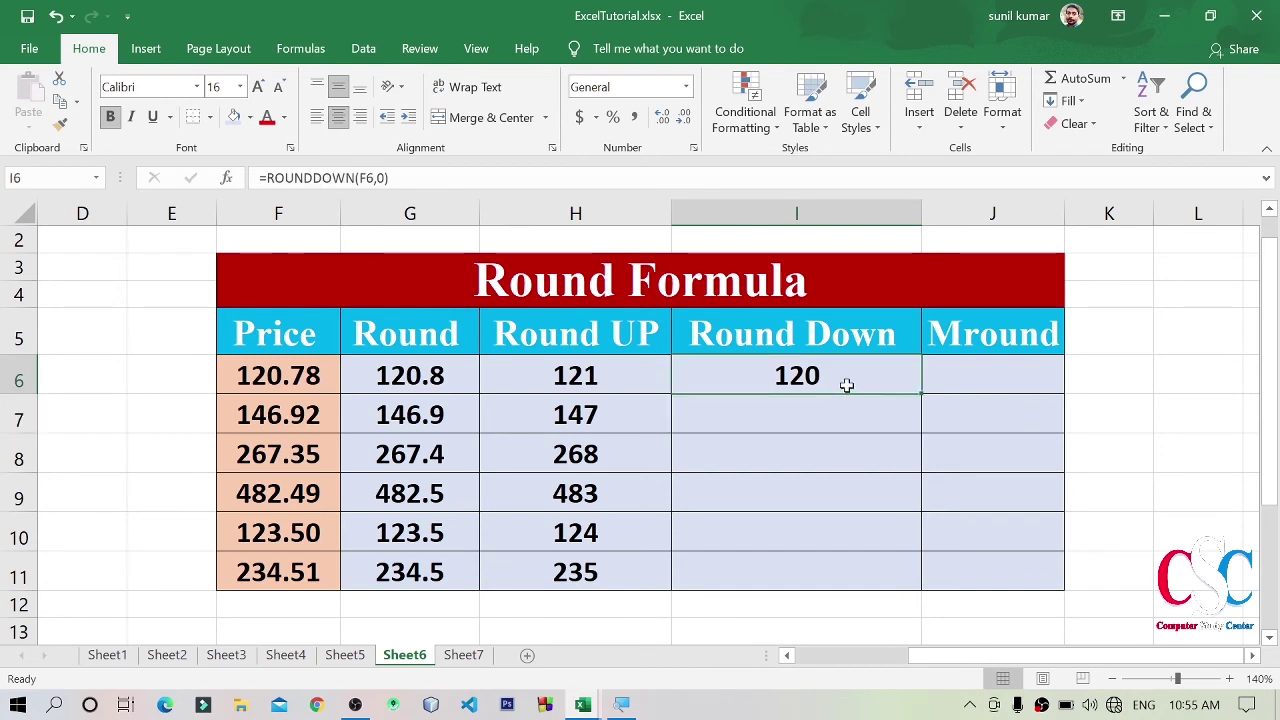
drag(924, 391, 928, 584)
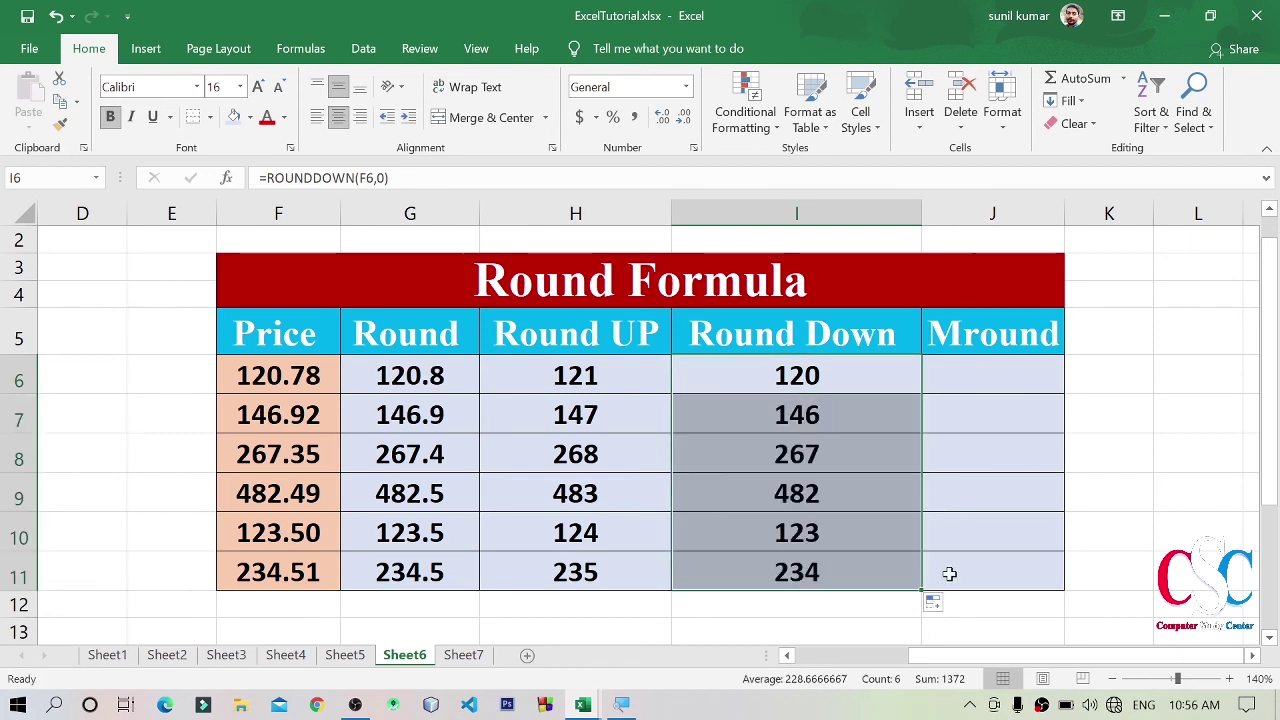
click(295, 455)
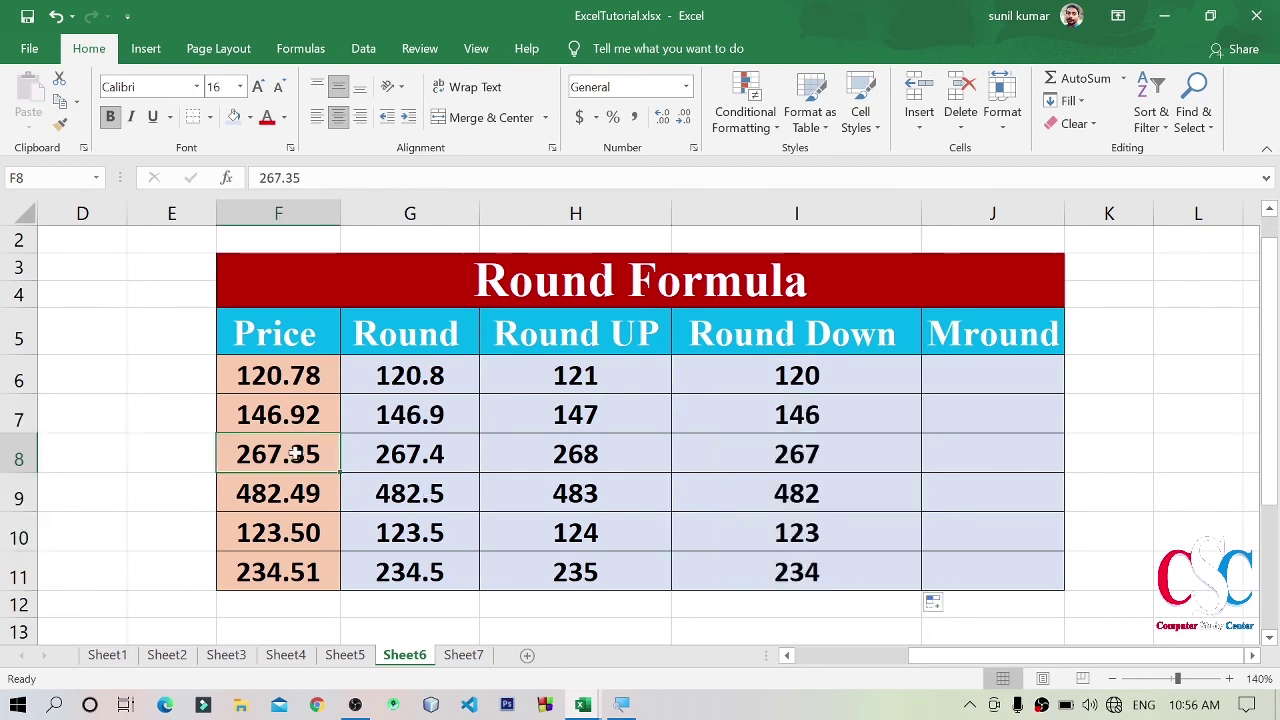
click(290, 563)
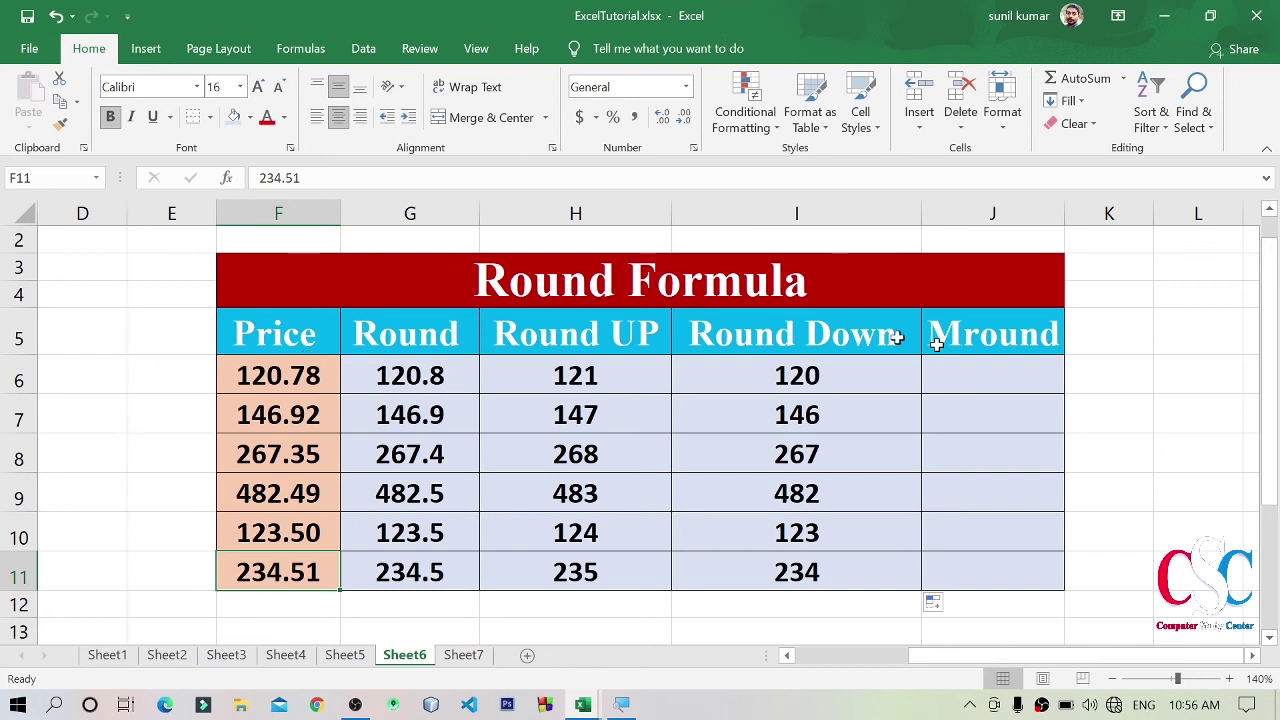
click(1045, 388)
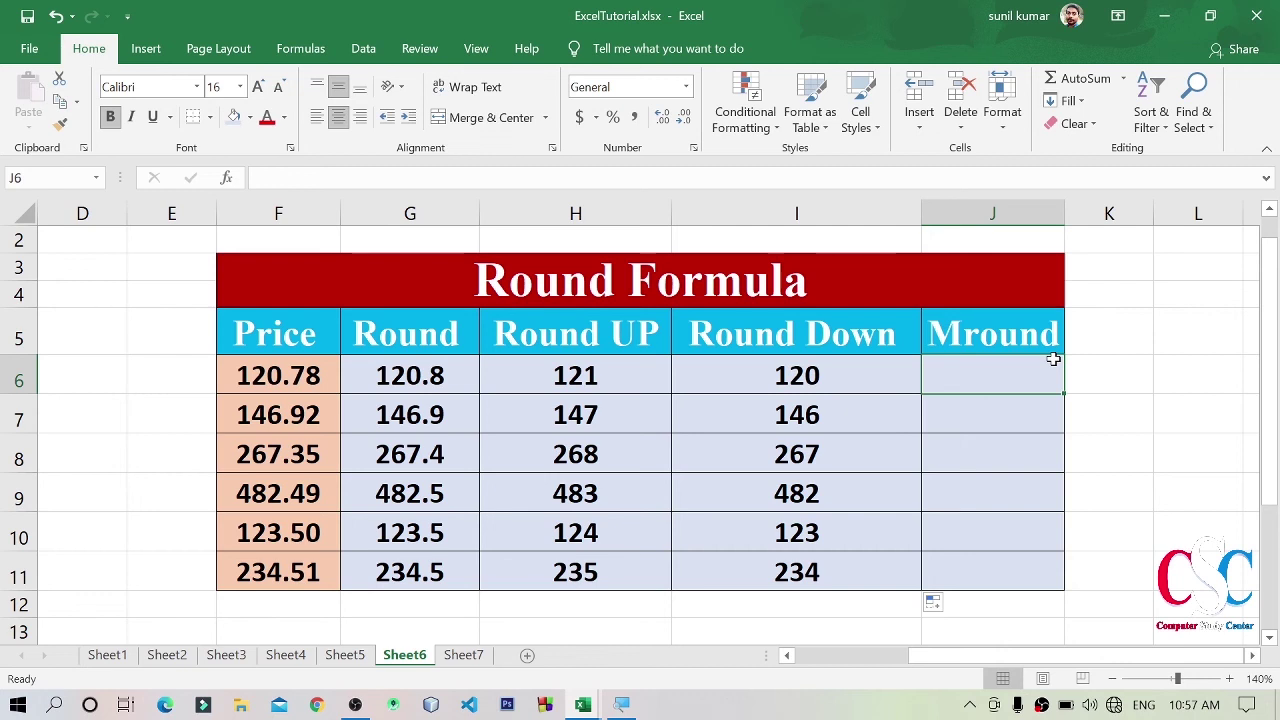
- Enter =MROUND(F6,0) in J6, which returns 0
text(=ROUN)
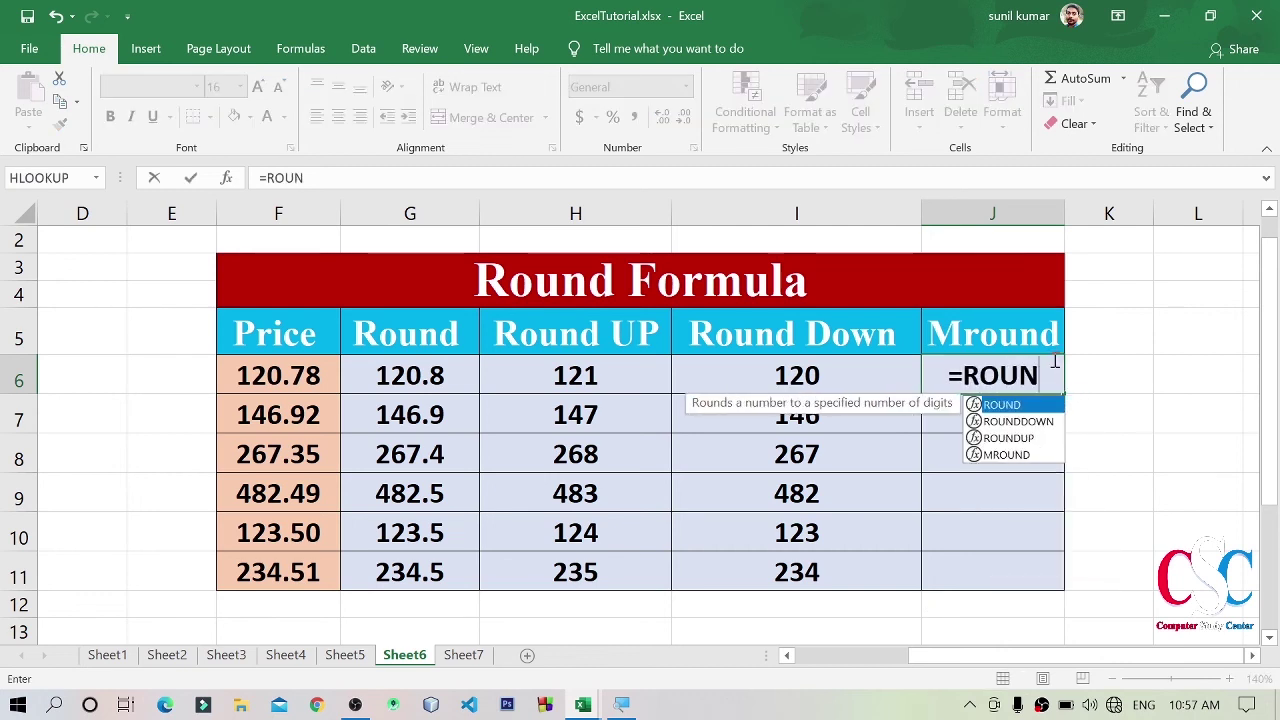
key(BackSpace)
key(BackSpace)
key(BackSpace)
key(BackSpace)
text(M)
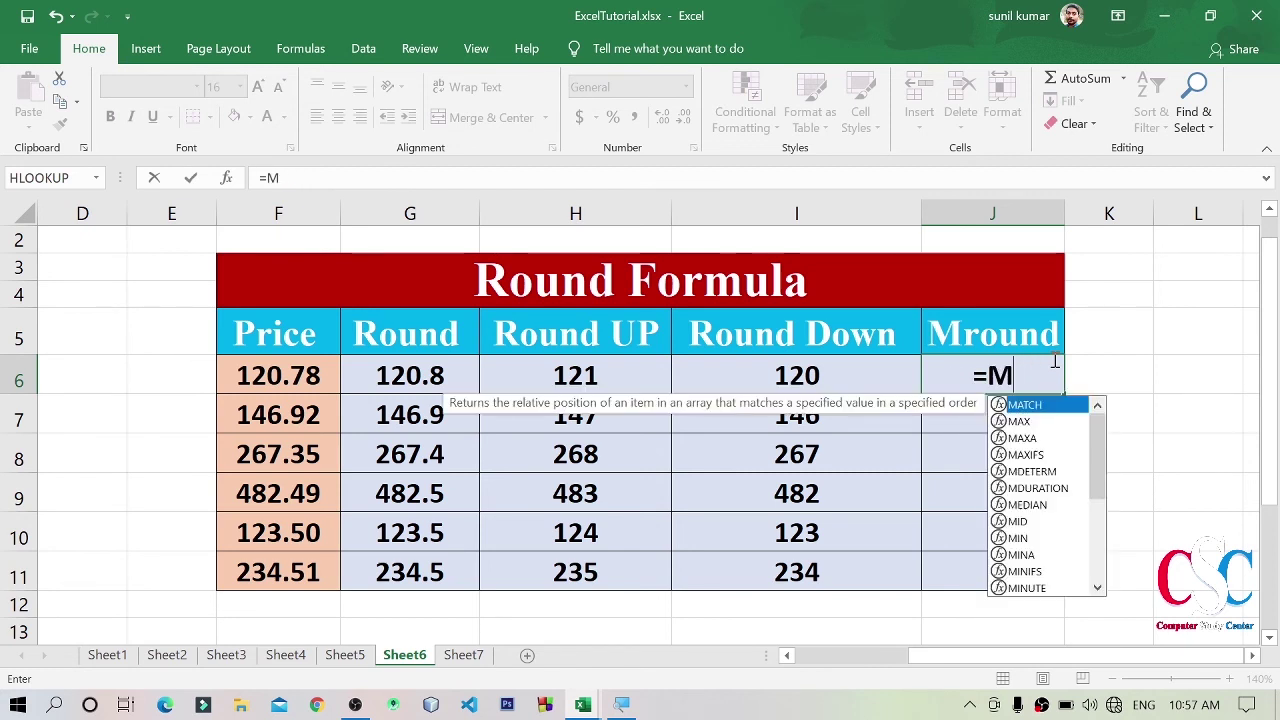
text(ROUND()
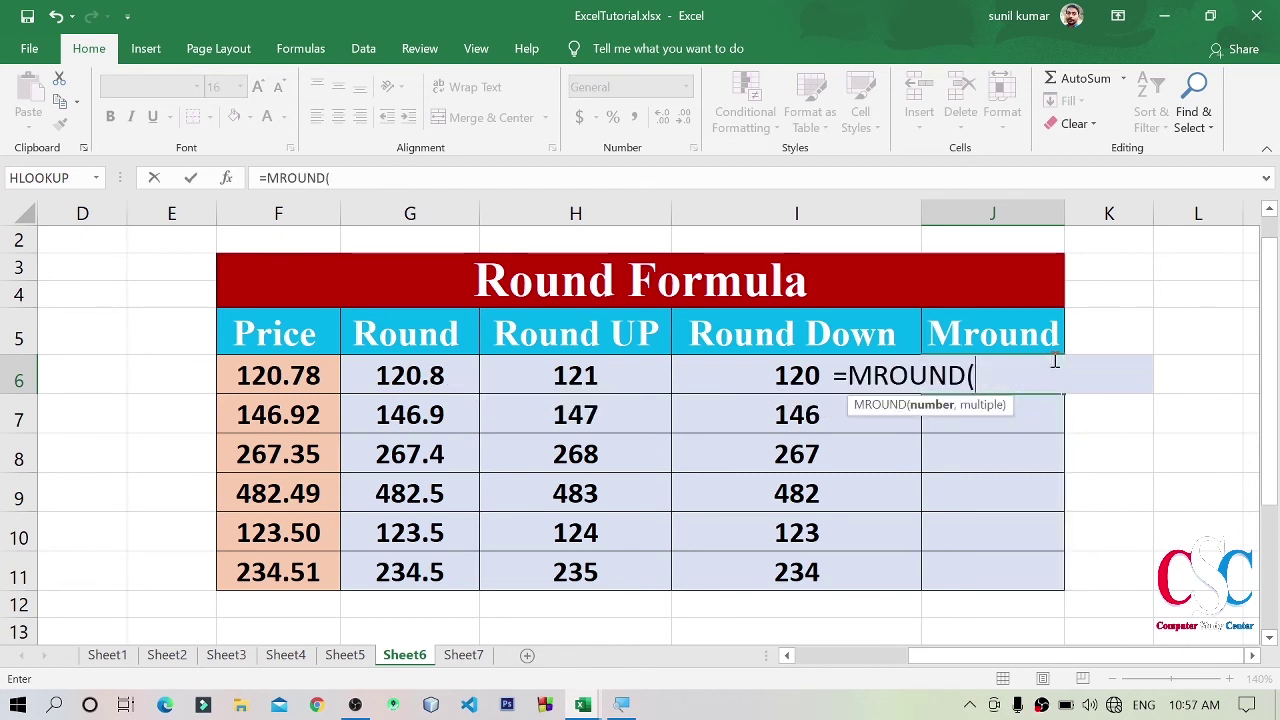
click(274, 376)
text(,)
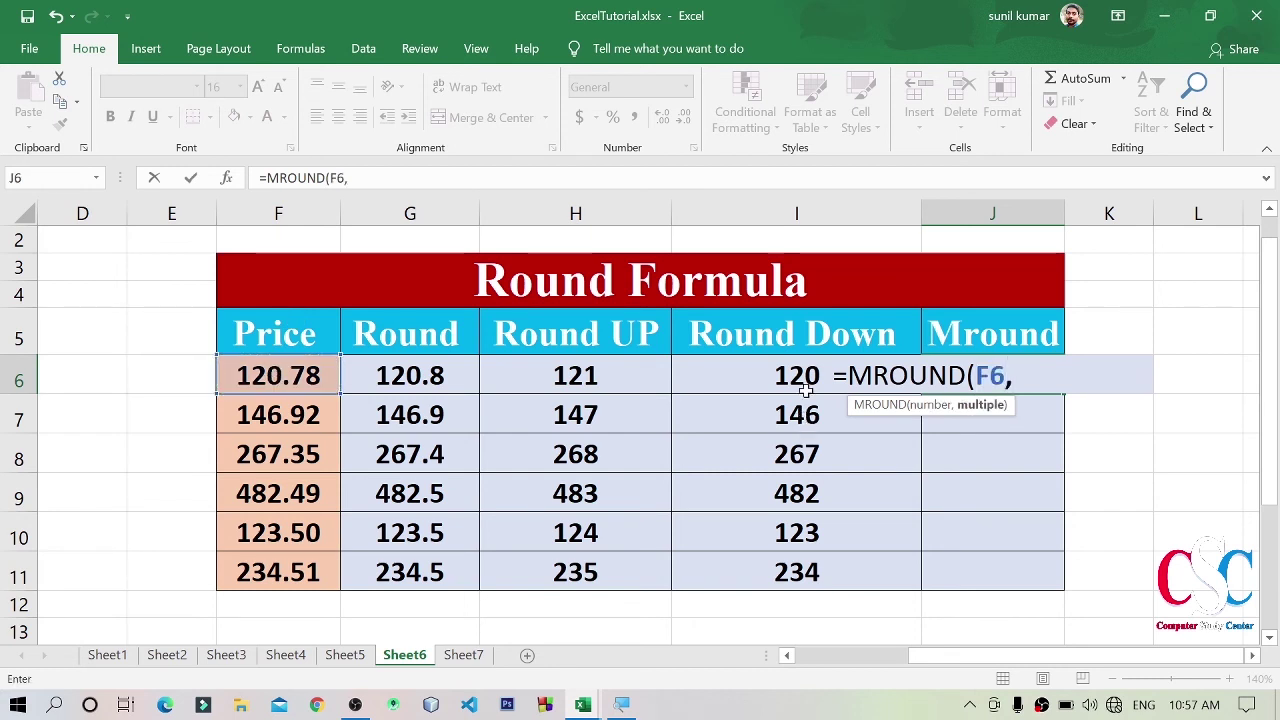
text(0))
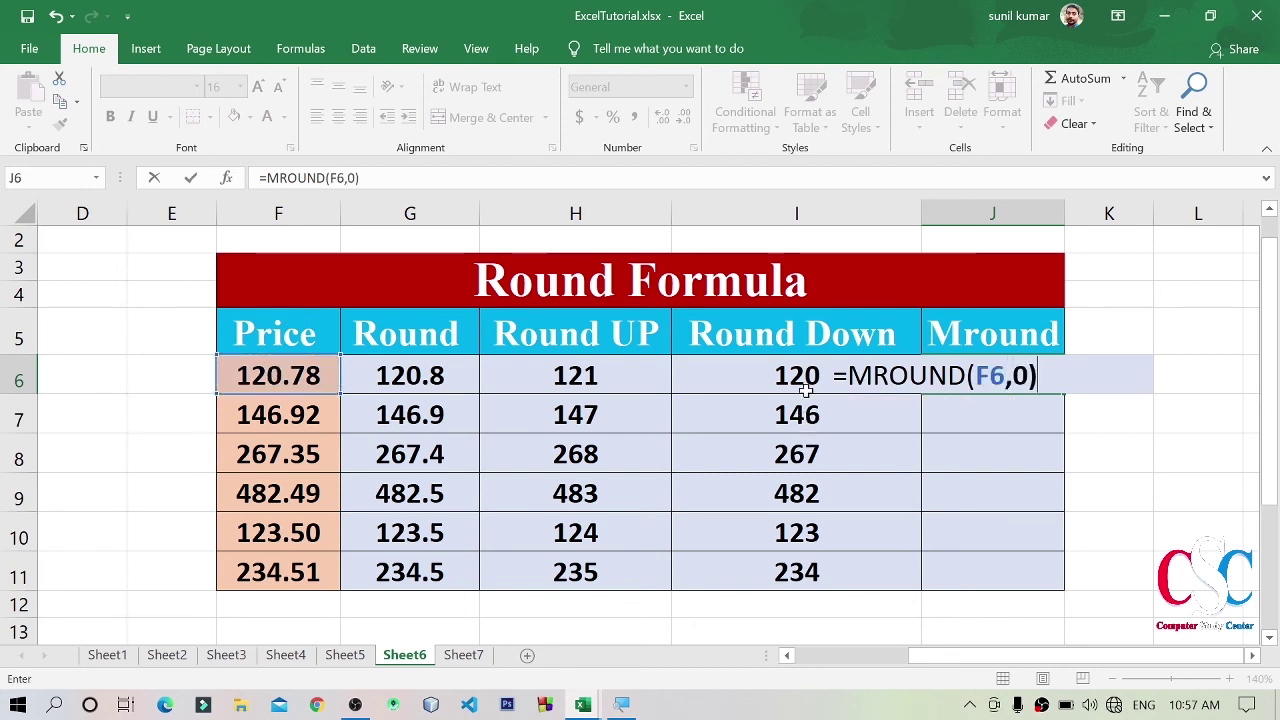
key(Return)
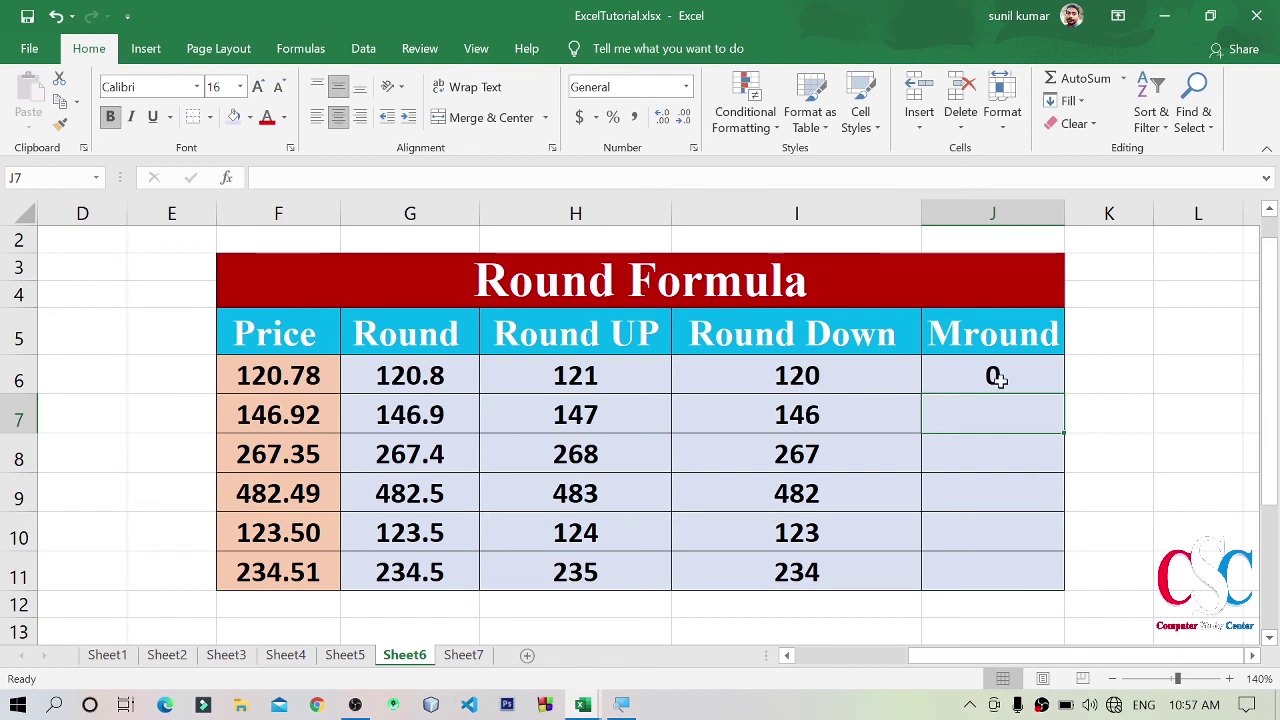
click(1014, 376)
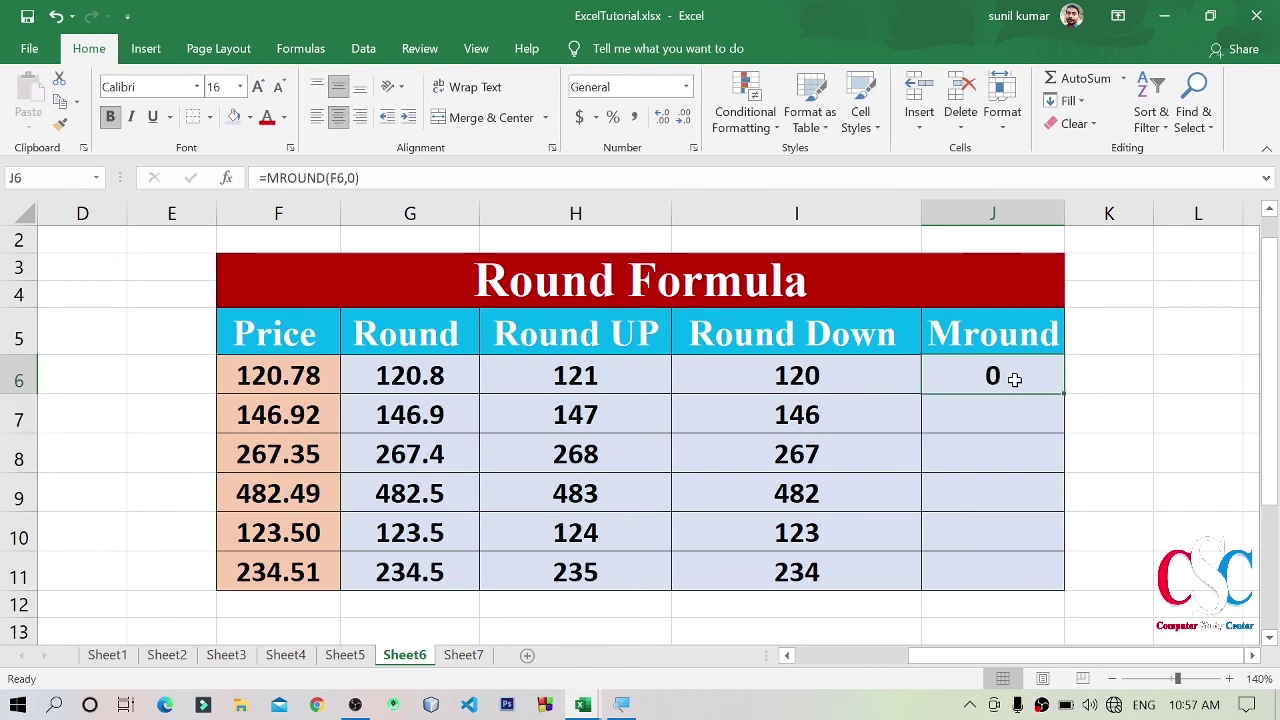
- Change J6's multiple from 0 to 2 so =MROUND(F6,2) returns 120
double_click(1014, 378)
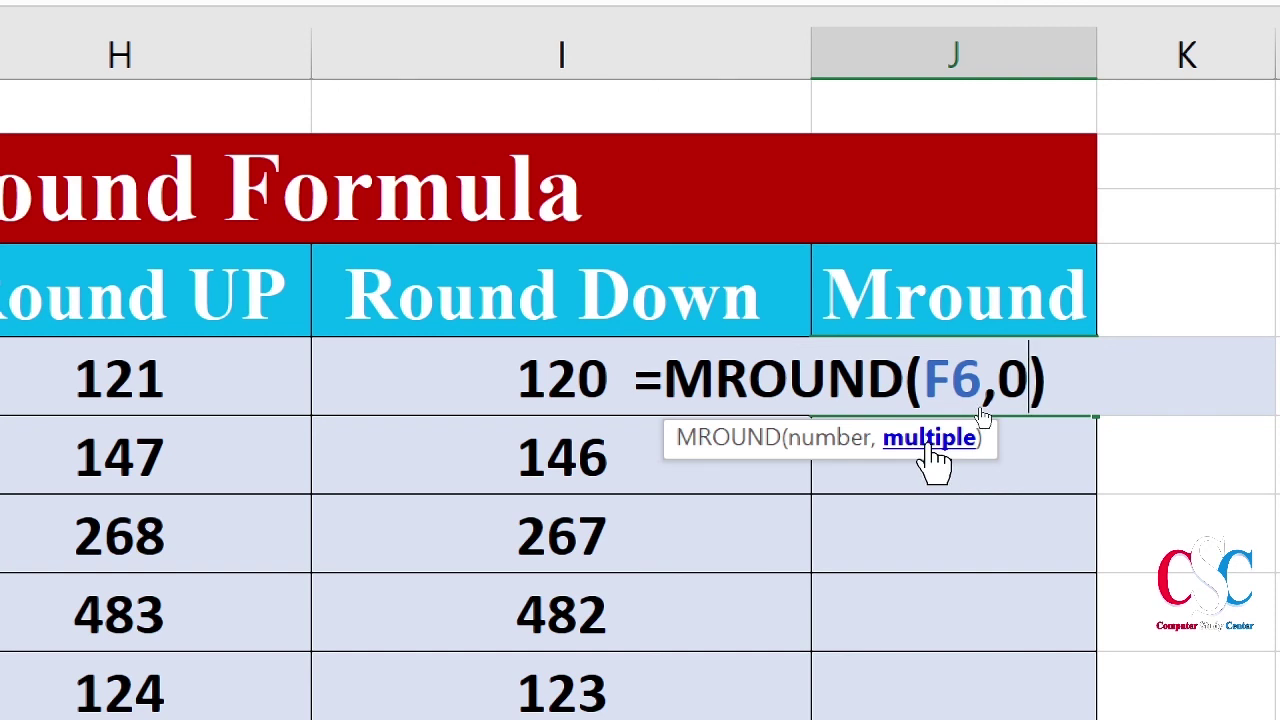
key(BackSpace)
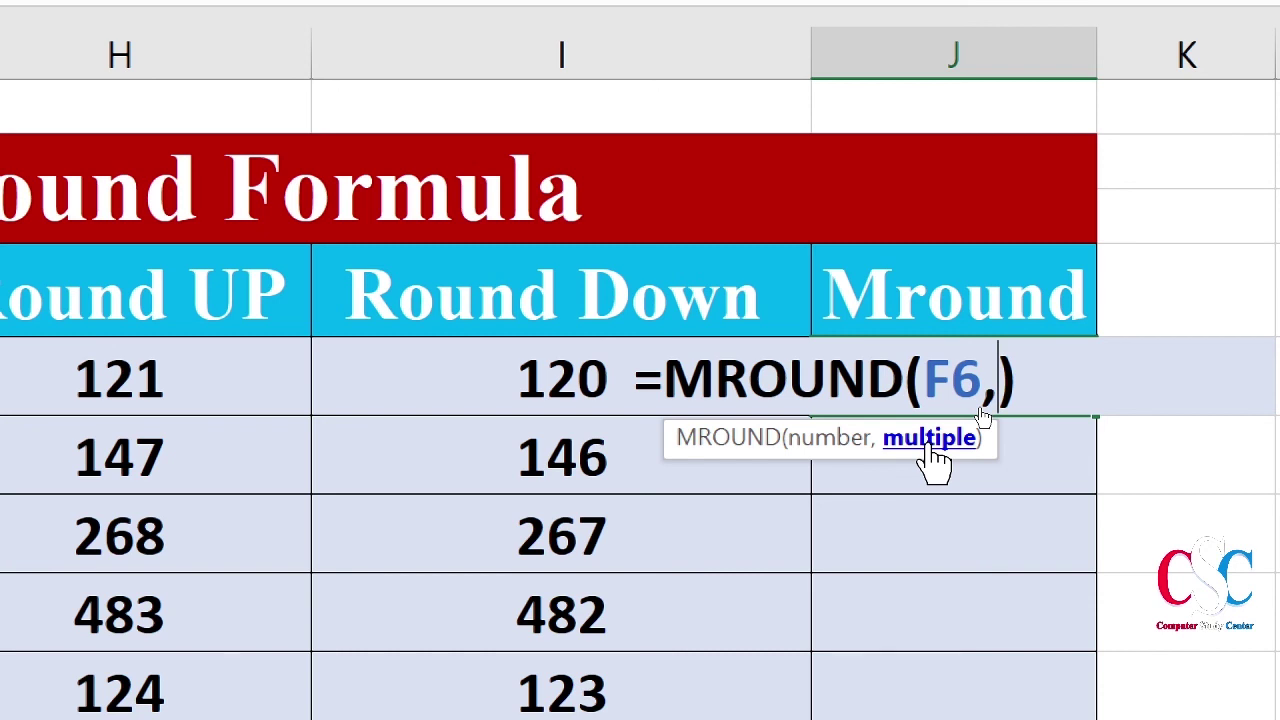
text(2)
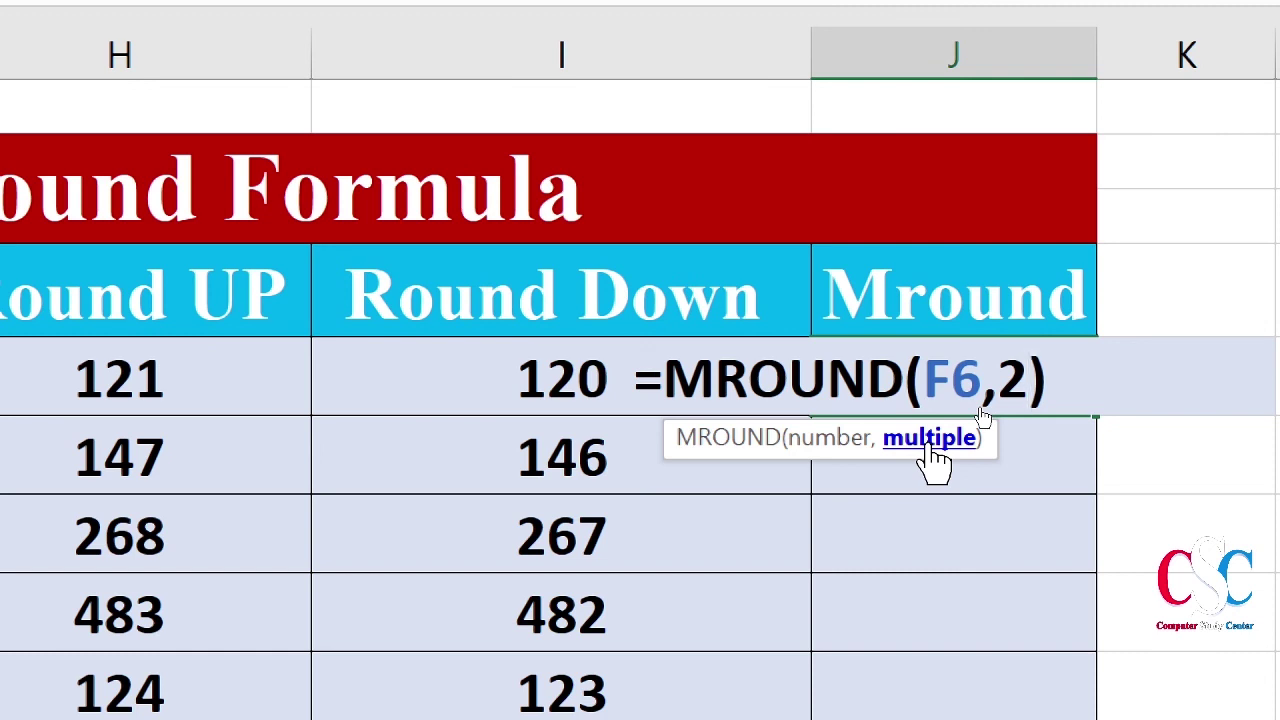
key(Return)
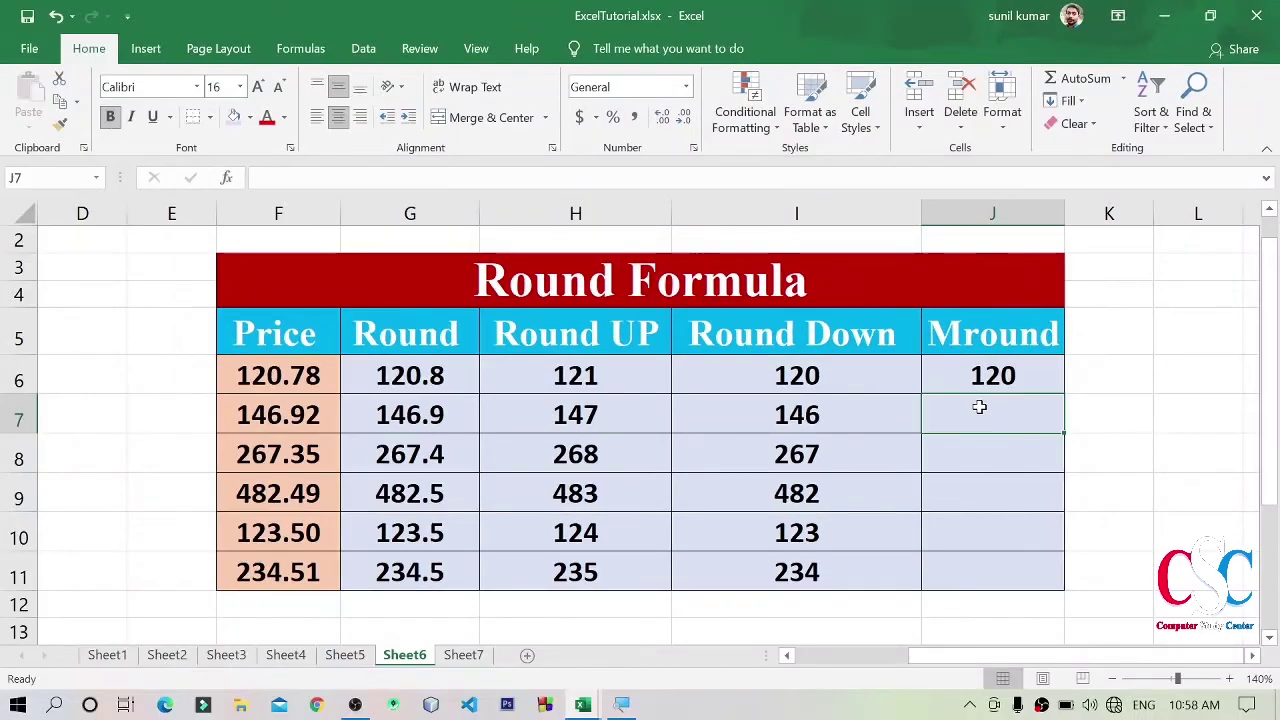
click(993, 372)
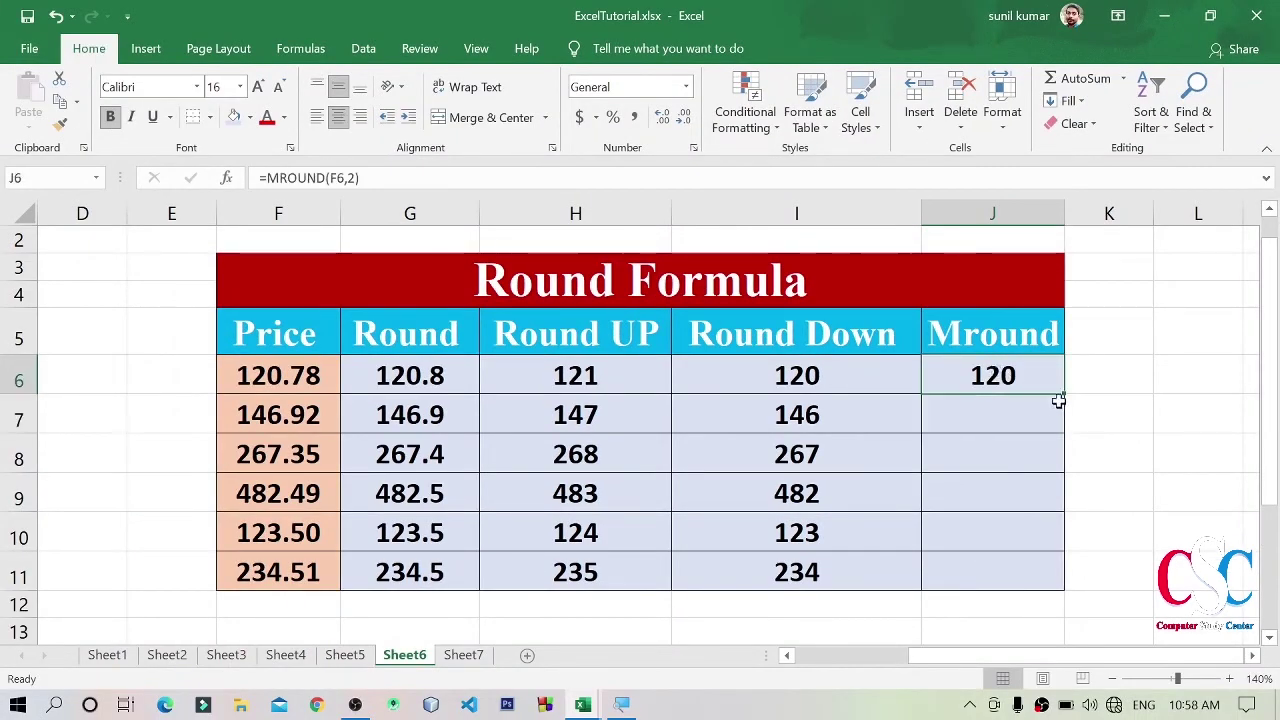
- Copy =MROUND(F6,2) down to J11 and compare the 267.35 price with its row-8 Mround formula
drag(1064, 393, 1083, 589)
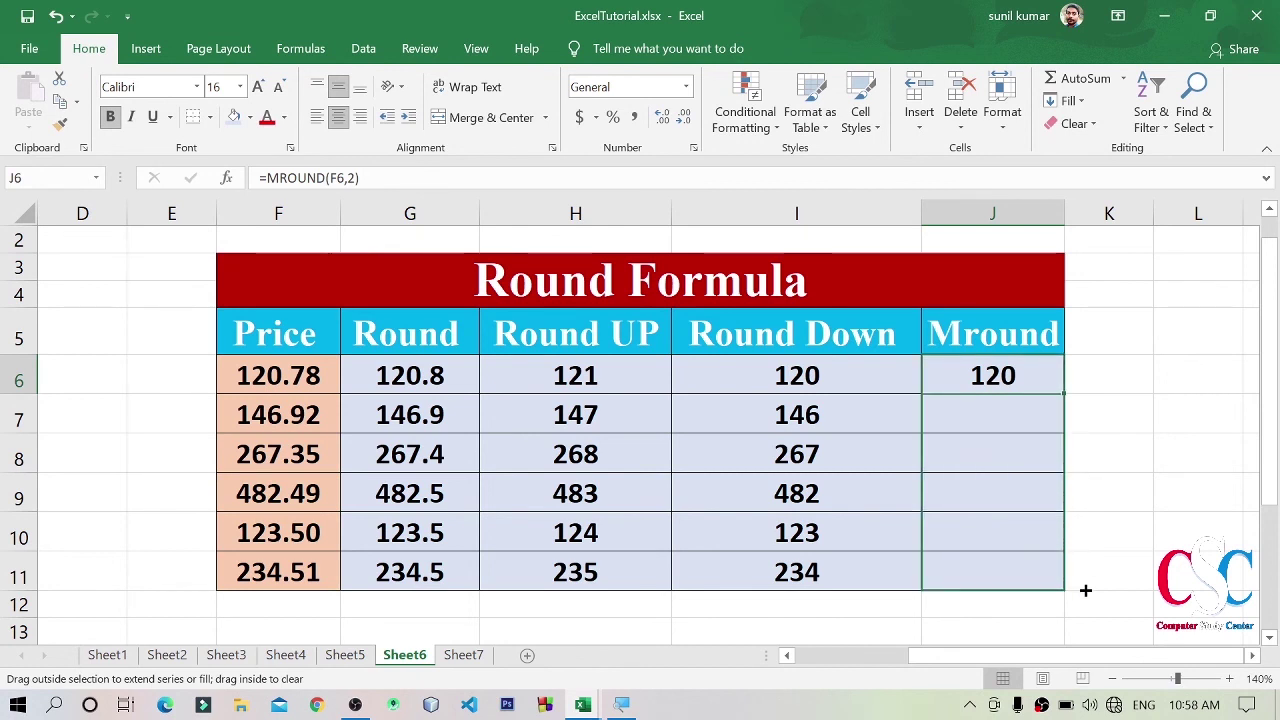
click(1159, 478)
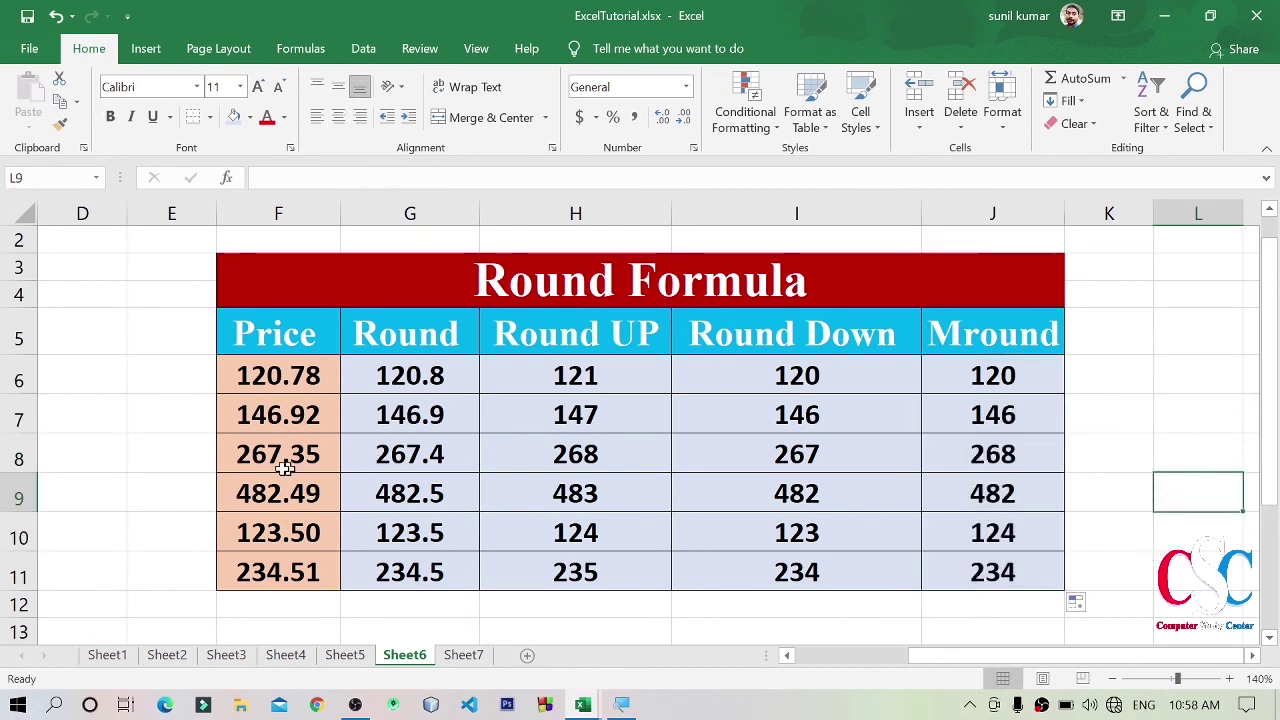
click(256, 456)
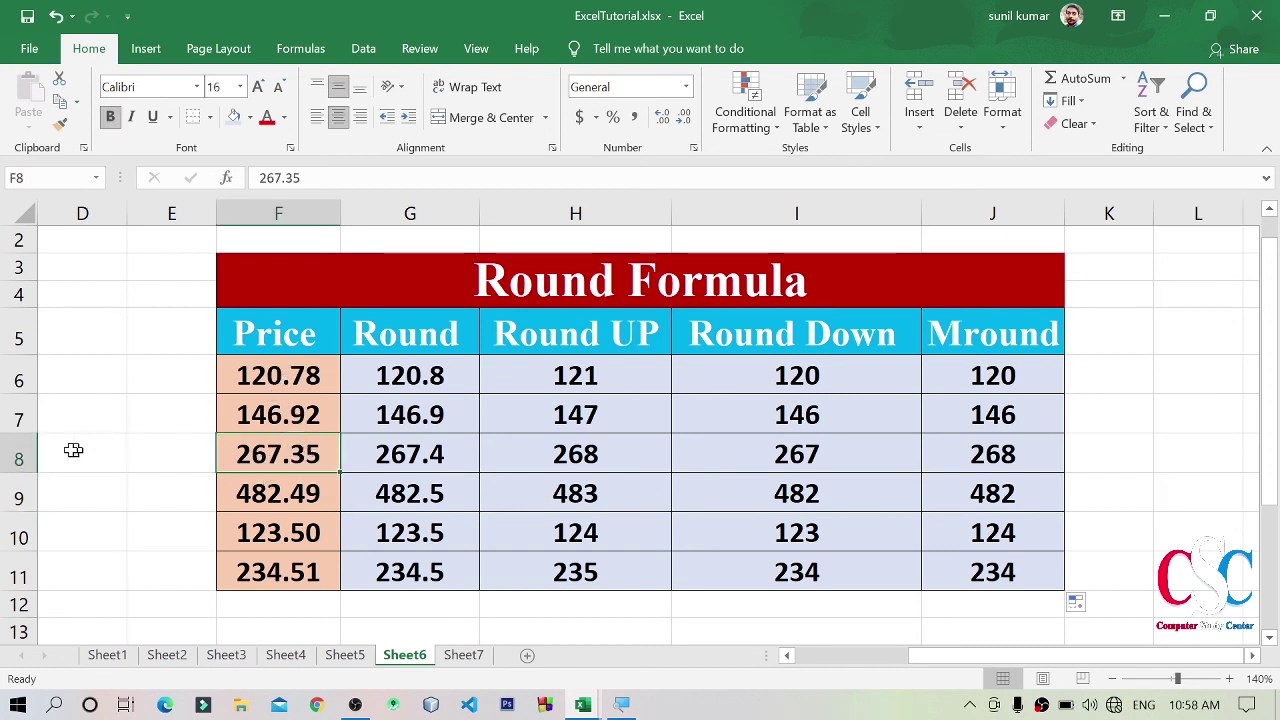
click(18, 448)
click(265, 457)
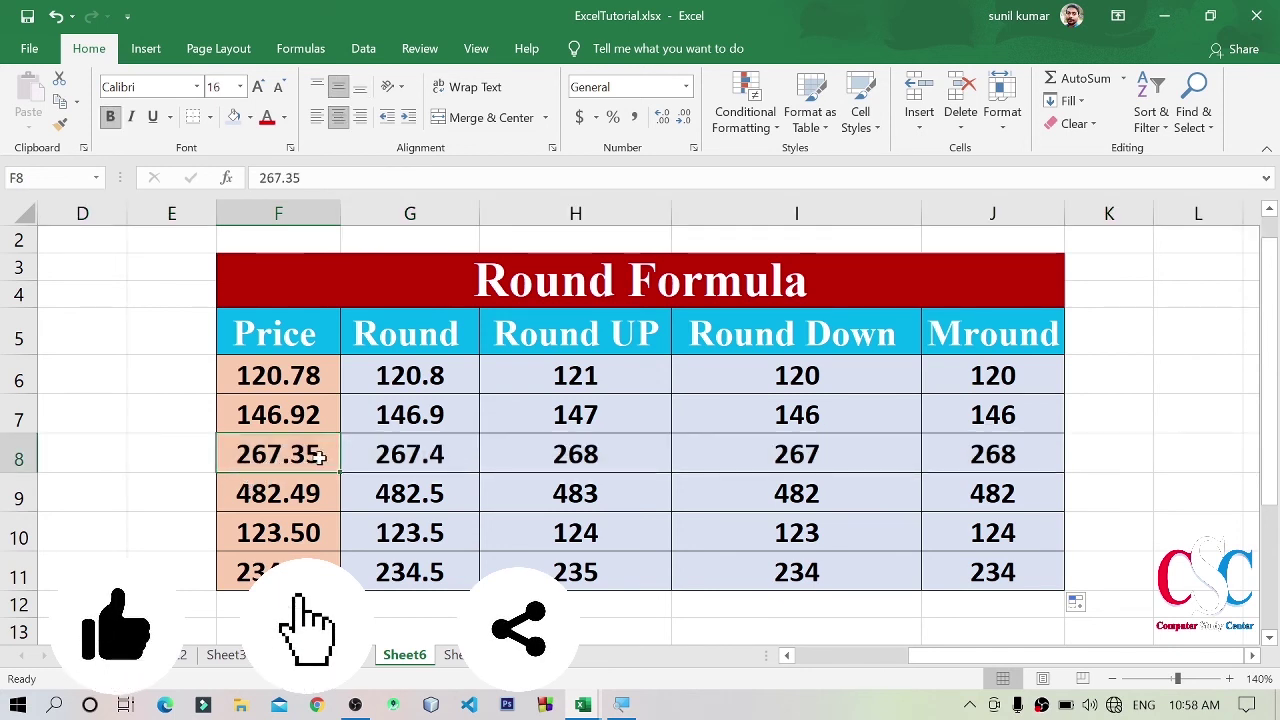
click(1000, 457)
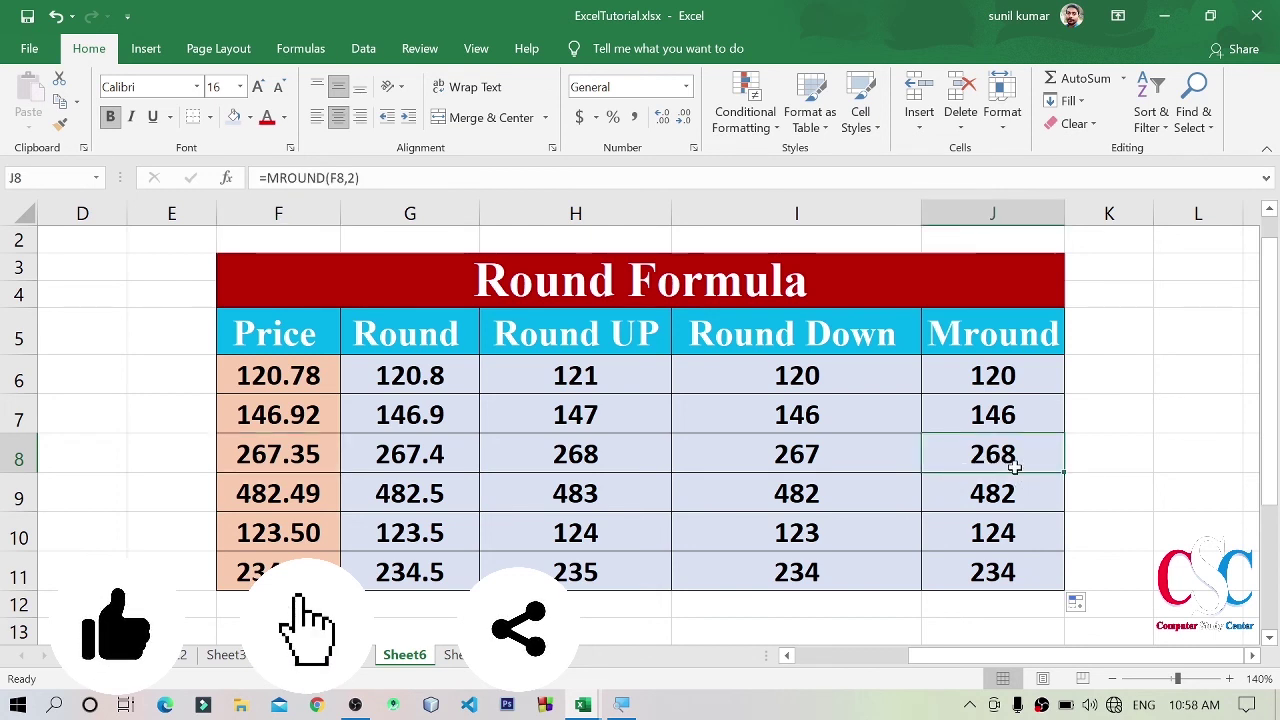
click(274, 462)
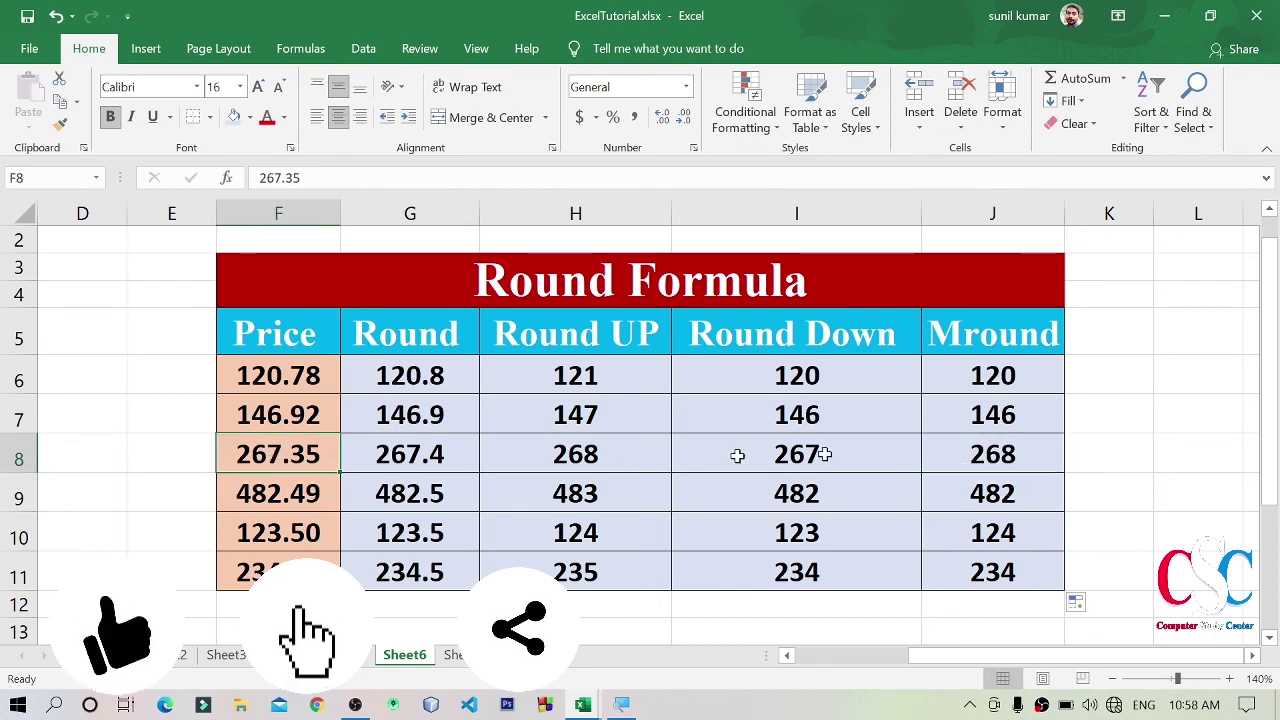
click(1040, 459)
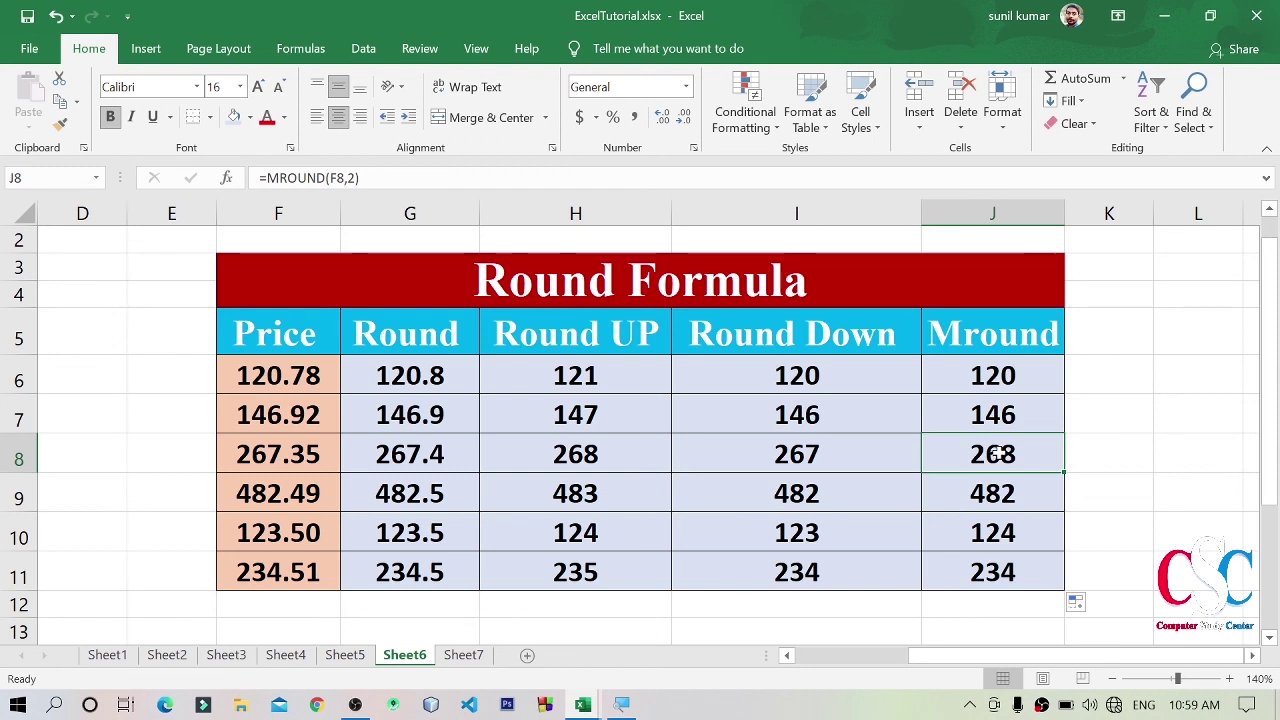
- Change J6 to =MROUND(F6,3) and compare its result with the 120.78 price
double_click(1042, 377)
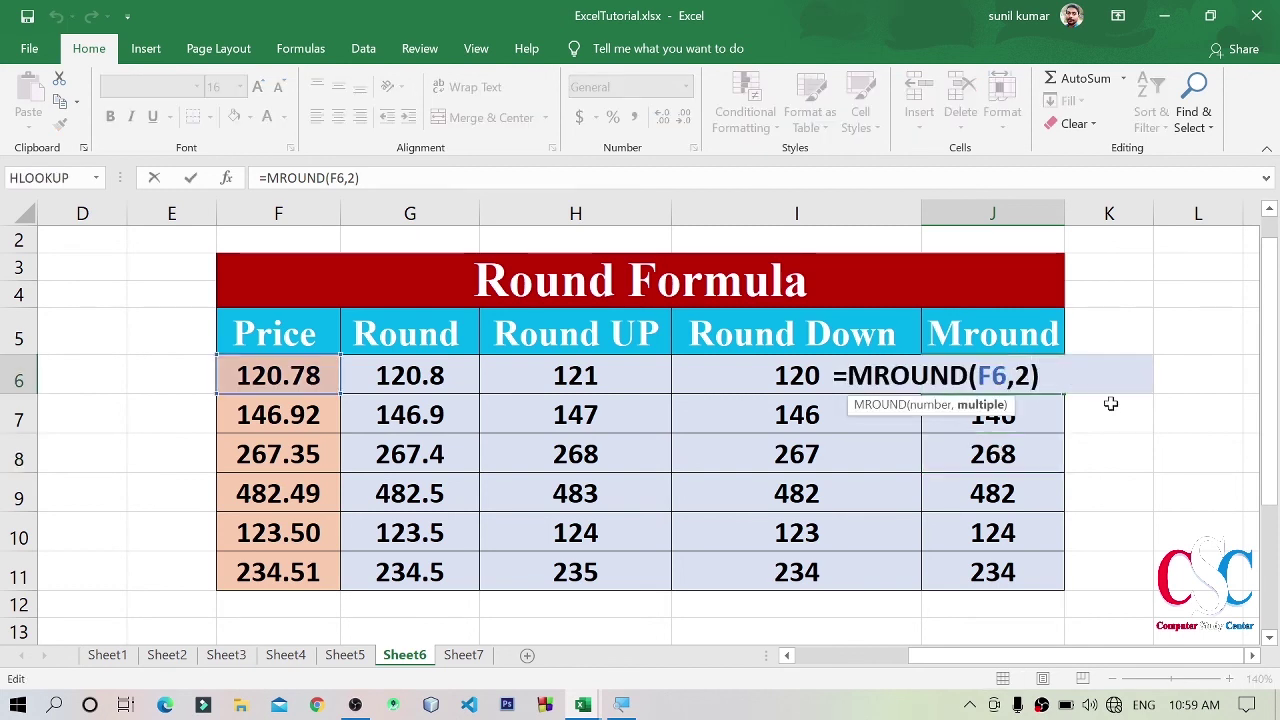
key(BackSpace)
text(3)
key(Return)
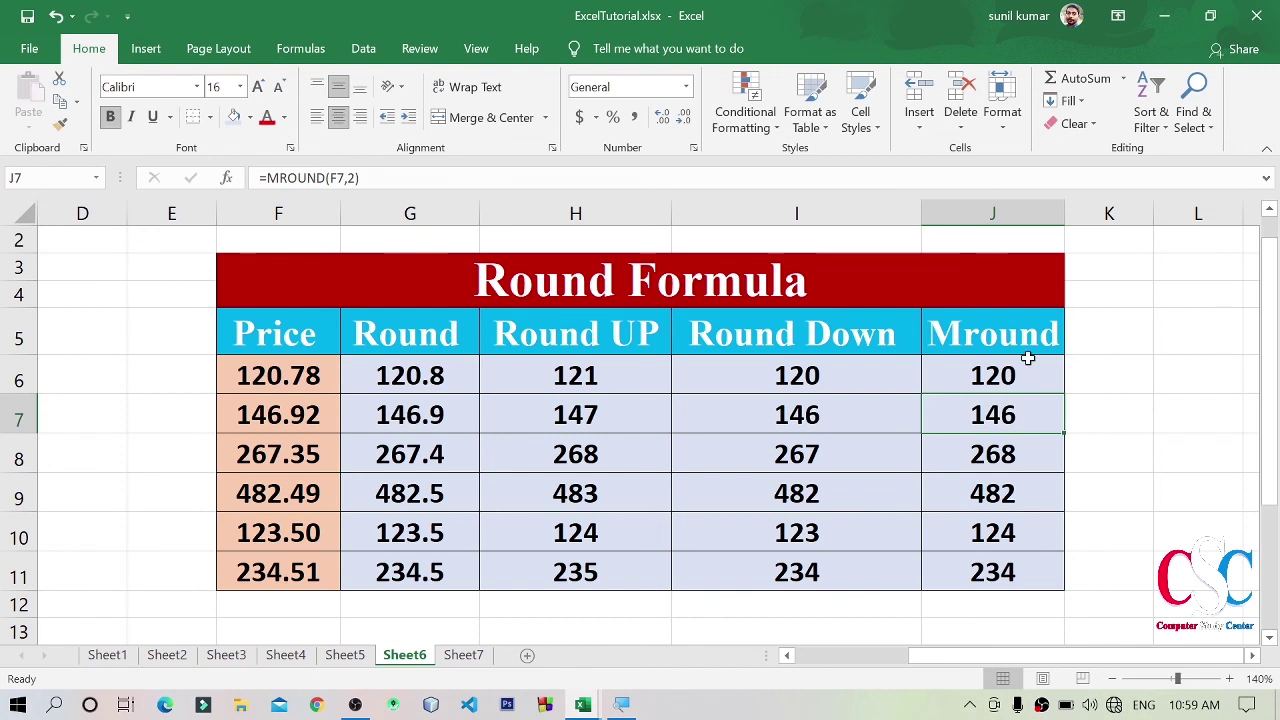
click(1030, 378)
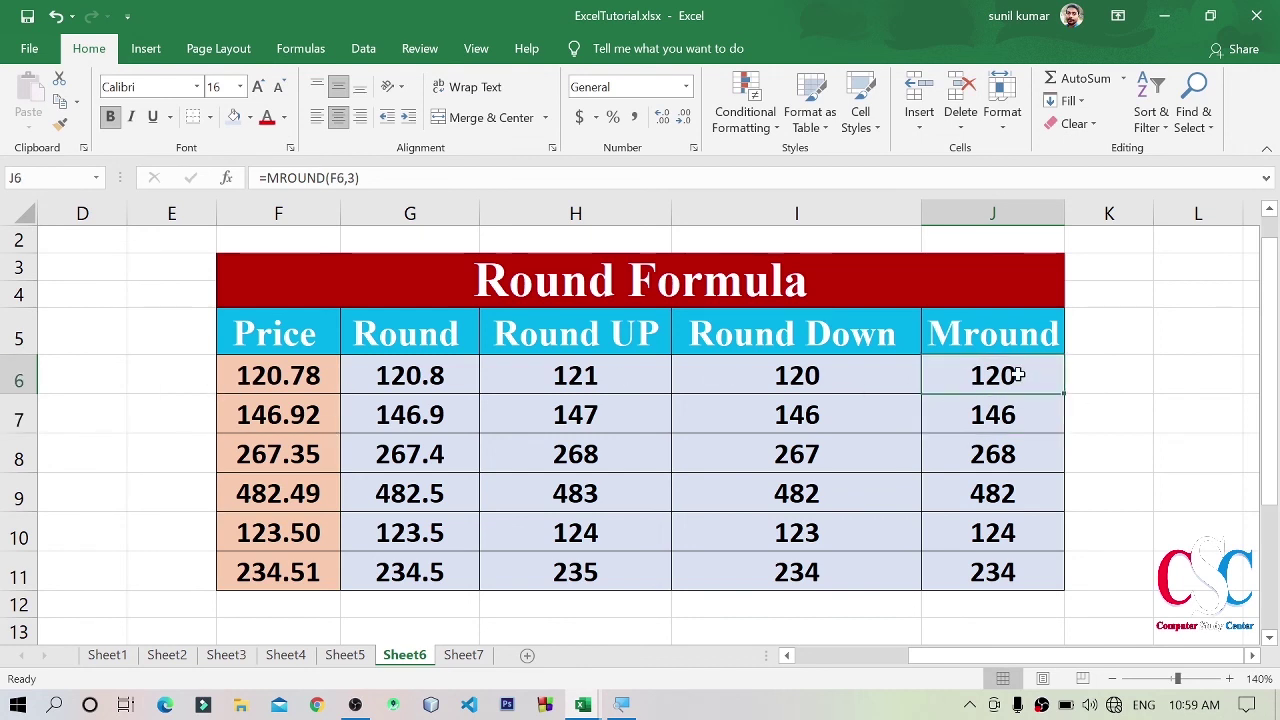
click(268, 378)
click(1014, 374)
- Fill the multiple-of-3 formula down to J11 and select J6:J11
double_click(1063, 394)
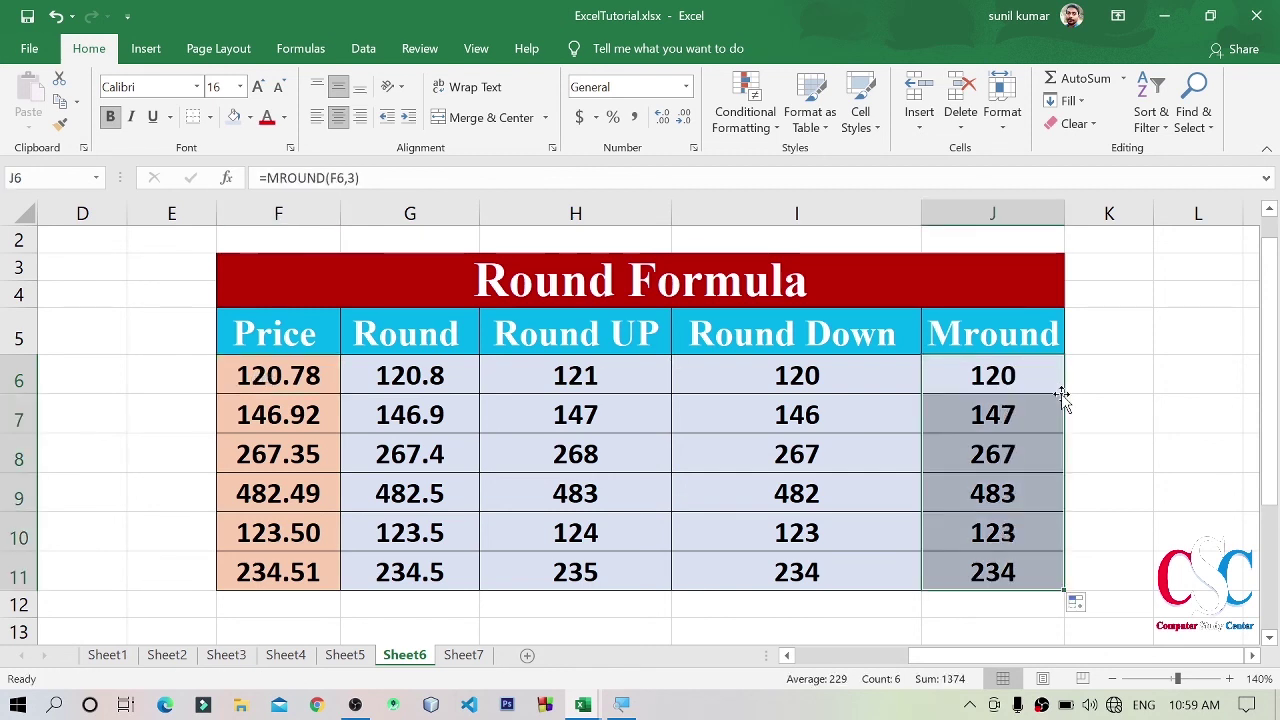
click(1158, 490)
click(1030, 380)
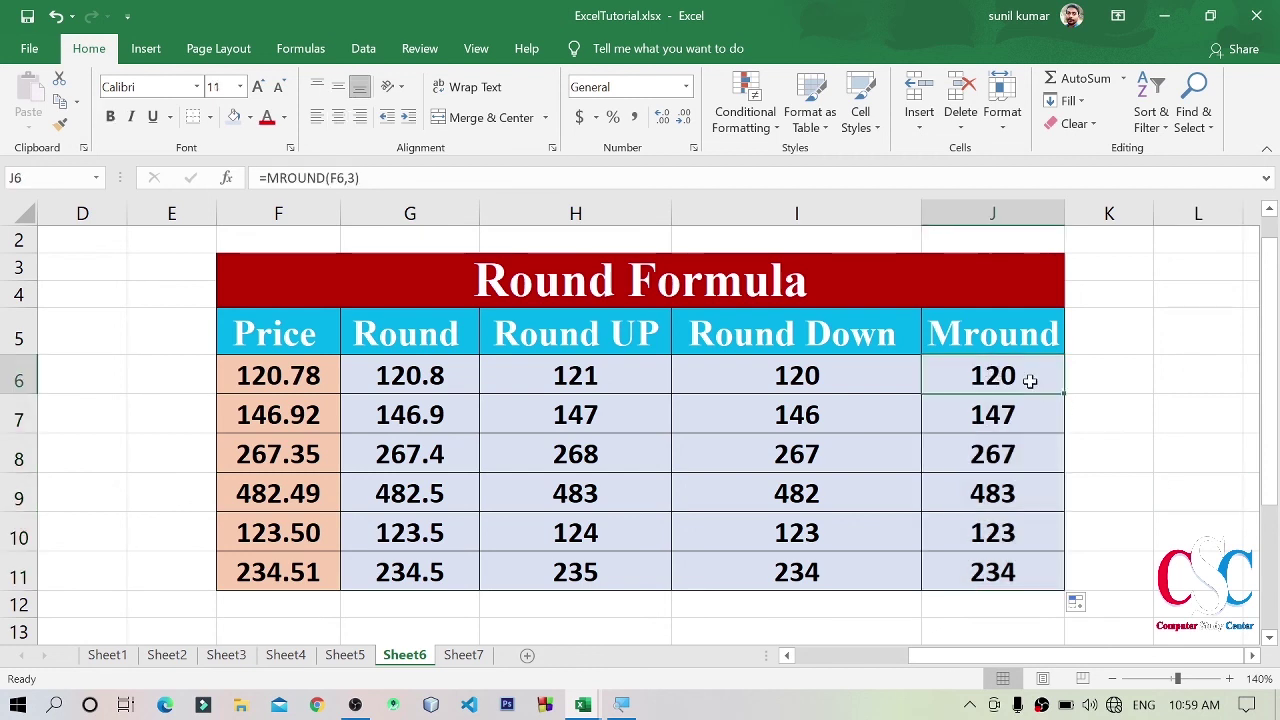
drag(1030, 380, 1028, 572)
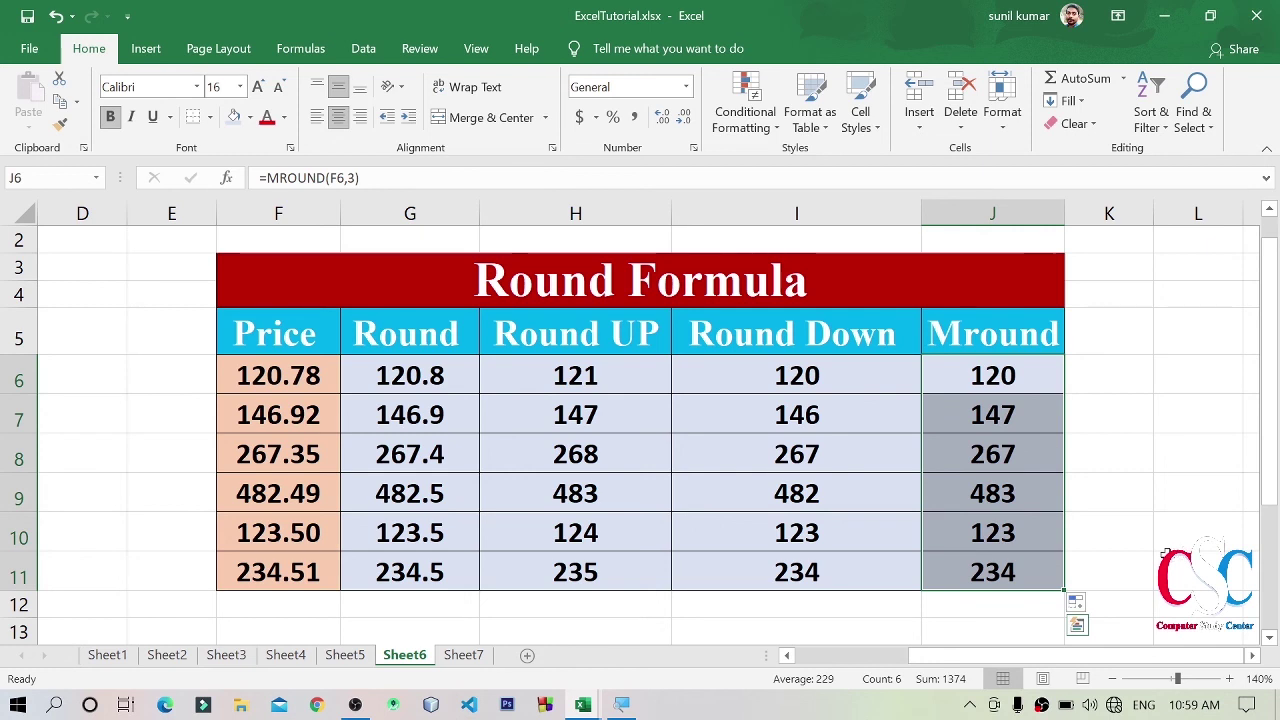
- Change J6 to =MROUND(F6,100) and fill it down the Mround column
double_click(1018, 378)
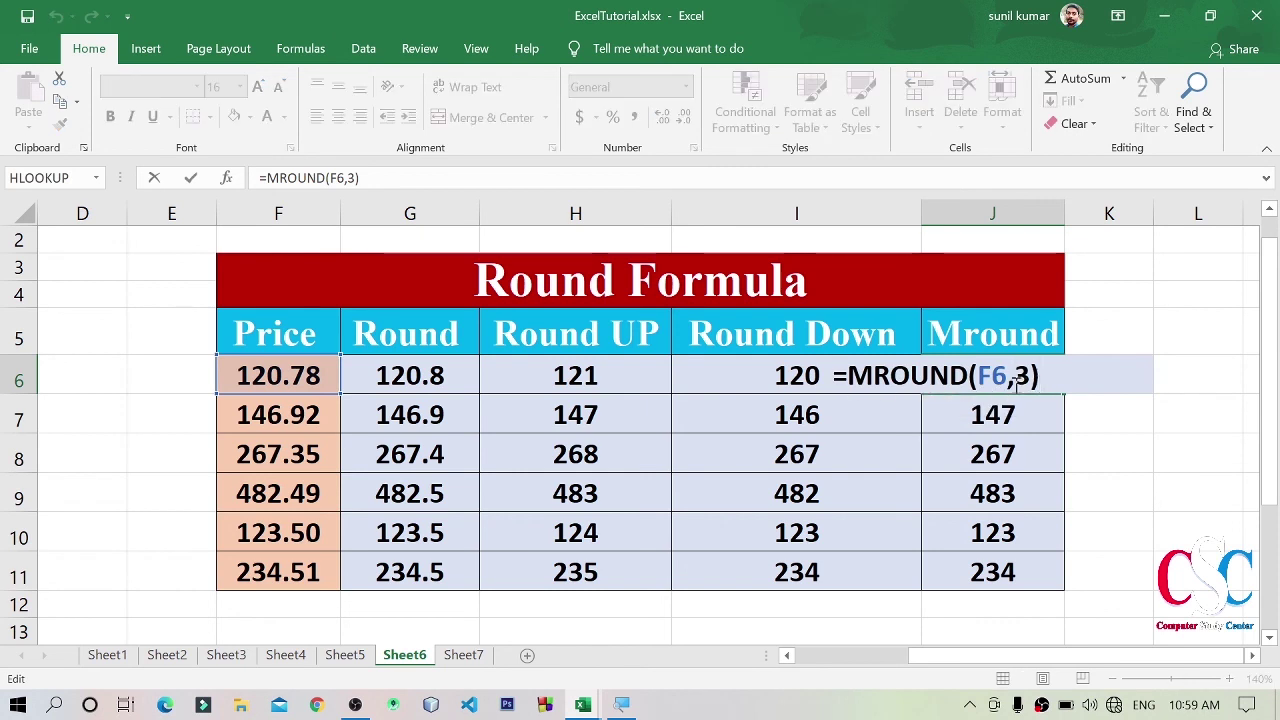
key(BackSpace)
text(1)
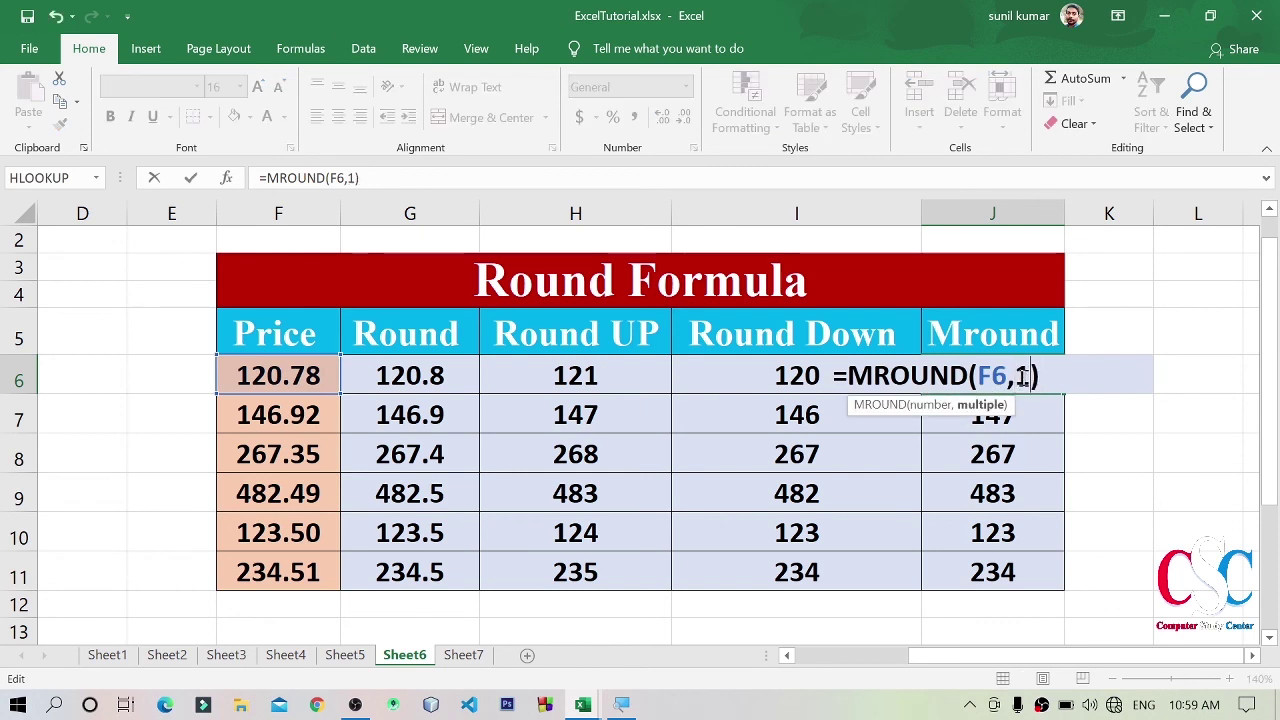
text(00)
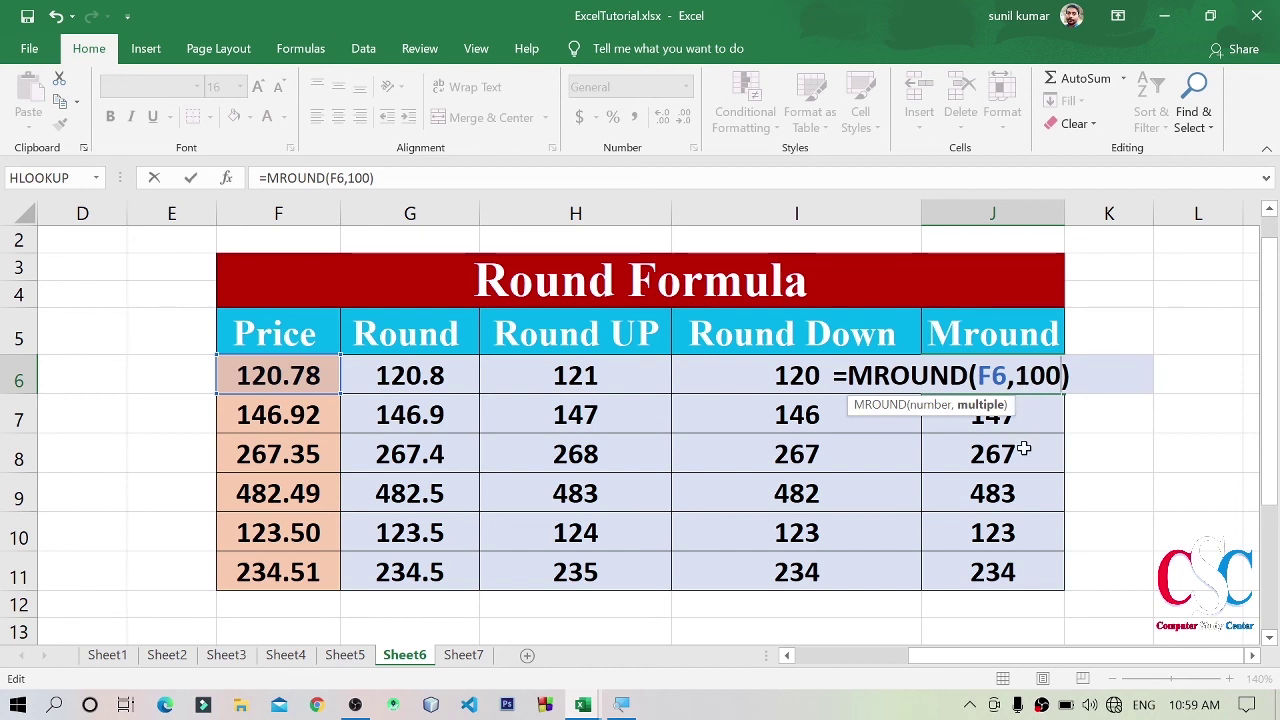
key(Return)
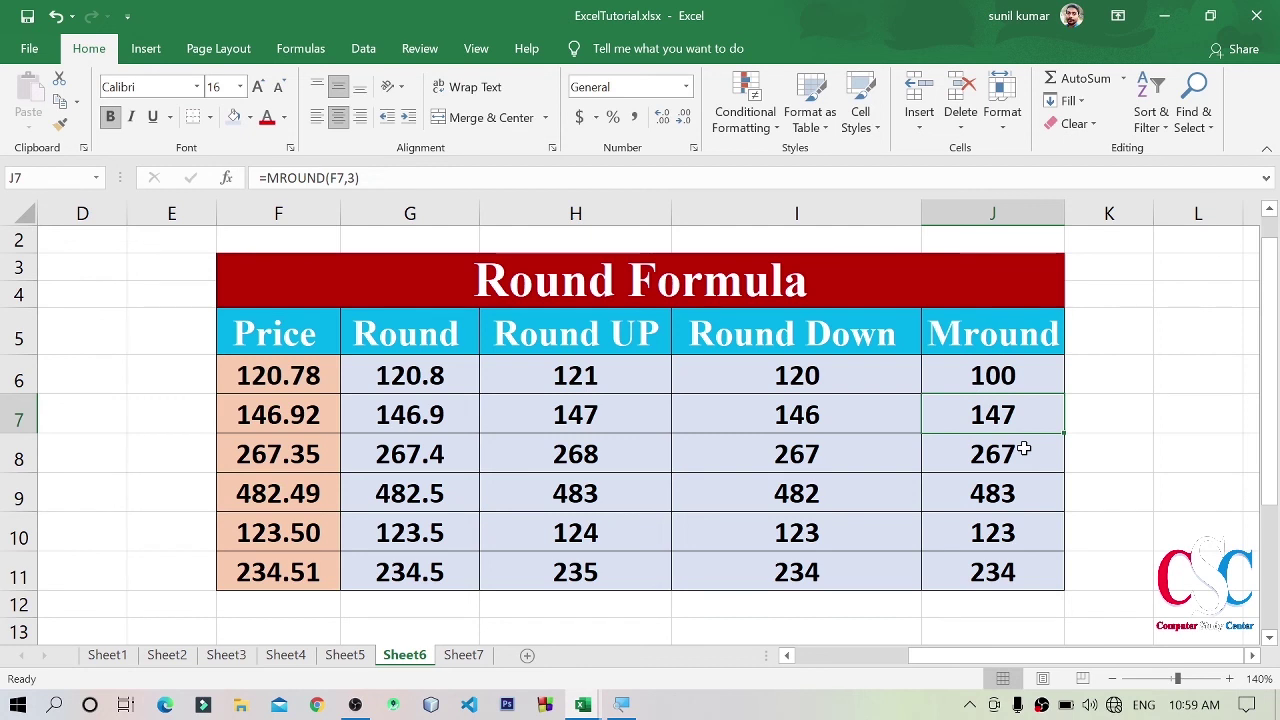
click(1025, 370)
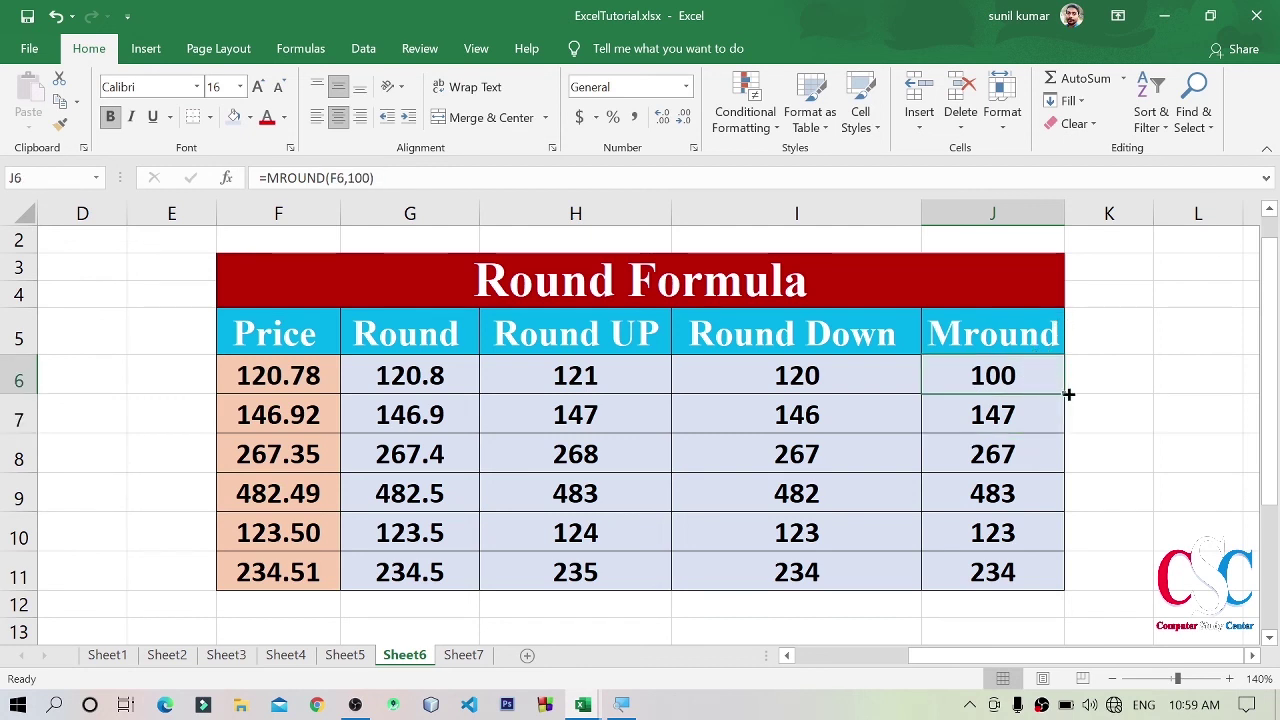
double_click(1066, 395)
- Check each Mround formula from J6 to J11 and compare the results with the Price values
click(998, 375)
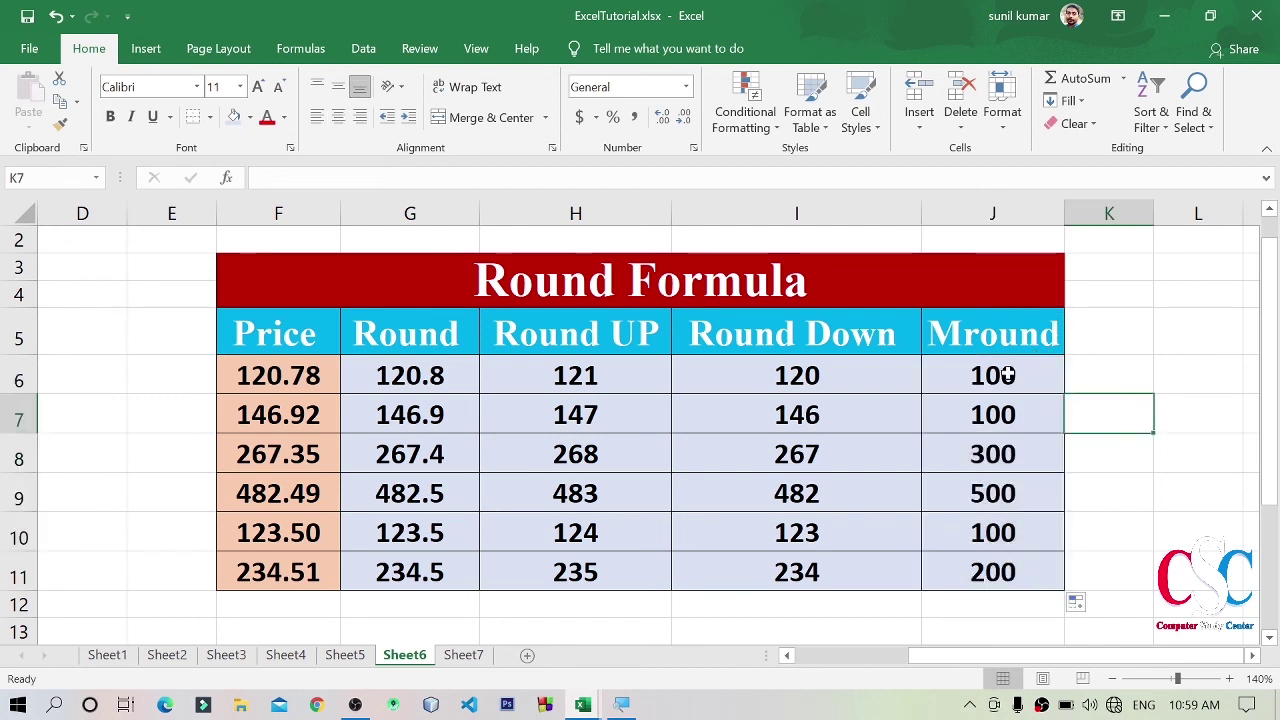
click(1005, 413)
click(1005, 458)
click(1008, 493)
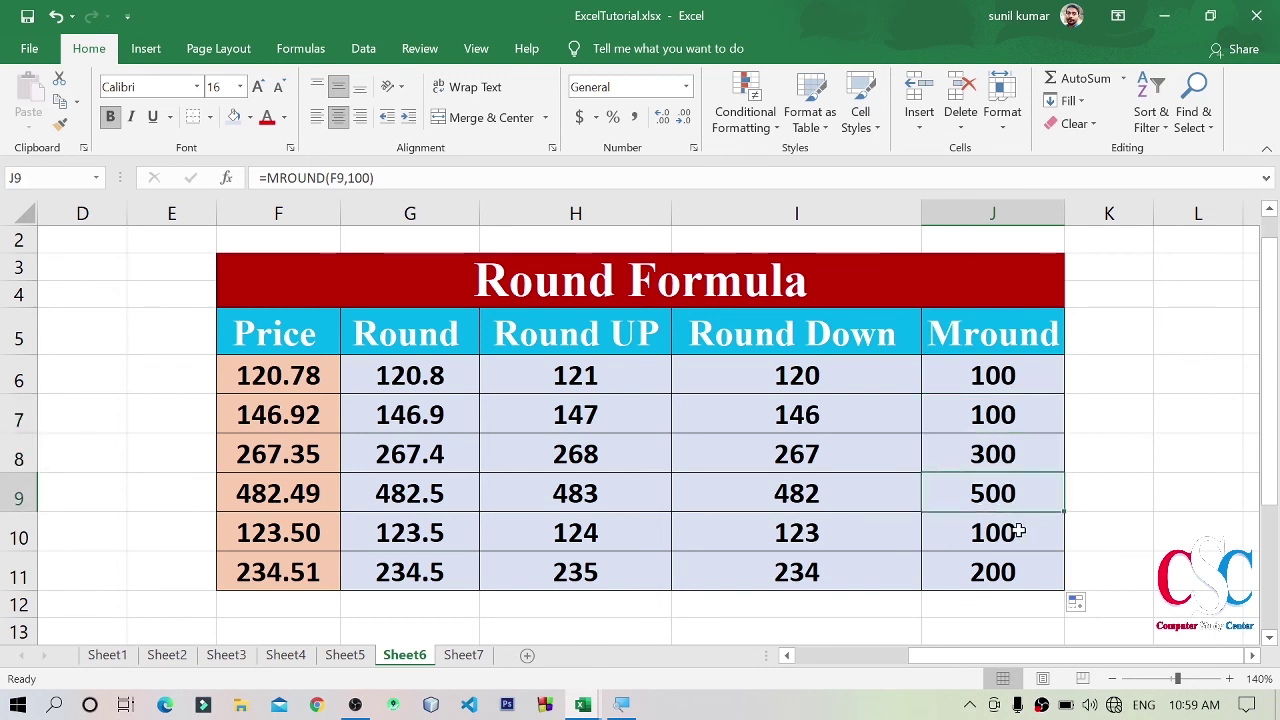
click(1020, 531)
click(1020, 568)
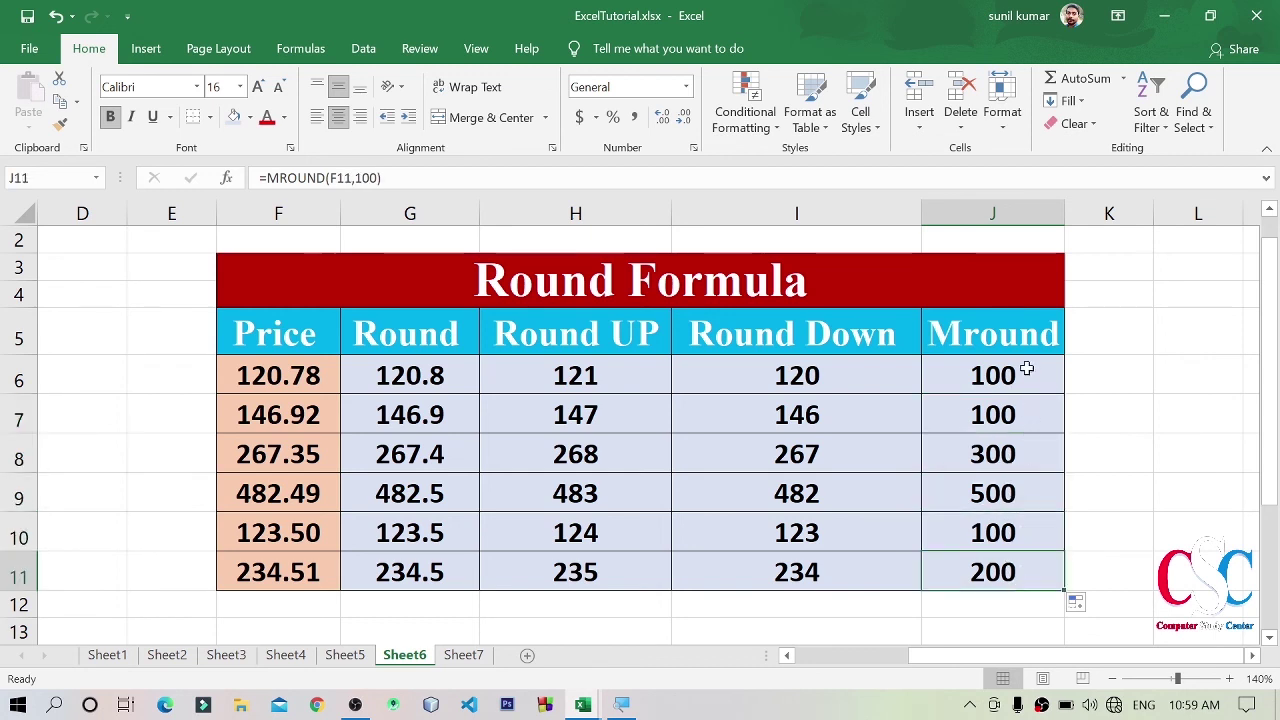
drag(1026, 368, 1034, 563)
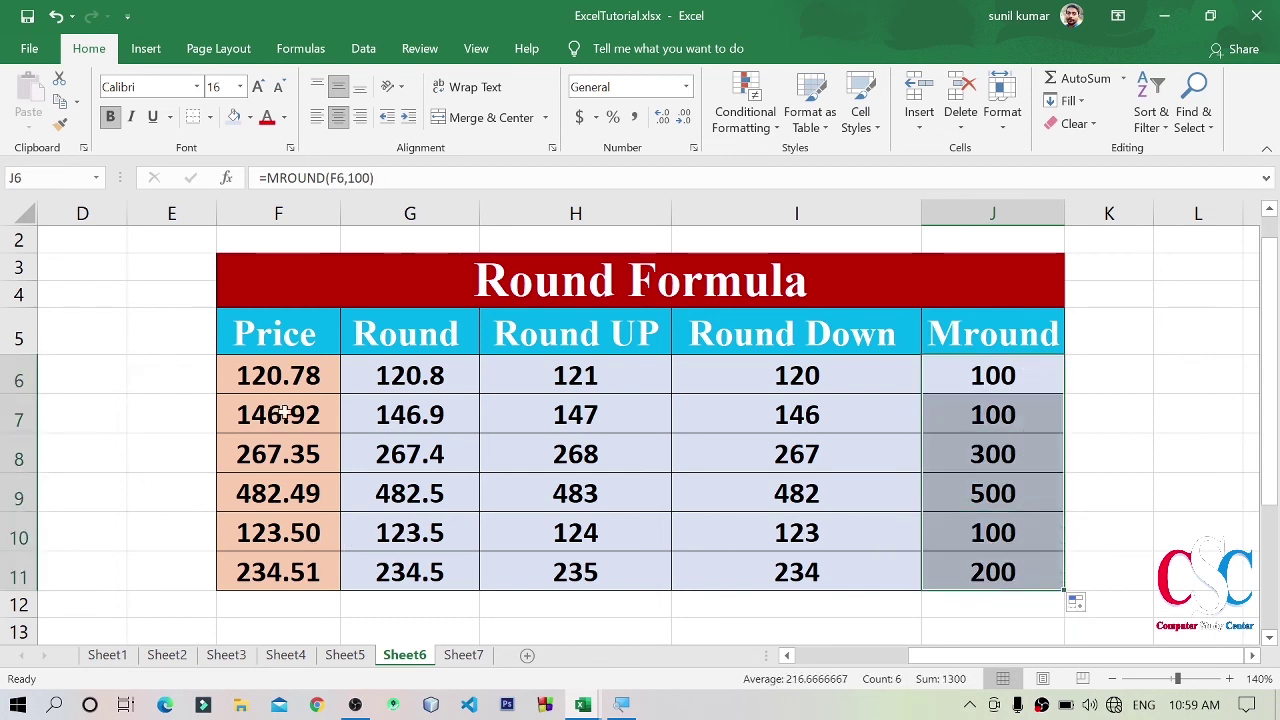
drag(298, 377, 290, 570)
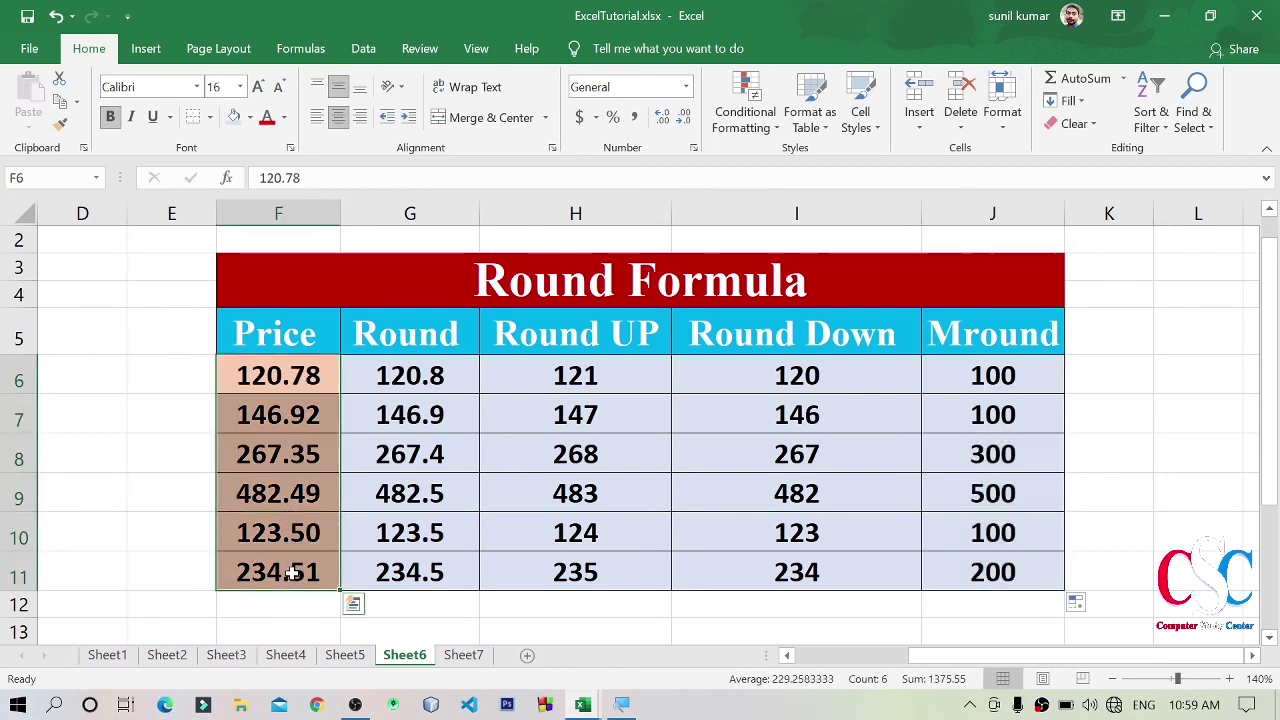
drag(1025, 372, 1014, 569)
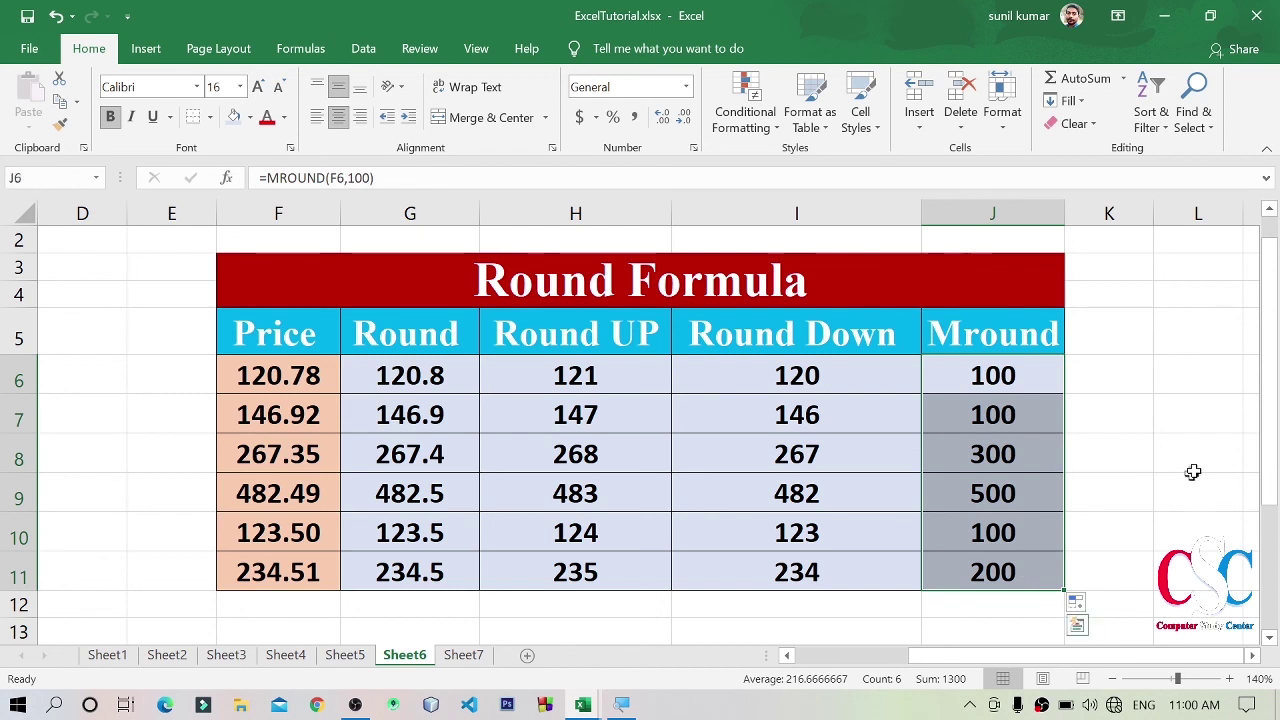
click(17, 493)
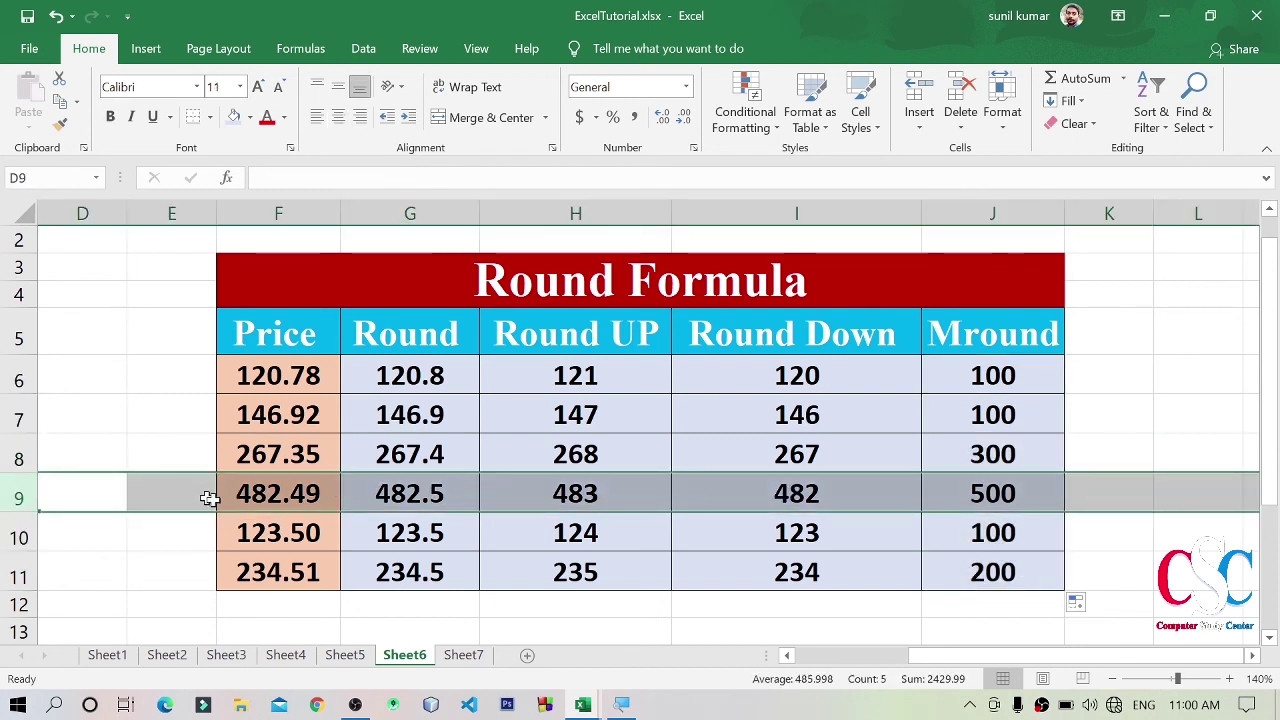
click(276, 494)
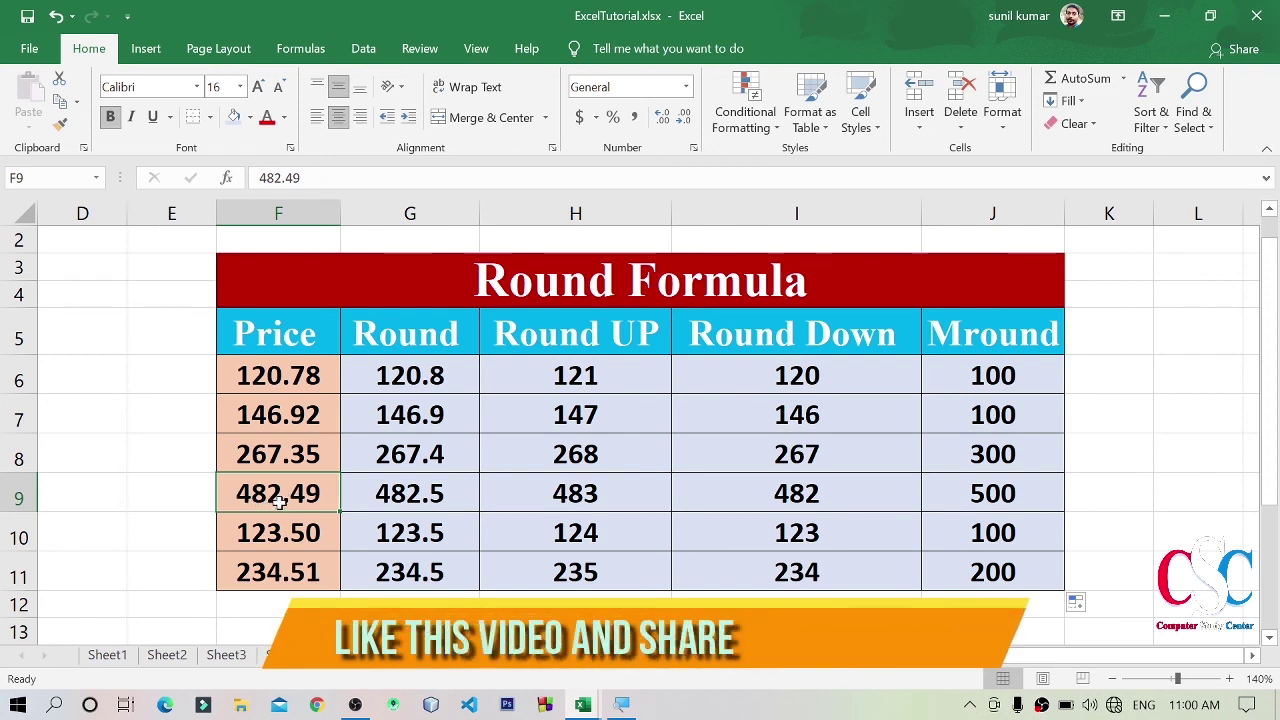
click(1005, 494)
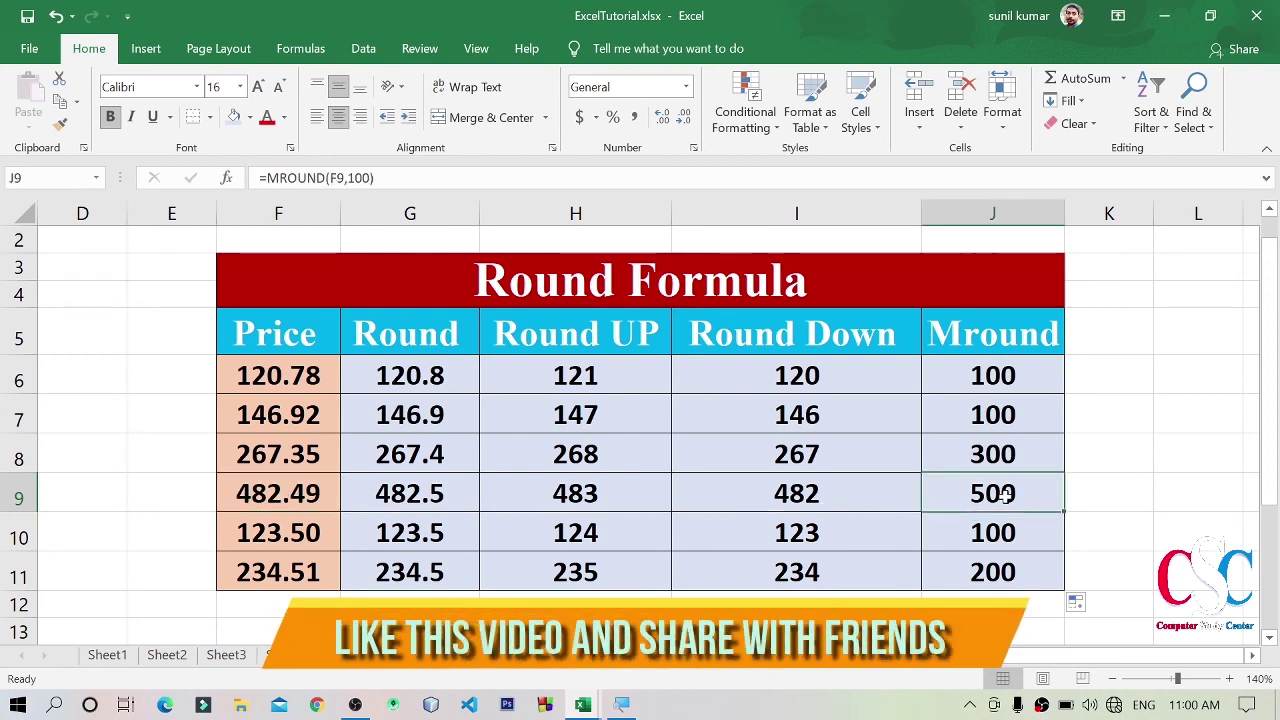
click(254, 494)
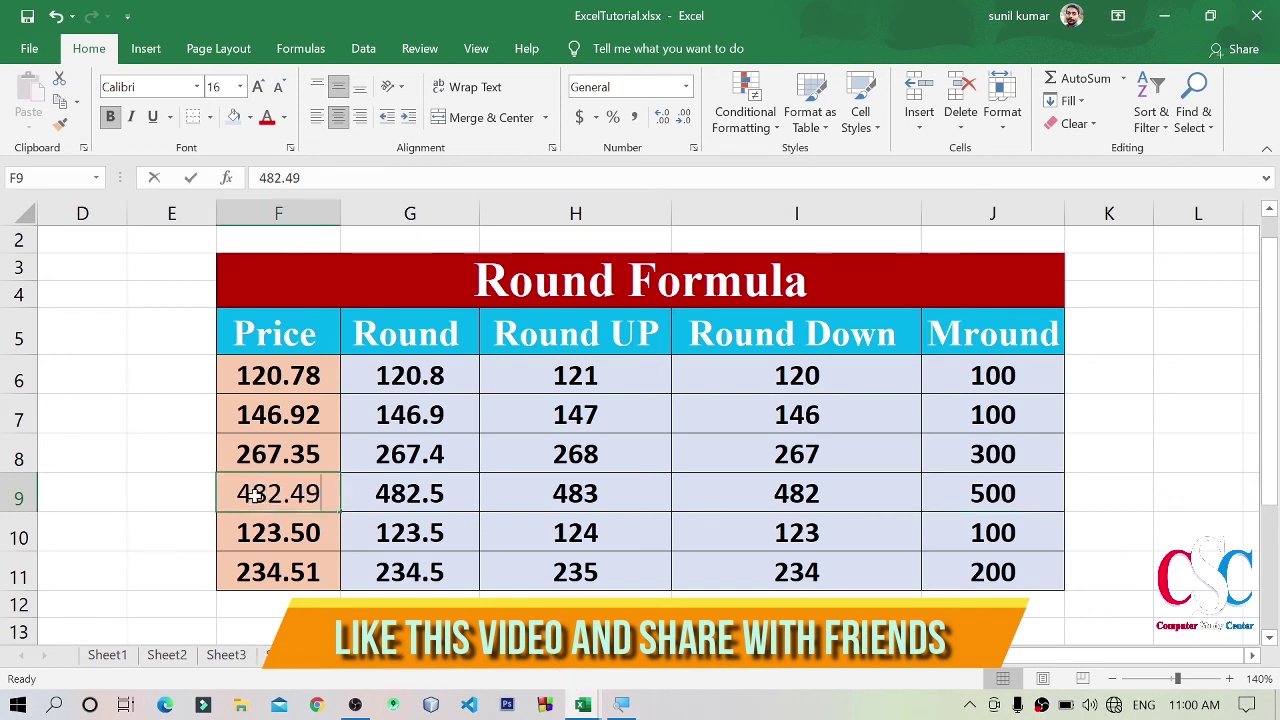
double_click(254, 494)
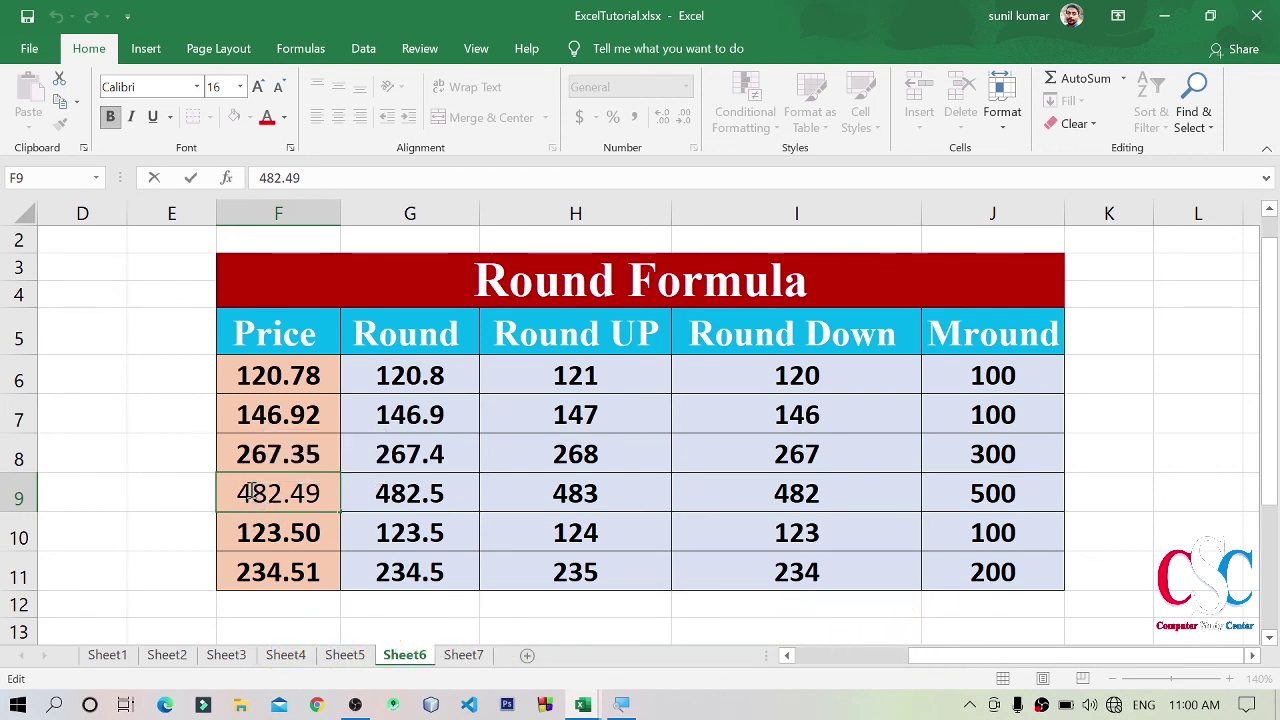
drag(252, 492, 240, 492)
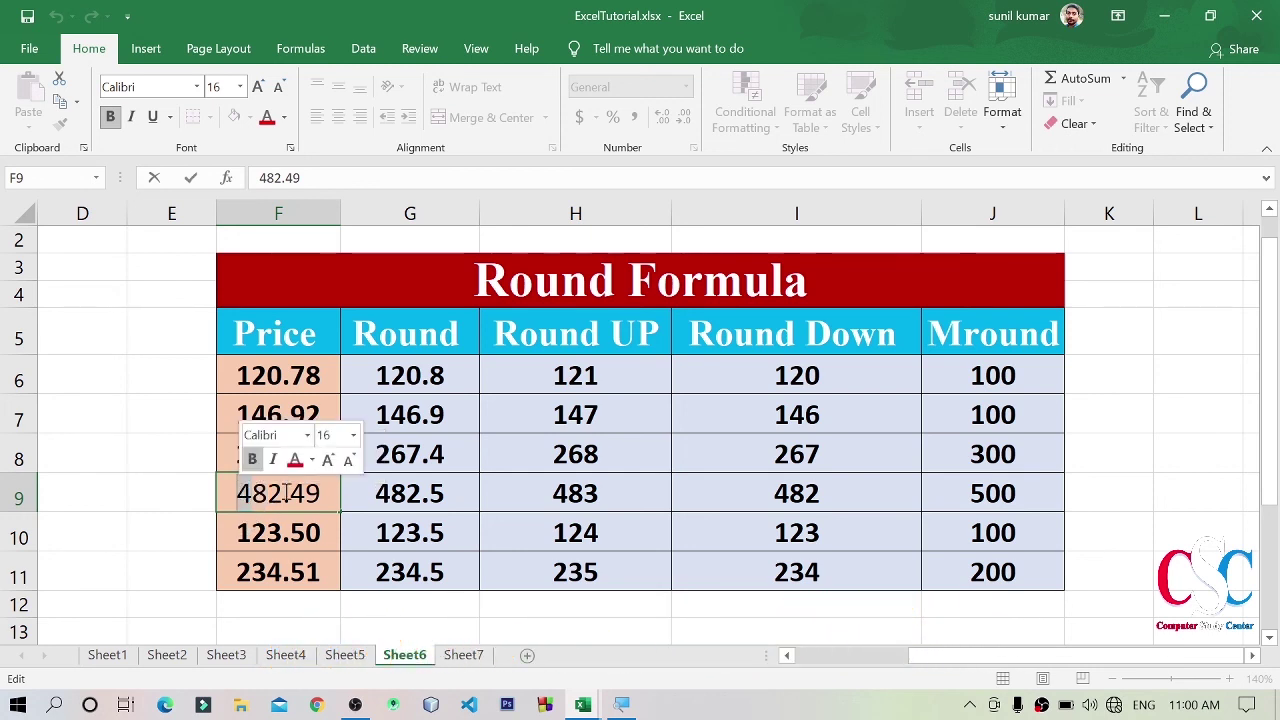
click(494, 527)
drag(1063, 491, 1068, 490)
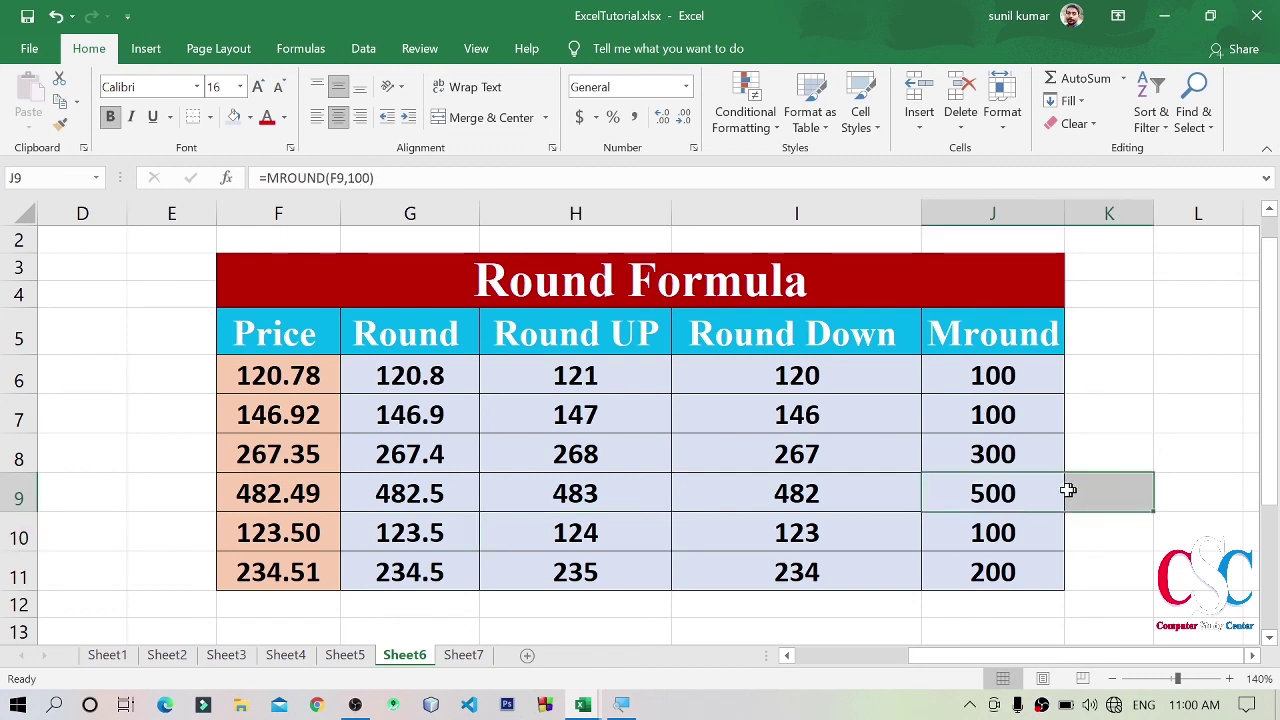
drag(1018, 370, 1023, 571)
drag(1014, 371, 1015, 570)
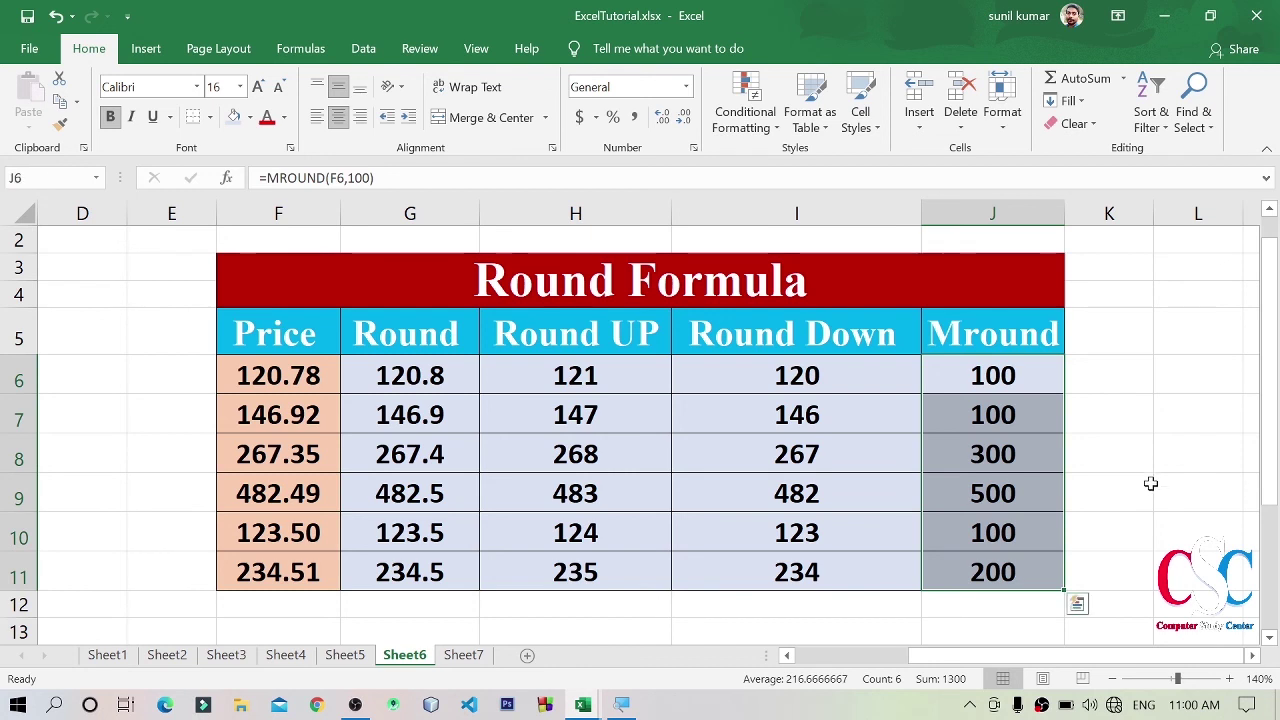
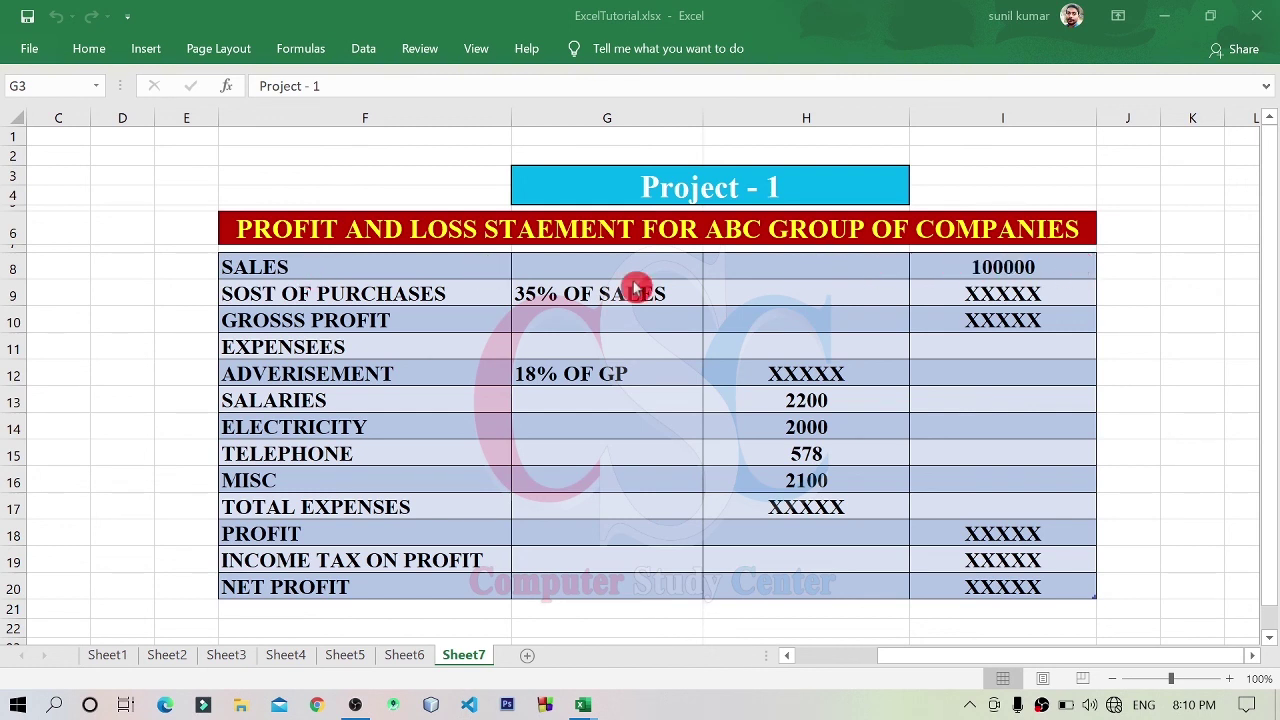
- Fix the row label so SOST OF PURCHASES reads COST OF PURCHASES
click(226, 295)
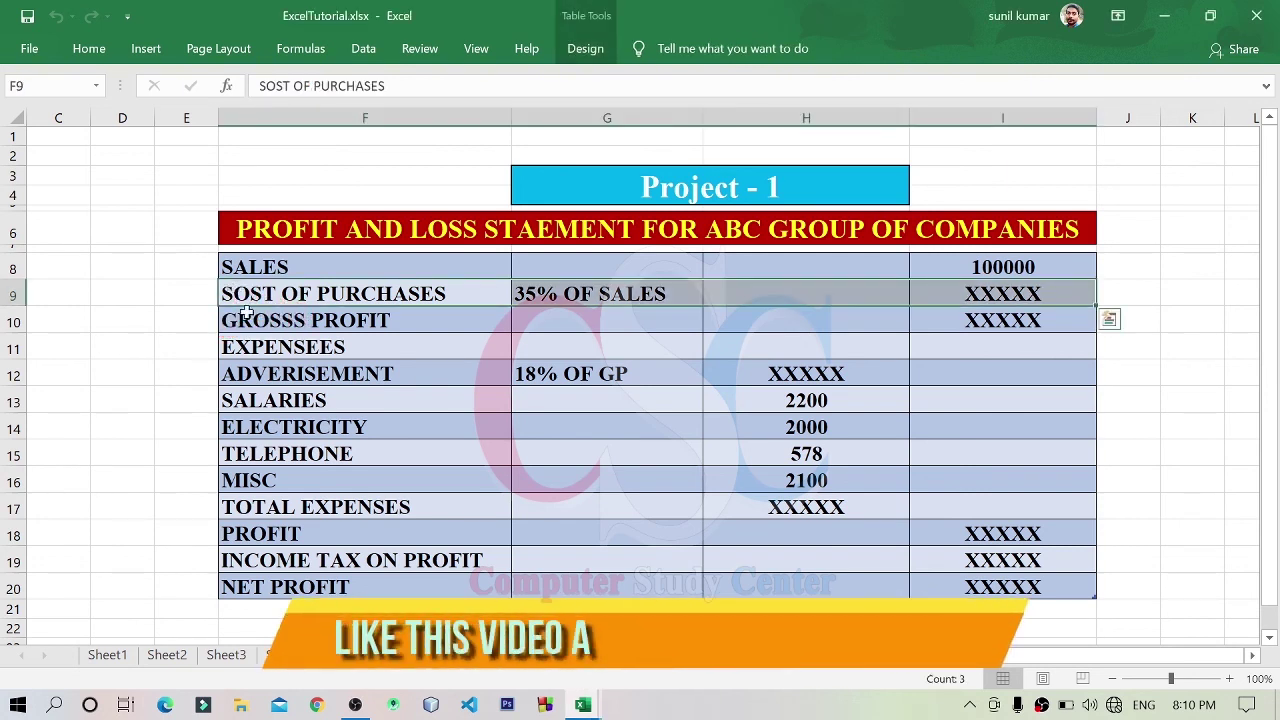
click(328, 291)
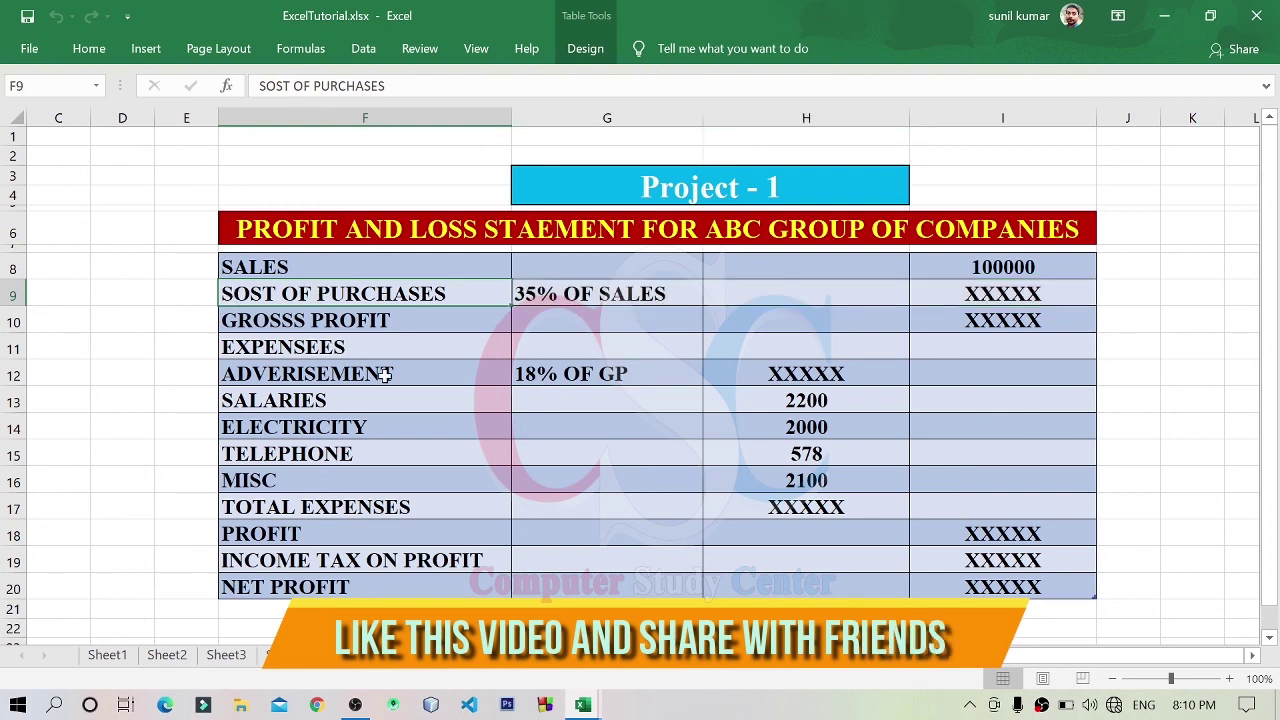
click(443, 375)
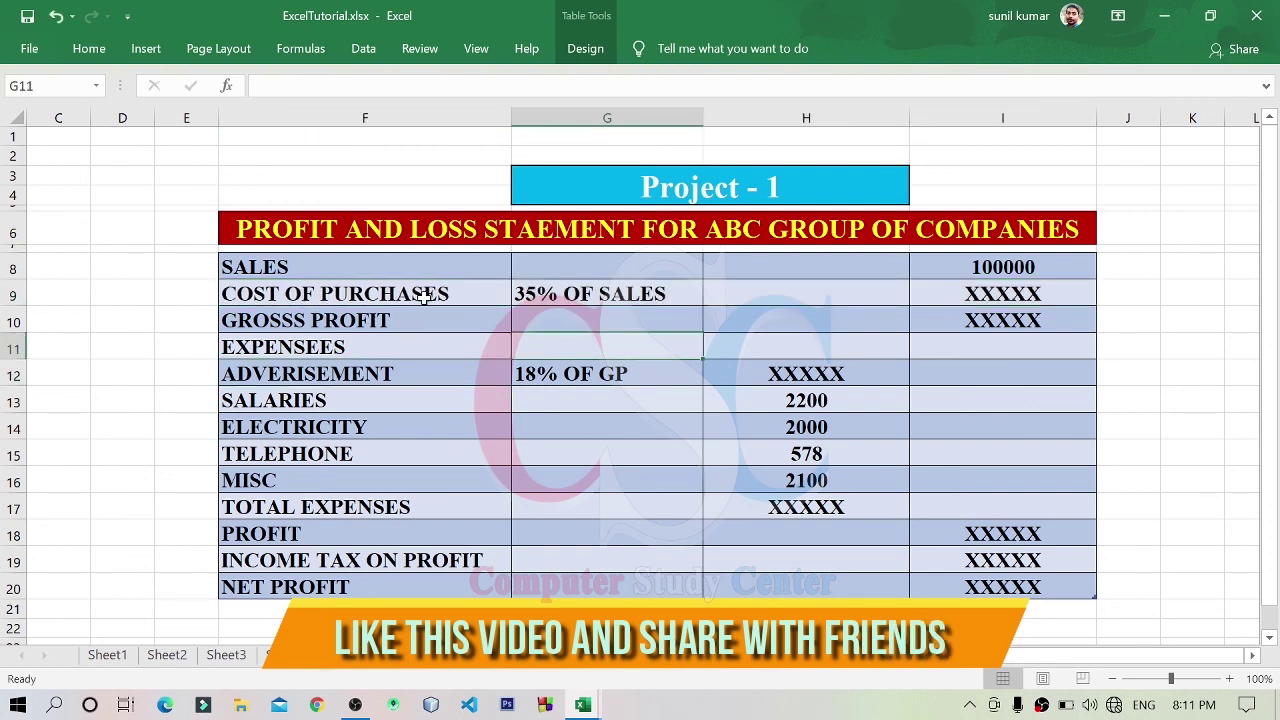
- Review the cost of purchases placeholder, the 35% OF SALES rule and the 100000 sales figure
click(1026, 293)
click(580, 298)
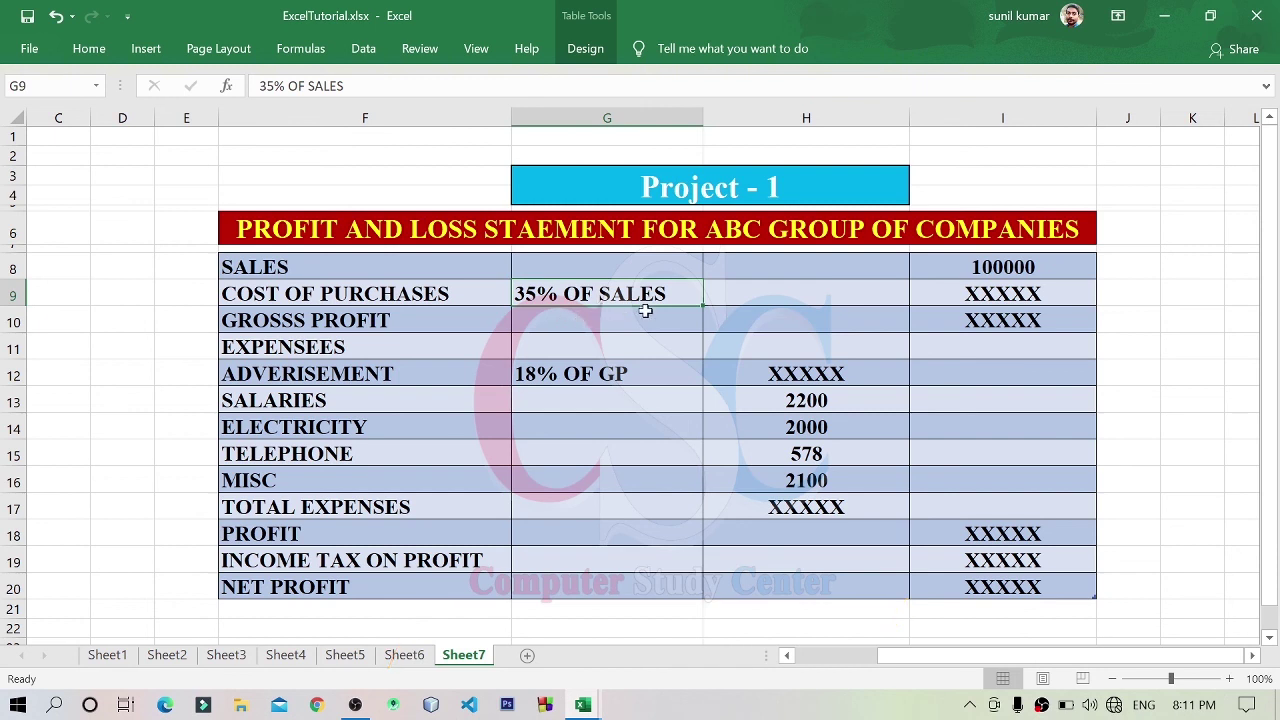
click(1047, 270)
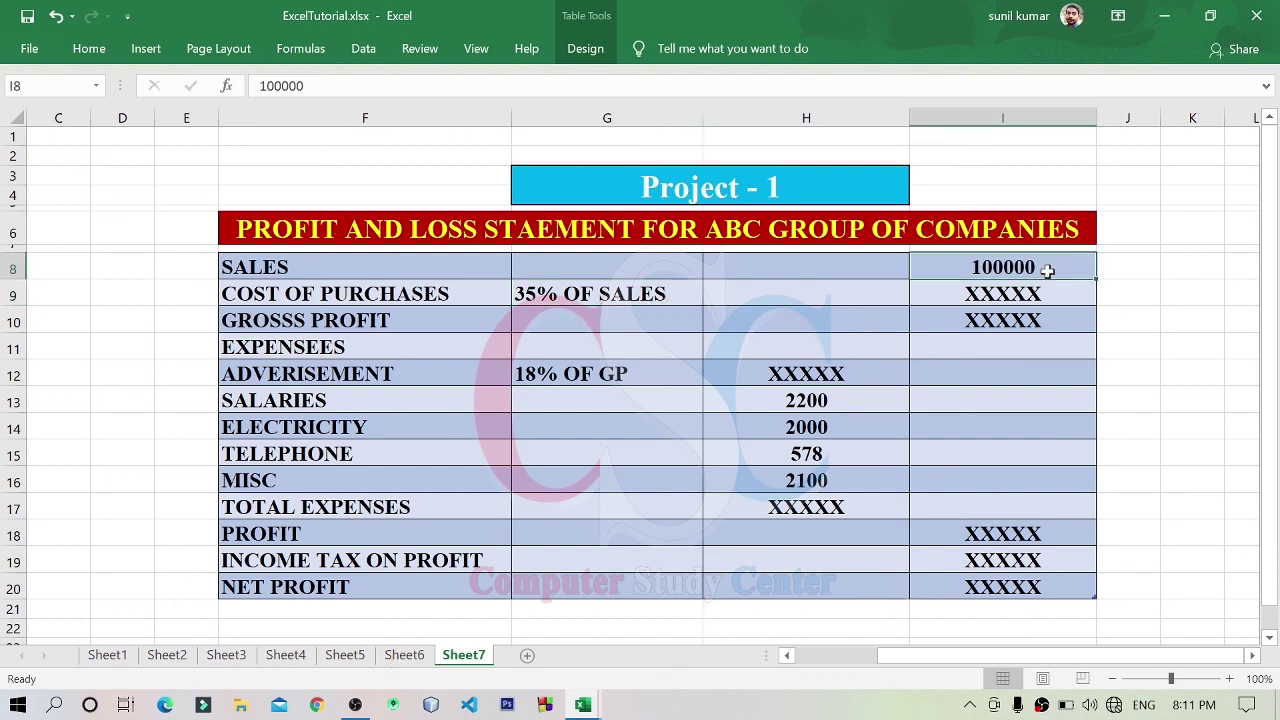
click(663, 298)
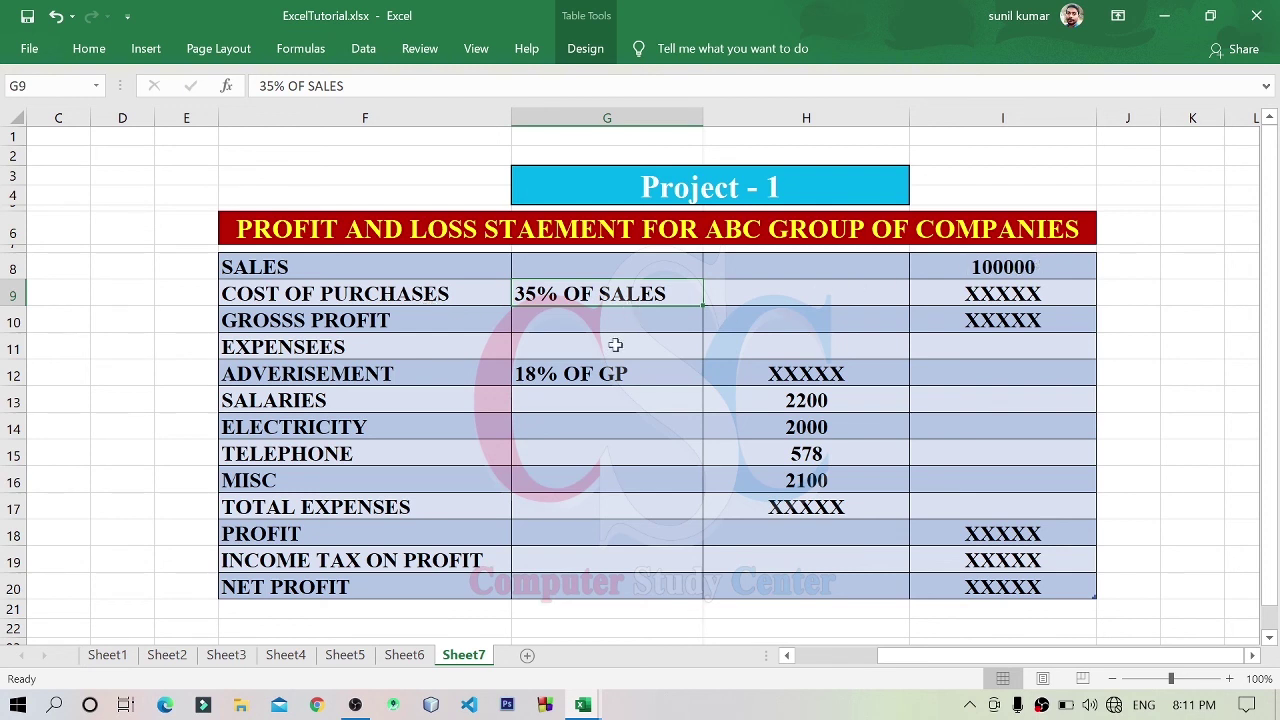
- Replace the I9 placeholder with =I8*35% so cost of purchases shows 35000
click(971, 296)
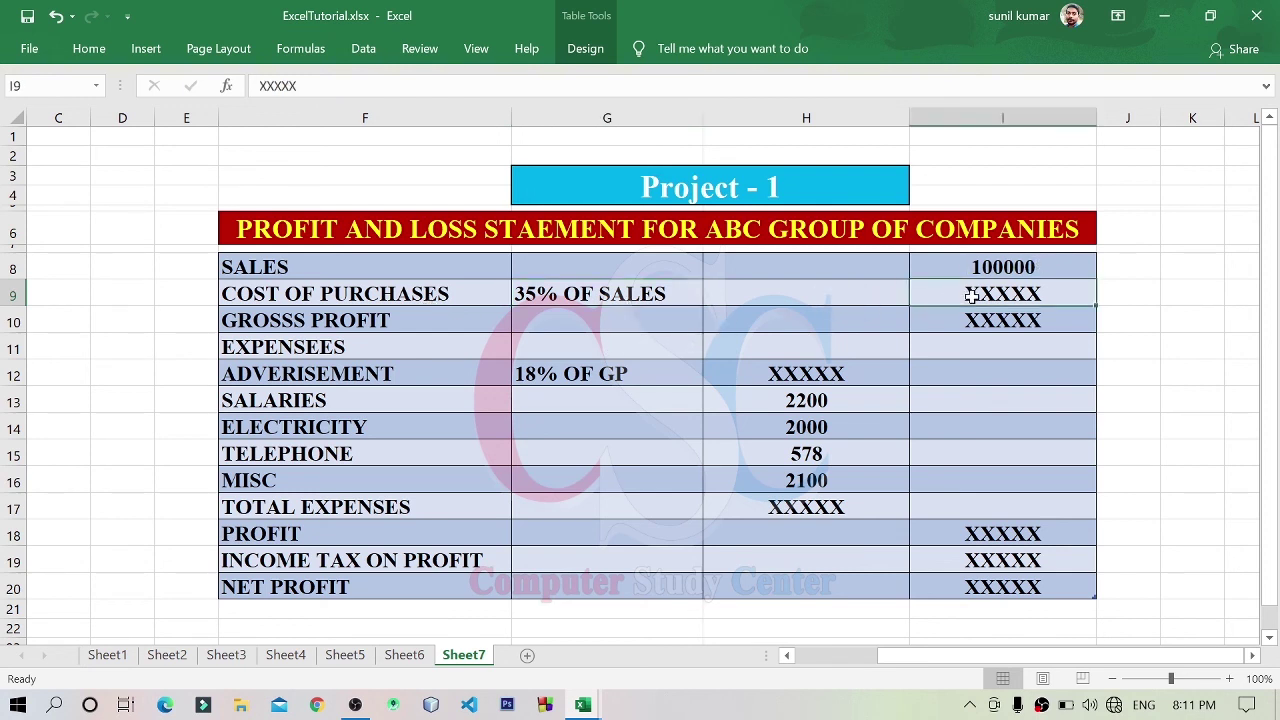
key(Delete)
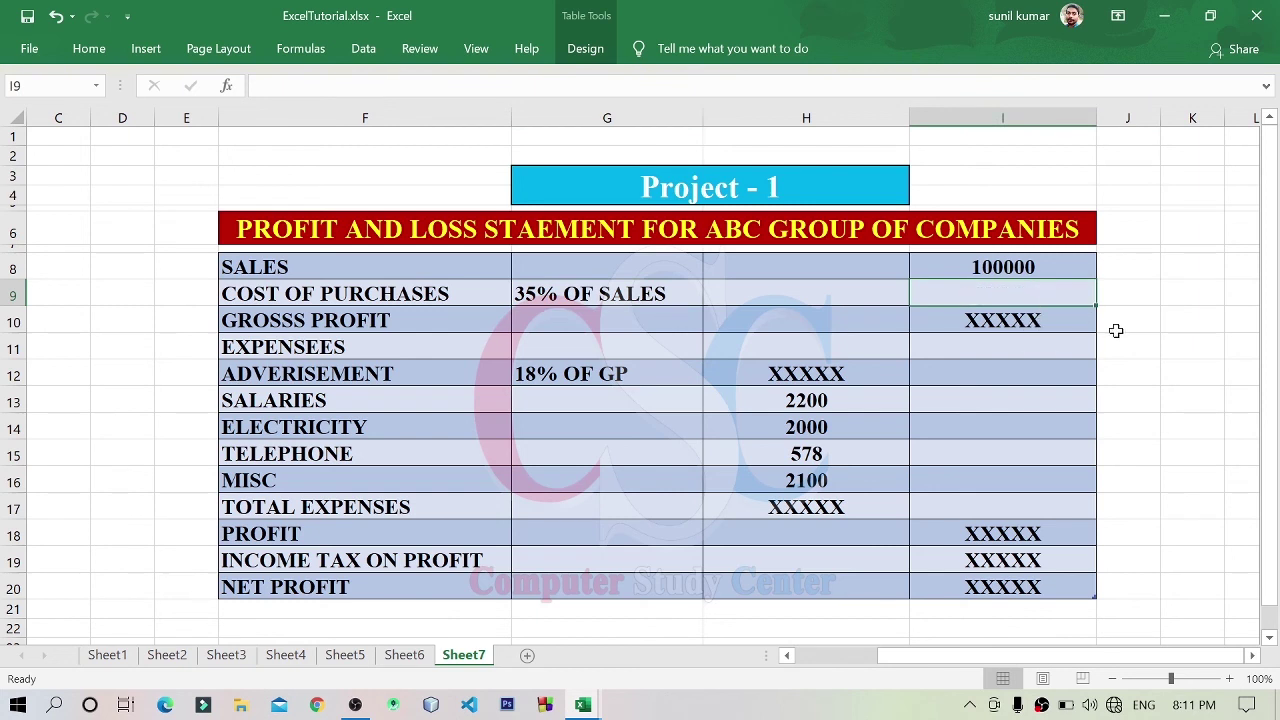
text(=)
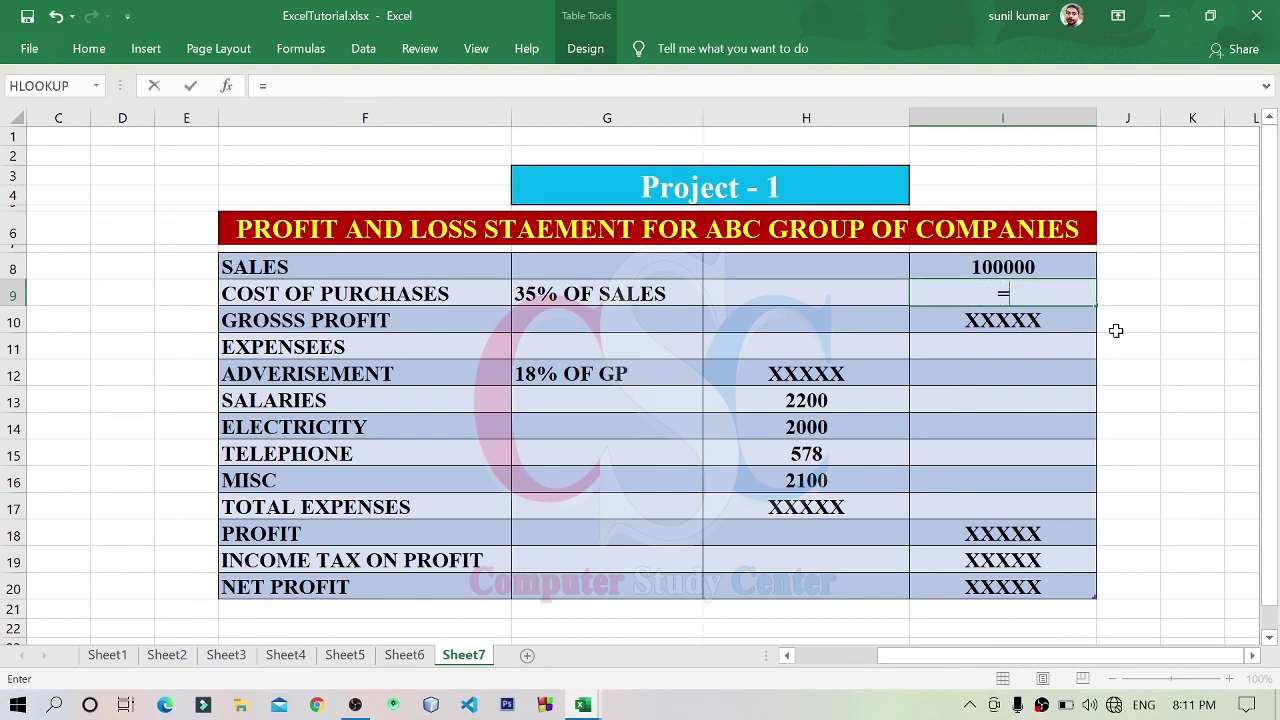
text(3)
key(BackSpace)
click(1018, 266)
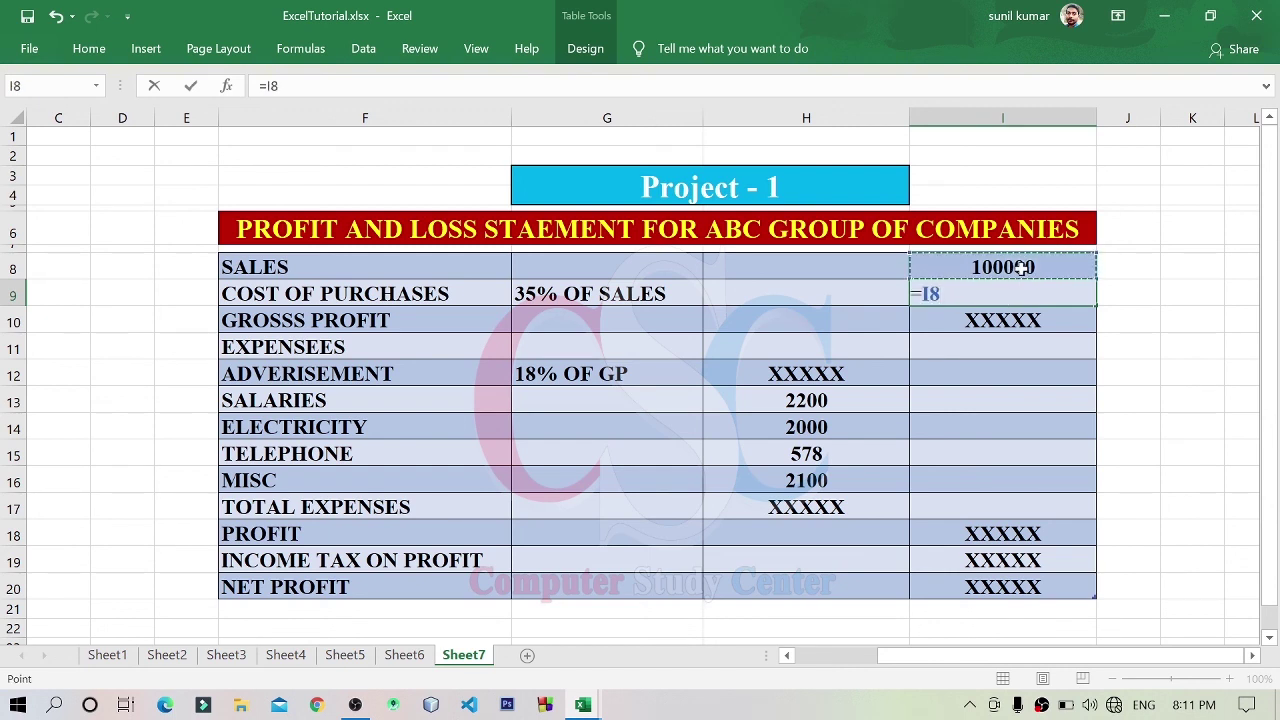
text(*)
text(35%)
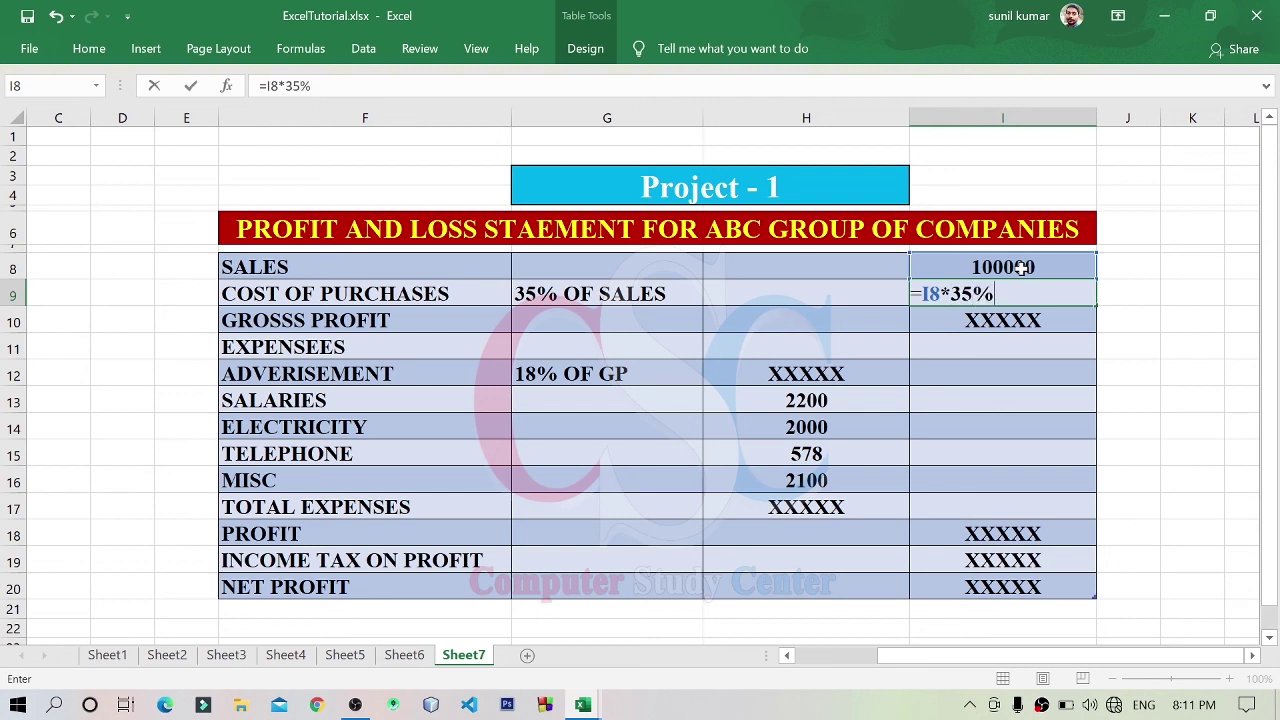
key(F2)
key(Left)
key(Left)
key(Left)
key(Return)
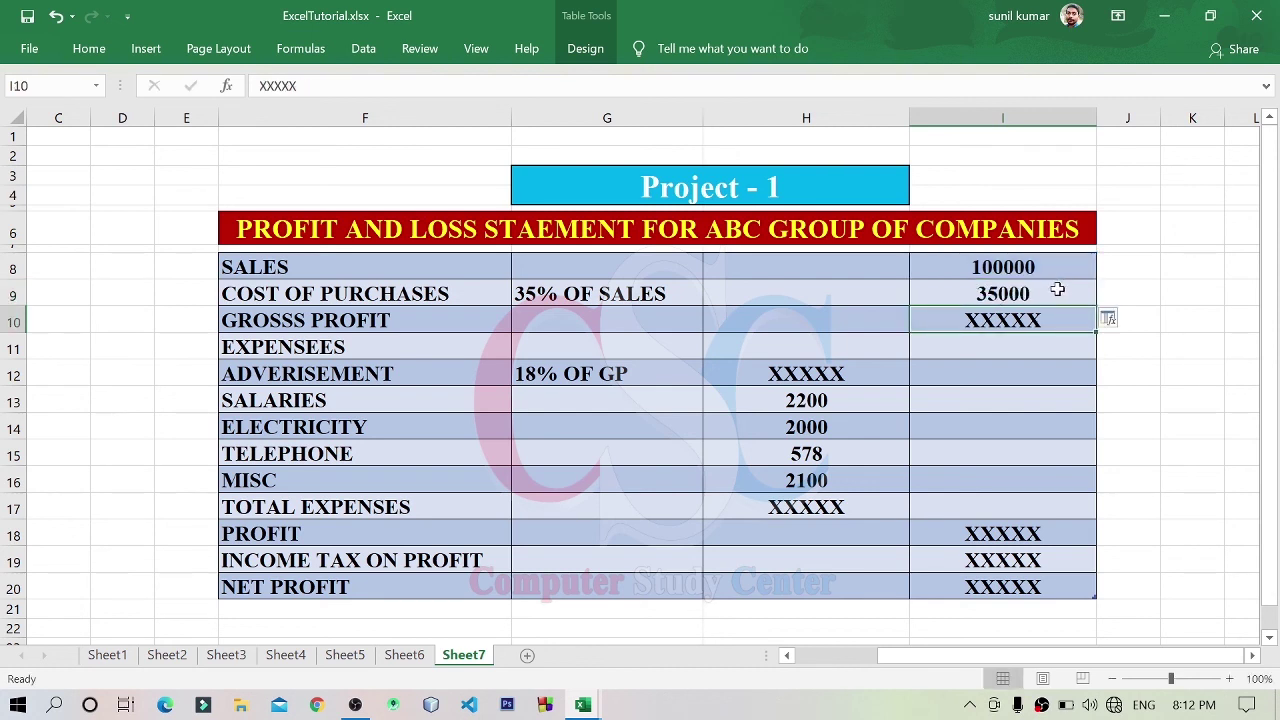
click(1057, 290)
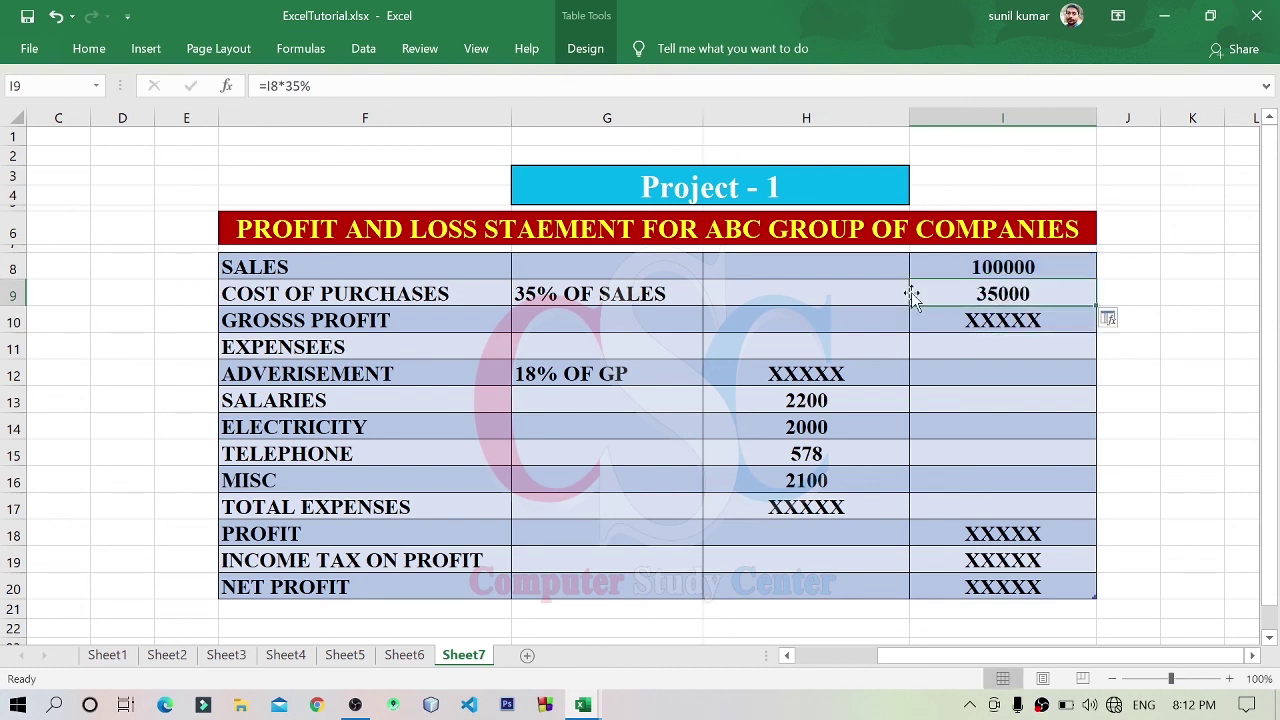
click(262, 321)
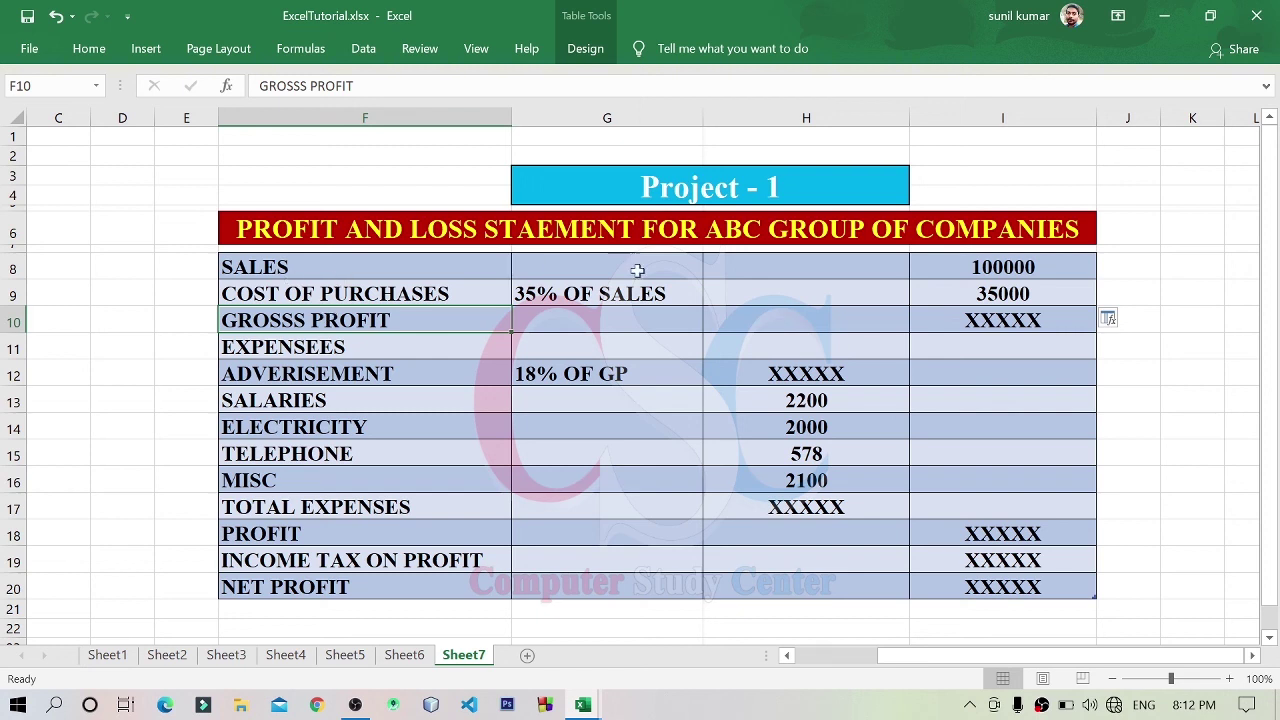
- Replace the I10 placeholder with =I8-I9 so gross profit shows 65000
click(958, 317)
key(Delete)
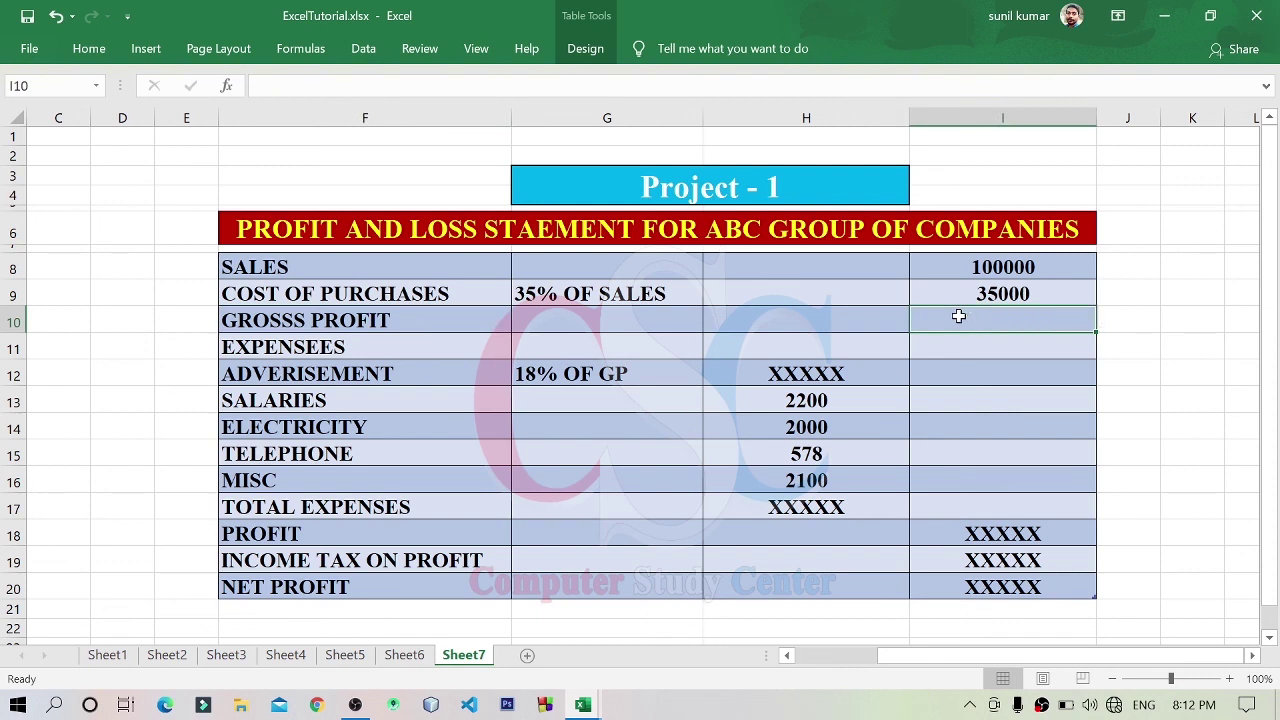
text(=)
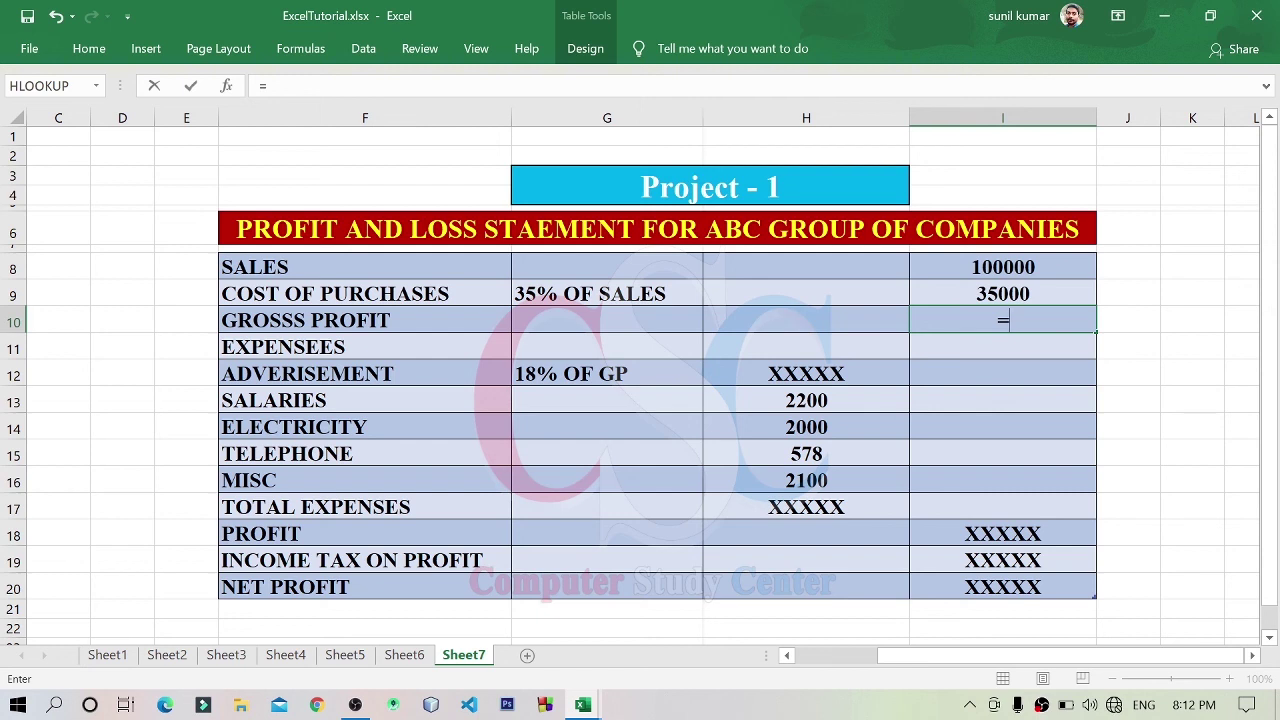
click(994, 270)
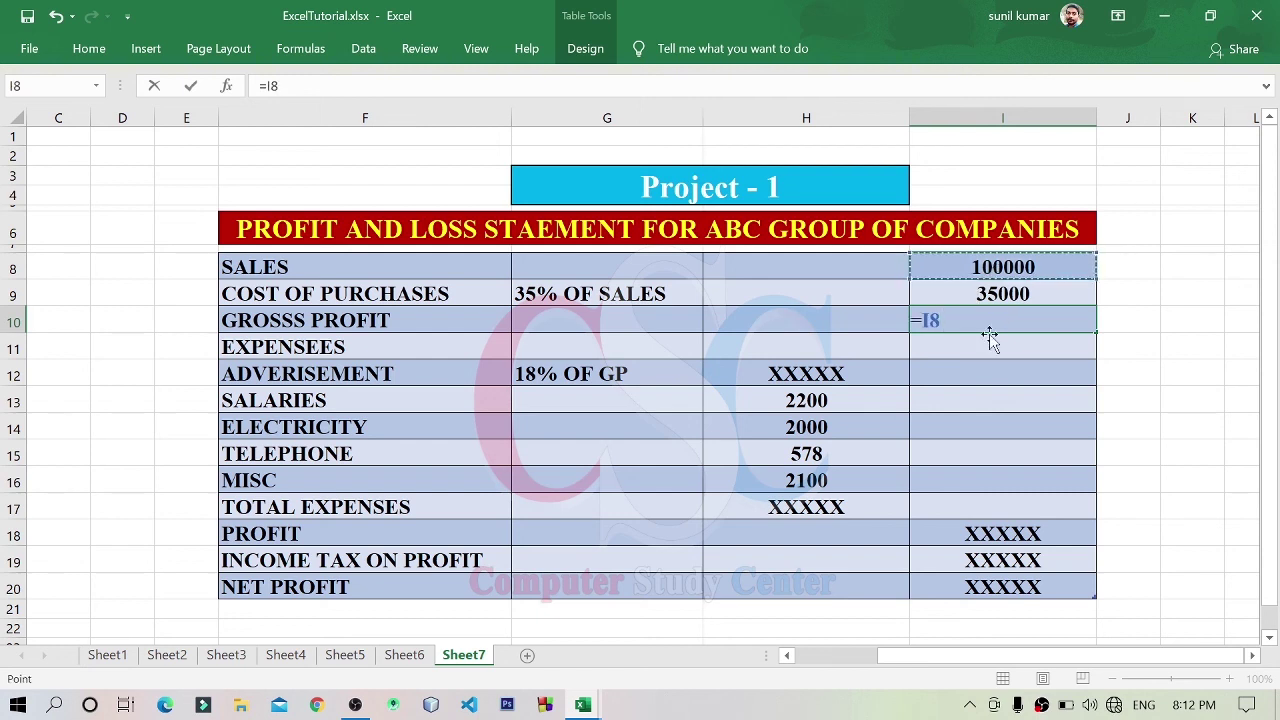
text(-)
click(1016, 296)
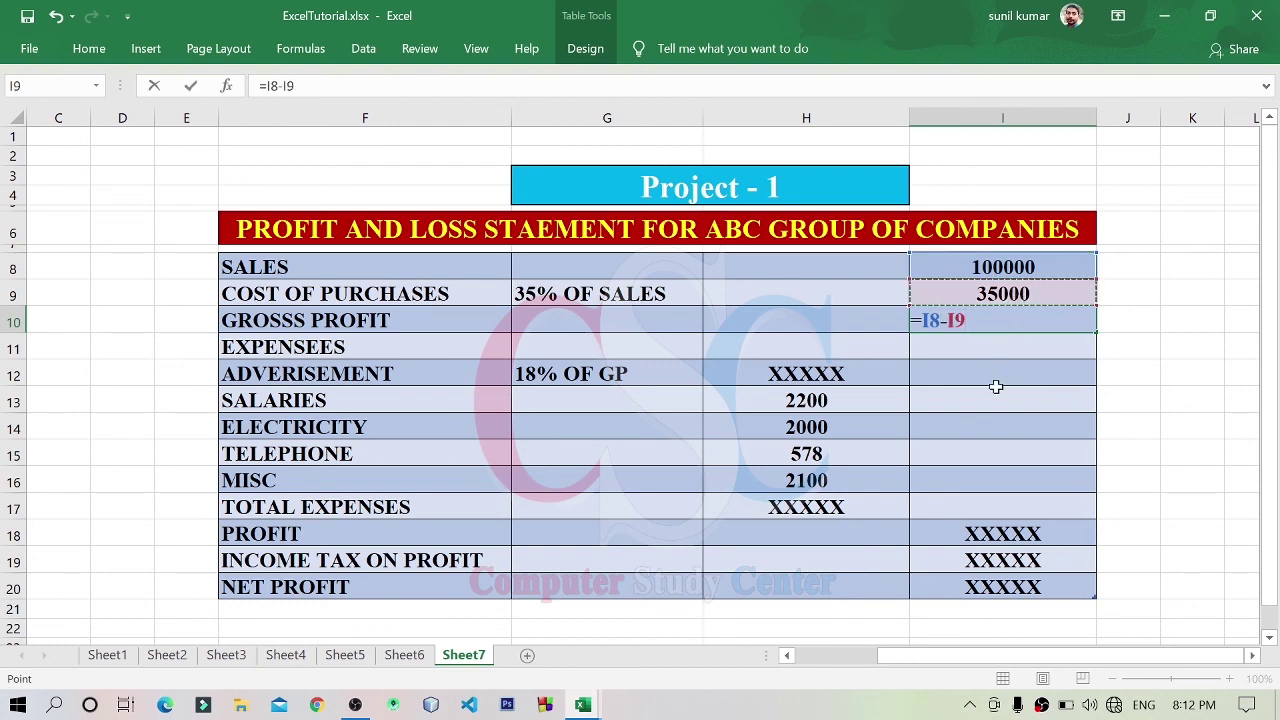
key(Return)
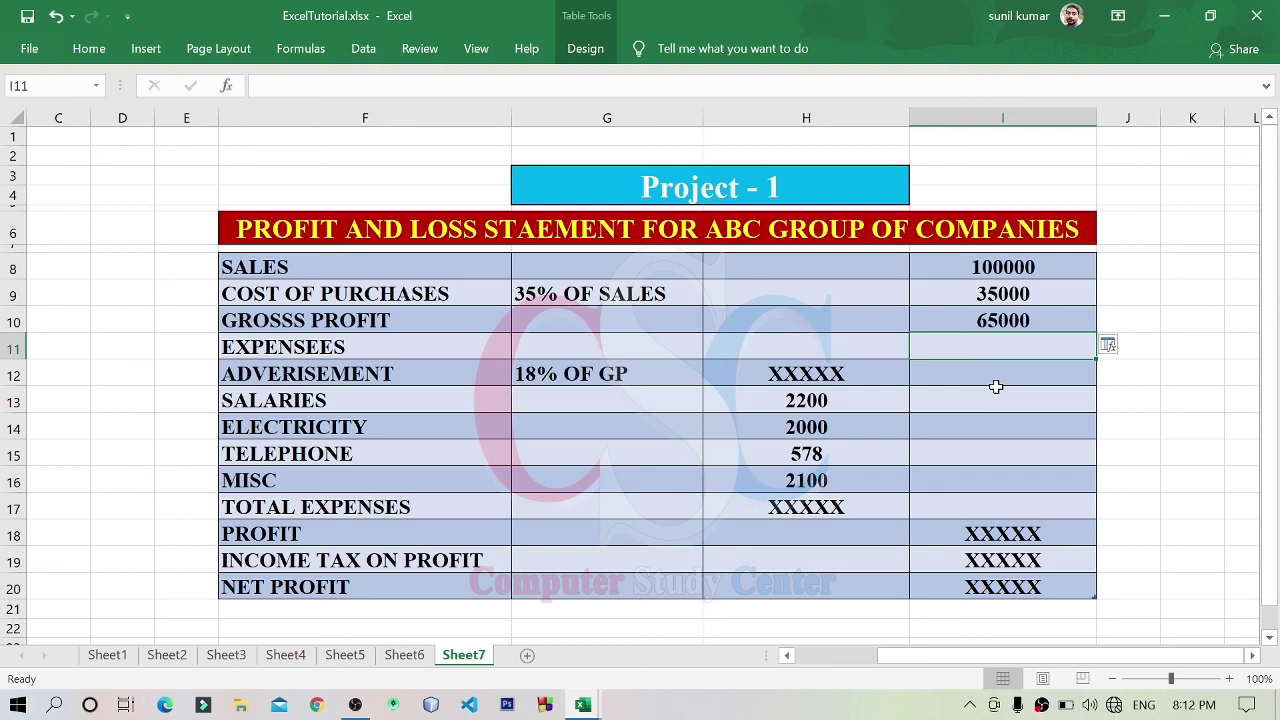
click(312, 346)
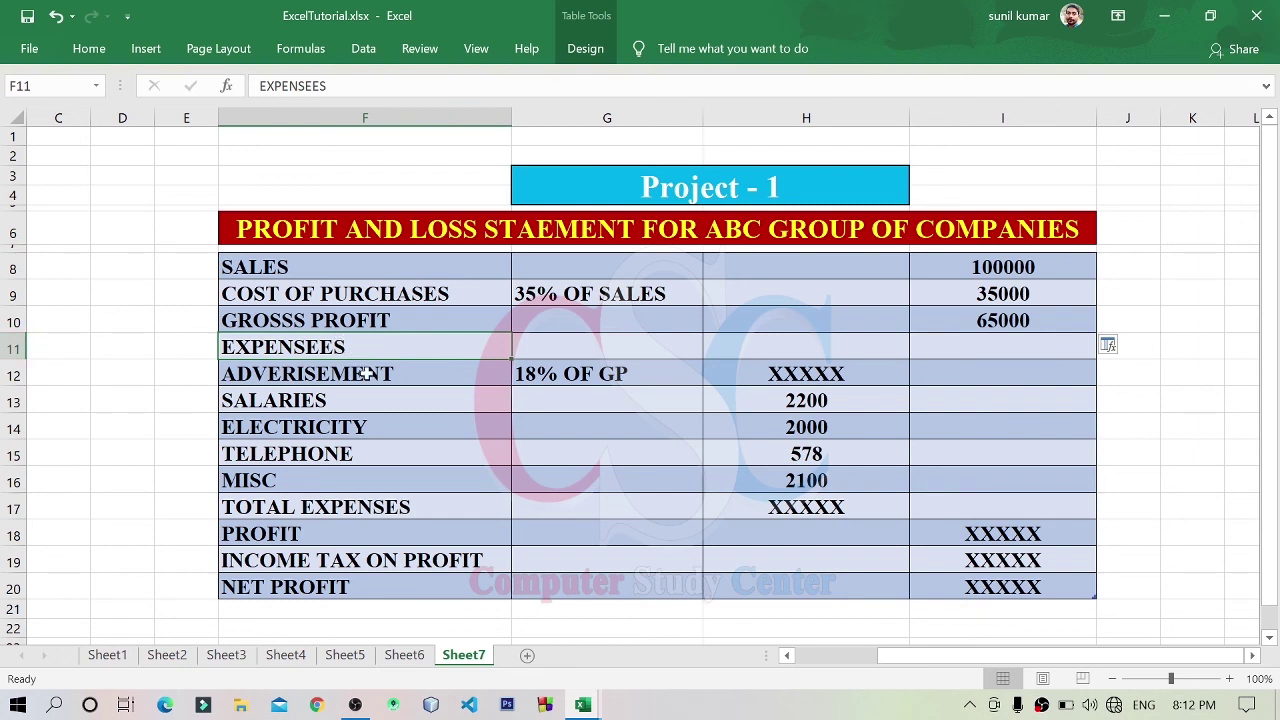
drag(367, 373, 829, 480)
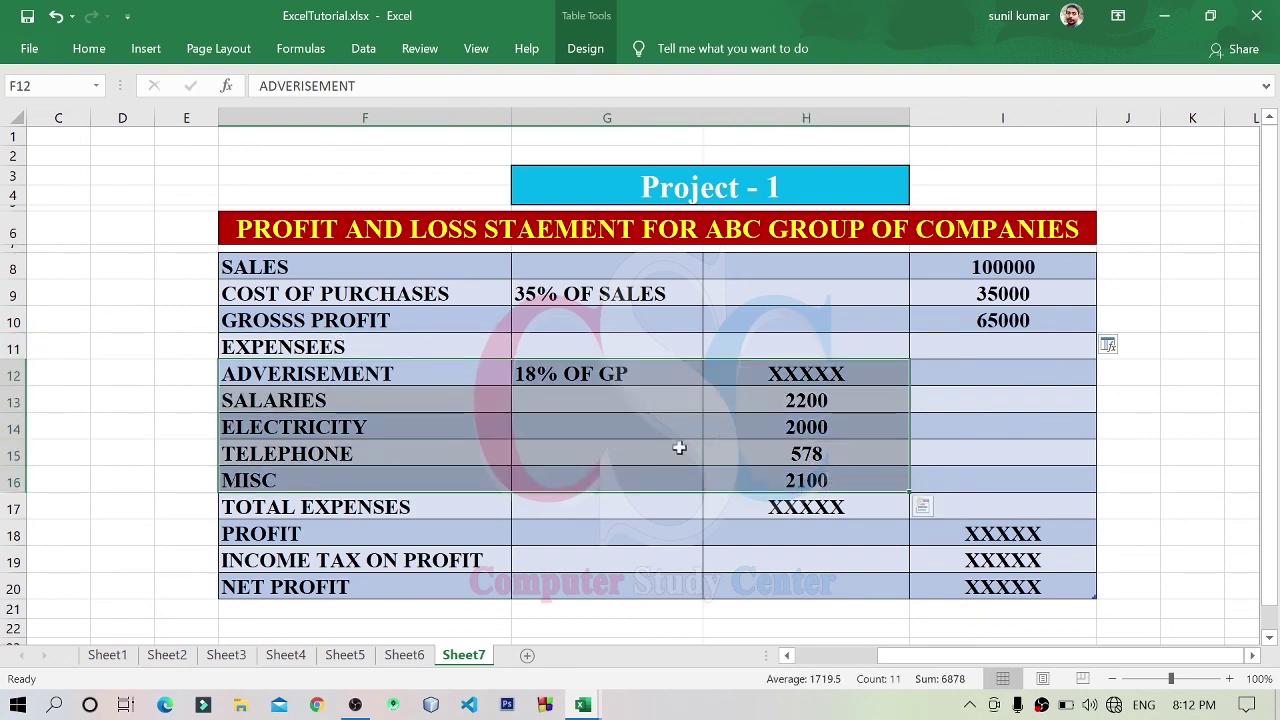
click(464, 400)
click(334, 366)
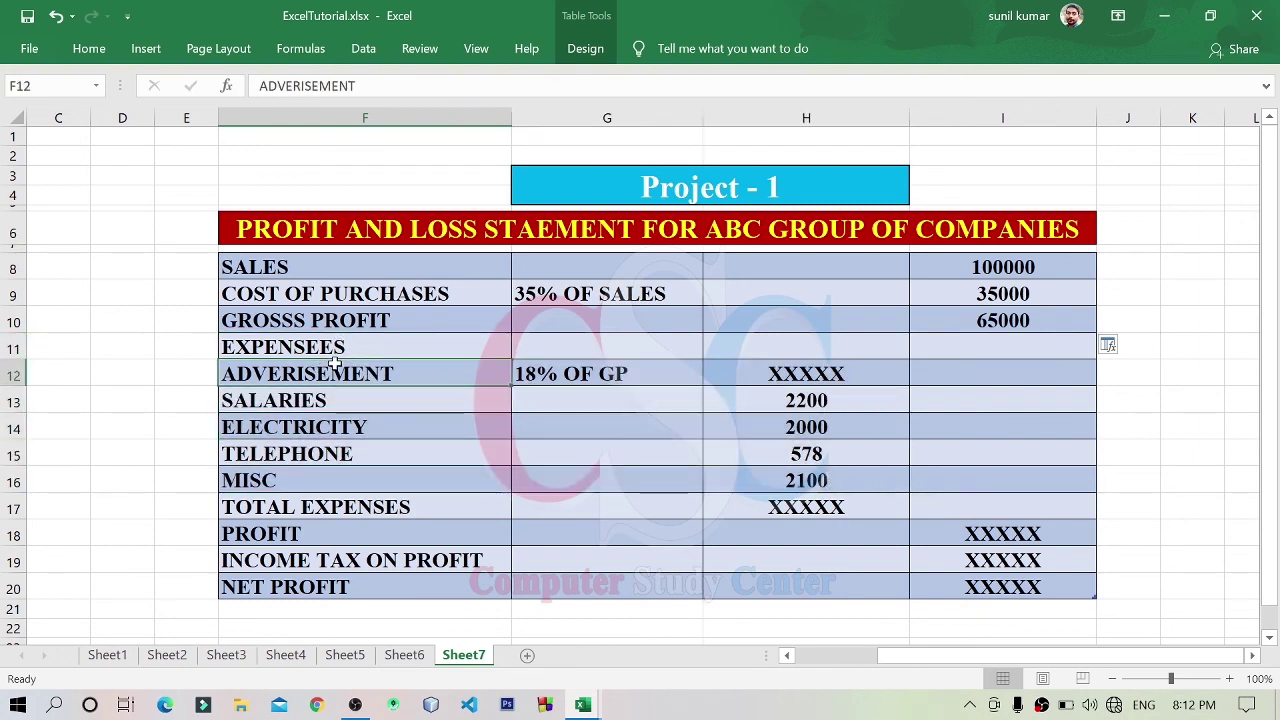
click(550, 378)
click(1054, 317)
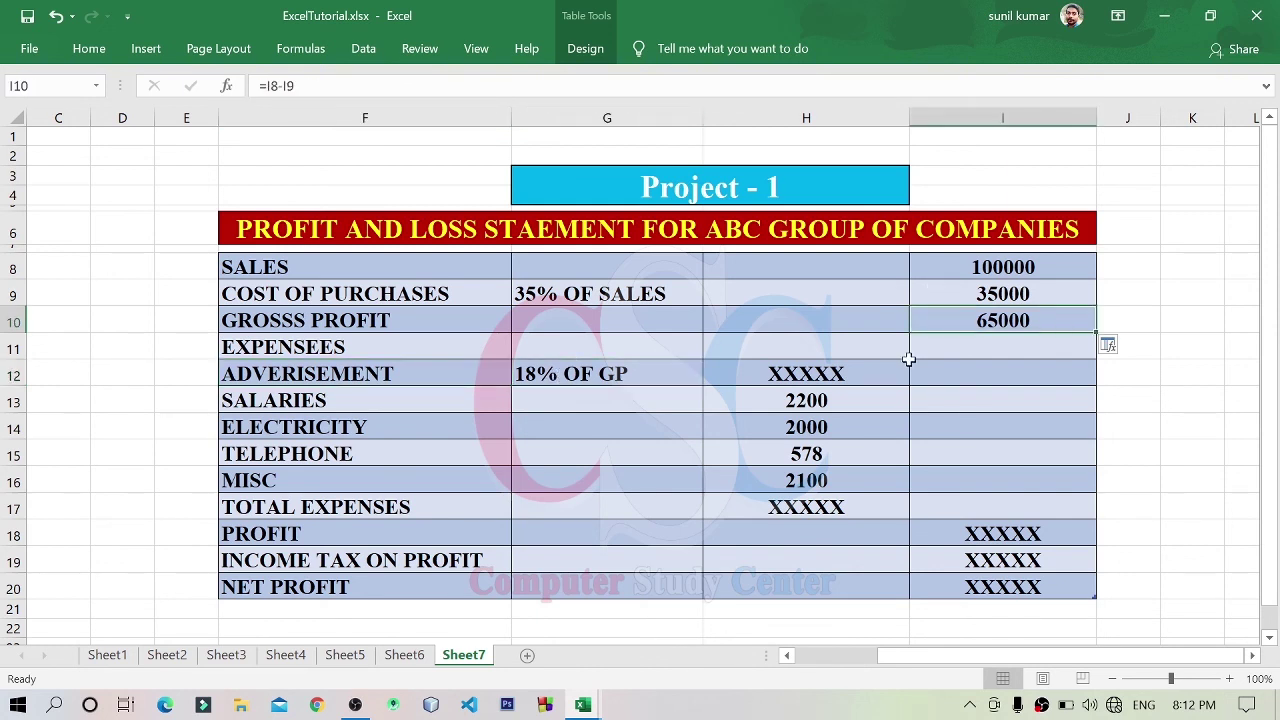
click(576, 370)
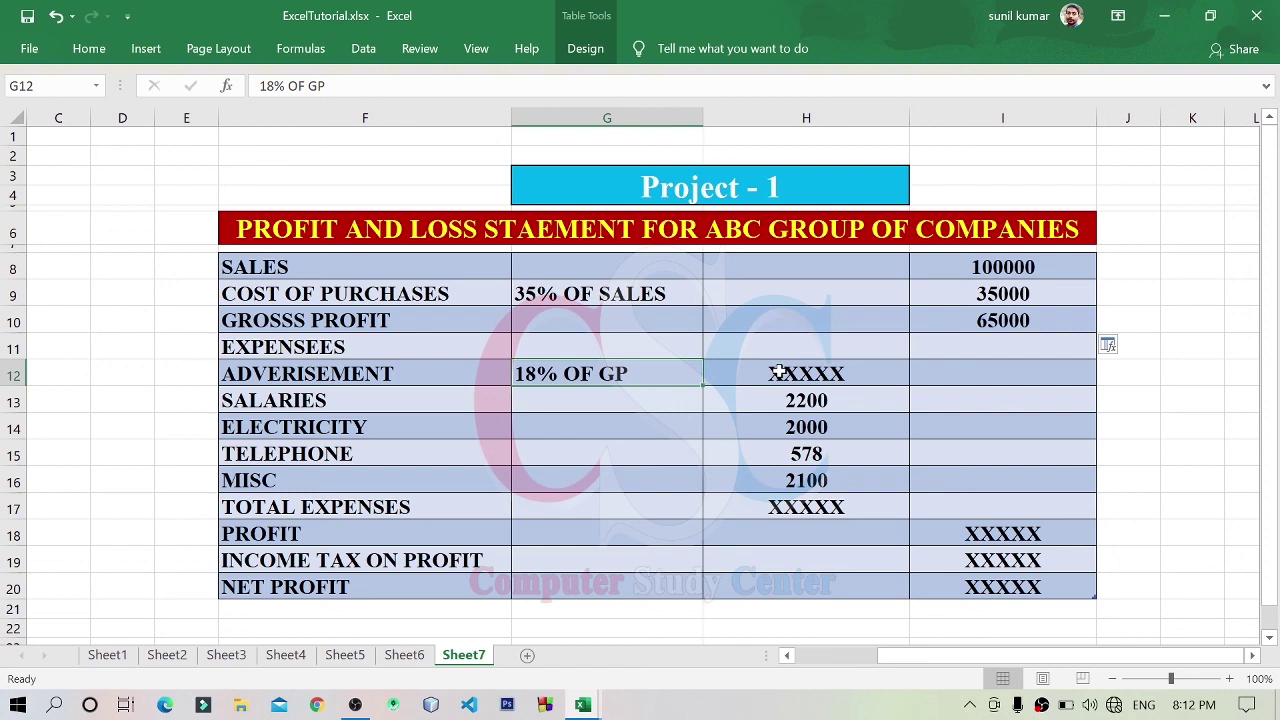
click(778, 372)
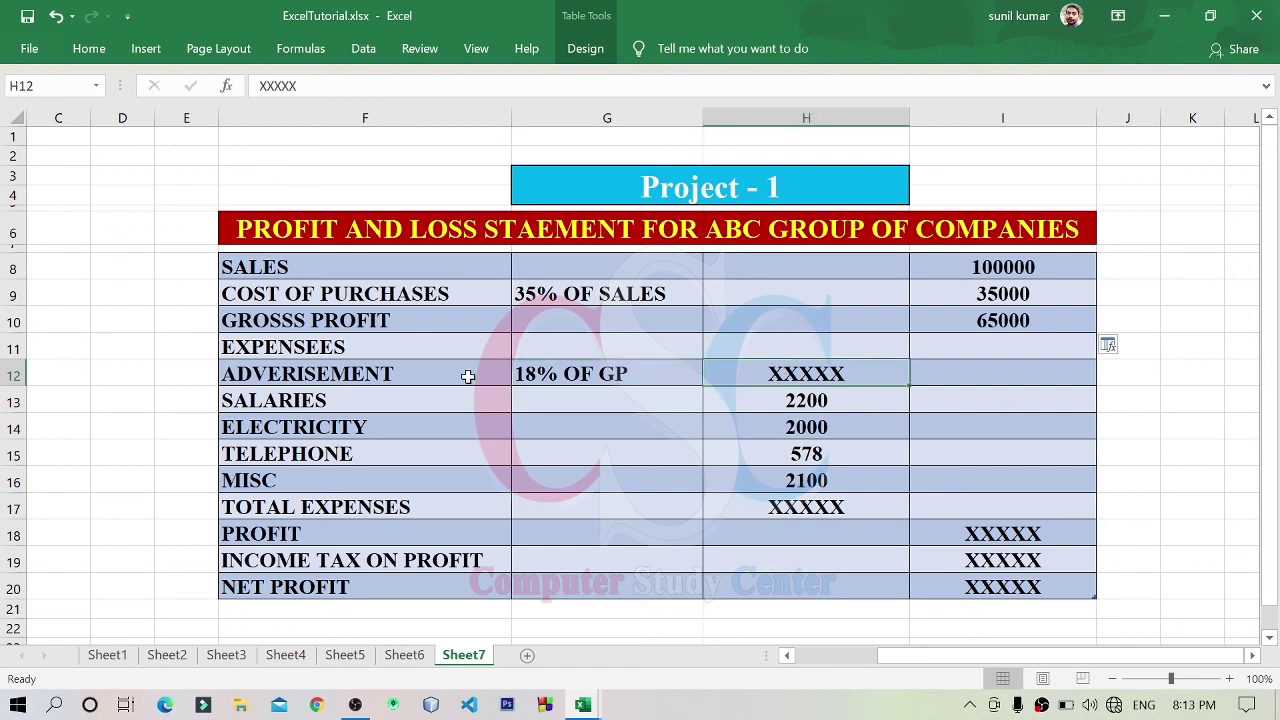
click(462, 397)
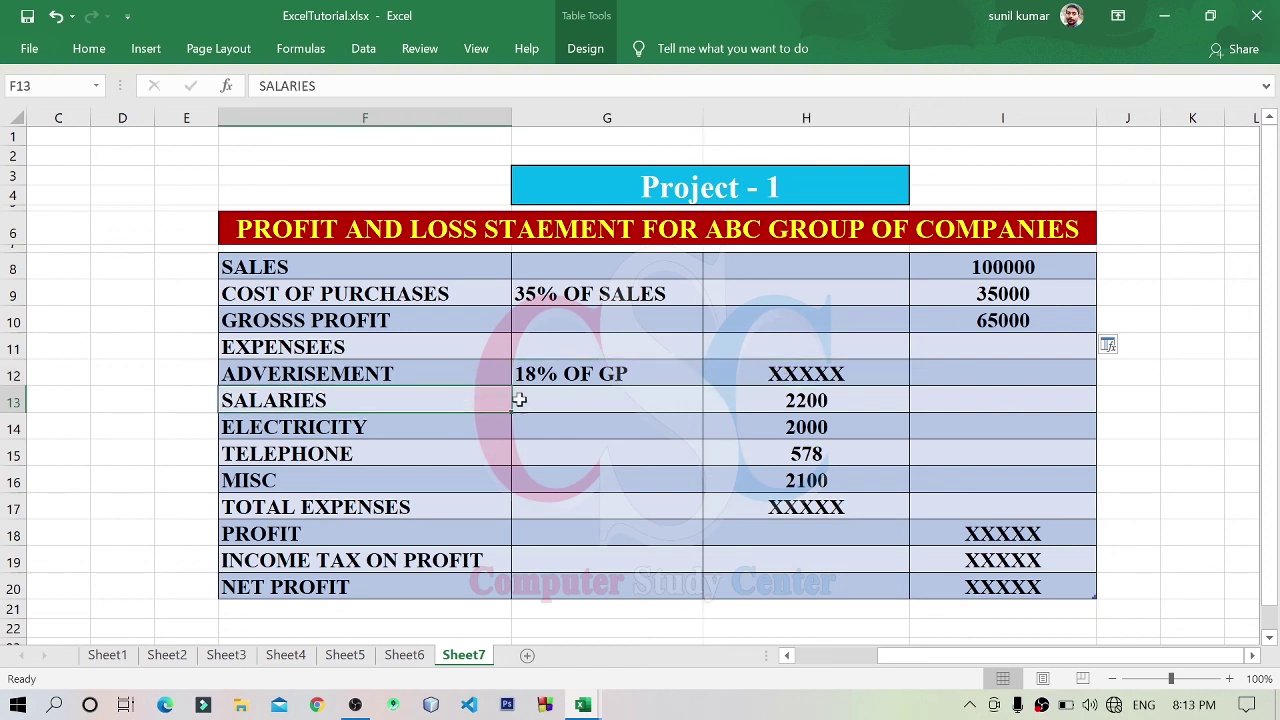
click(460, 425)
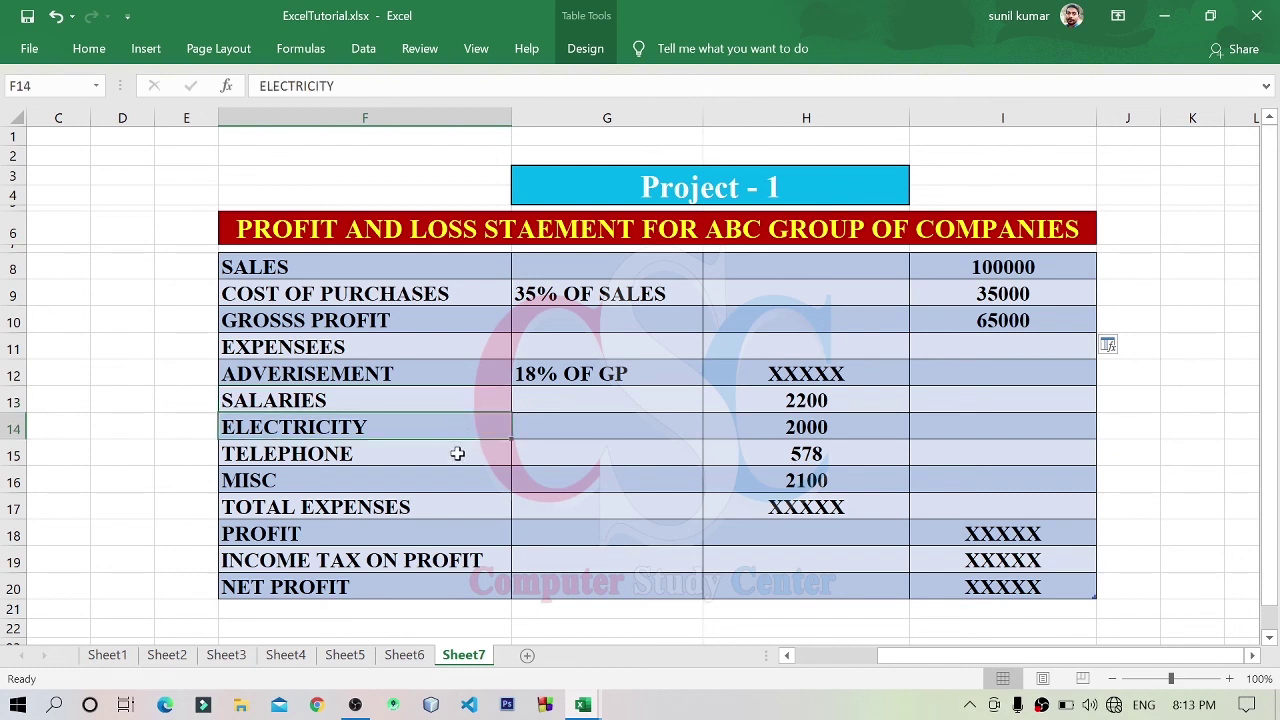
click(457, 454)
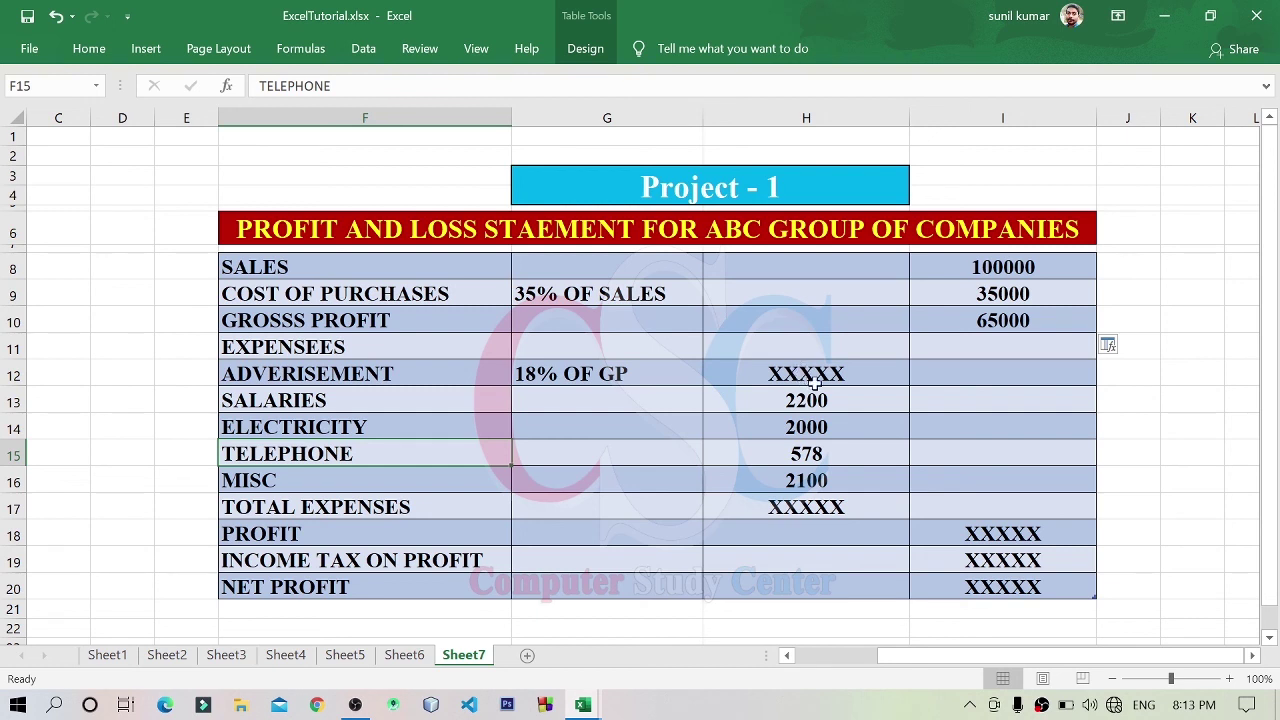
click(793, 372)
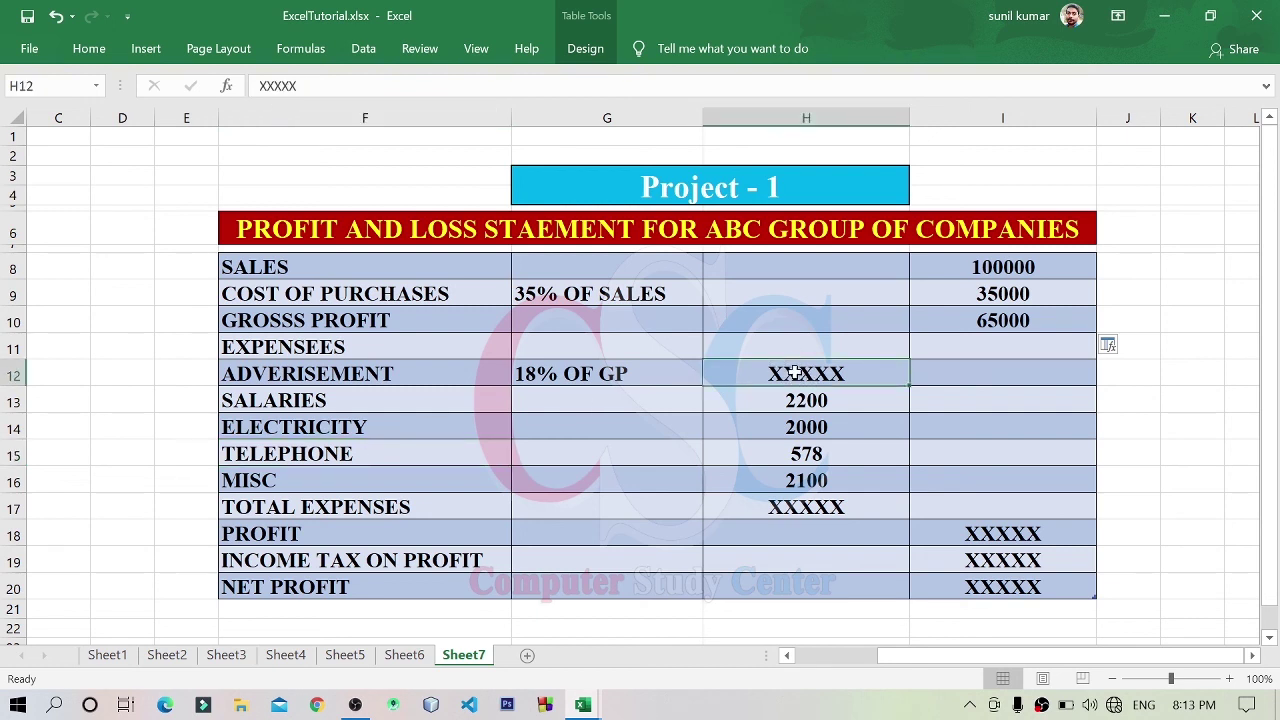
- Replace the advertisement placeholder with =I10*18%, giving 11700
key(Delete)
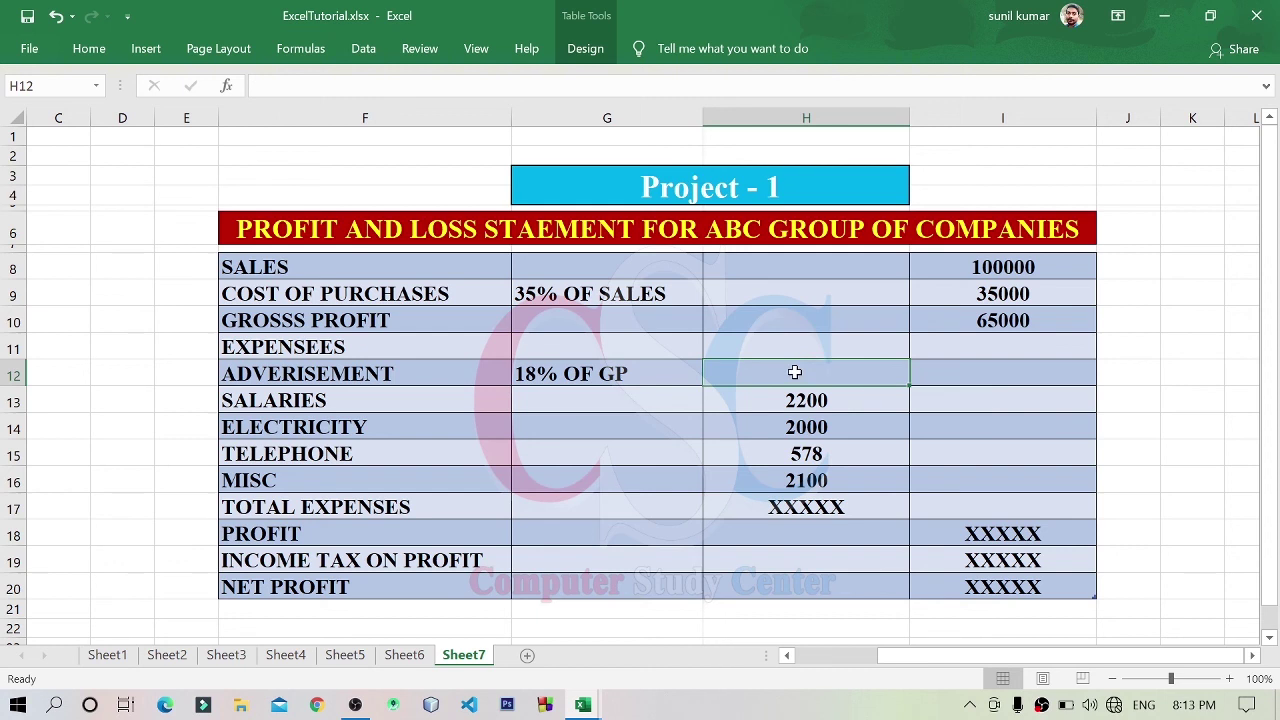
text(=)
click(1046, 314)
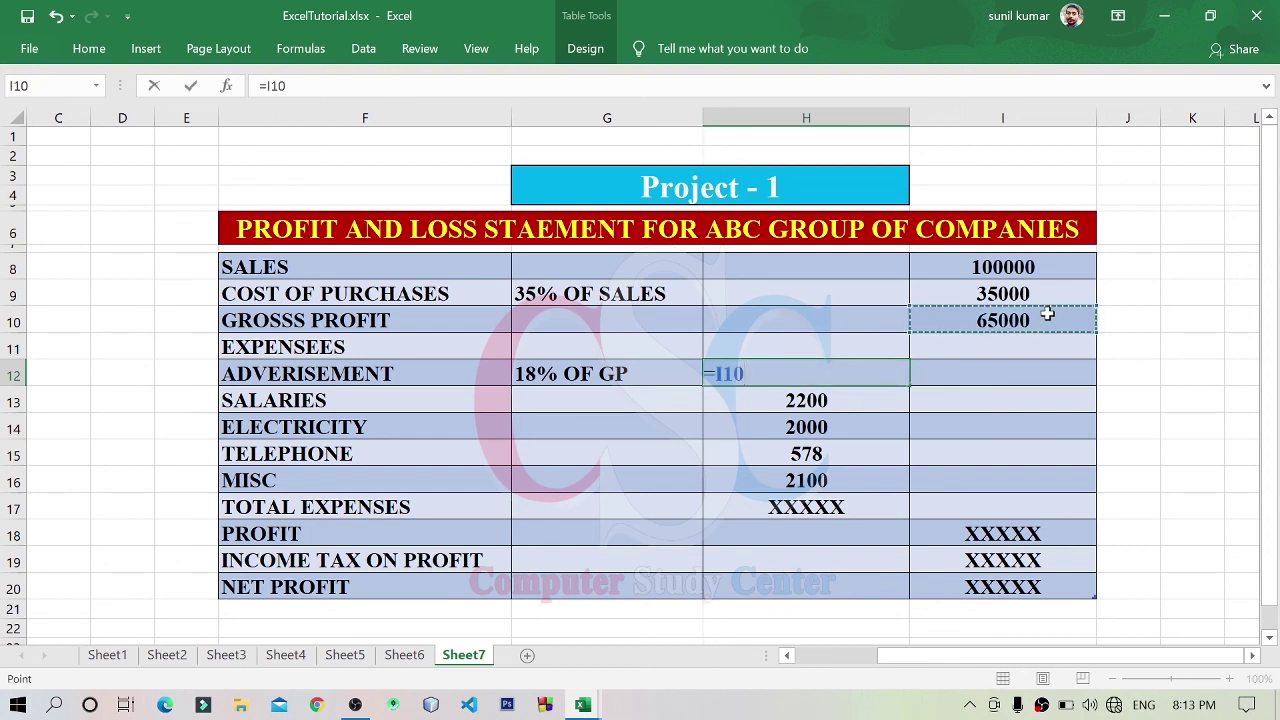
text(8)
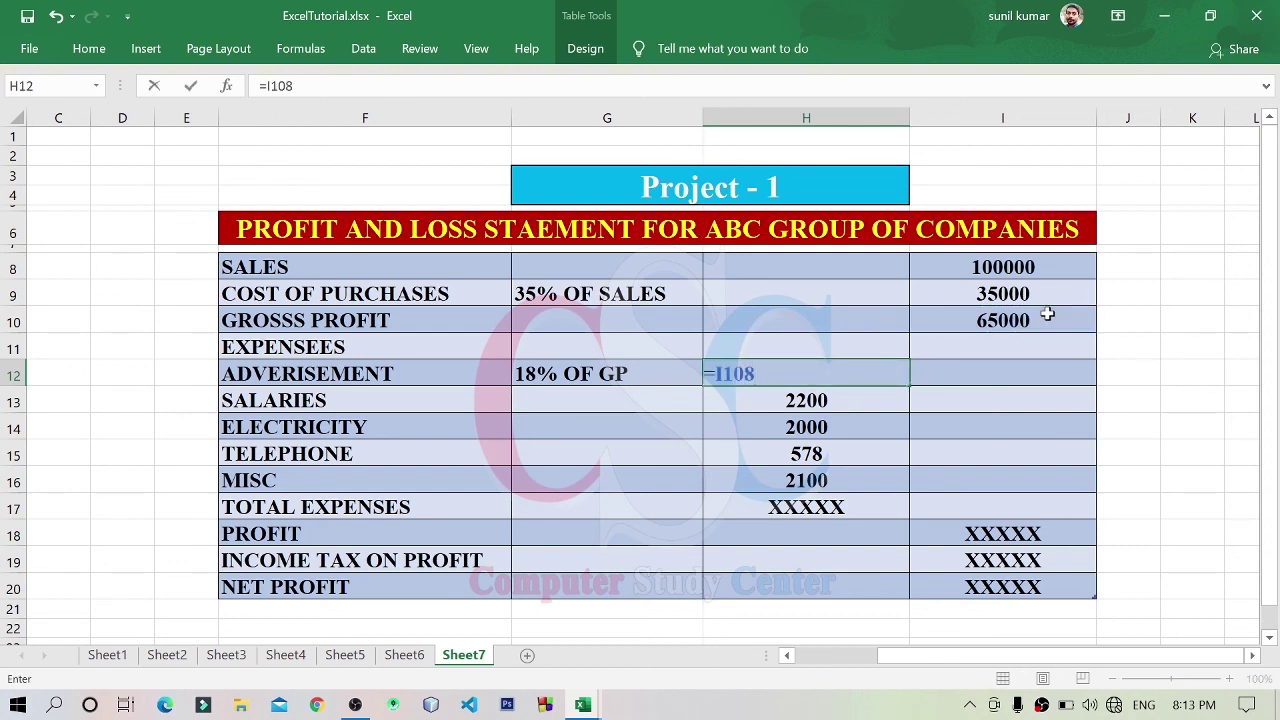
key(BackSpace)
text(*)
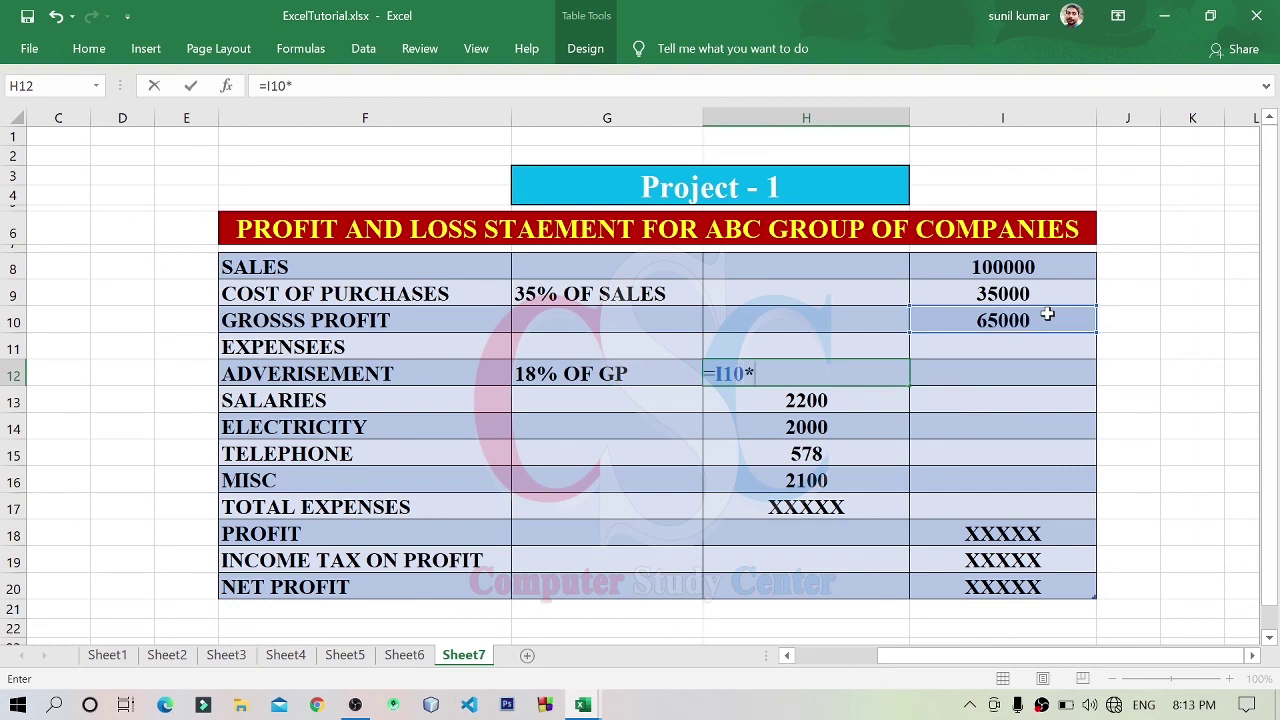
text(18*)
key(BackSpace)
text(%)
key(Return)
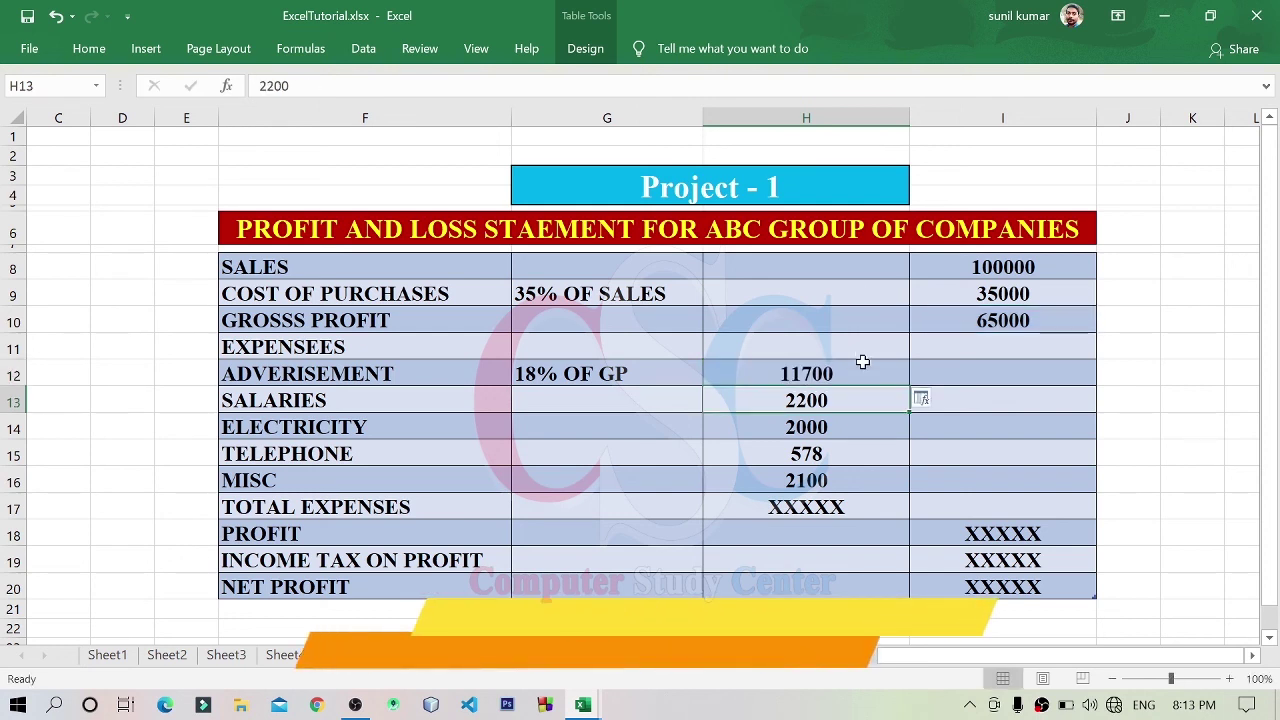
click(862, 362)
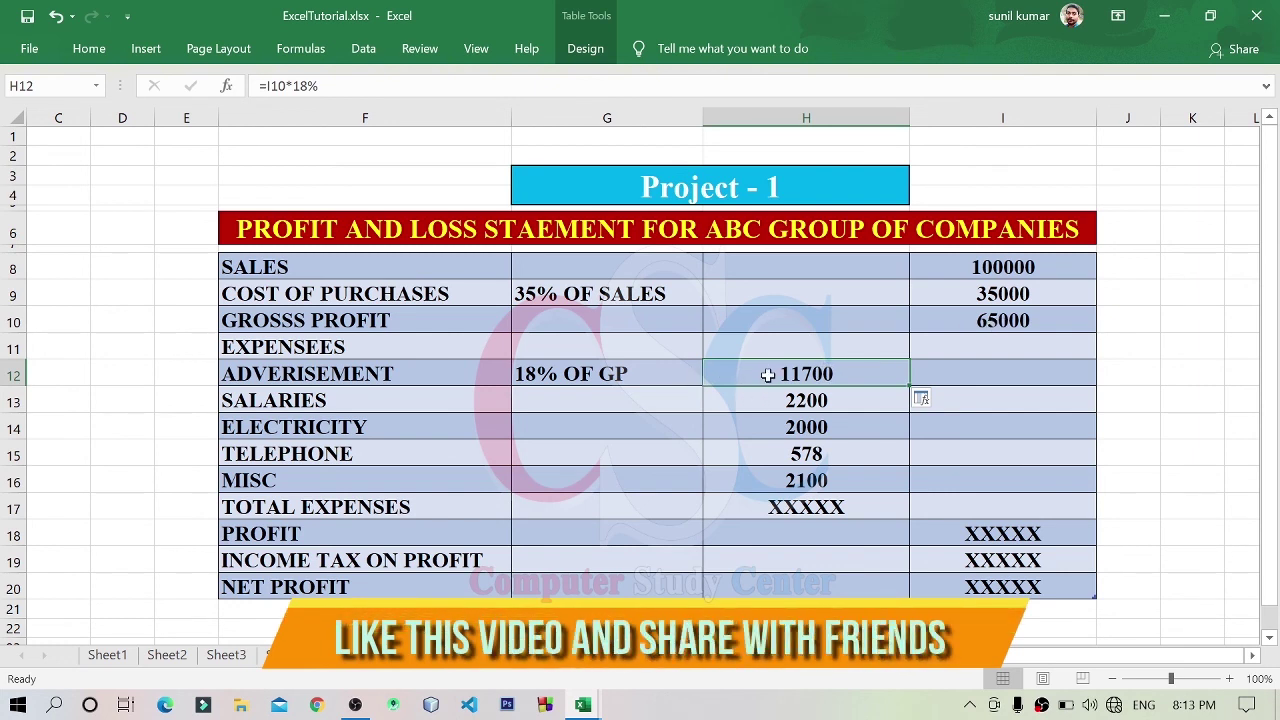
- Clear the H17 placeholder and total the expenses with AutoSum
drag(767, 372, 785, 465)
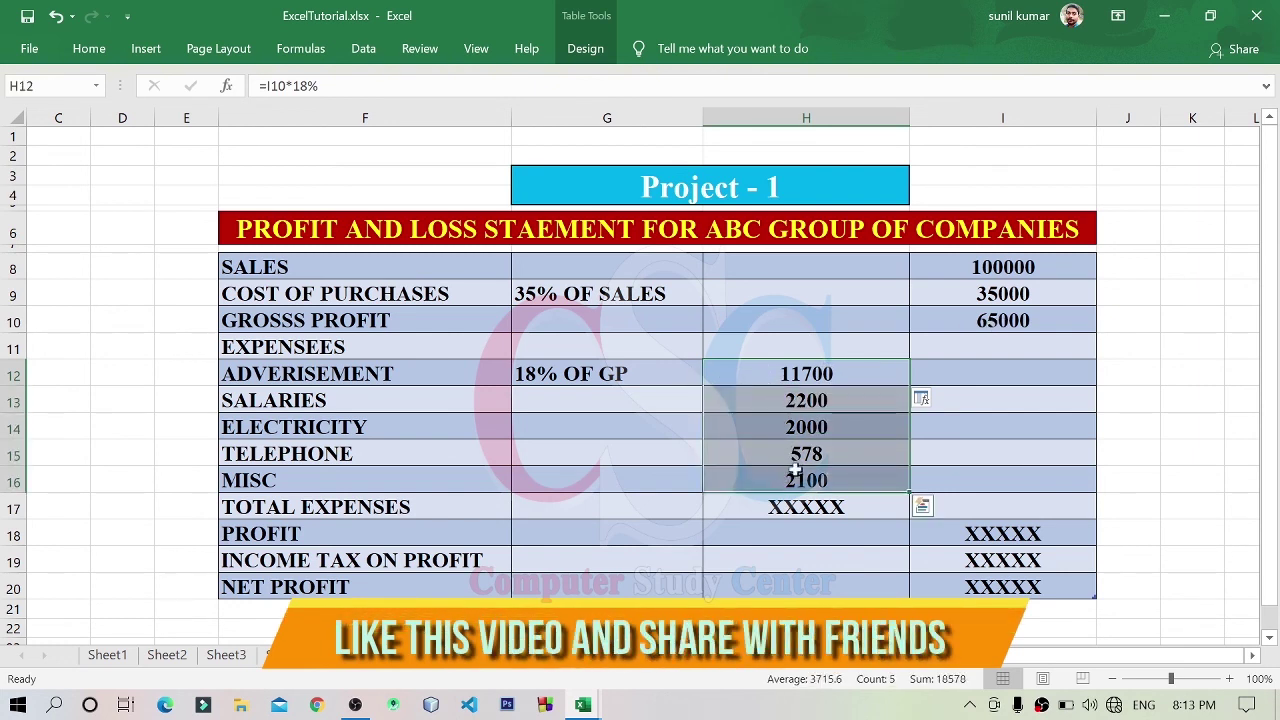
click(800, 505)
click(320, 518)
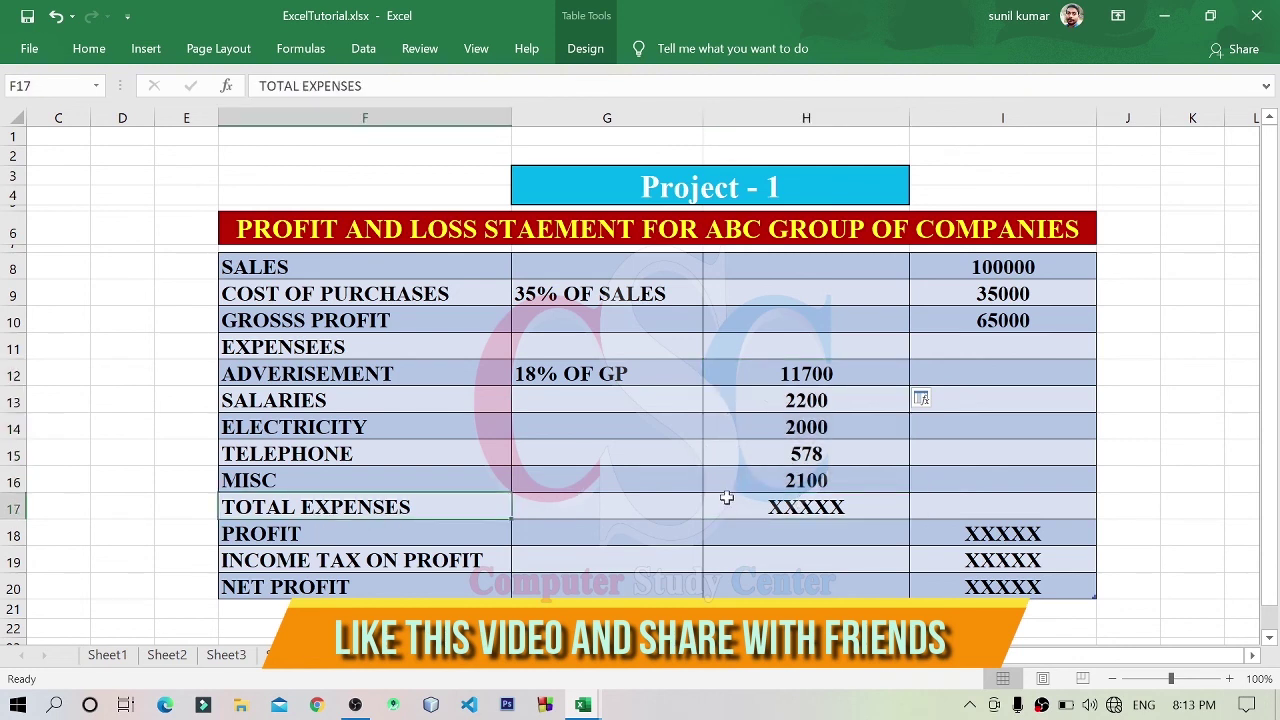
click(760, 505)
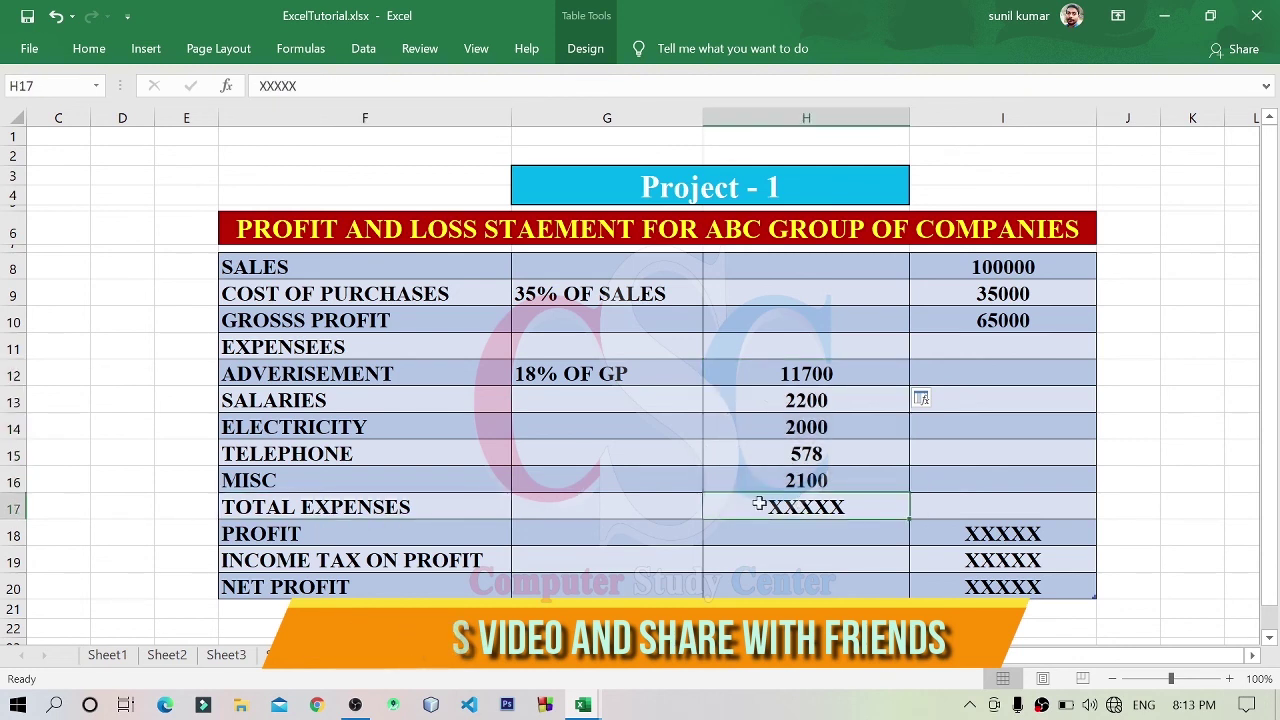
key(Delete)
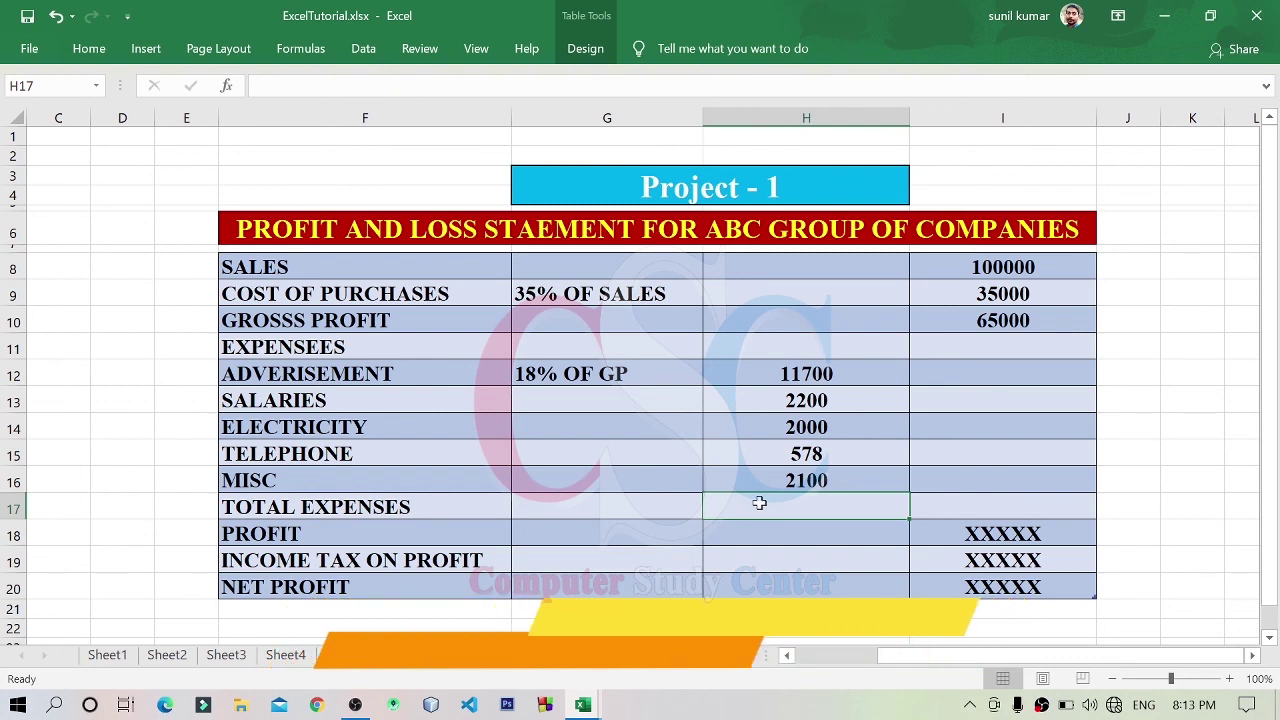
key(alt+equal)
key(Return)
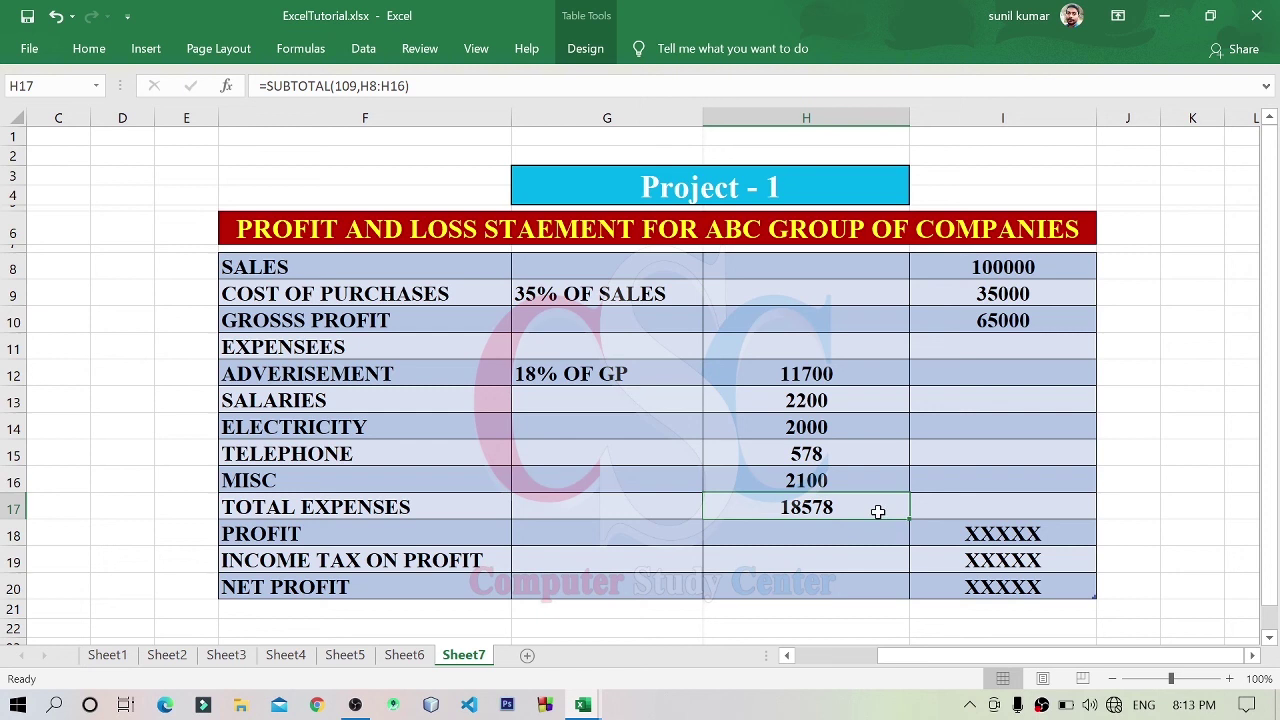
- Re-enter total expenses as =SUM(H12:H16), showing 18578
key(Delete)
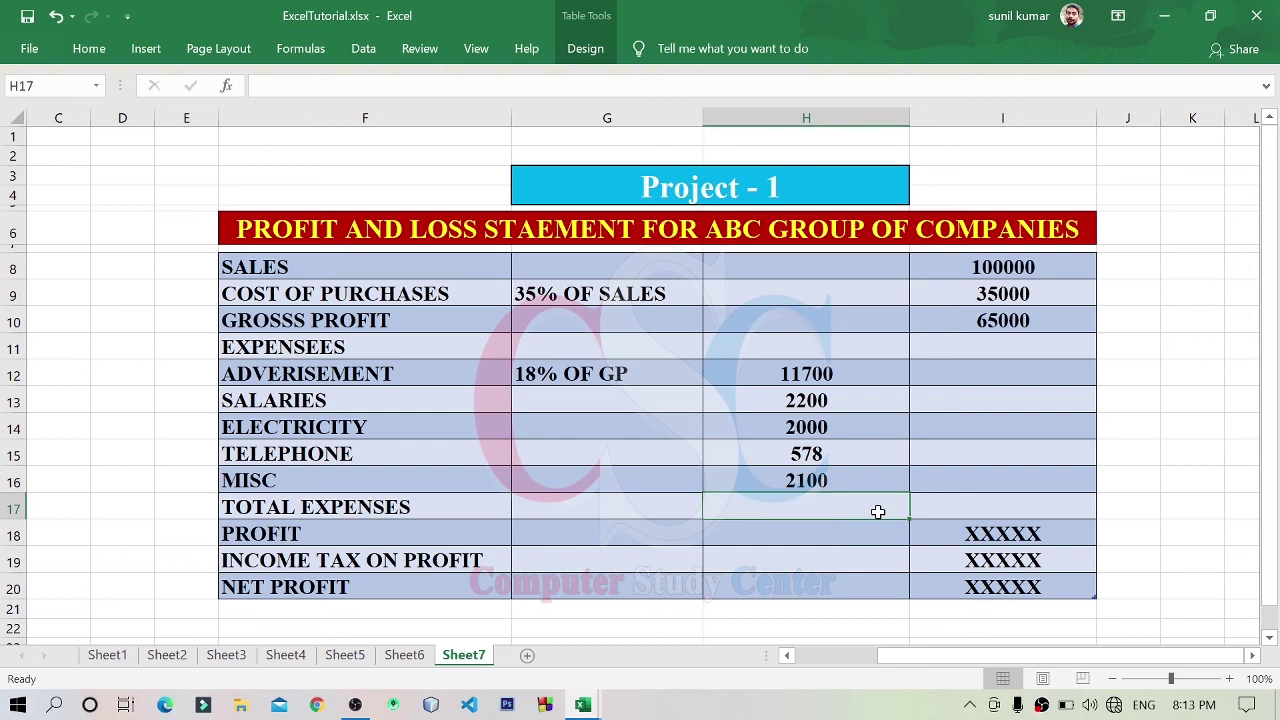
text(=)
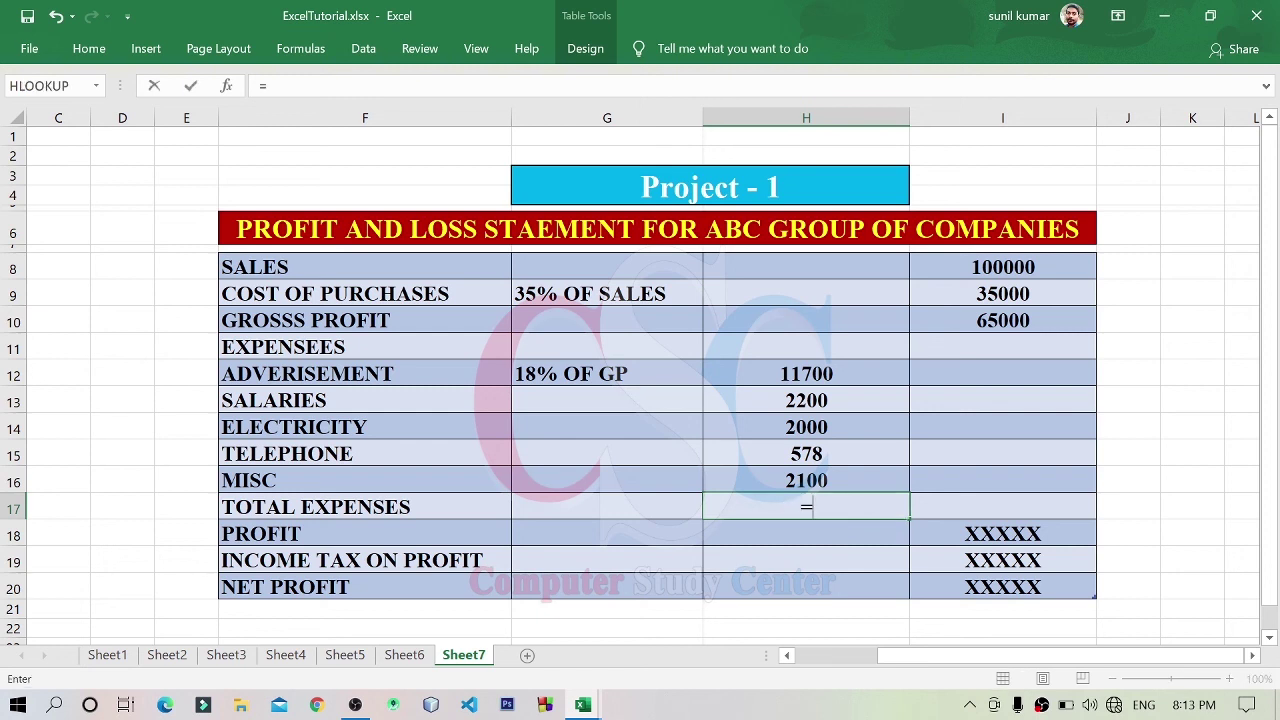
text(sum()
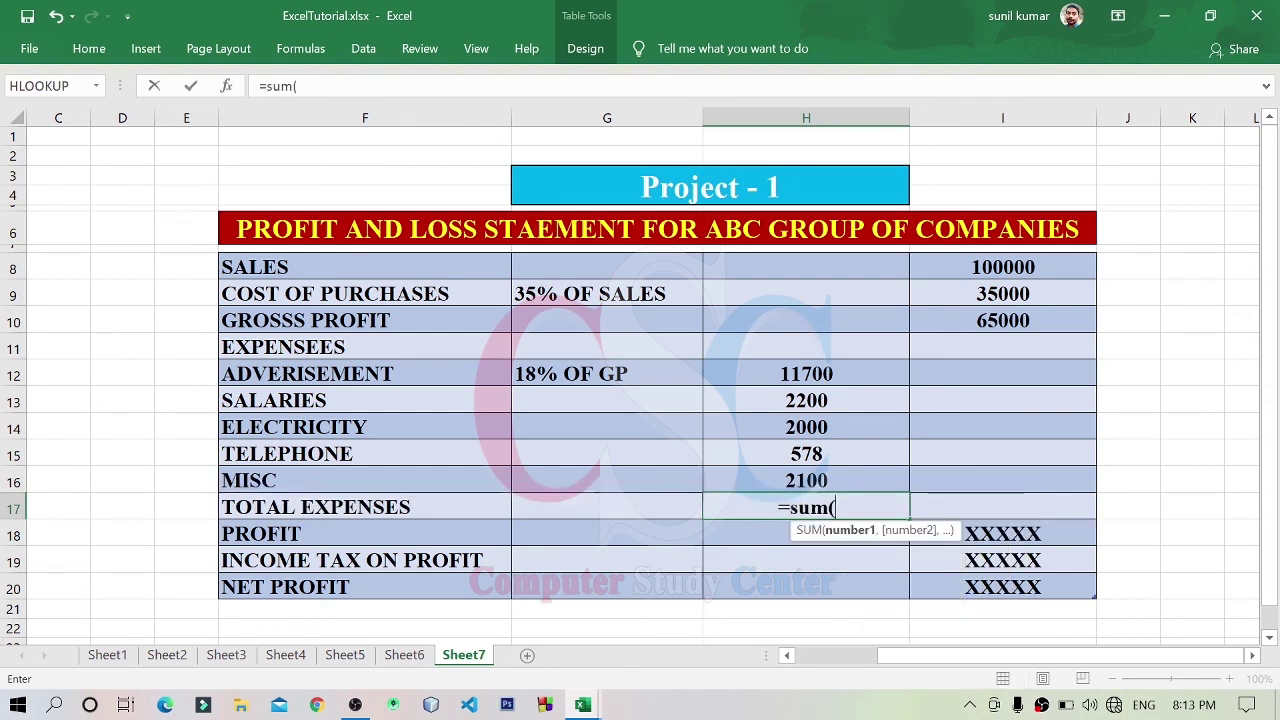
drag(813, 378, 806, 482)
text())
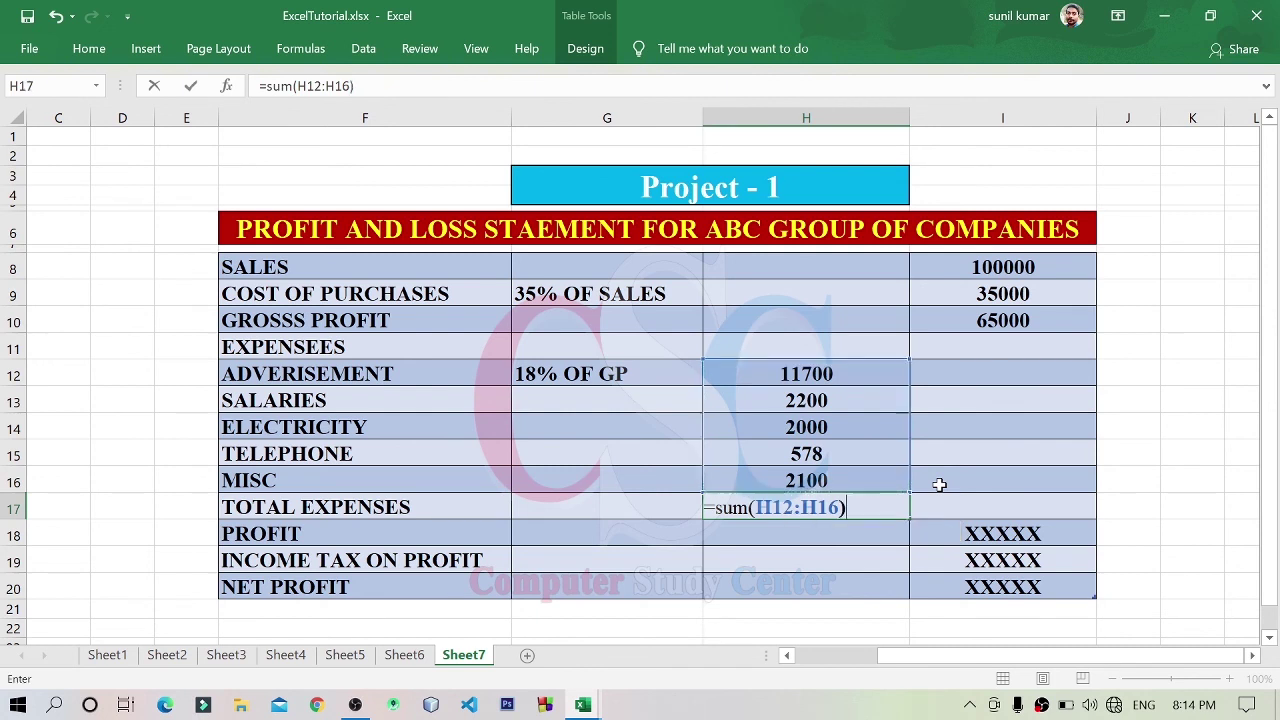
key(Return)
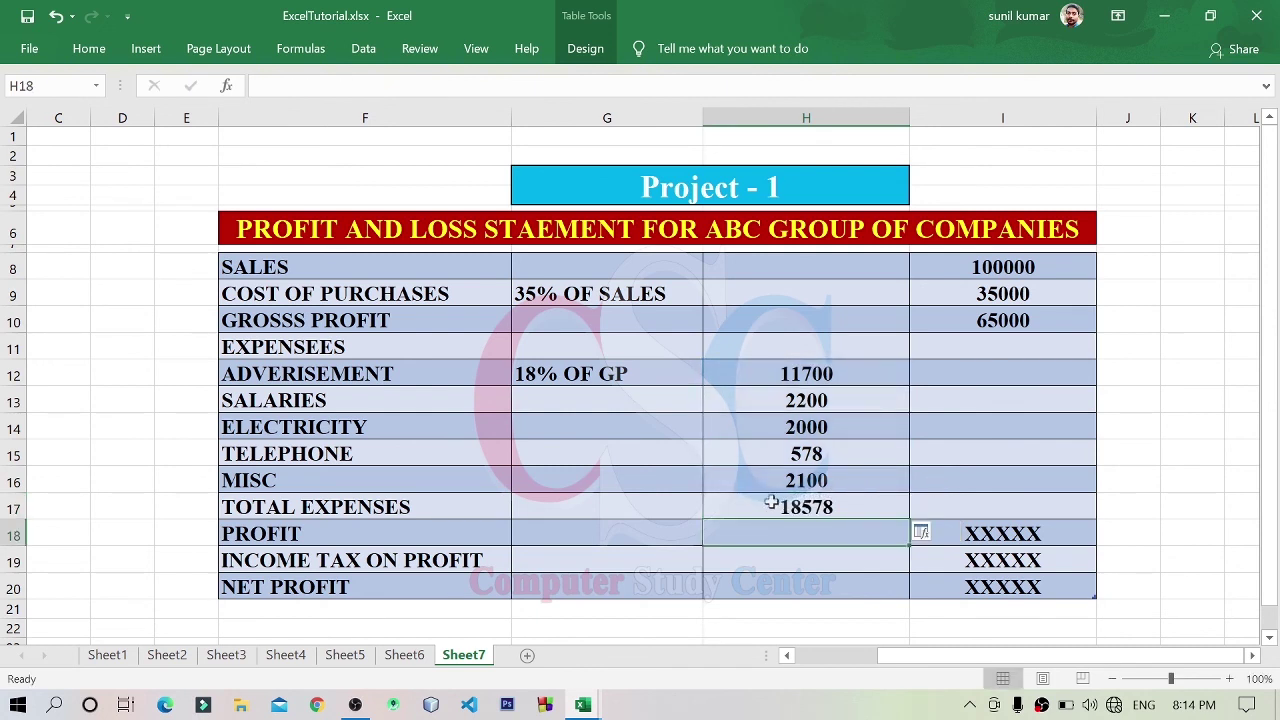
- Check the total expenses, advertisement and gross profit formulas
click(772, 503)
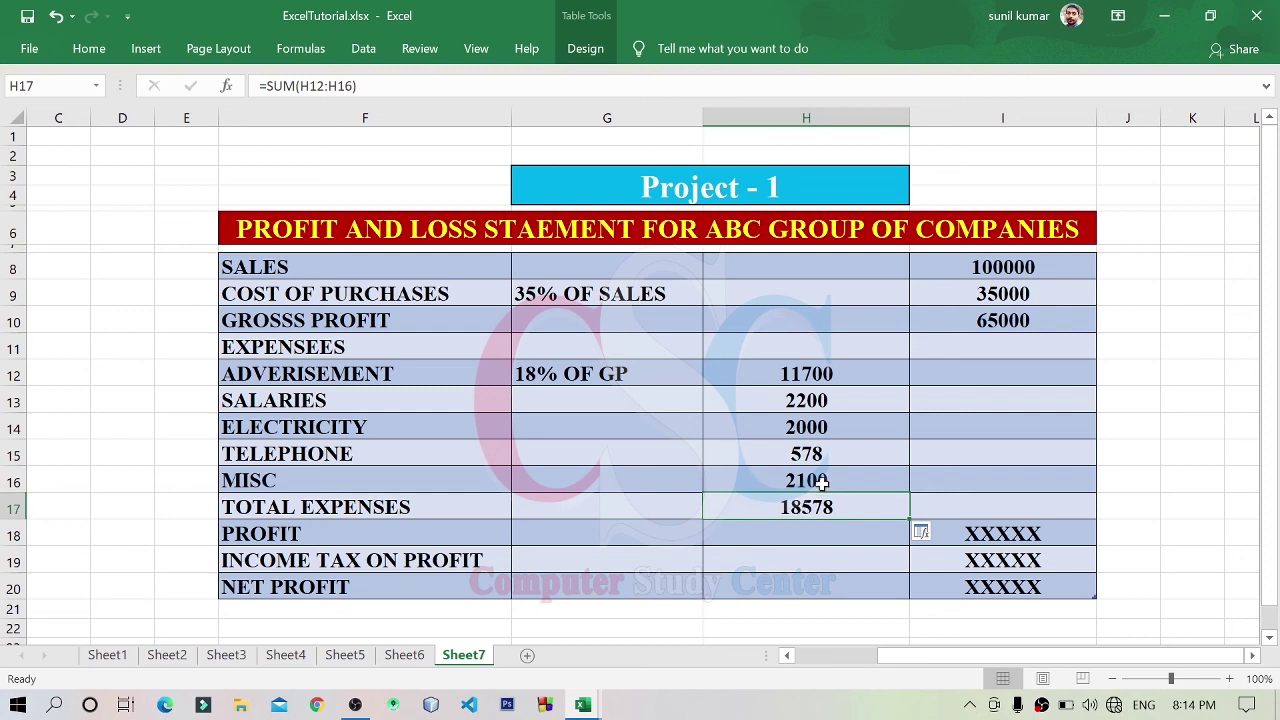
click(1020, 321)
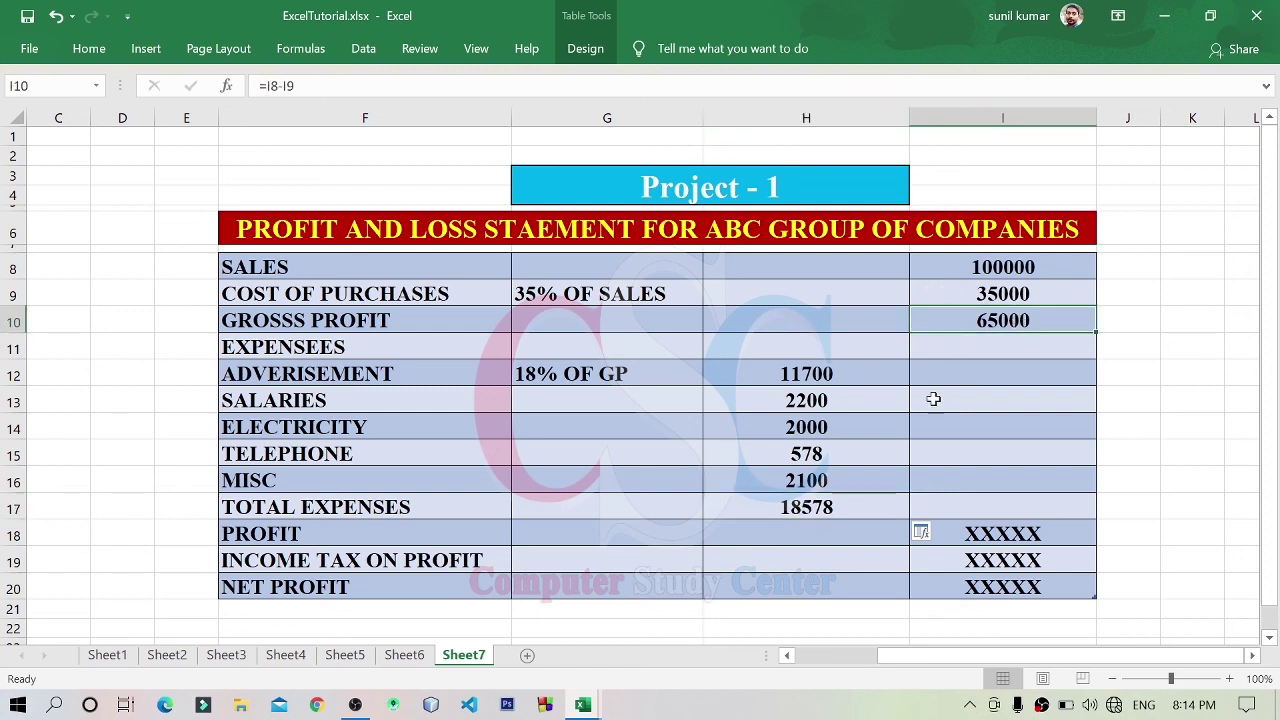
click(810, 507)
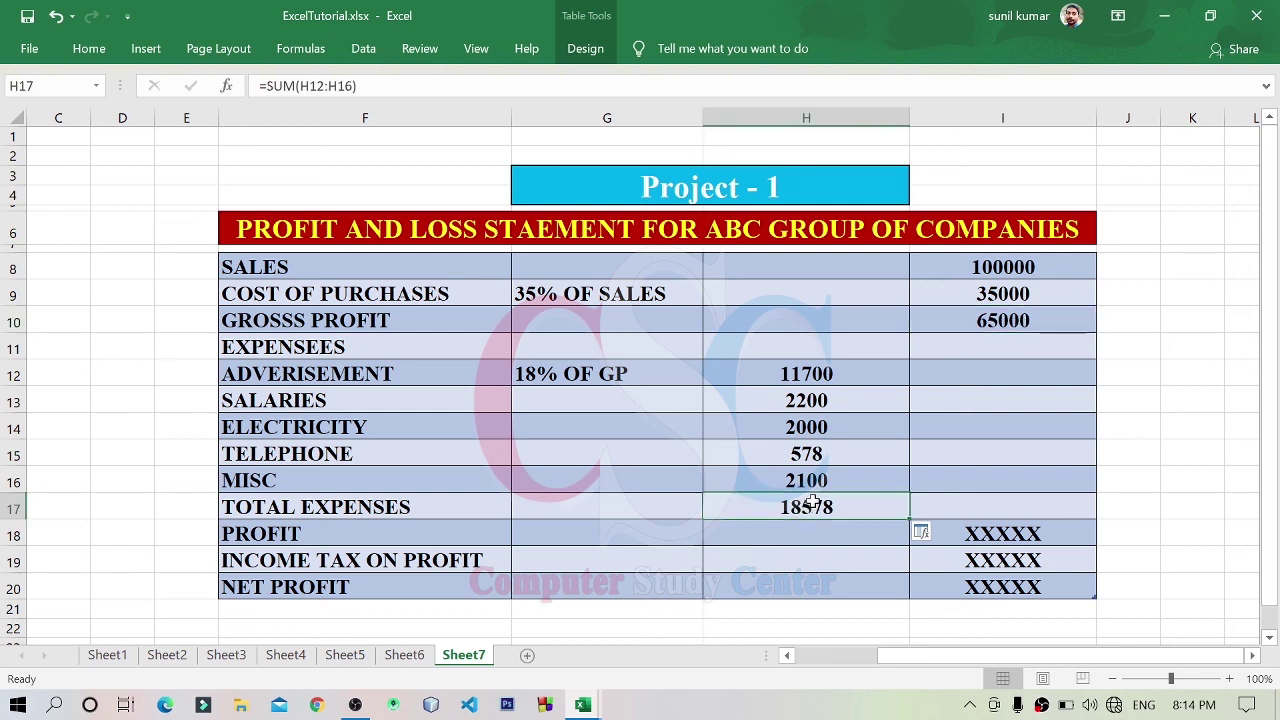
click(1000, 320)
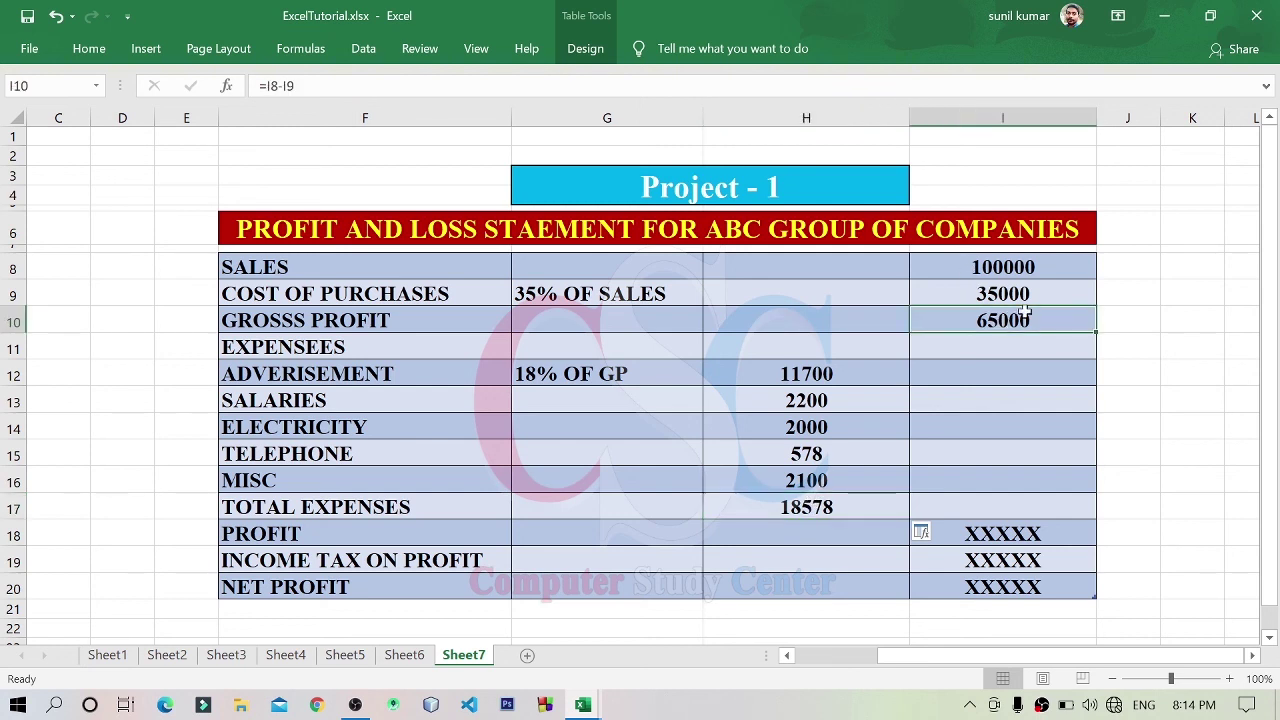
drag(829, 373, 815, 427)
click(836, 376)
drag(836, 380, 815, 510)
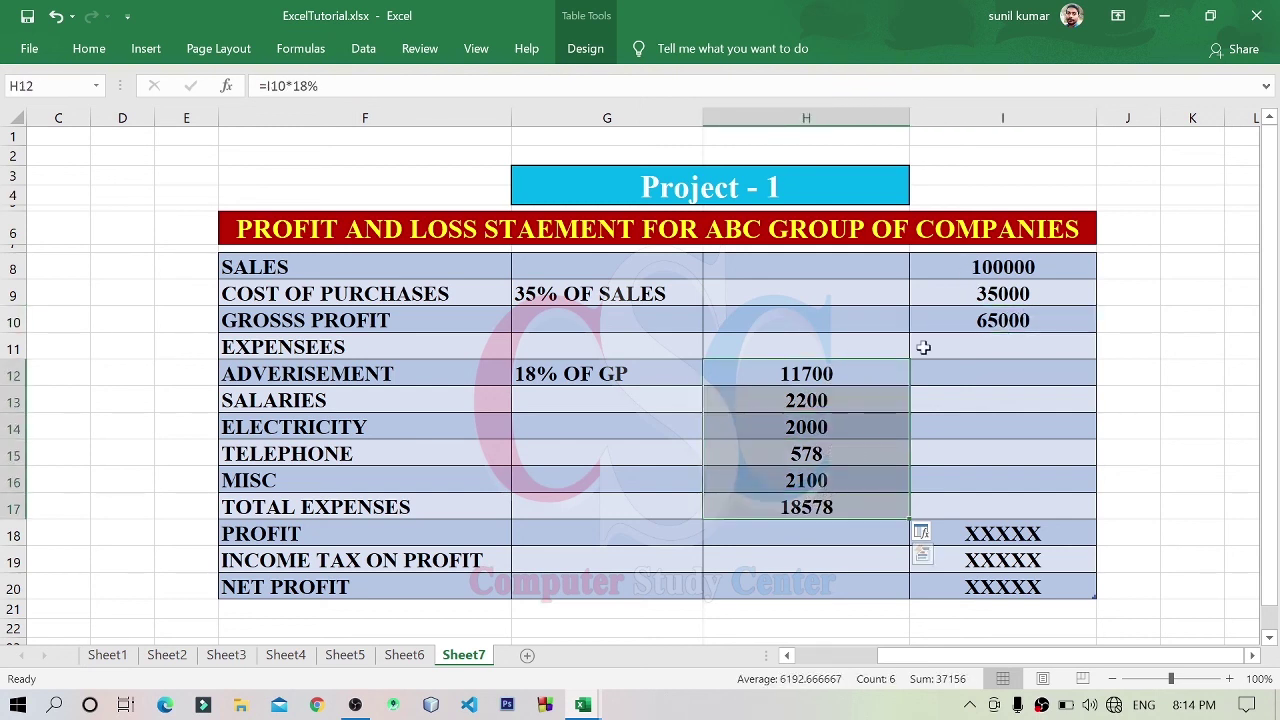
click(997, 316)
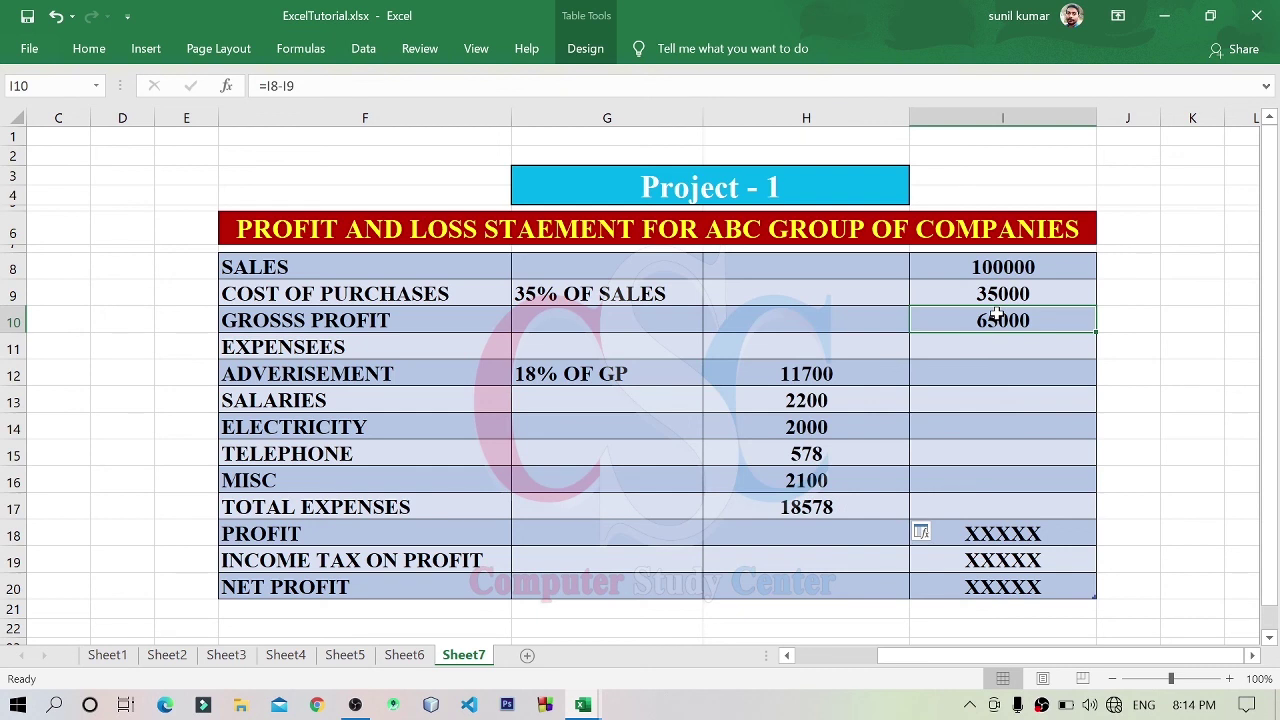
- Replace the I18 placeholder with =I10-H17 so profit shows 46422
click(286, 535)
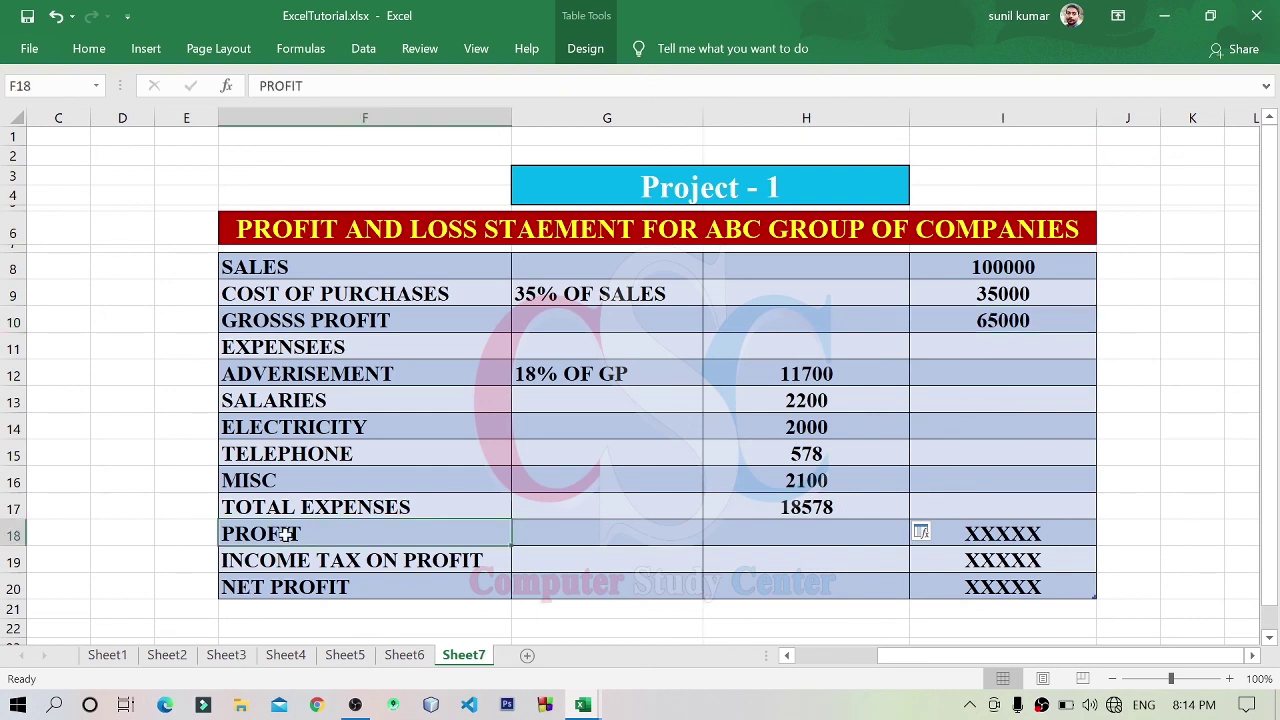
click(1012, 540)
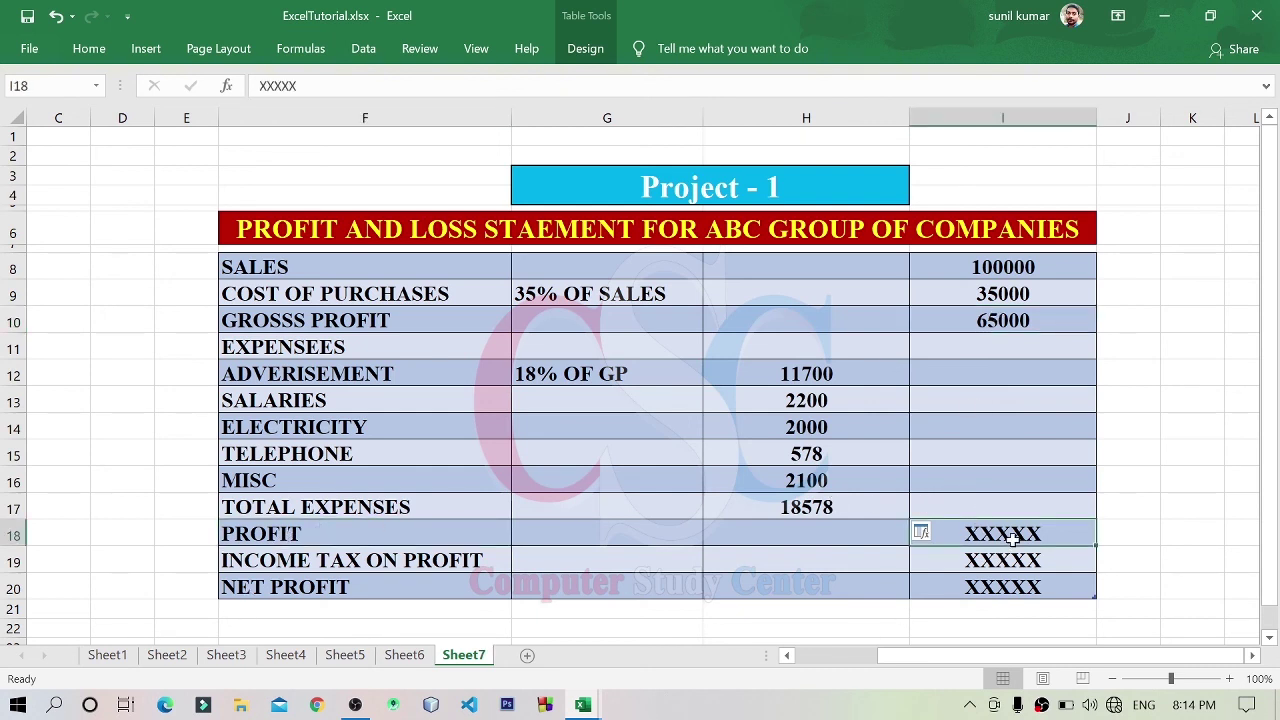
key(Delete)
text(=)
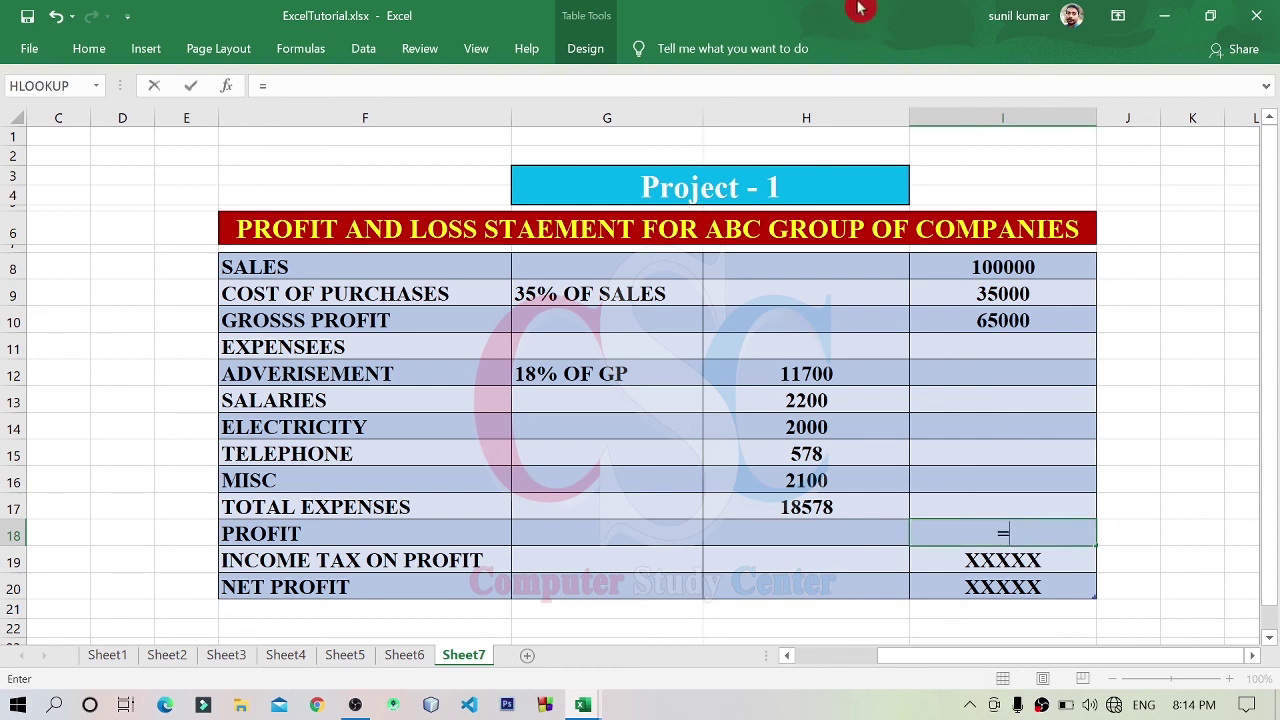
click(1038, 321)
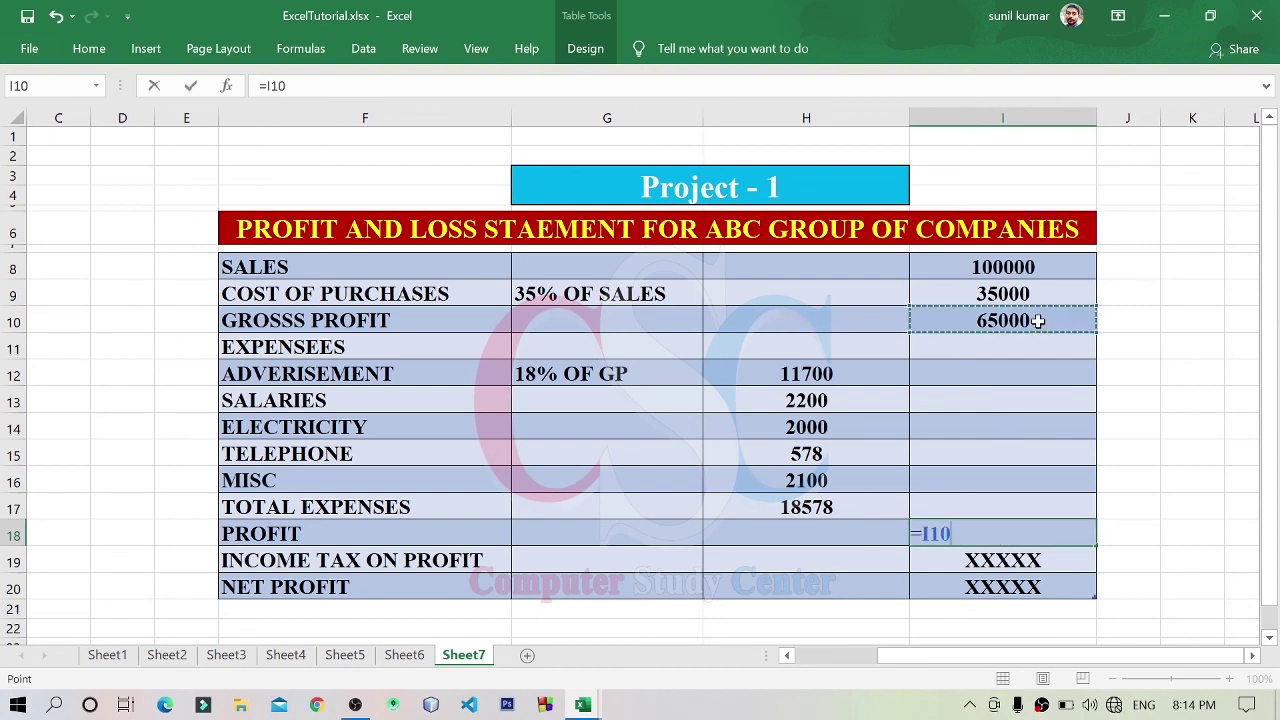
text(-)
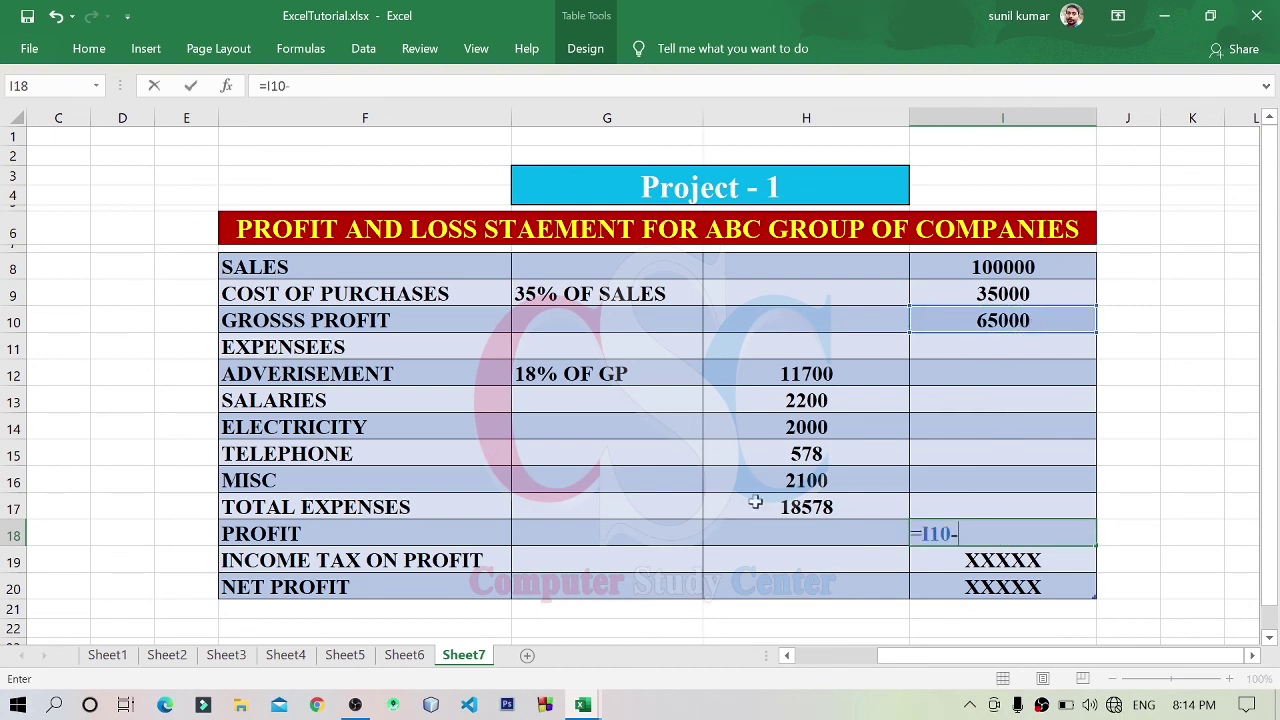
click(788, 510)
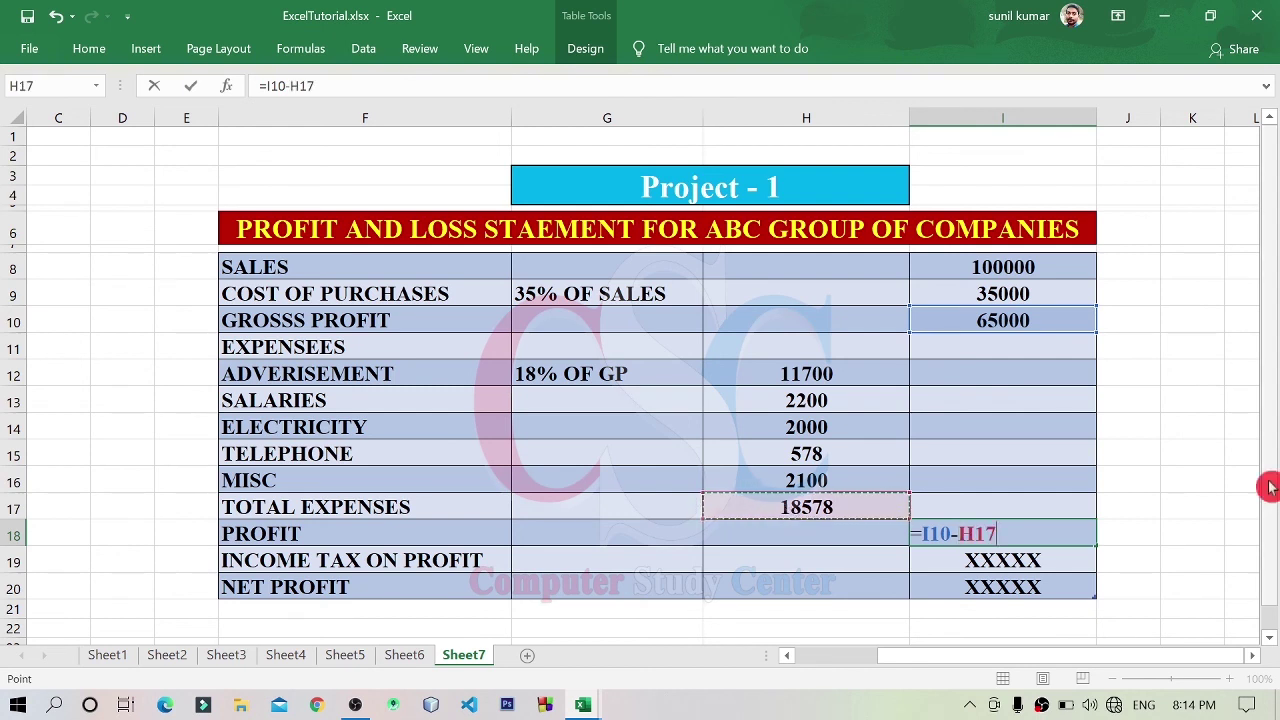
key(Return)
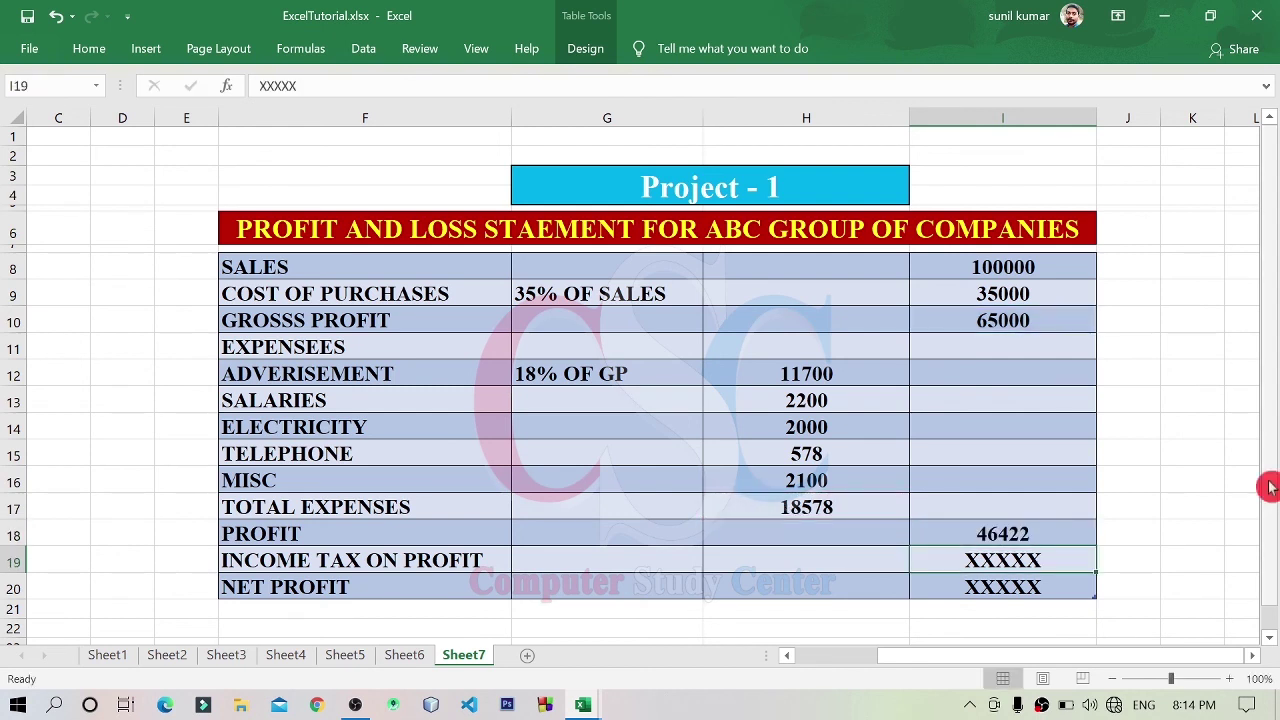
click(996, 533)
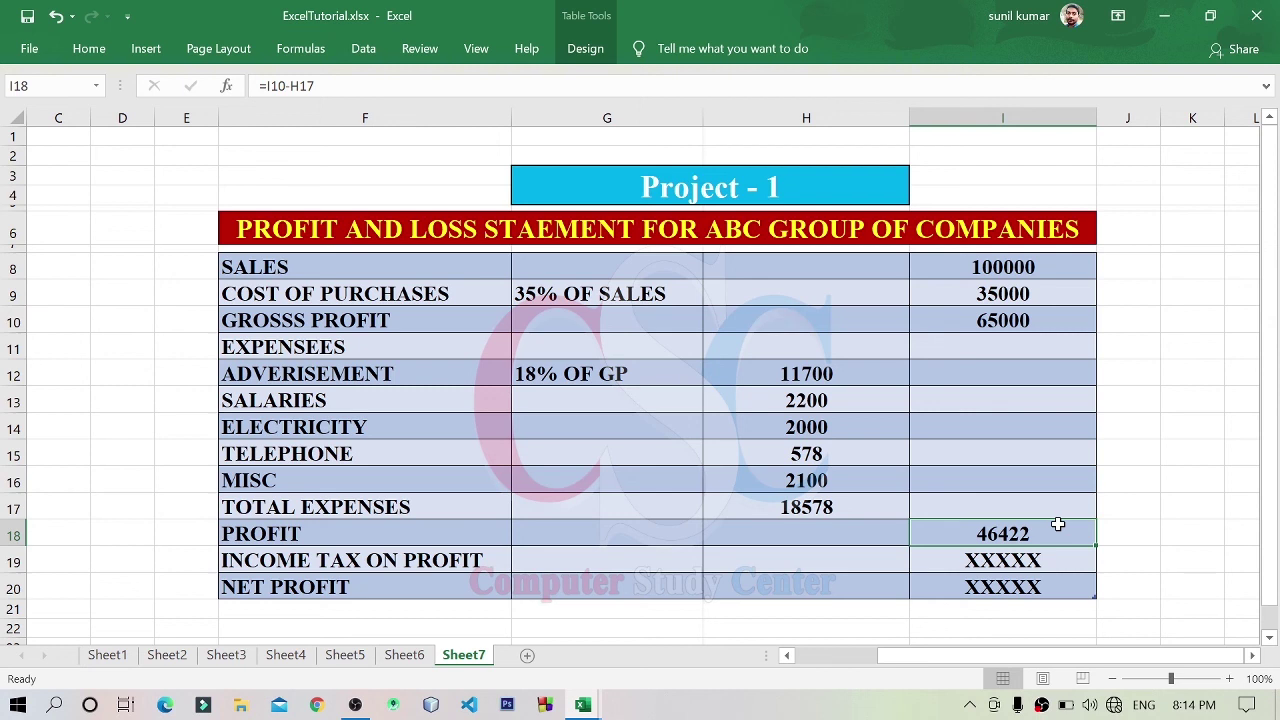
- Add the note '35% of Profit' in G19 beside income tax
click(611, 559)
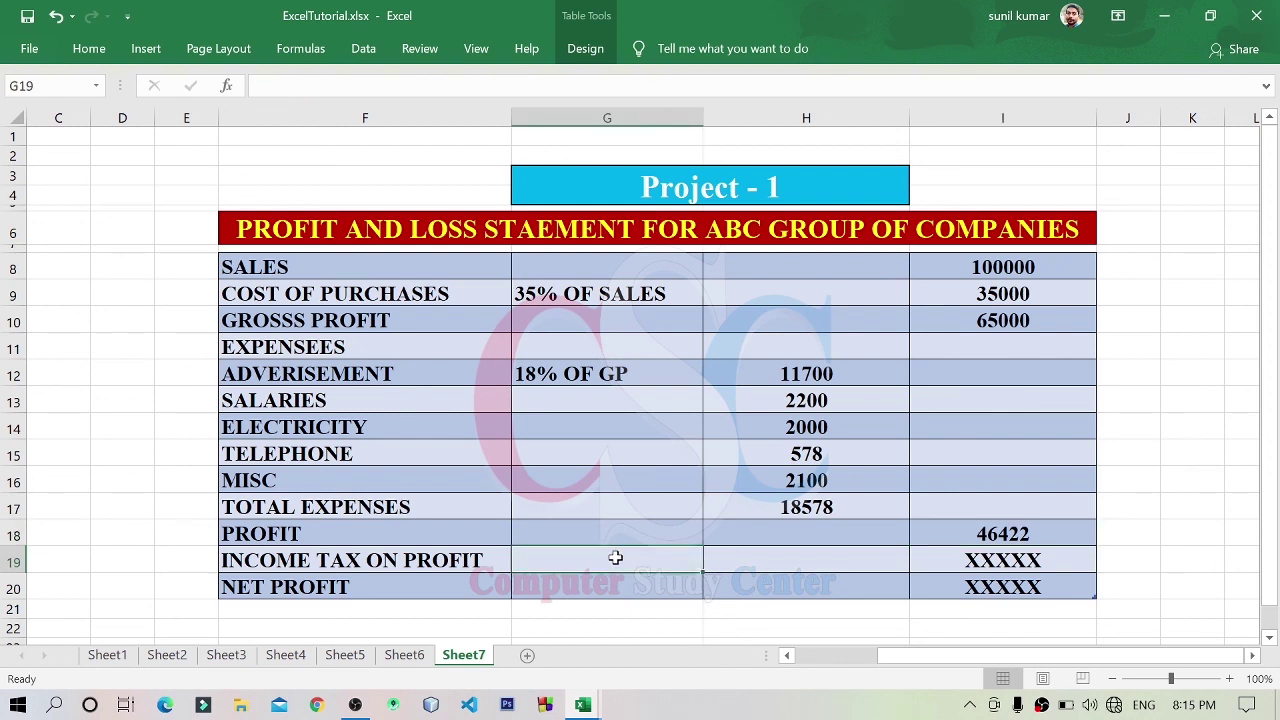
text(35)
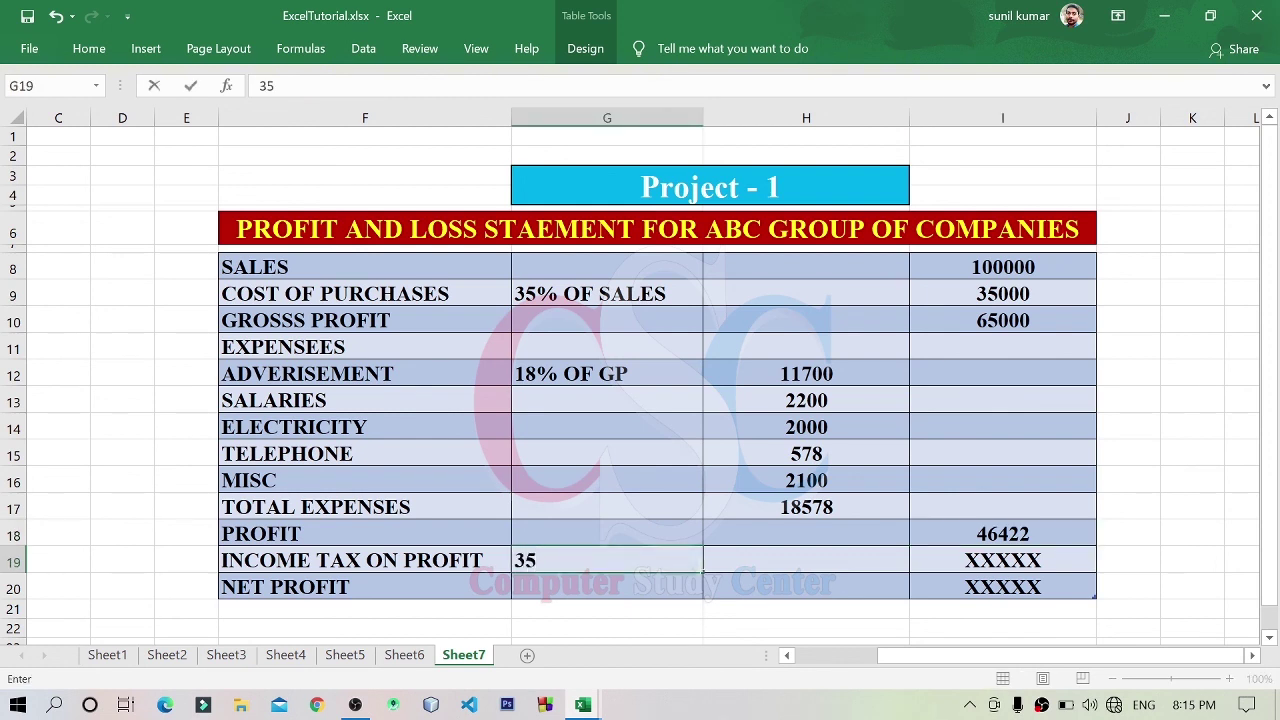
text(%)
text( of SALES)
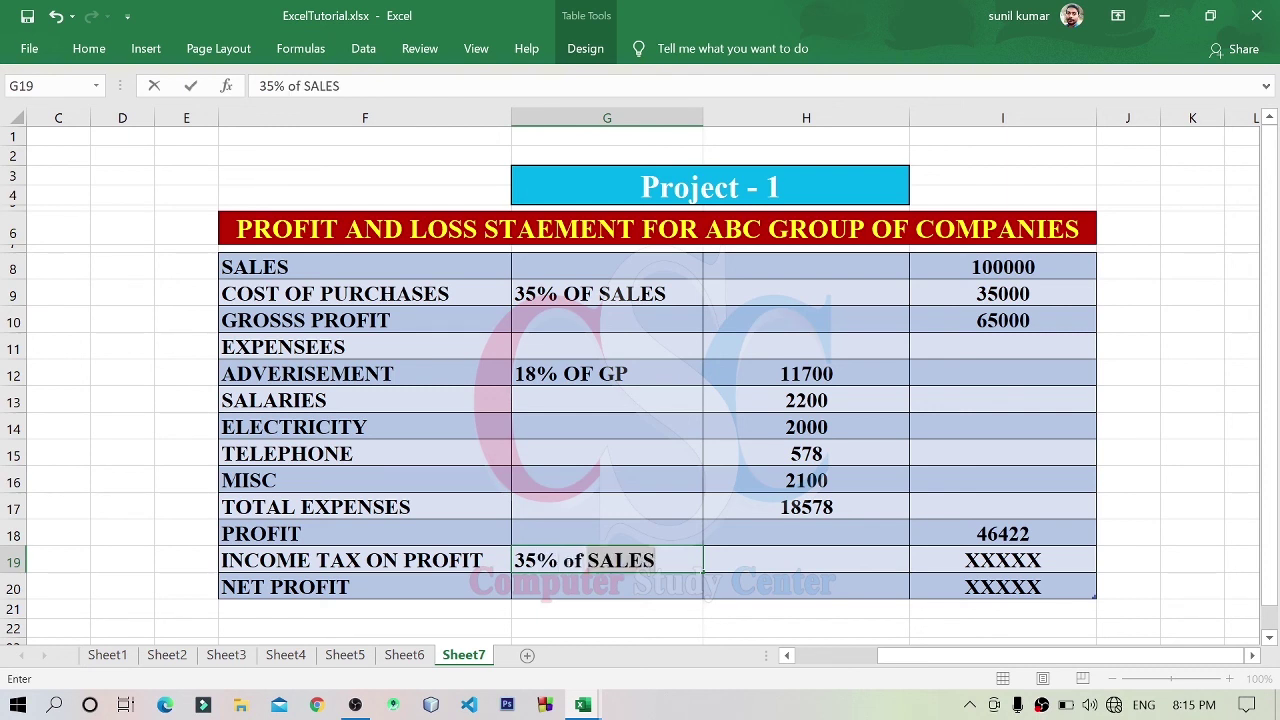
text(pro)
key(BackSpace)
key(BackSpace)
key(BackSpace)
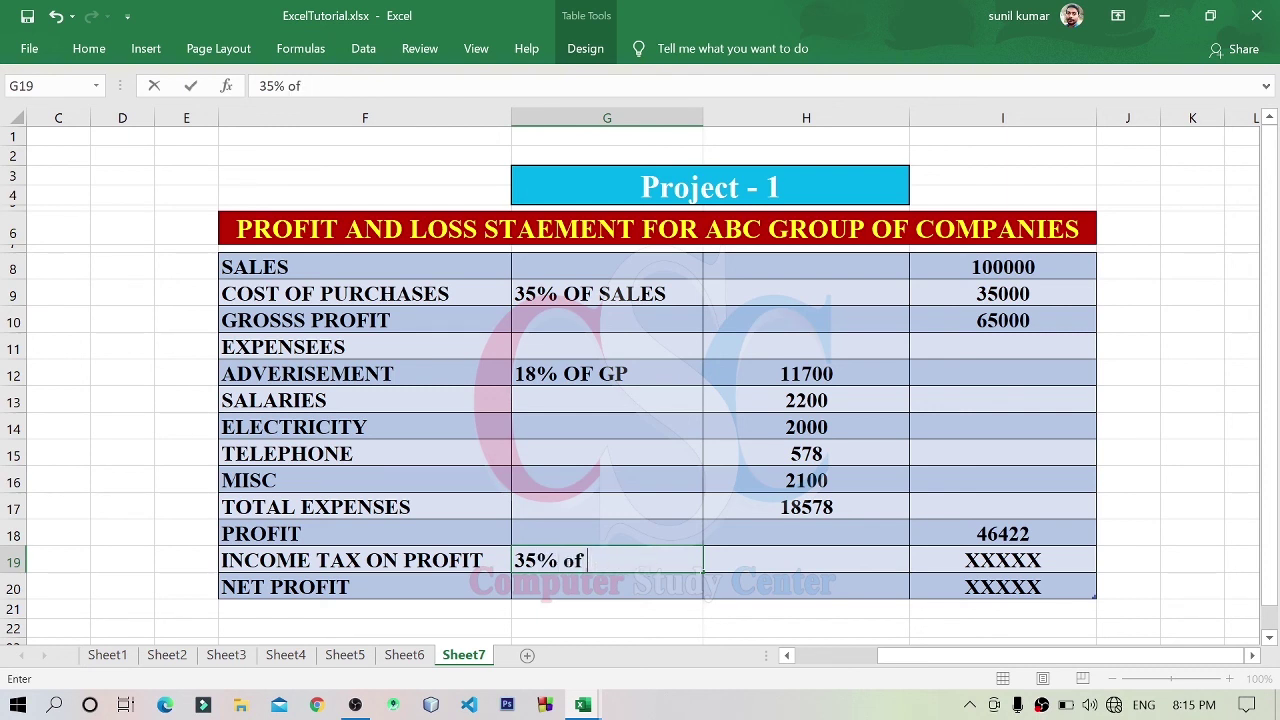
text(Pro)
text(fit)
key(Return)
click(628, 560)
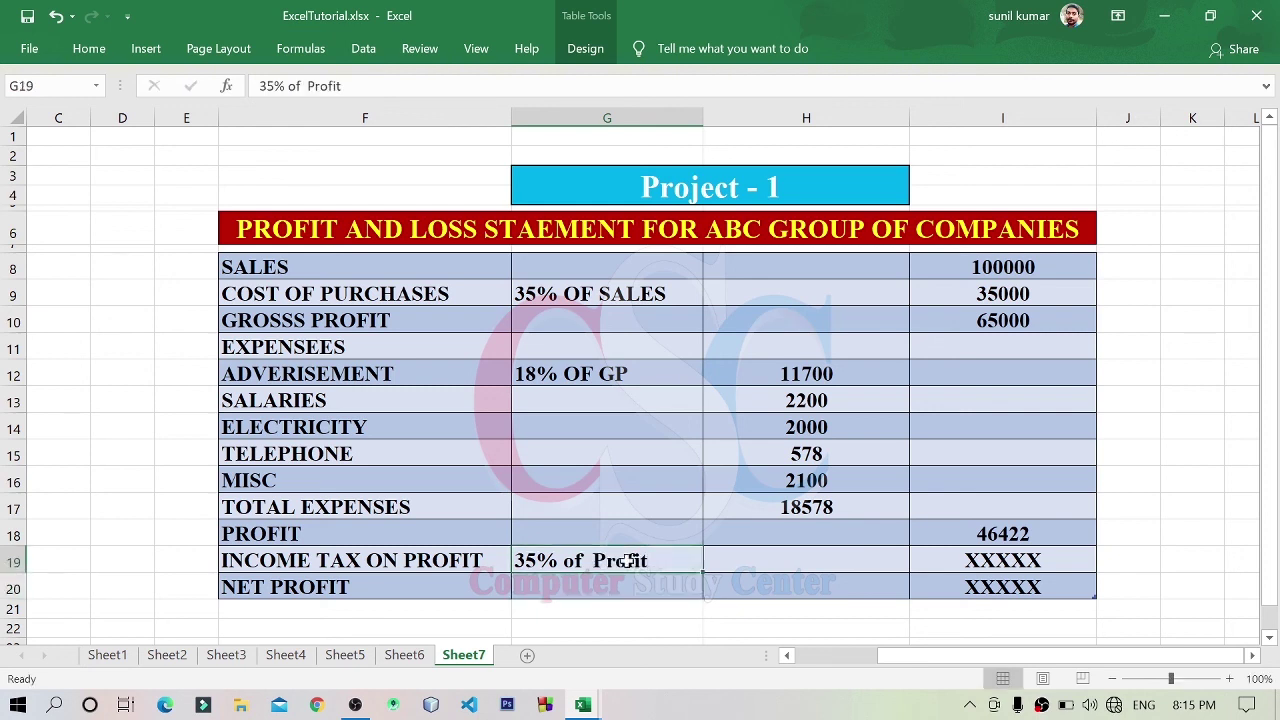
- Replace the I19 placeholder with =I18*35%, giving income tax of 16247.7
click(1005, 560)
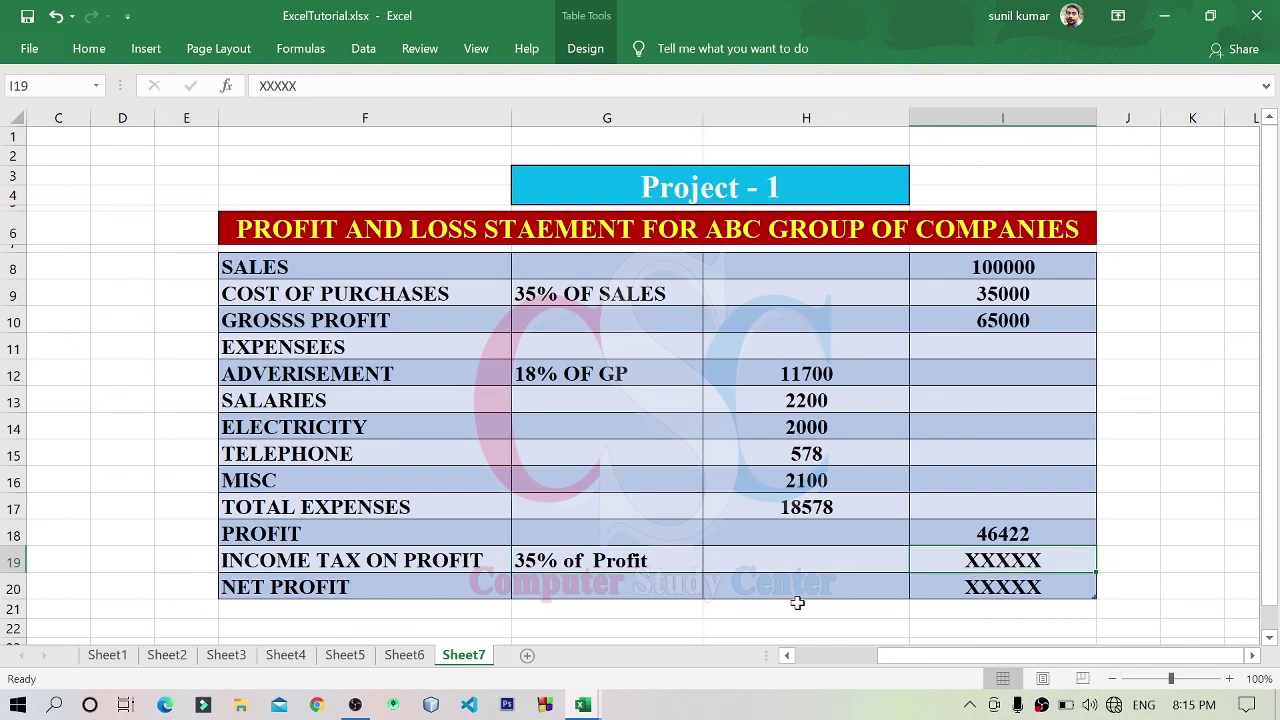
key(Delete)
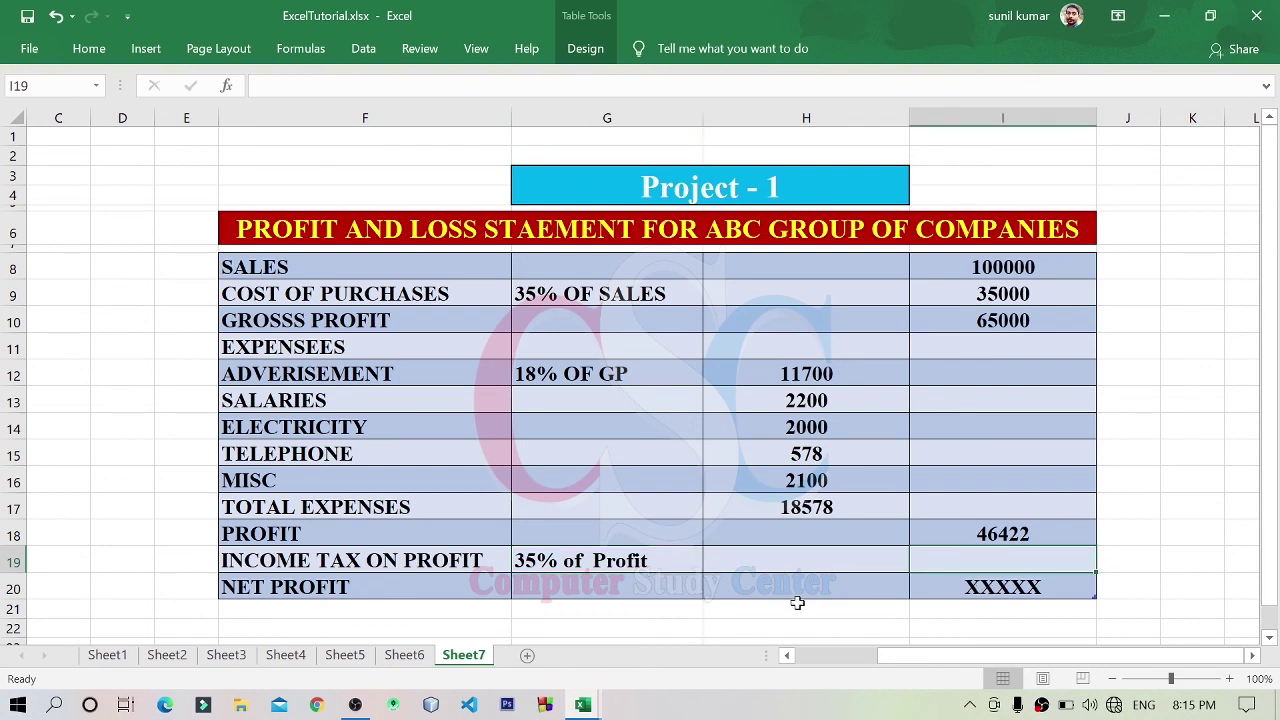
text(=)
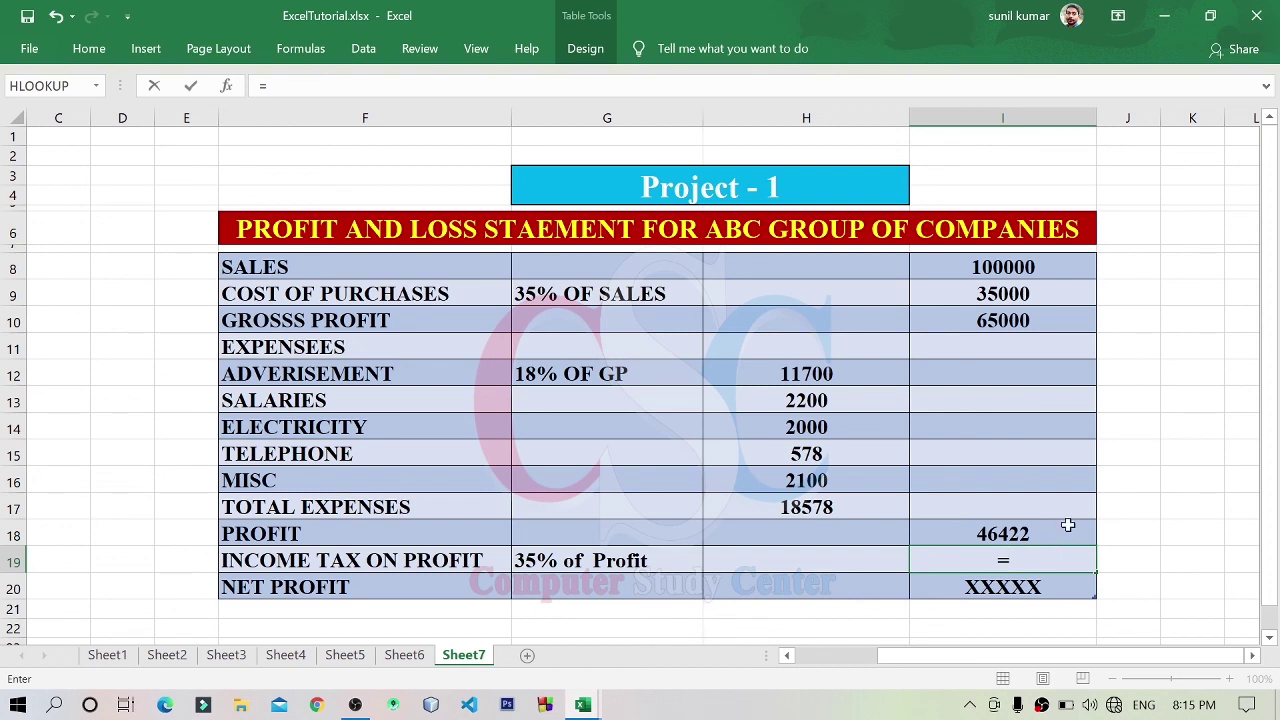
click(1068, 525)
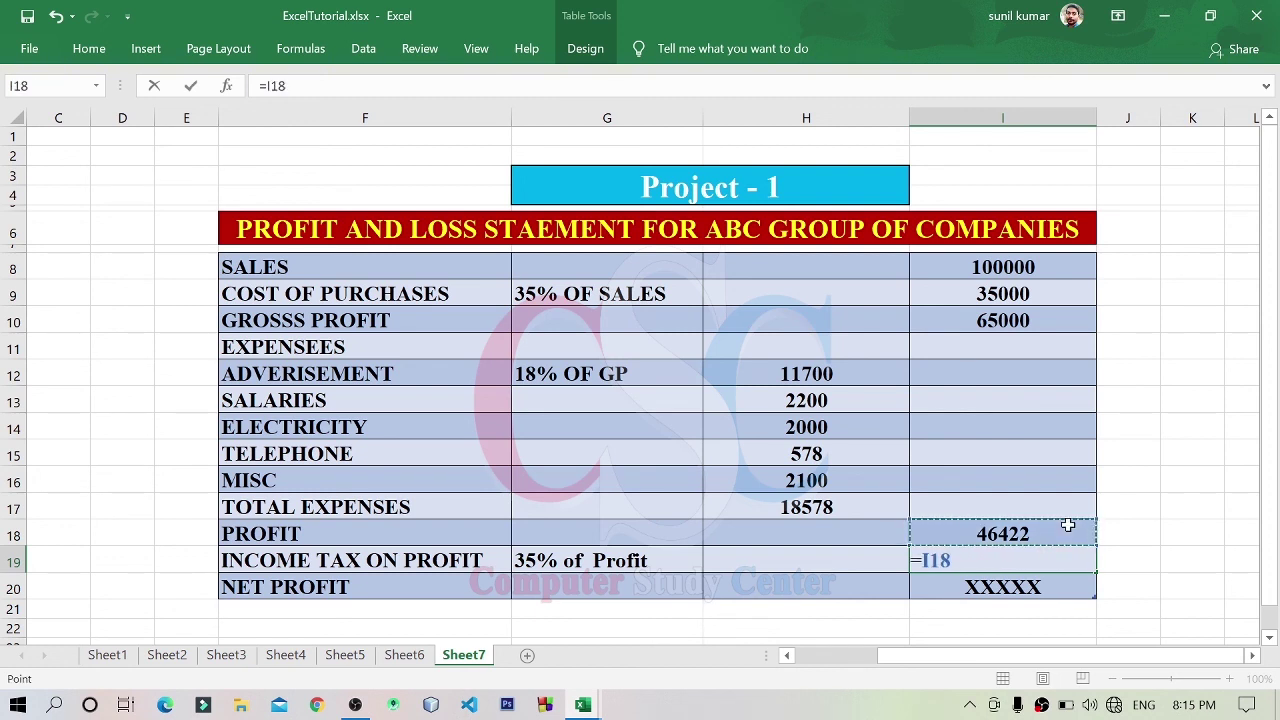
text(*)
text(35)
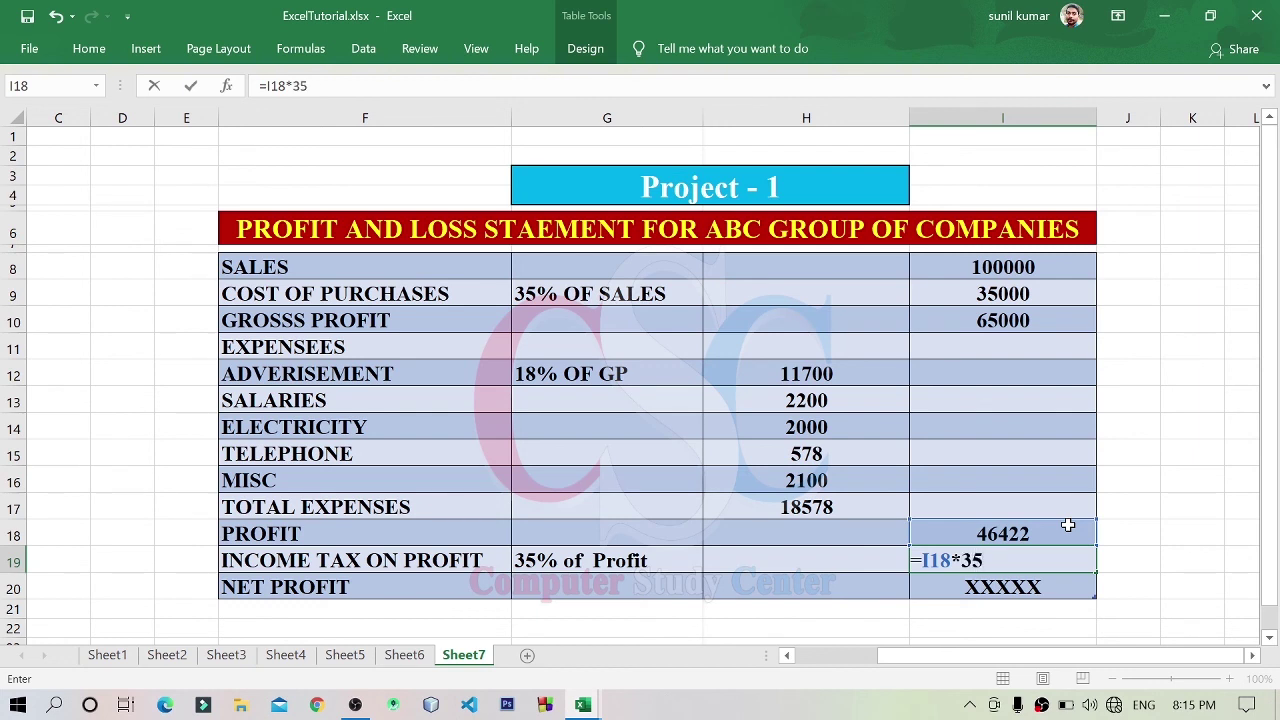
text(%)
key(Return)
click(1045, 564)
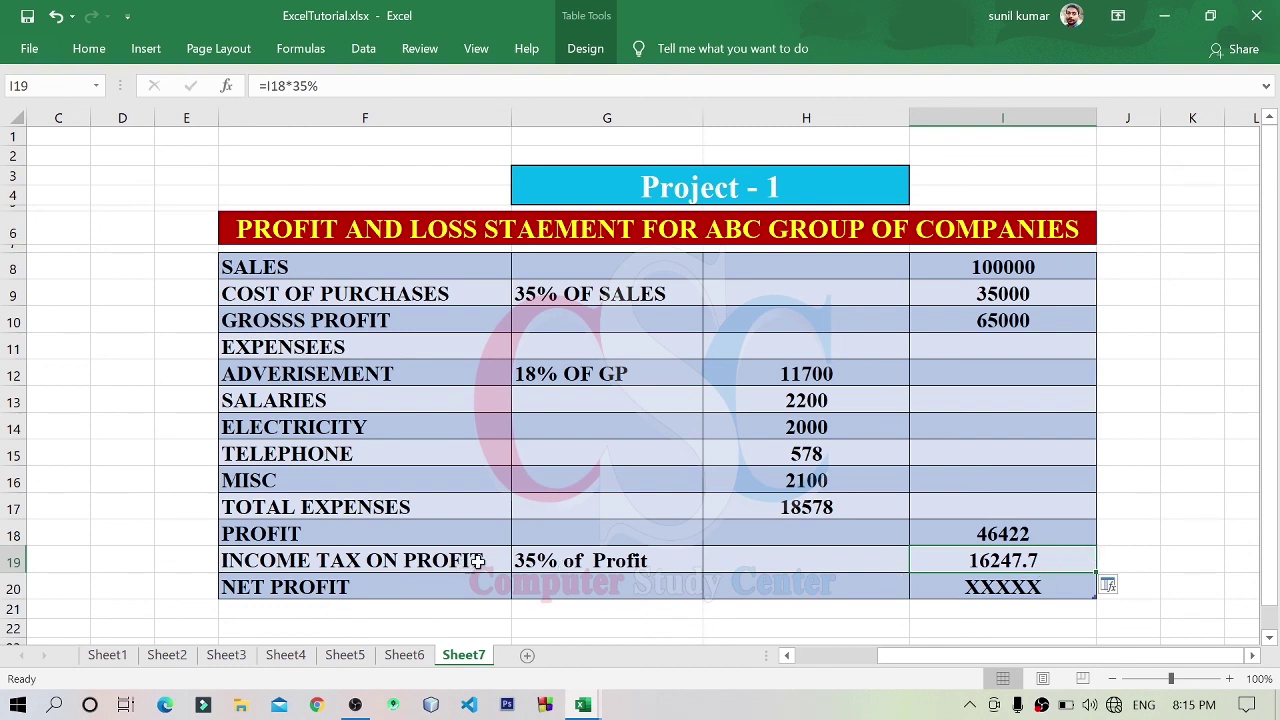
click(1047, 592)
- Replace the I20 placeholder with =I18-I19 so net profit shows 30174.3
key(Delete)
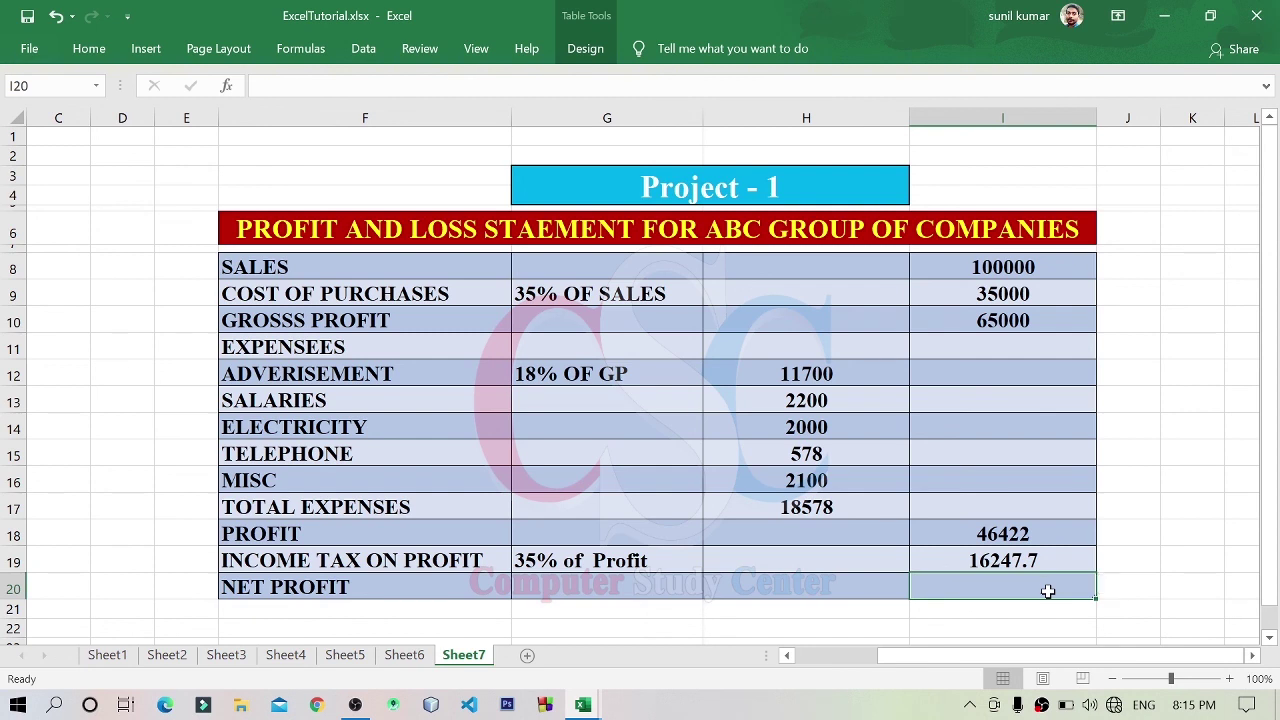
text(=)
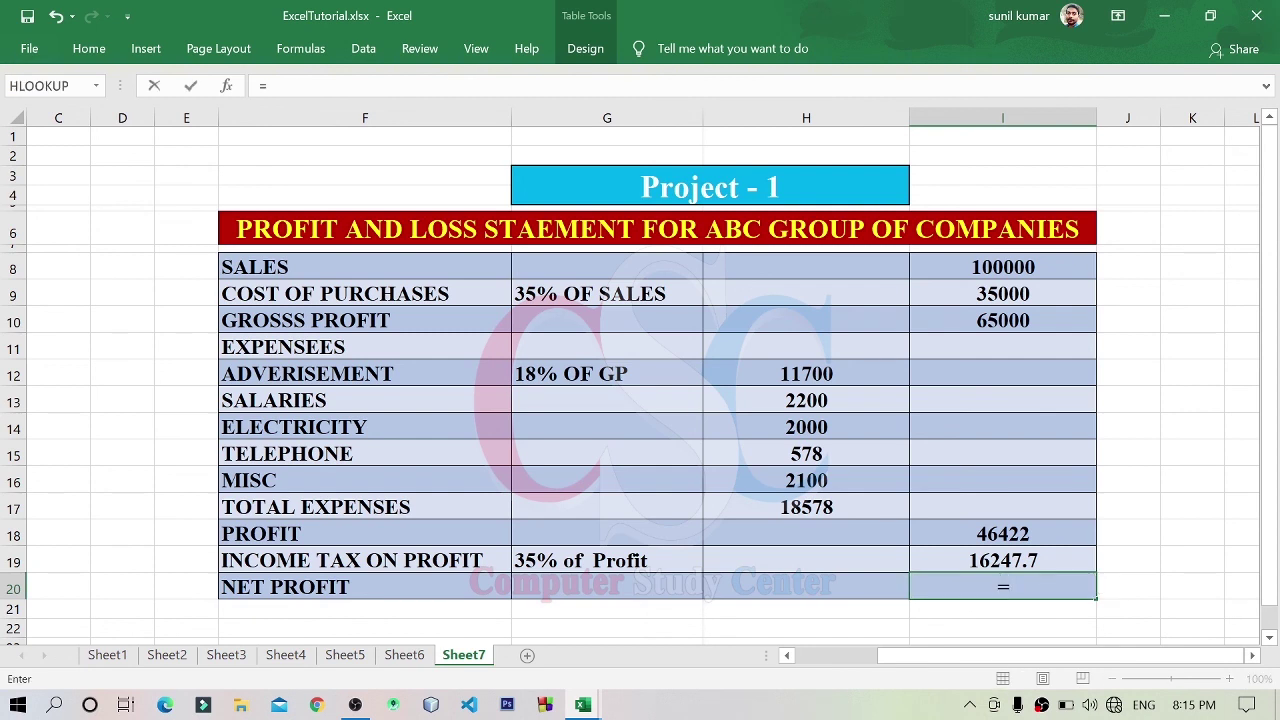
click(1049, 522)
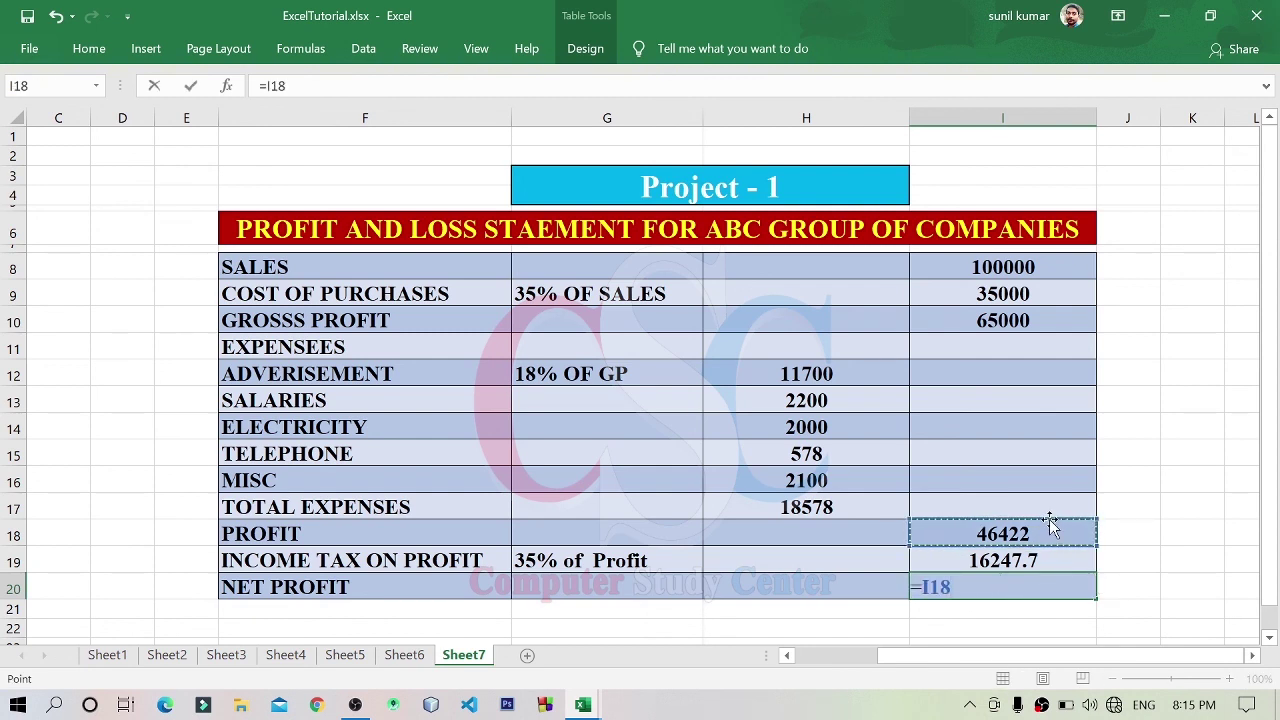
text(-)
click(1053, 560)
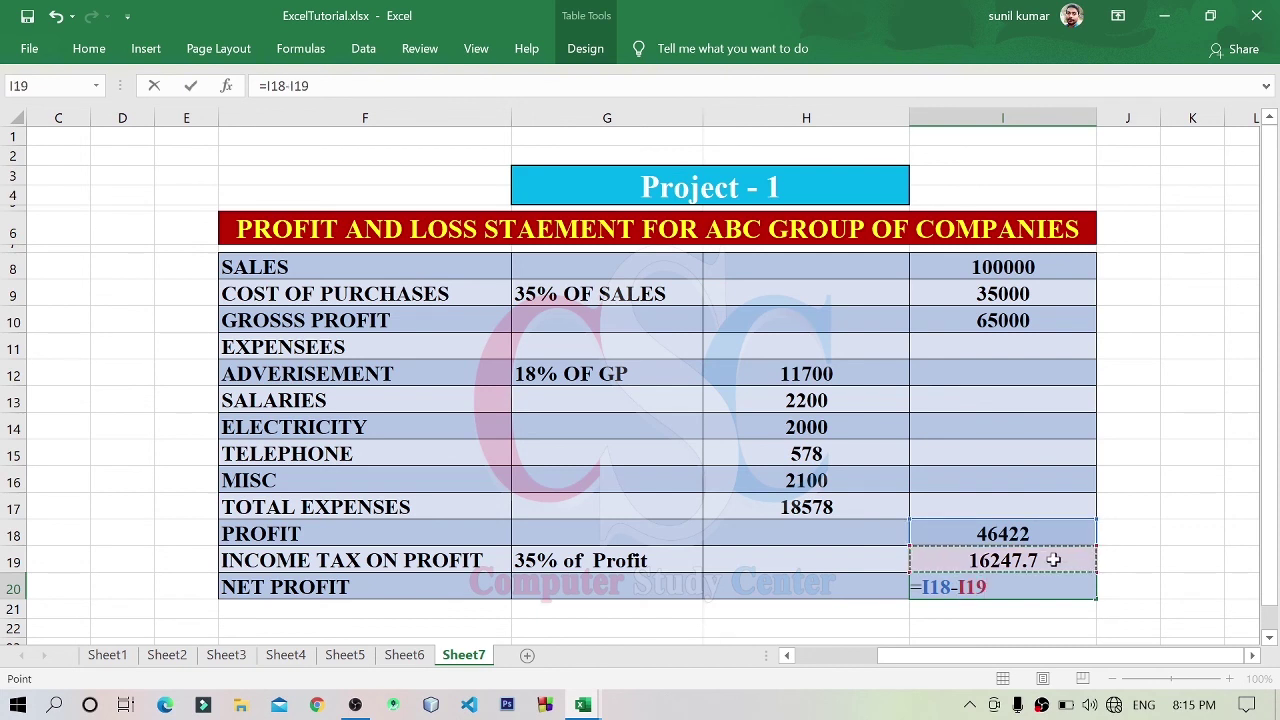
key(Return)
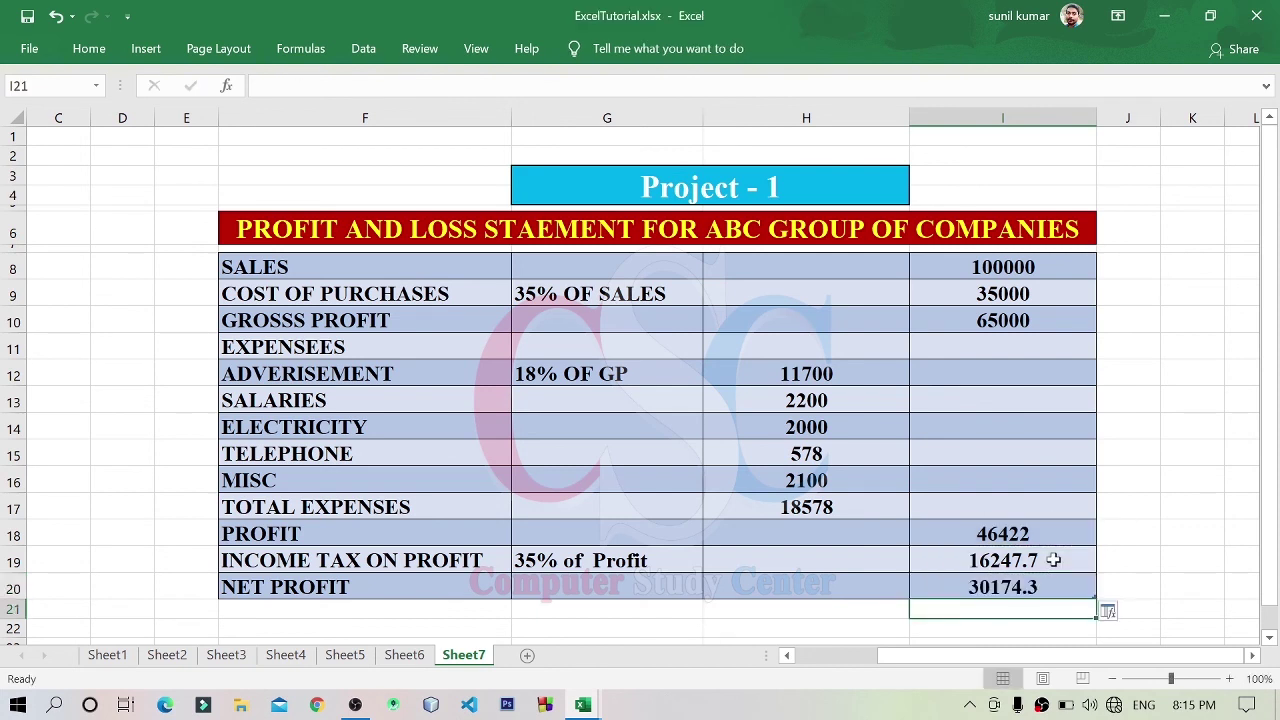
click(1228, 606)
click(1060, 580)
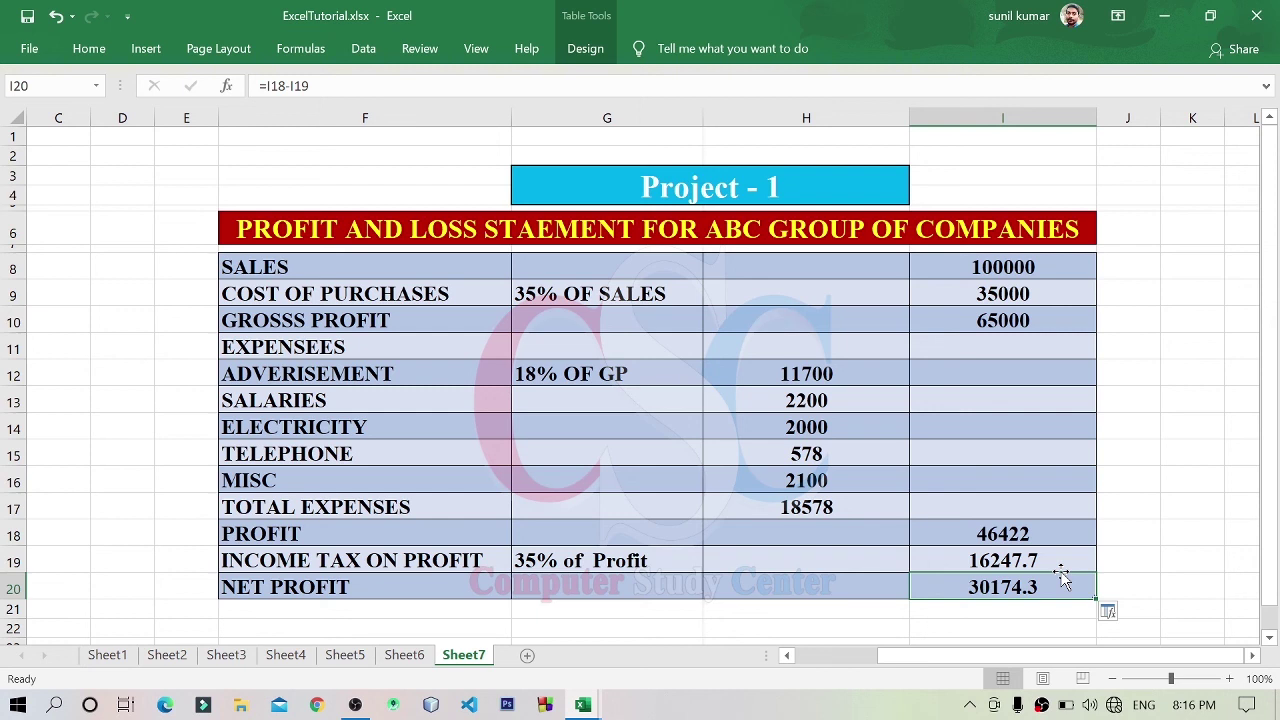
- Review the row labels and column G rate notes against the net profit result
click(585, 580)
key(Right)
key(Right)
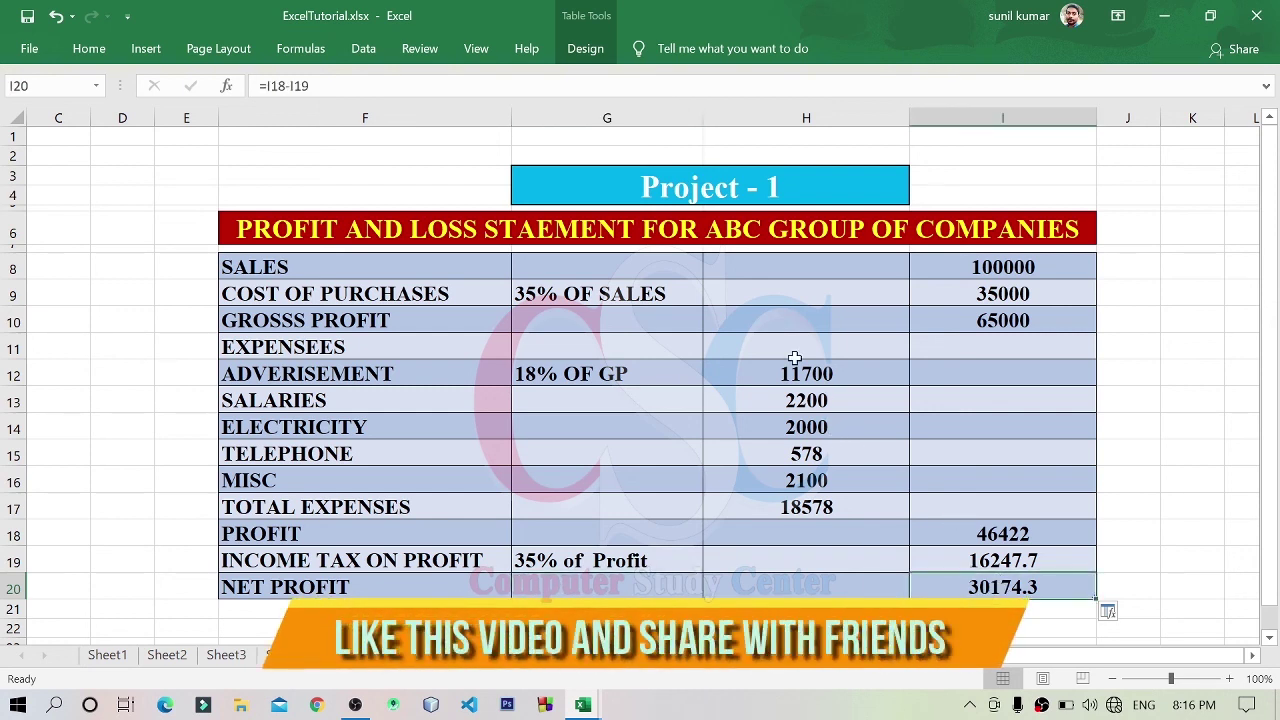
drag(318, 270, 585, 558)
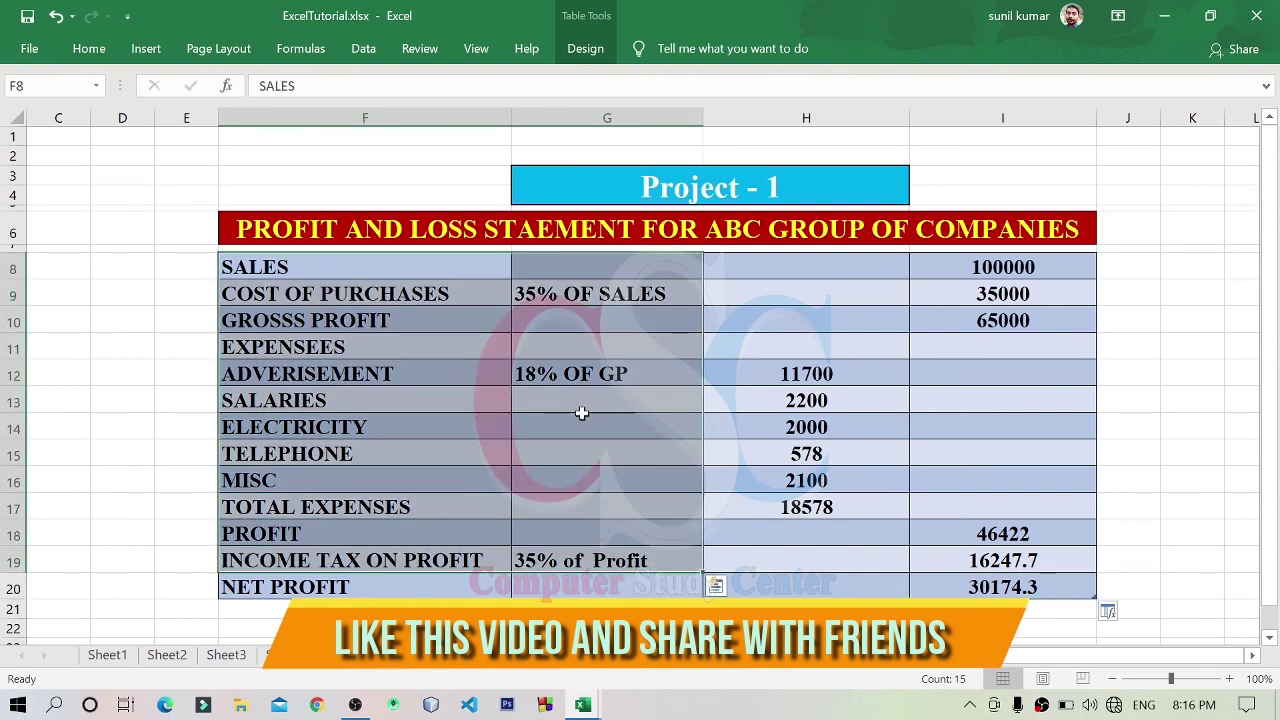
click(582, 413)
mouse_move(586, 264)
mouse_down()
mouse_move(619, 484)
mouse_move(612, 562)
mouse_up()
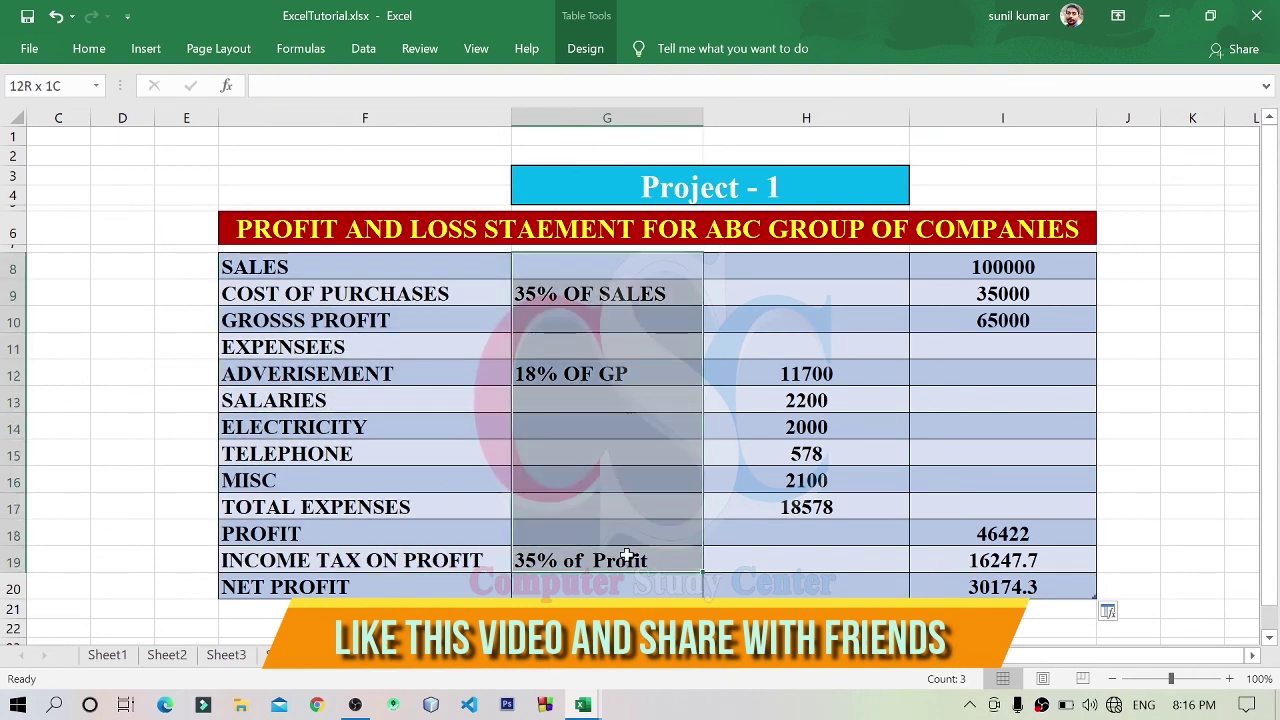
click(639, 399)
click(845, 445)
click(1062, 587)
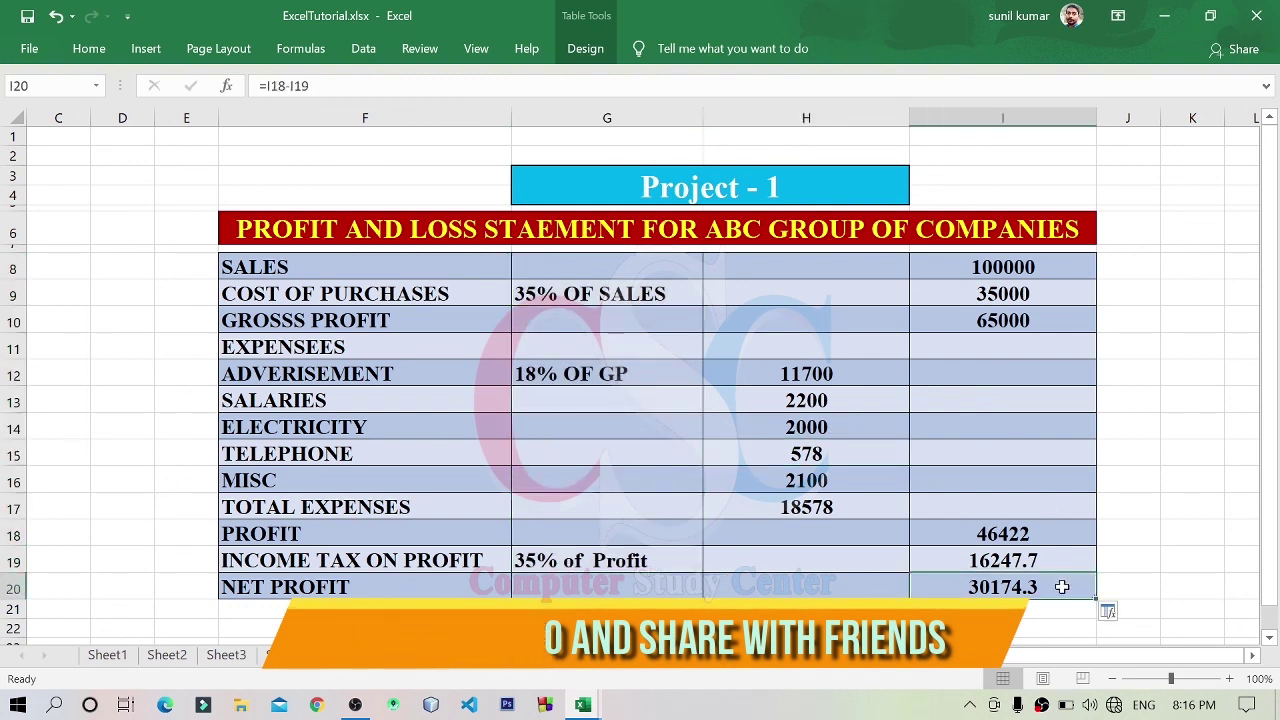